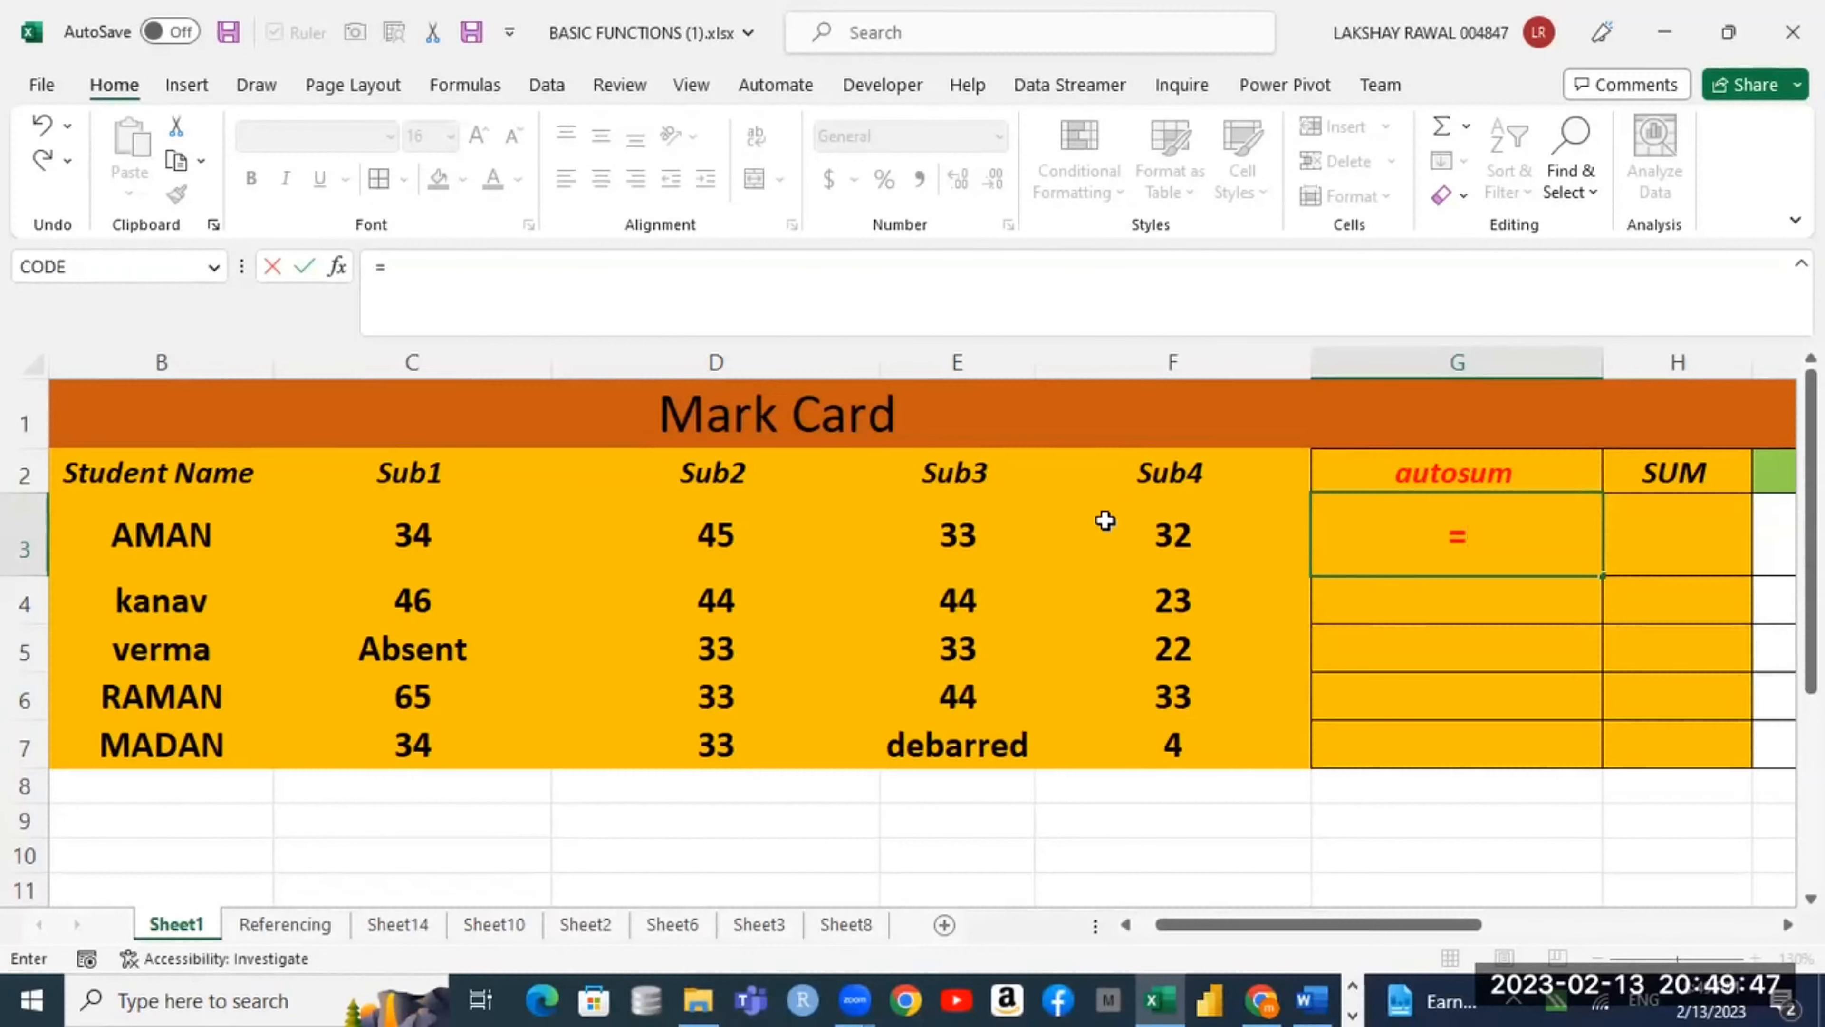
# Step: Complete the formula in G3 as =34+45+33+32, adding the first student's four marks as typed numbers
pyautogui.write('34+45')
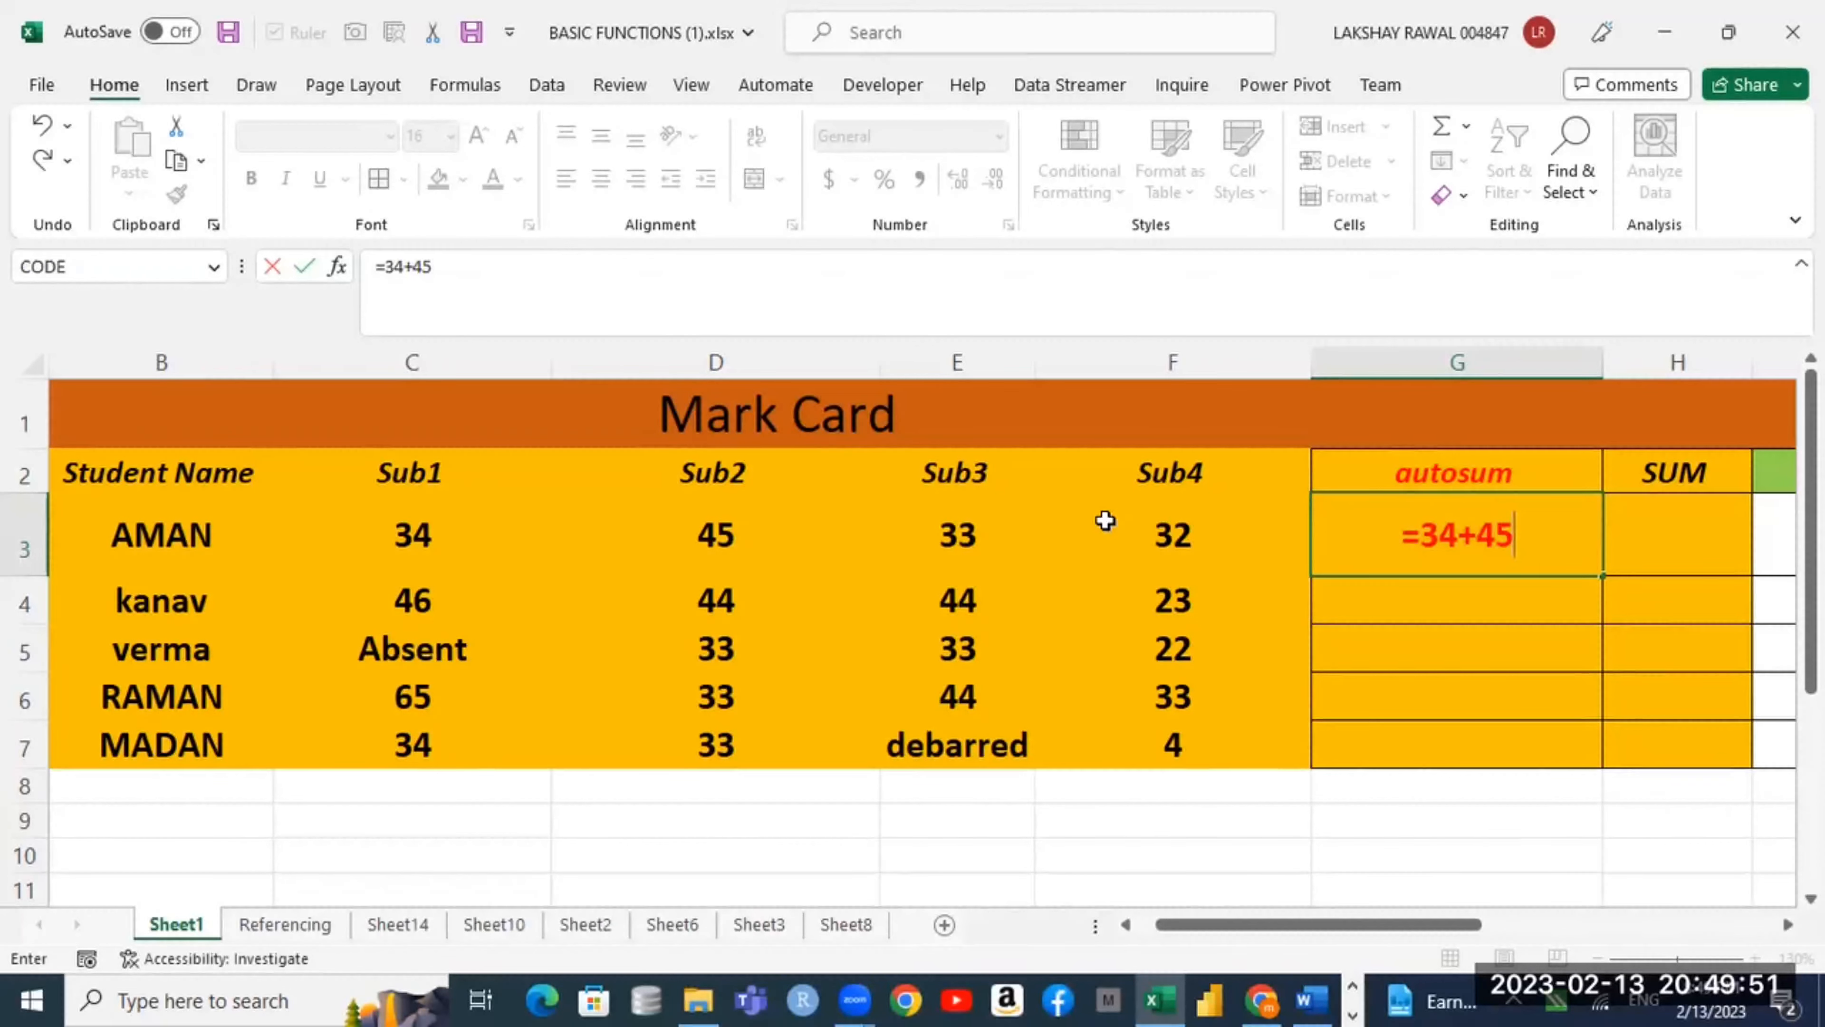
pyautogui.write('+33')
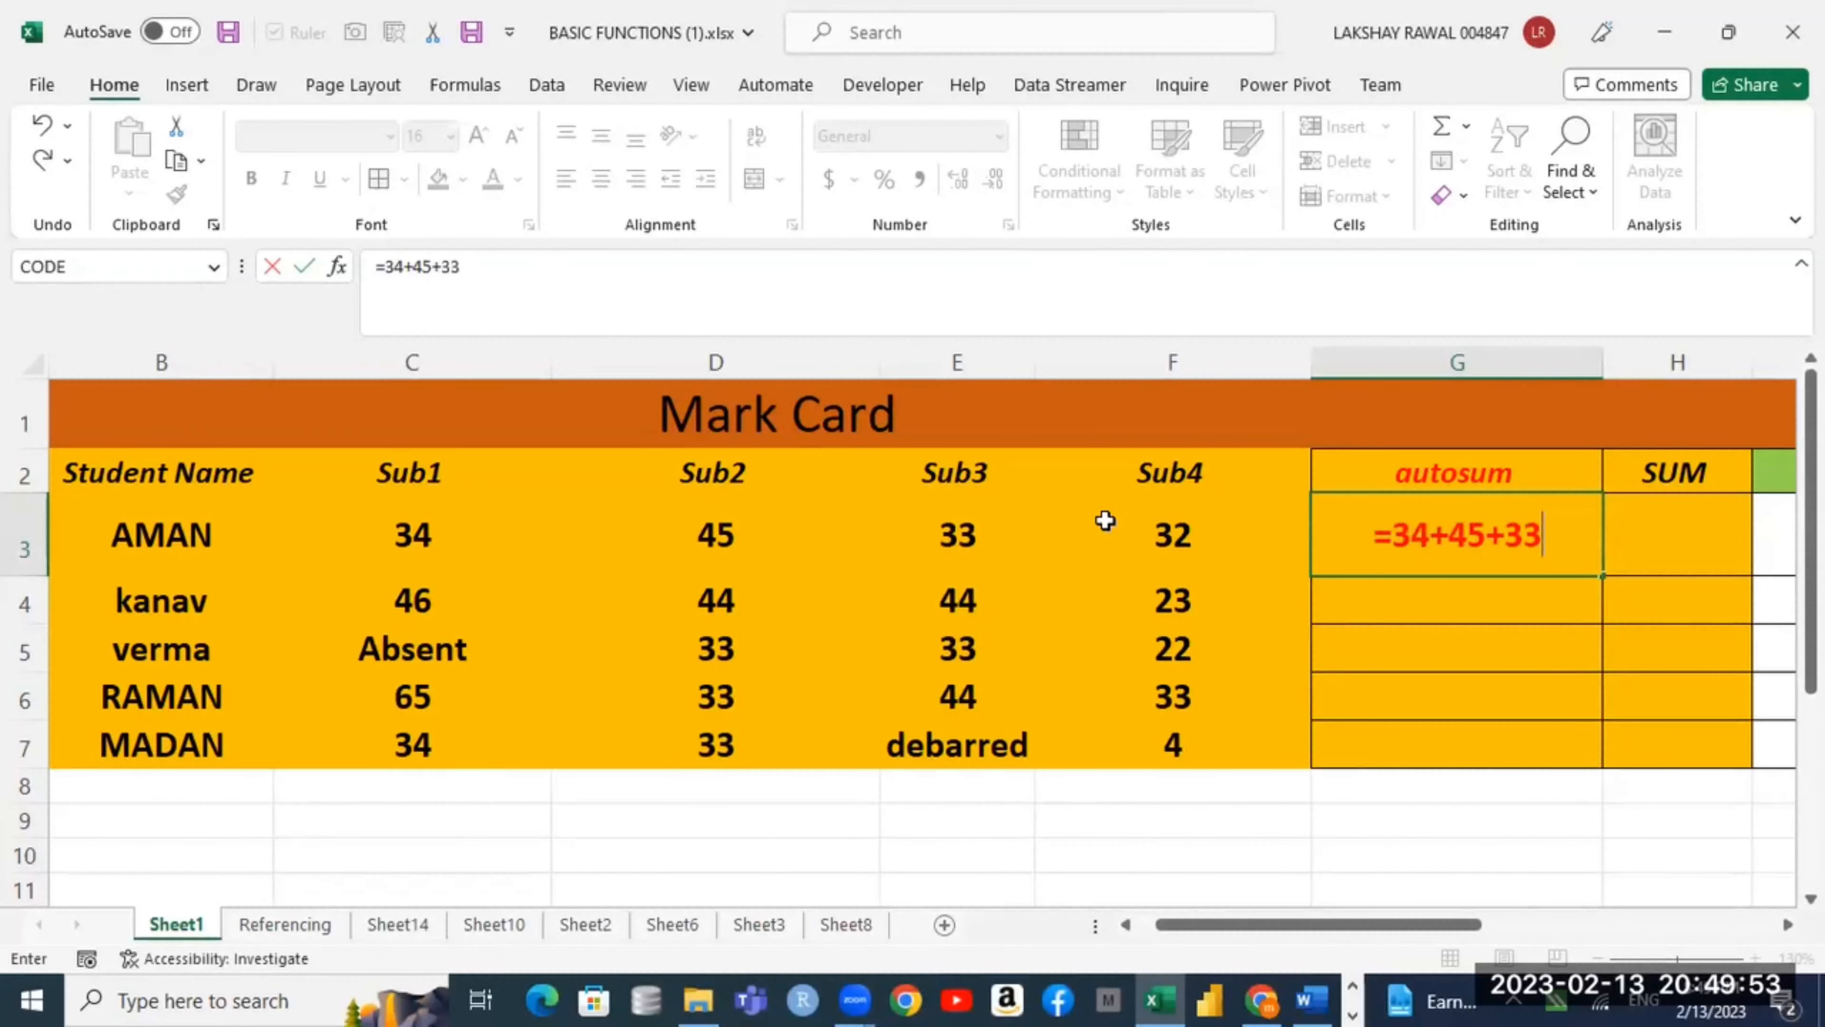
pyautogui.write('+32')
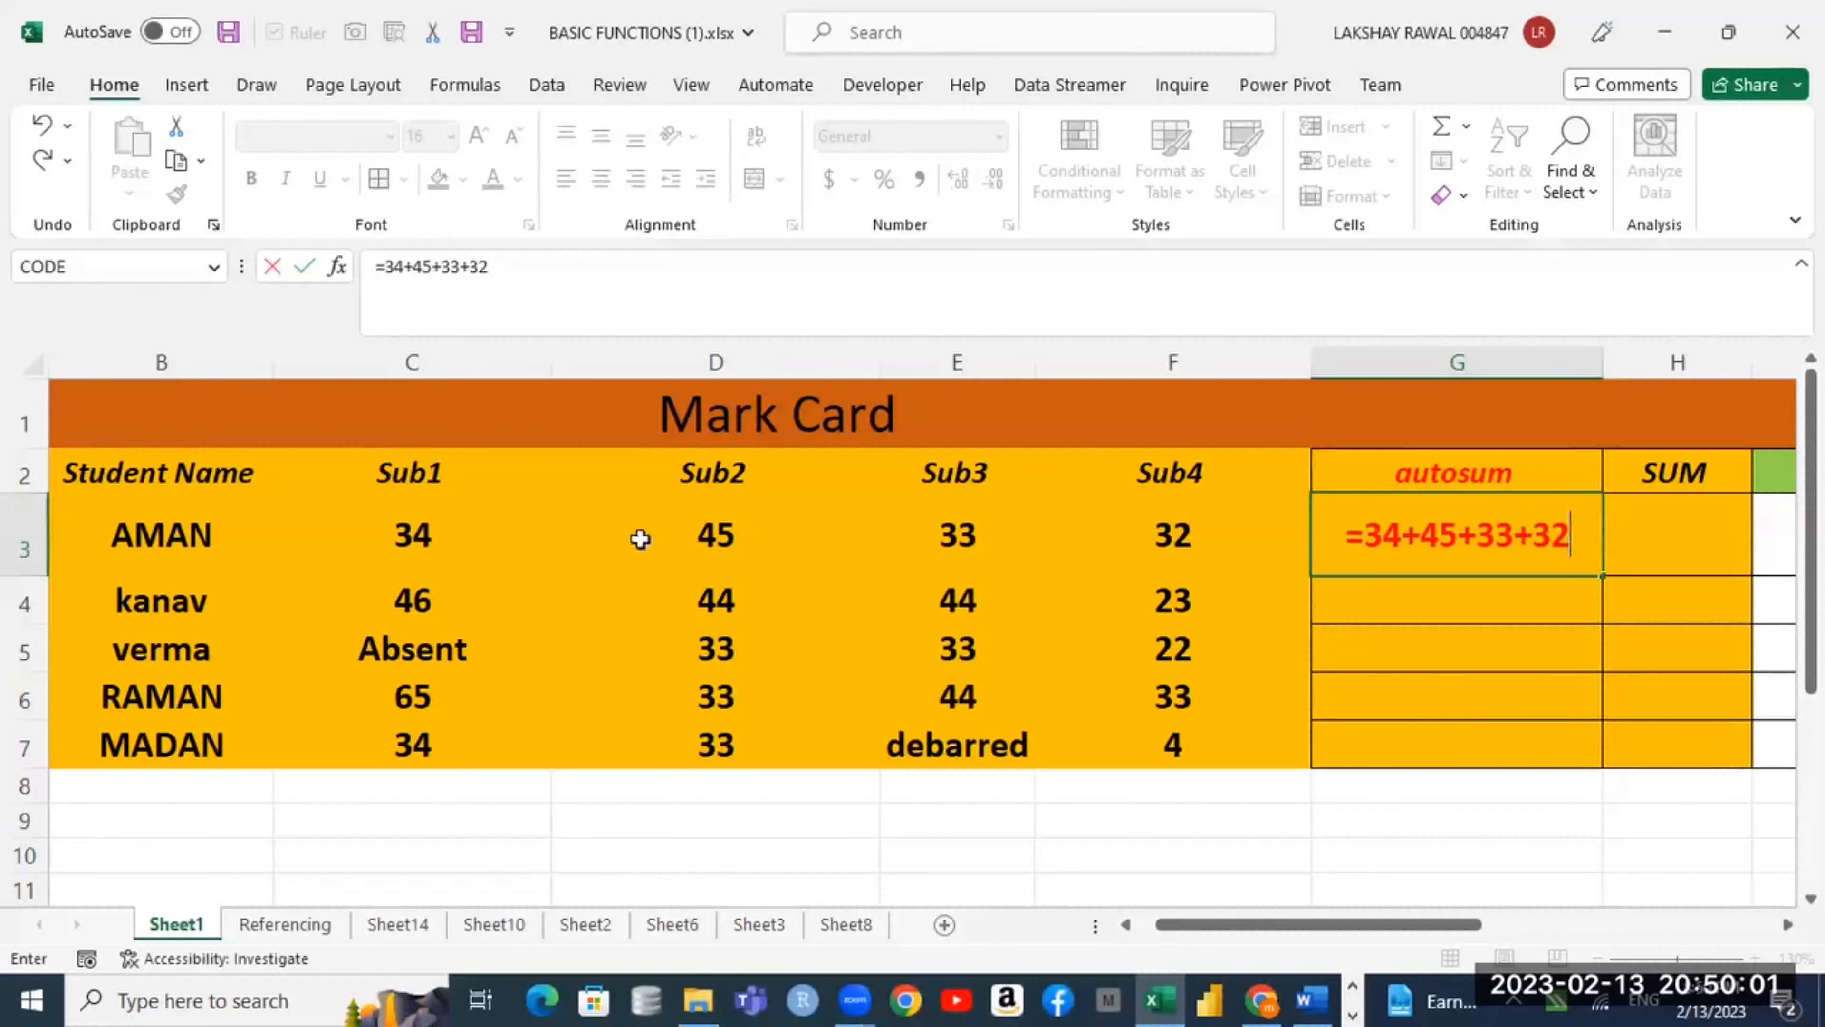
pyautogui.press('Return')
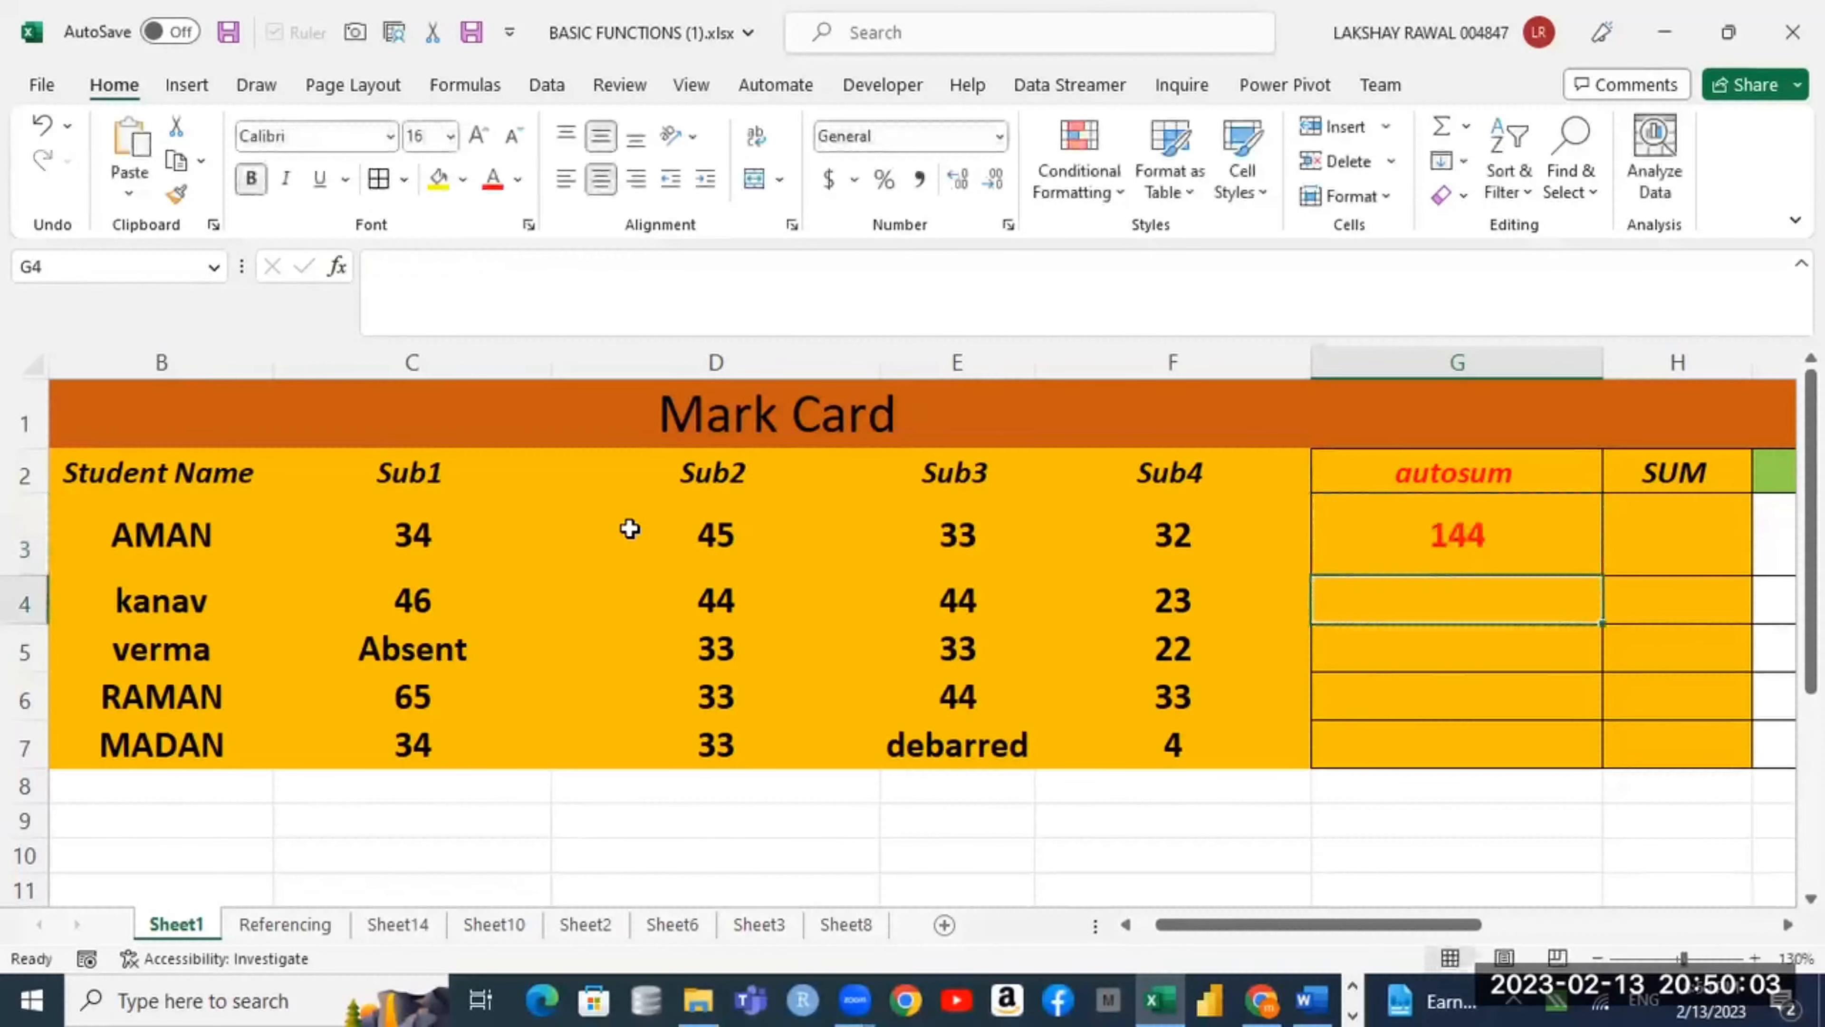
# Step: Examine the typed numbers inside the formula in G3 without altering it
pyautogui.click(1405, 547)
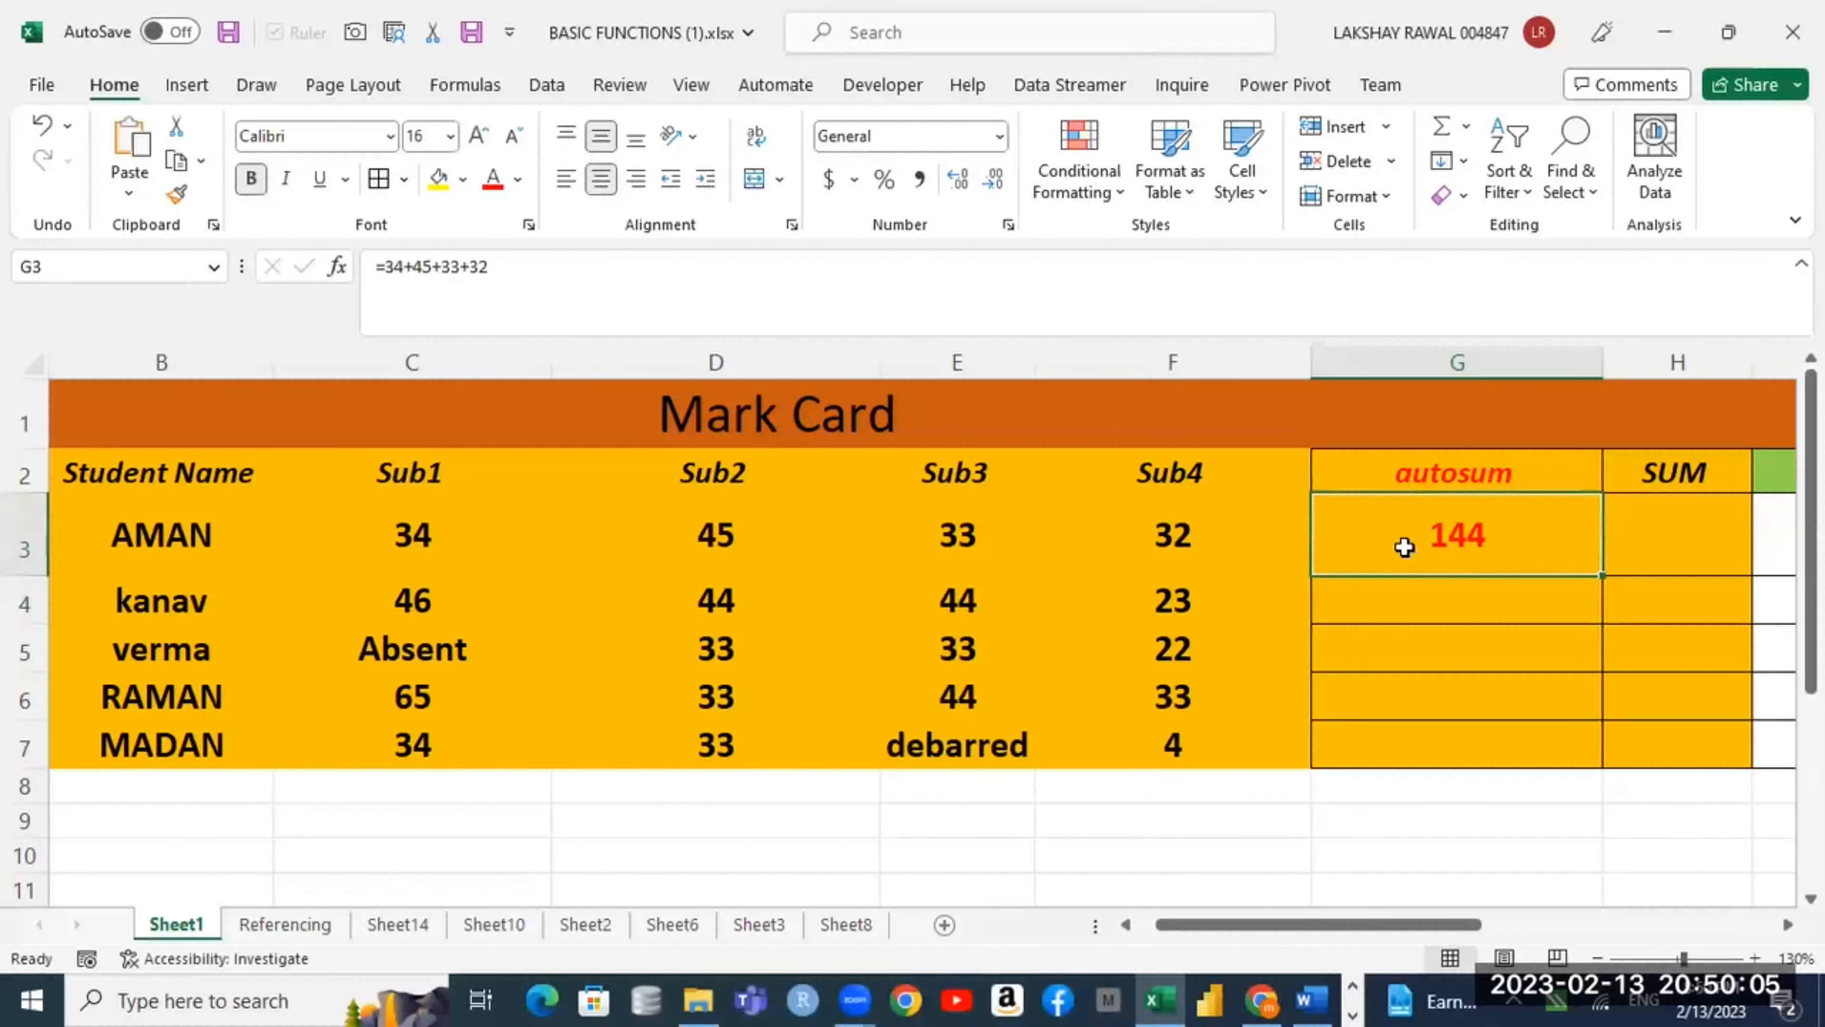
pyautogui.doubleClick(1405, 546)
pyautogui.hotkey('shift', 'Left')
pyautogui.hotkey('shift', 'Left')
pyautogui.hotkey('shift', 'Left')
pyautogui.hotkey('shift', 'Left')
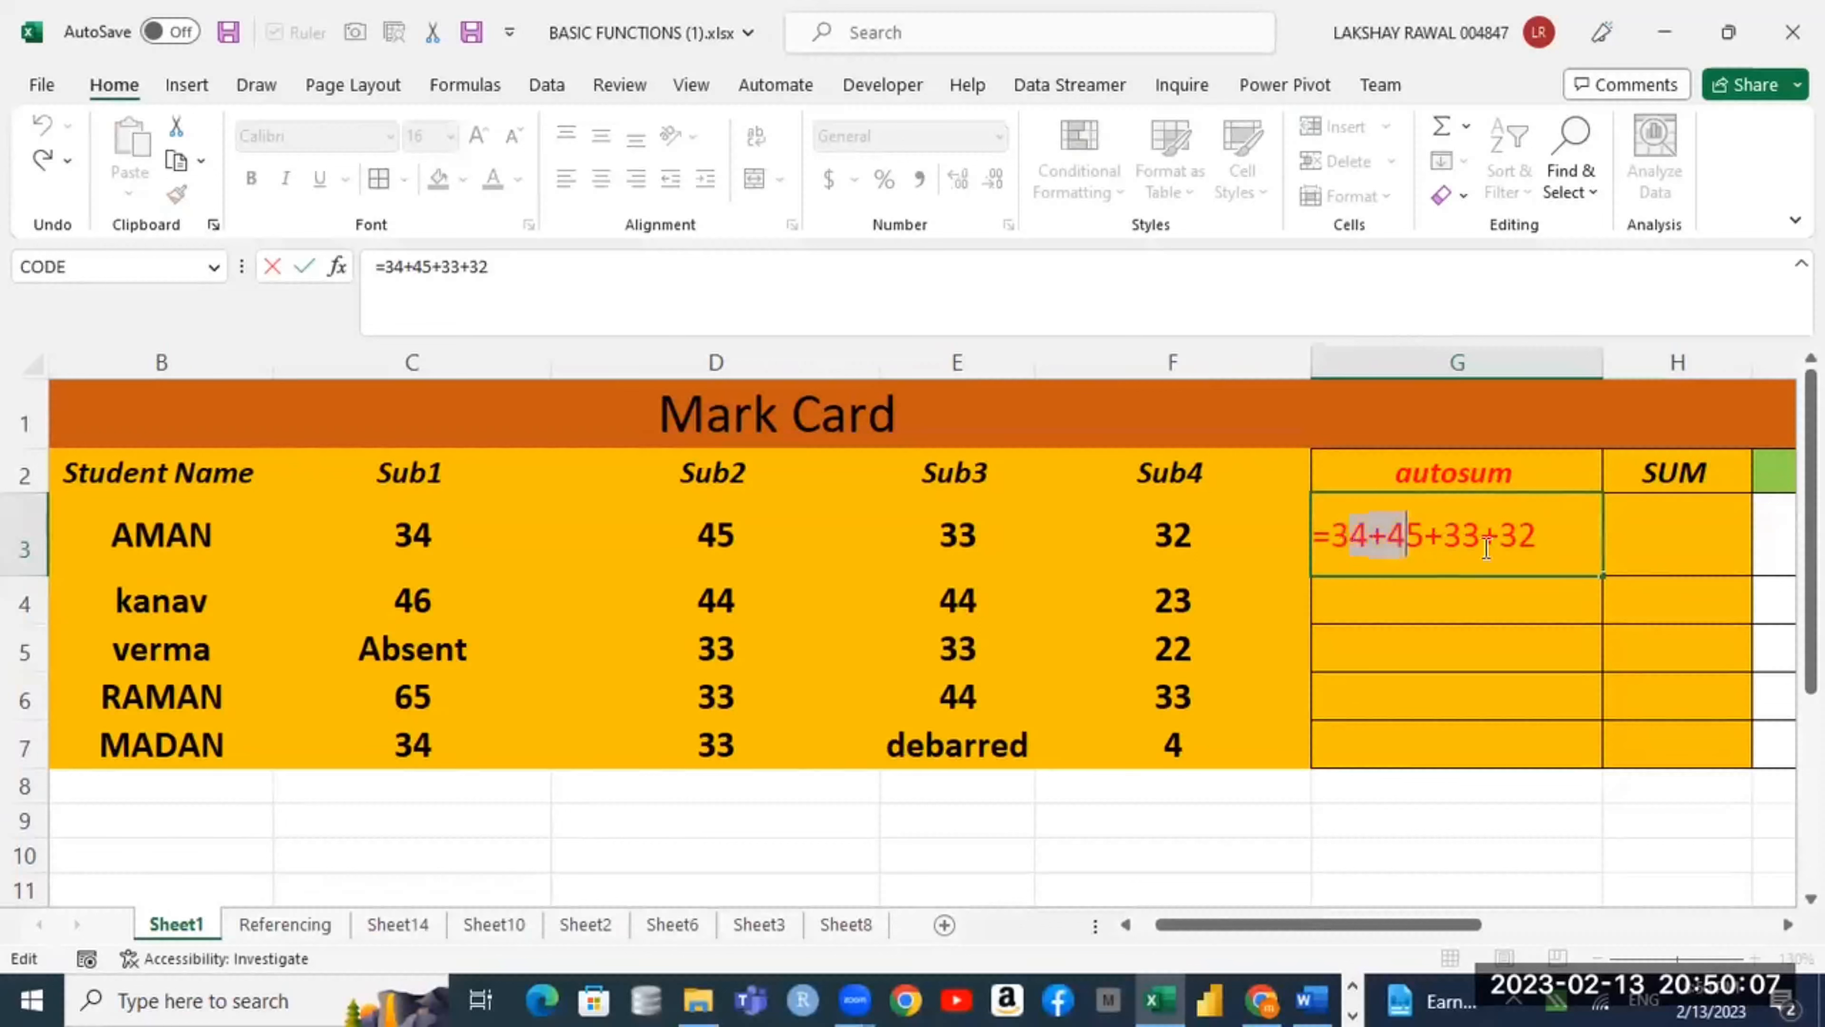
pyautogui.moveTo(1486, 548); pyautogui.dragTo(1567, 551)
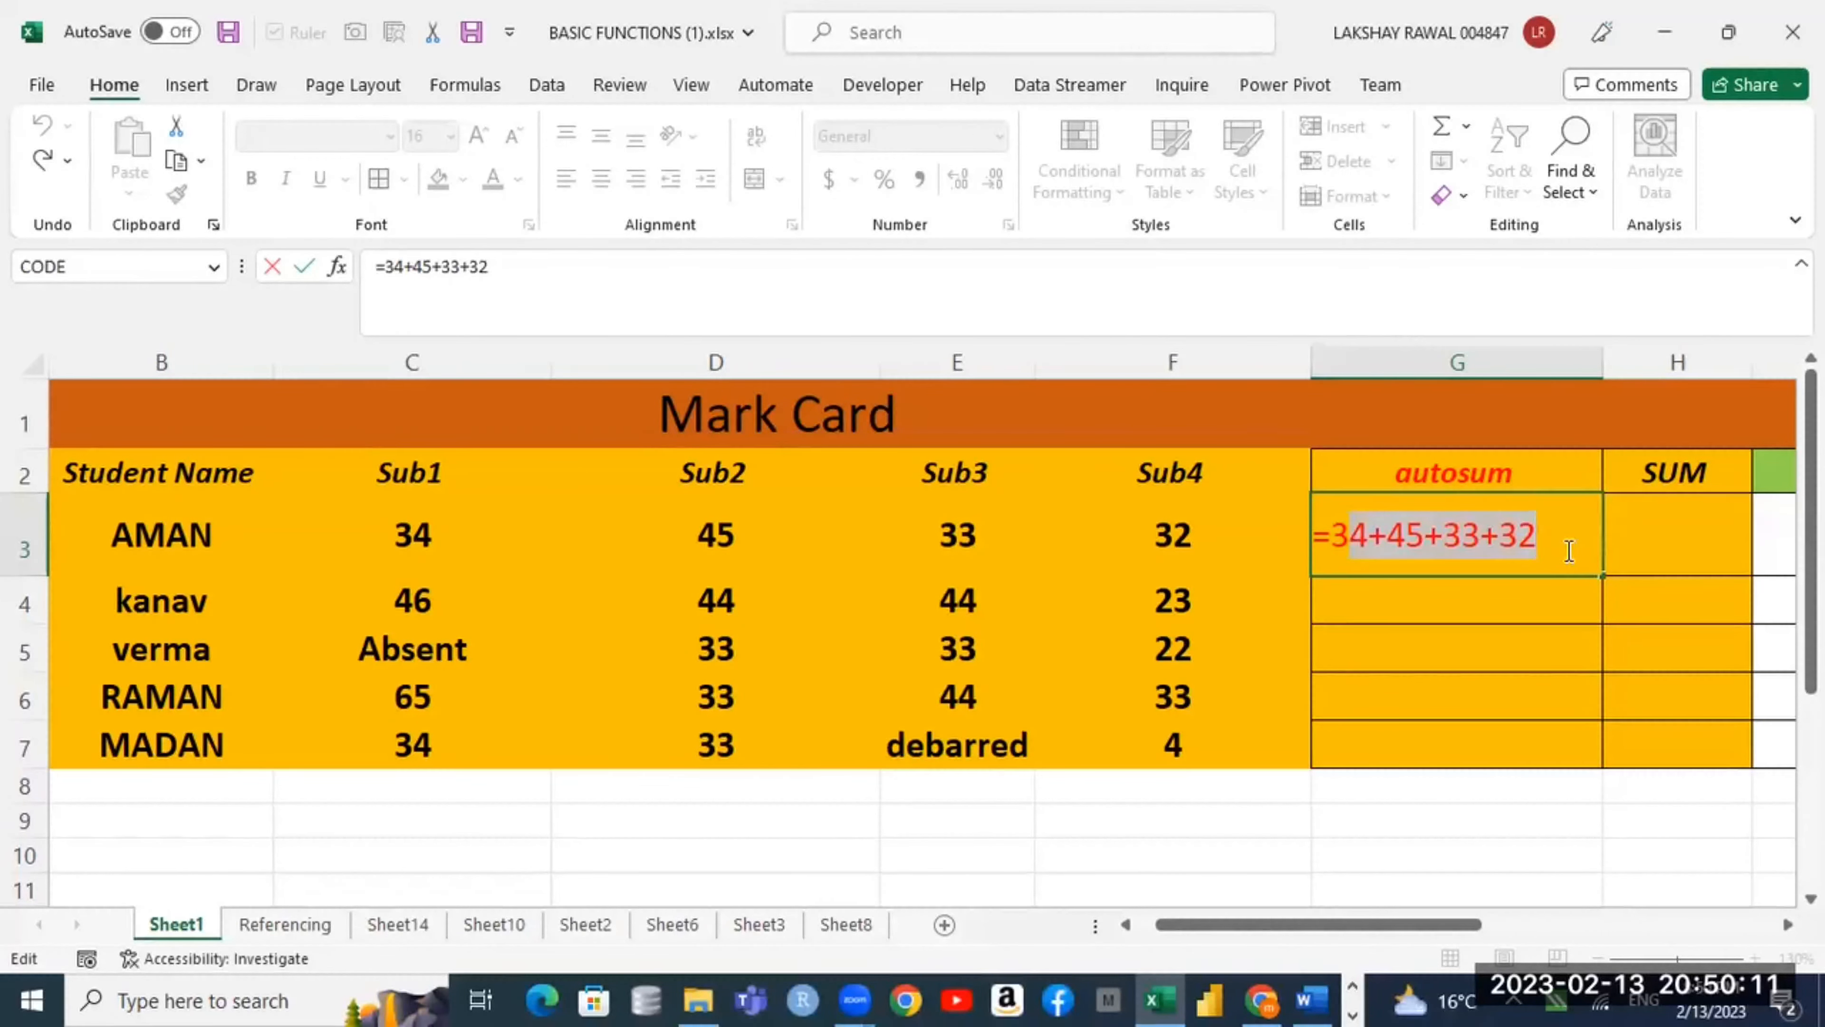
pyautogui.press('Return')
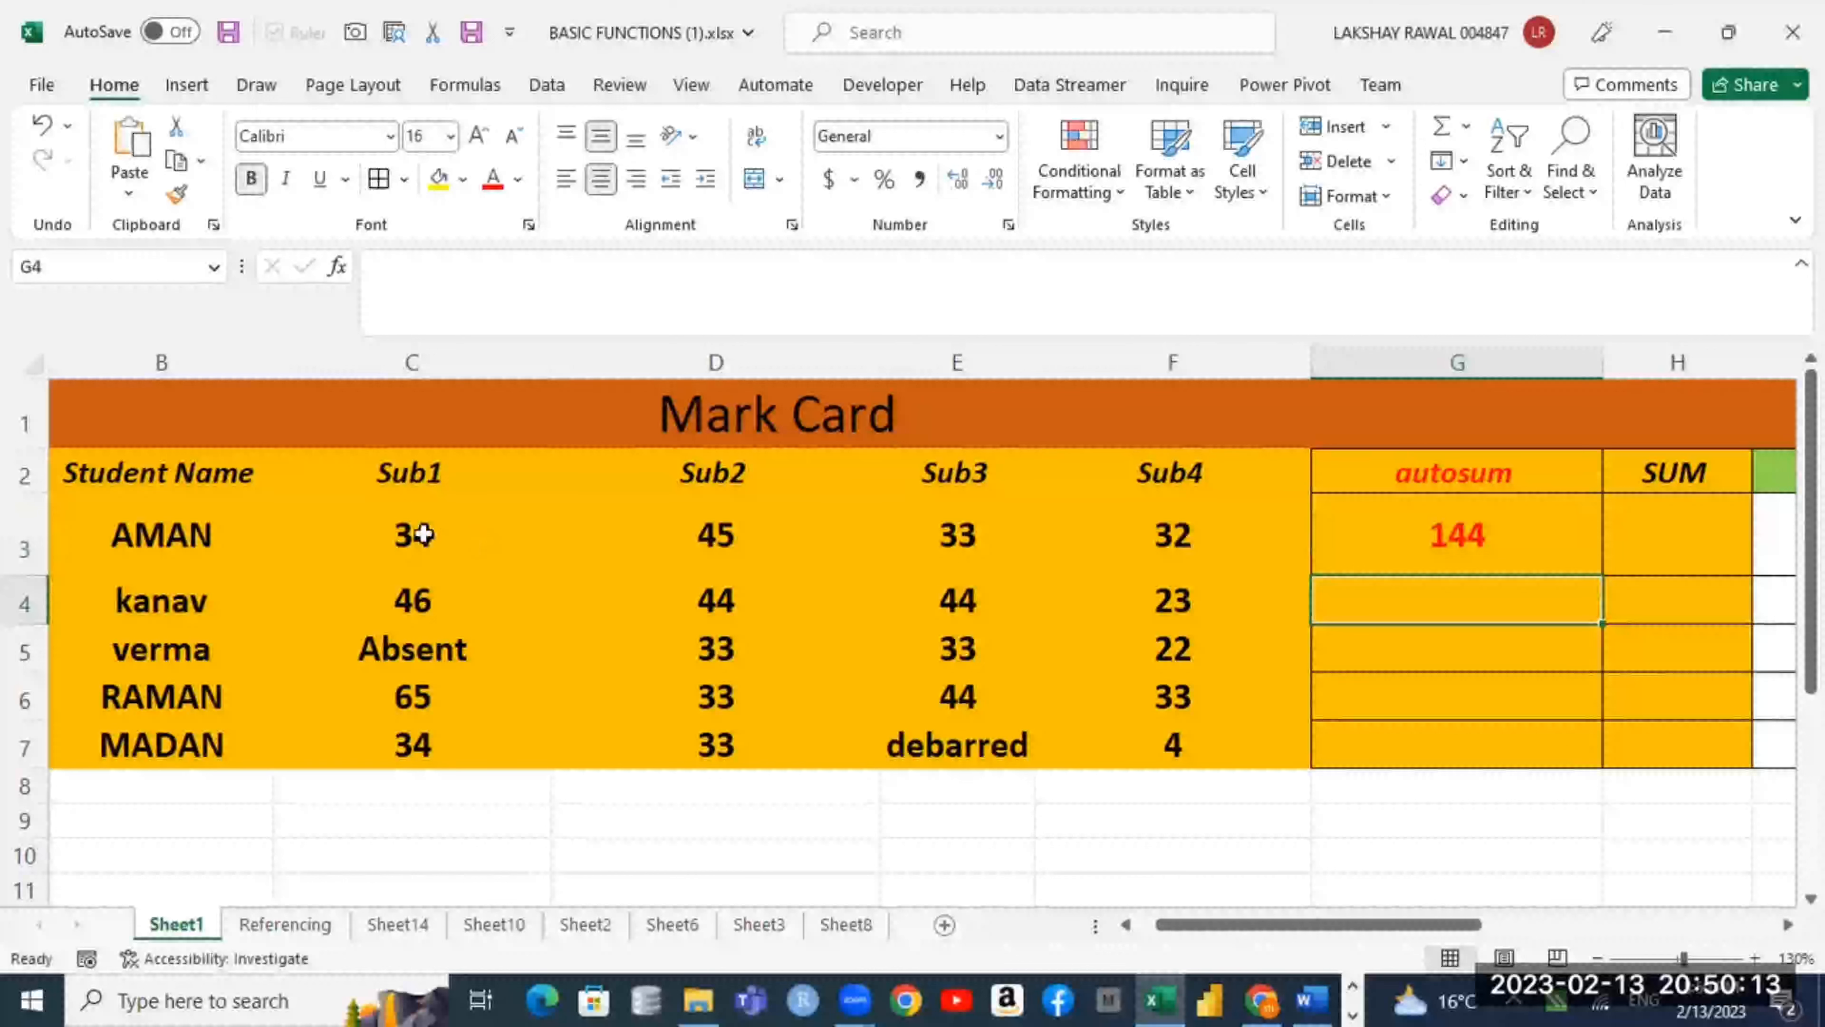
# Step: Set the Sub1 mark in C3 to 40
pyautogui.click(530, 530)
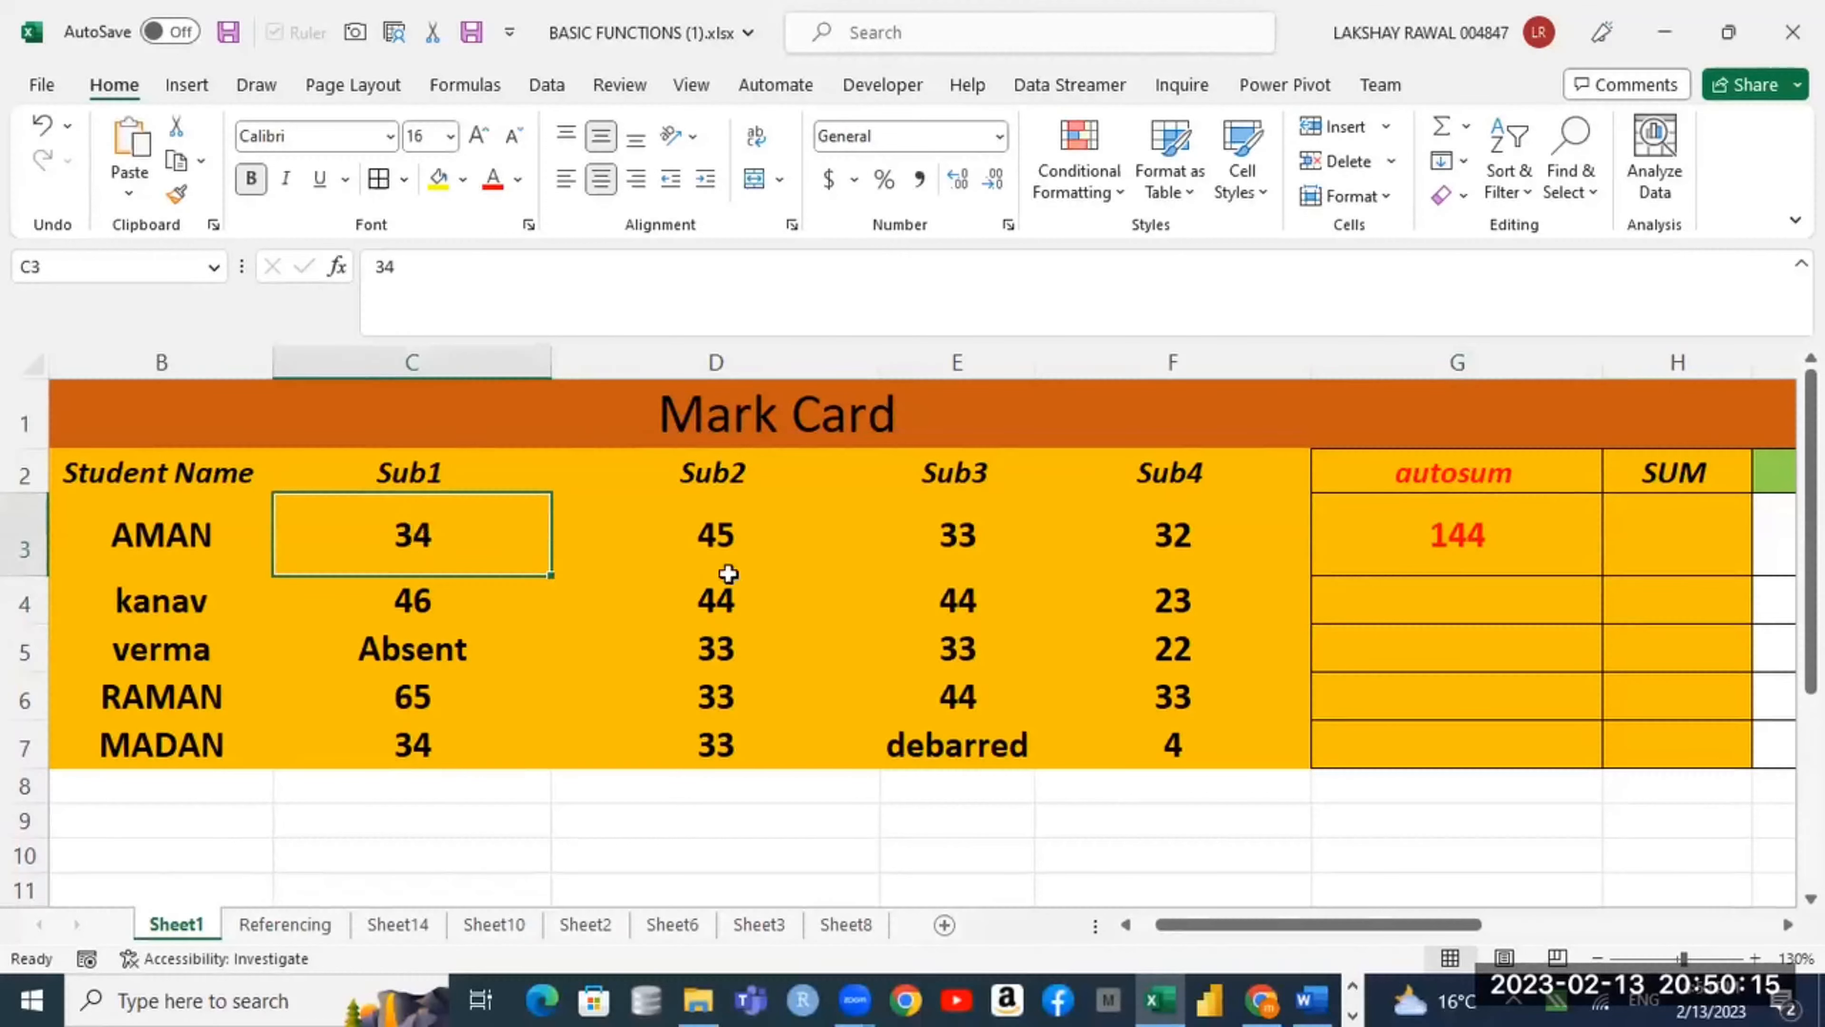
pyautogui.write('40')
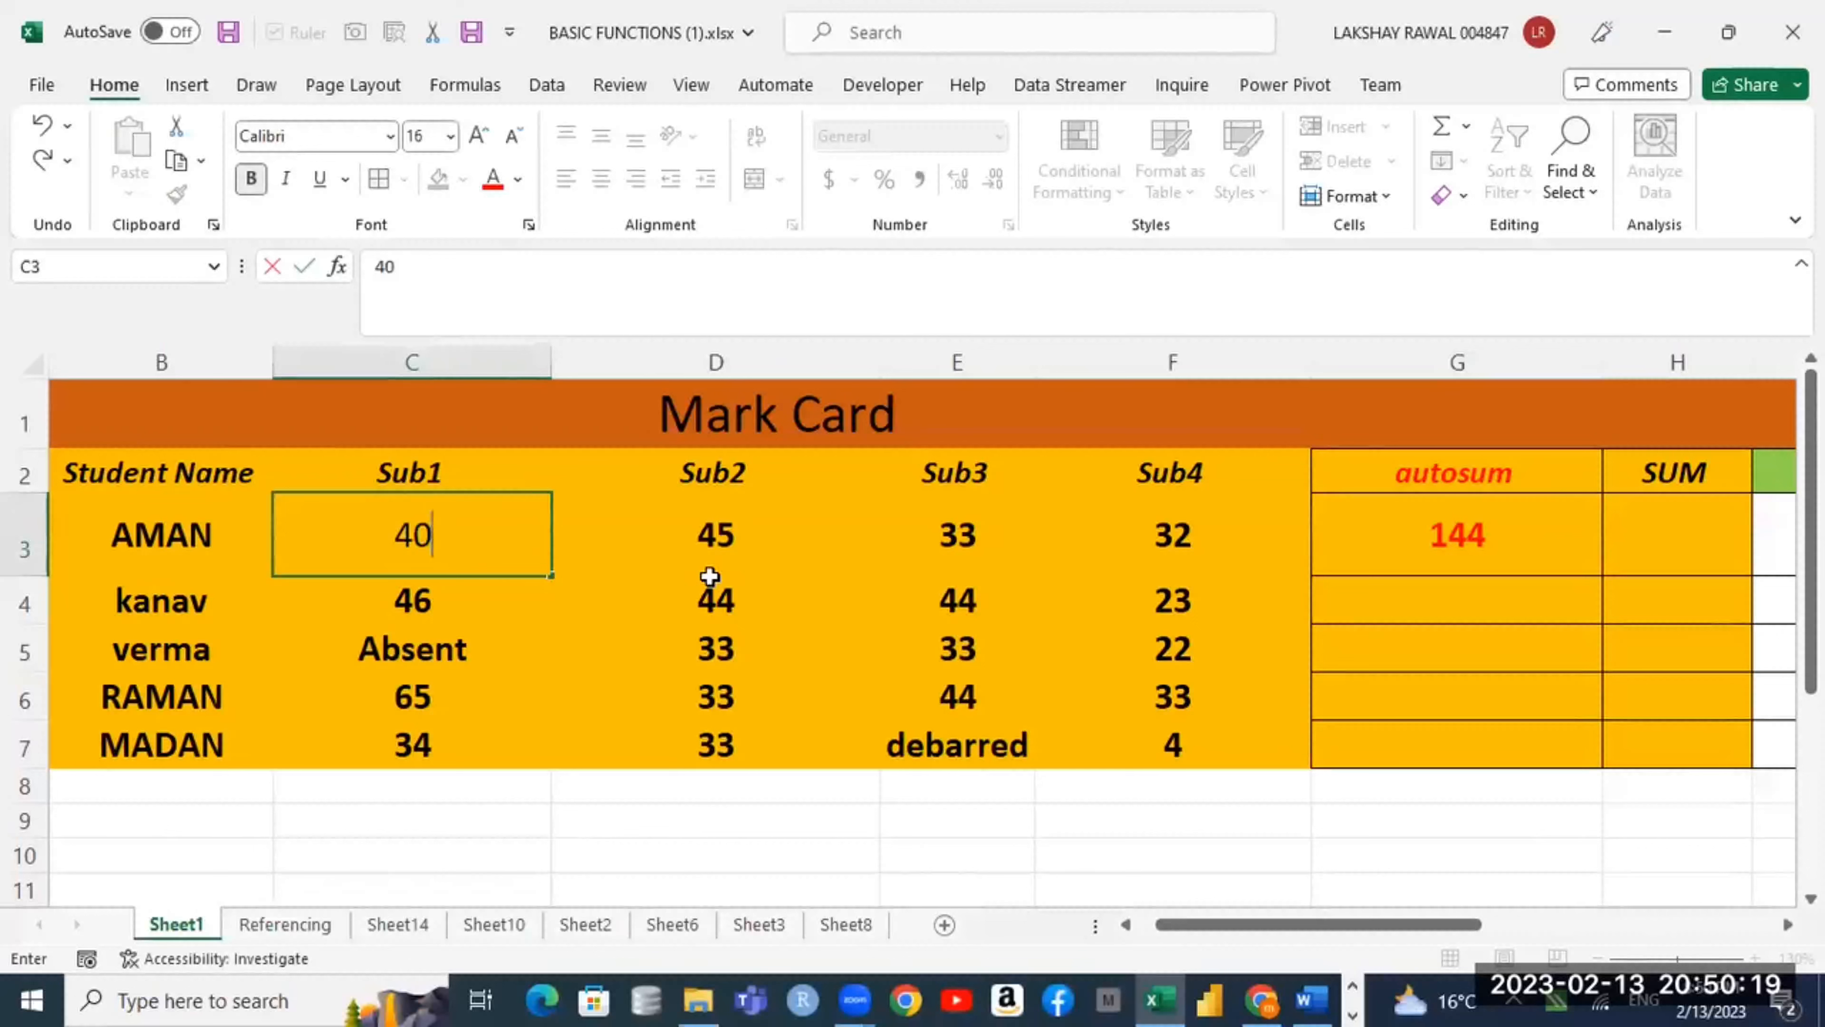
pyautogui.press('Return')
# Step: Examine the autosum formula in G3 against the changed Sub1 mark, looking at its fixed numbers
pyautogui.click(1460, 552)
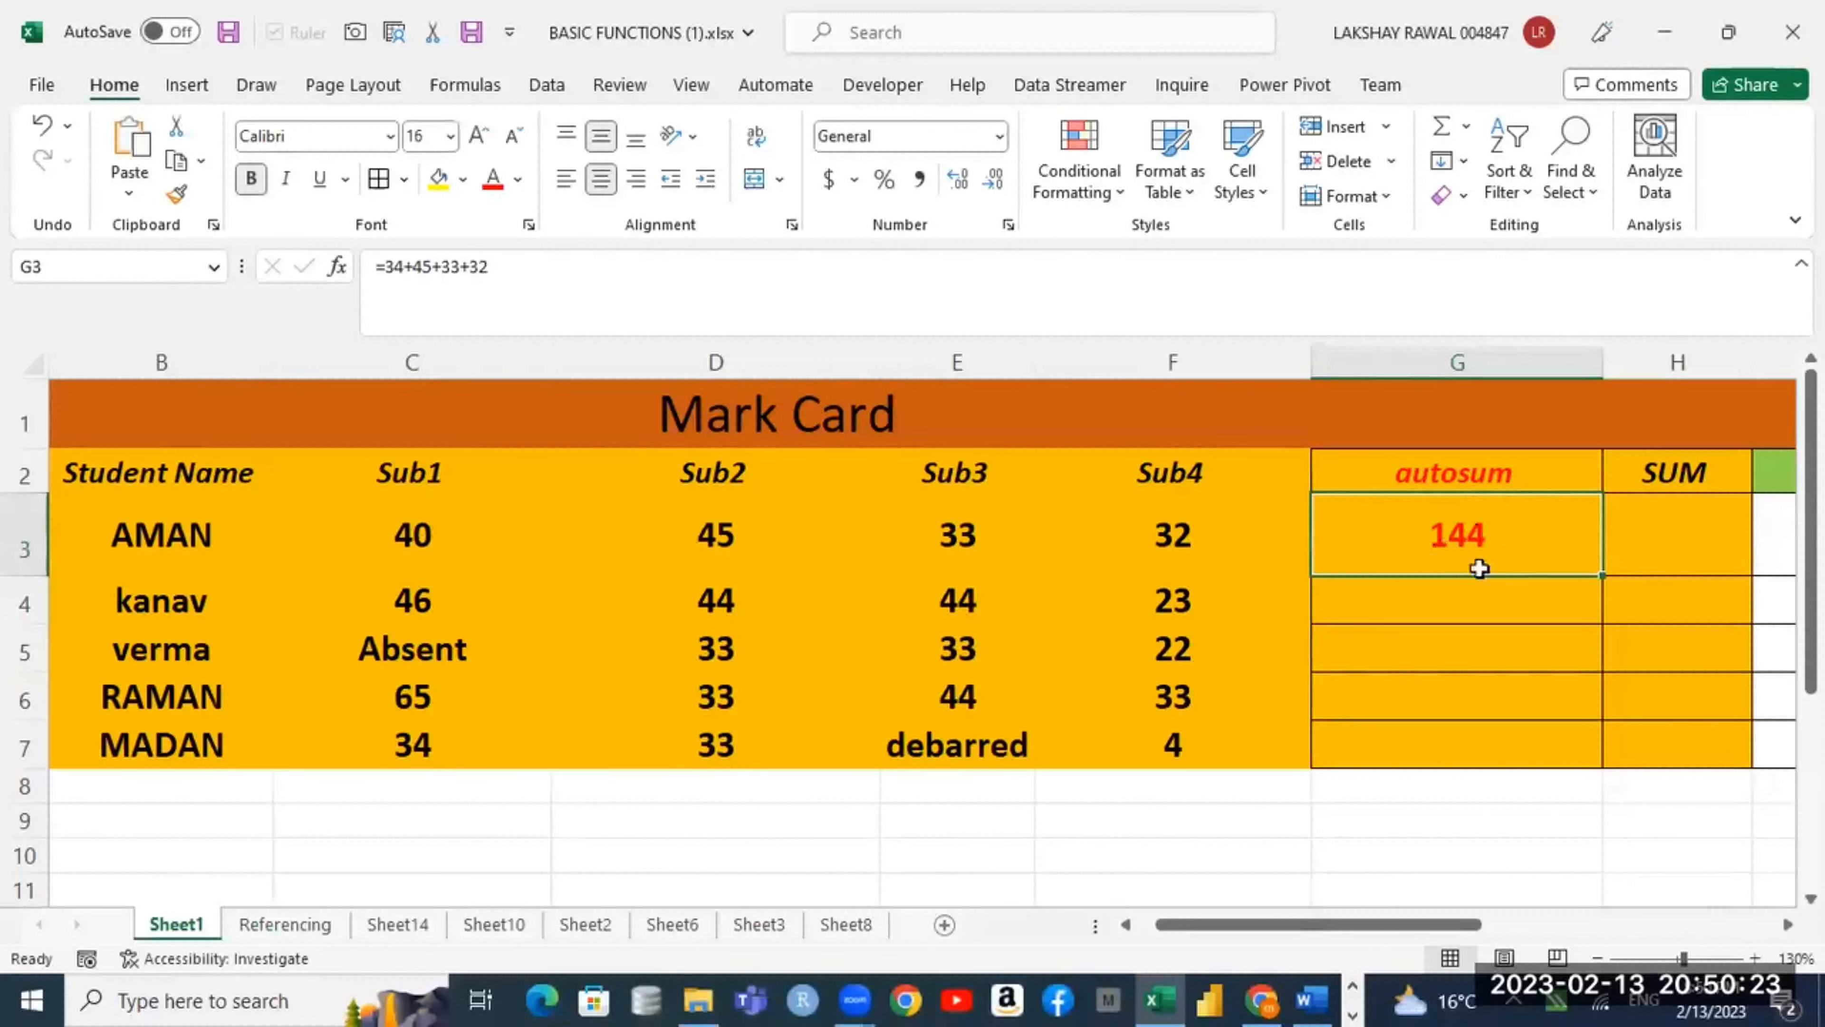
pyautogui.doubleClick(1491, 552)
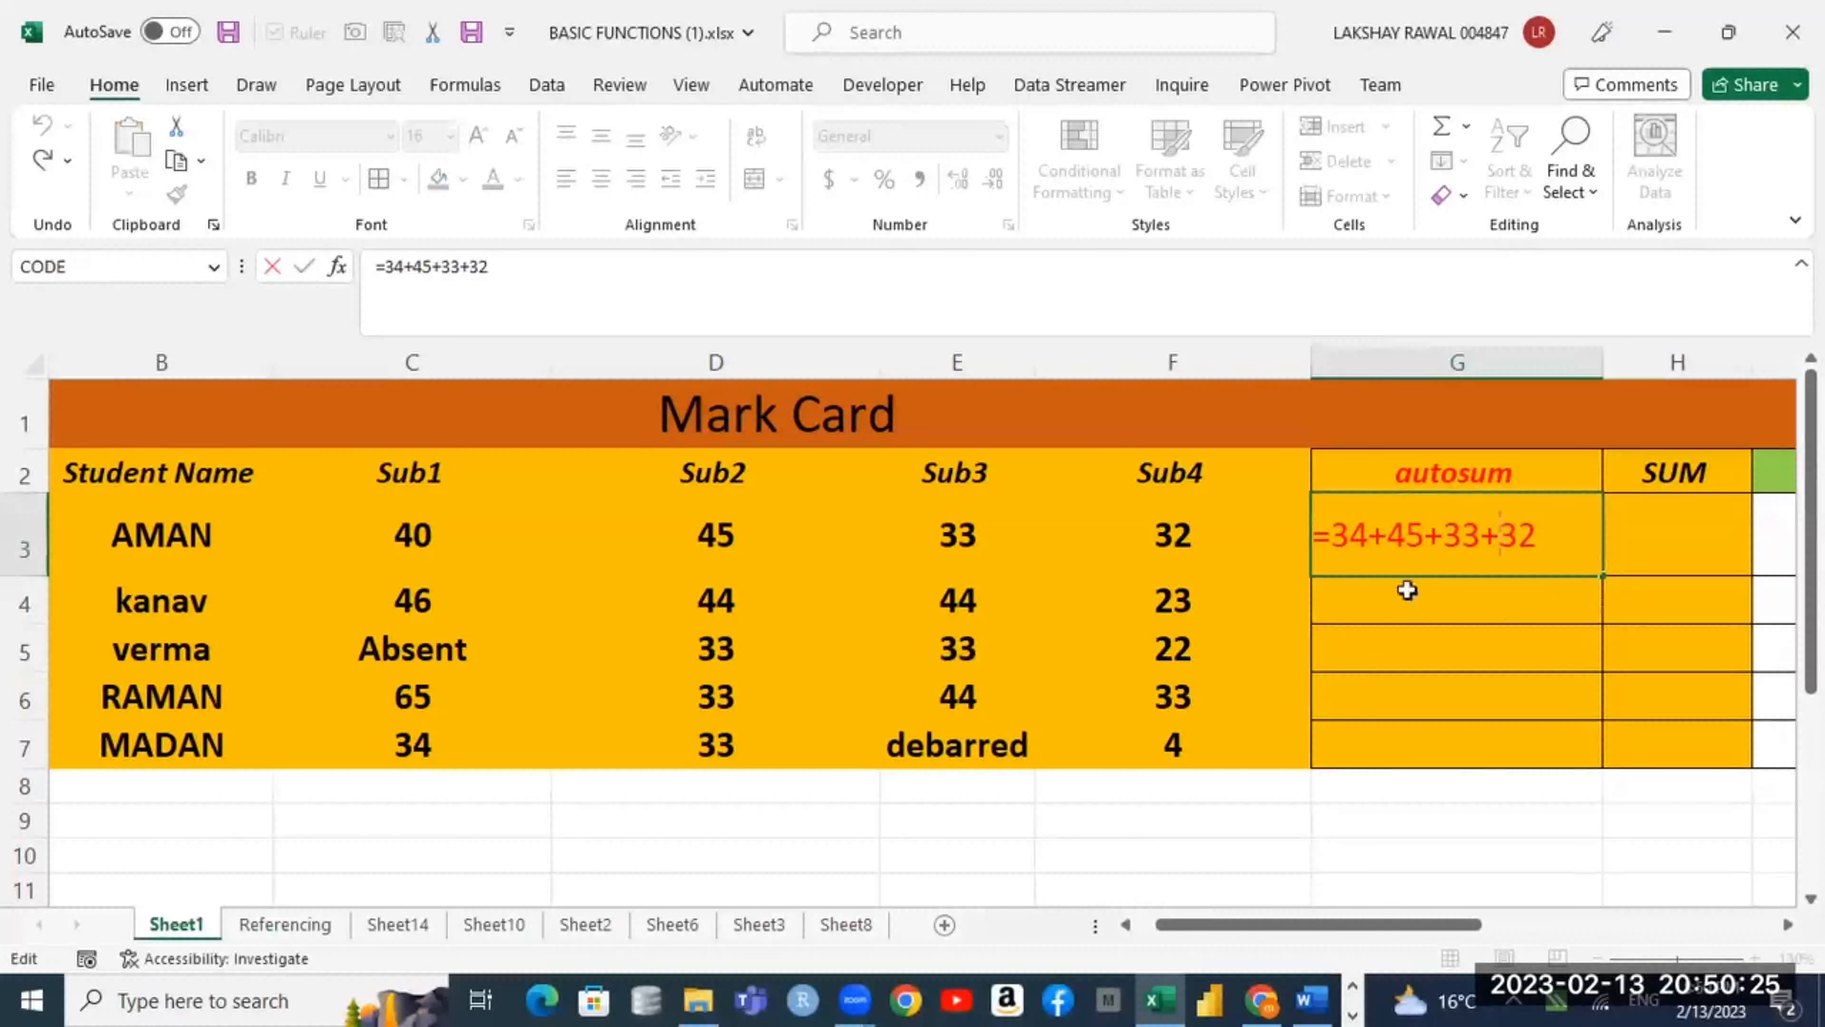
pyautogui.doubleClick(1348, 538)
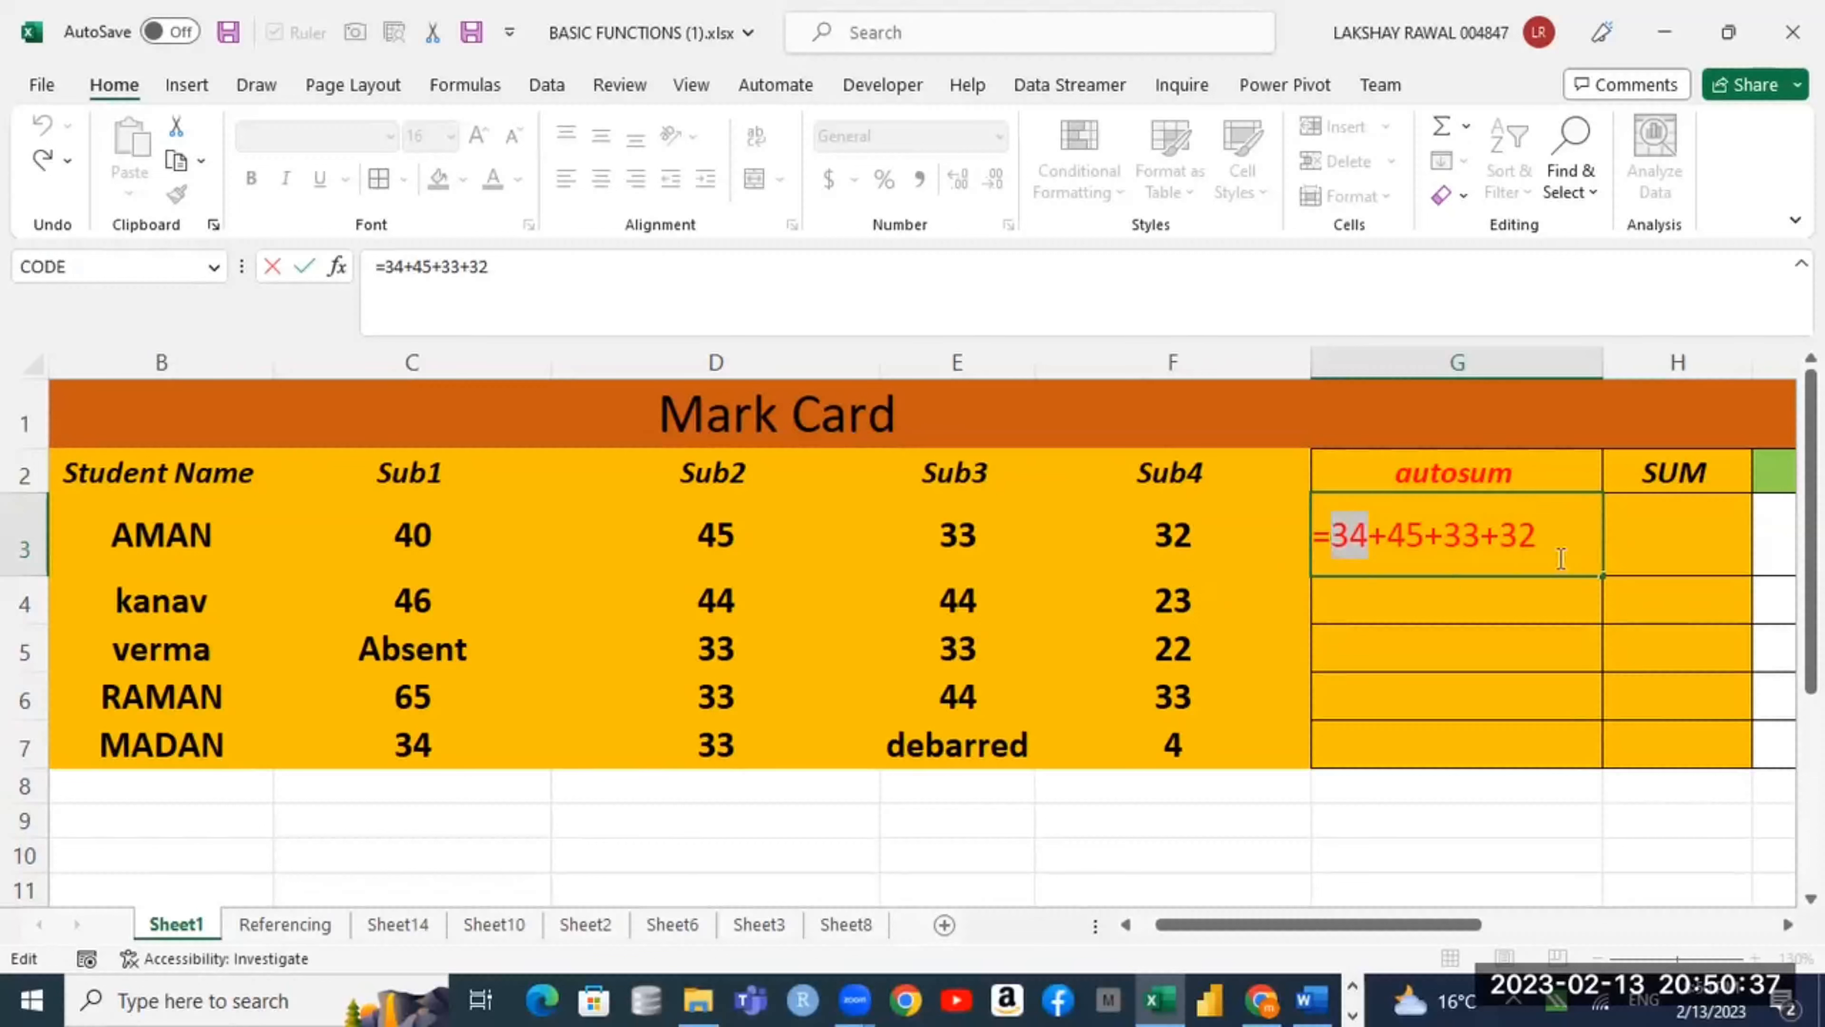
pyautogui.moveTo(1545, 535); pyautogui.dragTo(1344, 554)
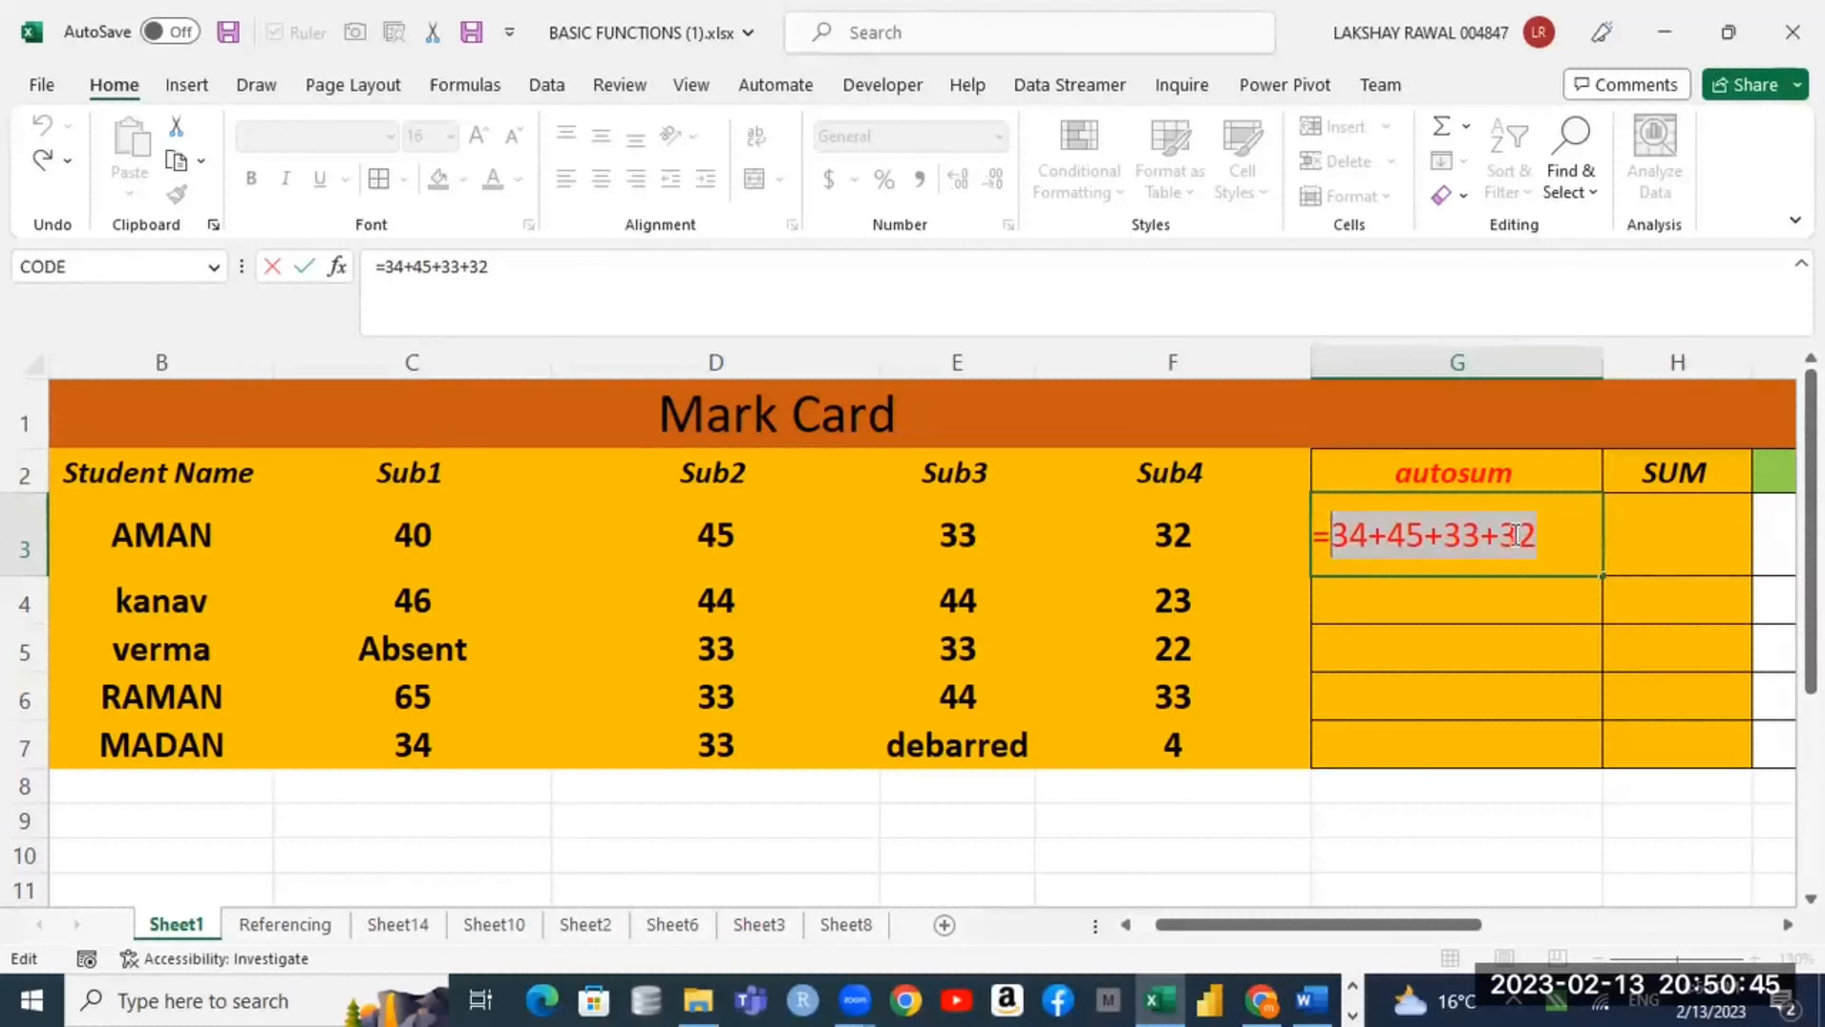
pyautogui.moveTo(1565, 535); pyautogui.dragTo(1343, 538)
pyautogui.press('Return')
pyautogui.doubleClick(1487, 542)
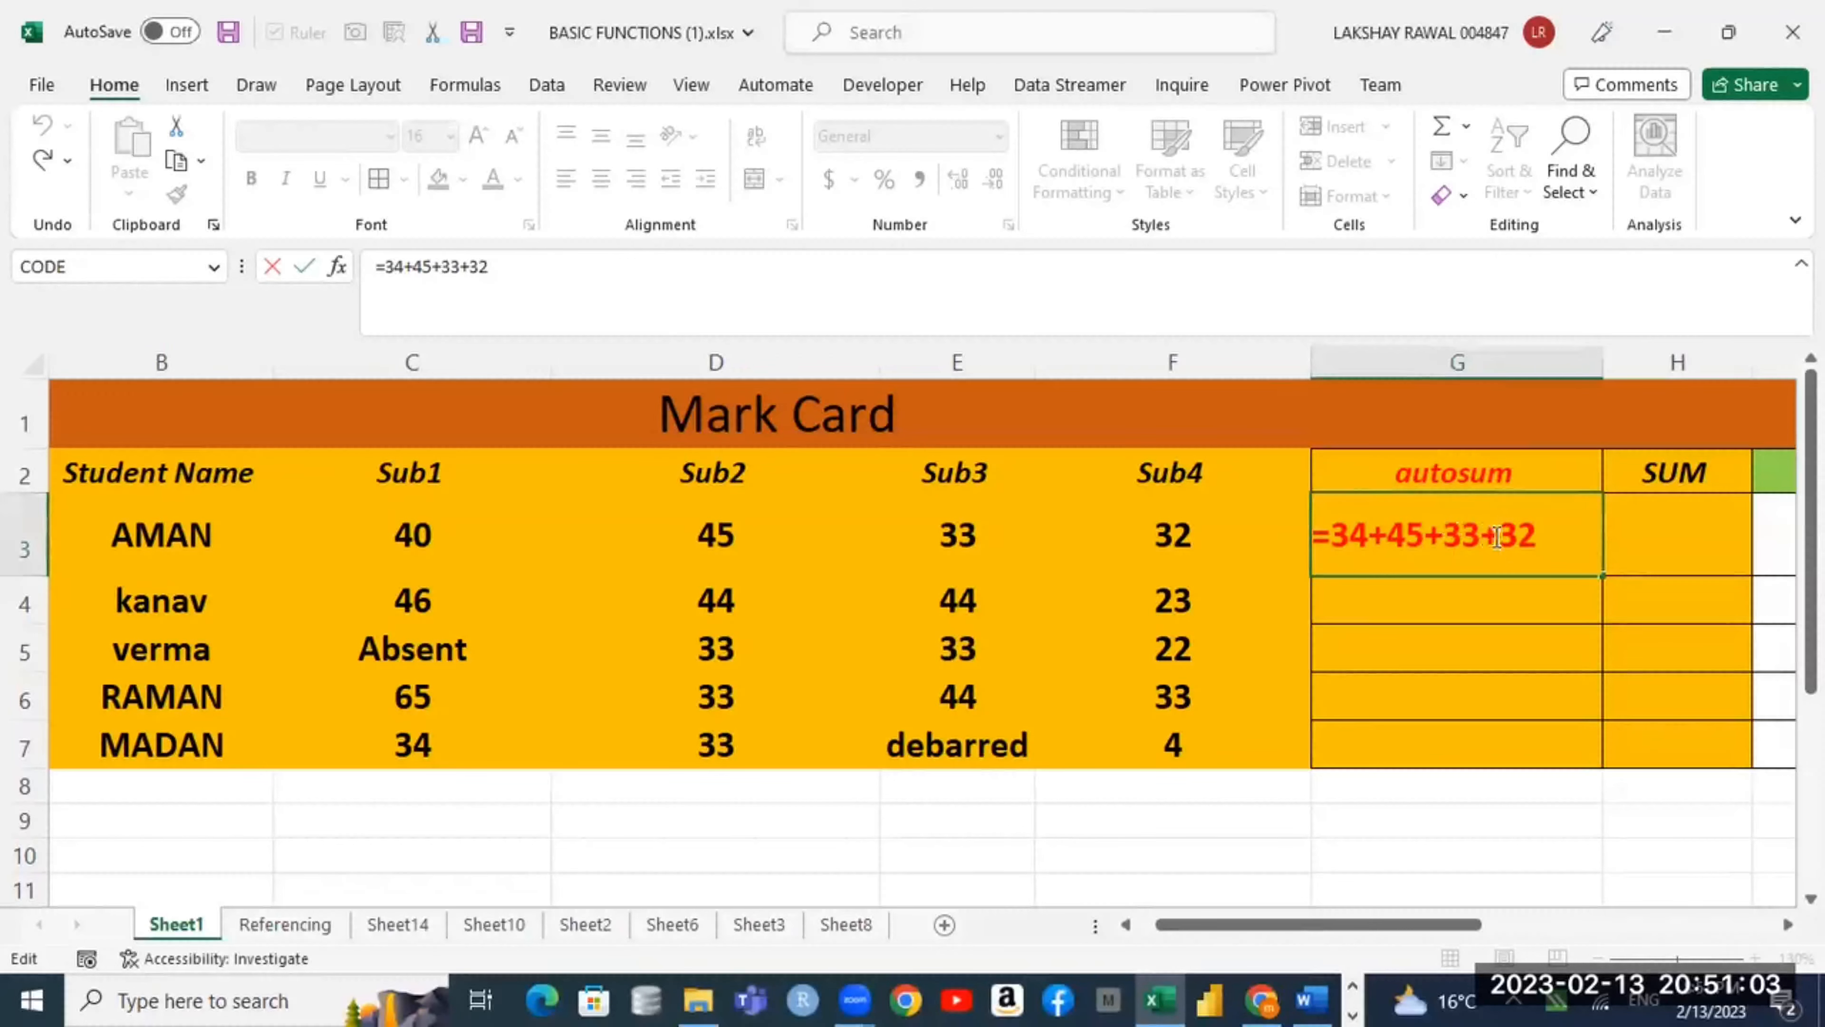
pyautogui.hotkey('ctrl', 'Return')
# Step: Replace the formula in G3 with =C3+D3+E3+F3, referencing the four subject mark cells
pyautogui.write('=')
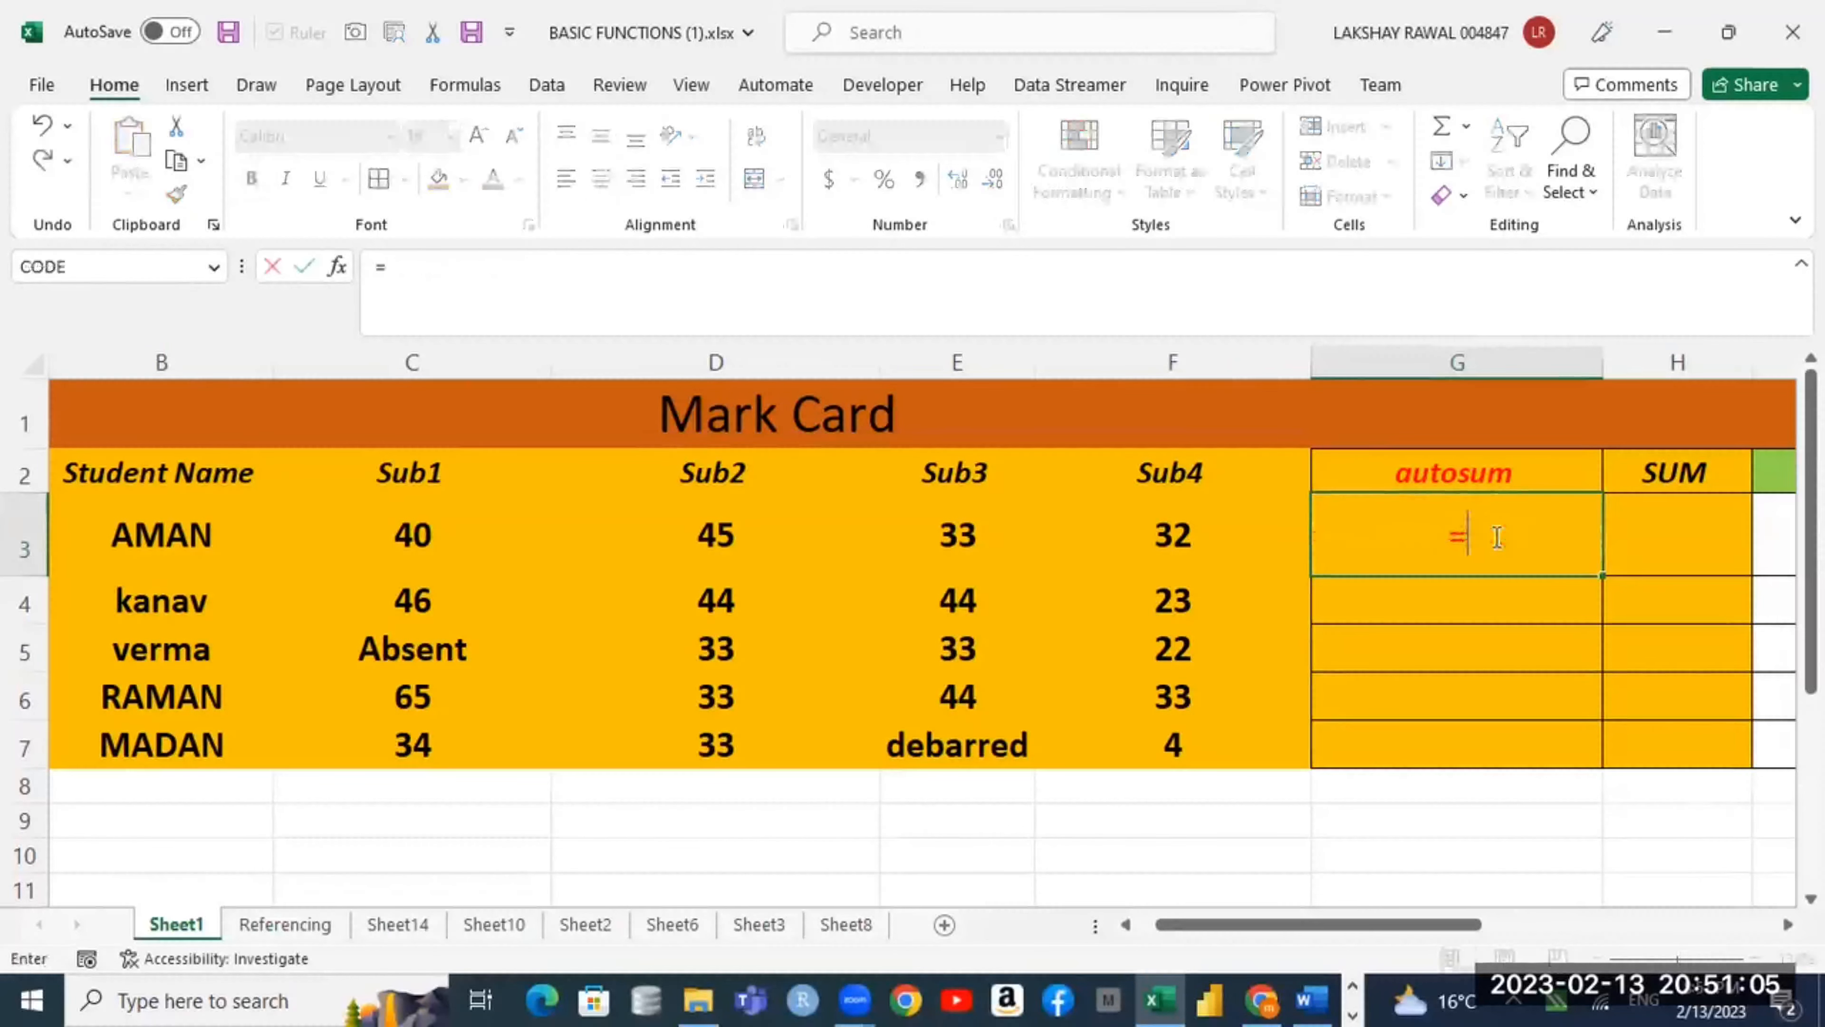
pyautogui.click(419, 540)
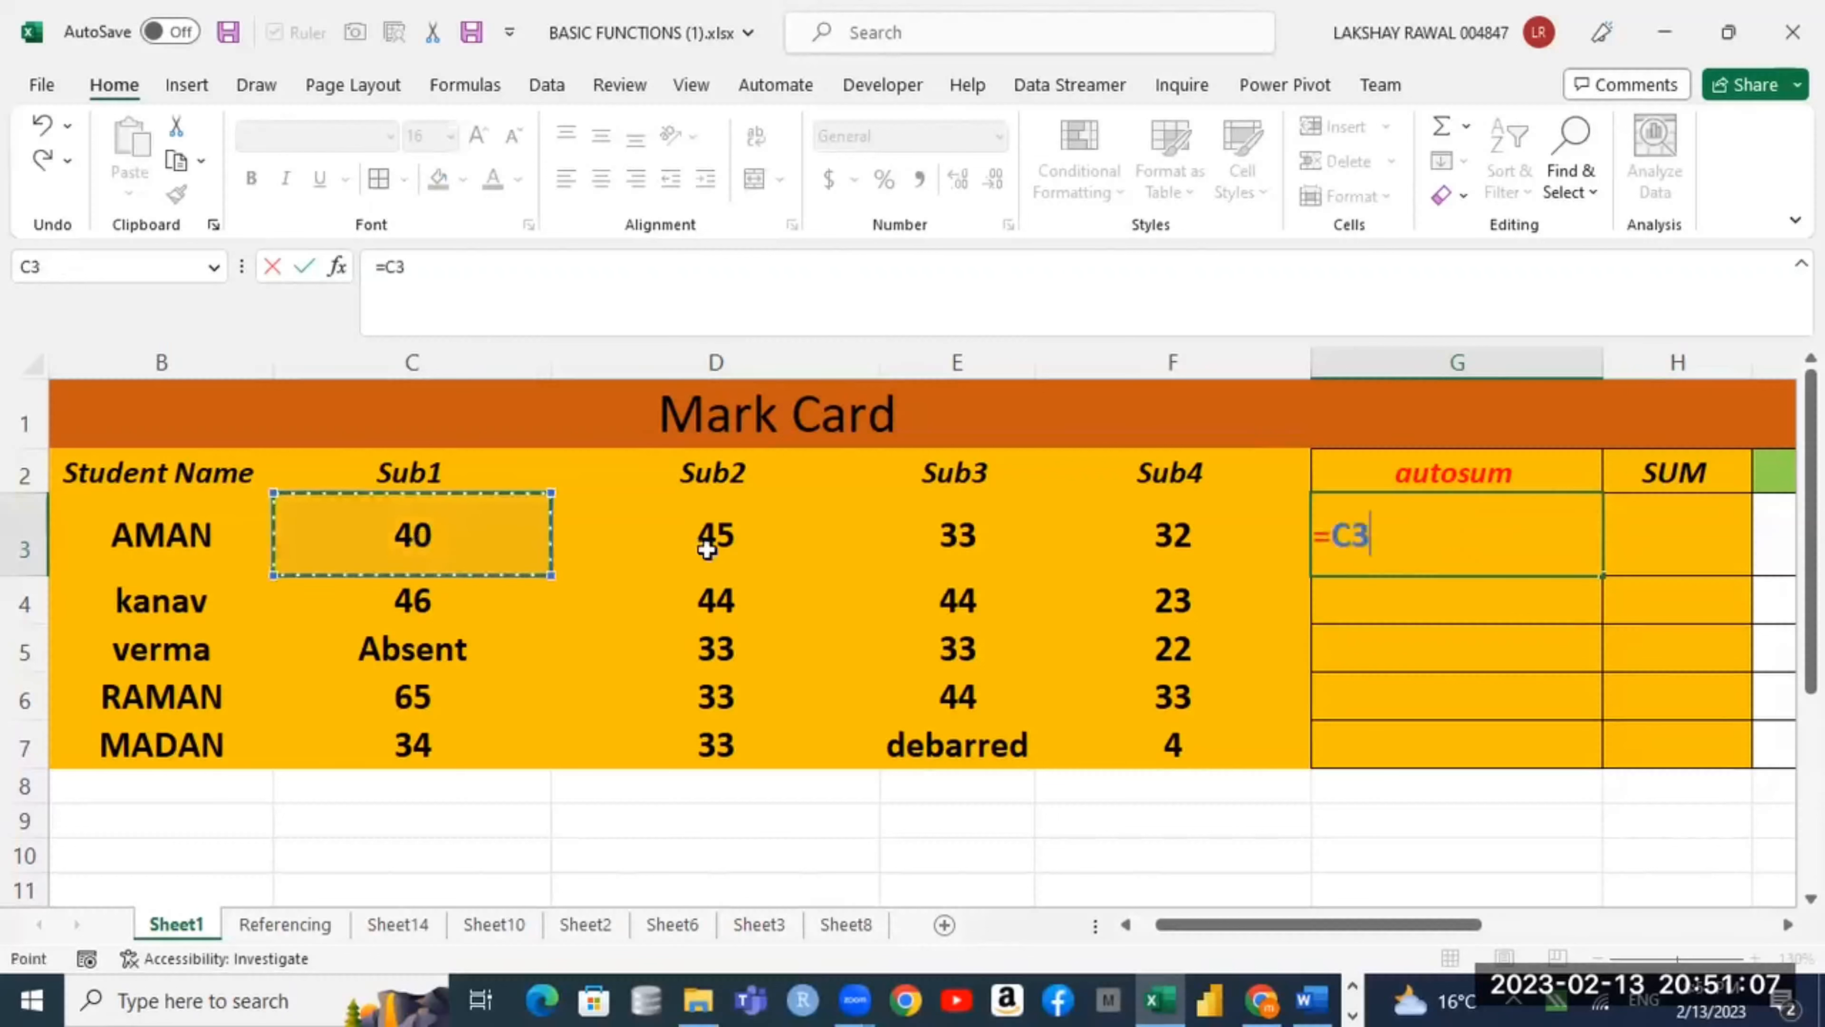
pyautogui.write('+')
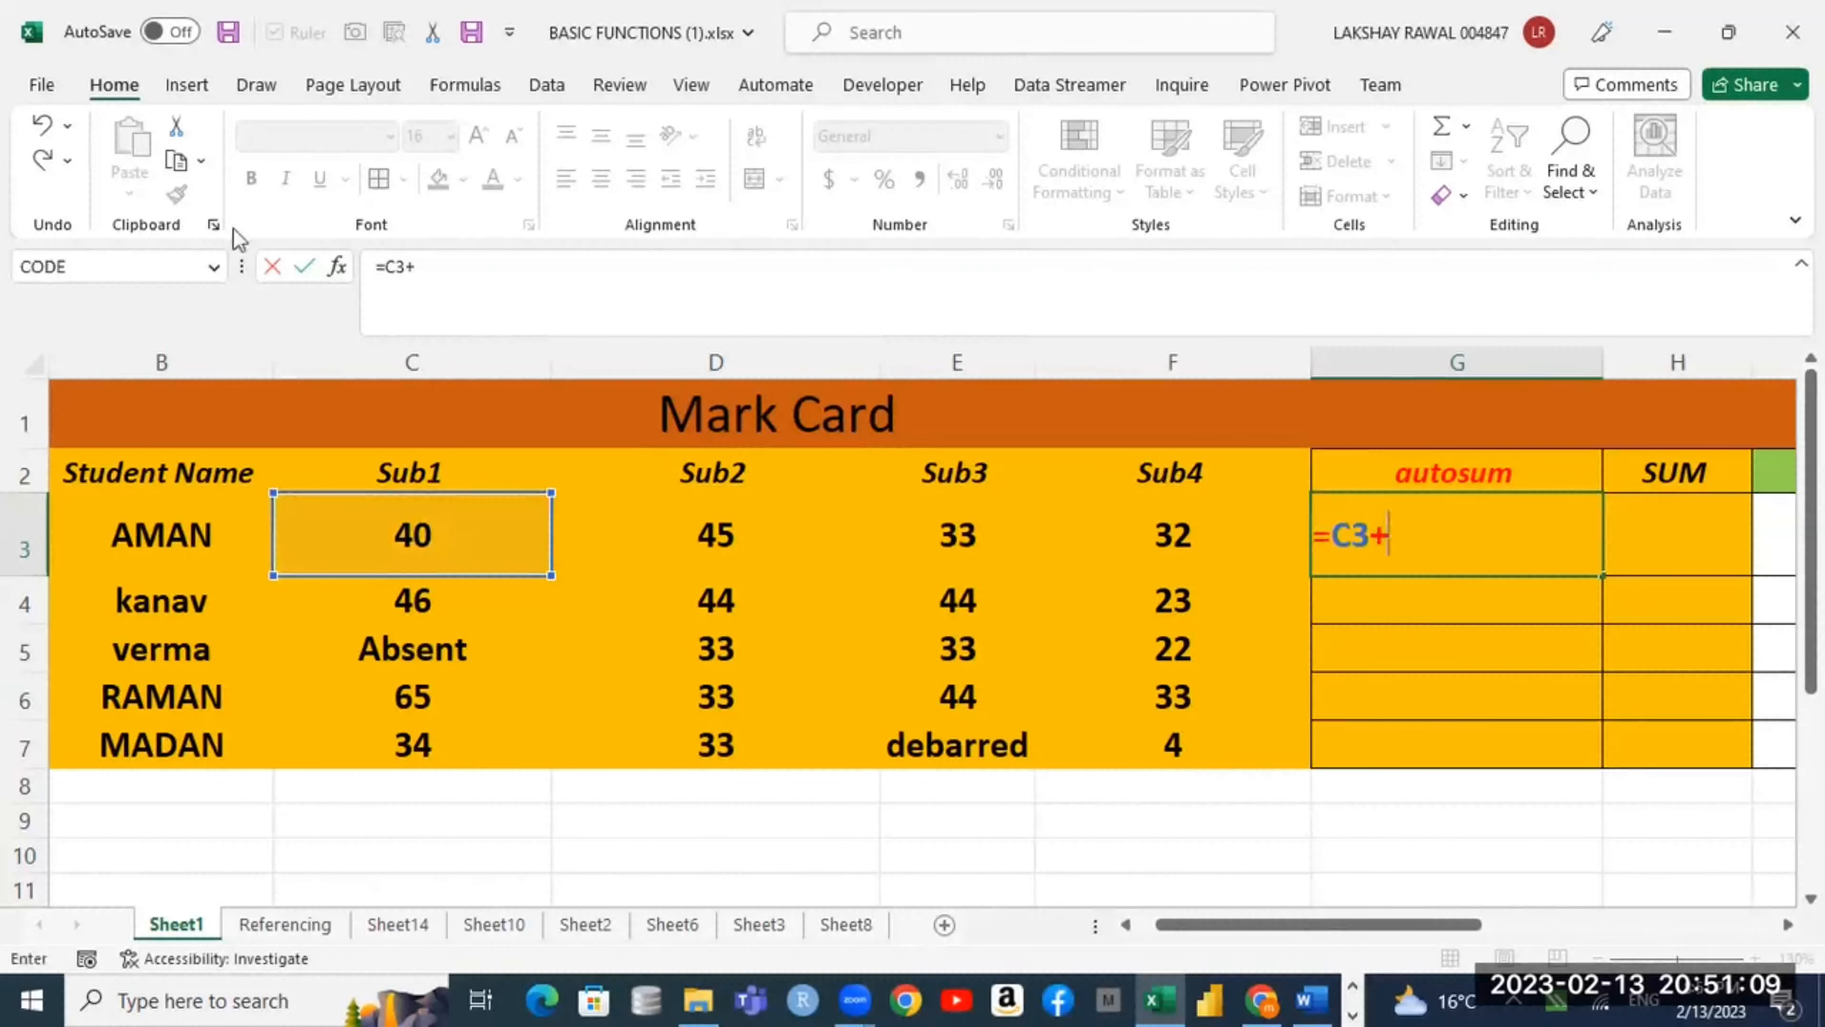
pyautogui.click(679, 525)
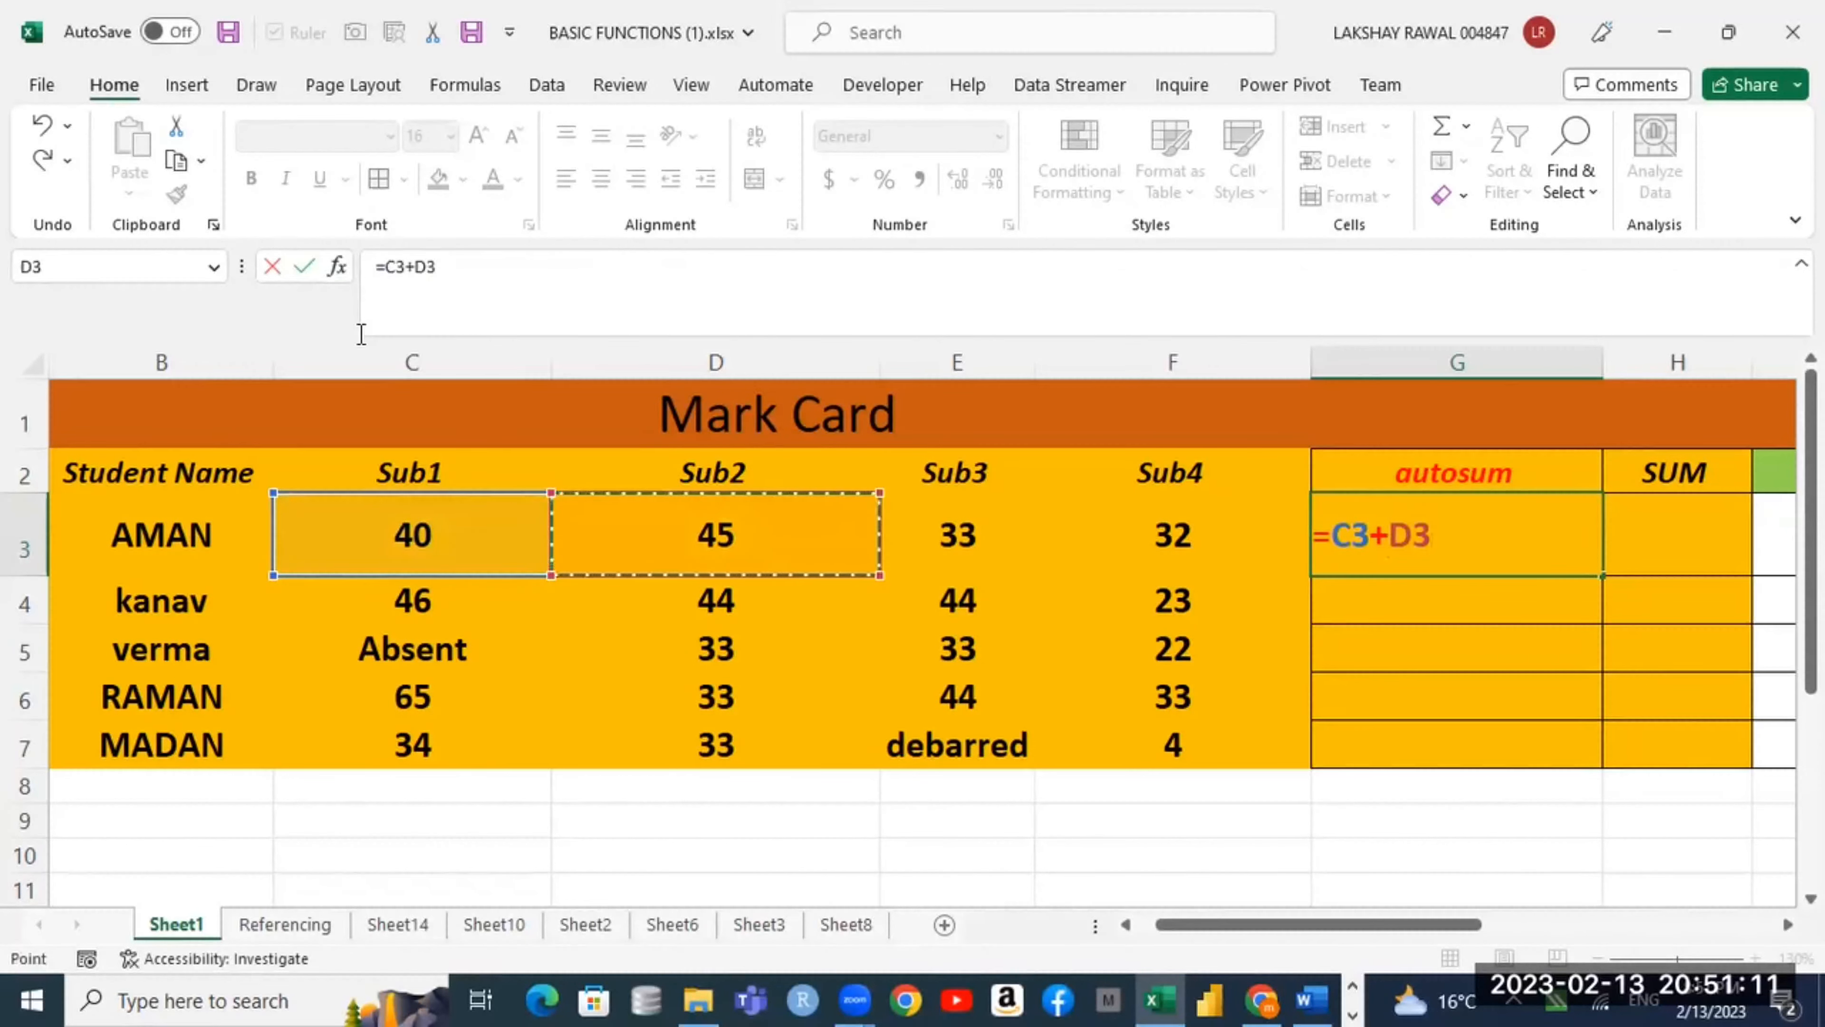
pyautogui.write('+')
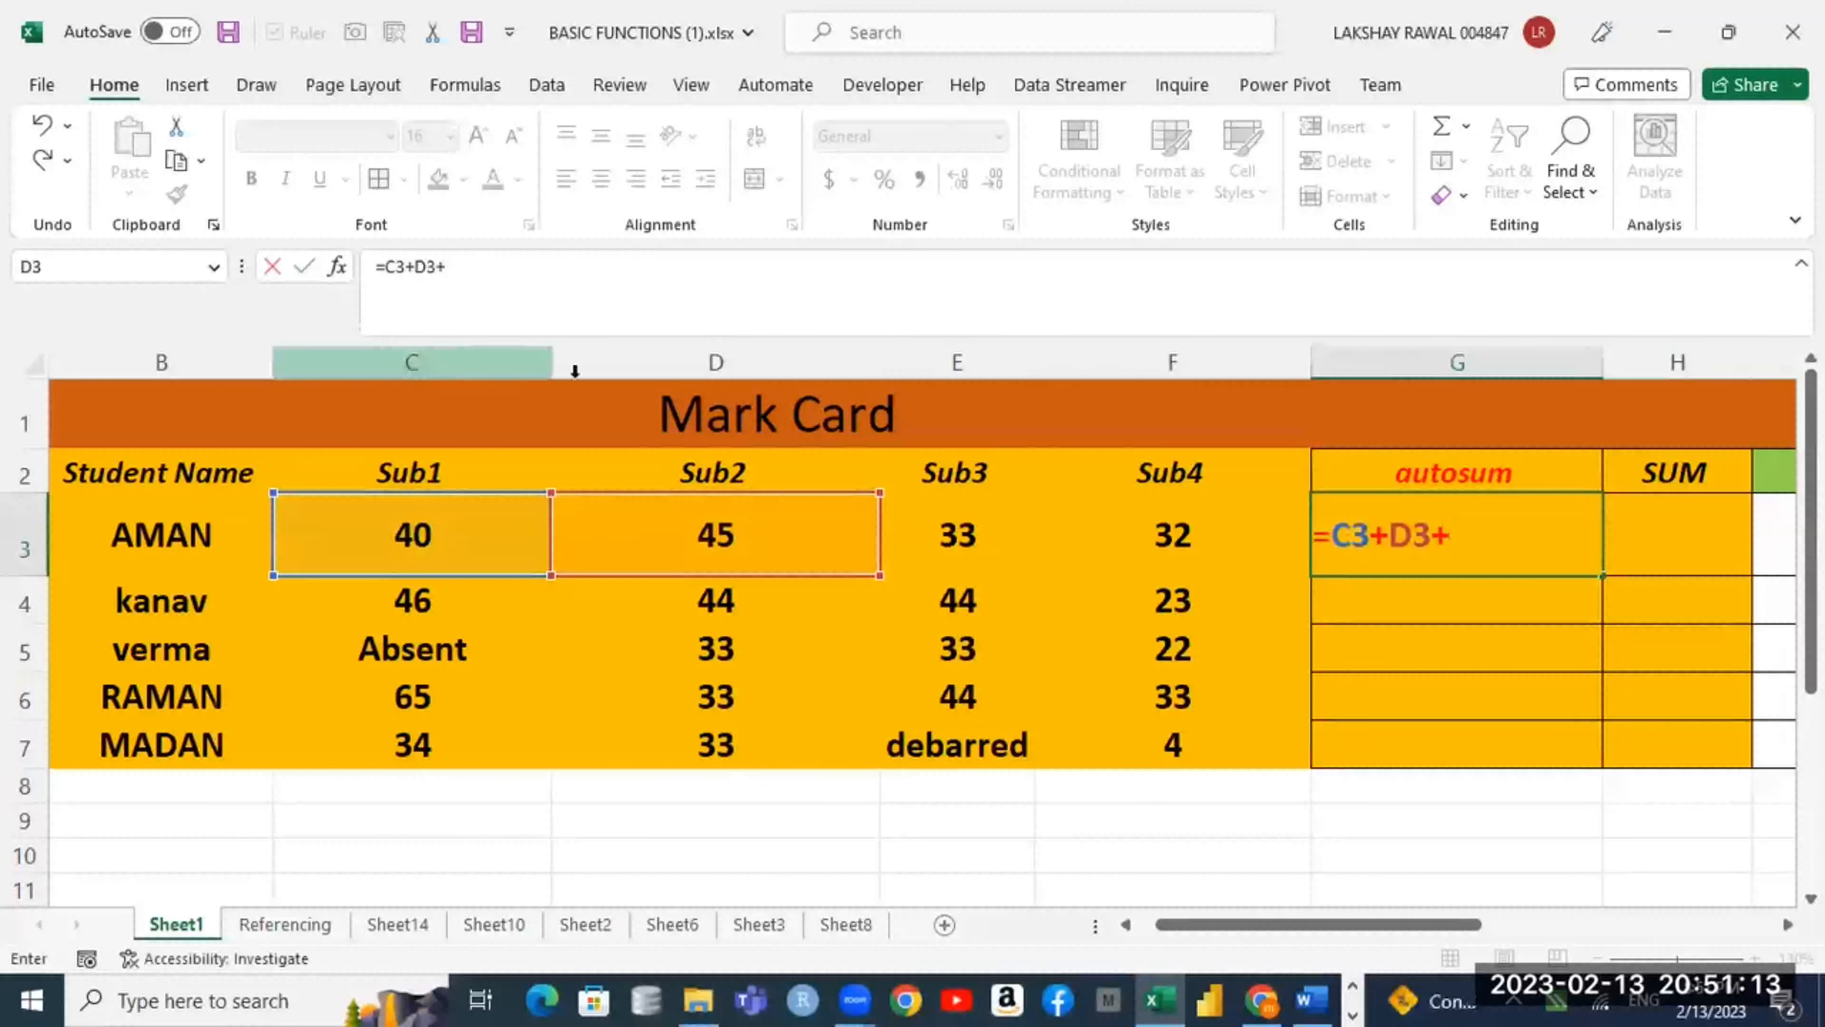
pyautogui.click(993, 544)
pyautogui.write('+')
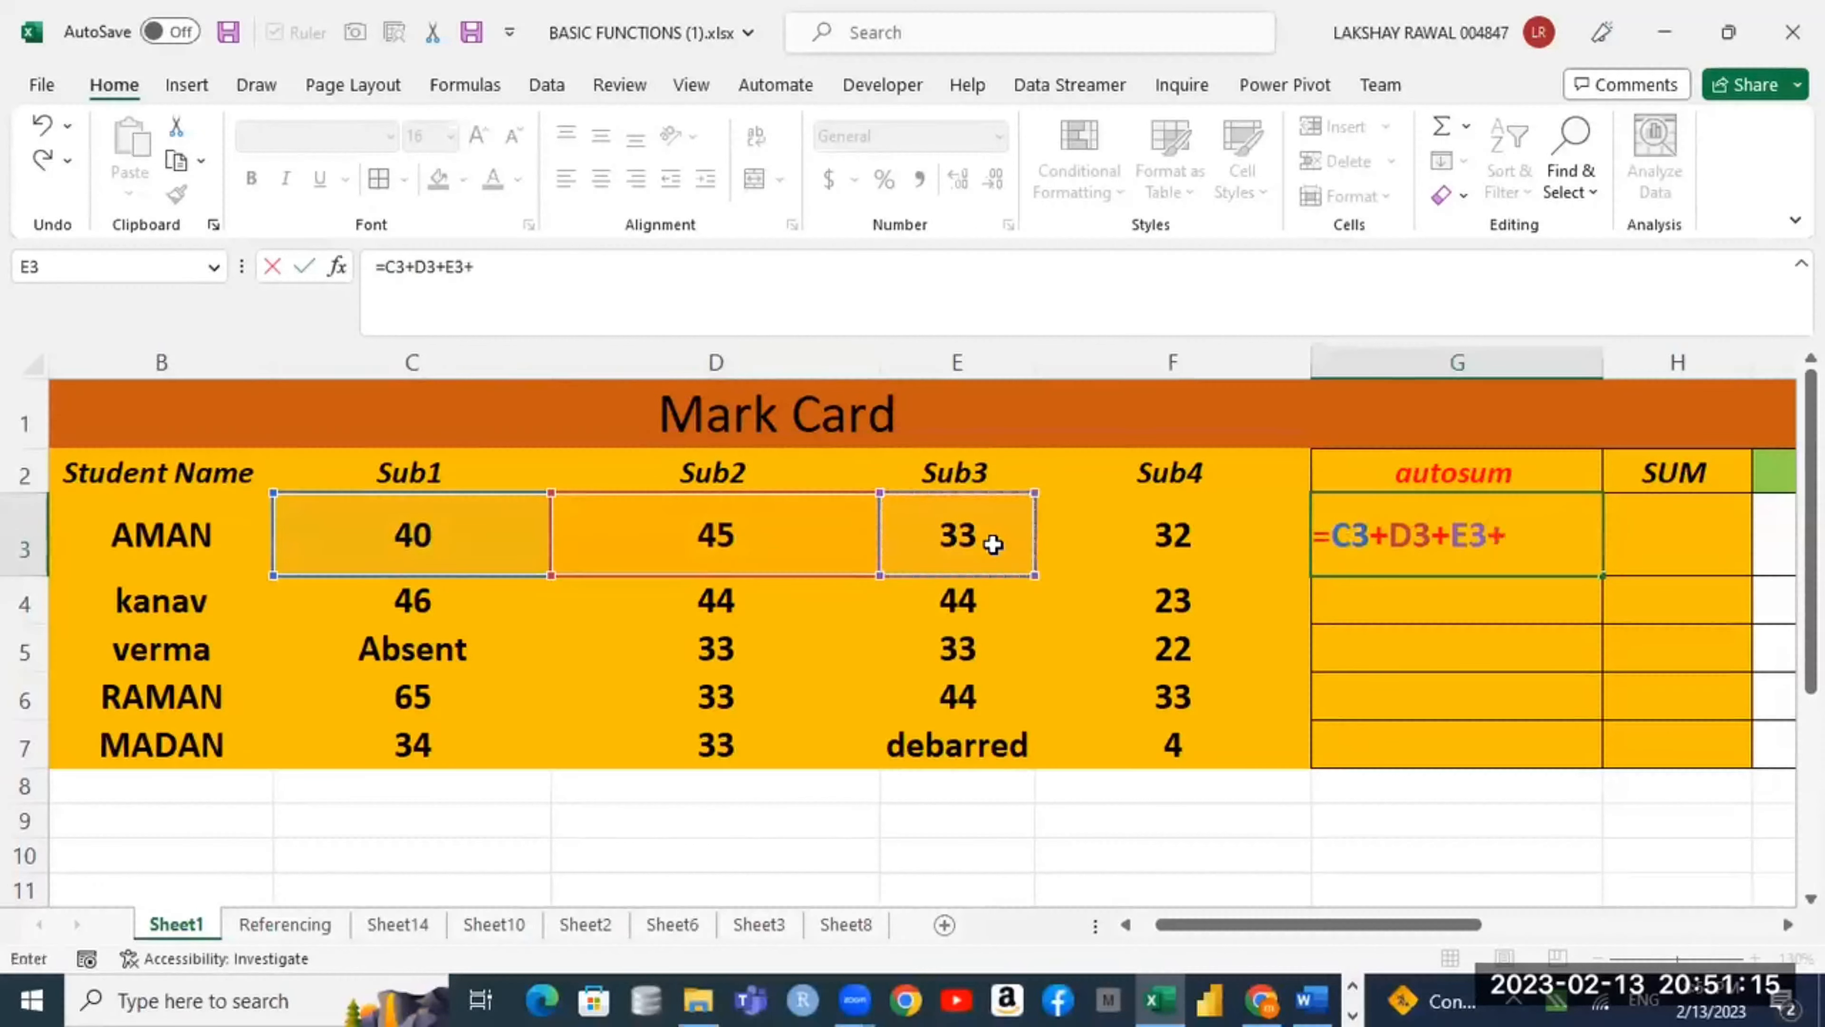
pyautogui.click(1169, 523)
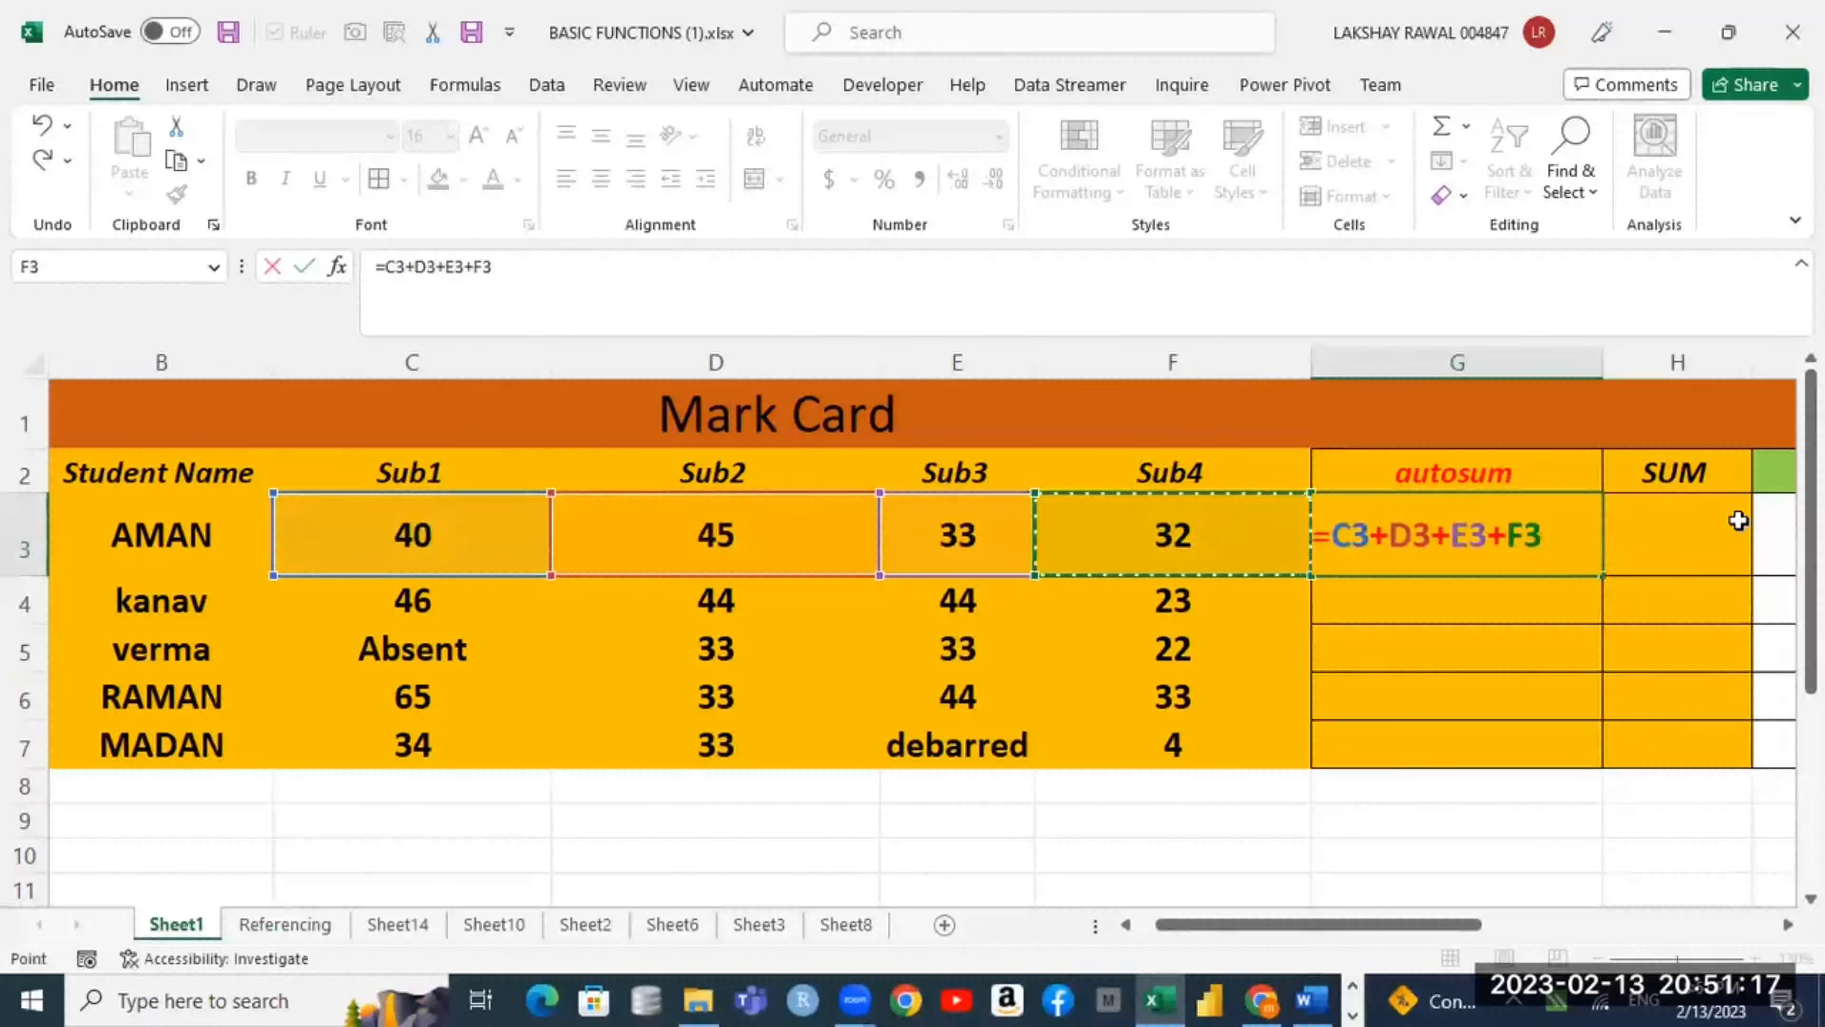
pyautogui.press('Return')
pyautogui.click(1535, 528)
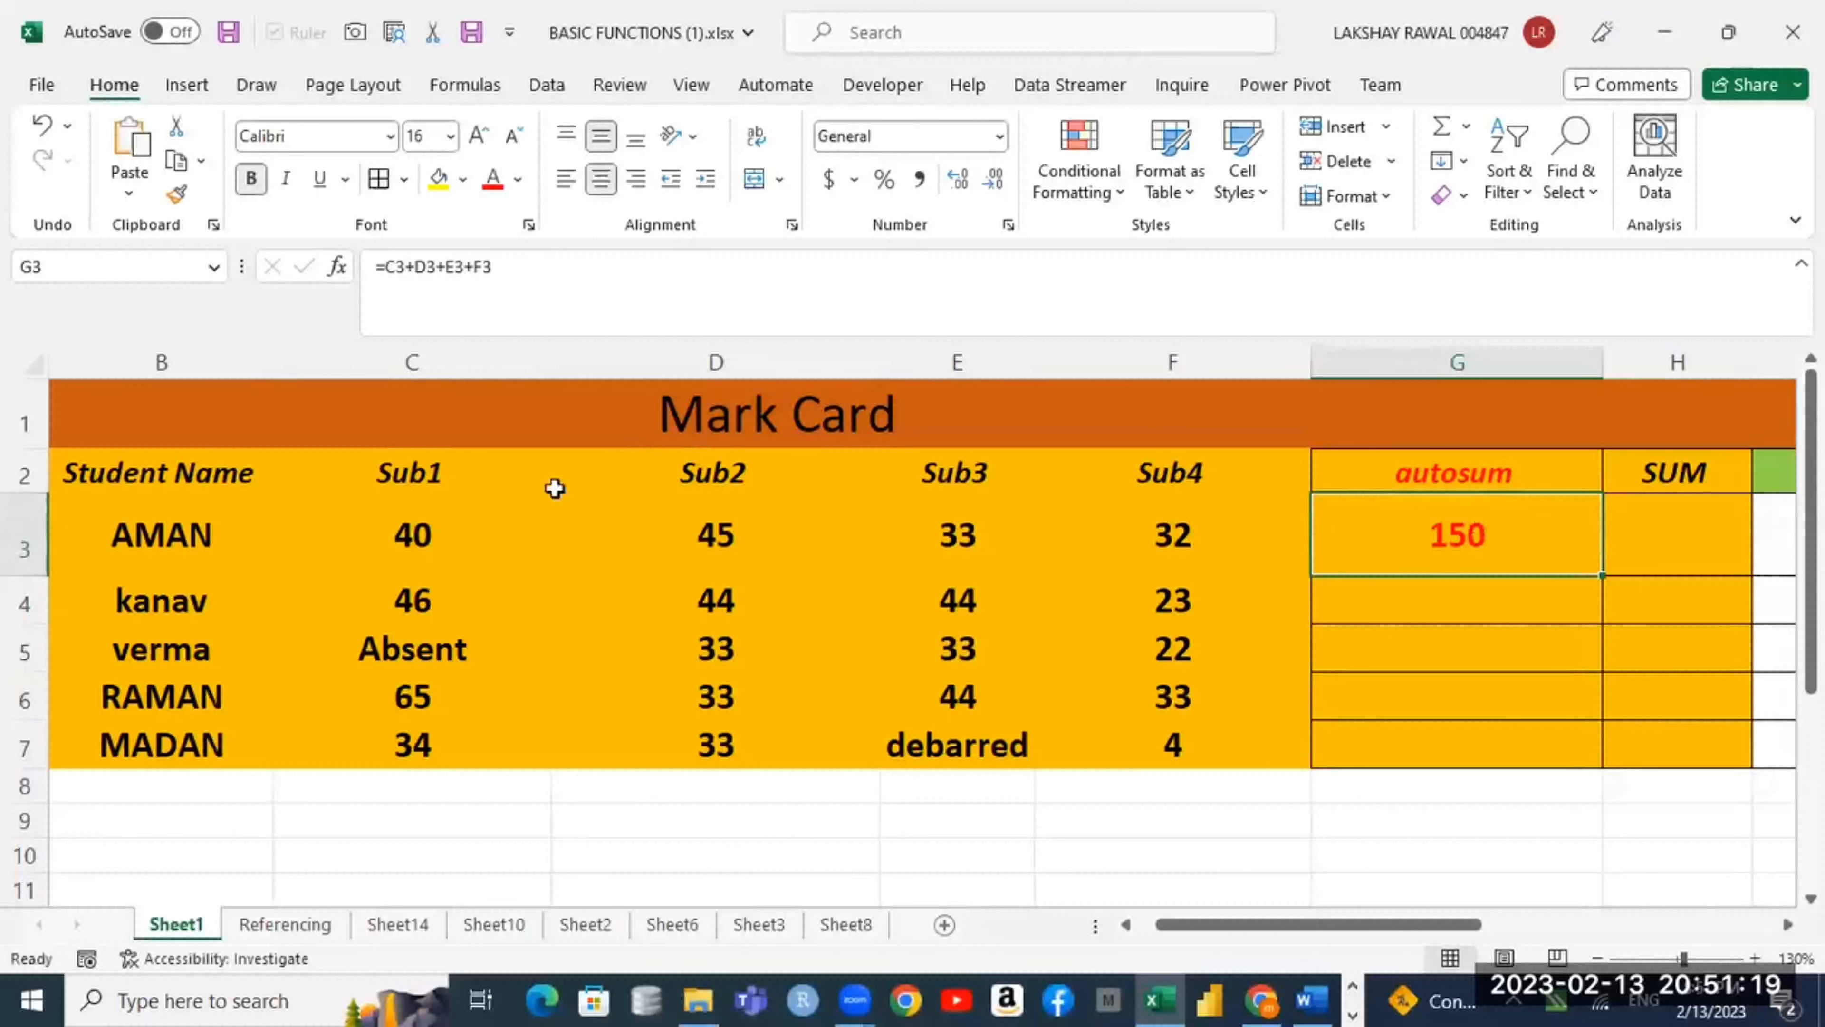
# Step: Set the Sub1 mark in C3 to 50 and check the total and cell references in G3
pyautogui.click(387, 535)
pyautogui.write('50')
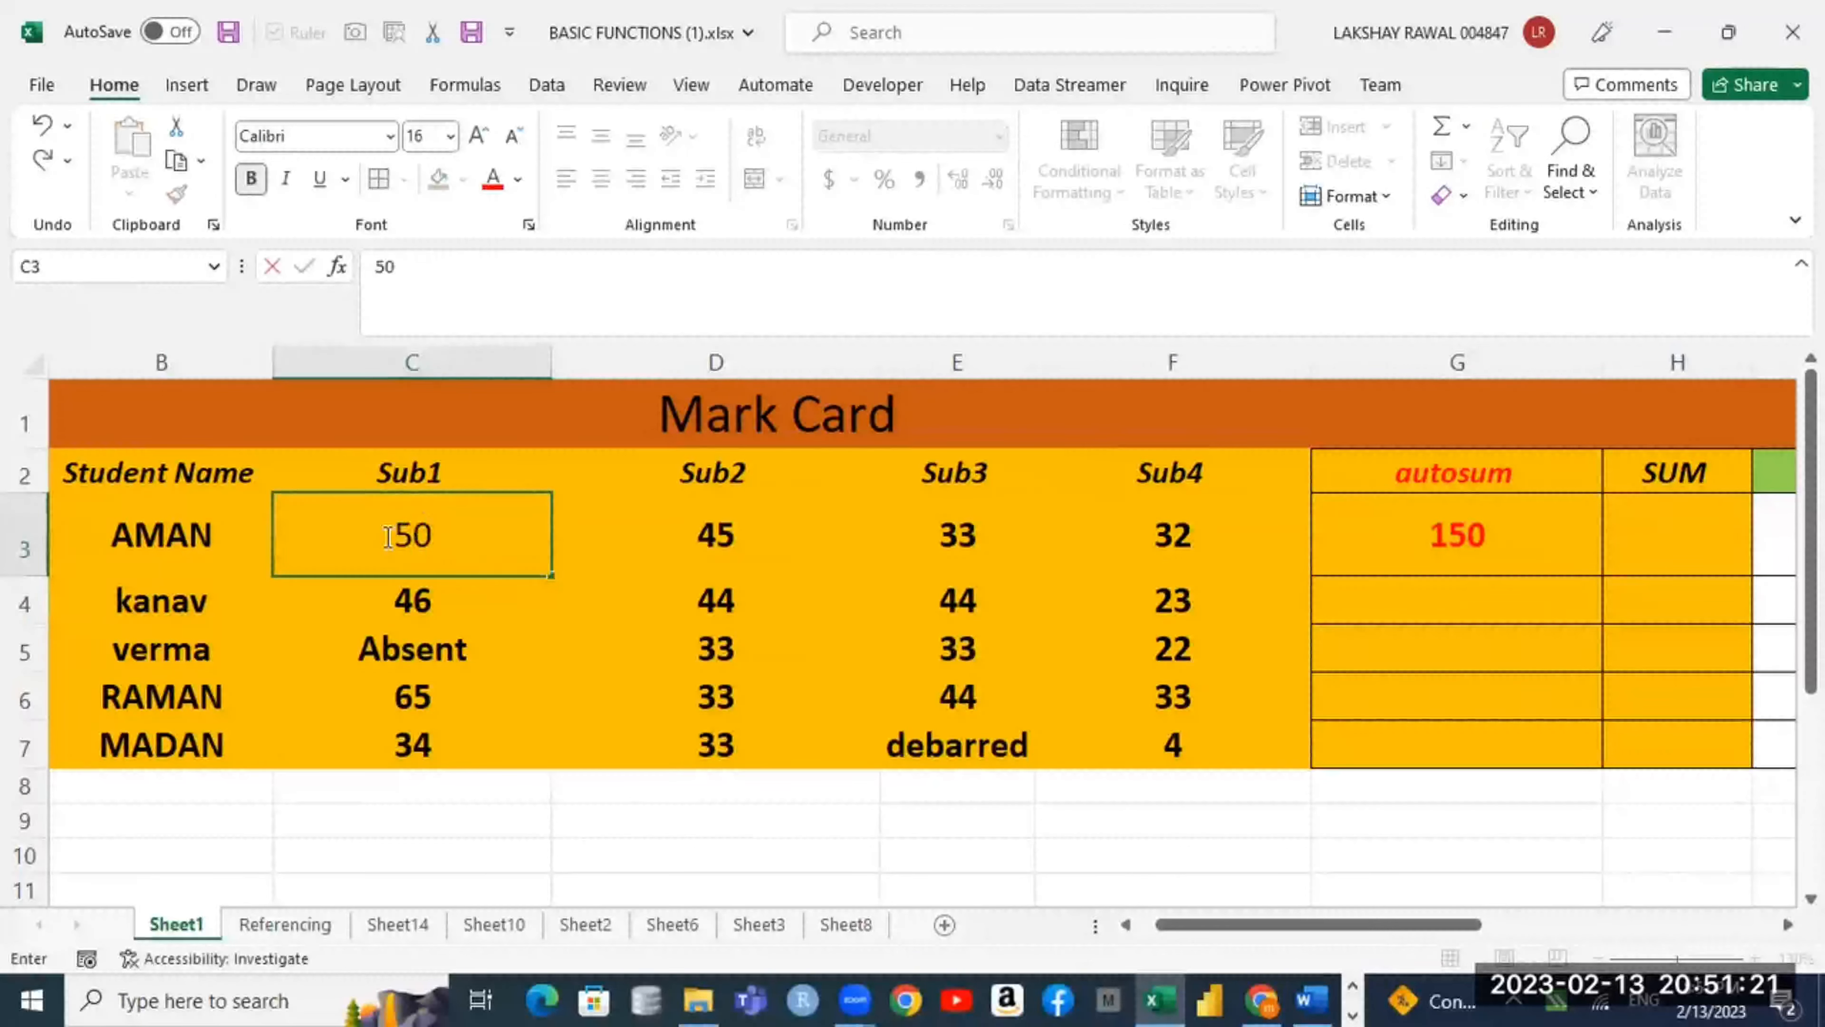
pyautogui.press('Return')
pyautogui.click(1434, 532)
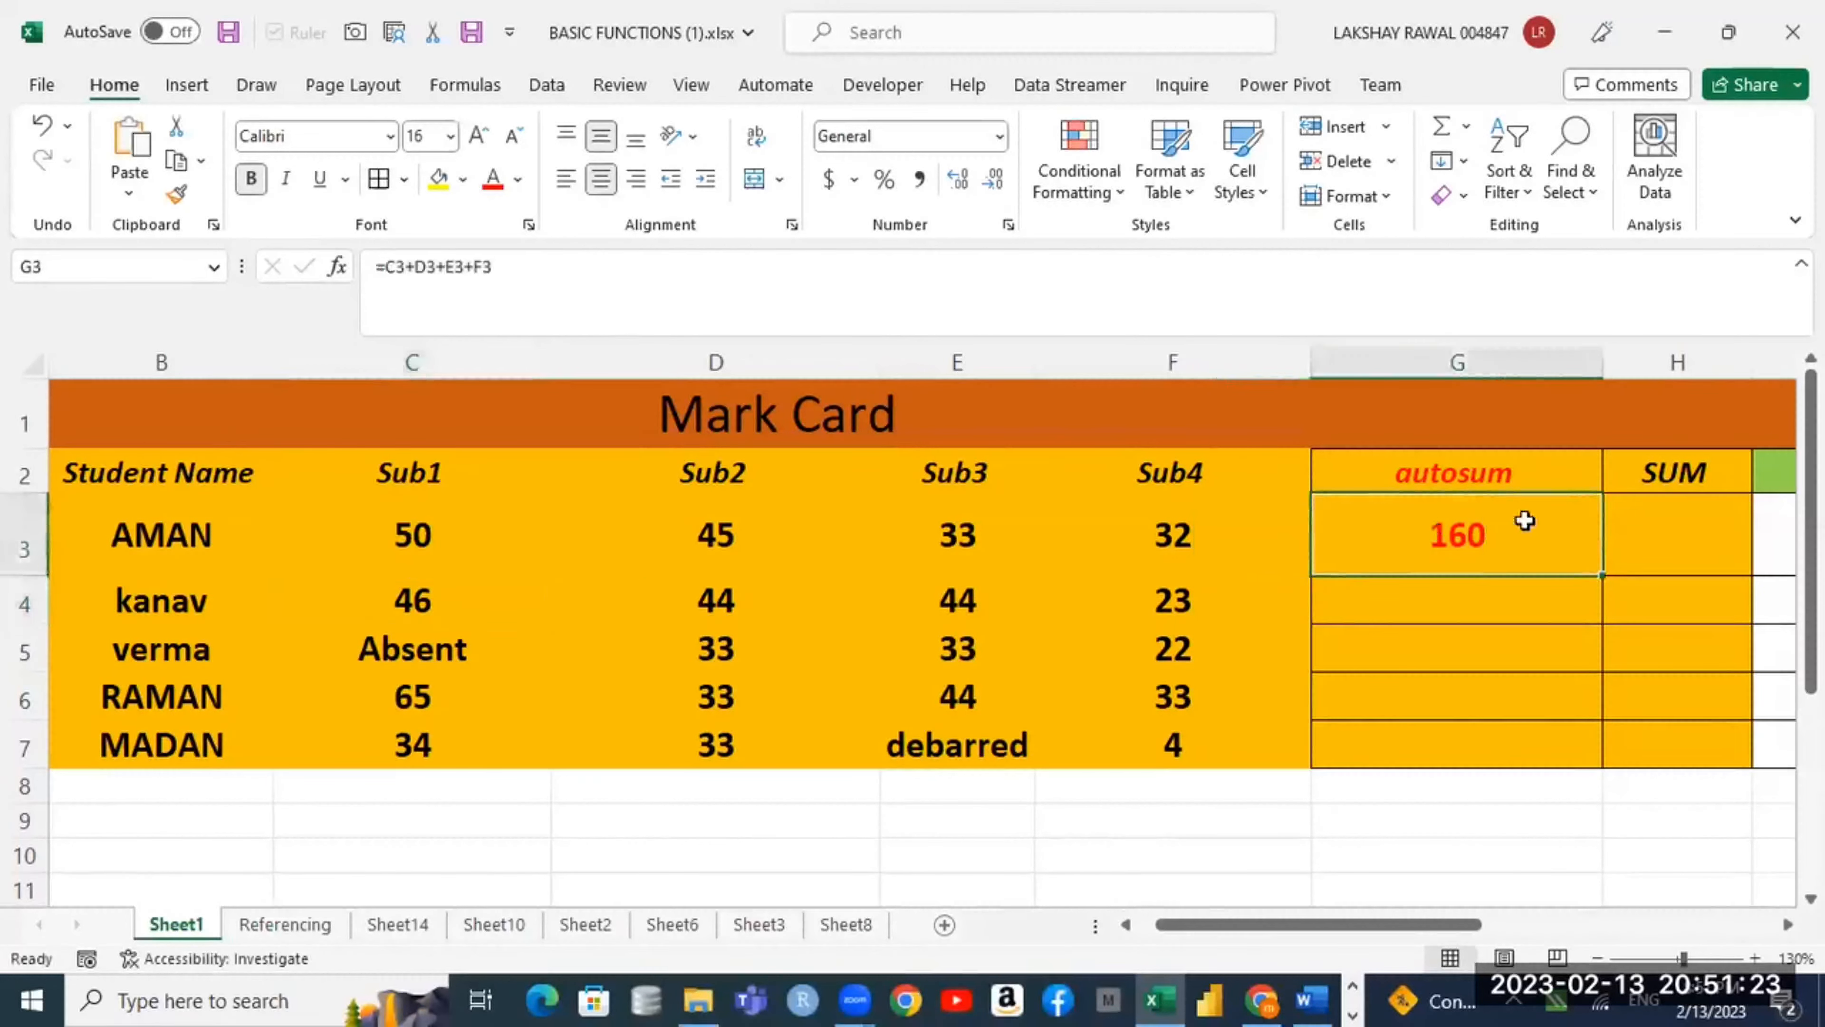
pyautogui.doubleClick(1519, 519)
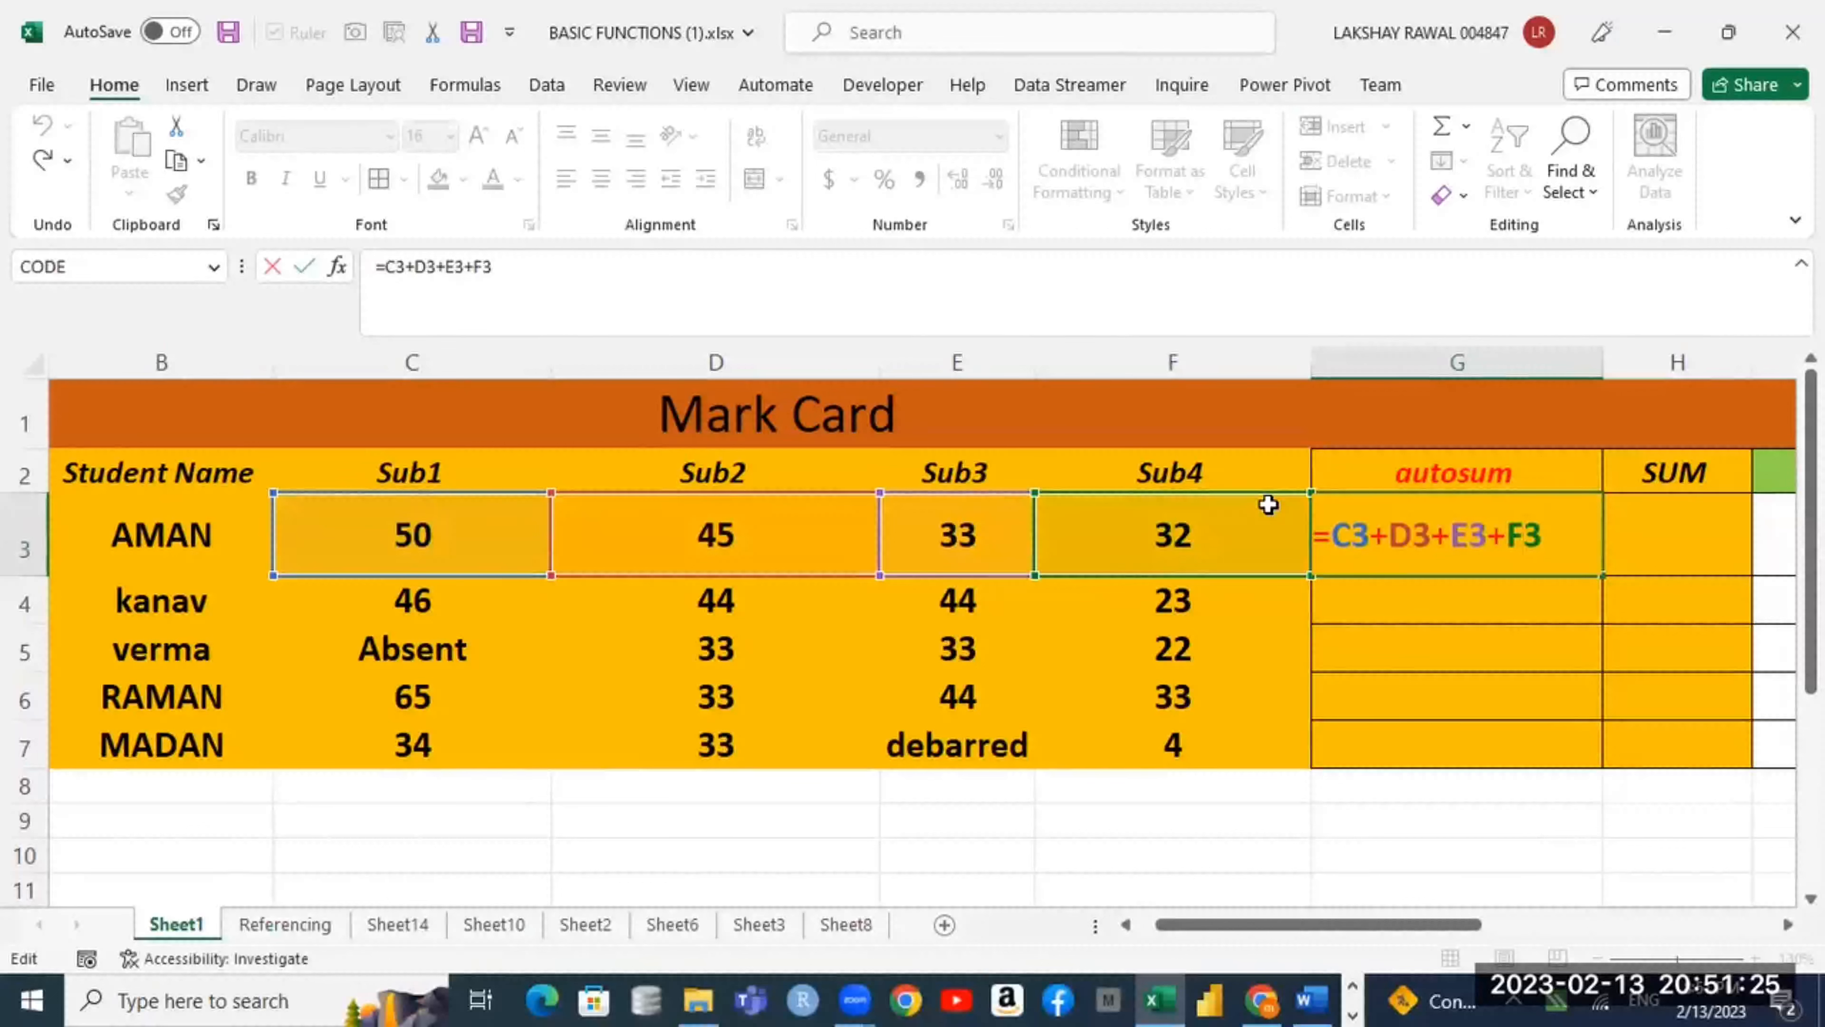
pyautogui.doubleClick(1350, 535)
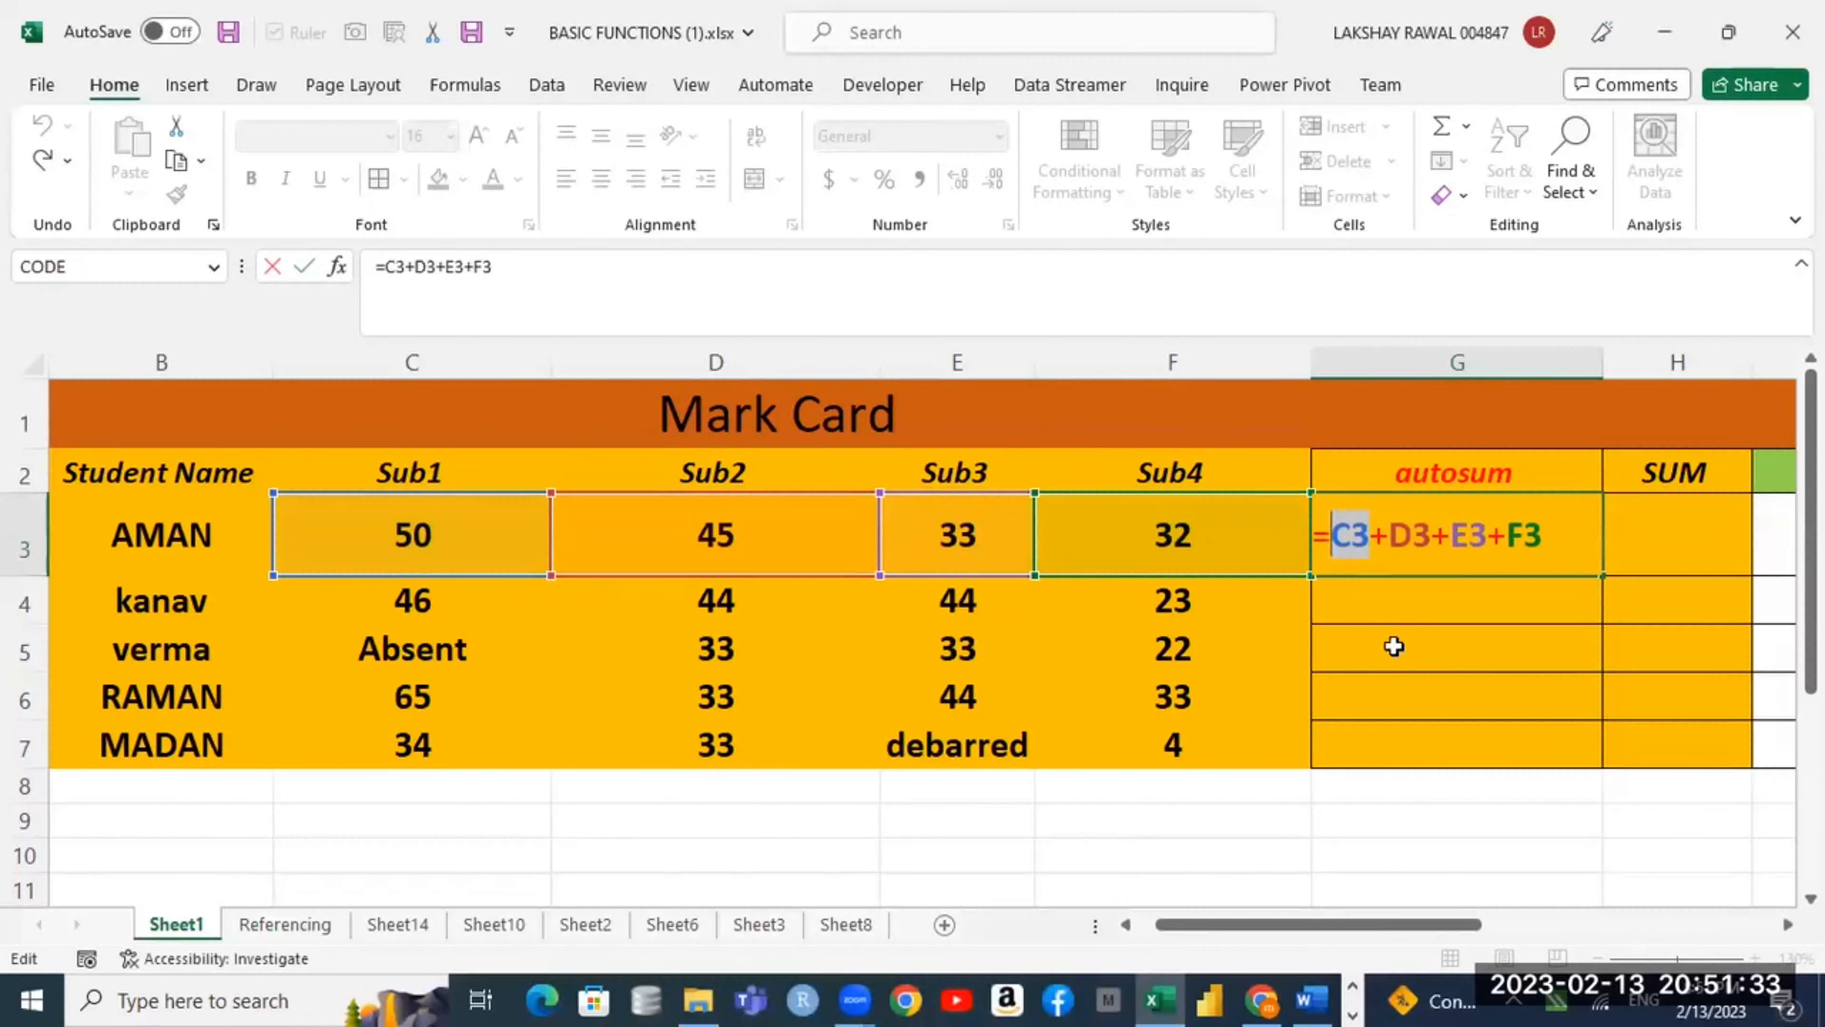
pyautogui.press('Return')
# Step: Fill the addition formula in G3 down the autosum column through G7
pyautogui.doubleClick(1477, 532)
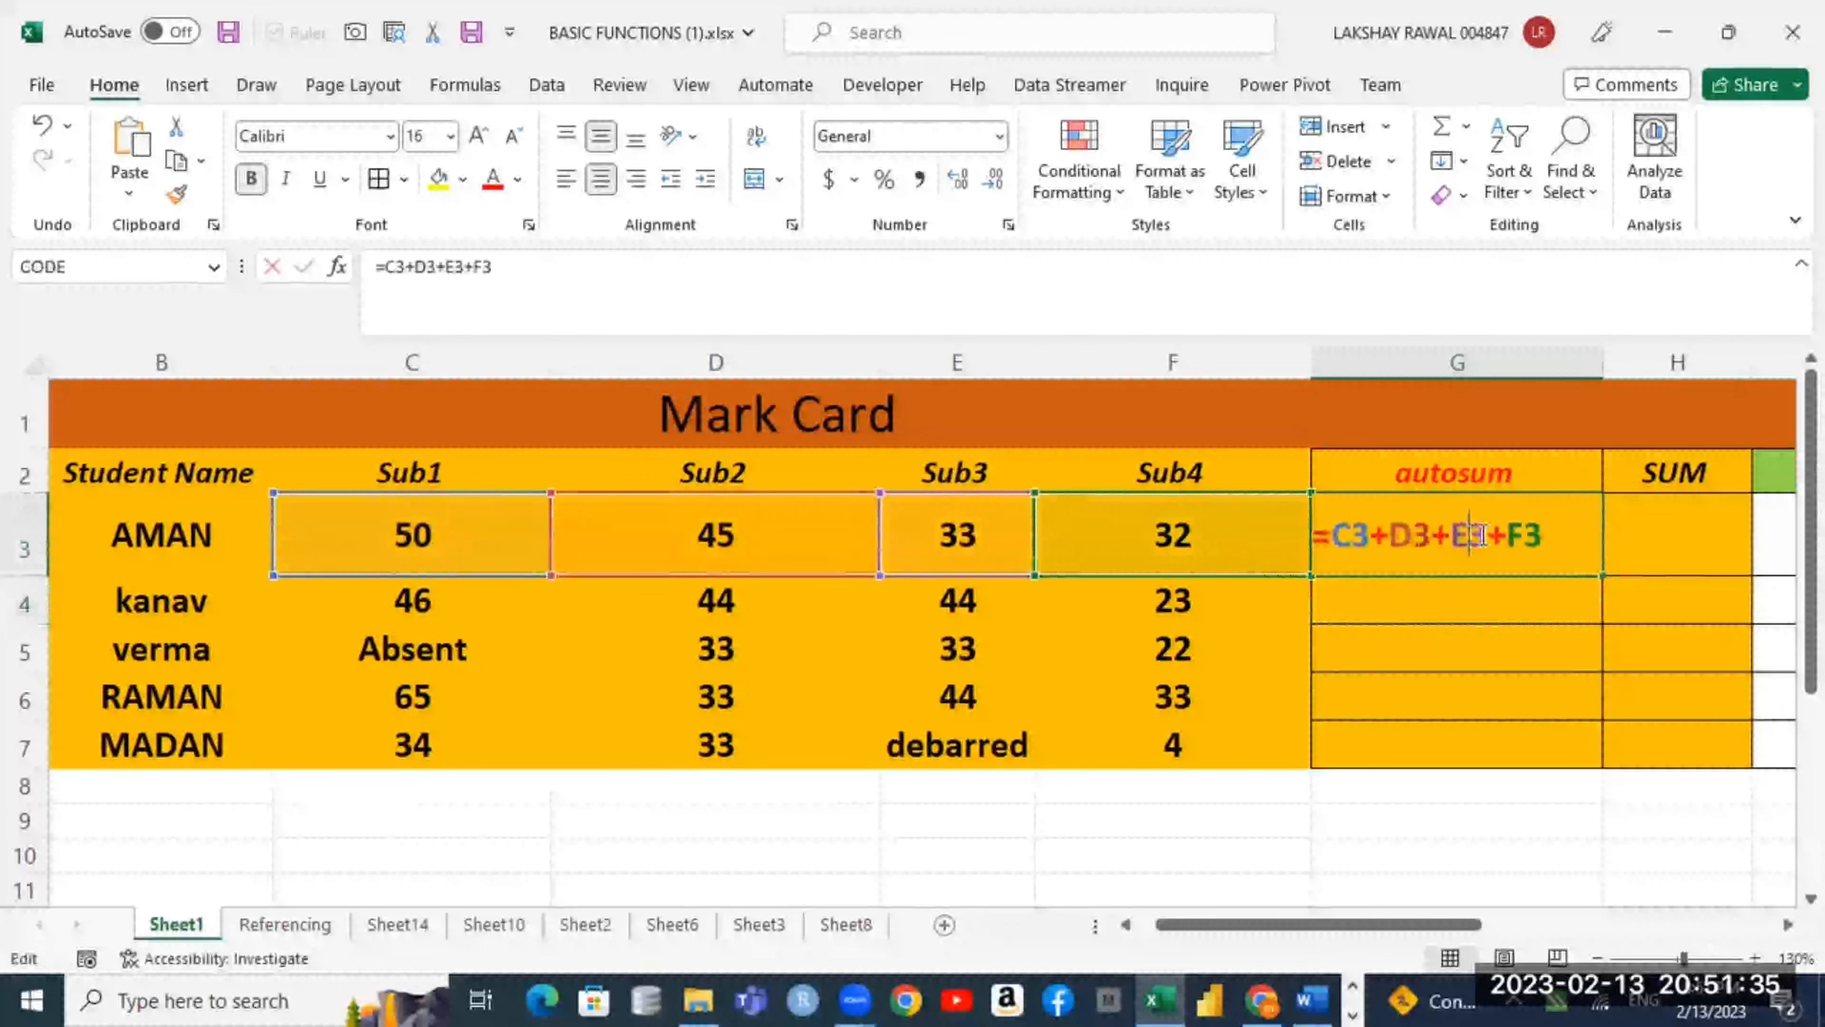
pyautogui.press('Escape')
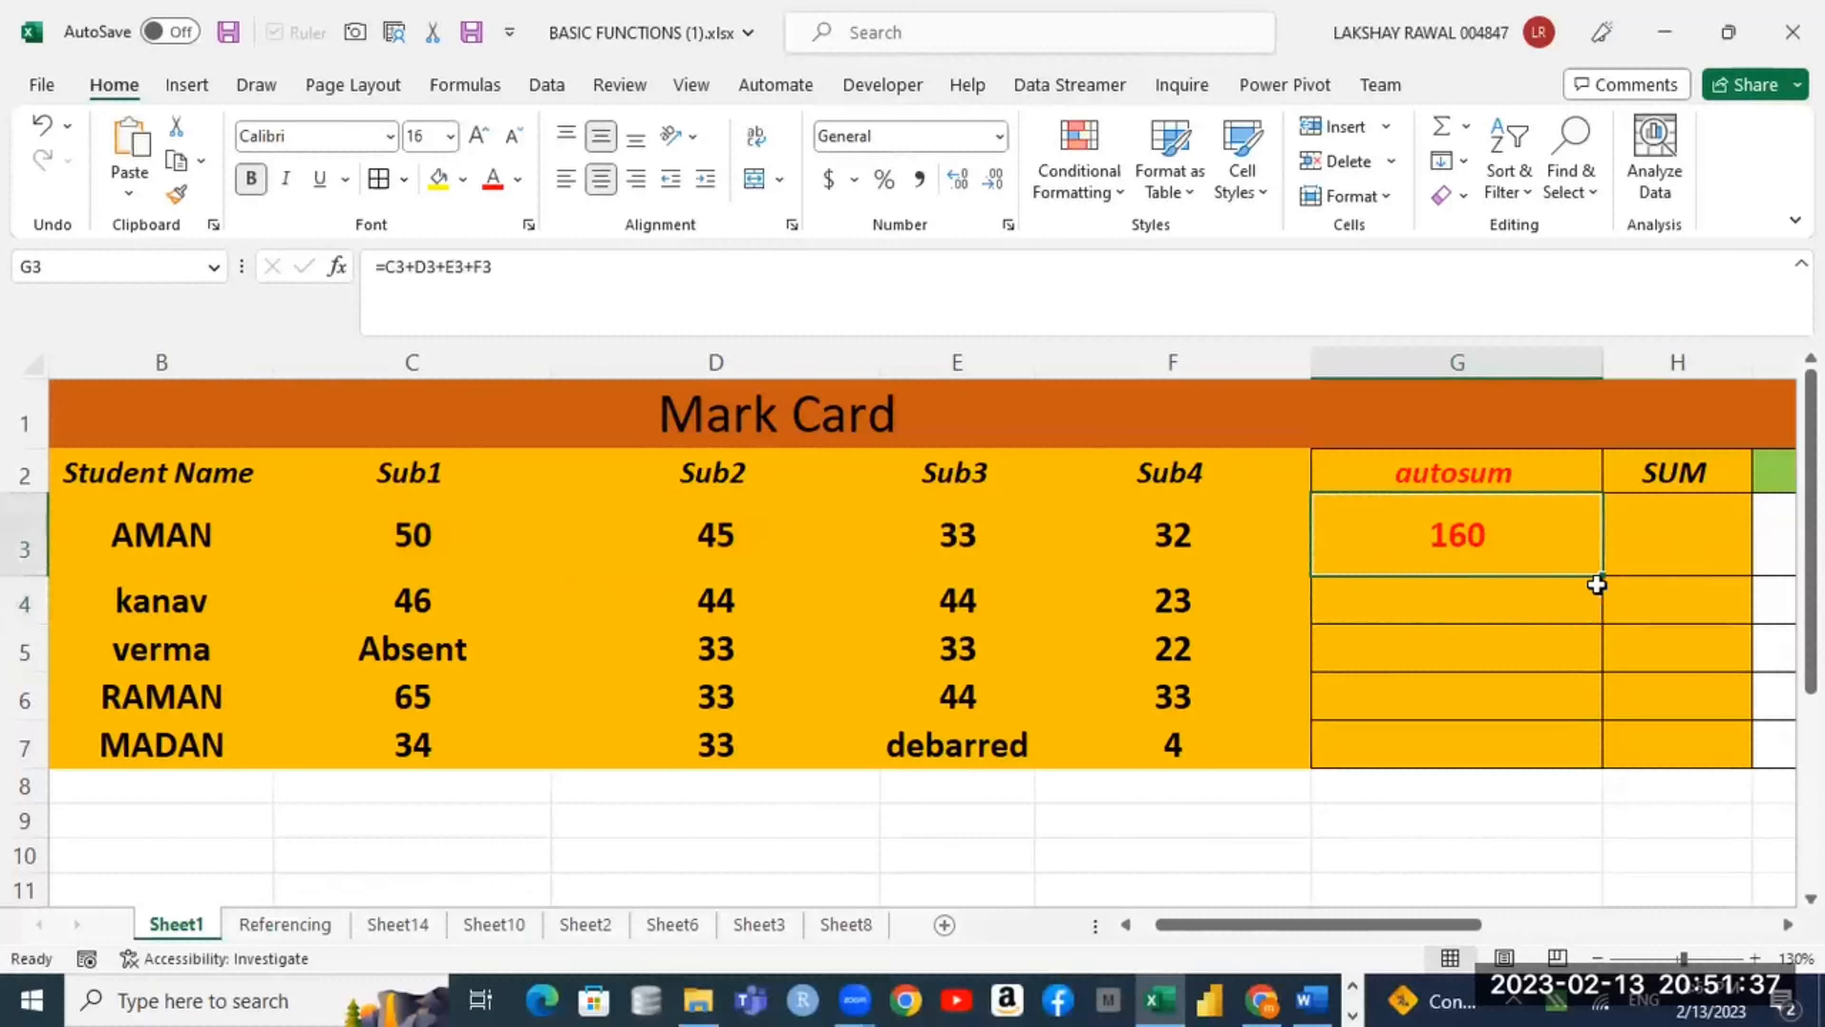
pyautogui.moveTo(1598, 577); pyautogui.dragTo(1601, 747)
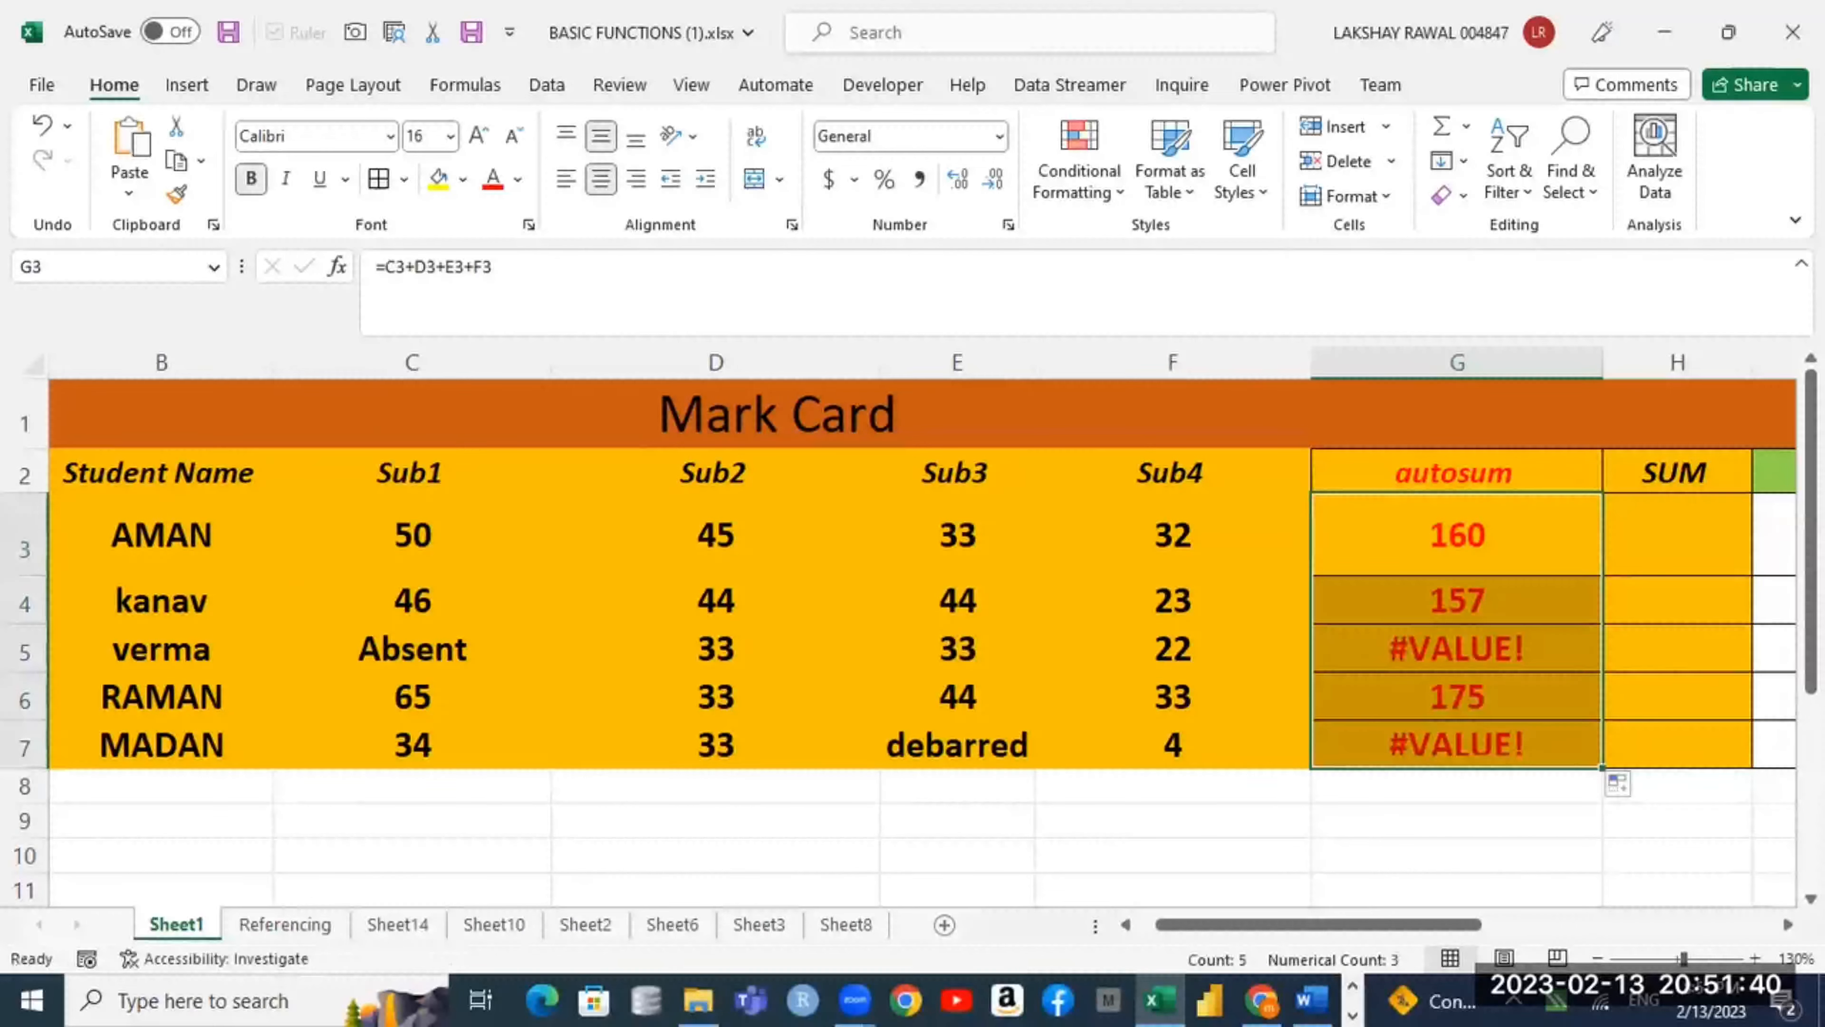
# Step: Apply a green fill to autosum cells G5 and G7, and check the cell references in G5's formula
pyautogui.click(1532, 647)
pyautogui.click(462, 179)
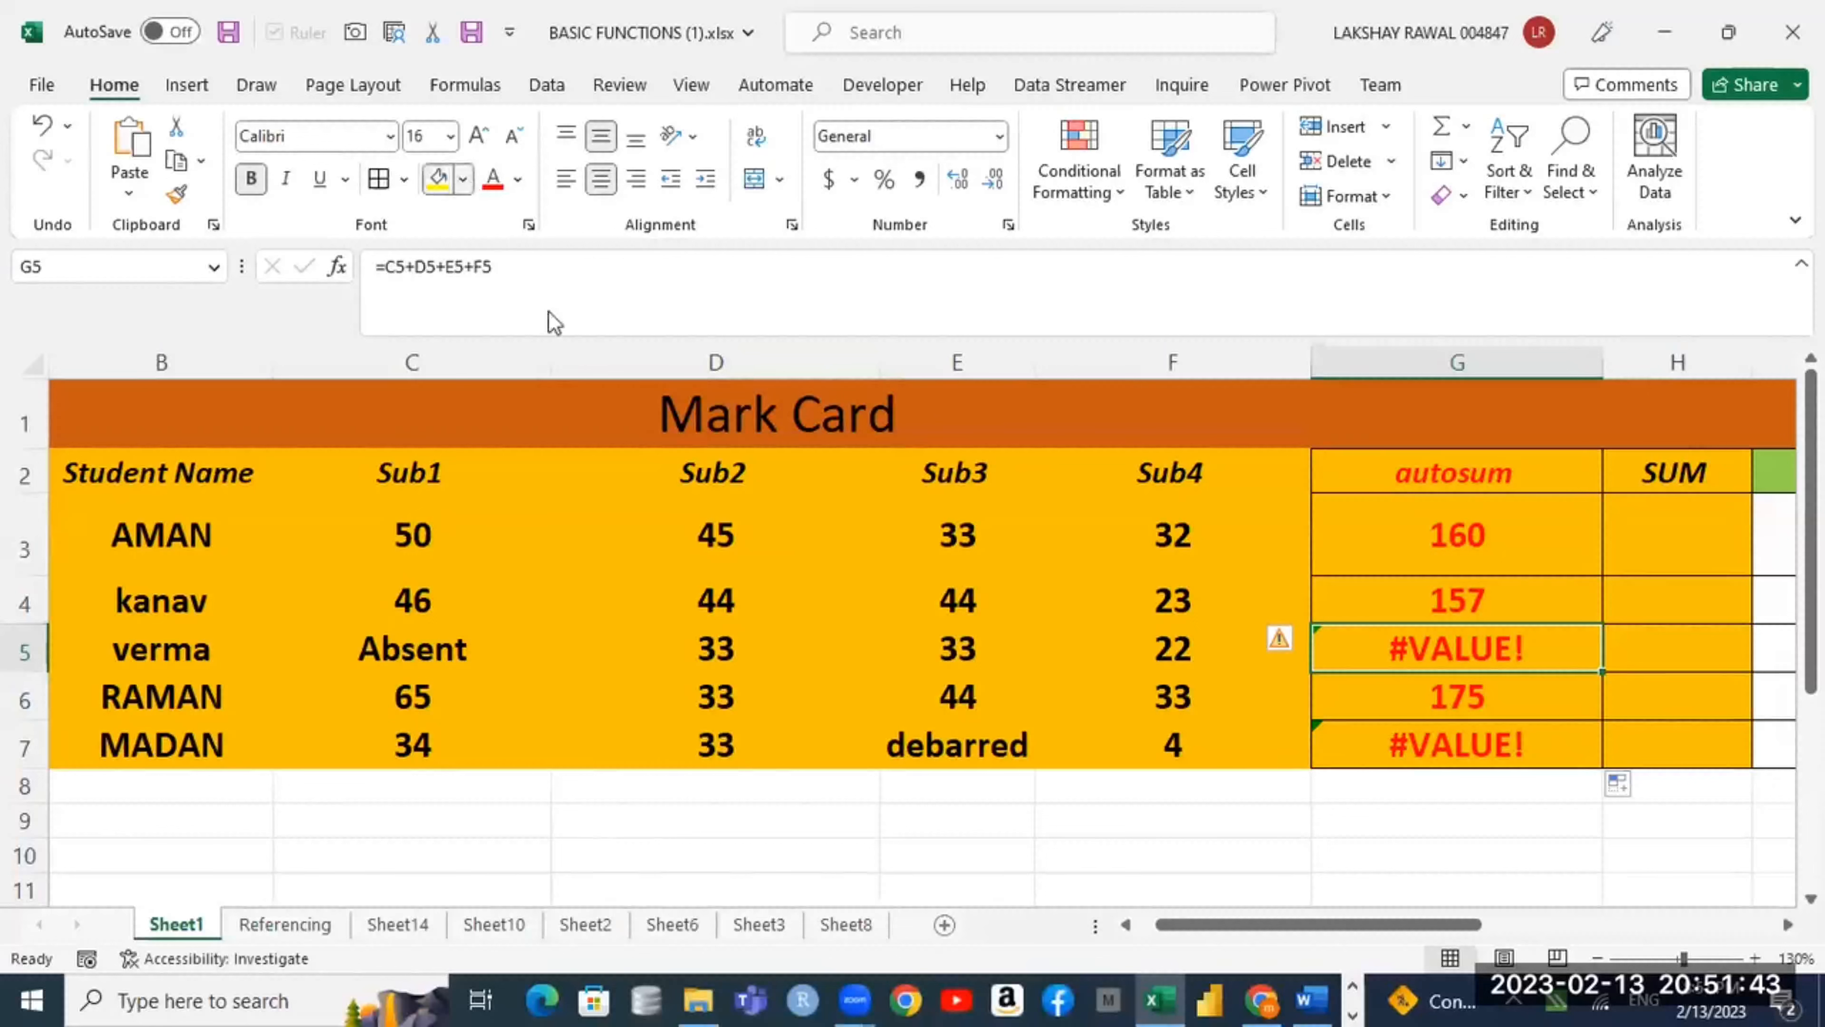
pyautogui.click(535, 424)
pyautogui.click(1386, 744)
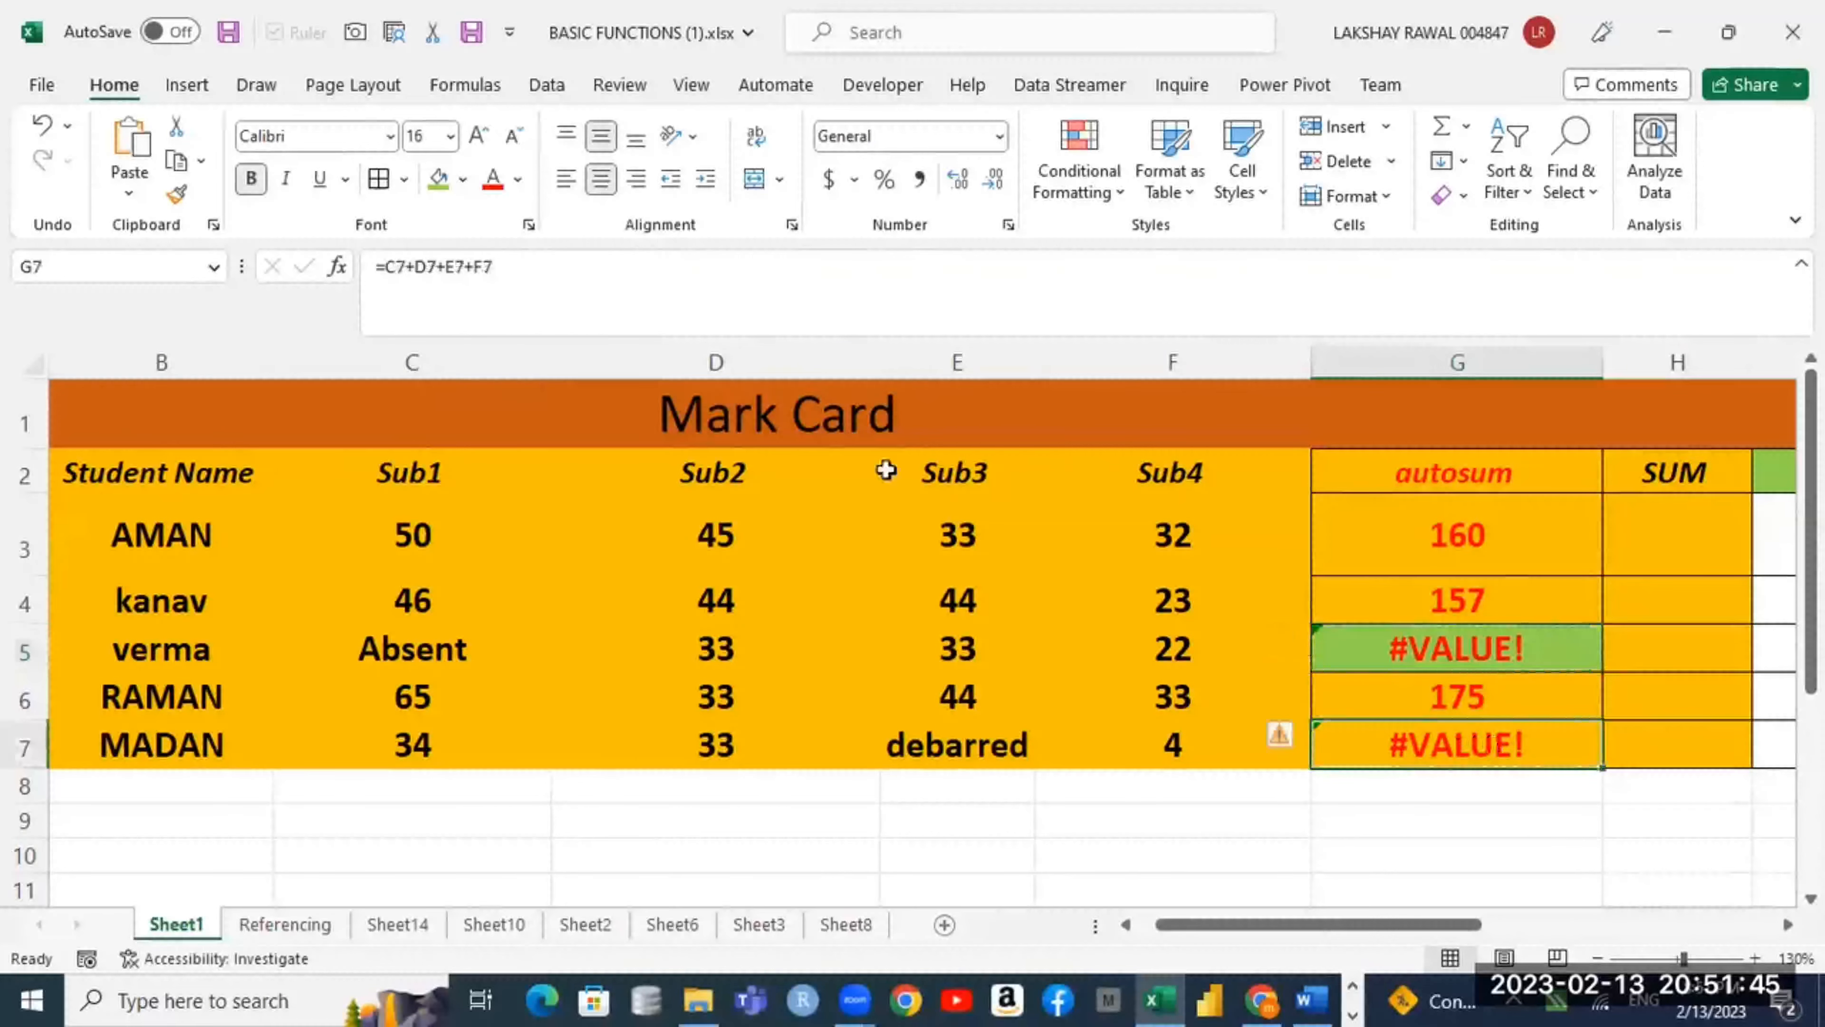
pyautogui.click(438, 188)
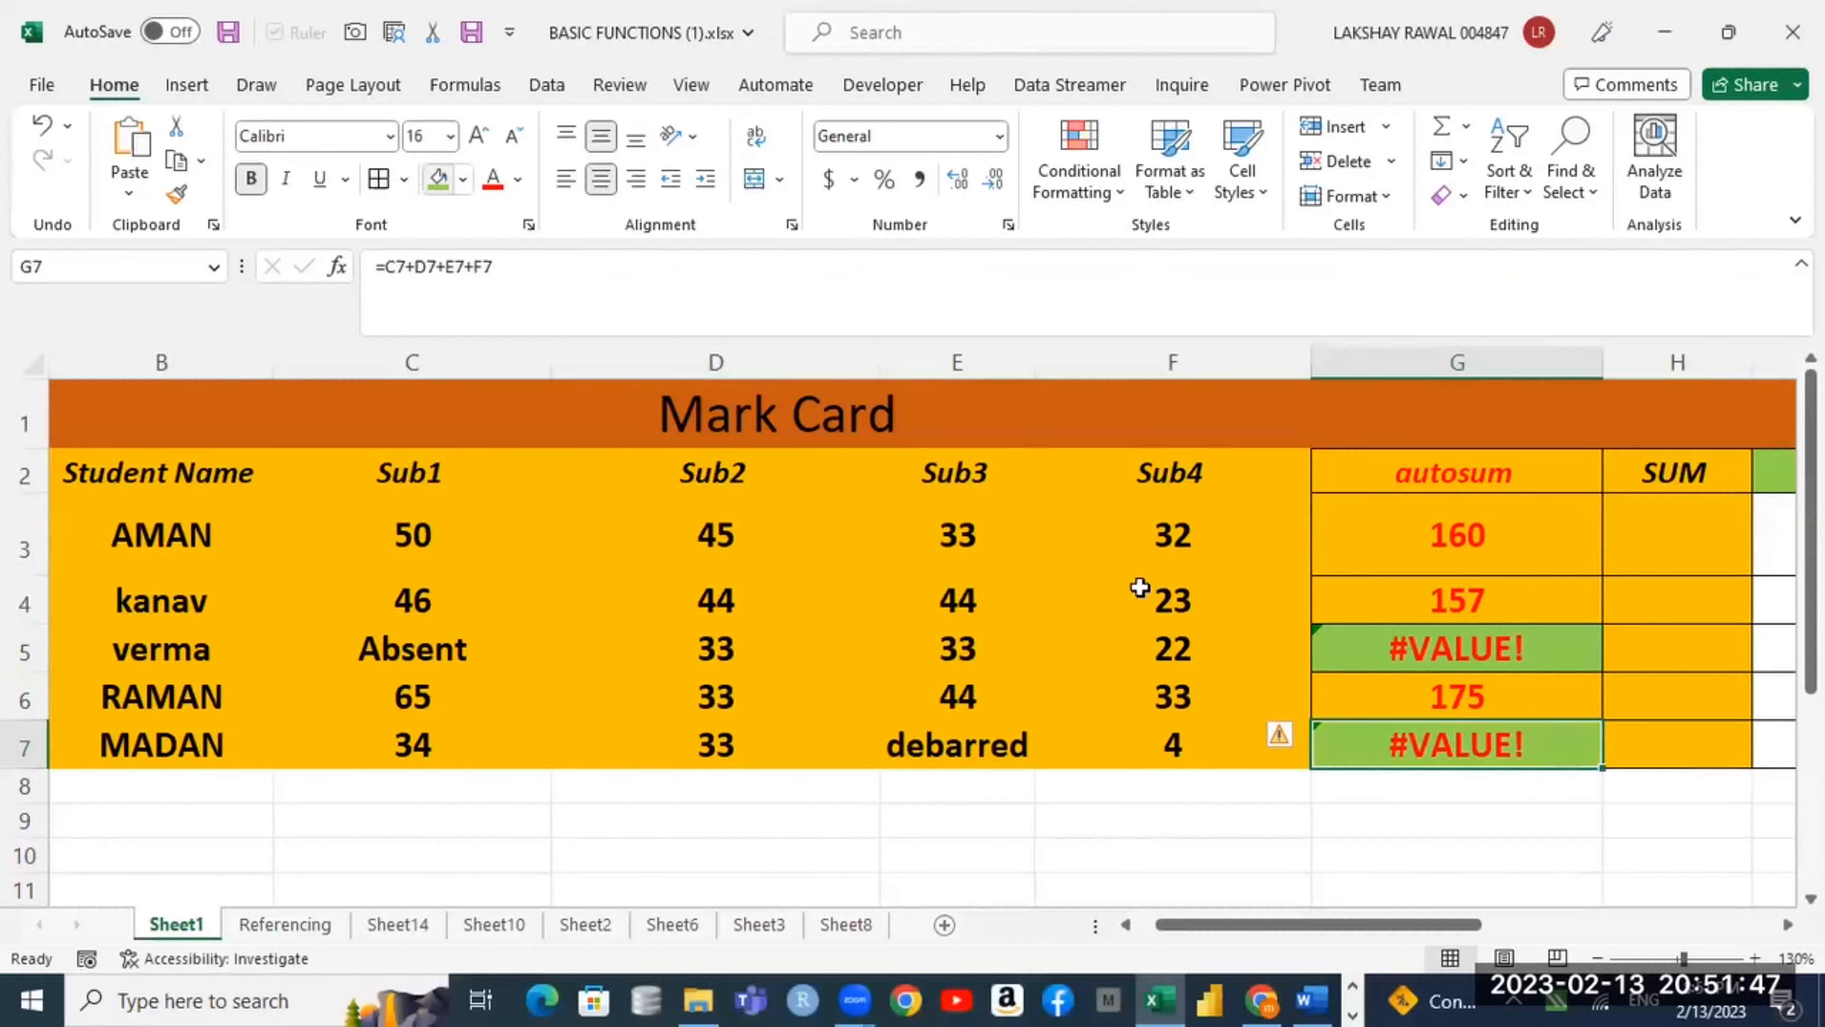
pyautogui.doubleClick(1390, 658)
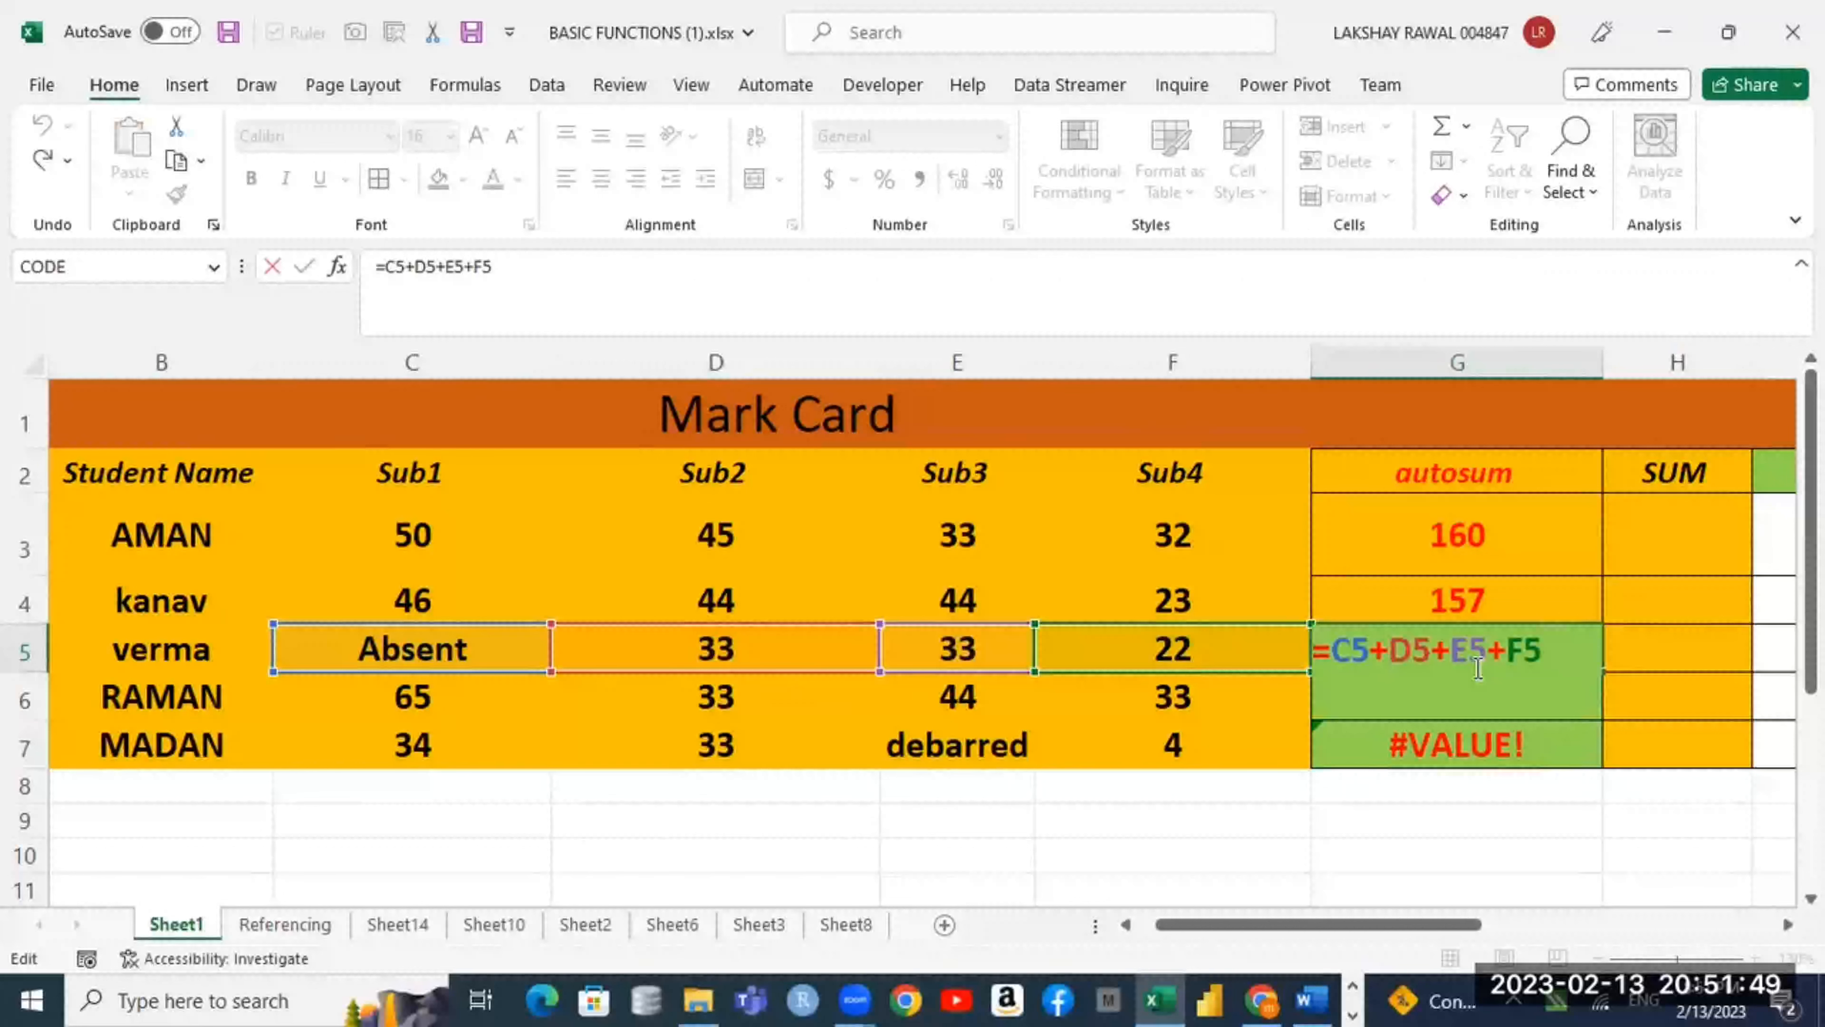
pyautogui.press('Return')
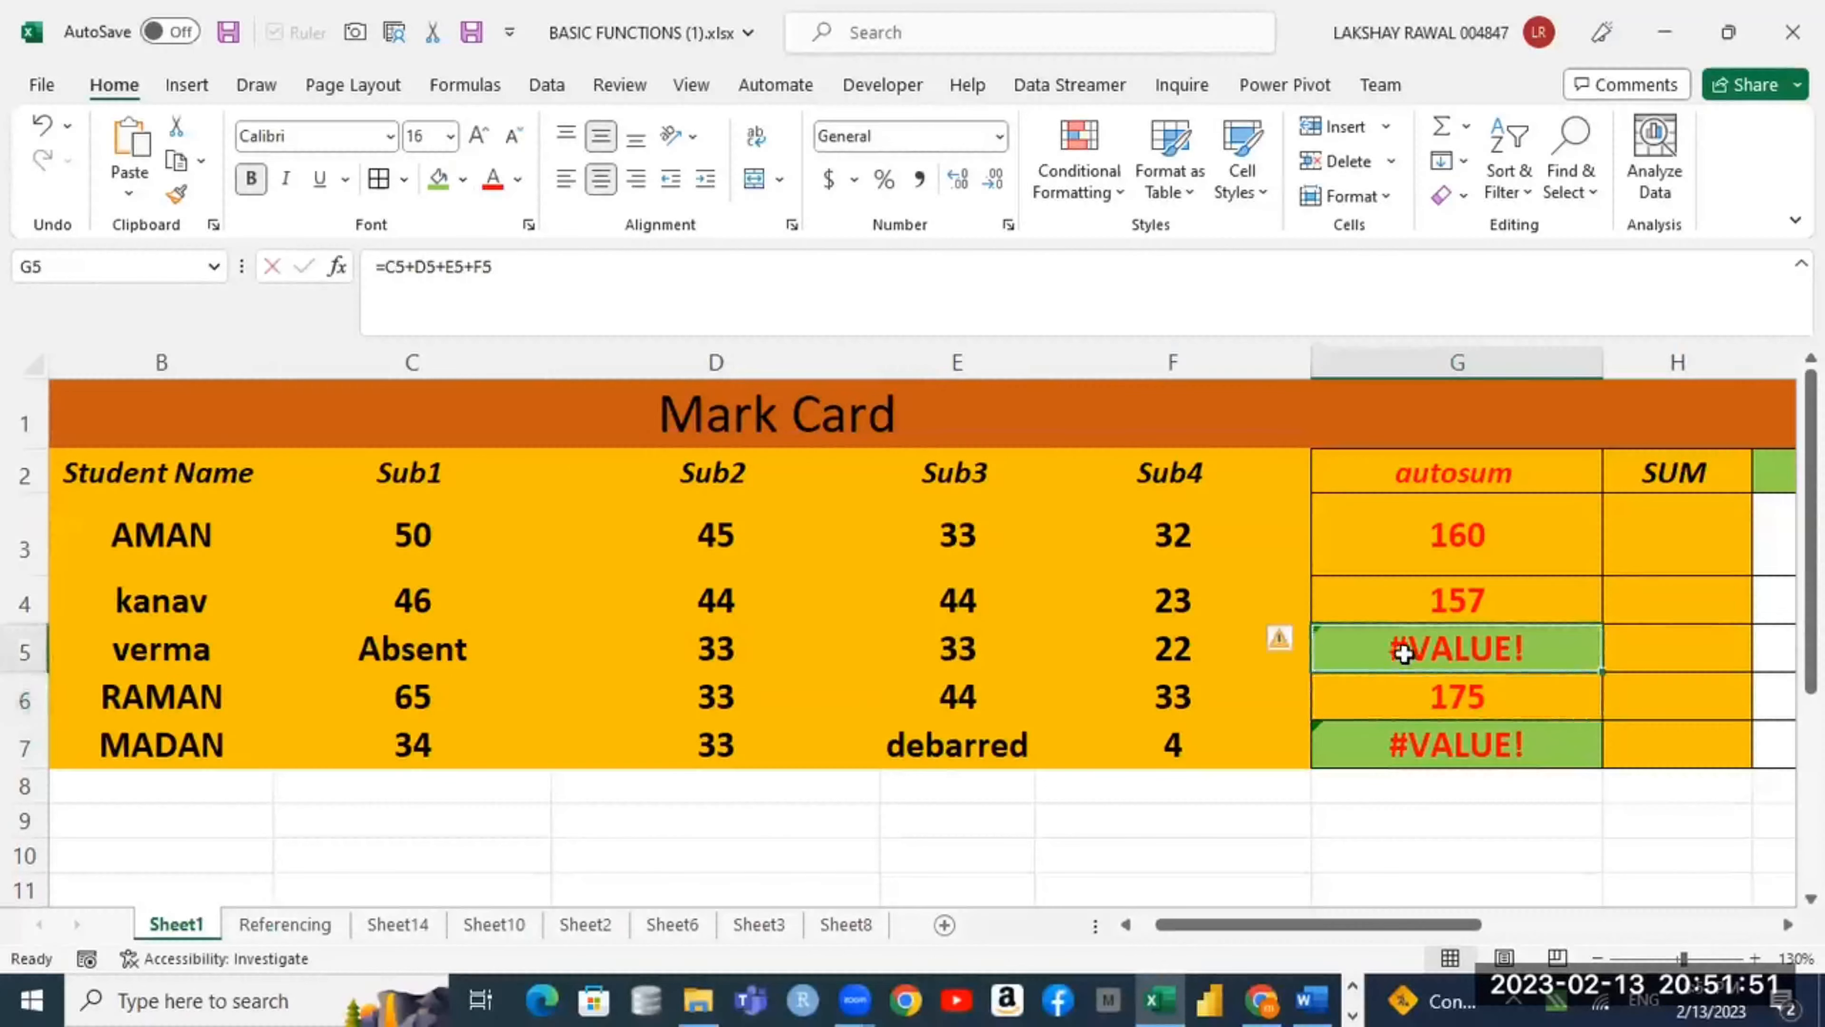
# Step: Examine the cell references in verma's autosum formula in G5 against the marks in row 5
pyautogui.doubleClick(1394, 654)
pyautogui.moveTo(1333, 651); pyautogui.dragTo(1582, 658)
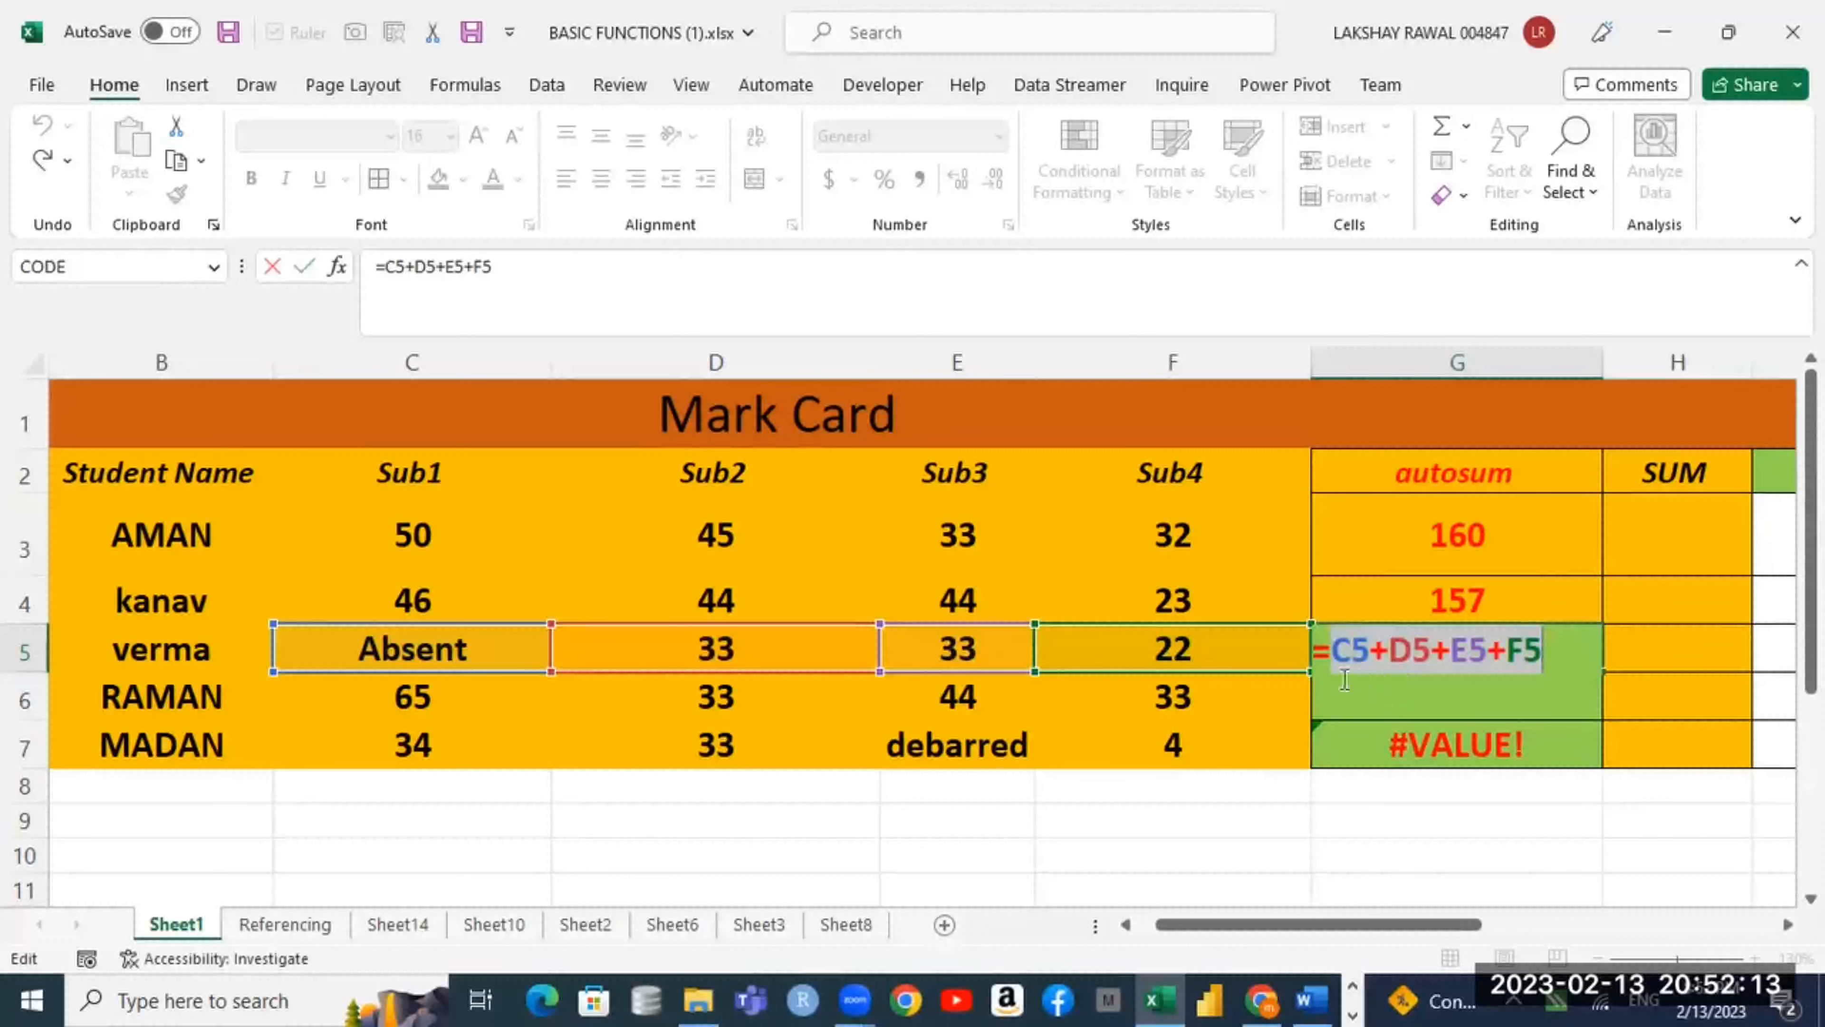
pyautogui.press('Return')
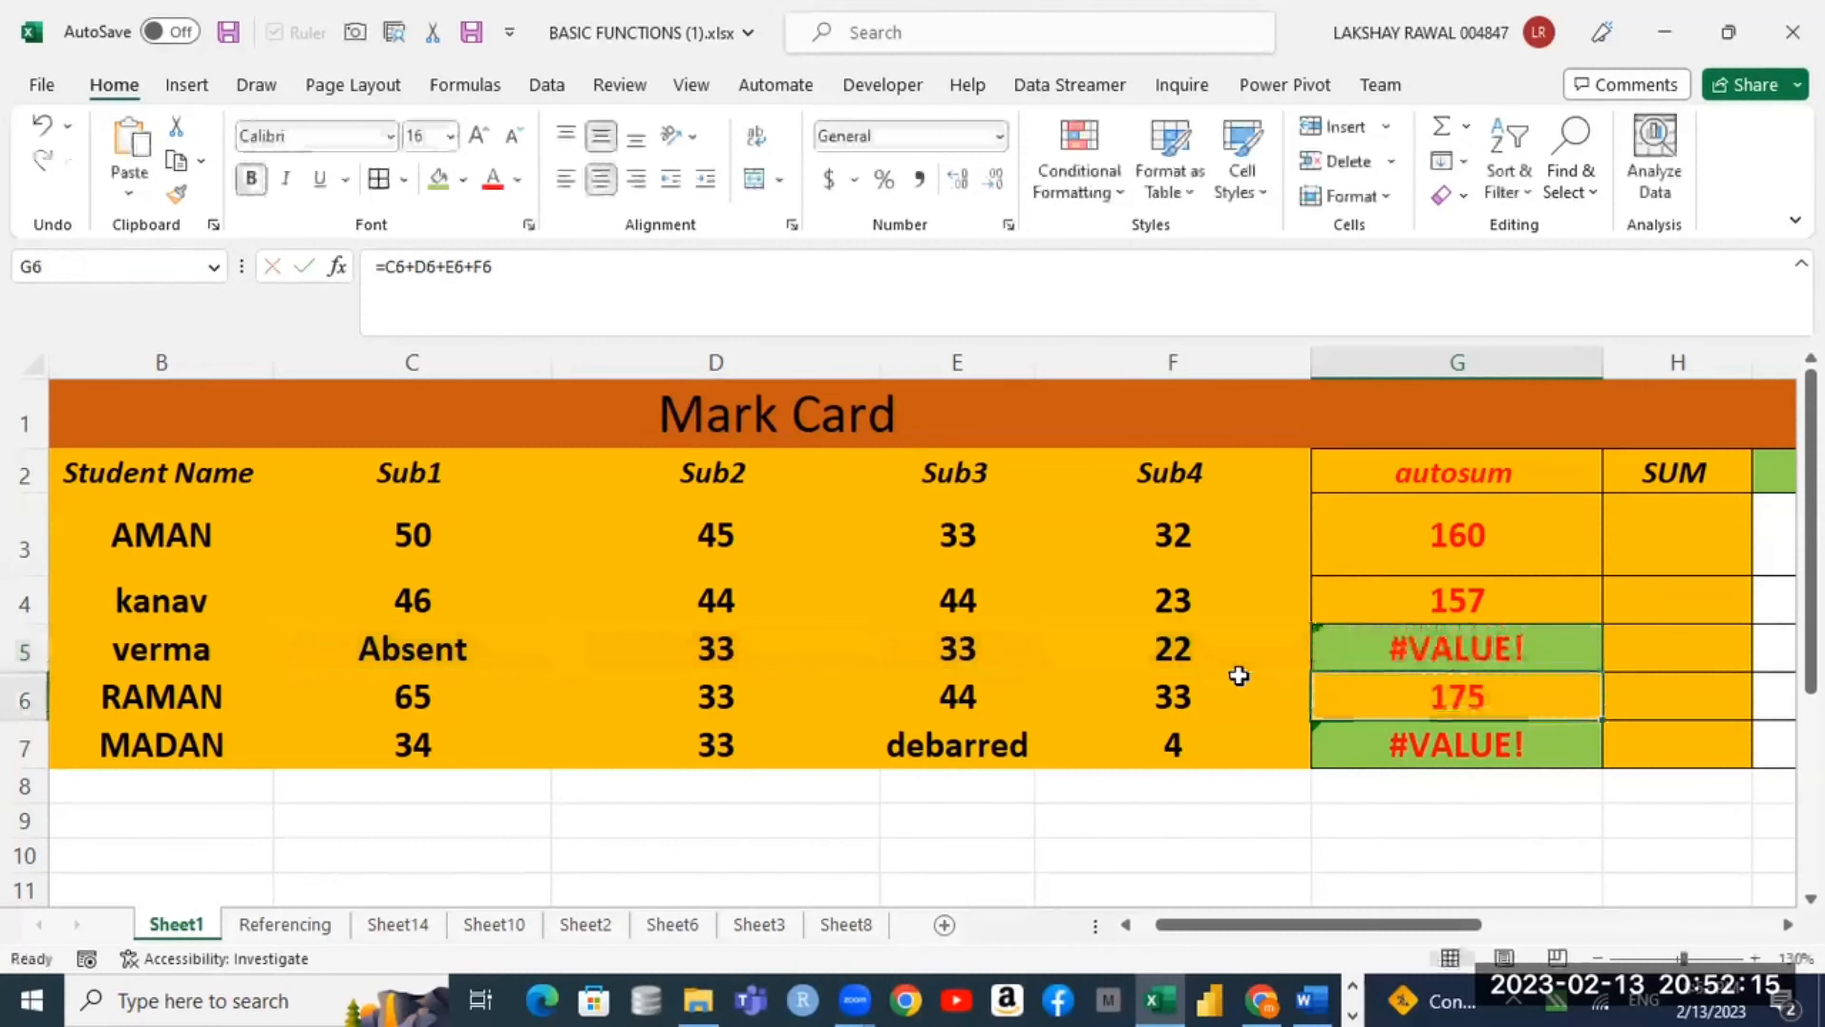
pyautogui.doubleClick(1442, 668)
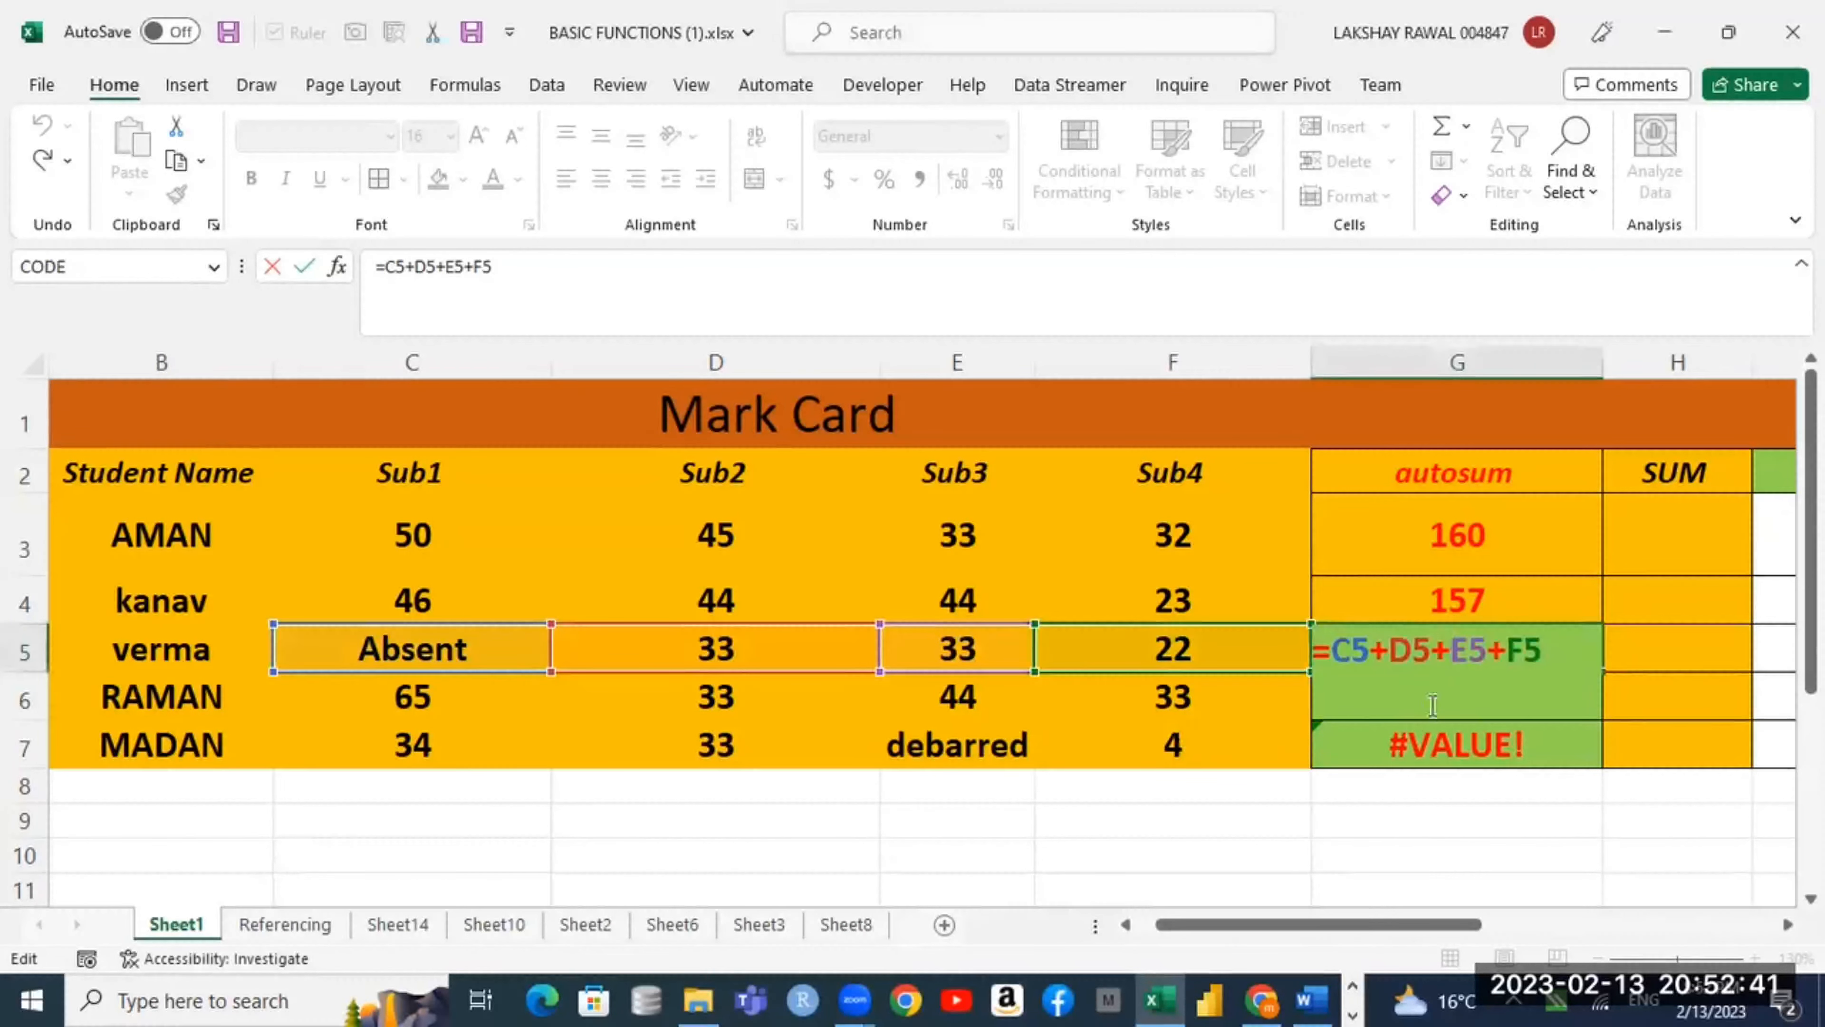
pyautogui.press('Return')
pyautogui.click(1461, 637)
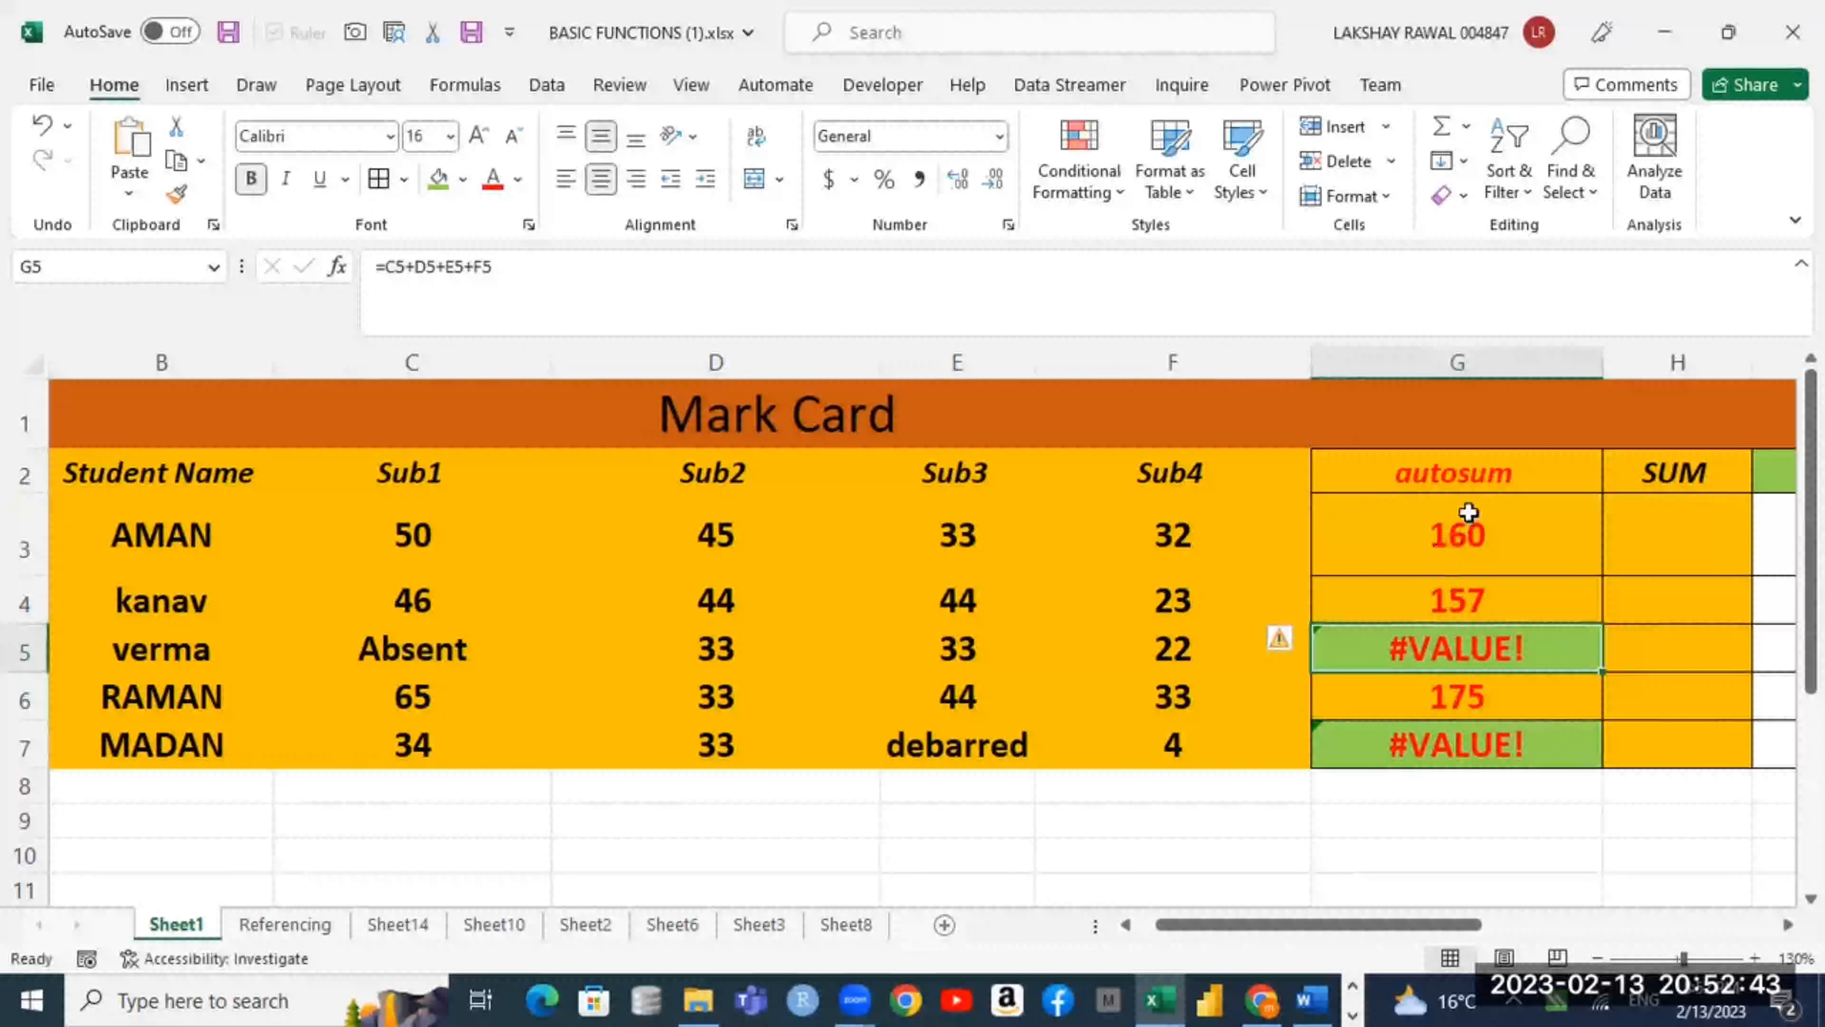
pyautogui.click(1493, 544)
pyautogui.click(1524, 655)
pyautogui.doubleClick(1524, 655)
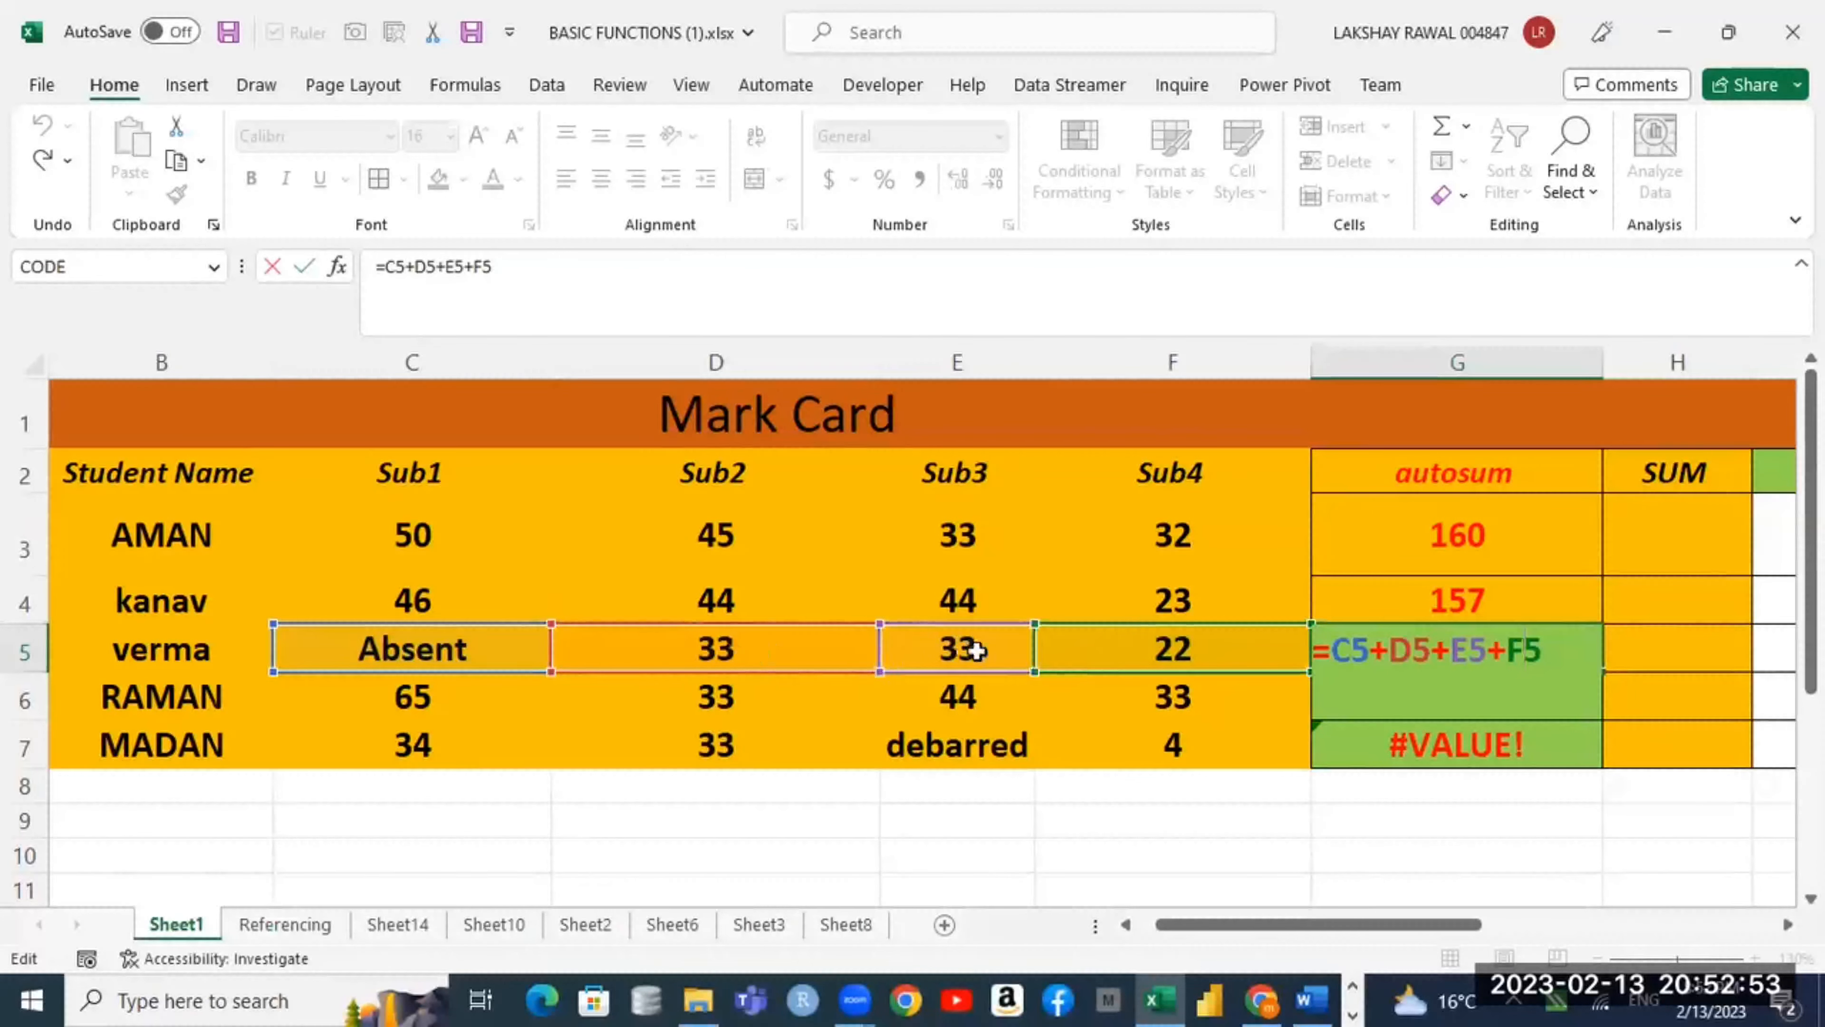
pyautogui.press('Return')
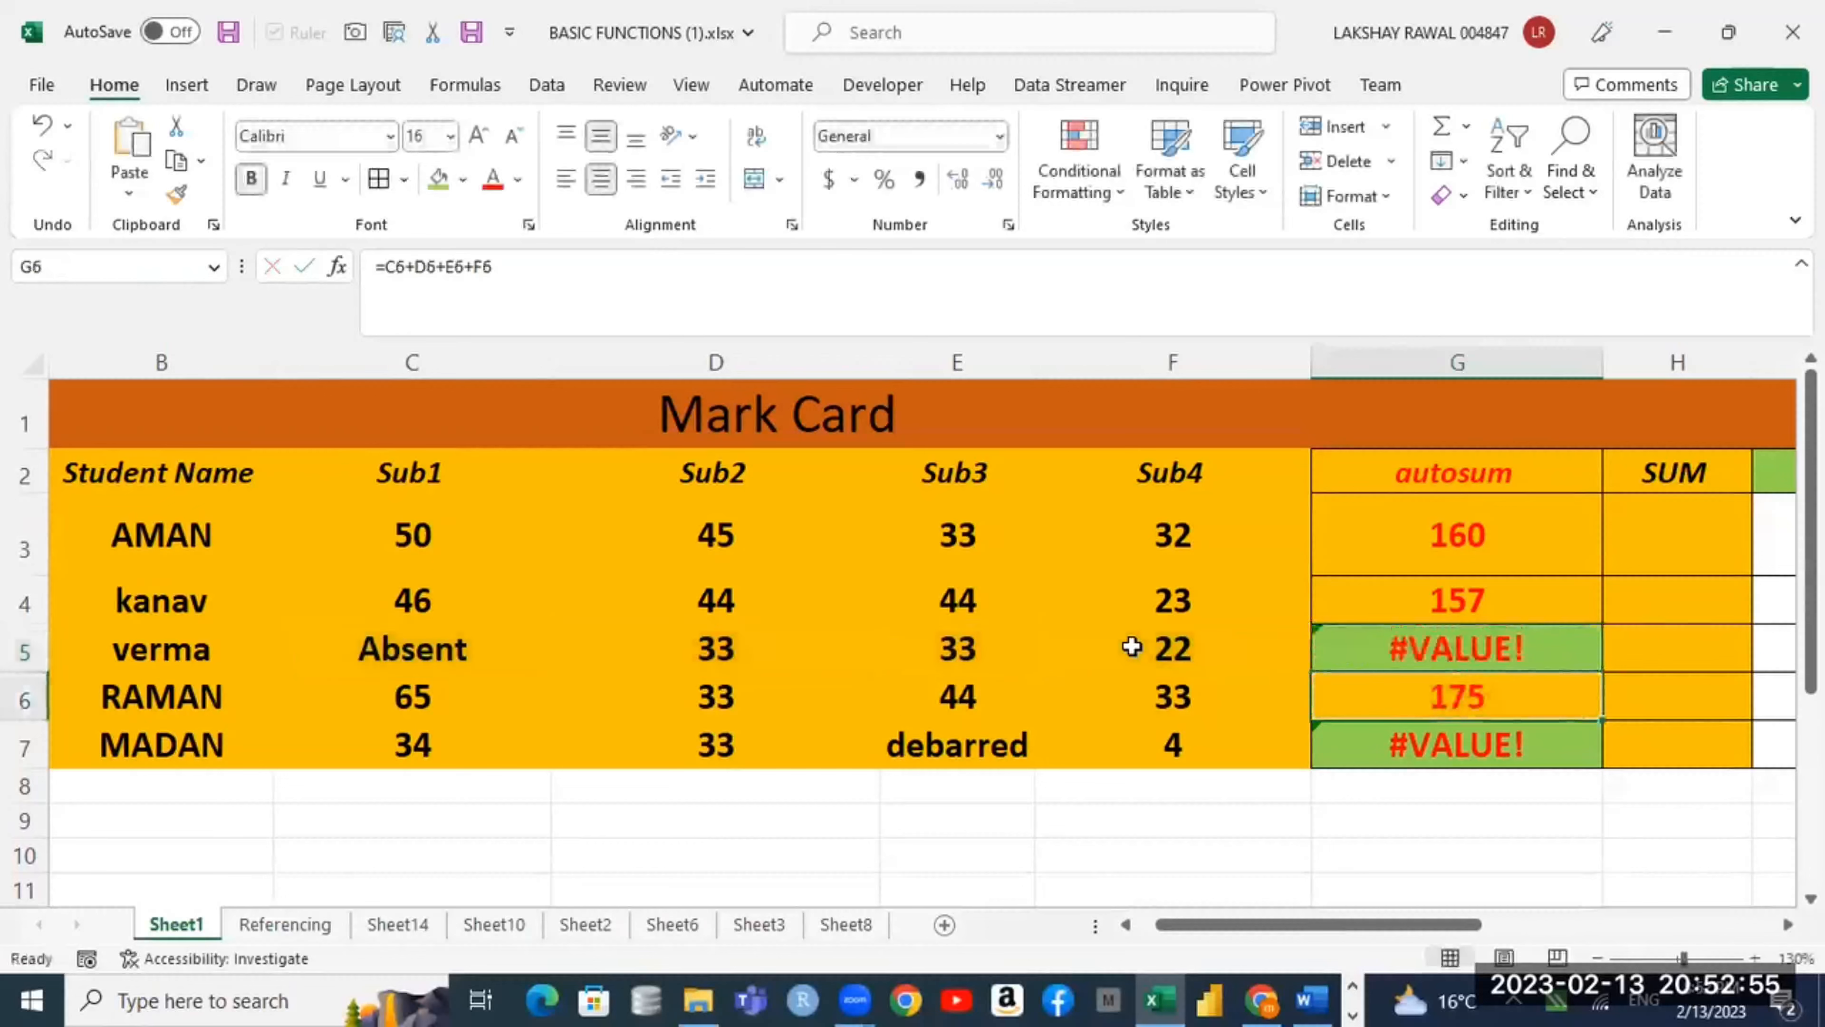
# Step: Change the last term of G5's autosum formula from the F5 reference to 5
pyautogui.click(1521, 655)
pyautogui.doubleClick(1522, 655)
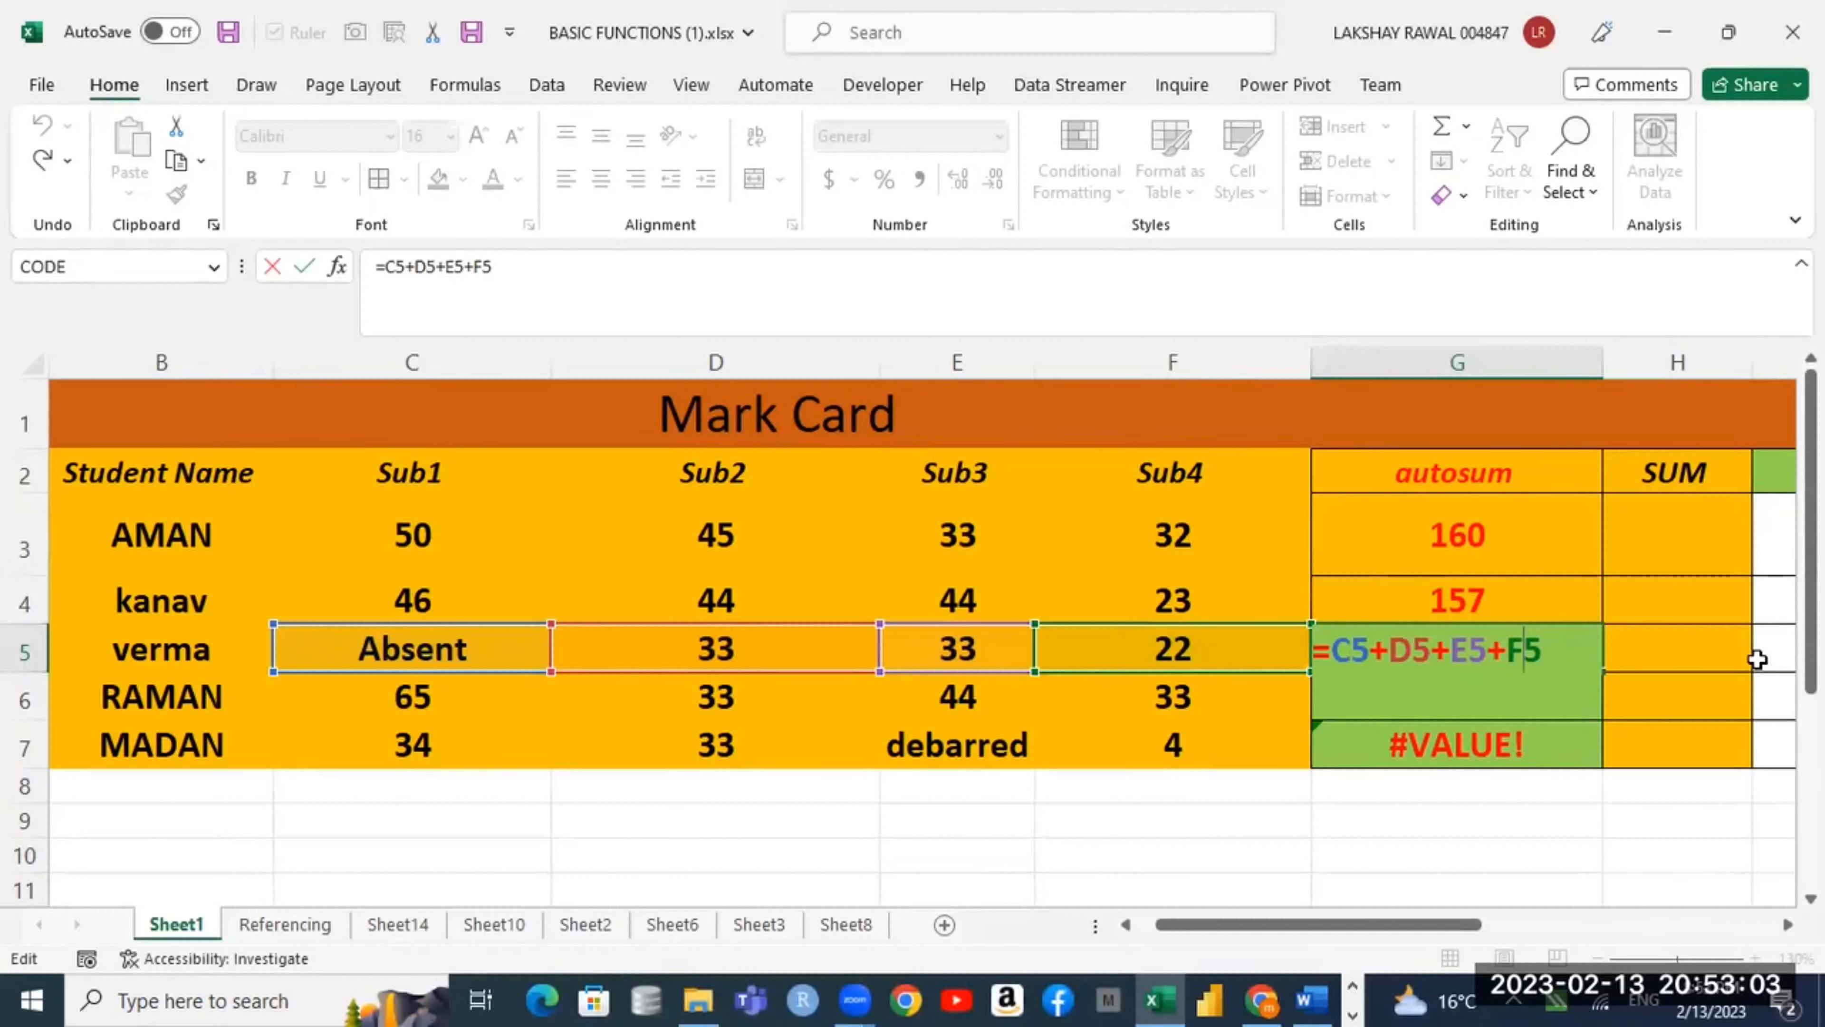
pyautogui.press('BackSpace')
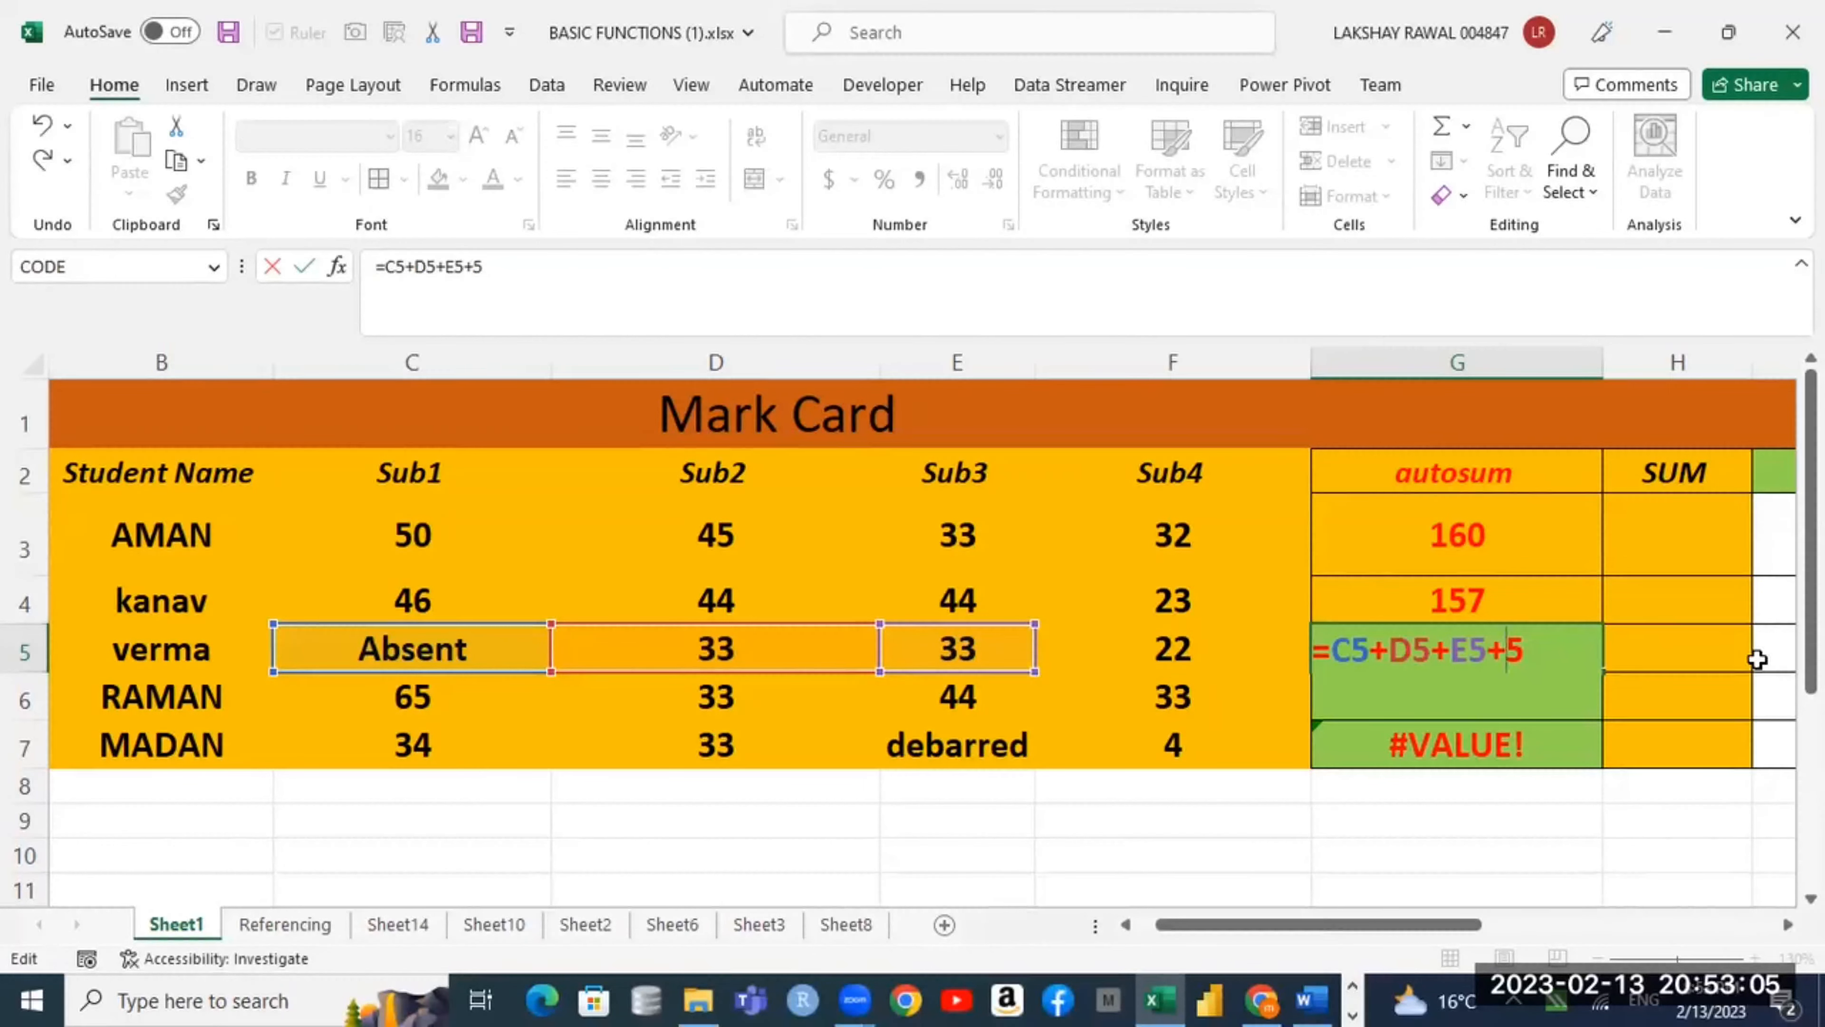
pyautogui.press('Return')
# Step: Start a SUM function in G3 in place of the addition formula and check its argument hint
pyautogui.click(1495, 512)
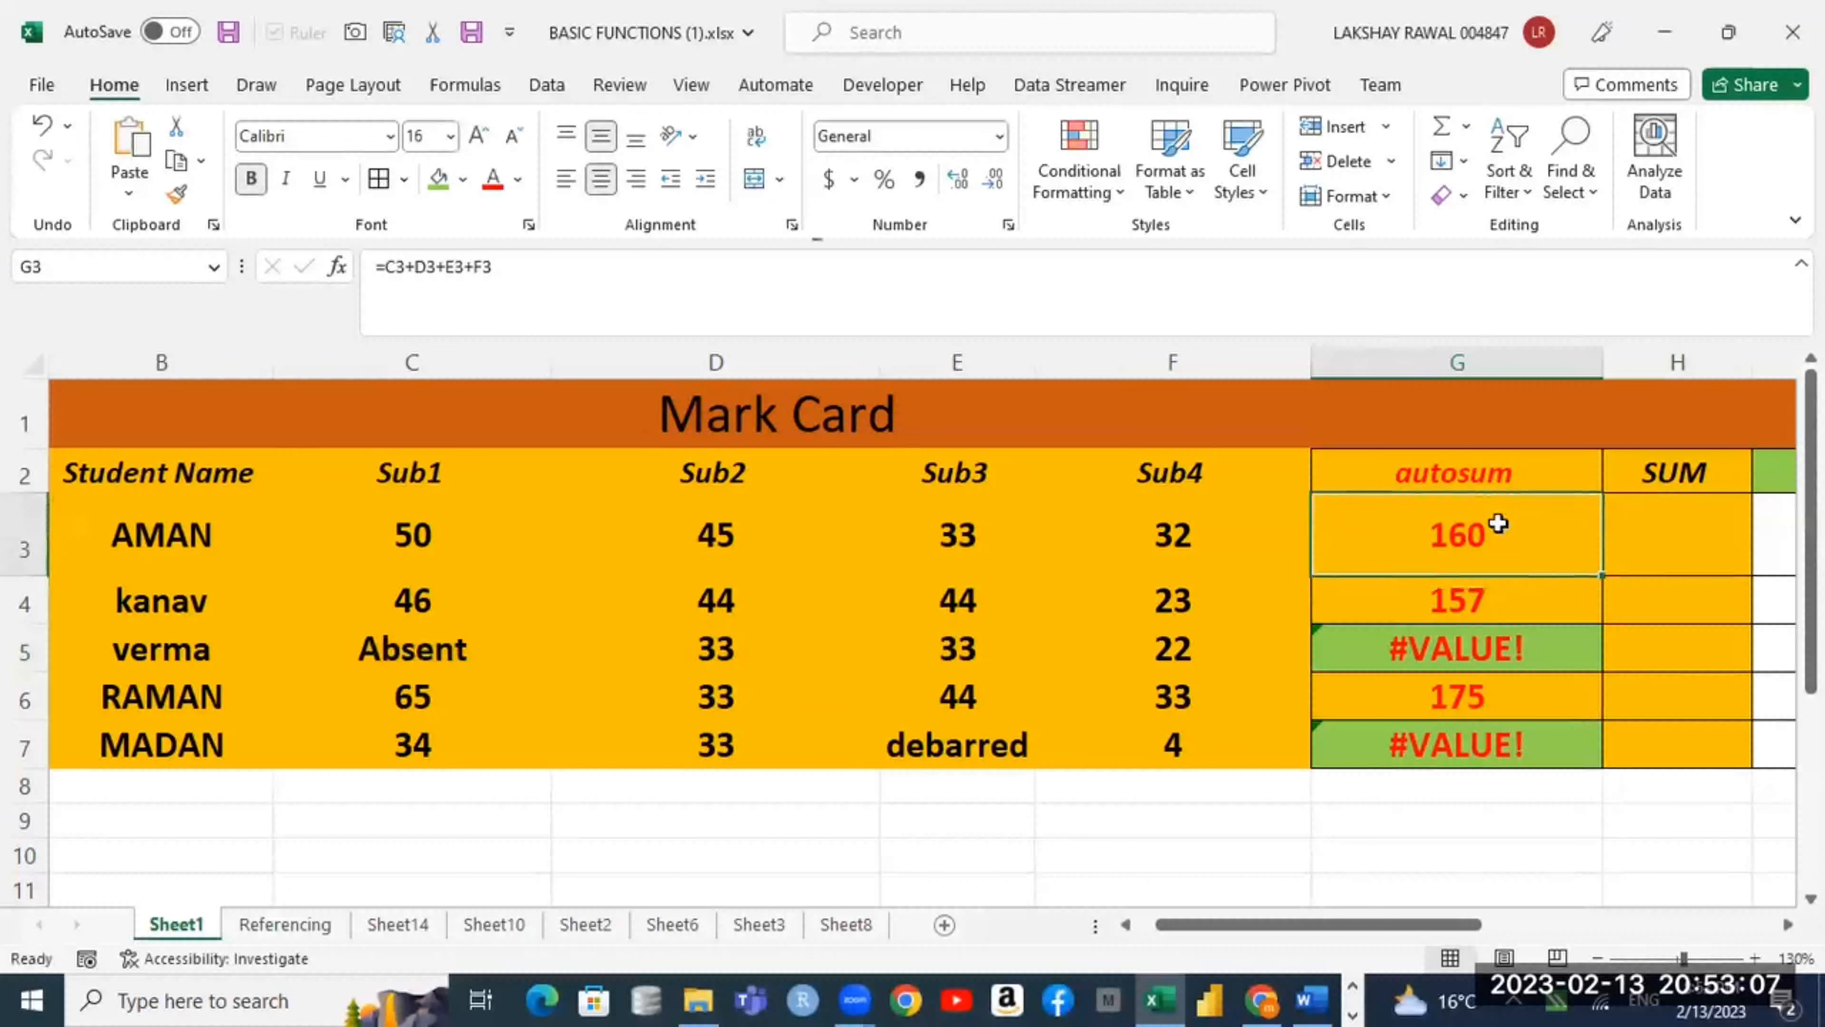
pyautogui.write('=s')
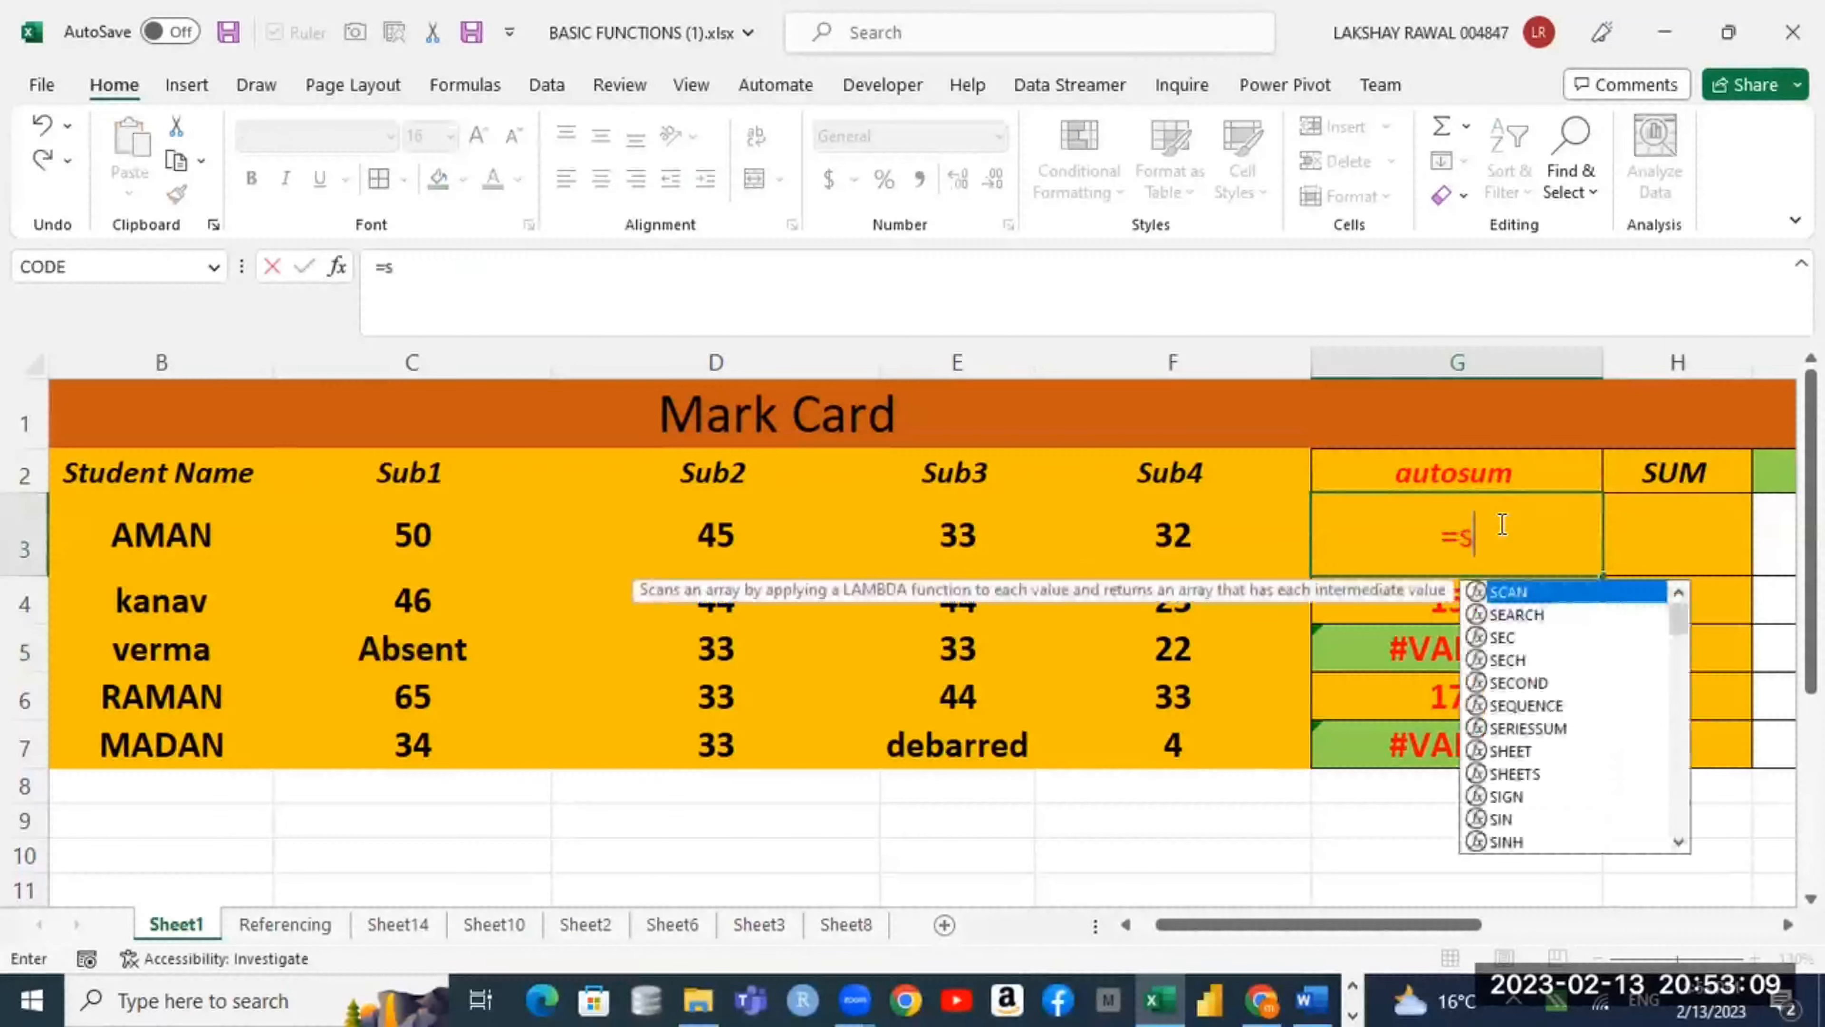
pyautogui.write('um')
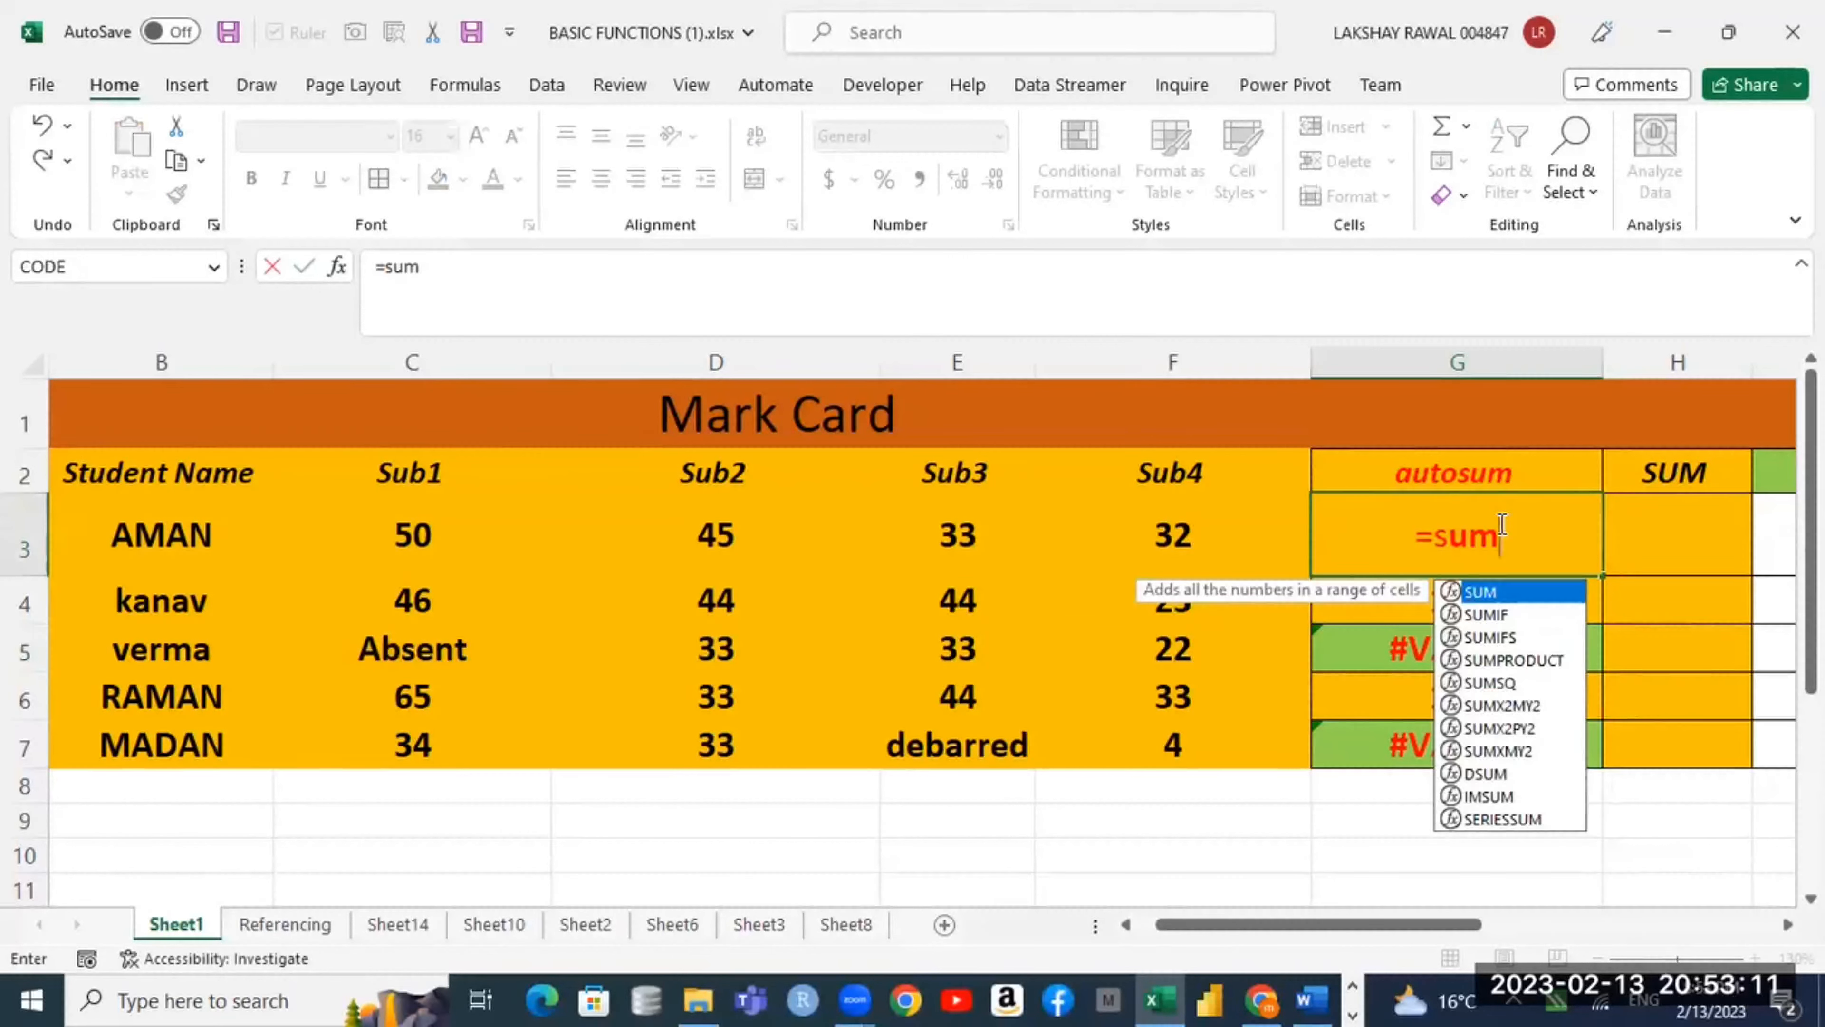
pyautogui.write('(')
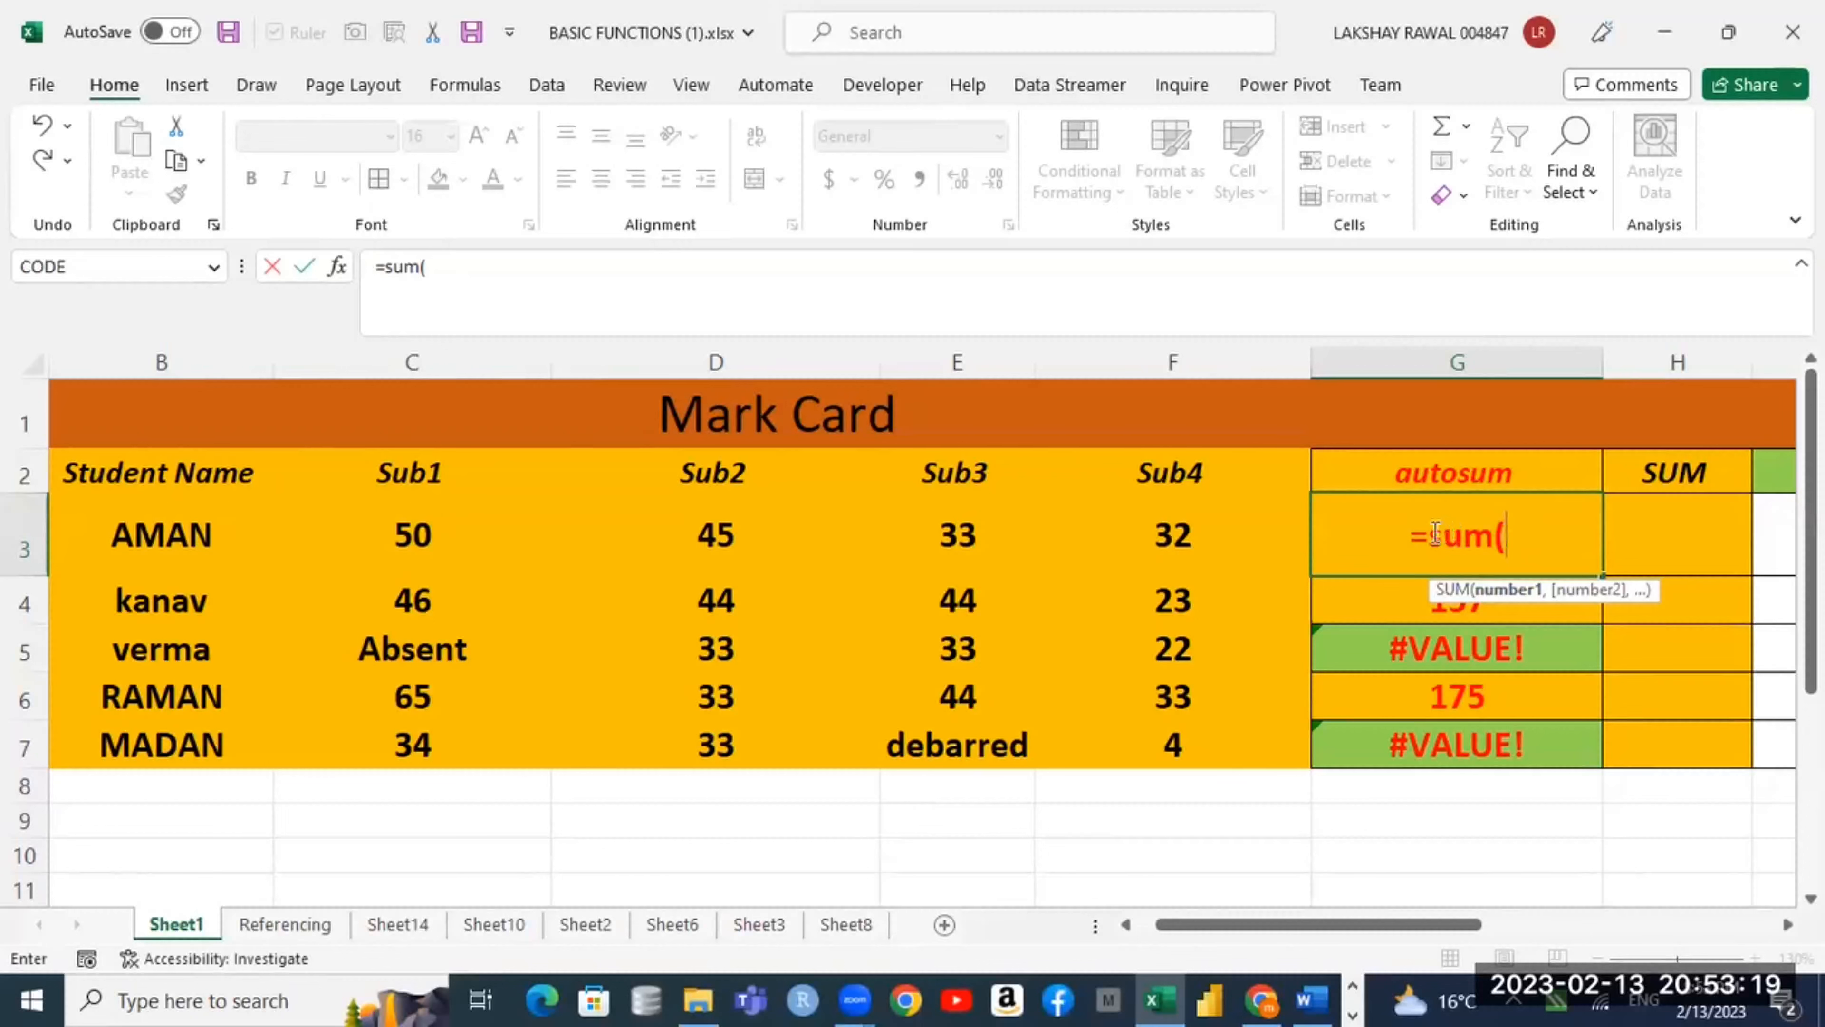
pyautogui.click(1488, 538)
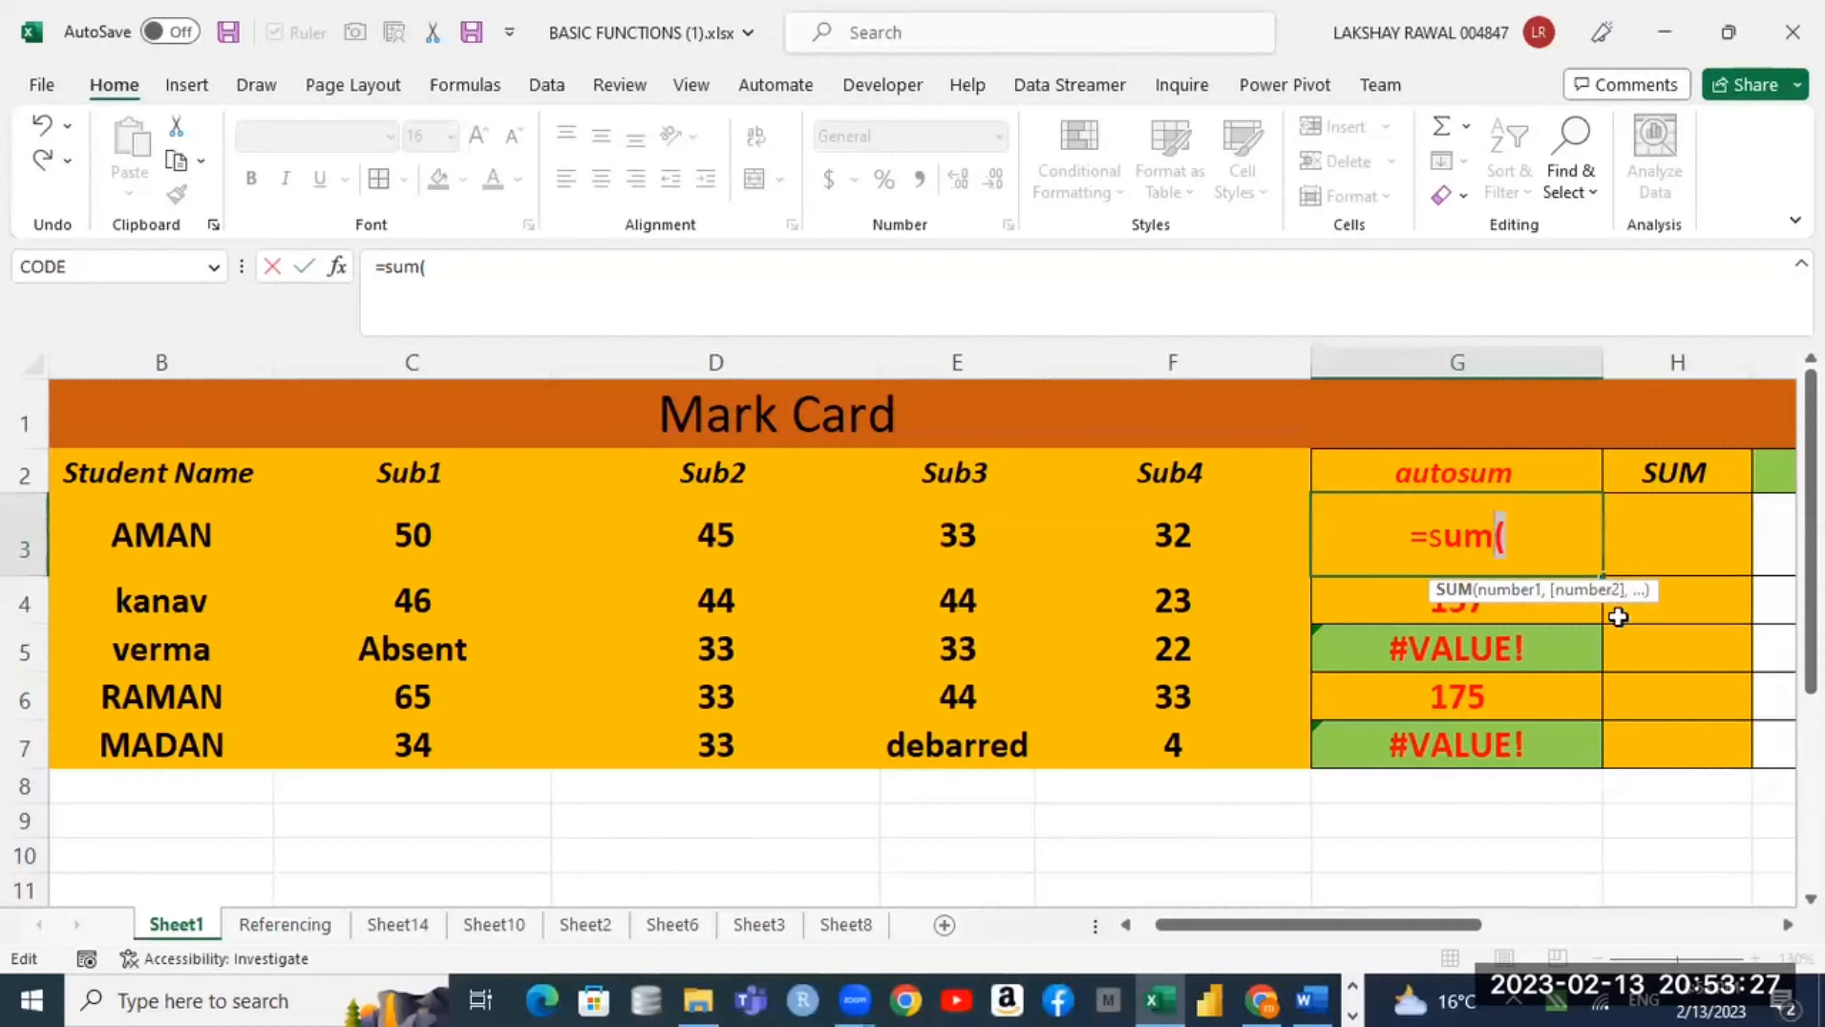
pyautogui.click(1572, 546)
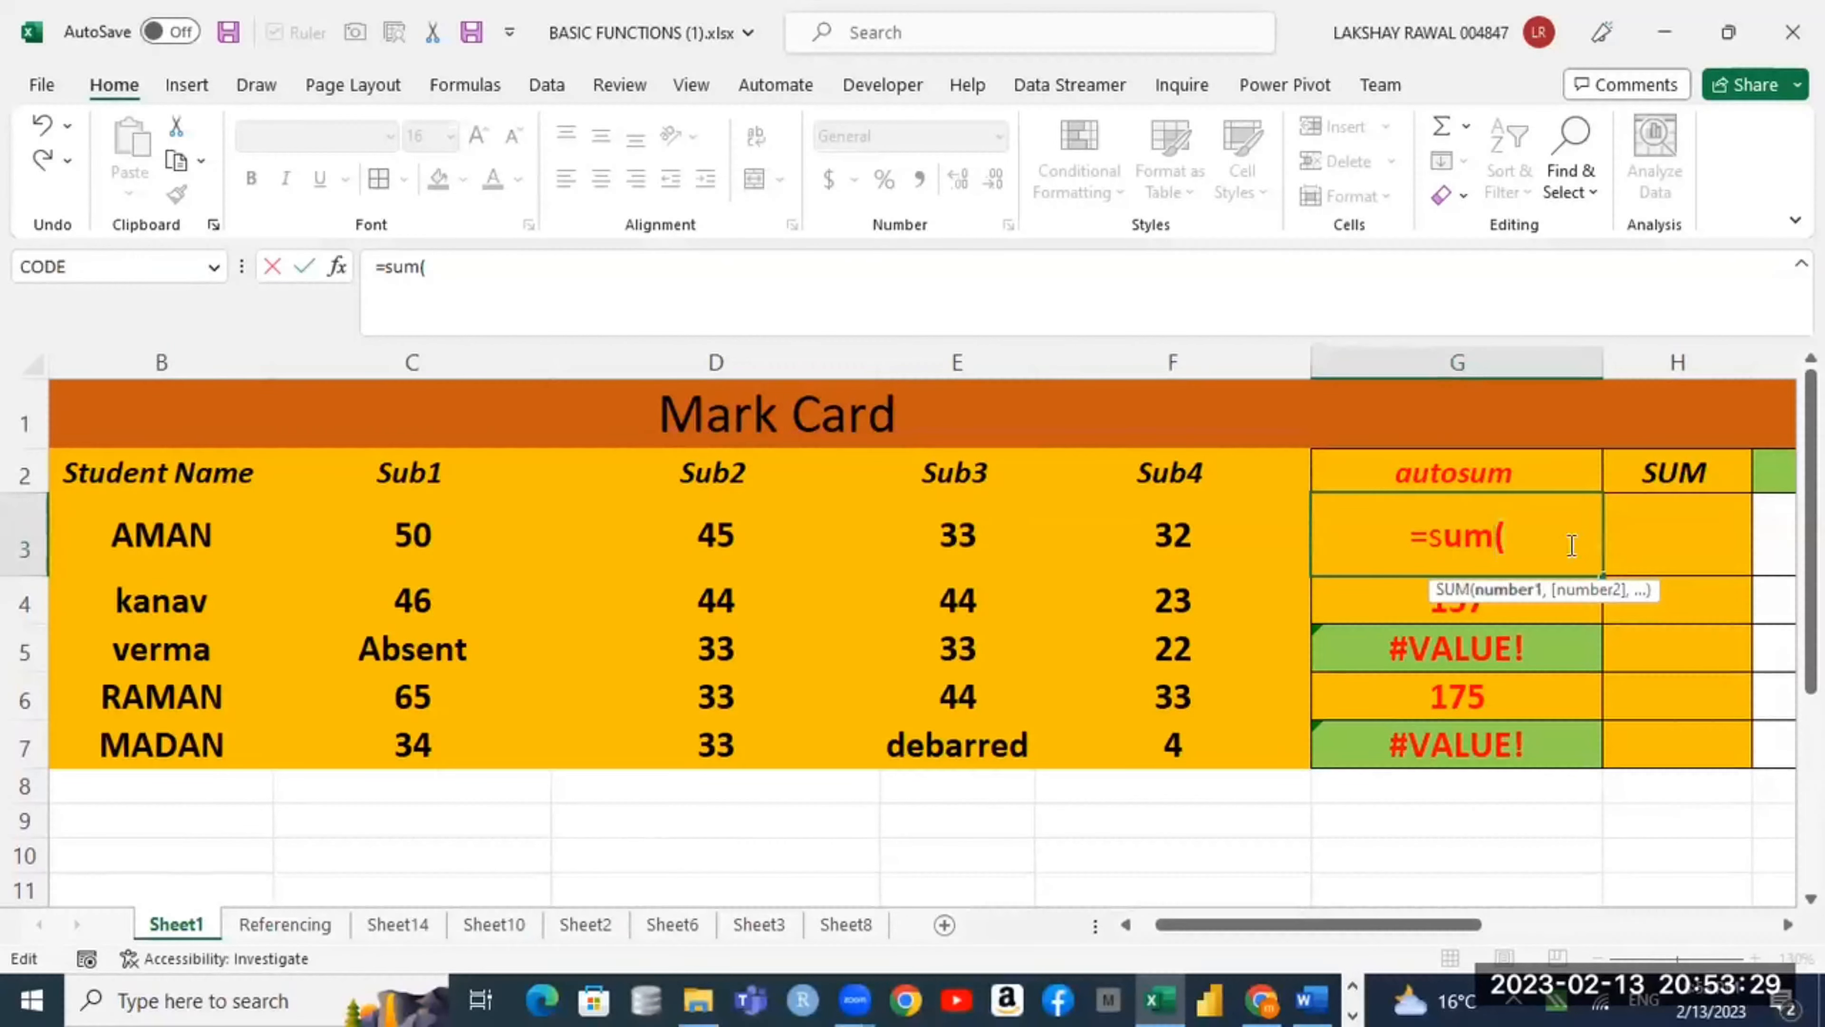
# Step: Enter the word syntax inside G3's SUM function as an illustration, and remove it again
pyautogui.write('syntax')
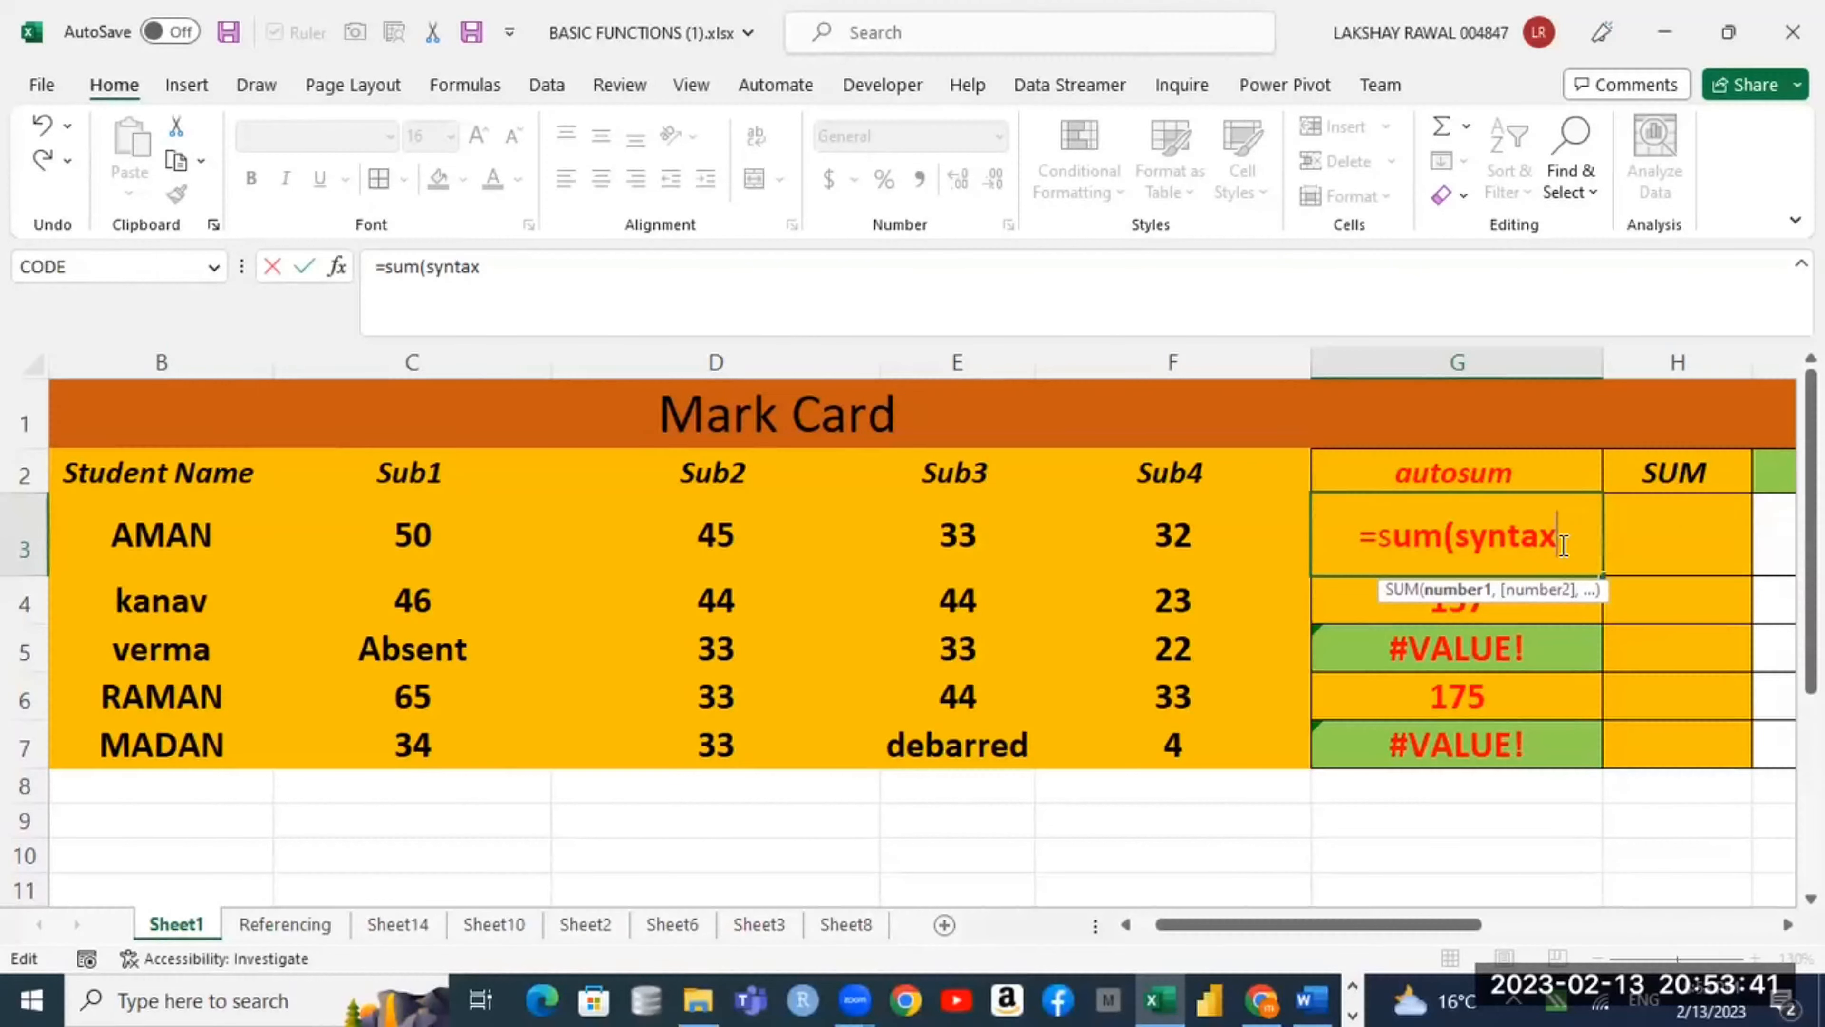
pyautogui.press('BackSpace')
pyautogui.press('BackSpace')
pyautogui.press('BackSpace')
pyautogui.press('BackSpace')
pyautogui.press('BackSpace')
pyautogui.press('BackSpace')
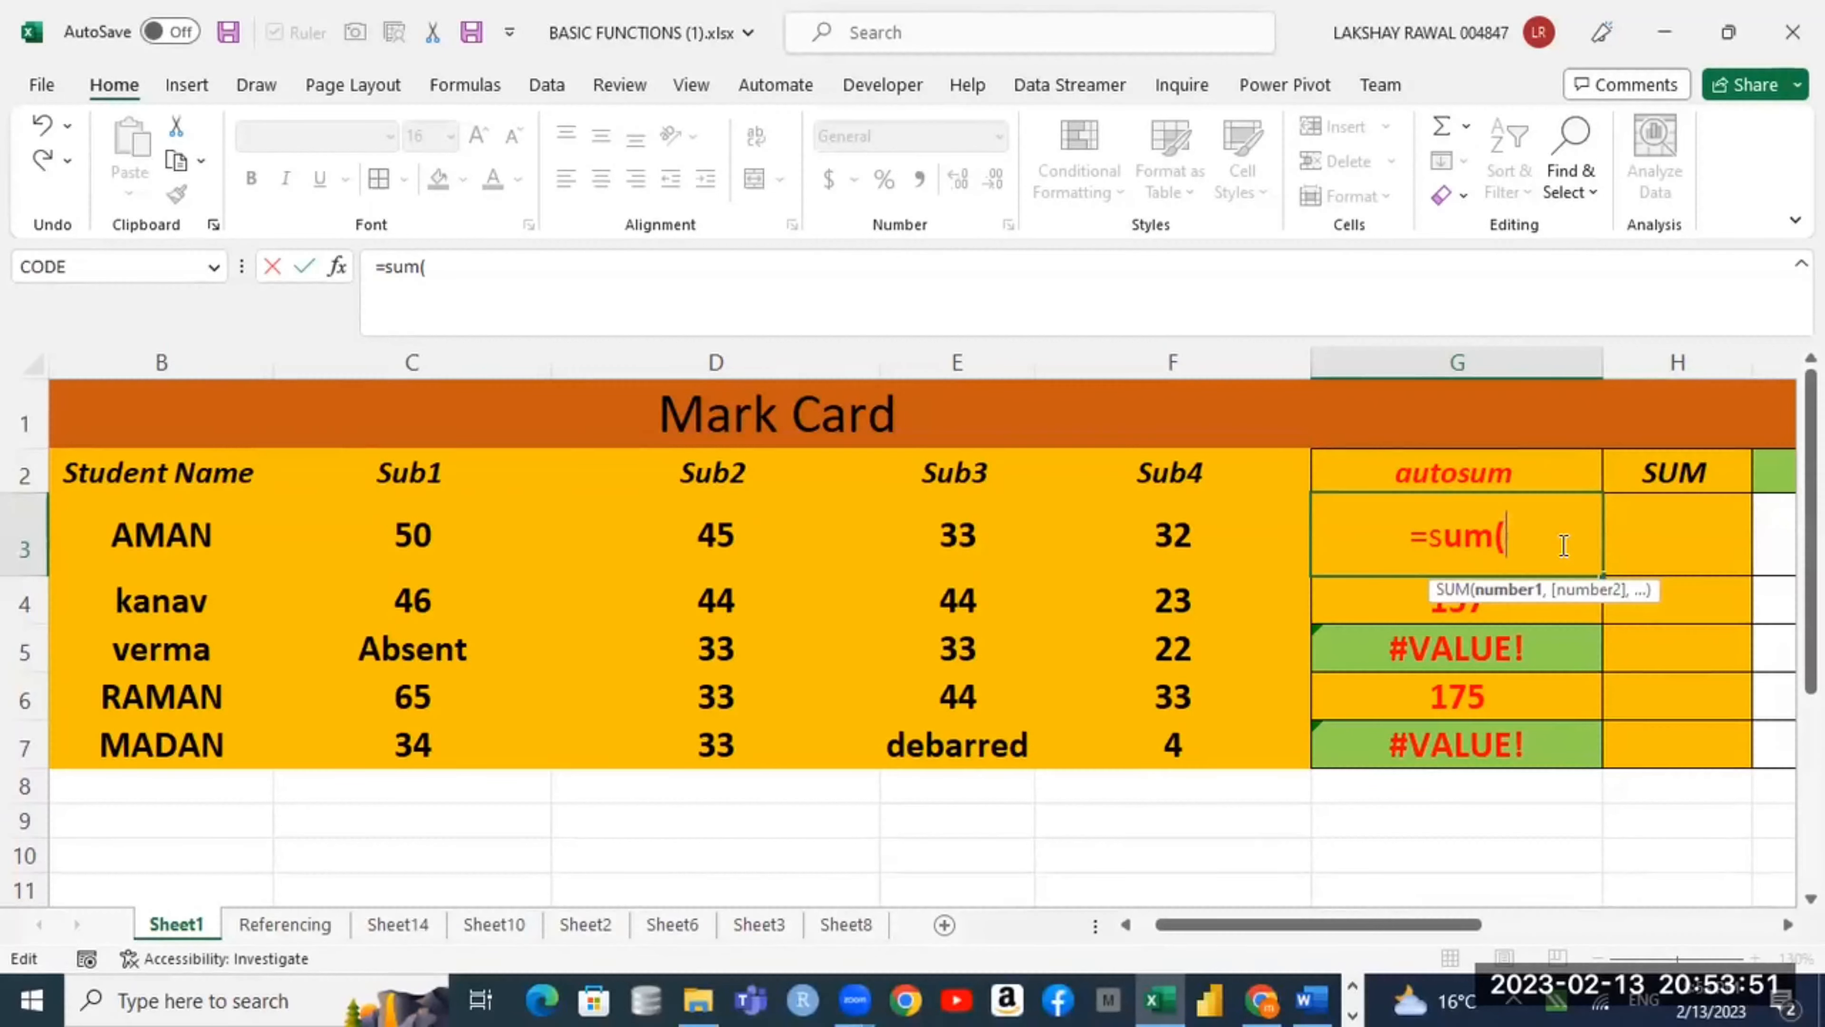
# Step: Try the range C3:F3 in G3's SUM function, and replace it with the separate references C3,D3,E3,F3
pyautogui.click(528, 539)
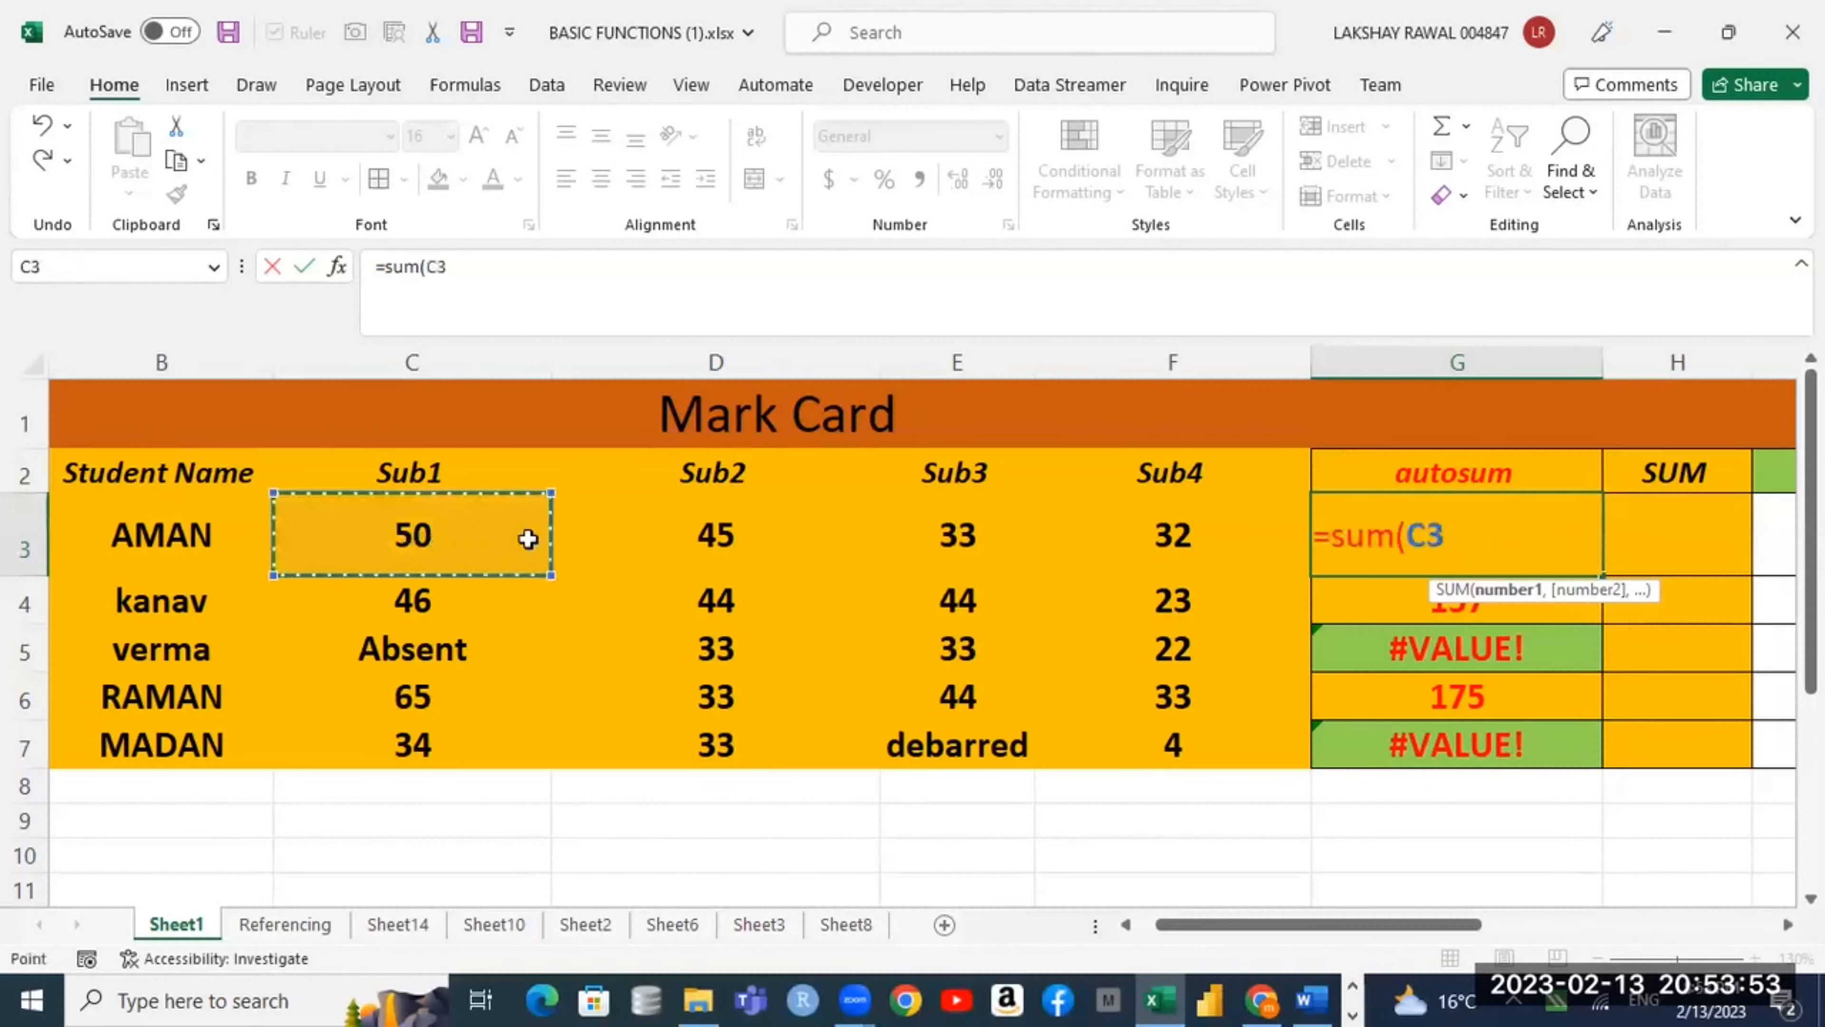
pyautogui.moveTo(528, 539); pyautogui.dragTo(1101, 530)
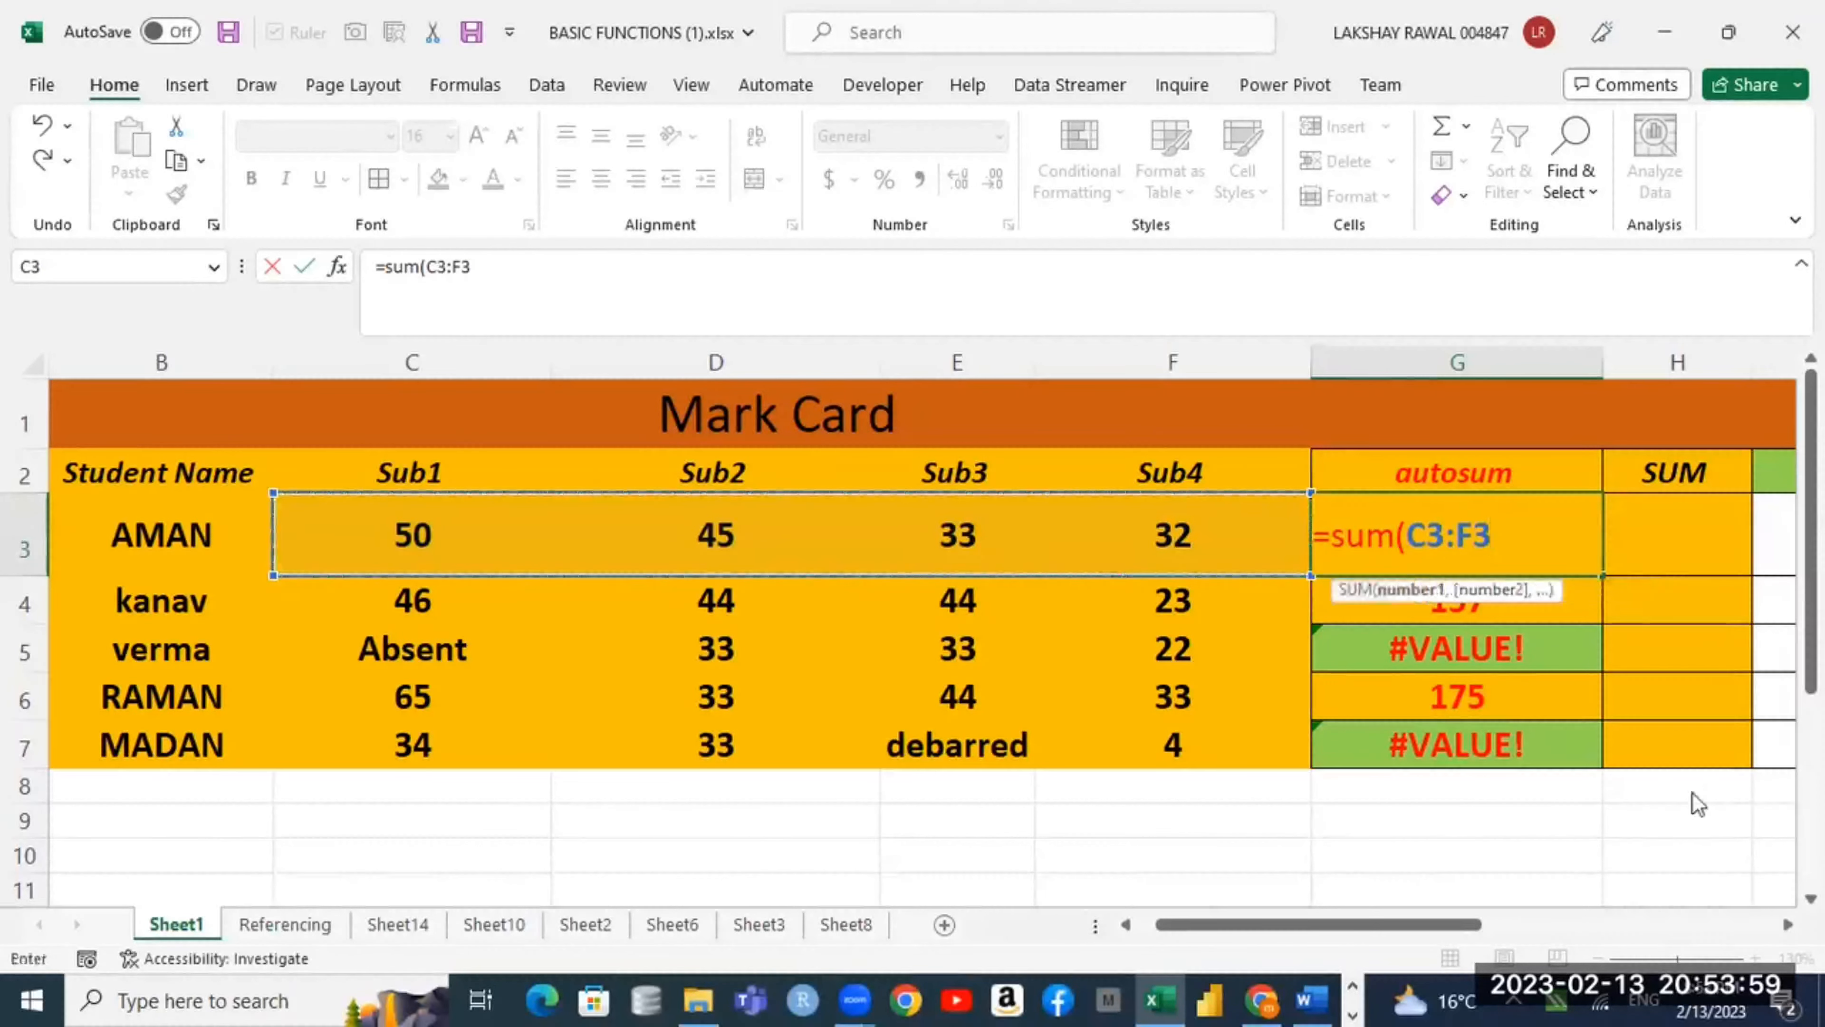
pyautogui.press('BackSpace')
pyautogui.press('BackSpace')
pyautogui.write(',')
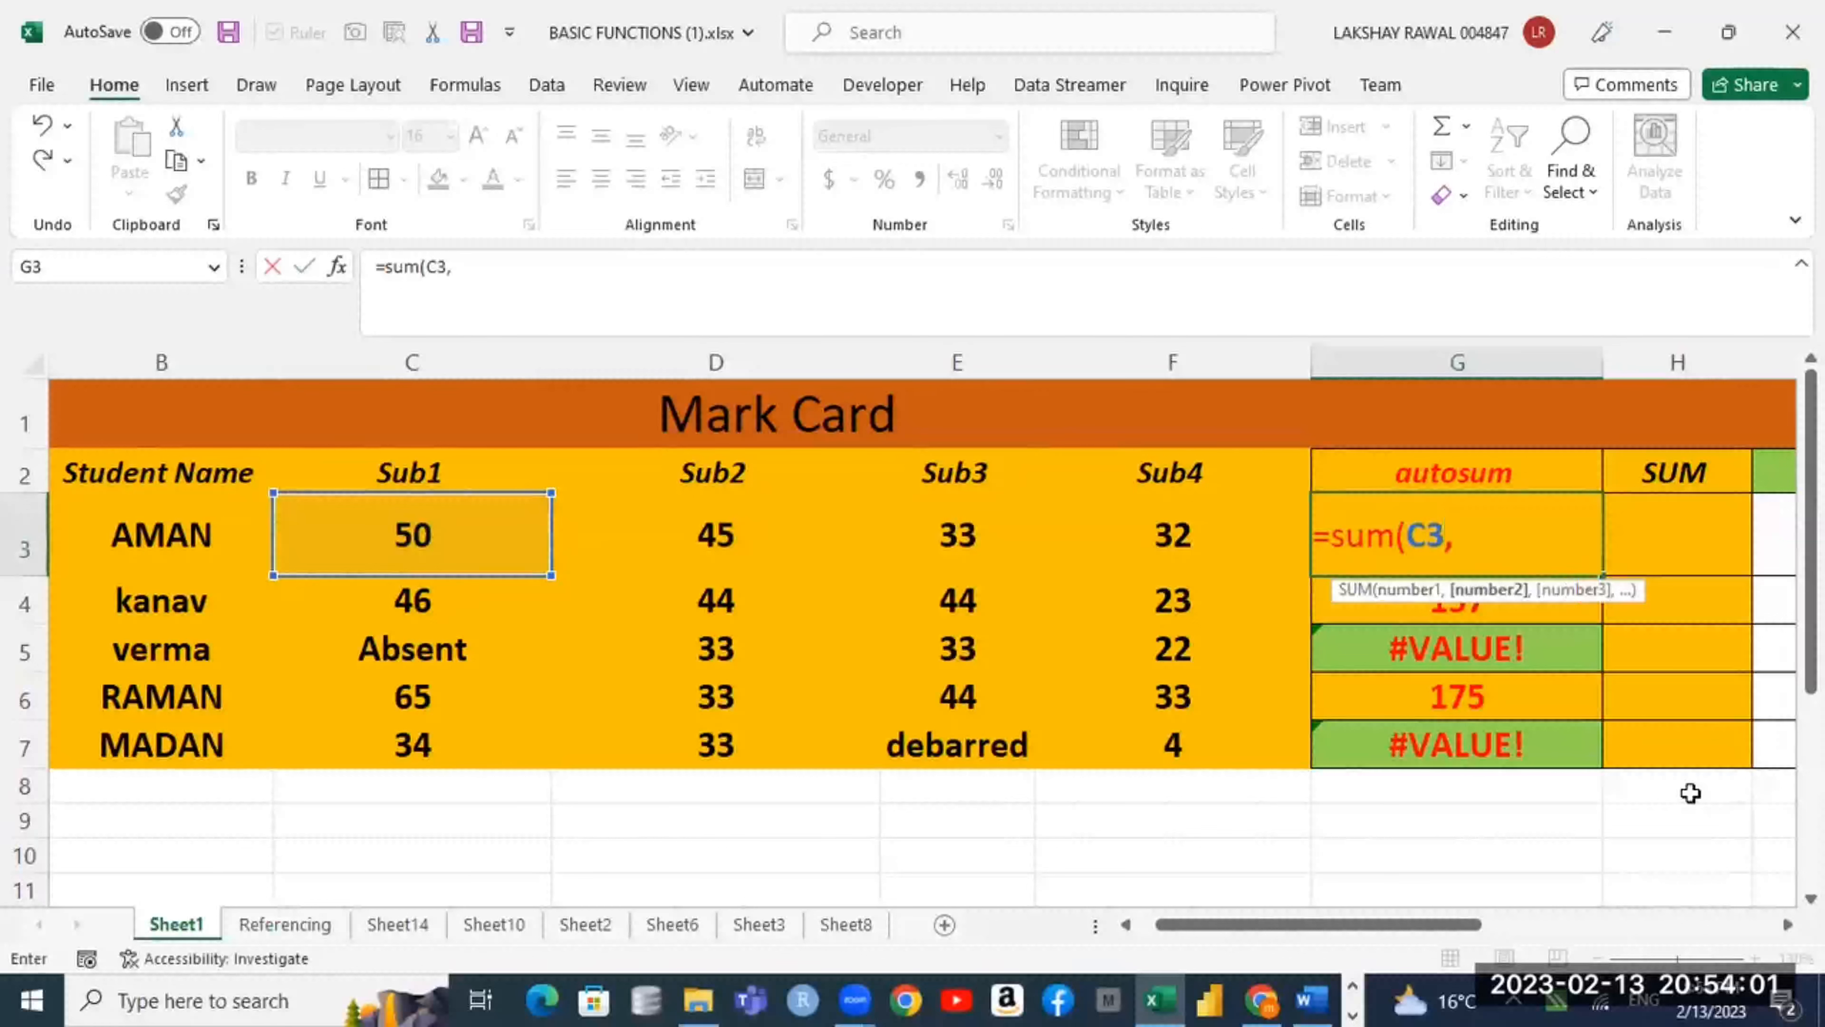
pyautogui.click(713, 521)
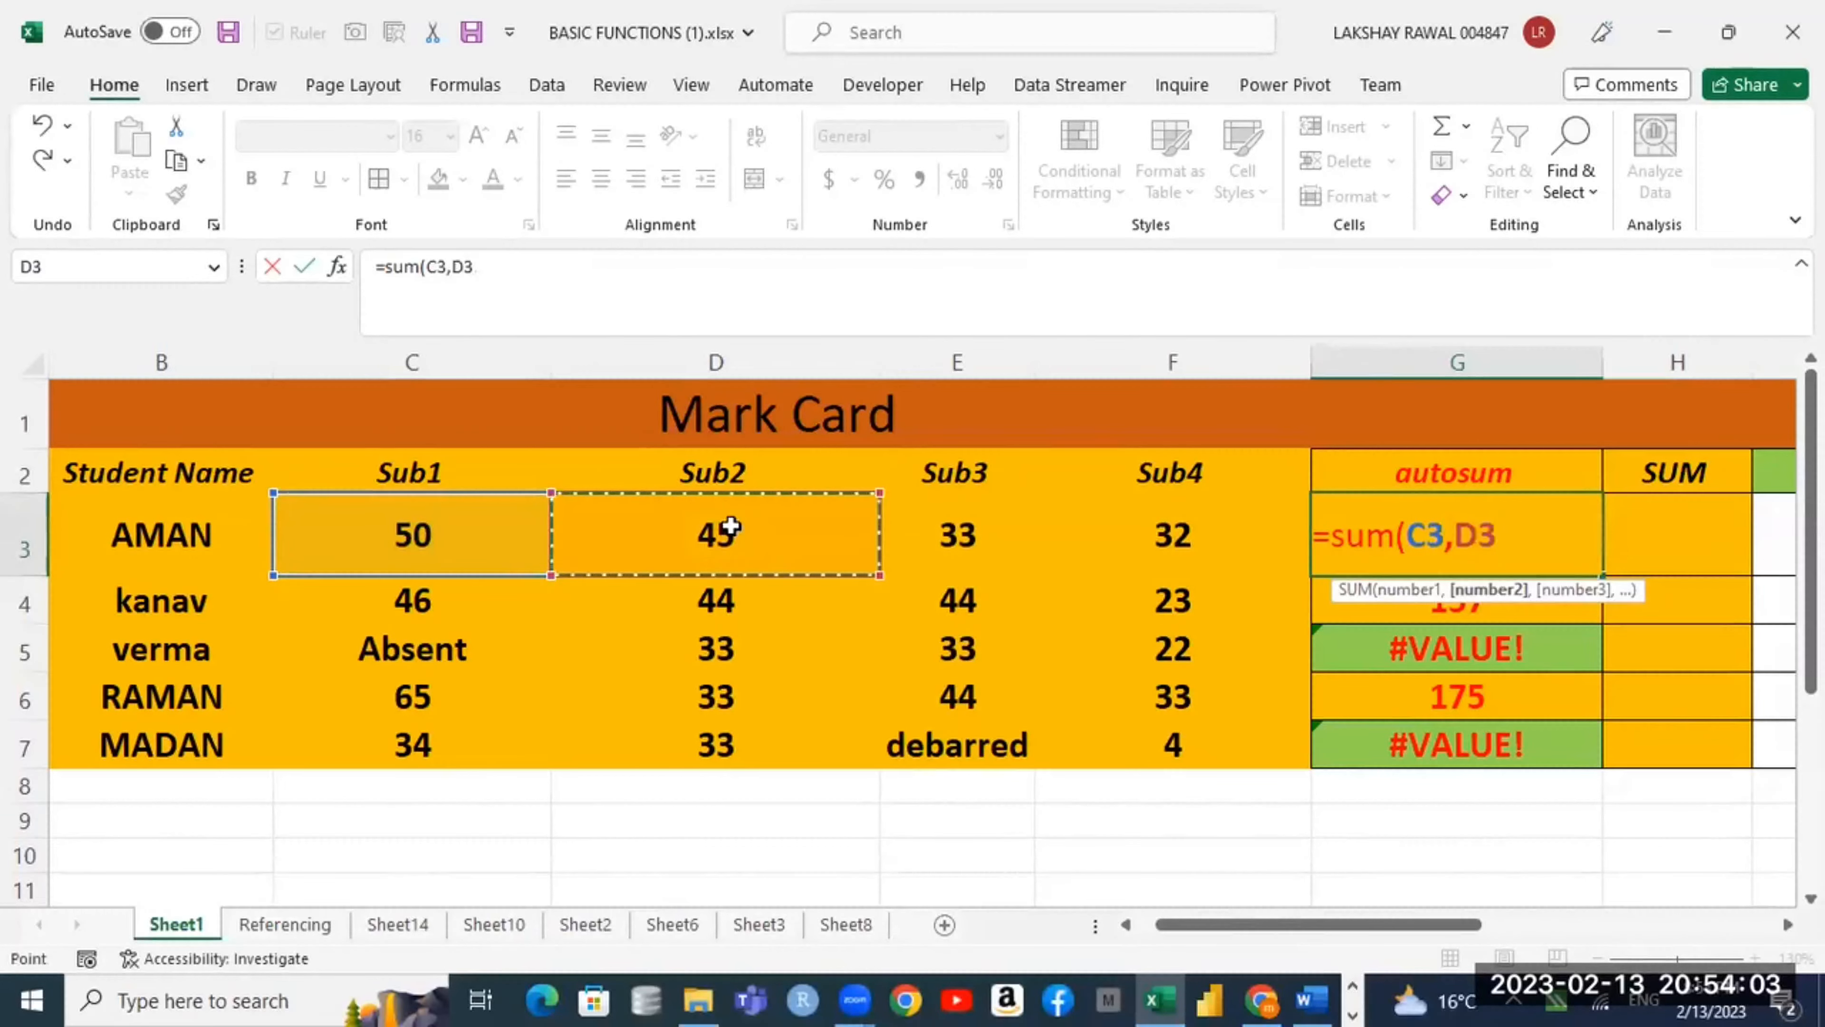
pyautogui.write(',')
pyautogui.click(931, 536)
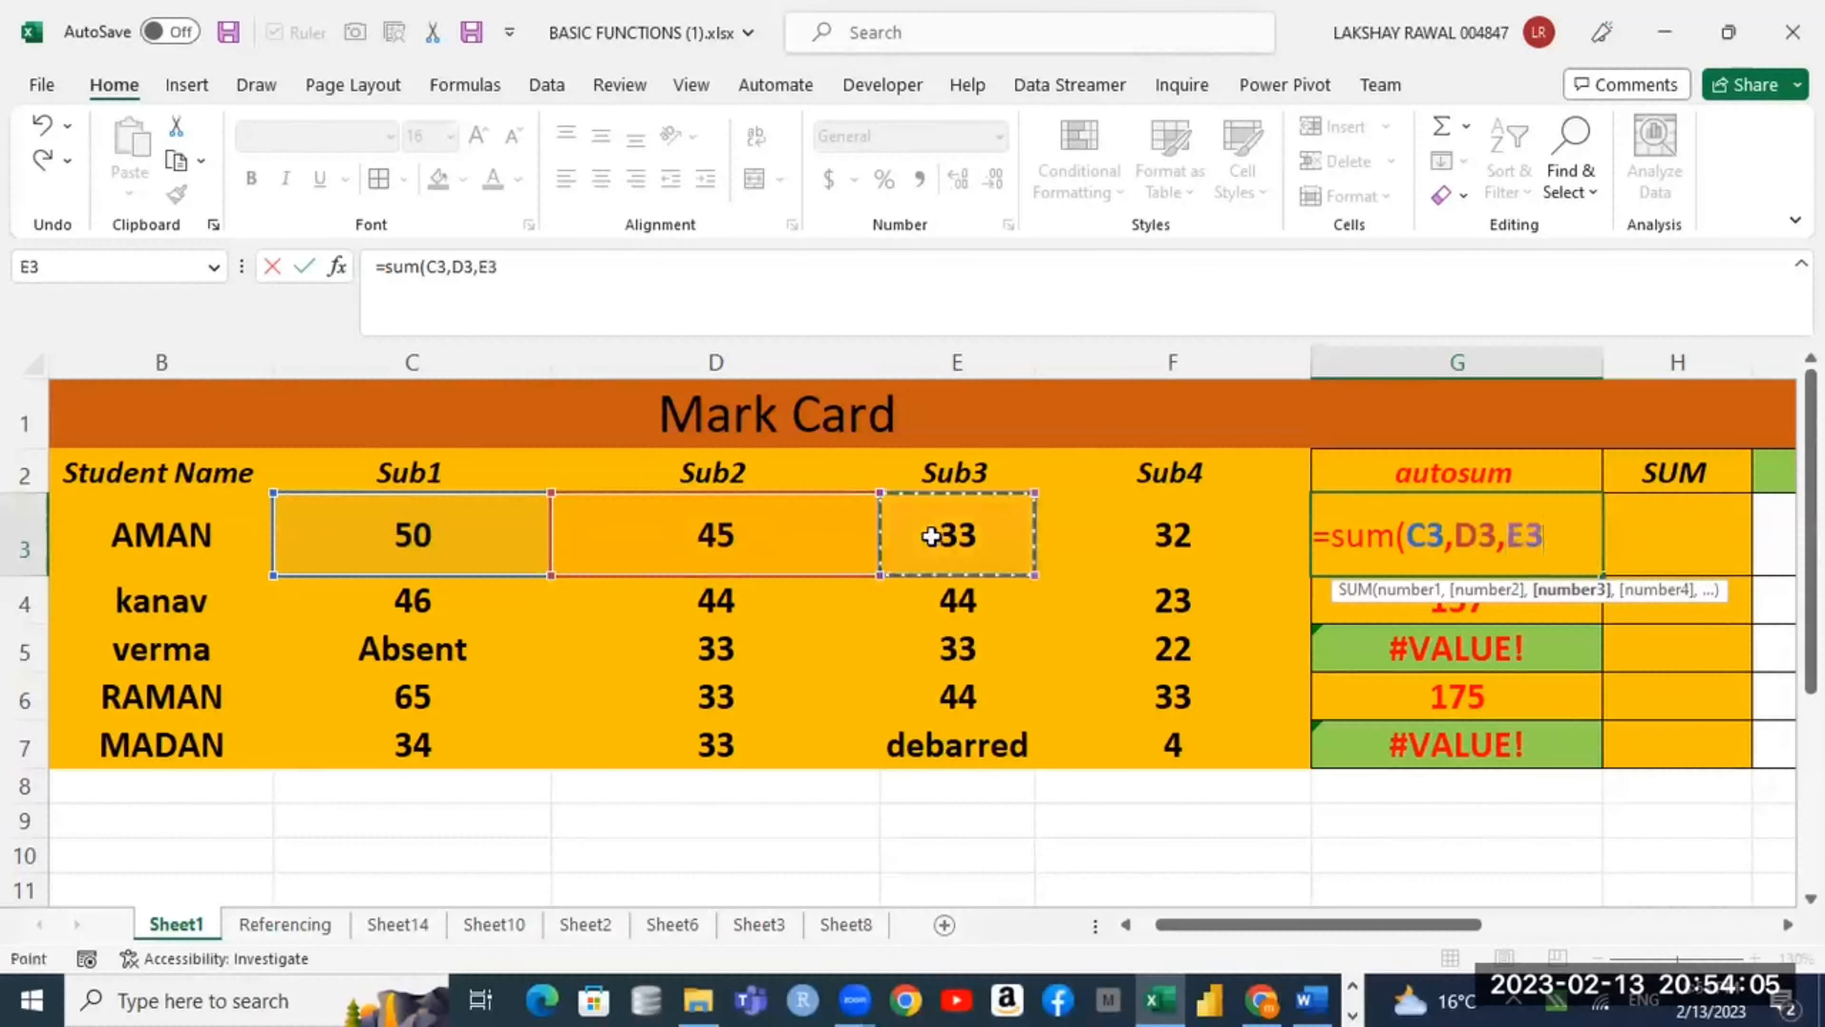
pyautogui.write(',')
pyautogui.click(1141, 540)
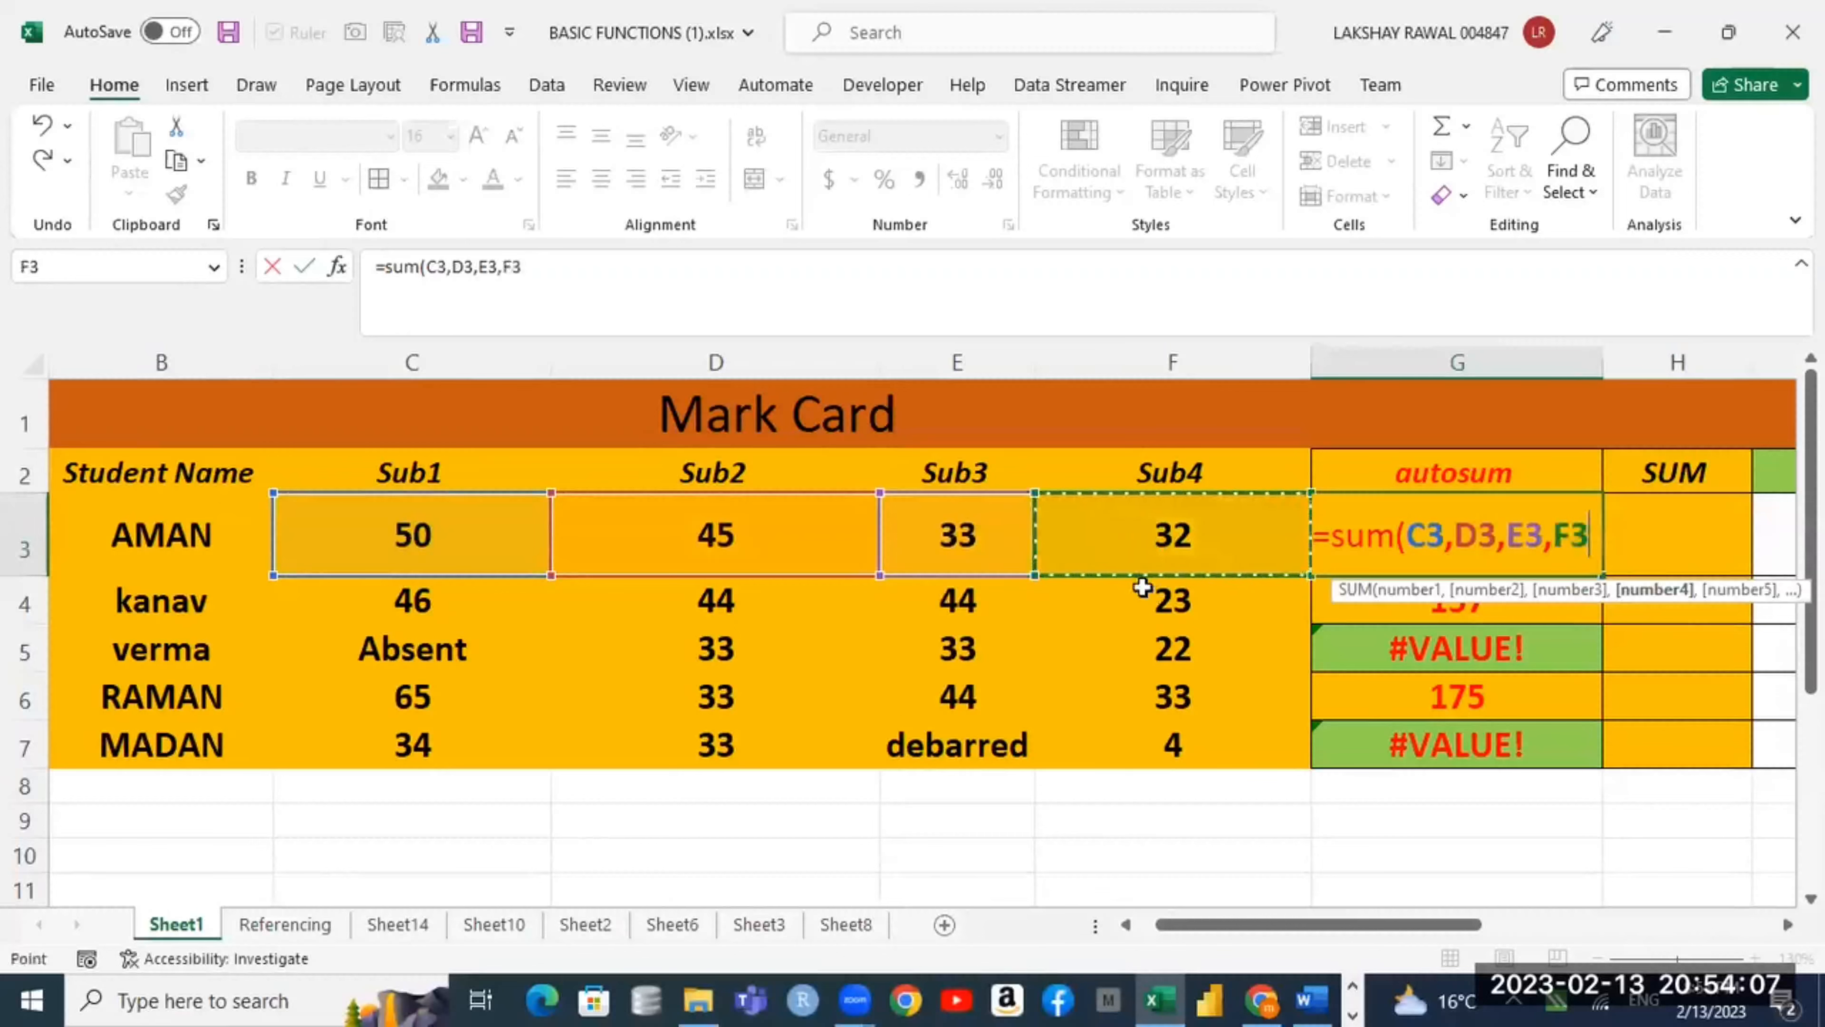
# Step: Try the range C3:F3 in G3's SUM function instead of the separate references, and discard the formula edit
pyautogui.press('BackSpace')
pyautogui.press('BackSpace')
pyautogui.press('BackSpace')
pyautogui.press('BackSpace')
pyautogui.press('BackSpace')
pyautogui.press('BackSpace')
pyautogui.press('BackSpace')
pyautogui.press('BackSpace')
pyautogui.press('BackSpace')
pyautogui.press('BackSpace')
pyautogui.press('BackSpace')
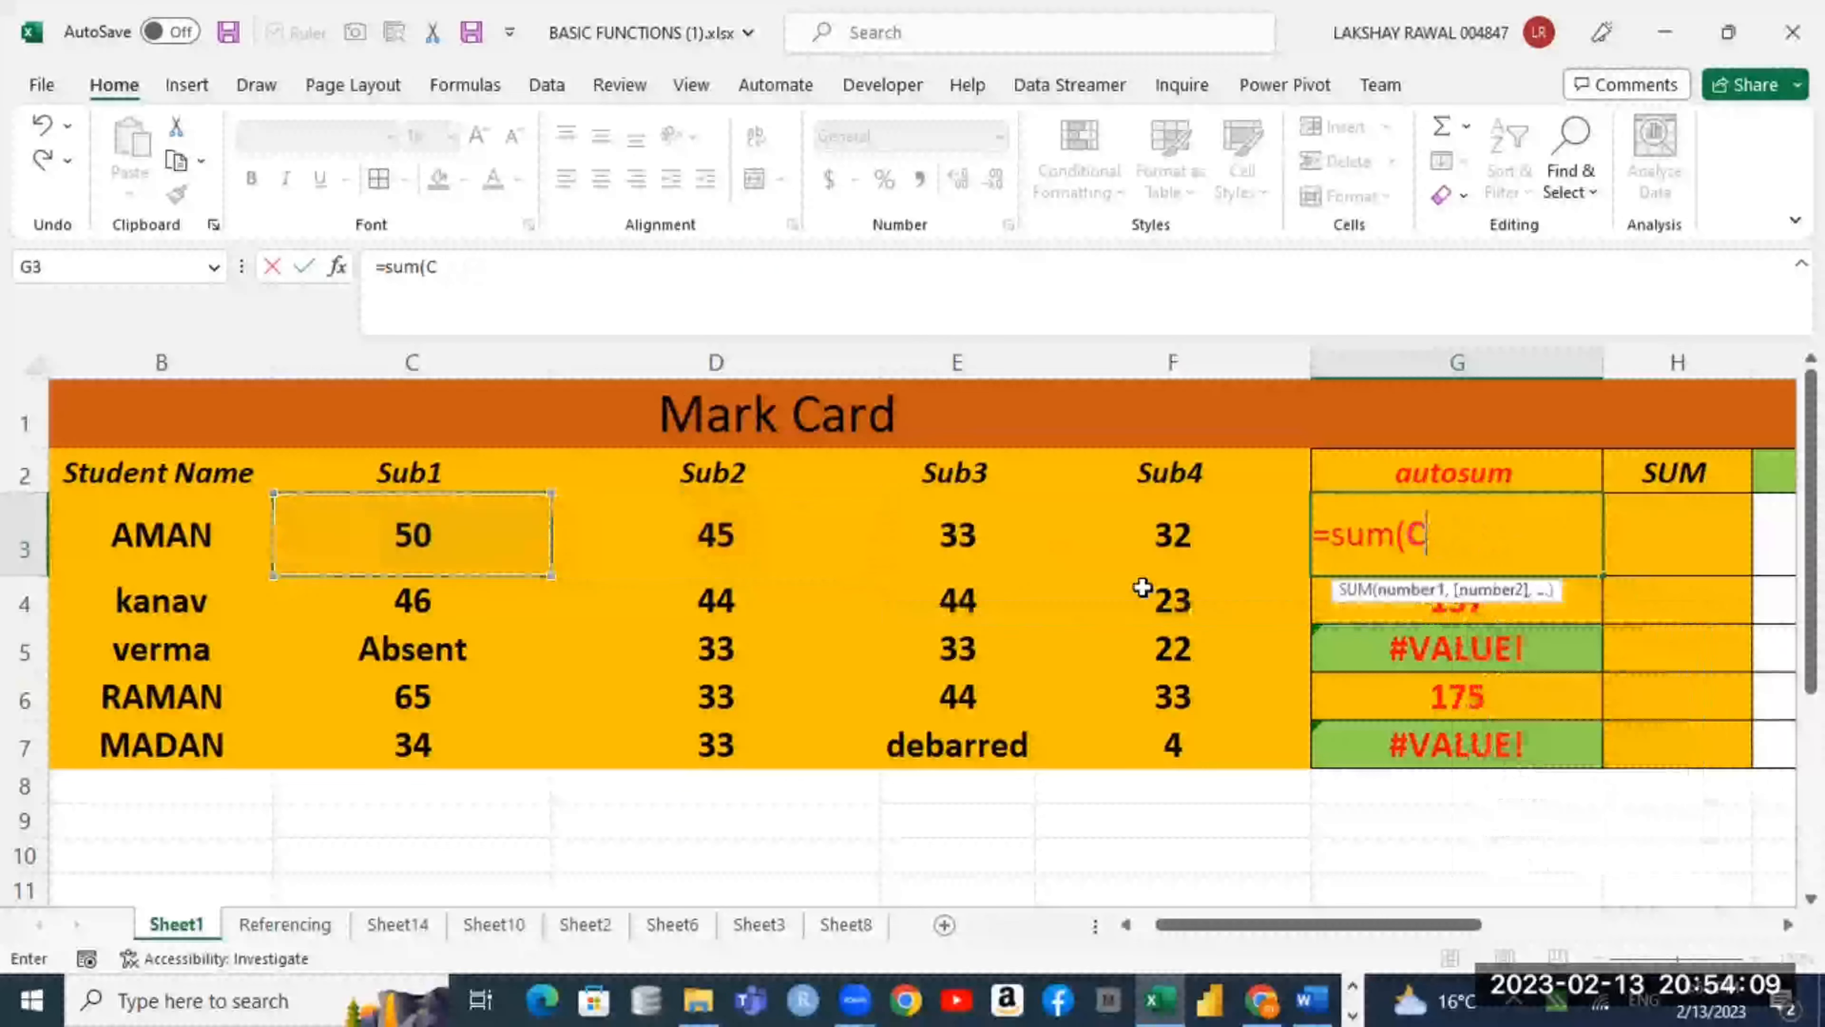
pyautogui.moveTo(331, 516); pyautogui.dragTo(1150, 505)
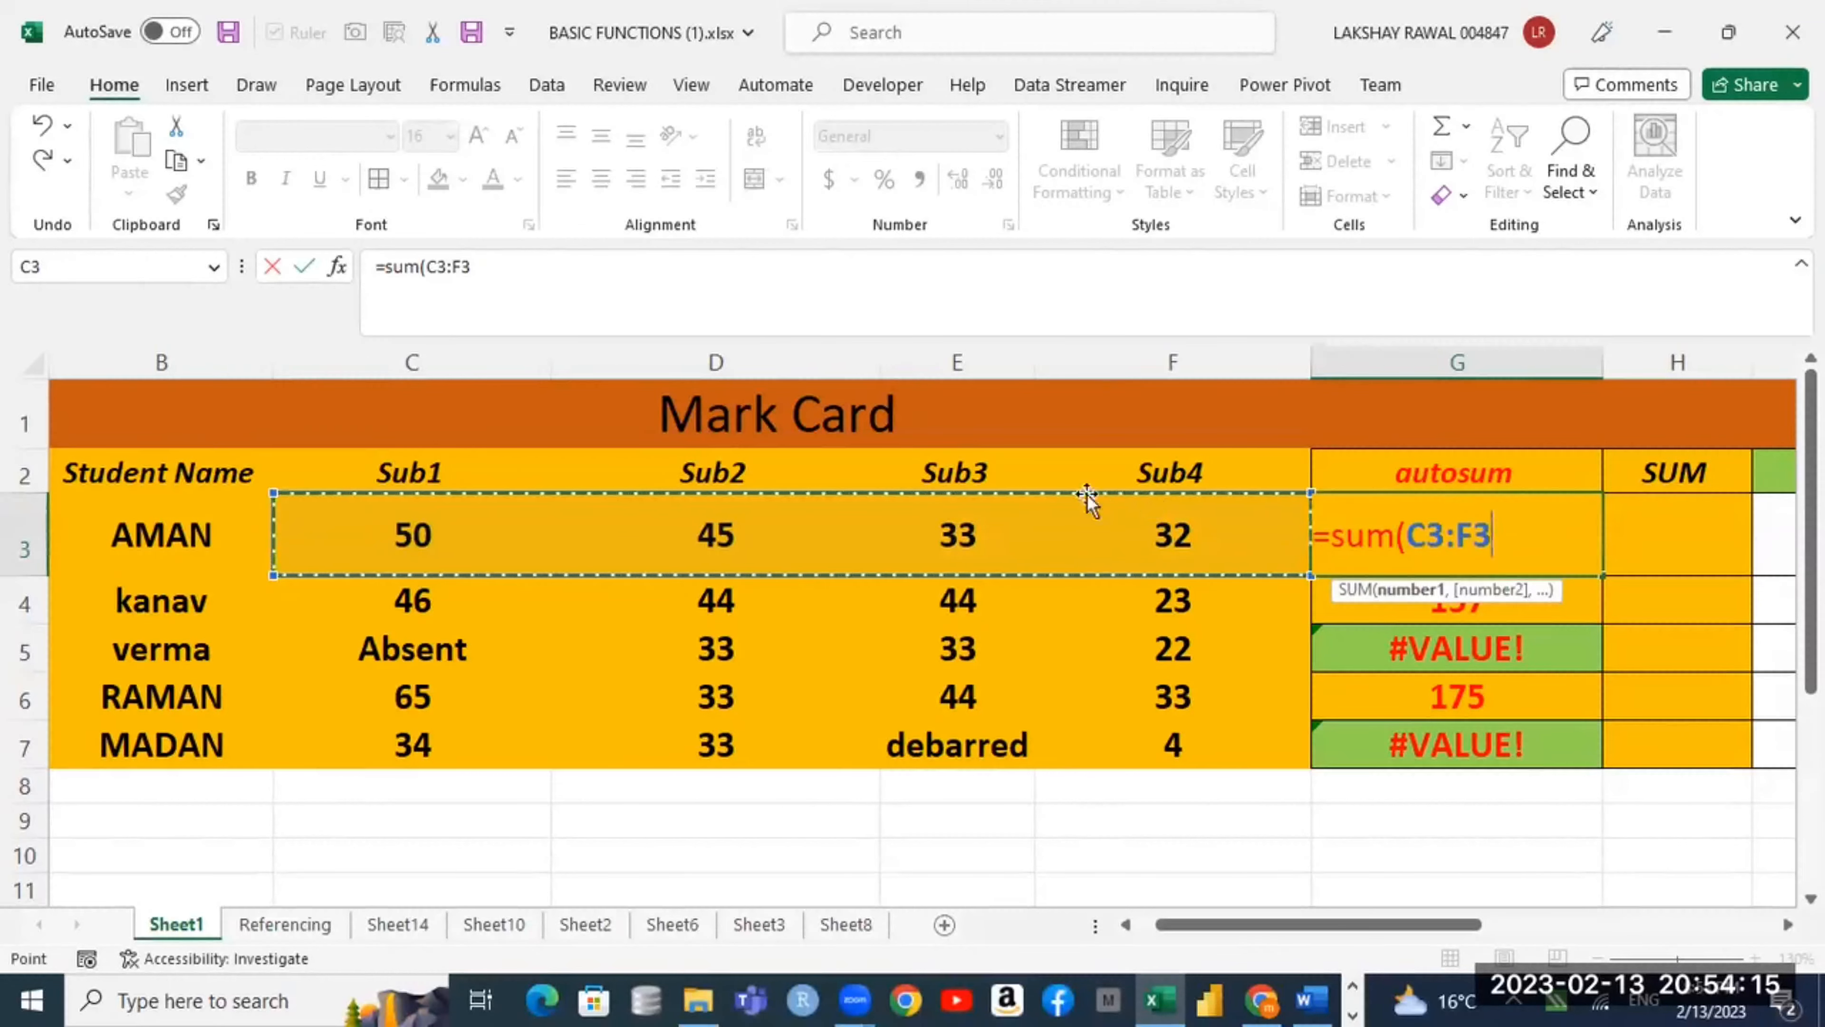
pyautogui.moveTo(1493, 535); pyautogui.dragTo(1409, 534)
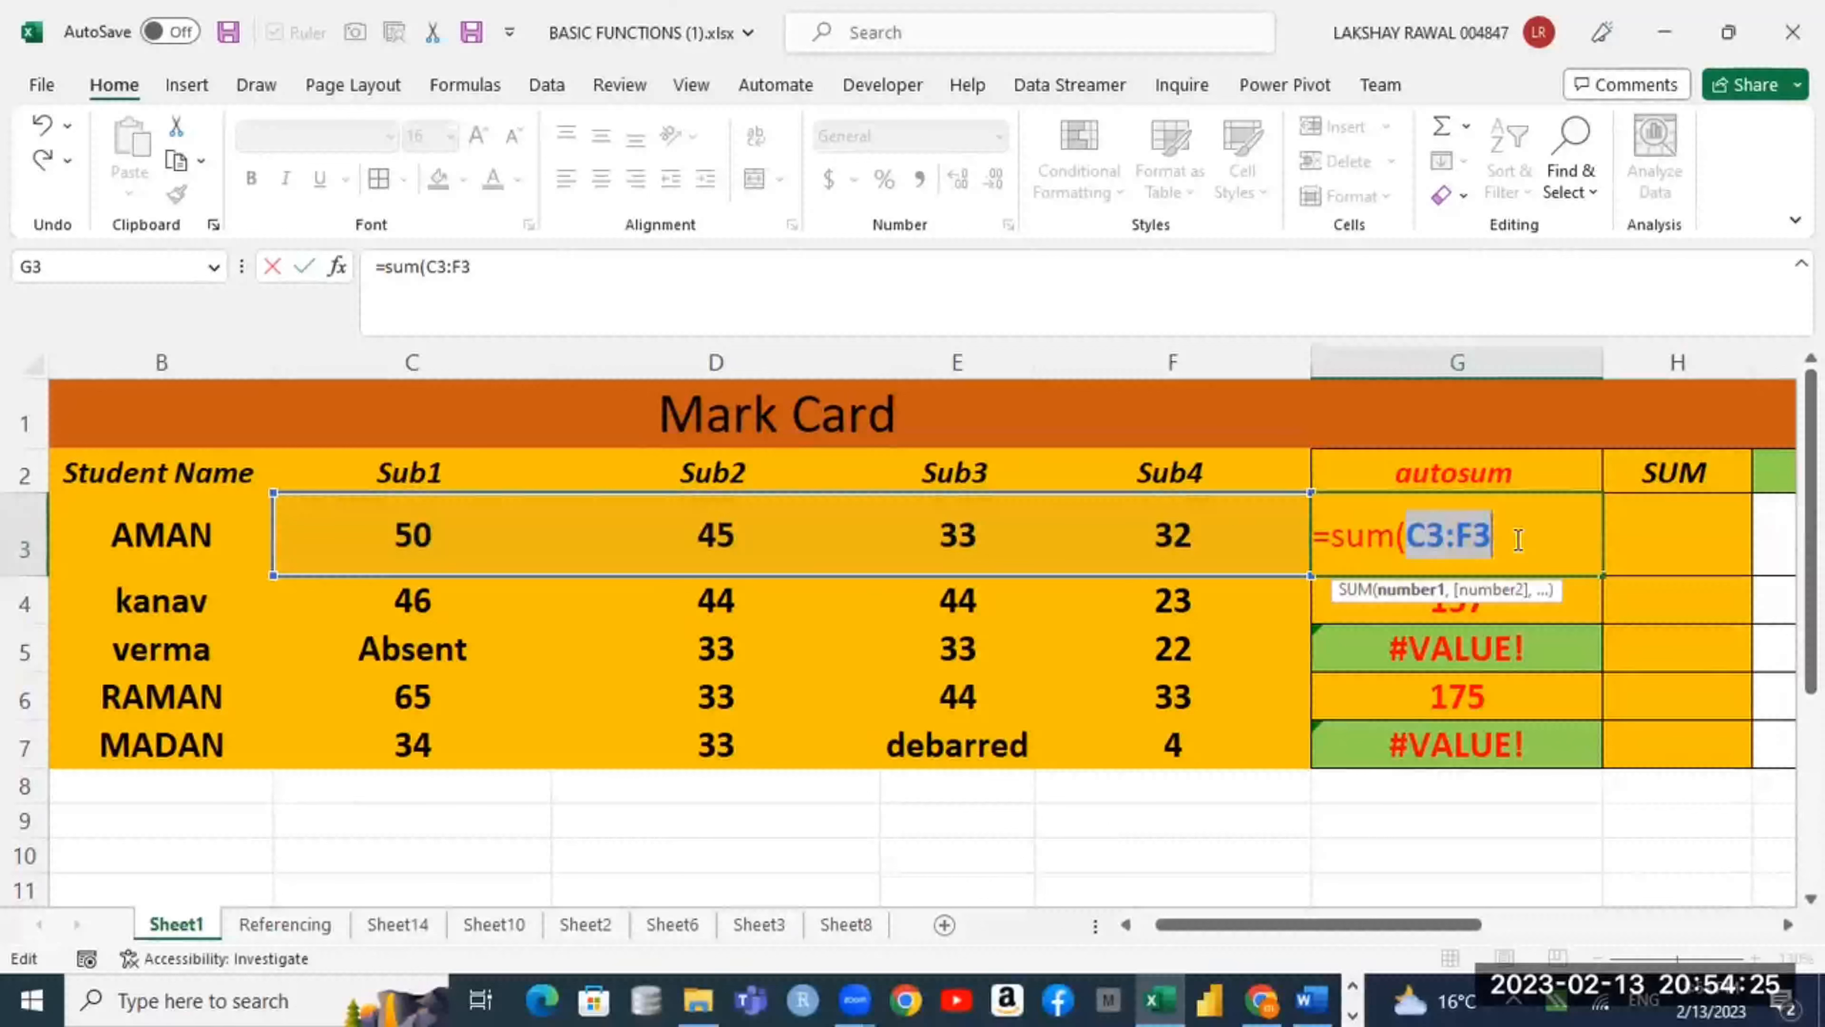
pyautogui.press('Return')
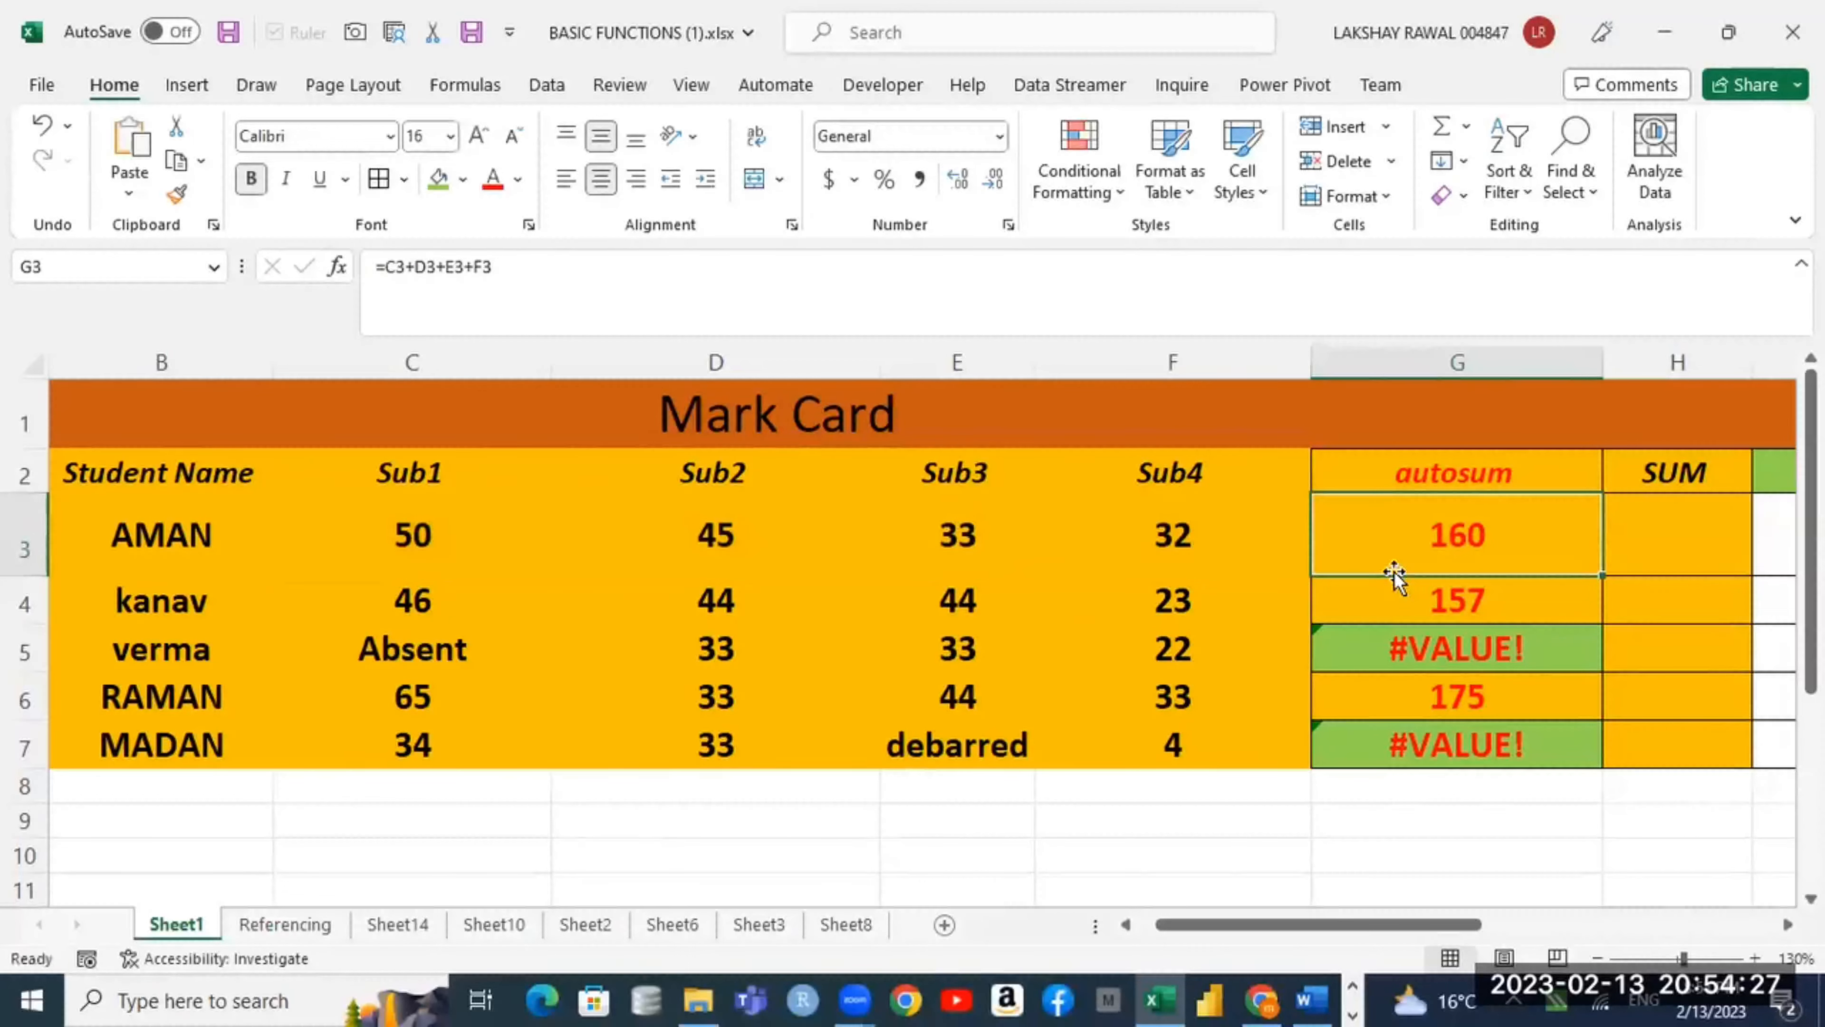
# Step: Write the note c3:f3 in F9 below the mark table and range in G9 beside it
pyautogui.click(733, 822)
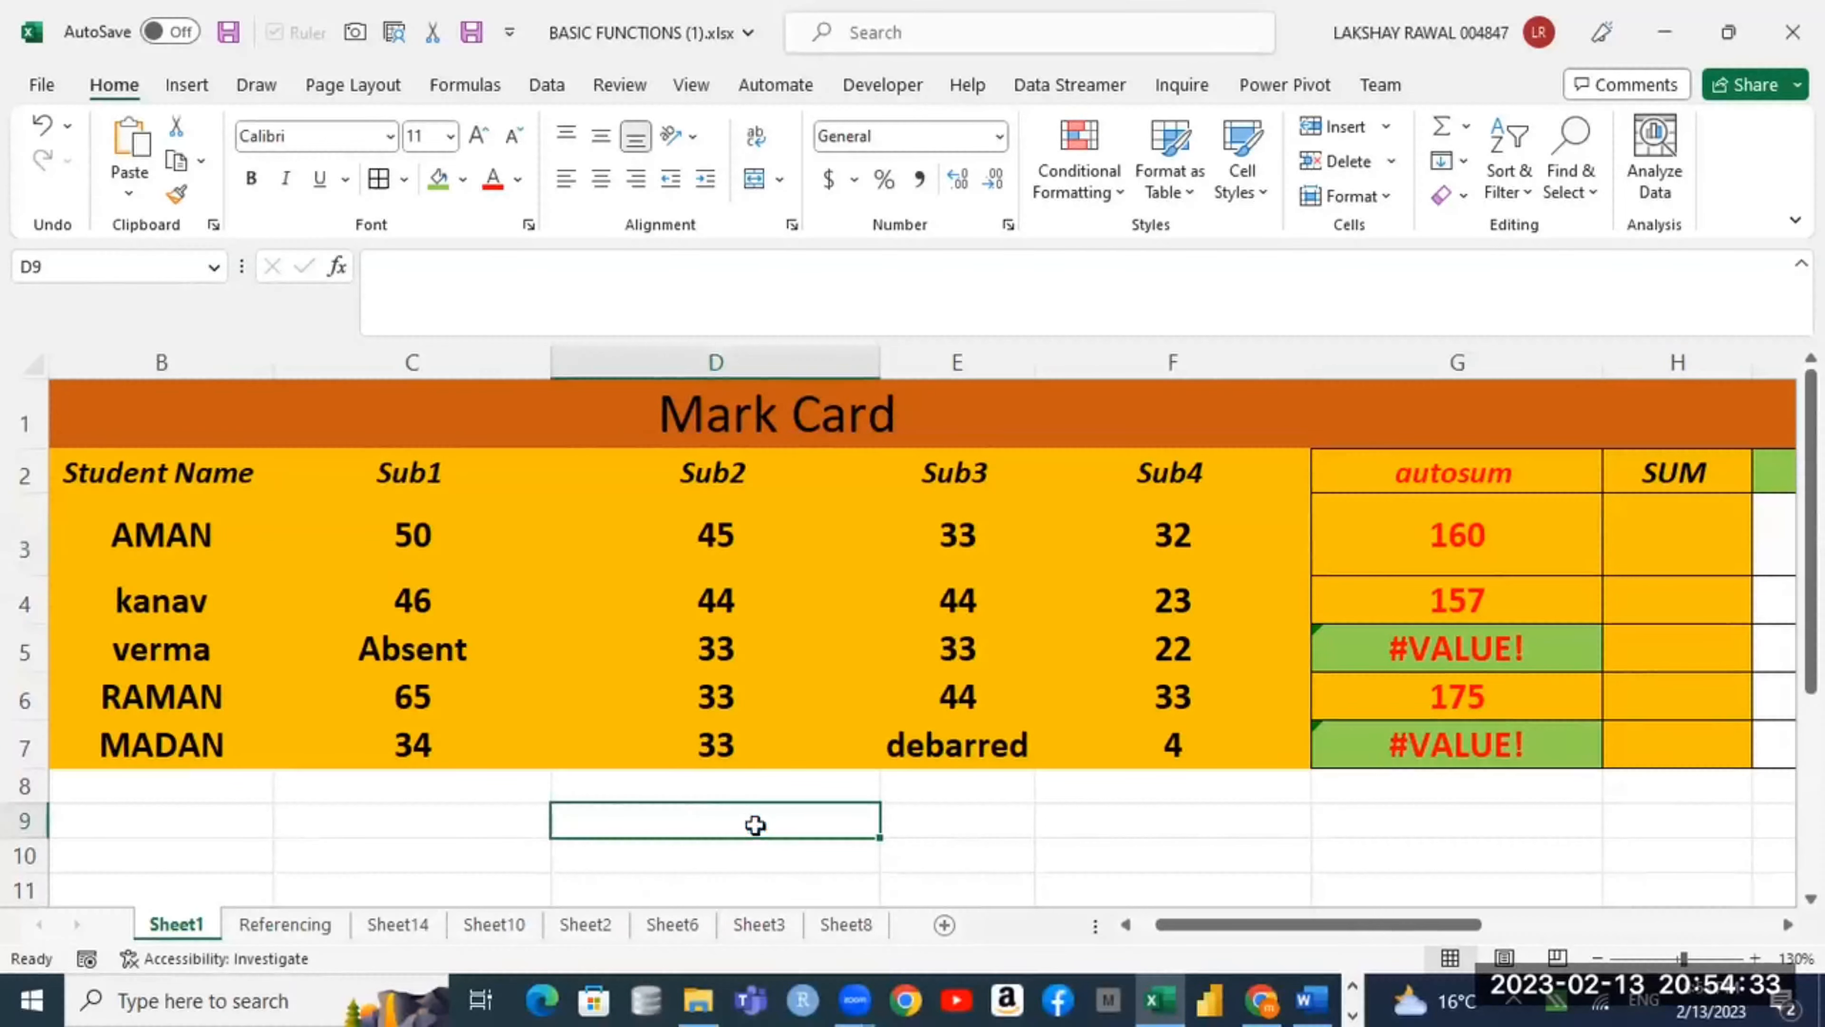
pyautogui.scroll(2, 754, 824)
pyautogui.click(763, 837)
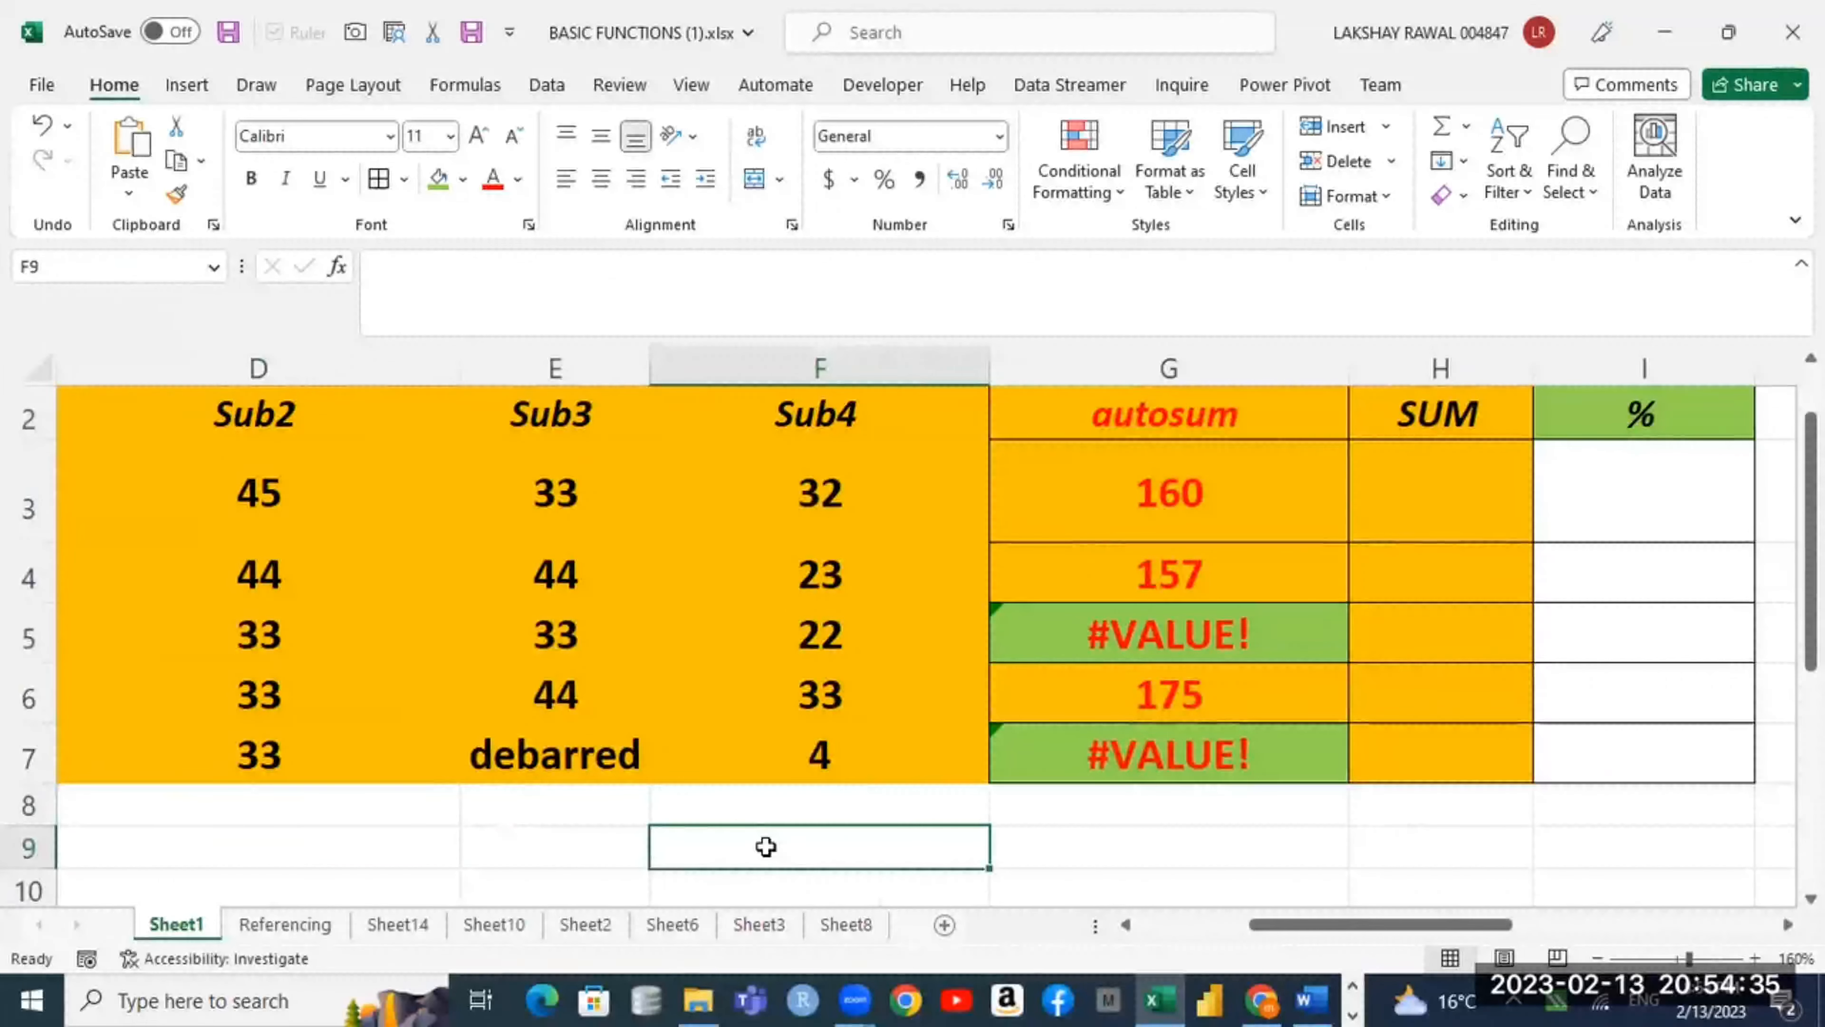
pyautogui.write('c3')
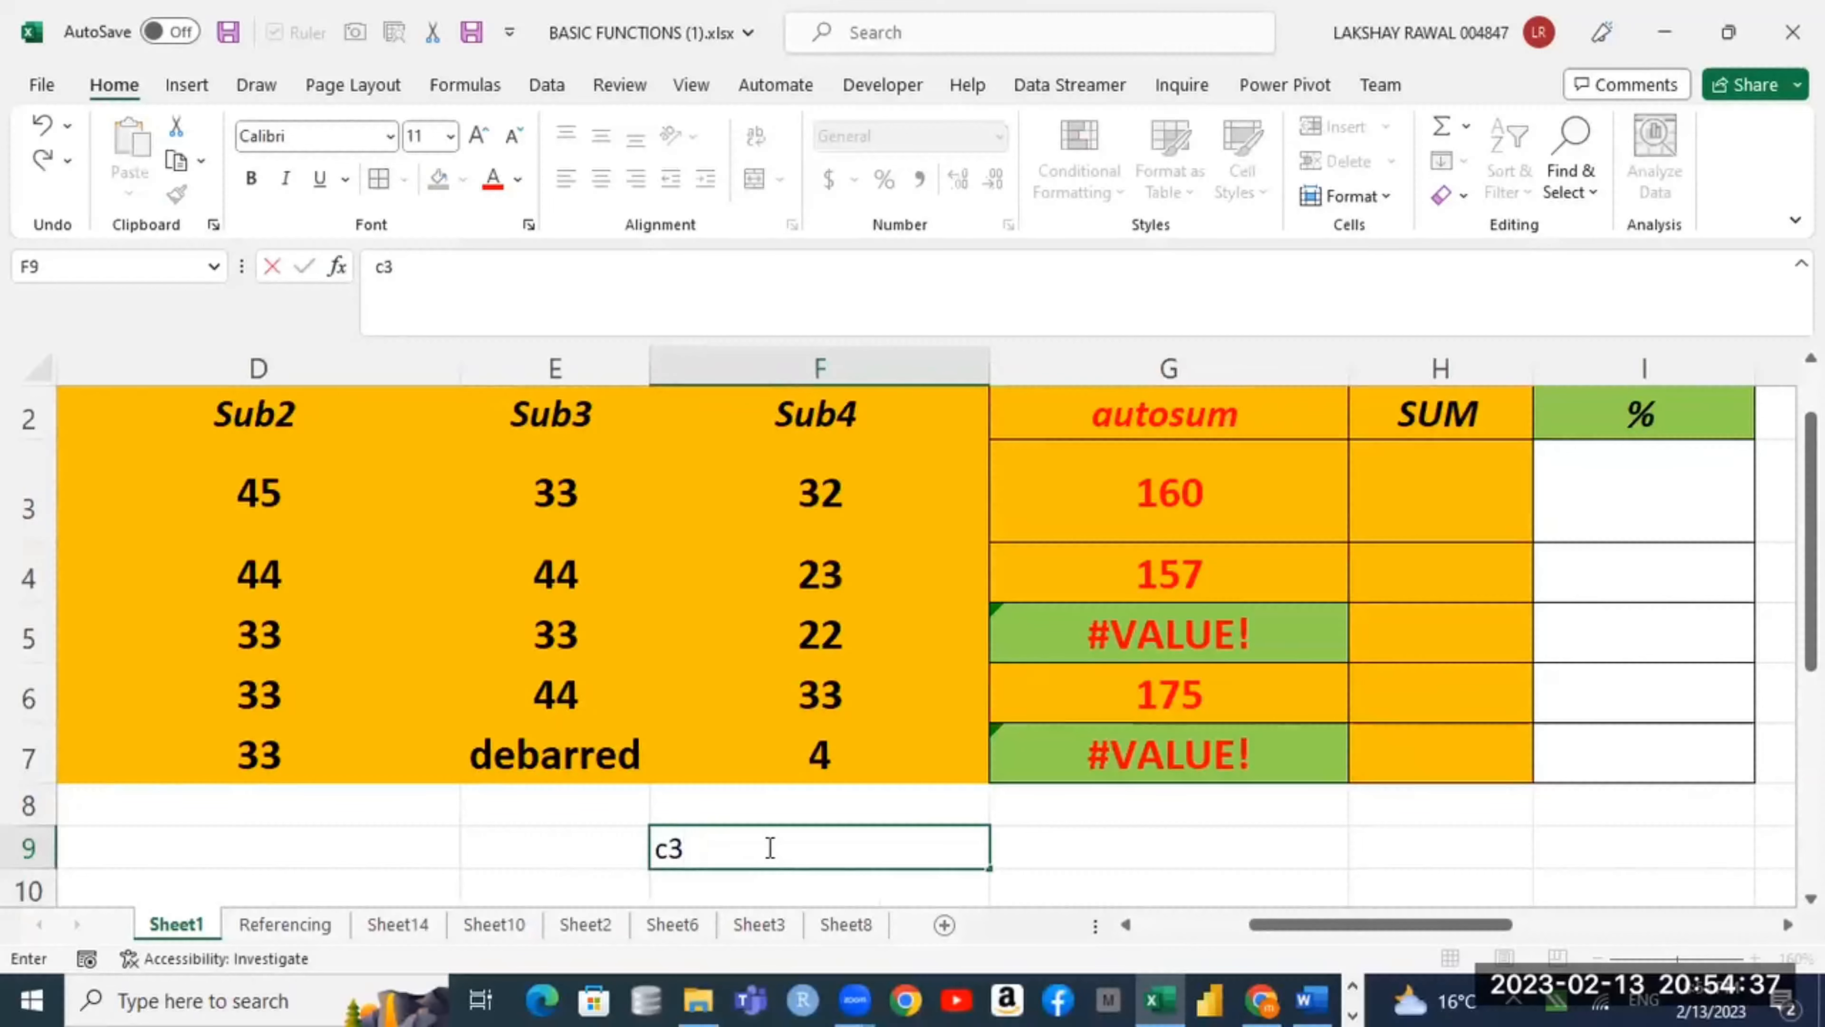
pyautogui.write(':f3')
pyautogui.press('Tab')
pyautogui.write('ran')
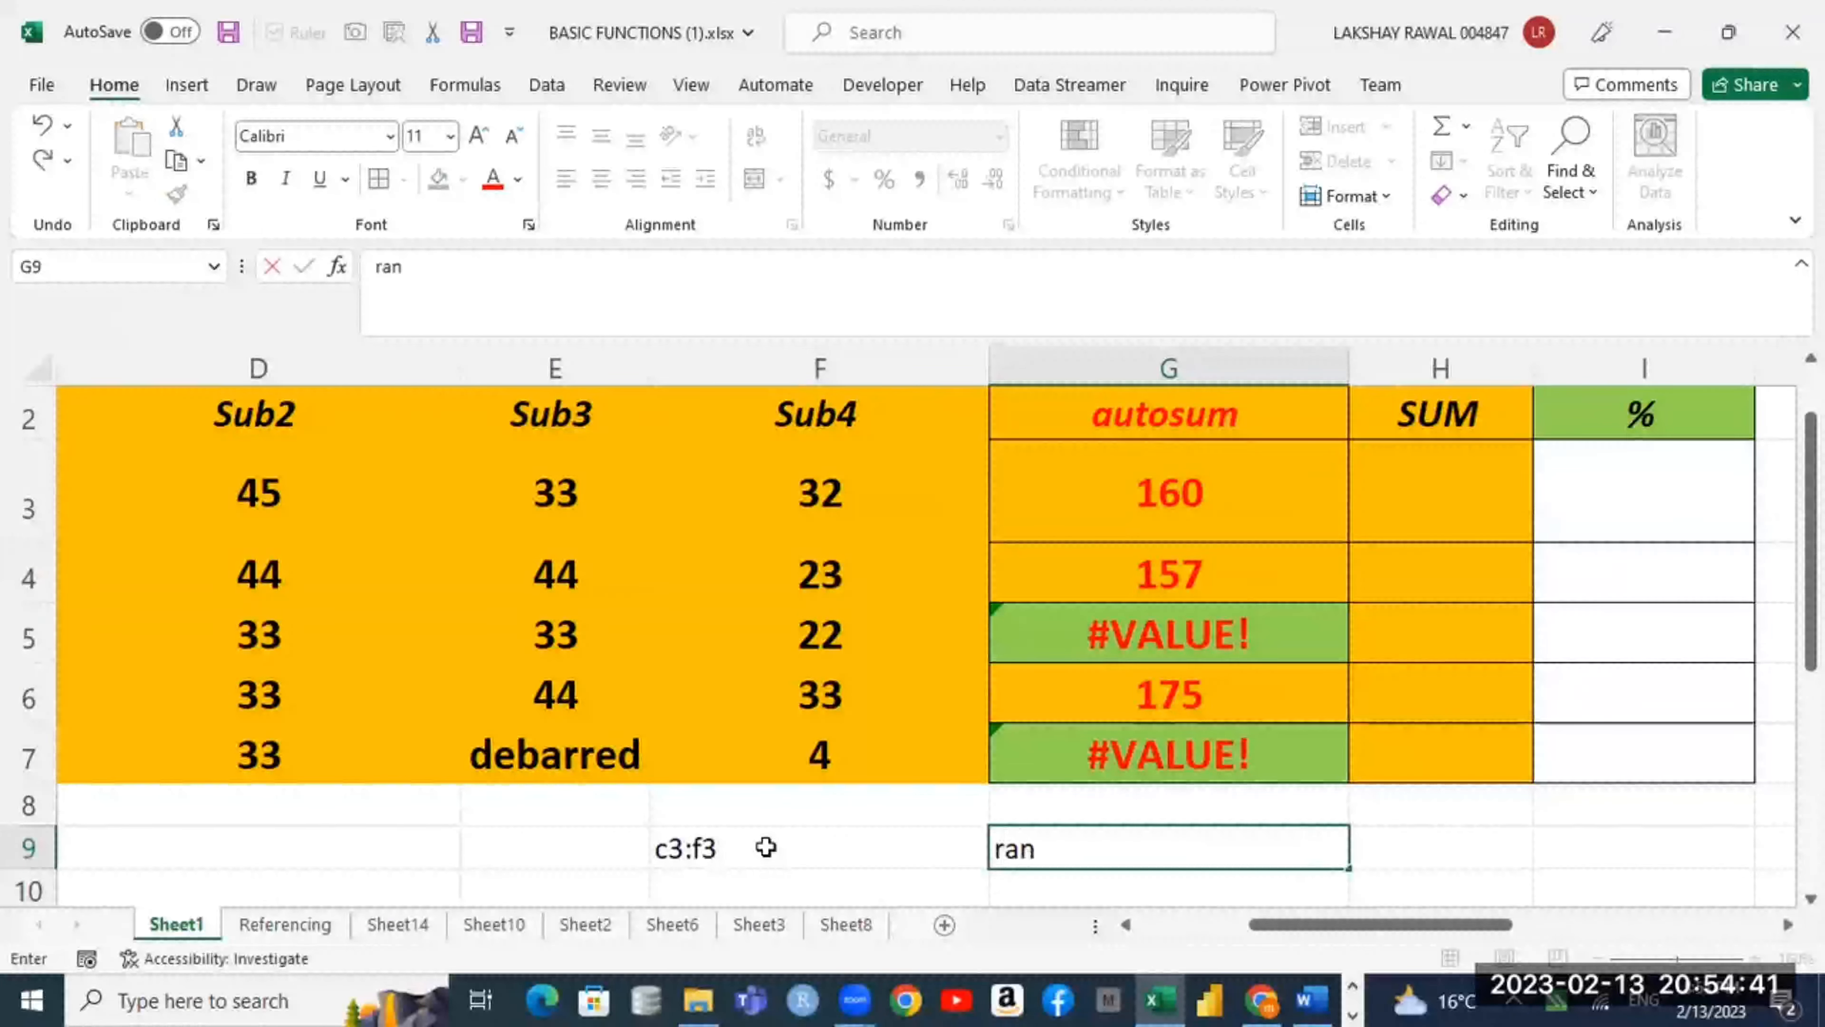
pyautogui.write('ge')
pyautogui.press('Tab')
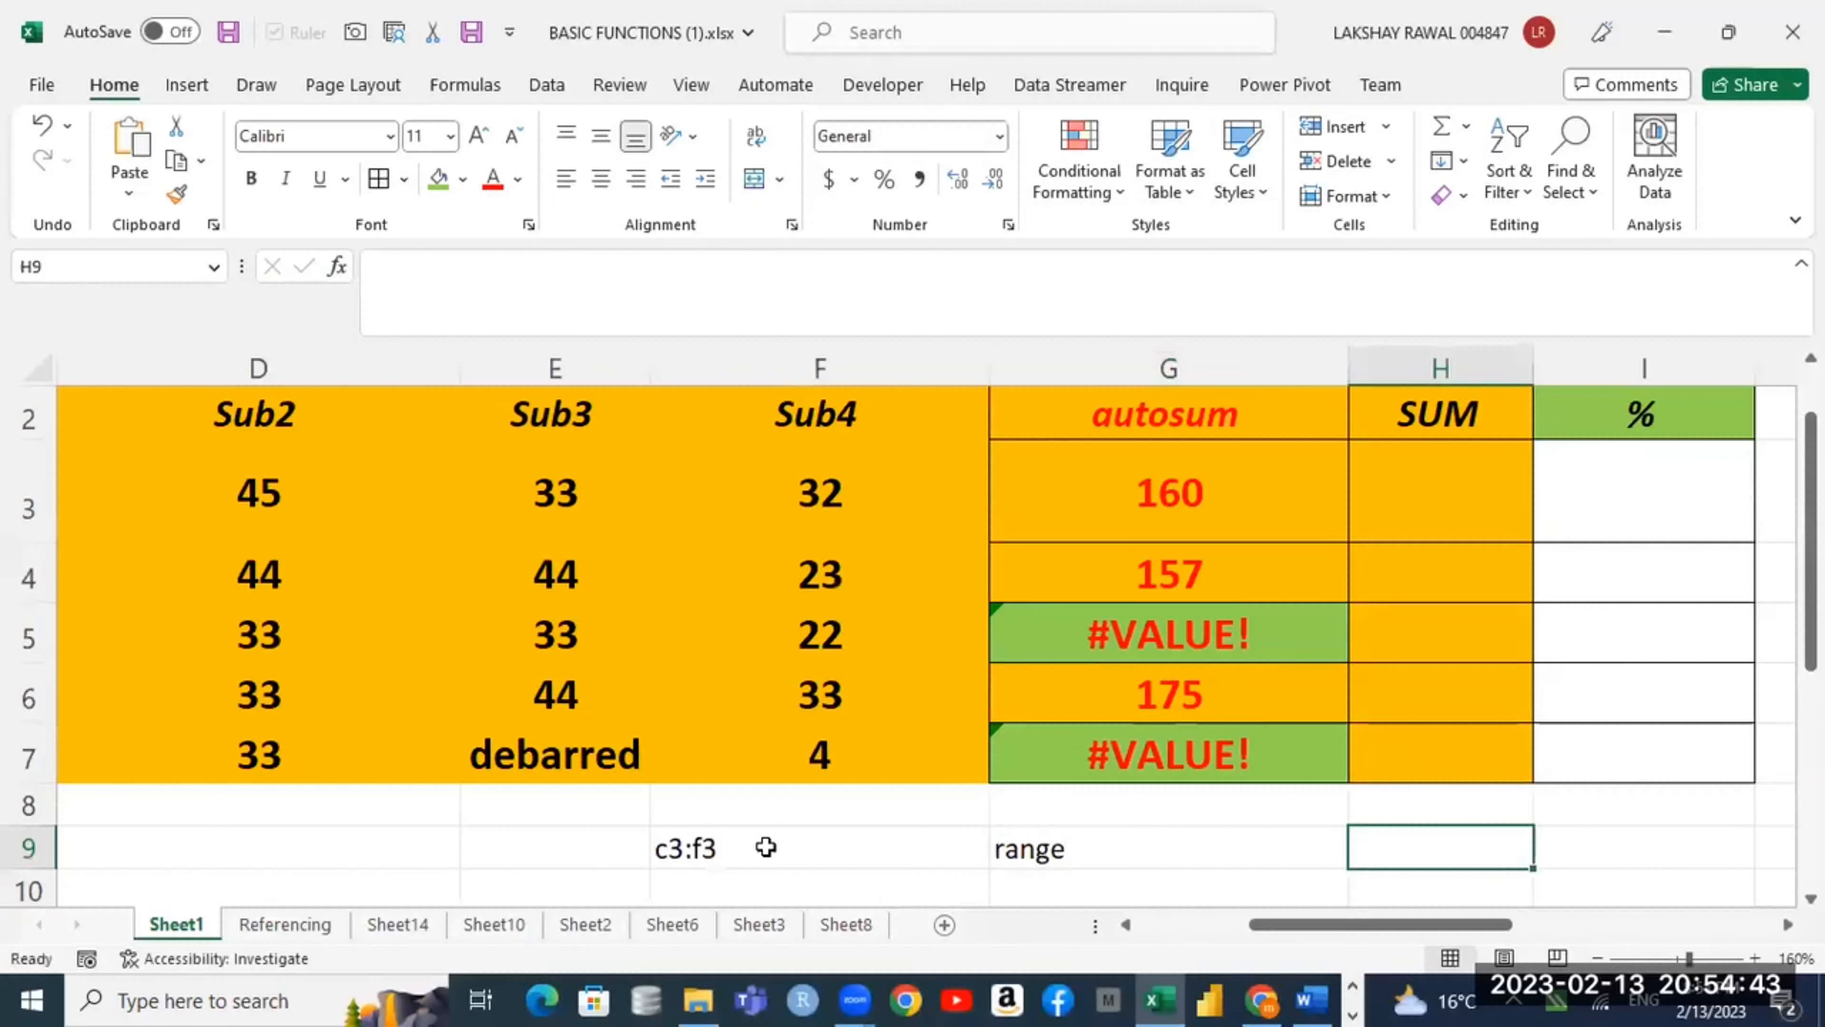
# Step: Write the note group of cells in H9, beside the c3:f3 and range notes
pyautogui.click(714, 834)
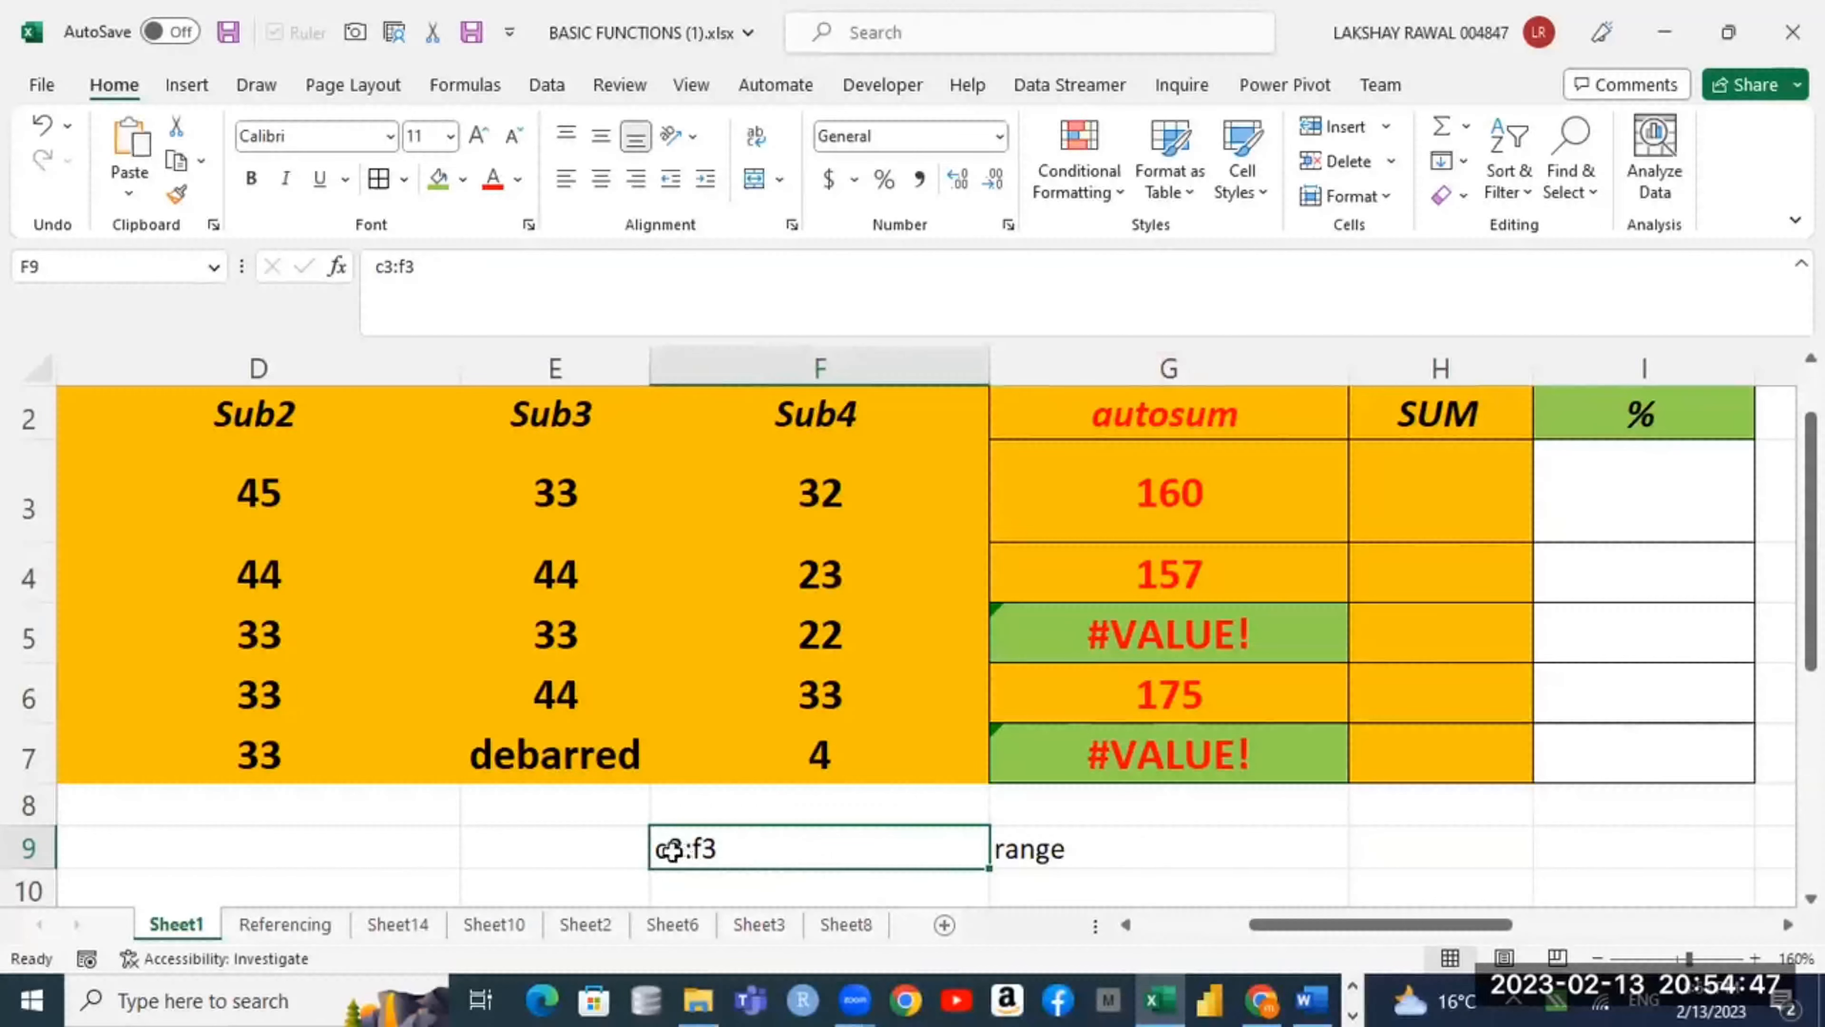
pyautogui.click(1020, 852)
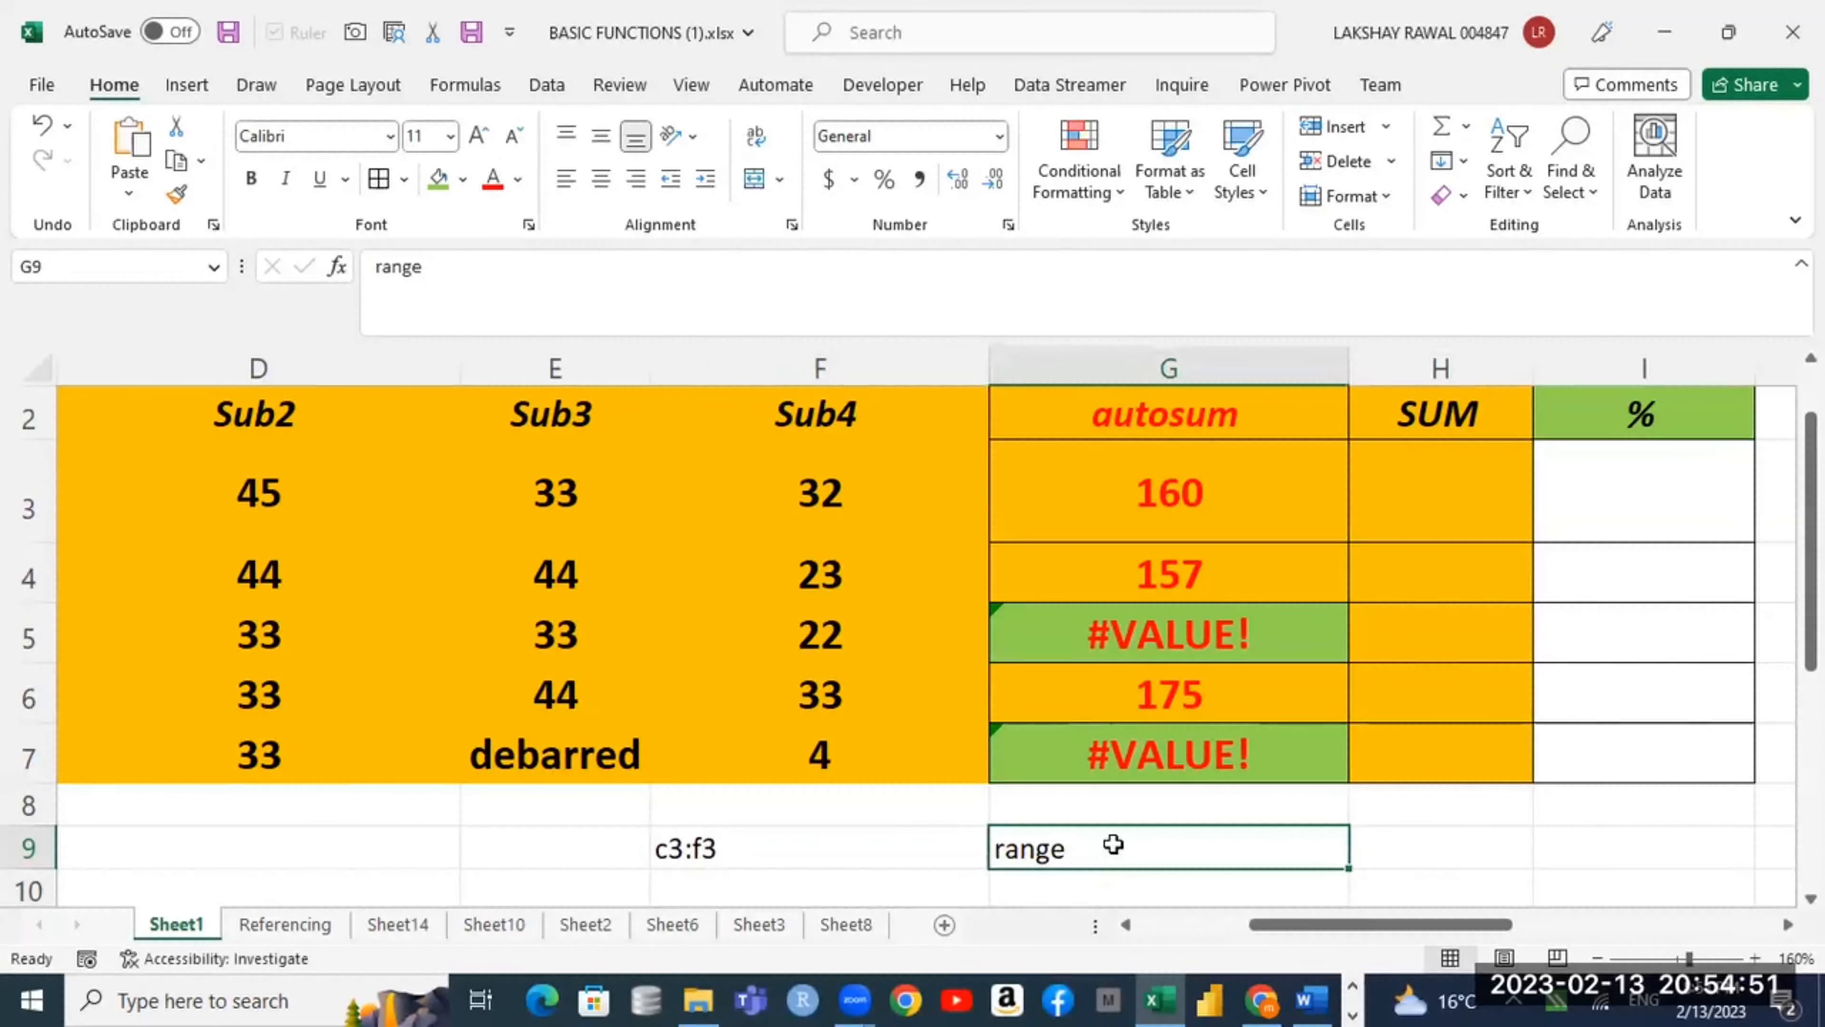
pyautogui.click(1369, 834)
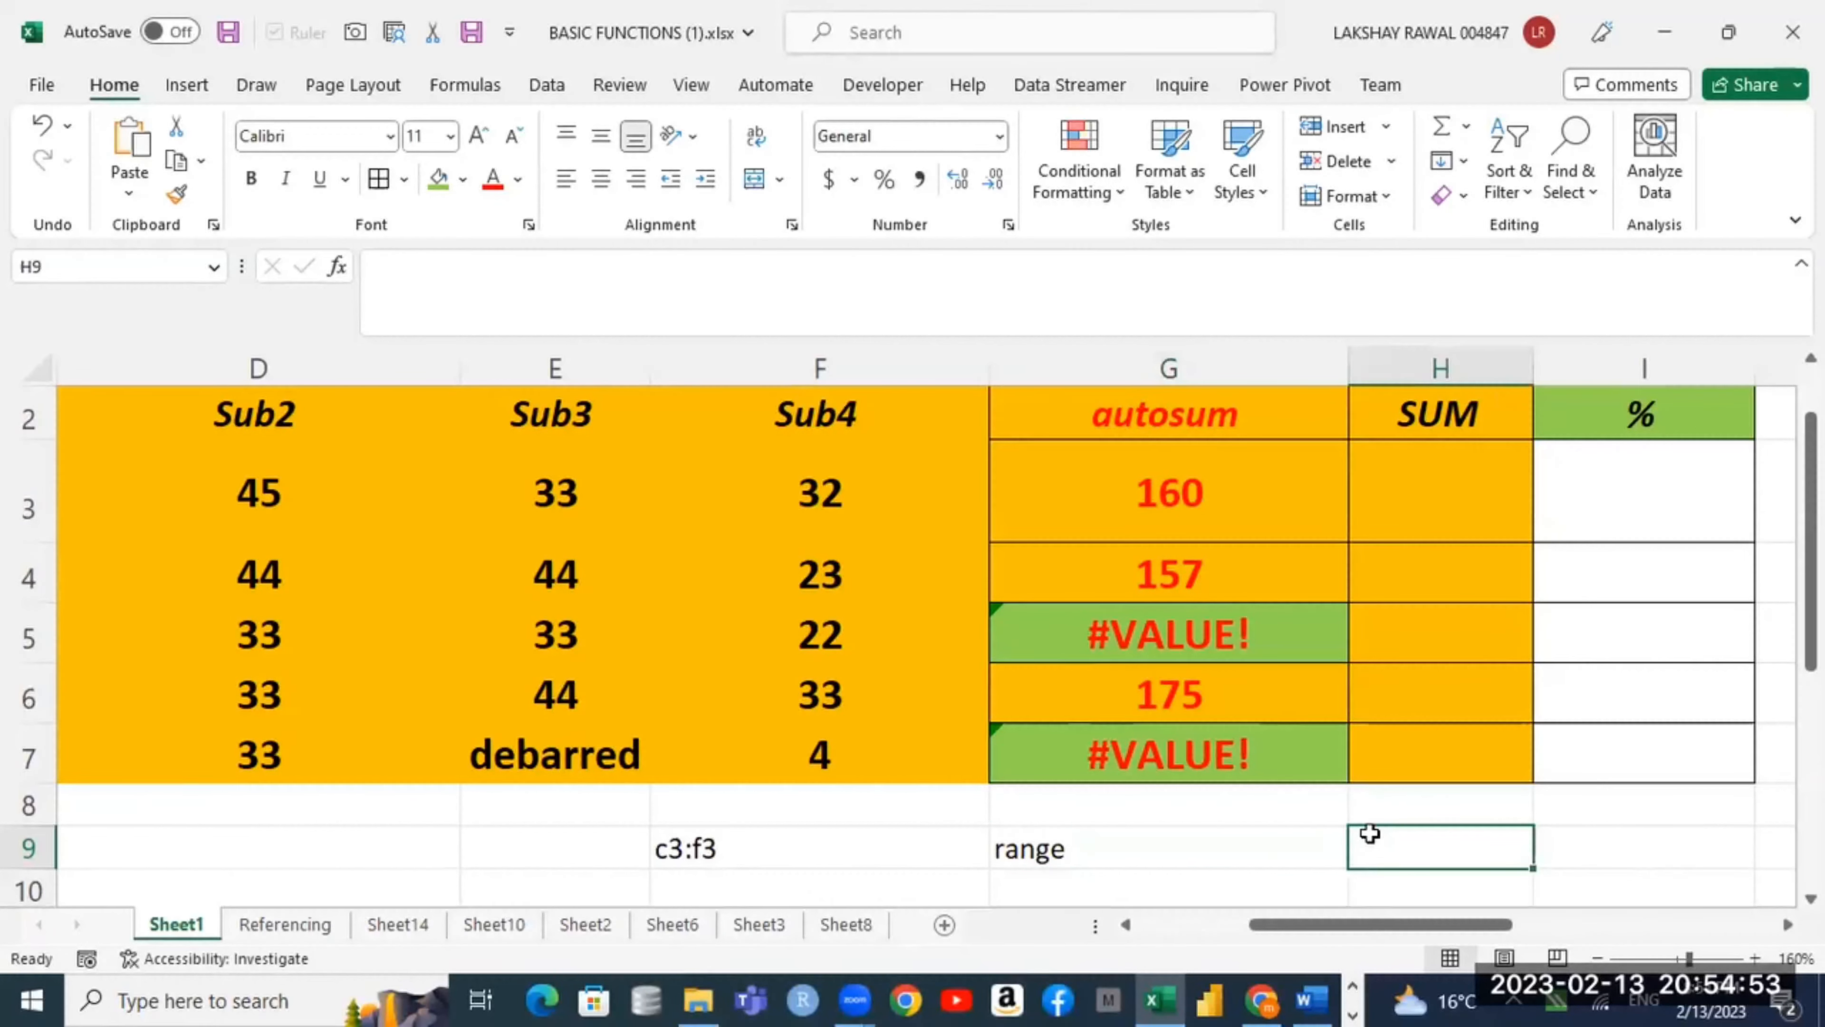
pyautogui.write('group')
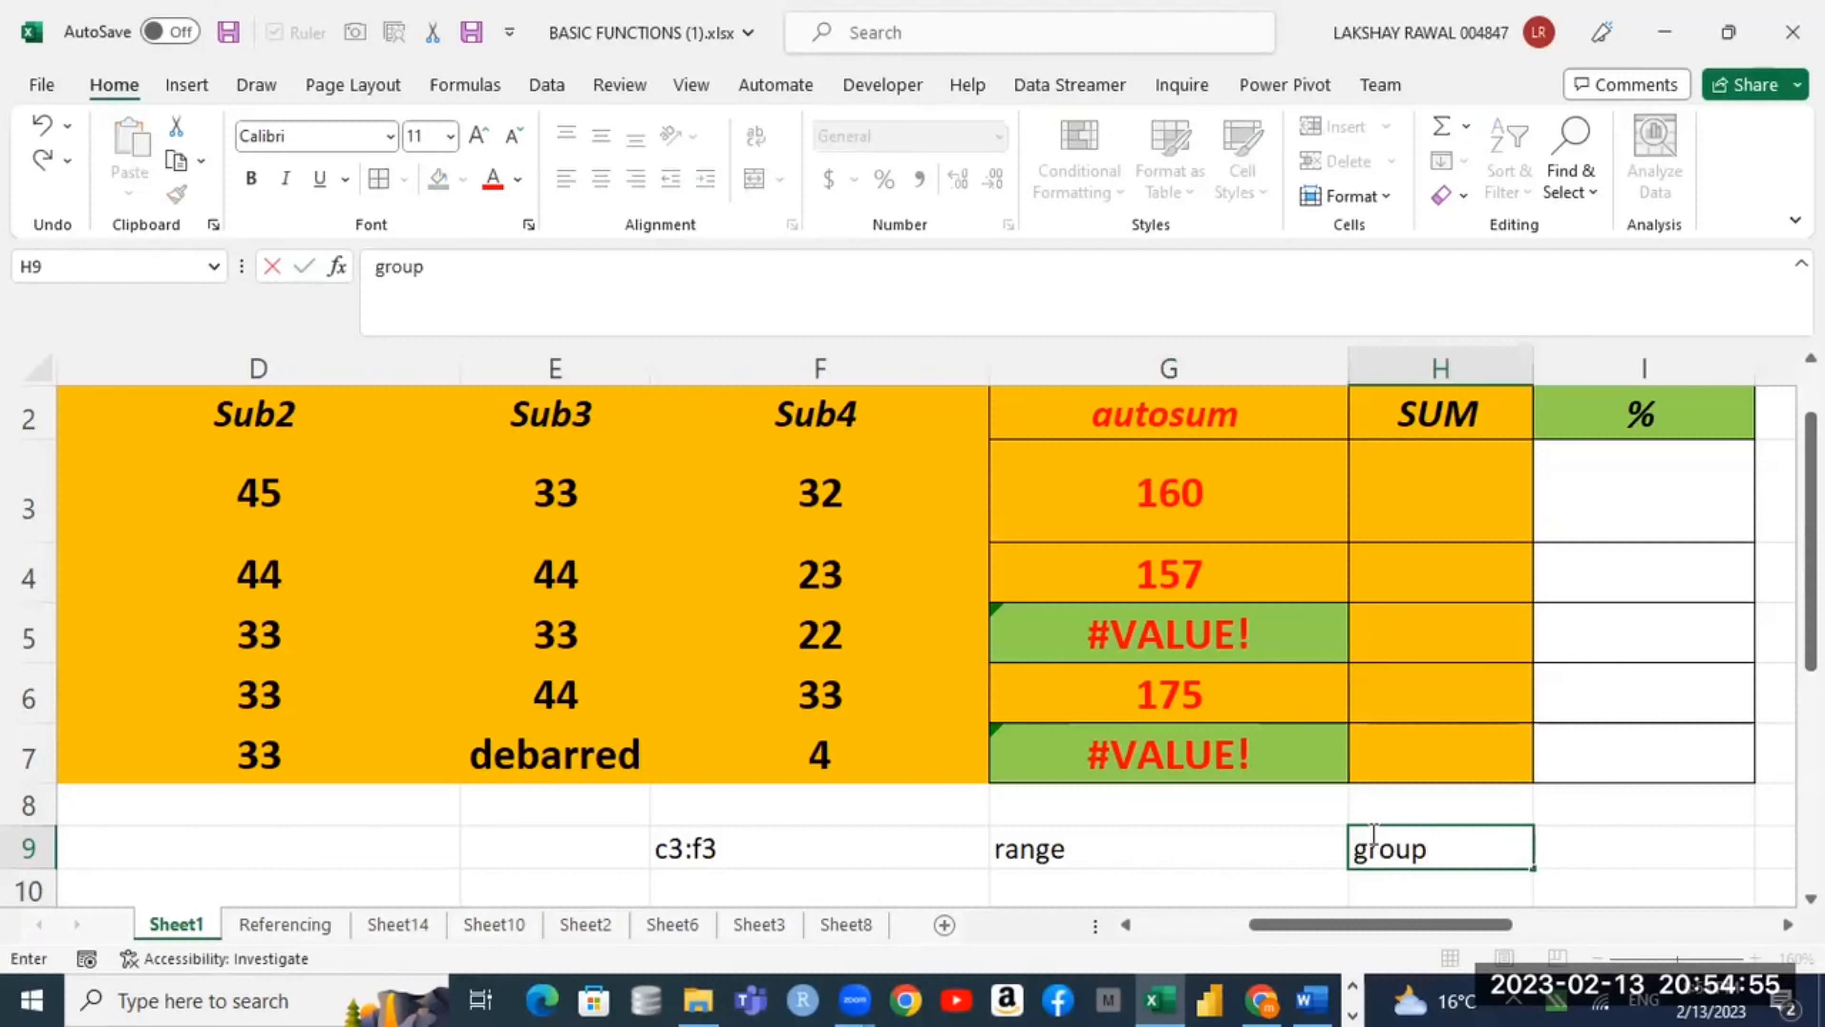
pyautogui.write(' of cells')
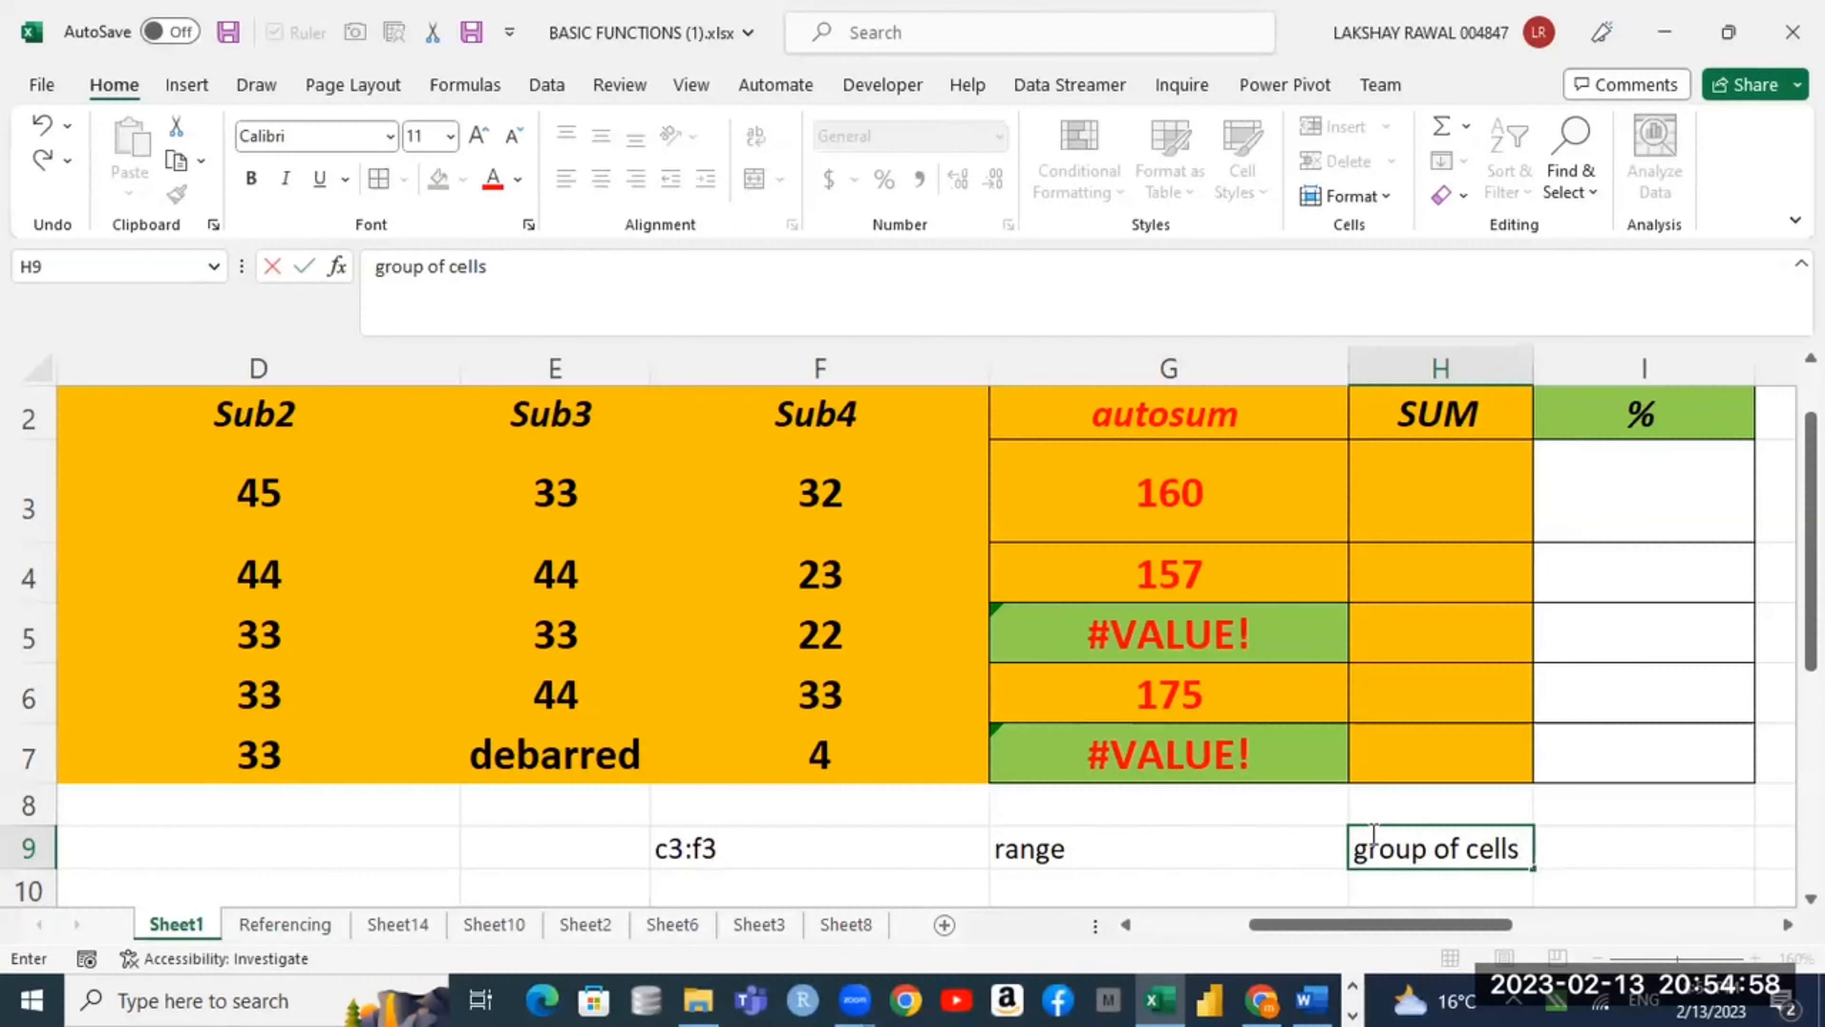
pyautogui.press('Return')
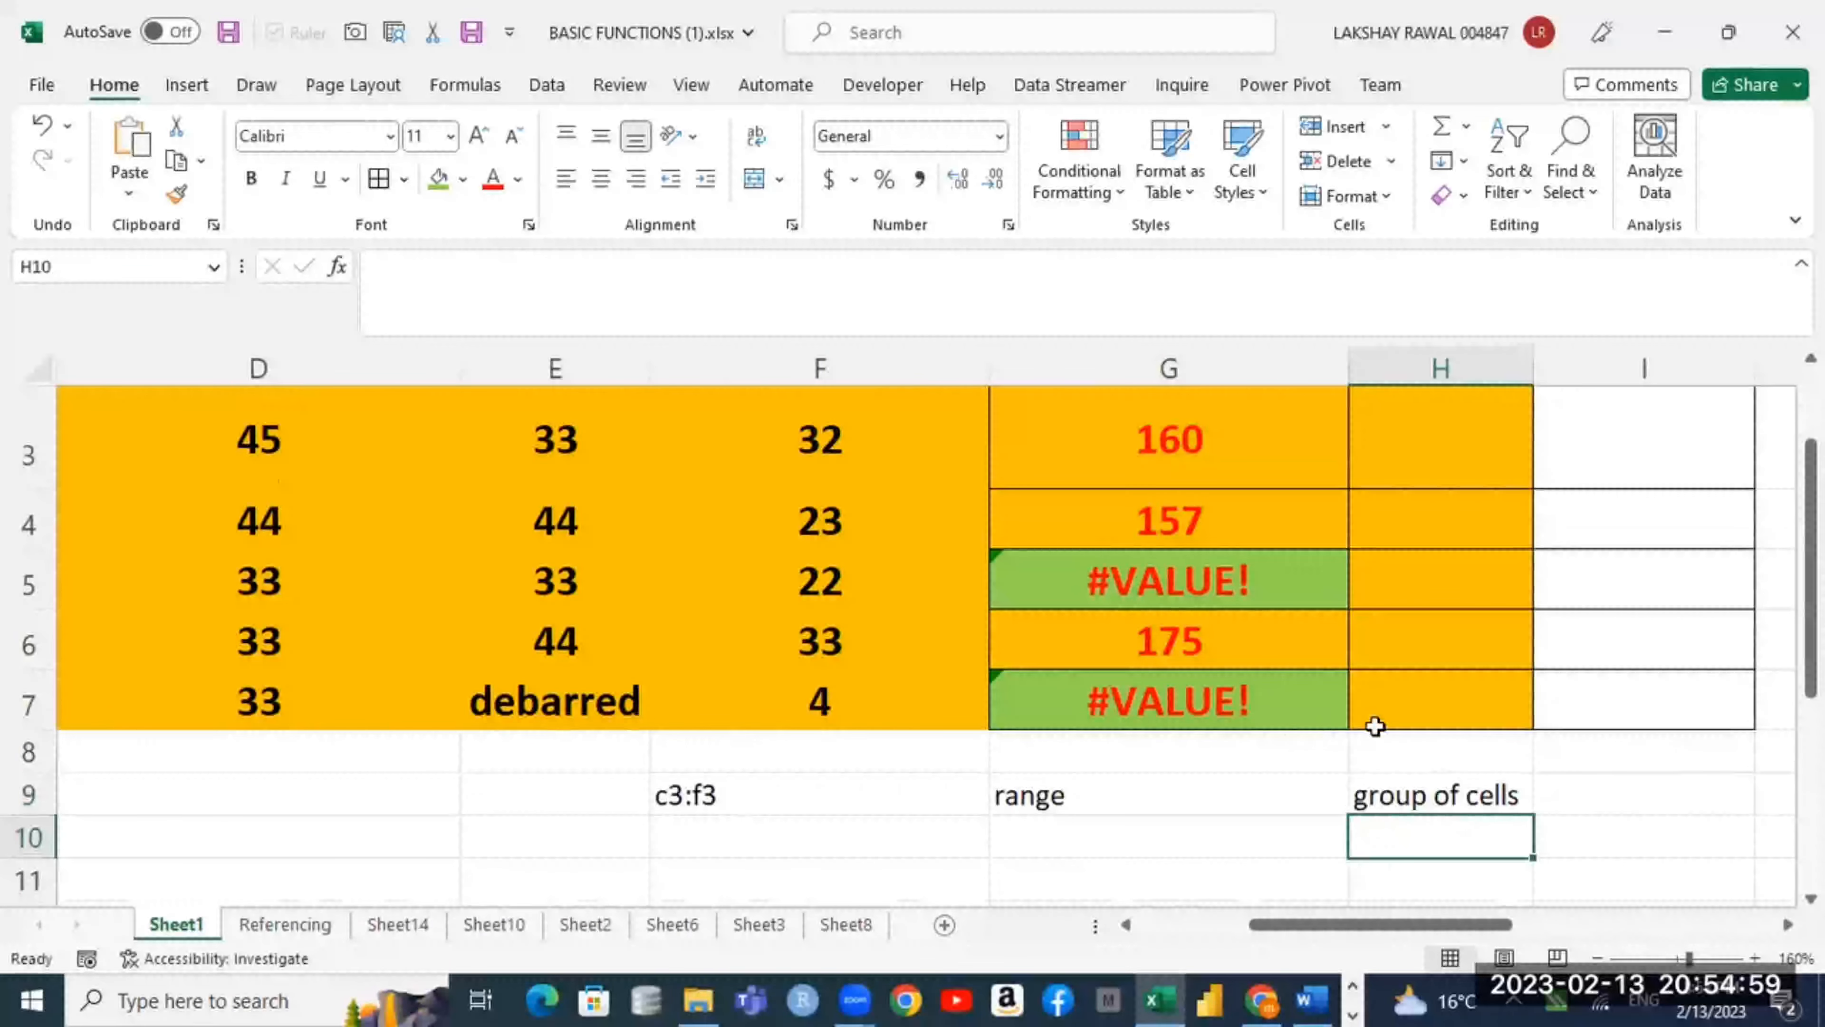
# Step: Examine the notes in F9:H9 and the c3:f3 text in F9 against the table's mark columns
pyautogui.click(1098, 797)
pyautogui.moveTo(1097, 797); pyautogui.dragTo(1469, 786)
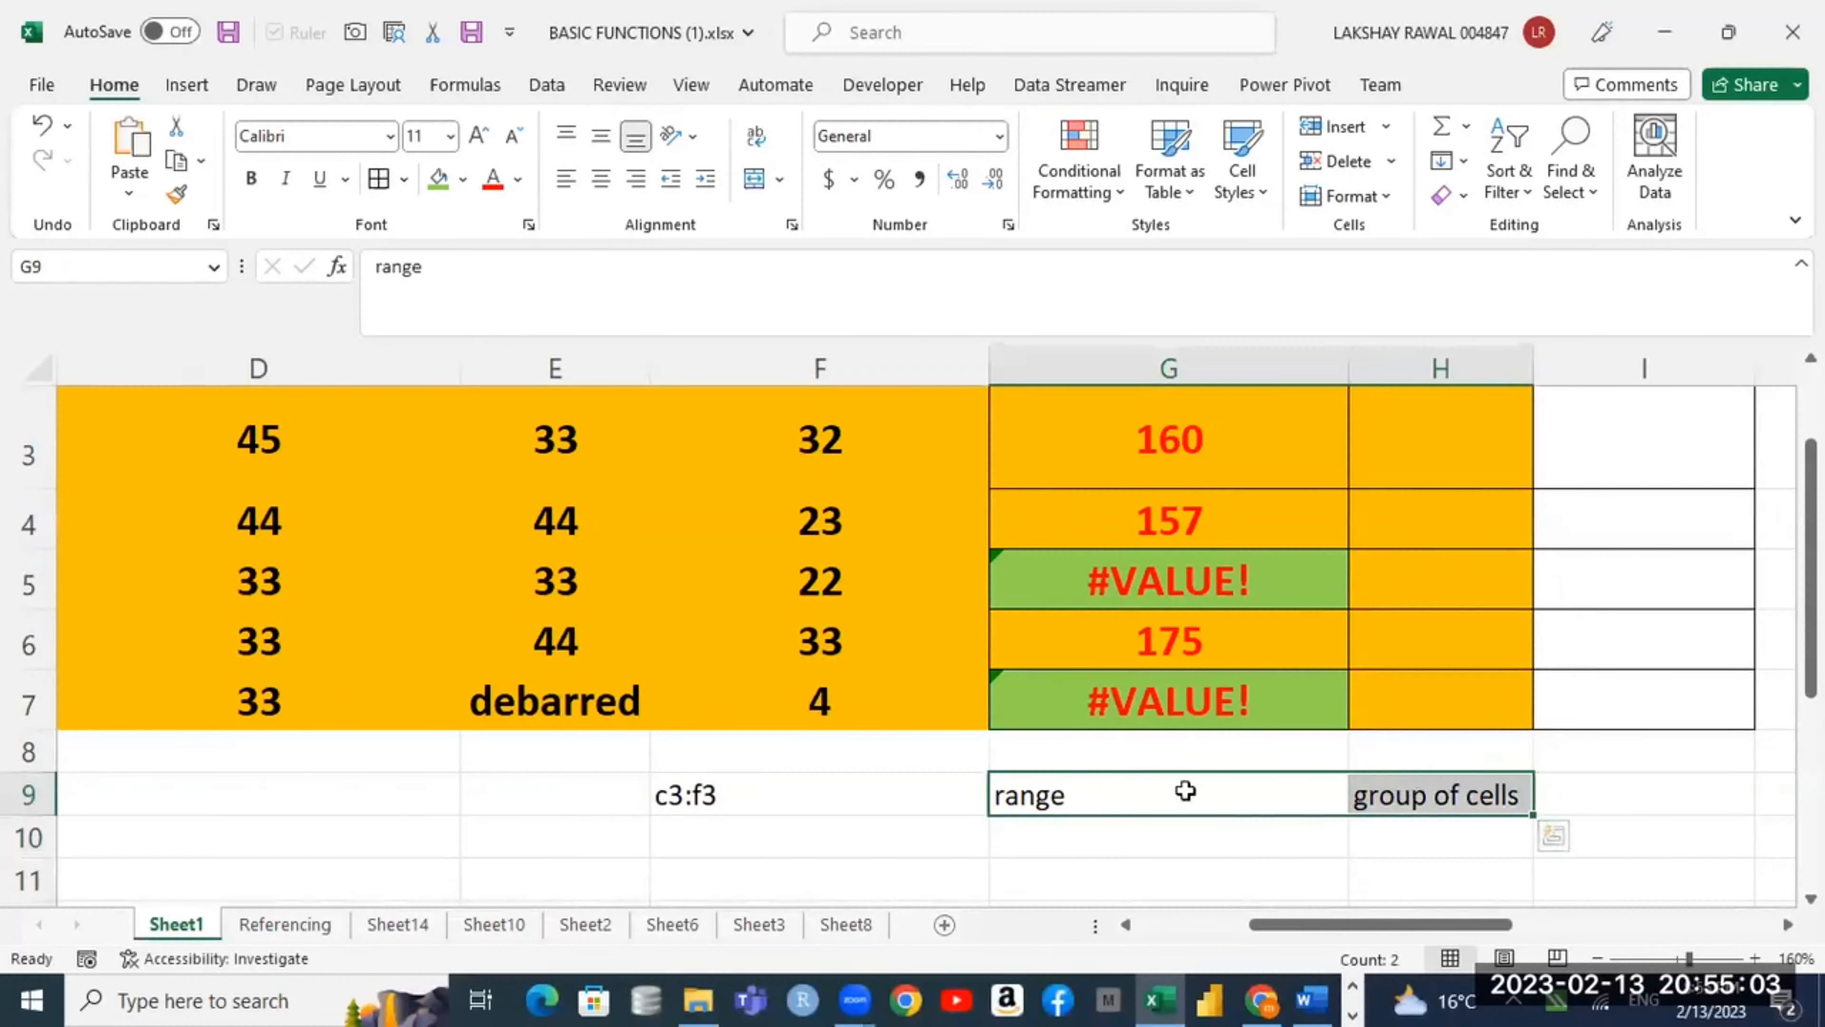
pyautogui.moveTo(758, 797); pyautogui.dragTo(1369, 790)
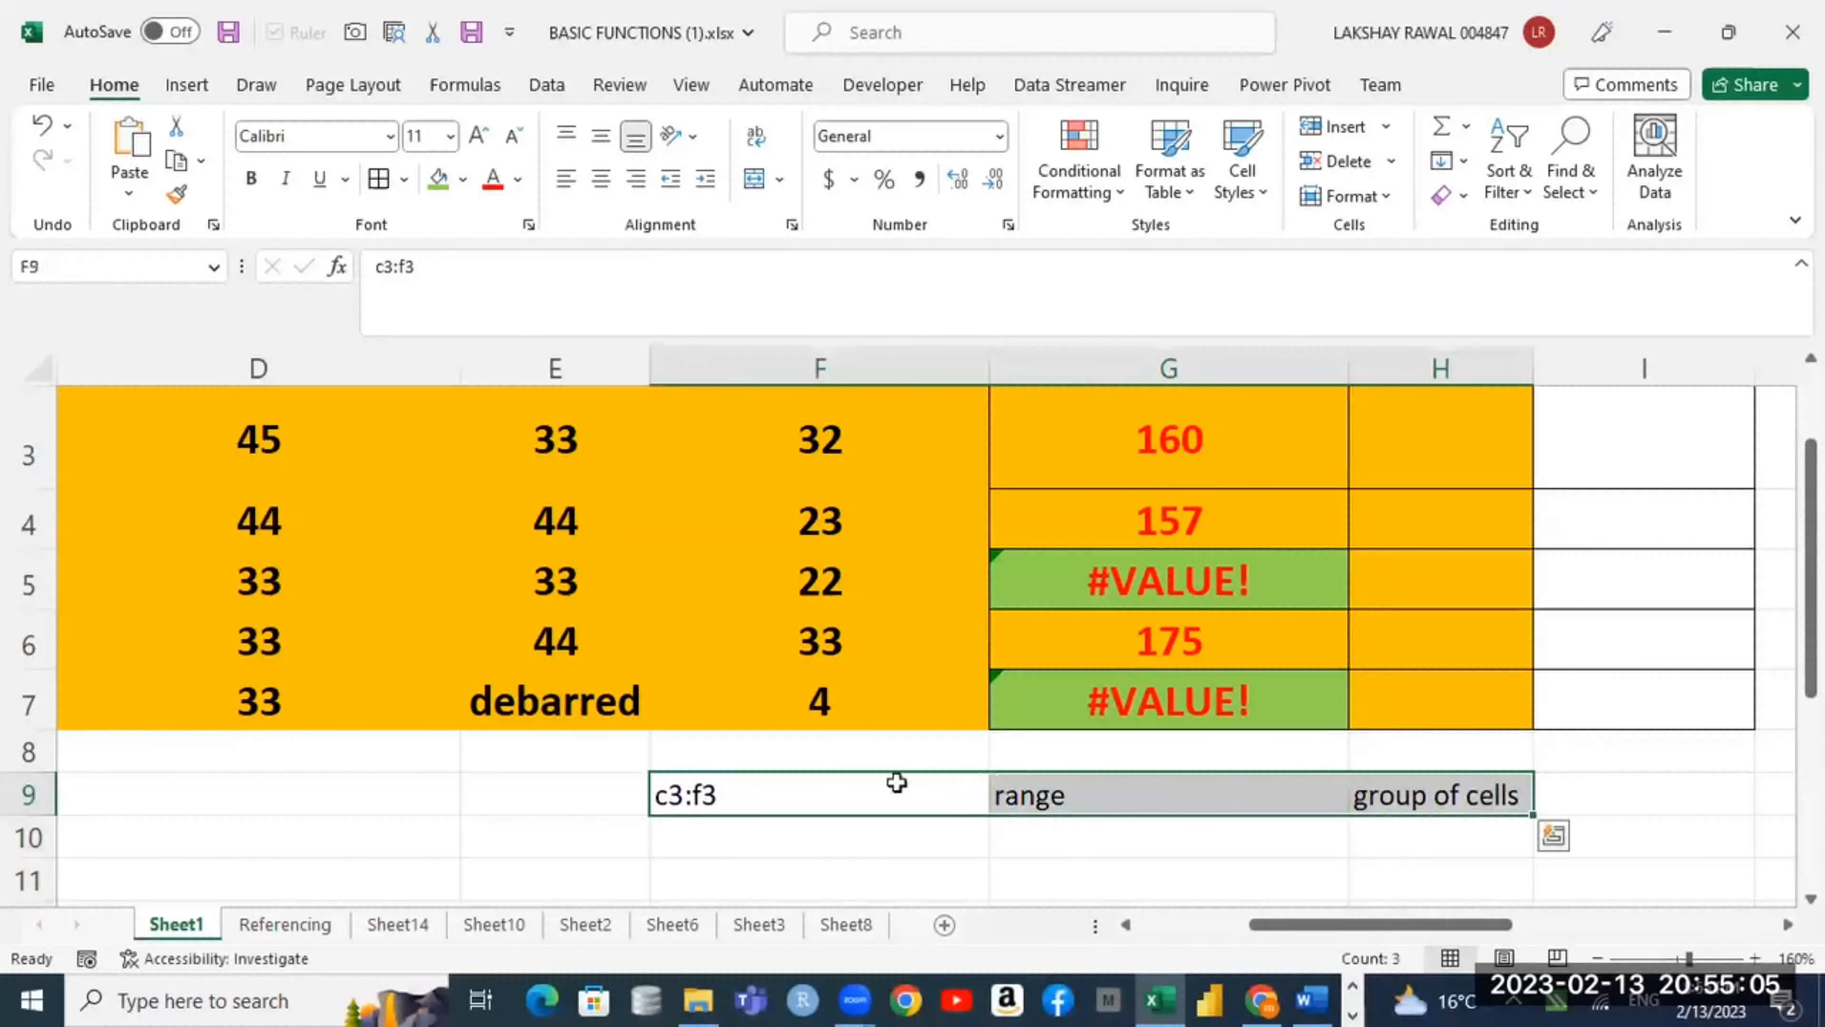
pyautogui.click(731, 794)
pyautogui.doubleClick(732, 795)
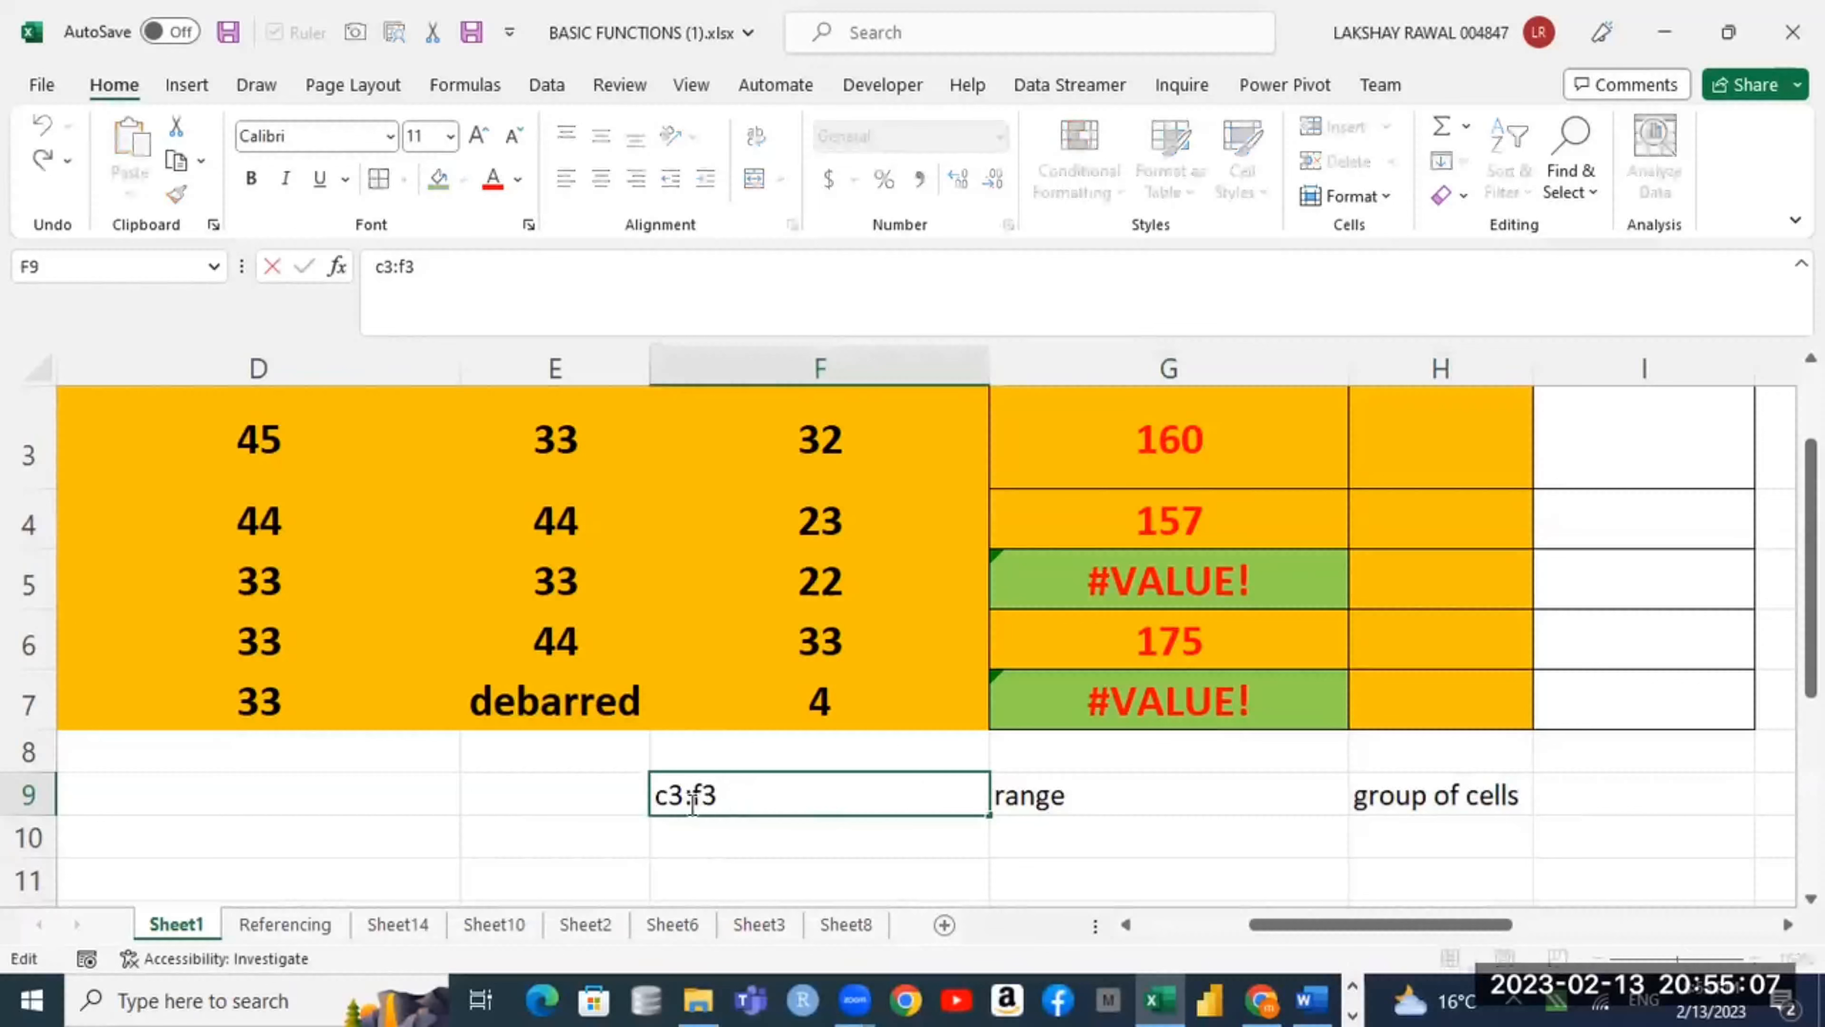
pyautogui.moveTo(717, 794); pyautogui.dragTo(623, 807)
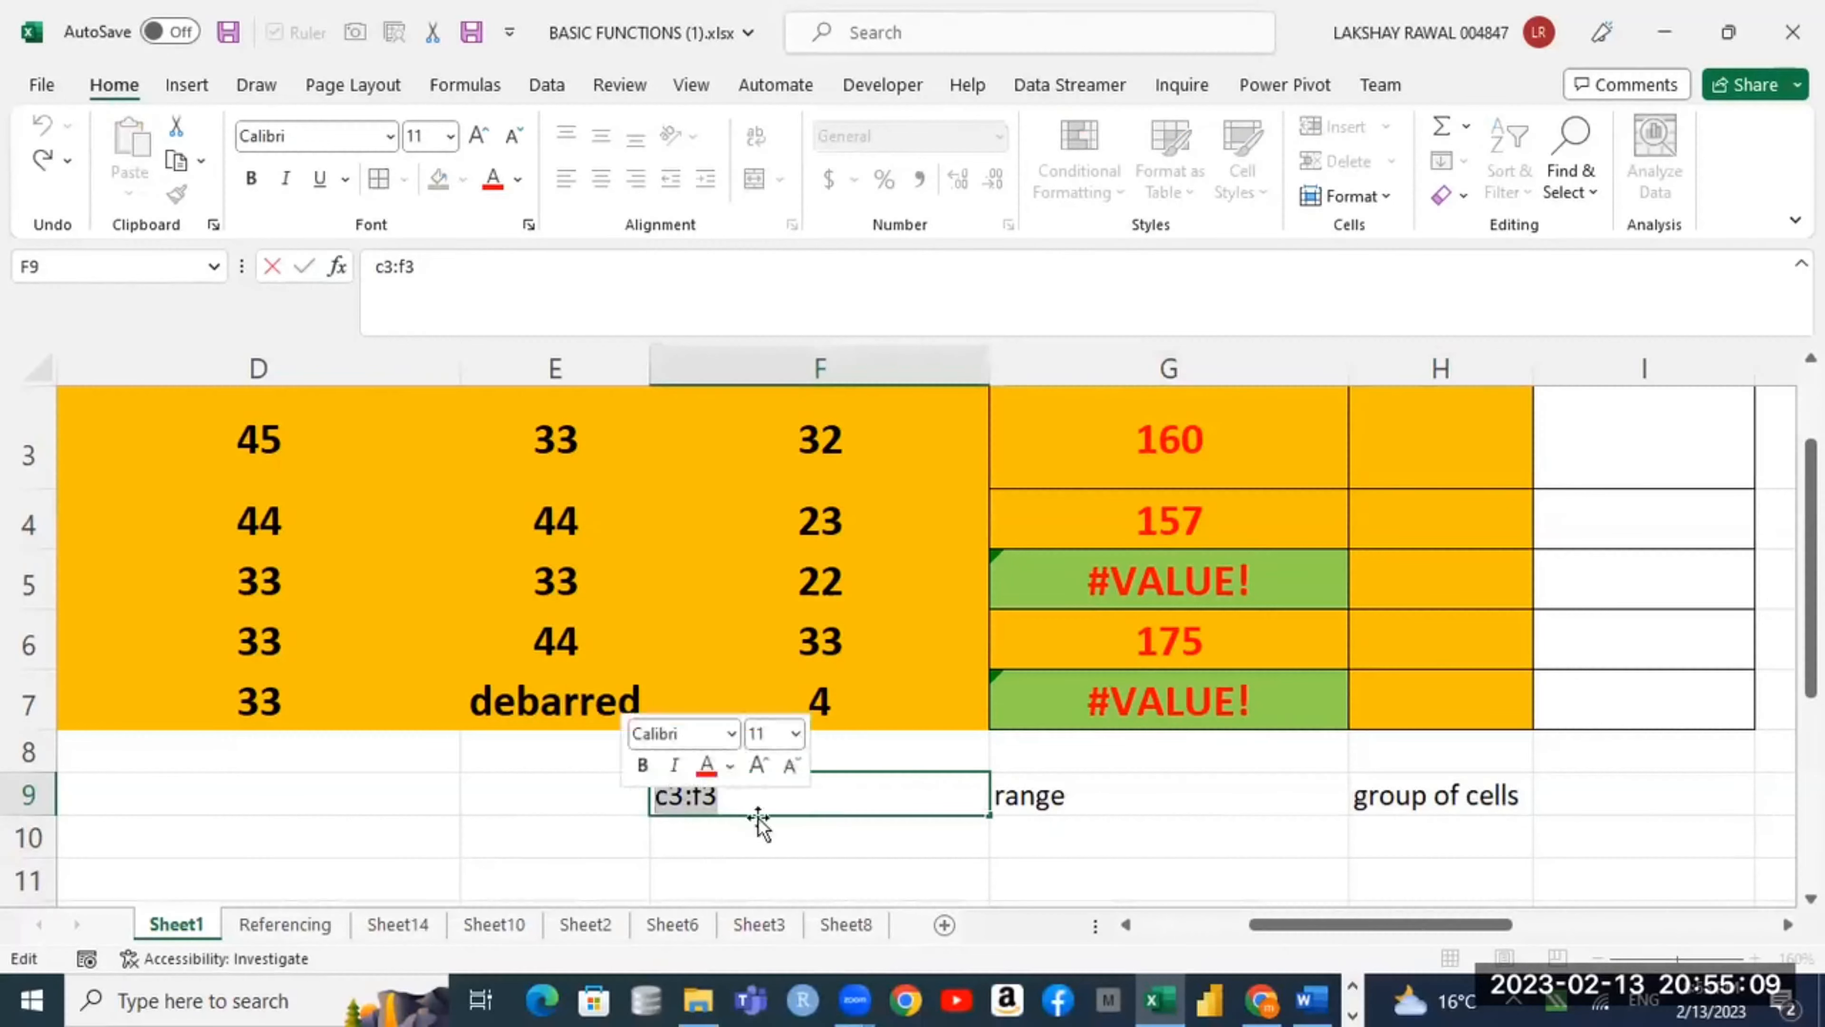
pyautogui.scroll(1, 1073, 469)
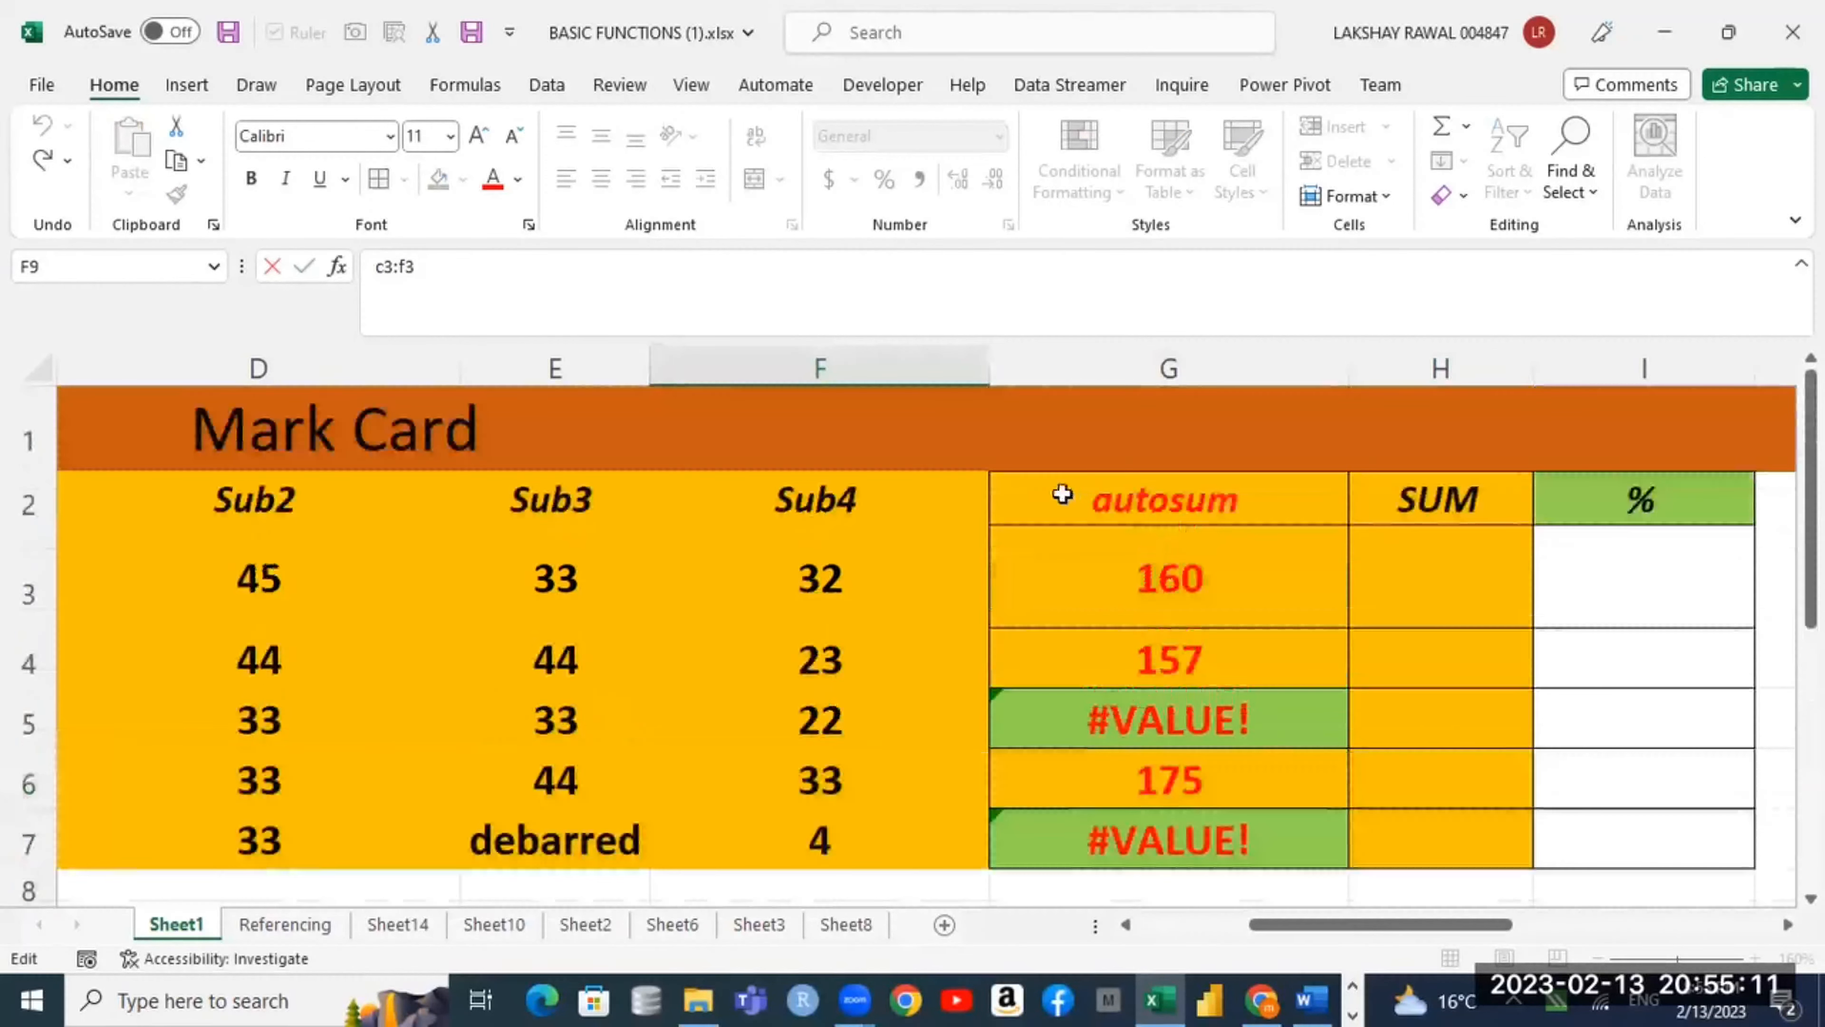
pyautogui.moveTo(1314, 924); pyautogui.dragTo(1207, 925)
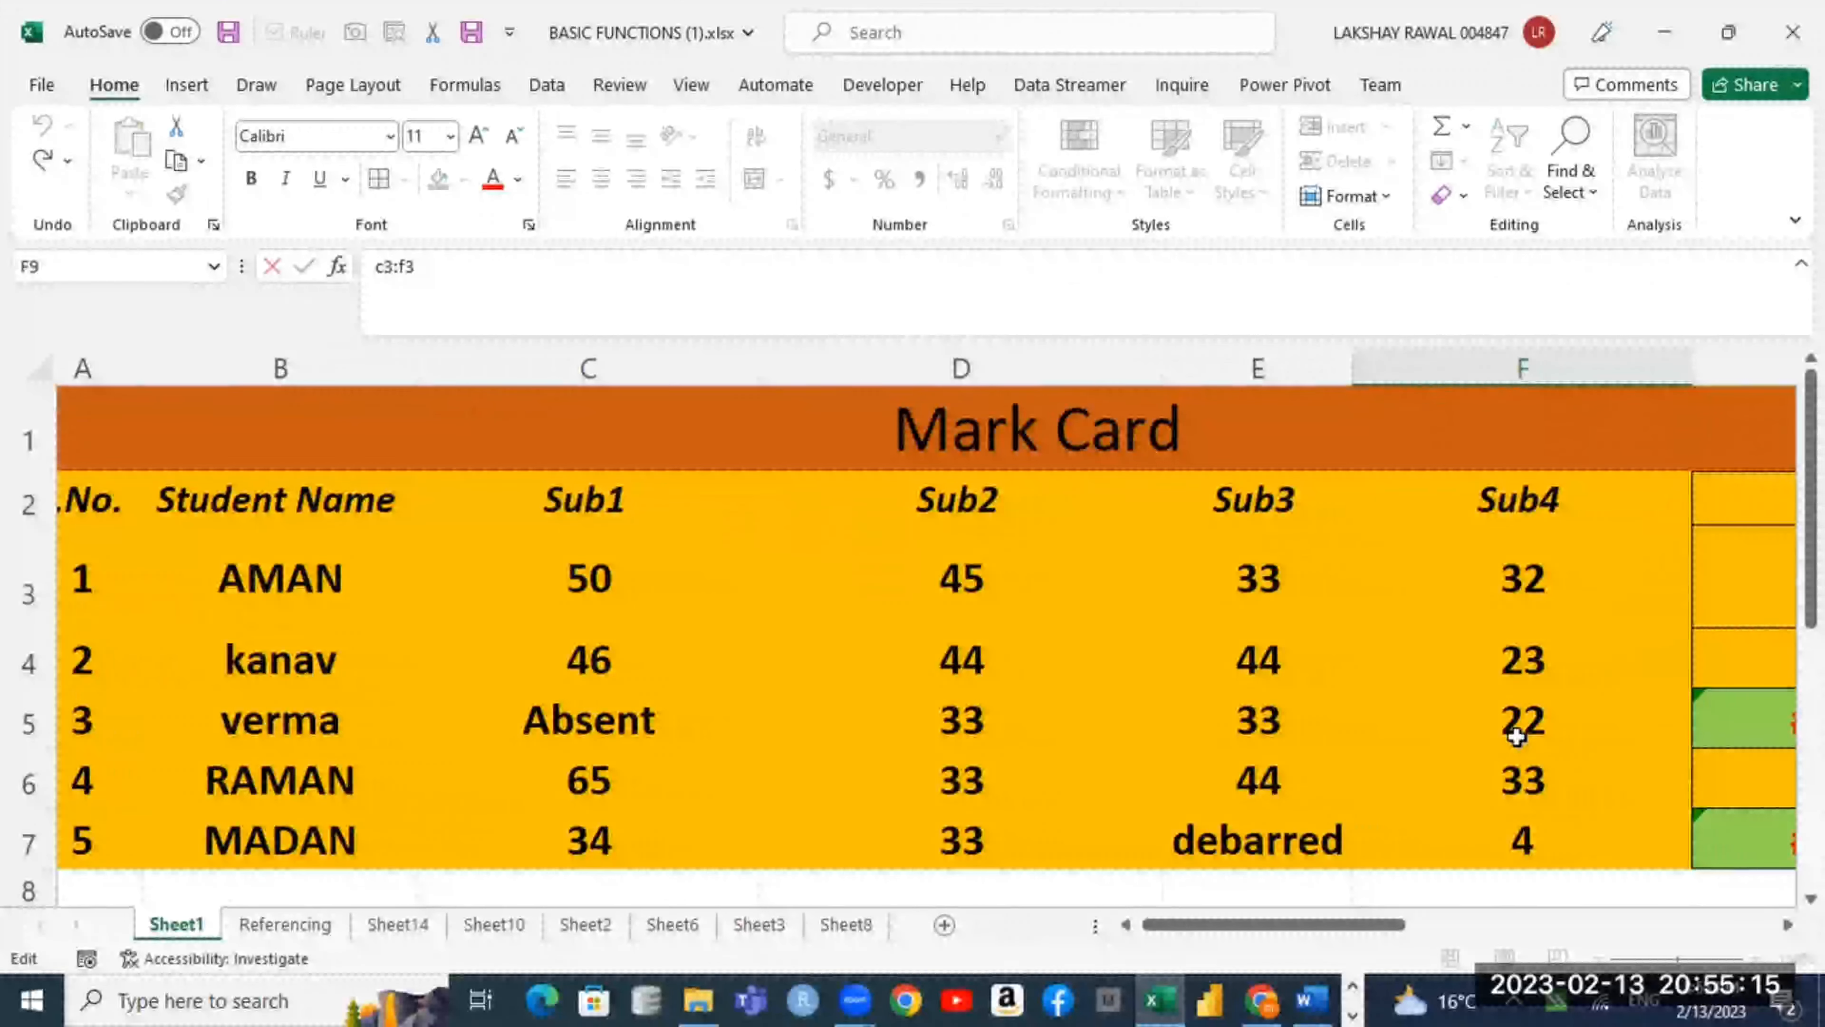
pyautogui.hotkey('ctrl', 'Return')
# Step: Examine the cell-by-cell addition formula in G3 and the autosum totals in G3:G7
pyautogui.scroll(1, 1624, 683)
pyautogui.click(1624, 683)
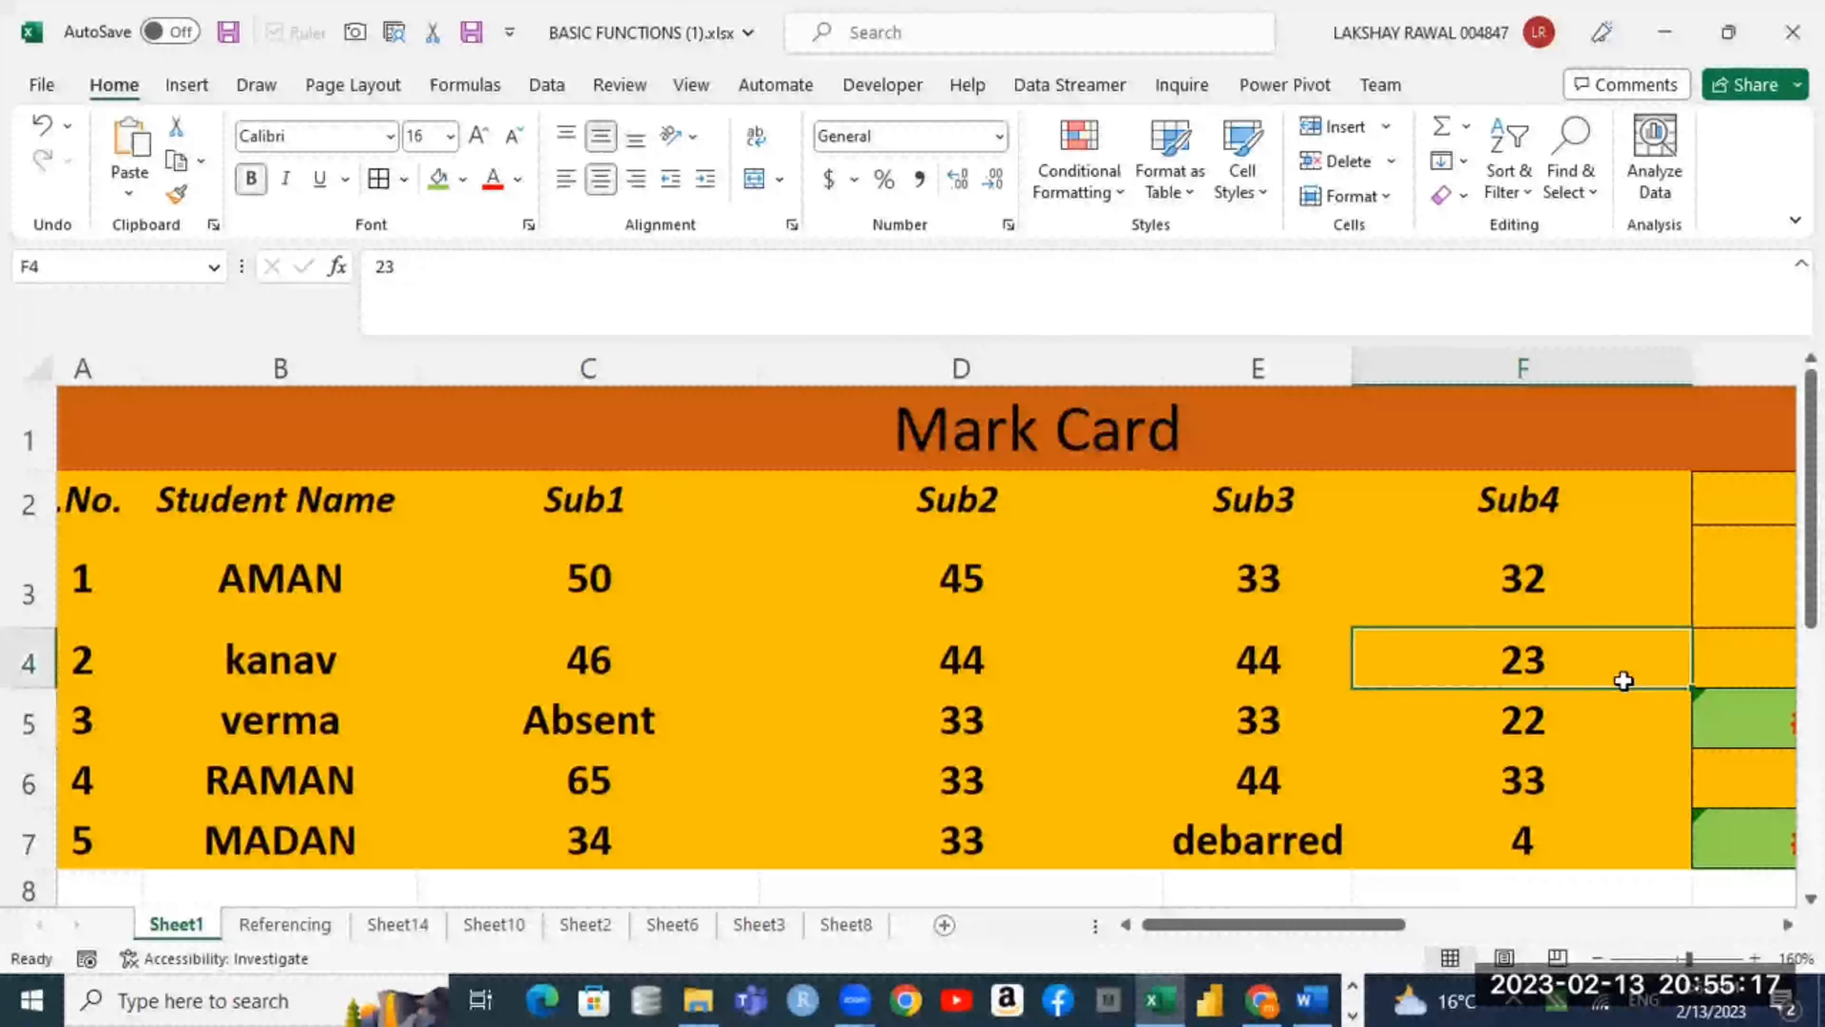
pyautogui.press('Right')
pyautogui.click(1546, 575)
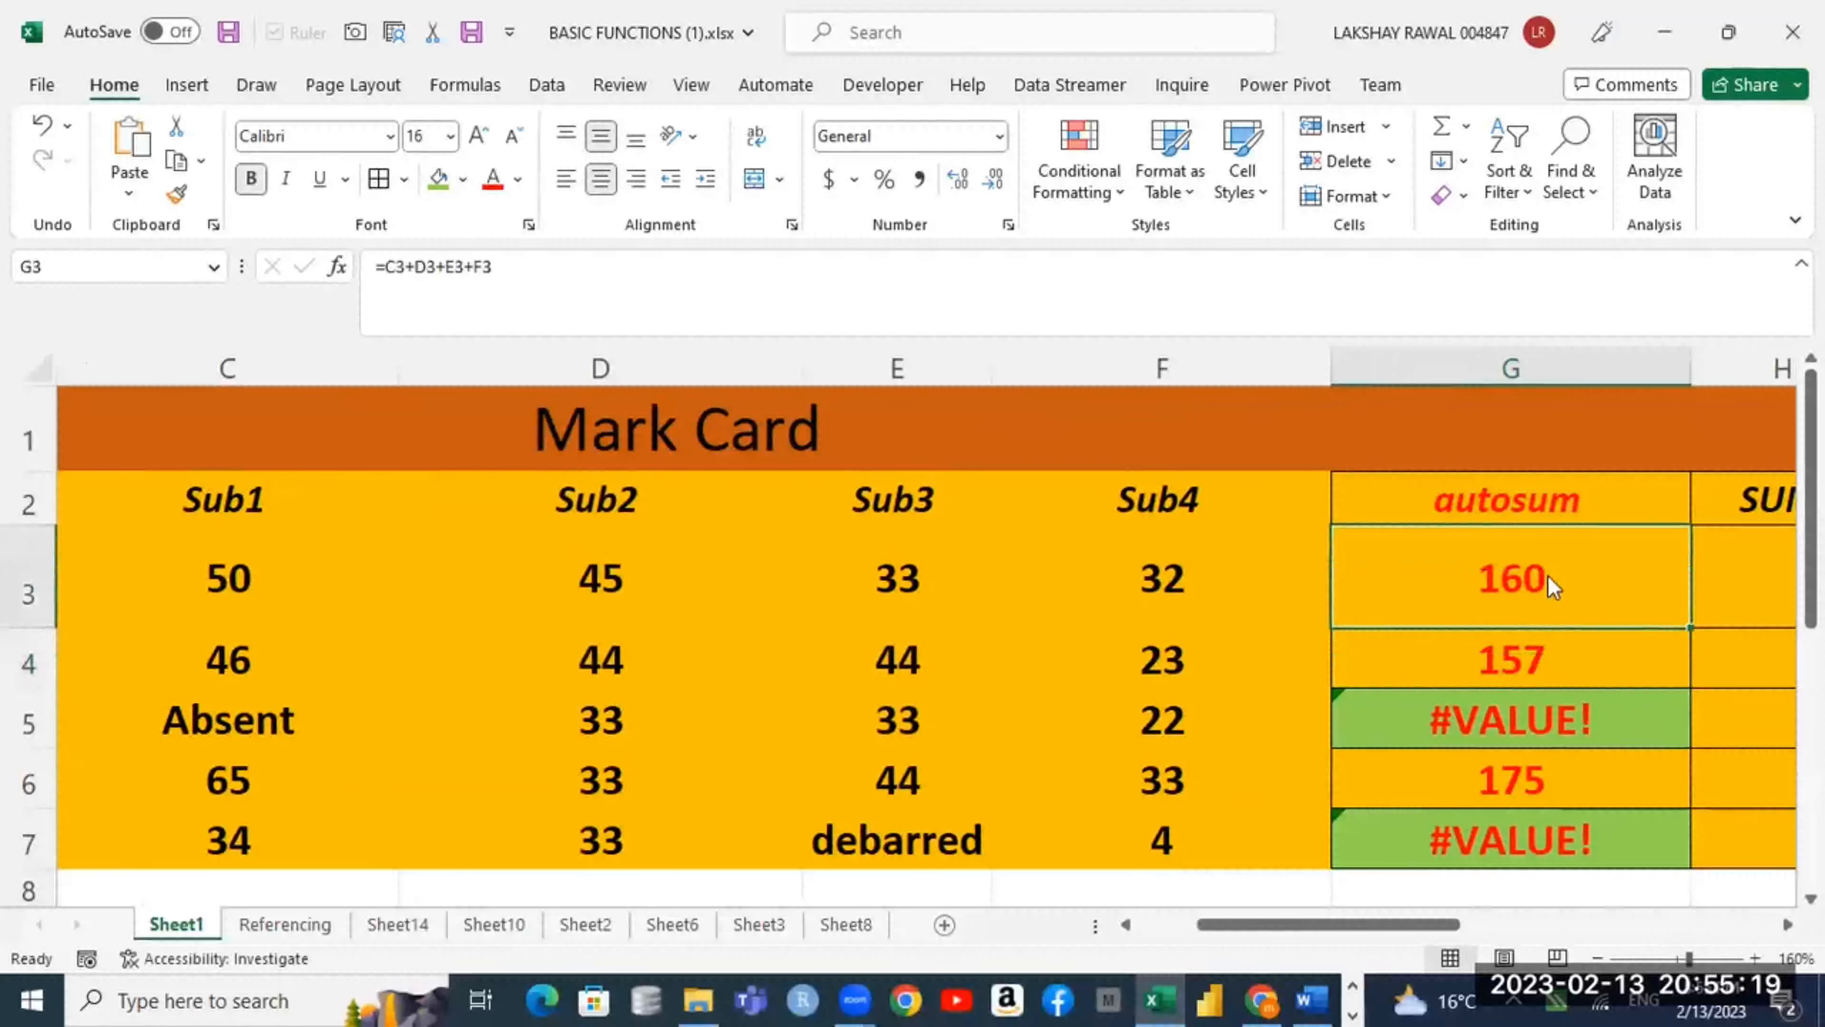
pyautogui.doubleClick(1547, 575)
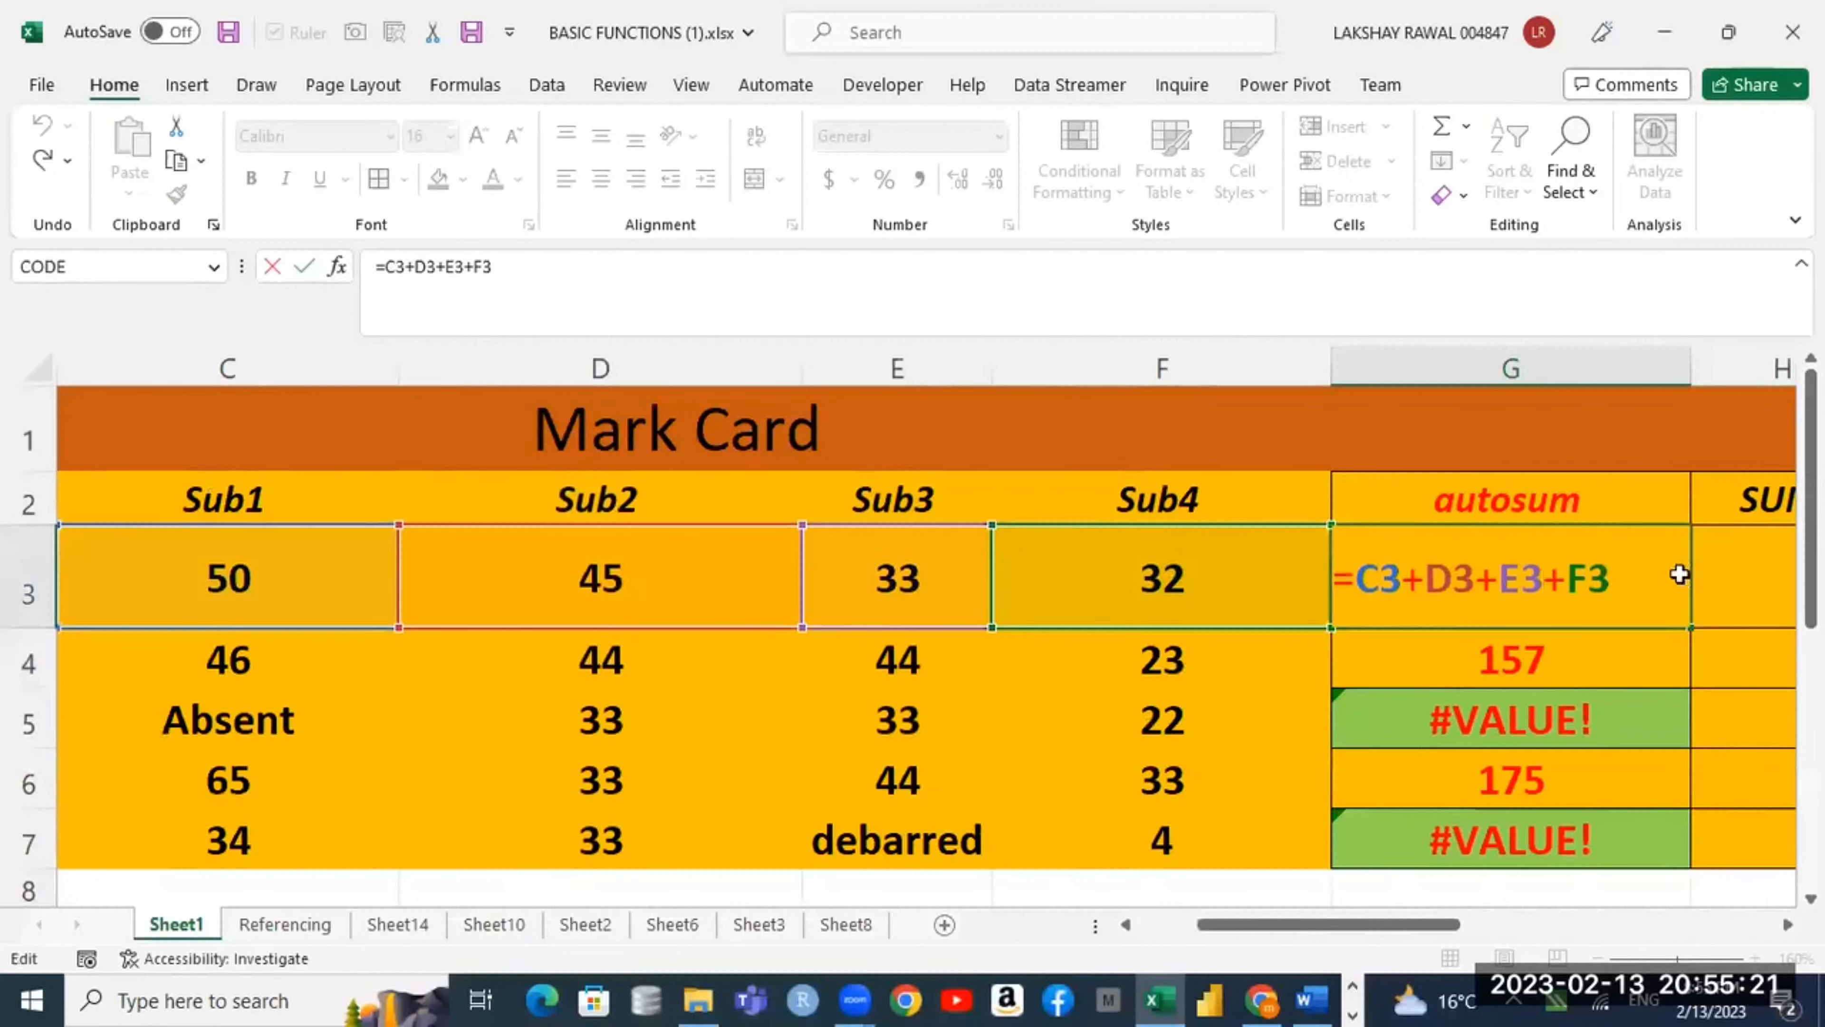
pyautogui.hotkey('ctrl', 'Return')
pyautogui.moveTo(1625, 572); pyautogui.dragTo(1543, 839)
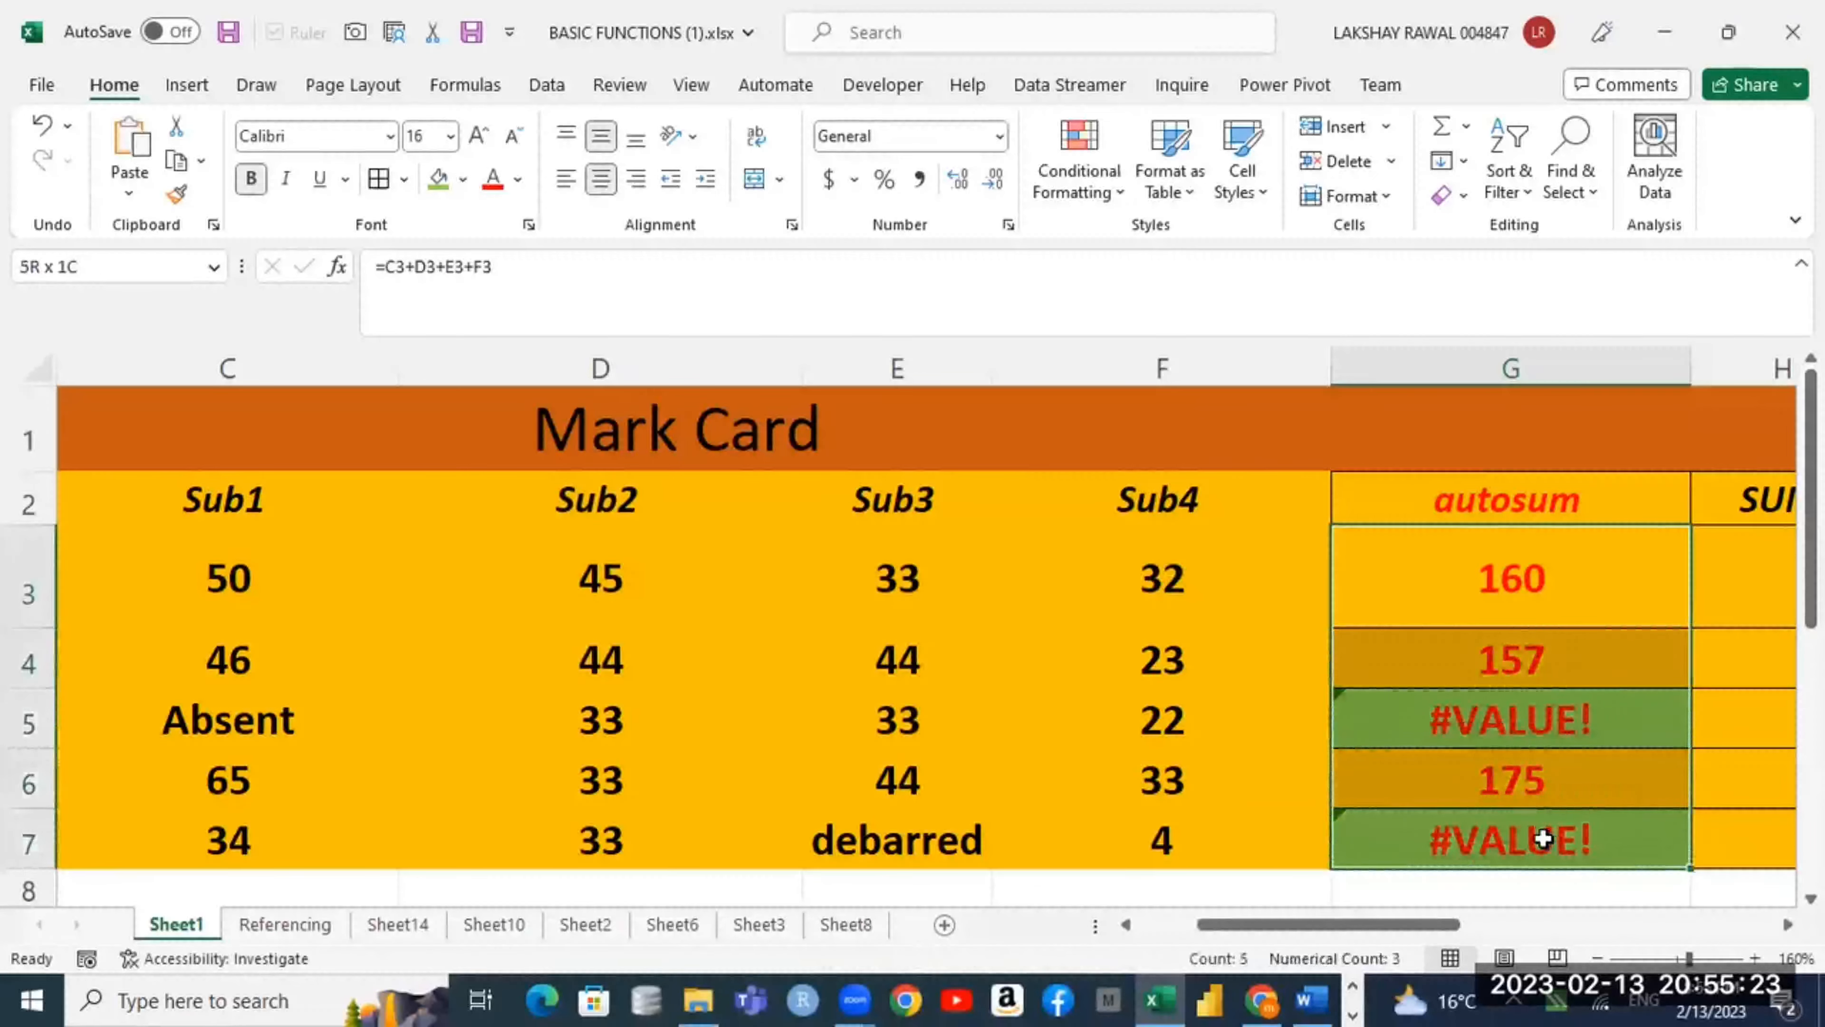
# Step: Replace the addition formula in G3 with a SUM function over the range C3:F3
pyautogui.press('Home')
pyautogui.press('Right')
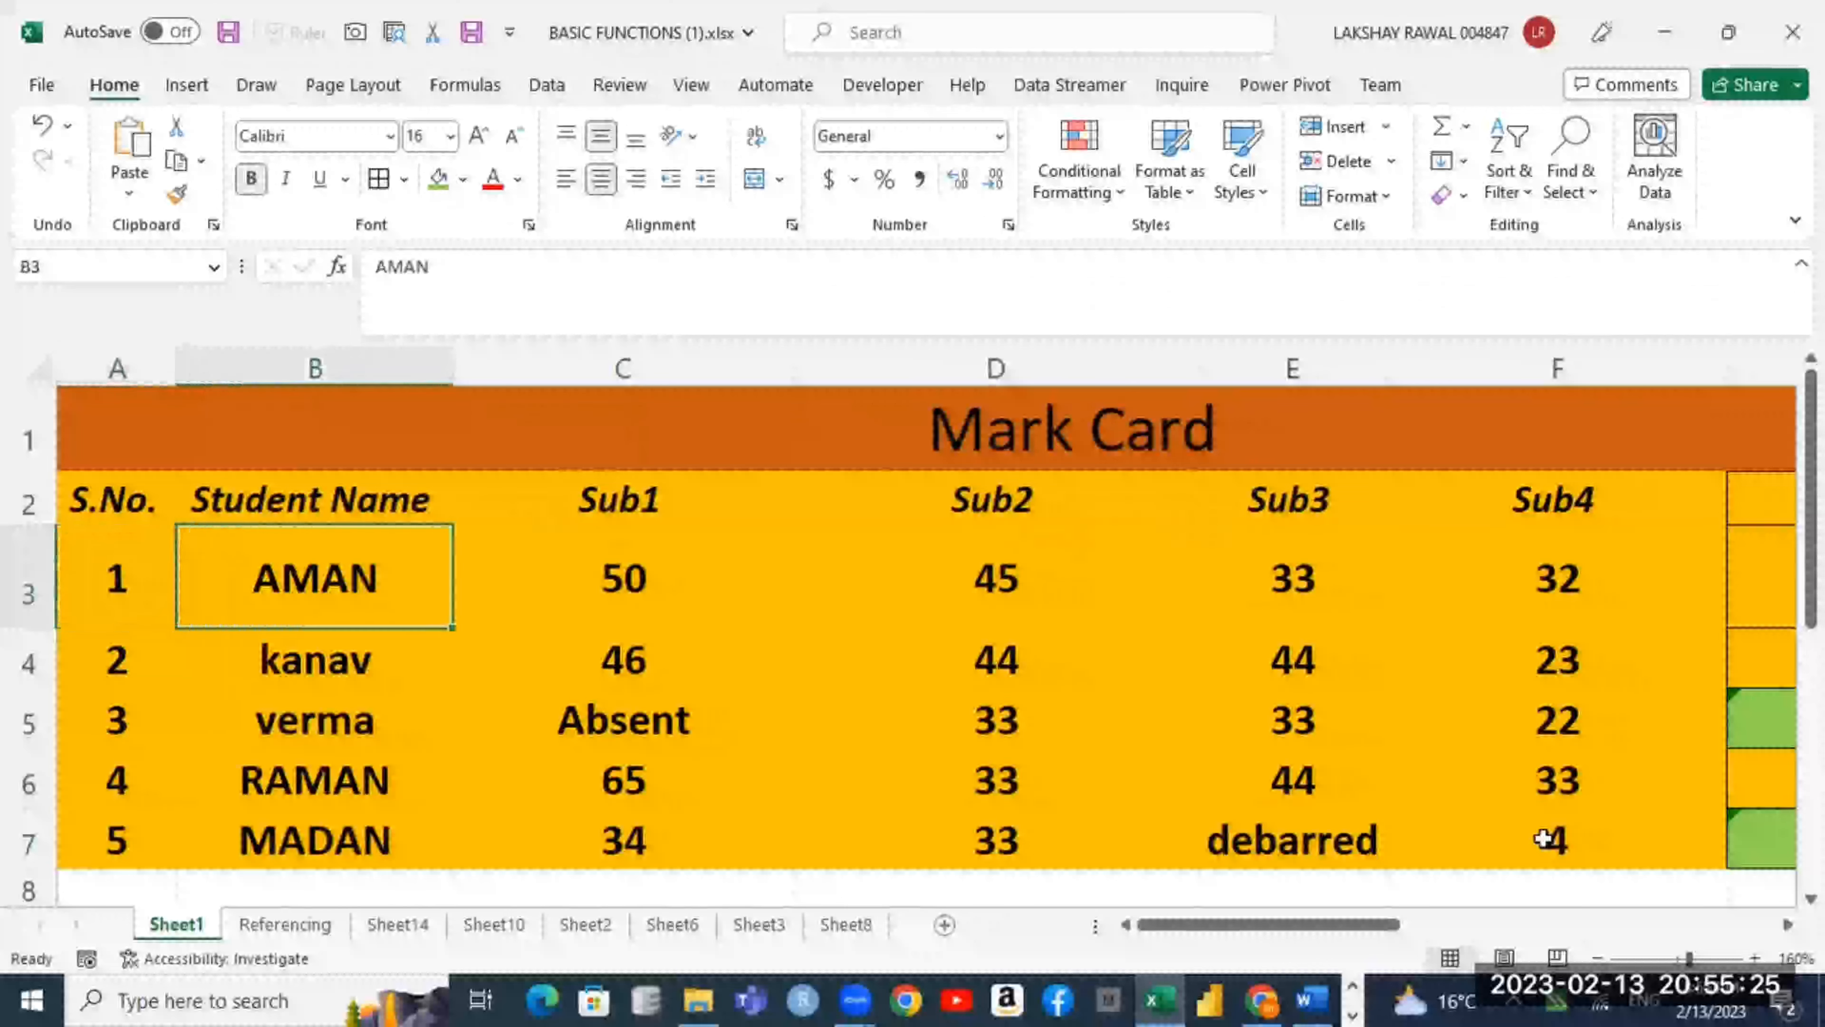
pyautogui.press('Right')
pyautogui.press('Right')
pyautogui.press('Right')
pyautogui.press('Right')
pyautogui.press('Right')
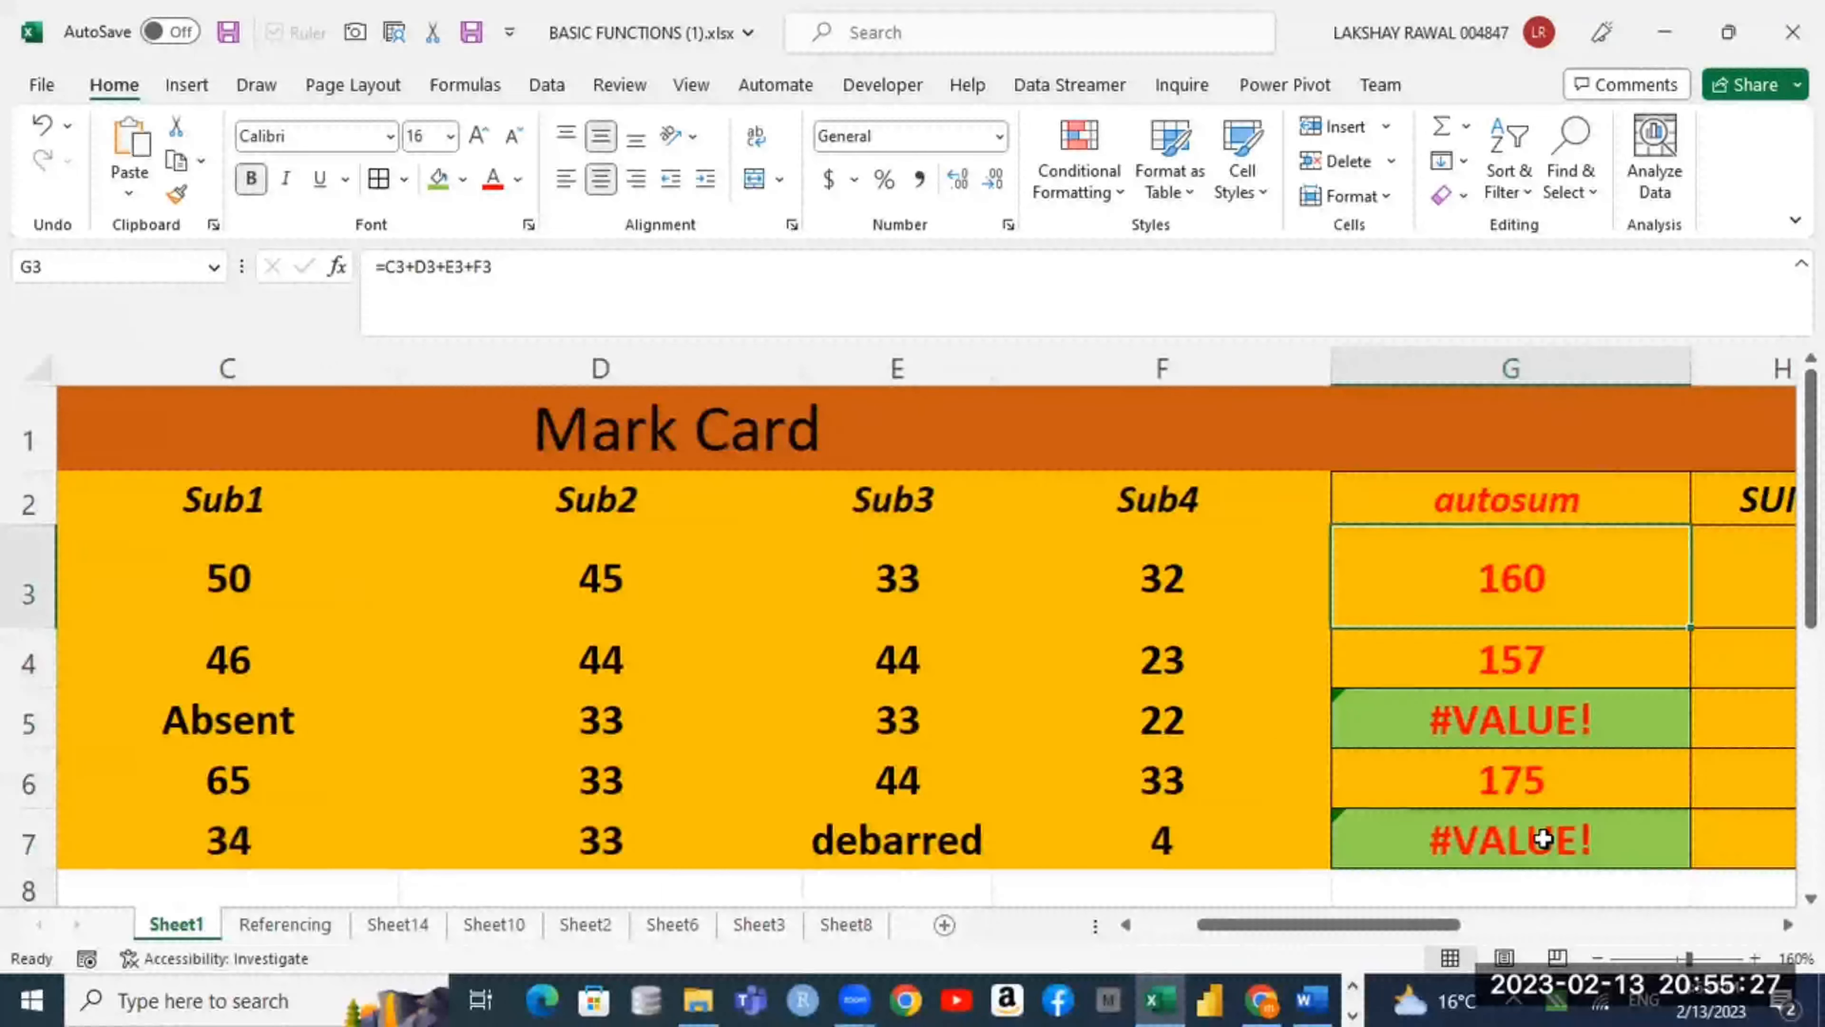
pyautogui.write('=sum')
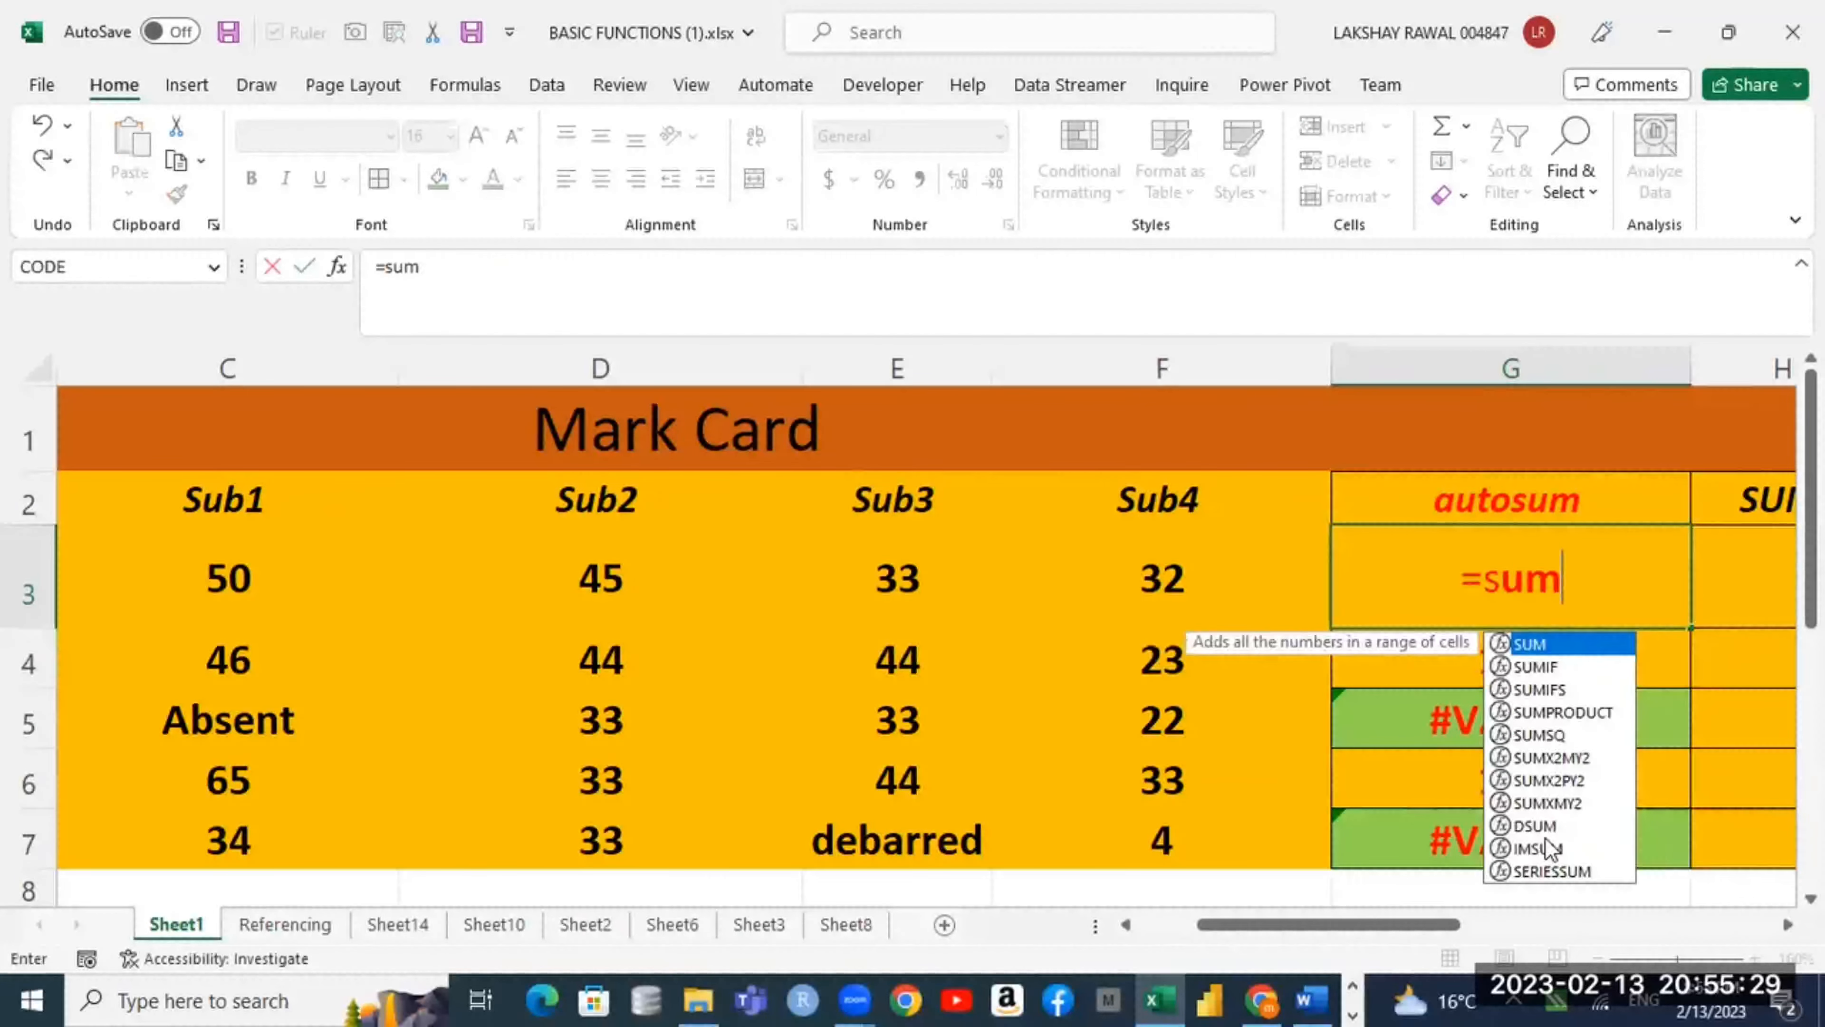
pyautogui.write('(')
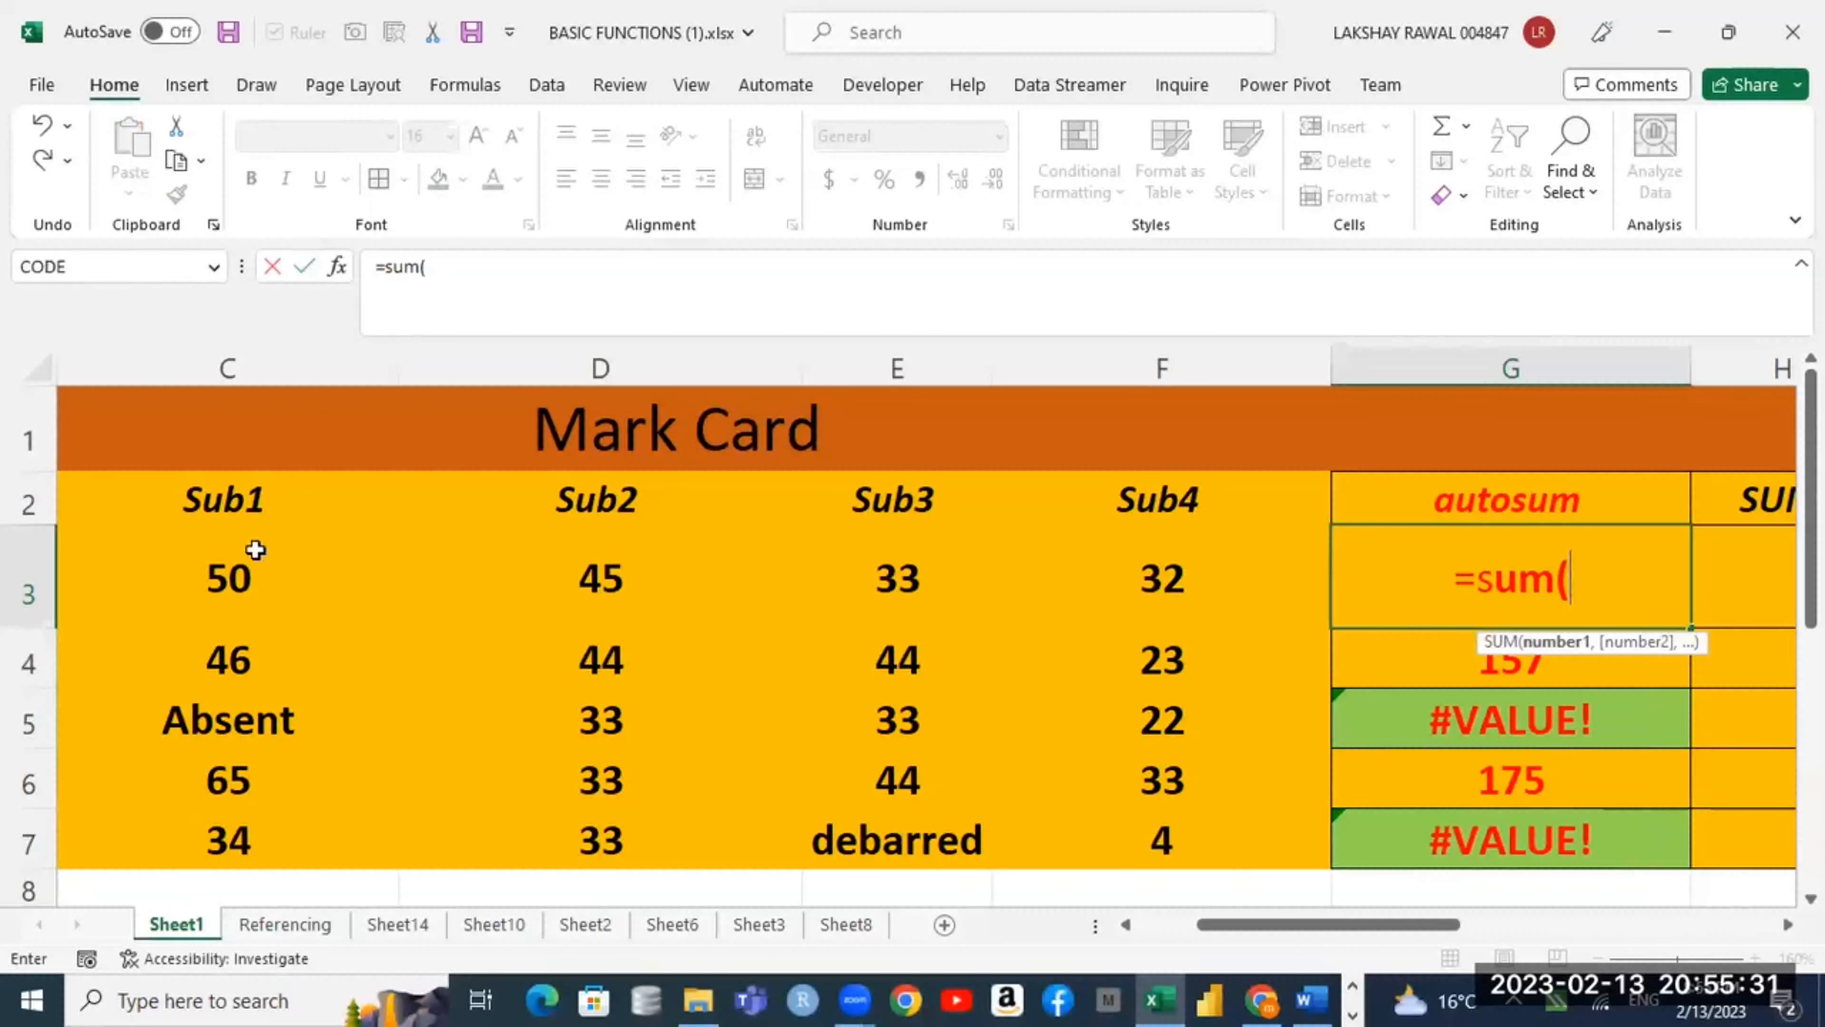
pyautogui.moveTo(255, 550); pyautogui.dragTo(1079, 530)
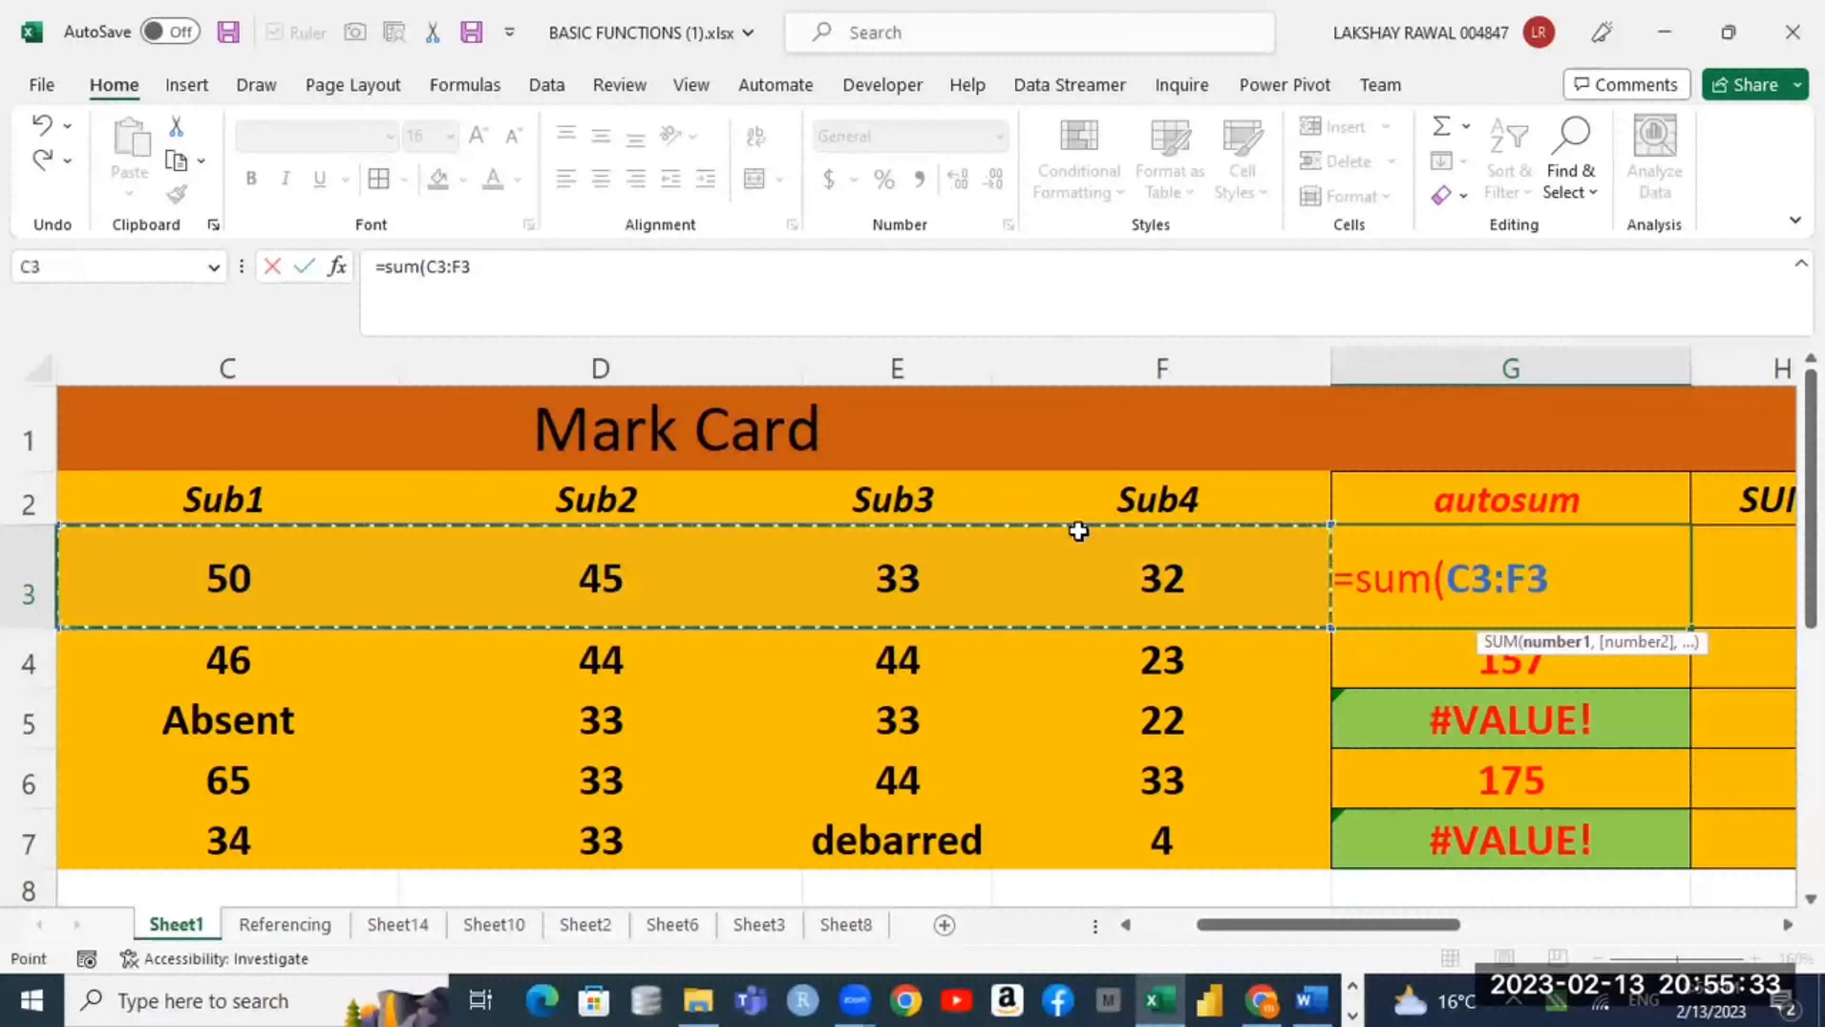
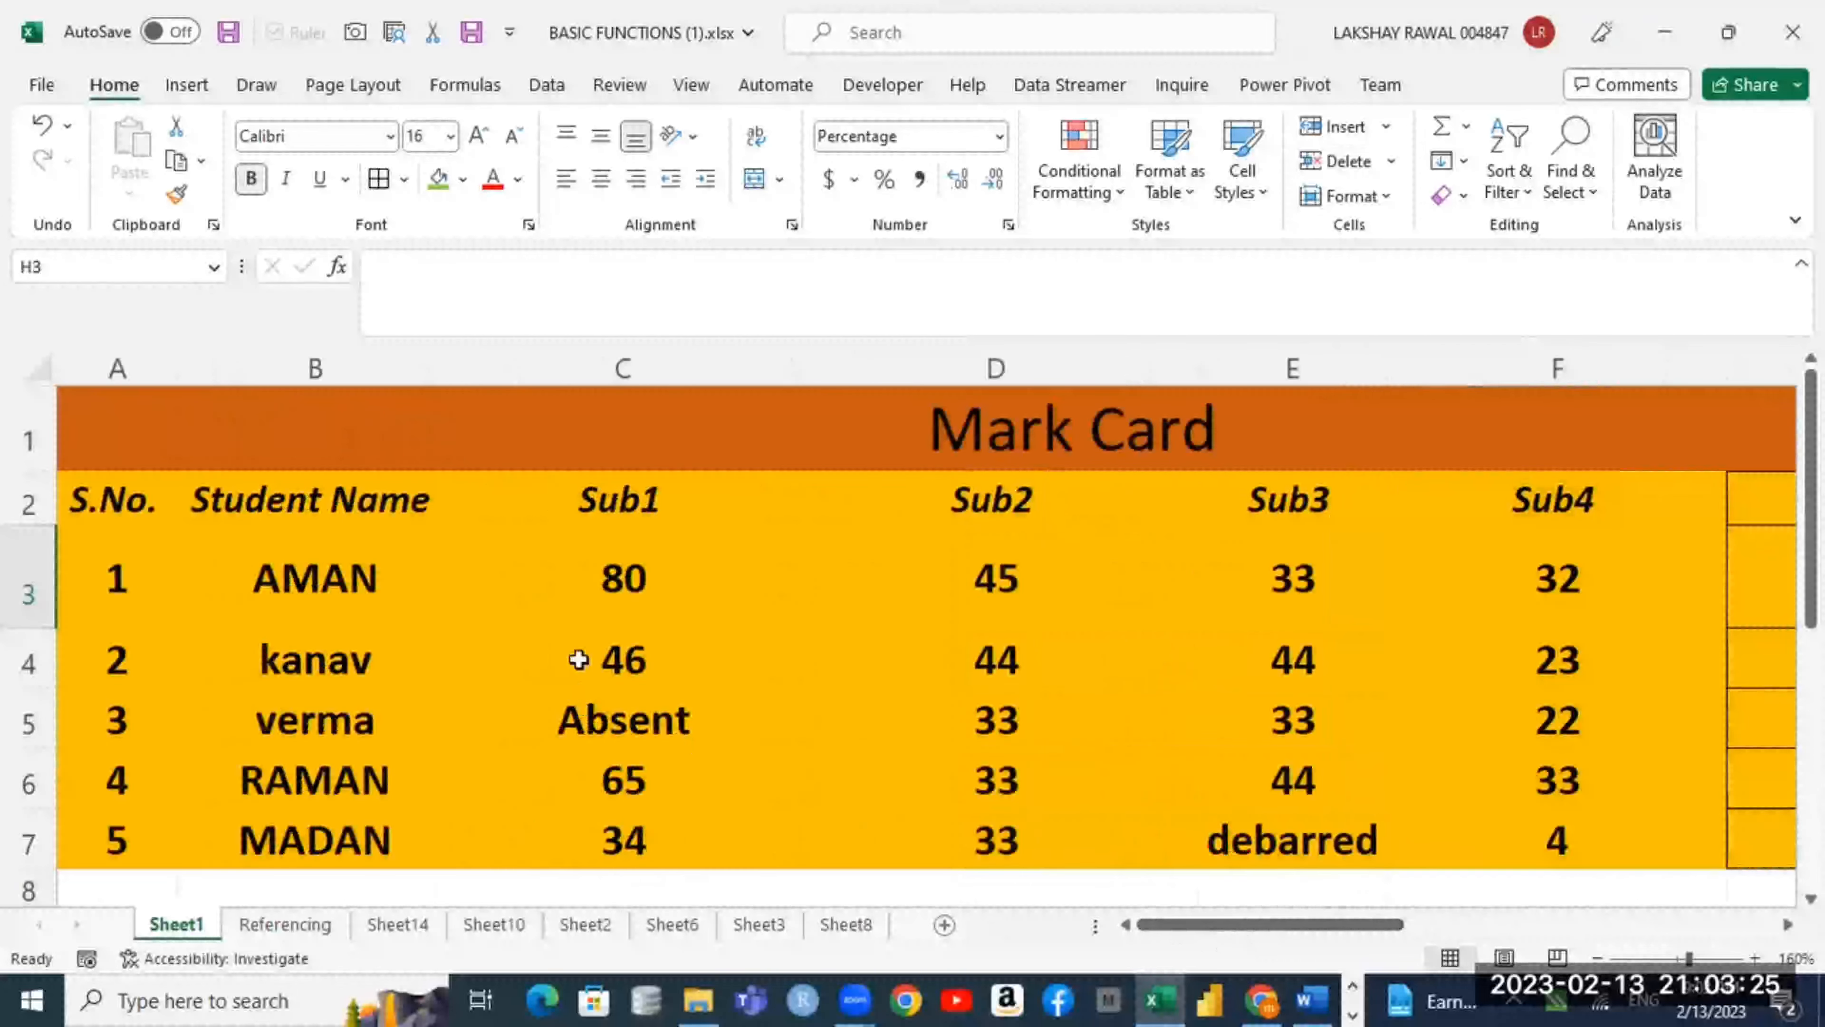
# Step: Set the first student's Sub1 mark in C3 to 40
pyautogui.click(598, 498)
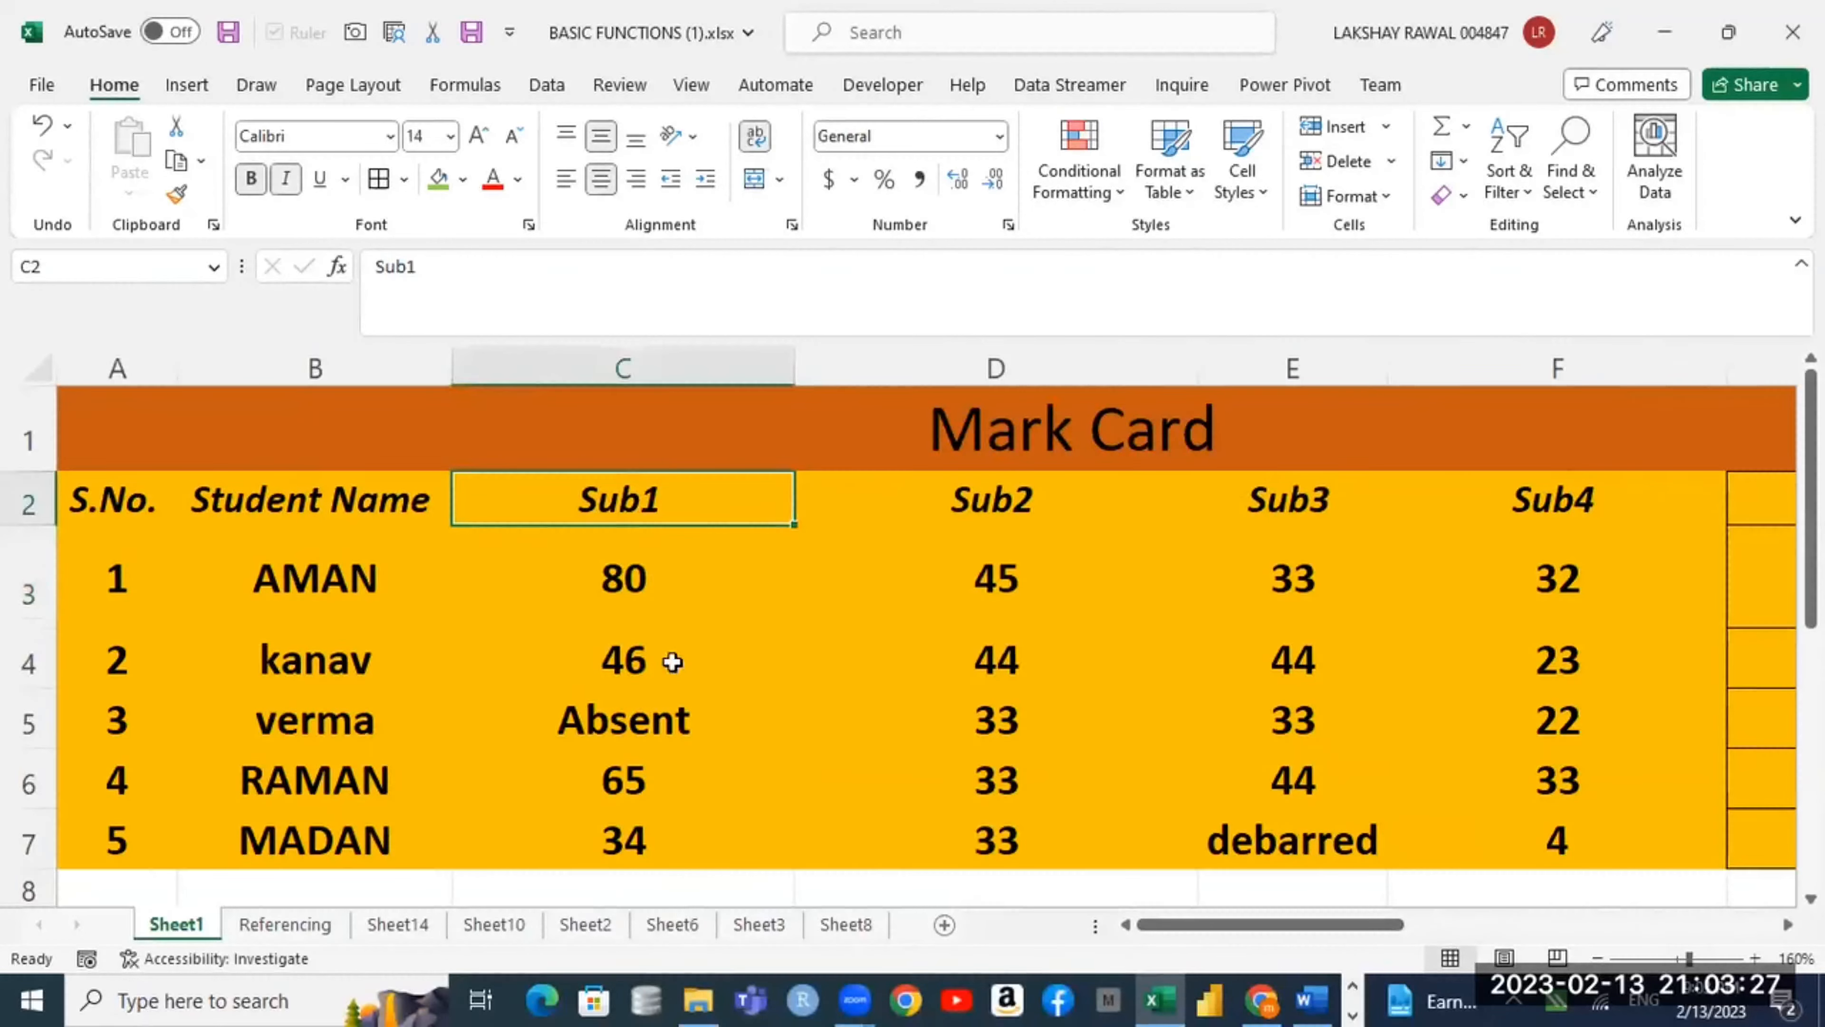
pyautogui.scroll(-1, 669, 660)
pyautogui.scroll(1, 652, 619)
pyautogui.click(625, 575)
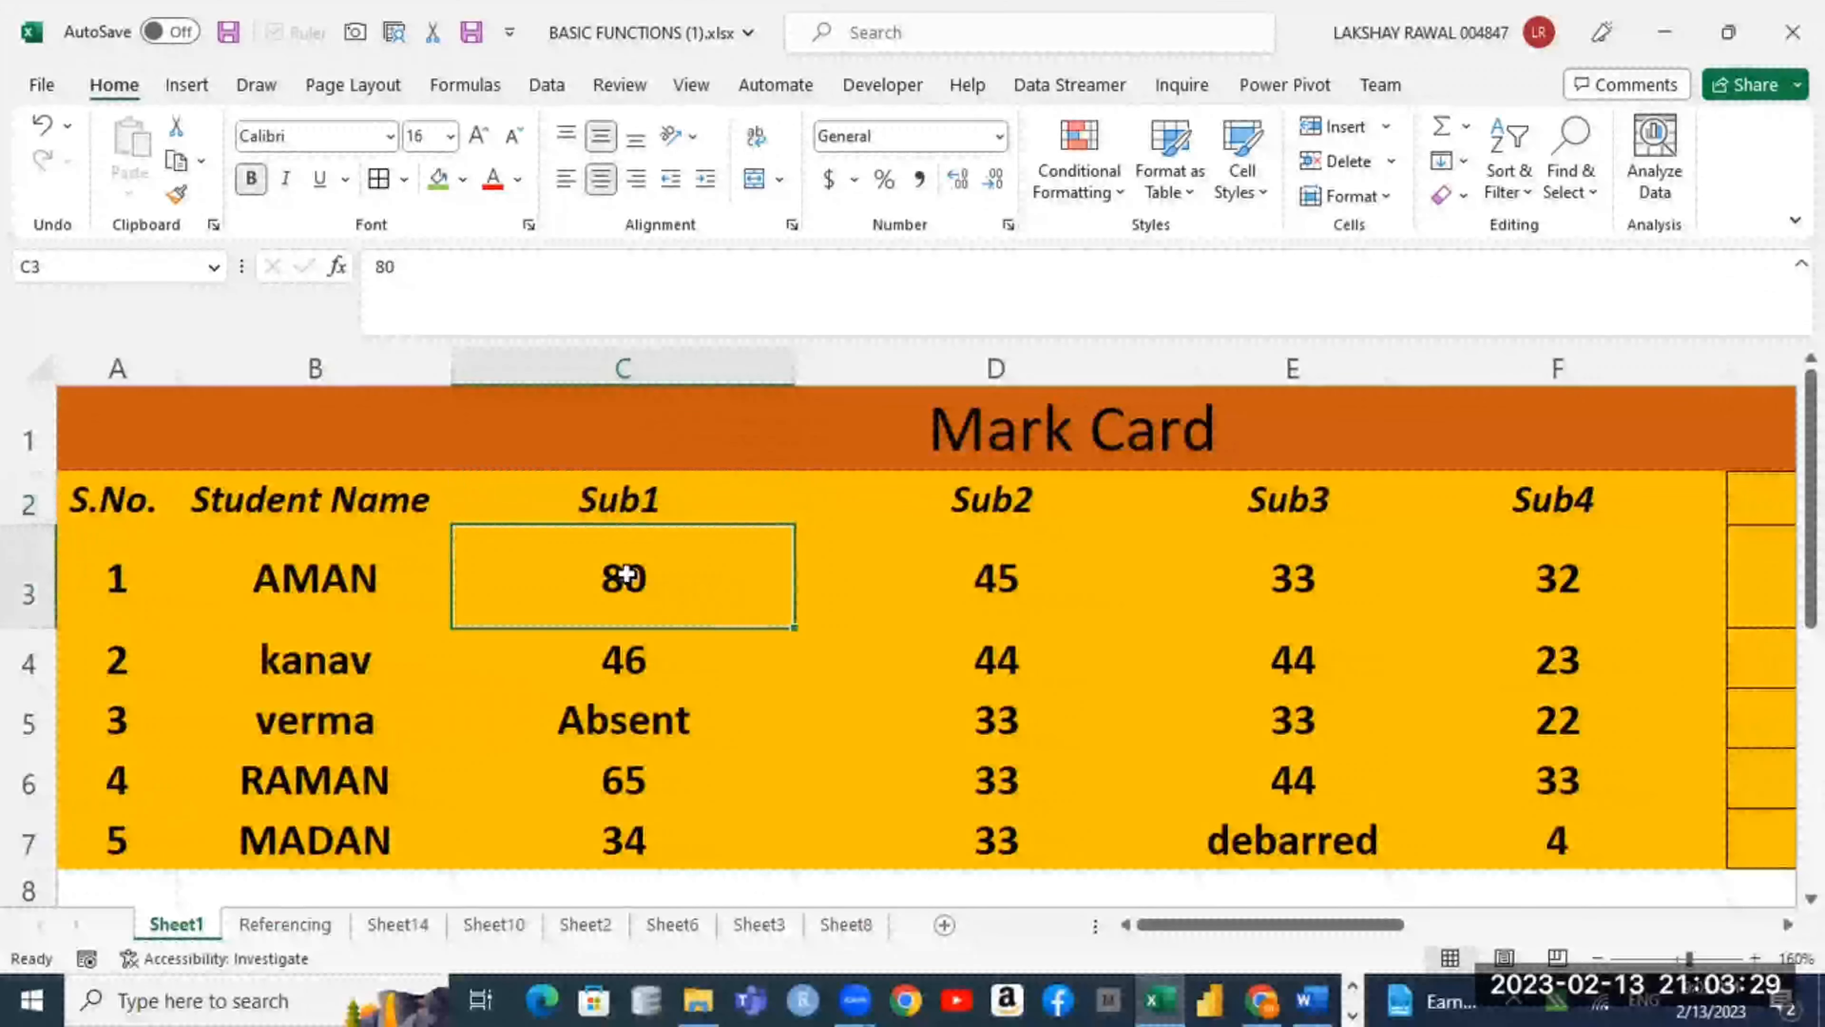
pyautogui.write('40')
pyautogui.press('Return')
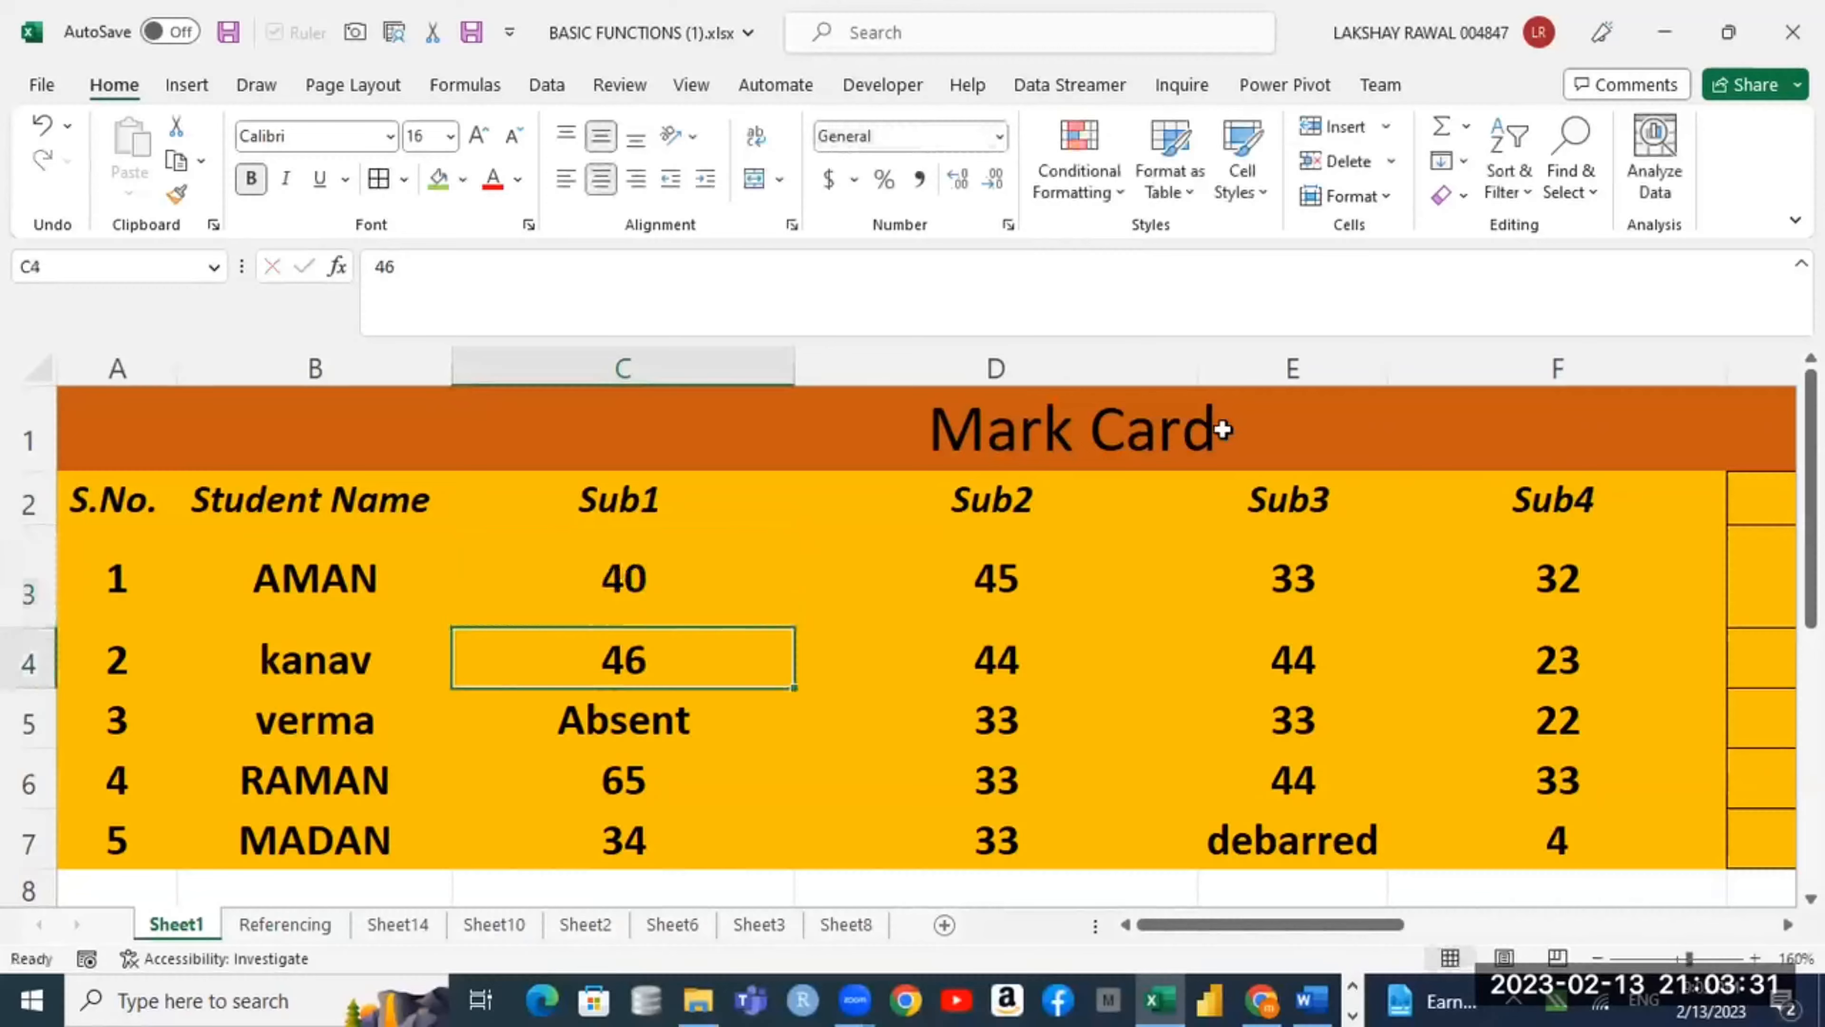
# Step: Examine the subject headings from Sub1 to Sub4, the first student's autosum total and the empty % column
pyautogui.click(740, 497)
pyautogui.click(978, 496)
pyautogui.click(1249, 496)
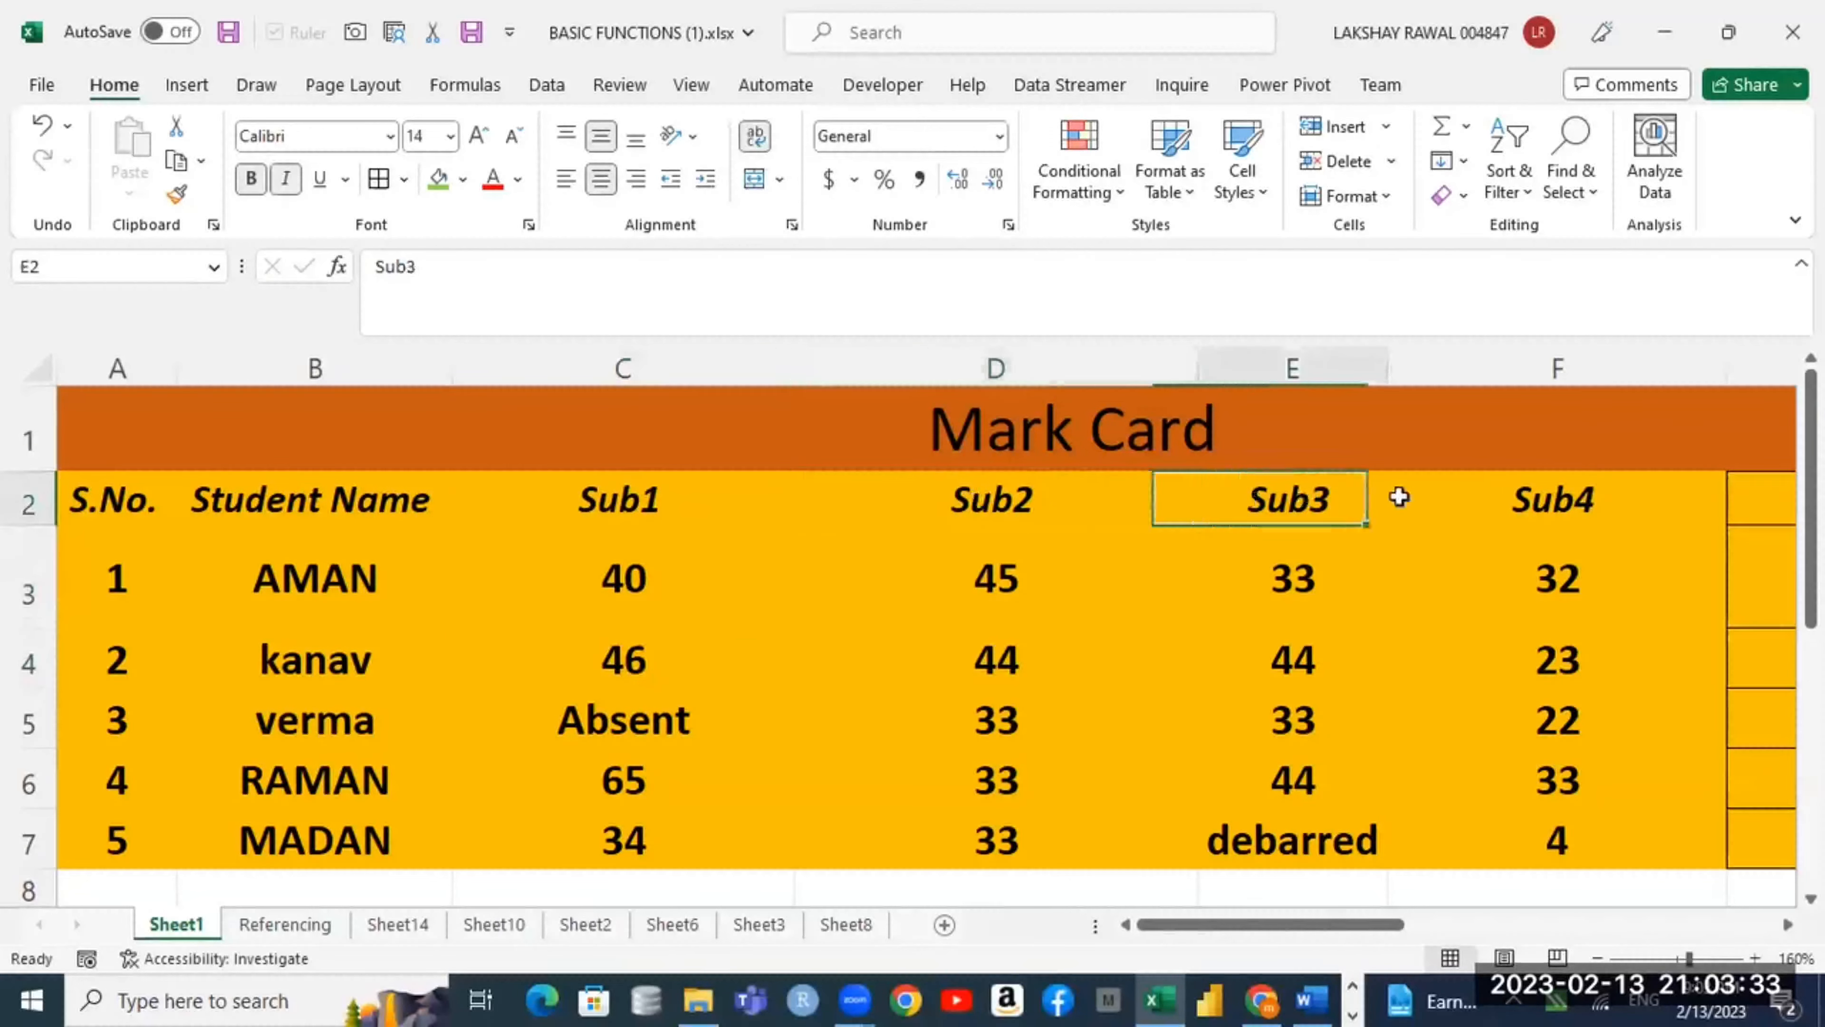
pyautogui.click(1439, 483)
pyautogui.press('Right')
pyautogui.press('Right')
pyautogui.press('Right')
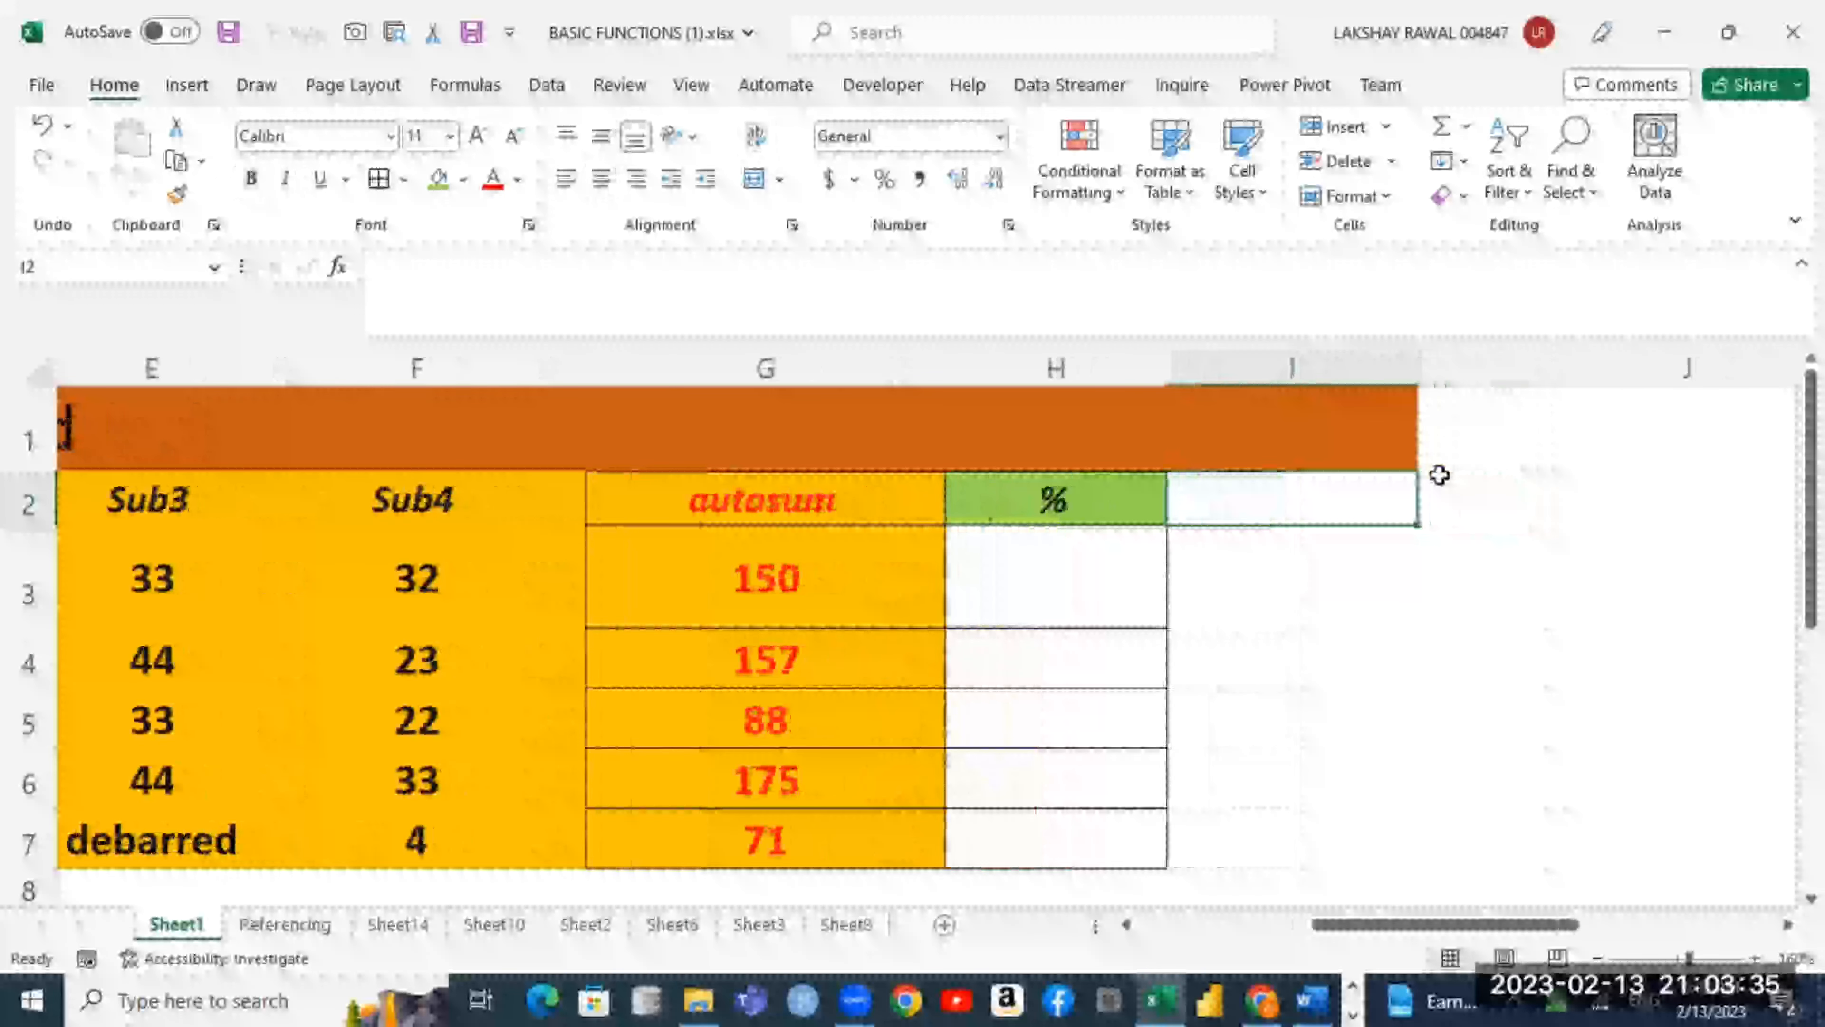
pyautogui.click(819, 574)
pyautogui.click(957, 571)
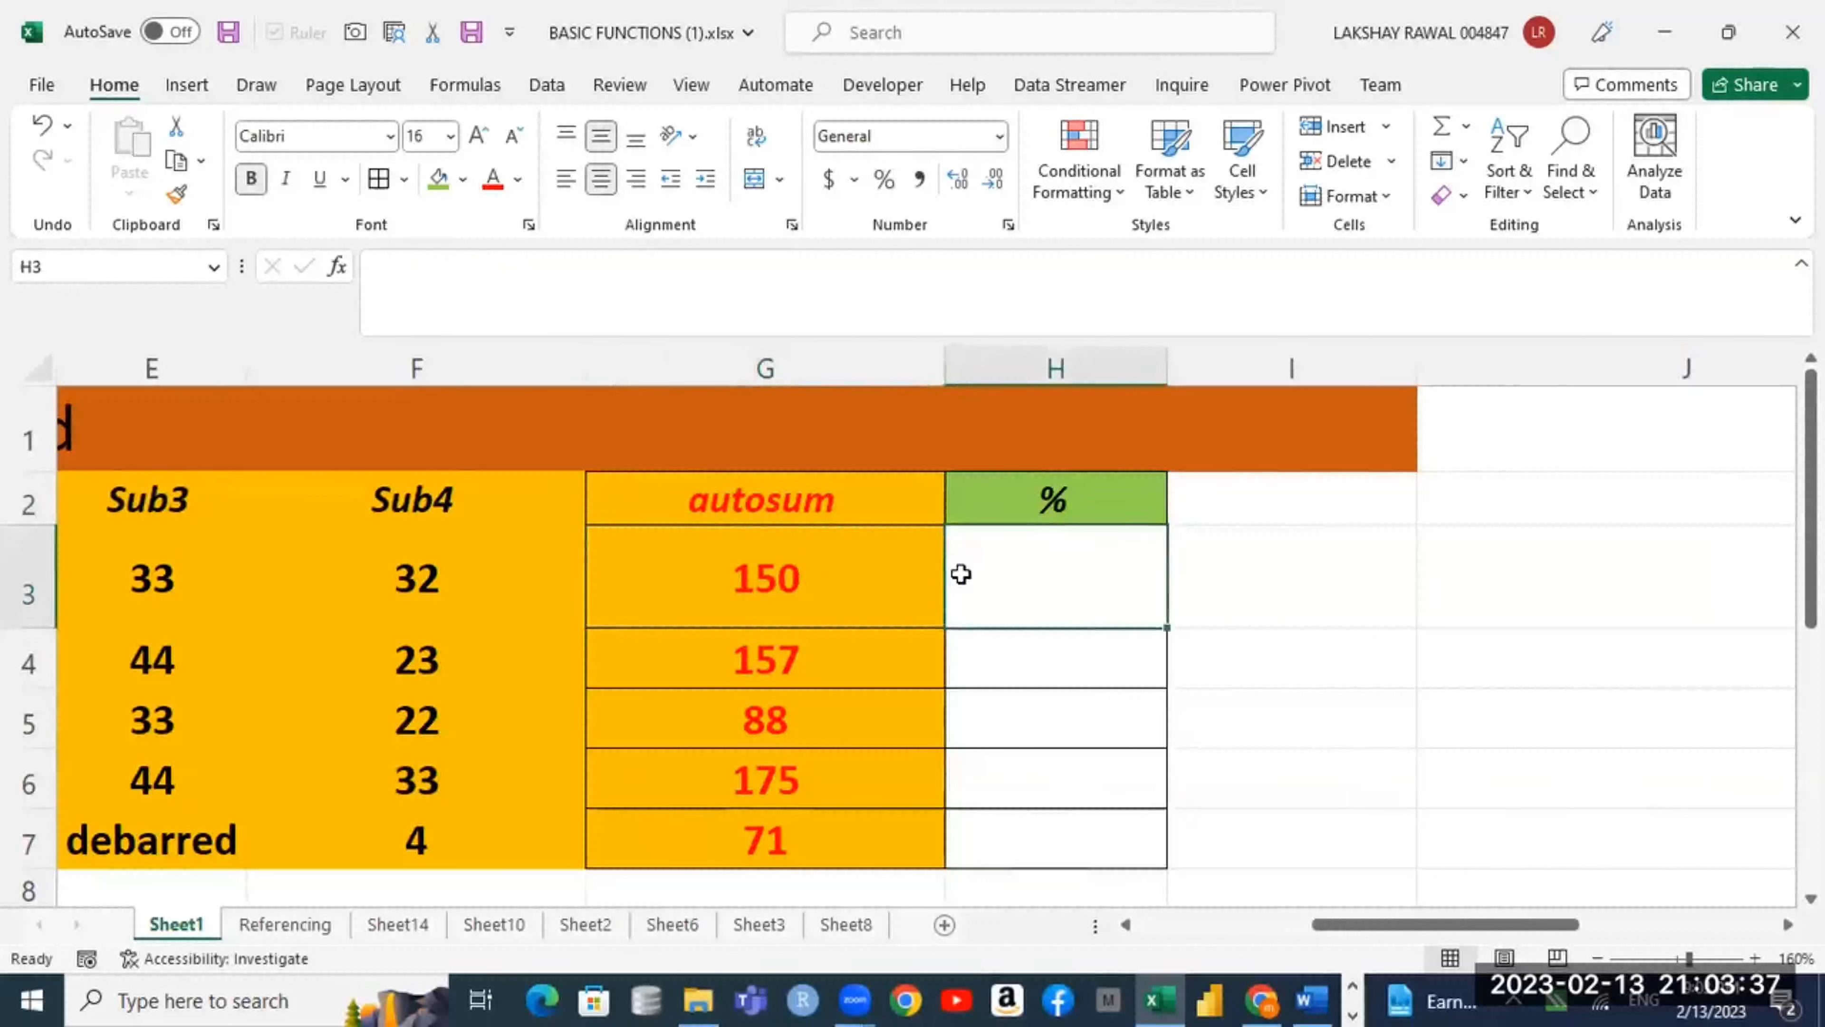
pyautogui.click(886, 574)
pyautogui.click(1312, 568)
# Step: Enter the percentage formula =G3/200 in H3
pyautogui.click(1083, 568)
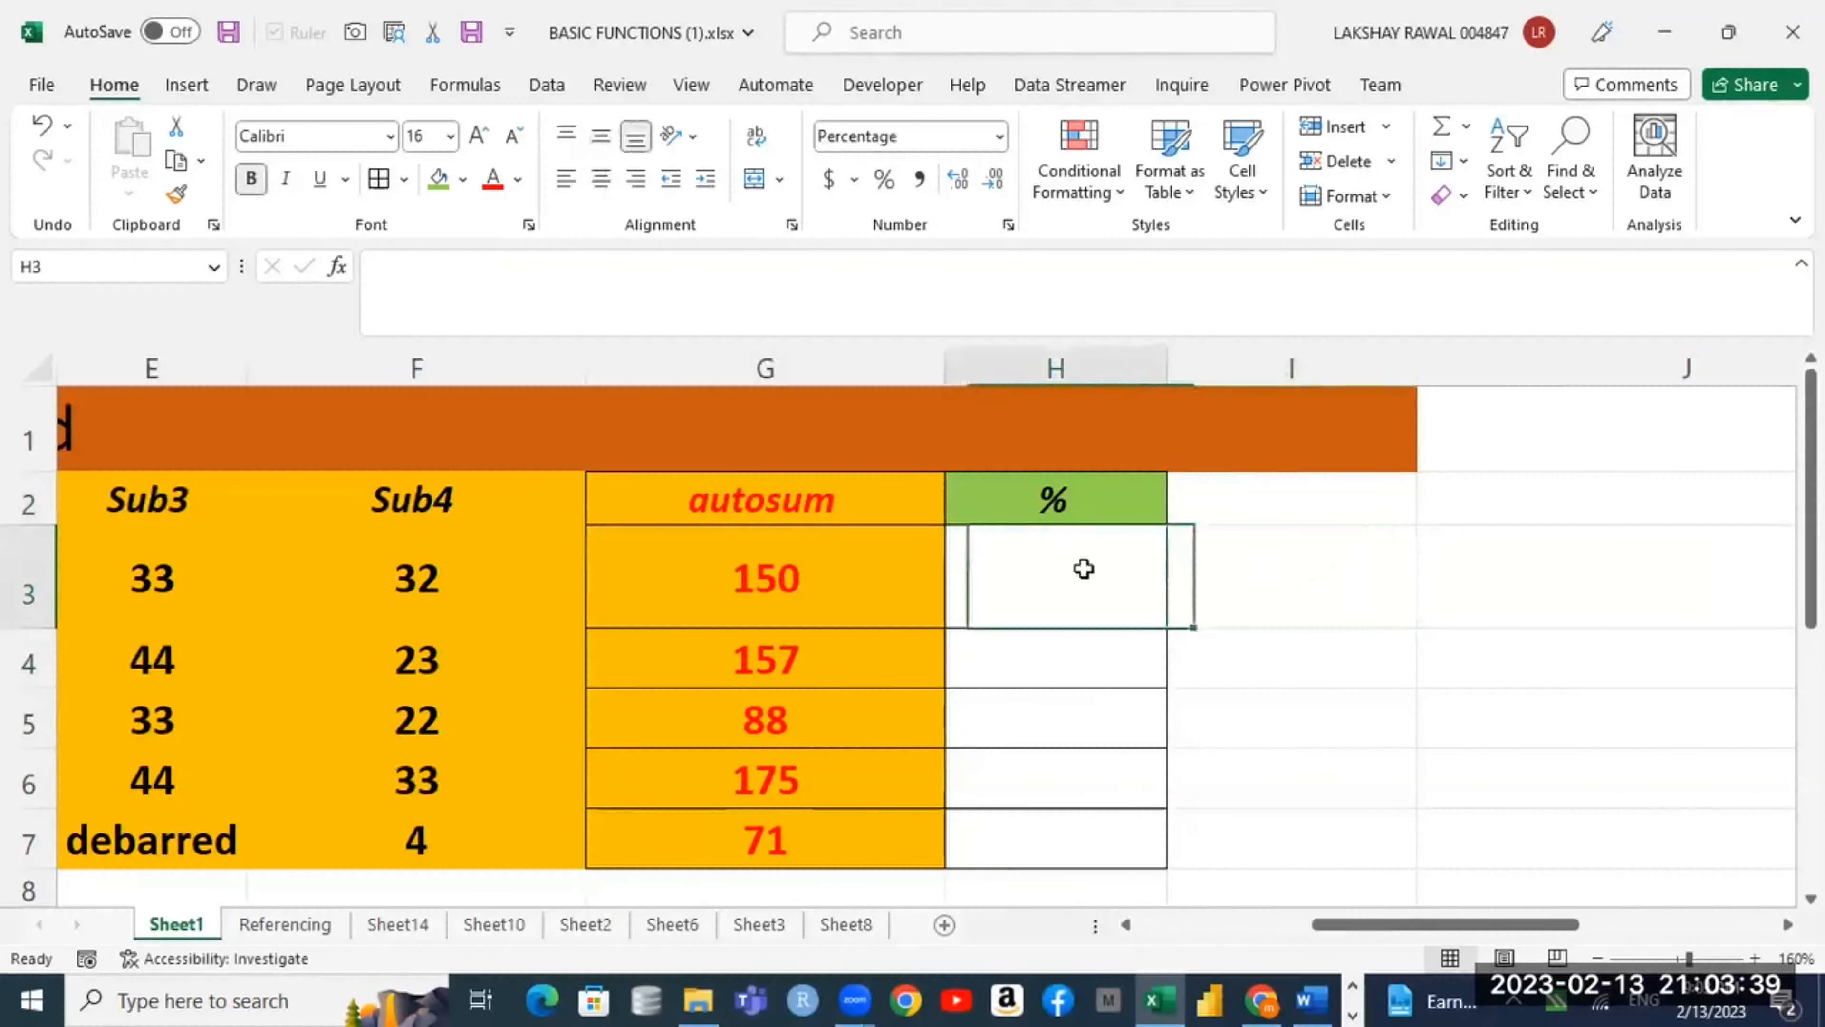
pyautogui.write('=')
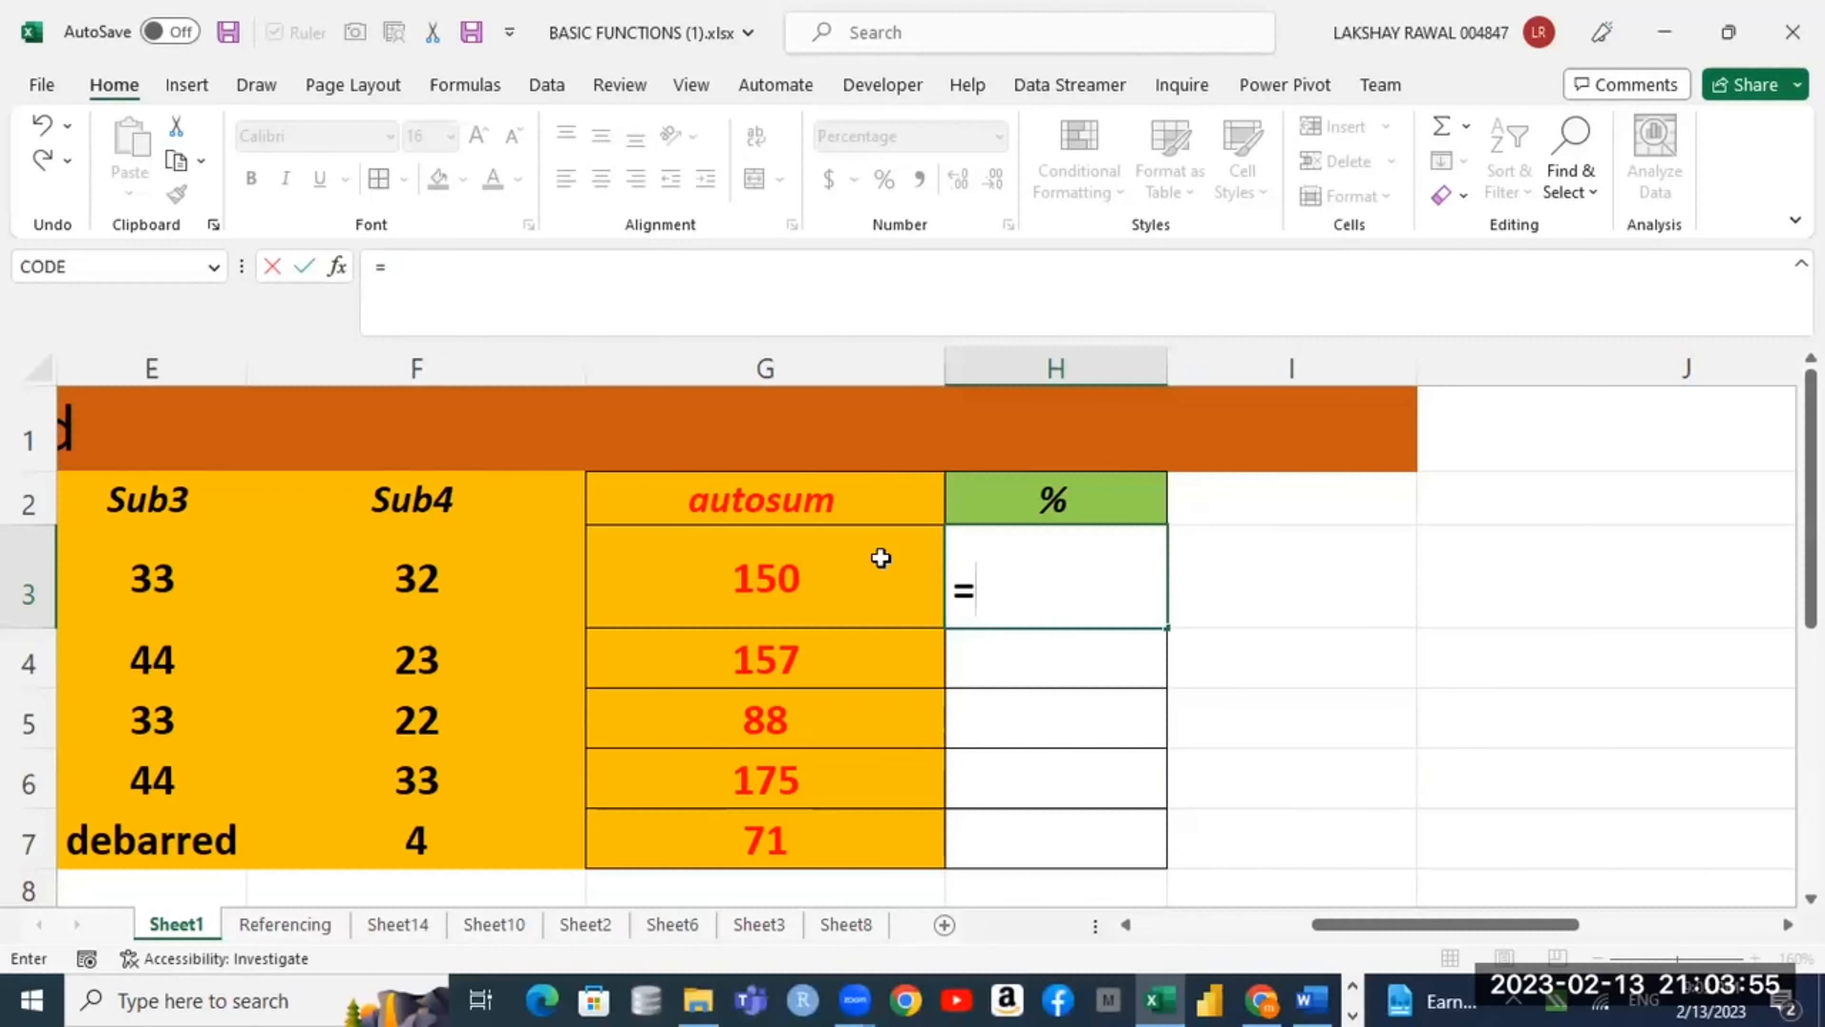
pyautogui.click(864, 595)
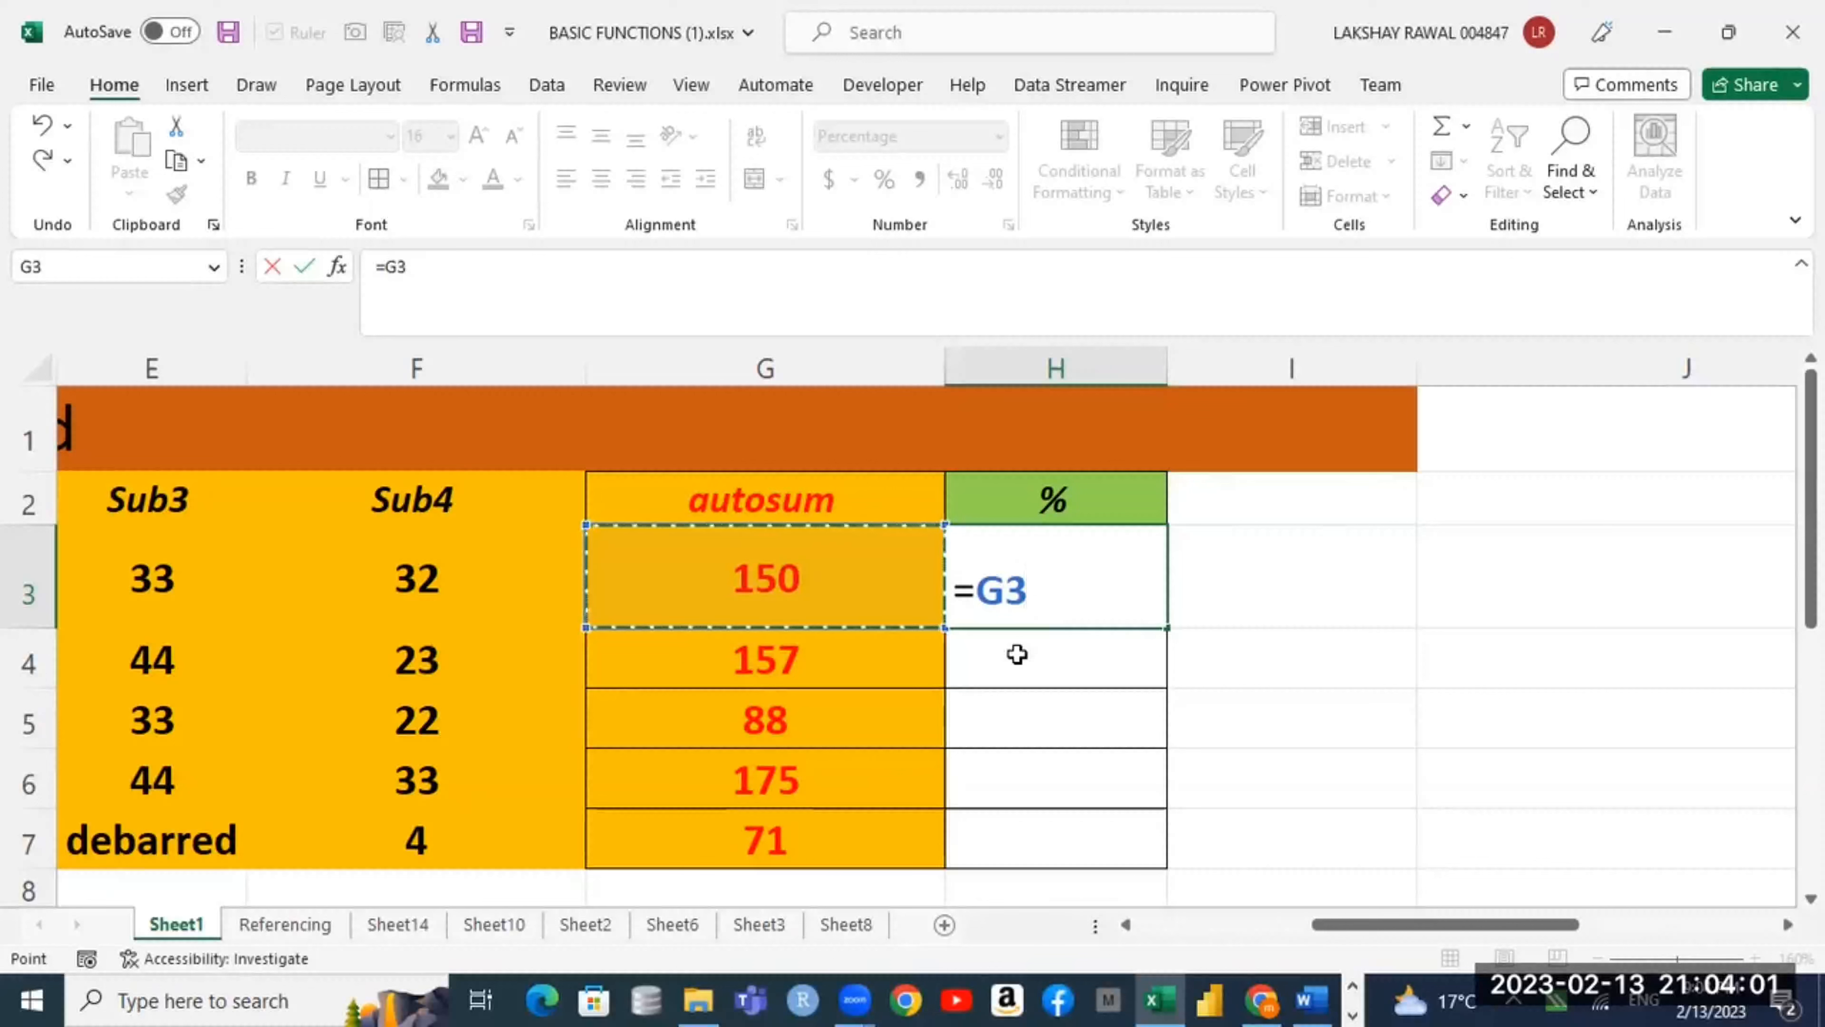
pyautogui.write('/')
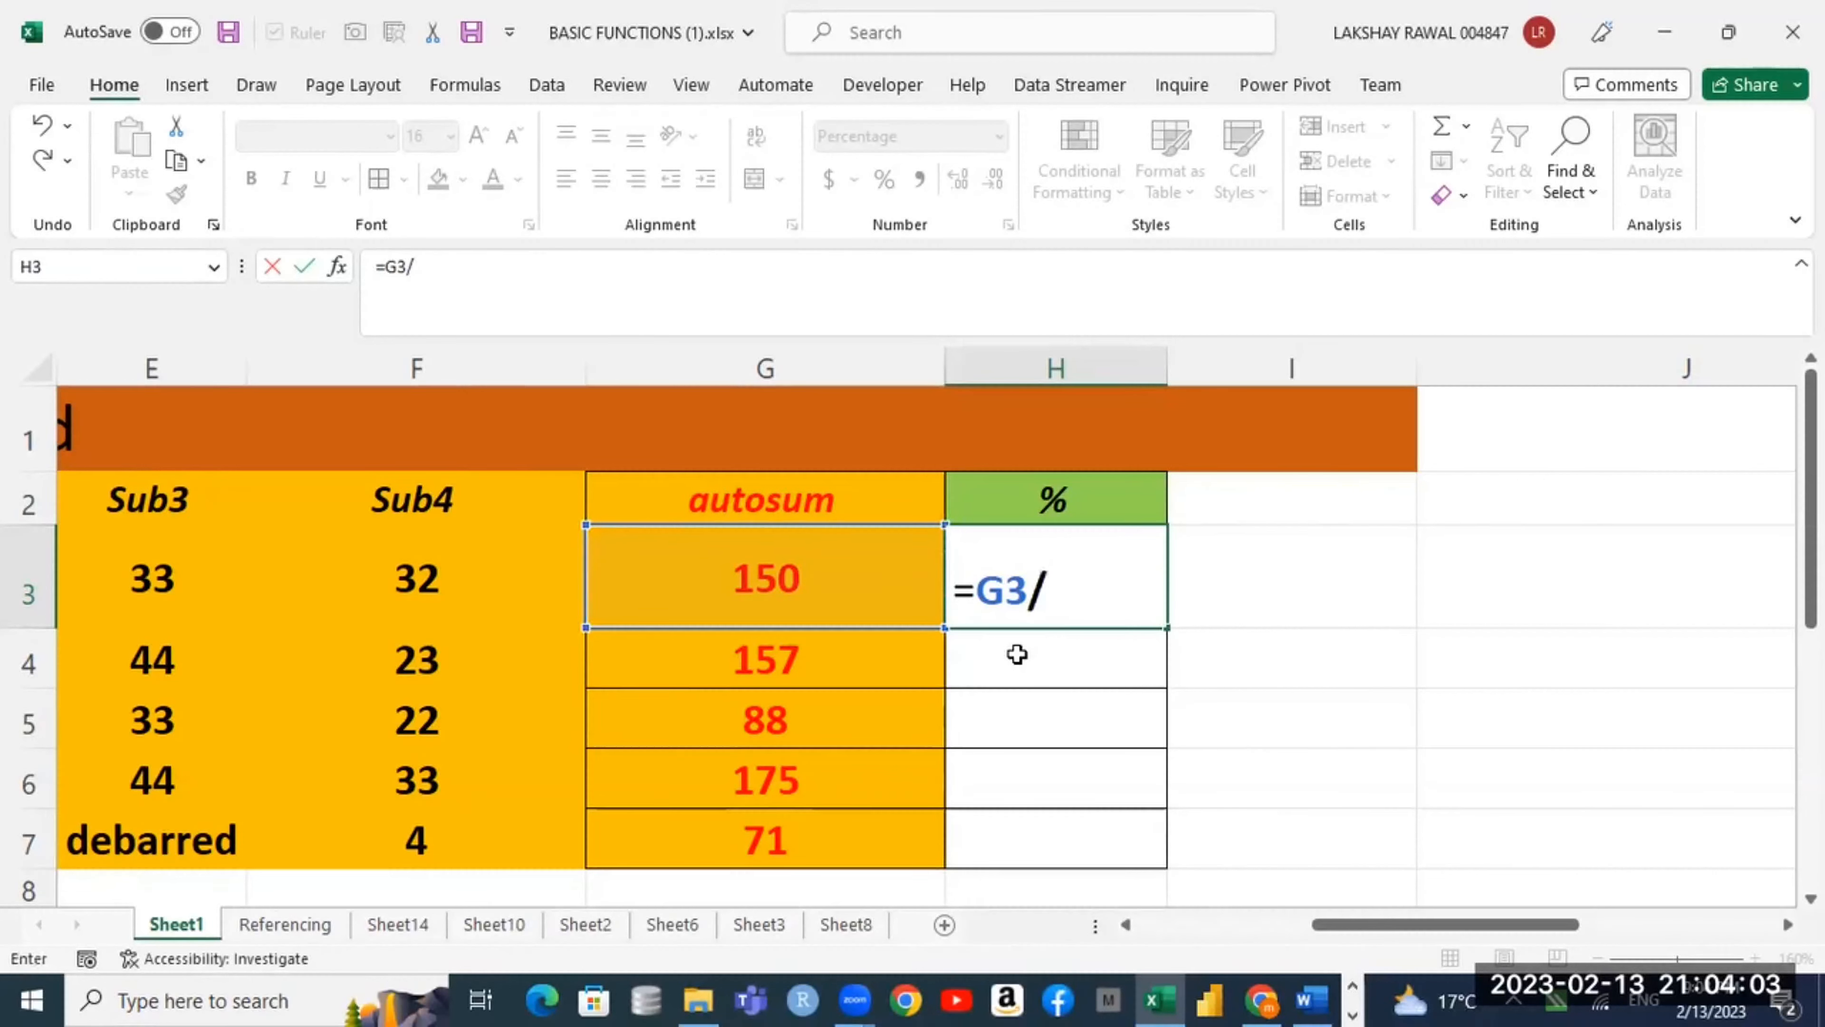
pyautogui.write('200')
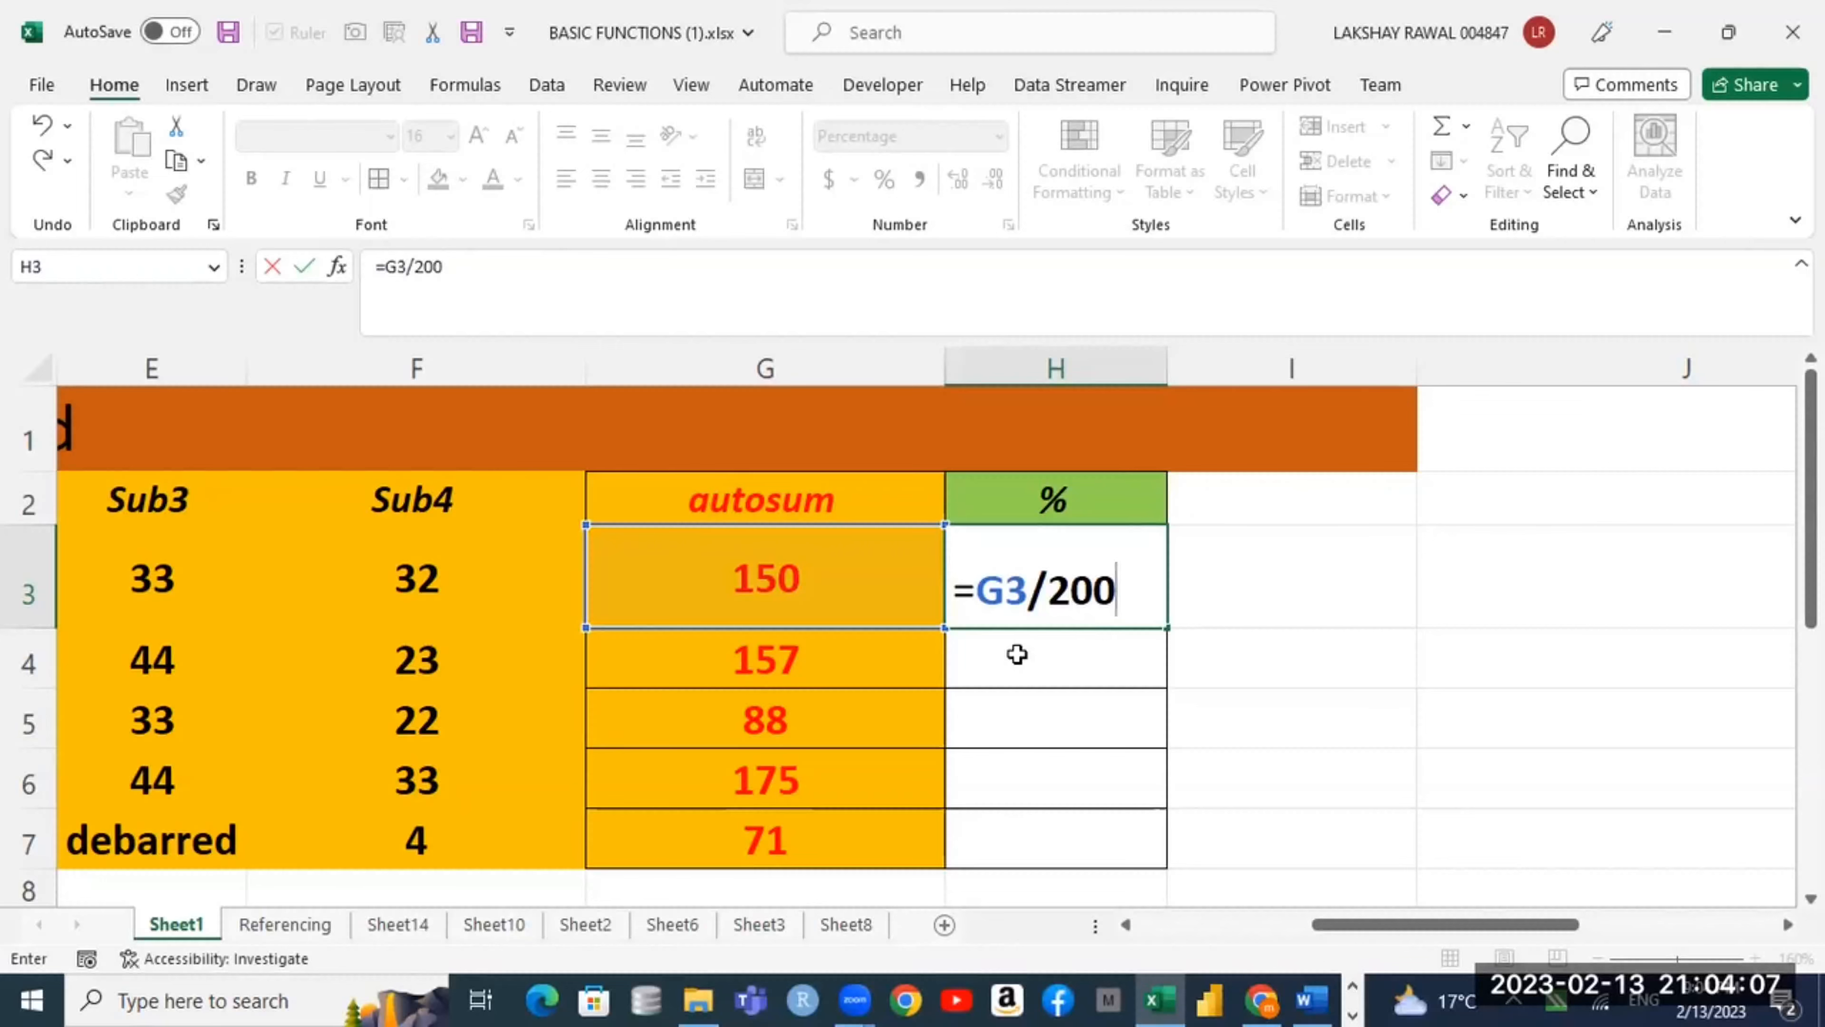
pyautogui.press('Up')
# Step: Extend the percentage formula in H3 to =G3/200*100
pyautogui.write('*')
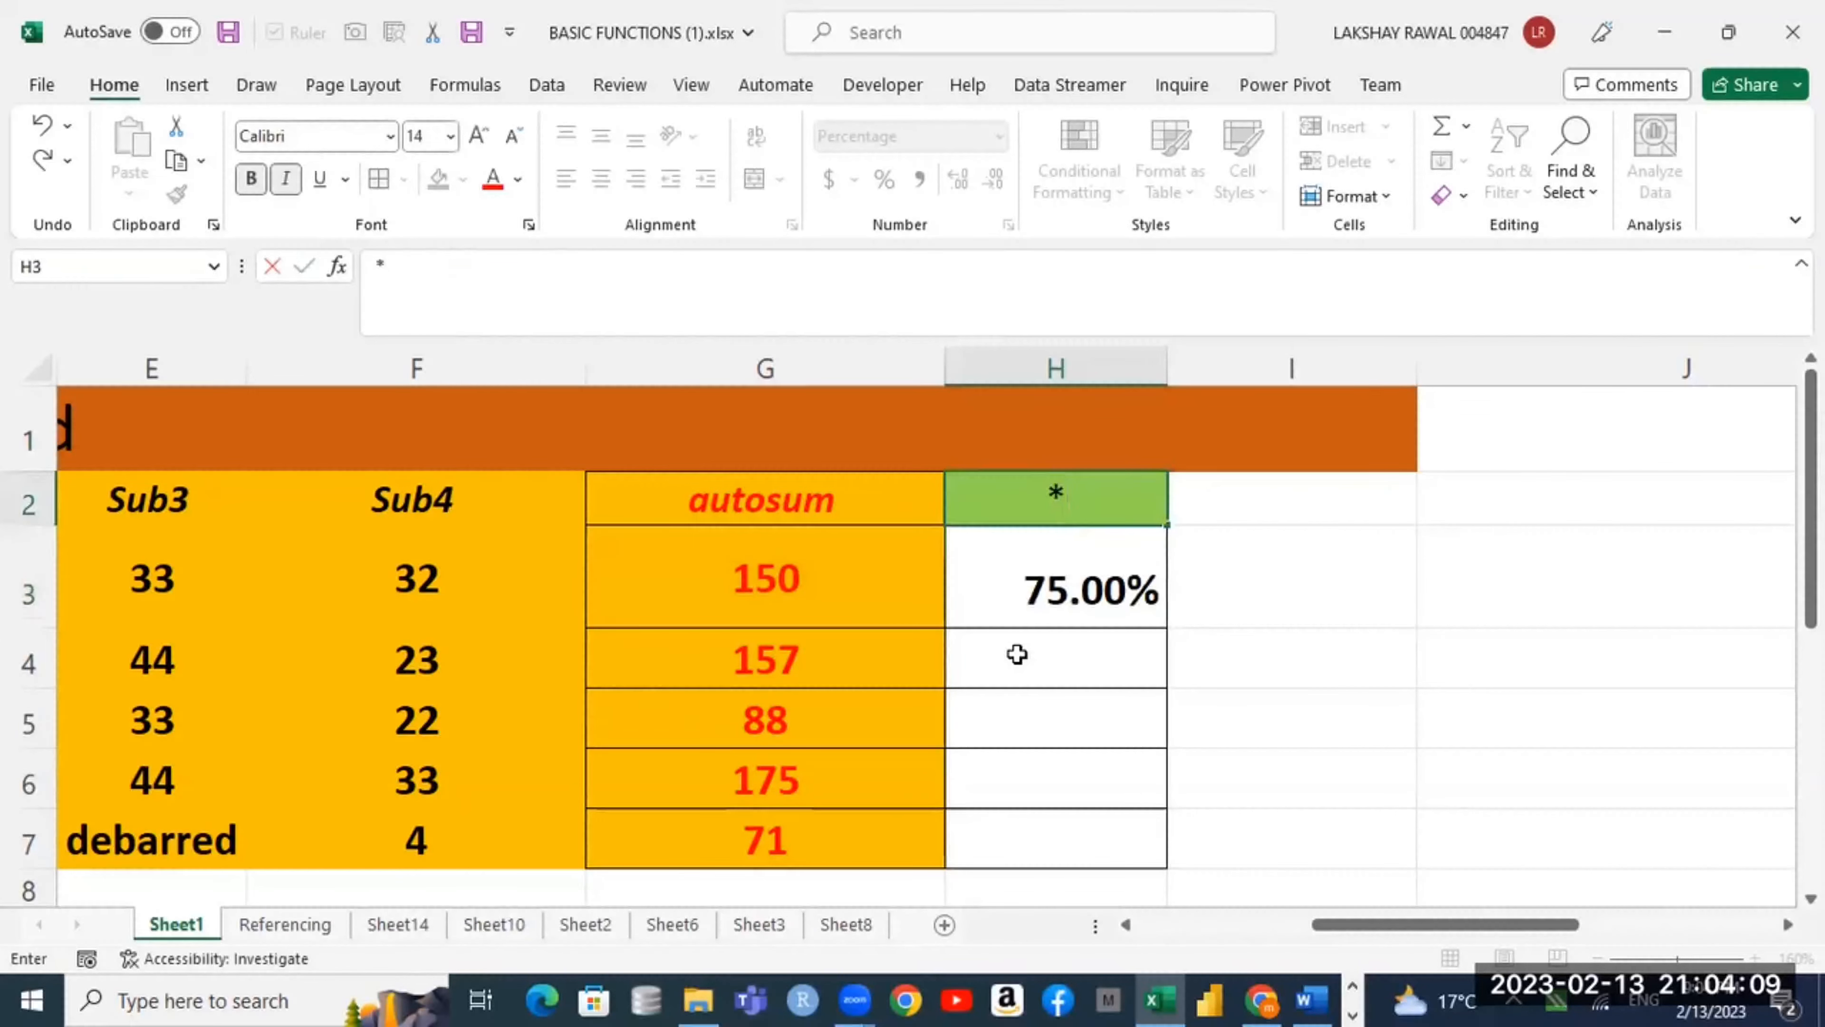
pyautogui.press('Escape')
pyautogui.doubleClick(1096, 578)
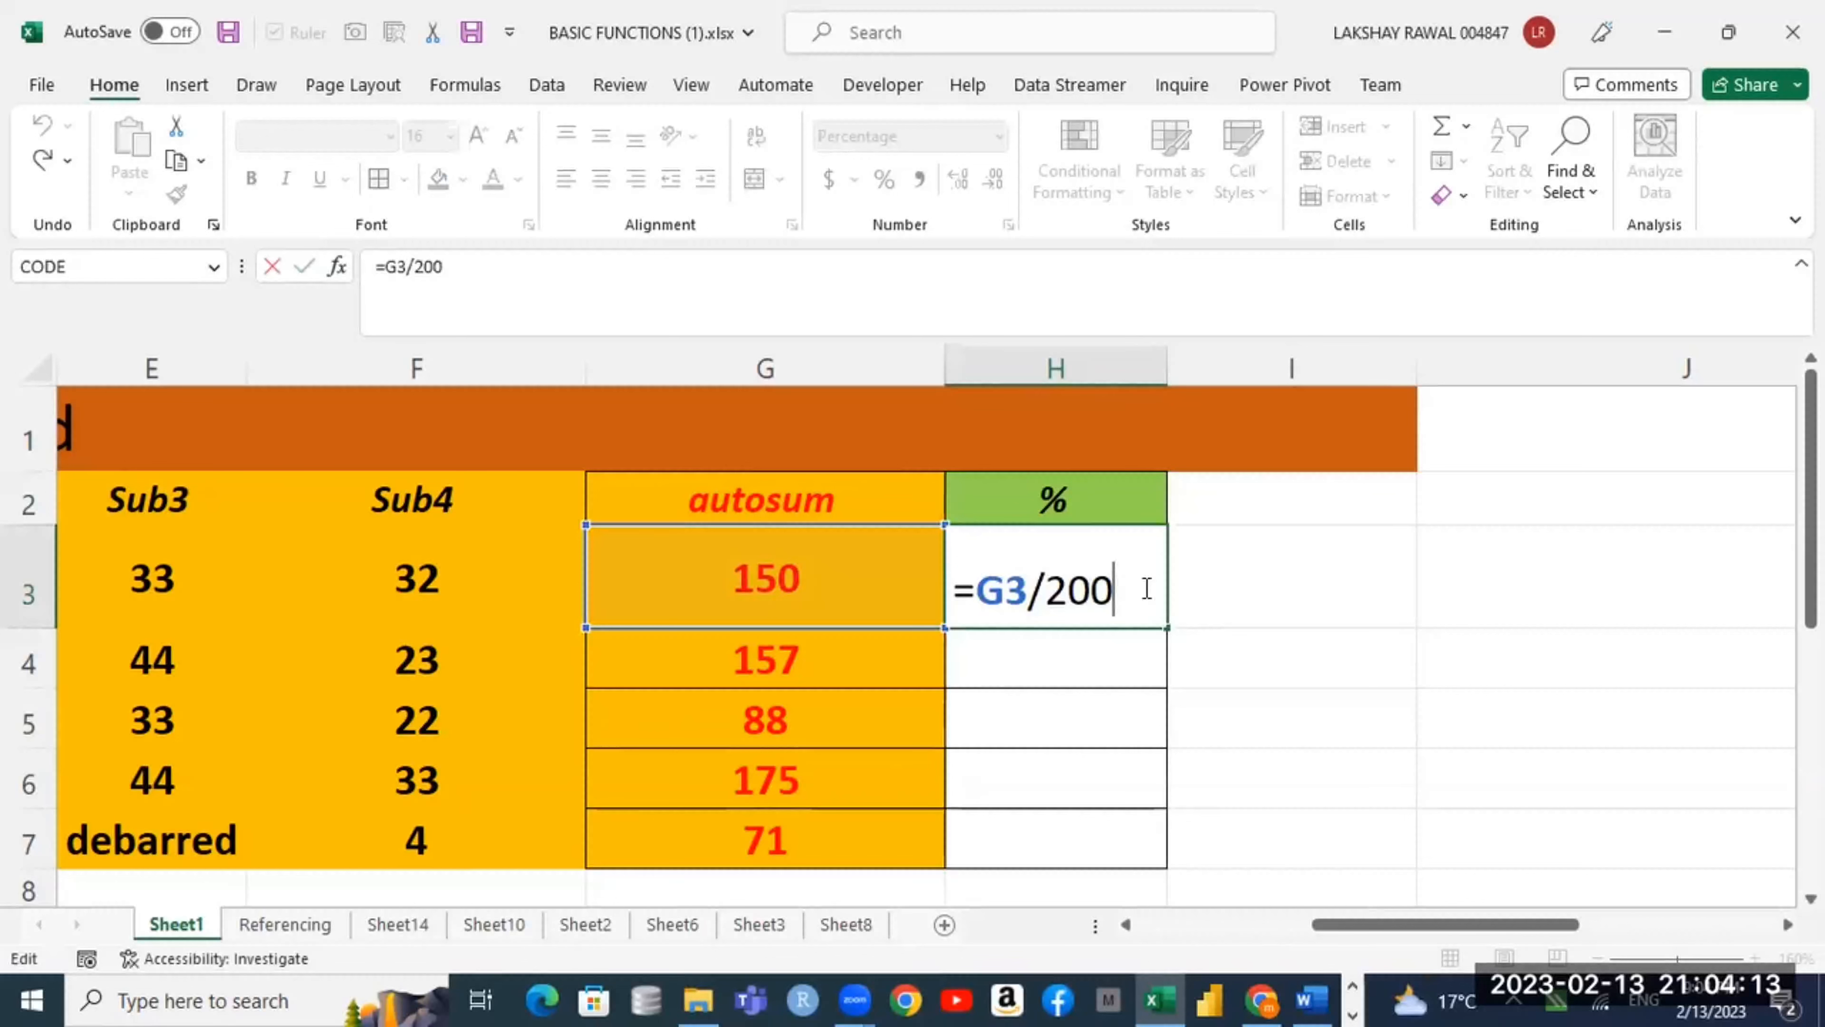
pyautogui.write('*100')
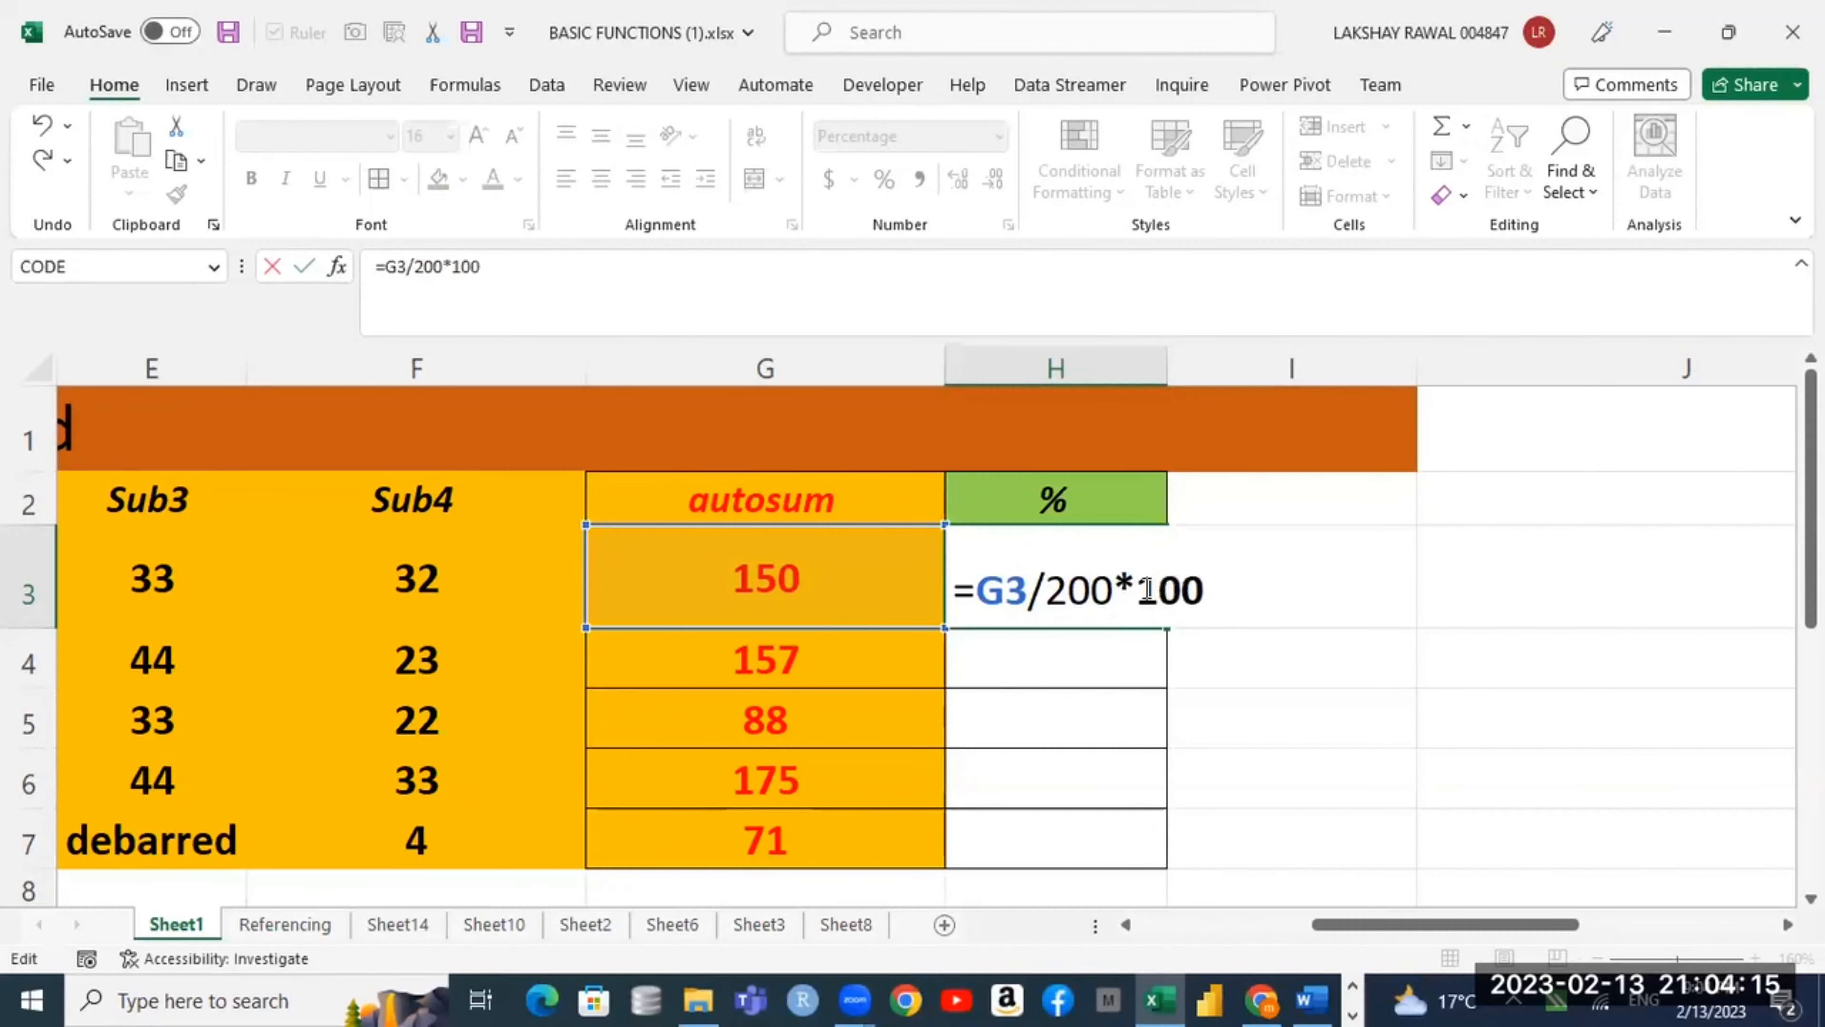
pyautogui.click(1094, 120)
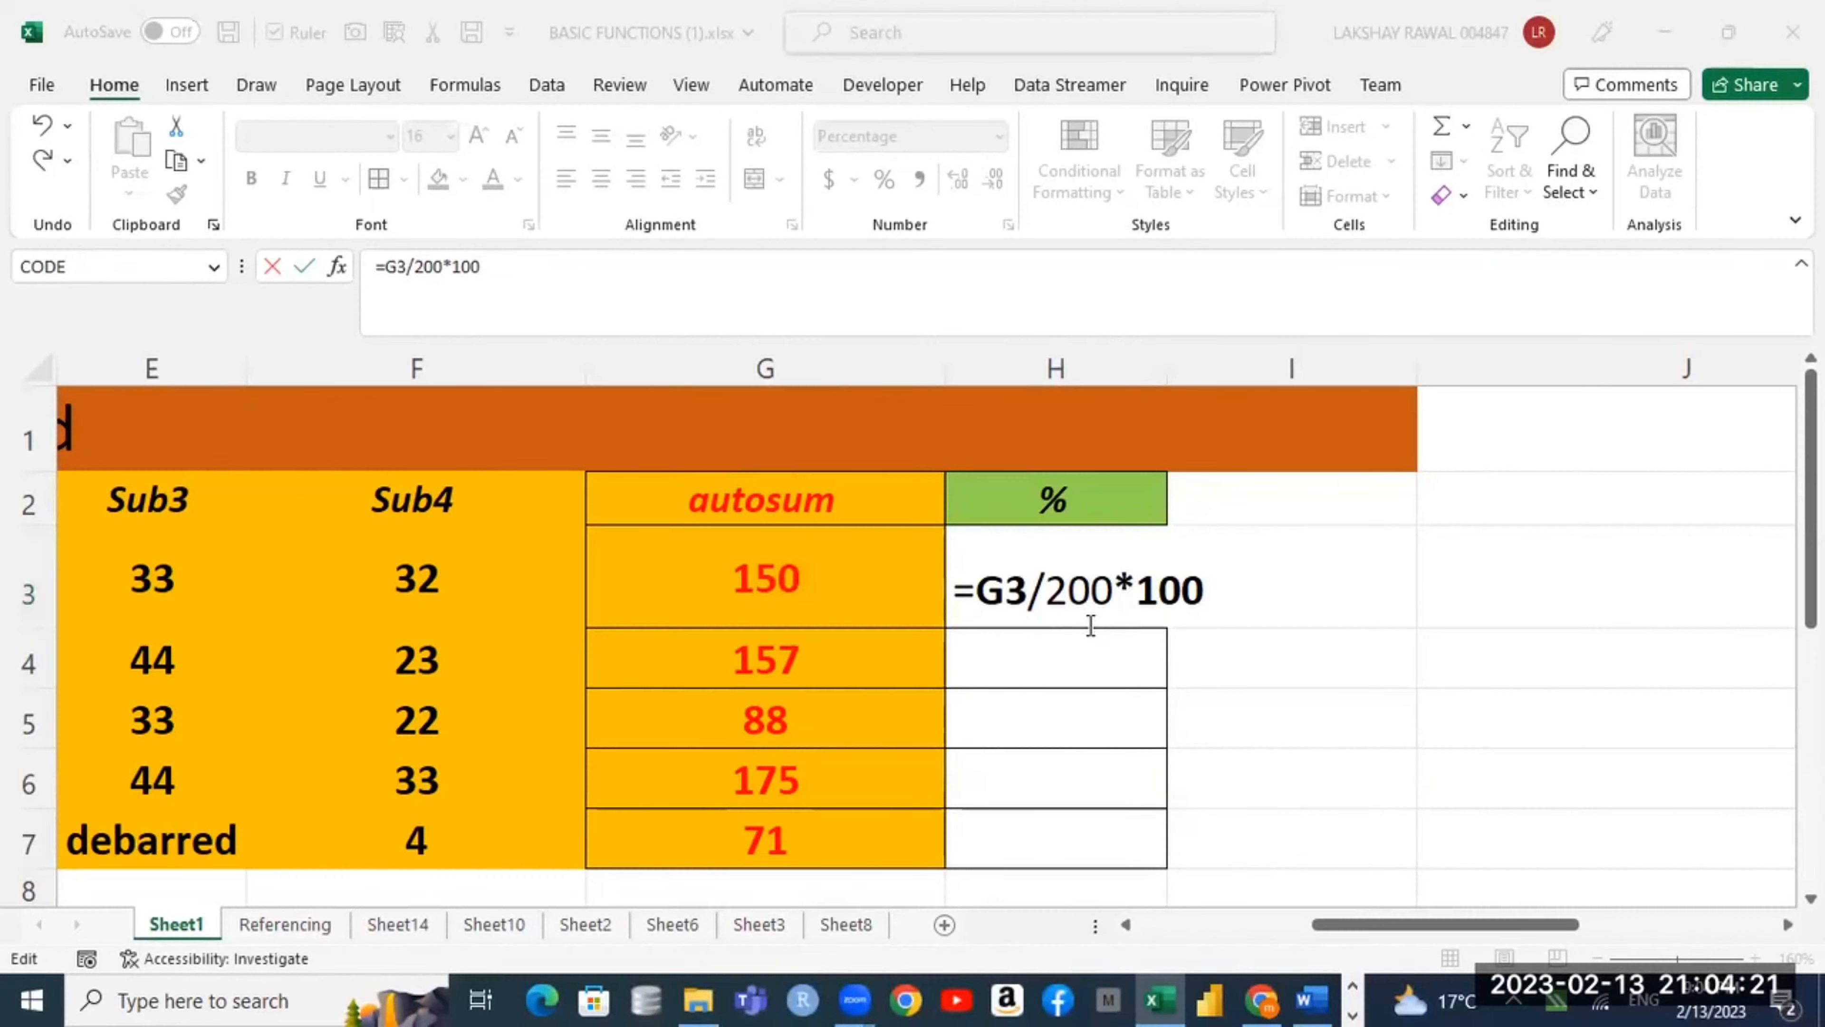
pyautogui.click(1285, 672)
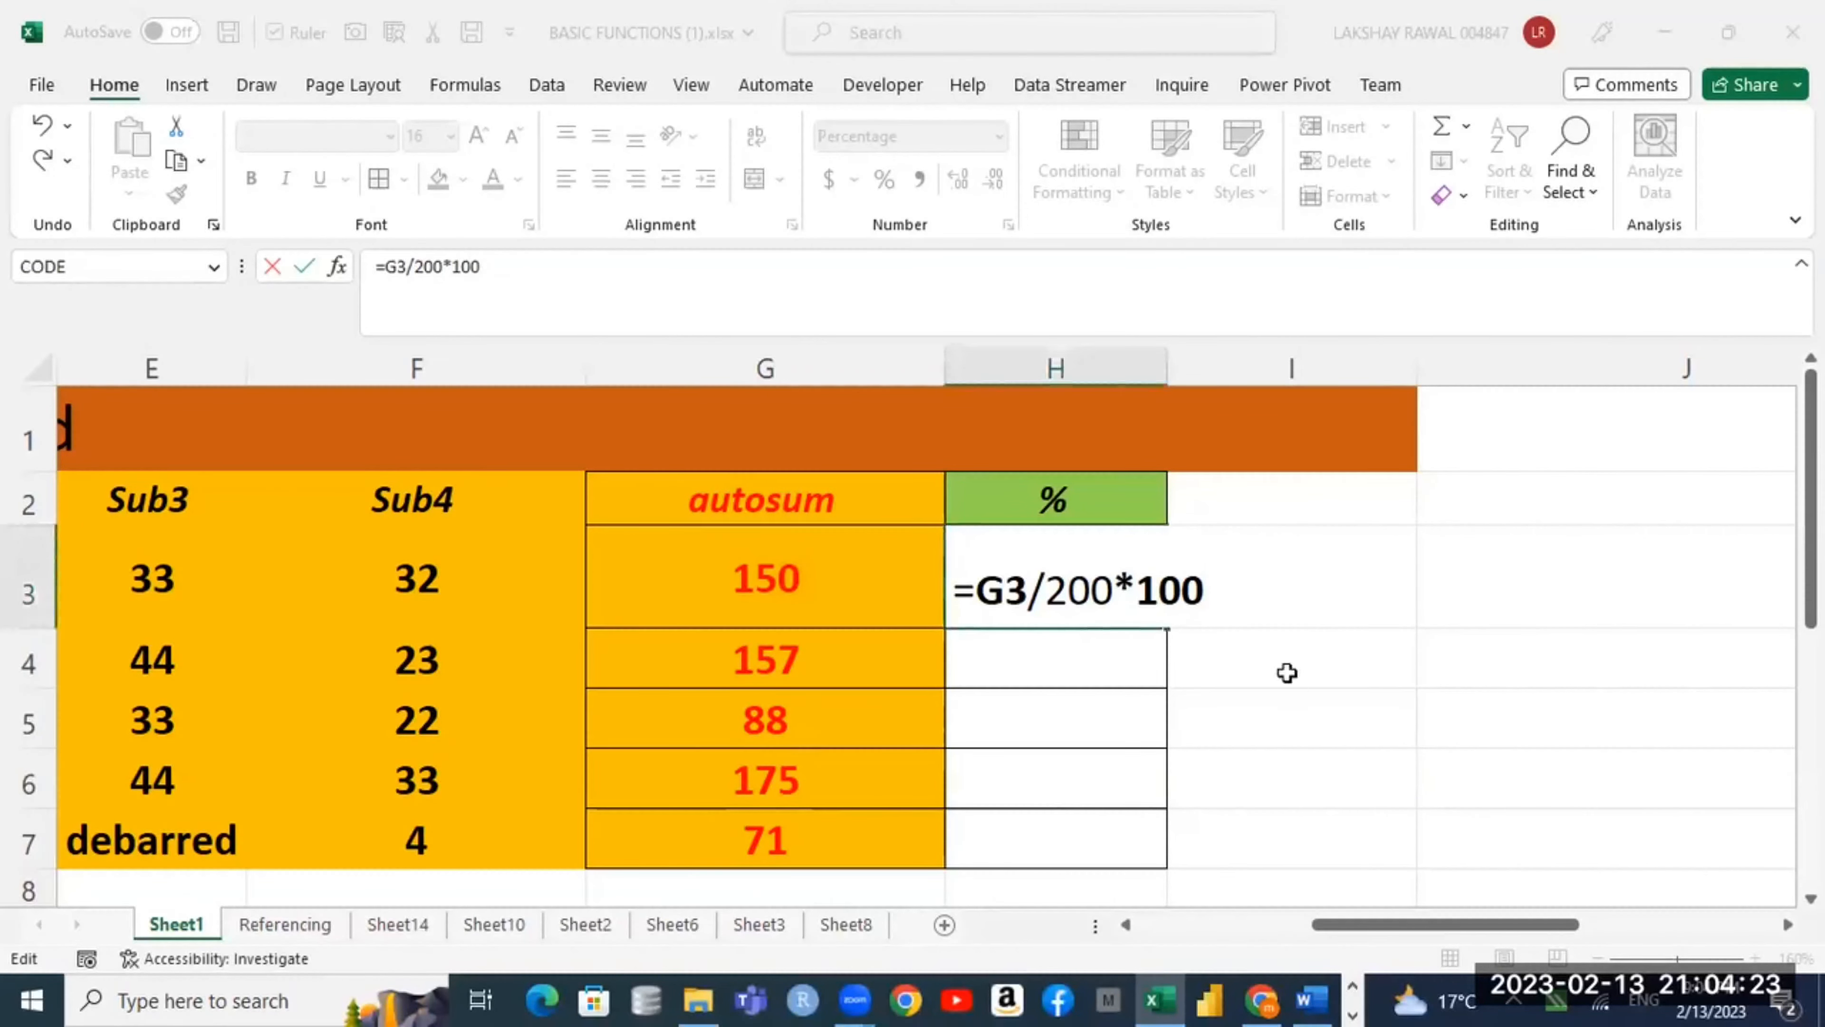
pyautogui.press('Return')
pyautogui.click(1110, 591)
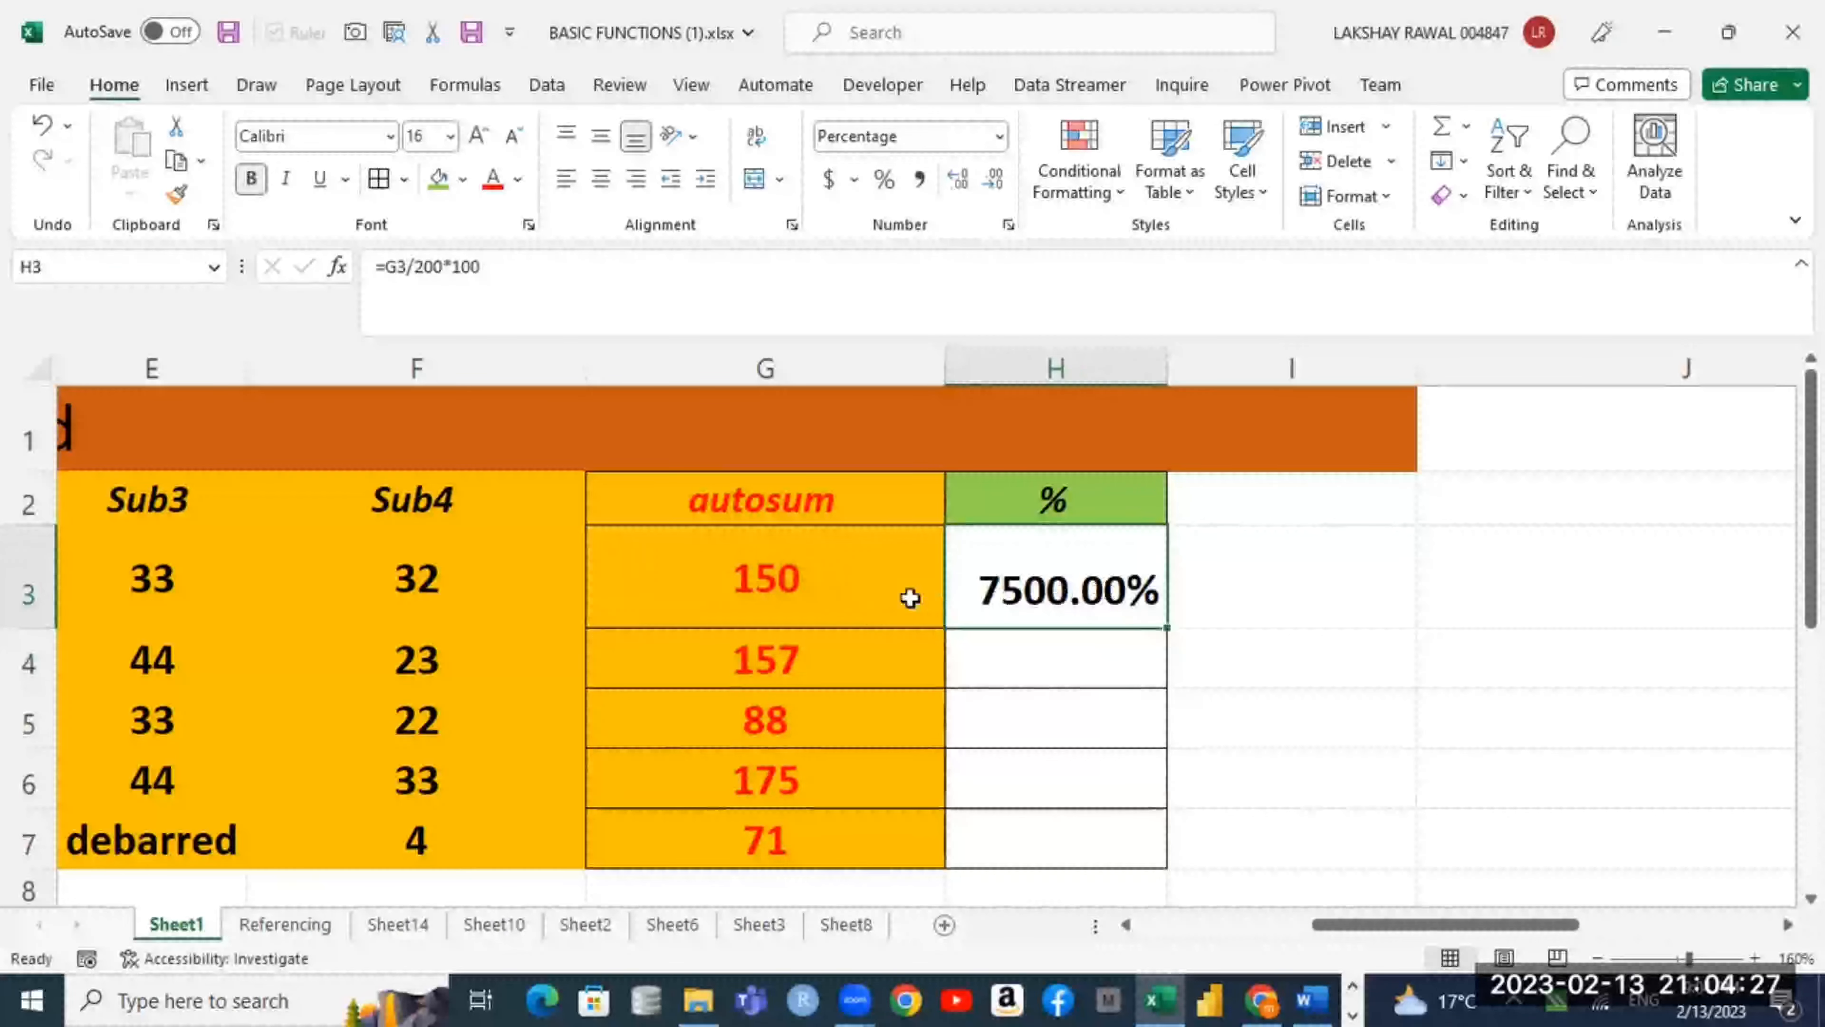
# Step: Apply the Percentage number format to H3 and review its formula
pyautogui.doubleClick(1099, 584)
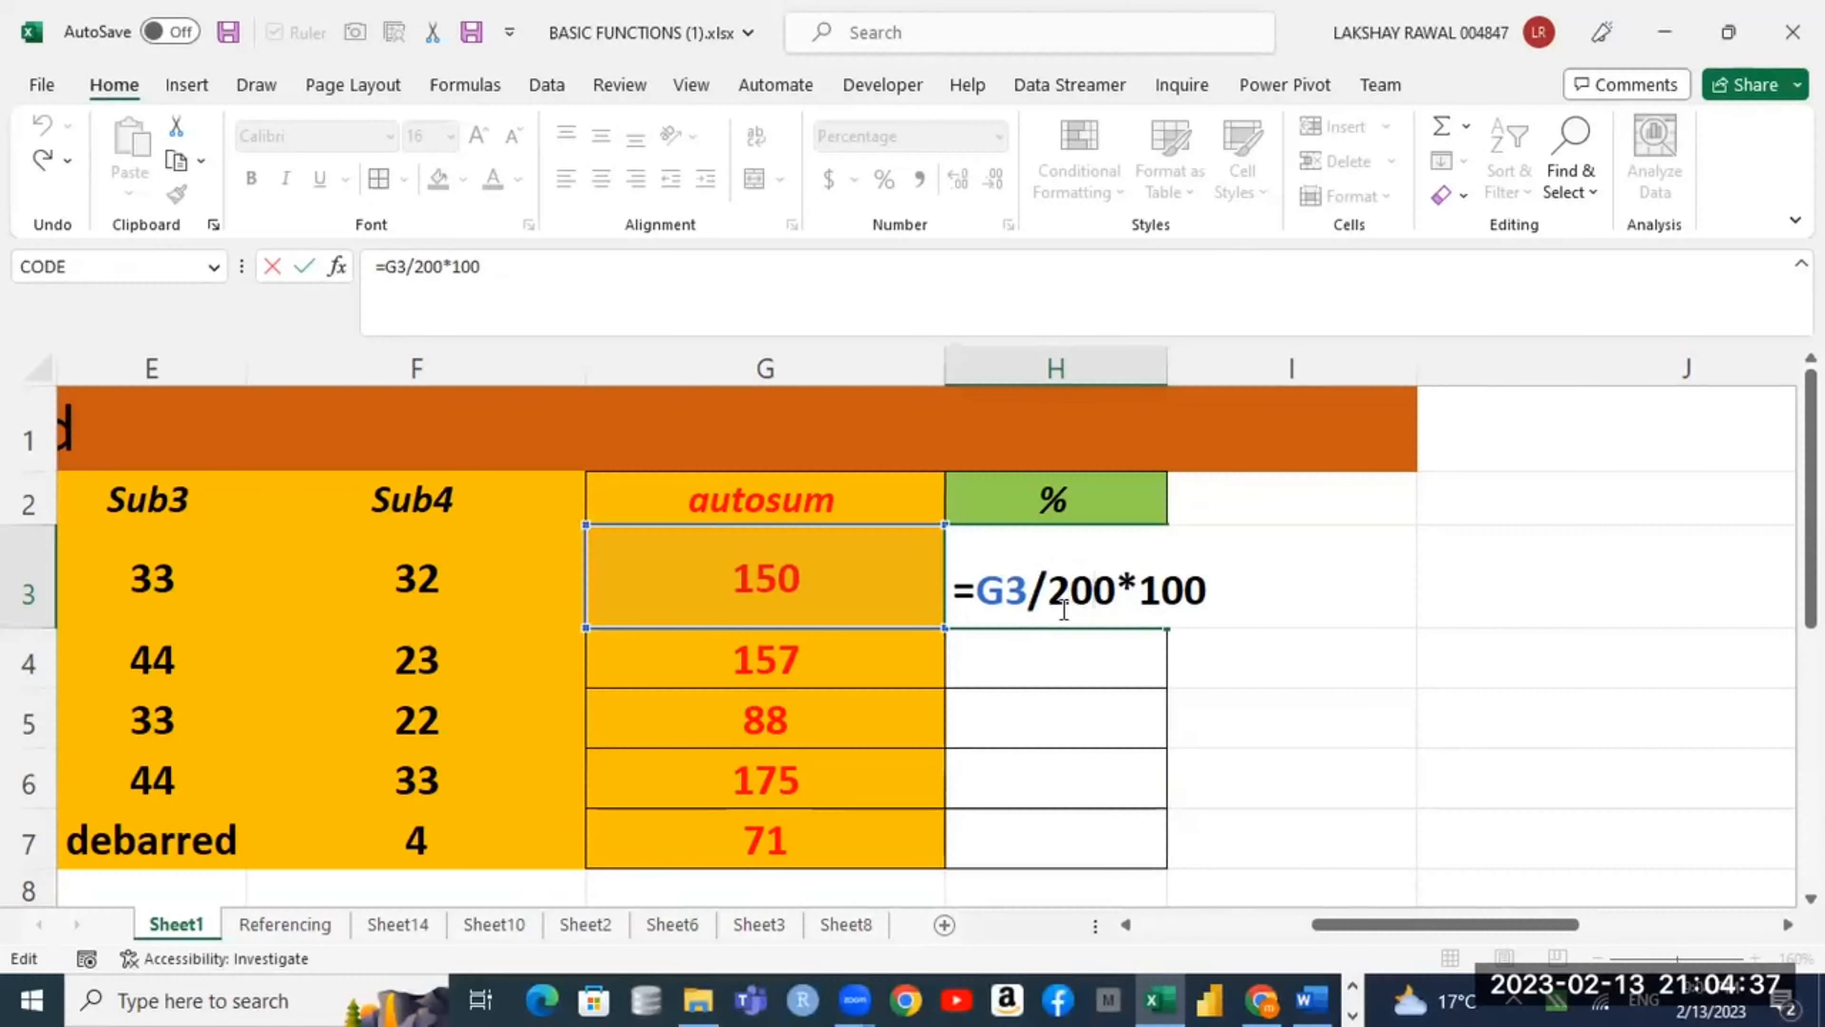
pyautogui.press('Return')
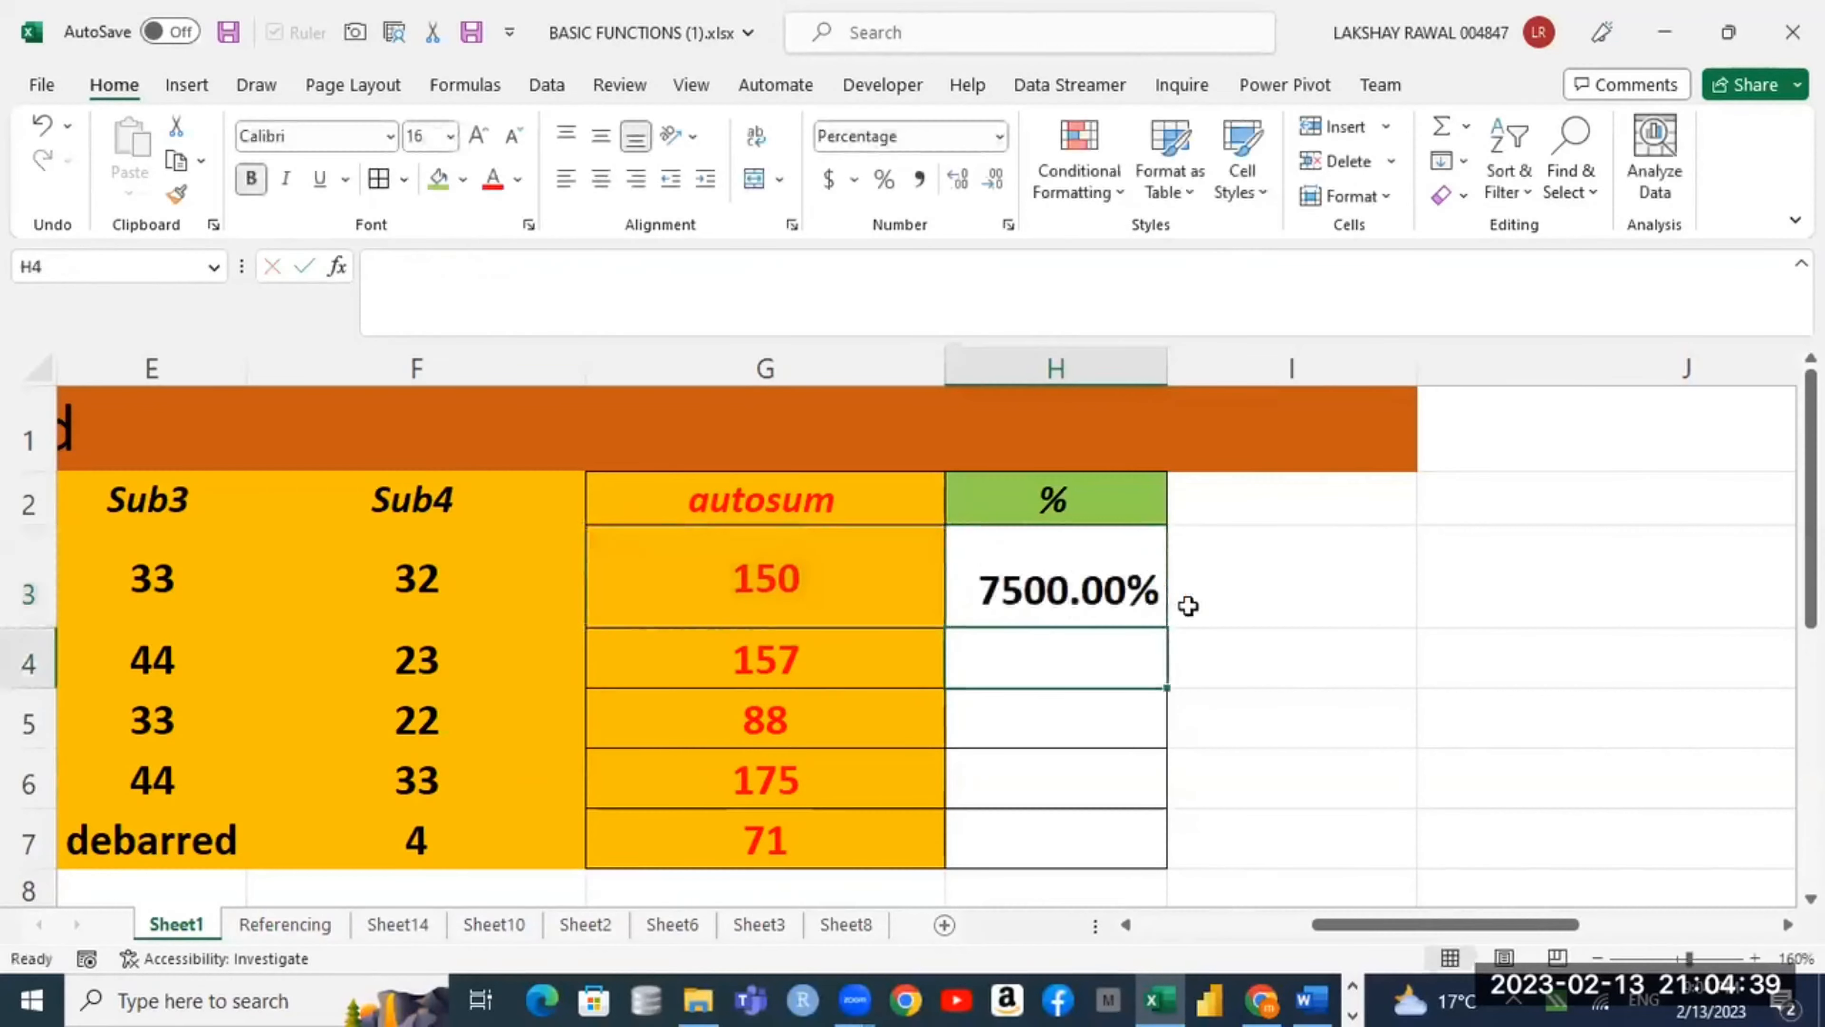
pyautogui.click(1120, 603)
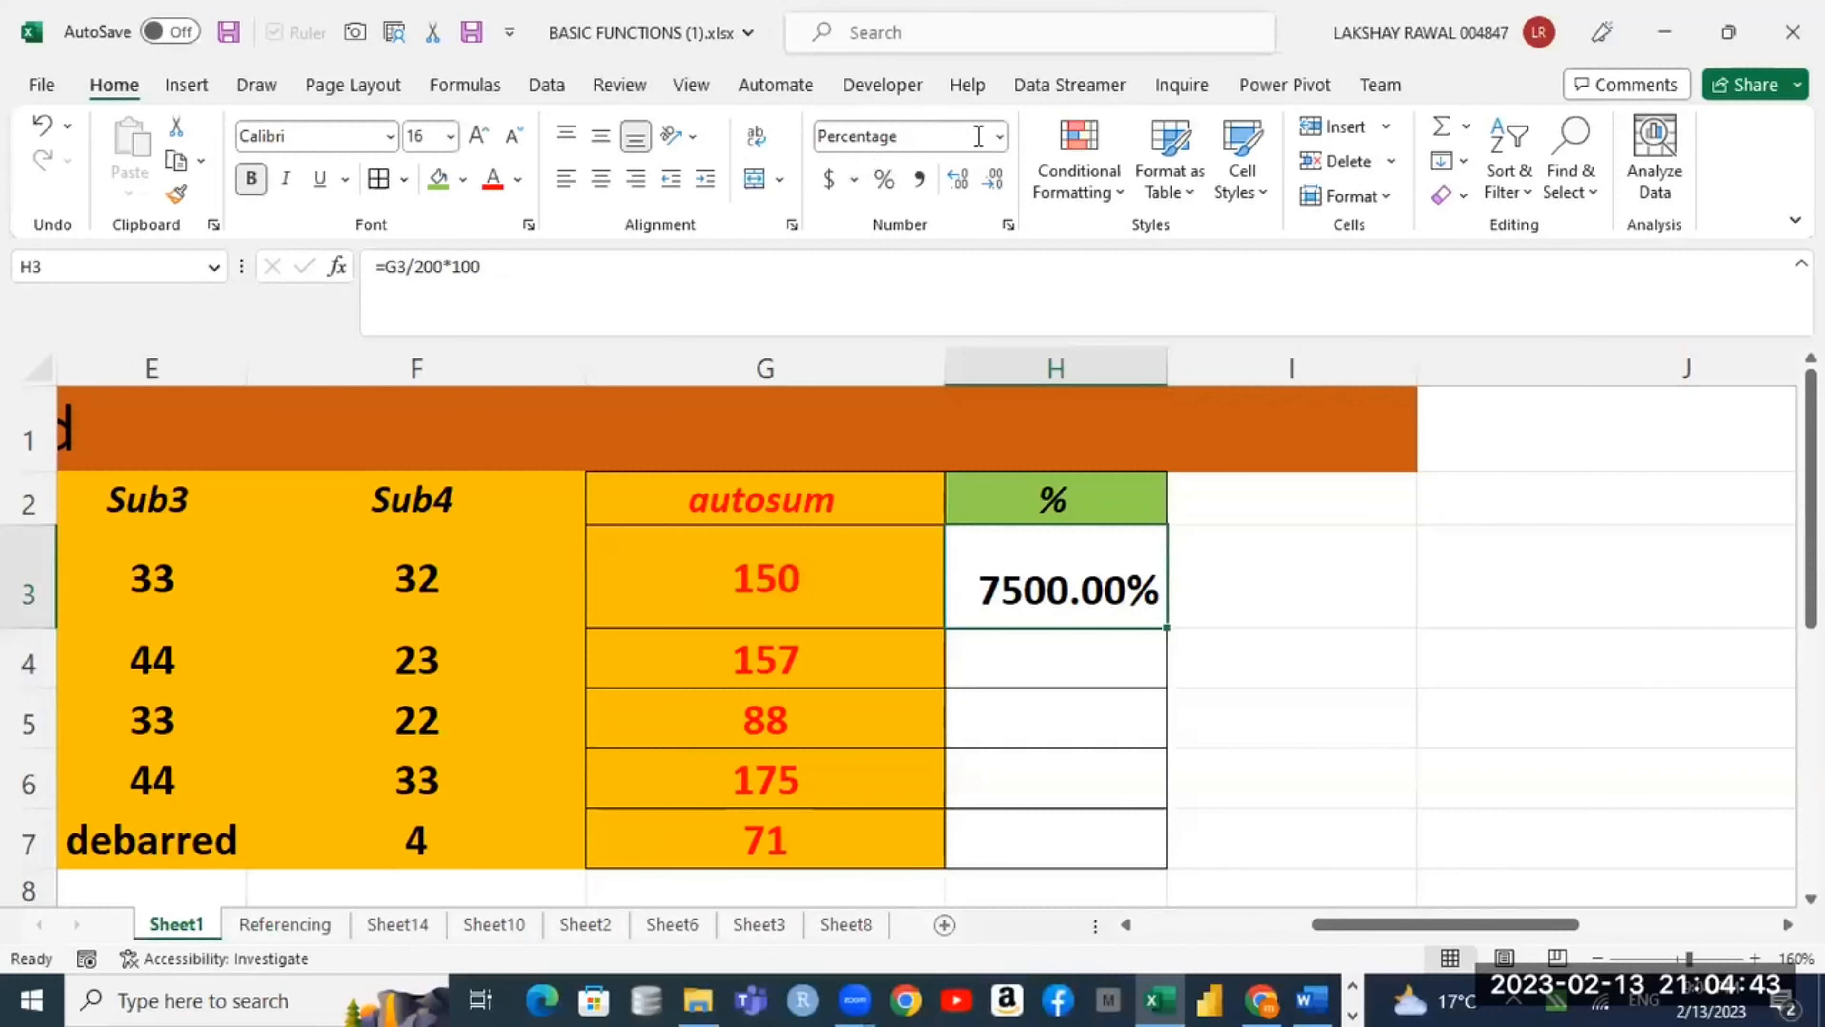
pyautogui.click(998, 141)
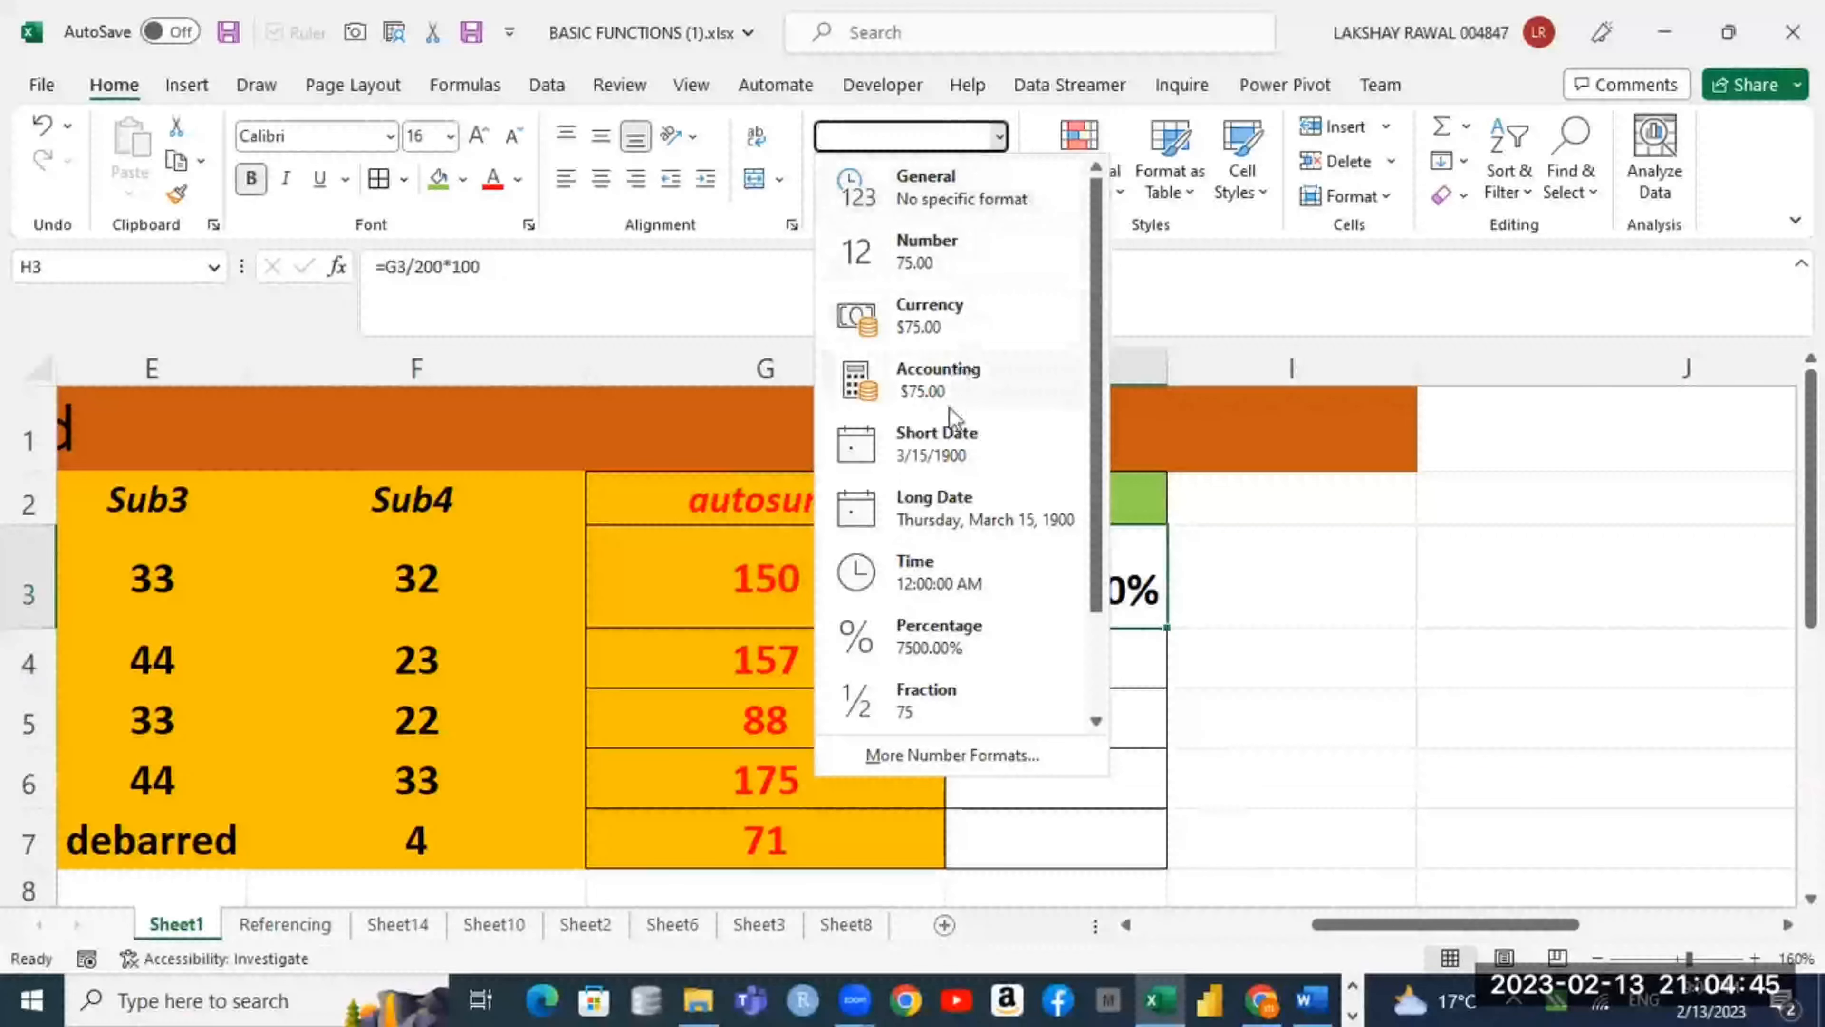
pyautogui.click(925, 623)
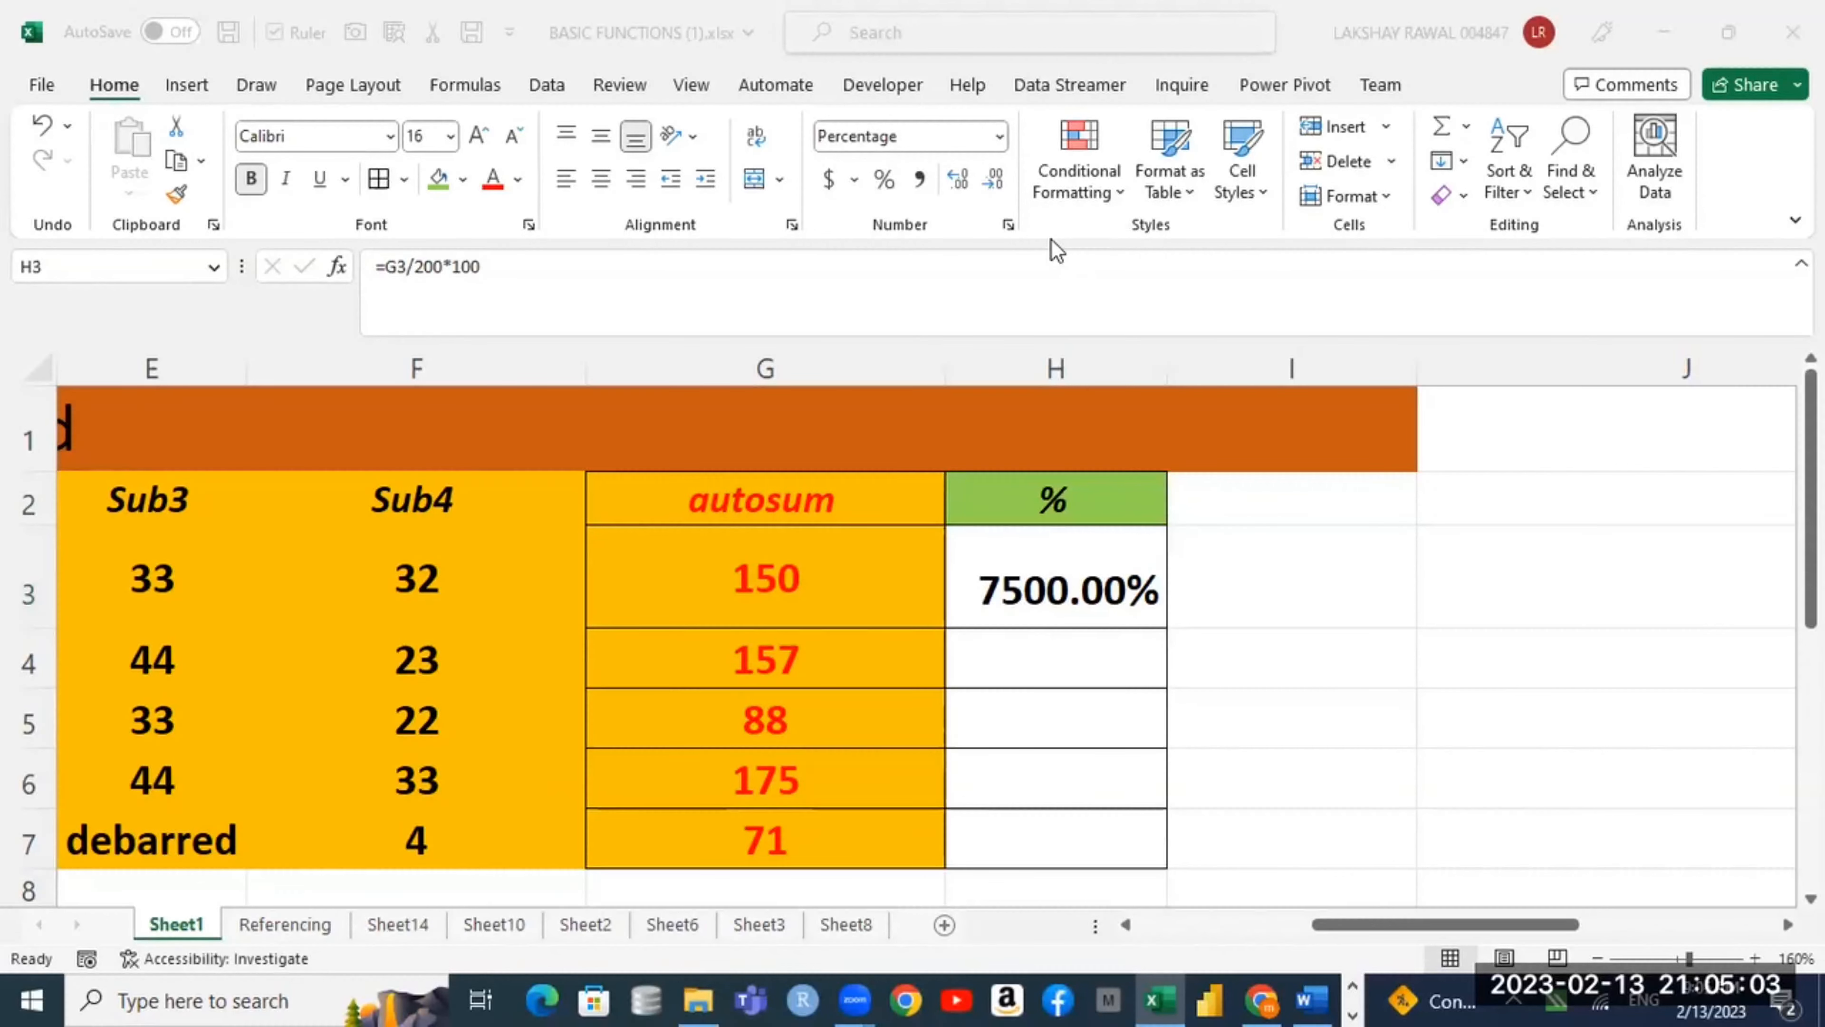
pyautogui.click(1054, 559)
pyautogui.doubleClick(1071, 583)
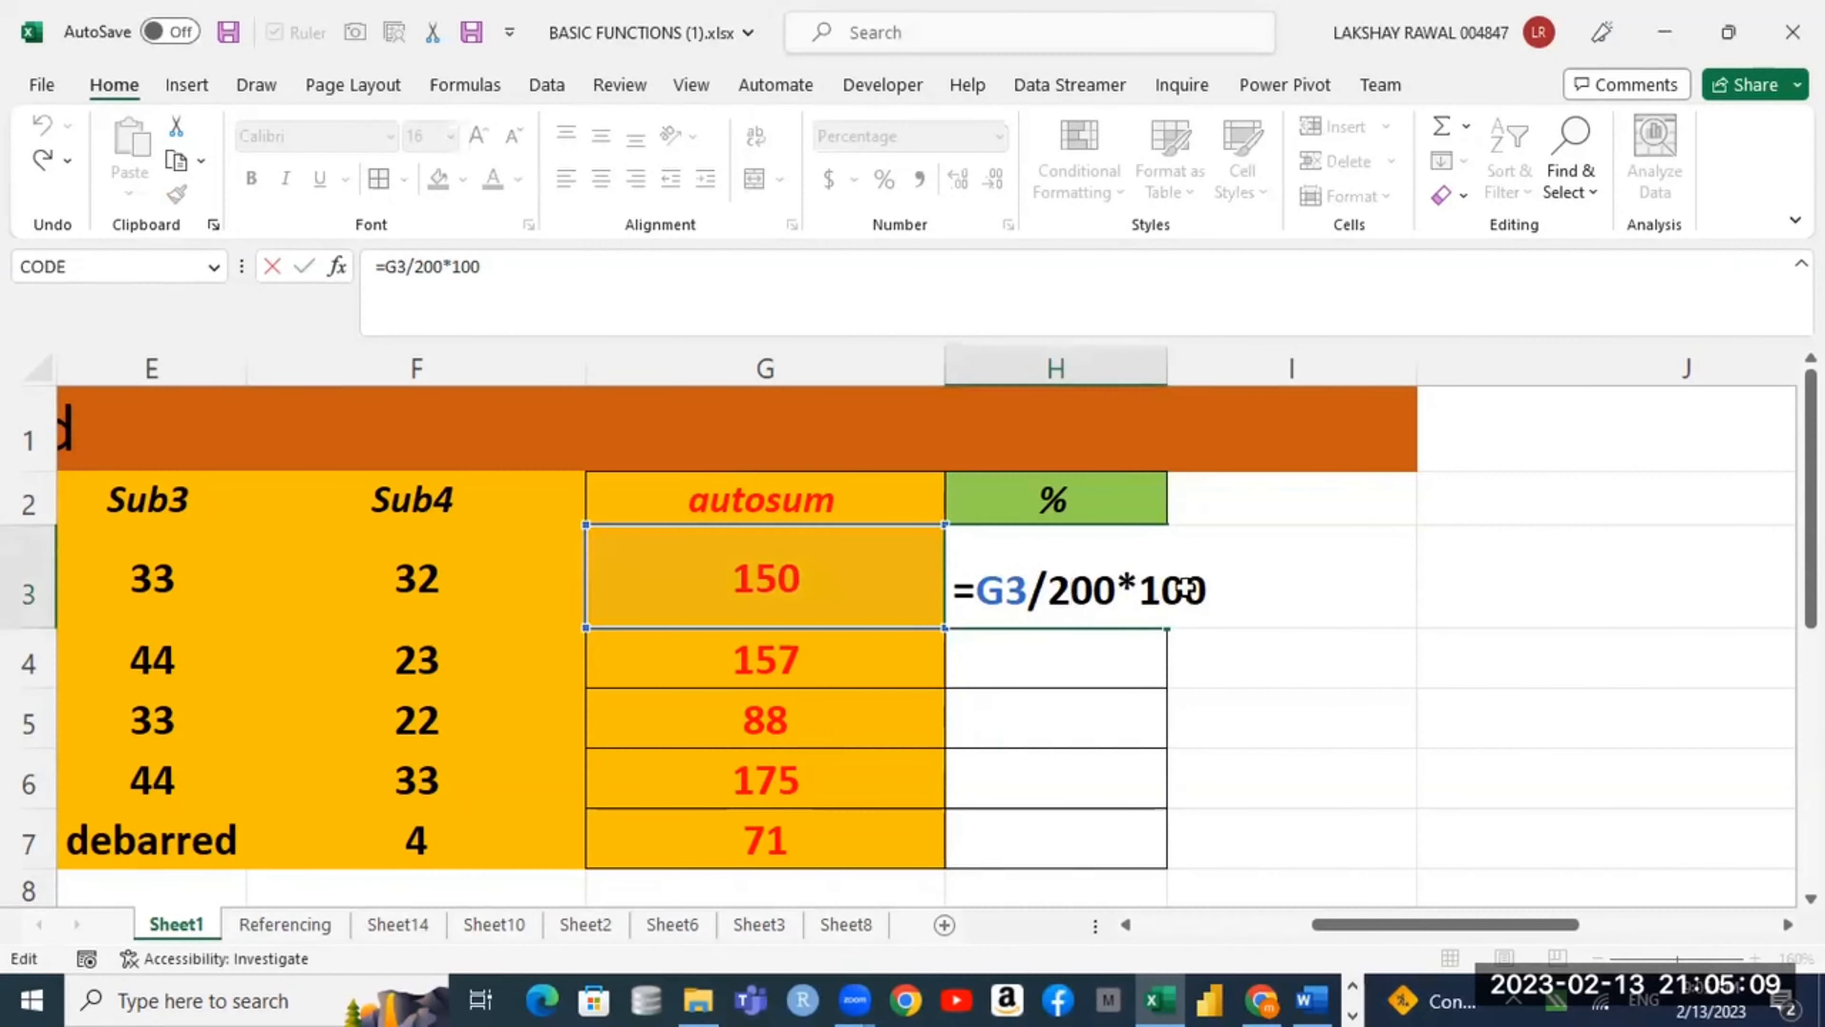
pyautogui.press('Return')
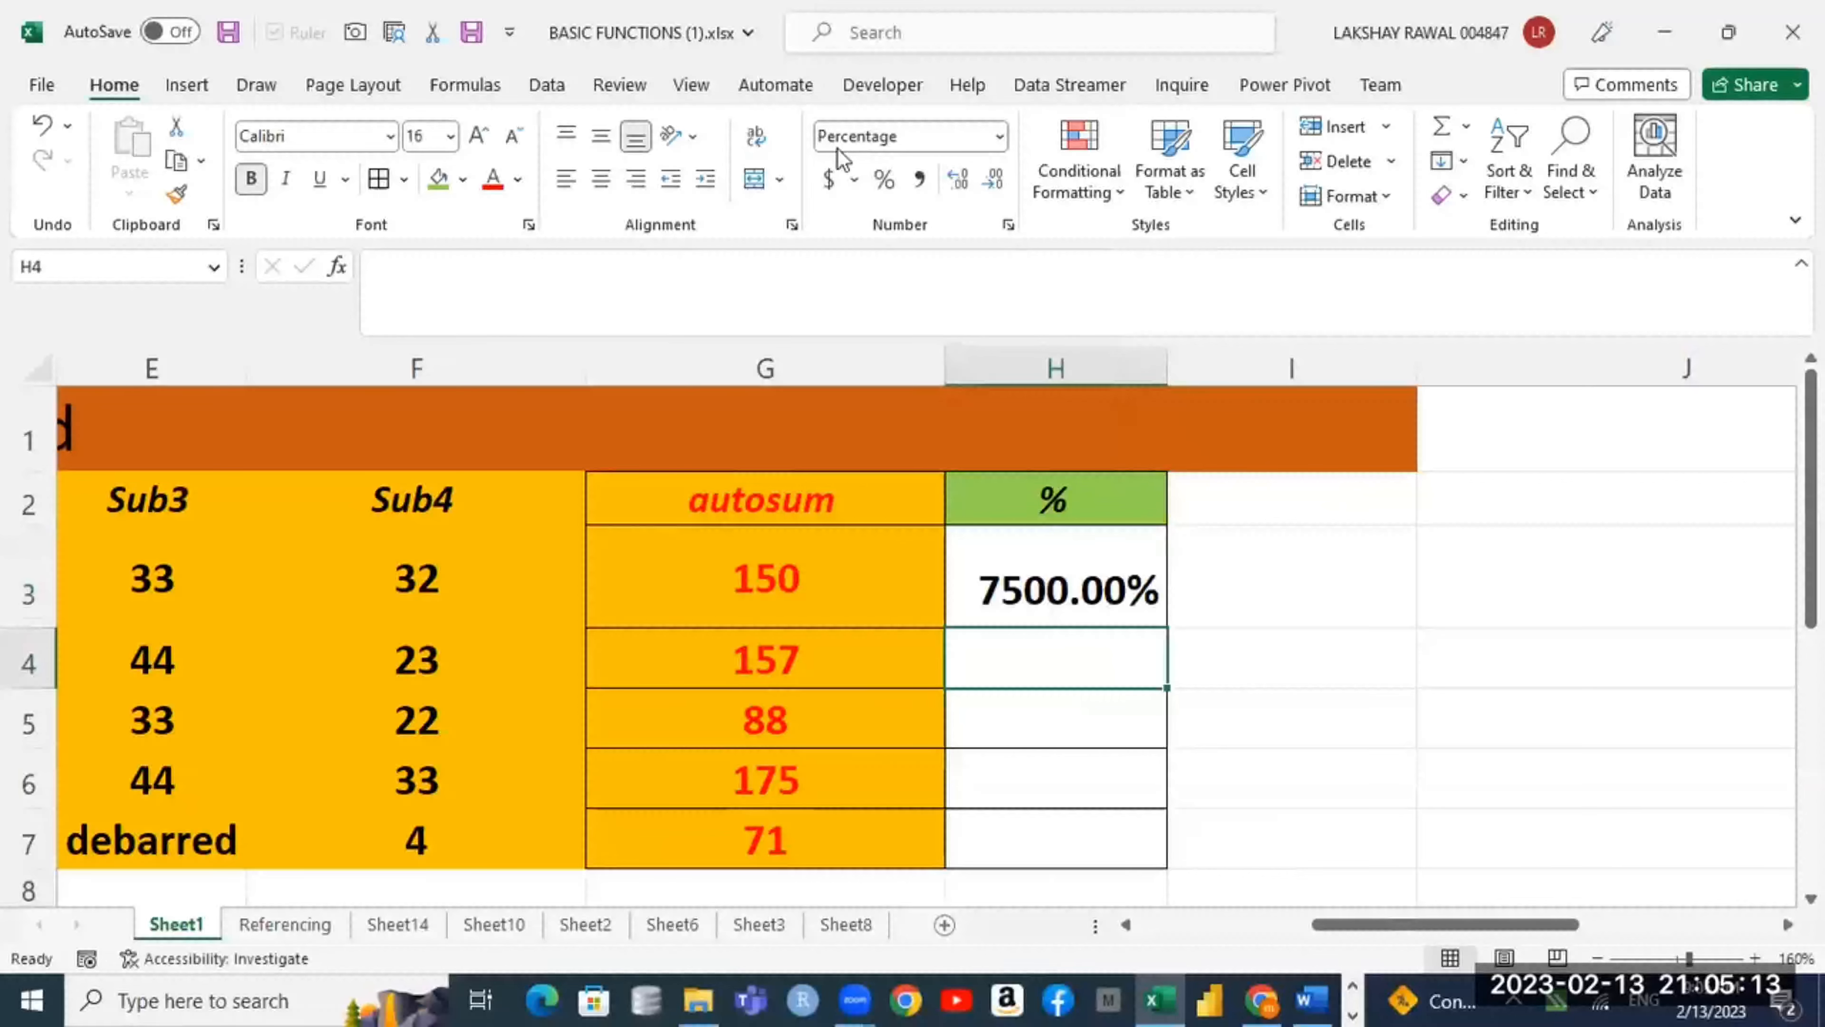
# Step: Set the number format of H4 and H3 to General
pyautogui.click(999, 138)
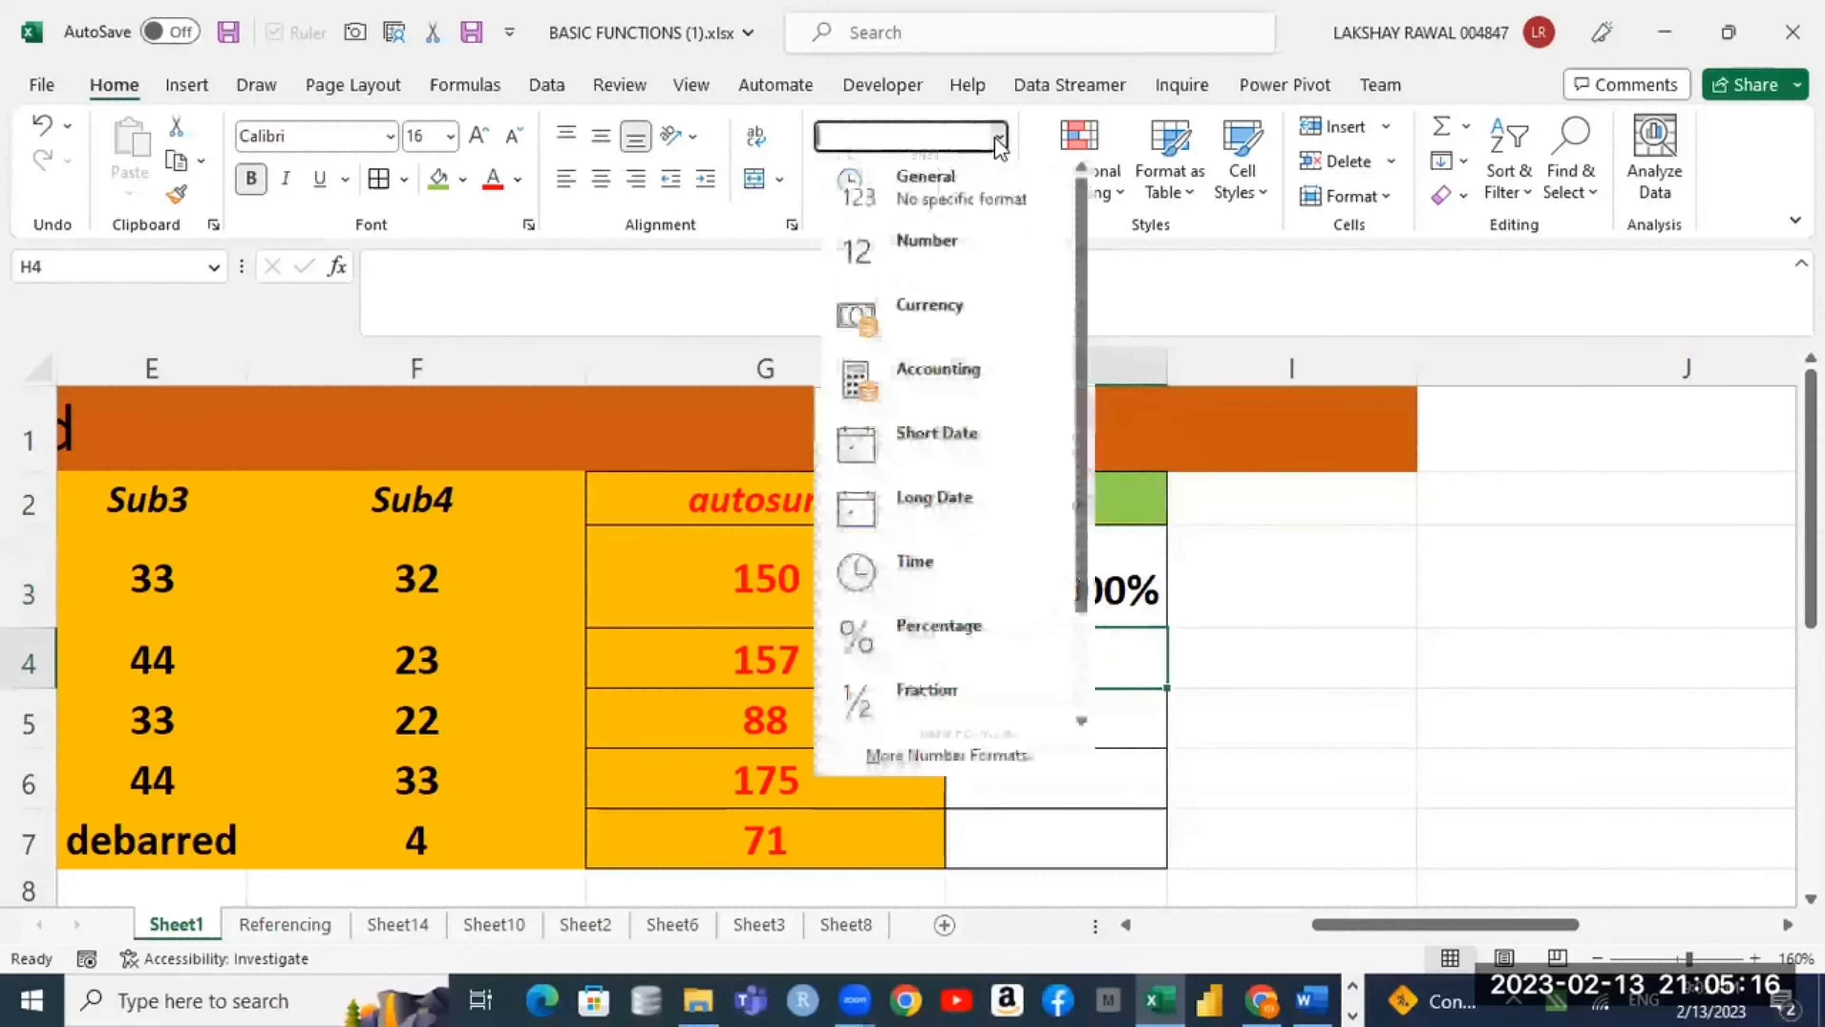
pyautogui.click(997, 205)
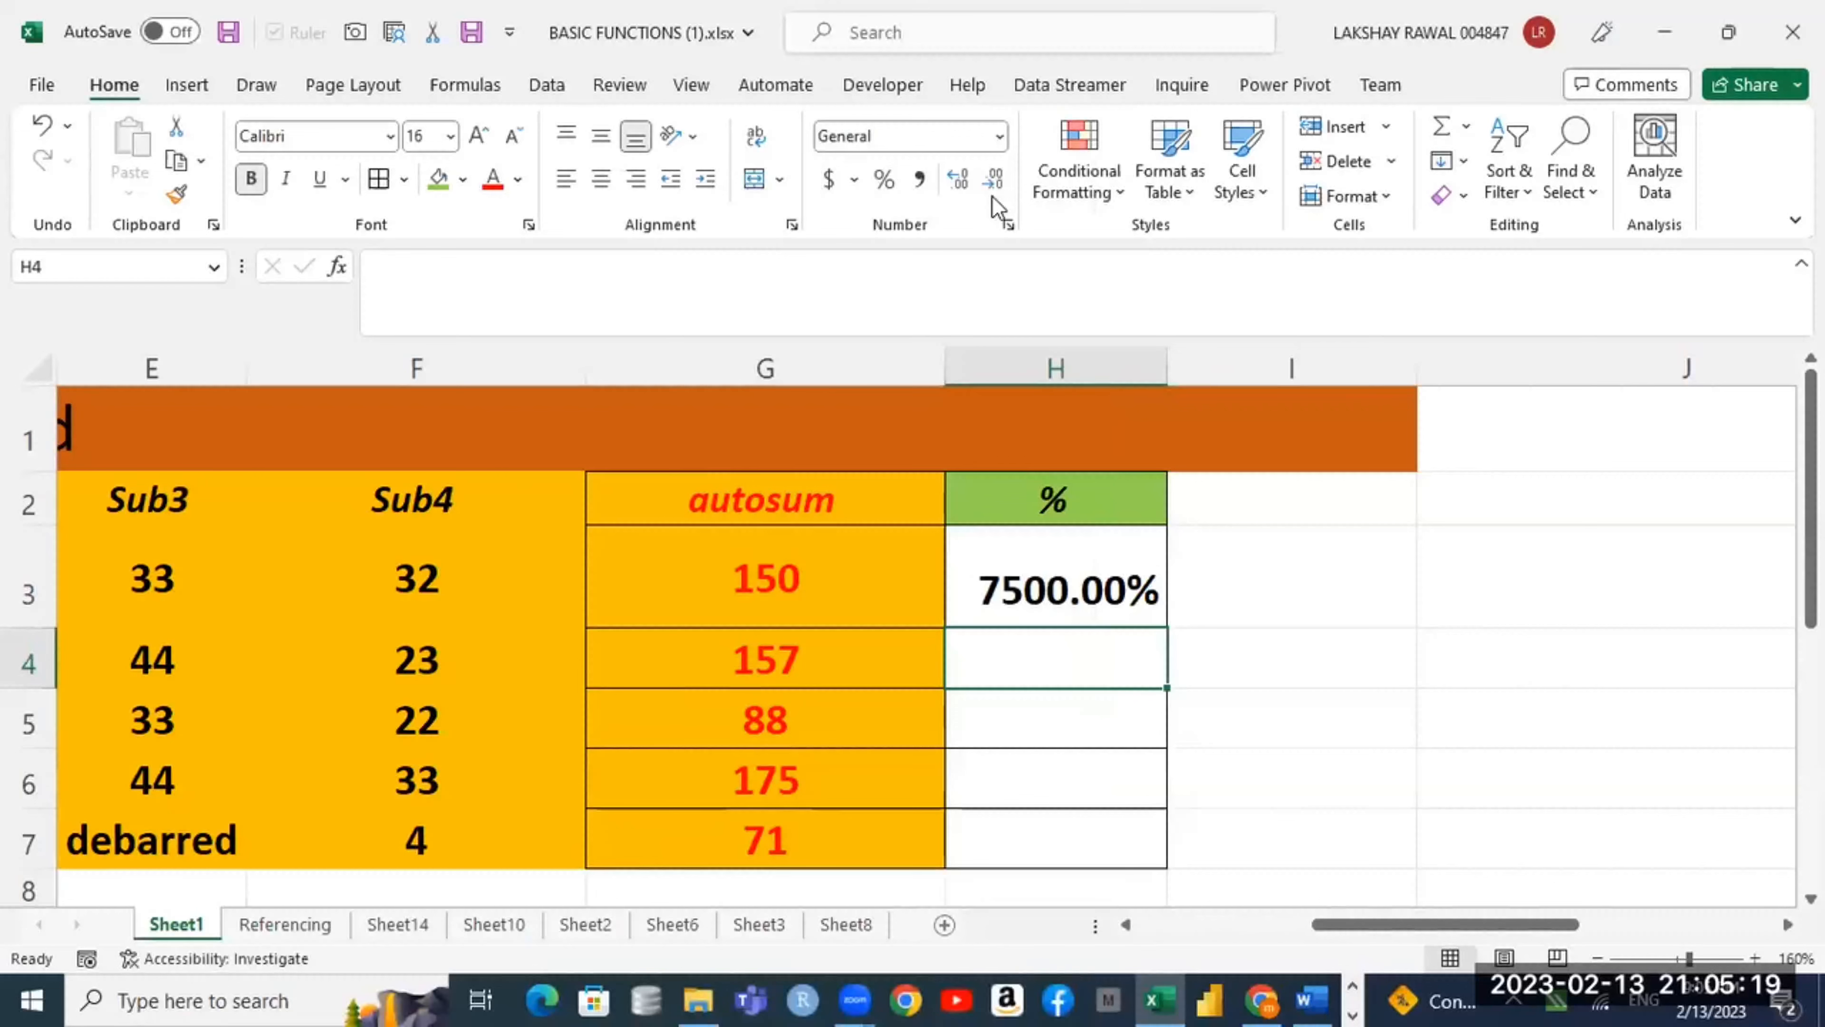
pyautogui.click(1112, 587)
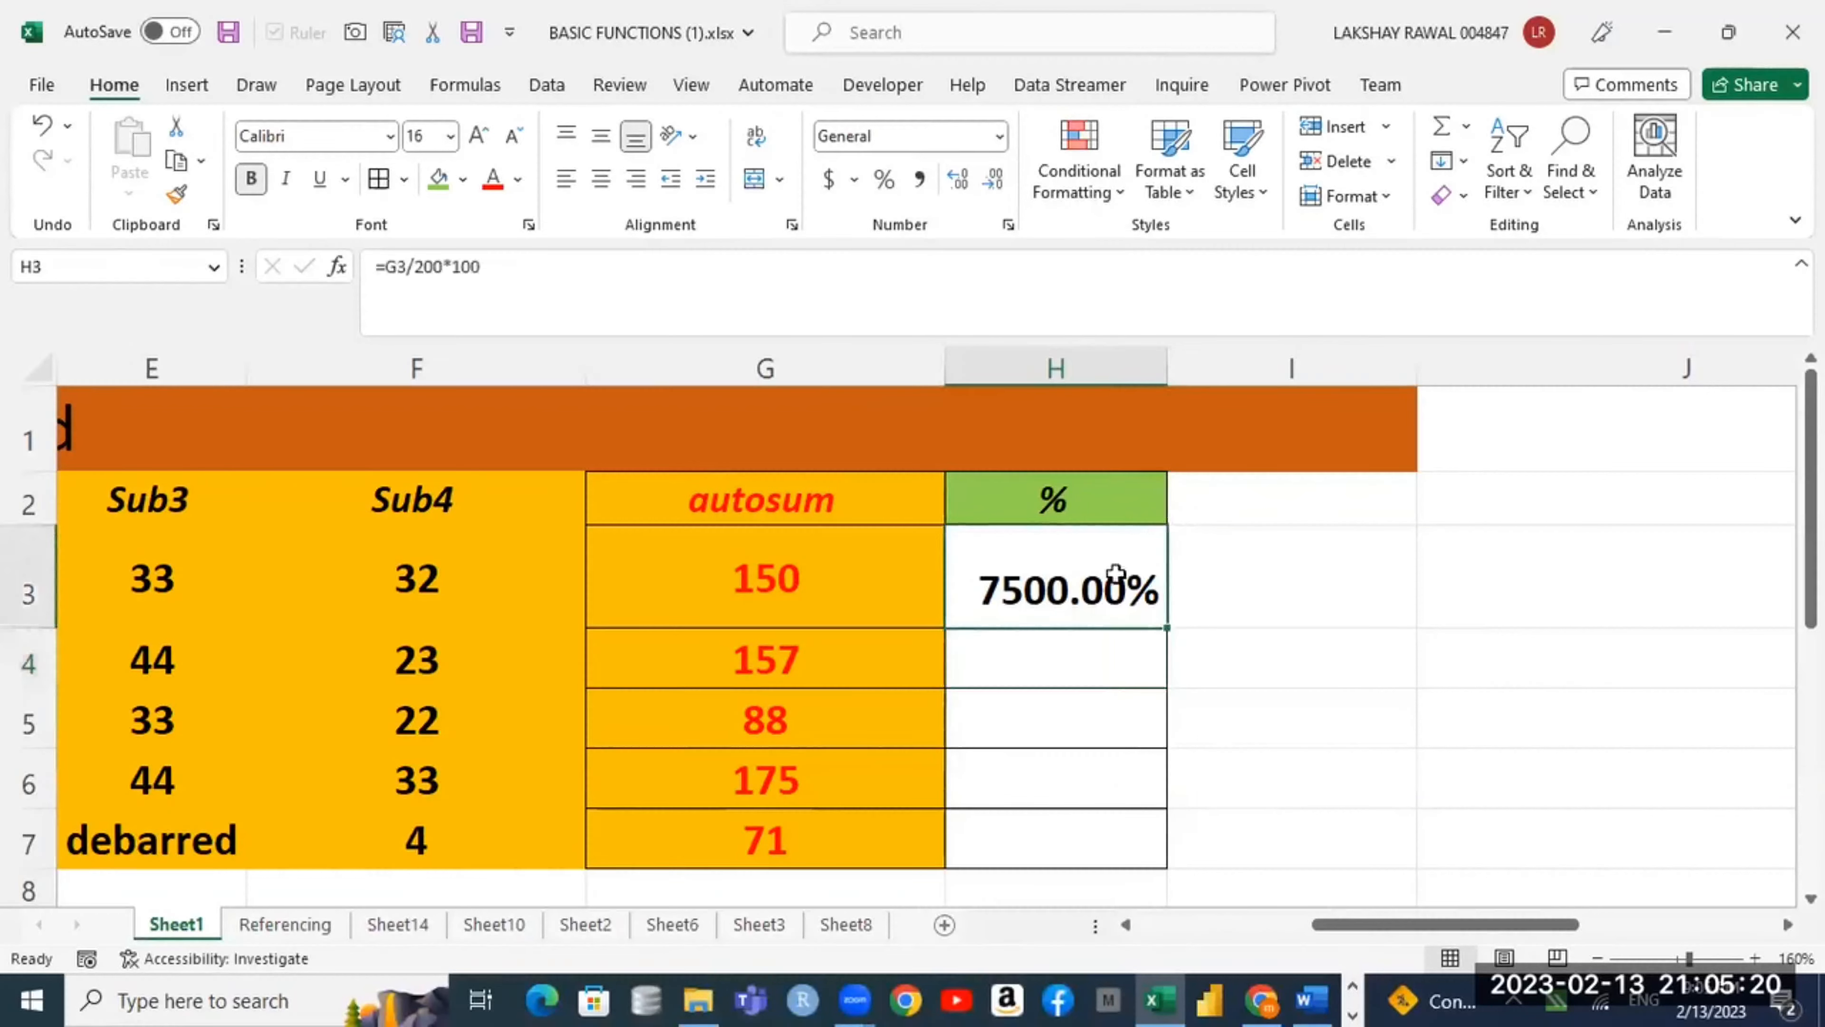
pyautogui.click(1000, 140)
pyautogui.click(976, 193)
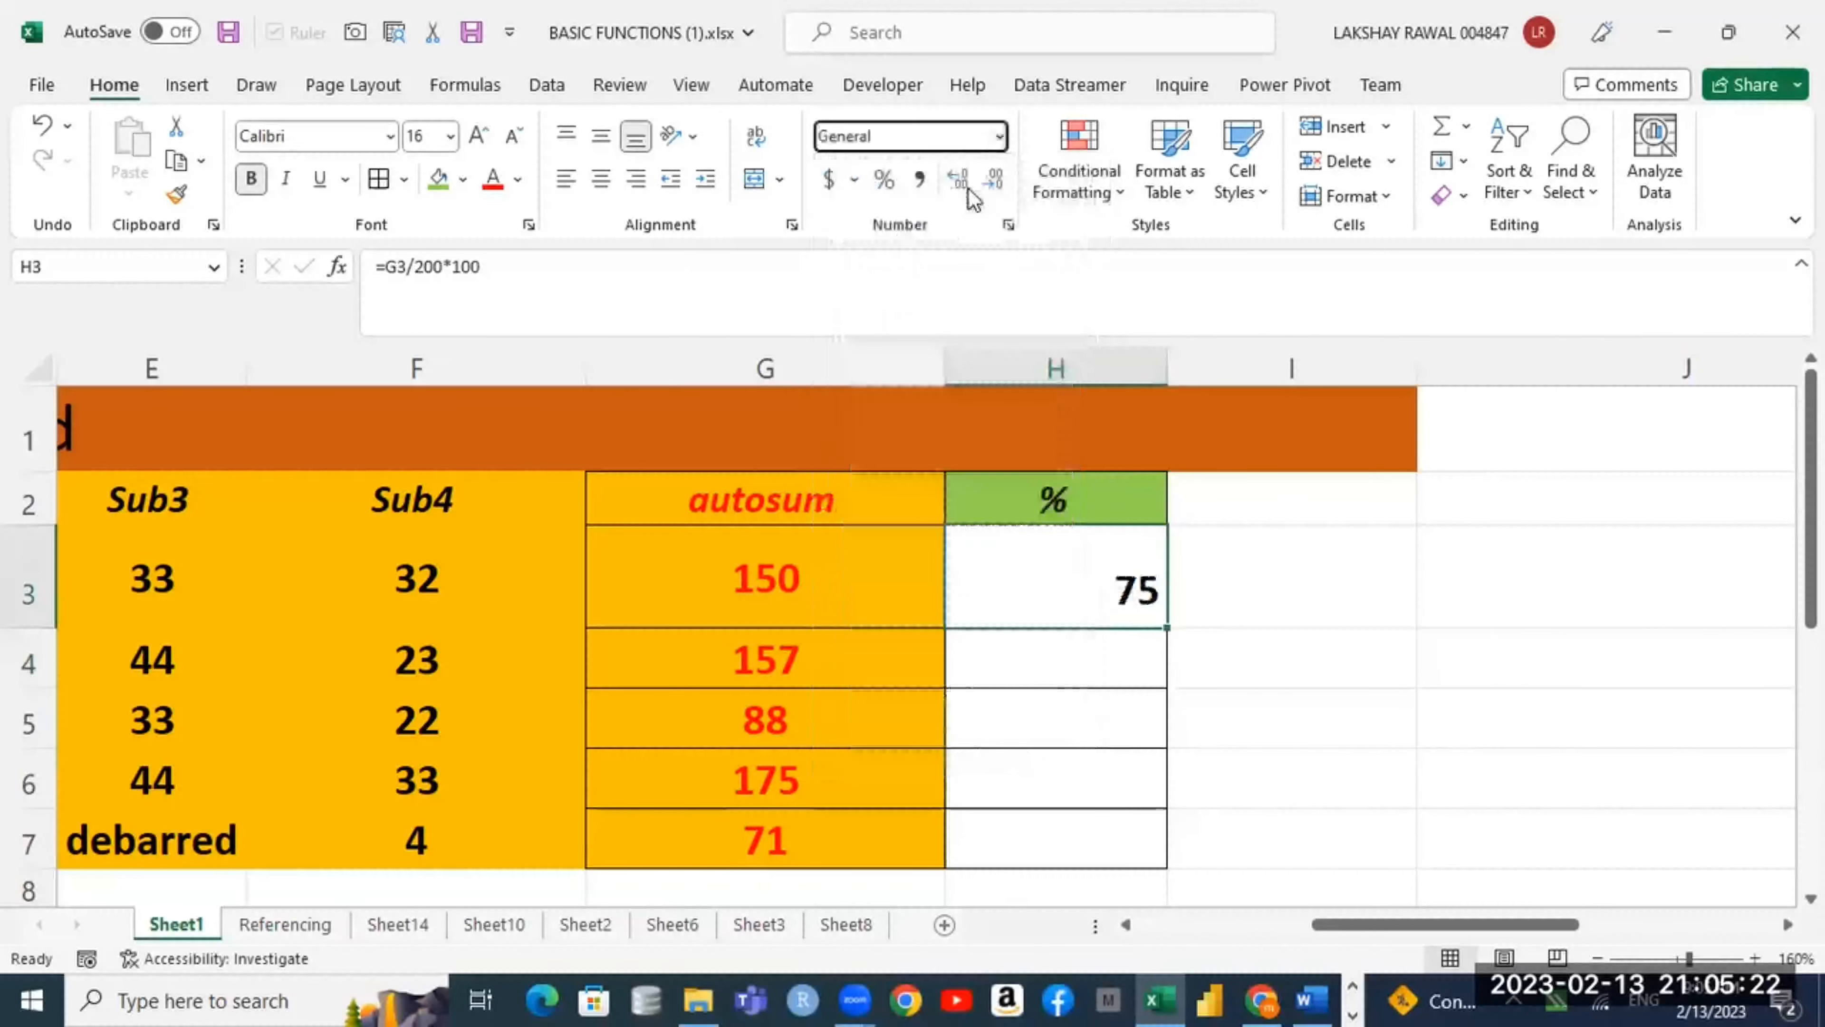
# Step: Examine the parts of the percentage formula in H3, including the multiplication by 100
pyautogui.doubleClick(1147, 599)
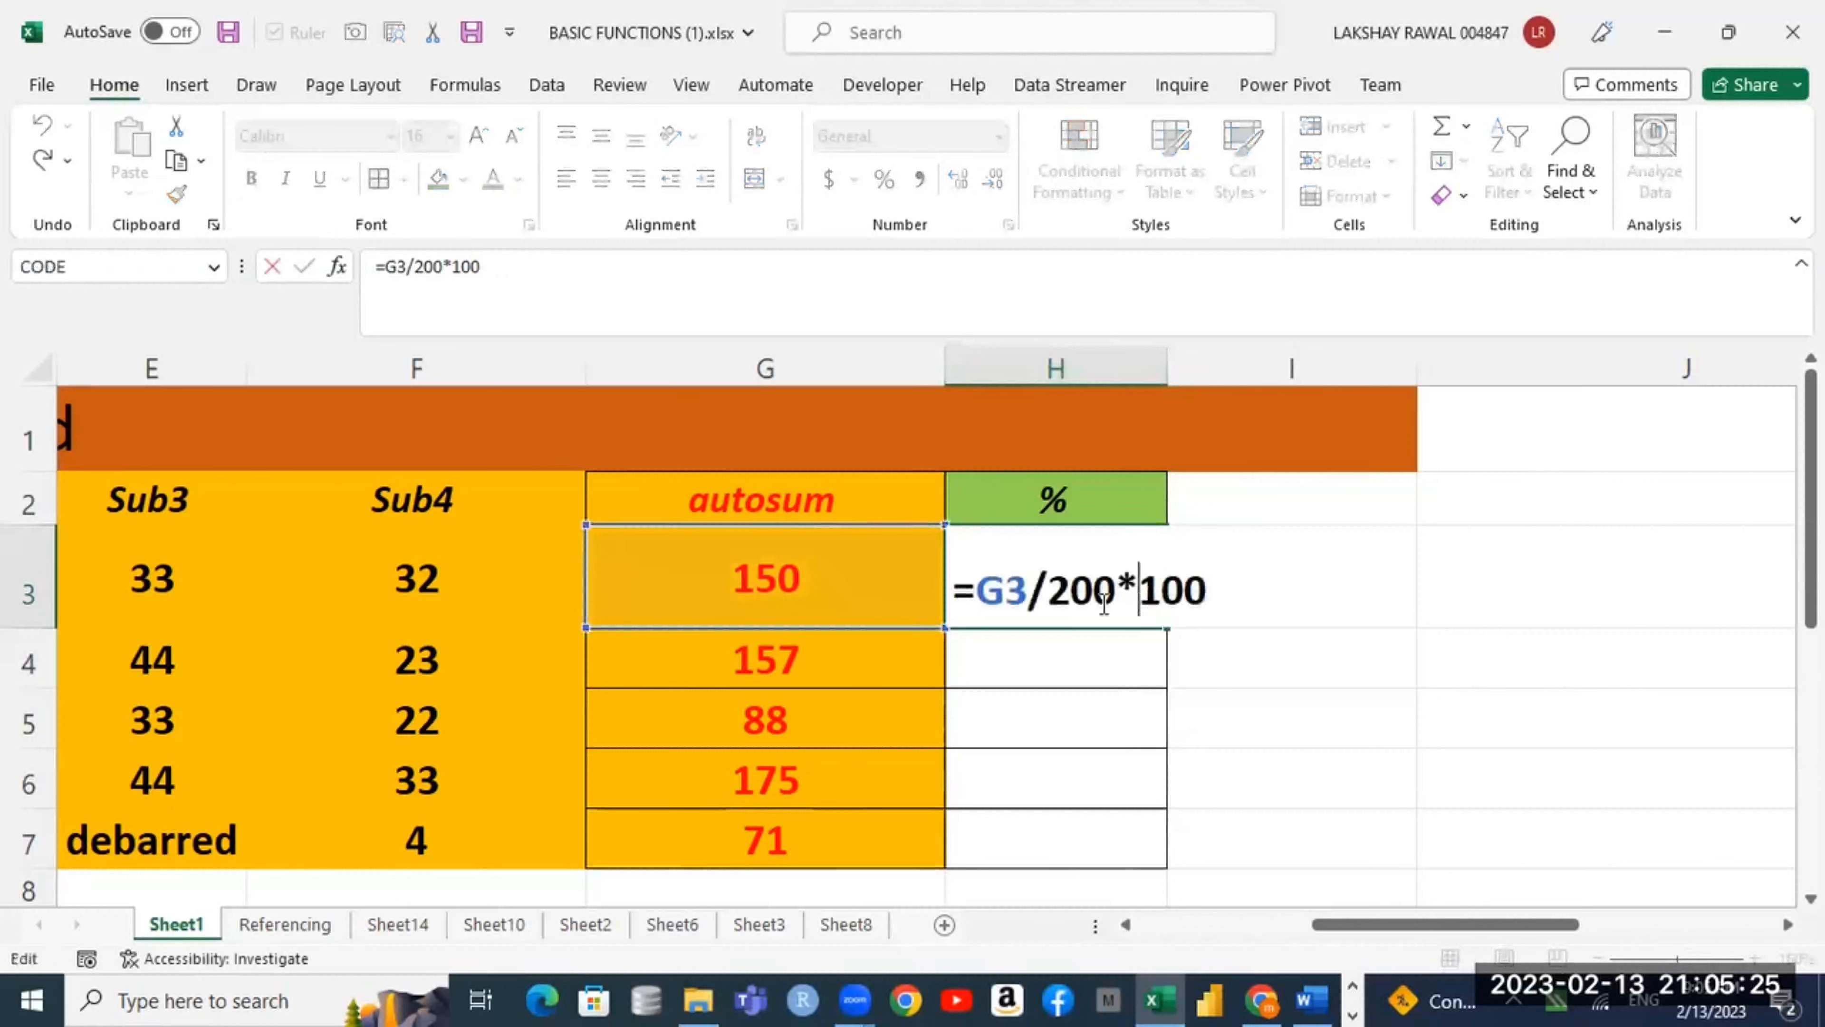
pyautogui.moveTo(977, 589); pyautogui.dragTo(1263, 584)
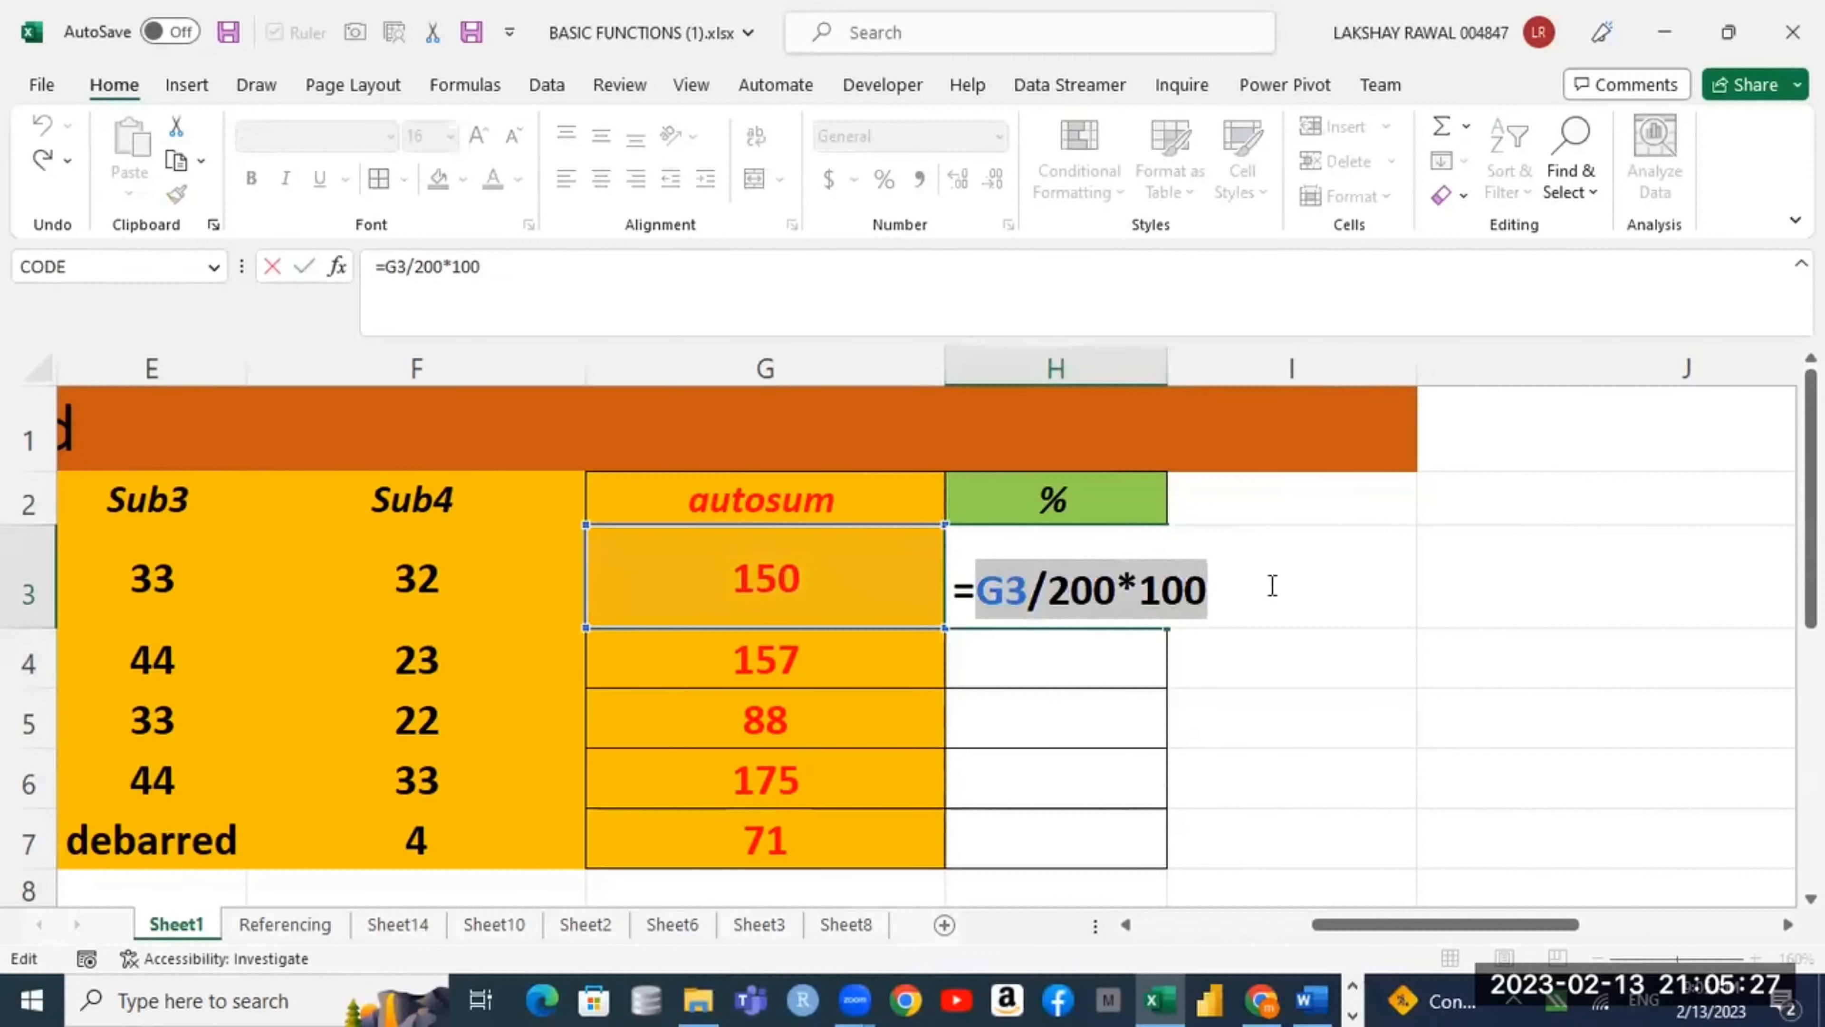
pyautogui.click(1474, 561)
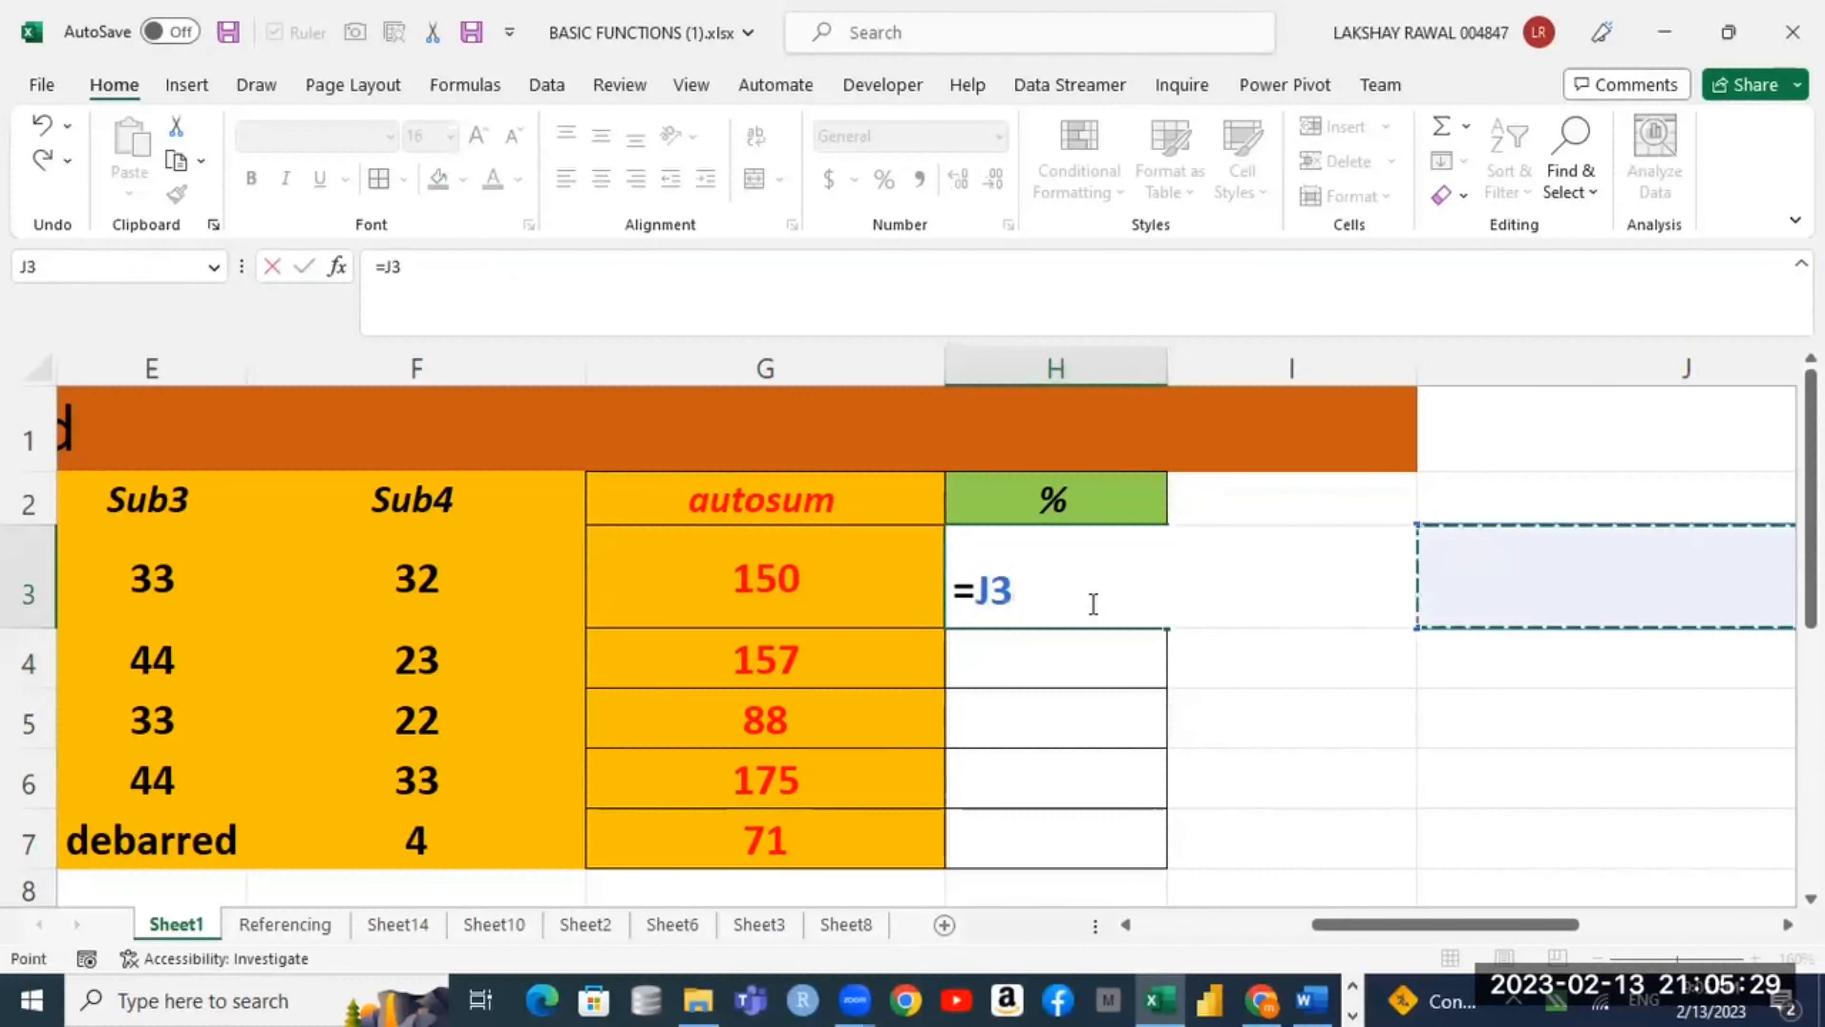
pyautogui.press('Escape')
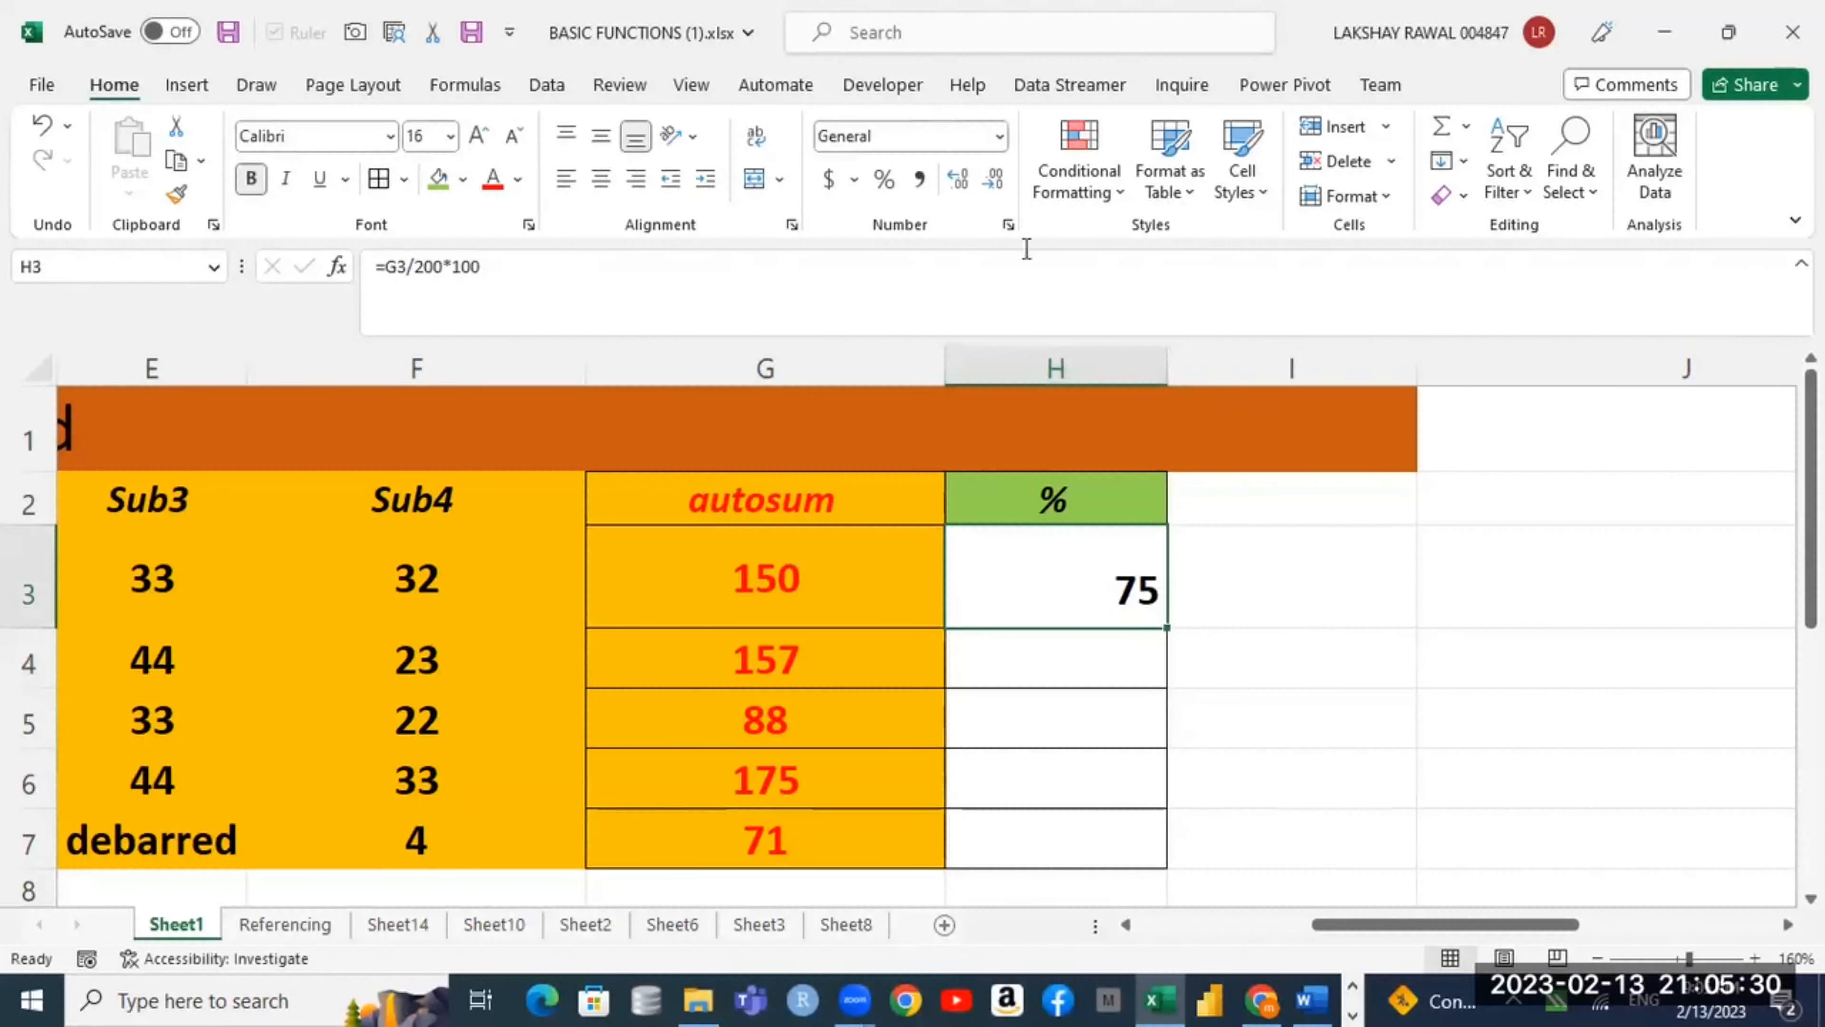
pyautogui.click(998, 136)
pyautogui.press('Escape')
pyautogui.doubleClick(1131, 581)
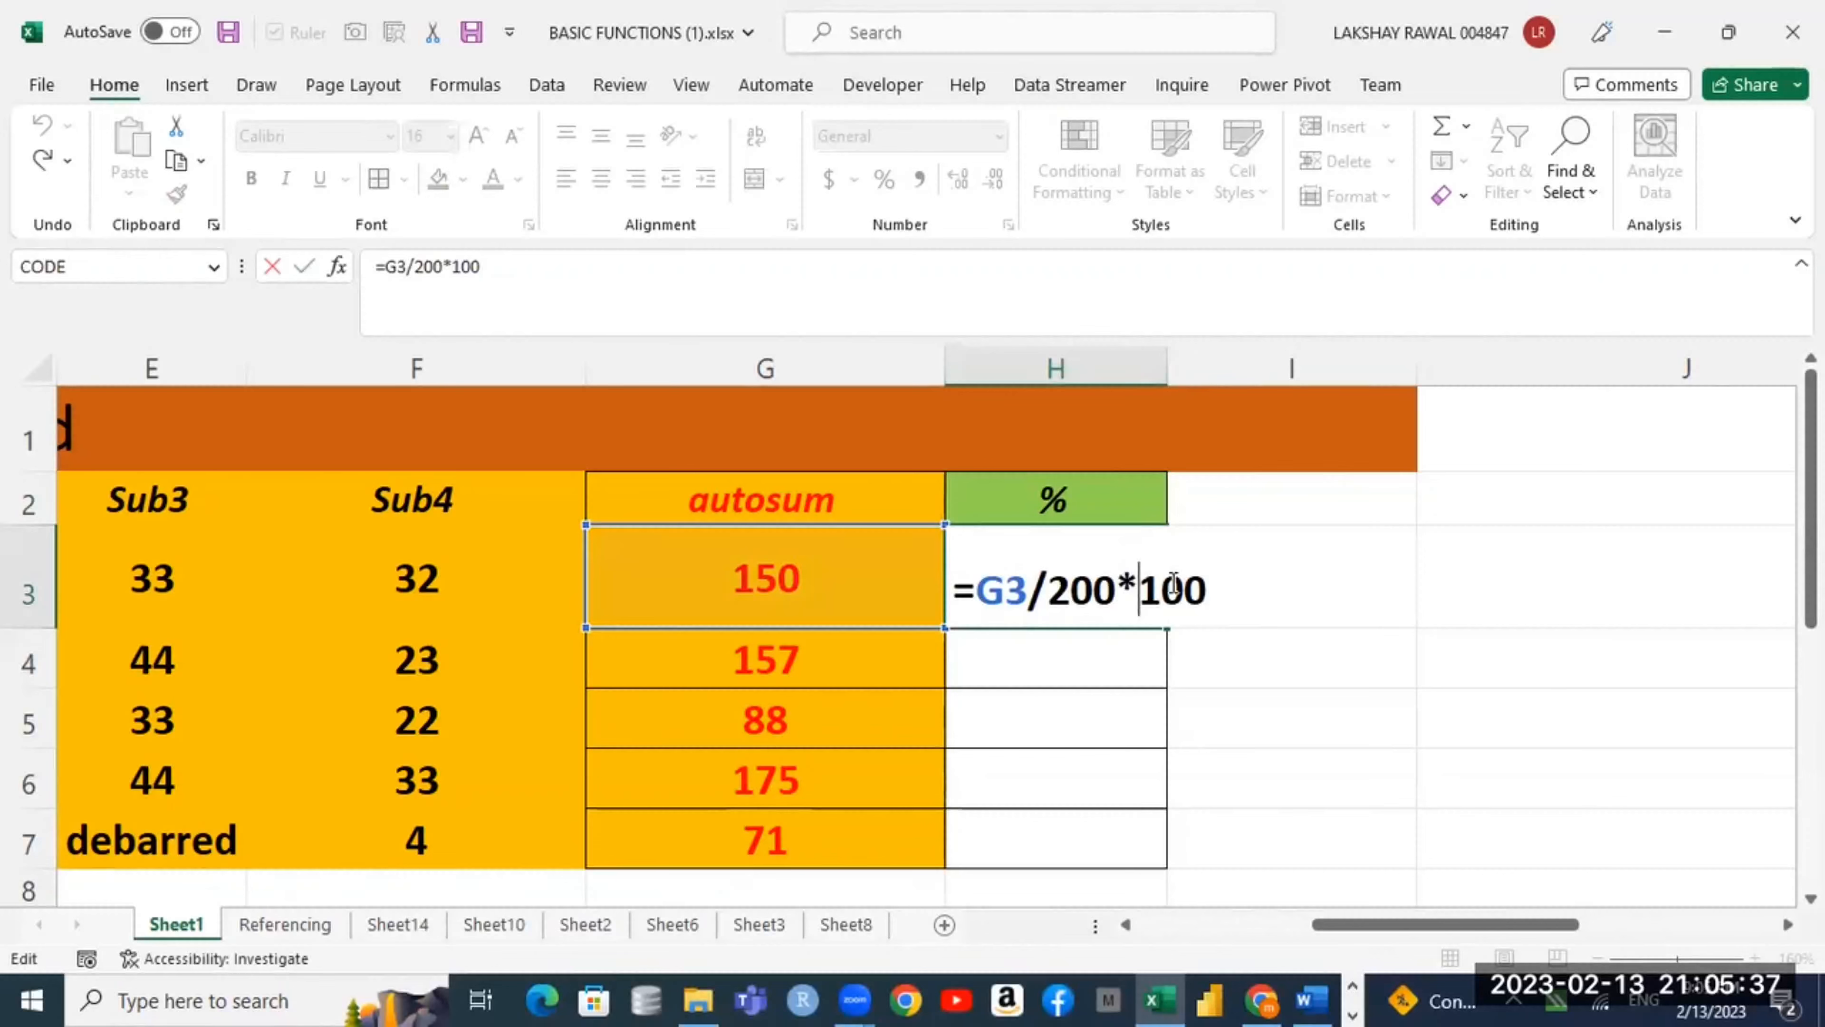
pyautogui.press('Return')
# Step: Apply the percent style to H3 and review its formula
pyautogui.click(1149, 558)
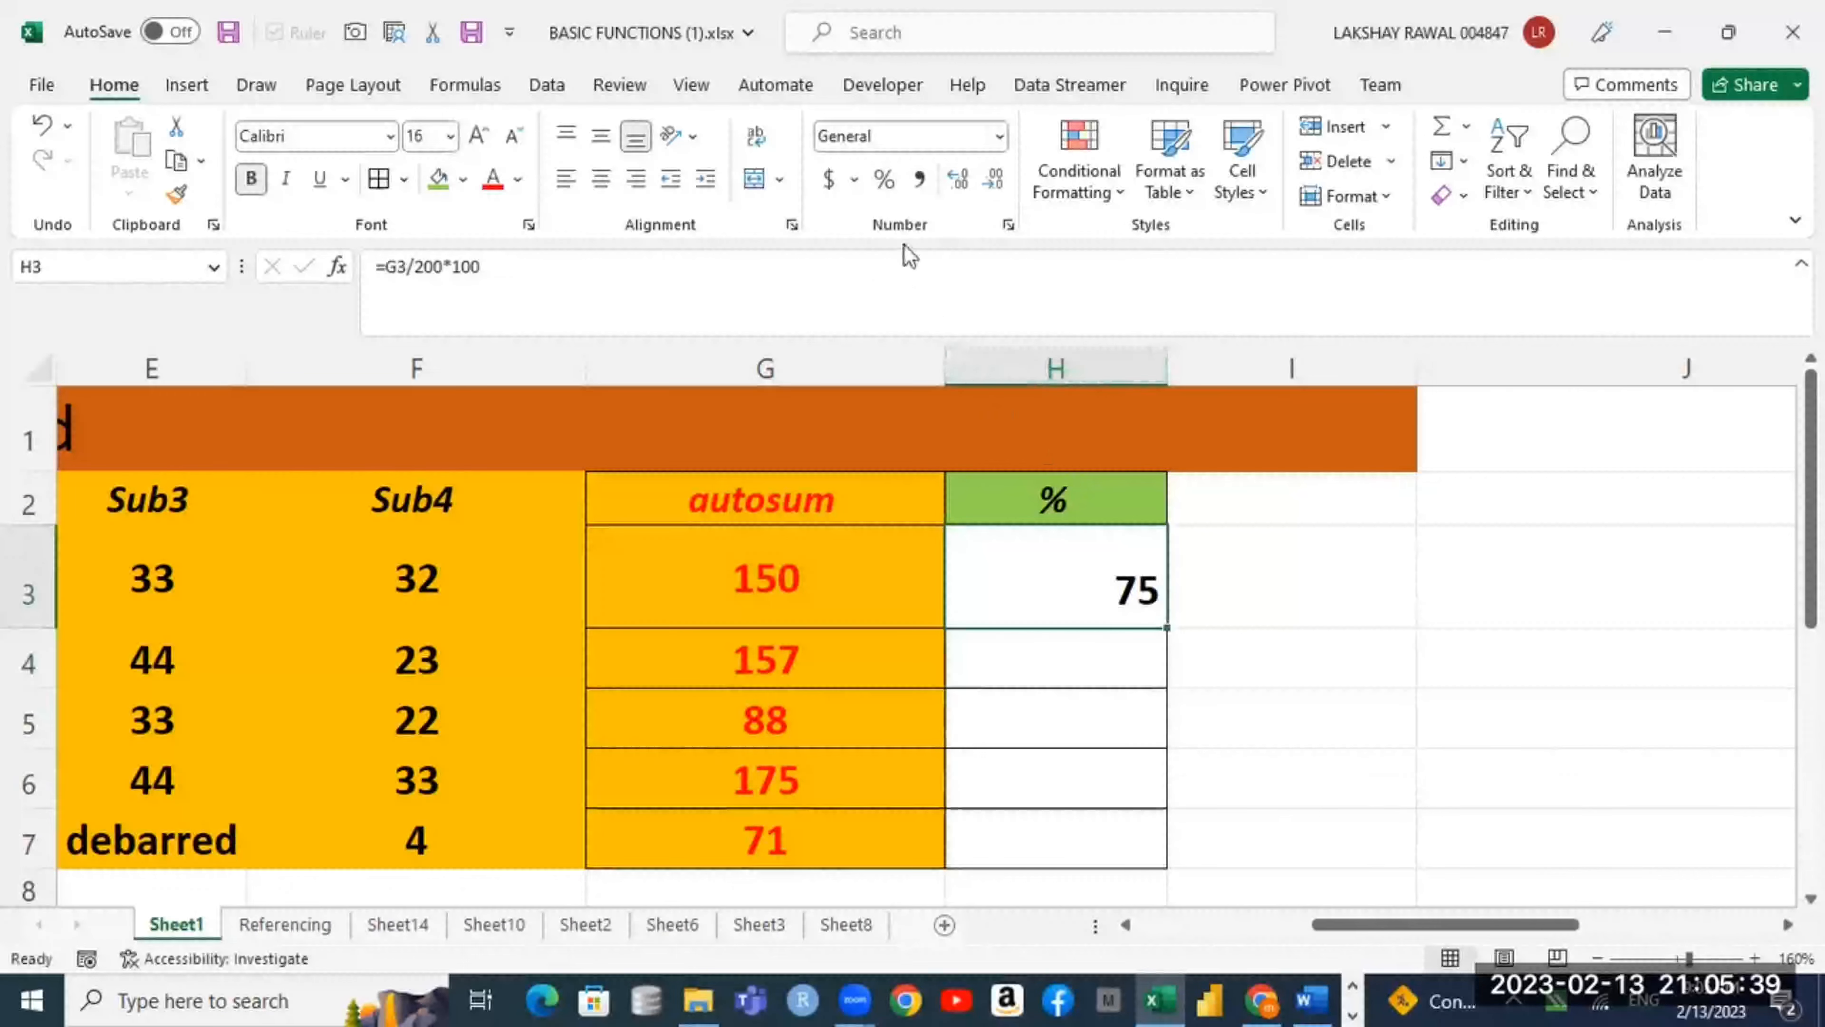
pyautogui.click(884, 178)
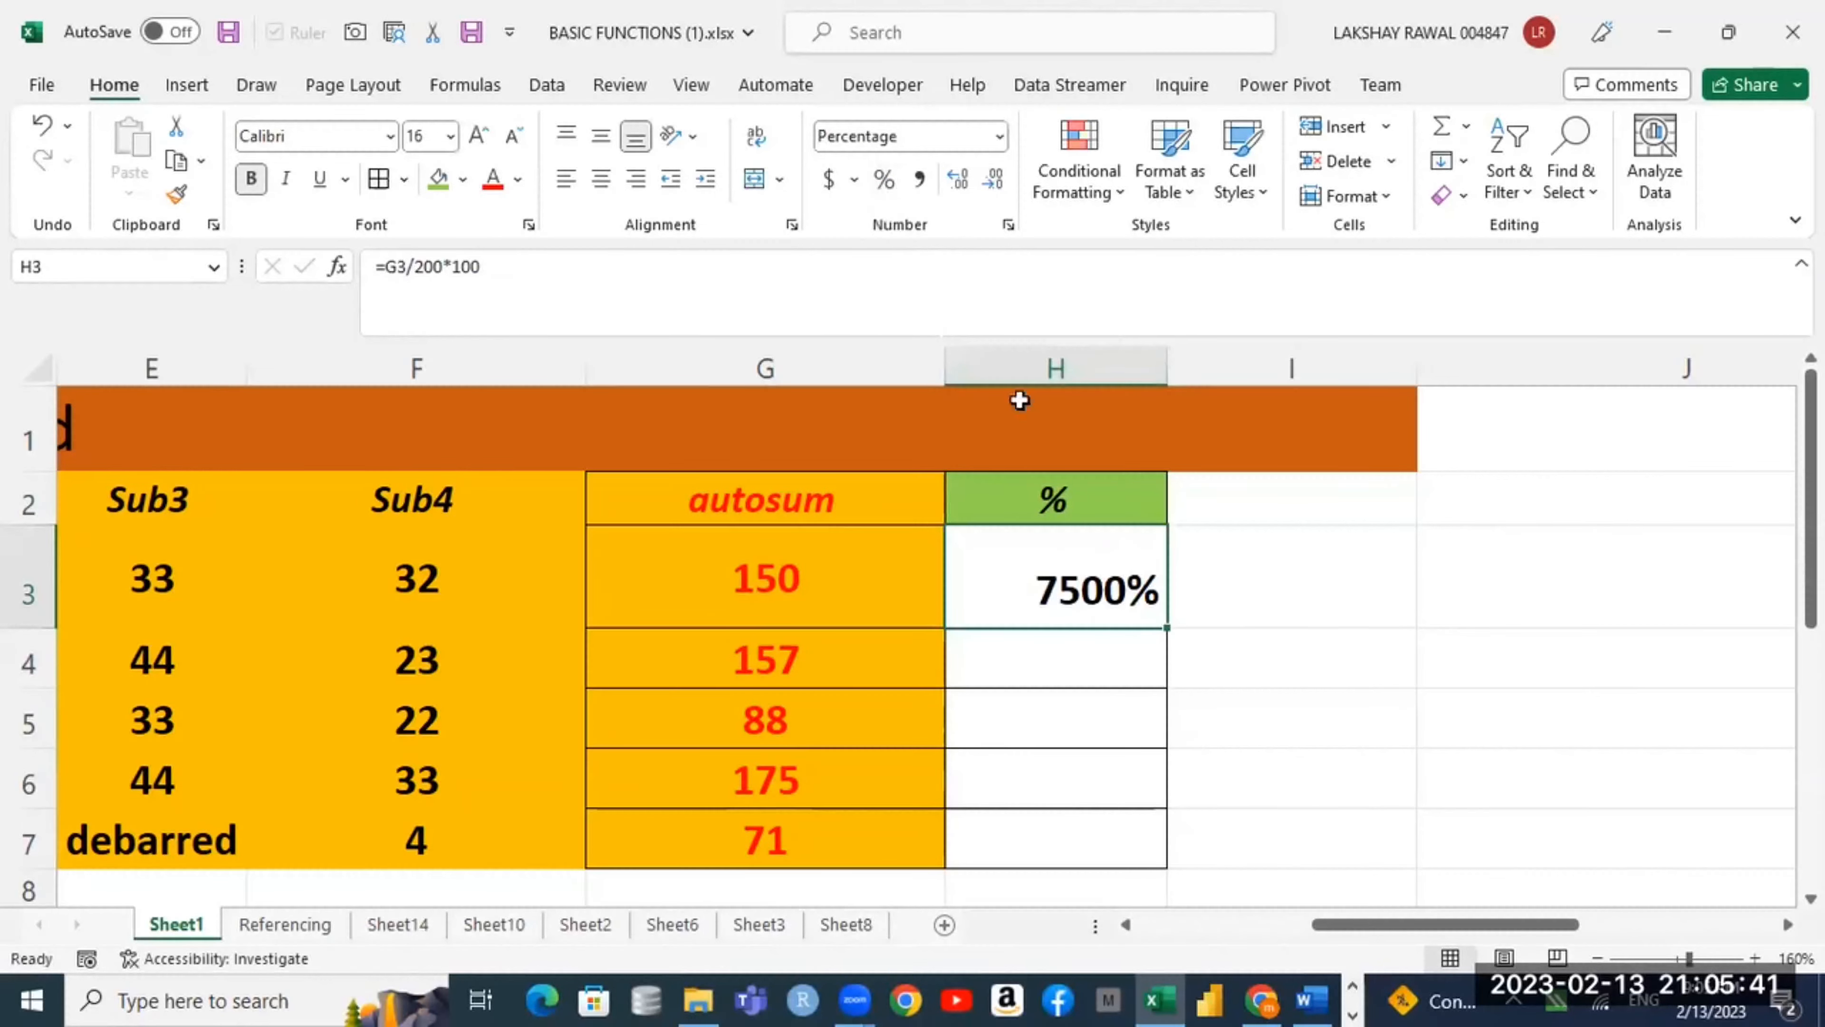
pyautogui.doubleClick(1117, 602)
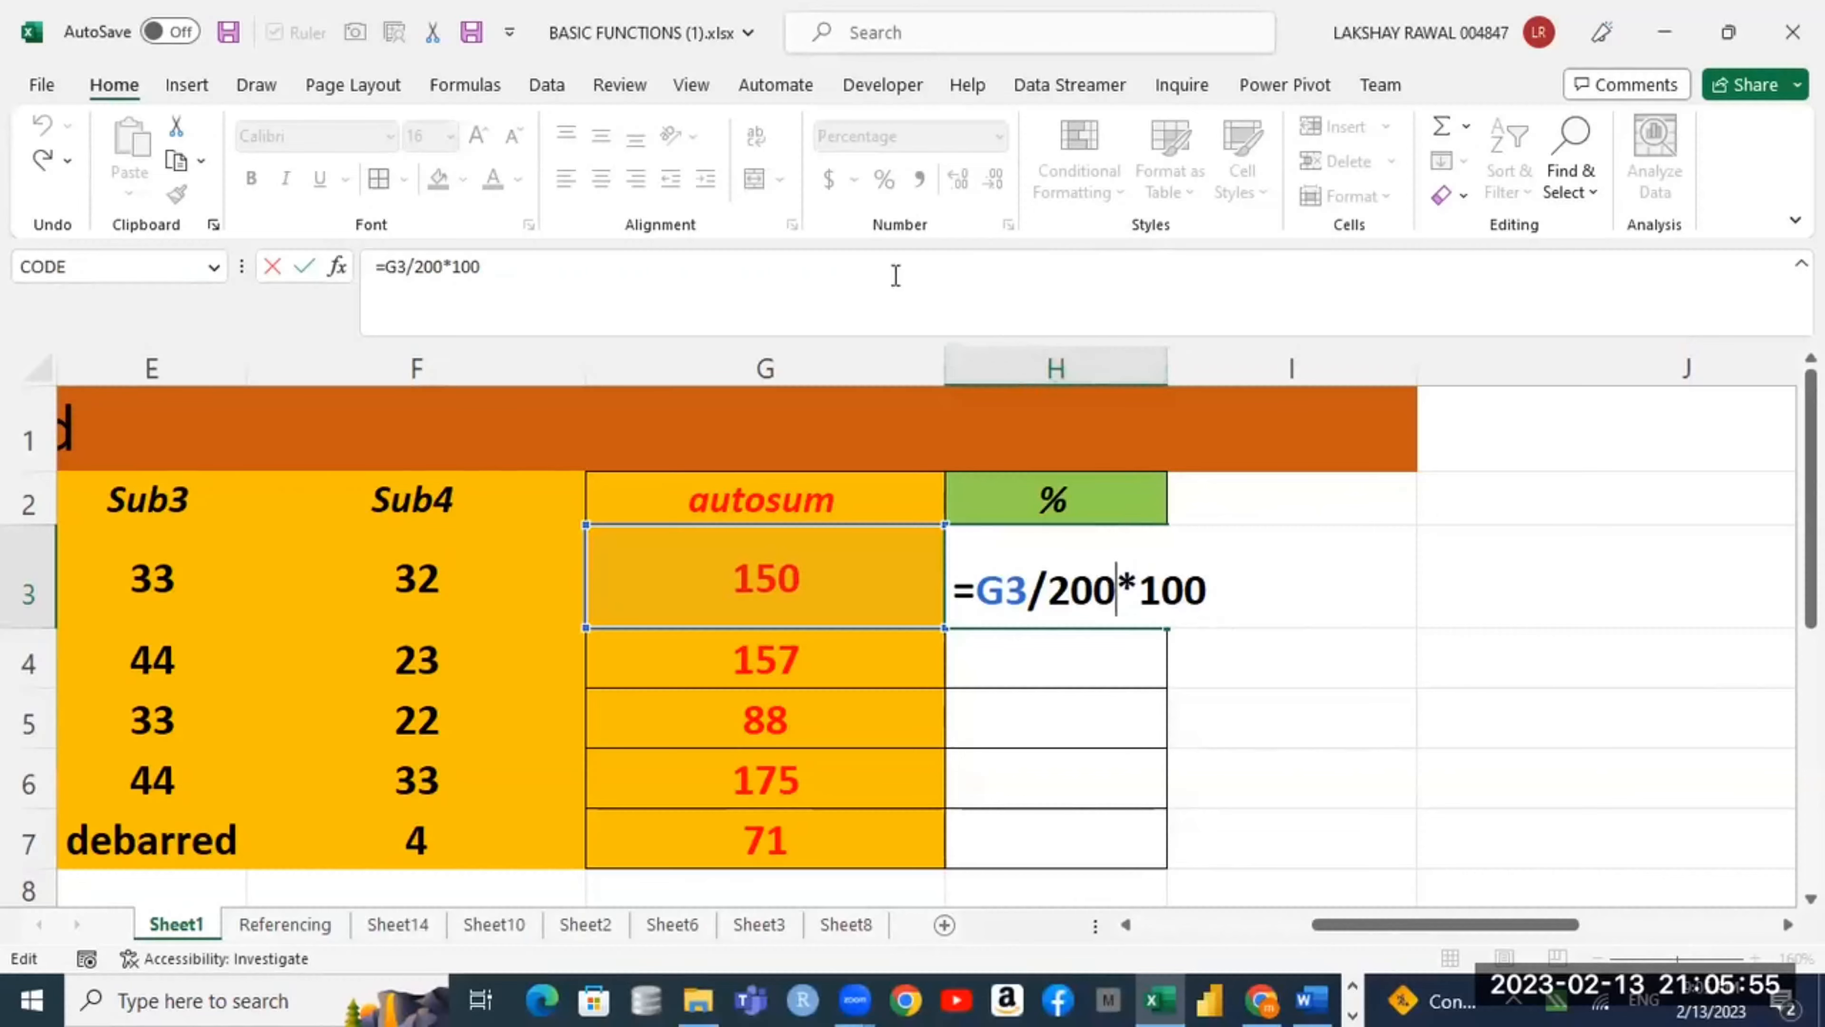
pyautogui.press('Return')
pyautogui.click(1067, 575)
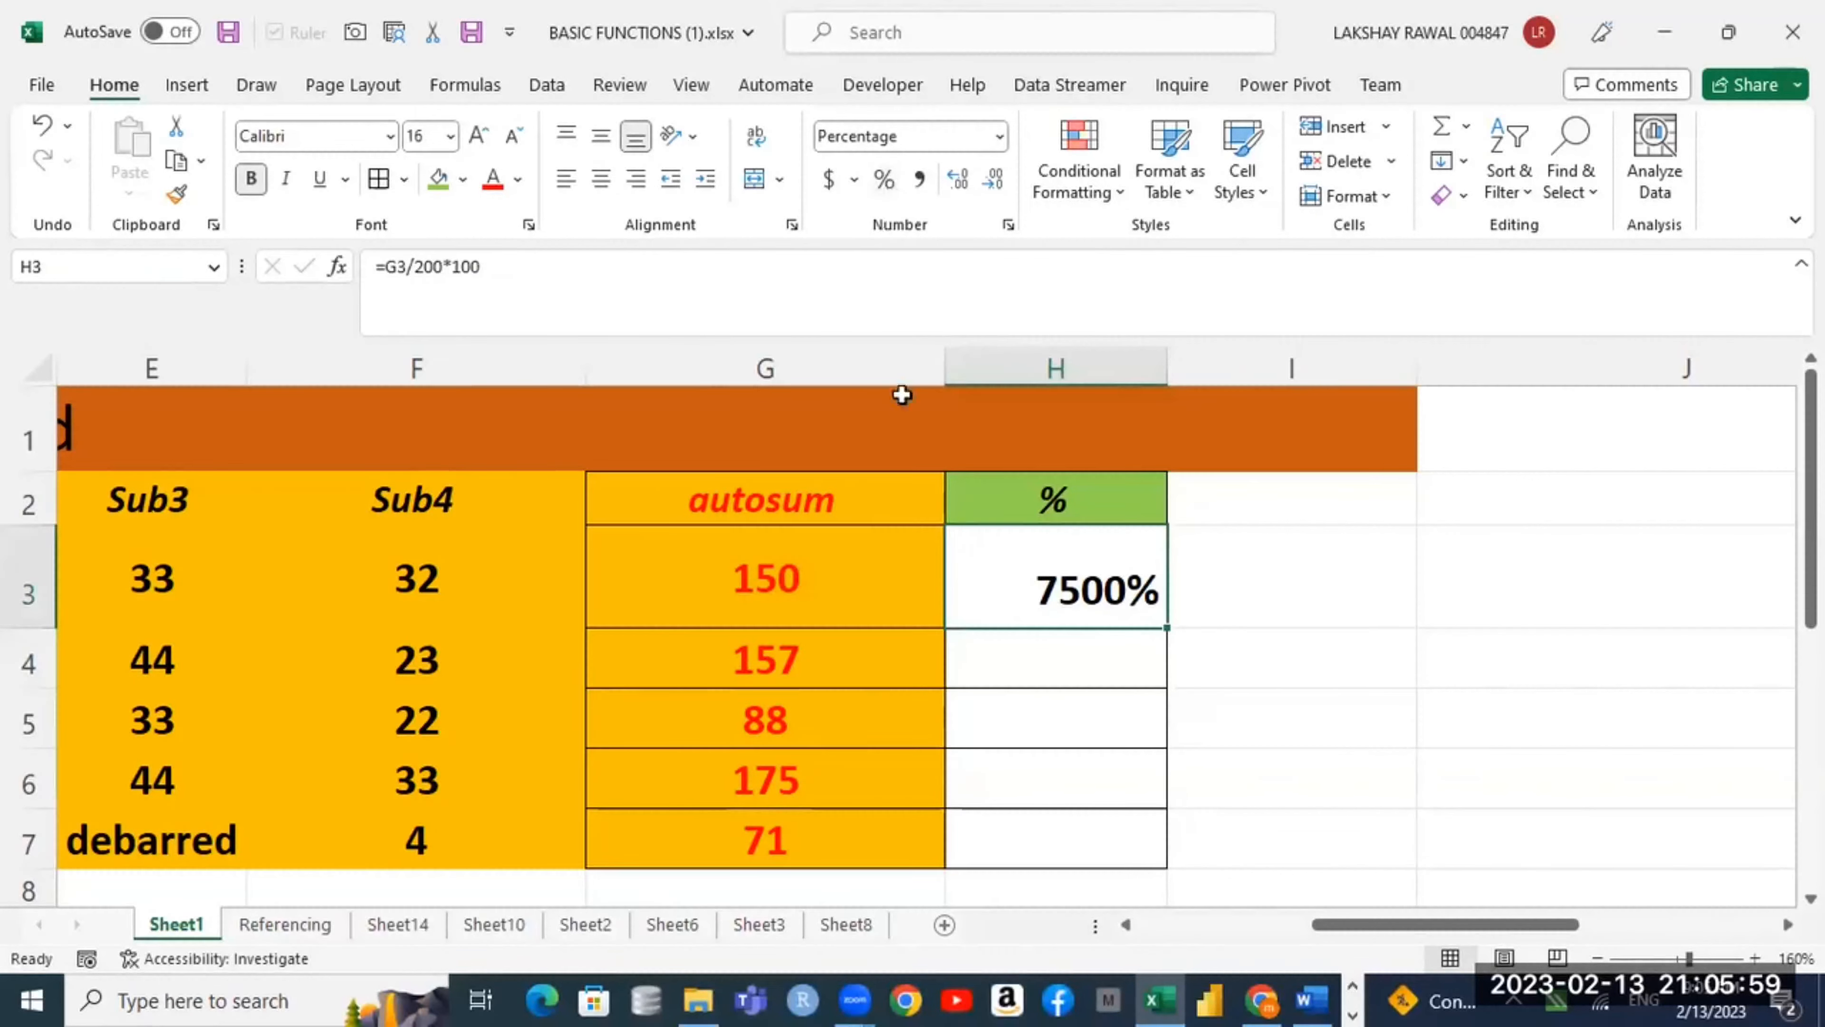
# Step: Remove *100 from the formula in H3 to leave =G3/200
pyautogui.doubleClick(1046, 616)
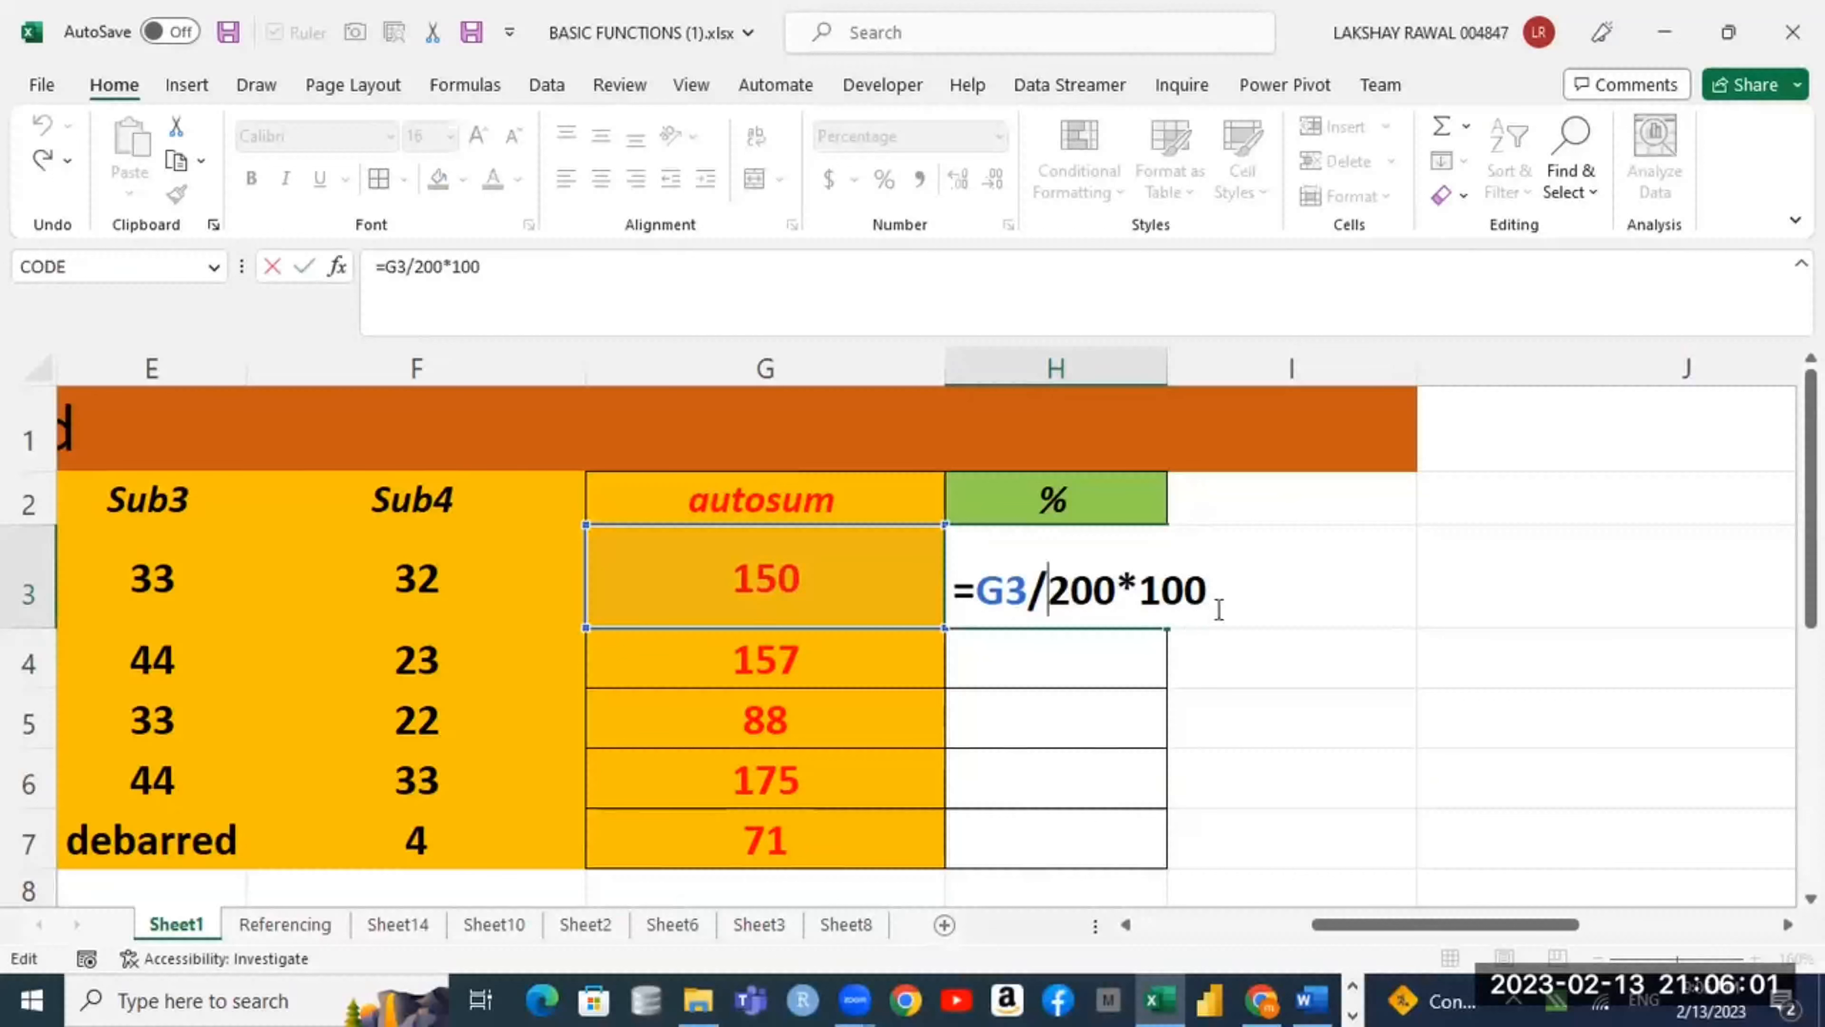
pyautogui.moveTo(1237, 586); pyautogui.dragTo(1120, 583)
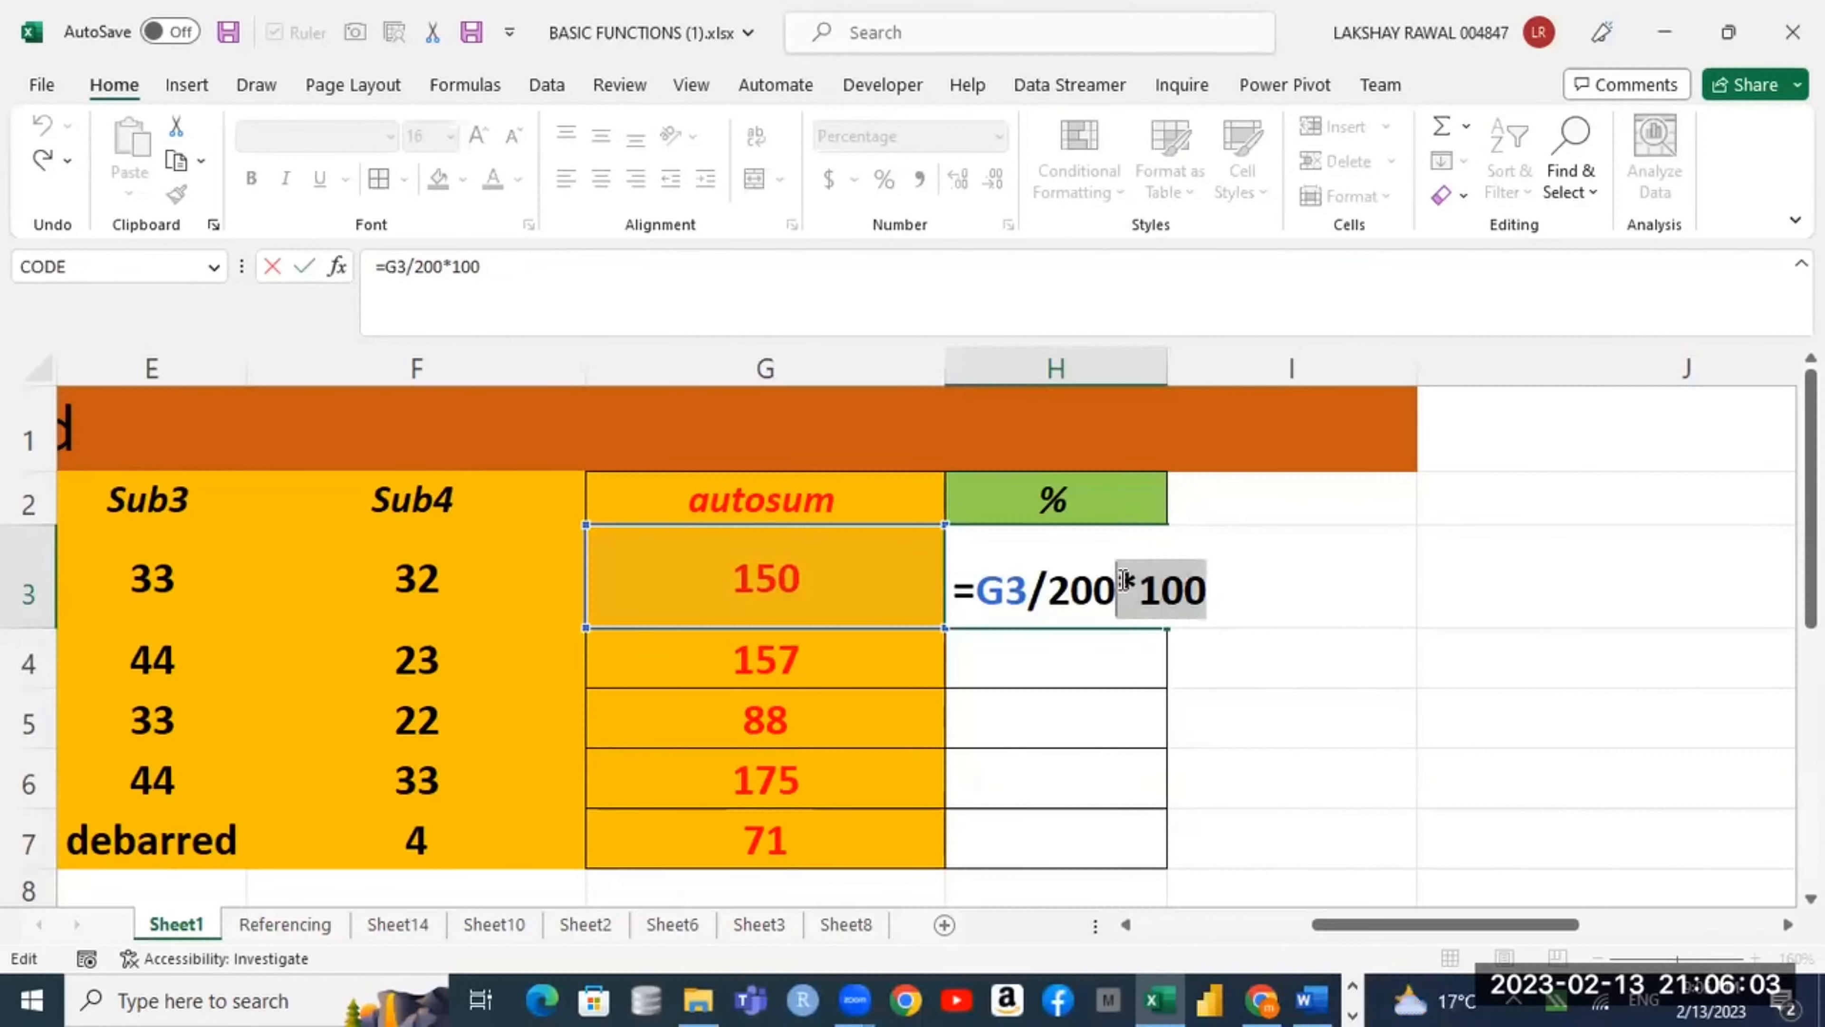
pyautogui.press('BackSpace')
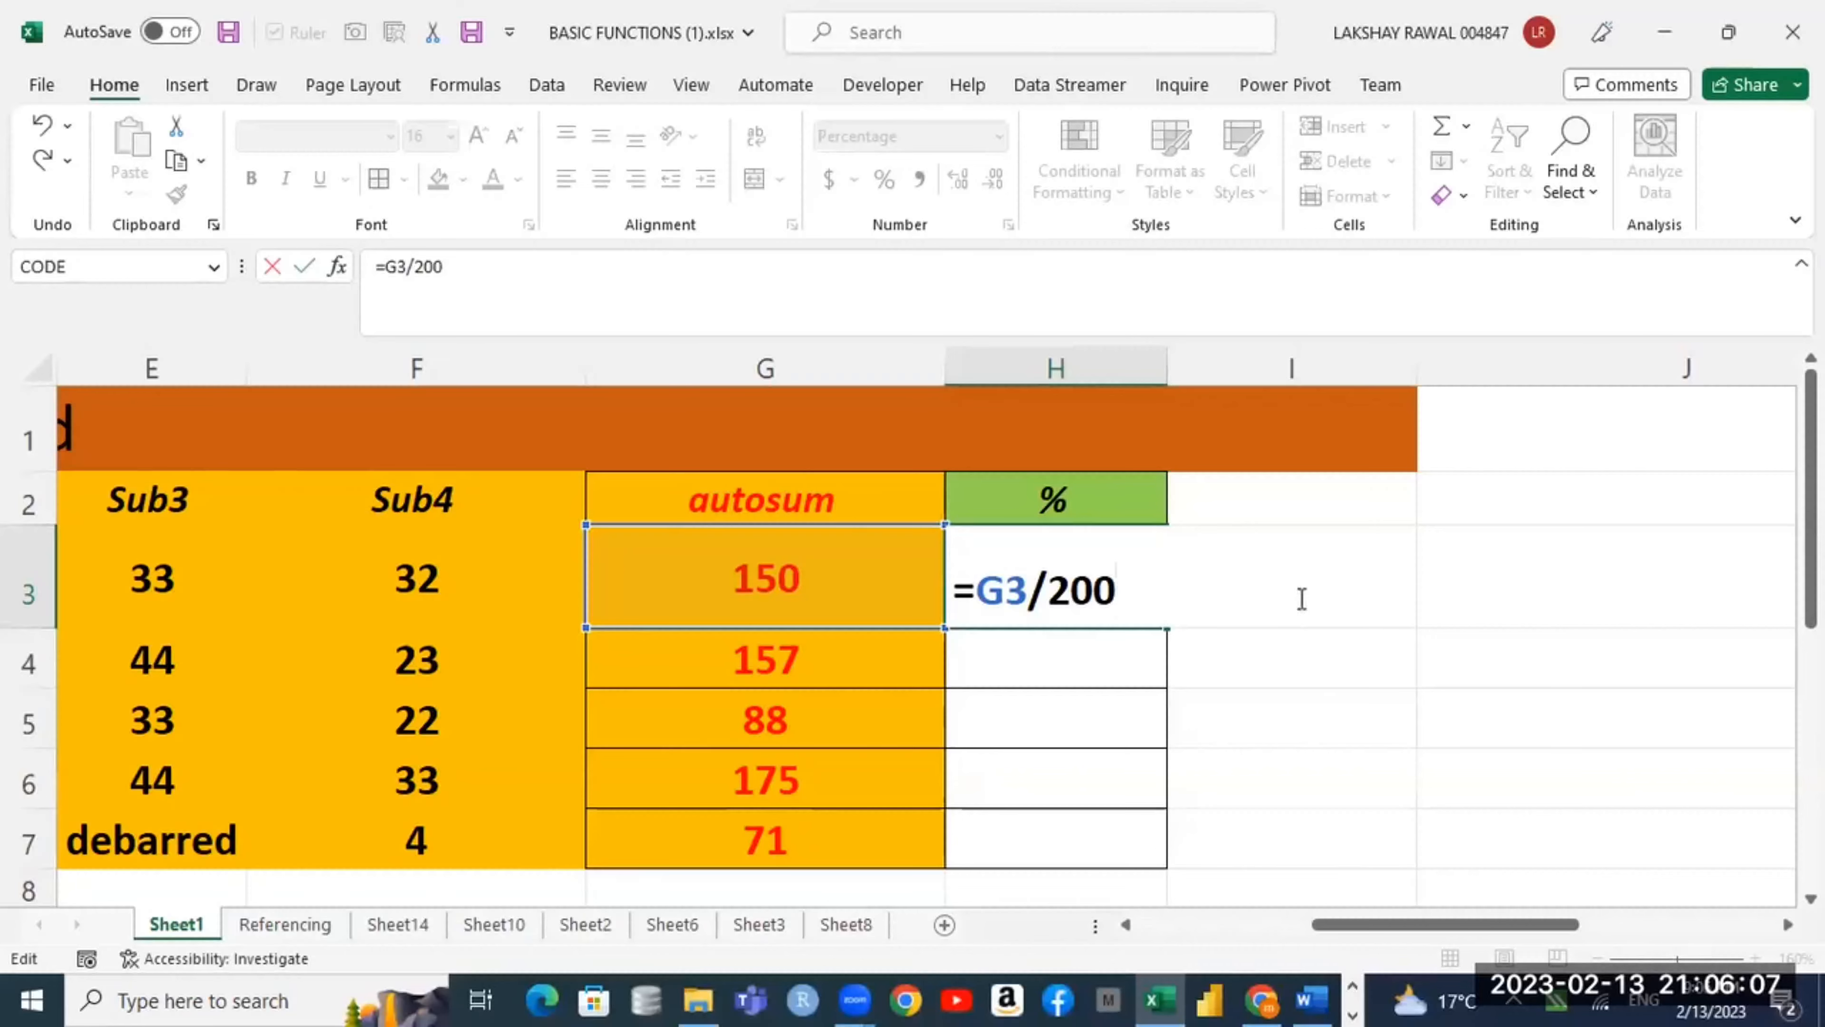
pyautogui.press('Return')
# Step: Fill the percentage formula from H3 down to H7 and open H3's formula for review
pyautogui.click(1117, 588)
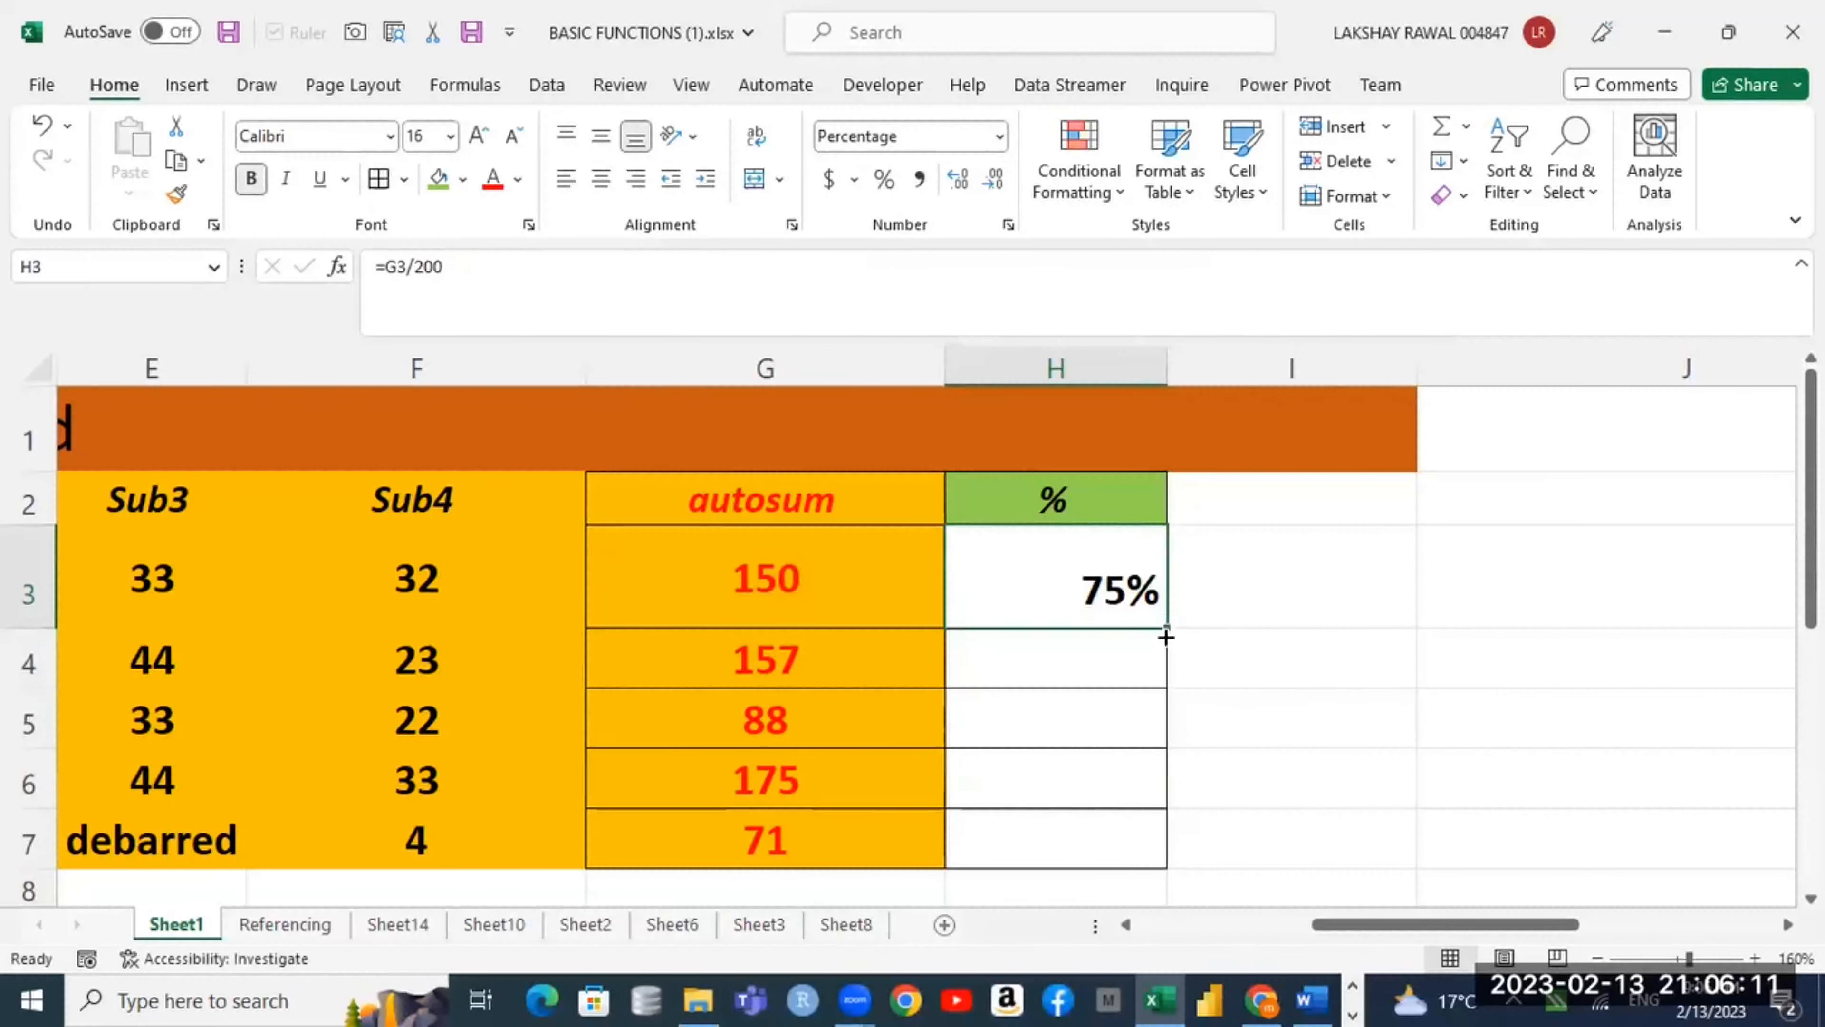
pyautogui.moveTo(1165, 636); pyautogui.dragTo(1150, 854)
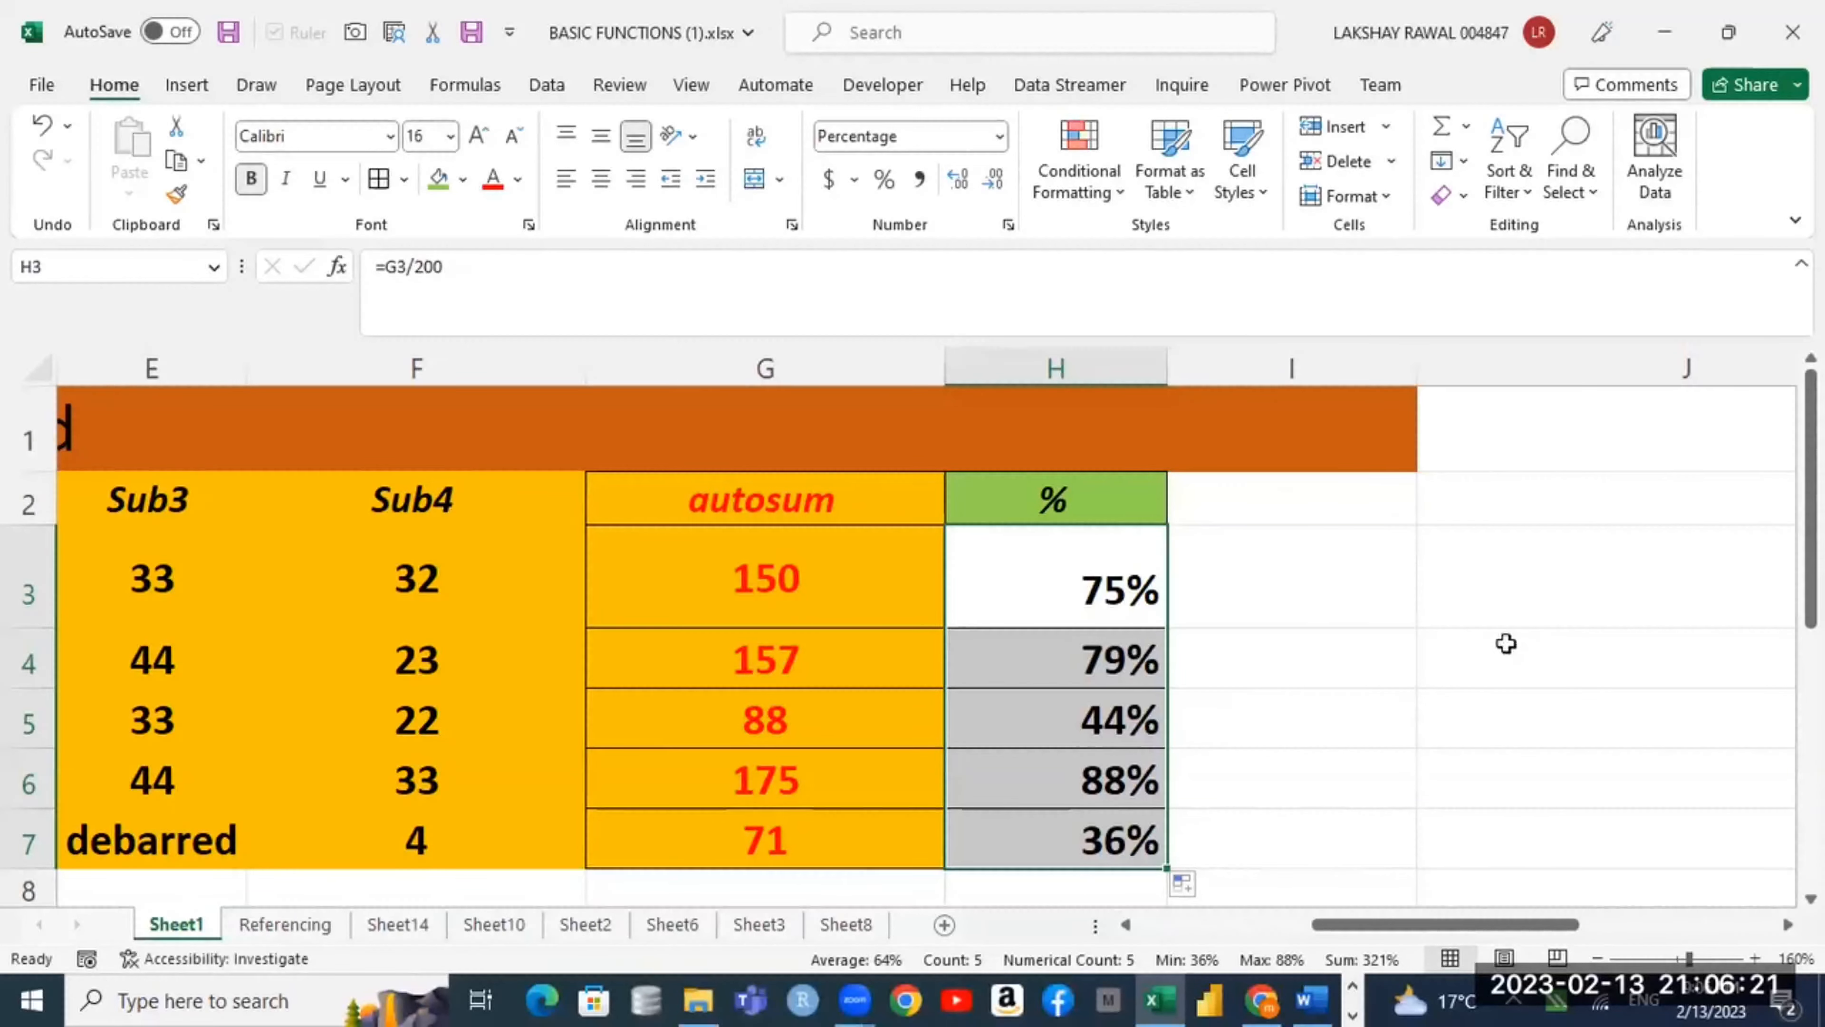
pyautogui.doubleClick(1137, 591)
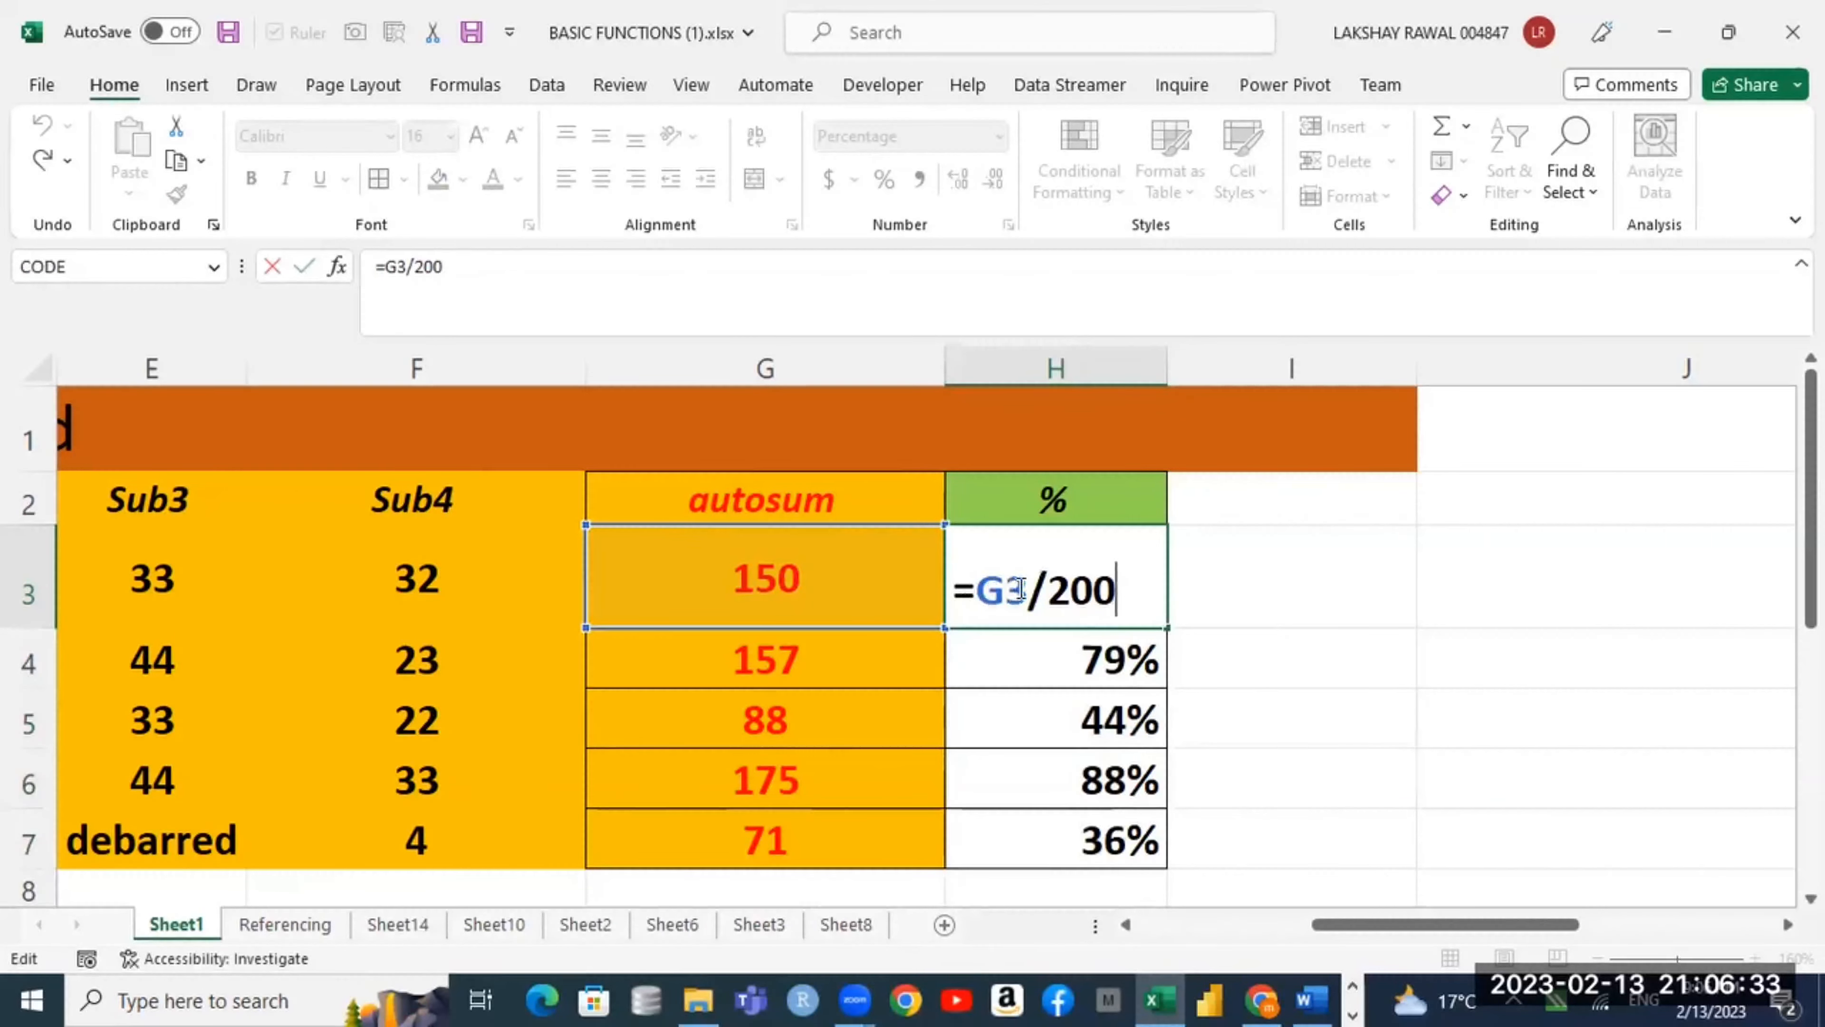
# Step: Write out the explanatory percentage formula =marks obtained/MM*100 in I3 and clear the cell again
pyautogui.press('Tab')
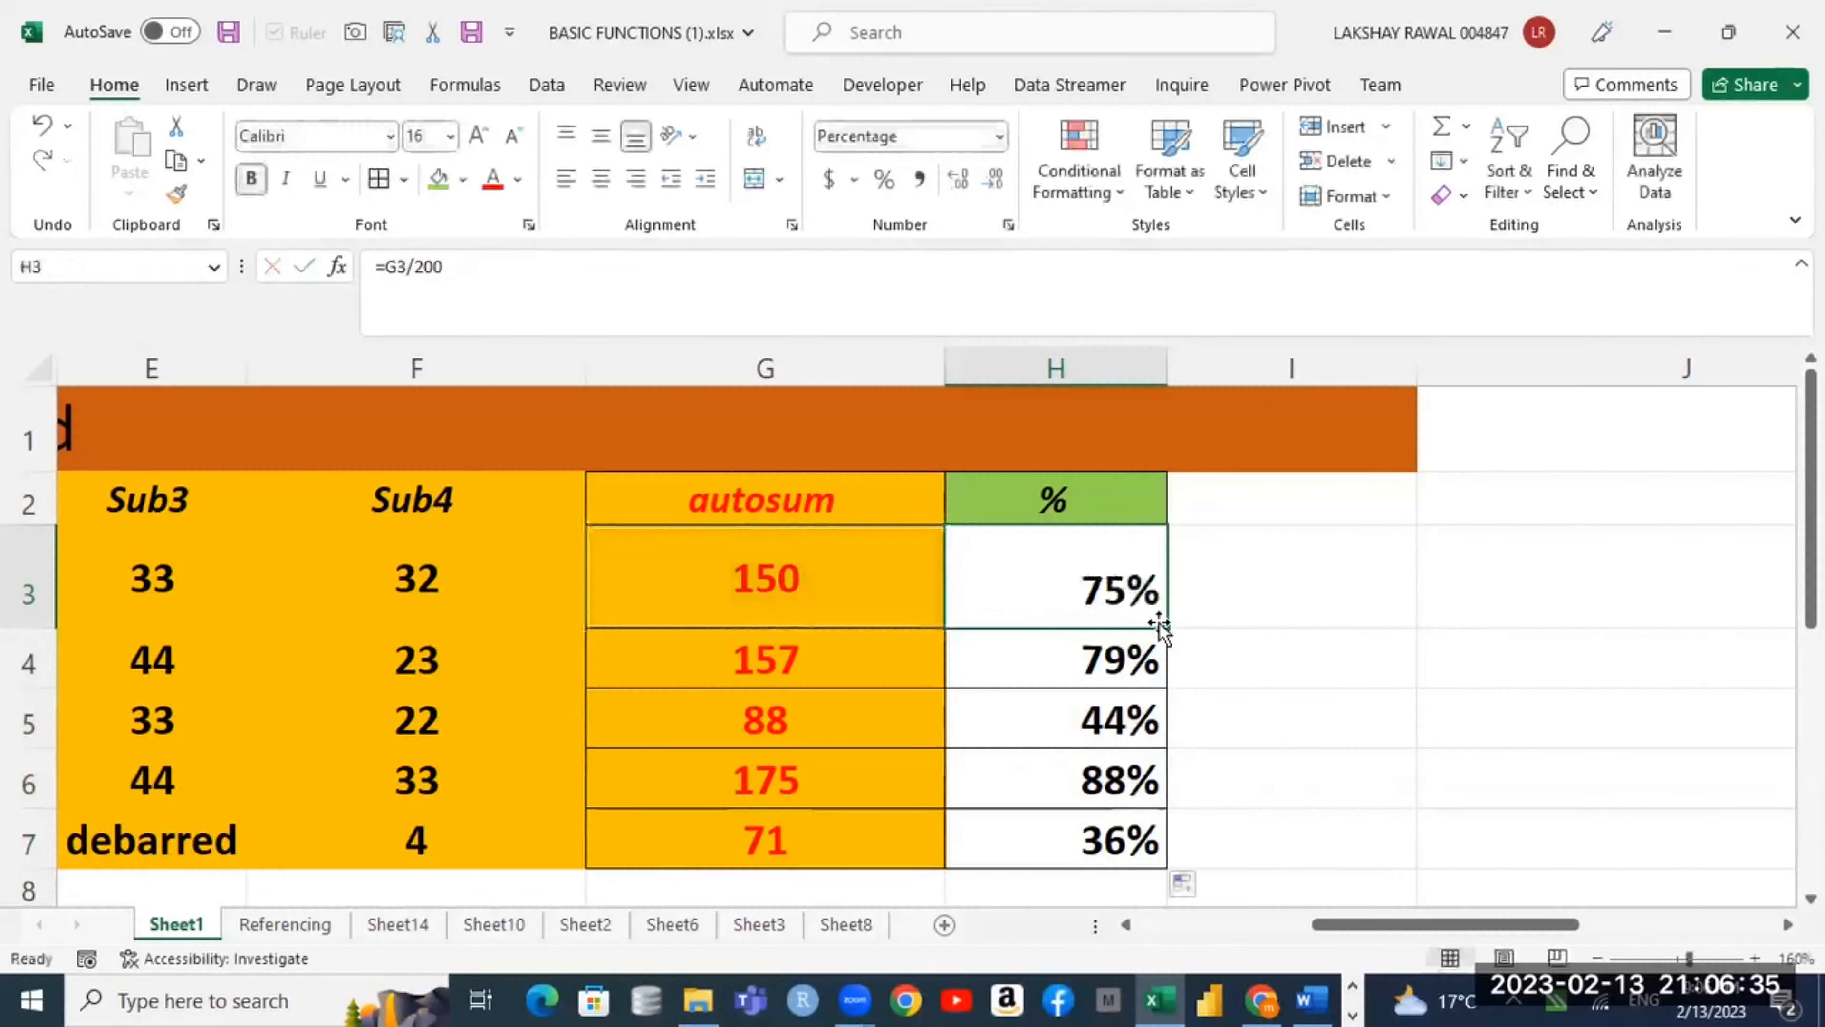
pyautogui.write('=')
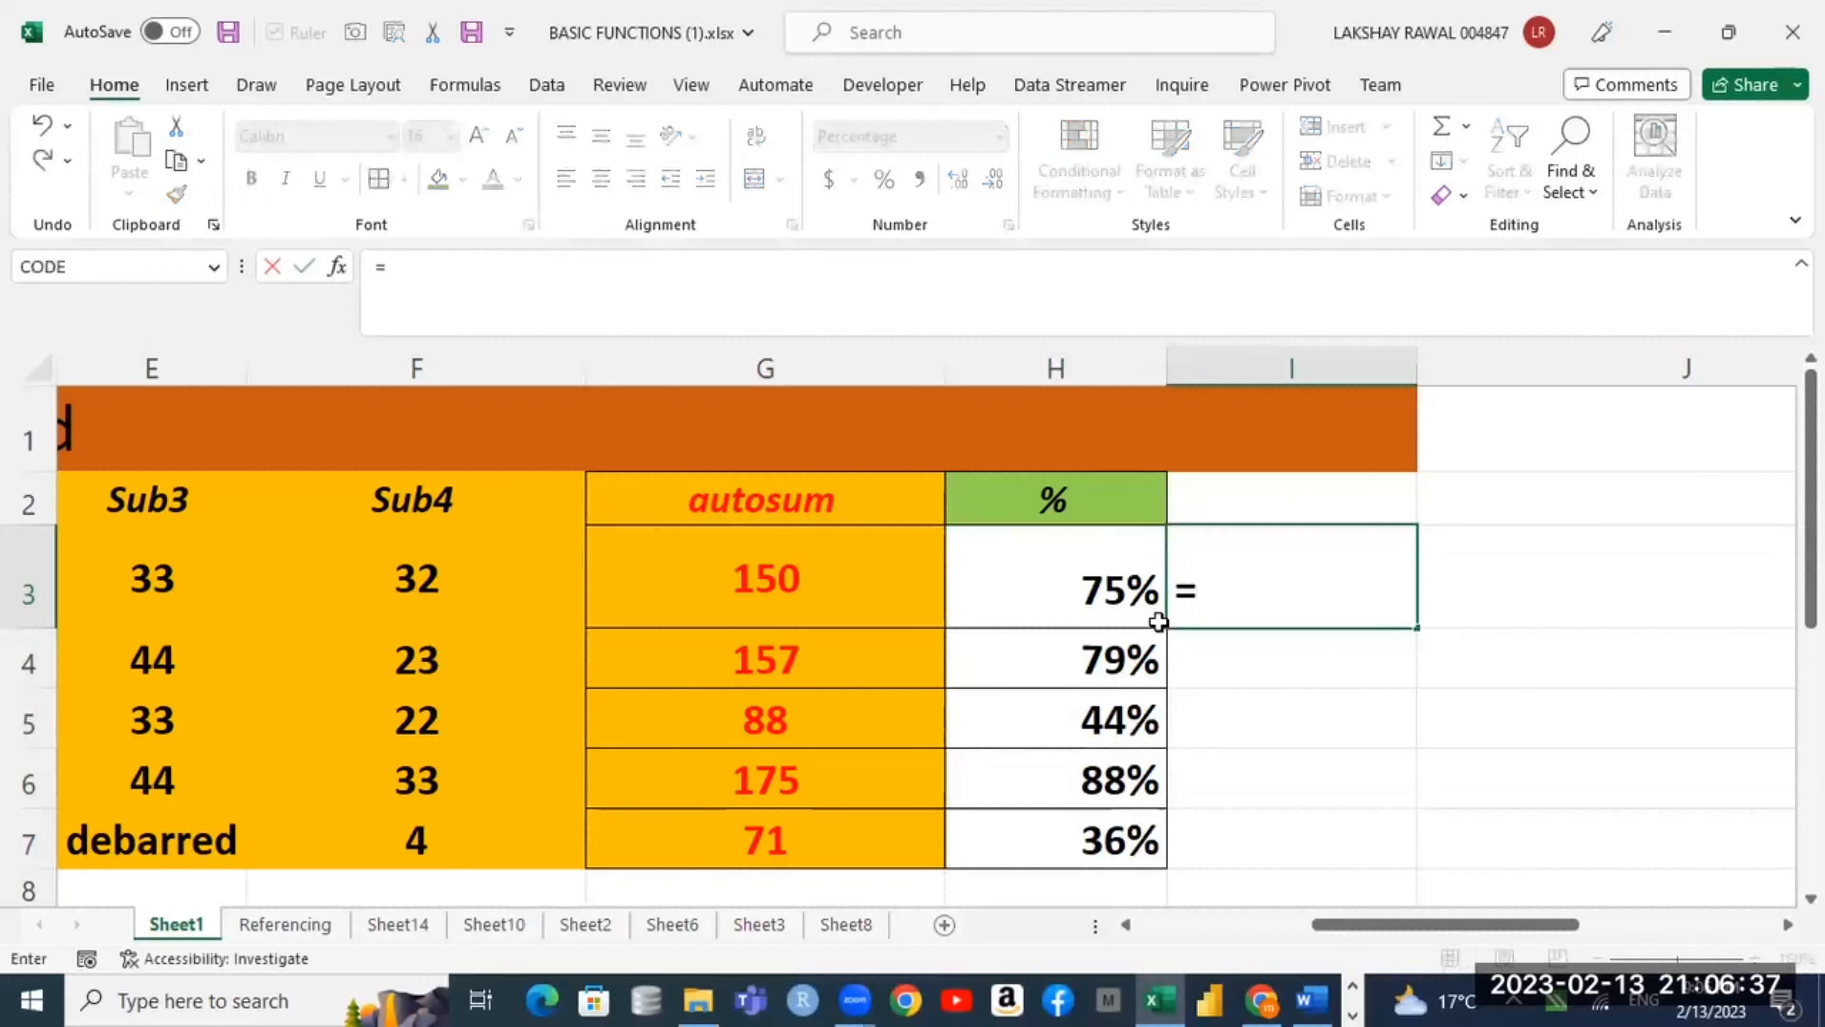
pyautogui.write('mar')
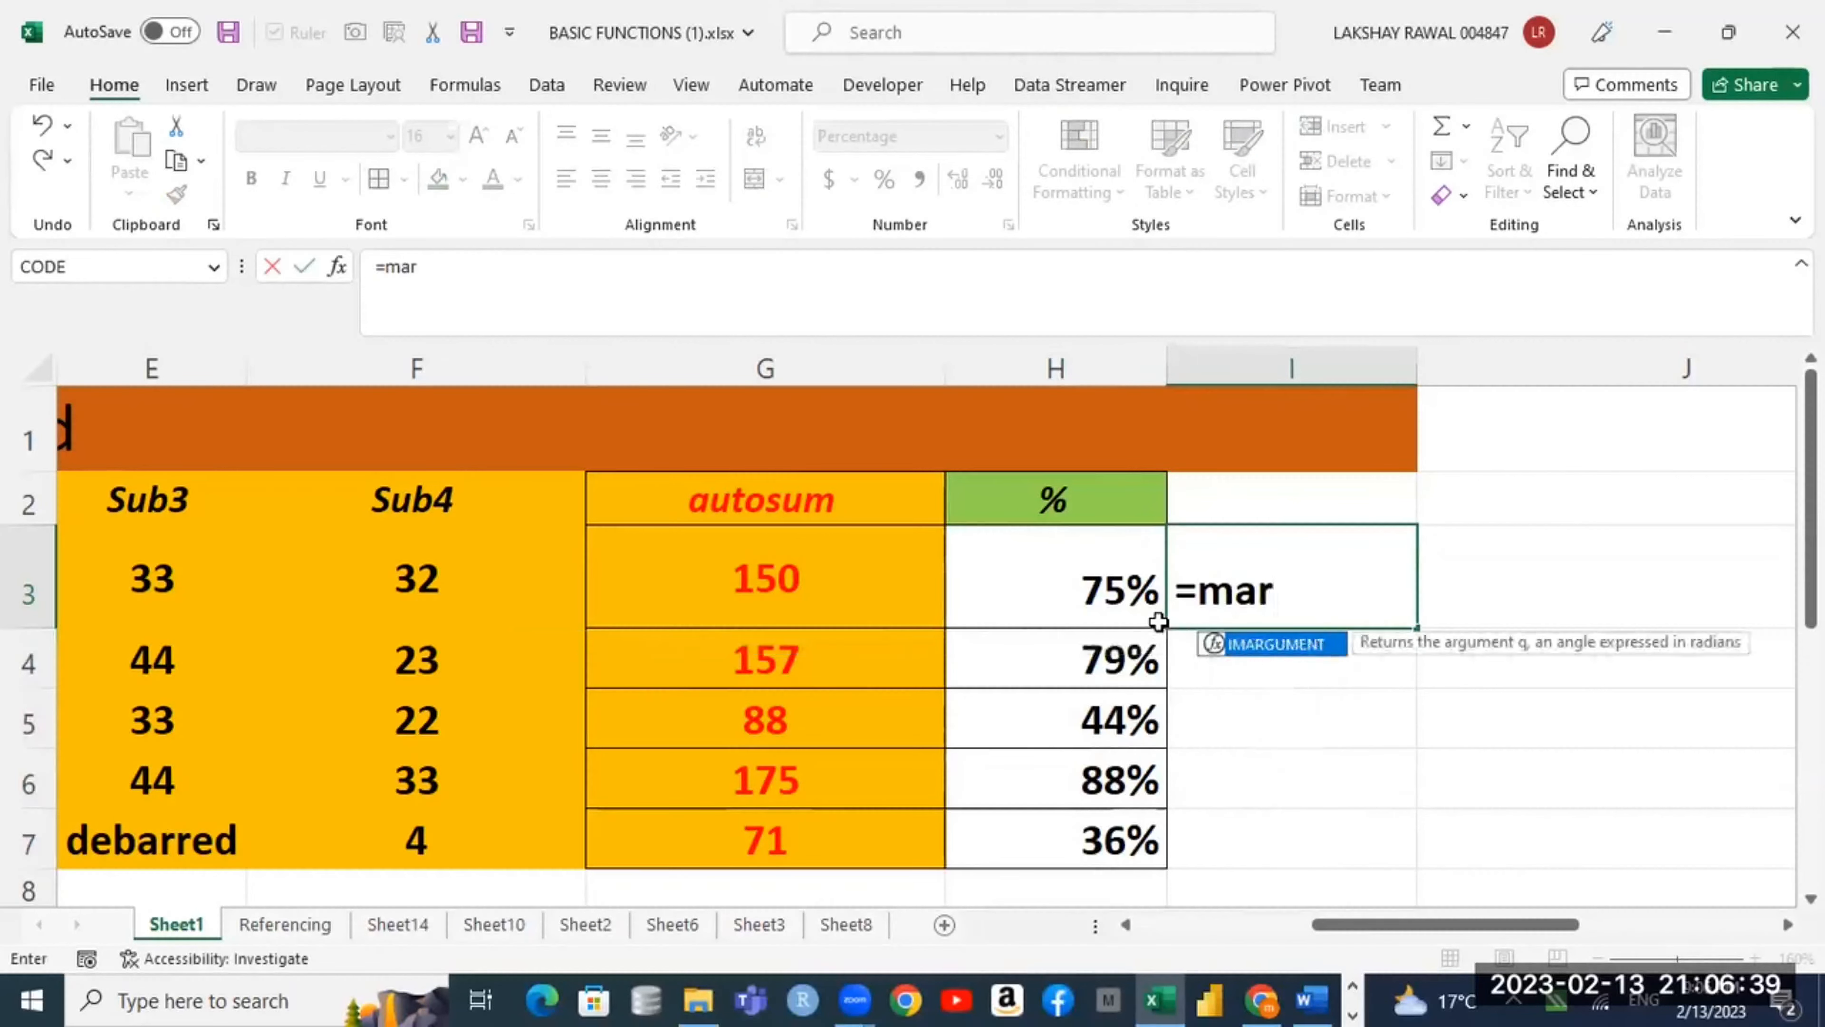
pyautogui.write('ks obt')
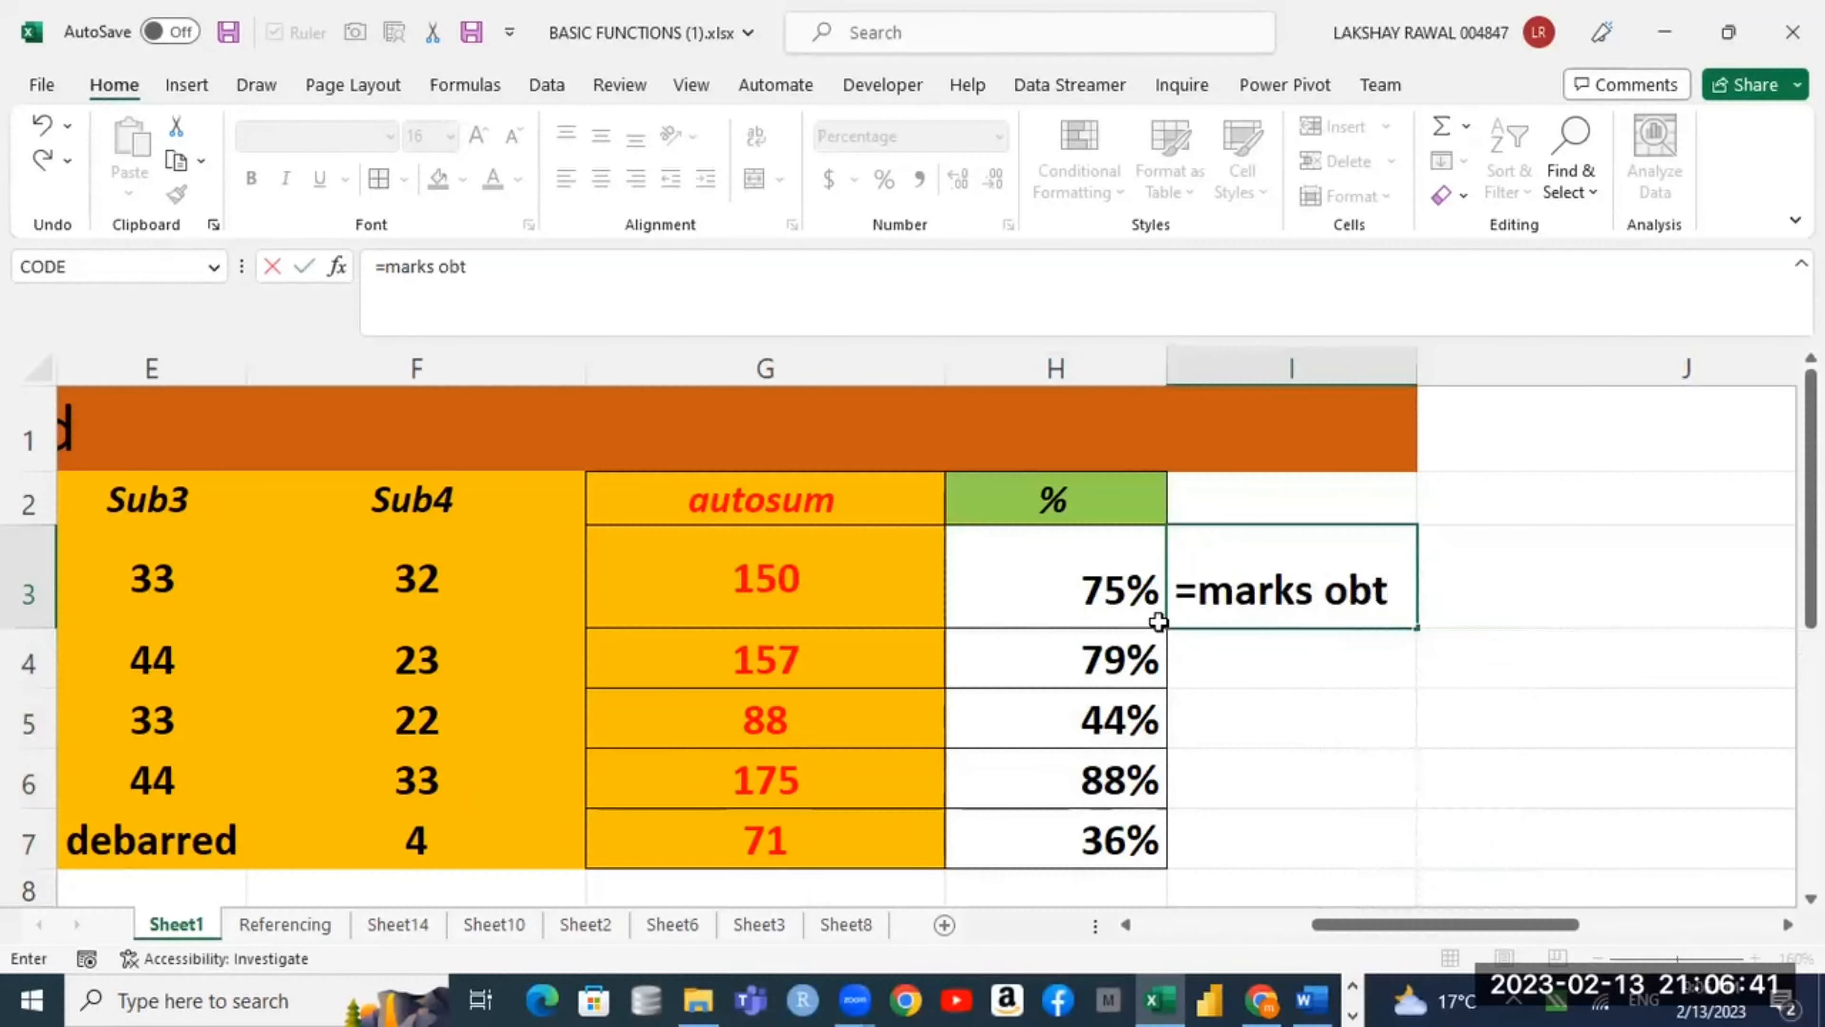
pyautogui.write('aine')
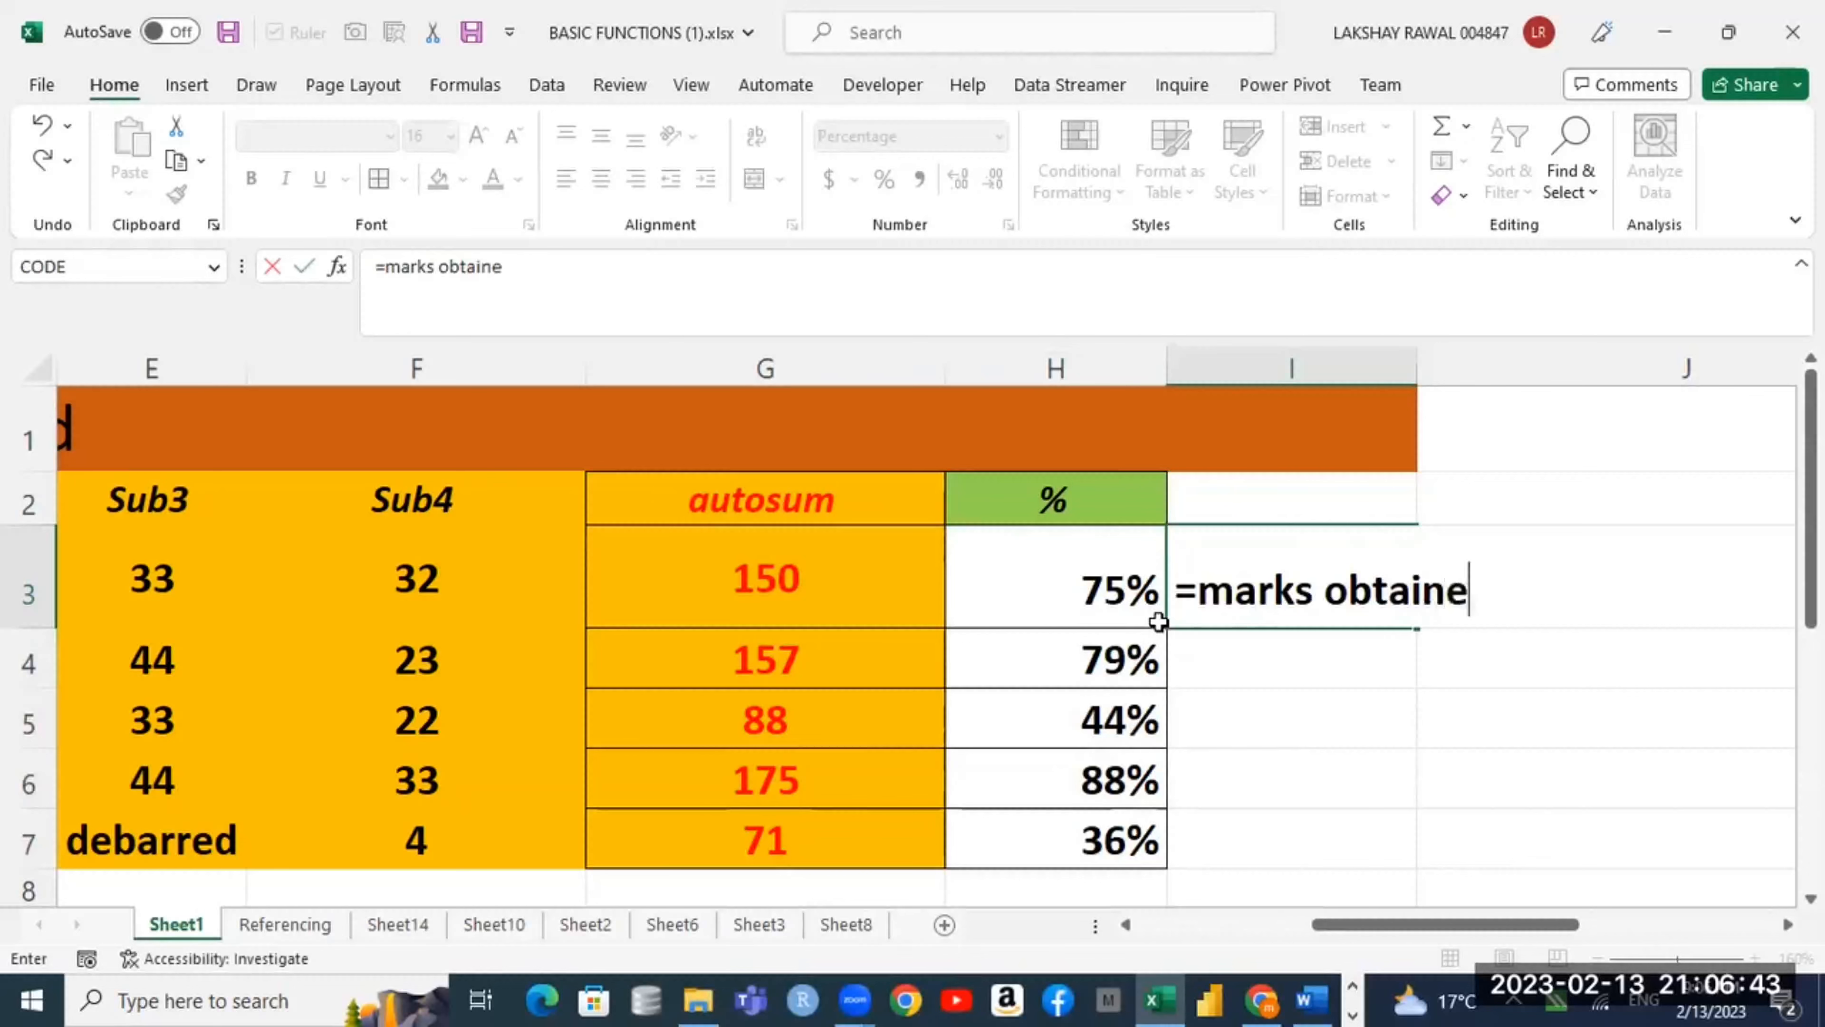
pyautogui.write('d/')
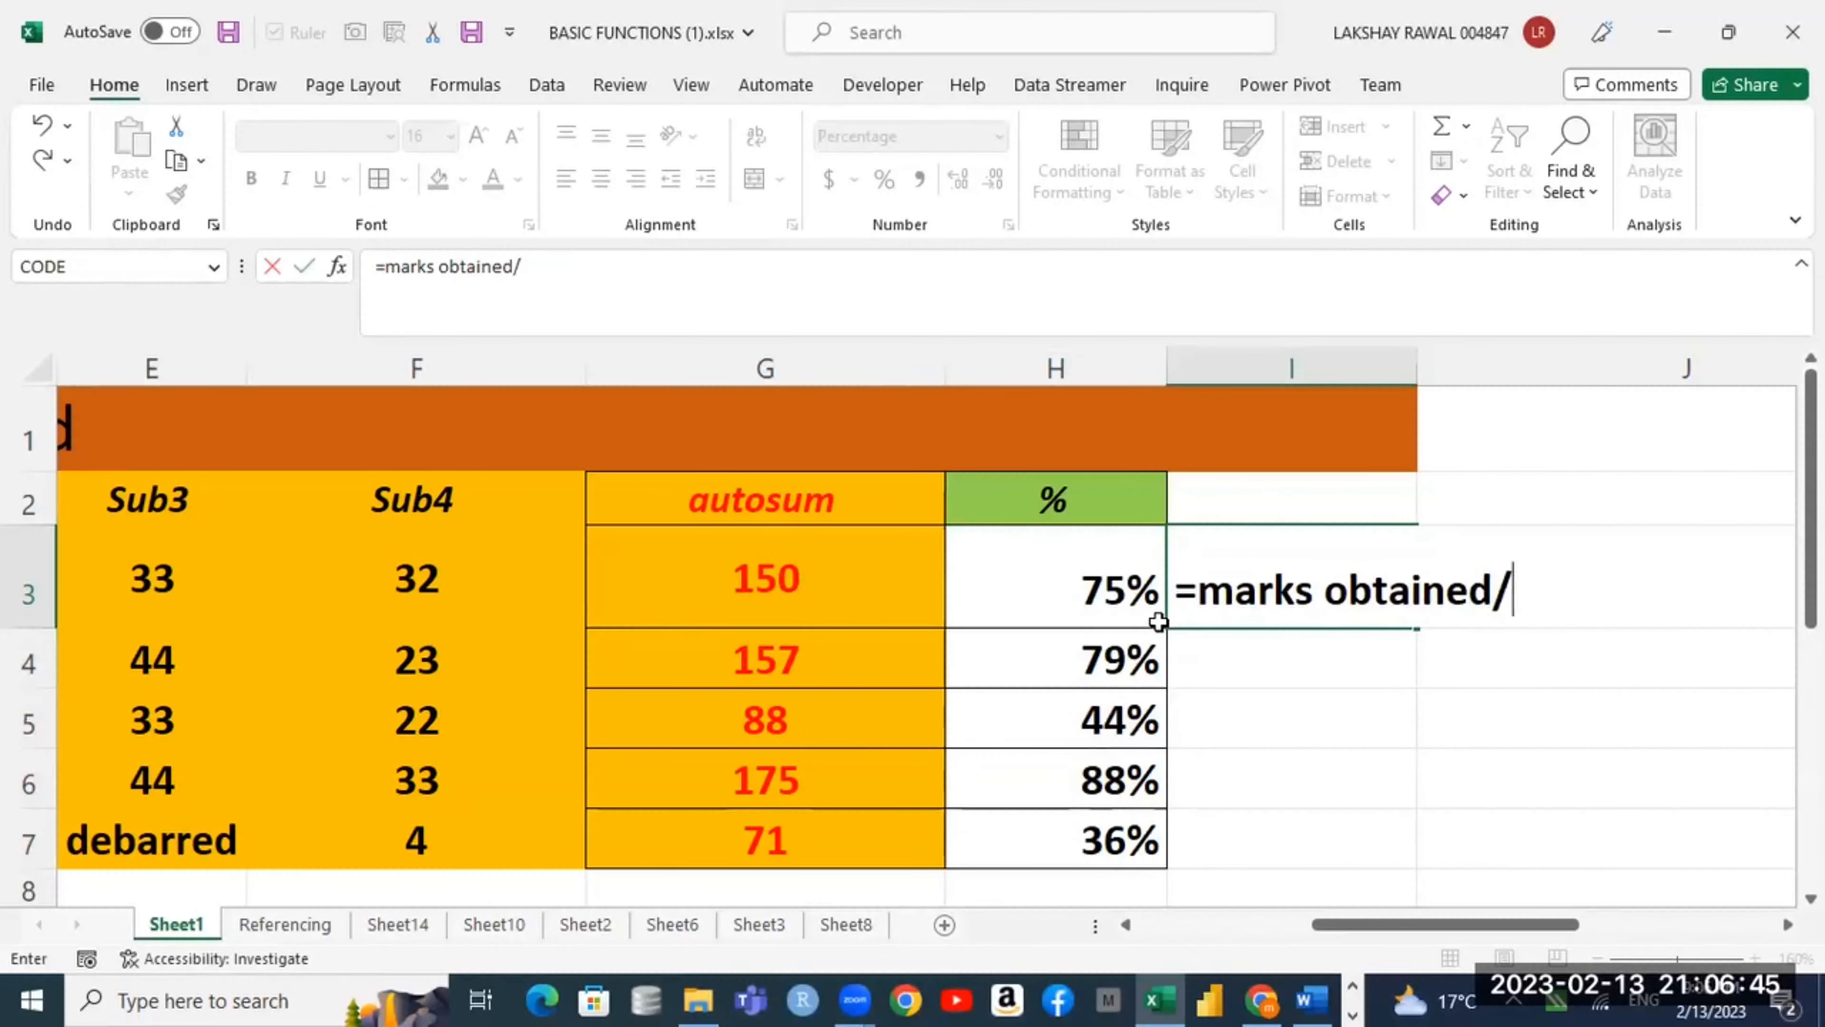
pyautogui.write('tora')
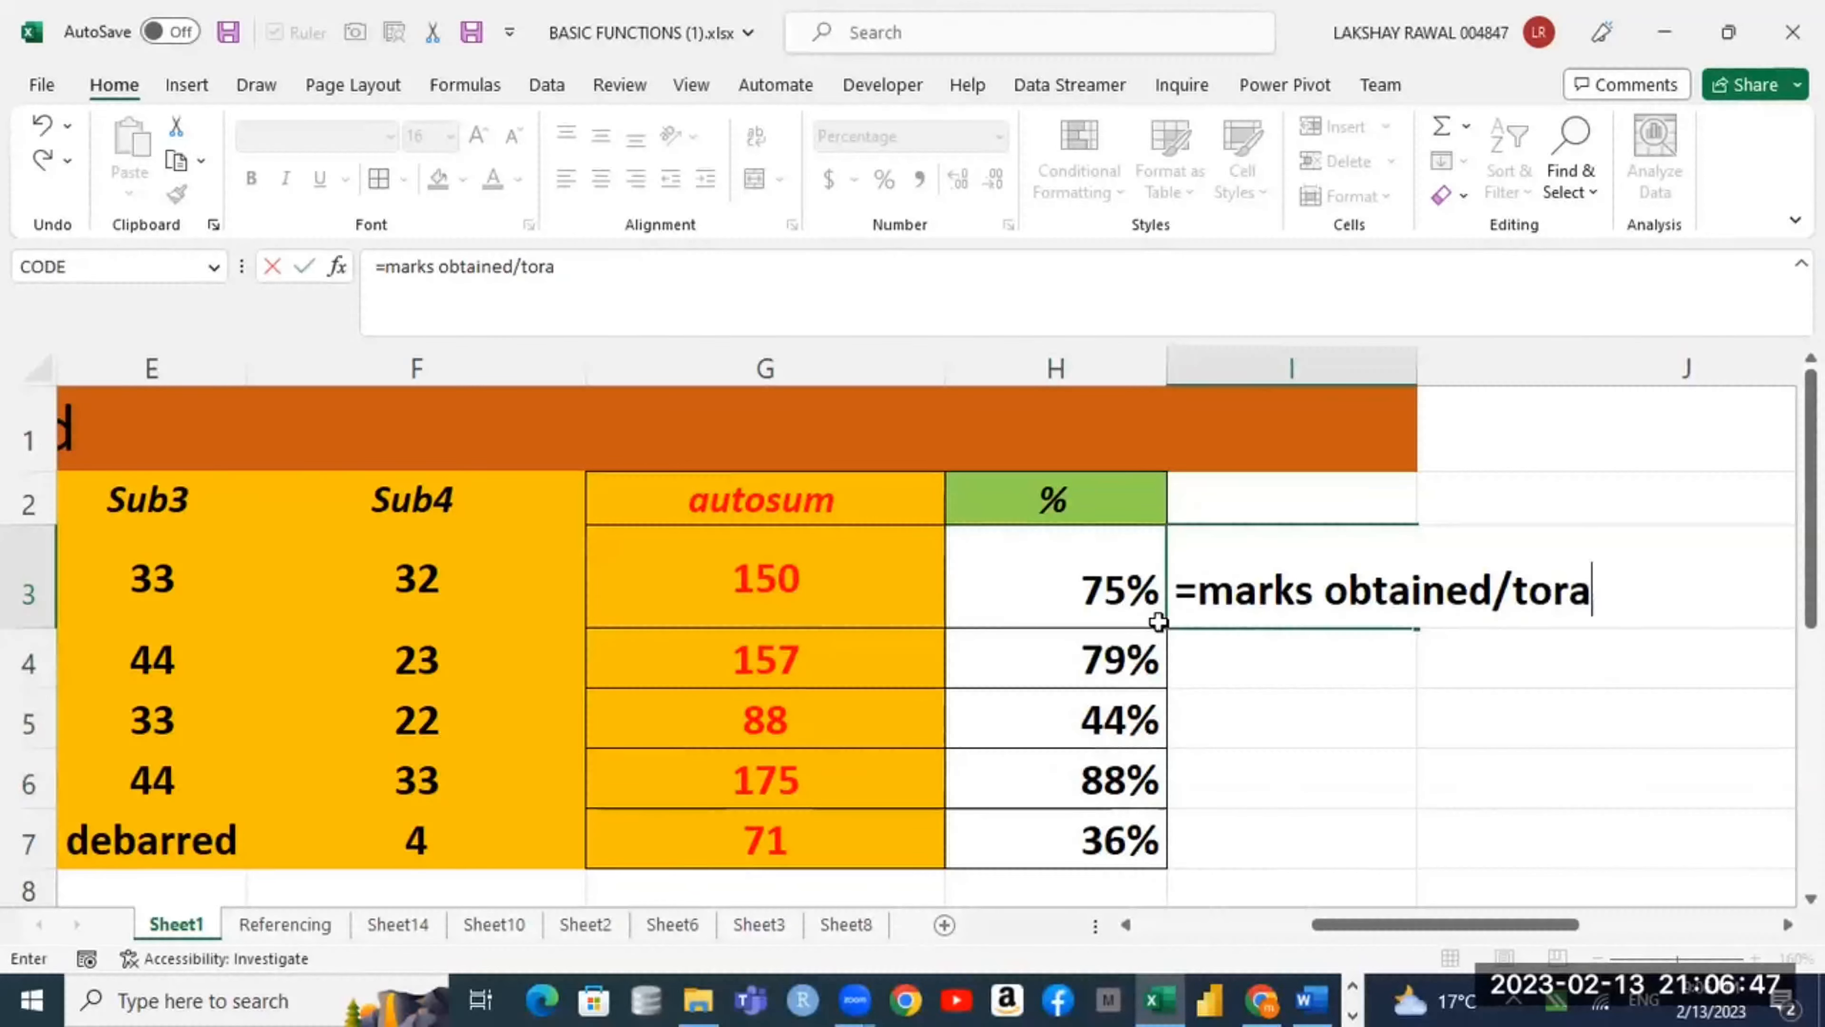
pyautogui.press('BackSpace')
pyautogui.press('BackSpace')
pyautogui.press('BackSpace')
pyautogui.press('BackSpace')
pyautogui.write('M')
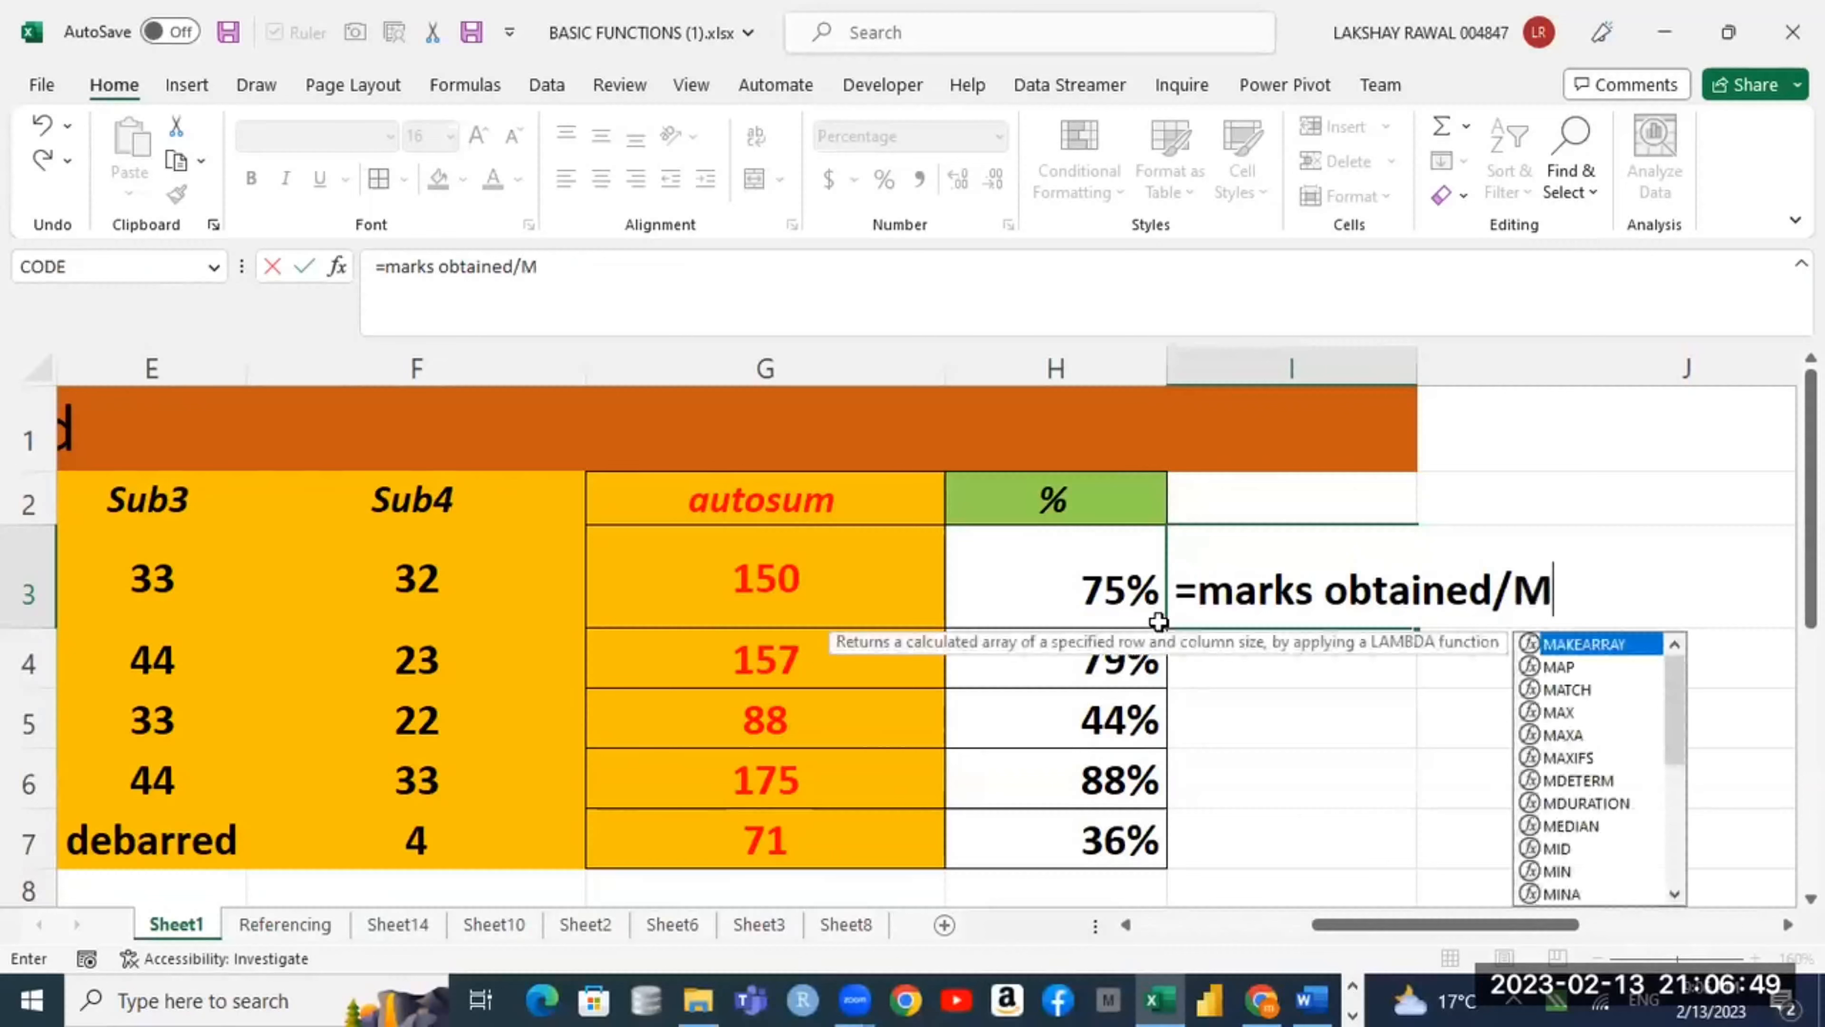
pyautogui.write('<')
pyautogui.press('BackSpace')
pyautogui.write('M')
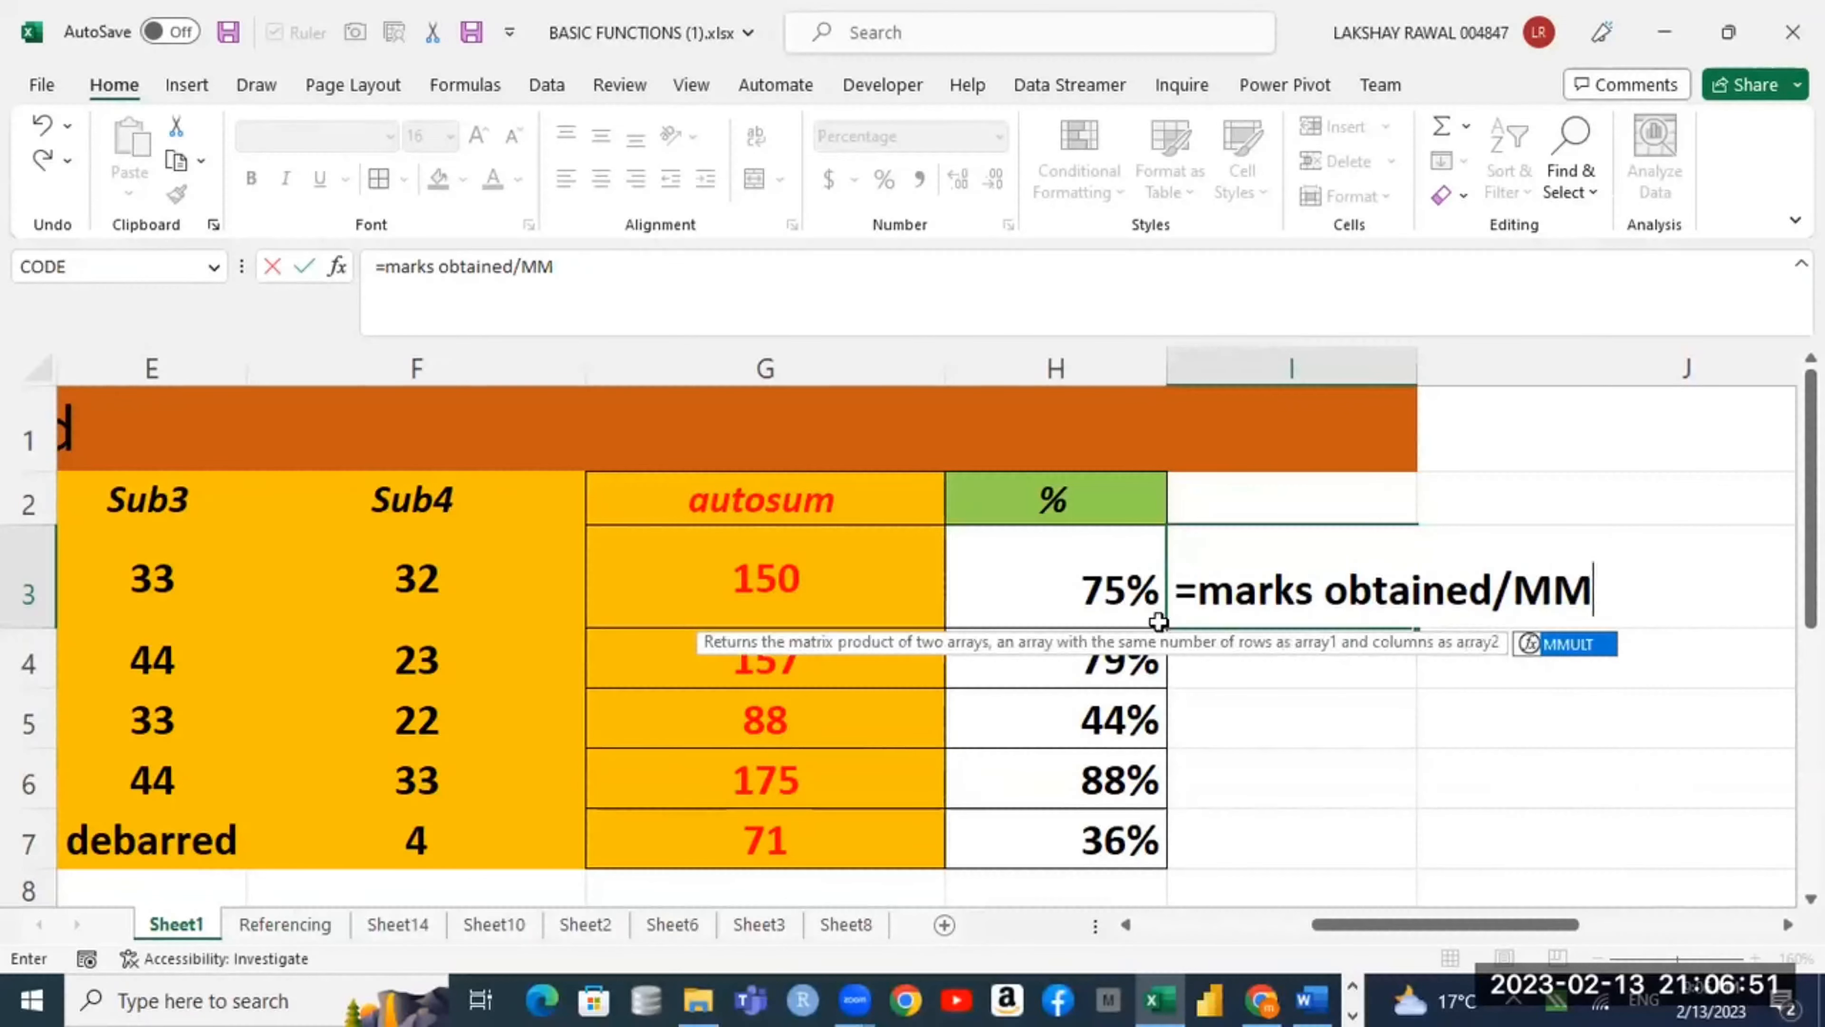
pyautogui.write('*')
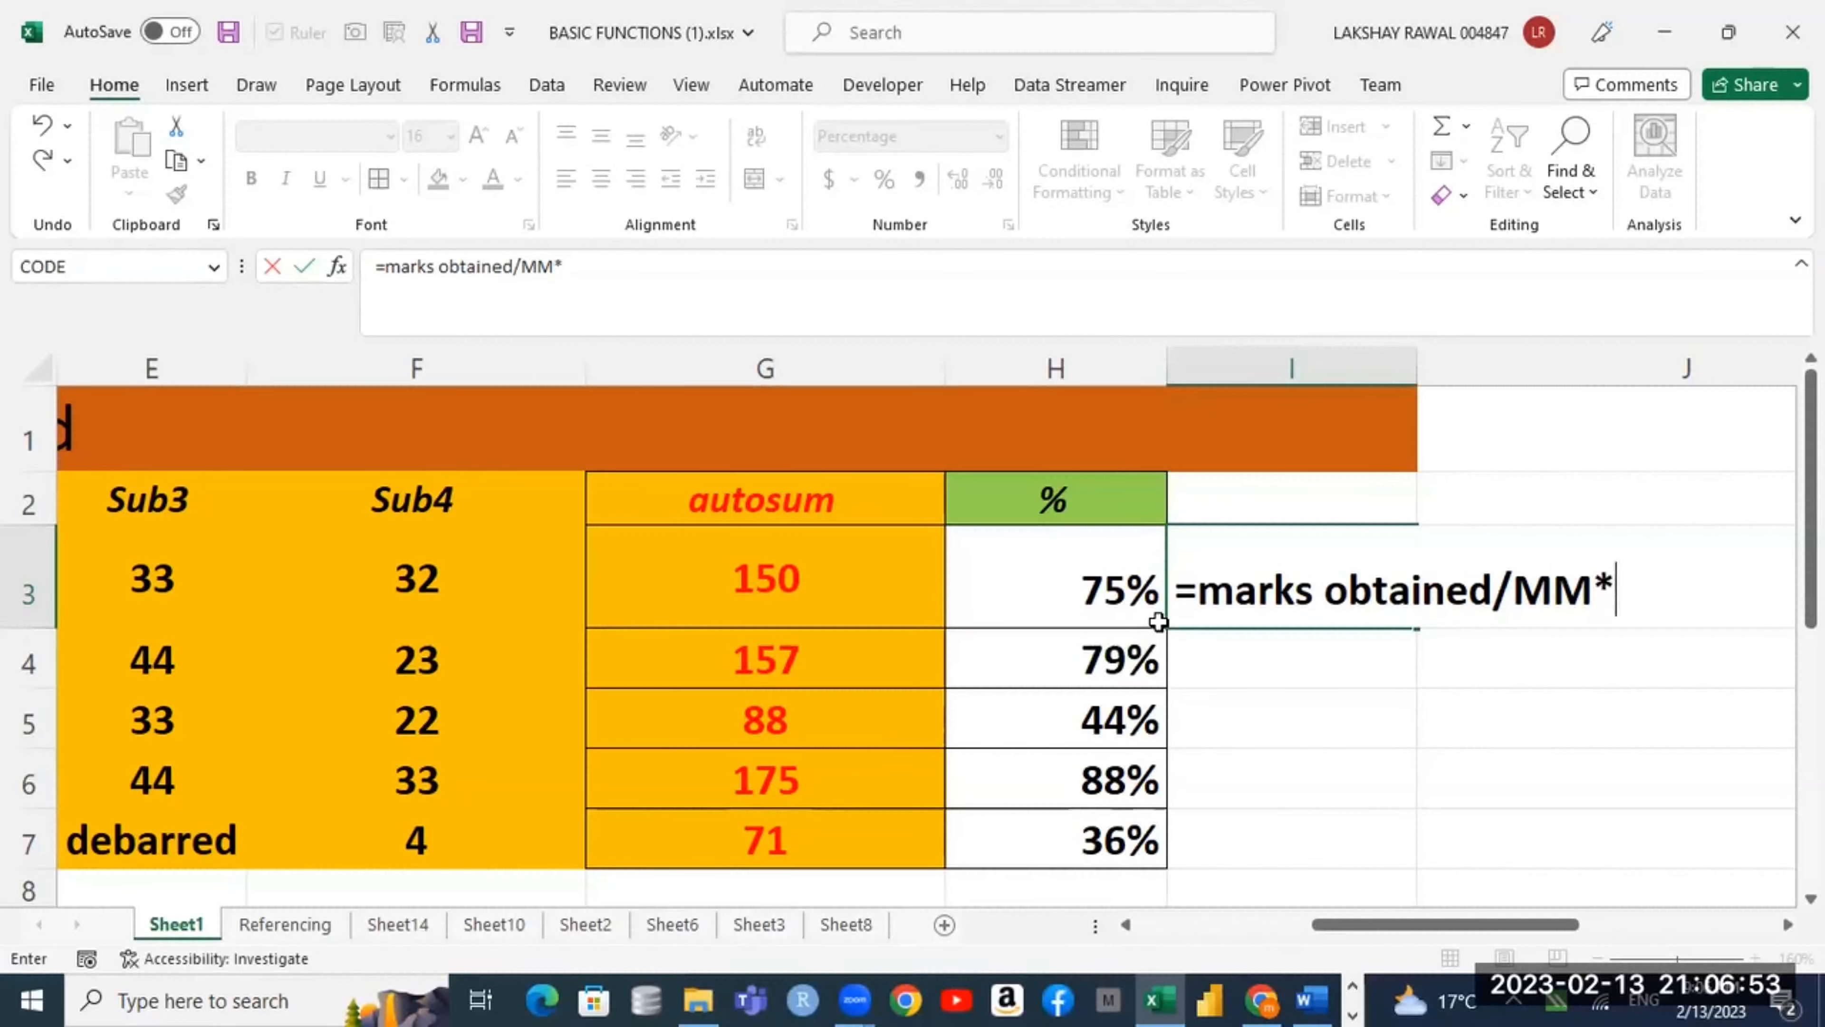
pyautogui.write('100')
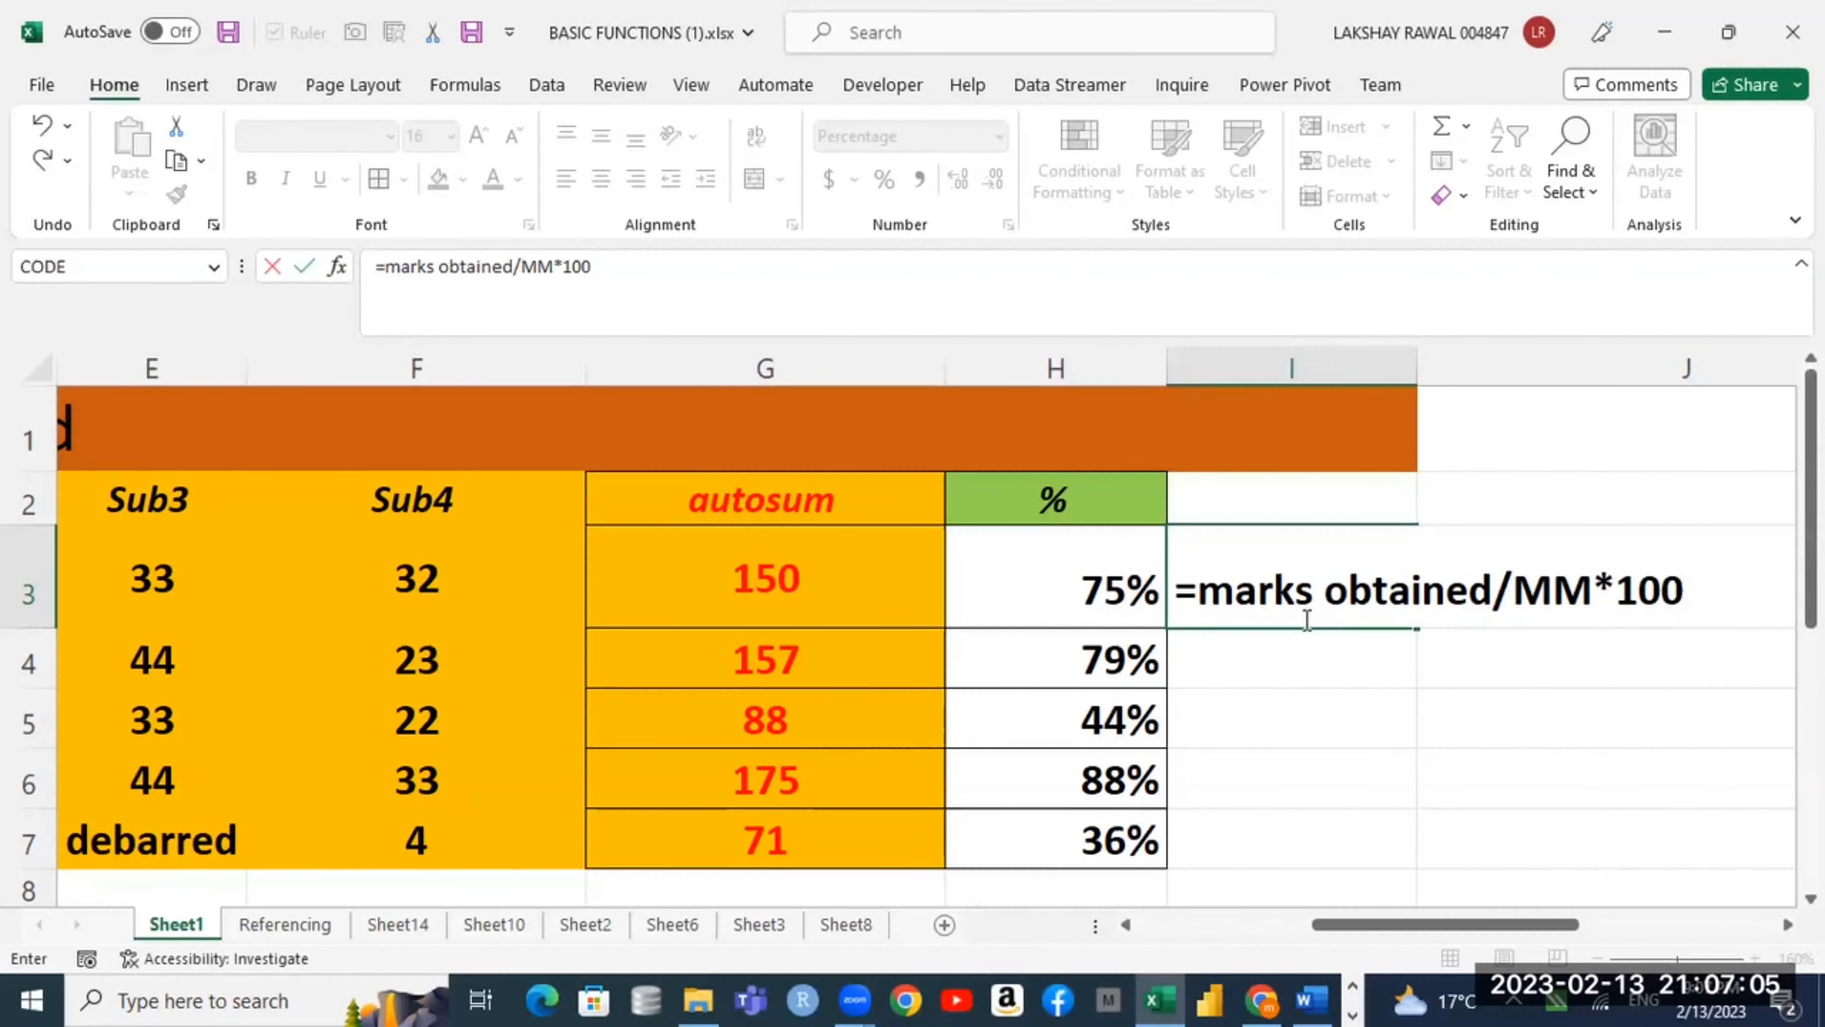
pyautogui.press('Return')
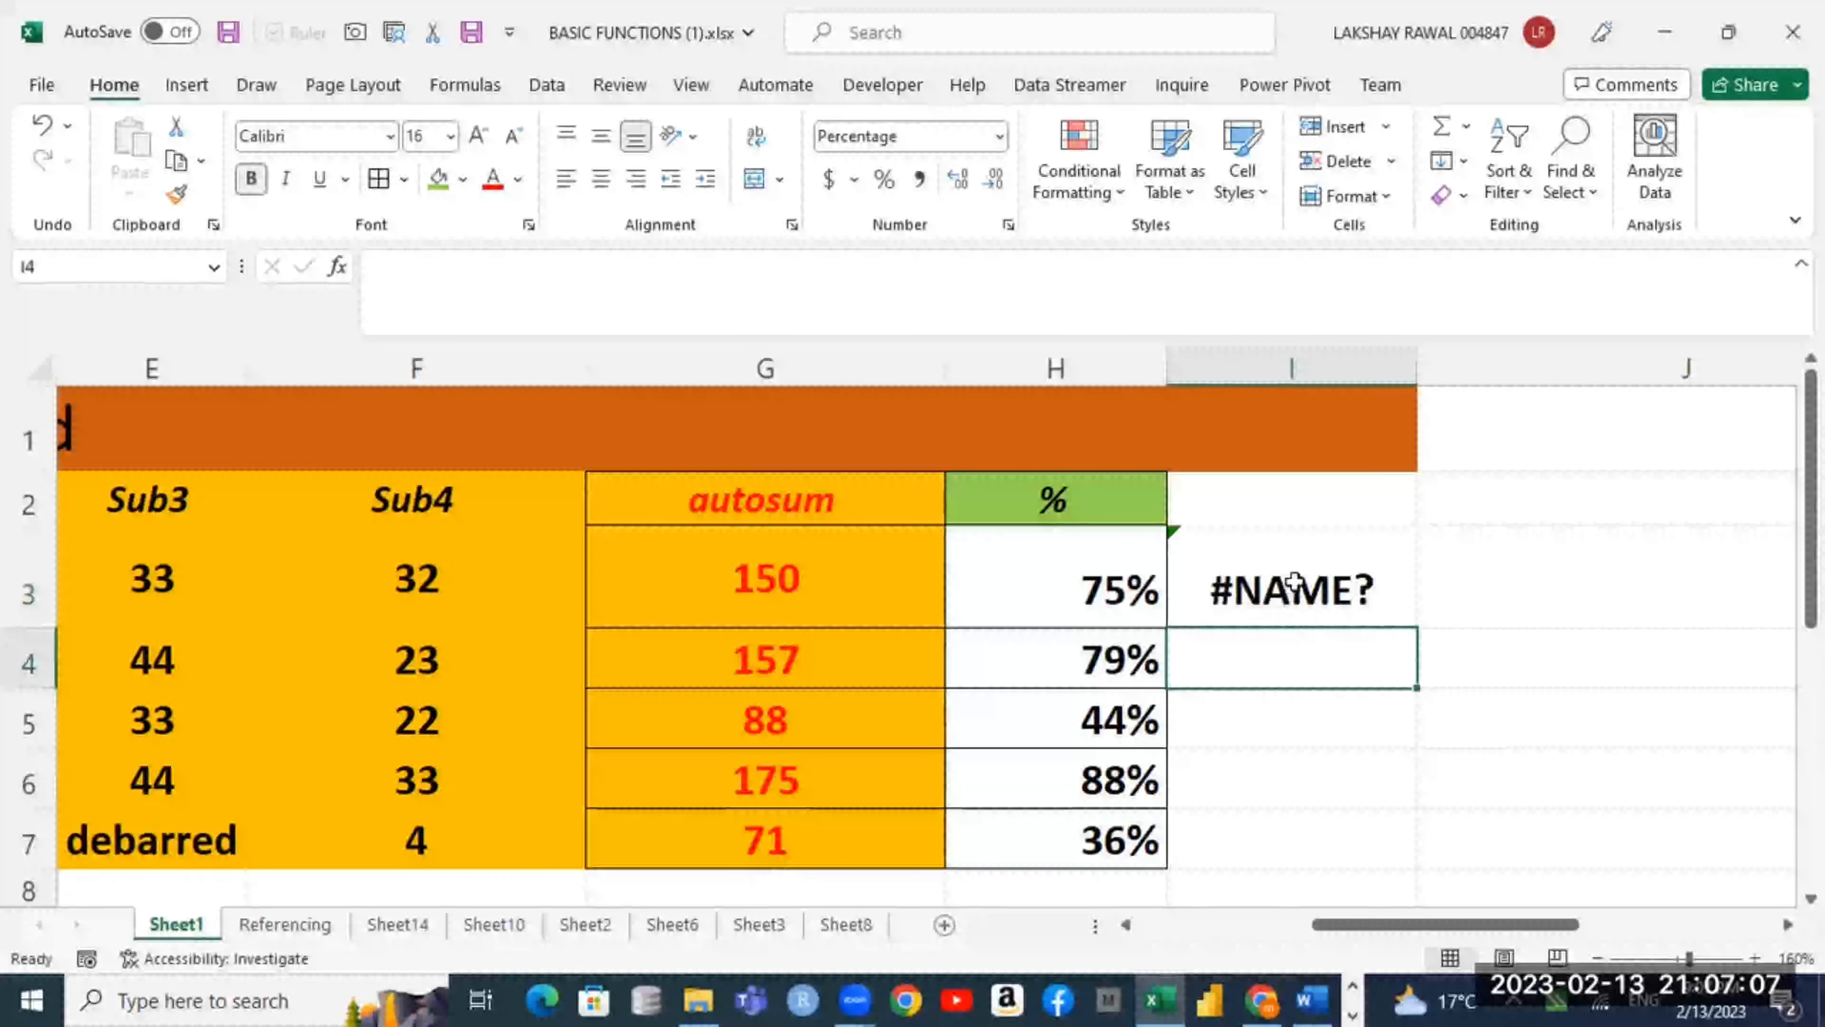
pyautogui.click(1293, 582)
pyautogui.press('Delete')
# Step: Review the first student's marks one by one from Sub1 to Sub4 in C3:F3
pyautogui.press('Left')
pyautogui.press('Left')
pyautogui.press('Left')
pyautogui.press('Left')
pyautogui.press('Left')
pyautogui.press('Left')
pyautogui.press('Left')
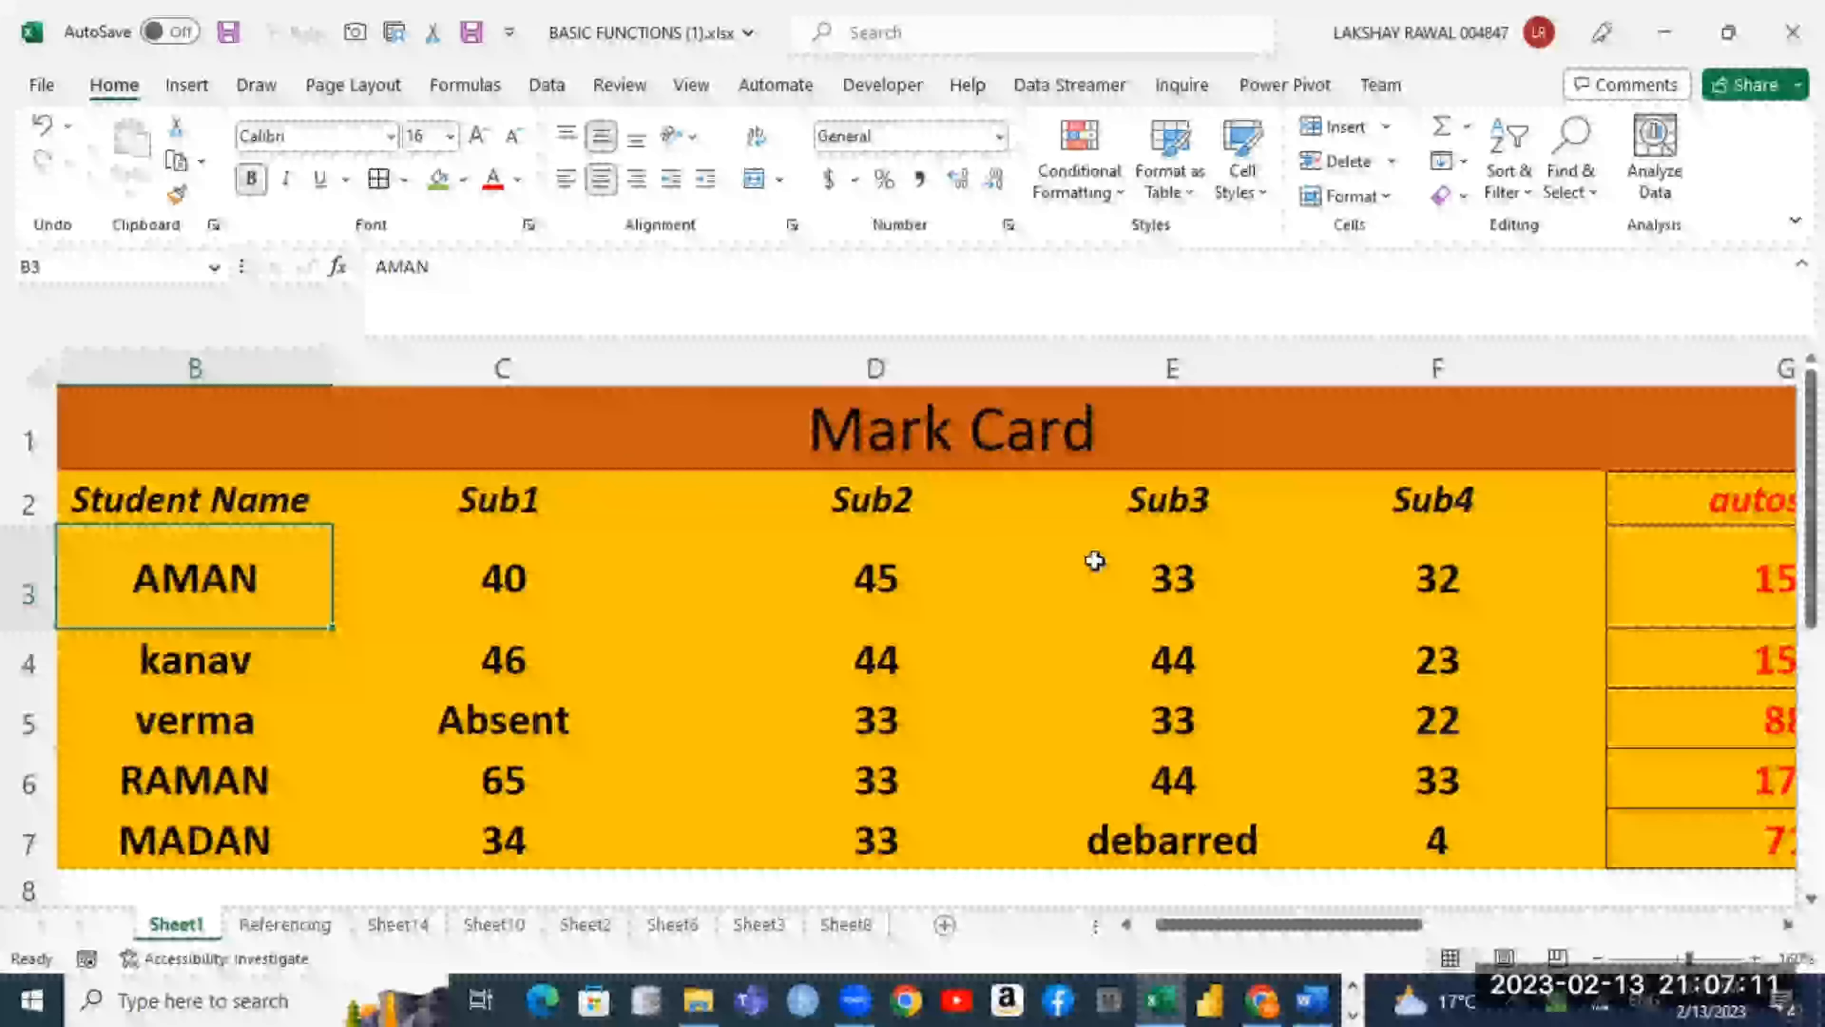
pyautogui.click(532, 582)
pyautogui.click(881, 575)
pyautogui.click(1107, 586)
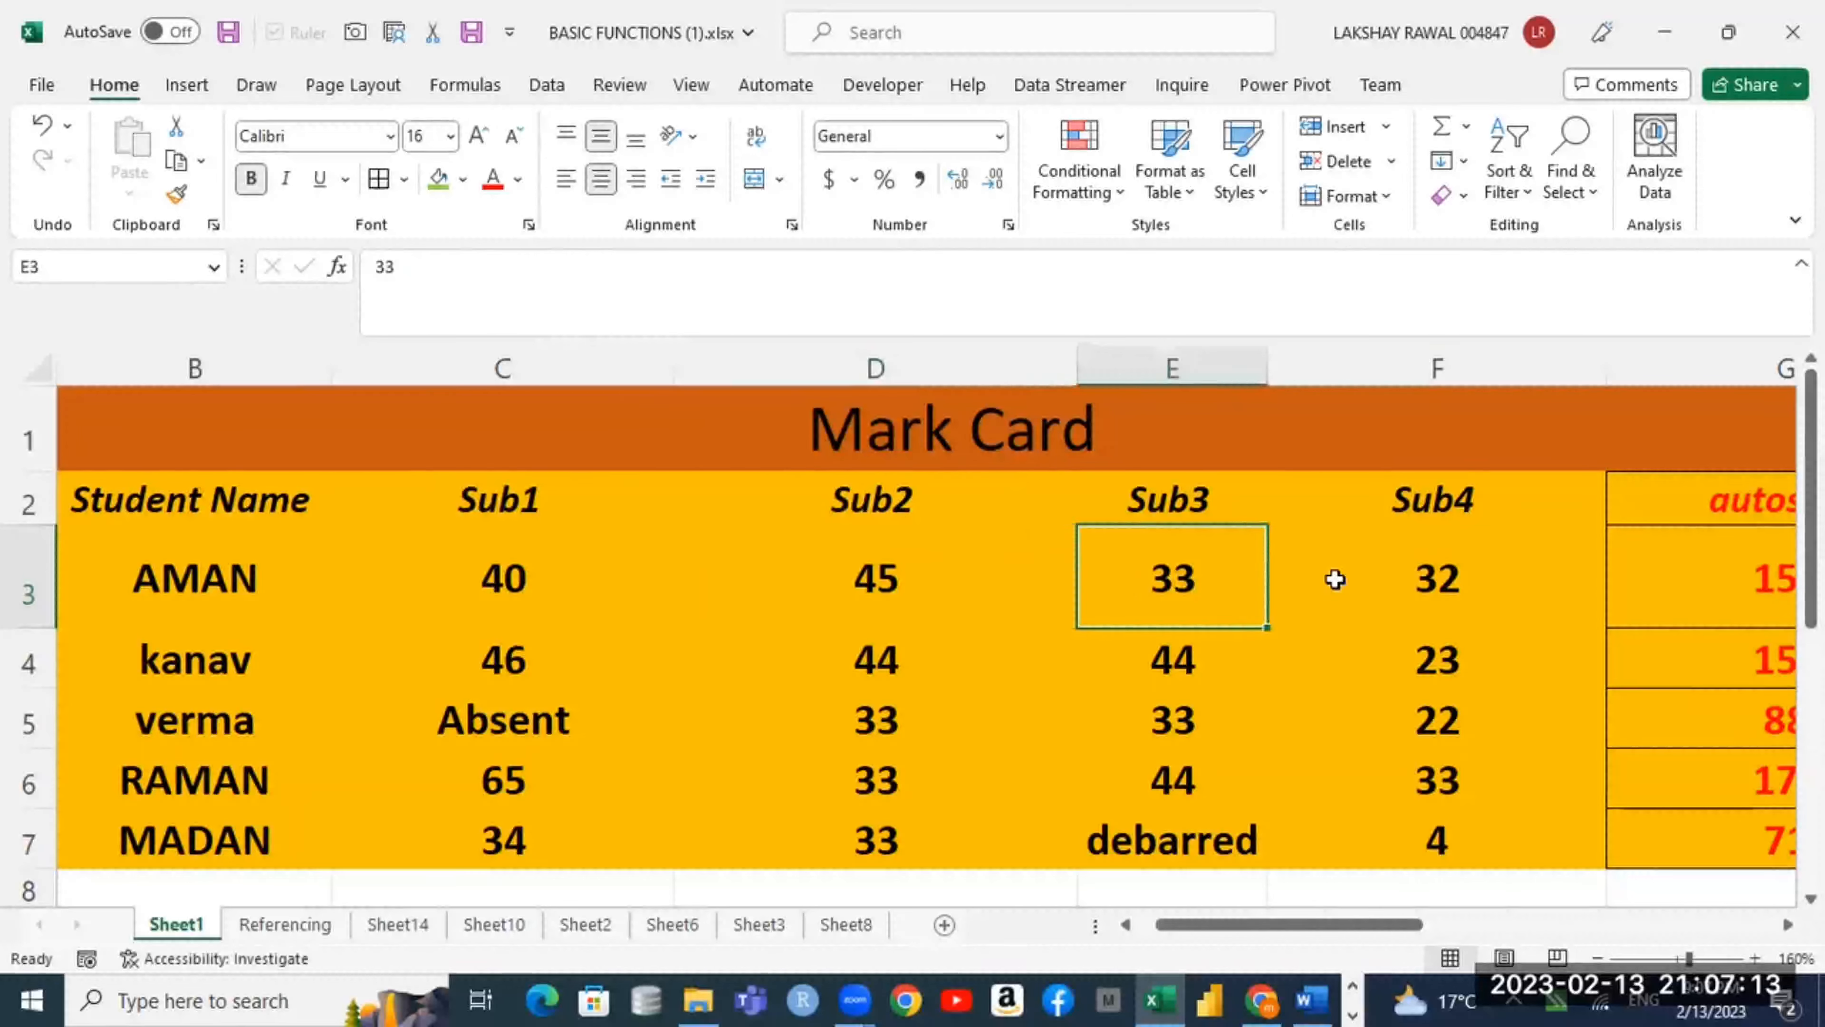
pyautogui.click(1353, 580)
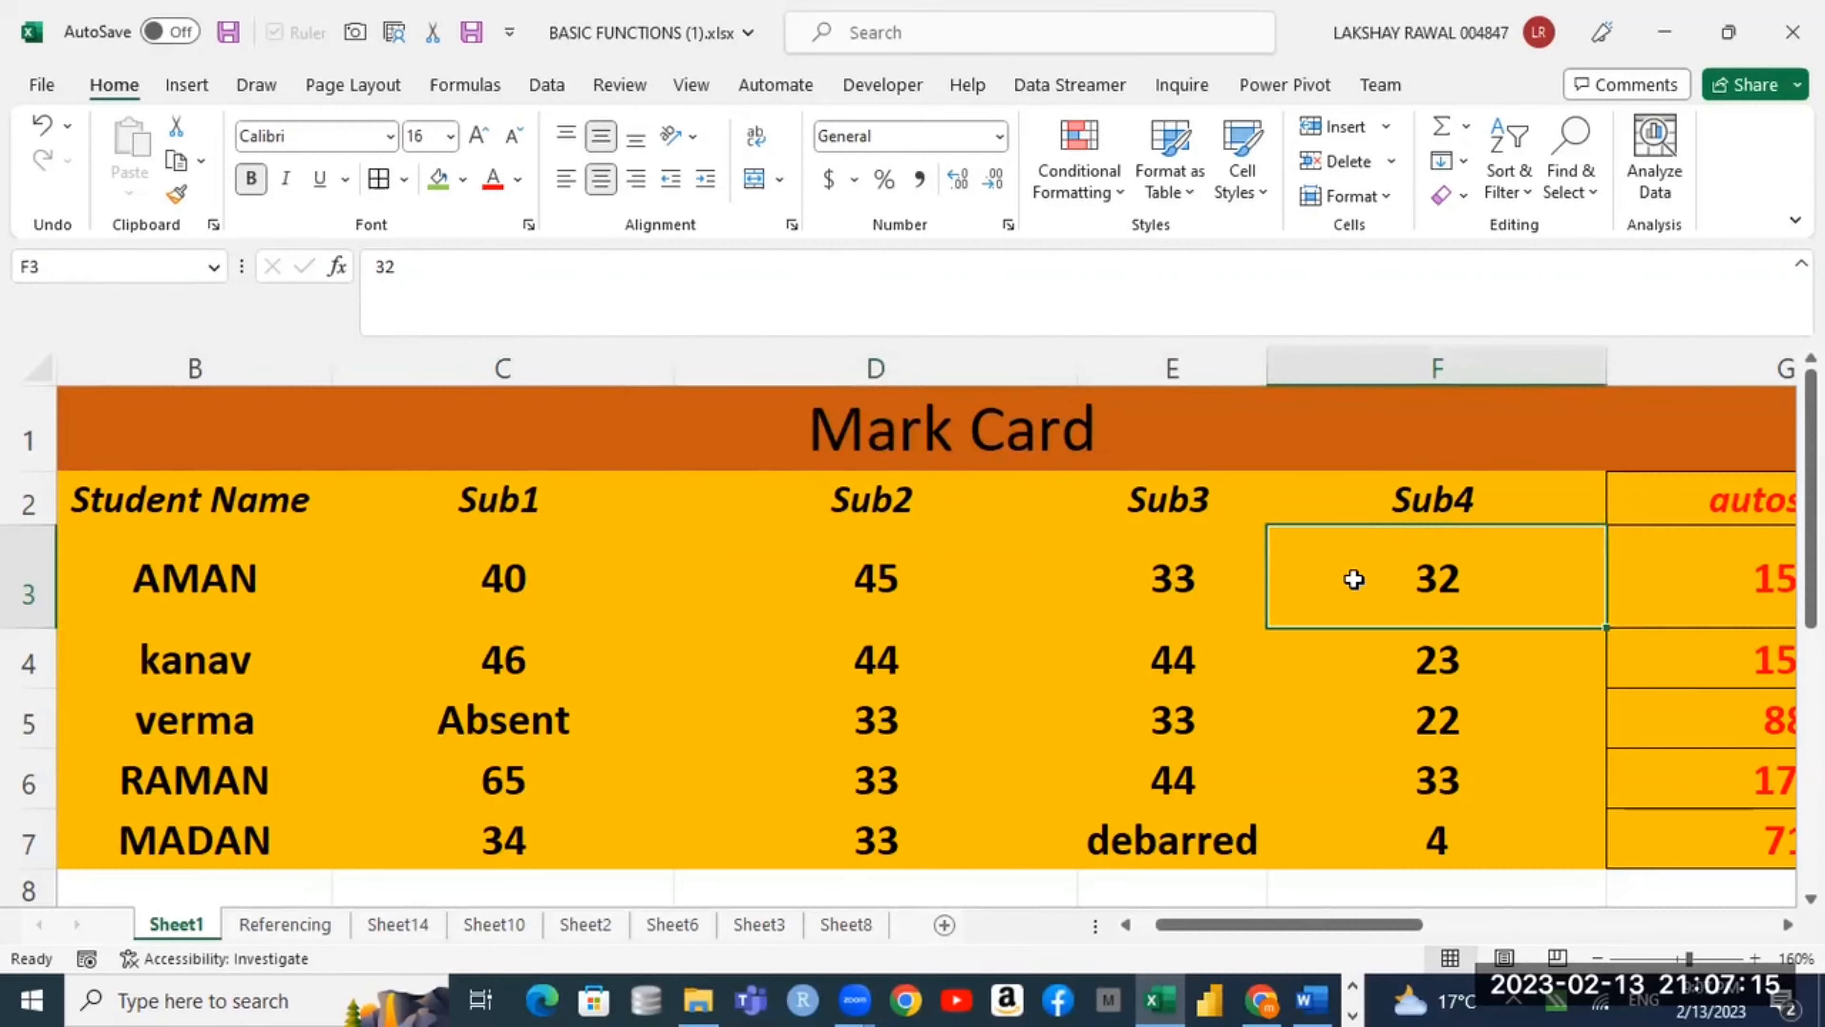
# Step: Examine the percentage formula in H3, including its reference to the total in G3
pyautogui.press('Right')
pyautogui.press('Right')
pyautogui.doubleClick(1383, 591)
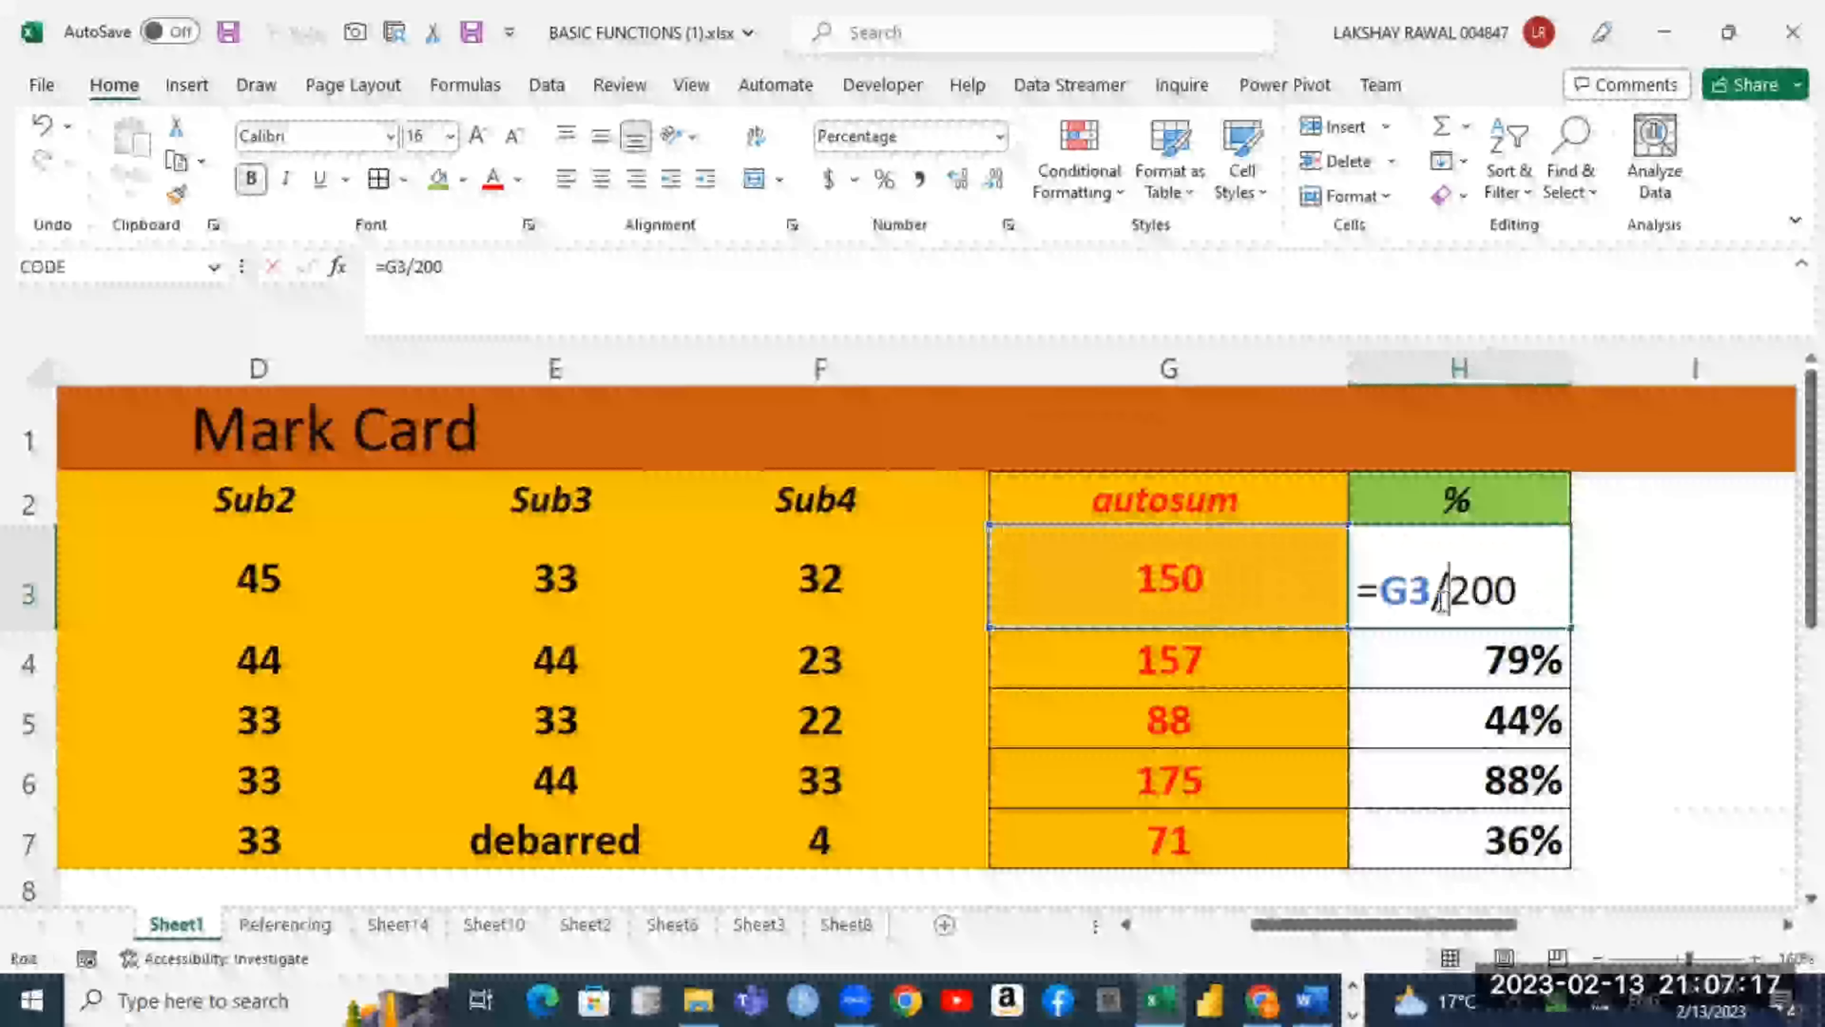
pyautogui.doubleClick(1405, 591)
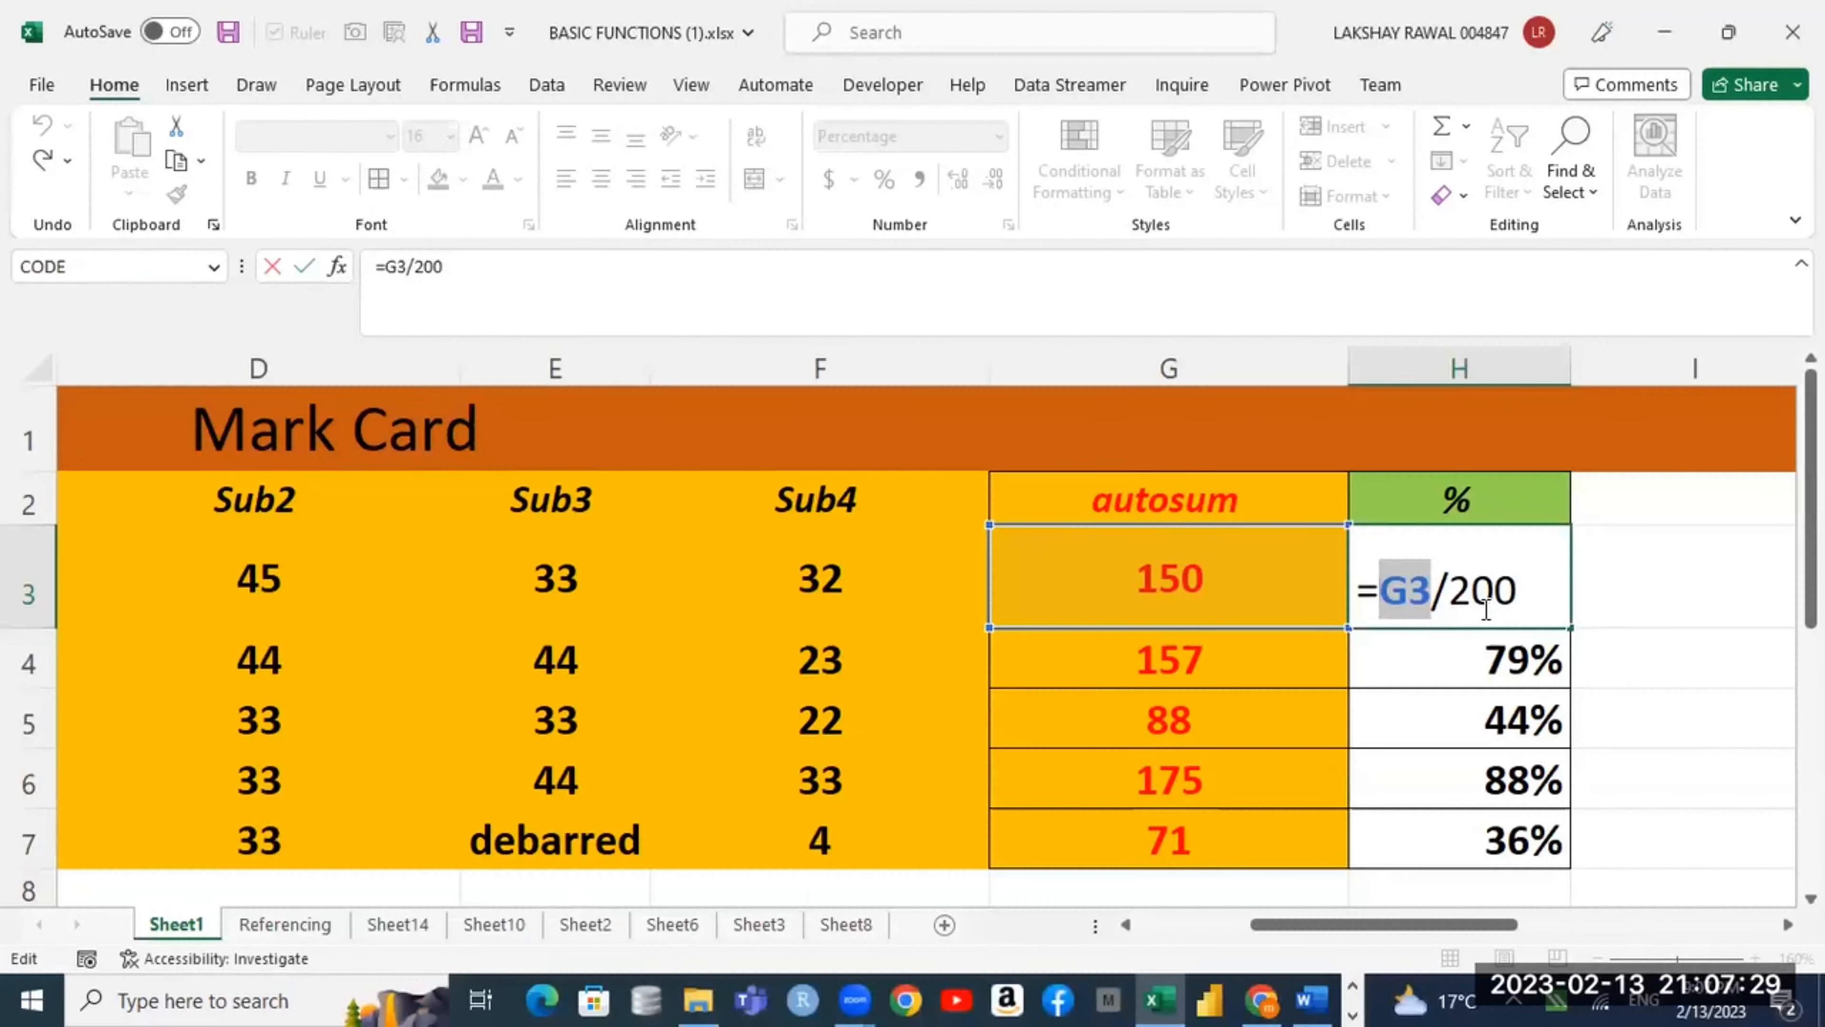
pyautogui.press('Return')
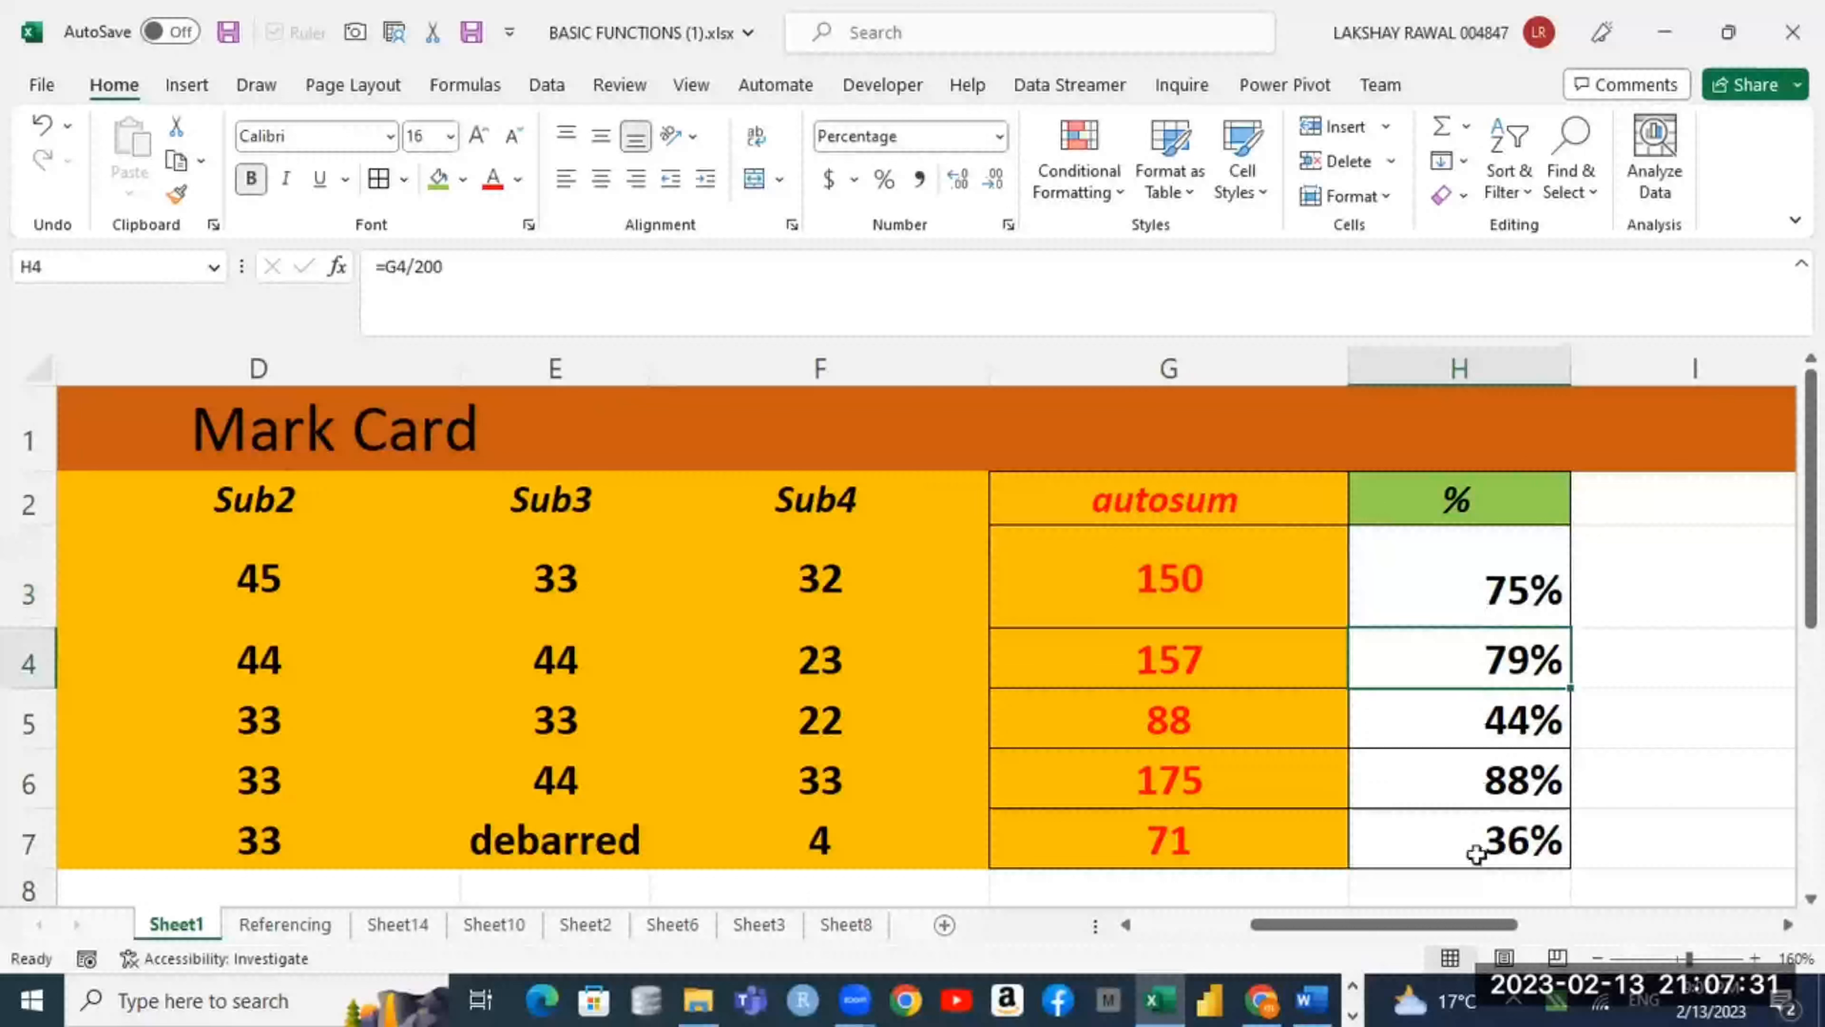
pyautogui.doubleClick(1521, 613)
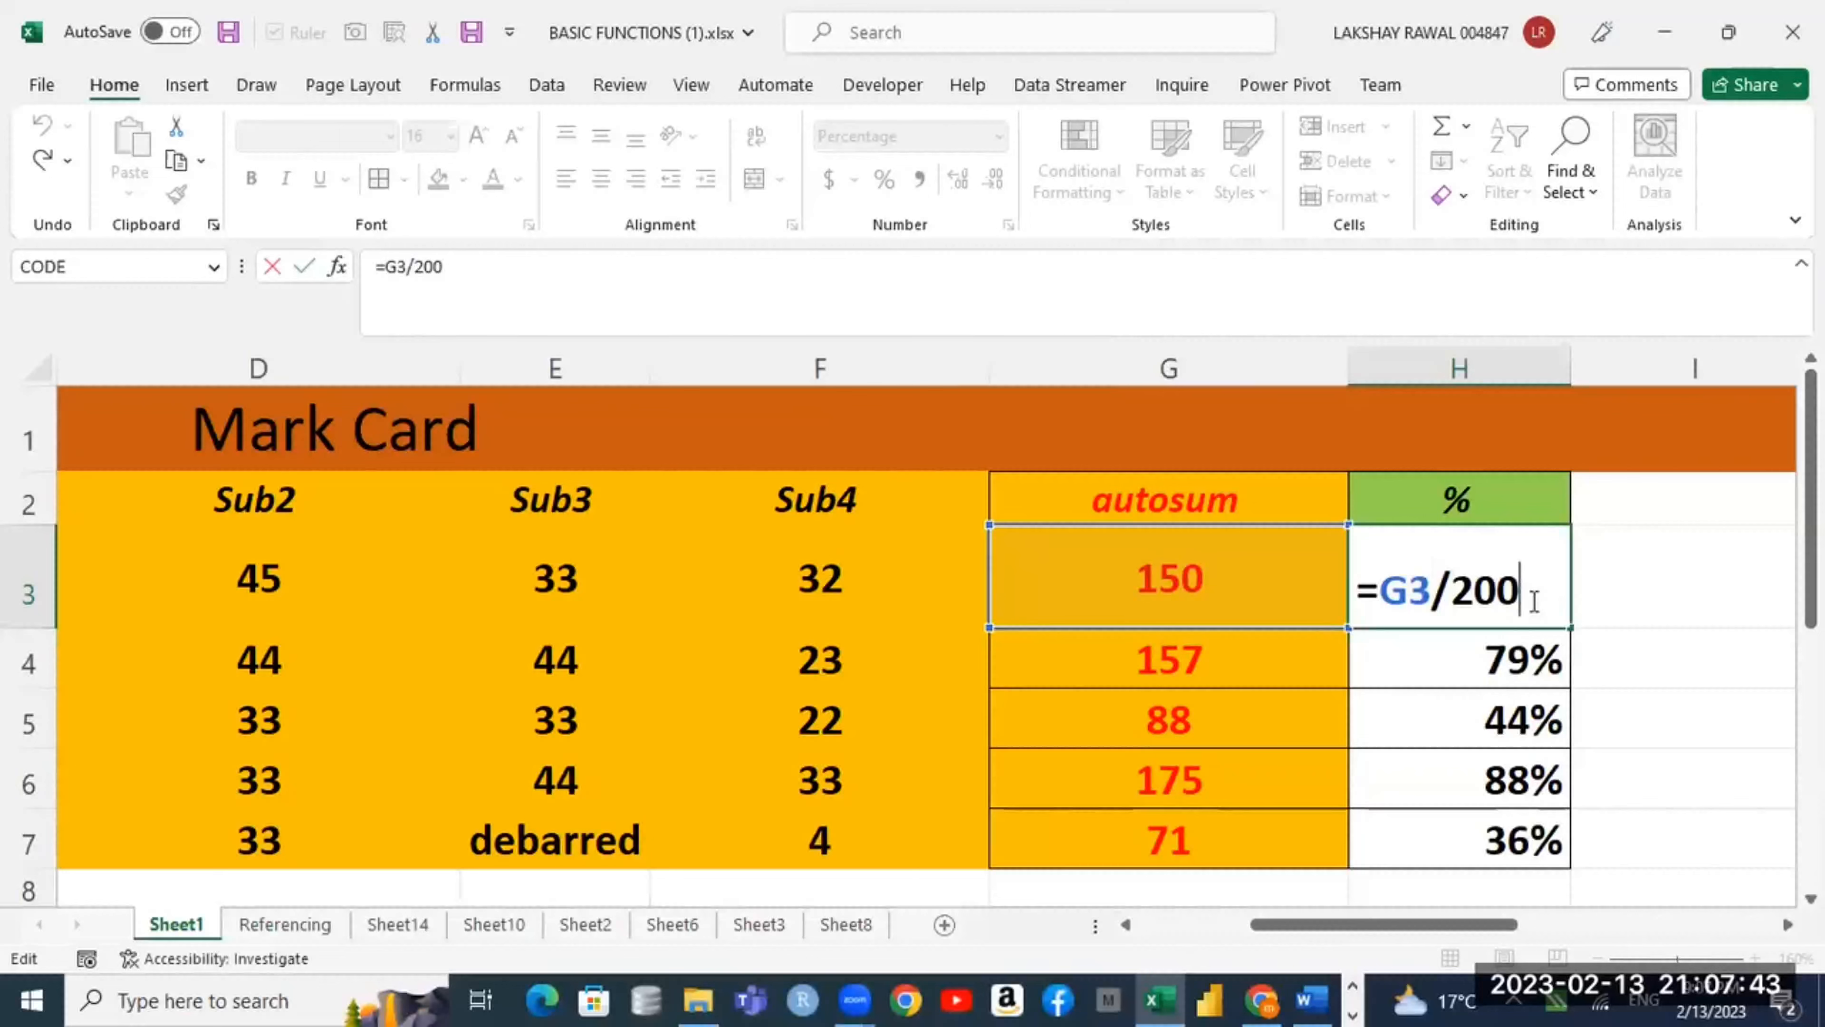
pyautogui.hotkey('ctrl', 'Return')
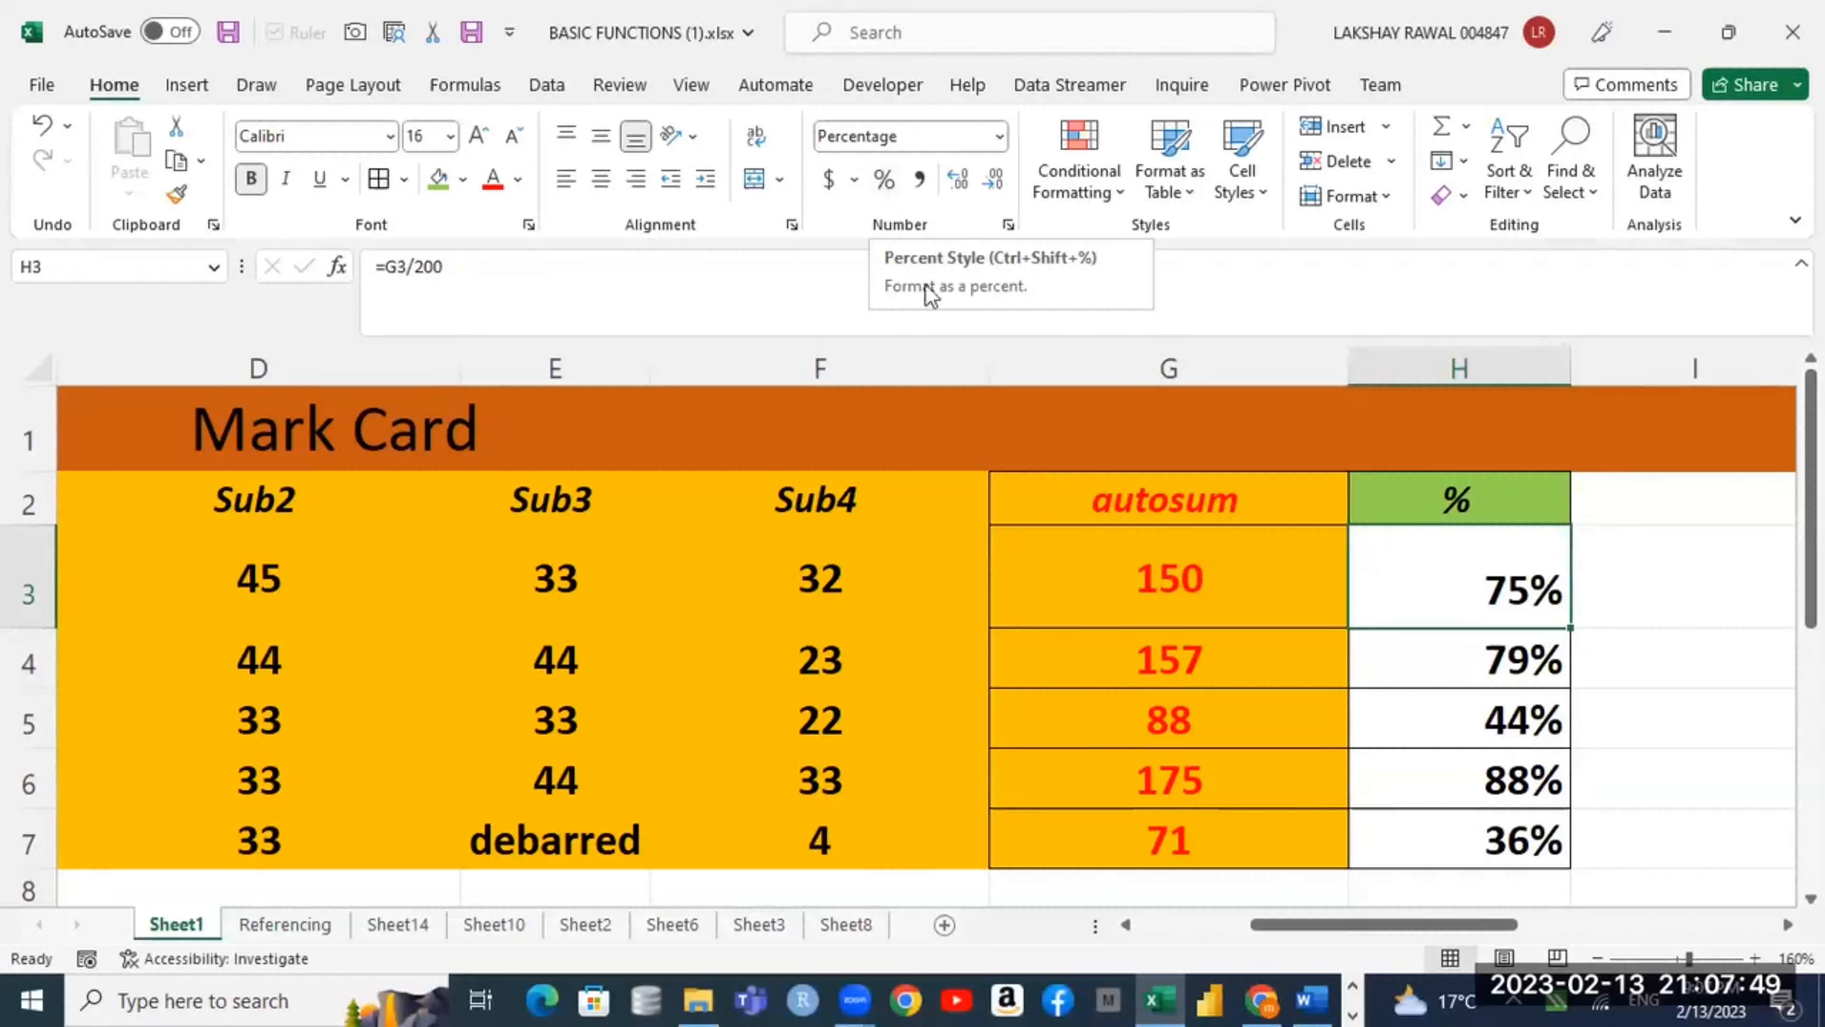
# Step: Try showing the percentages in H3:H7 with three decimal places and return them to whole percentages
pyautogui.moveTo(1500, 588); pyautogui.dragTo(1509, 827)
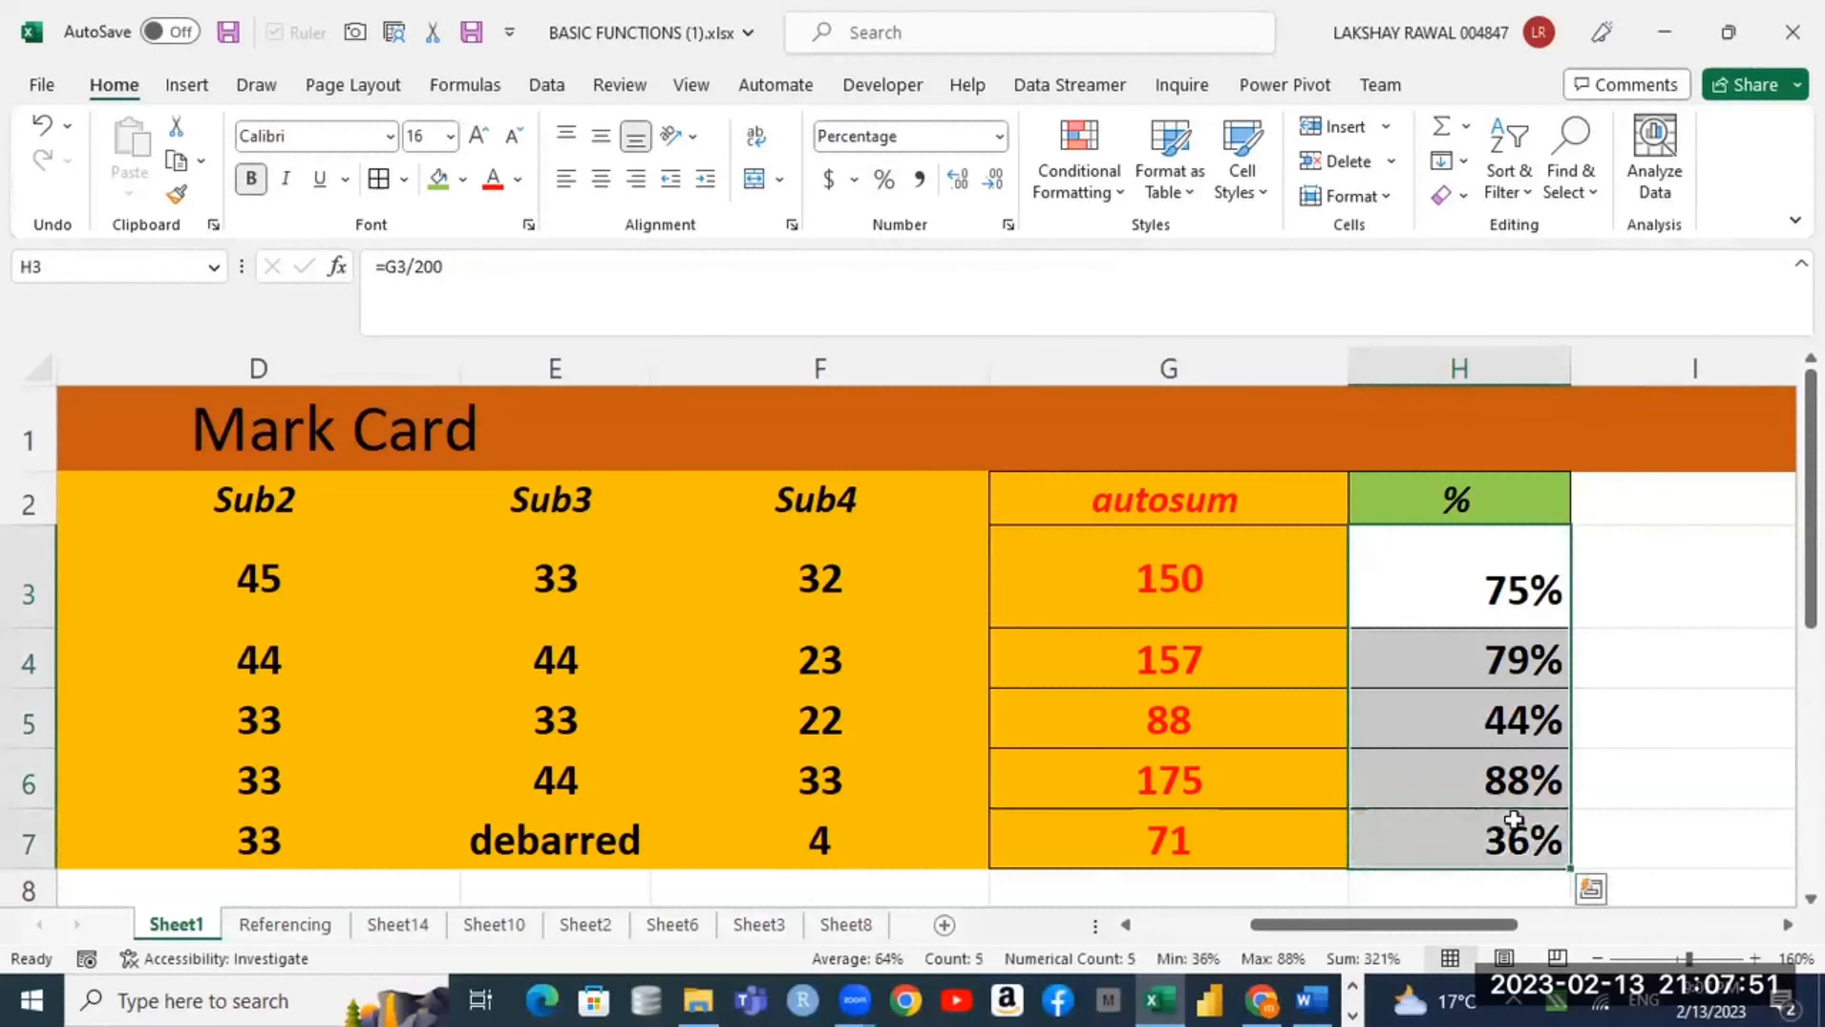
pyautogui.scroll(-1, 1447, 766)
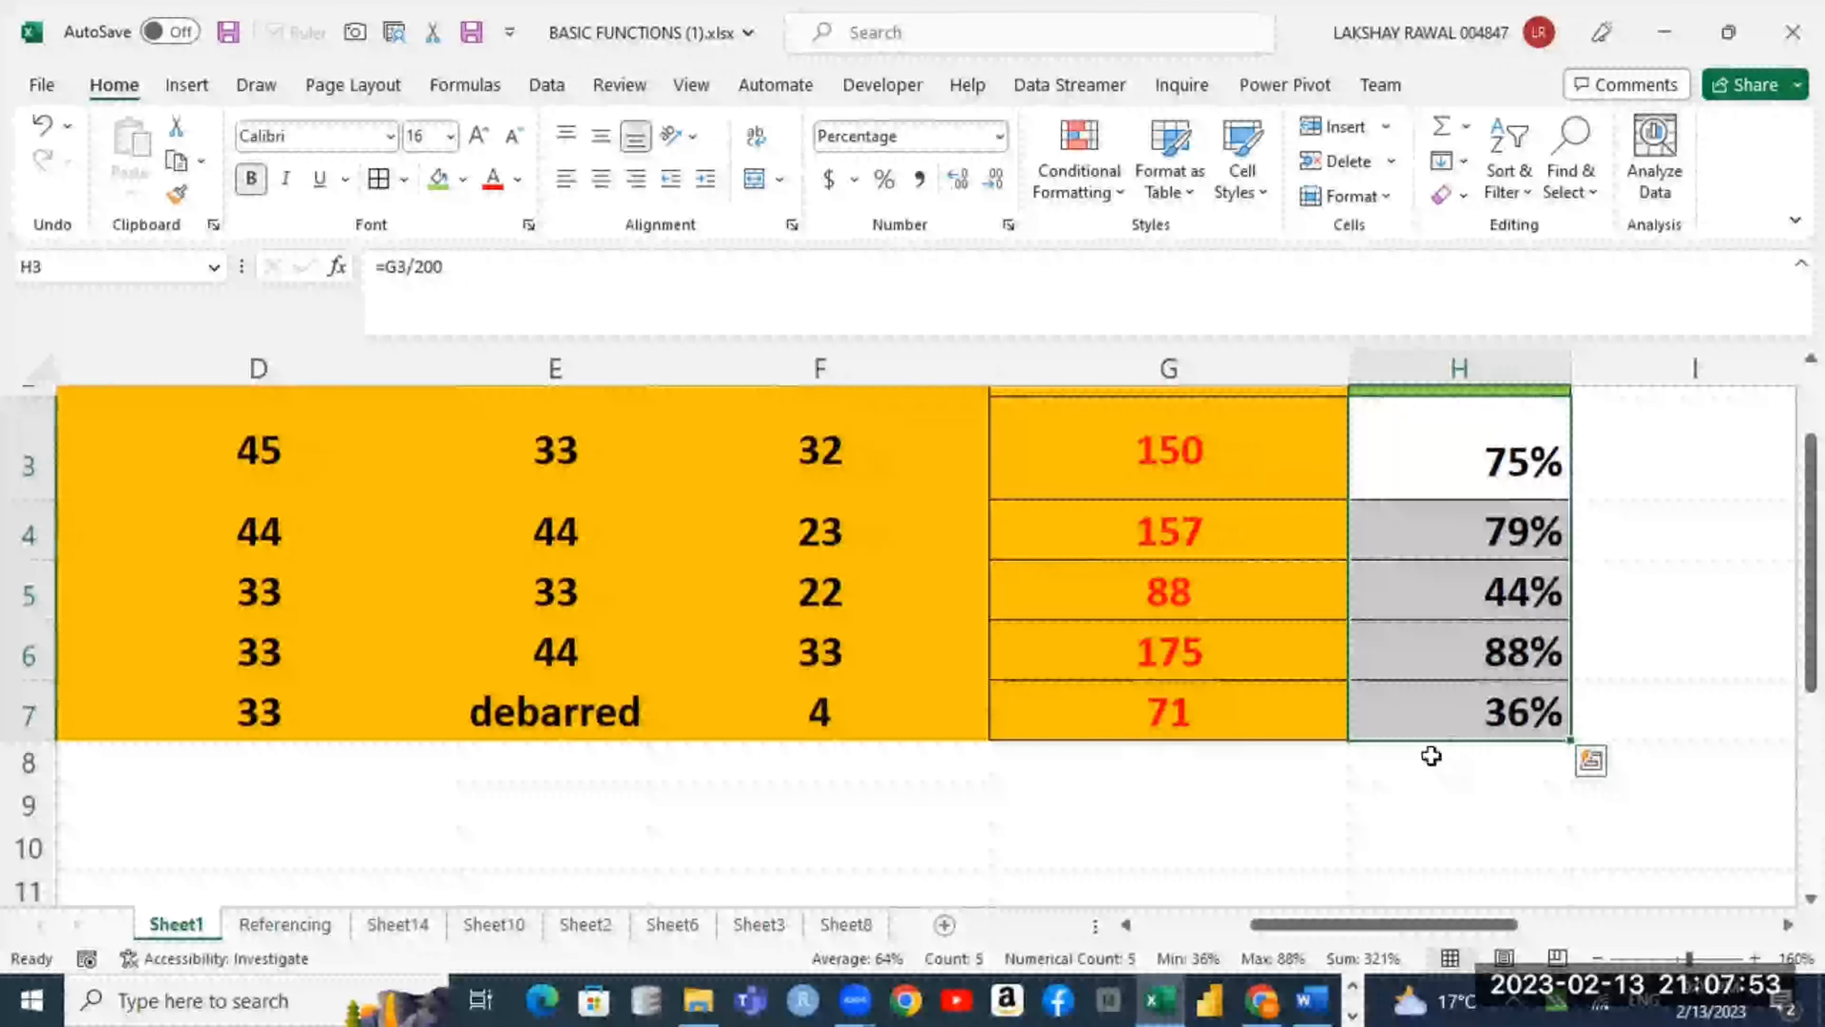
pyautogui.scroll(1, 1430, 730)
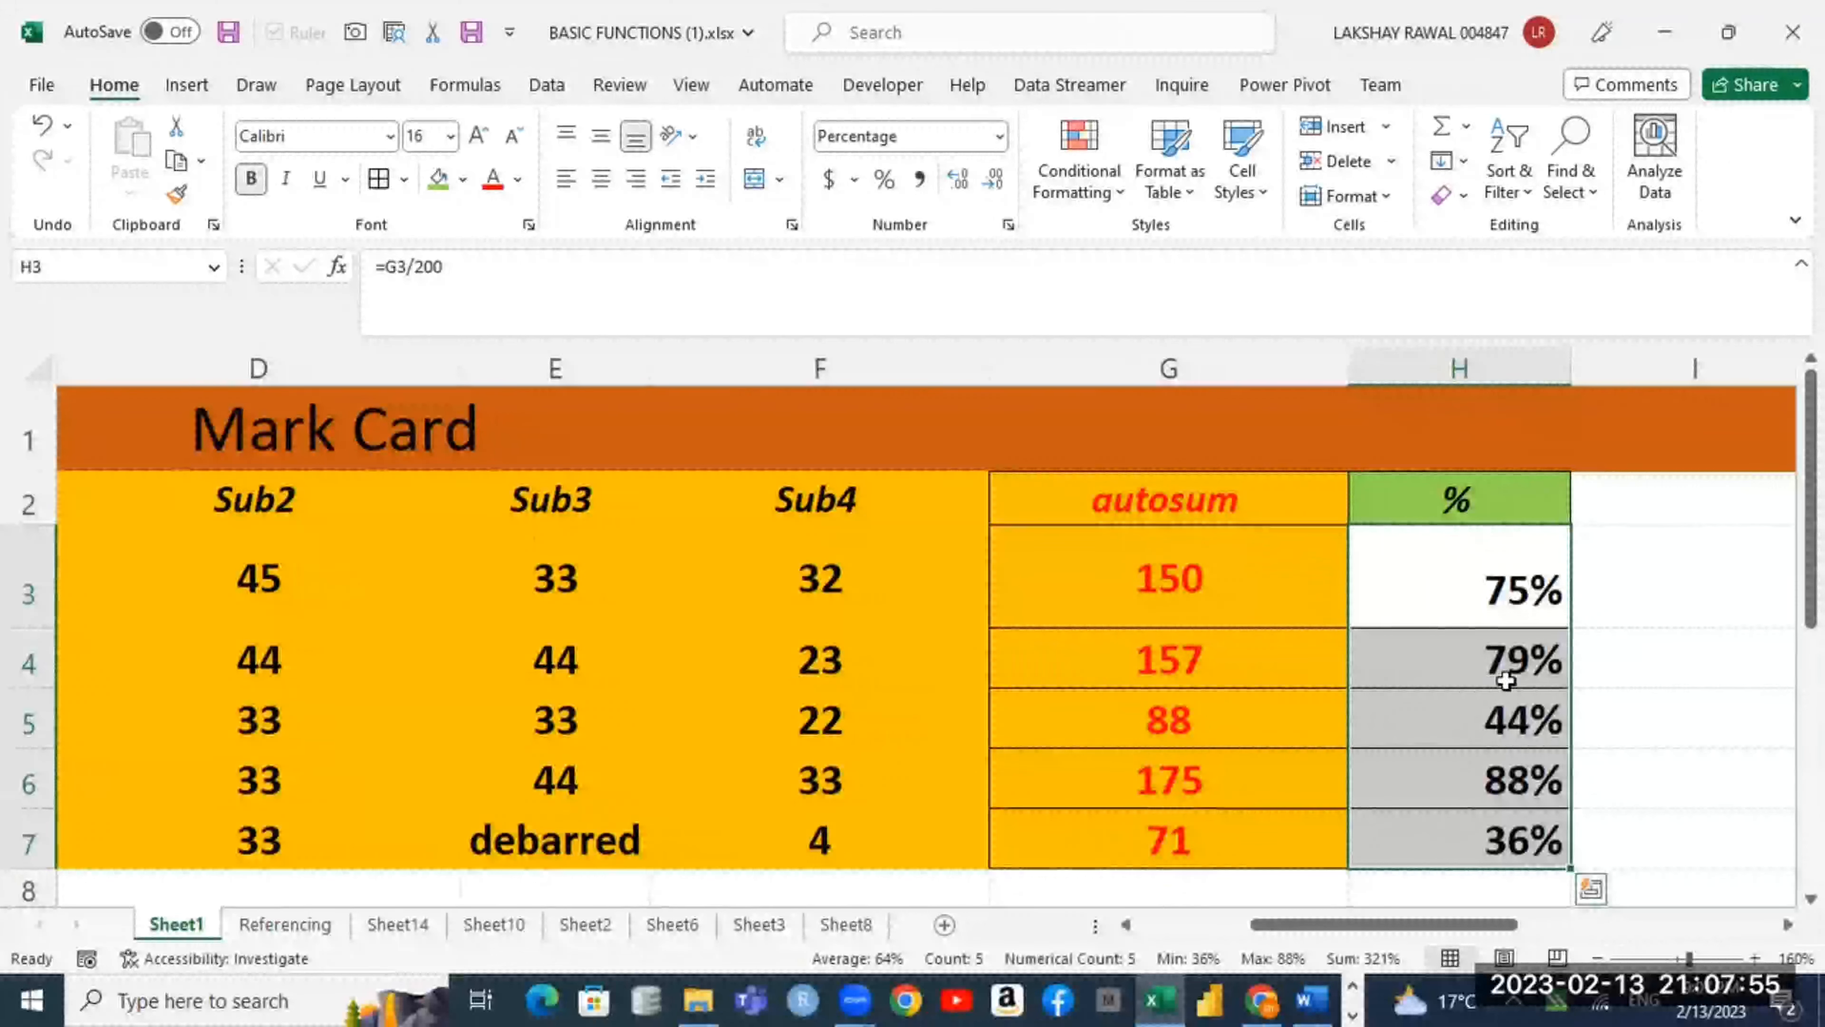
pyautogui.moveTo(1498, 586); pyautogui.dragTo(1521, 840)
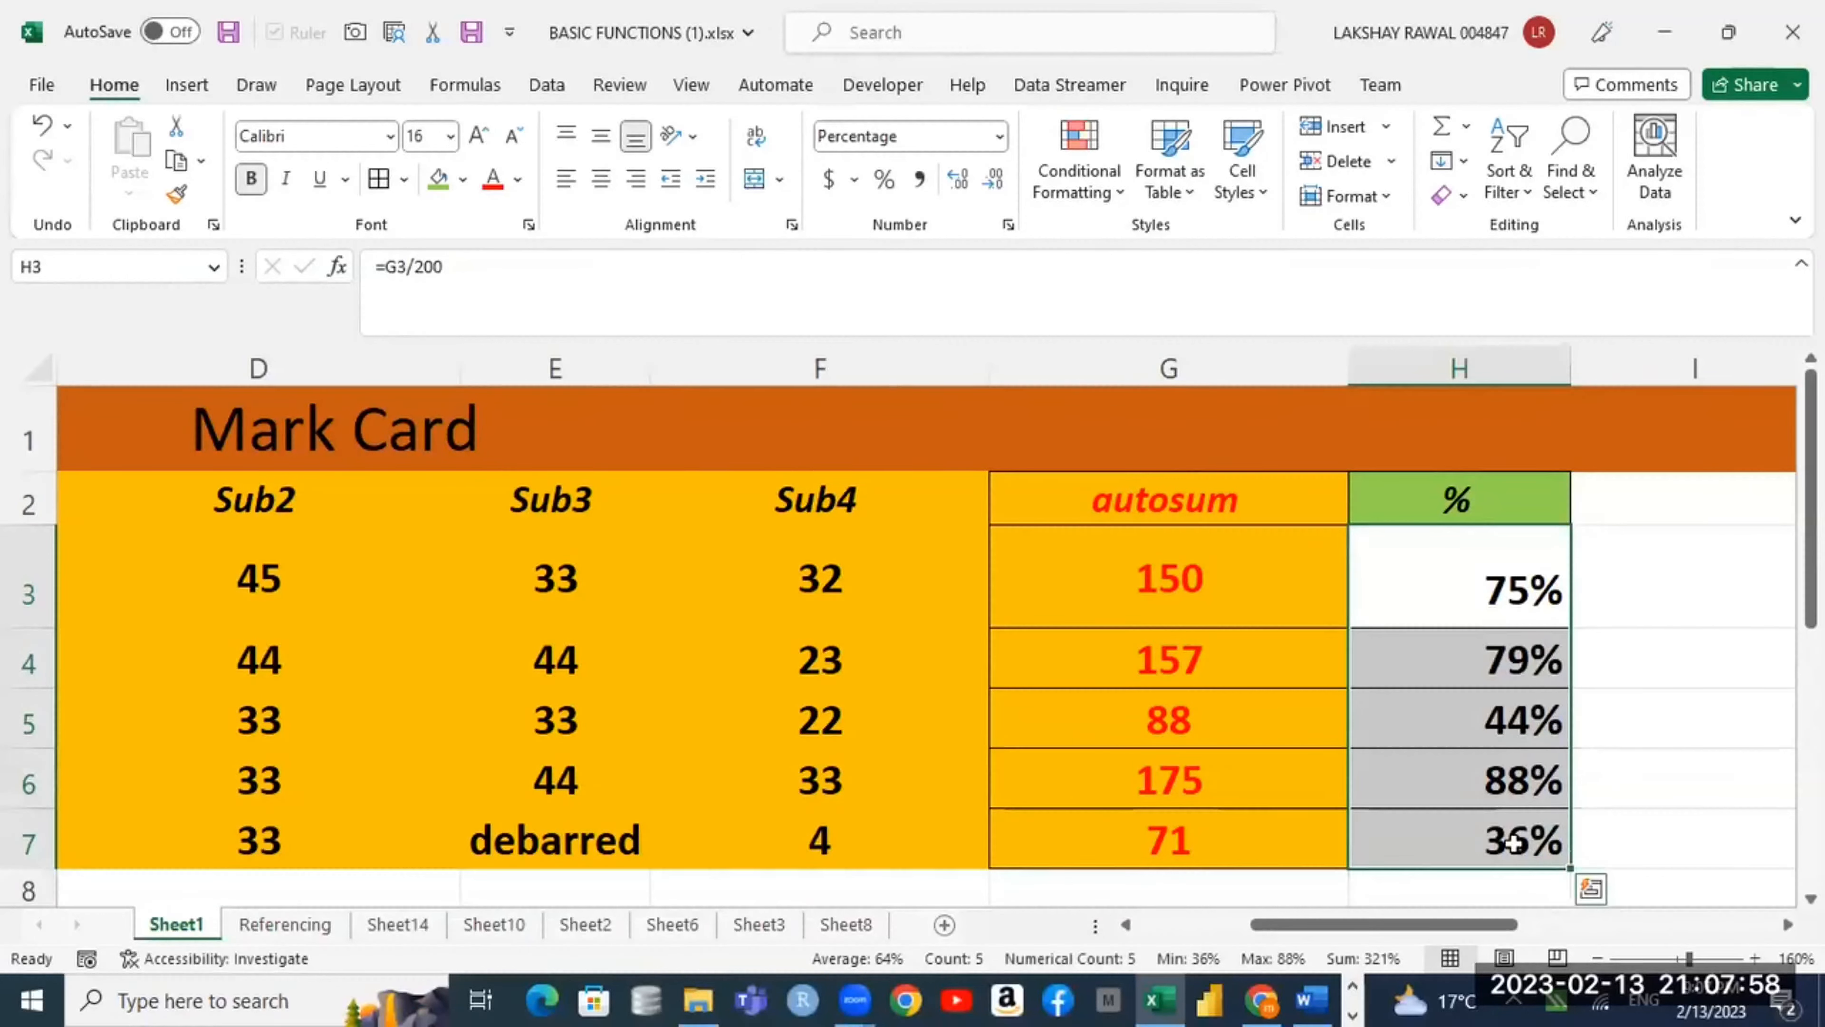
pyautogui.click(956, 185)
pyautogui.click(956, 185)
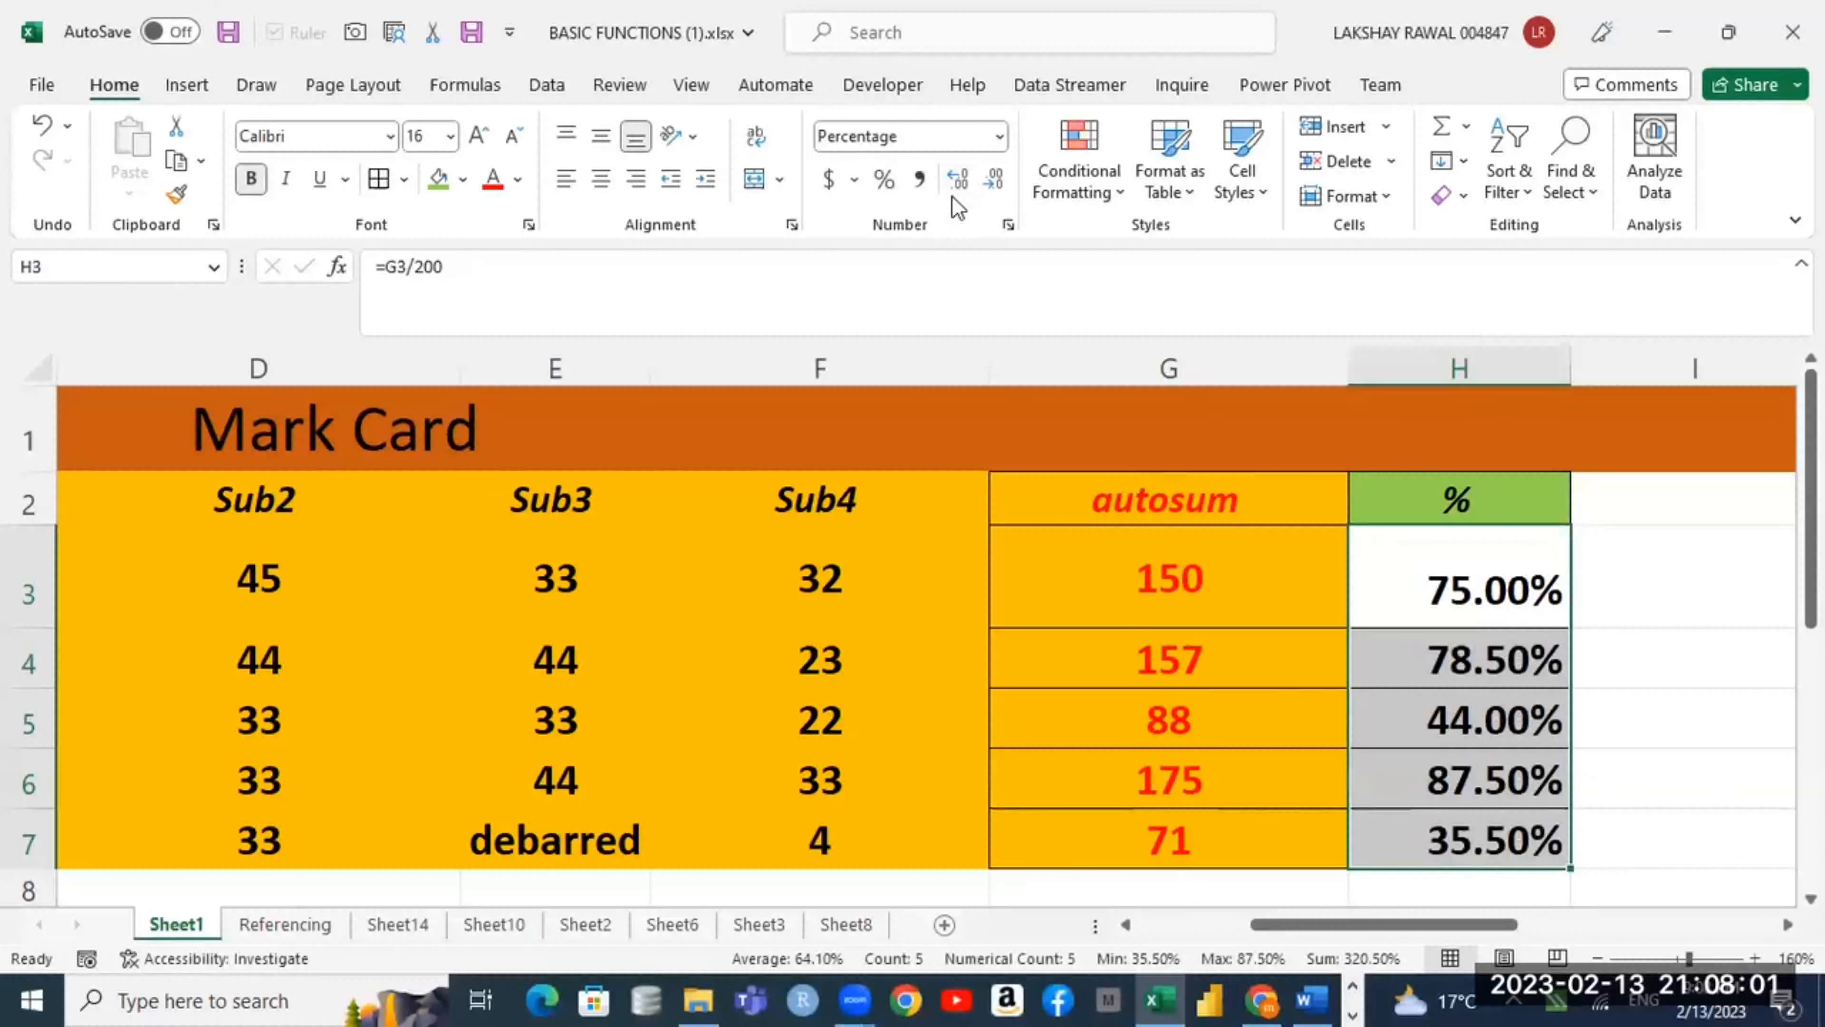
pyautogui.click(955, 185)
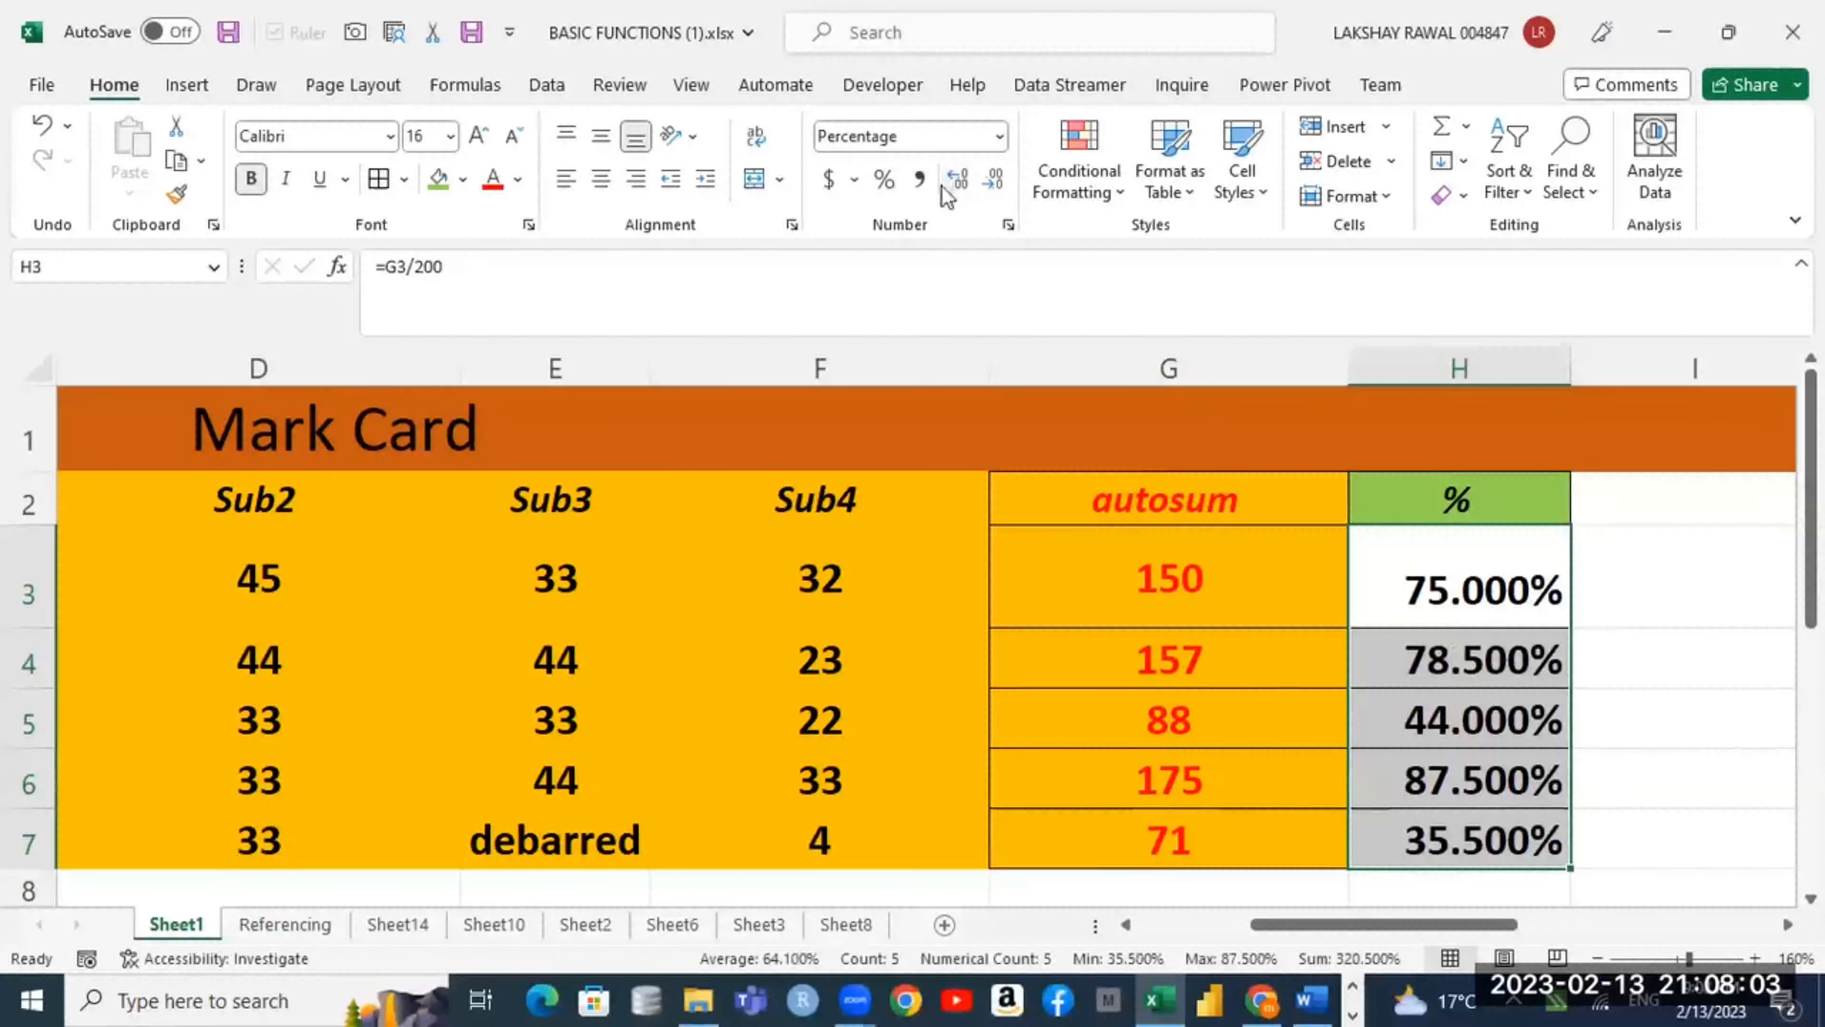
pyautogui.click(991, 180)
pyautogui.click(991, 179)
pyautogui.click(991, 180)
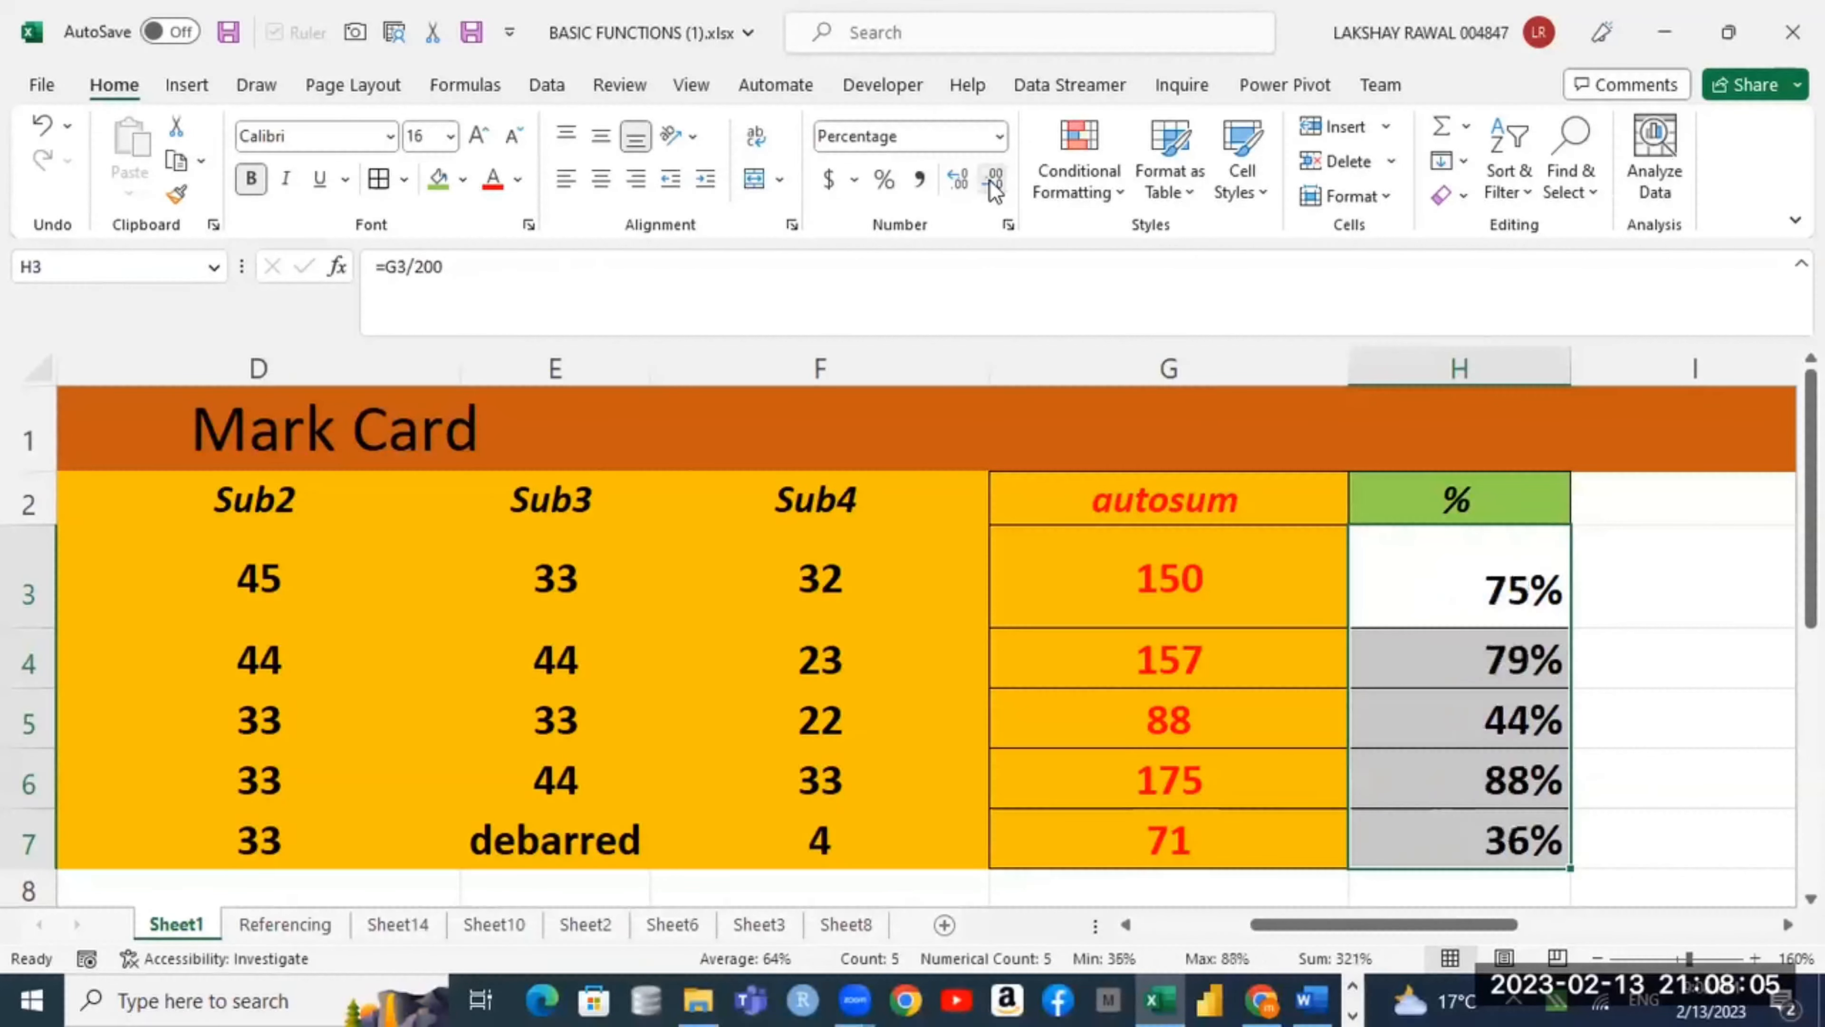
# Step: Extend the percentages in H3:H7 to five decimal places and remove all the decimals again
pyautogui.click(965, 177)
pyautogui.click(965, 177)
pyautogui.click(965, 176)
pyautogui.click(965, 177)
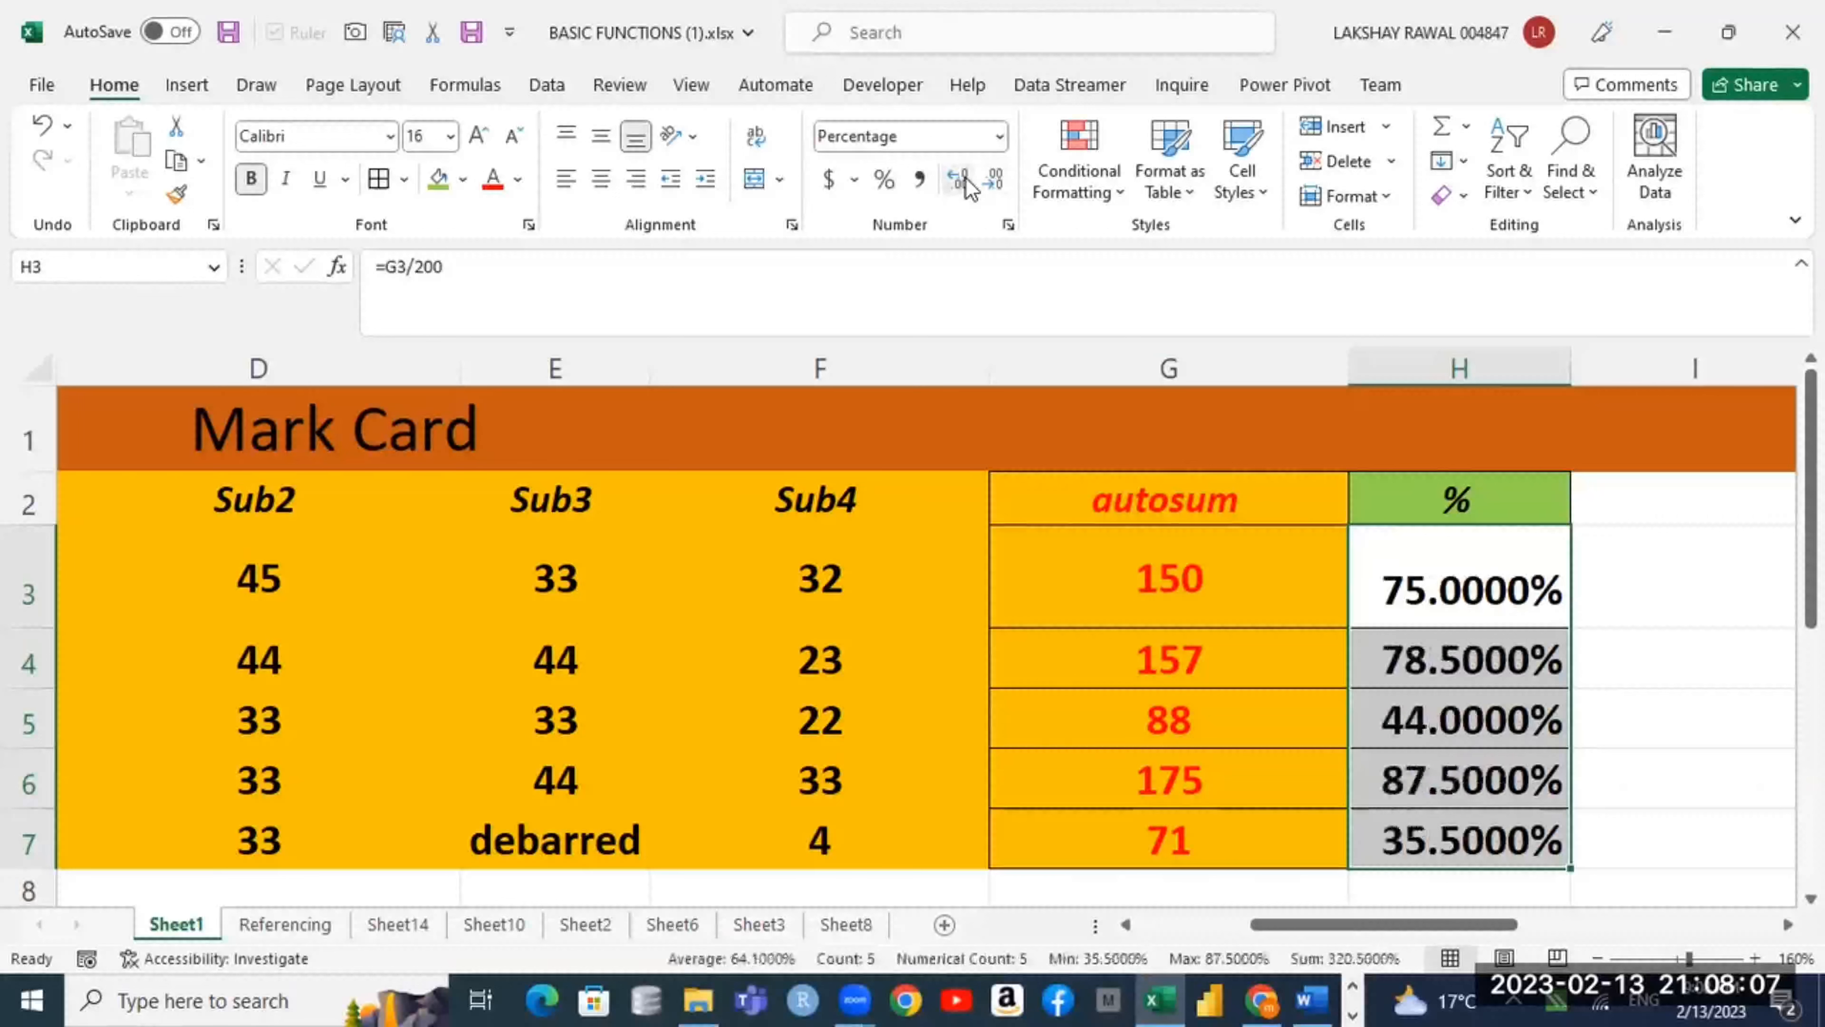
pyautogui.click(965, 177)
pyautogui.click(996, 183)
pyautogui.click(996, 183)
pyautogui.click(996, 183)
pyautogui.click(995, 183)
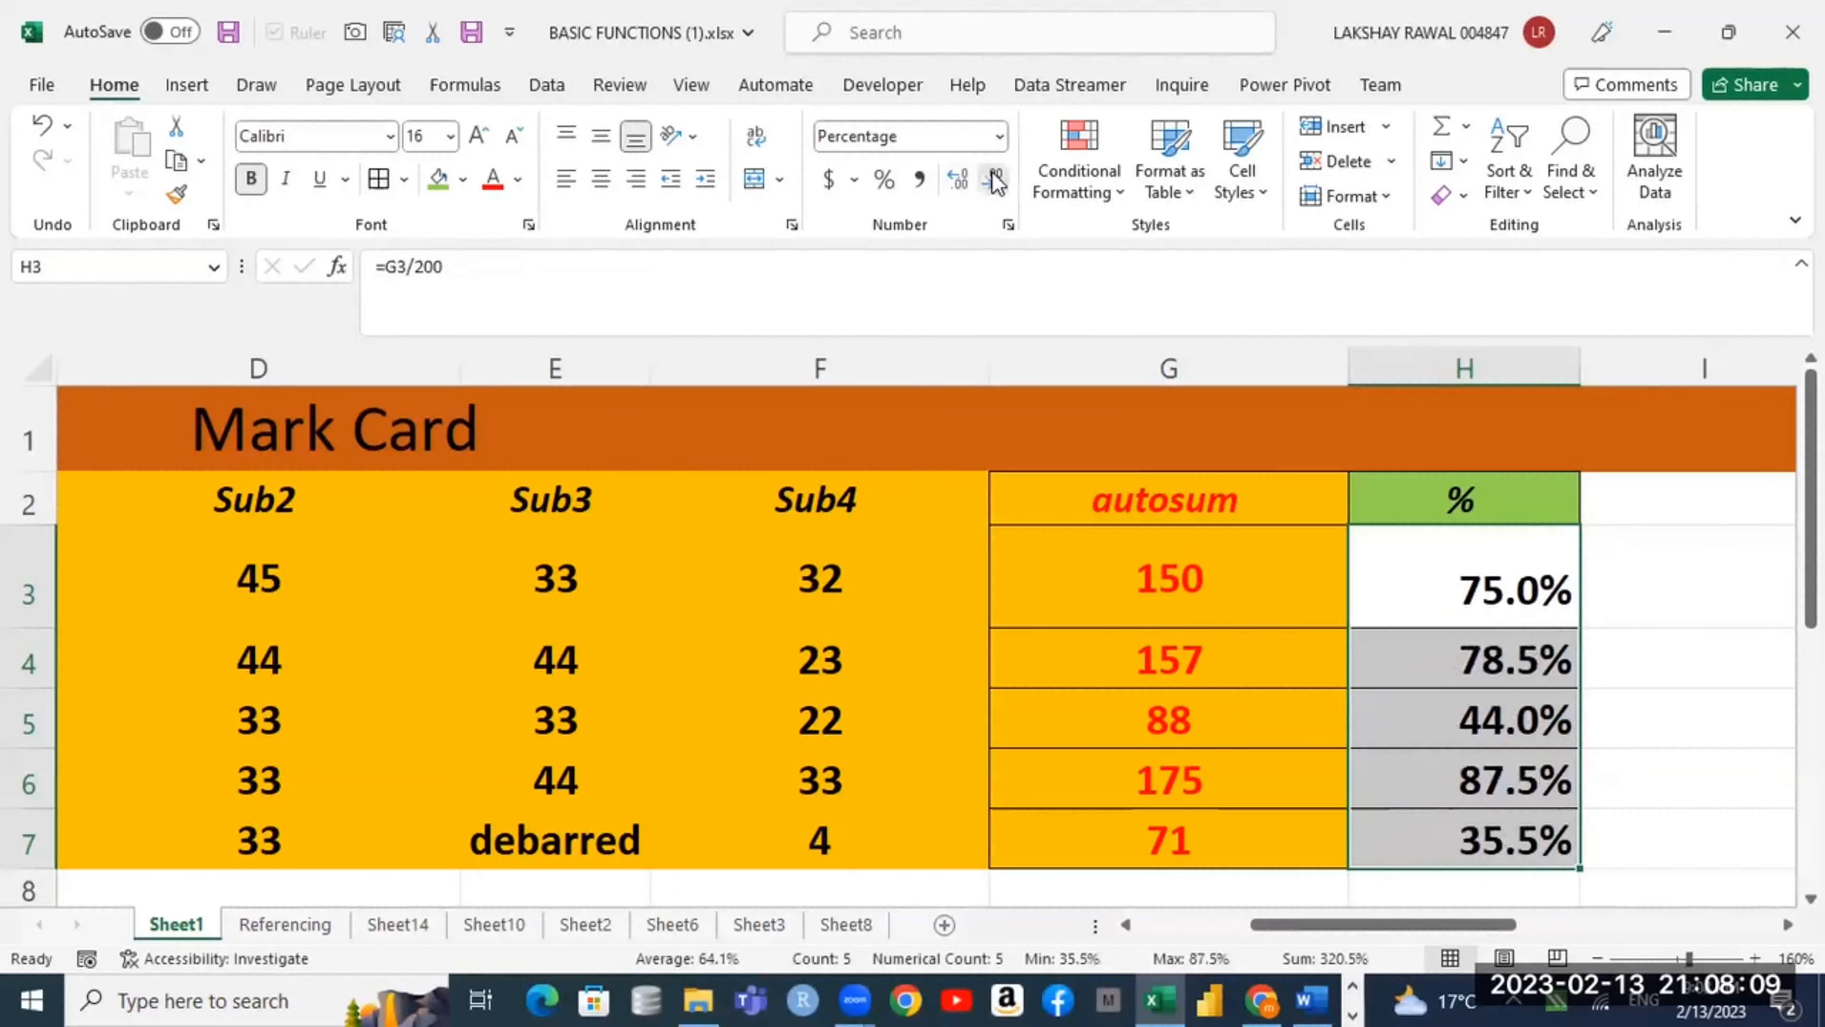
pyautogui.click(995, 182)
# Step: Set the percentages in H3:H7 to display two decimal places
pyautogui.click(949, 181)
pyautogui.click(949, 181)
pyautogui.click(948, 181)
pyautogui.click(948, 181)
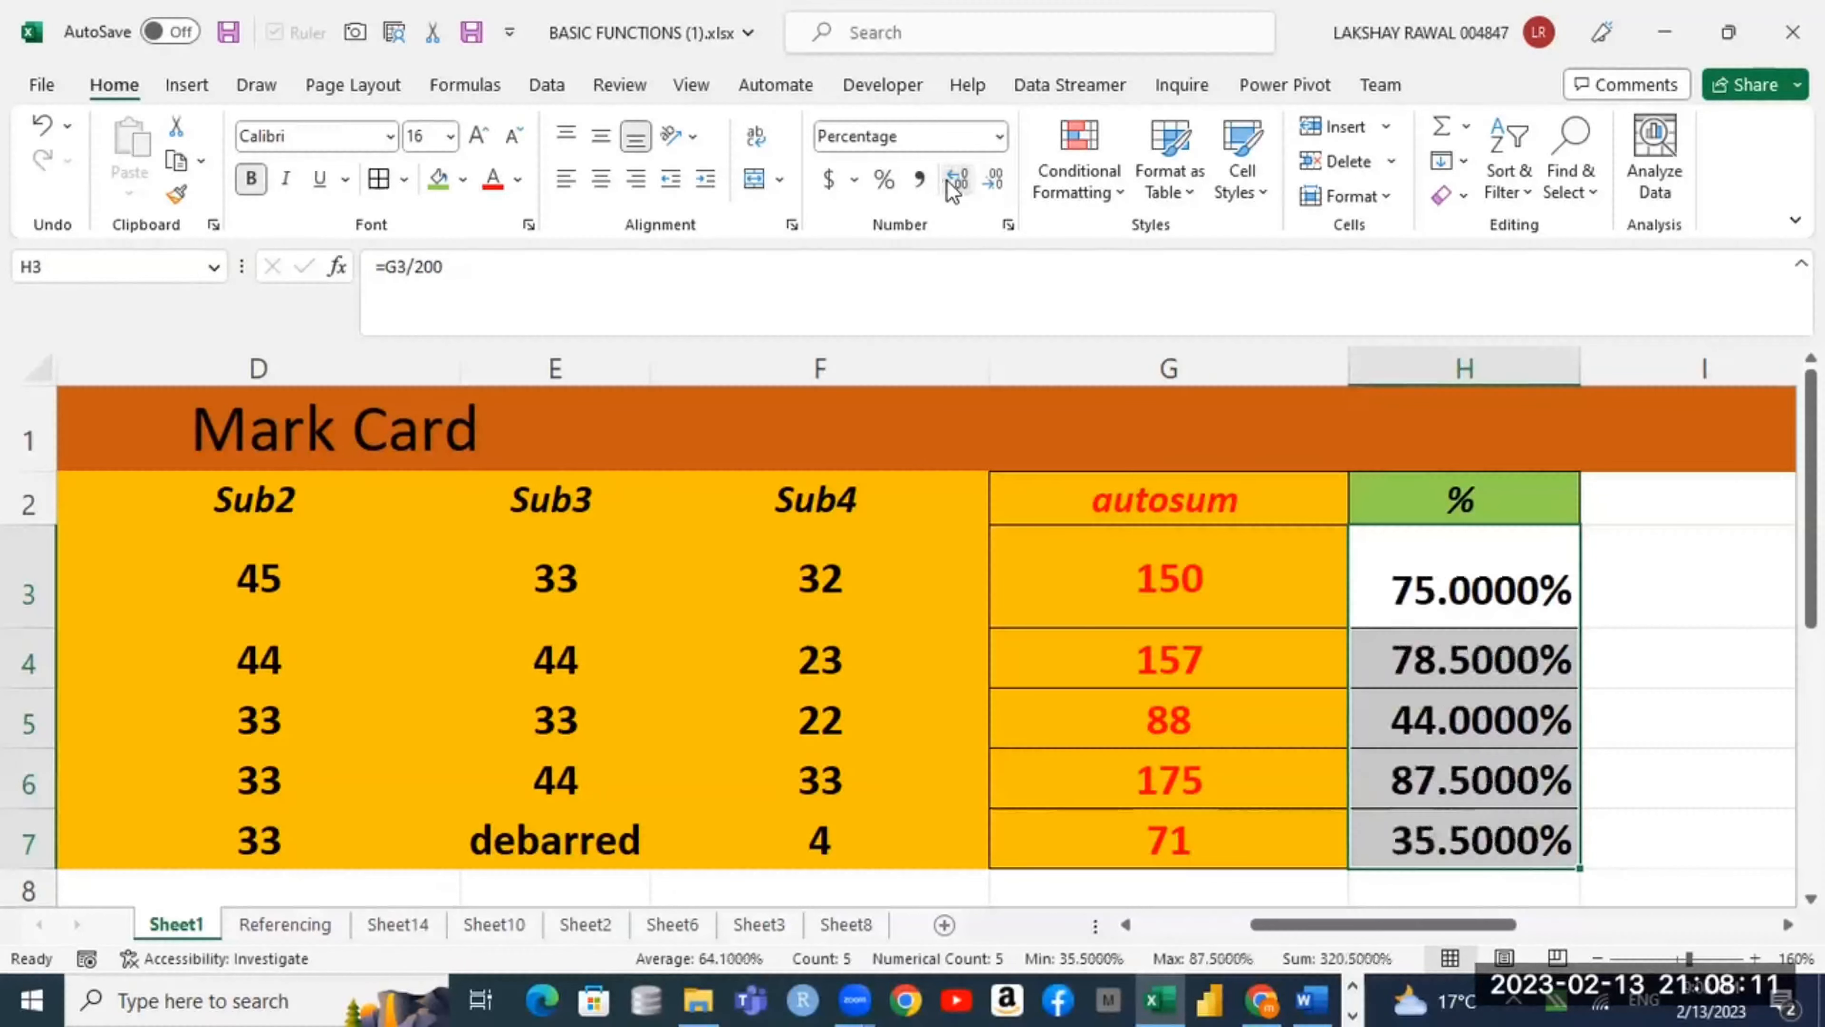
pyautogui.click(946, 182)
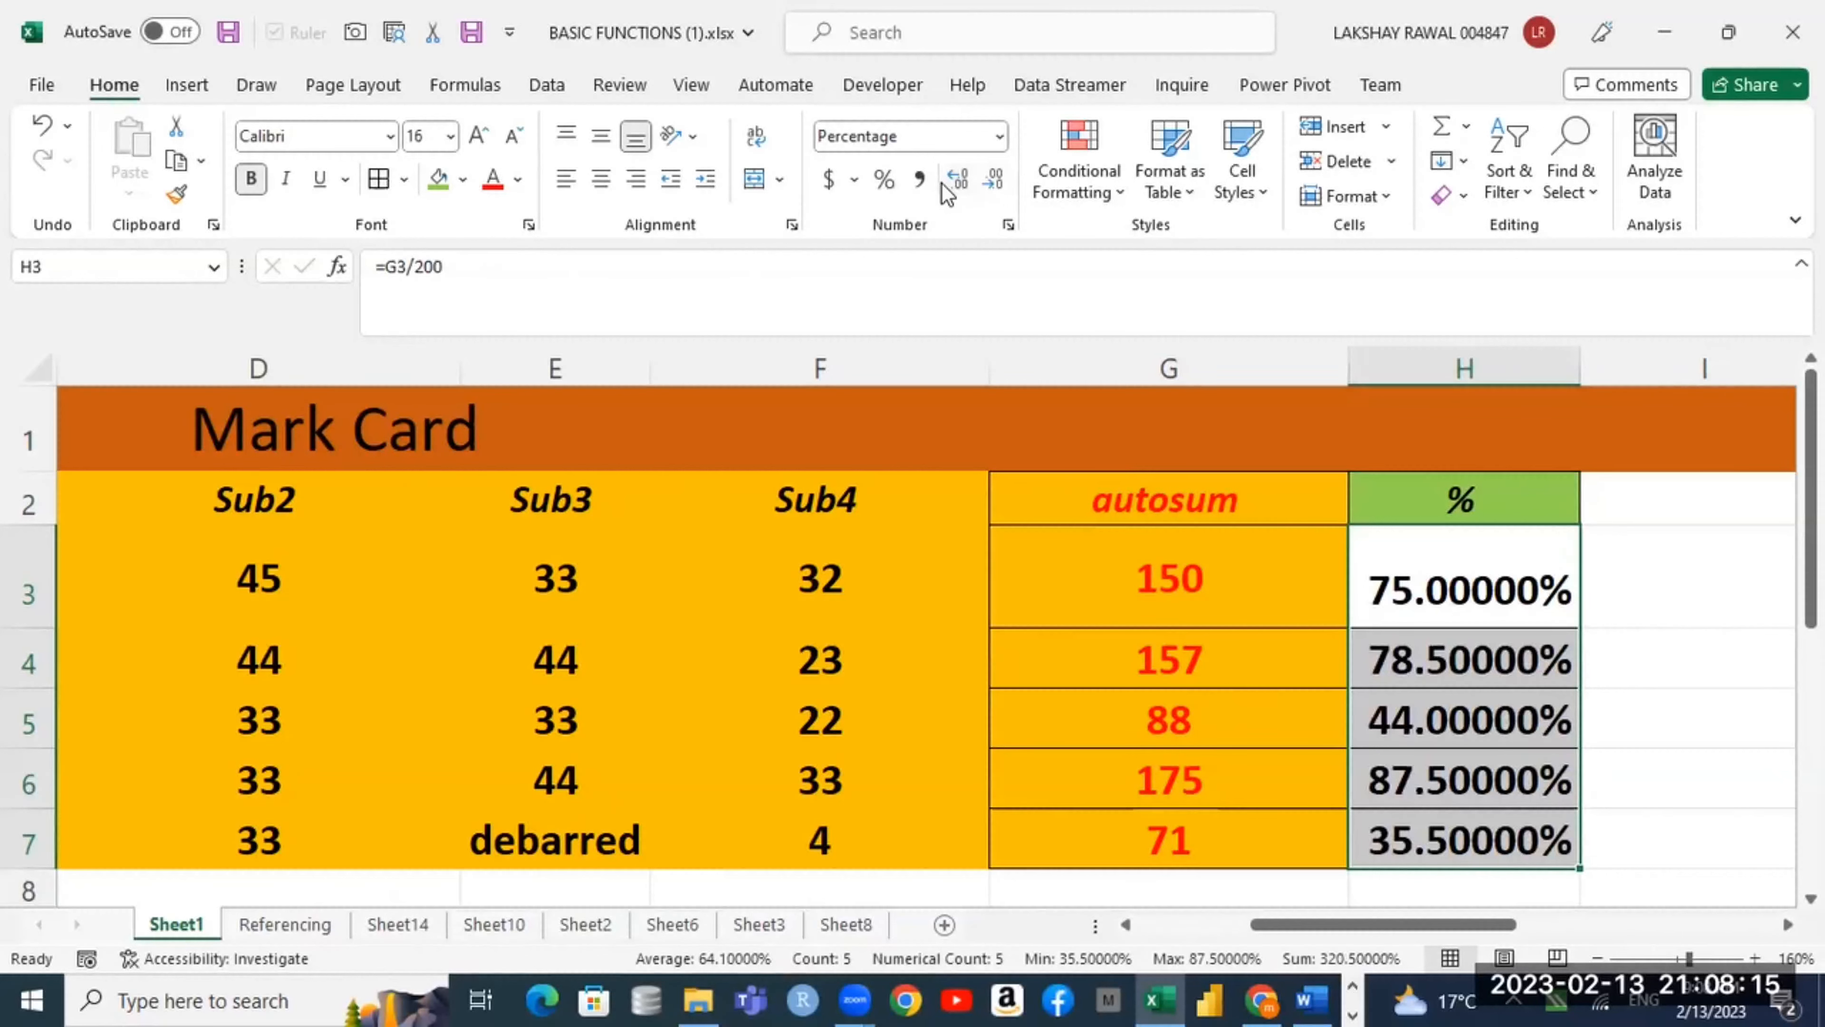
pyautogui.click(981, 178)
pyautogui.click(981, 179)
pyautogui.click(981, 178)
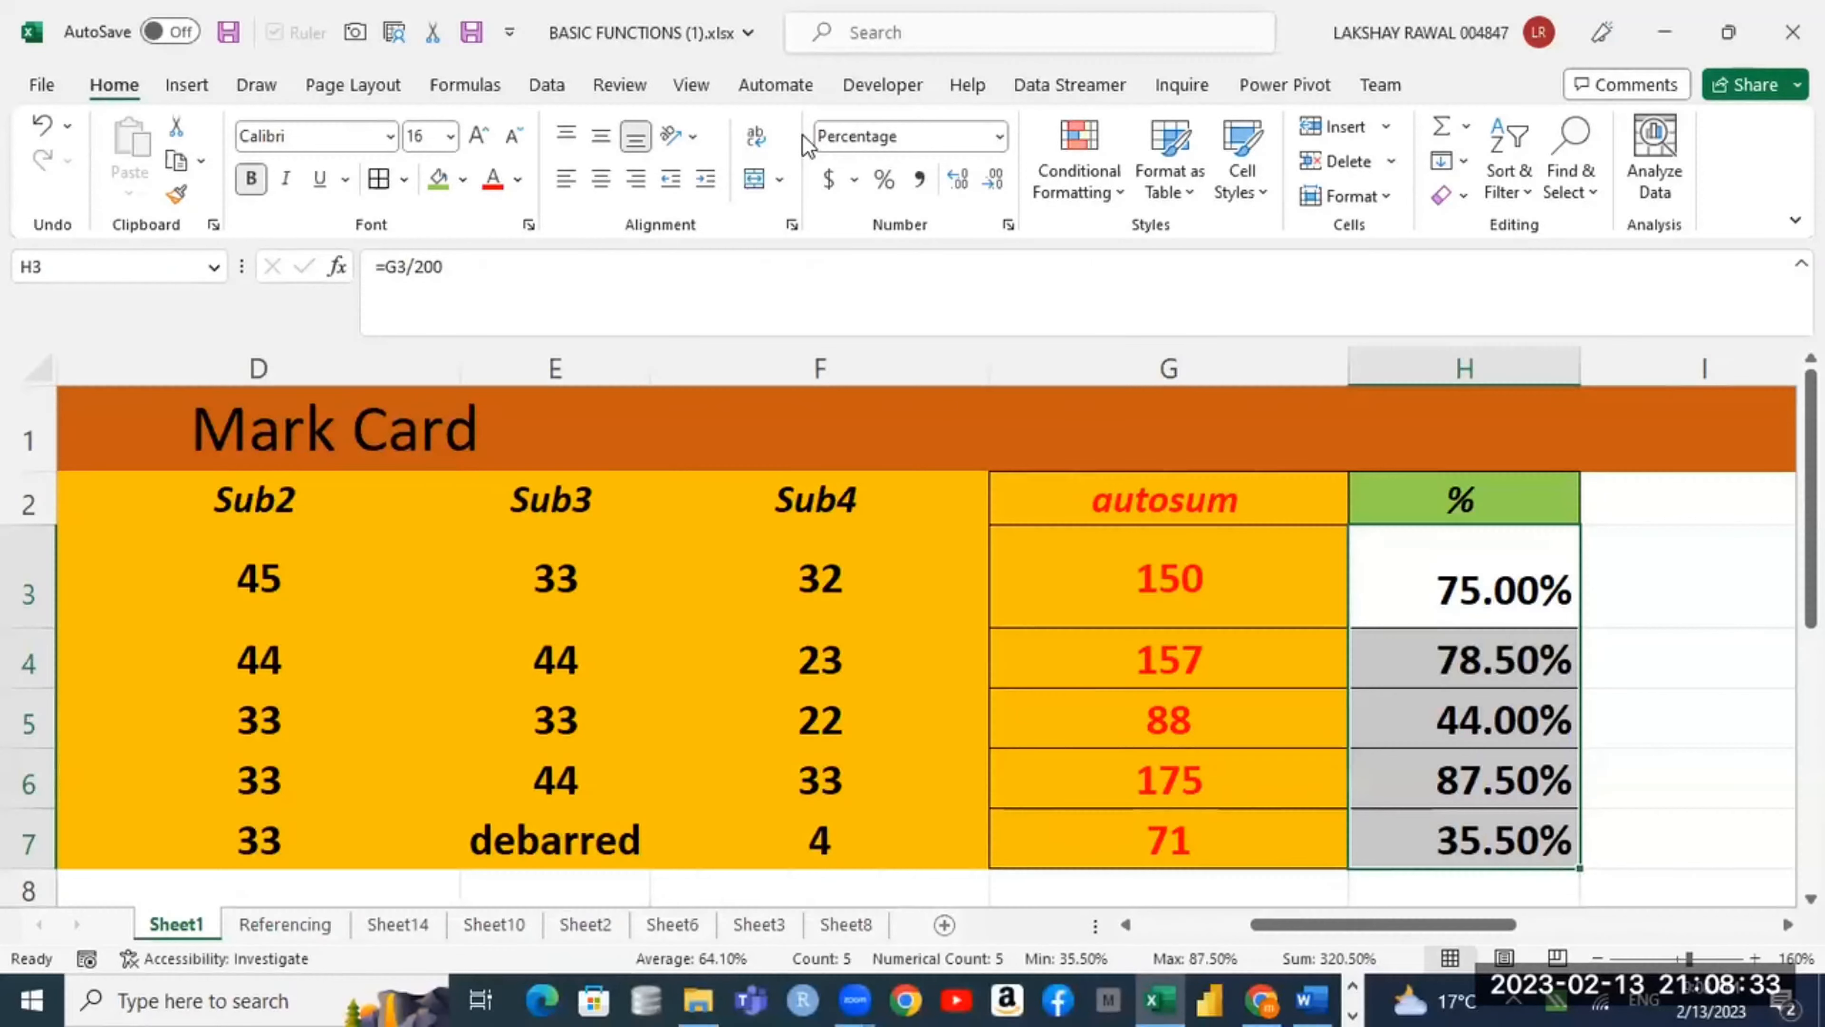
# Step: Examine the SUM formula in G3 and the G3 reference in the percentage formula in H3
pyautogui.click(1250, 606)
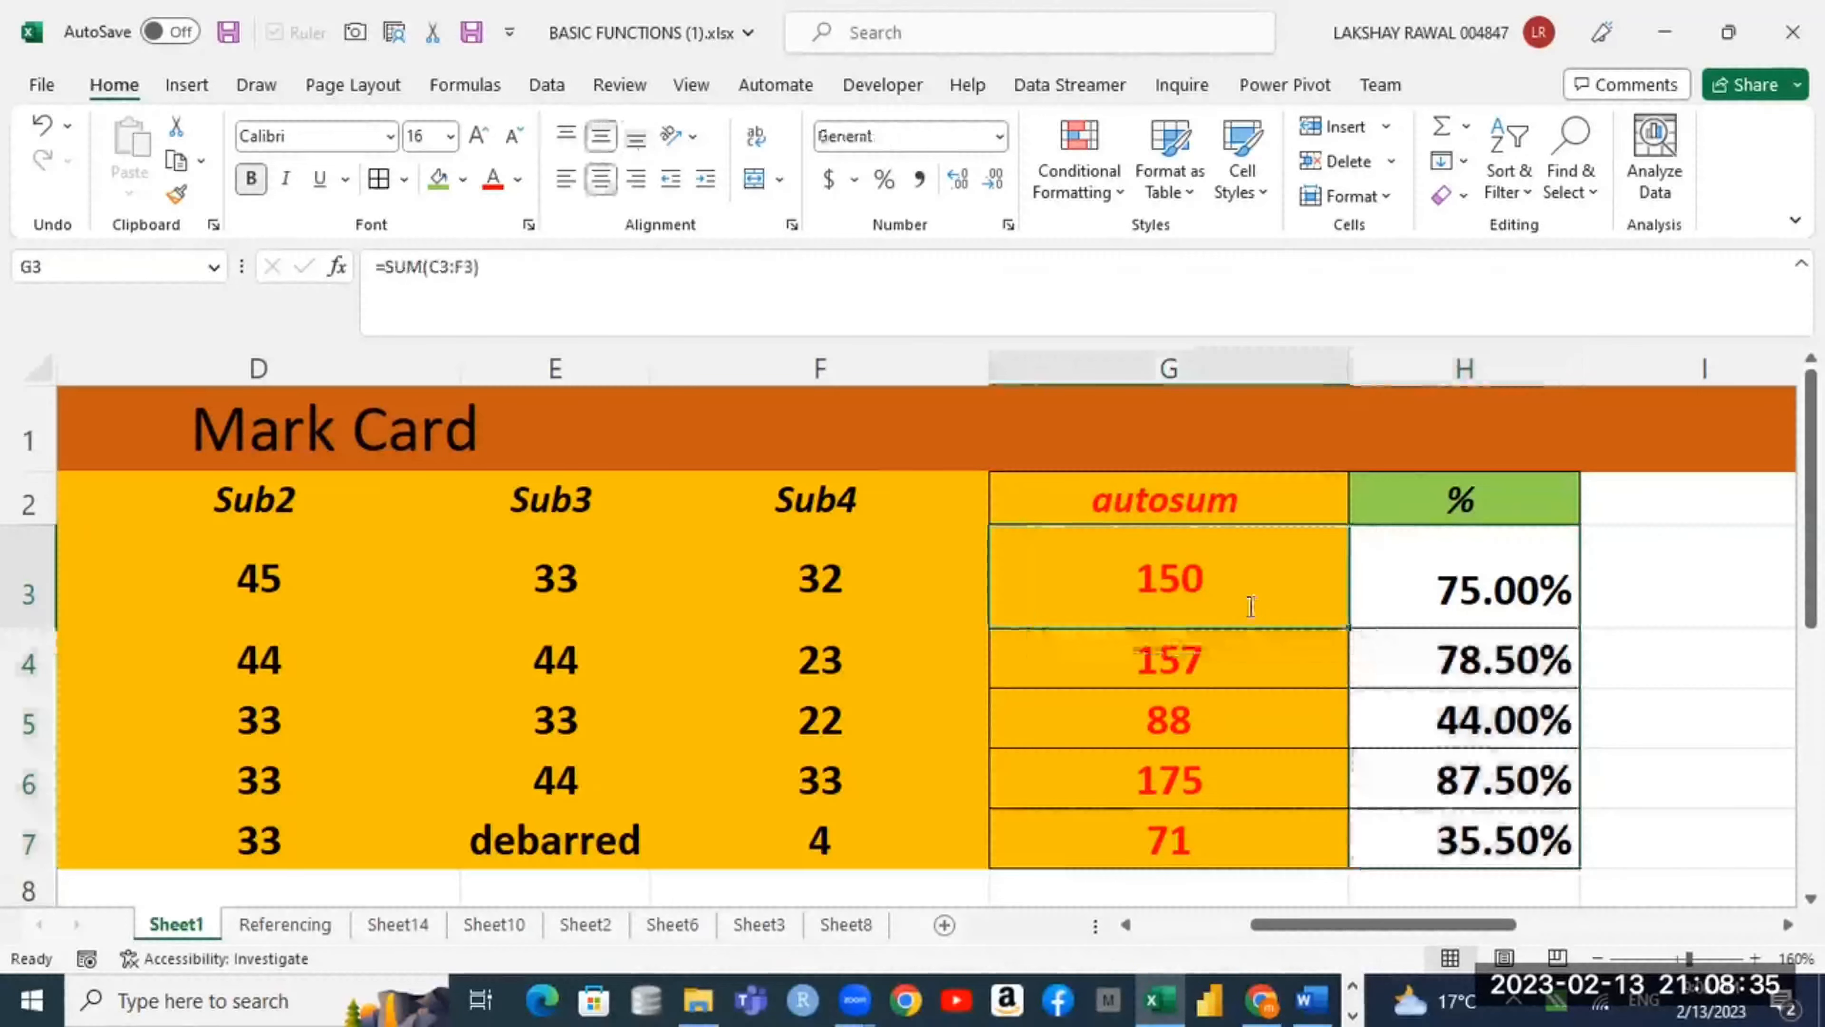
pyautogui.doubleClick(1250, 606)
pyautogui.press('Return')
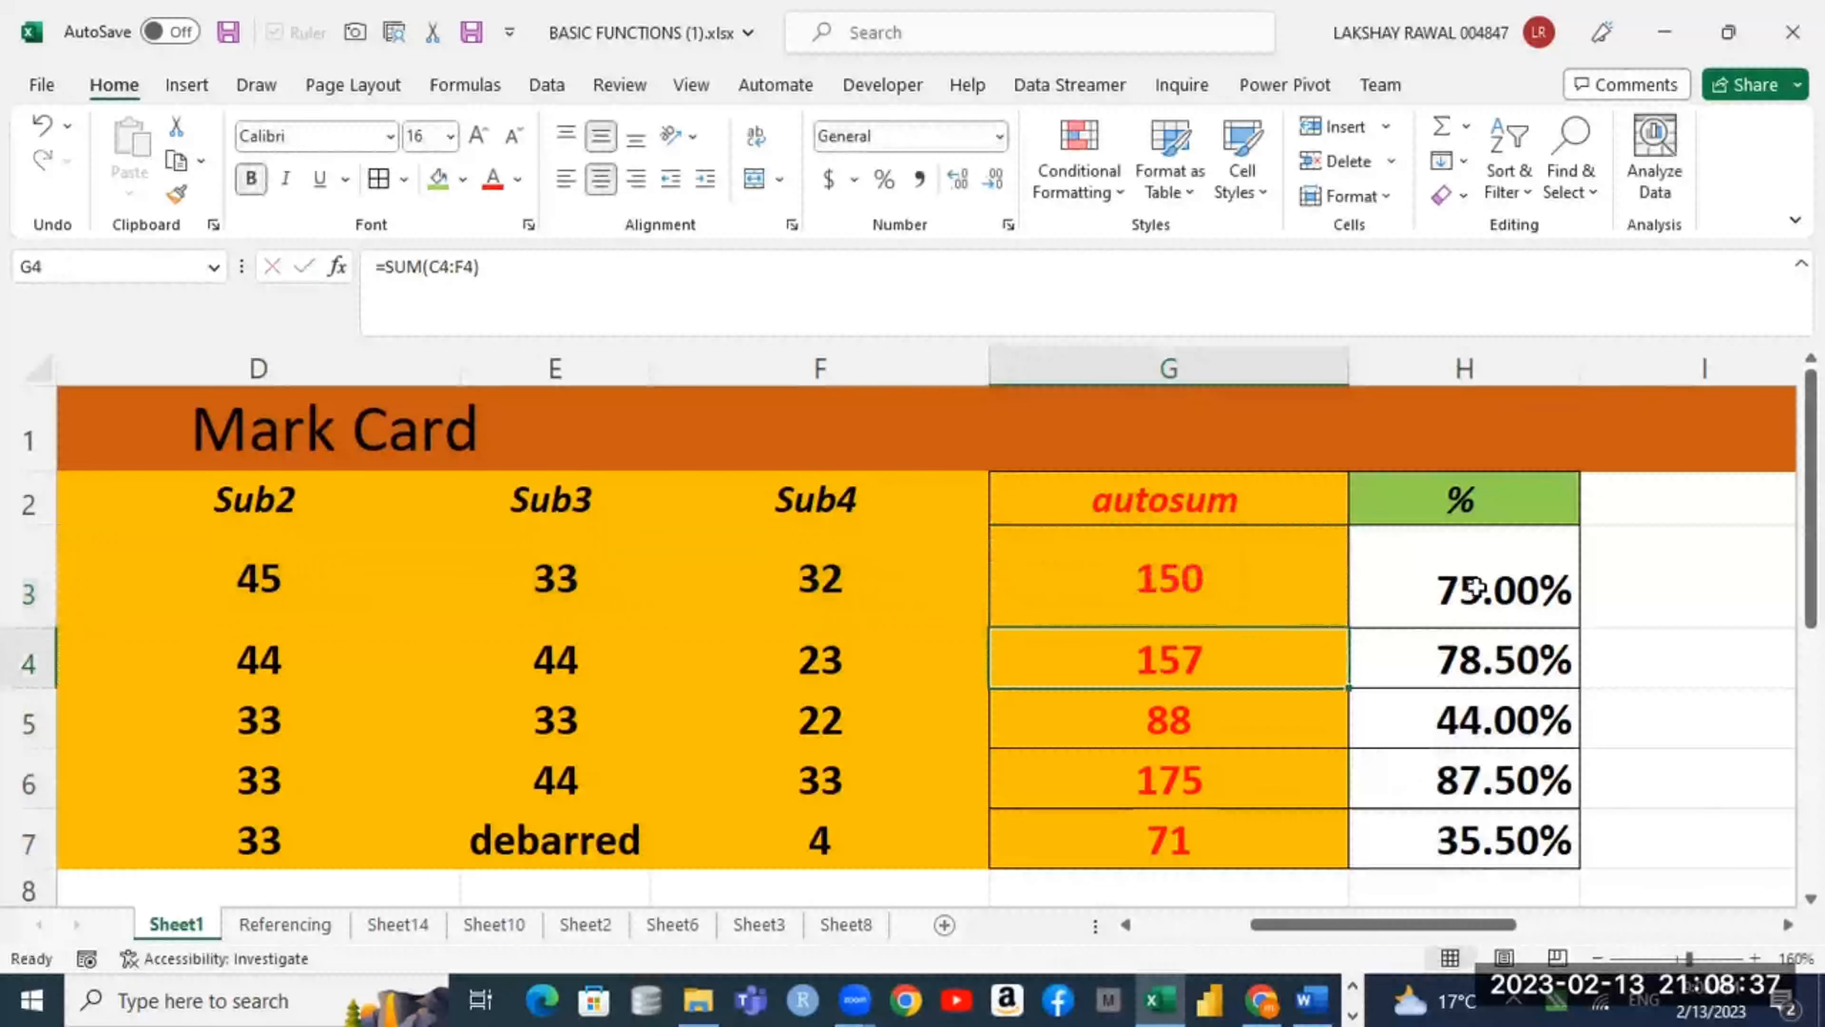
pyautogui.doubleClick(1474, 588)
pyautogui.moveTo(1433, 586); pyautogui.dragTo(1365, 579)
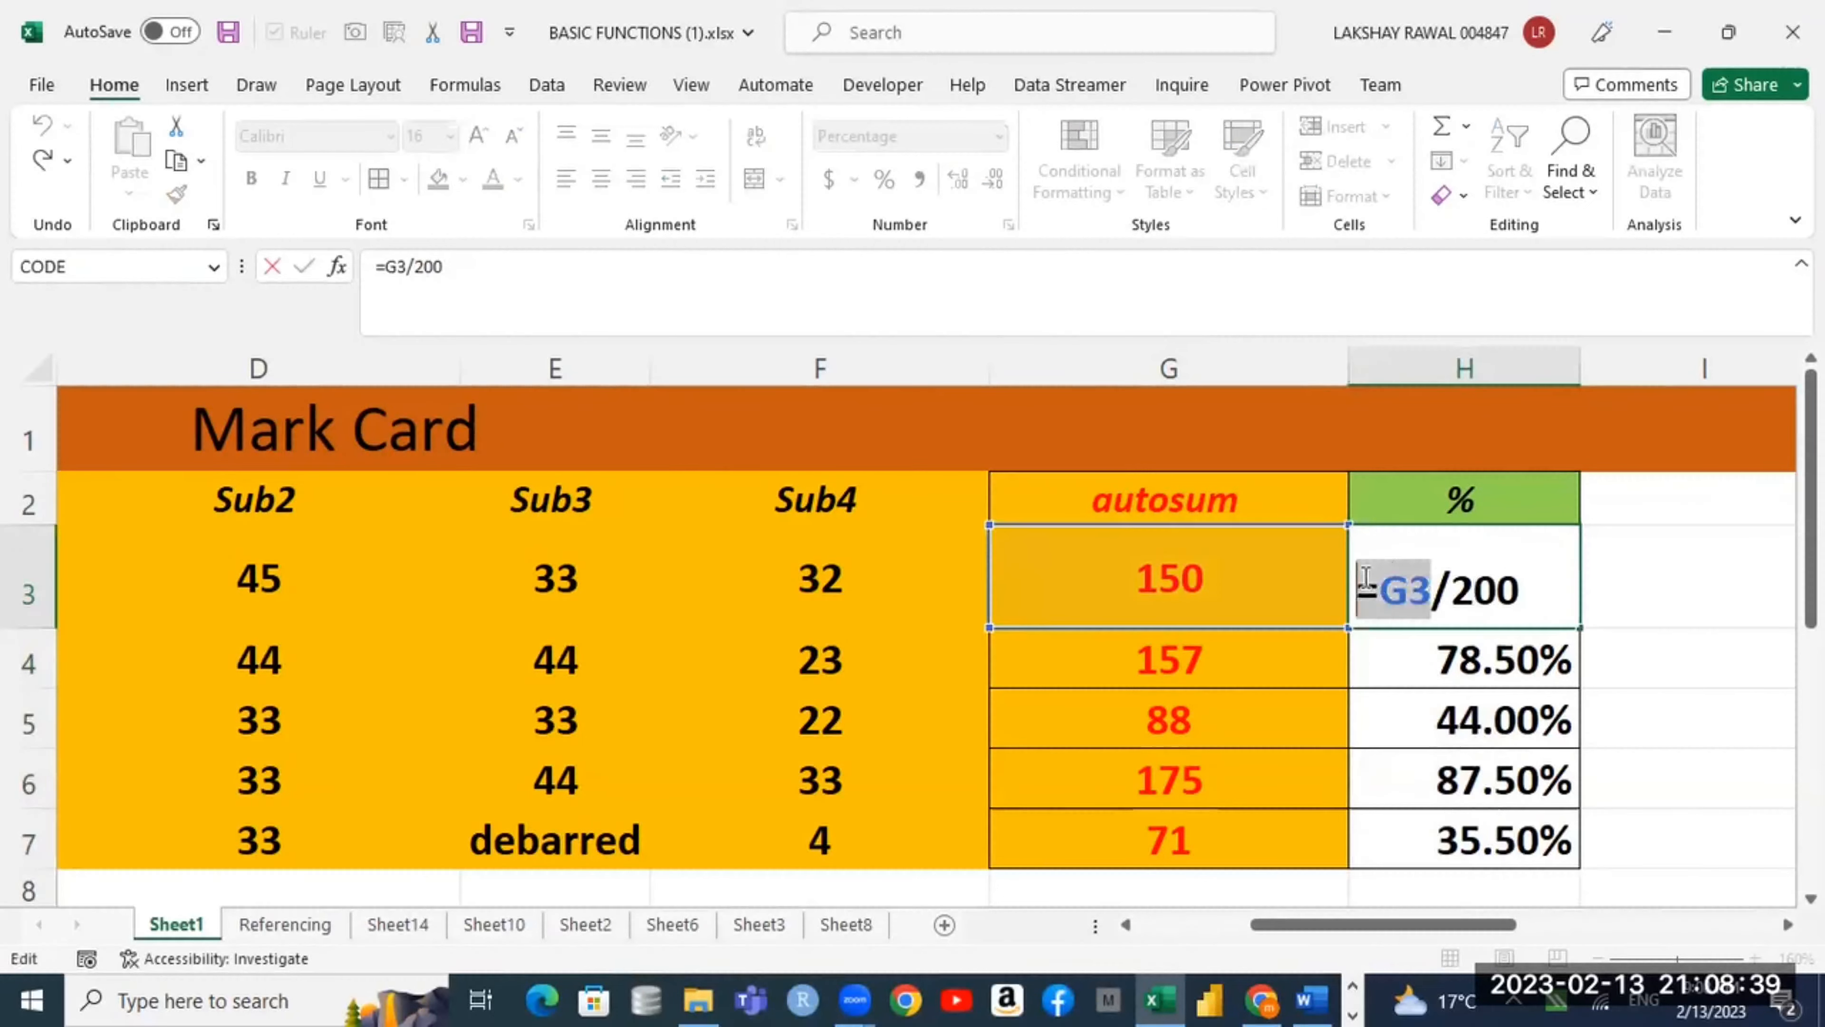
pyautogui.press('Return')
# Step: Change the first student's Sub1 mark in C3 to 45
pyautogui.press('Left')
pyautogui.press('Left')
pyautogui.press('Left')
pyautogui.press('Left')
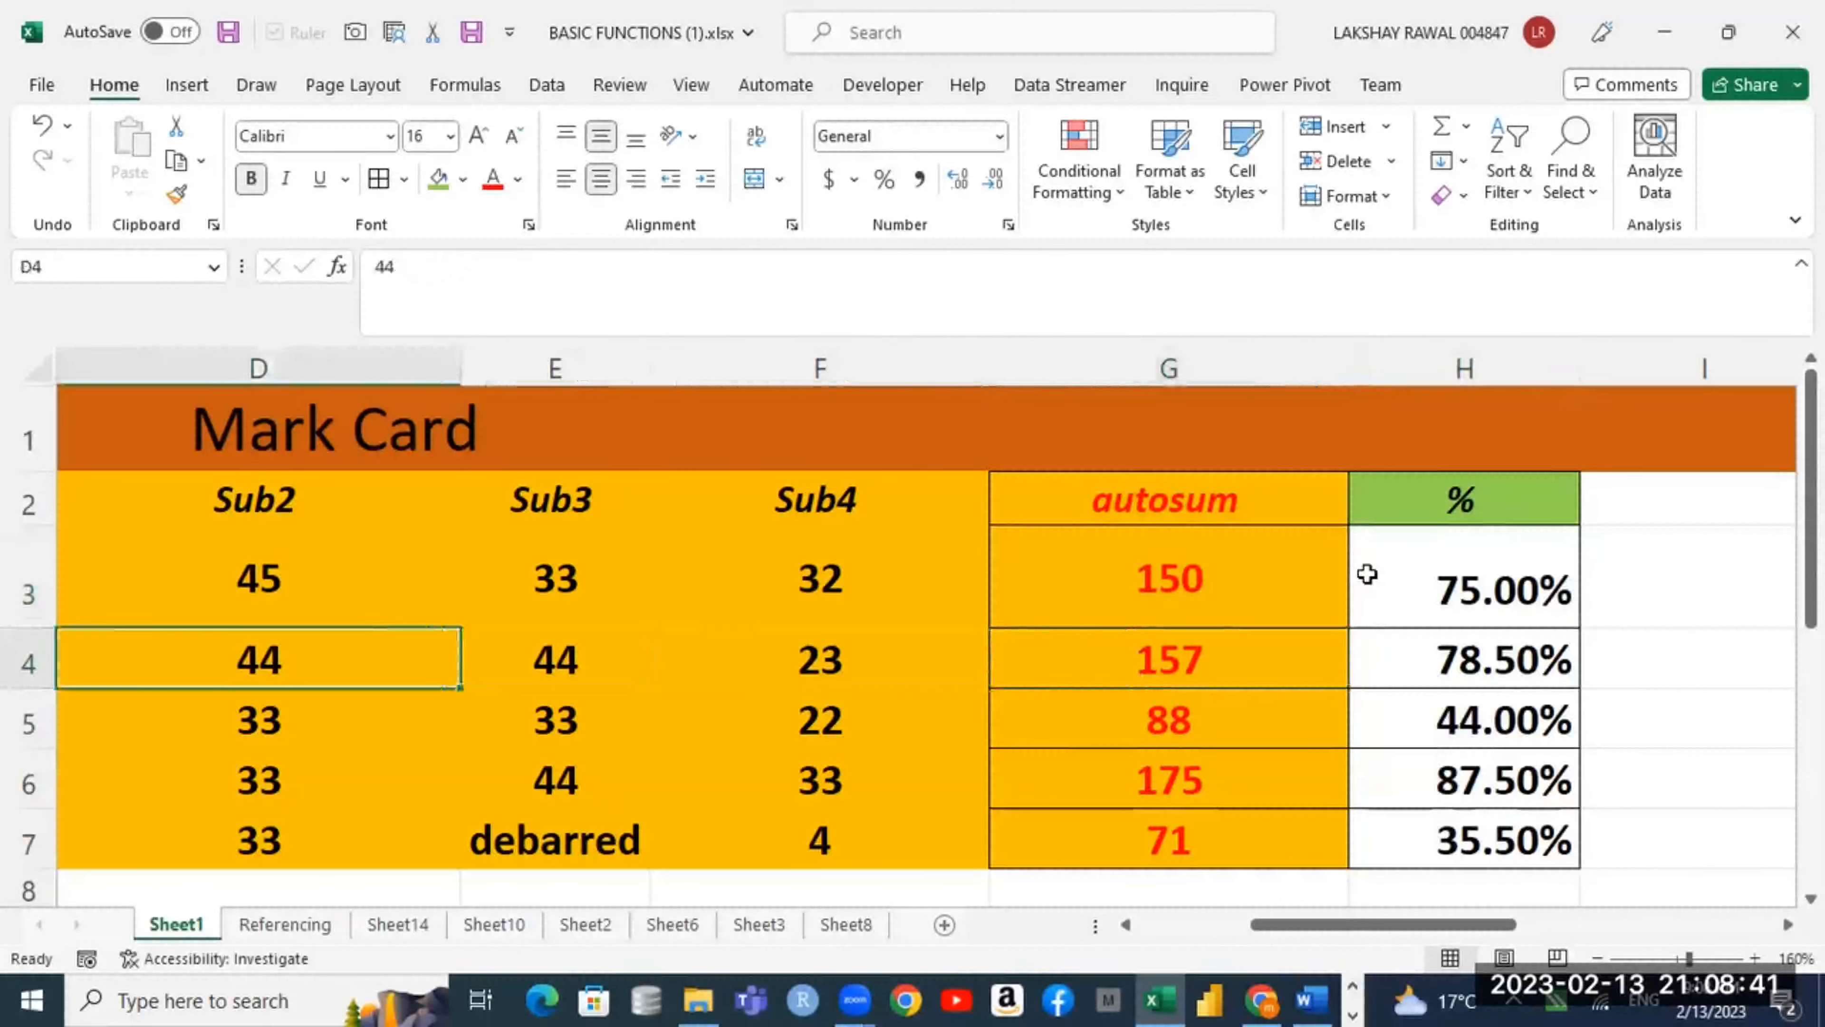
pyautogui.press('Left')
pyautogui.press('Left')
pyautogui.press('Left')
pyautogui.press('Up')
pyautogui.press('Right')
pyautogui.press('Right')
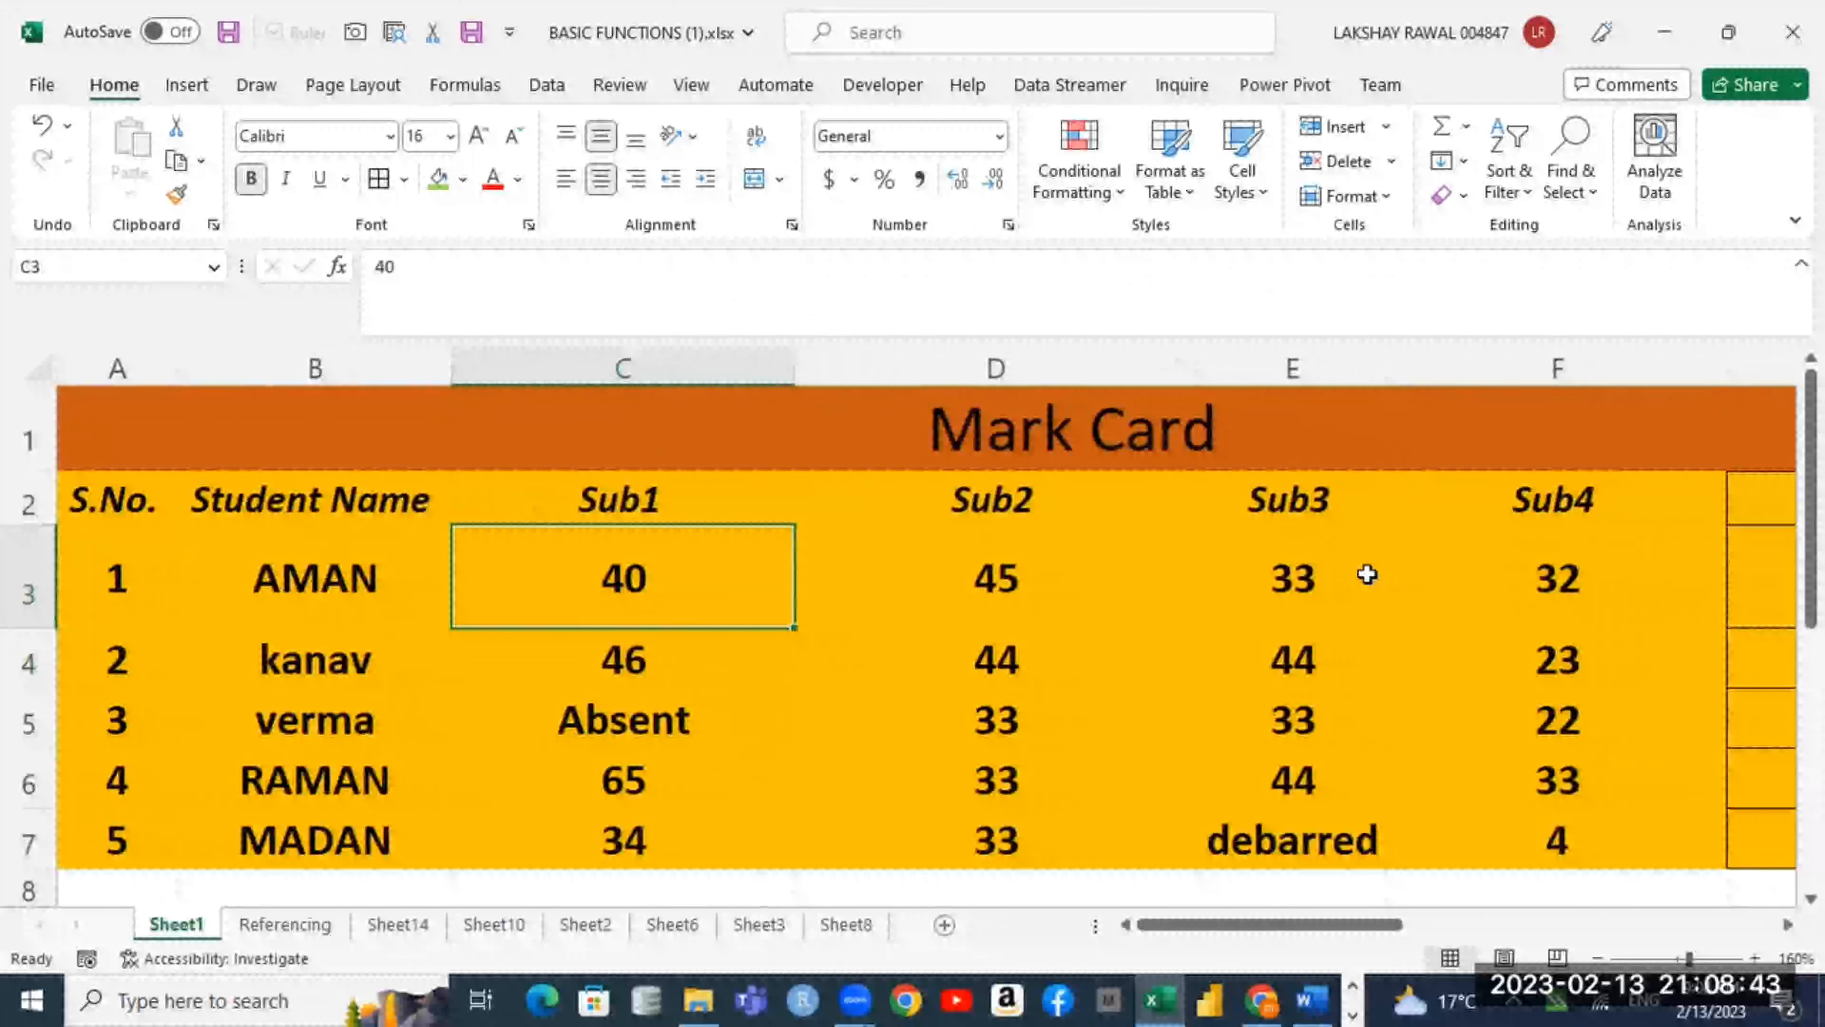
pyautogui.write('45')
pyautogui.press('Right')
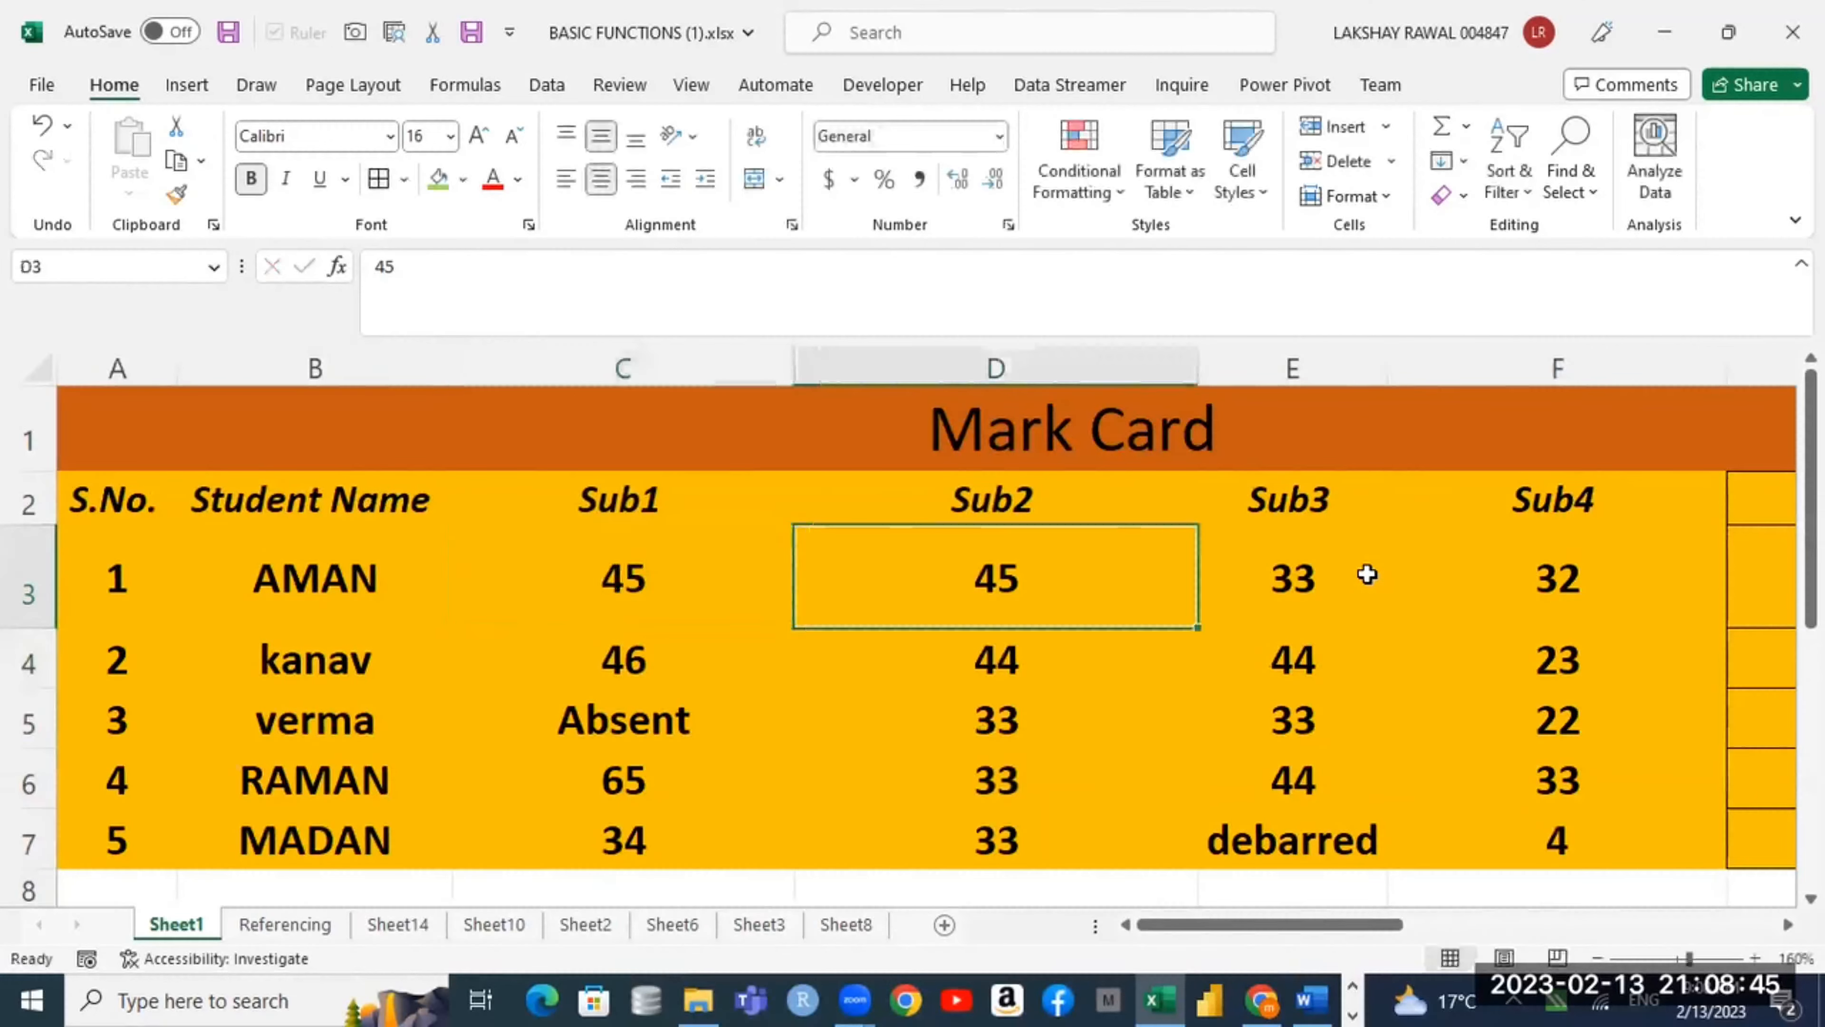
# Step: Set the first student's Sub2 mark in D3 to 49 and Sub3 mark in E3 to 39
pyautogui.write('49')
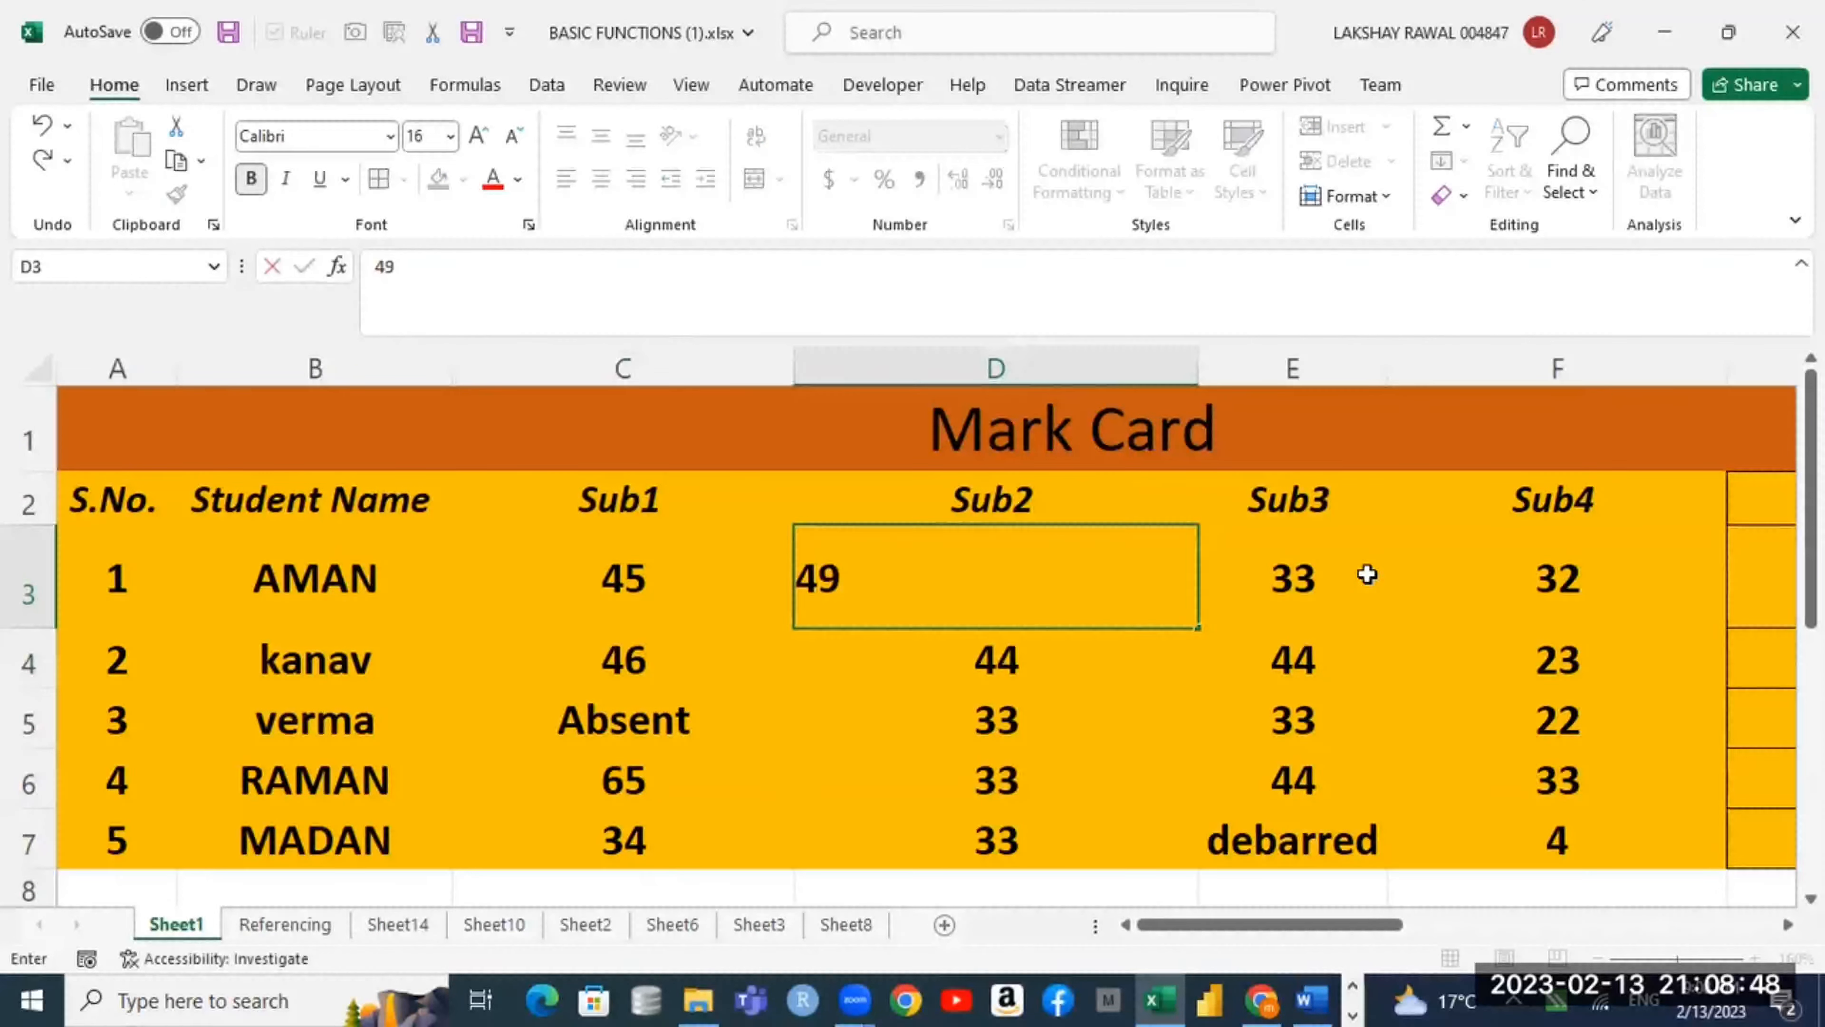
pyautogui.press('Right')
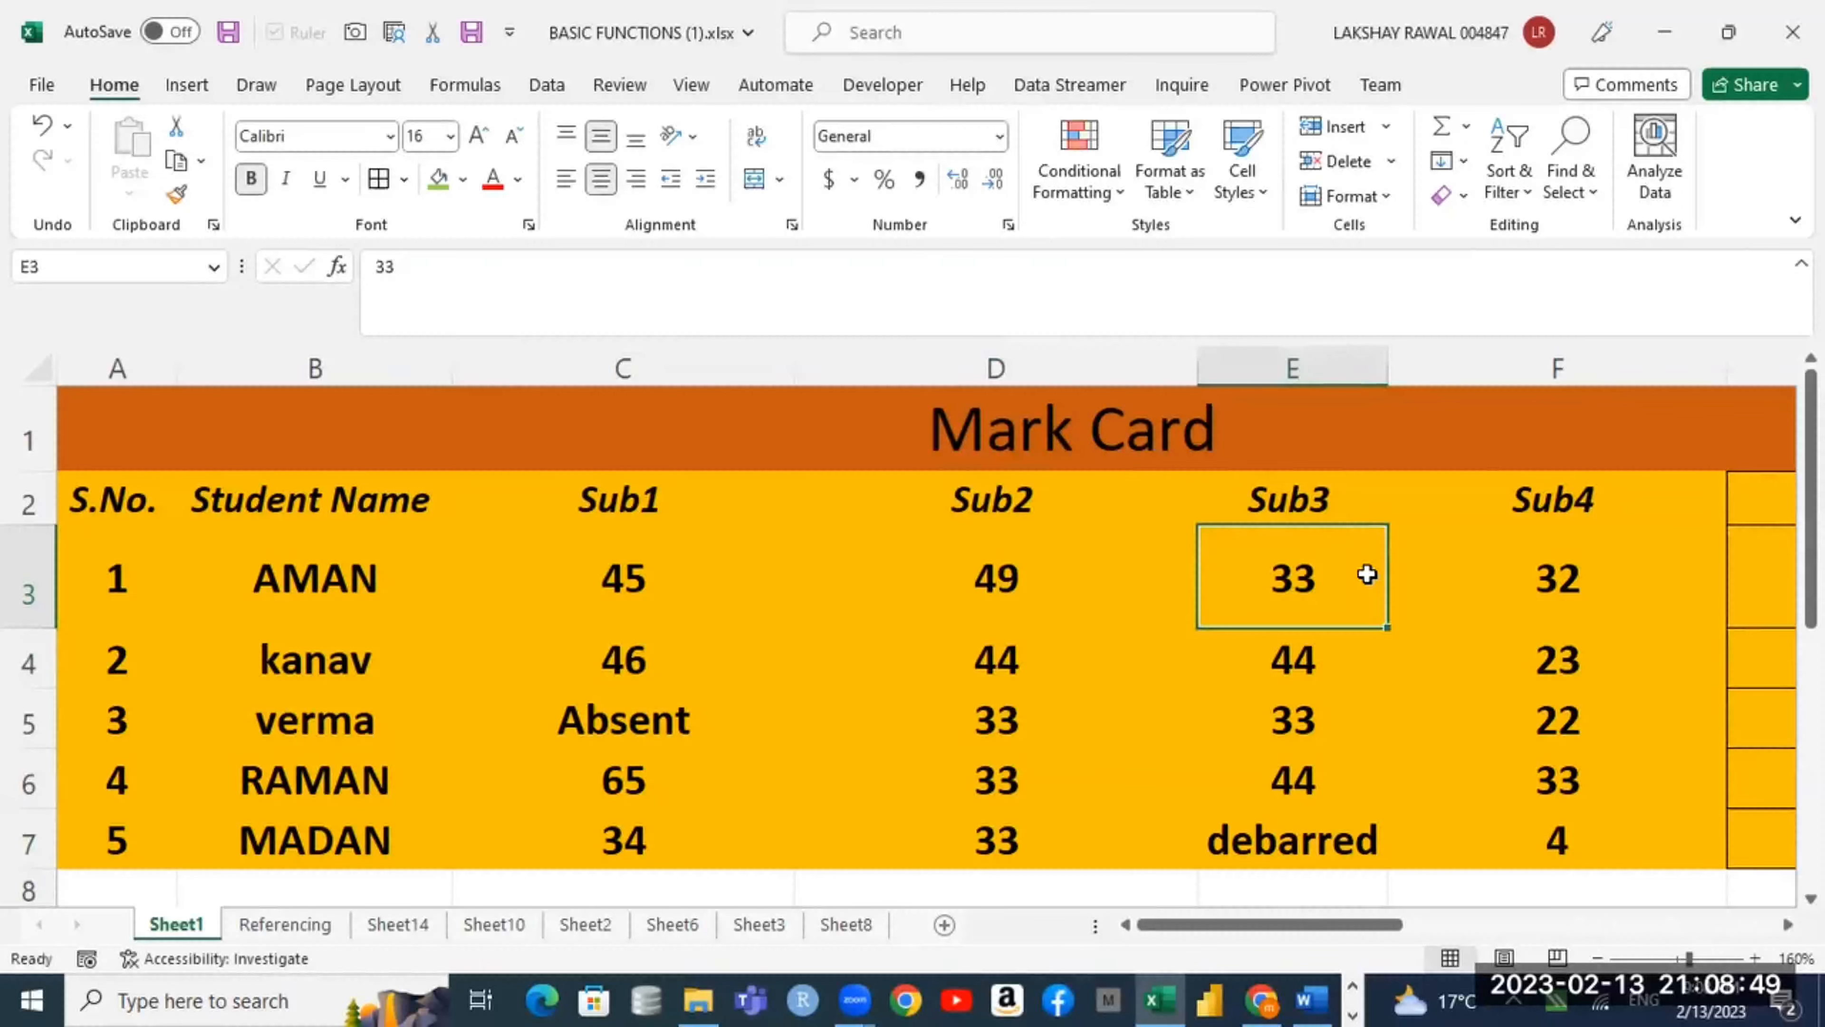
pyautogui.write('33')
pyautogui.press('BackSpace')
pyautogui.write('9')
pyautogui.press('Right')
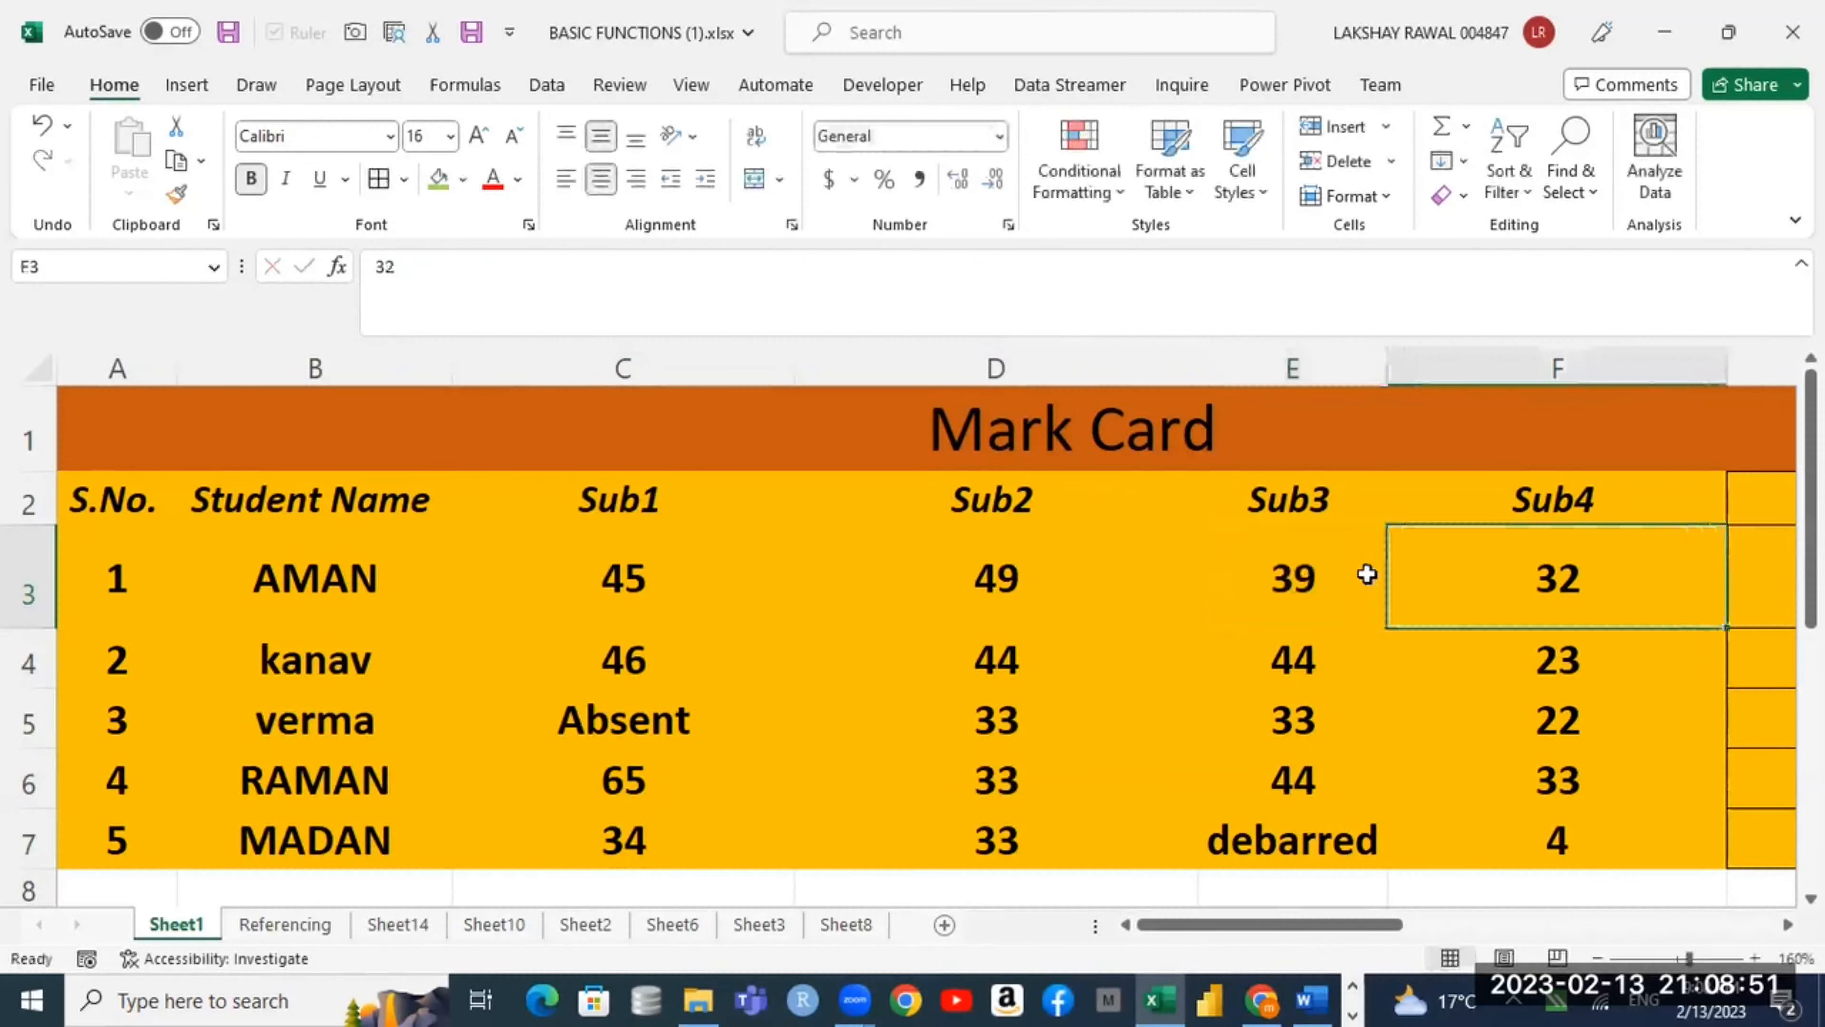
# Step: Check the first student's recalculated total in G3 and inspect the percentage formula in H3
pyautogui.press('Right')
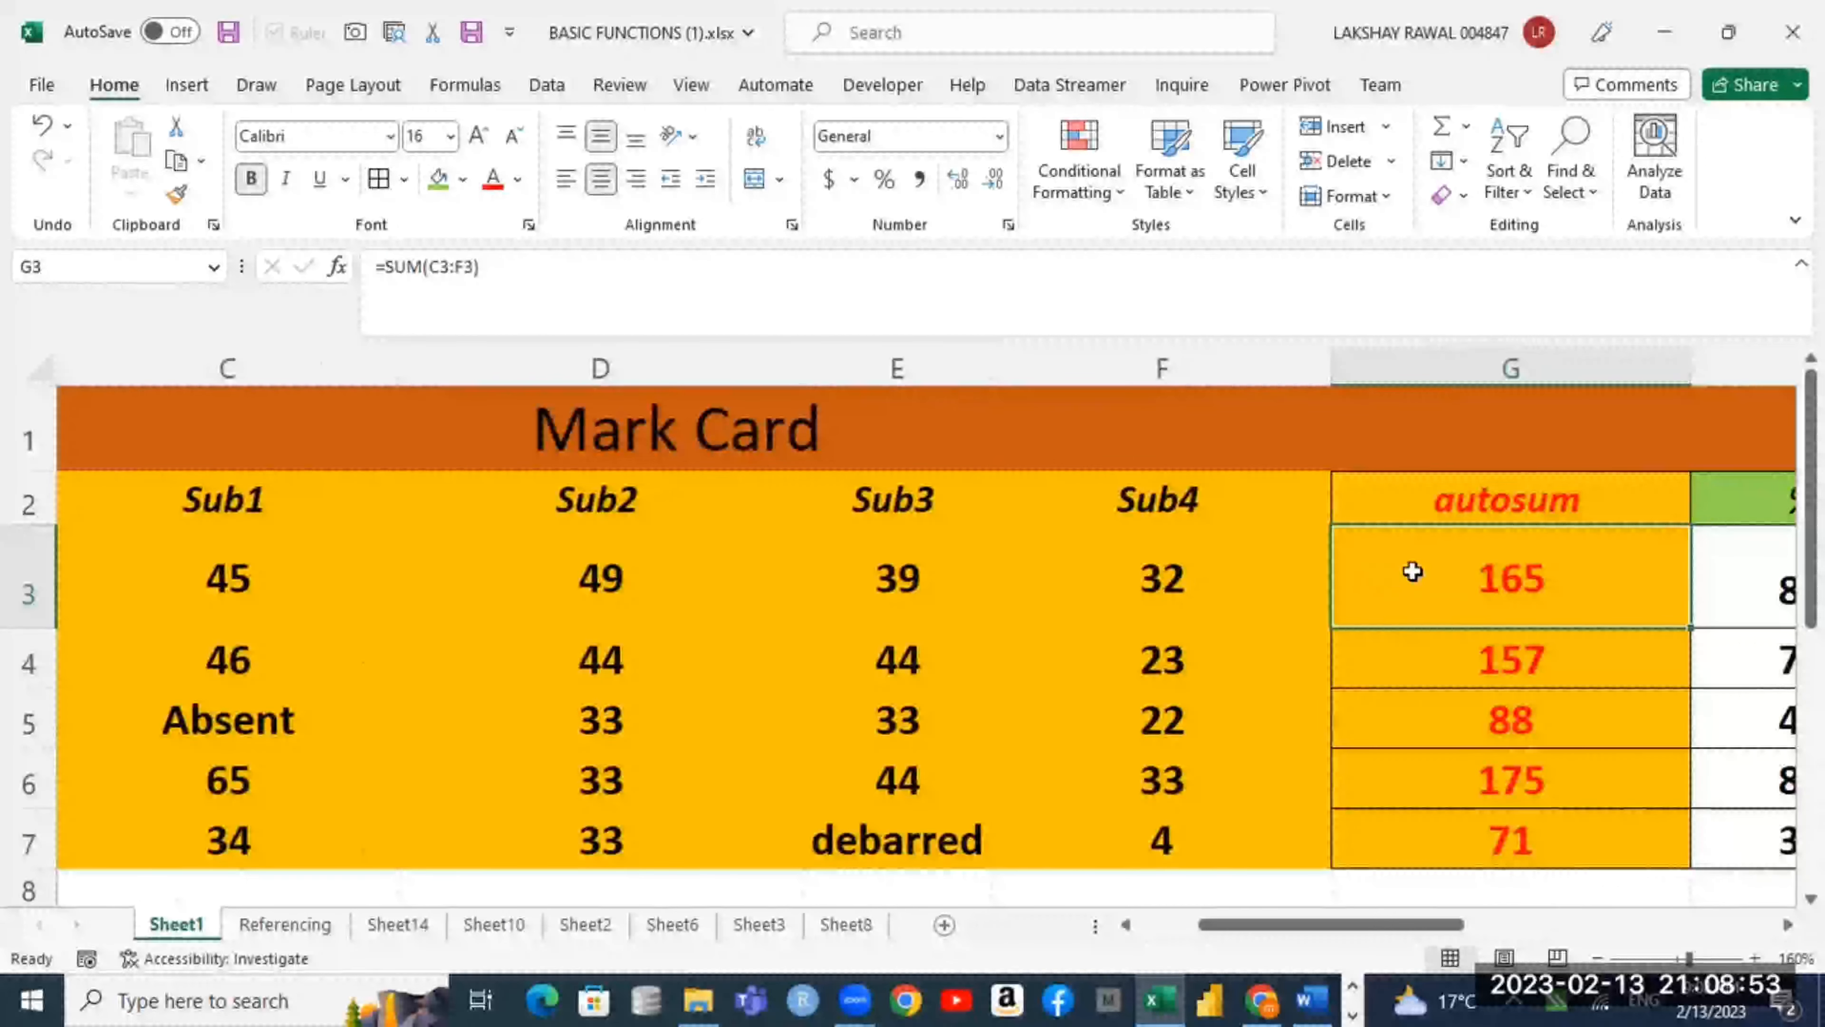
pyautogui.press('Right')
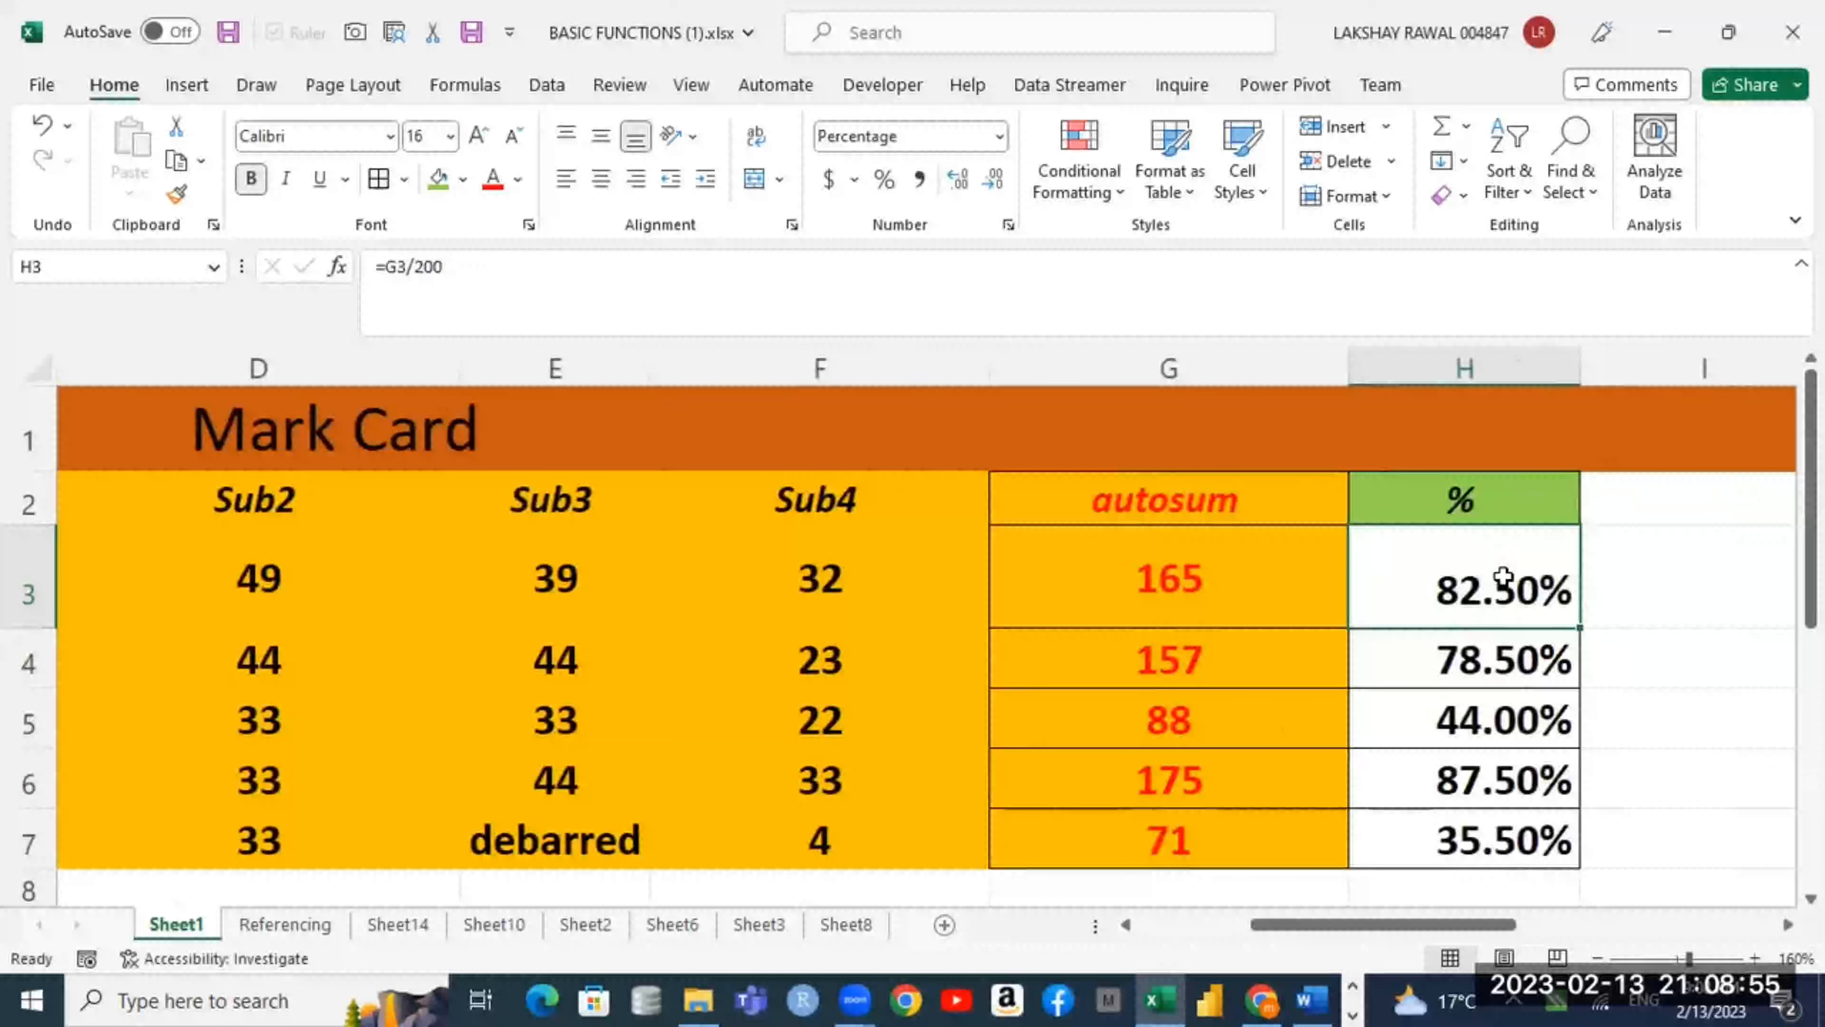
pyautogui.doubleClick(1502, 575)
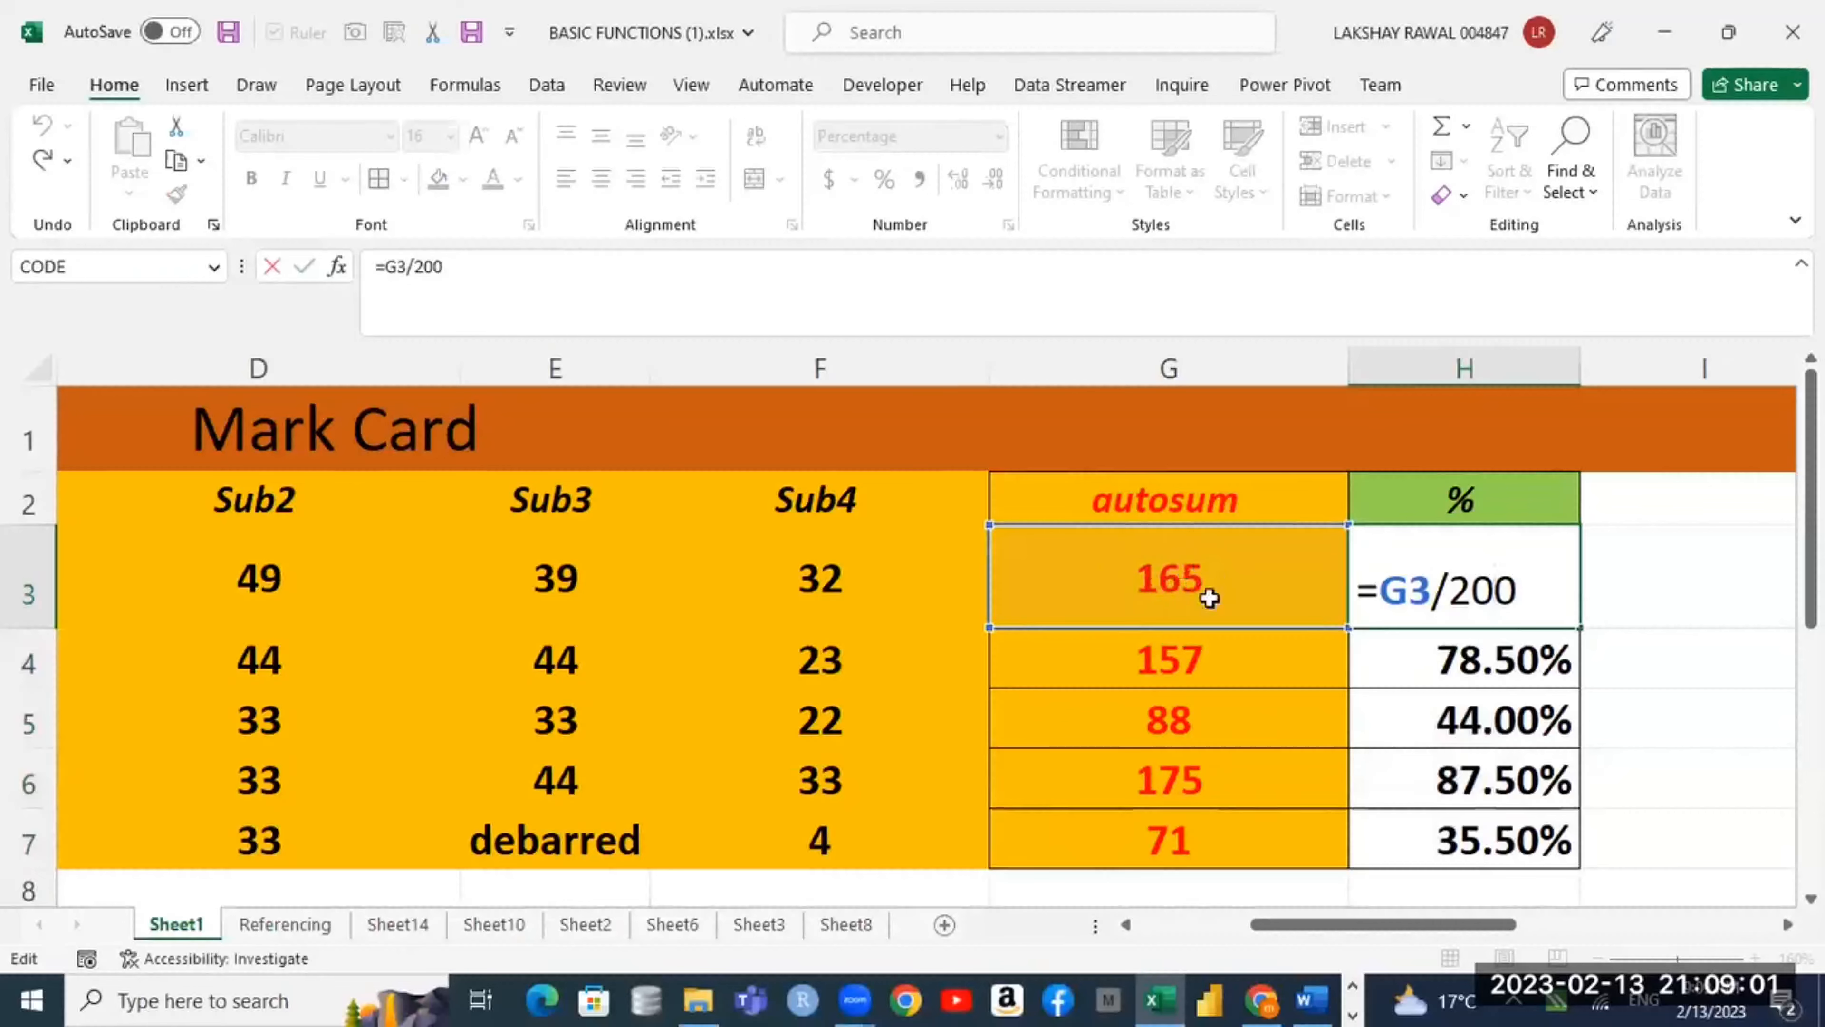
pyautogui.press('Return')
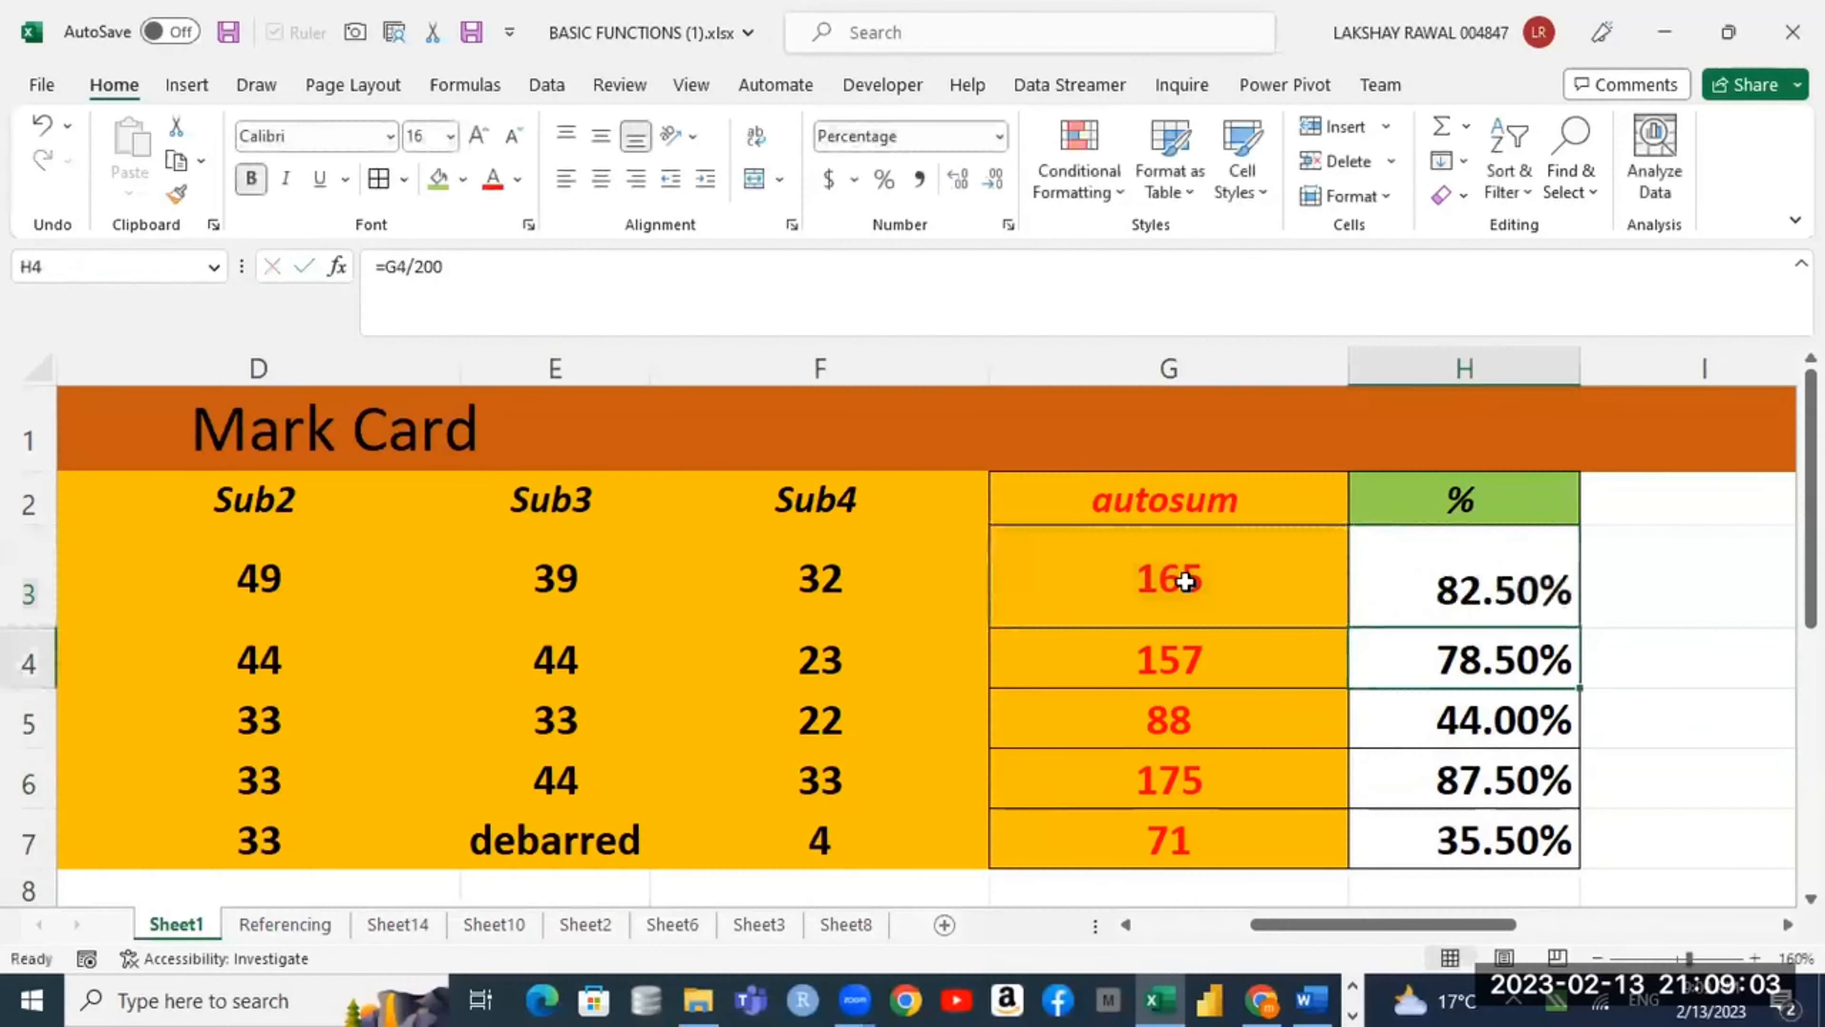
# Step: Examine the C3:F3 range inside the SUM formula in G3, and review how H3 divides that total by 200
pyautogui.click(1185, 579)
pyautogui.doubleClick(1118, 550)
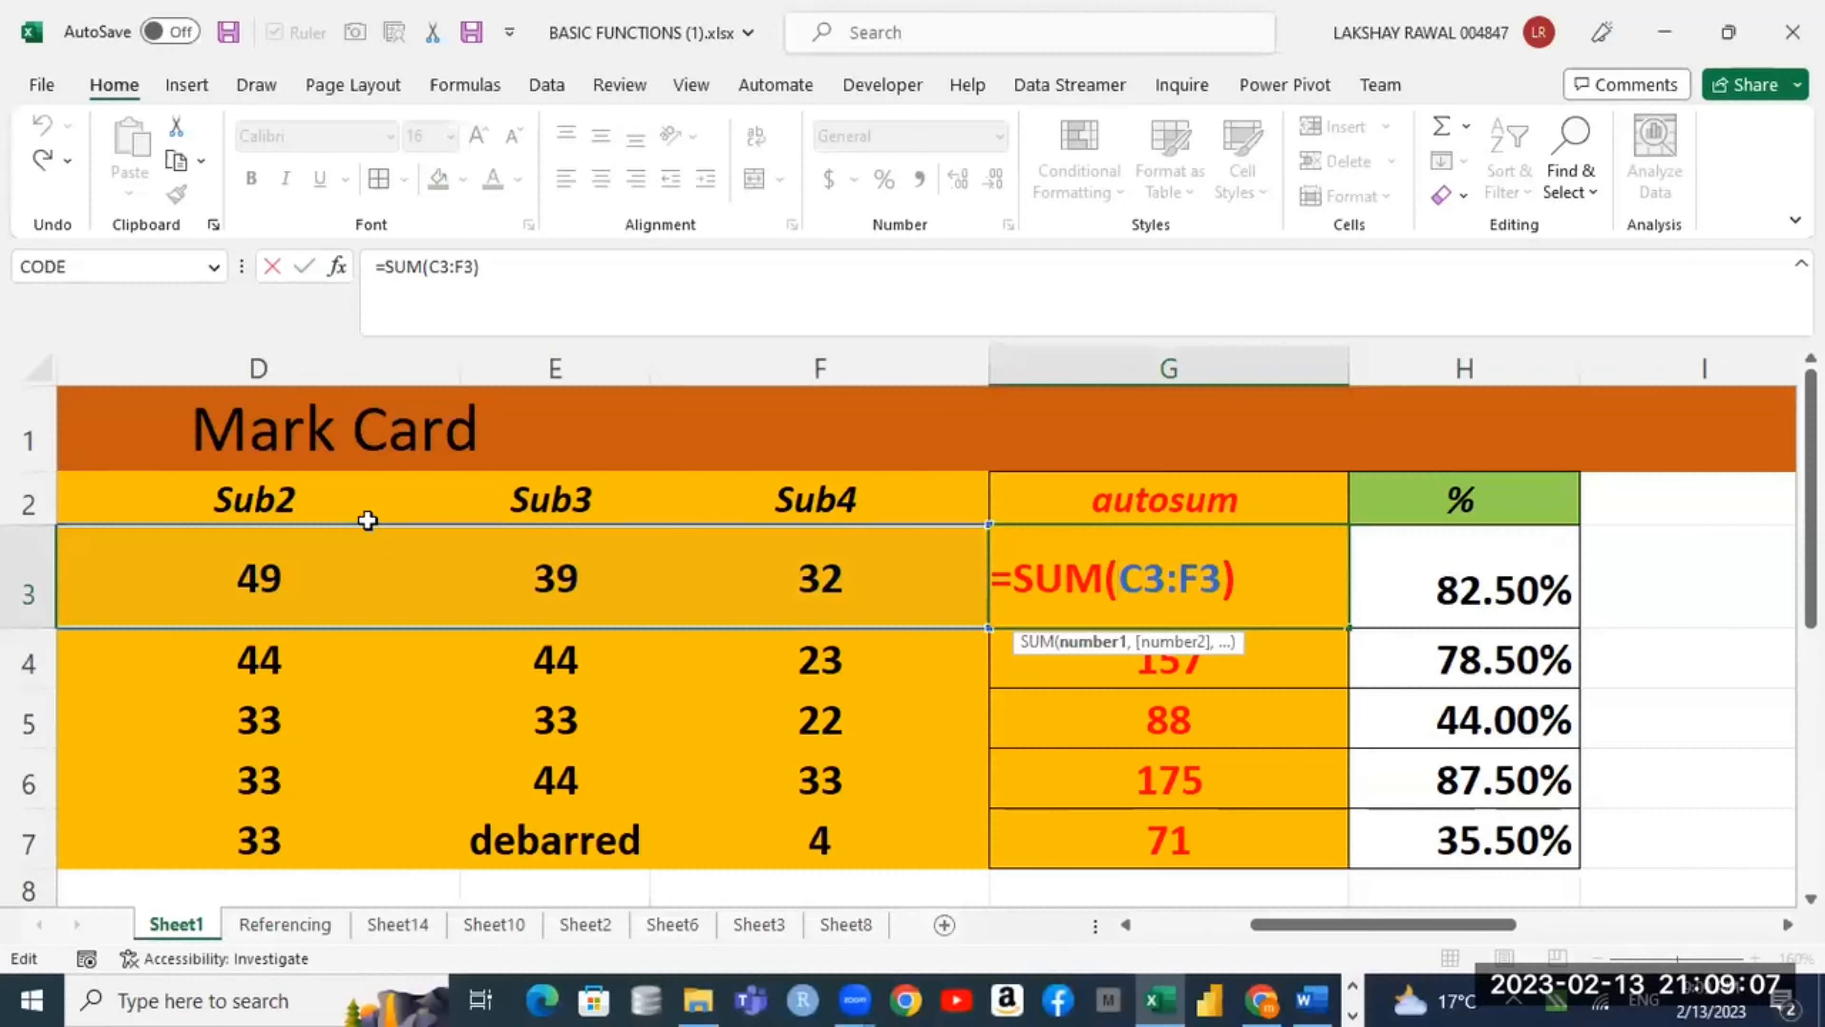
pyautogui.moveTo(1223, 588); pyautogui.dragTo(1133, 563)
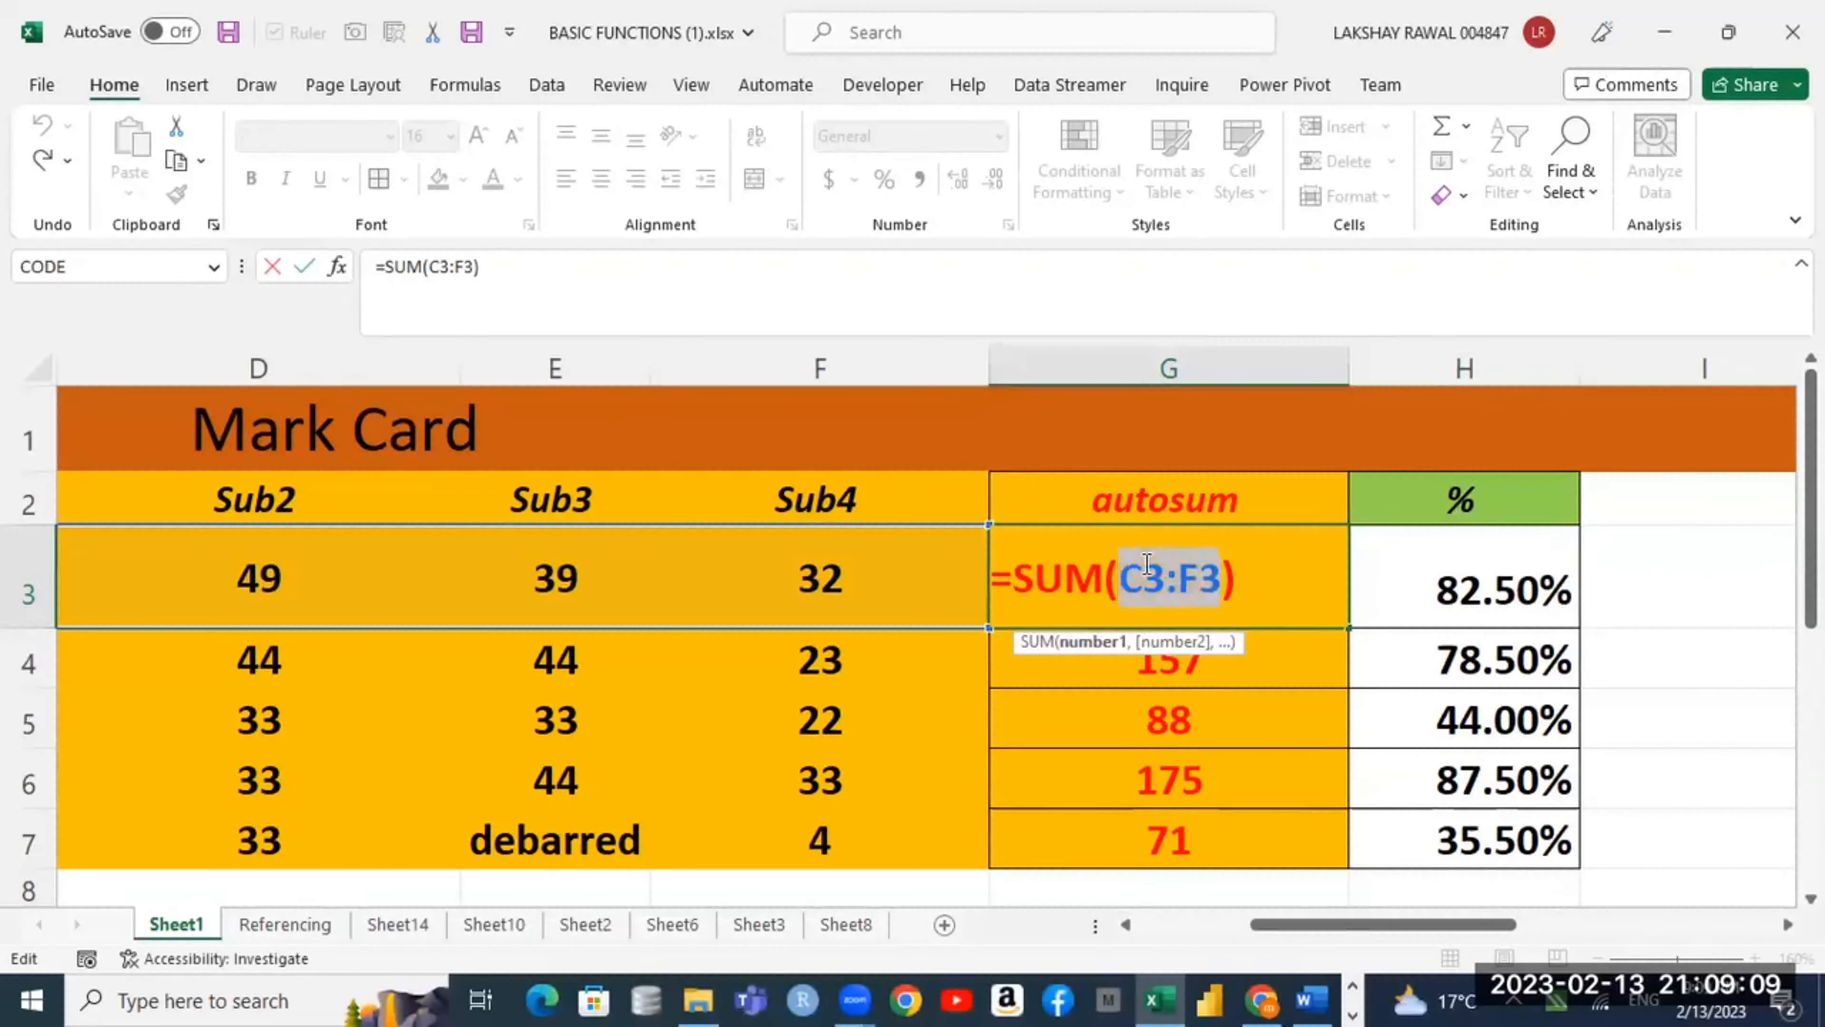
pyautogui.press('Return')
pyautogui.click(1452, 578)
pyautogui.doubleClick(1452, 579)
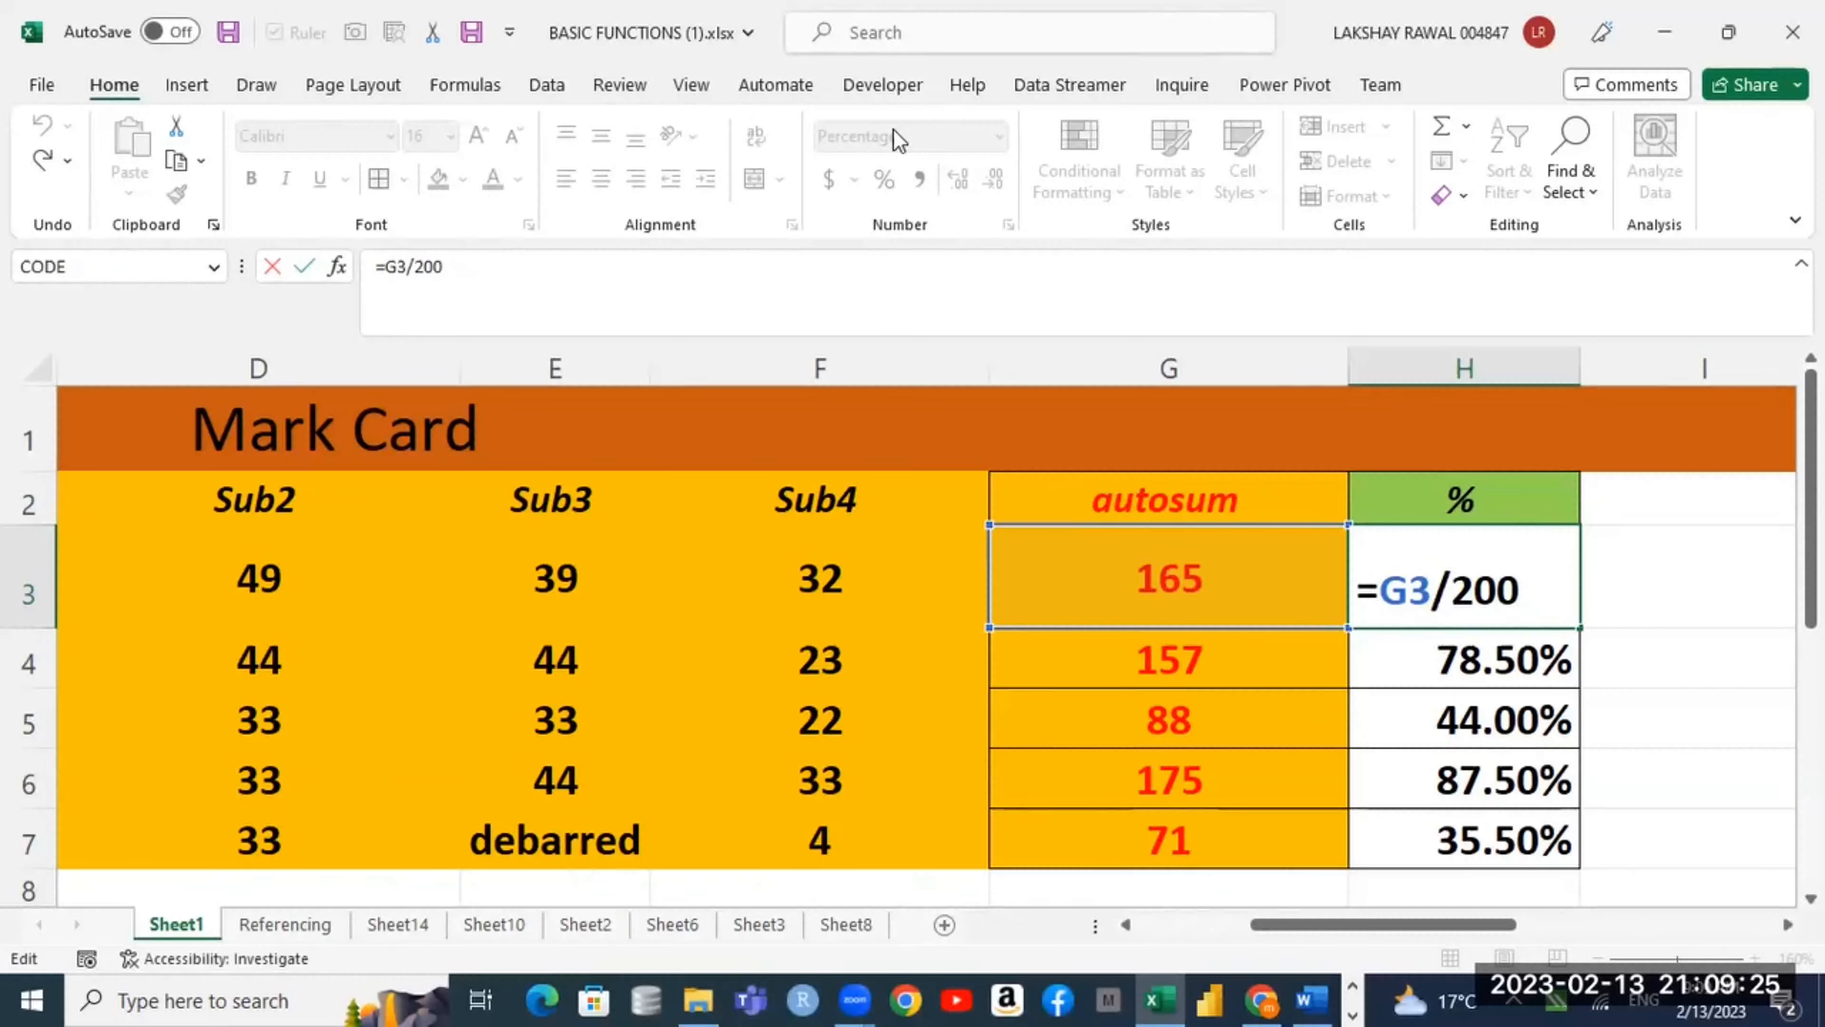
pyautogui.press('Return')
# Step: Enter the label "maximum total" in F8, below the Sub4 marks
pyautogui.press('Down')
pyautogui.press('Down')
pyautogui.press('Down')
pyautogui.press('Down')
pyautogui.press('Down')
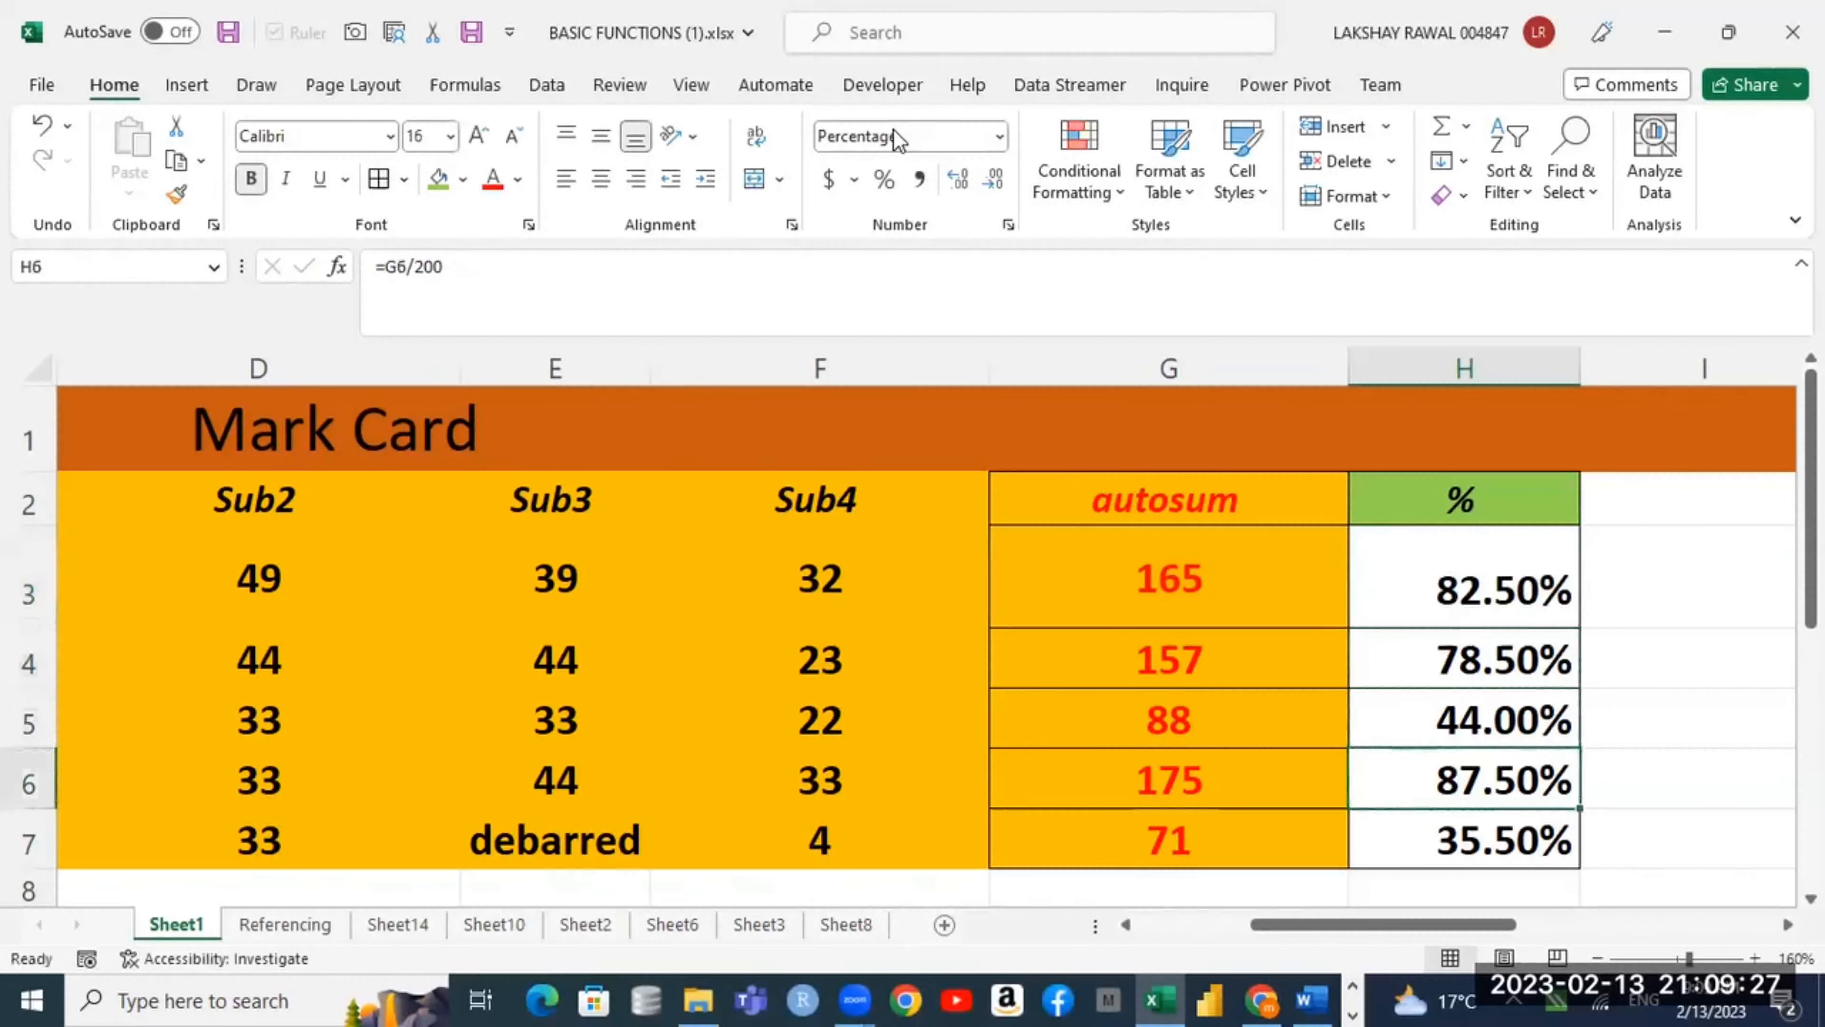
pyautogui.press('Left')
pyautogui.press('Left')
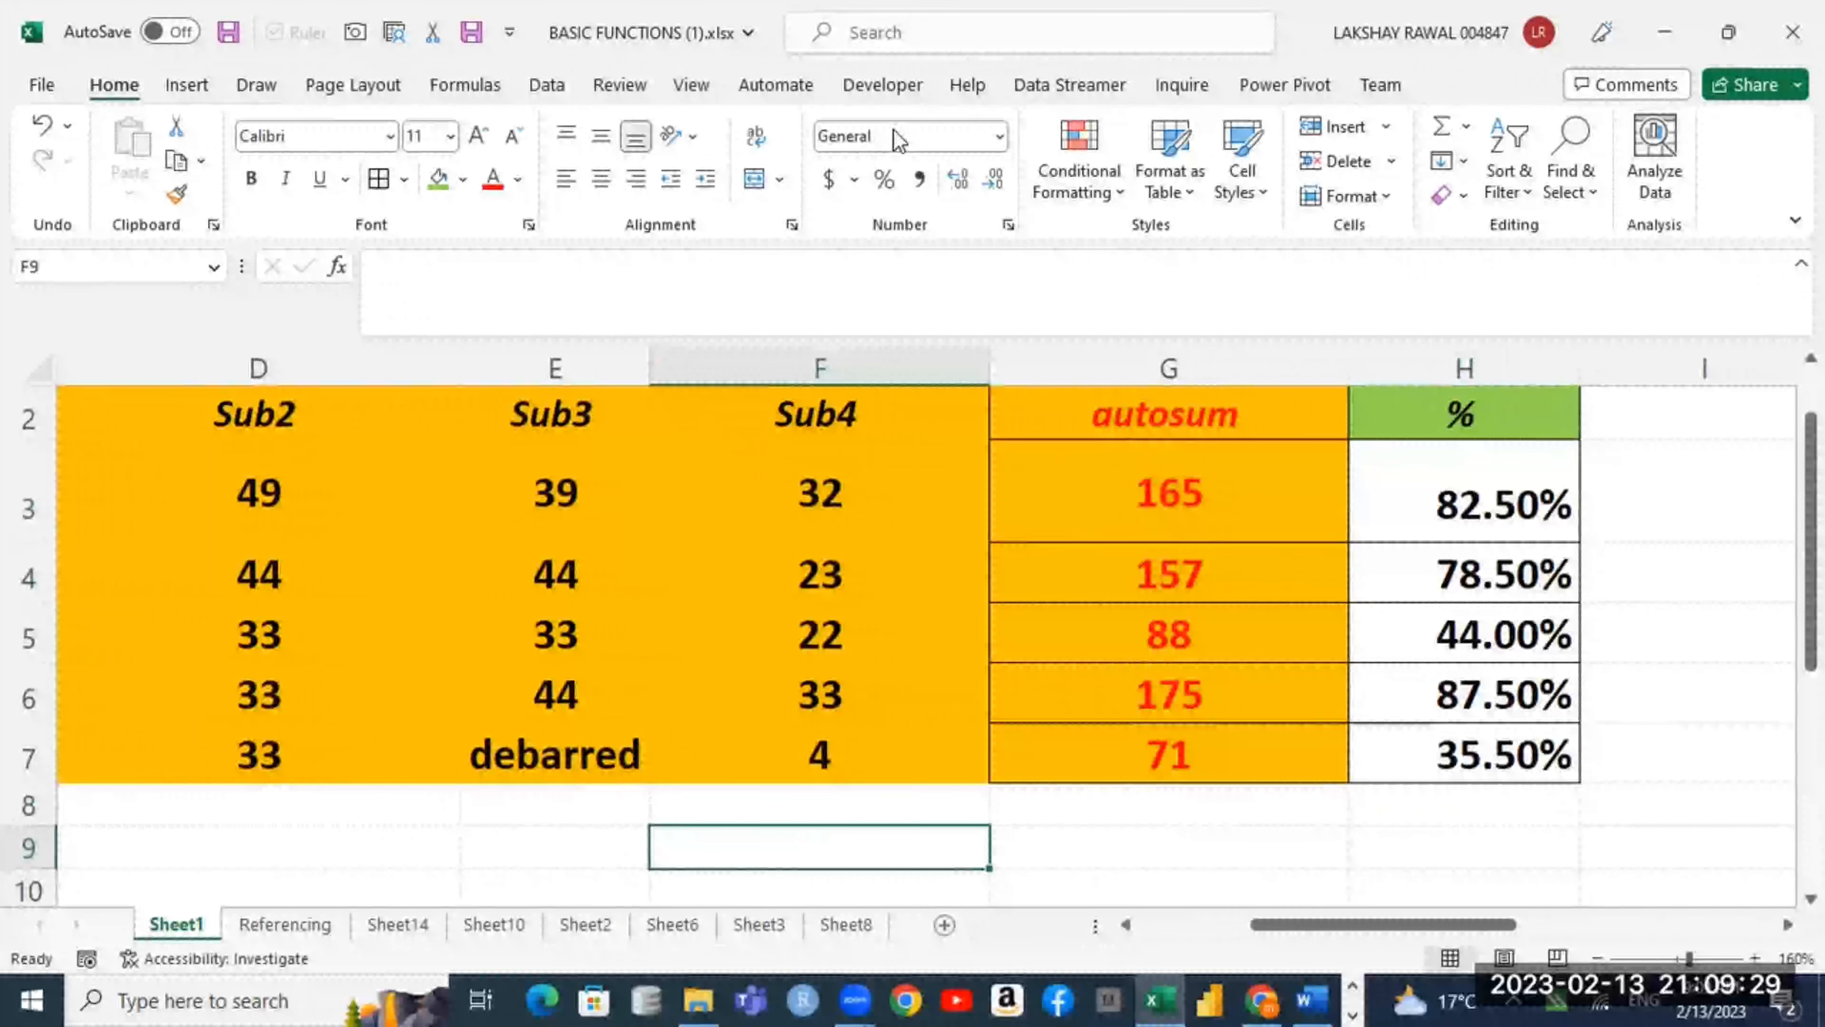
pyautogui.press('Up')
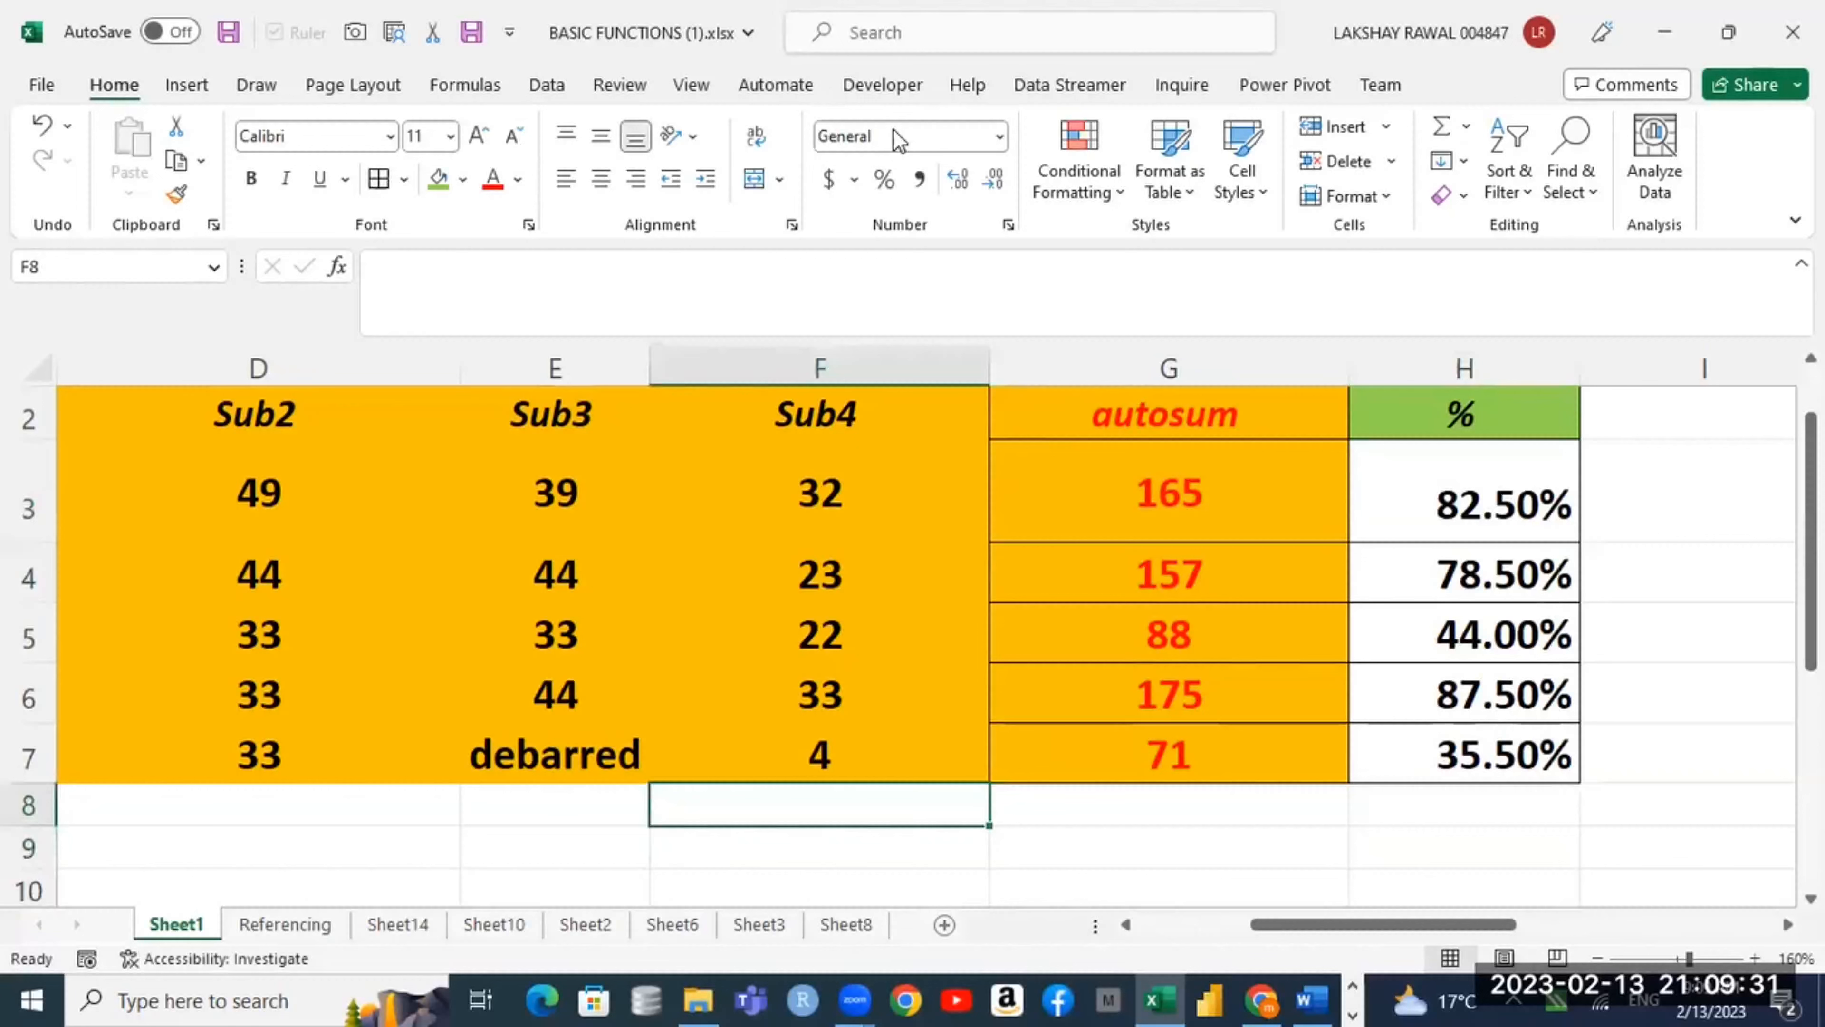
pyautogui.write('max')
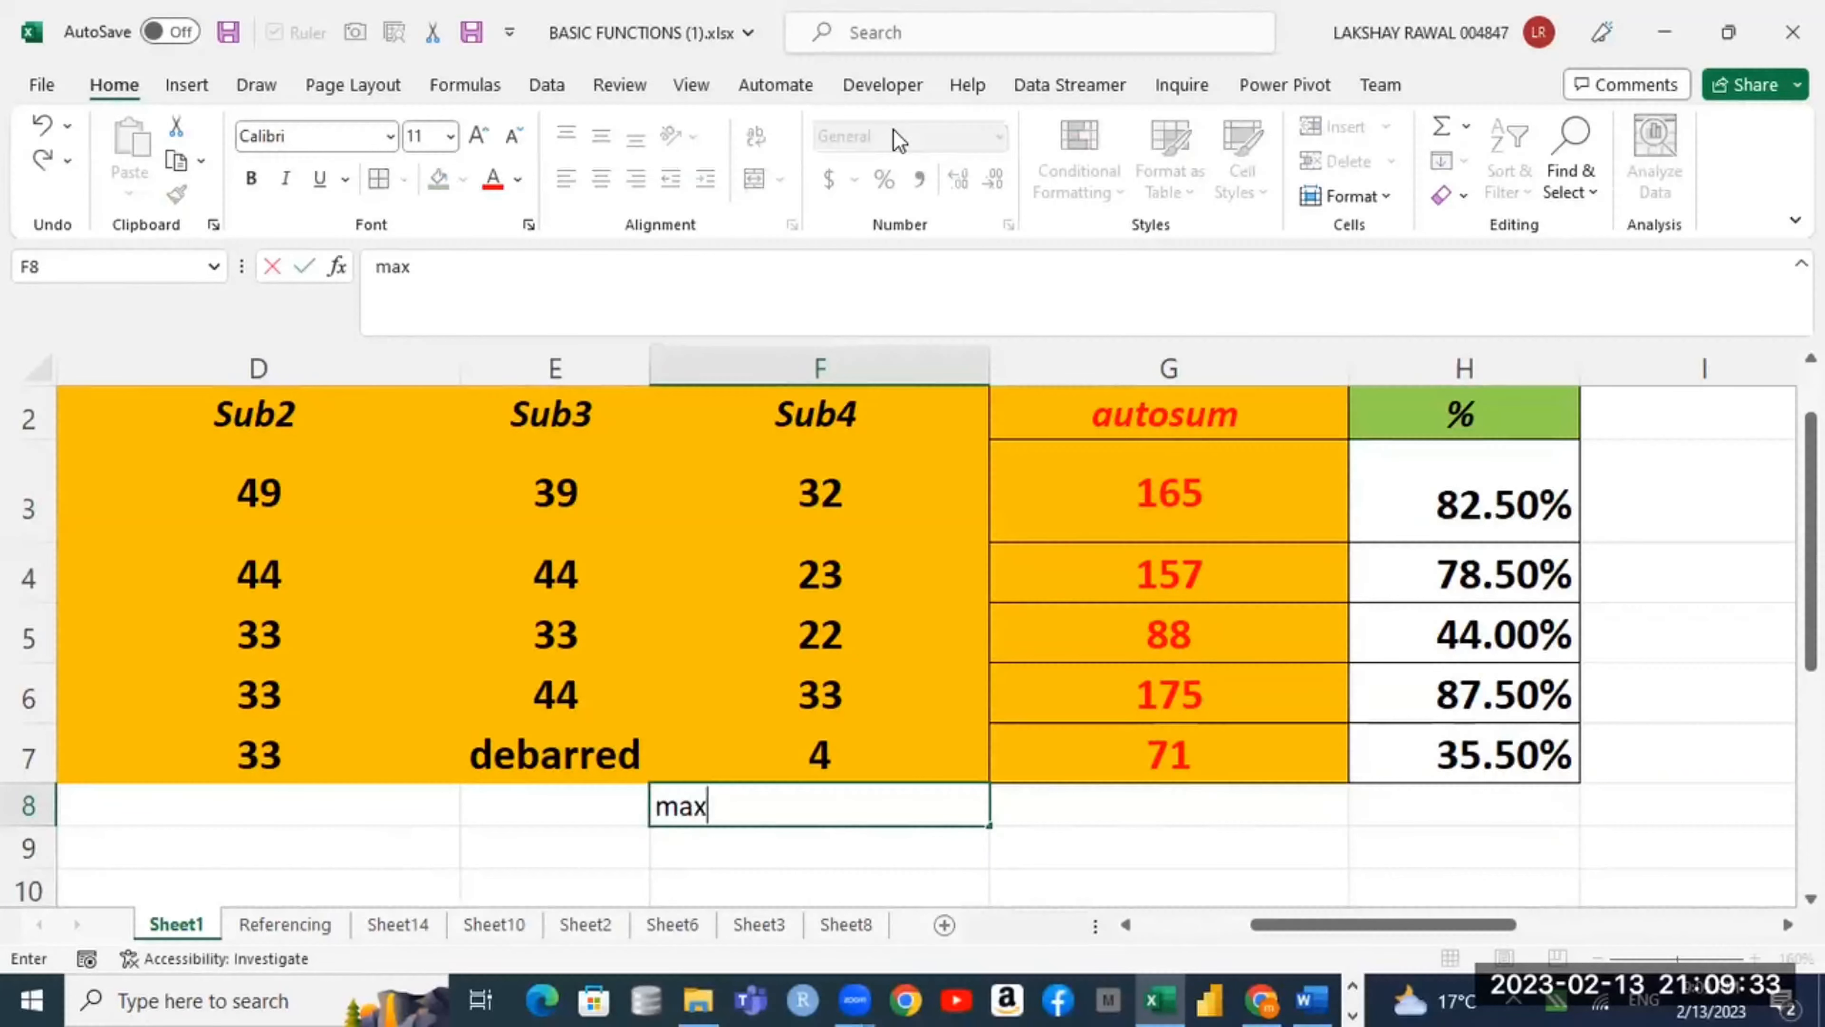
pyautogui.write('imum')
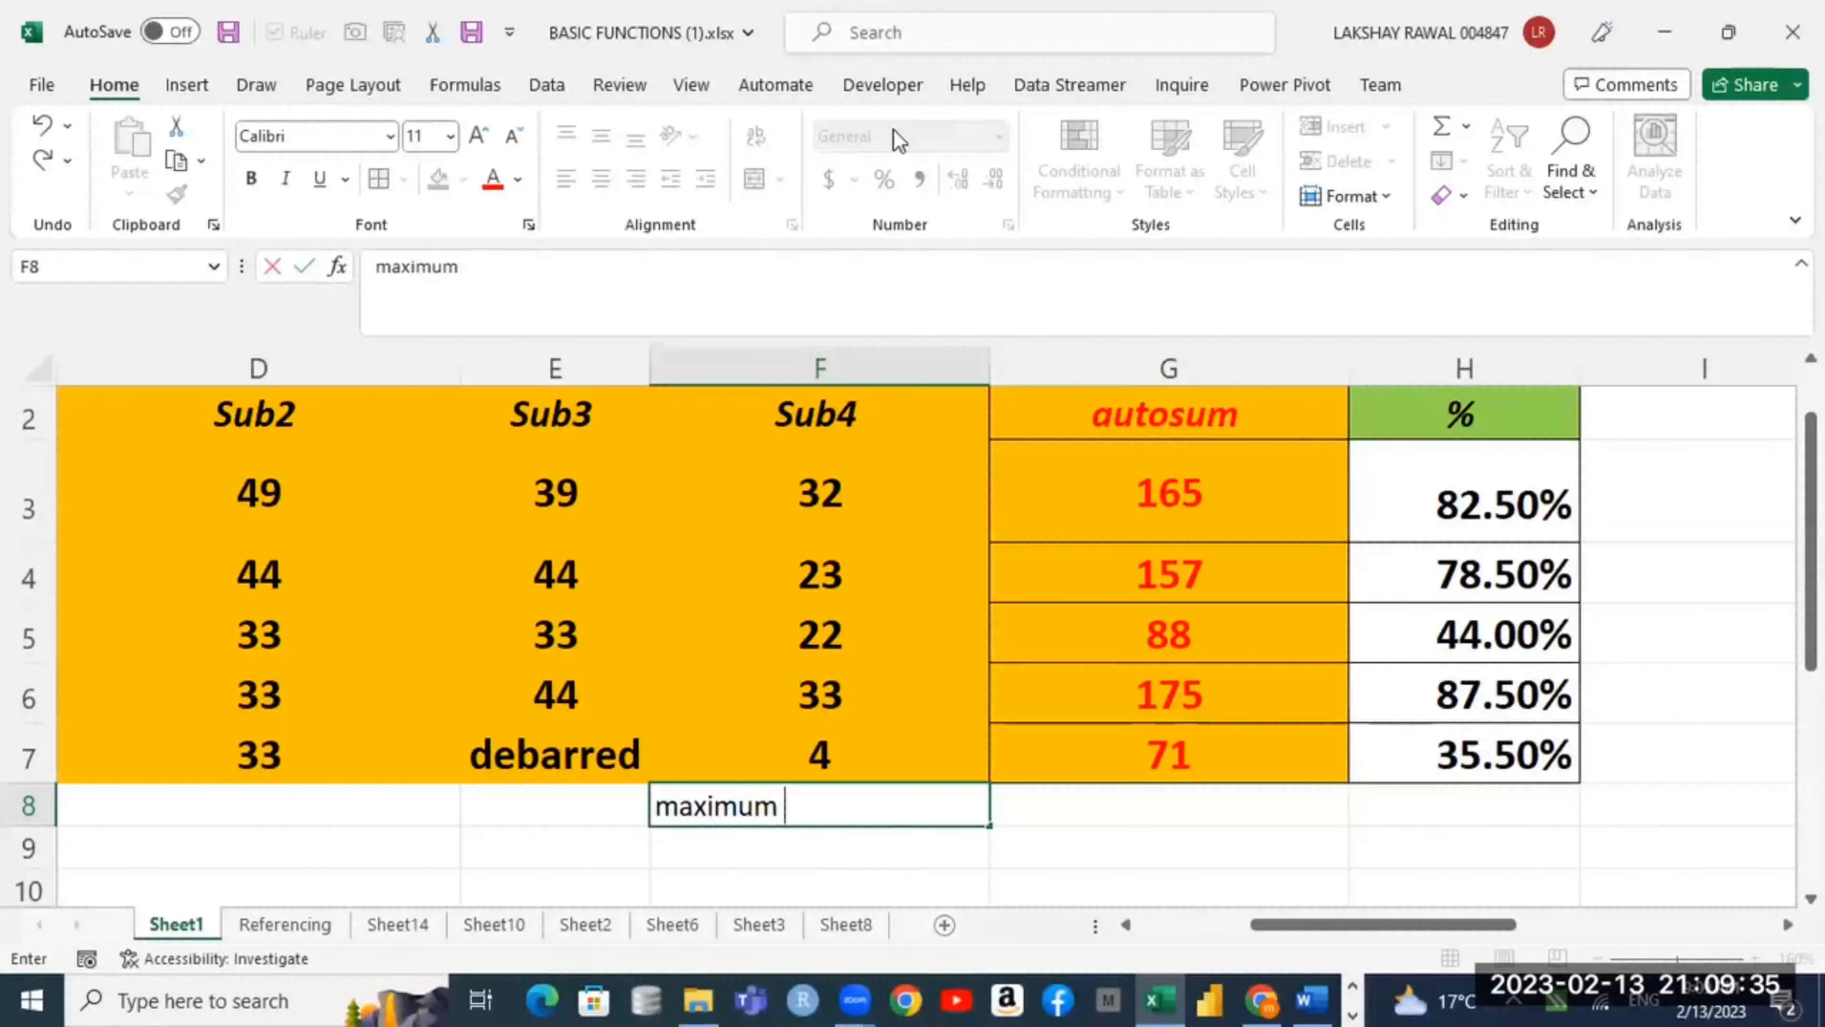
pyautogui.write(' total')
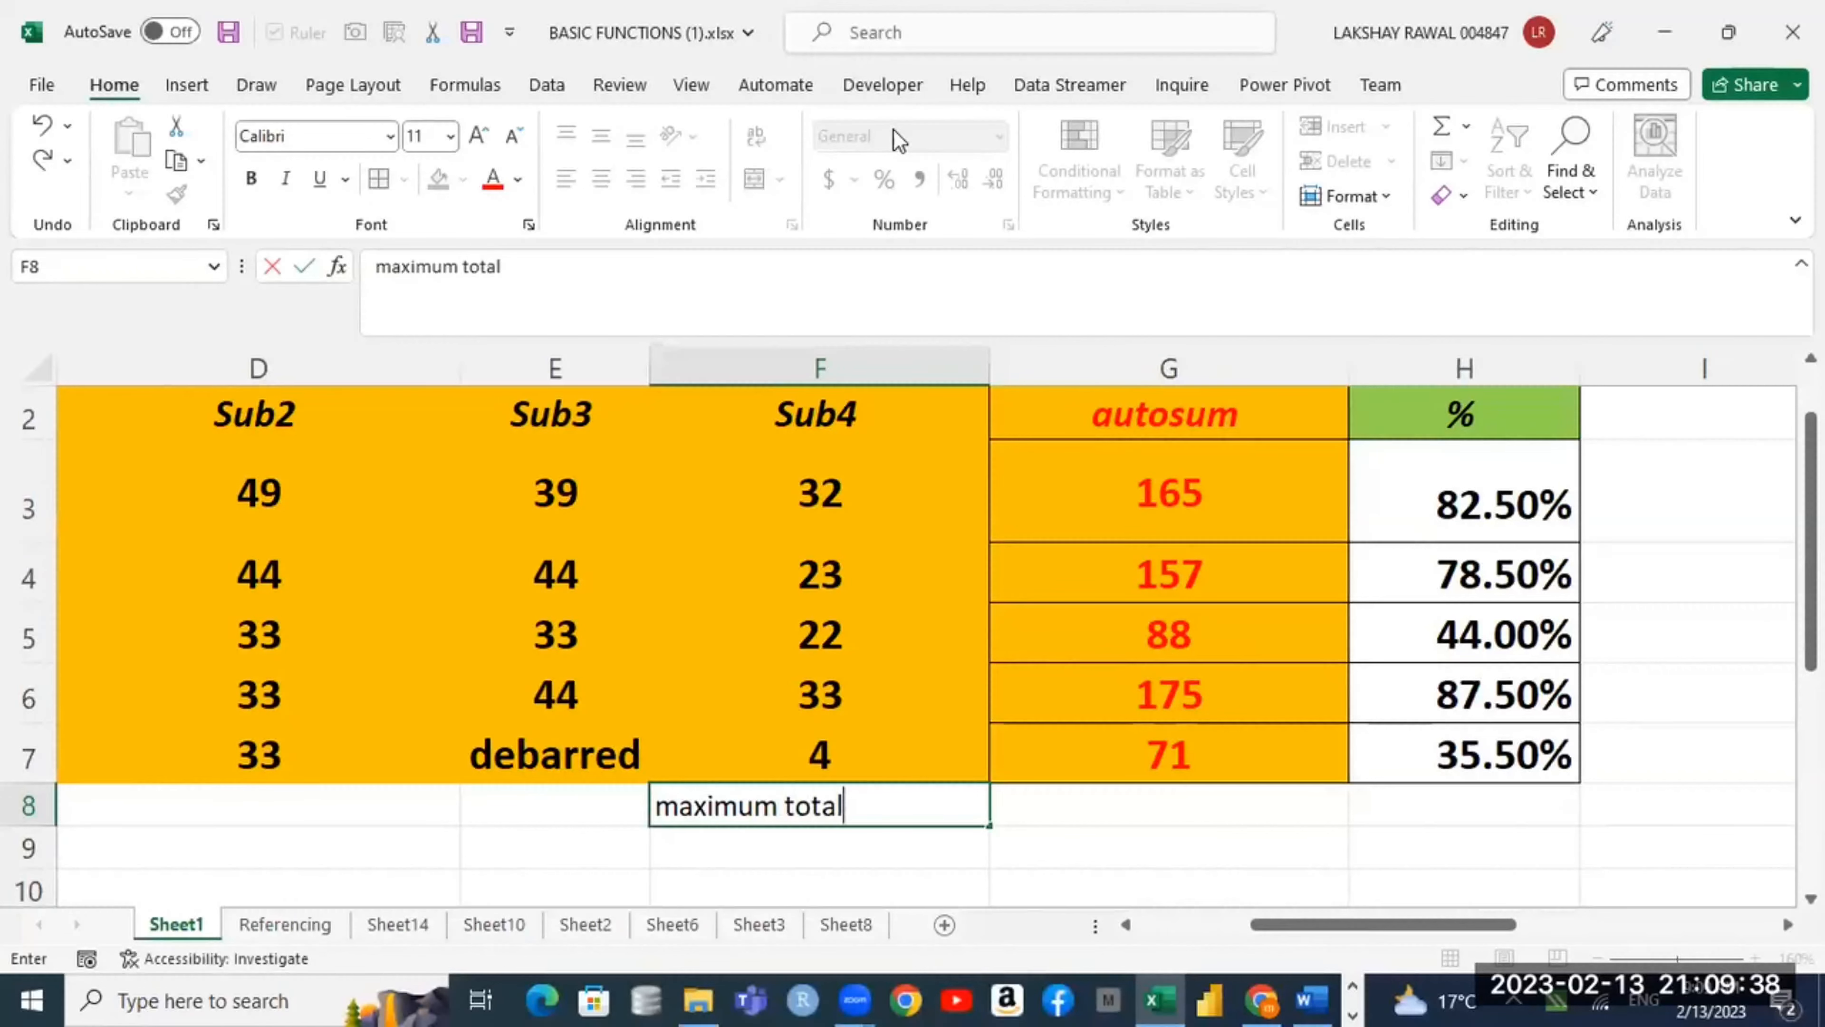
pyautogui.press('Tab')
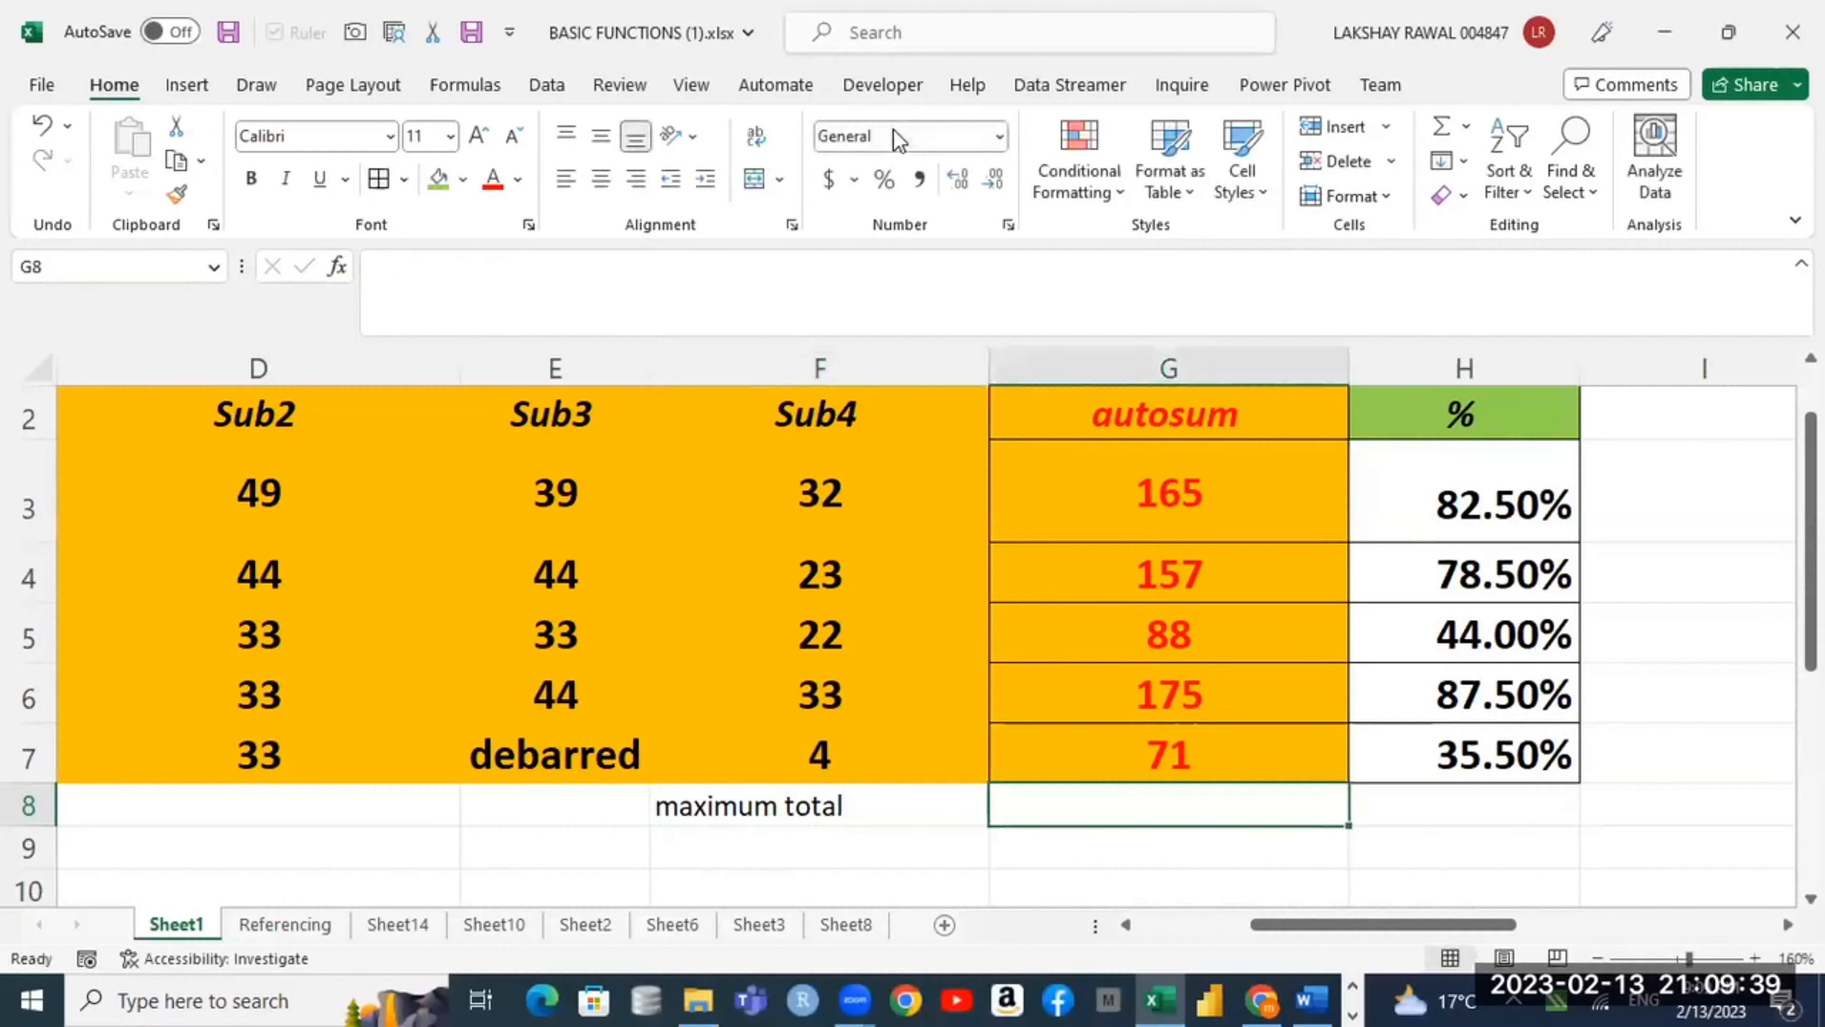
# Step: Add the label "min total" in F9, beneath the maximum total label
pyautogui.press('Down')
pyautogui.press('Left')
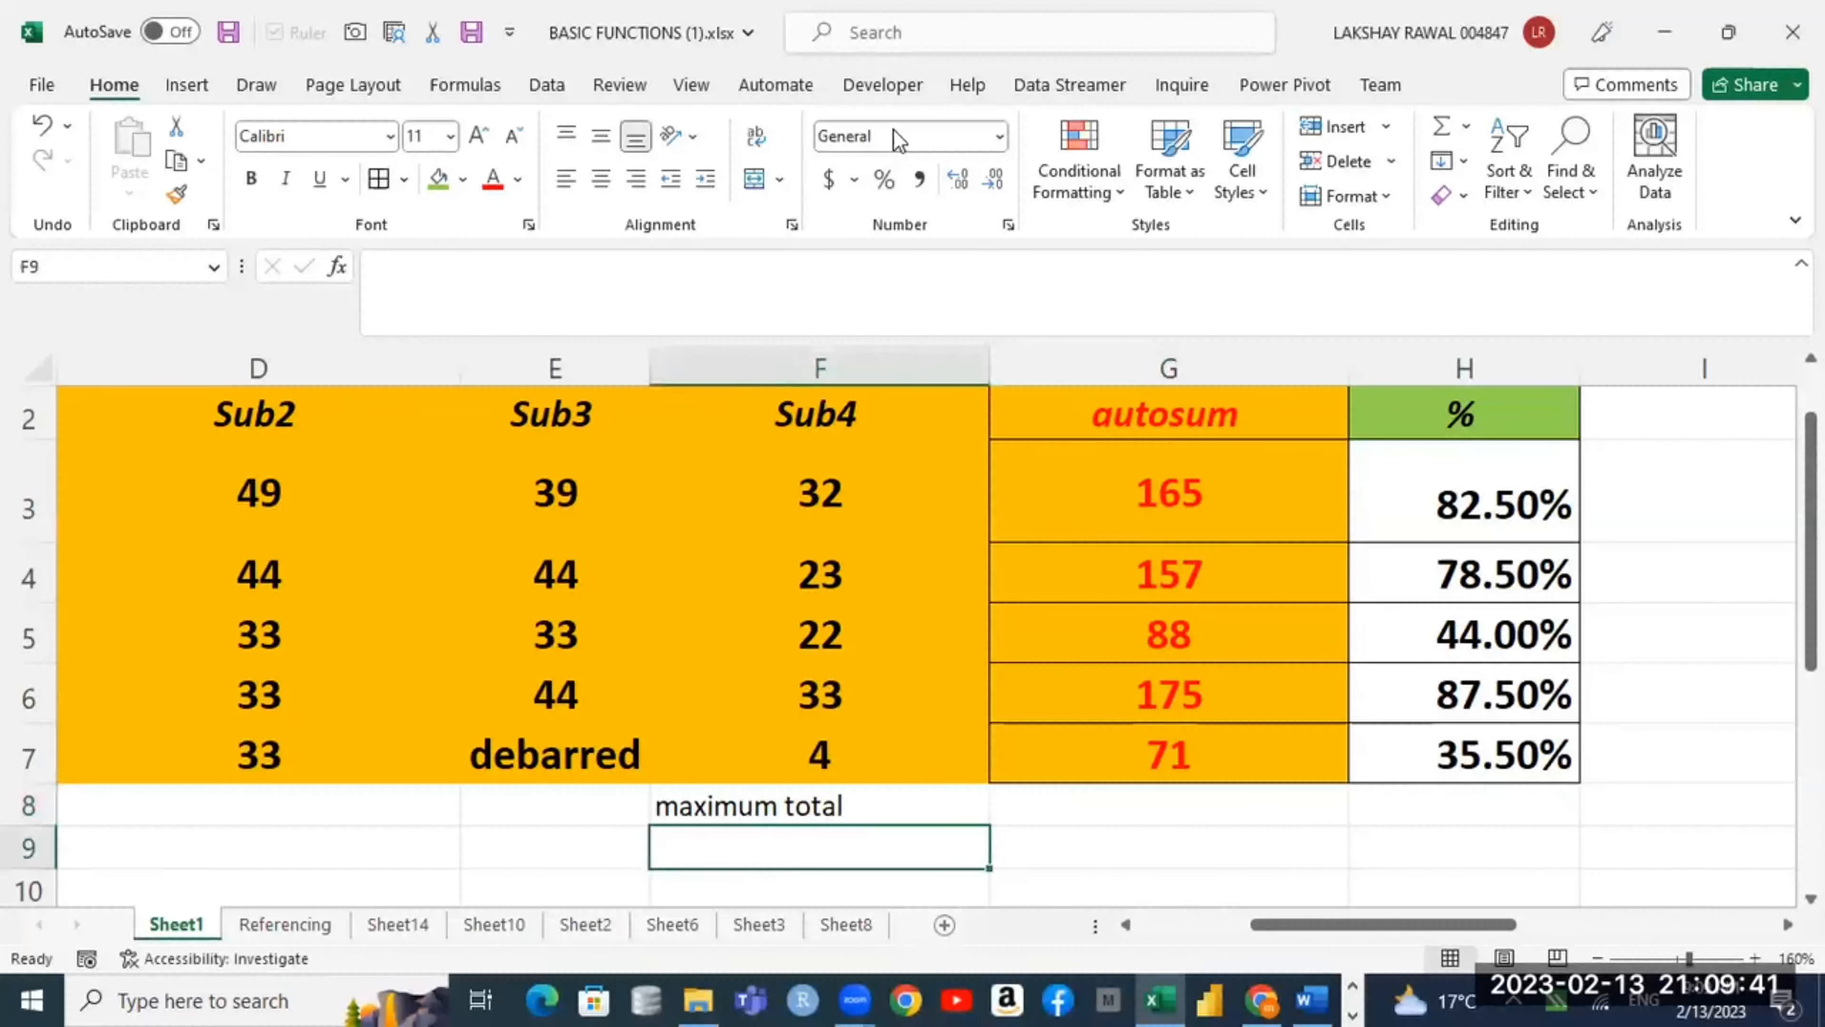
pyautogui.write('min to')
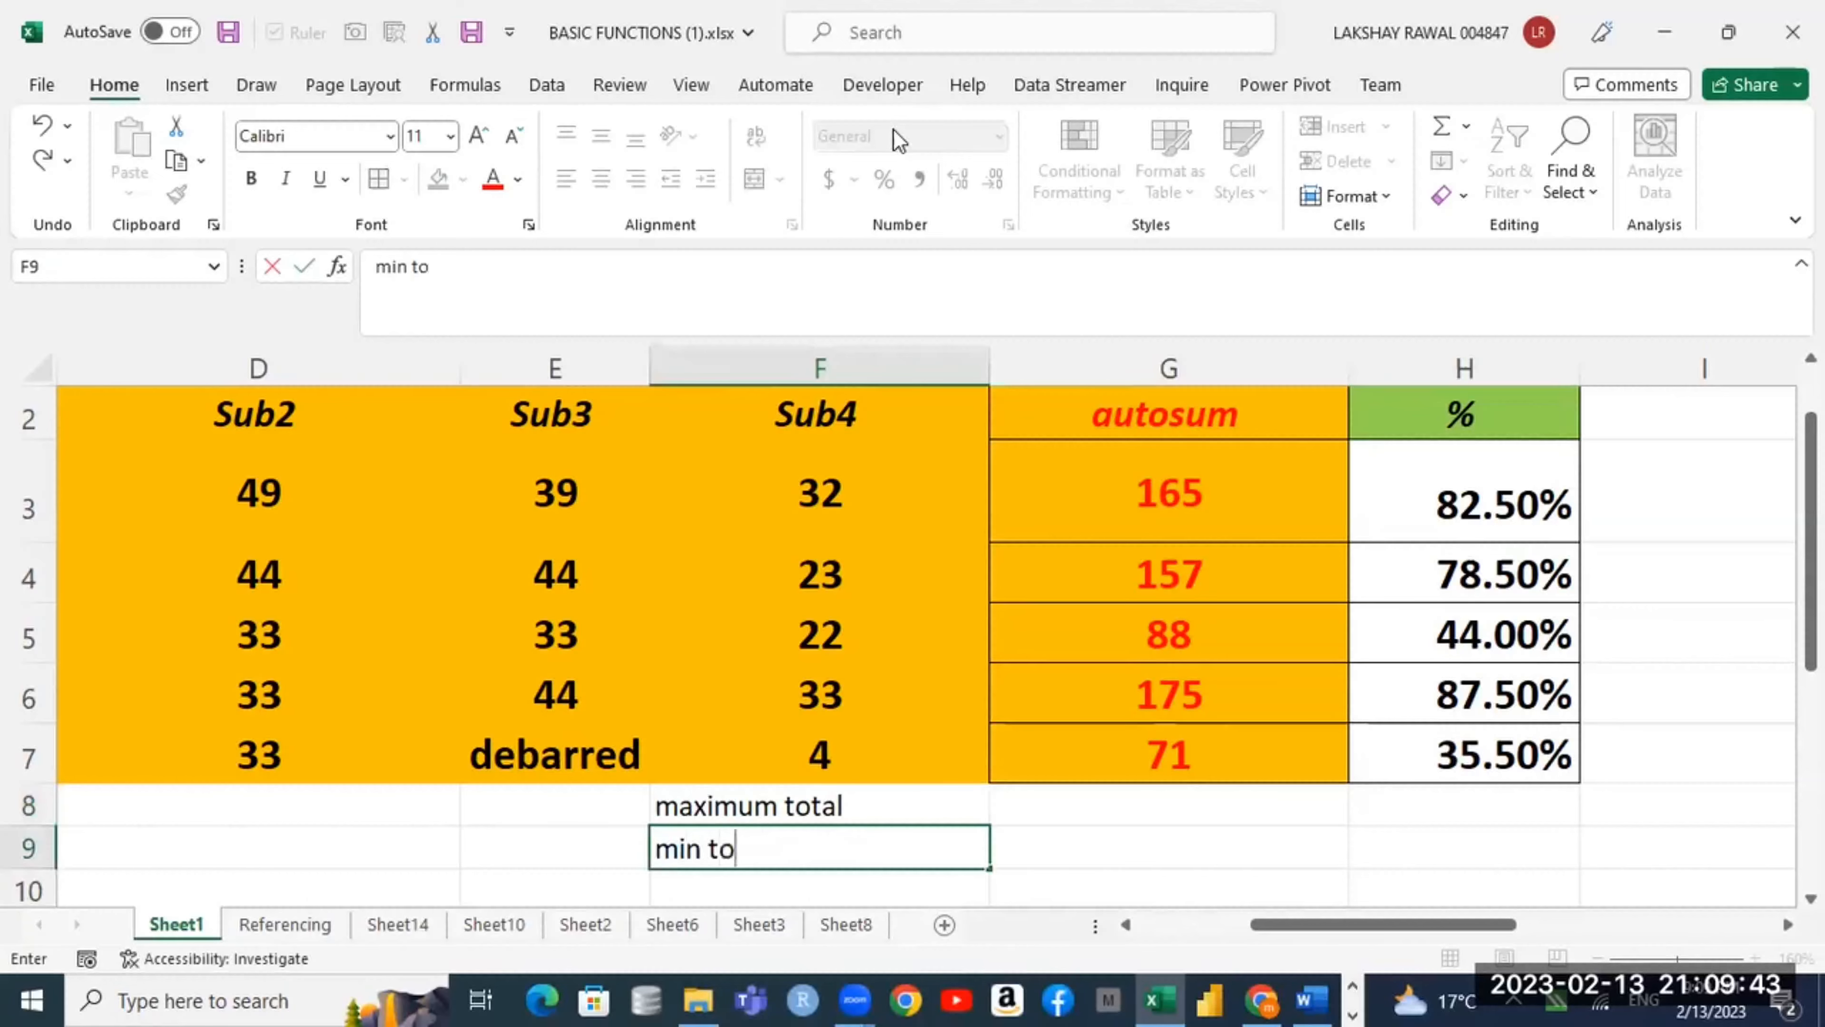
pyautogui.write('tal')
pyautogui.press('Return')
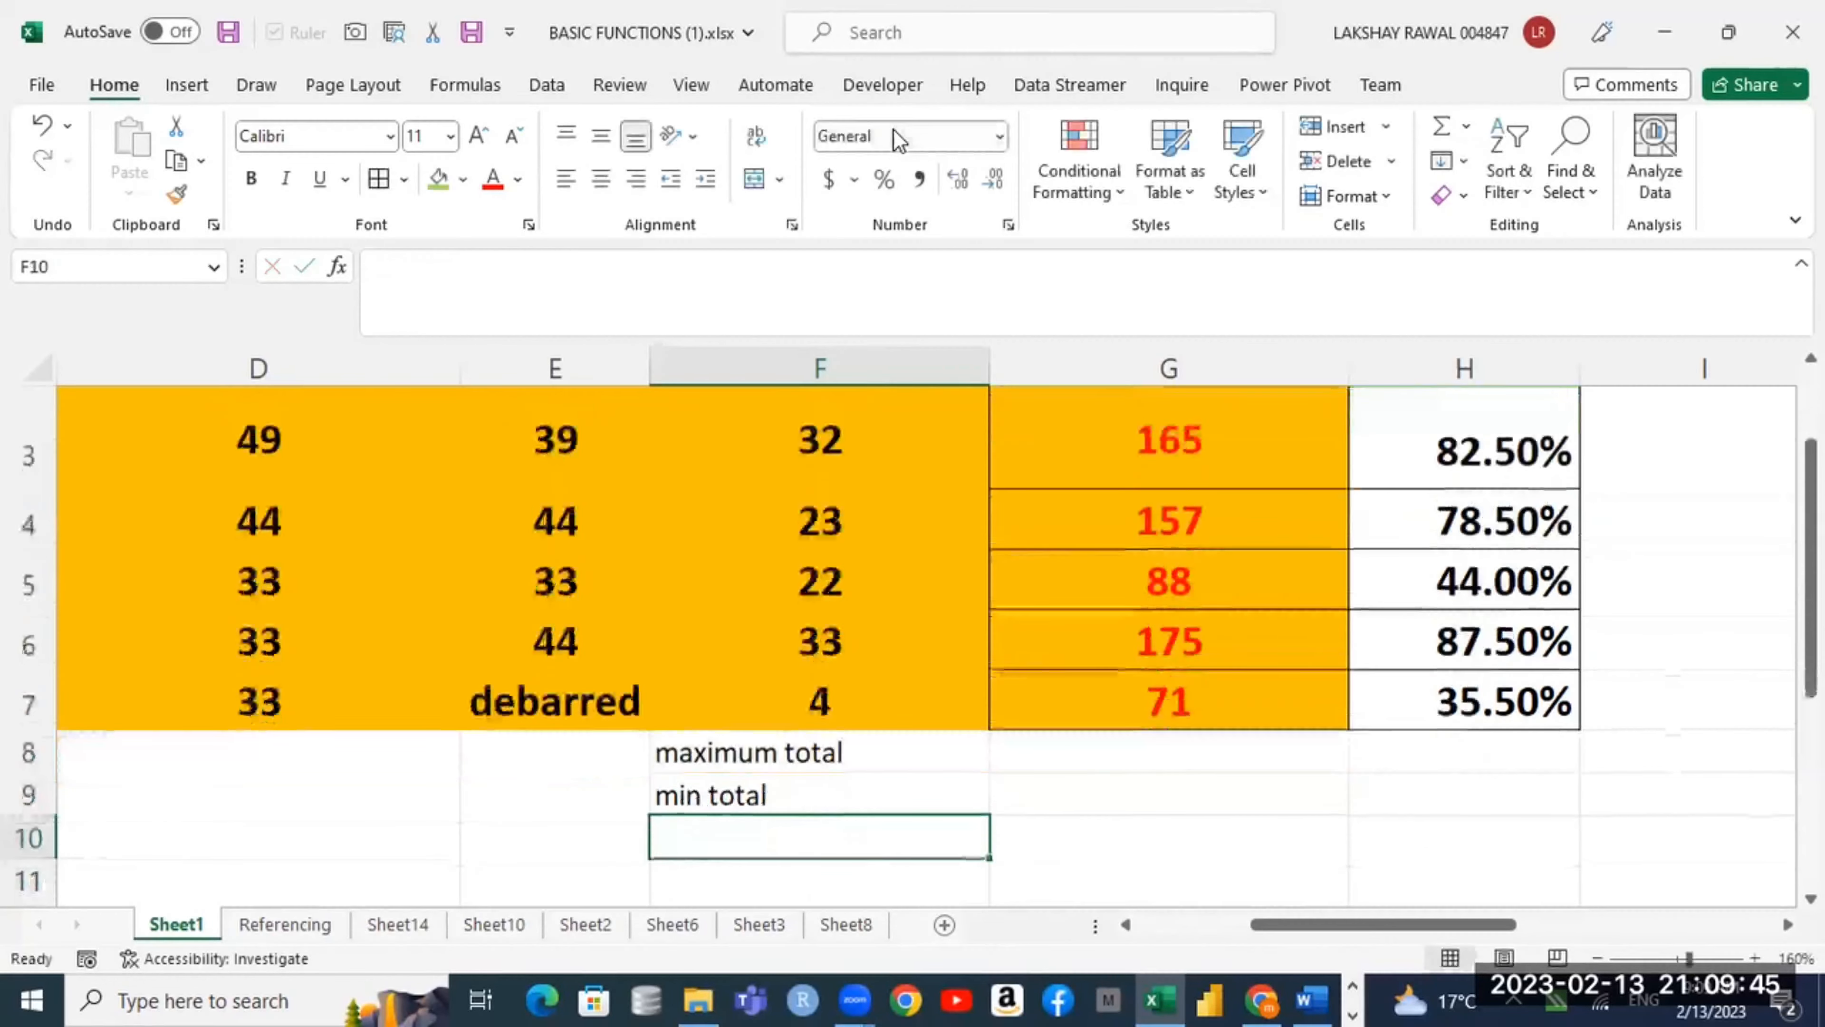
# Step: Enter the labels "avg" in F10 and "second highest" in F11
pyautogui.write('avg')
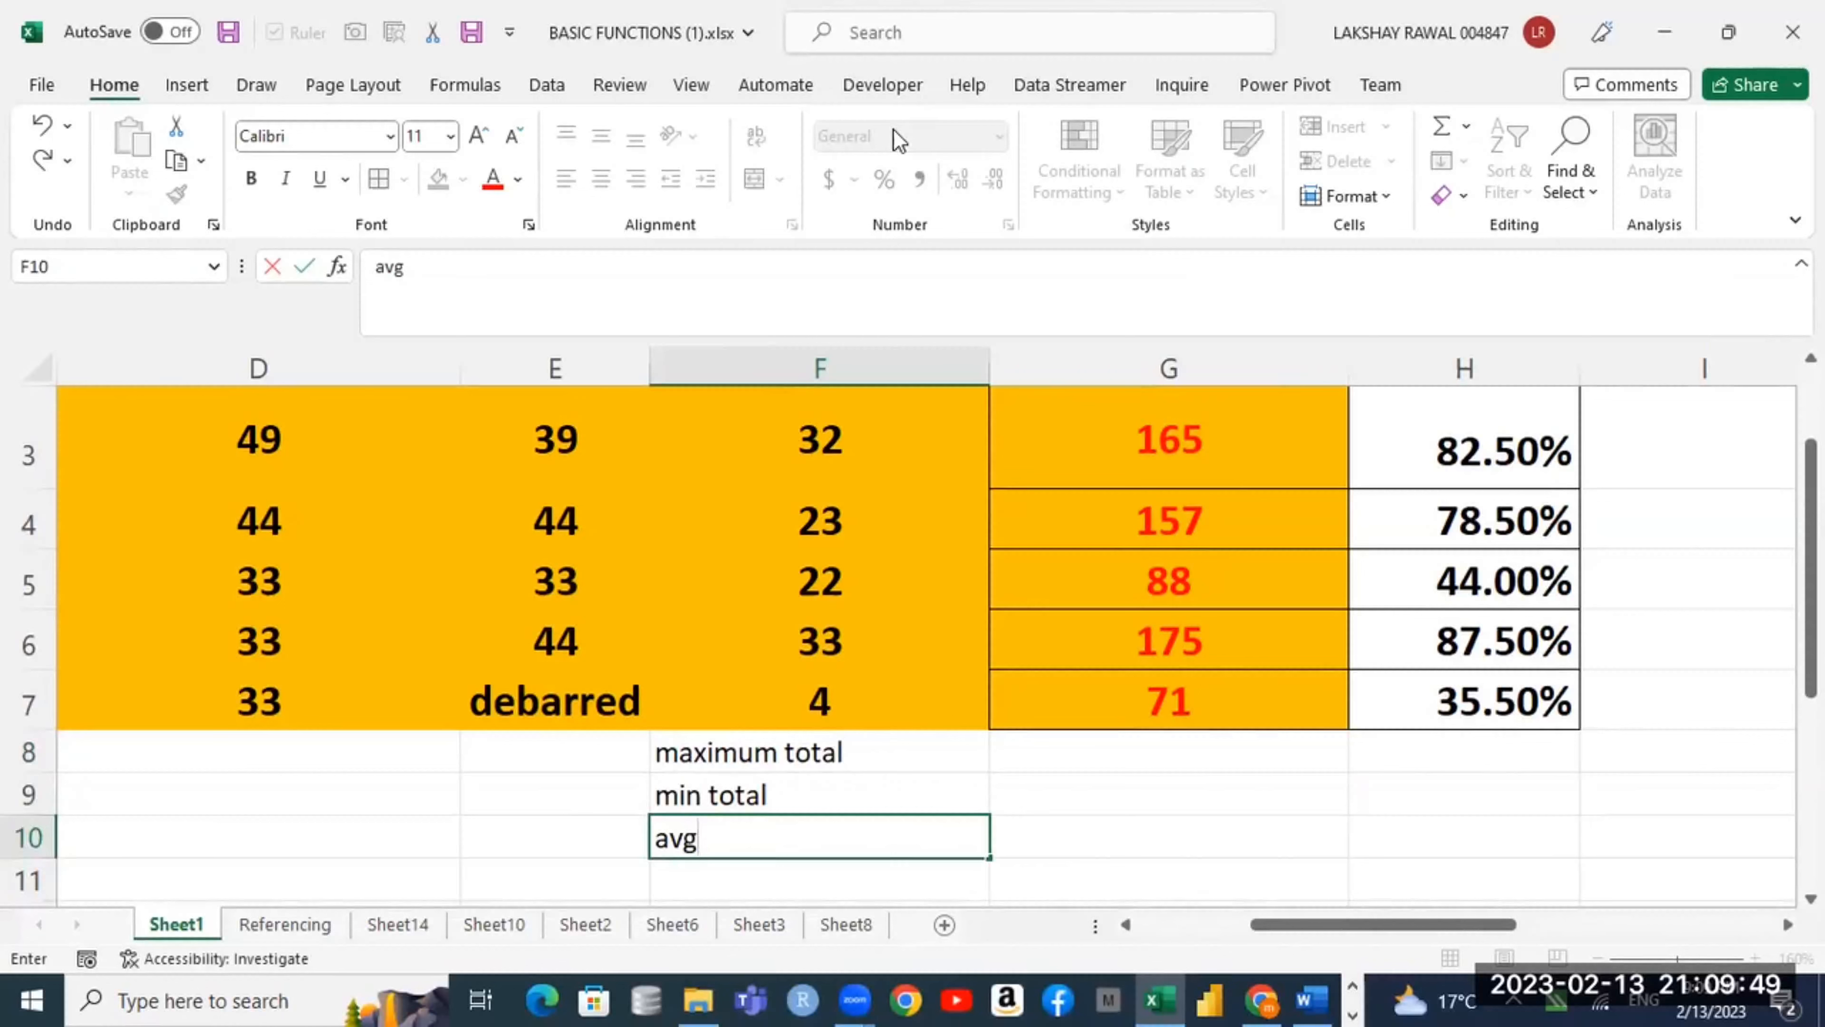
pyautogui.press('Return')
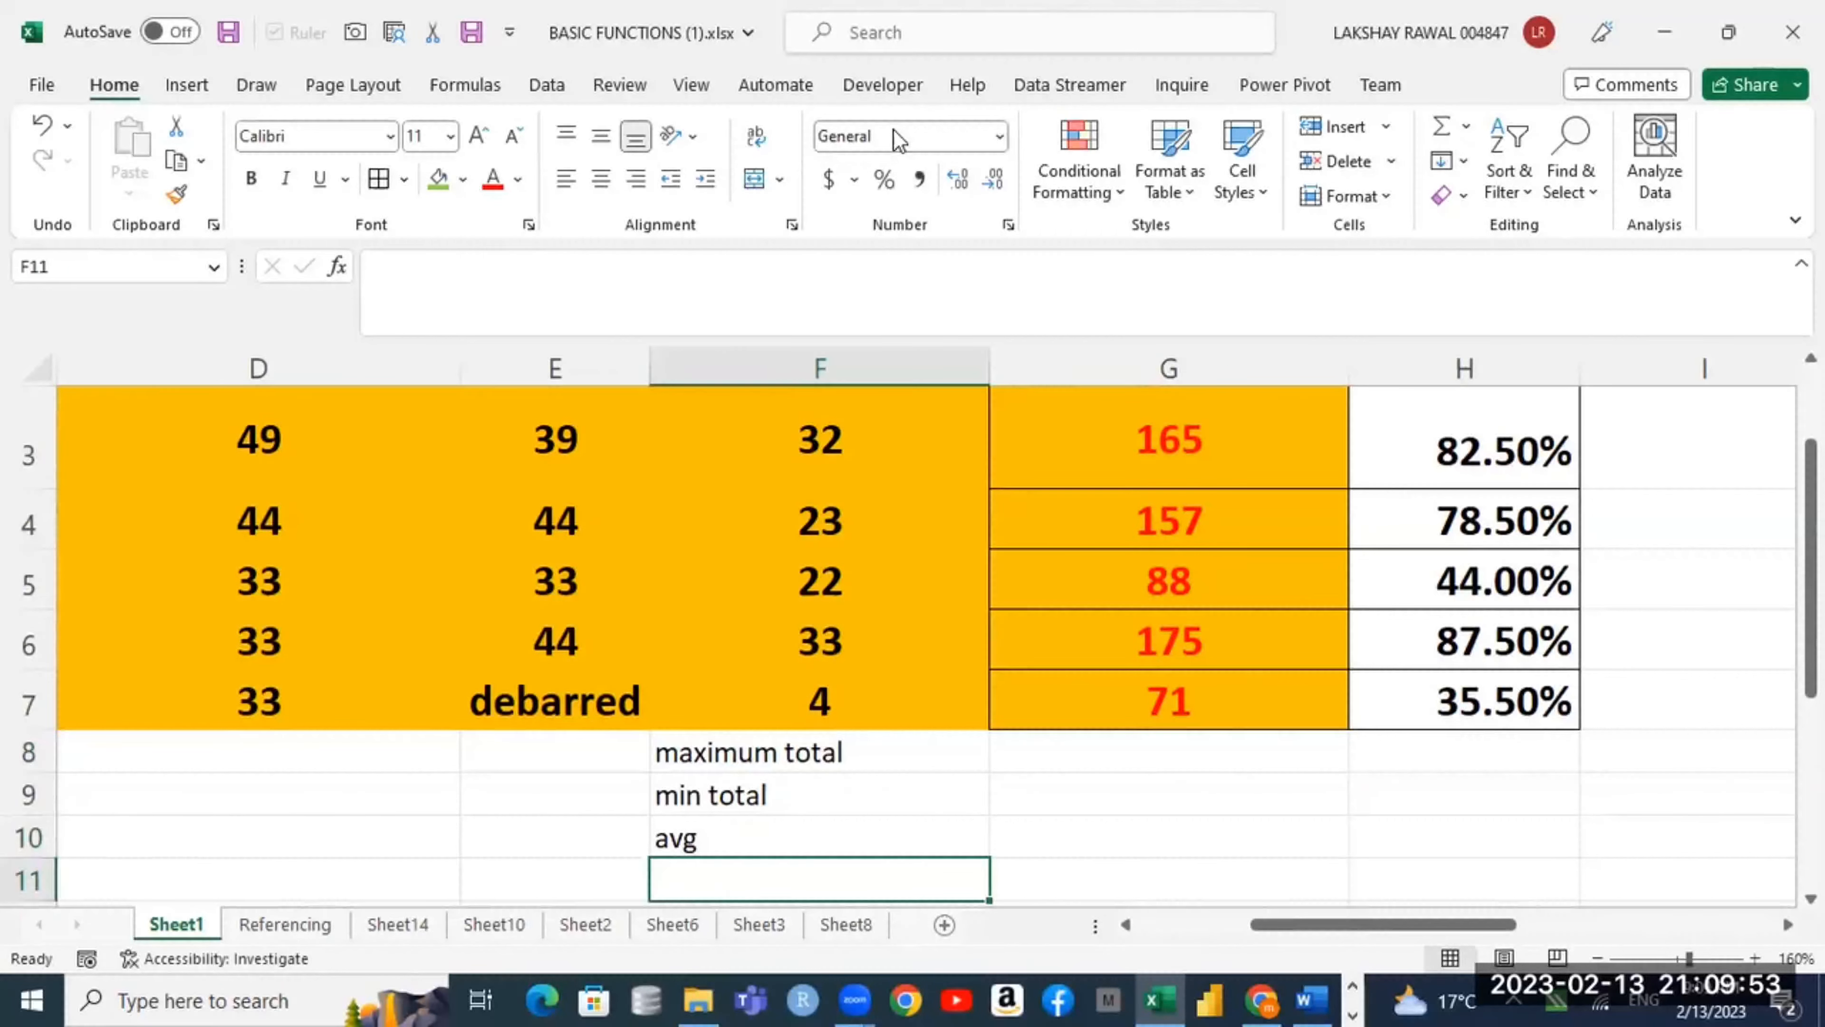
pyautogui.write('sec')
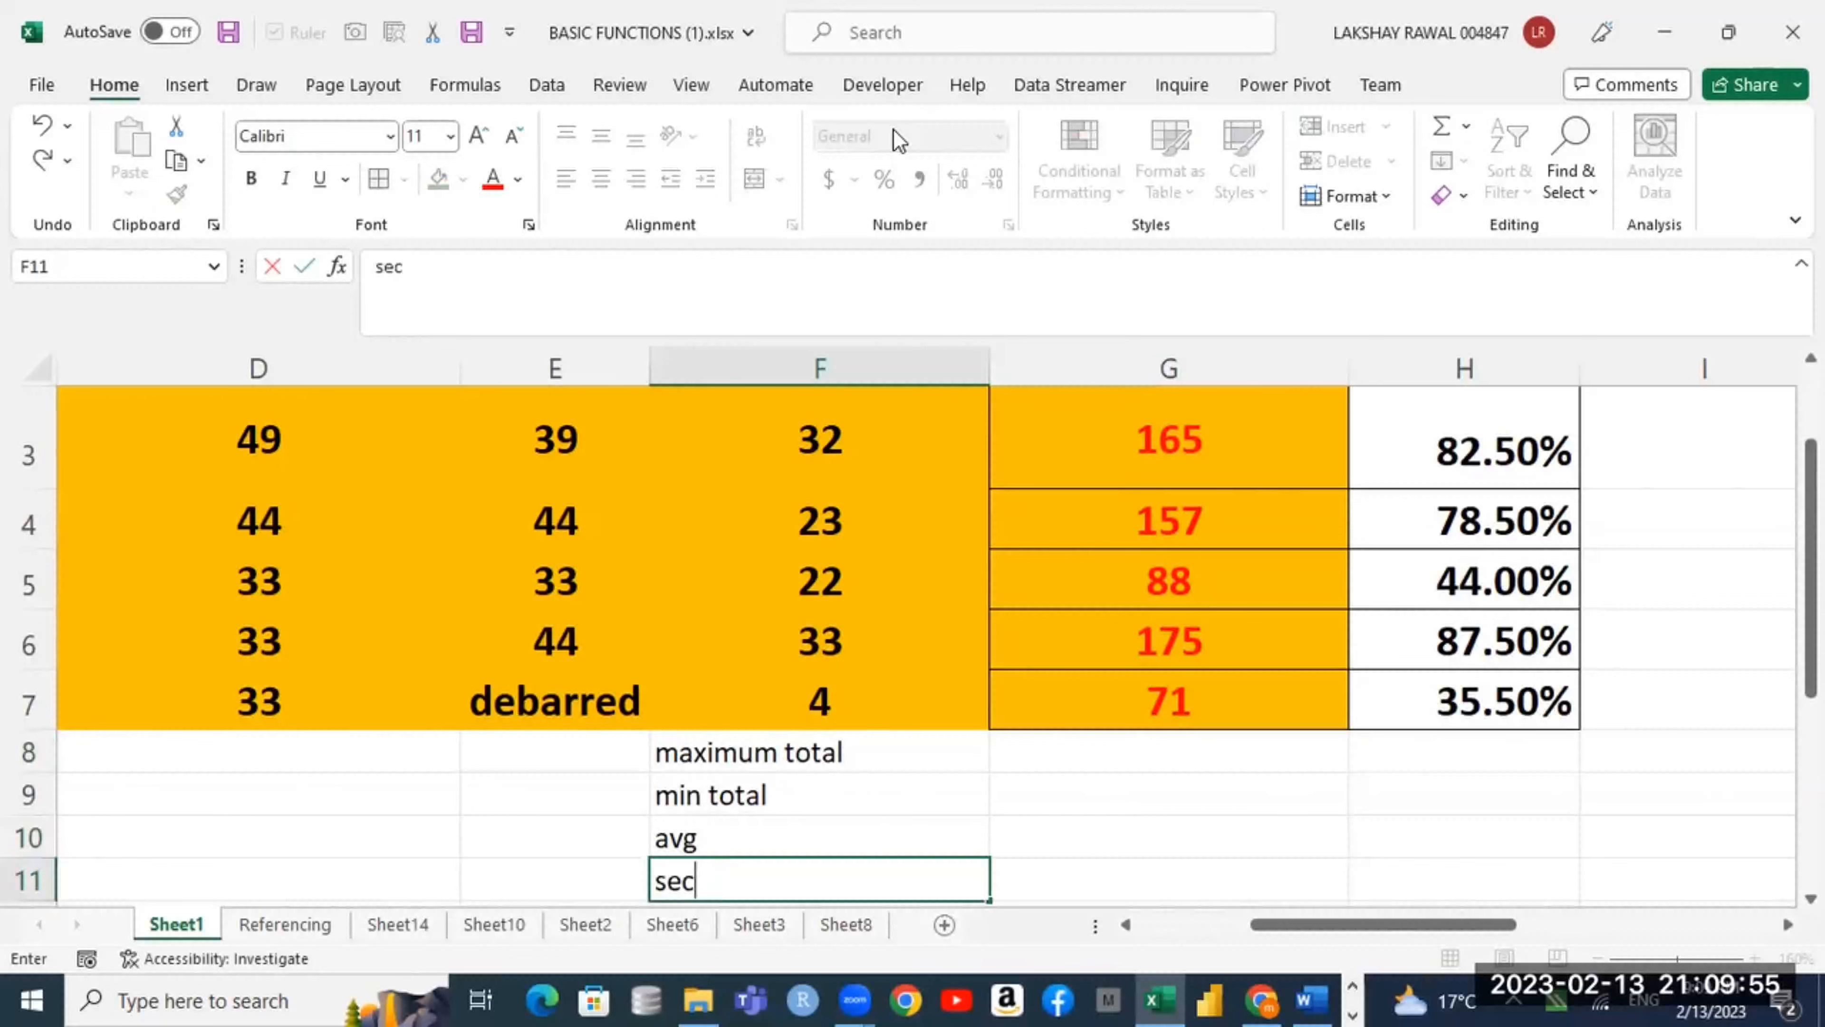
pyautogui.write('ond h')
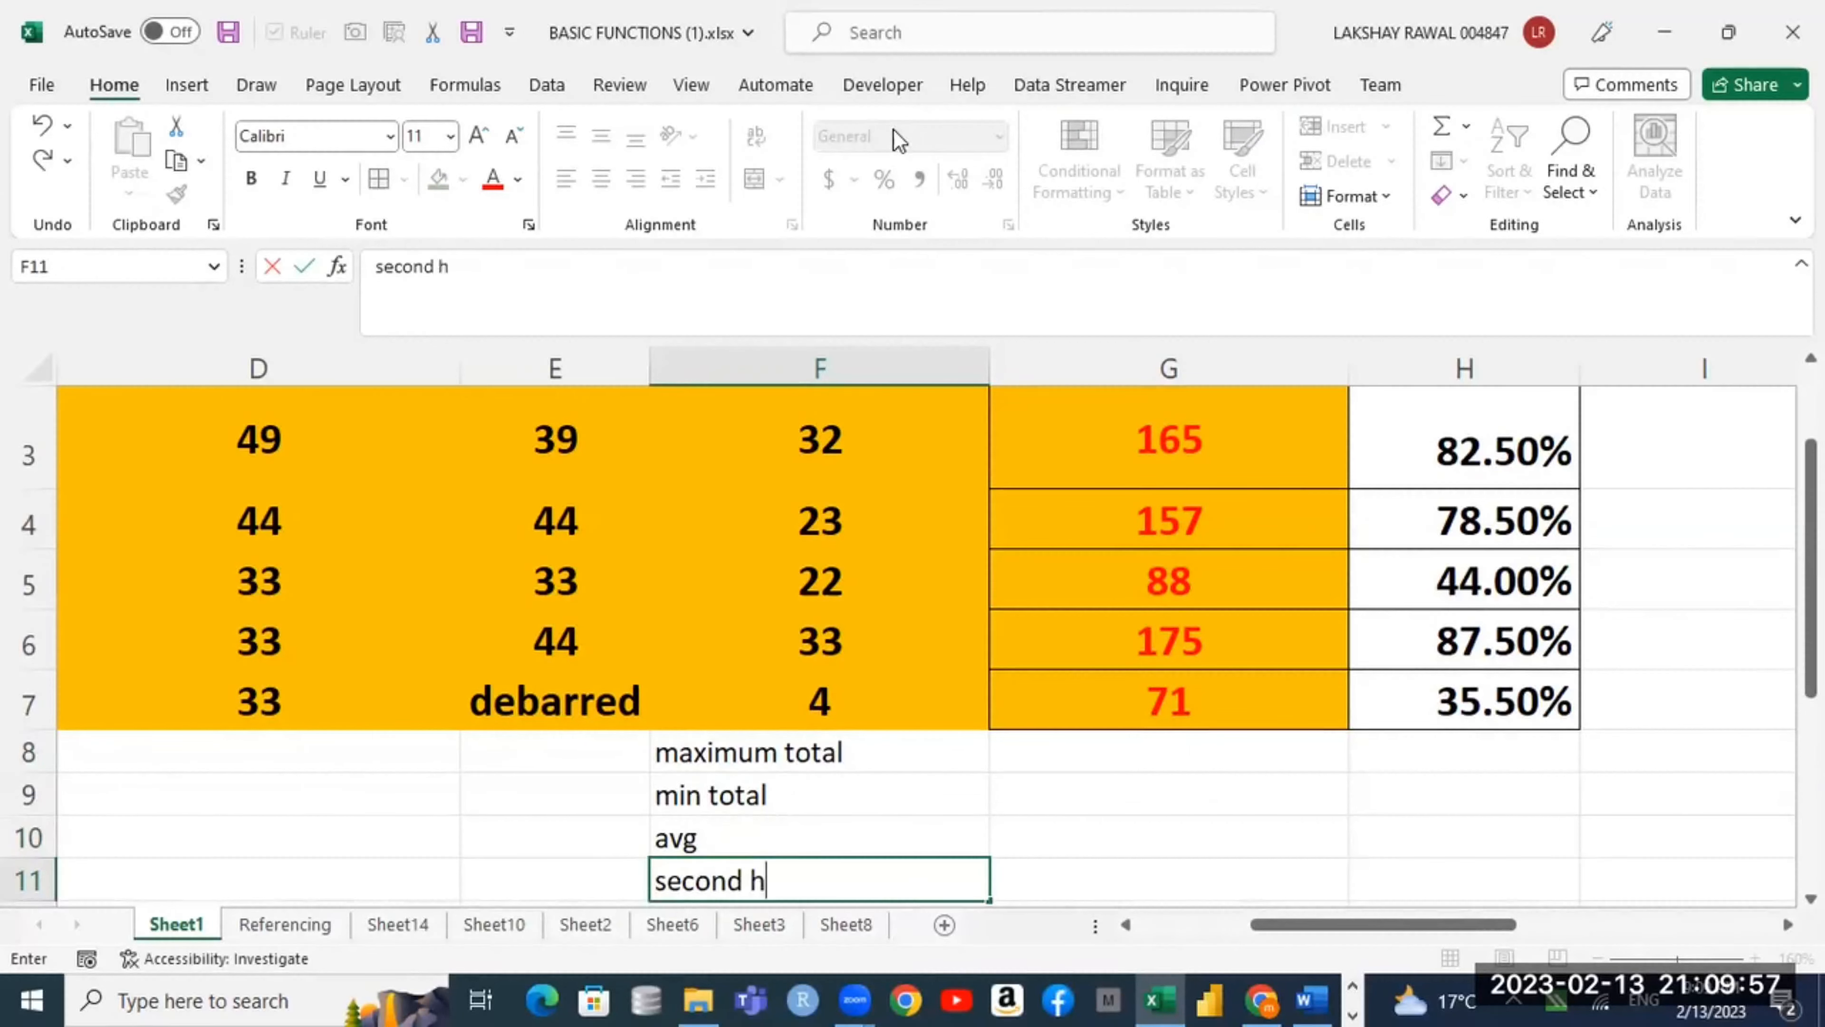
pyautogui.write('ighest')
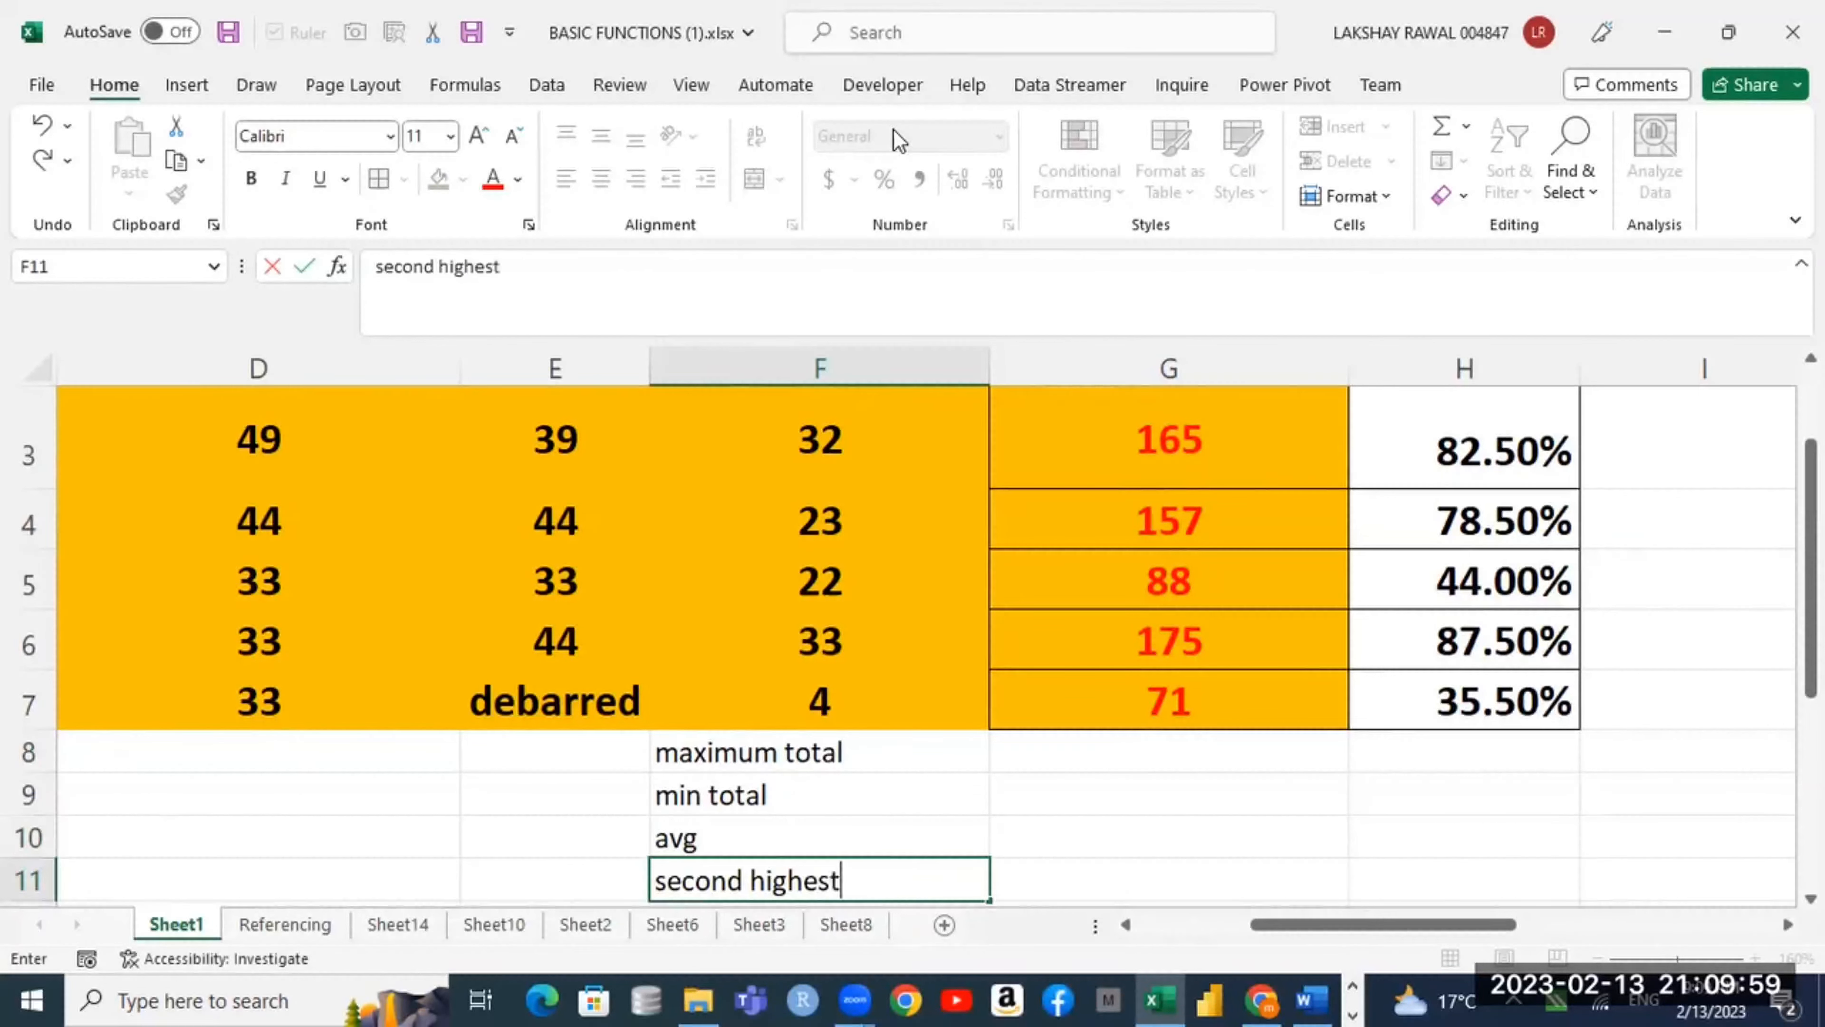
pyautogui.press('Return')
# Step: Enter the label "third lowest" in F12
pyautogui.write('thor')
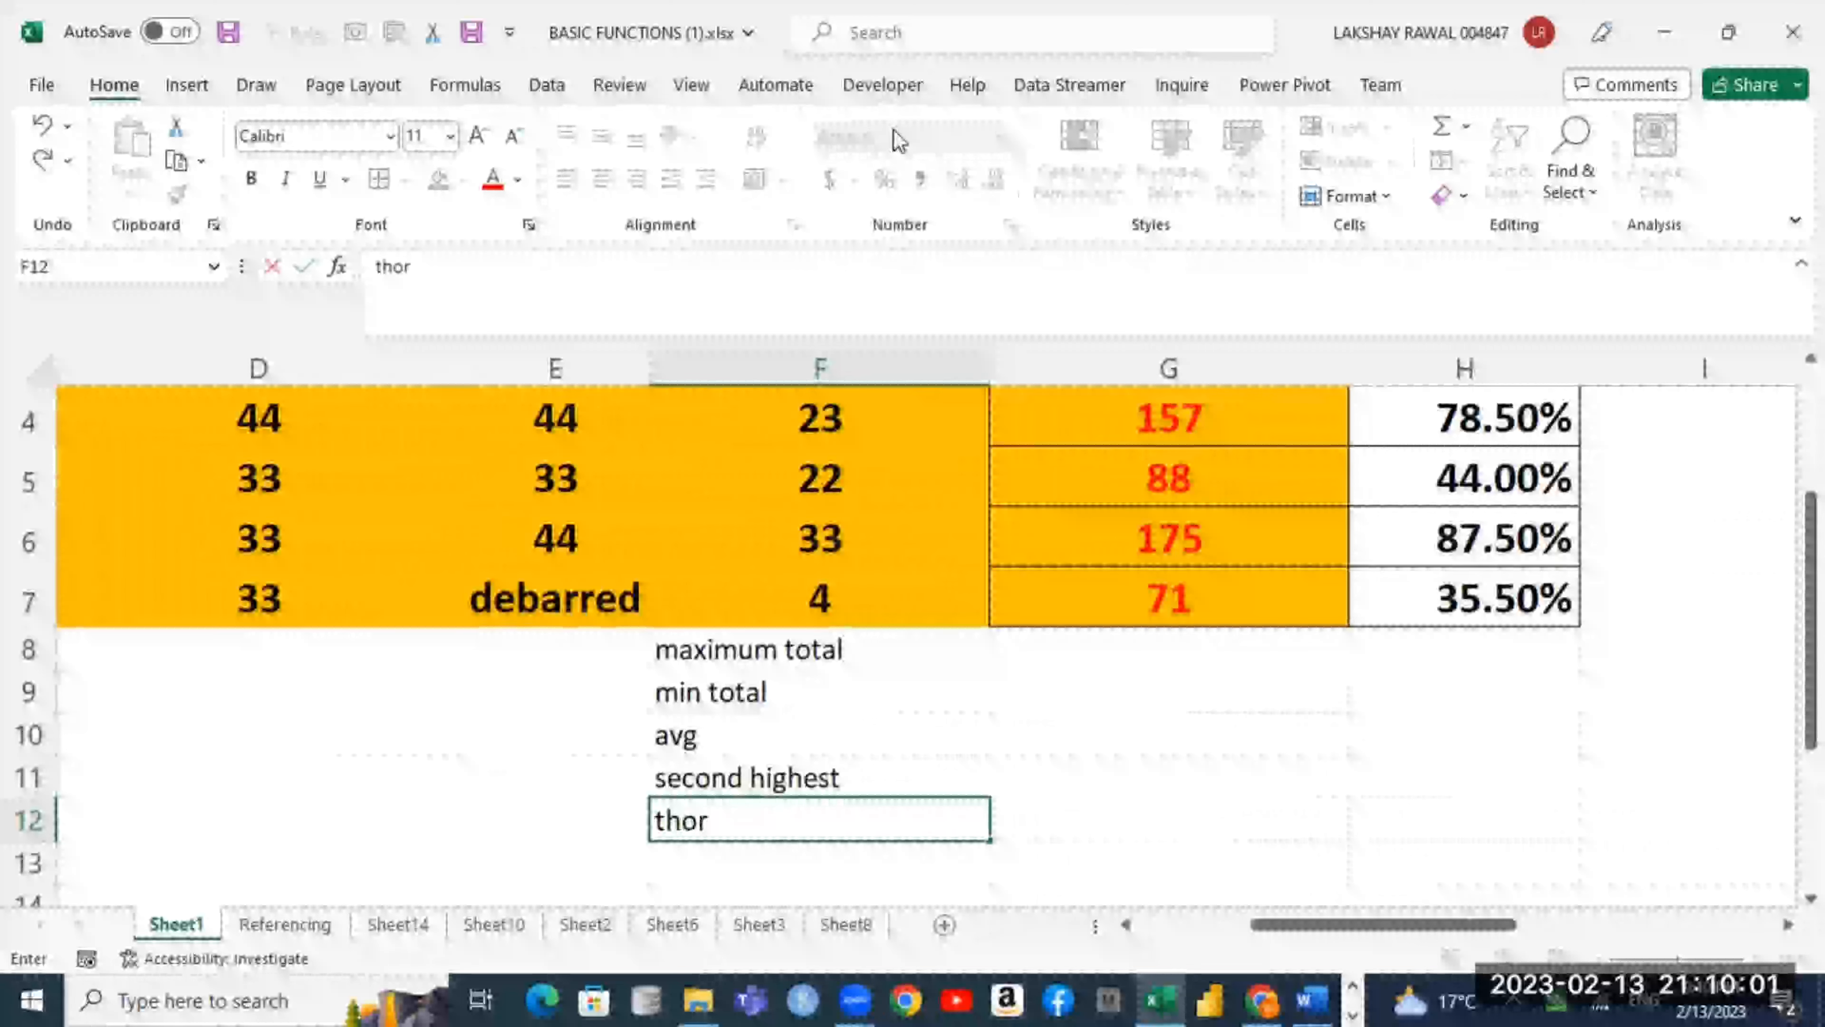
pyautogui.write('d\\\\\\')
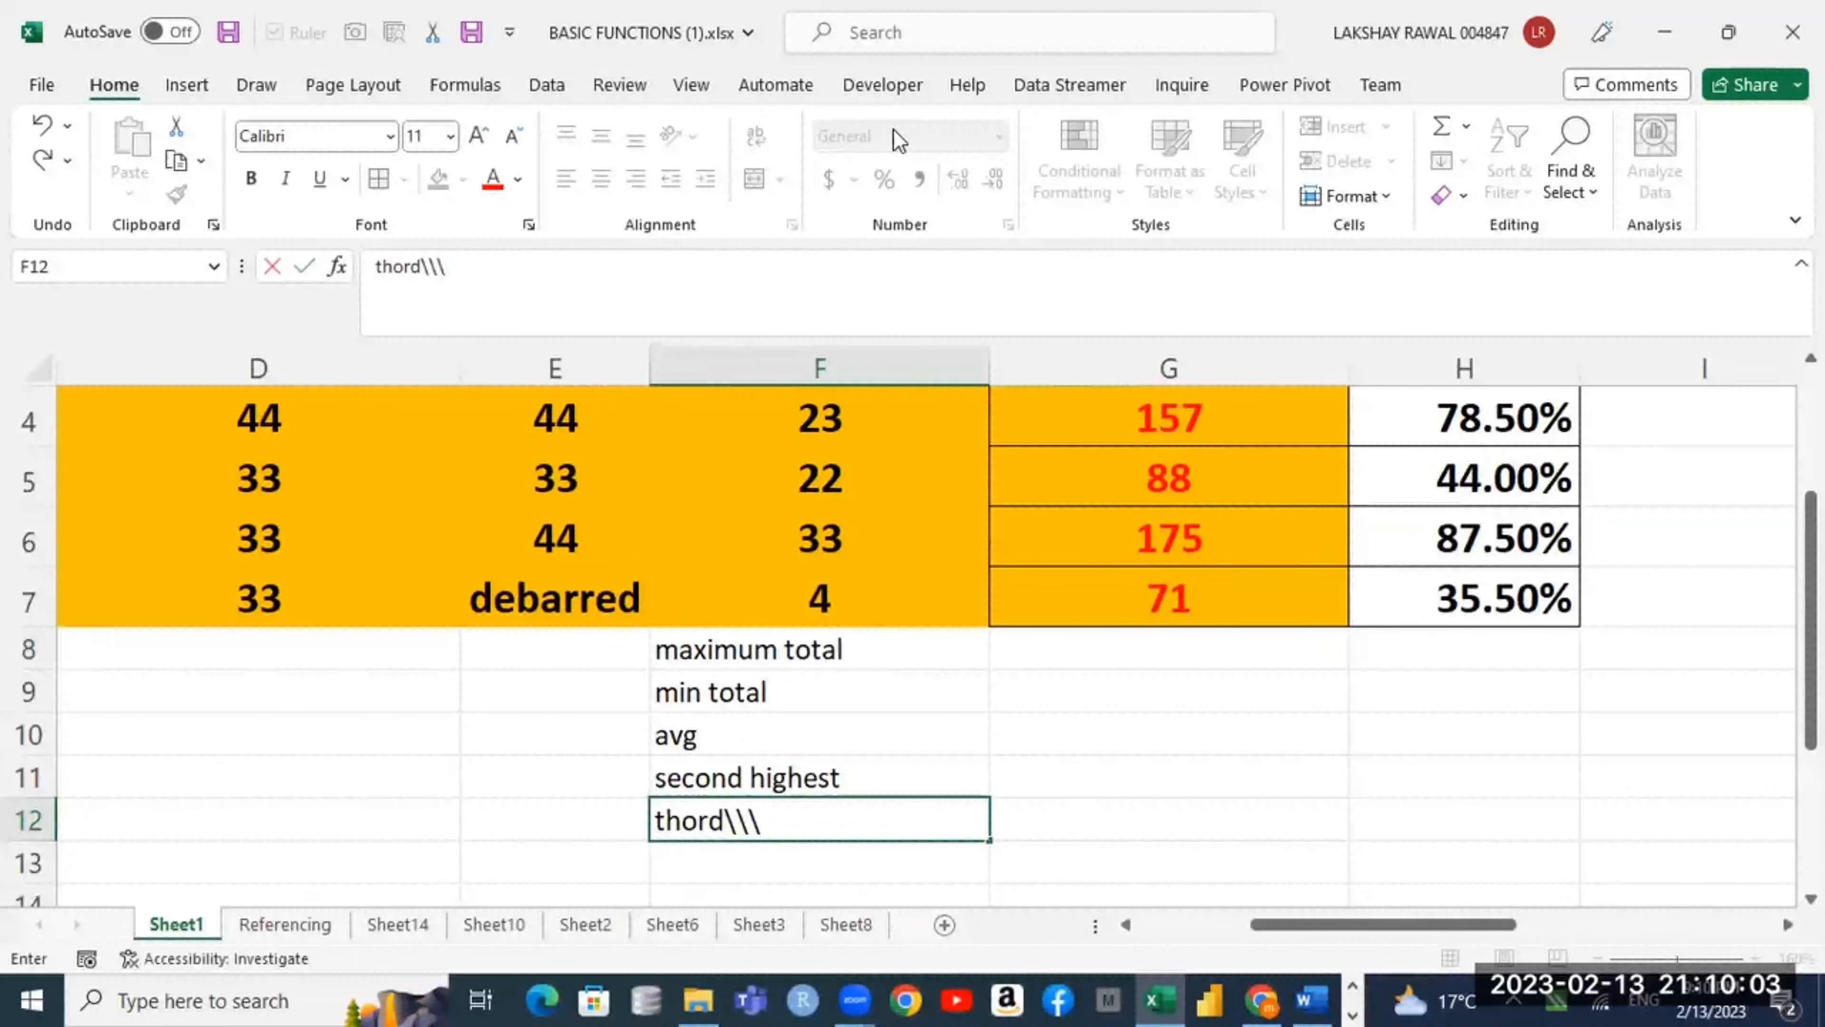
pyautogui.press('BackSpace')
pyautogui.press('BackSpace')
pyautogui.press('BackSpace')
pyautogui.press('BackSpace')
pyautogui.press('BackSpace')
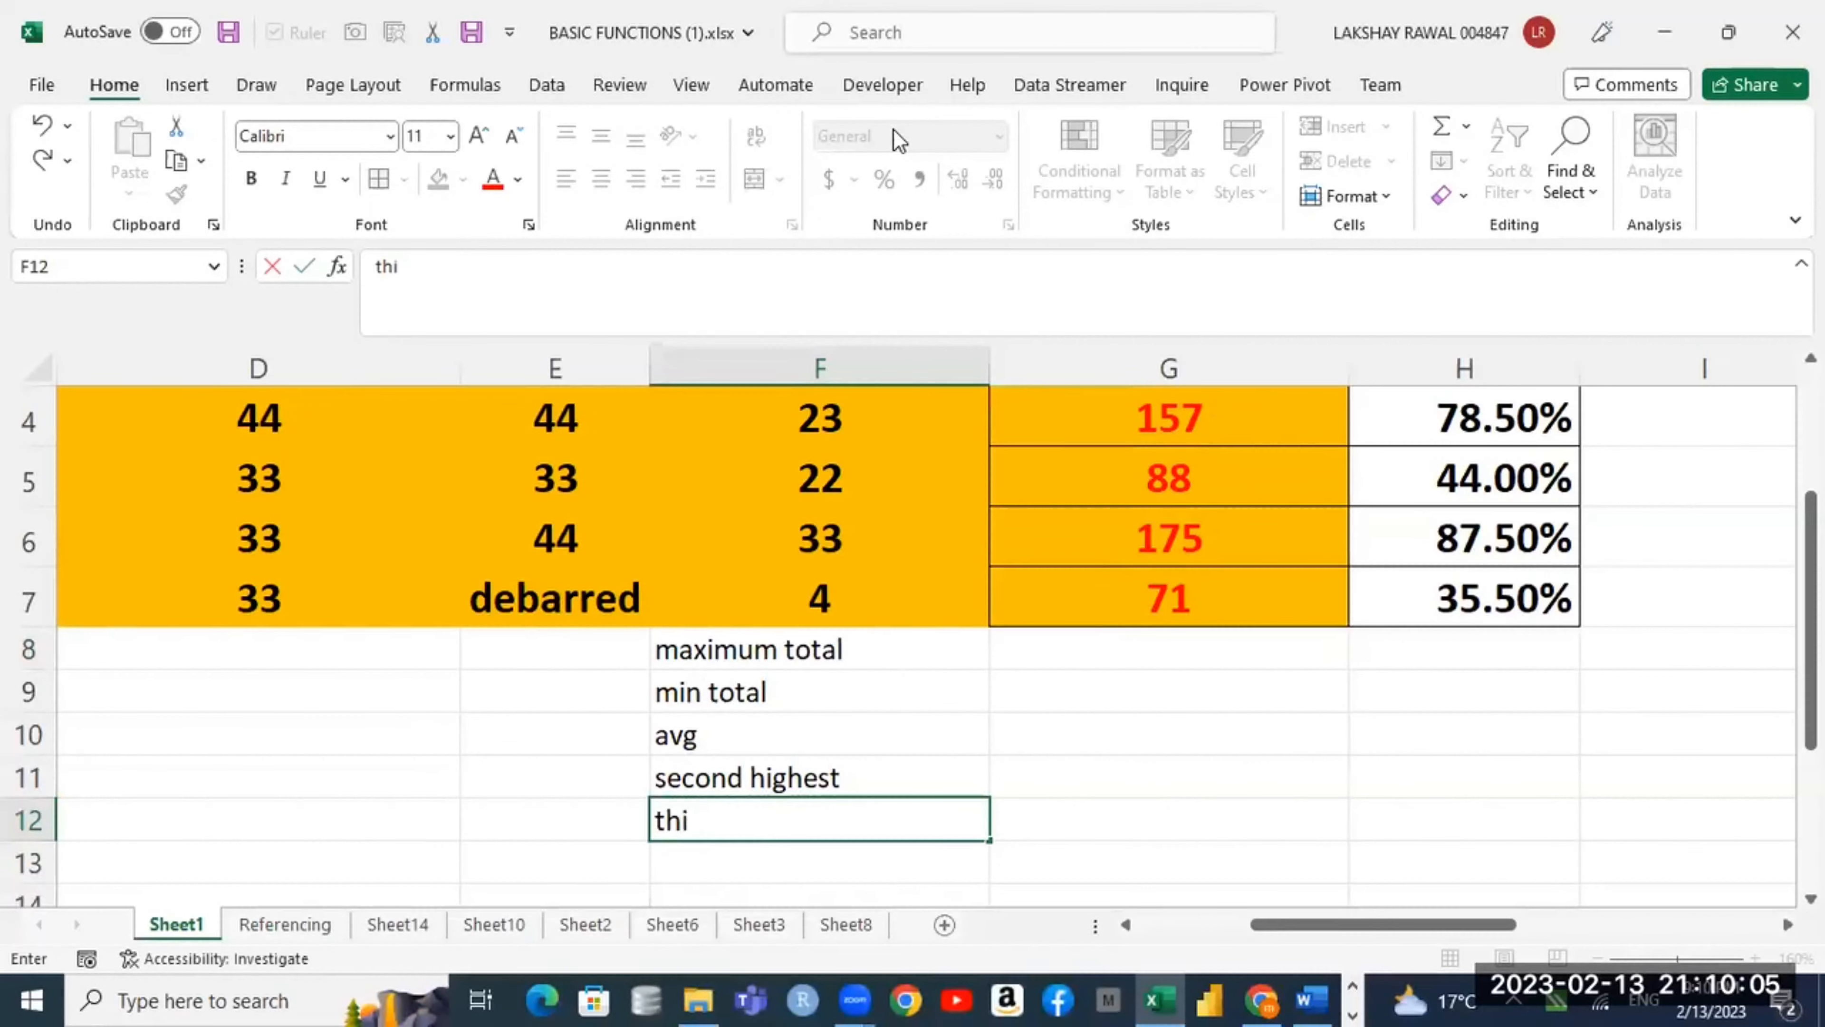
pyautogui.write('d lowest')
pyautogui.press('Return')
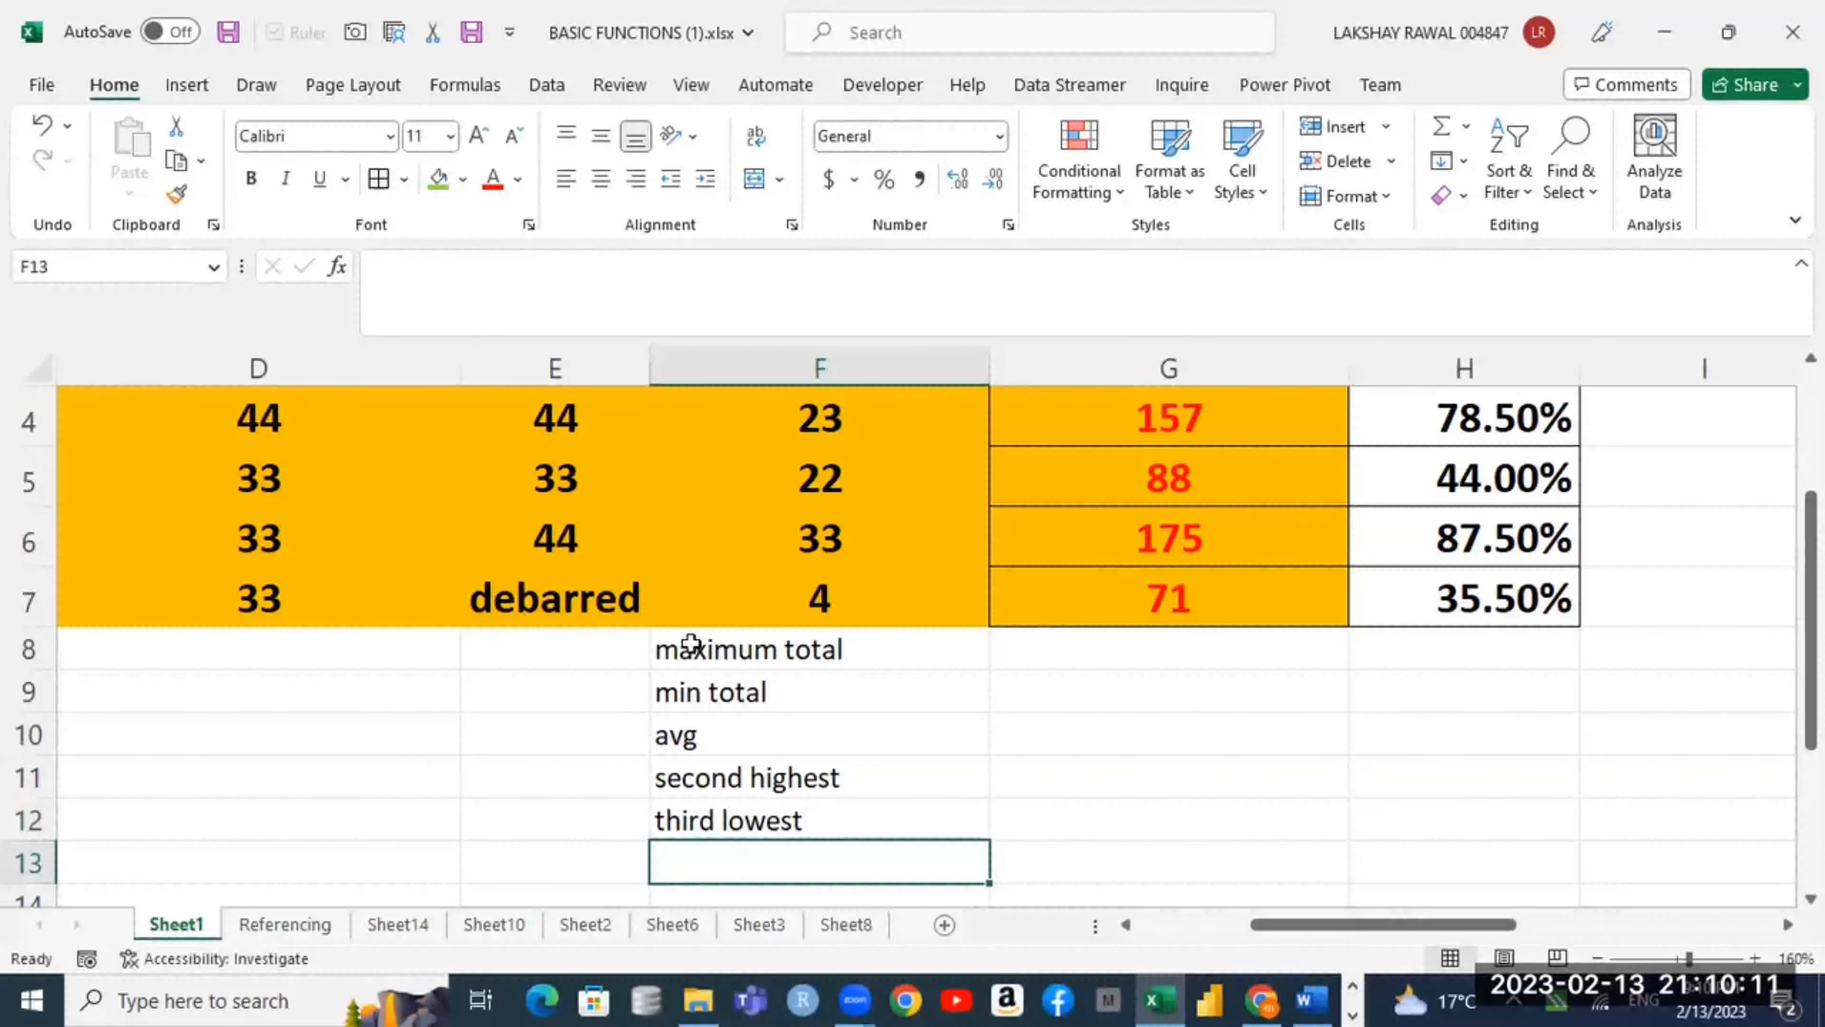
# Step: Apply borders to the label cells F8:F12 and the adjacent result cells G8:G12
pyautogui.moveTo(691, 644); pyautogui.dragTo(711, 813)
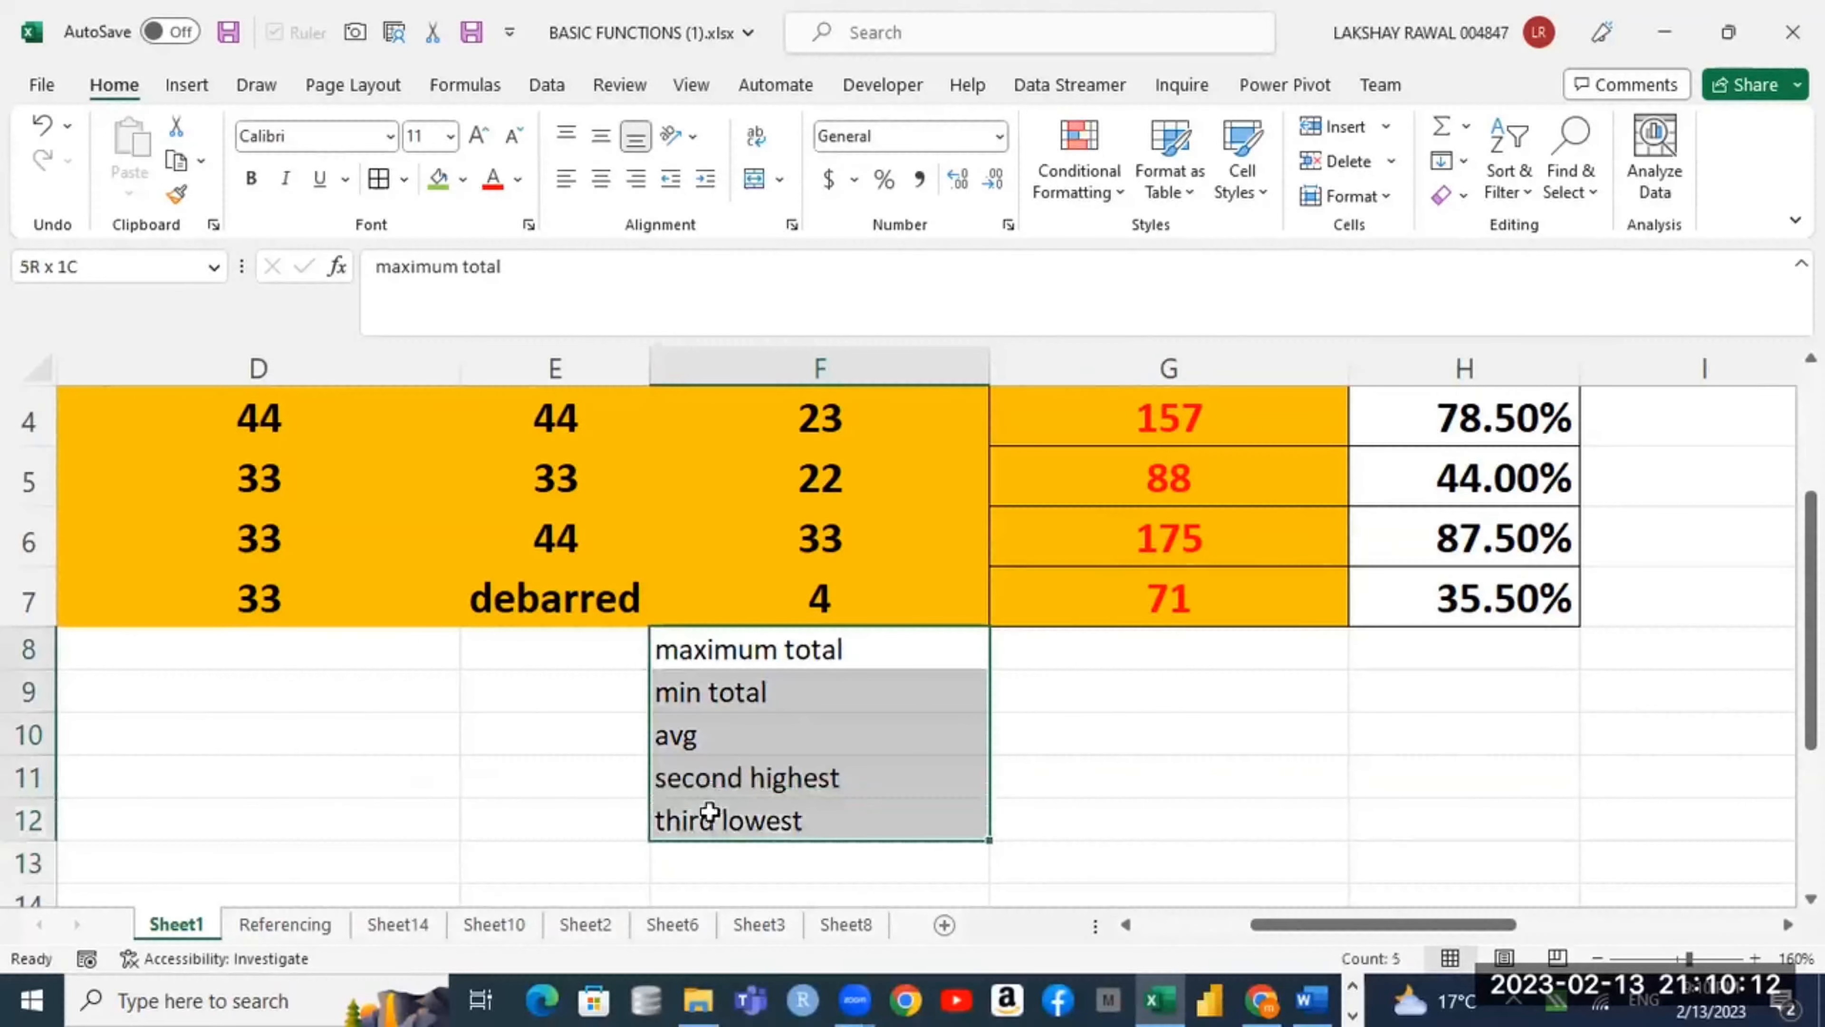
pyautogui.click(379, 178)
pyautogui.moveTo(1112, 648); pyautogui.dragTo(1100, 809)
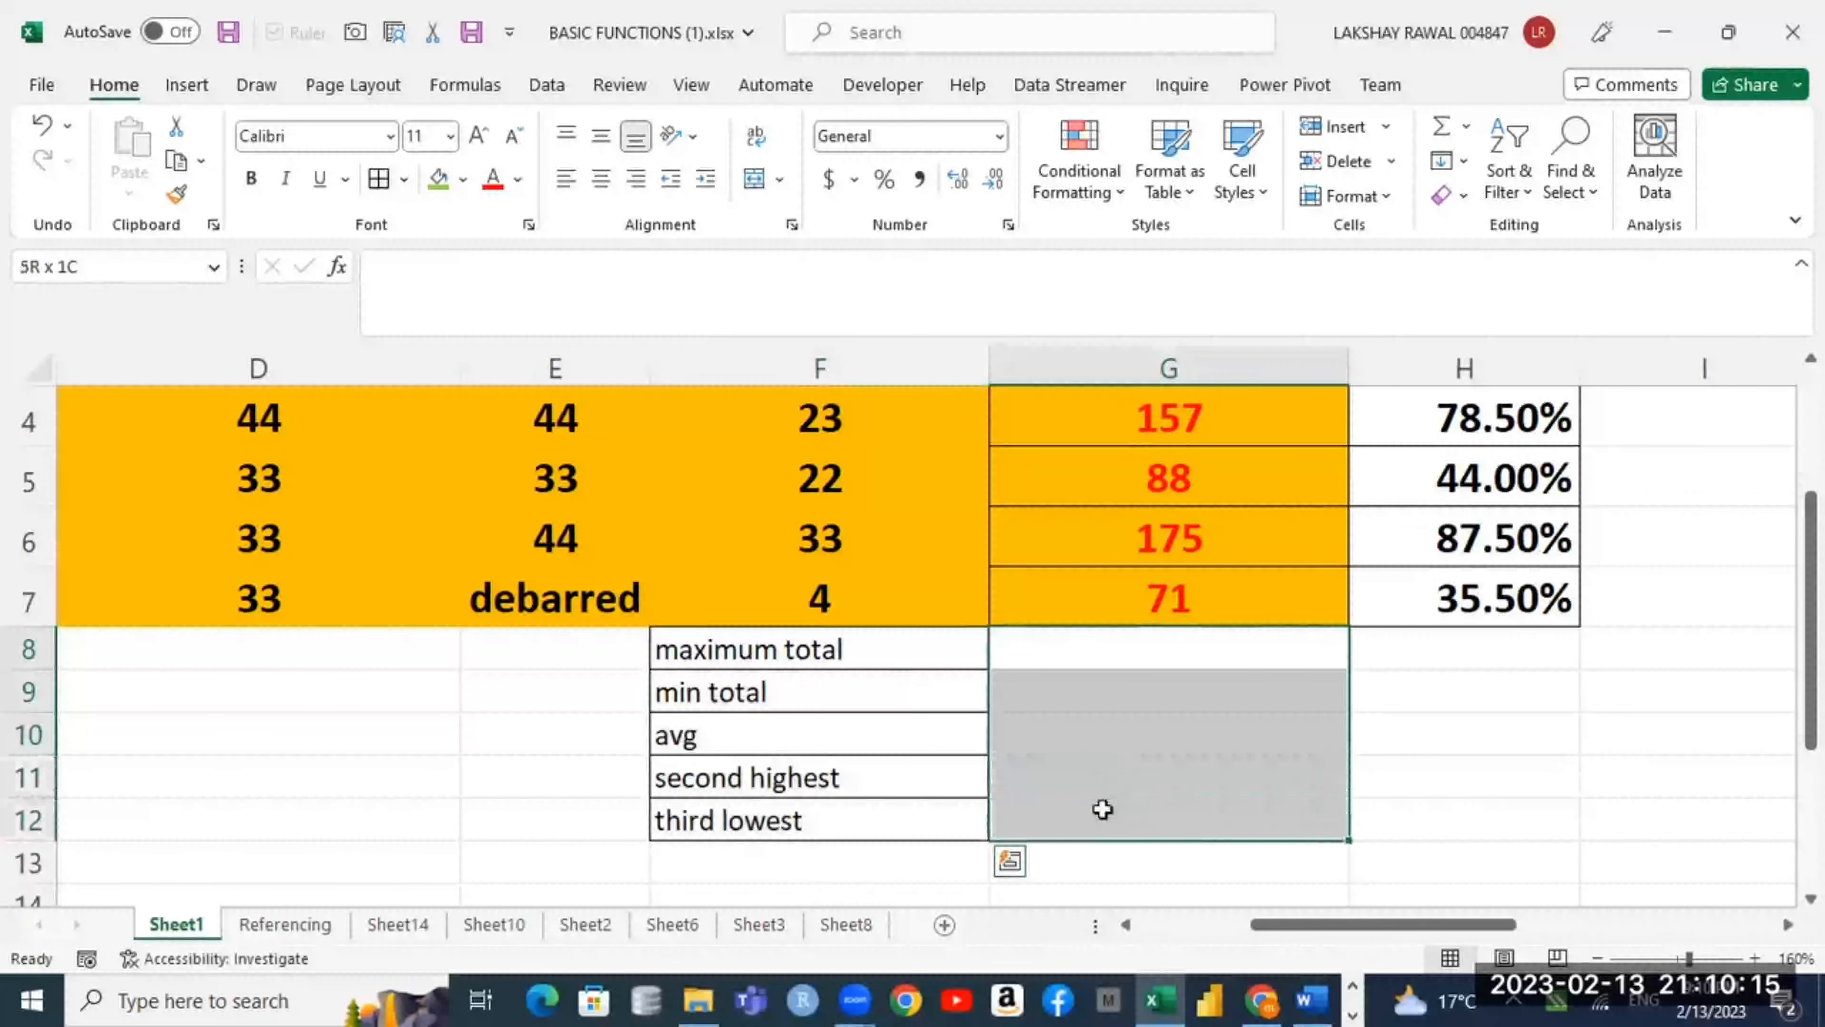
pyautogui.click(379, 178)
pyautogui.scroll(1, 1058, 664)
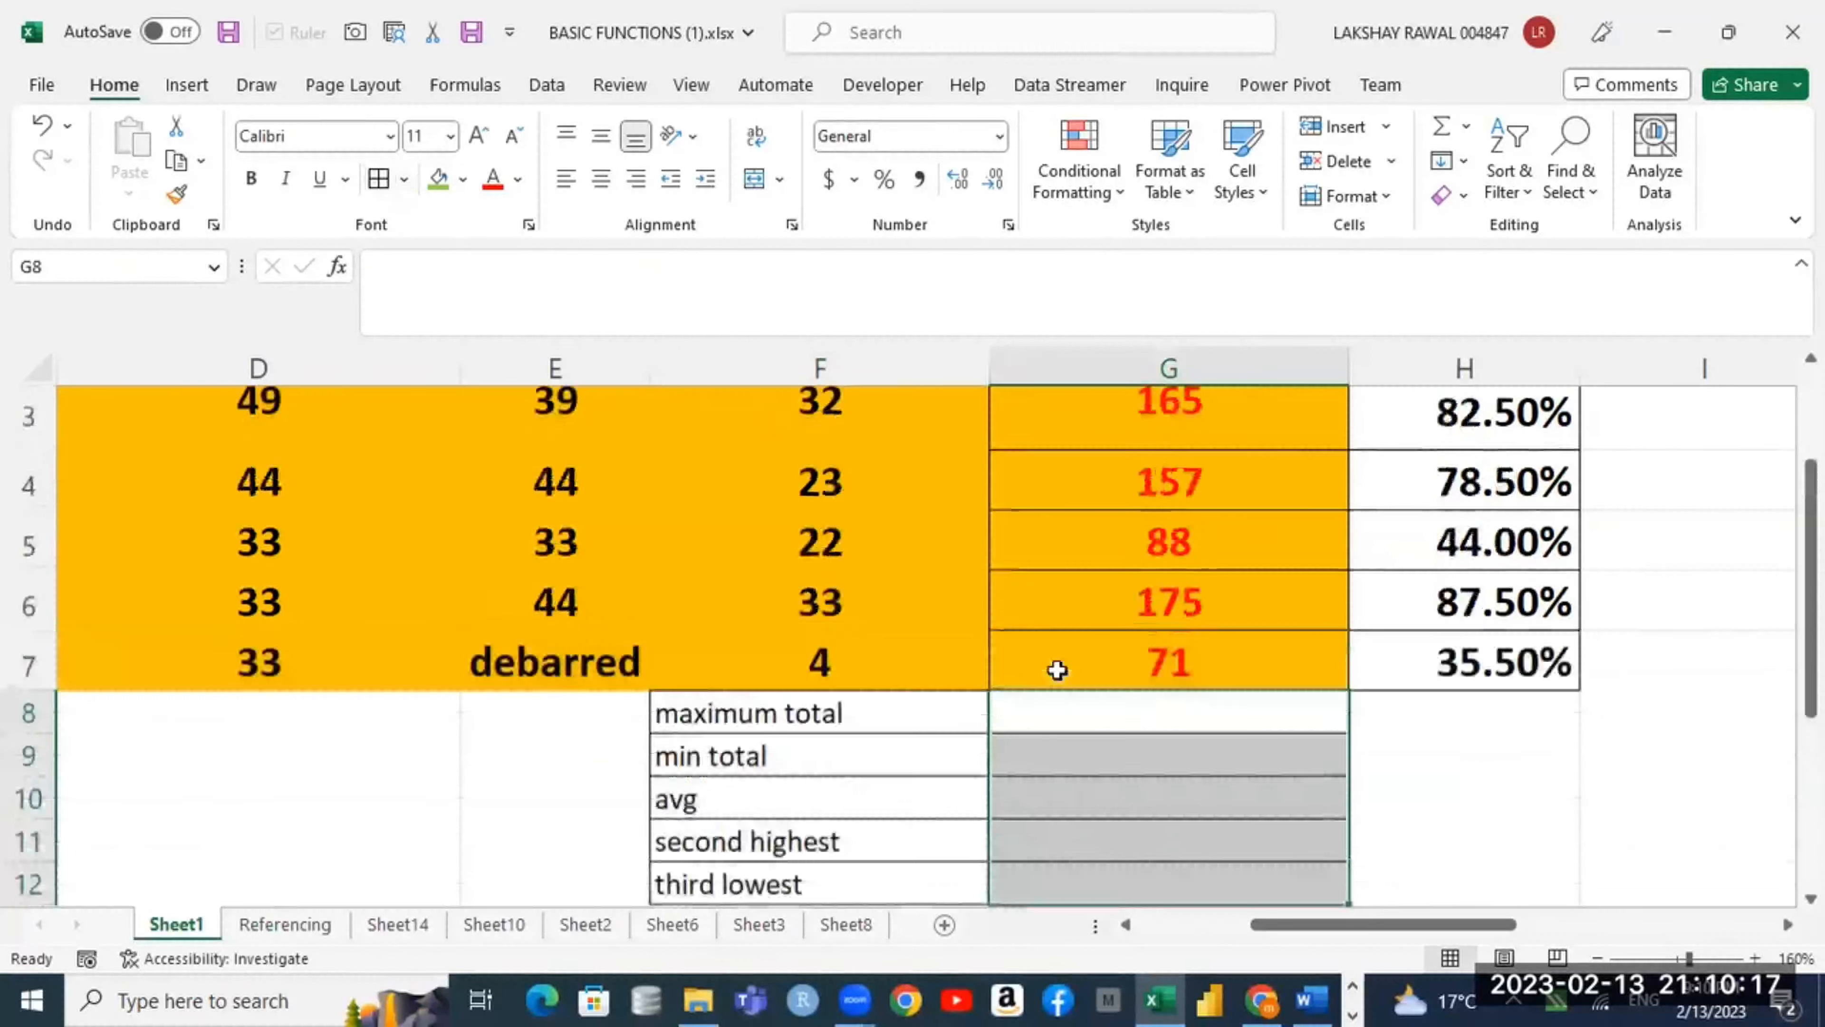
pyautogui.scroll(-1, 1079, 684)
# Step: Center the labels in F8:F12 horizontally and vertically and enlarge their font to 14 pt
pyautogui.moveTo(862, 652); pyautogui.dragTo(888, 820)
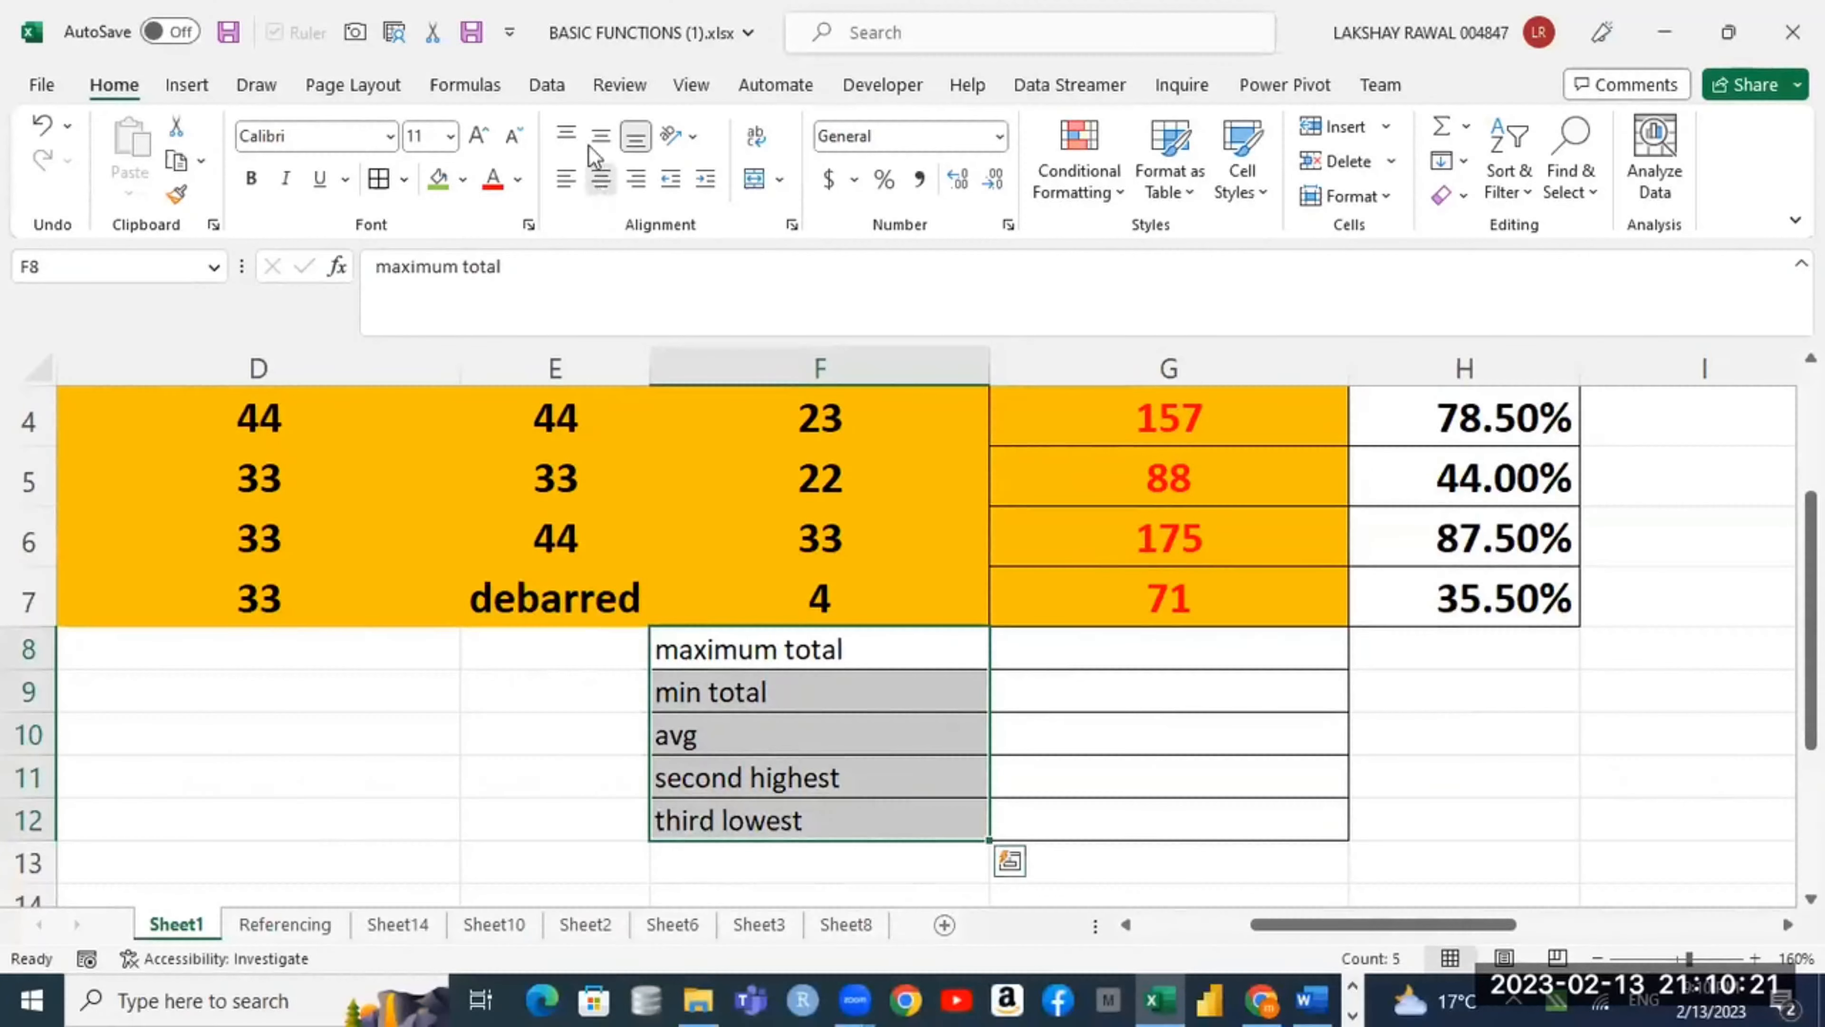
pyautogui.click(601, 178)
pyautogui.click(600, 136)
pyautogui.click(475, 133)
pyautogui.click(476, 133)
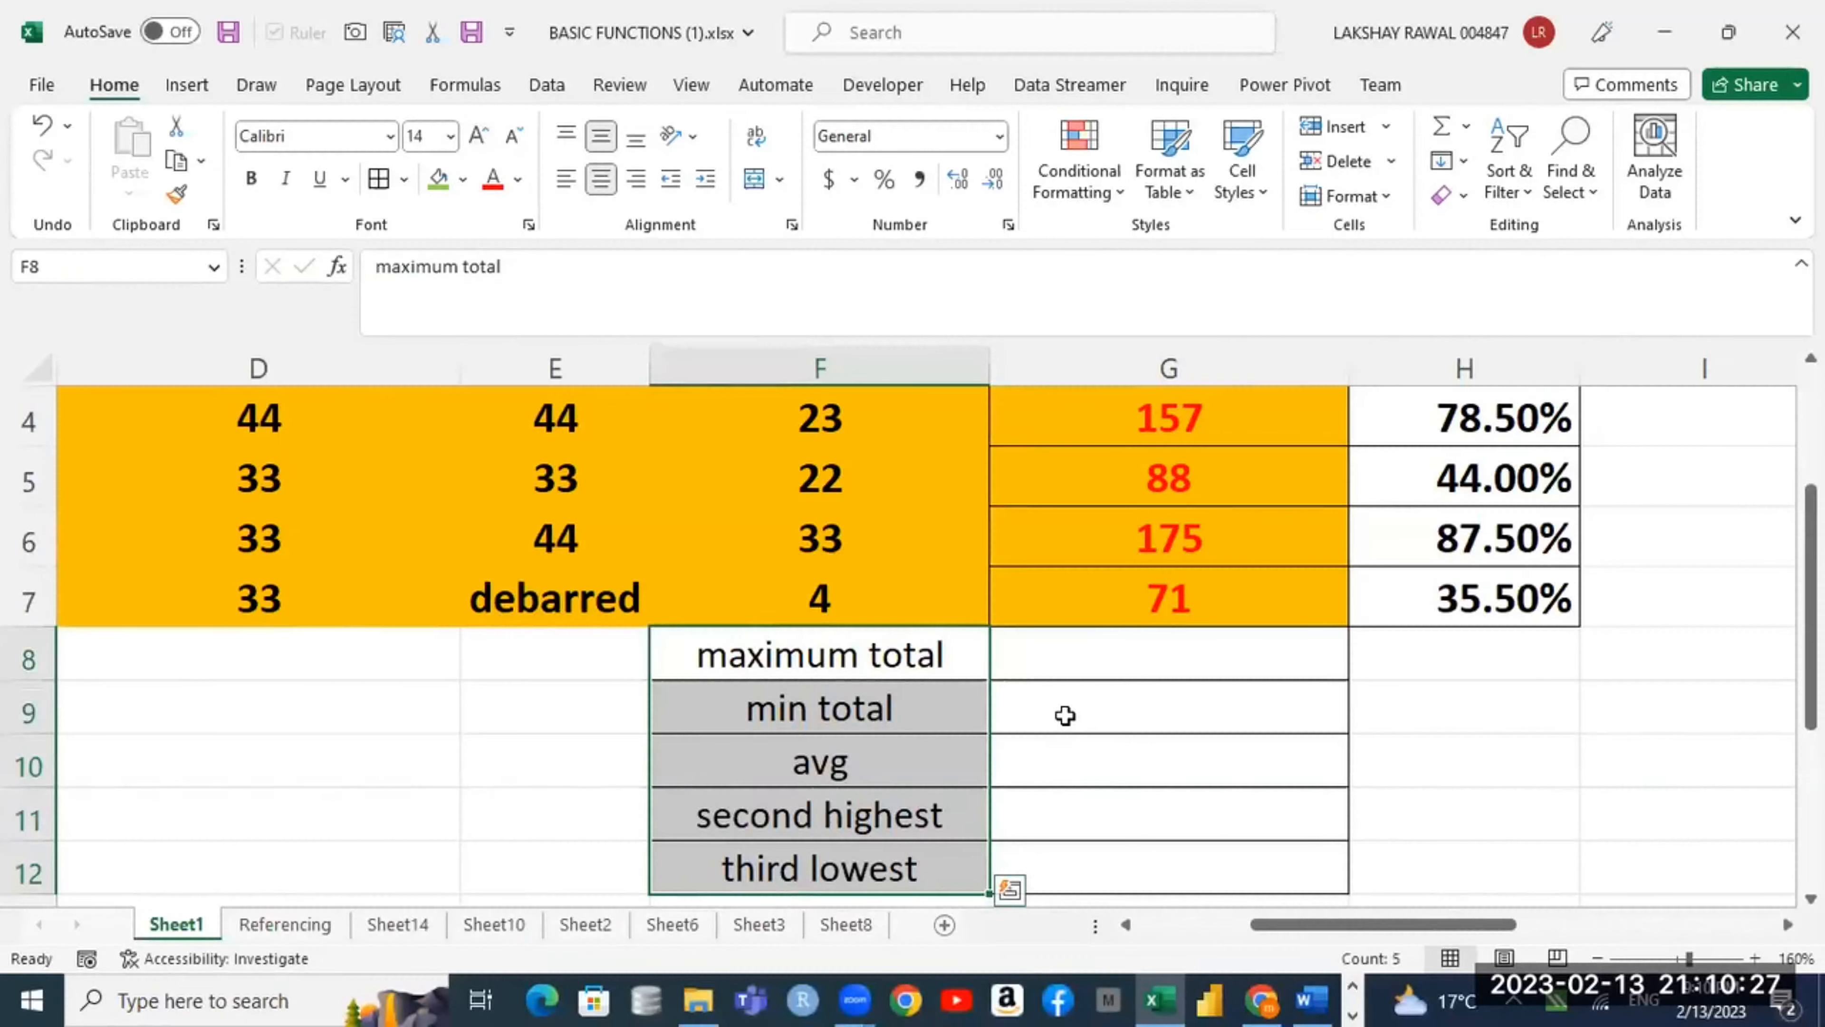
# Step: Examine the range of student totals in G3:G7 that the summary calculations draw on
pyautogui.click(1097, 664)
pyautogui.scroll(1, 1144, 705)
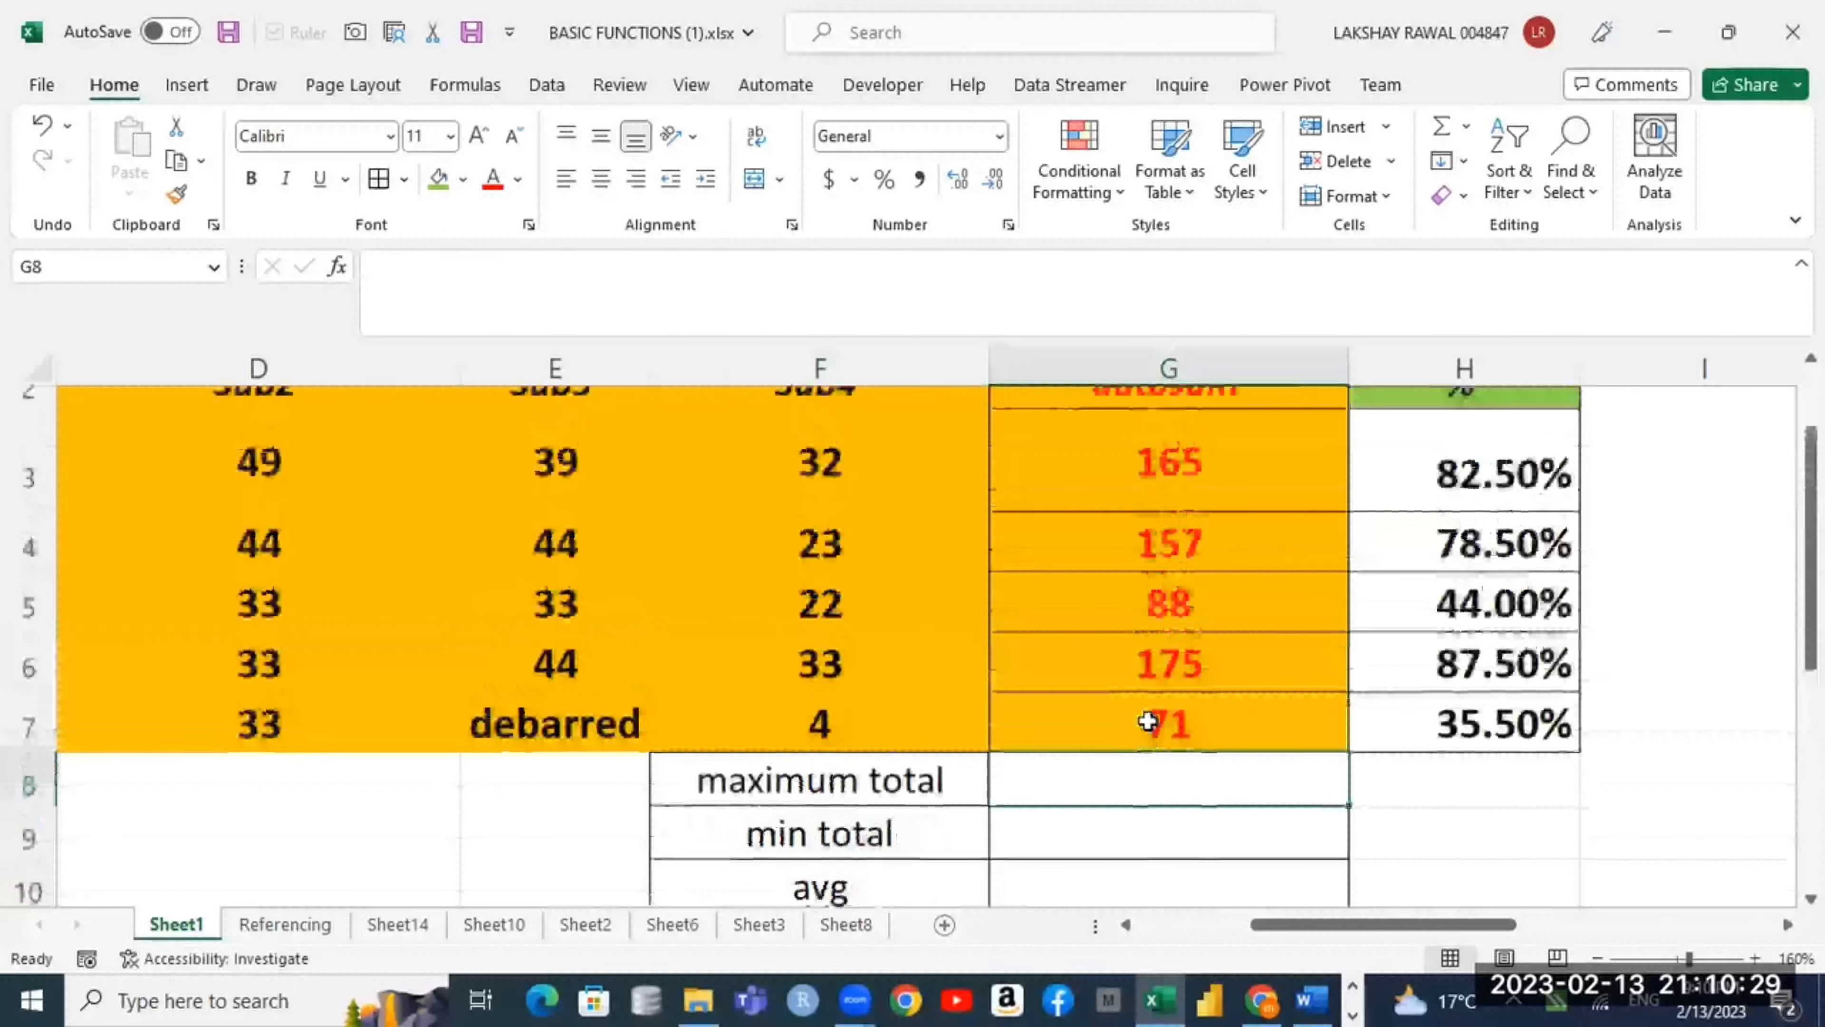
pyautogui.moveTo(1189, 575); pyautogui.dragTo(1210, 827)
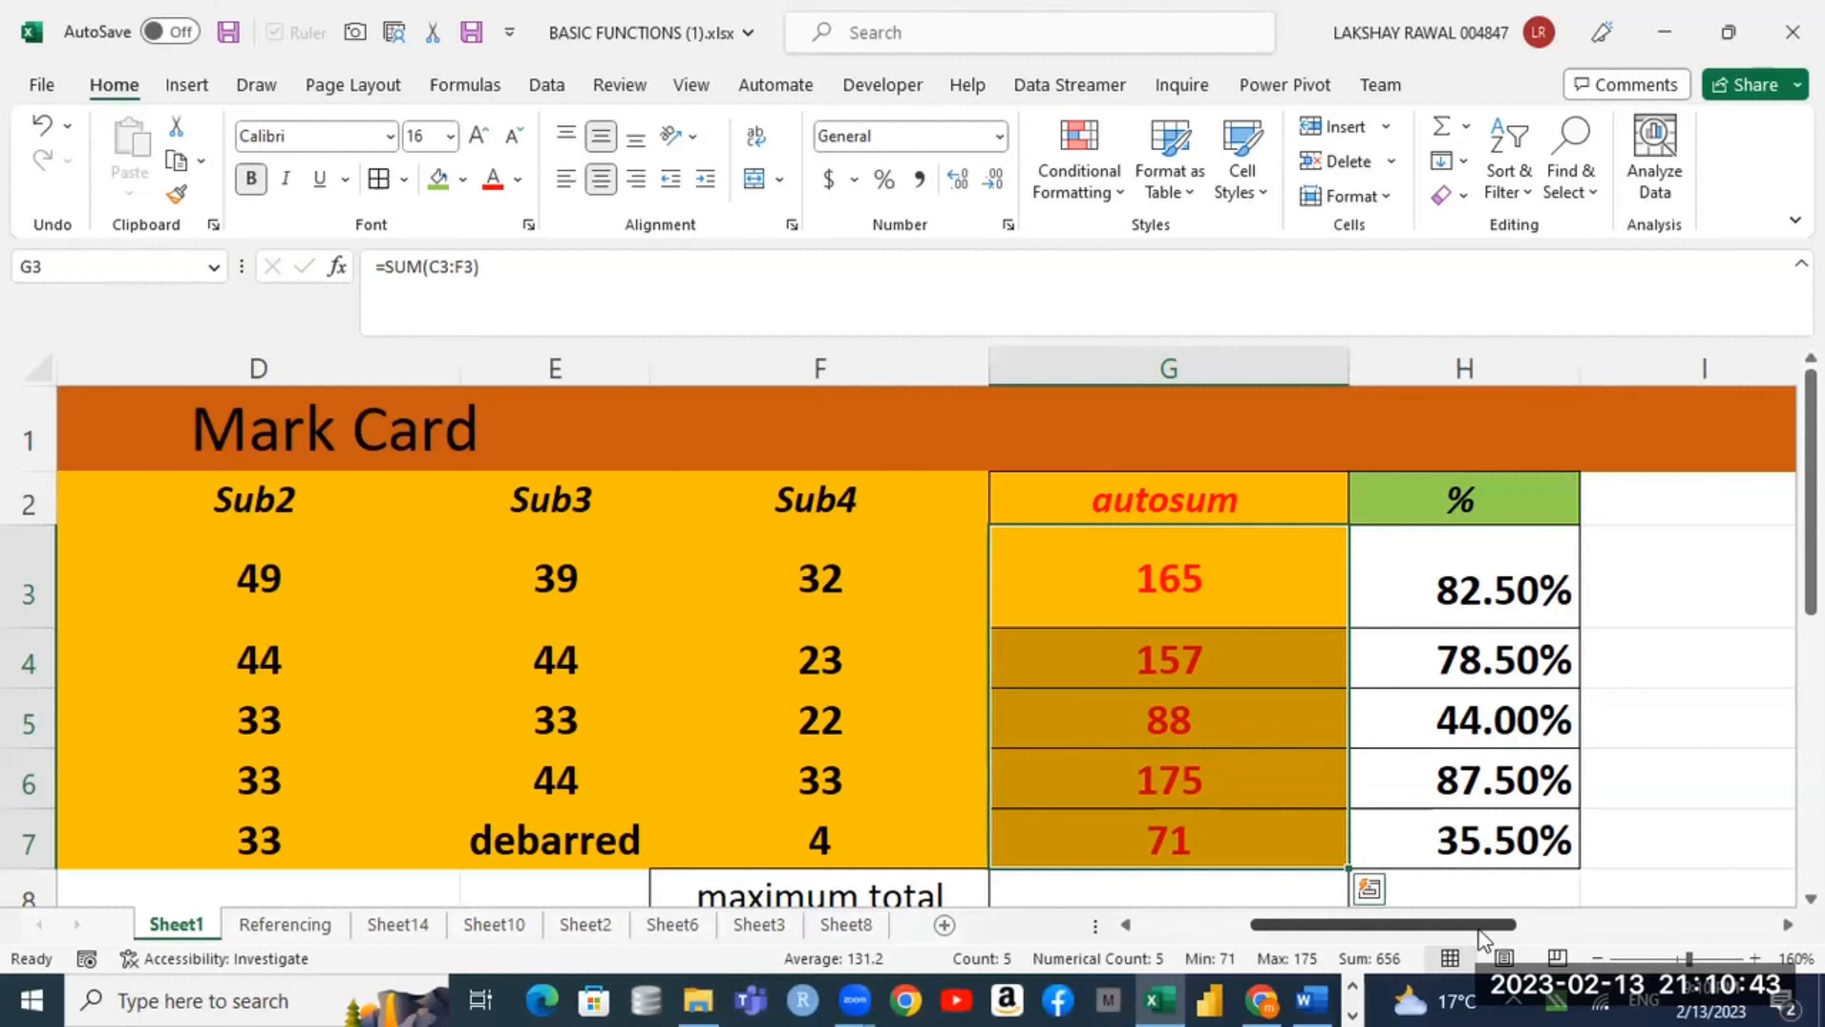
pyautogui.click(1236, 763)
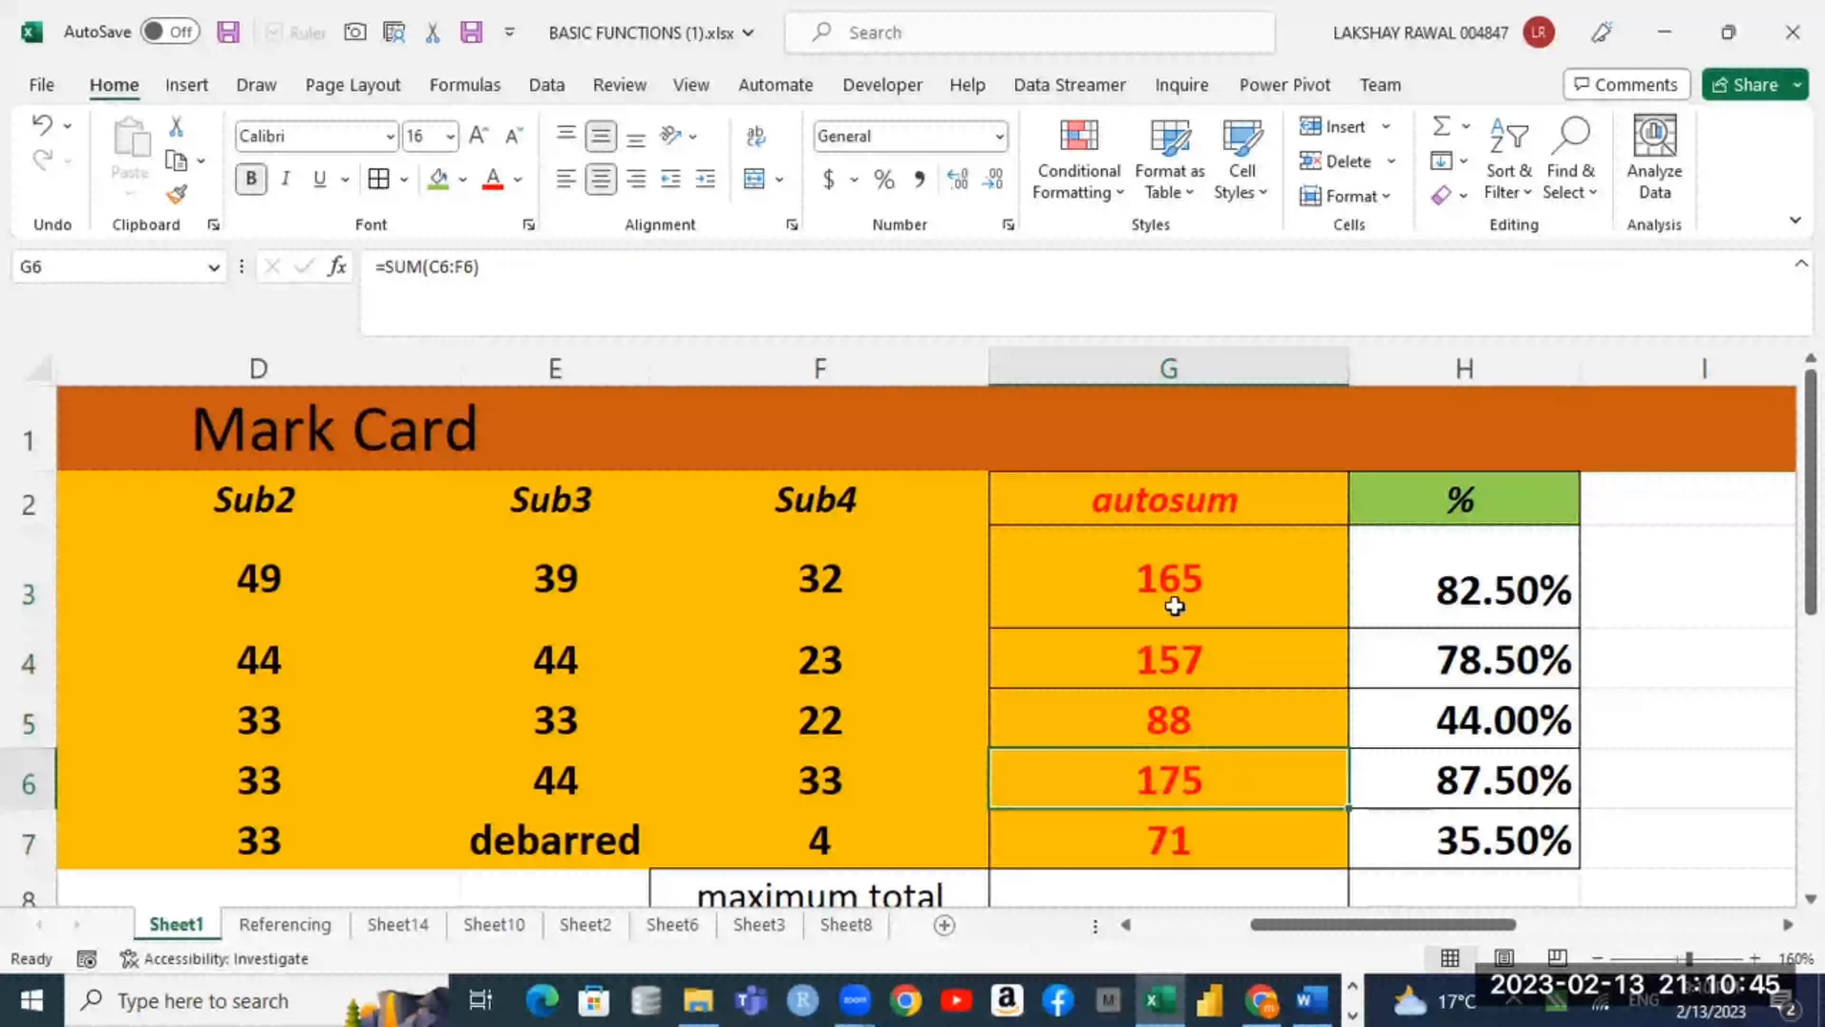
pyautogui.moveTo(1174, 606); pyautogui.dragTo(1186, 835)
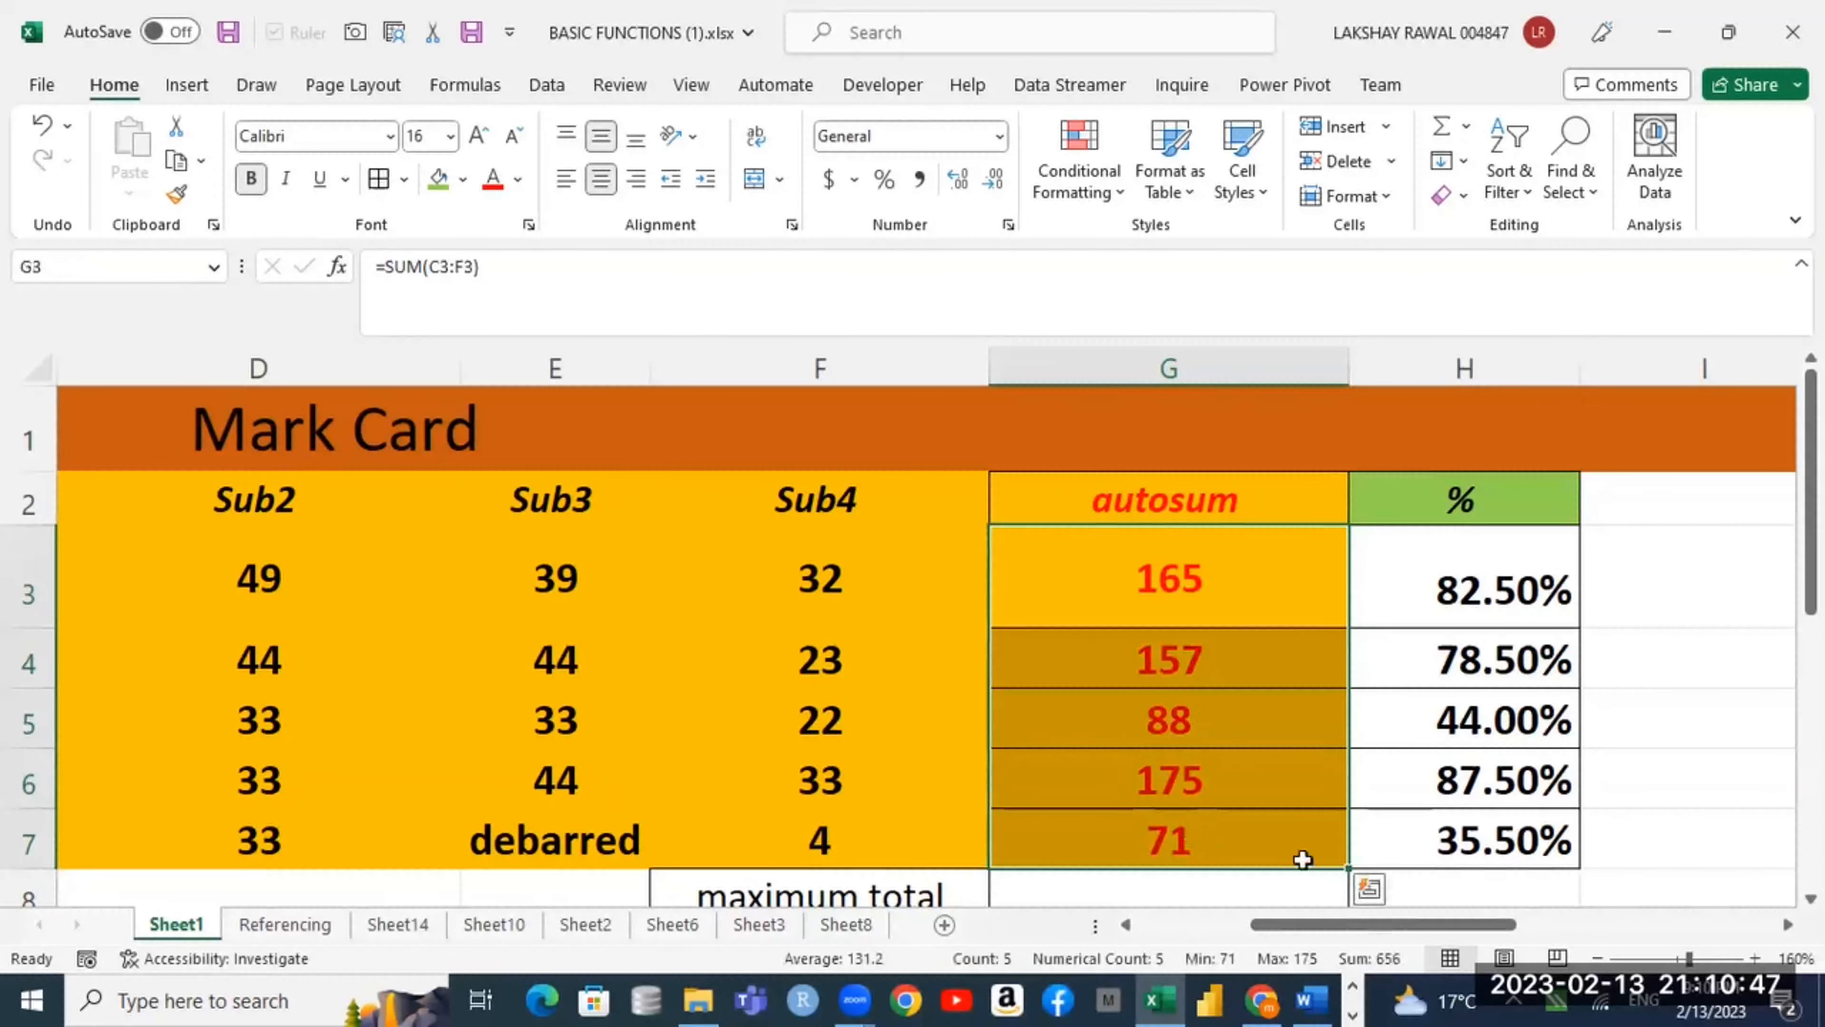
pyautogui.moveTo(1239, 591); pyautogui.dragTo(1251, 856)
pyautogui.scroll(-1, 1187, 881)
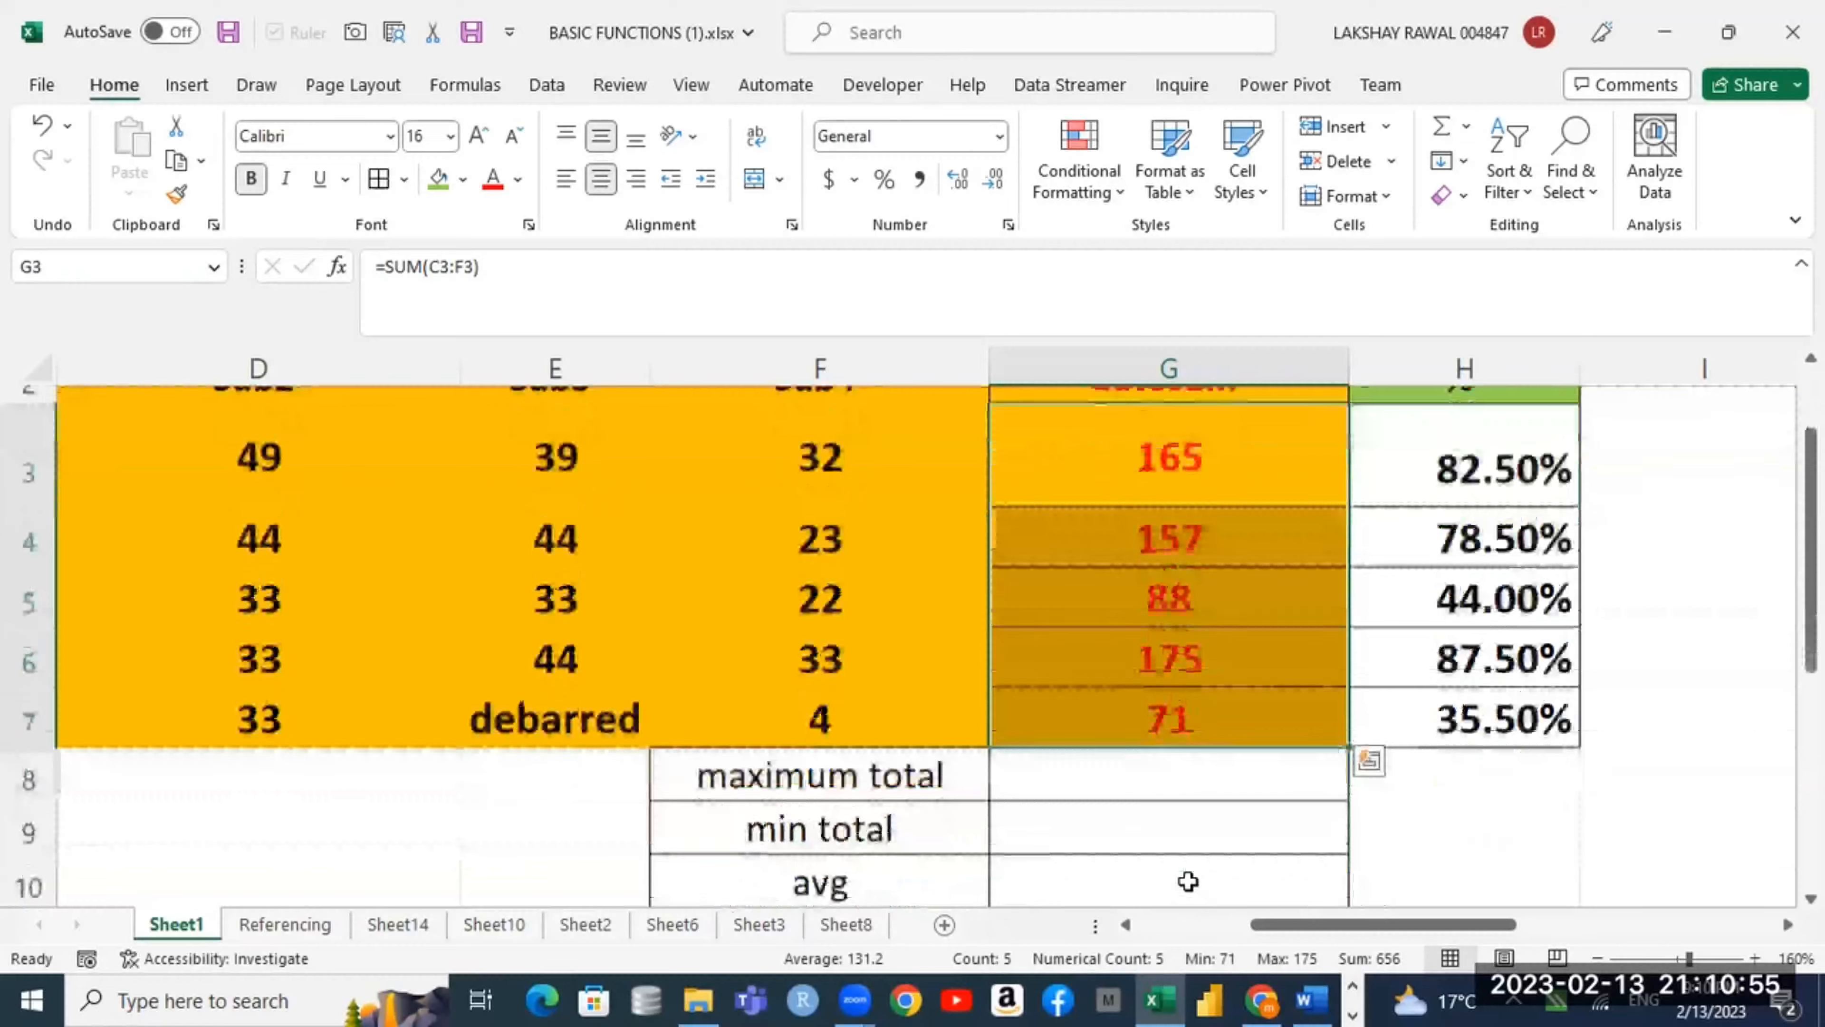
# Step: Calculate the maximum total in G8 with the MAX function over G3:G7
pyautogui.click(1153, 774)
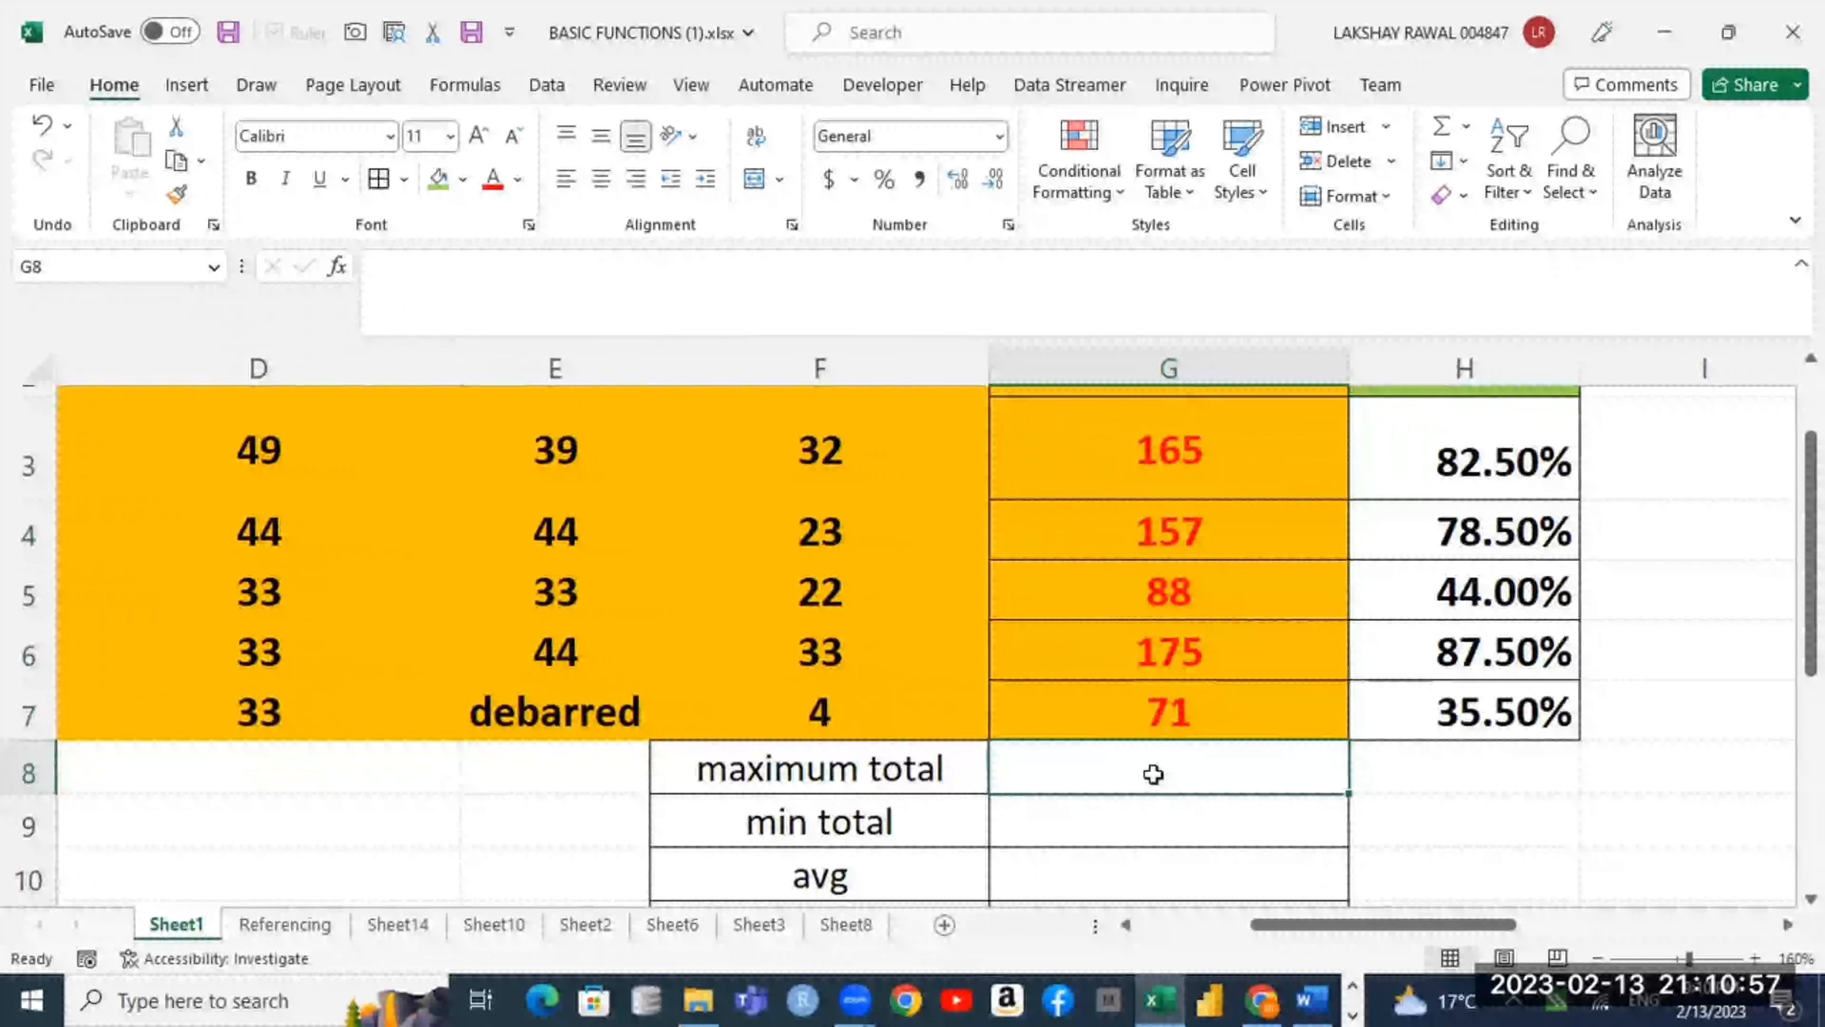
pyautogui.write('=')
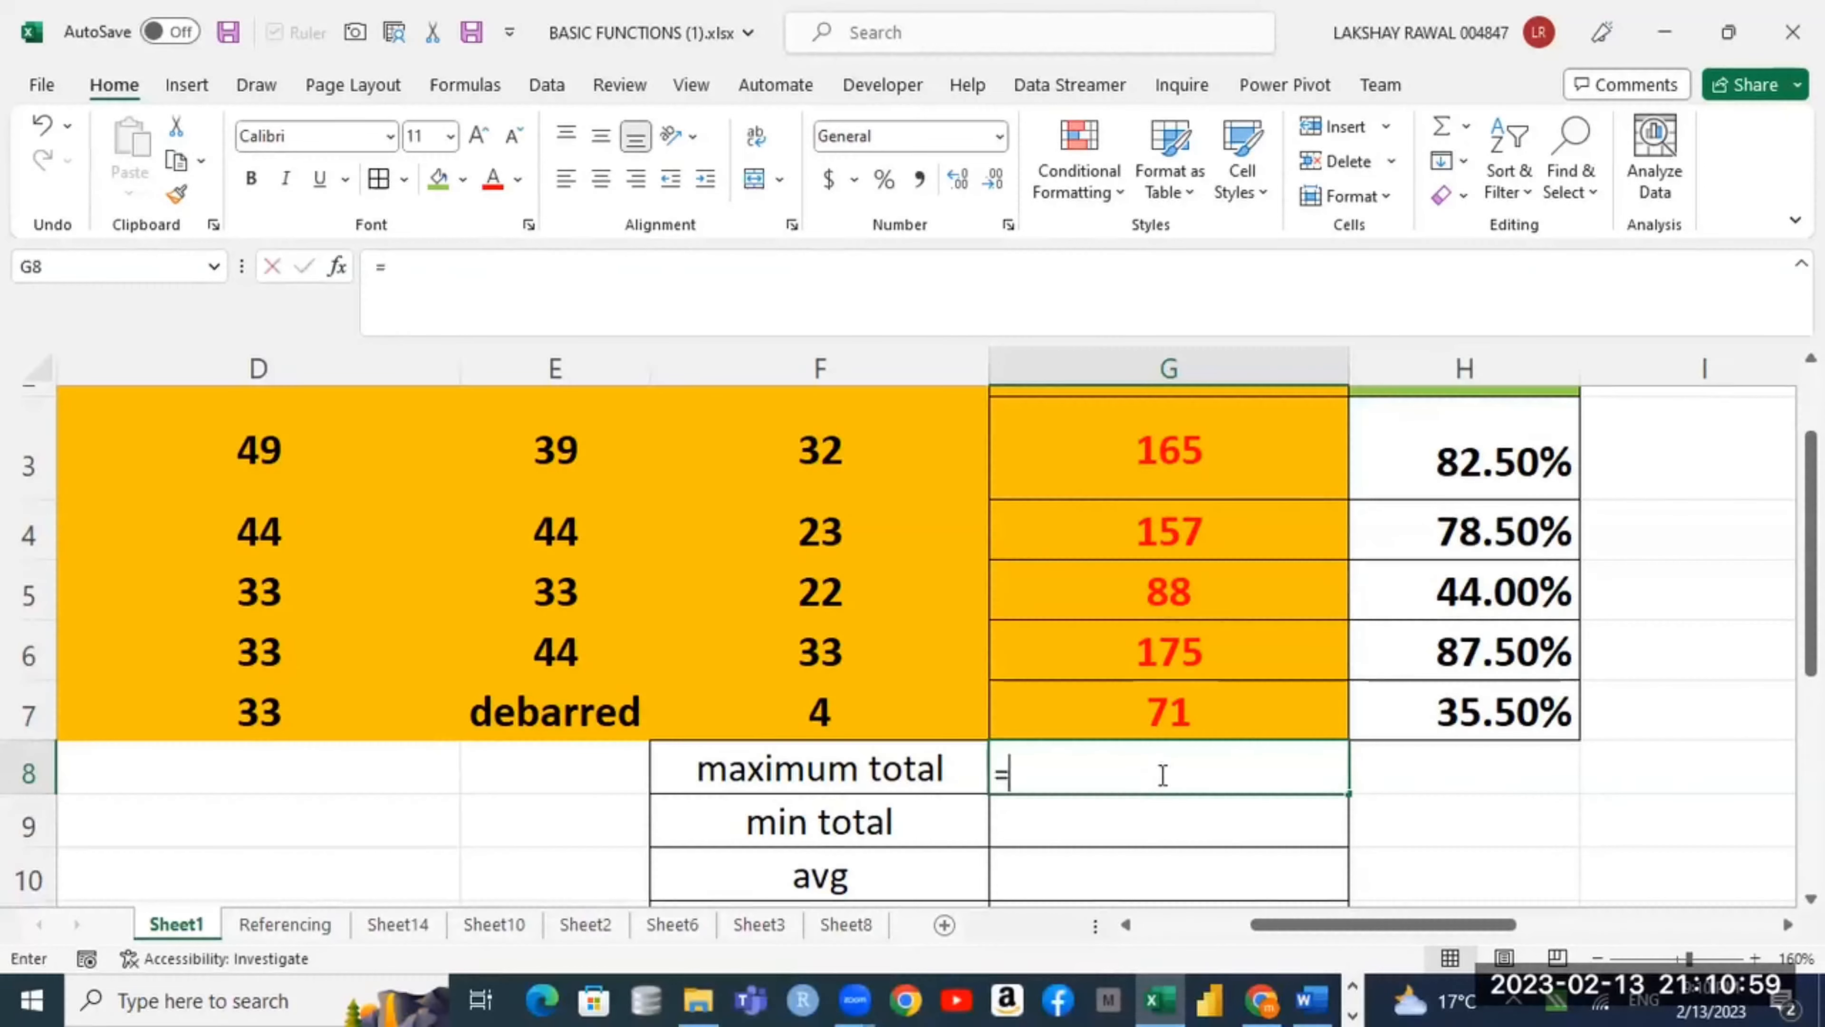
pyautogui.write('ma')
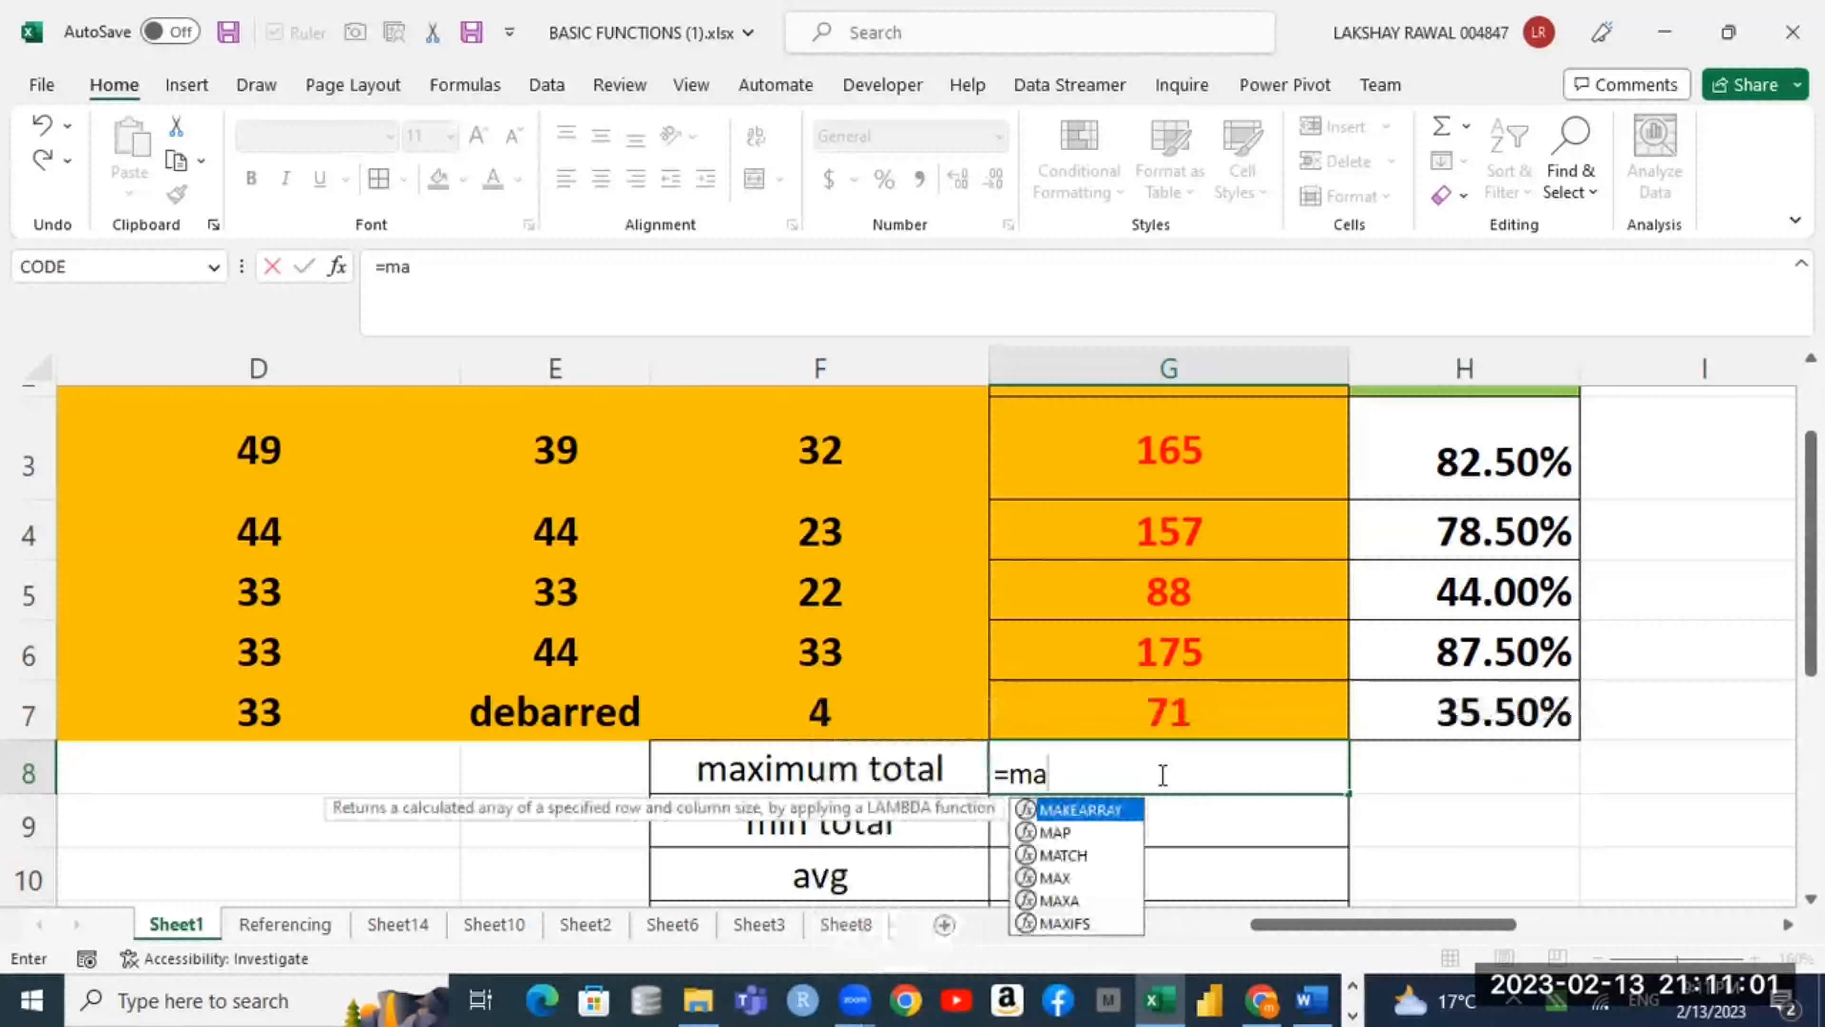
pyautogui.press('Down')
pyautogui.press('Down')
pyautogui.press('Down')
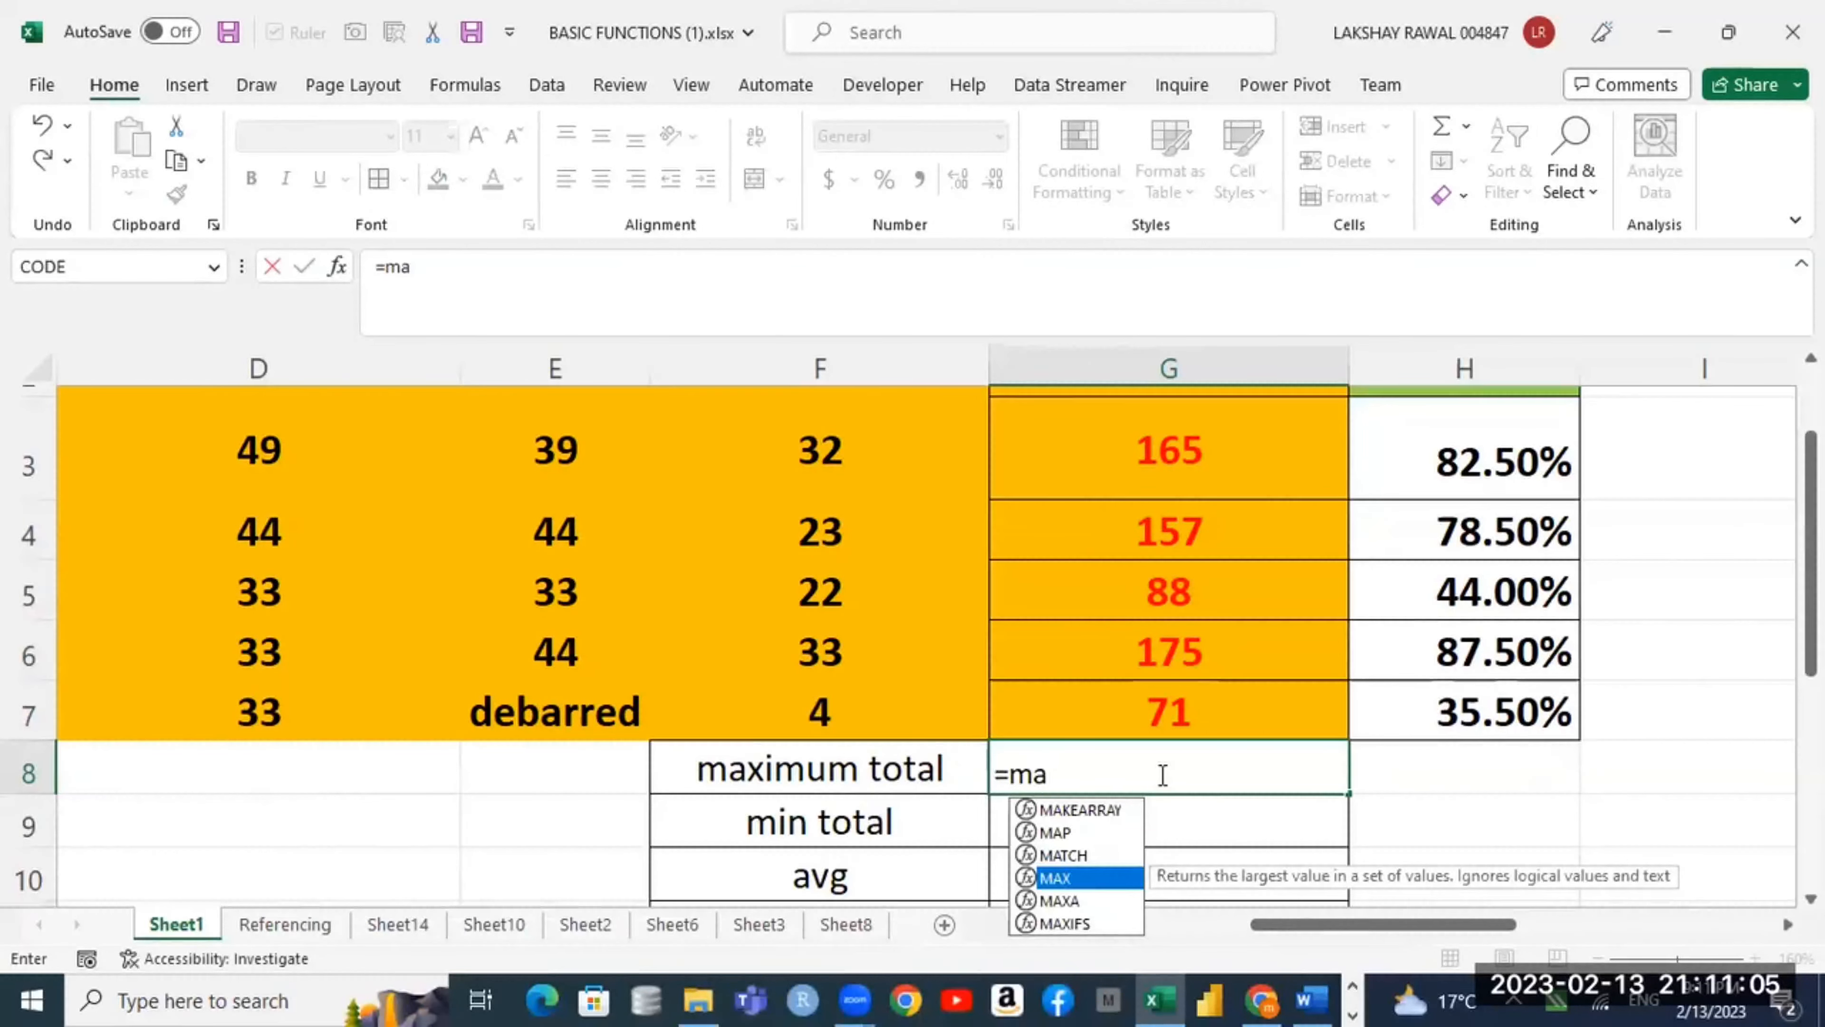
pyautogui.press('Tab')
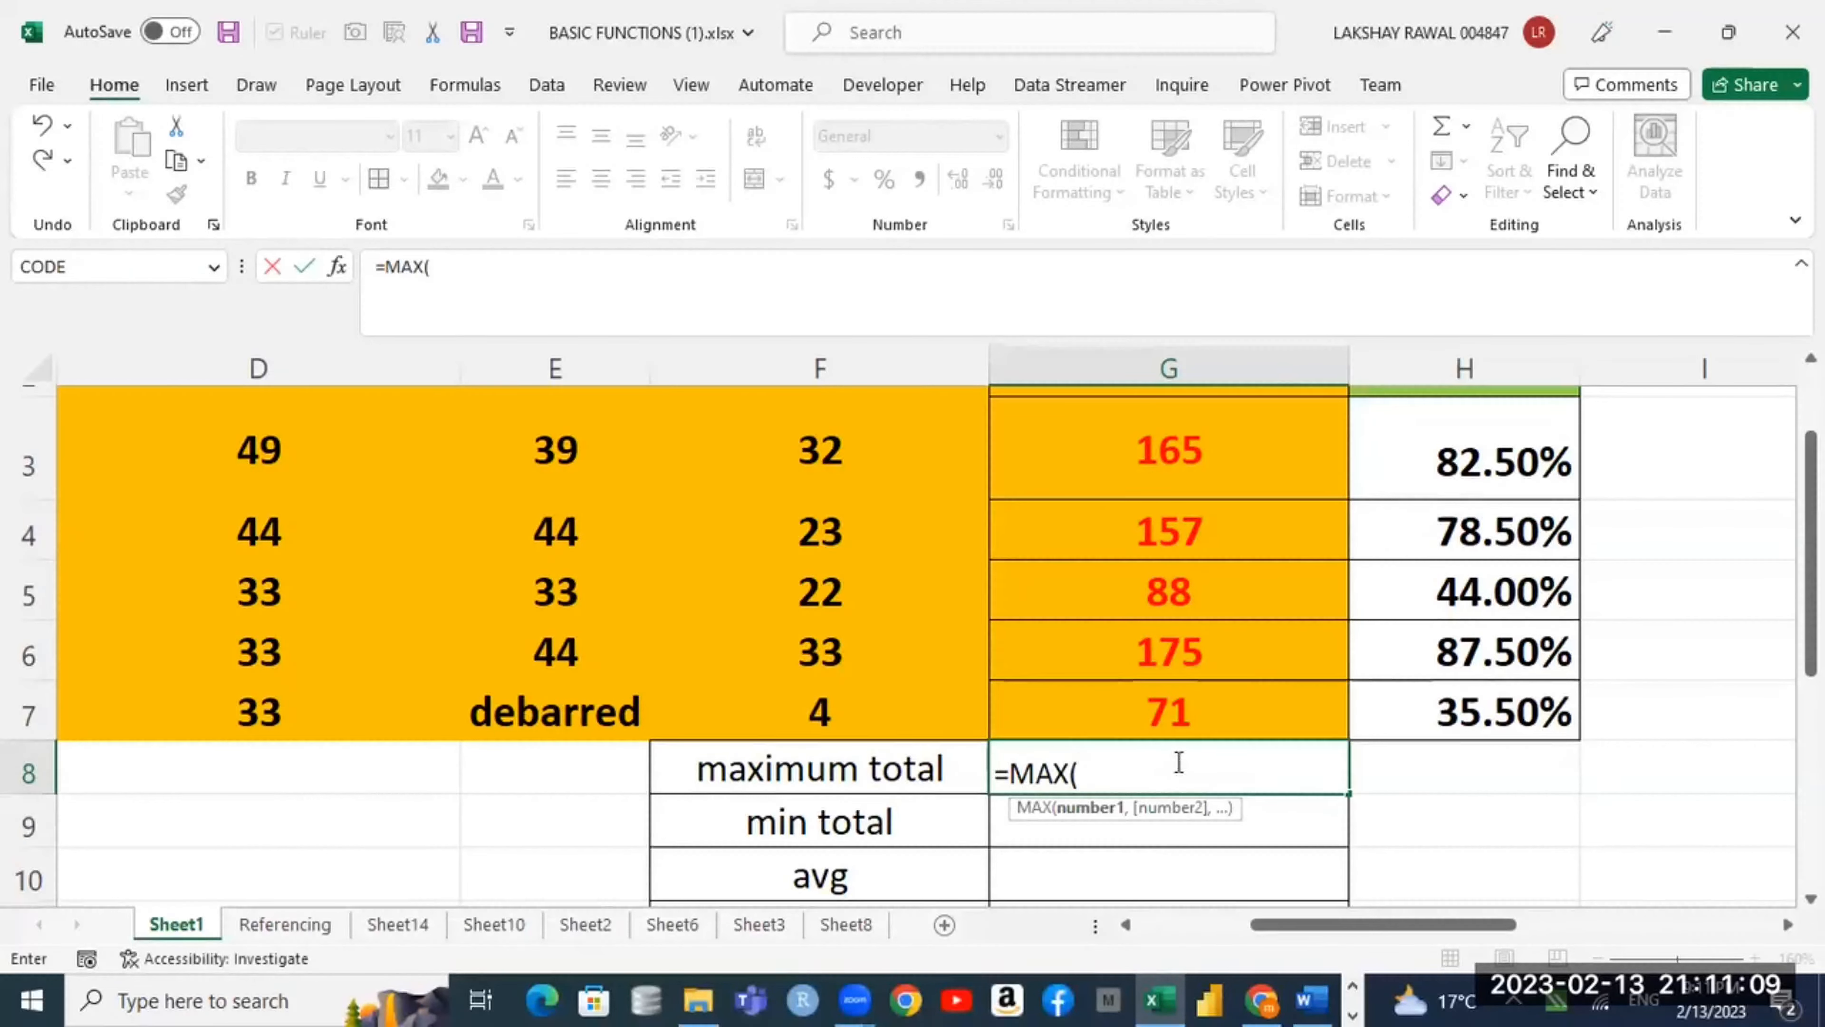
pyautogui.scroll(2, 1178, 762)
pyautogui.click(1163, 584)
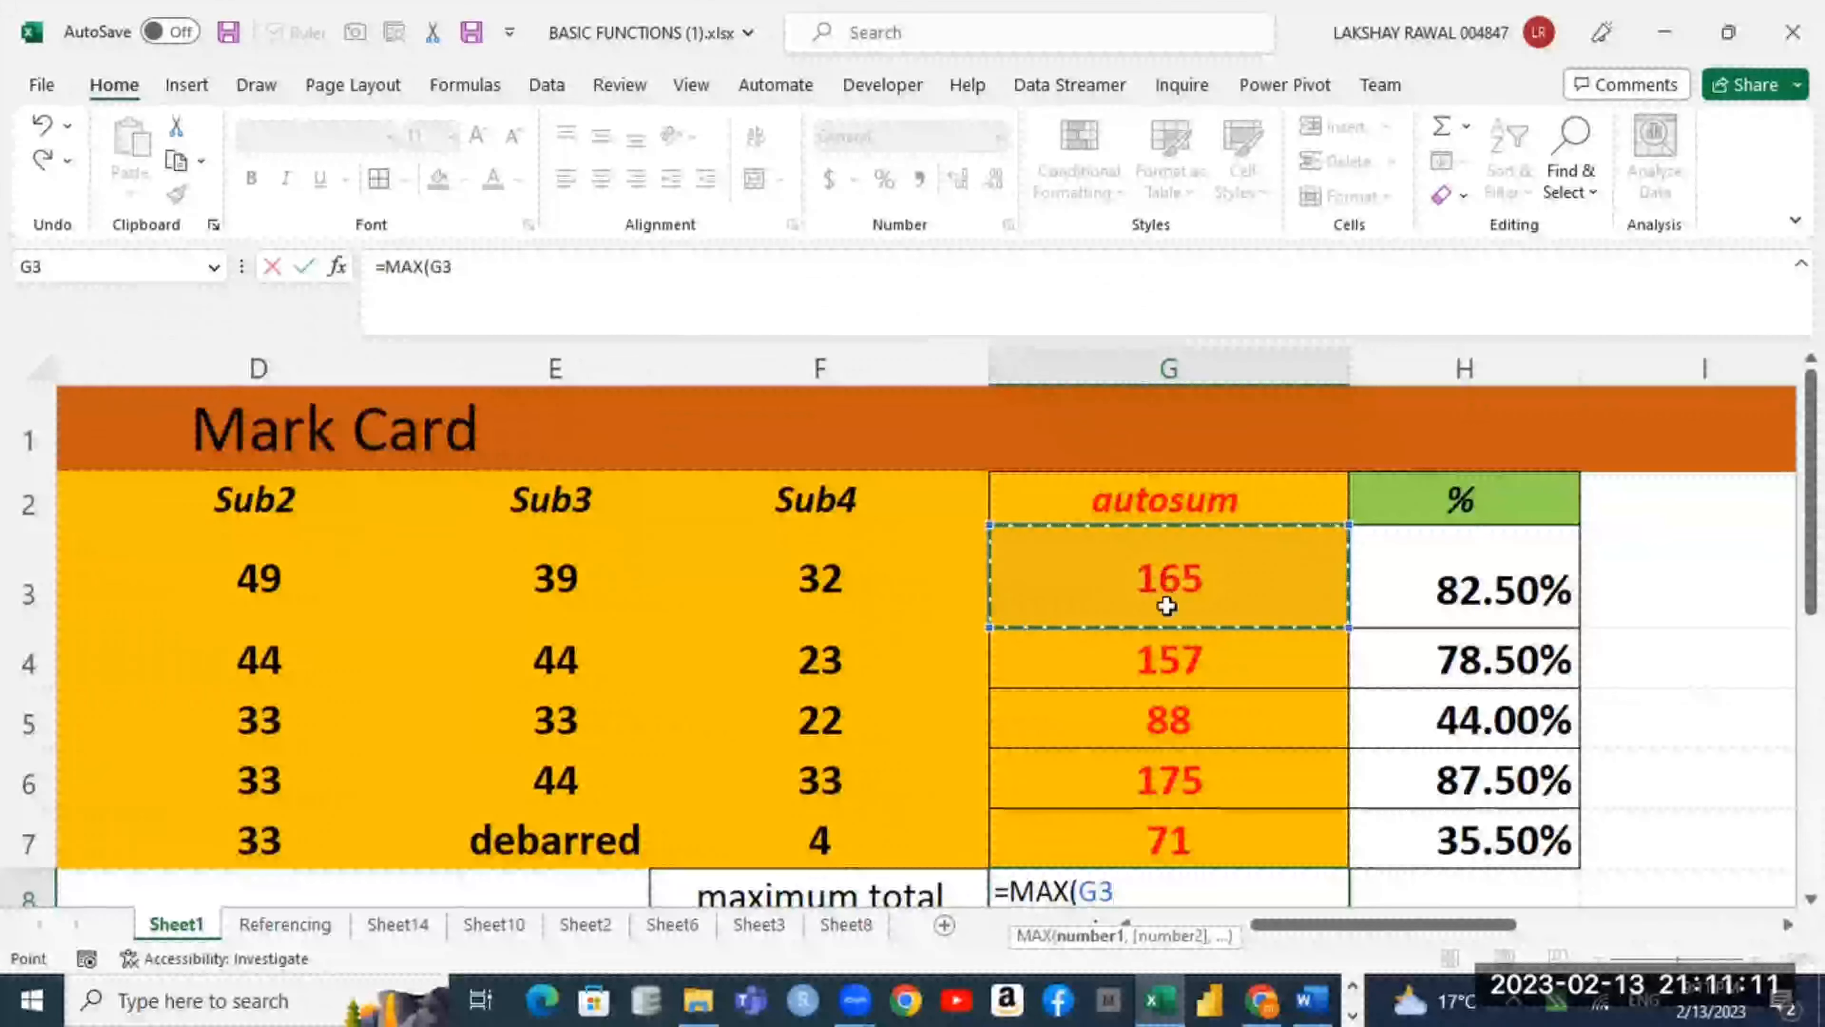
pyautogui.moveTo(1166, 606); pyautogui.dragTo(1169, 832)
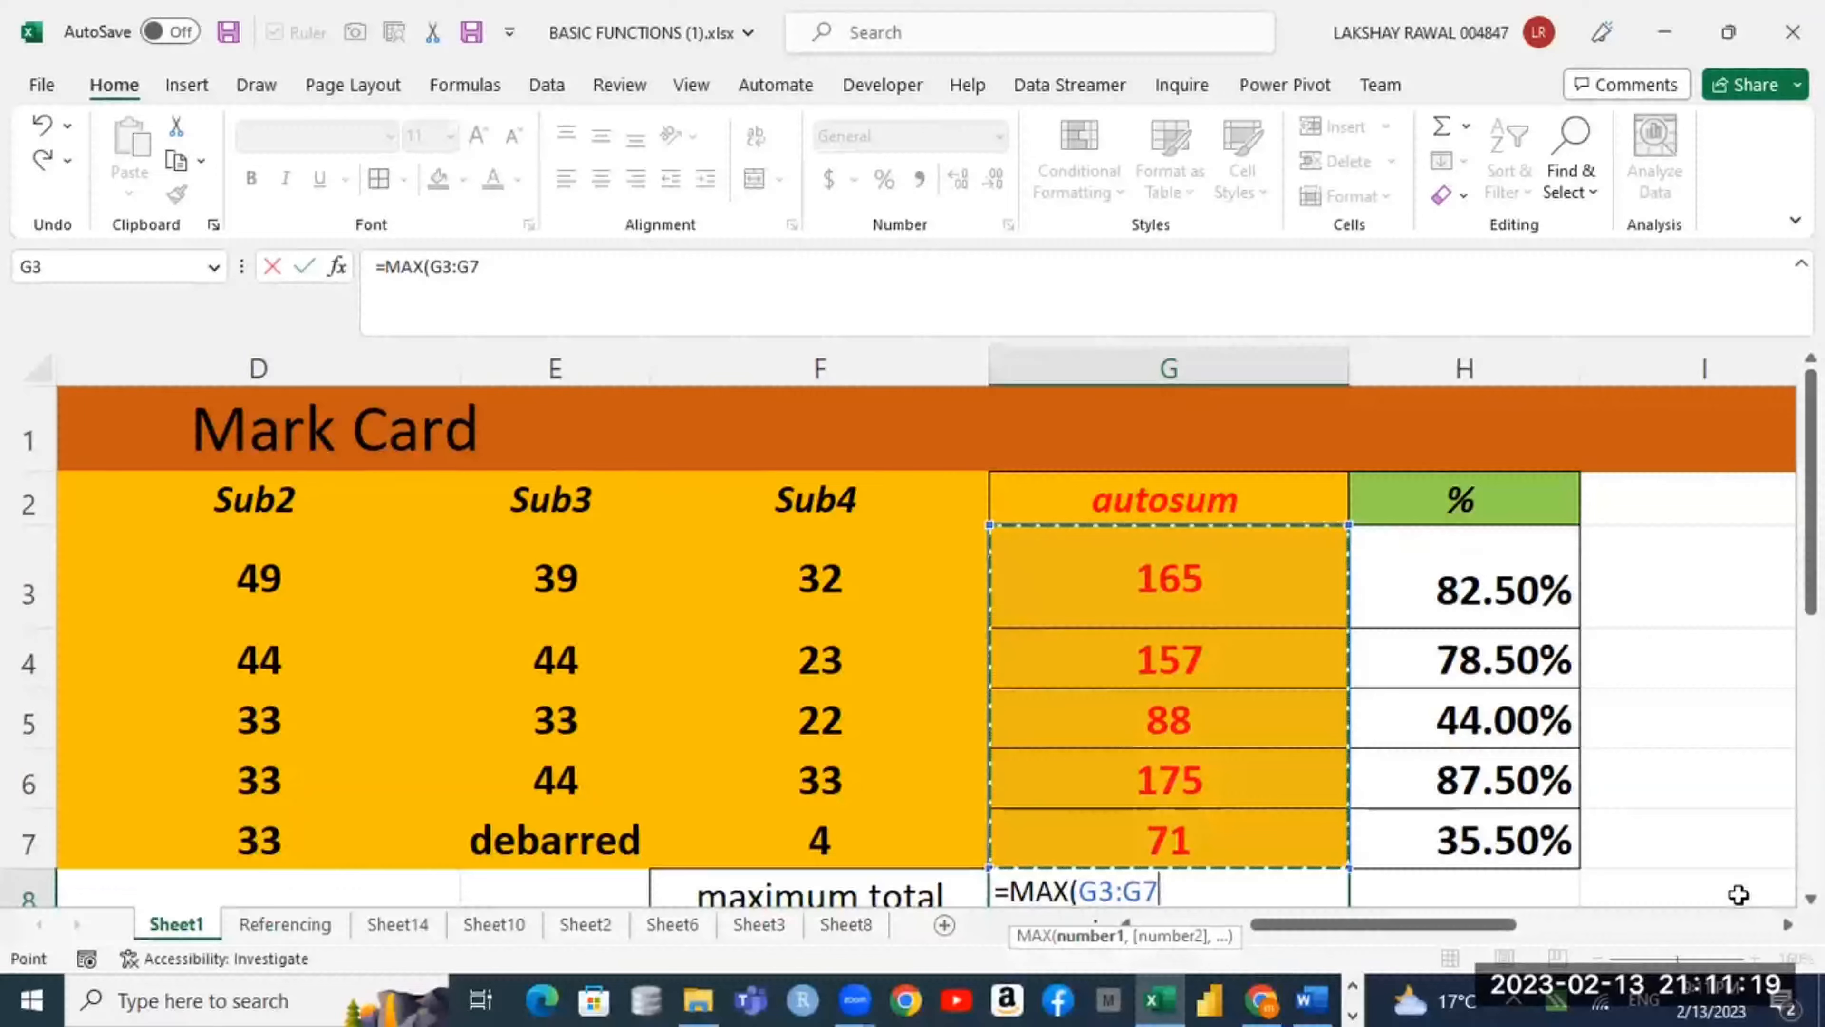
pyautogui.press('Return')
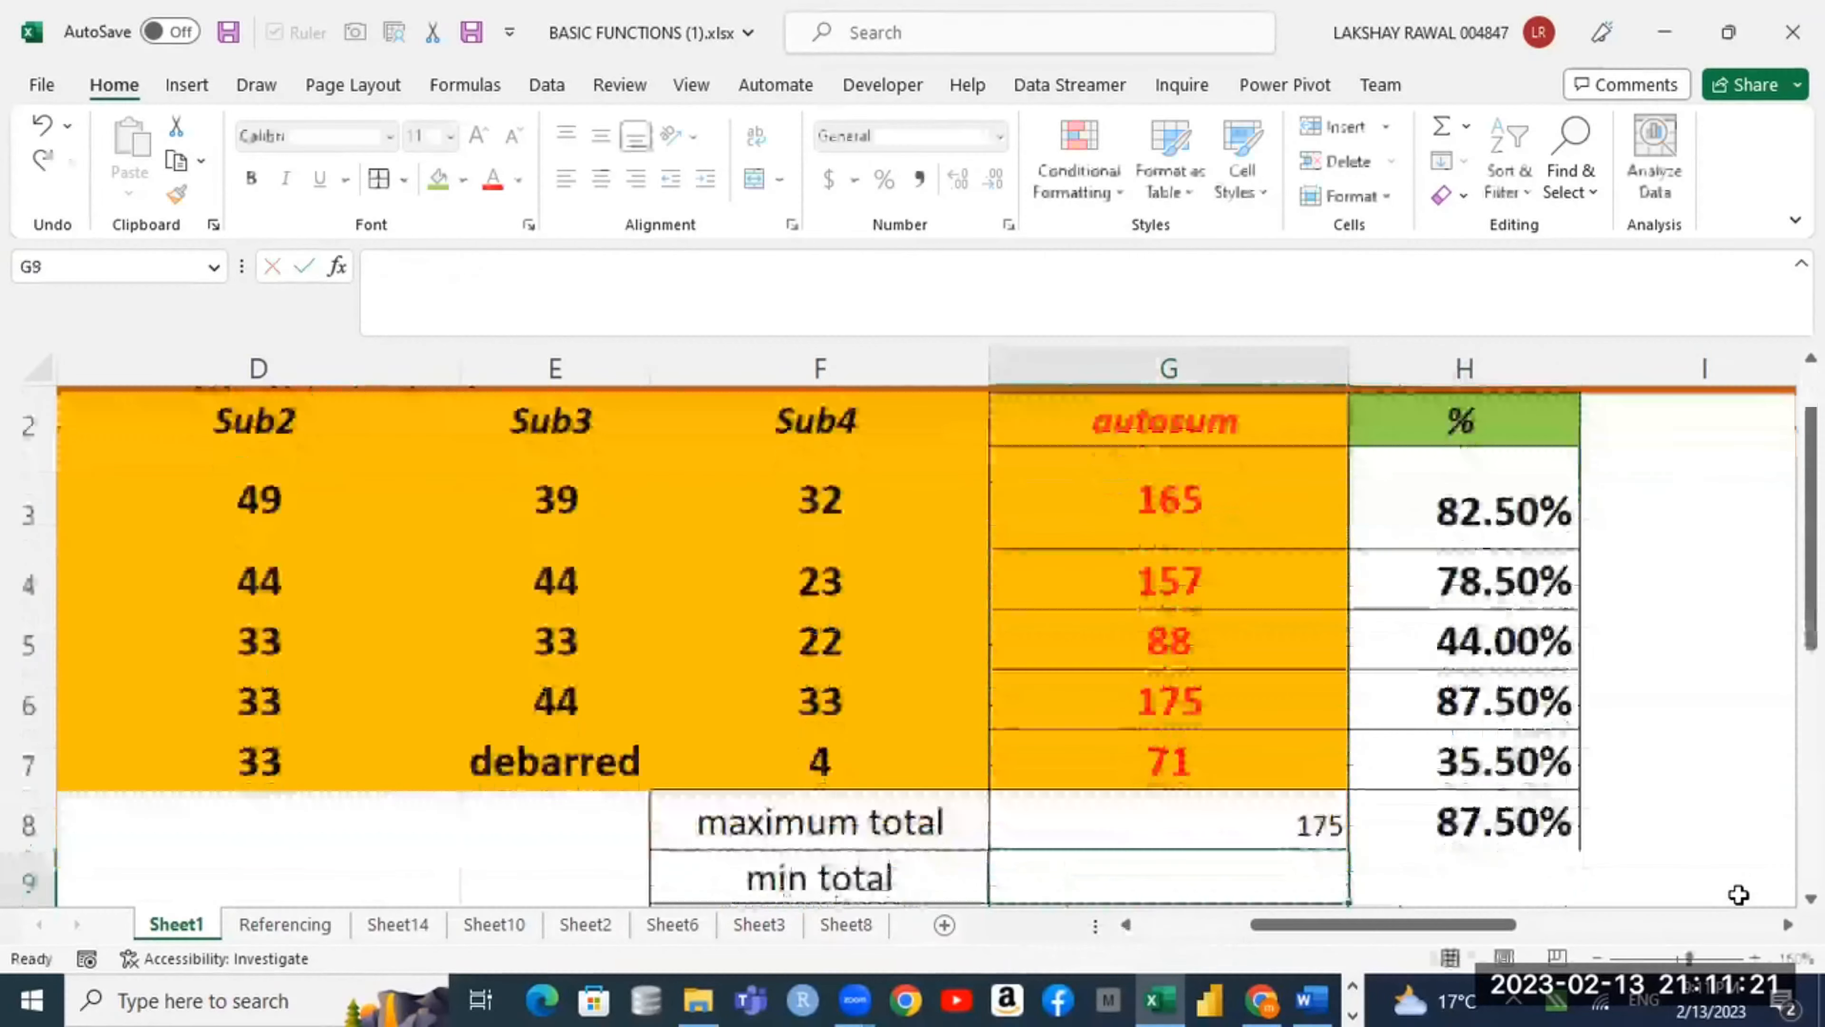
# Step: Center the maximum total in G8 horizontally and vertically and enlarge its font to 20 pt
pyautogui.click(1243, 807)
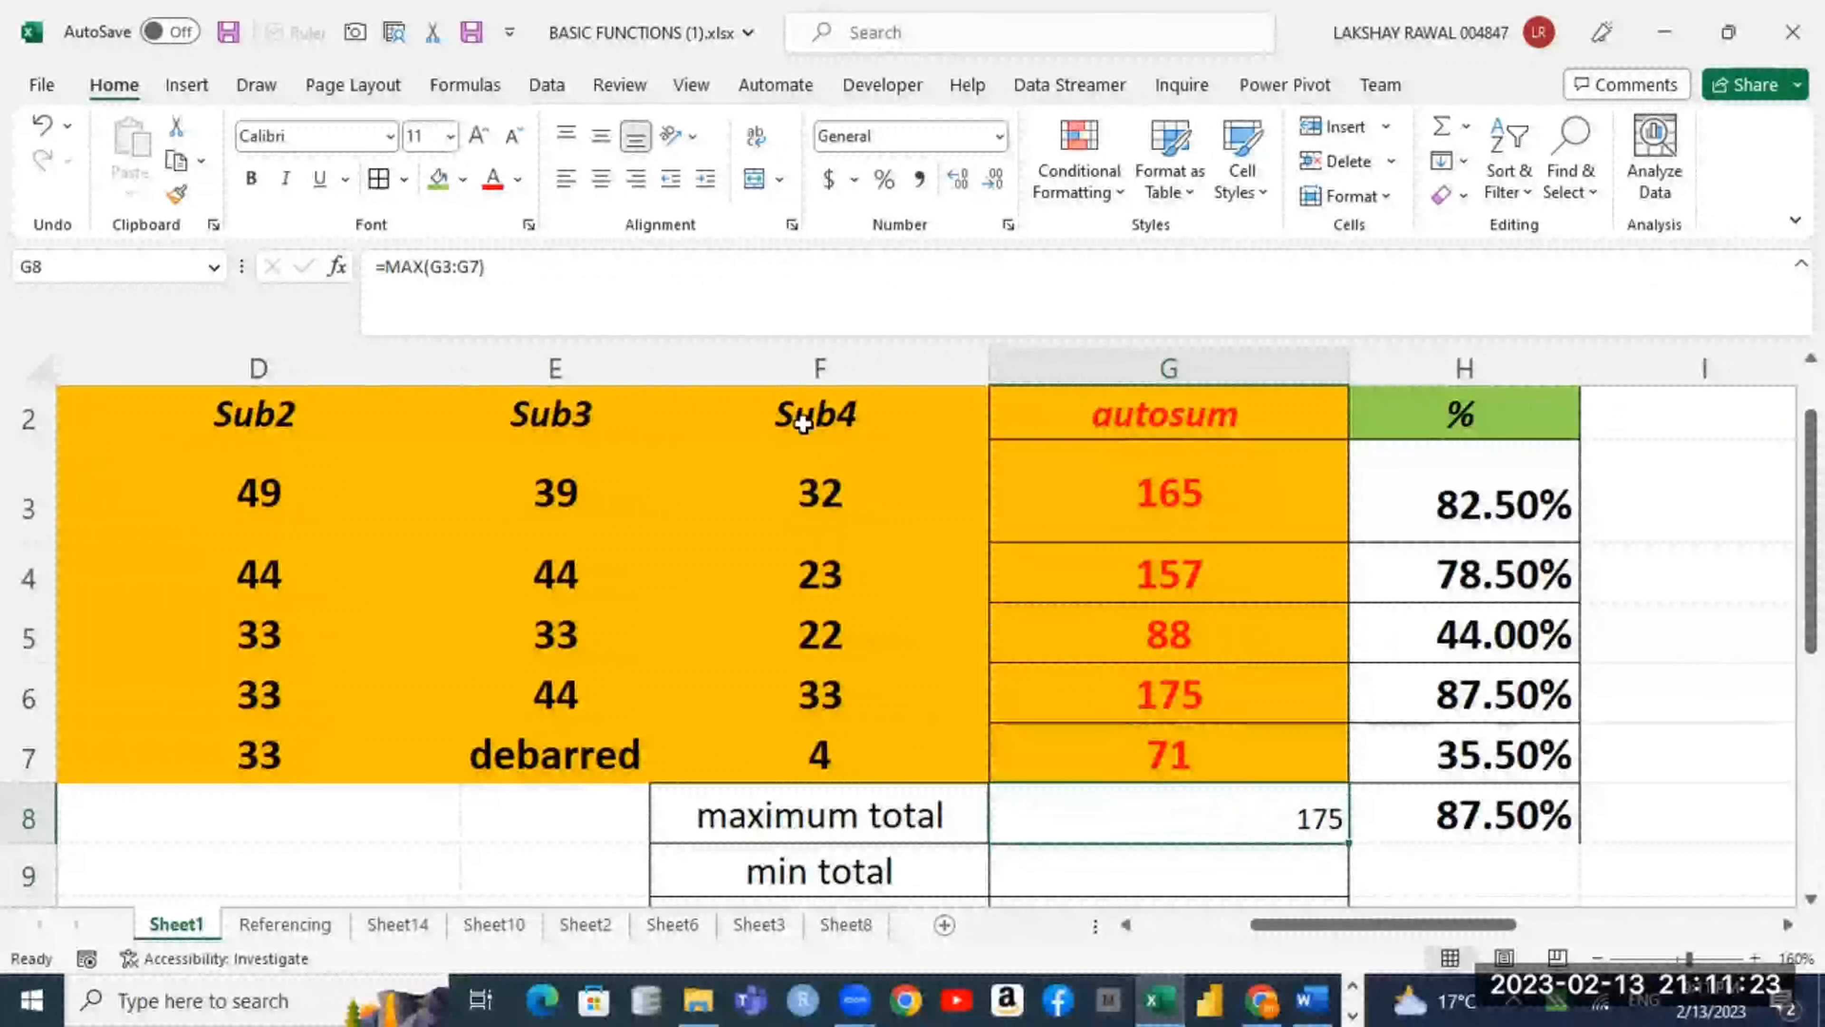
pyautogui.click(592, 180)
pyautogui.click(600, 135)
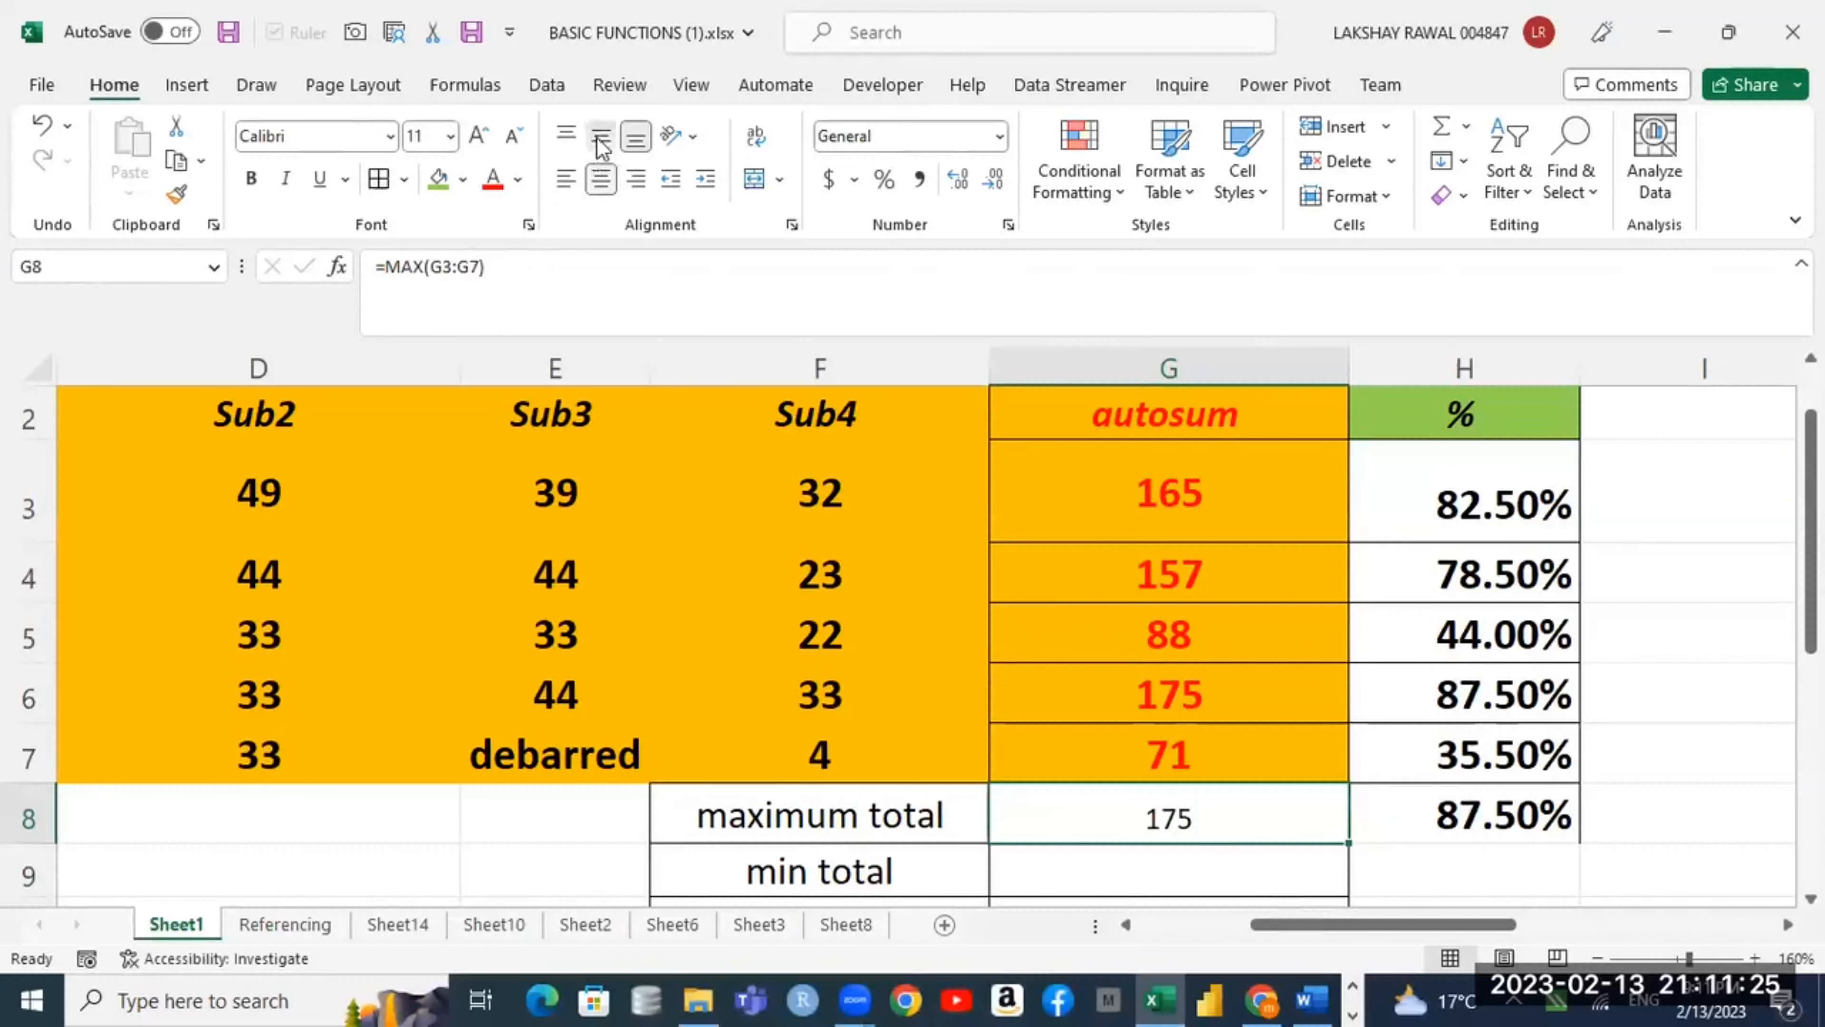
pyautogui.click(477, 135)
pyautogui.click(477, 135)
pyautogui.click(478, 135)
pyautogui.click(477, 135)
pyautogui.click(478, 135)
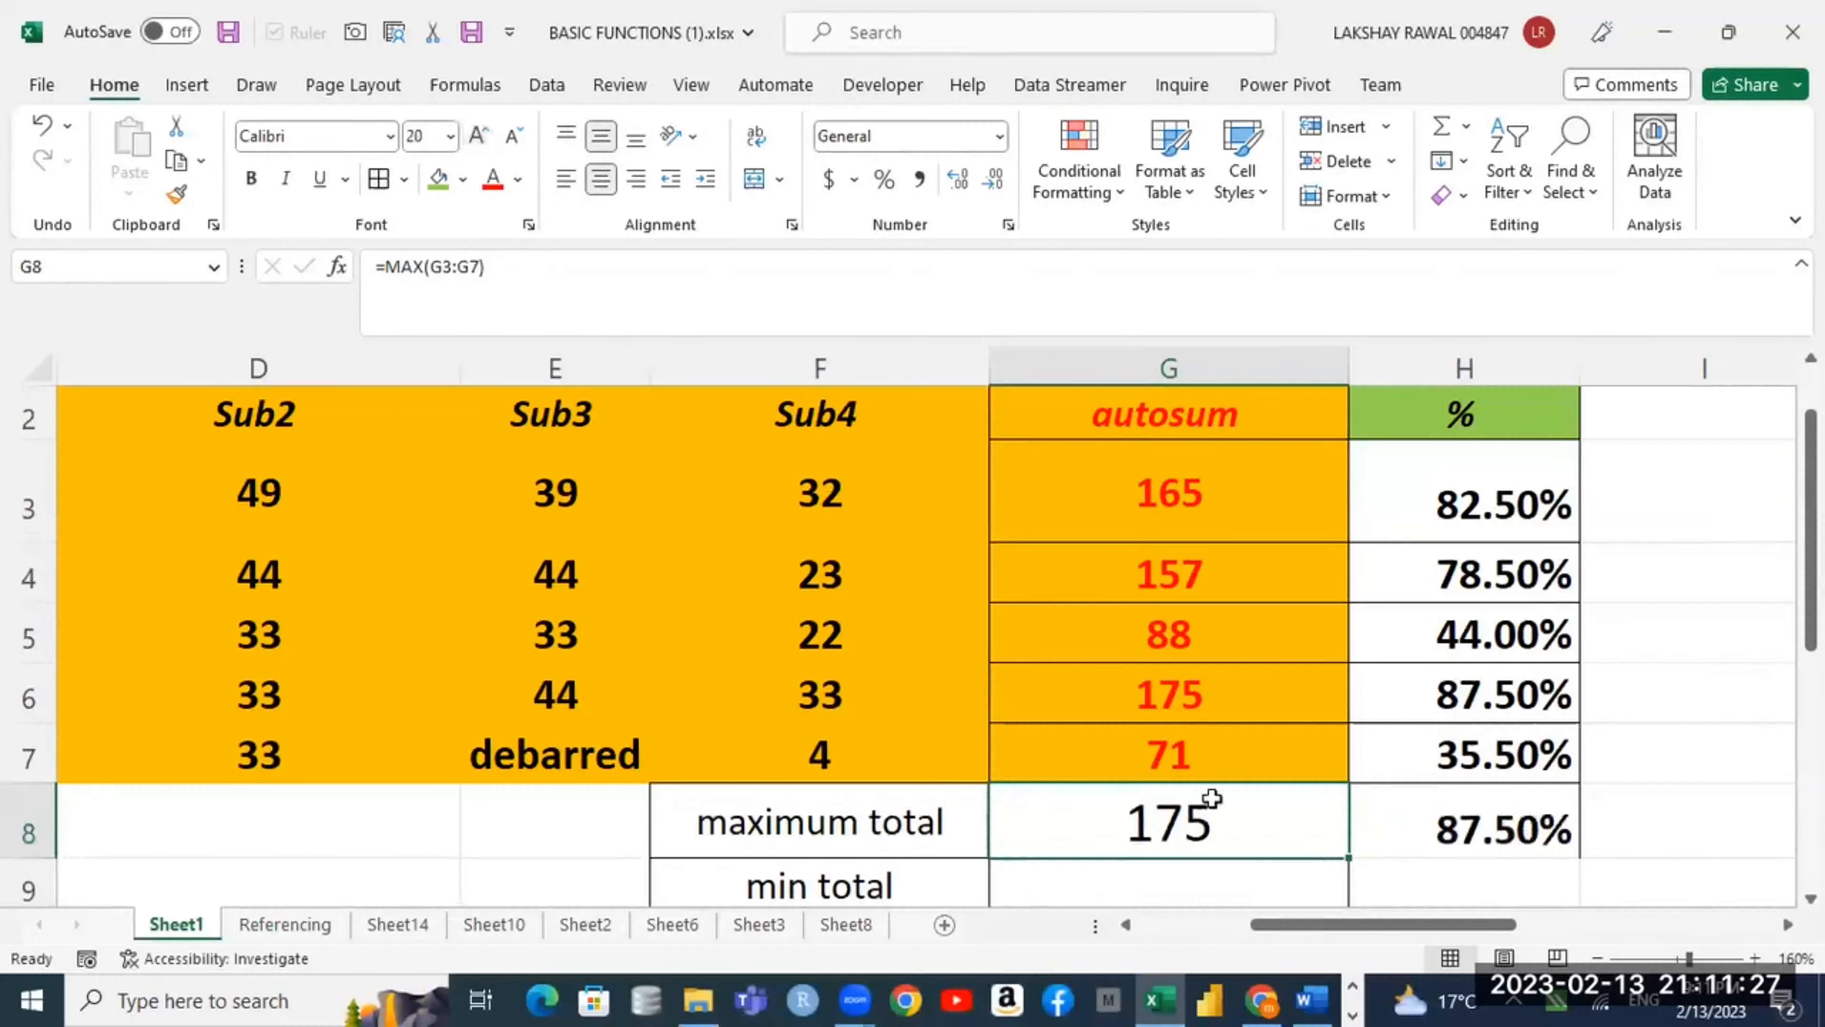
# Step: Inspect the range used by the maximum total formula in G8 and check the total and Sub3 mark in row 6
pyautogui.doubleClick(1211, 798)
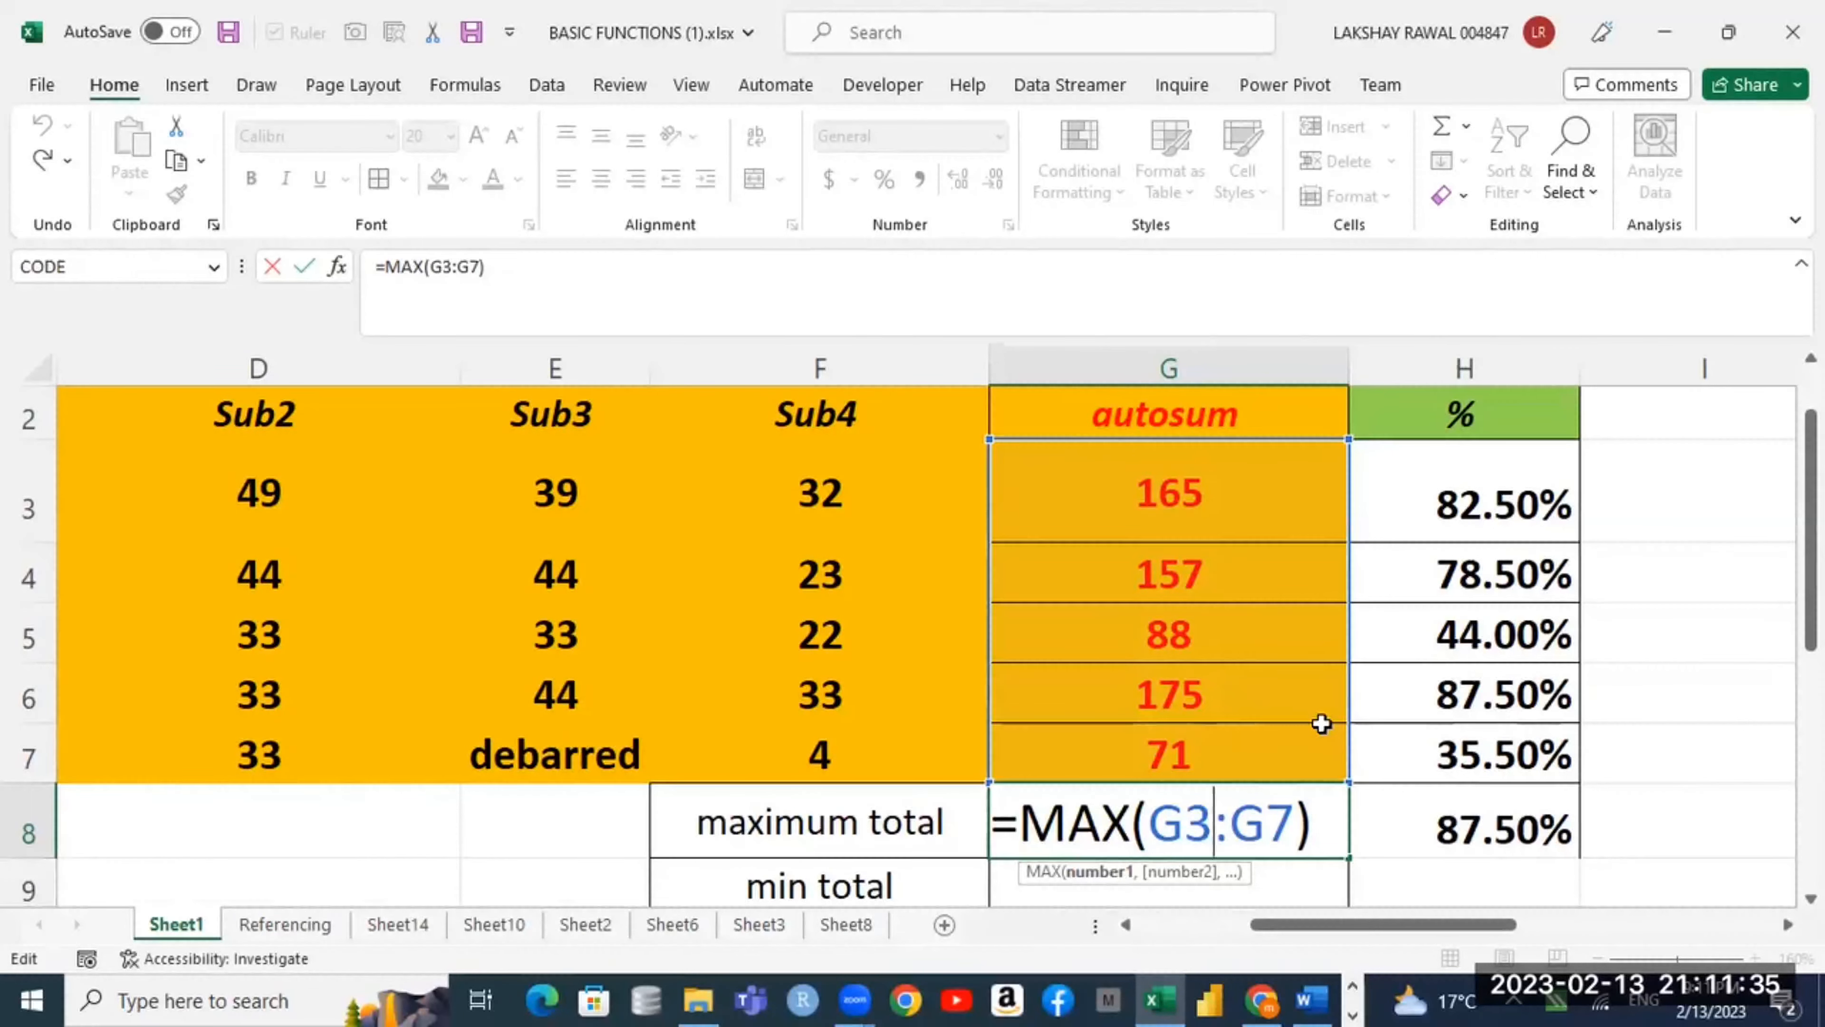
pyautogui.press('Return')
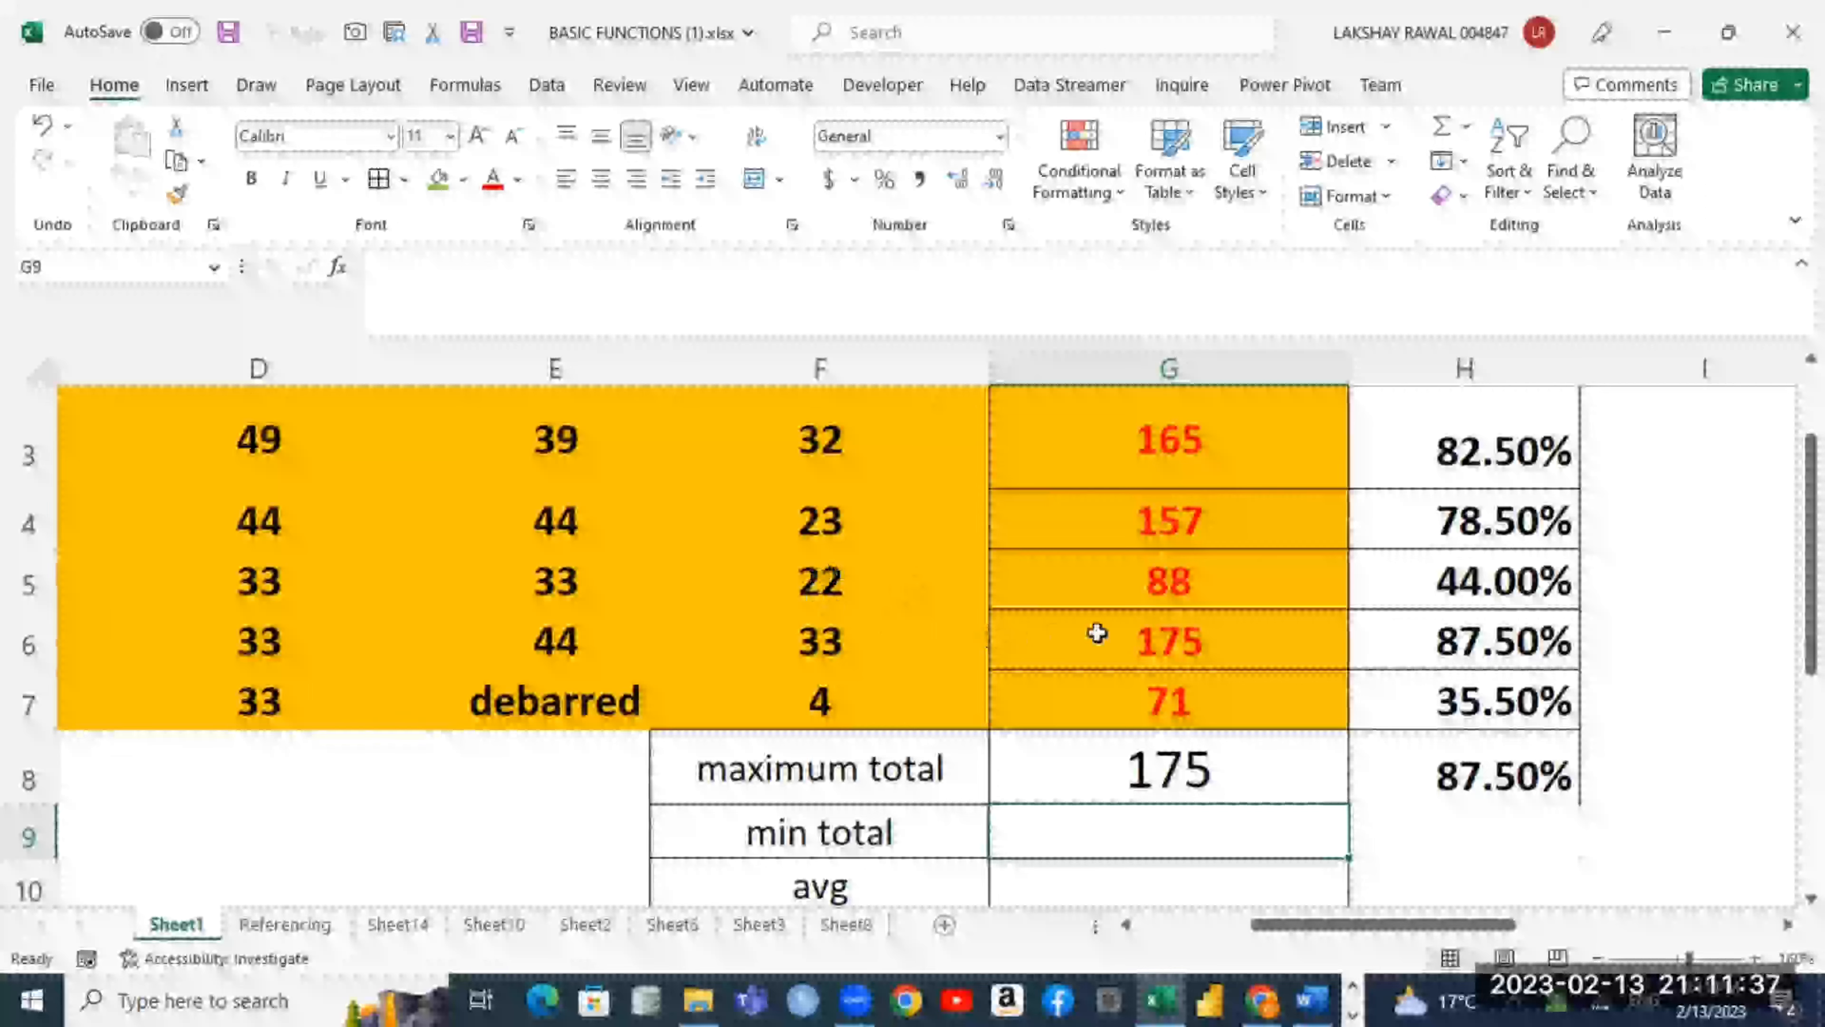
pyautogui.click(1098, 637)
pyautogui.click(587, 624)
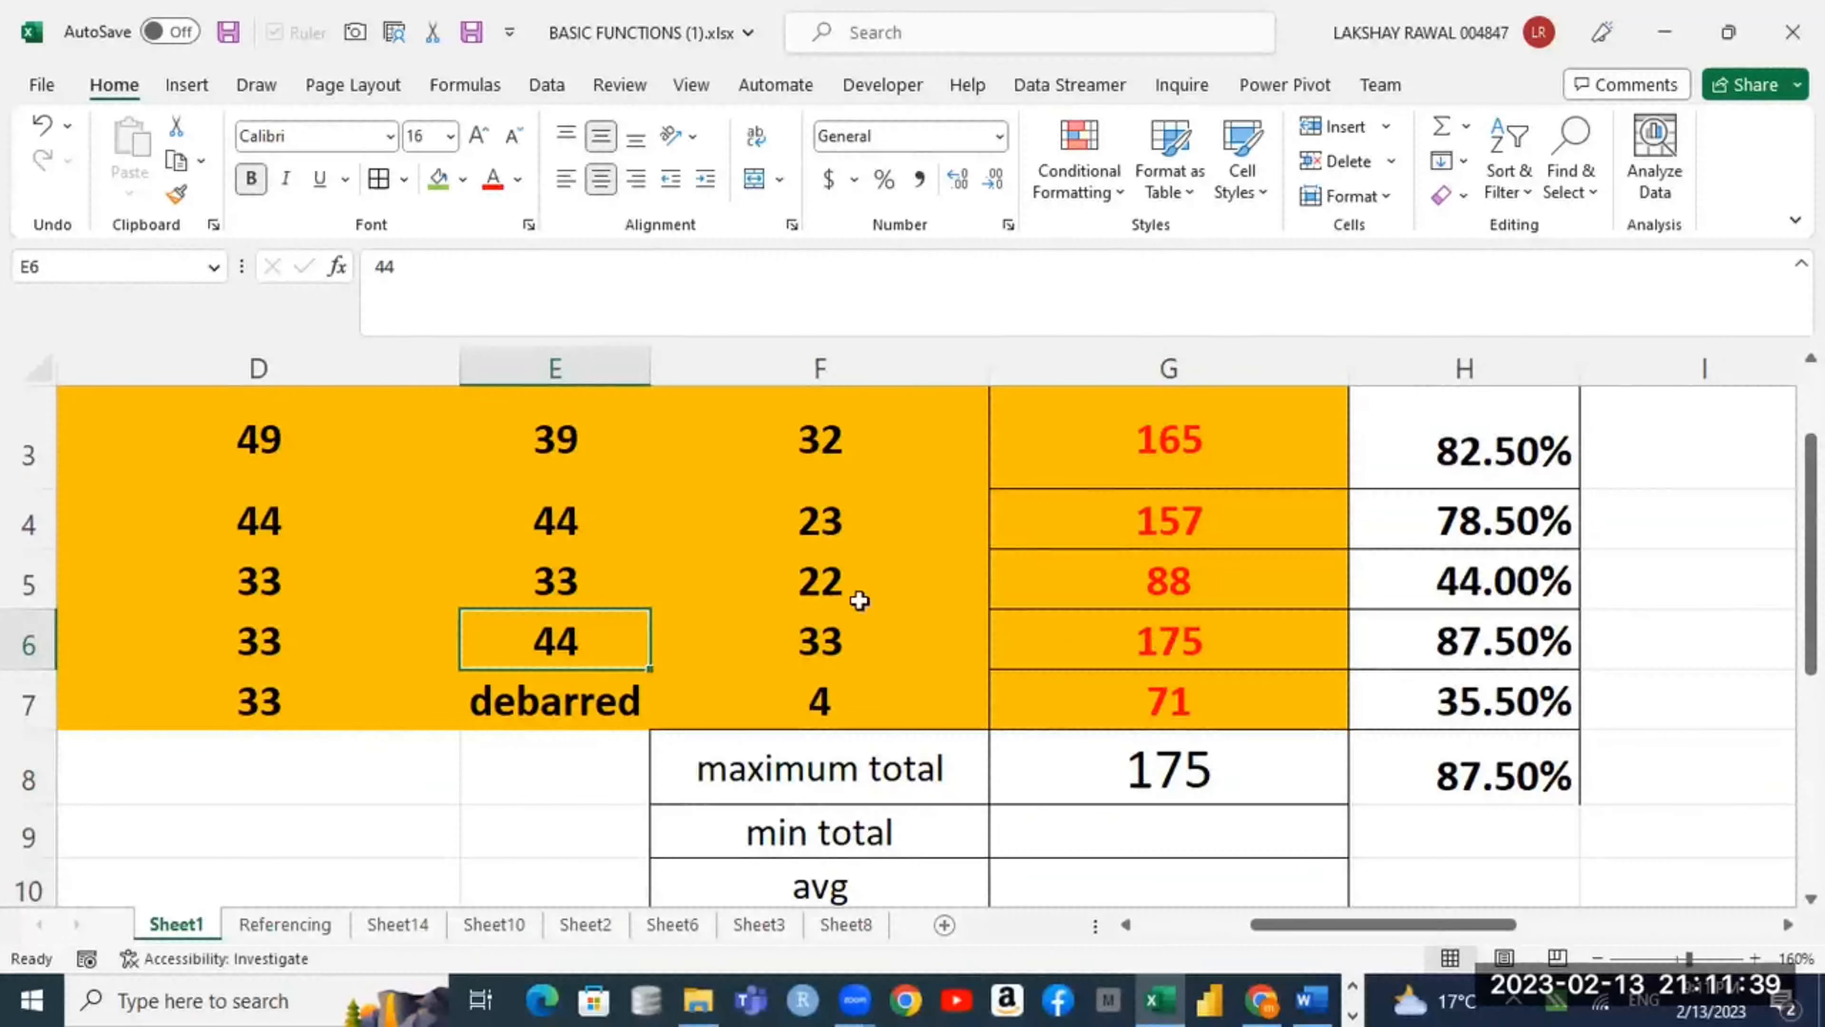
# Step: Set the Sub4 mark in F3 and the Sub3 mark in E3 to 50 each
pyautogui.scroll(1, 792, 596)
pyautogui.click(818, 568)
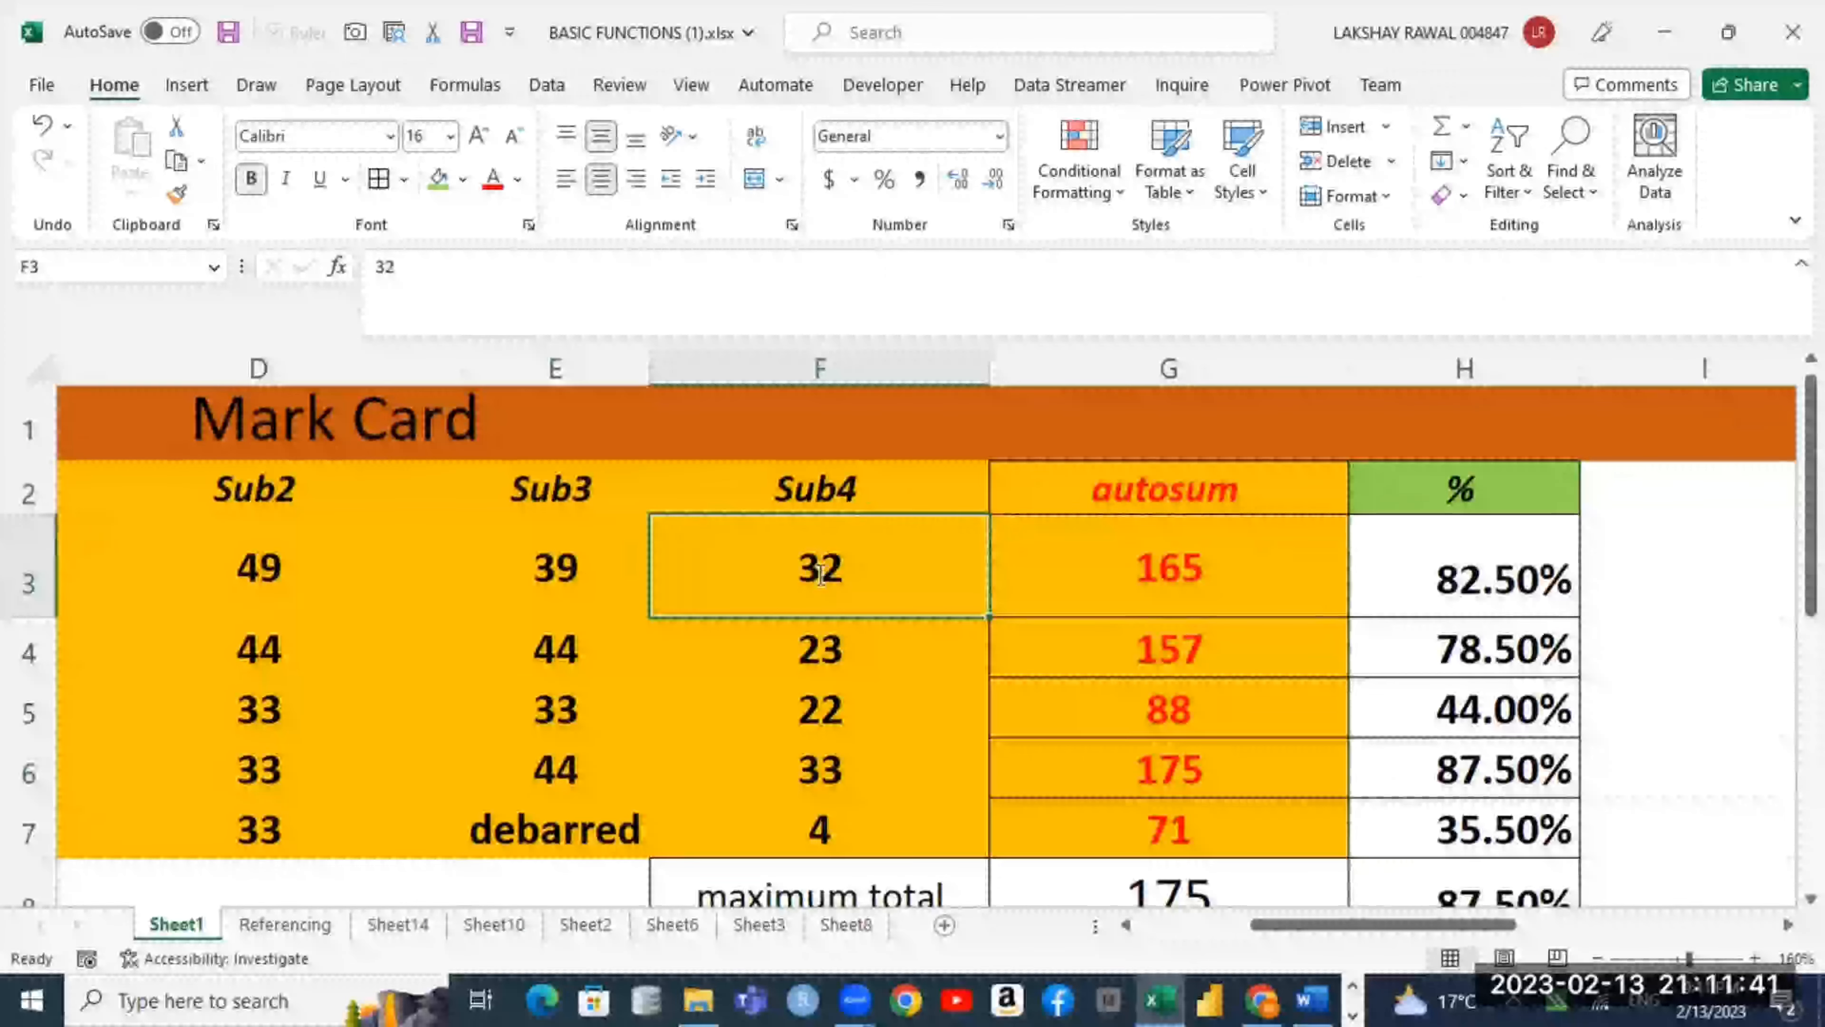
pyautogui.write('50')
pyautogui.press('Left')
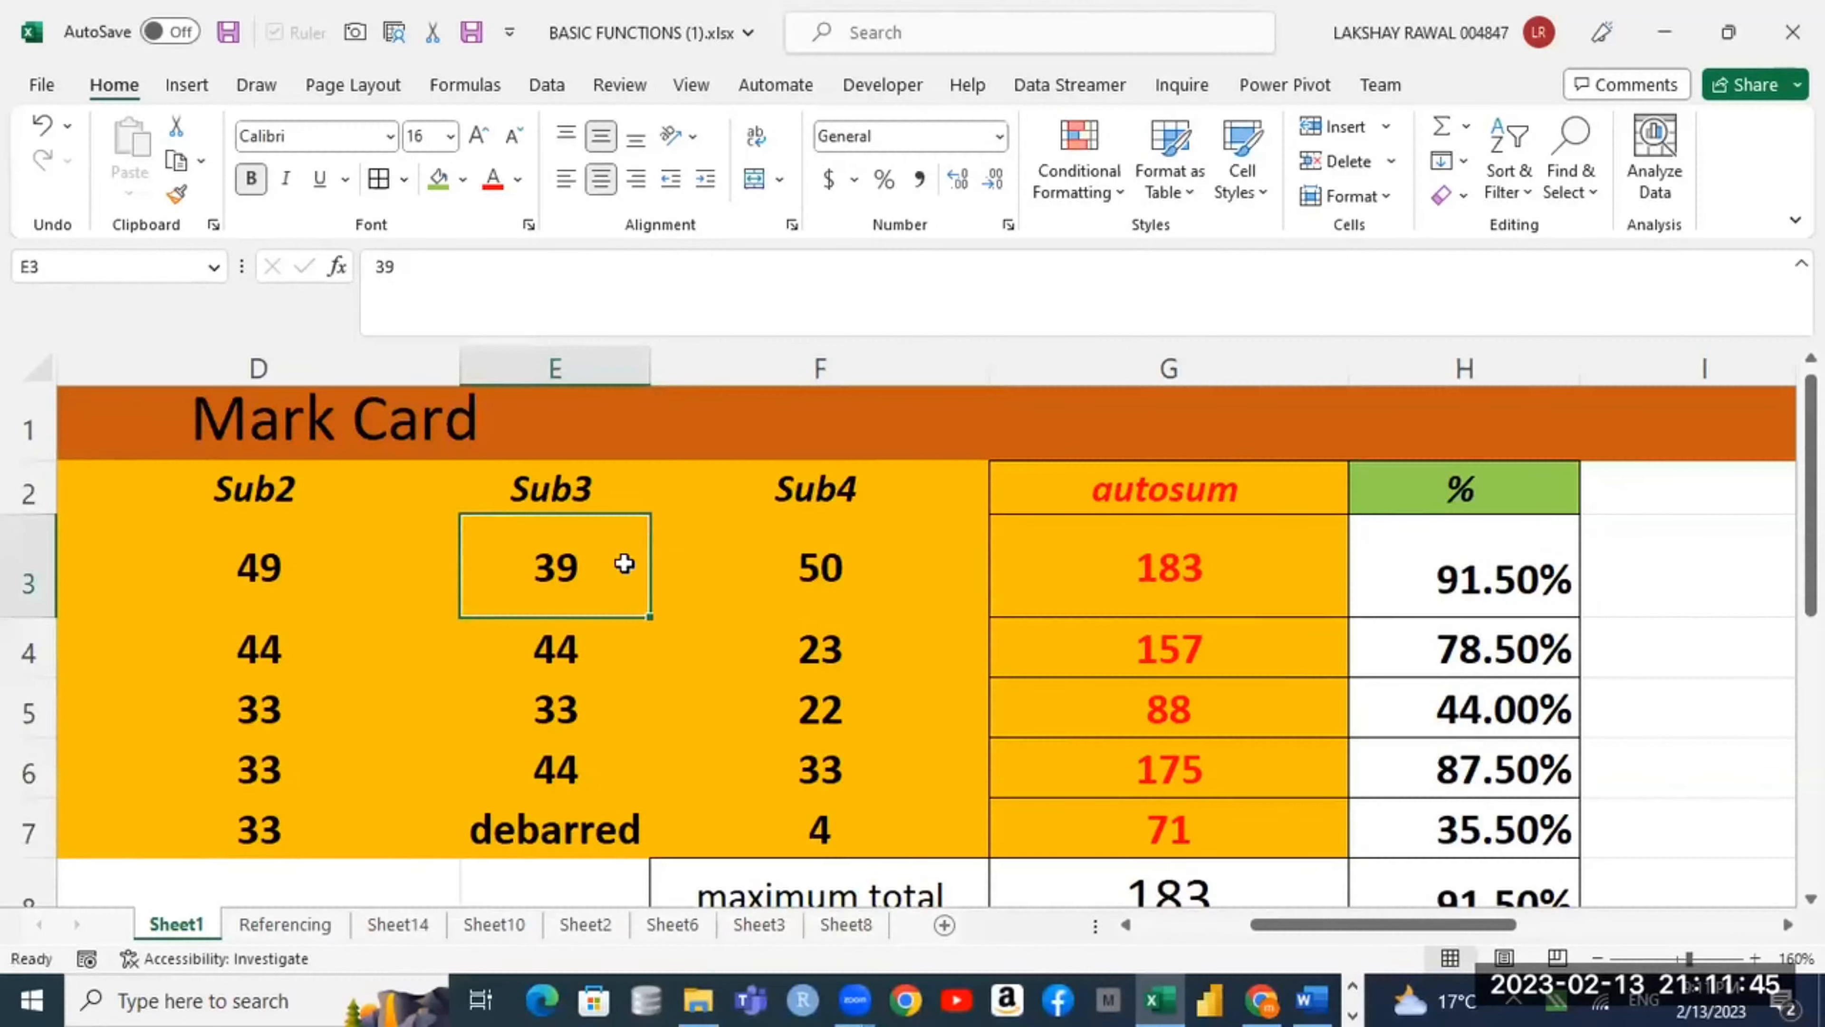
pyautogui.write('50')
pyautogui.press('Return')
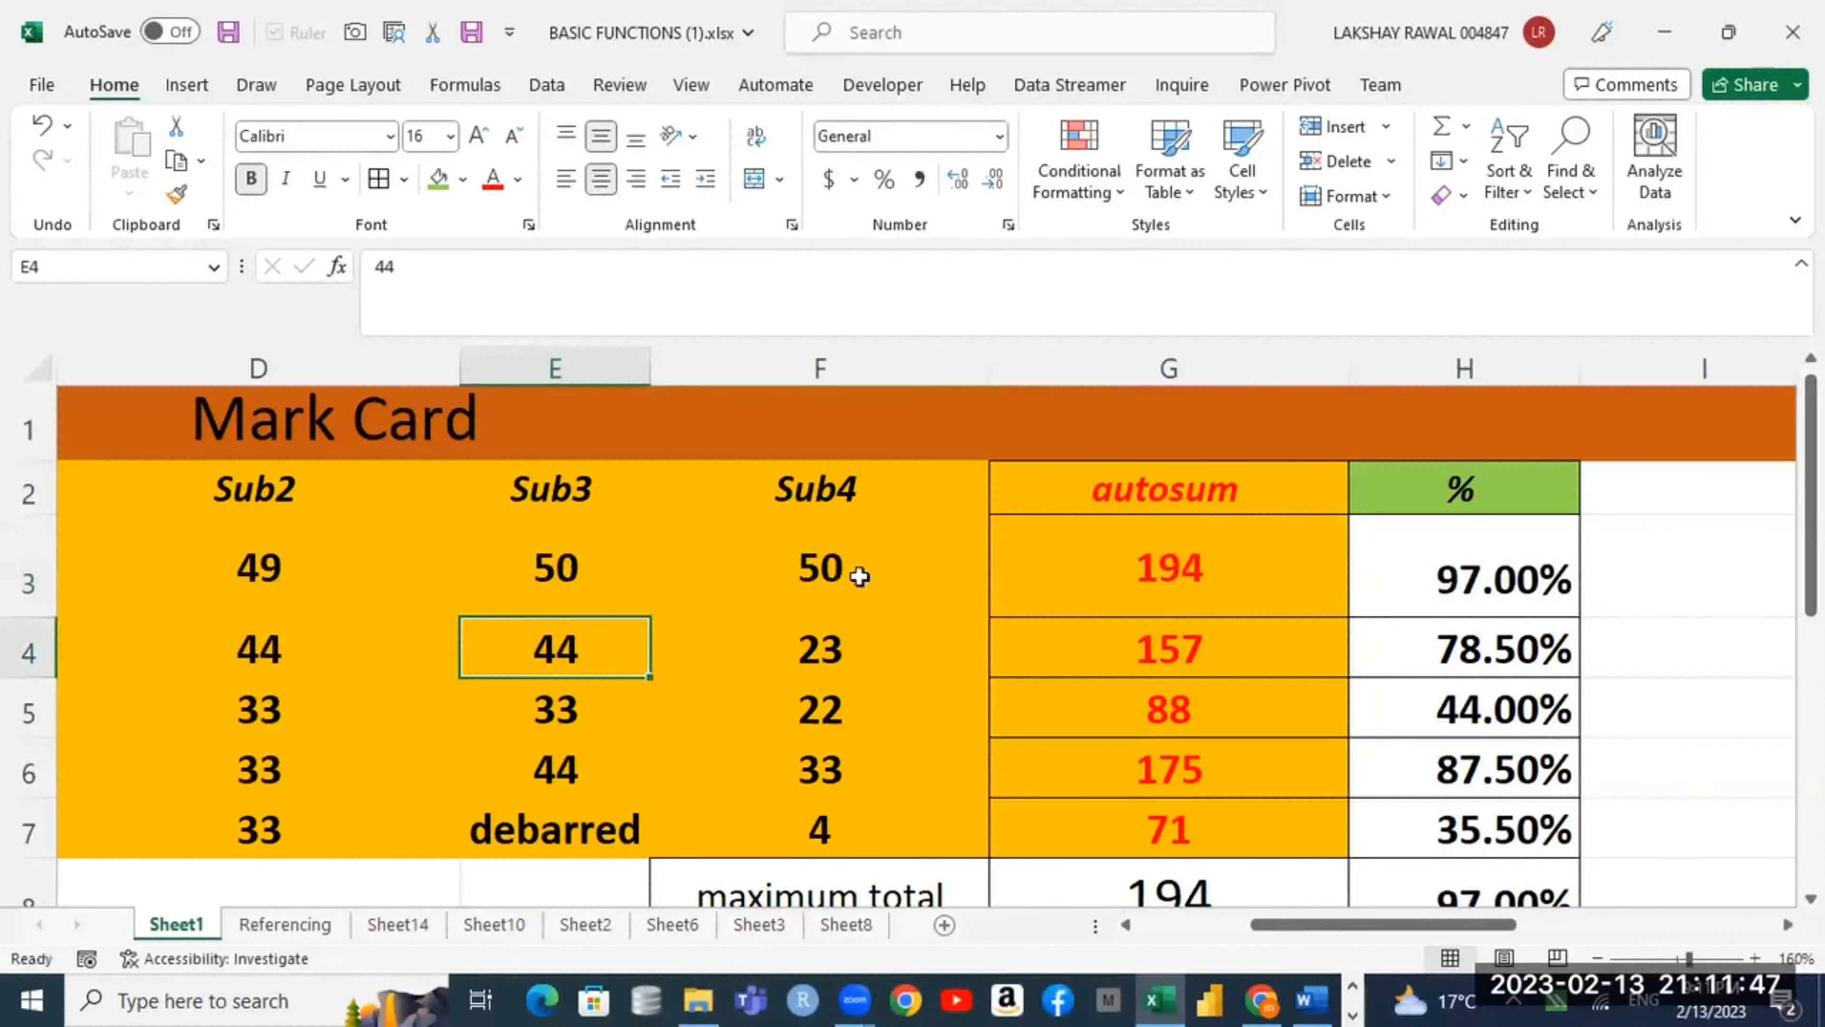
# Step: Check the total in G3 against the maximum total in G8 and inspect the range its formula references
pyautogui.click(1110, 568)
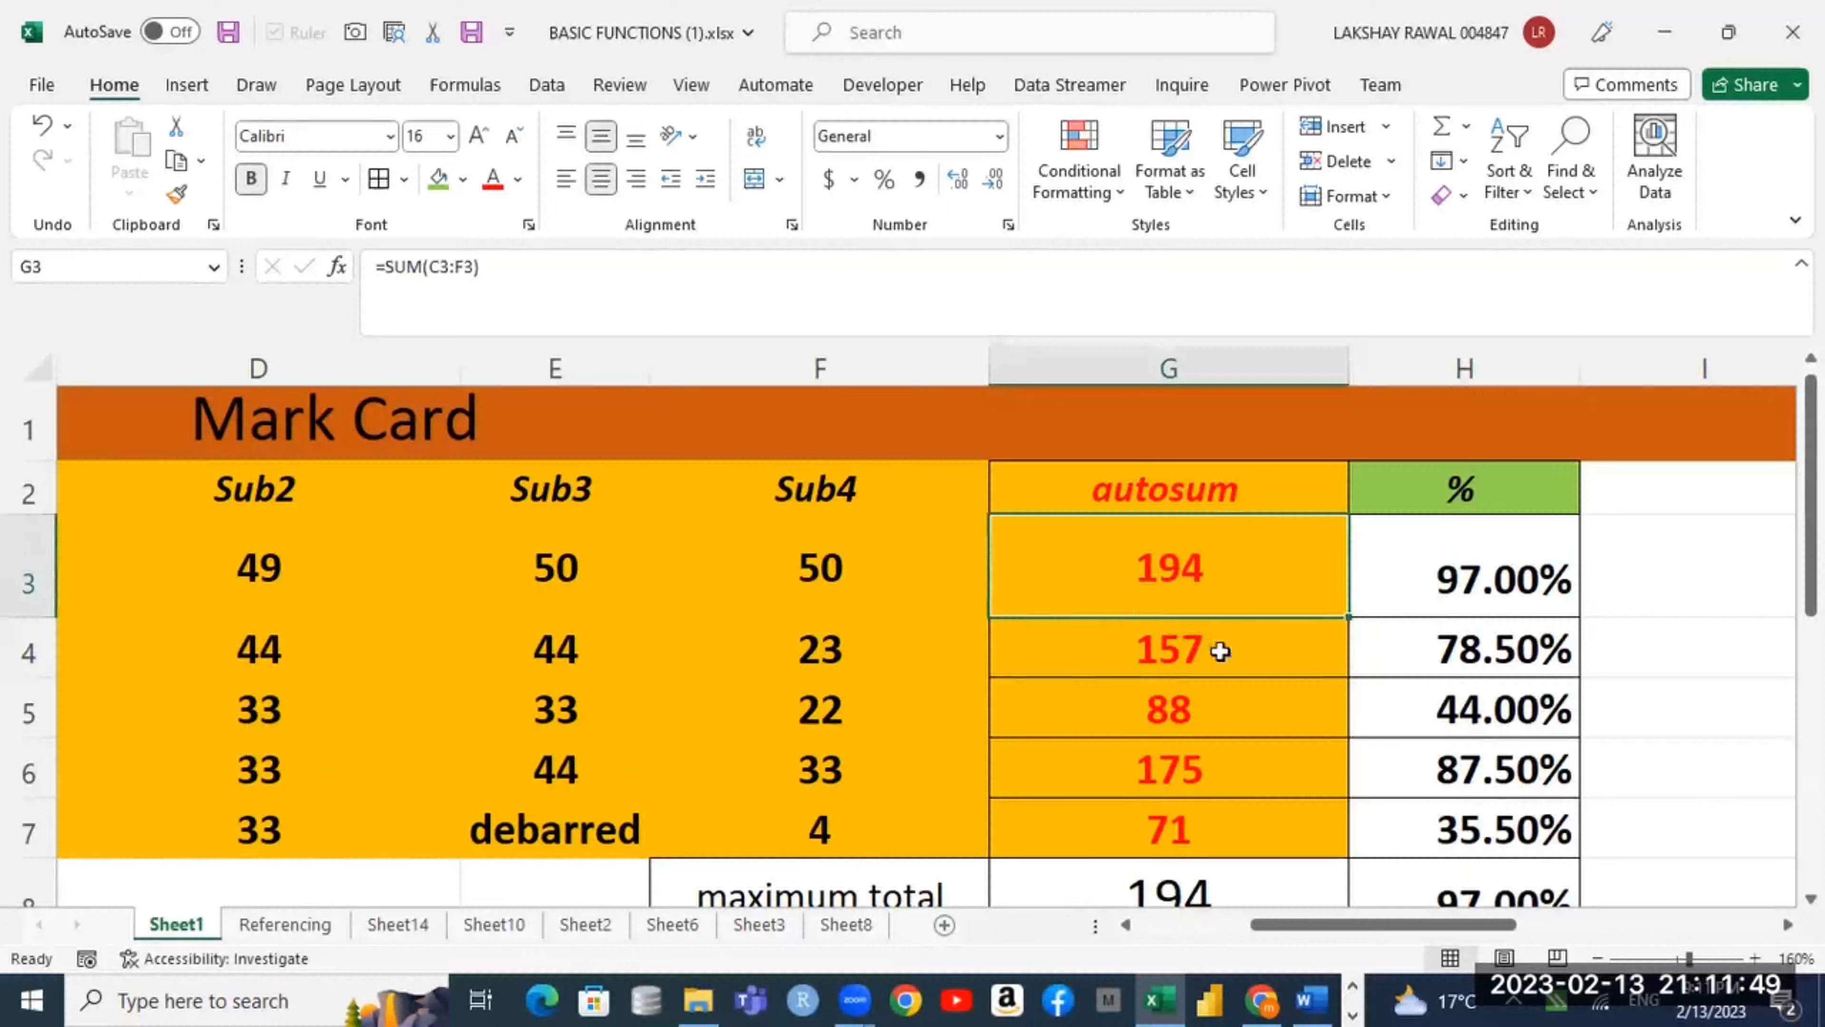
pyautogui.scroll(-1, 1214, 676)
pyautogui.click(1268, 777)
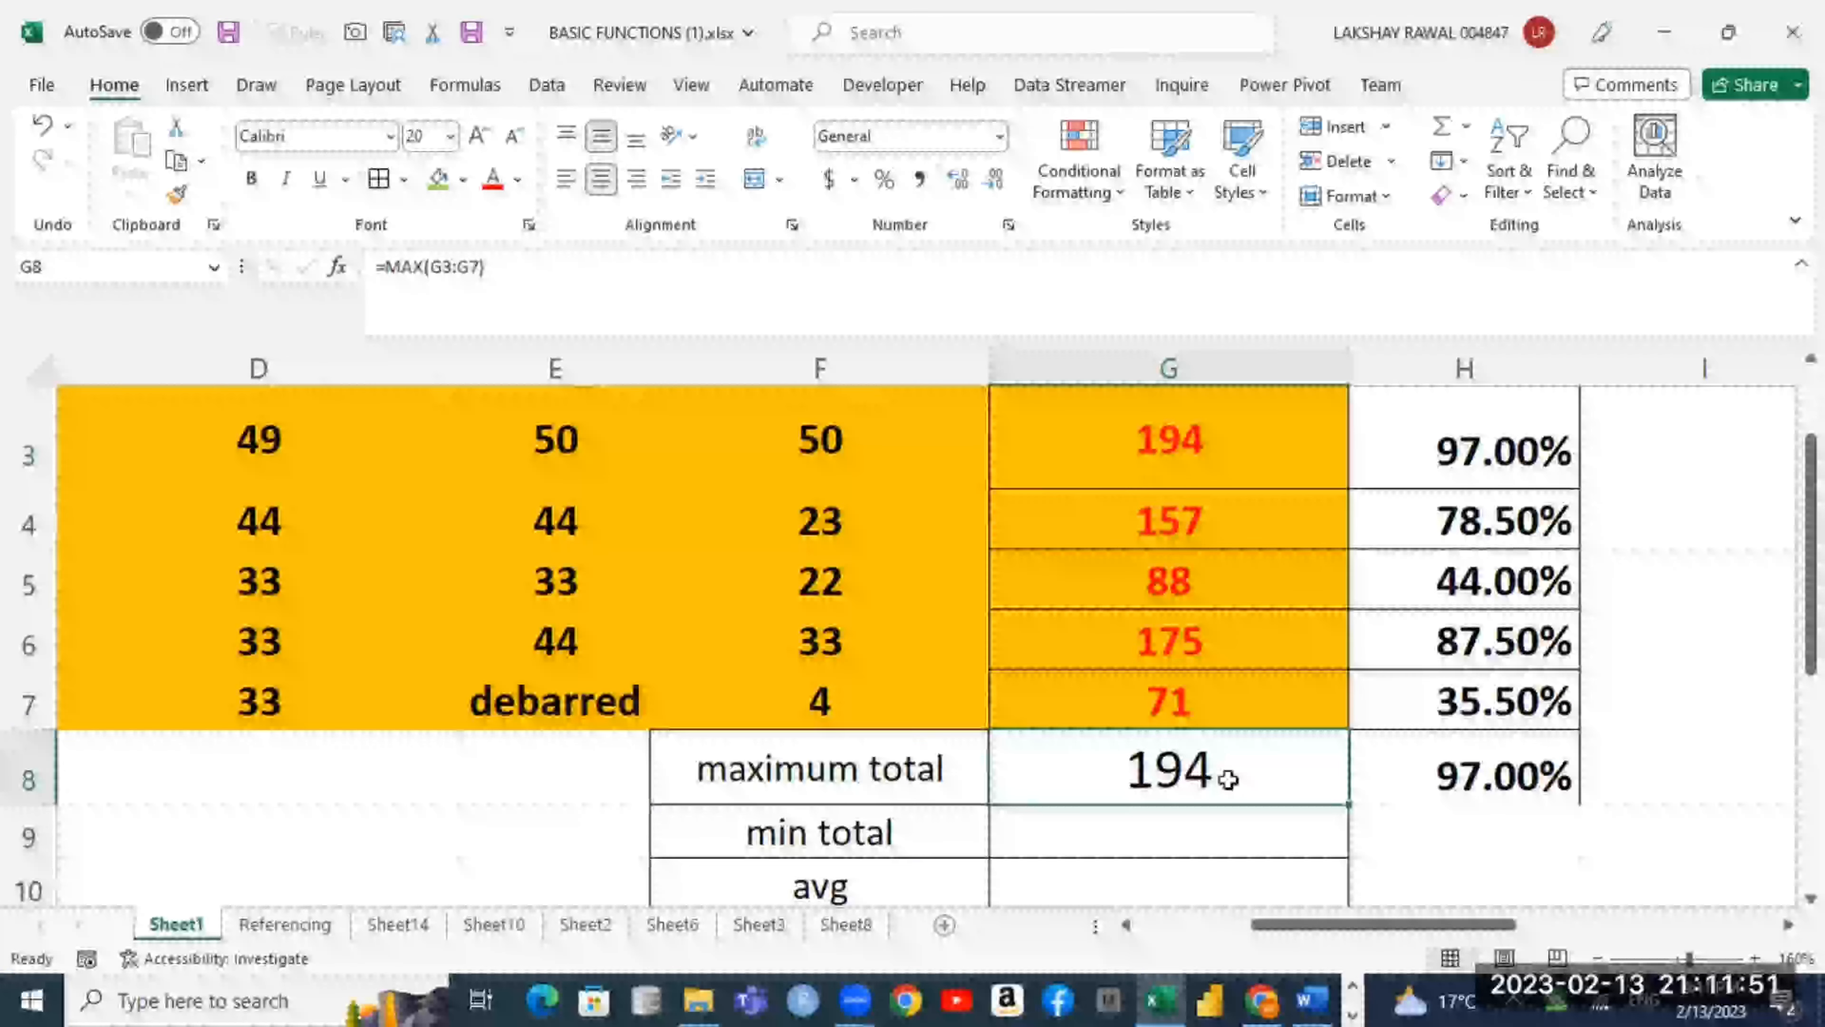
pyautogui.doubleClick(1266, 782)
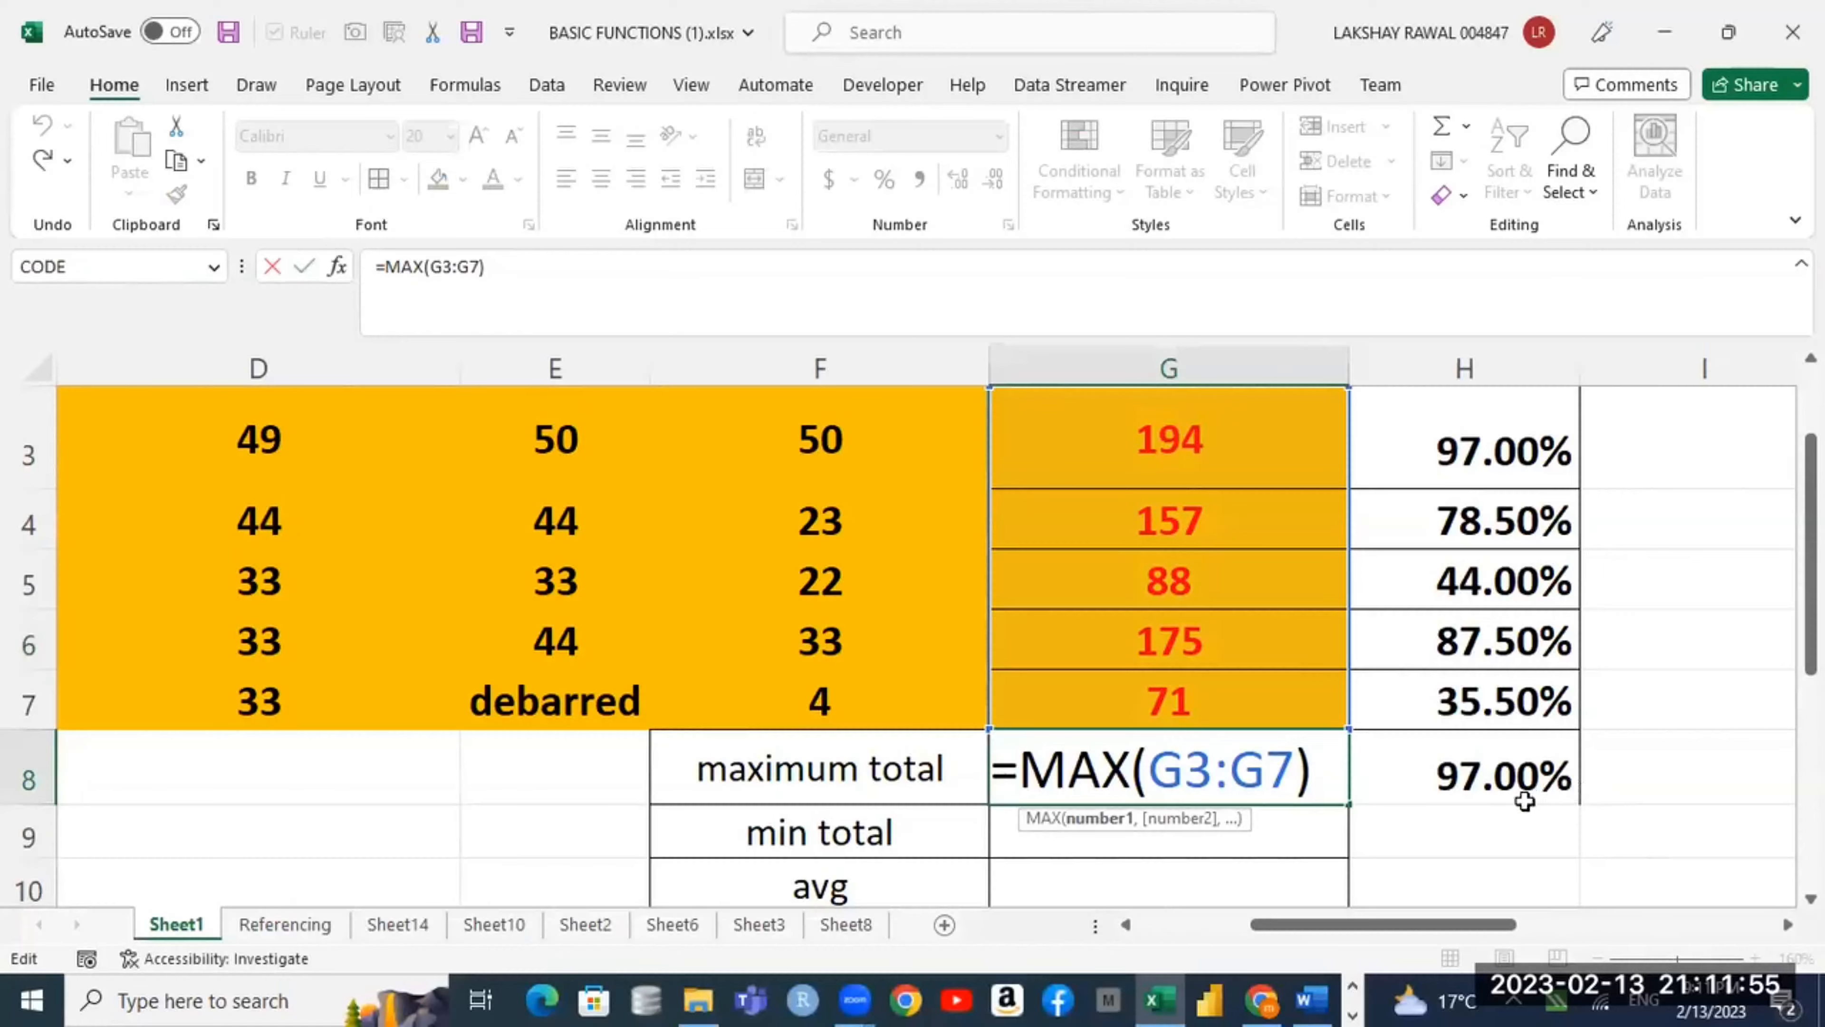
pyautogui.scroll(1, 1520, 794)
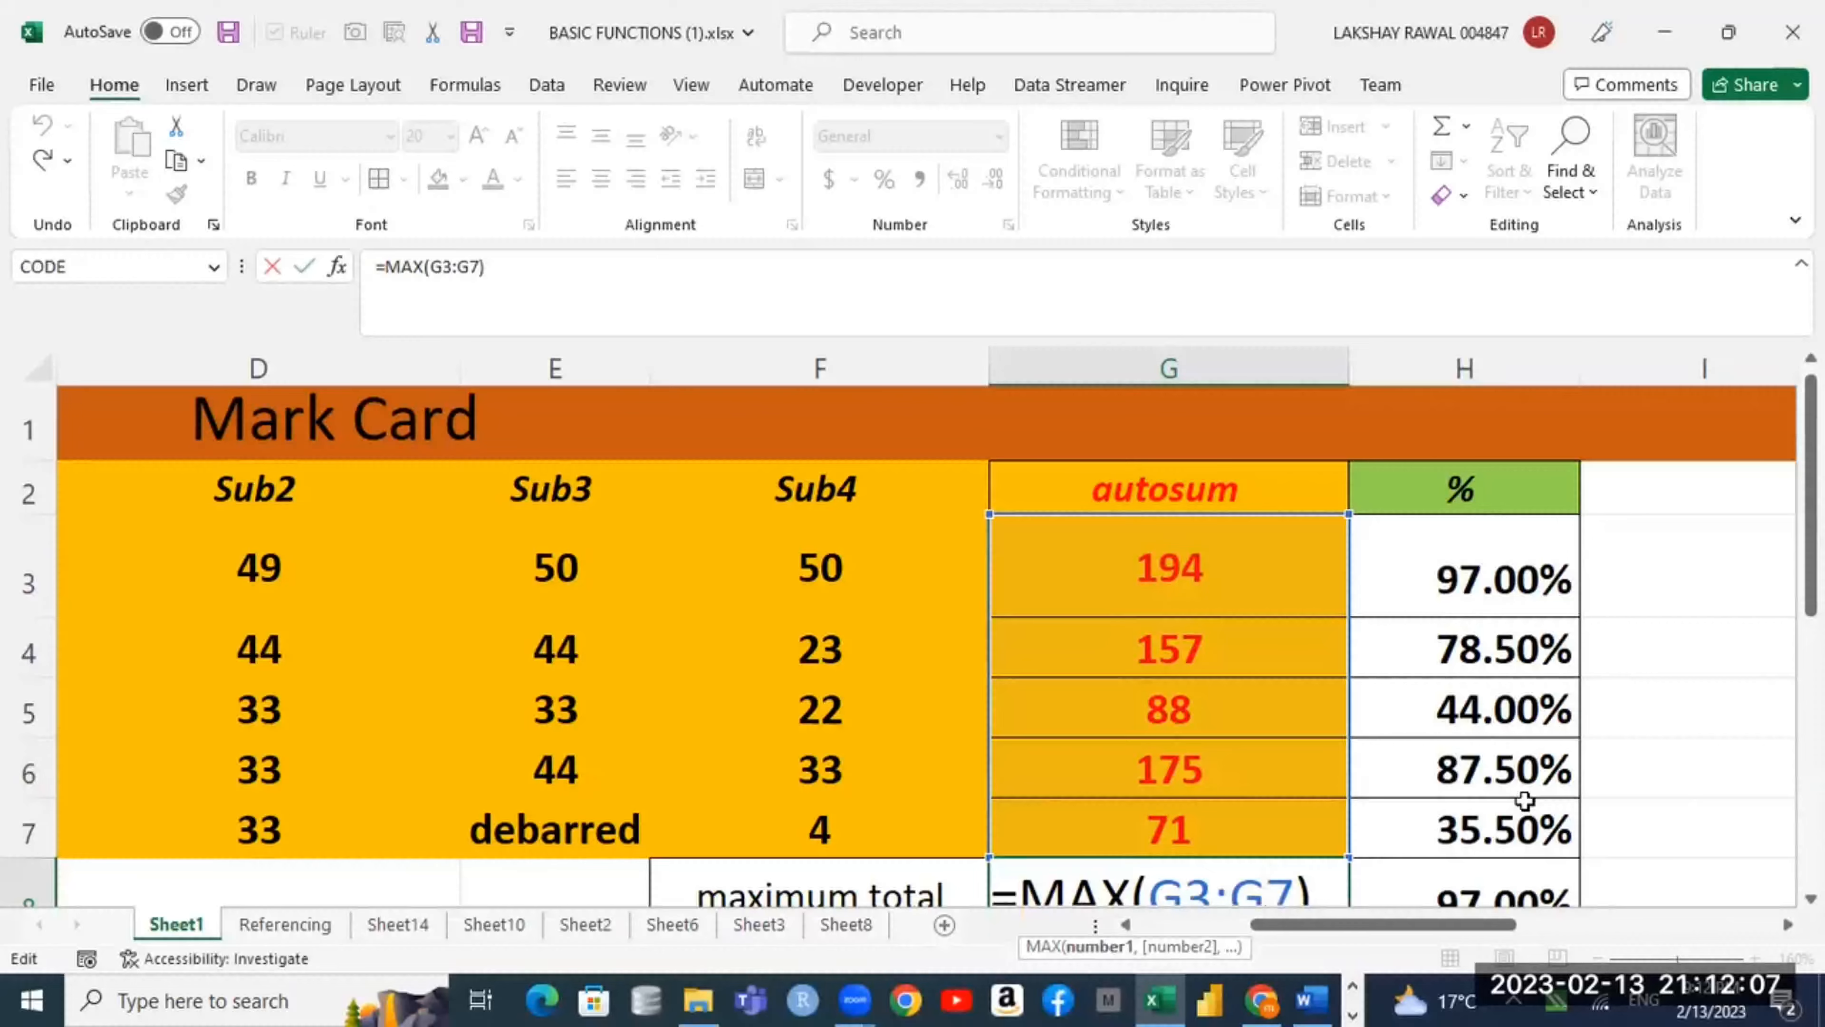
pyautogui.press('Return')
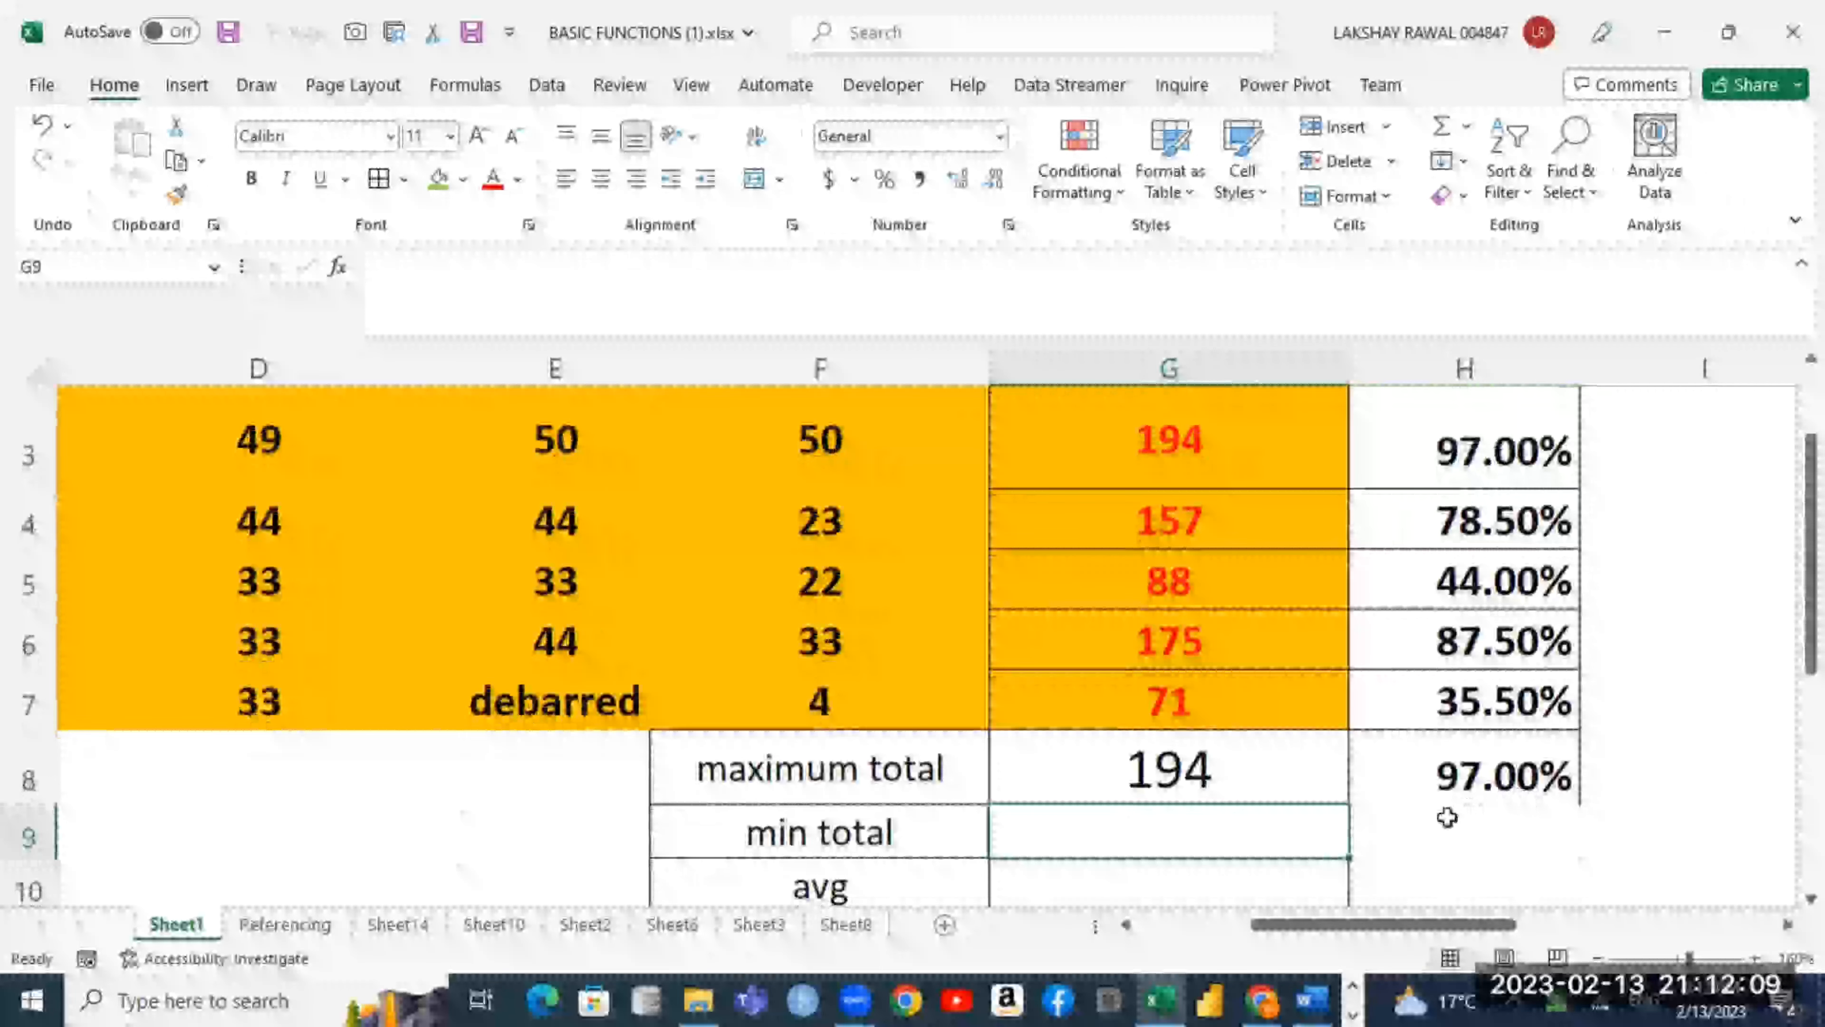
# Step: Calculate the minimum total in G9 with the MIN function over the totals G3:G7
pyautogui.write('=')
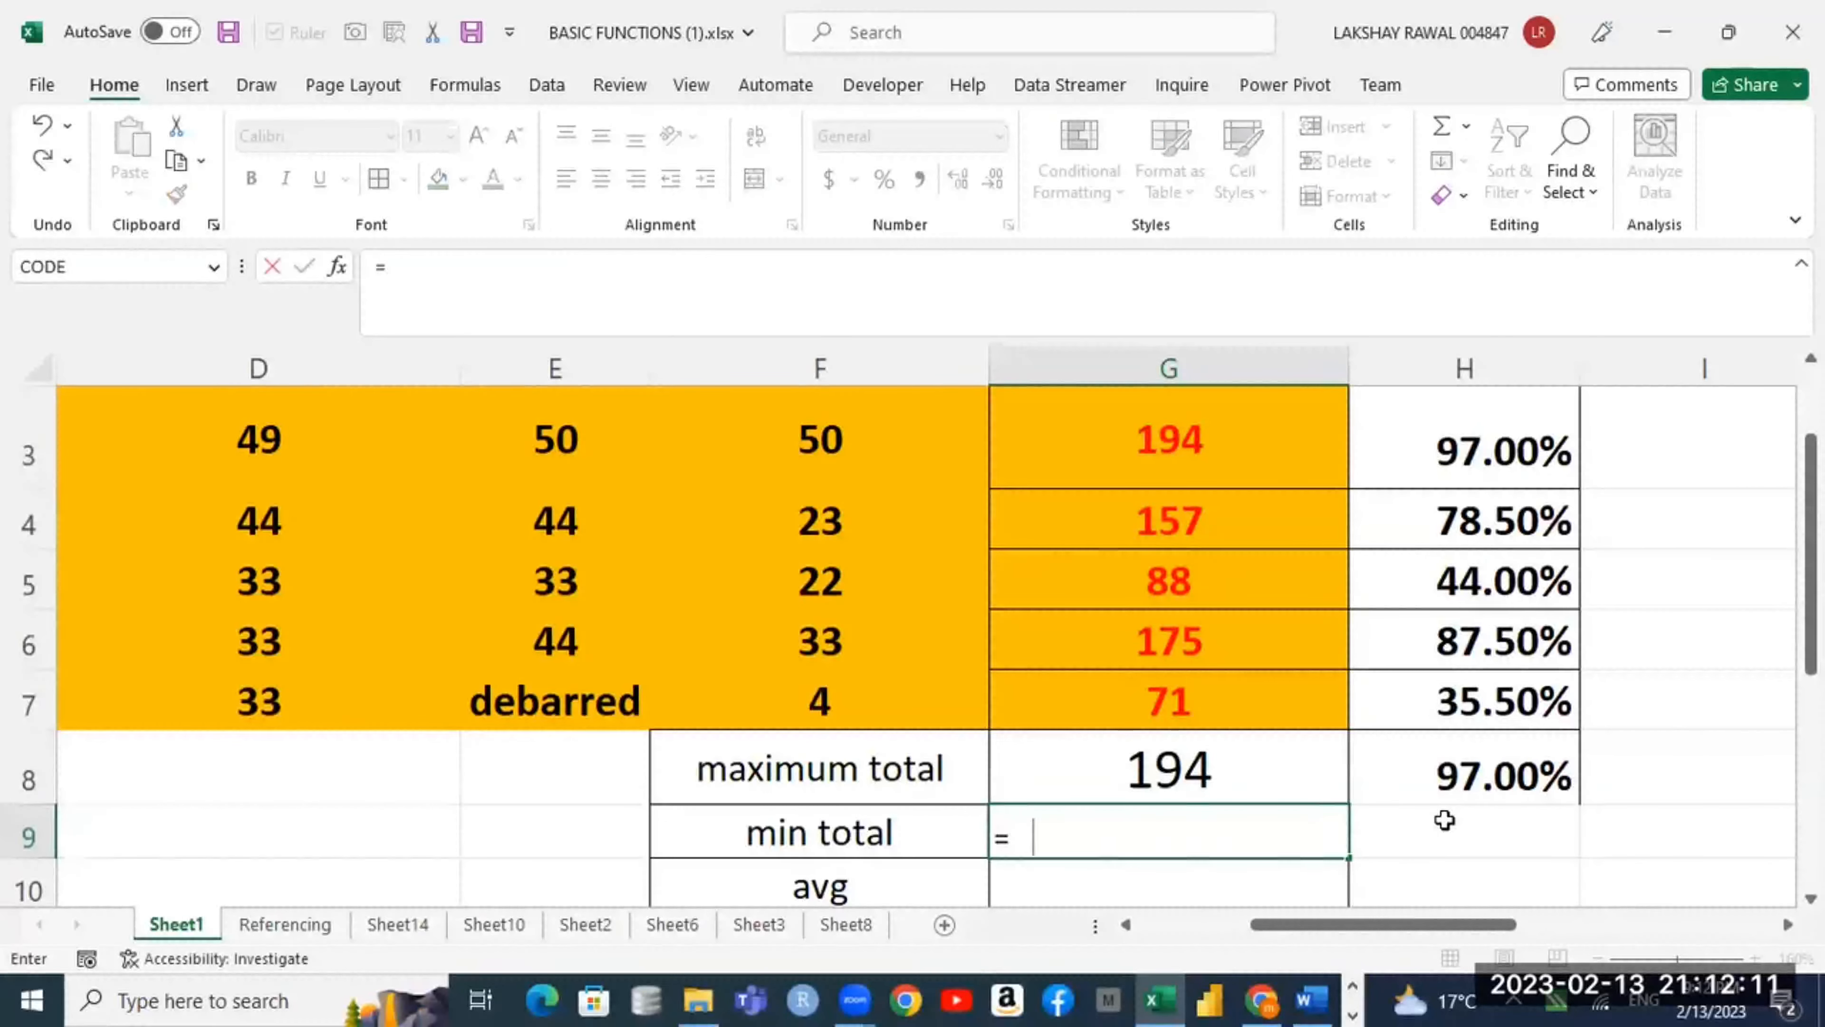
pyautogui.write('min')
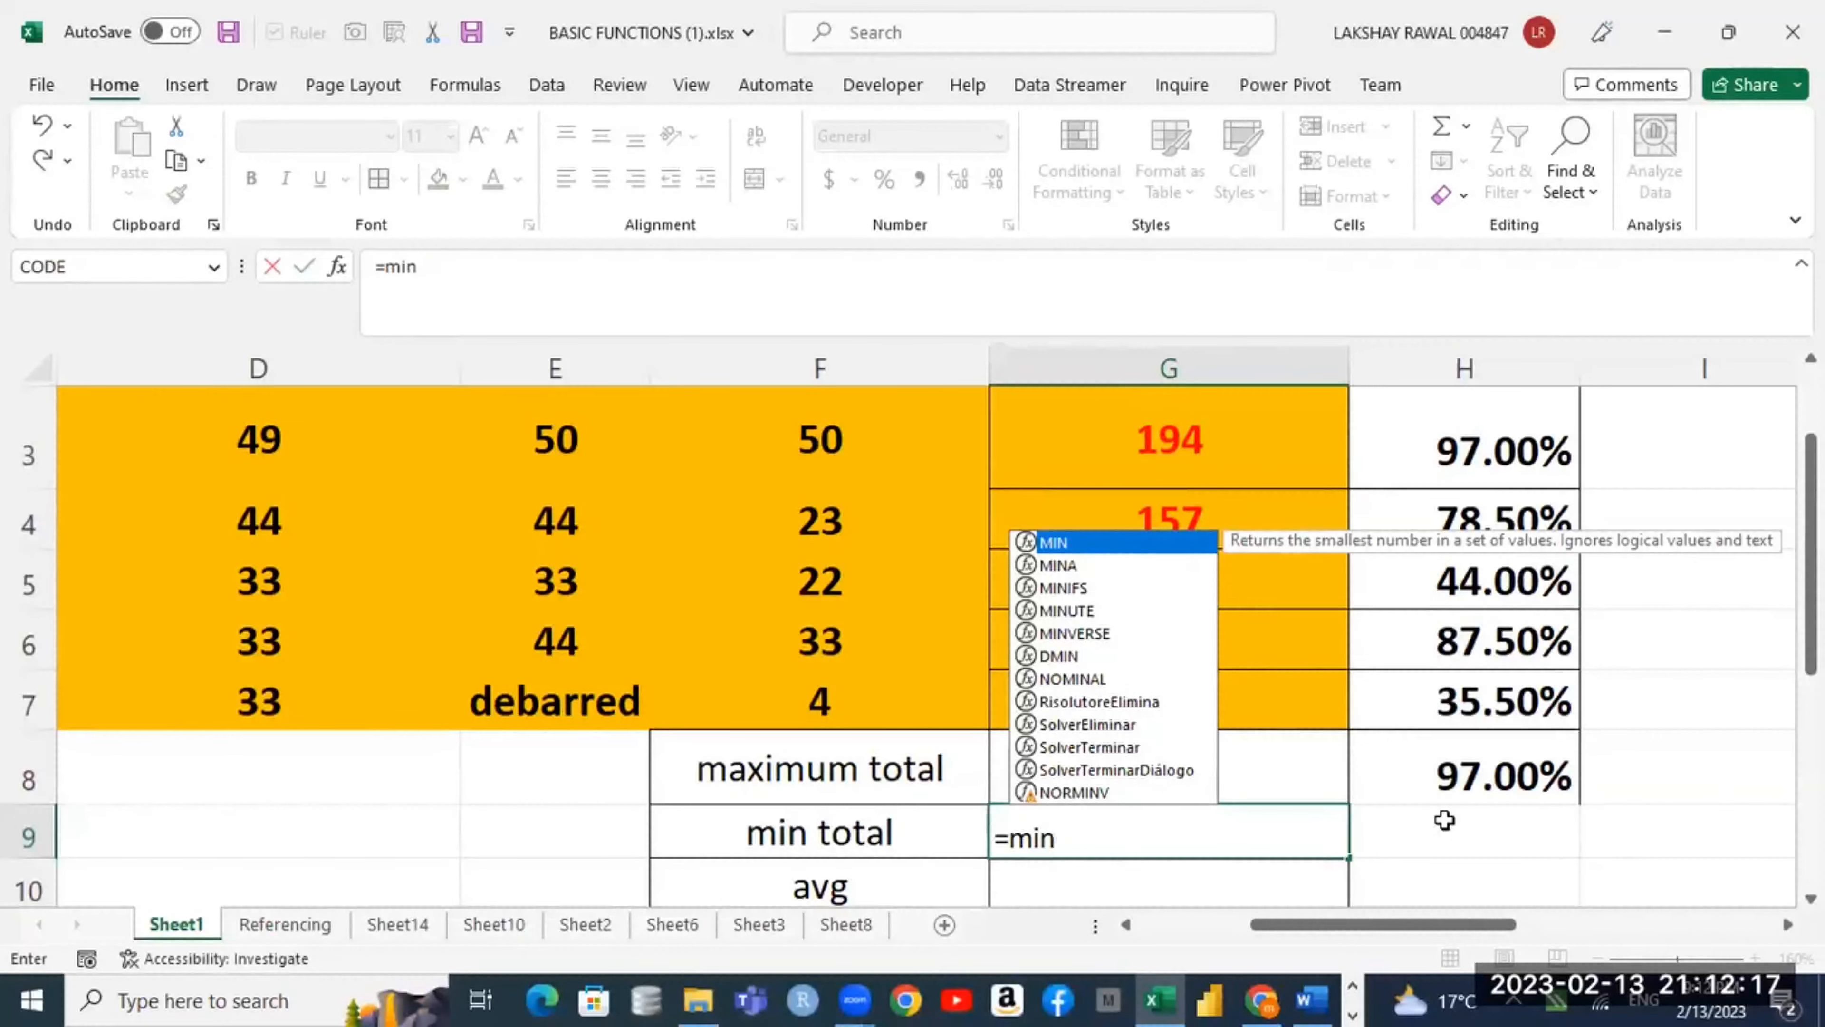
pyautogui.write('(')
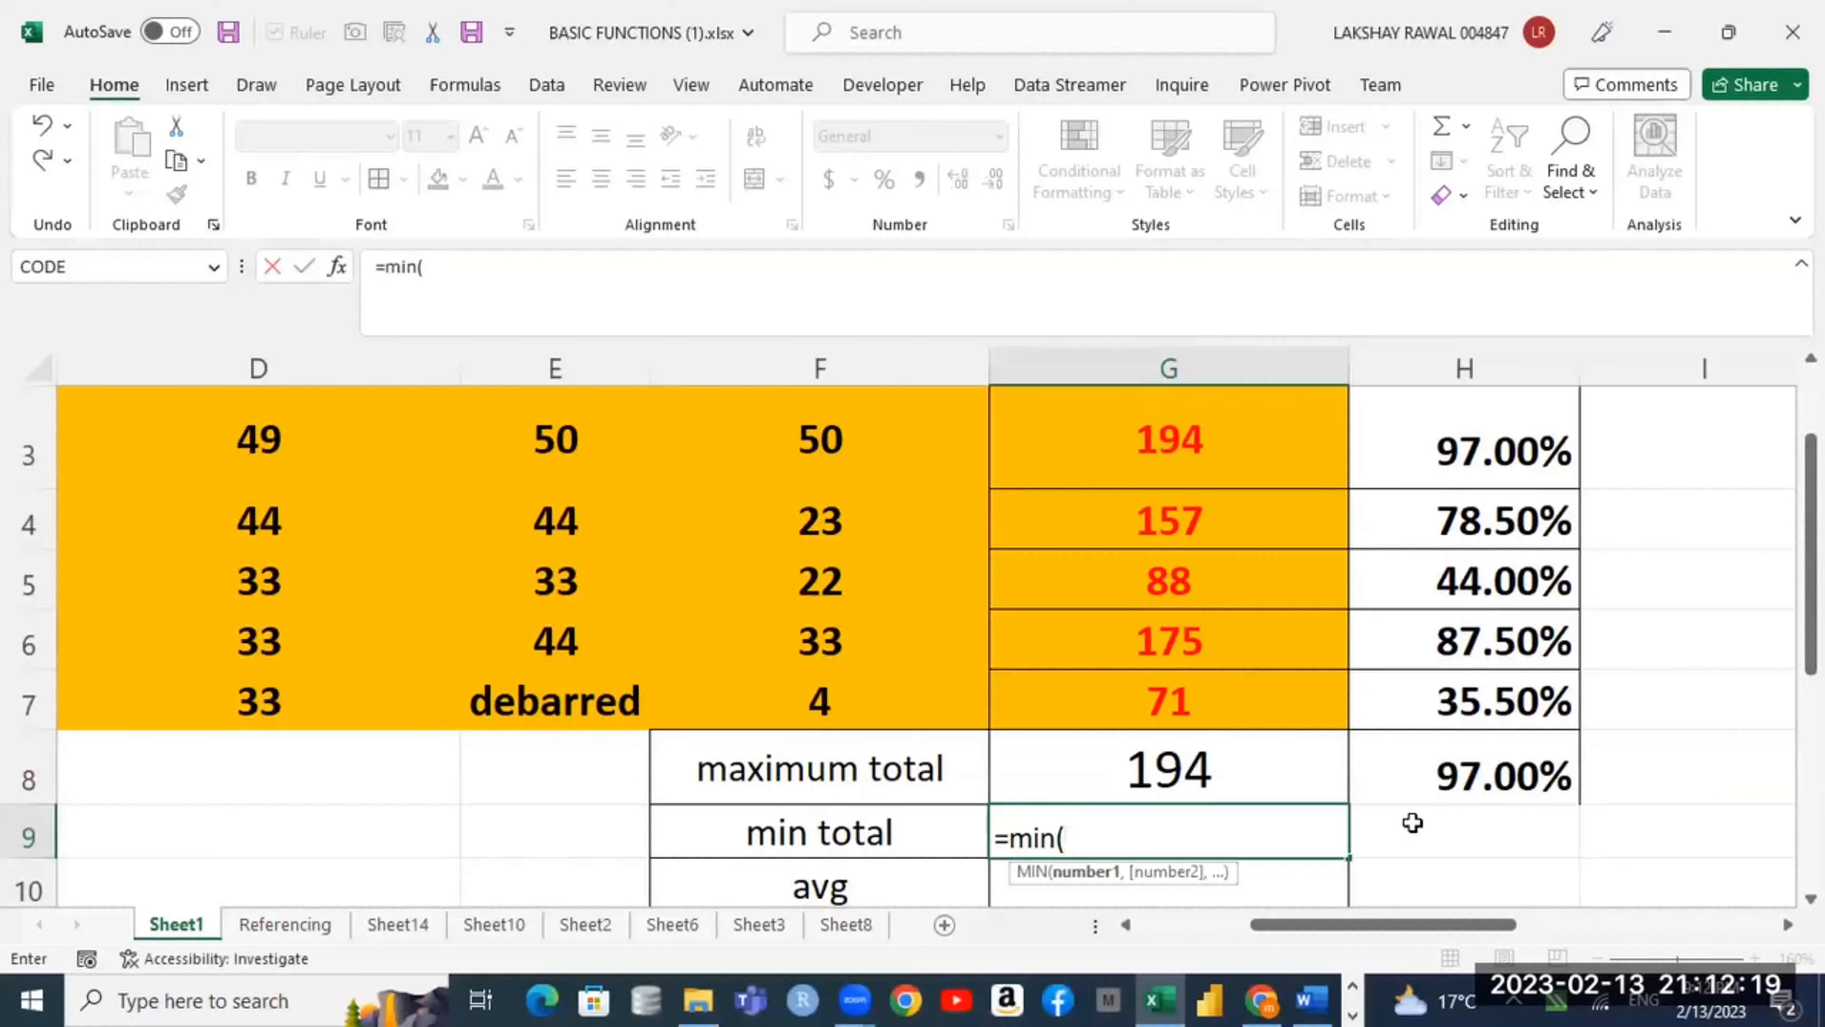
pyautogui.scroll(1, 1221, 719)
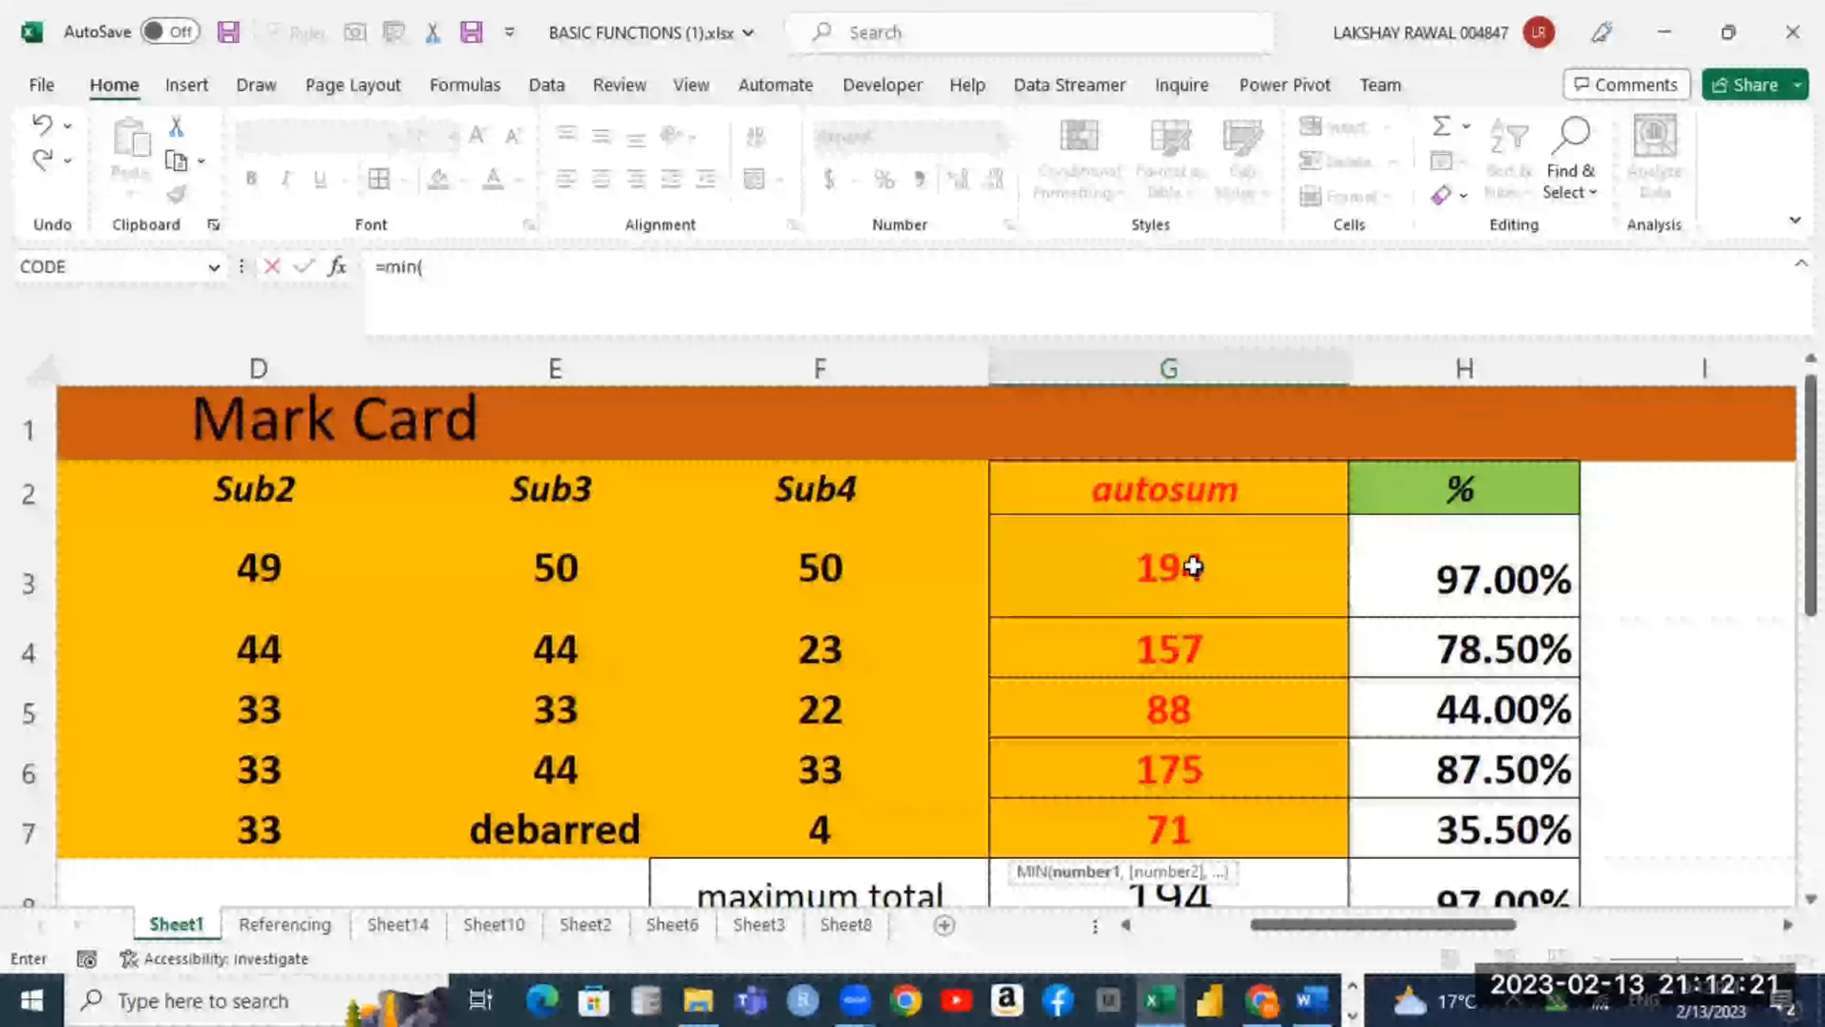
pyautogui.moveTo(1193, 567); pyautogui.dragTo(1198, 807)
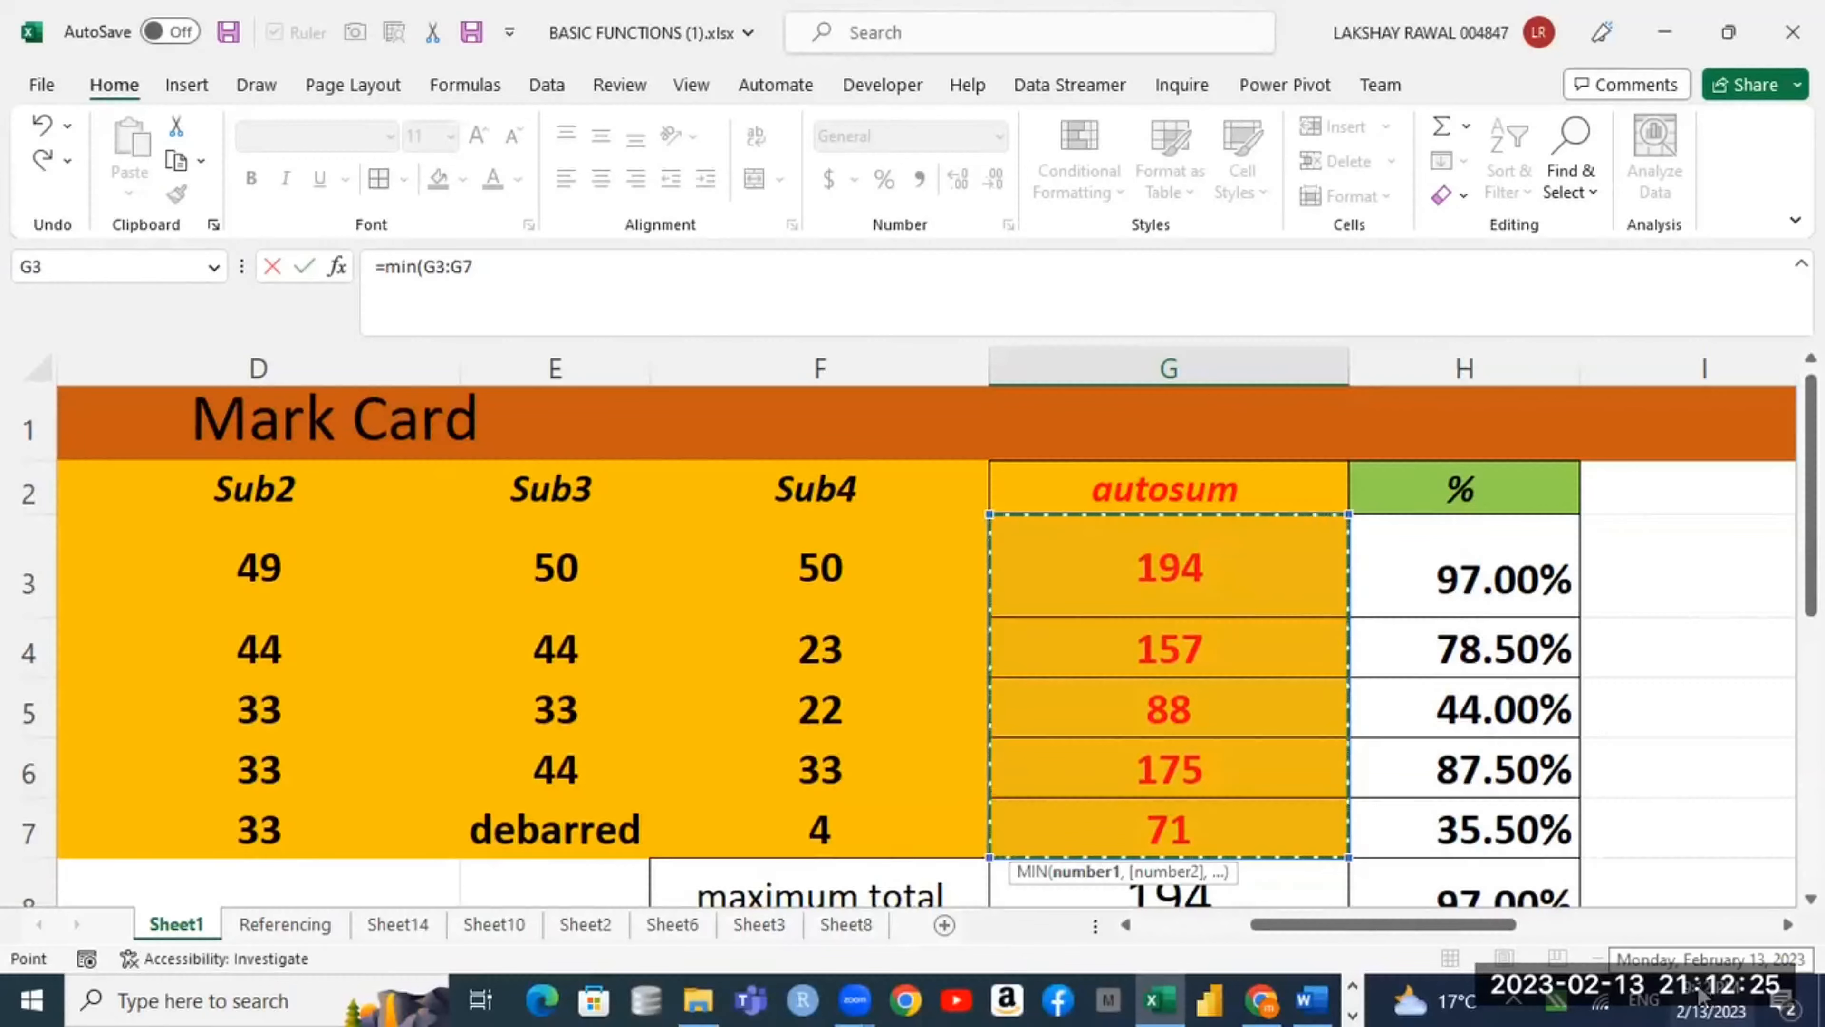
pyautogui.scroll(-2, 1503, 889)
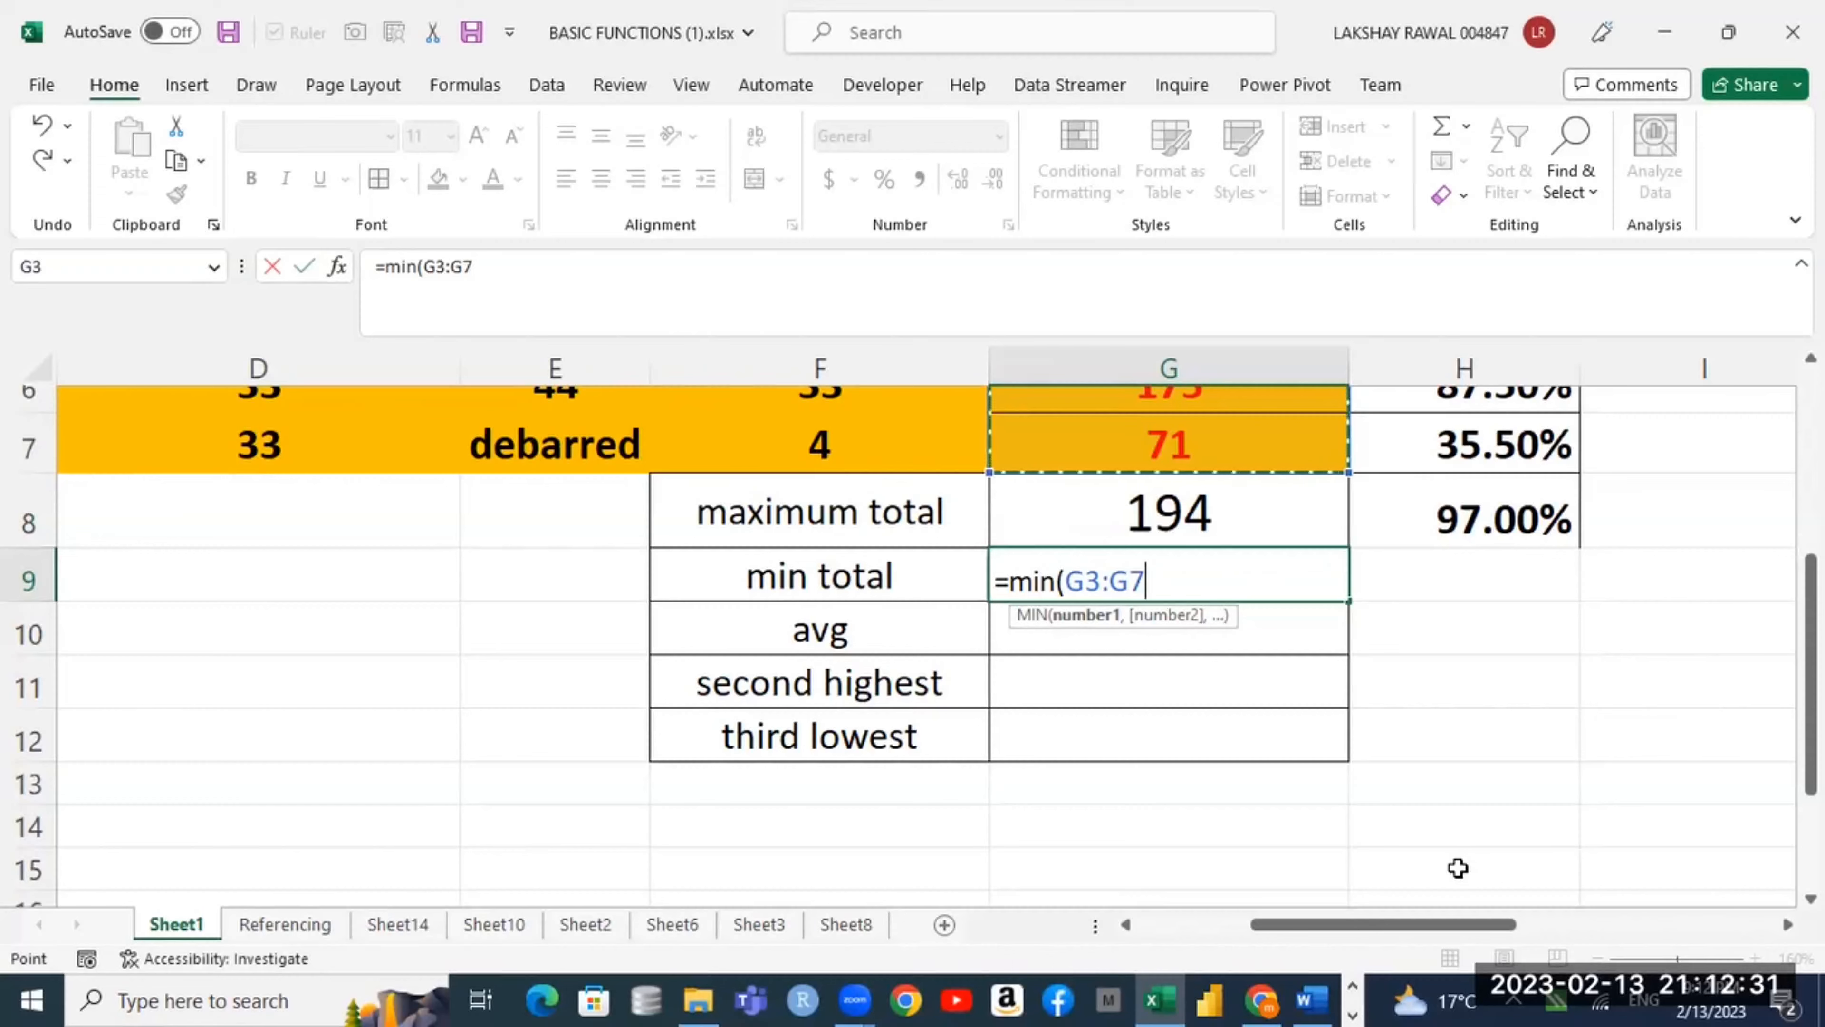
pyautogui.press('Return')
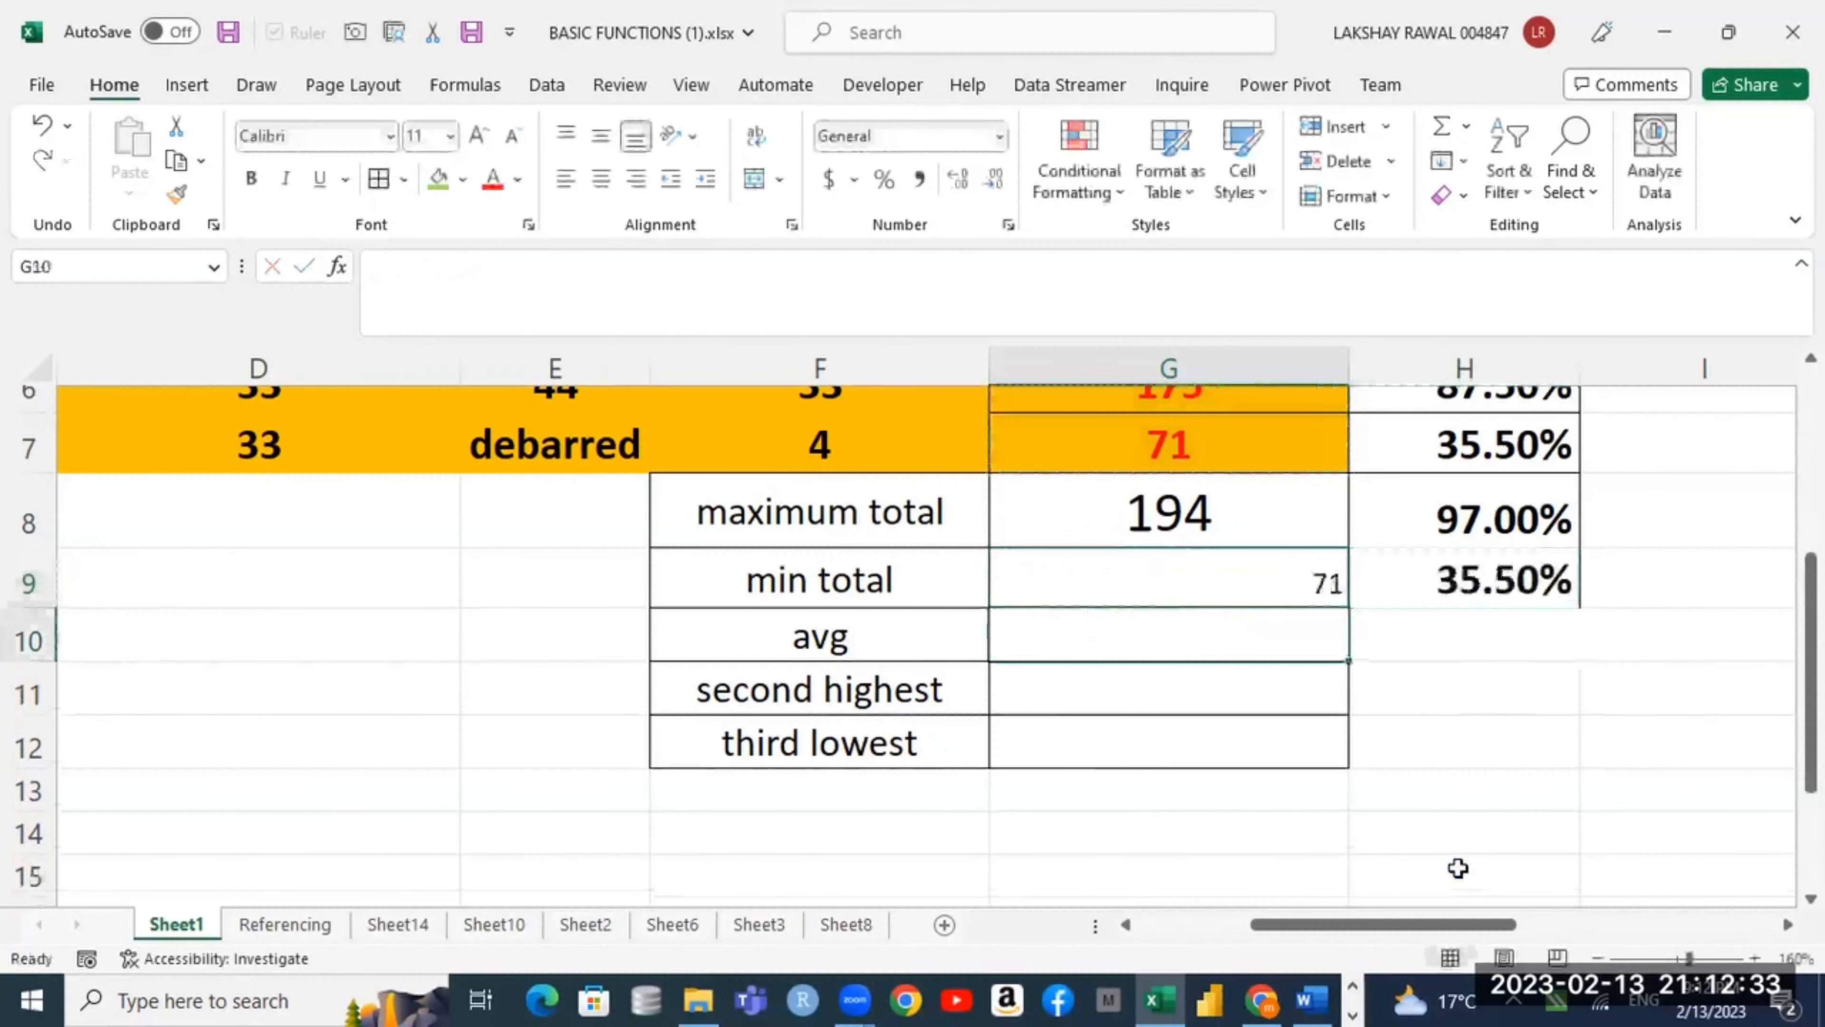
# Step: Center the minimum total in G9 horizontally and vertically and enlarge its font to 18 pt
pyautogui.click(1259, 578)
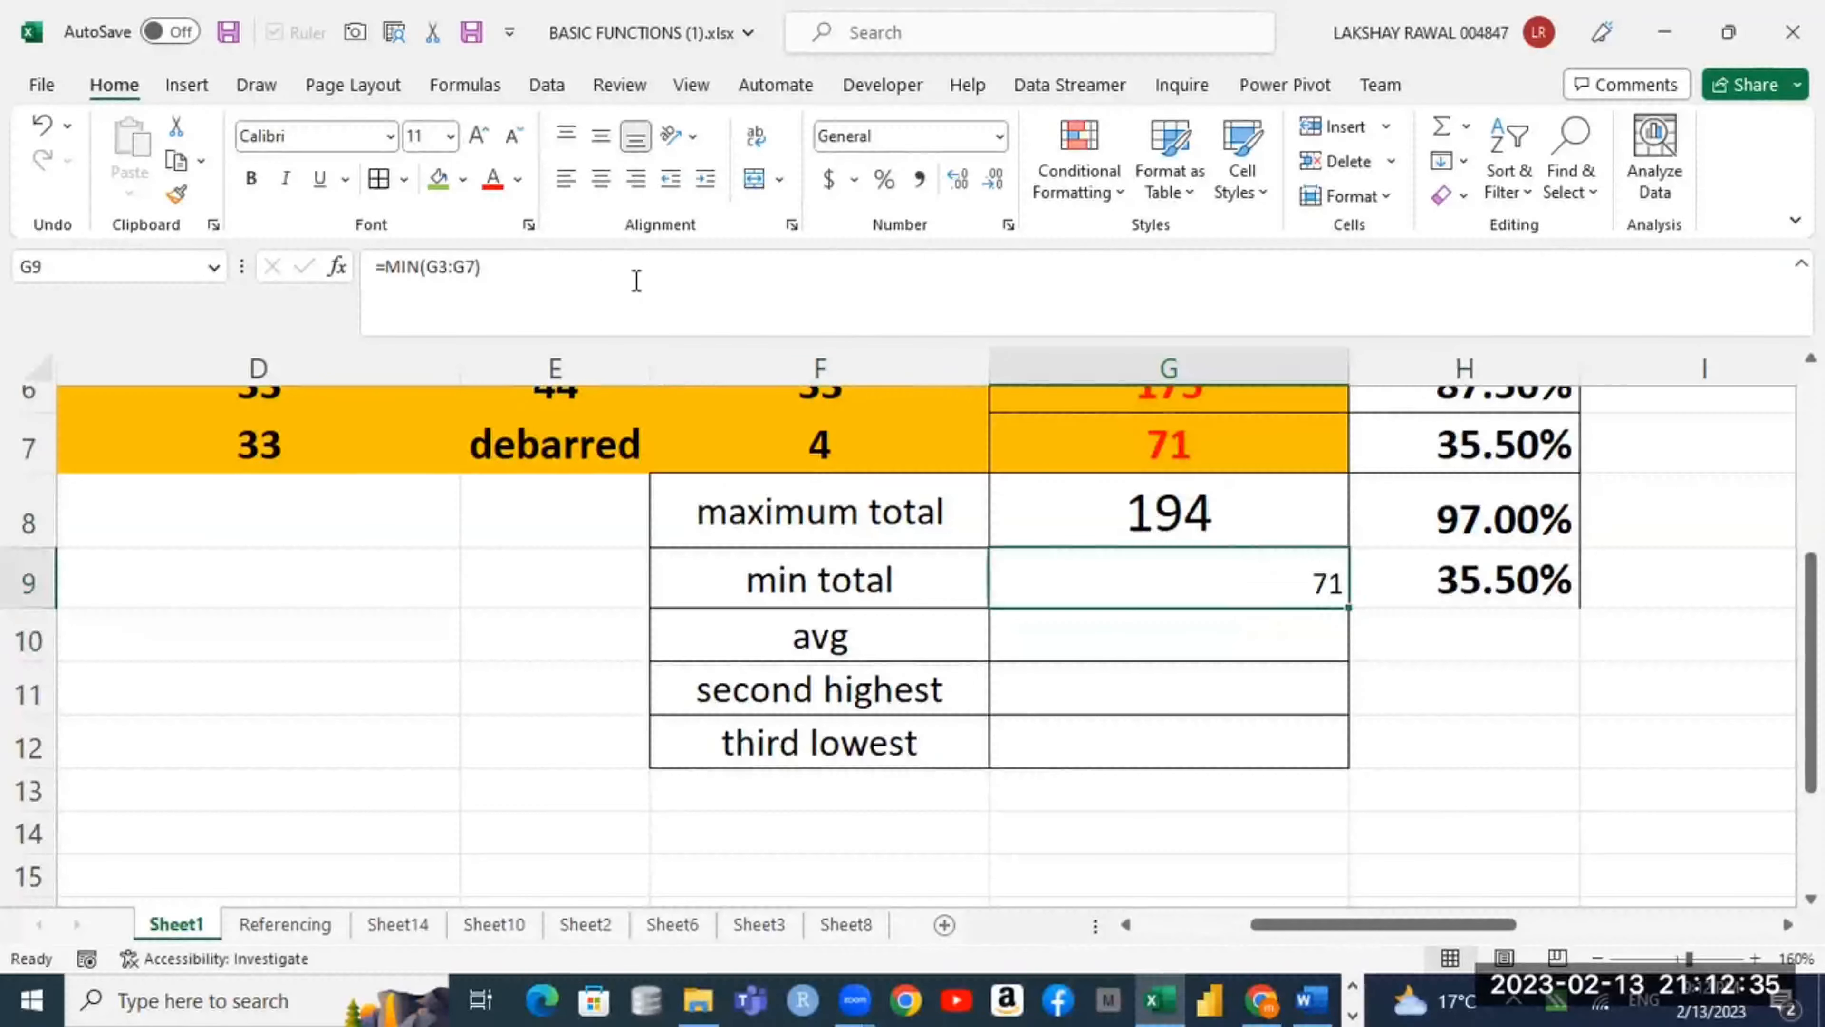
pyautogui.click(596, 179)
pyautogui.click(600, 135)
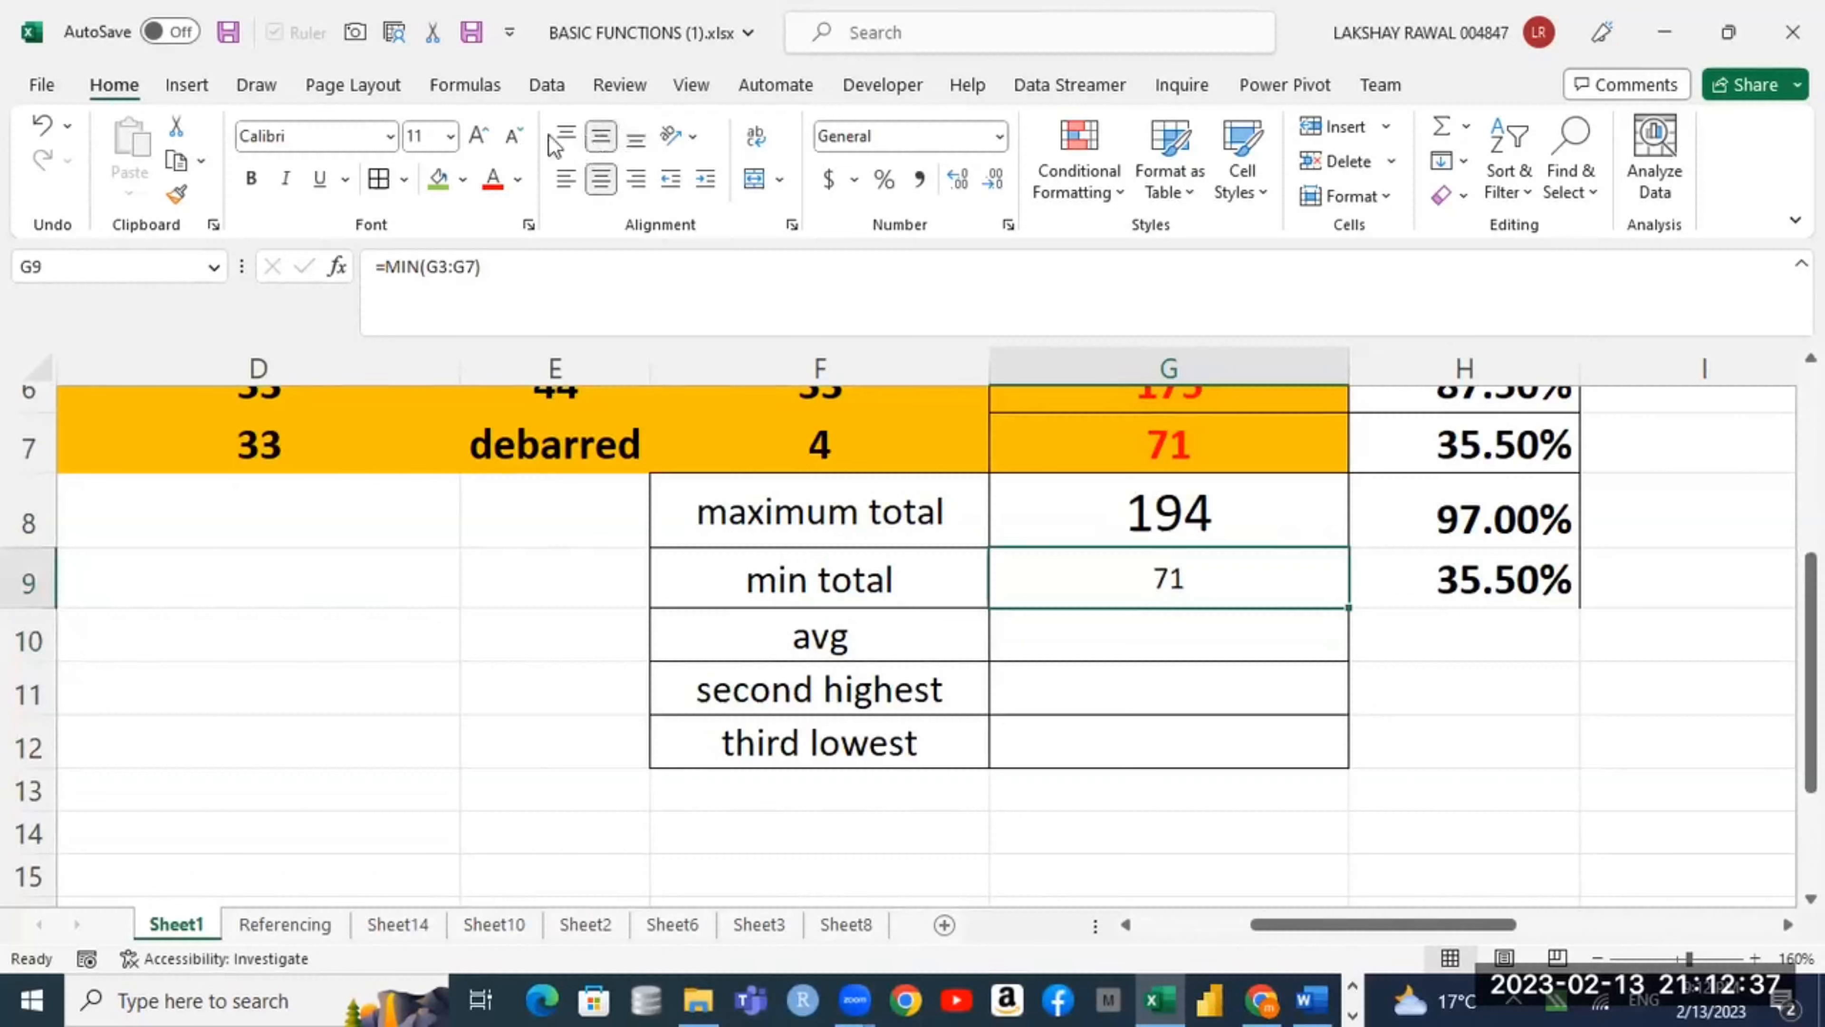
pyautogui.click(479, 137)
pyautogui.click(479, 136)
pyautogui.click(479, 137)
pyautogui.click(479, 136)
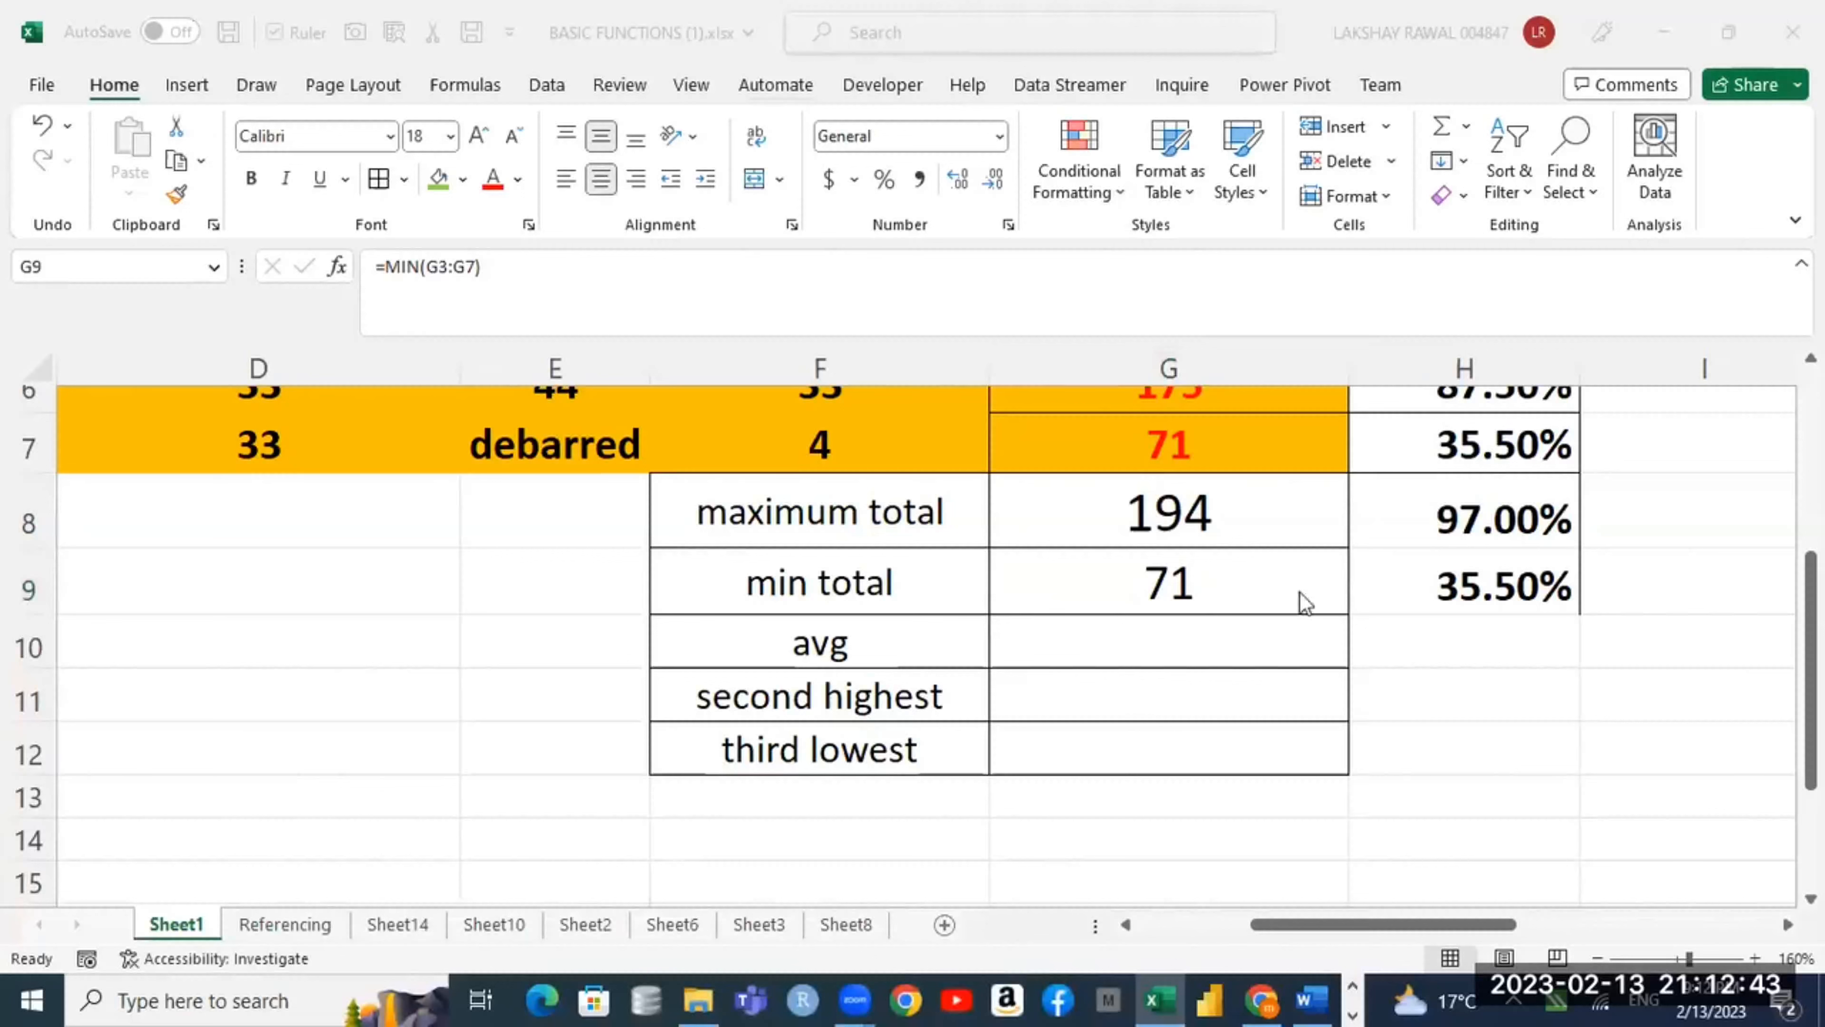
pyautogui.click(1228, 571)
pyautogui.click(1176, 649)
pyautogui.write('=av')
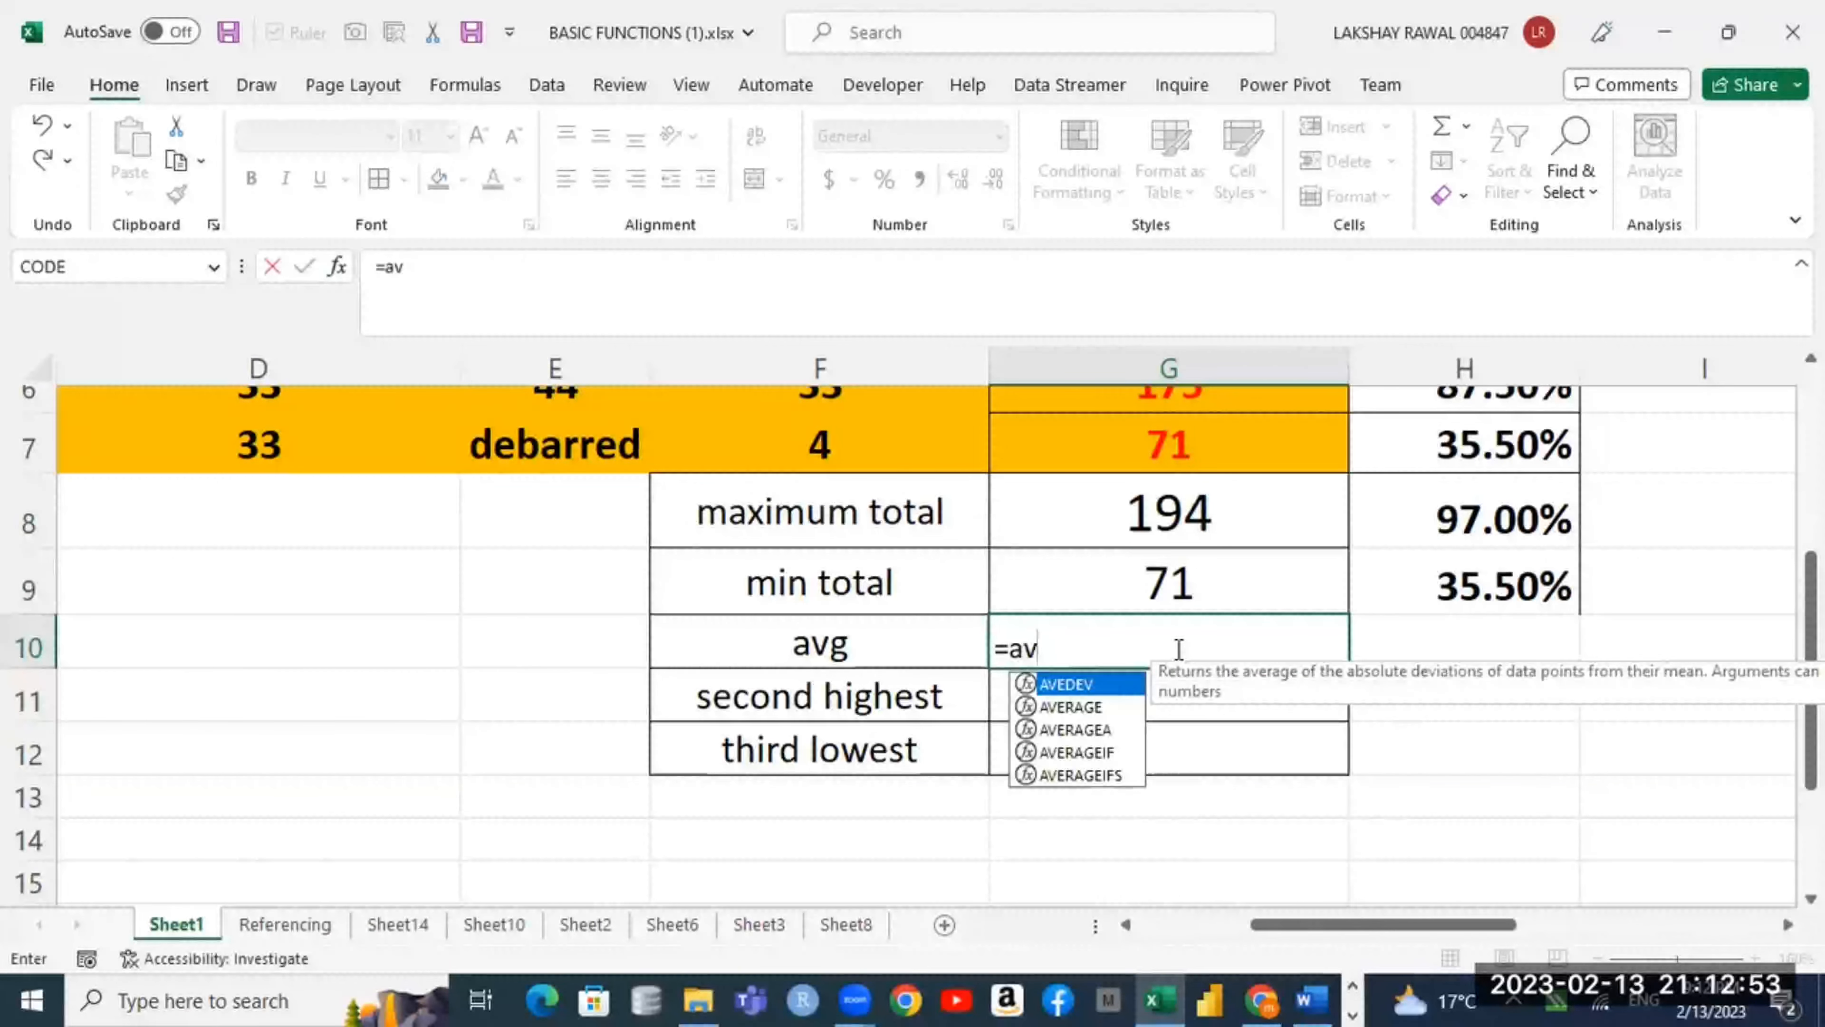
pyautogui.write('g')
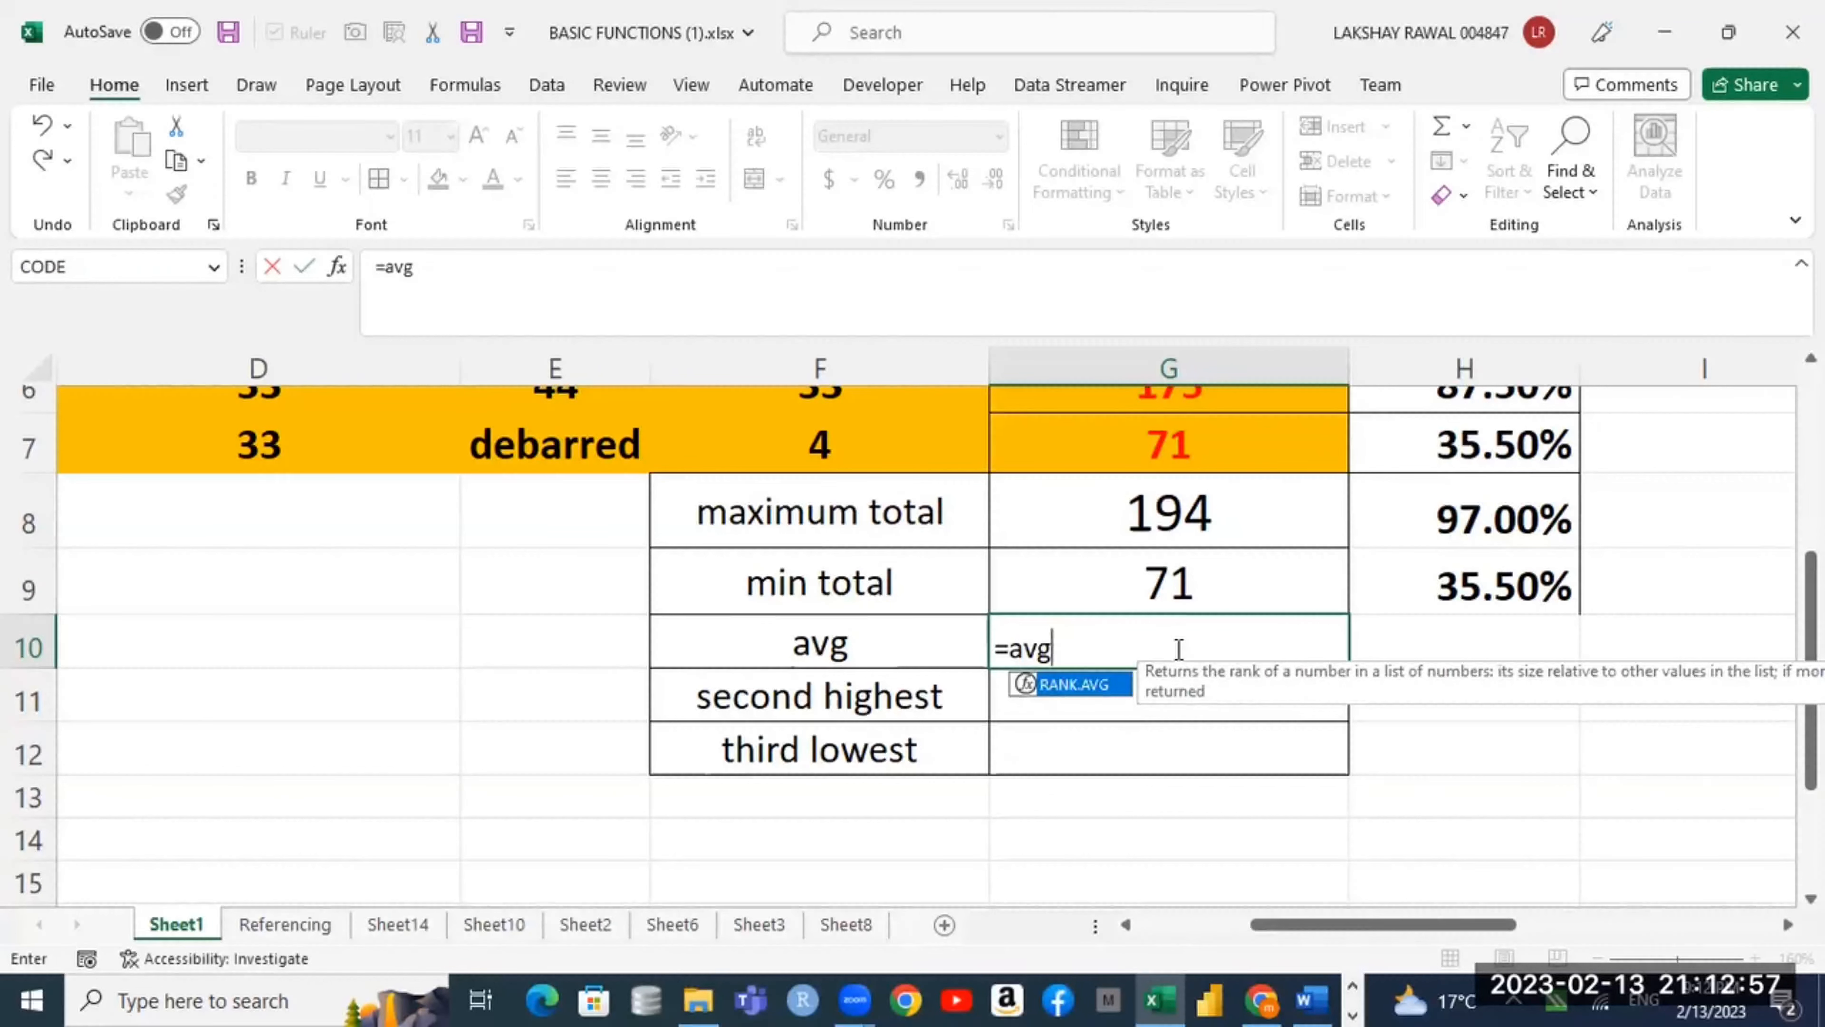
pyautogui.press('BackSpace')
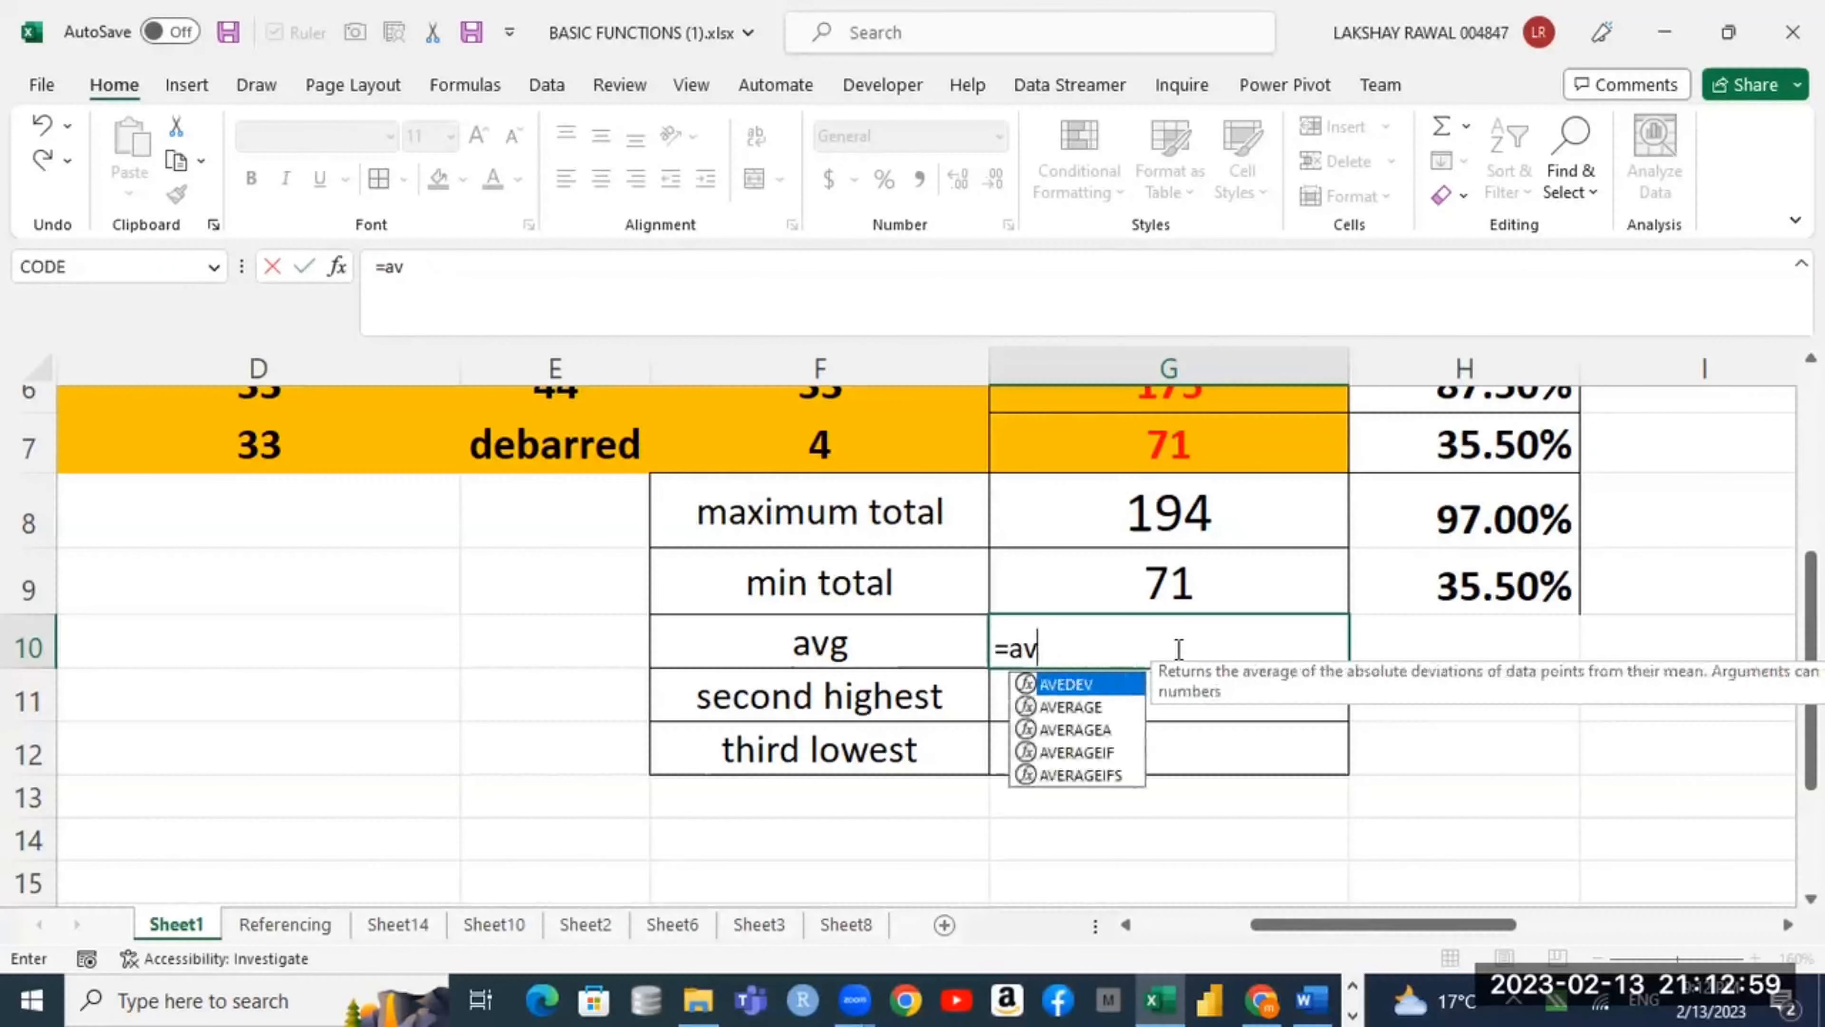
pyautogui.write('er')
pyautogui.press('Tab')
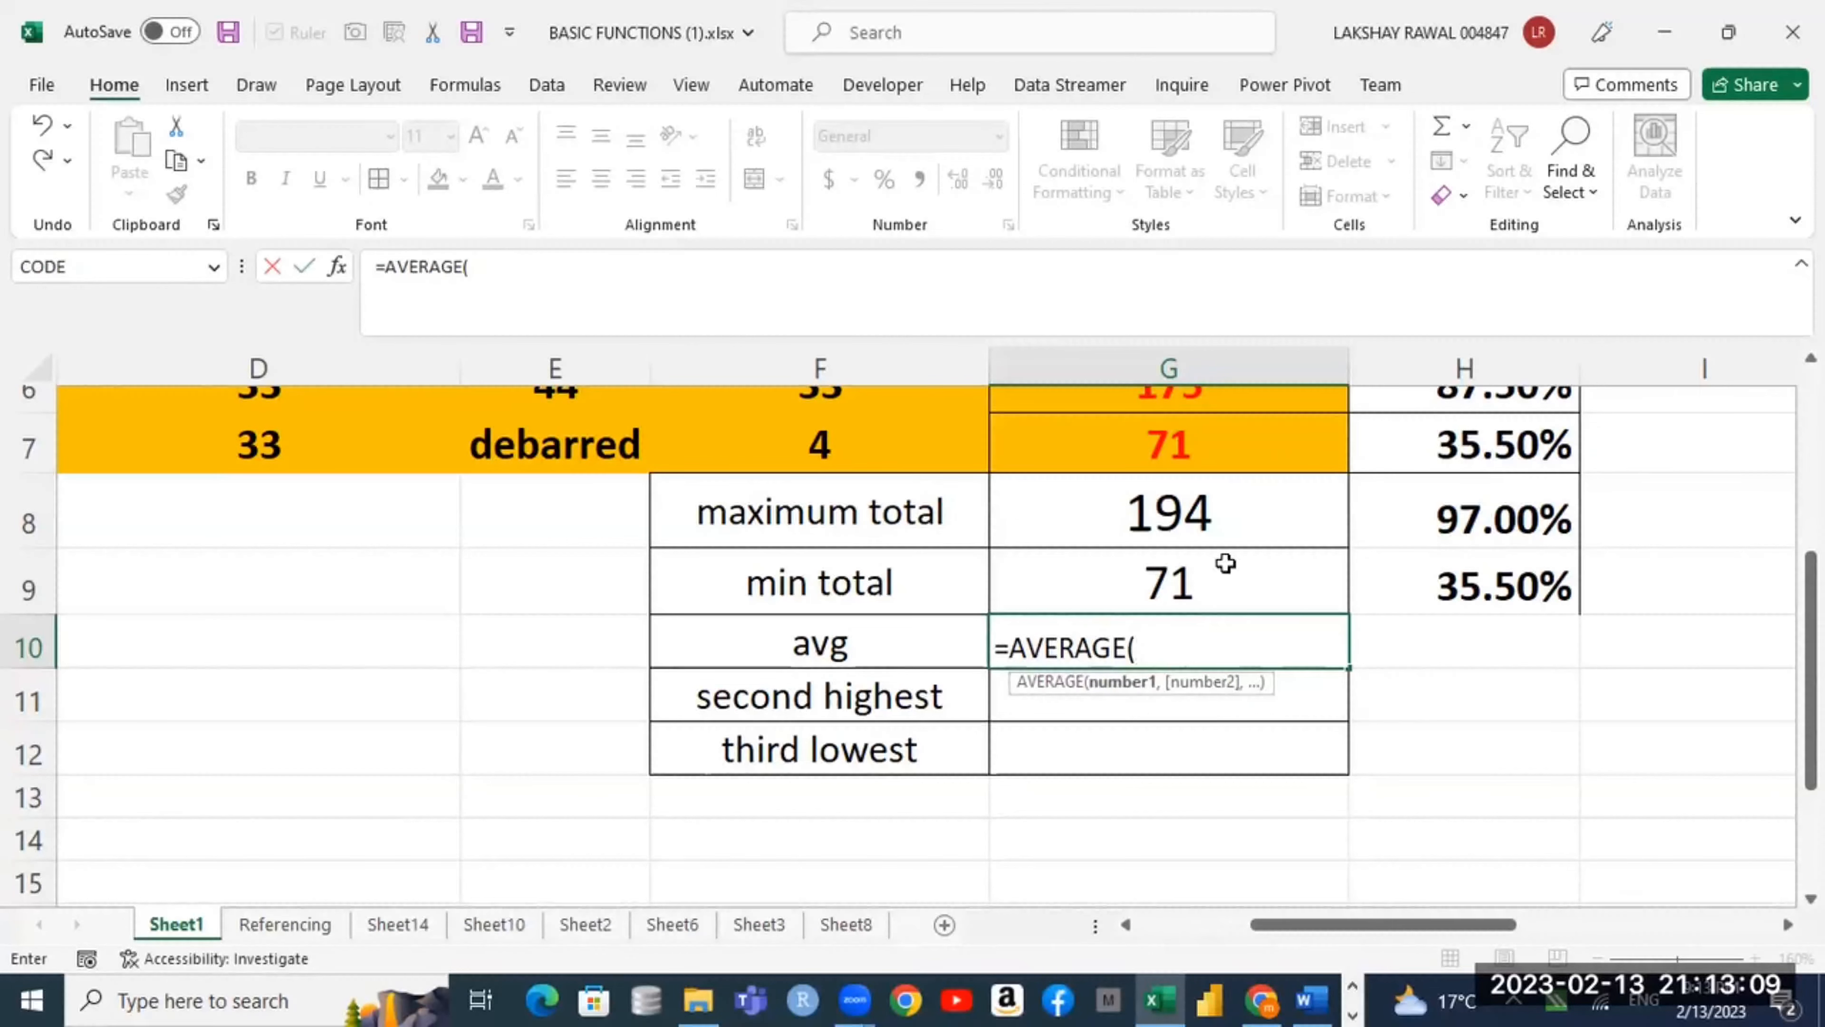
pyautogui.scroll(1, 1225, 606)
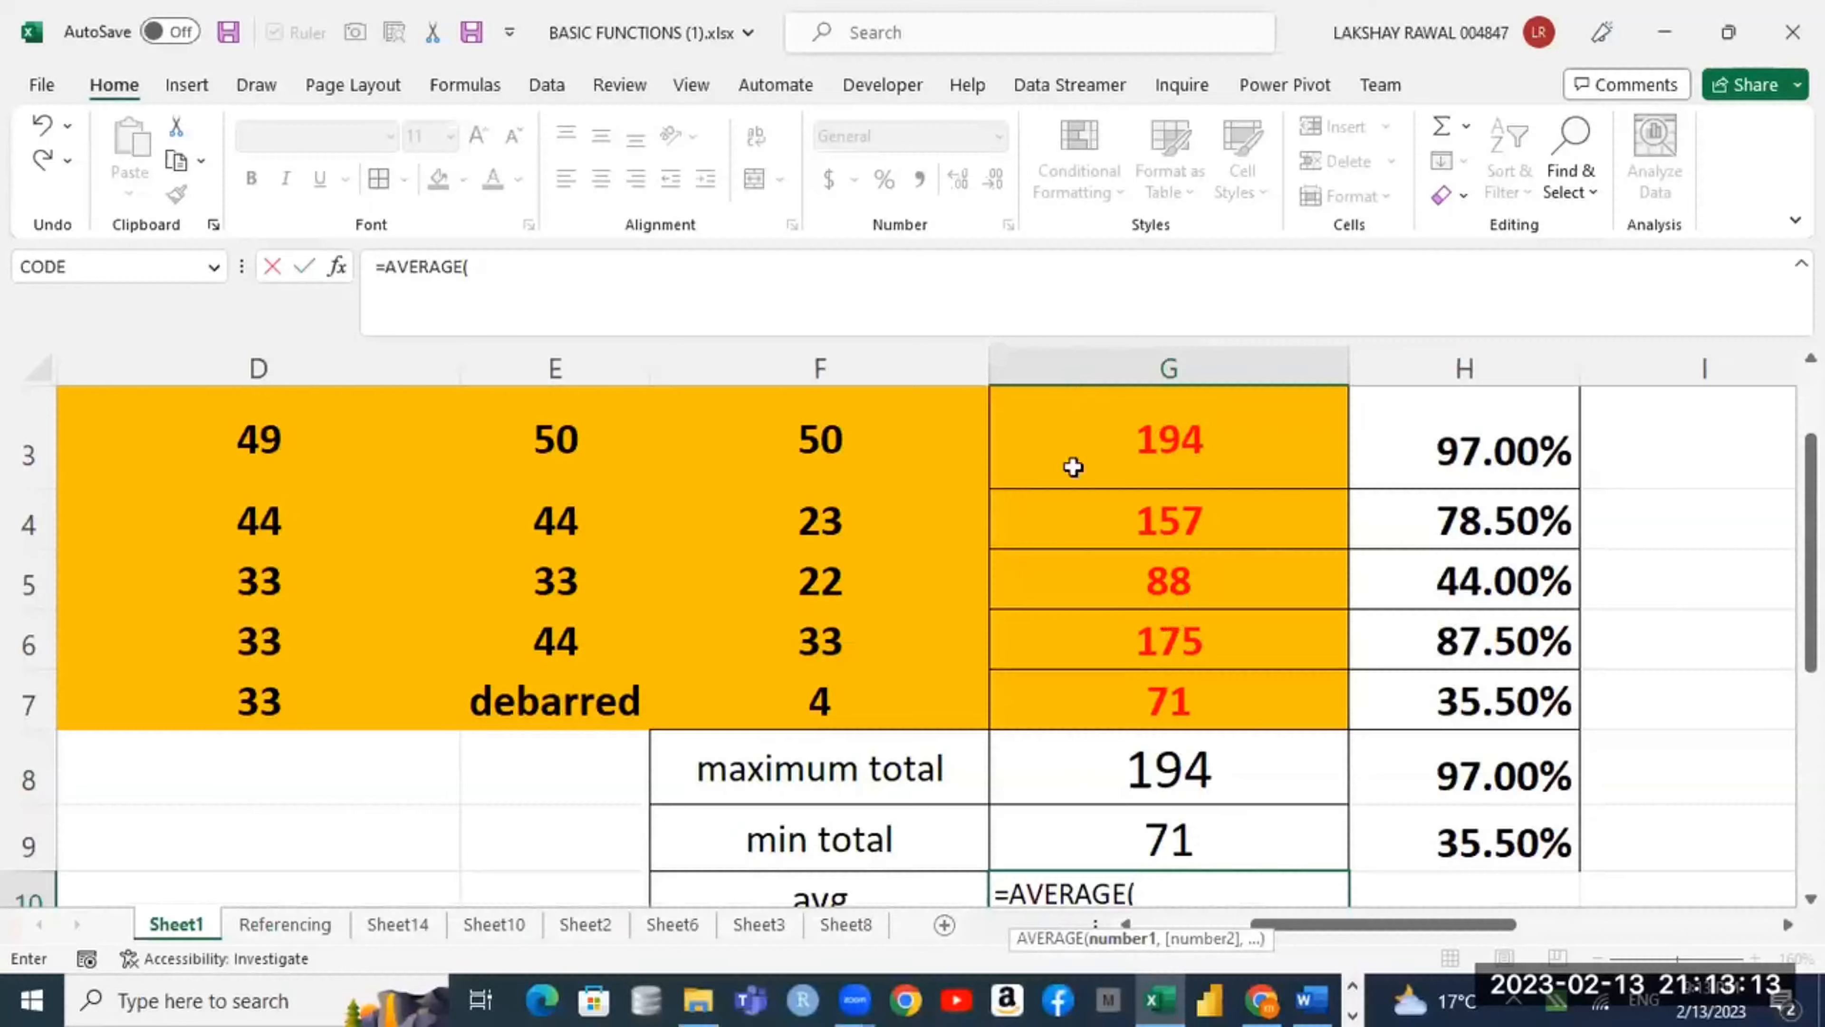
pyautogui.scroll(2, 1136, 575)
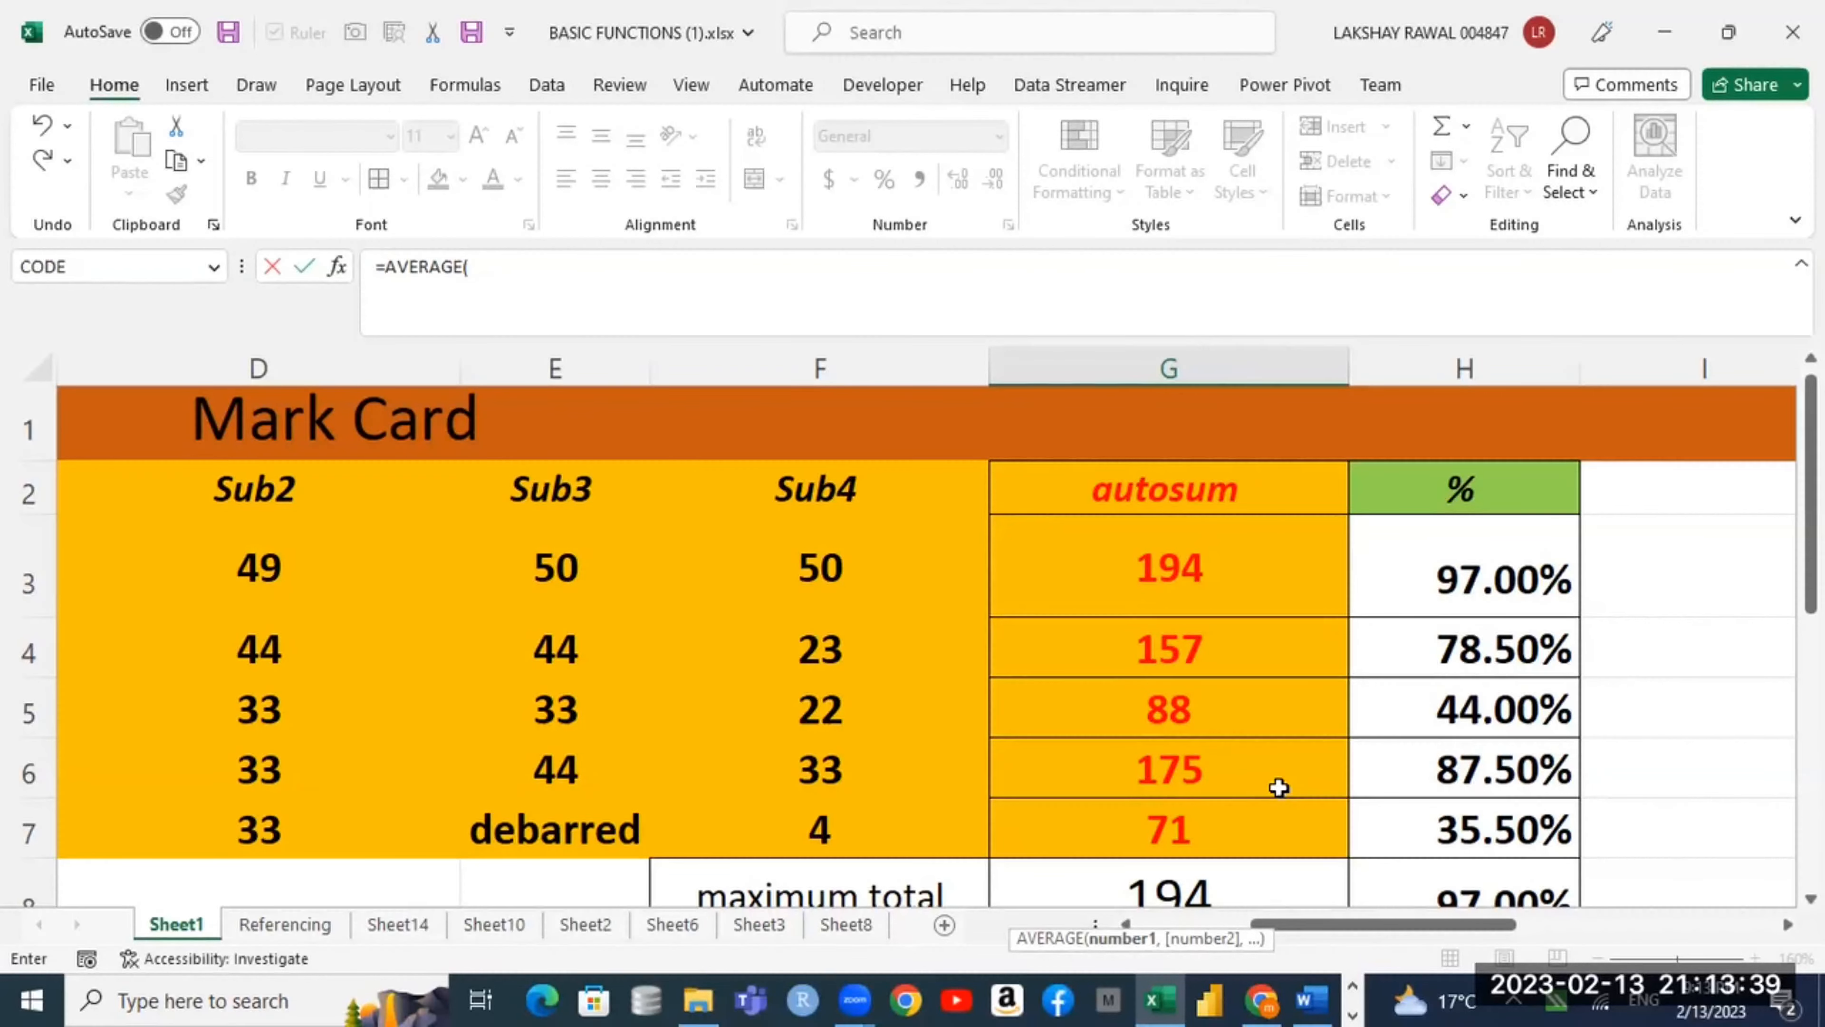
pyautogui.press('Escape')
pyautogui.scroll(-1, 1278, 787)
pyautogui.scroll(1, 1265, 774)
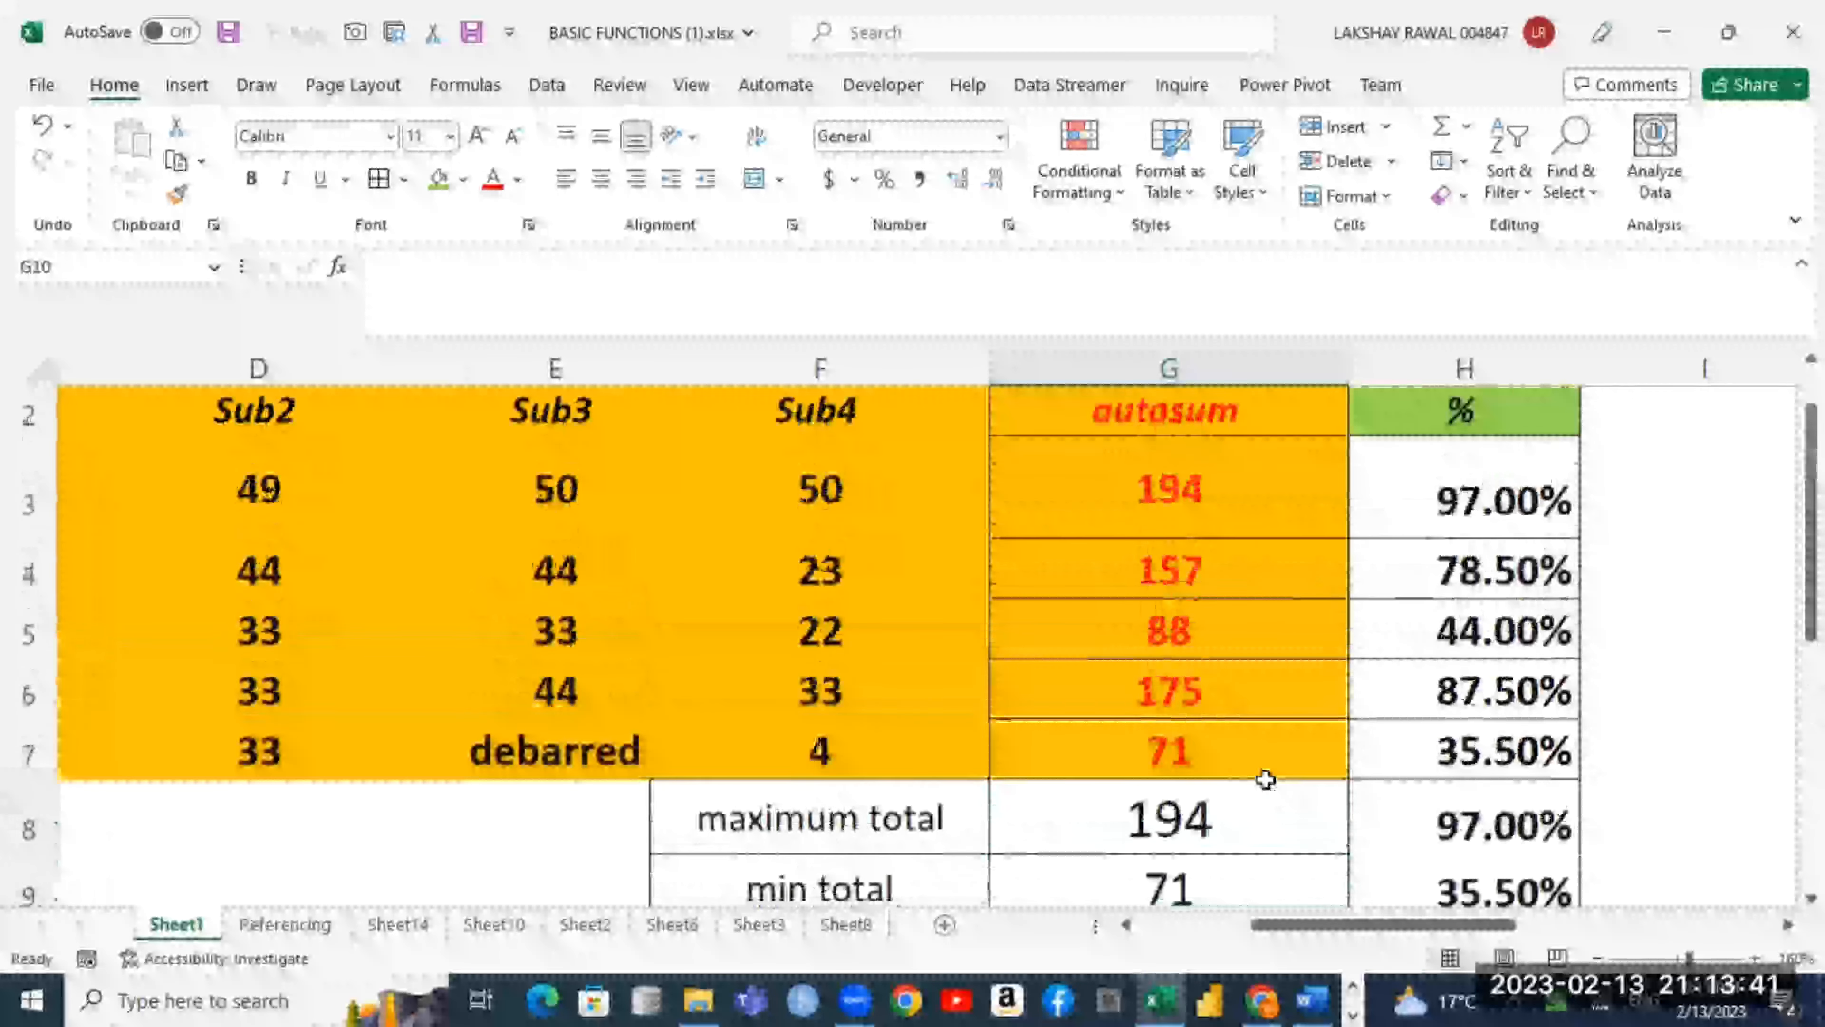
# Step: Examine the totals in G3:G7, both as a whole range and one by one, as the basis for the average
pyautogui.moveTo(1185, 583); pyautogui.dragTo(1182, 835)
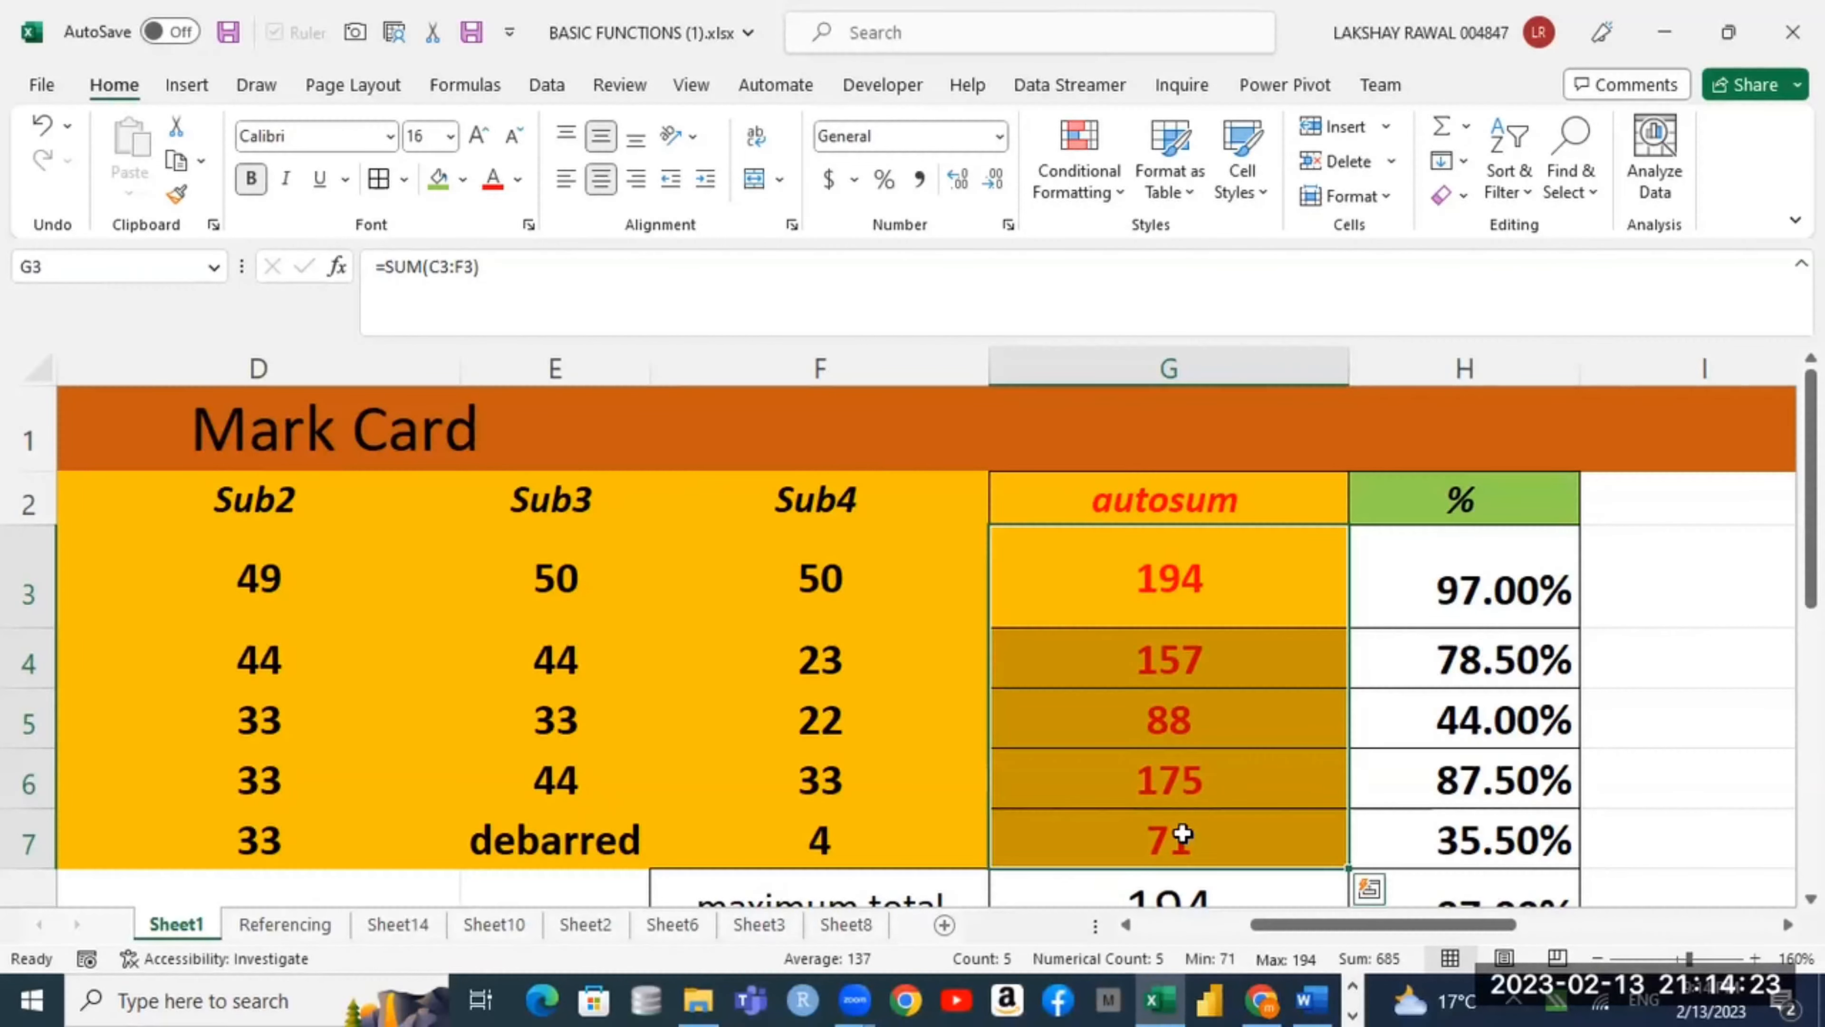
pyautogui.click(1282, 802)
pyautogui.click(1212, 568)
pyautogui.moveTo(1212, 569); pyautogui.dragTo(1210, 828)
pyautogui.click(1121, 581)
pyautogui.click(1107, 660)
pyautogui.click(1105, 719)
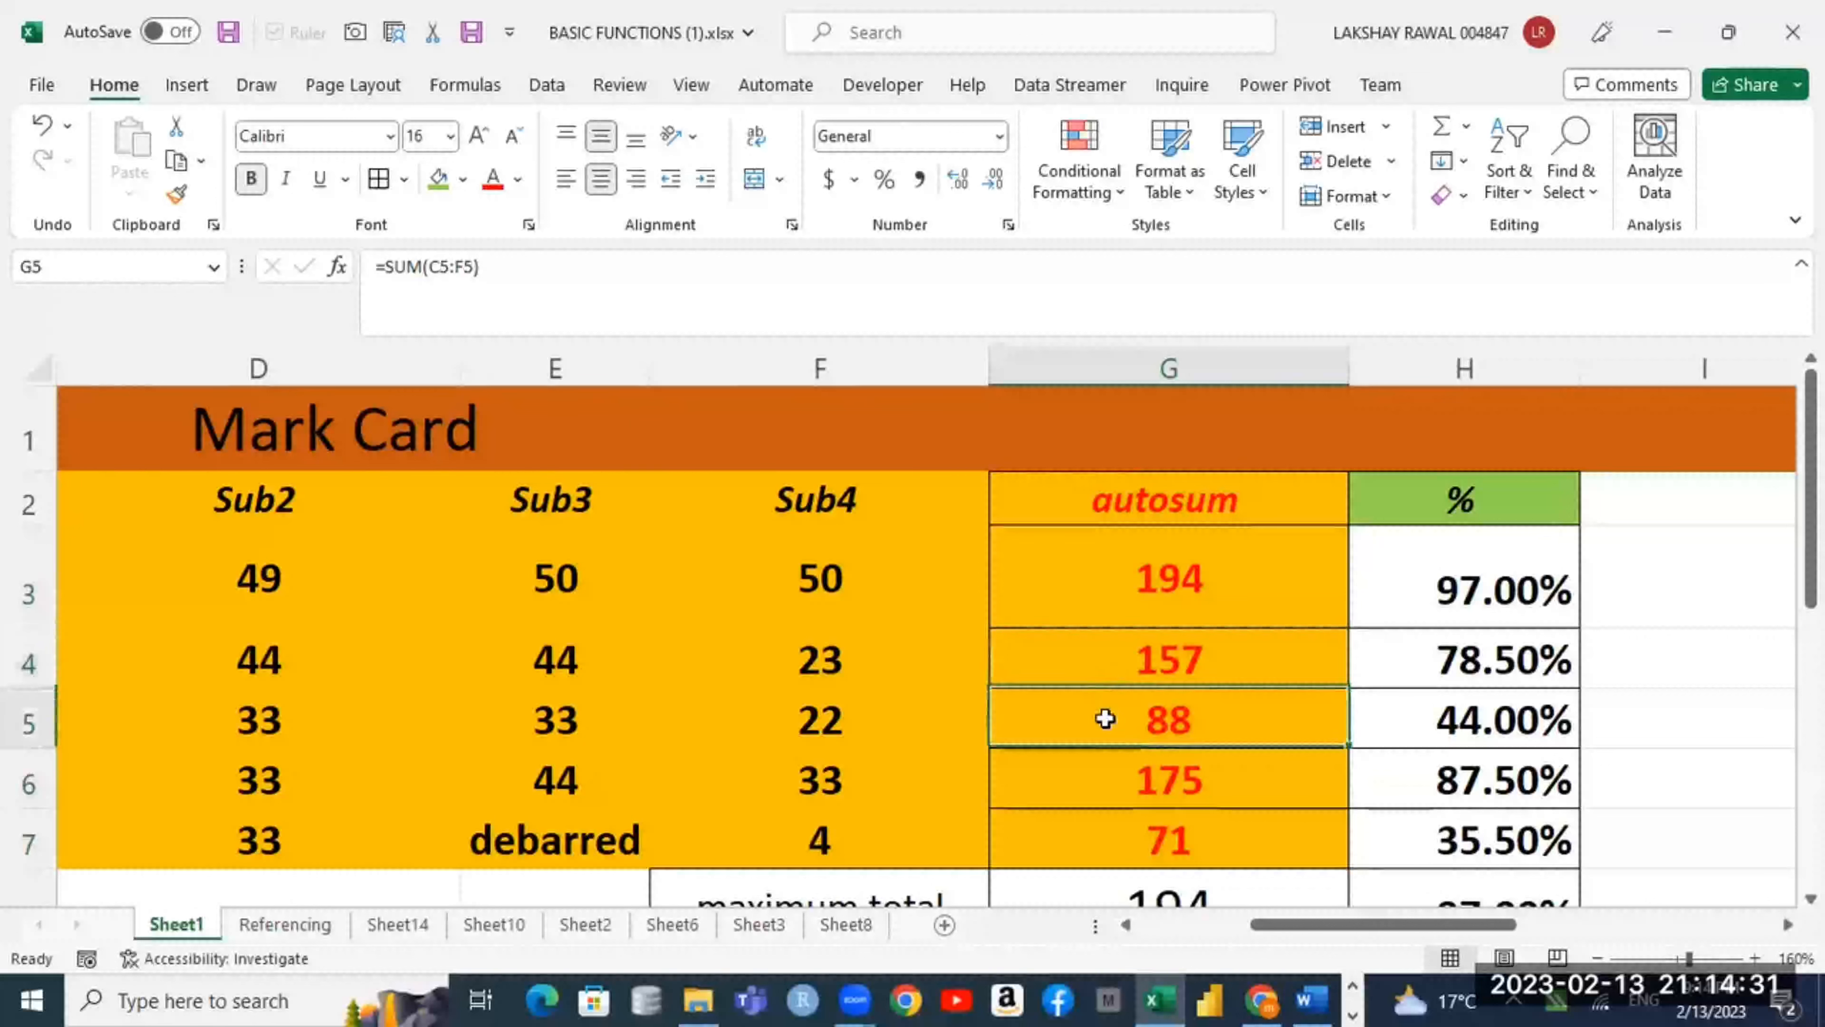
pyautogui.click(1099, 787)
pyautogui.click(1093, 817)
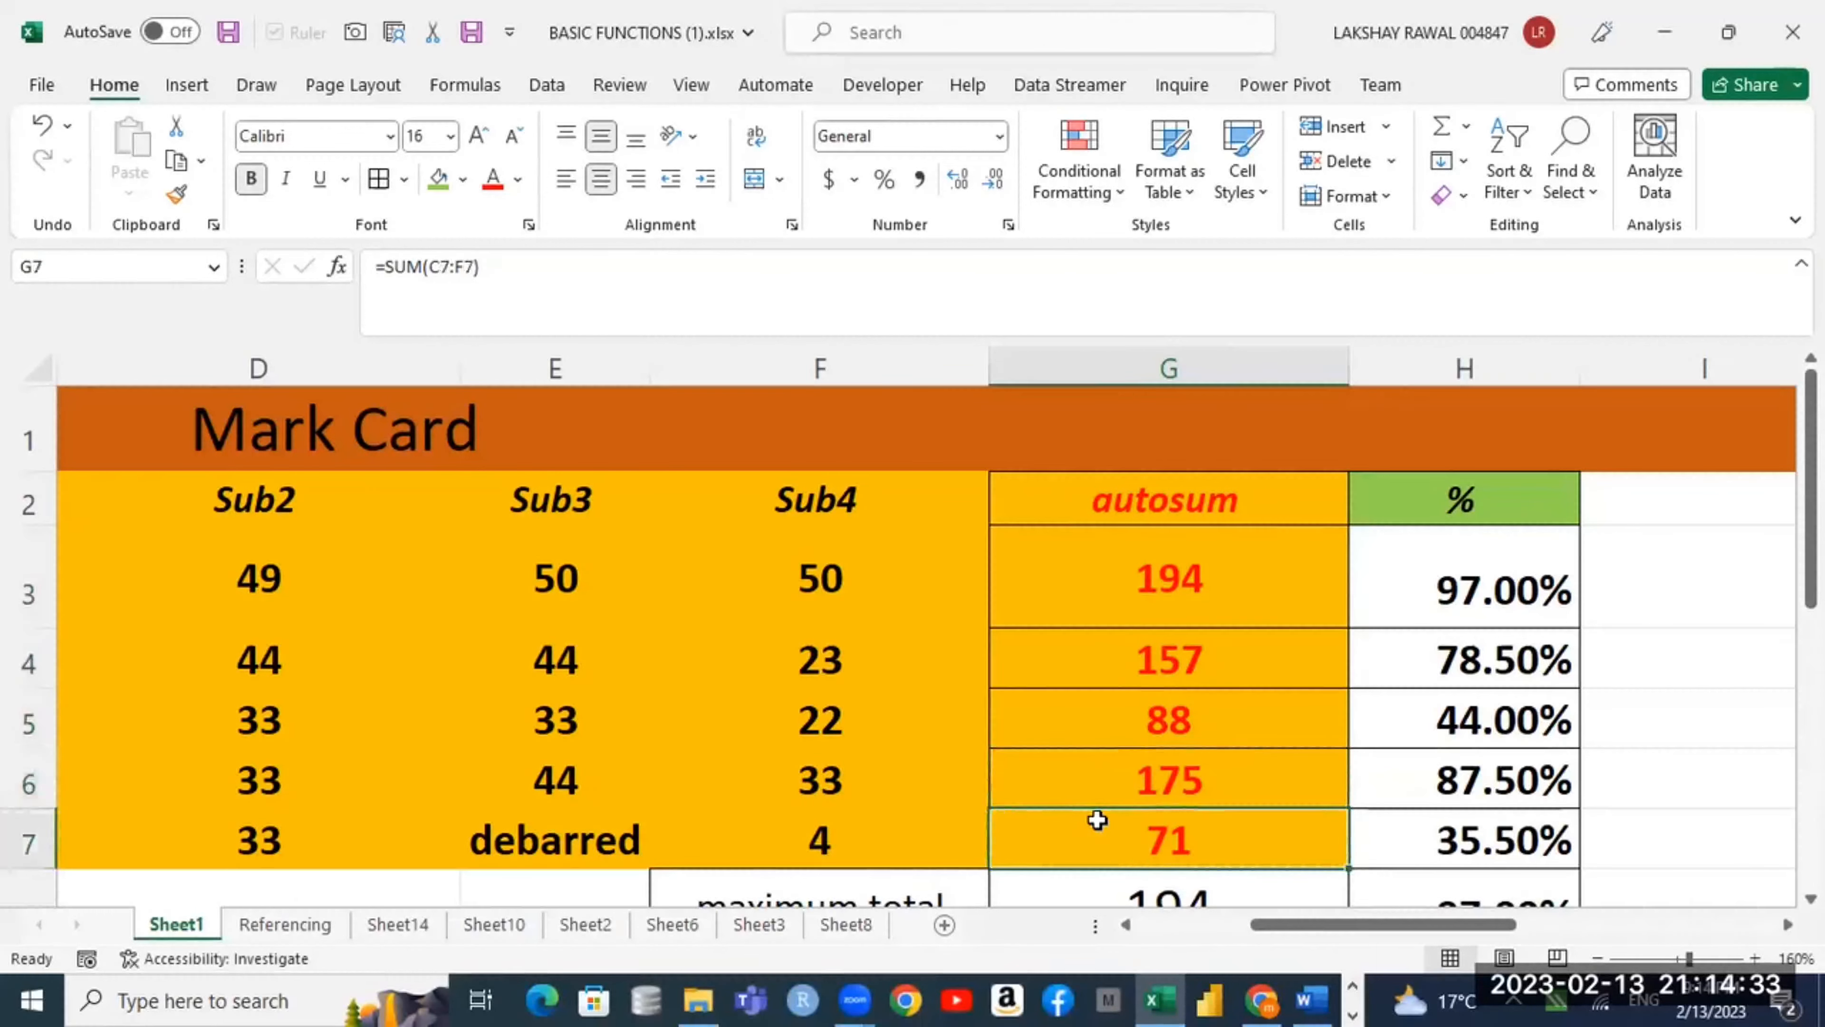
pyautogui.moveTo(1155, 571); pyautogui.dragTo(1170, 823)
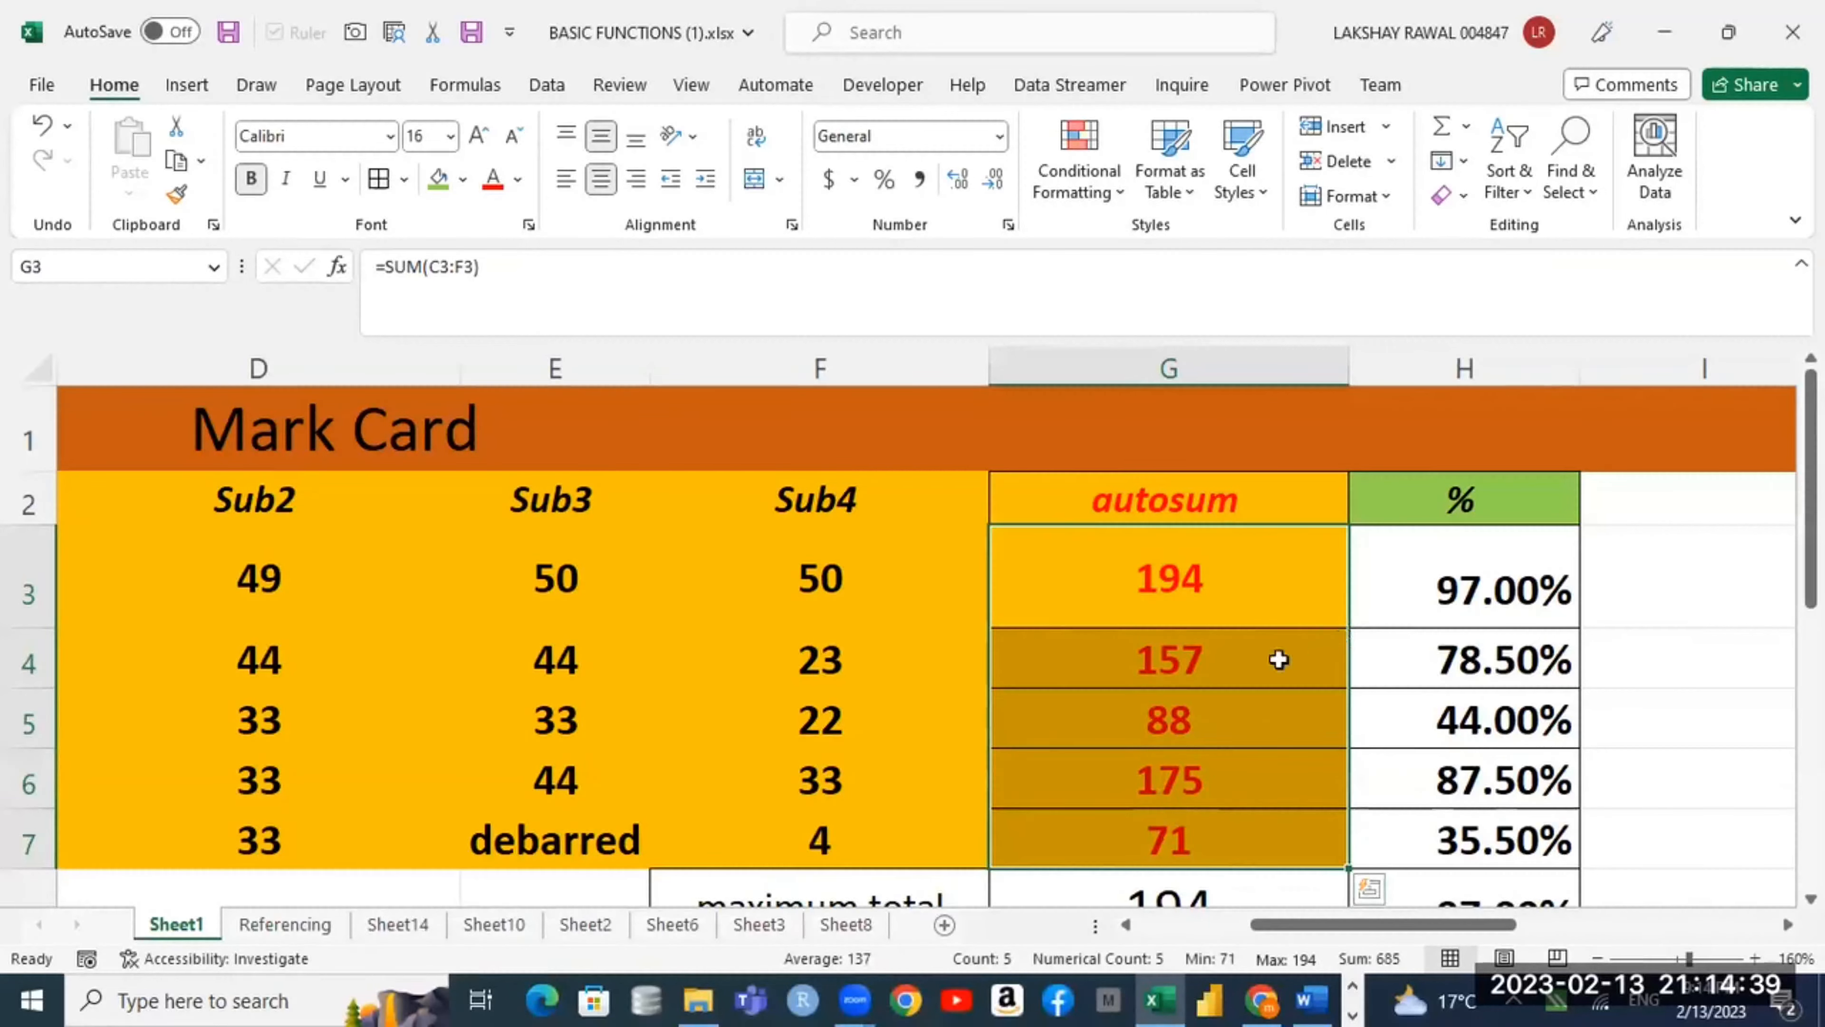
# Step: Calculate the average total in G10 with the AVERAGE function over G3:G7
pyautogui.scroll(-1, 1236, 696)
pyautogui.scroll(-1, 1235, 696)
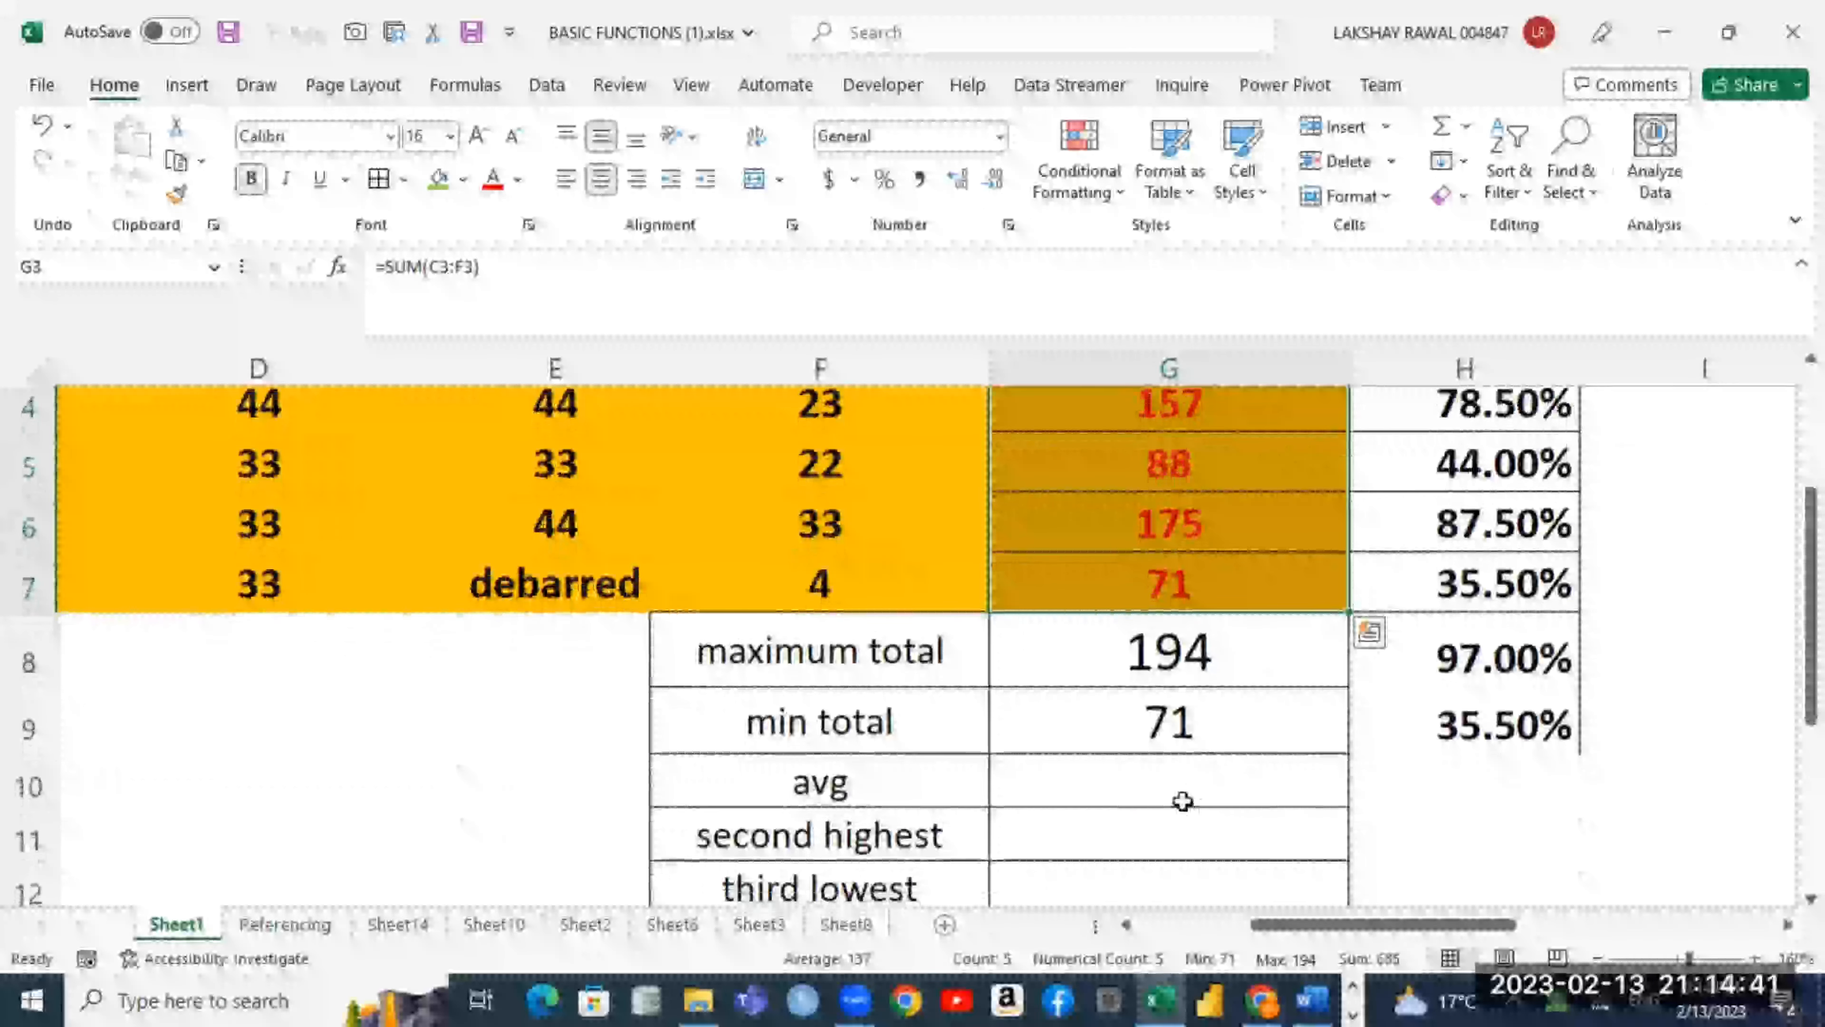
pyautogui.click(1182, 793)
pyautogui.write('=')
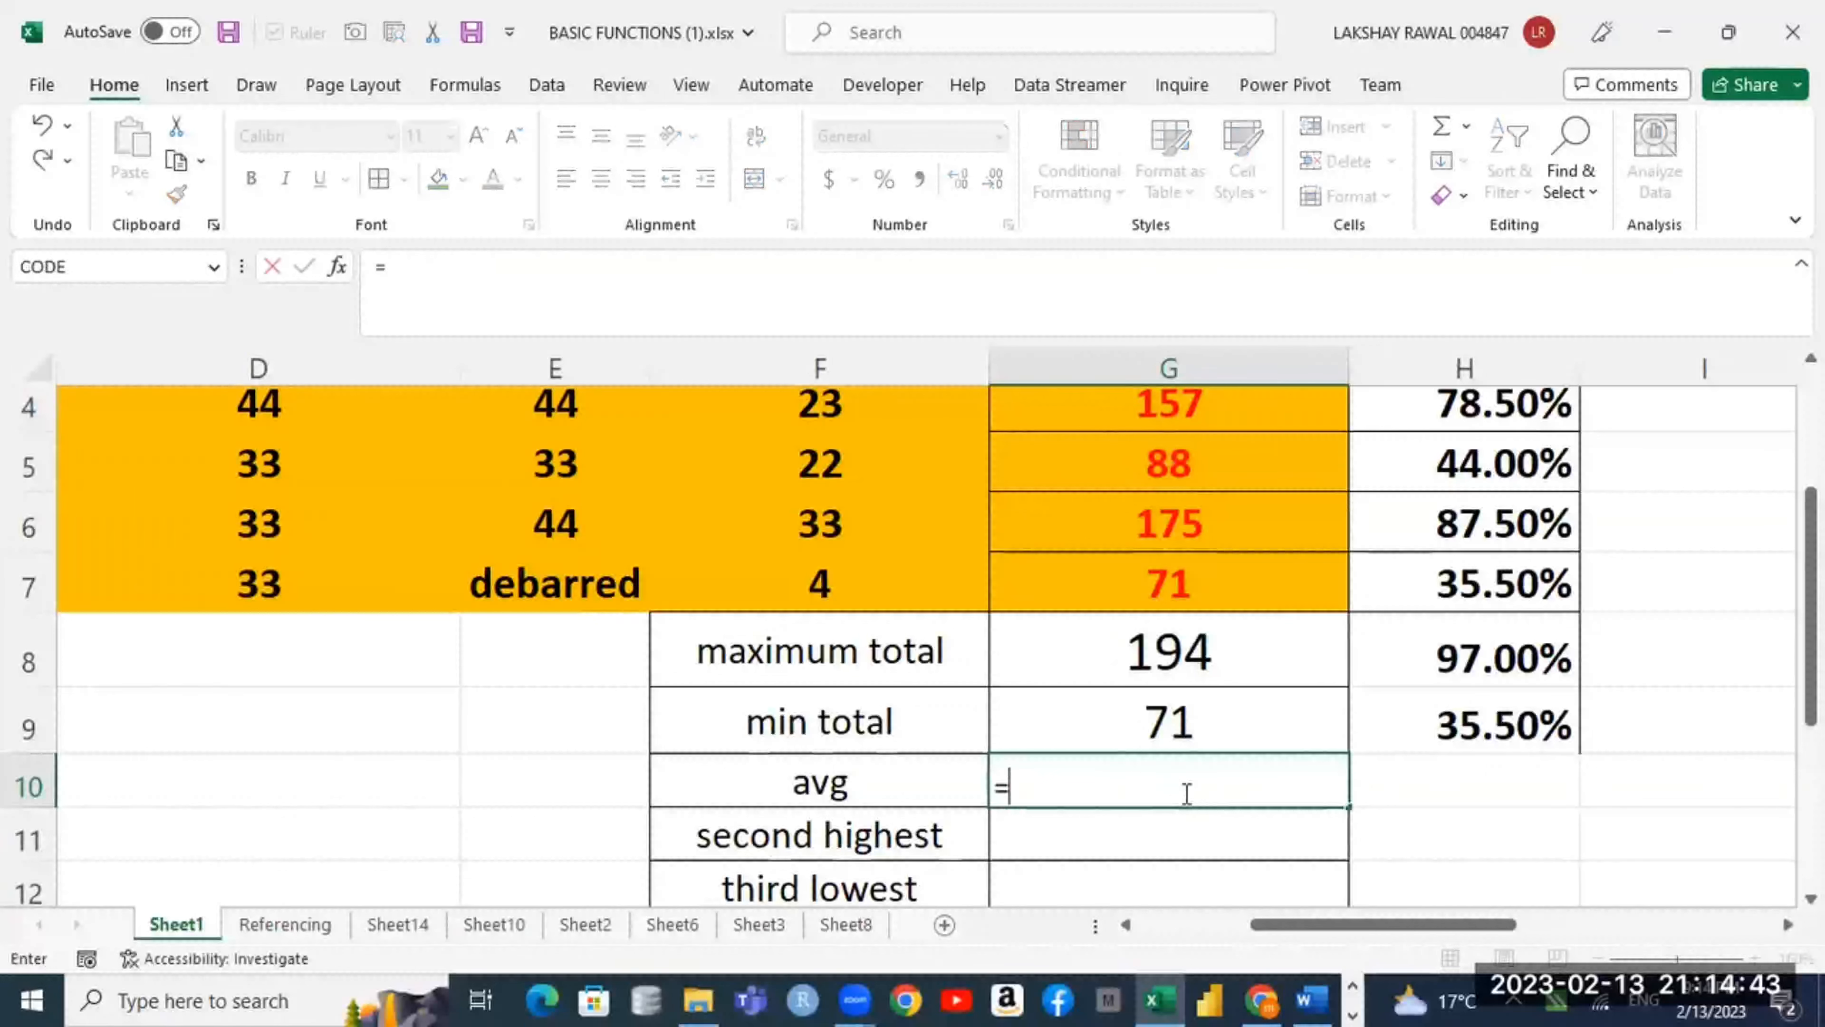
pyautogui.write('aver')
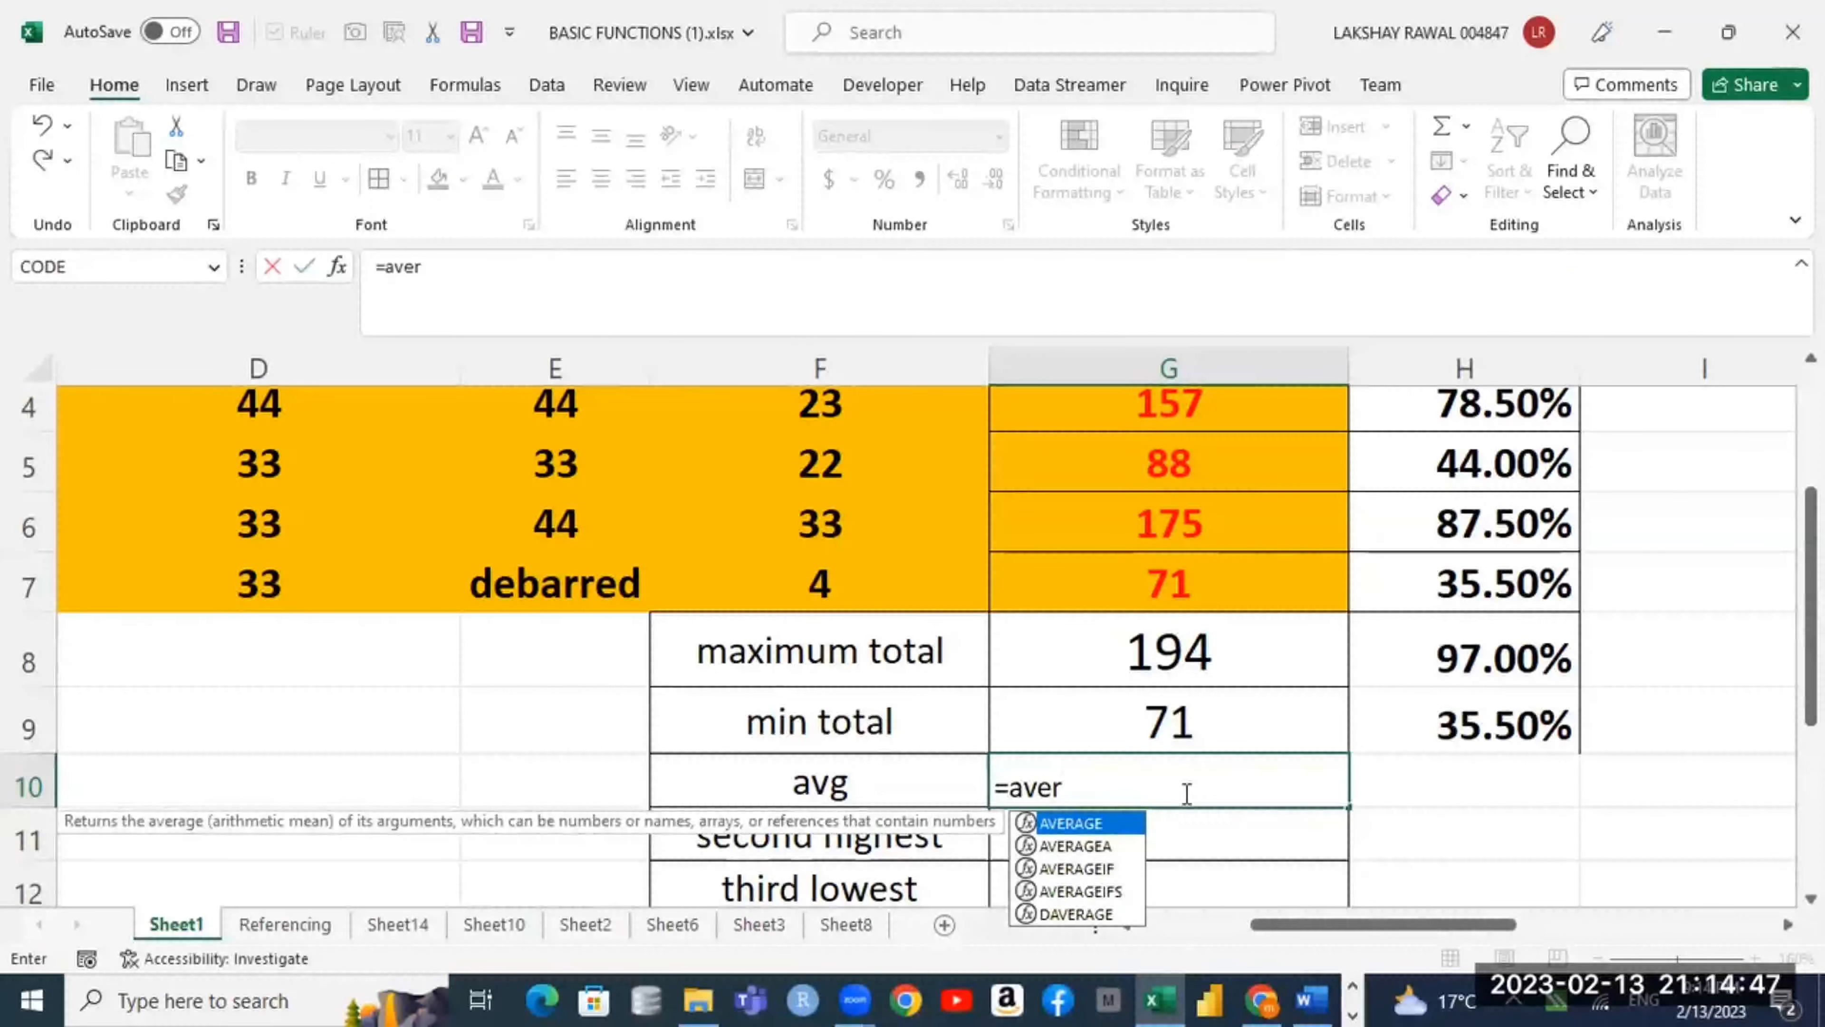
pyautogui.press('Tab')
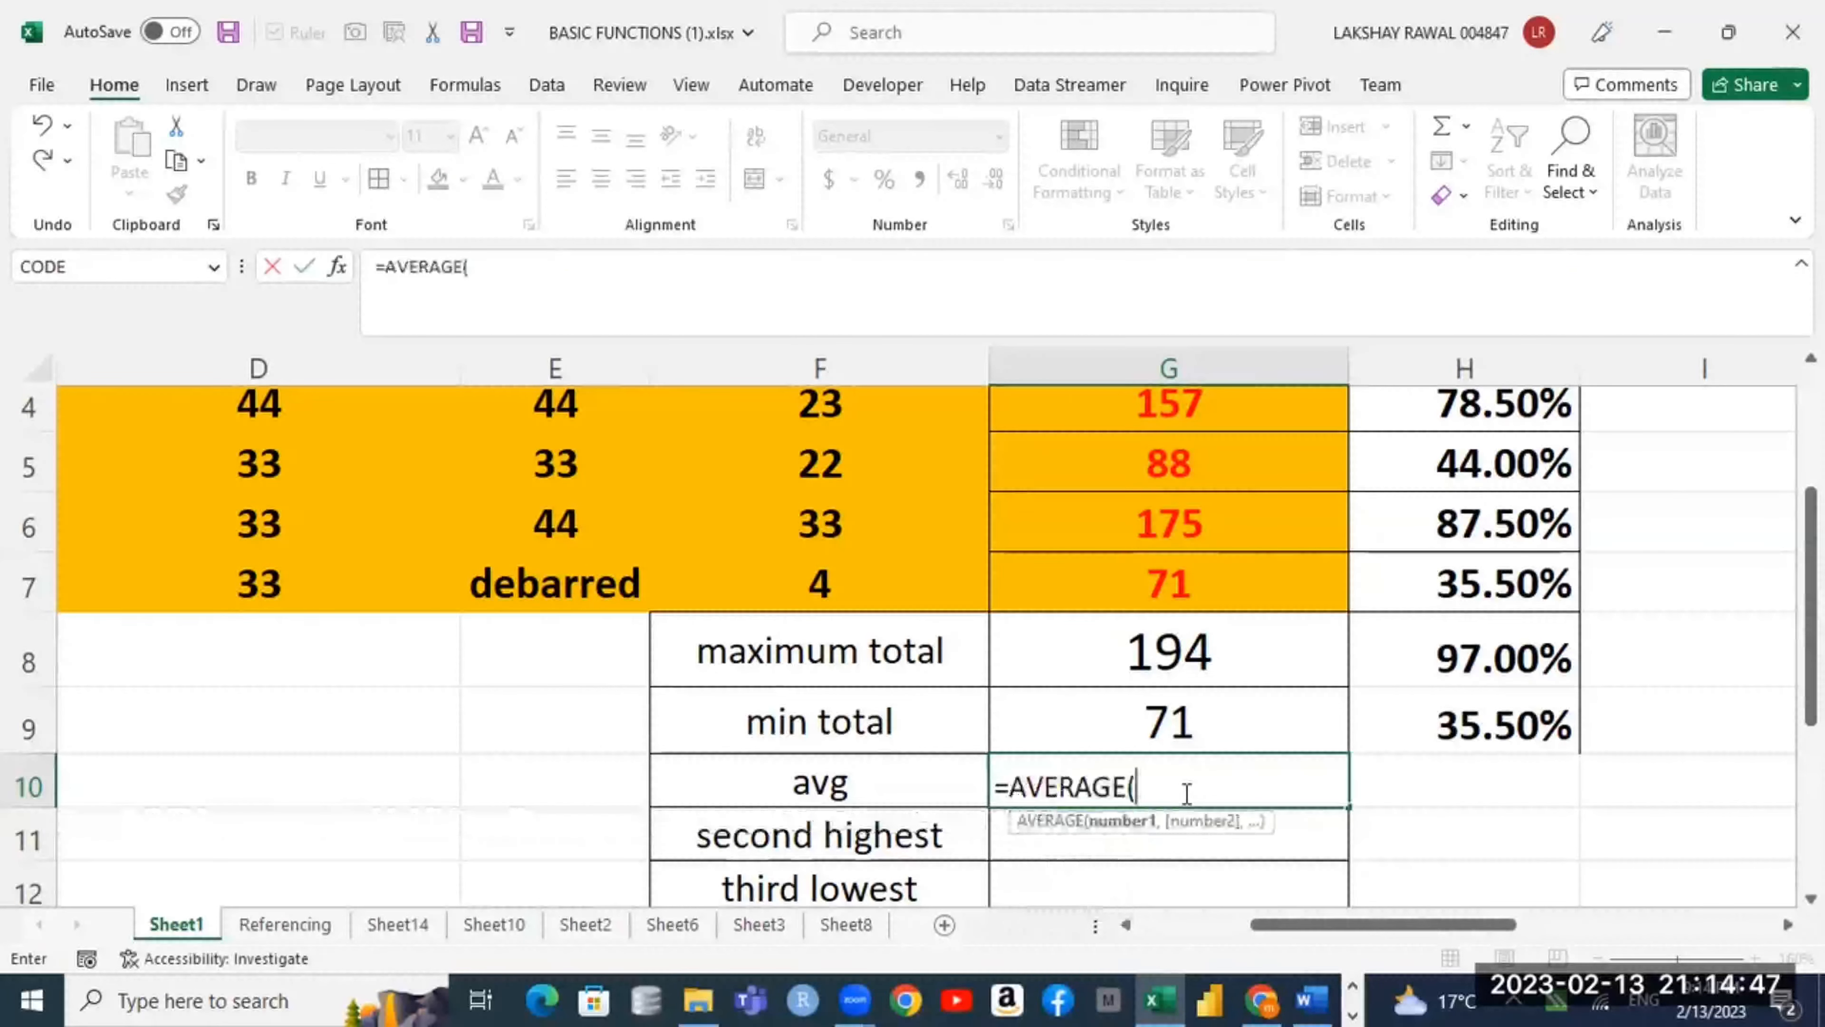
pyautogui.scroll(1, 1178, 776)
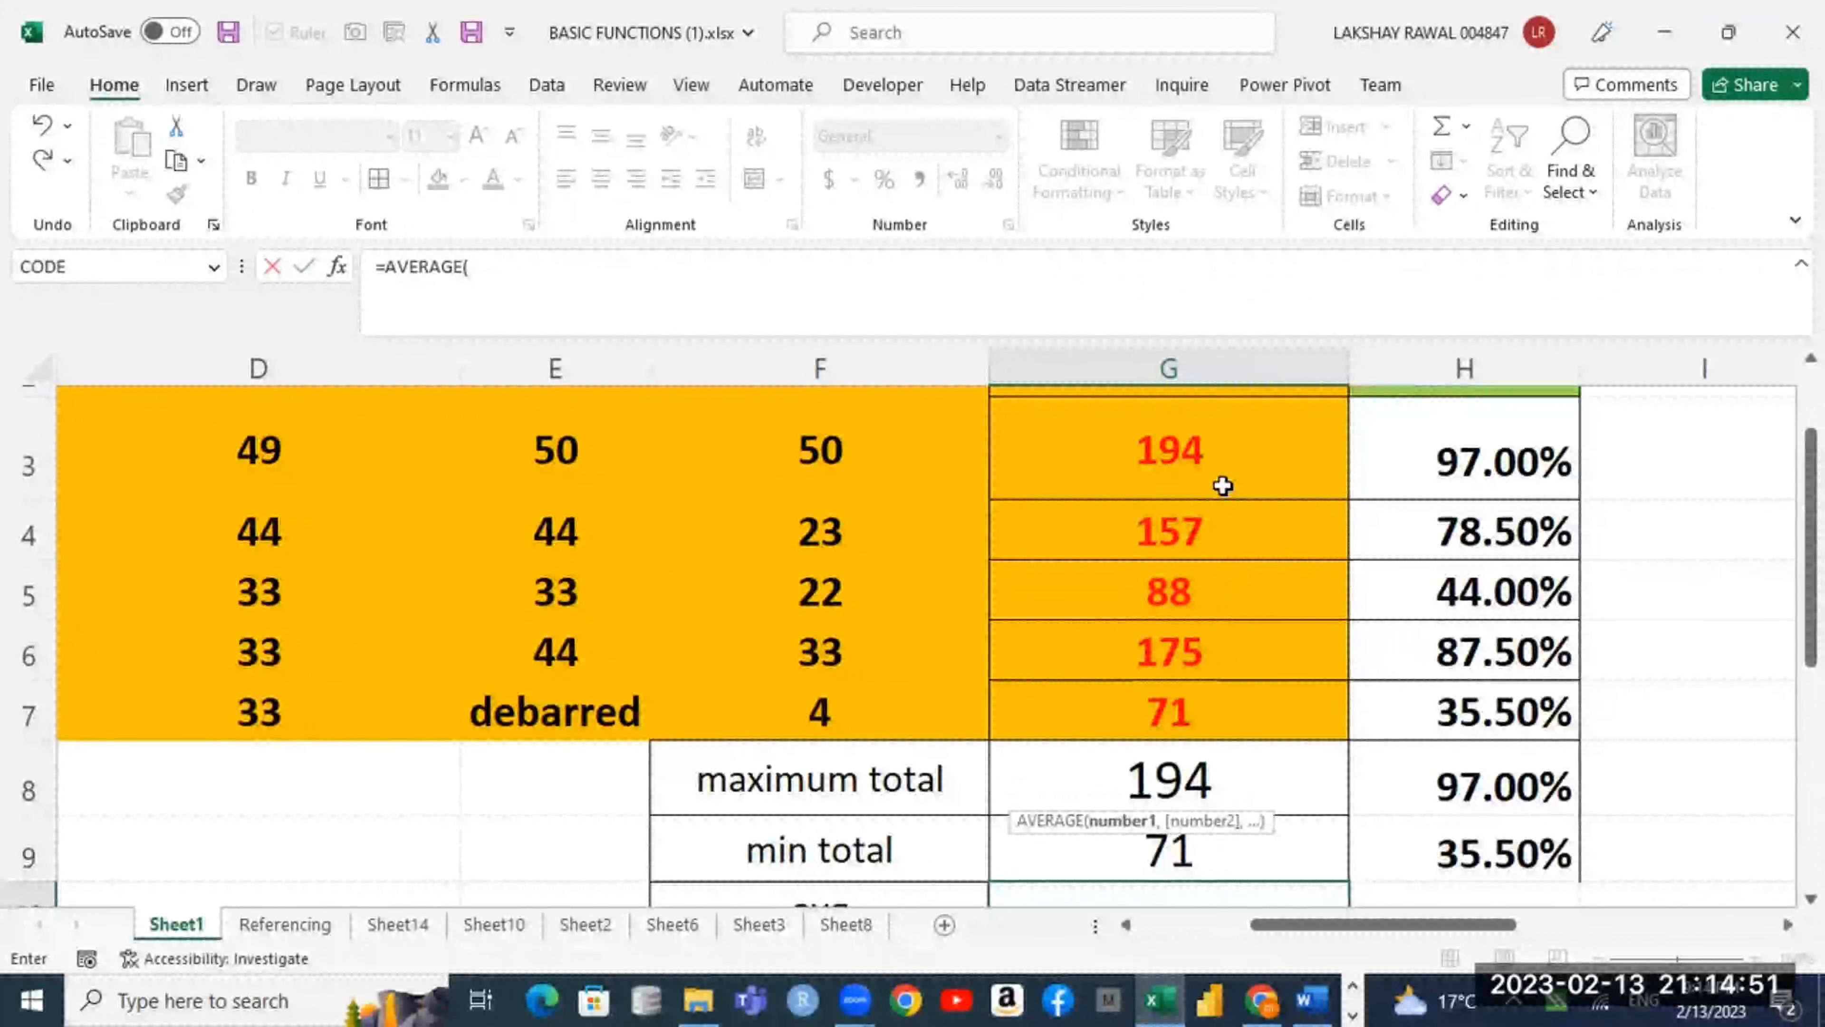
pyautogui.scroll(1, 1223, 486)
pyautogui.click(1223, 530)
pyautogui.moveTo(1228, 676); pyautogui.dragTo(1222, 828)
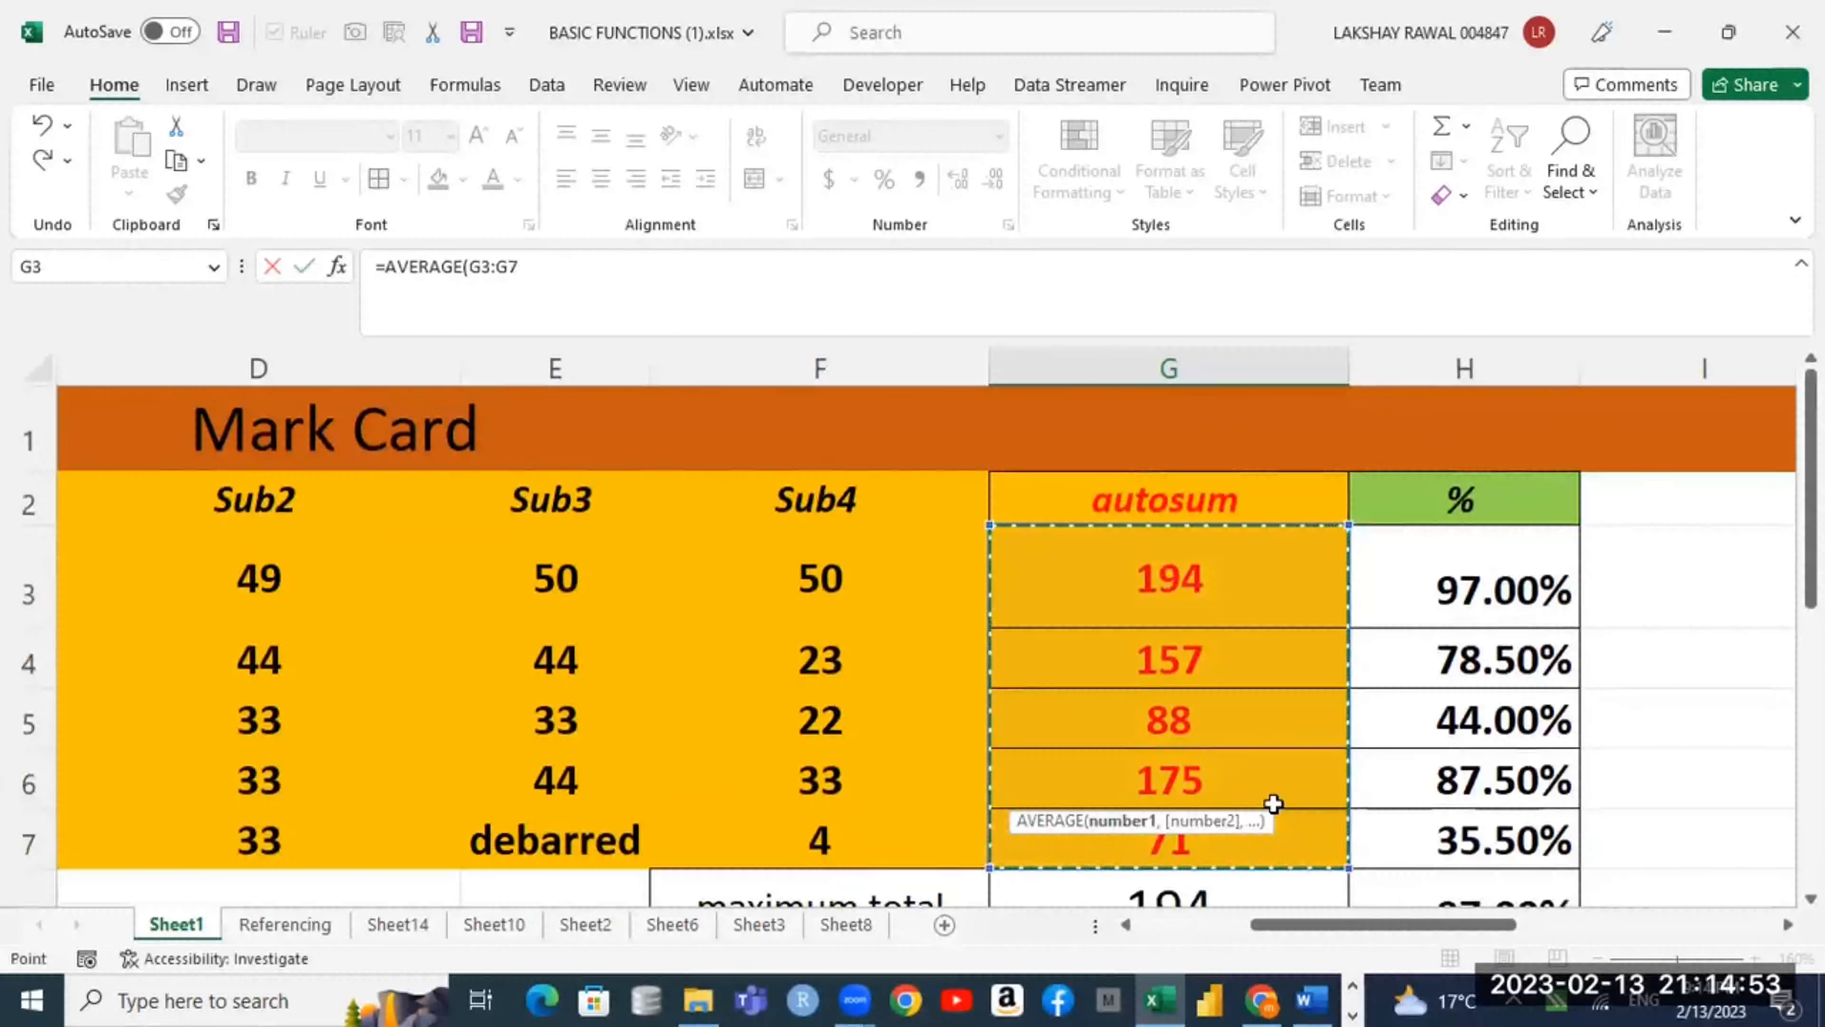
pyautogui.scroll(-1, 1279, 802)
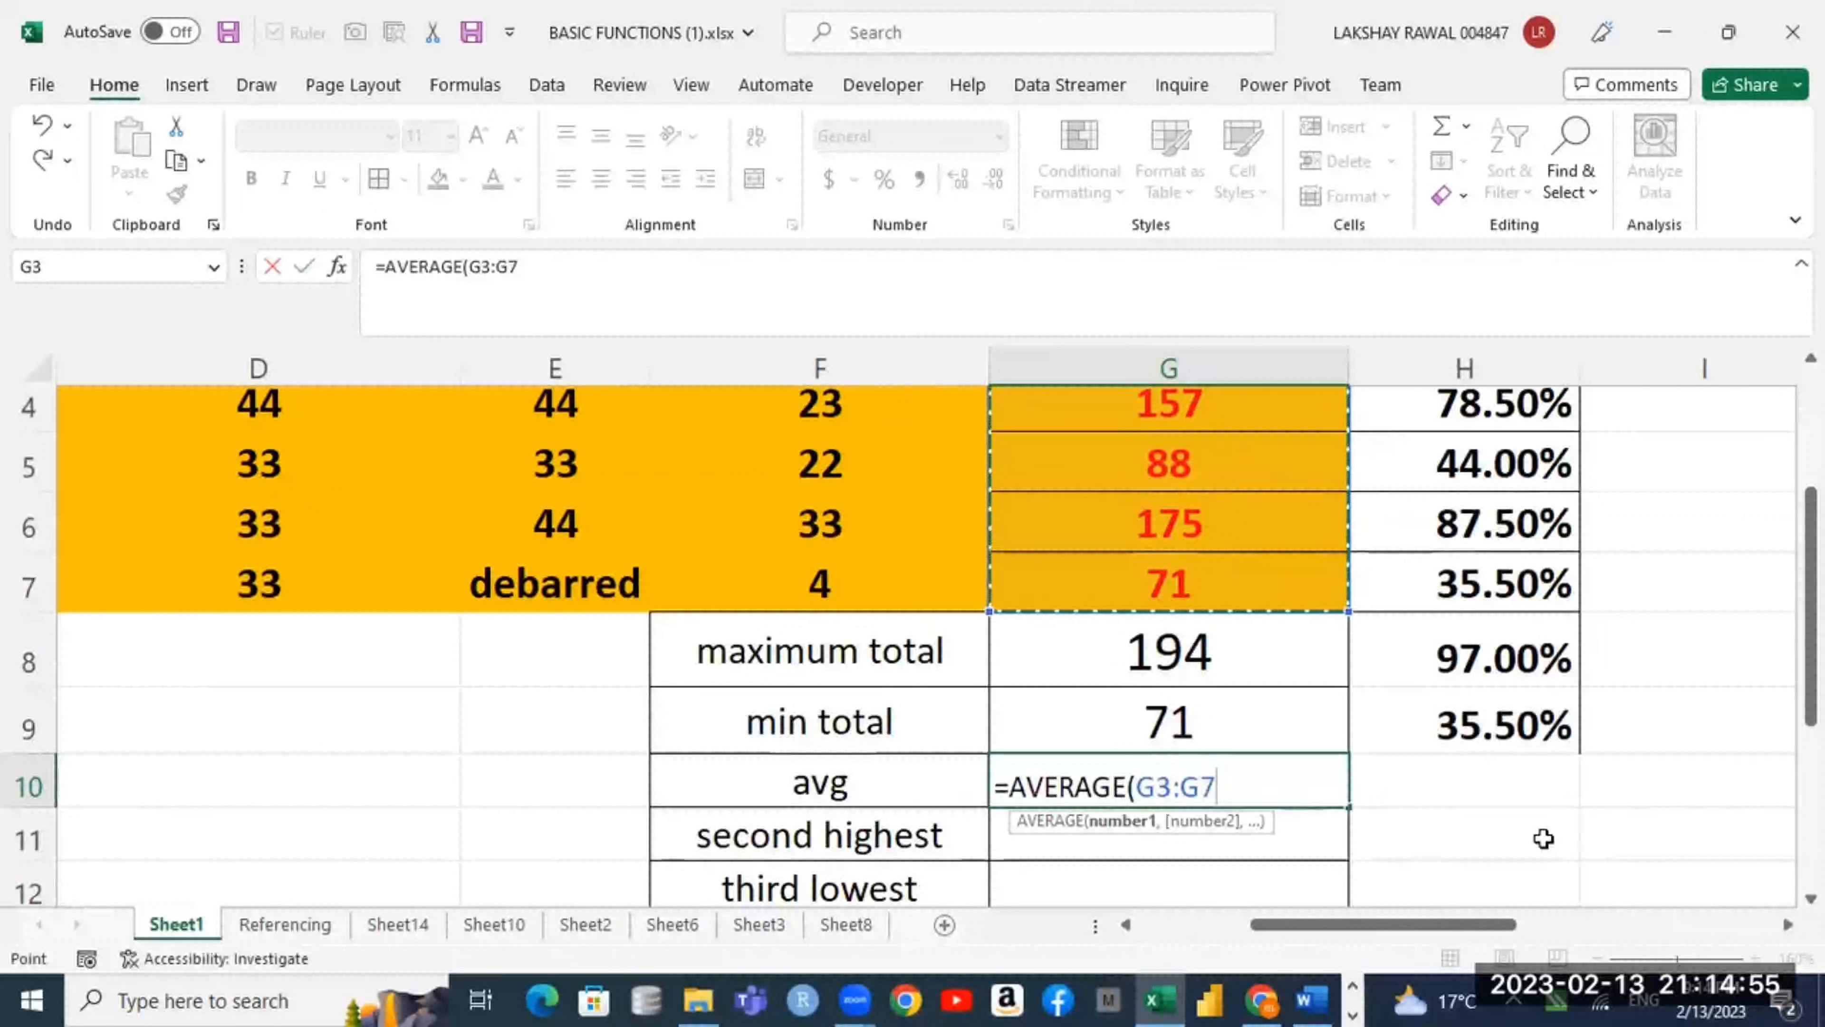
pyautogui.write(')')
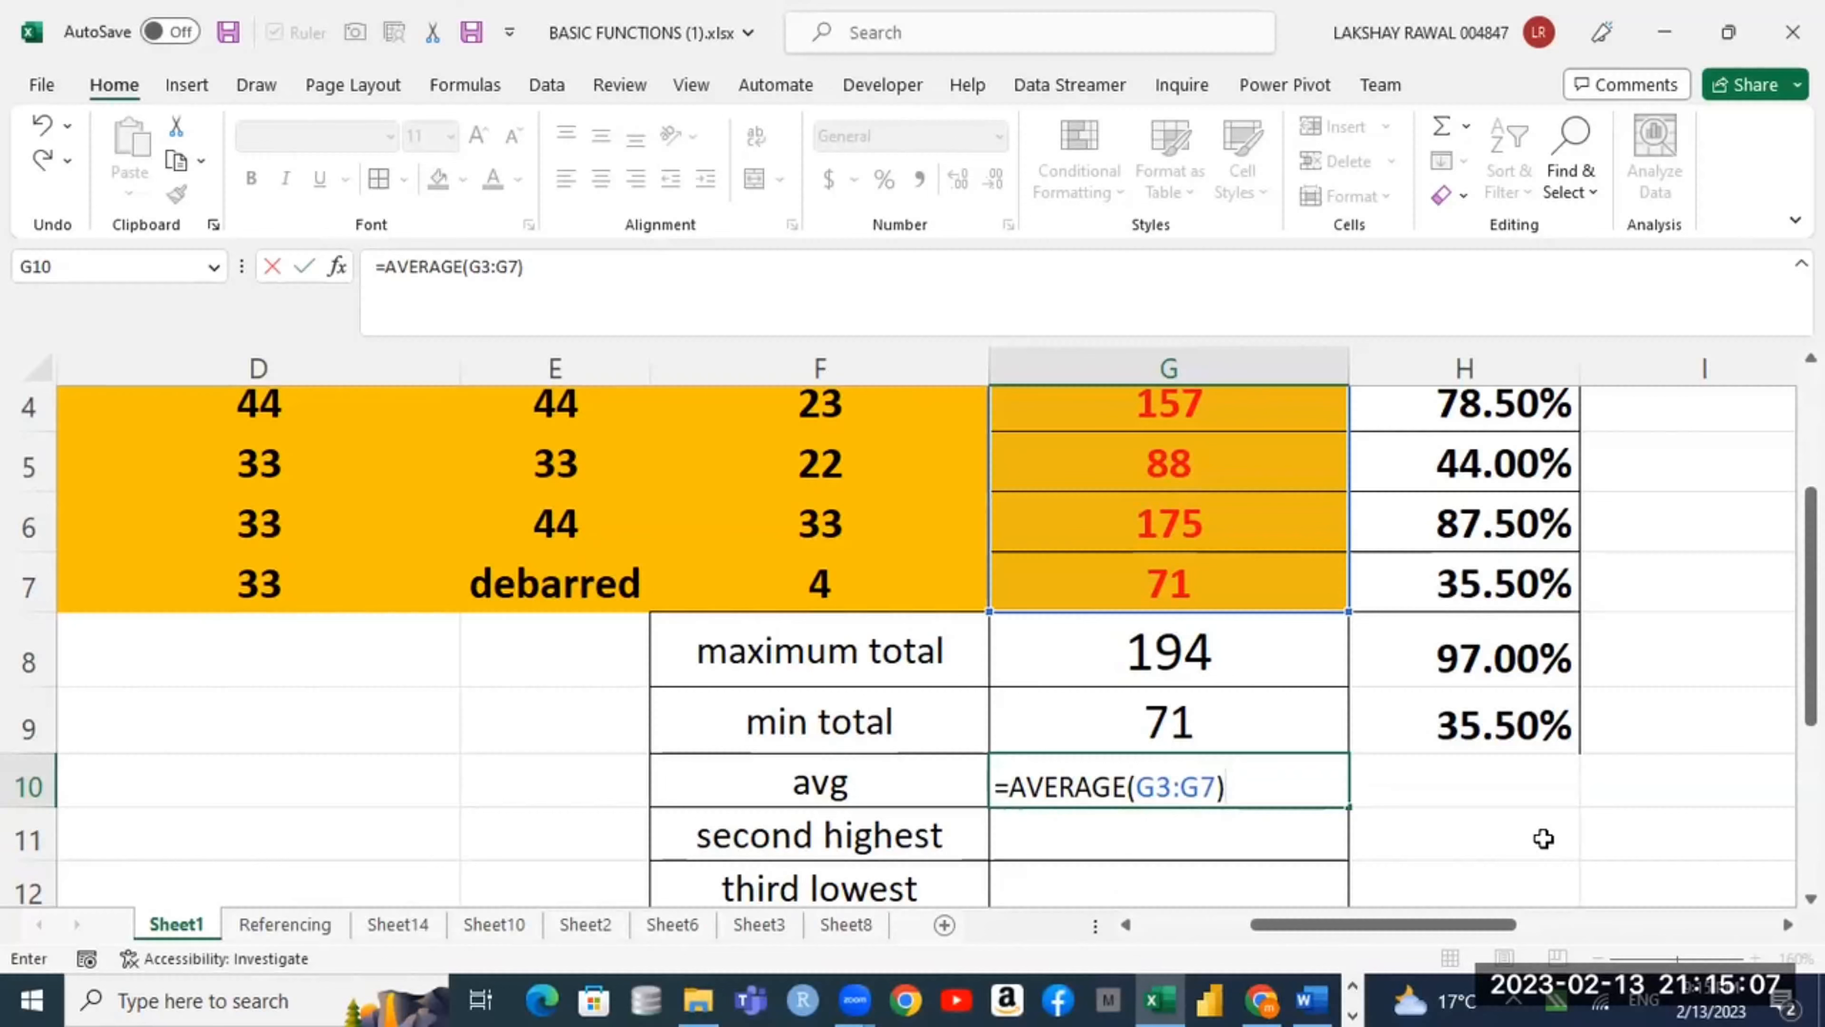
pyautogui.press('Return')
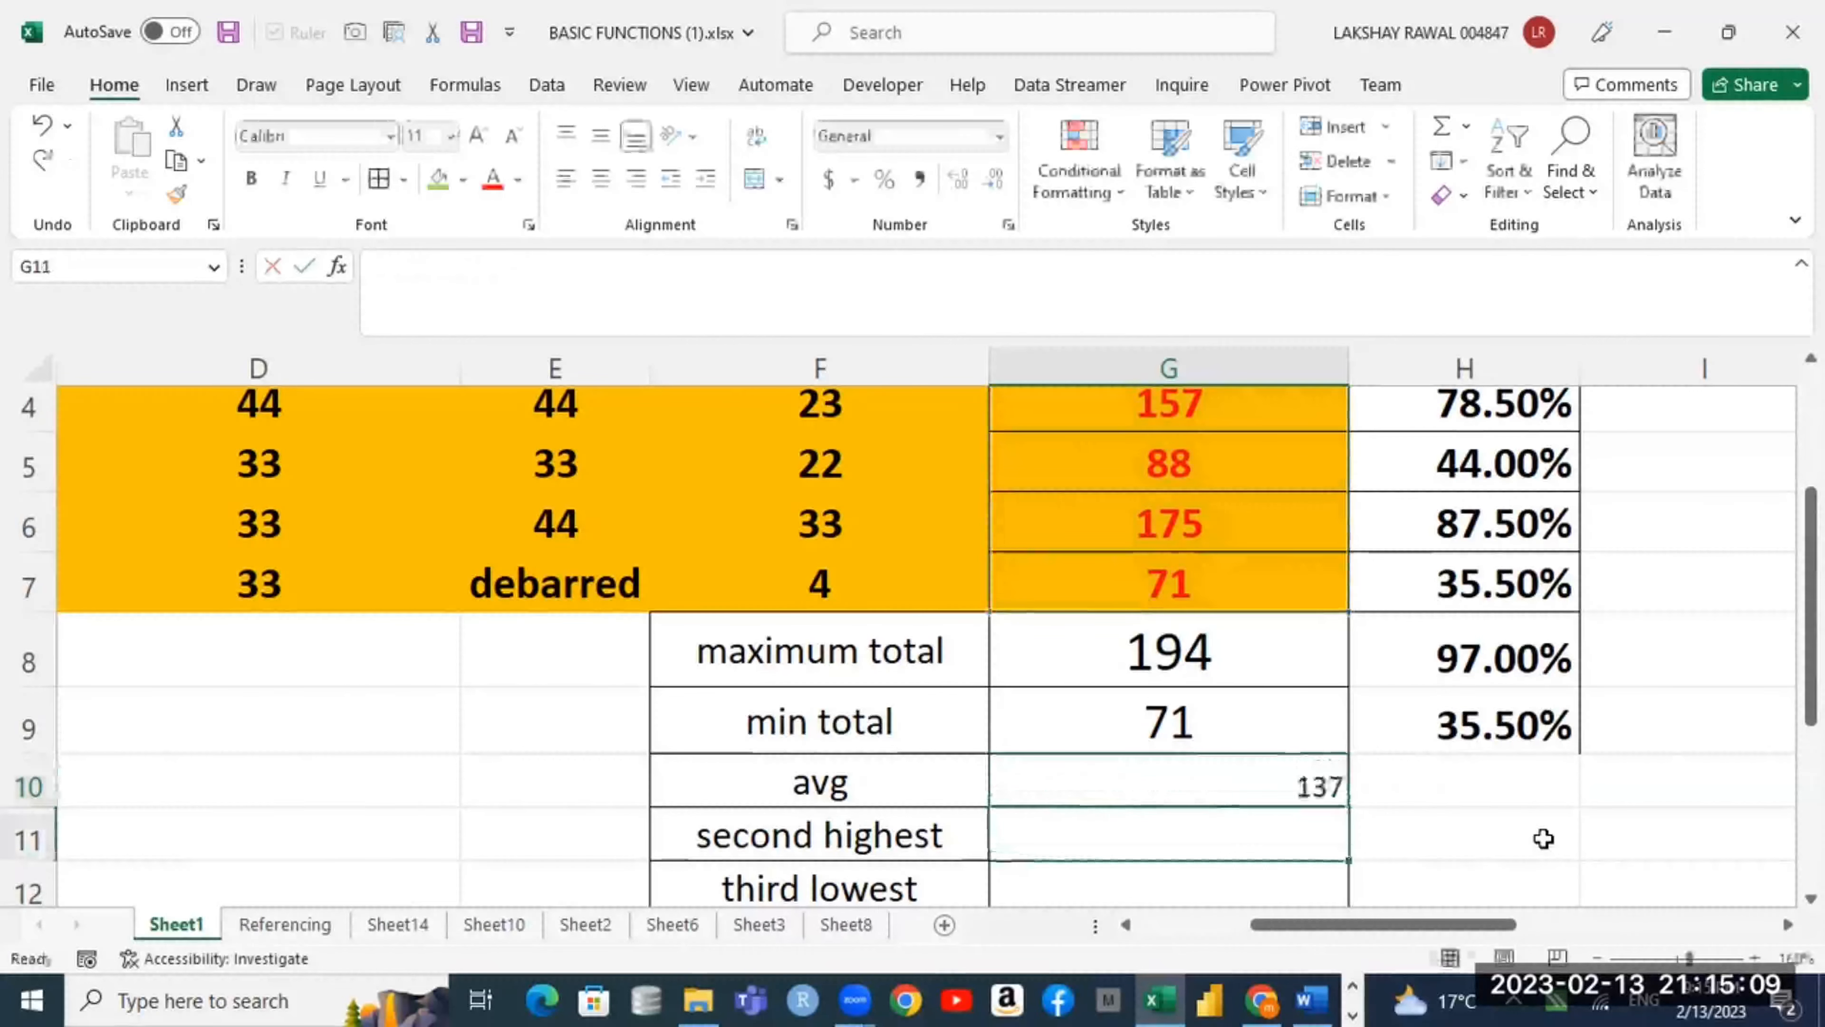
# Step: Inspect the average formula in G10 against the totals it references and check the second highest label in F11
pyautogui.click(1324, 787)
pyautogui.scroll(1, 1401, 800)
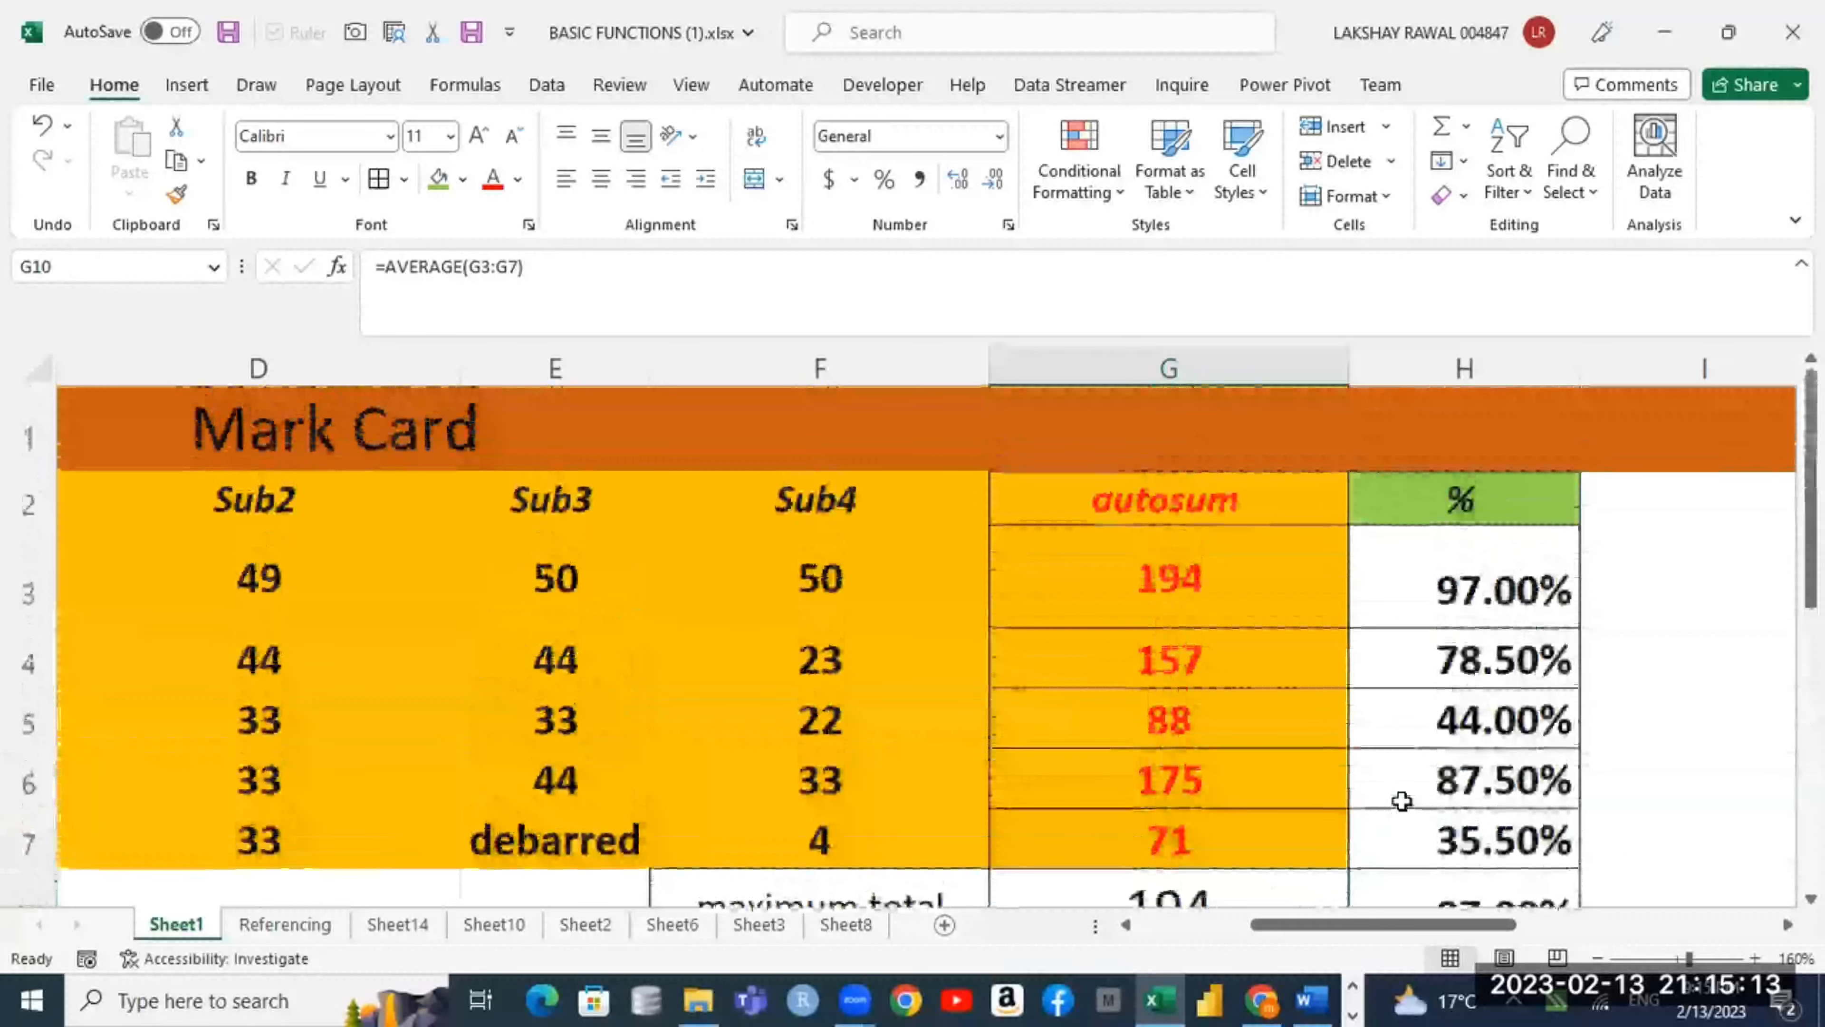
pyautogui.scroll(-1, 1397, 795)
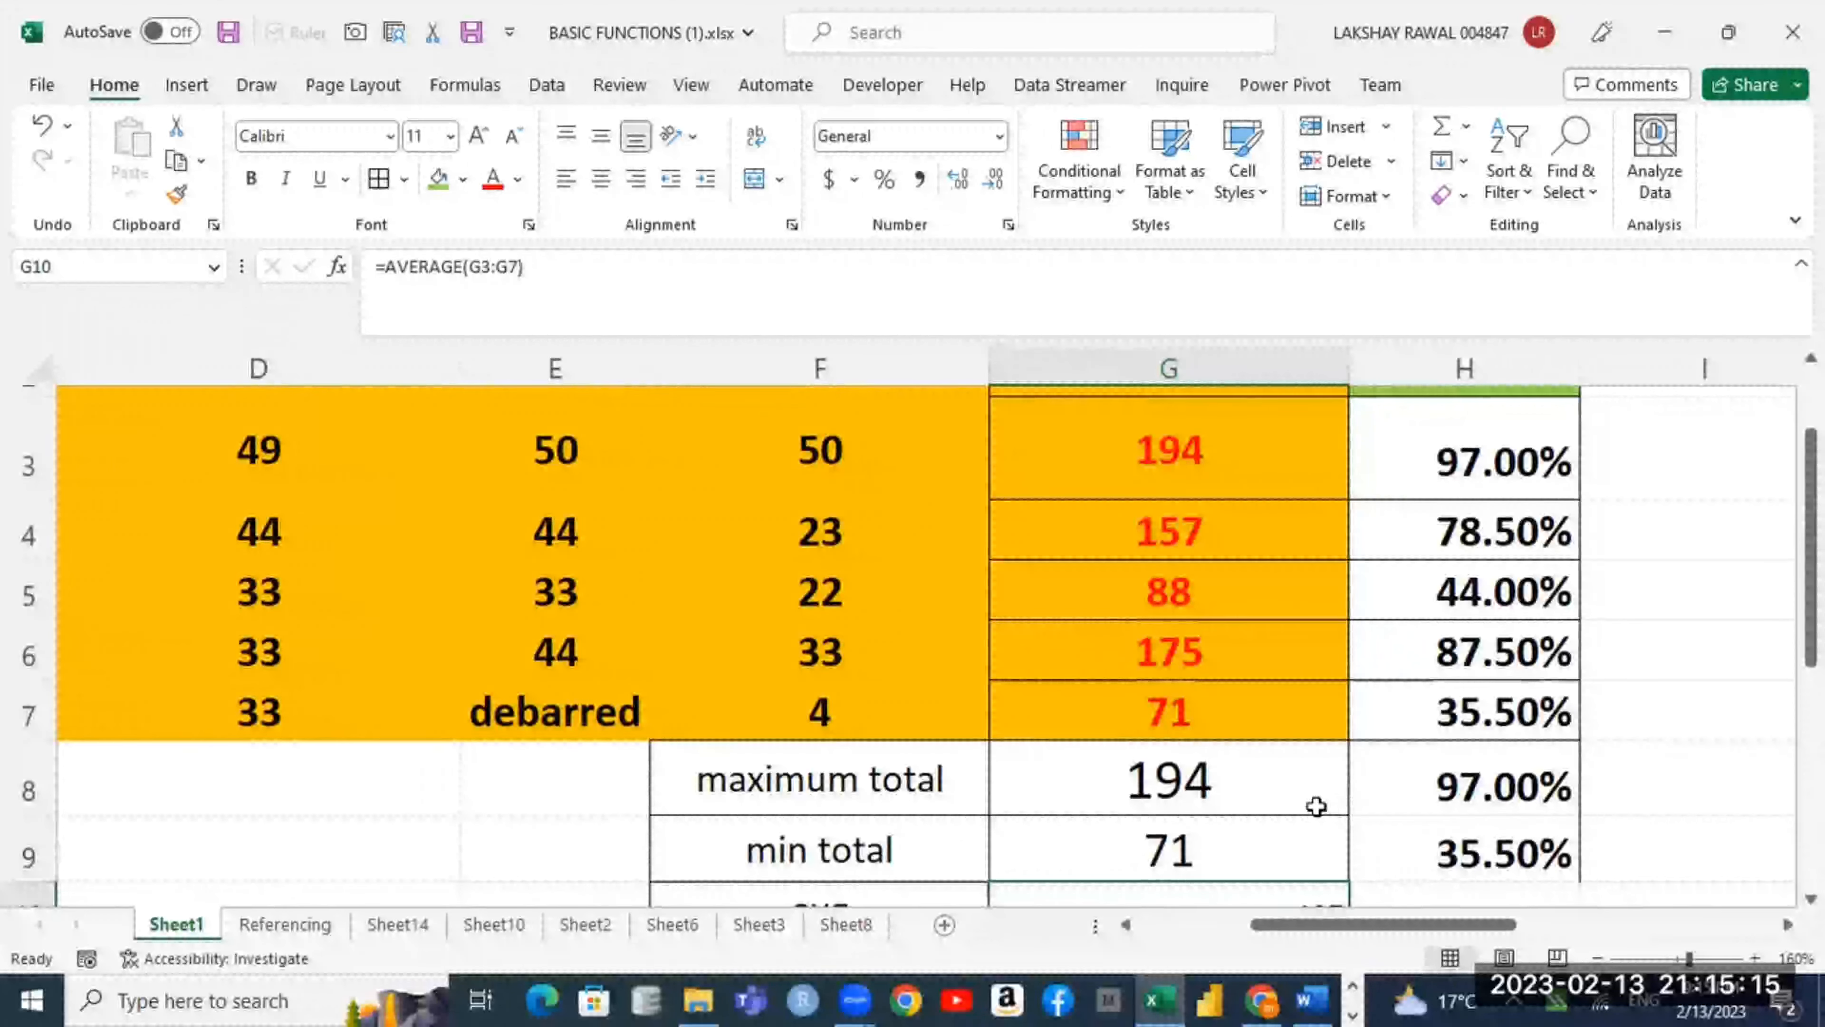
pyautogui.scroll(-1, 1307, 811)
pyautogui.doubleClick(1295, 657)
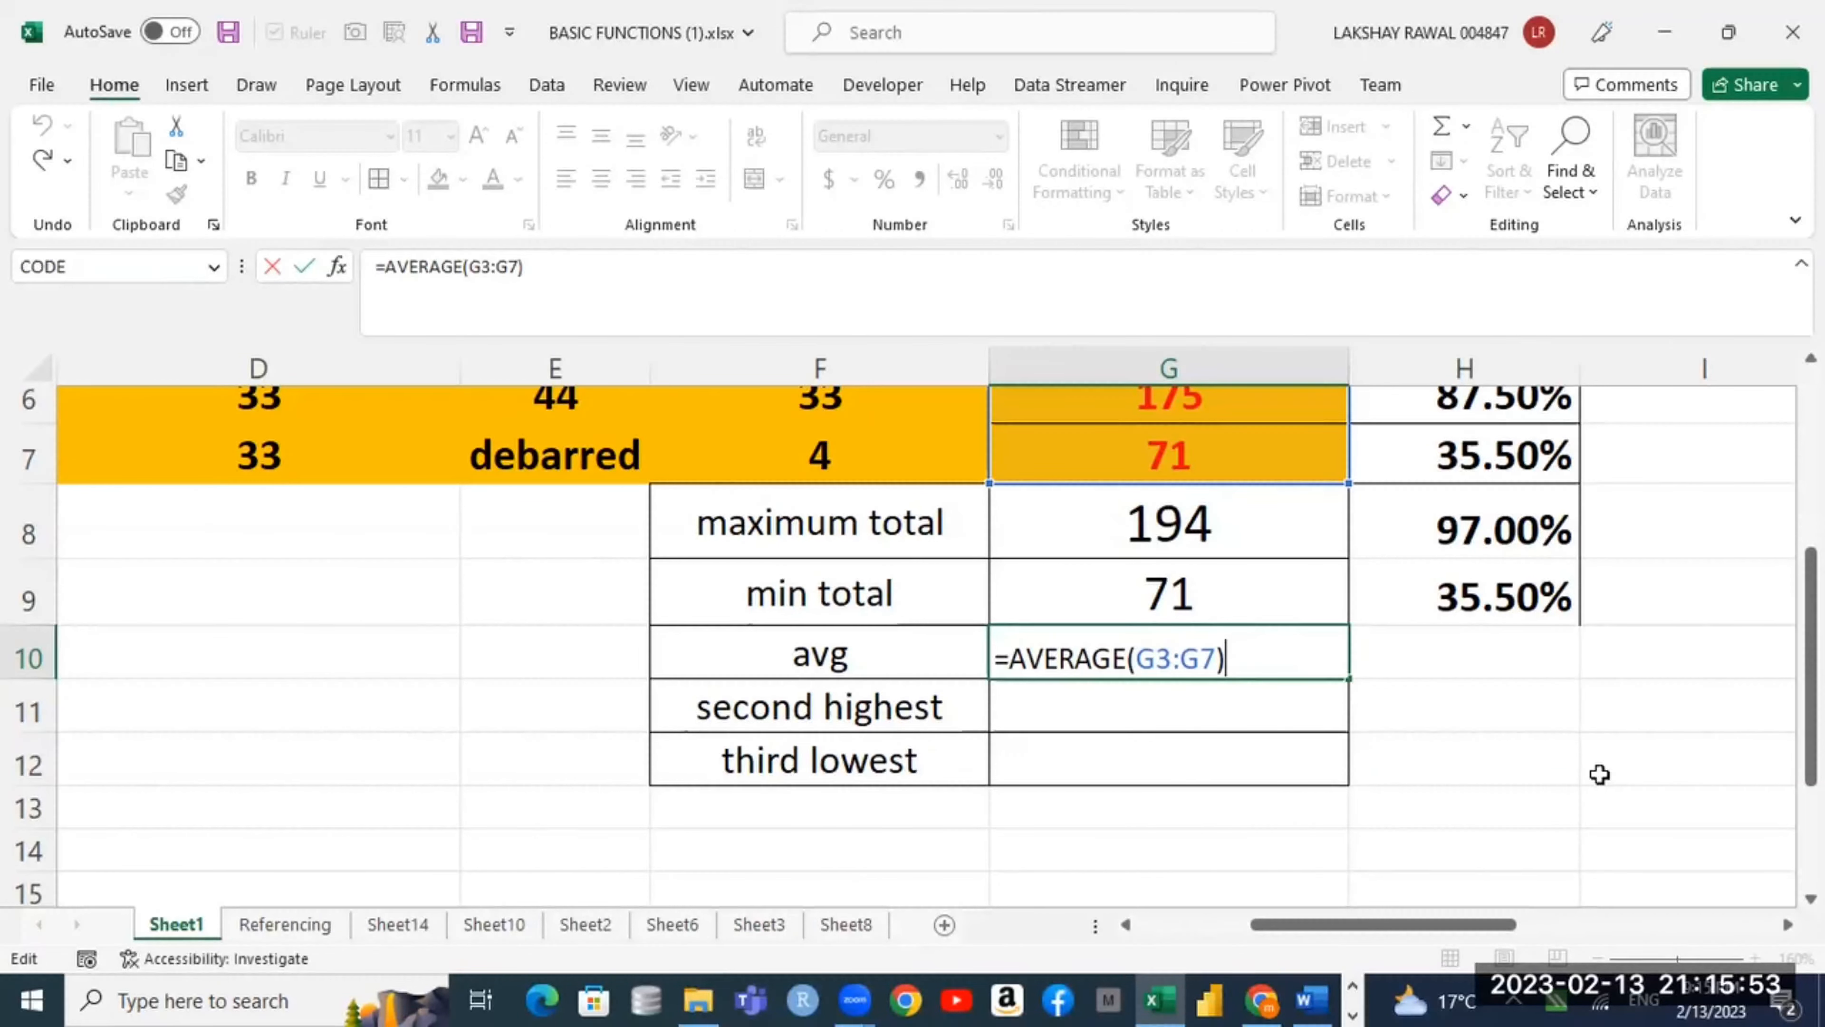
pyautogui.press('Return')
pyautogui.scroll(2, 1591, 769)
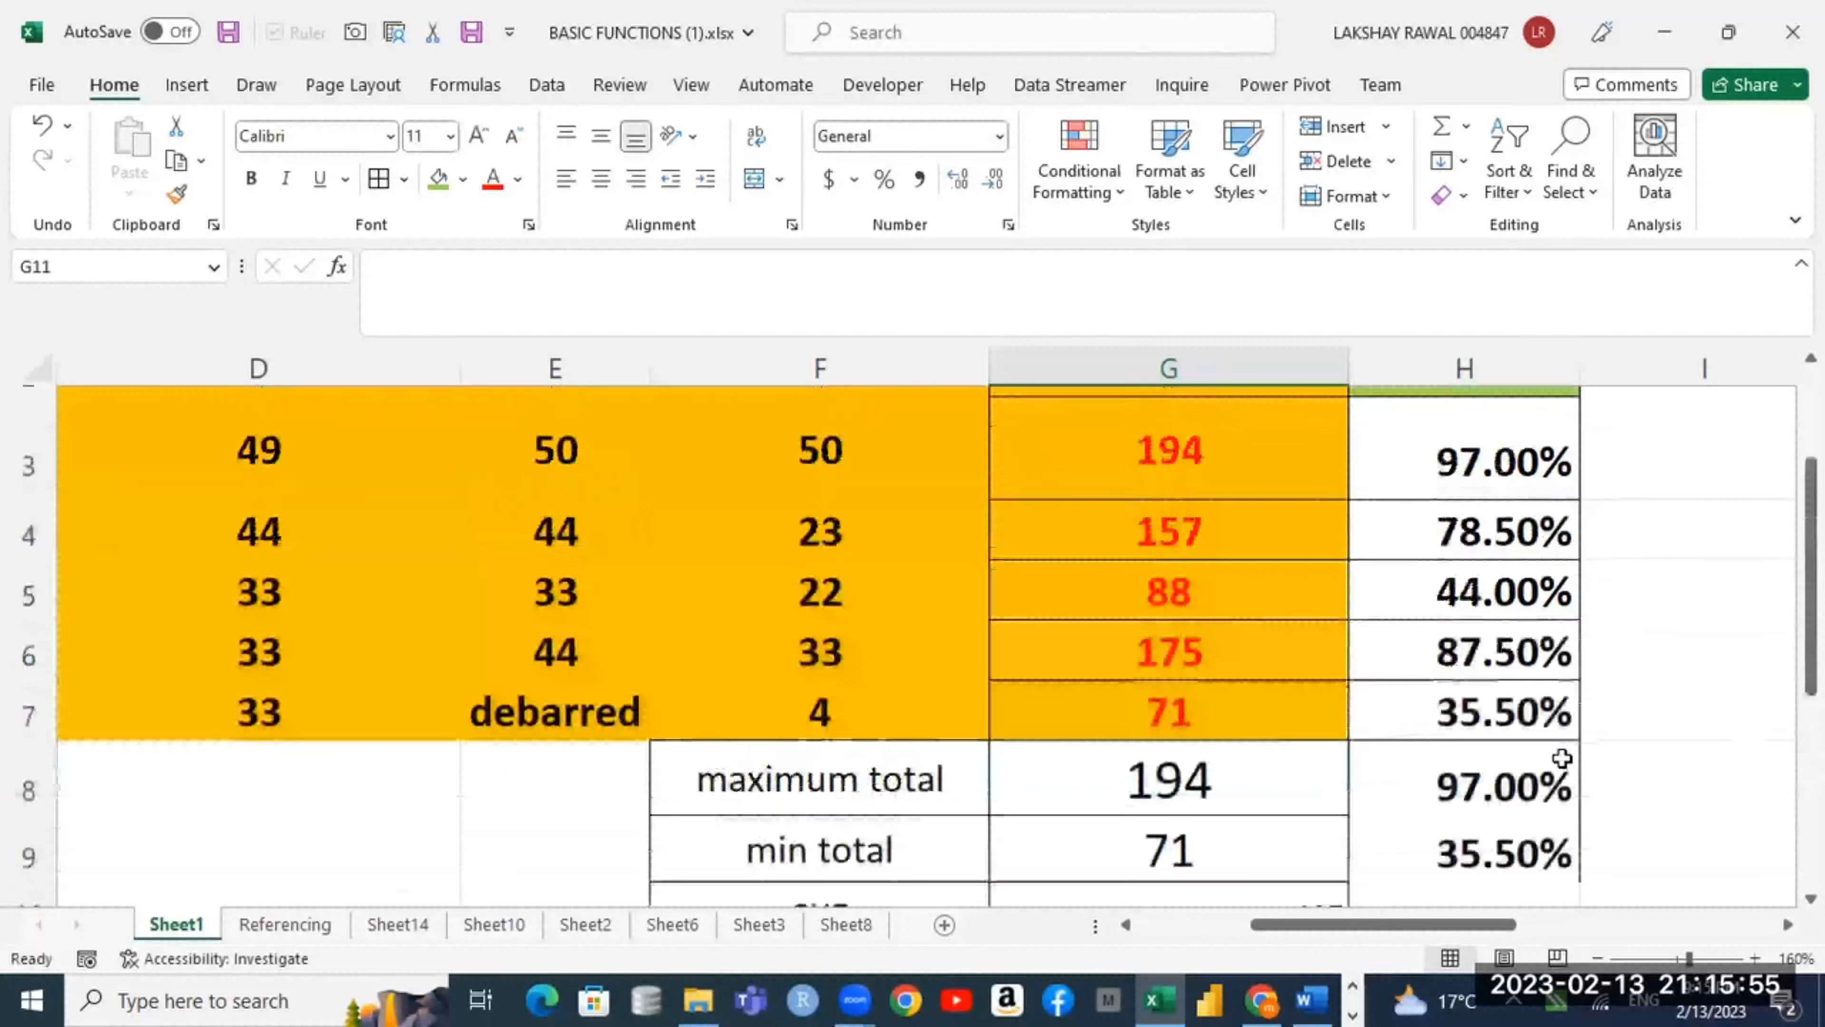
pyautogui.scroll(-3, 1184, 694)
pyautogui.click(872, 708)
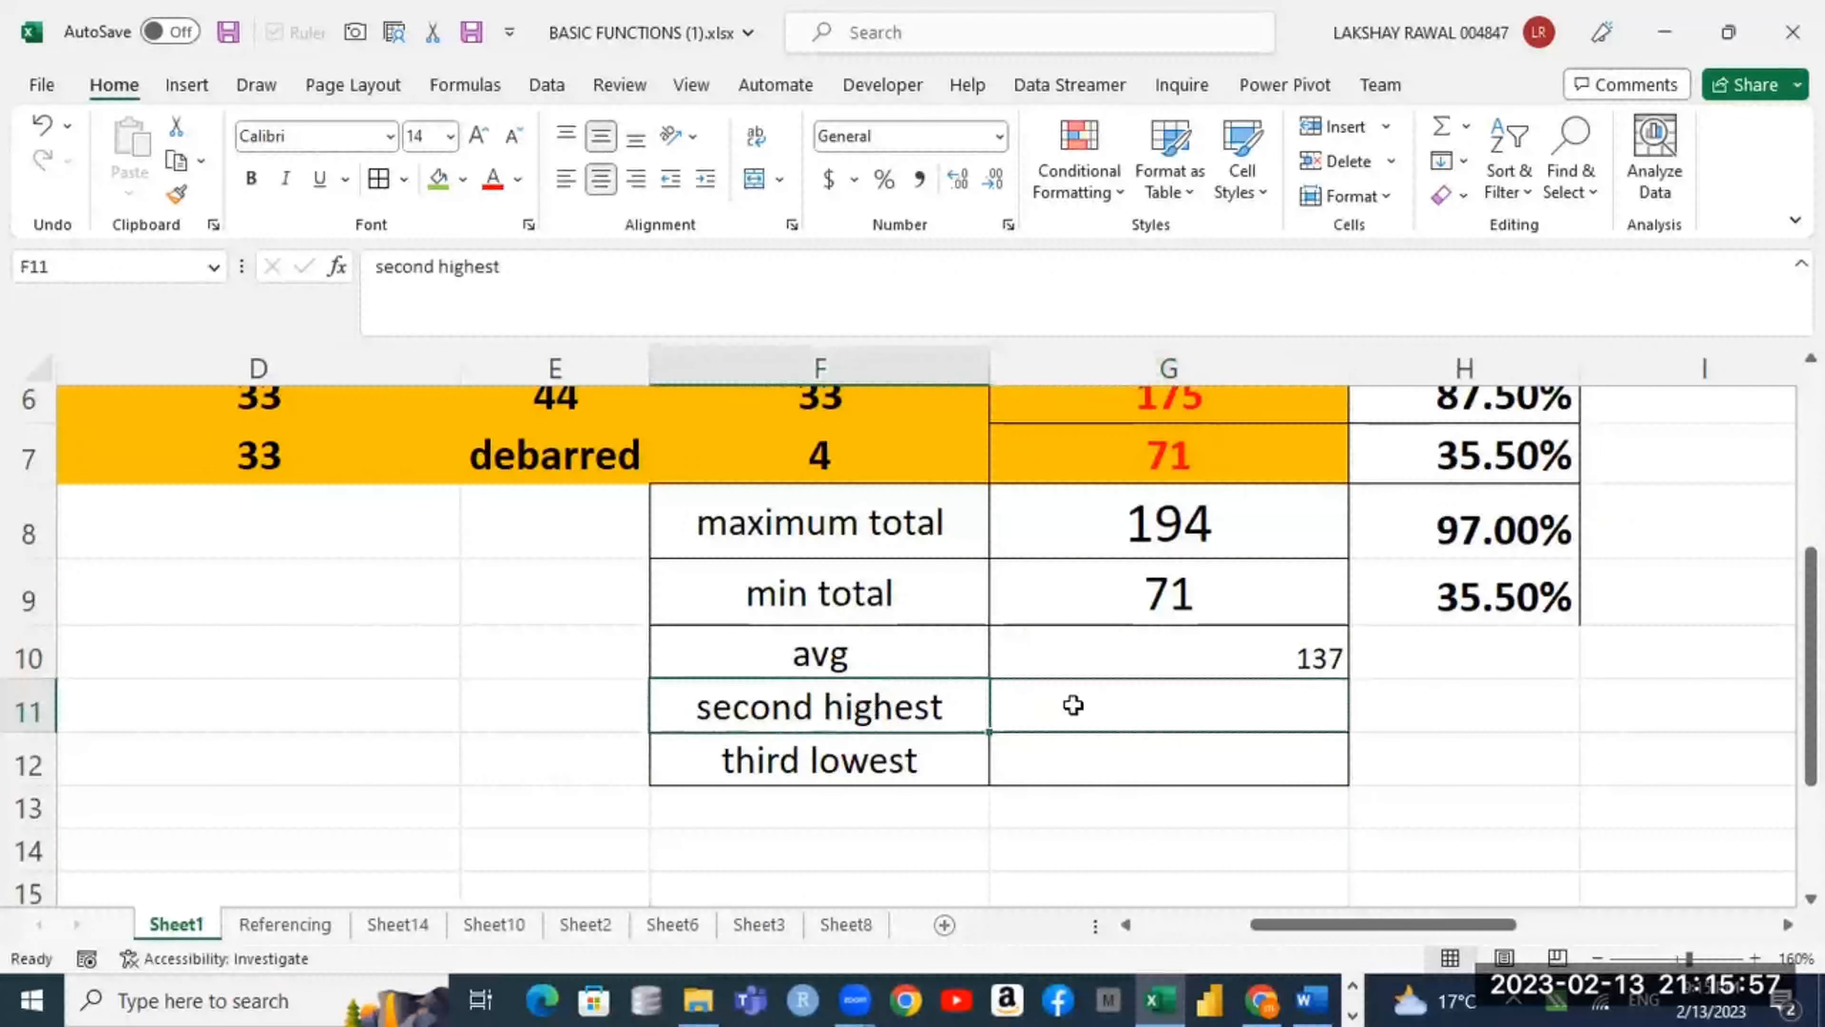
# Step: Review the totals in G3:G7 as the basis for the second highest value in G11
pyautogui.click(1075, 706)
pyautogui.scroll(2, 1193, 538)
pyautogui.moveTo(1189, 468); pyautogui.dragTo(1220, 703)
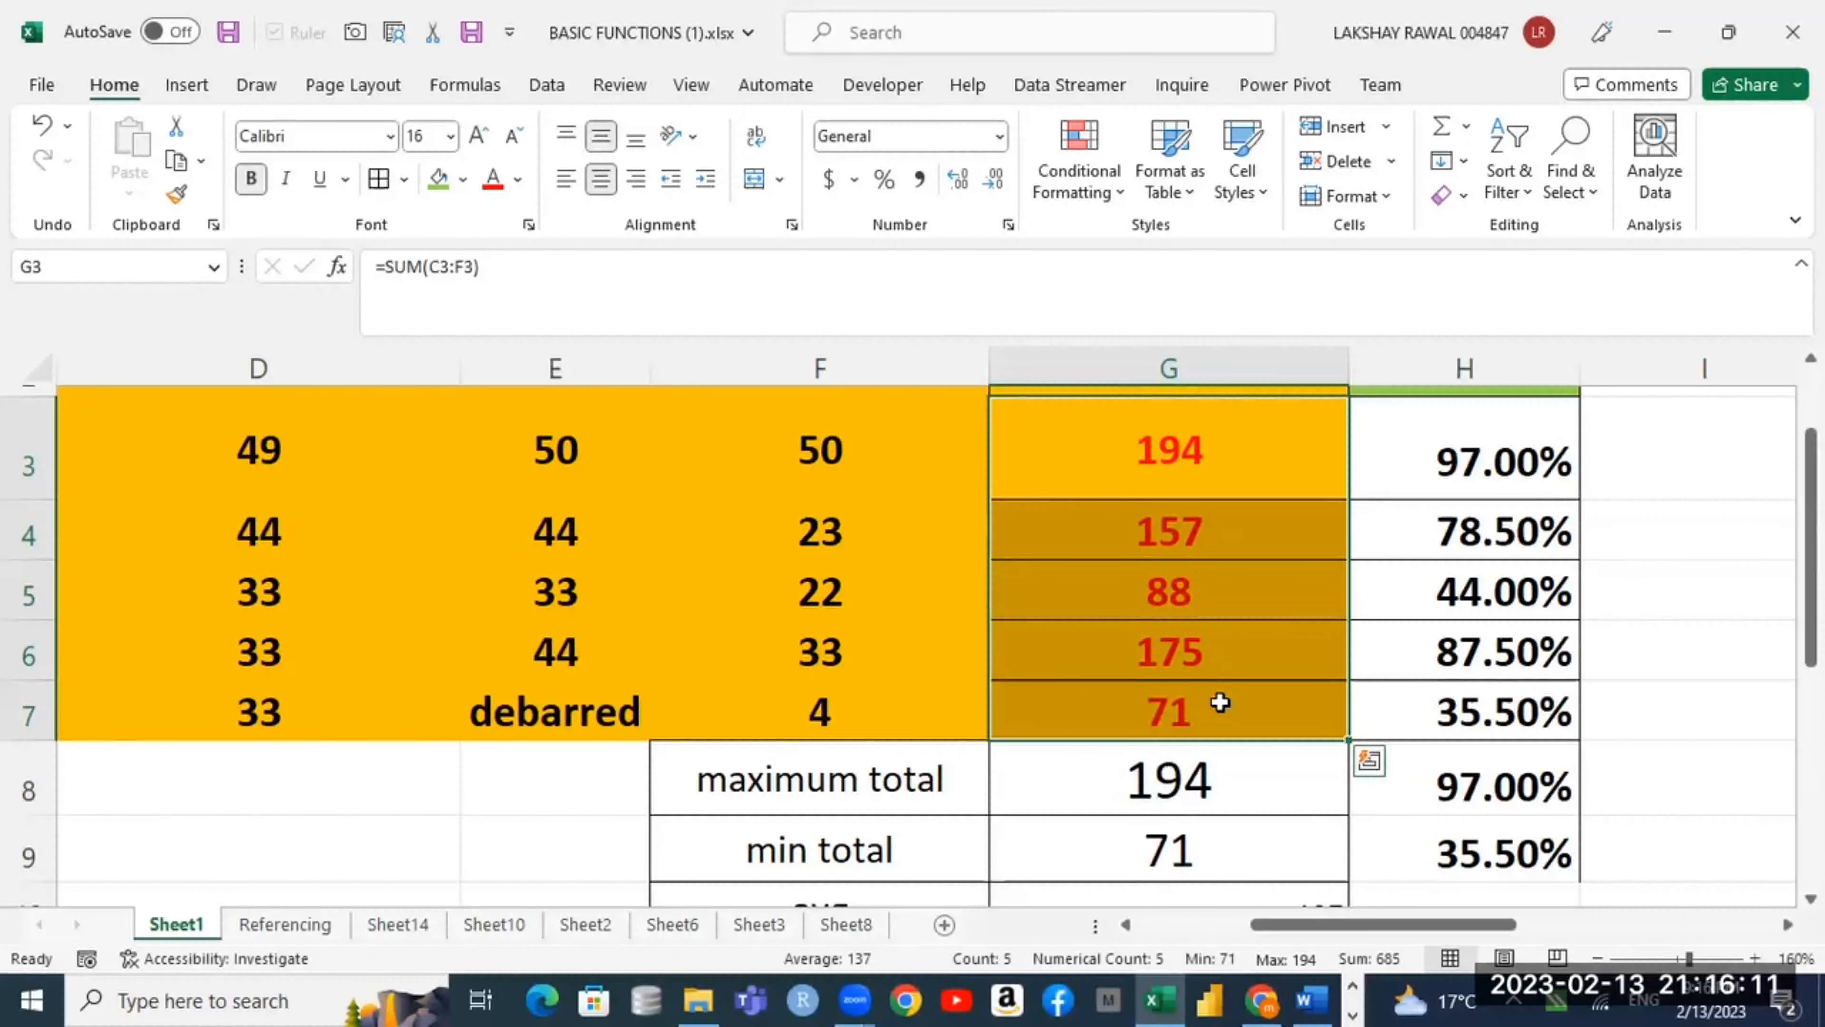
pyautogui.scroll(-2, 1175, 669)
pyautogui.click(1183, 574)
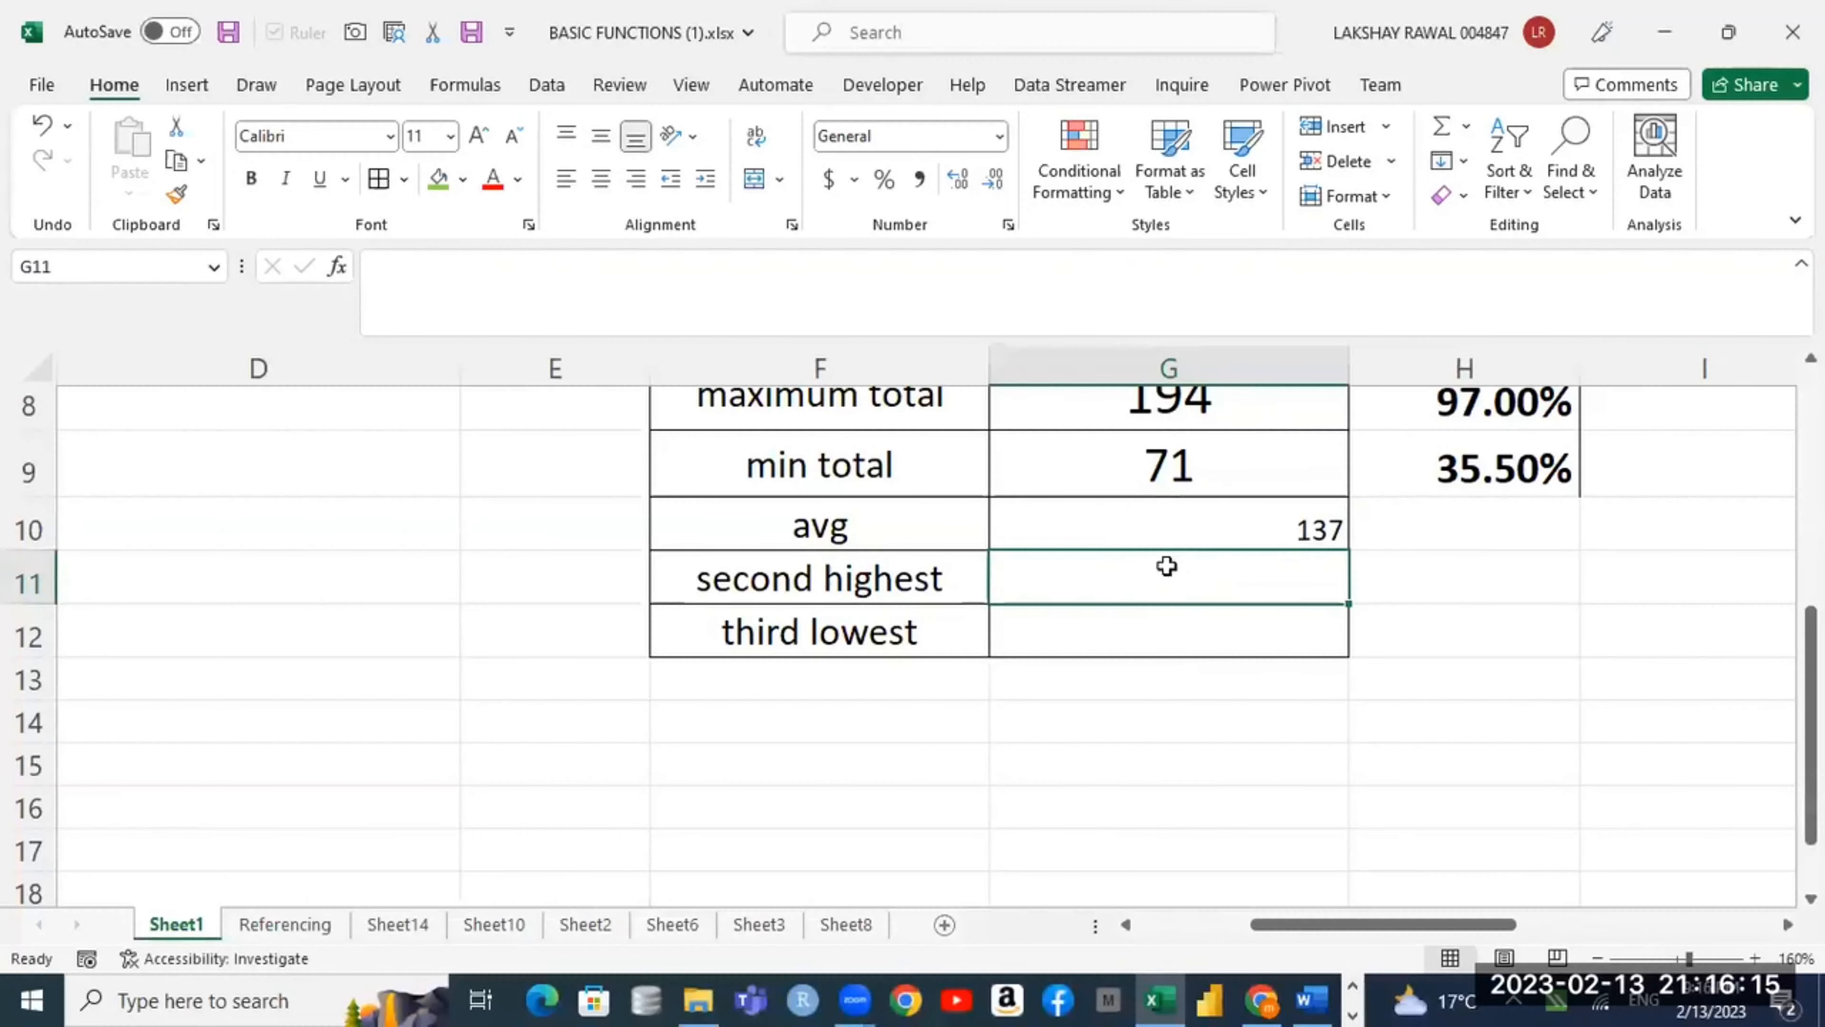
pyautogui.doubleClick(1167, 567)
pyautogui.write('=')
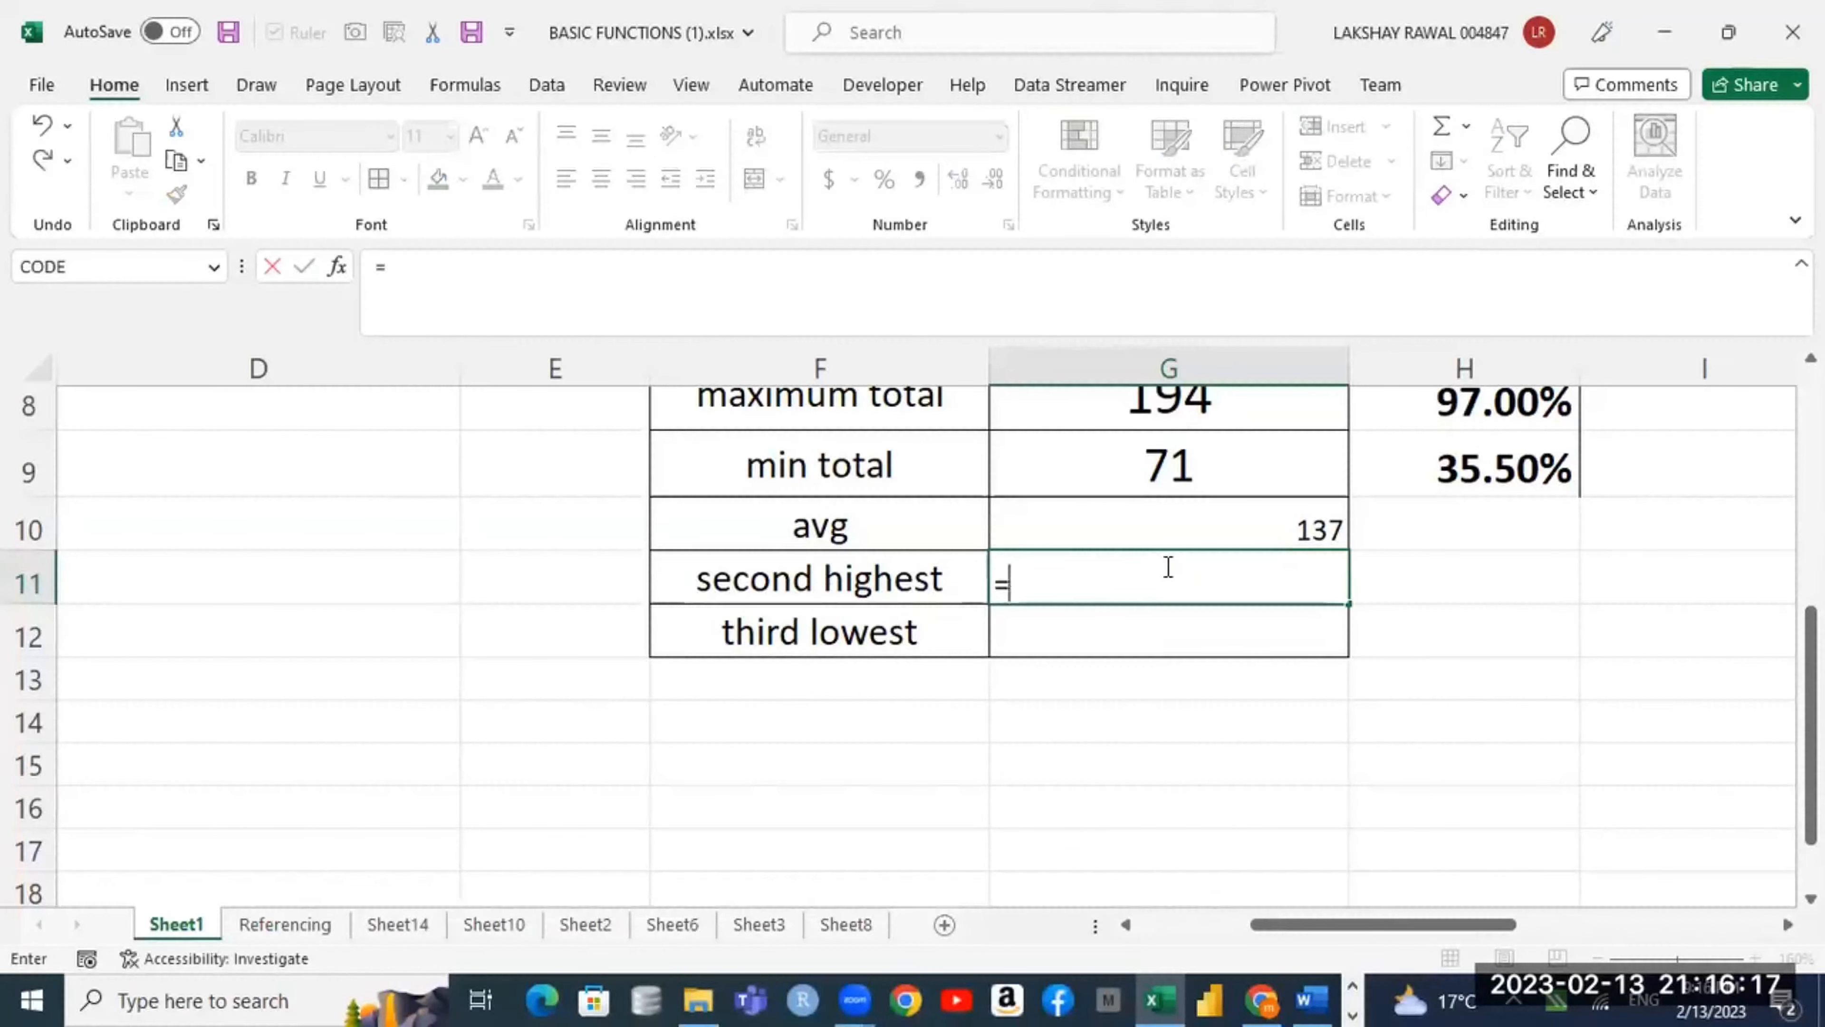
pyautogui.write('ma')
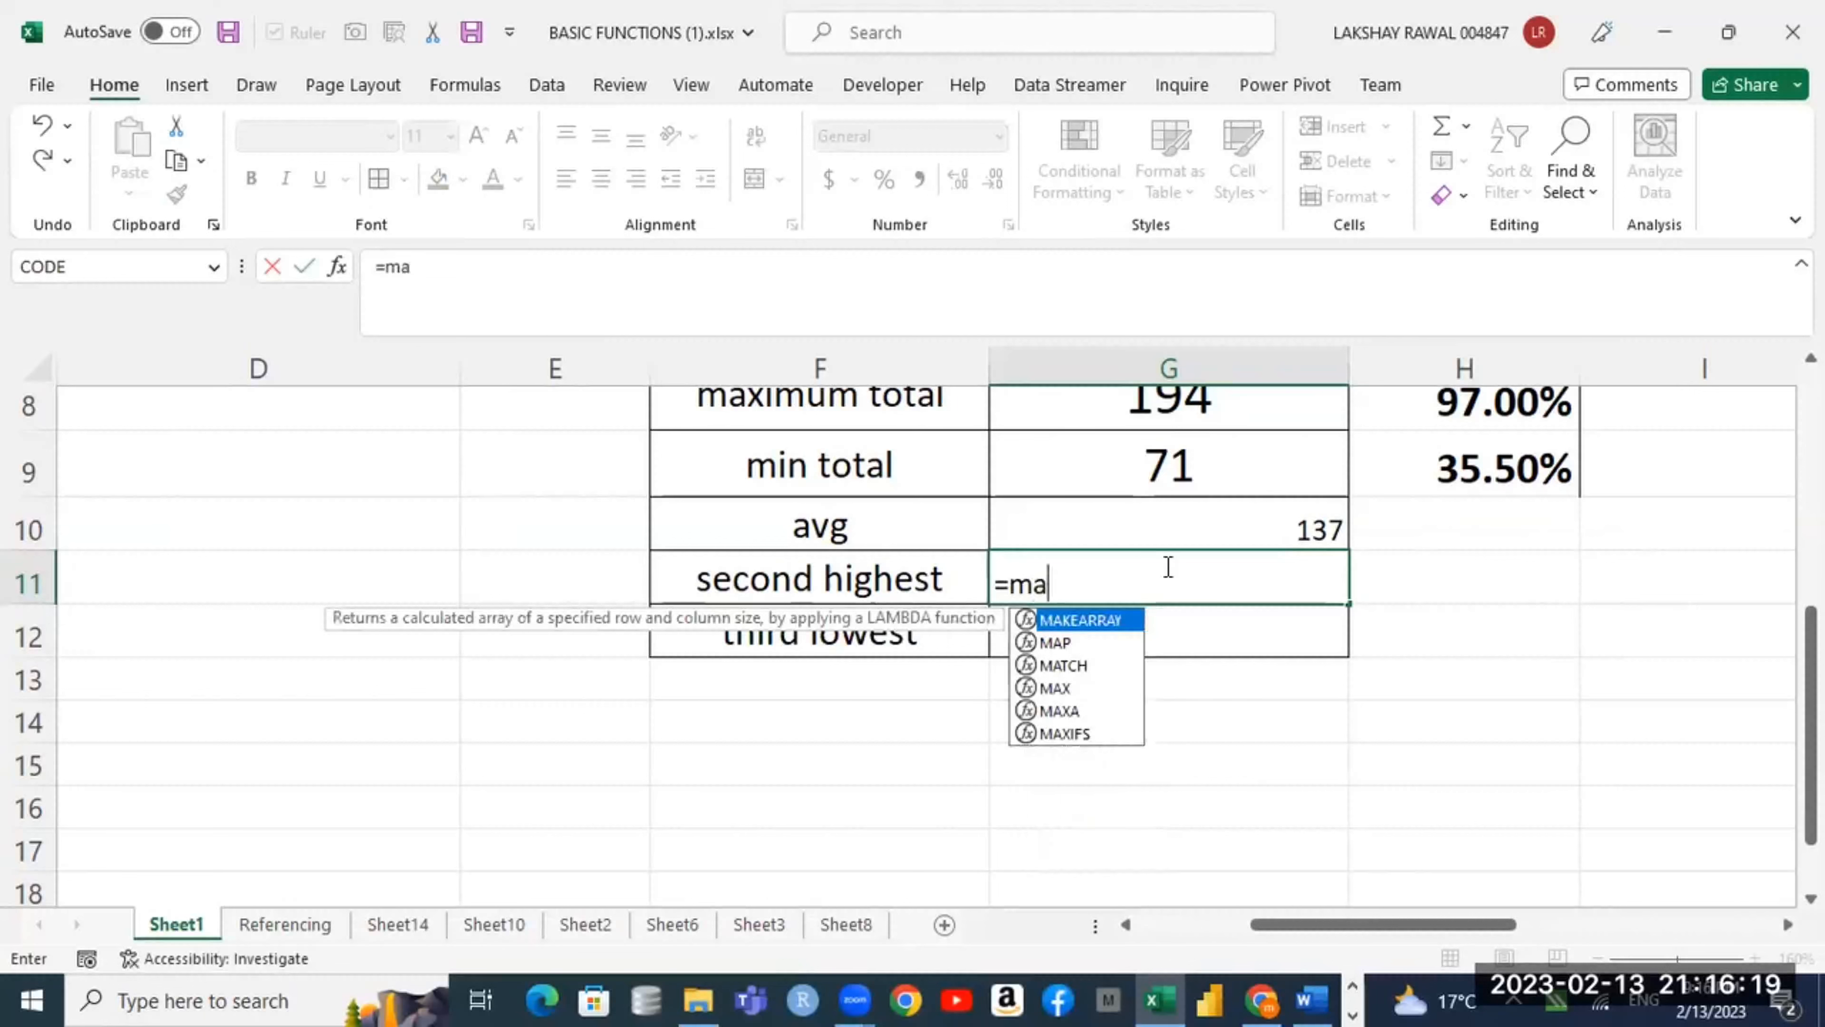
pyautogui.write('x')
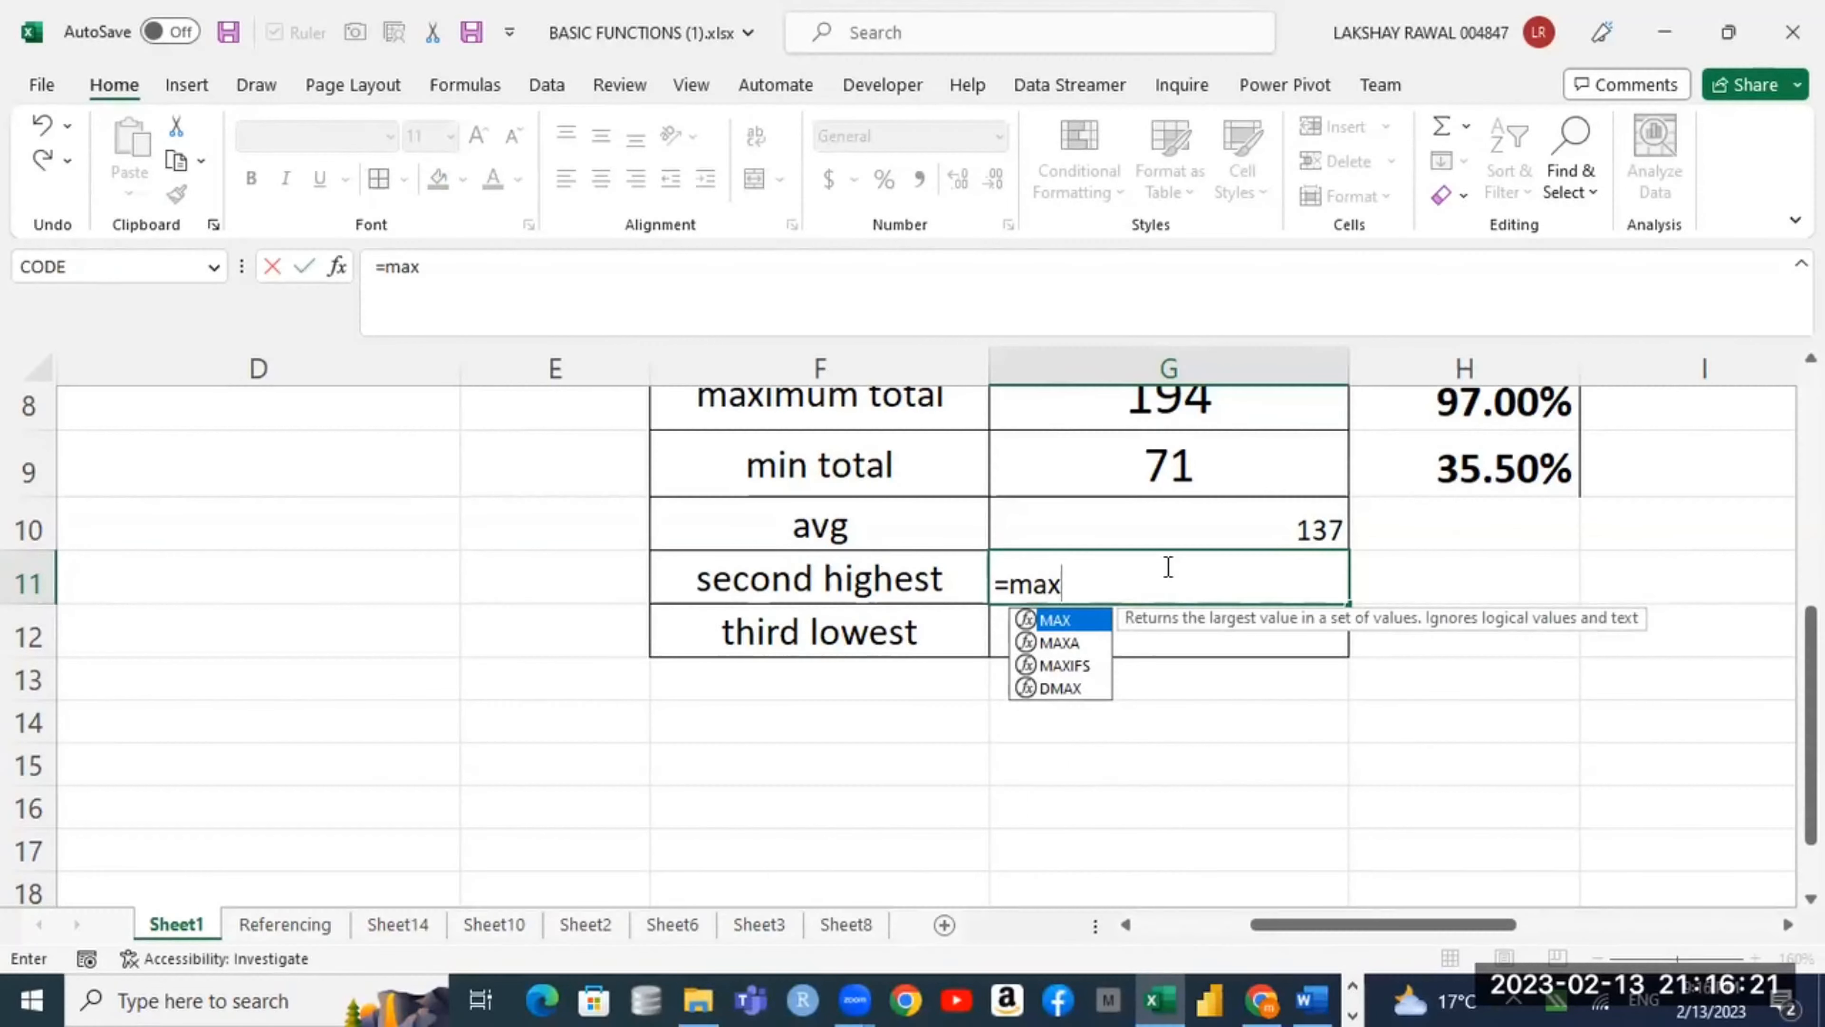
pyautogui.press('BackSpace')
pyautogui.press('BackSpace')
pyautogui.press('BackSpace')
pyautogui.press('BackSpace')
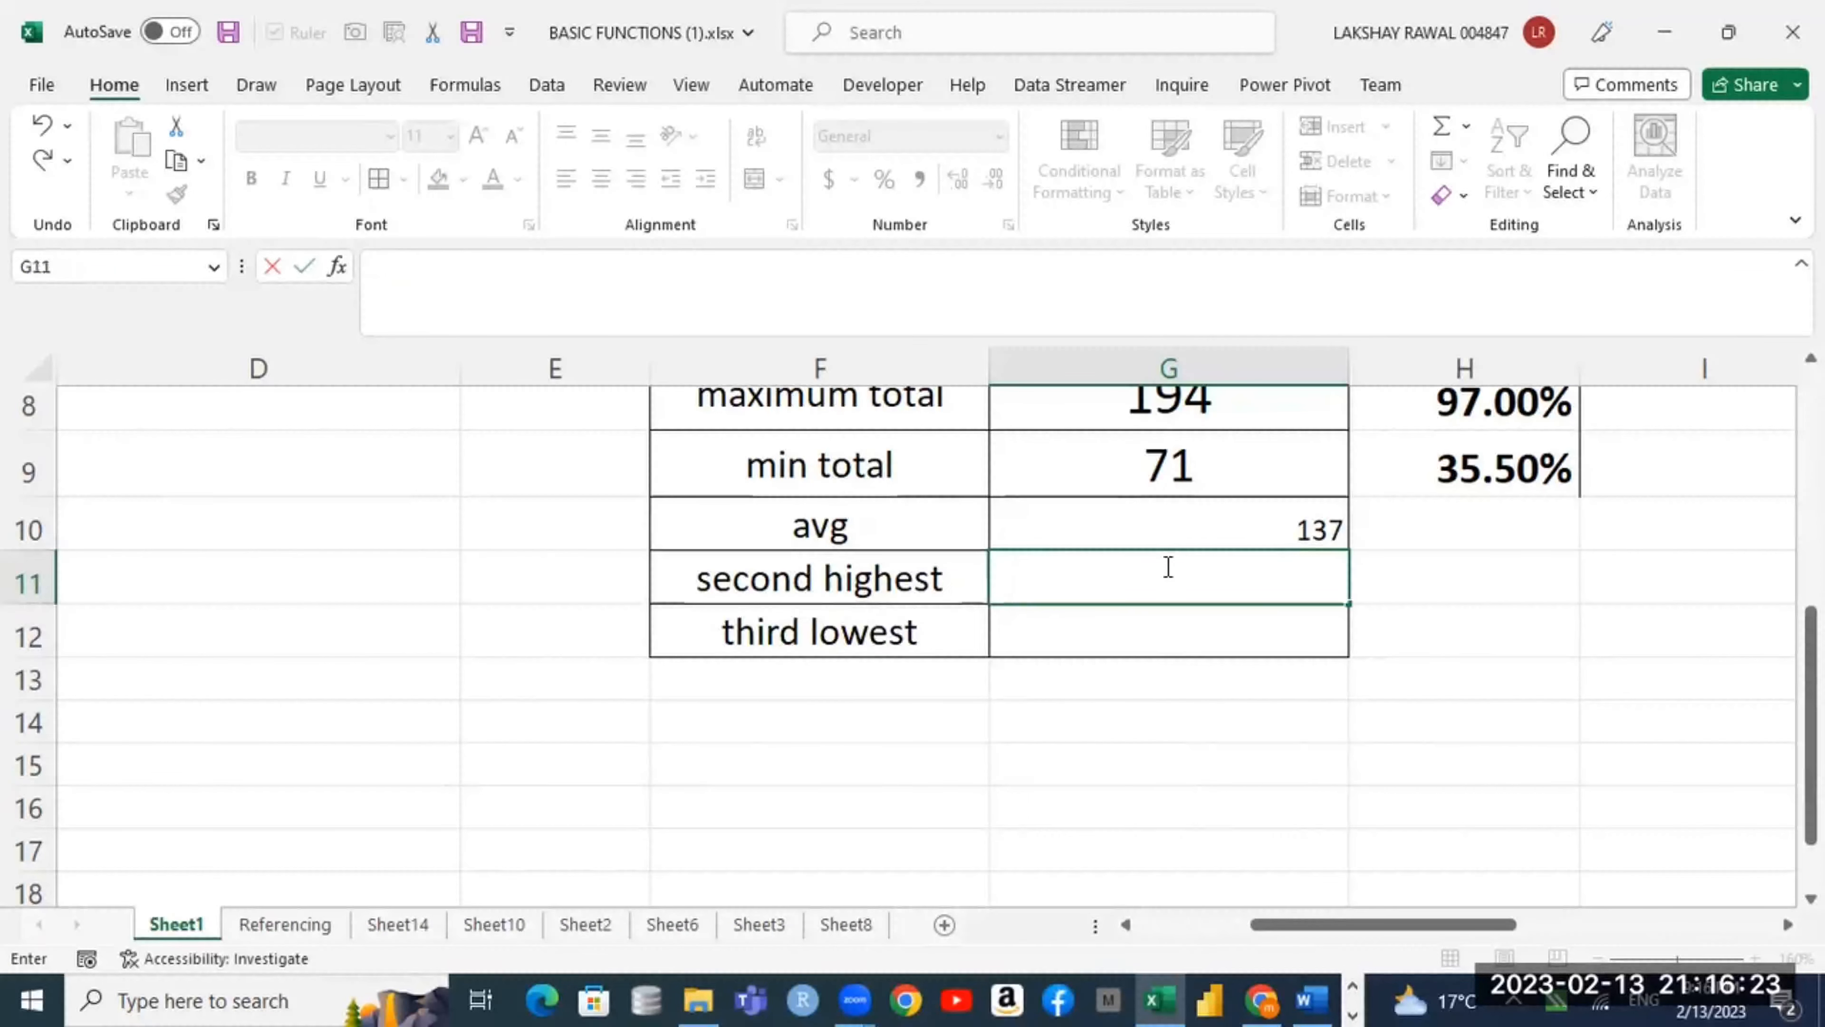
pyautogui.write('=')
pyautogui.press('BackSpace')
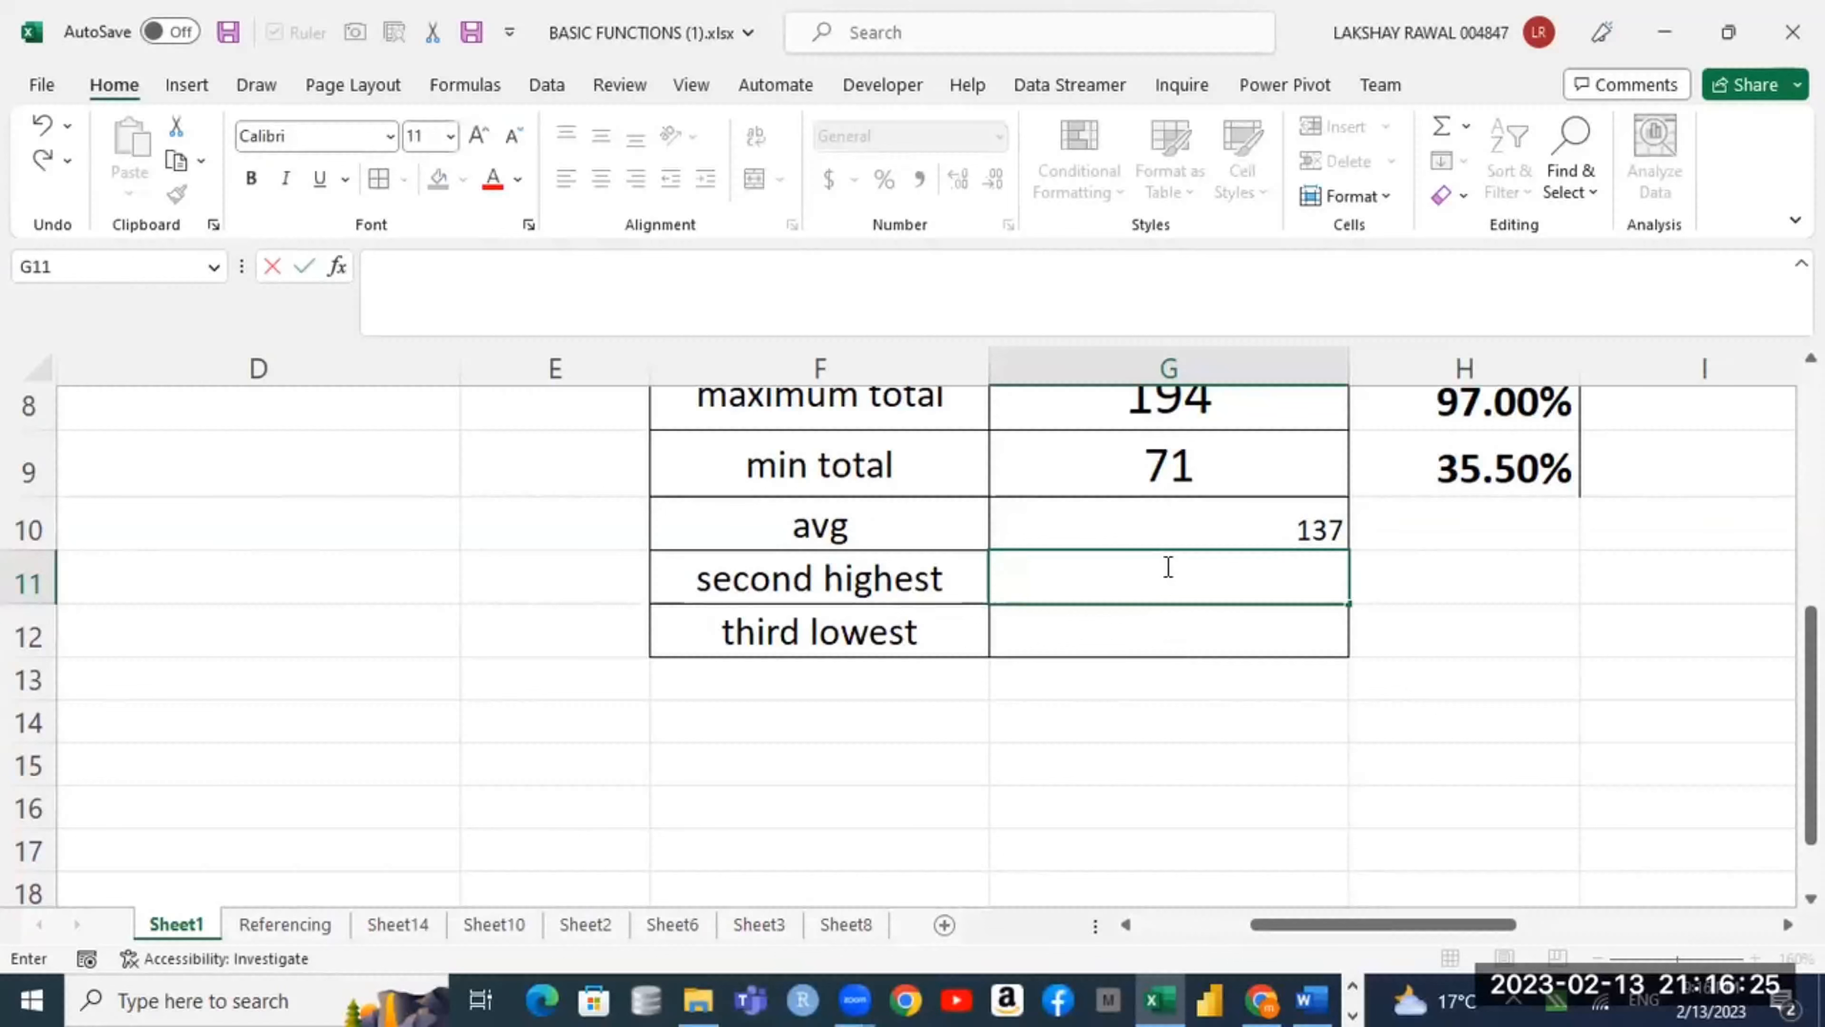
# Step: Calculate the second highest total in G11 with the LARGE function over G3:G7 and k set to 2
pyautogui.write('=lar')
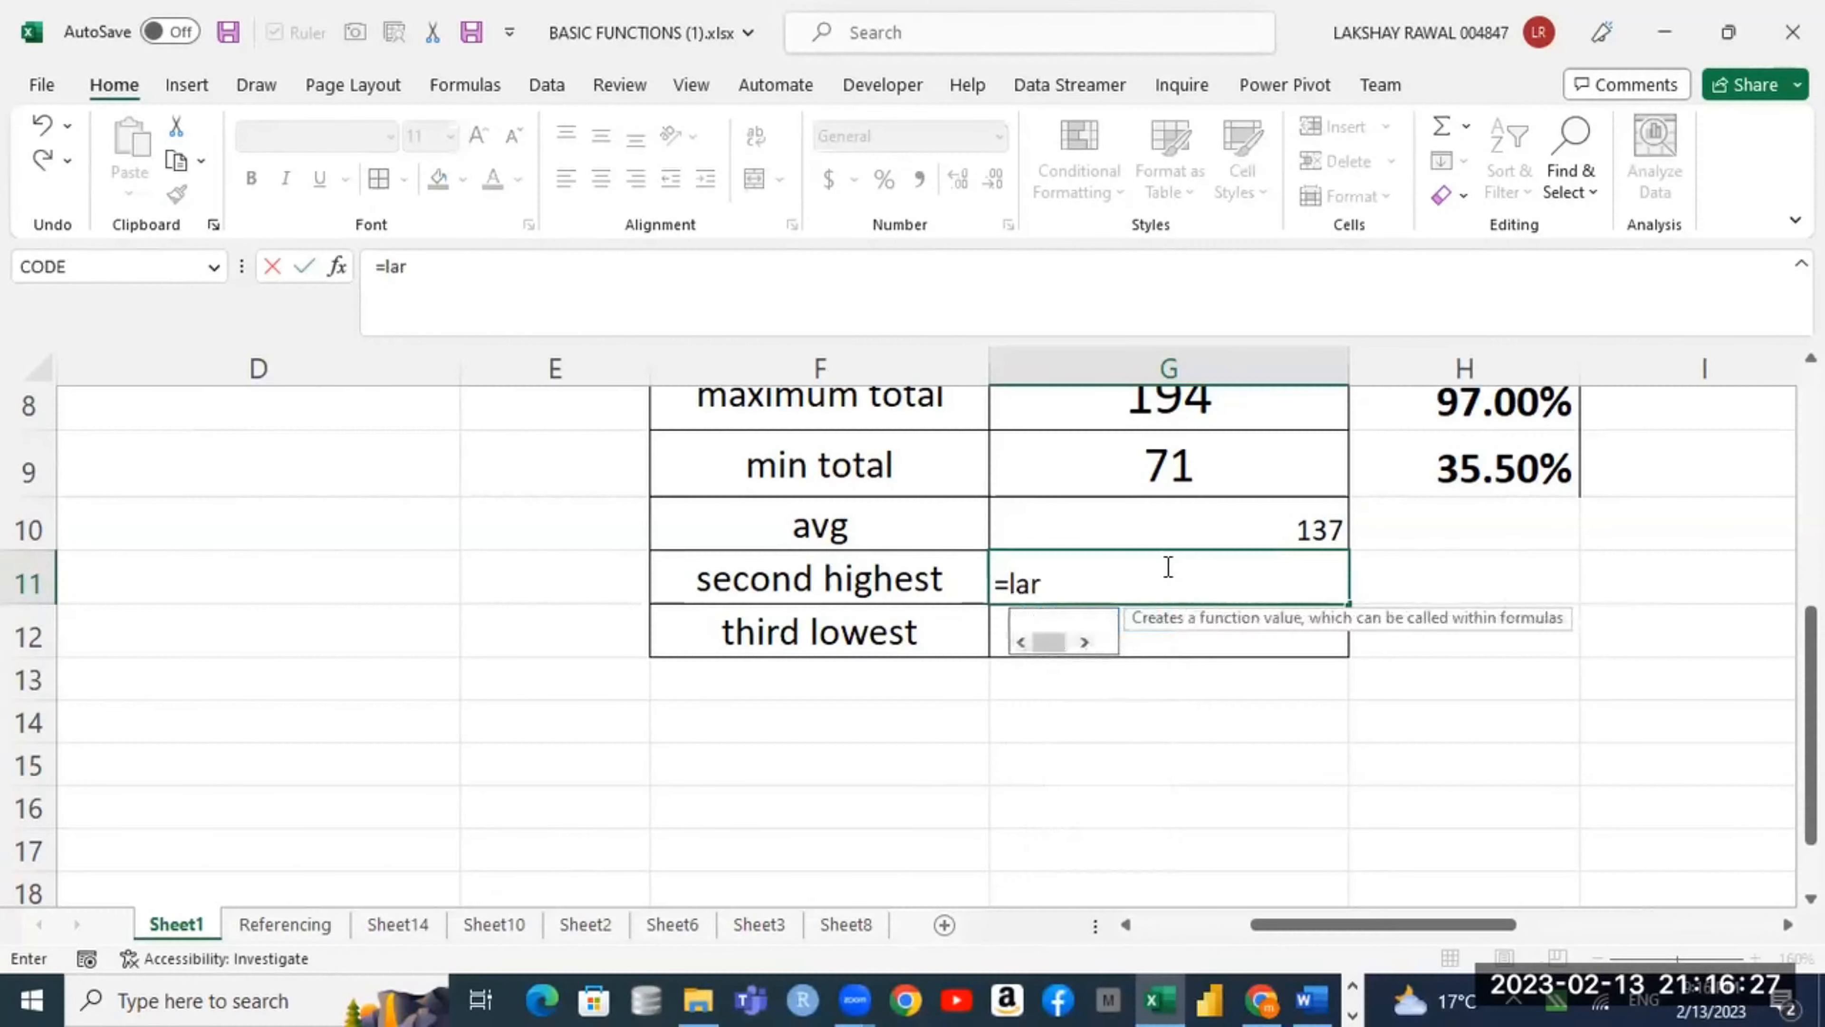
pyautogui.write('ge')
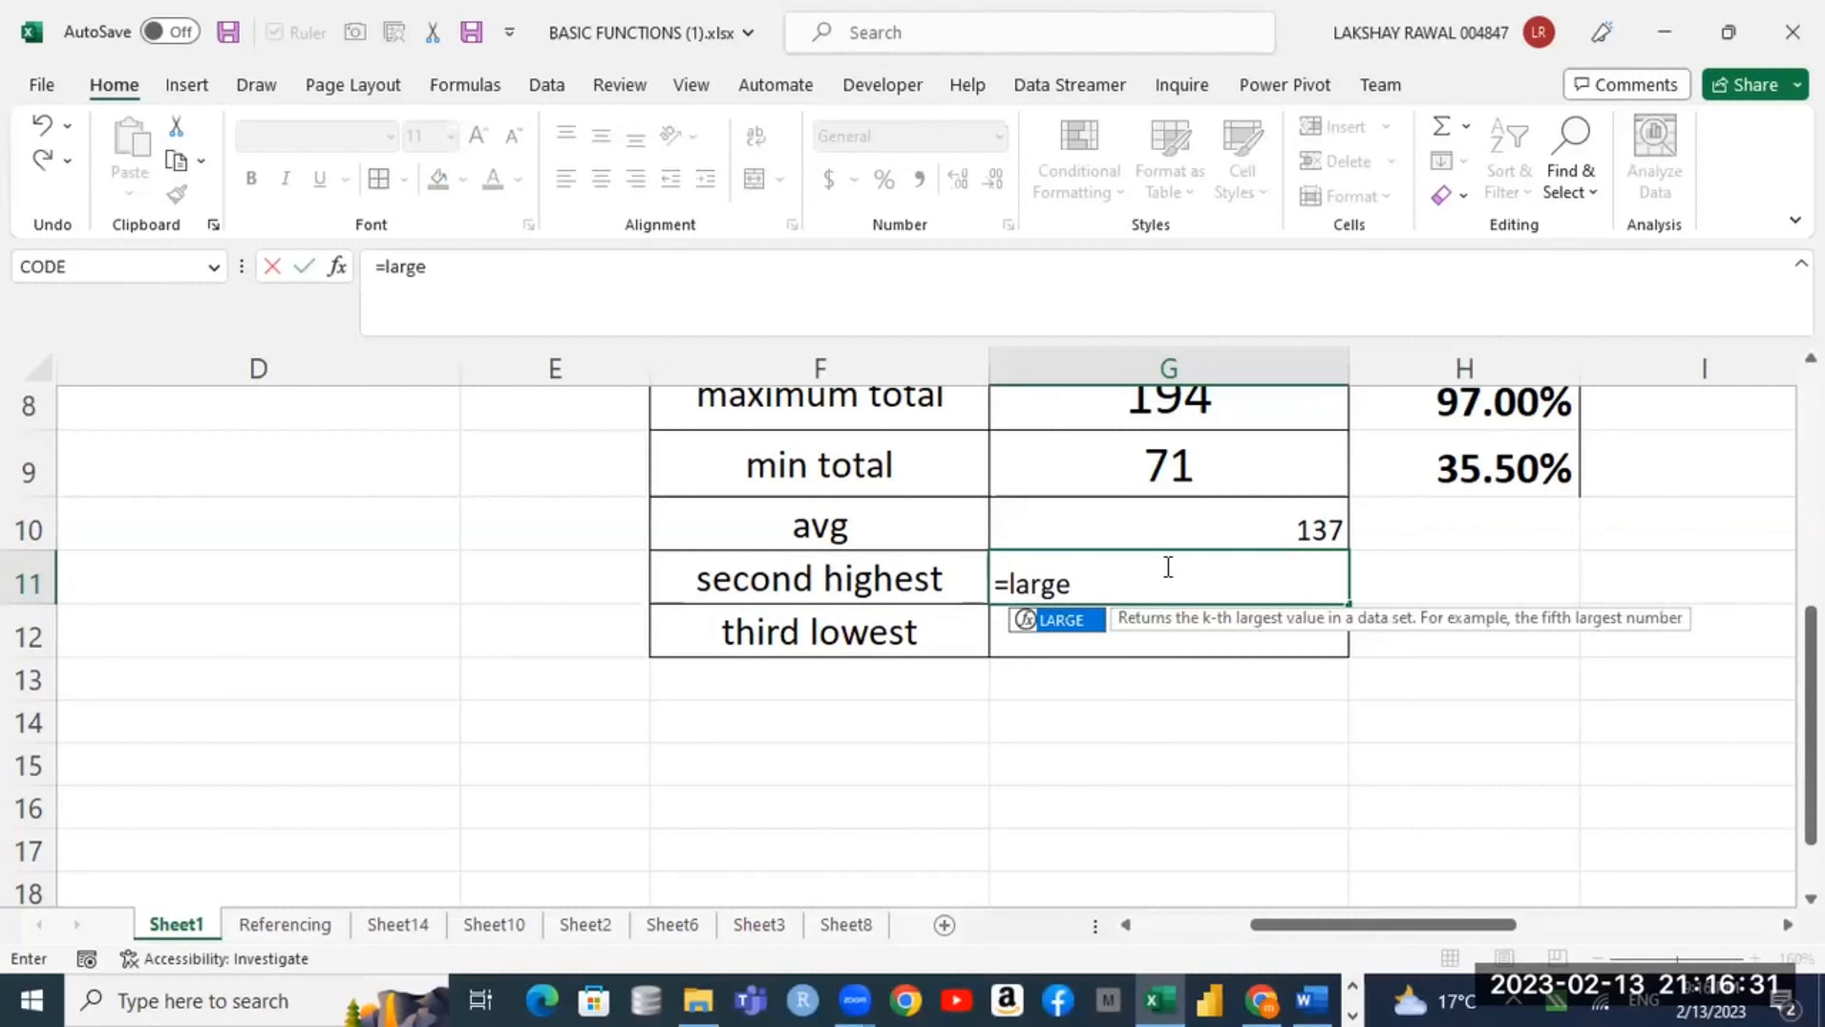
pyautogui.press('Tab')
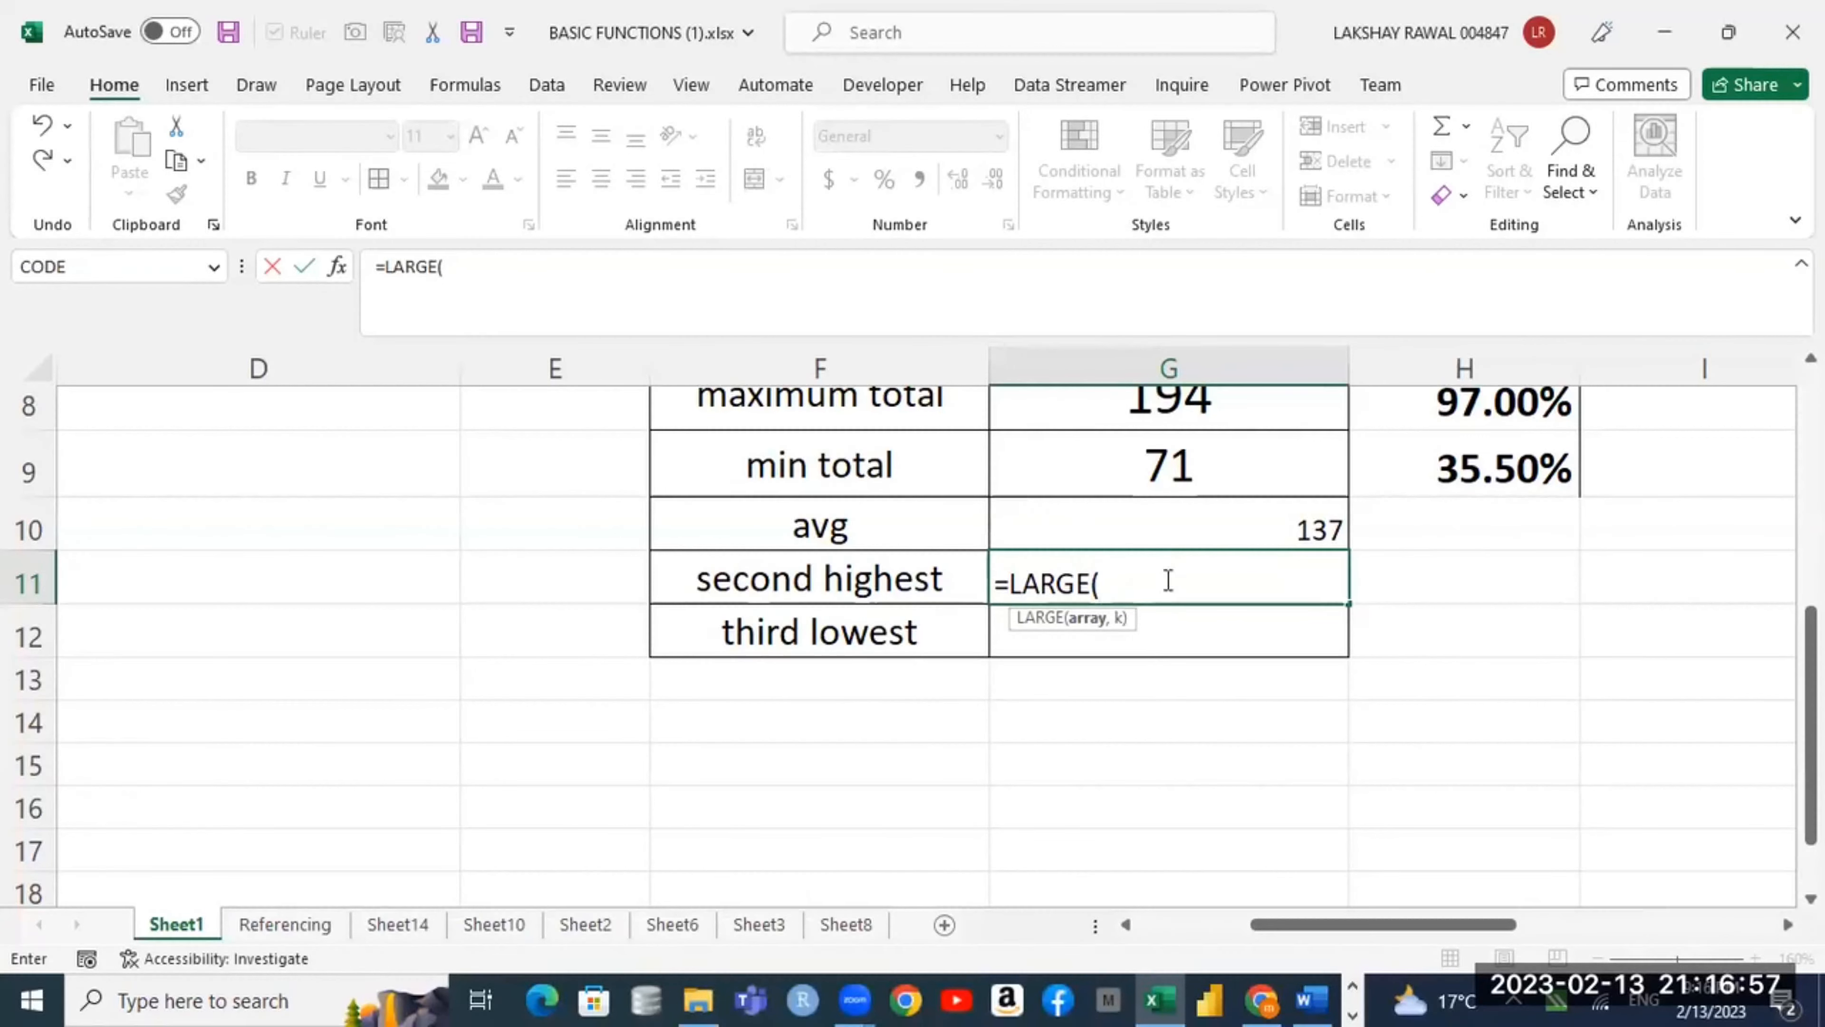
pyautogui.scroll(3, 1168, 581)
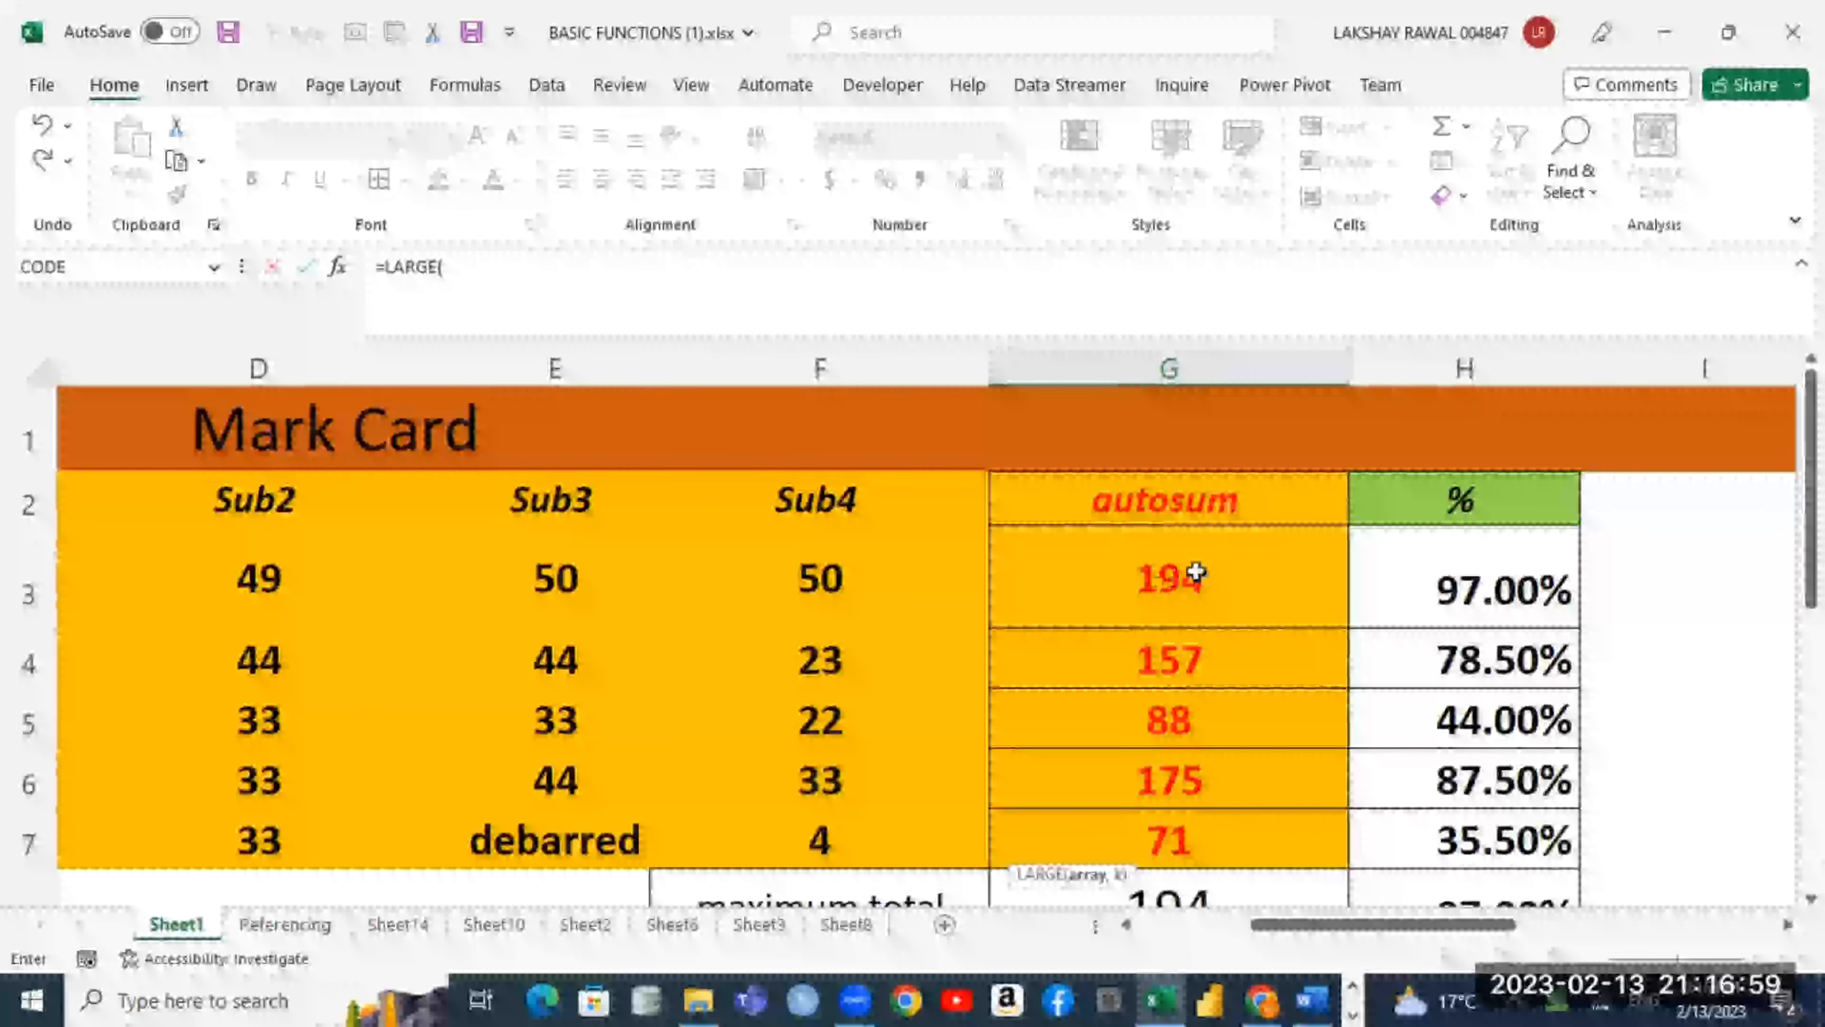
pyautogui.moveTo(1195, 573); pyautogui.dragTo(1242, 831)
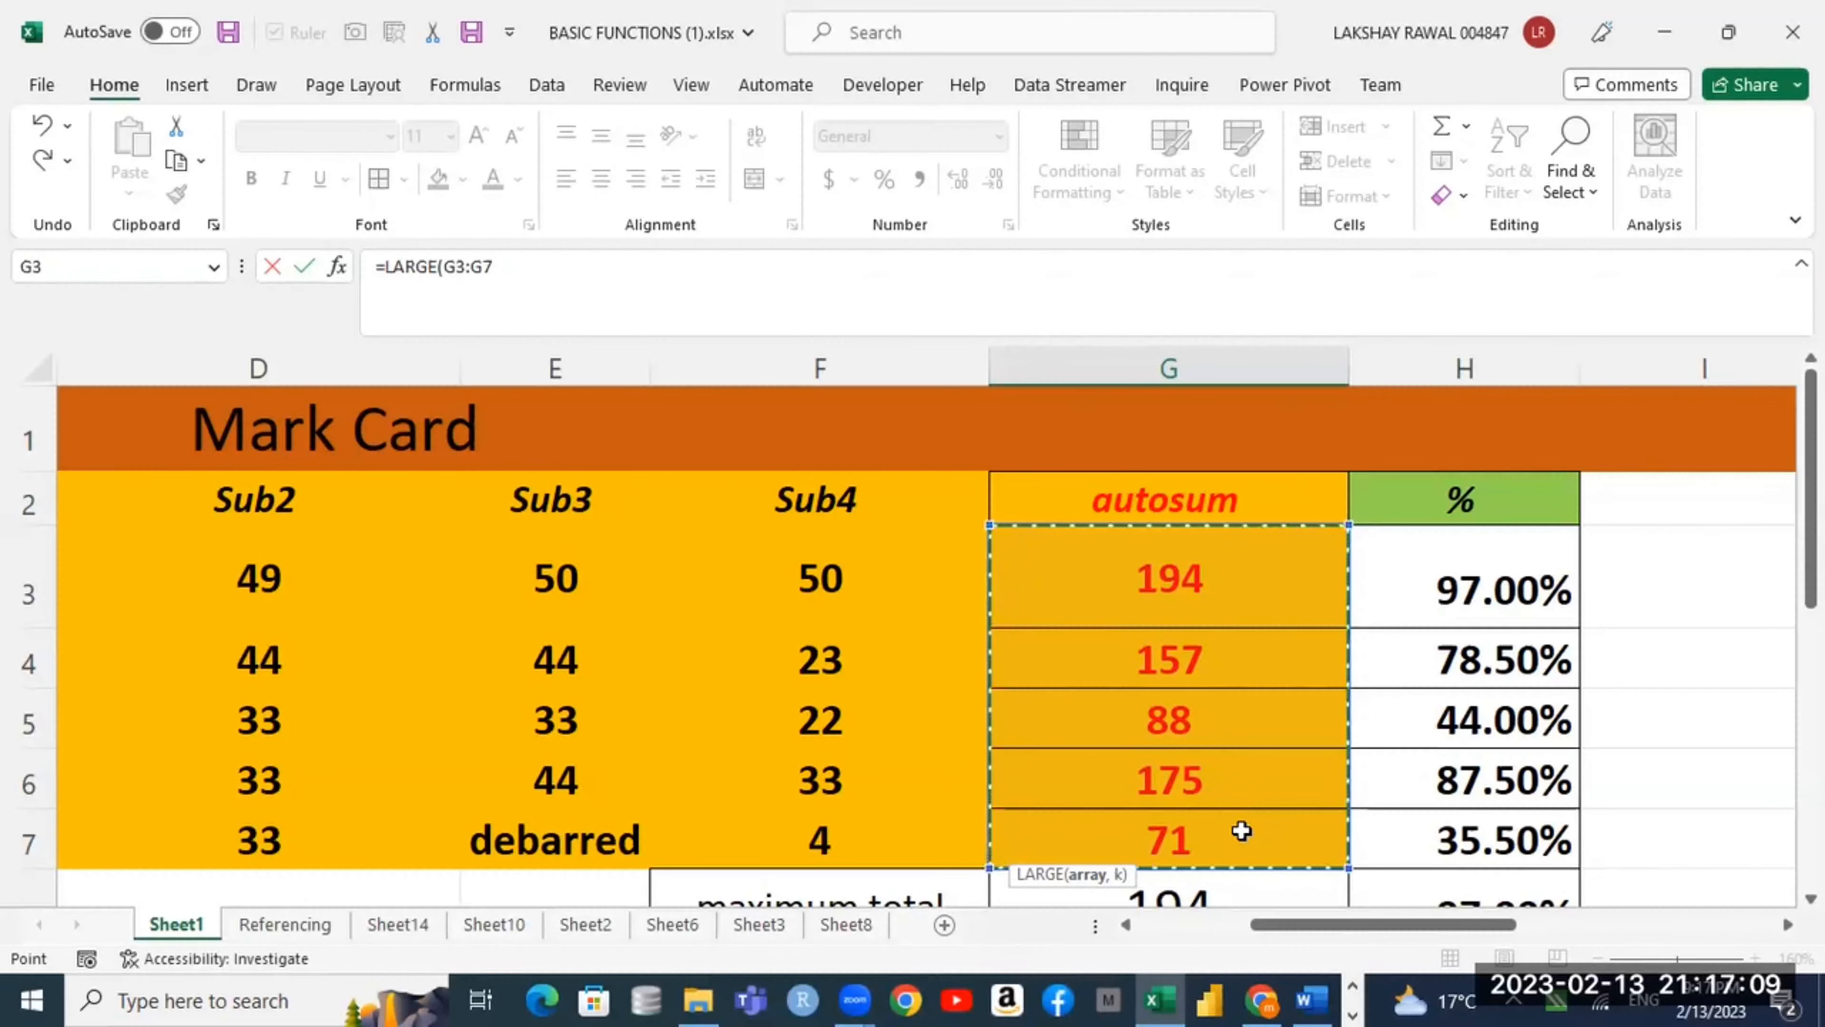
pyautogui.scroll(-3, 1047, 639)
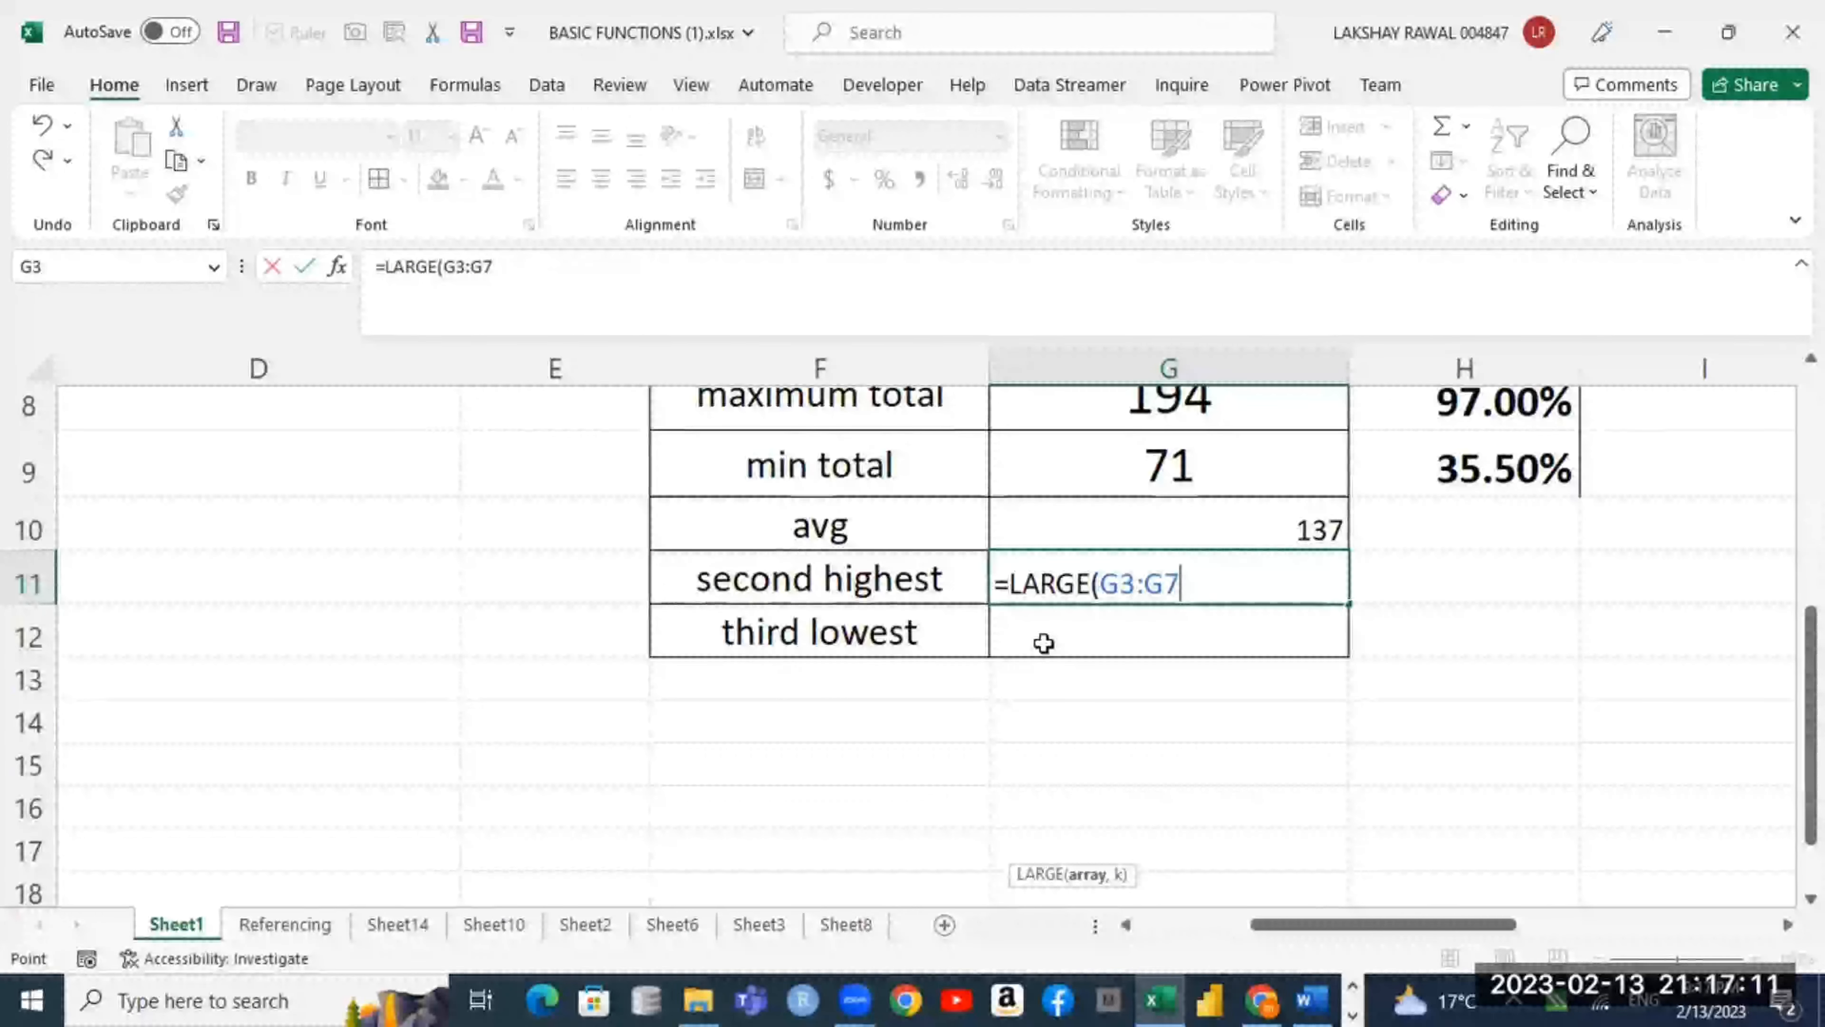
pyautogui.write(',2')
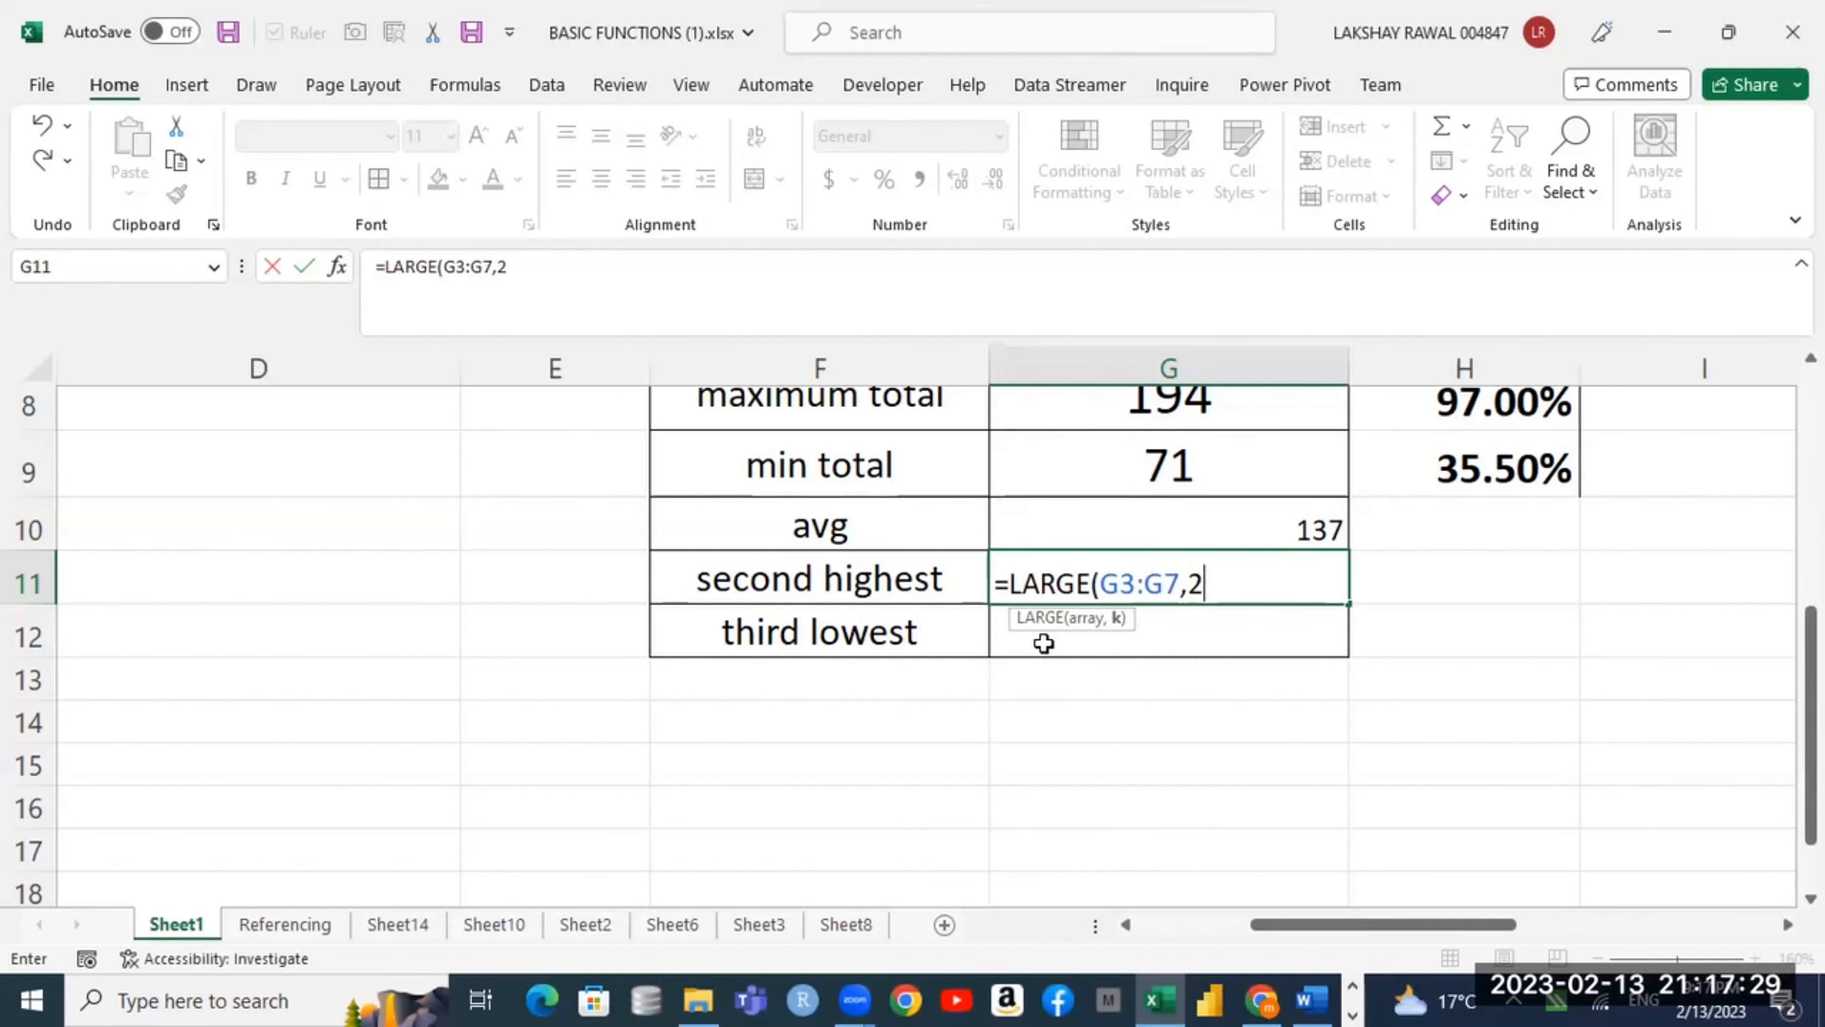
pyautogui.write(')')
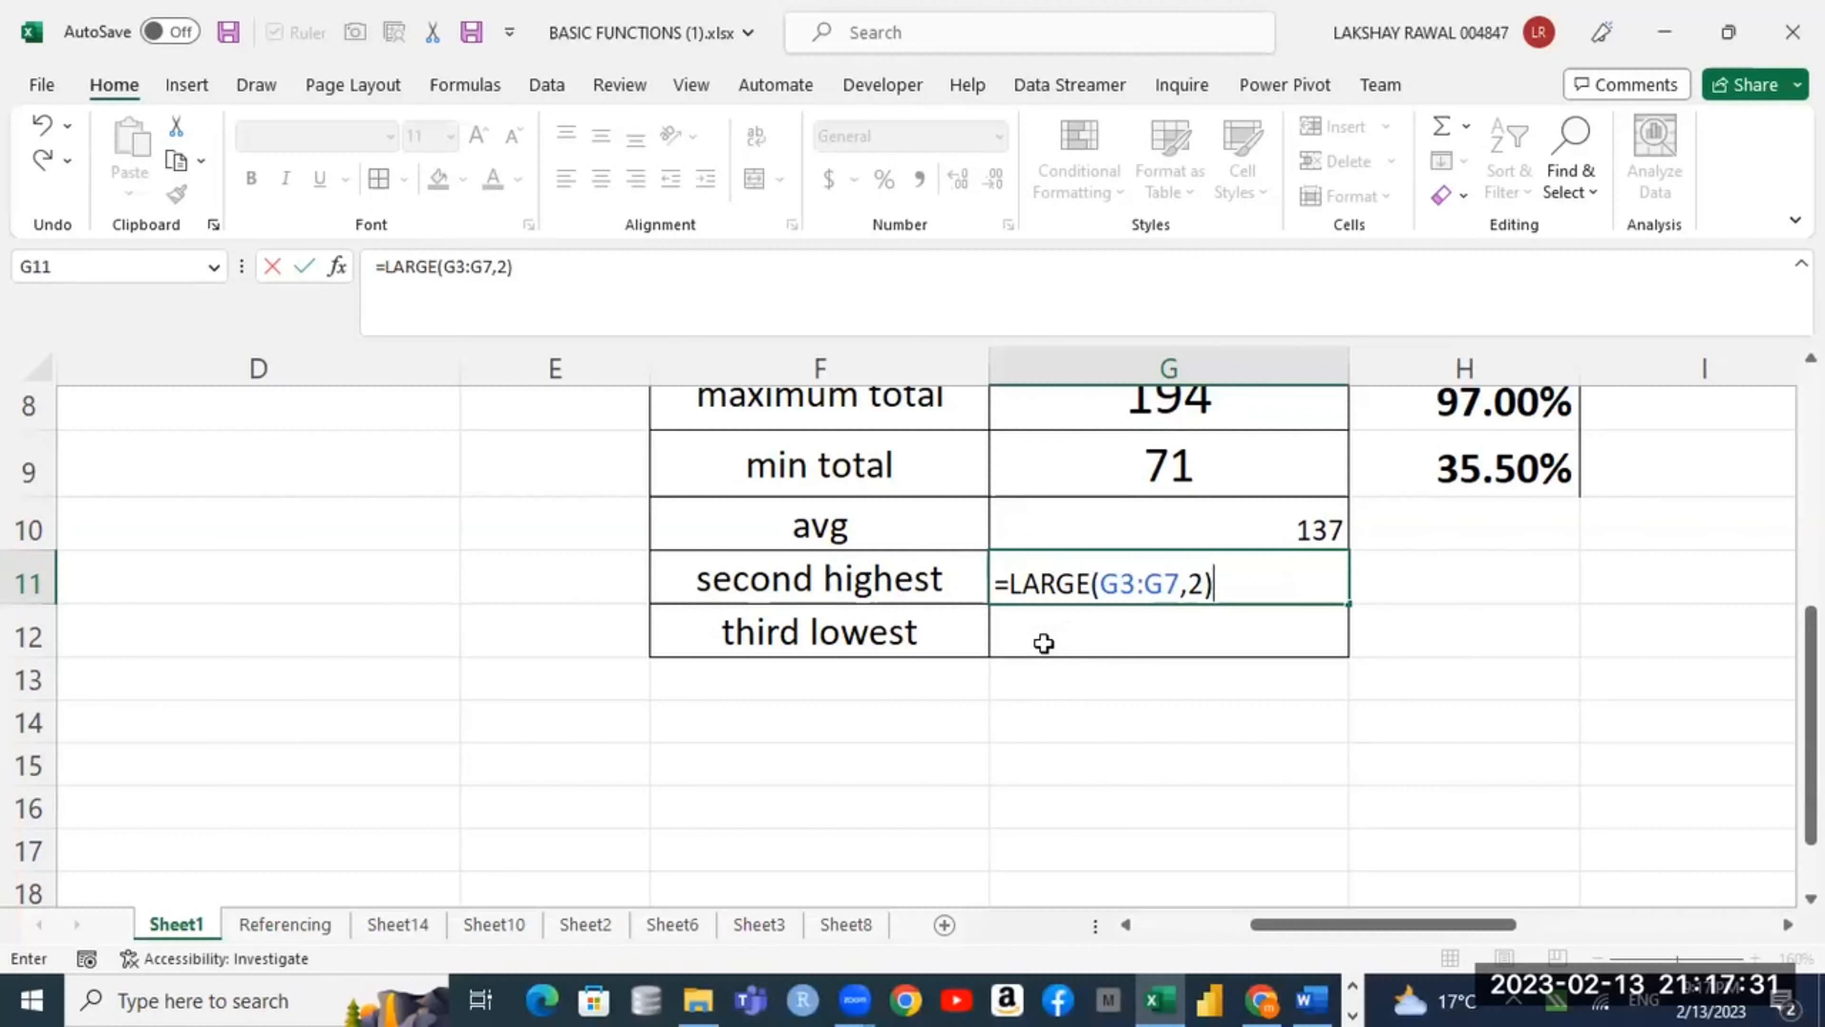
pyautogui.press('BackSpace')
pyautogui.press('BackSpace')
pyautogui.press('BackSpace')
pyautogui.write(',')
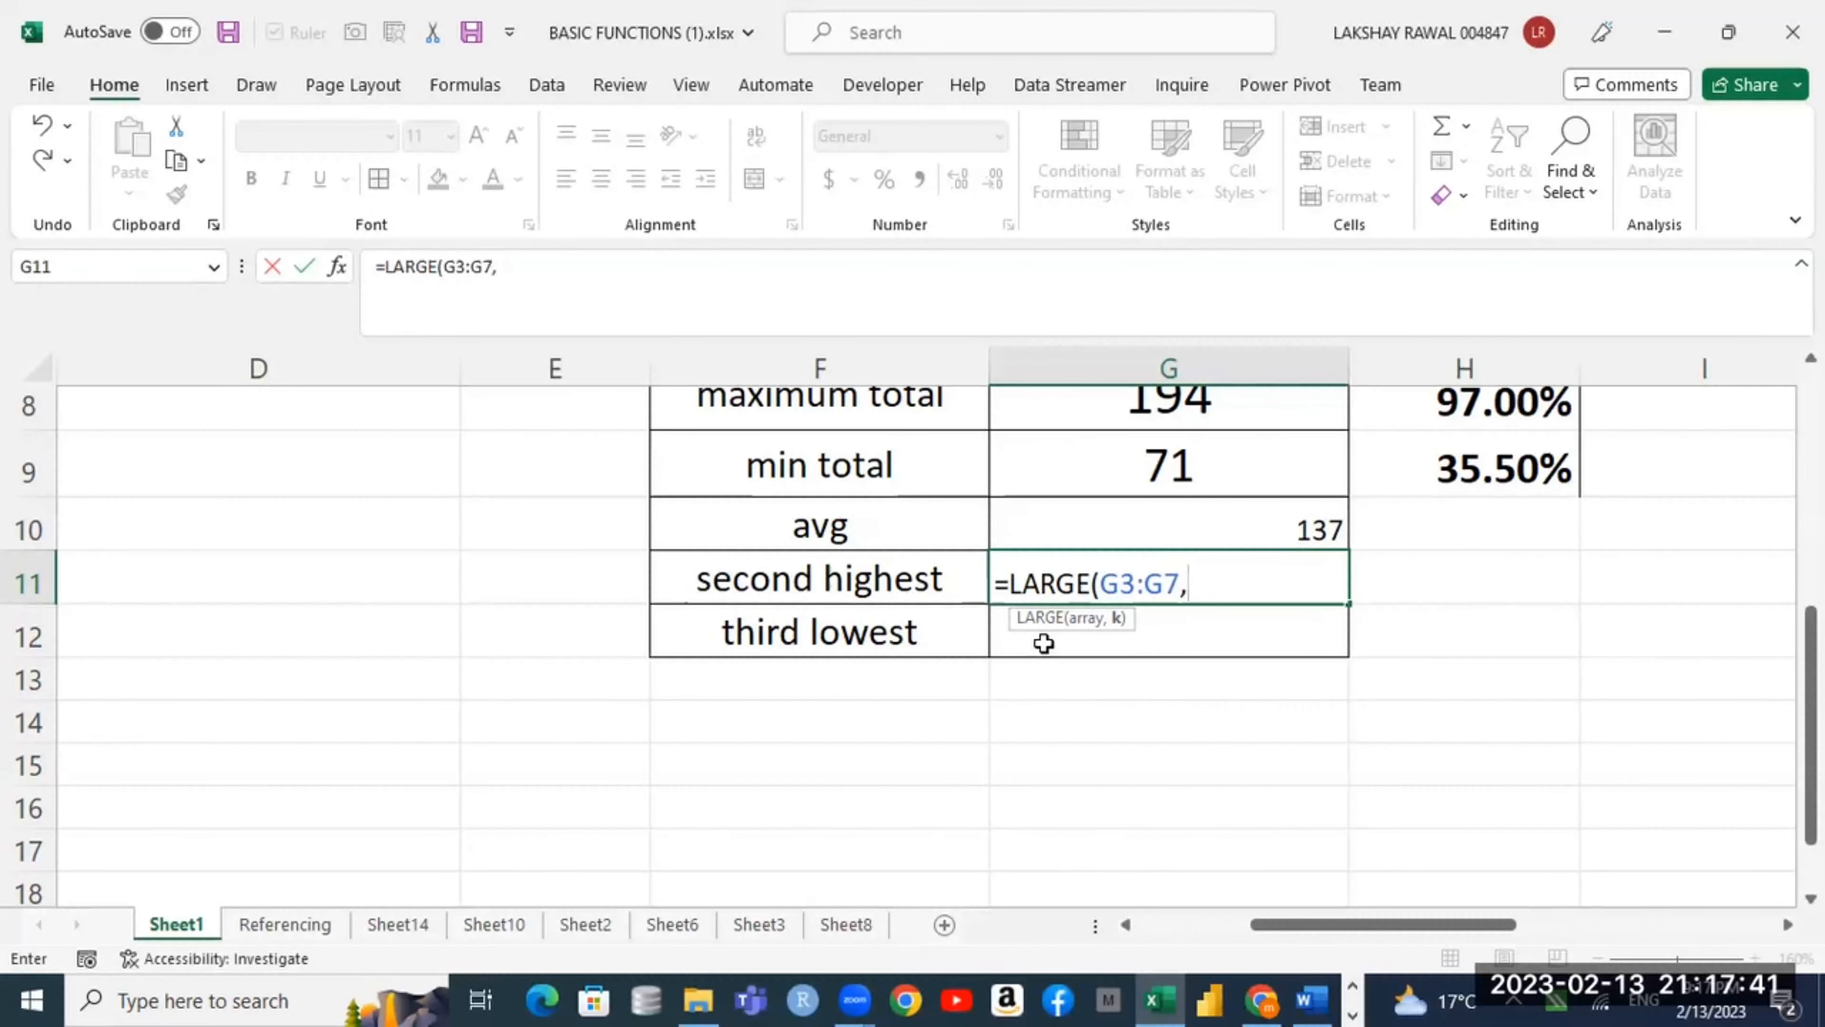
pyautogui.write('2)')
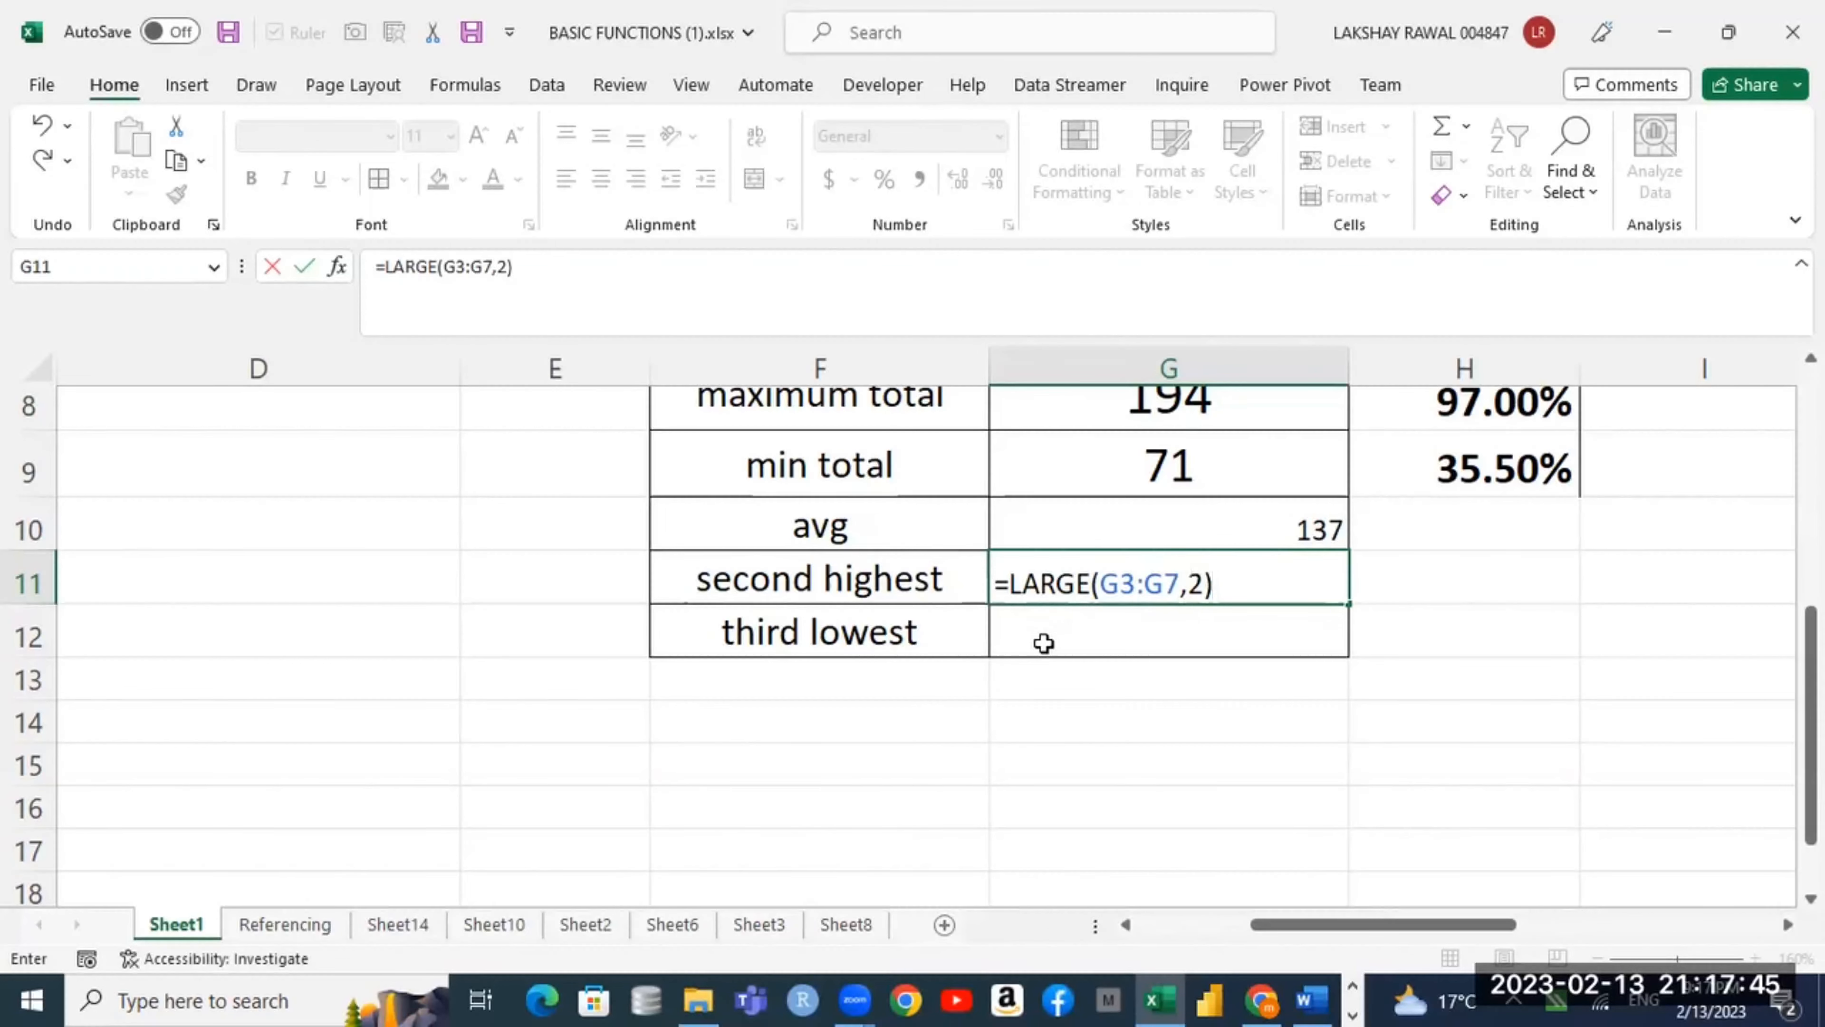
pyautogui.press('Return')
# Step: Center the second highest total in G11 horizontally and vertically and enlarge its font to 14 pt
pyautogui.click(1238, 559)
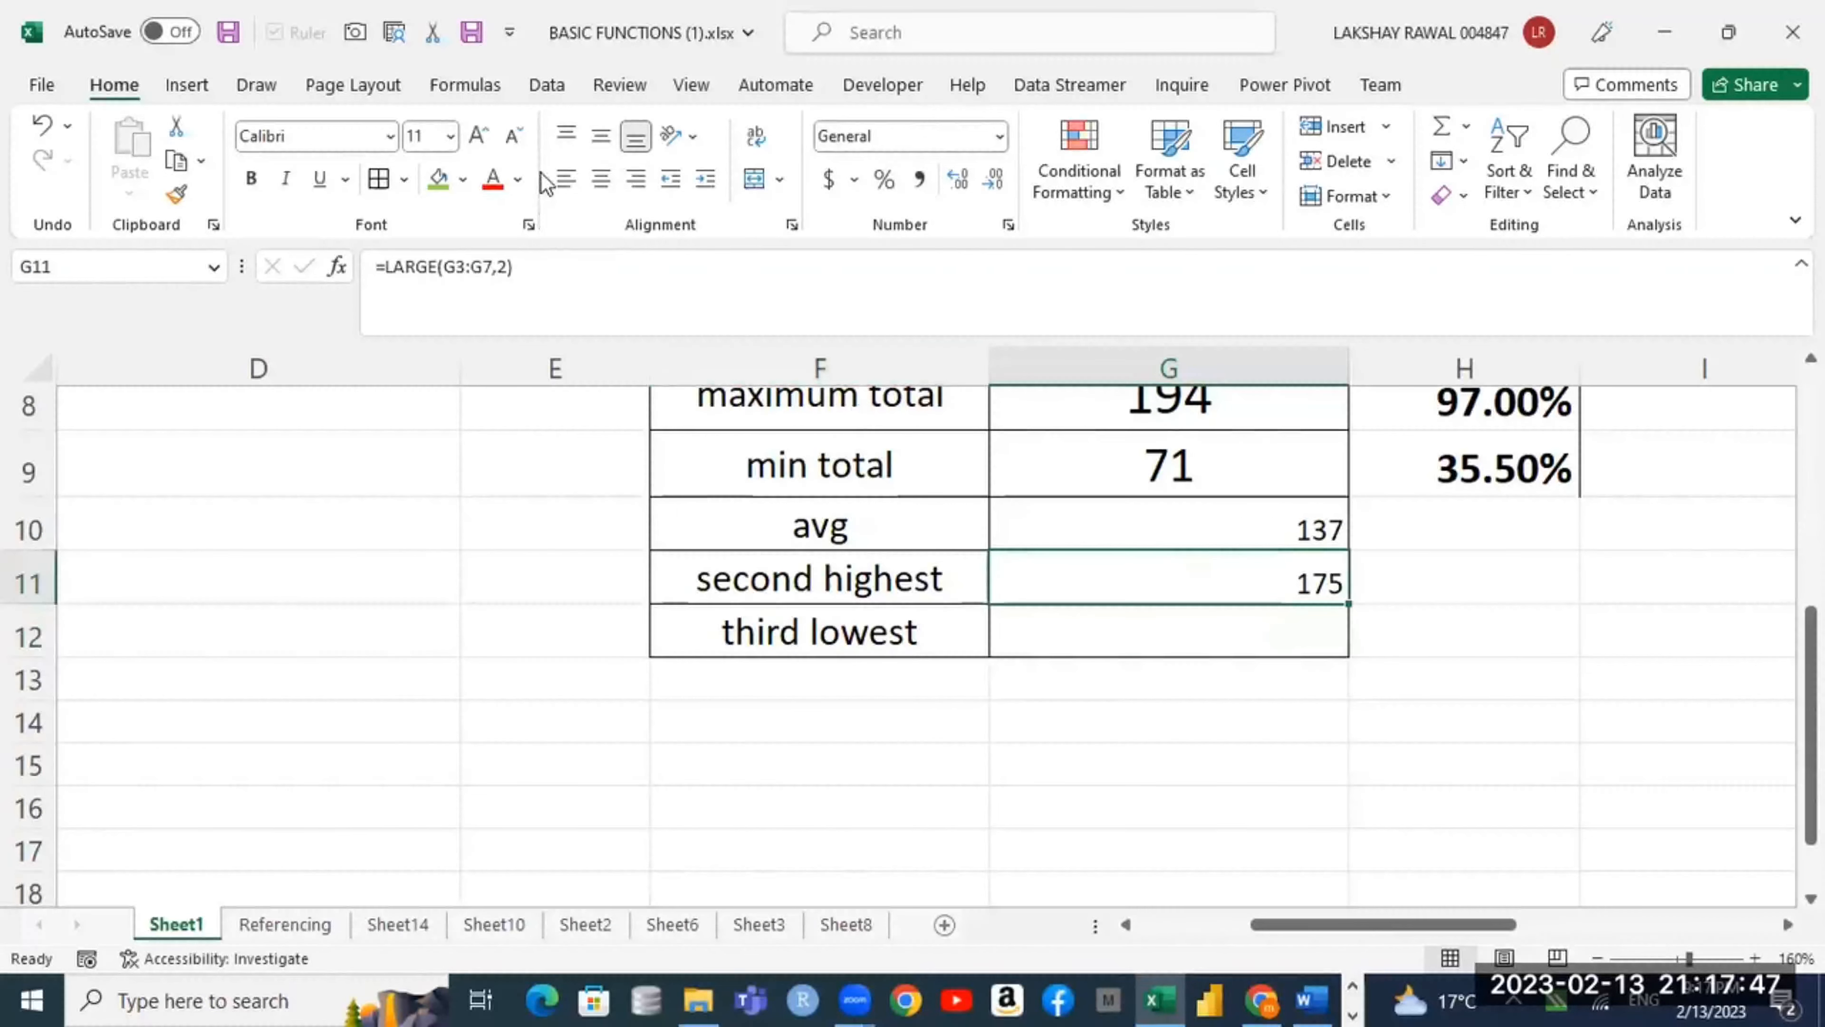
pyautogui.click(601, 136)
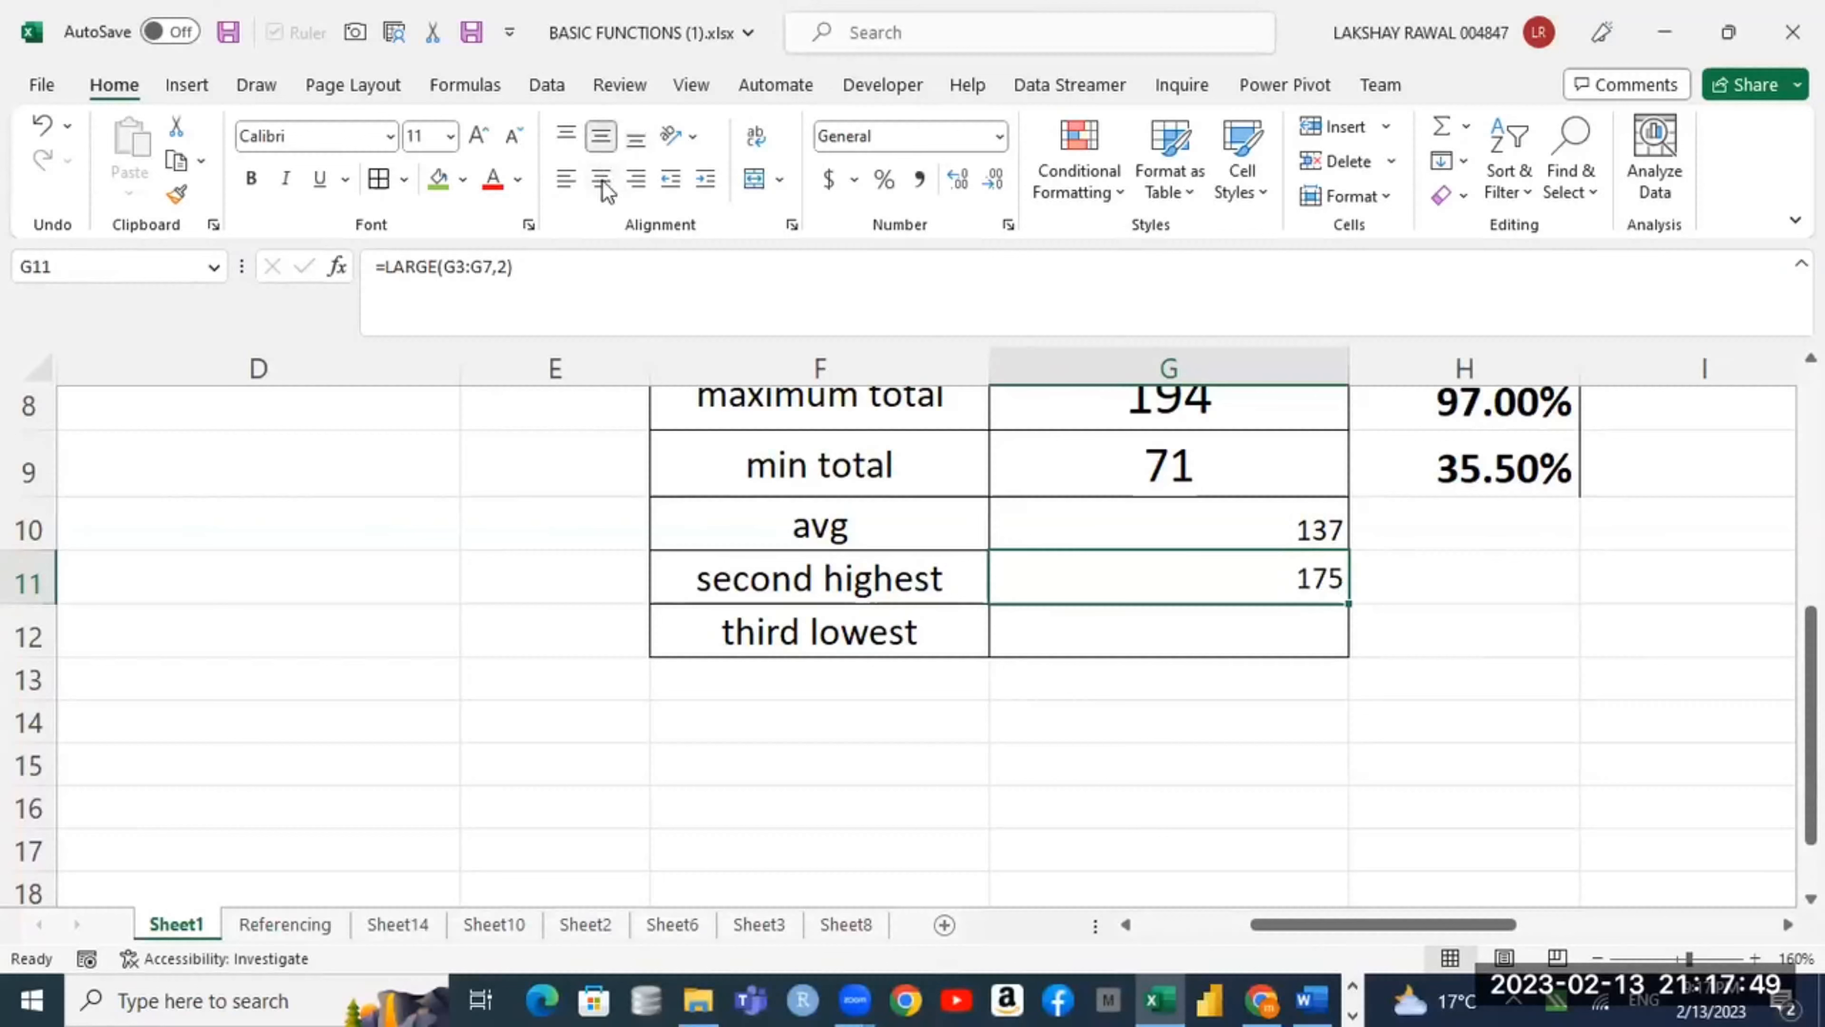
pyautogui.click(600, 180)
pyautogui.click(477, 135)
pyautogui.click(477, 135)
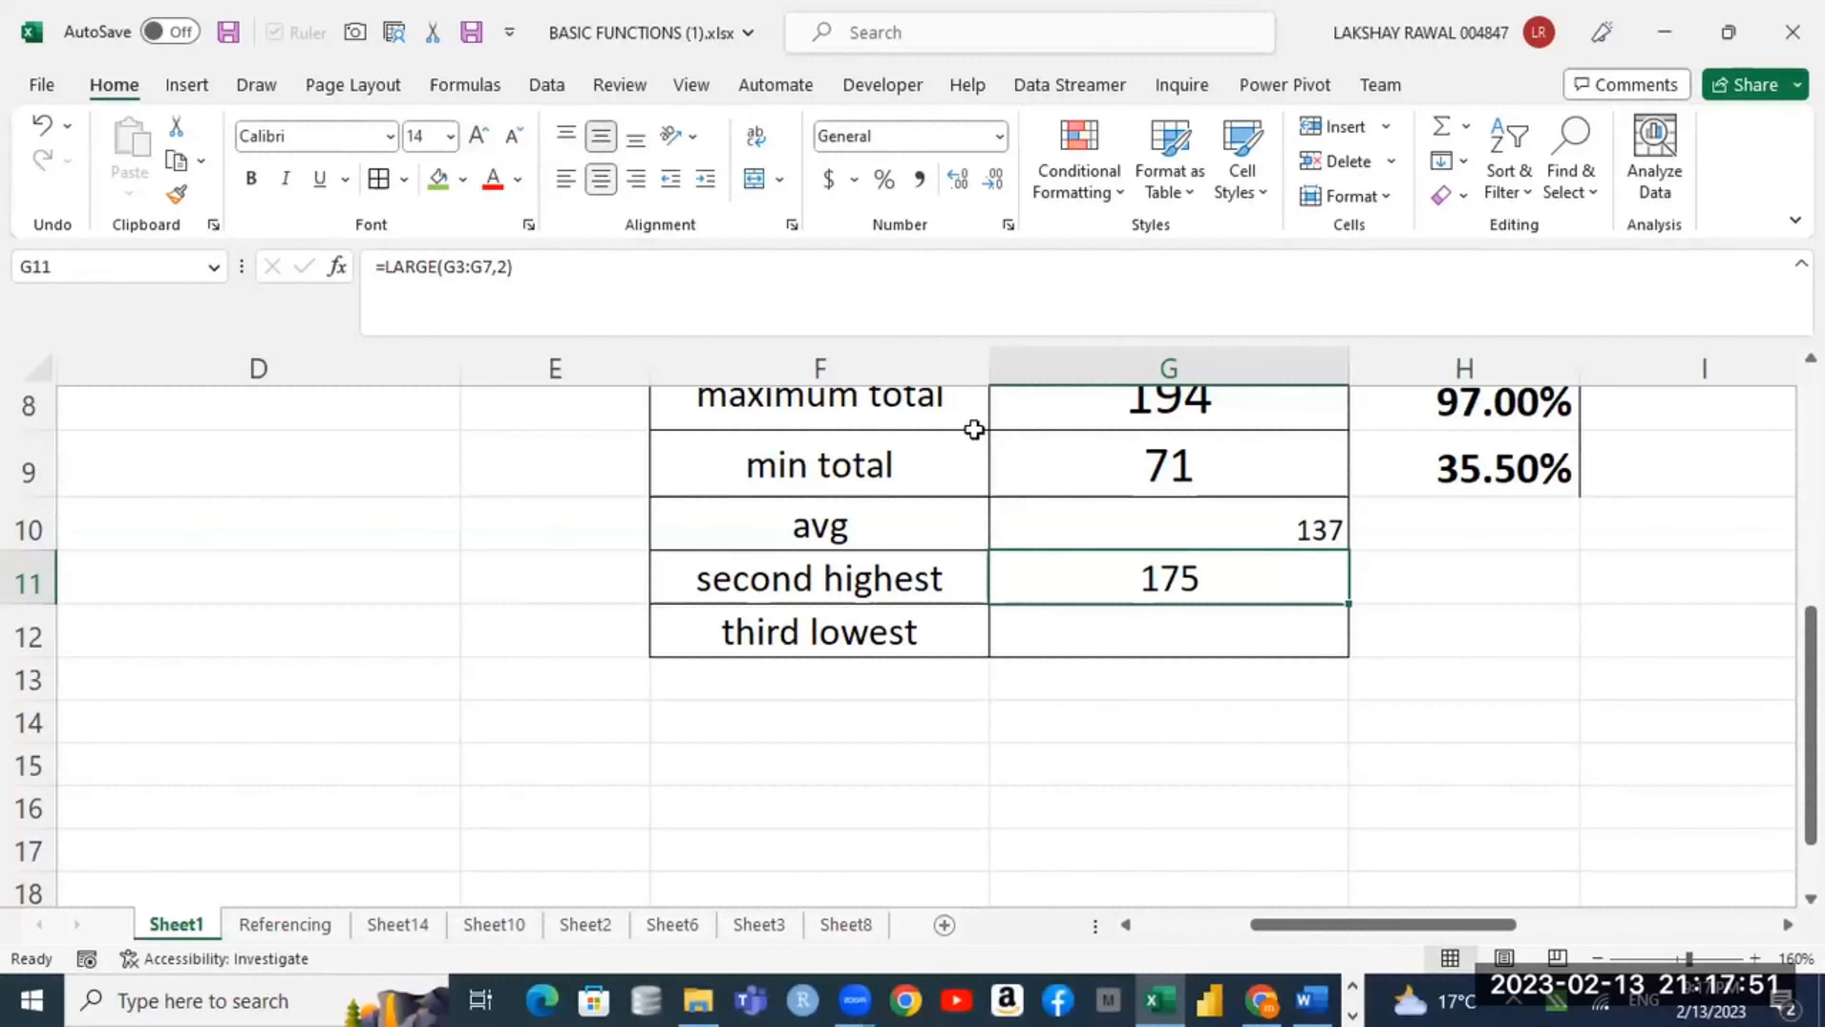
# Step: Change the k argument of the LARGE formula in G11 to 3 to return the third highest total
pyautogui.doubleClick(1147, 578)
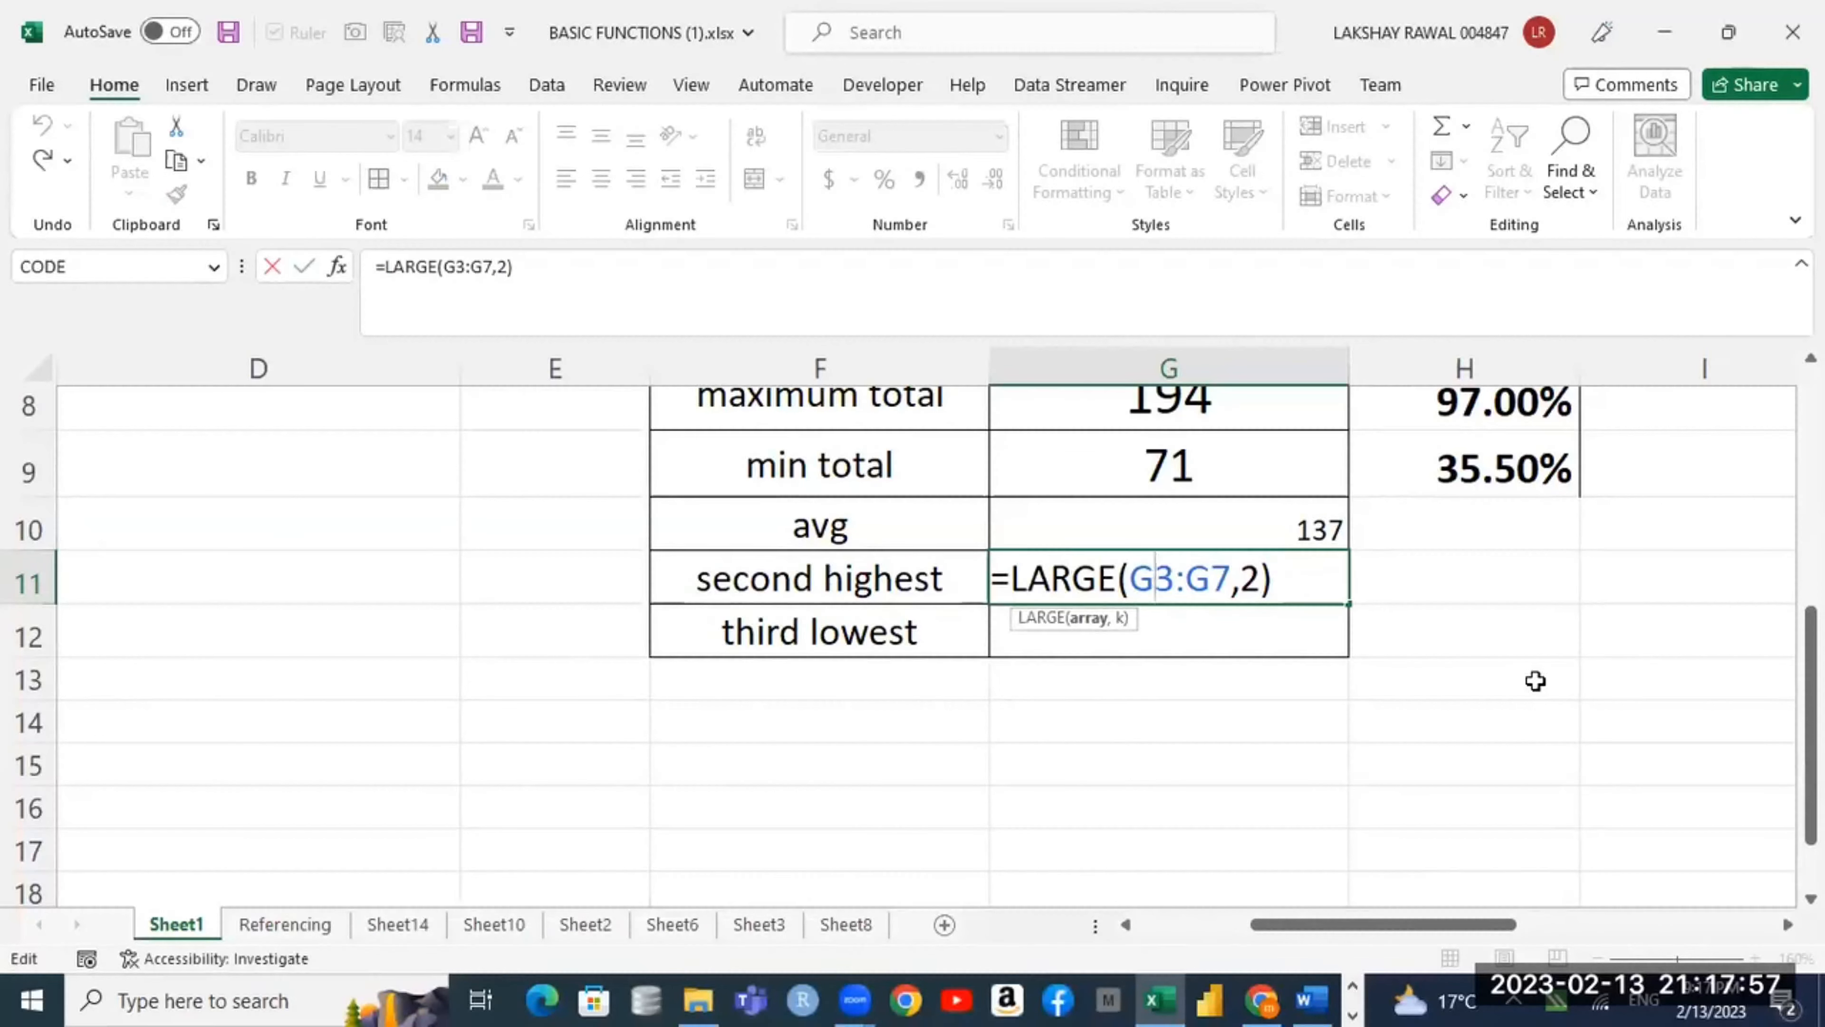
pyautogui.press('Right')
pyautogui.press('Right')
pyautogui.press('Right')
pyautogui.press('Right')
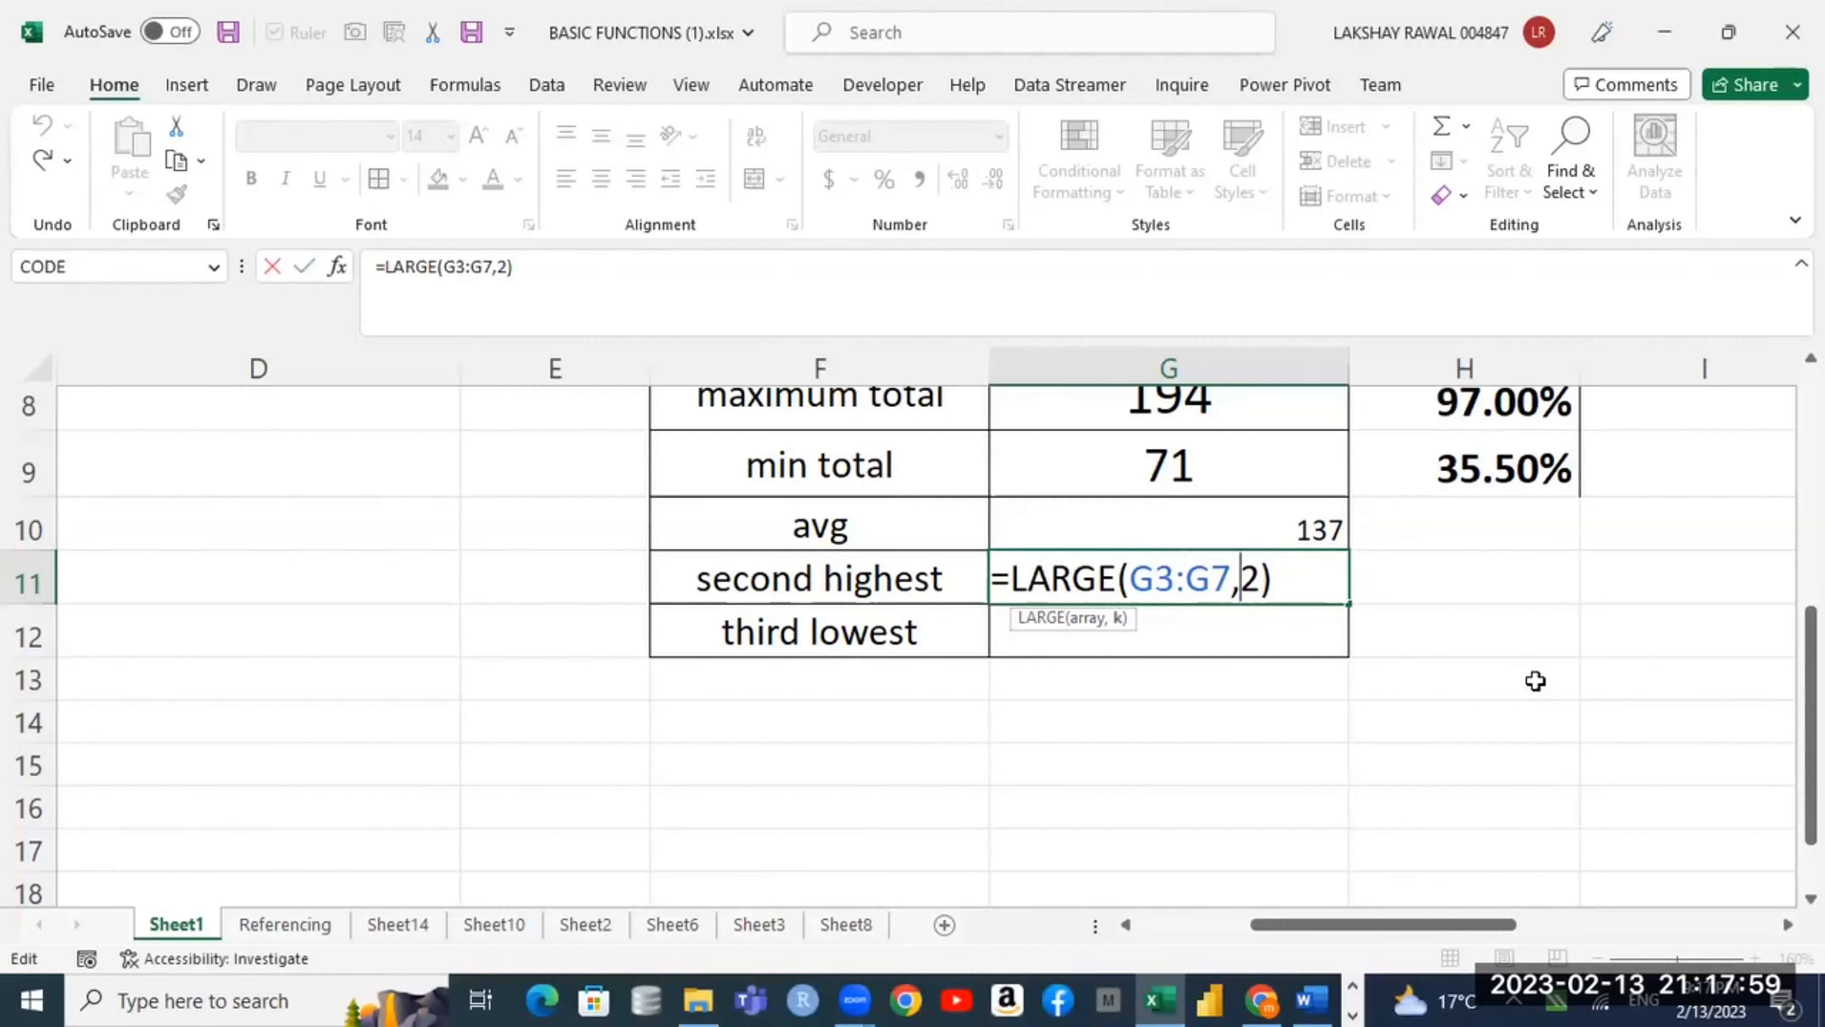
pyautogui.press('BackSpace')
pyautogui.write('3')
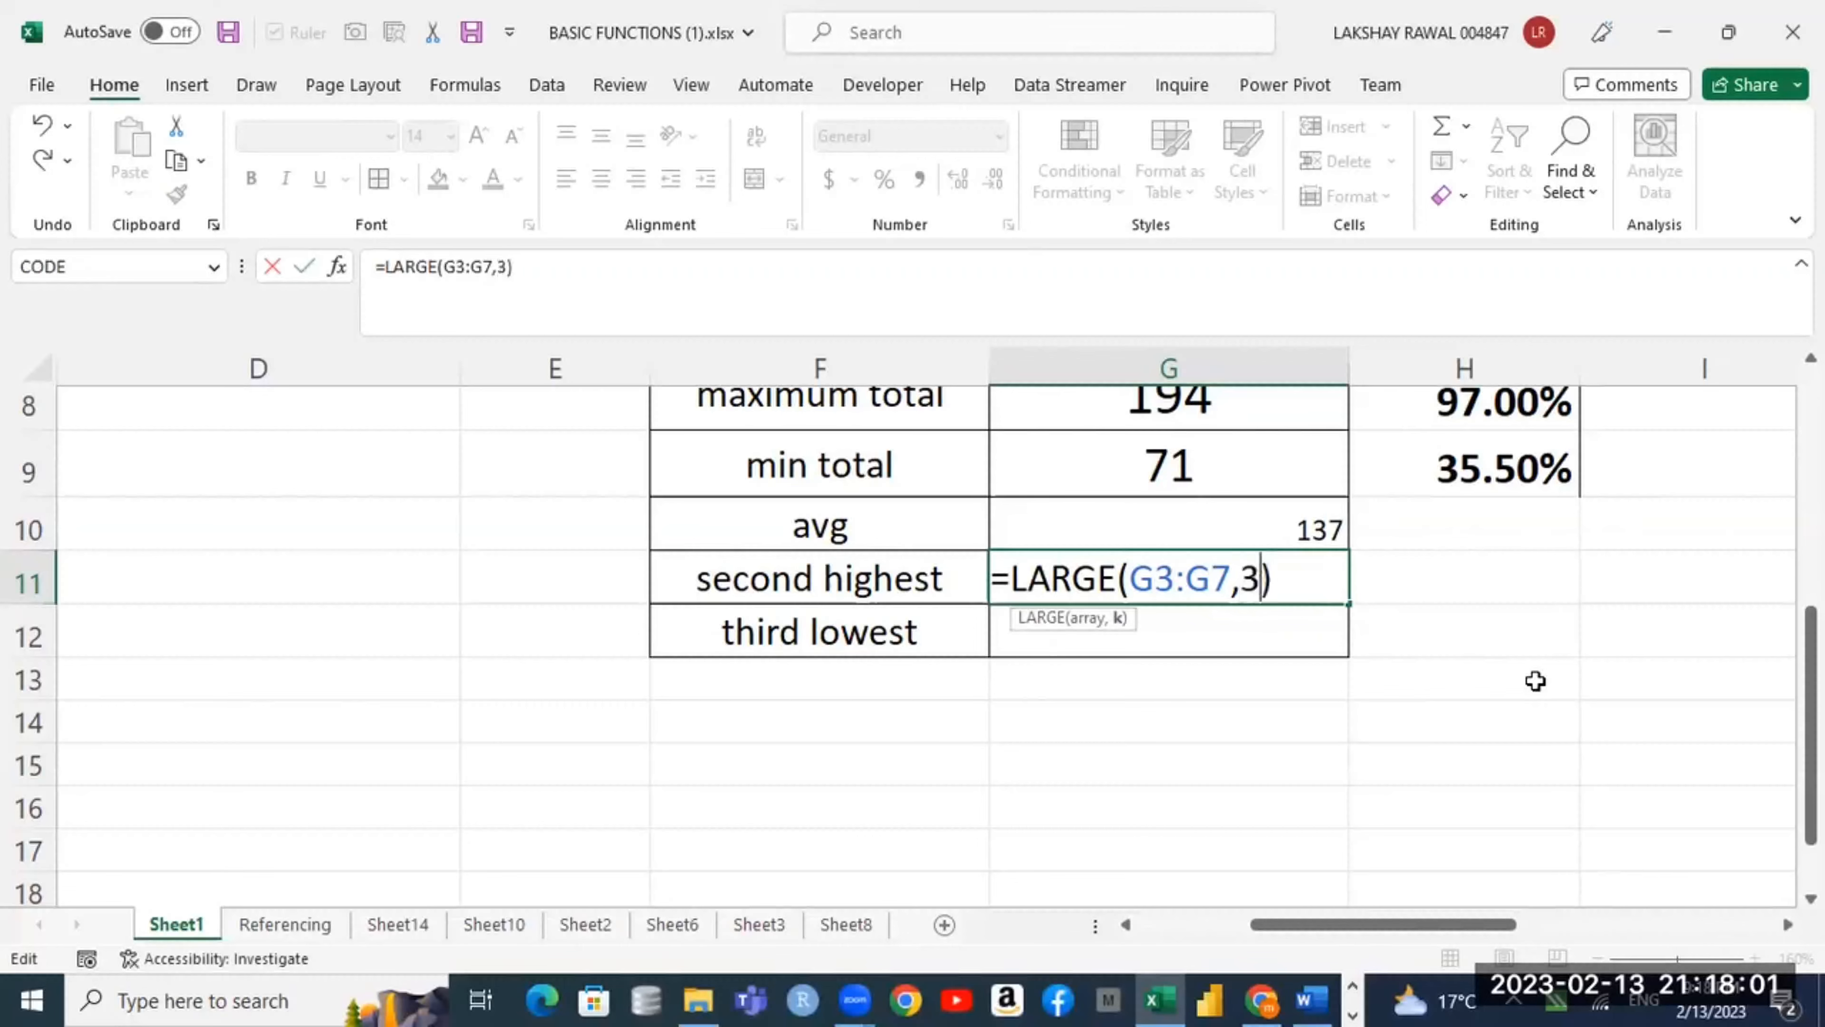
pyautogui.press('Return')
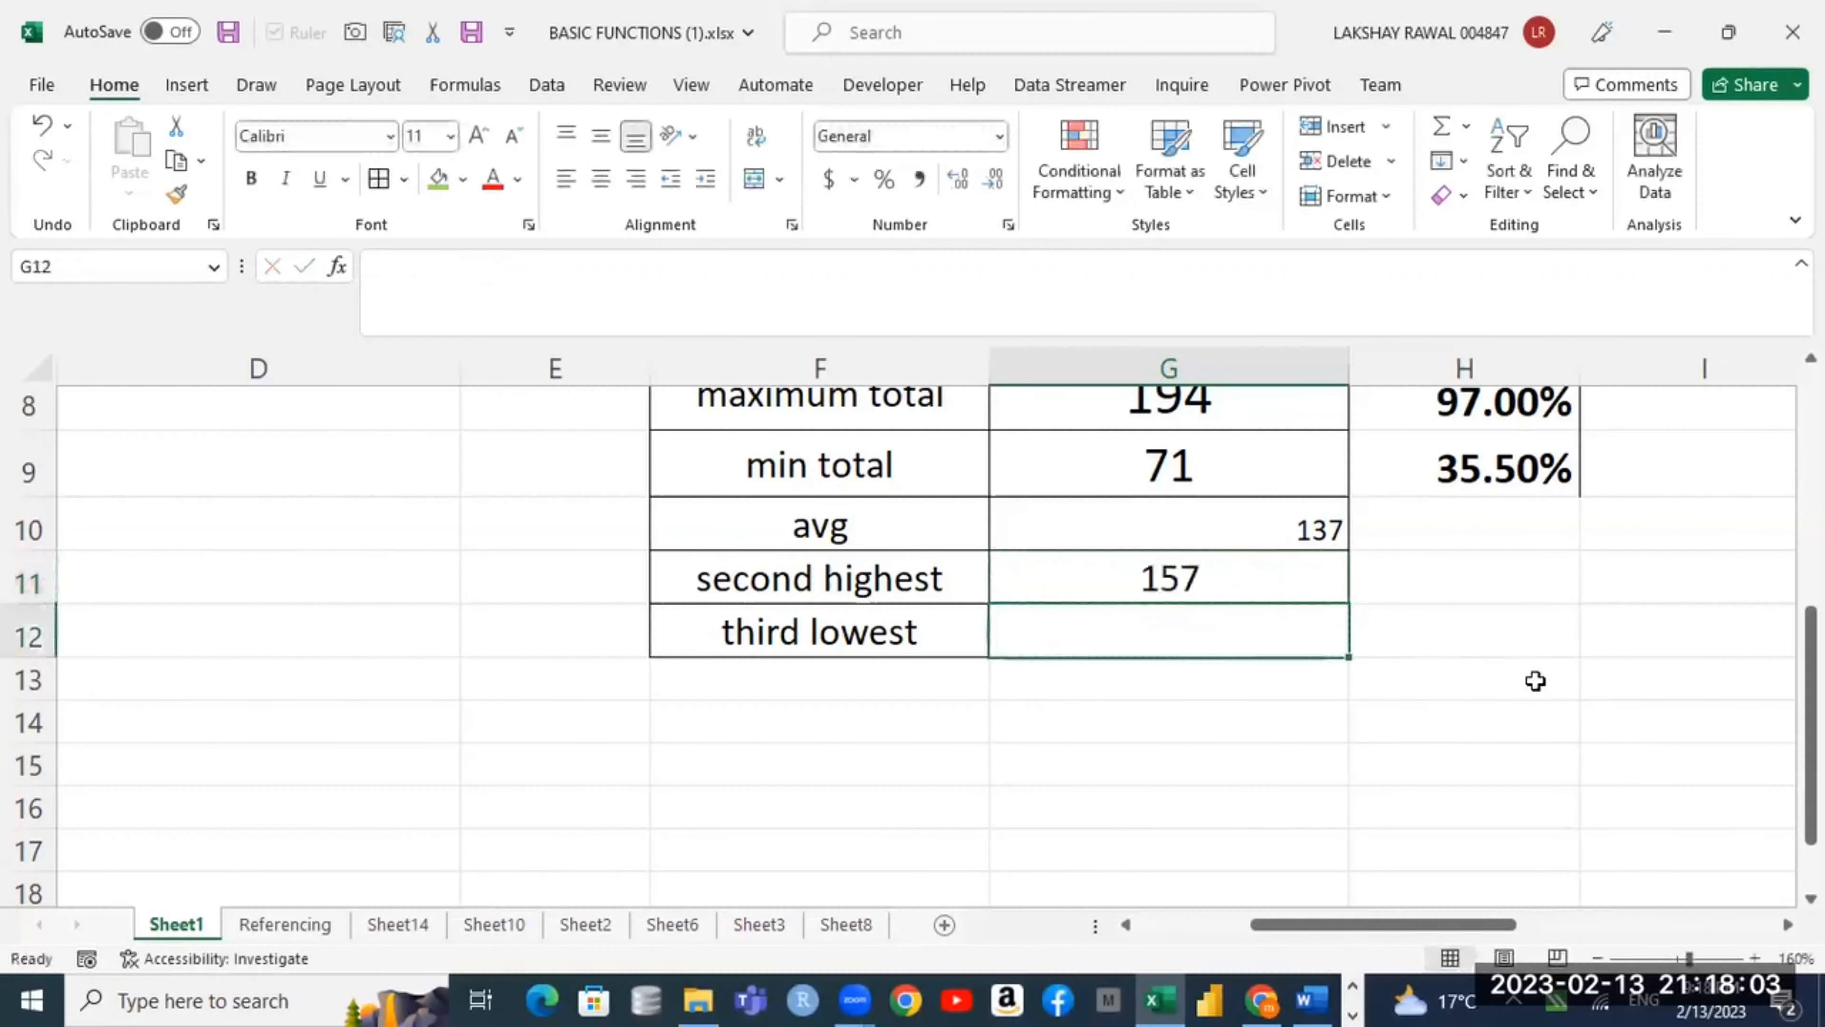
# Step: Try a k value of 10 in the LARGE formula in G11 and inspect the result
pyautogui.doubleClick(1158, 568)
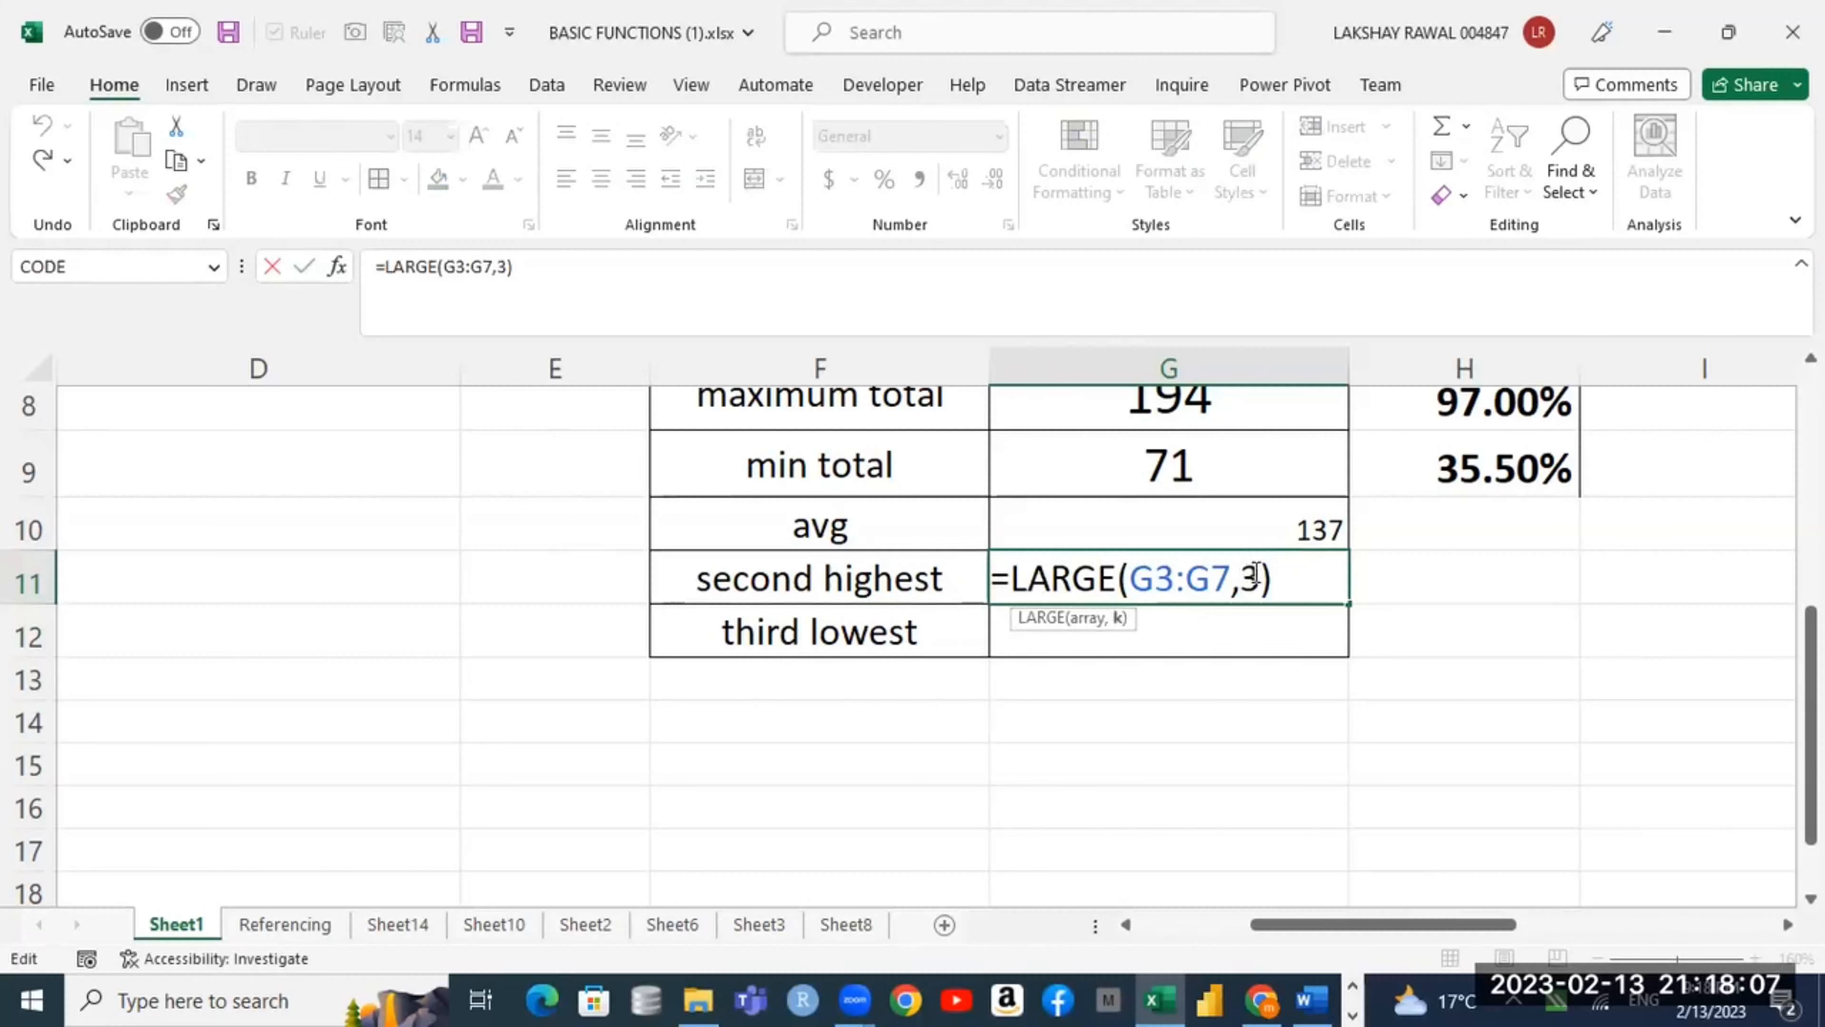
pyautogui.press('BackSpace')
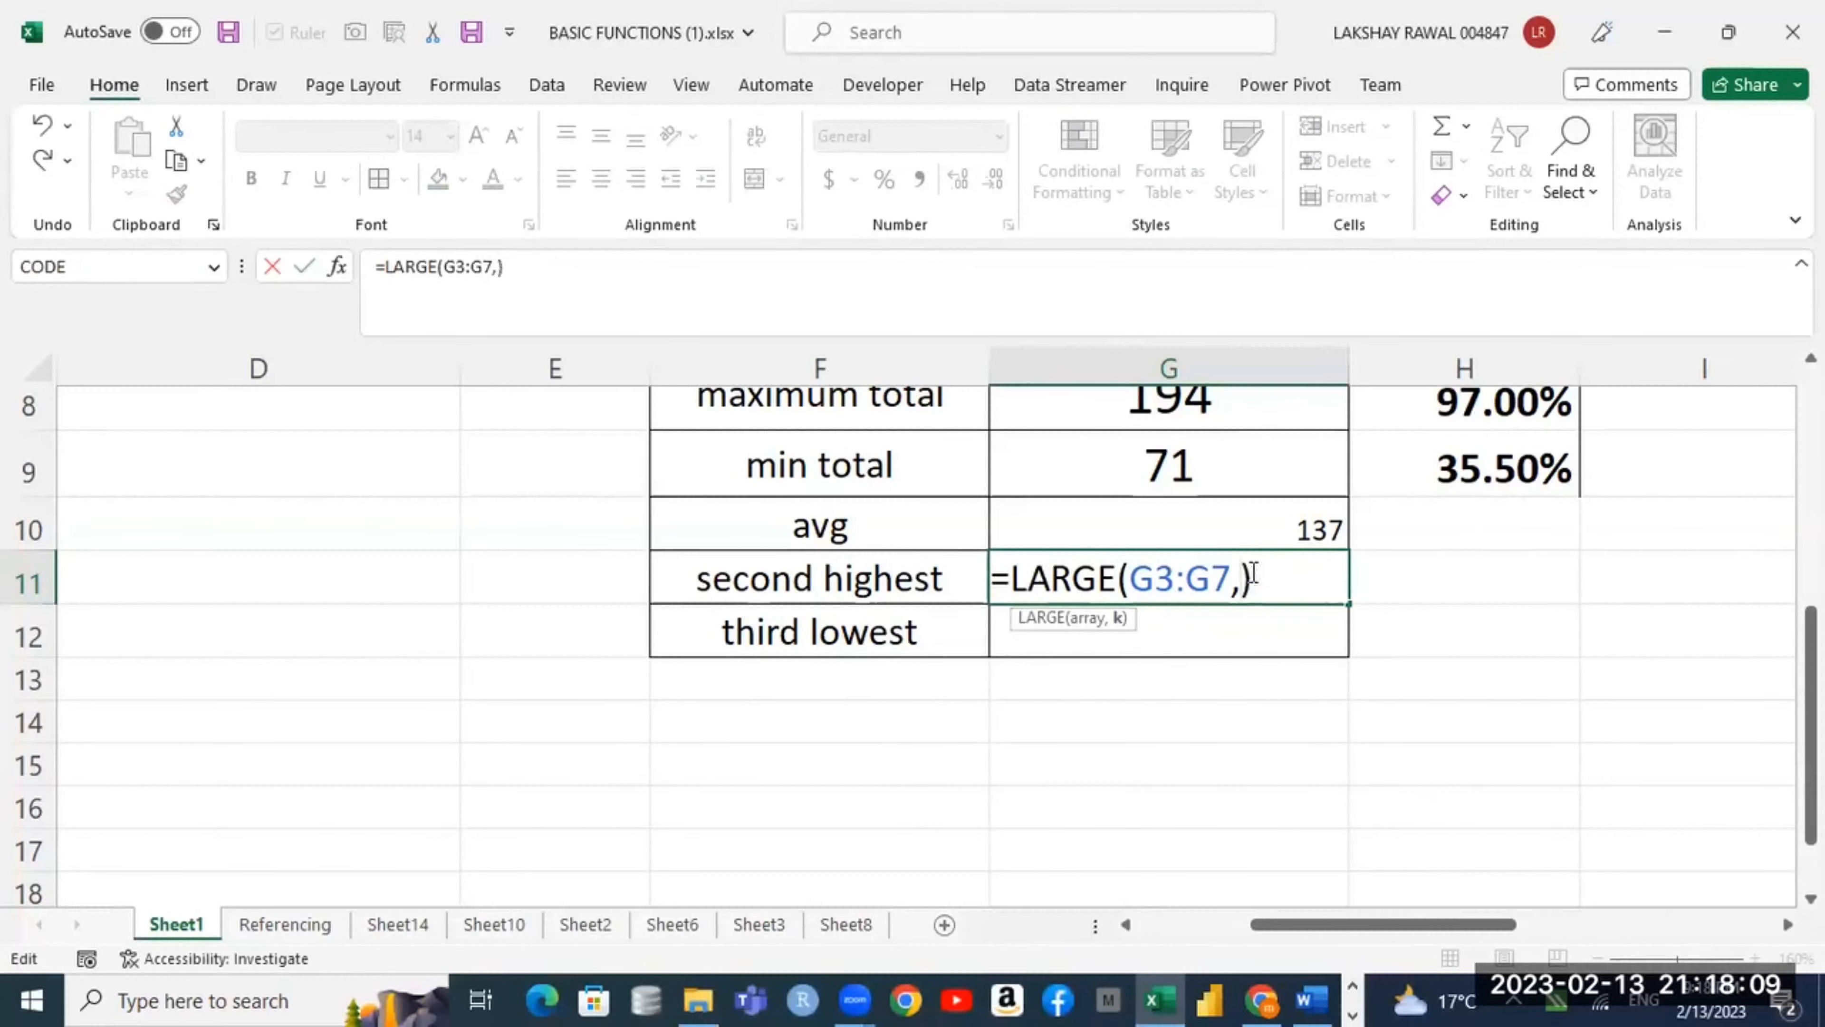
pyautogui.write('10')
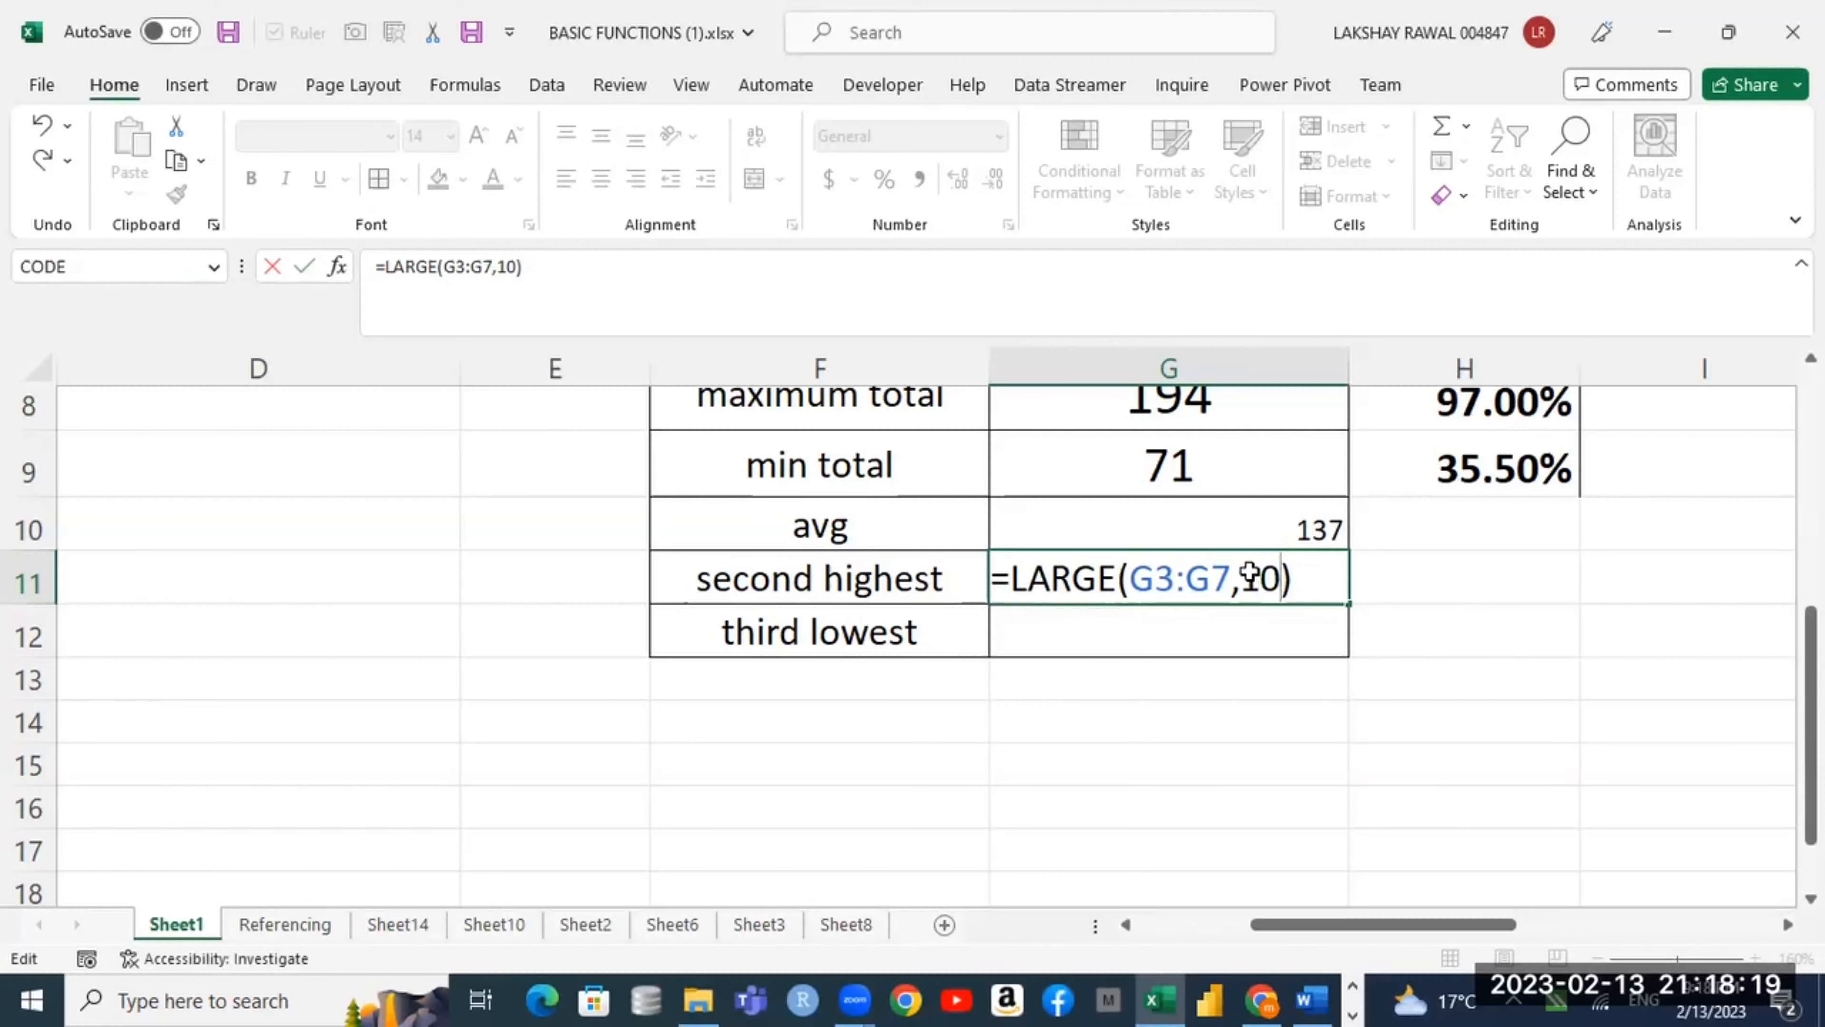
pyautogui.press('Return')
pyautogui.click(1193, 557)
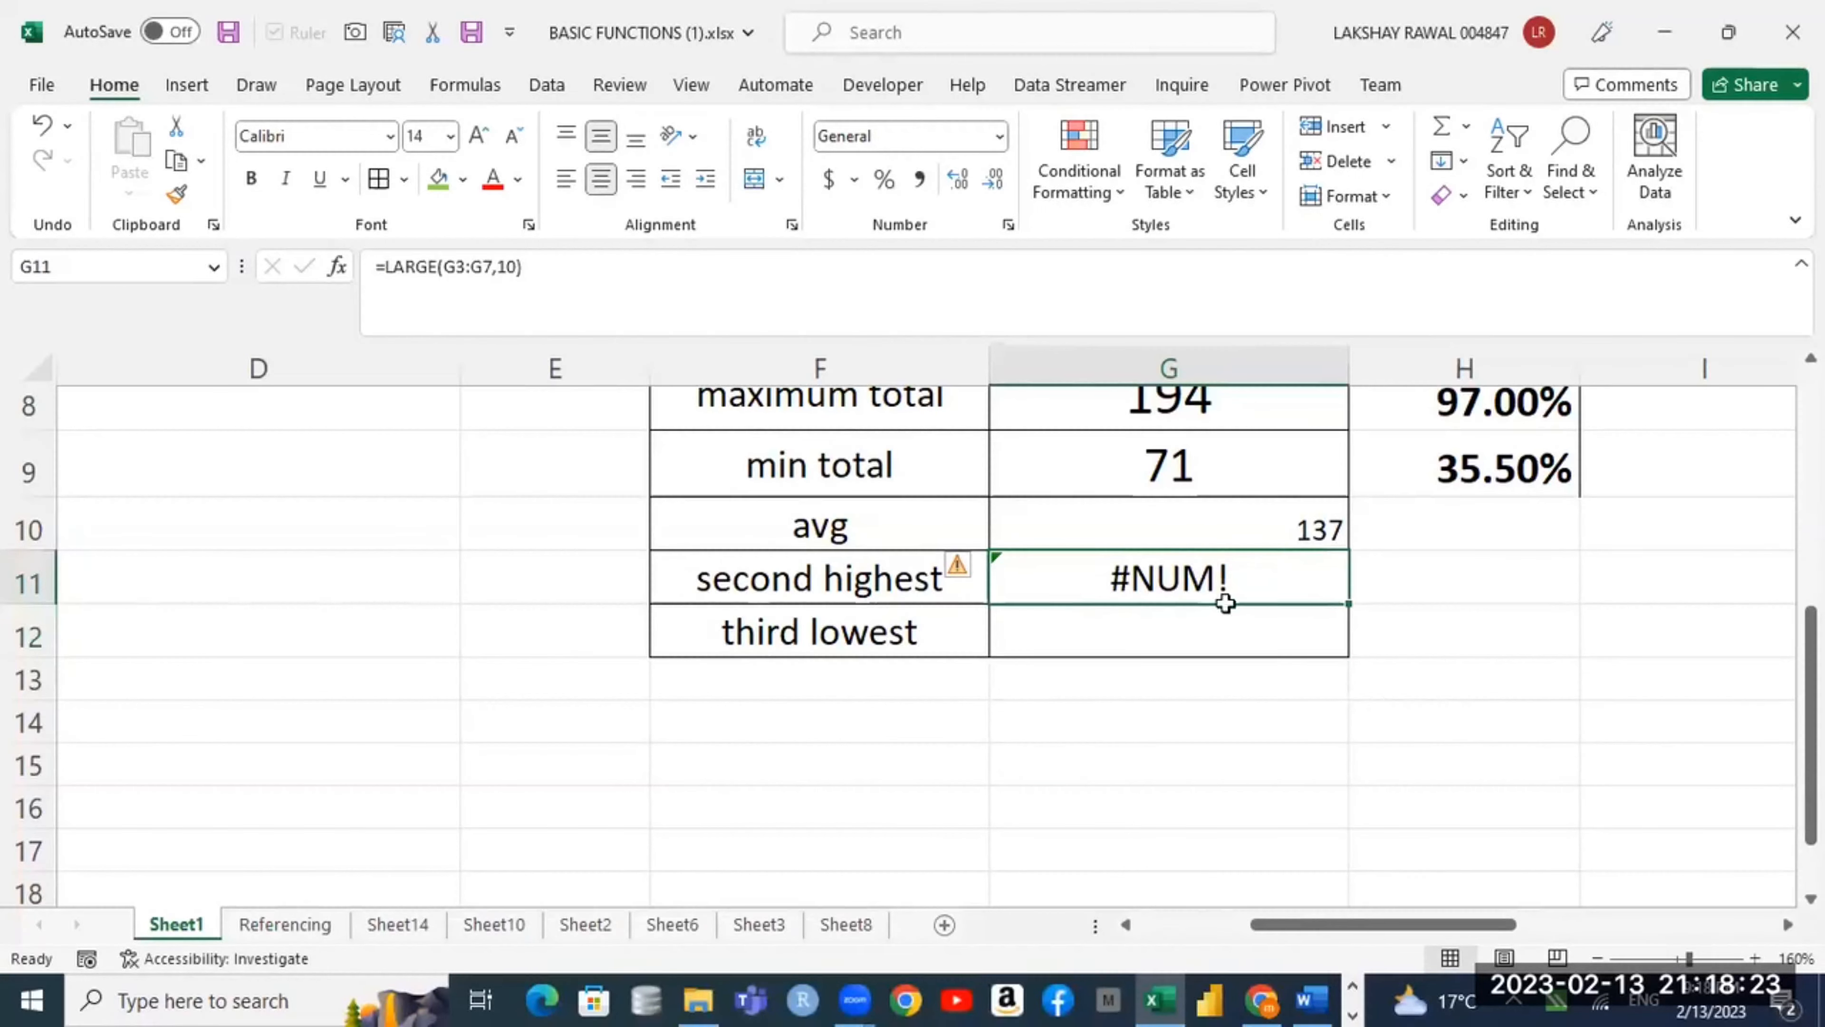
# Step: Set the k argument of the LARGE formula in G11 back to 2
pyautogui.doubleClick(1208, 577)
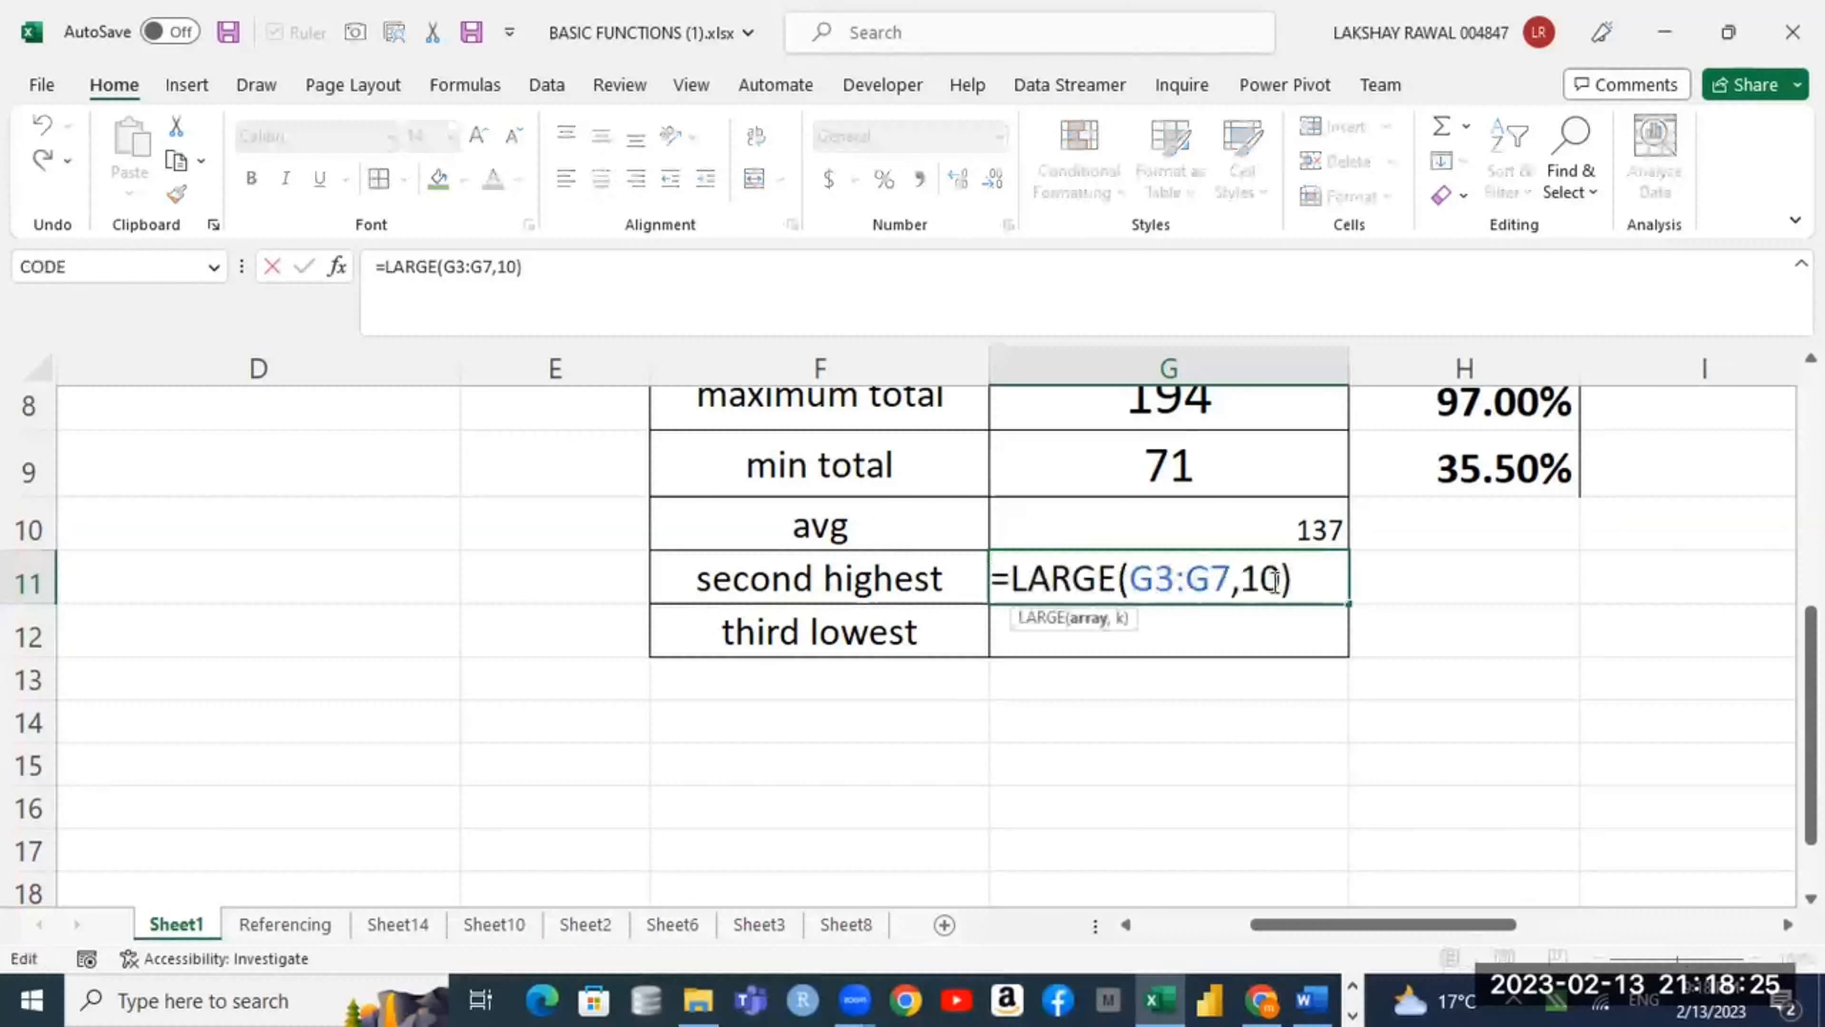
pyautogui.moveTo(1259, 575); pyautogui.dragTo(1274, 575)
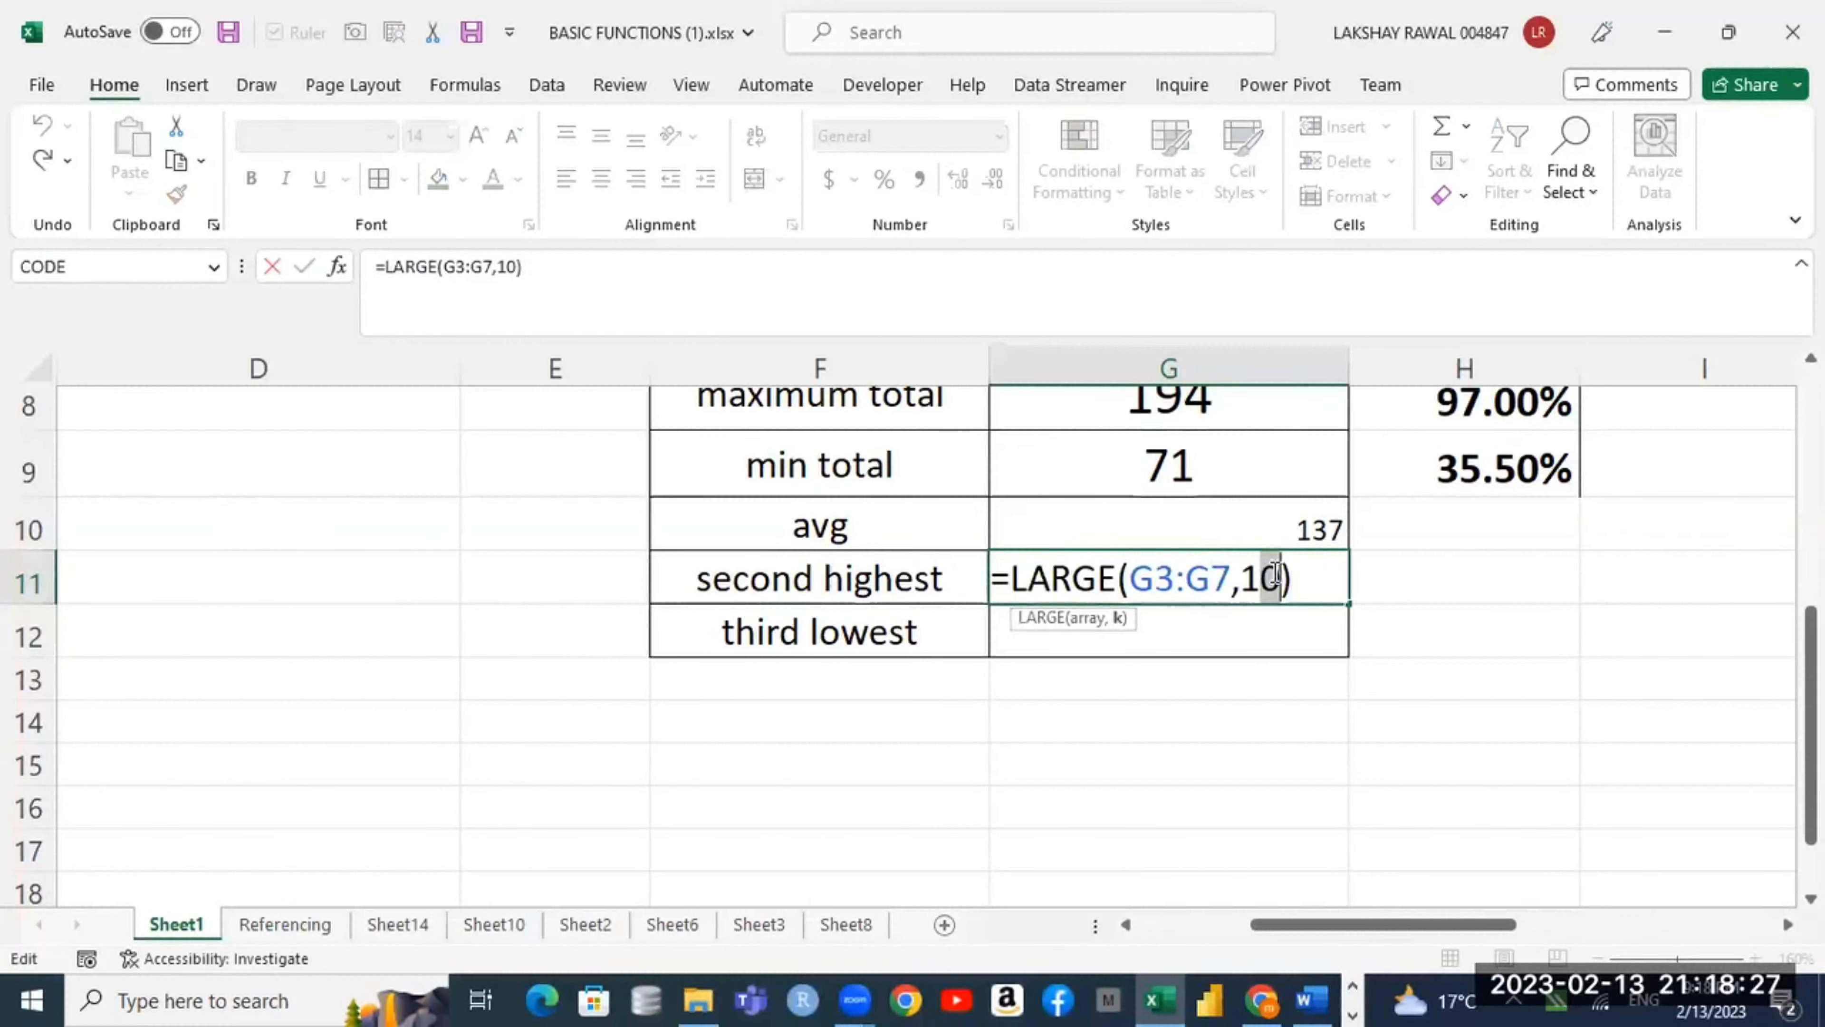
pyautogui.press('BackSpace')
pyautogui.press('BackSpace')
pyautogui.write('2')
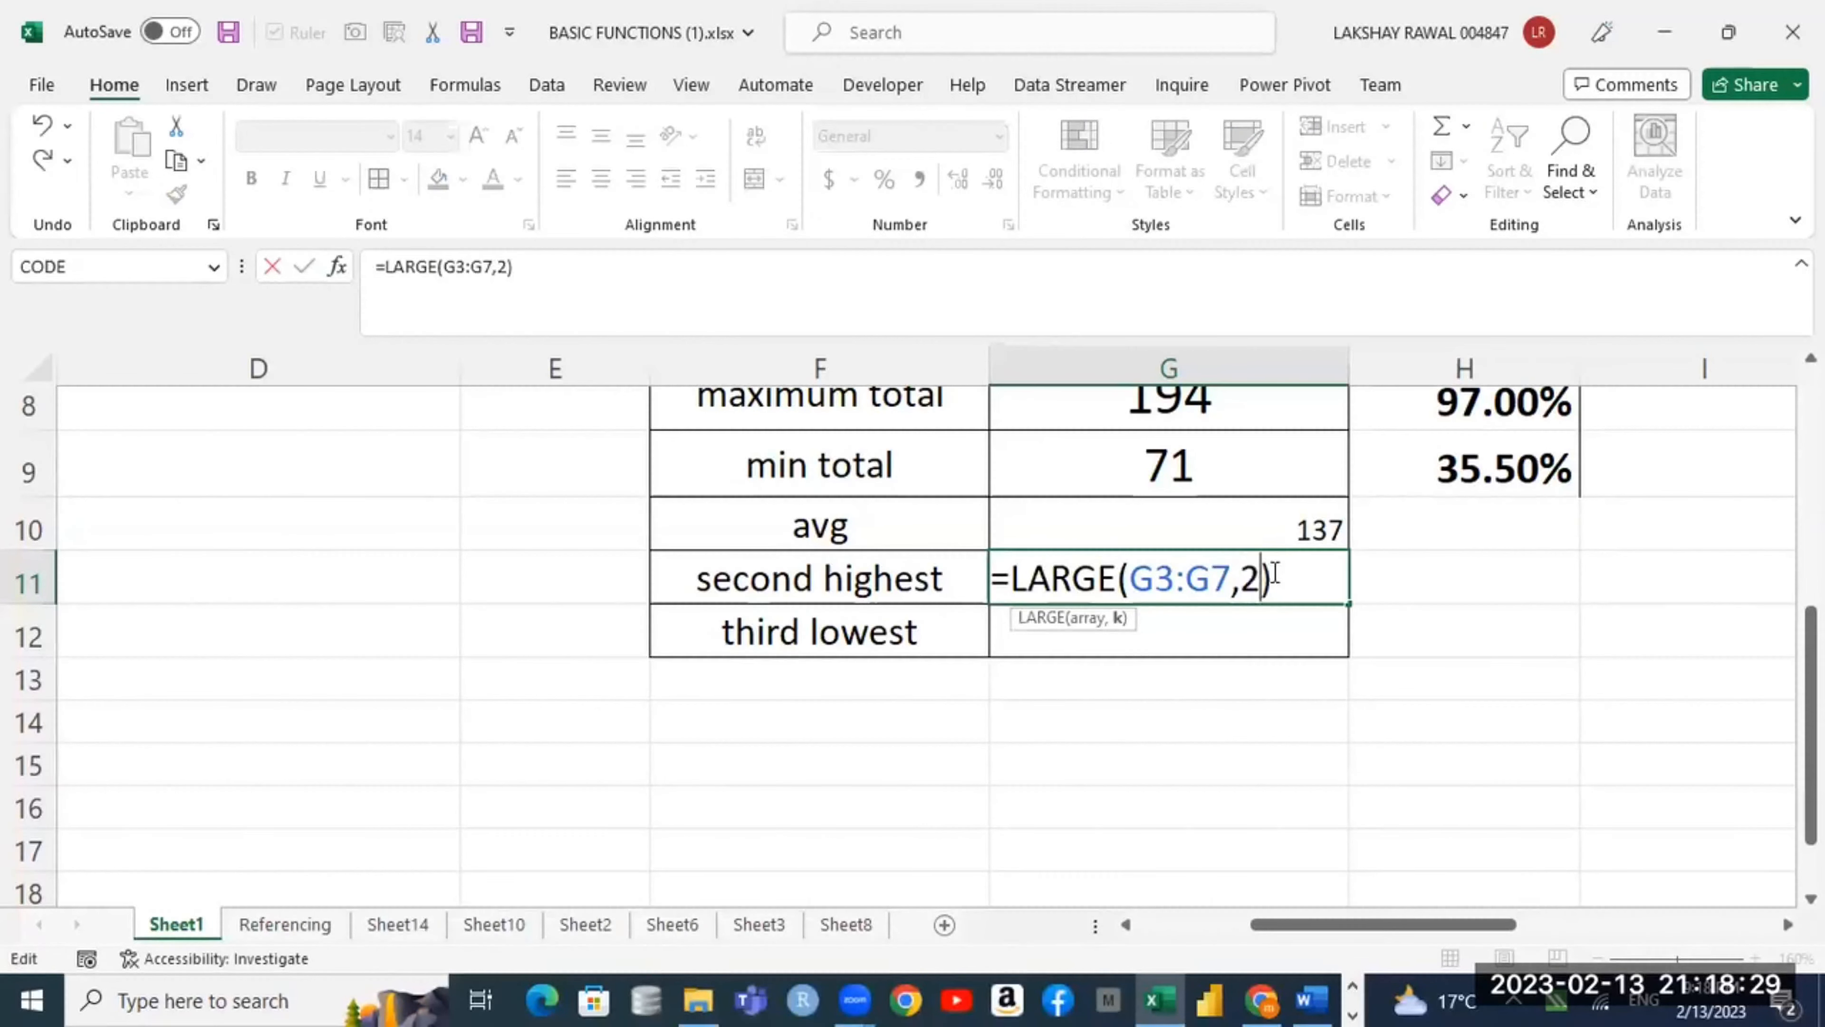
pyautogui.press('Return')
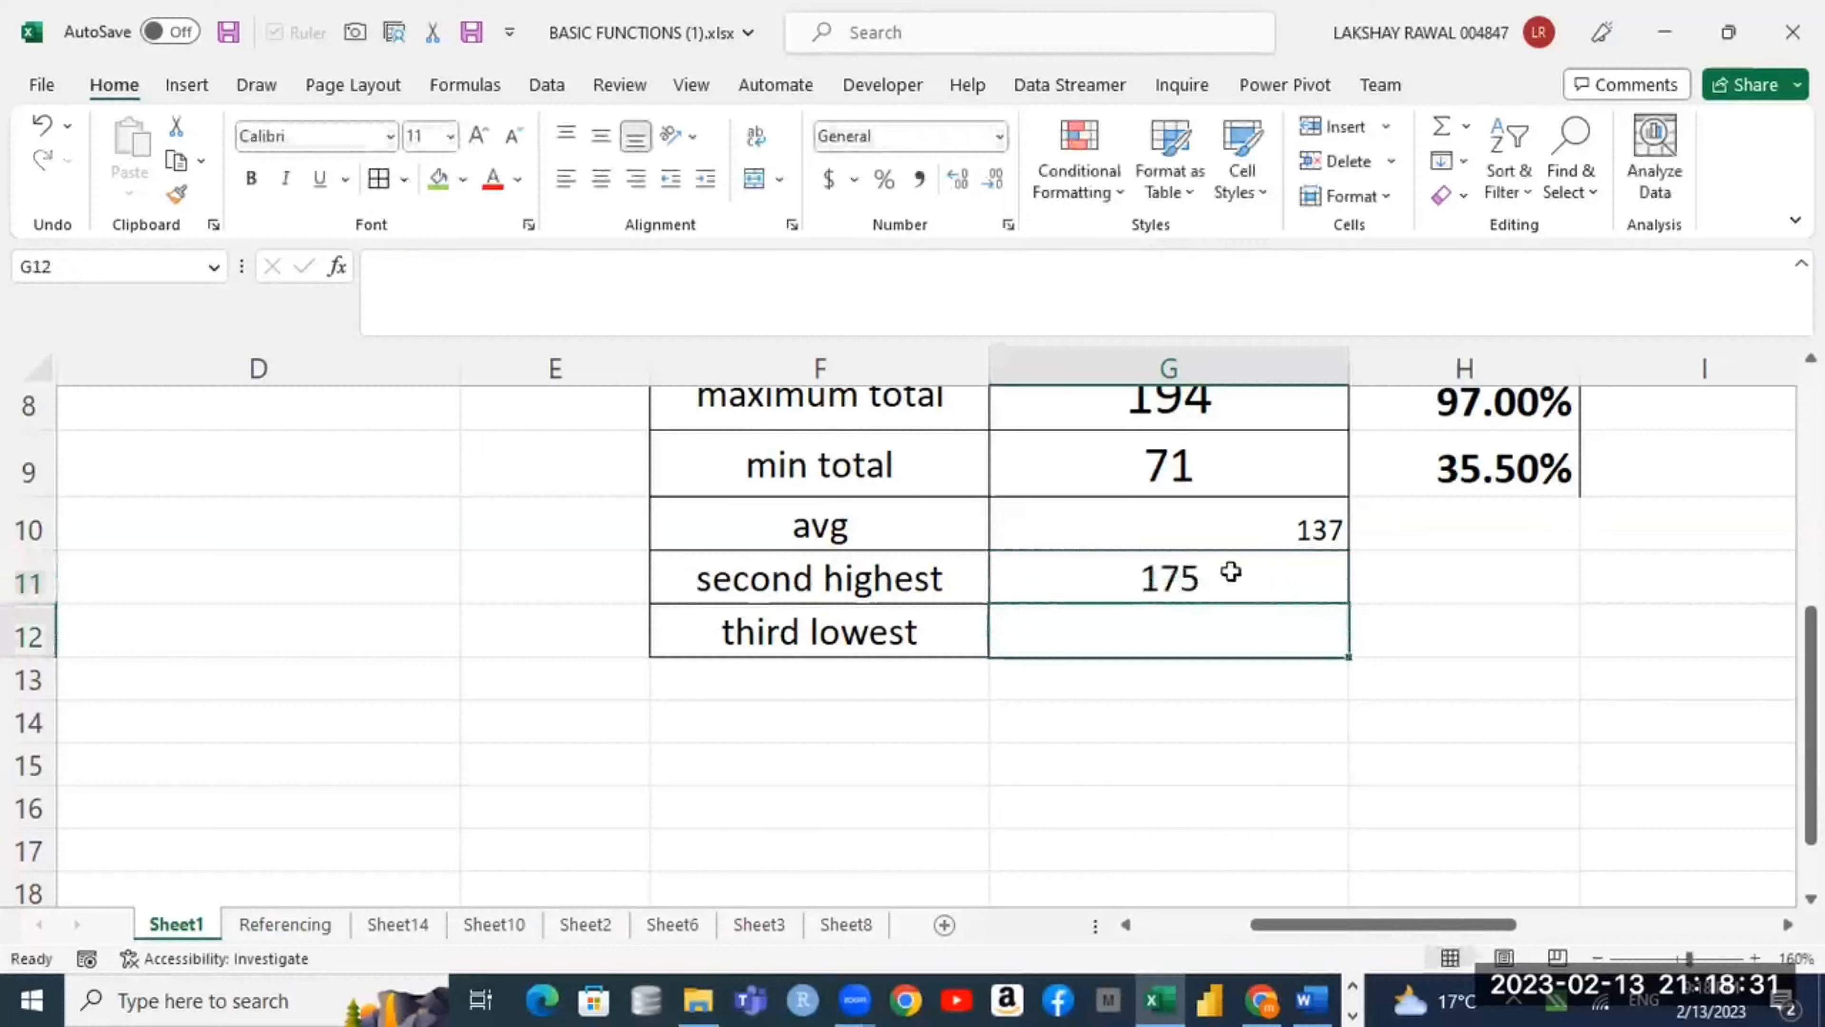
# Step: Compare the totals in G3:G7 with the second highest result in G11
pyautogui.scroll(2, 1204, 622)
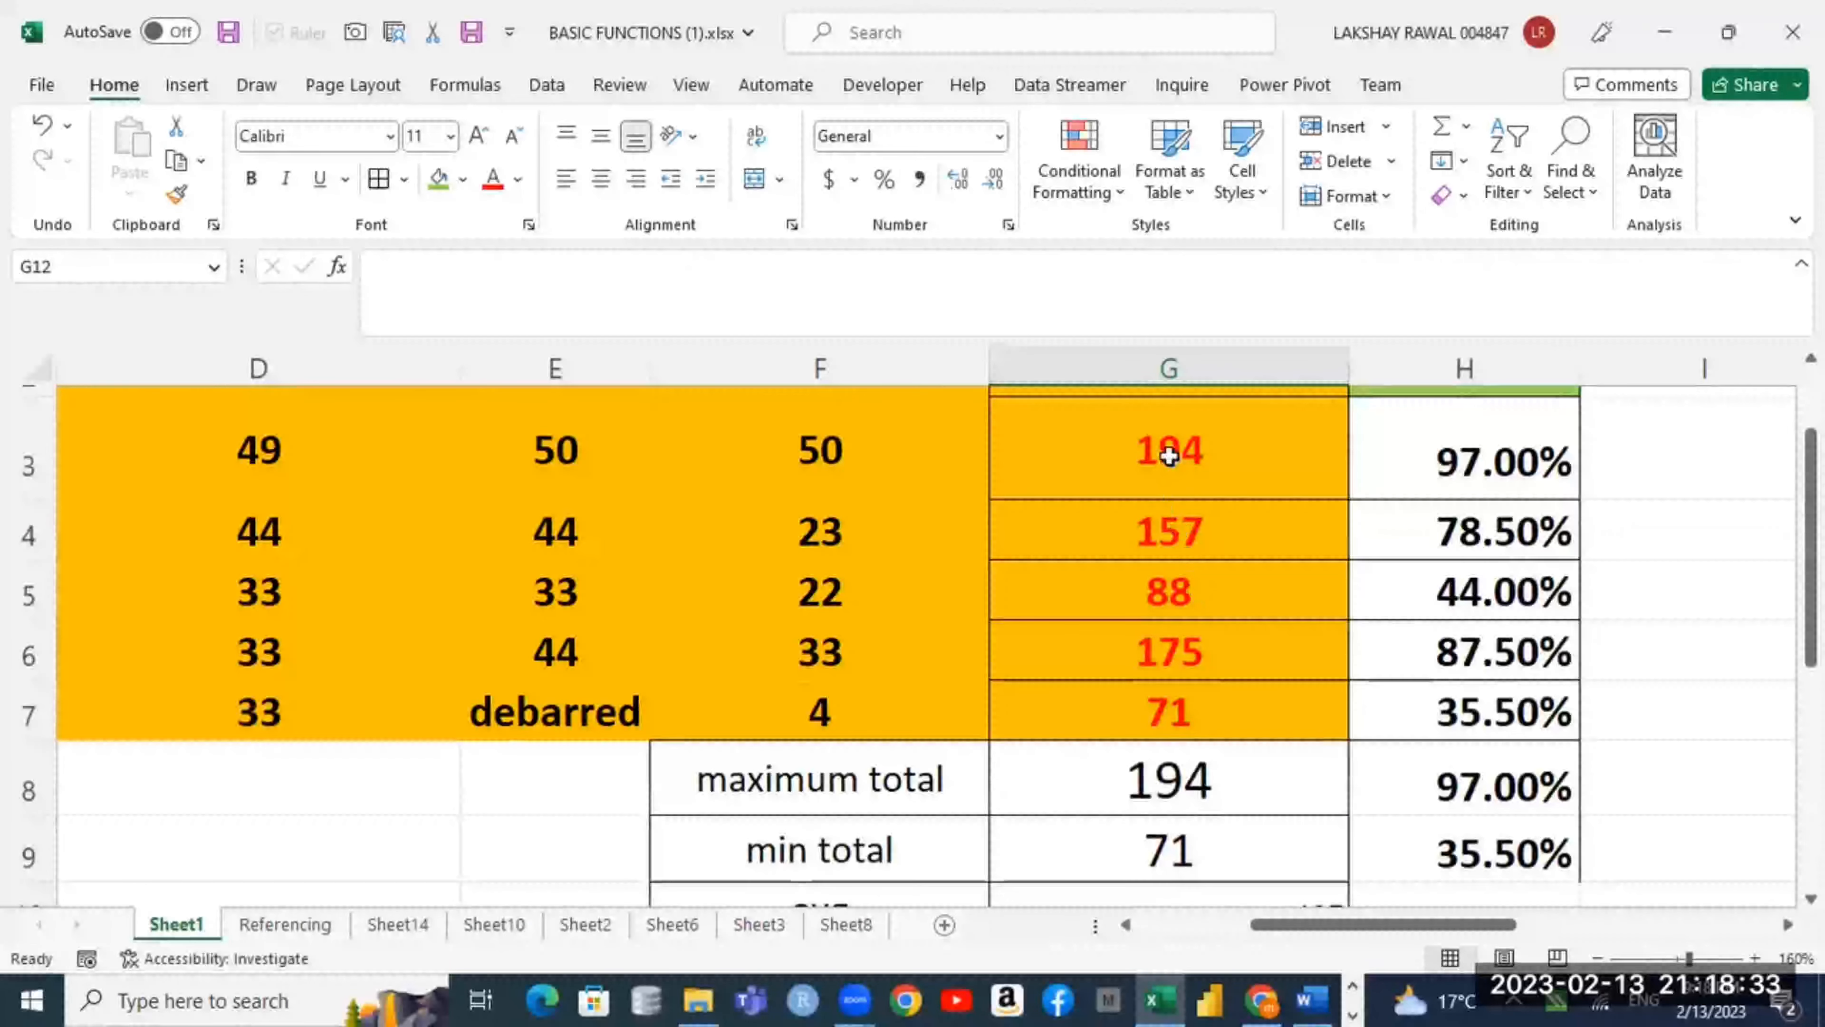
pyautogui.moveTo(1165, 457); pyautogui.dragTo(1217, 694)
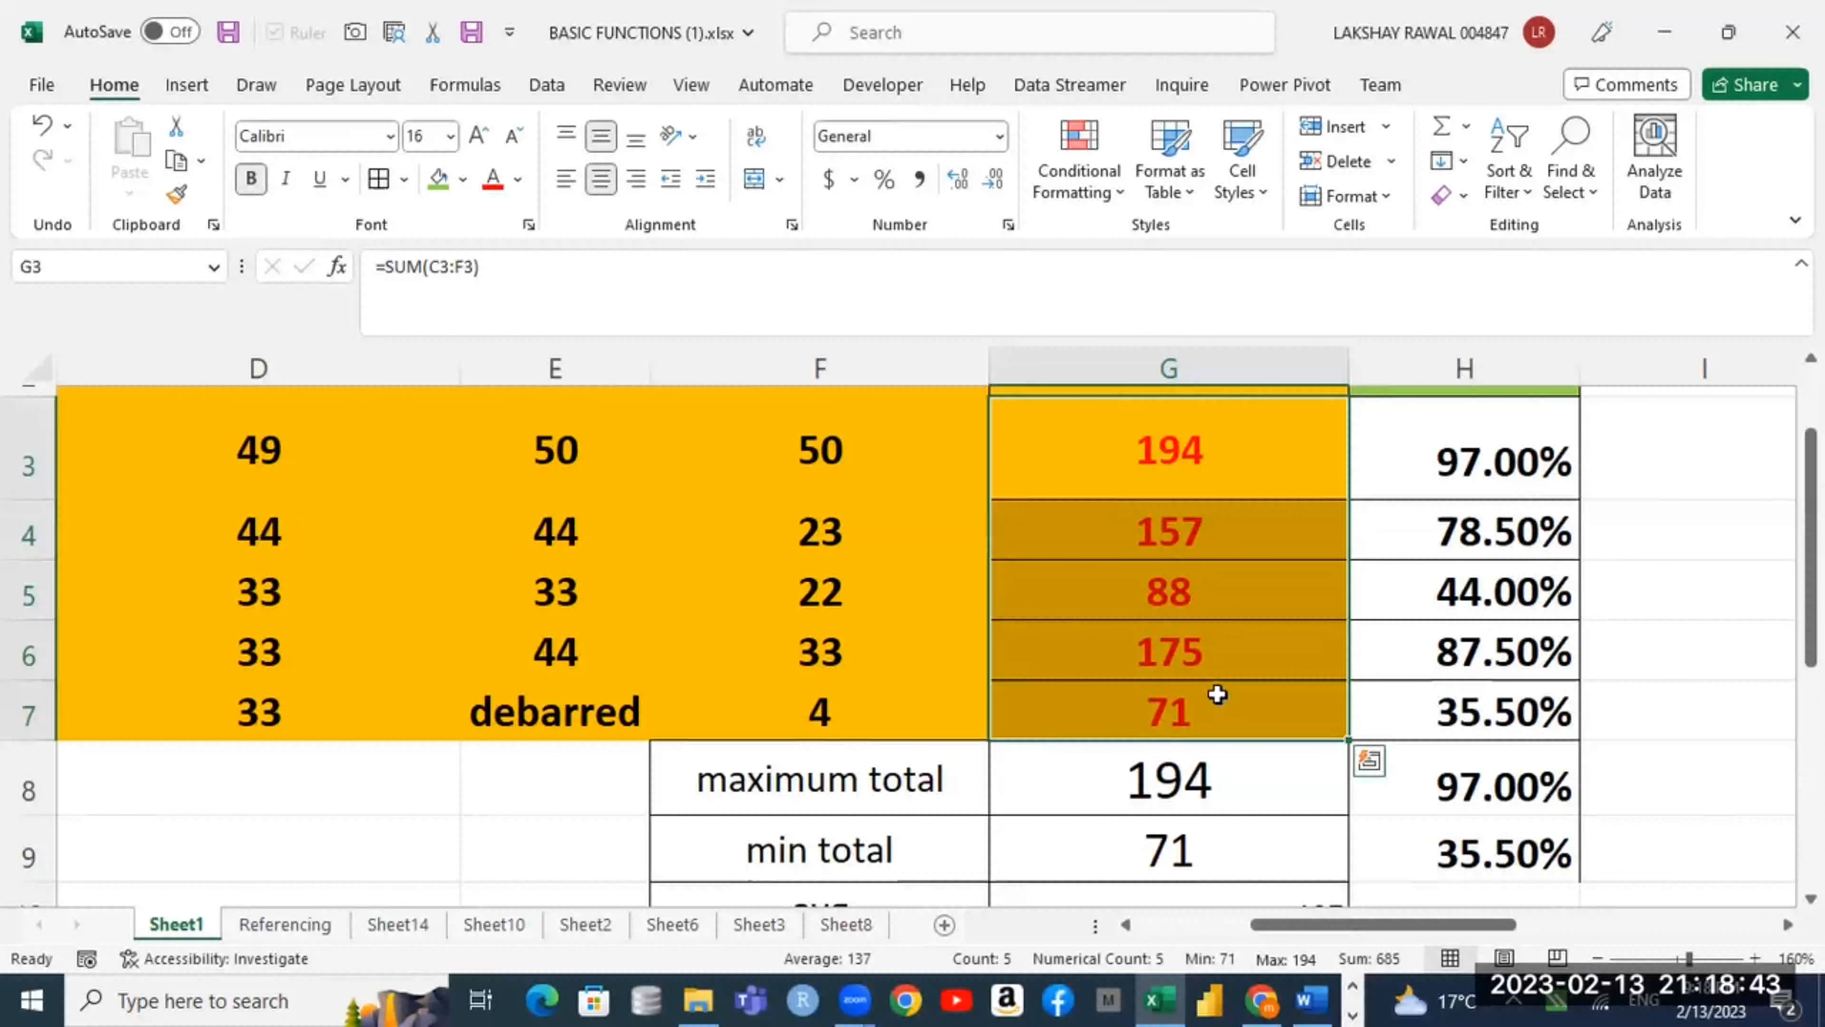
pyautogui.scroll(-2, 1128, 604)
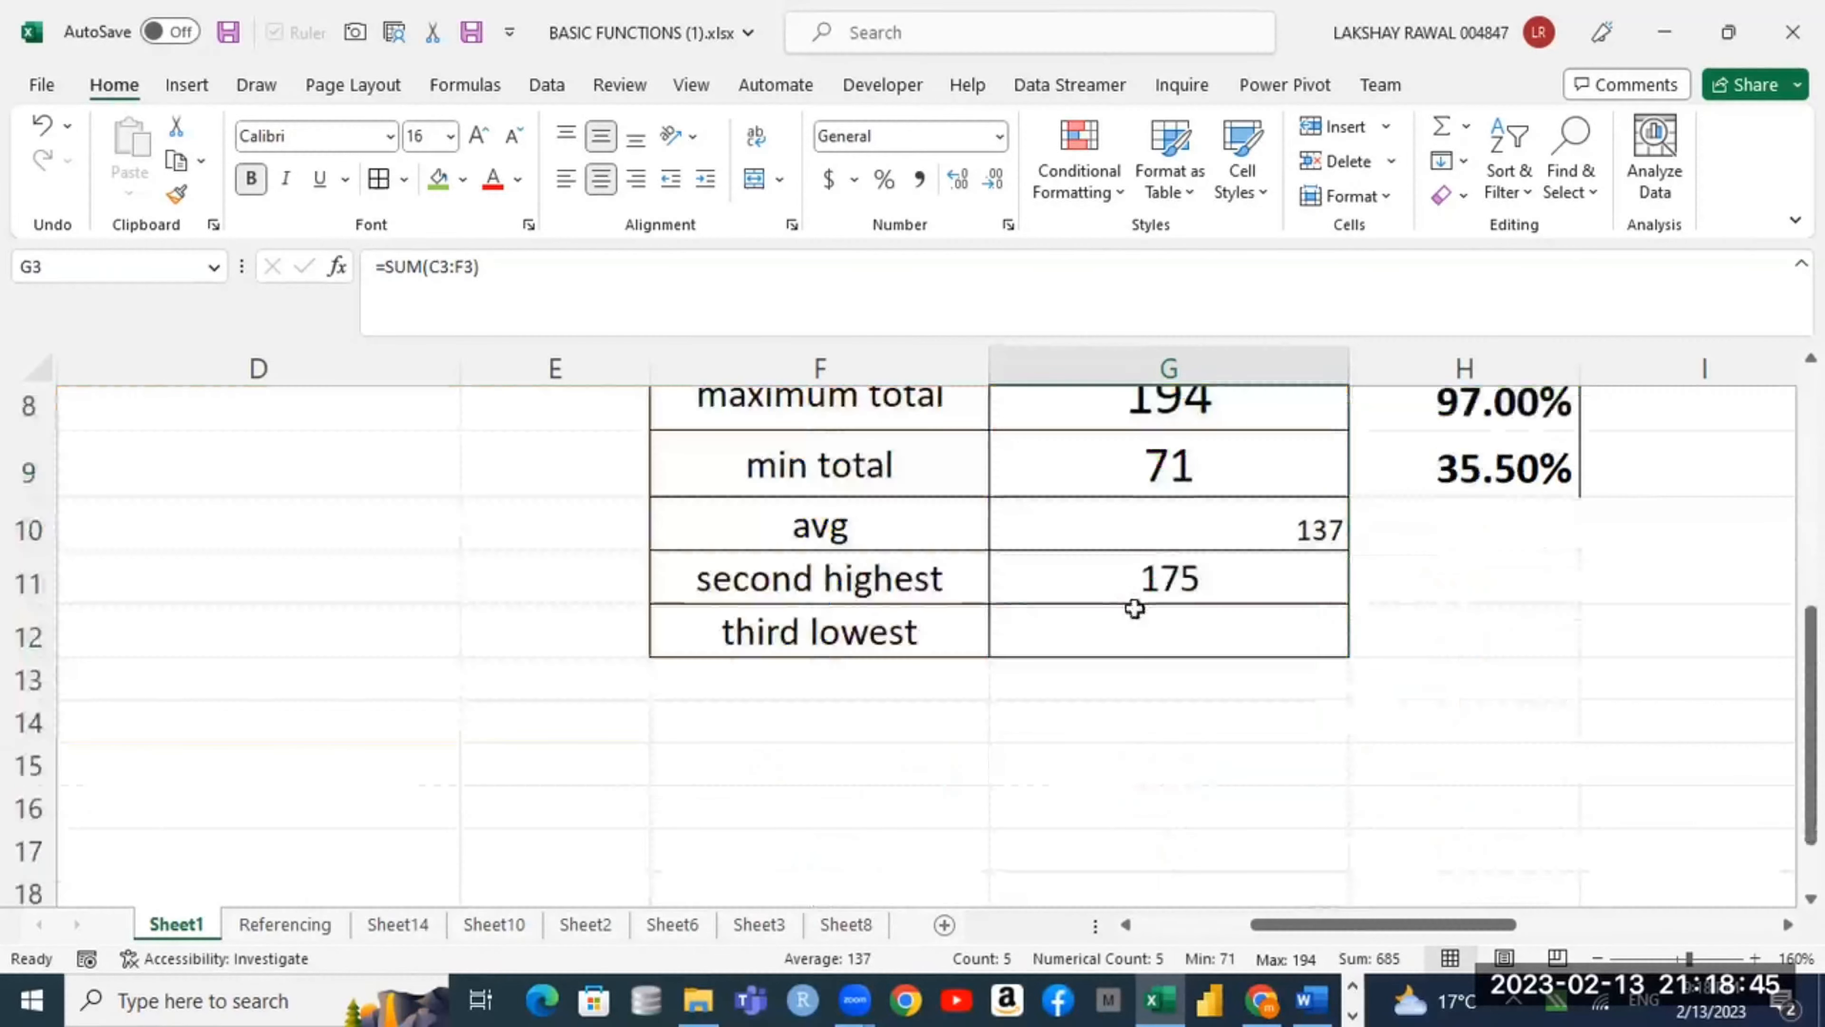
# Step: Enter =SMALL(G3:G7,3) in G12 to return the third lowest total
pyautogui.click(1134, 611)
pyautogui.write('=sma')
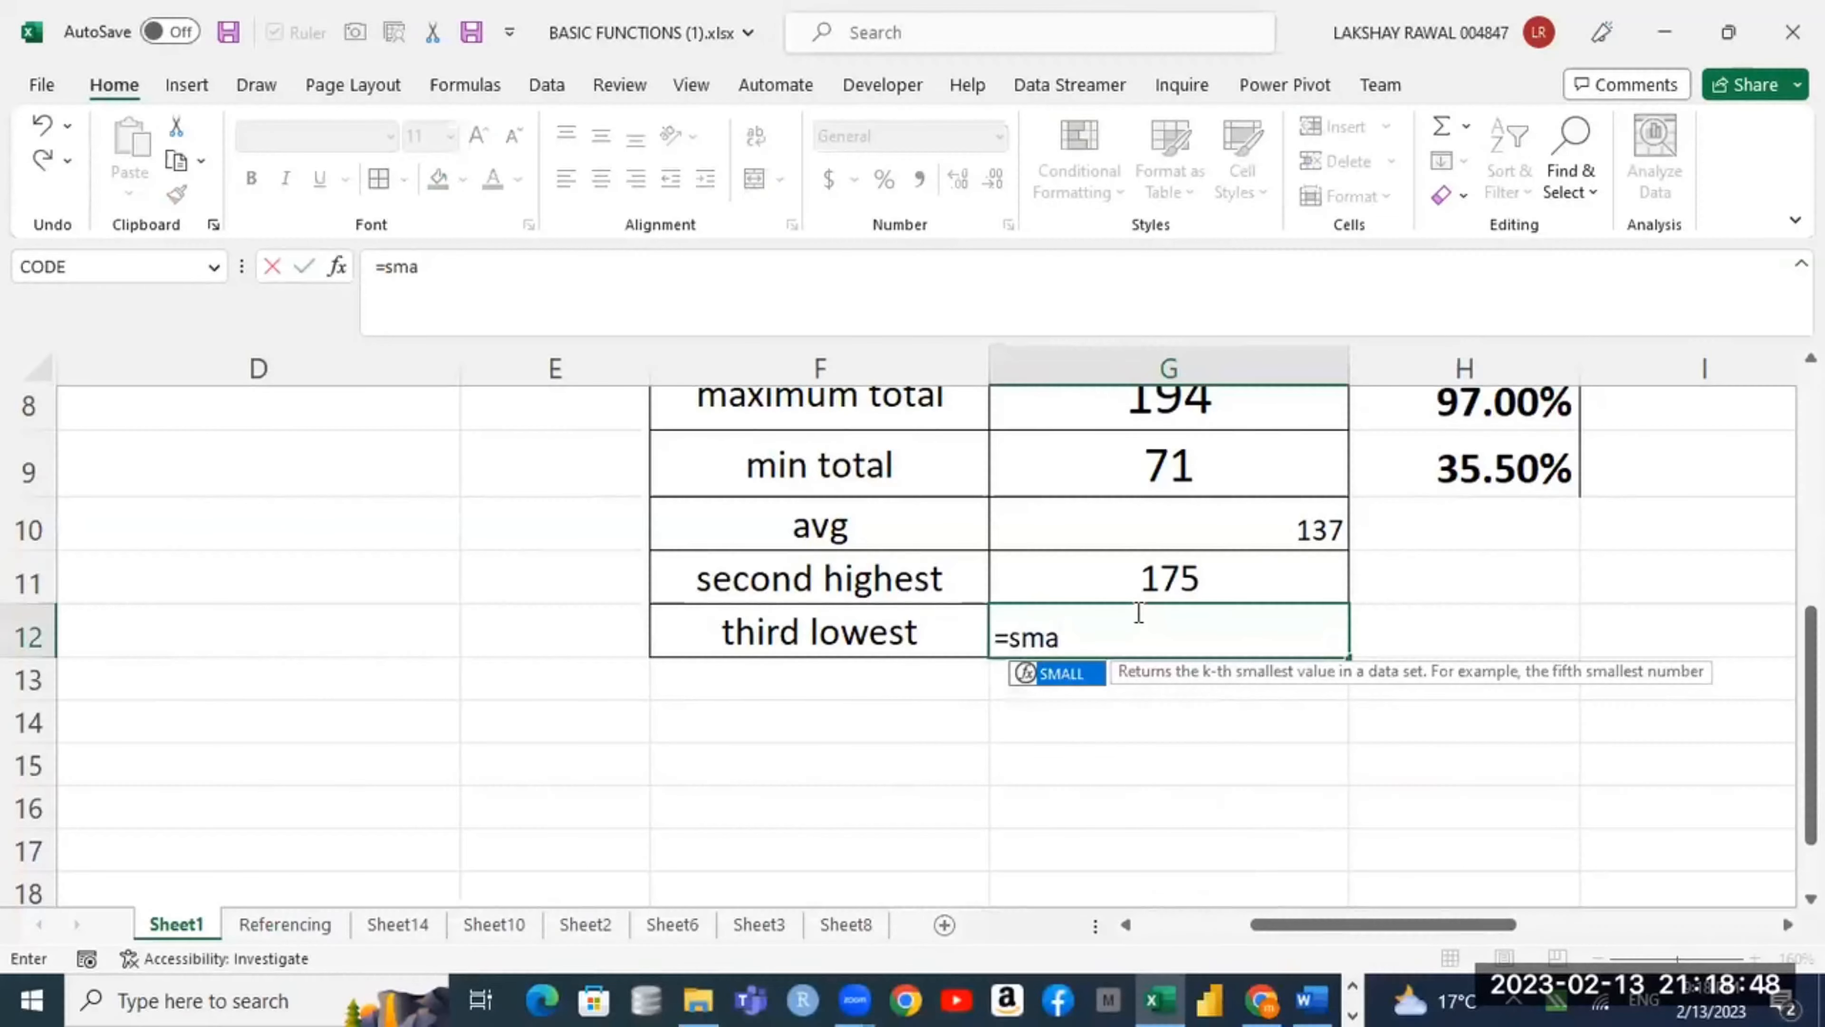
pyautogui.press('Tab')
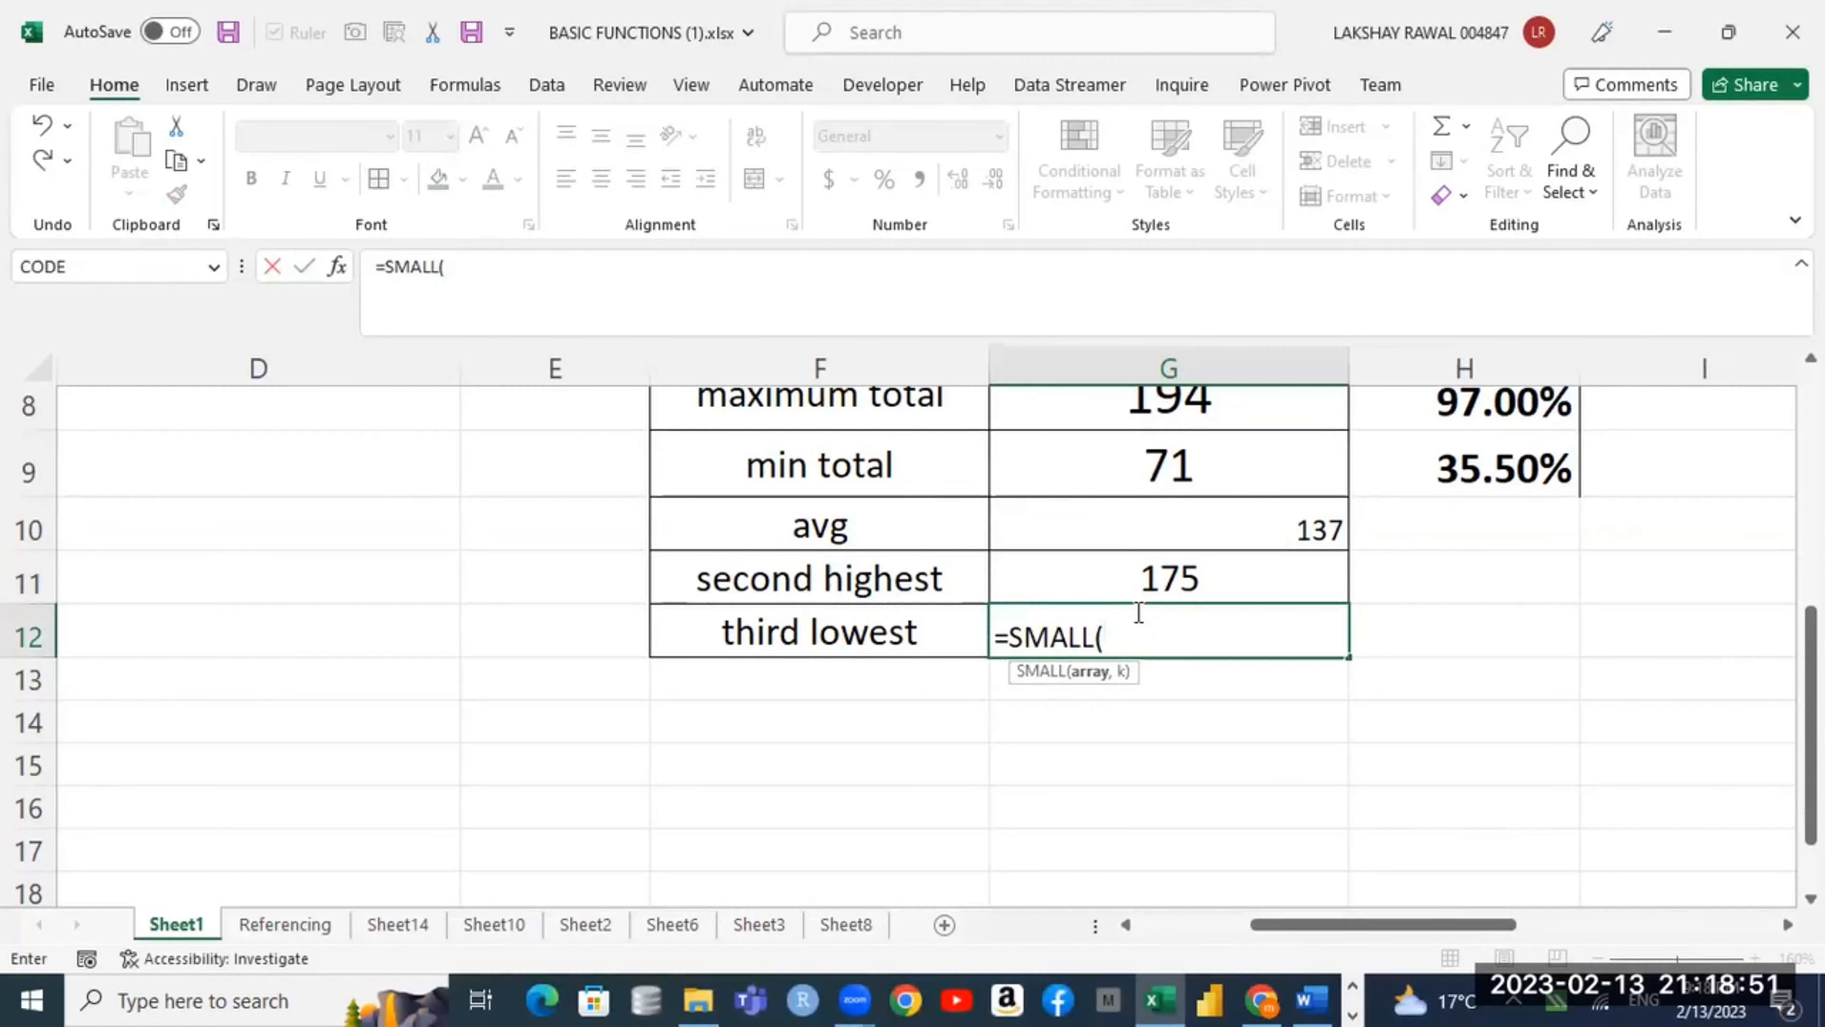
pyautogui.scroll(3, 1138, 613)
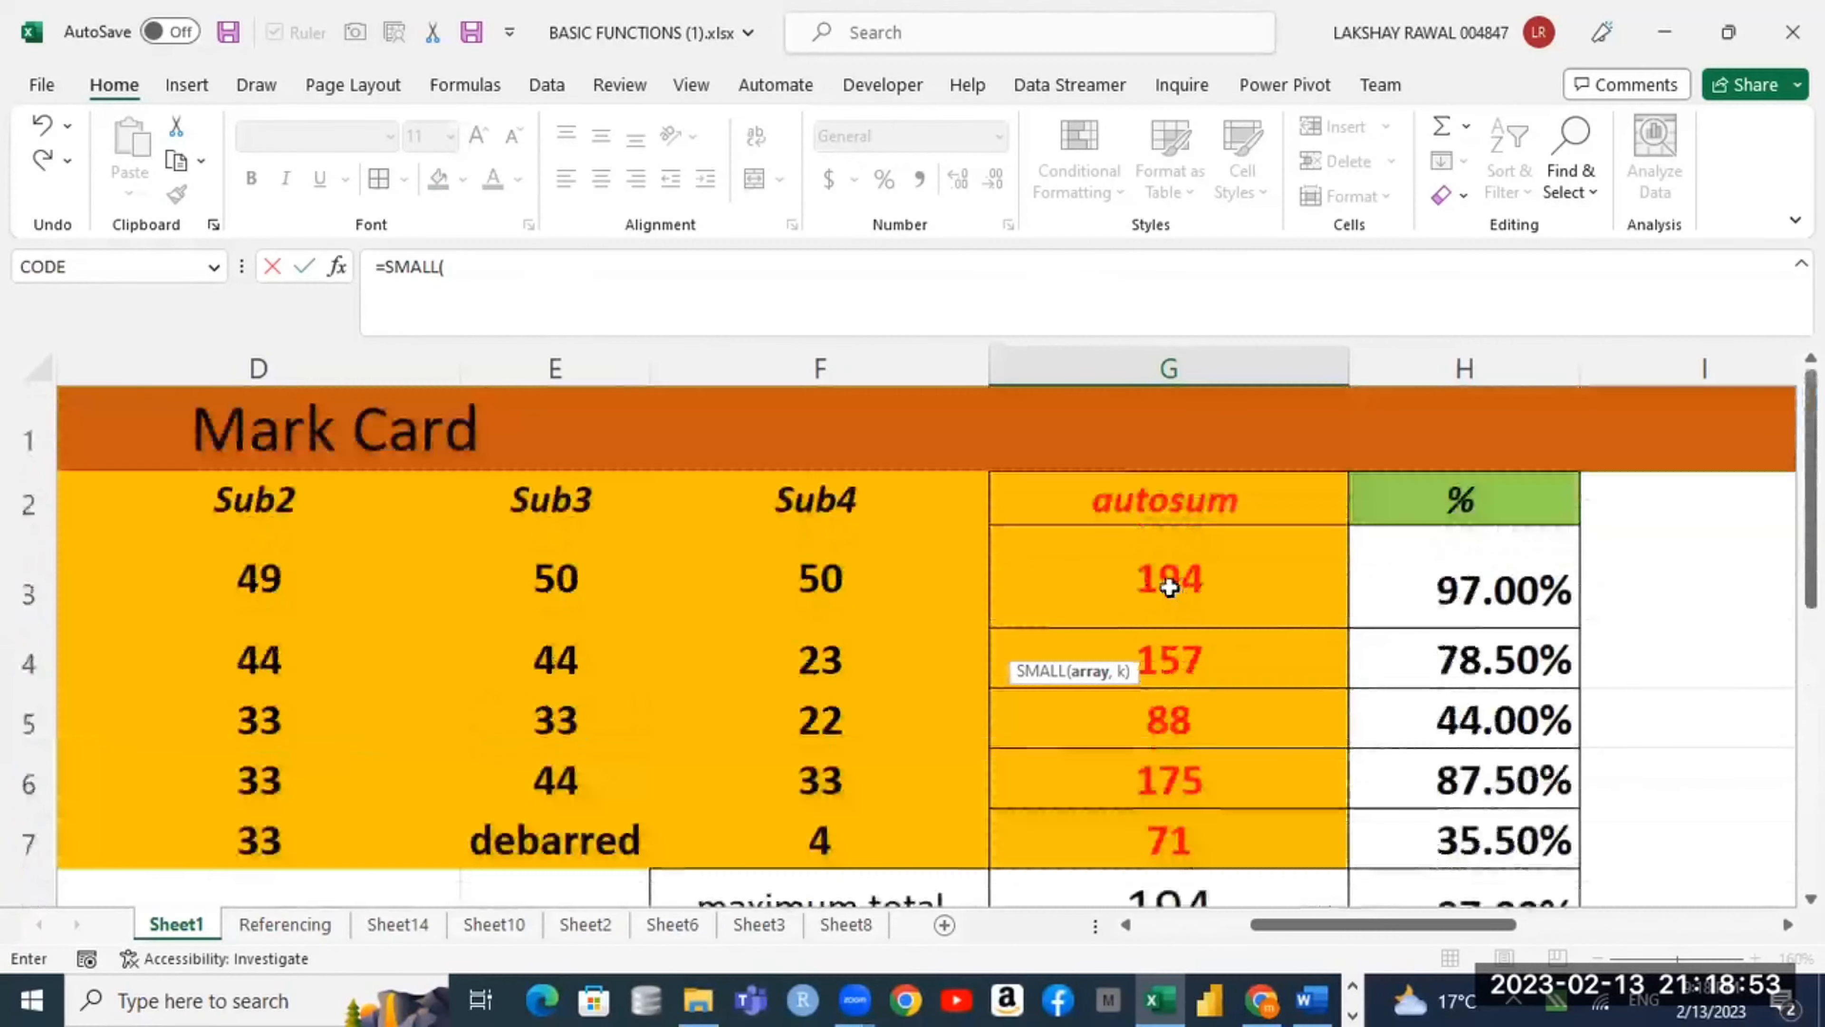
pyautogui.moveTo(1169, 579); pyautogui.dragTo(1169, 827)
pyautogui.scroll(-1, 1267, 823)
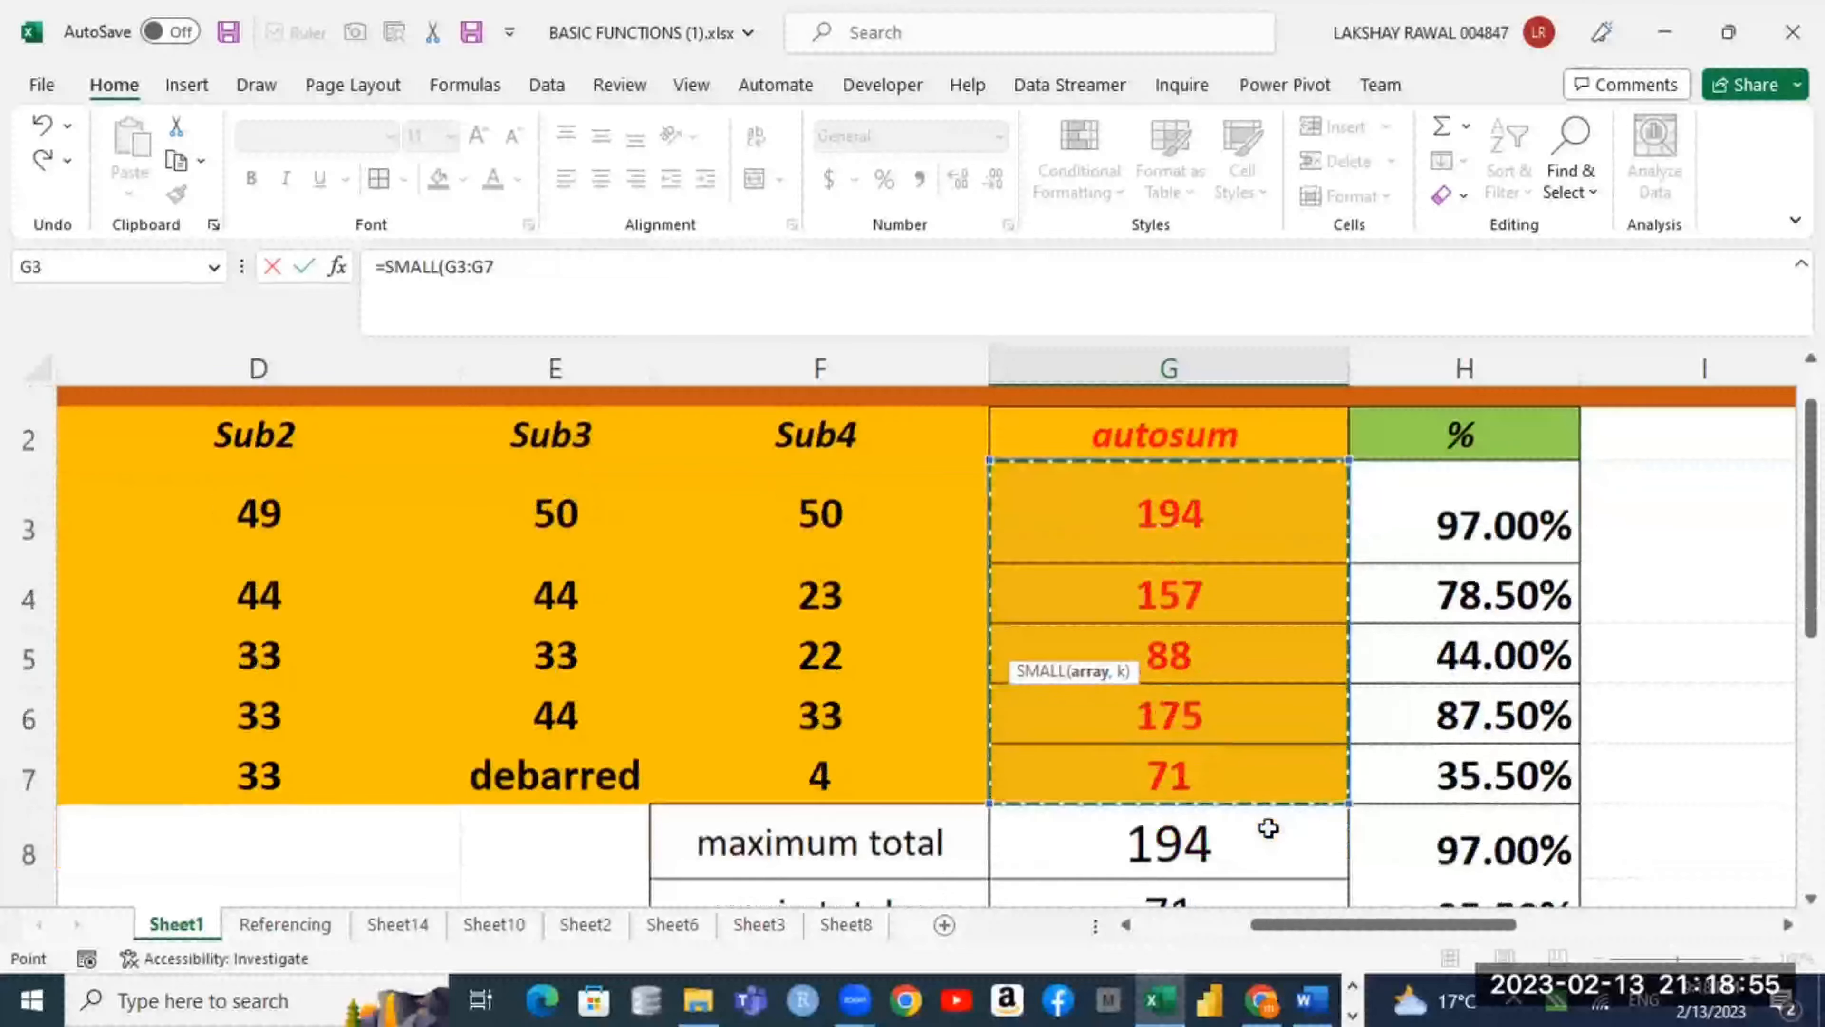
pyautogui.scroll(-1, 1252, 825)
pyautogui.write(',3')
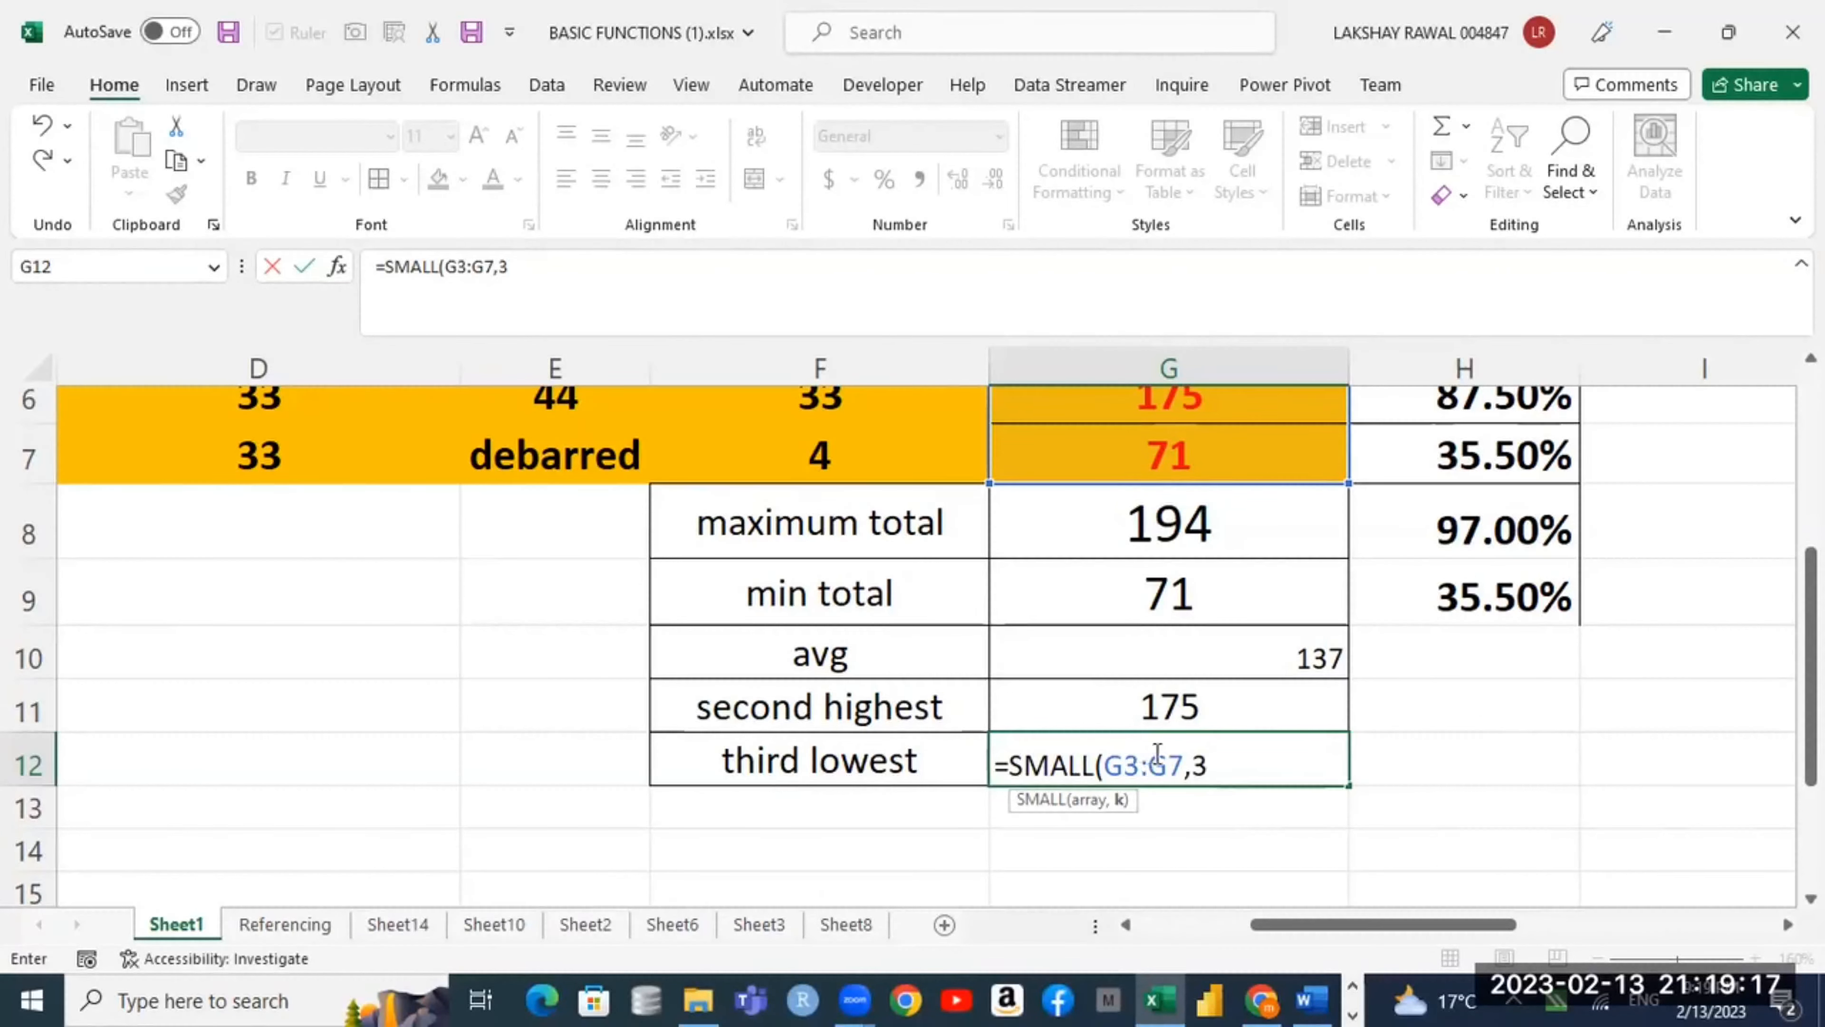
pyautogui.write(')')
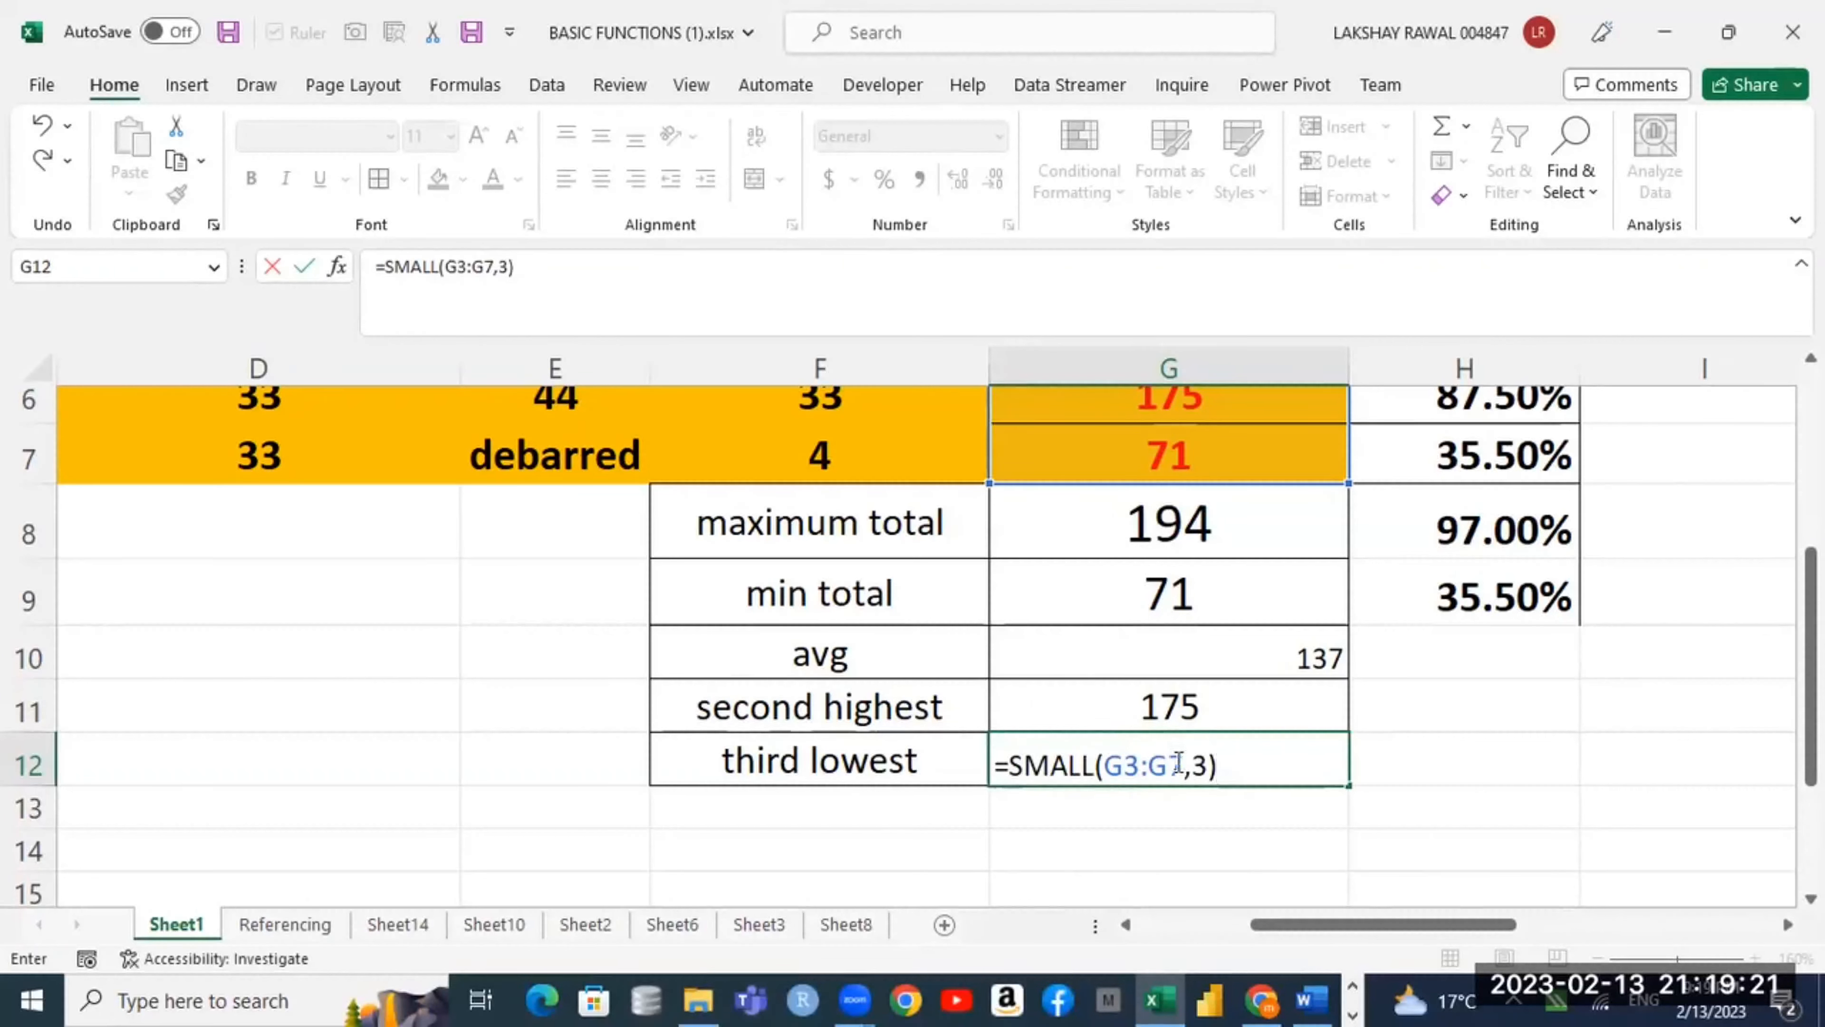
pyautogui.moveTo(1169, 763); pyautogui.dragTo(1218, 764)
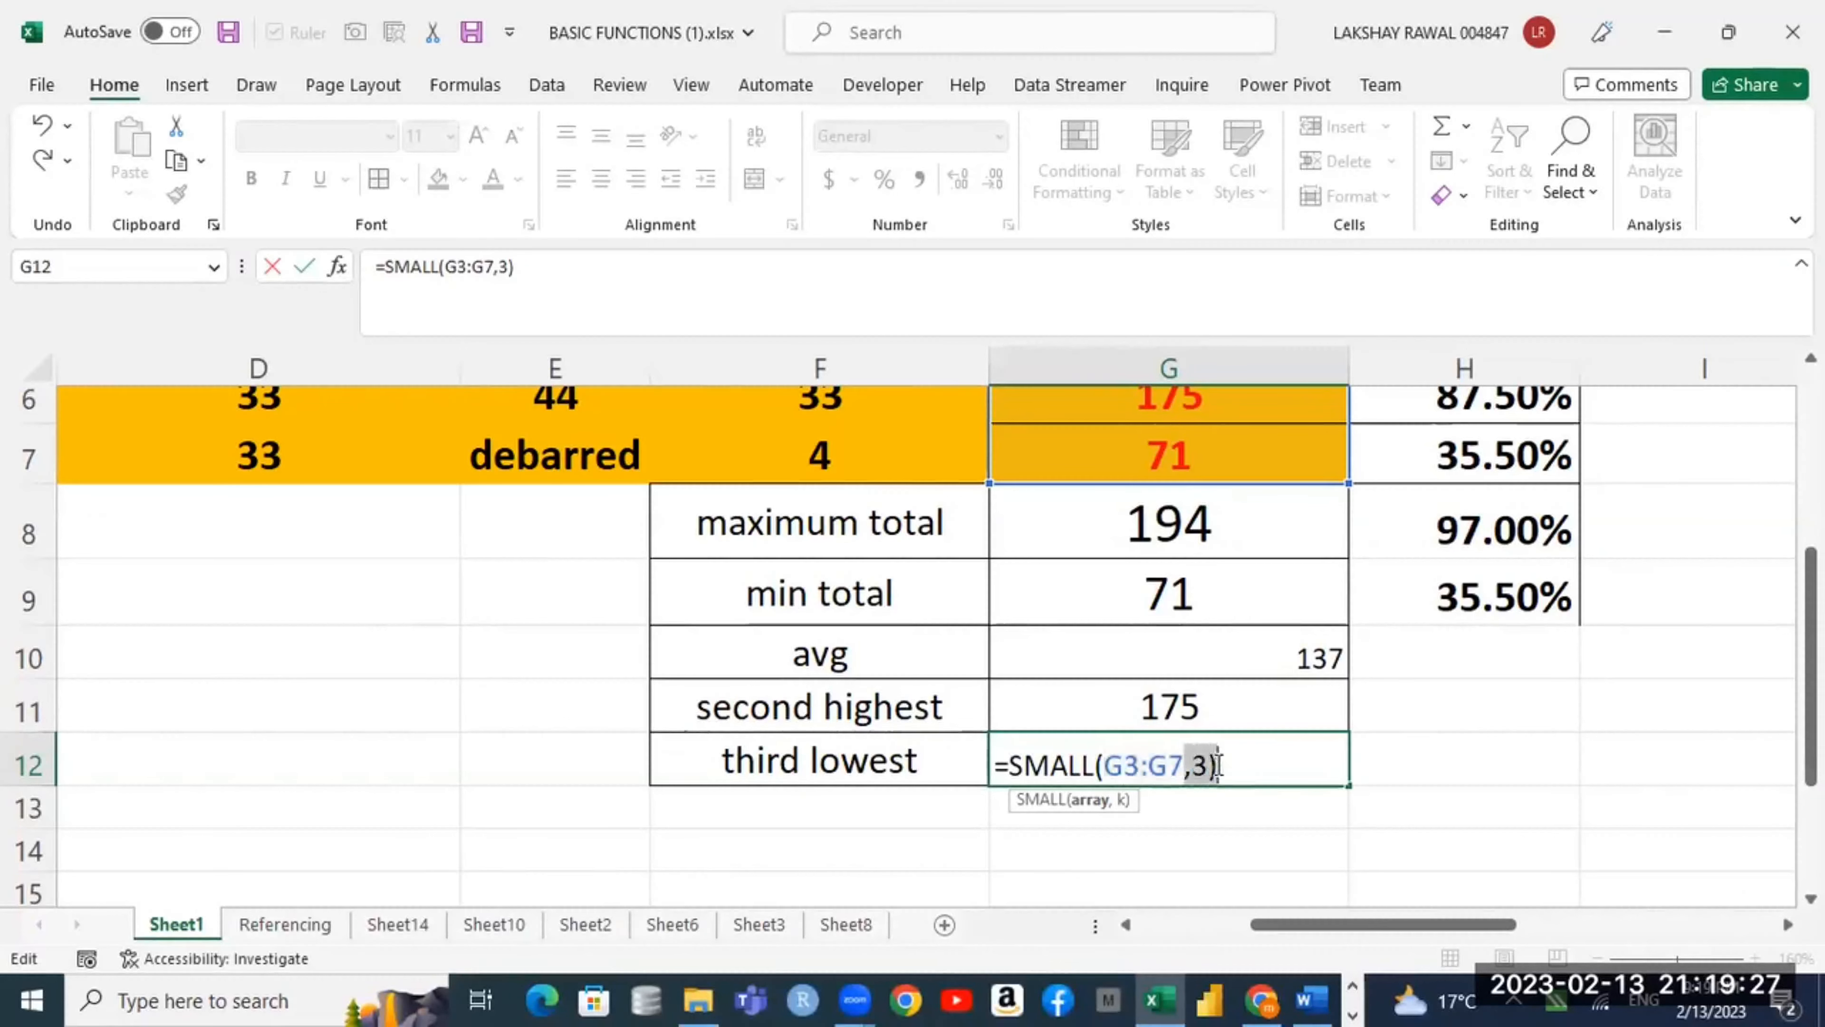
pyautogui.moveTo(1095, 764); pyautogui.dragTo(1008, 766)
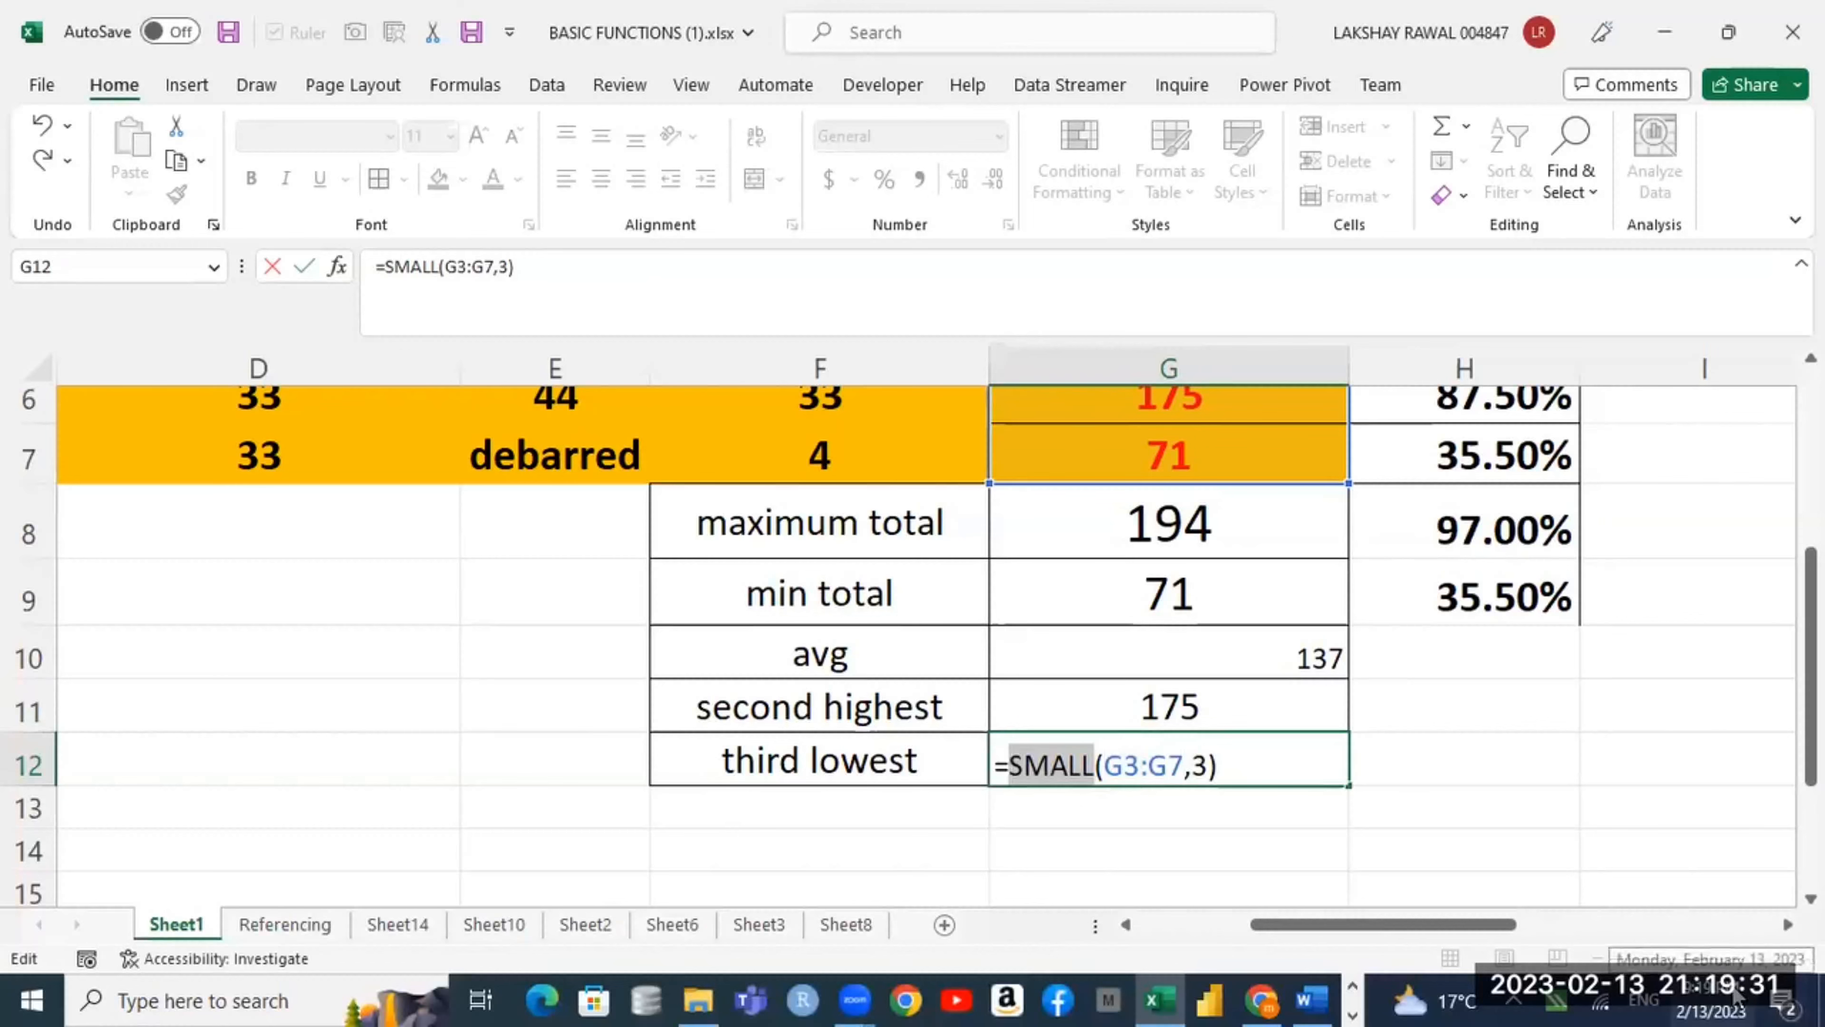
pyautogui.press('Return')
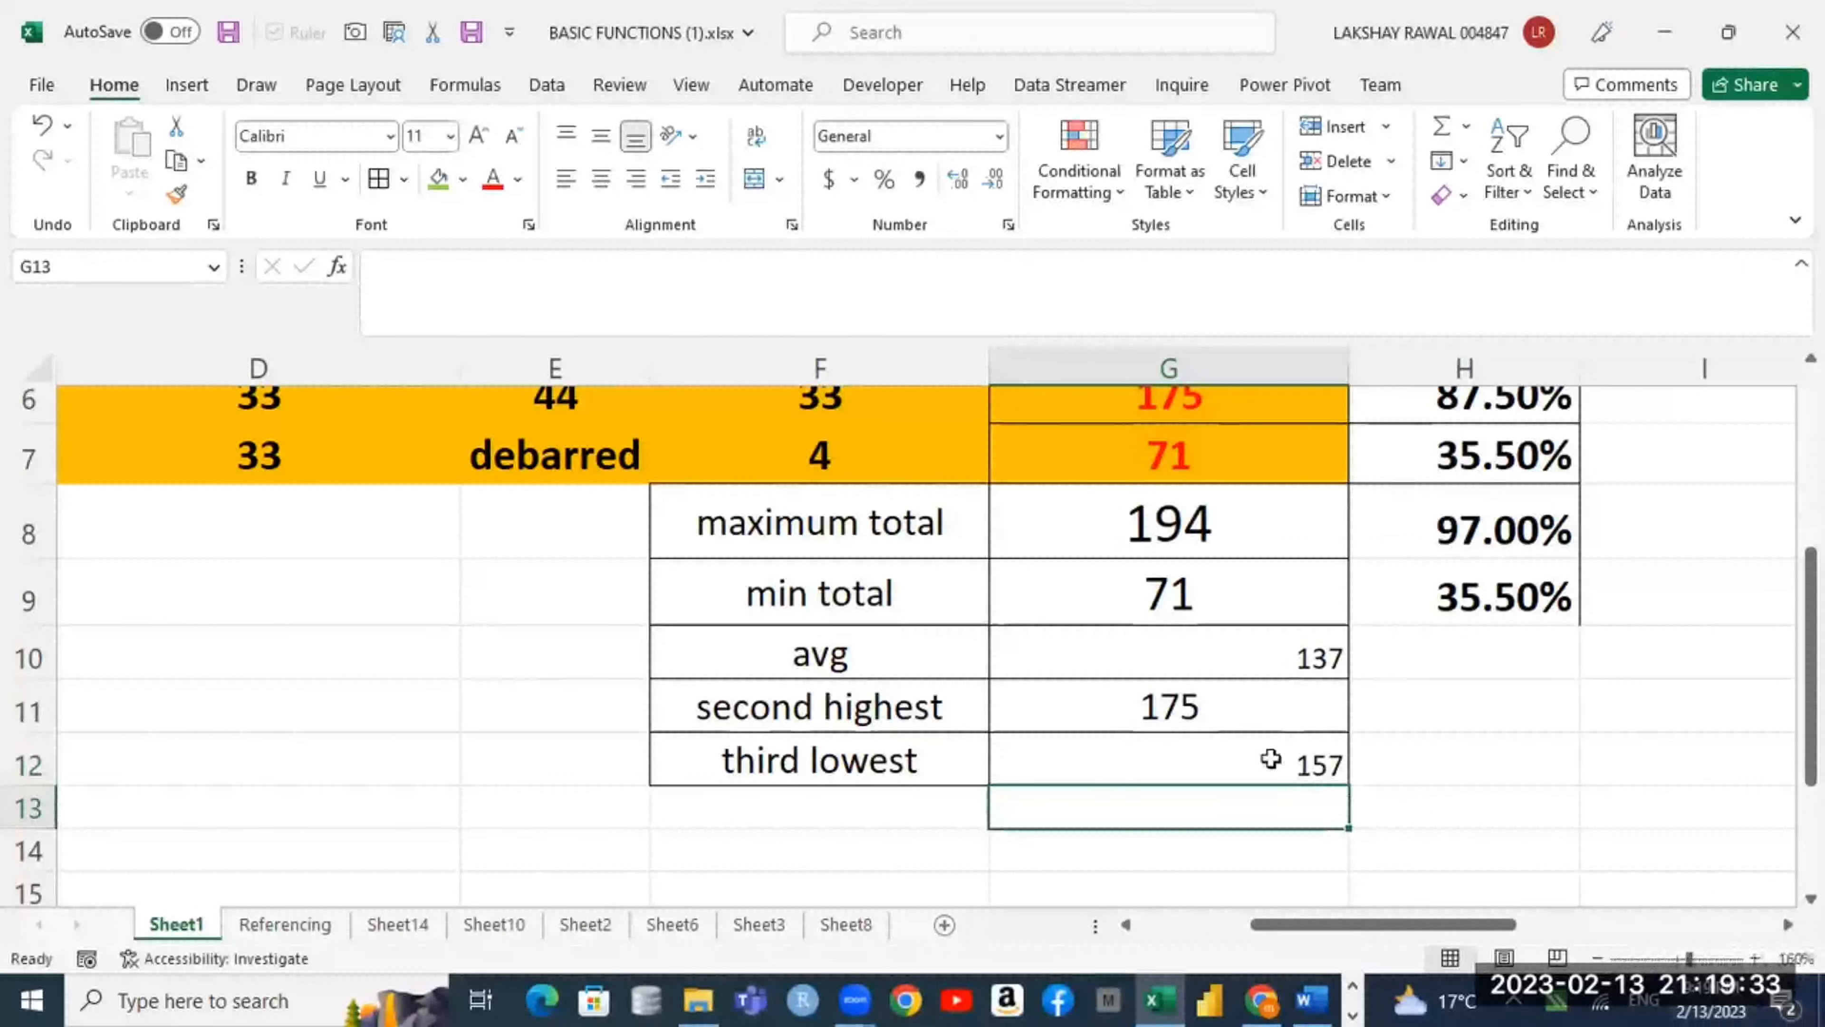
# Step: Center the third lowest result in G12 horizontally and vertically, and enlarge its font size to 22
pyautogui.click(1270, 759)
pyautogui.click(601, 178)
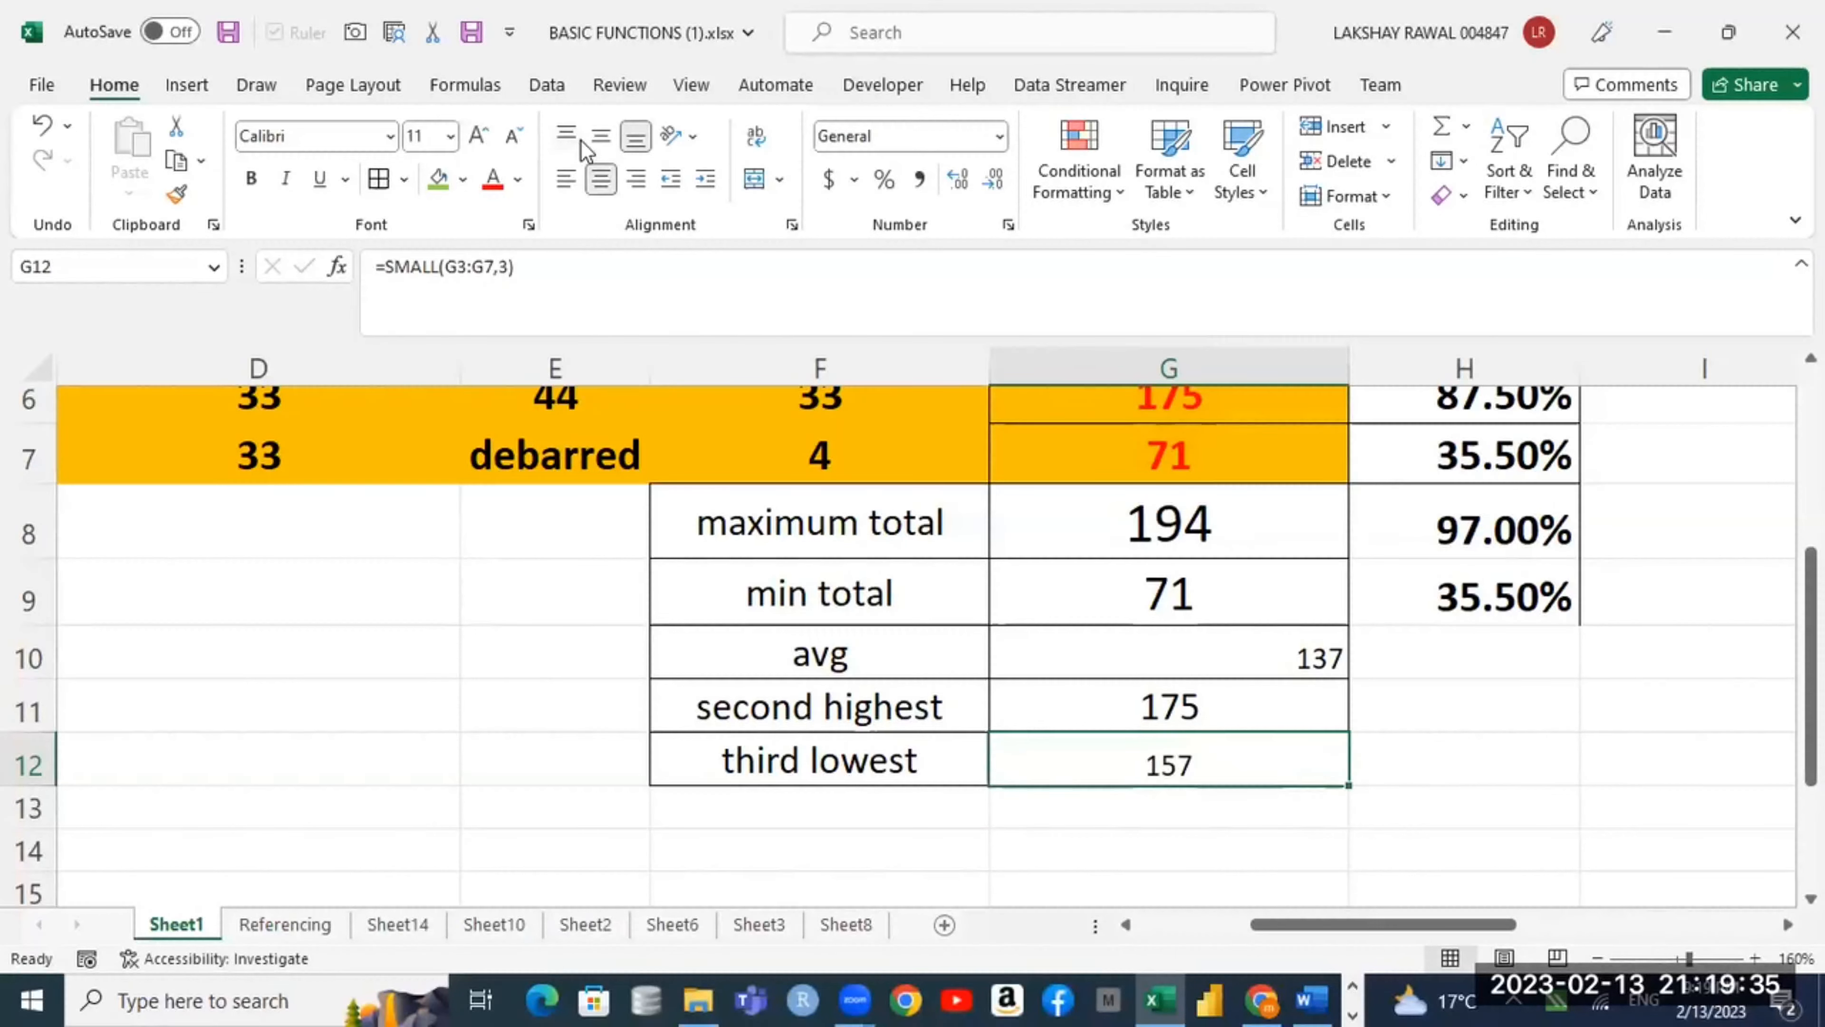
pyautogui.click(487, 136)
pyautogui.click(486, 137)
pyautogui.click(486, 136)
pyautogui.click(487, 138)
pyautogui.click(487, 138)
pyautogui.click(486, 138)
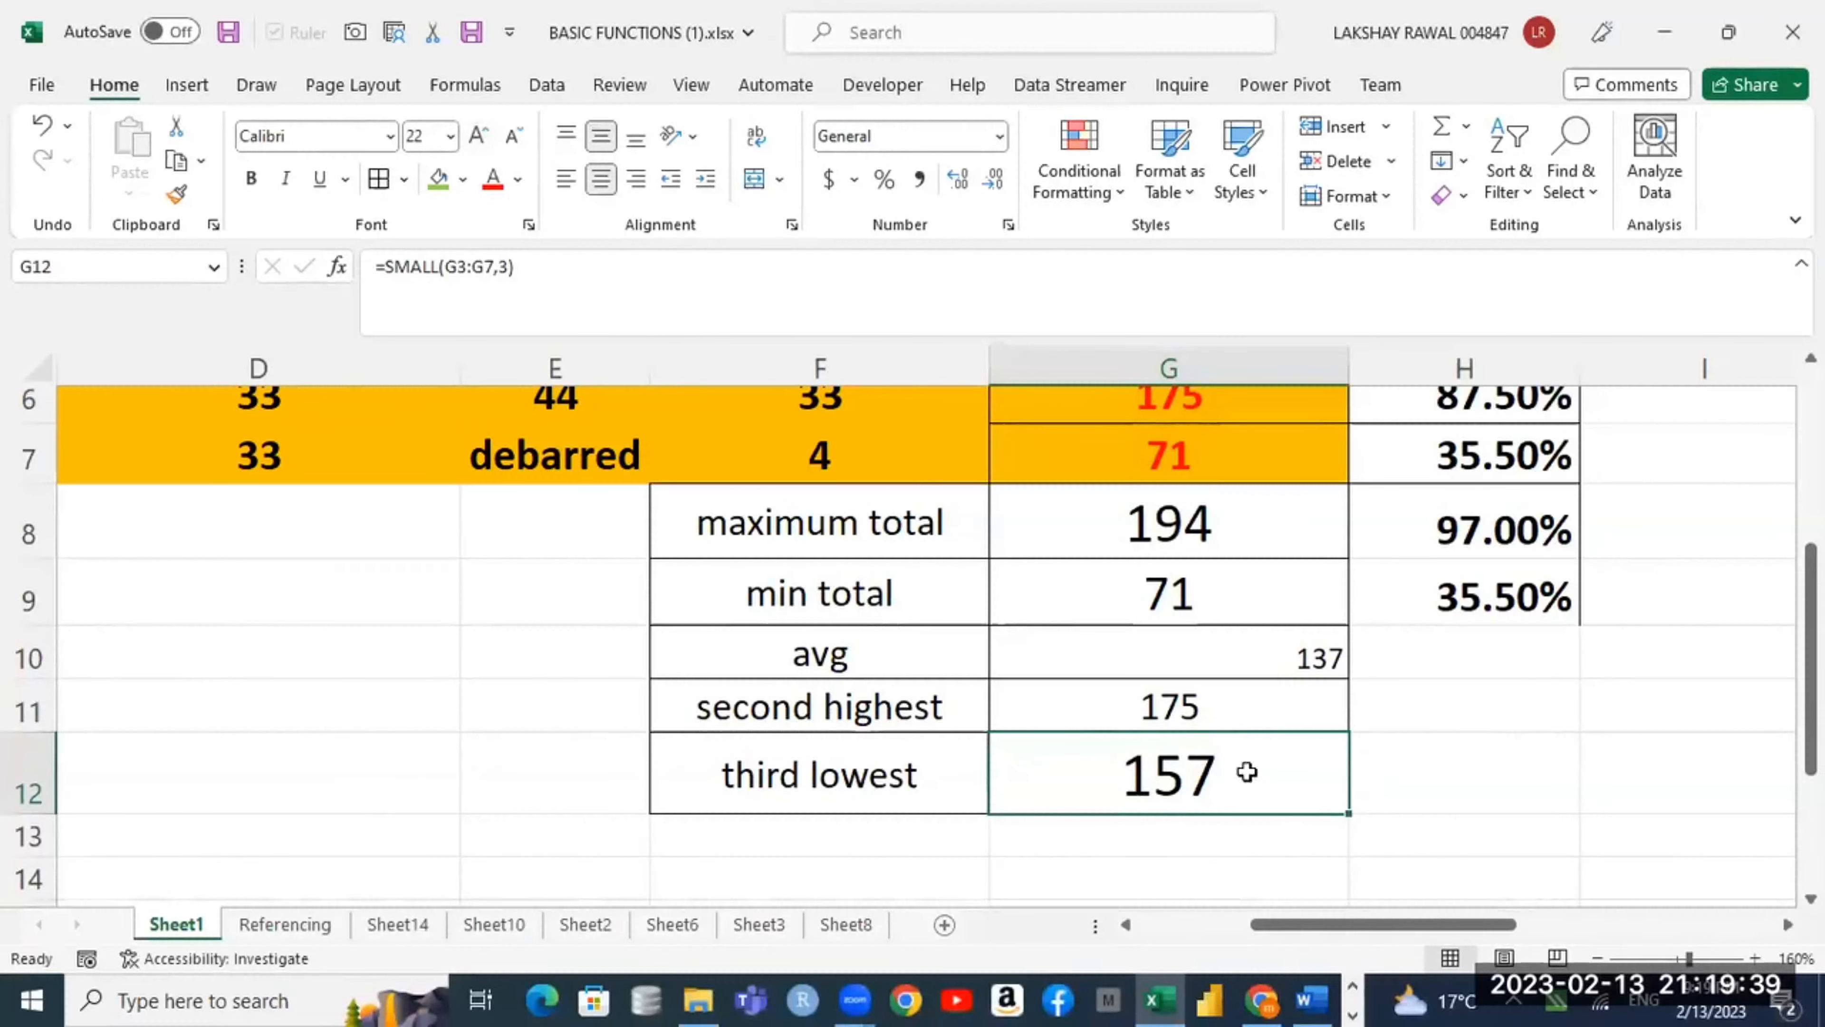
# Step: Begin a text note in D11 with "alt+"
pyautogui.click(422, 686)
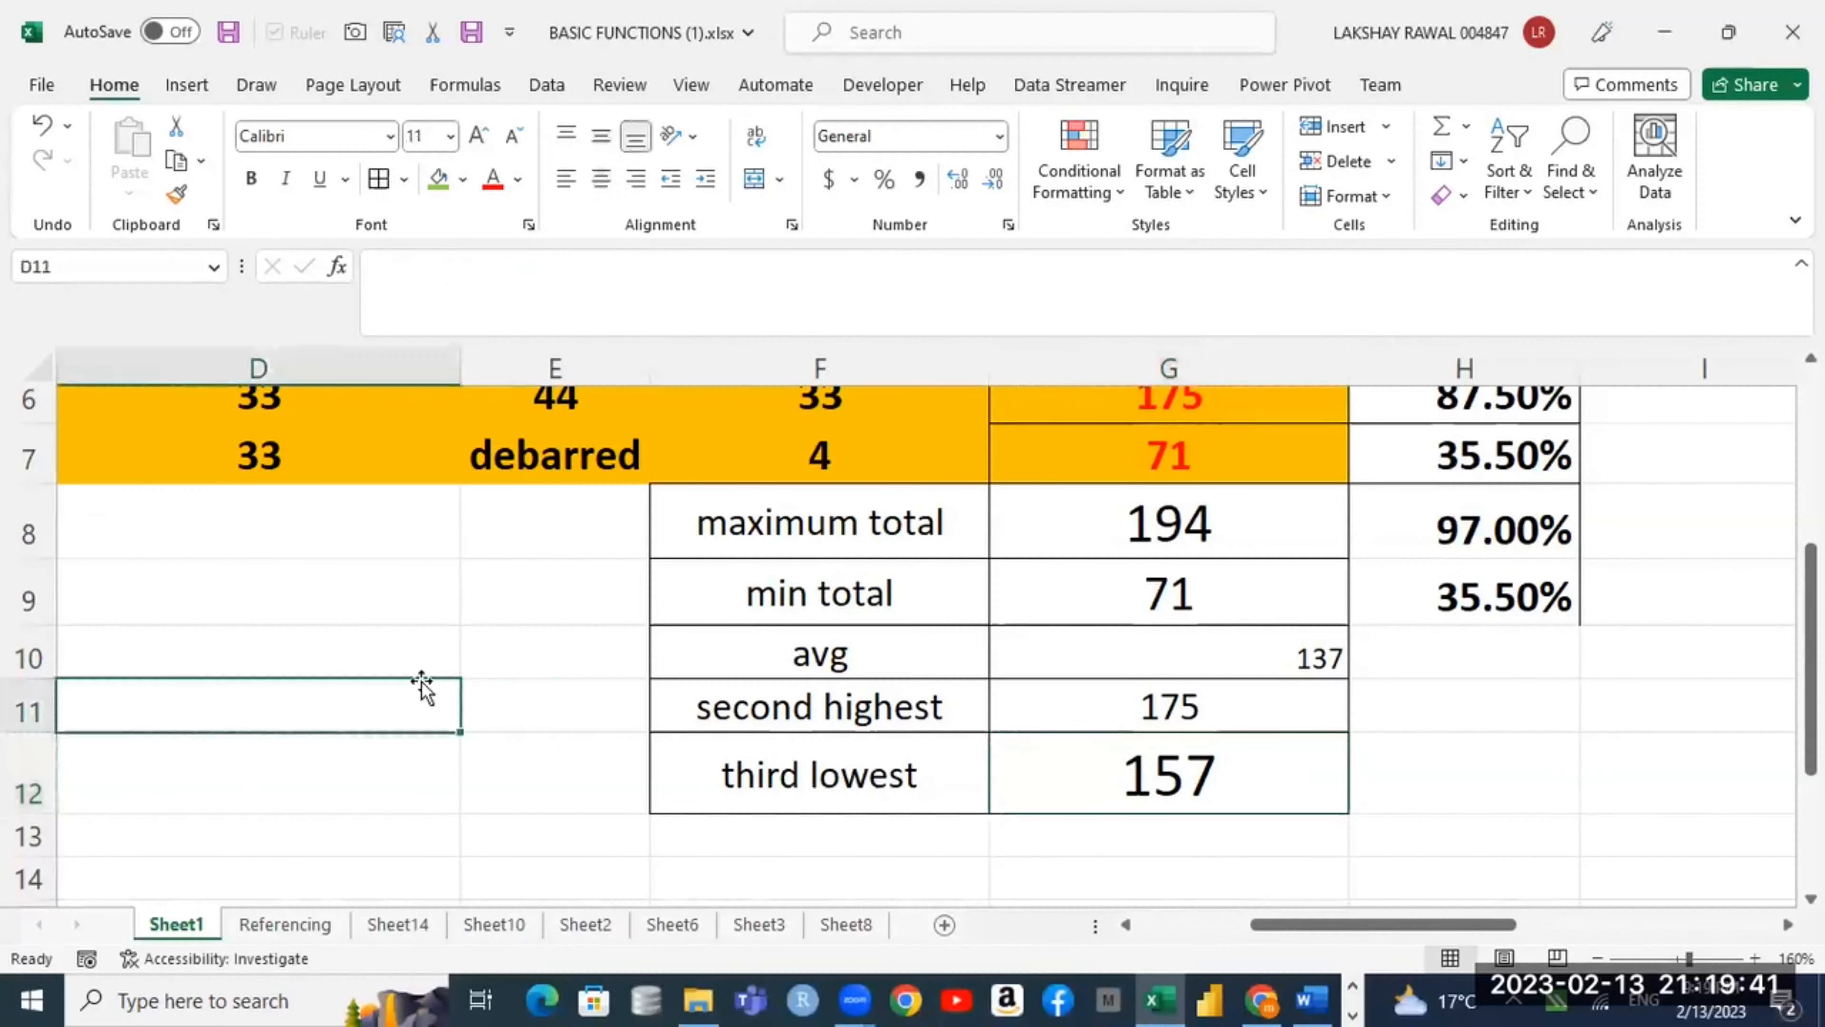
pyautogui.write('a')
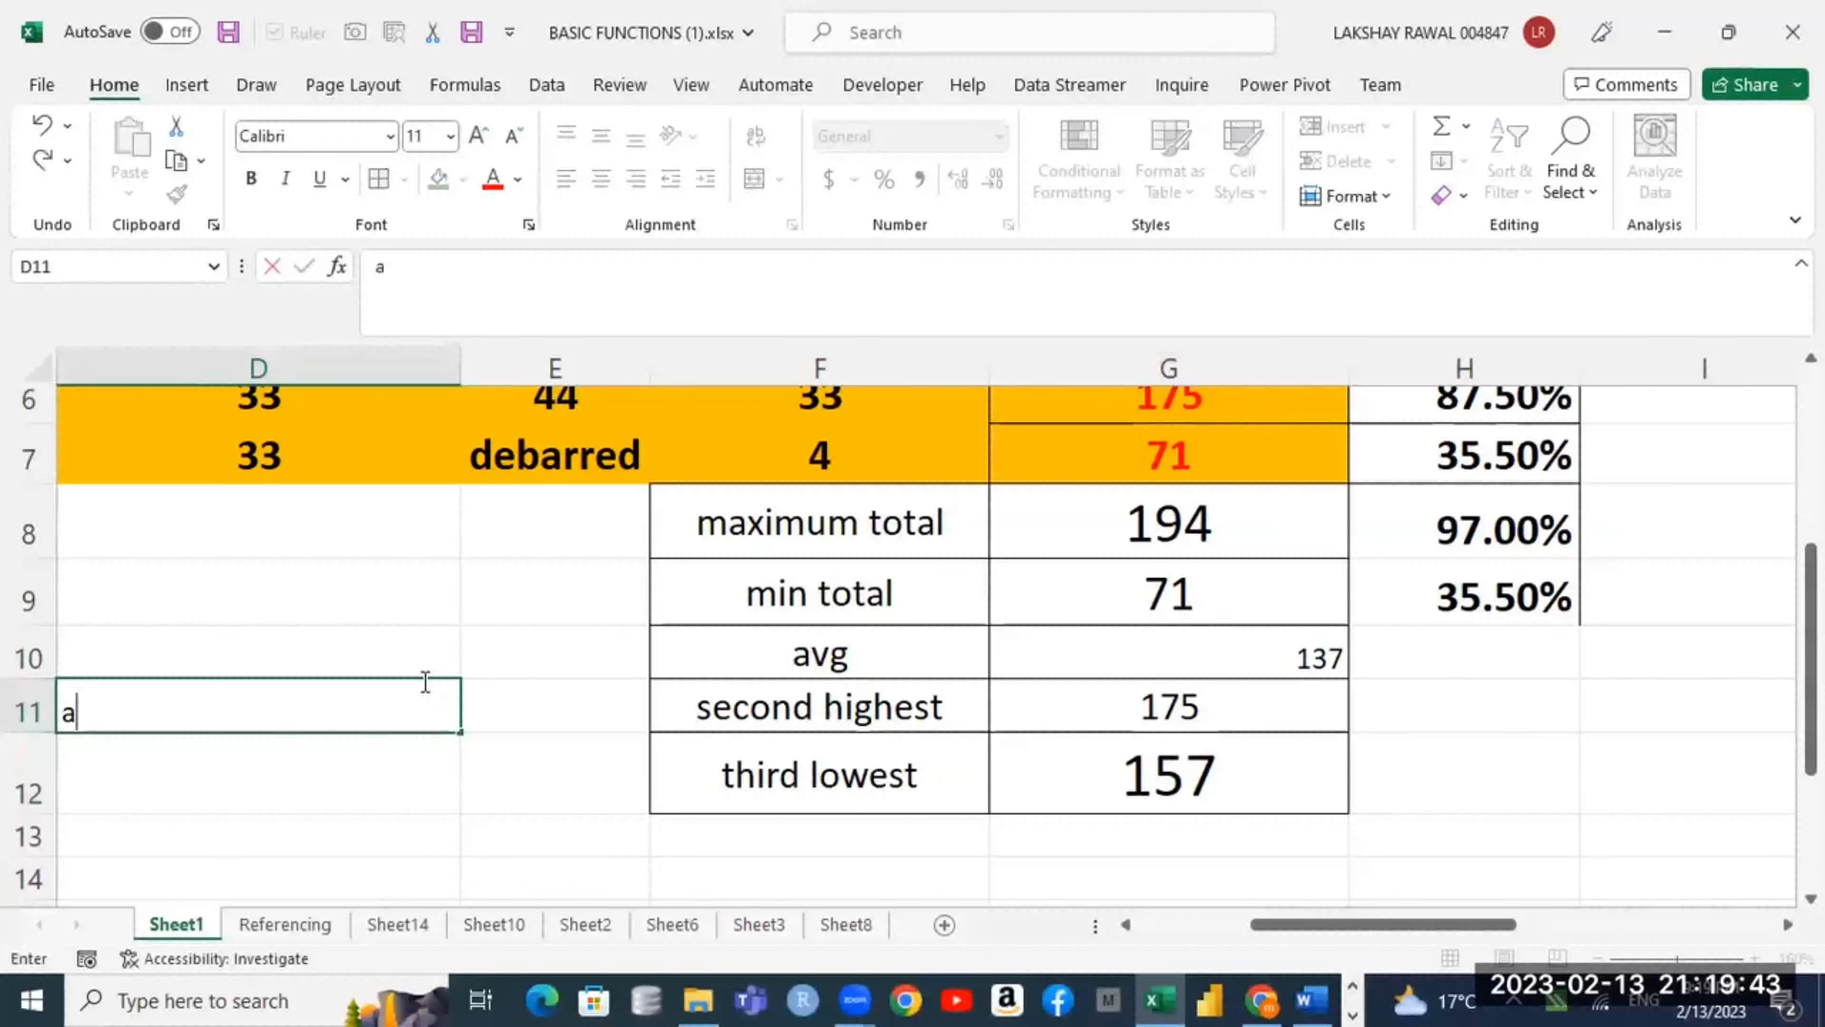
pyautogui.write('lt')
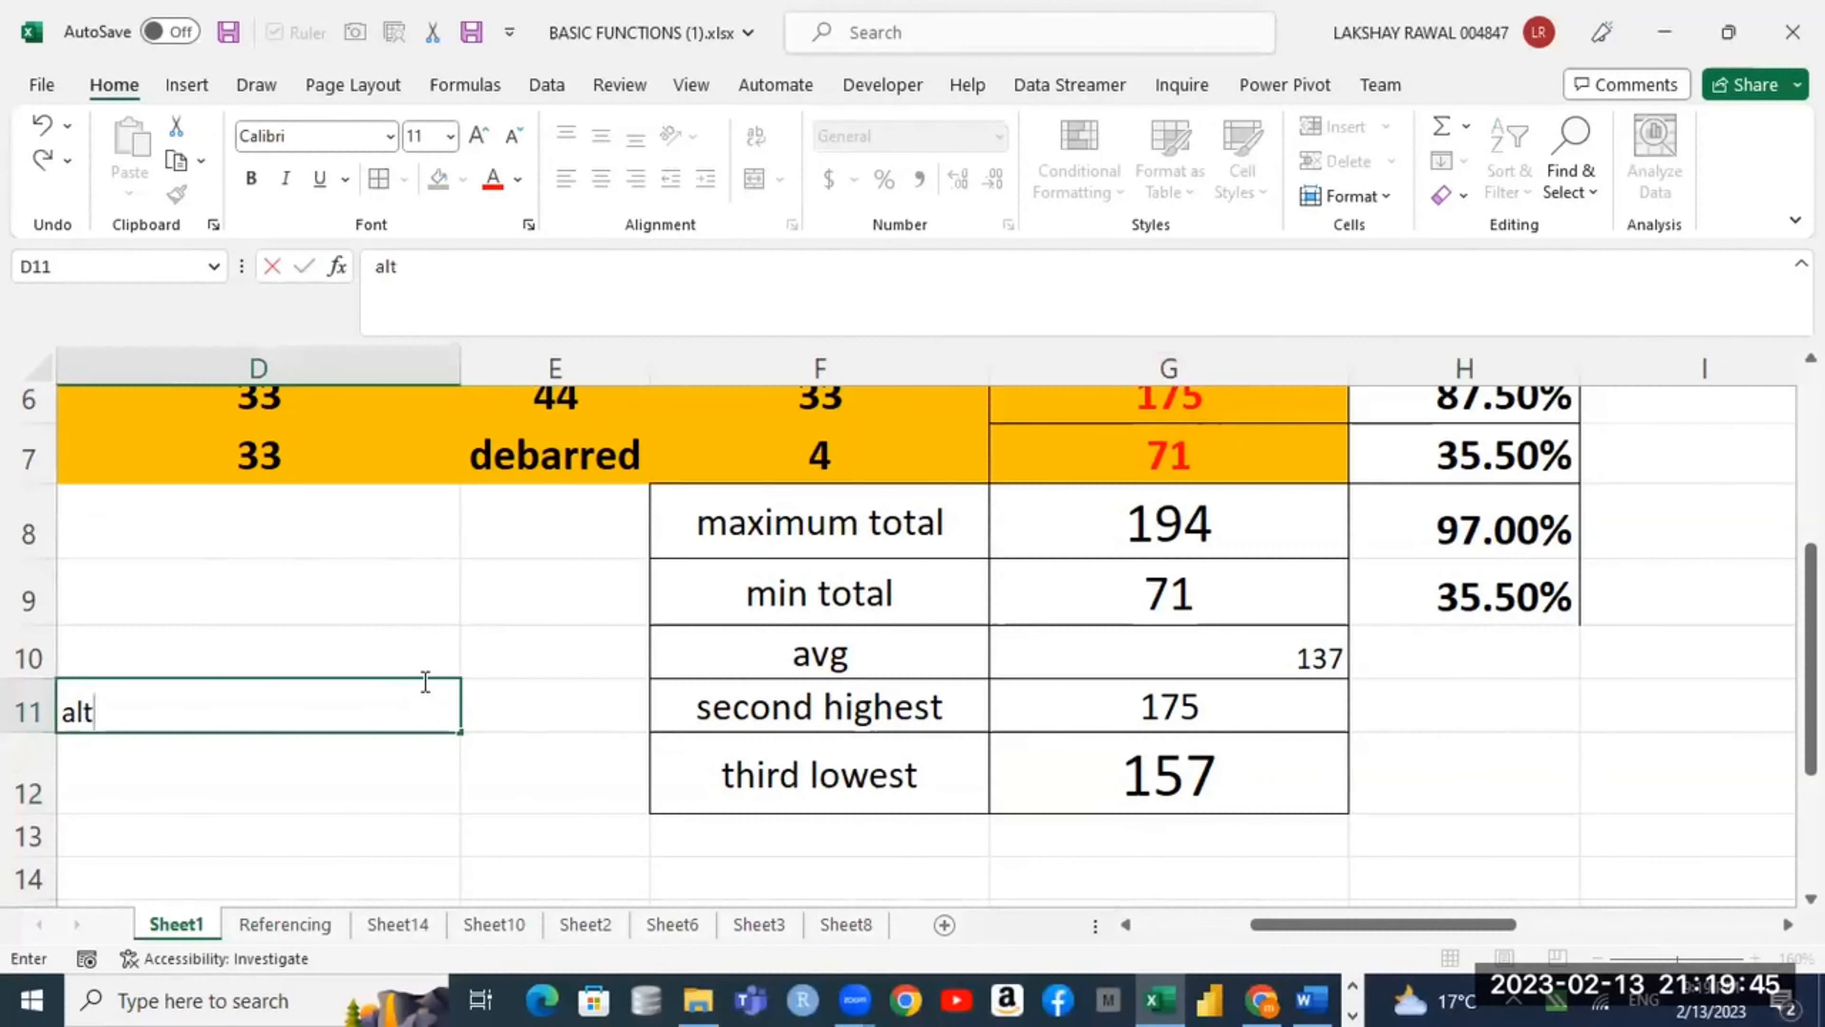
pyautogui.write('+')
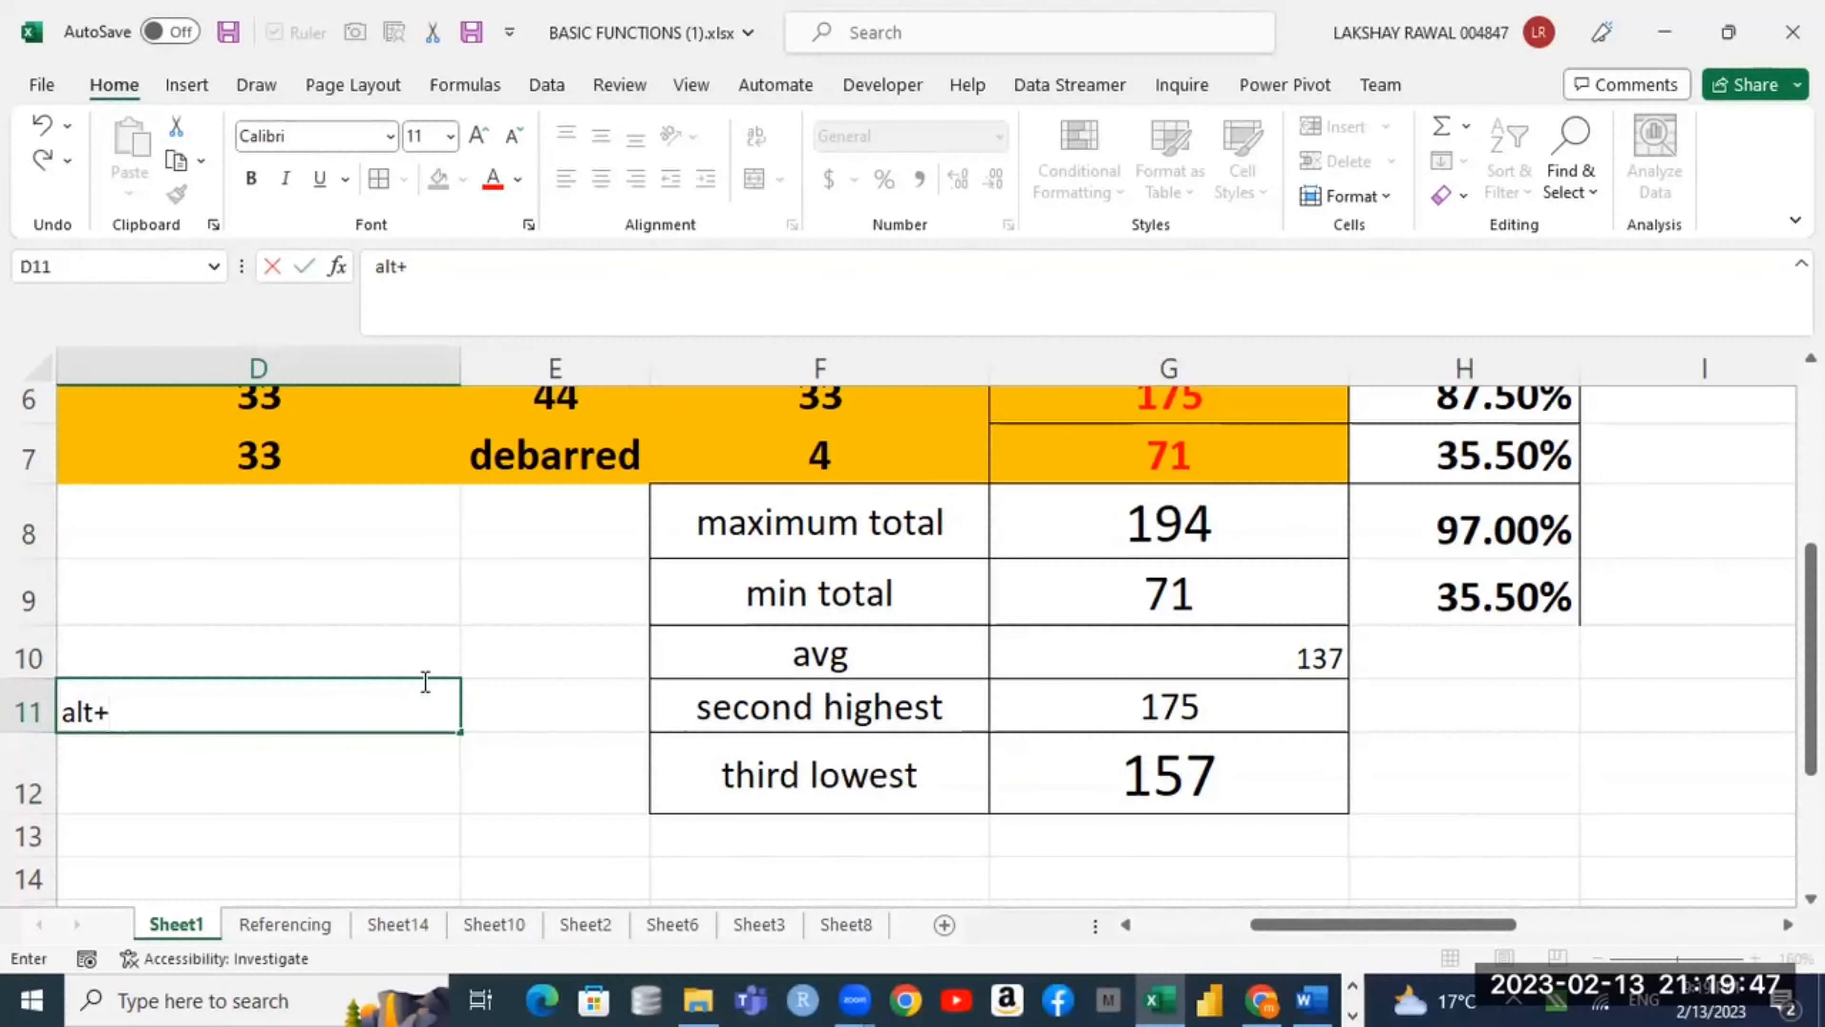
# Step: Complete the shortcut note in cell D11 so that it reads alt+~(TILT)
pyautogui.write('~(')
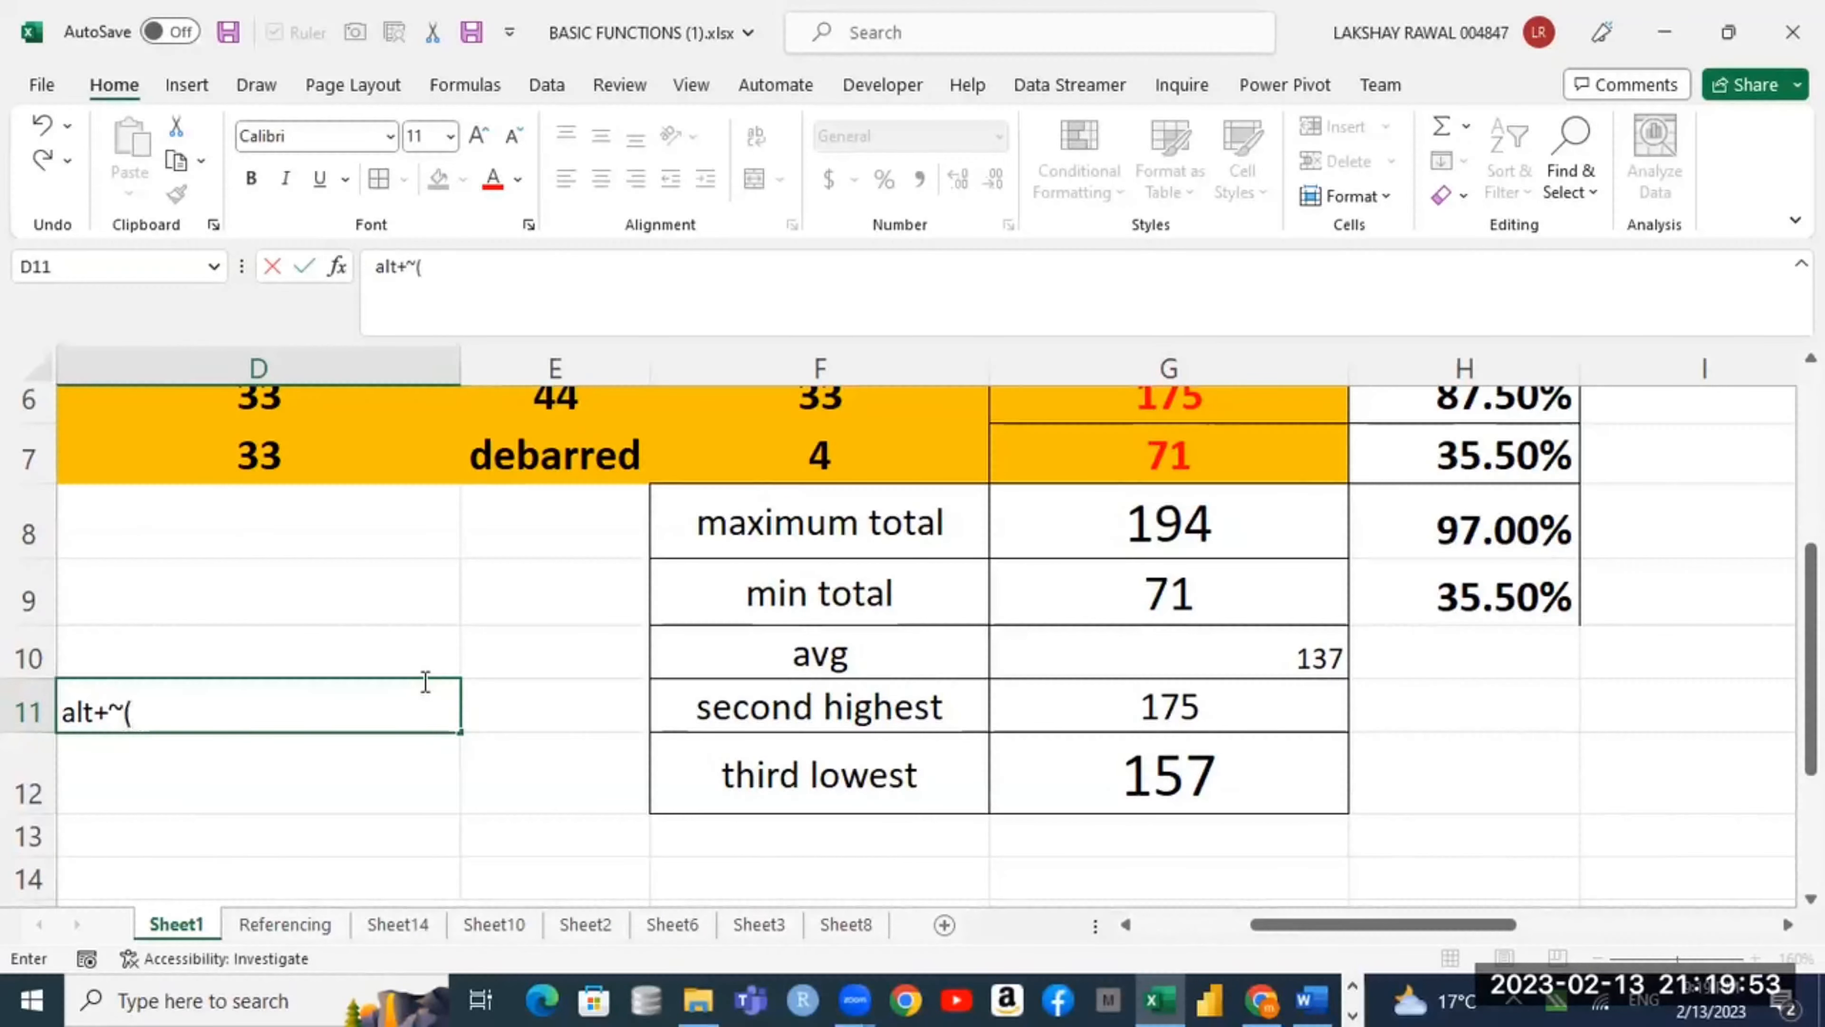
pyautogui.write('TIL')
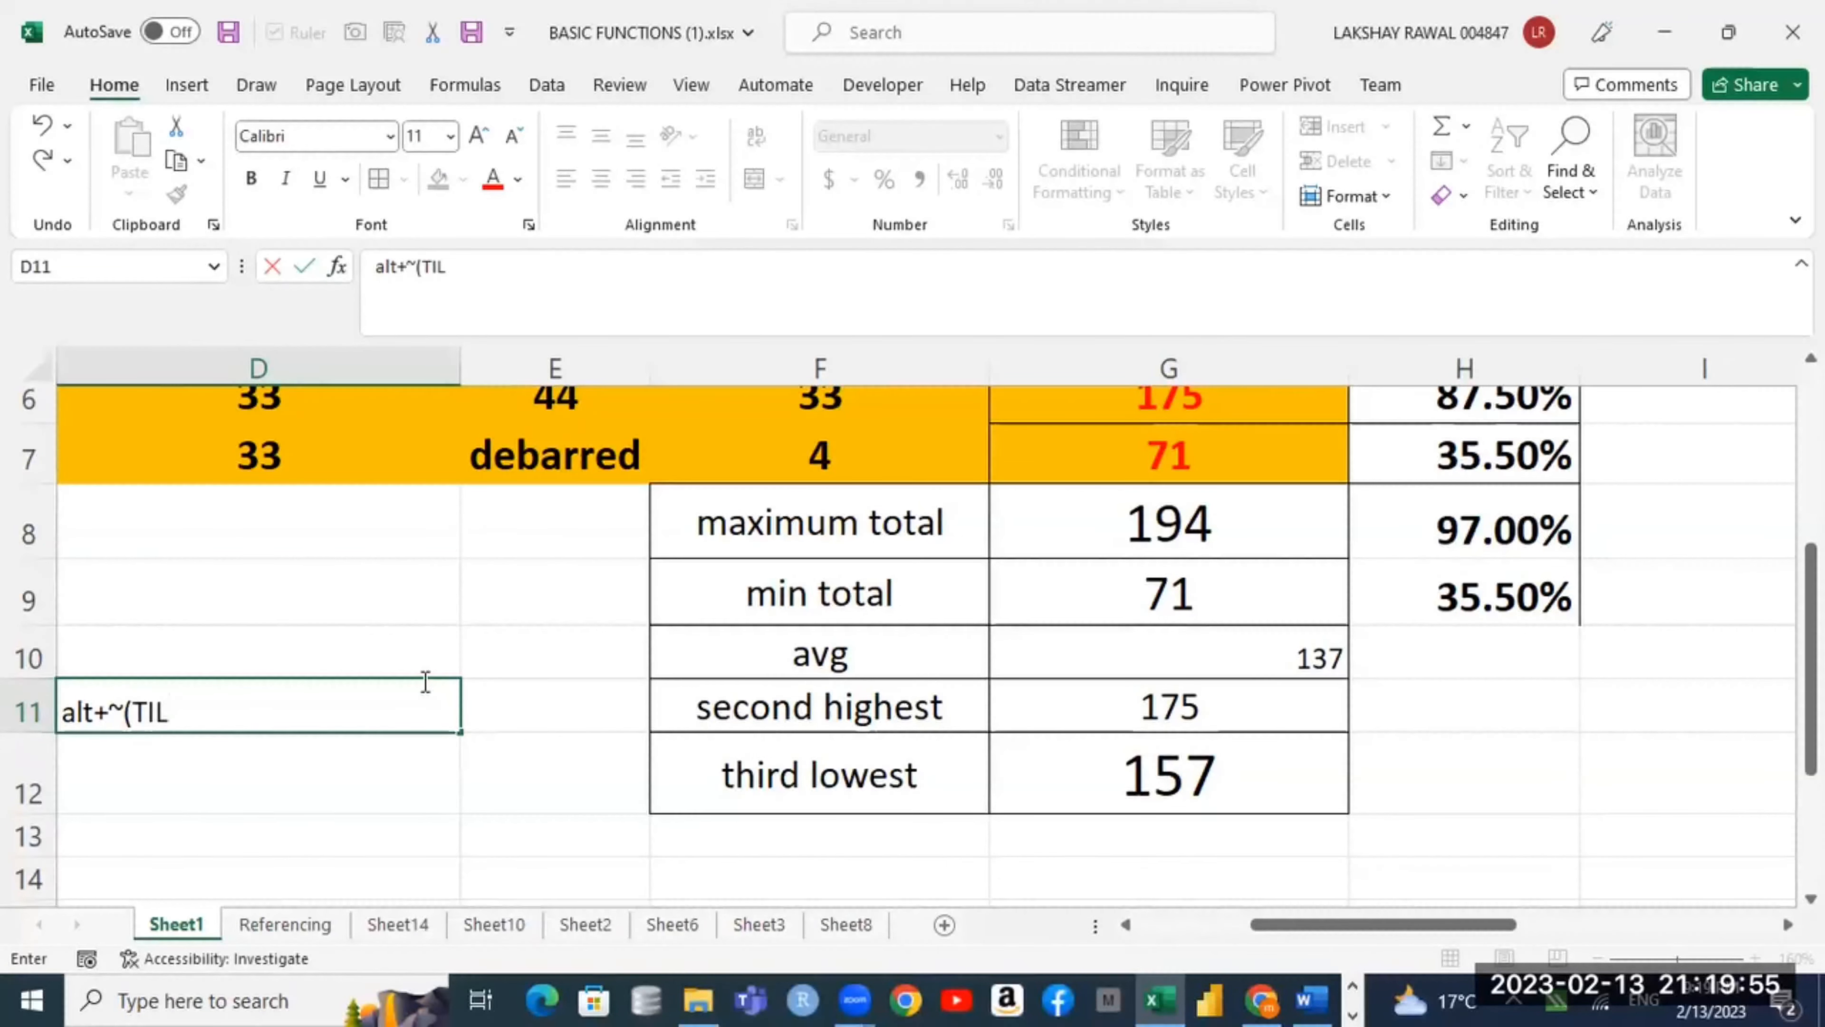
pyautogui.write('T)')
pyautogui.click(380, 751)
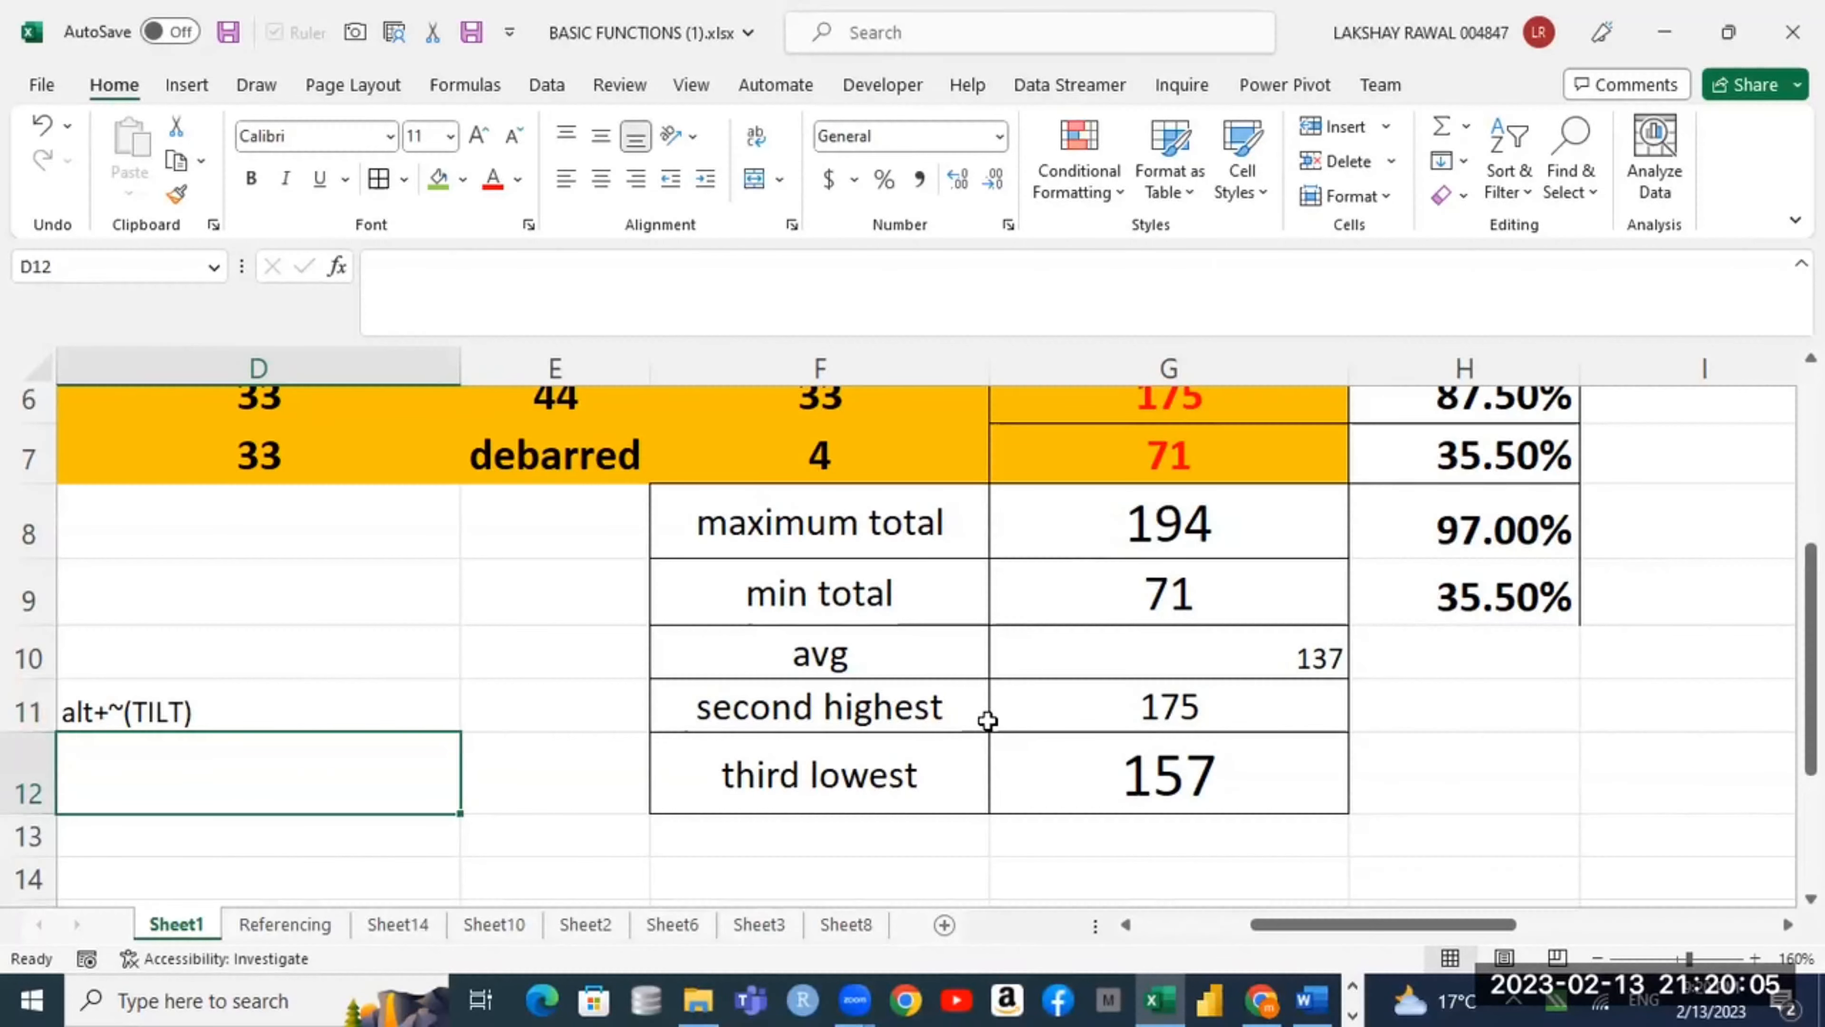
# Step: Show the formulas in Sheet1, look over the summary calculations in columns G and H, and return to calculated values
pyautogui.hotkey('ctrl', '`')
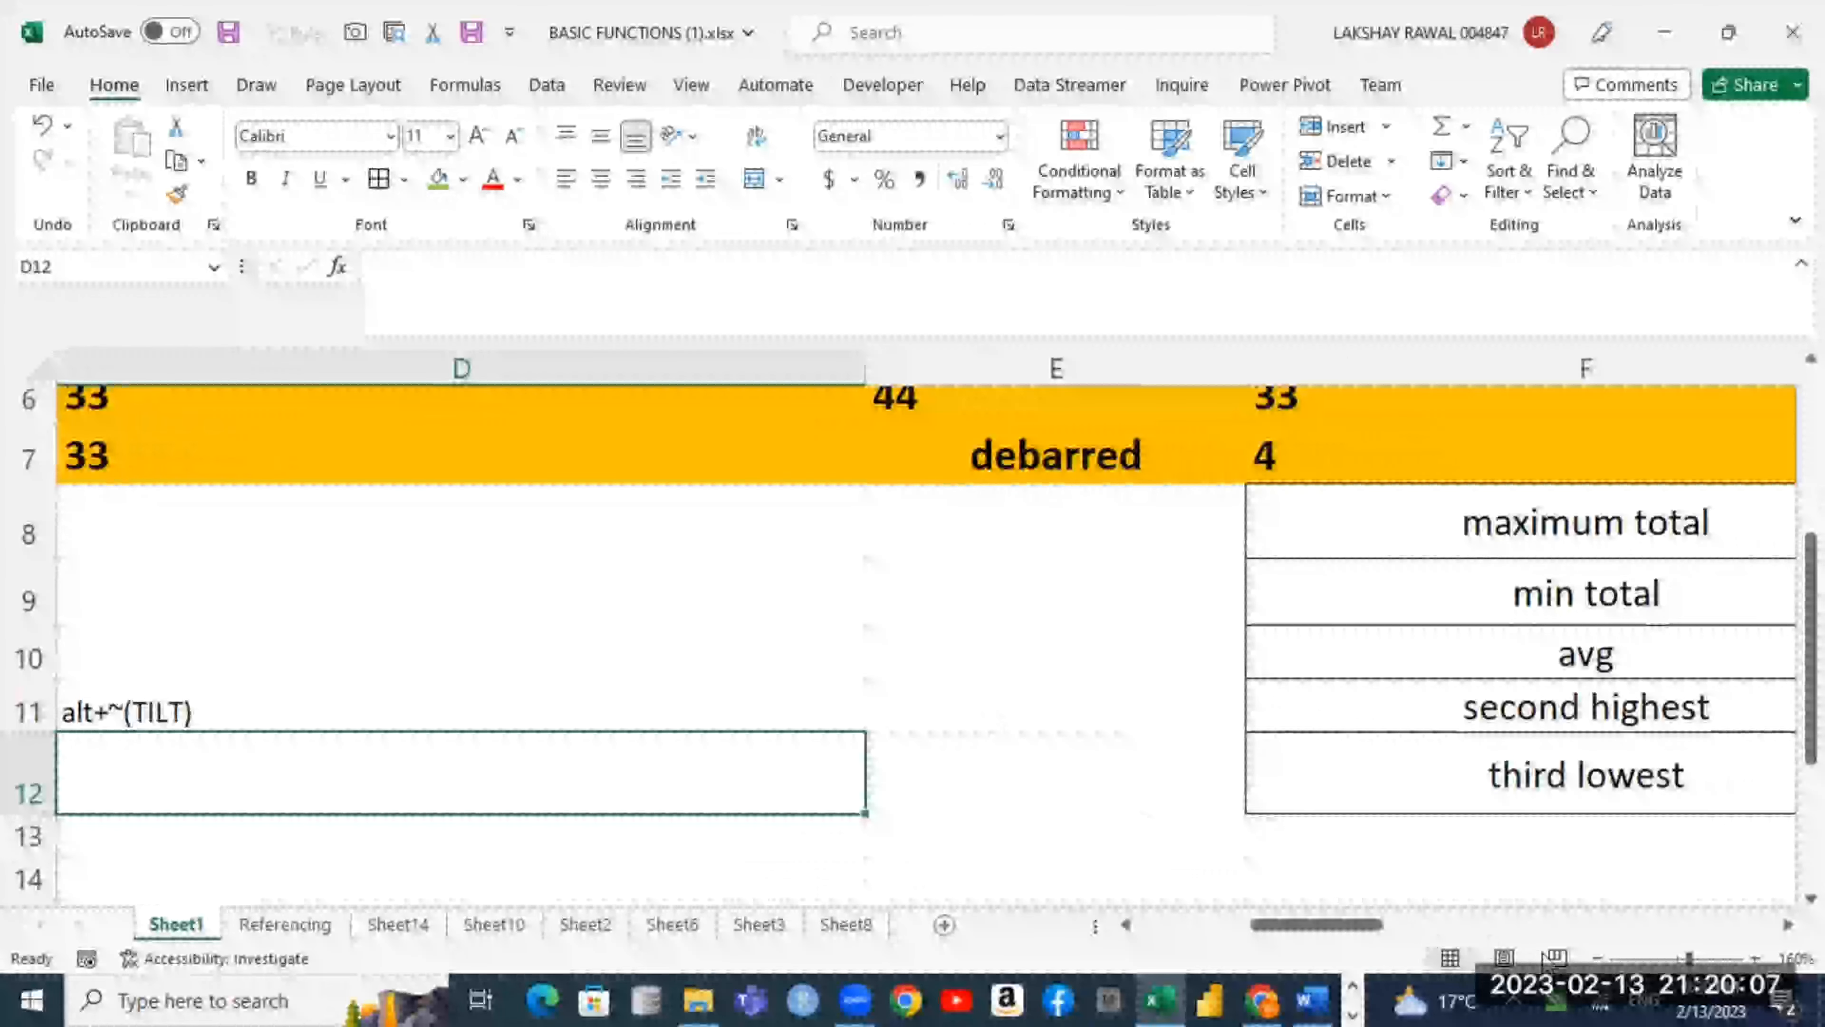
pyautogui.moveTo(1344, 925); pyautogui.dragTo(518, 806)
pyautogui.click(518, 806)
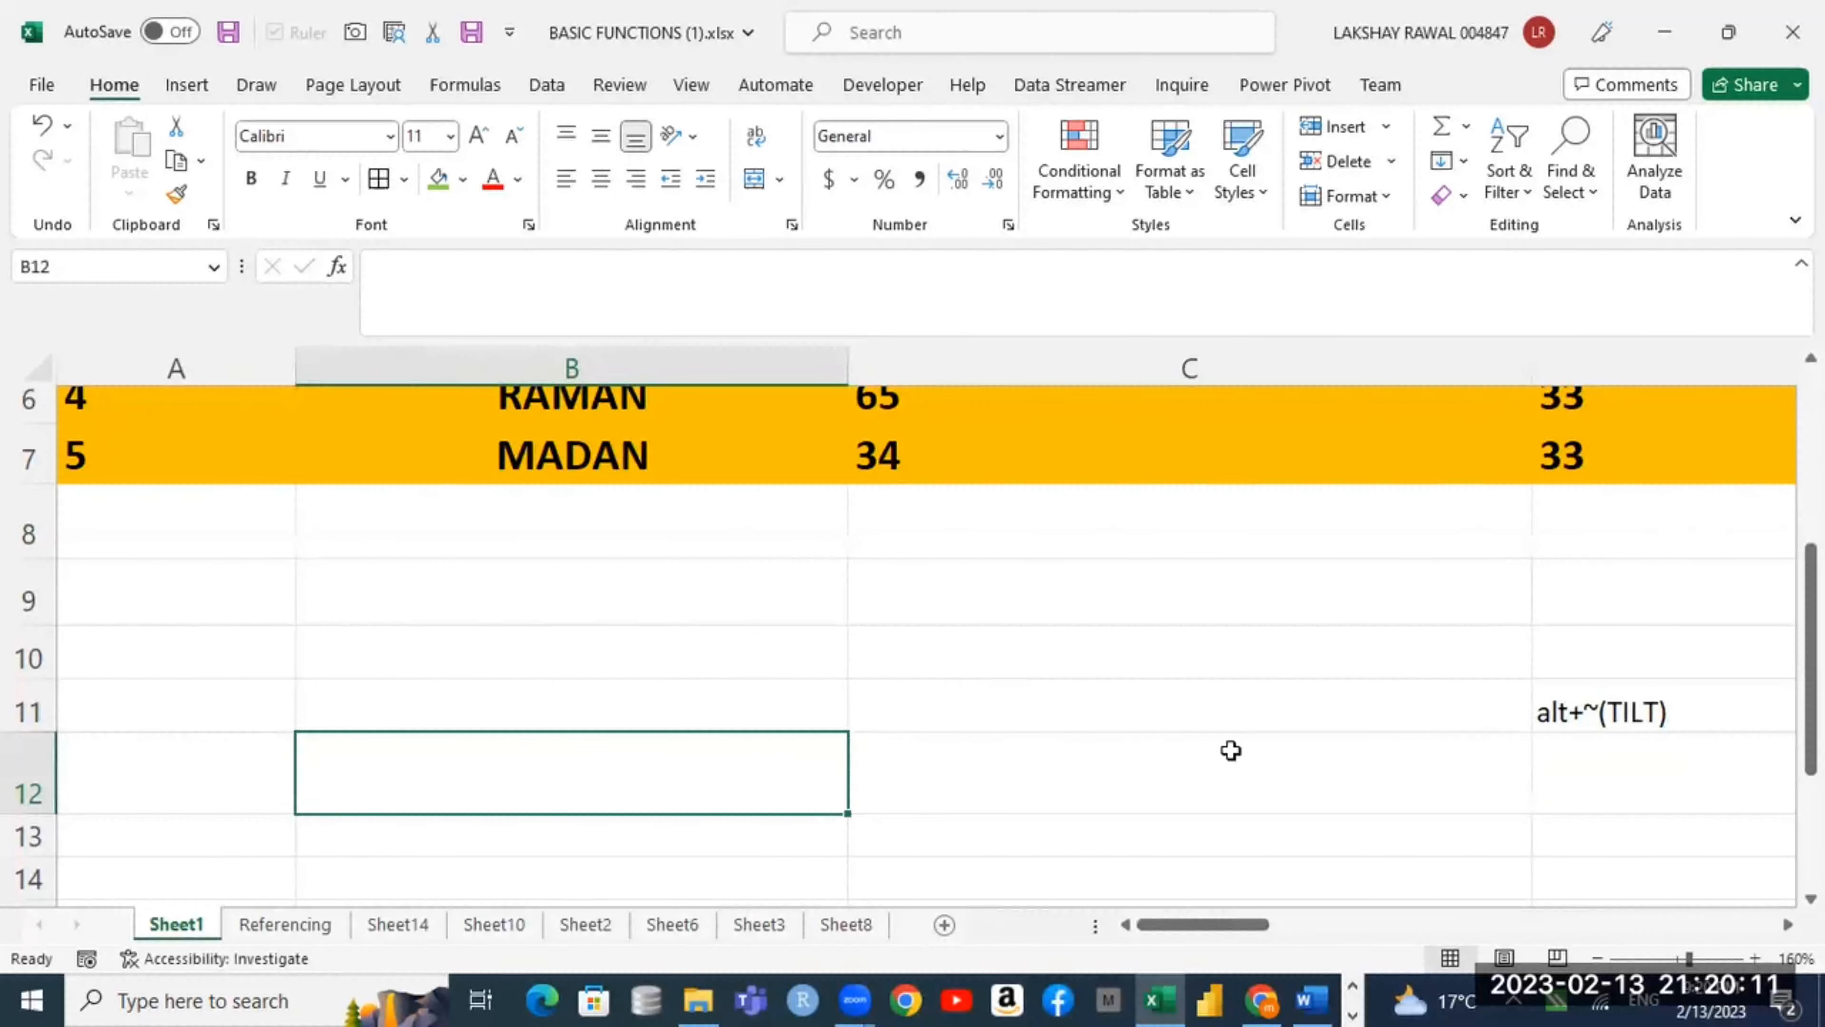
pyautogui.doubleClick(1573, 710)
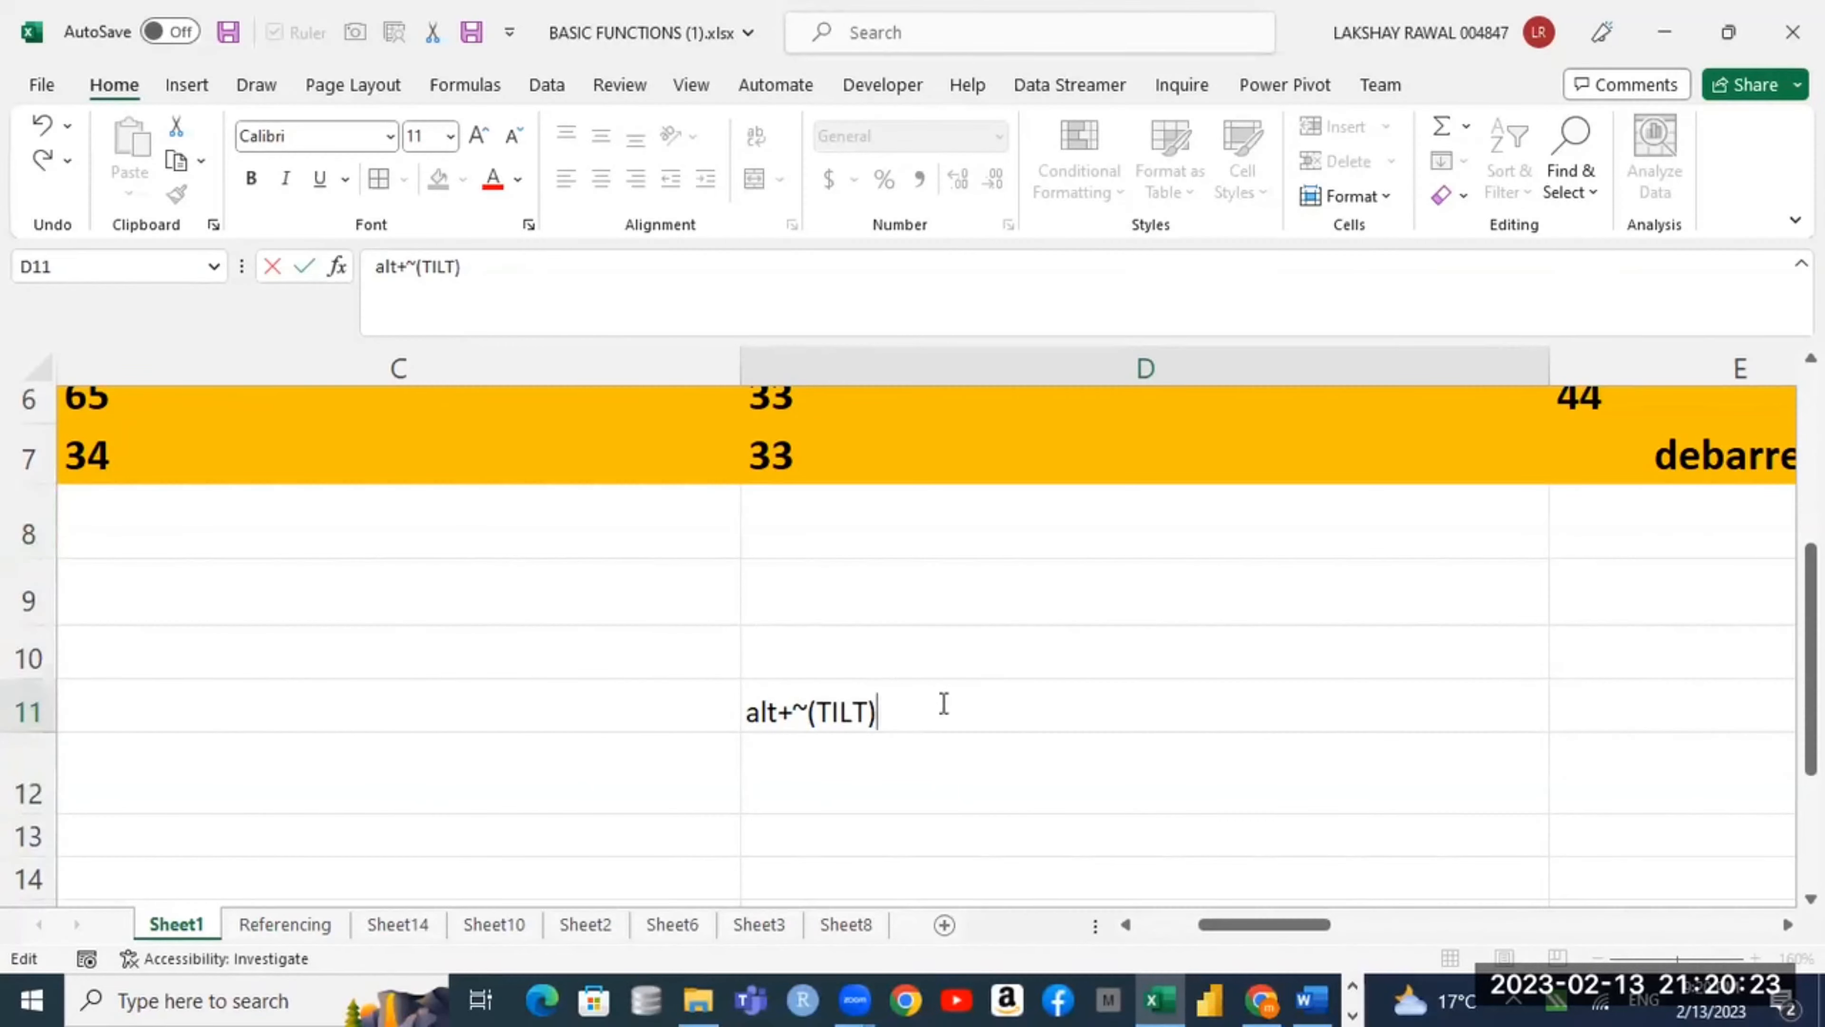
pyautogui.moveTo(1266, 925); pyautogui.dragTo(1407, 927)
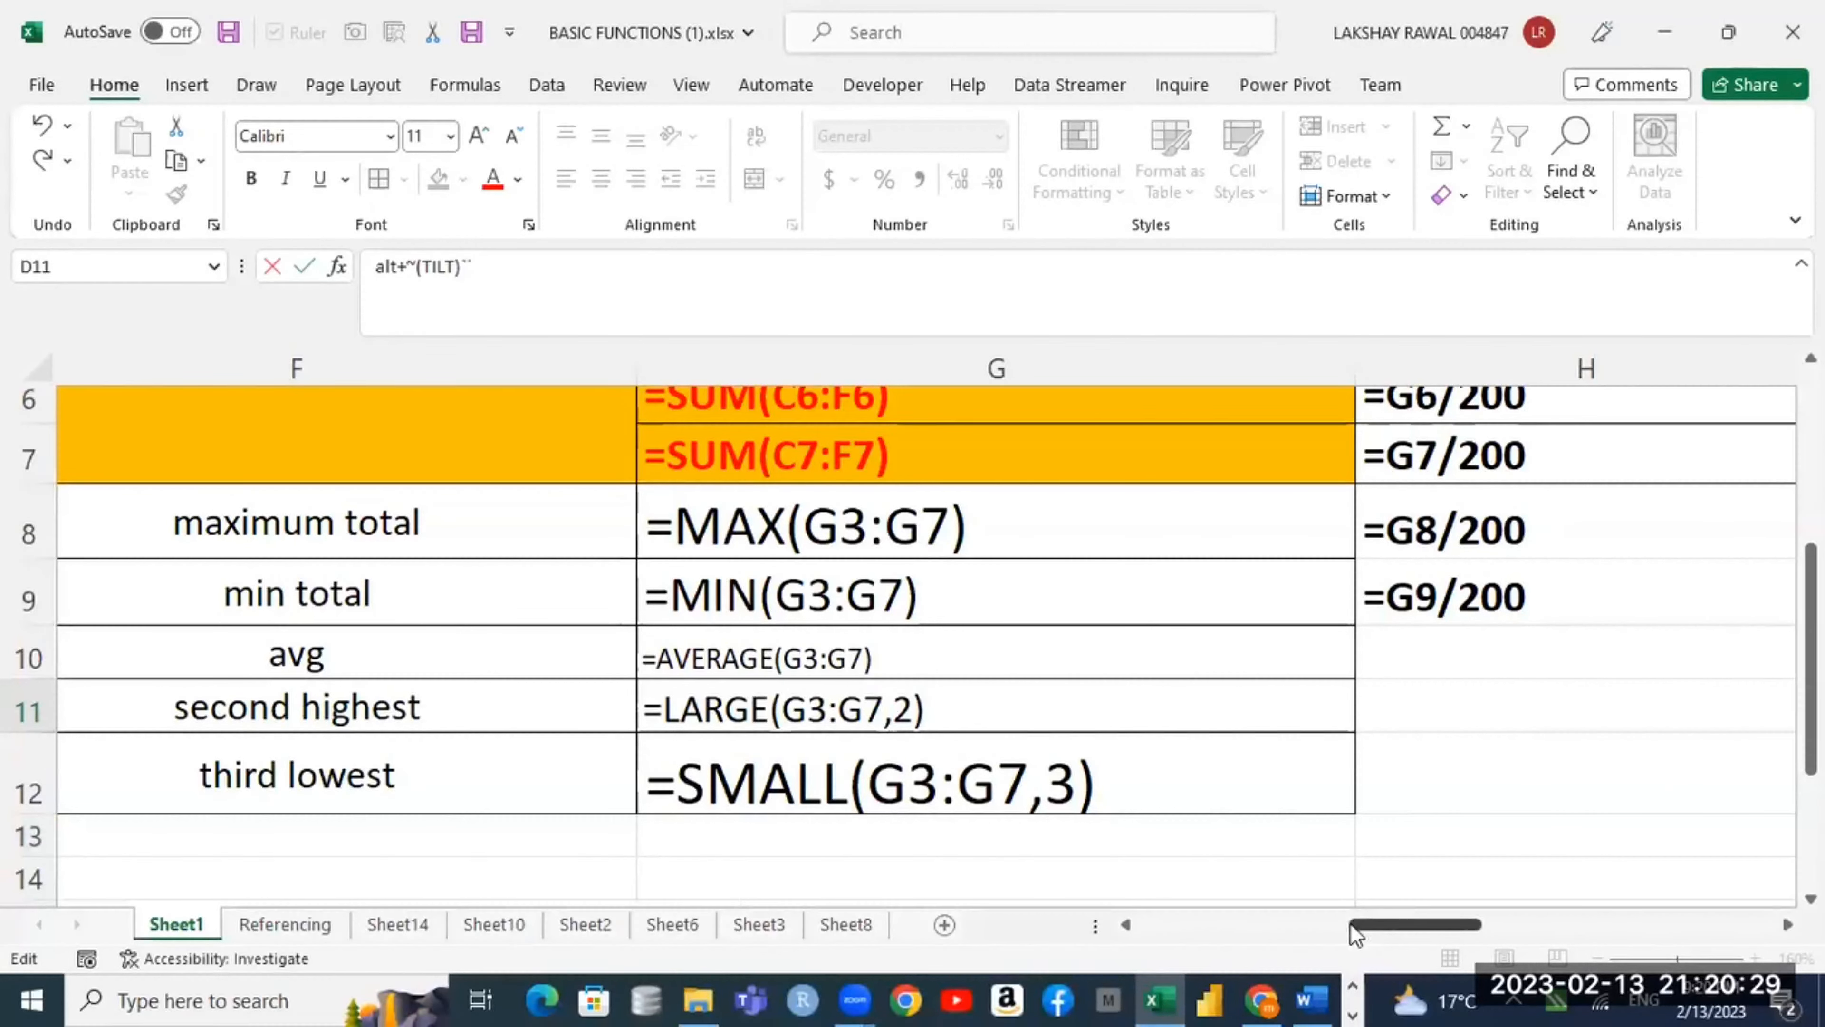
pyautogui.click(1345, 778)
pyautogui.click(1432, 762)
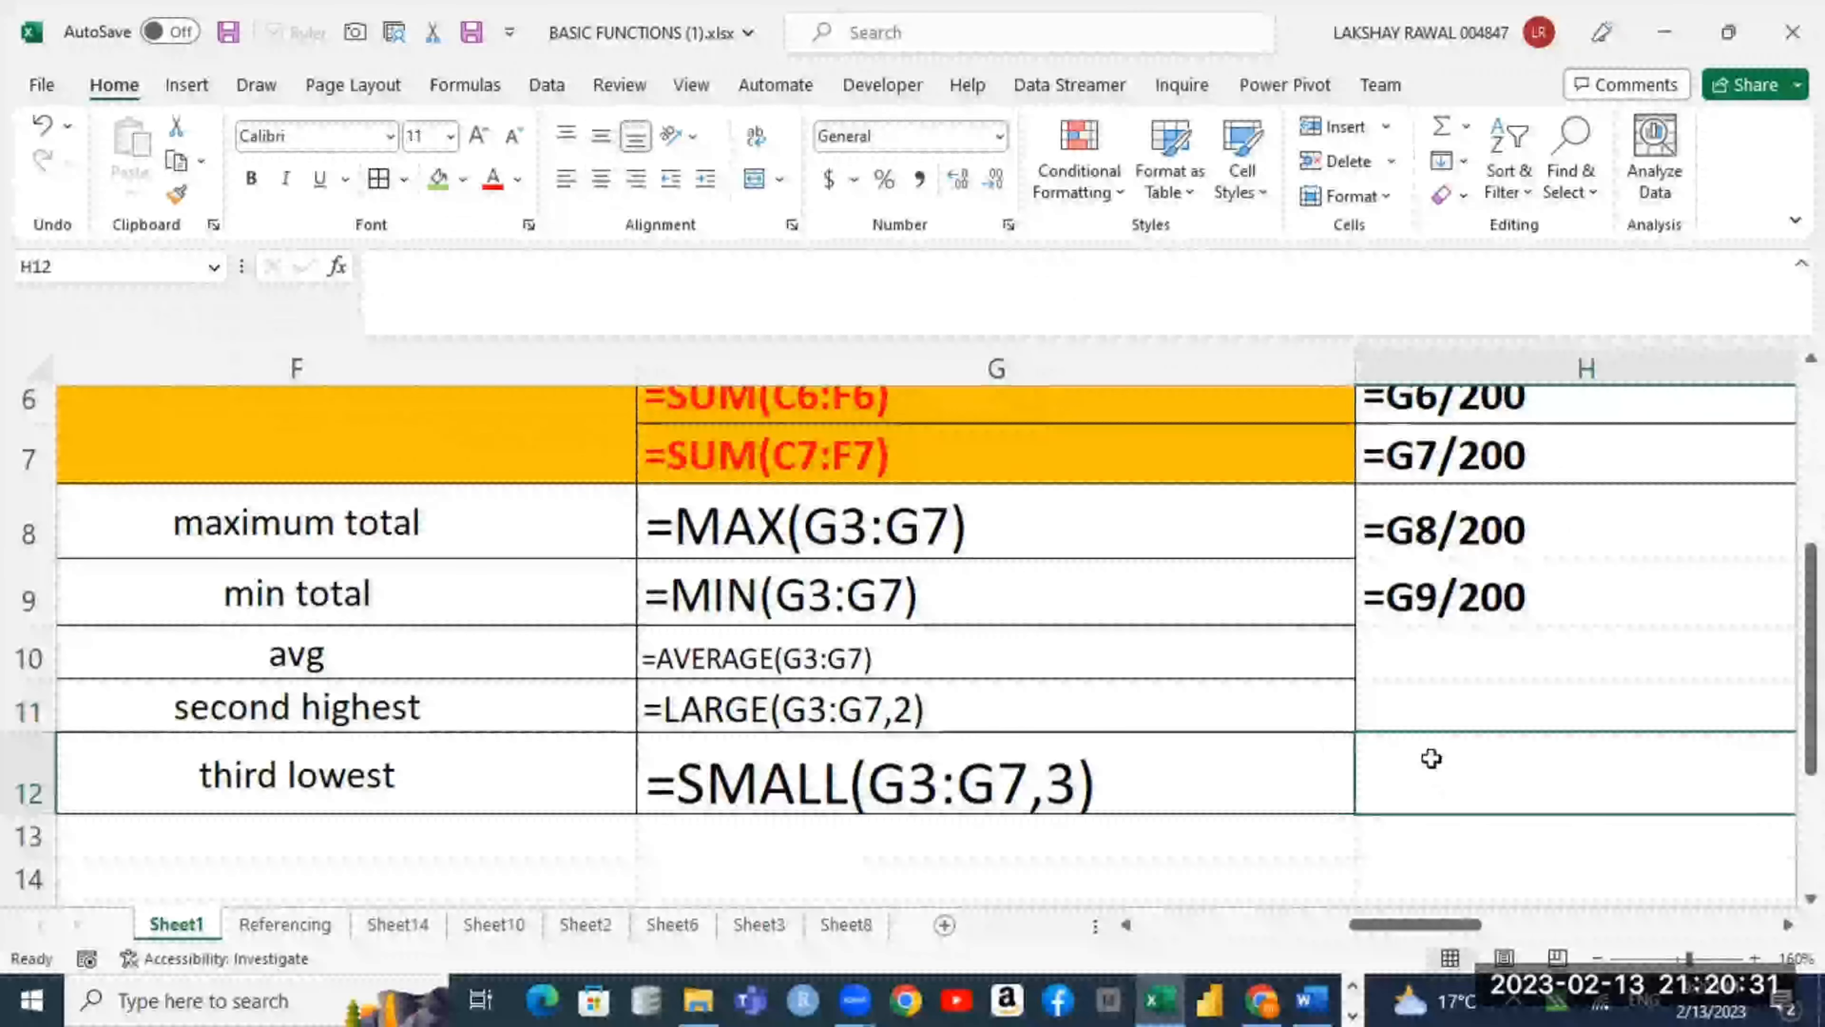
pyautogui.hotkey('ctrl', '`')
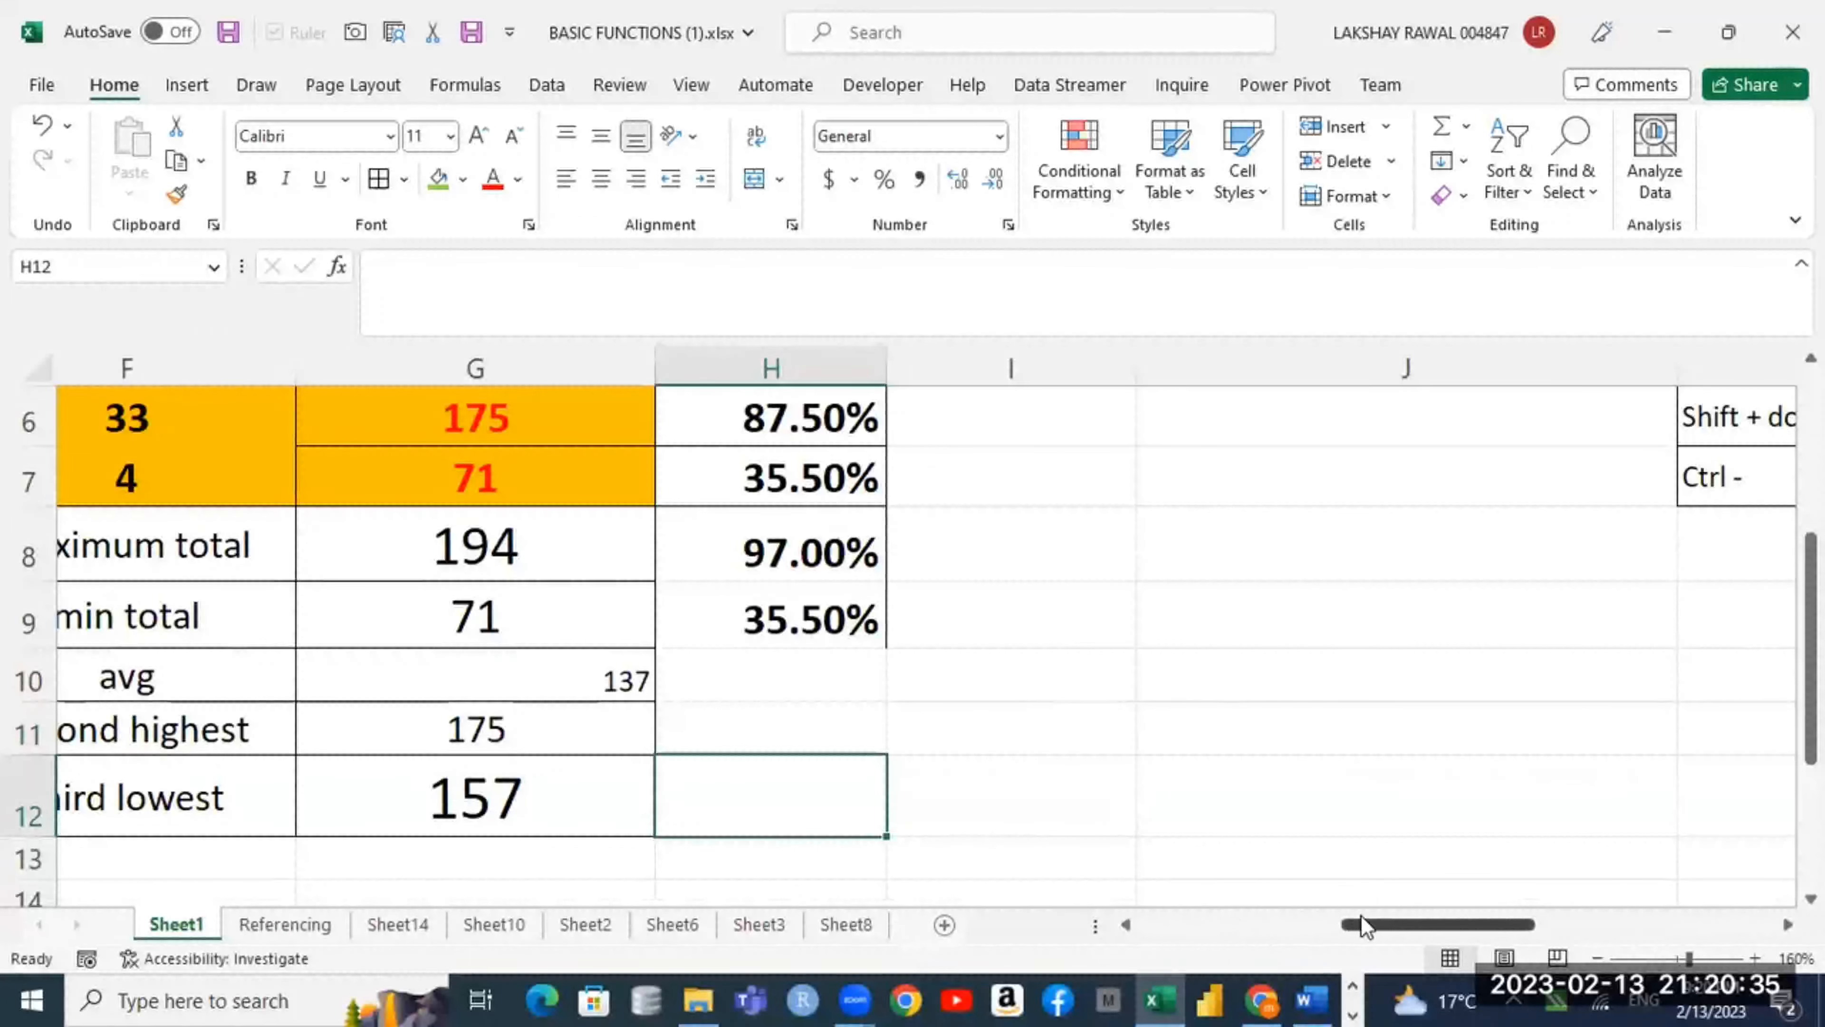
# Step: Correct the shortcut note in cell D11 to read ctrl+~(TILT)
pyautogui.moveTo(1365, 926); pyautogui.dragTo(1238, 931)
pyautogui.click(481, 734)
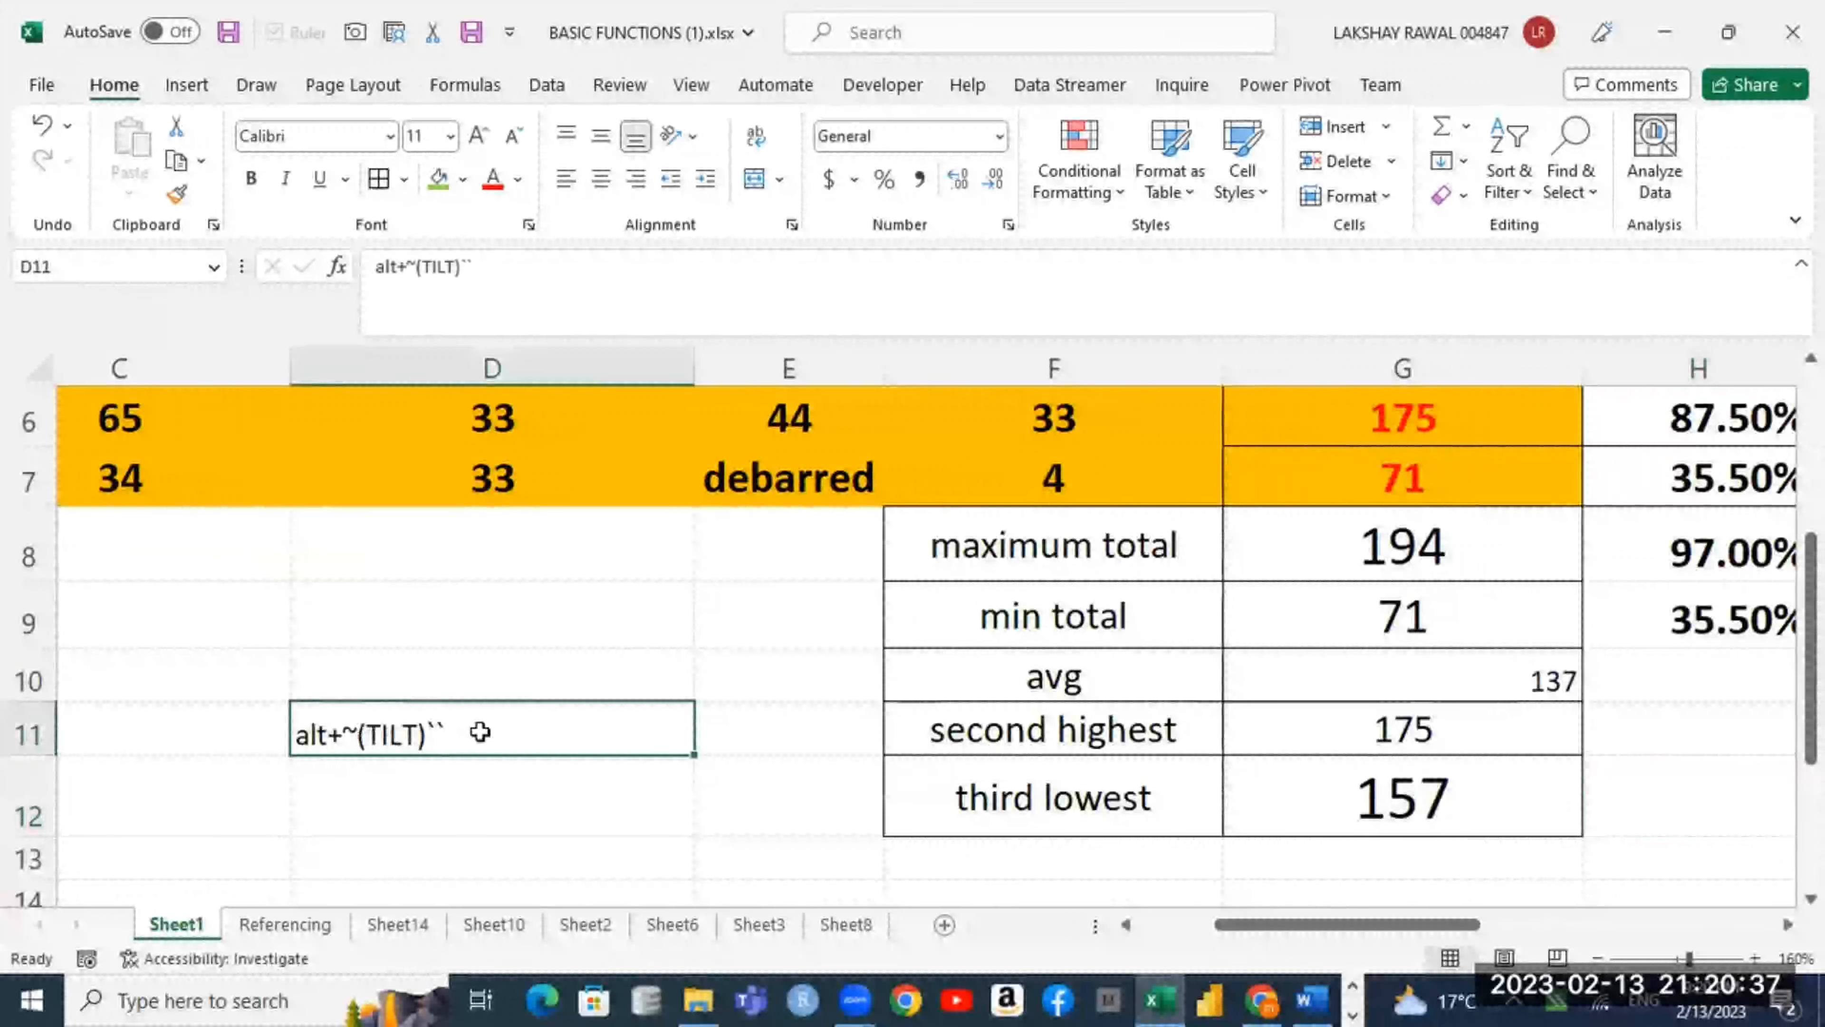
pyautogui.doubleClick(480, 734)
pyautogui.press('BackSpace')
pyautogui.press('BackSpace')
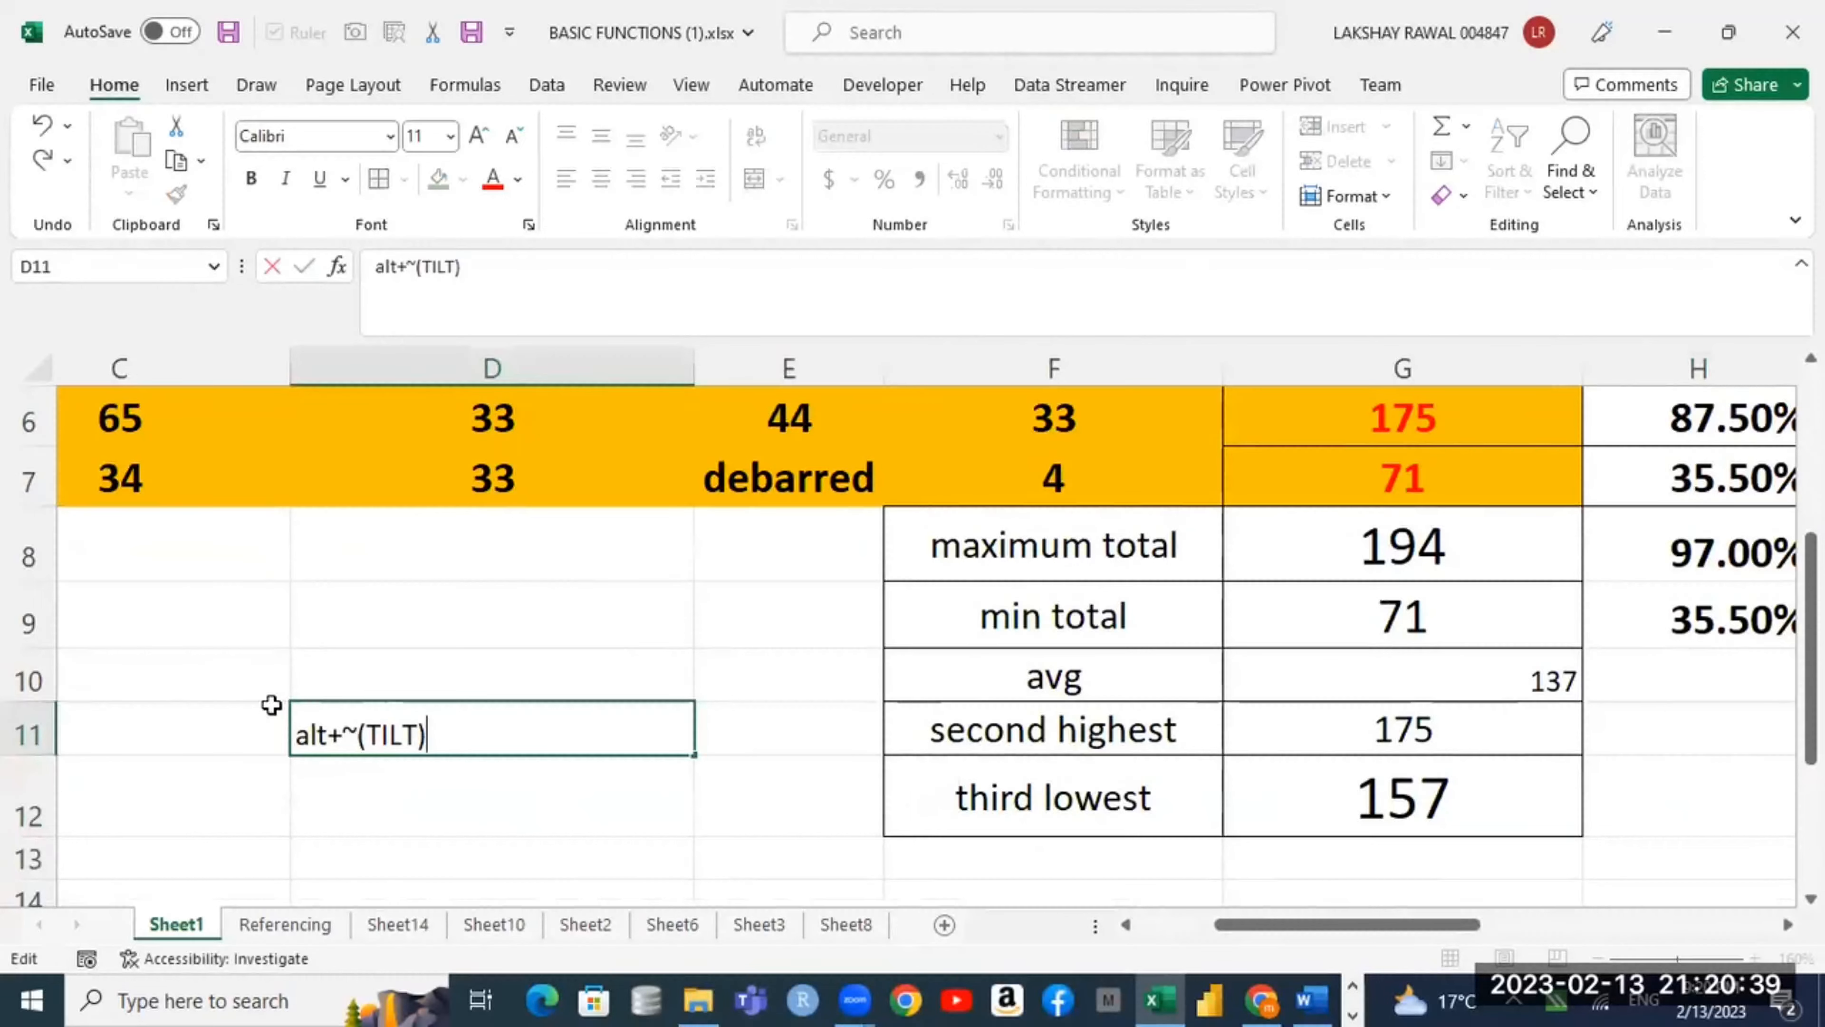
pyautogui.click(339, 734)
pyautogui.press('BackSpace')
pyautogui.press('BackSpace')
pyautogui.press('BackSpace')
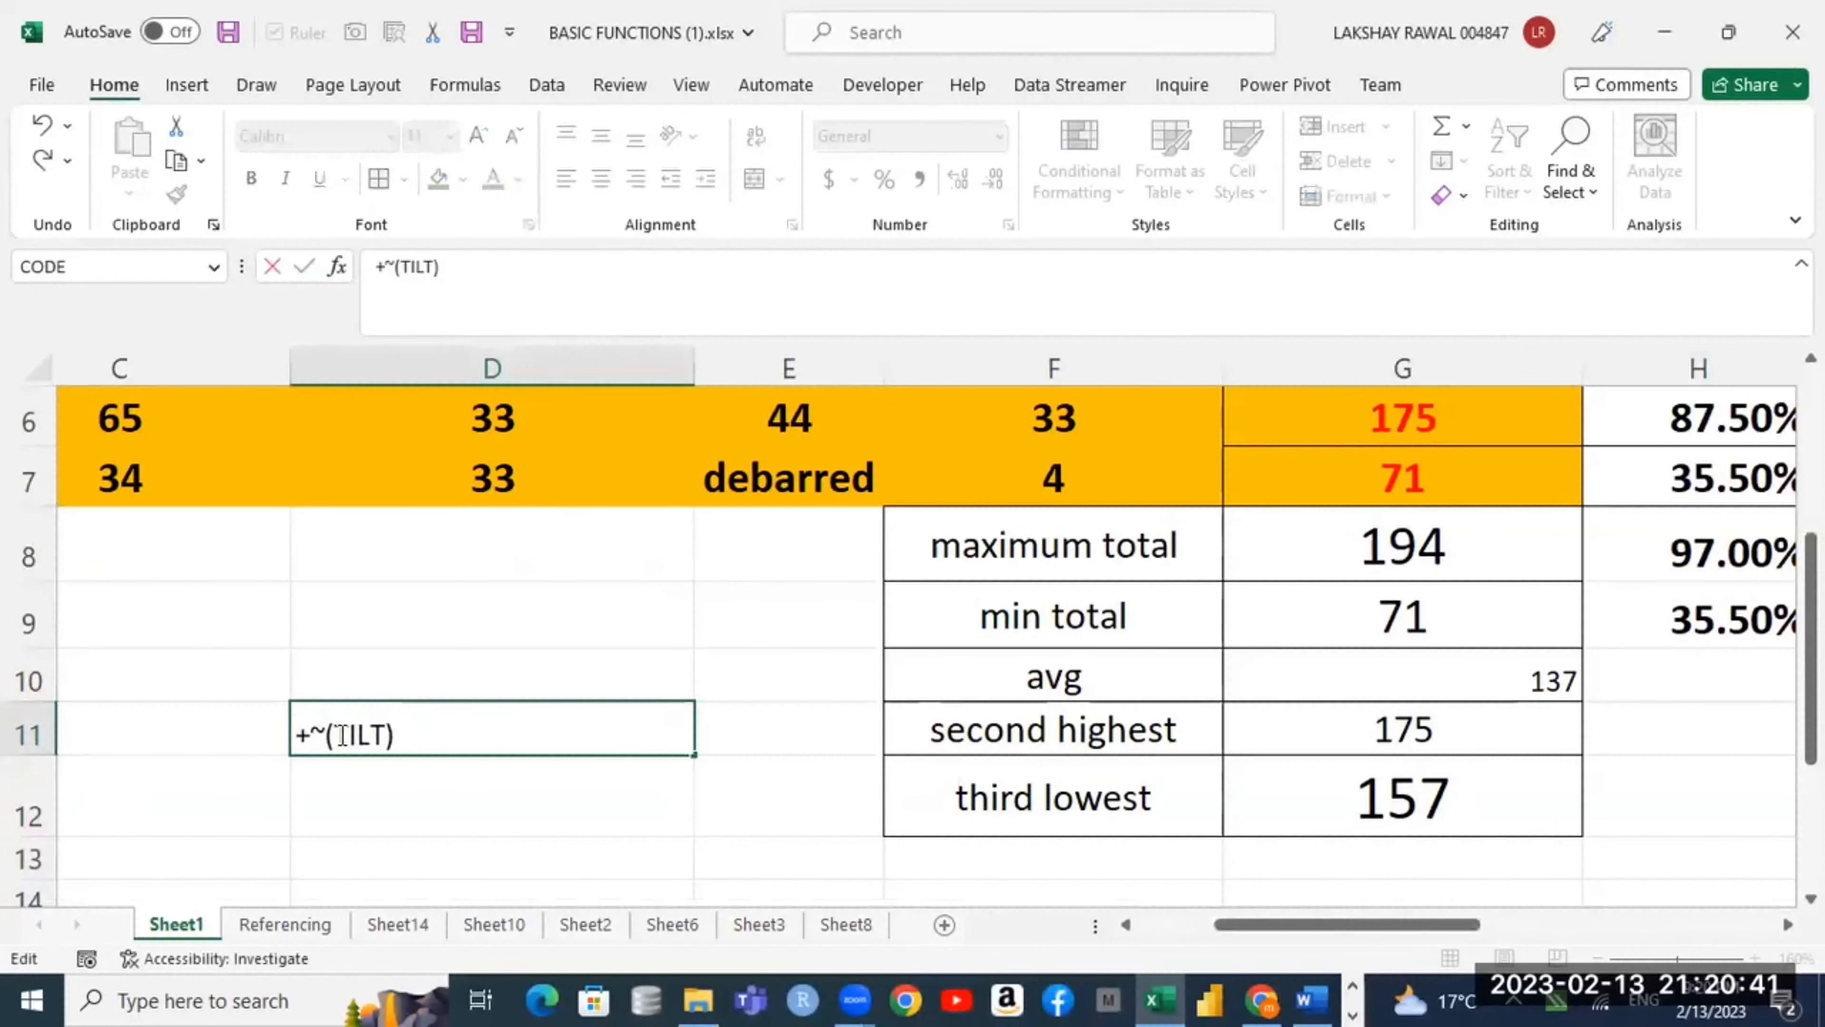
pyautogui.write('ctrl')
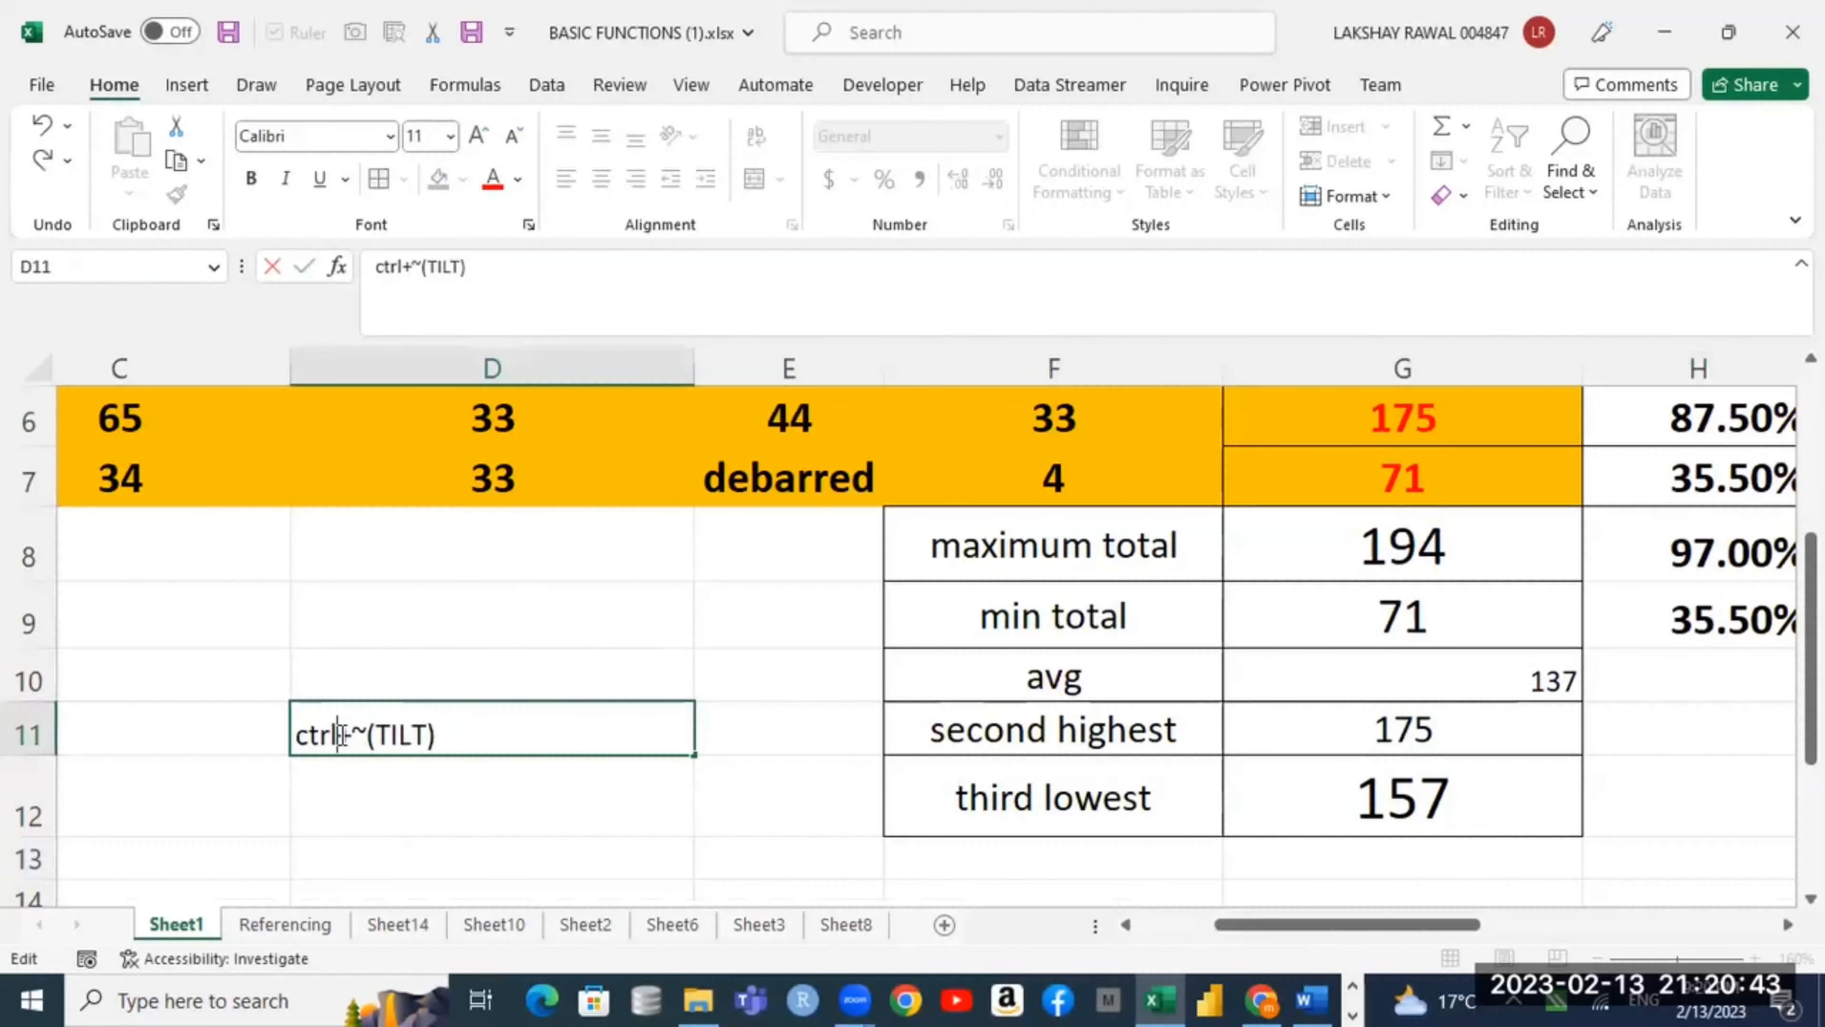
pyautogui.click(749, 815)
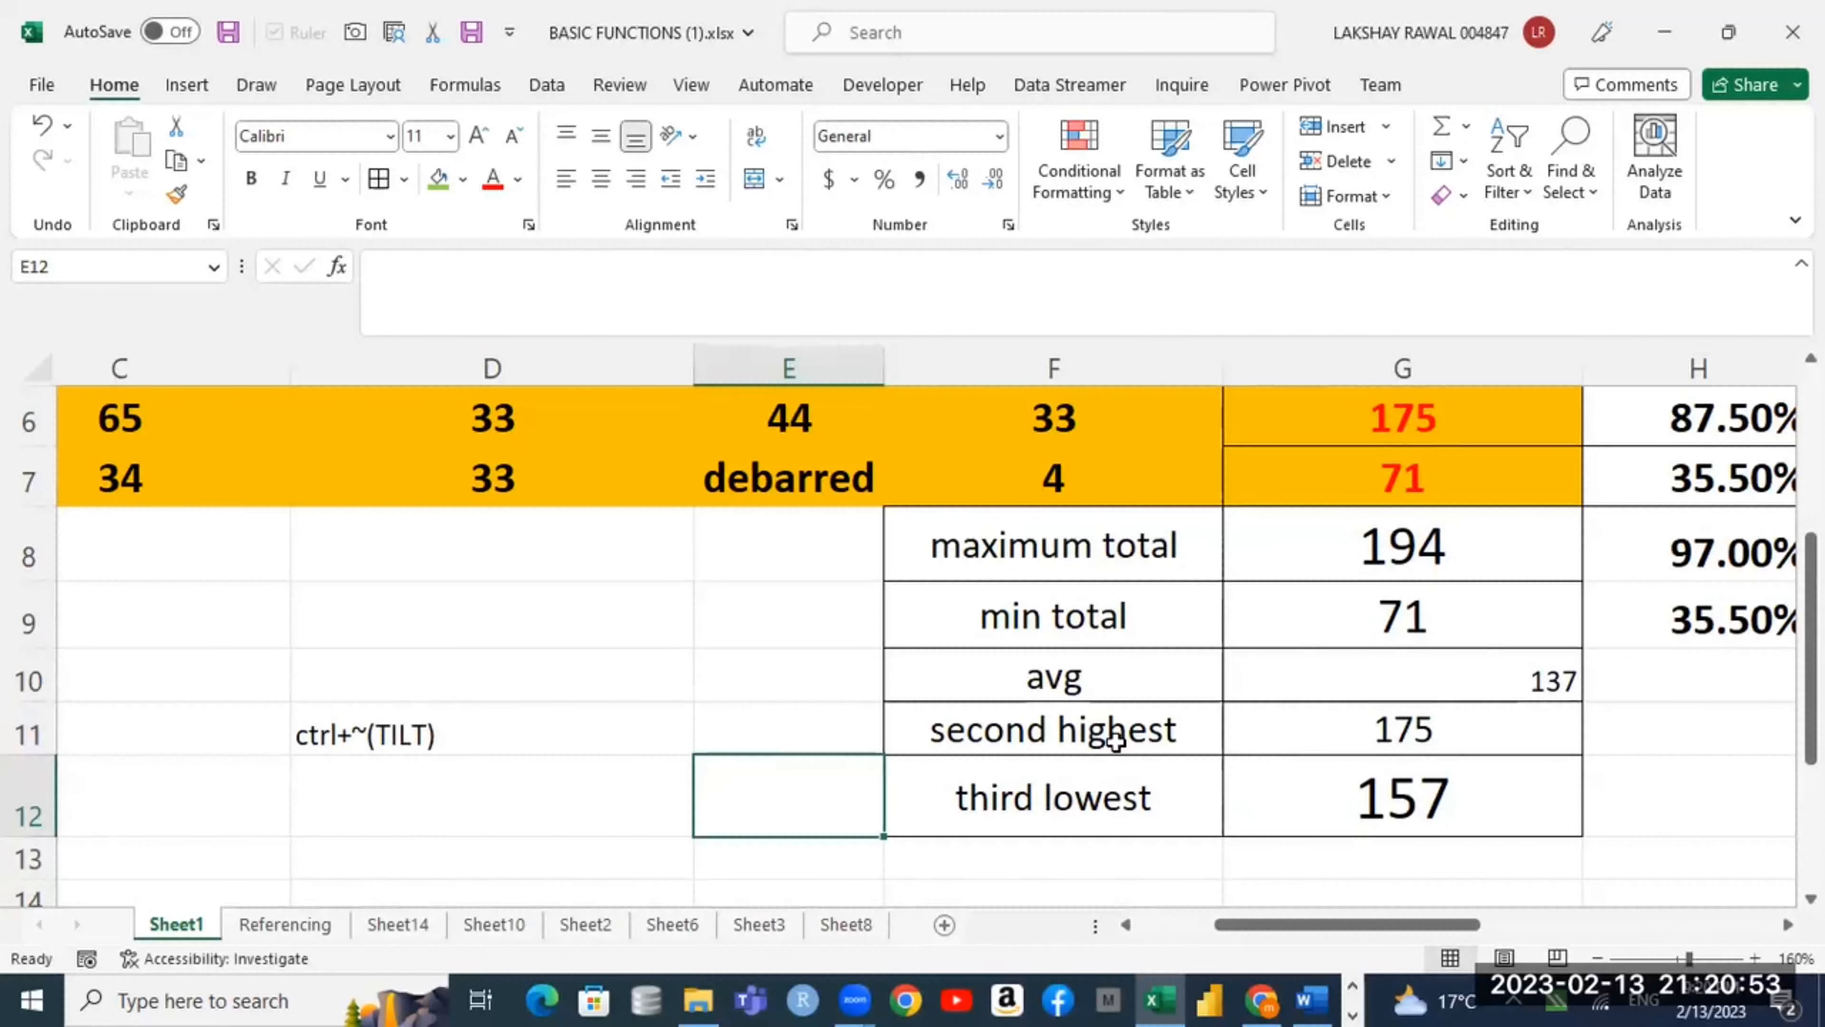
# Step: Display the worksheet formulas again and examine the autosum, percentage and summary formulas in columns G and H
pyautogui.hotkey('ctrl', '`')
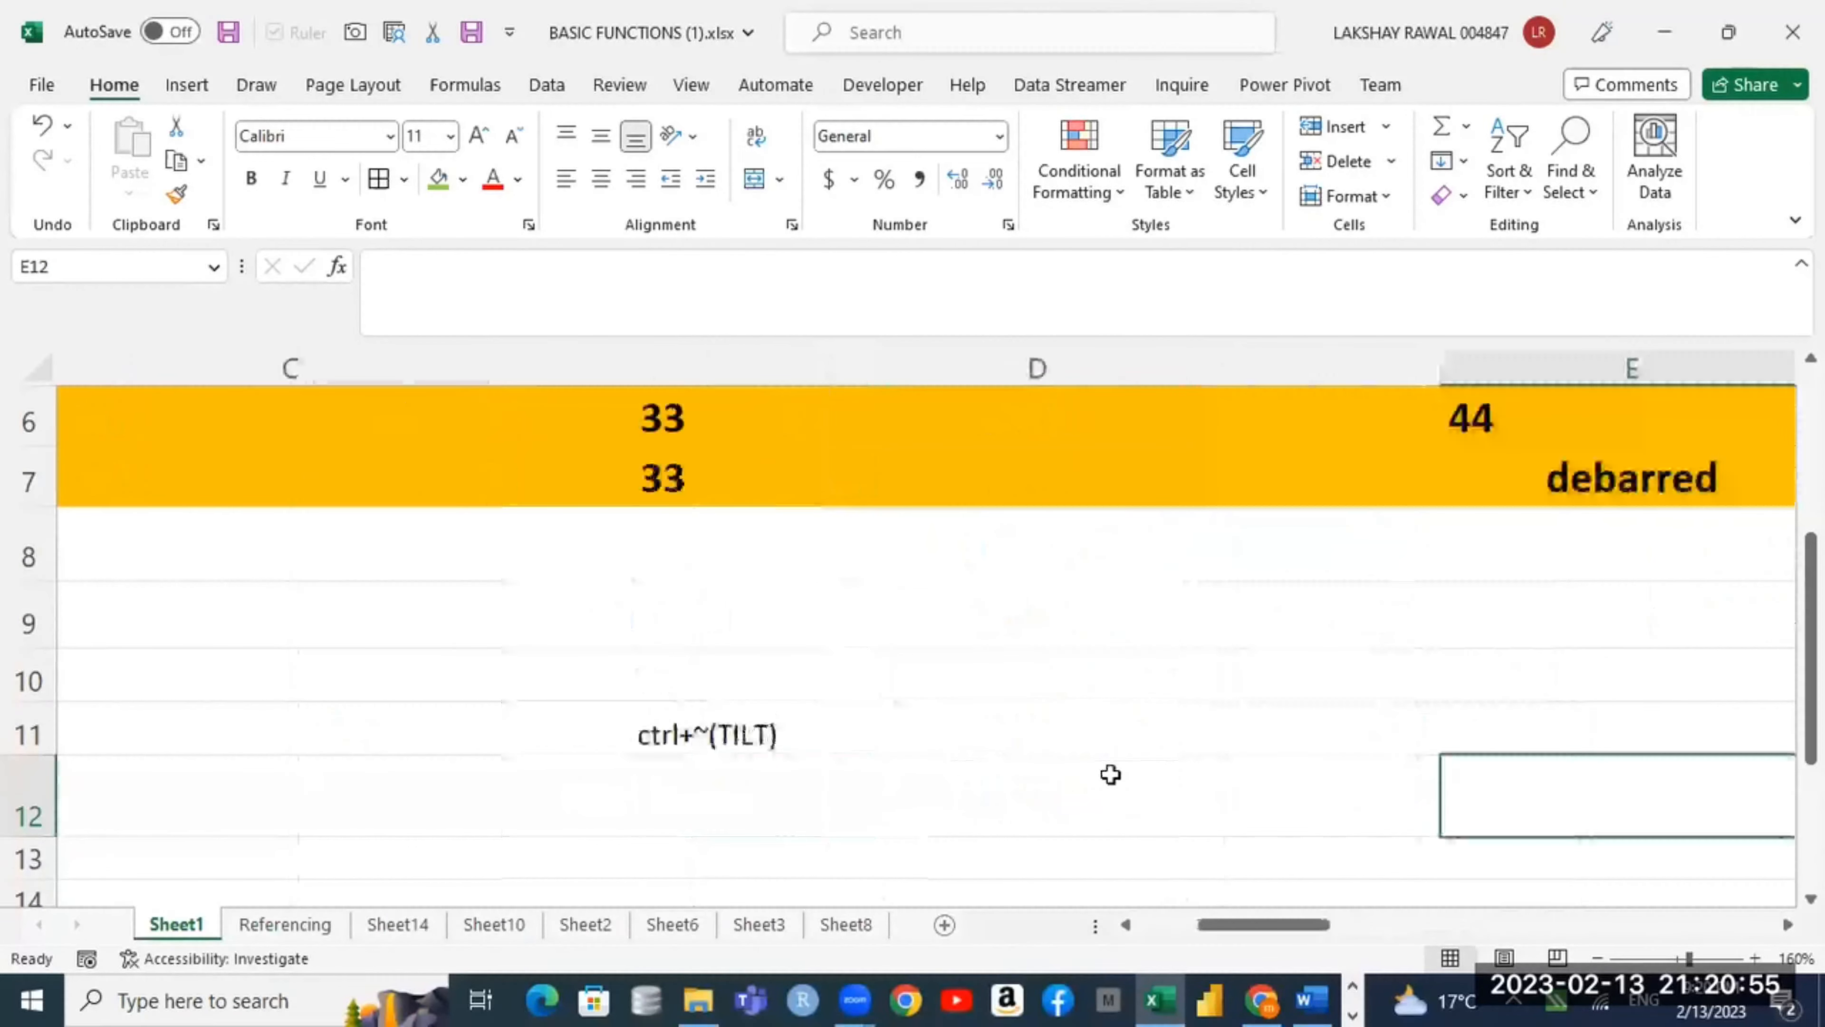
pyautogui.moveTo(1245, 926); pyautogui.dragTo(1427, 926)
pyautogui.scroll(1, 1204, 710)
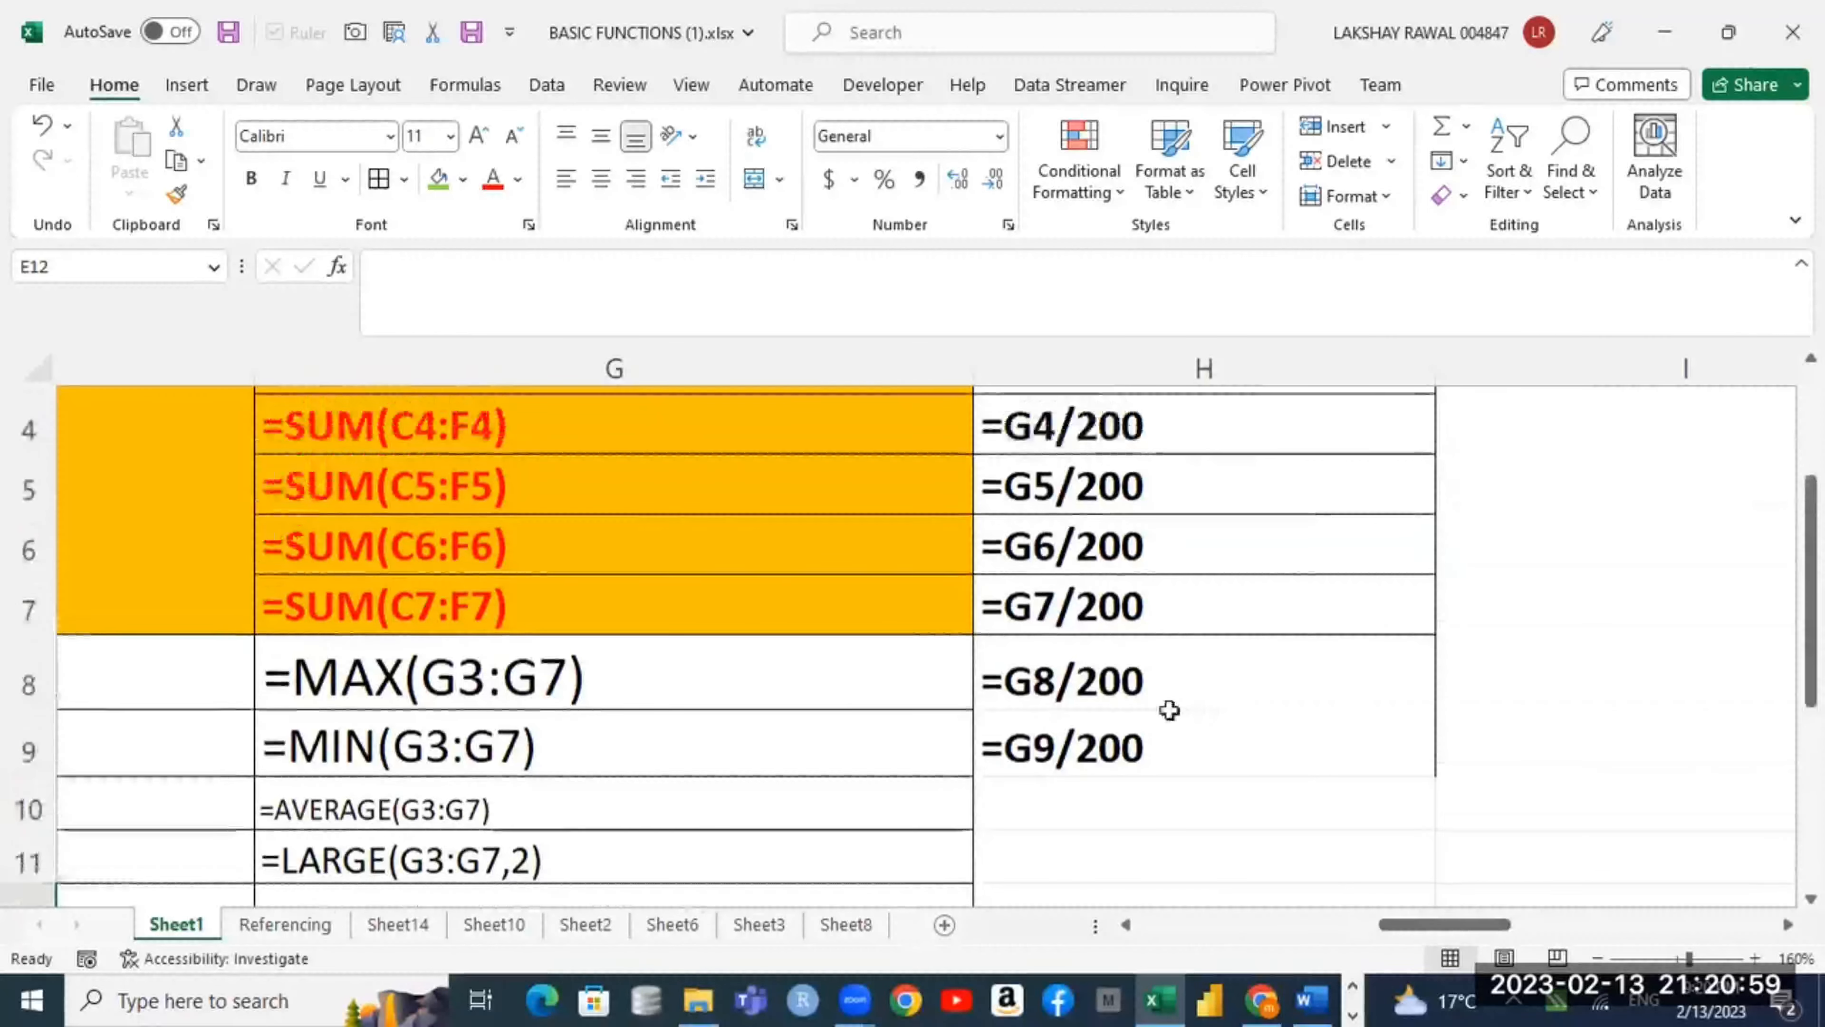
pyautogui.scroll(1, 1114, 719)
pyautogui.scroll(1, 624, 654)
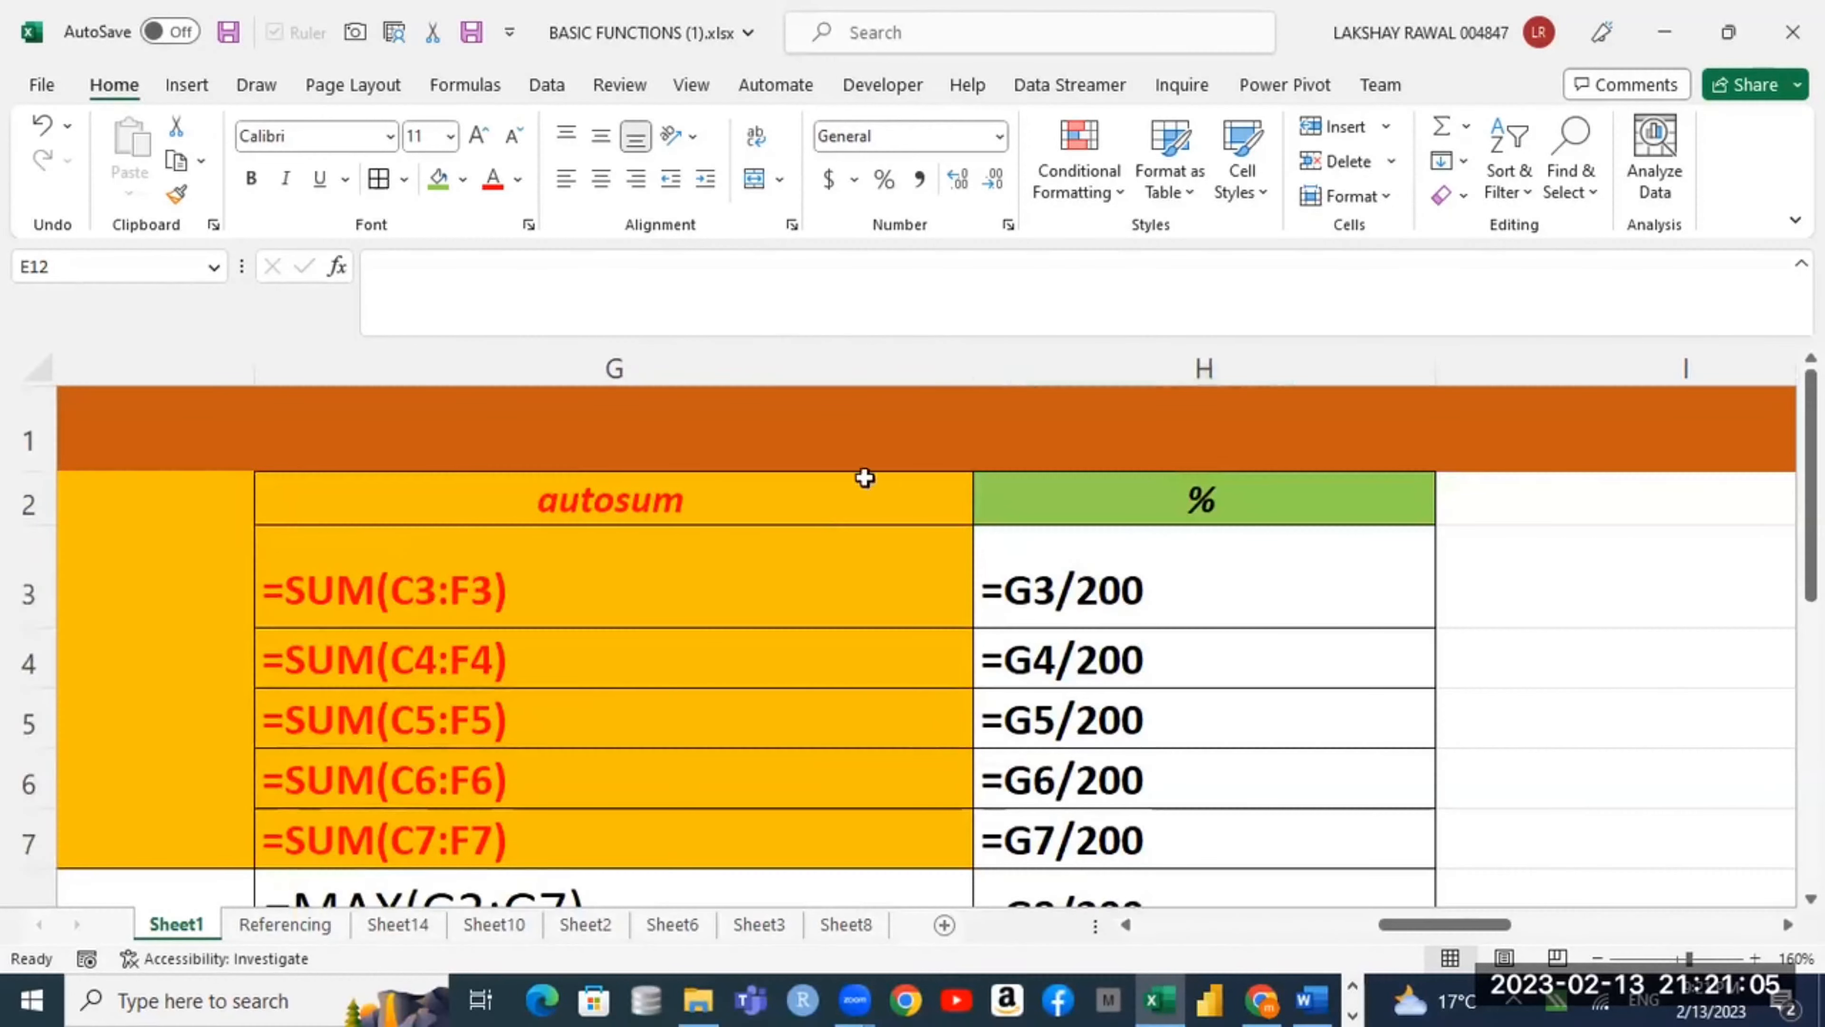
pyautogui.scroll(-1, 769, 542)
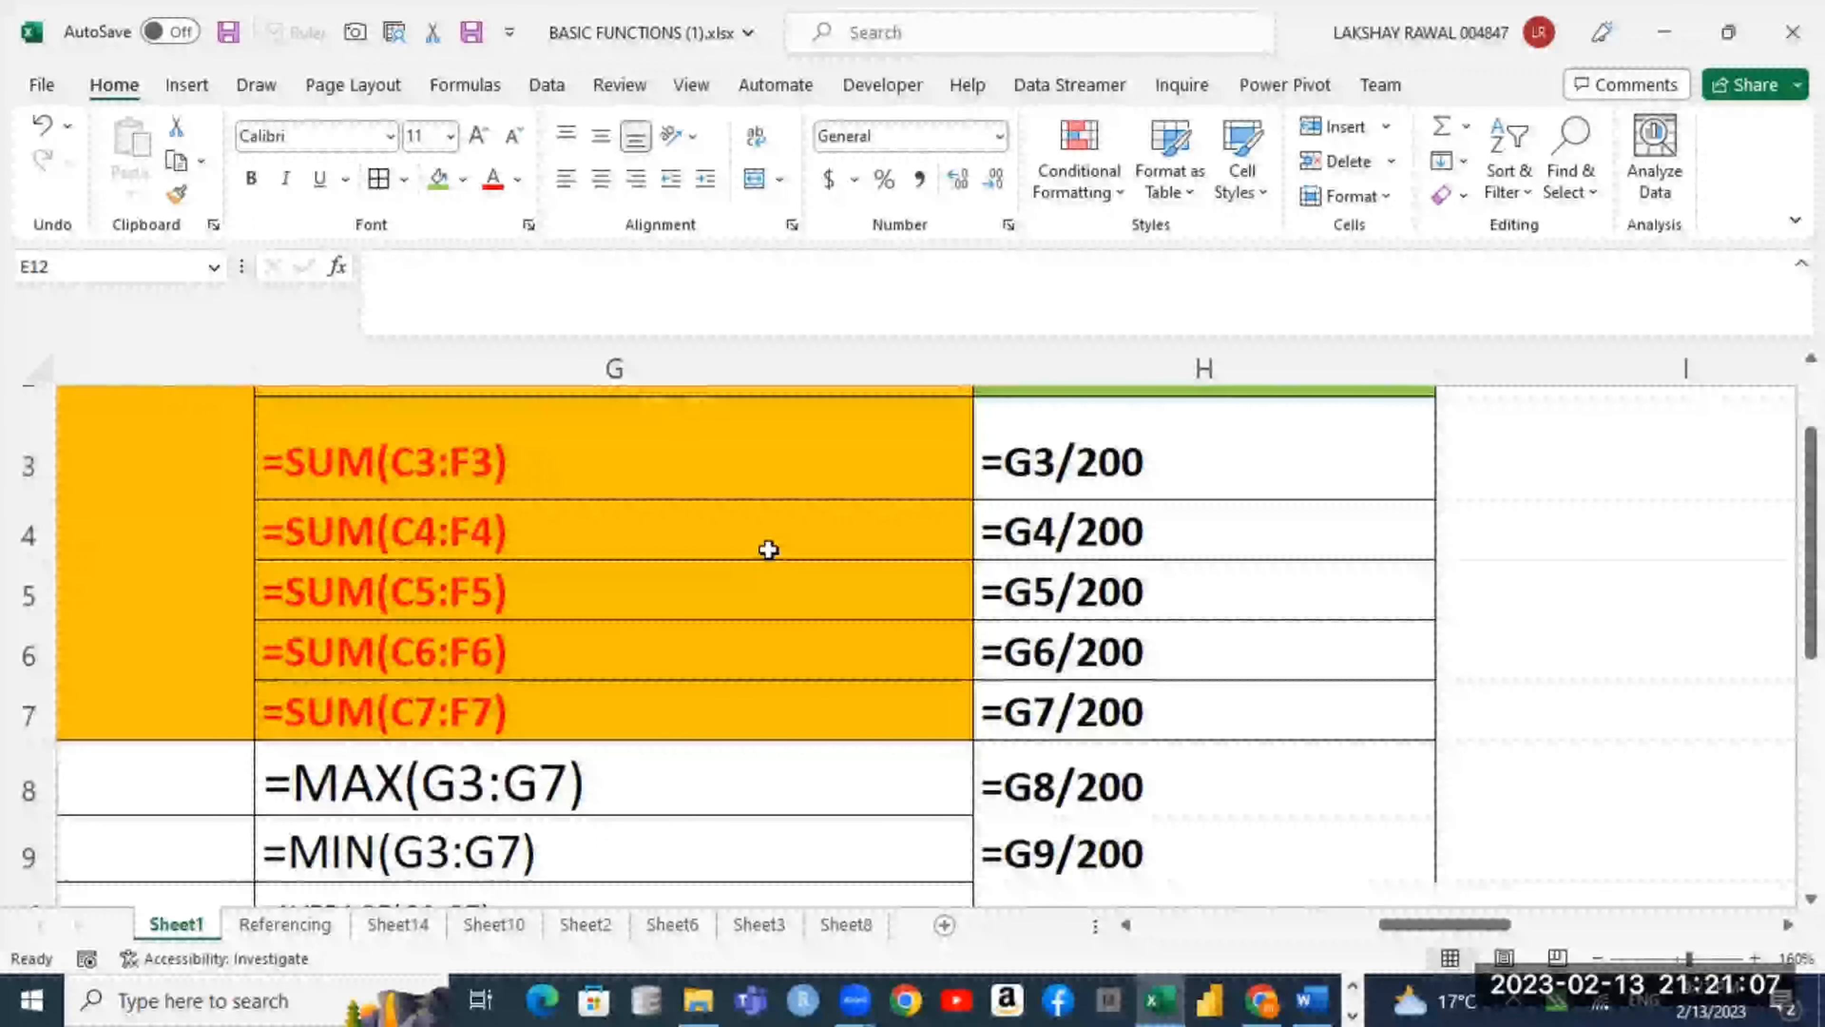
pyautogui.scroll(-2, 905, 815)
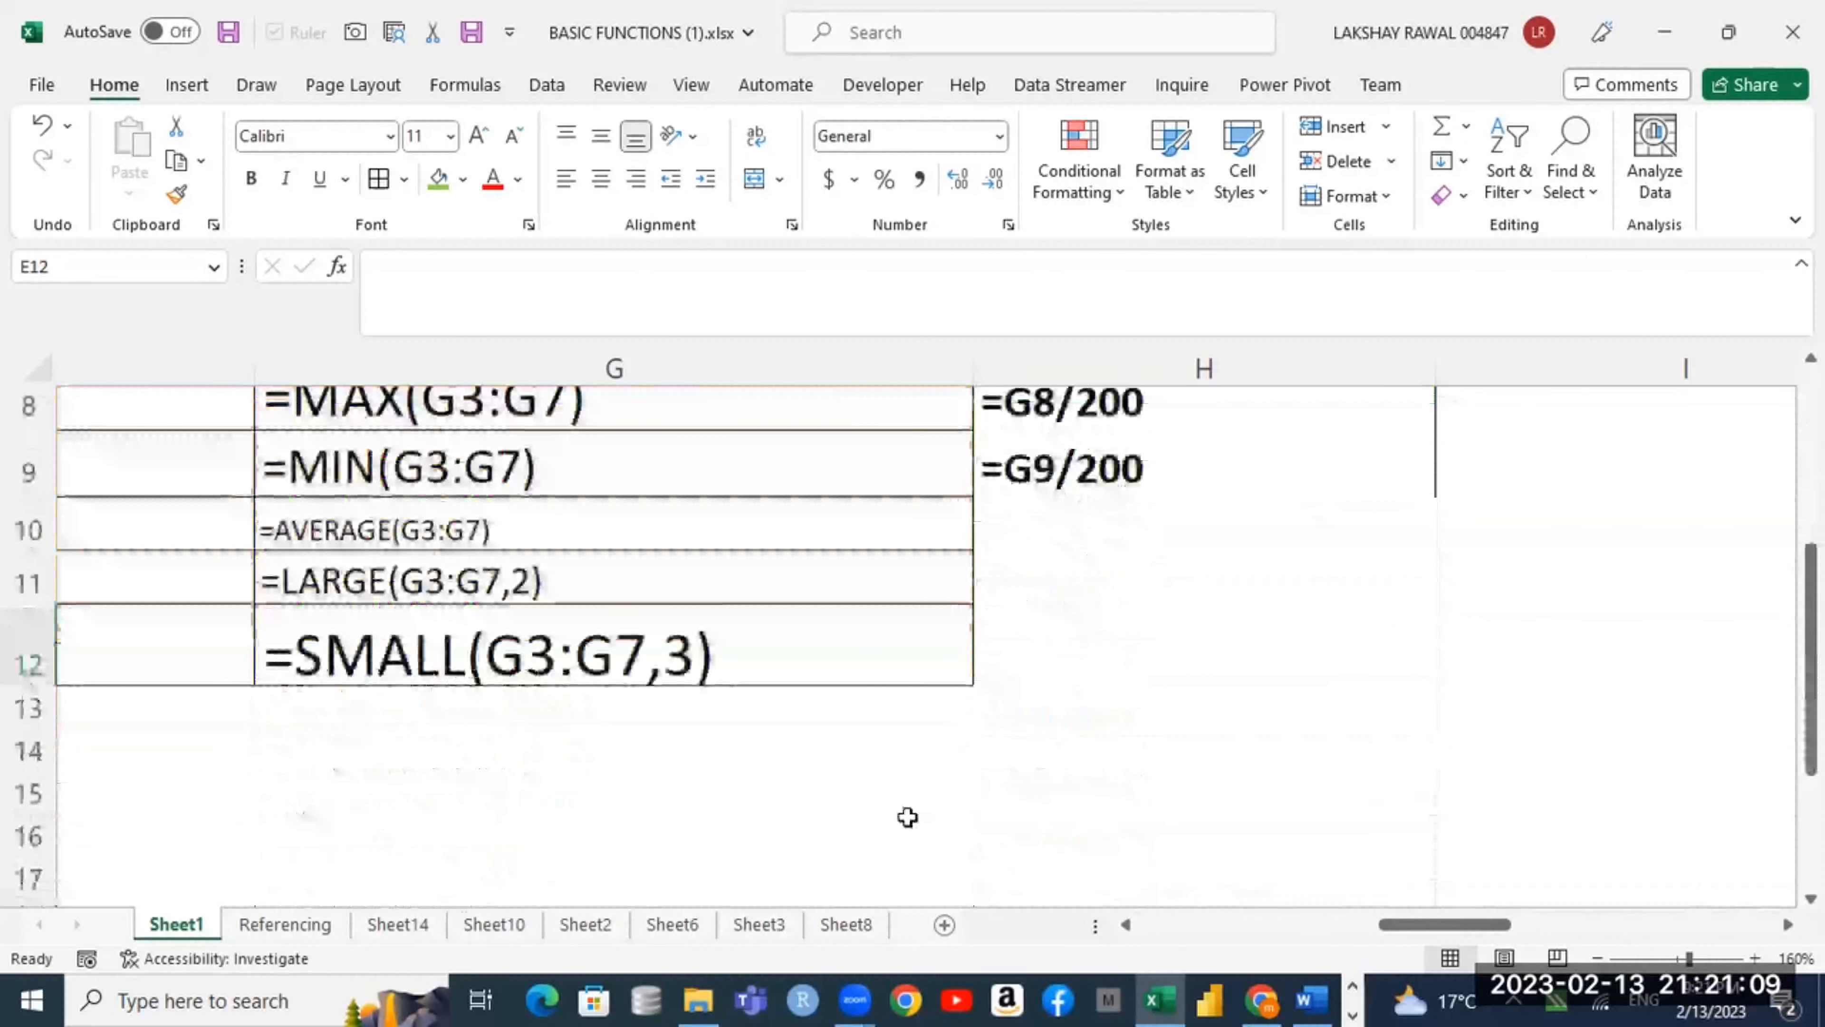
pyautogui.scroll(1, 872, 820)
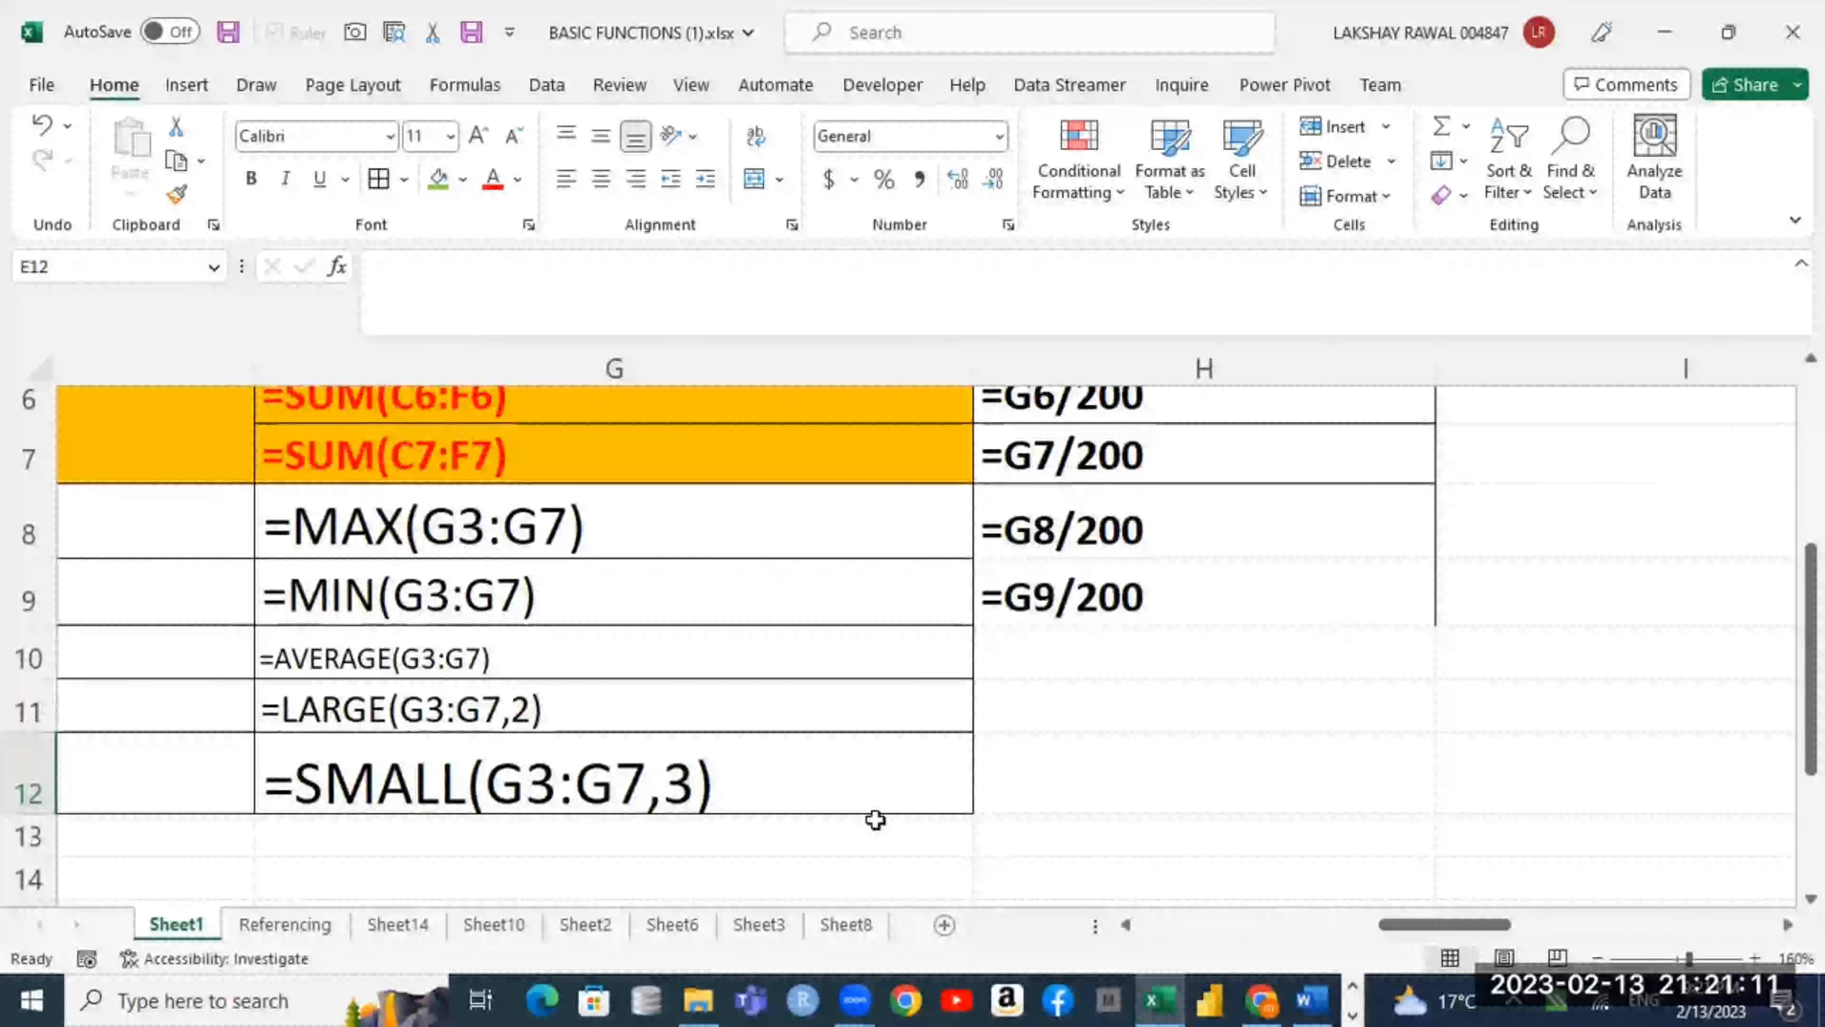
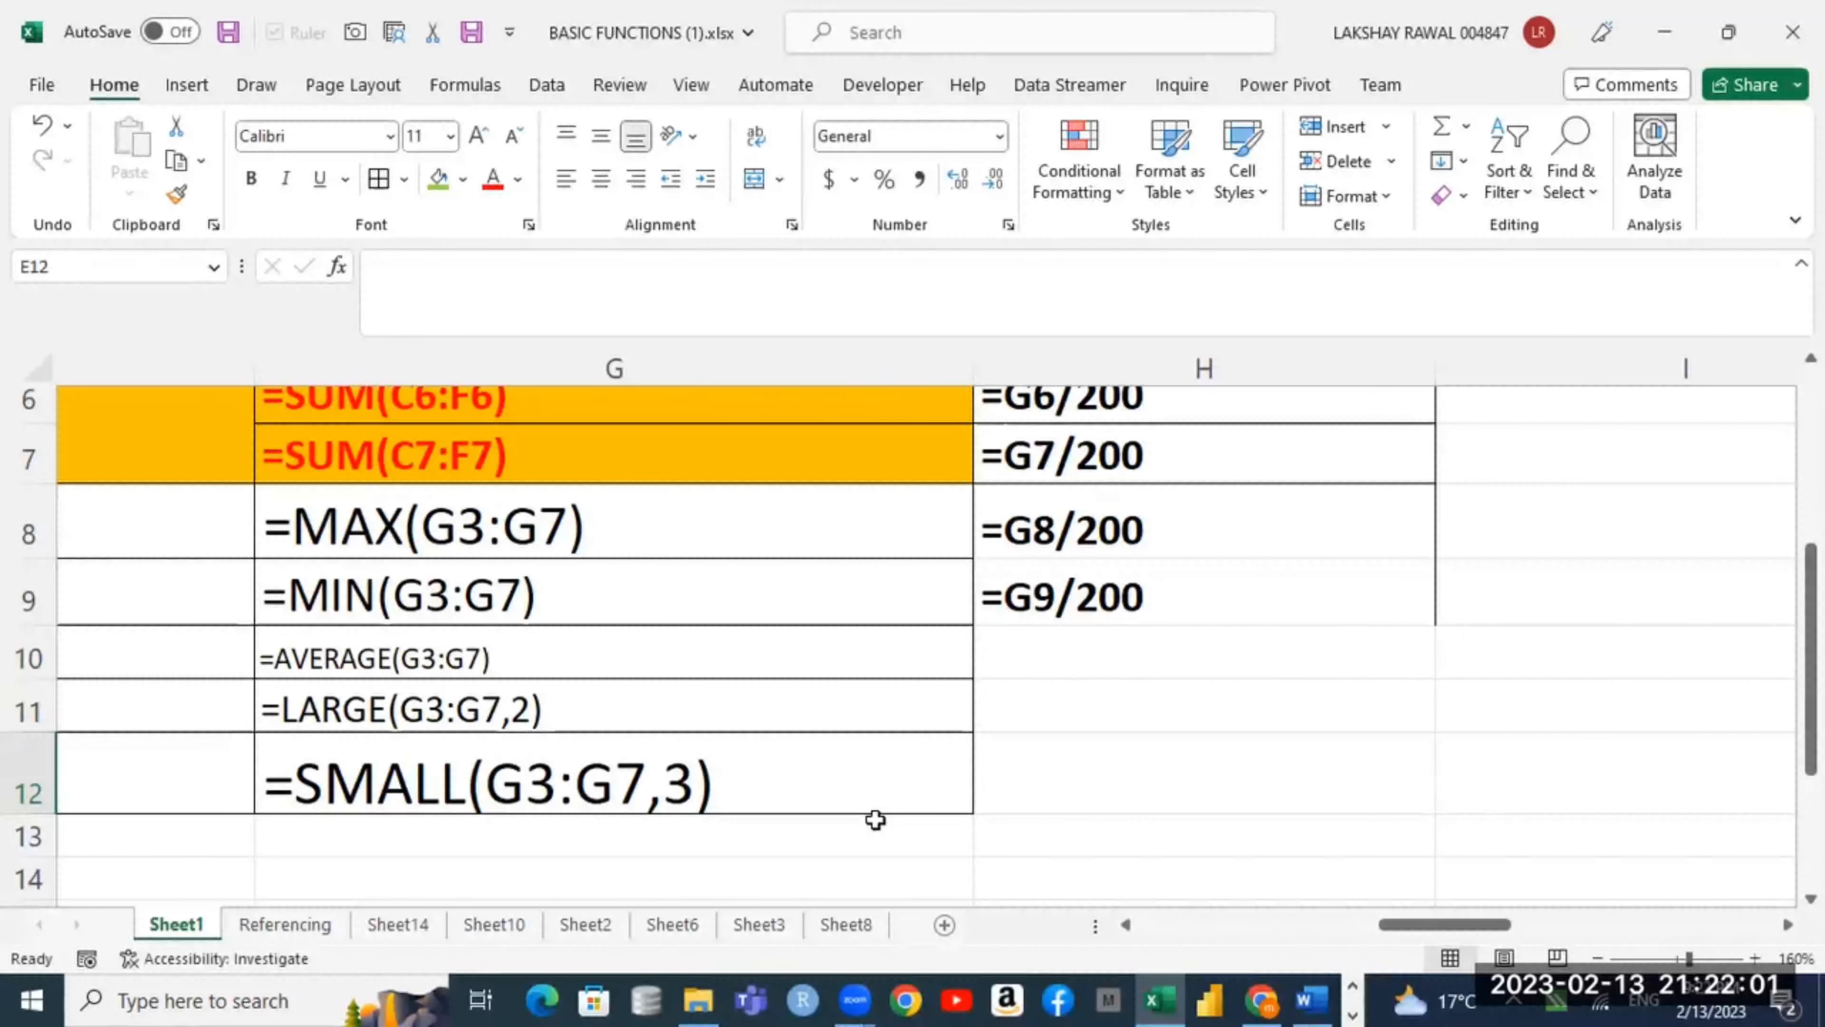
# Step: Select G3:H11, compare the formulas with their labels in column F, and switch back to calculated values
pyautogui.scroll(2, 873, 822)
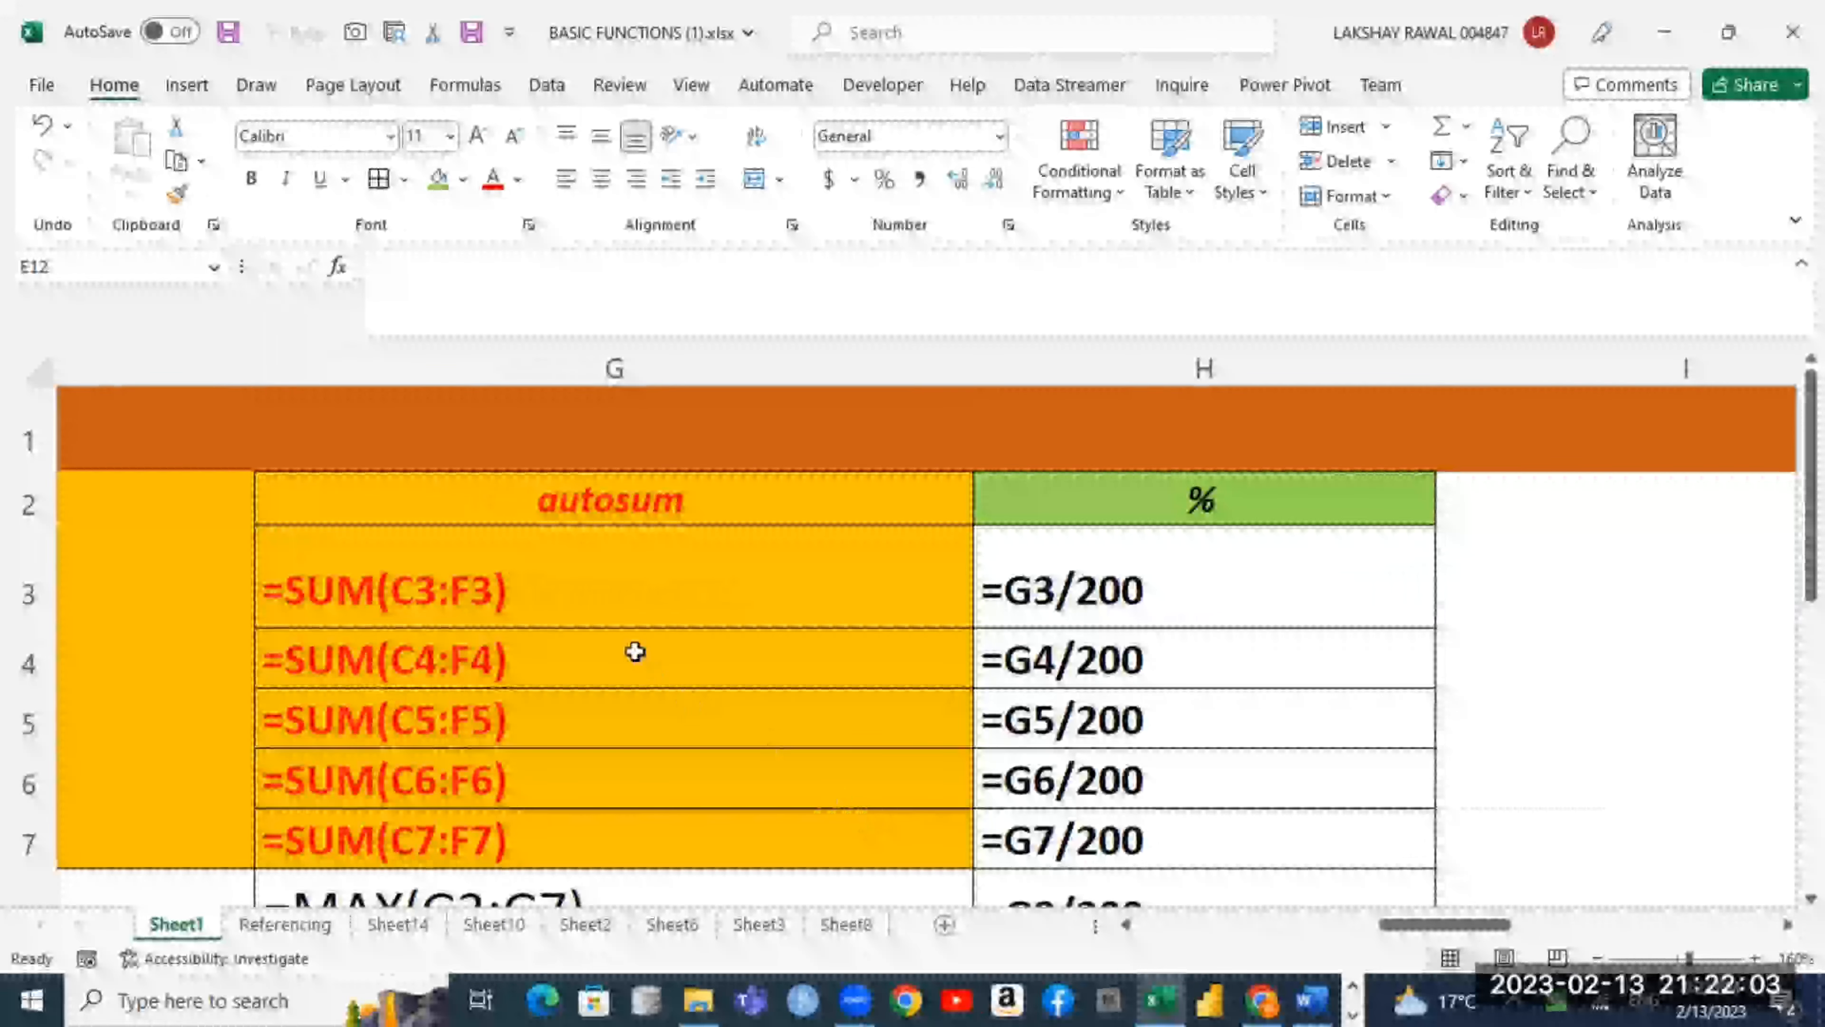
pyautogui.moveTo(609, 611); pyautogui.dragTo(1126, 997)
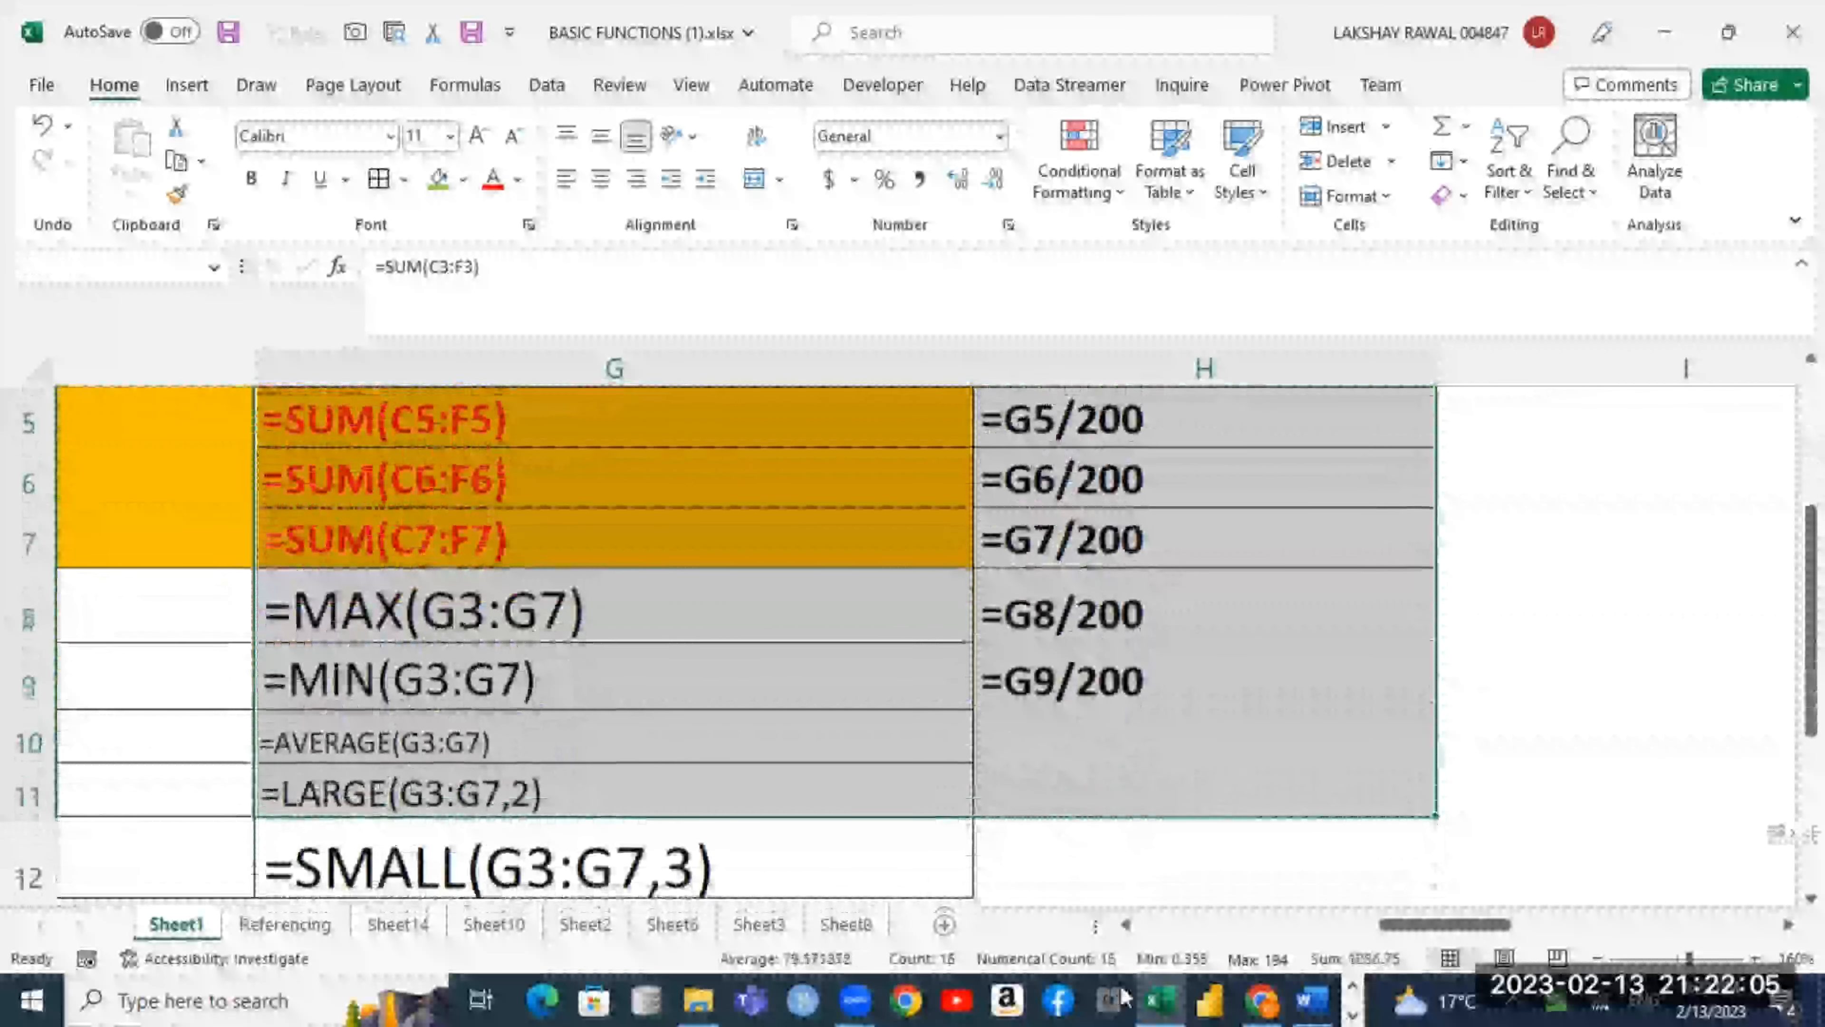
pyautogui.moveTo(1427, 921); pyautogui.dragTo(1342, 928)
pyautogui.scroll(2, 1051, 701)
pyautogui.scroll(-3, 1273, 868)
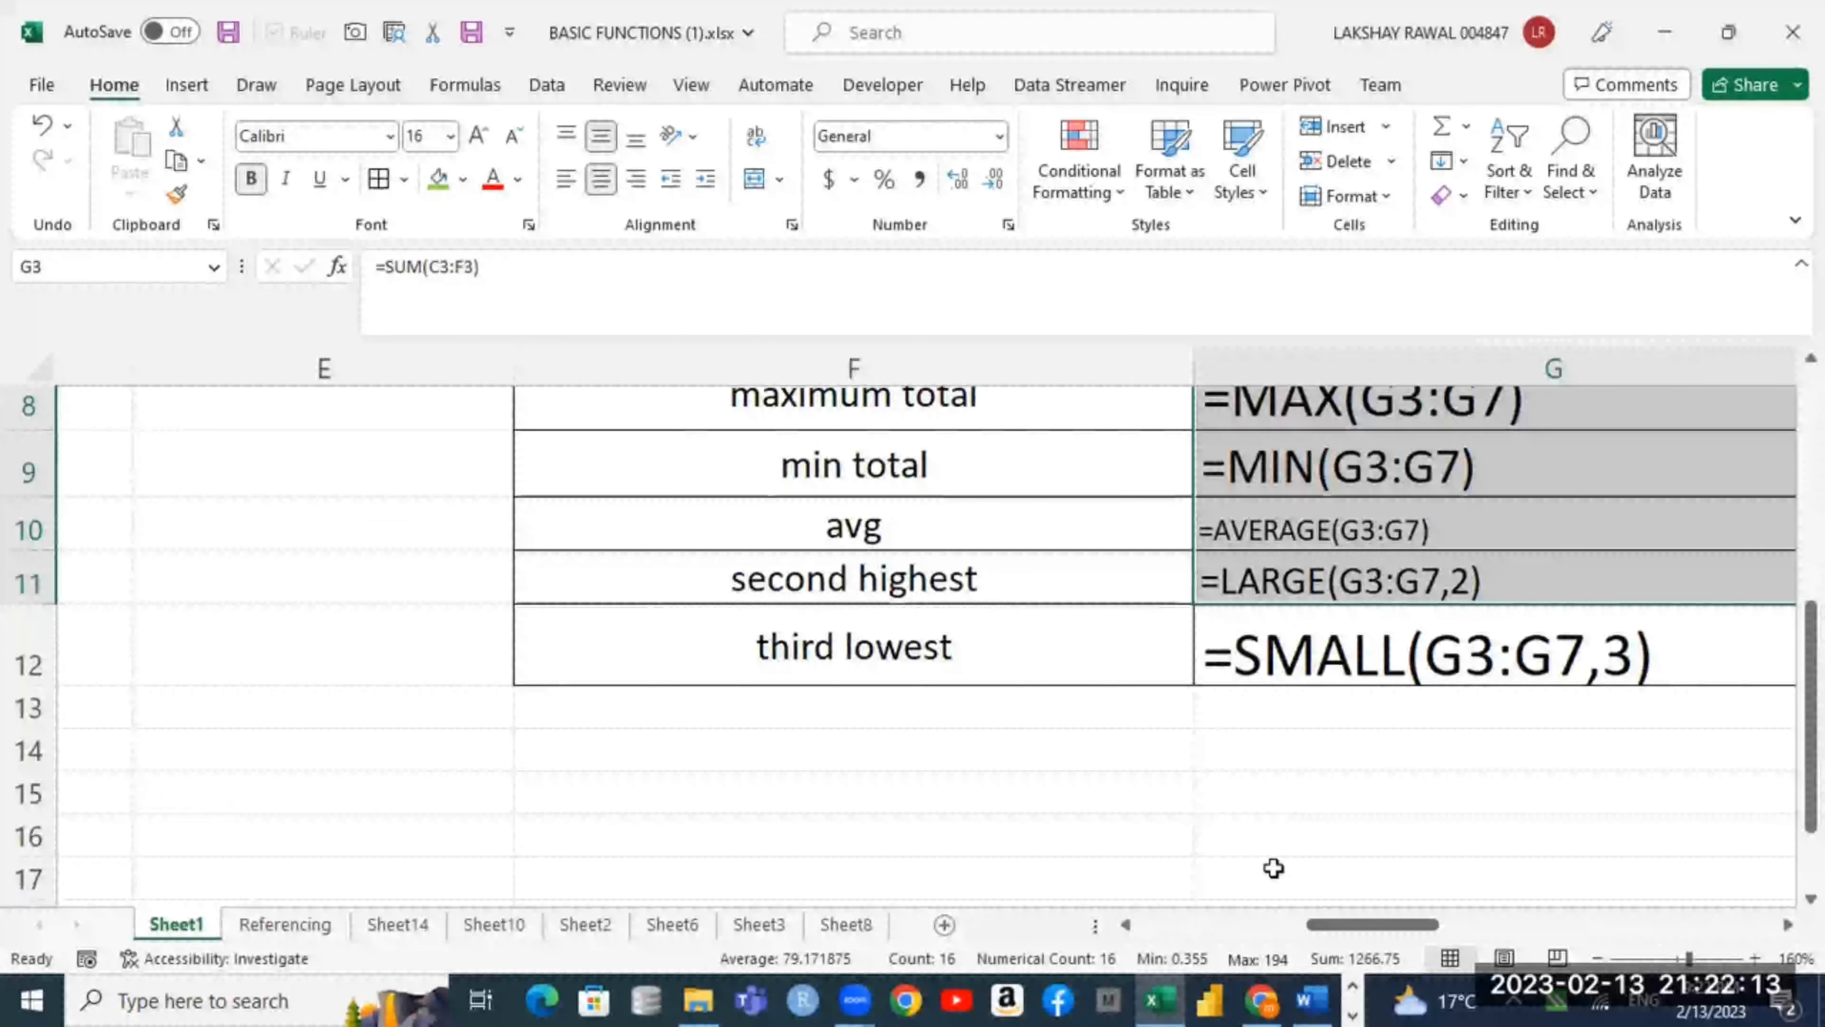
pyautogui.hotkey('ctrl', '`')
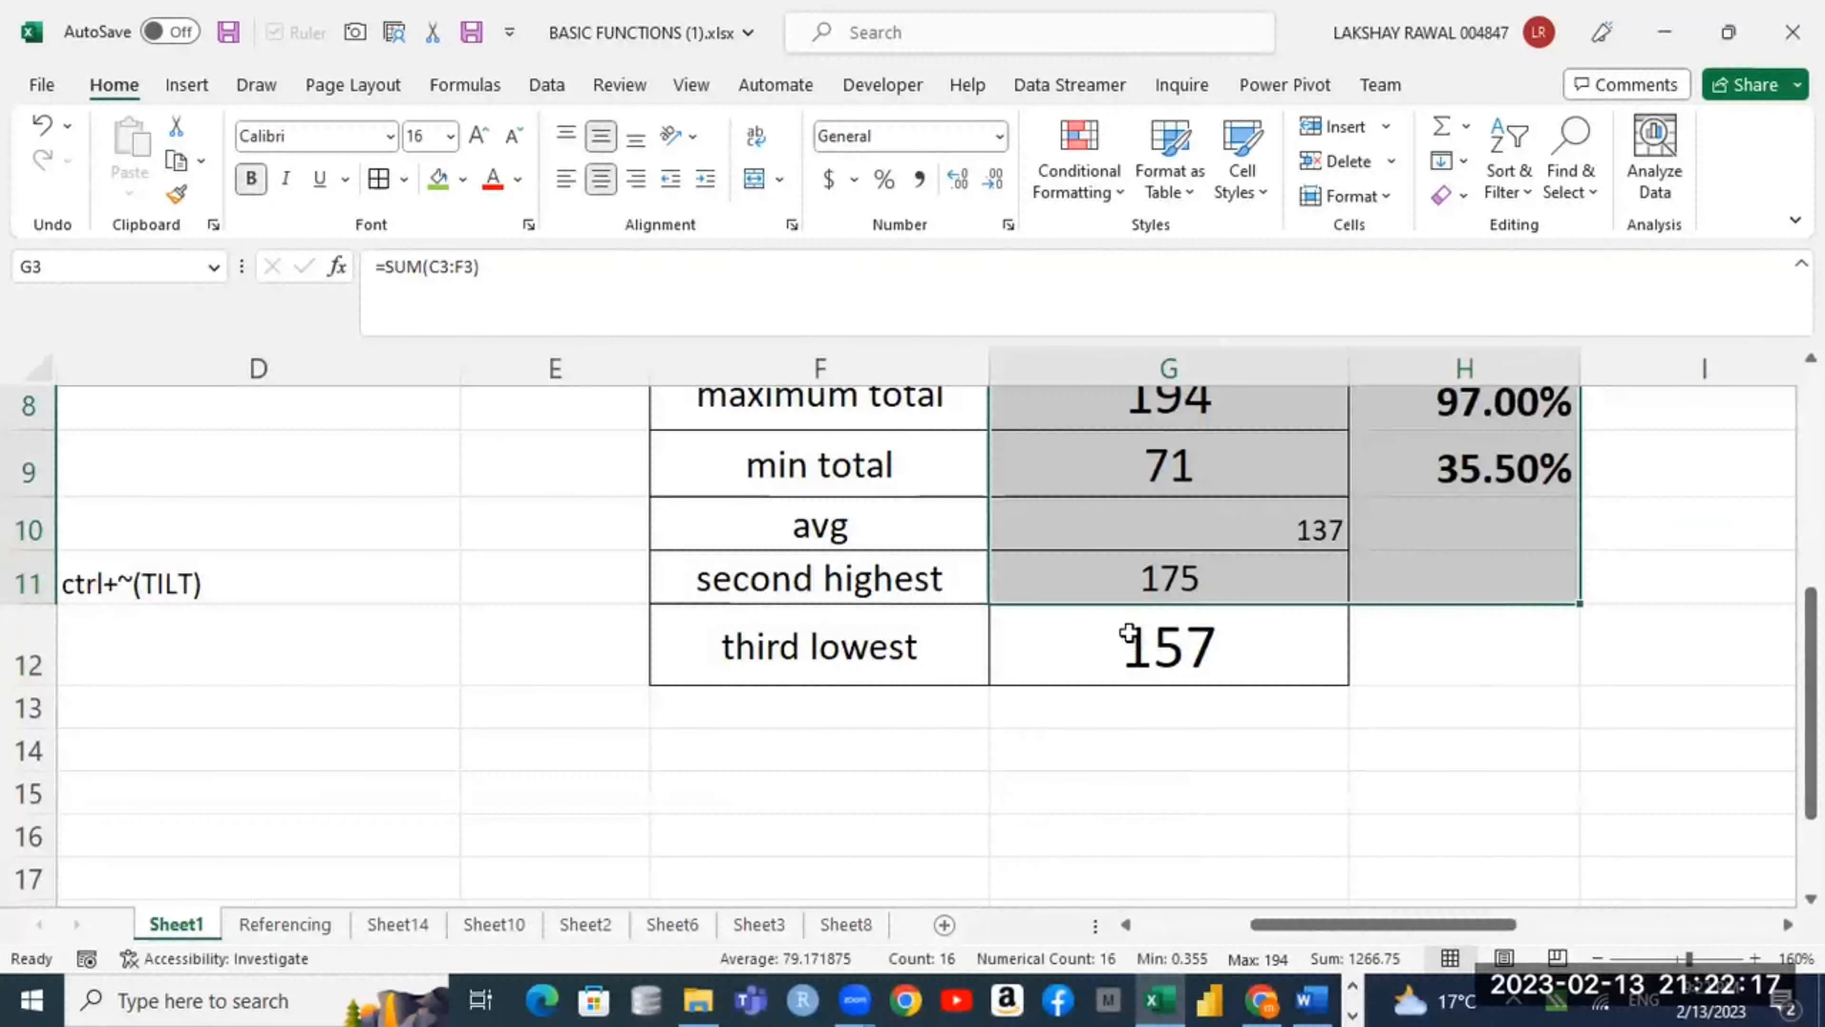
pyautogui.scroll(2, 1084, 395)
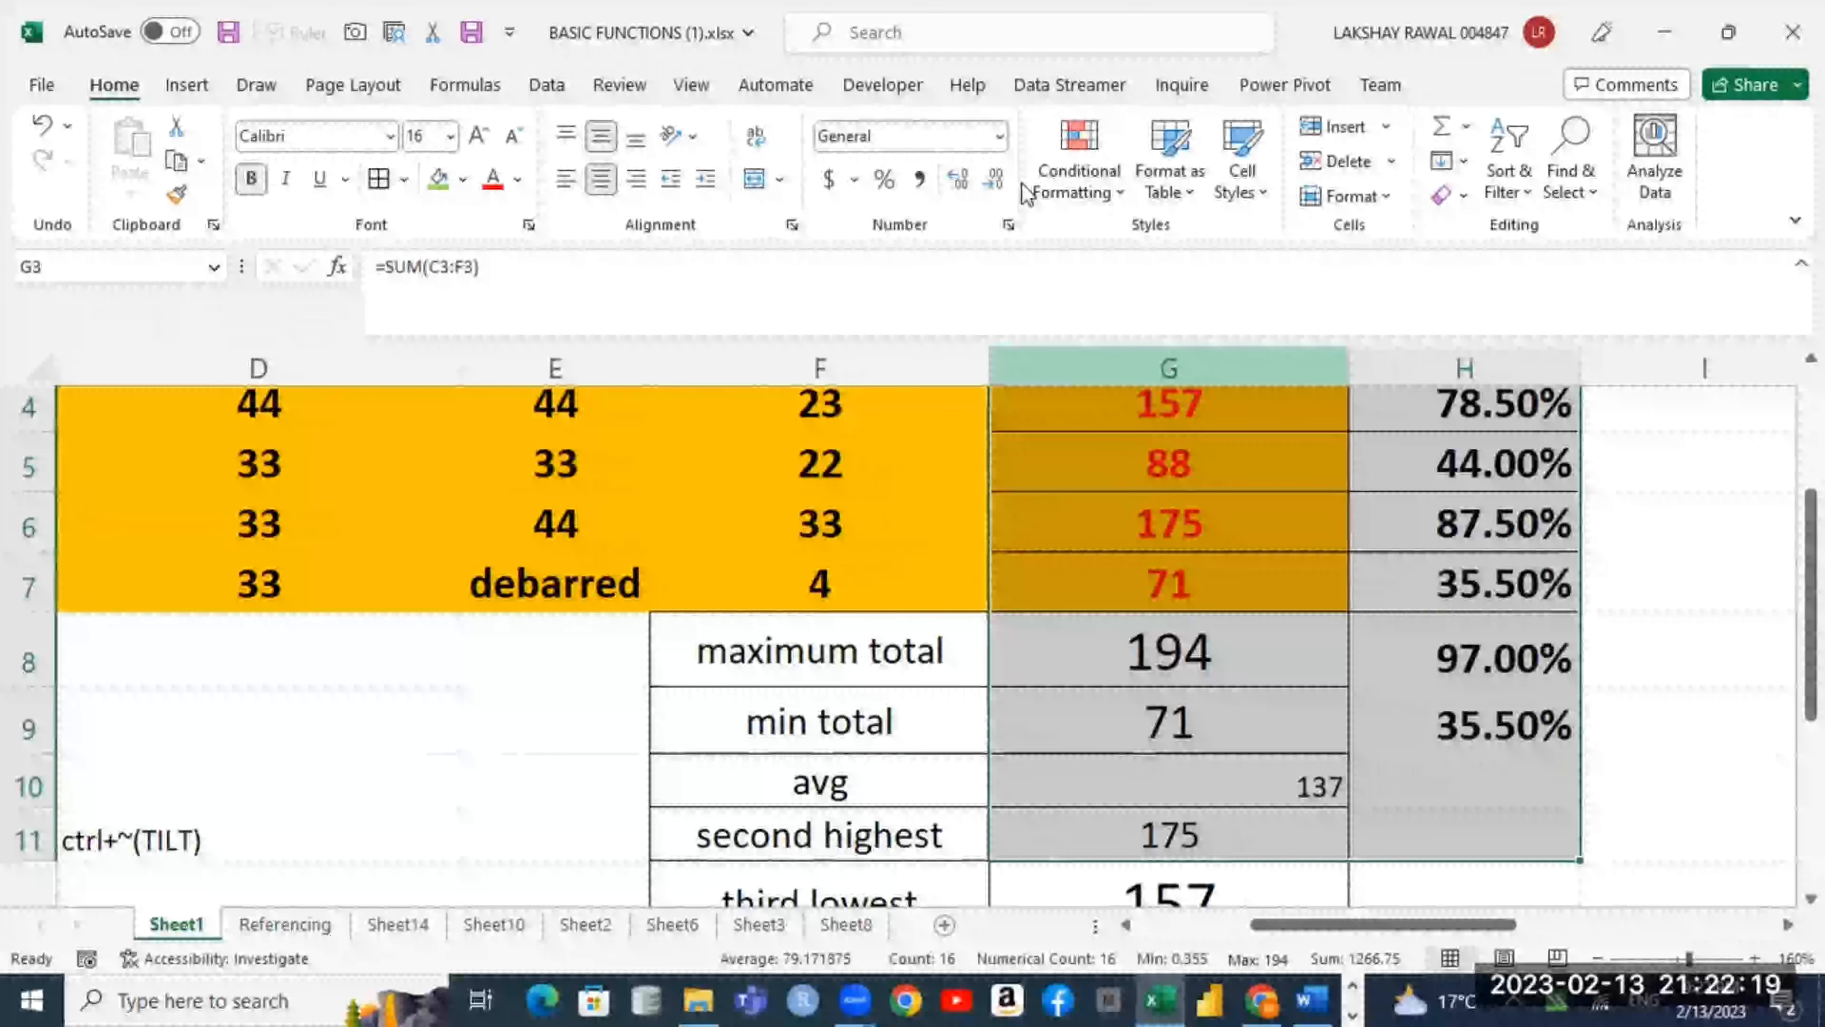
pyautogui.moveTo(1204, 653); pyautogui.dragTo(1218, 876)
pyautogui.click(1244, 668)
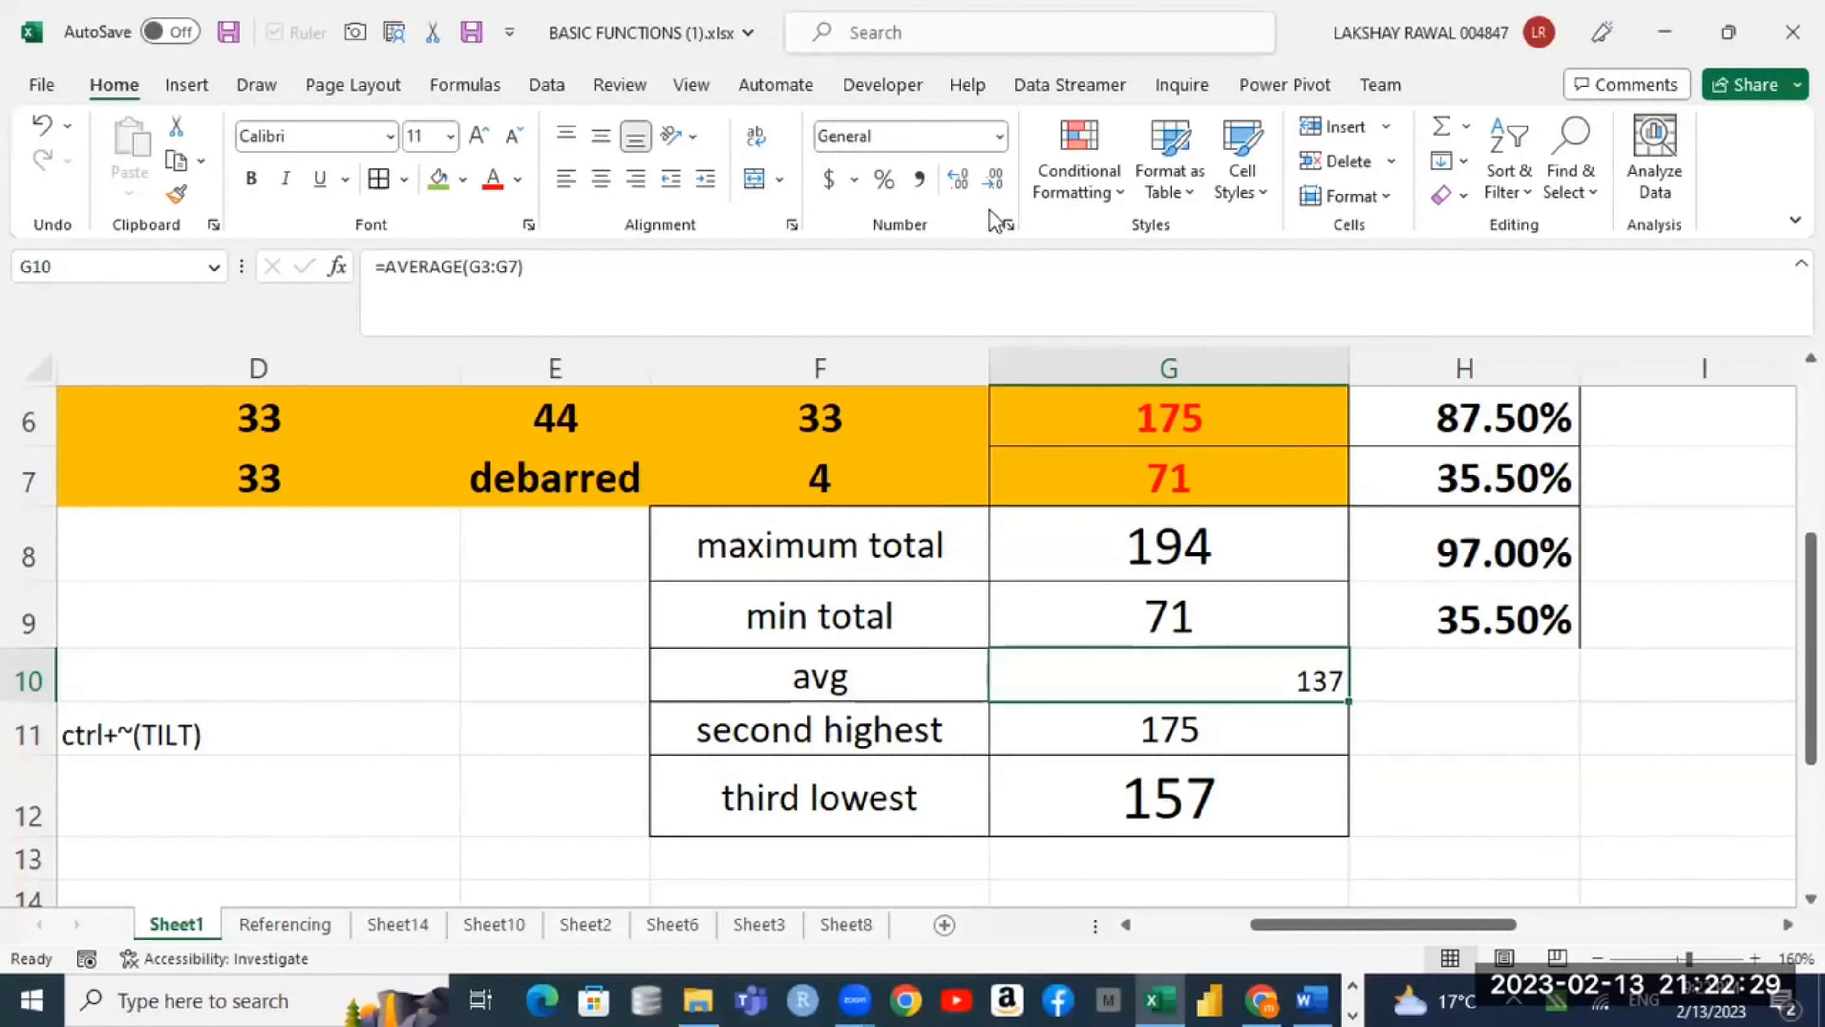
pyautogui.press('Right')
pyautogui.press('Right')
pyautogui.press('Right')
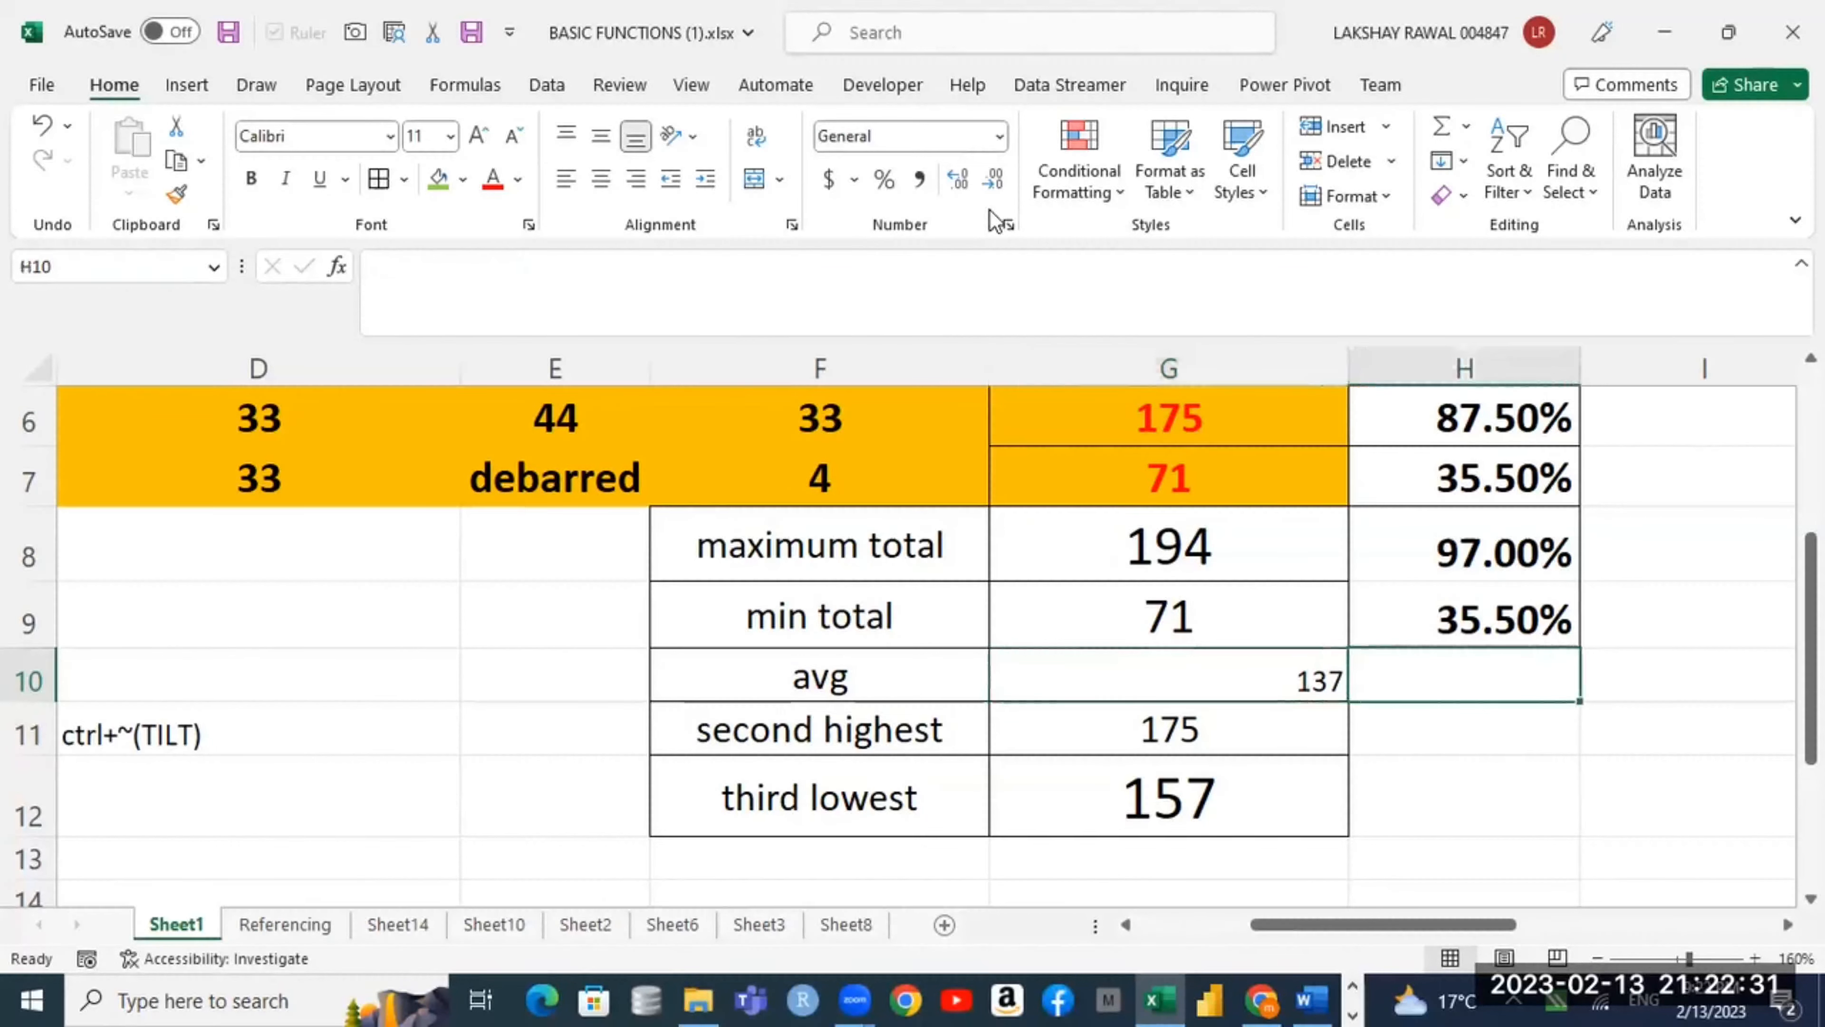
pyautogui.press('Left')
pyautogui.press('Left')
pyautogui.press('Left')
pyautogui.press('Left')
pyautogui.press('Left')
pyautogui.press('Left')
pyautogui.press('Left')
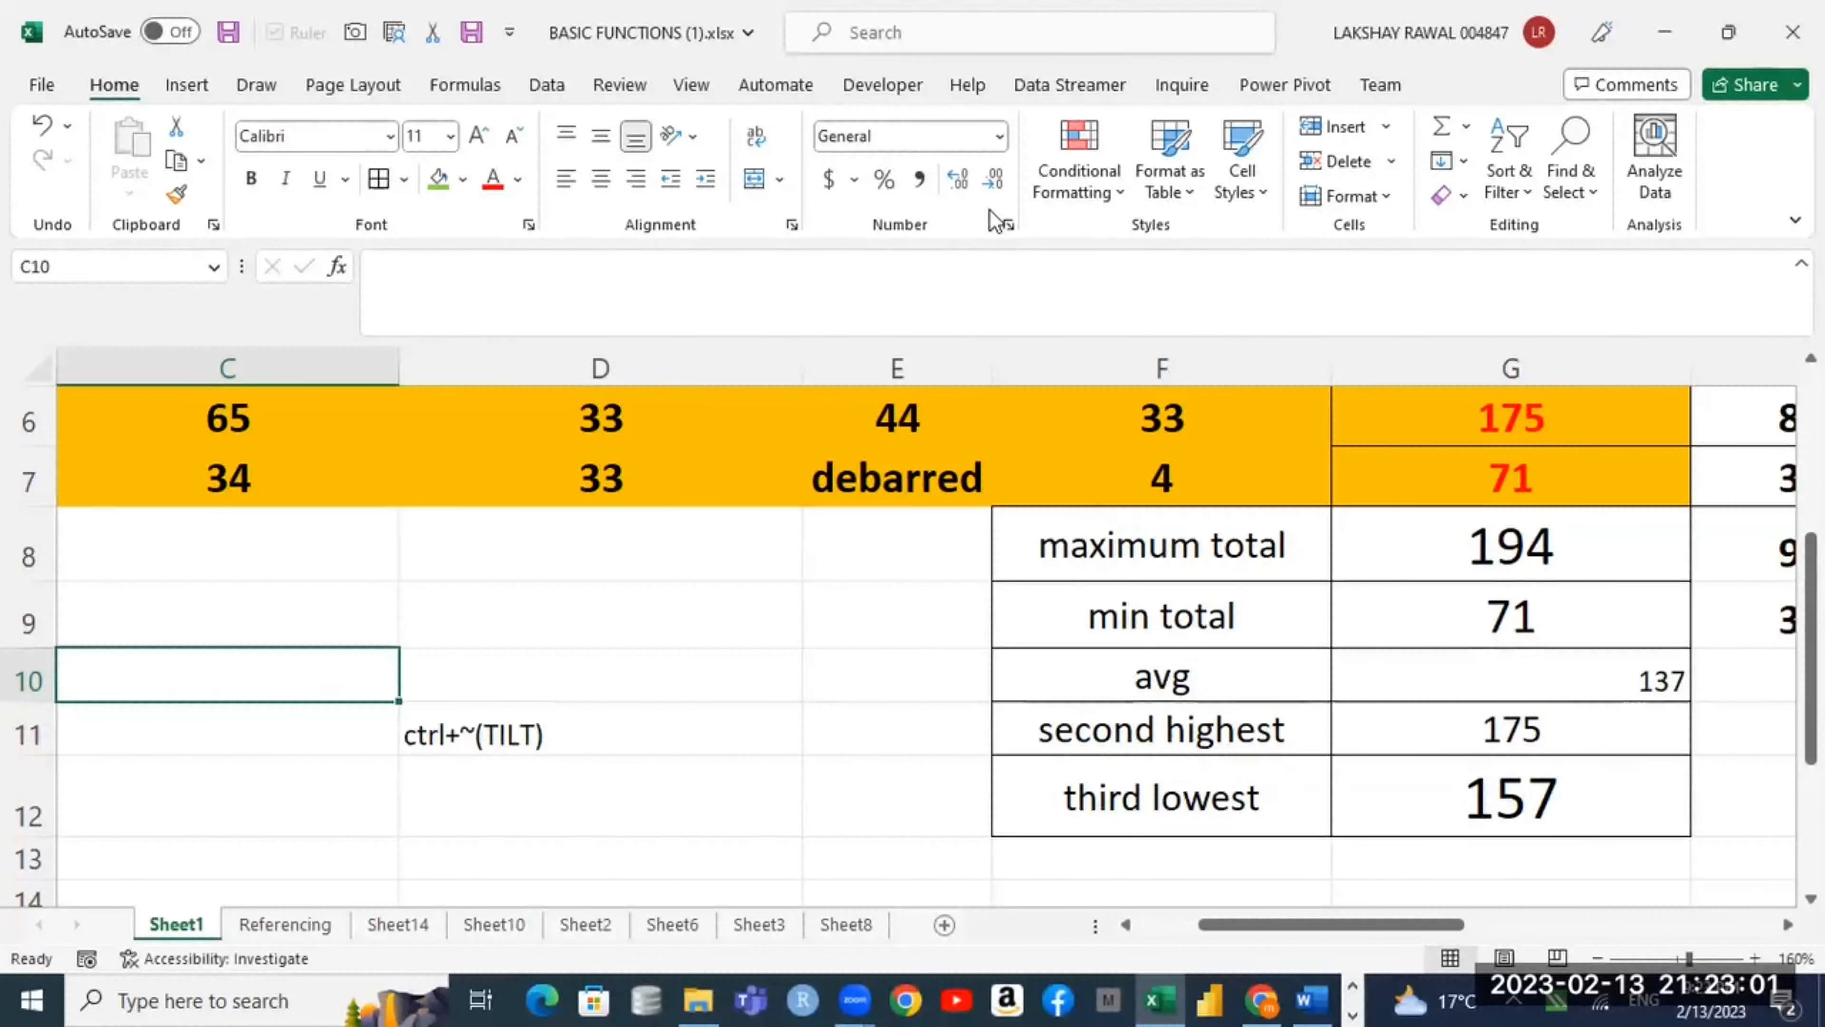
pyautogui.click(1132, 539)
# Step: Switch to the Referencing sheet and go to the list of reference types in its first rows
pyautogui.click(285, 926)
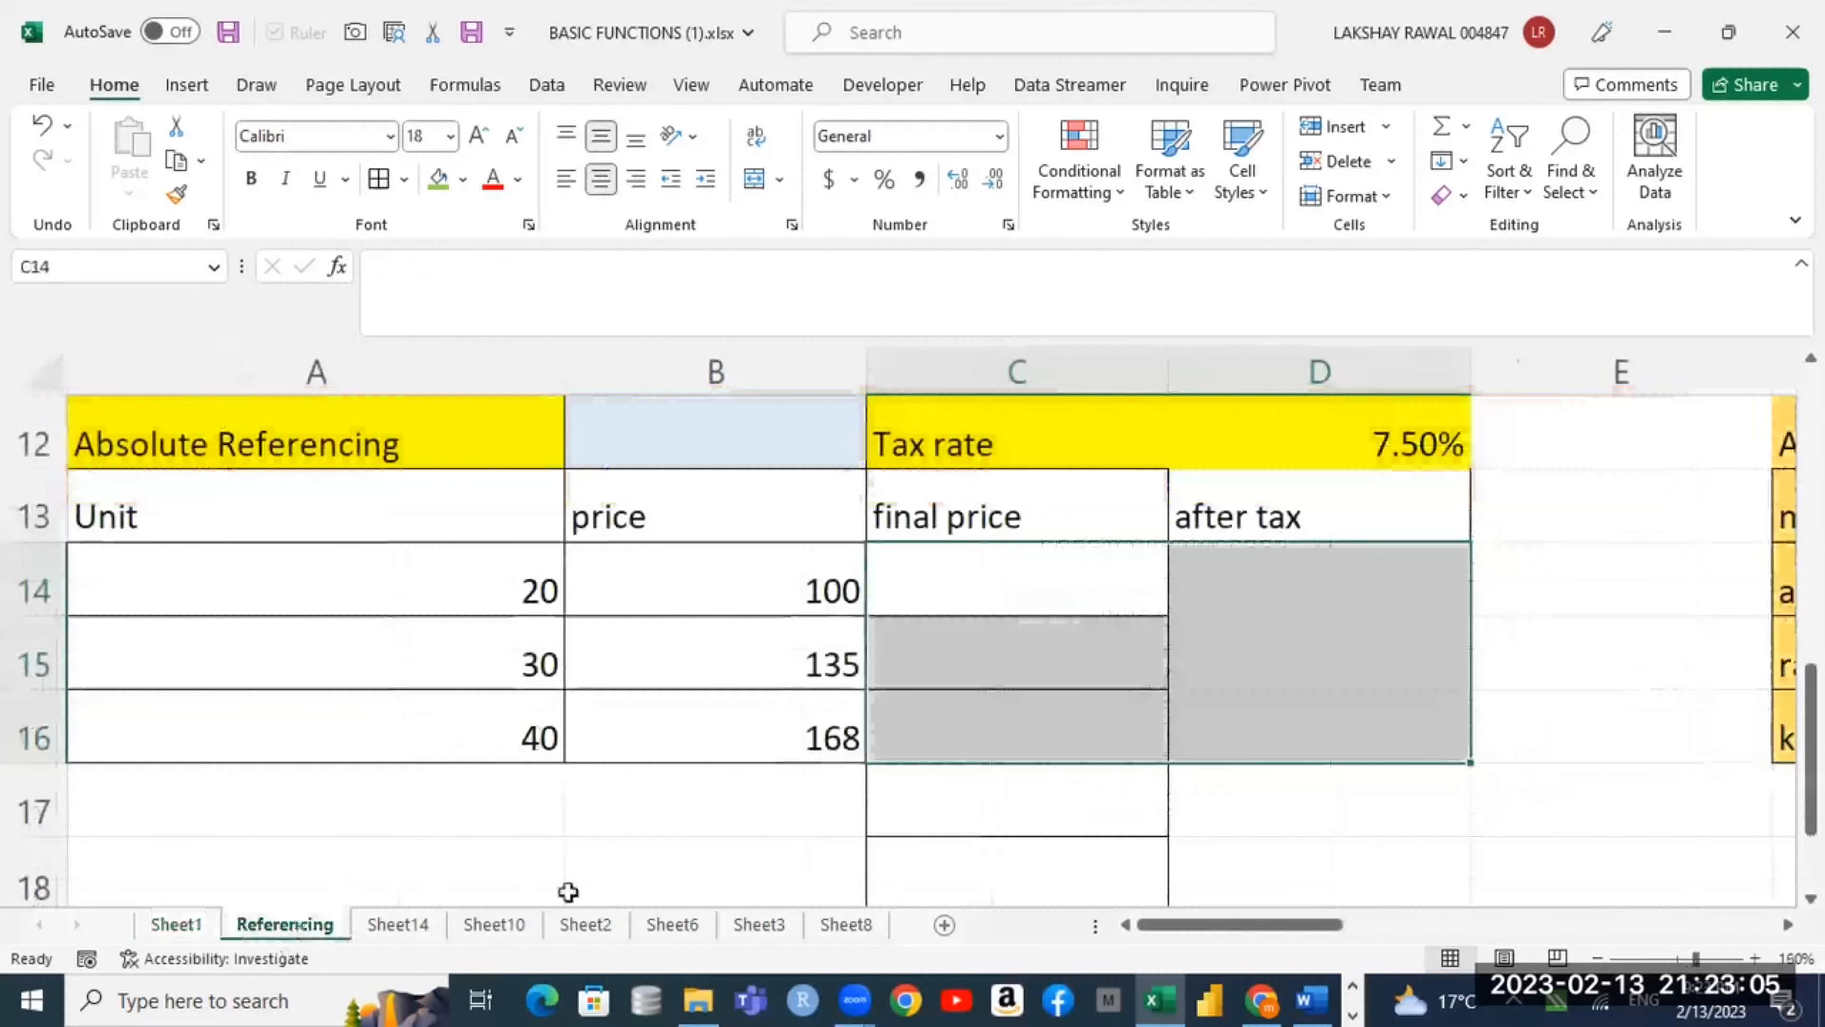
pyautogui.scroll(4, 562, 891)
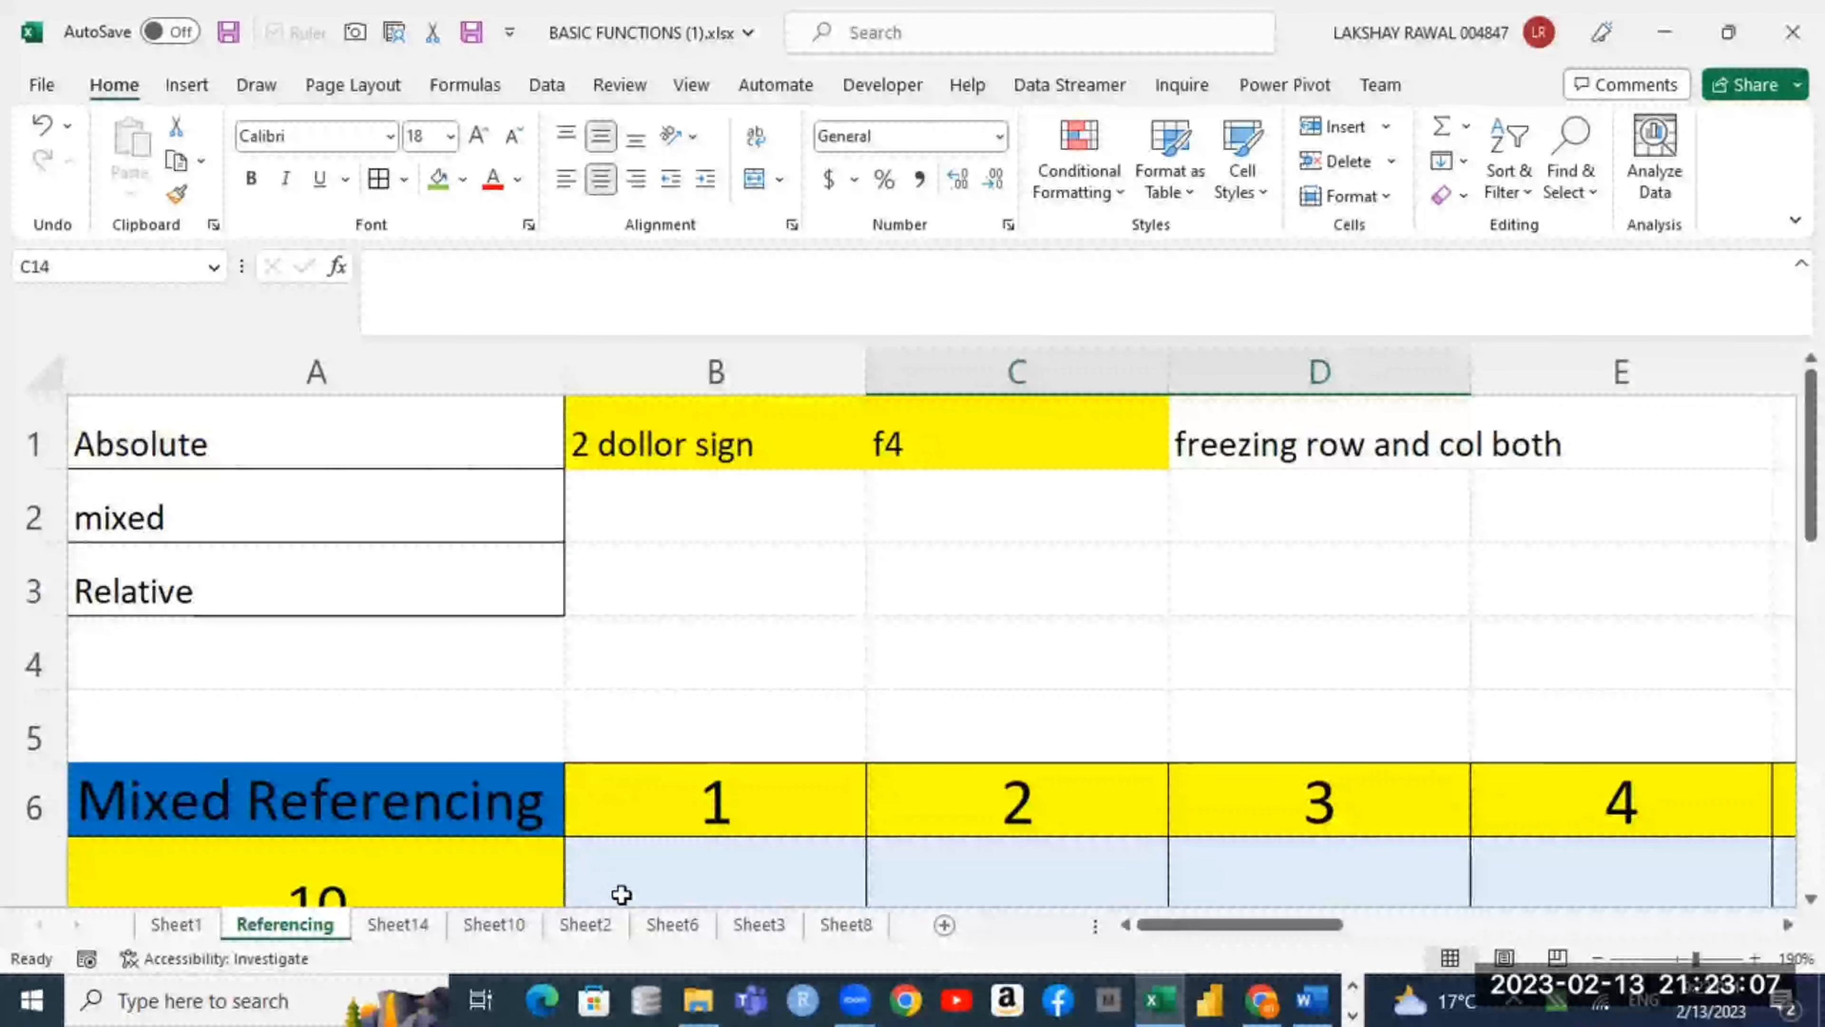
pyautogui.click(177, 927)
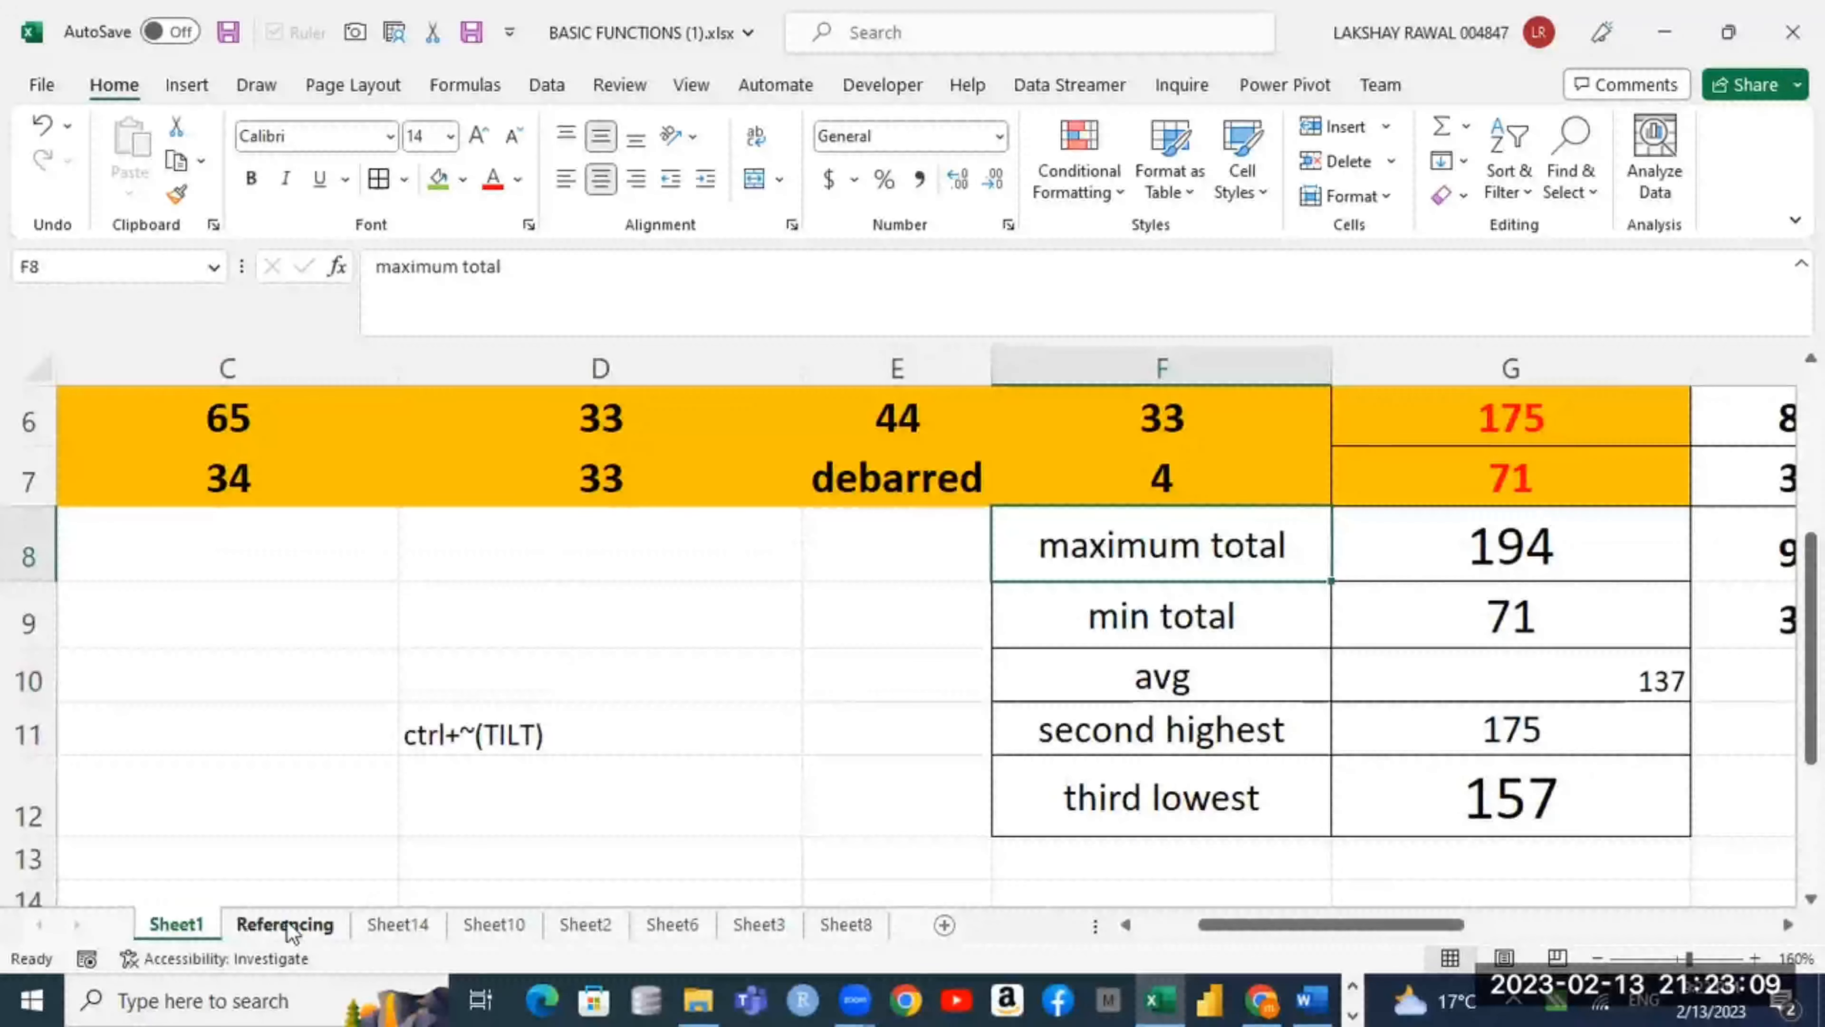
pyautogui.click(287, 924)
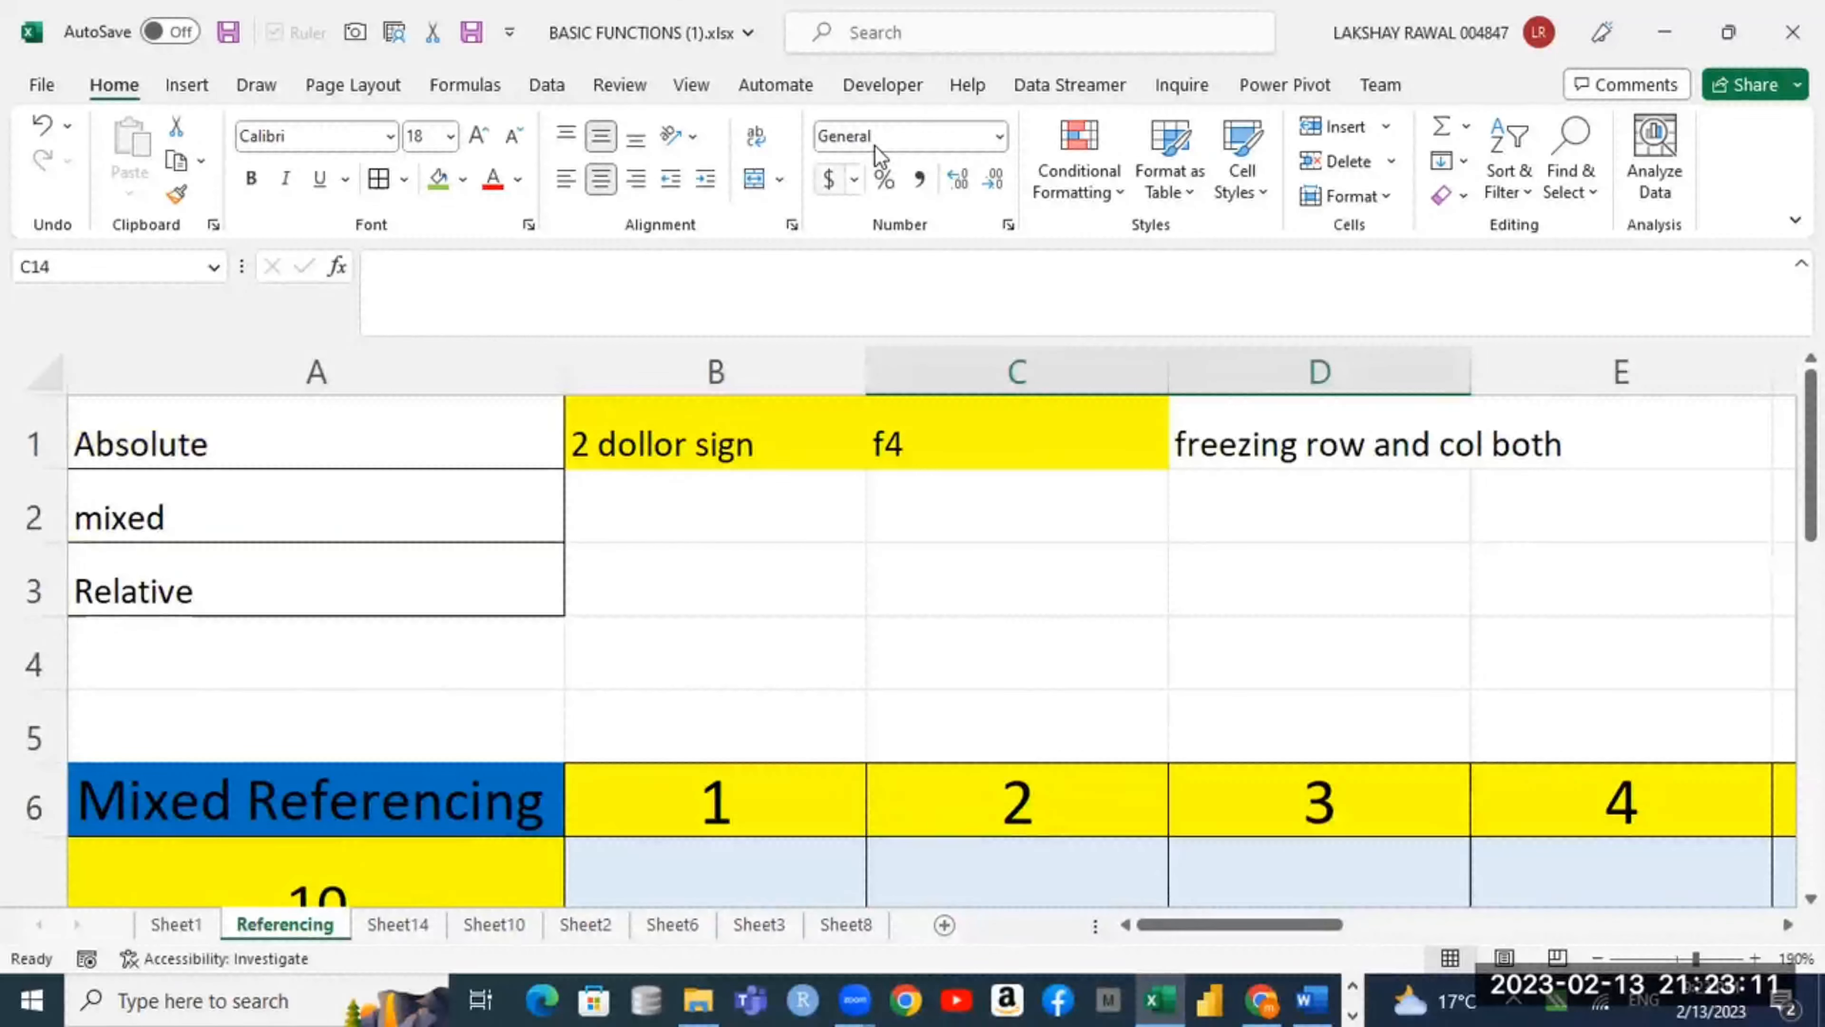
# Step: Center the reference type labels in A1:A3 horizontally
pyautogui.click(446, 450)
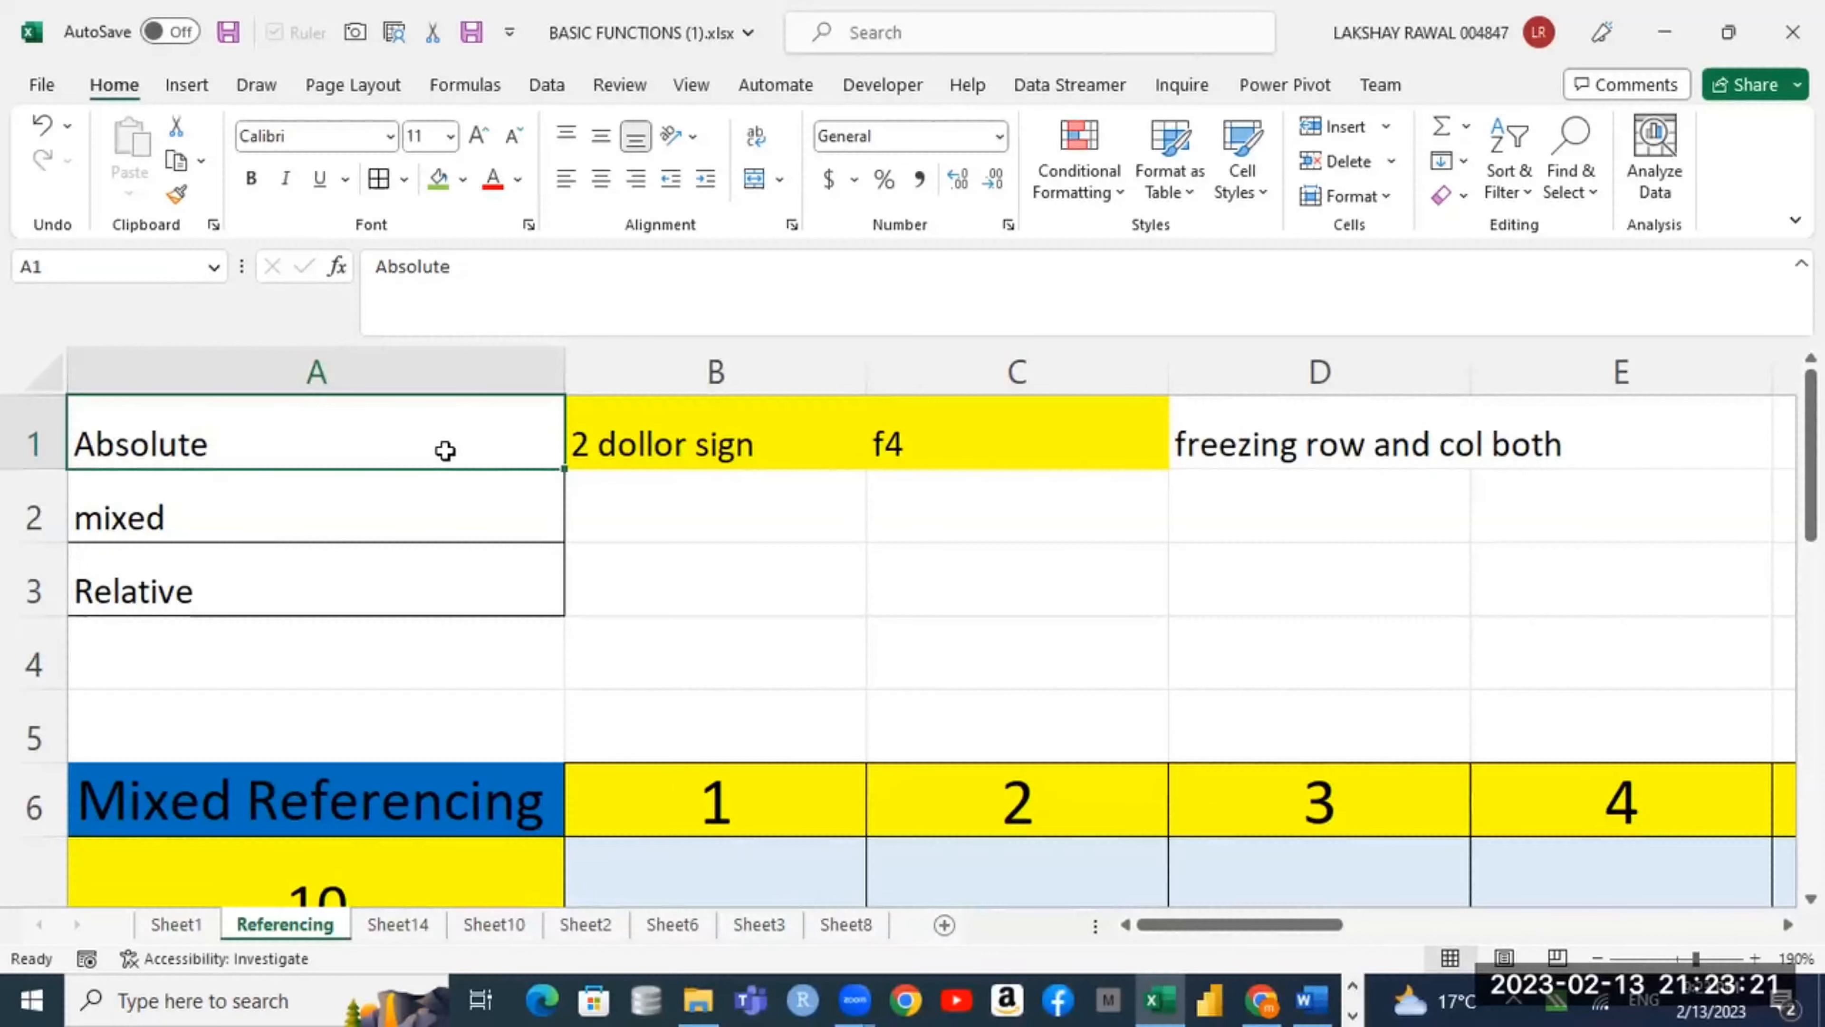
pyautogui.moveTo(412, 419); pyautogui.dragTo(410, 589)
pyautogui.click(601, 178)
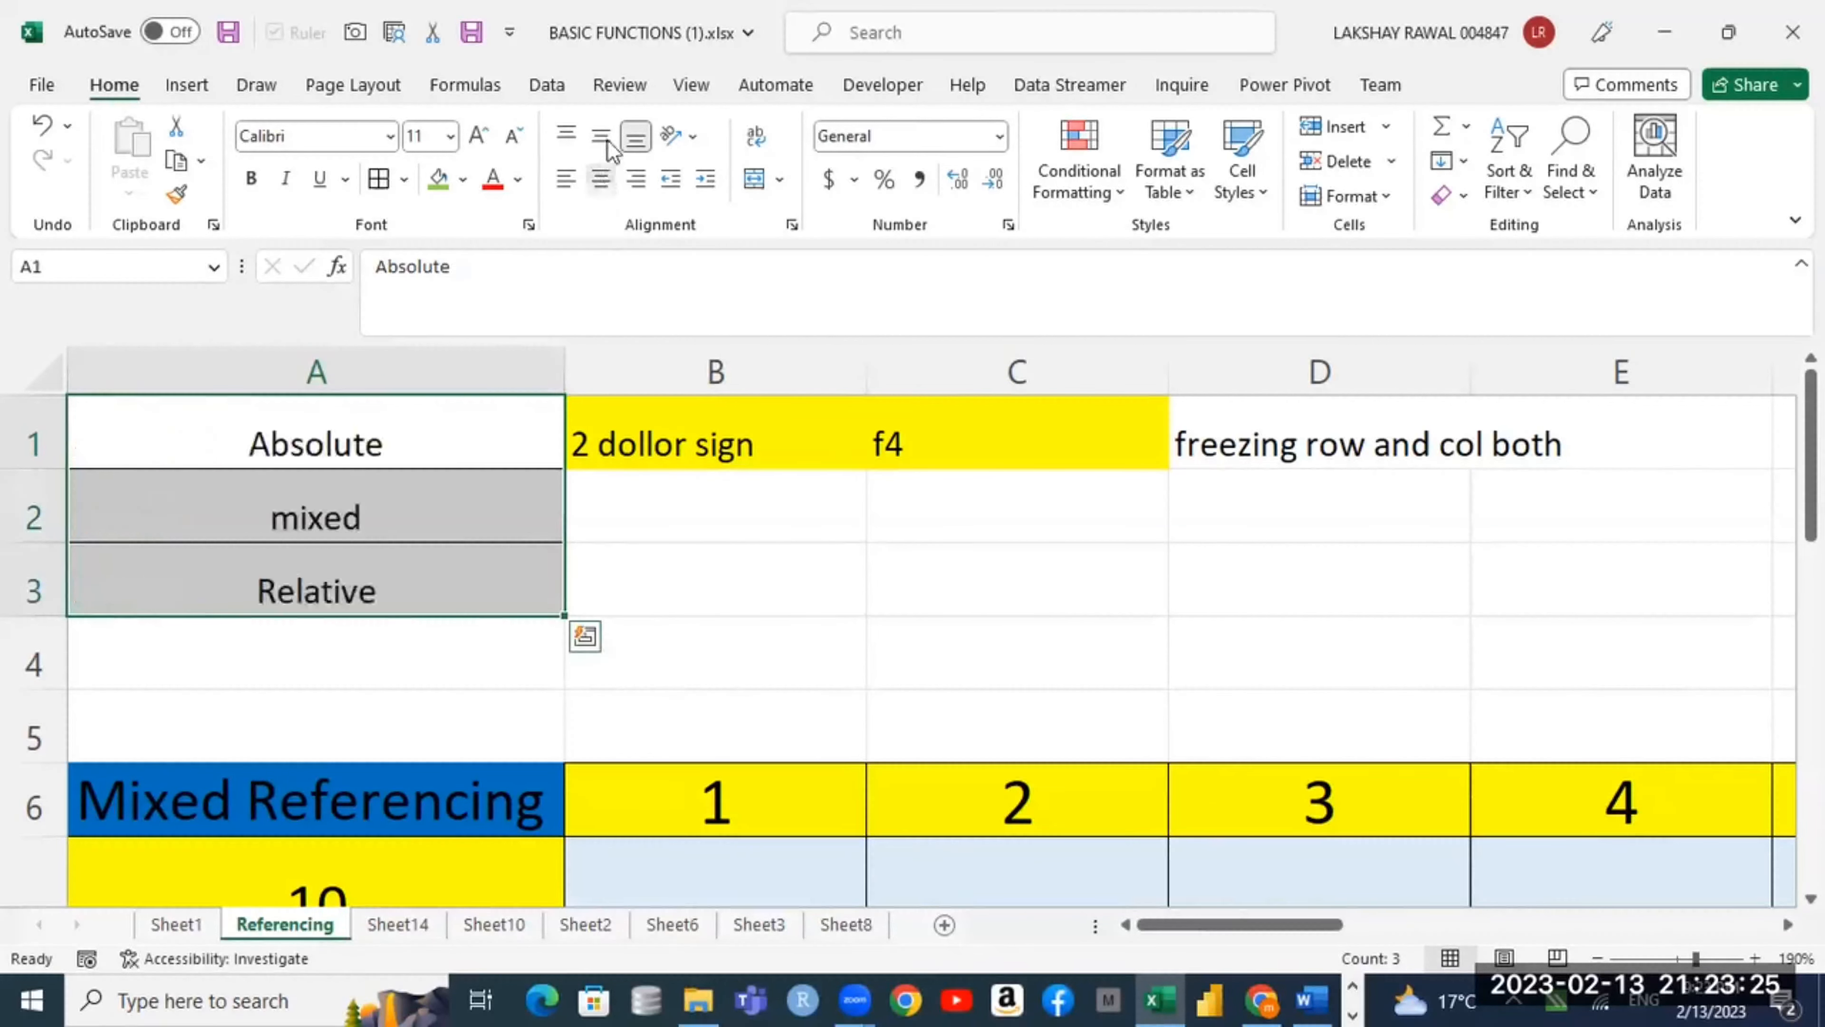
# Step: Middle-align the reference type labels in A1:A3 vertically and enlarge their font to size 20
pyautogui.click(601, 135)
pyautogui.click(478, 135)
pyautogui.click(478, 135)
pyautogui.click(477, 135)
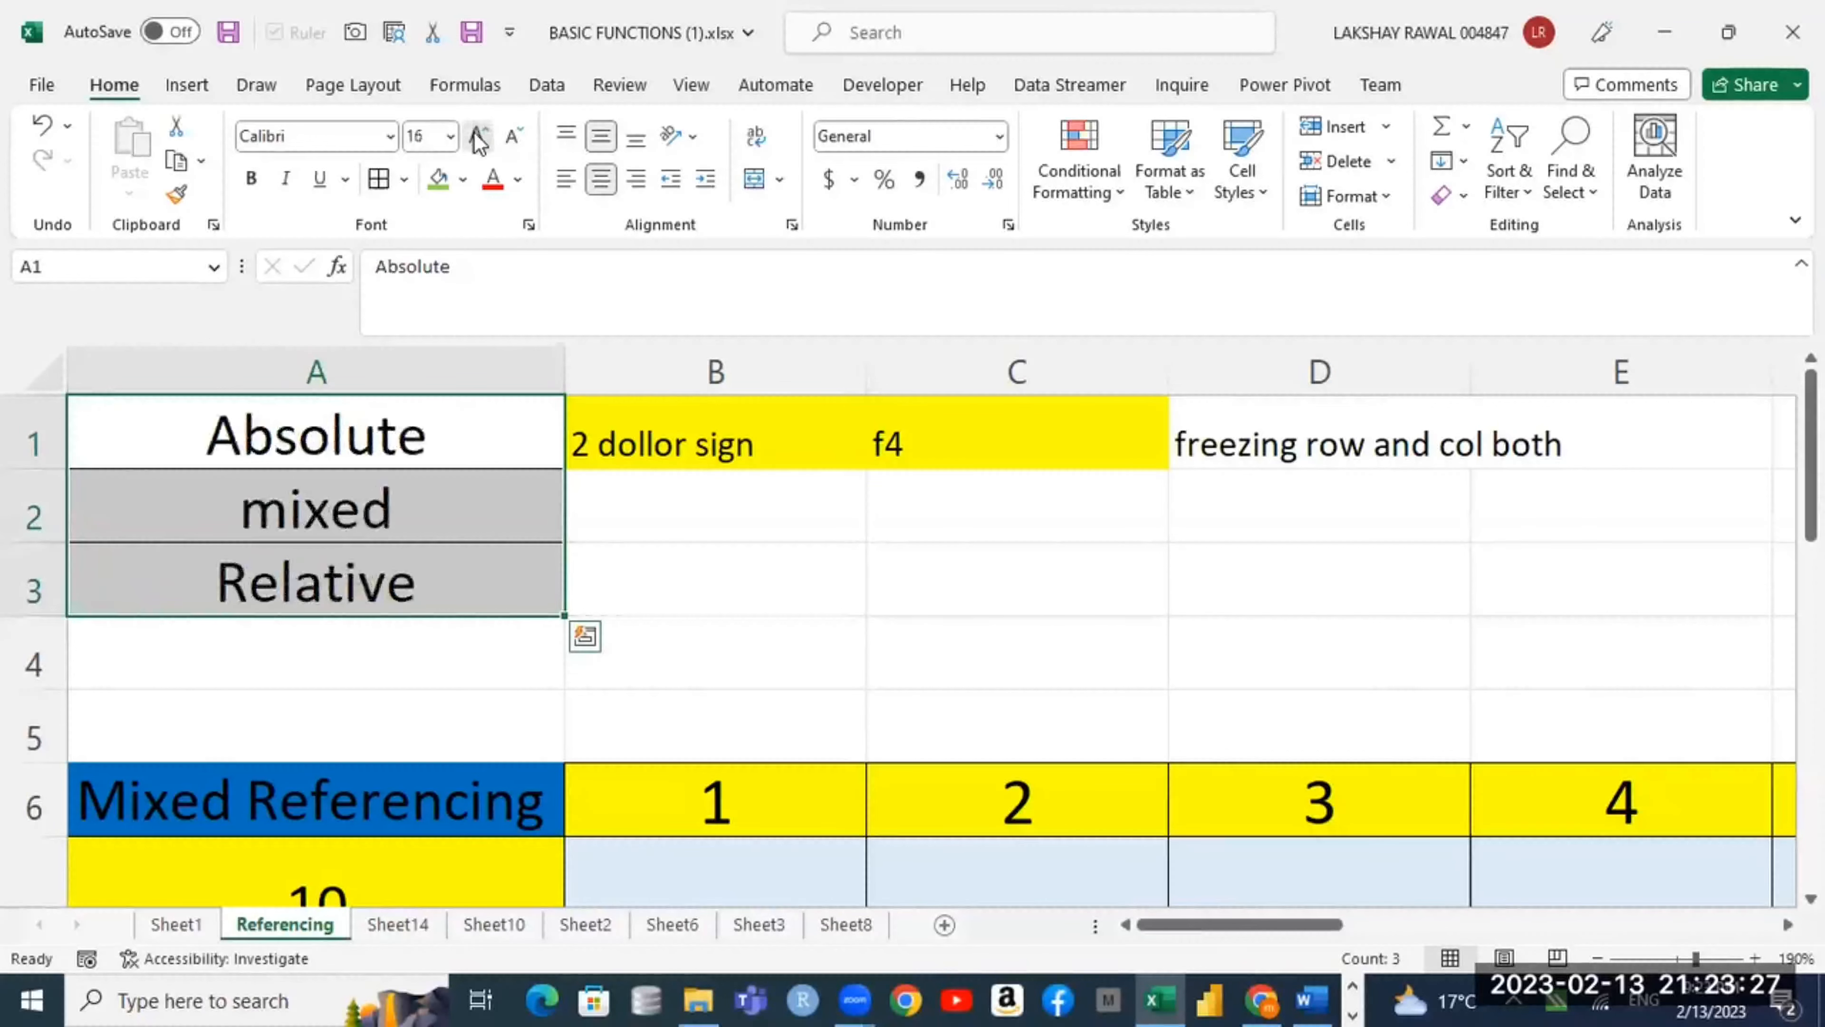
pyautogui.click(478, 135)
pyautogui.click(478, 135)
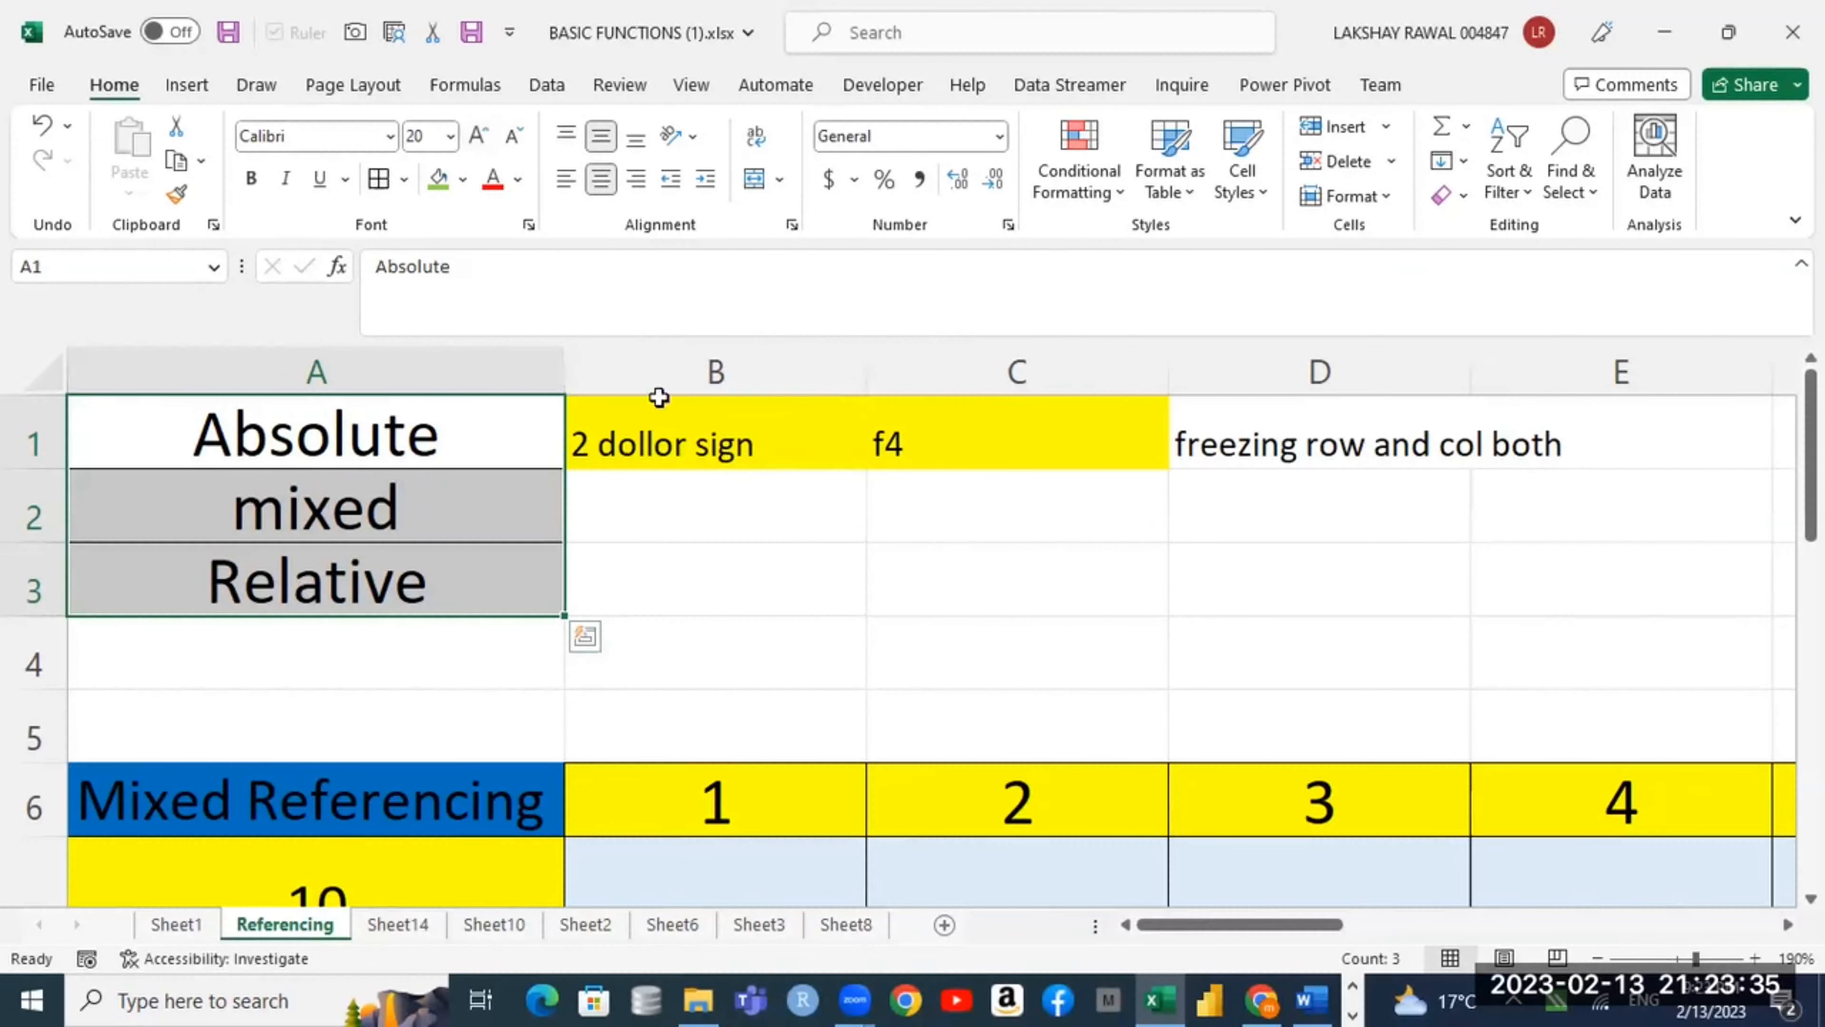
# Step: Enter "1 dollor sign" in B2 as the note for the mixed reference type
pyautogui.click(499, 448)
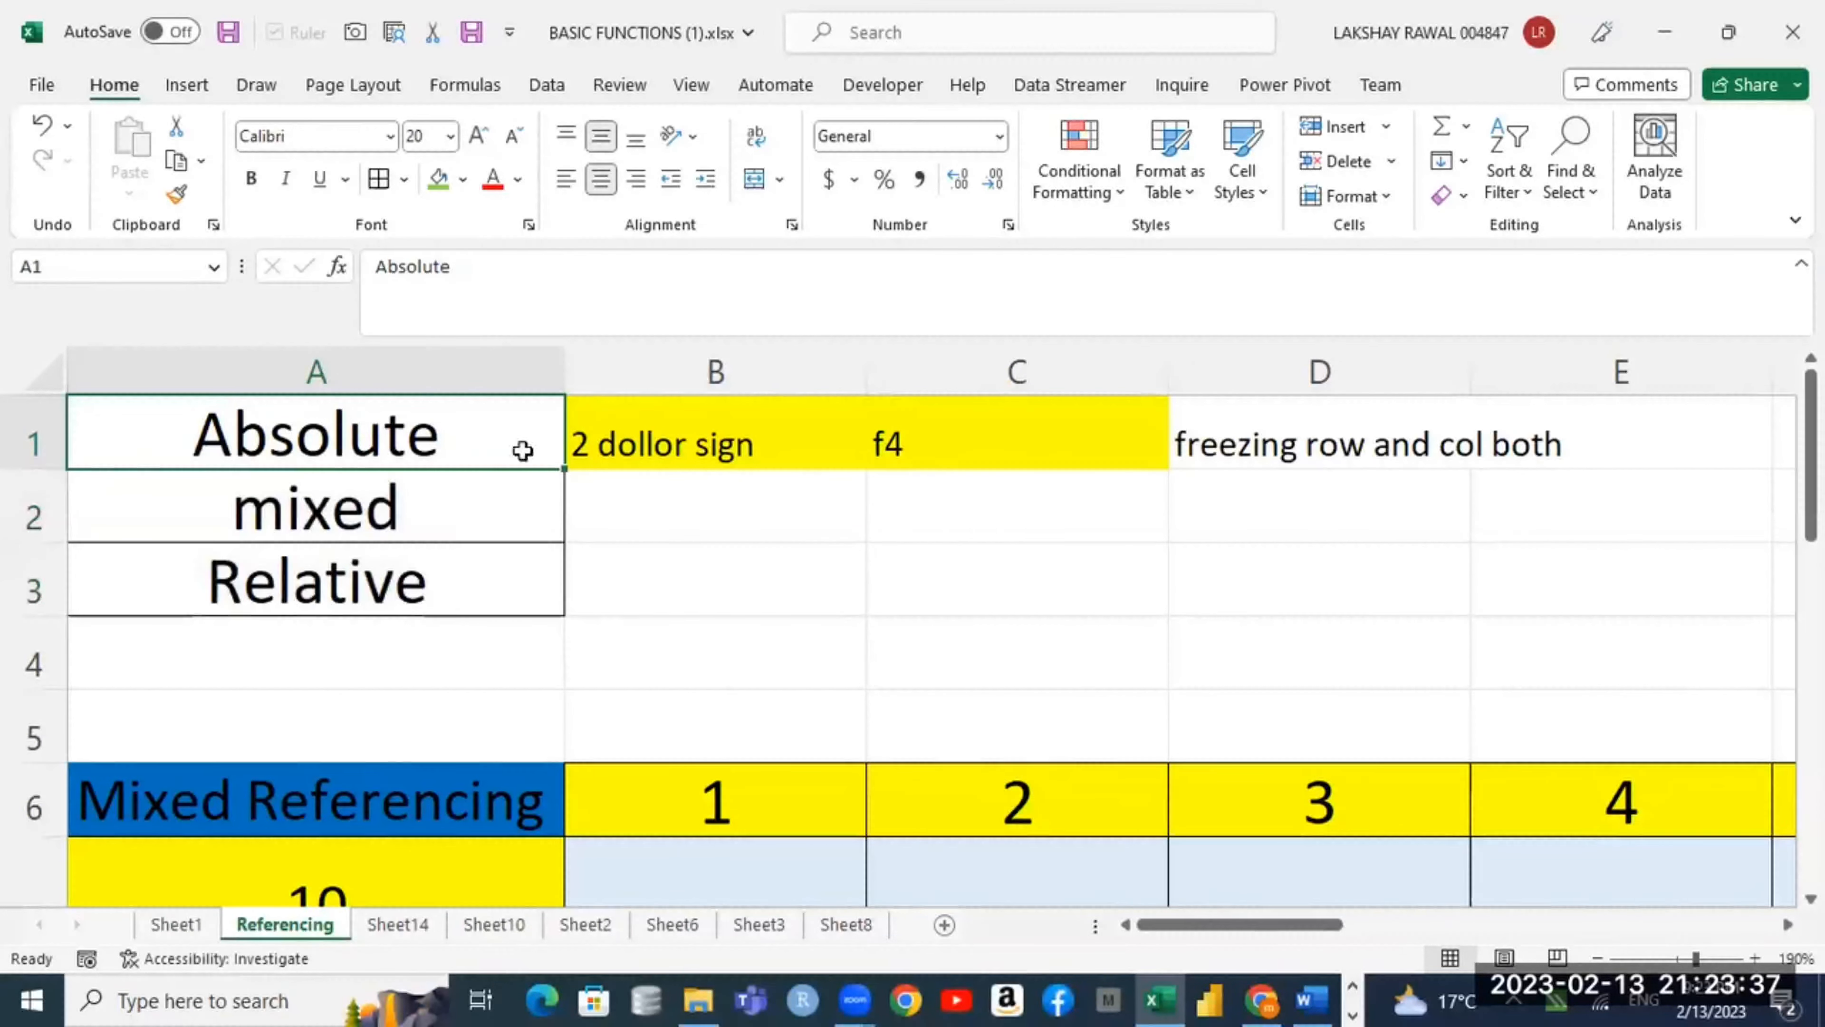
pyautogui.click(748, 448)
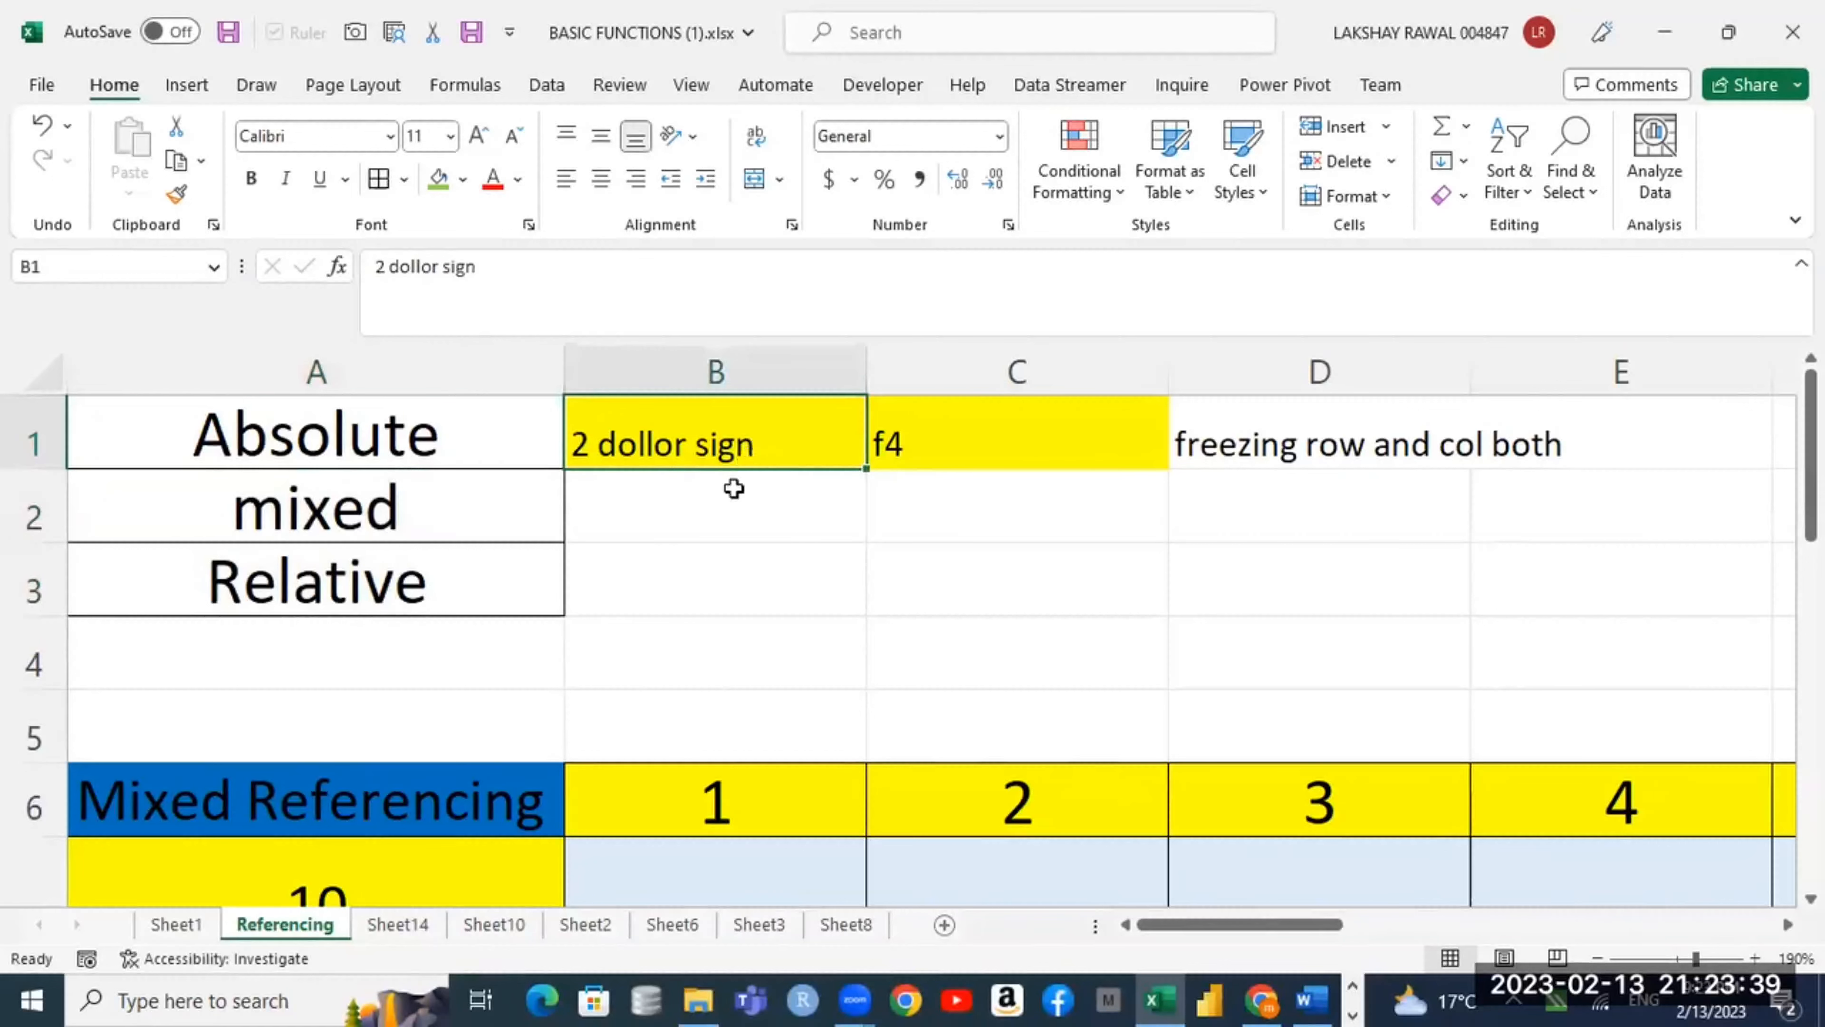
pyautogui.click(728, 504)
pyautogui.write('1 dollo')
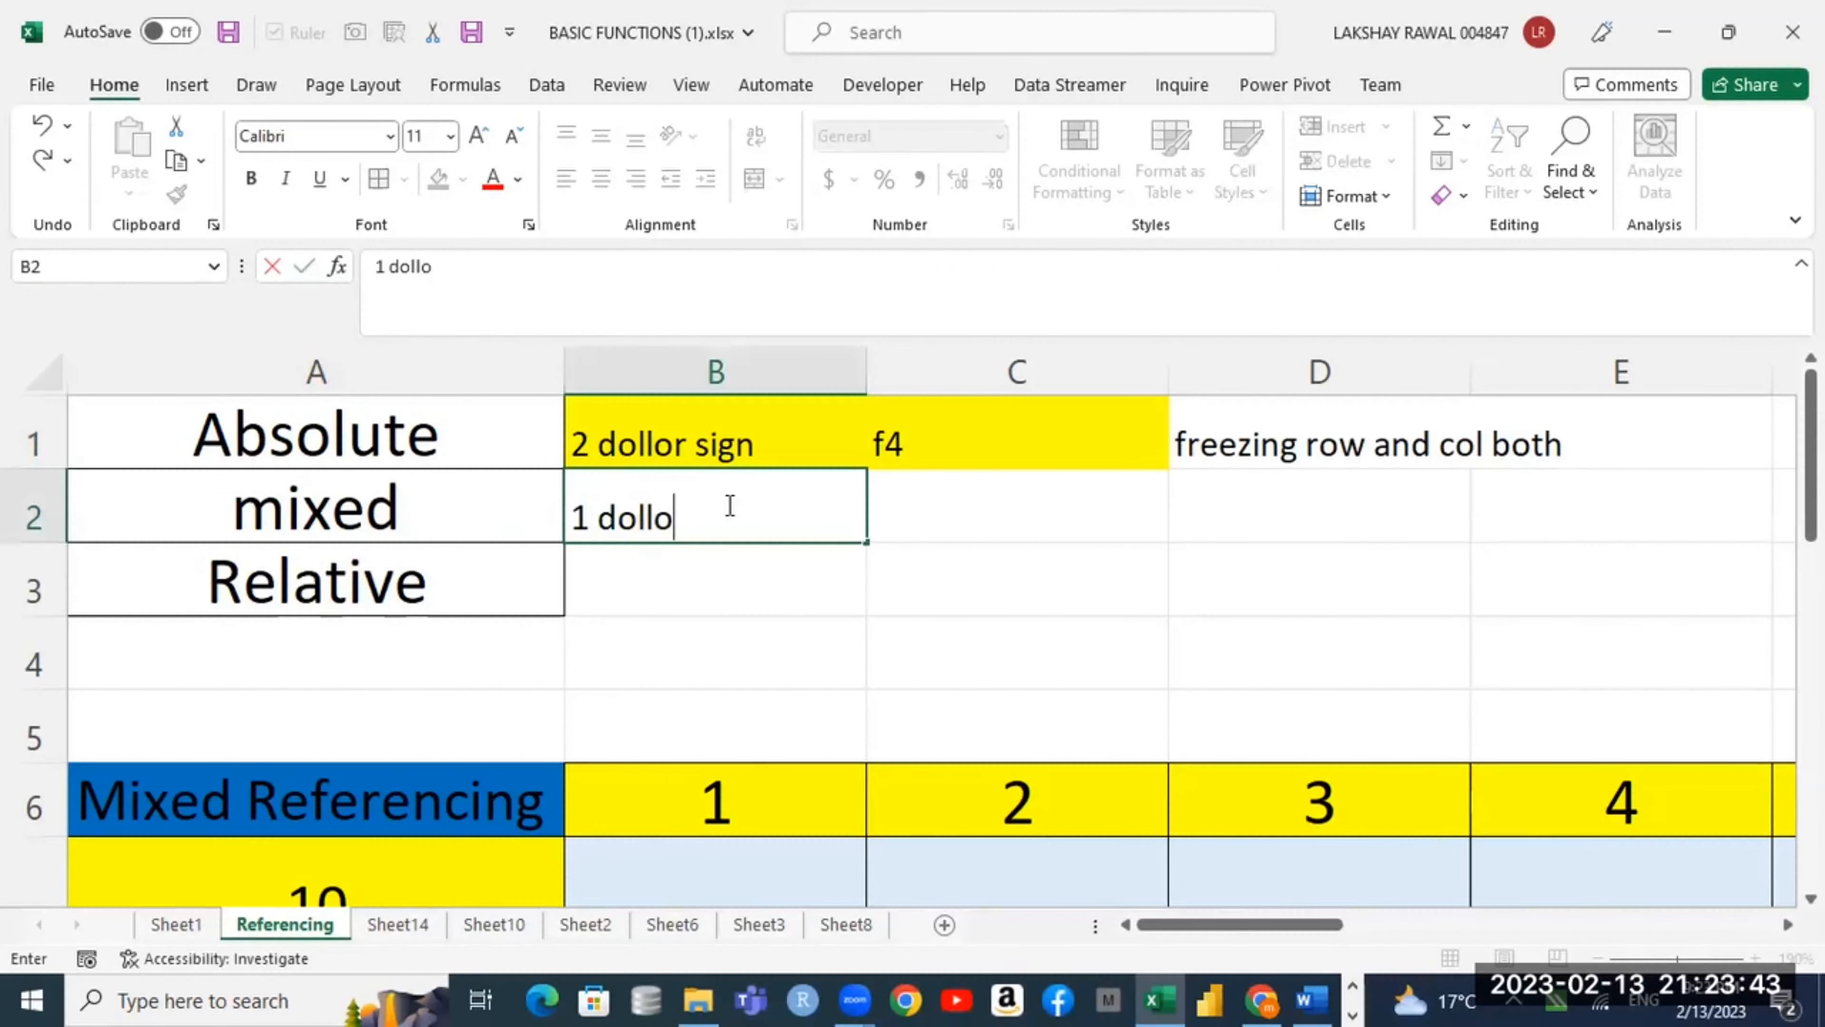
pyautogui.write('r sig')
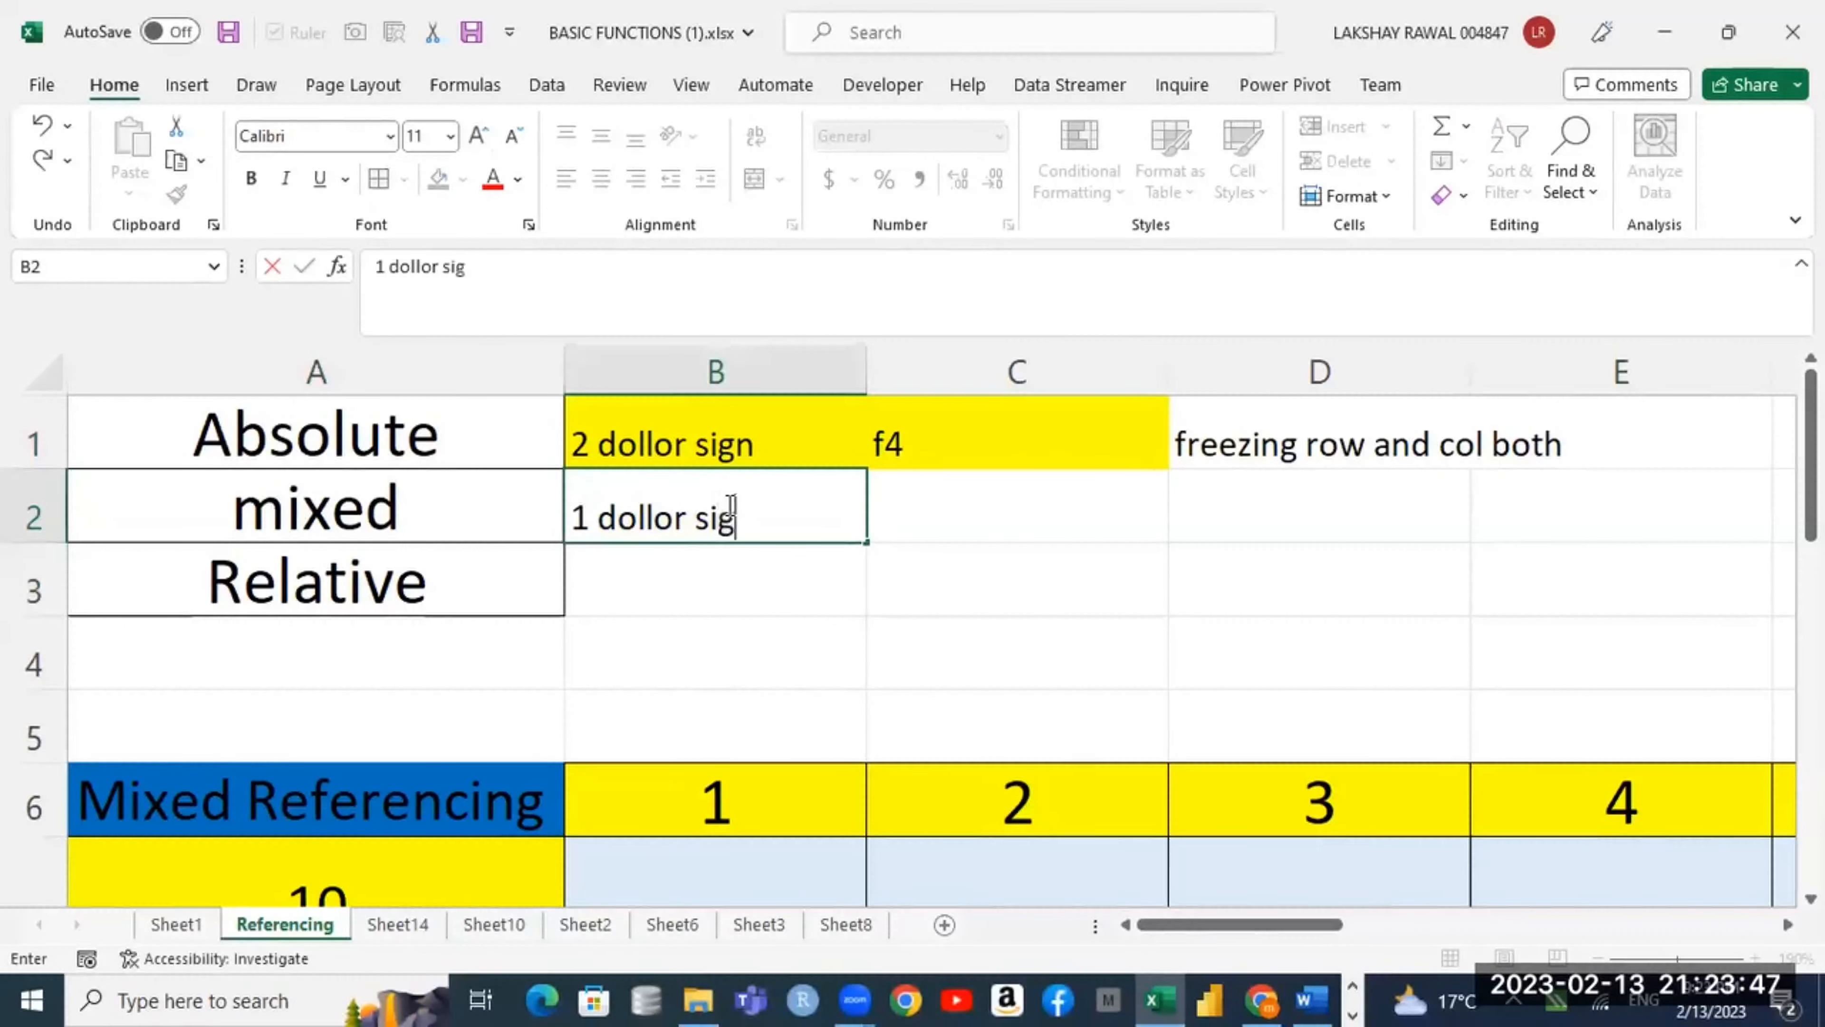
pyautogui.write('n')
pyautogui.press('Return')
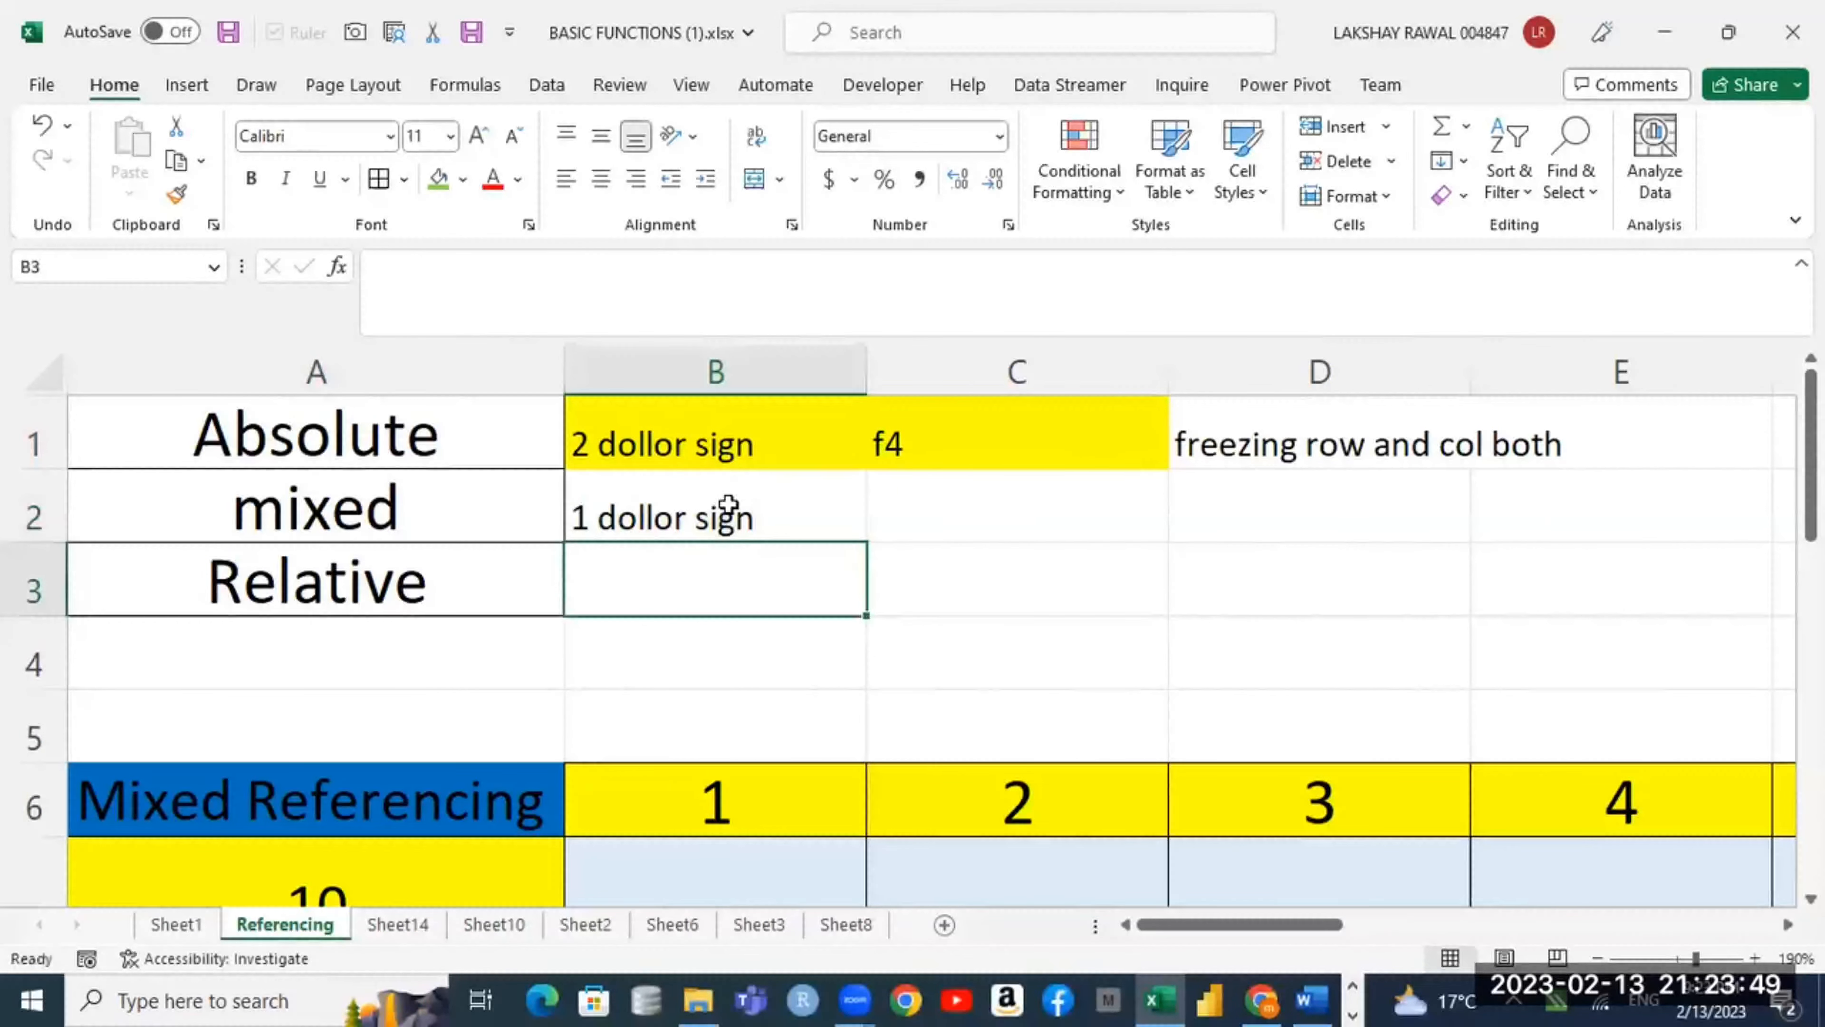
# Step: Enter "no dollor sign used" in B3 as the note for the relative reference type
pyautogui.write('no d')
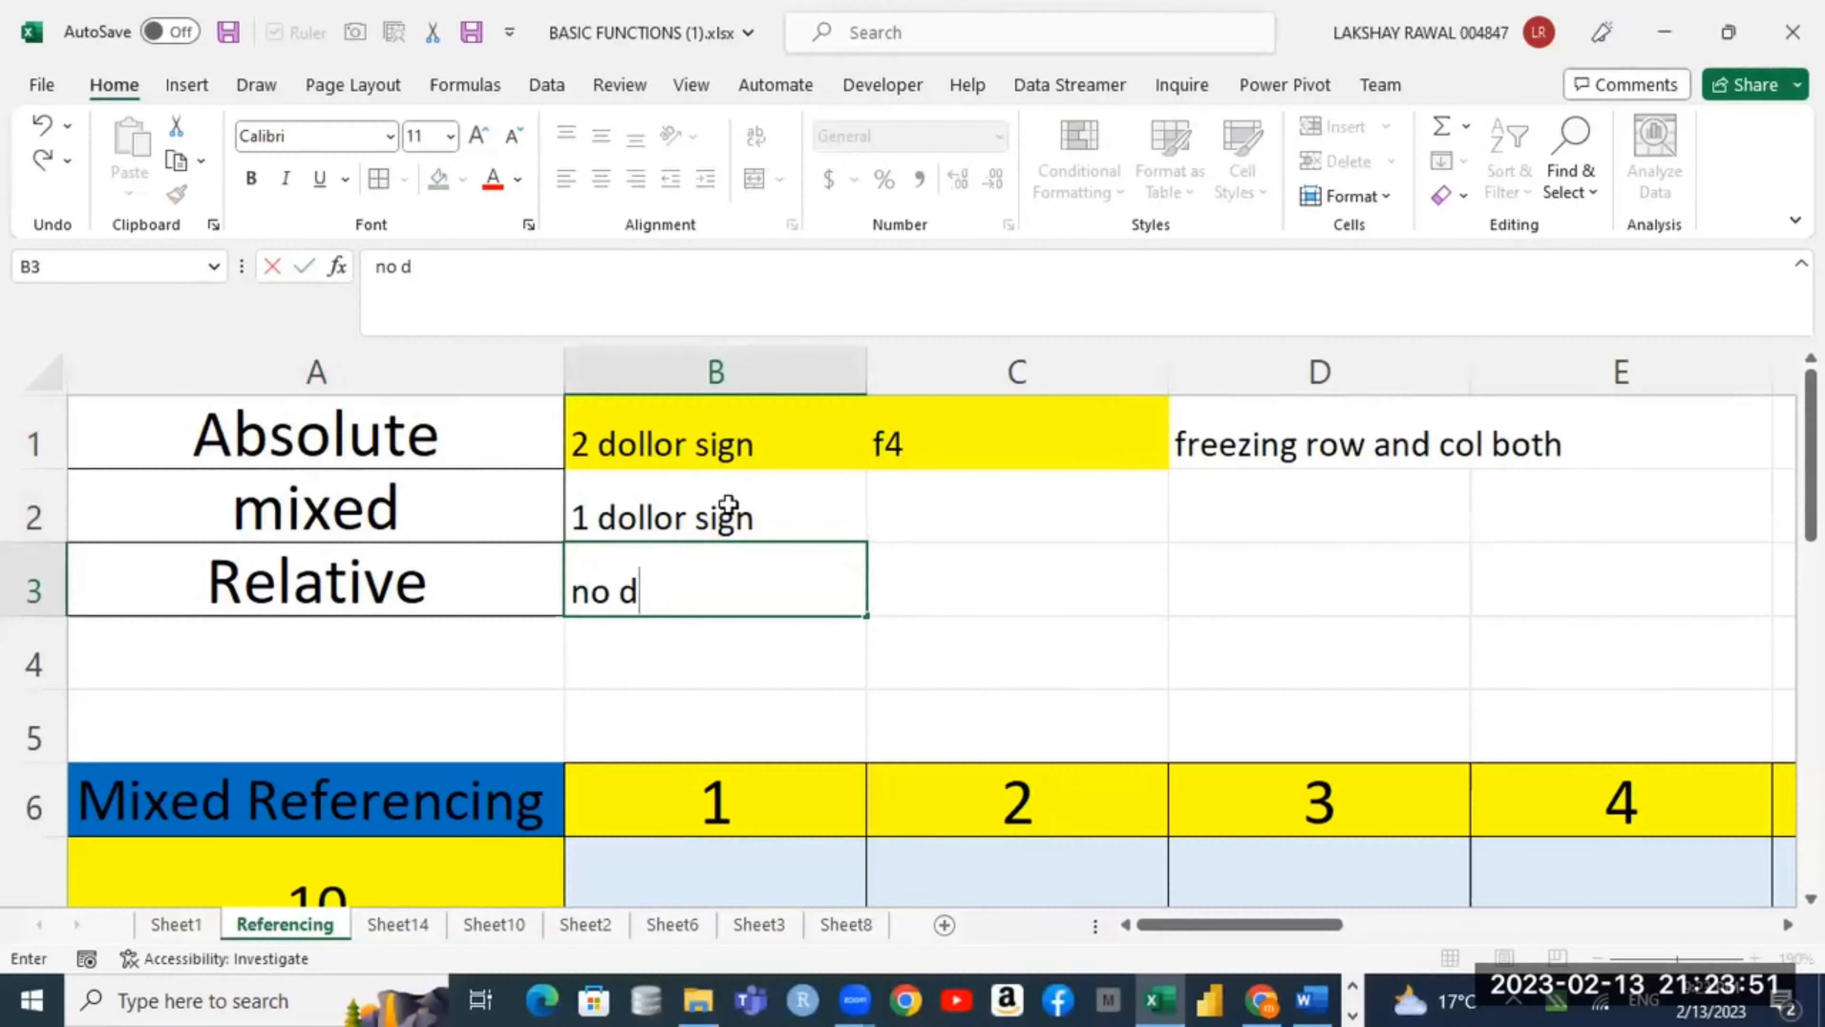
pyautogui.write('ollor')
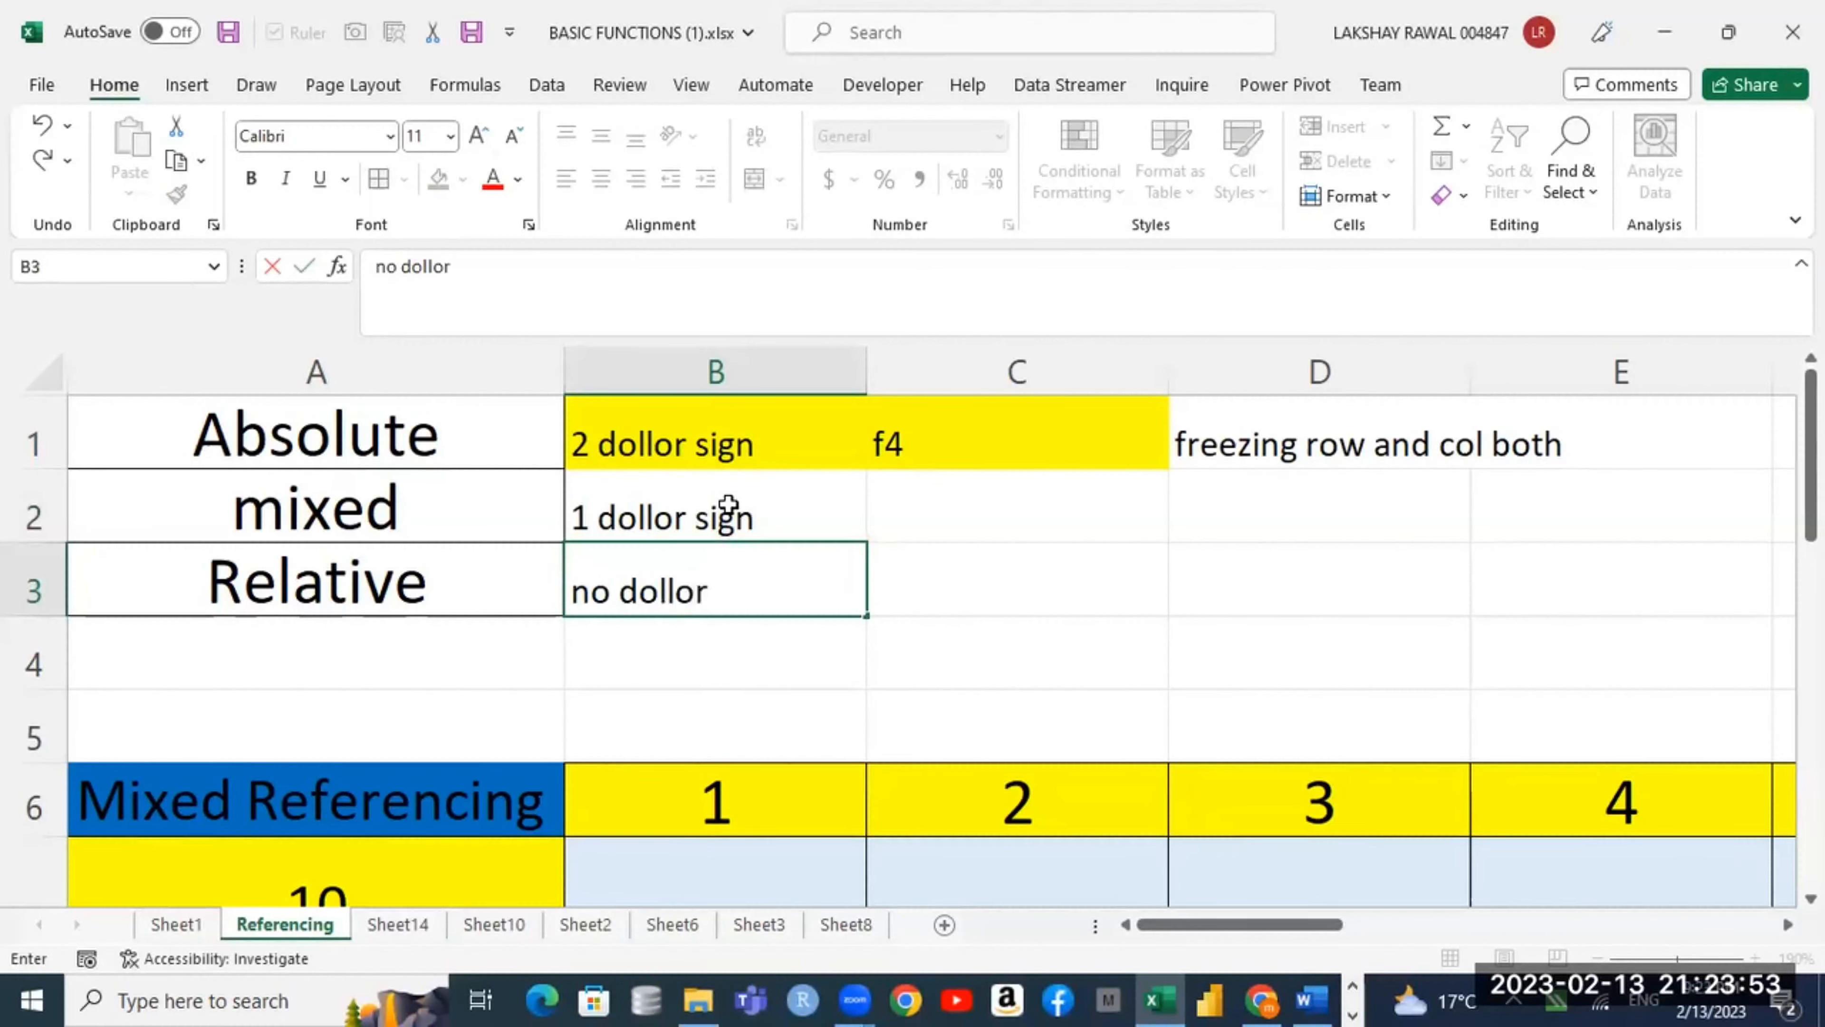
pyautogui.write(' i')
pyautogui.press('BackSpace')
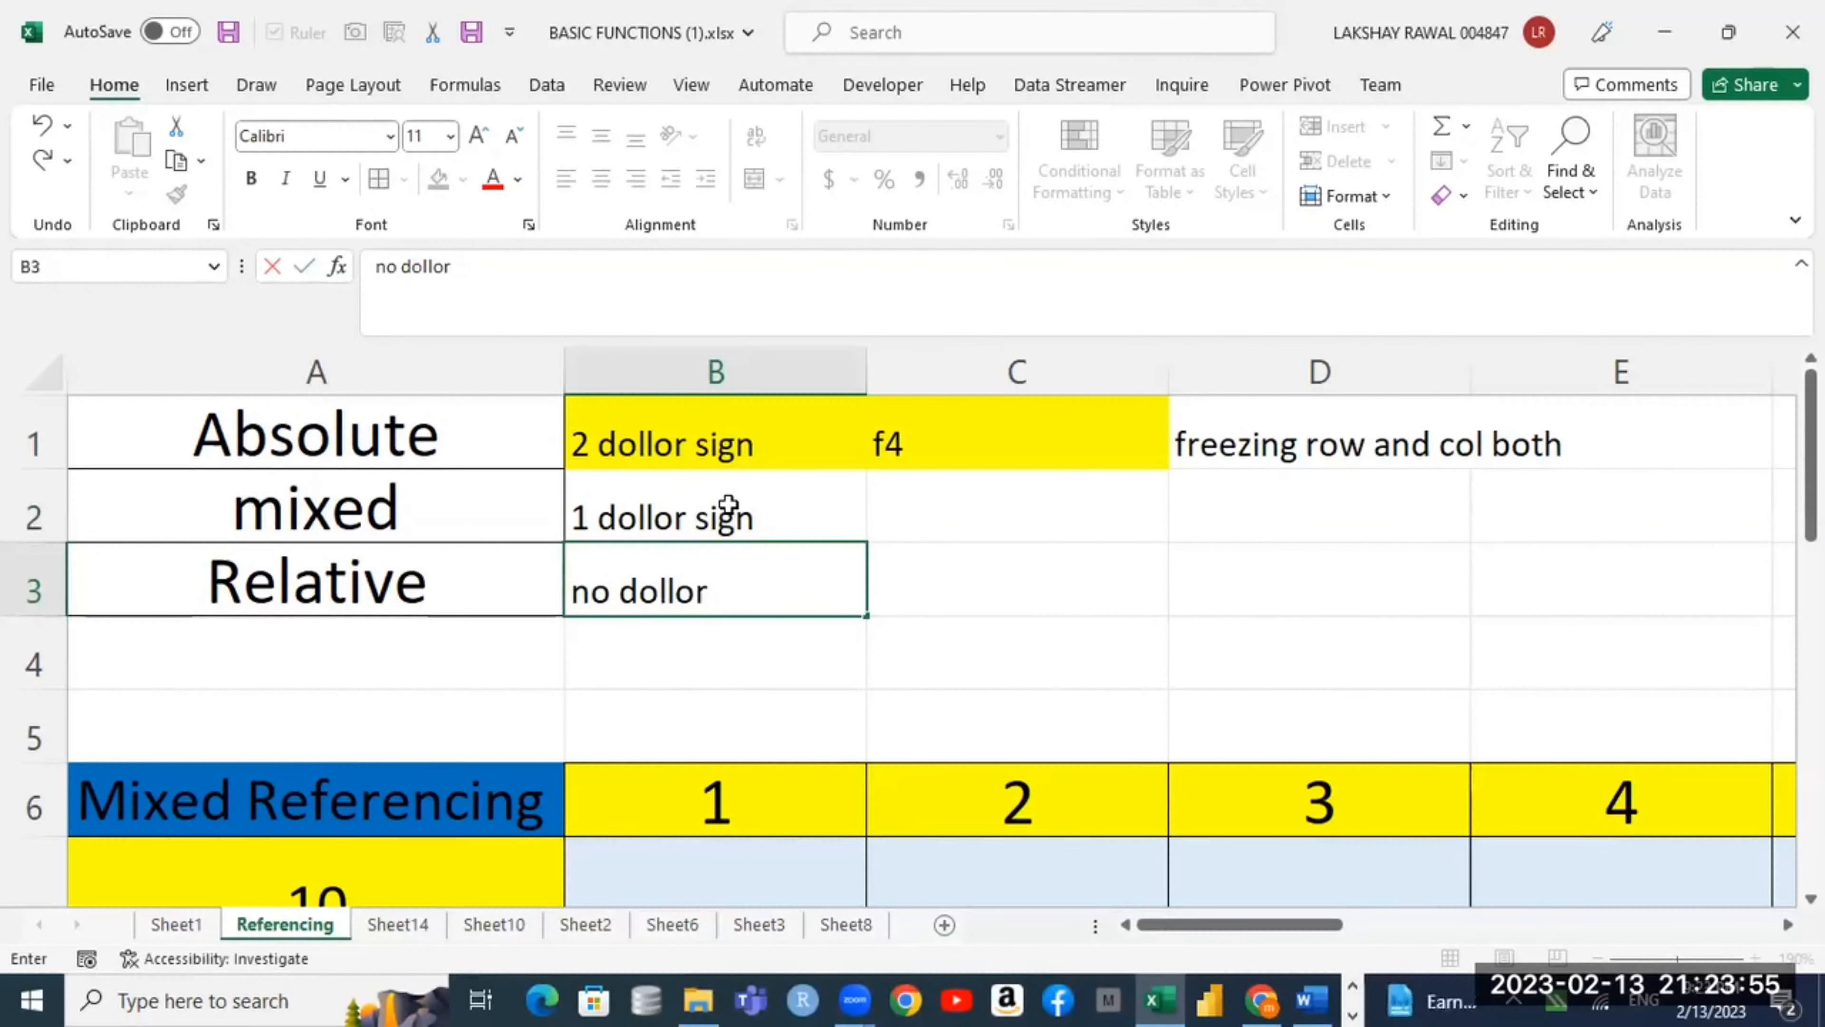
pyautogui.write('sign used')
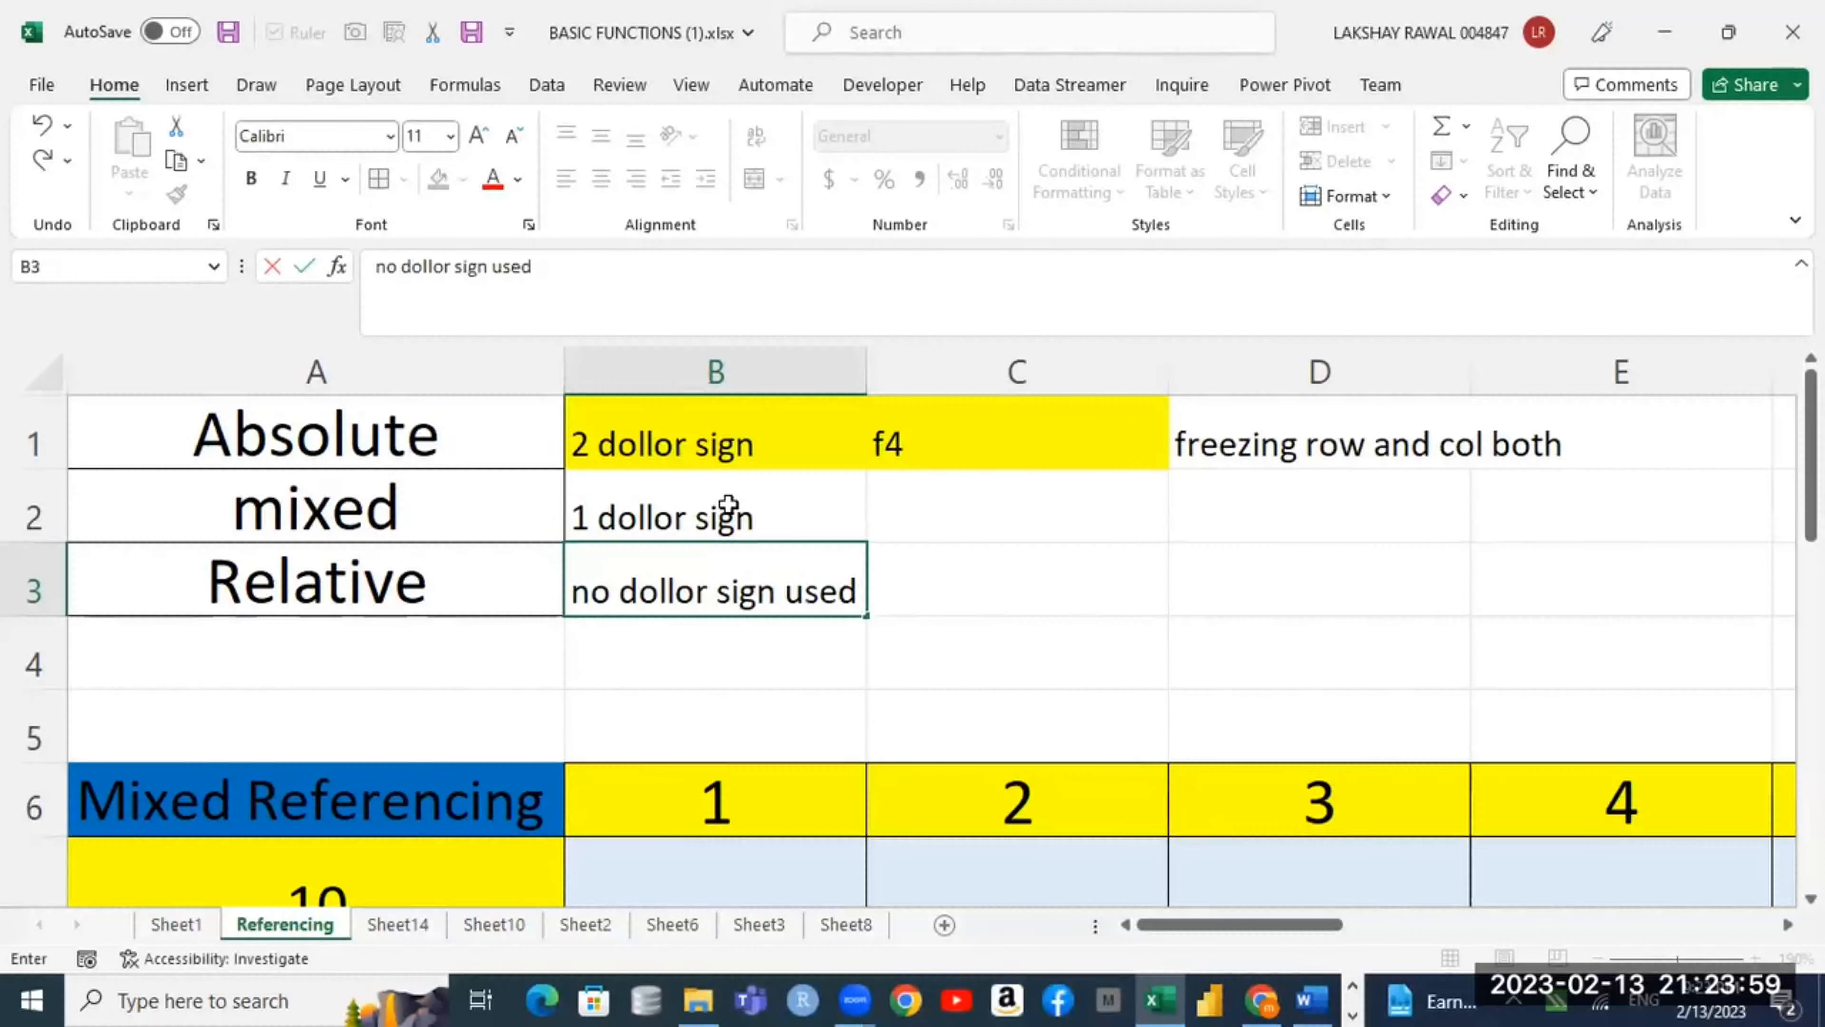
pyautogui.press('Return')
# Step: Go to the Absolute Referencing table and examine its unit, price, final price and tax cells in A12:D17
pyautogui.scroll(-2, 888, 549)
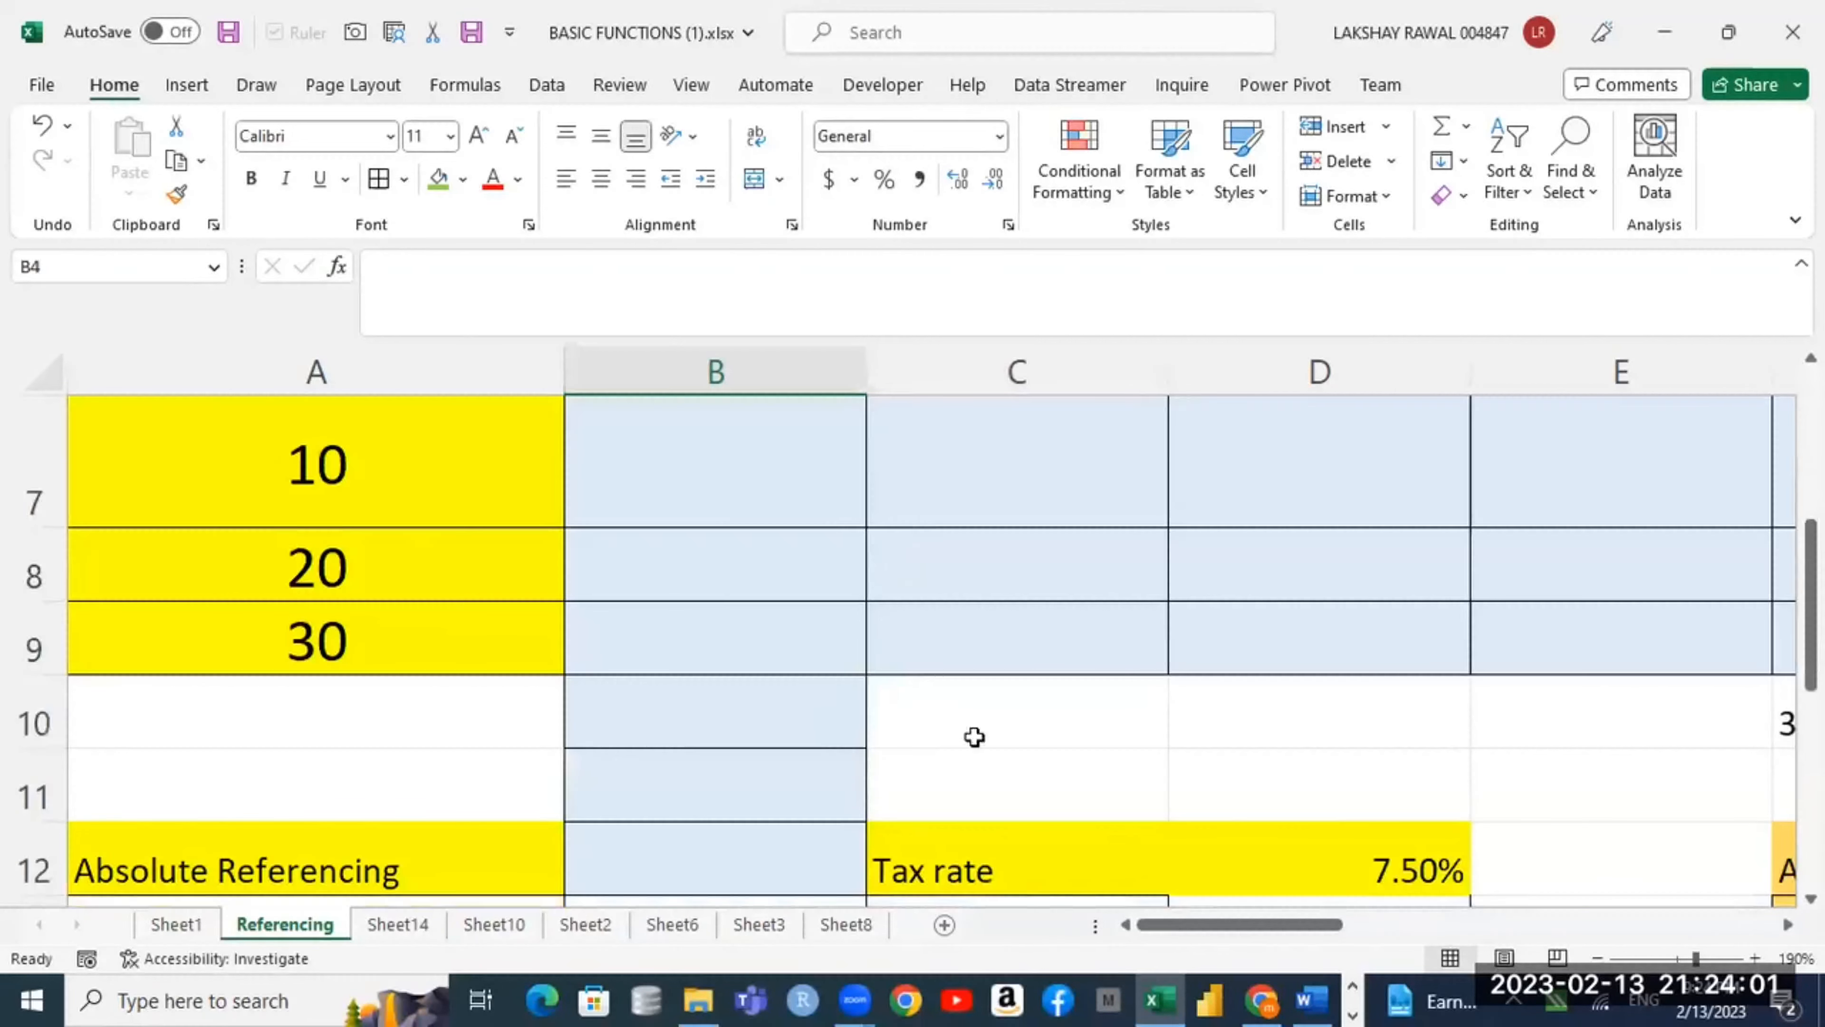
pyautogui.scroll(-2, 971, 737)
pyautogui.scroll(1, 971, 736)
pyautogui.scroll(1, 972, 736)
pyautogui.scroll(-3, 963, 726)
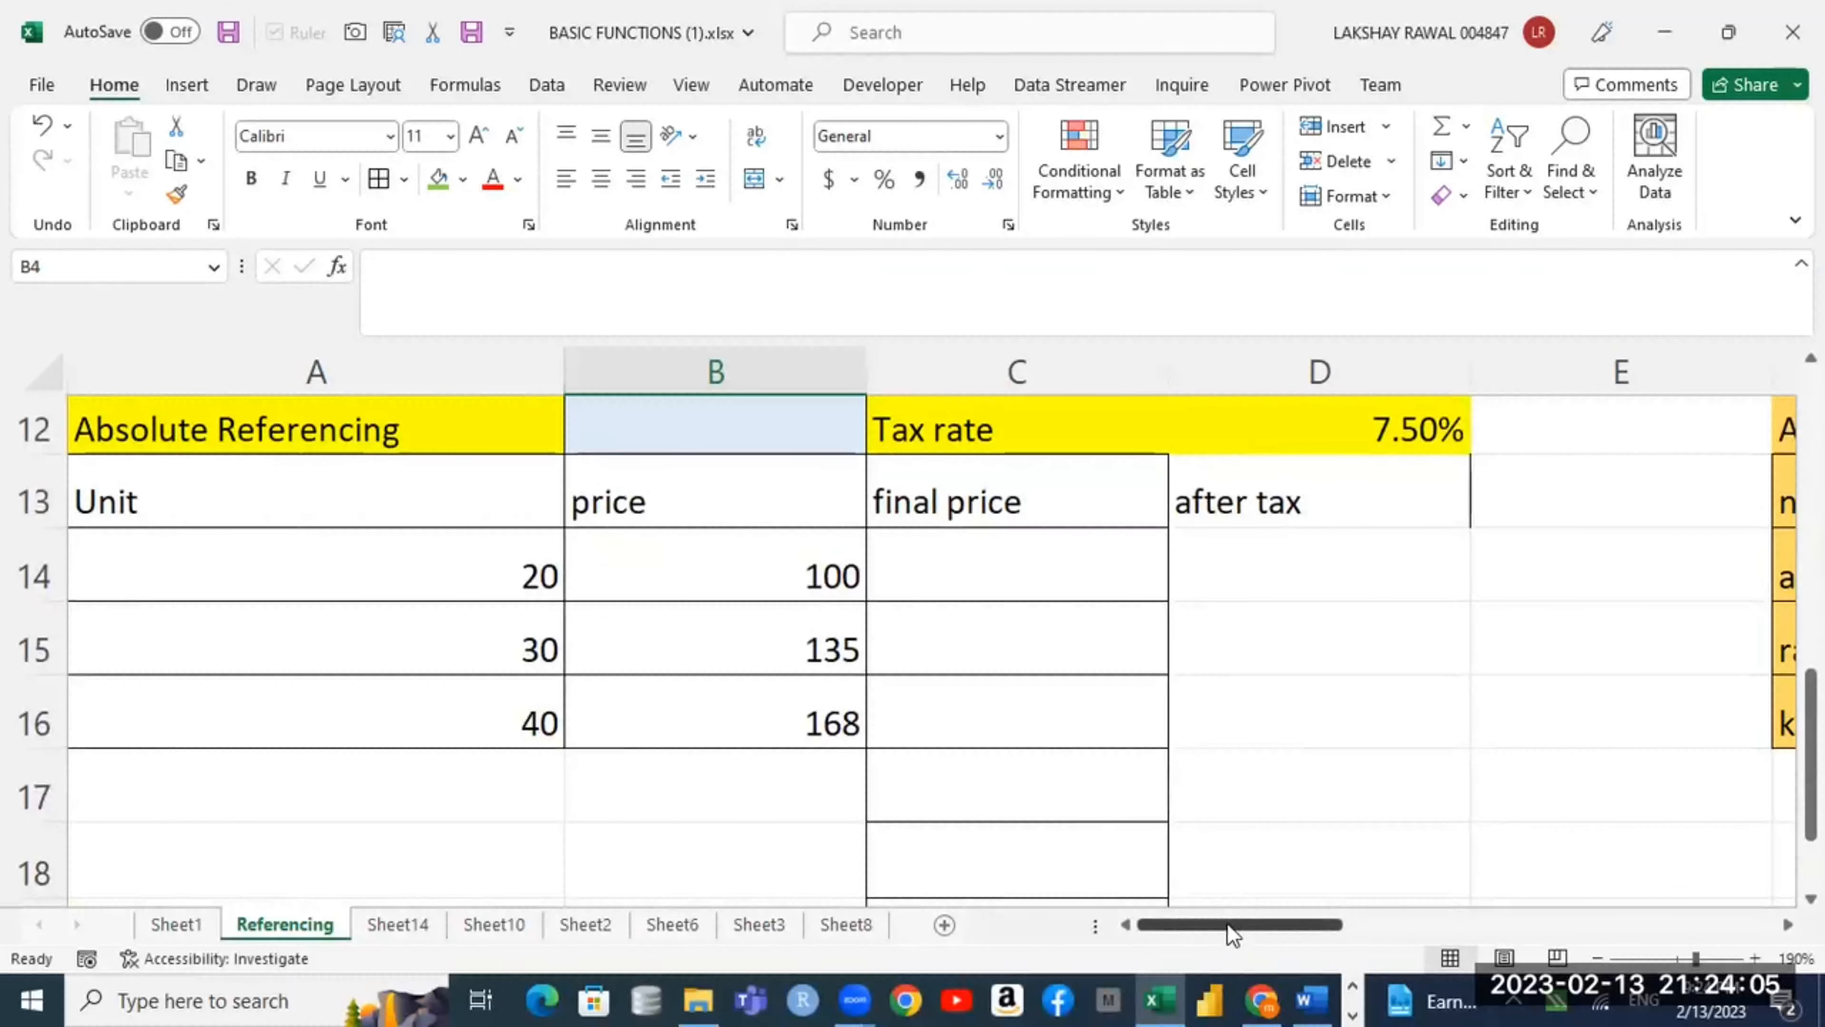
pyautogui.click(779, 727)
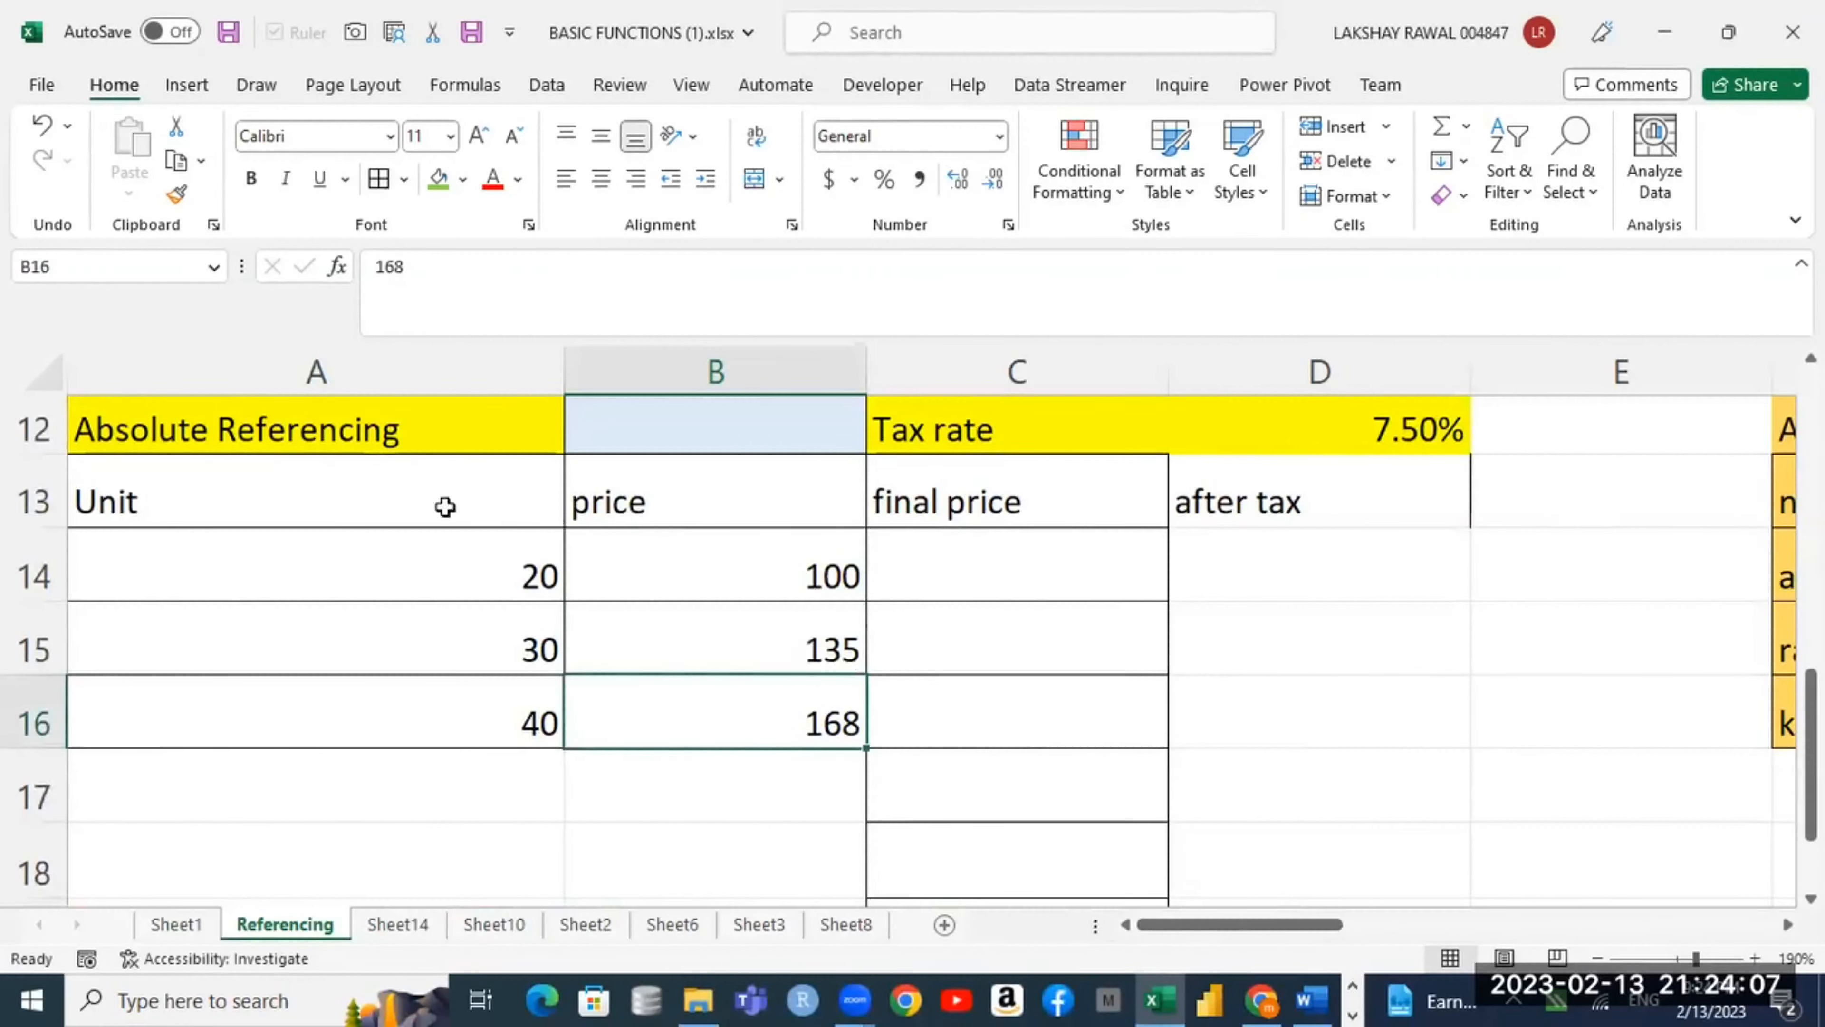
pyautogui.moveTo(320, 449); pyautogui.dragTo(1300, 779)
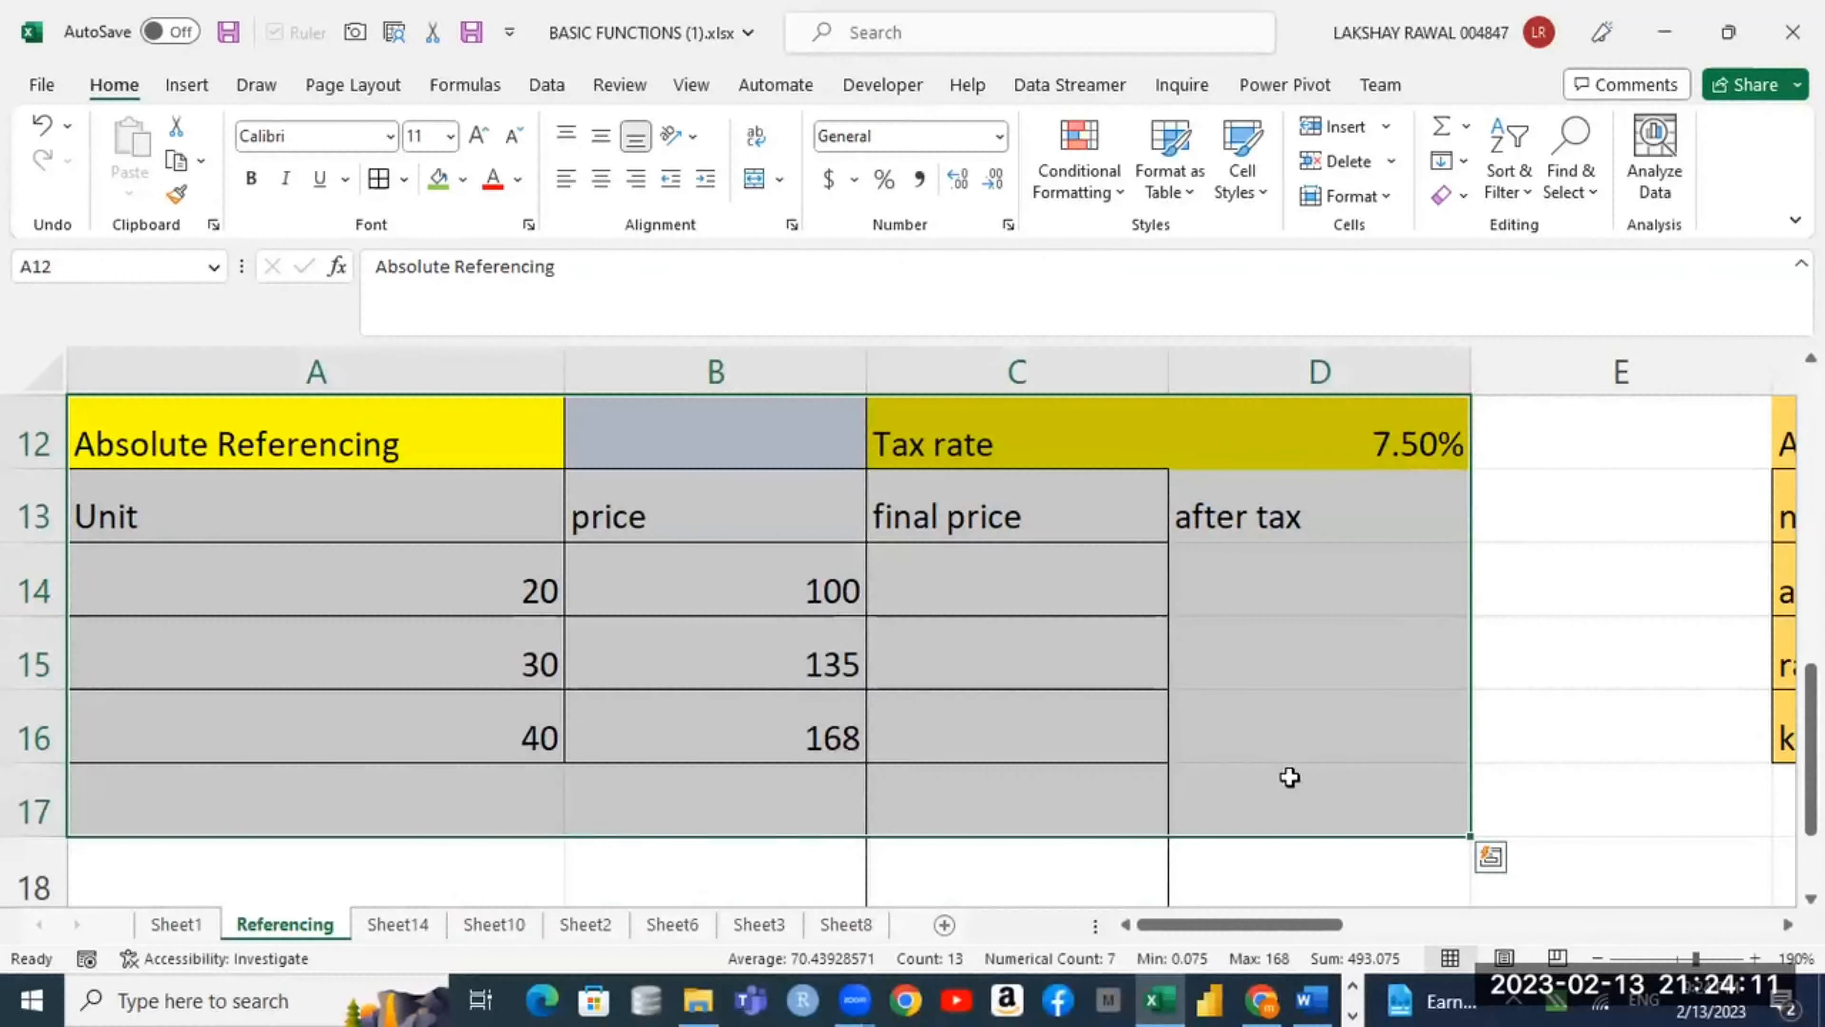
pyautogui.press('Left')
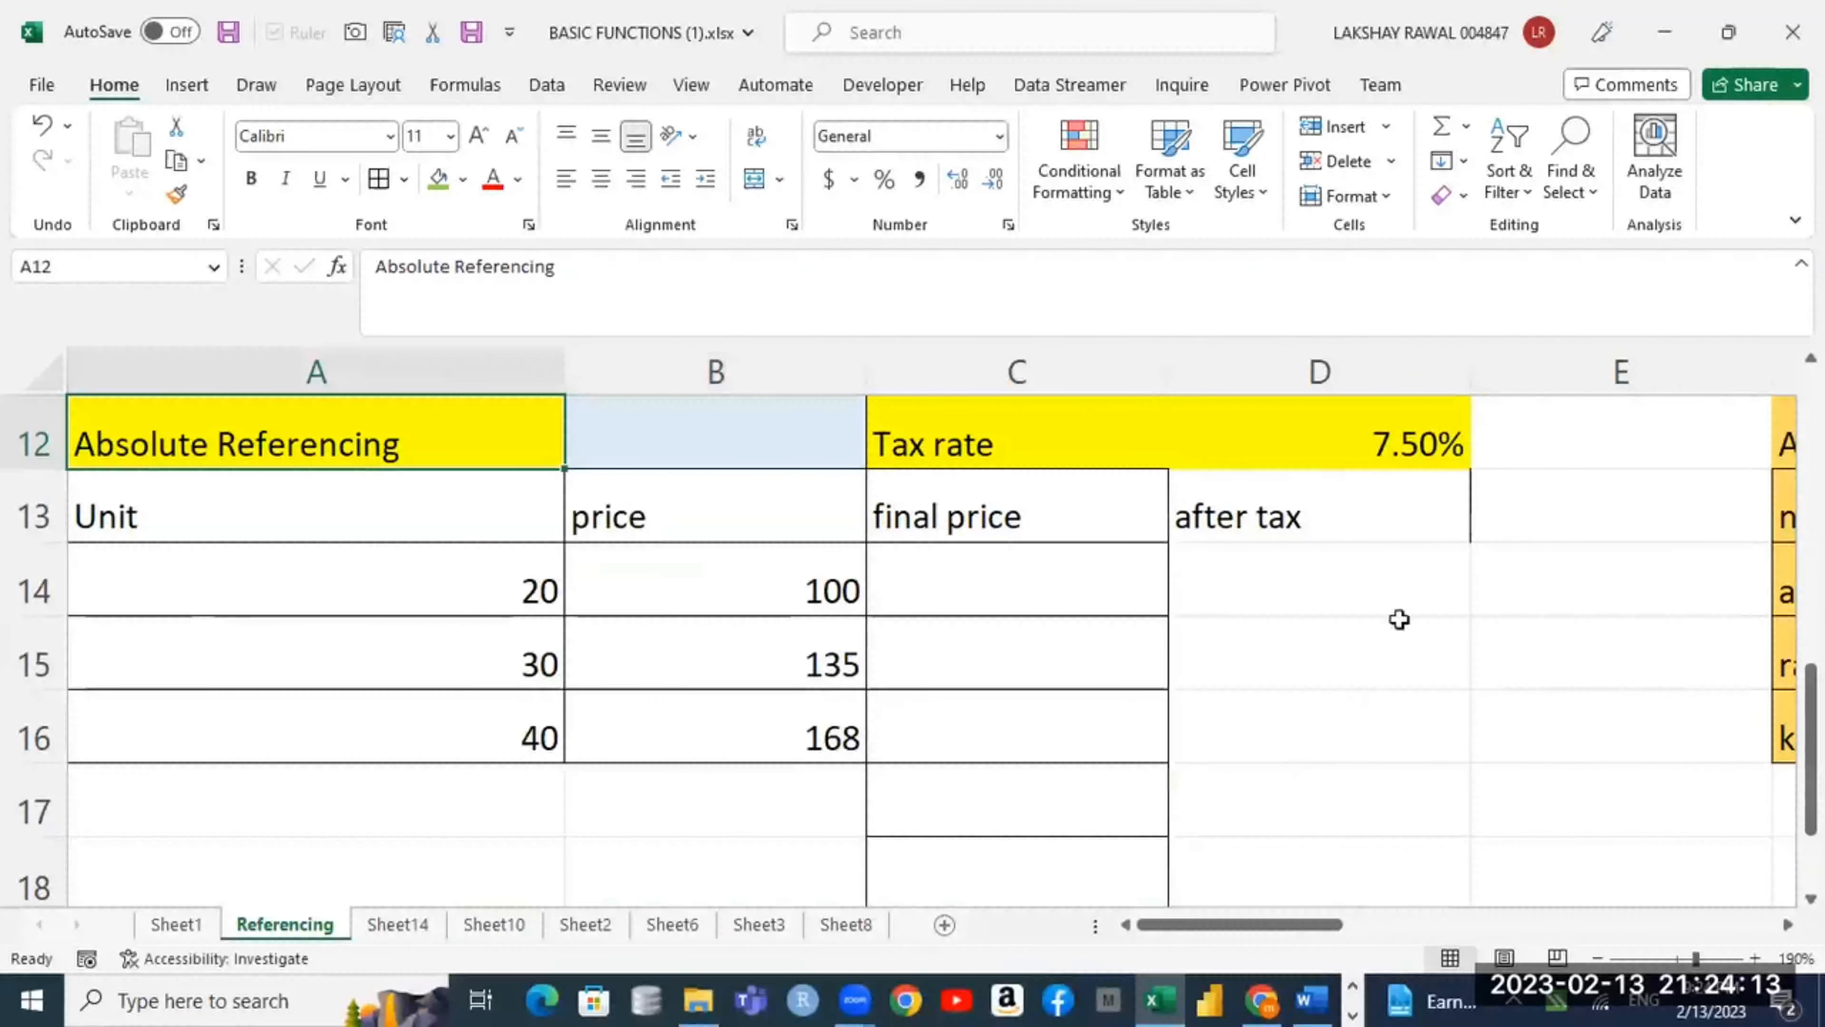
# Step: Center the unit, price and final price cells in A13:C16 both horizontally and vertically
pyautogui.moveTo(391, 522); pyautogui.dragTo(934, 740)
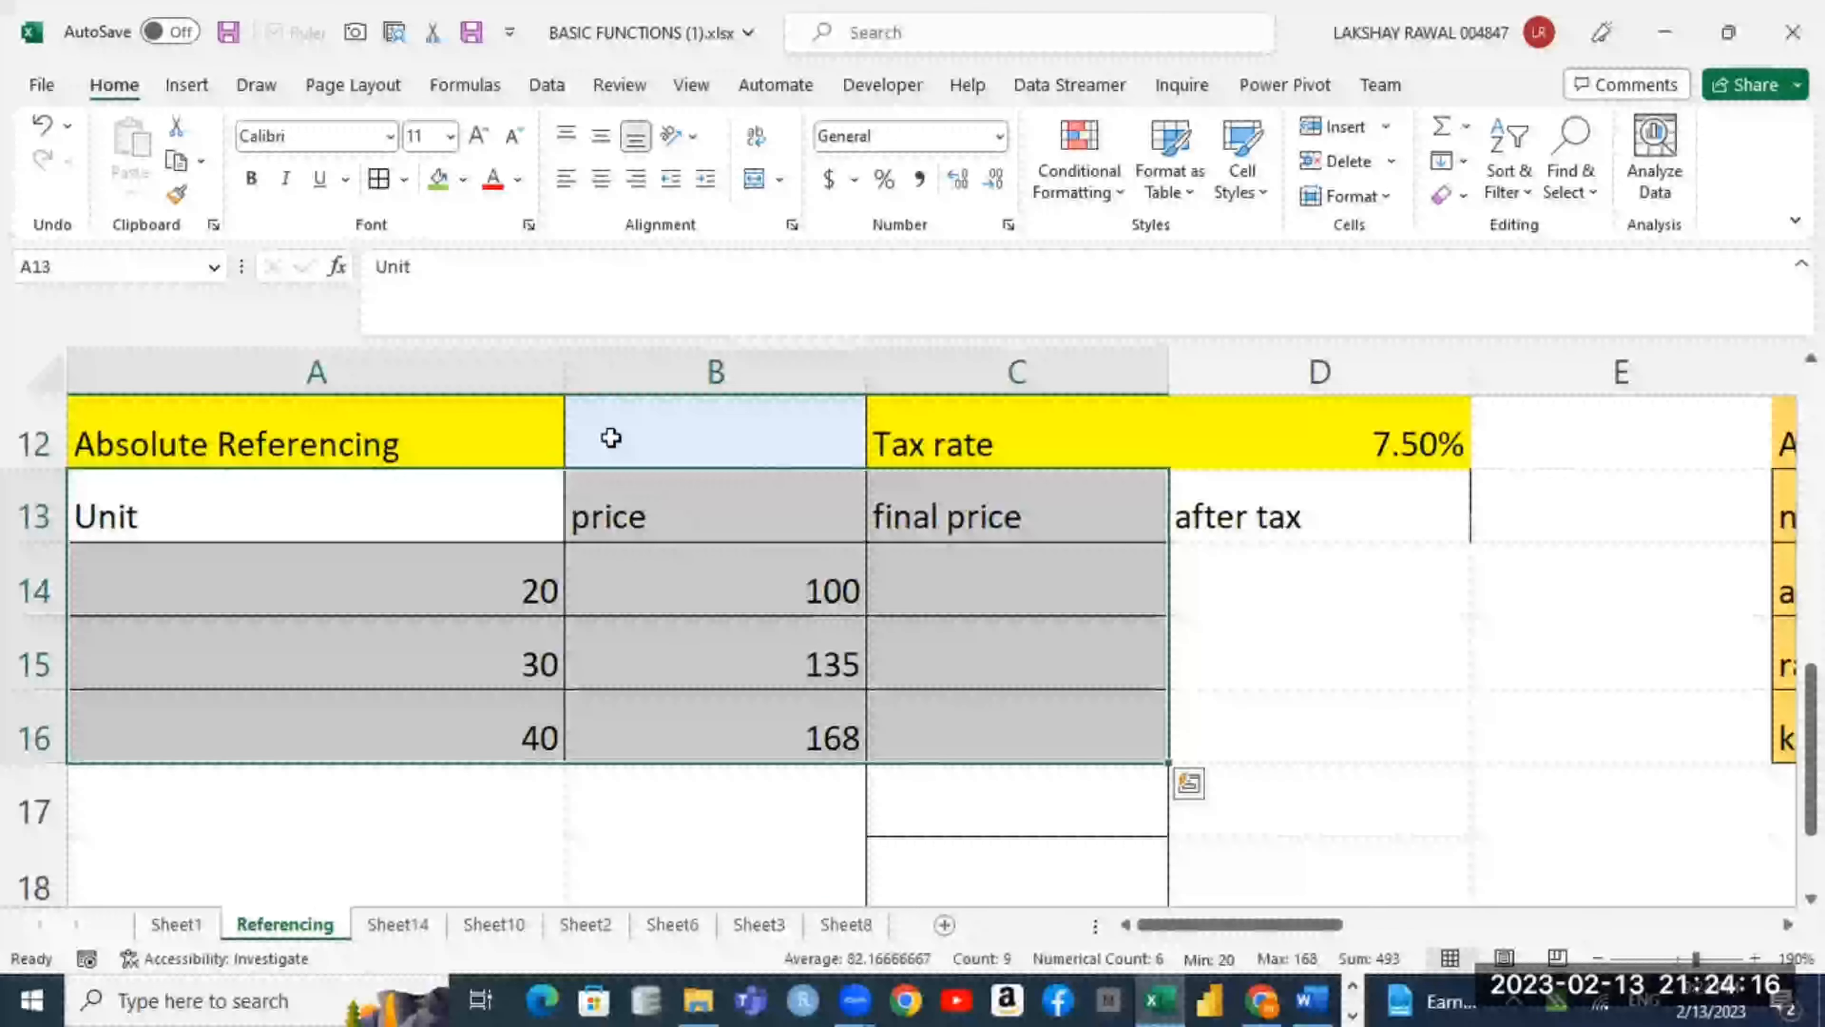
pyautogui.click(602, 188)
pyautogui.click(596, 144)
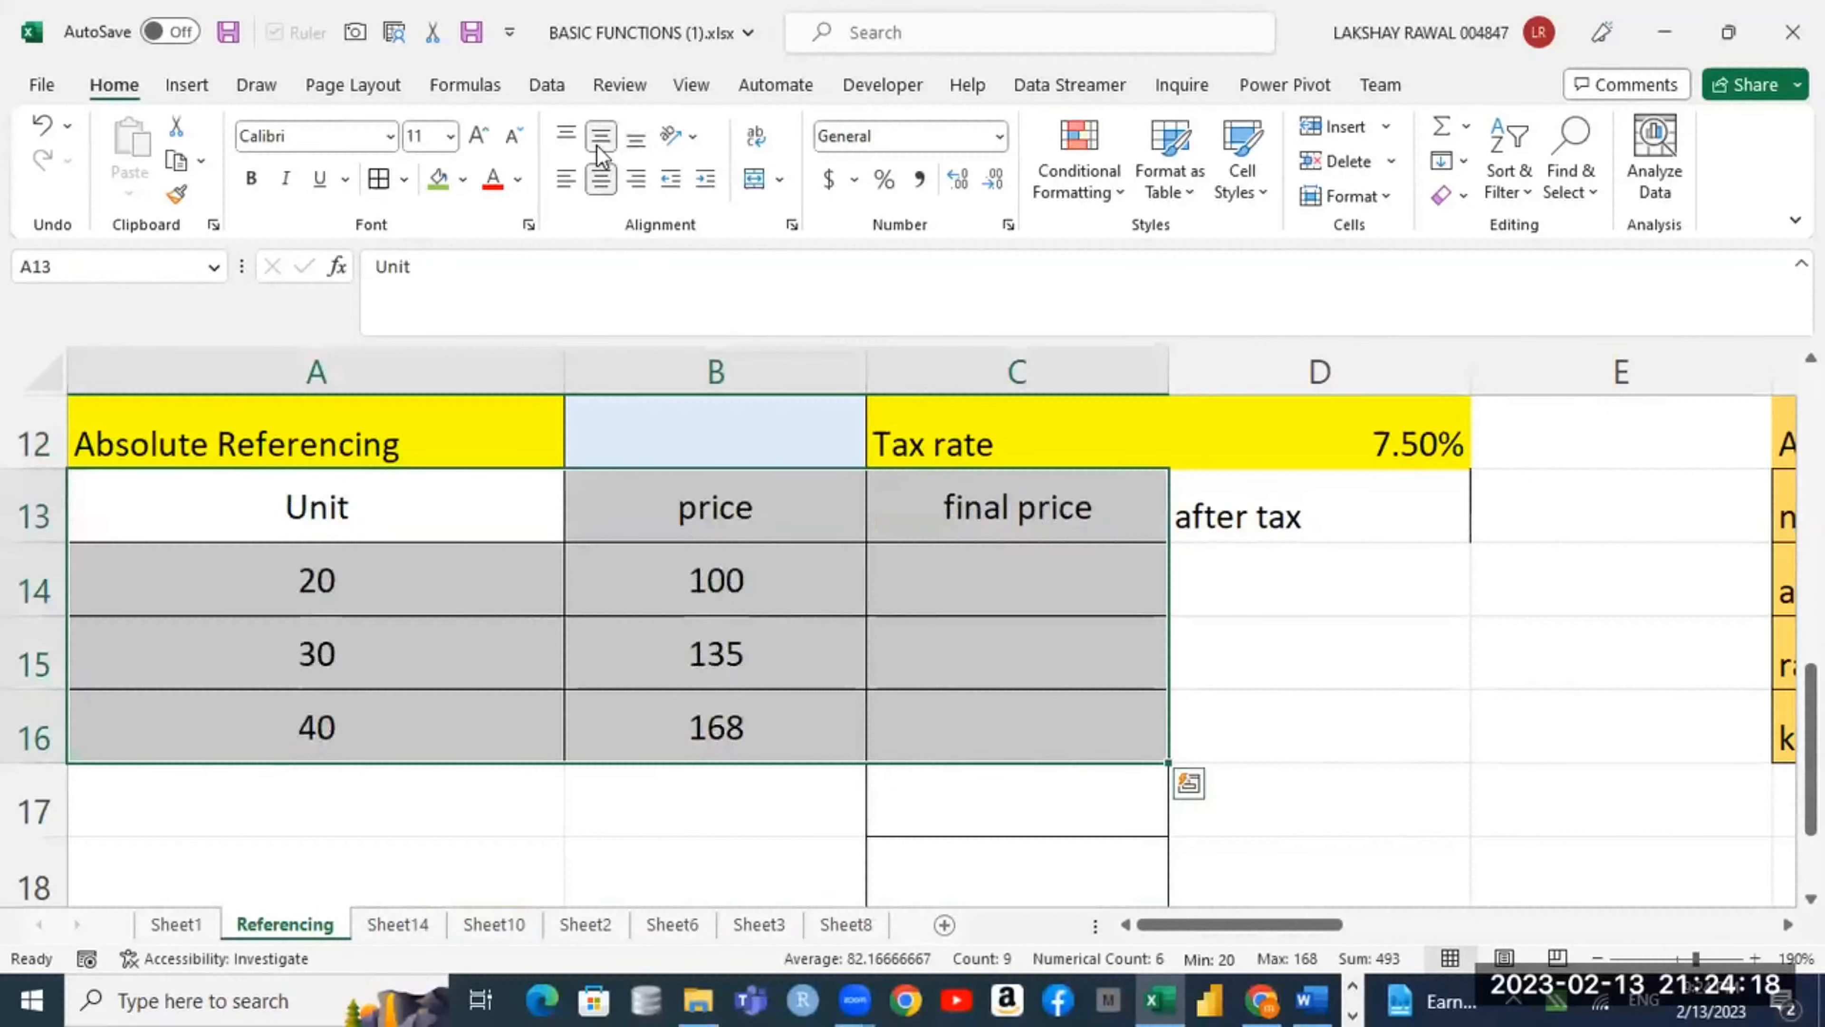
# Step: Try left and center horizontal alignment and bottom, middle and top vertical alignment on A13:C16
pyautogui.click(567, 180)
pyautogui.click(599, 181)
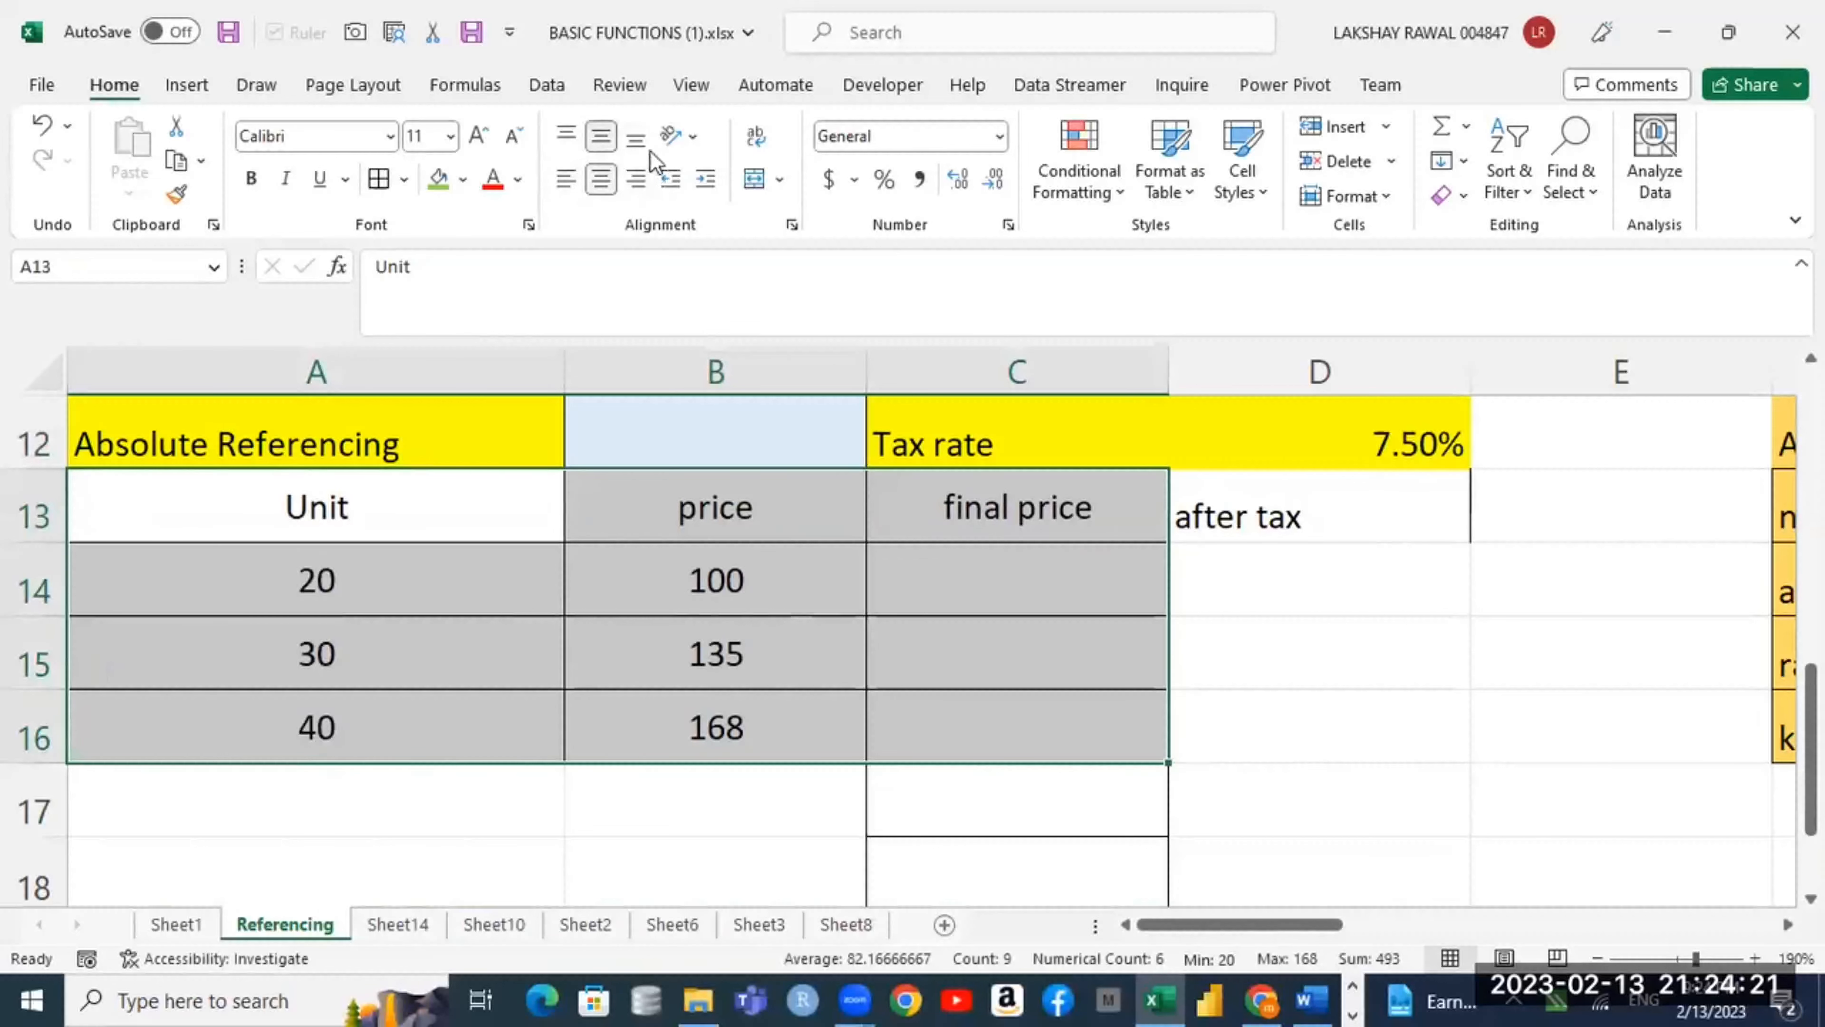
pyautogui.click(635, 138)
pyautogui.click(601, 136)
pyautogui.click(566, 136)
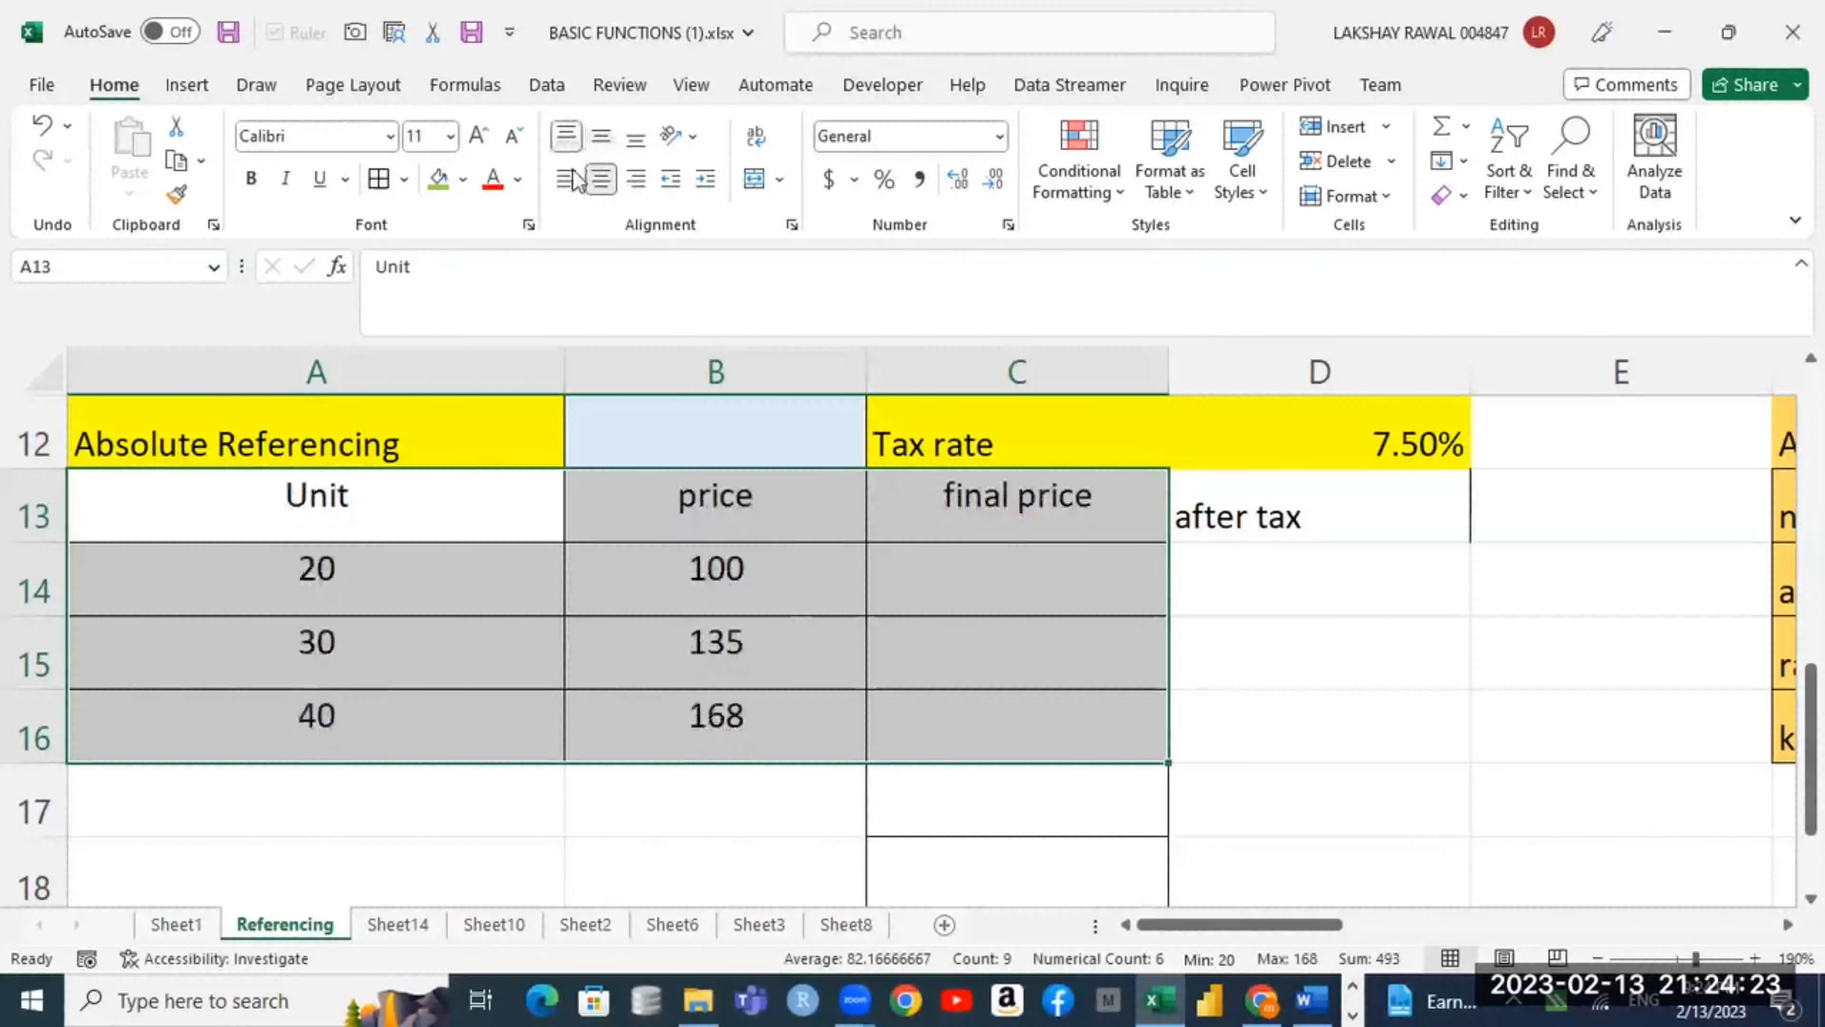
pyautogui.click(573, 179)
pyautogui.click(601, 179)
pyautogui.click(612, 178)
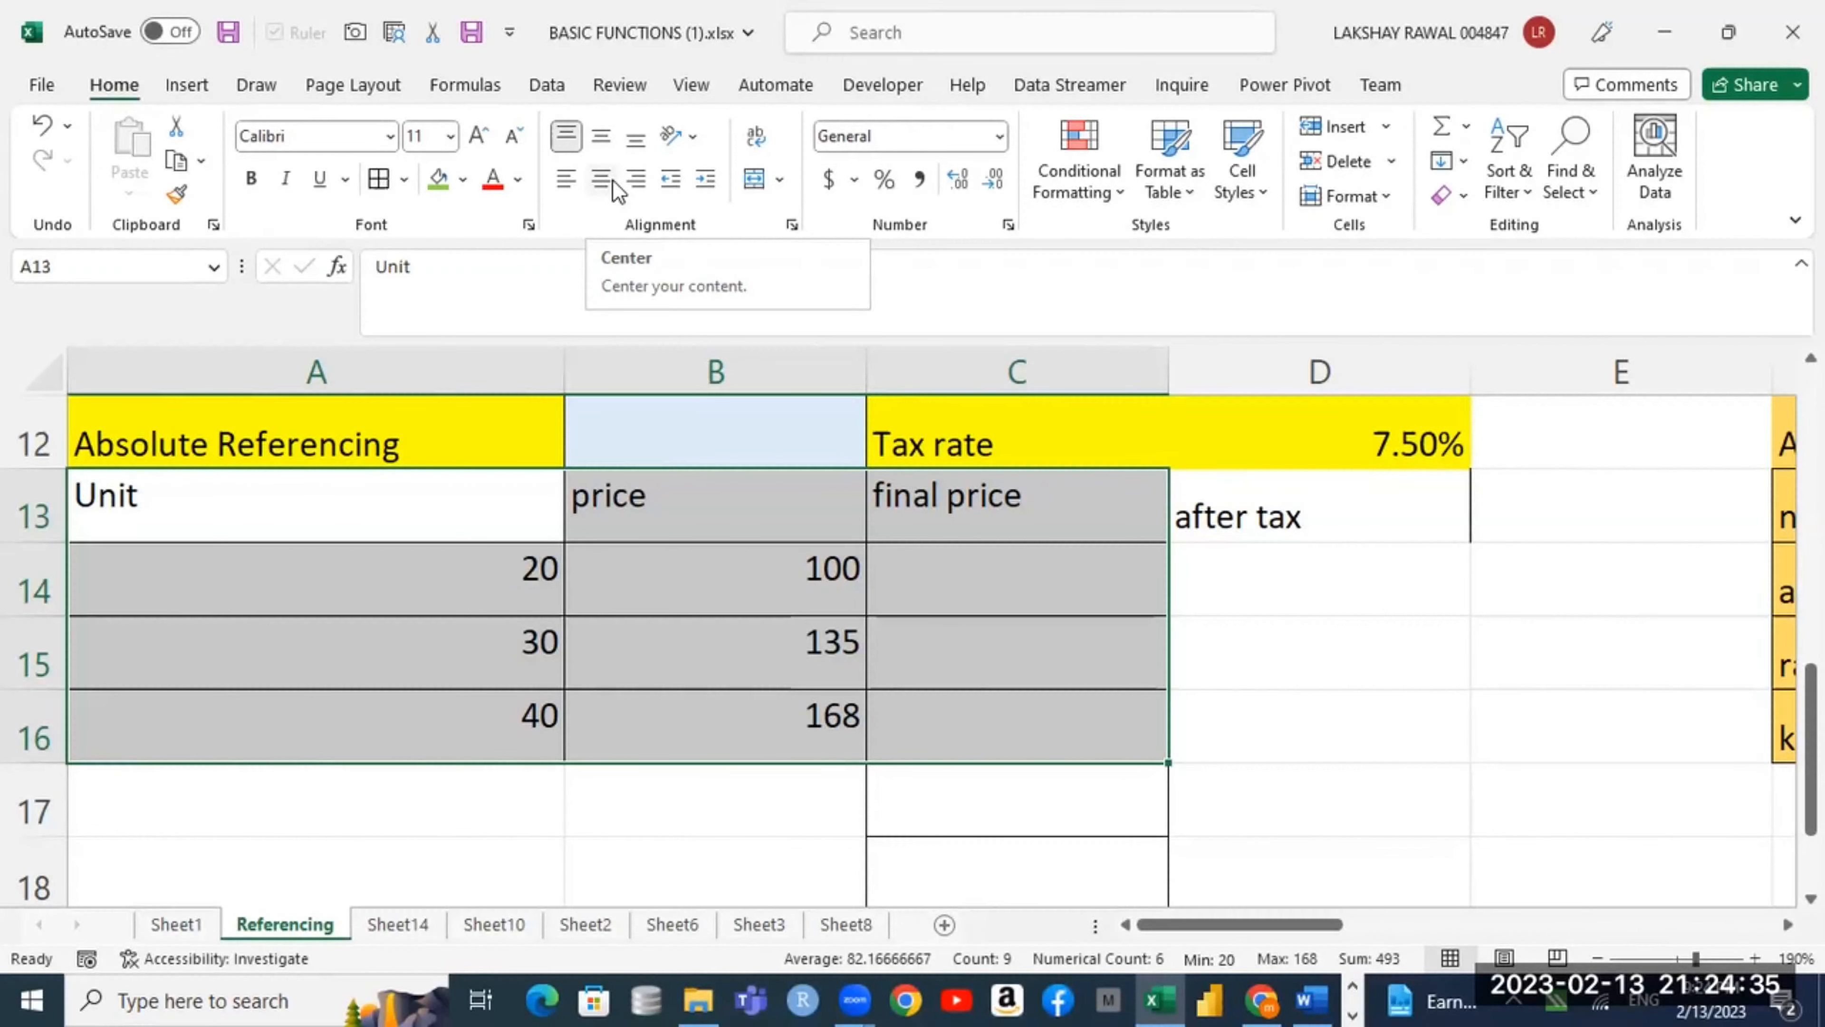
# Step: Demonstrate middle, bottom, left and right alignment on A13:C16, and return the cells to middle and center alignment
pyautogui.click(567, 147)
pyautogui.click(607, 144)
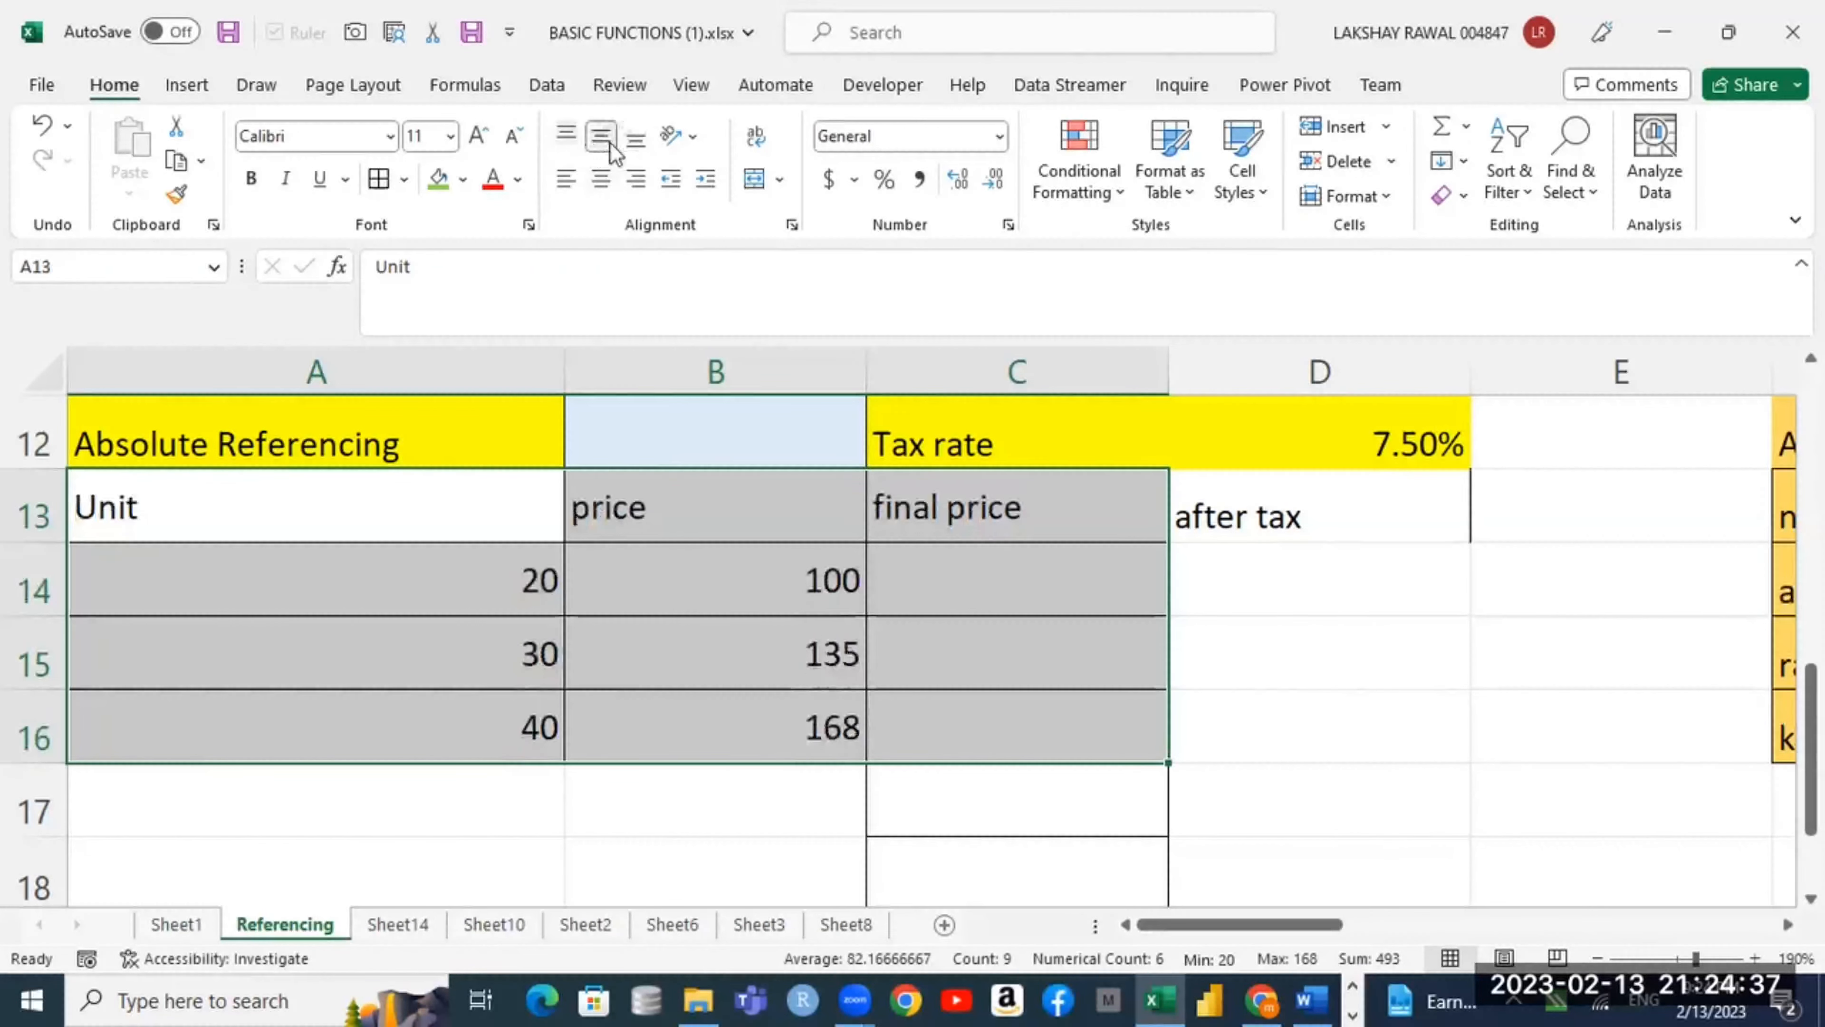
pyautogui.click(630, 140)
pyautogui.click(567, 179)
pyautogui.click(601, 178)
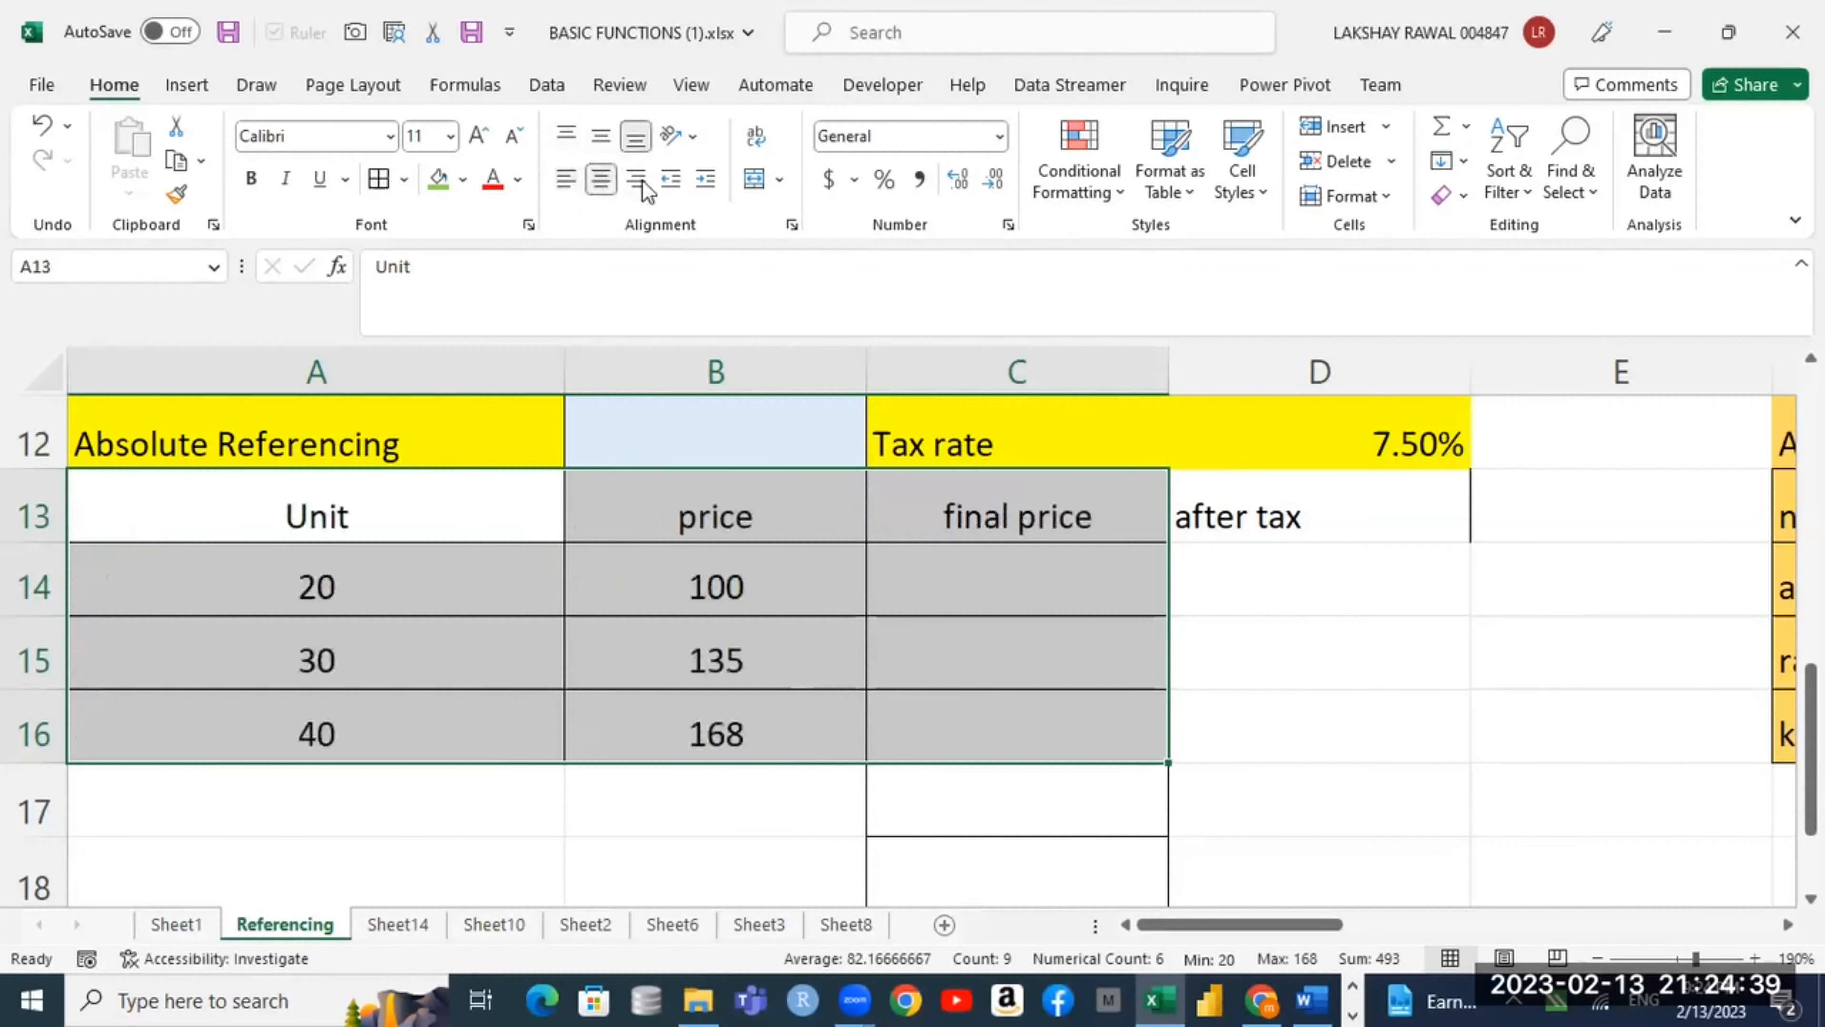
pyautogui.click(634, 178)
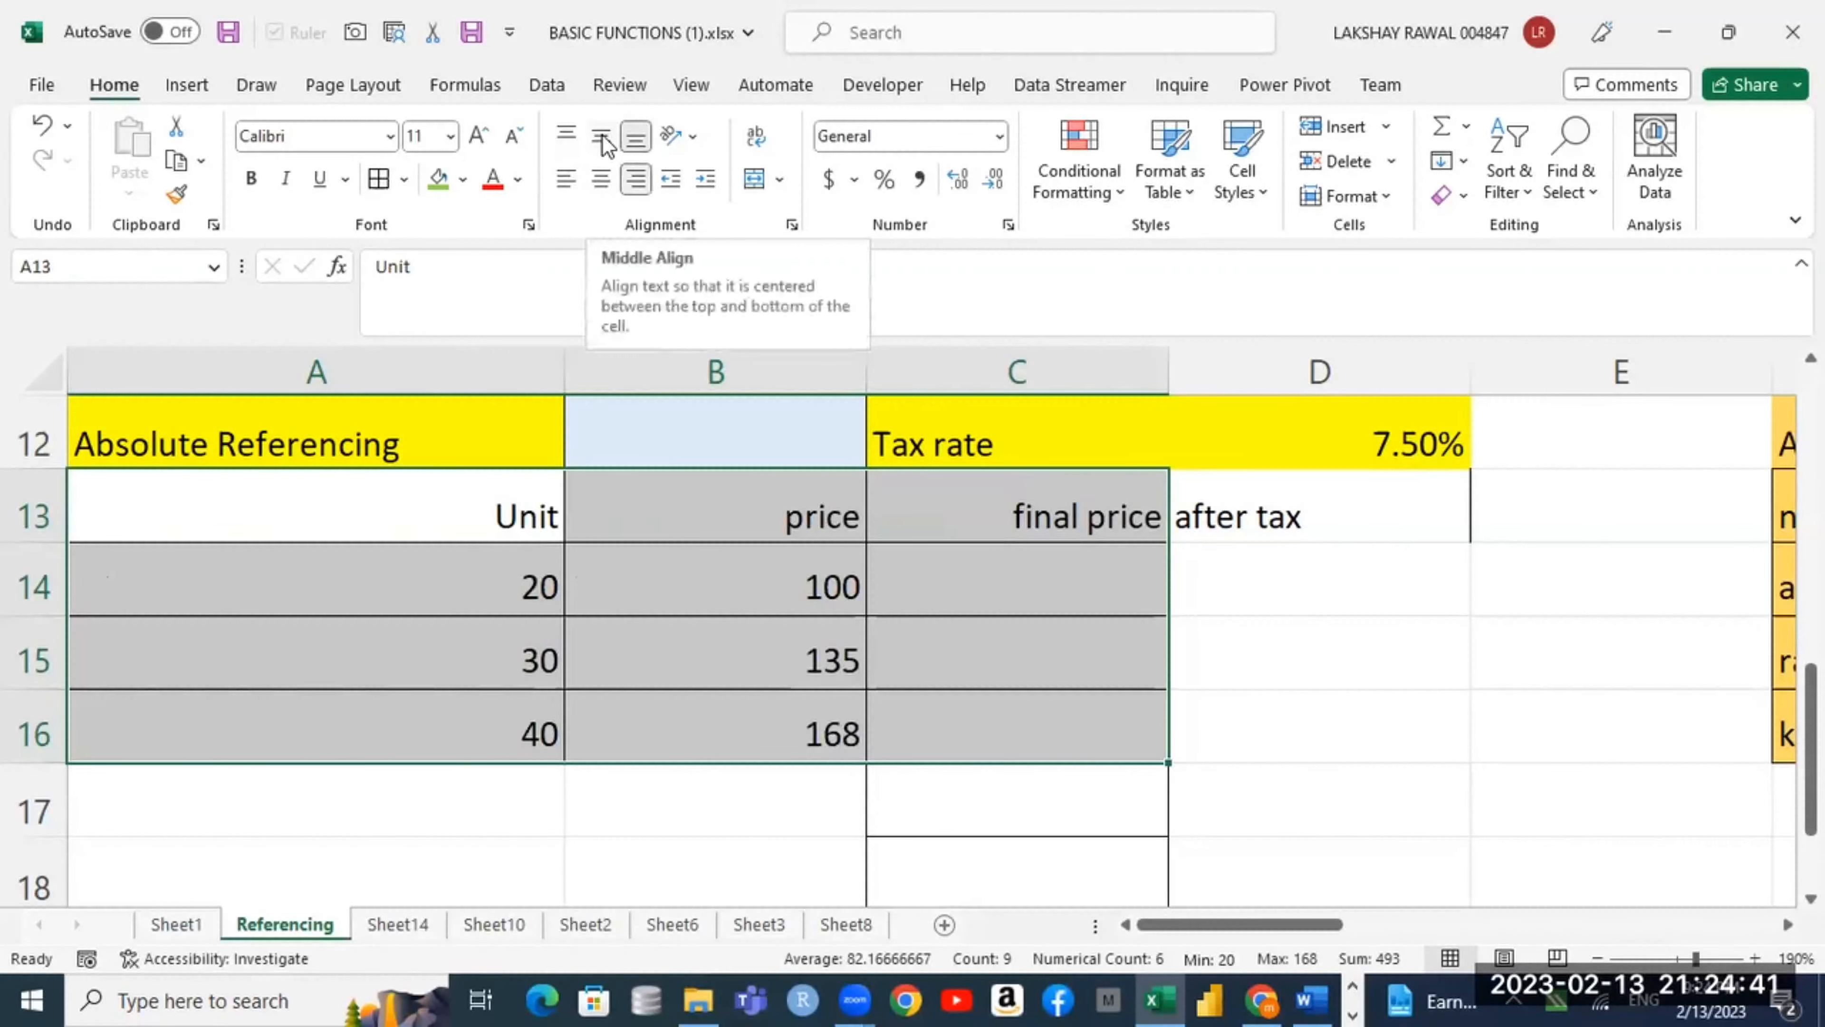
pyautogui.click(607, 144)
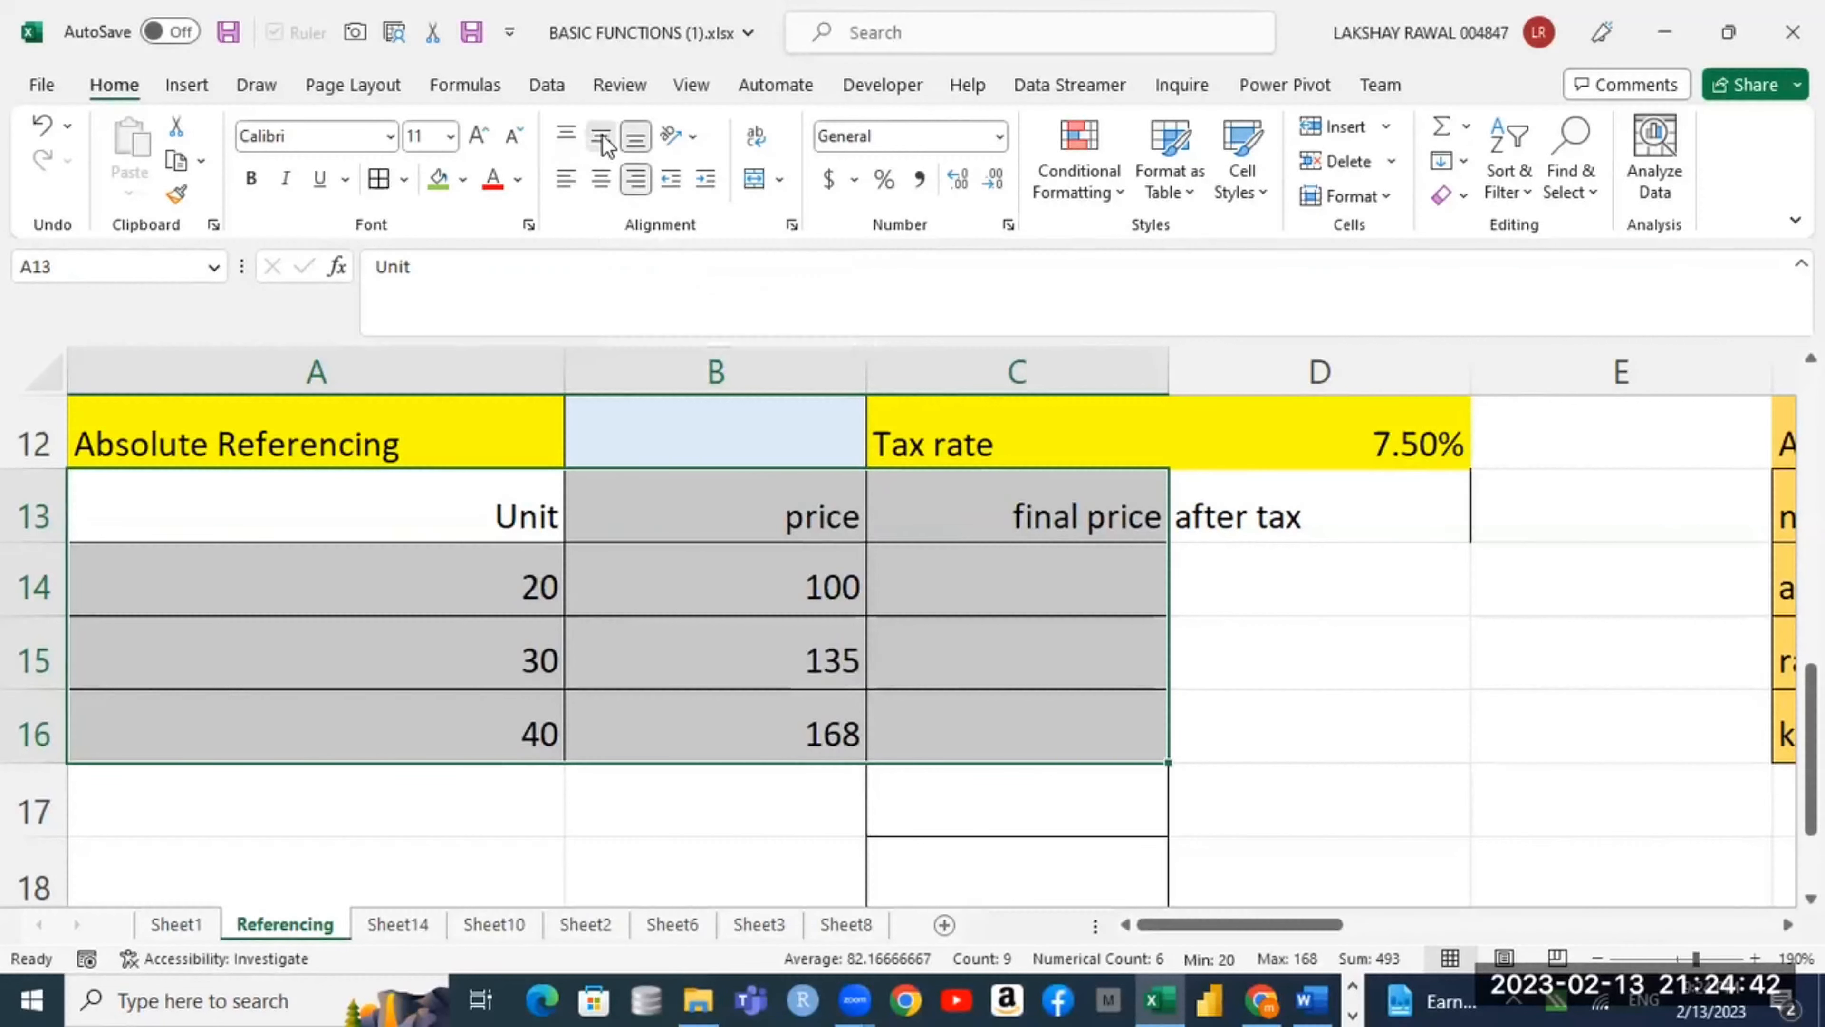
pyautogui.click(602, 179)
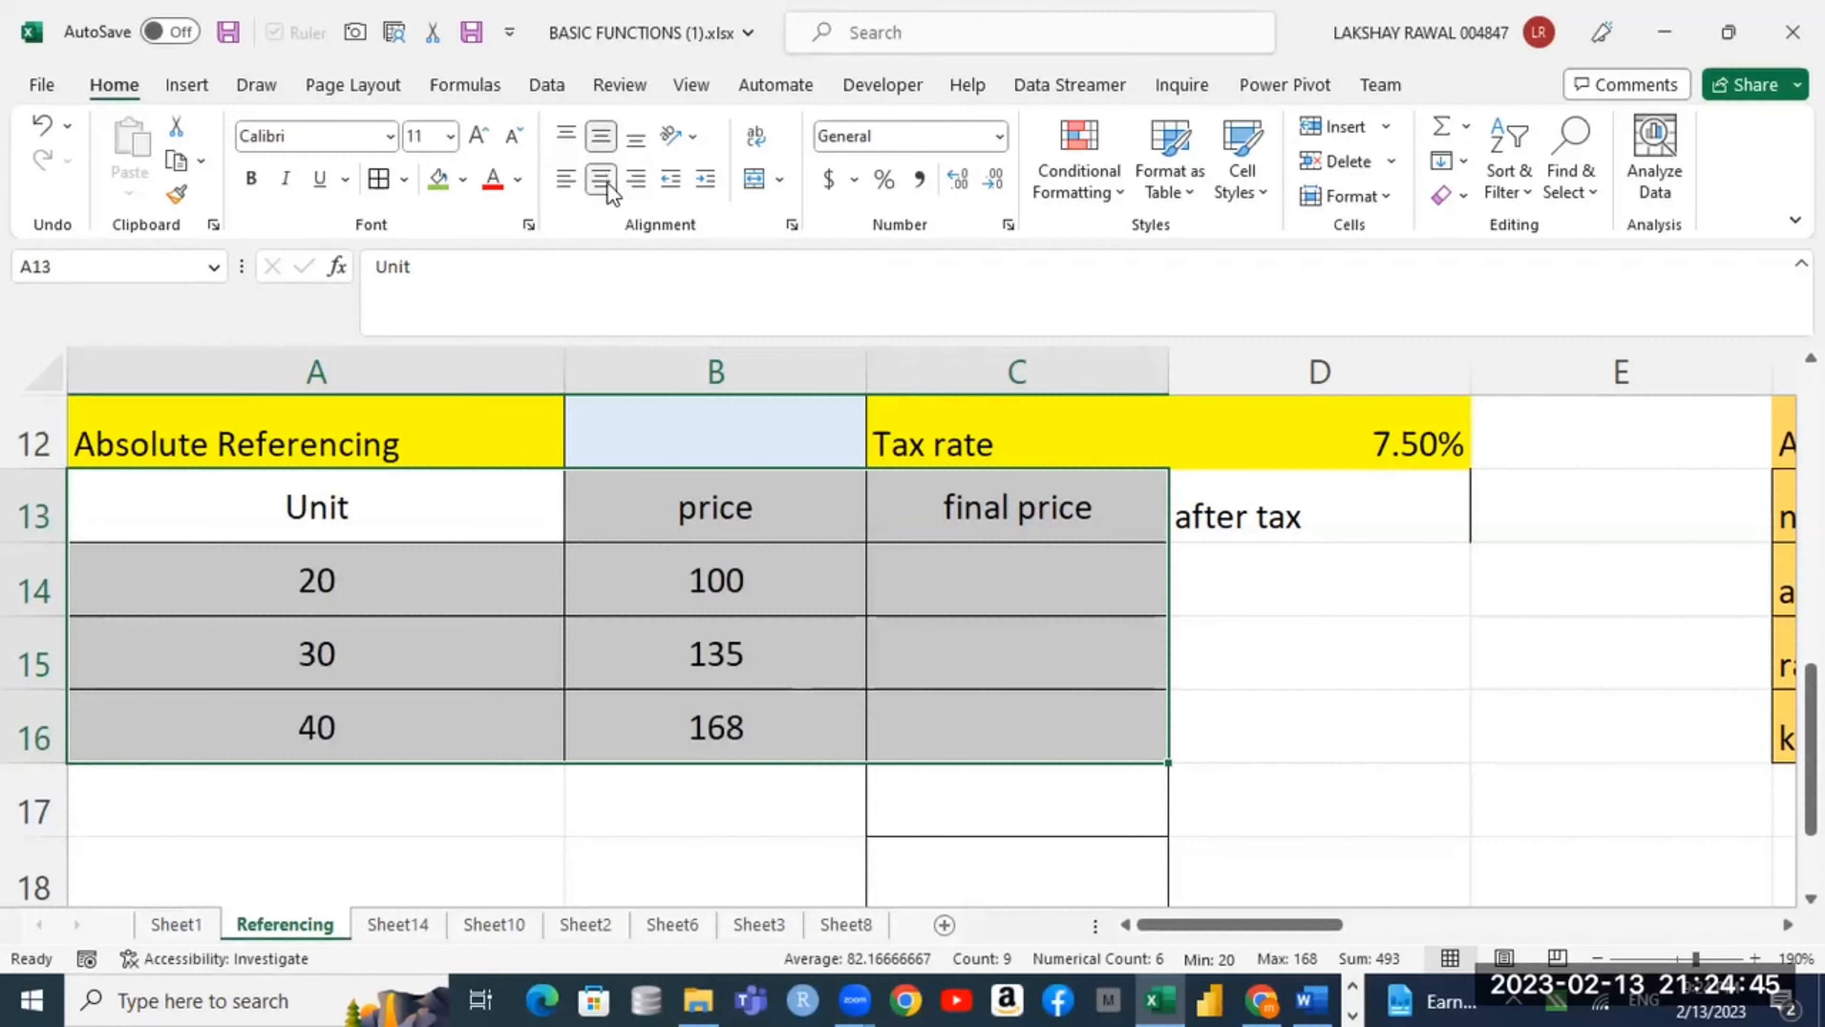
# Step: Fill the Unit, price and final price headers in A13:C13 with green
pyautogui.click(716, 524)
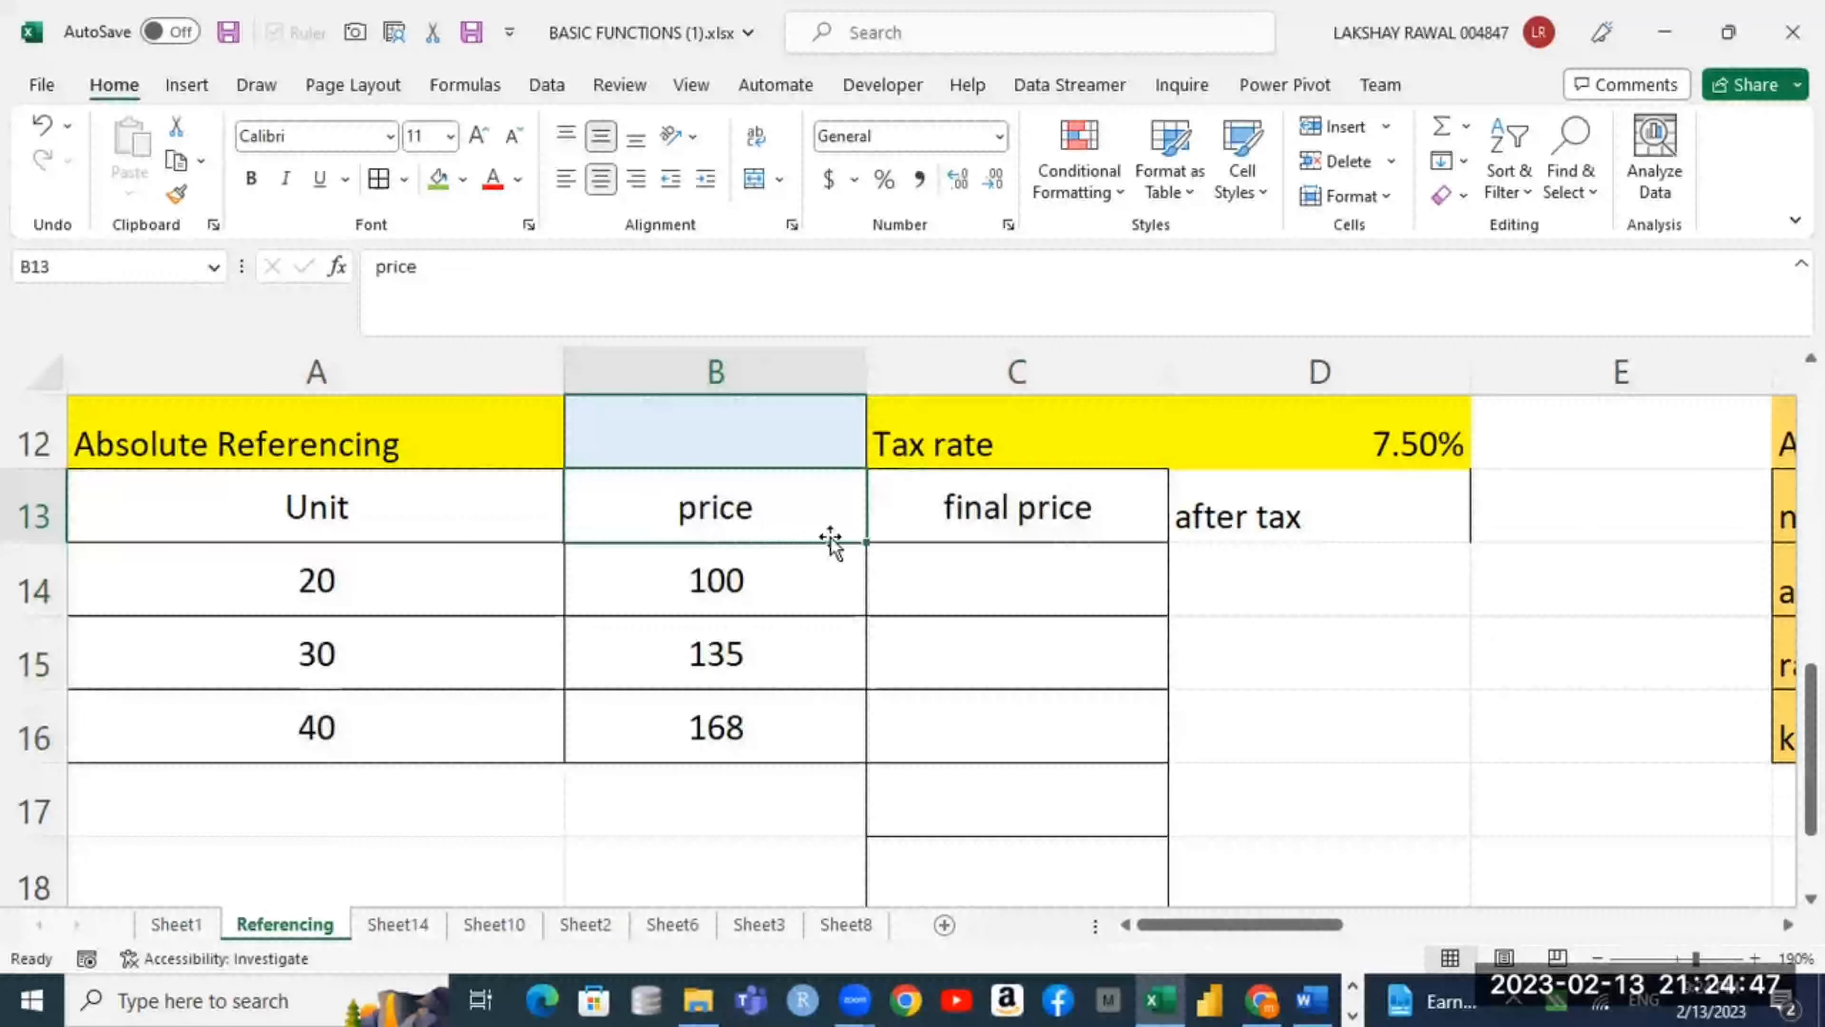
pyautogui.moveTo(970, 522); pyautogui.dragTo(424, 530)
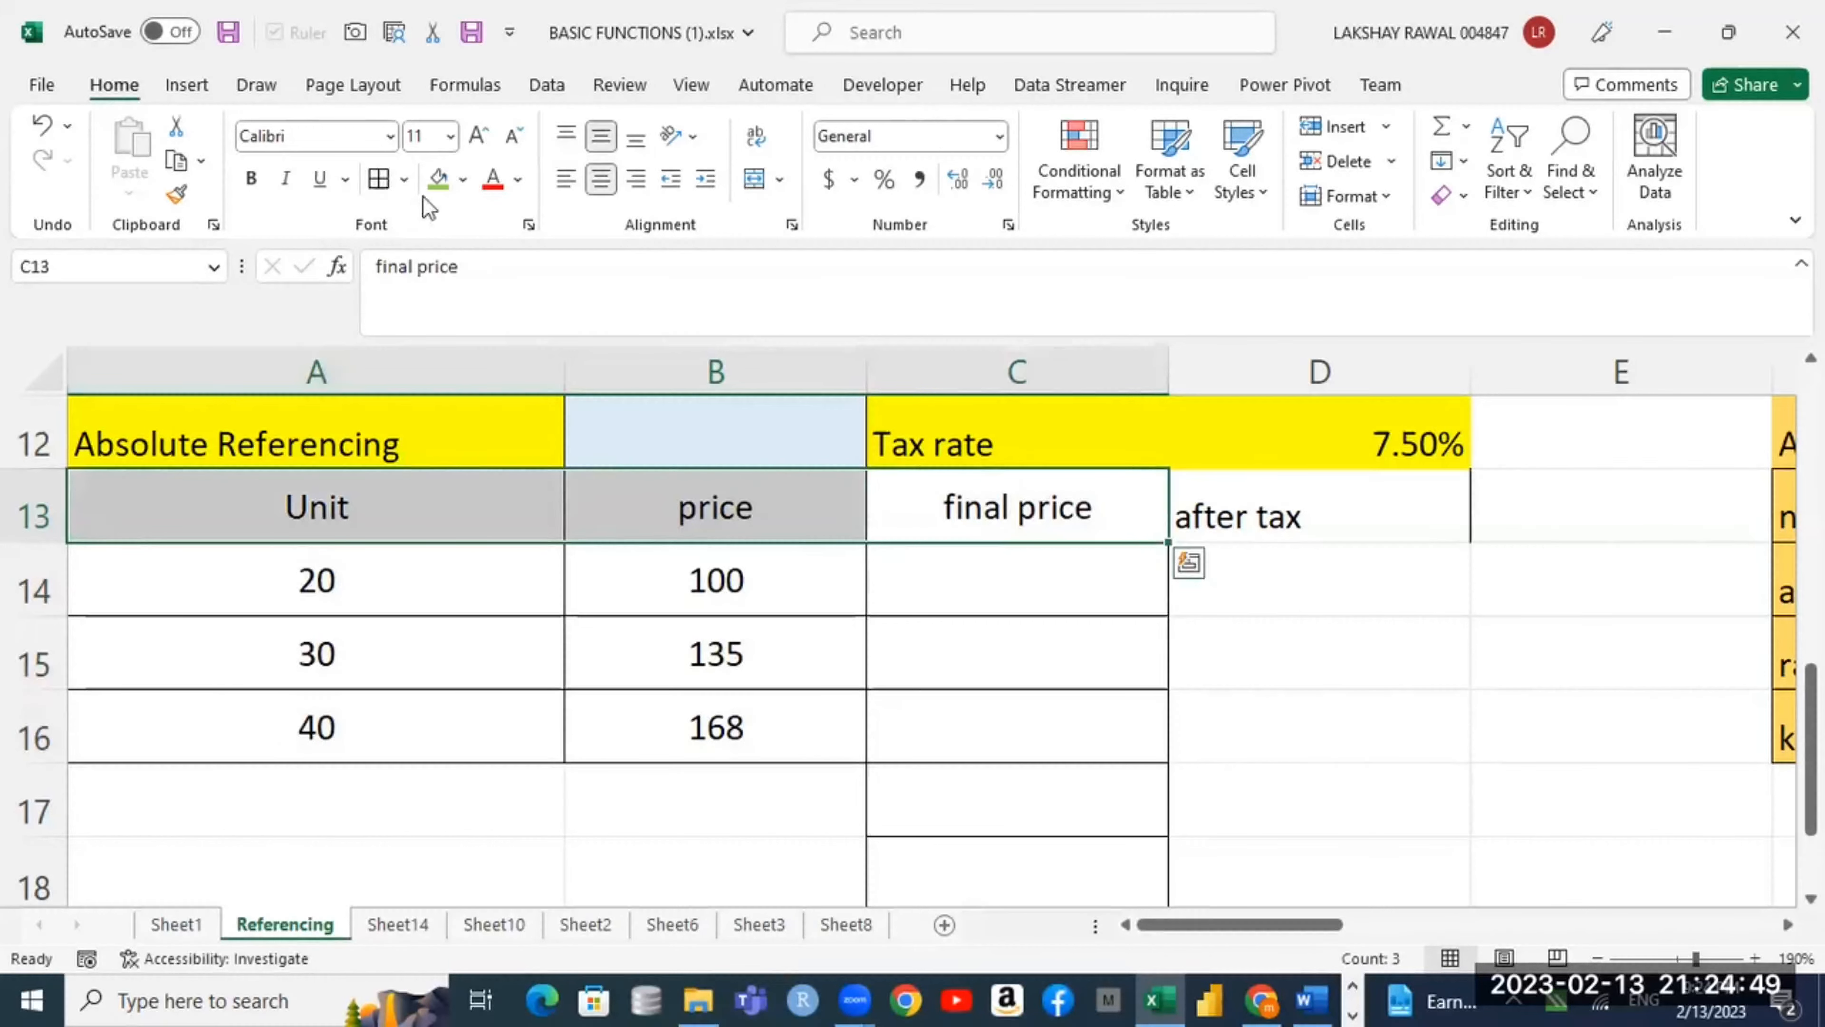
pyautogui.click(436, 180)
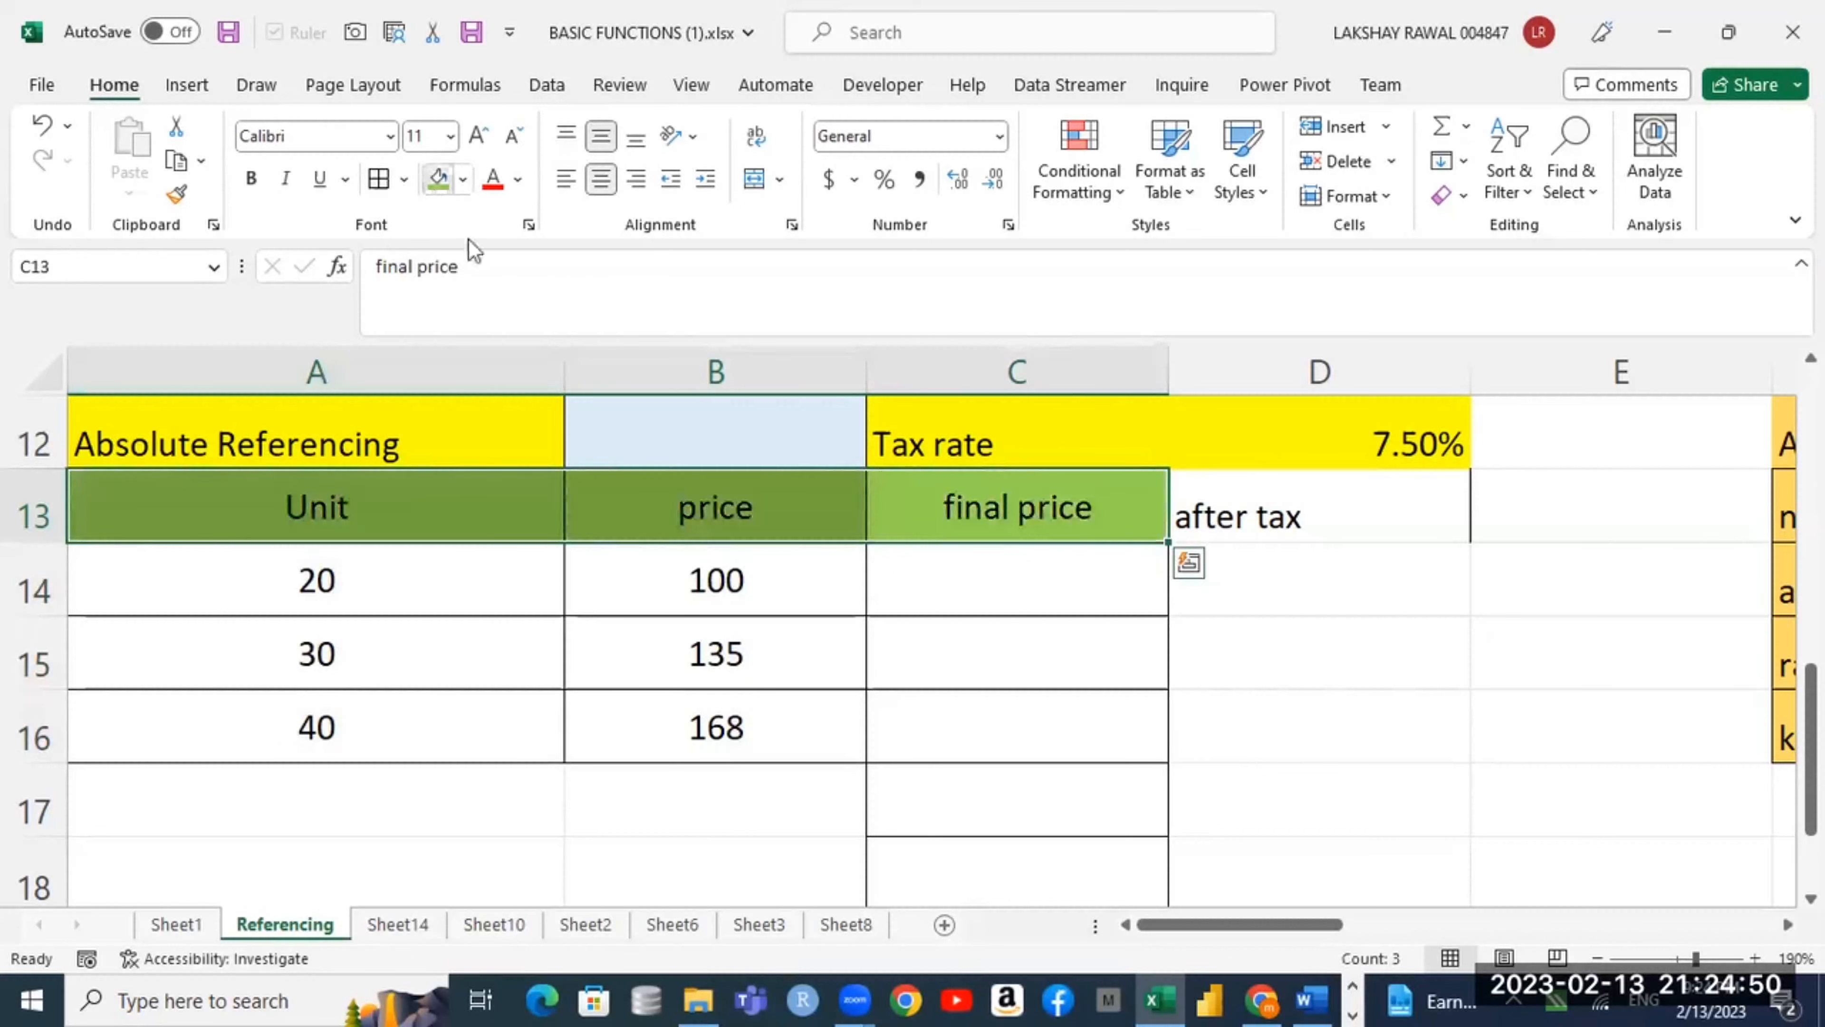
# Step: Review the unit values in A14:A16 and the prices in B14:B16, and select the first final price cell, C14
pyautogui.click(956, 581)
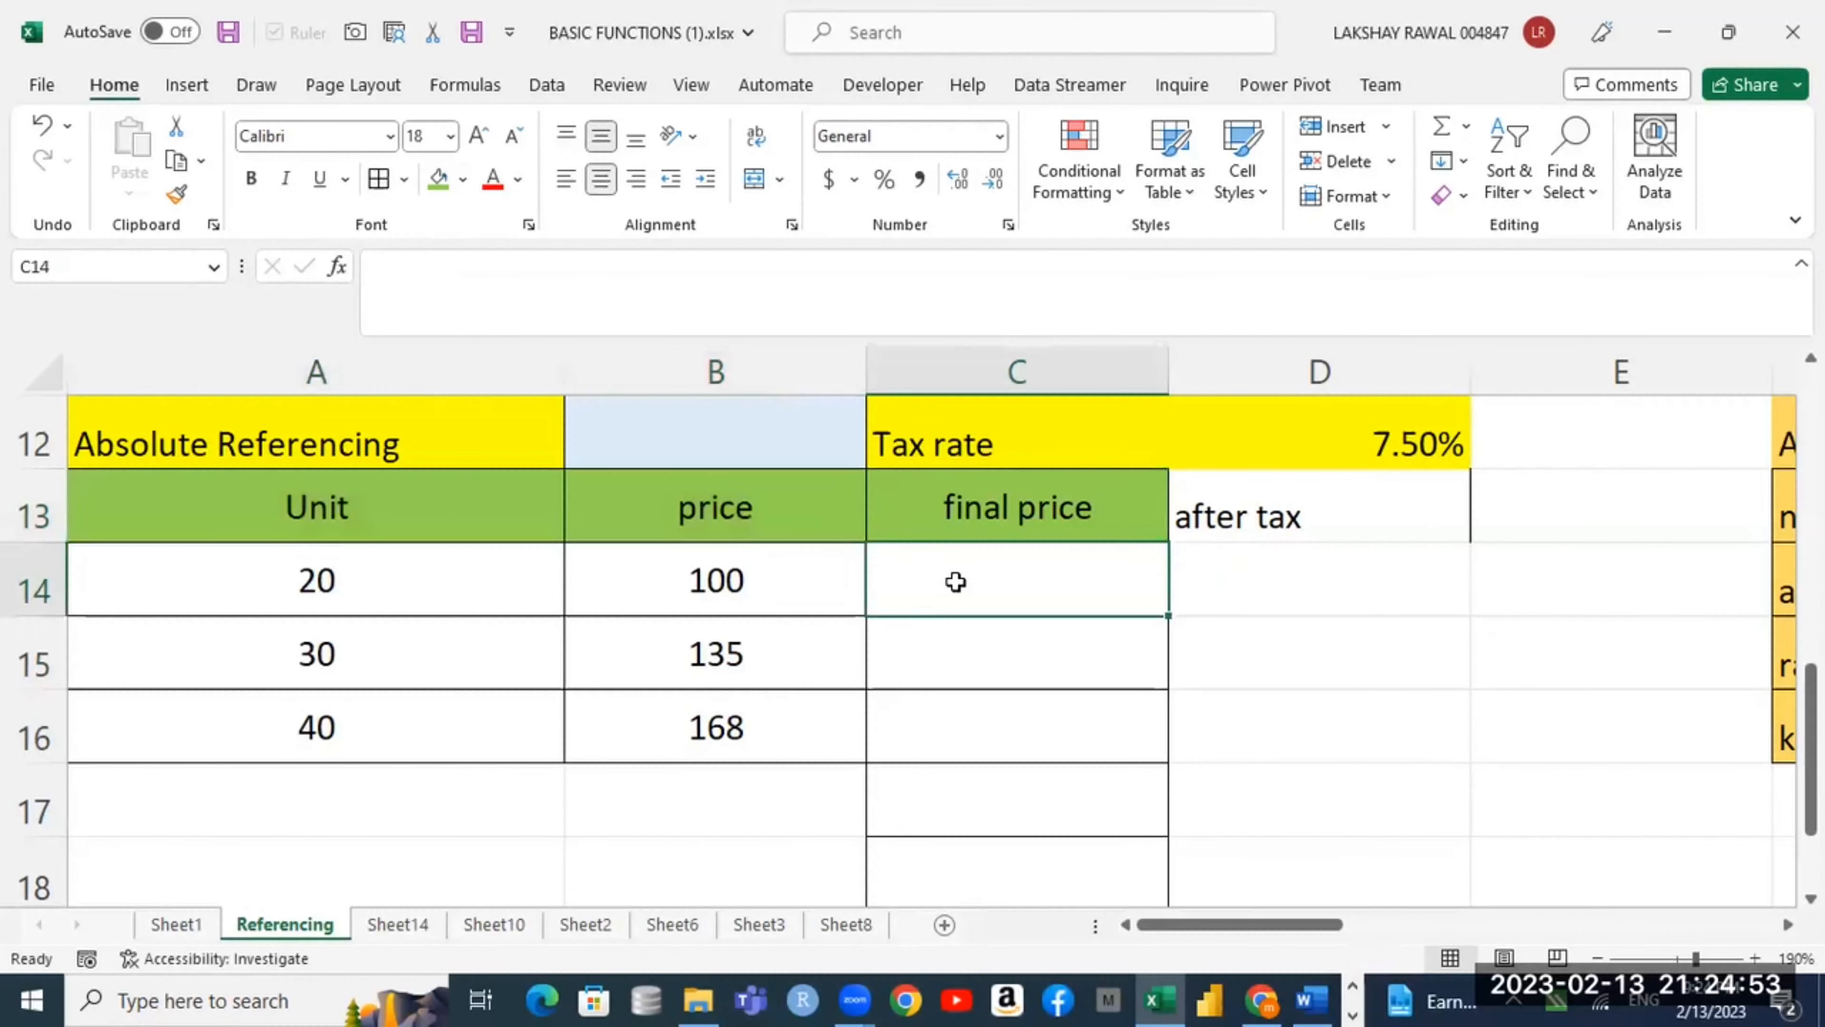
pyautogui.moveTo(387, 598); pyautogui.dragTo(394, 728)
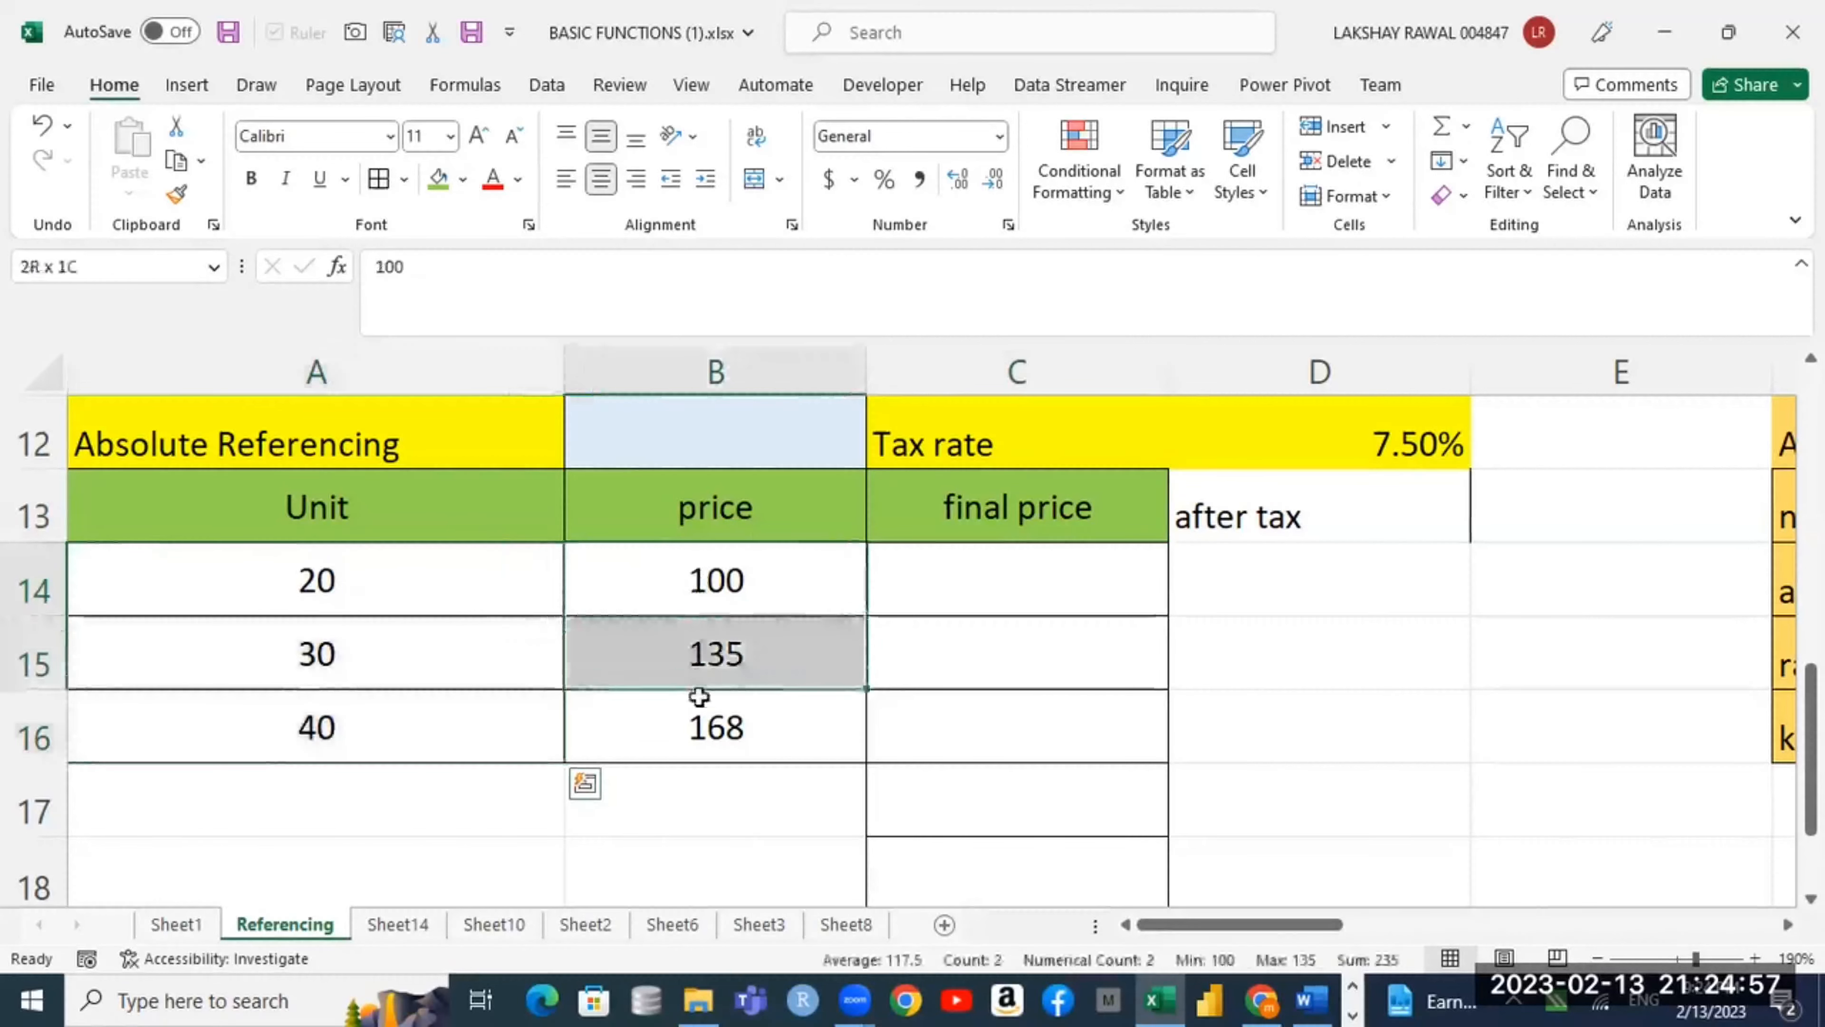
pyautogui.moveTo(696, 581); pyautogui.dragTo(698, 709)
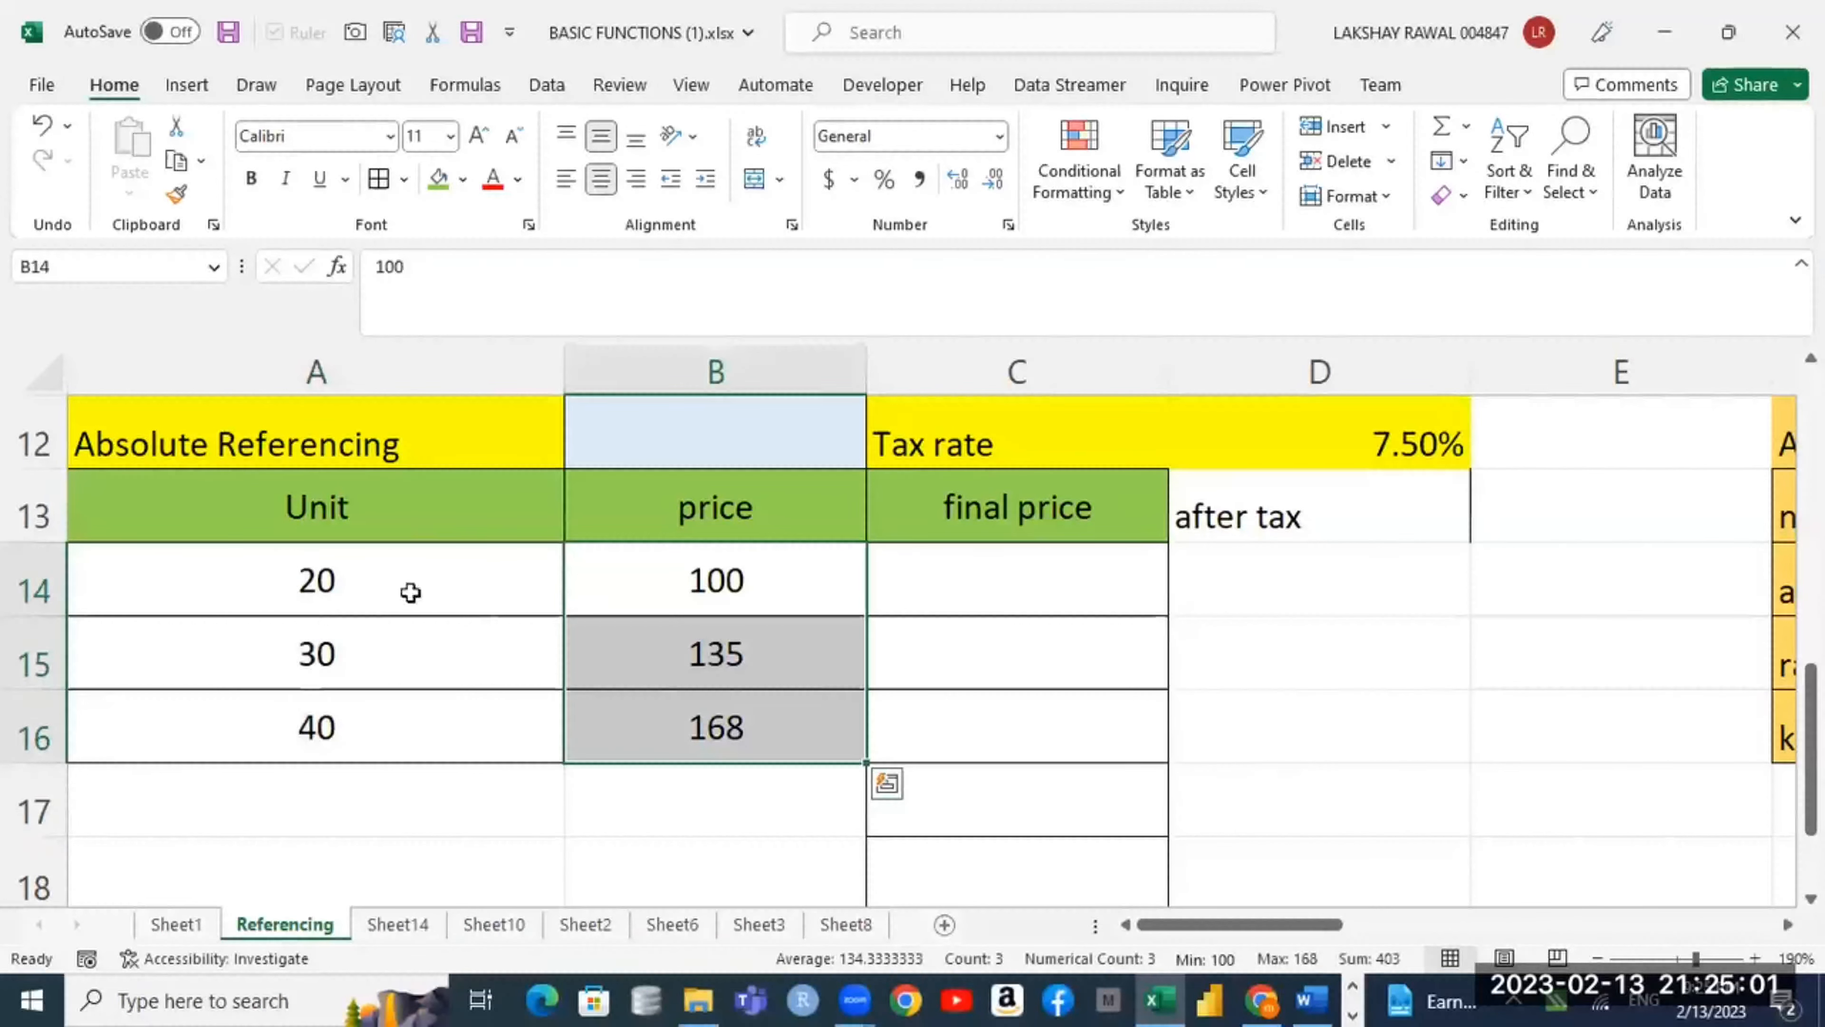
pyautogui.click(357, 580)
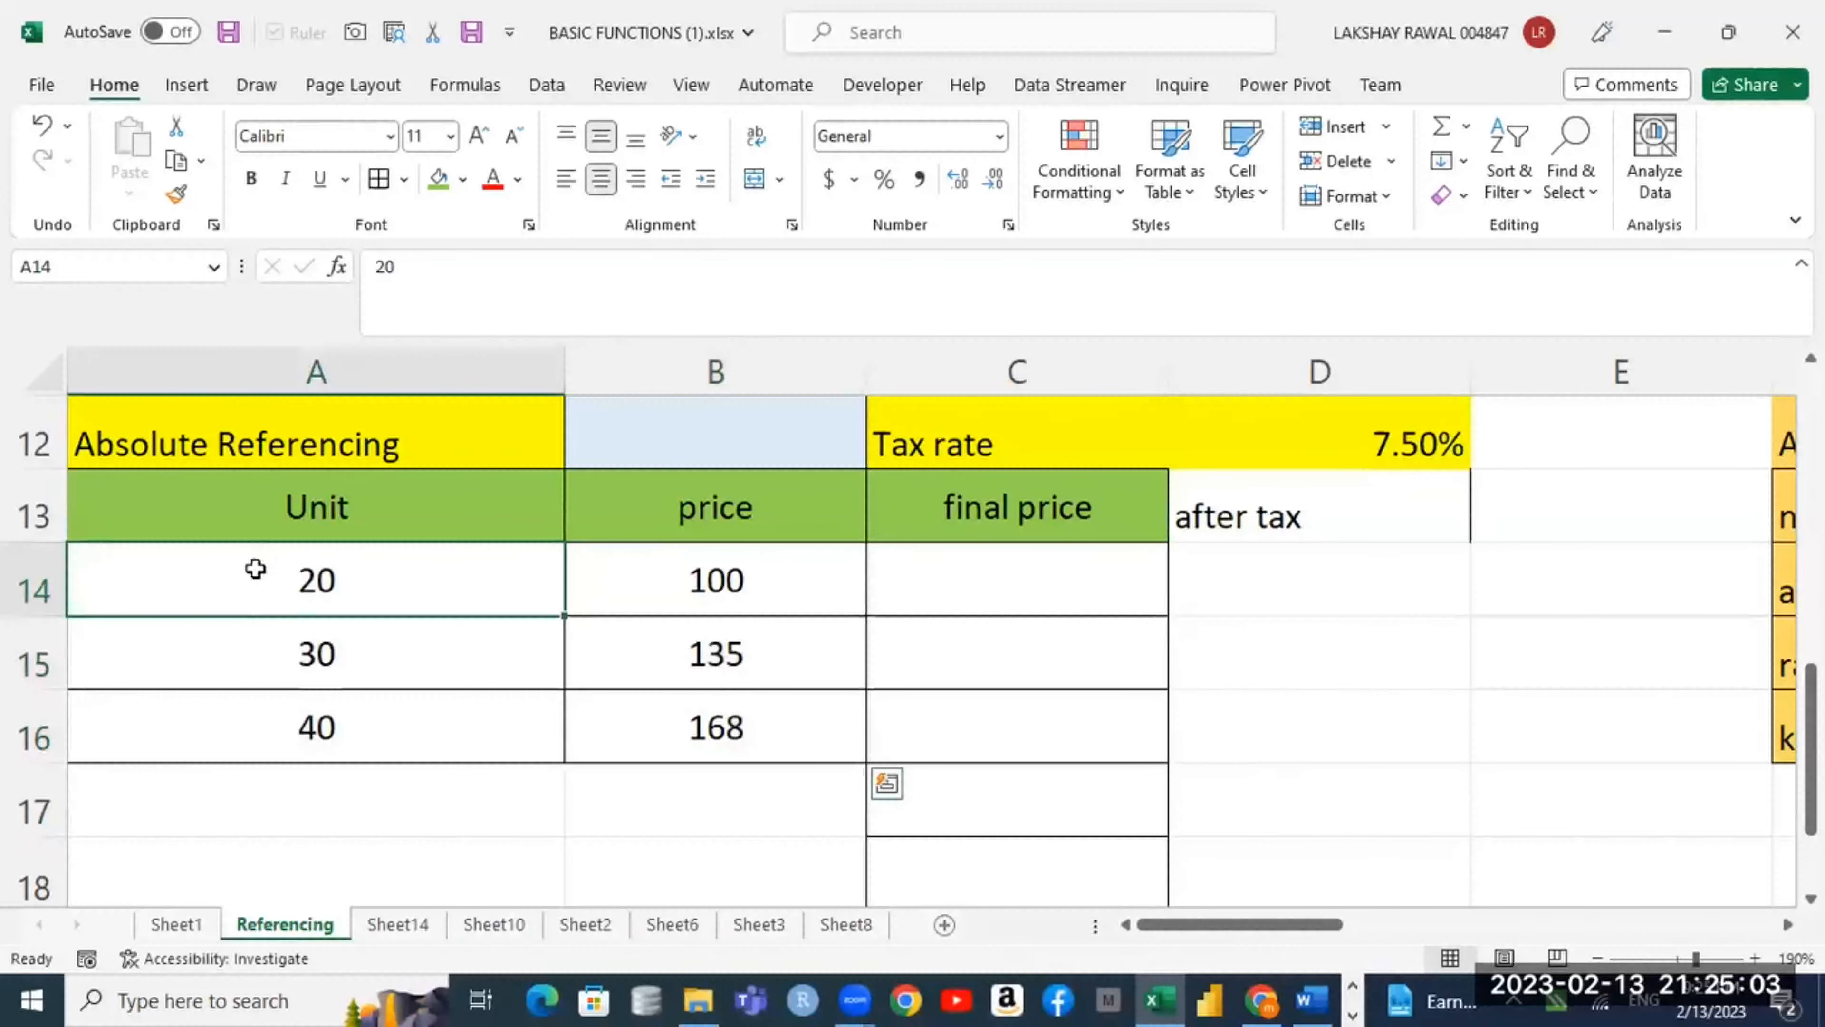
pyautogui.click(731, 579)
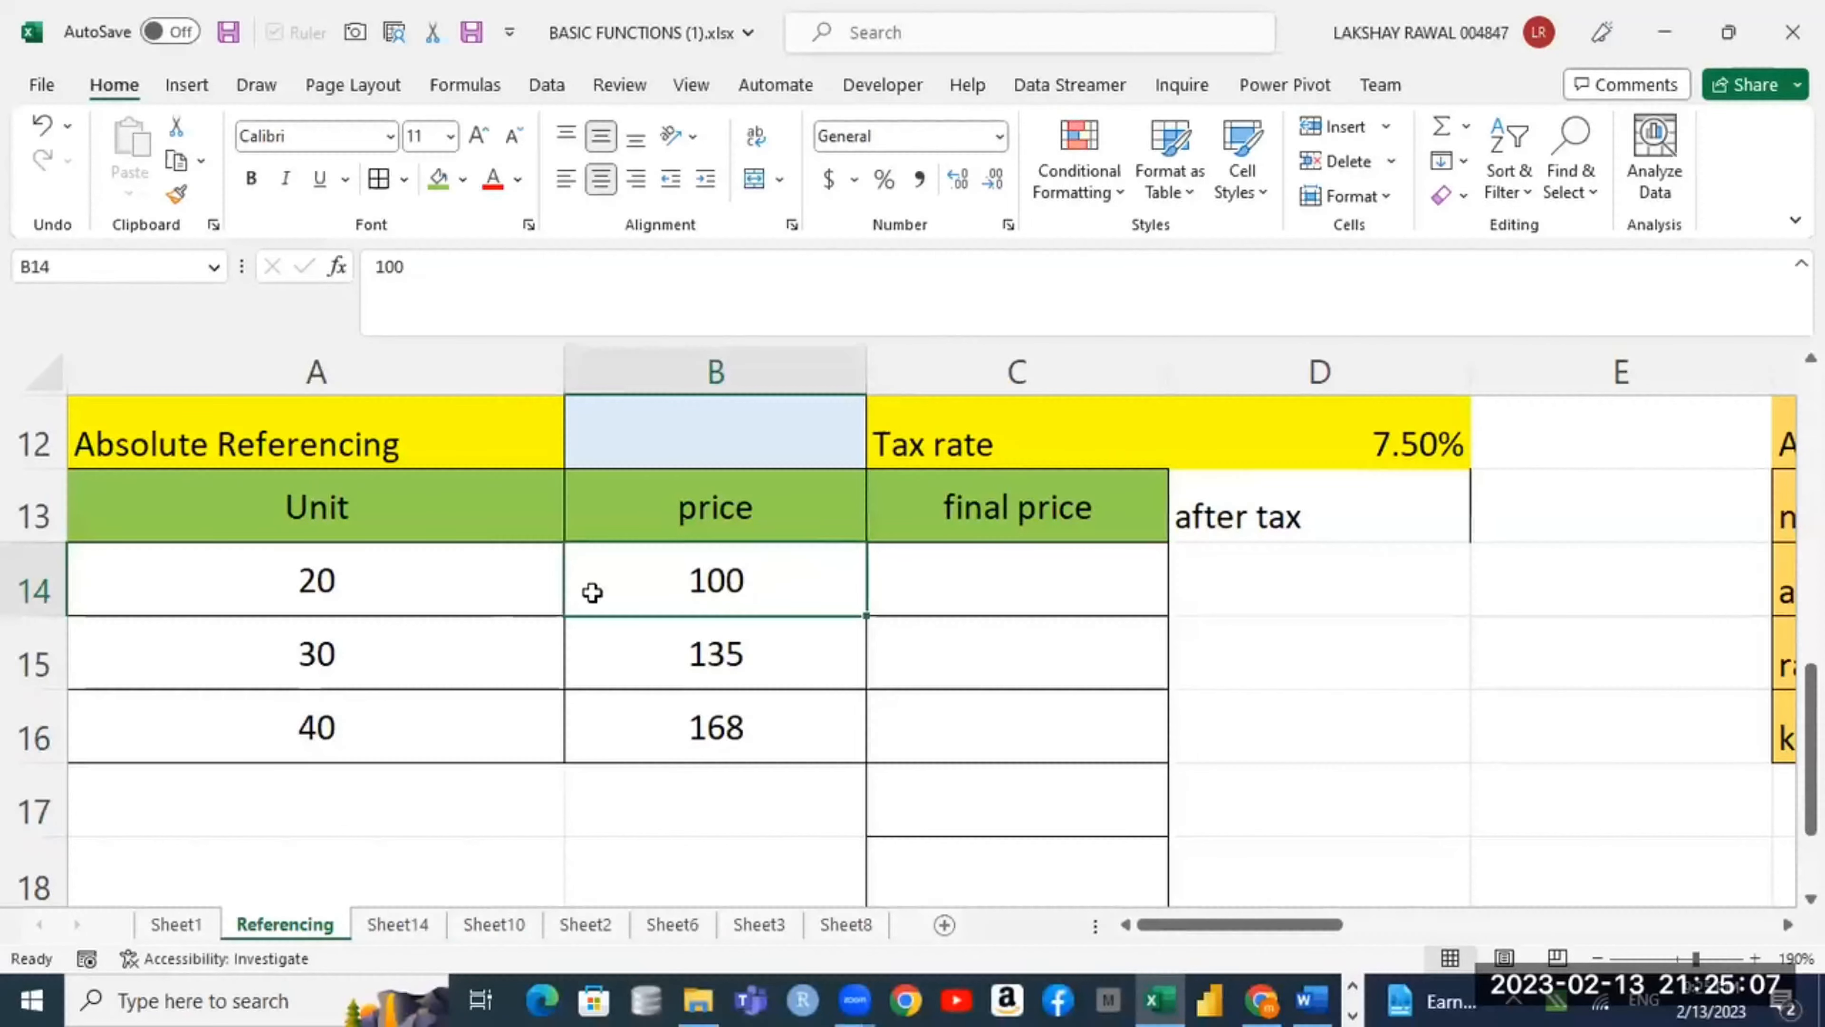
pyautogui.moveTo(591, 590); pyautogui.dragTo(326, 583)
pyautogui.click(1014, 572)
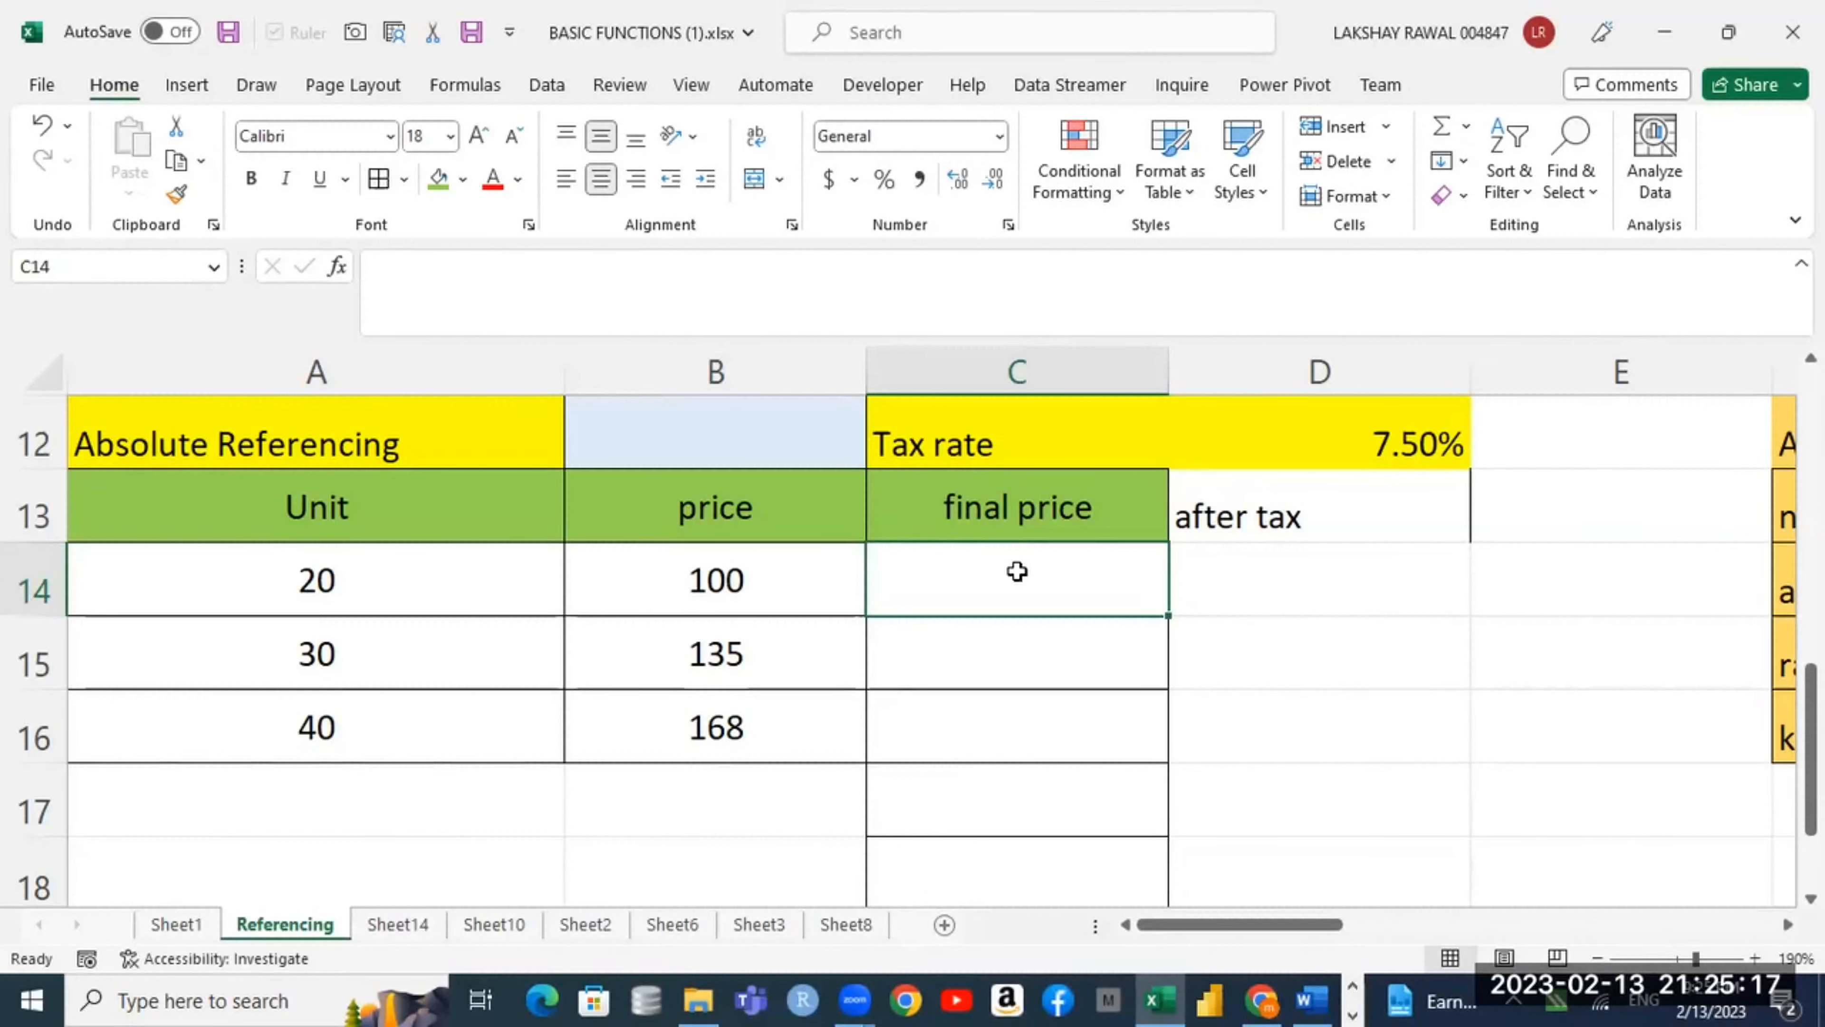
# Step: Calculate the final price in C14 with =A14*B14 and fill the formula down to C16
pyautogui.write('=')
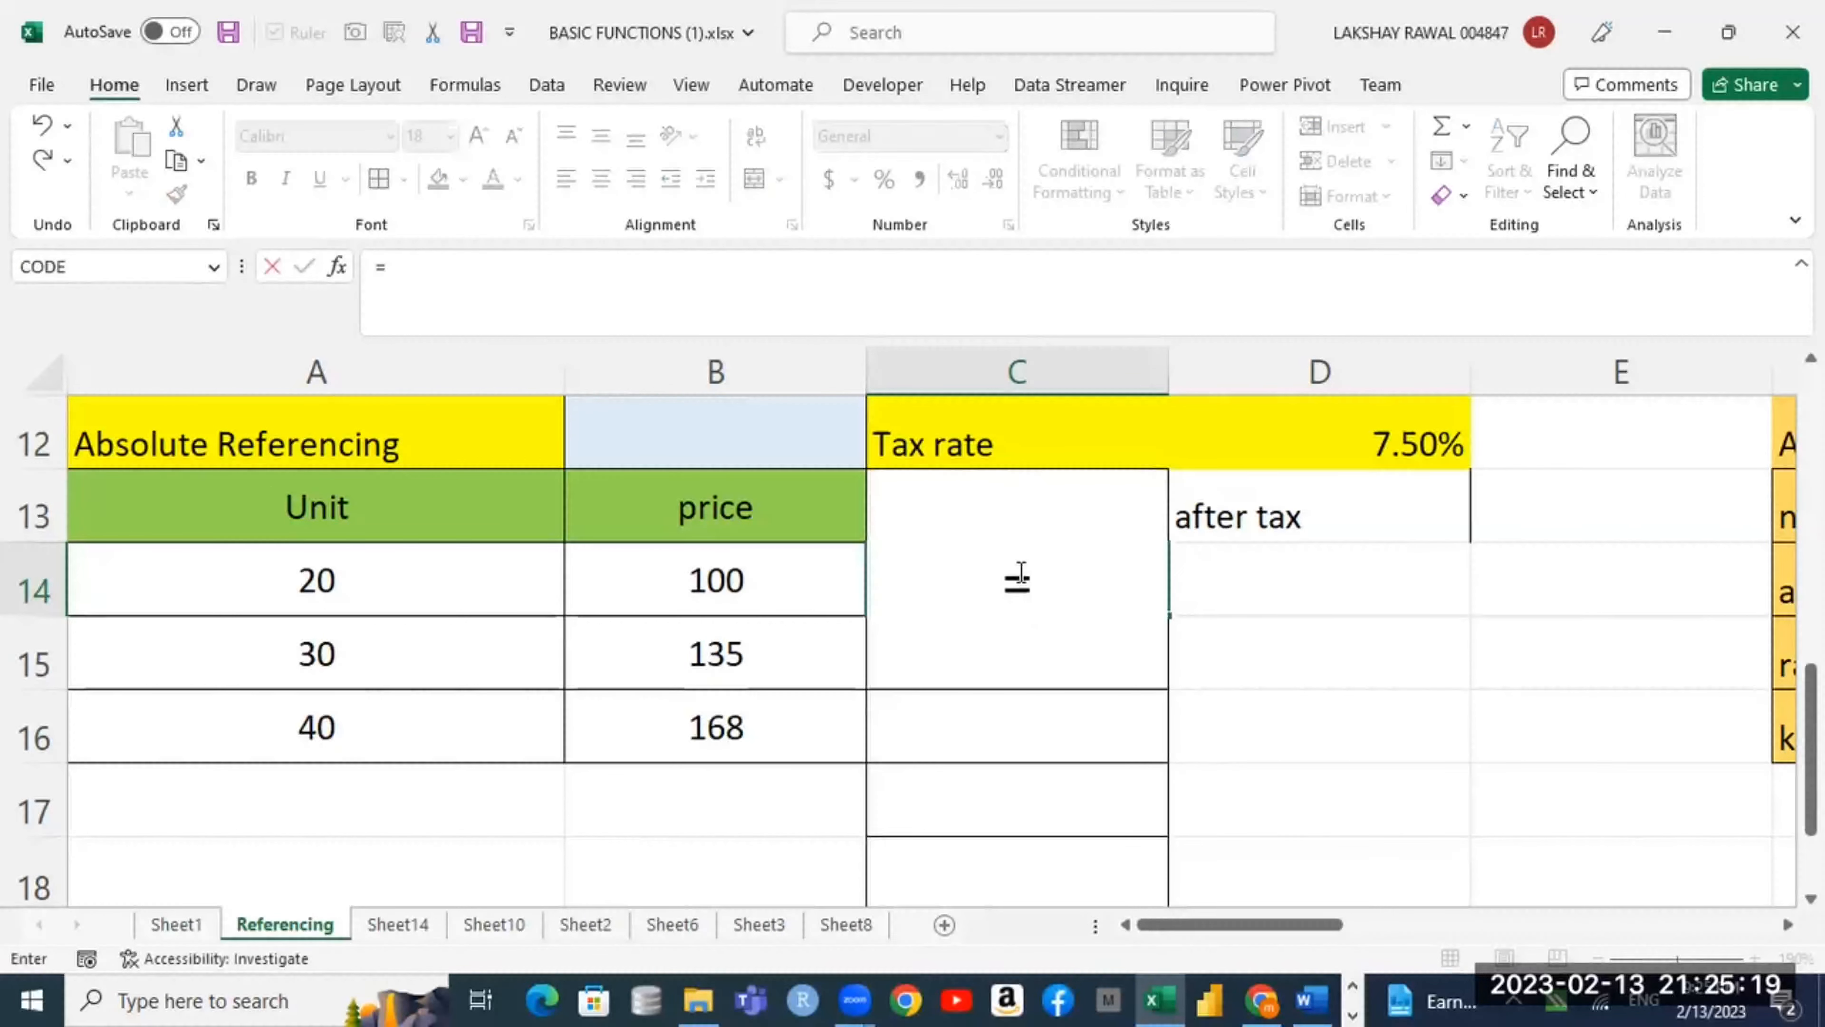
pyautogui.click(258, 574)
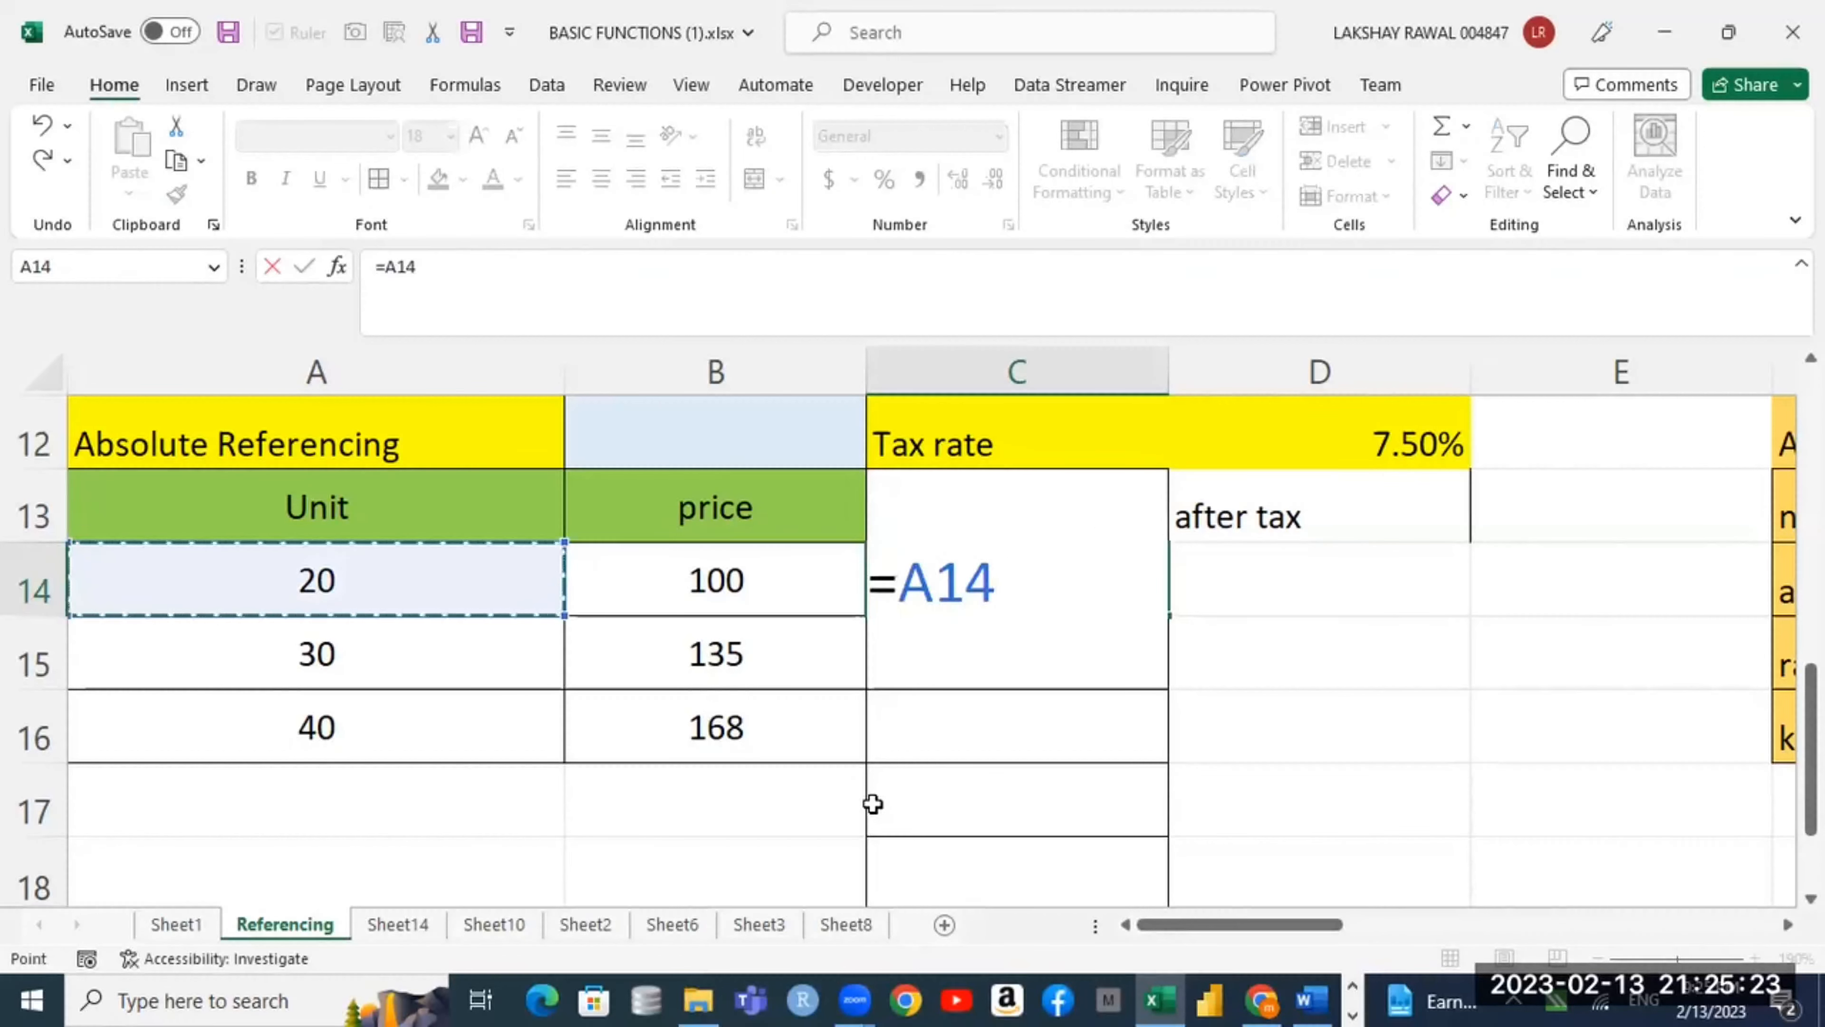
pyautogui.write('*')
pyautogui.click(809, 589)
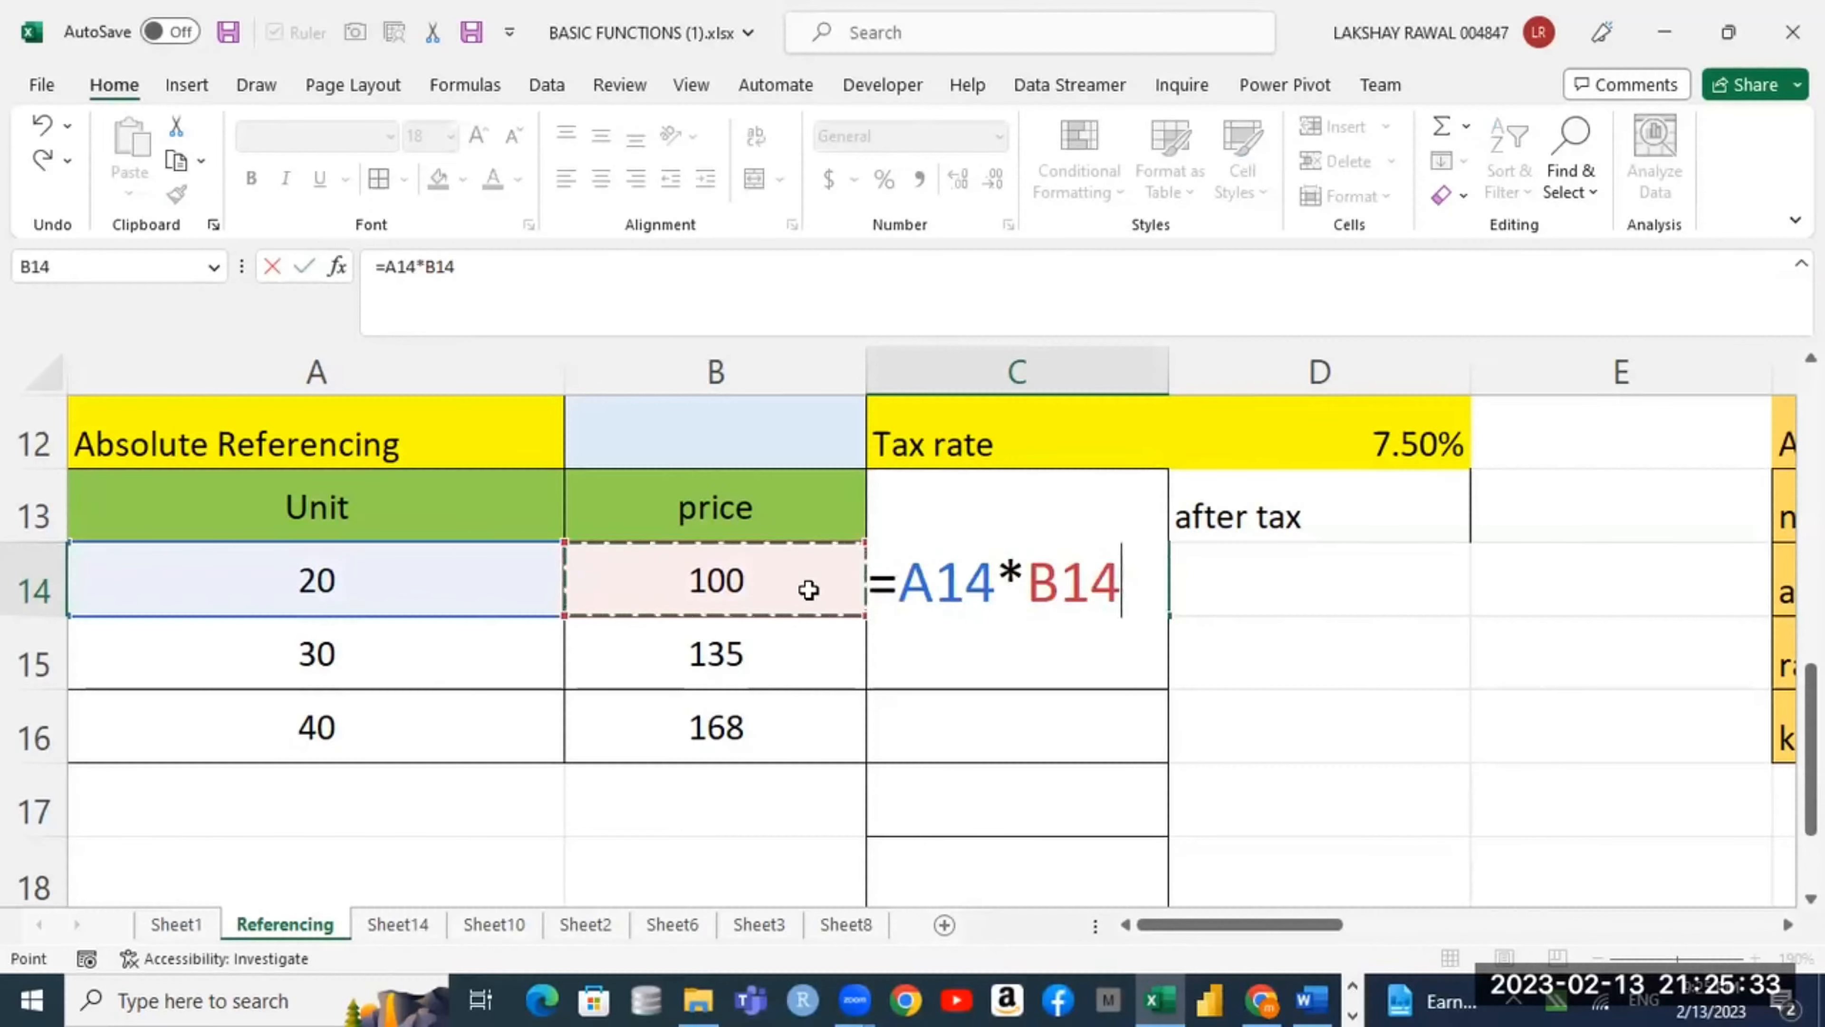
pyautogui.press('Return')
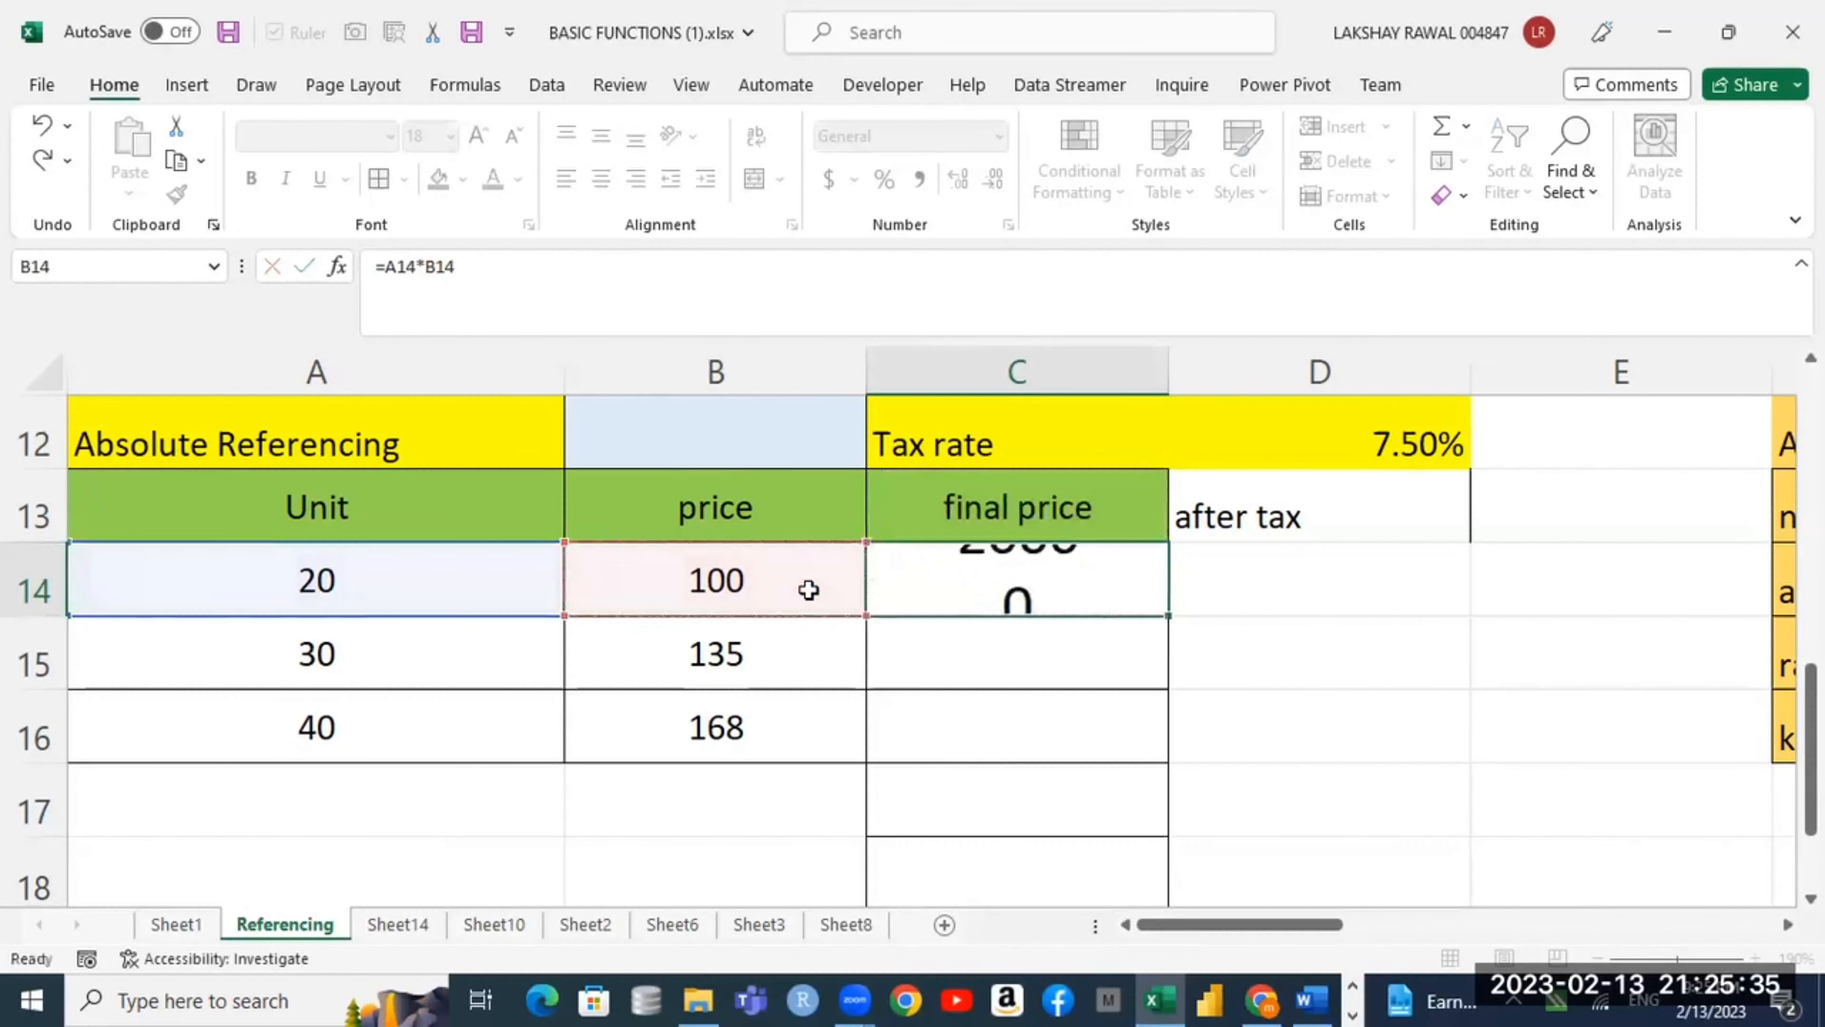
pyautogui.click(985, 588)
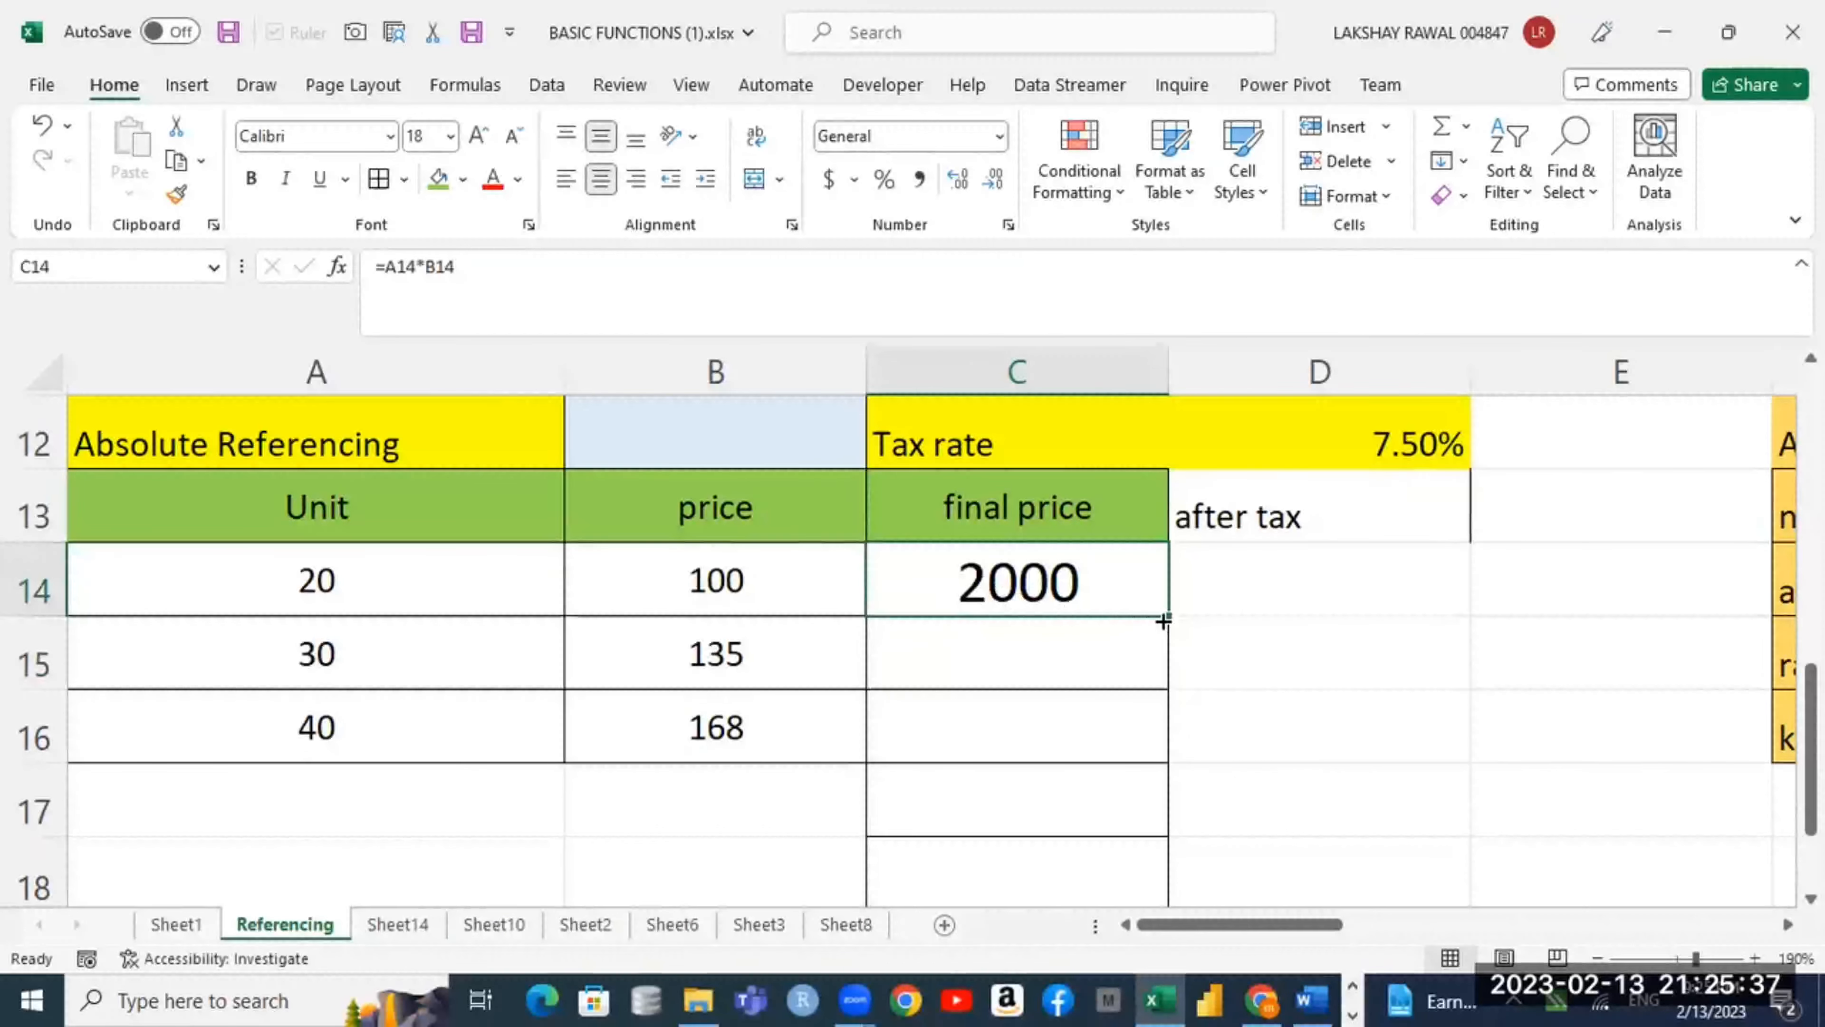
pyautogui.moveTo(1164, 620); pyautogui.dragTo(1169, 748)
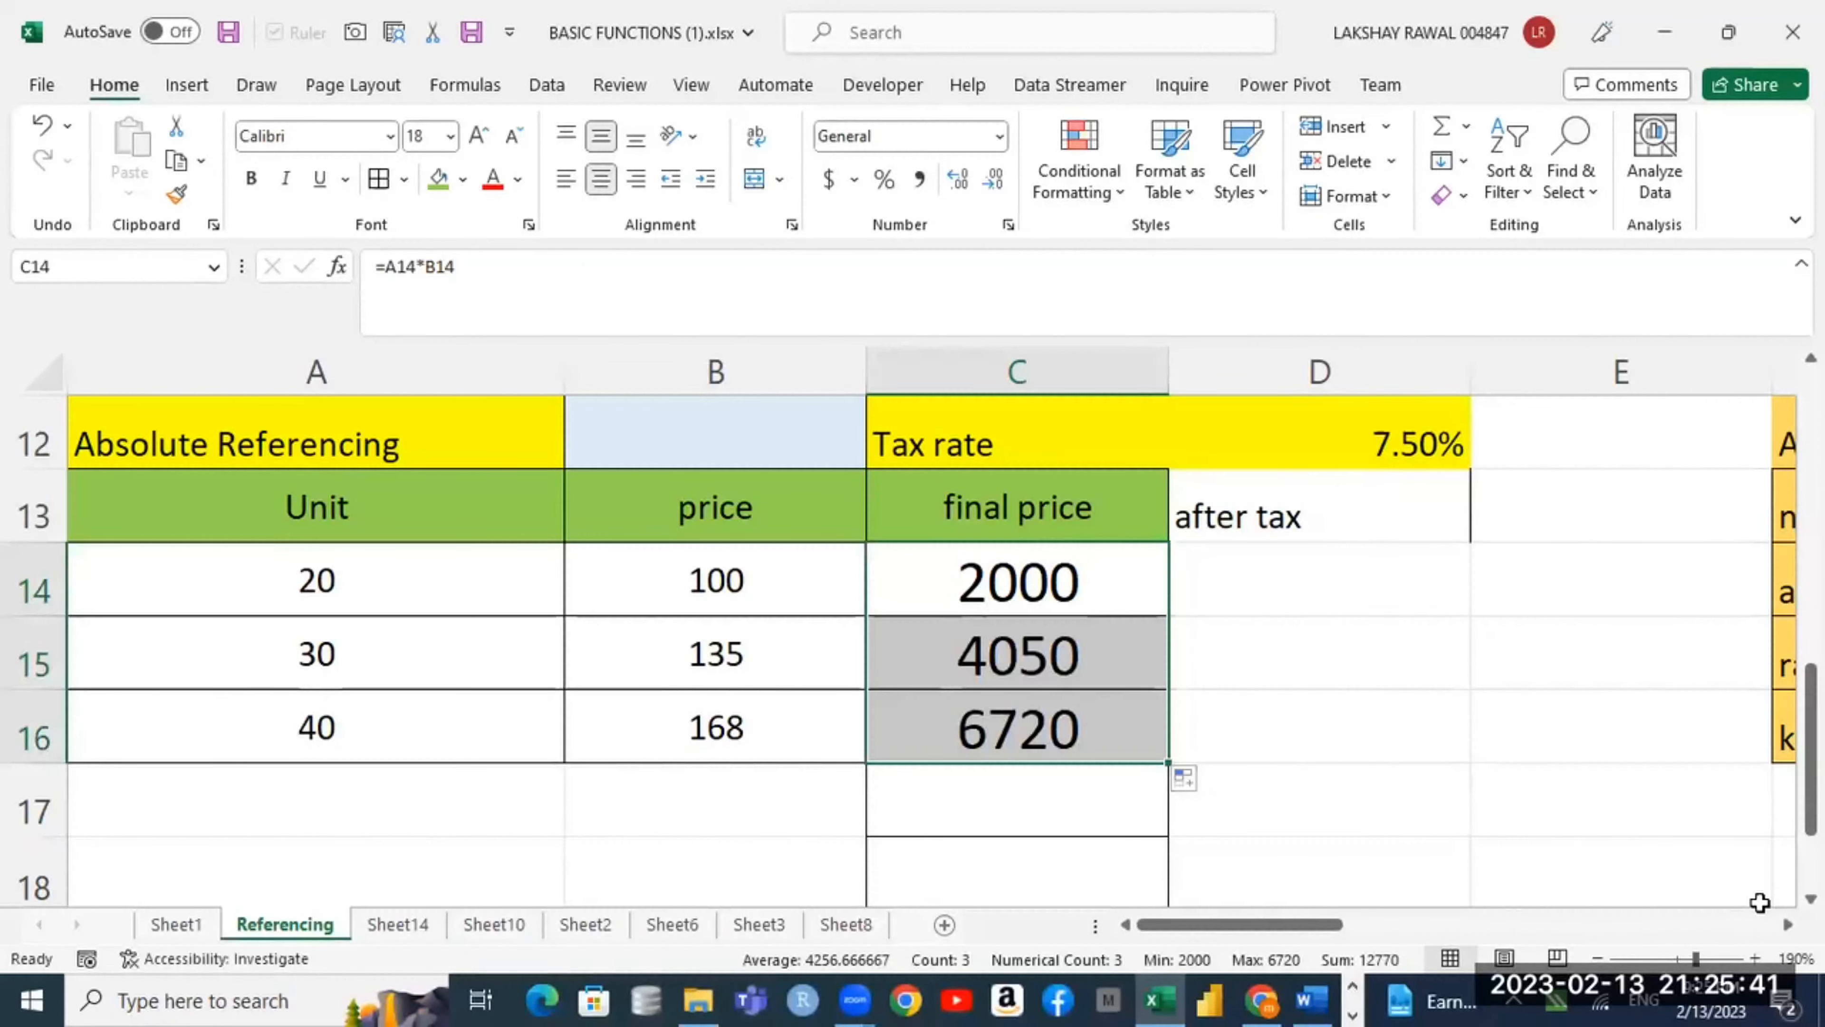
# Step: Check the formula in C14, and display the sheet's formulas instead of their results with the final price column in view
pyautogui.doubleClick(1099, 573)
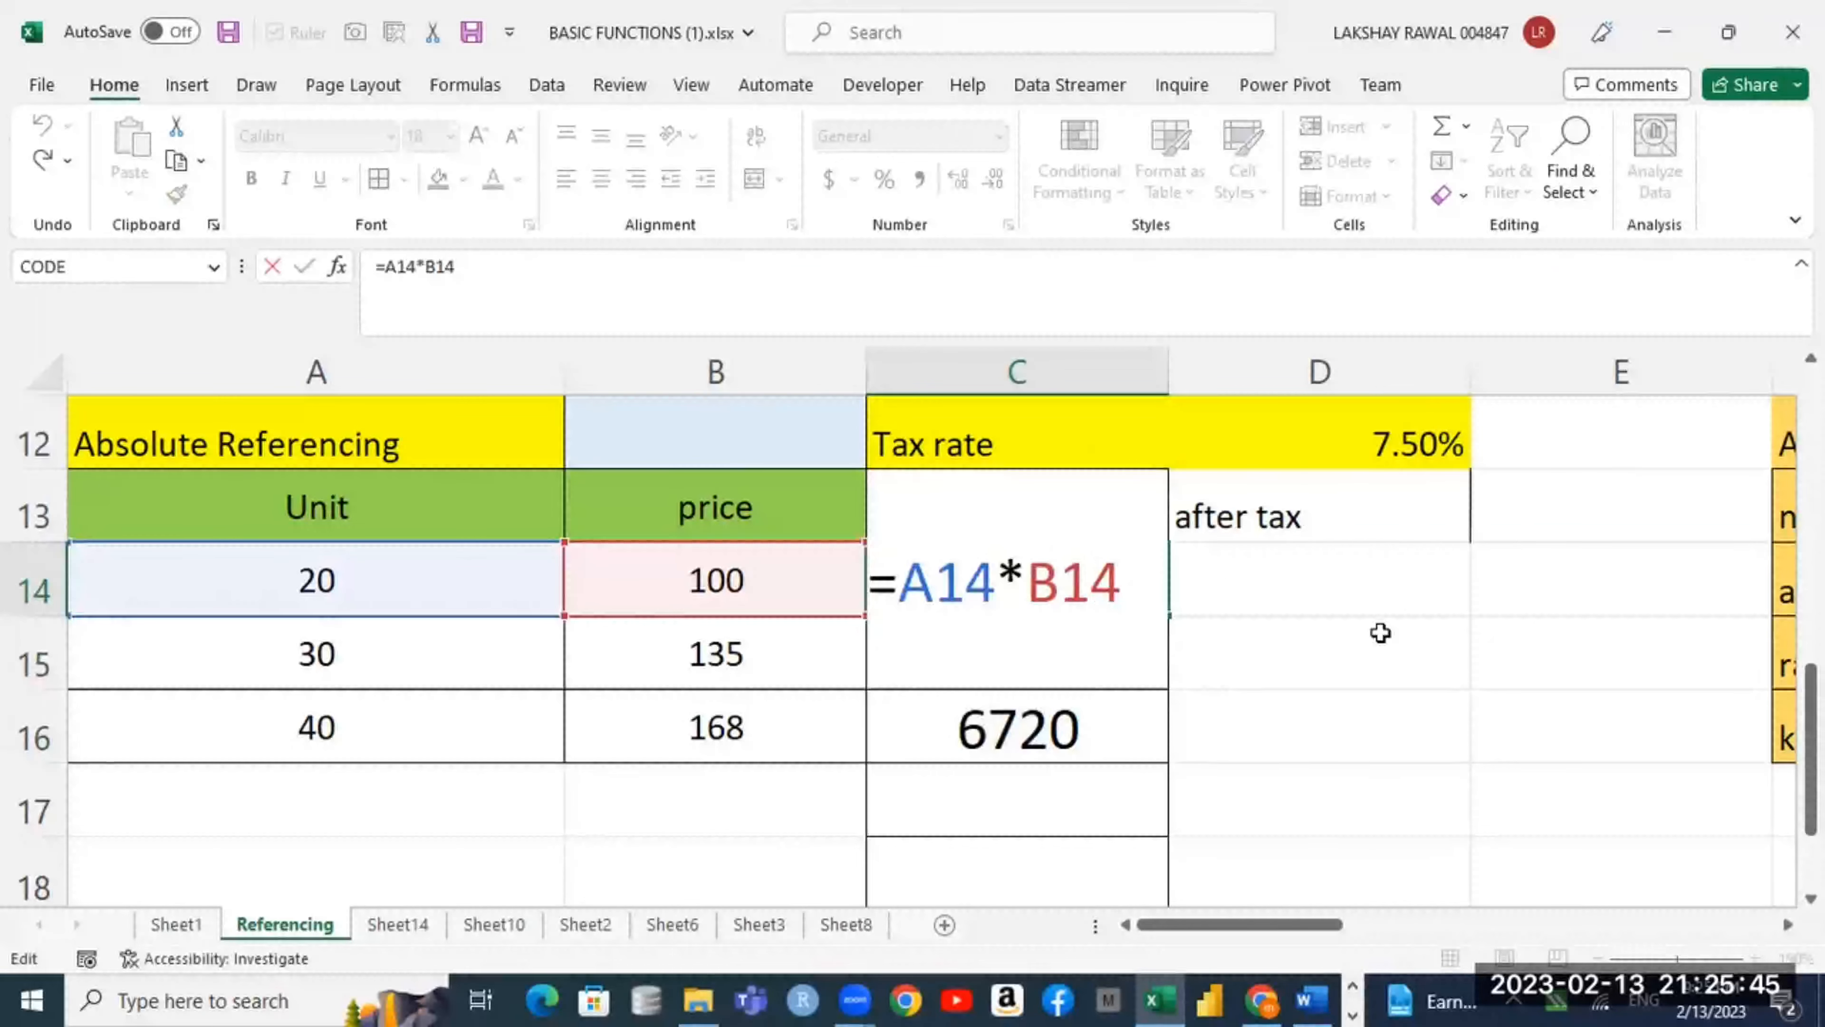
pyautogui.press('Return')
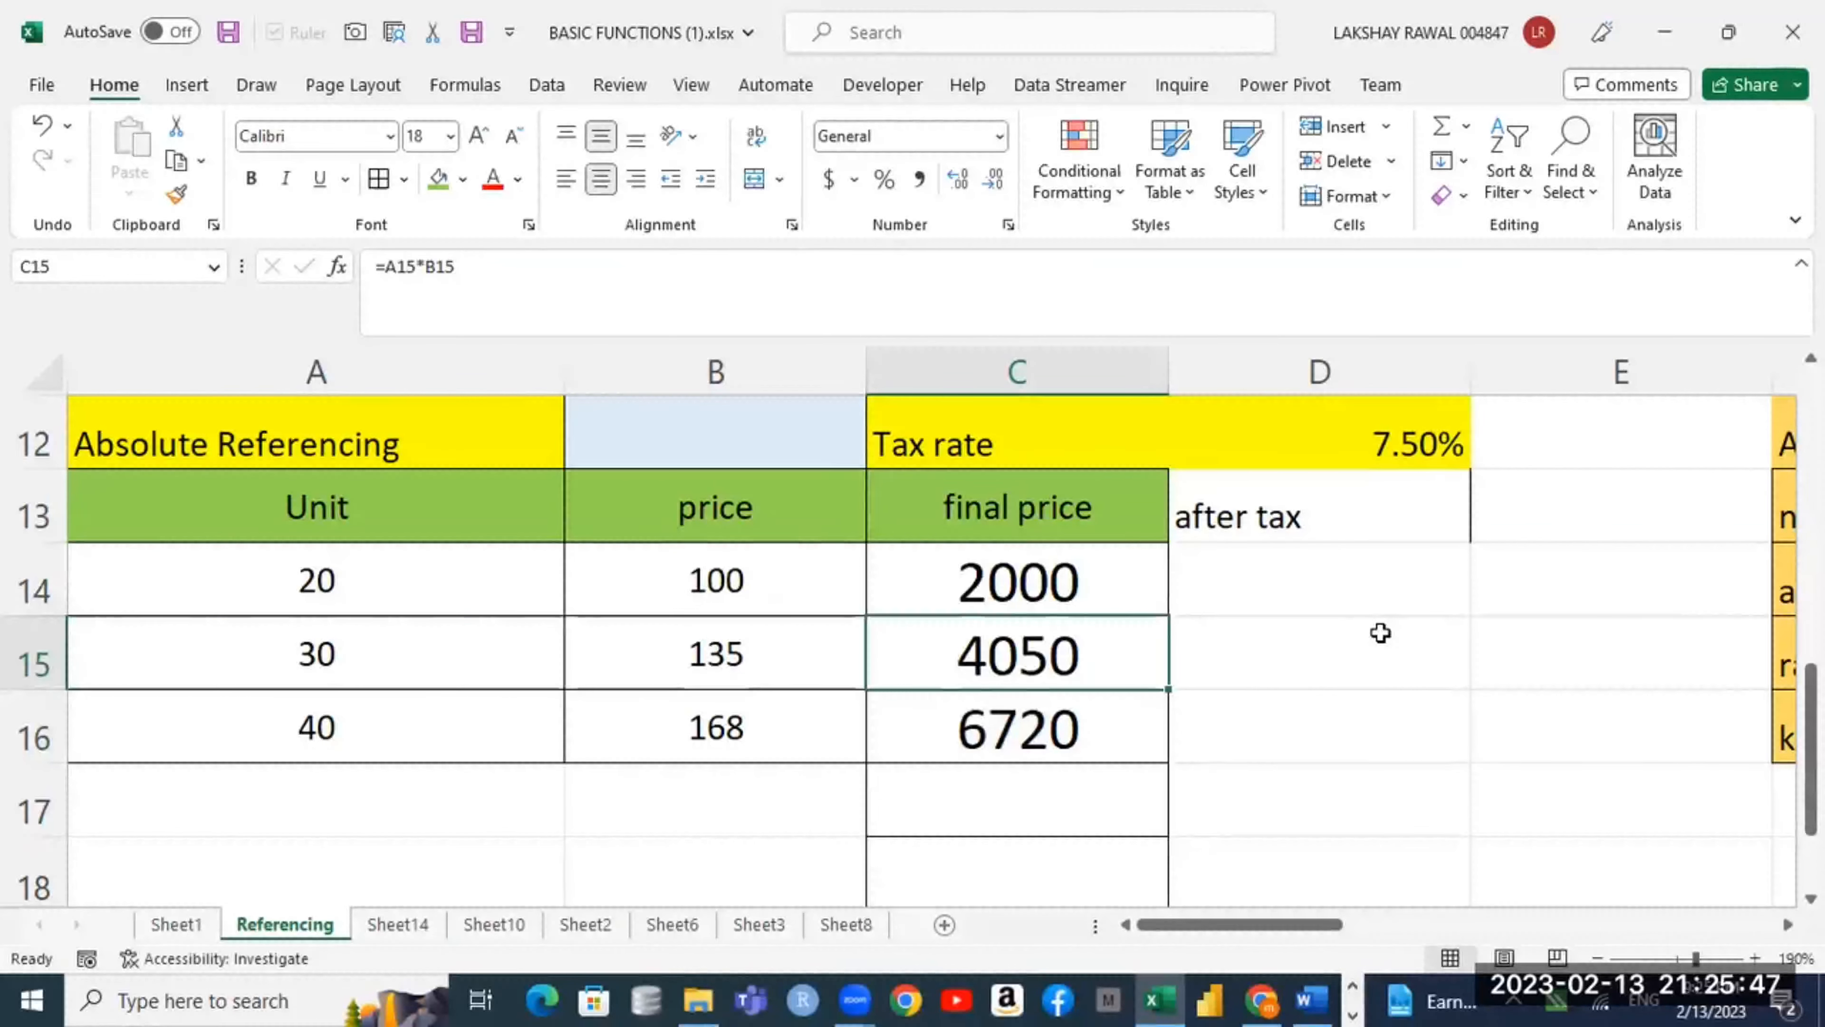
pyautogui.hotkey('ctrl', '`')
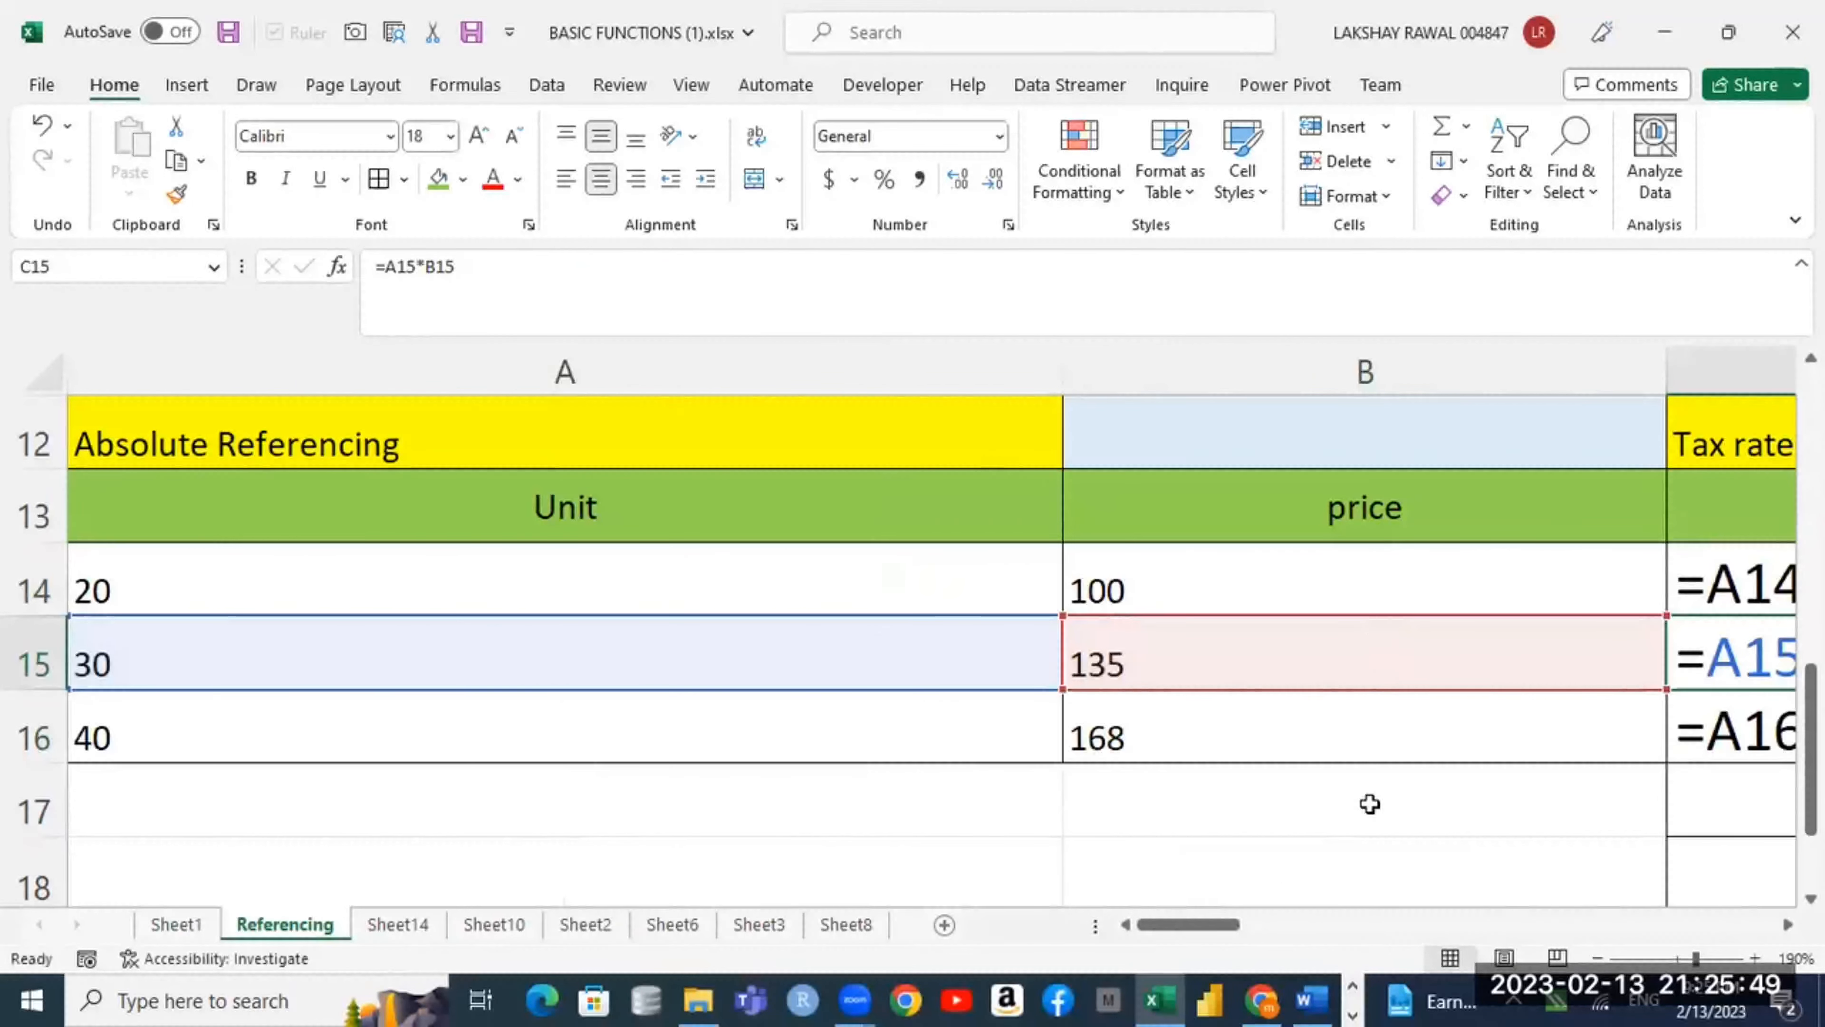
pyautogui.click(1787, 925)
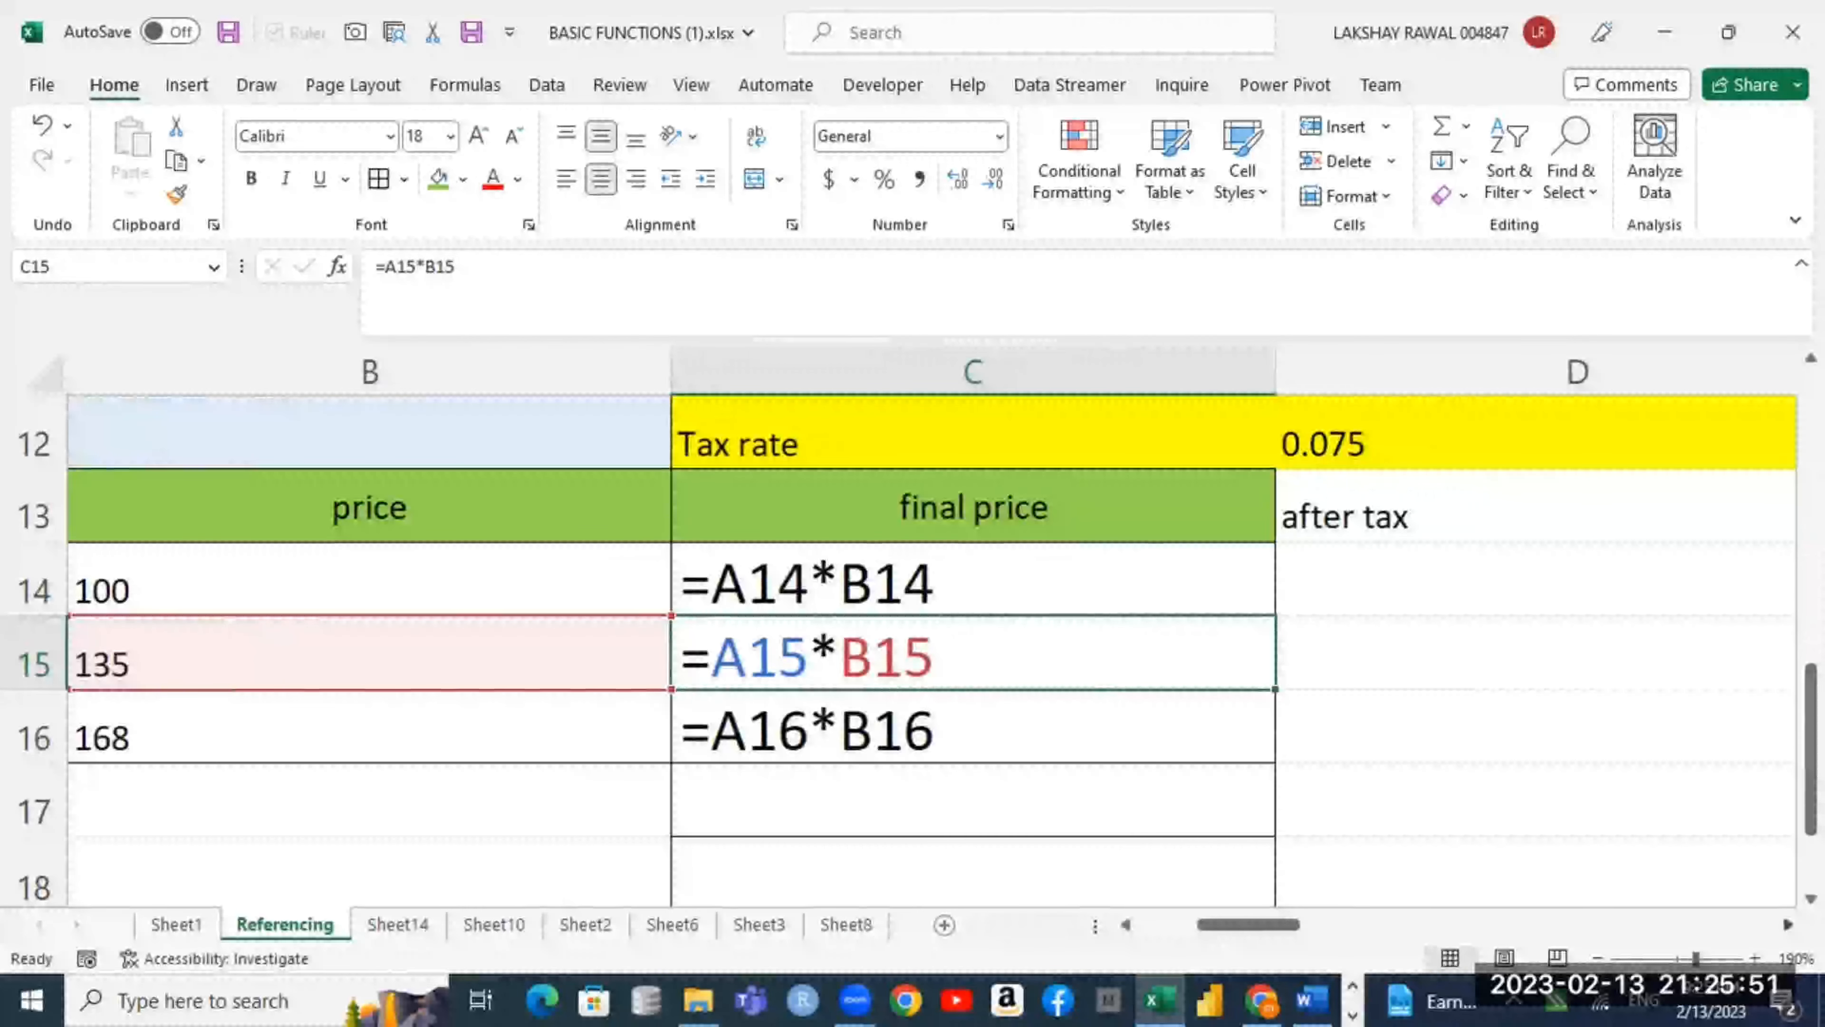
# Step: Refill the final price formula from C14 down to C16 with the formulas displayed
pyautogui.click(1004, 563)
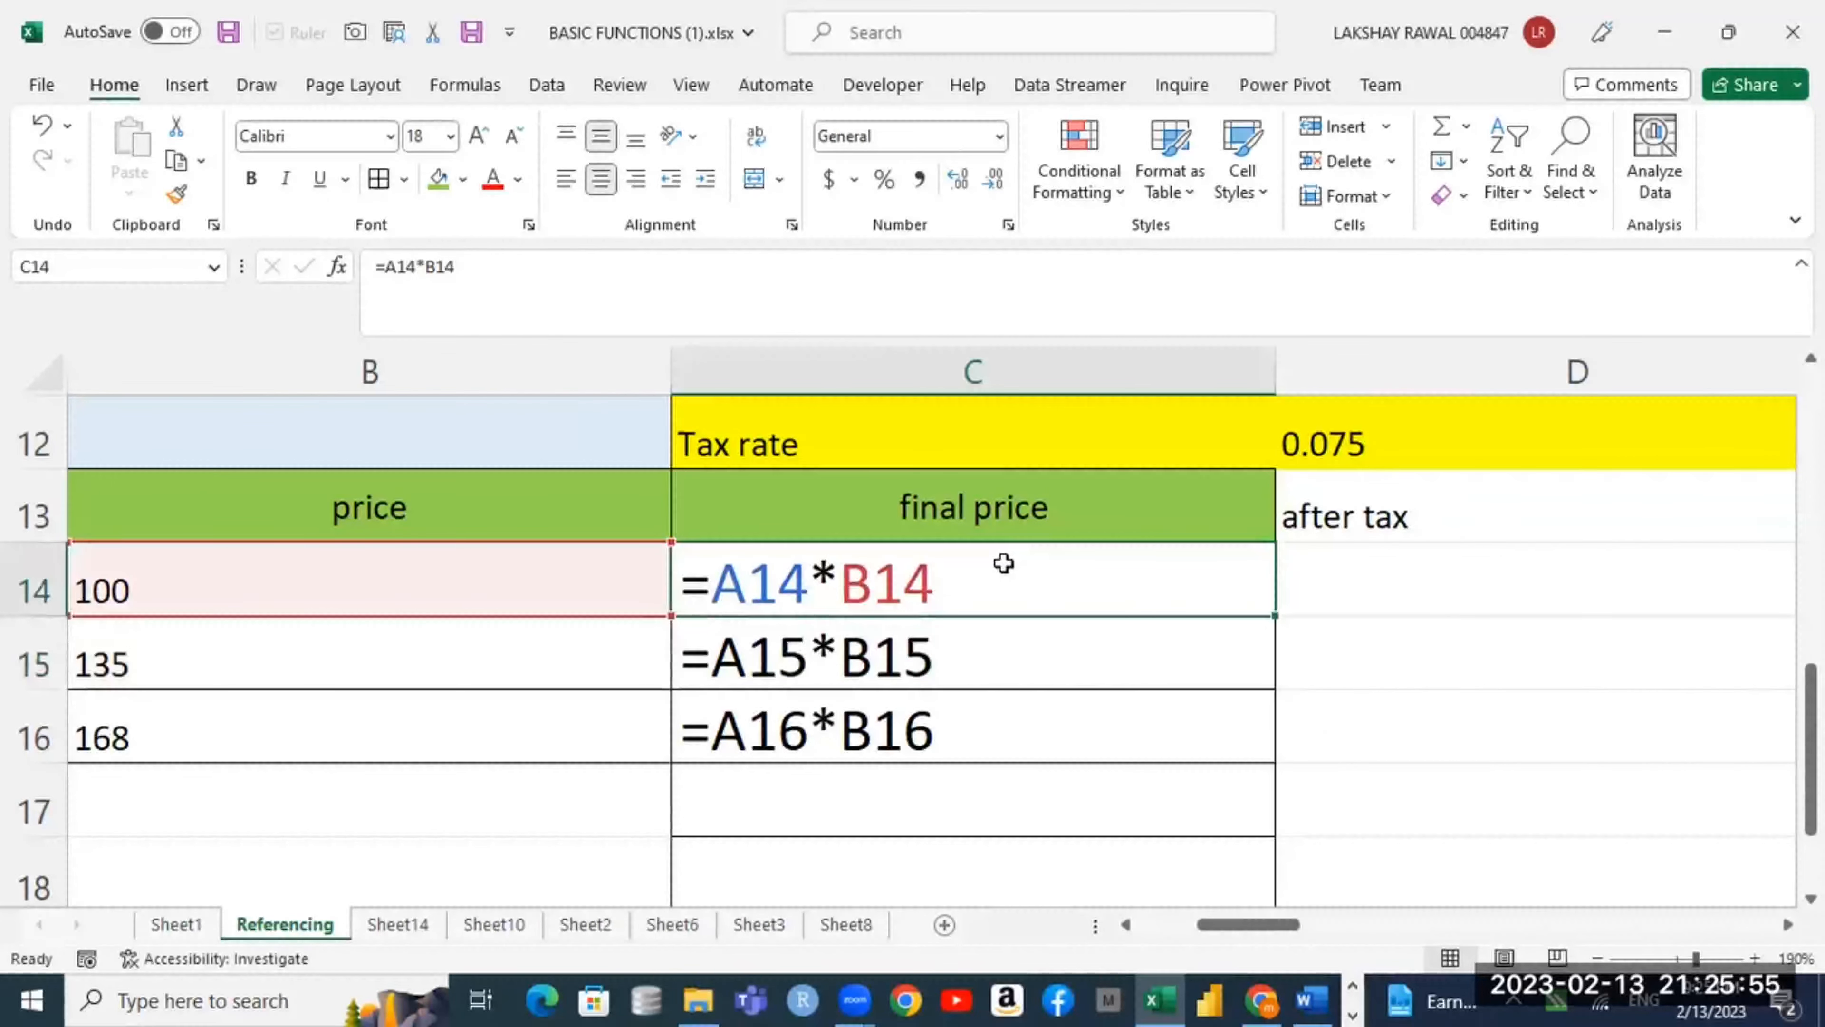
pyautogui.moveTo(1274, 614); pyautogui.dragTo(1275, 744)
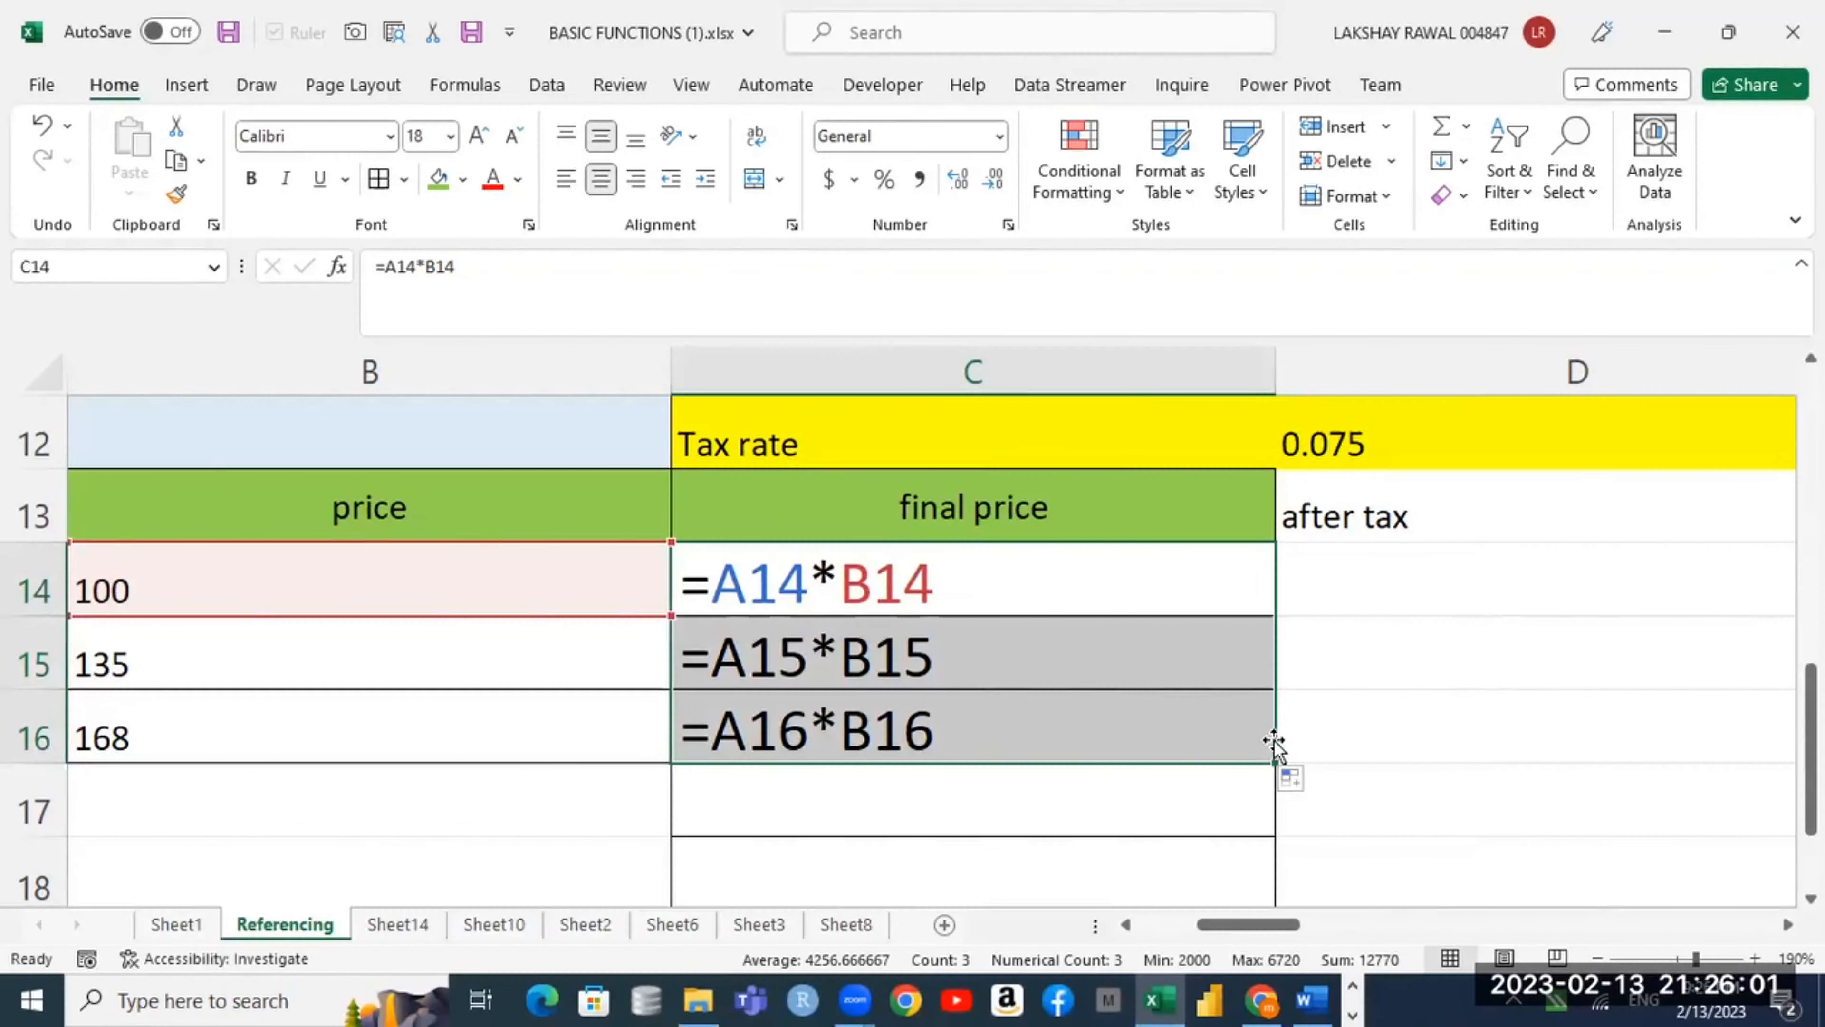
pyautogui.click(930, 160)
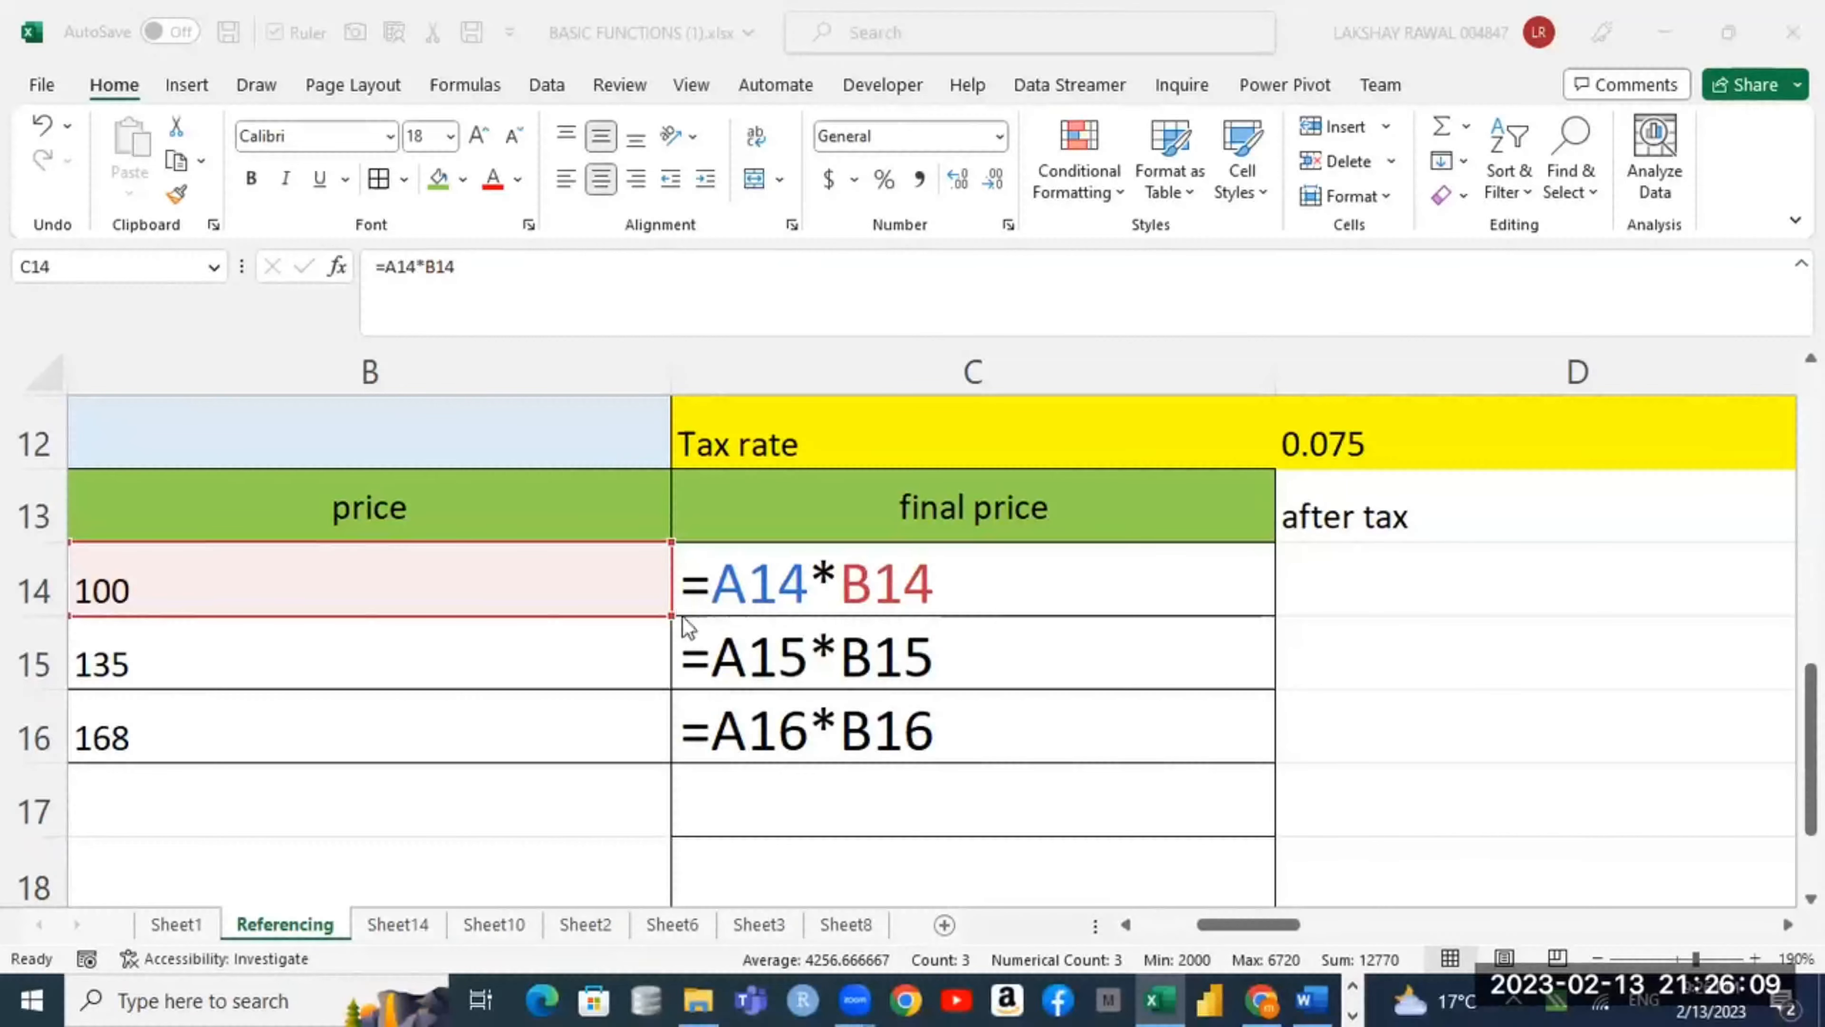
pyautogui.click(898, 579)
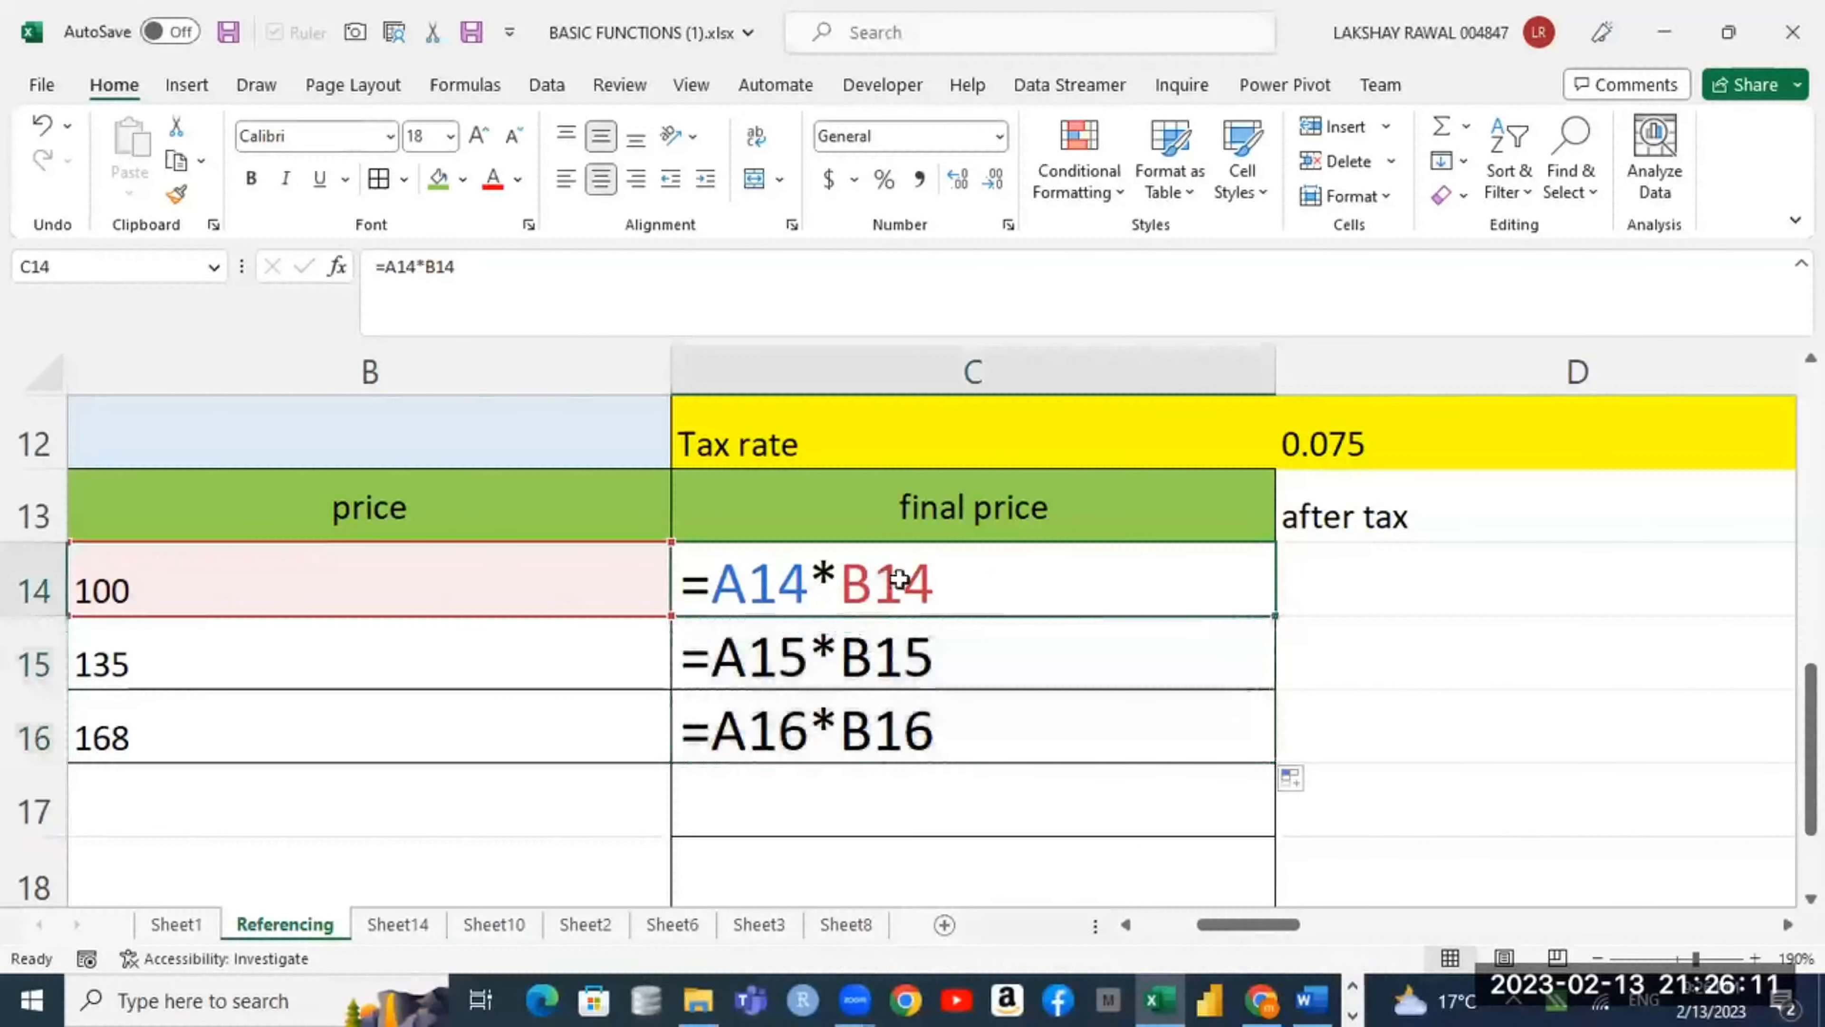
pyautogui.moveTo(1272, 614); pyautogui.dragTo(1265, 744)
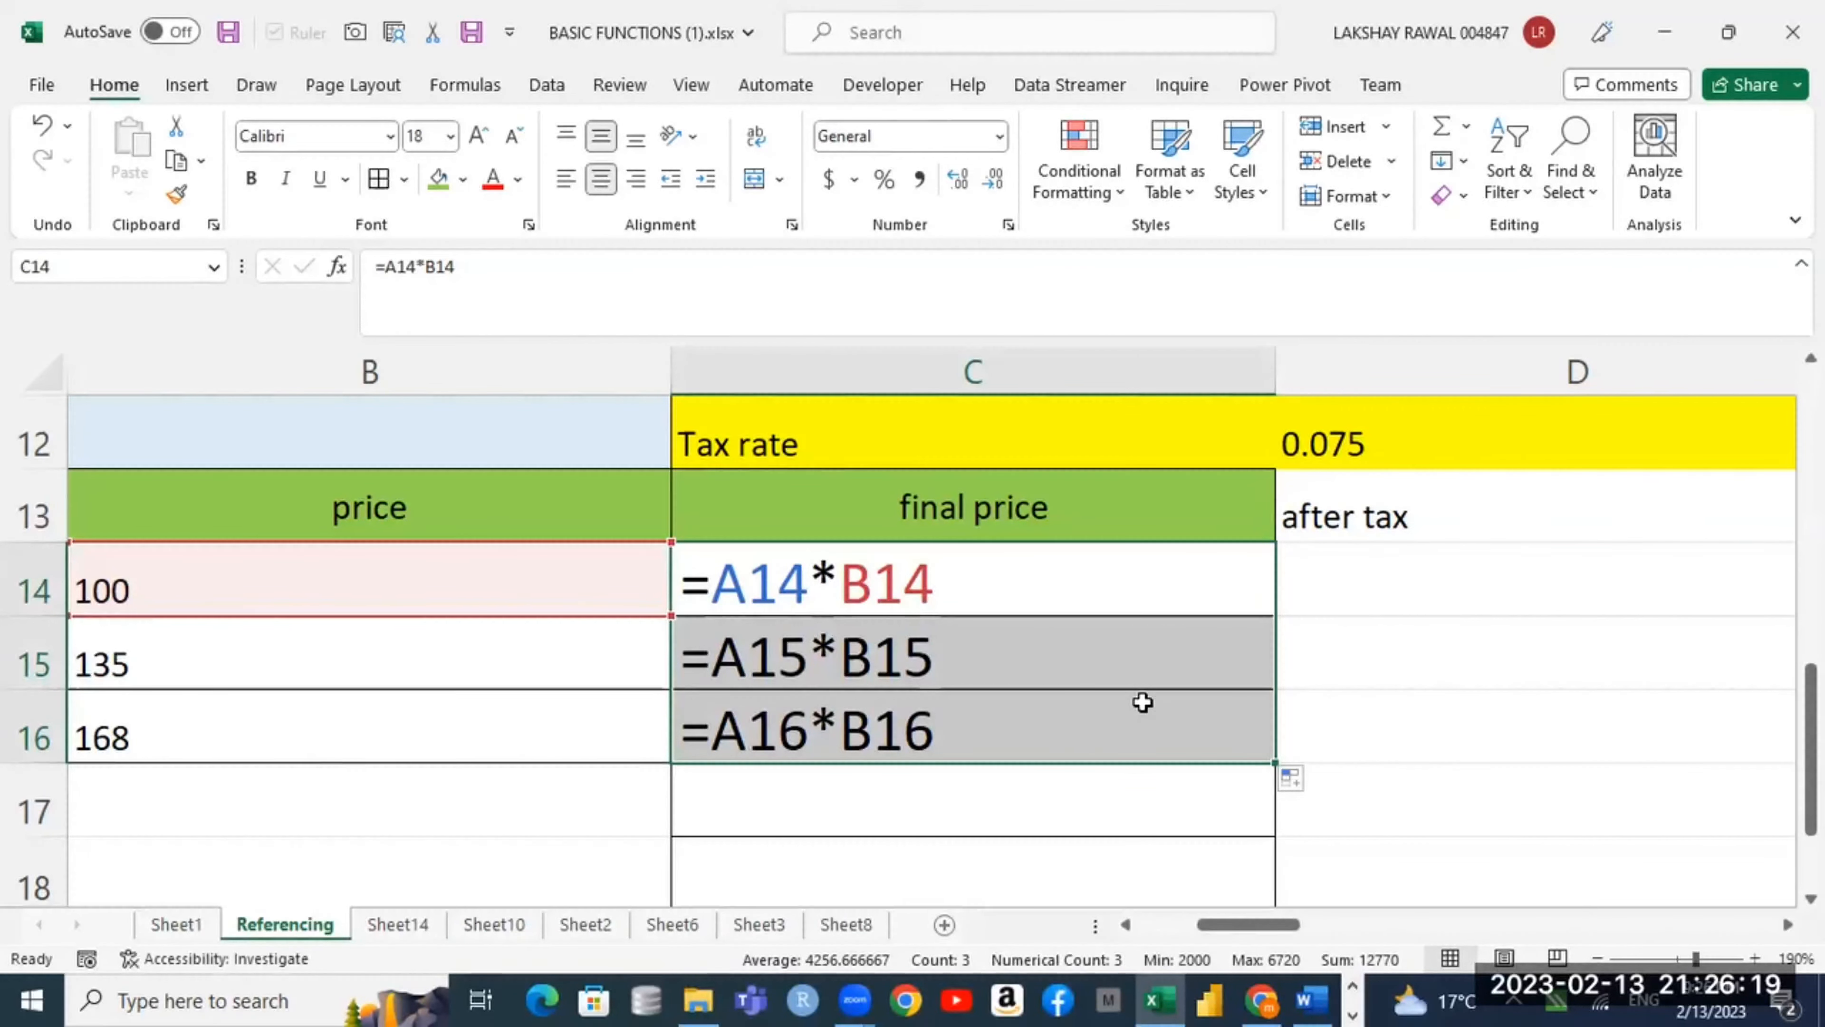
# Step: Compare the cell references of the final price formulas in C14, C15 and C16 row by row
pyautogui.click(1161, 571)
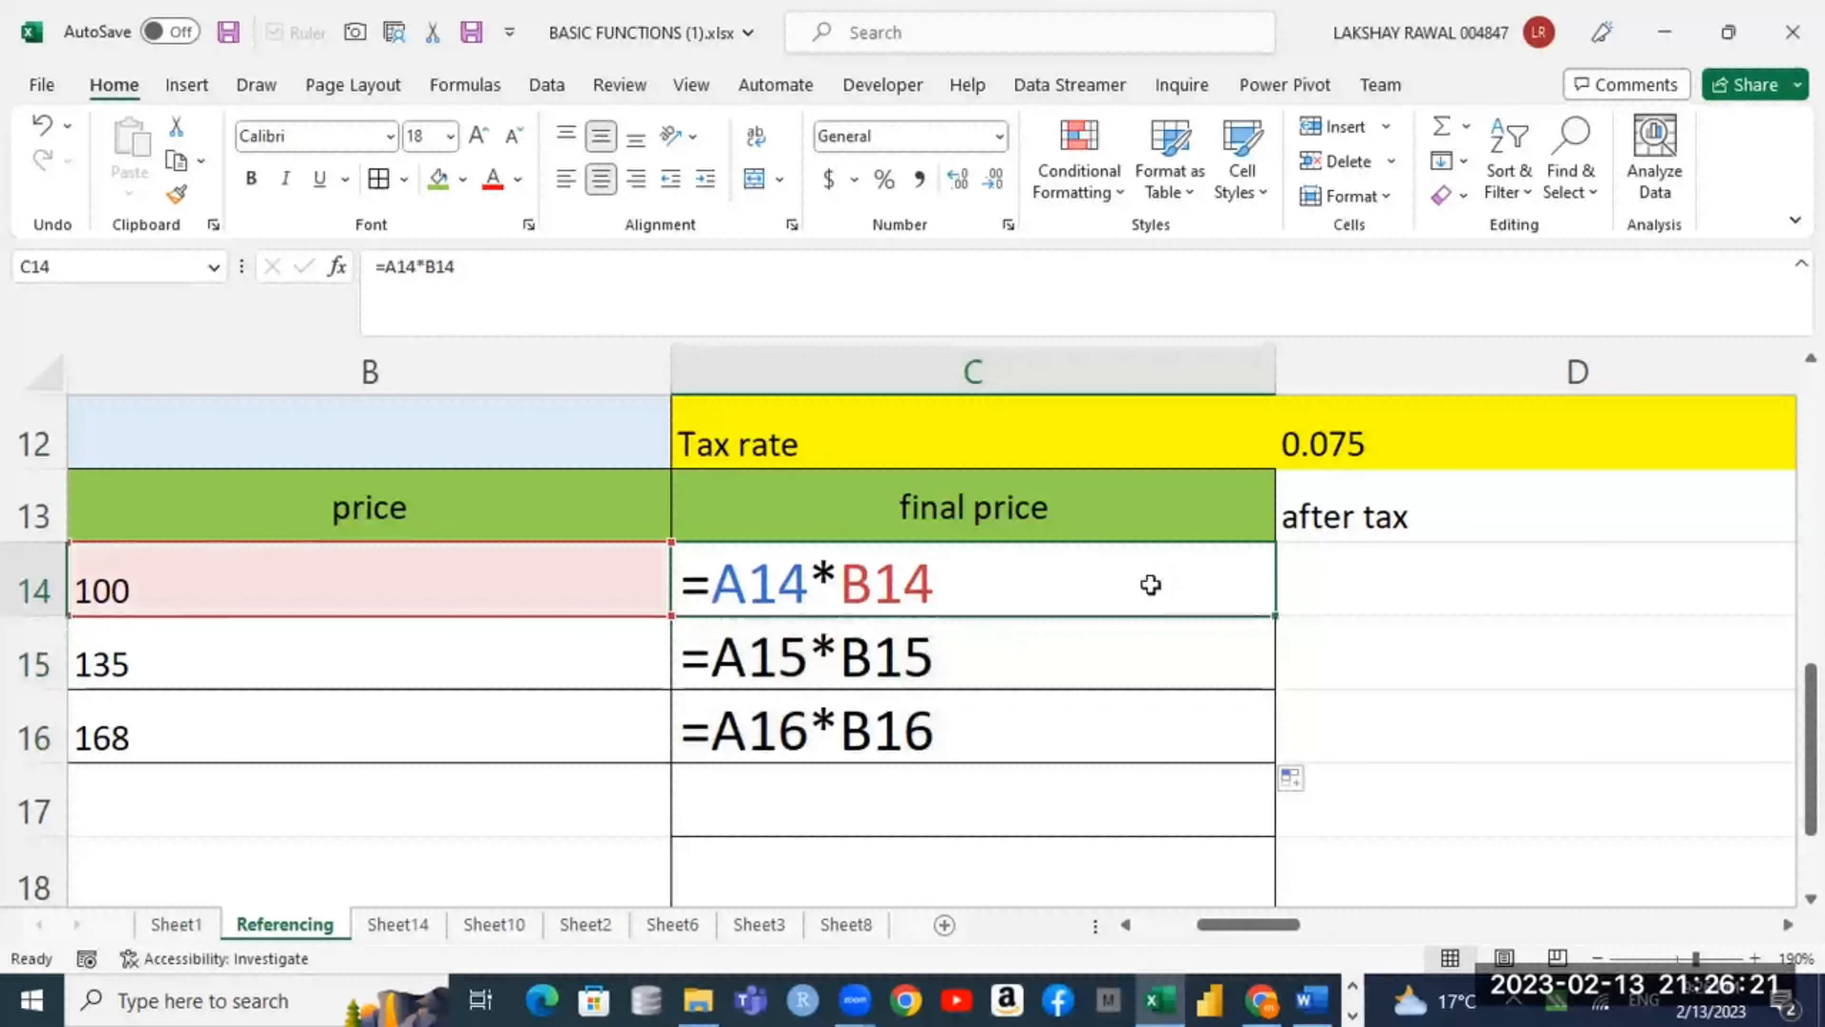
pyautogui.moveTo(1150, 584); pyautogui.dragTo(1147, 765)
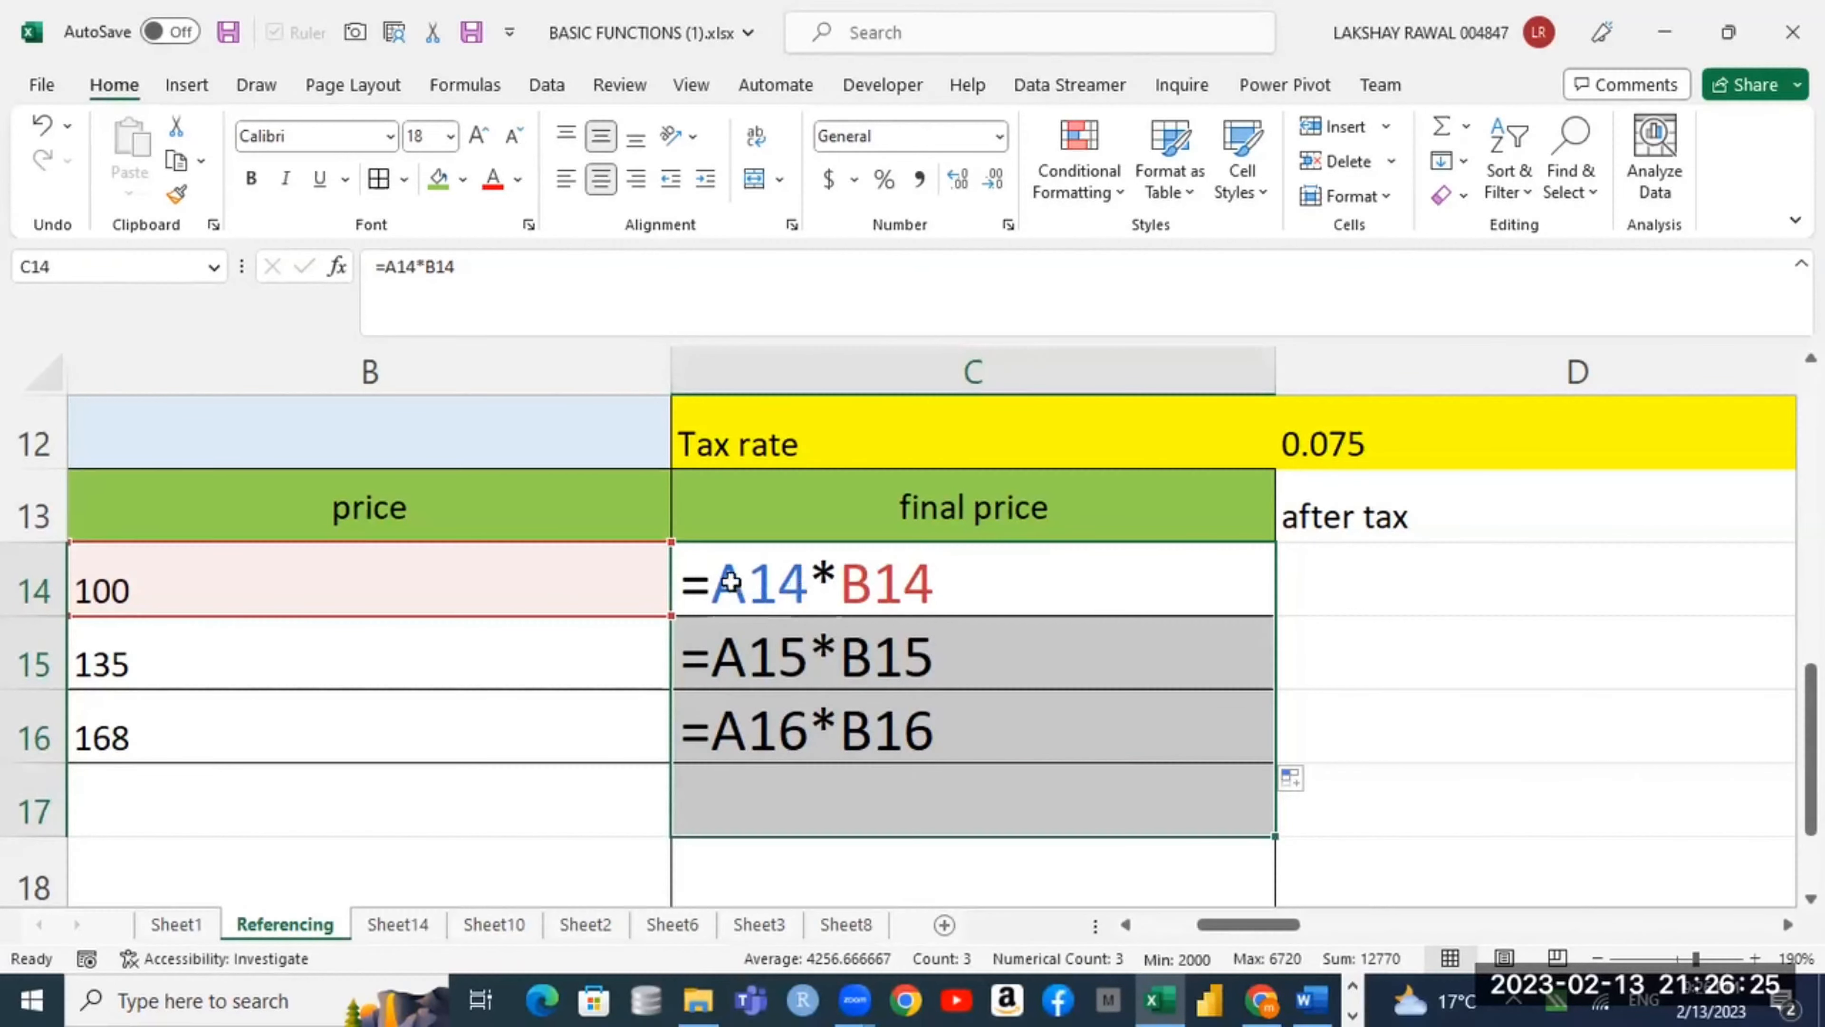
pyautogui.moveTo(803, 584); pyautogui.dragTo(971, 739)
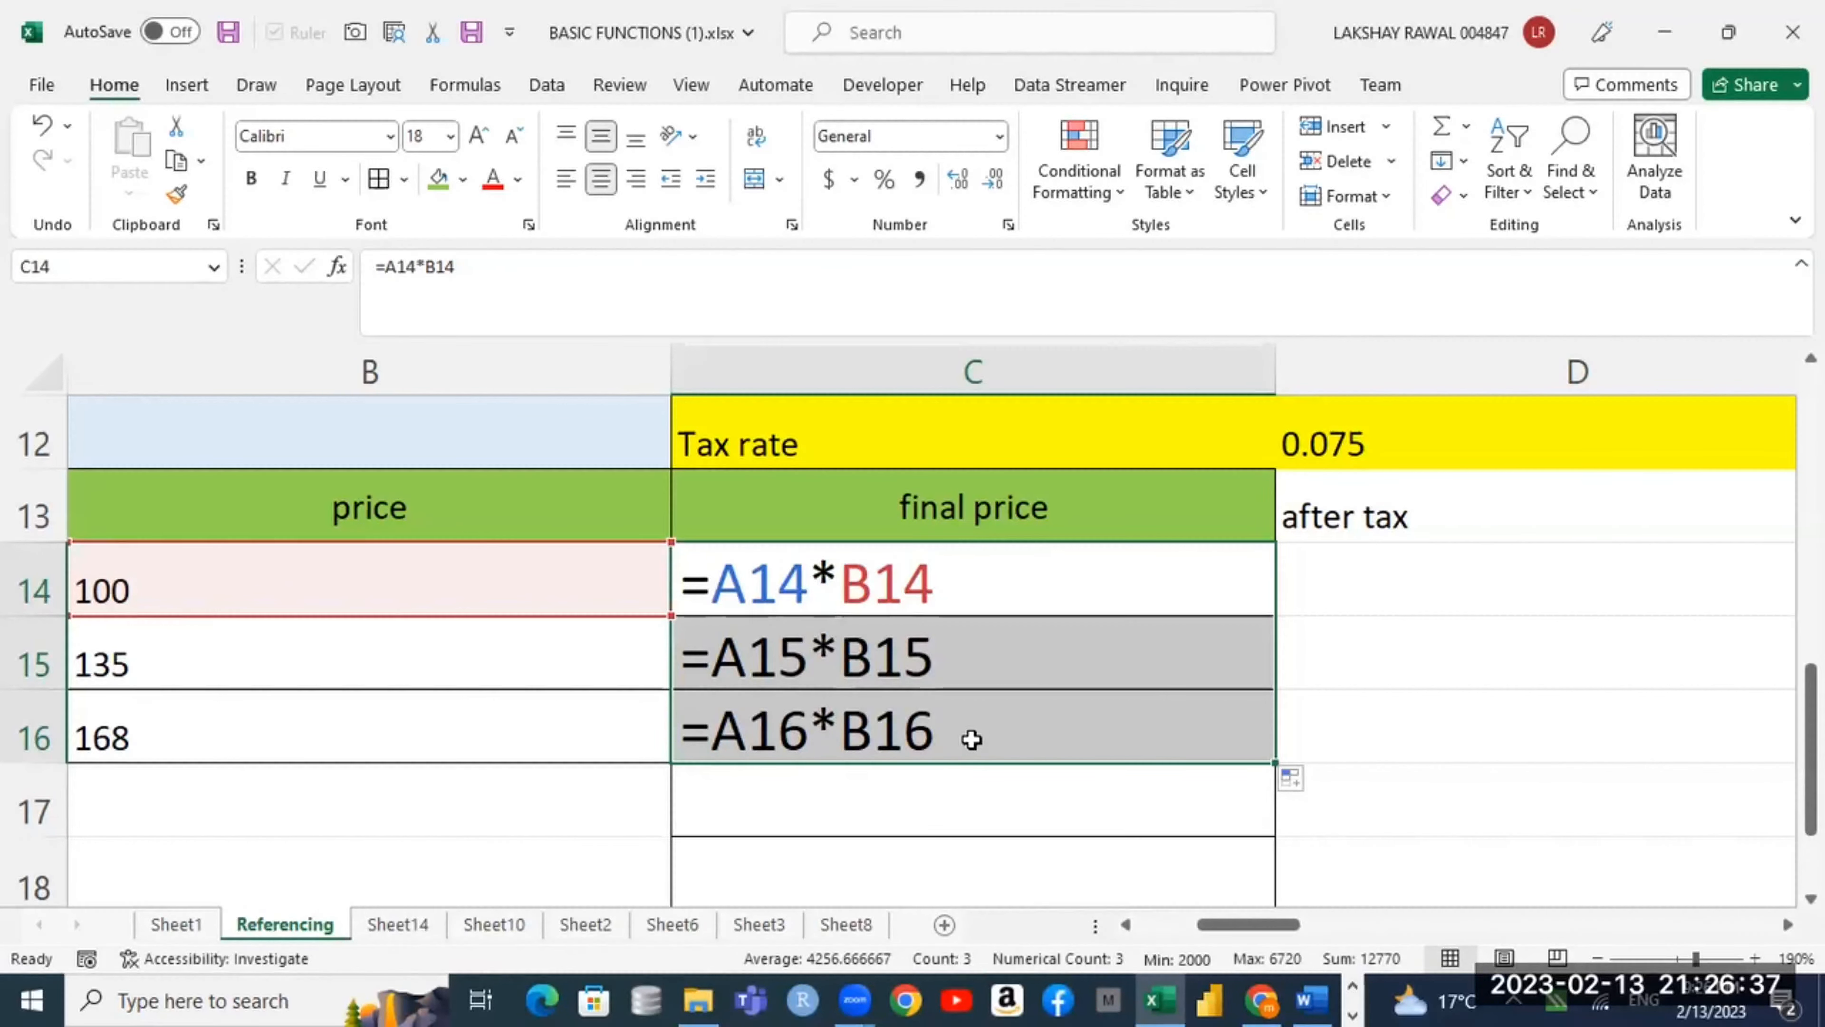
pyautogui.click(978, 583)
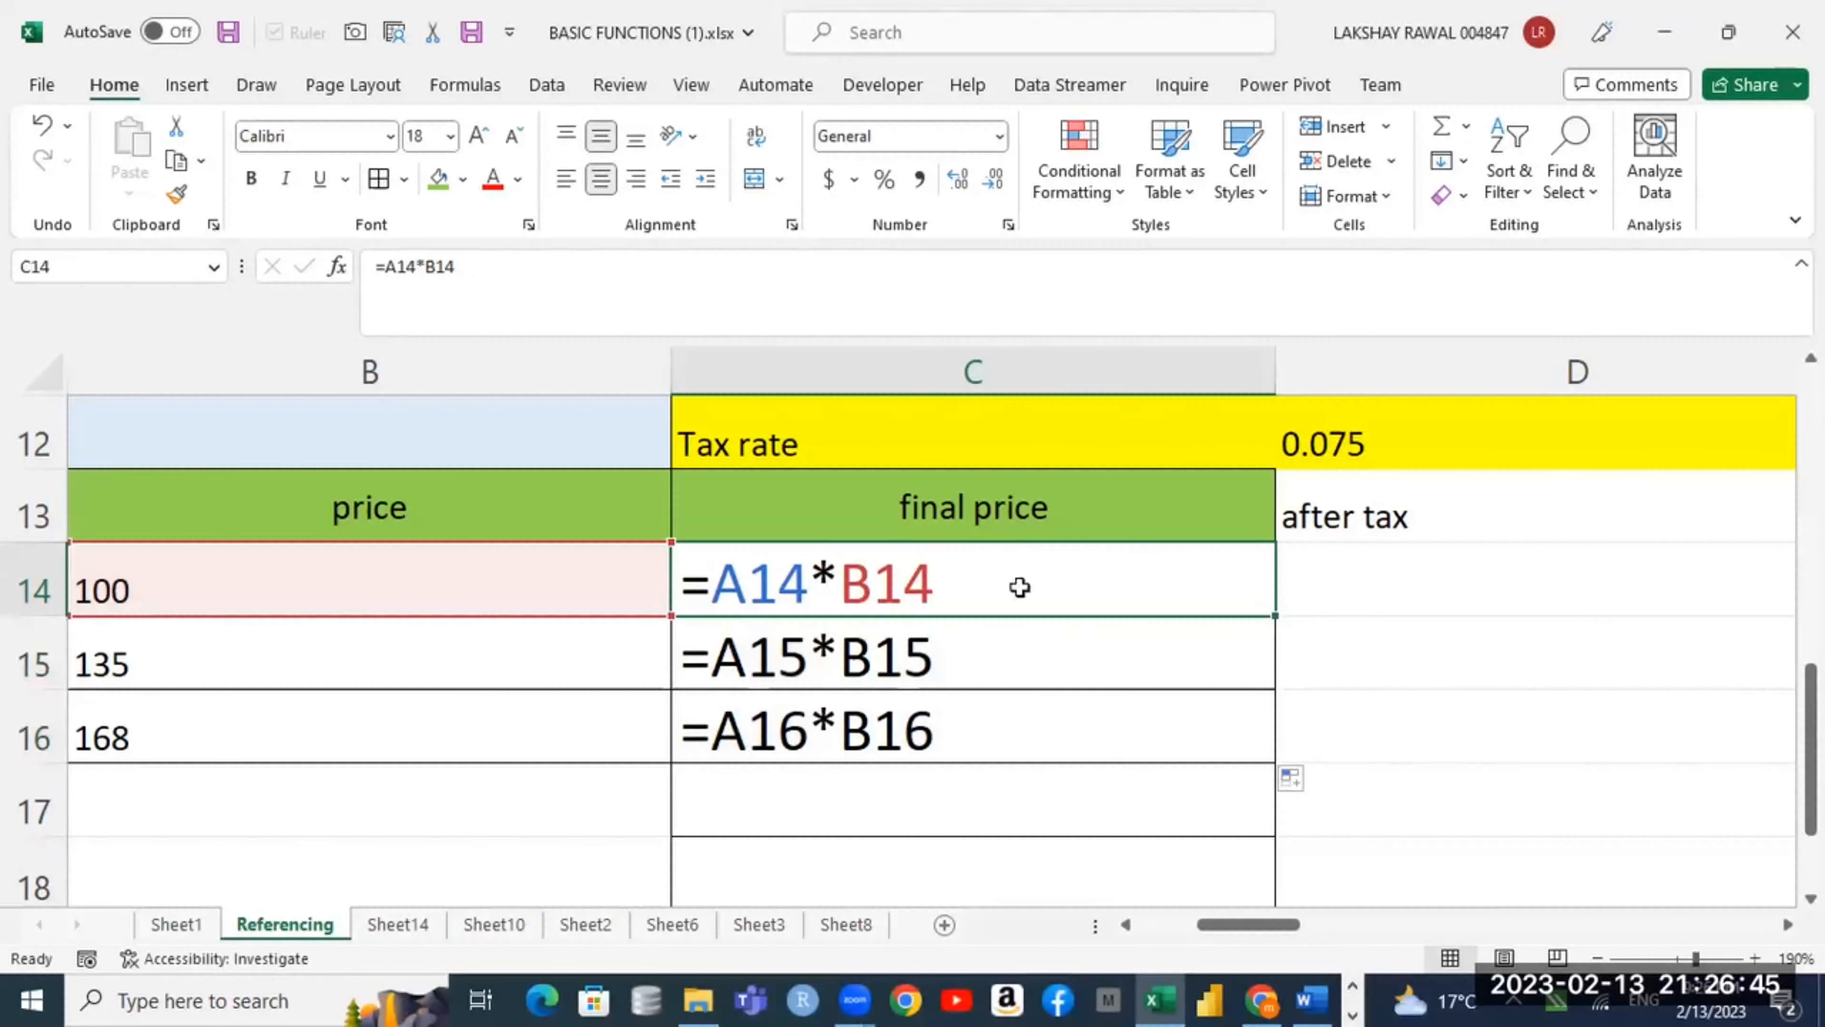
pyautogui.click(1018, 656)
pyautogui.click(1031, 722)
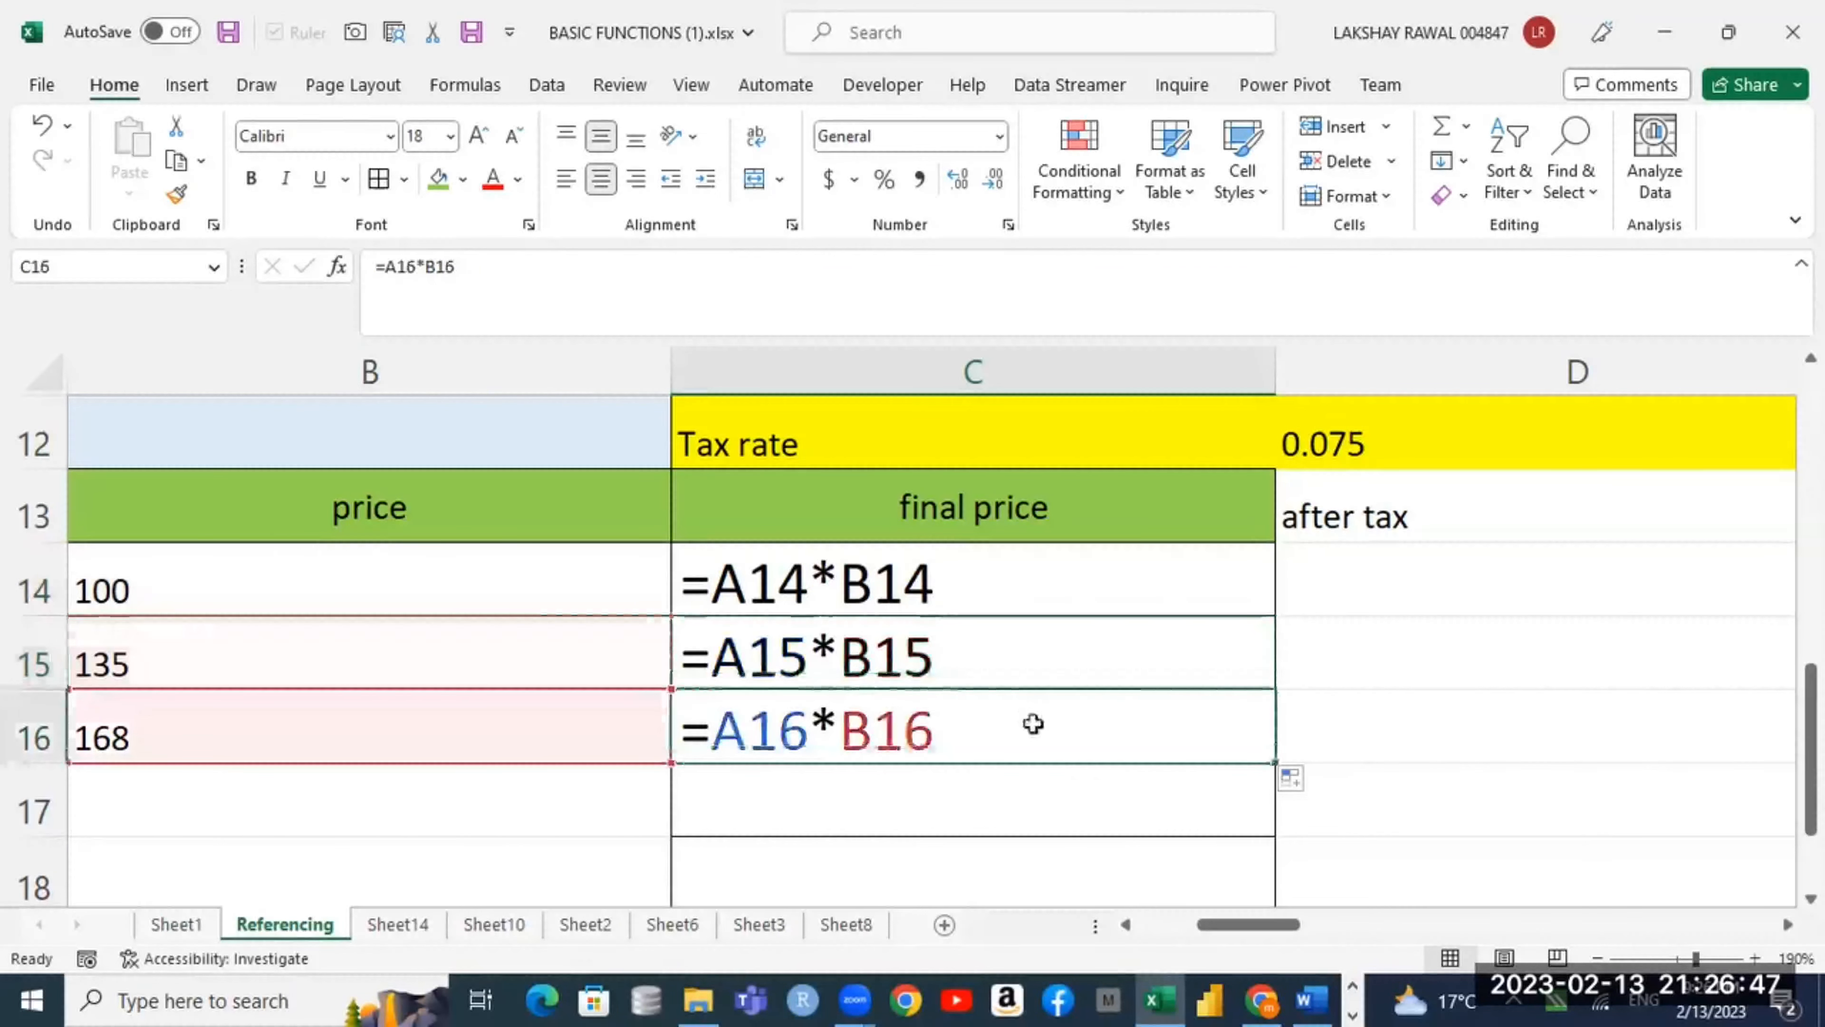
pyautogui.click(1035, 795)
pyautogui.click(1011, 575)
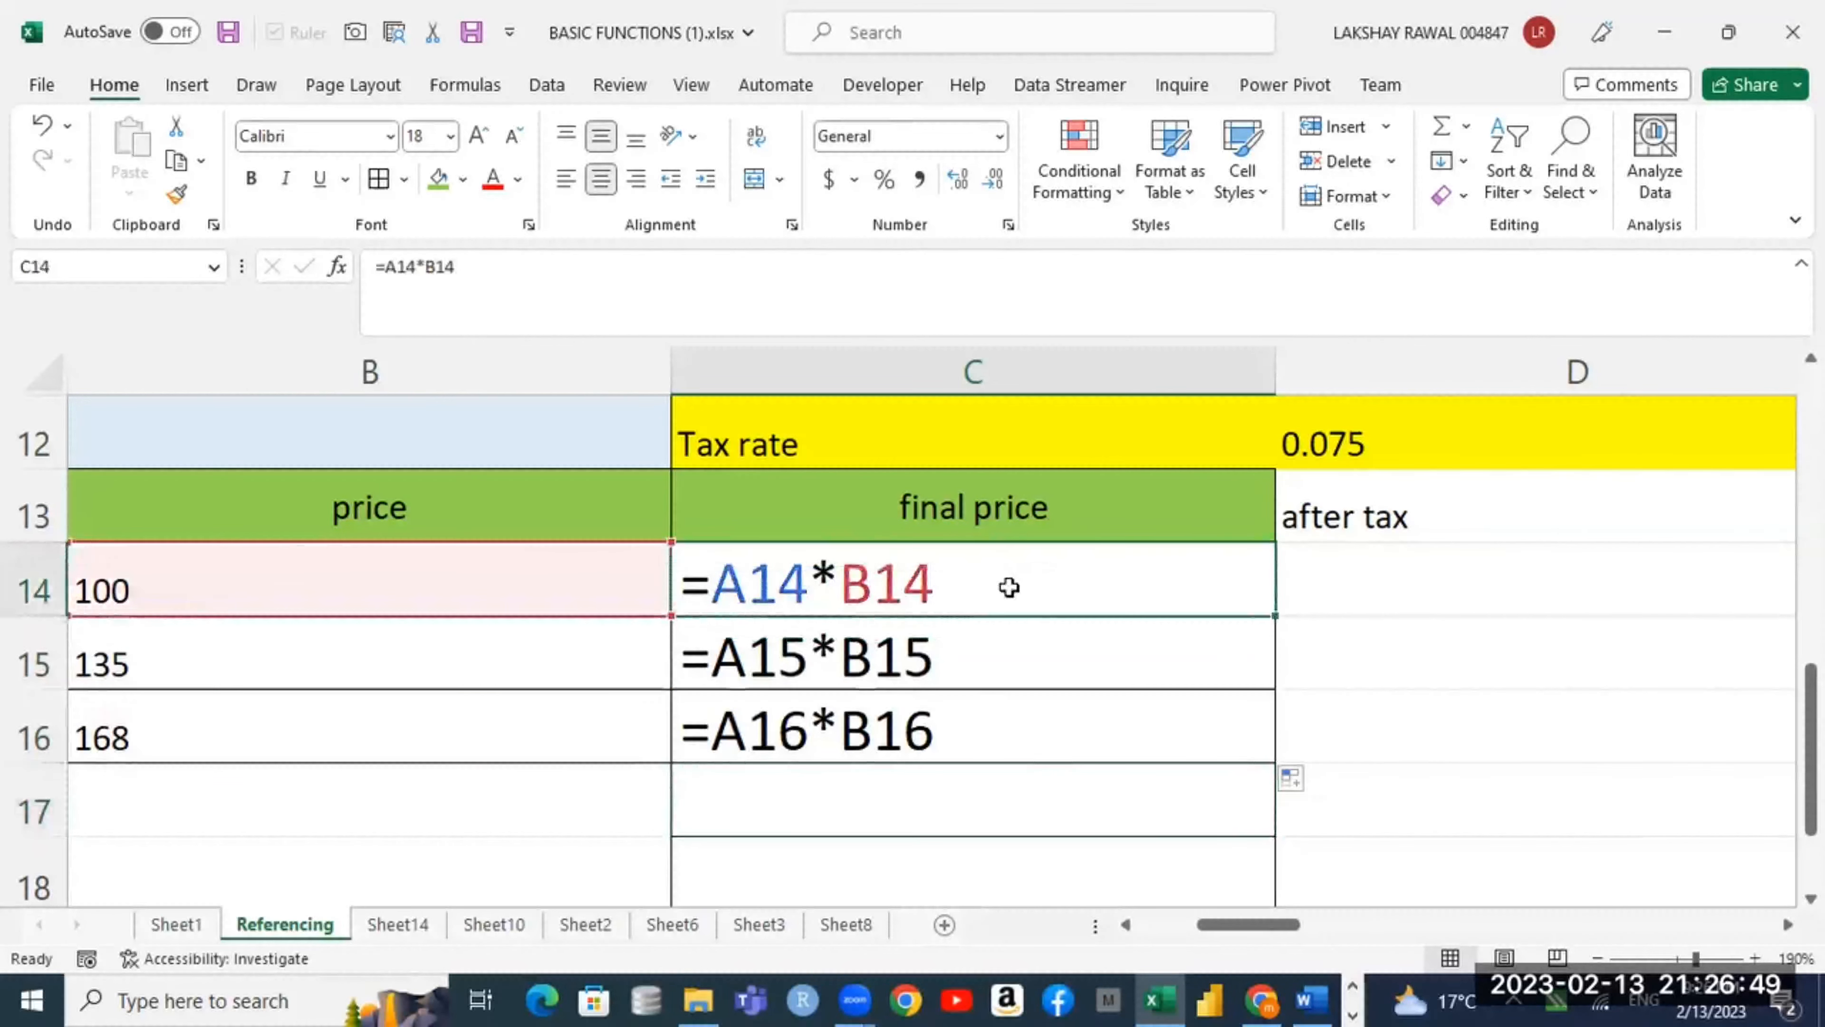
pyautogui.click(982, 676)
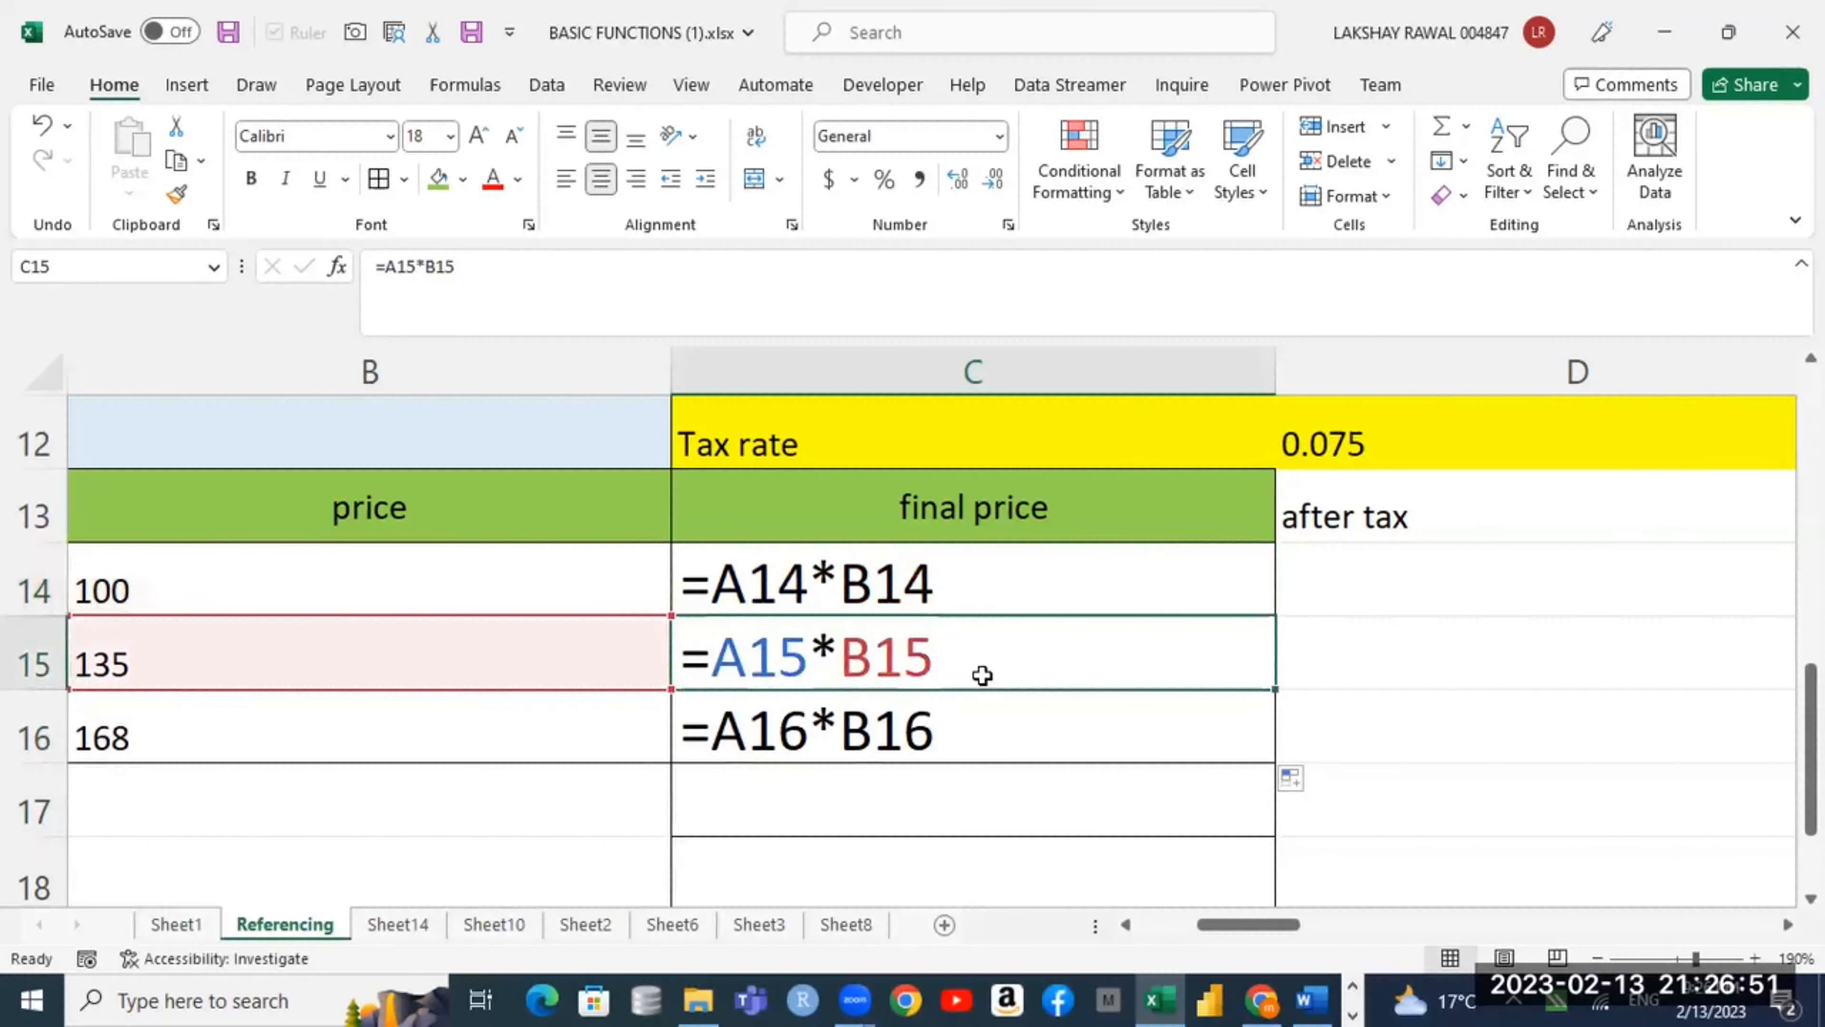
pyautogui.click(974, 599)
pyautogui.click(973, 676)
# Step: Examine how the column letters and row numbers in the C14 and C15 formulas relate to column C and rows 14 and 15
pyautogui.click(953, 381)
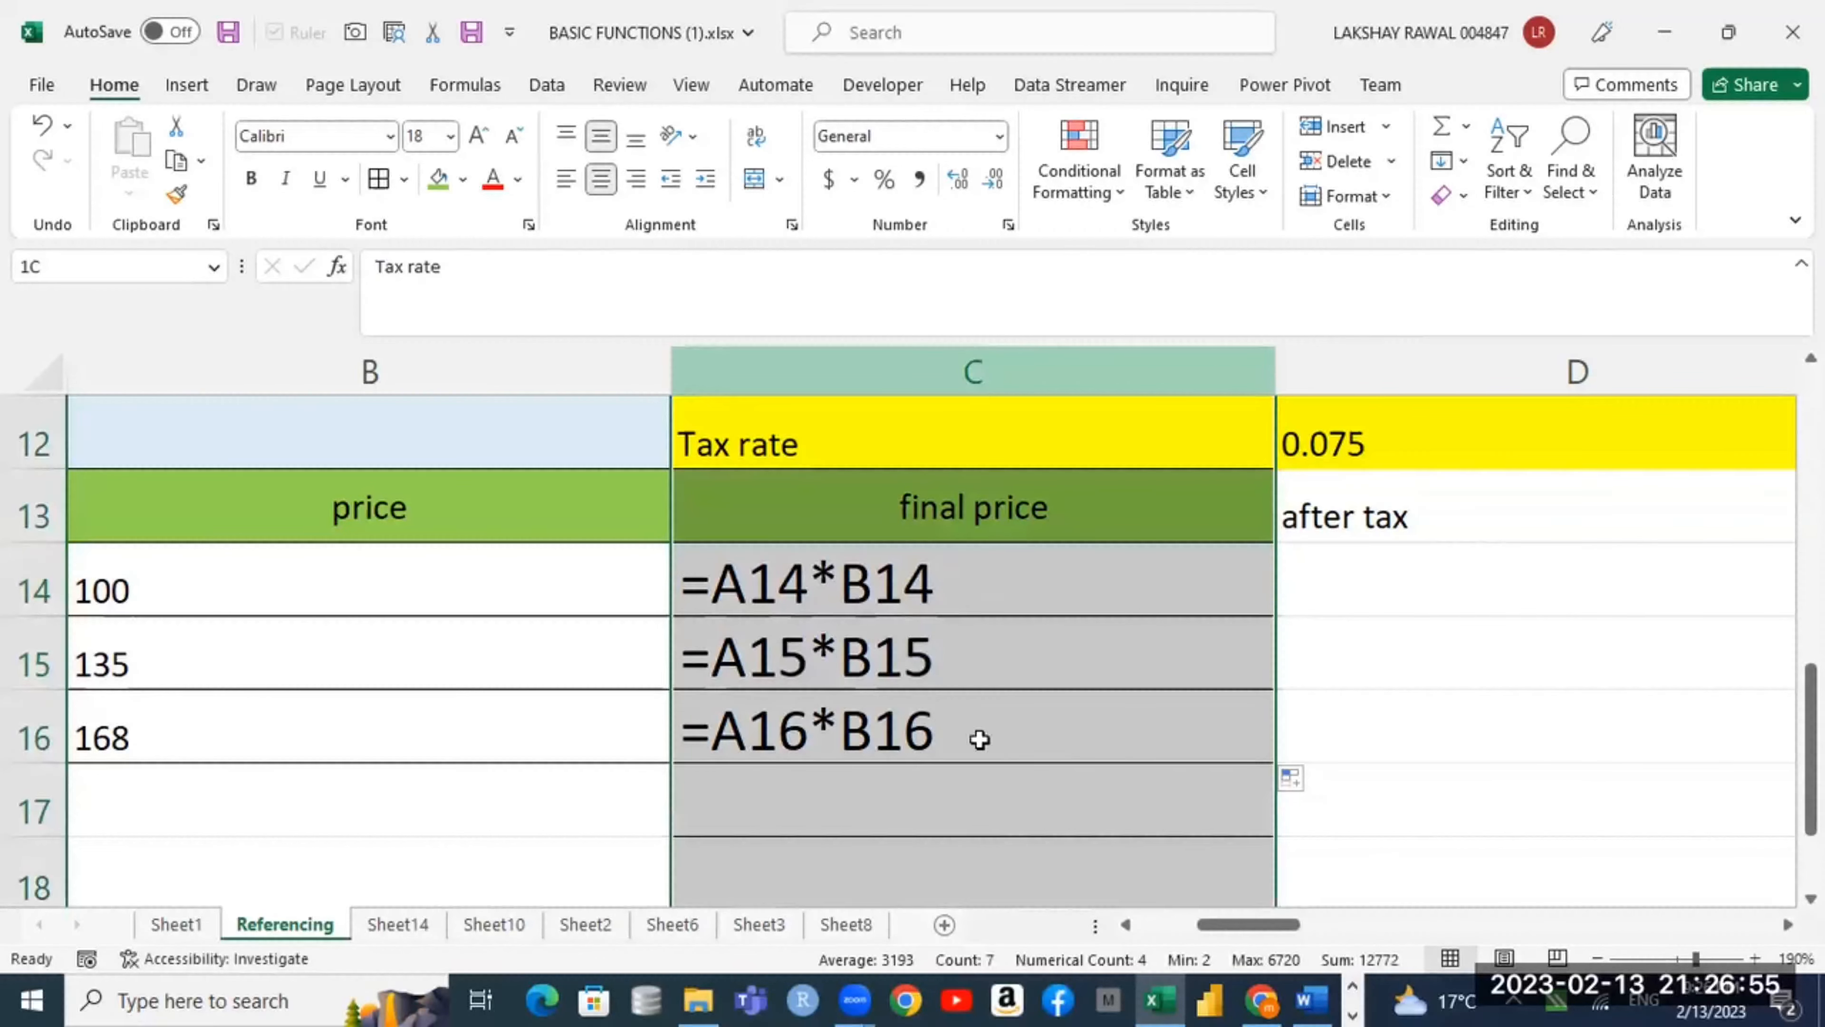
pyautogui.click(976, 371)
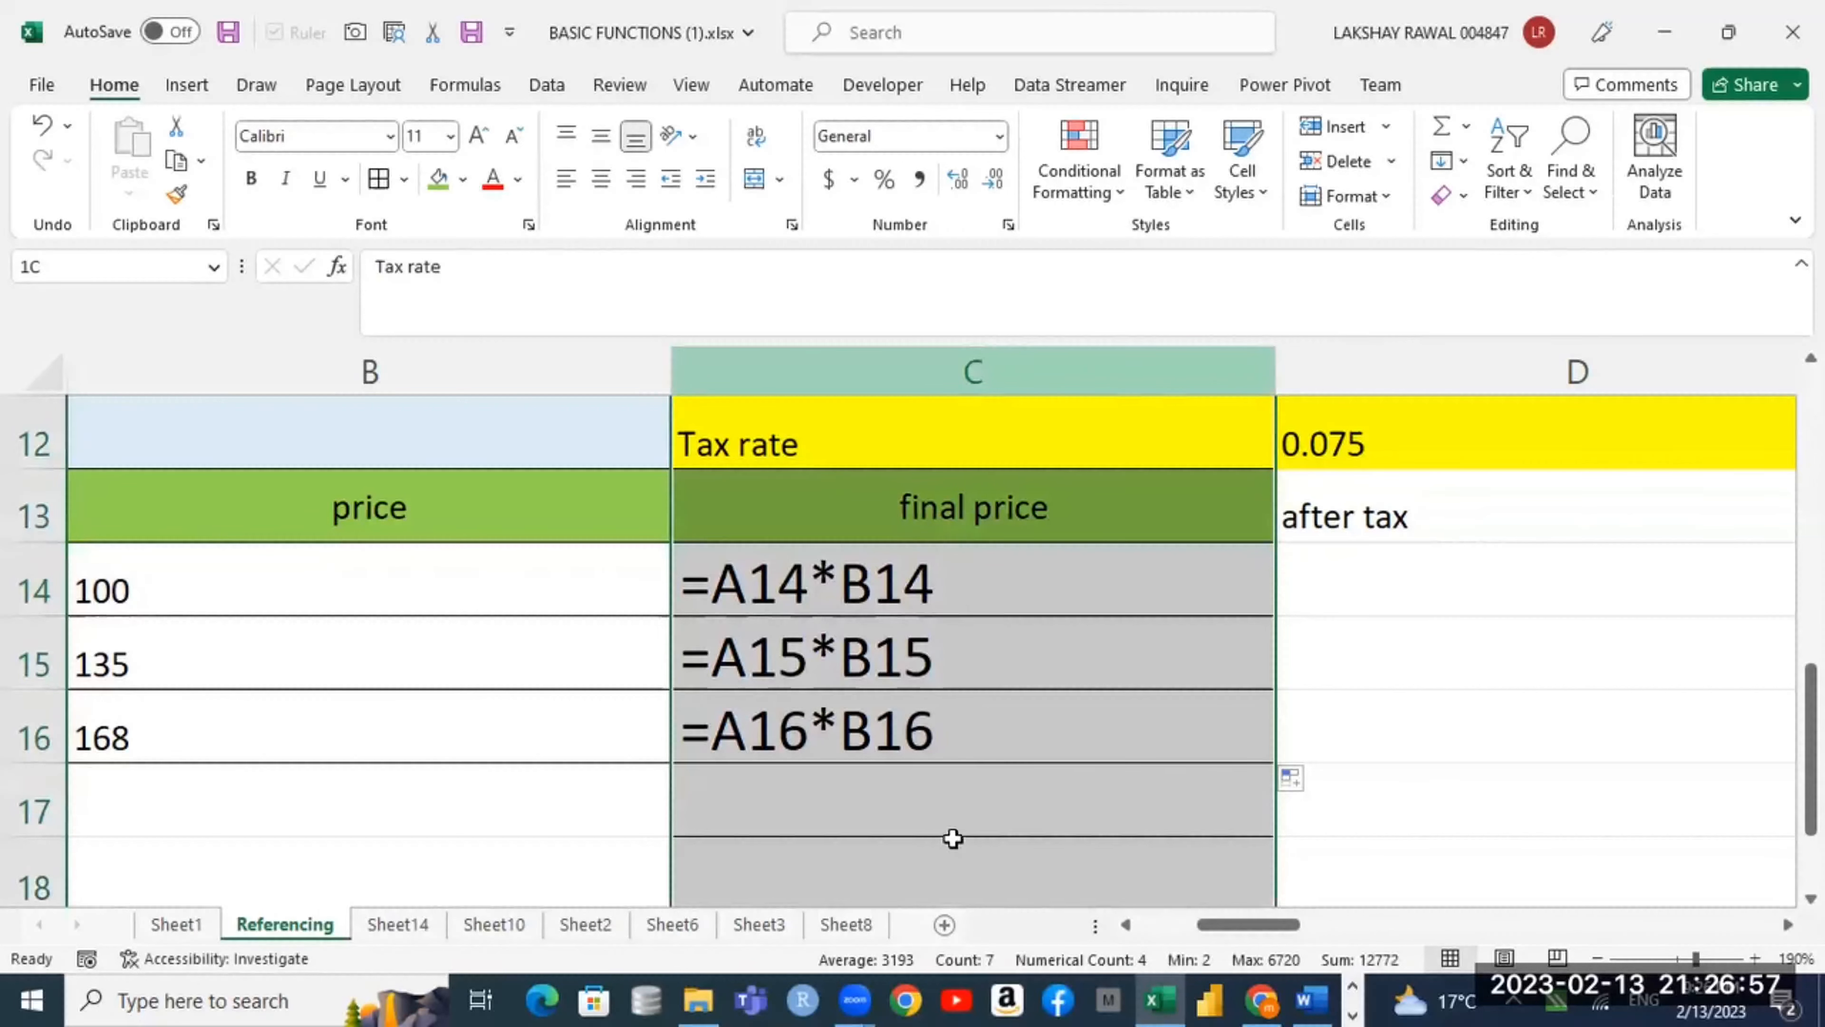
pyautogui.moveTo(953, 838); pyautogui.dragTo(956, 803)
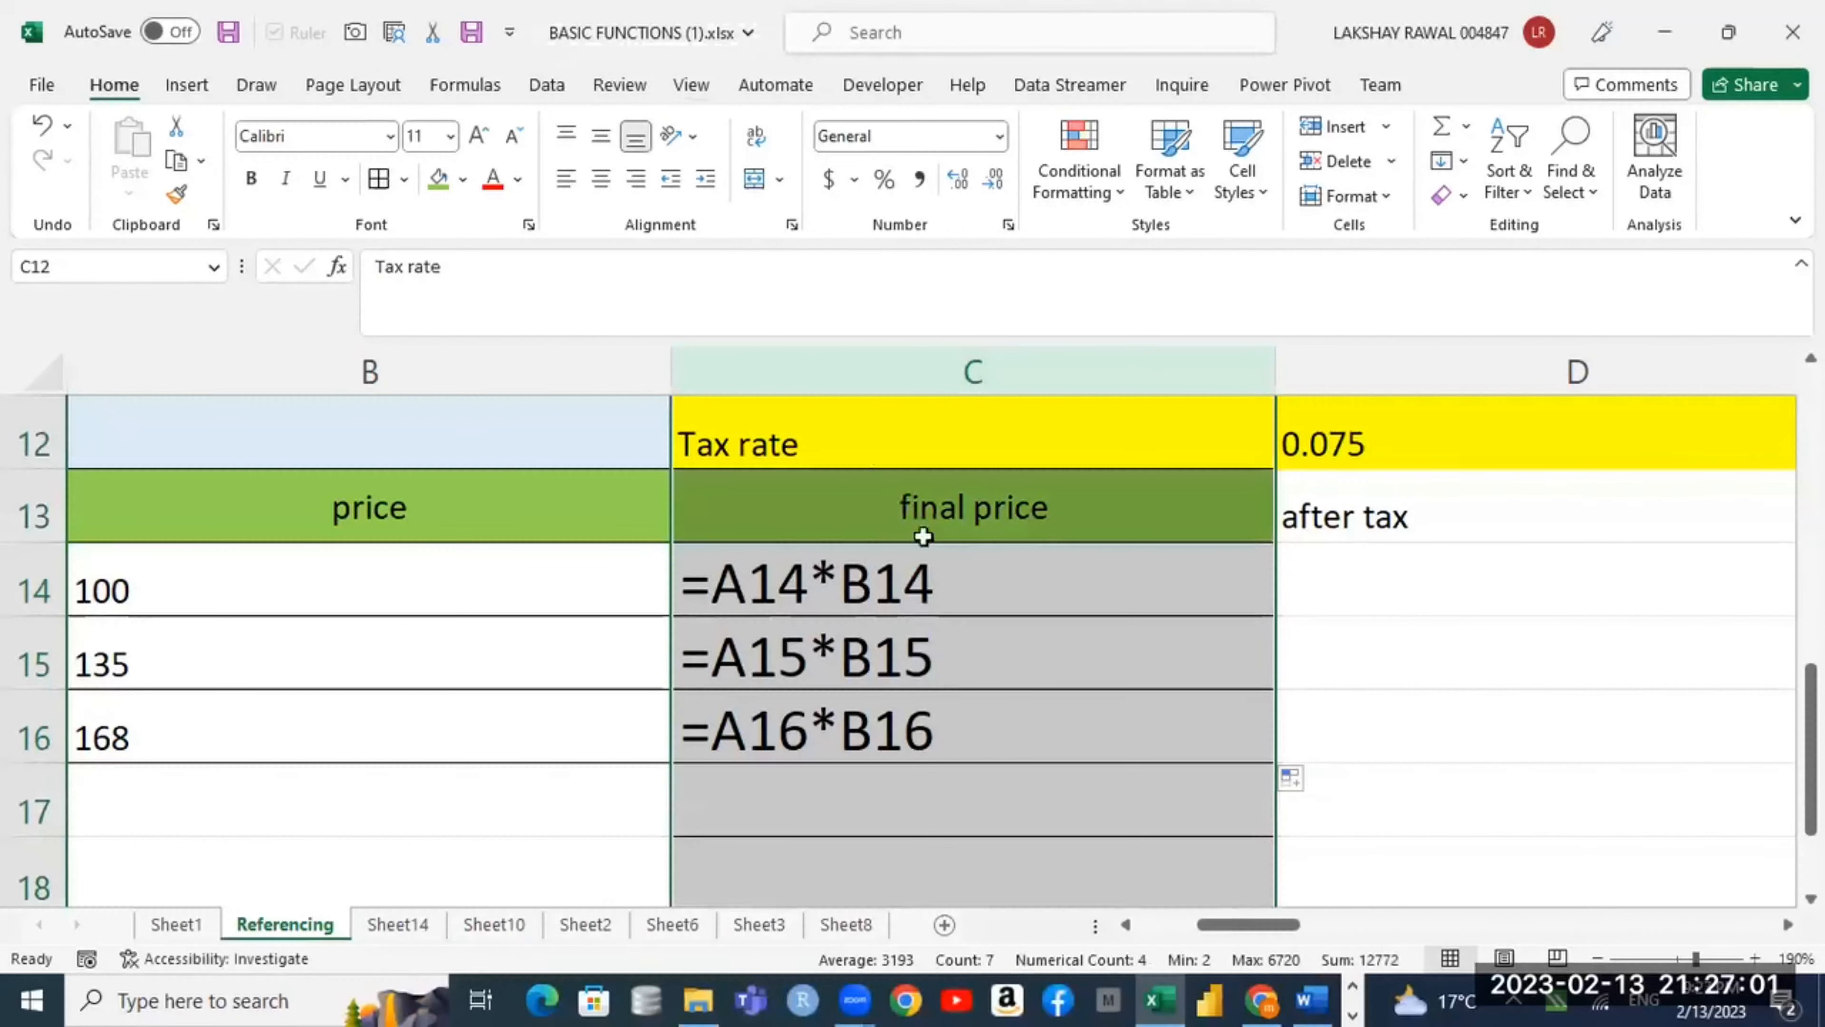
pyautogui.click(946, 608)
pyautogui.click(958, 647)
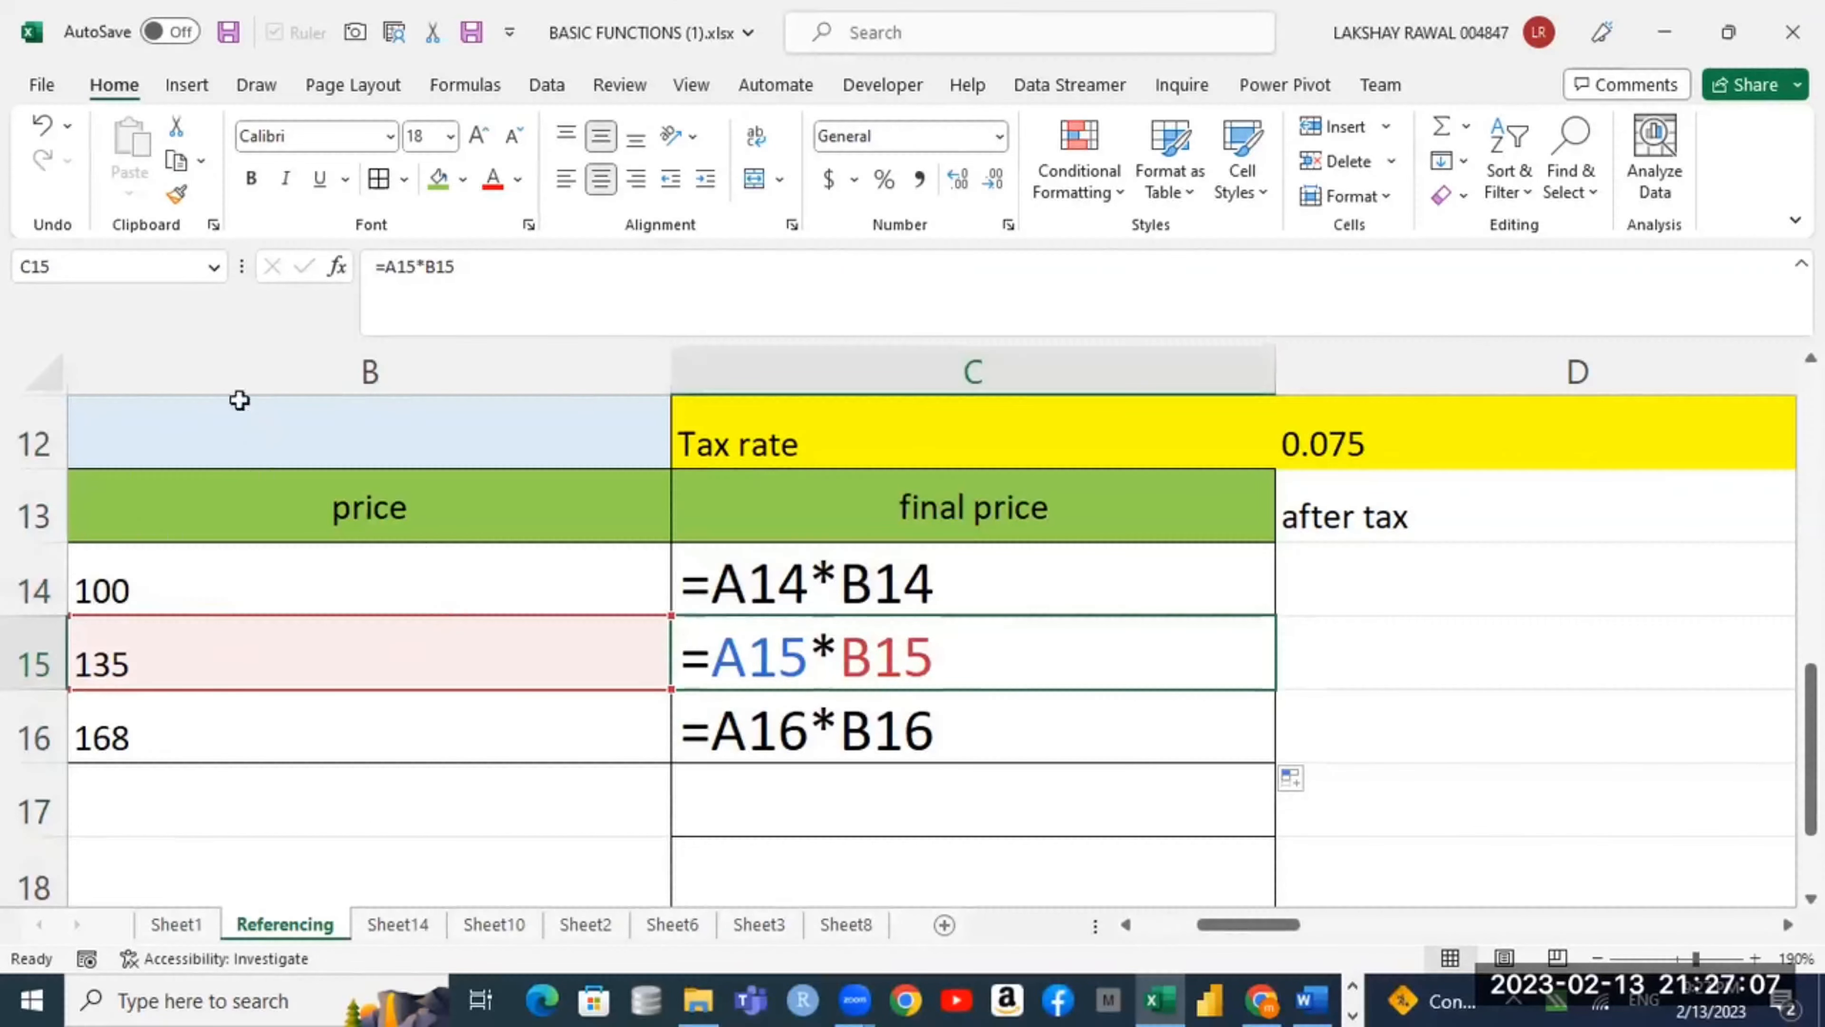
pyautogui.click(956, 588)
pyautogui.click(947, 664)
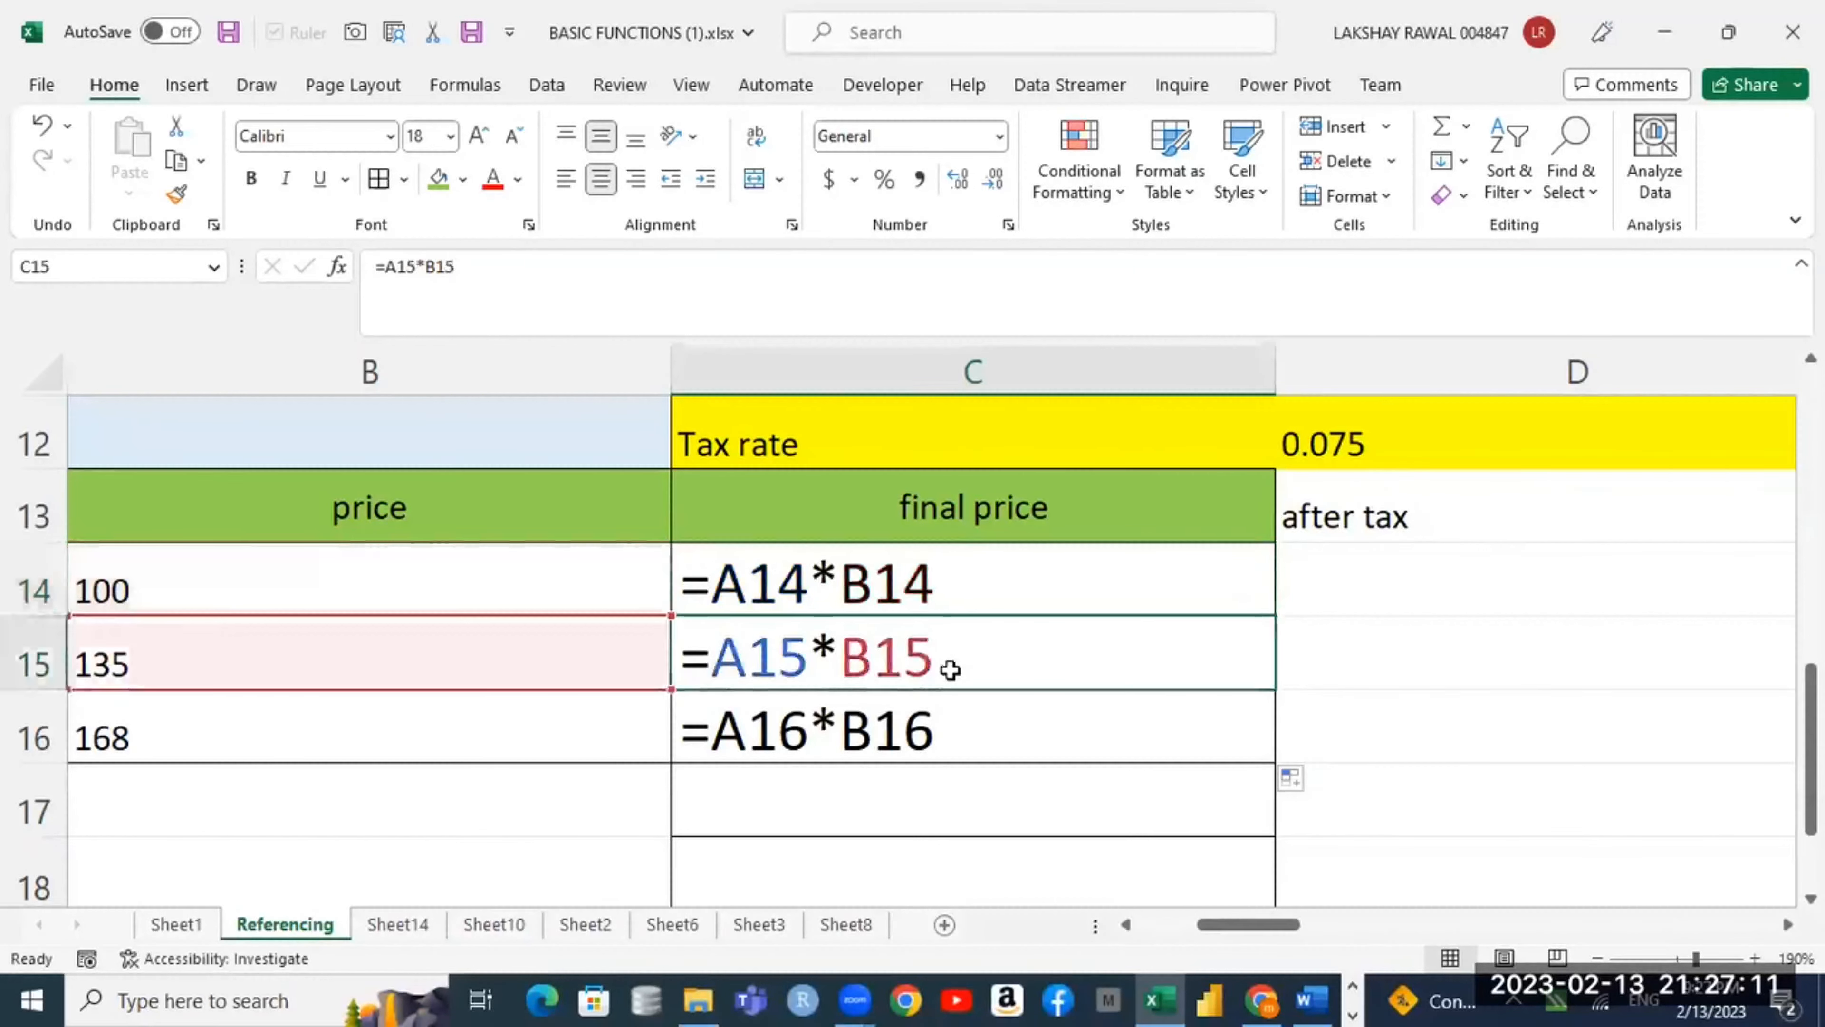
pyautogui.click(42, 590)
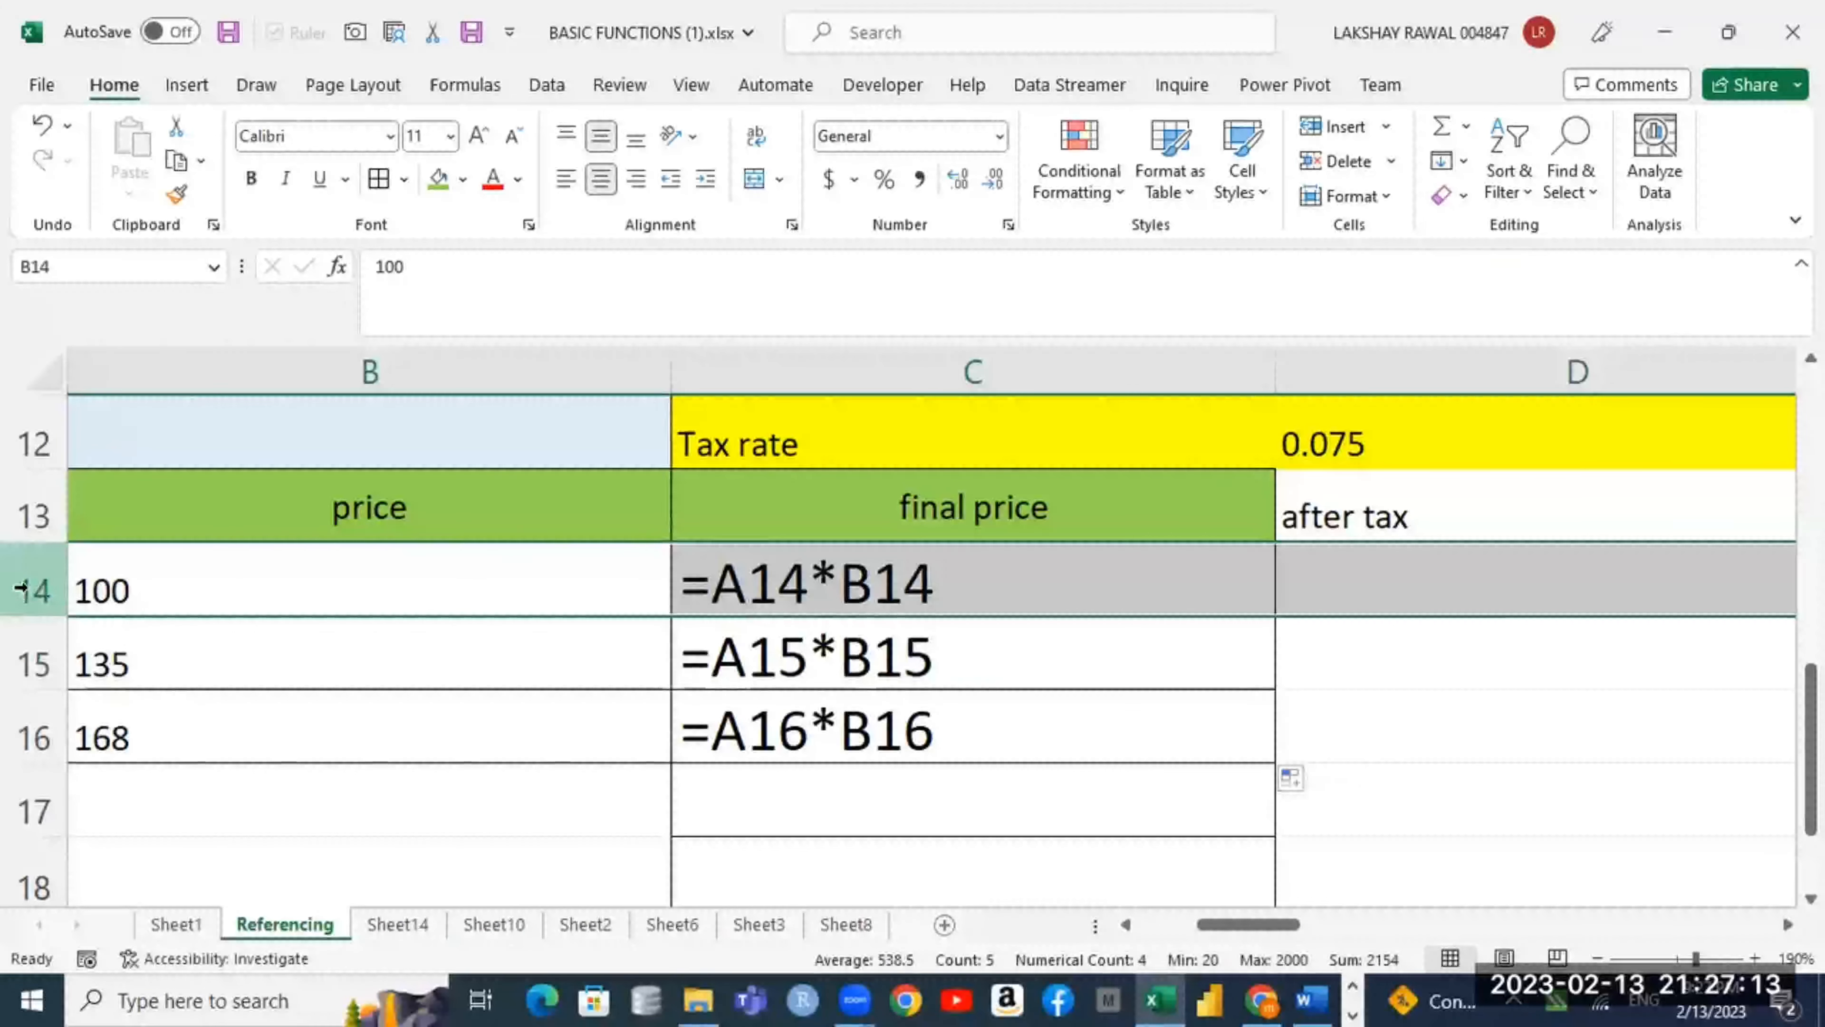
pyautogui.moveTo(20, 587); pyautogui.dragTo(912, 596)
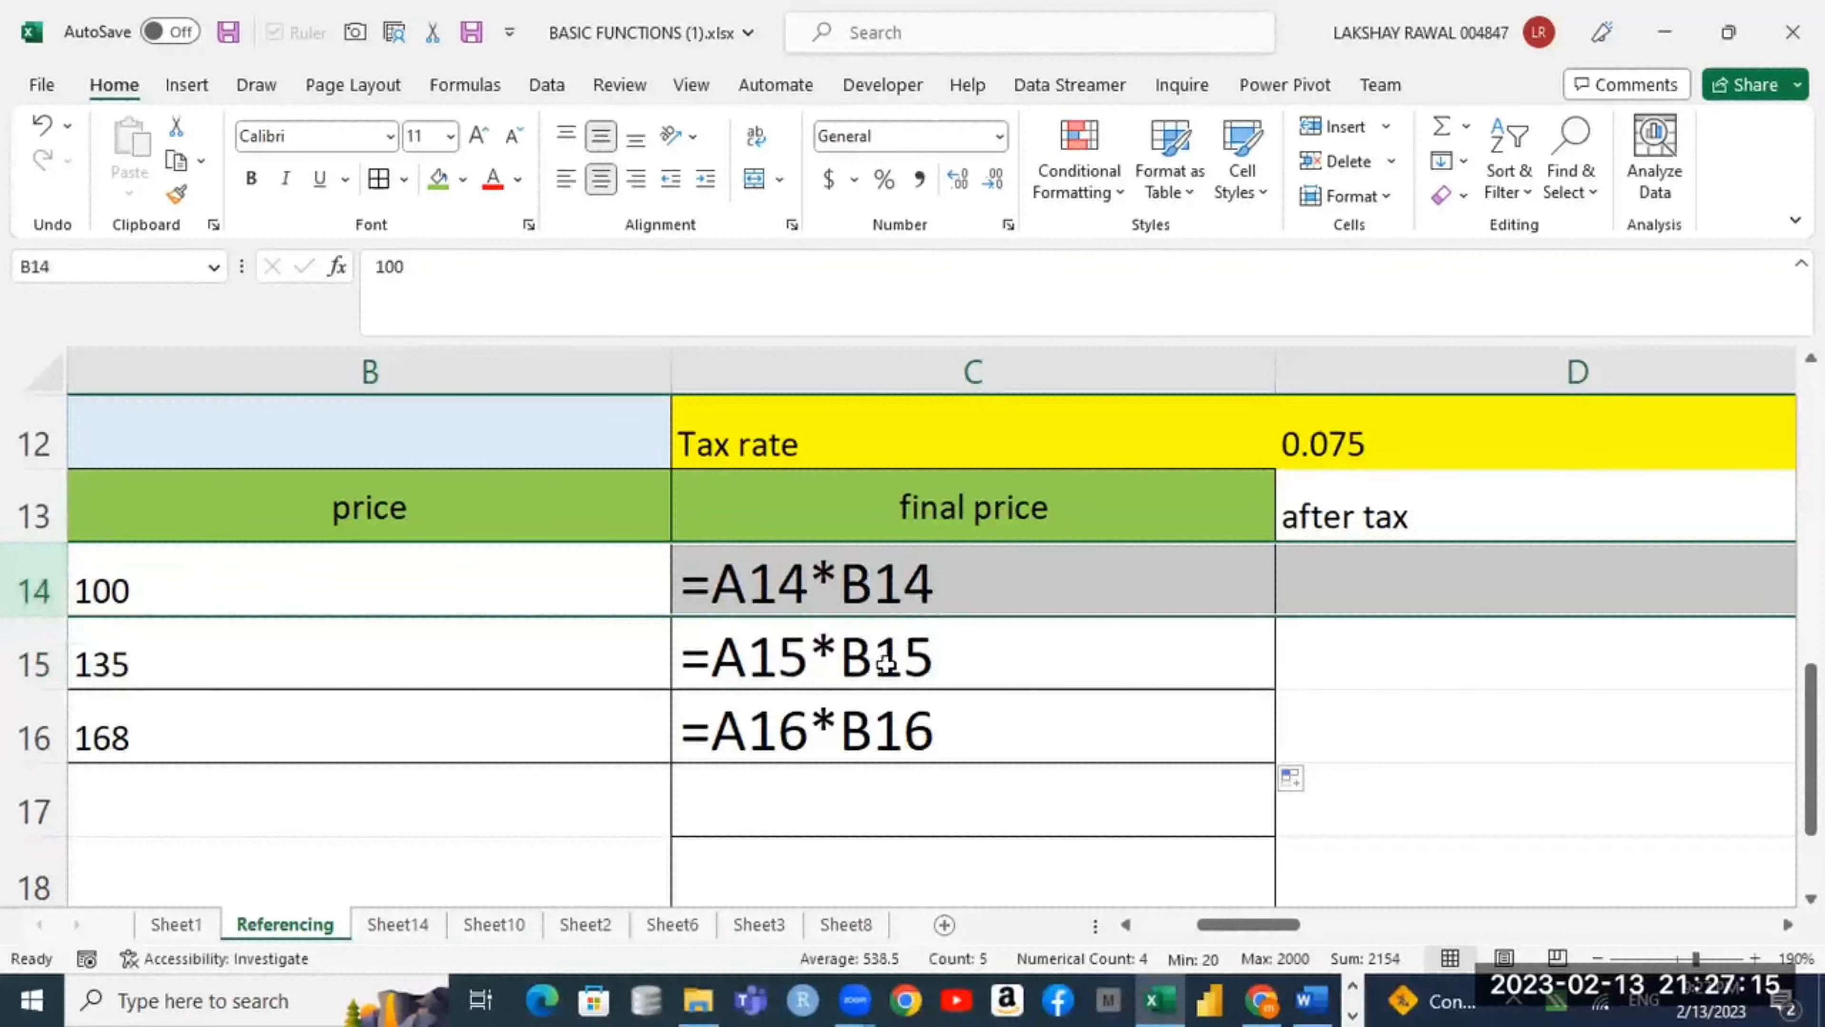
pyautogui.click(887, 663)
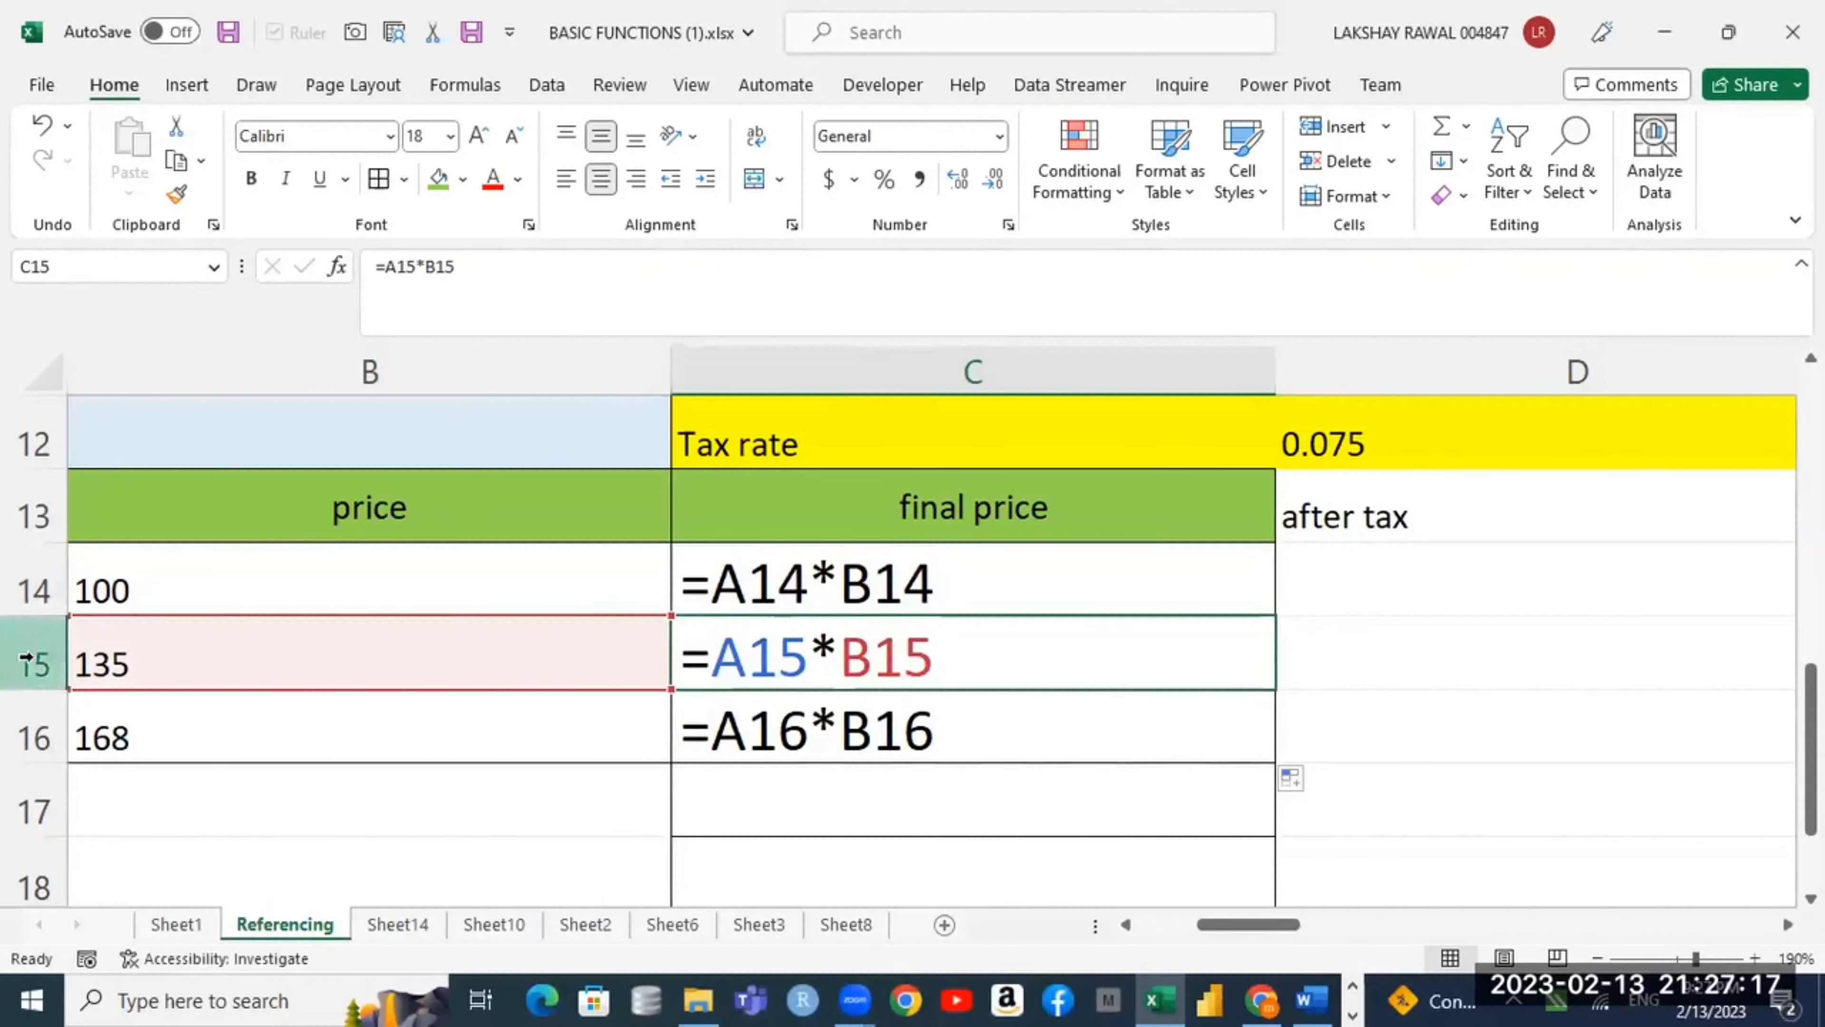
pyautogui.moveTo(21, 651); pyautogui.dragTo(791, 652)
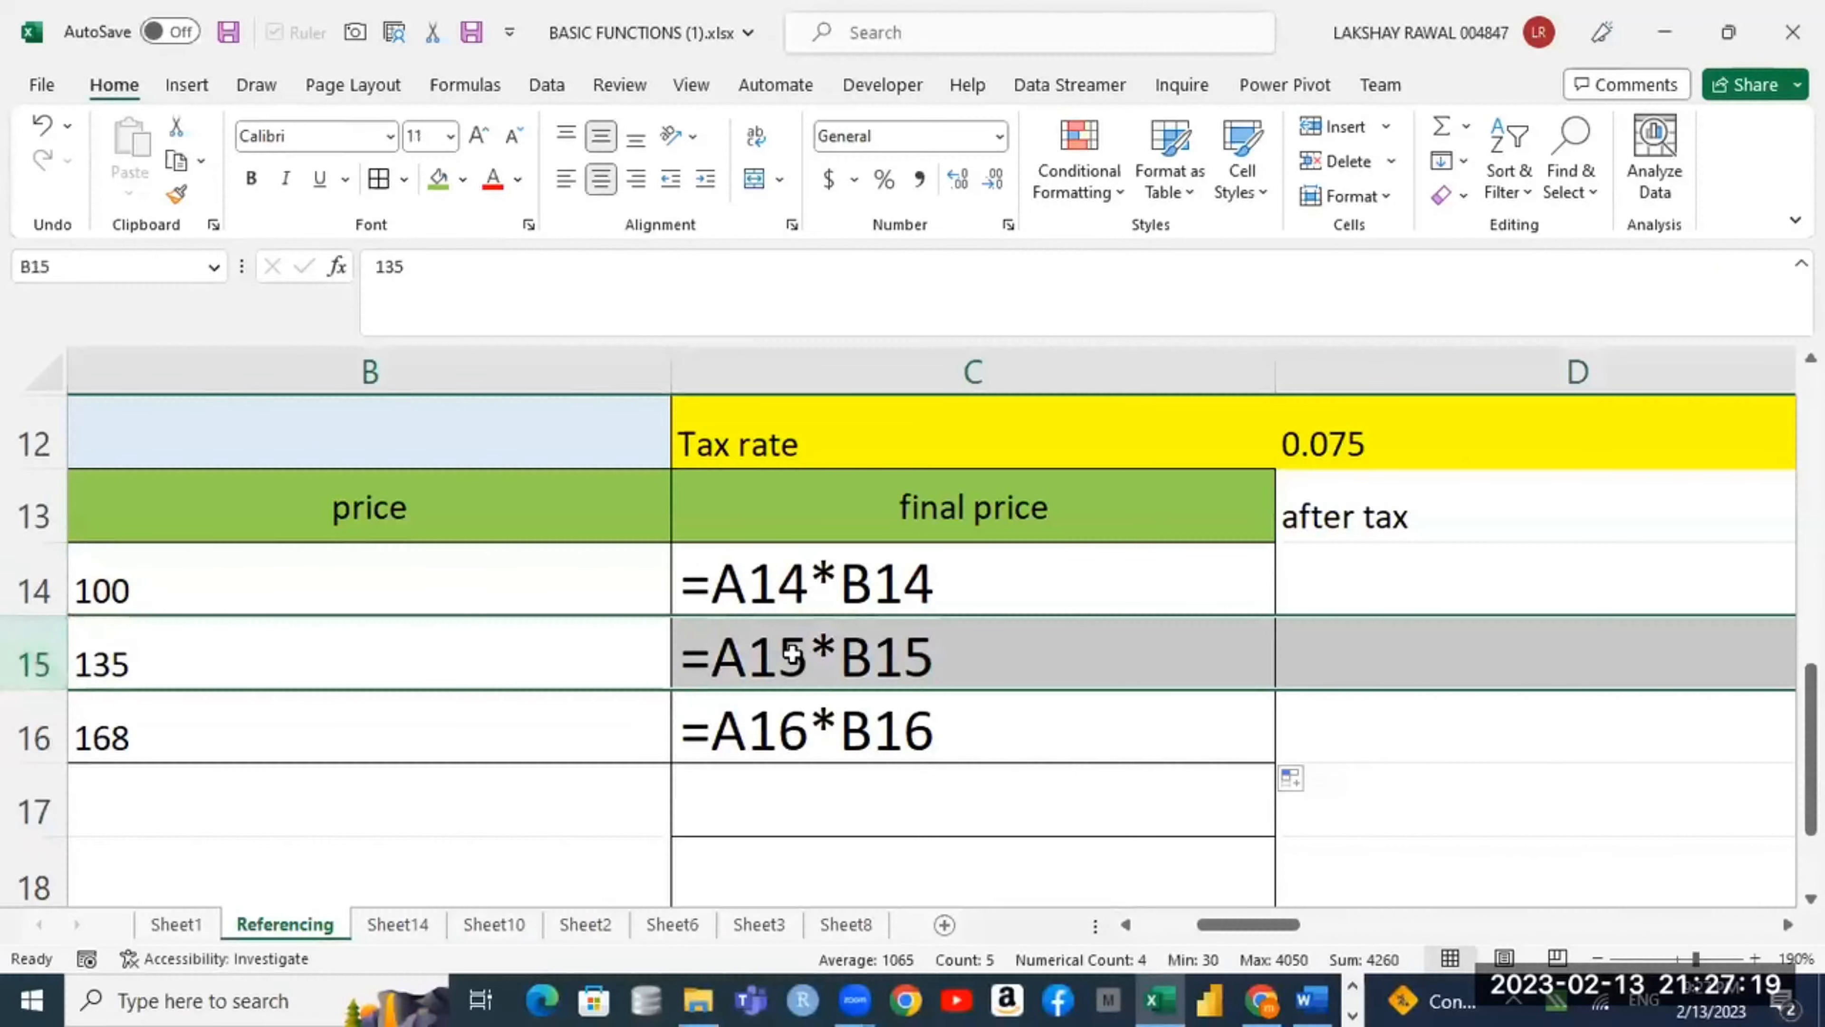
pyautogui.click(792, 653)
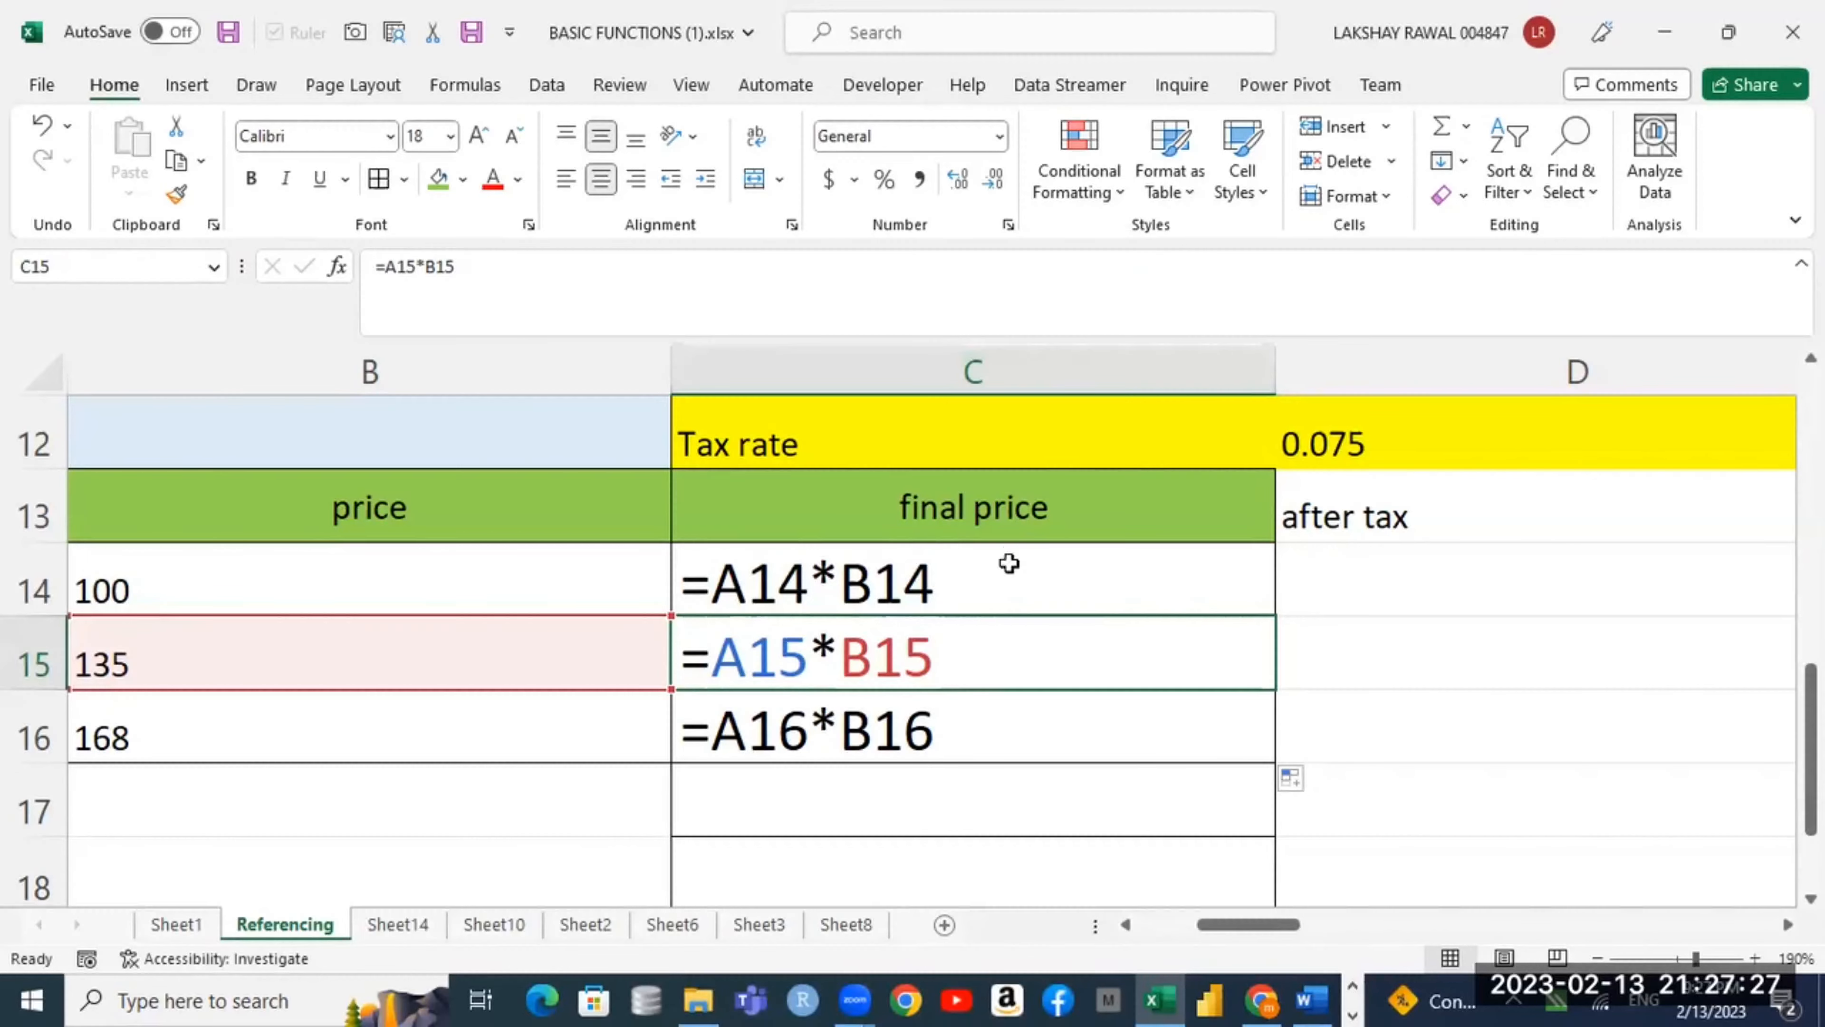
# Step: Select the final price formulas in C14:C16, and fill C14 down to C16 once more
pyautogui.moveTo(1006, 568); pyautogui.dragTo(1018, 734)
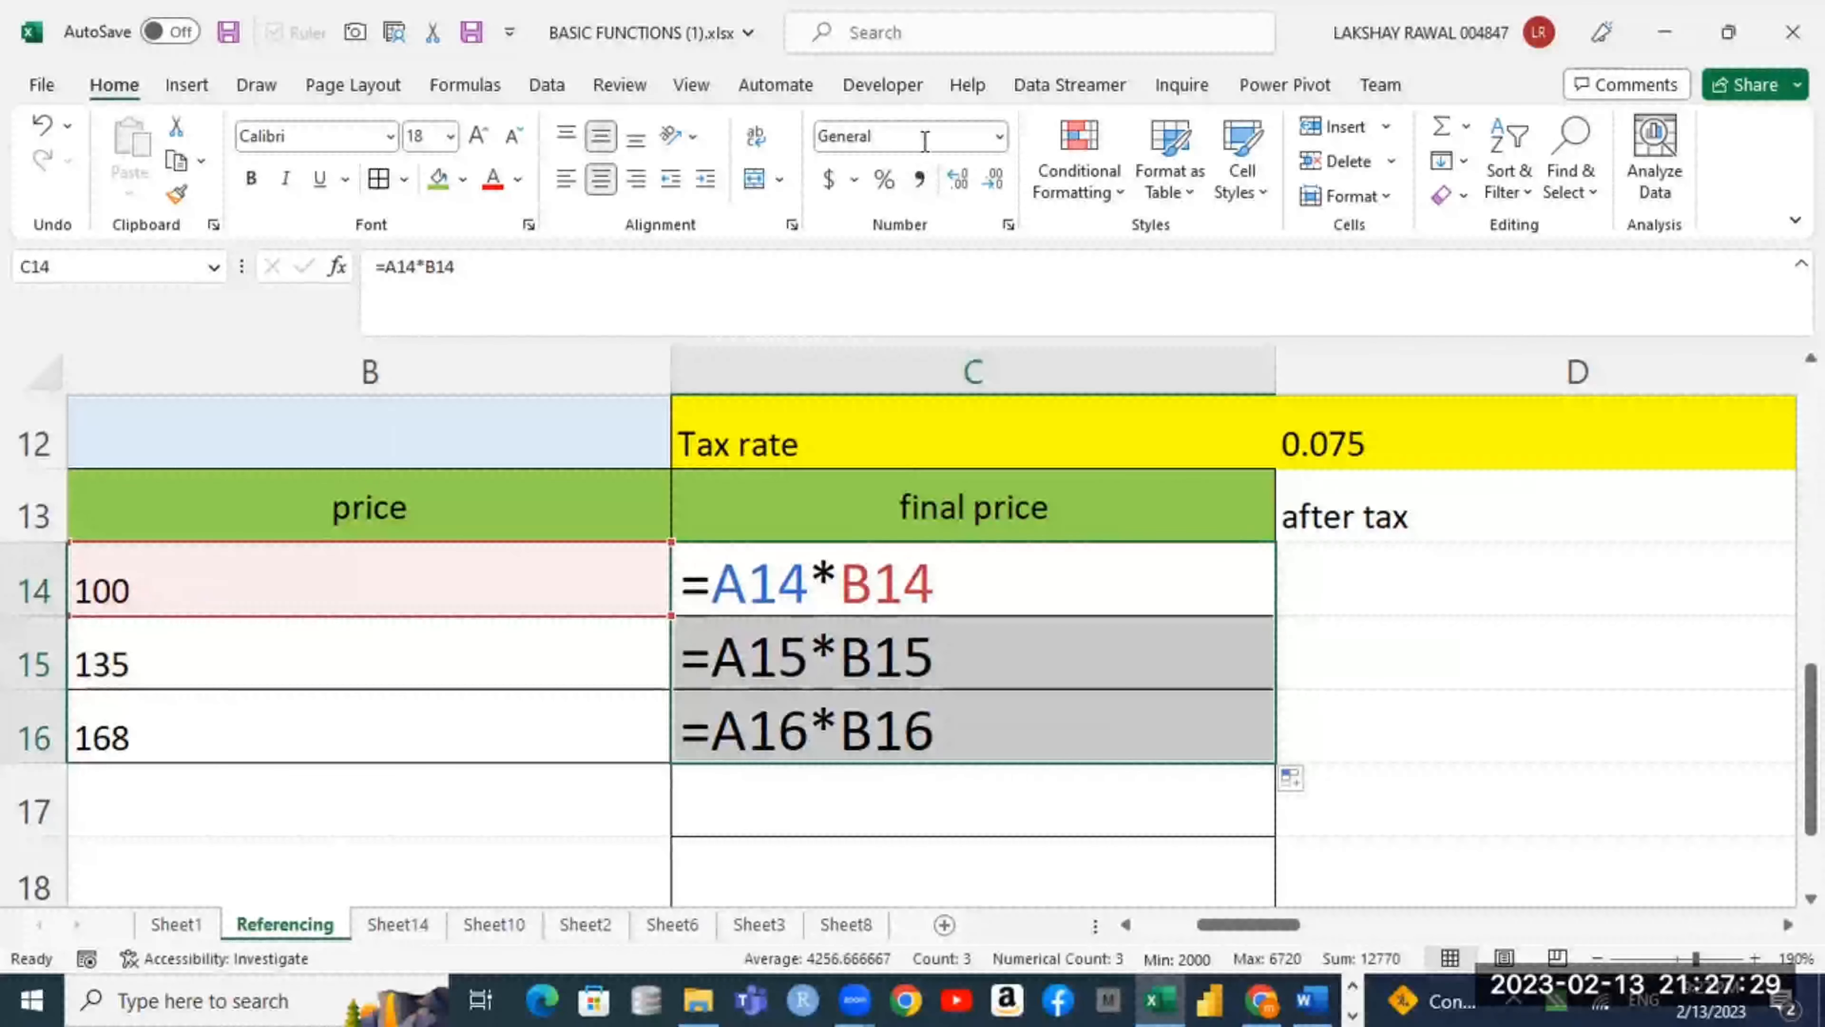
pyautogui.click(1068, 592)
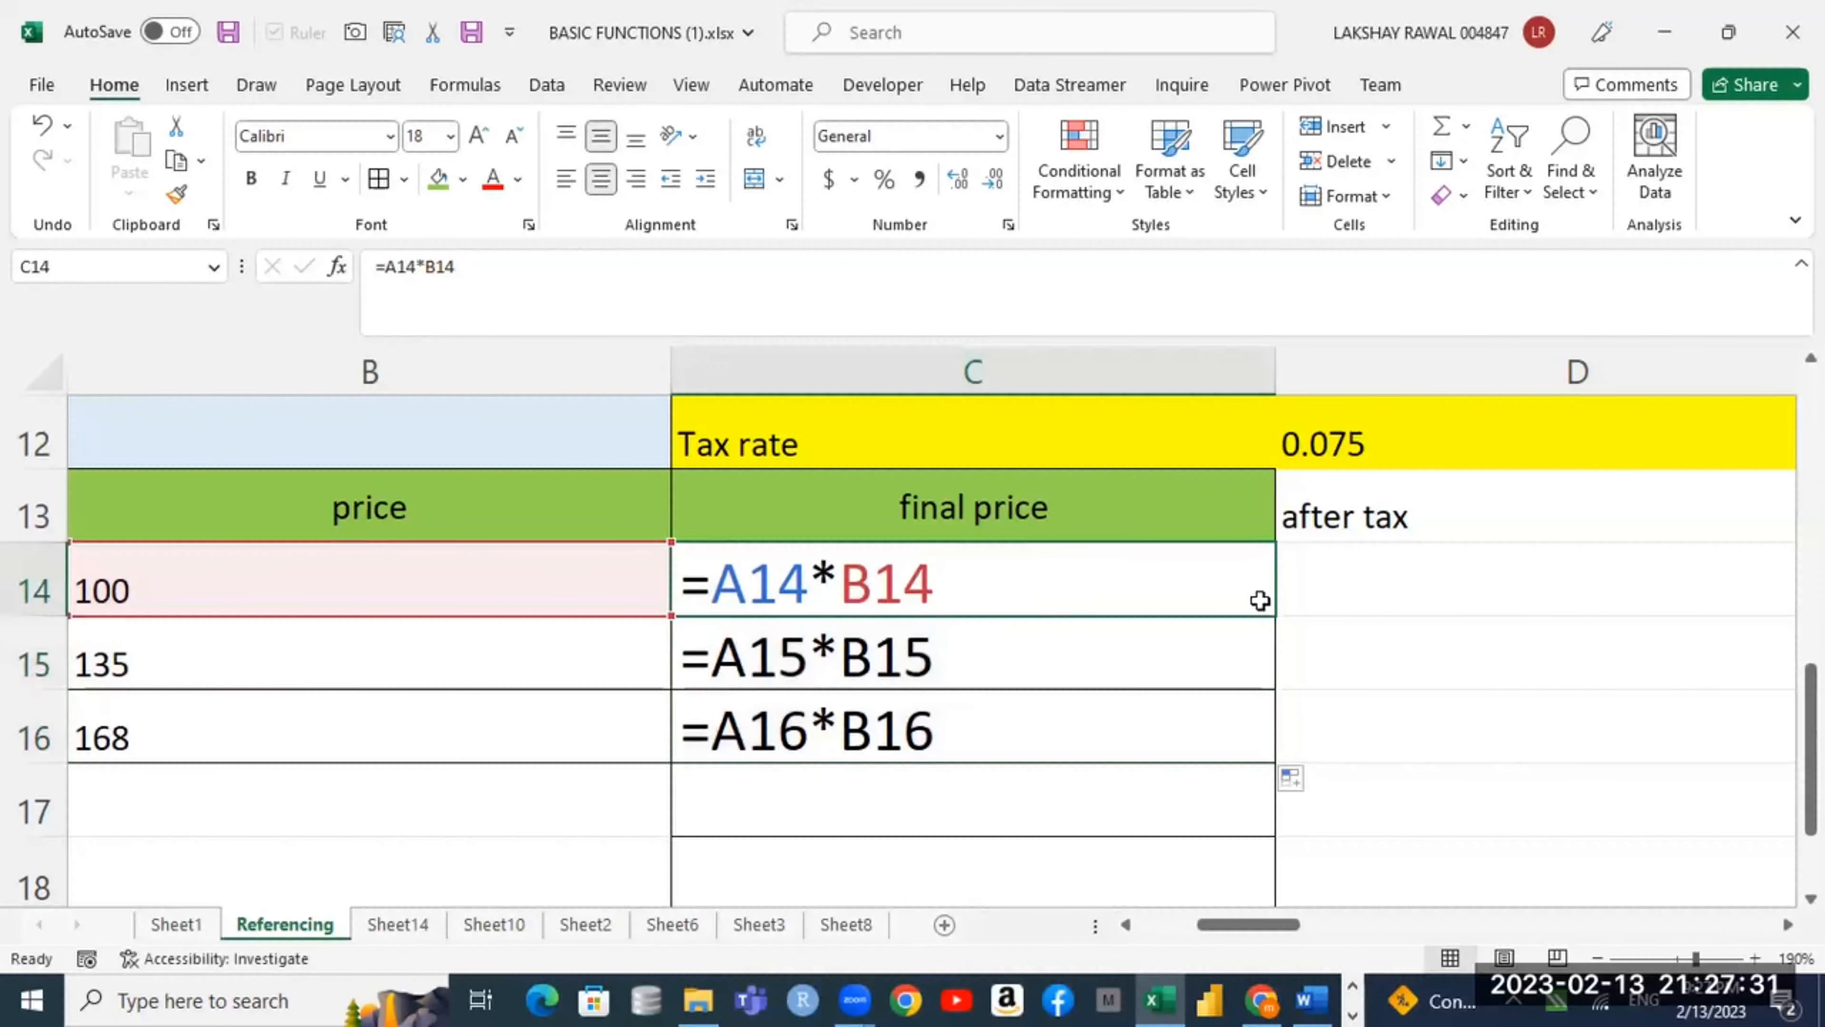
pyautogui.moveTo(1276, 616); pyautogui.dragTo(1284, 742)
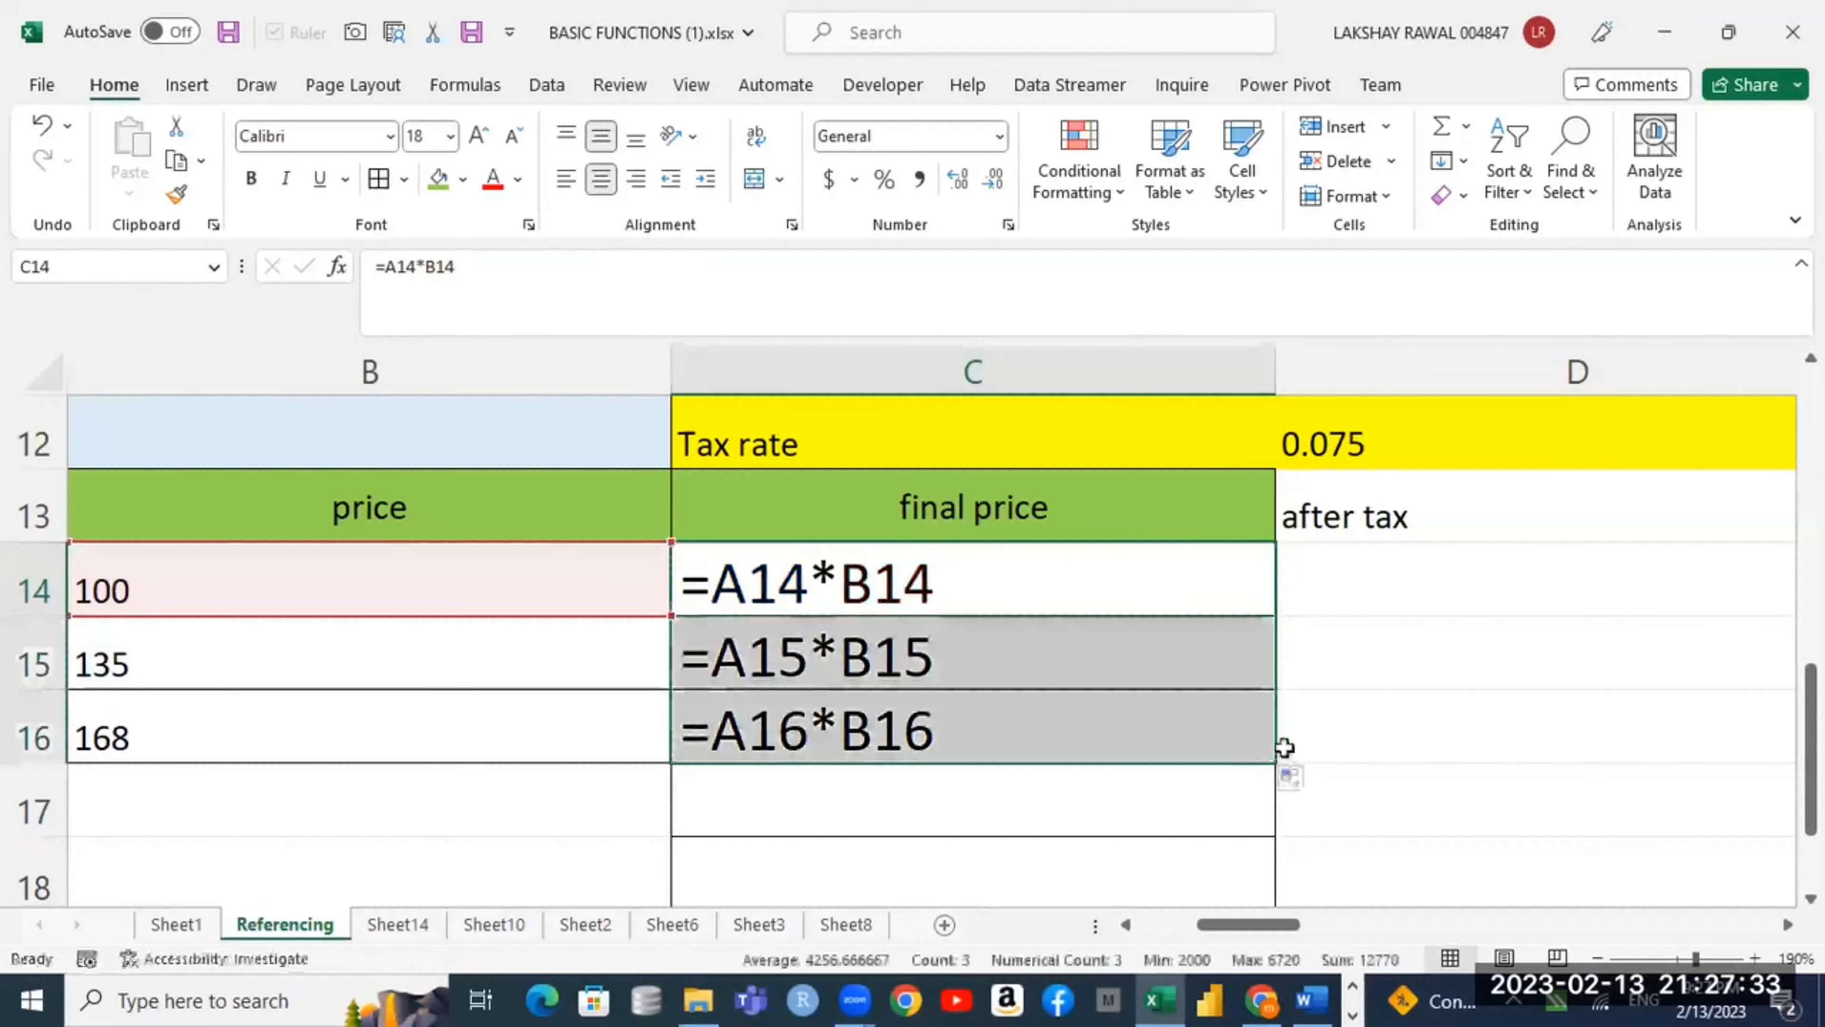
# Step: Highlight rows 14 and 16 in turn, and fill the empty cell B17 across into C17
pyautogui.click(30, 590)
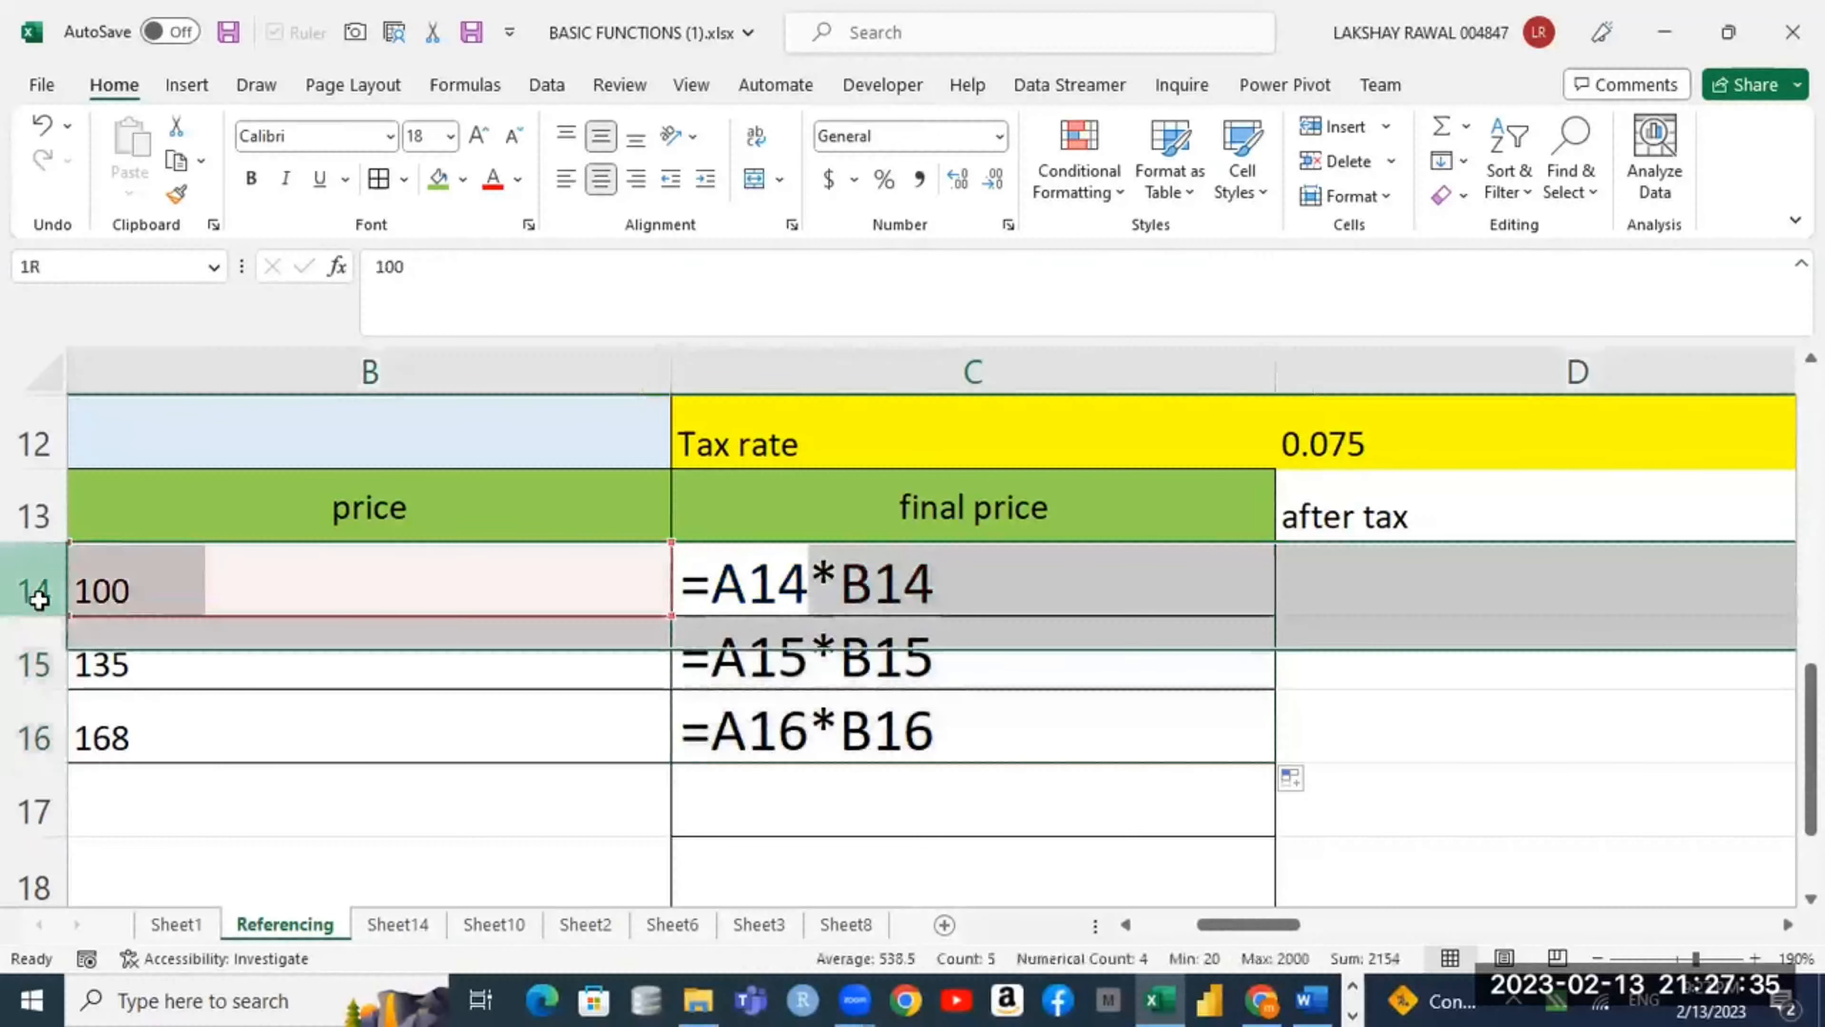
pyautogui.click(25, 746)
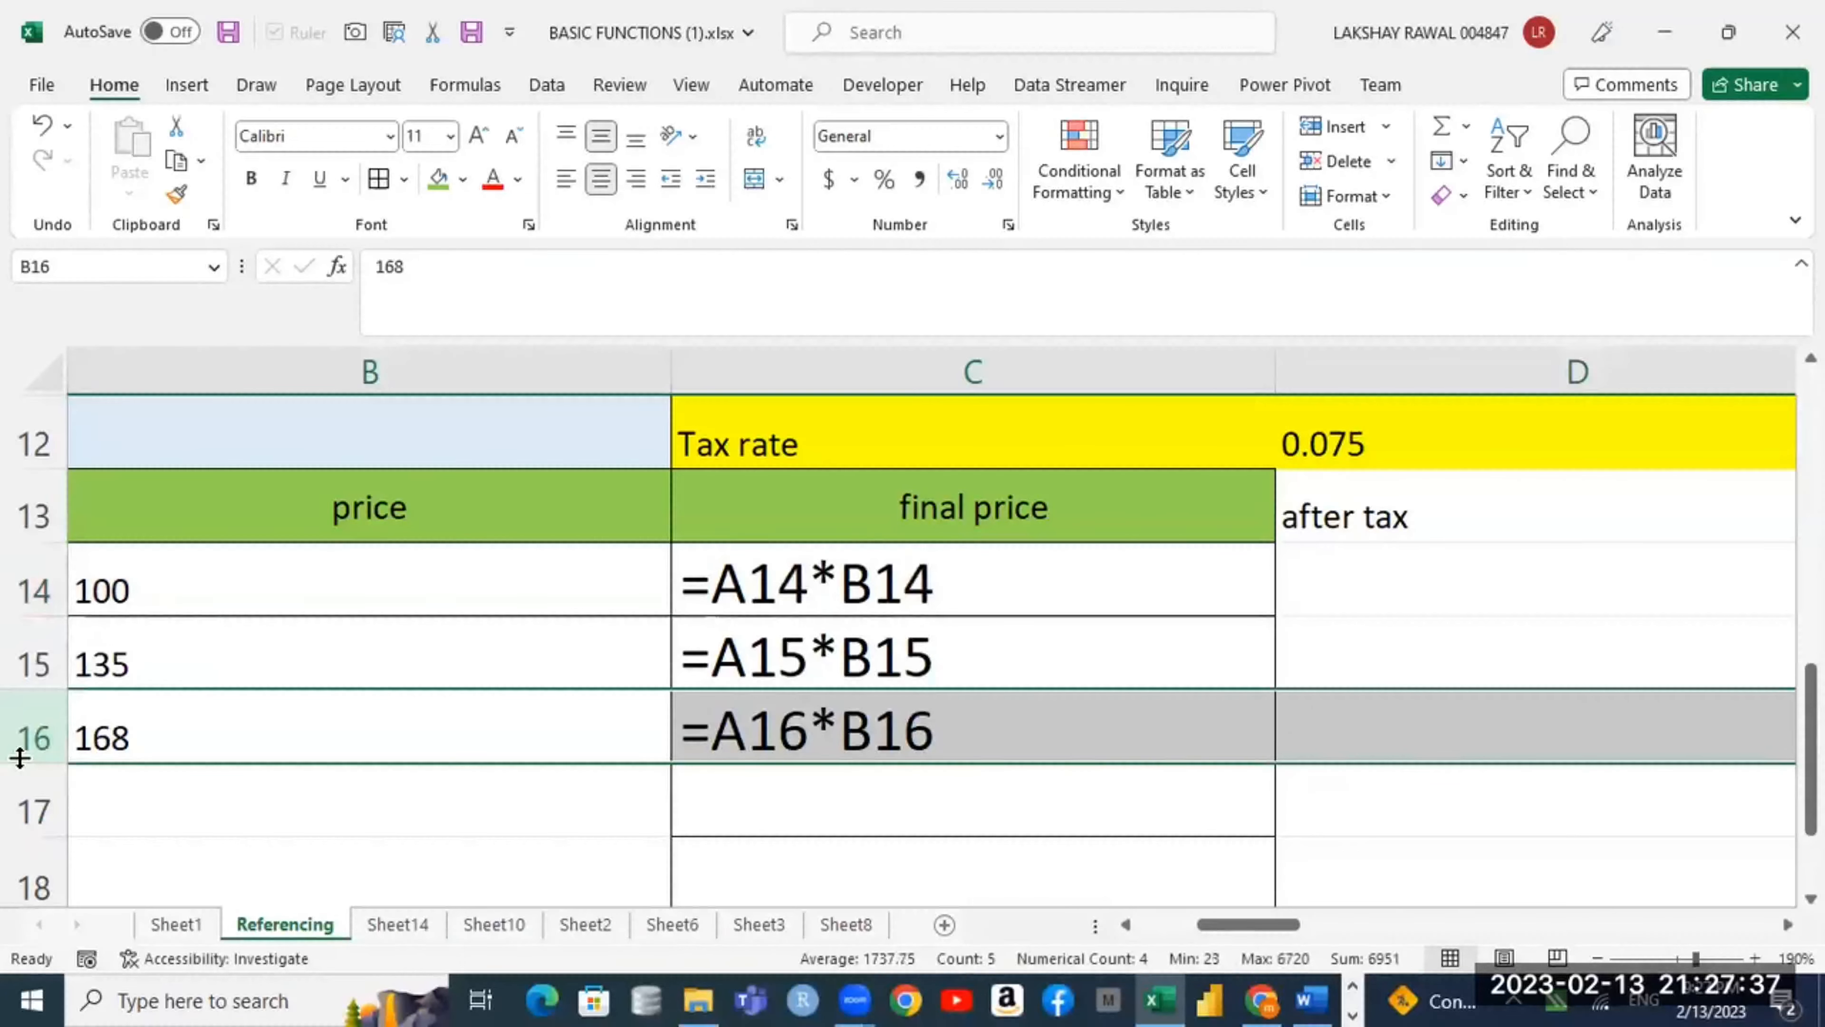
pyautogui.click(609, 805)
pyautogui.moveTo(674, 833); pyautogui.dragTo(1406, 846)
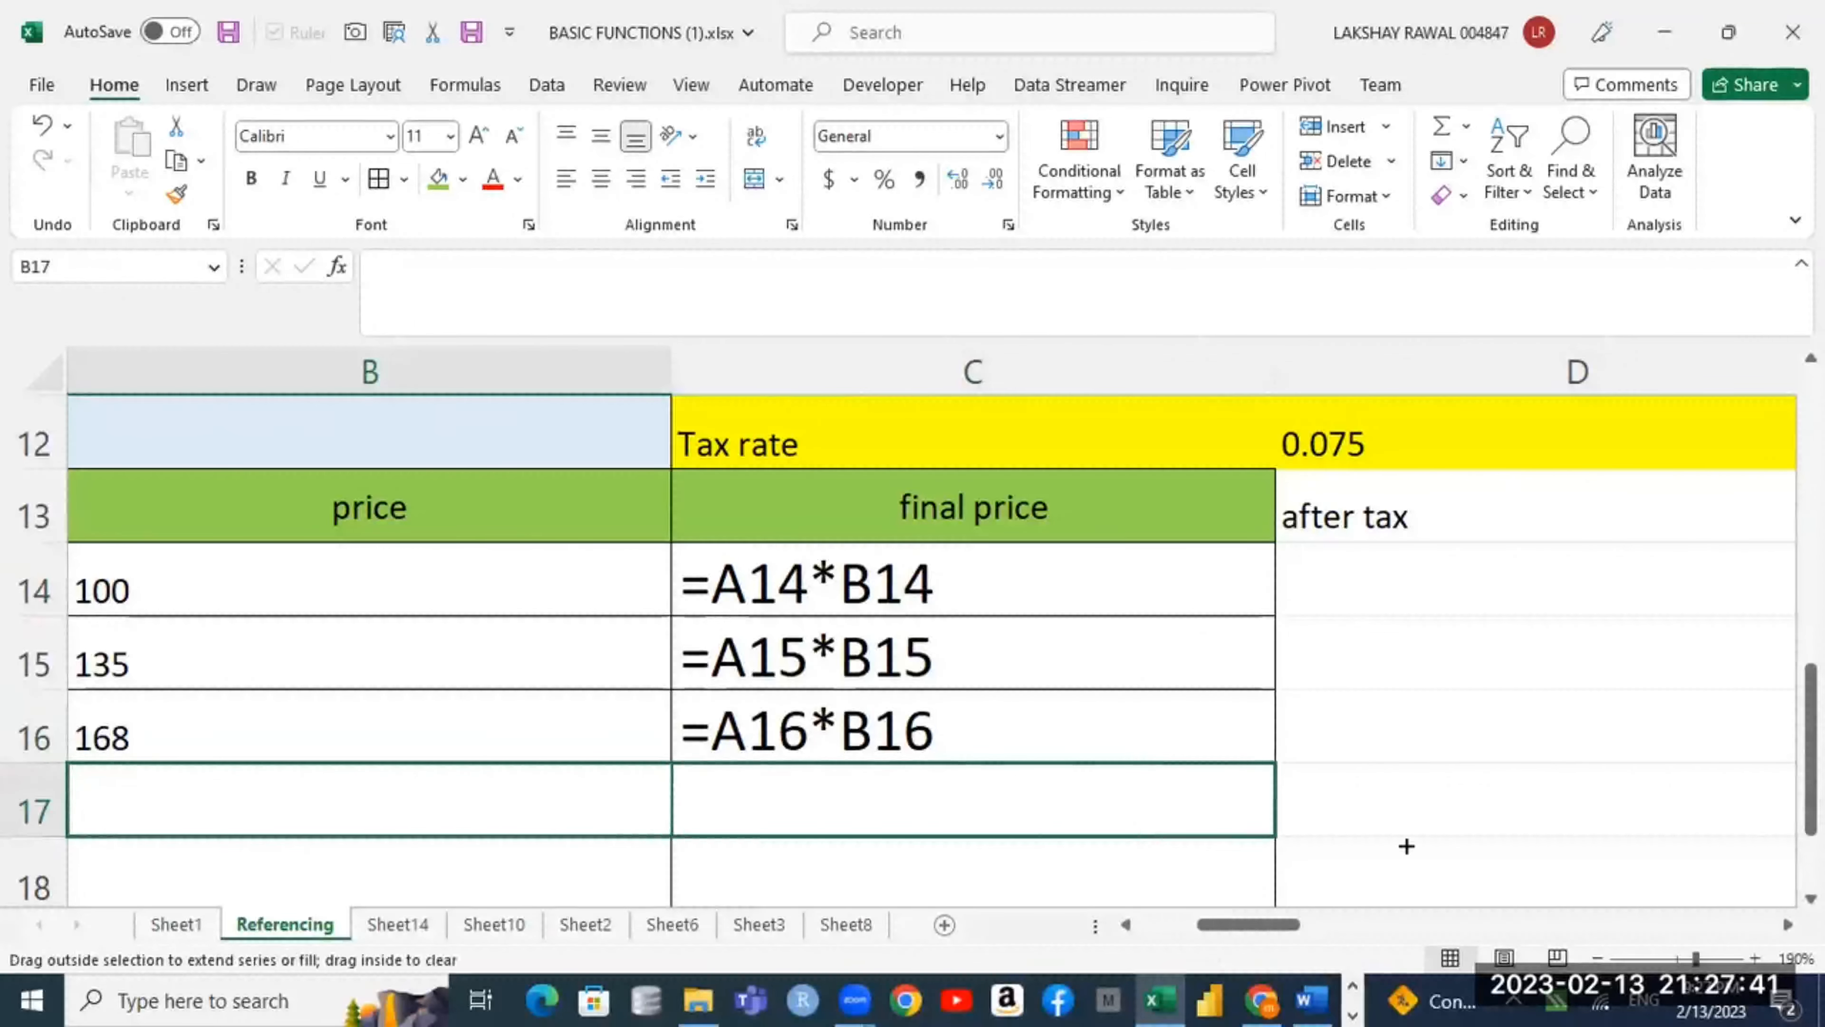
pyautogui.moveTo(1524, 843); pyautogui.dragTo(1487, 840)
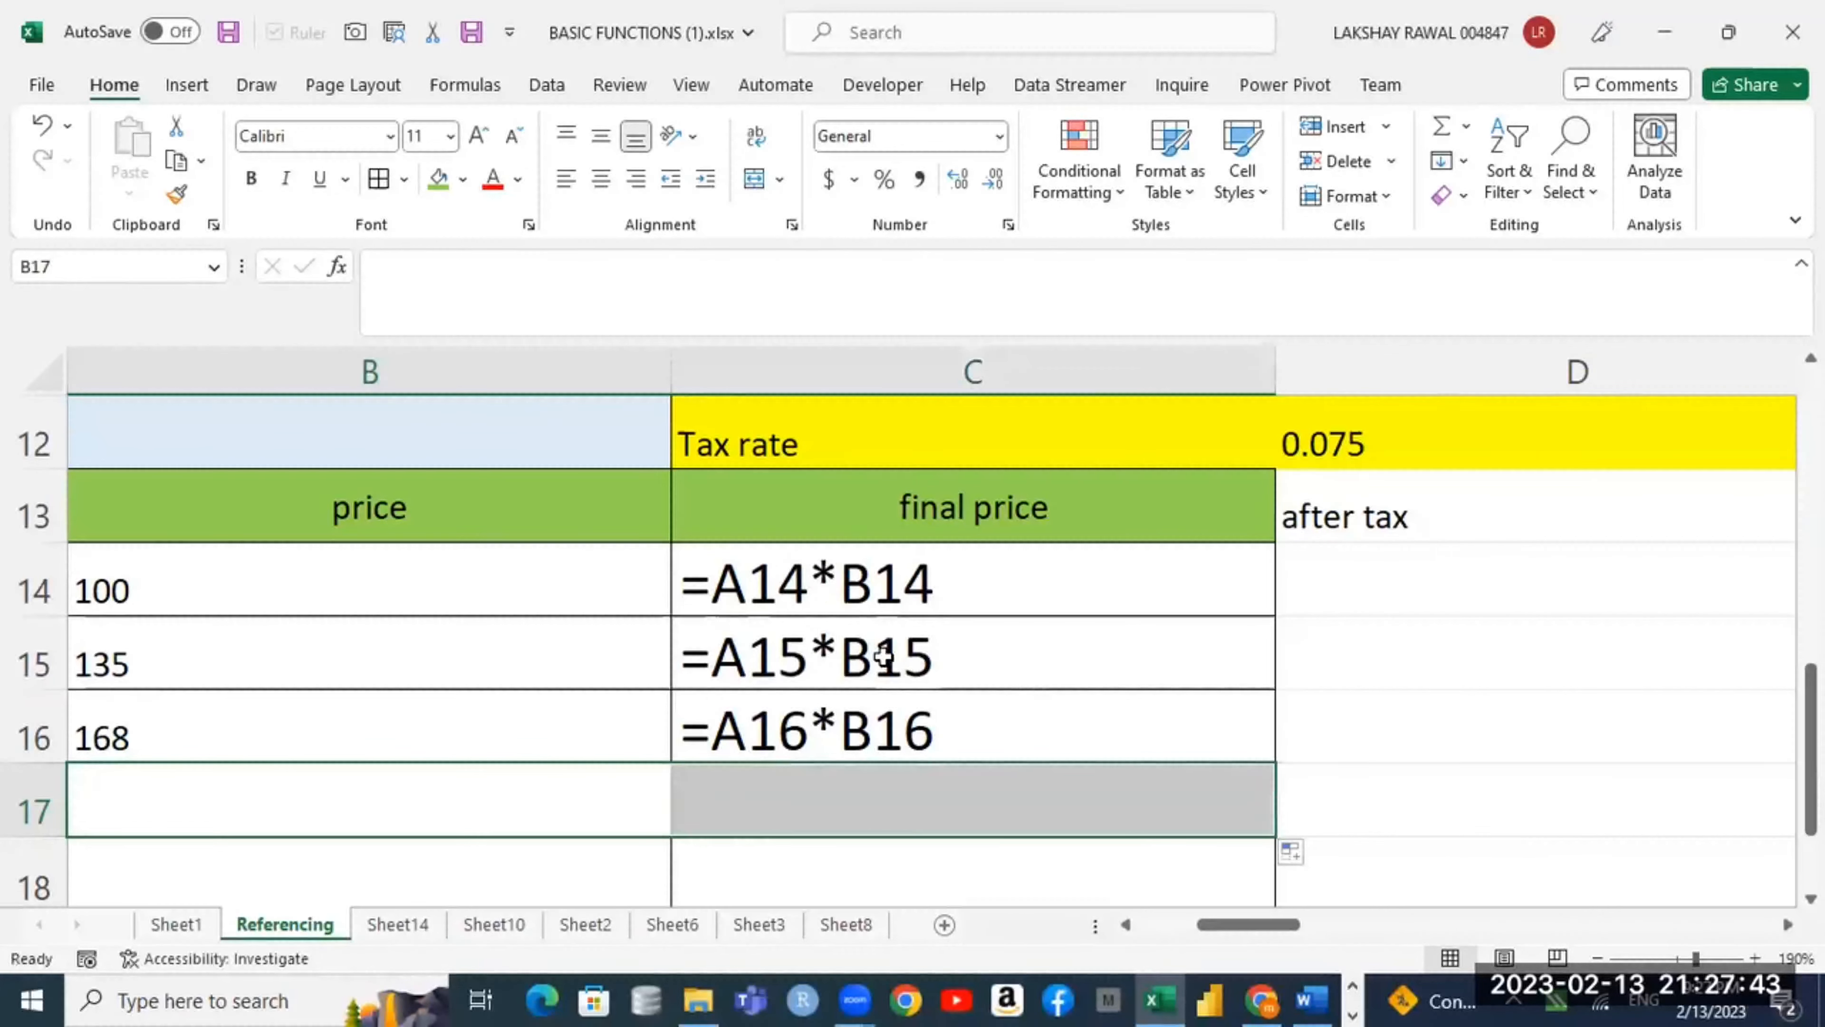
# Step: Highlight column C and row 14 to contrast the column direction with the row direction
pyautogui.click(527, 364)
pyautogui.click(759, 325)
pyautogui.click(1078, 352)
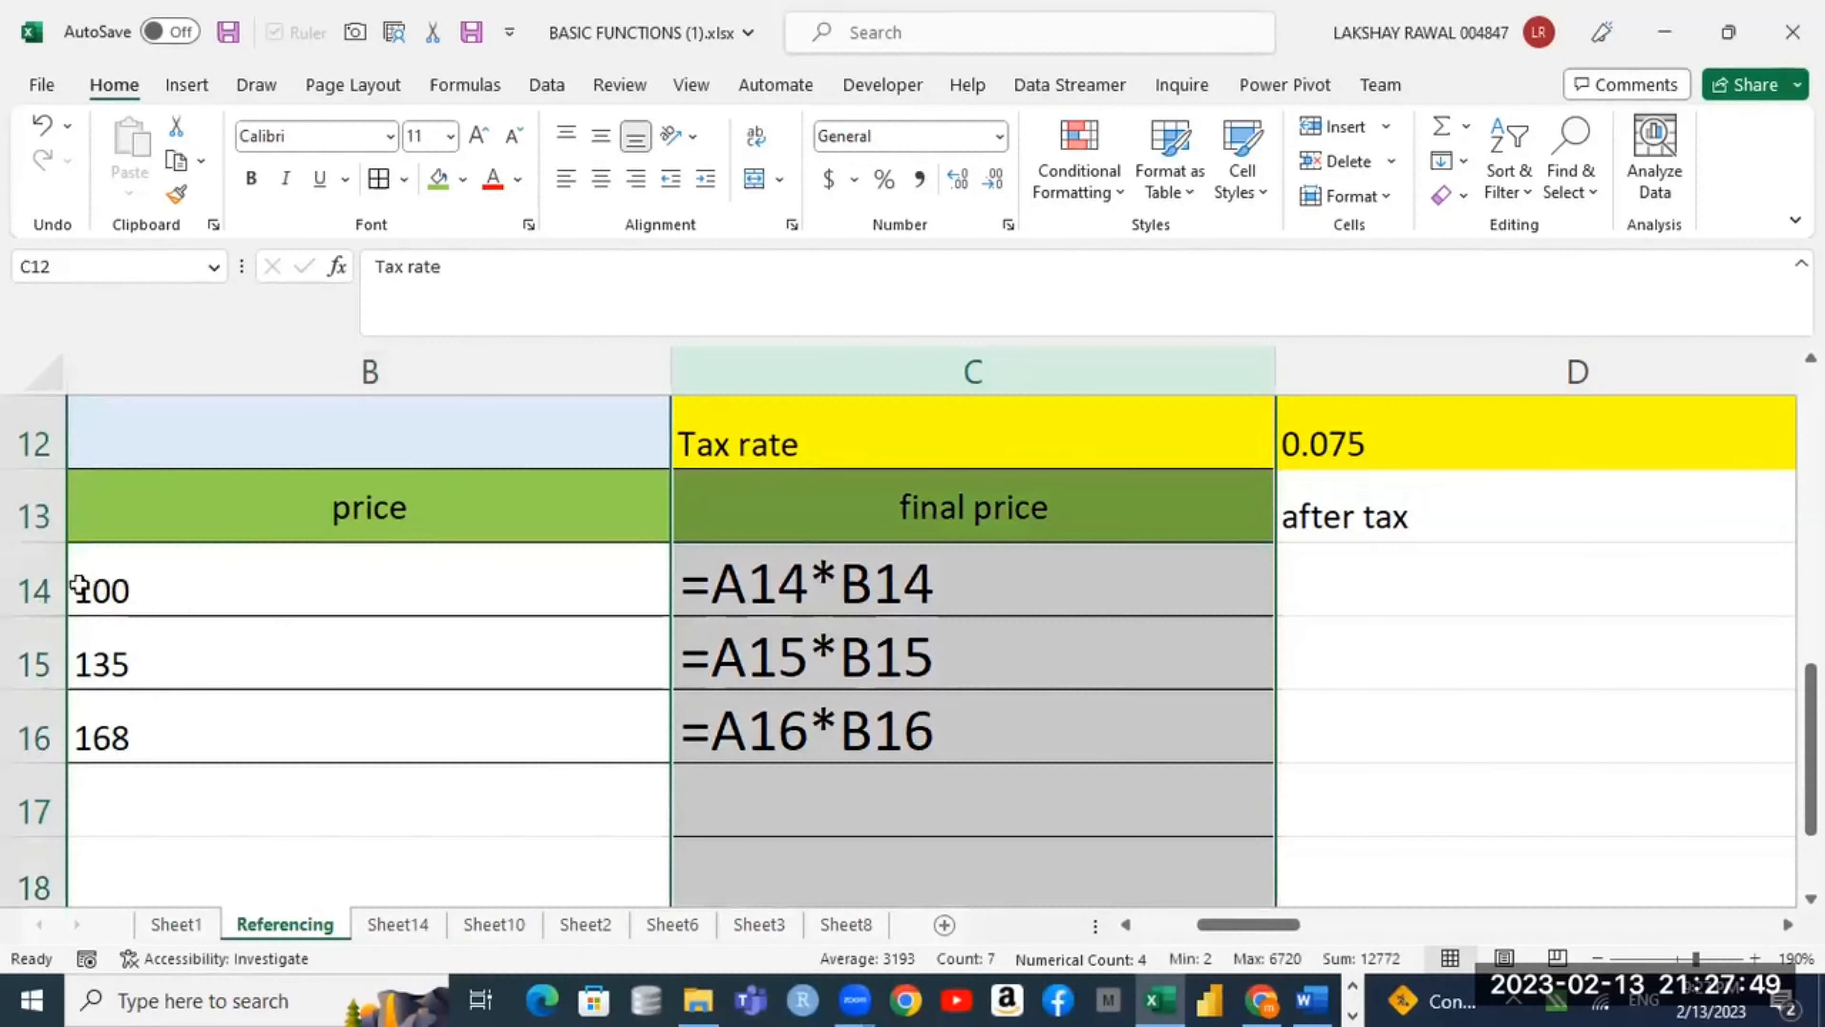
pyautogui.click(57, 584)
pyautogui.moveTo(95, 589); pyautogui.dragTo(1471, 558)
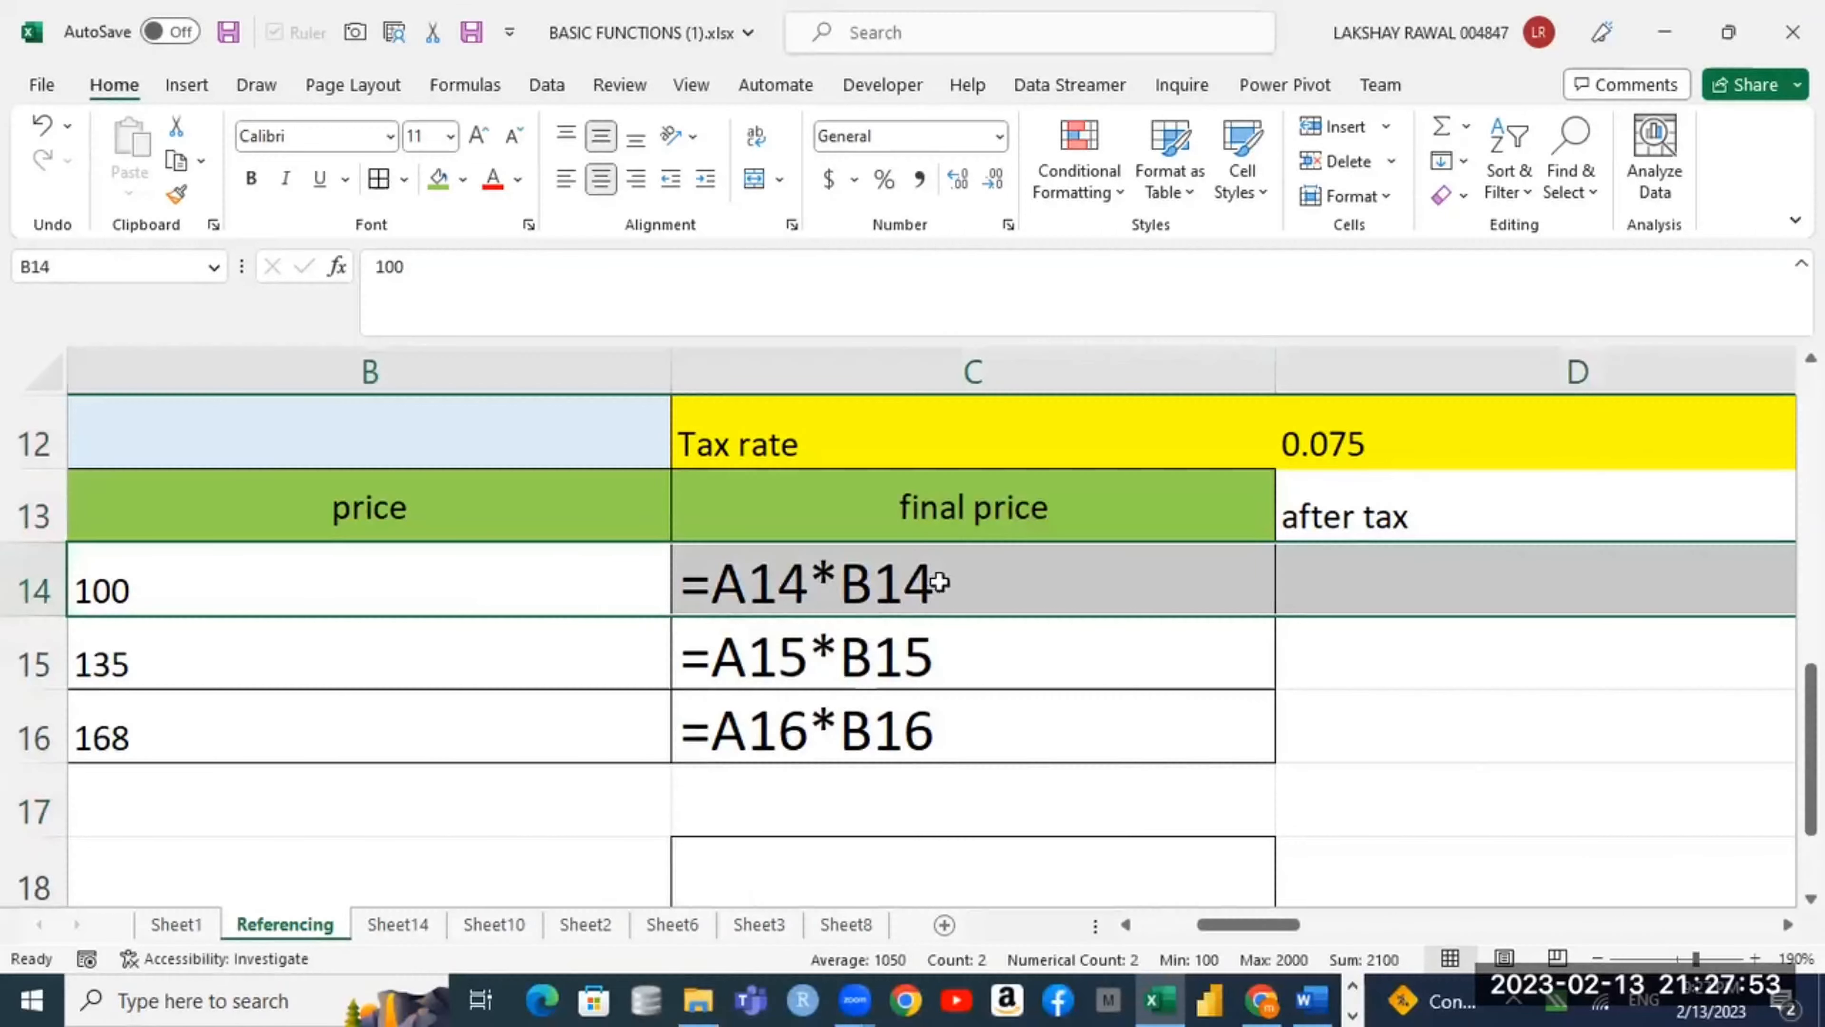
# Step: Compare how the row numbers in the final price formulas change from C14 down to C16
pyautogui.moveTo(938, 581); pyautogui.dragTo(937, 729)
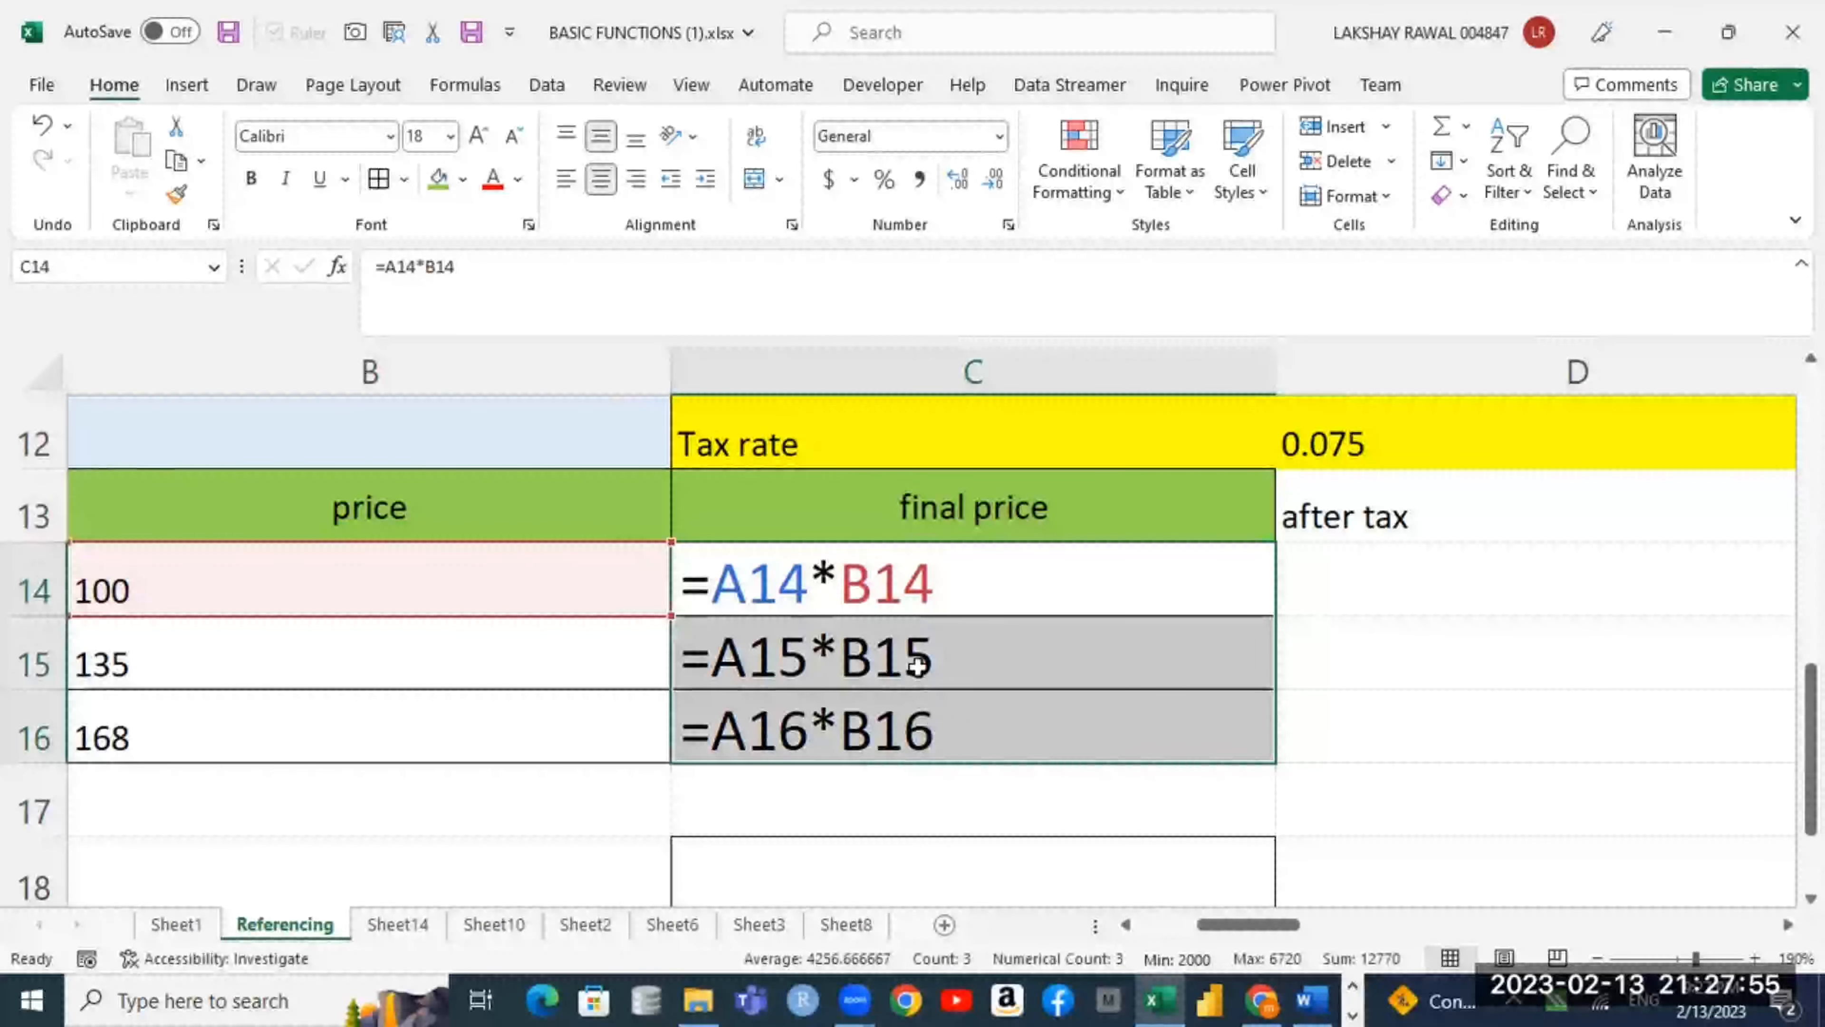
pyautogui.moveTo(937, 611); pyautogui.dragTo(946, 783)
pyautogui.click(1144, 771)
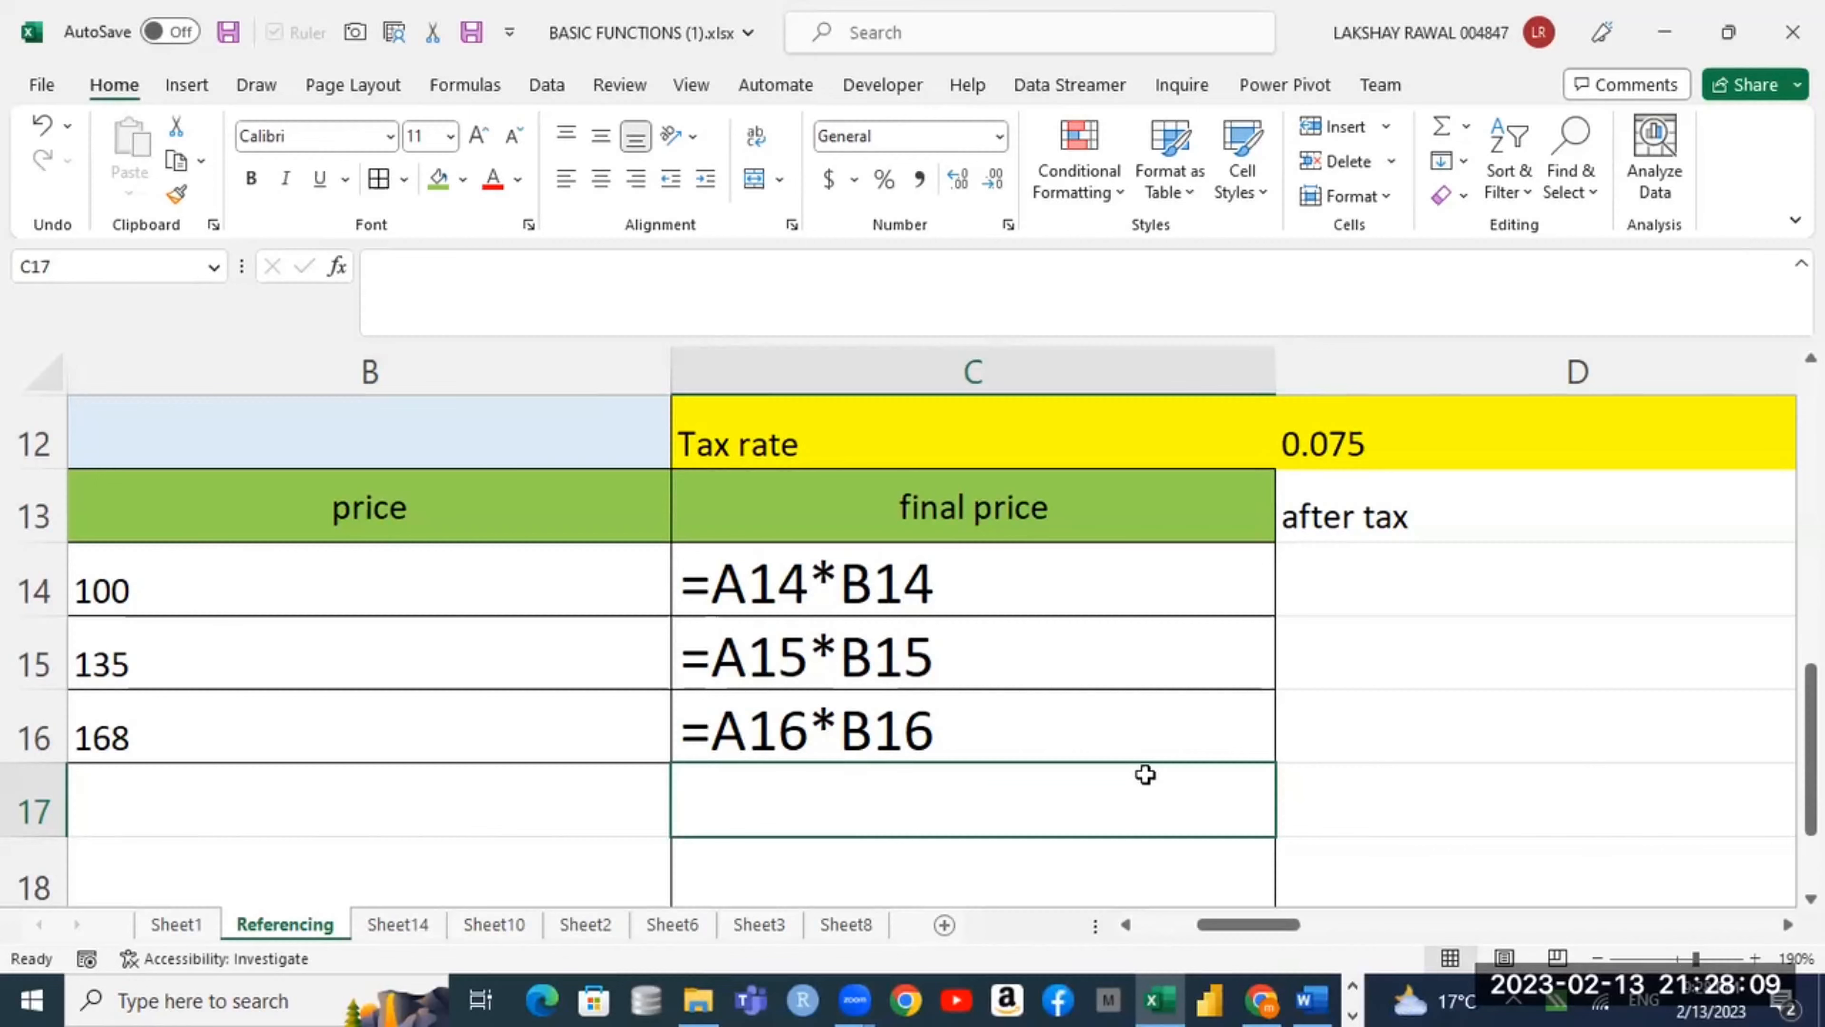
pyautogui.doubleClick(947, 593)
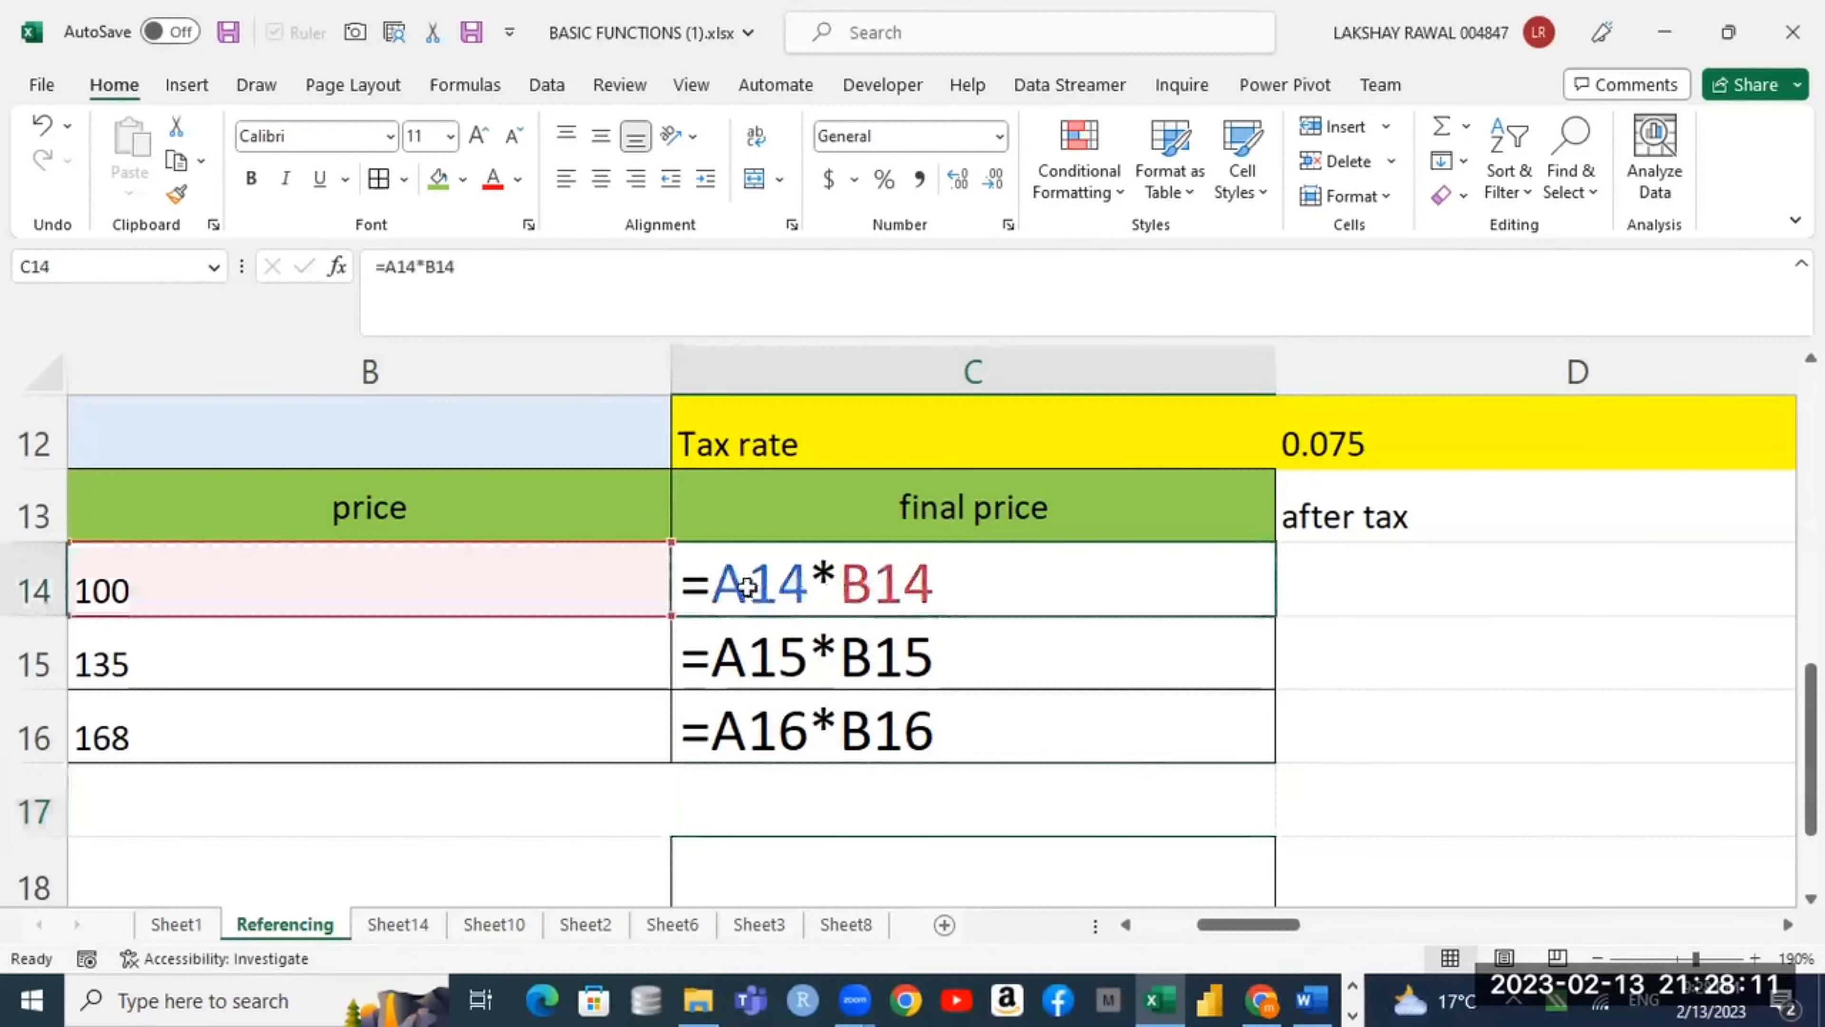
pyautogui.moveTo(826, 653); pyautogui.dragTo(831, 727)
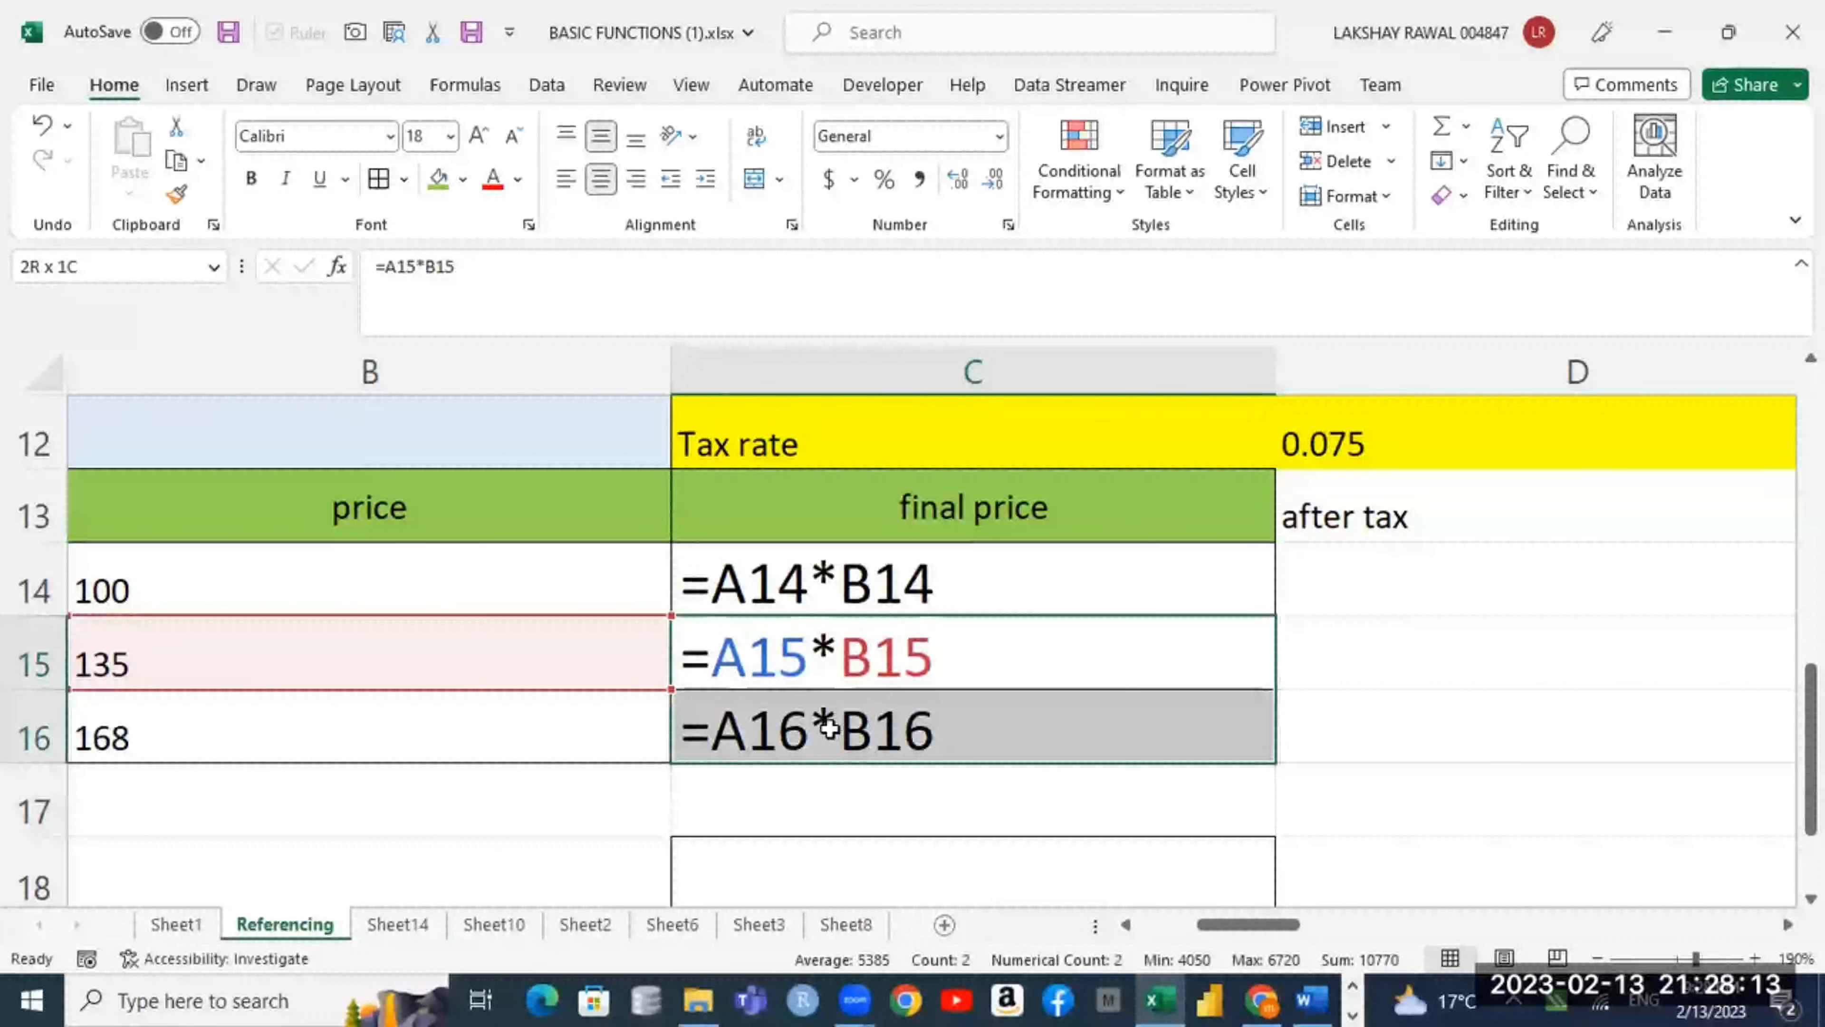
pyautogui.moveTo(927, 597); pyautogui.dragTo(936, 727)
# Step: Trace the unit and price cells in rows 14 to 16 that the final price formulas in C14:C16 refer to
pyautogui.moveTo(1250, 925); pyautogui.dragTo(1043, 929)
pyautogui.click(1347, 584)
pyautogui.hotkey('shift', 'Right')
pyautogui.hotkey('shift', 'Right')
pyautogui.moveTo(933, 594); pyautogui.dragTo(1100, 586)
pyautogui.click(1717, 654)
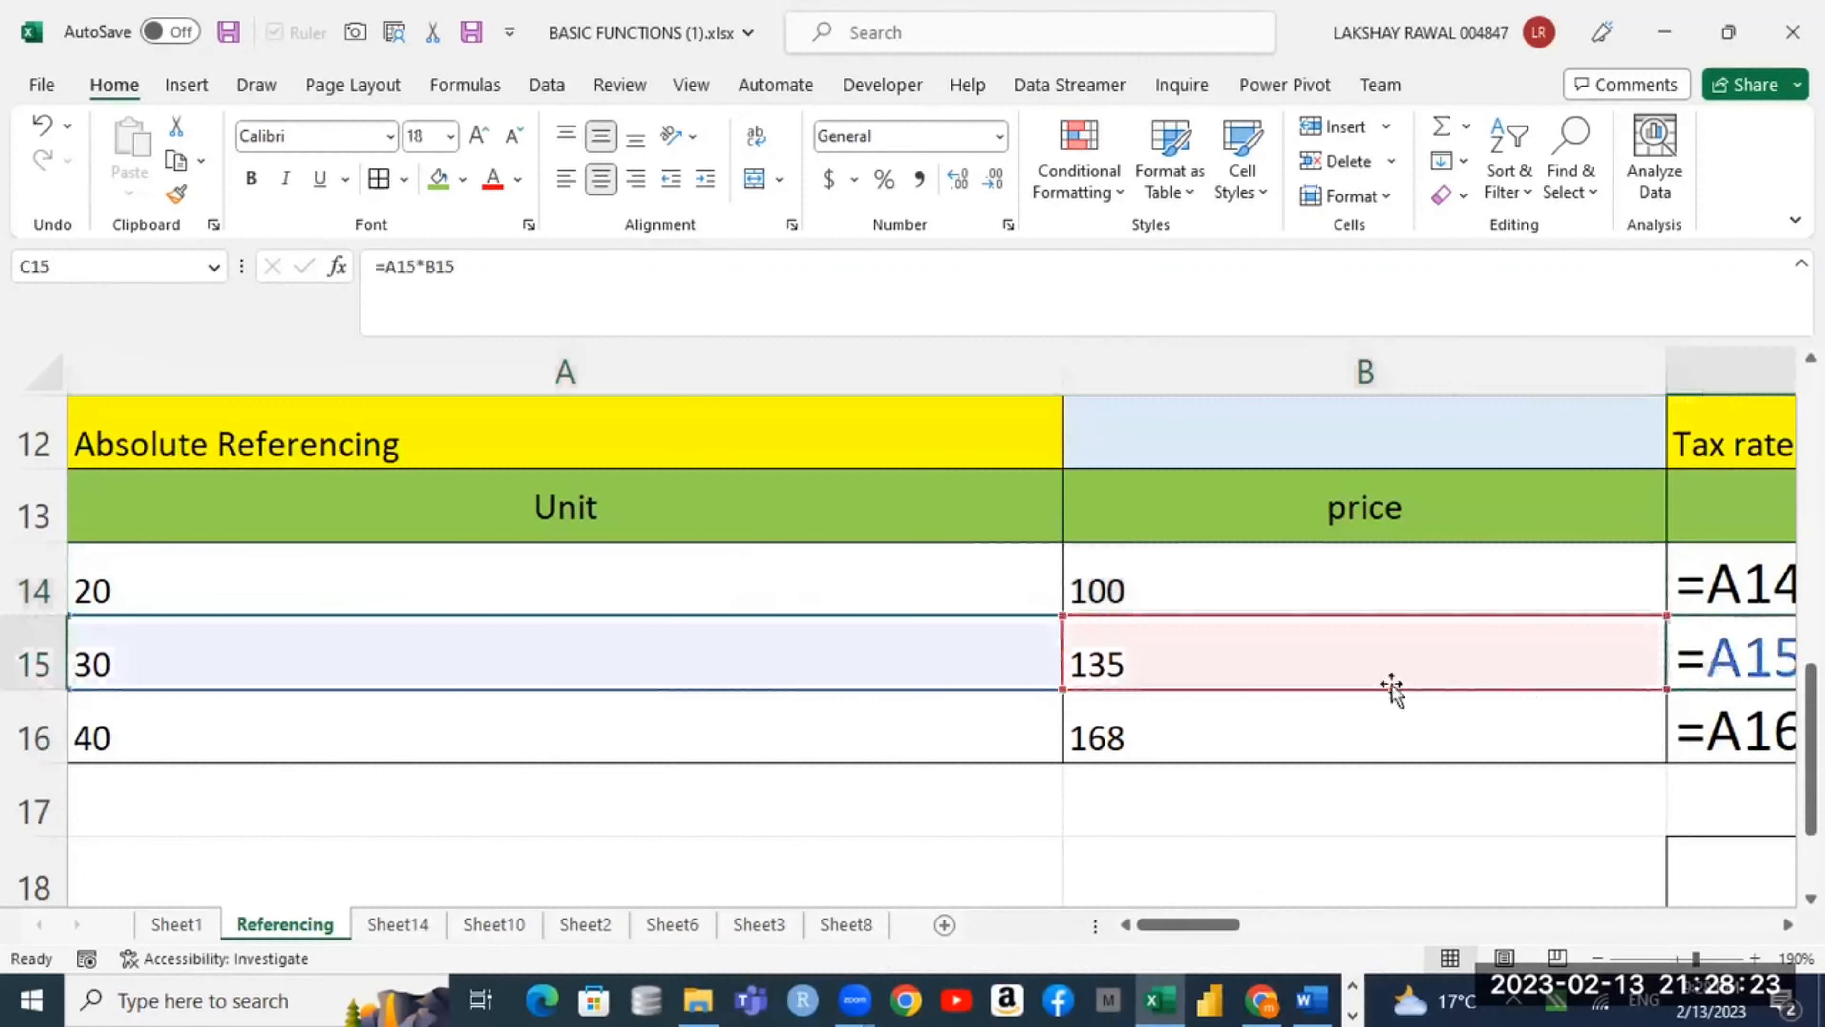
pyautogui.moveTo(1128, 680); pyautogui.dragTo(1282, 719)
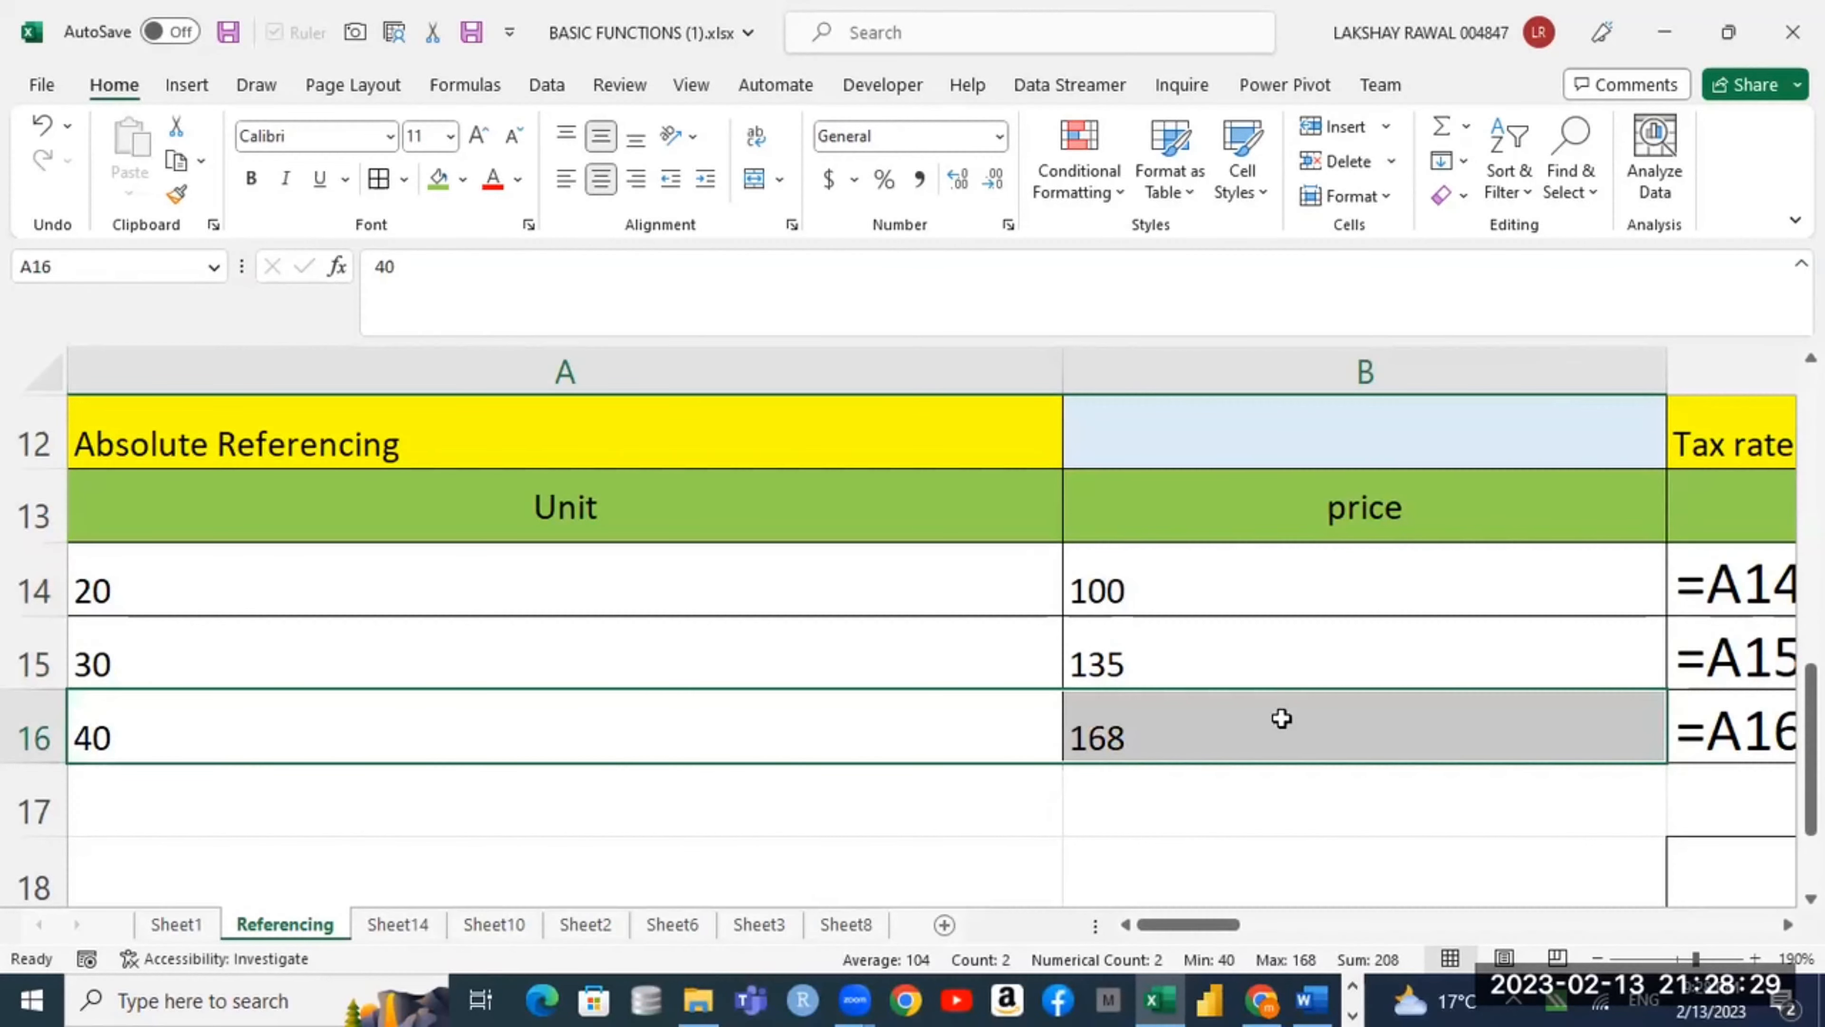
pyautogui.press('Right')
pyautogui.press('Right')
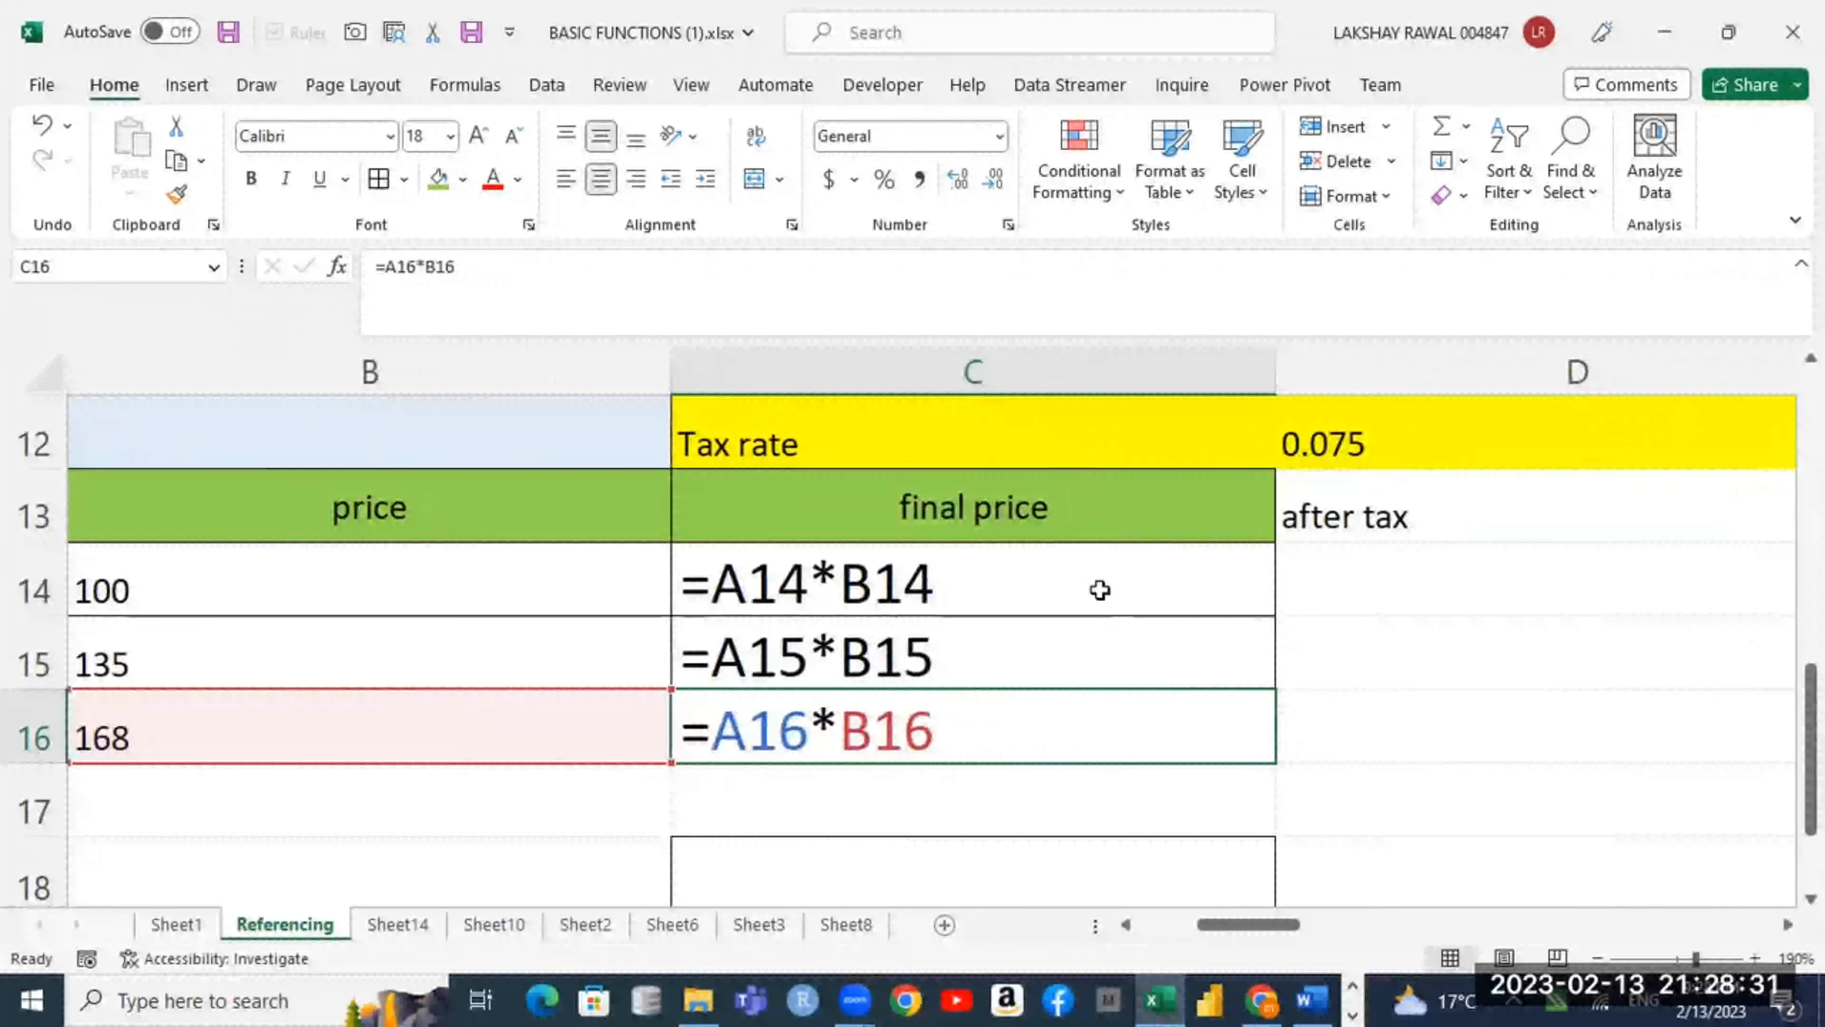
pyautogui.moveTo(1100, 589); pyautogui.dragTo(1079, 719)
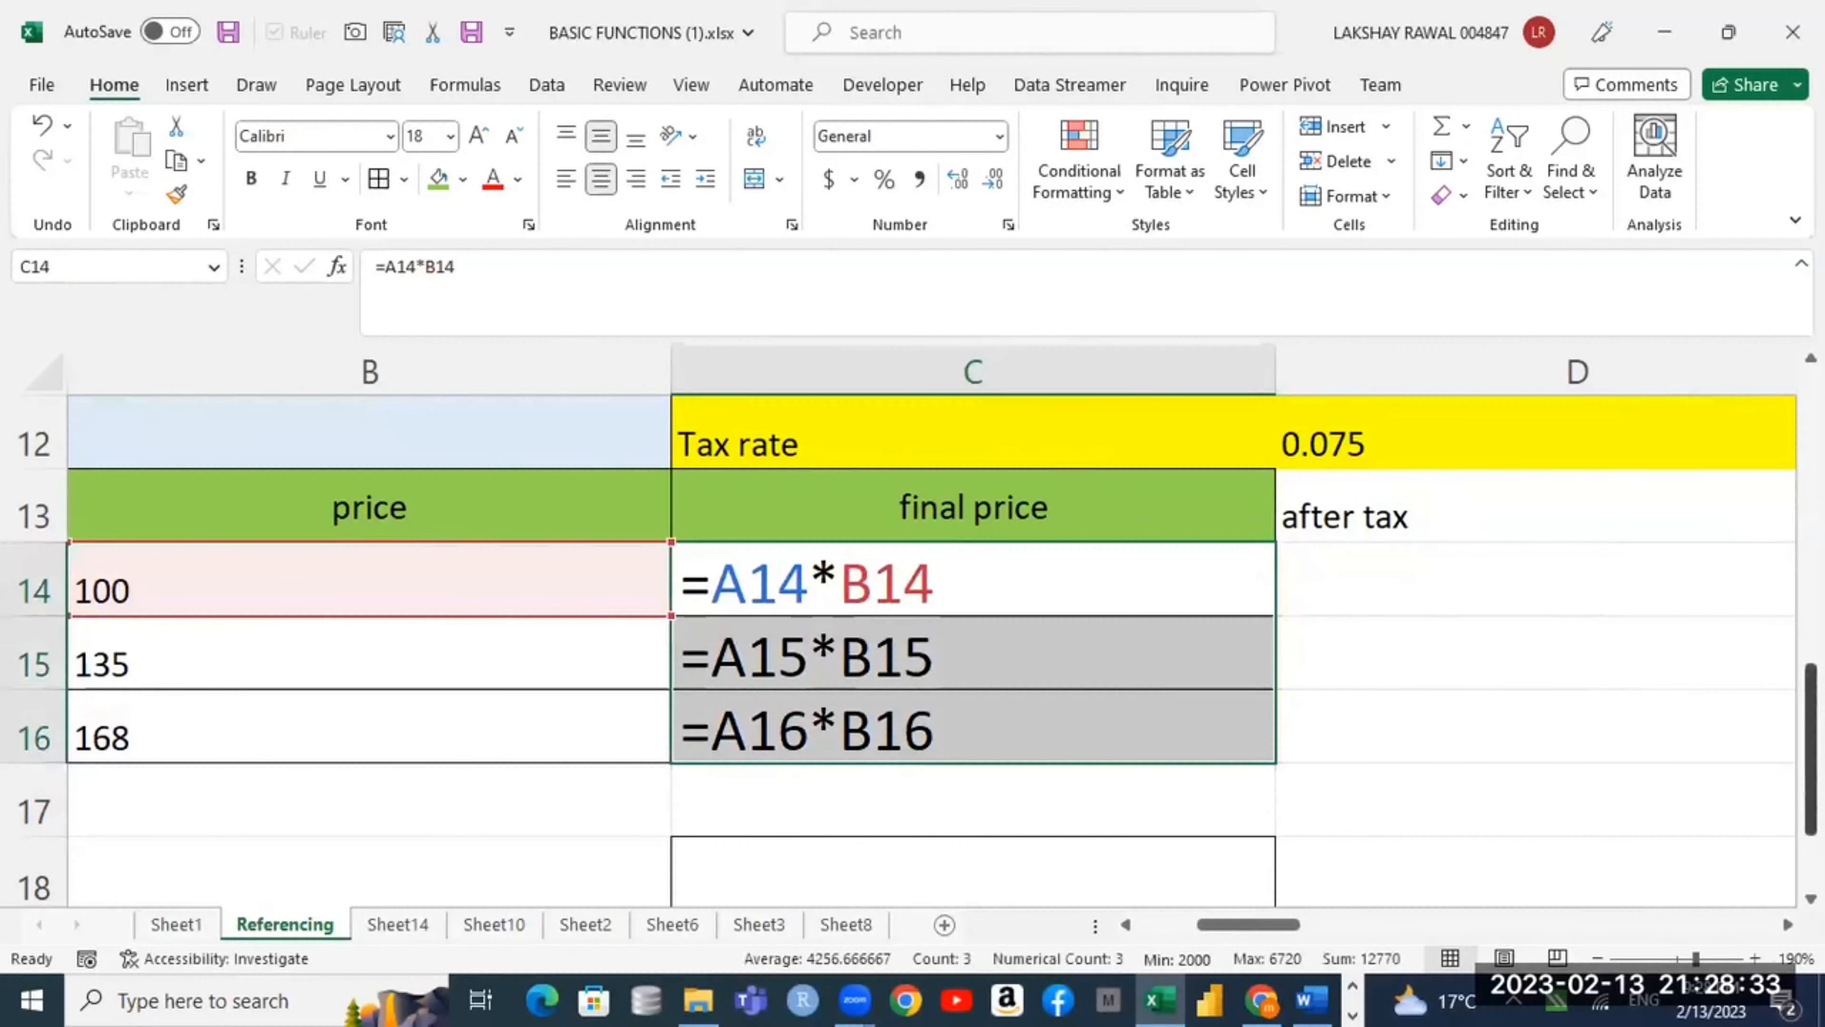
# Step: Show calculated values instead of formulas on the sheet, and widen the final price column C slightly
pyautogui.hotkey('ctrl', '`')
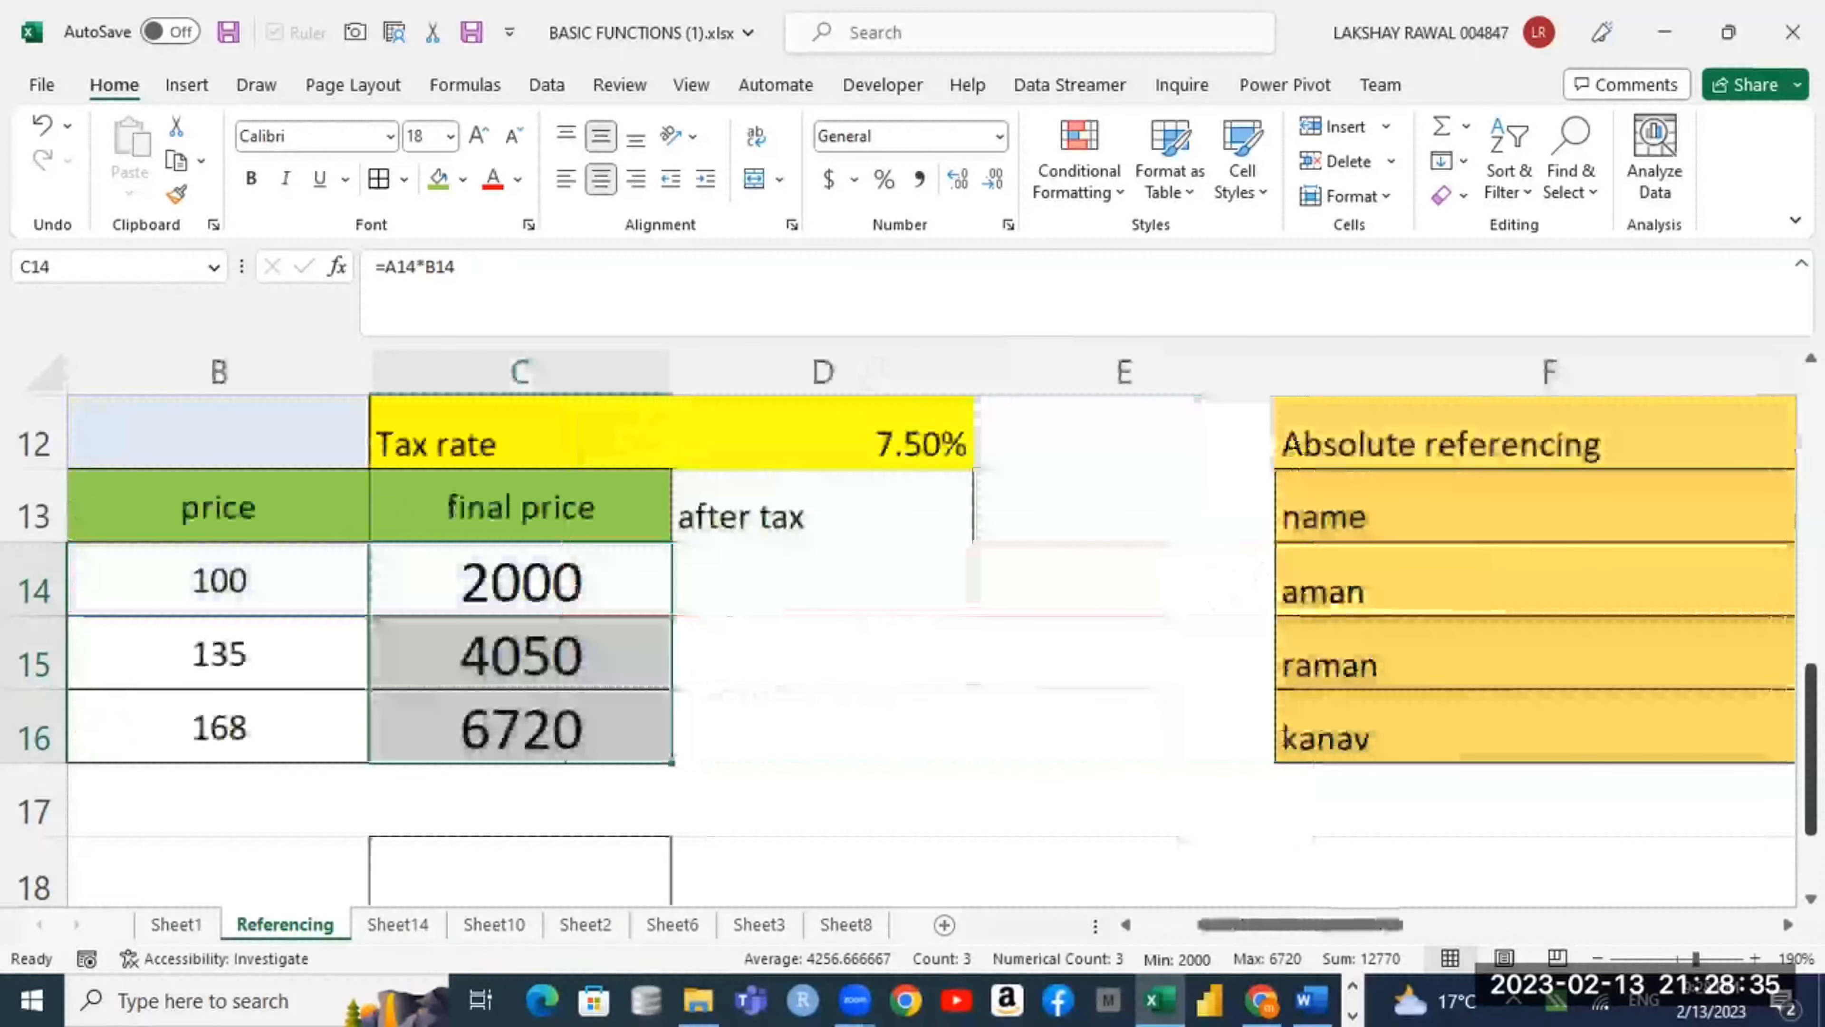
pyautogui.click(573, 602)
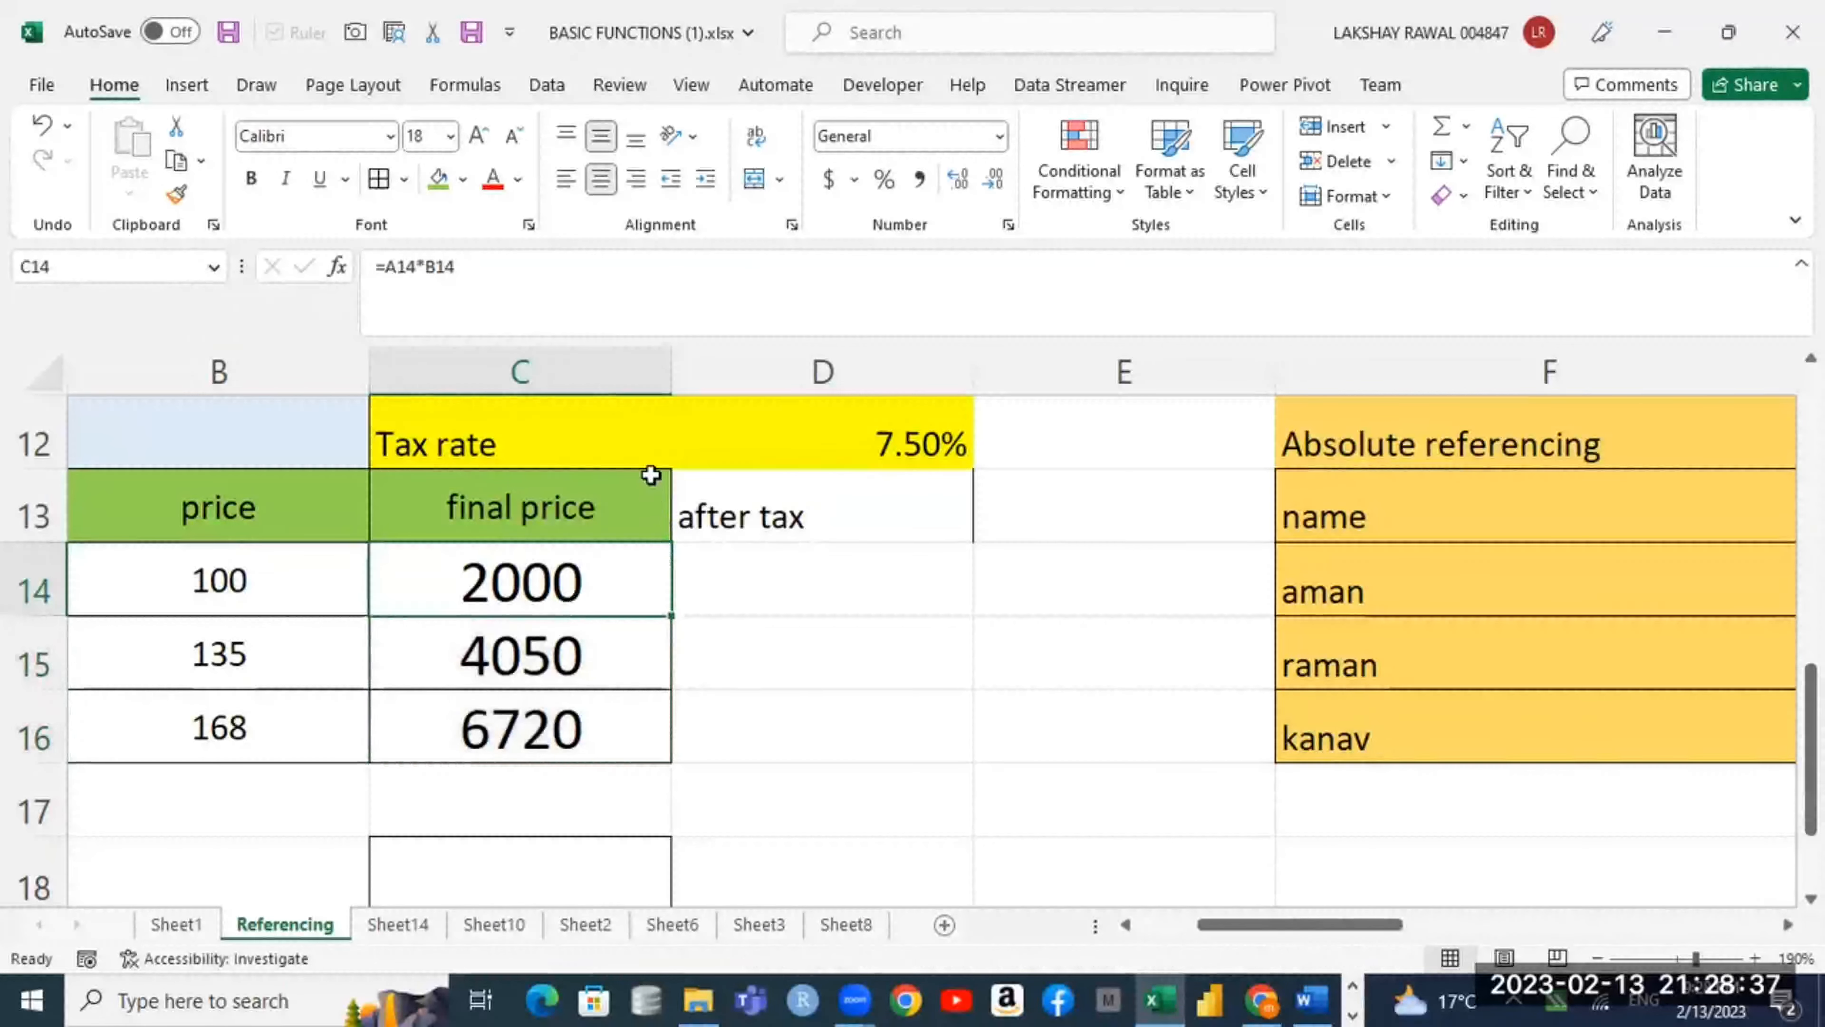
pyautogui.moveTo(670, 372); pyautogui.dragTo(715, 371)
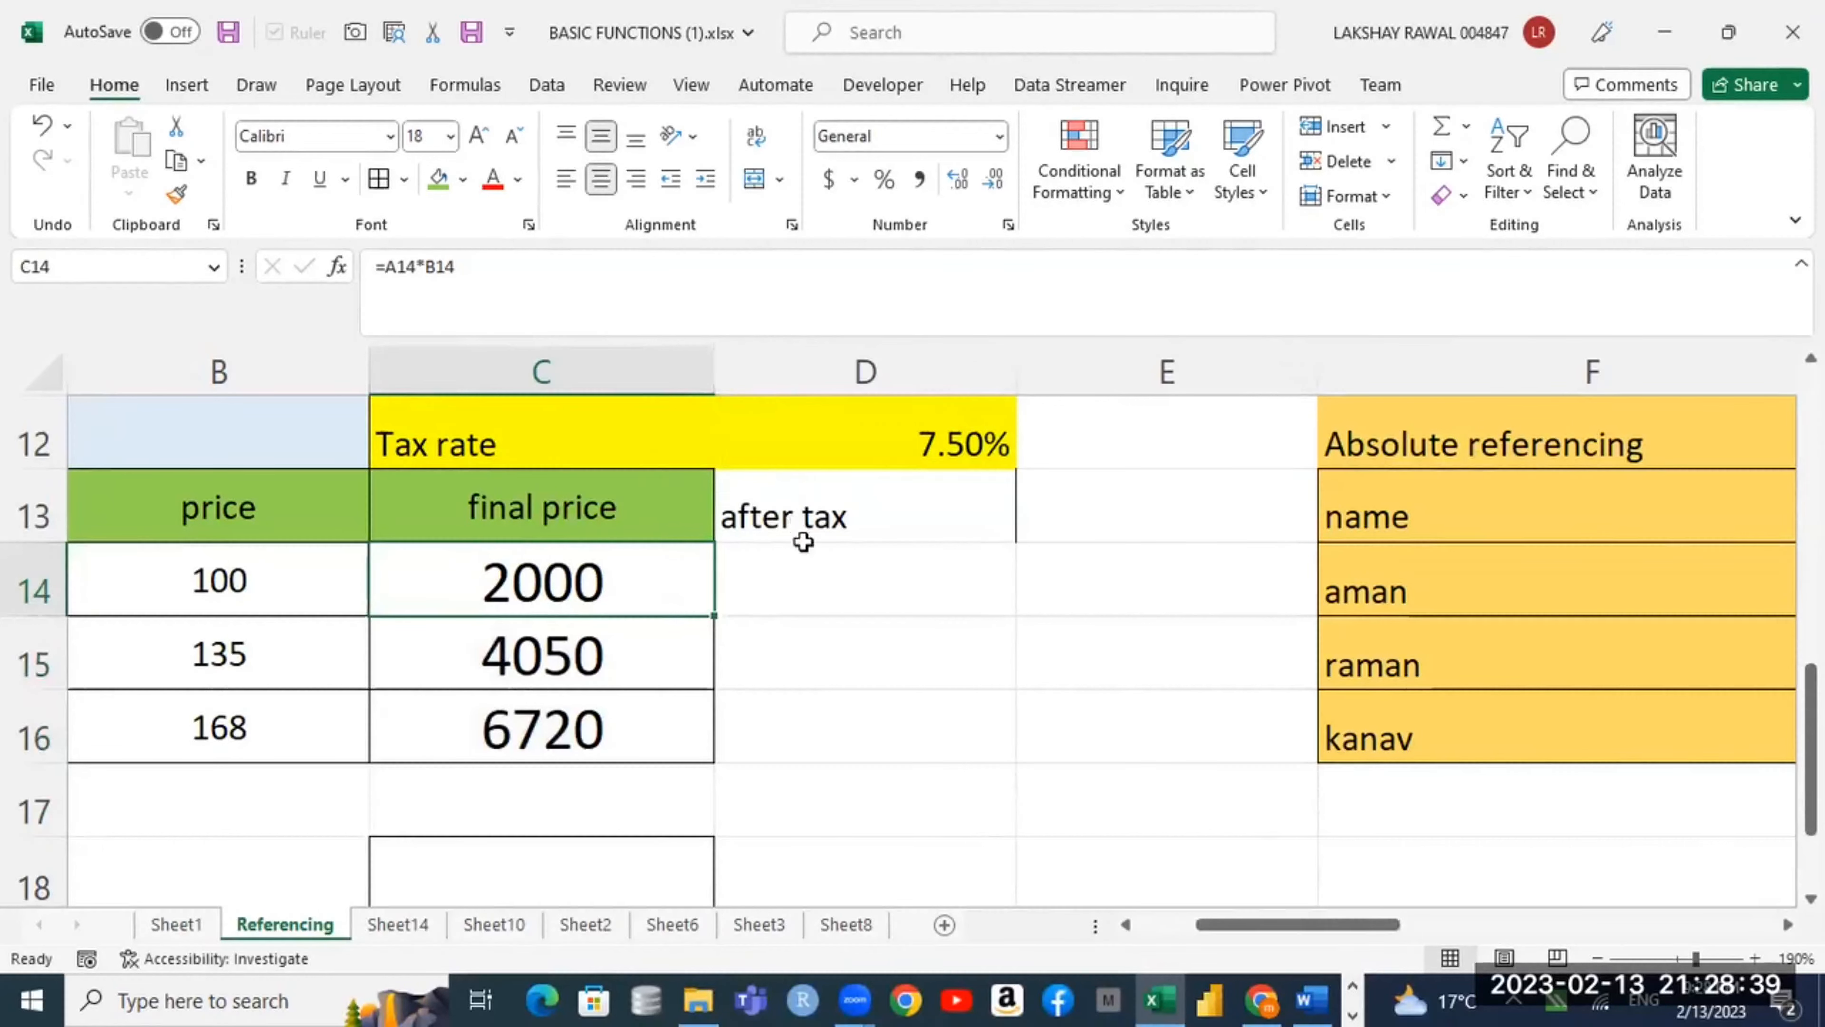
# Step: Examine the tax rate in D12 and the final prices in C14 and C15 needed for the after tax cell D14
pyautogui.click(819, 554)
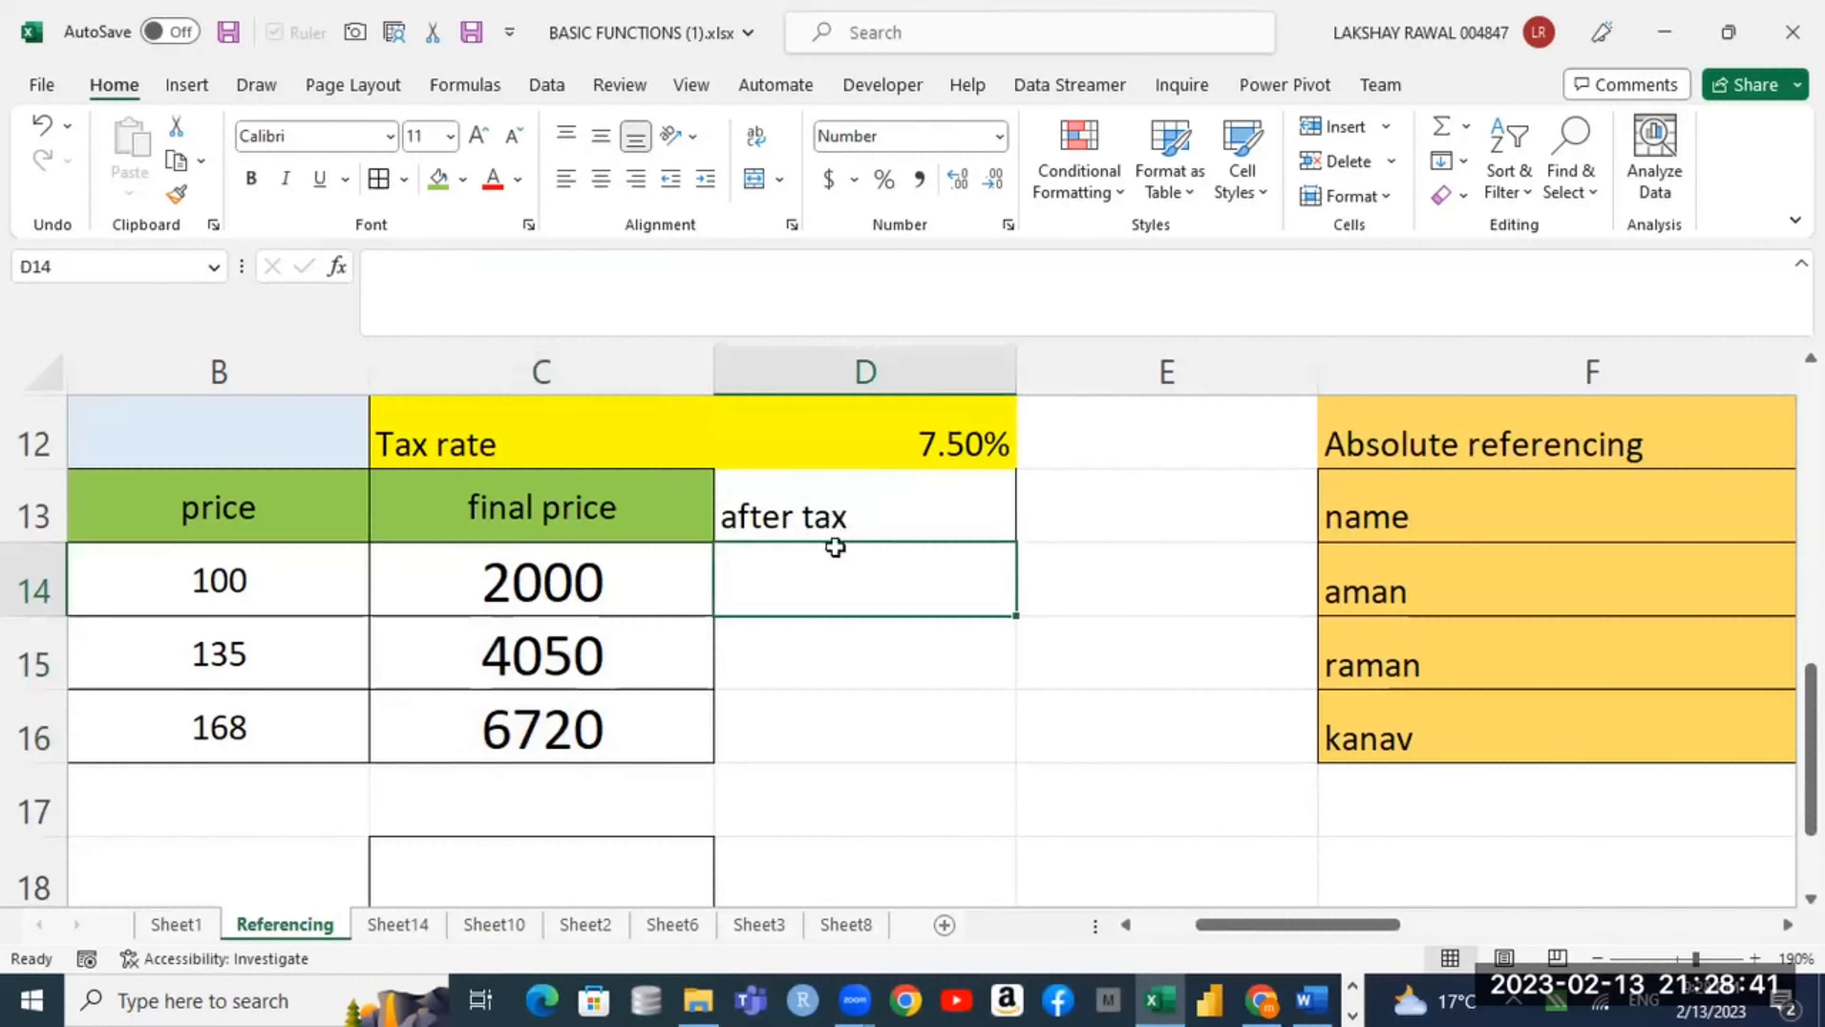
pyautogui.click(971, 429)
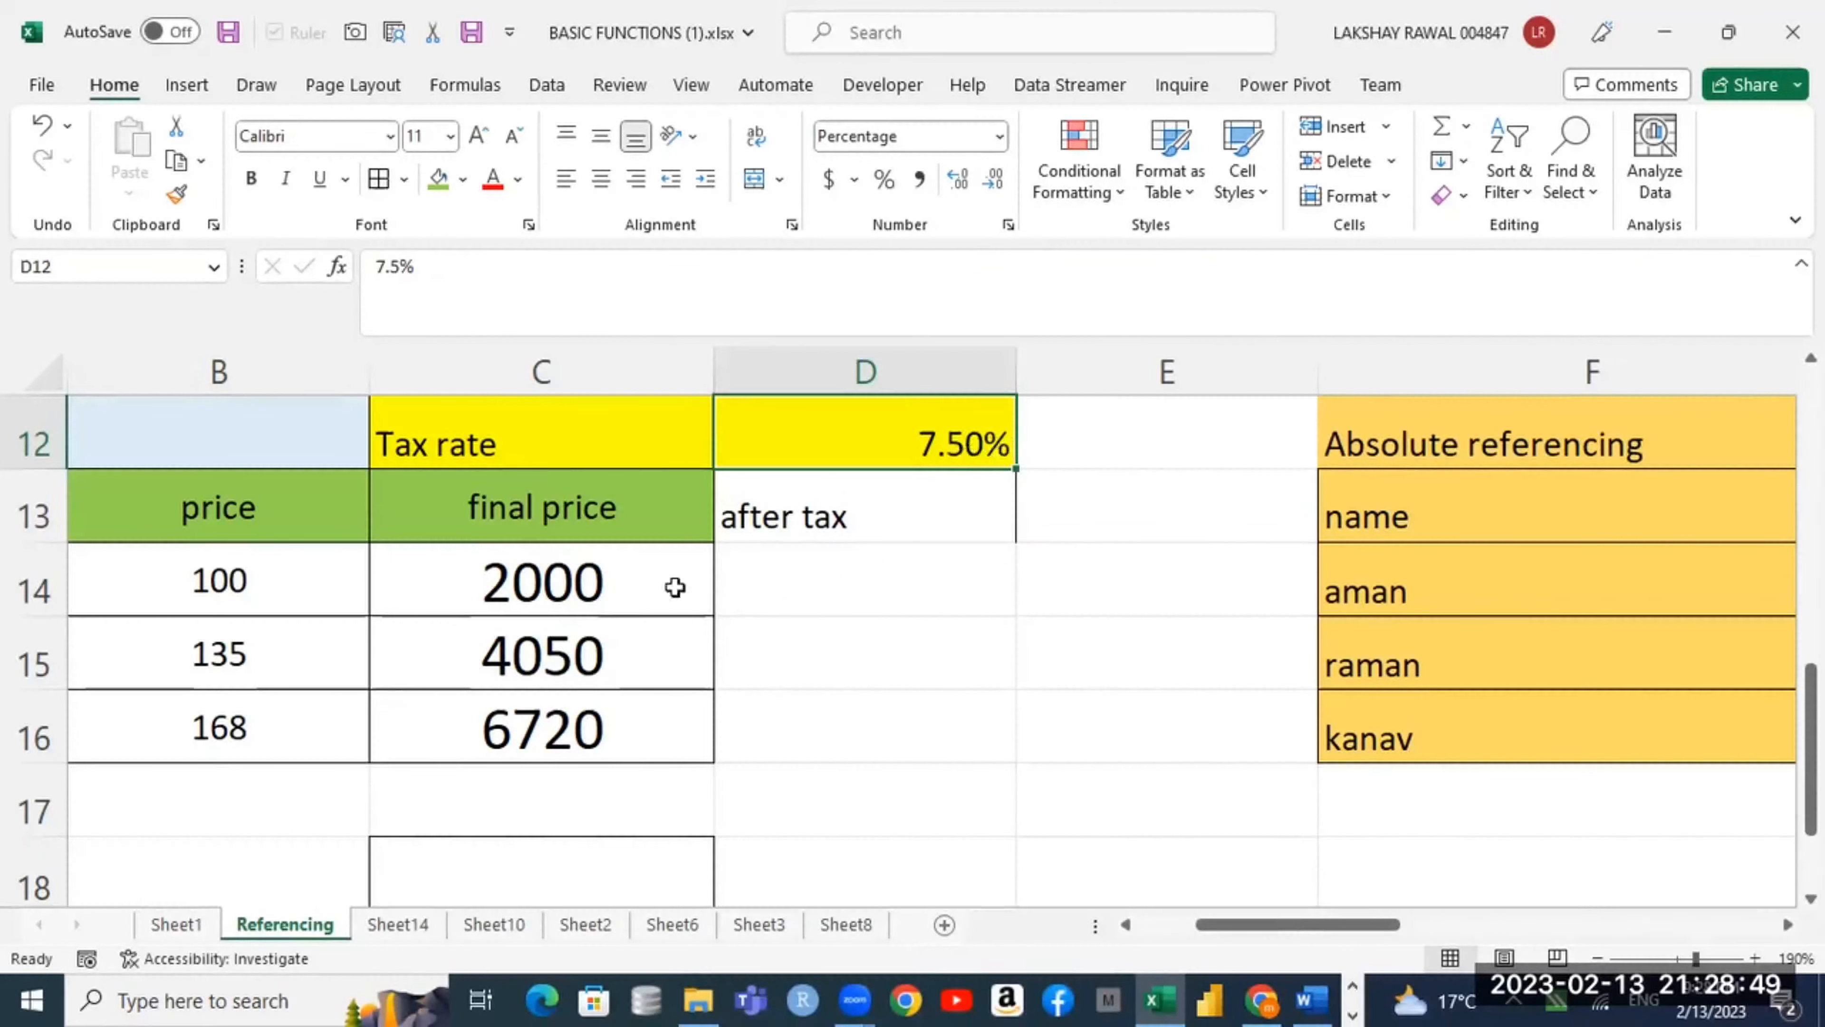
pyautogui.click(653, 590)
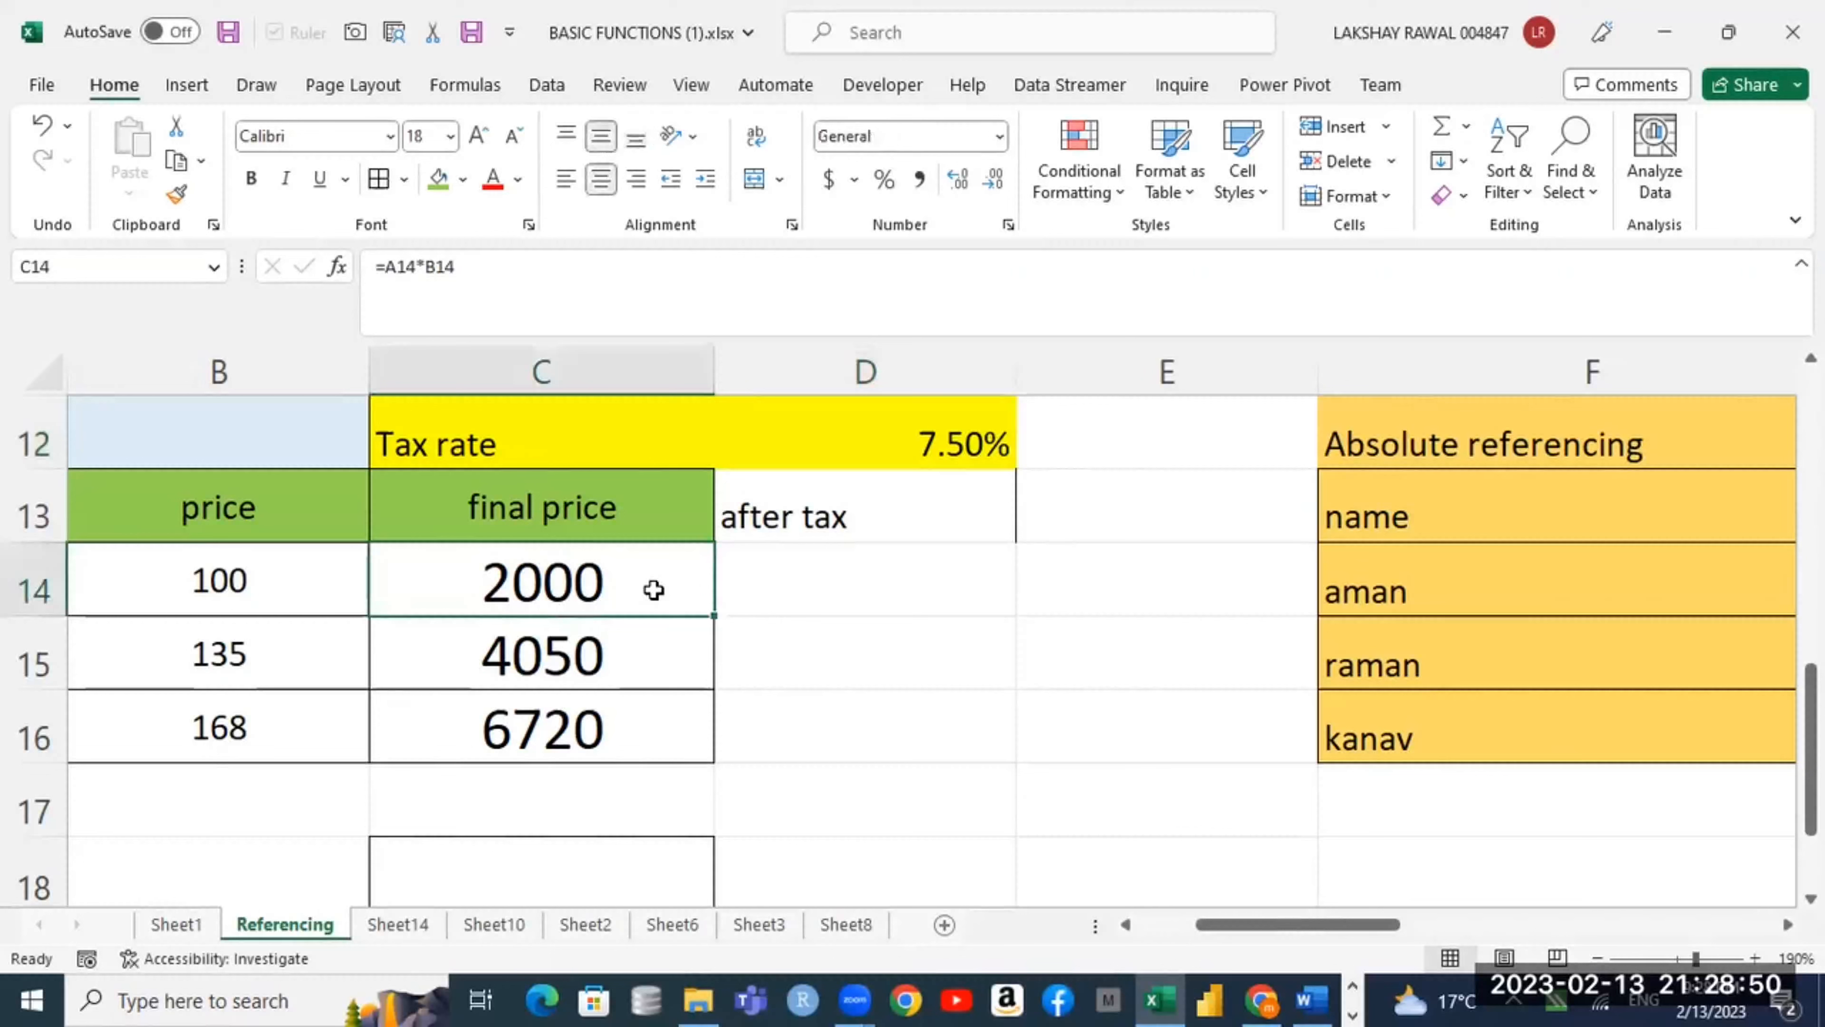
pyautogui.click(596, 638)
pyautogui.click(965, 591)
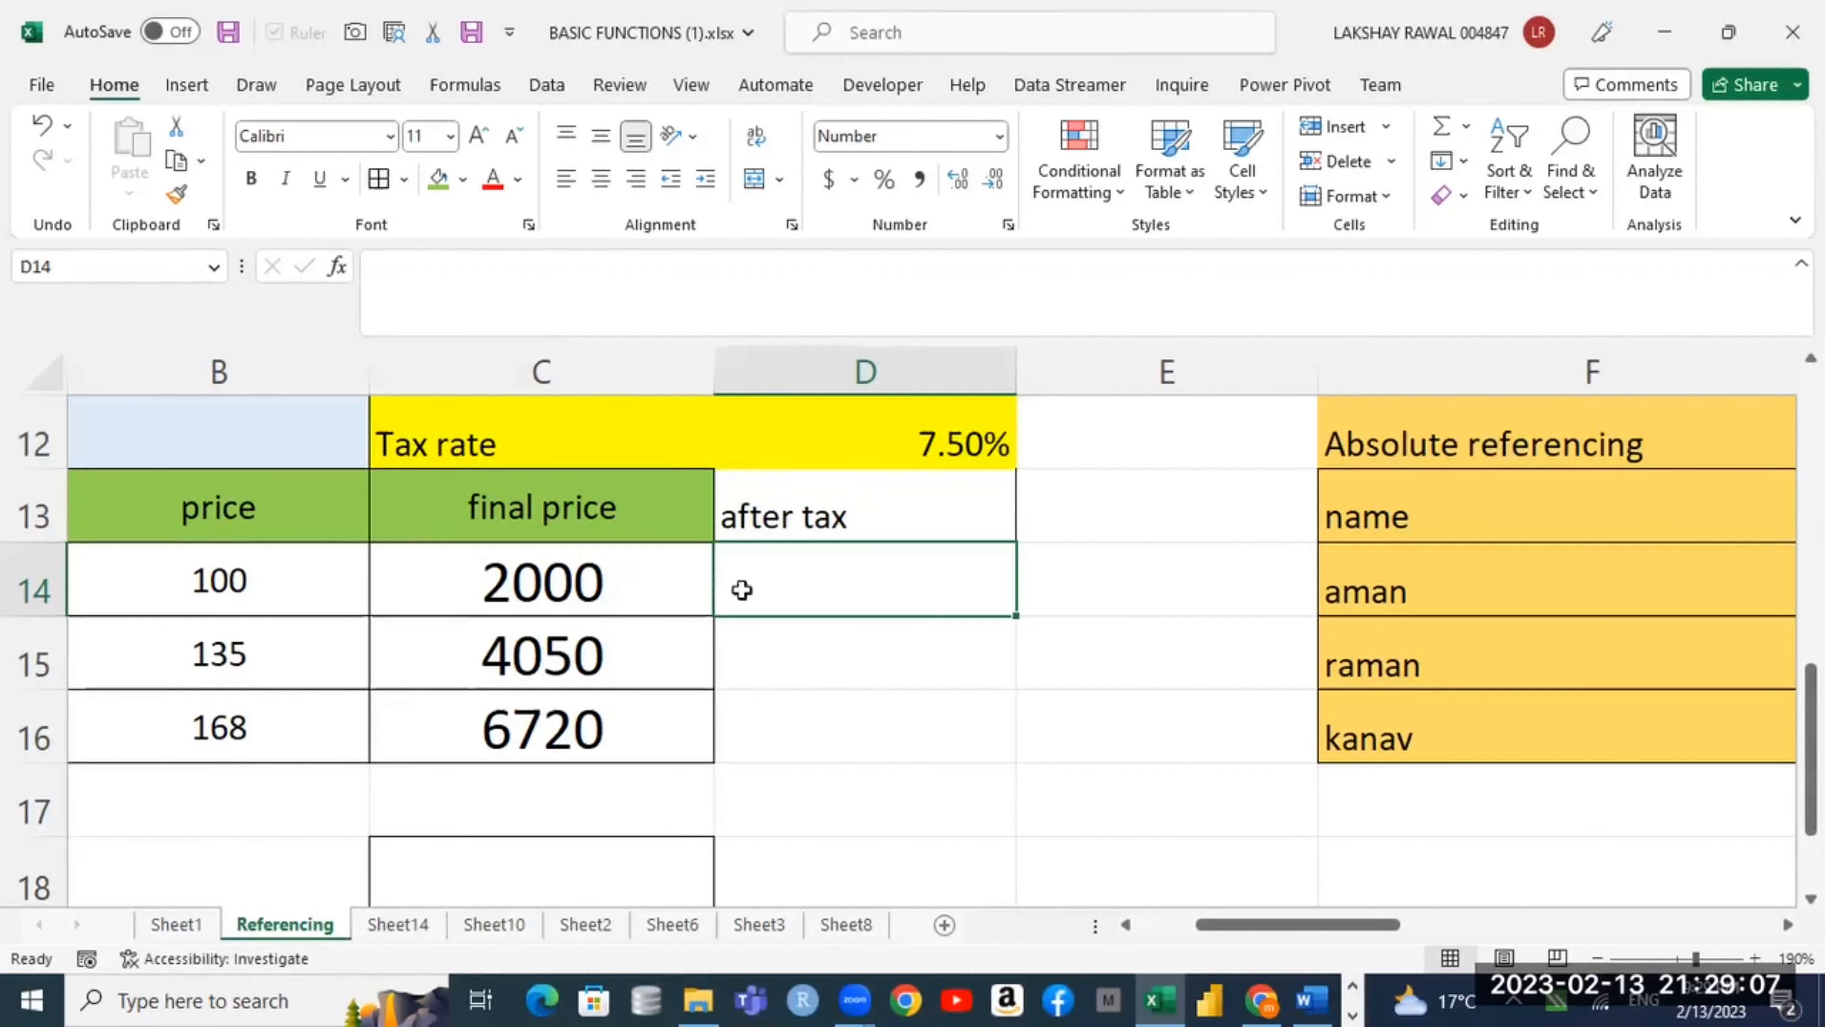
pyautogui.click(619, 579)
pyautogui.click(932, 449)
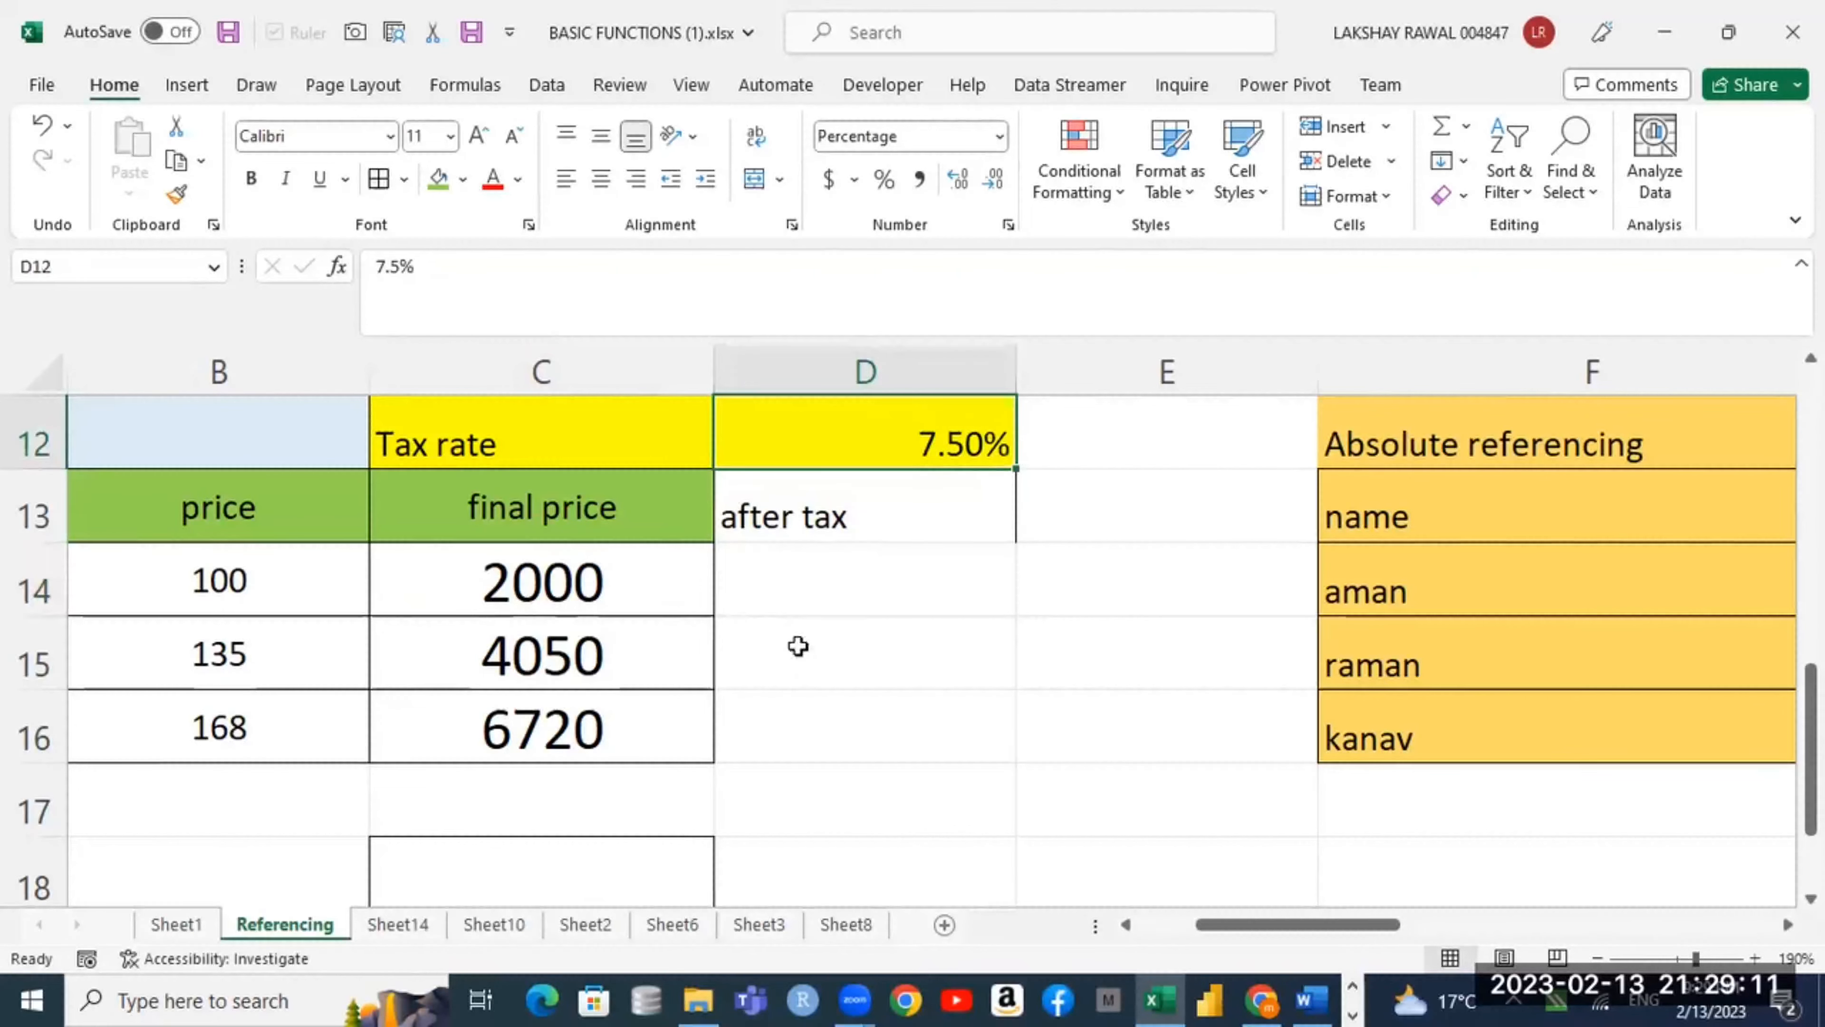
pyautogui.click(796, 598)
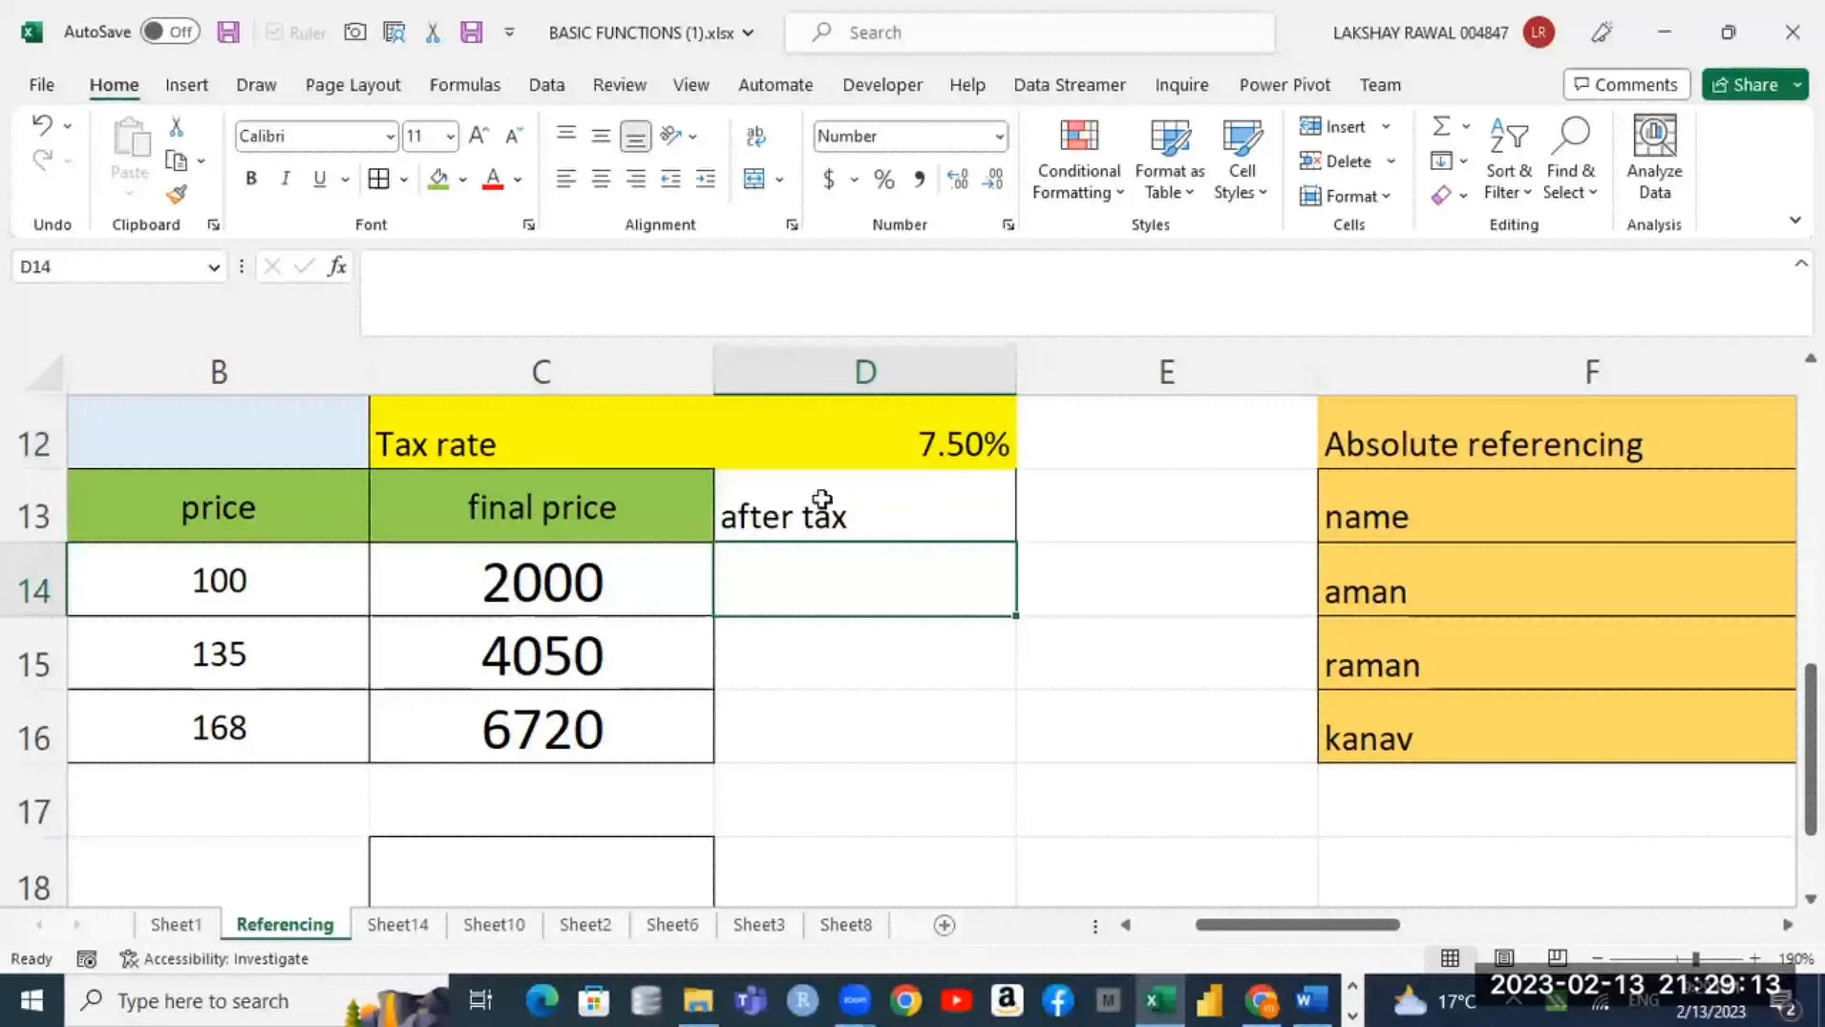
pyautogui.click(947, 445)
# Step: Enter the formula =C14*D12 in the after tax cell D14 to multiply the final price by the tax rate
pyautogui.click(819, 572)
pyautogui.write('=')
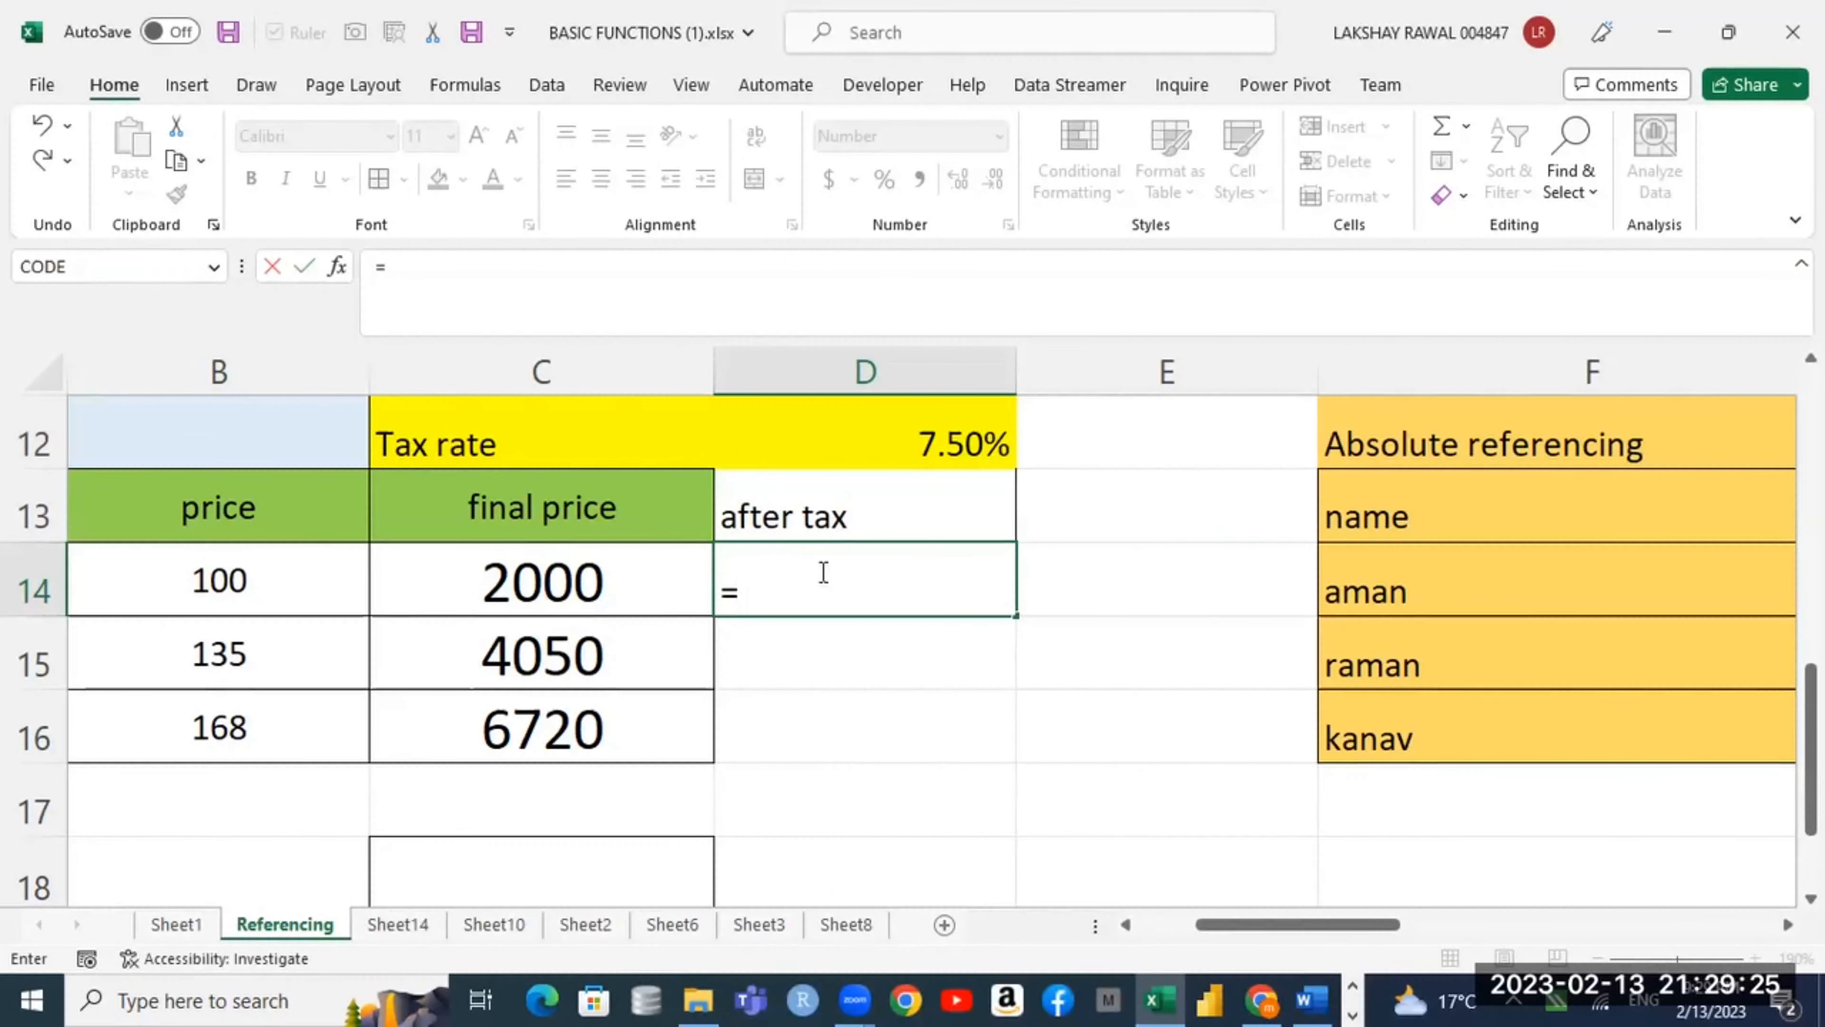
pyautogui.click(656, 595)
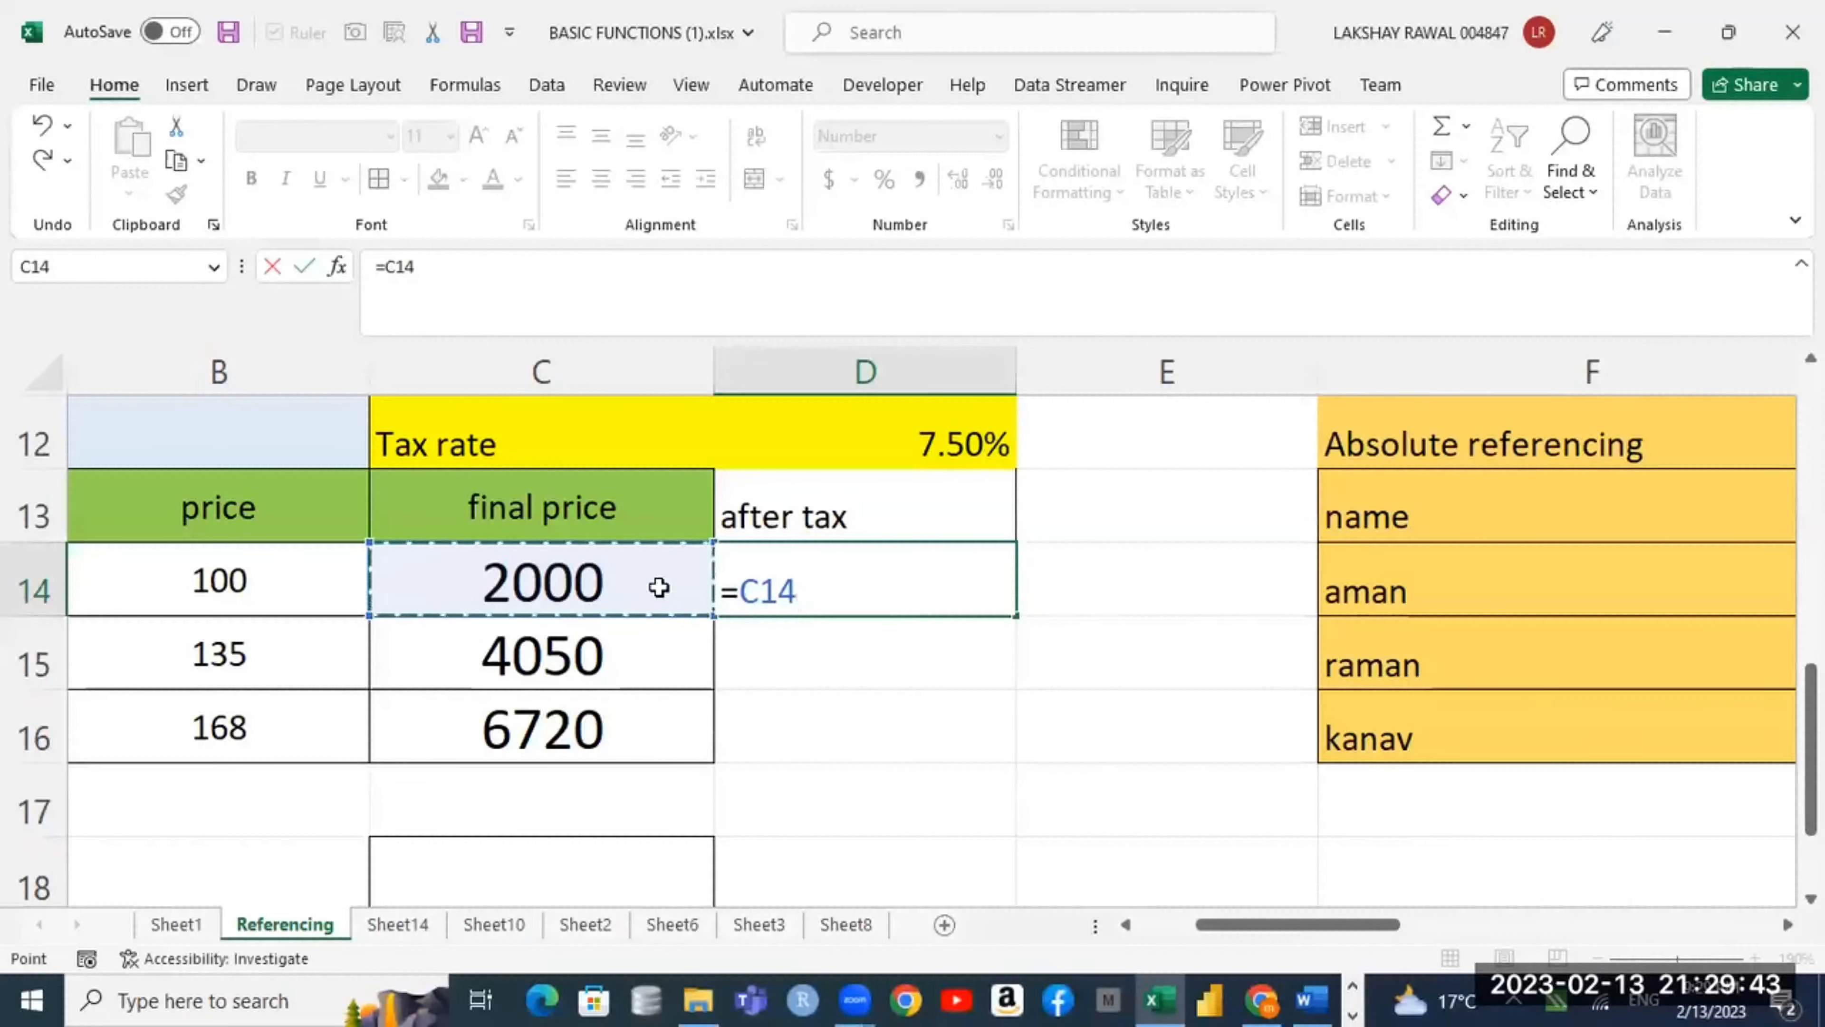
pyautogui.write('*')
pyautogui.press('Return')
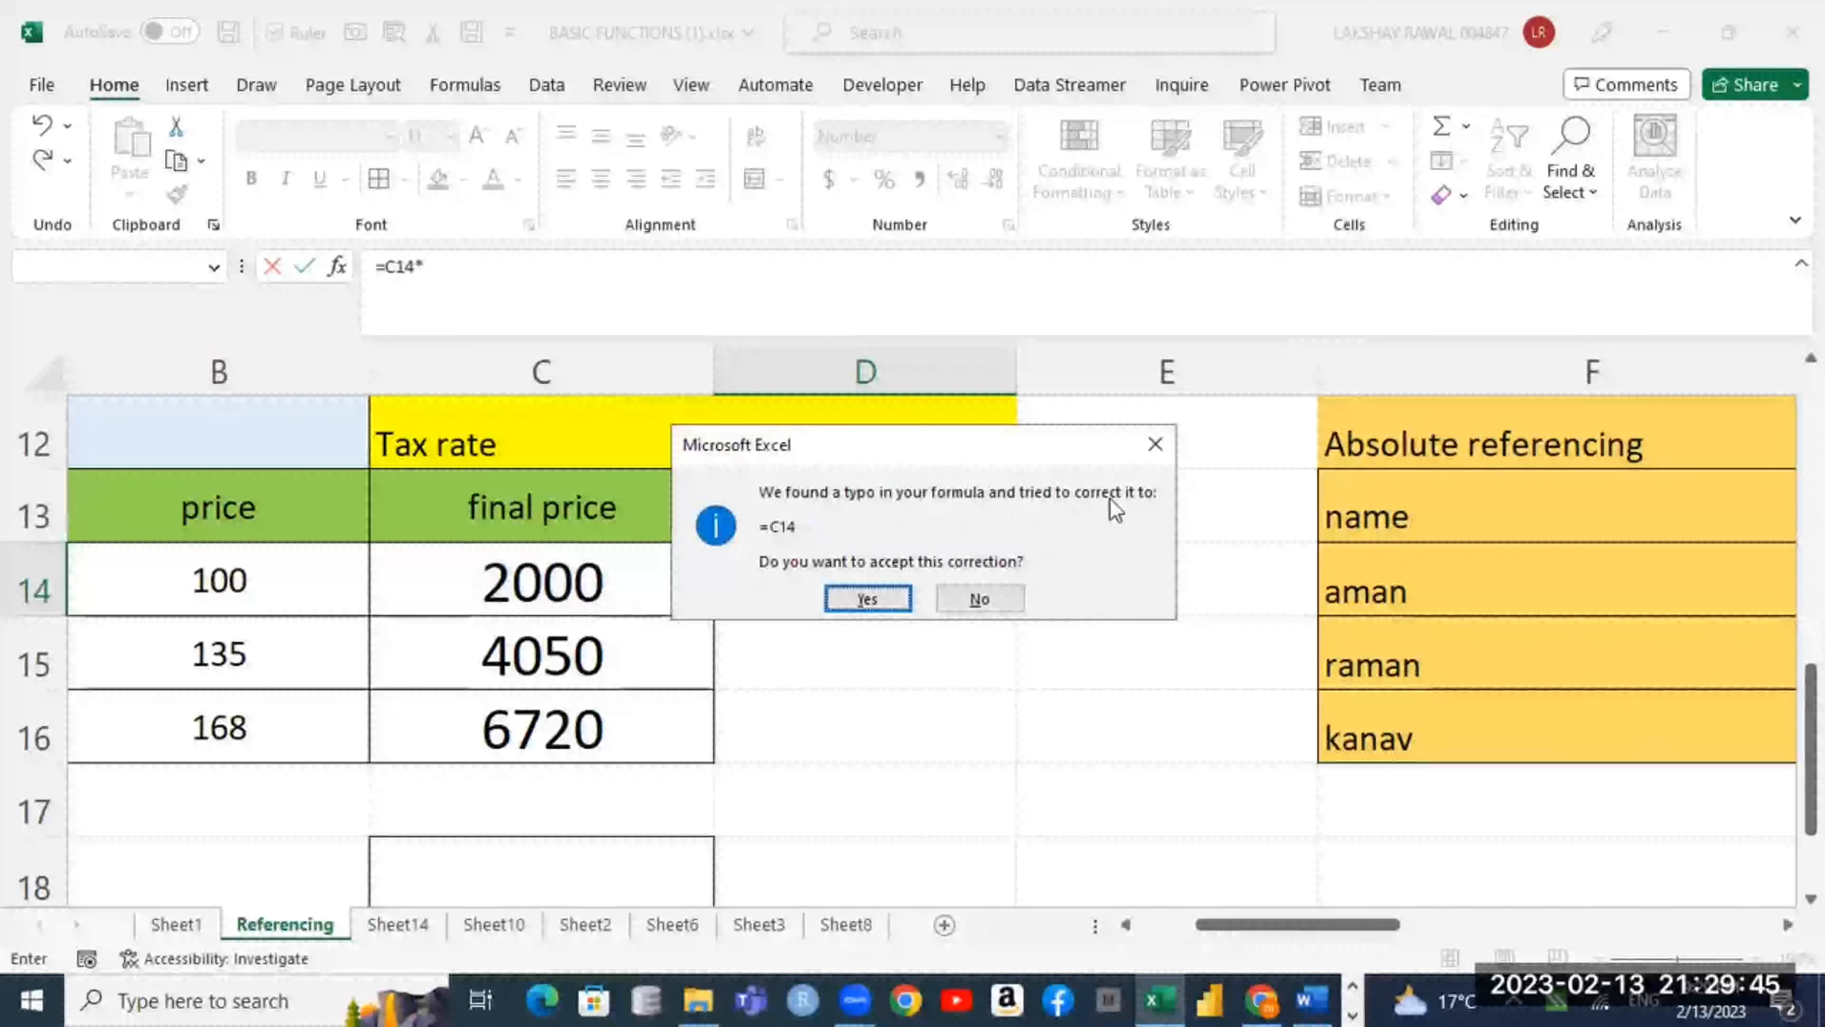
pyautogui.click(1153, 441)
pyautogui.press('Return')
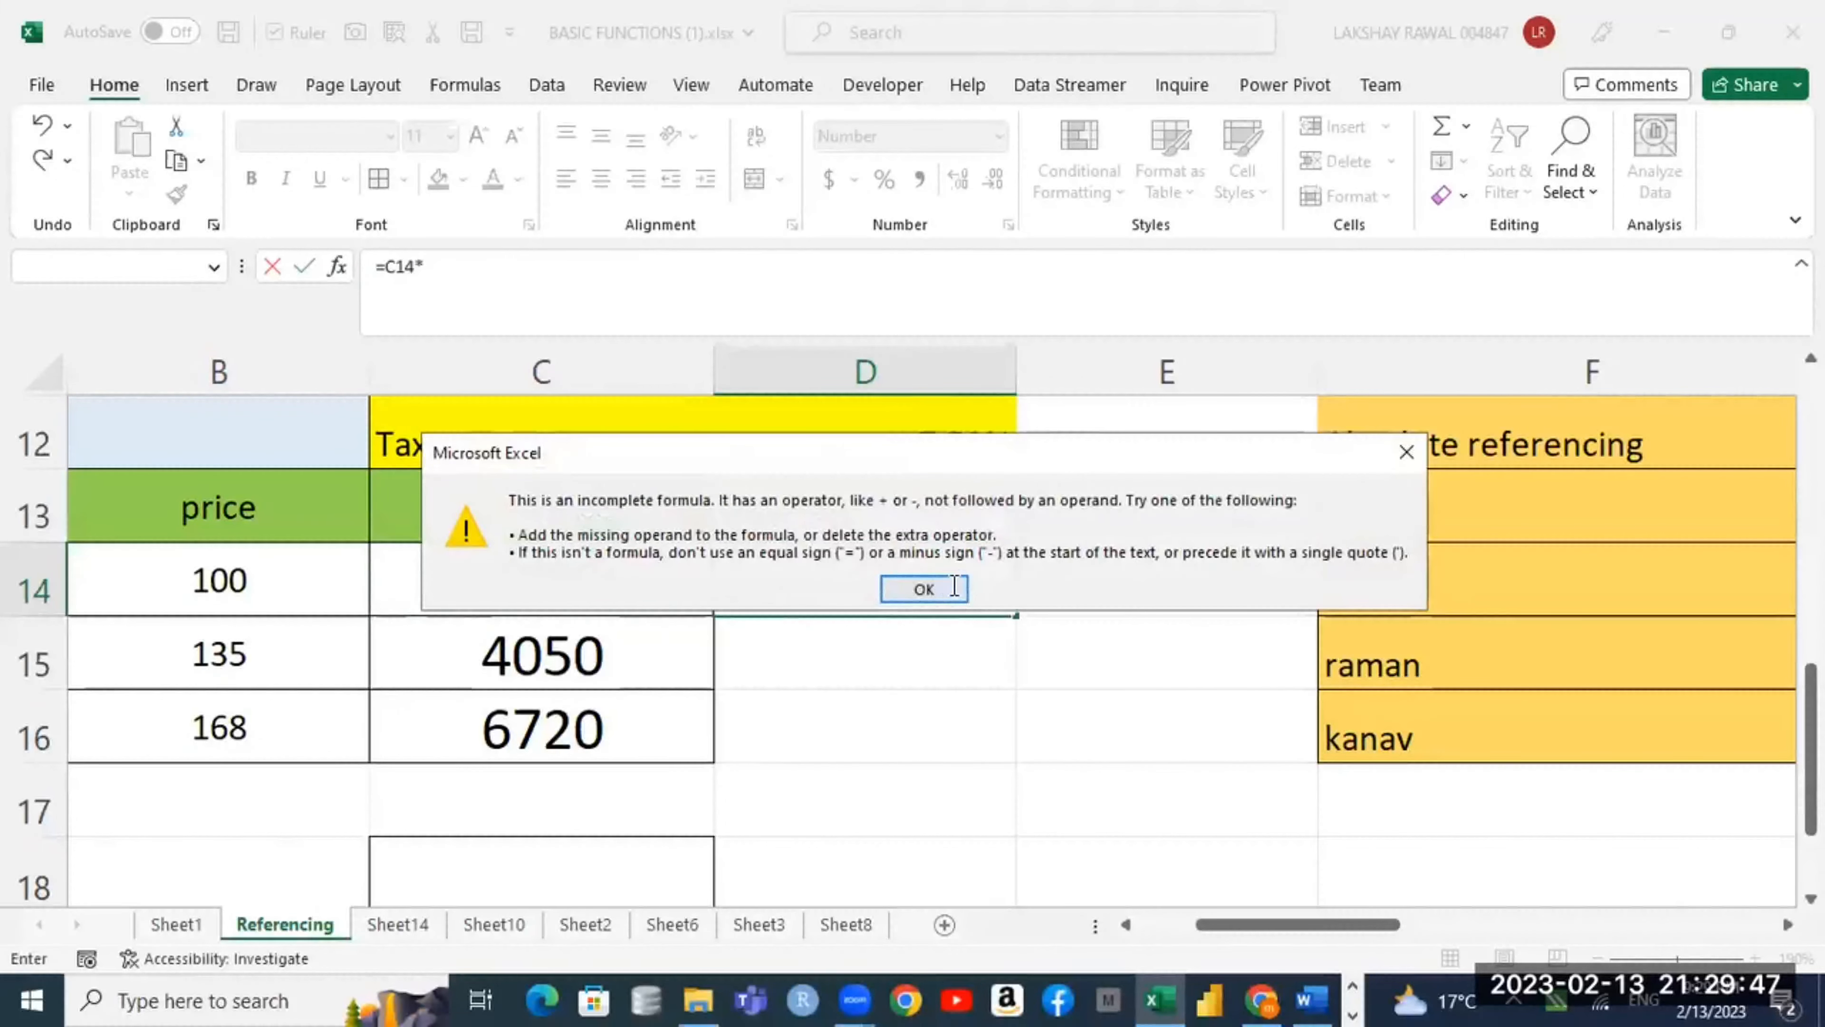
pyautogui.click(954, 586)
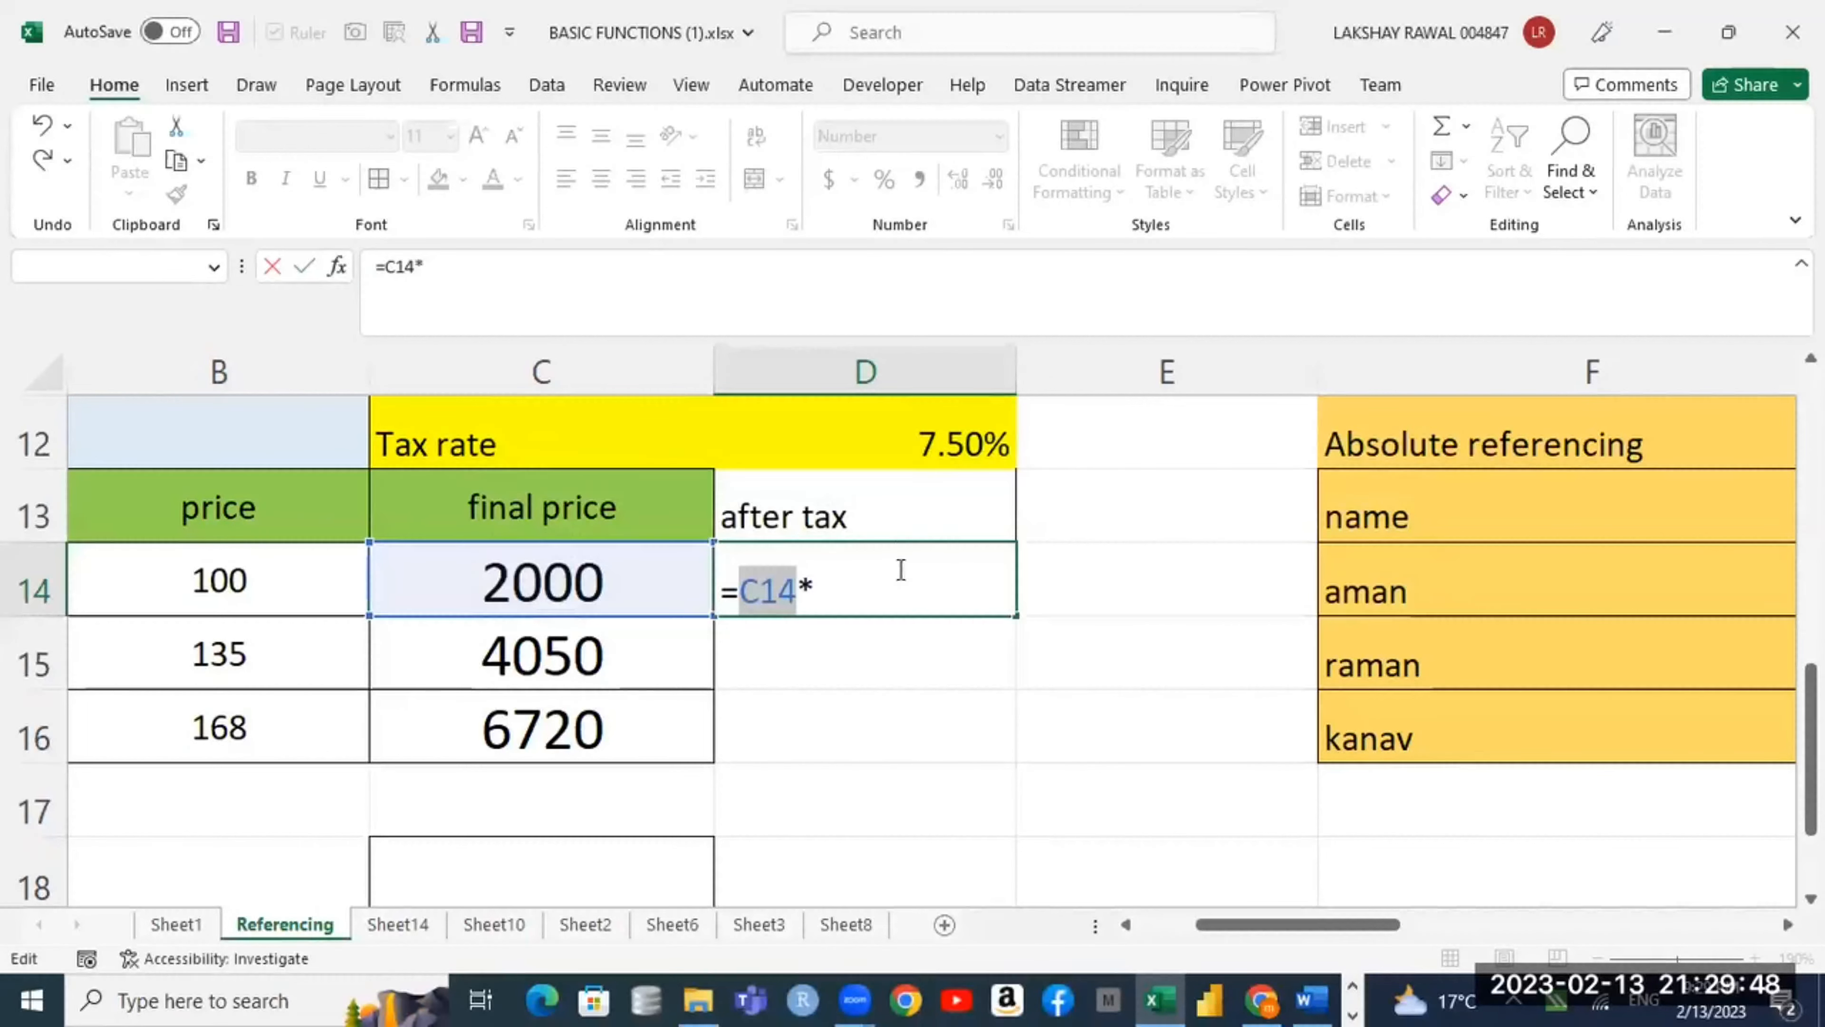
pyautogui.click(953, 449)
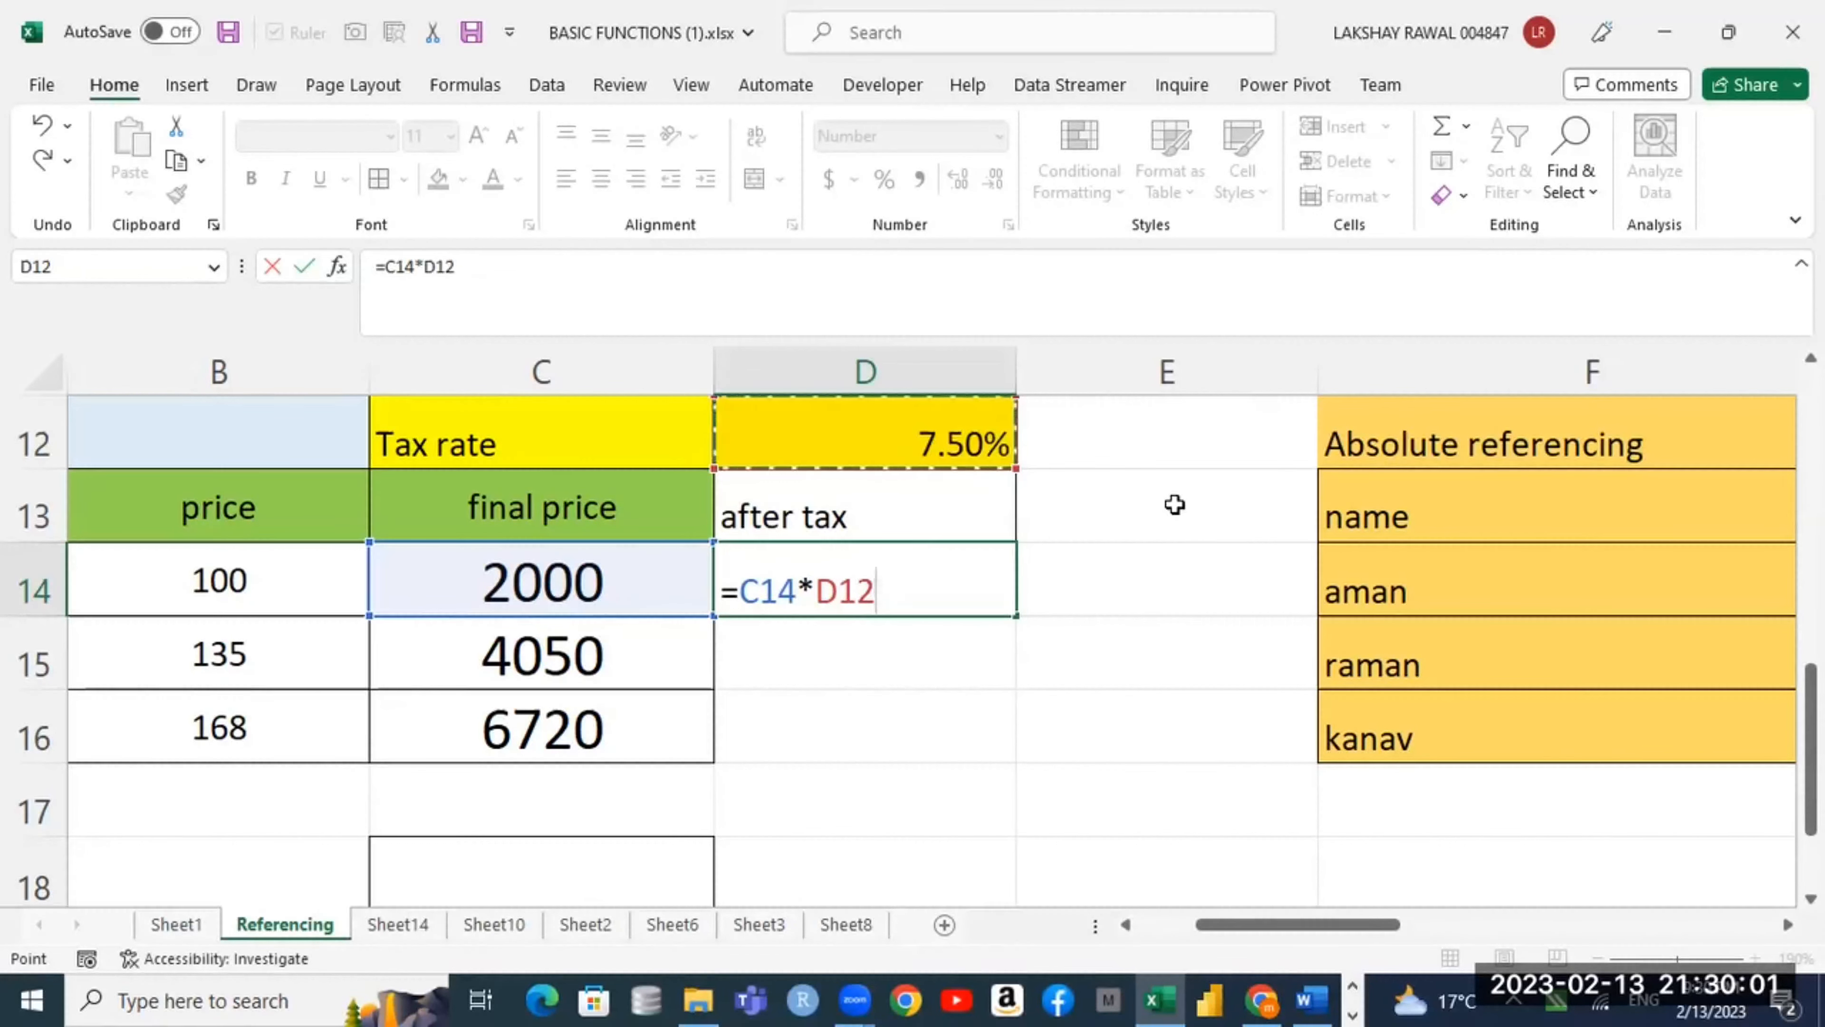
pyautogui.press('Return')
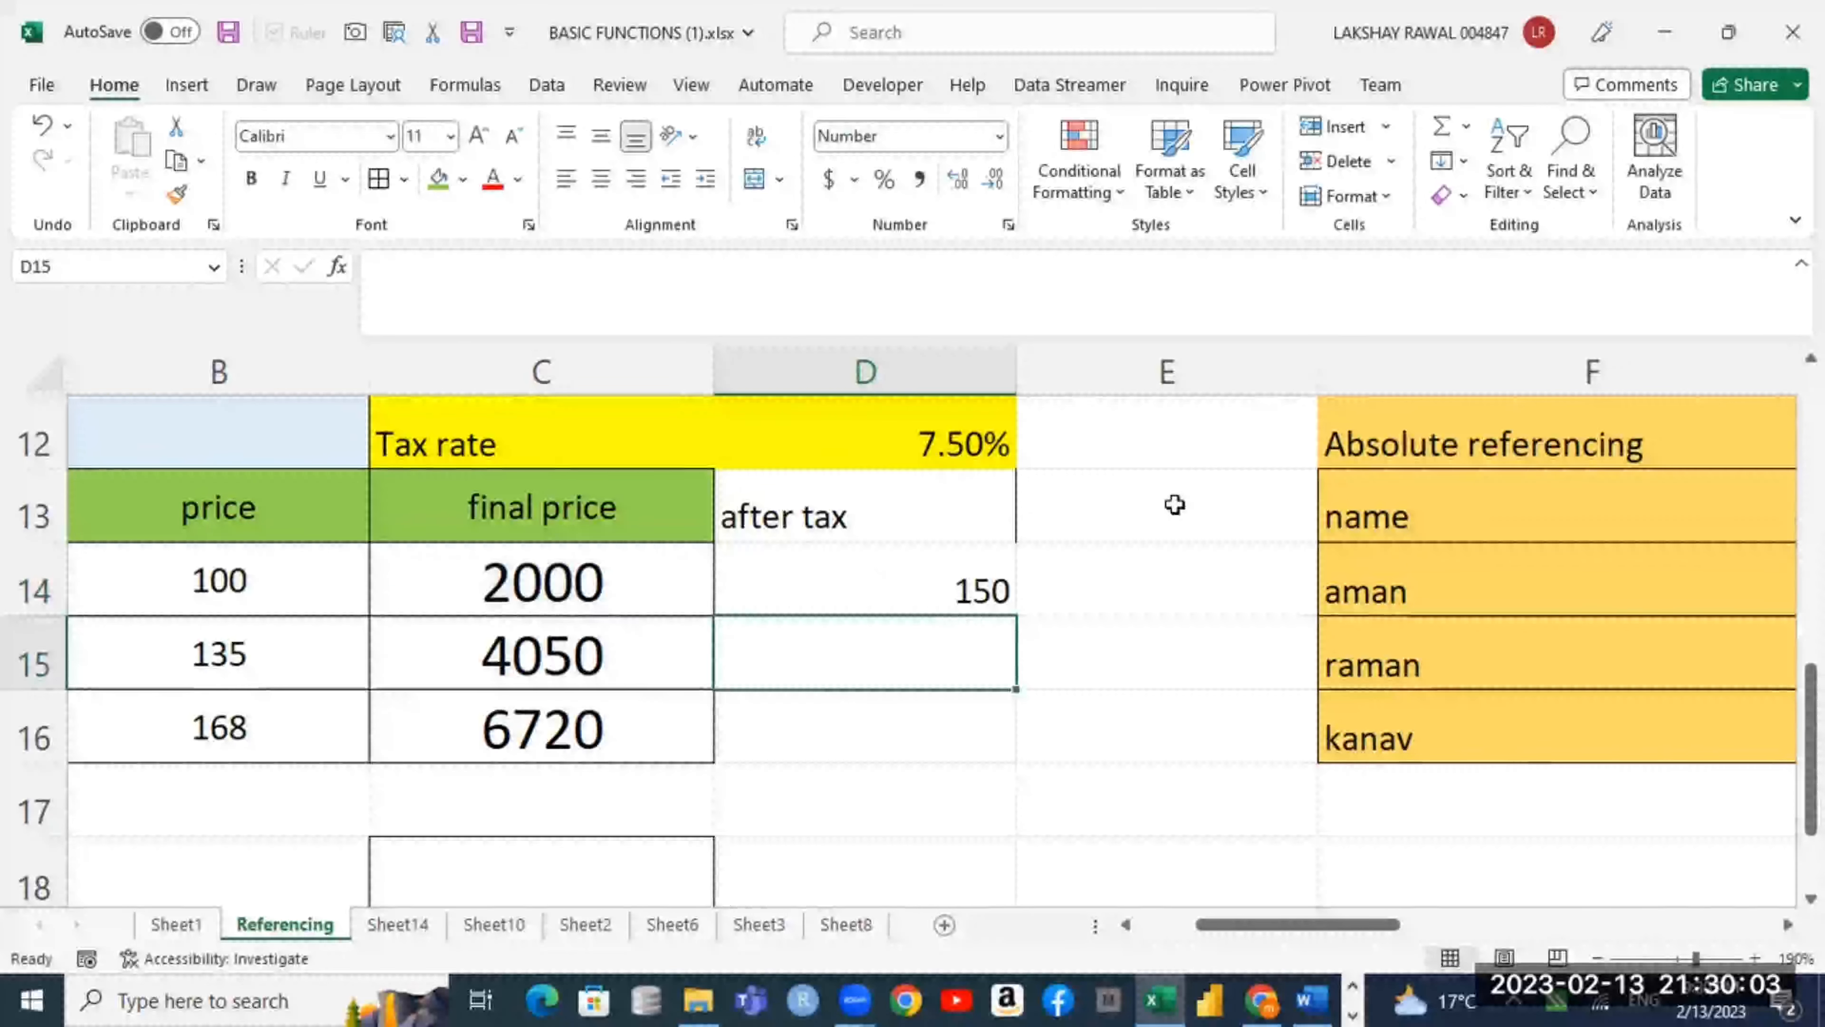
# Step: Change the after tax formula in D14 to =(C14*D12)+C14 so the tax is added to the final price
pyautogui.press('Up')
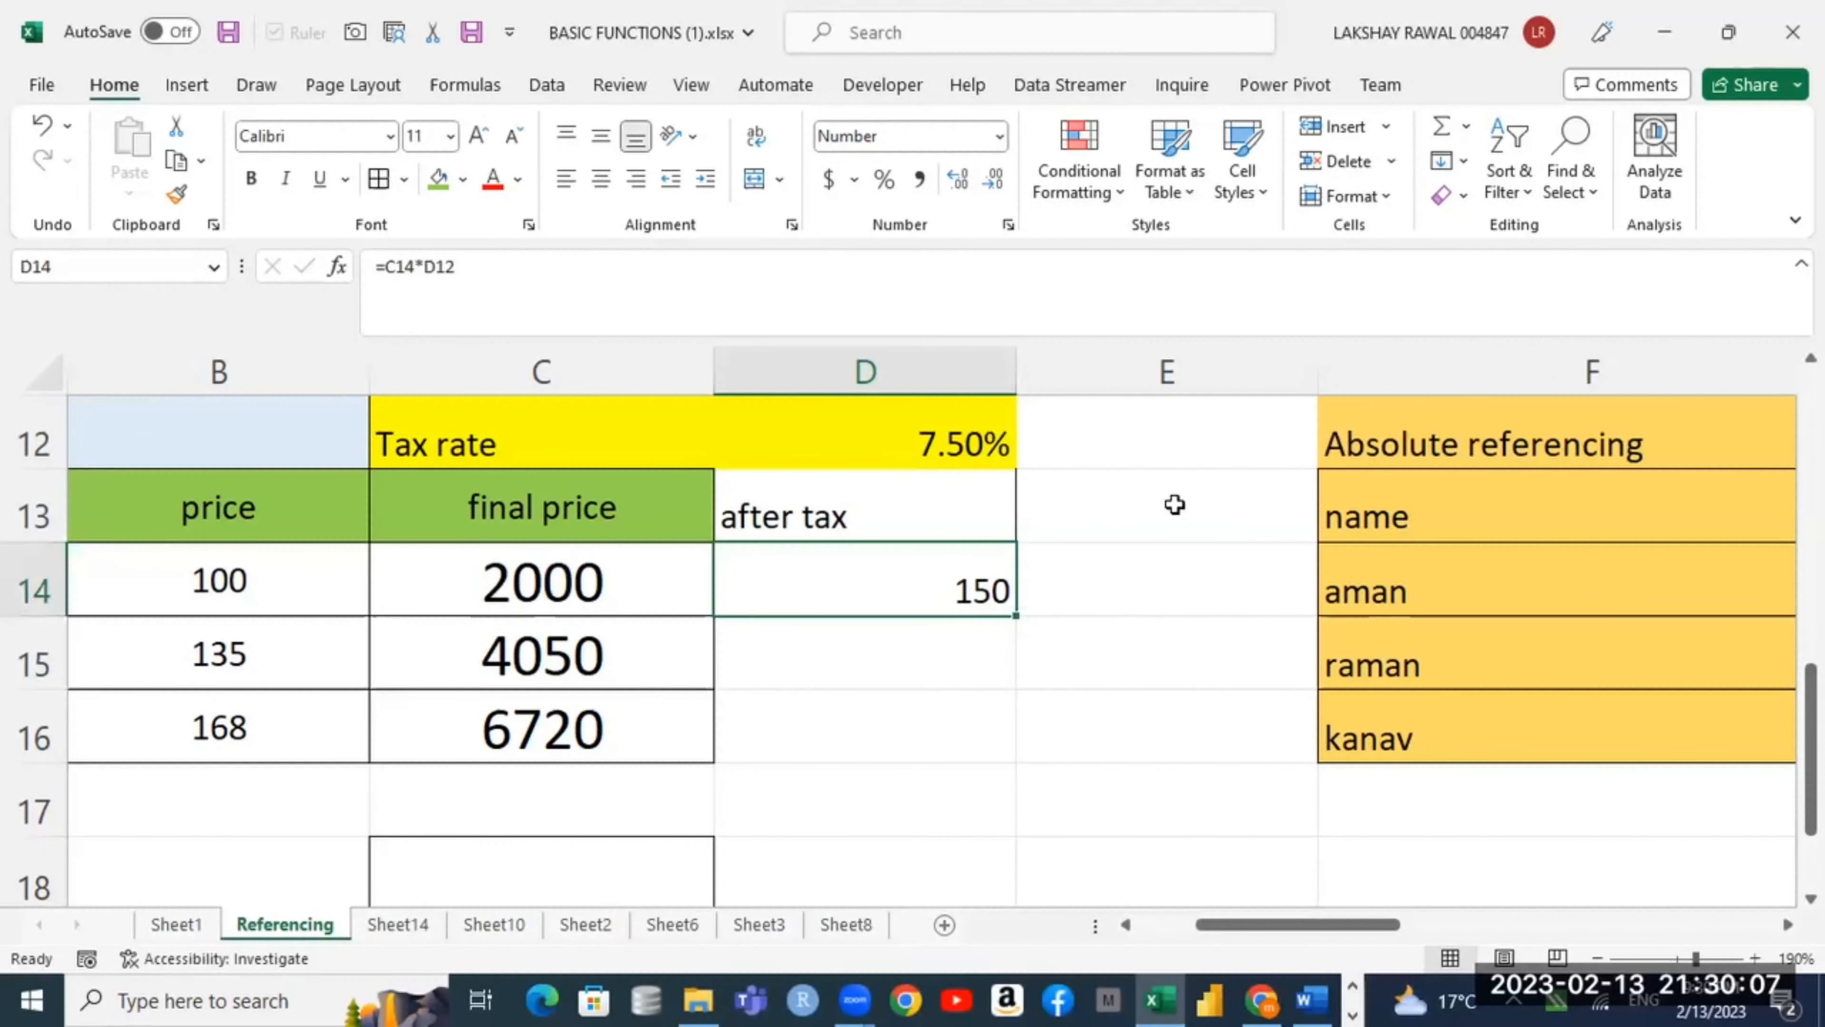
pyautogui.doubleClick(956, 589)
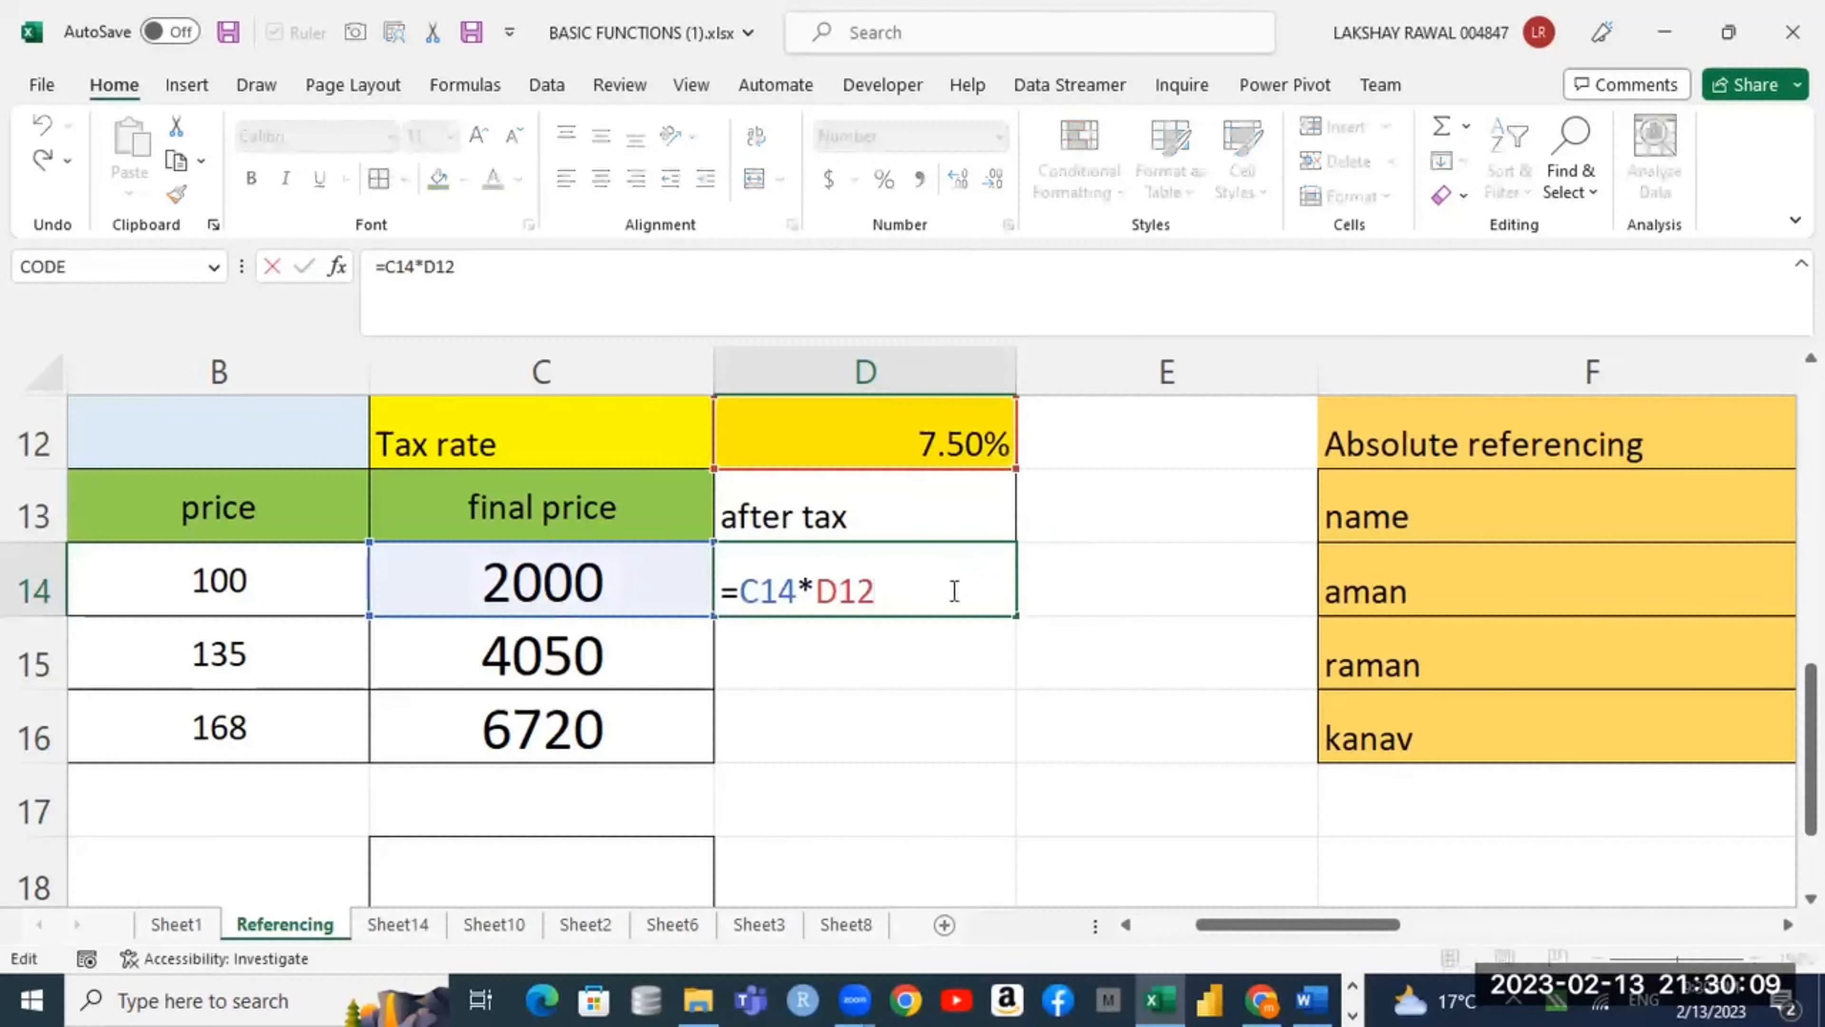
pyautogui.click(740, 593)
pyautogui.write('(')
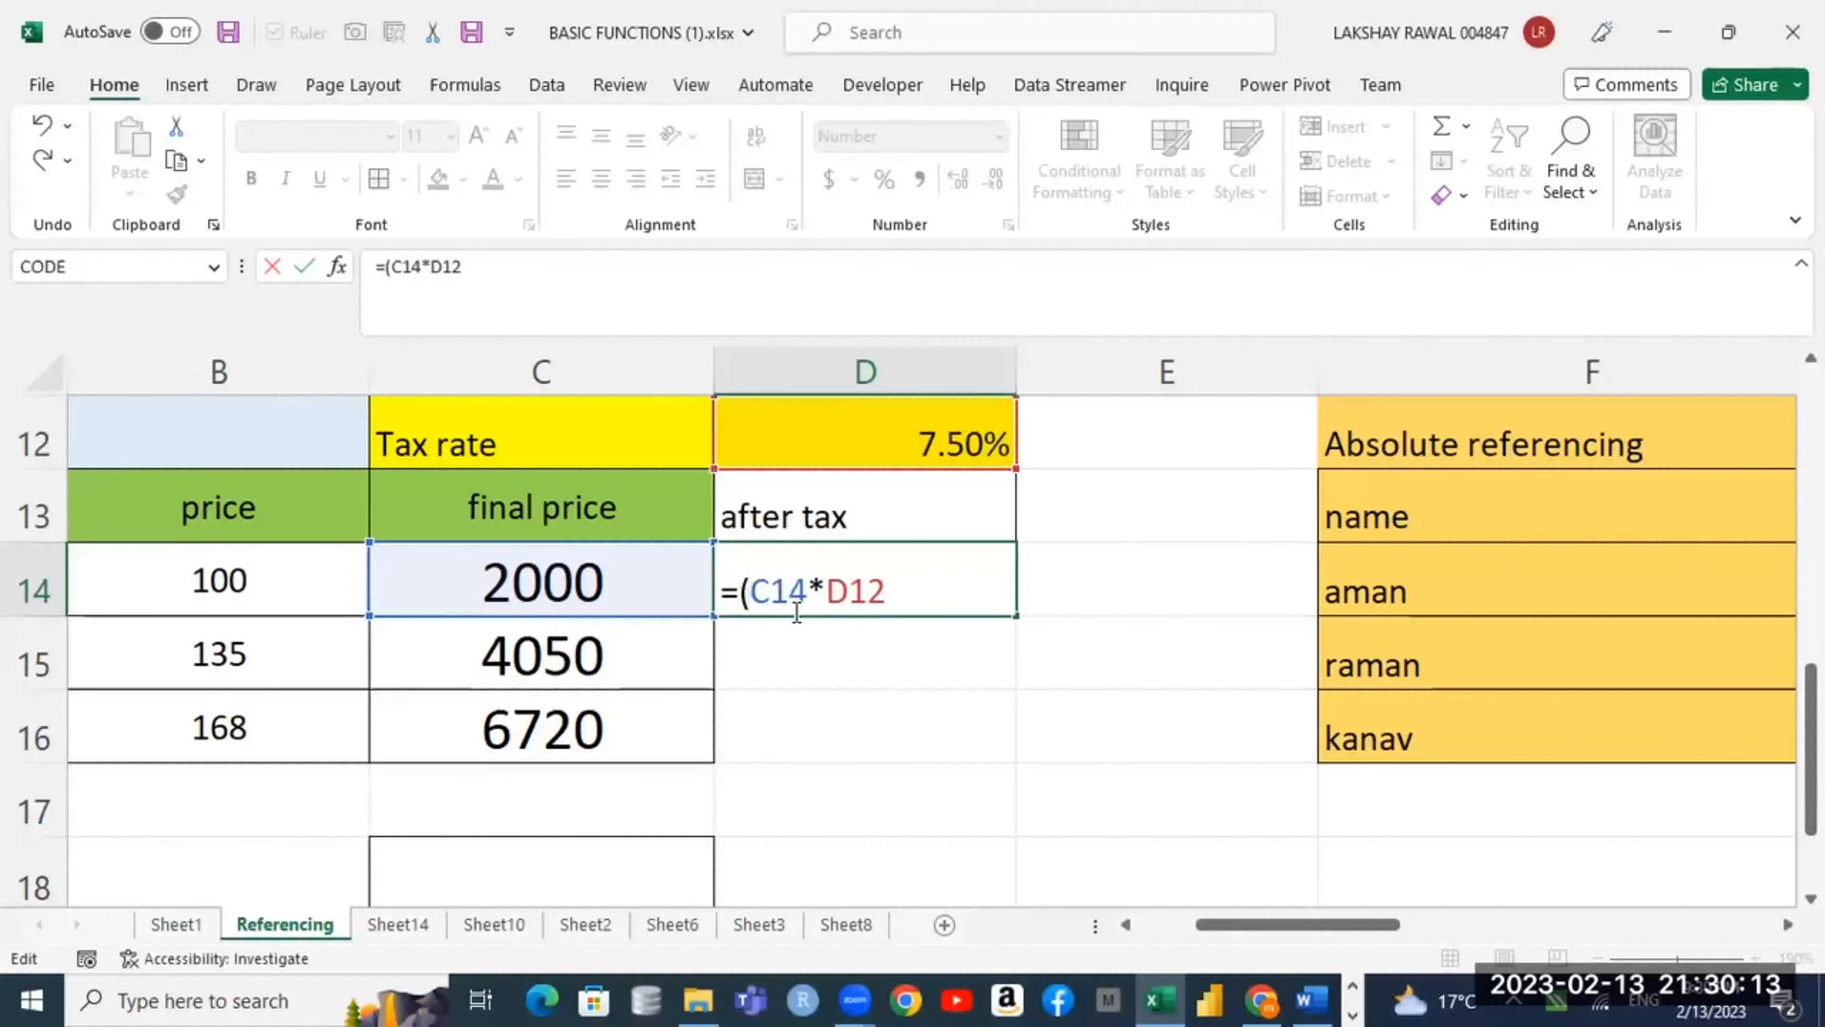
pyautogui.press('End')
pyautogui.write(')+')
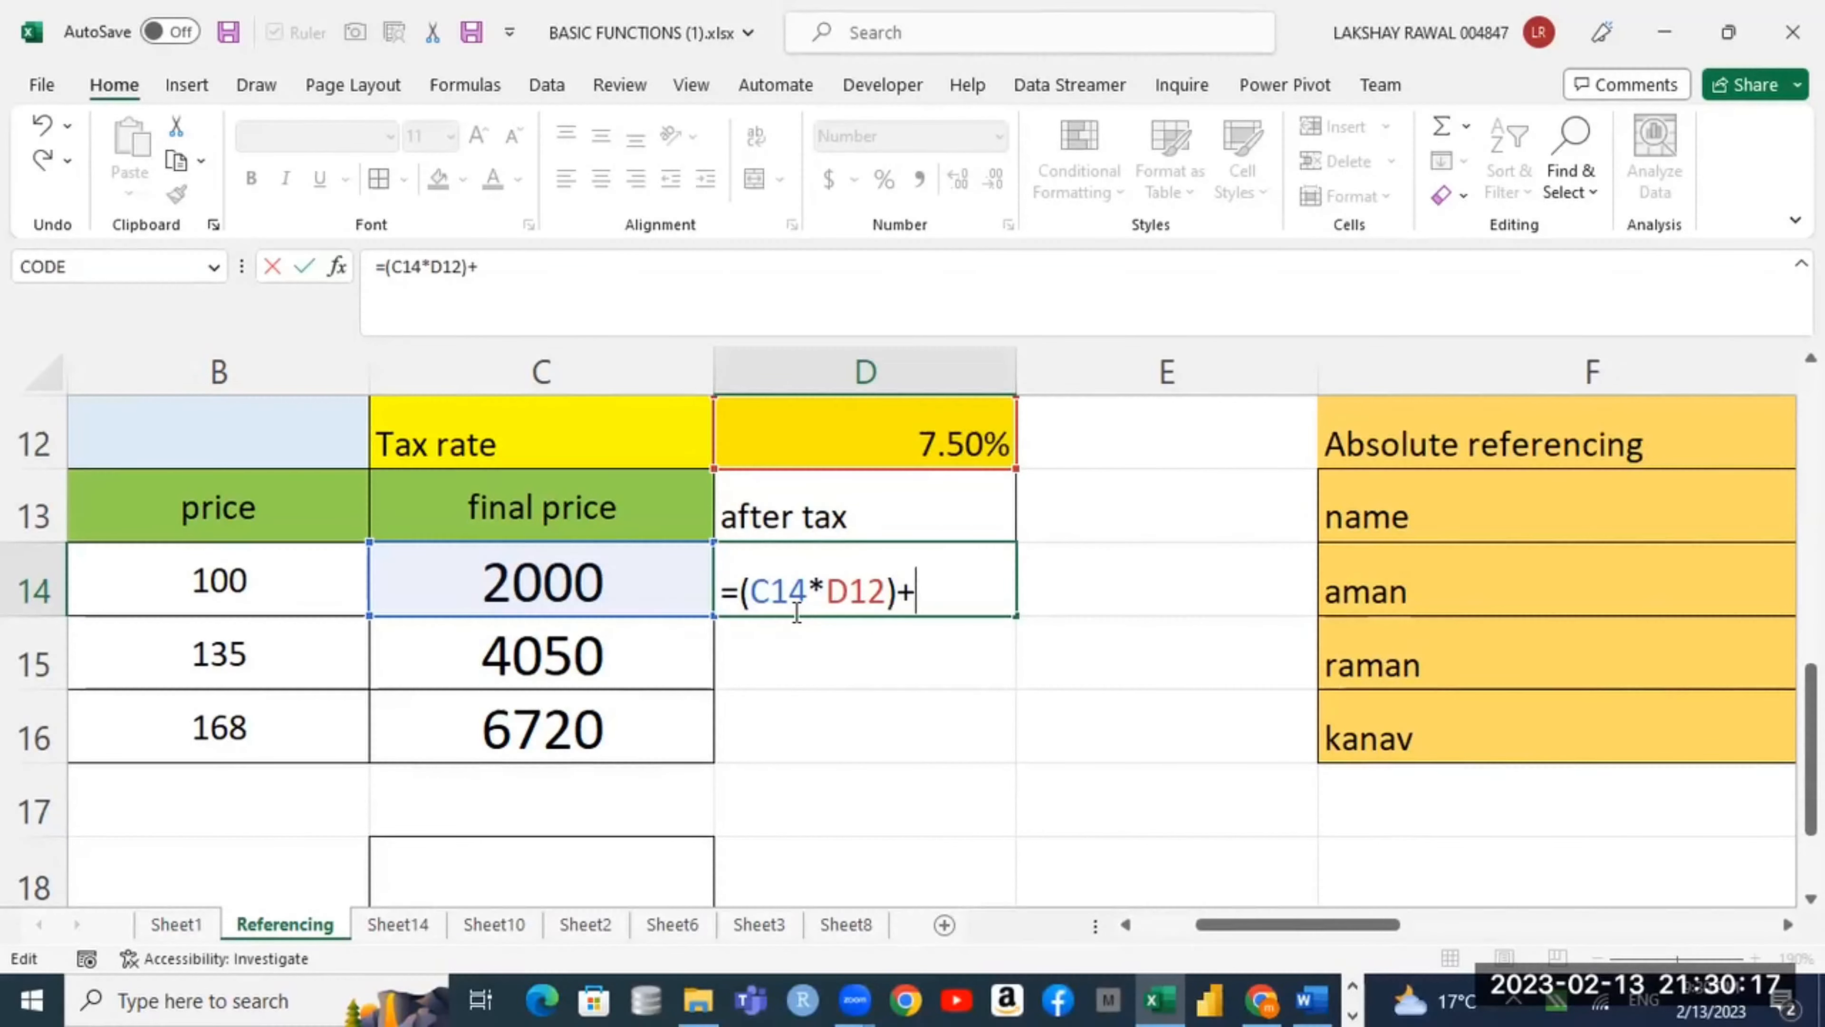
pyautogui.write('2000')
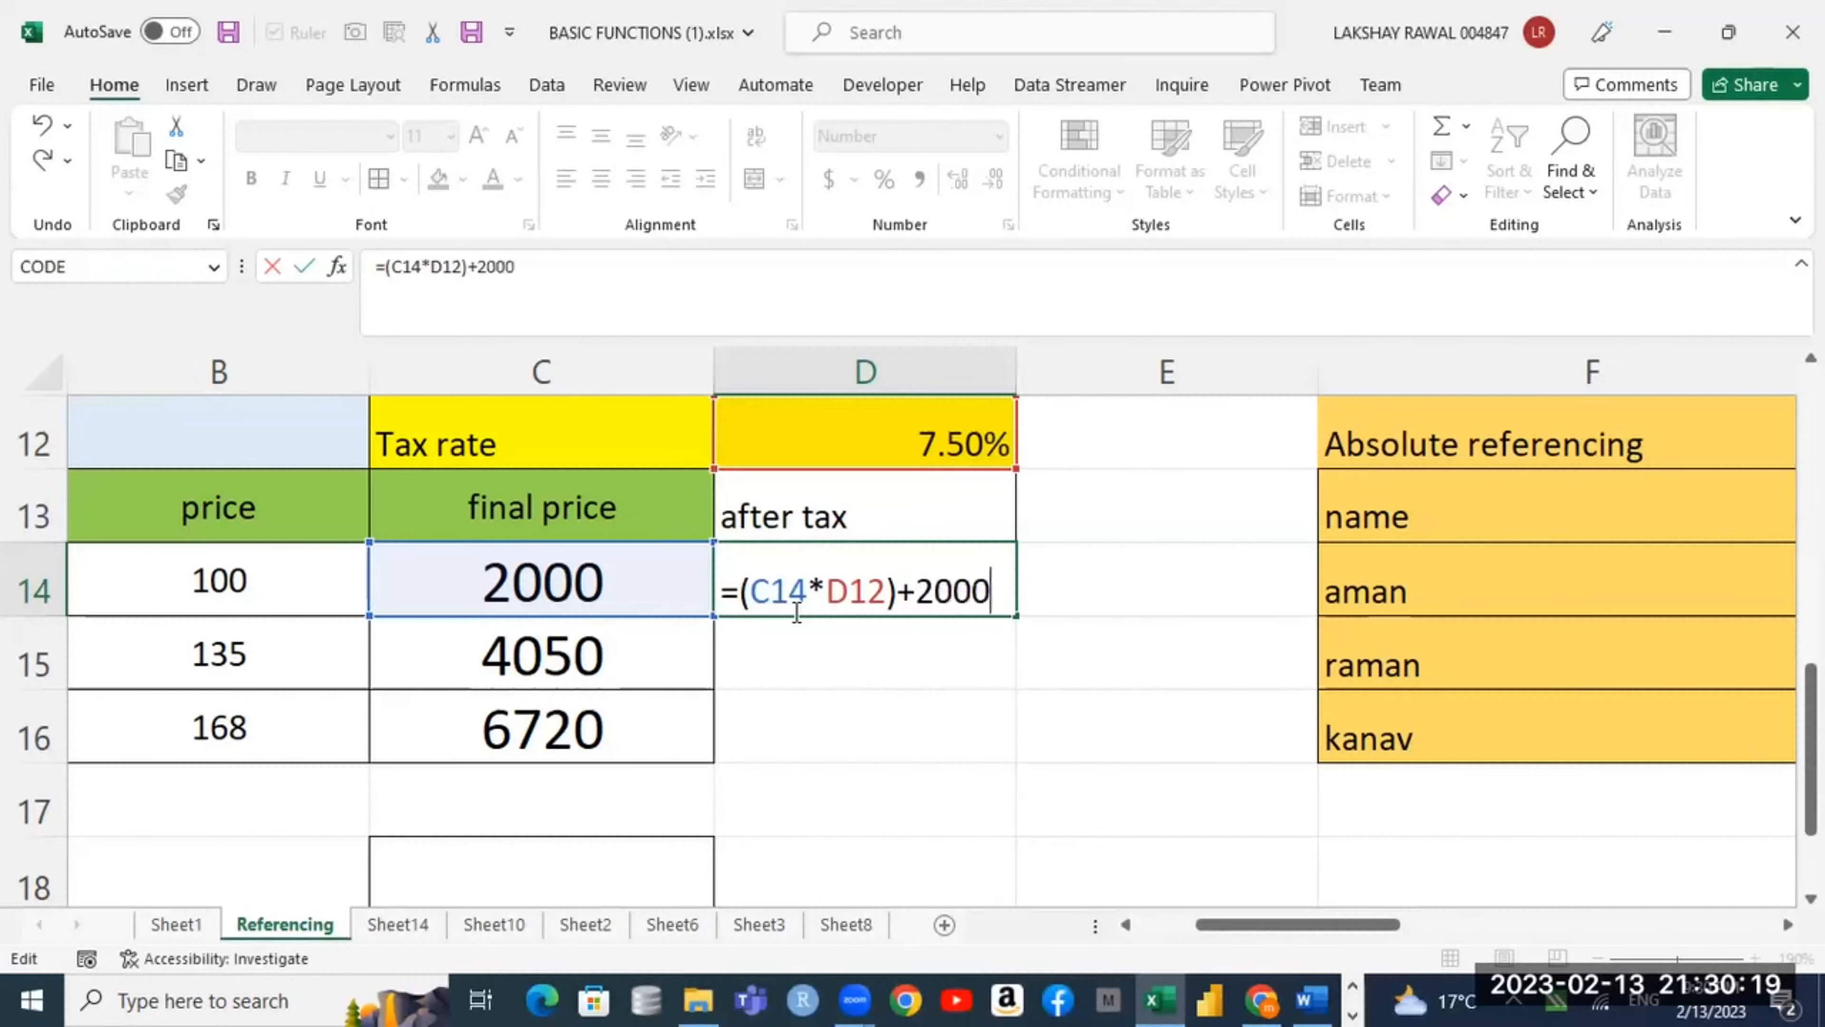
pyautogui.press('BackSpace')
pyautogui.press('BackSpace')
pyautogui.press('BackSpace')
pyautogui.press('BackSpace')
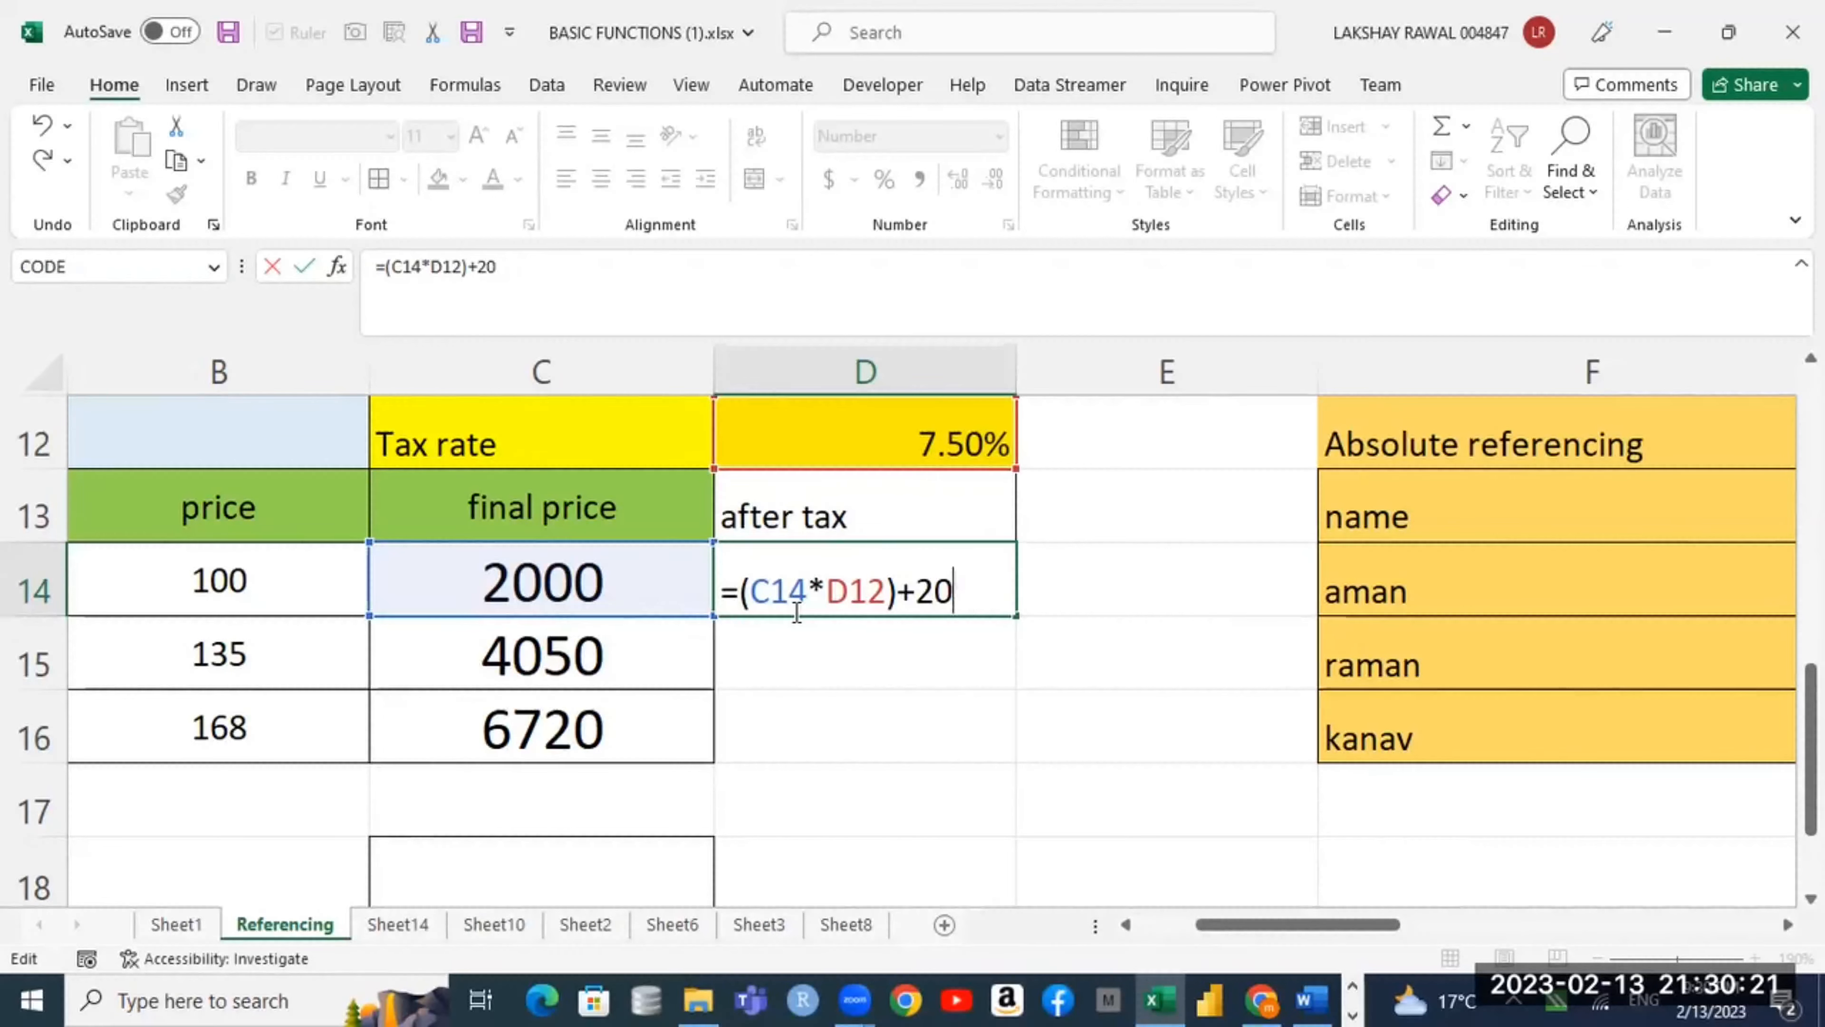
pyautogui.click(585, 570)
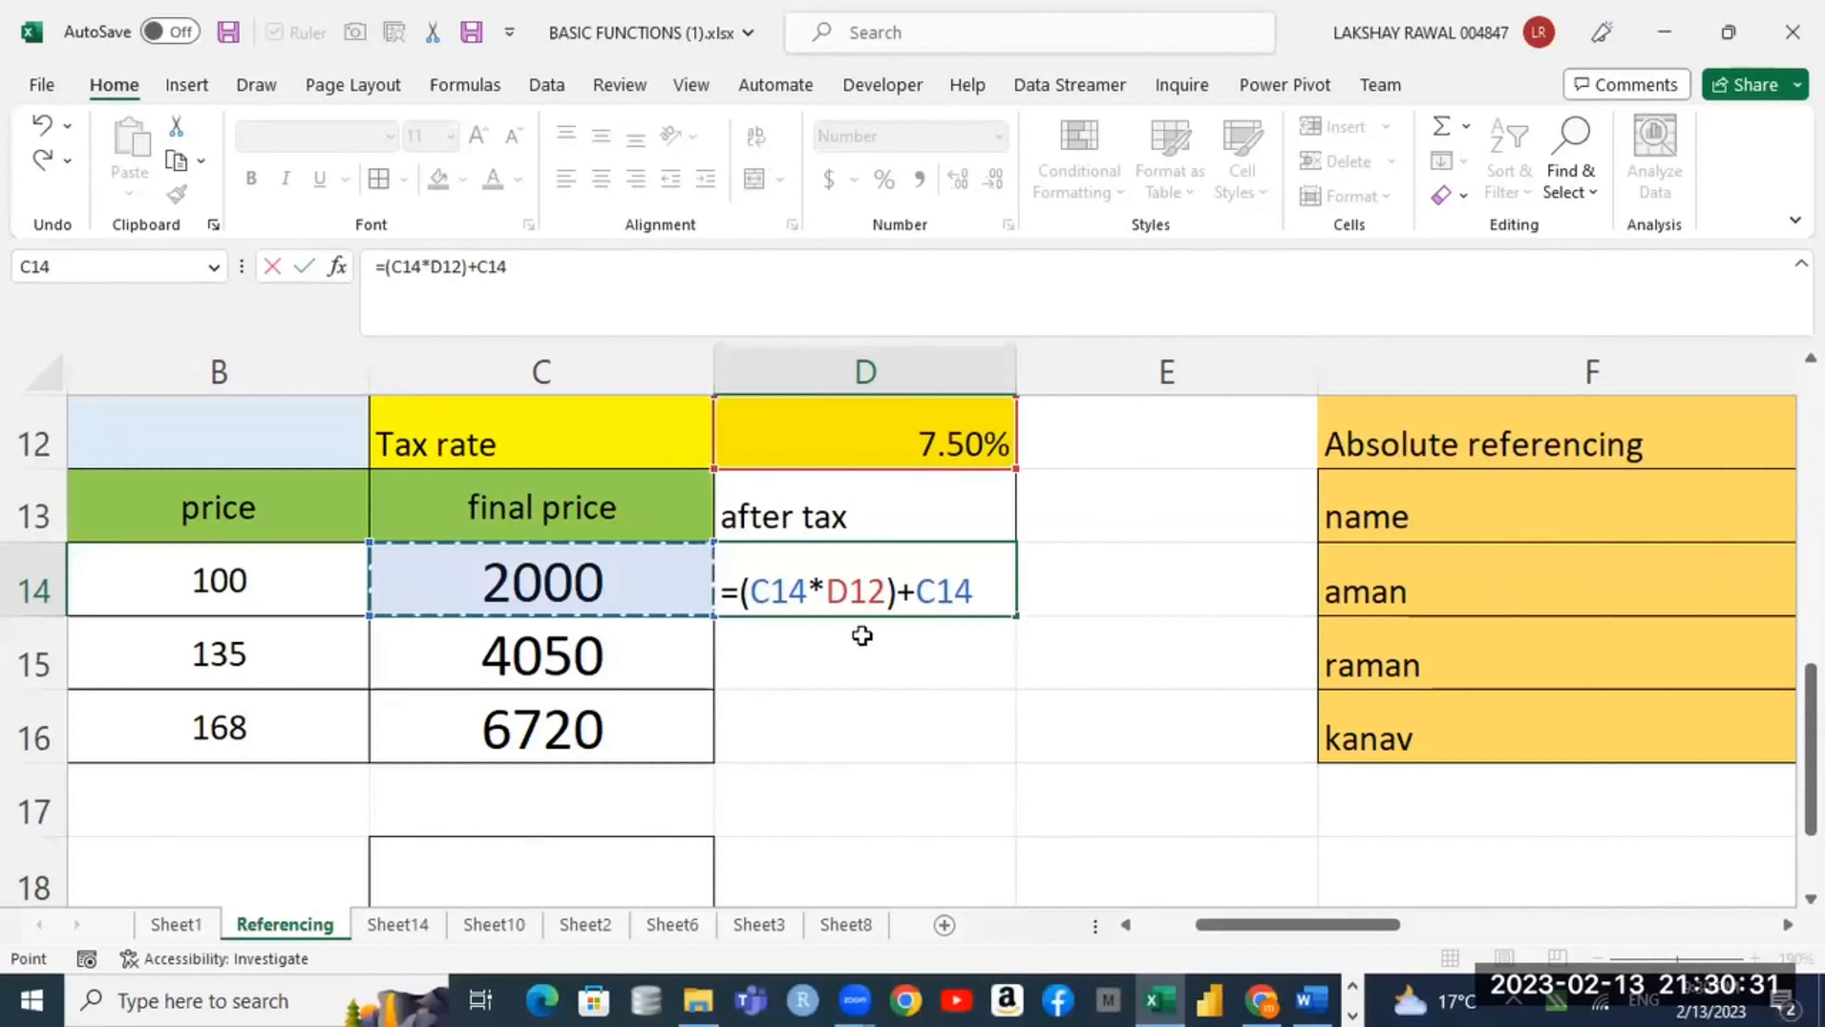
pyautogui.press('Return')
pyautogui.press('Up')
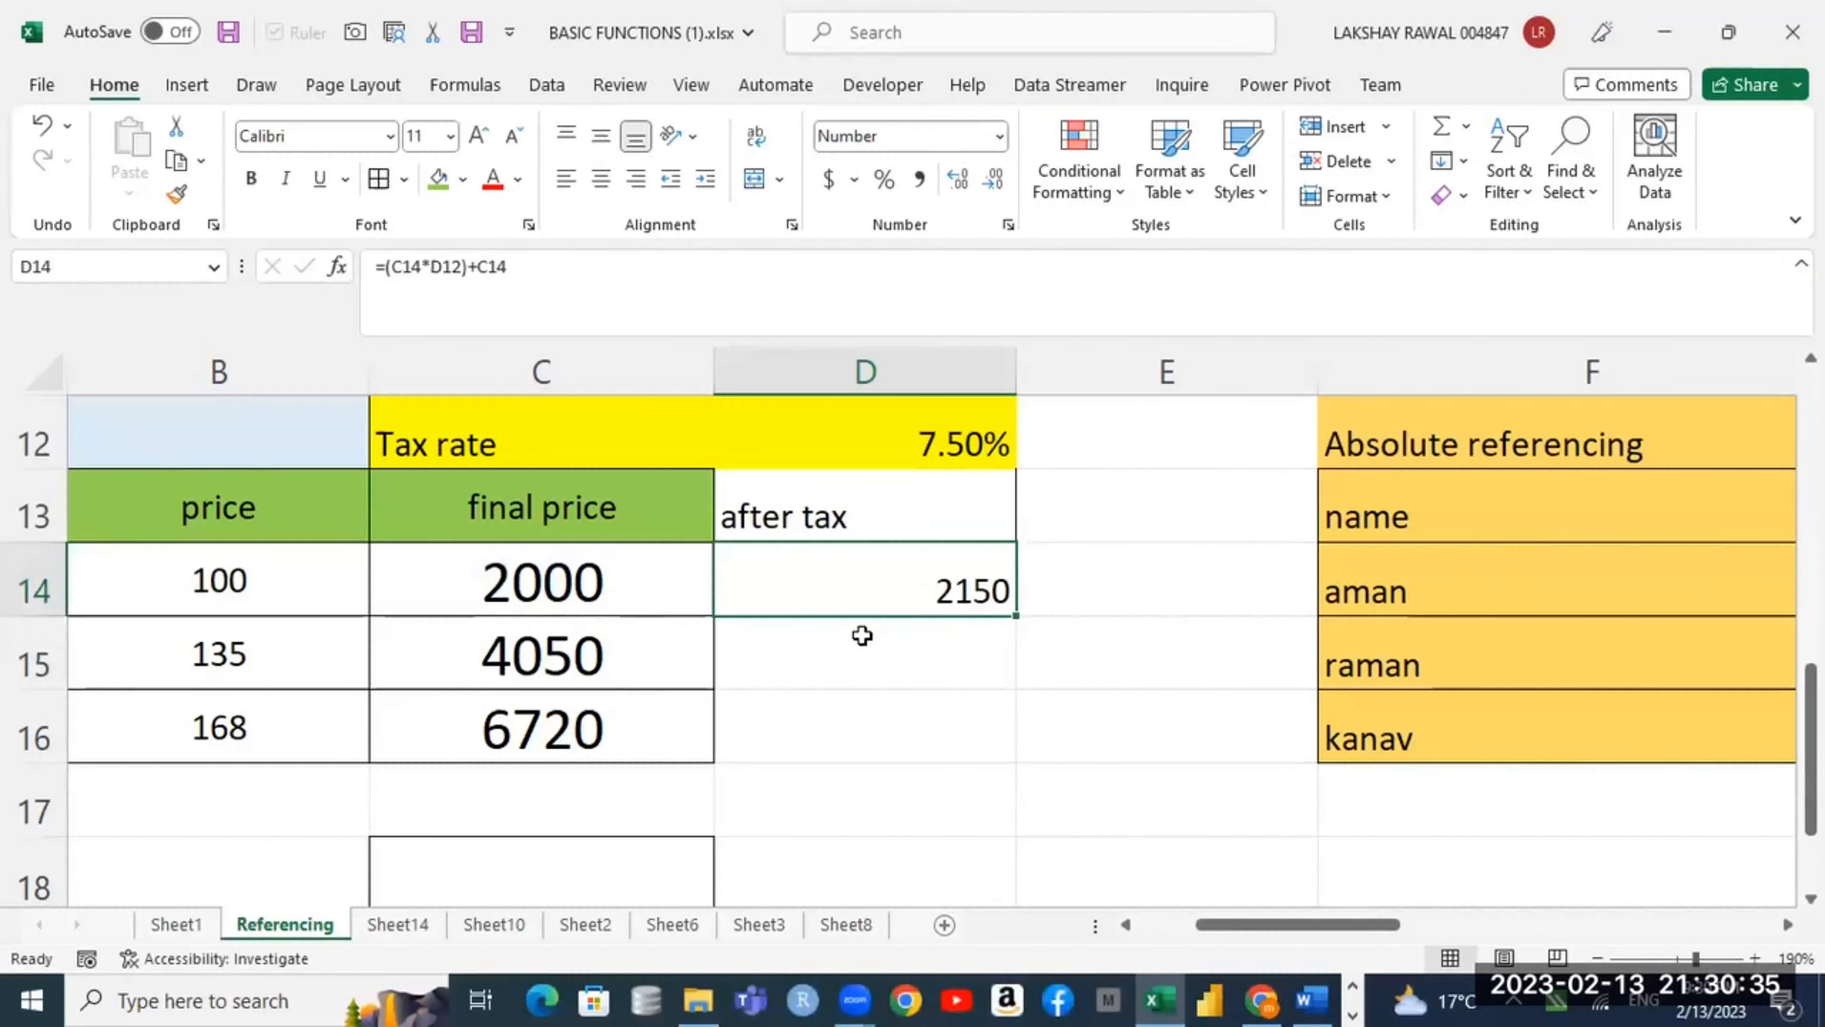
# Step: Examine the formula in D14 and the final price C14 and tax rate D12 it refers to
pyautogui.doubleClick(867, 586)
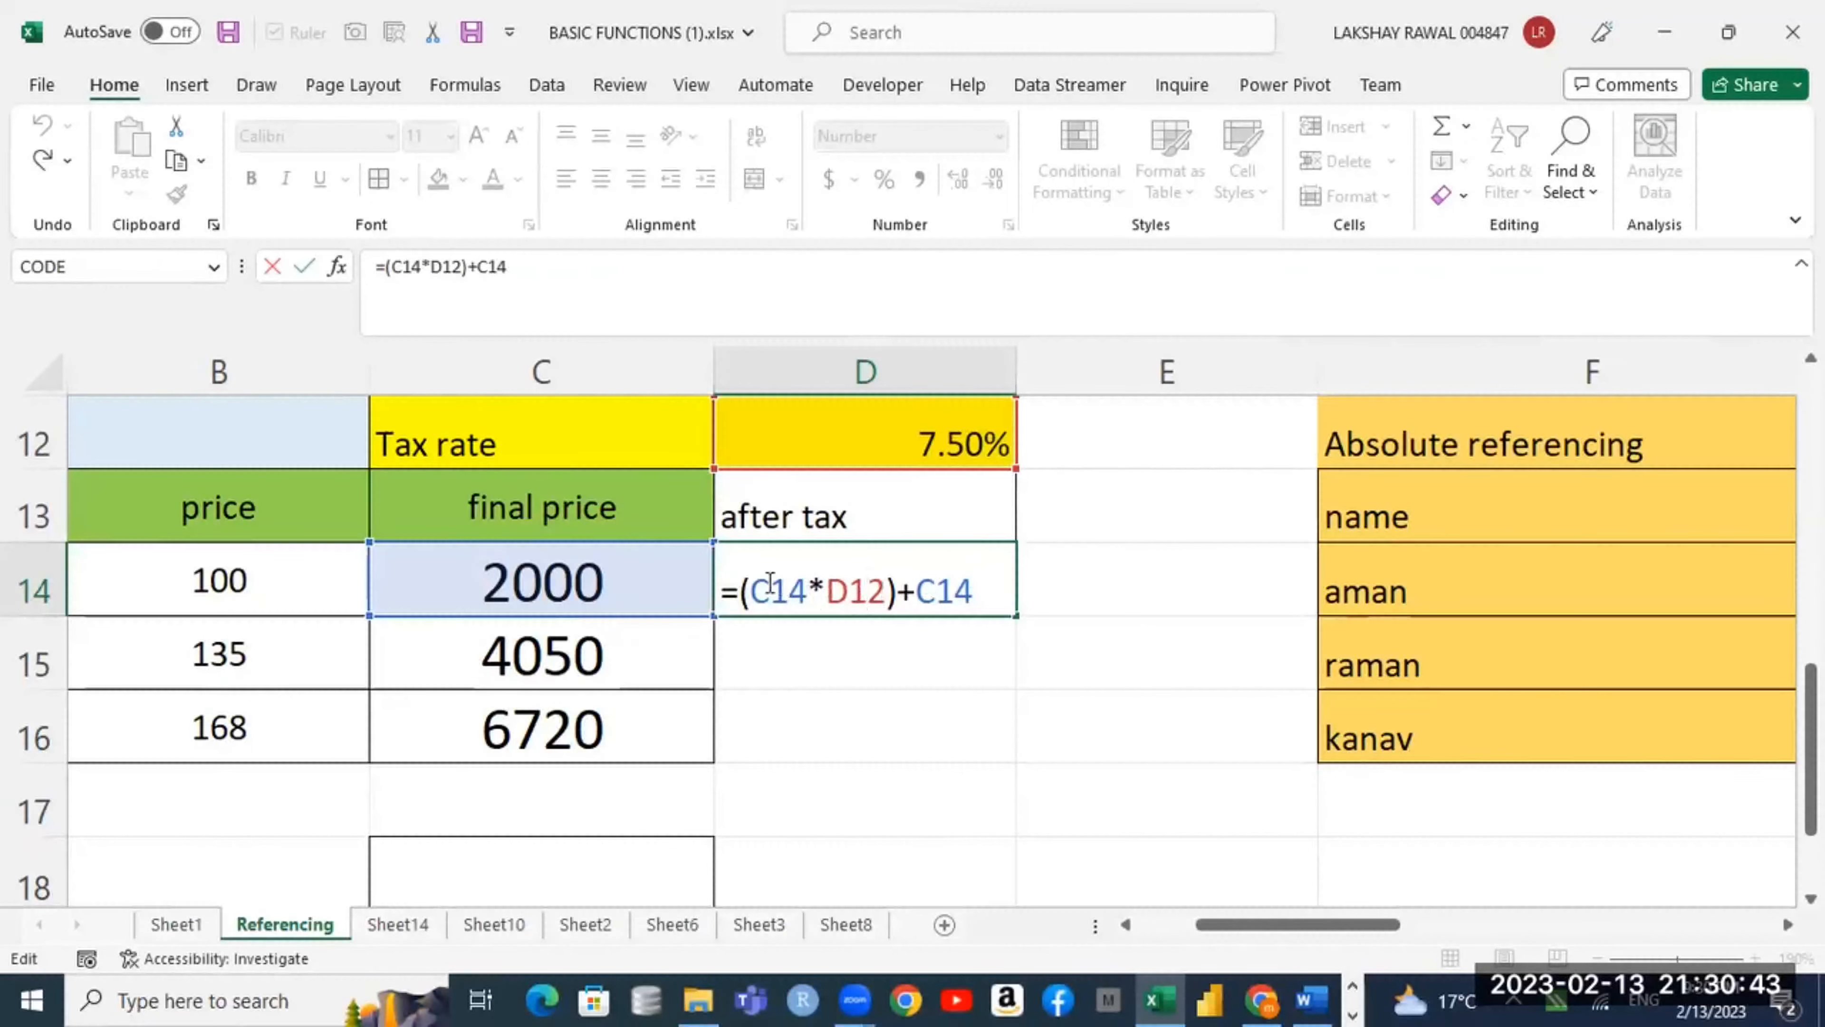
pyautogui.press('Return')
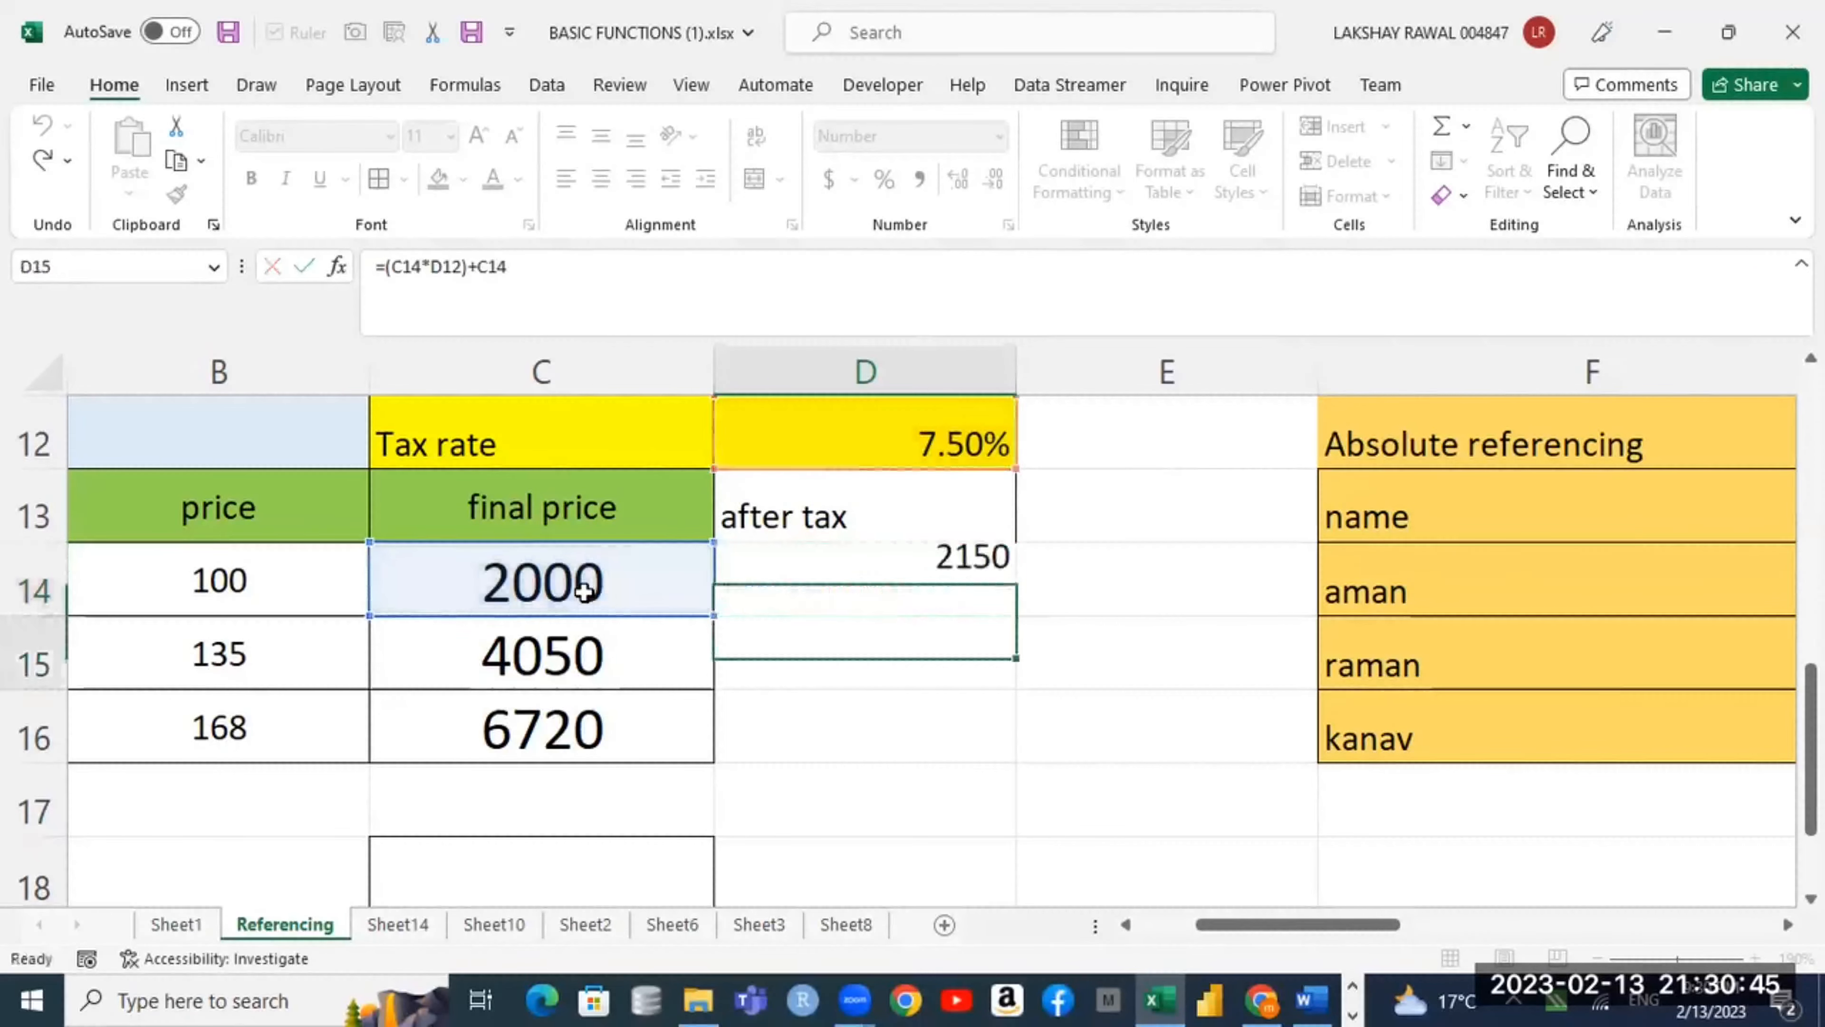
pyautogui.click(580, 586)
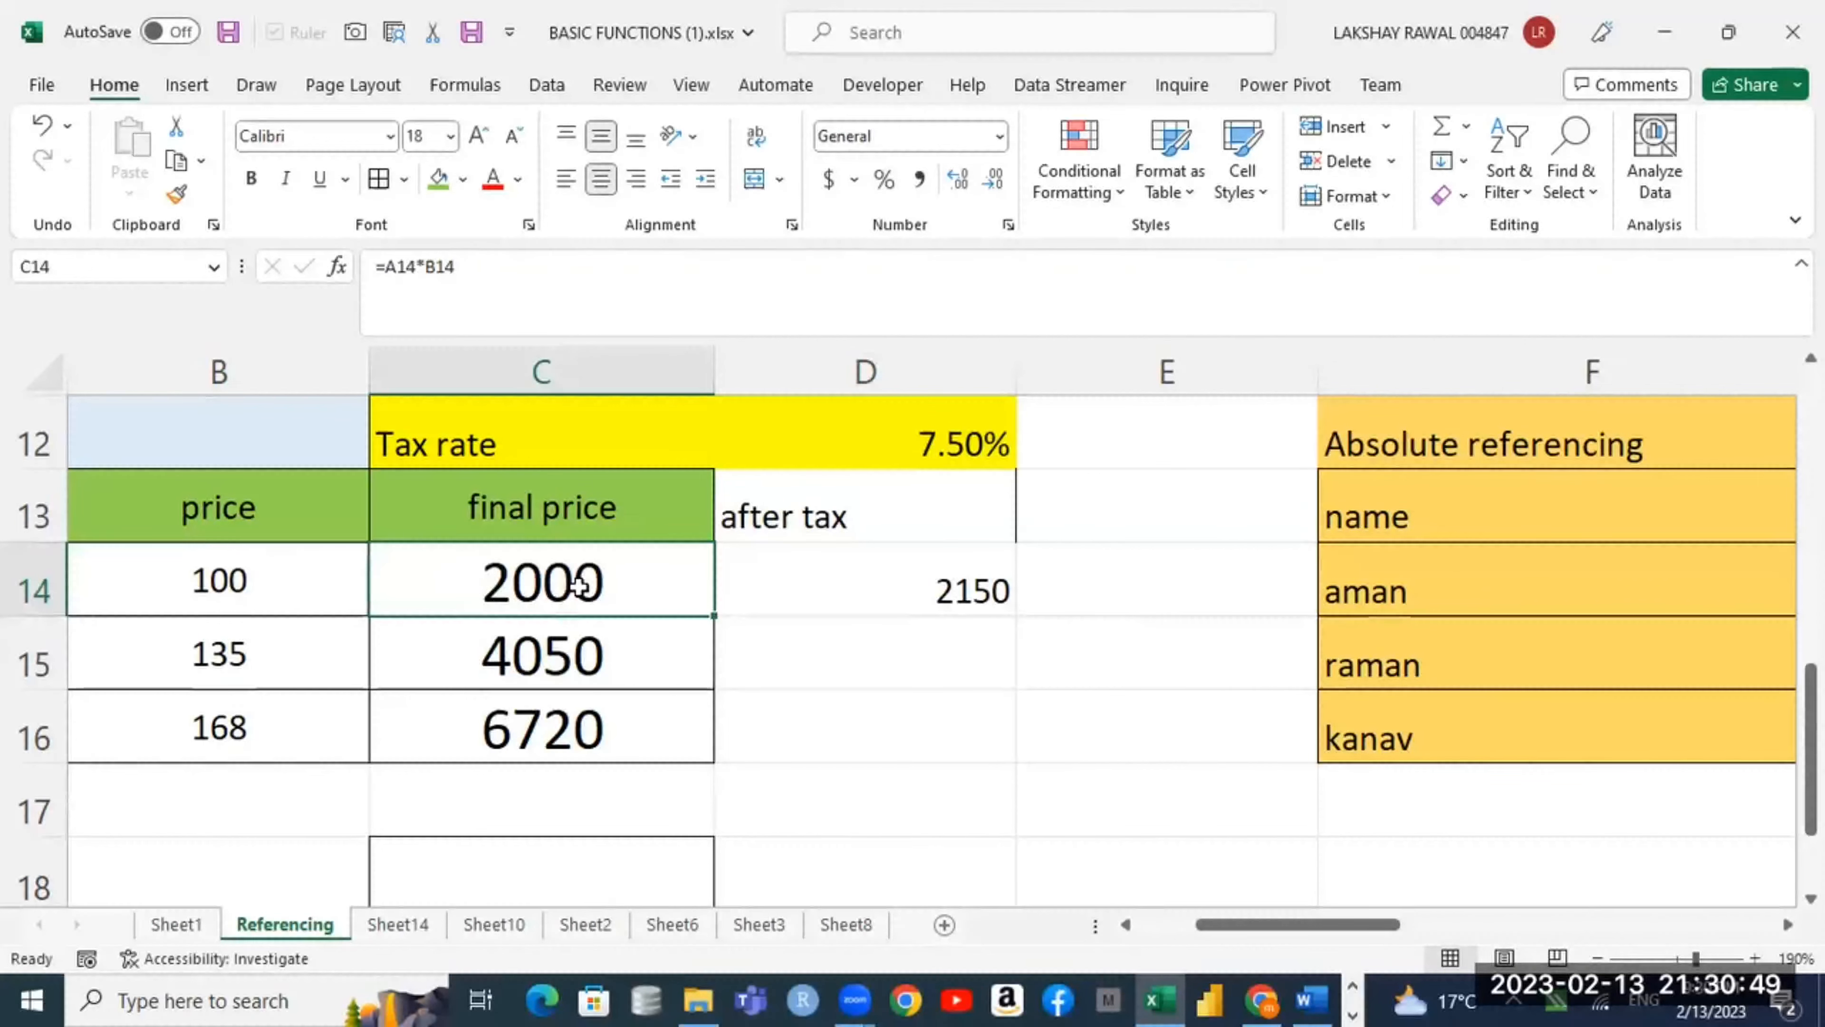
pyautogui.click(1047, 558)
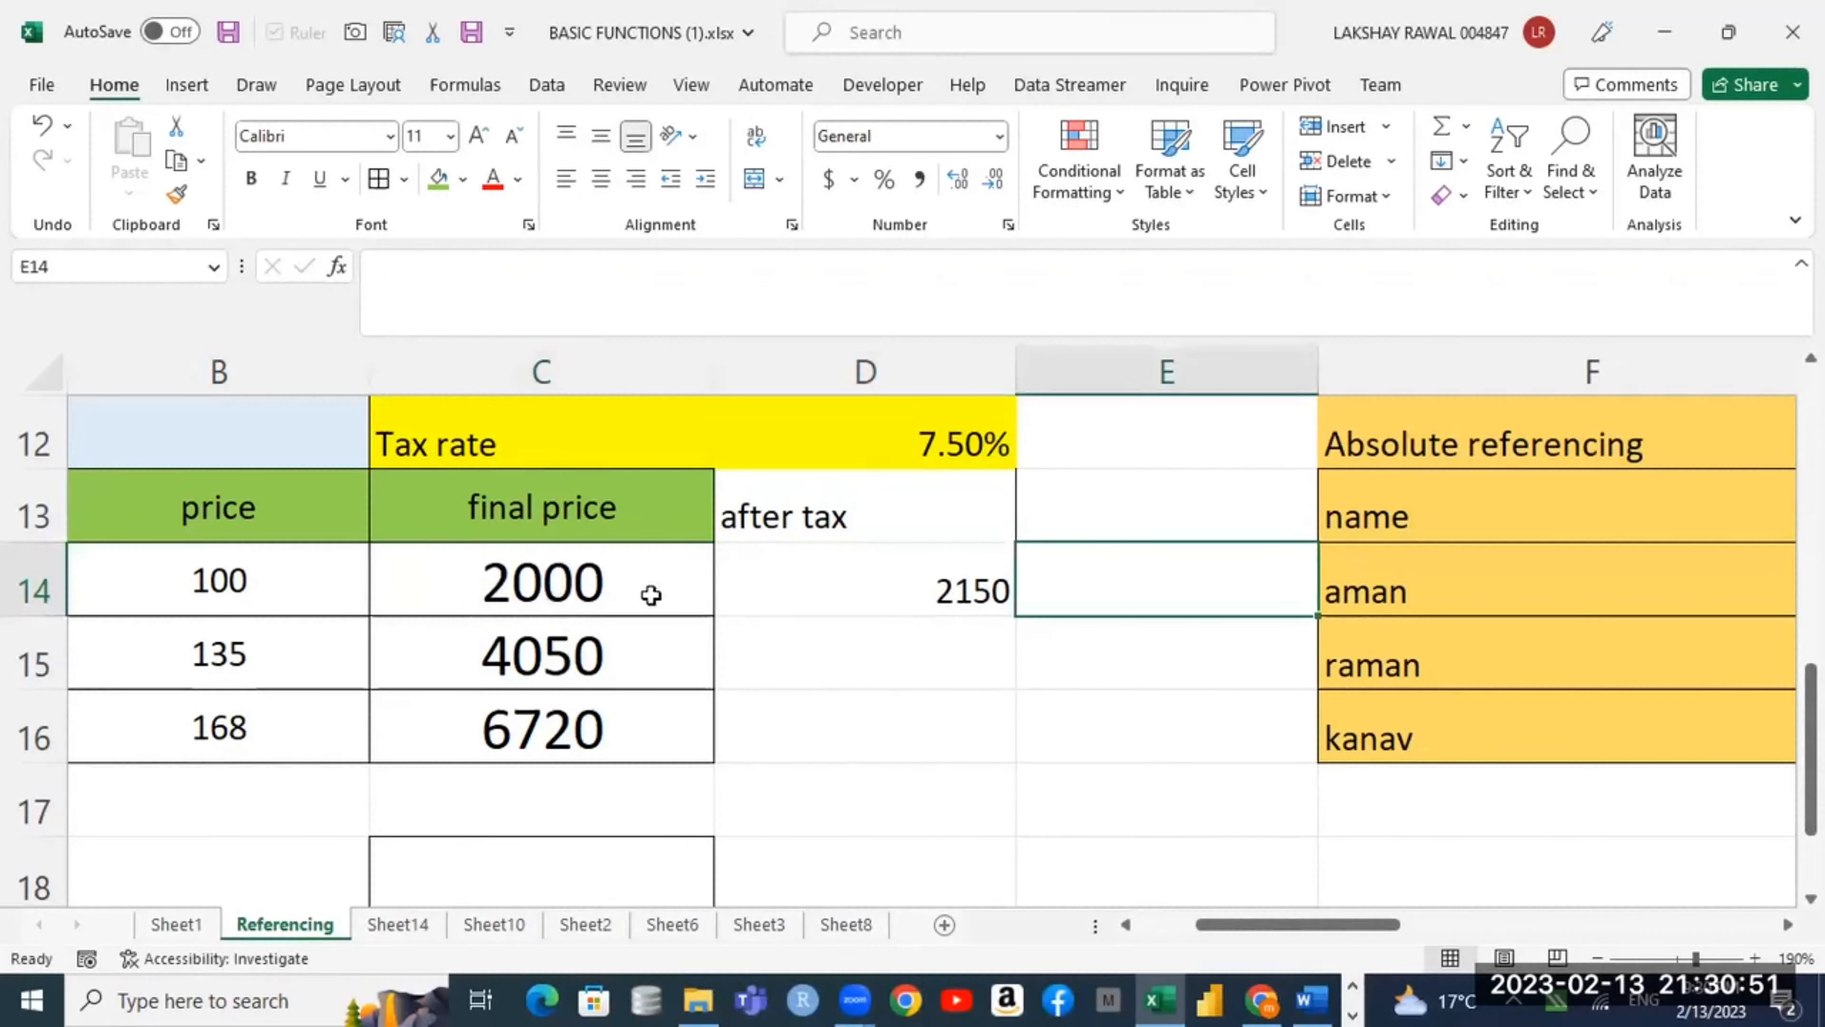
pyautogui.click(904, 456)
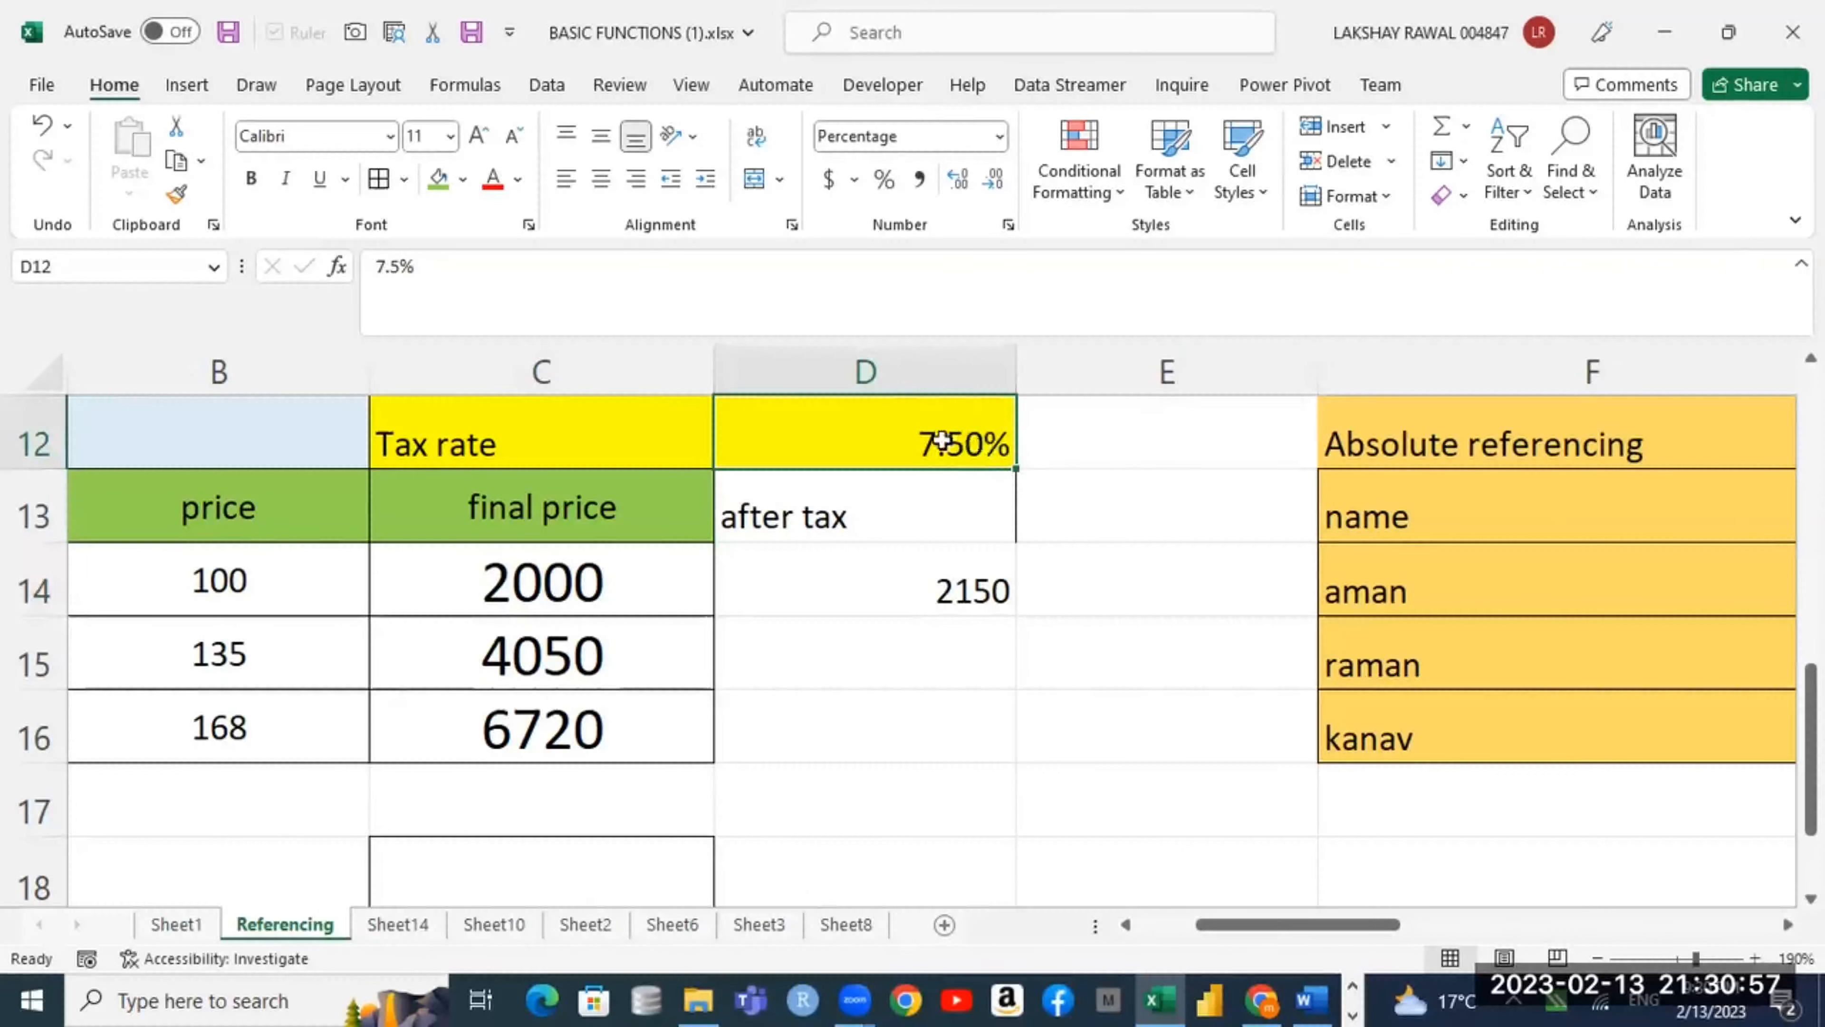
pyautogui.click(623, 595)
# Step: Clear the after tax cell D14 and enter the formula =C14*D12 in it again
pyautogui.click(883, 572)
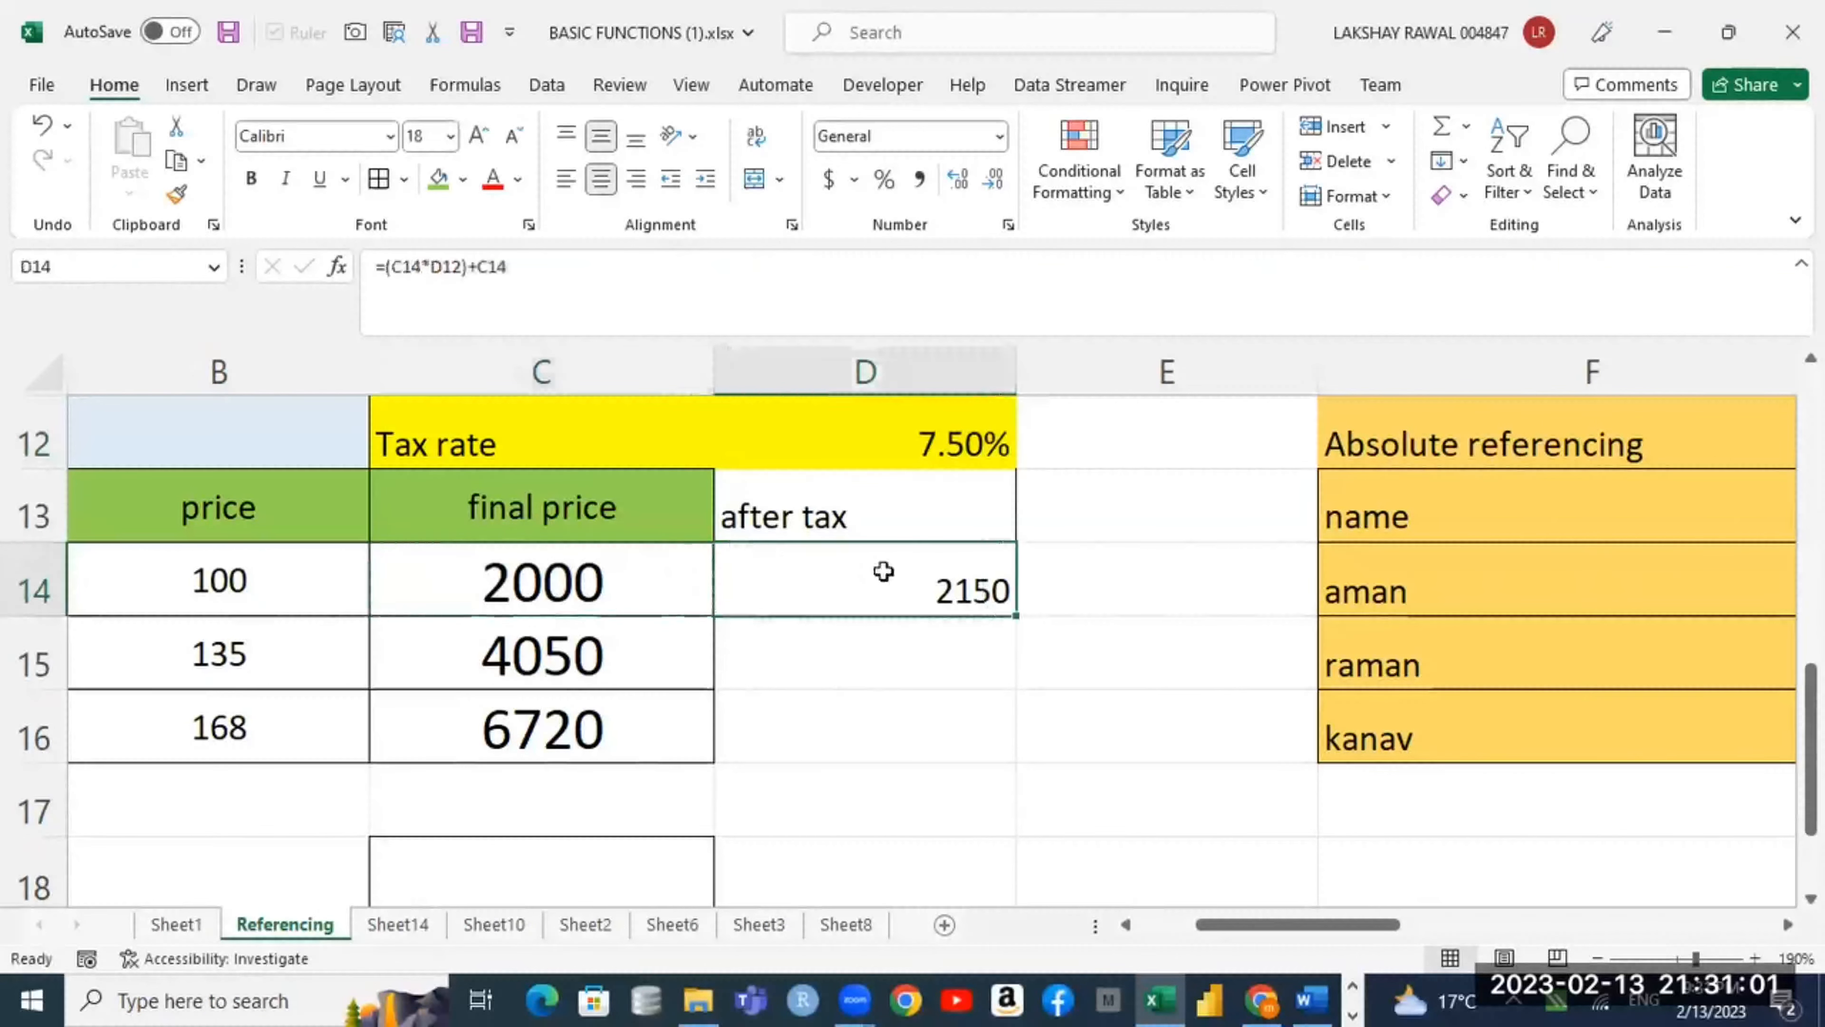
pyautogui.press('Delete')
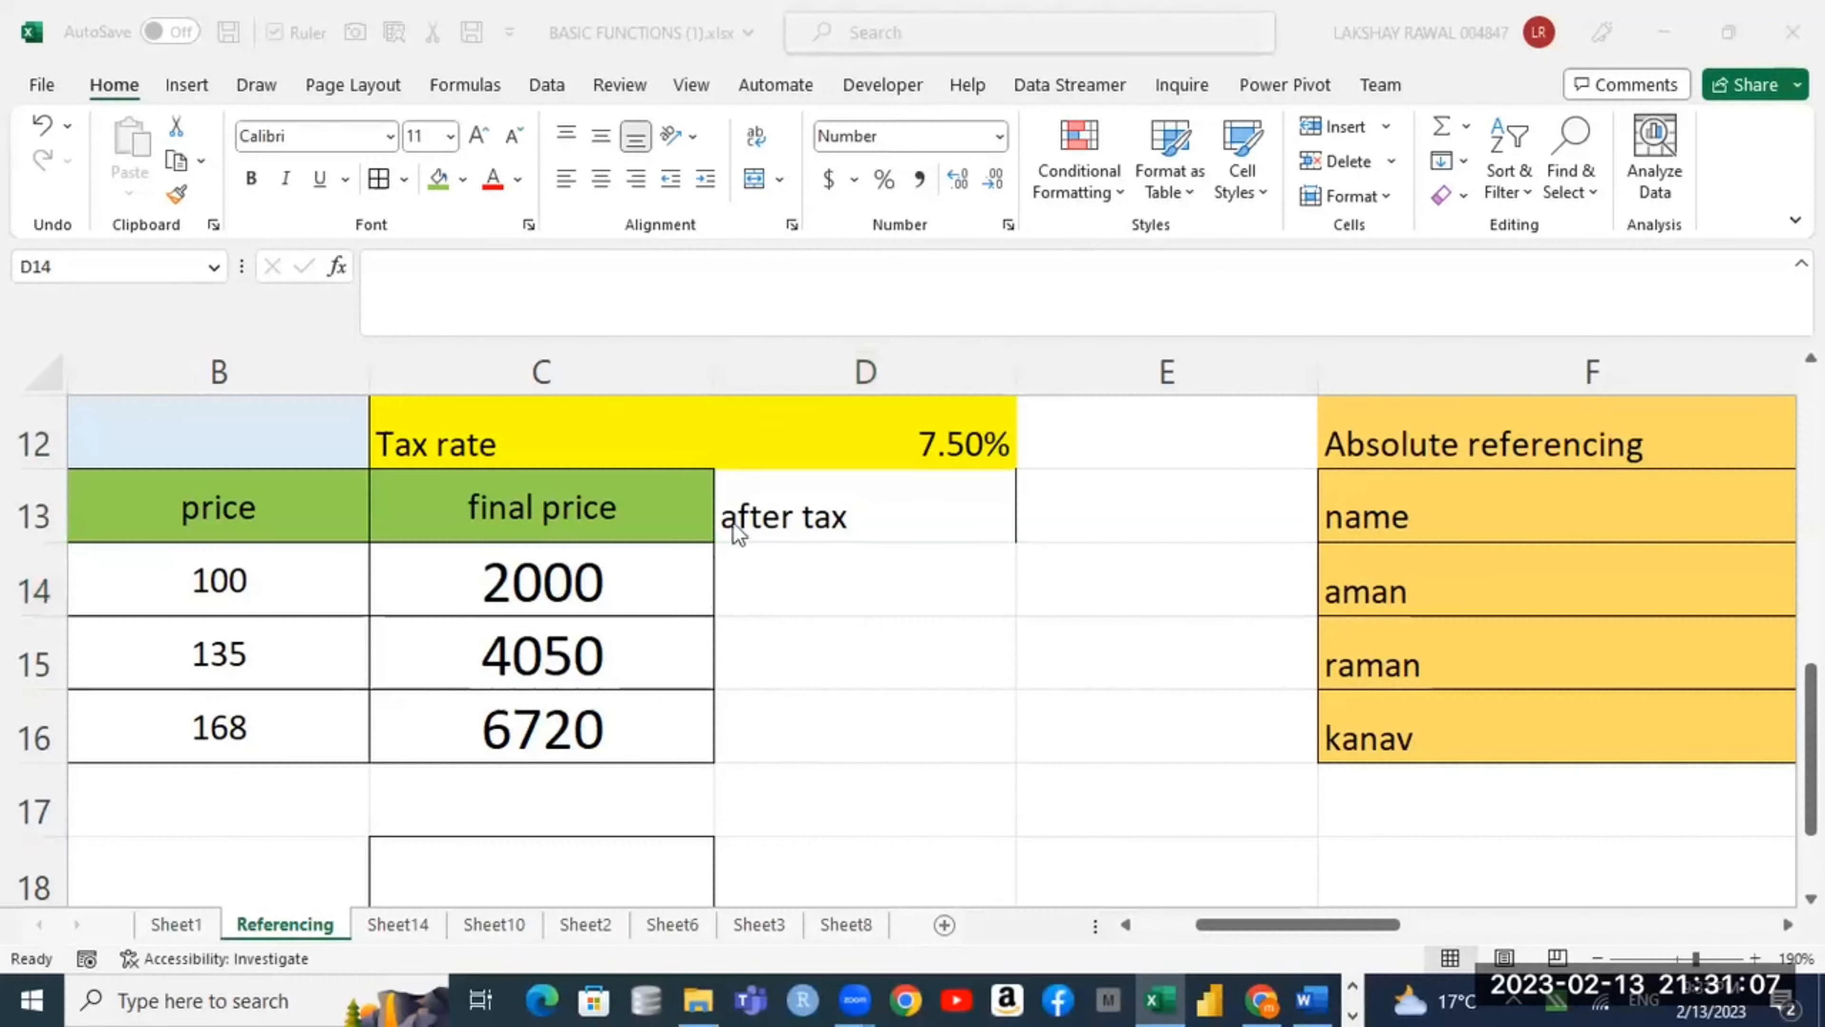
pyautogui.click(610, 584)
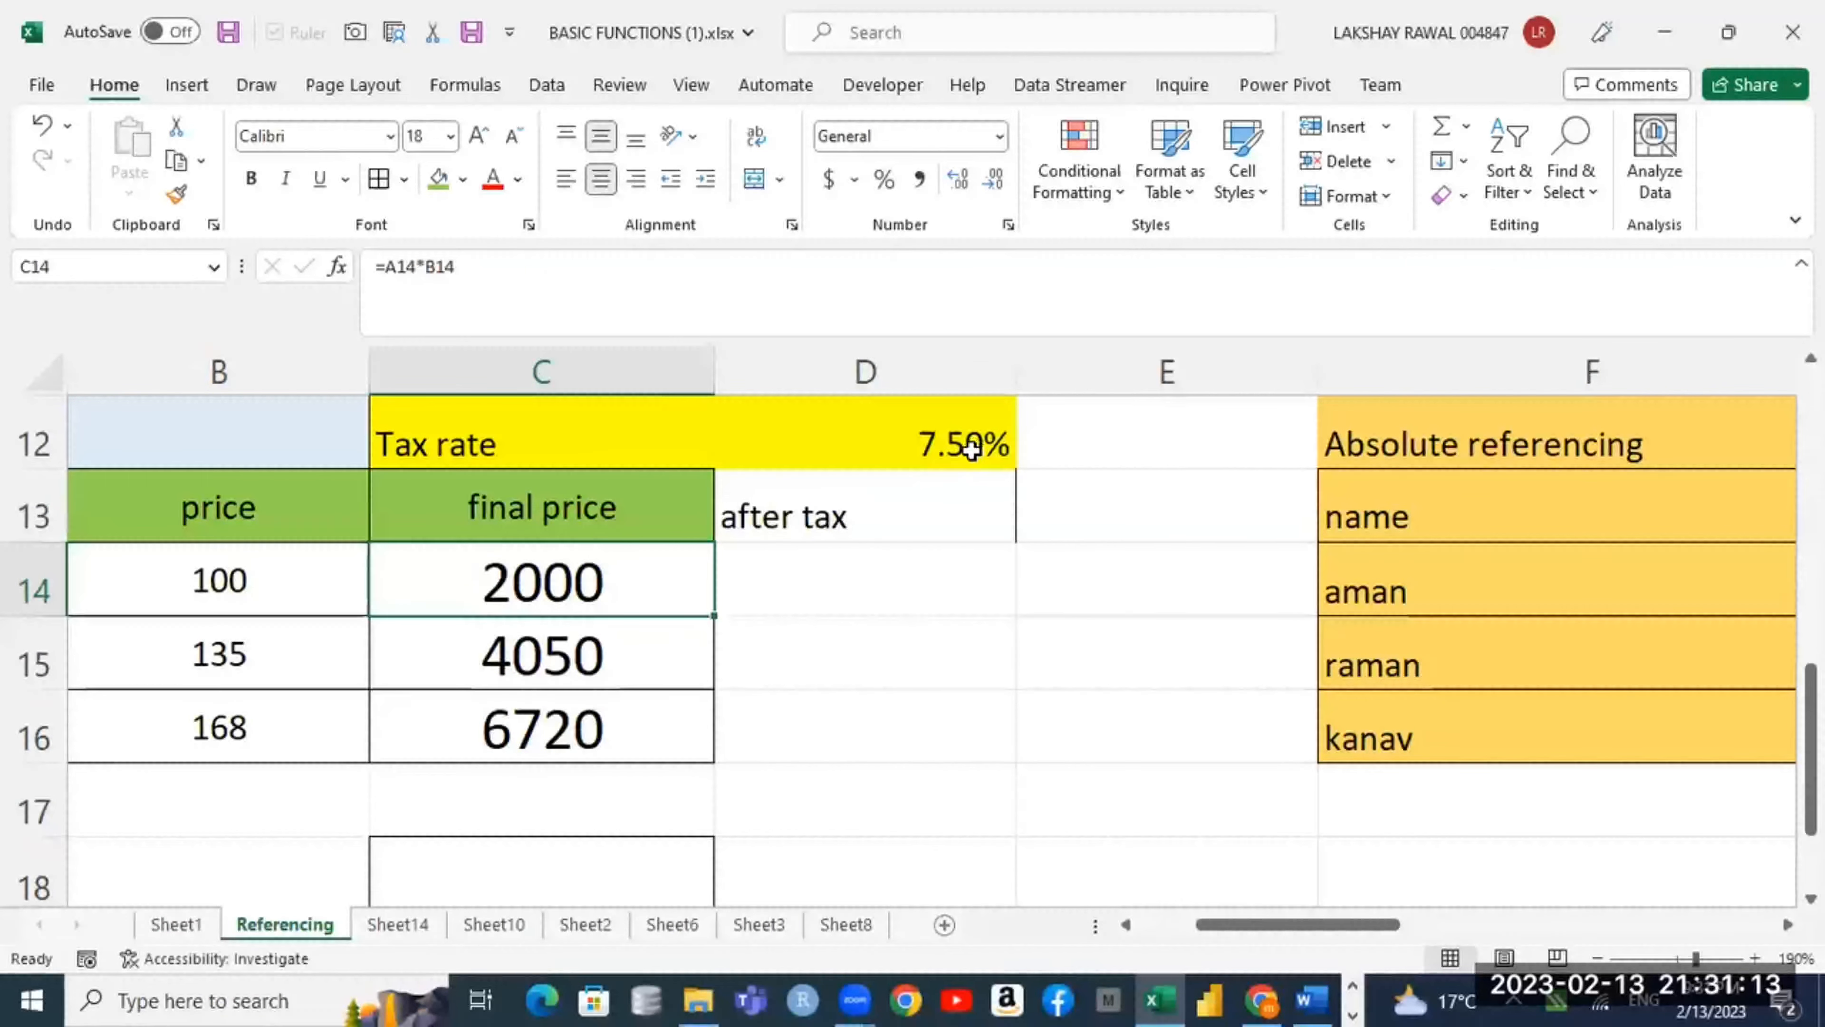
pyautogui.click(842, 564)
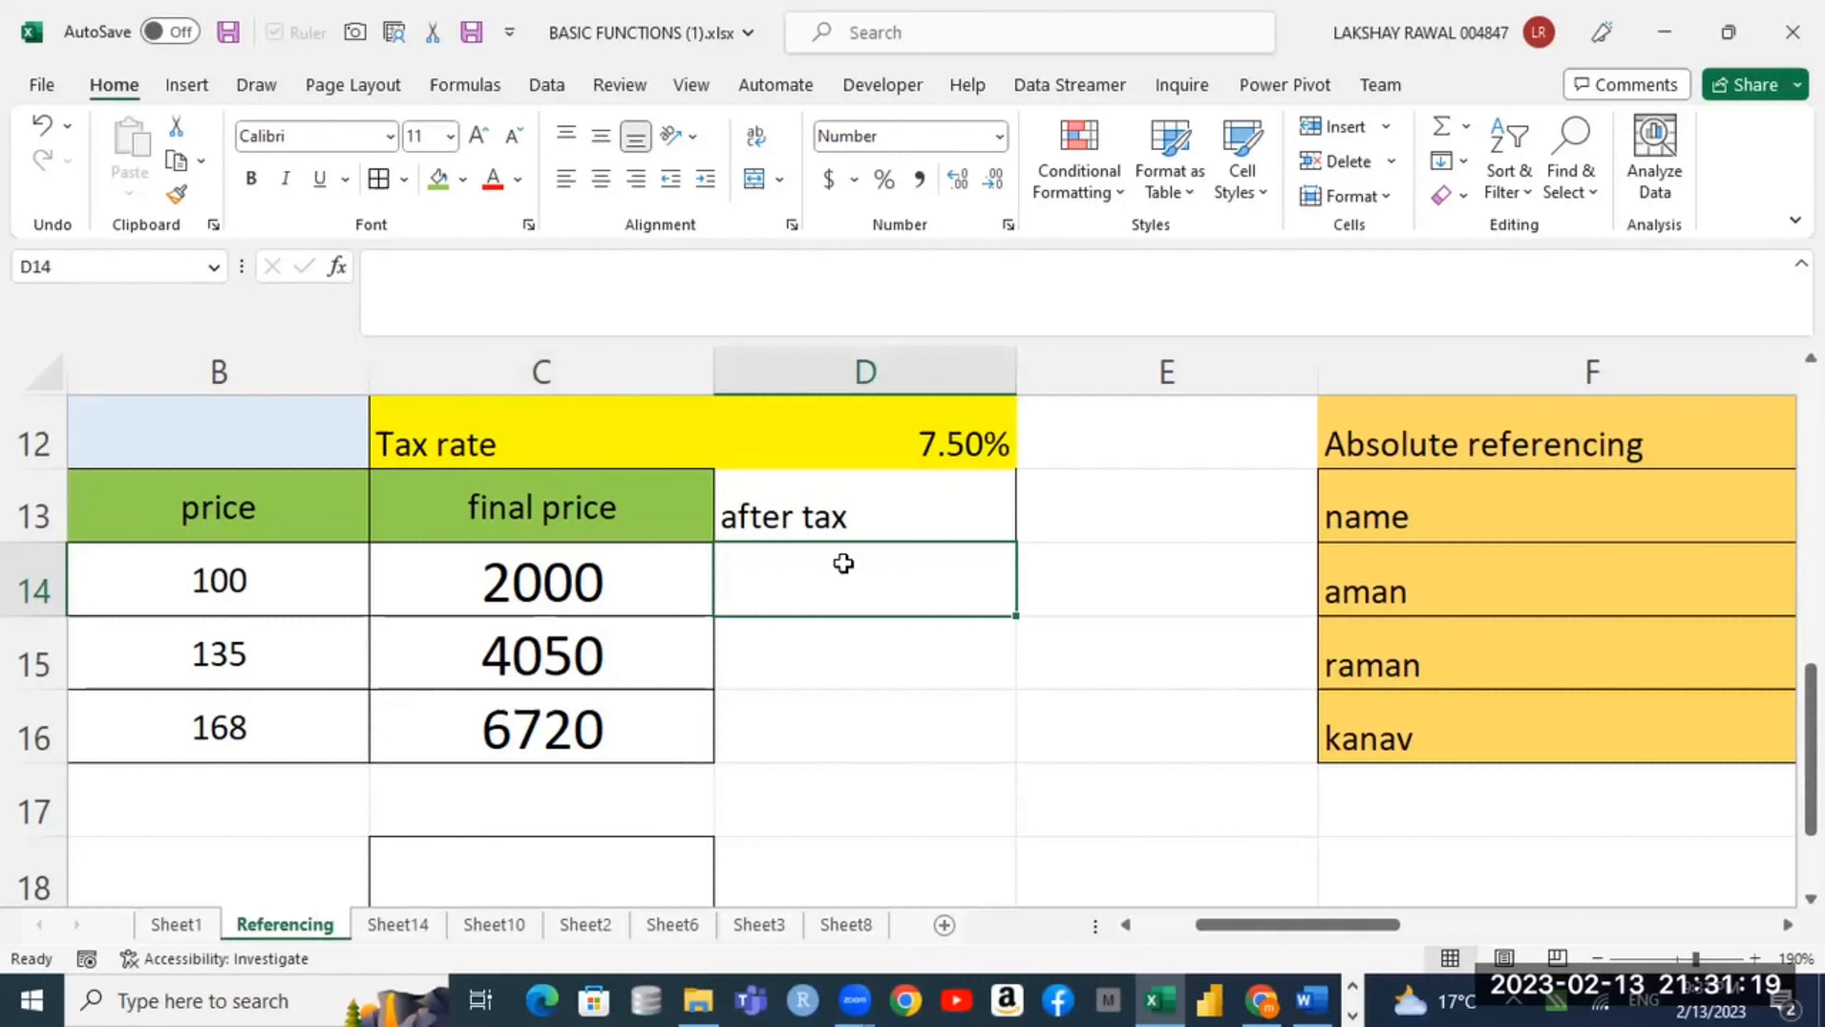
pyautogui.moveTo(627, 575); pyautogui.dragTo(816, 556)
pyautogui.click(824, 563)
pyautogui.write('=')
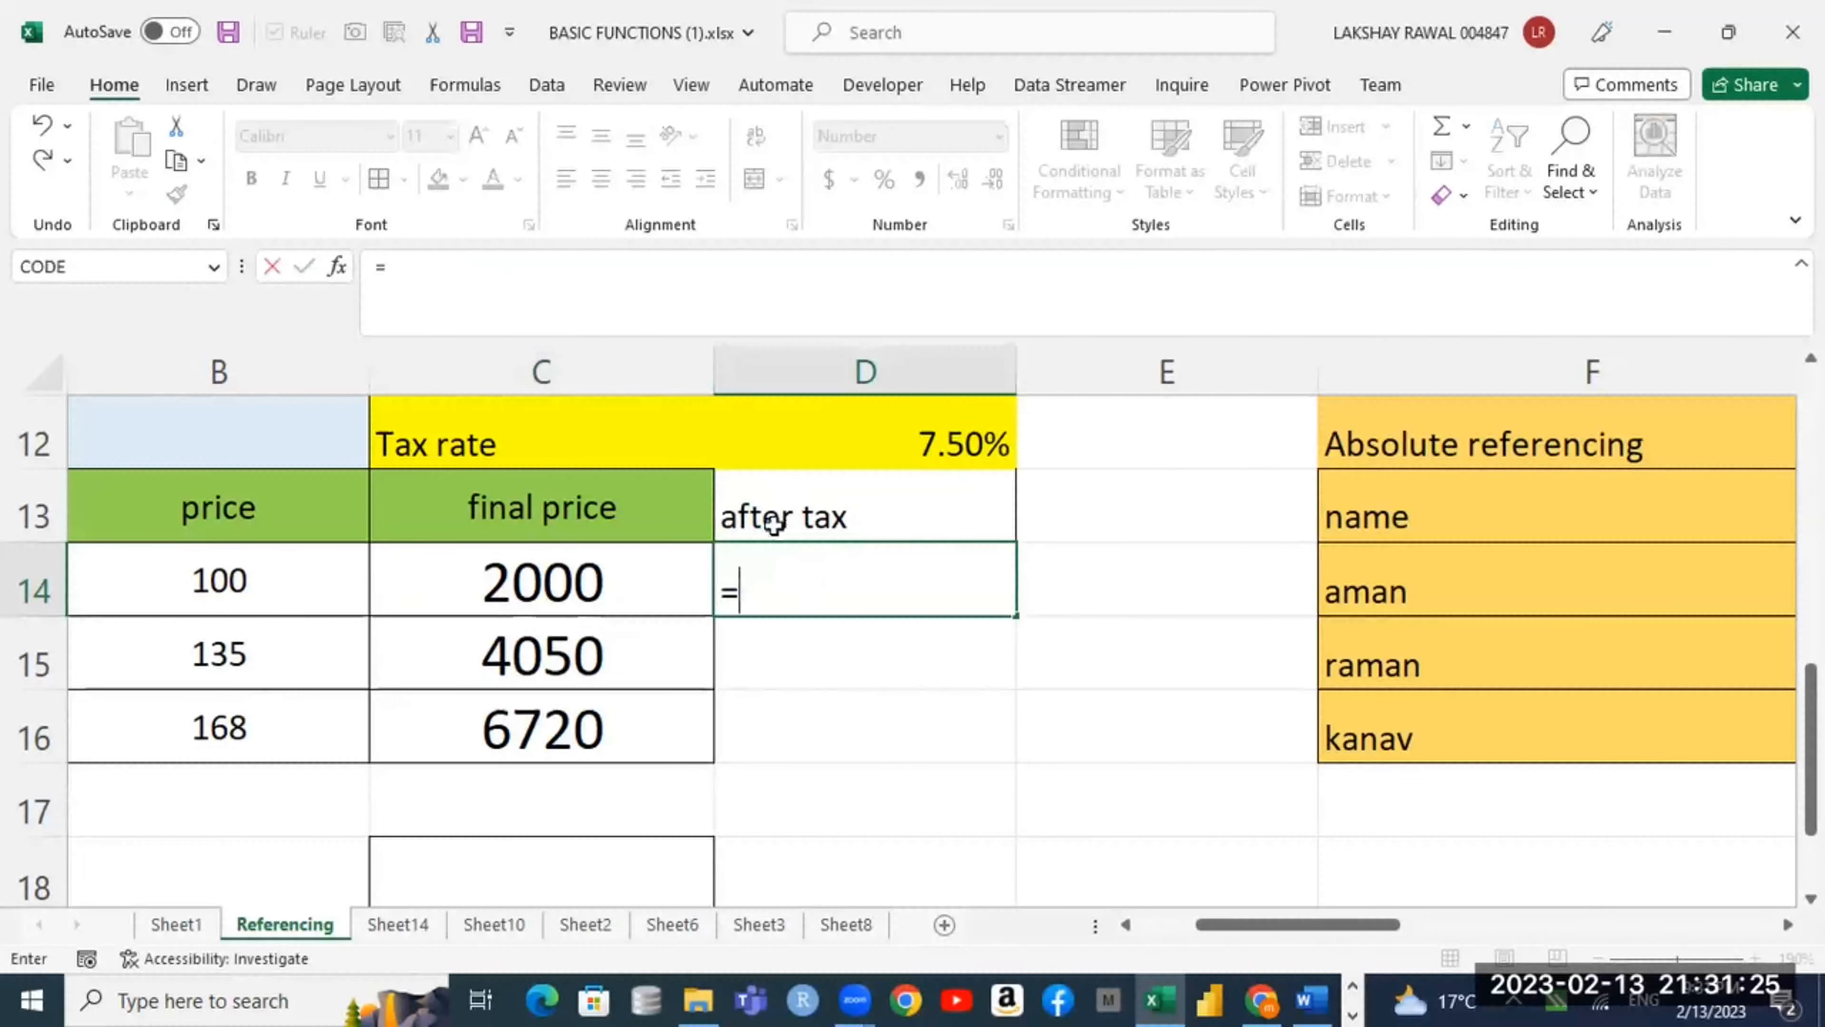
pyautogui.click(595, 559)
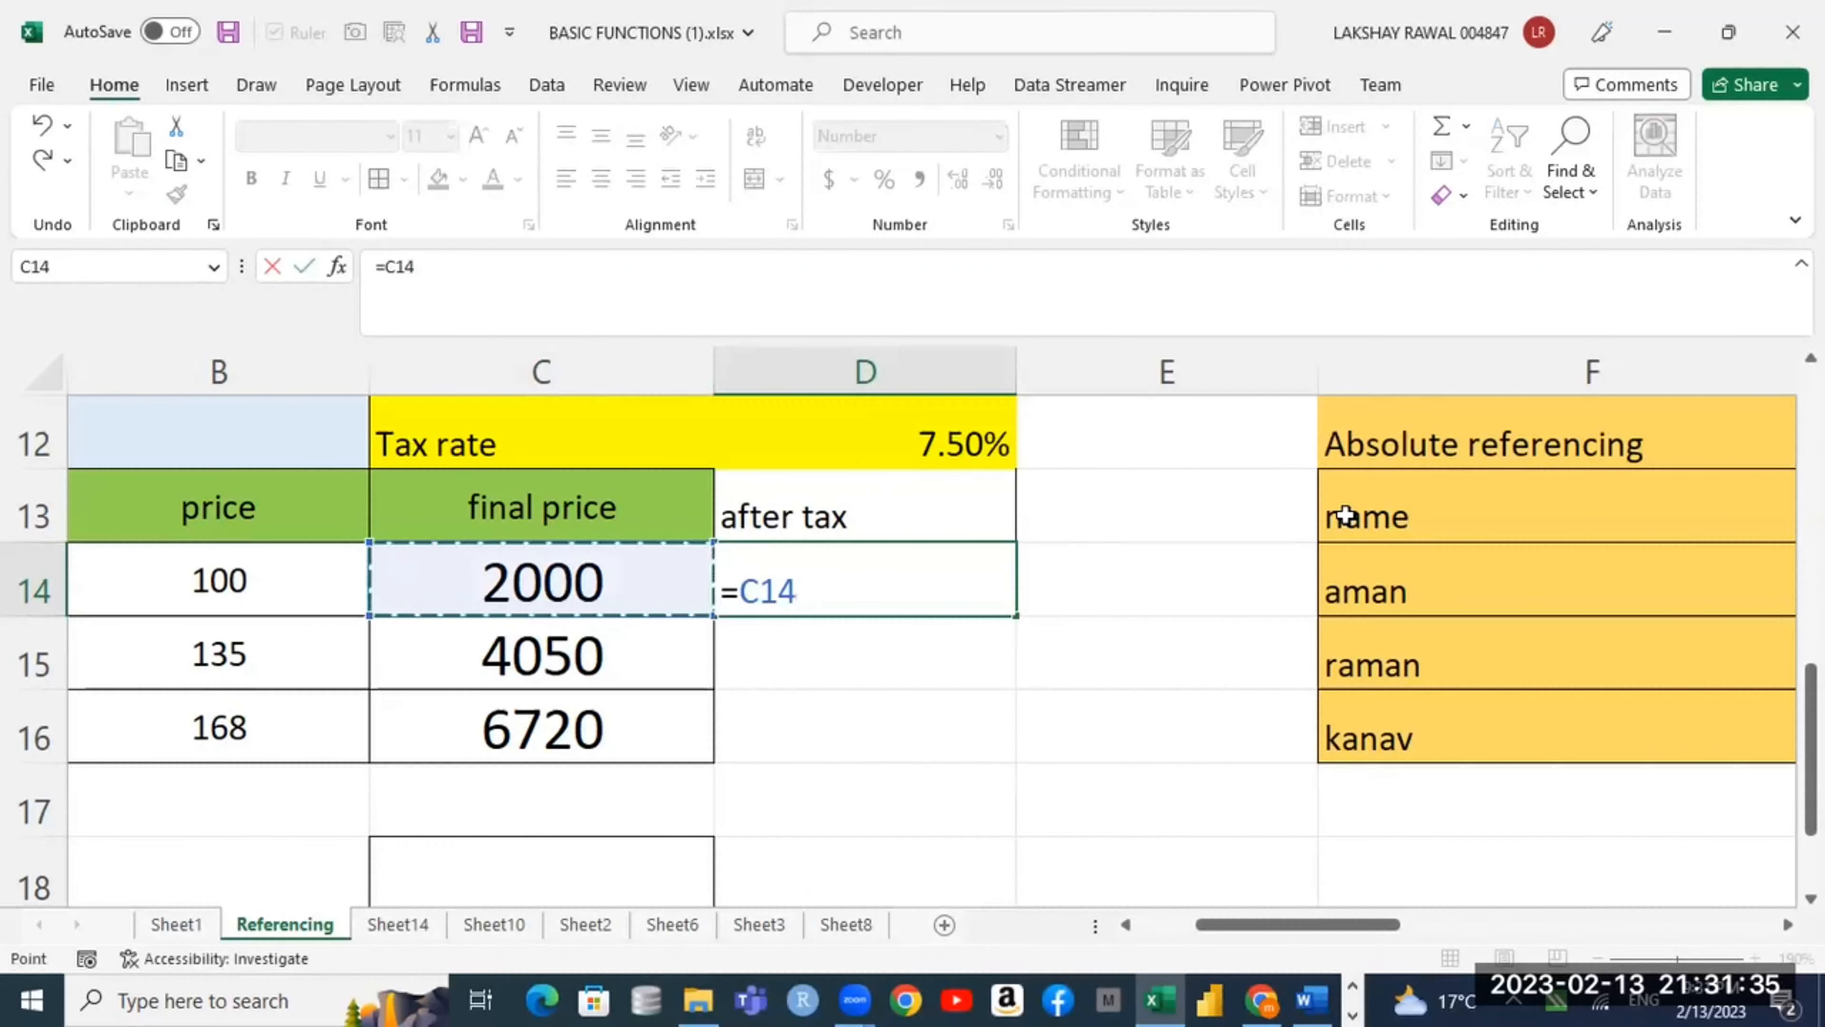
pyautogui.write('*')
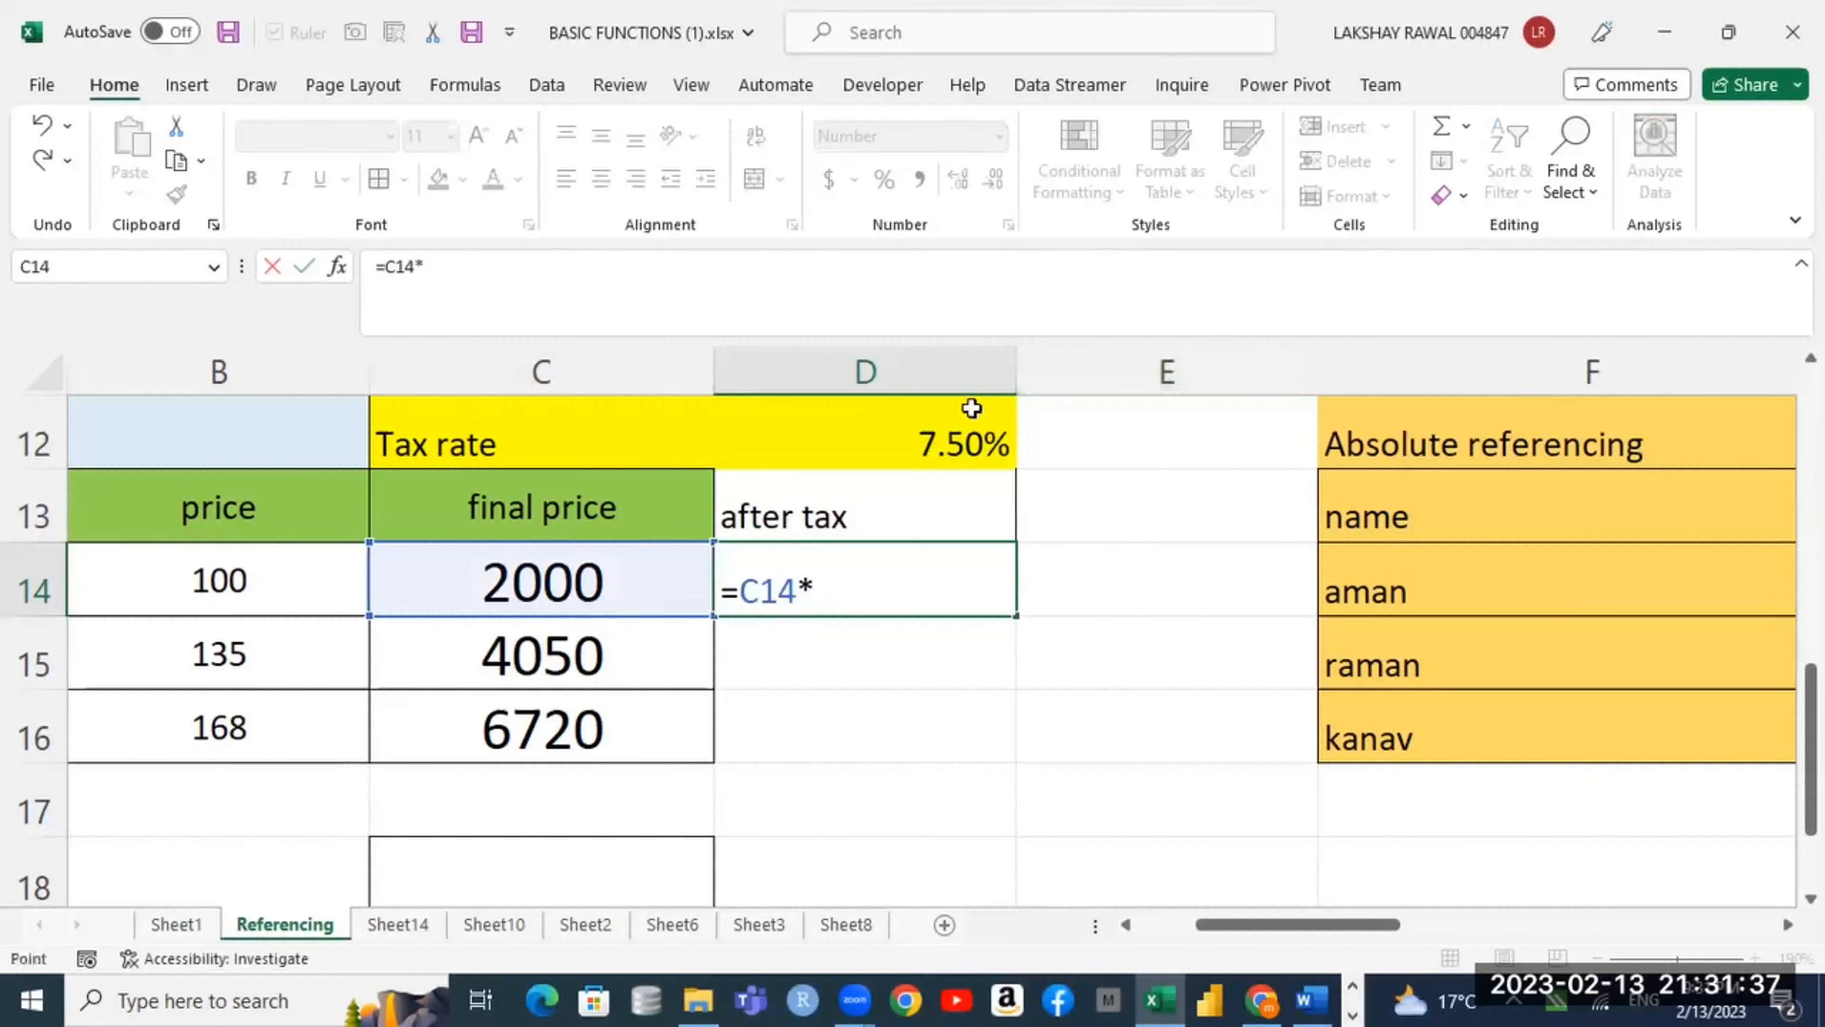
pyautogui.click(969, 409)
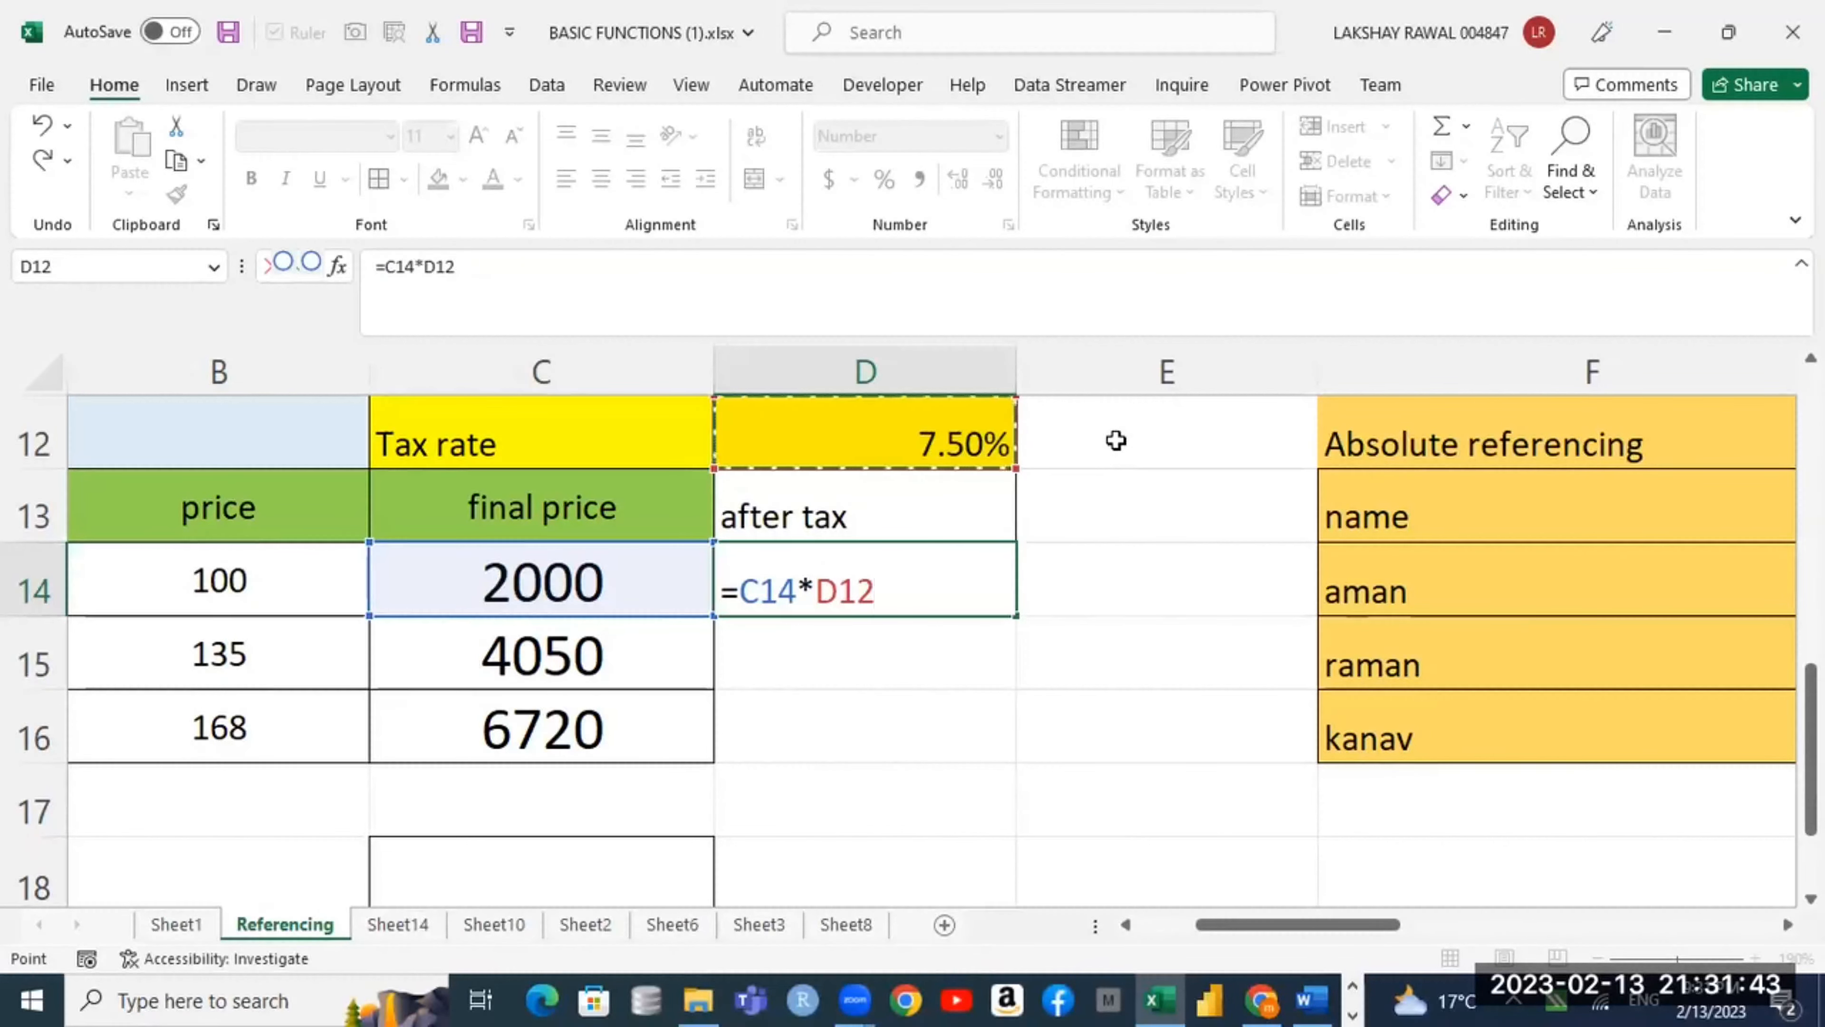
pyautogui.press('Return')
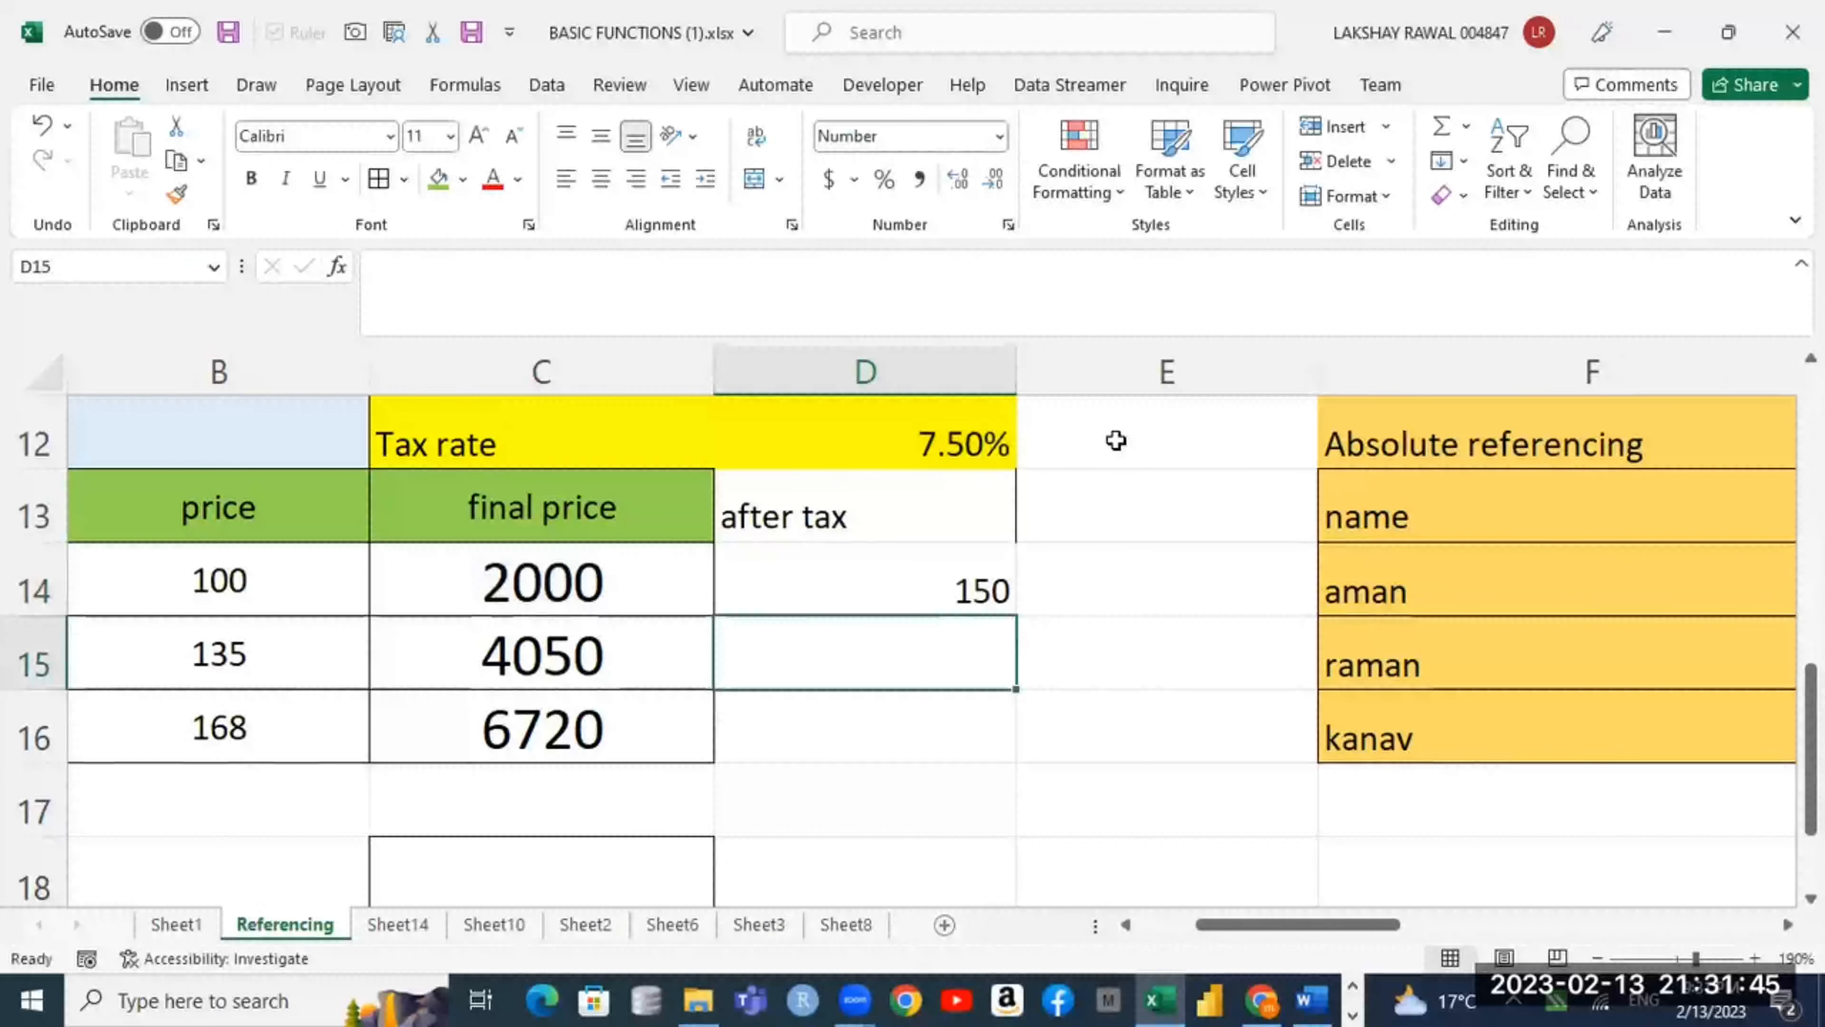
# Step: Put the multiplication in D14 in parentheses and add the final price, making the formula =(C14*D12)+C14
pyautogui.press('Up')
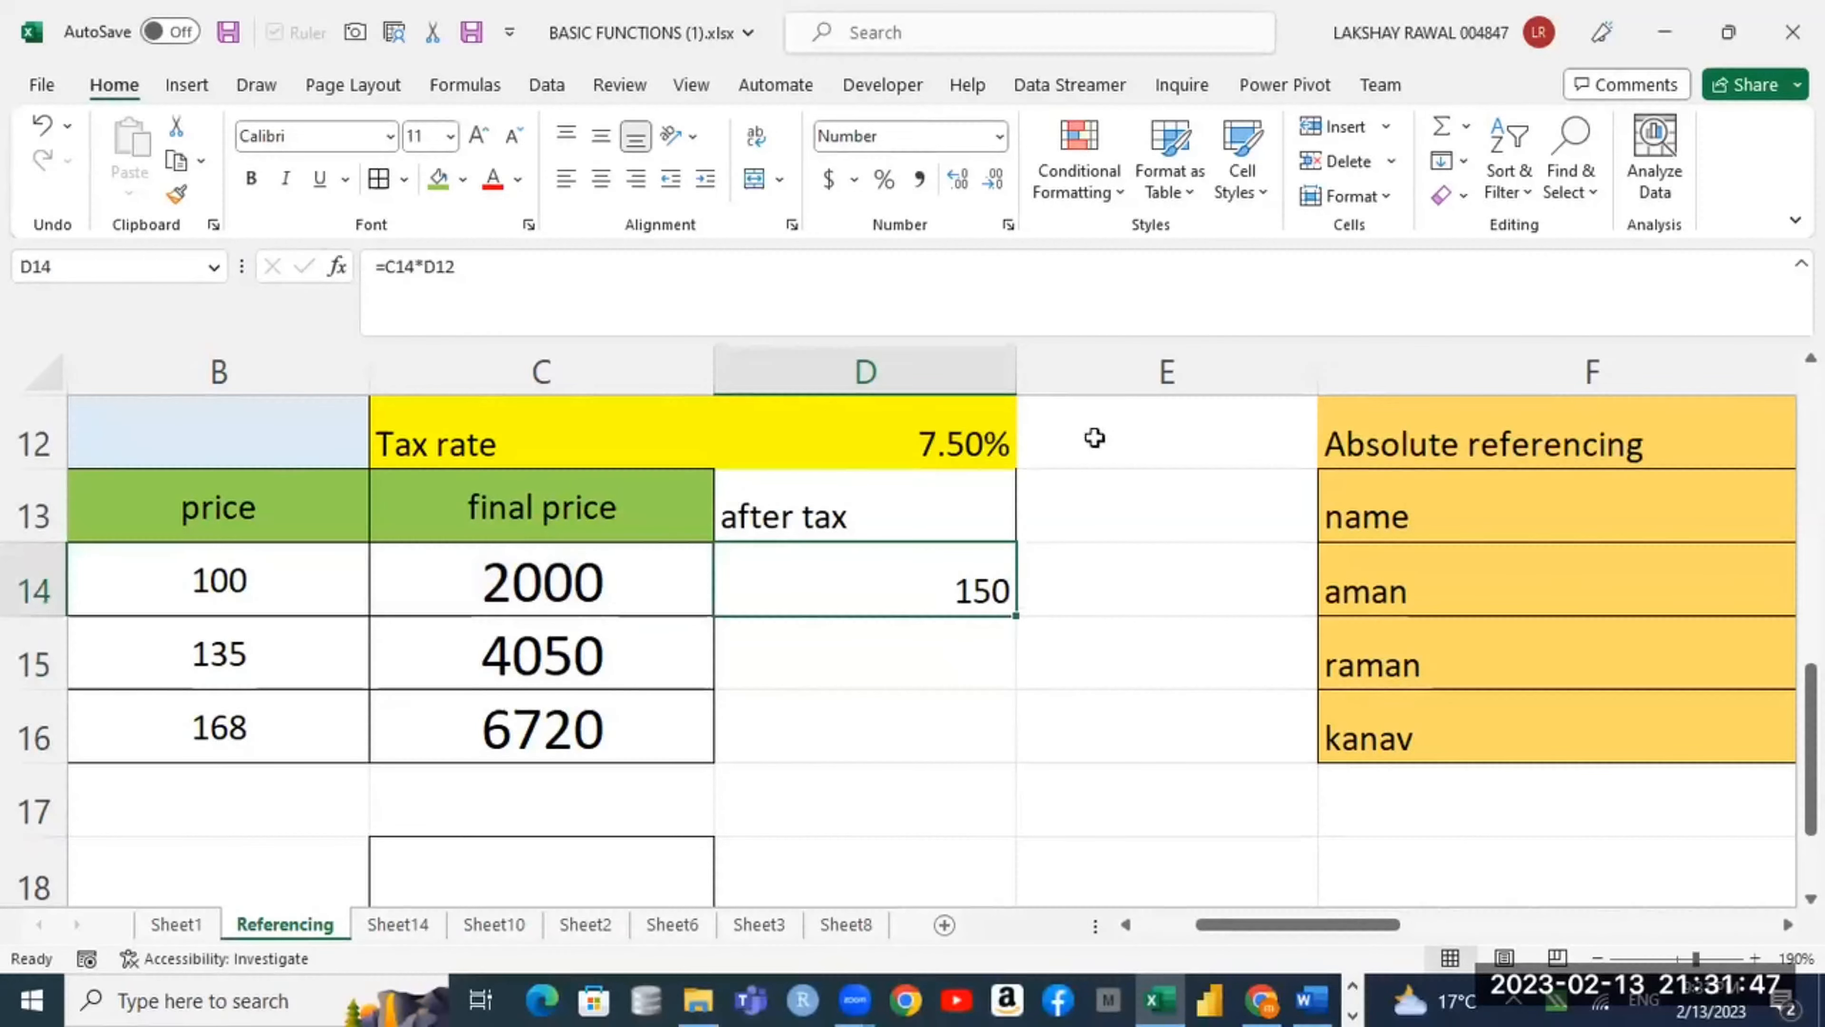
pyautogui.doubleClick(953, 598)
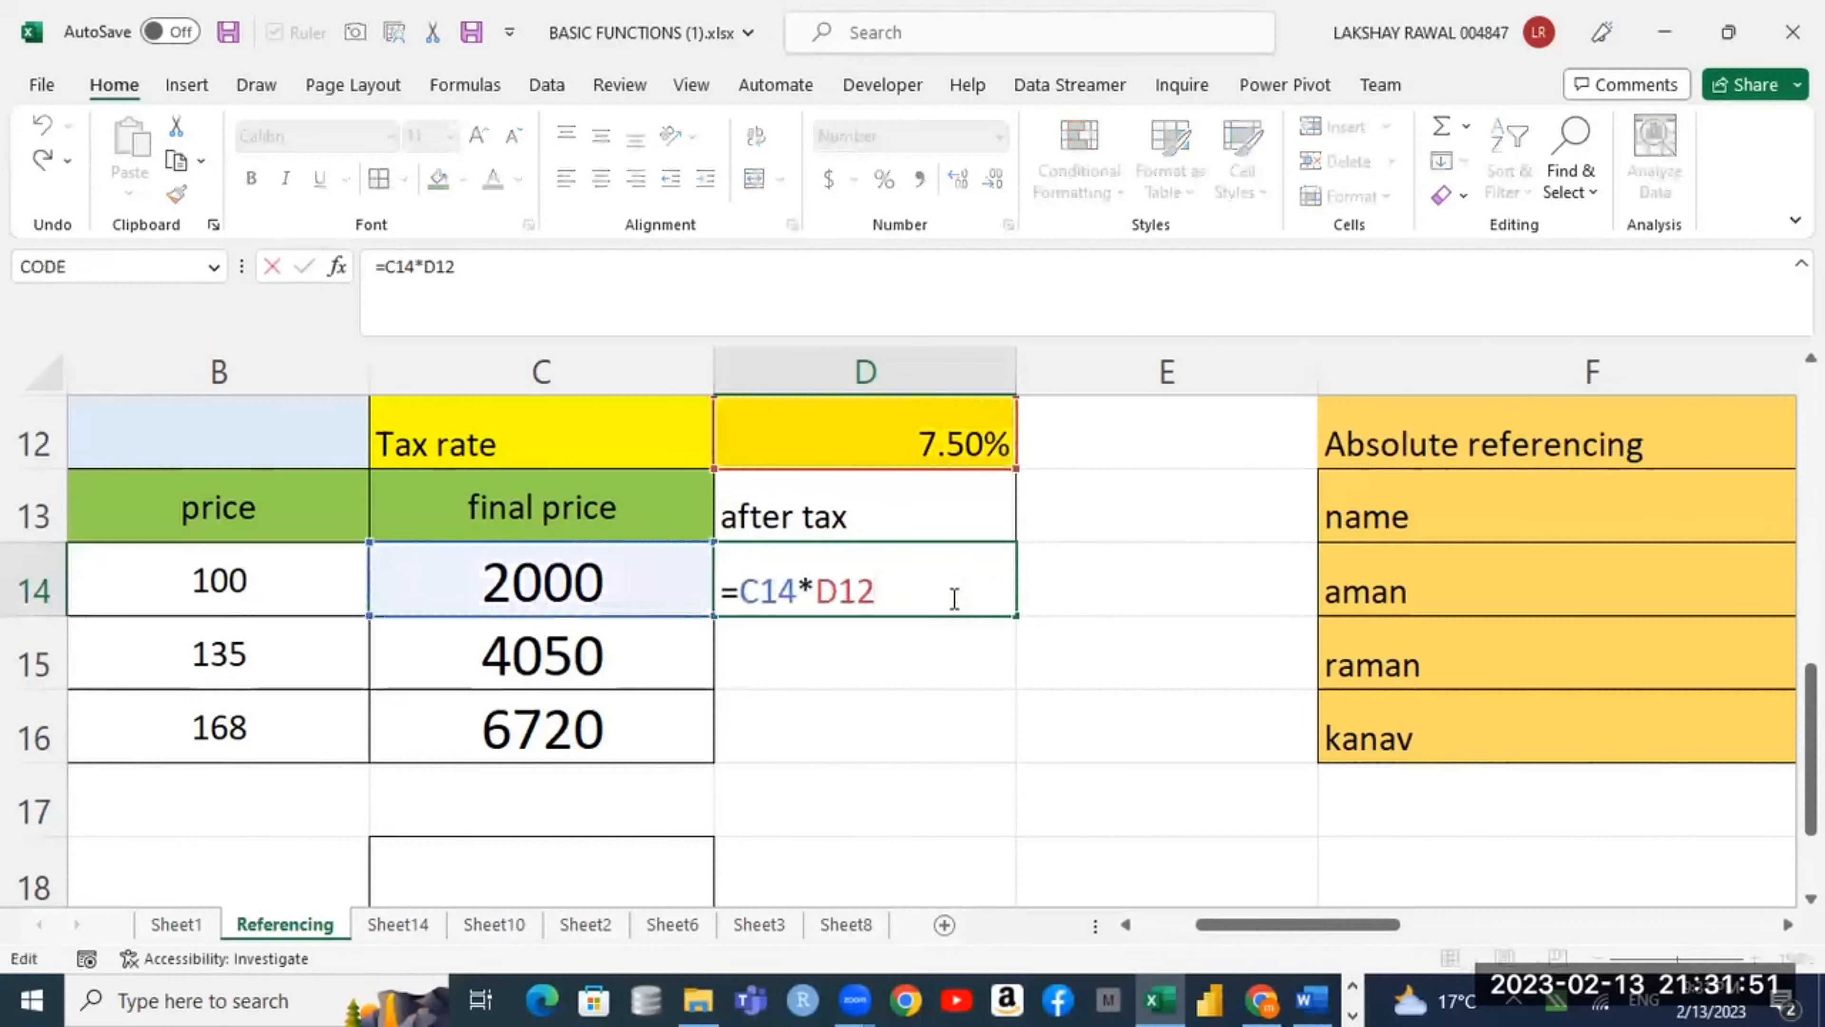
pyautogui.write(')')
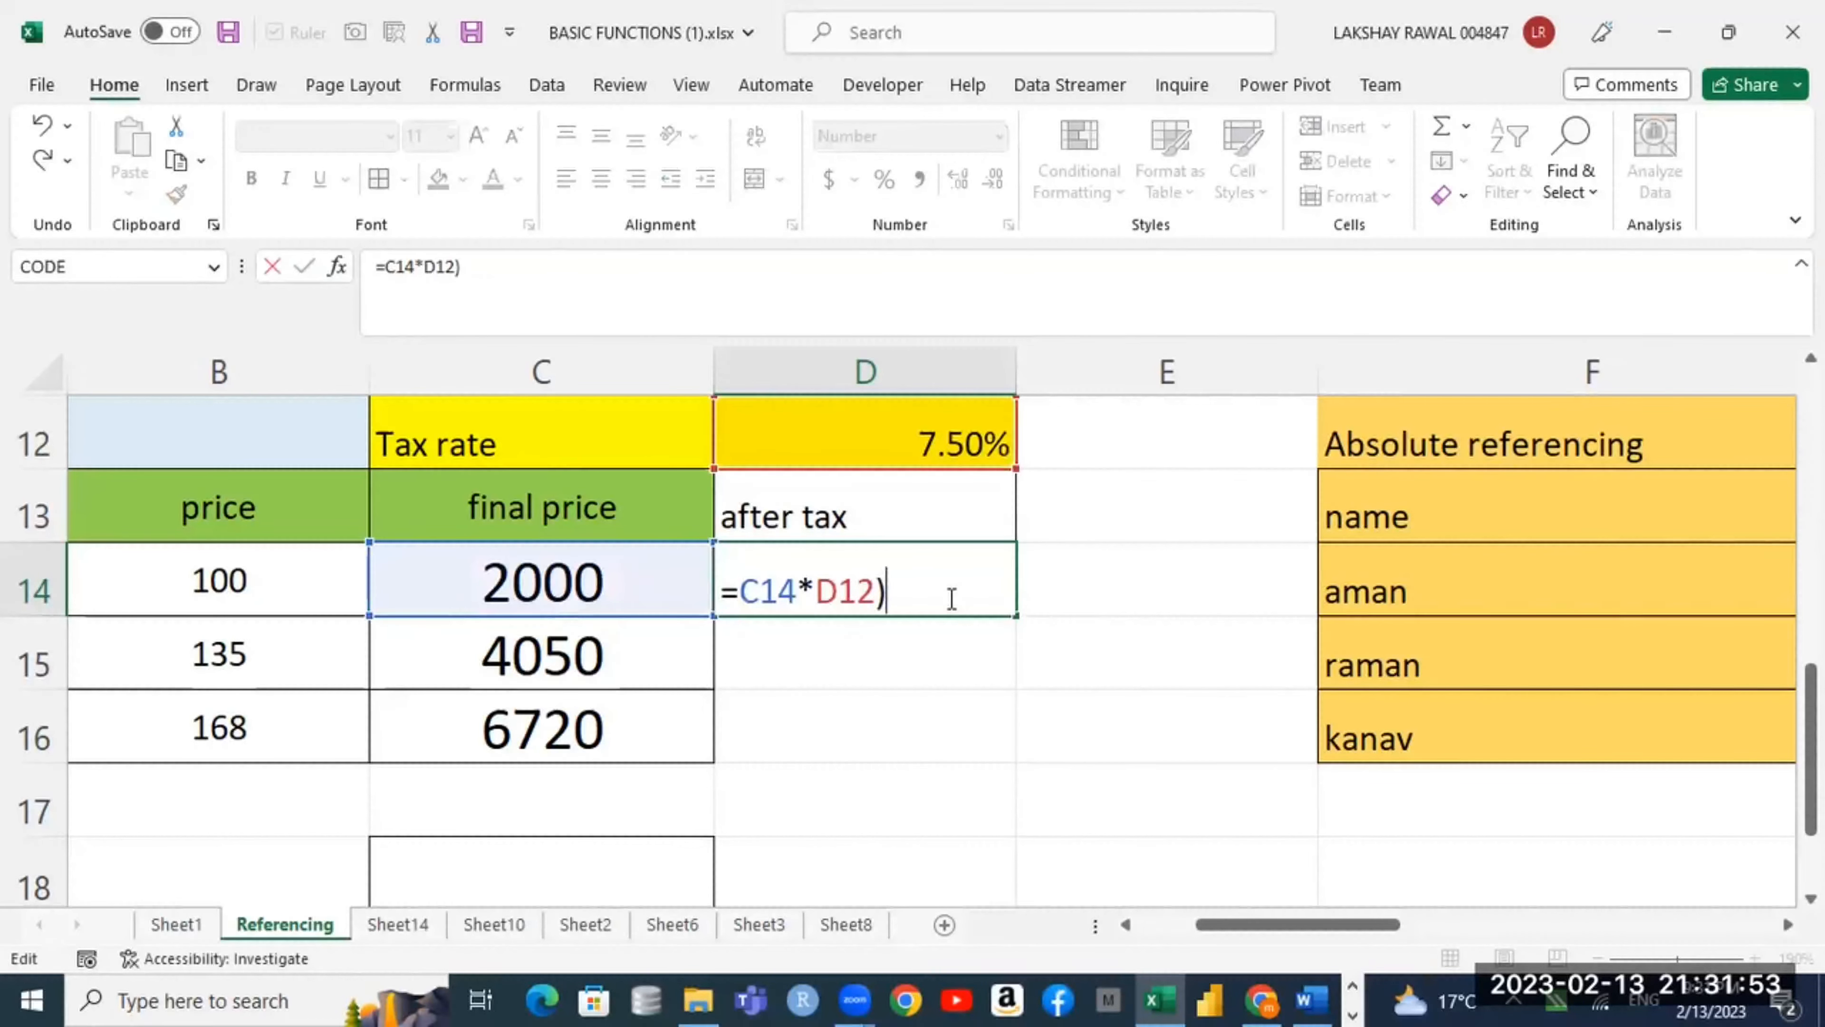
pyautogui.click(736, 589)
pyautogui.write('(')
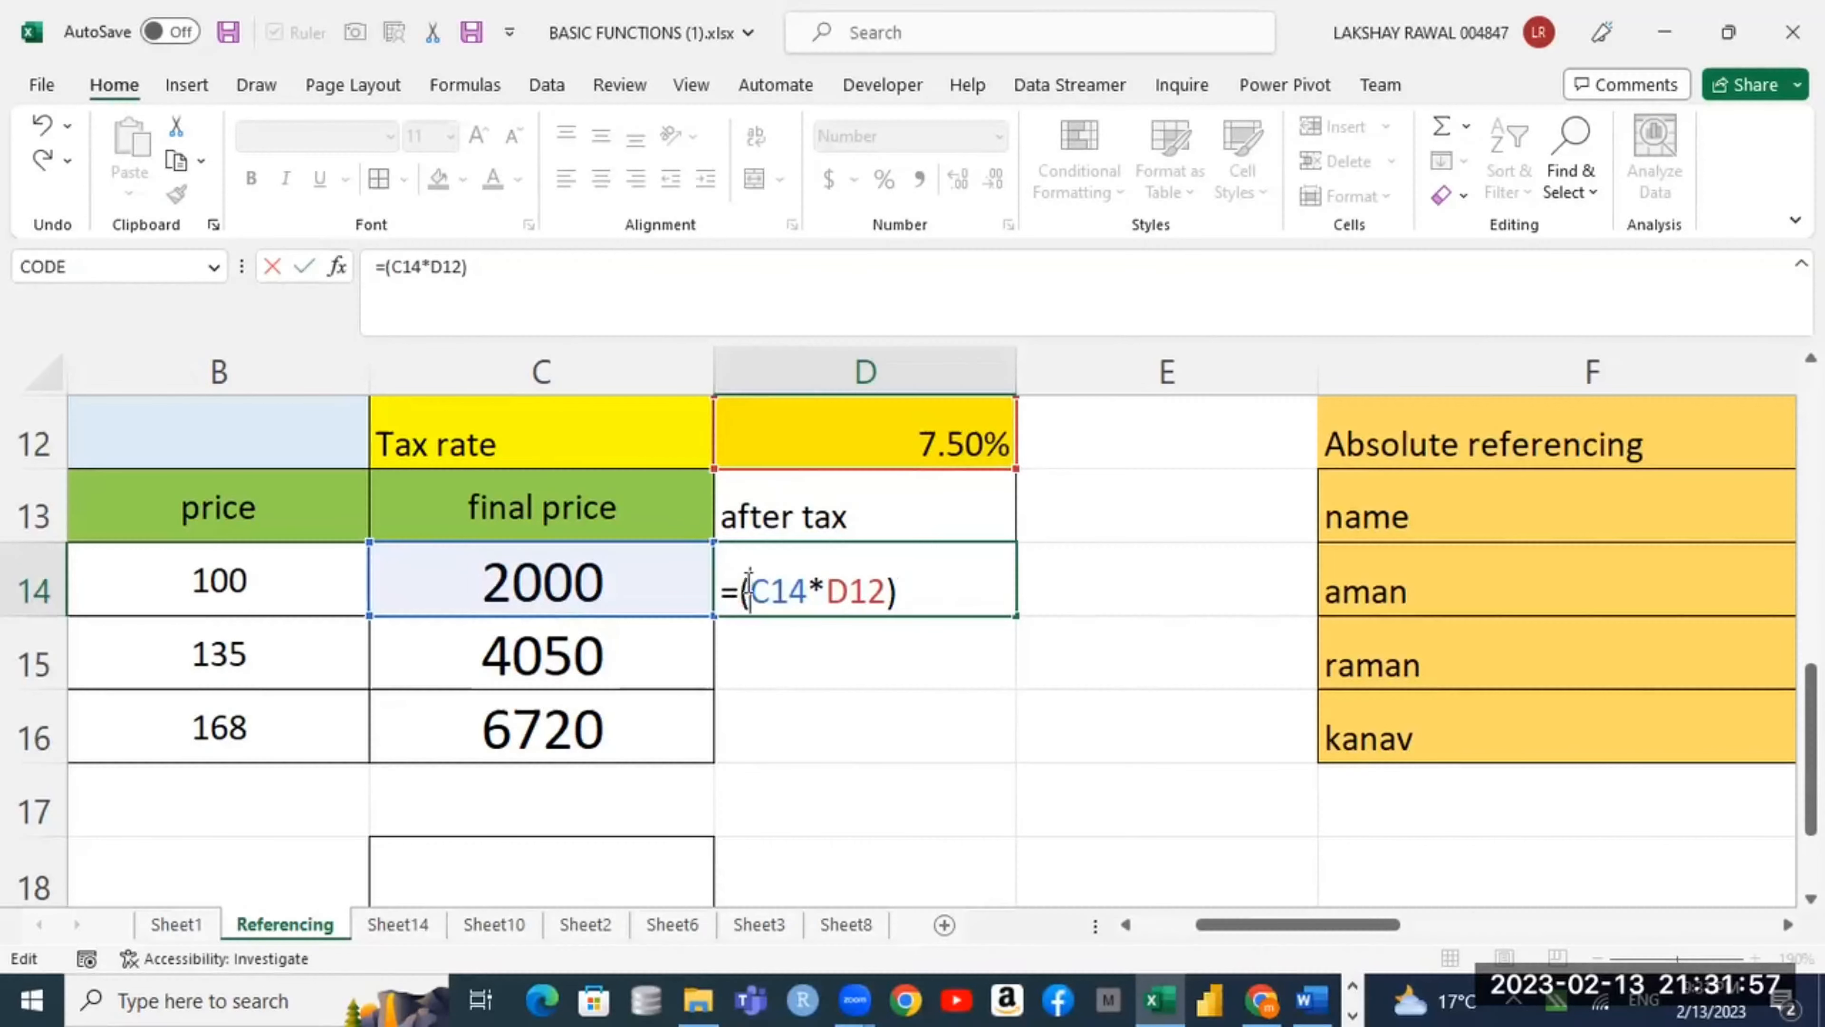
pyautogui.click(960, 591)
pyautogui.write('+')
pyautogui.click(607, 586)
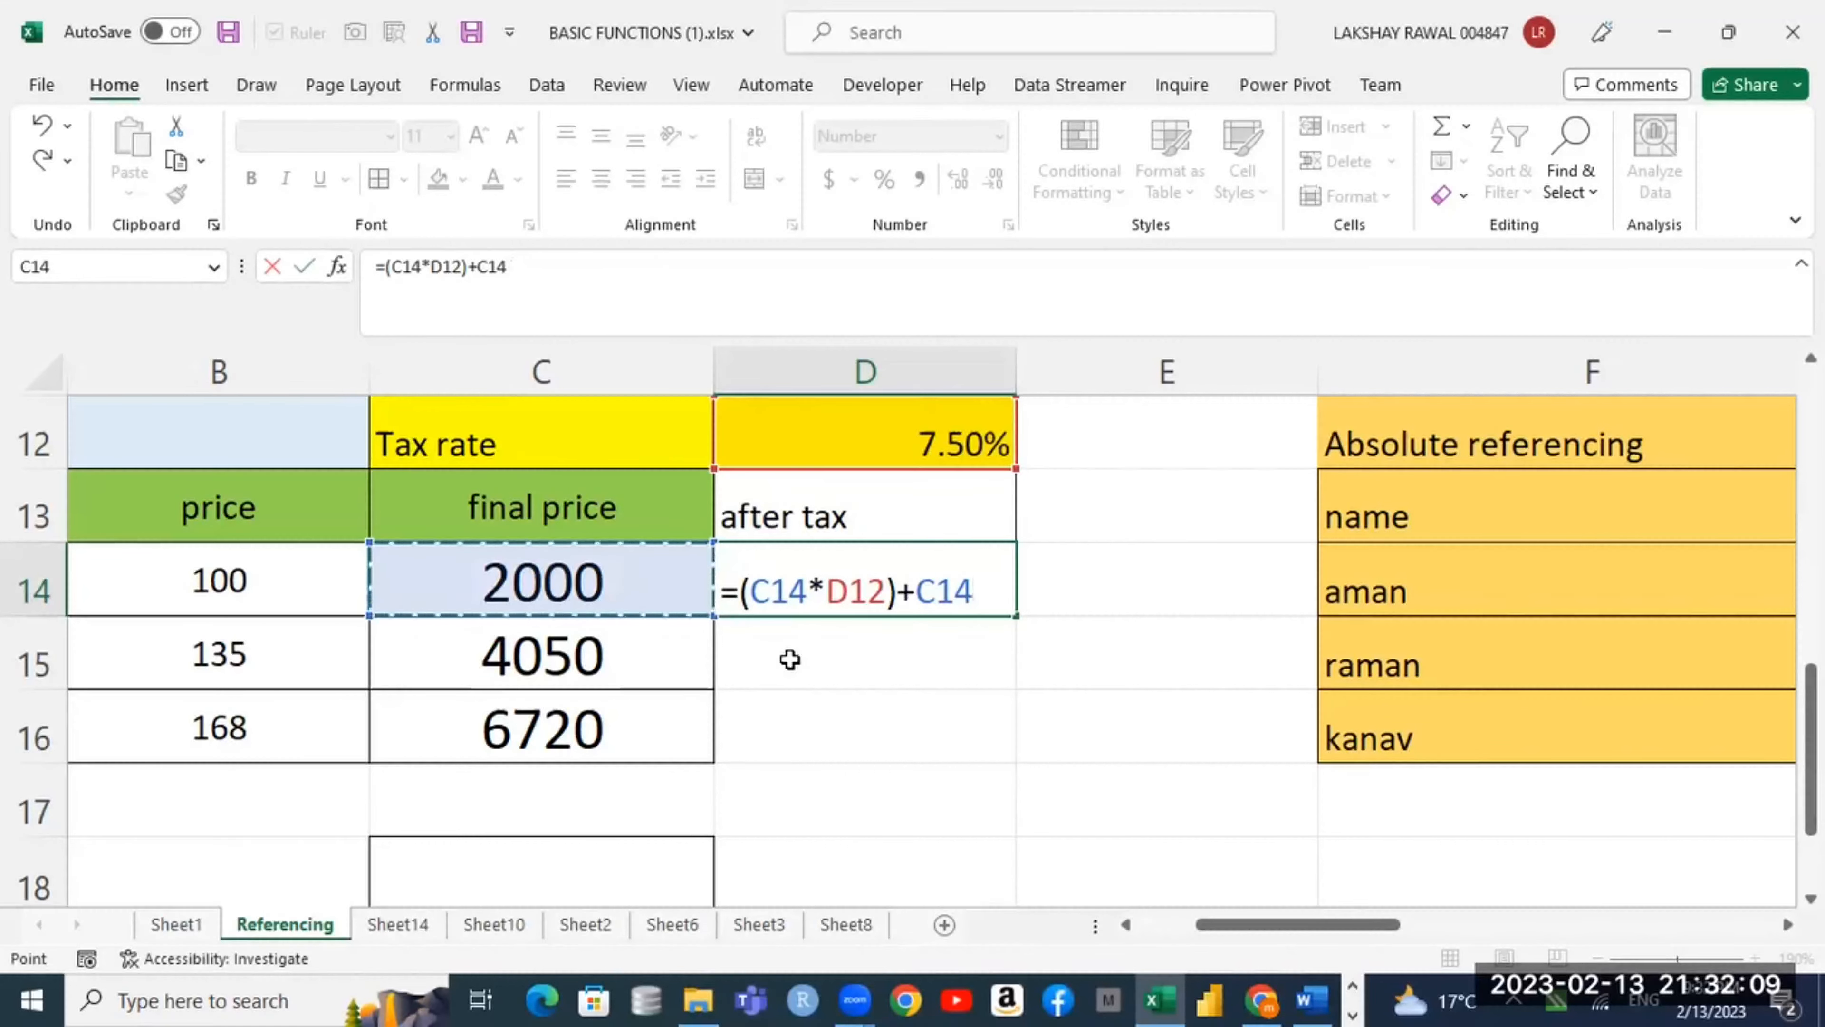
pyautogui.press('Return')
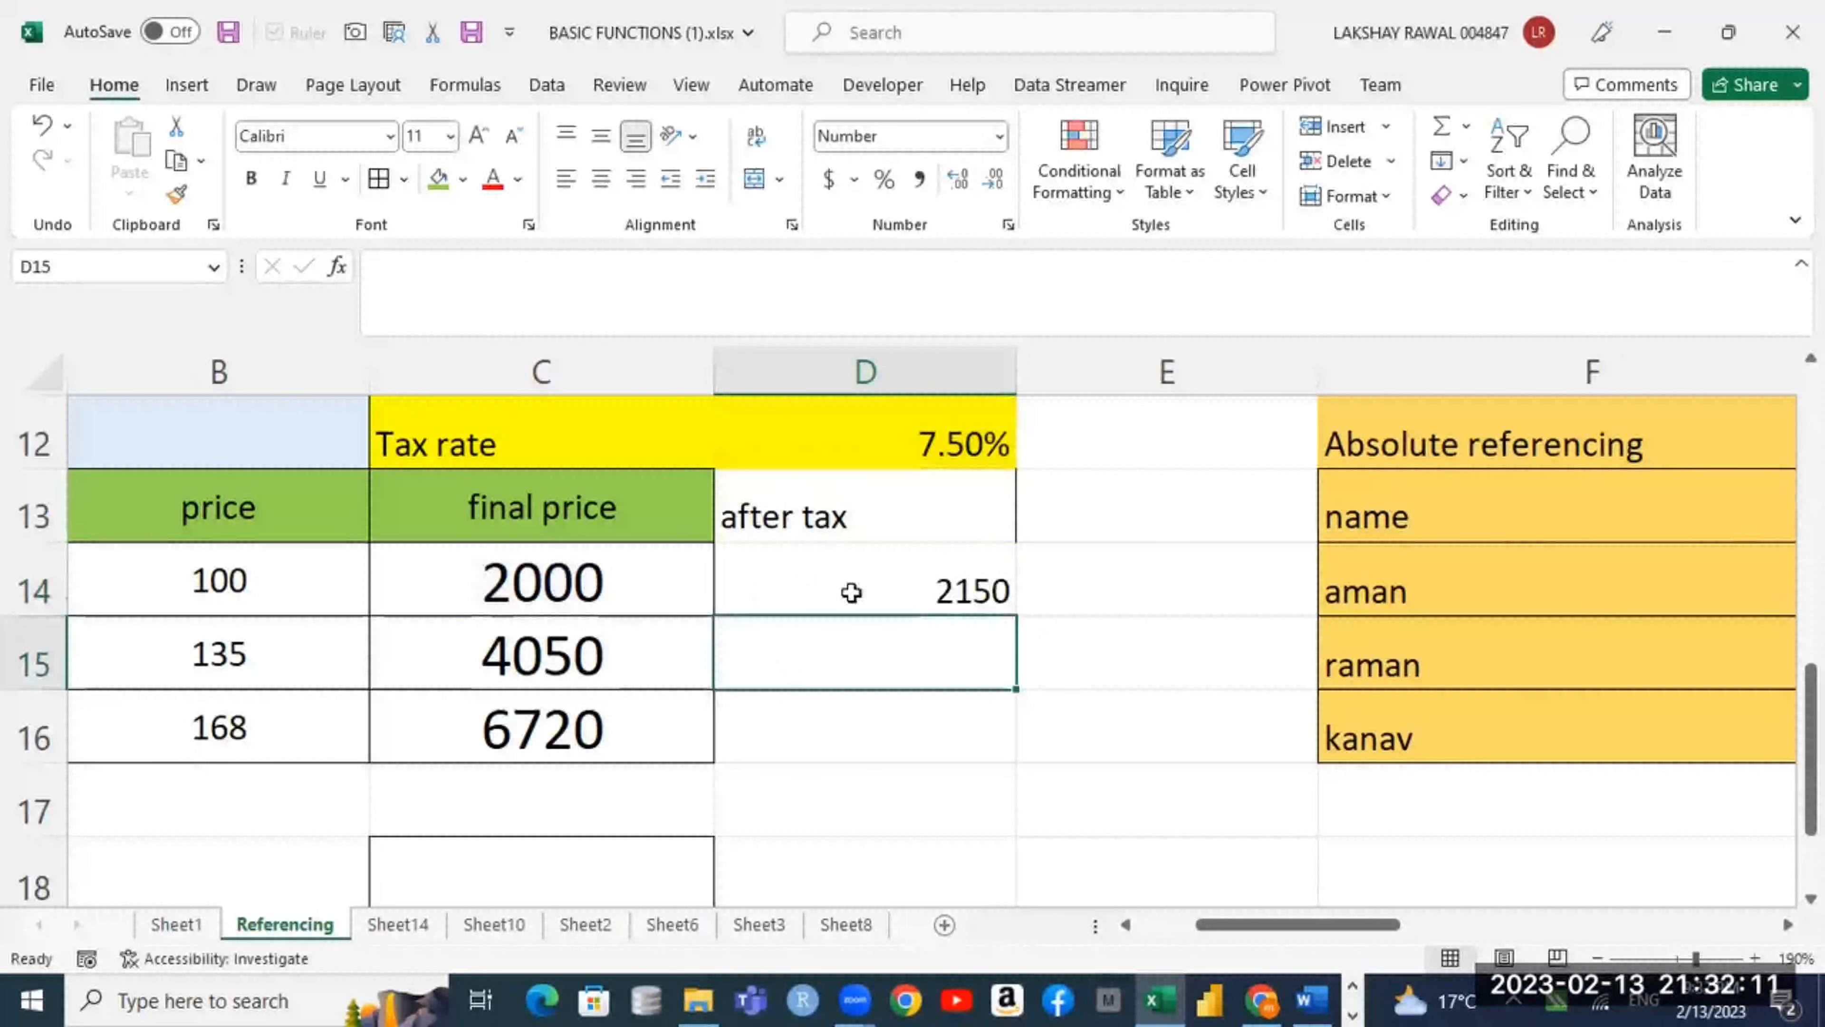
# Step: Review the references in the after tax formula in D14 and fill it down through D16
pyautogui.doubleClick(891, 591)
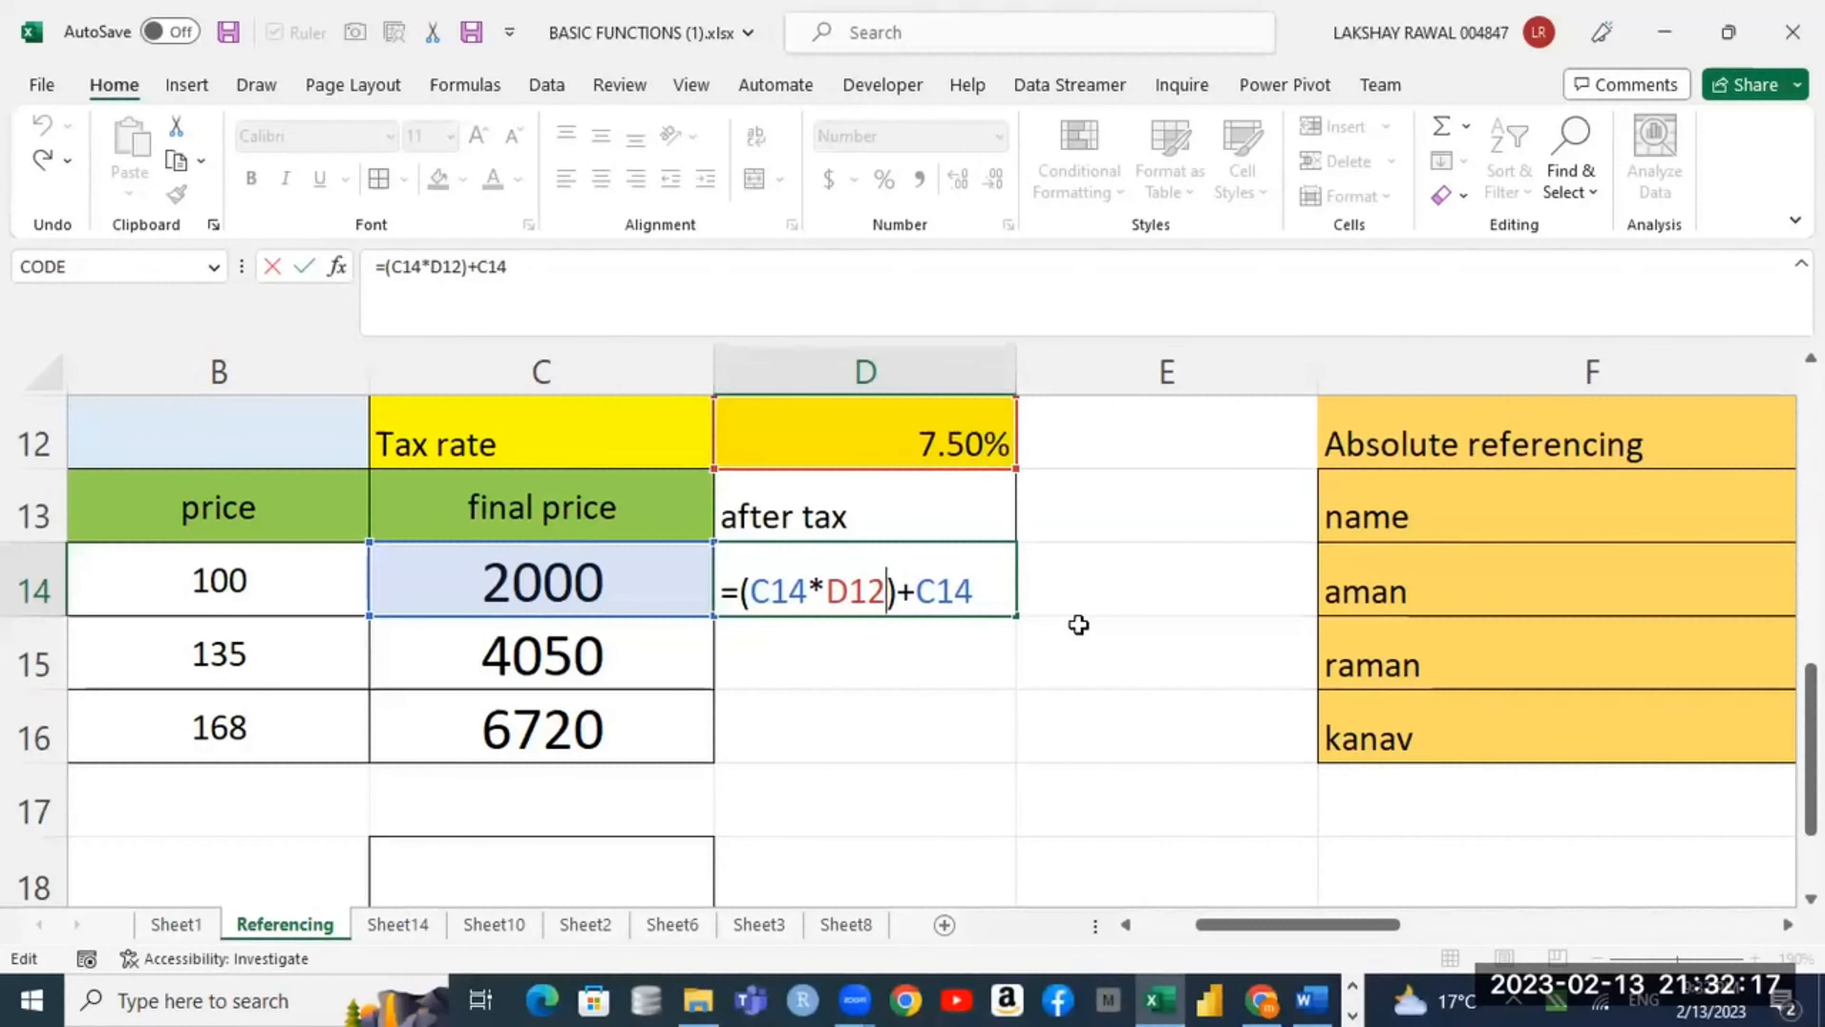
pyautogui.press('Return')
pyautogui.click(960, 572)
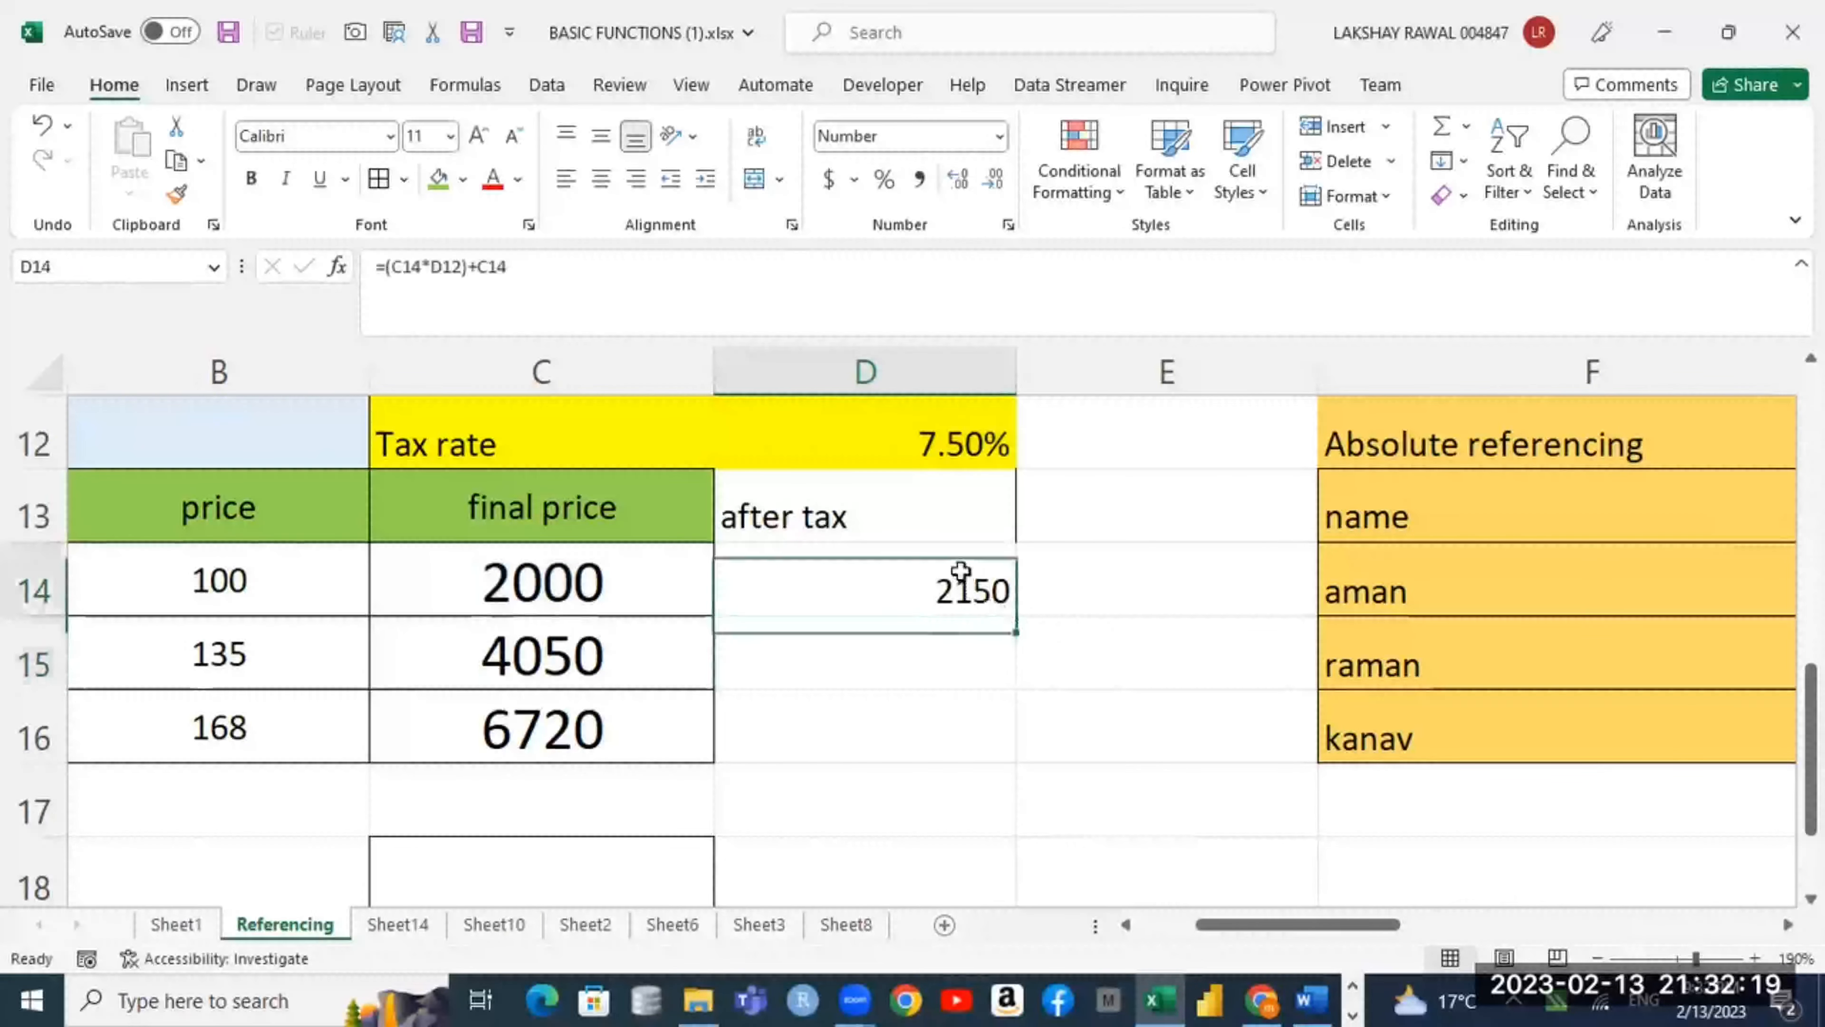
pyautogui.moveTo(1015, 631); pyautogui.dragTo(1016, 736)
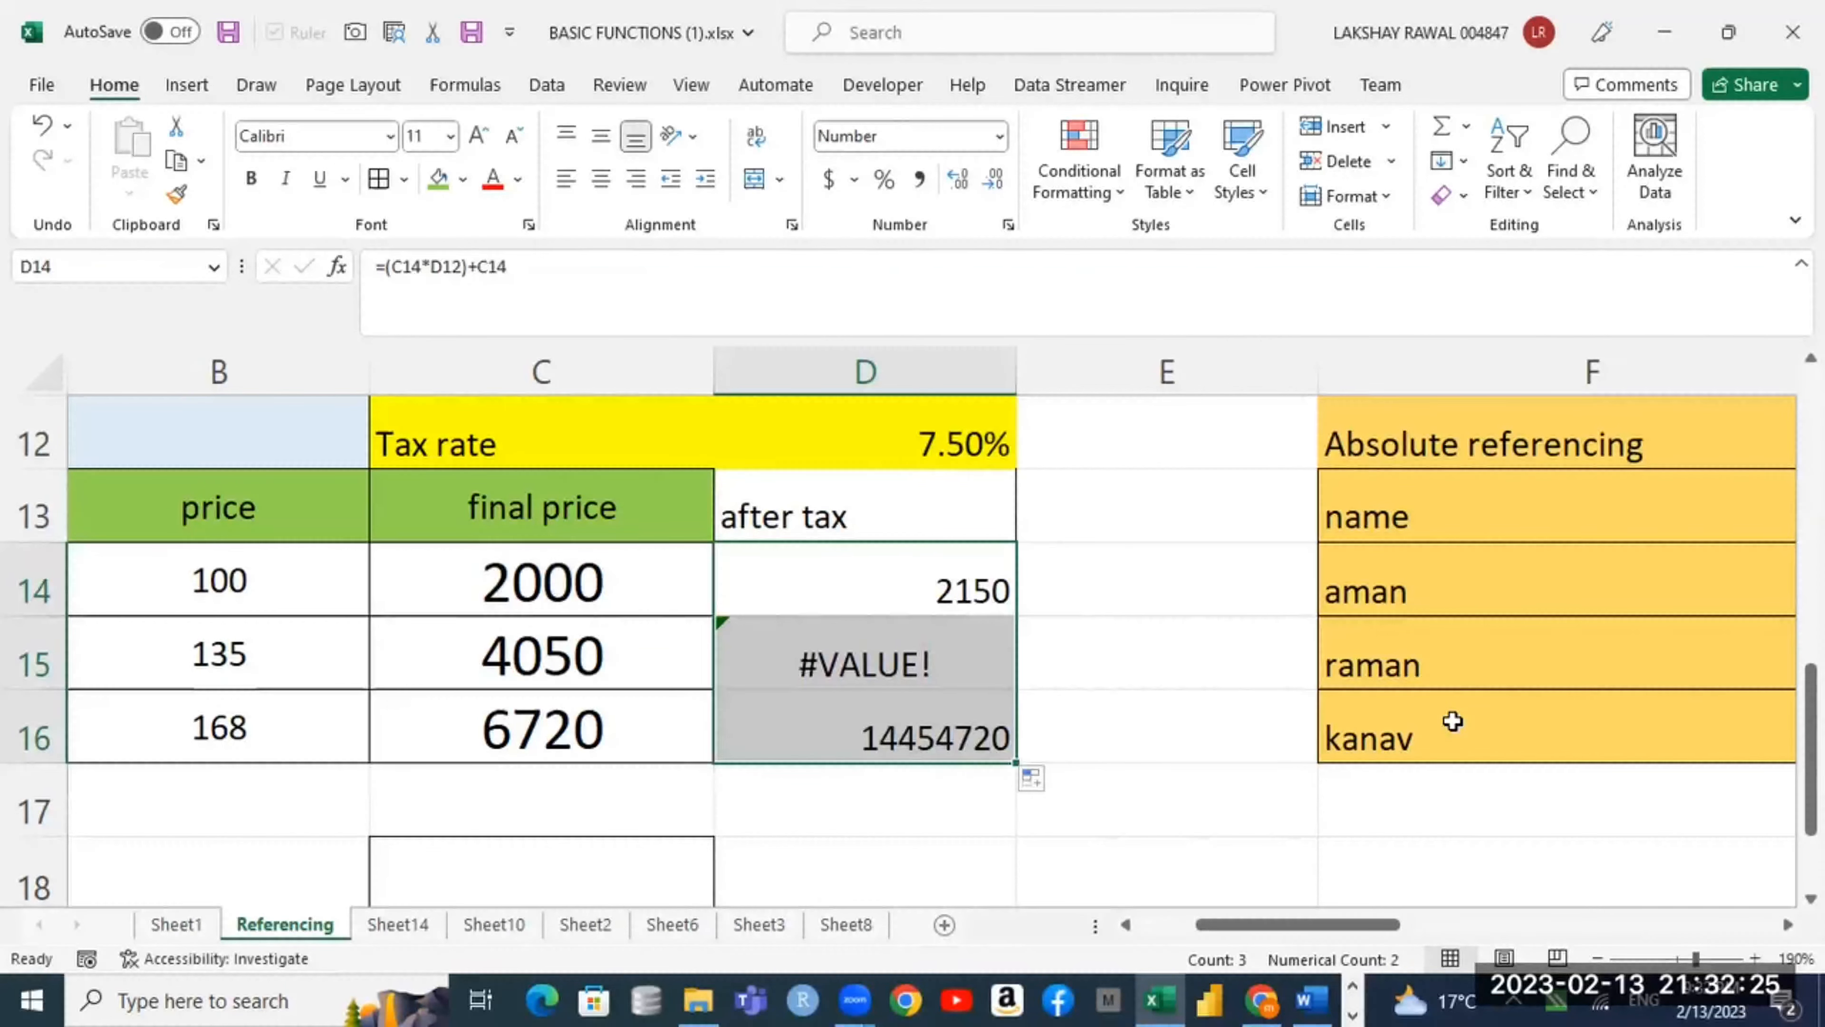
# Step: Show formulas instead of values on the sheet and examine the tax rate references in D14:D16
pyautogui.hscroll(3, 1452, 721)
pyautogui.hotkey('ctrl', '`')
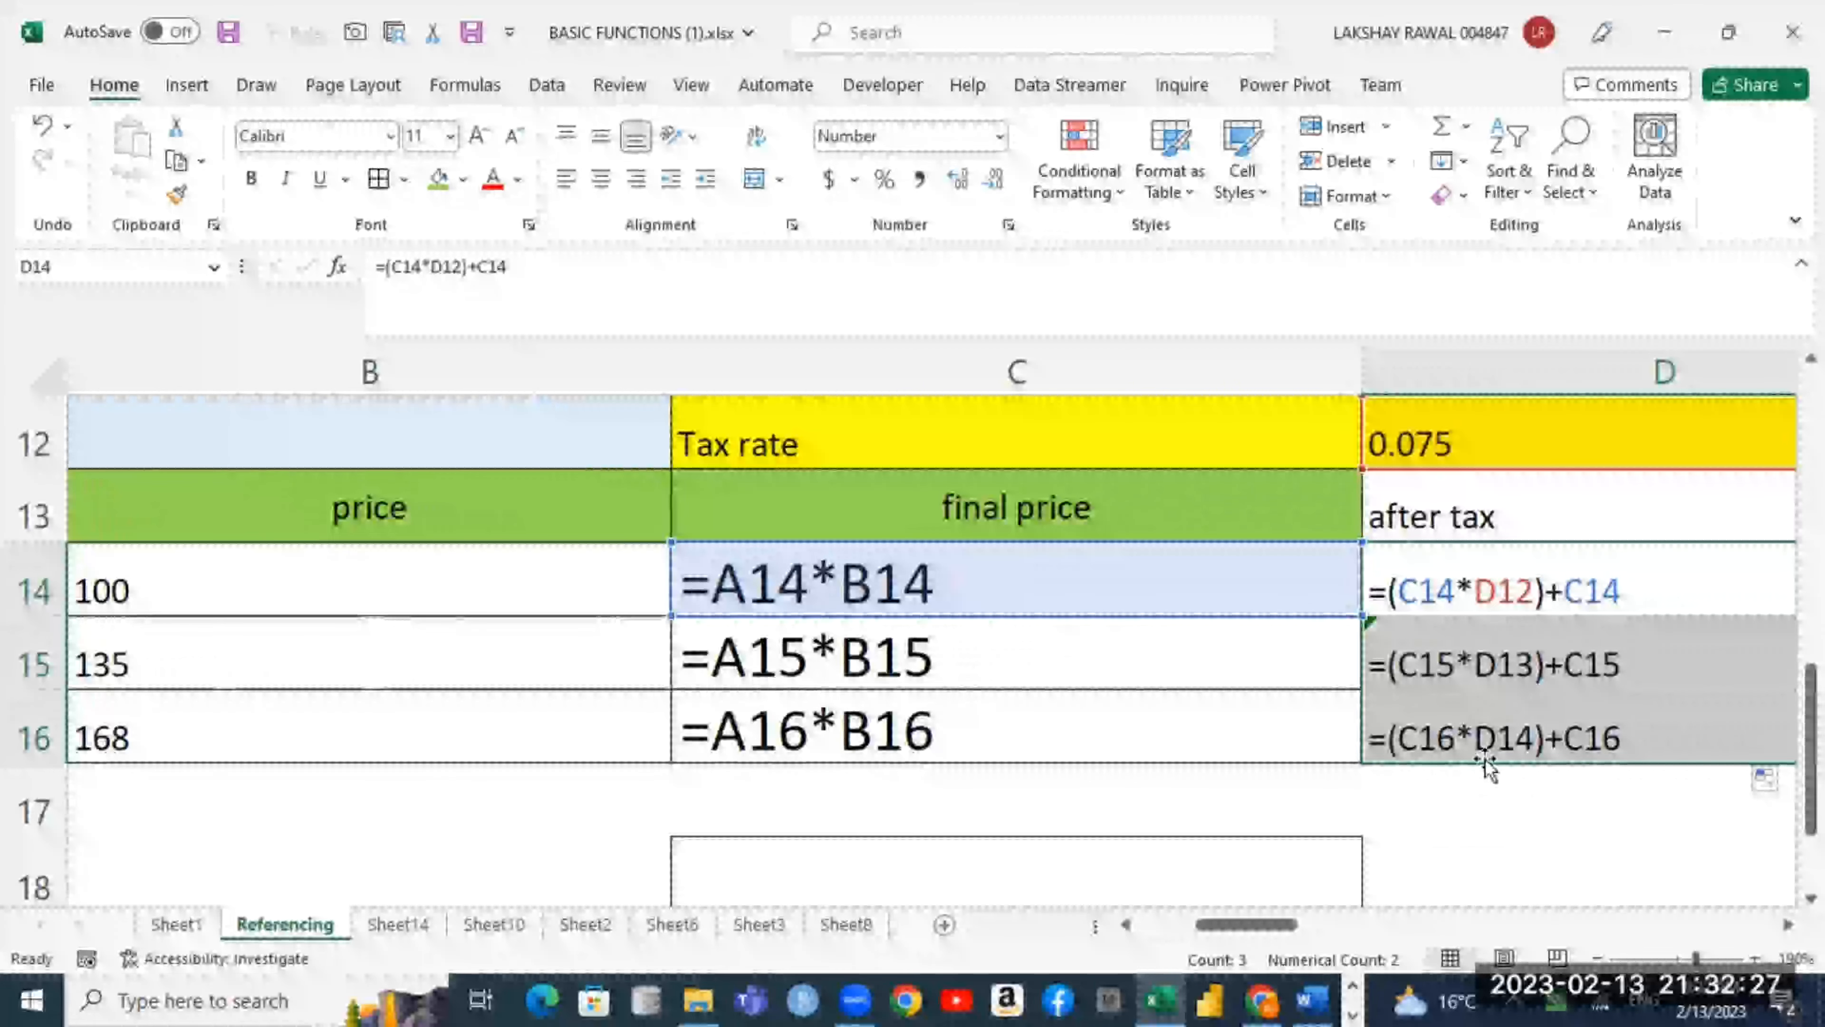
pyautogui.moveTo(1265, 925)
pyautogui.mouseDown()
pyautogui.moveTo(1294, 929)
pyautogui.moveTo(1284, 942)
pyautogui.mouseUp()
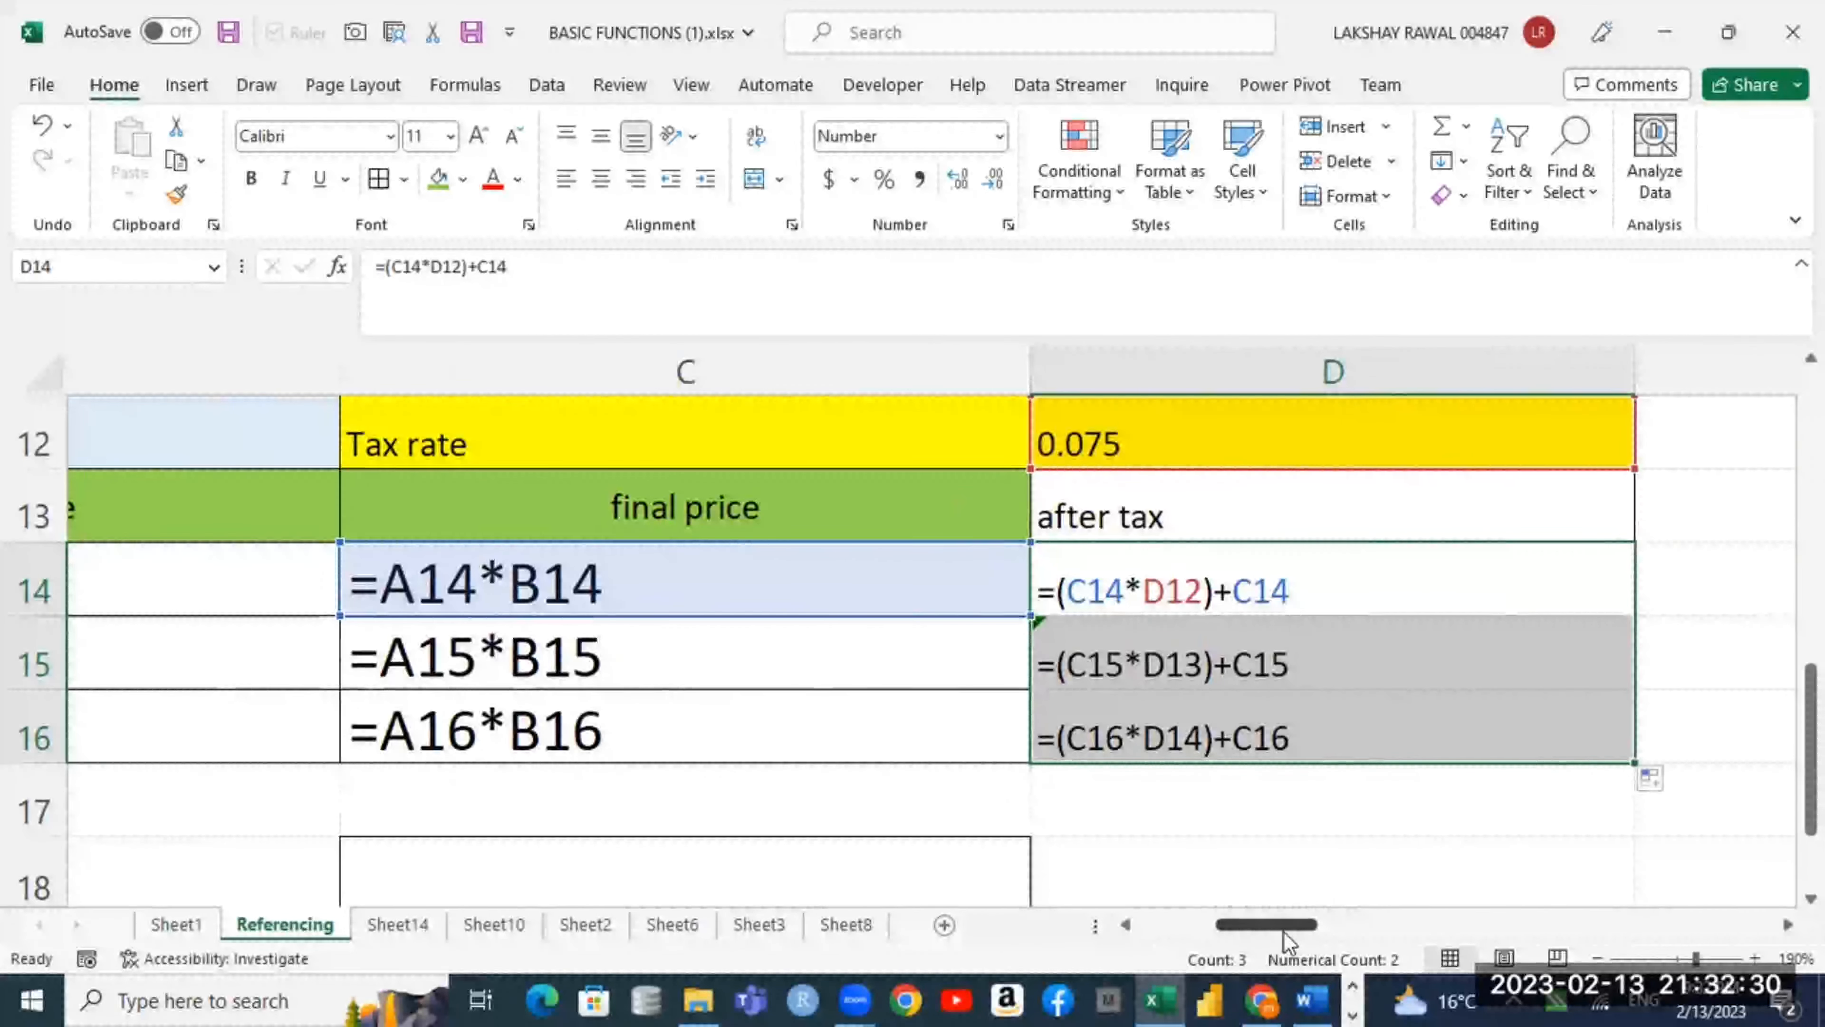
pyautogui.click(810, 121)
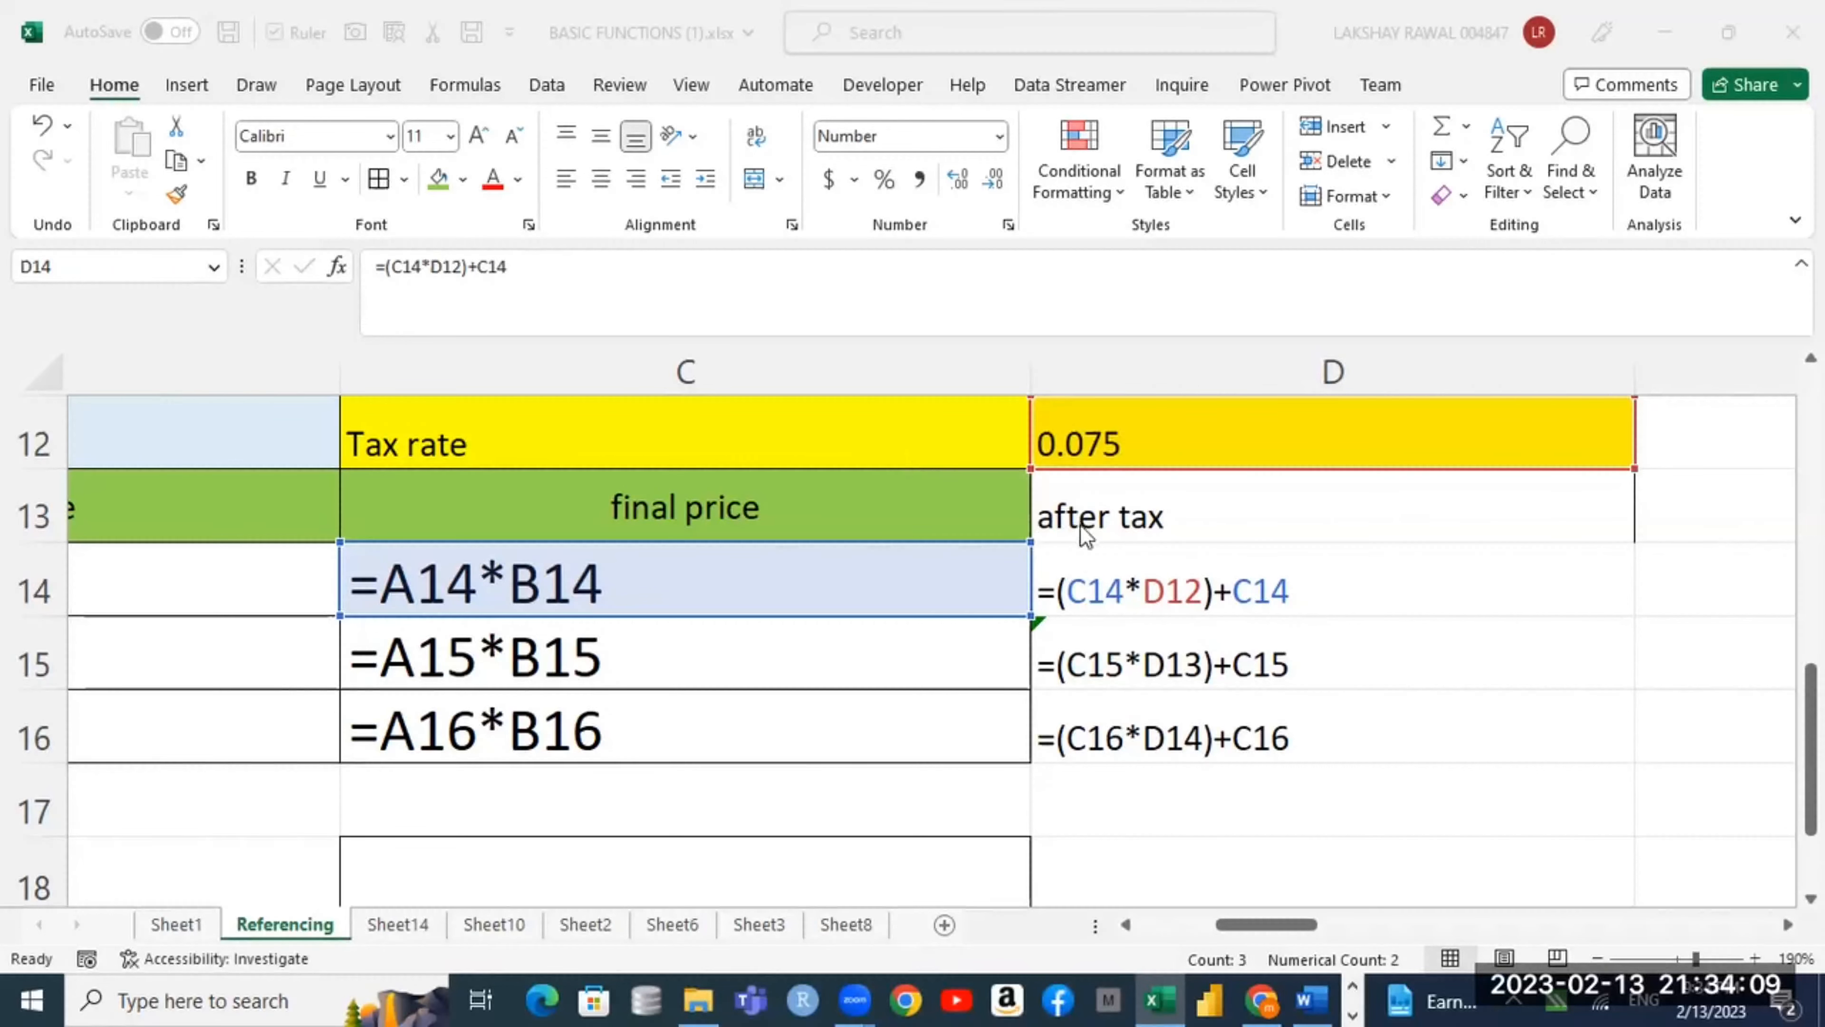
pyautogui.click(1108, 595)
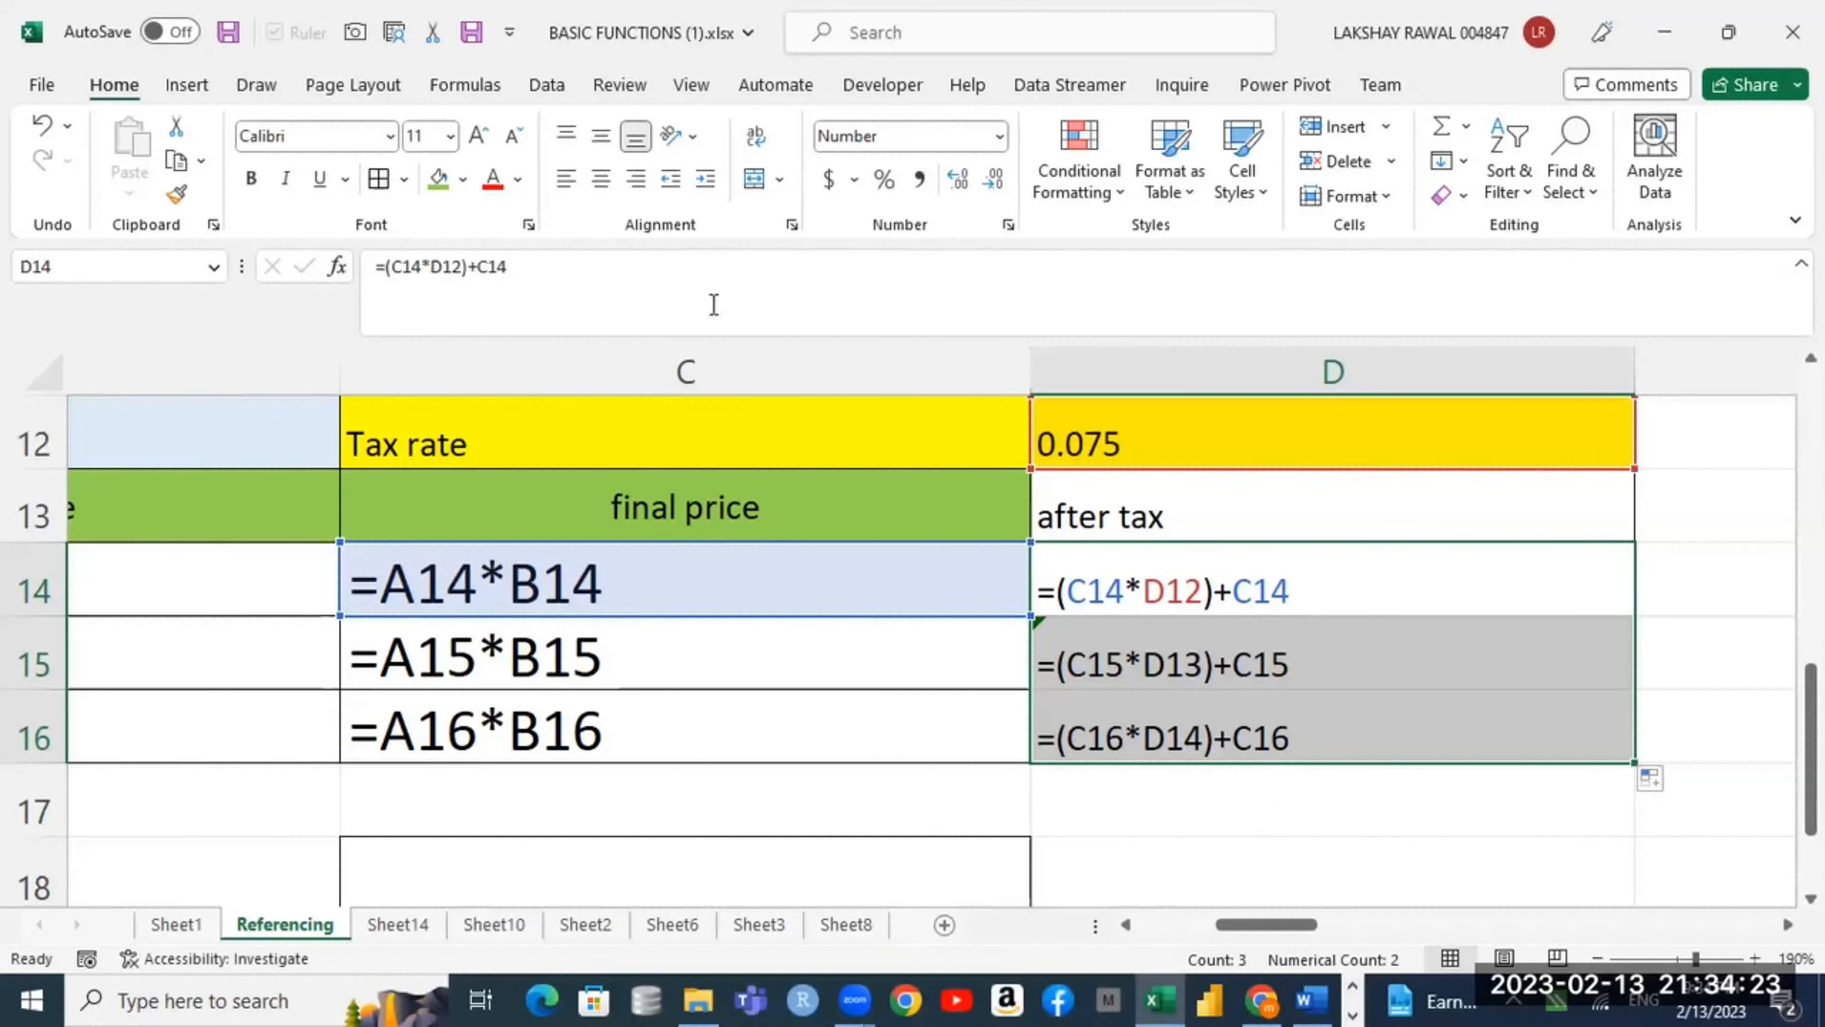
# Step: Compare the relative references in the final price formulas and the after tax formulas with the tax rate cell D12
pyautogui.click(1103, 672)
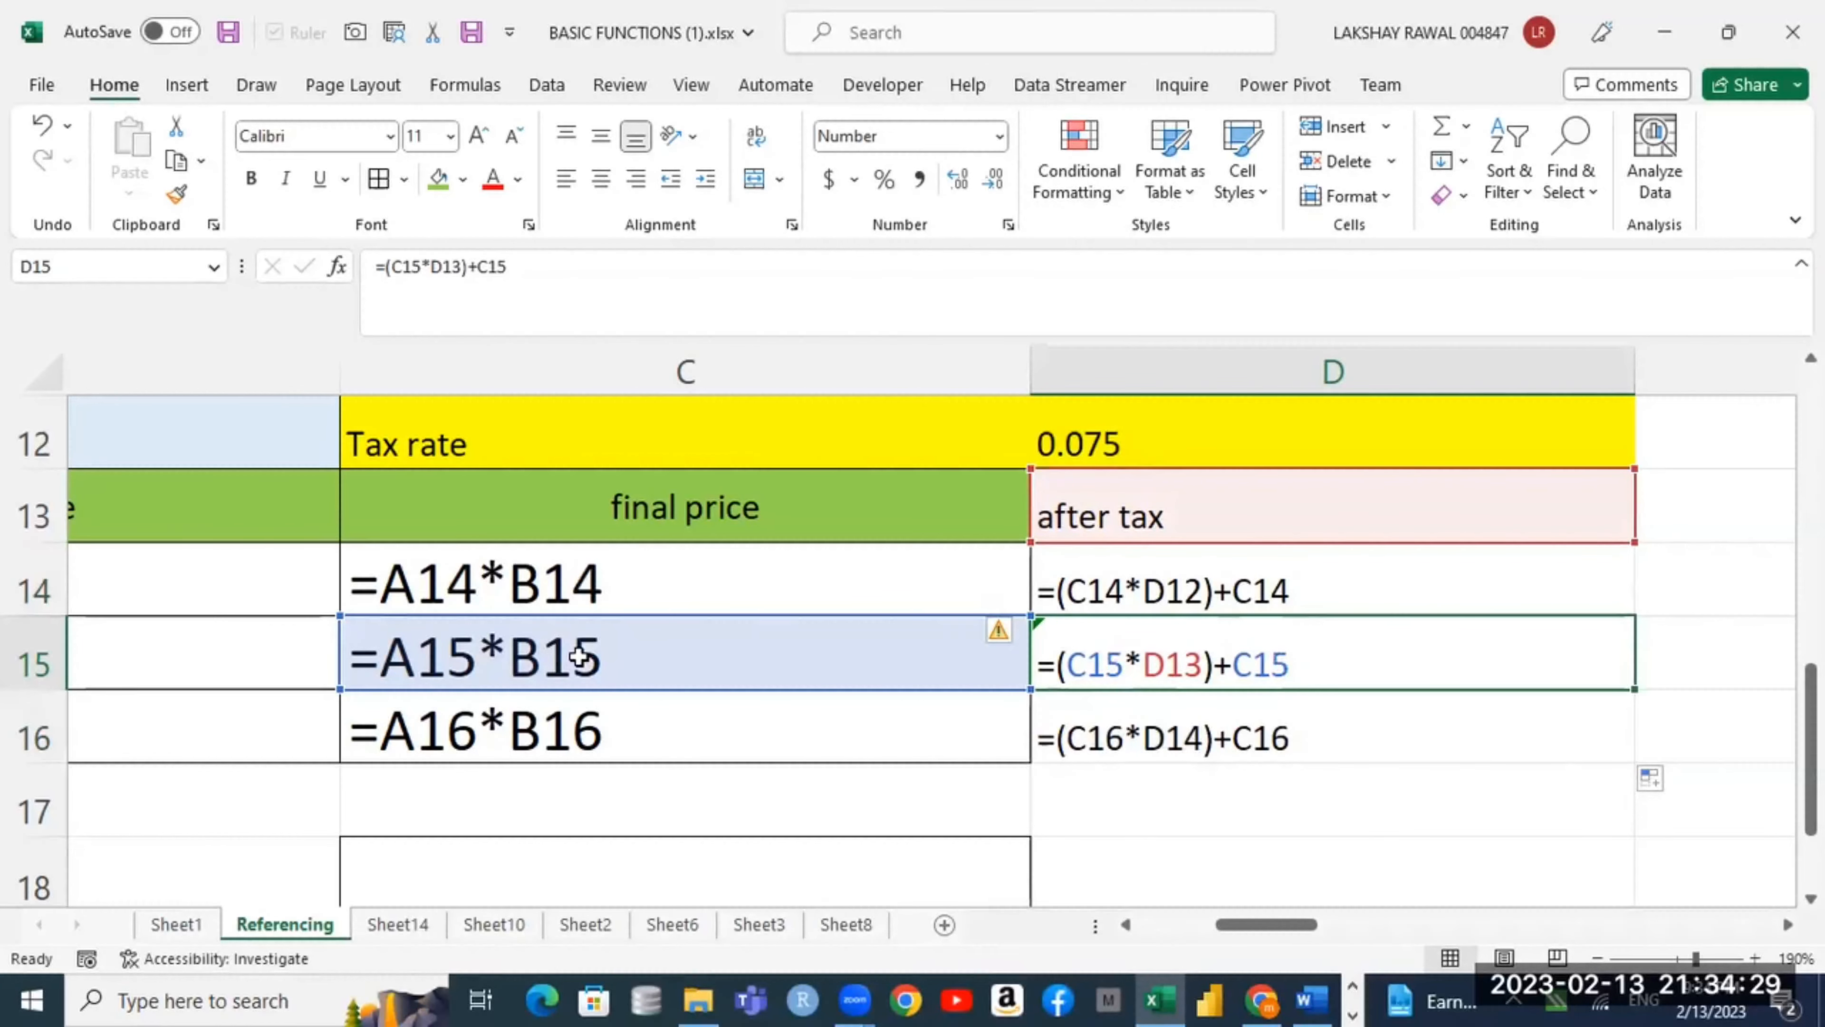
pyautogui.click(1067, 738)
pyautogui.click(579, 733)
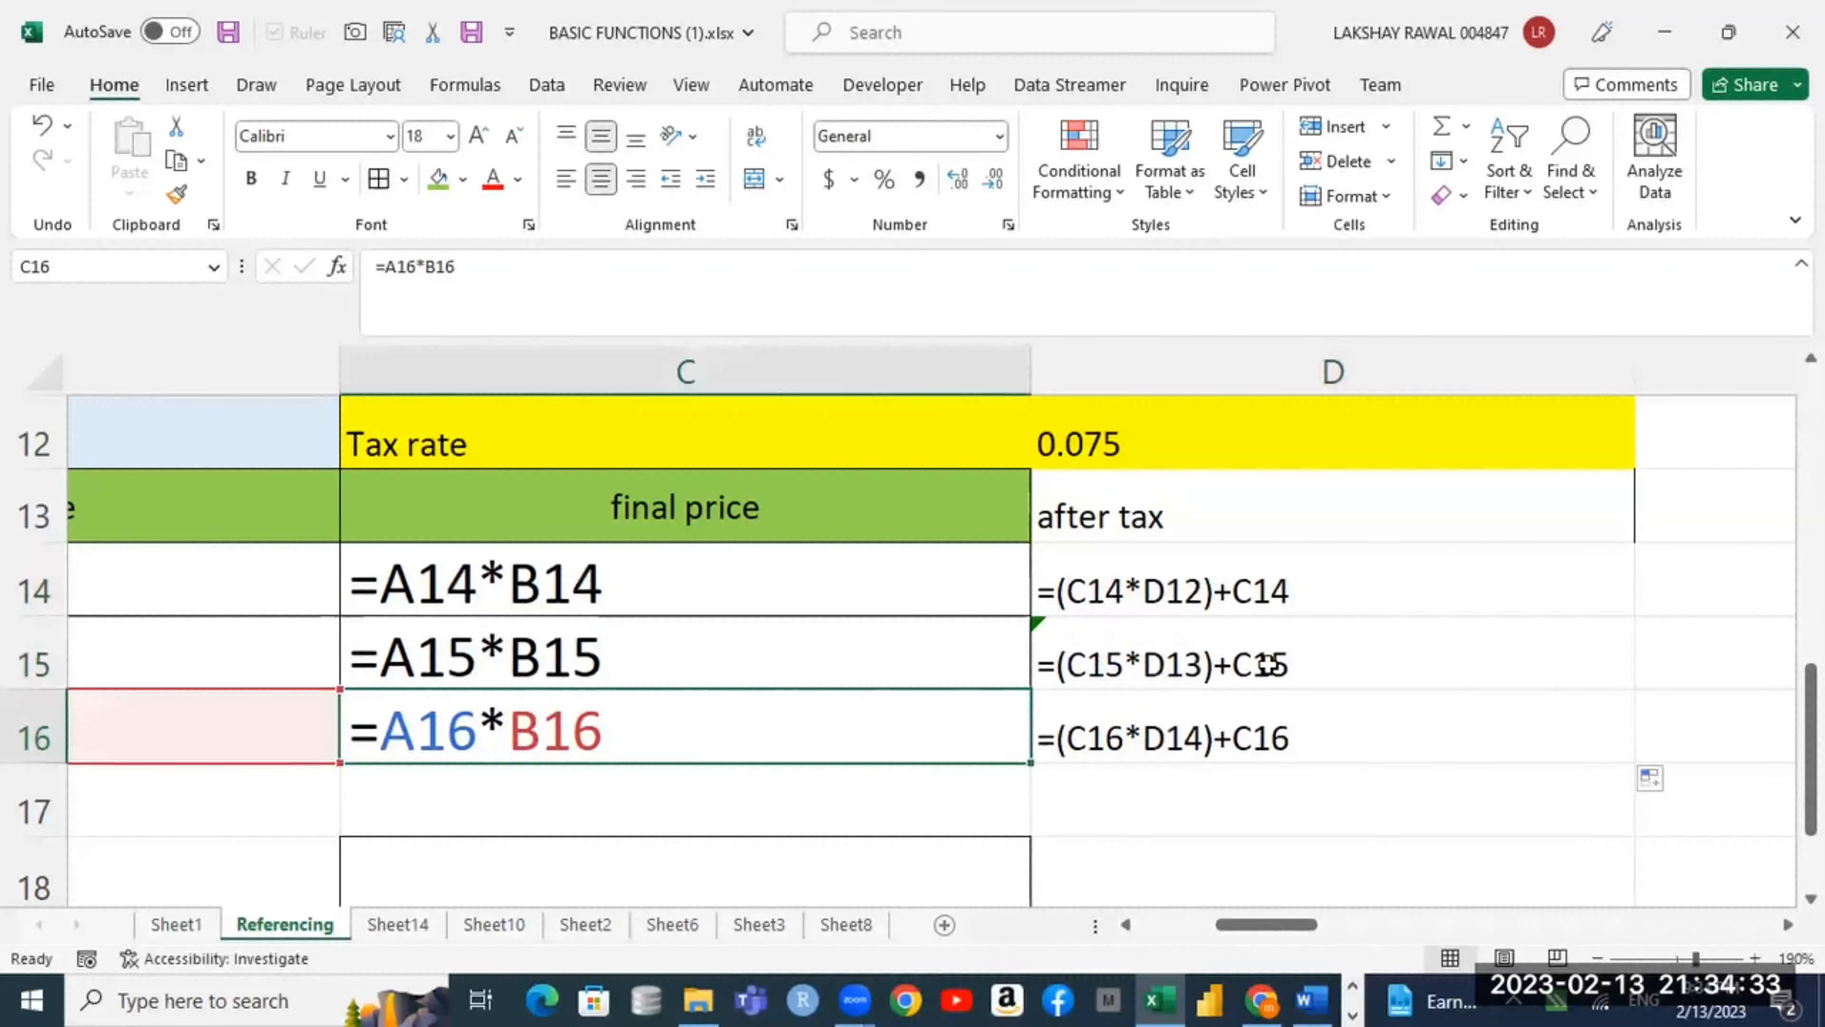
pyautogui.click(1182, 667)
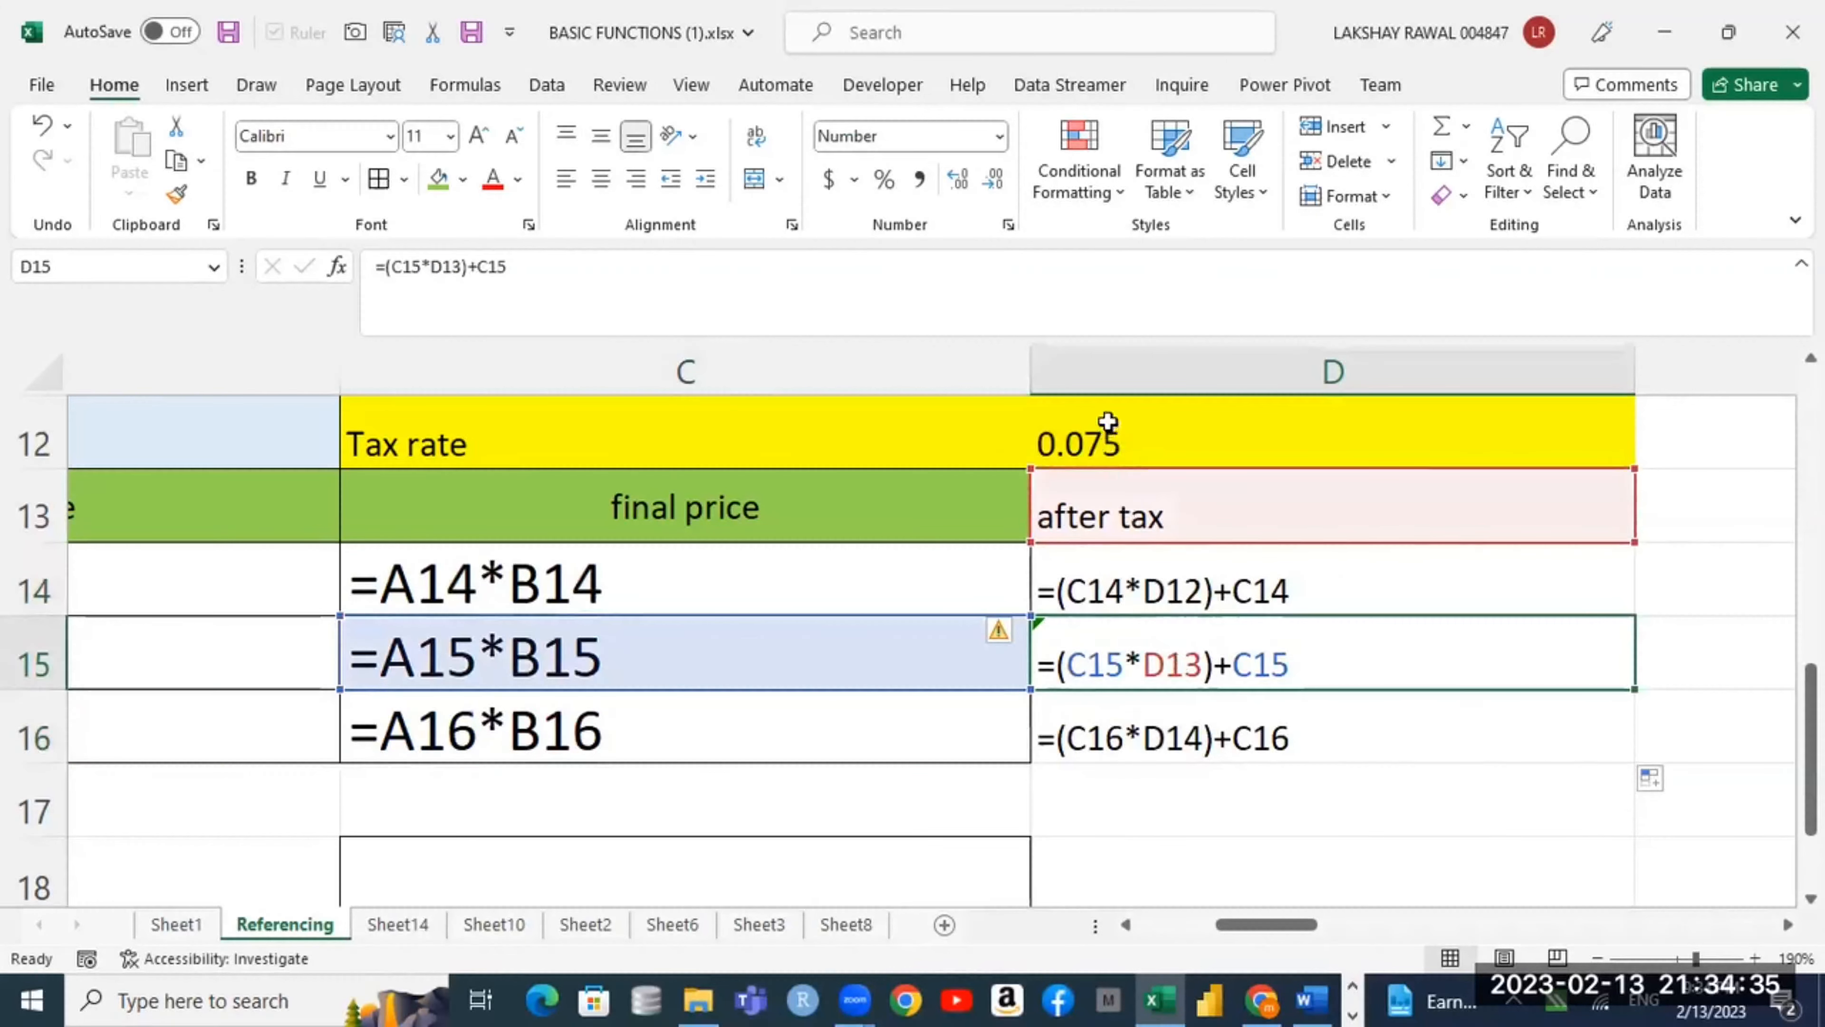
pyautogui.click(1146, 435)
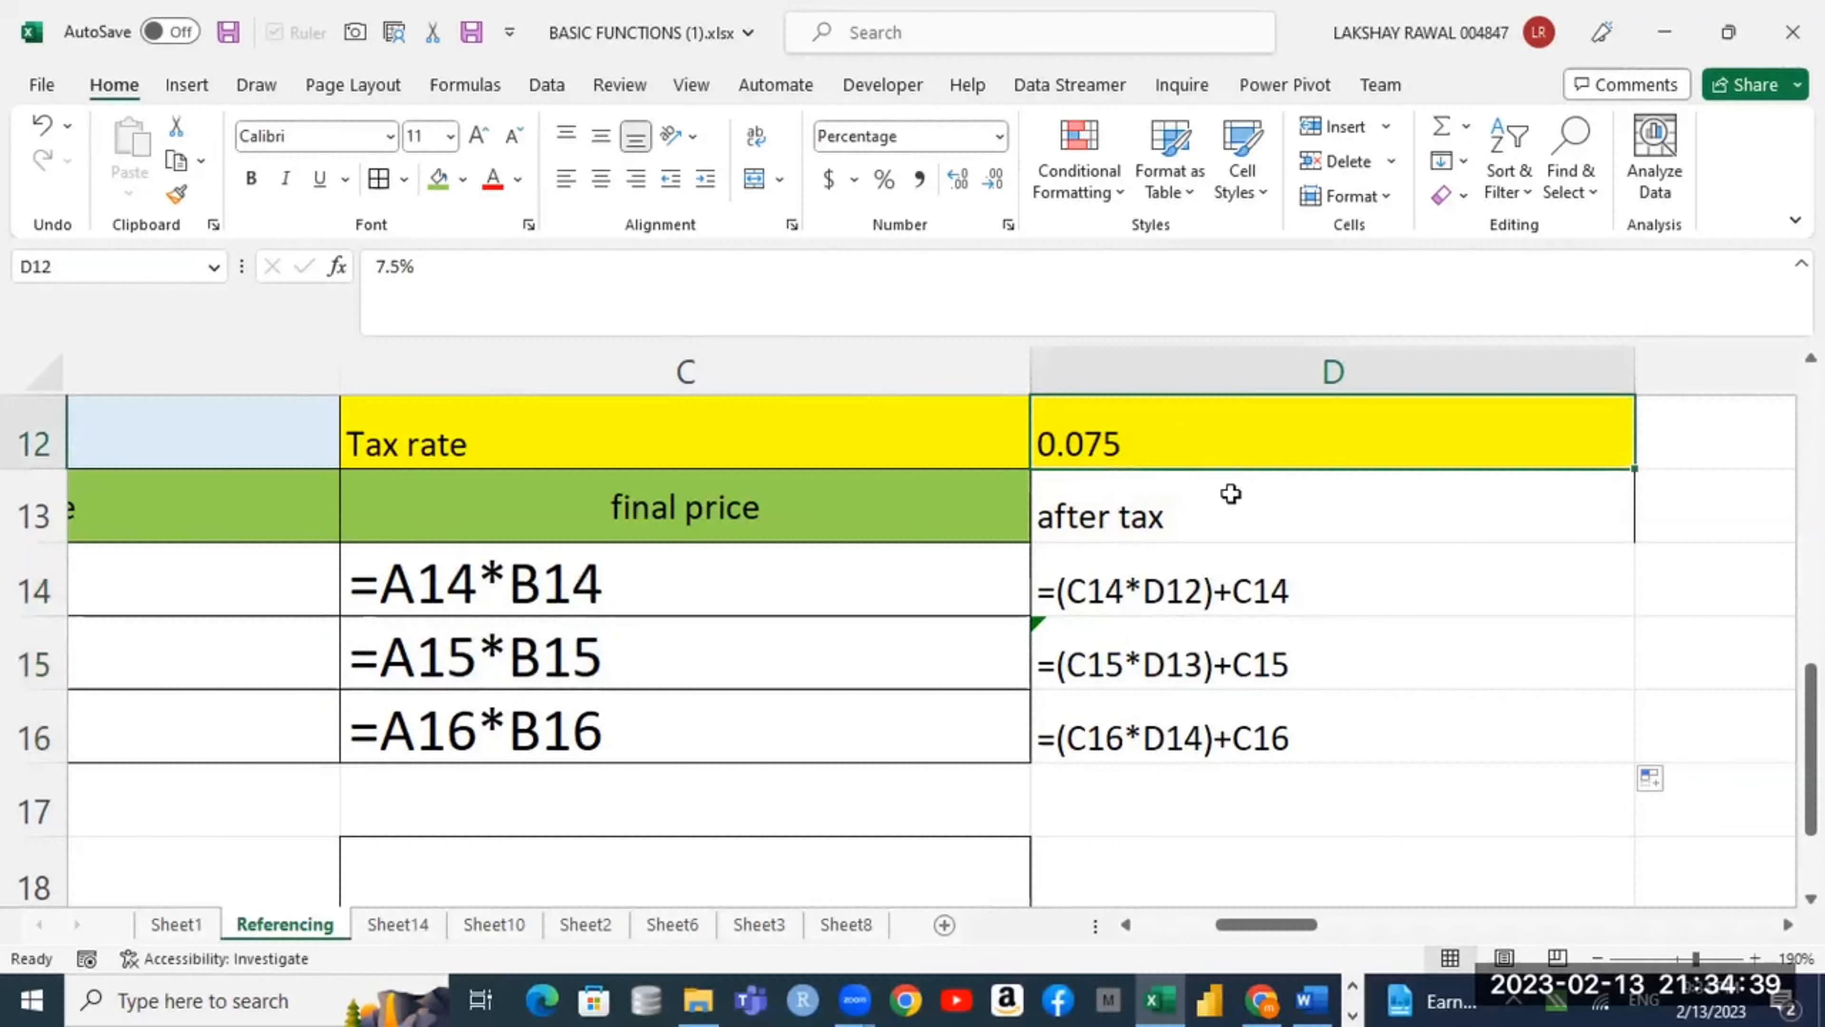
pyautogui.click(1201, 579)
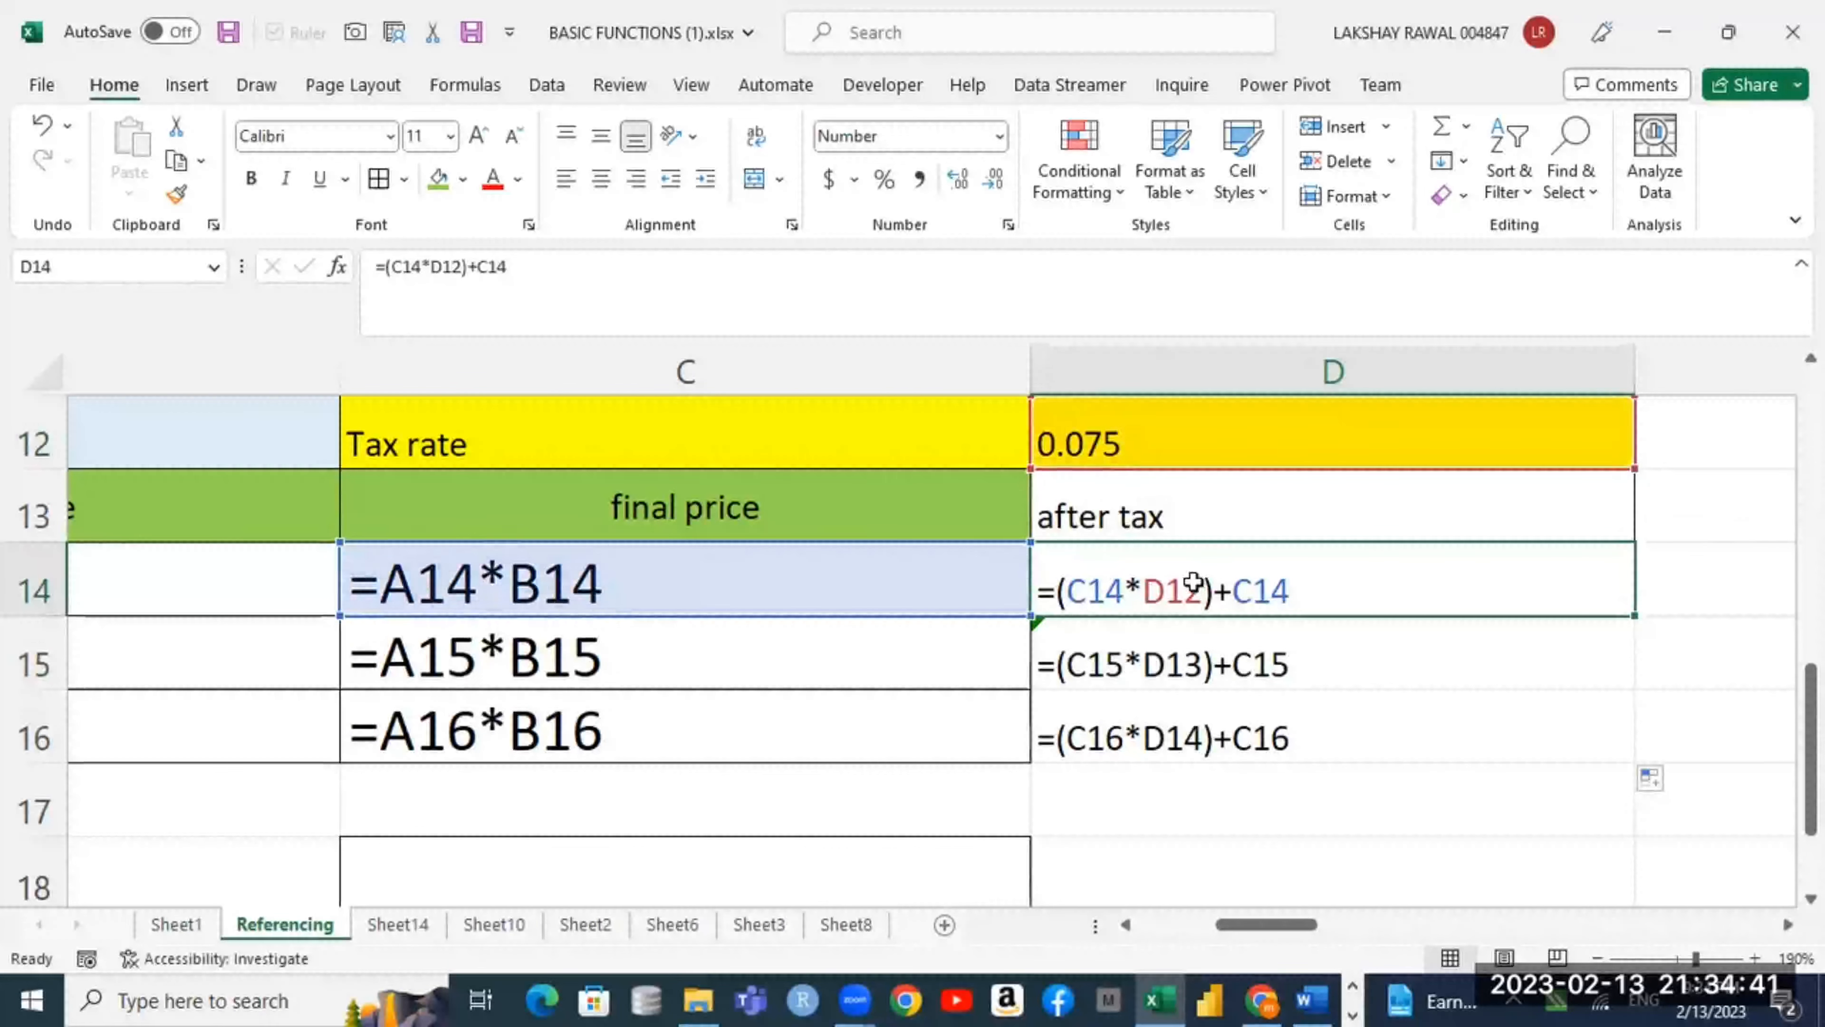
pyautogui.click(1183, 647)
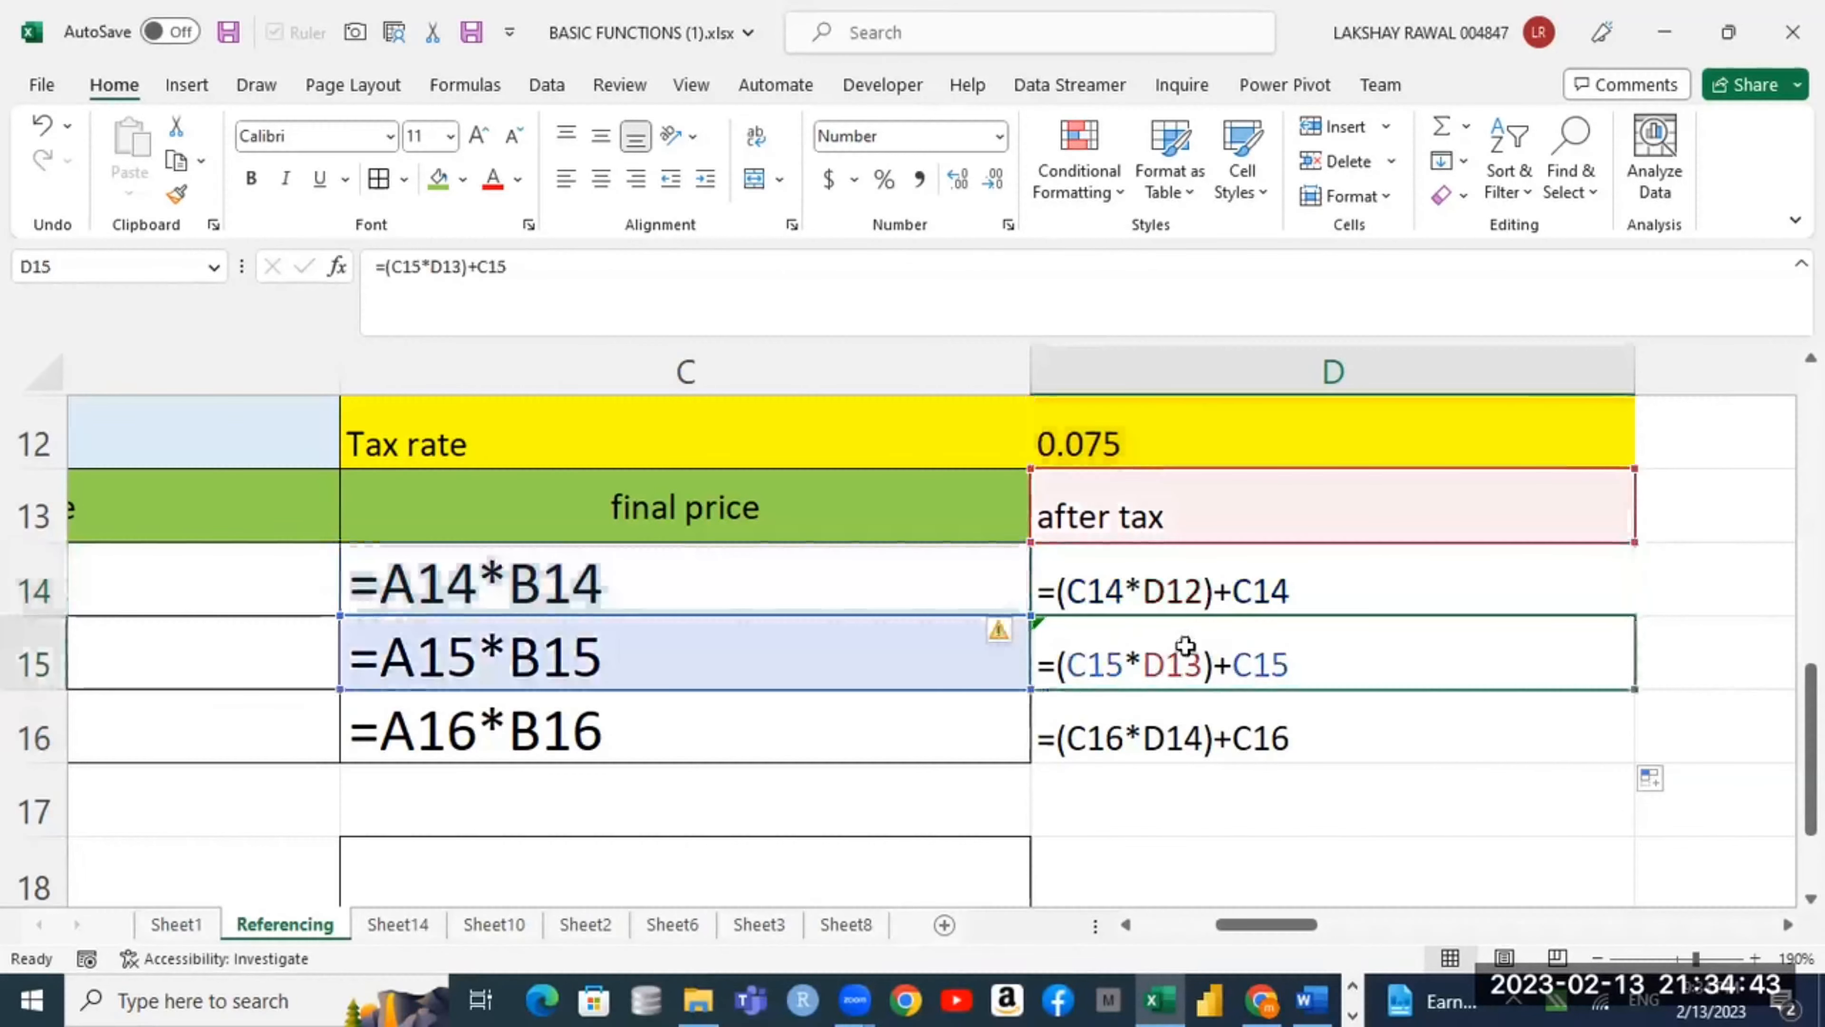
# Step: Repeat the fill of the after tax formula from D14 to D16 and trace its tax rate reference row by row
pyautogui.click(1575, 582)
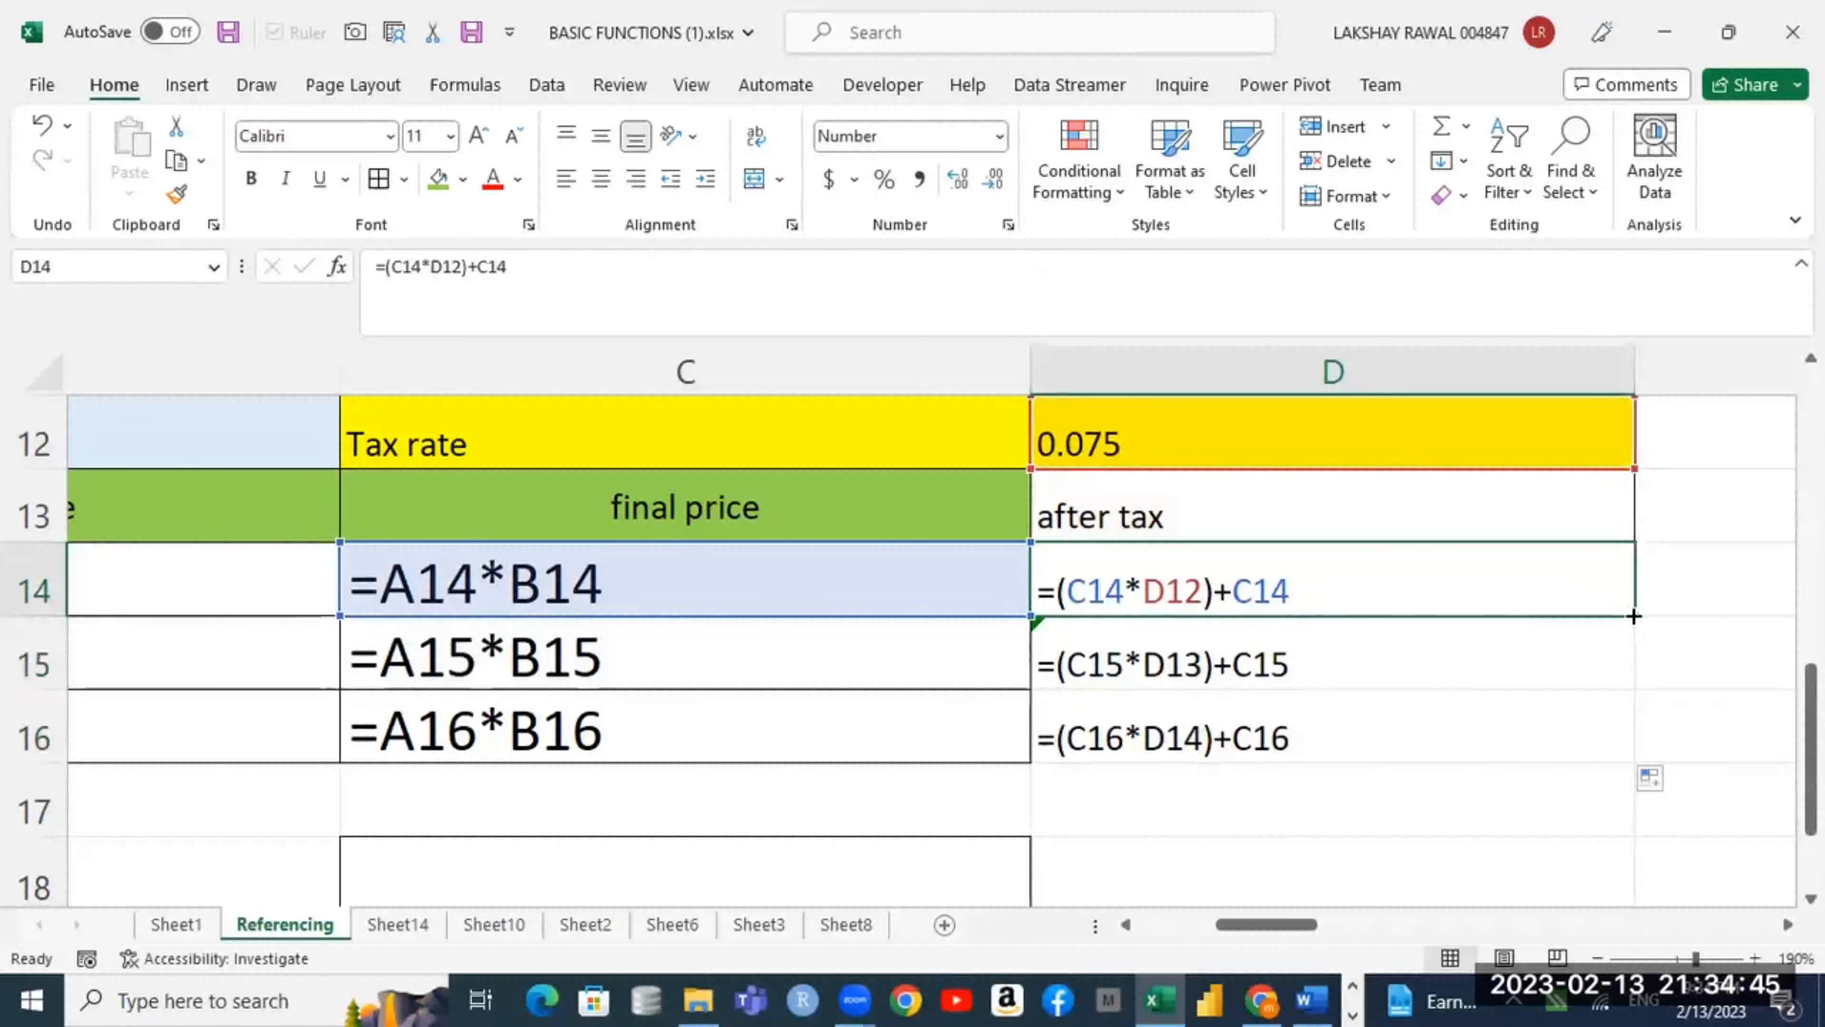
pyautogui.moveTo(1631, 614); pyautogui.dragTo(1623, 738)
pyautogui.click(1214, 590)
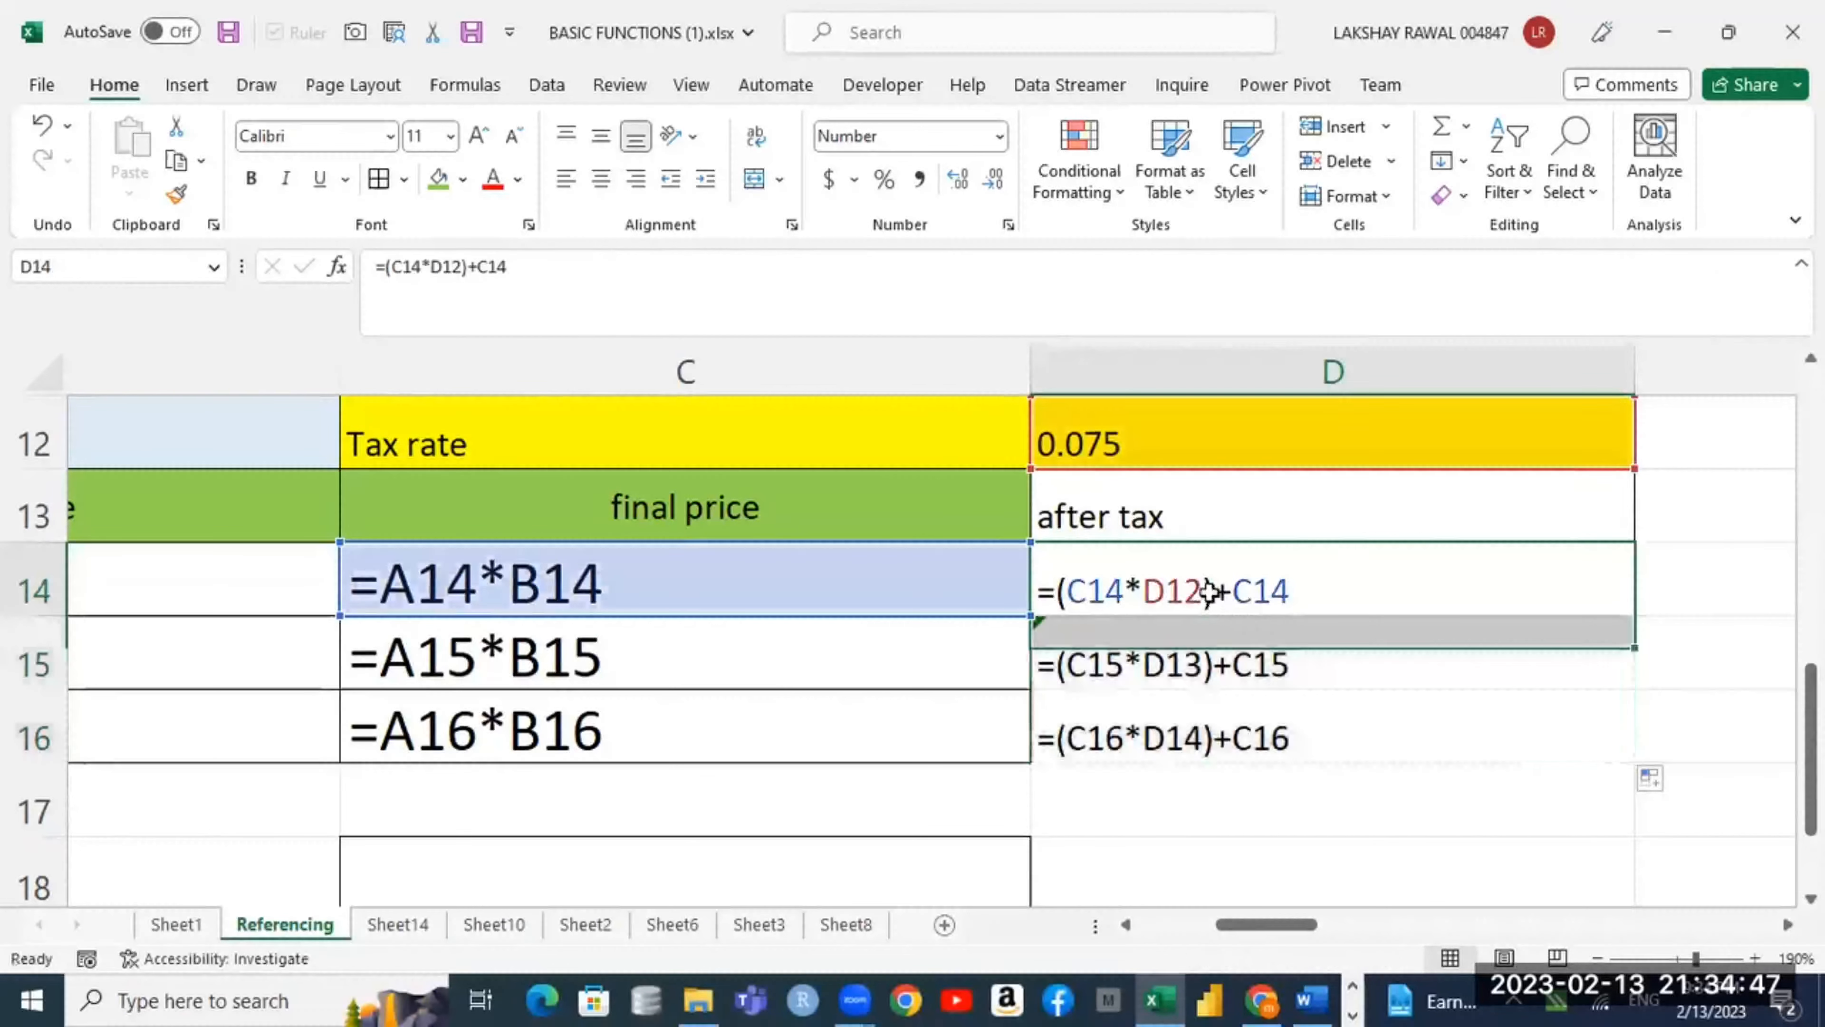
pyautogui.click(1210, 663)
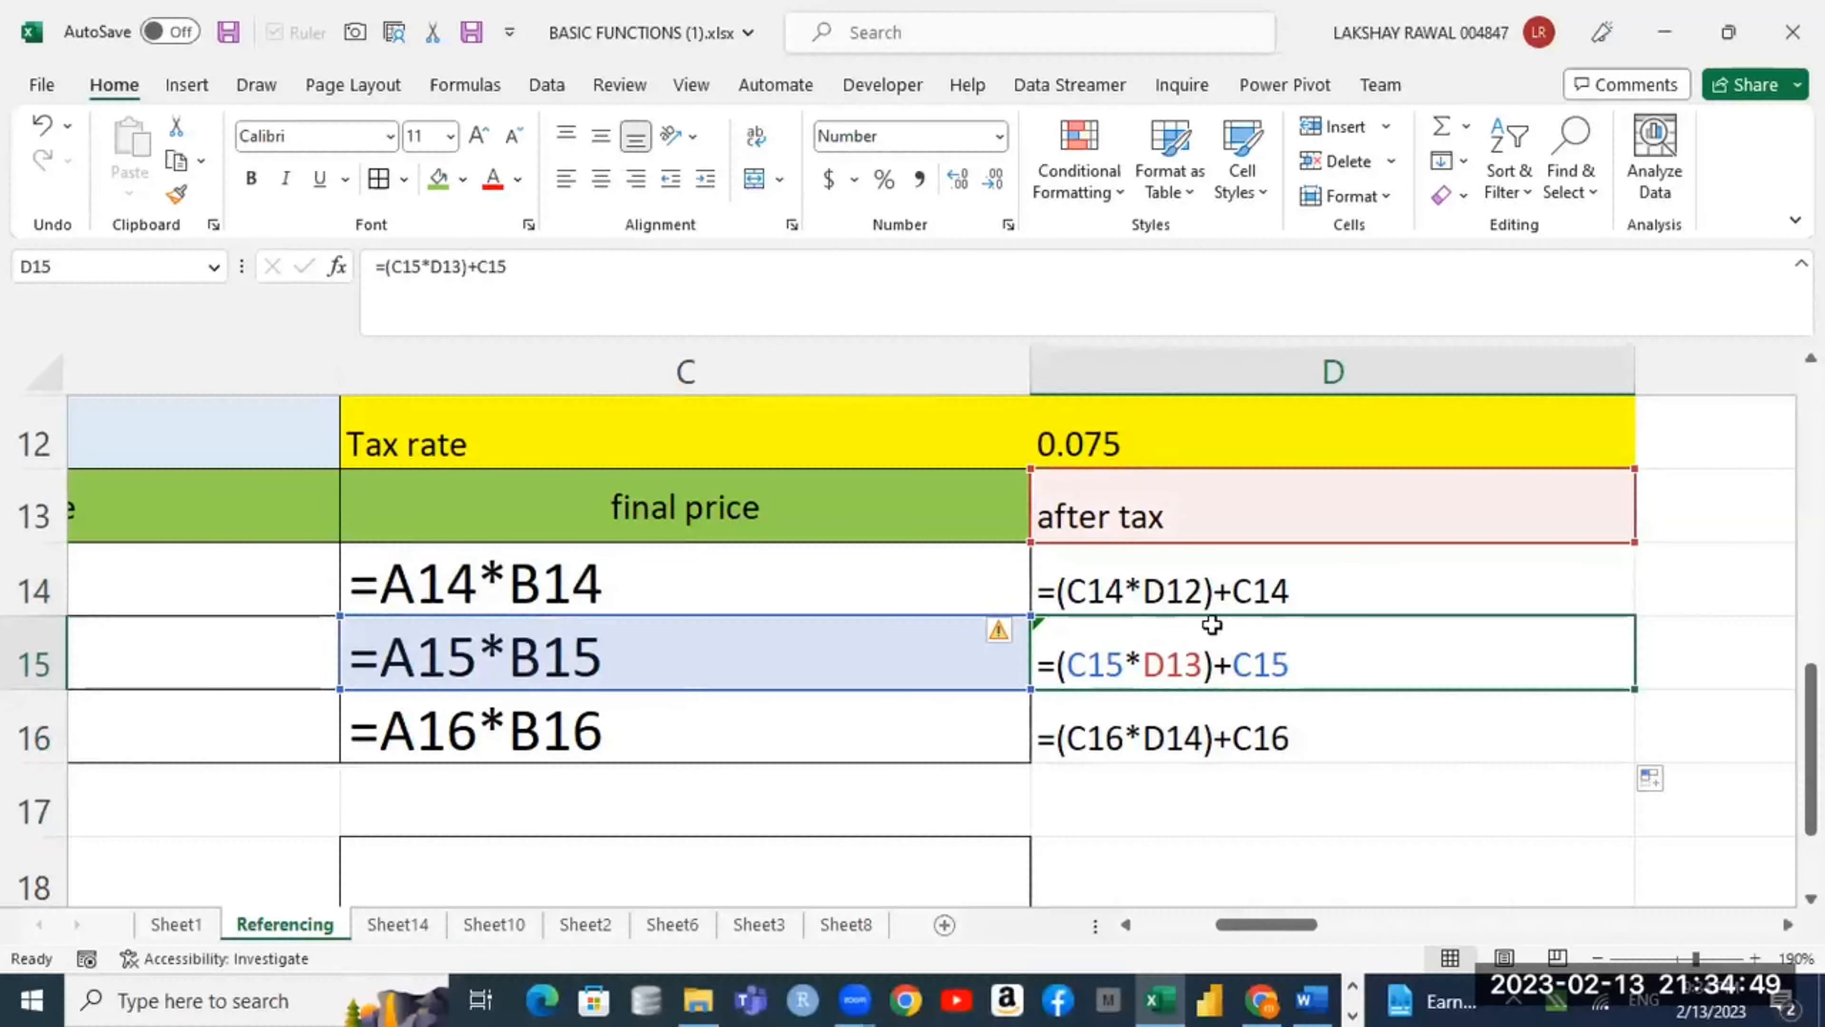
pyautogui.click(1205, 600)
pyautogui.click(1195, 645)
pyautogui.click(1185, 579)
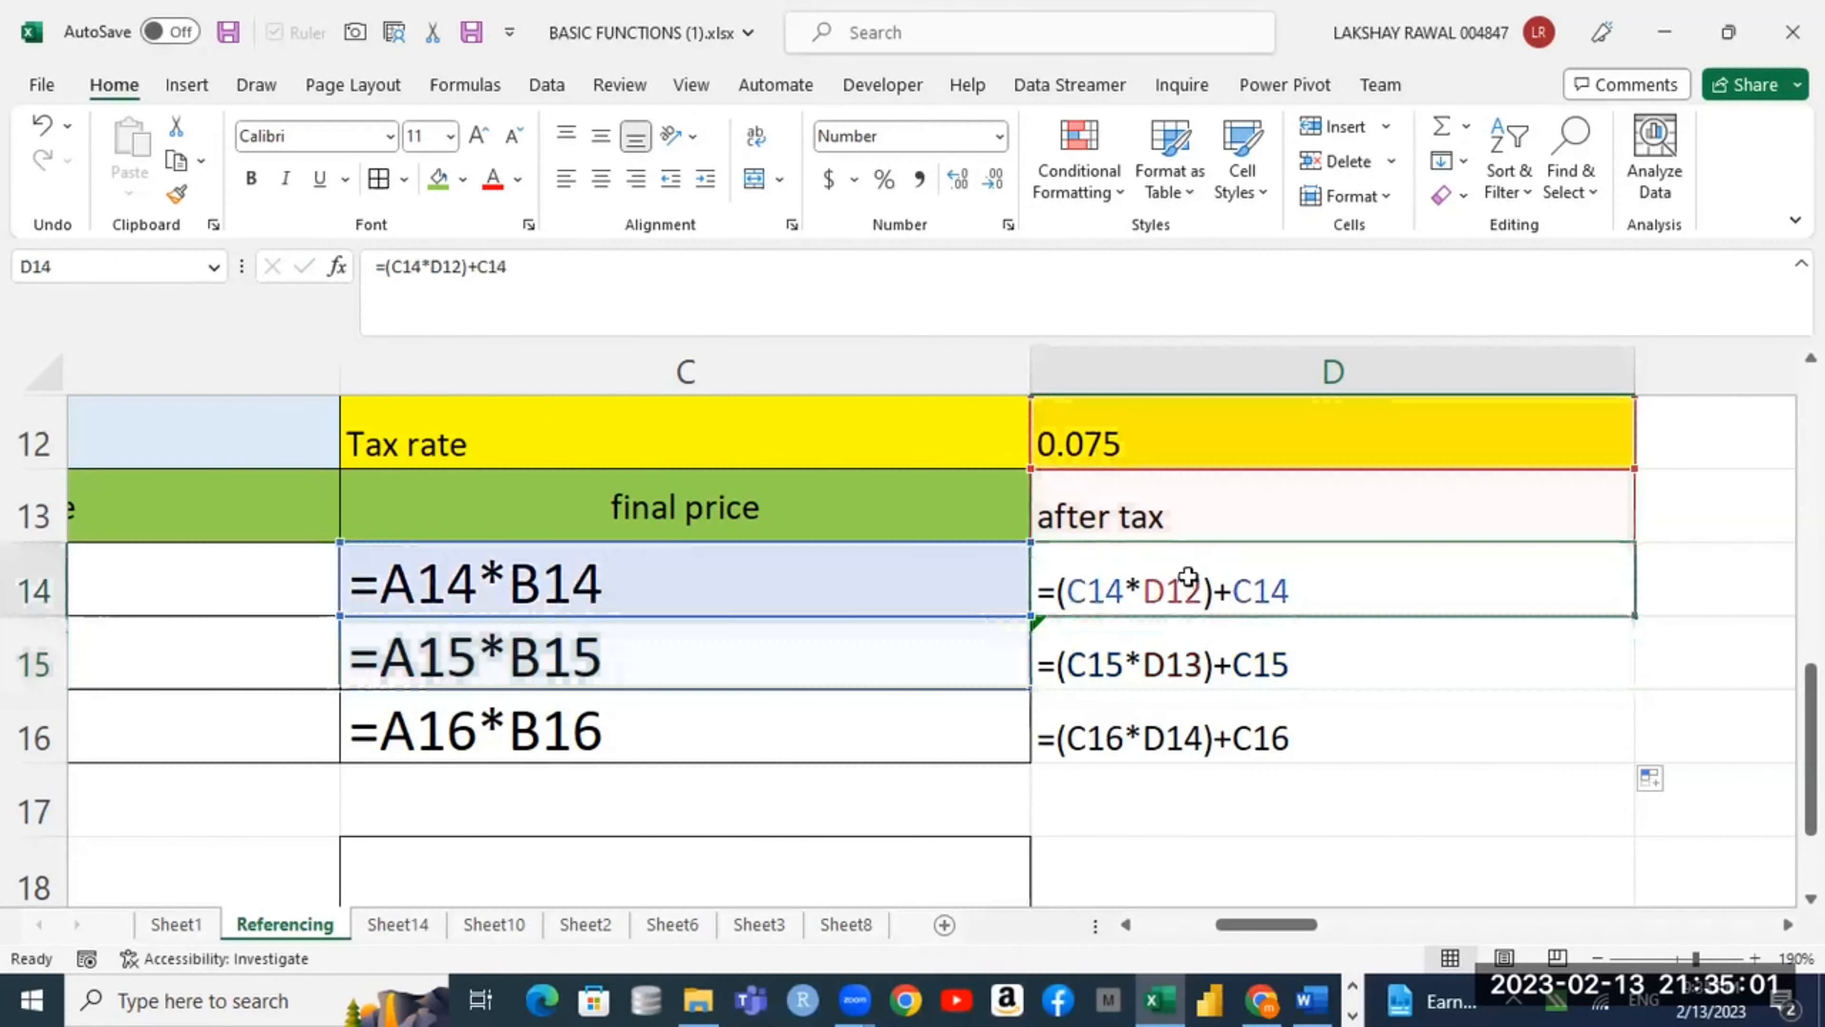
pyautogui.click(1196, 662)
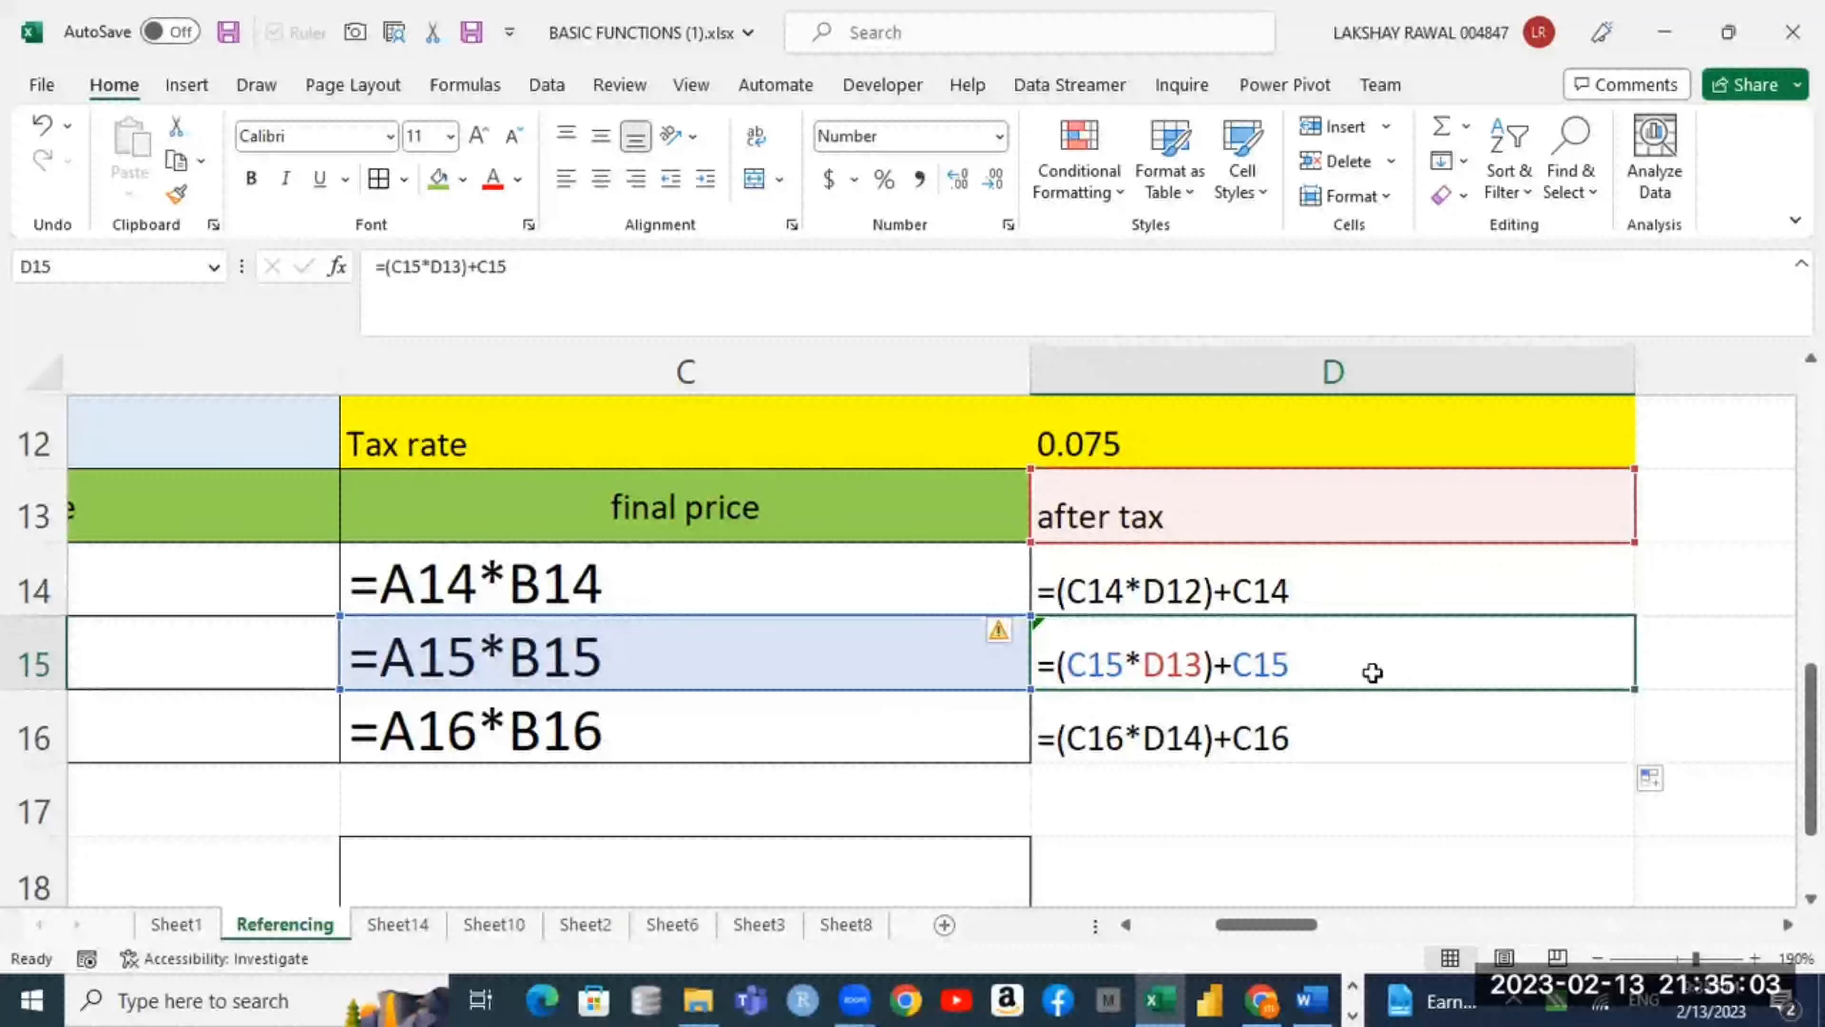
pyautogui.click(1171, 740)
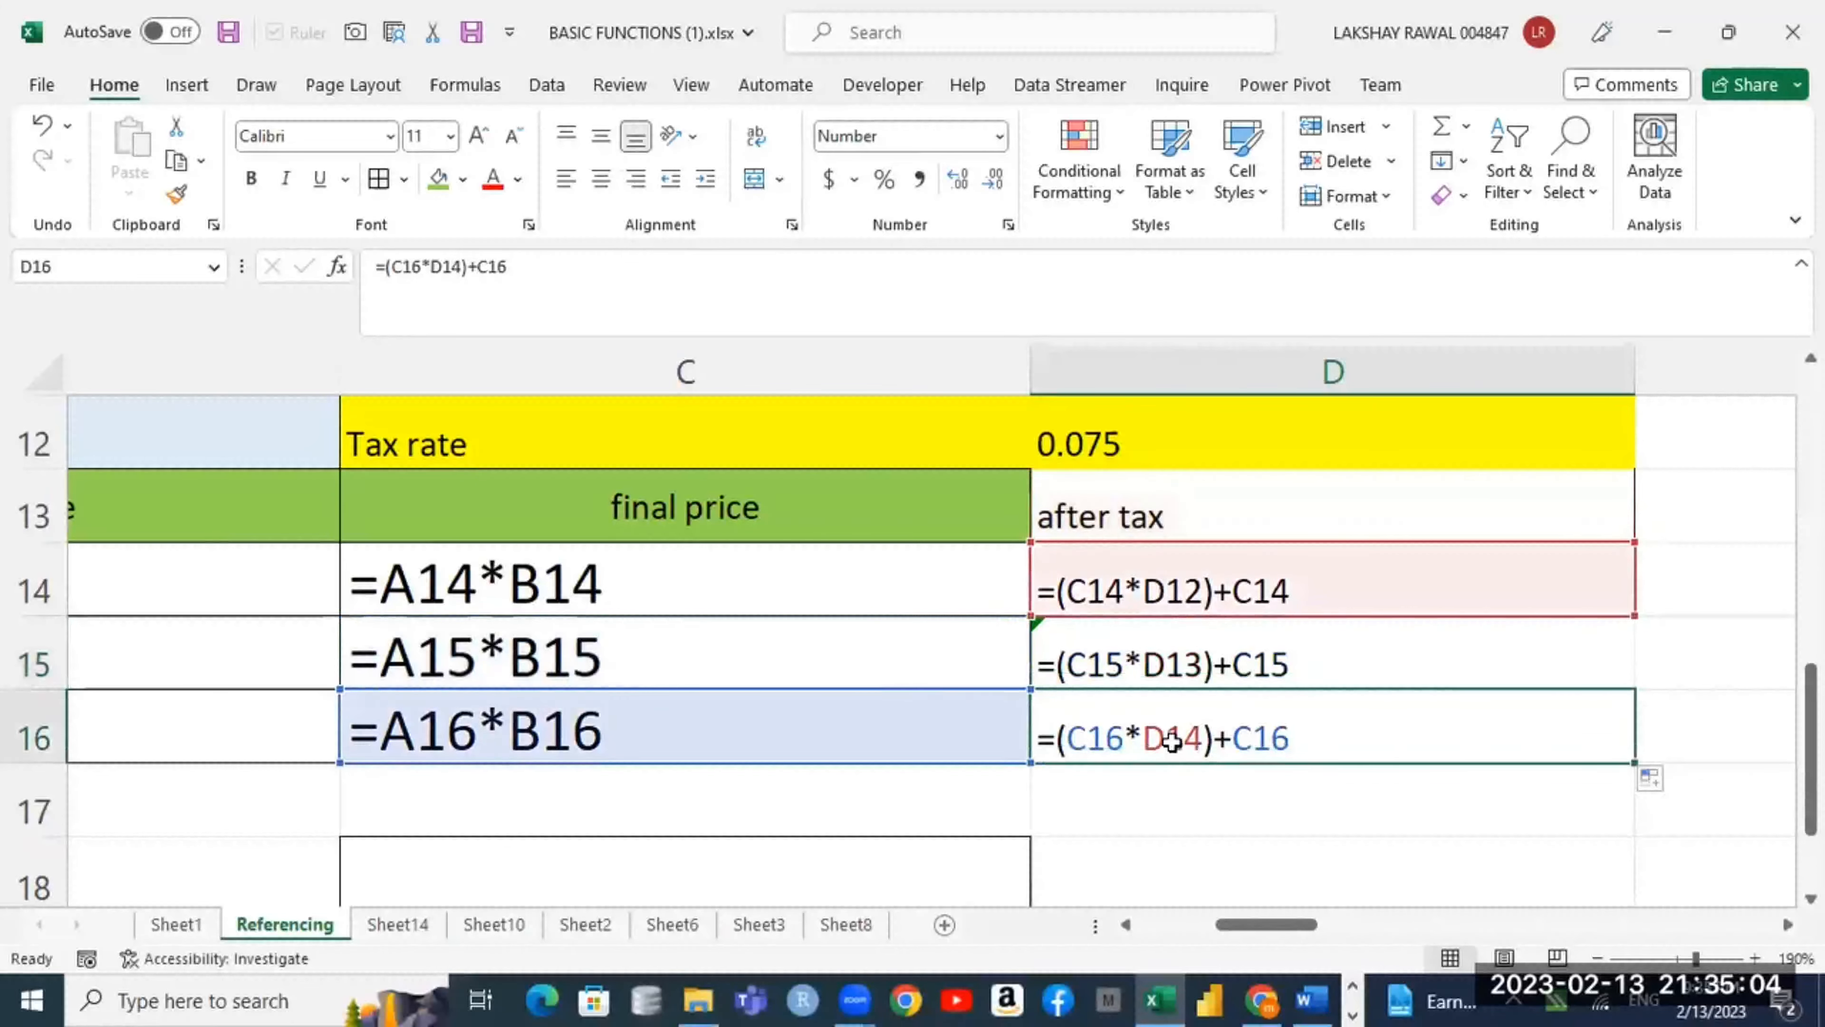
pyautogui.click(1056, 665)
pyautogui.click(1119, 728)
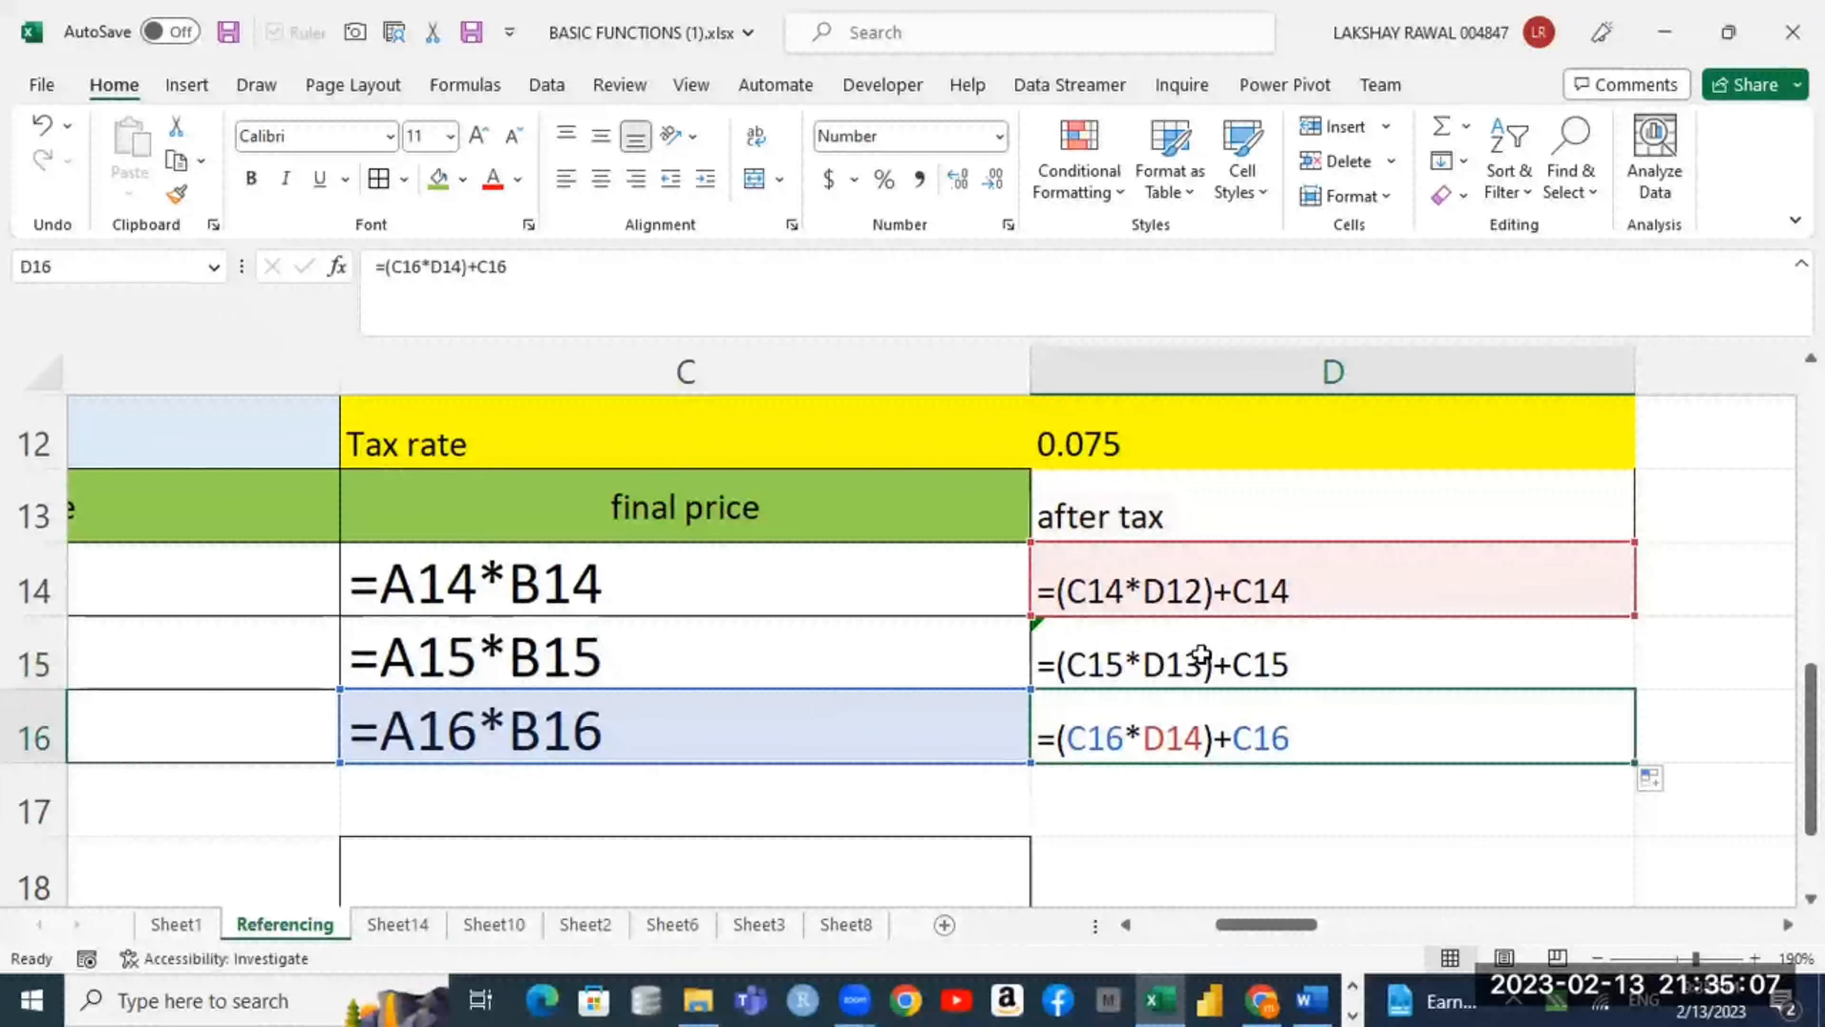
# Step: Show values again and make the tax rate reference in D14 absolute, so the formula is =(C14*$D$12)+C14
pyautogui.hotkey('ctrl', '`')
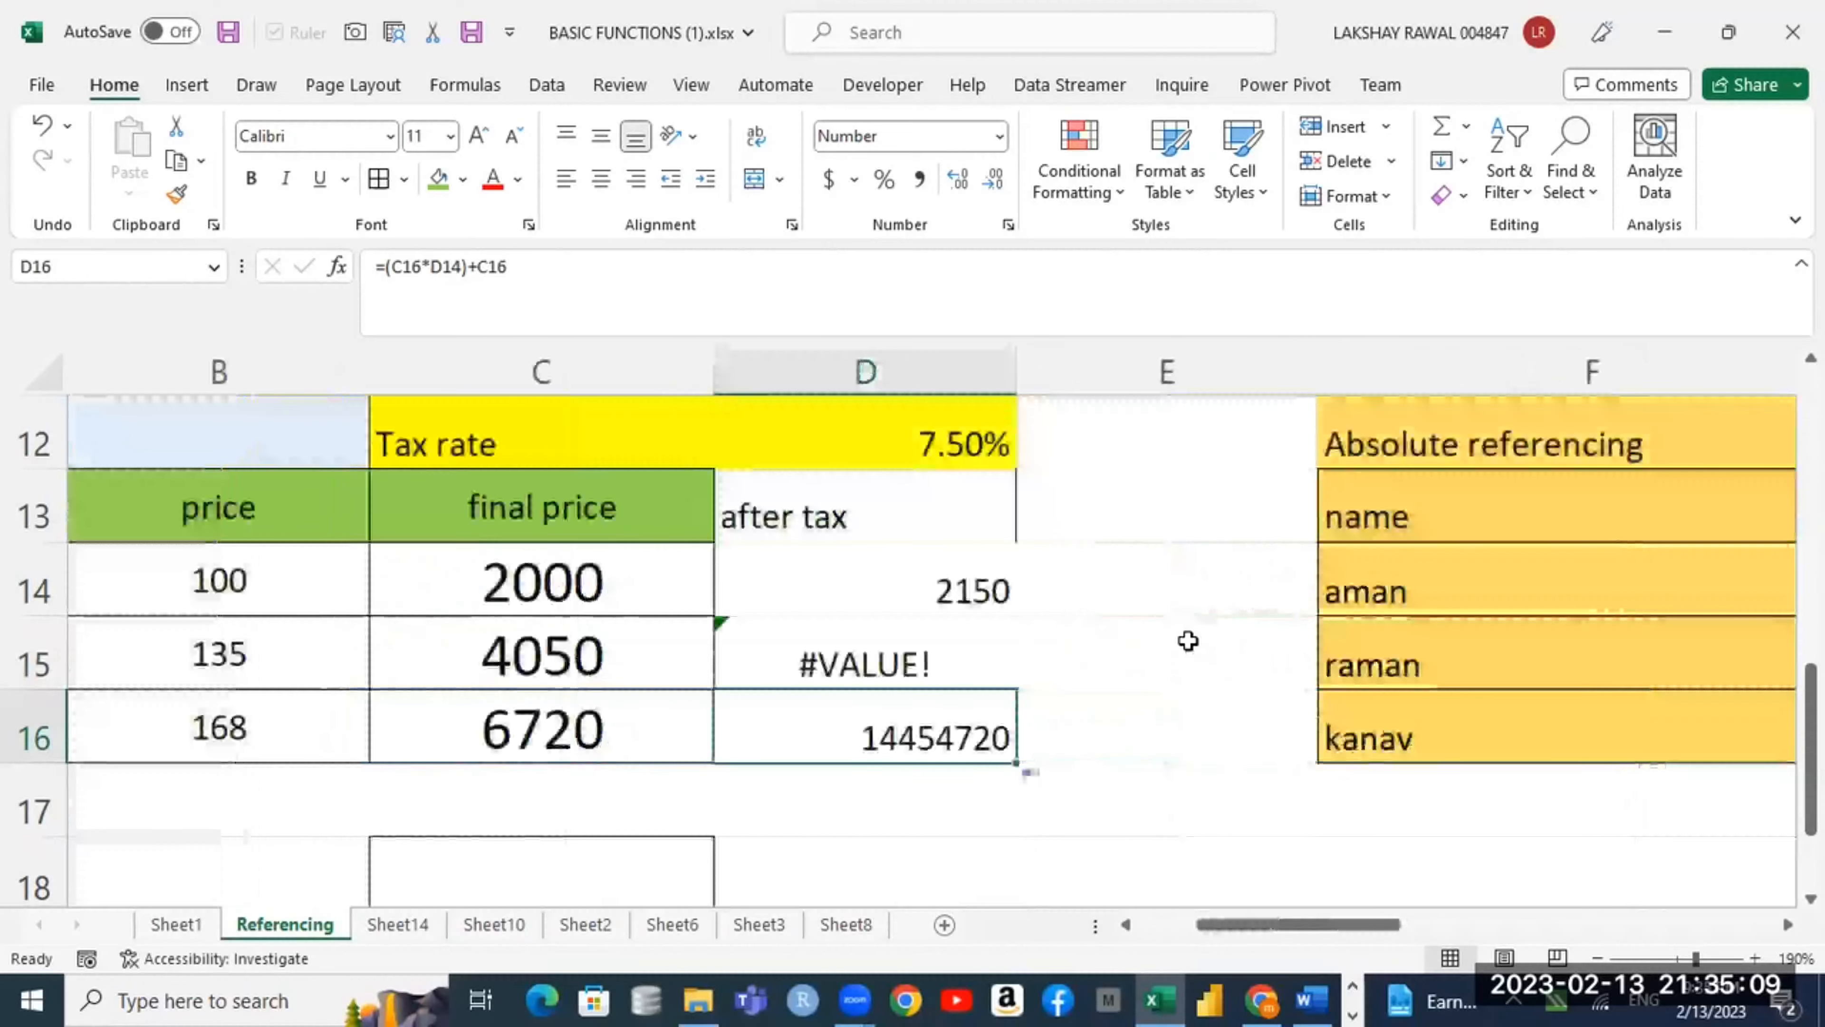
pyautogui.doubleClick(988, 586)
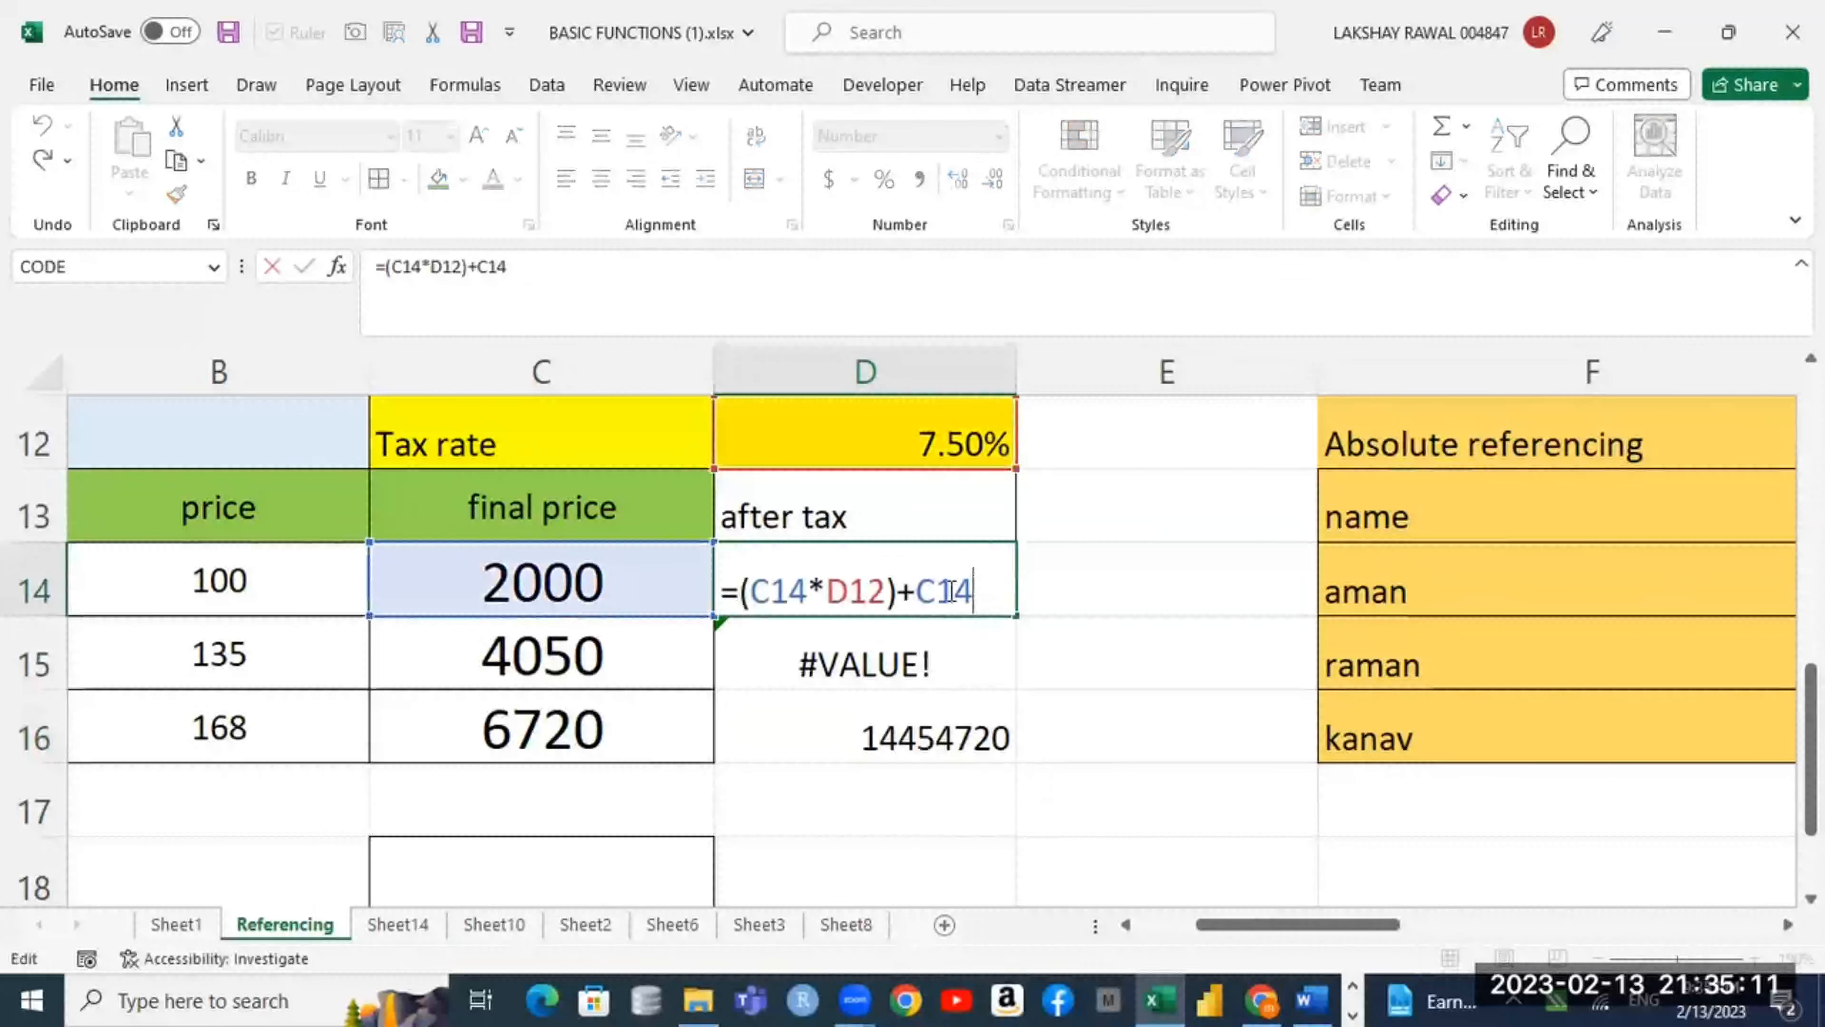
pyautogui.moveTo(827, 597); pyautogui.dragTo(885, 597)
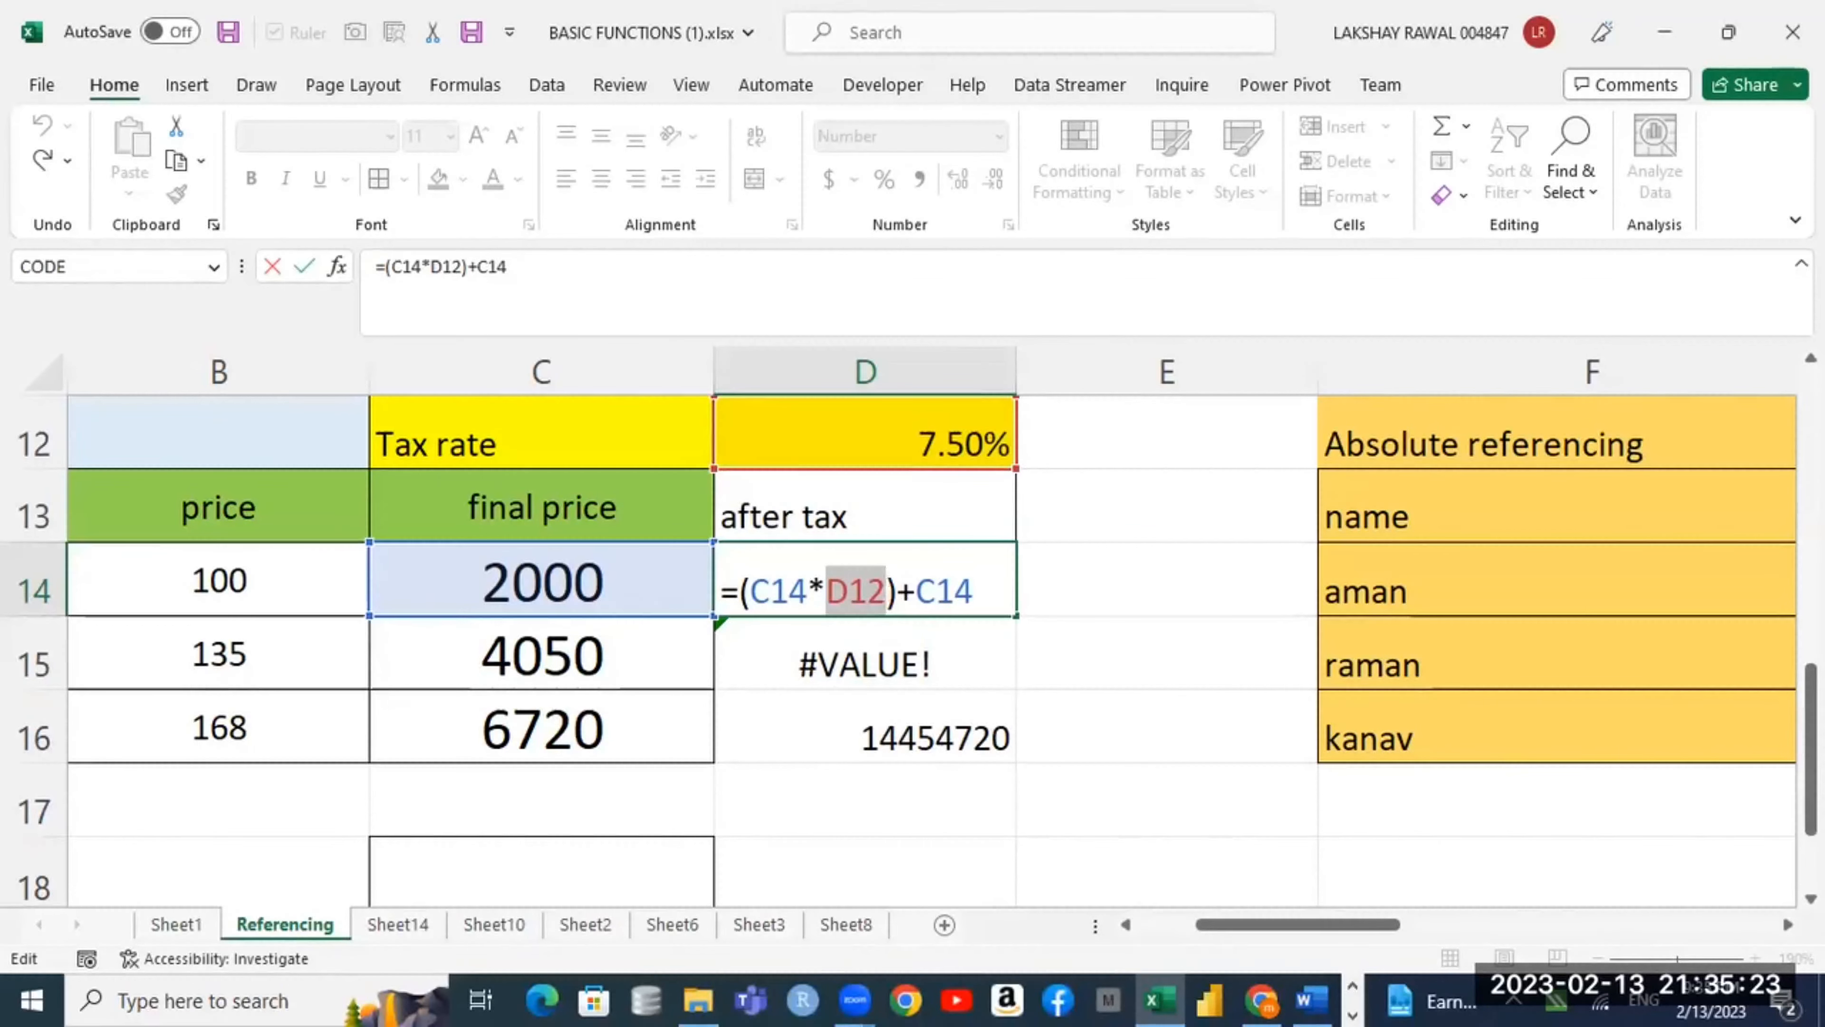
pyautogui.press('F4')
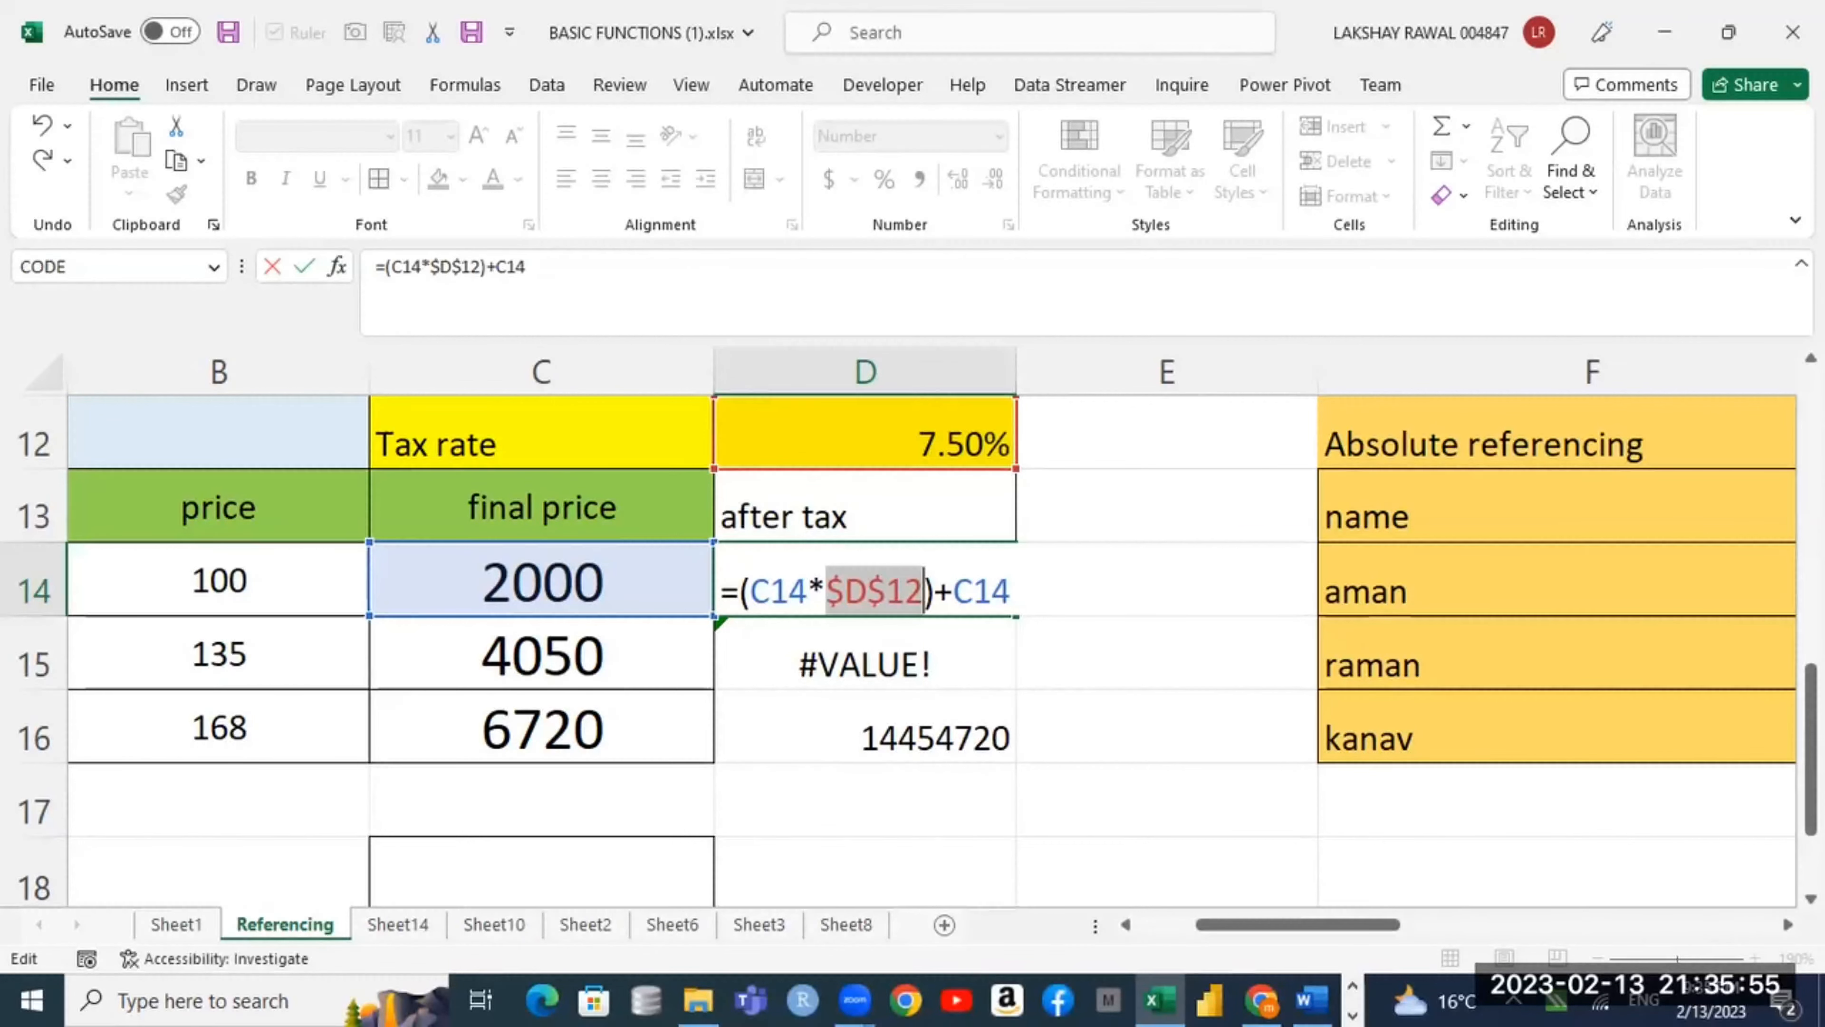
pyautogui.press('Return')
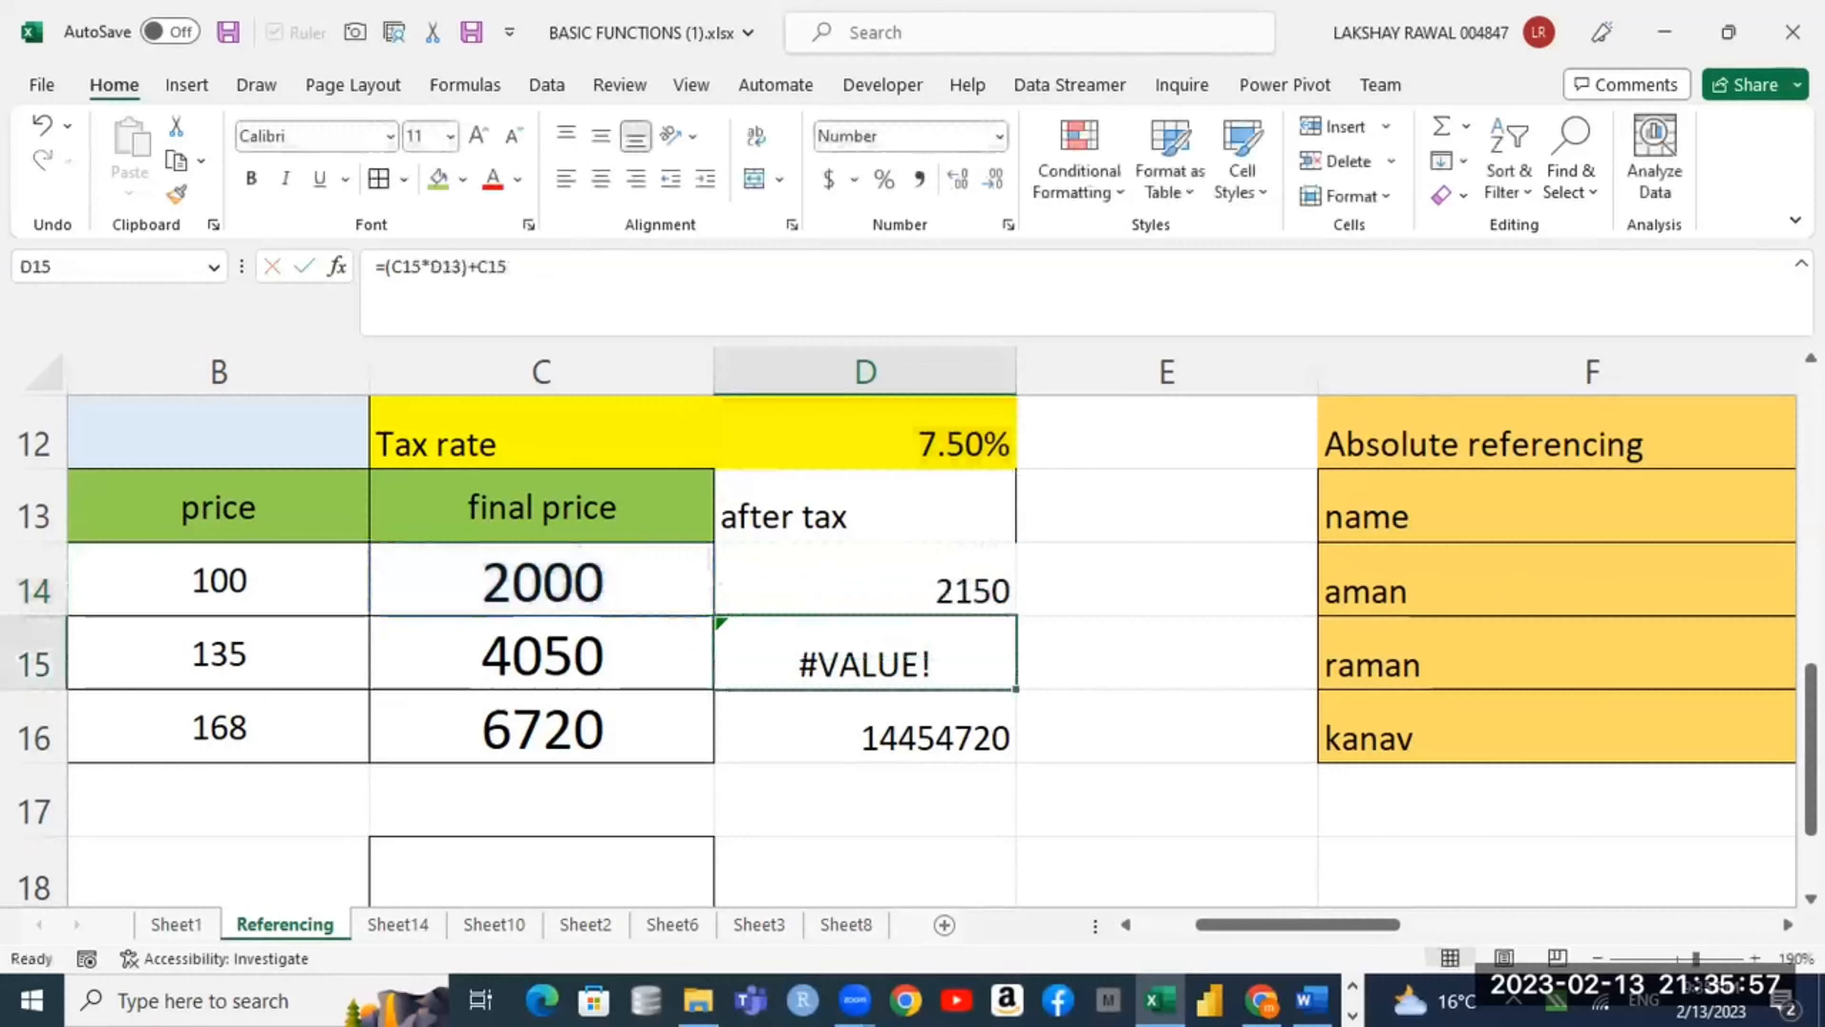
# Step: Fill the after tax formula from D14 down through D16 and show formulas to examine the $D$12 references
pyautogui.click(960, 547)
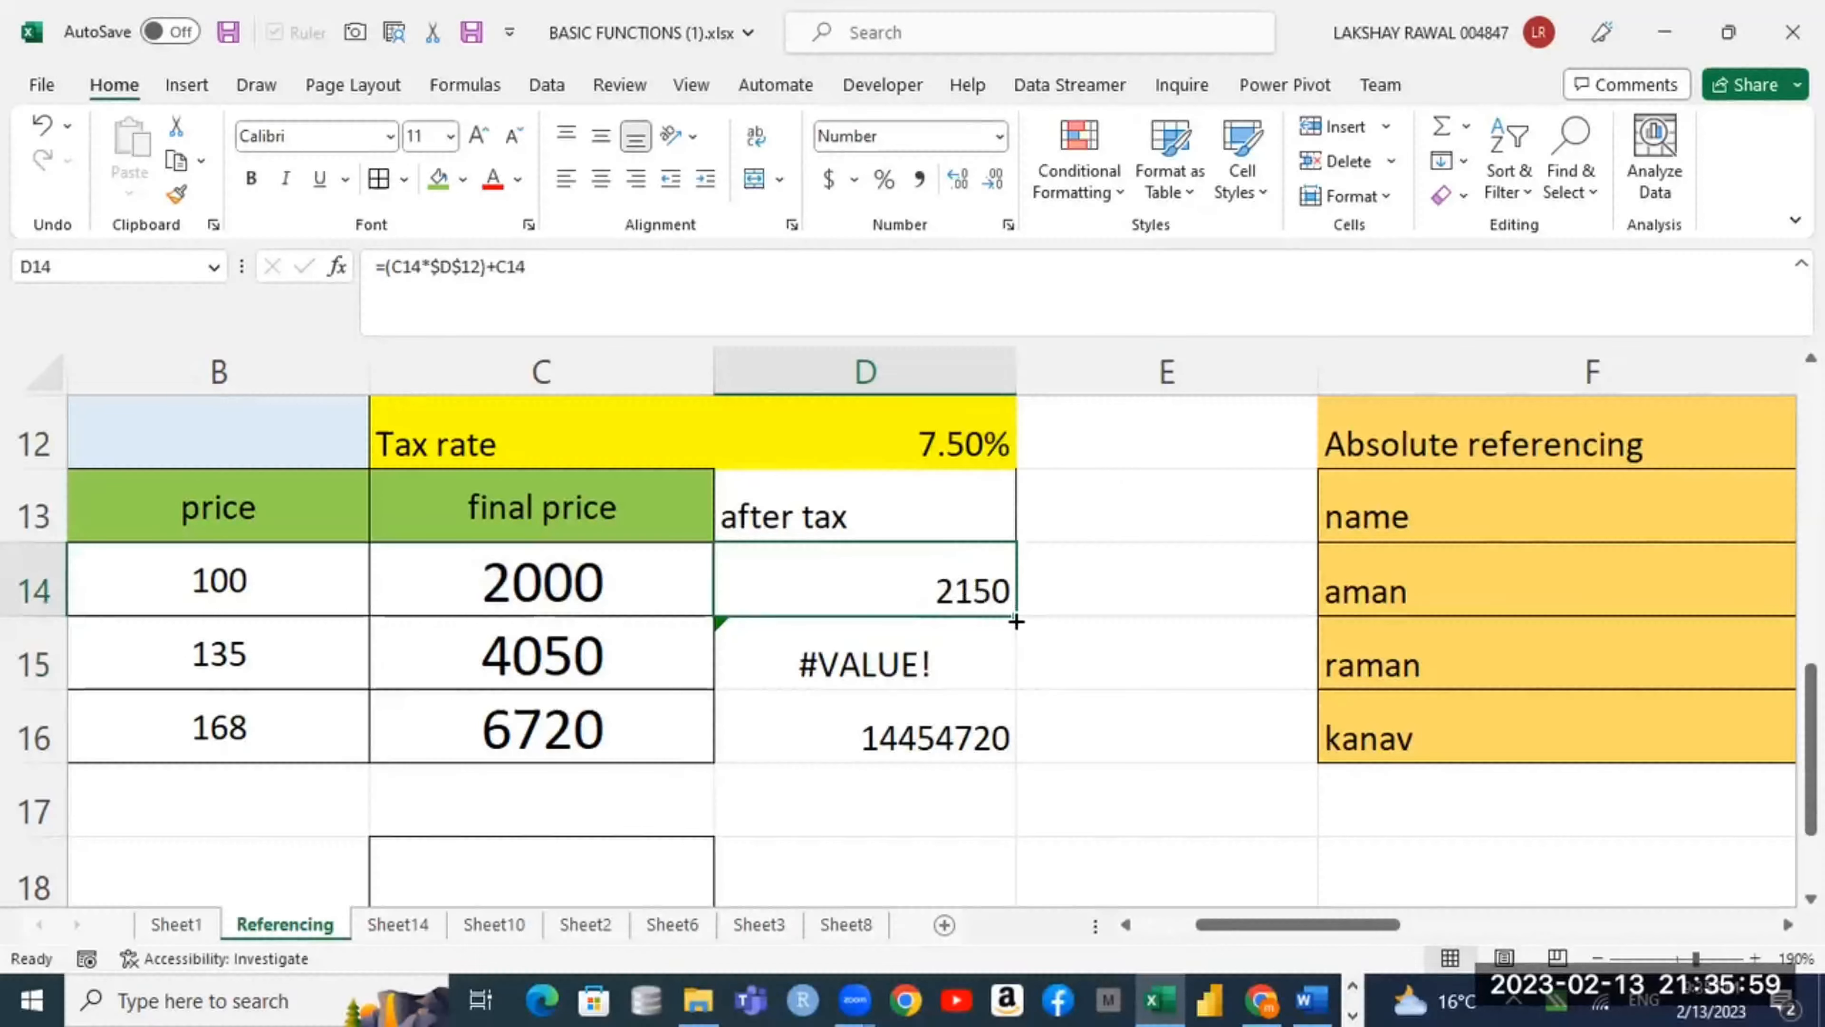
pyautogui.moveTo(1015, 616); pyautogui.dragTo(1018, 741)
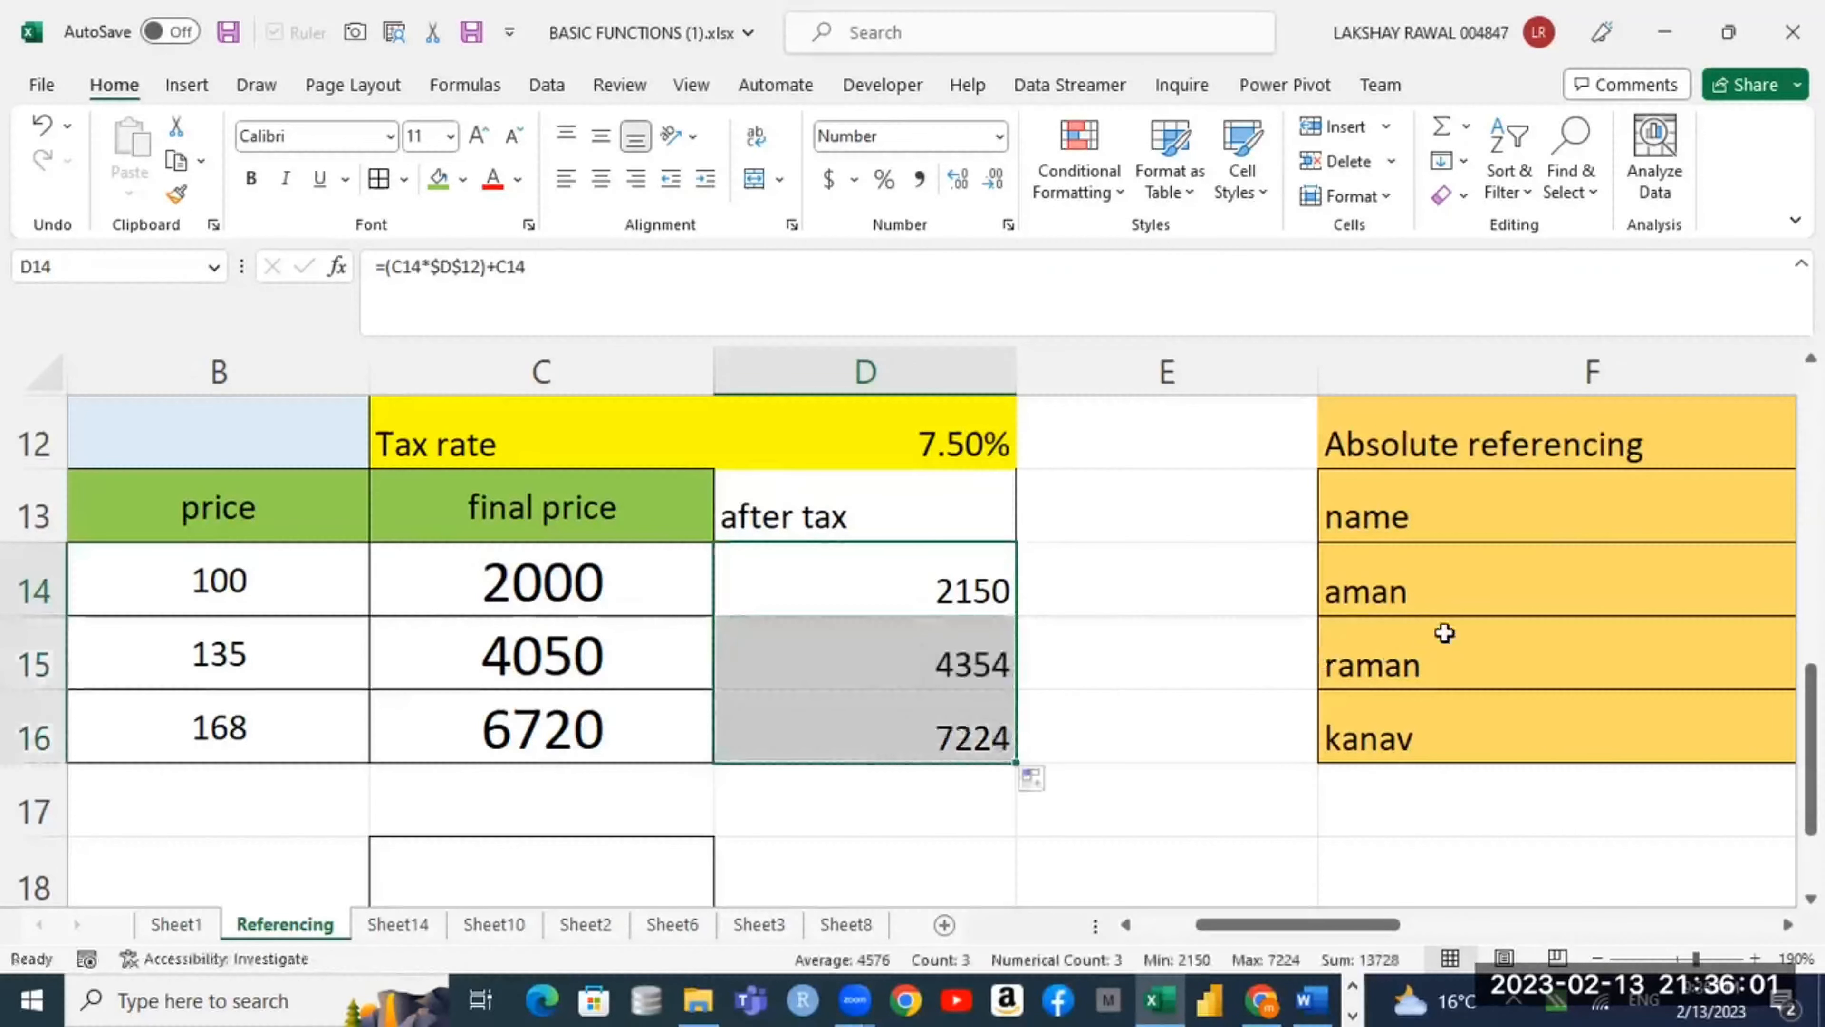
pyautogui.hotkey('ctrl', '`')
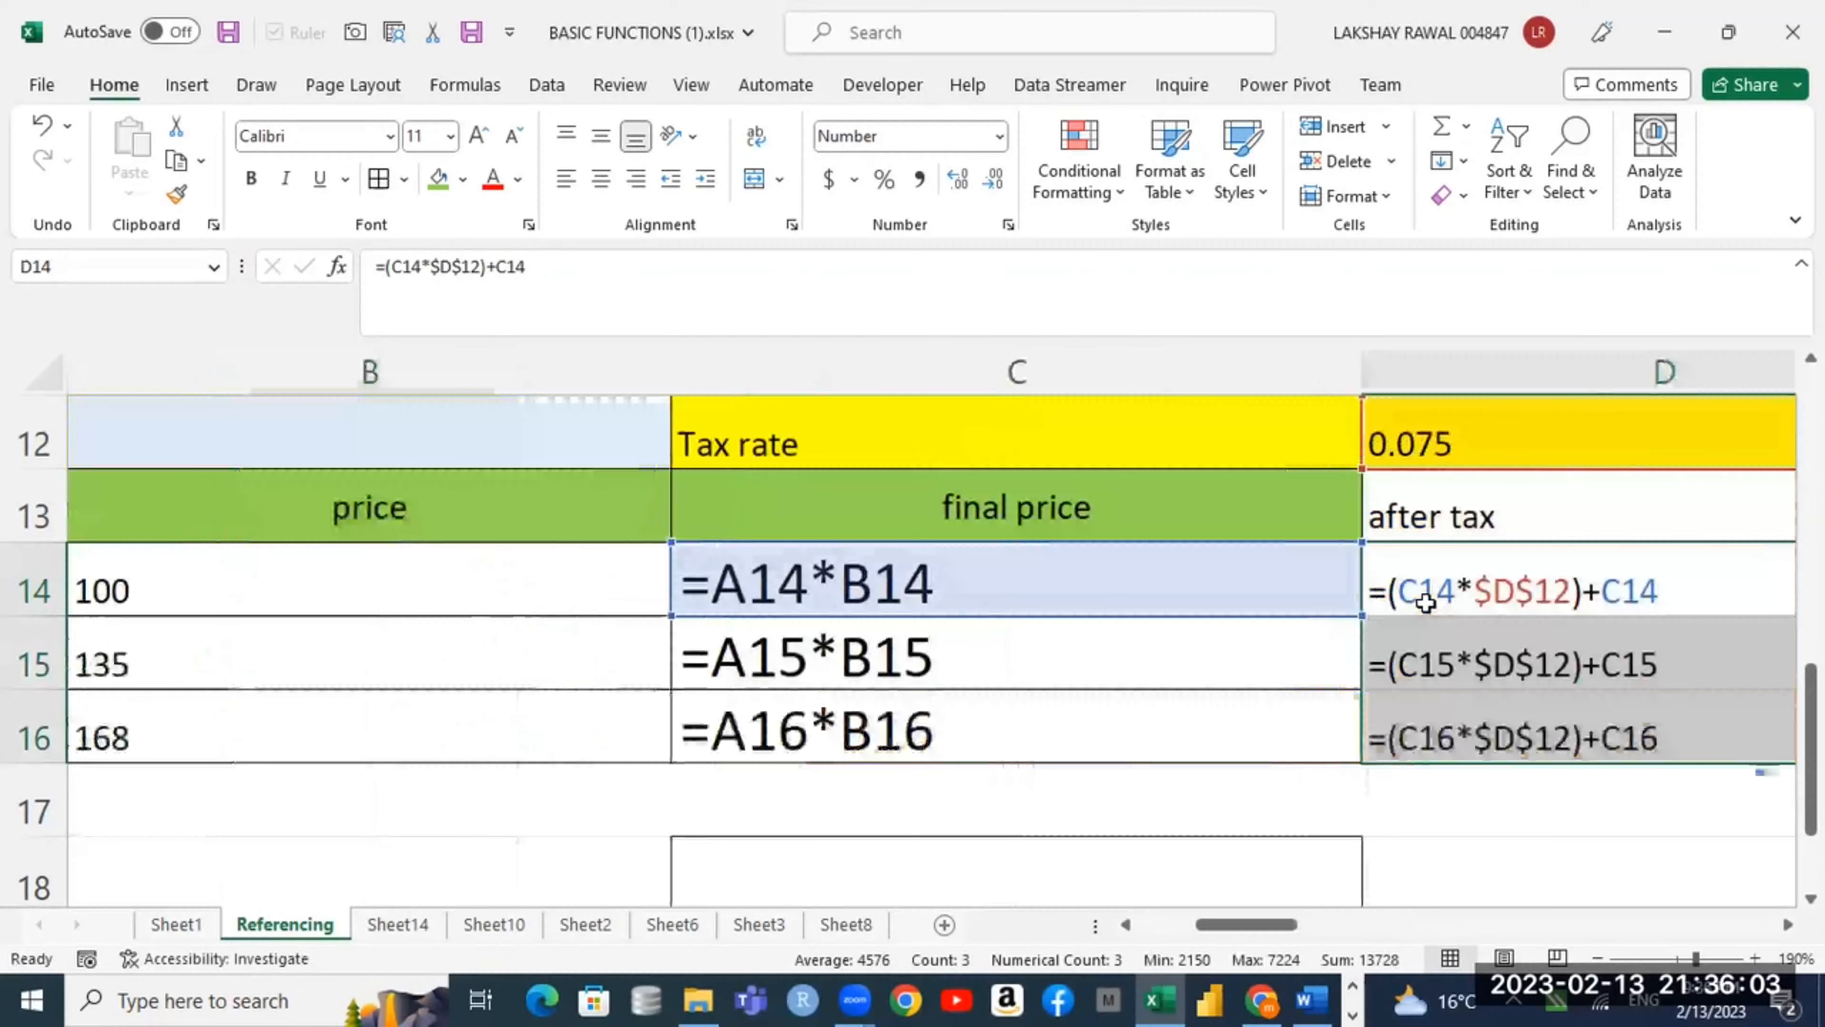
pyautogui.moveTo(1290, 926); pyautogui.dragTo(1319, 927)
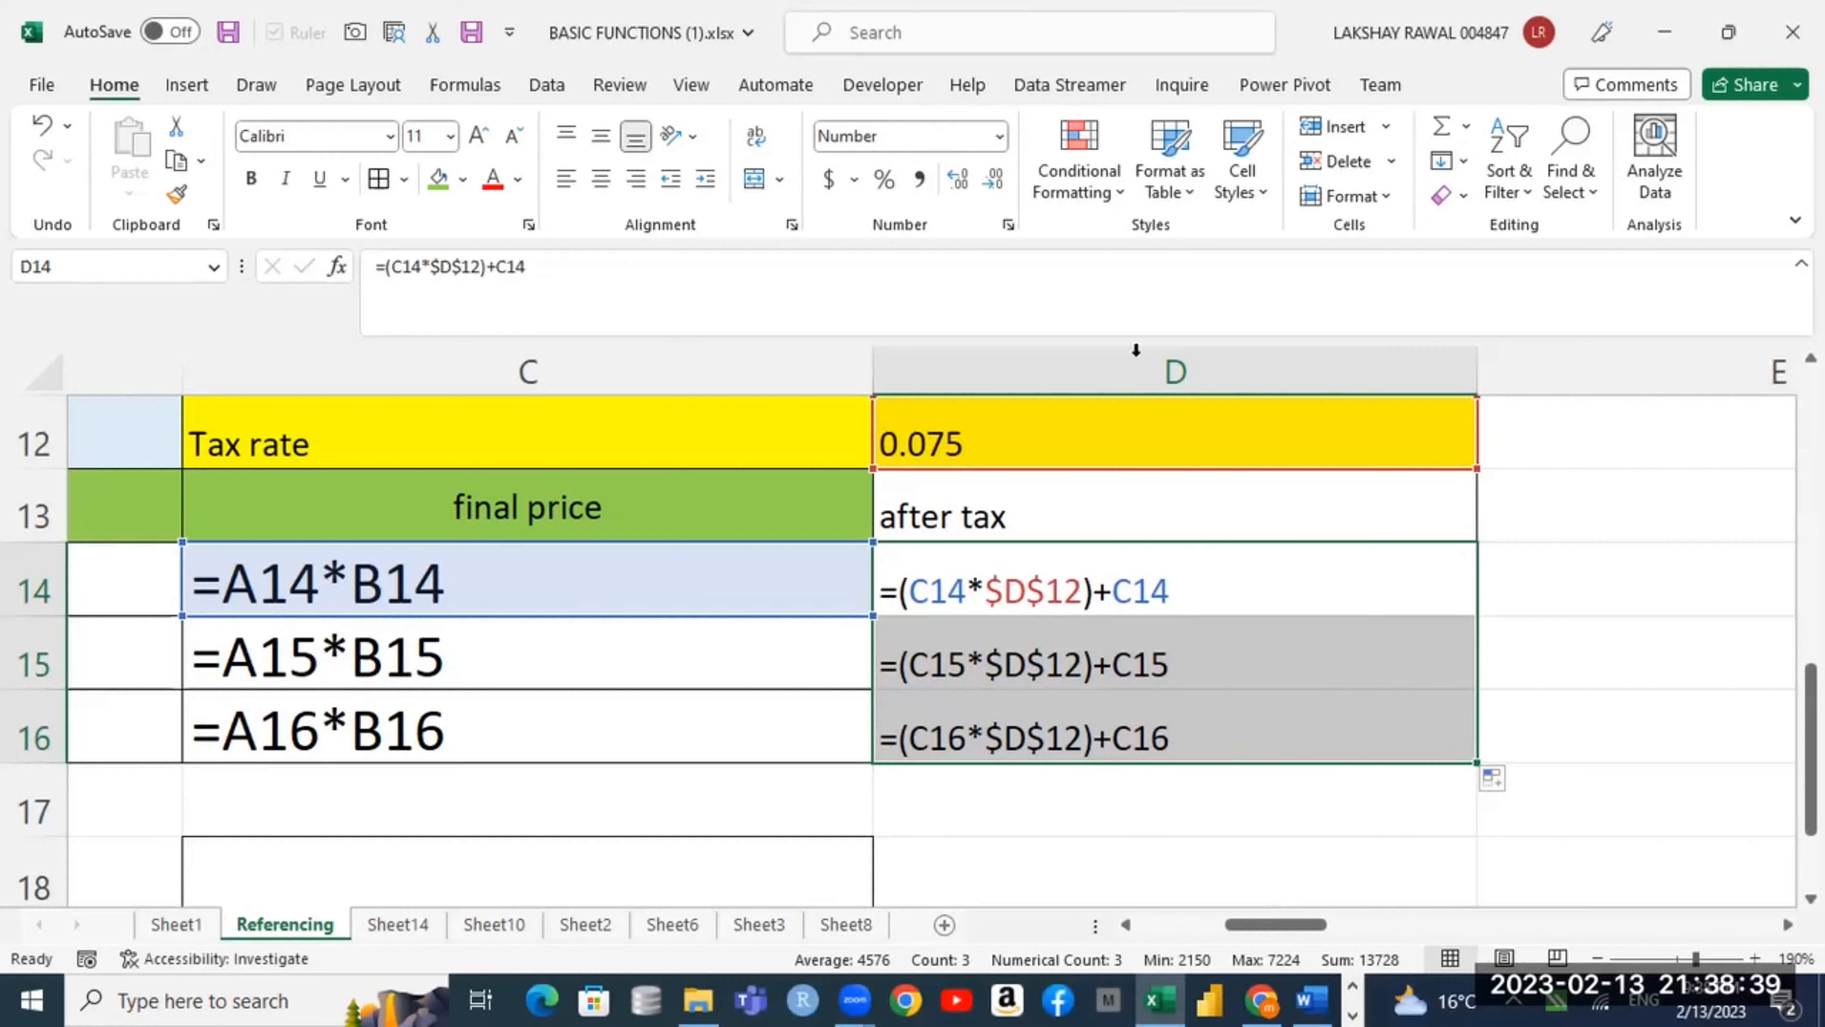
pyautogui.click(1013, 595)
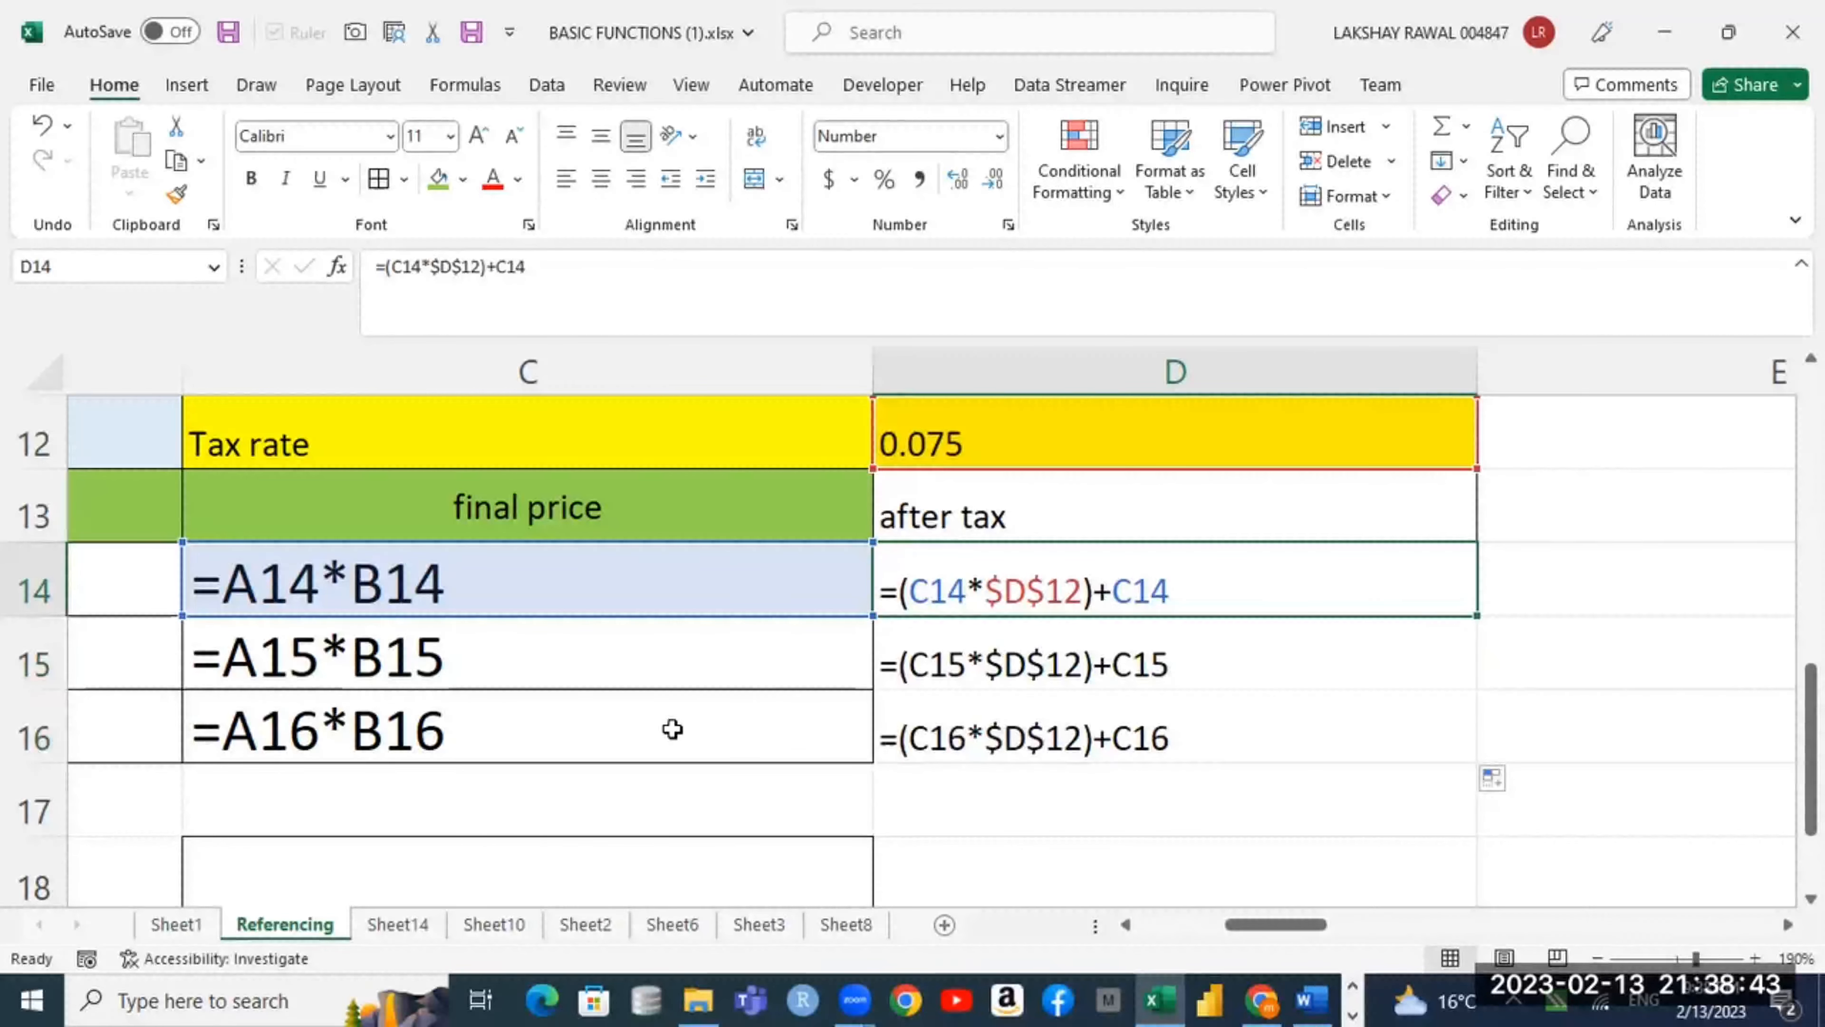
# Step: Switch the sheet back to values and review the Absolute referencing note about dollar signs in A1:B1
pyautogui.scroll(4, 560, 672)
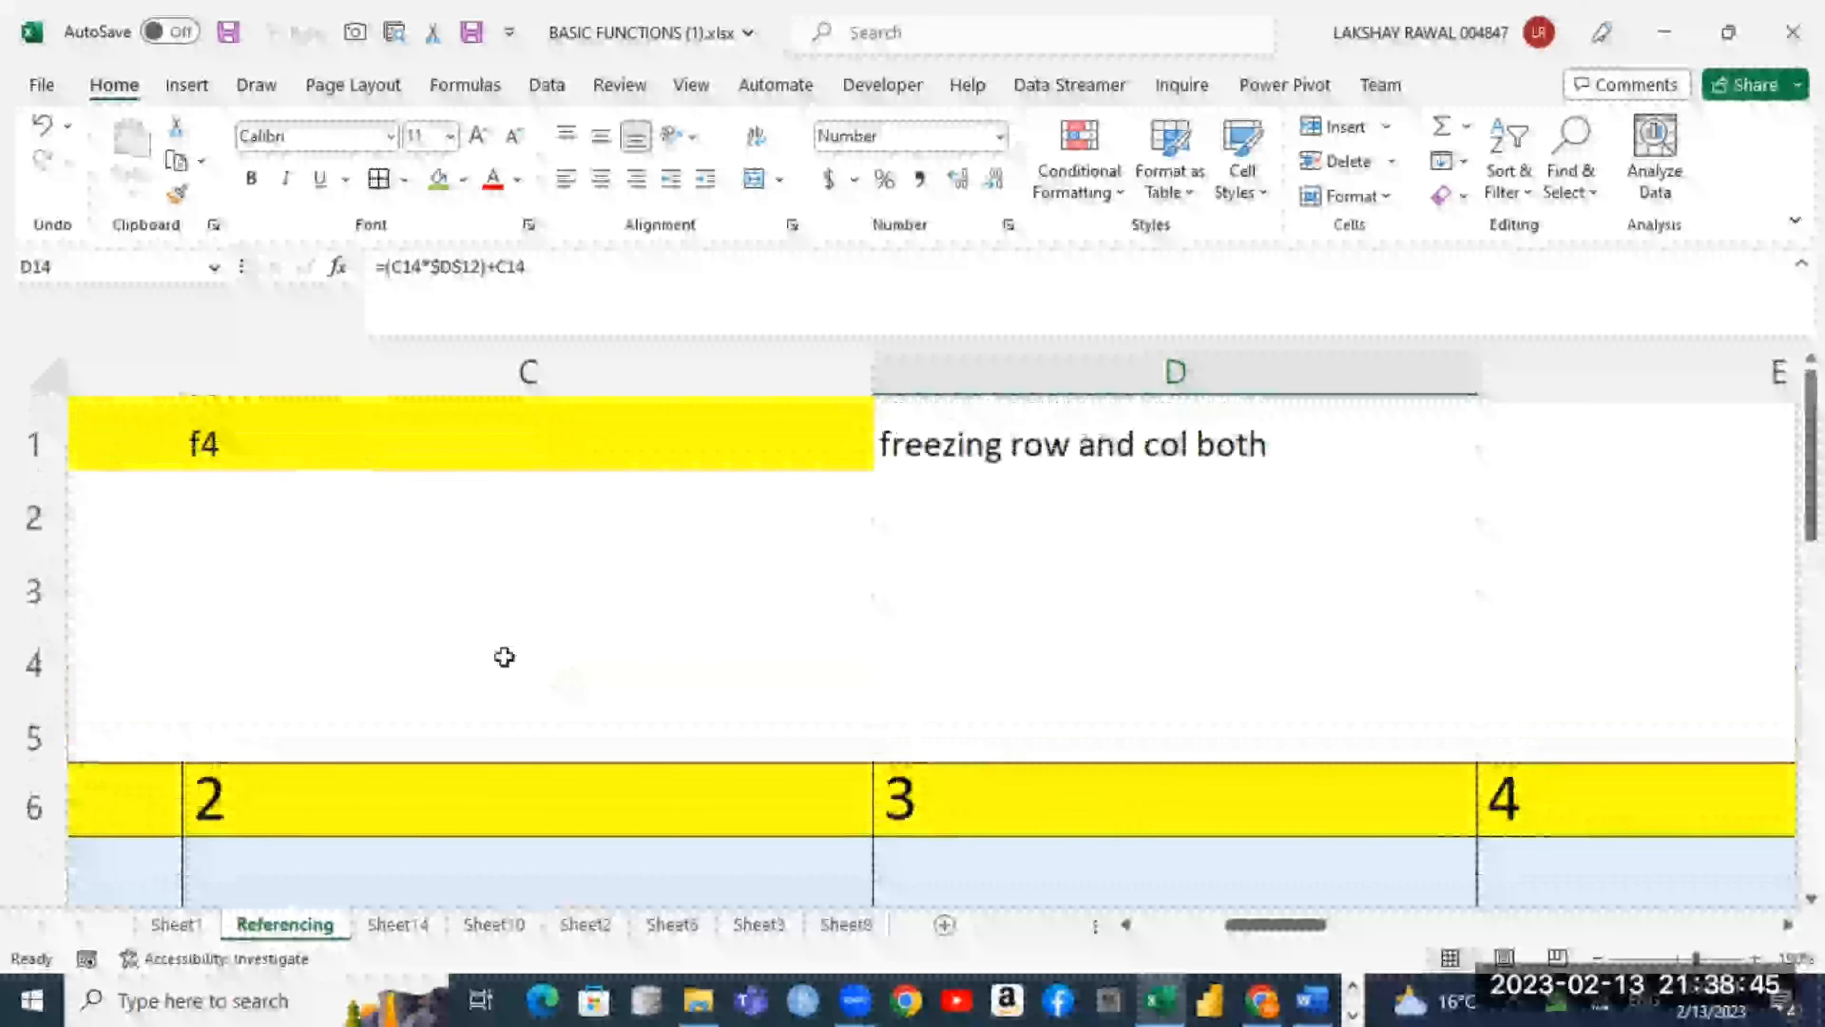
pyautogui.hscroll(-2, 526, 683)
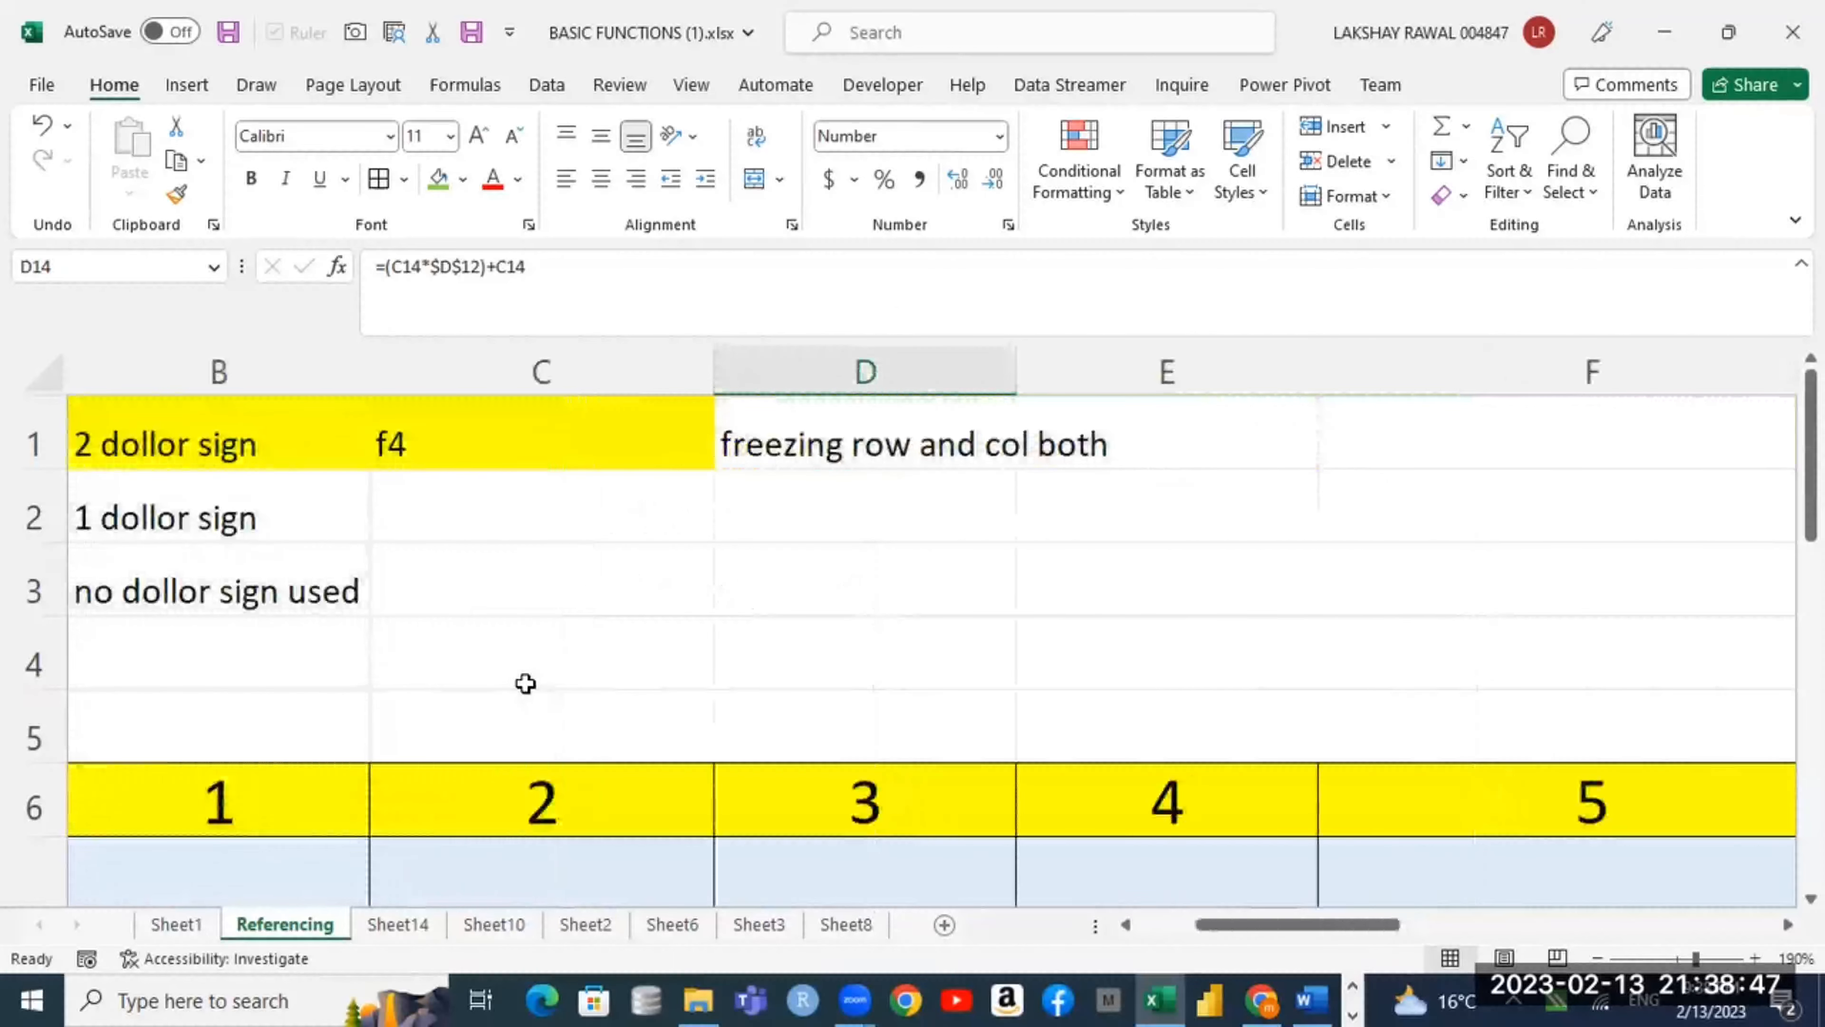
pyautogui.moveTo(1199, 936); pyautogui.dragTo(1142, 936)
pyautogui.click(693, 444)
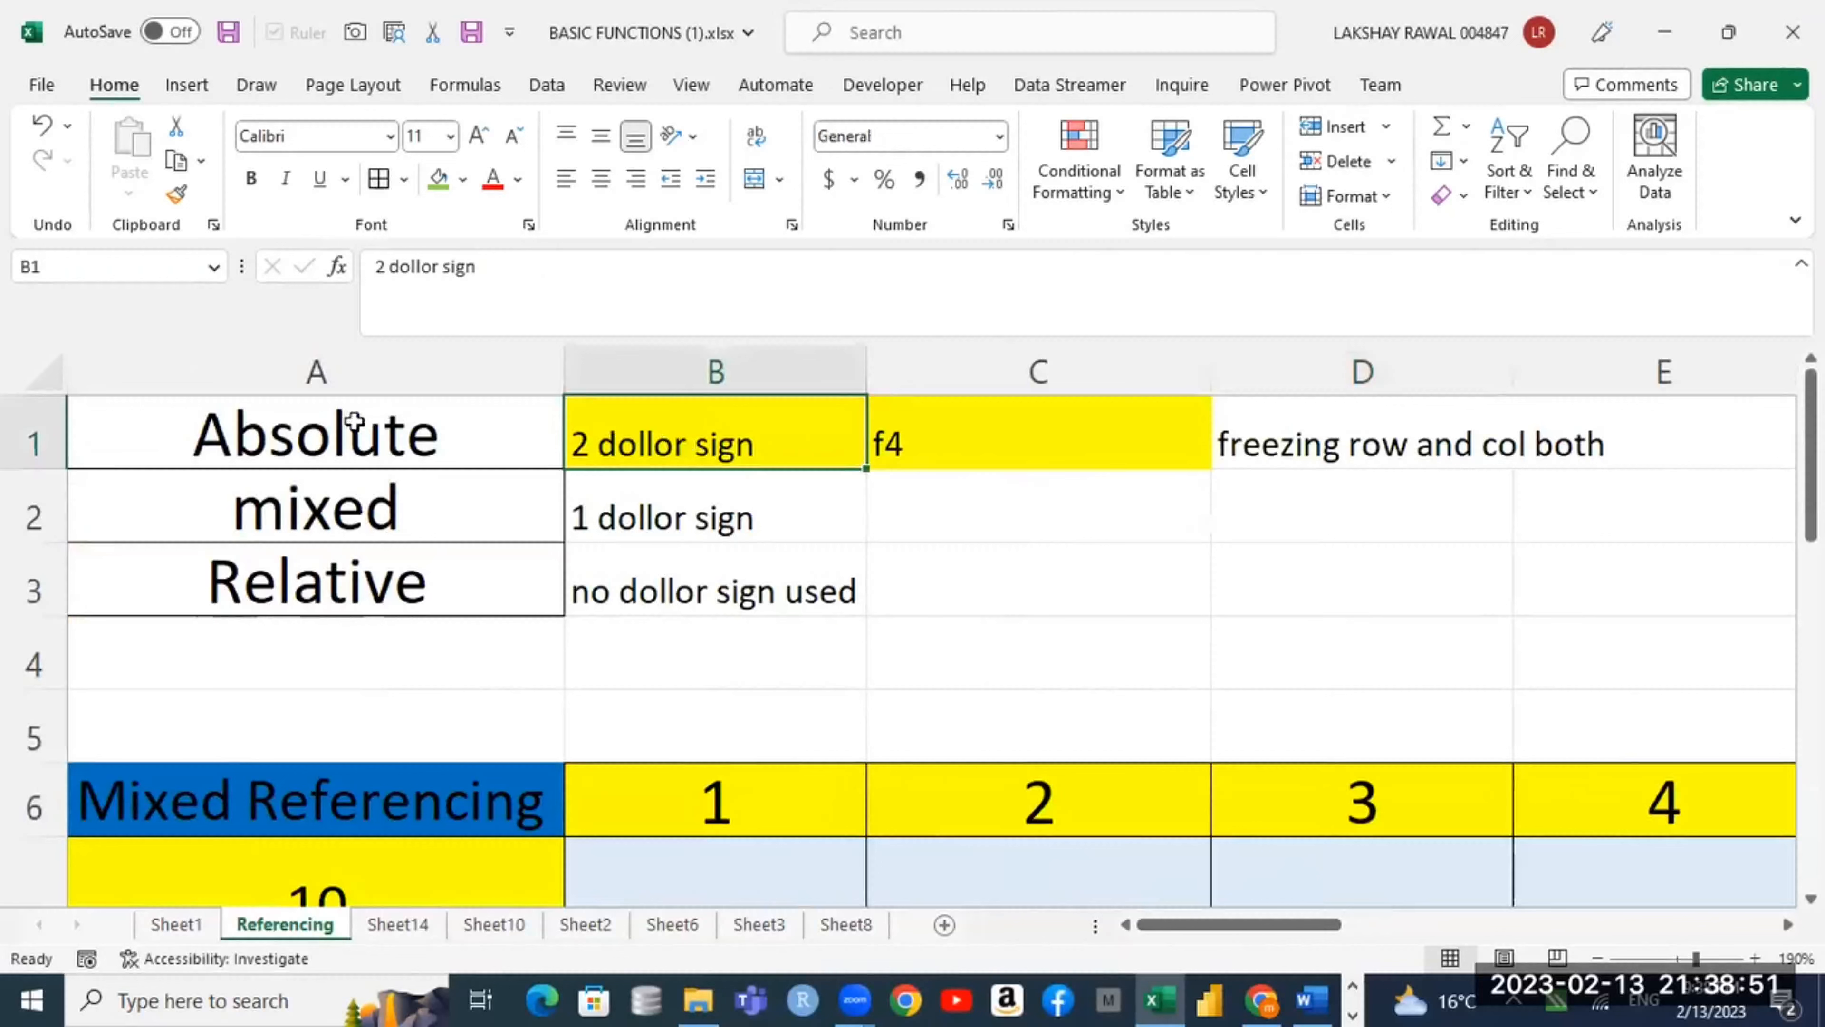
pyautogui.moveTo(354, 419); pyautogui.dragTo(661, 409)
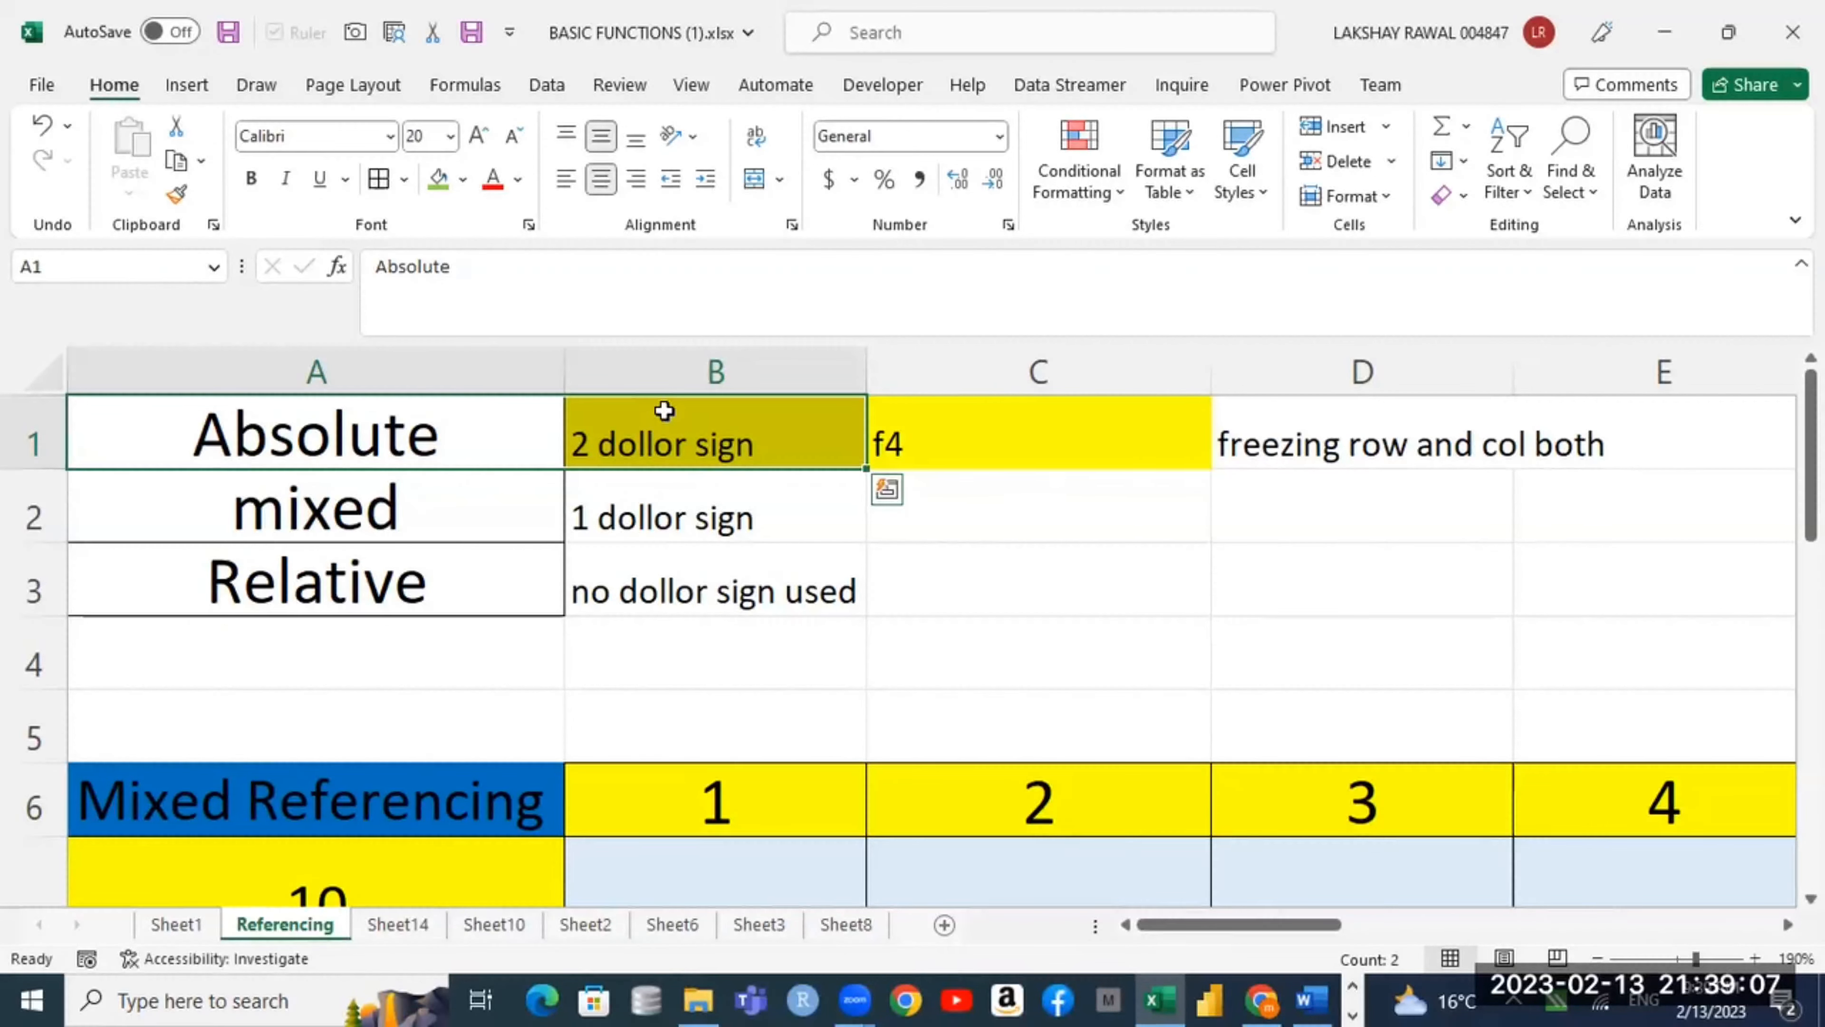
# Step: Inspect the final price formula in C14 and leave it unedited
pyautogui.scroll(-3, 497, 543)
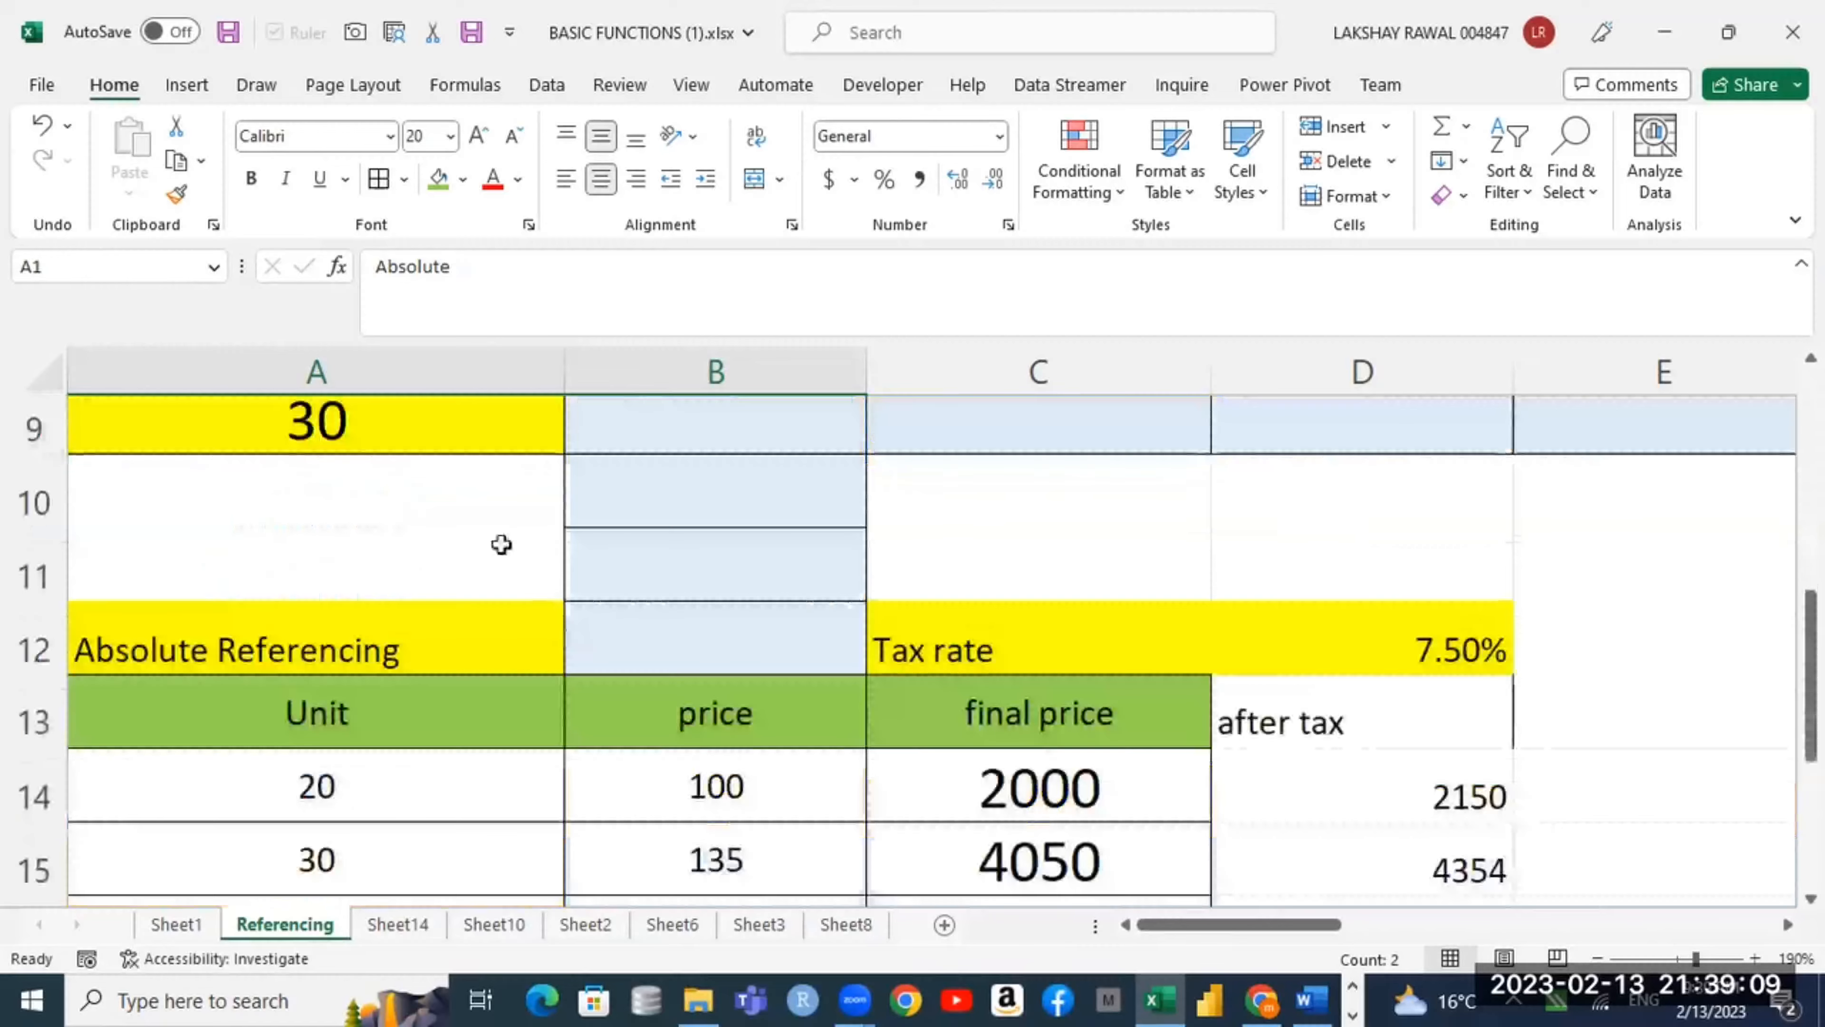
pyautogui.doubleClick(966, 770)
pyautogui.scroll(-3, 1012, 783)
pyautogui.scroll(2, 1012, 782)
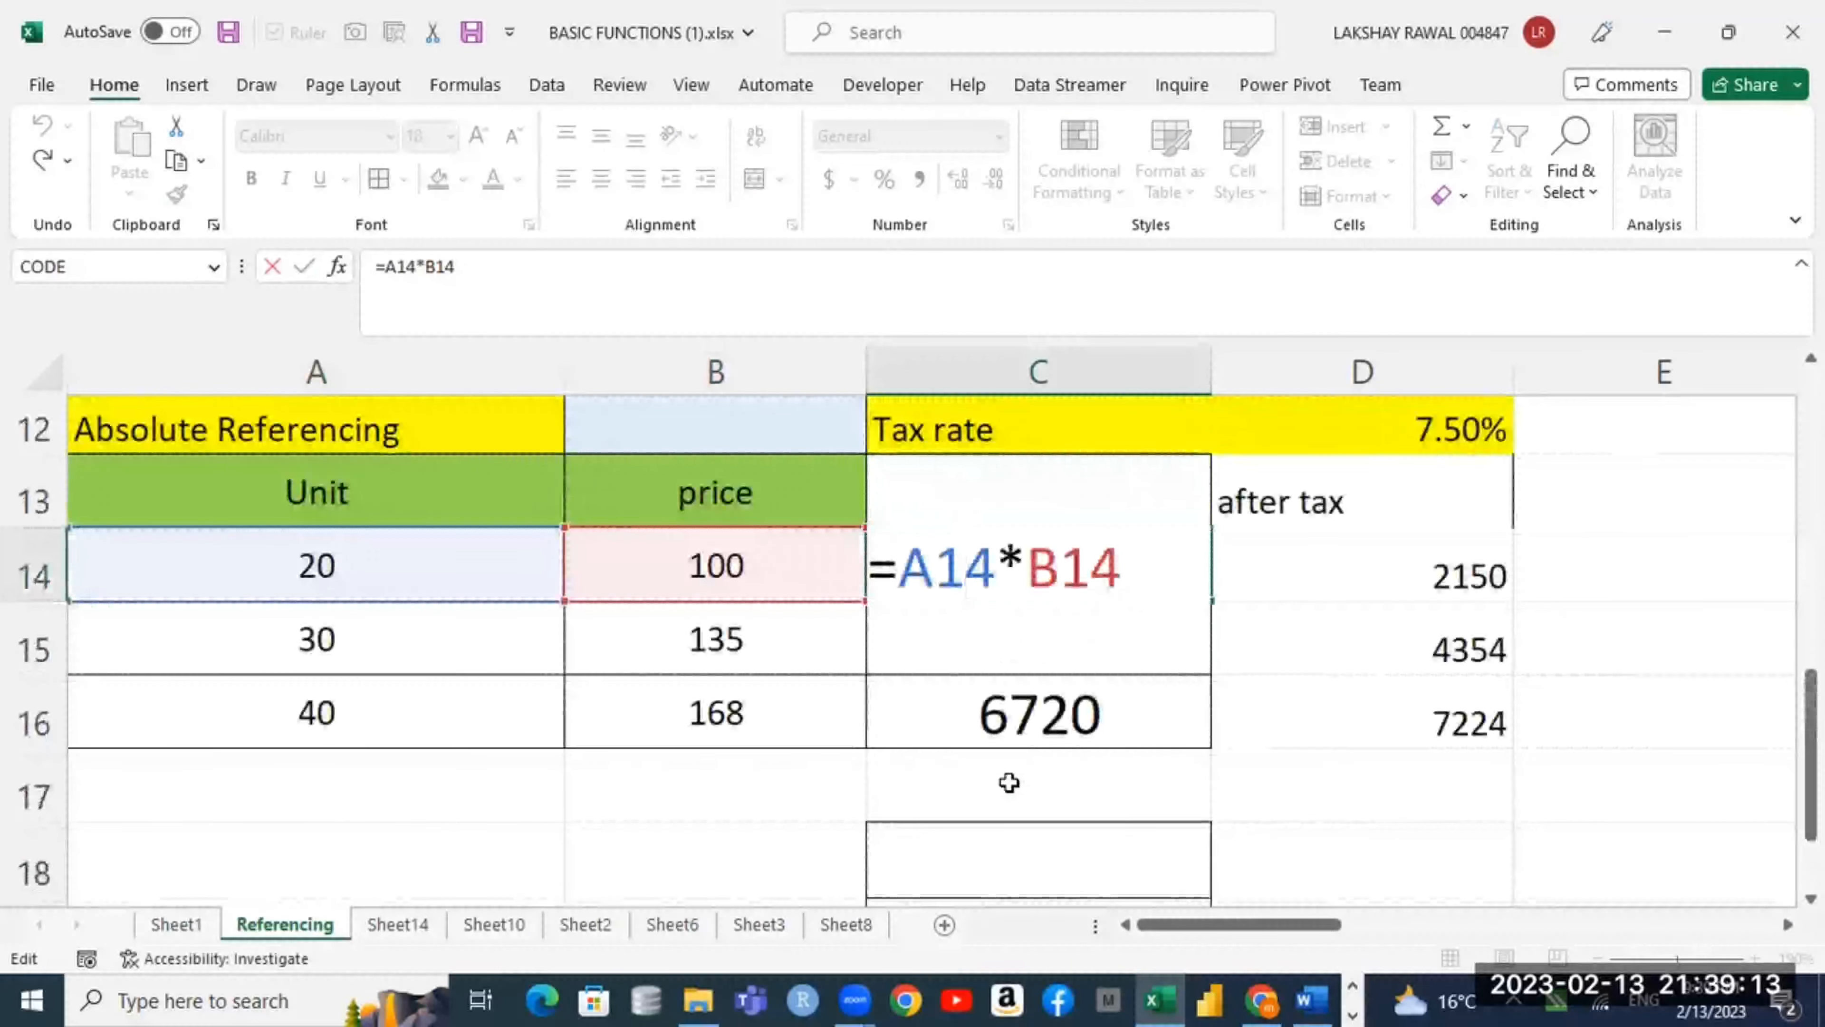
pyautogui.press('Escape')
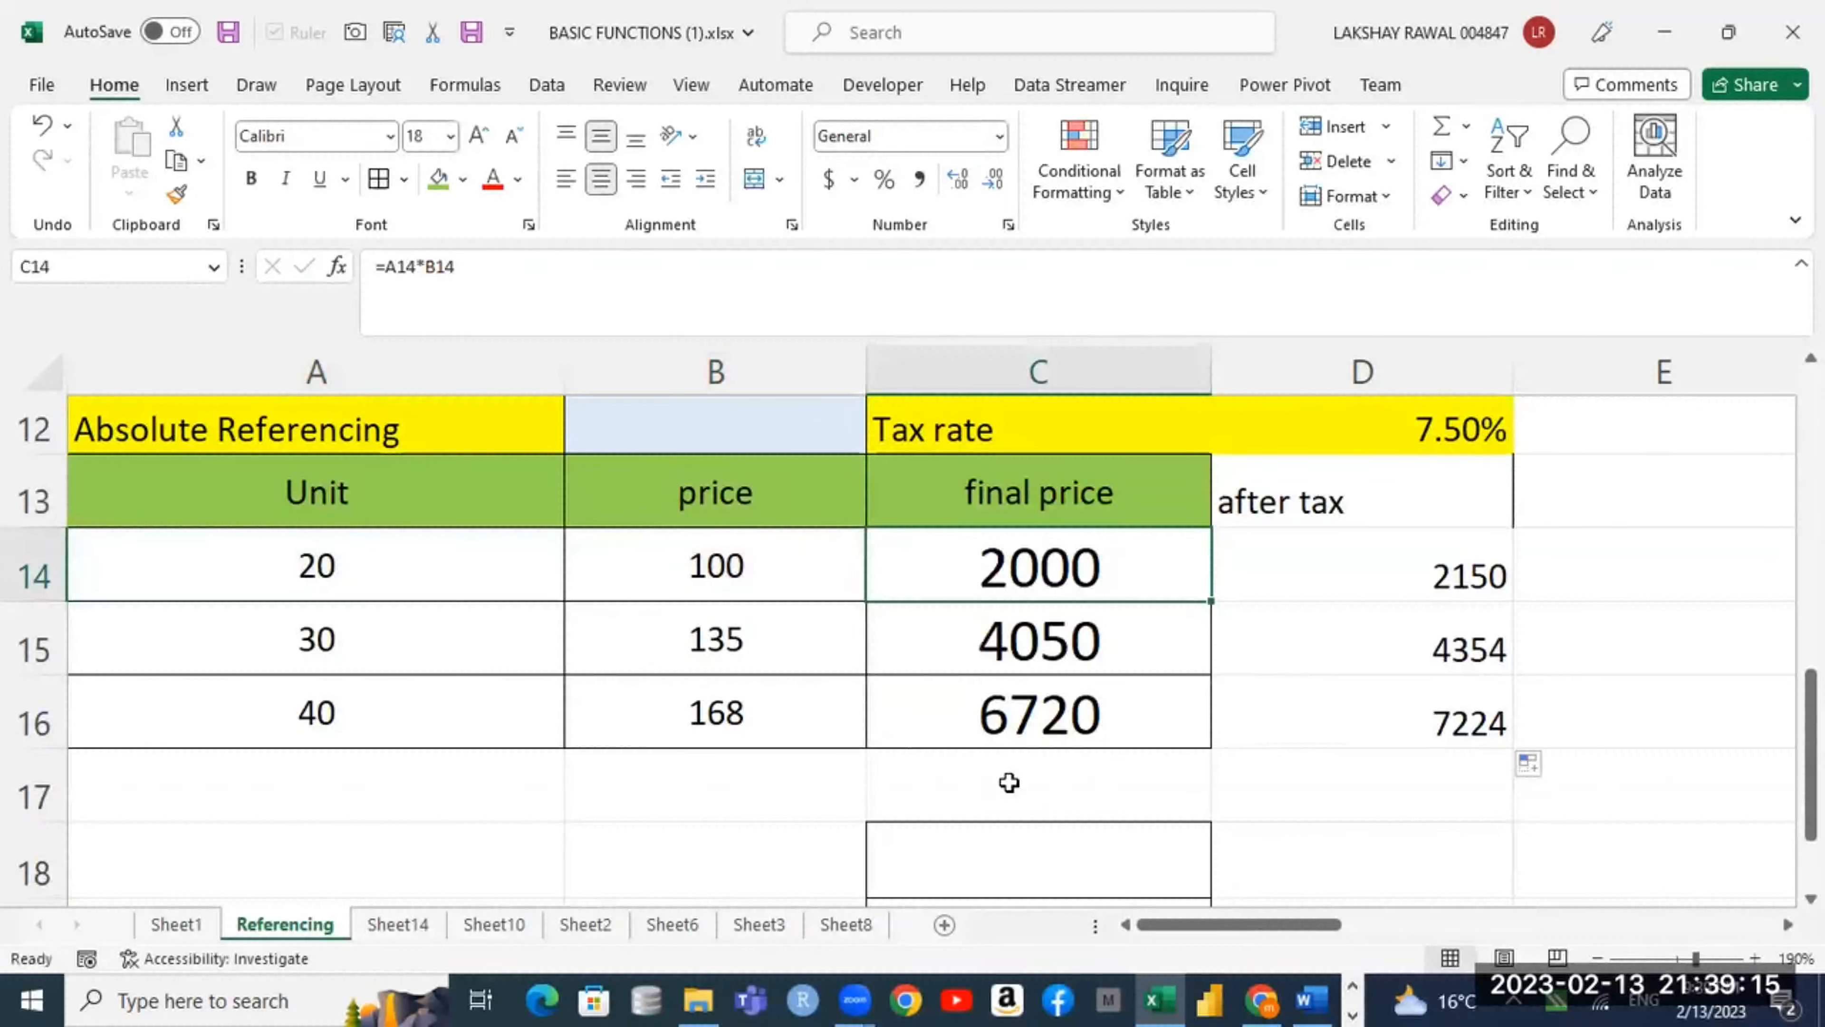
# Step: Show formulas, compare the relative references in C14:C16 with the absolute ones in D14:D16, and return to values
pyautogui.hotkey('ctrl', '`')
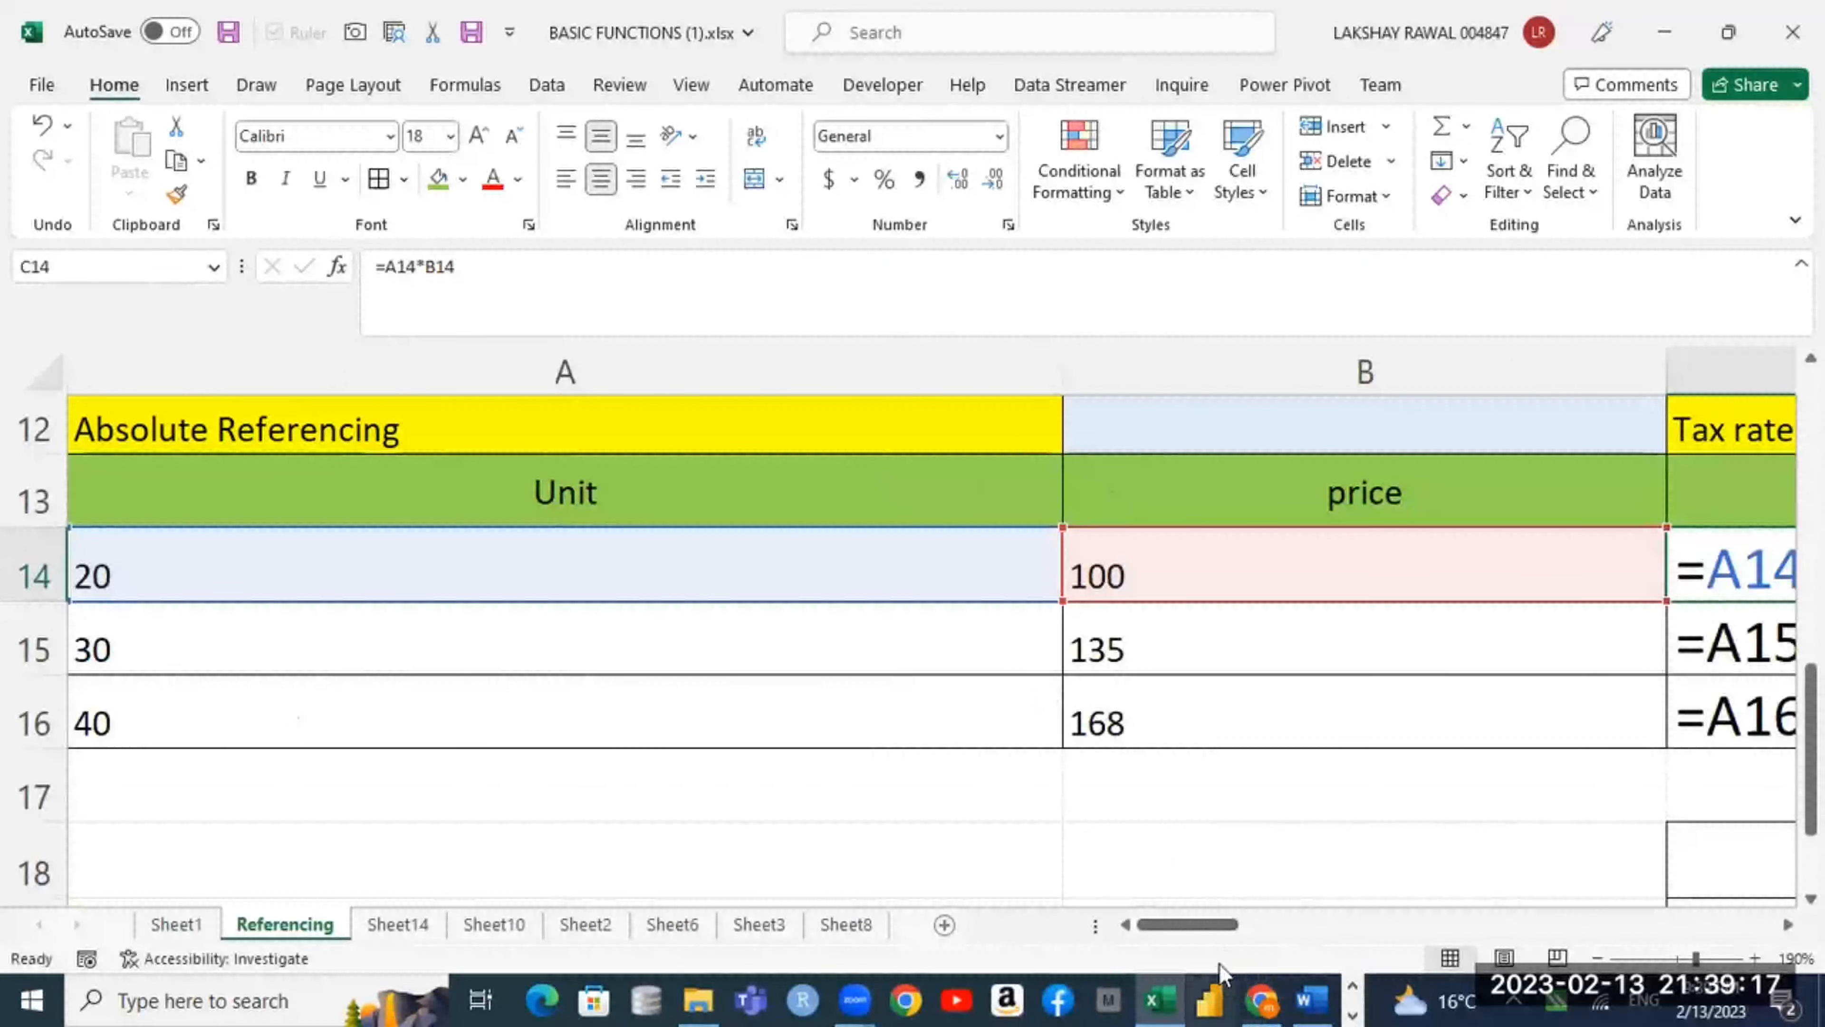
pyautogui.moveTo(1213, 925); pyautogui.dragTo(1290, 931)
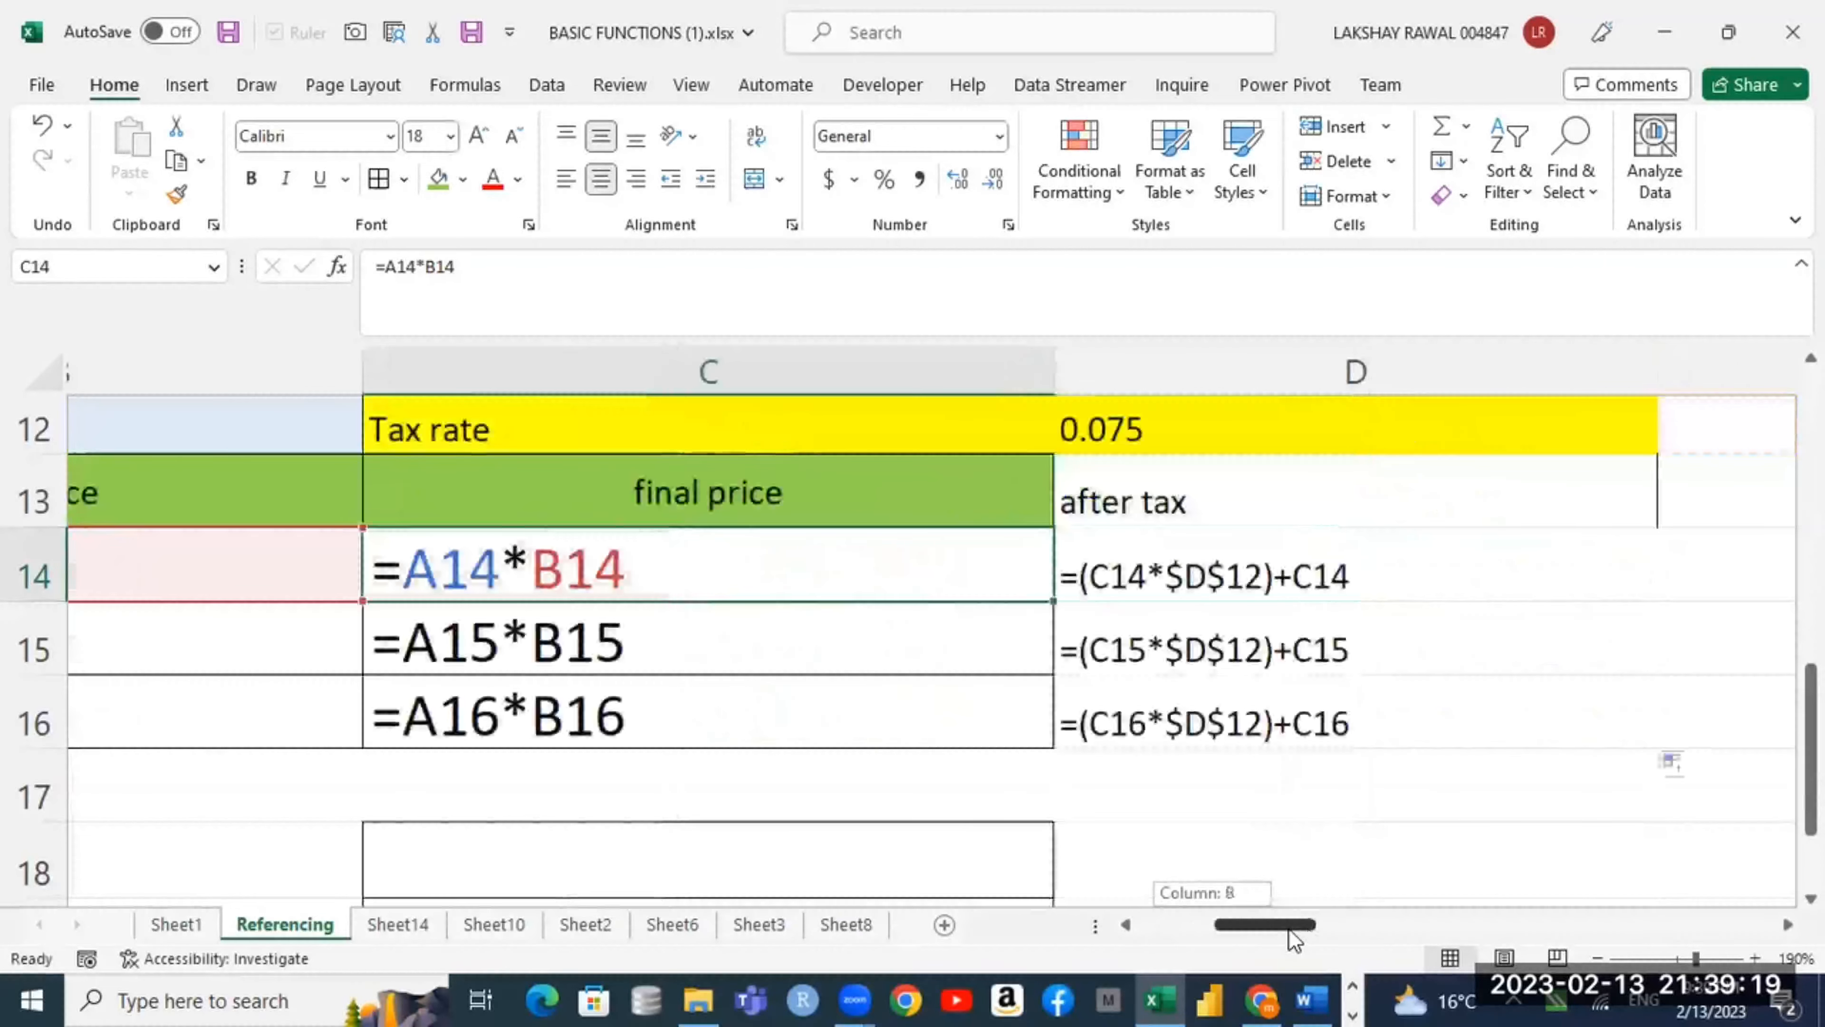
pyautogui.moveTo(465, 568); pyautogui.dragTo(578, 701)
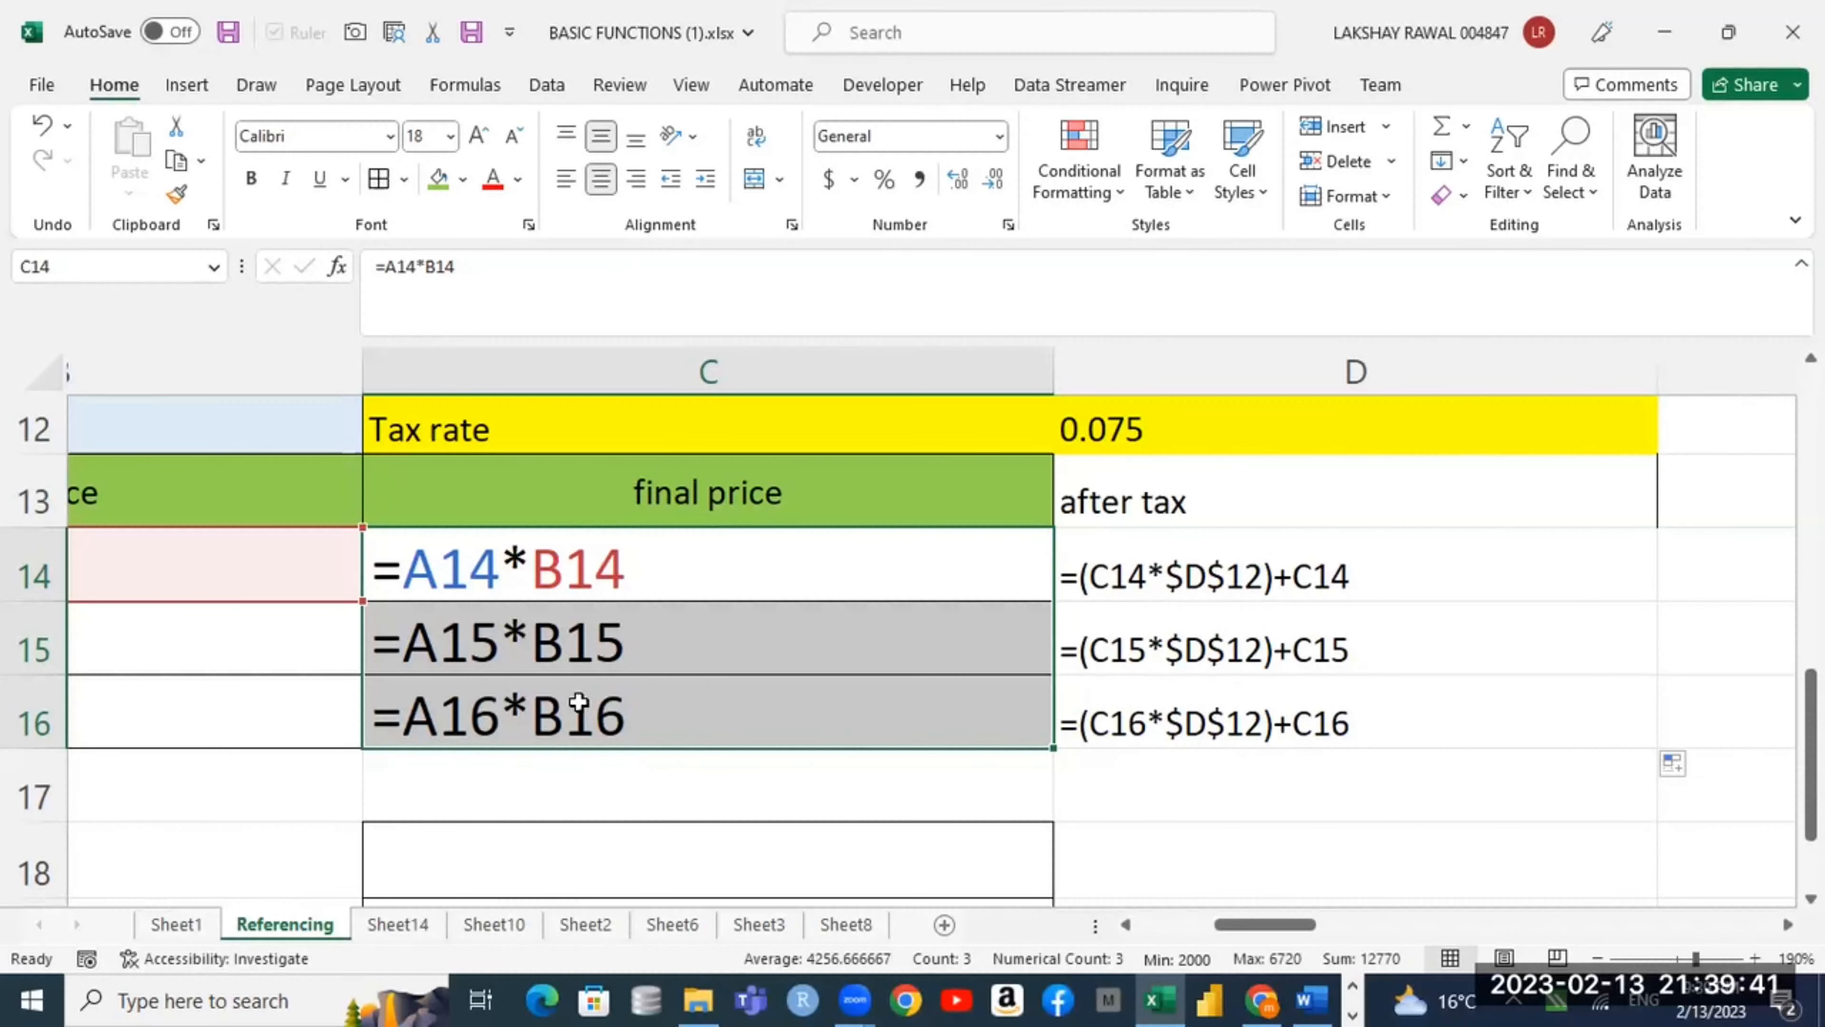
pyautogui.moveTo(1182, 579); pyautogui.dragTo(1193, 722)
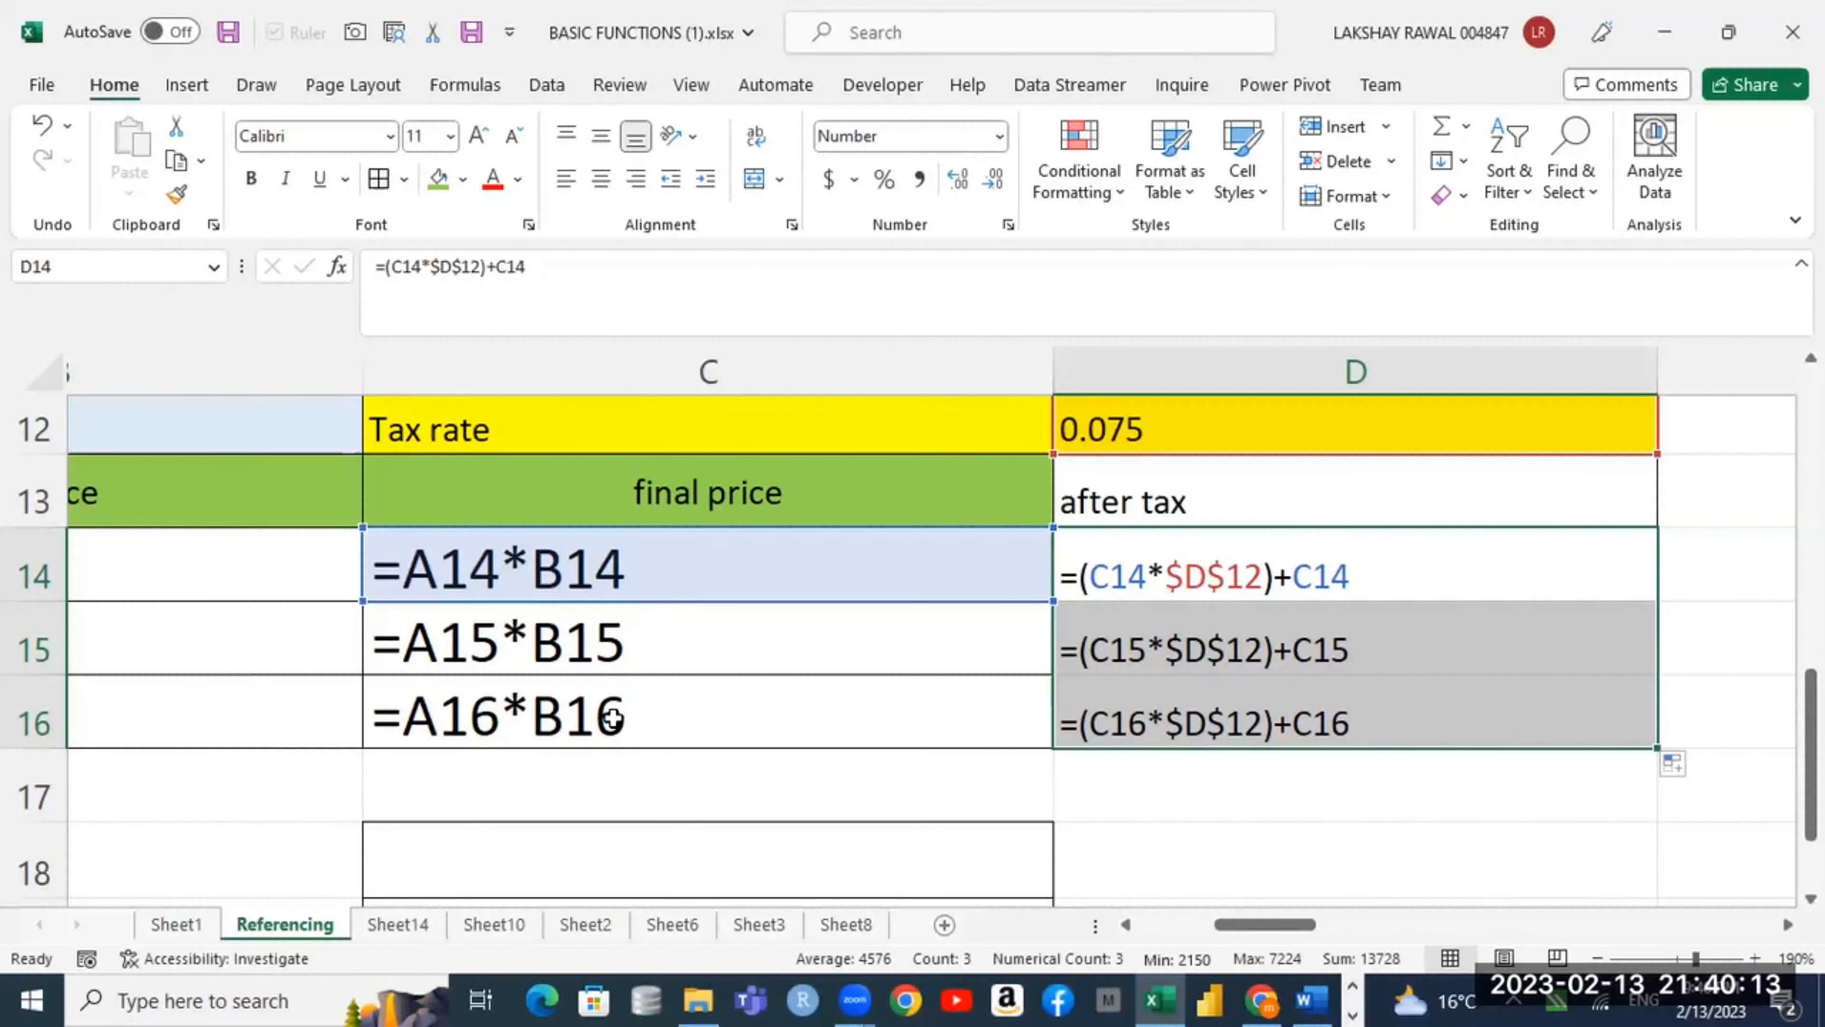
pyautogui.hotkey('ctrl', '`')
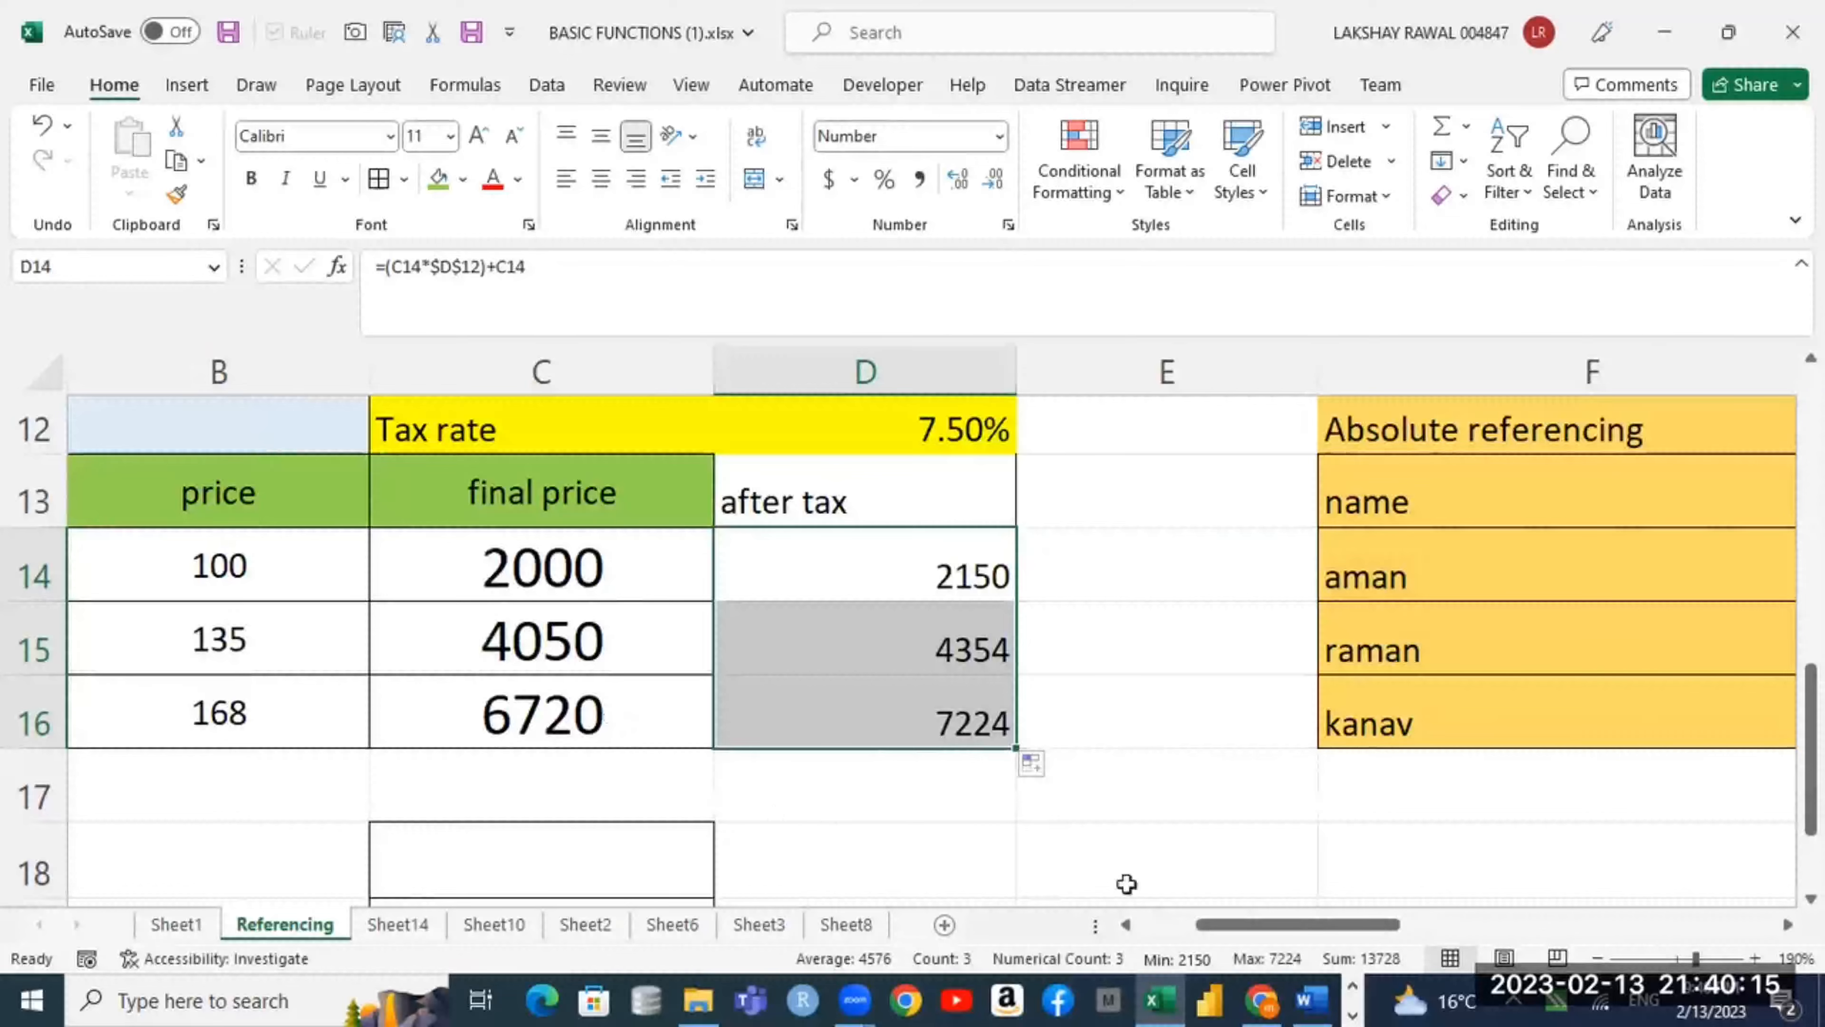
# Step: Look over the Mixed Referencing table in rows 6 to 9 and the Absolute Referencing table beneath it
pyautogui.moveTo(1235, 929); pyautogui.dragTo(1174, 929)
pyautogui.scroll(2, 675, 702)
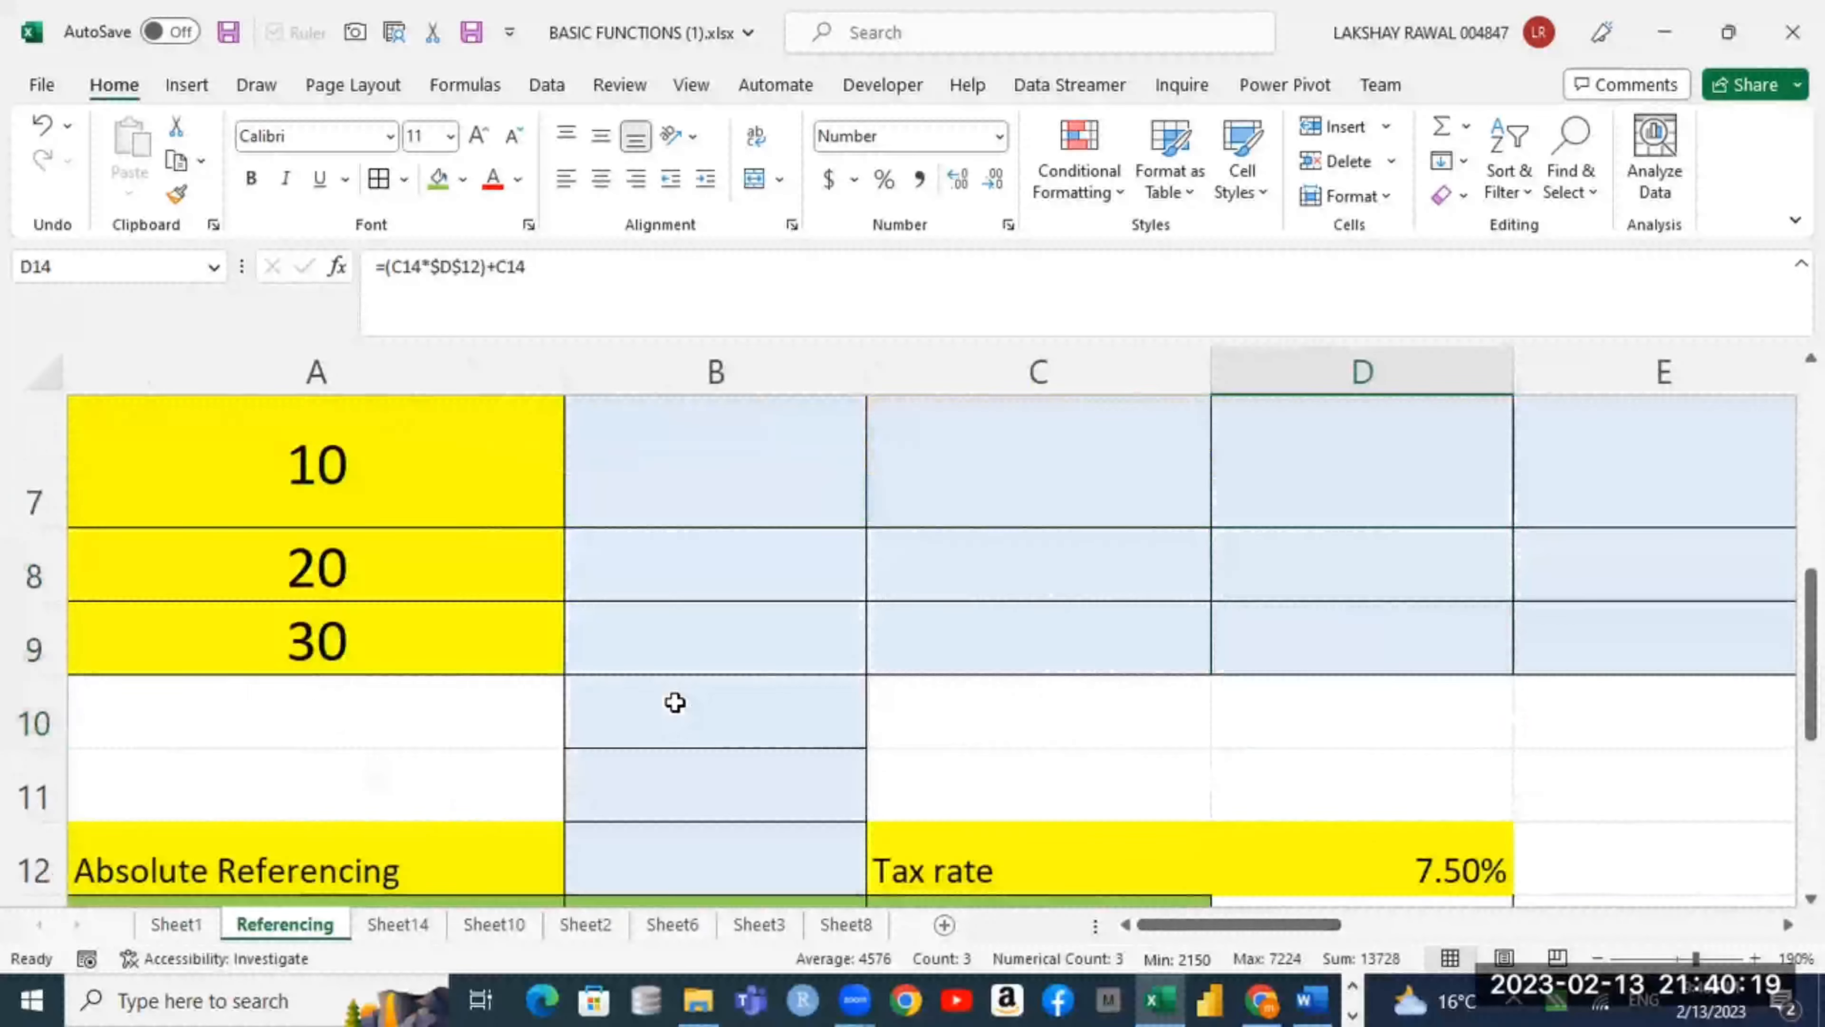
pyautogui.scroll(2, 674, 702)
pyautogui.scroll(-1, 758, 550)
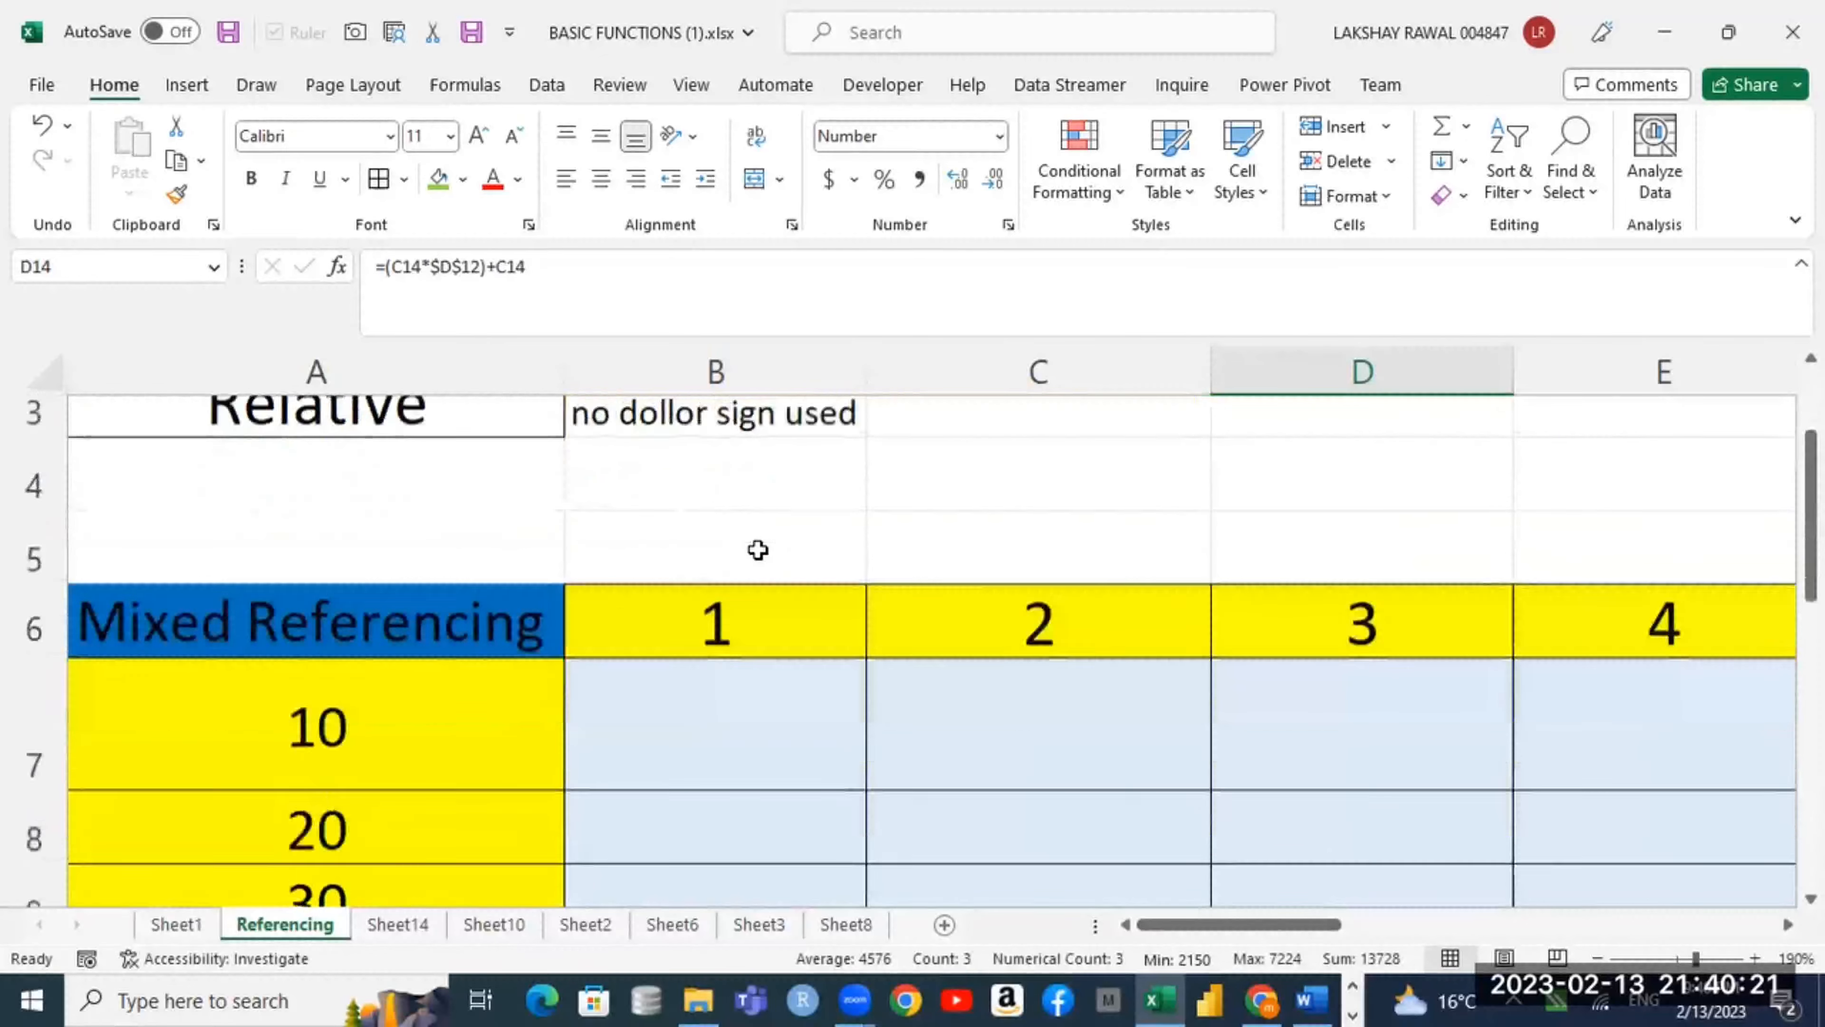
pyautogui.scroll(-2, 758, 550)
pyautogui.scroll(2, 758, 550)
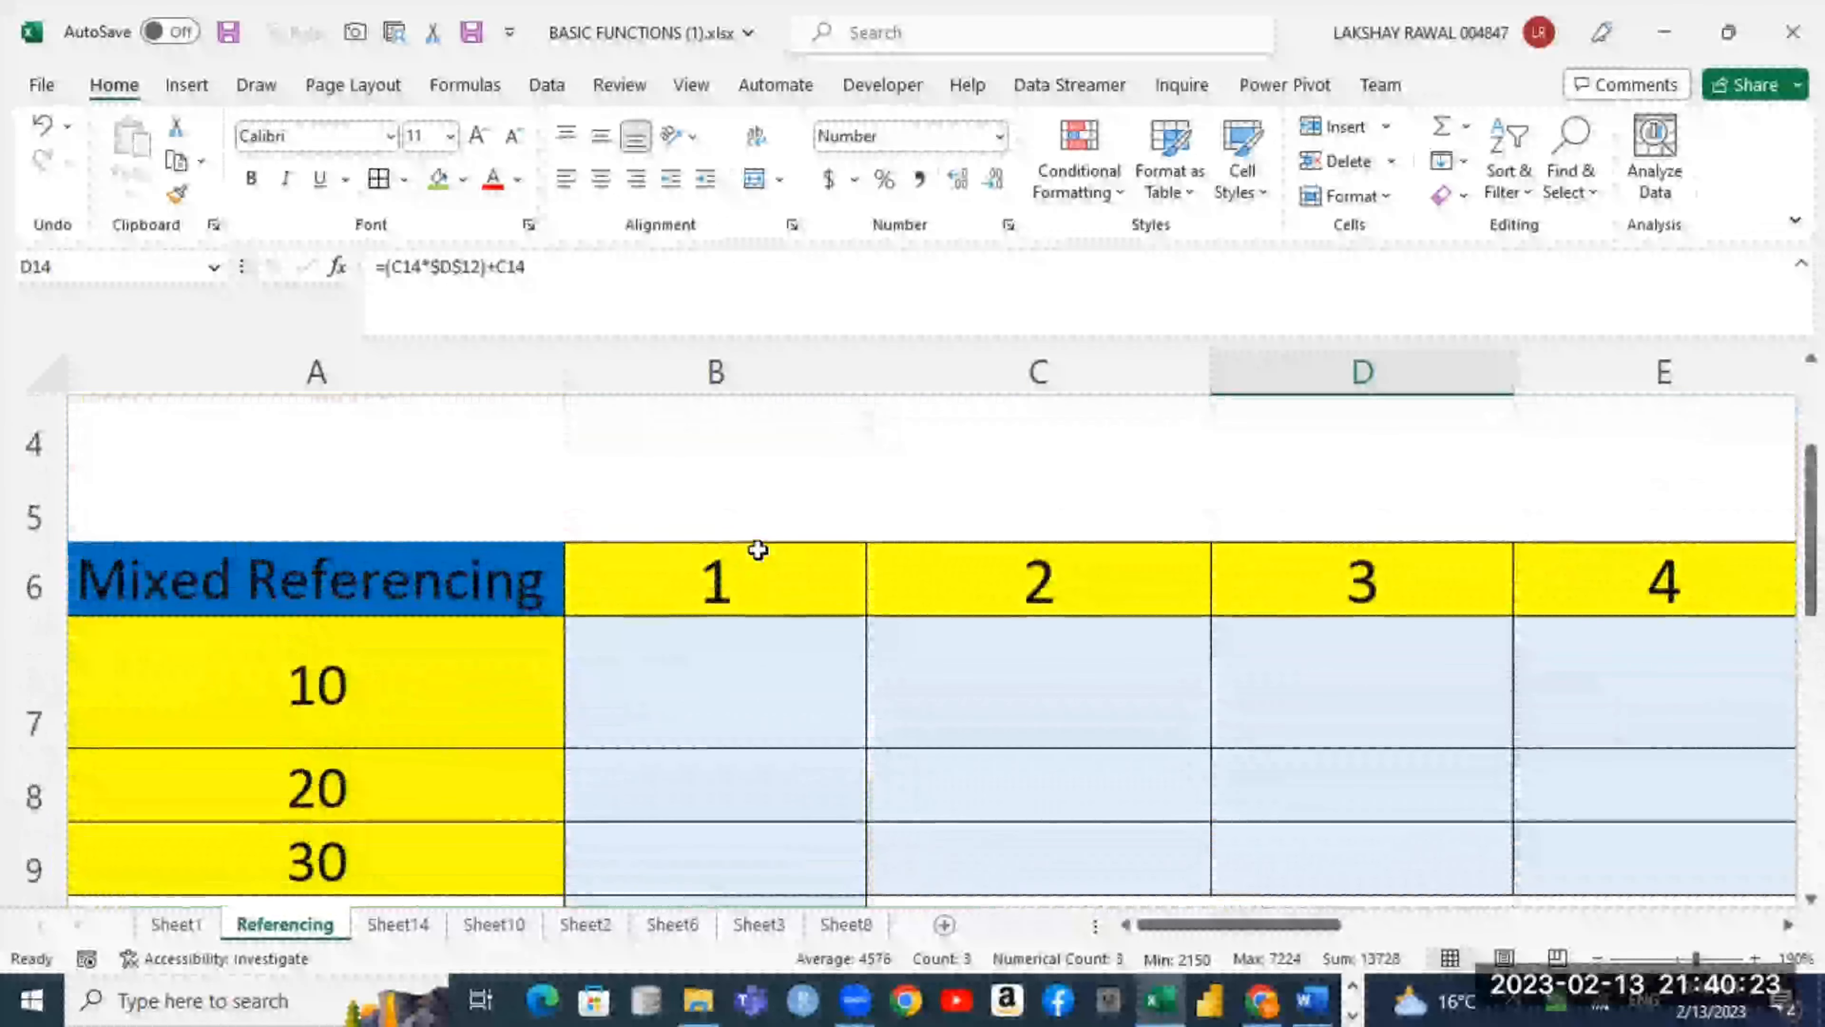
pyautogui.click(782, 652)
pyautogui.scroll(-2, 780, 654)
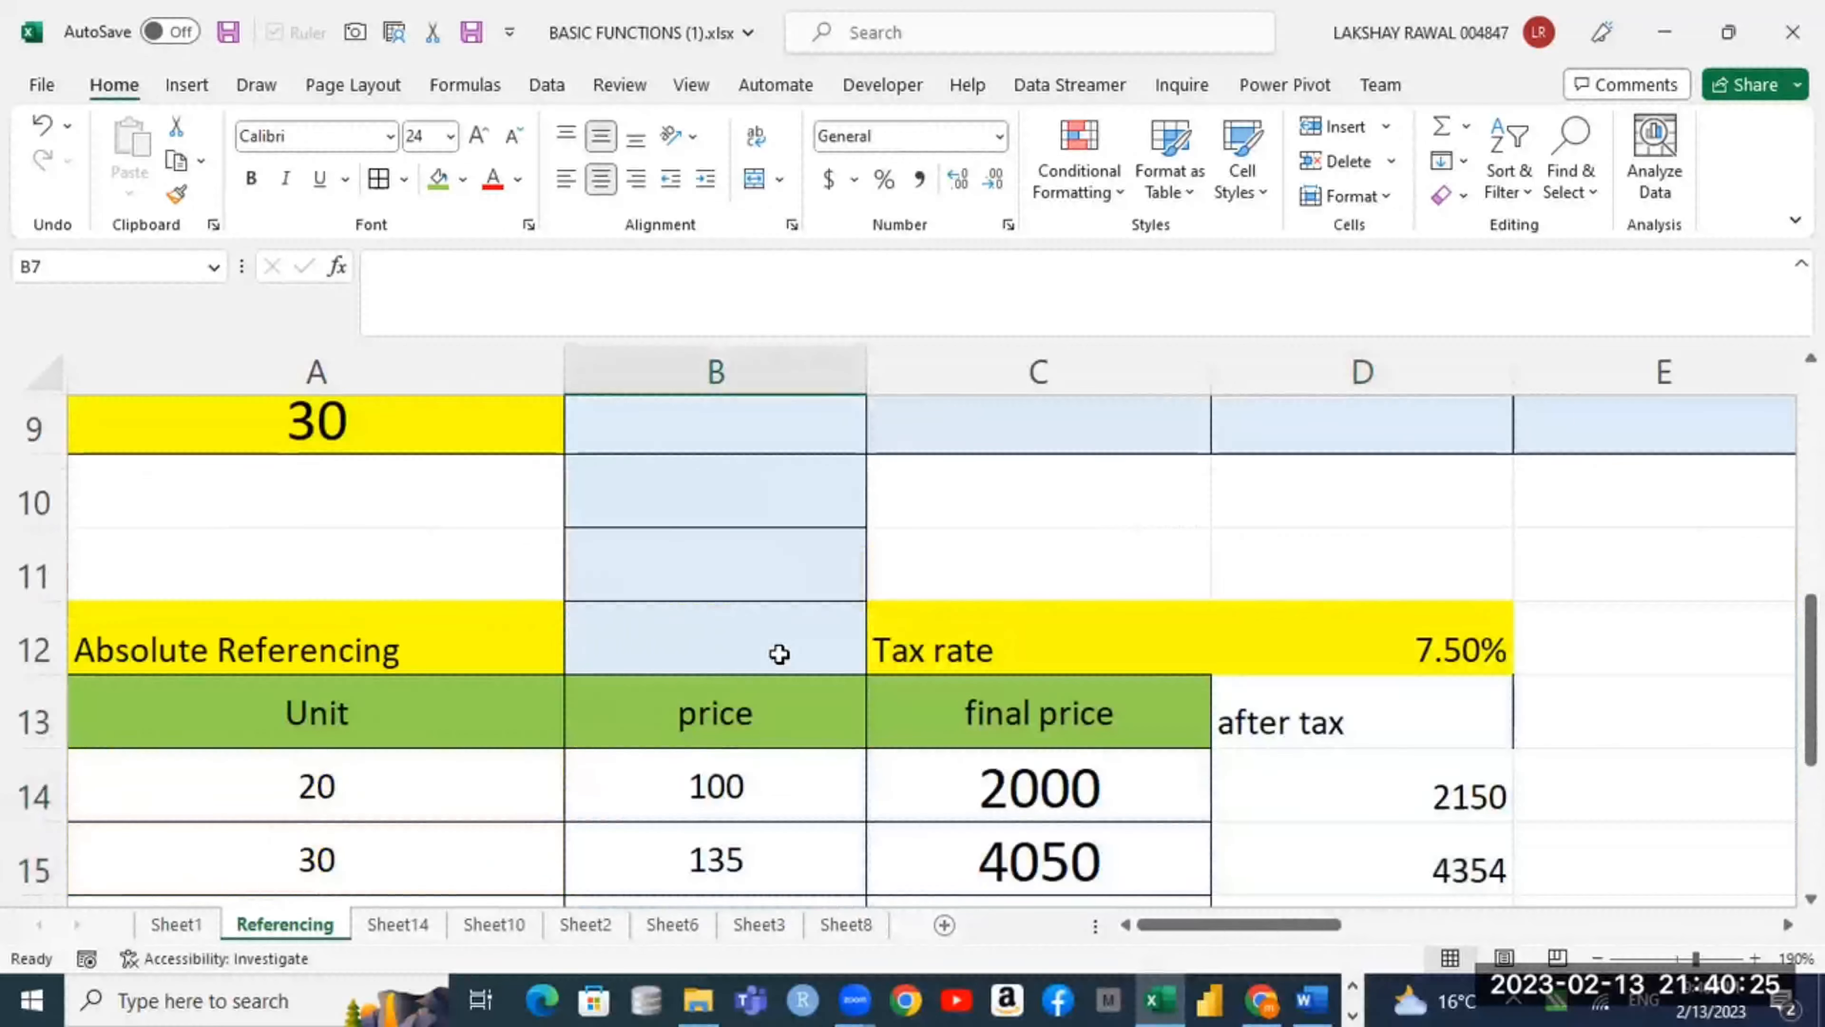
# Step: Copy the plain formatting of A10 onto A10:B11 to remove the blue fill and borders from B10:B11
pyautogui.click(652, 561)
pyautogui.click(297, 510)
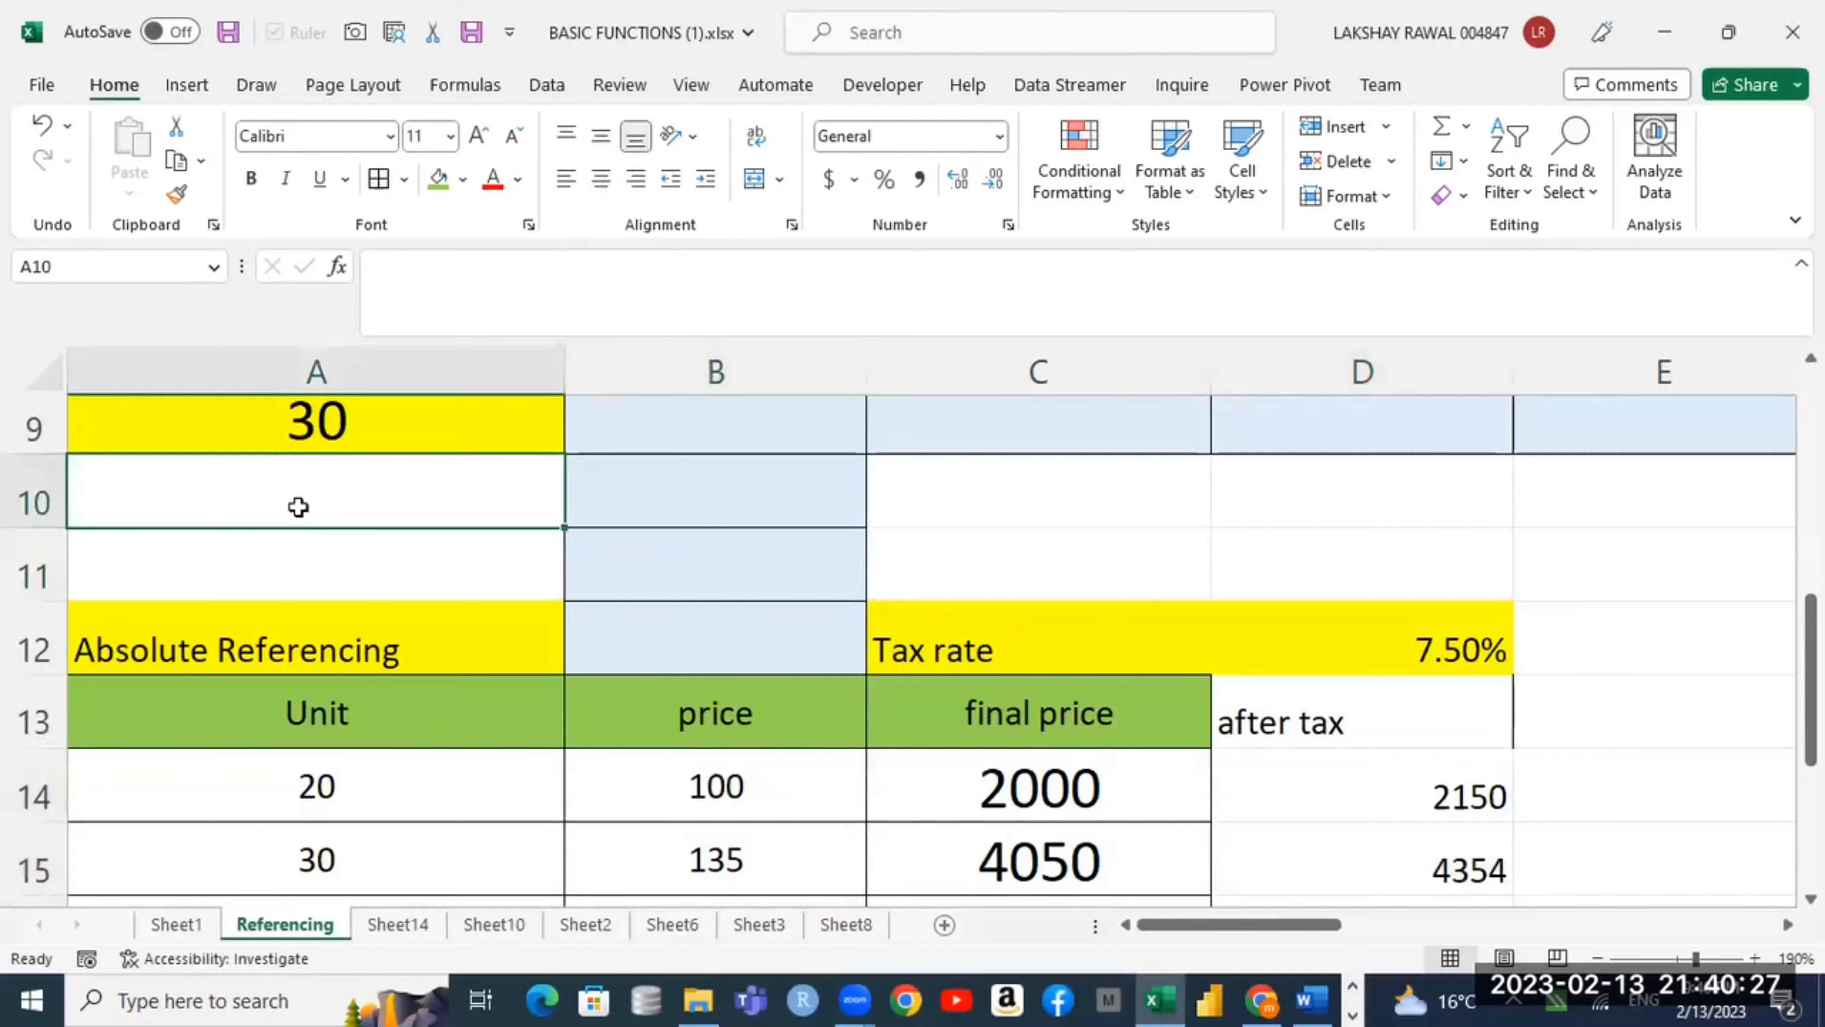
pyautogui.click(176, 198)
pyautogui.moveTo(397, 487); pyautogui.dragTo(726, 566)
pyautogui.click(945, 568)
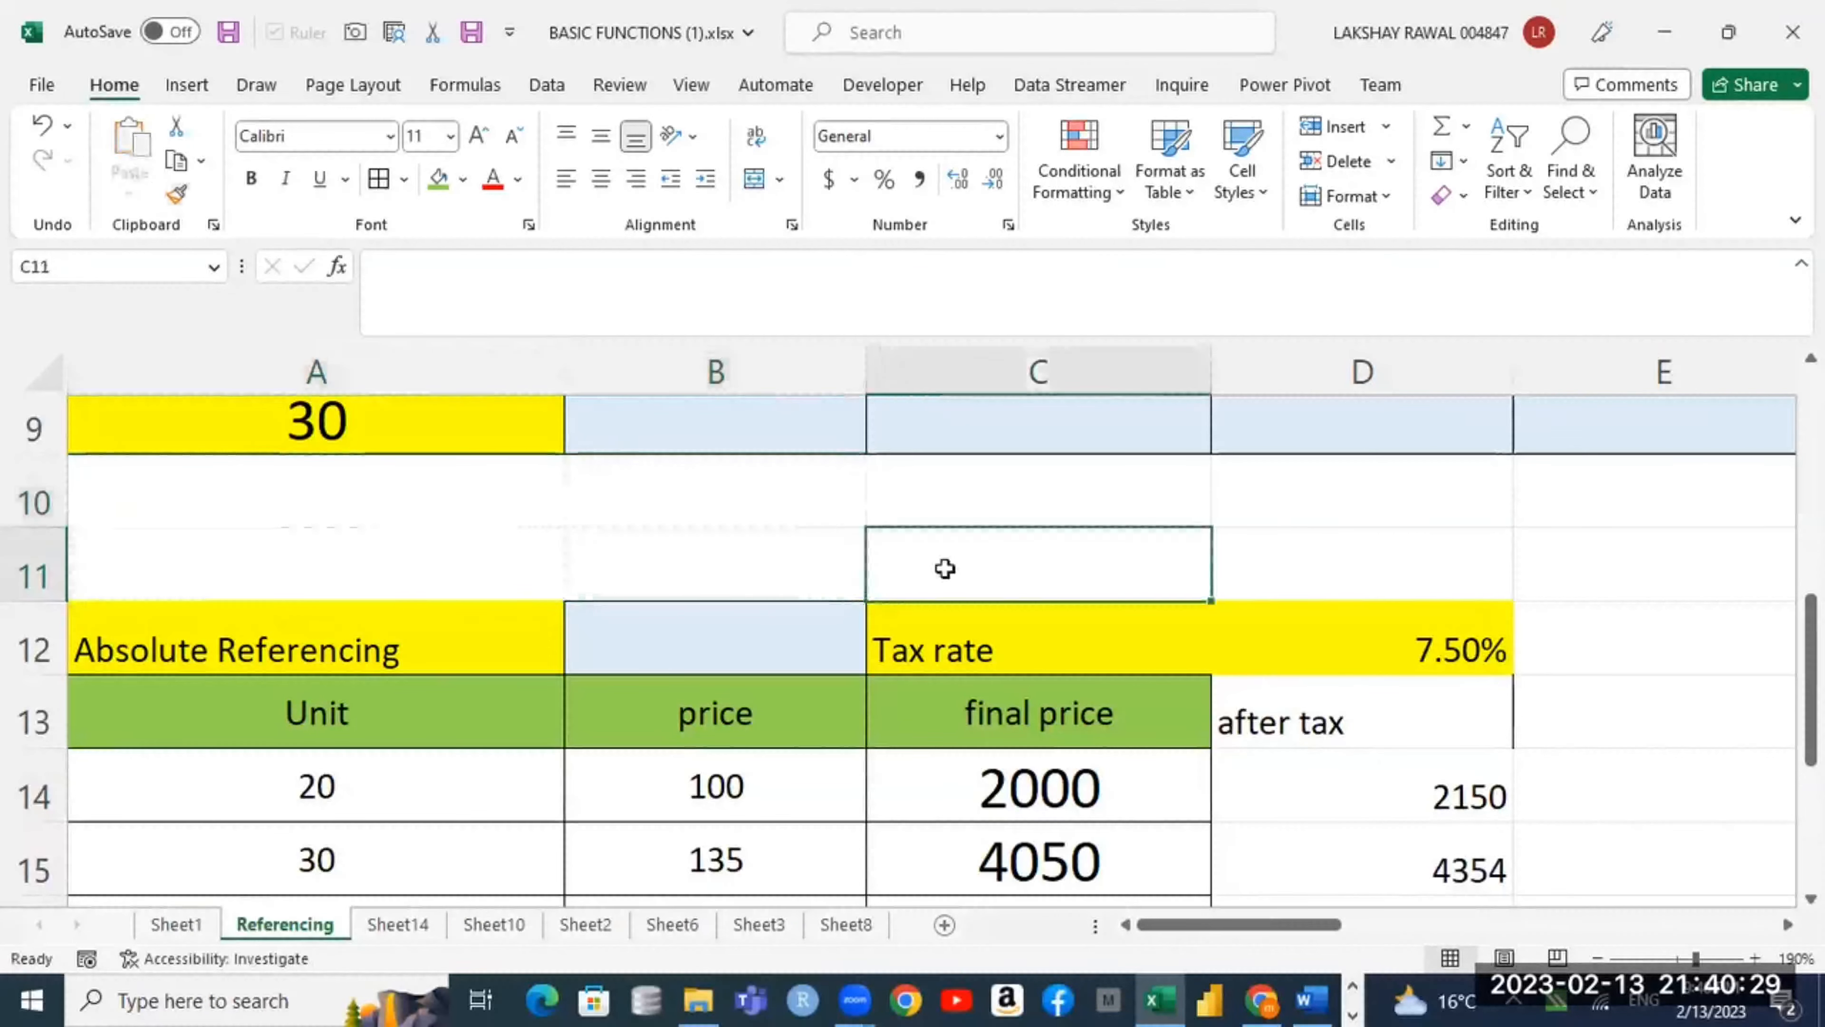
# Step: Open the after tax formula in D14 and cycle its $D$12 reference through $D12 to the relative form D12
pyautogui.scroll(2, 945, 568)
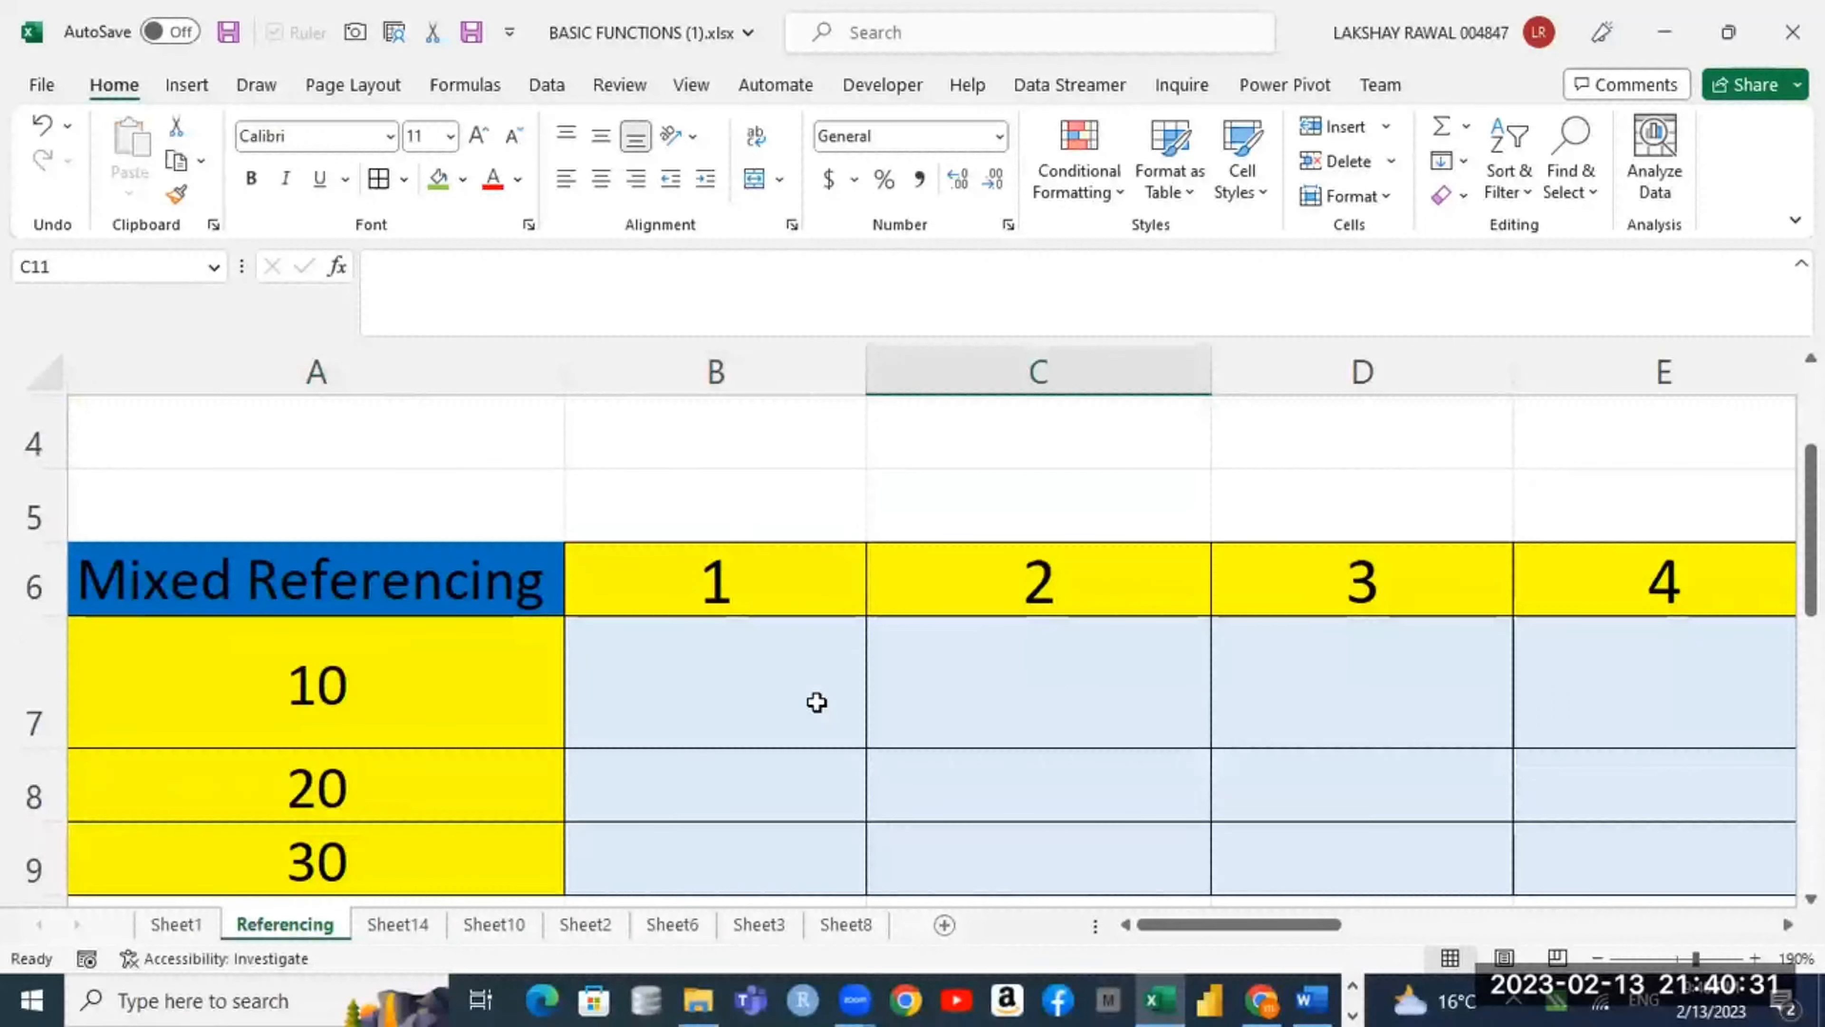
pyautogui.scroll(1, 816, 702)
pyautogui.click(1059, 644)
pyautogui.scroll(-3, 1063, 654)
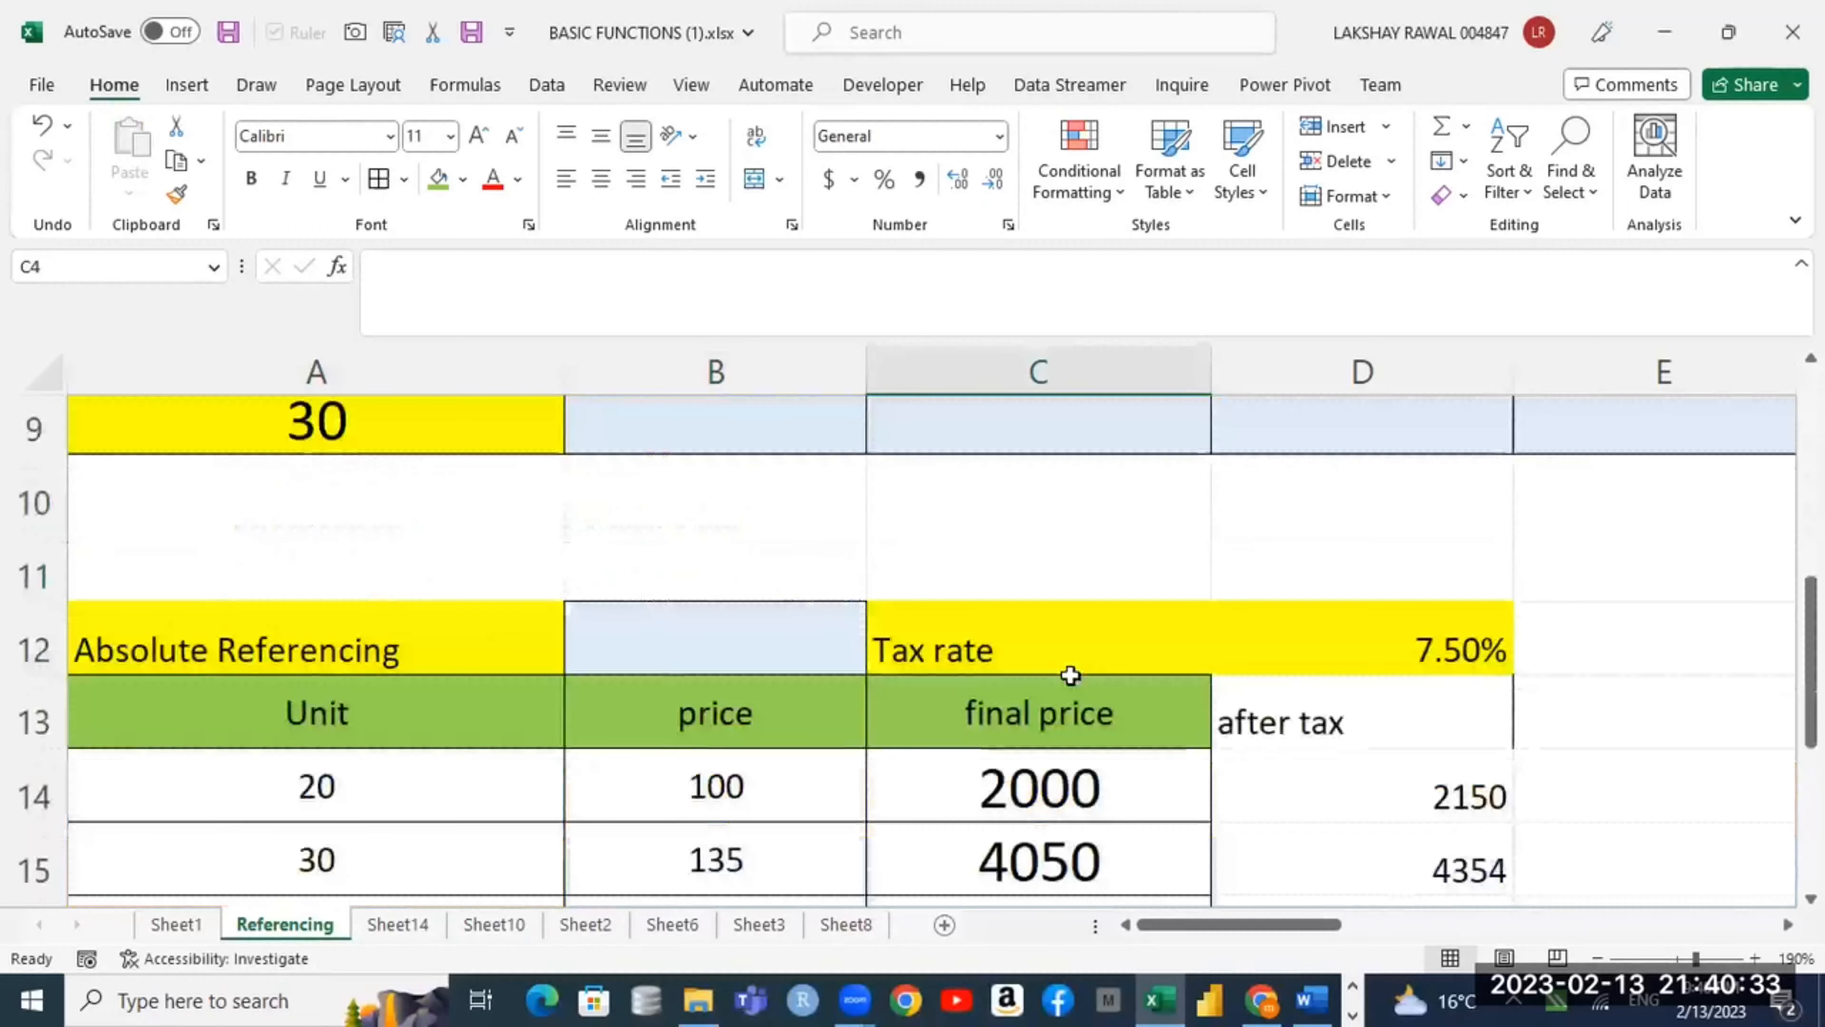
pyautogui.doubleClick(1340, 799)
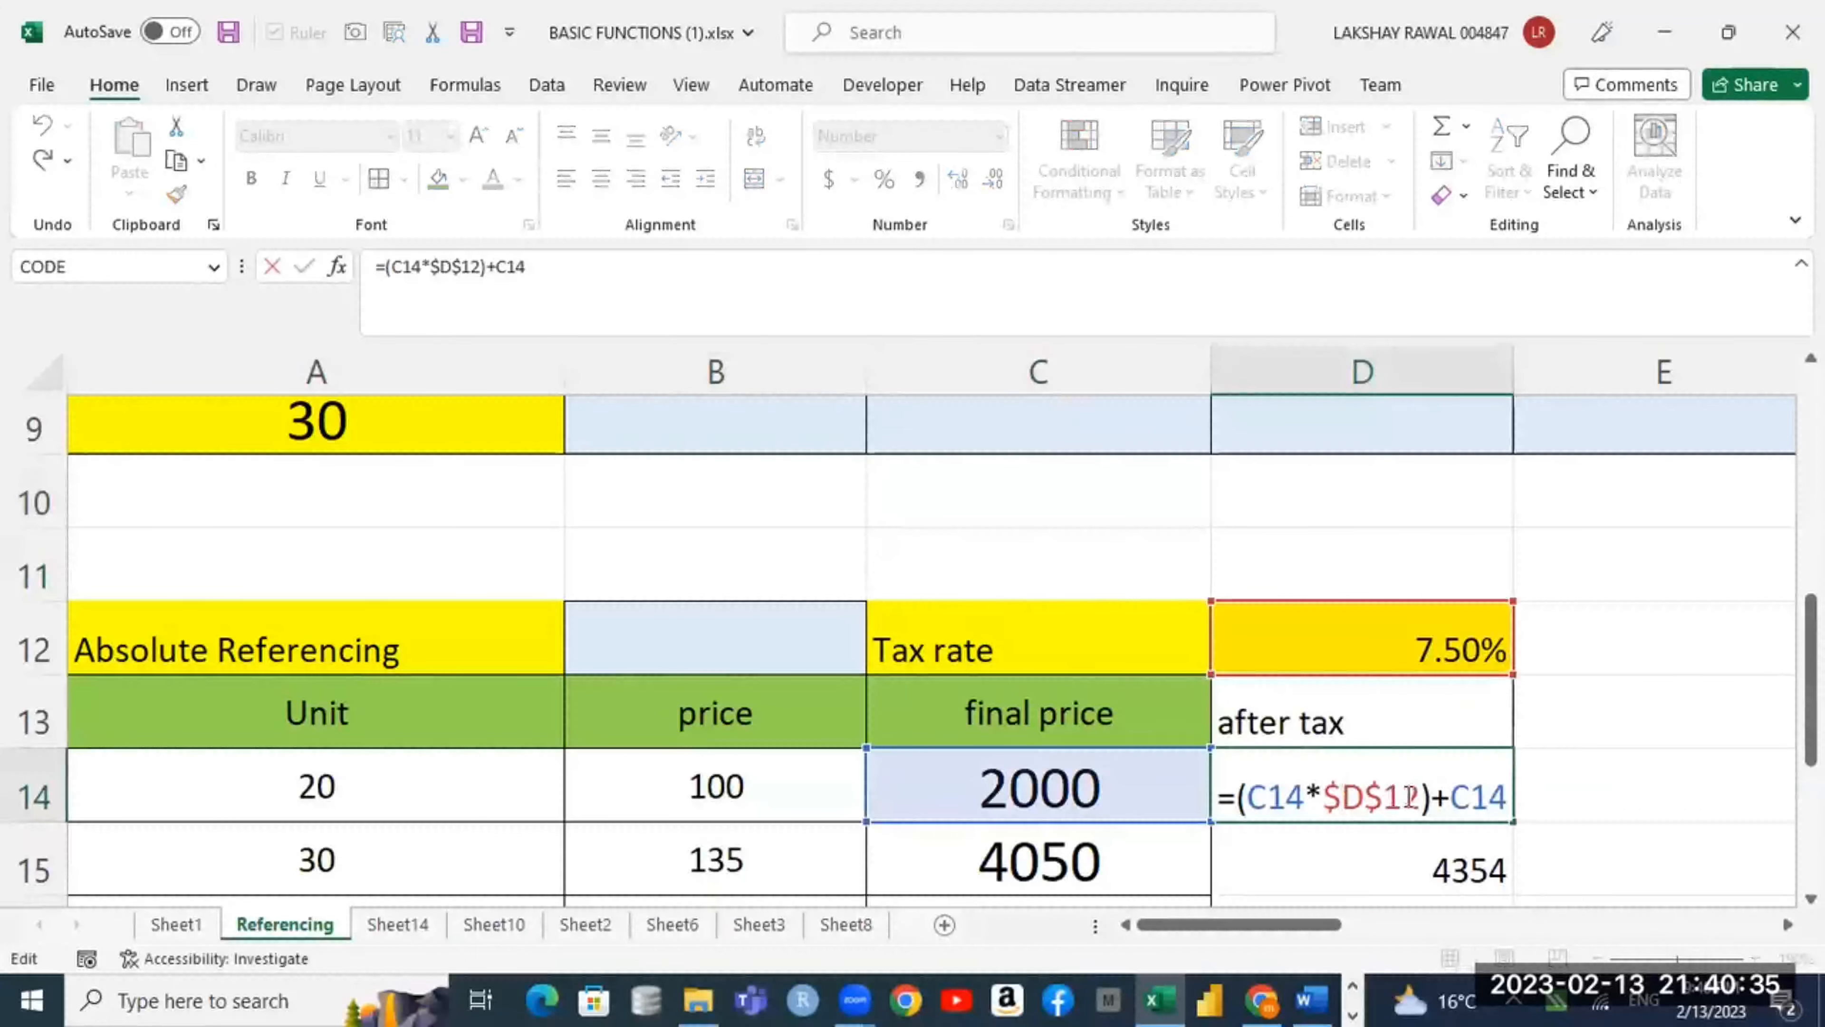
pyautogui.moveTo(1419, 797); pyautogui.dragTo(1326, 802)
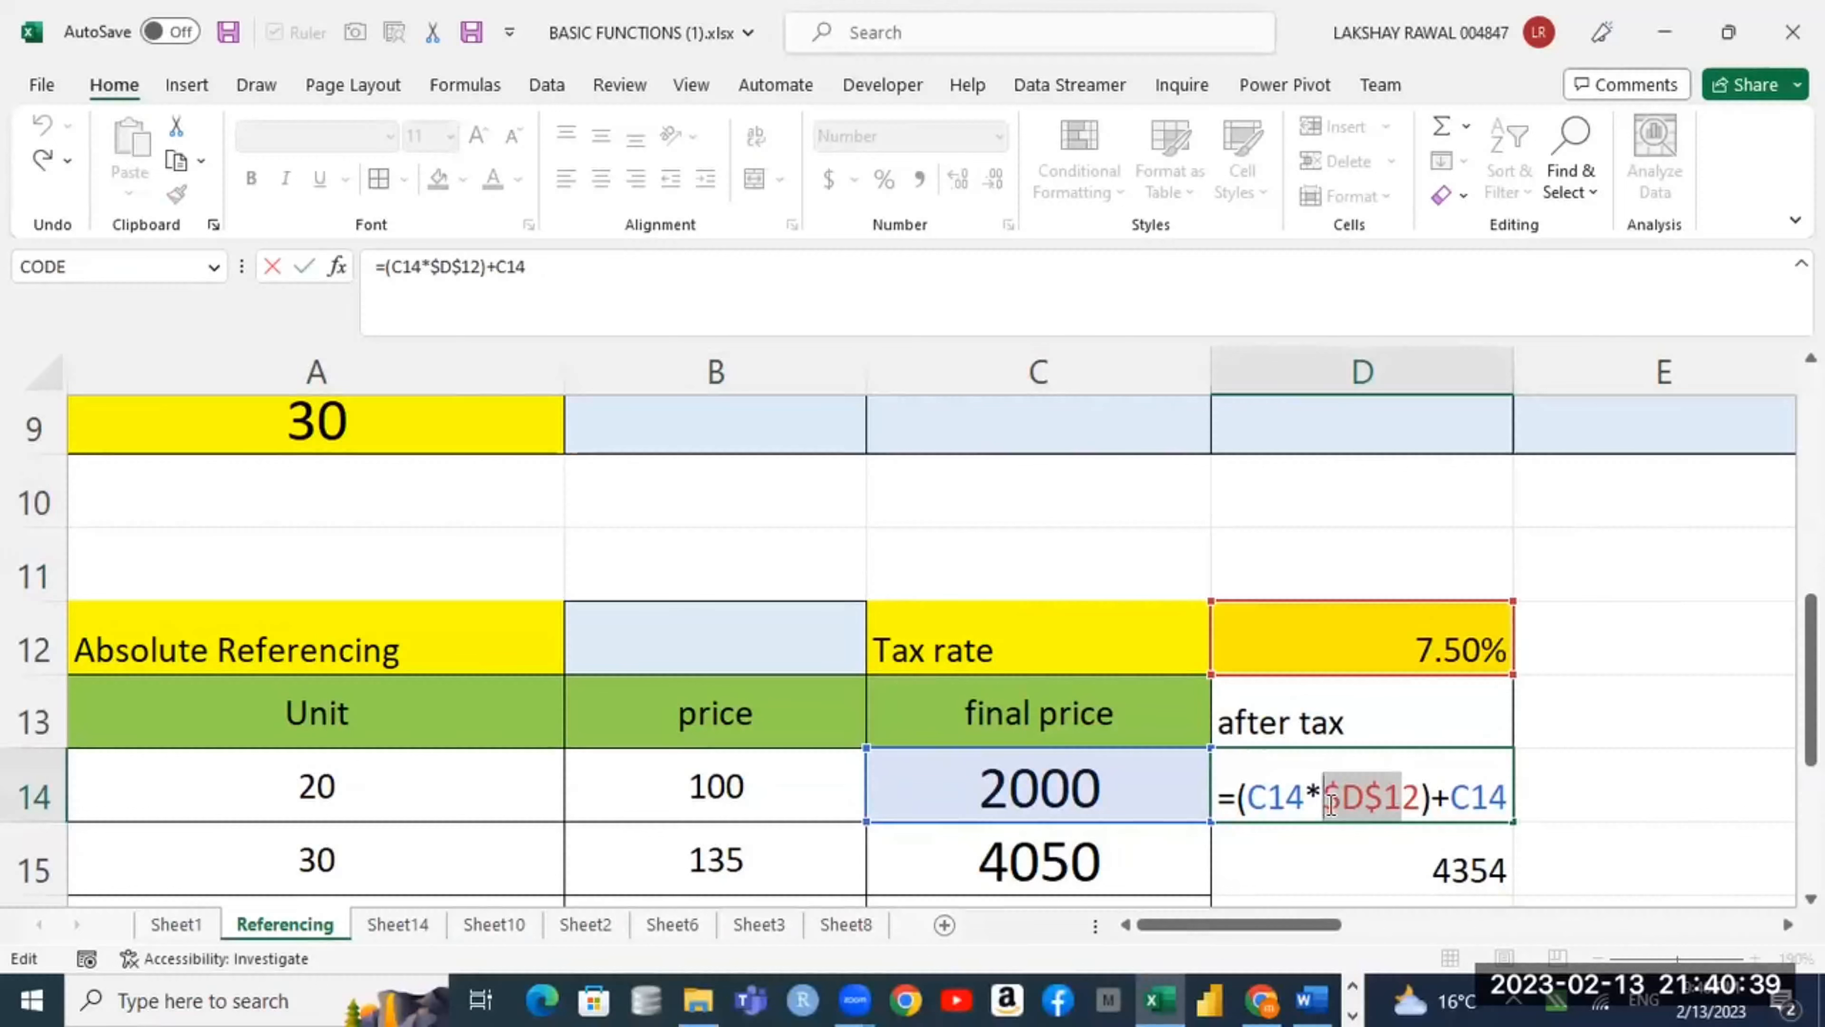
pyautogui.press('F4')
pyautogui.press('F4')
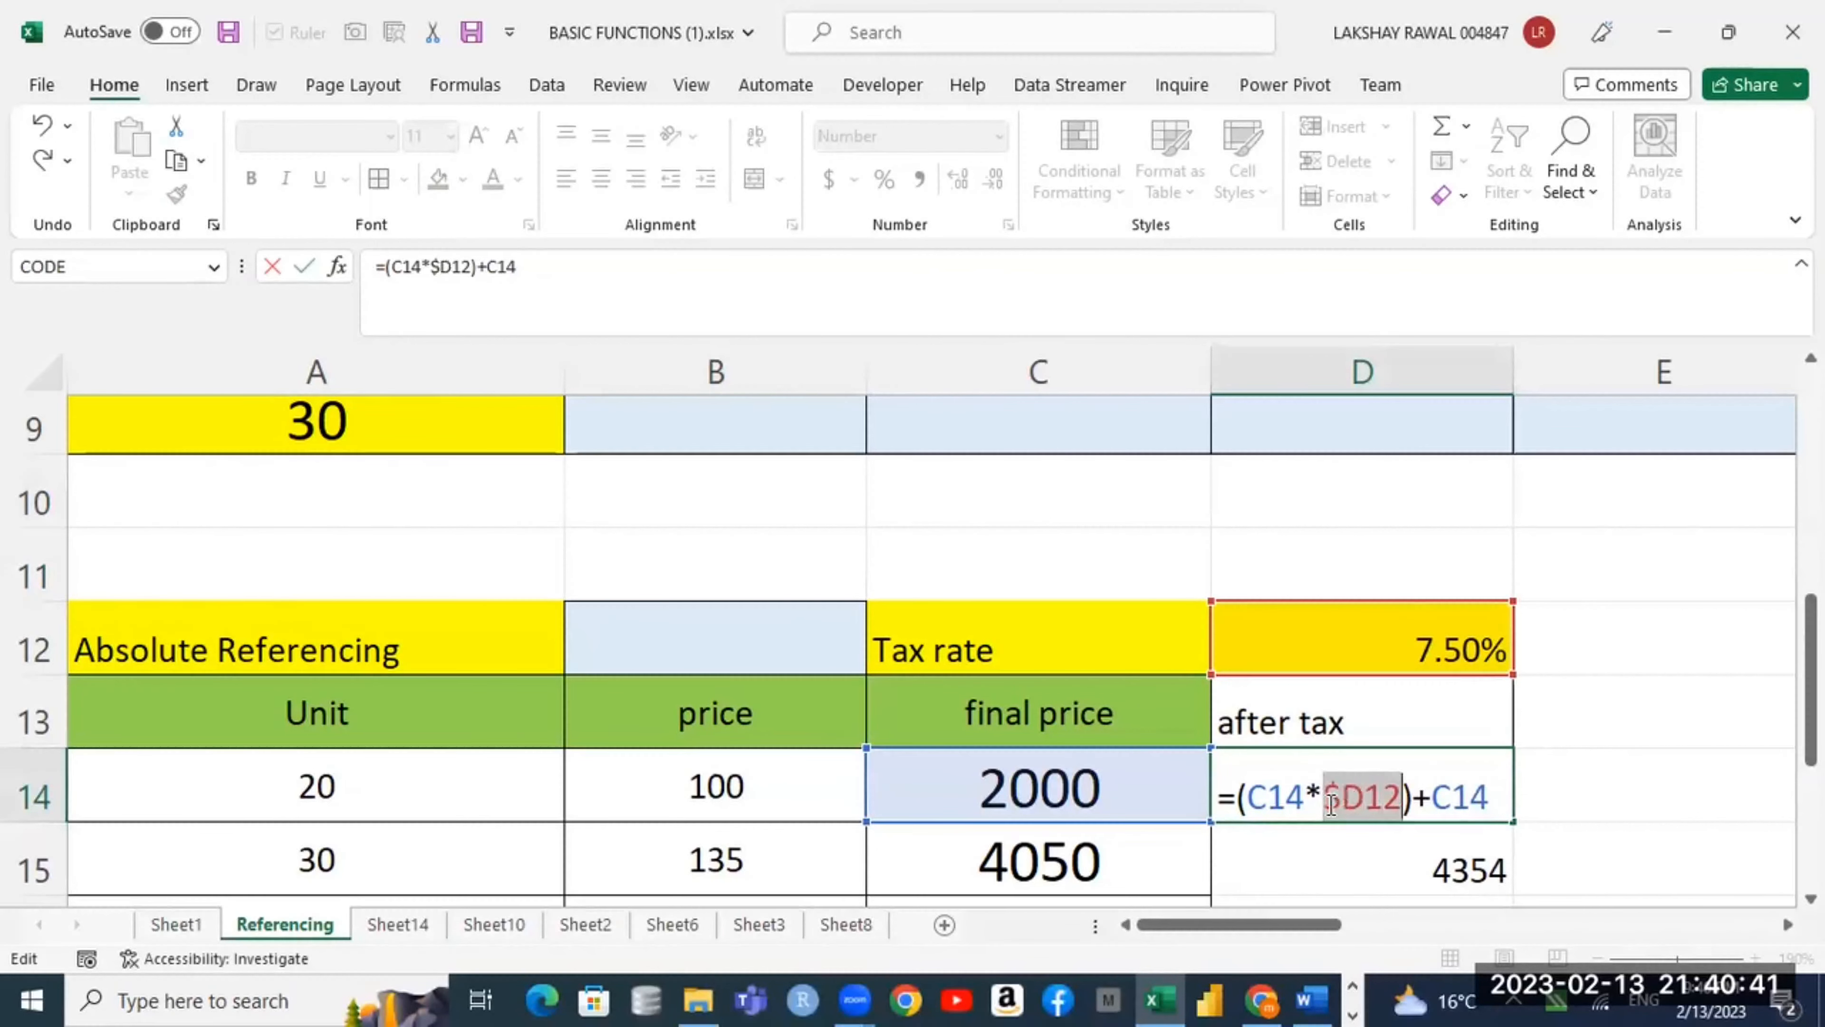
pyautogui.press('F4')
# Step: Add dollar signs manually before the column letter and row number of D12 in the D14 formula
pyautogui.click(1337, 781)
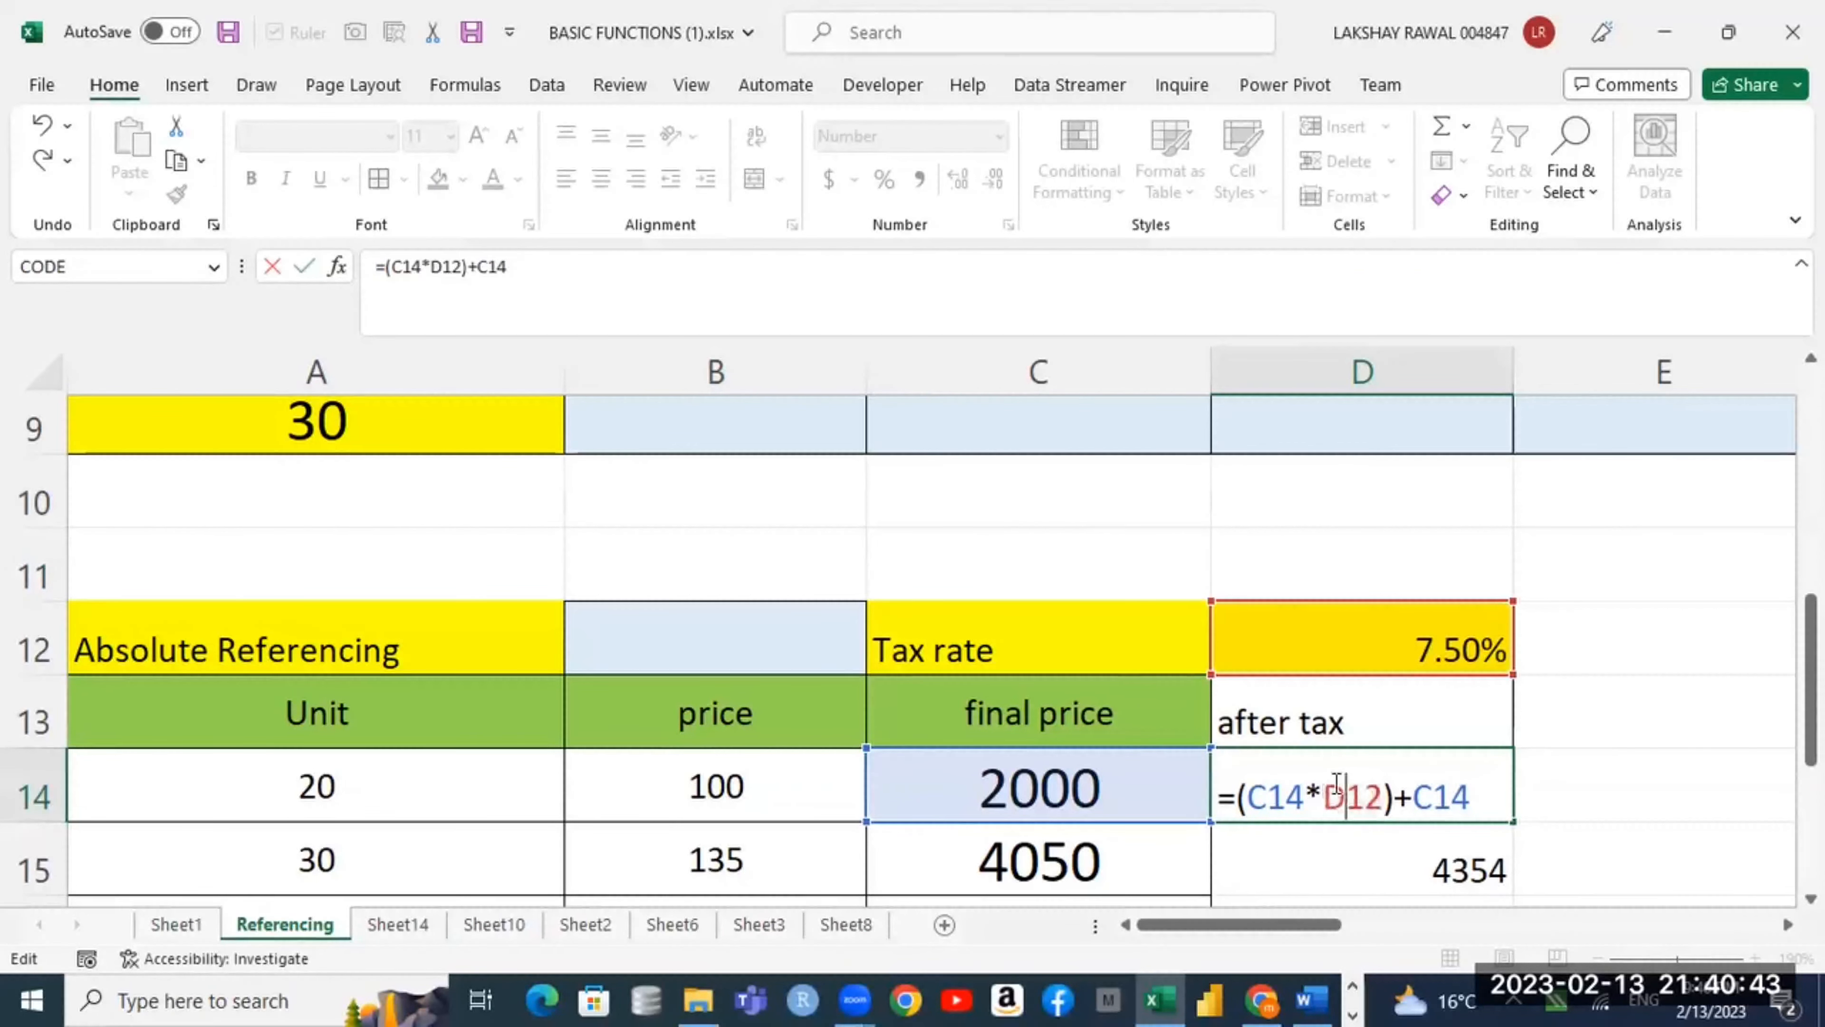
pyautogui.click(1324, 798)
pyautogui.write('$')
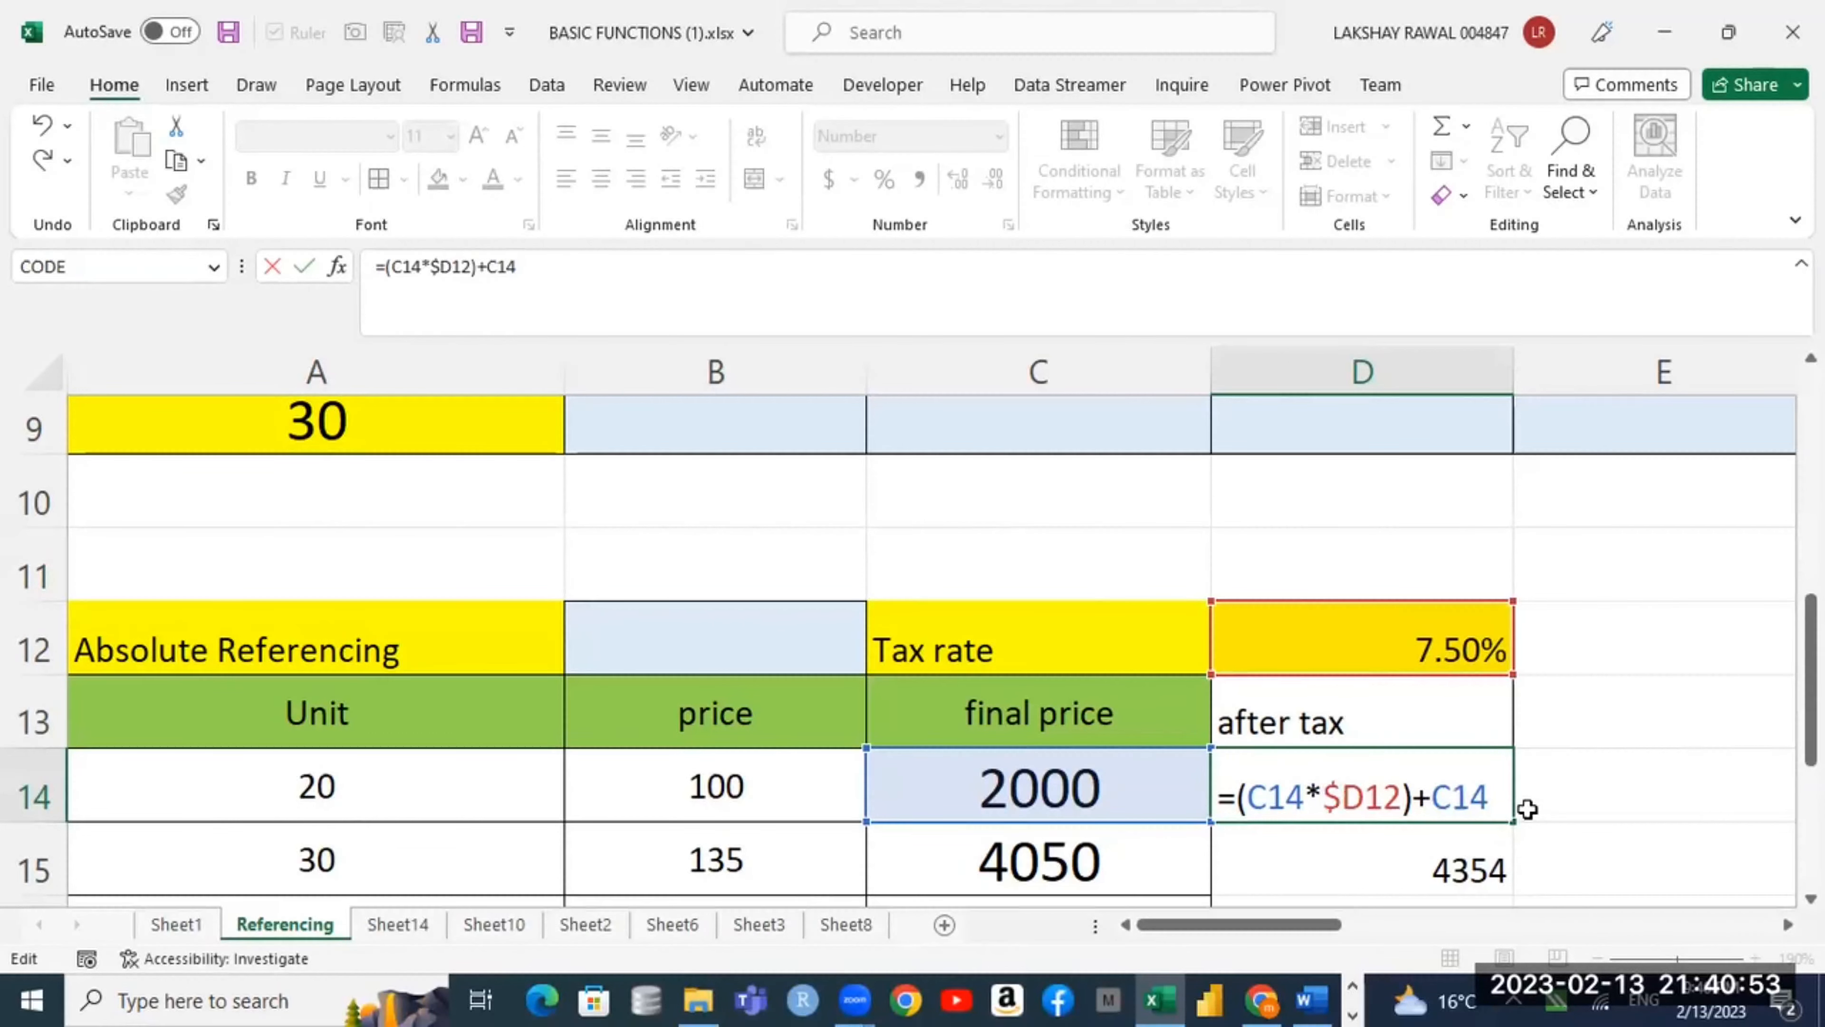
pyautogui.press('Right')
pyautogui.write('$')
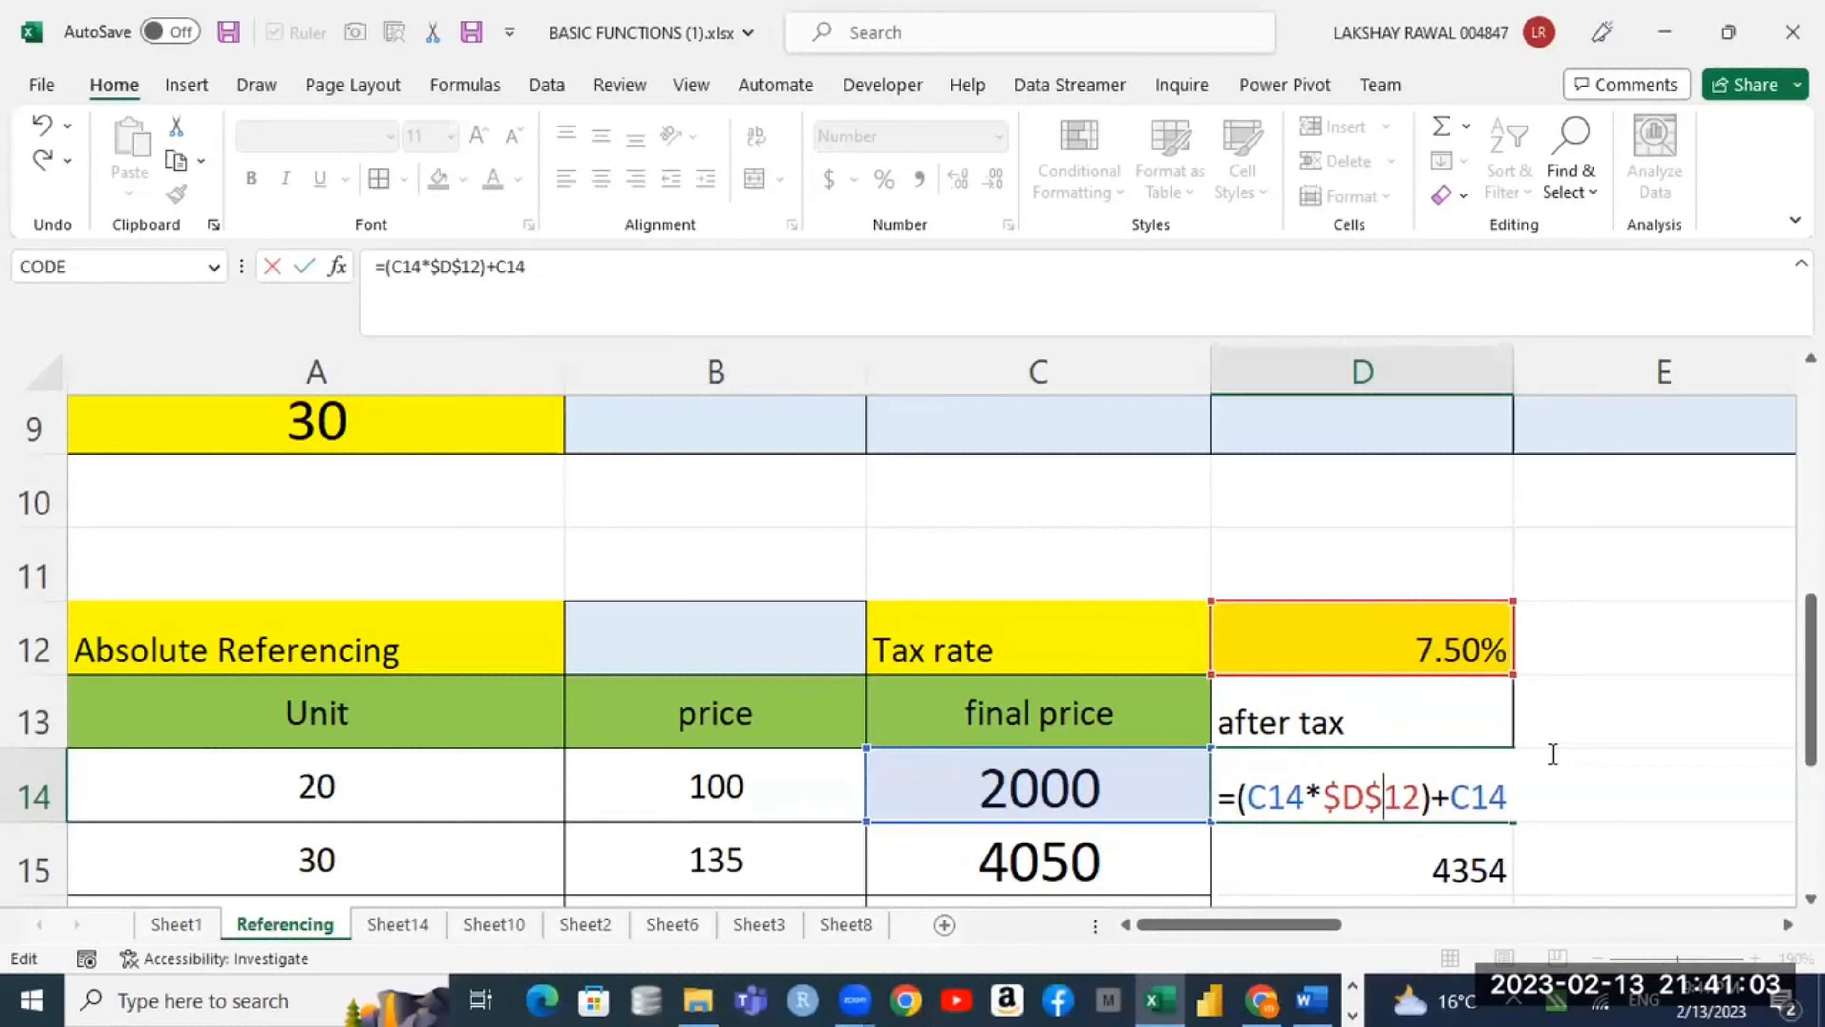
# Step: Remove both dollar signs from the tax rate reference in the D14 formula
pyautogui.press('BackSpace')
pyautogui.press('Left')
pyautogui.press('Left')
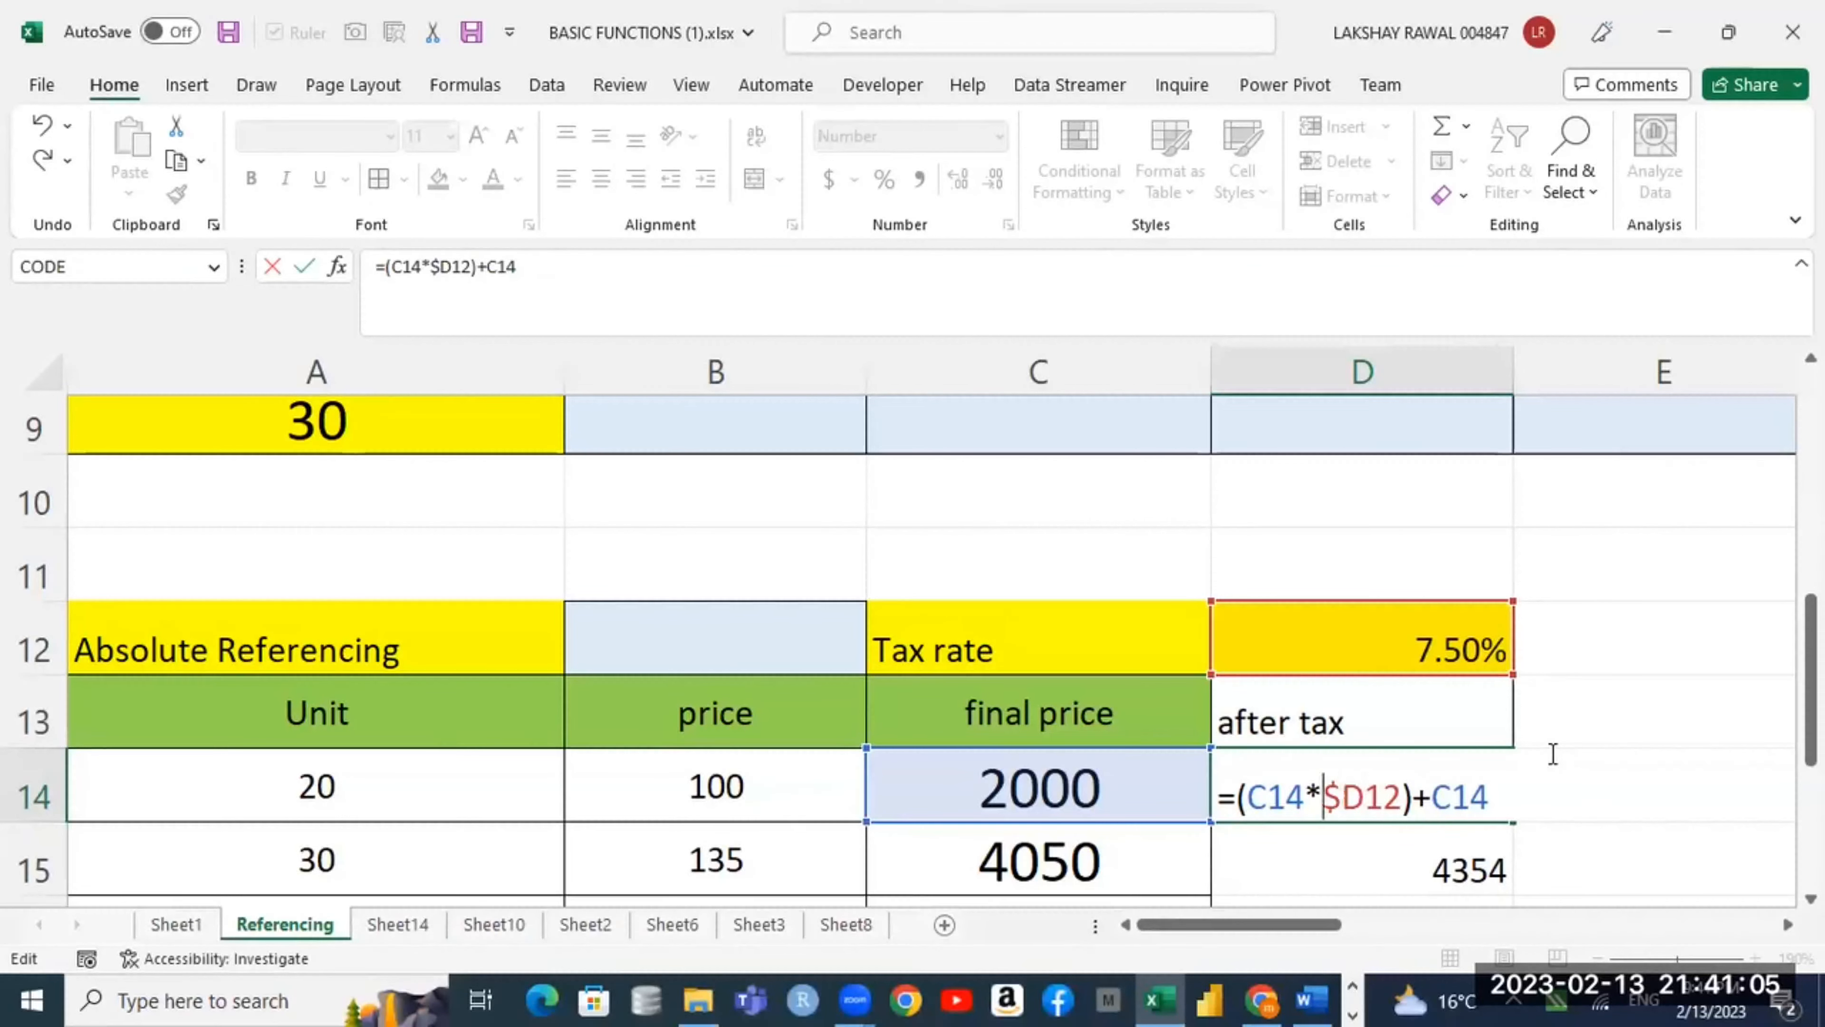
pyautogui.press('BackSpace')
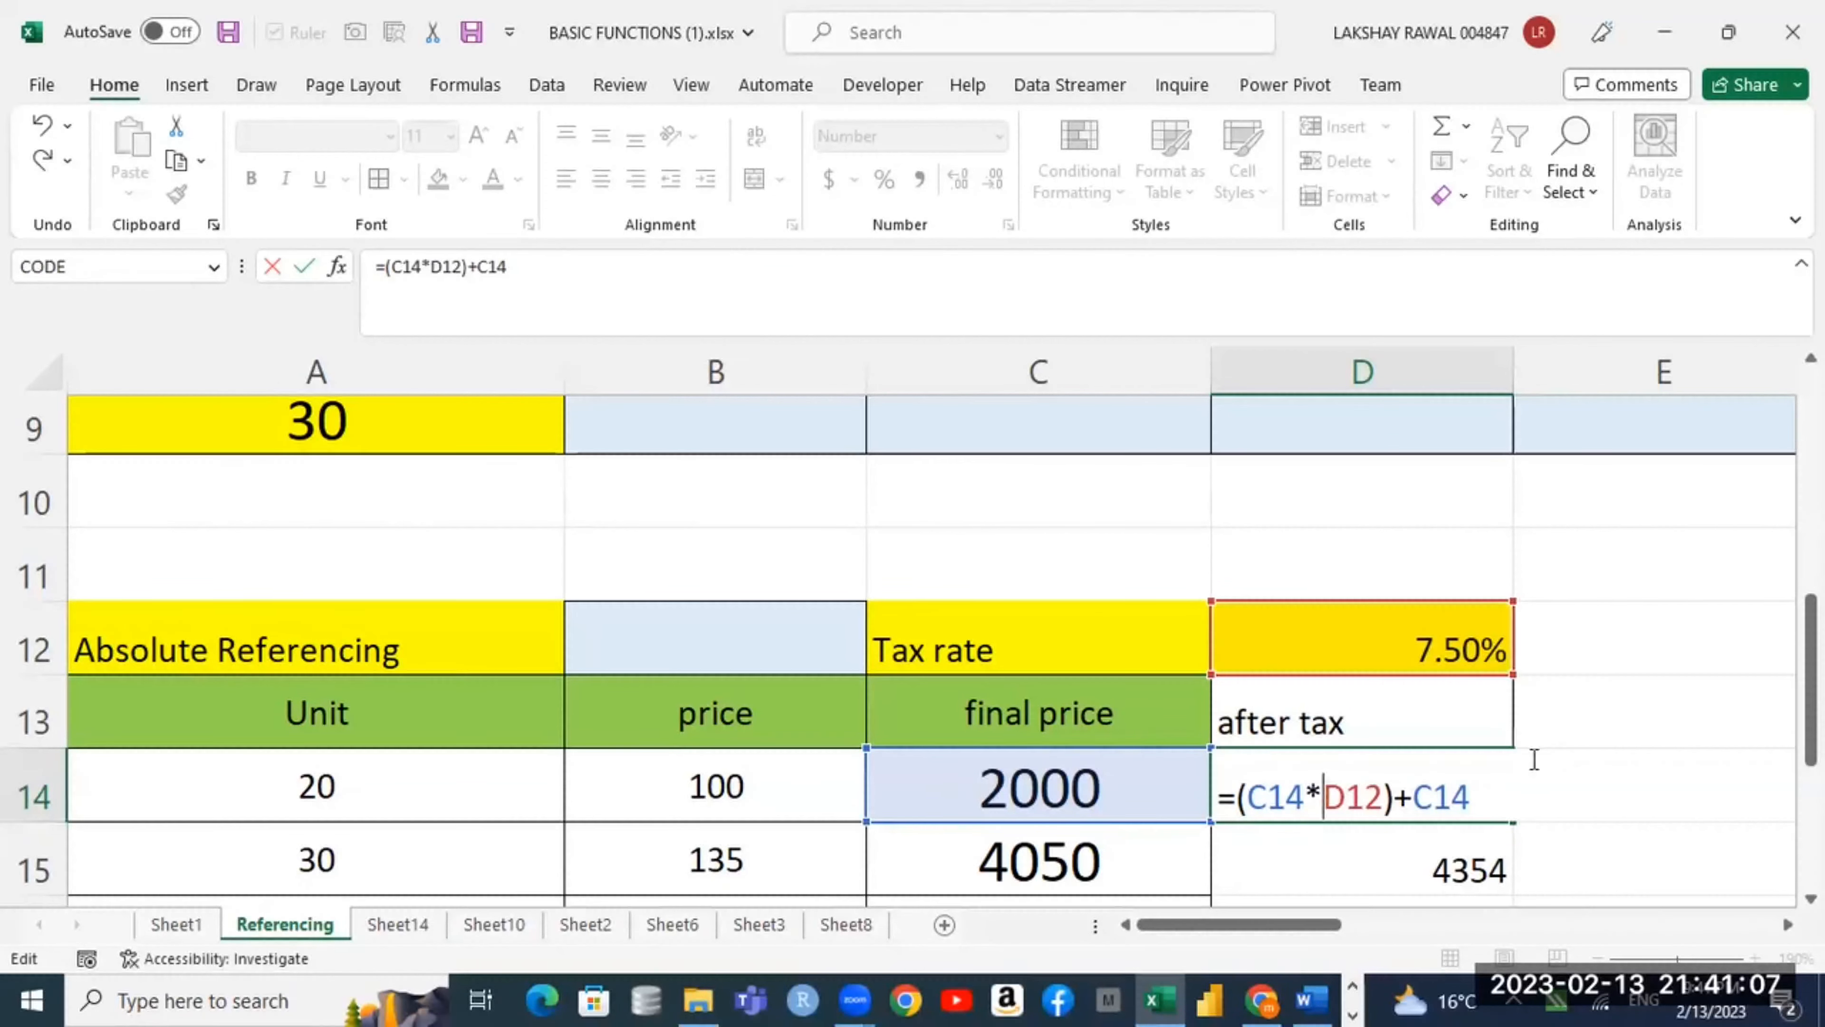
# Step: Make the D12 reference absolute so that D14 holds =(C14*$D$12)+C14, and commit the formula
pyautogui.doubleClick(1344, 800)
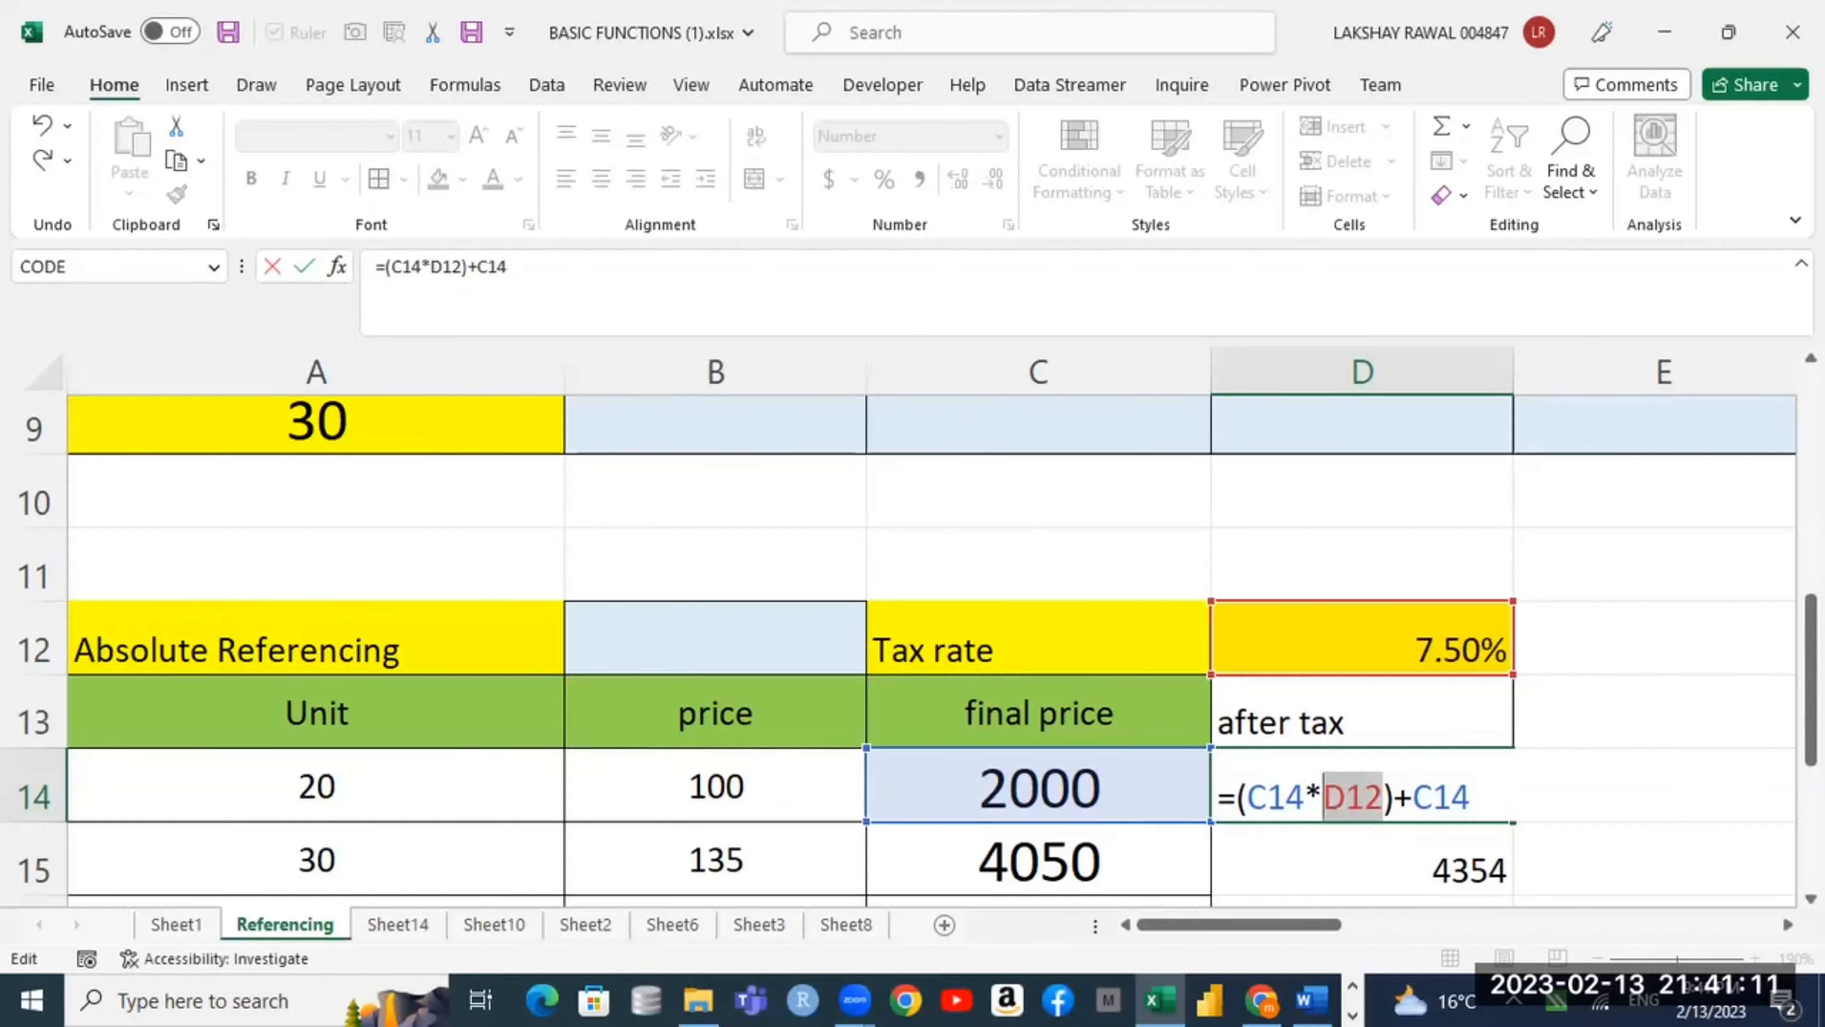
pyautogui.press('F5')
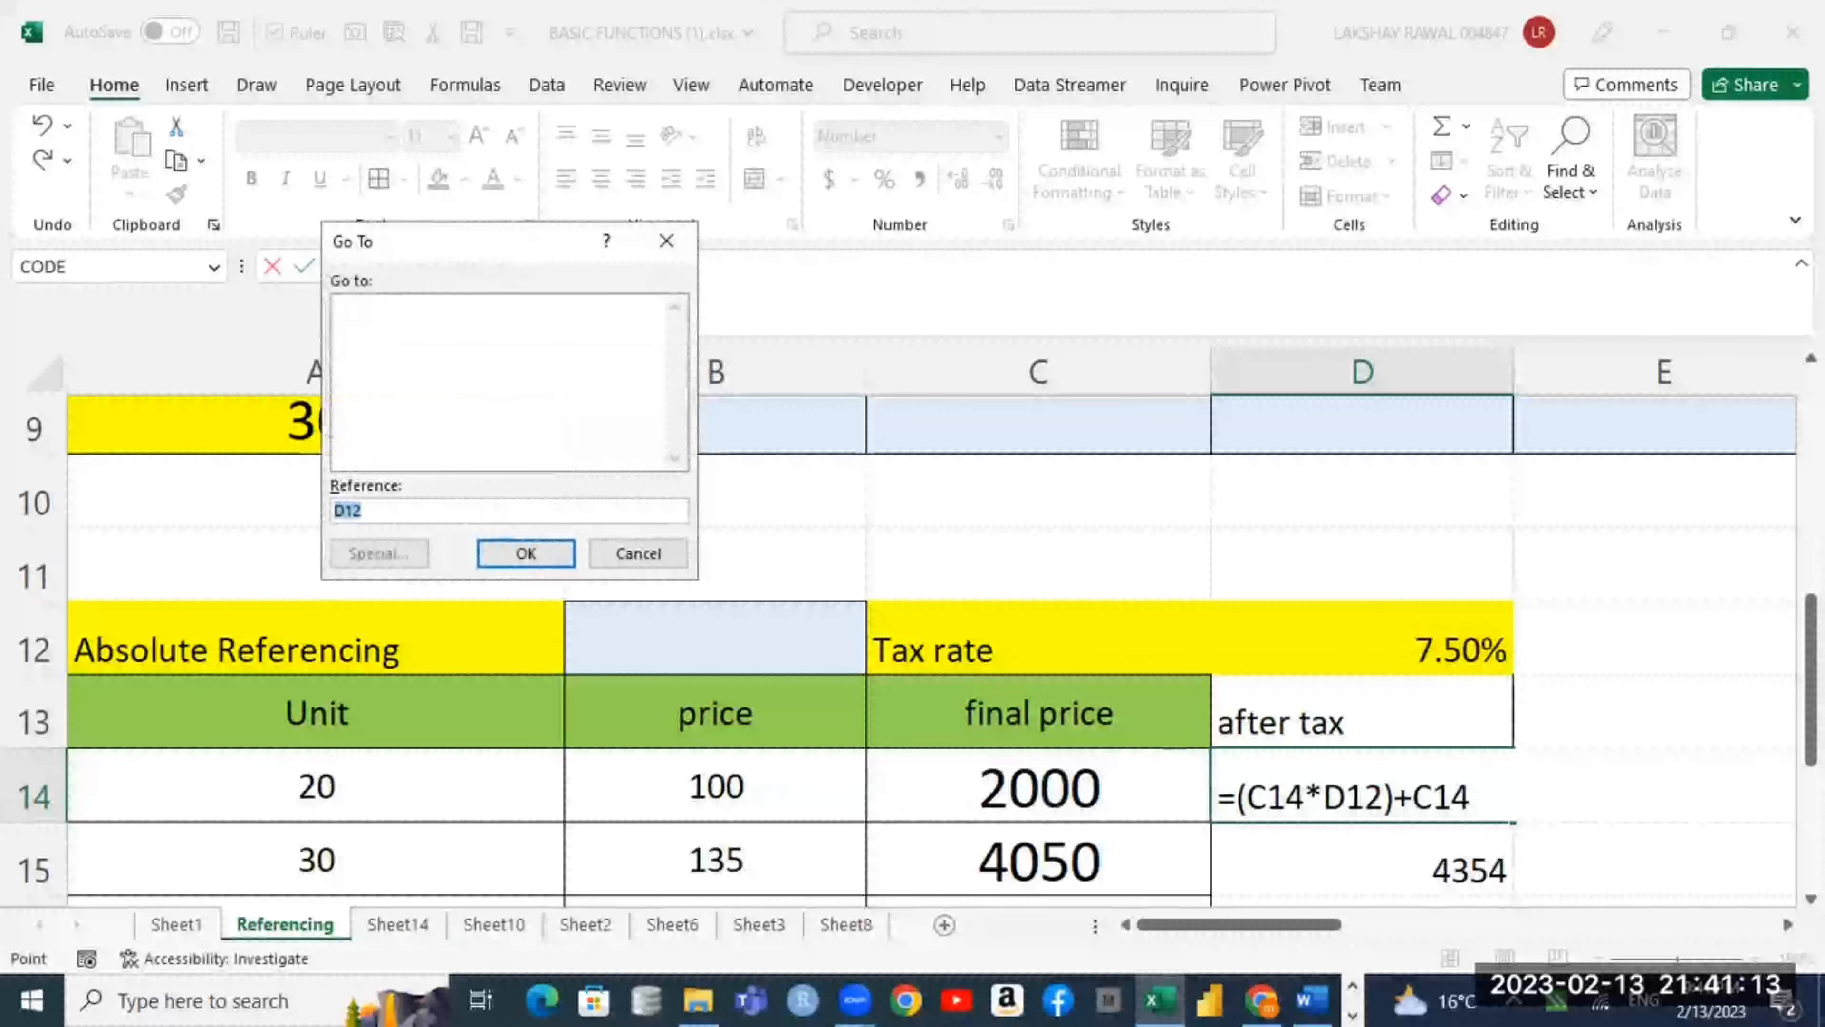
pyautogui.press('Escape')
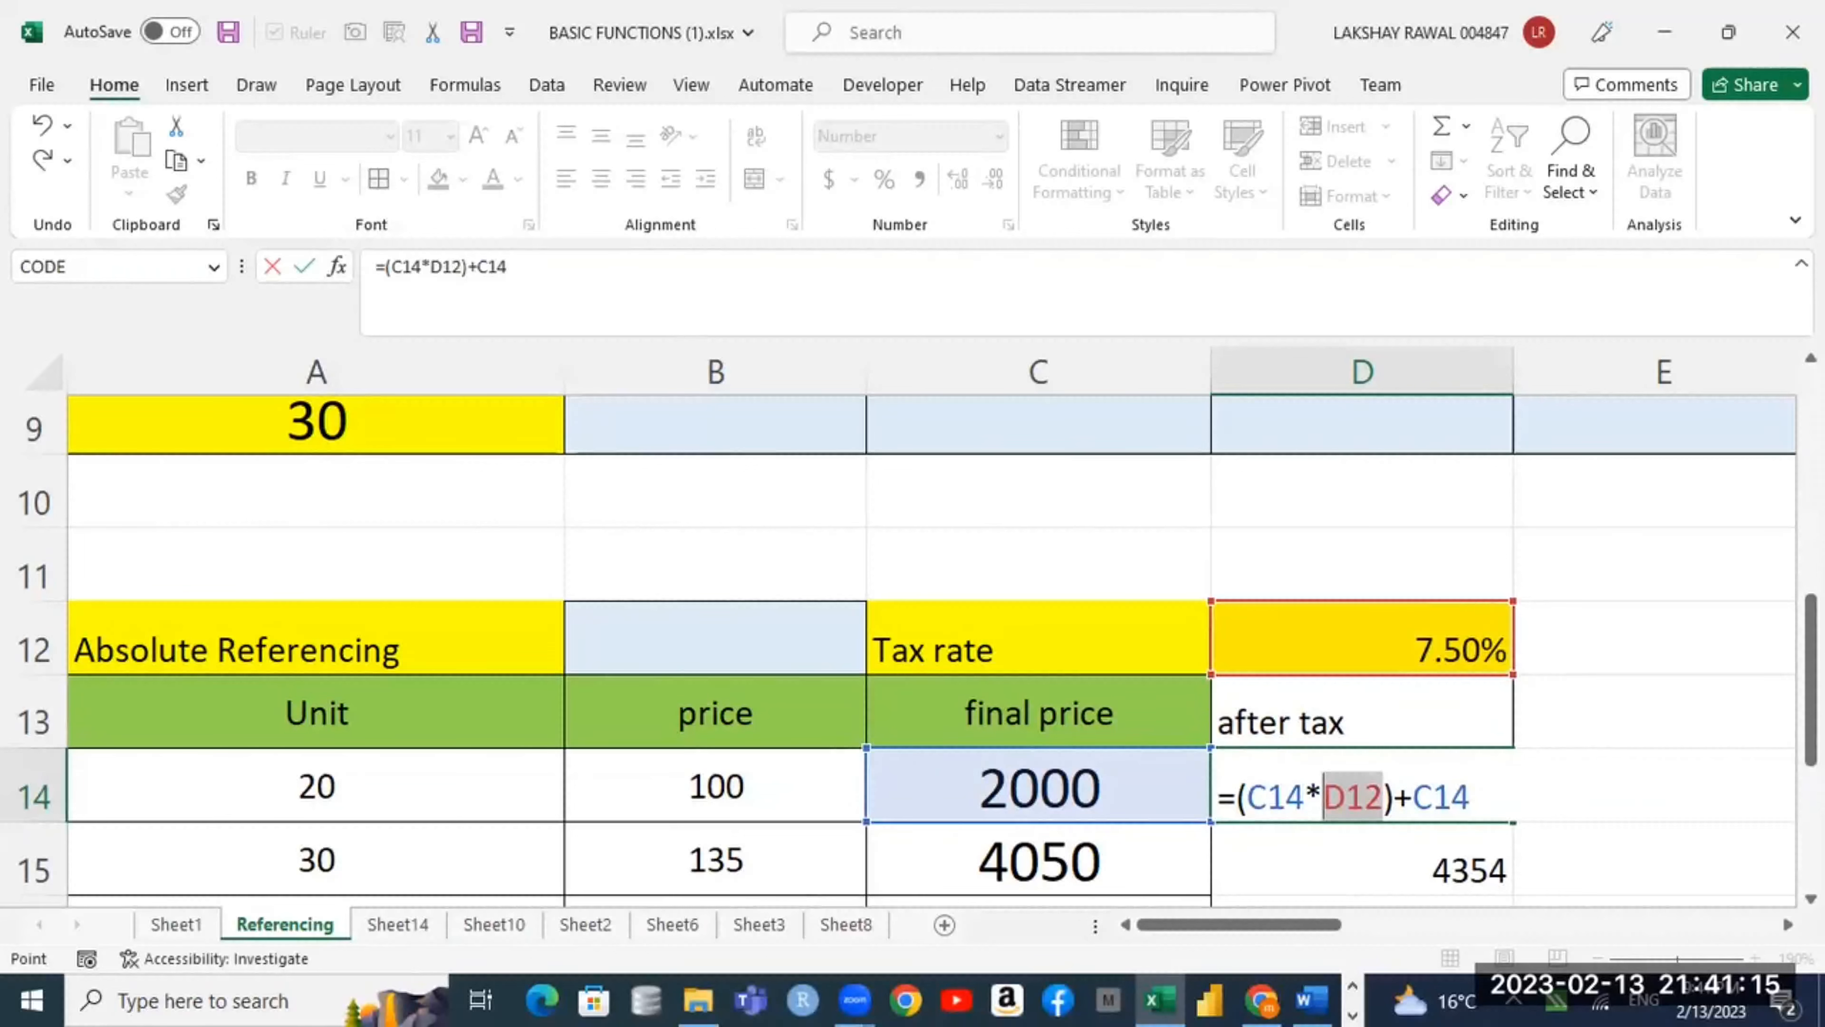
pyautogui.press('F5')
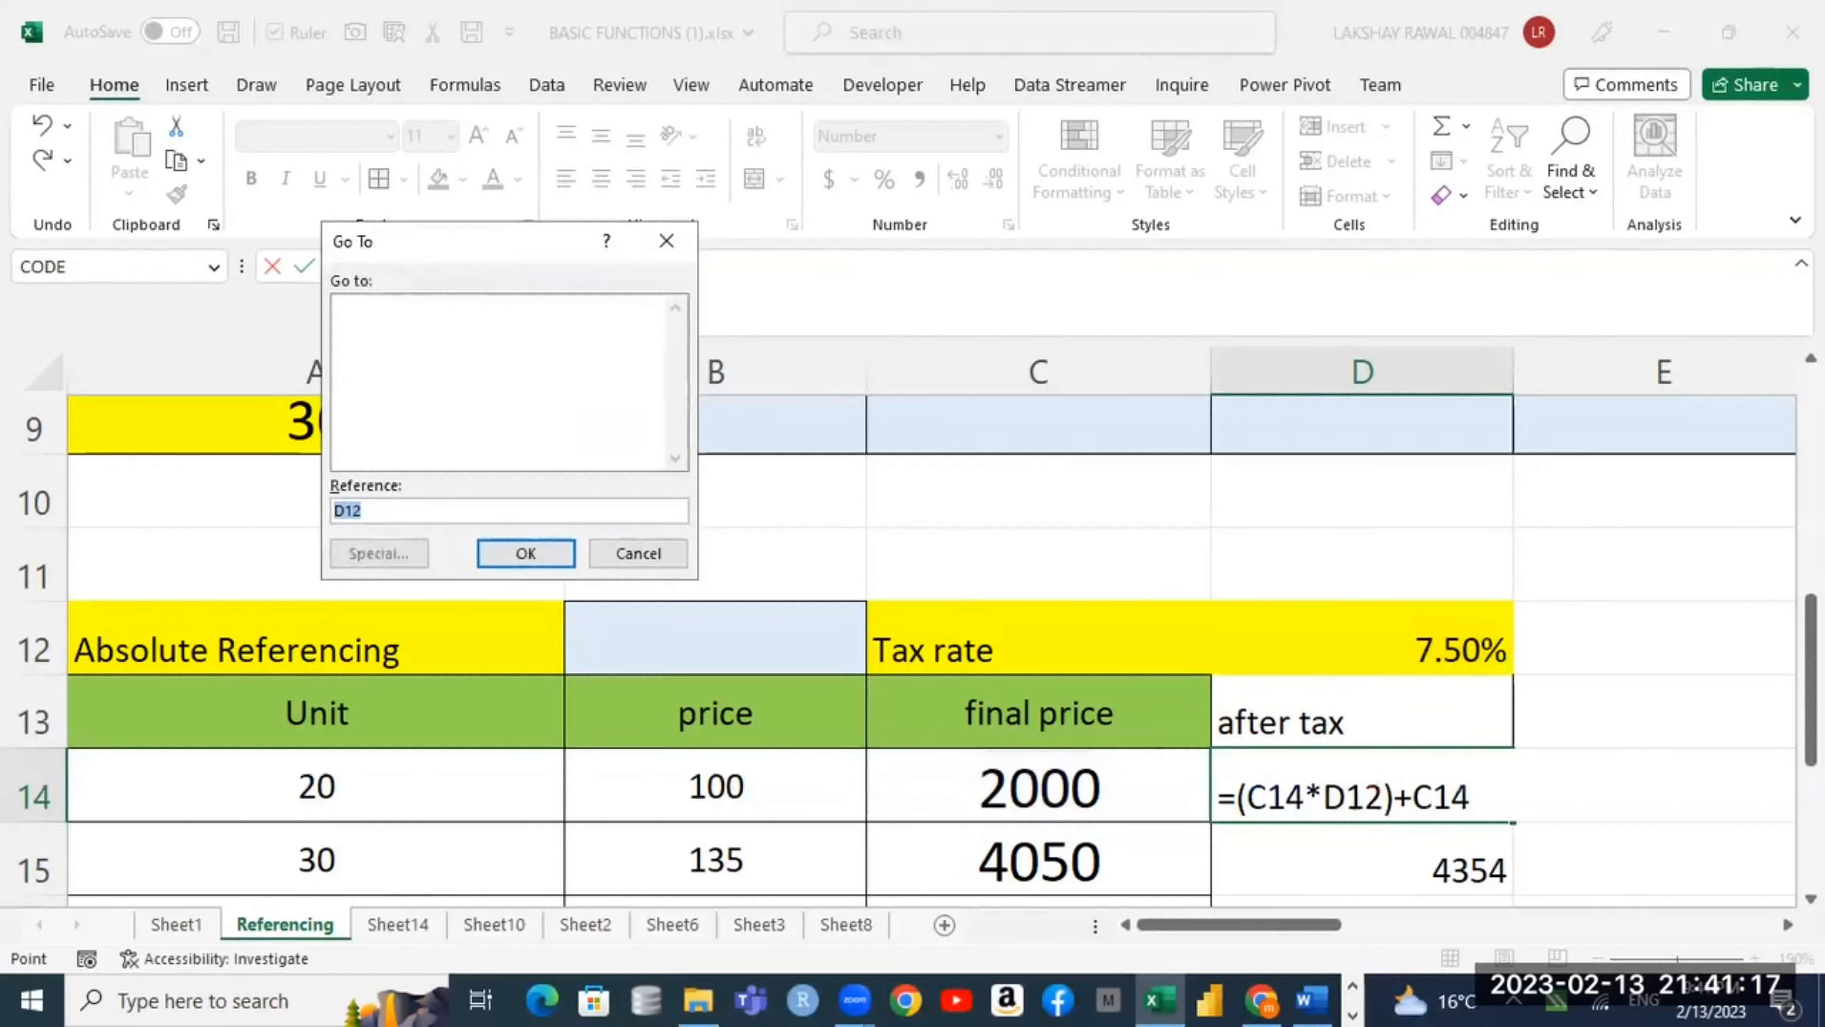
pyautogui.press('Escape')
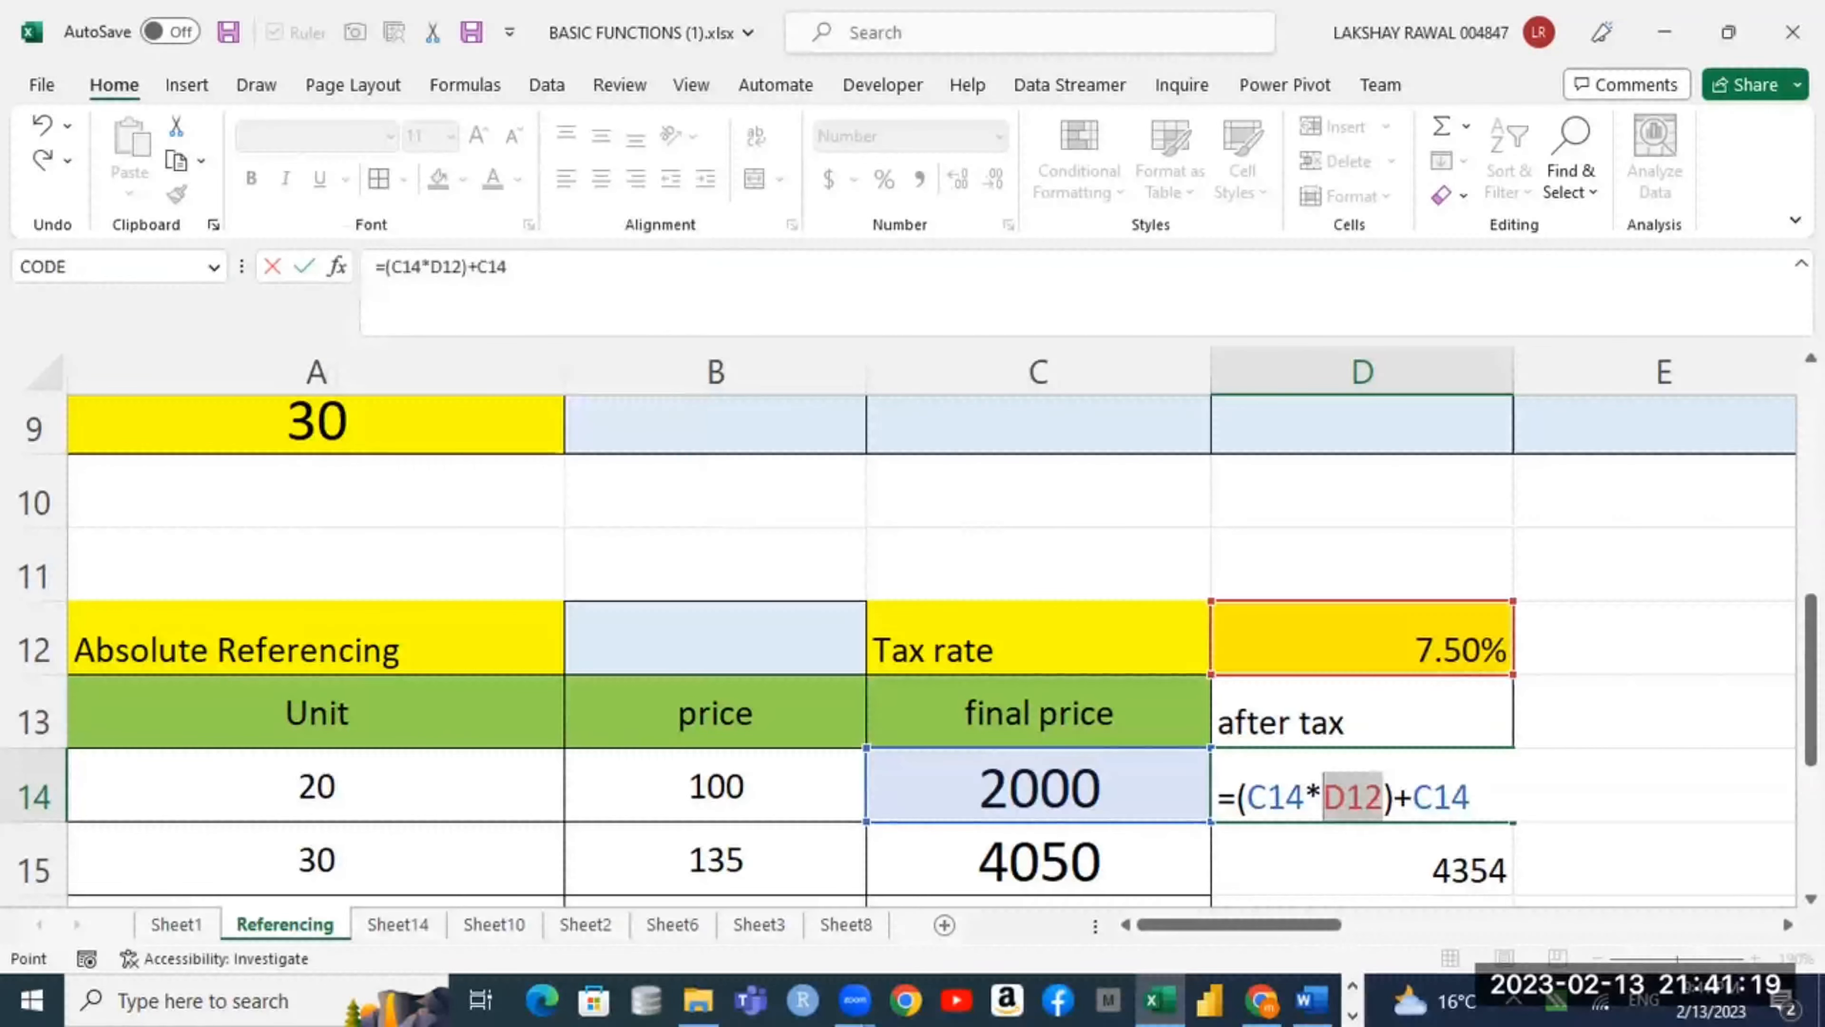
pyautogui.press('F4')
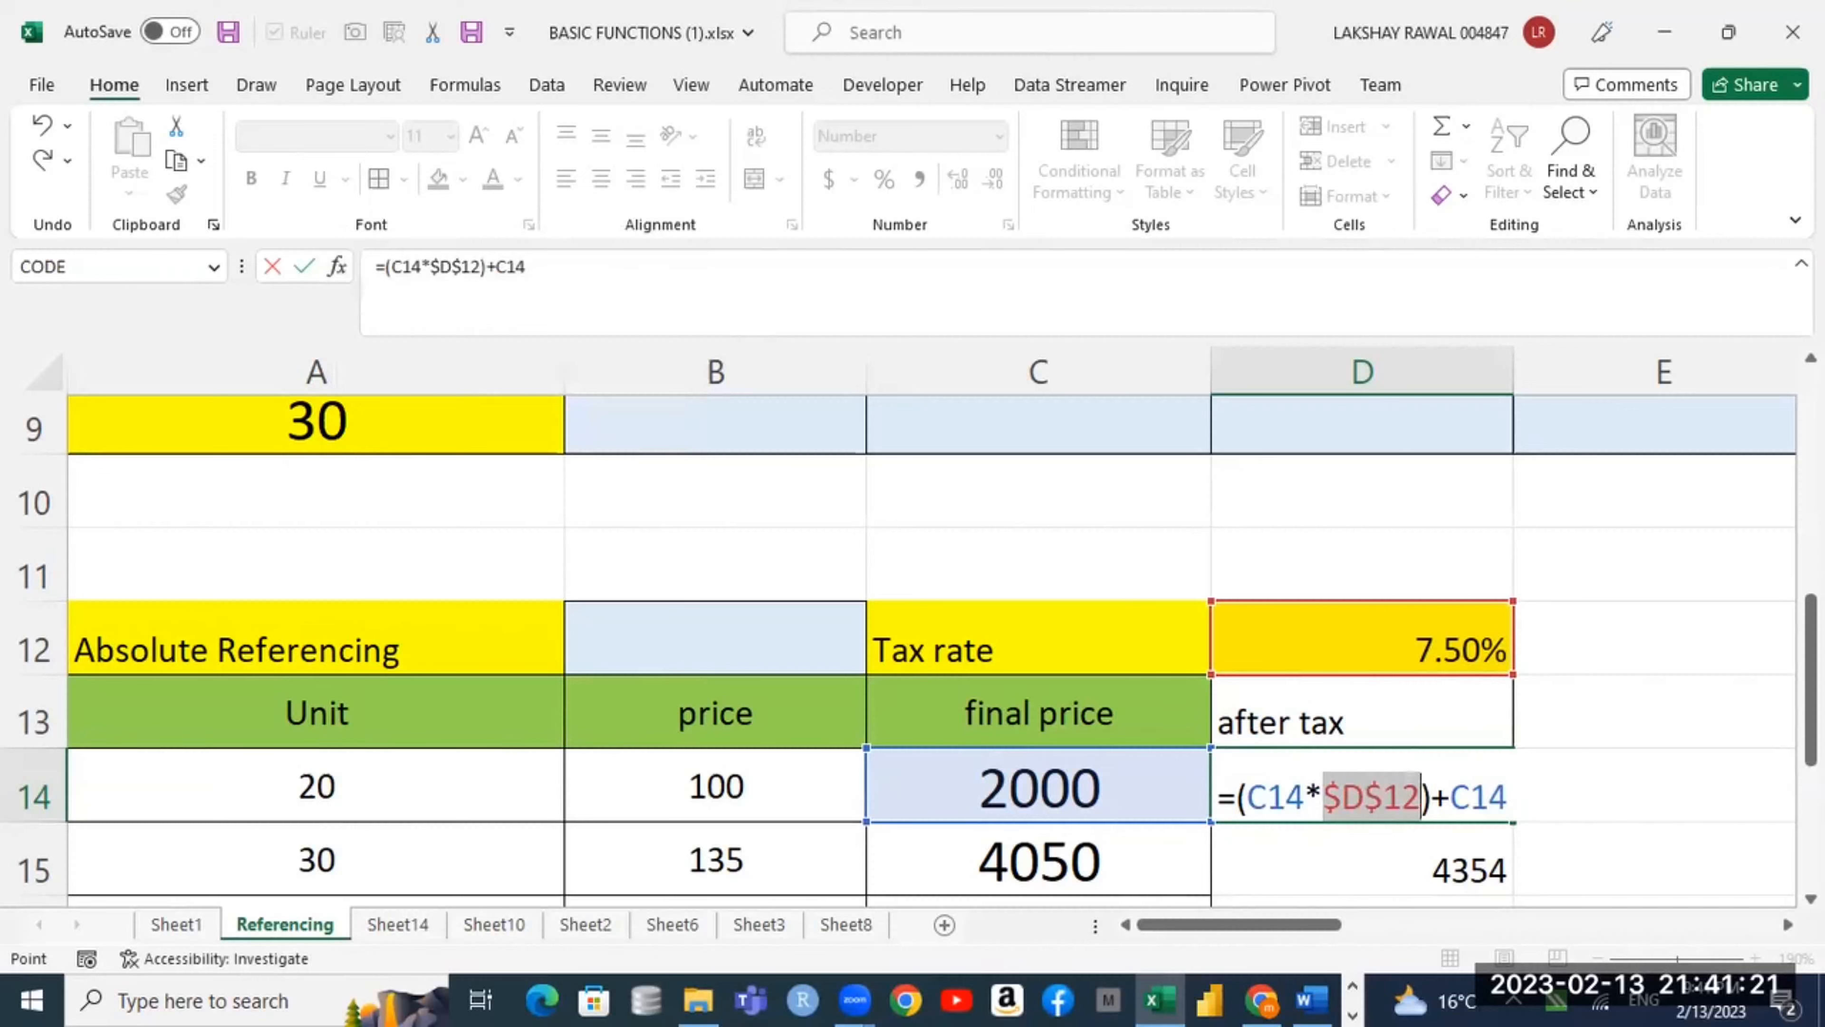
pyautogui.hotkey('ctrl', 'Return')
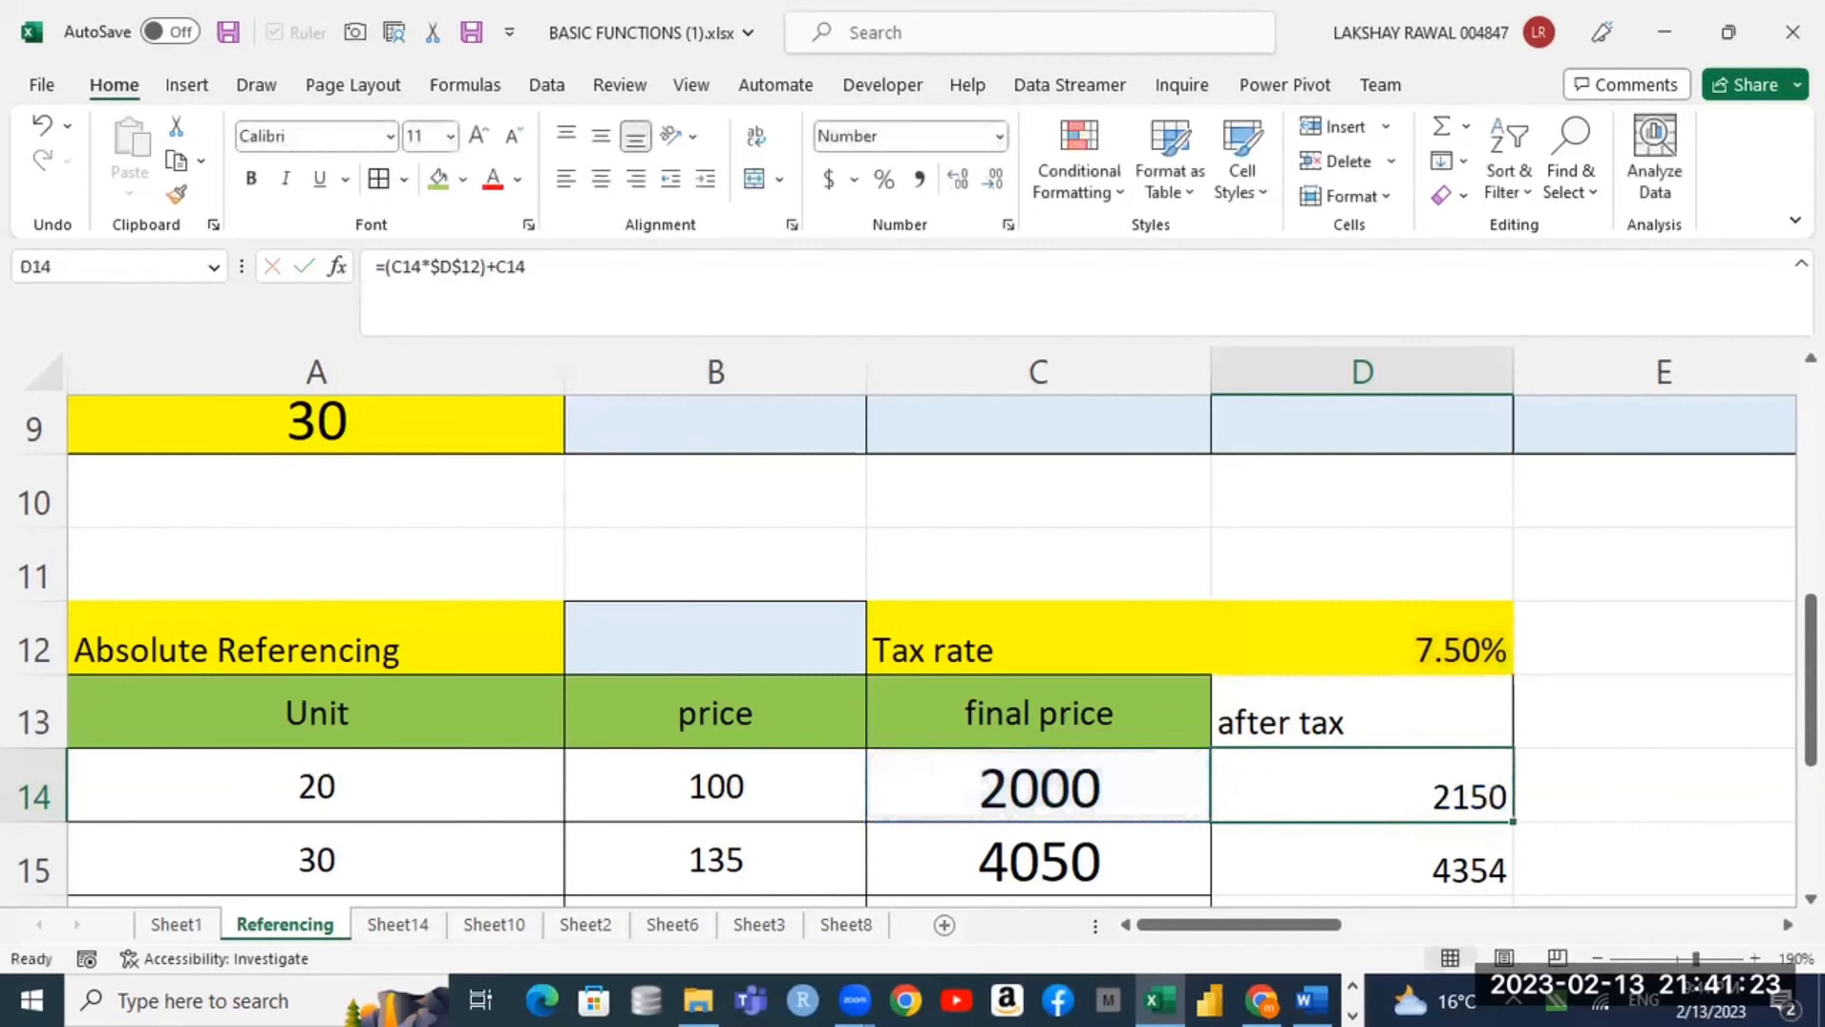
# Step: Write the shortcut note fn+f4 in C10 and erase it again
pyautogui.click(1058, 460)
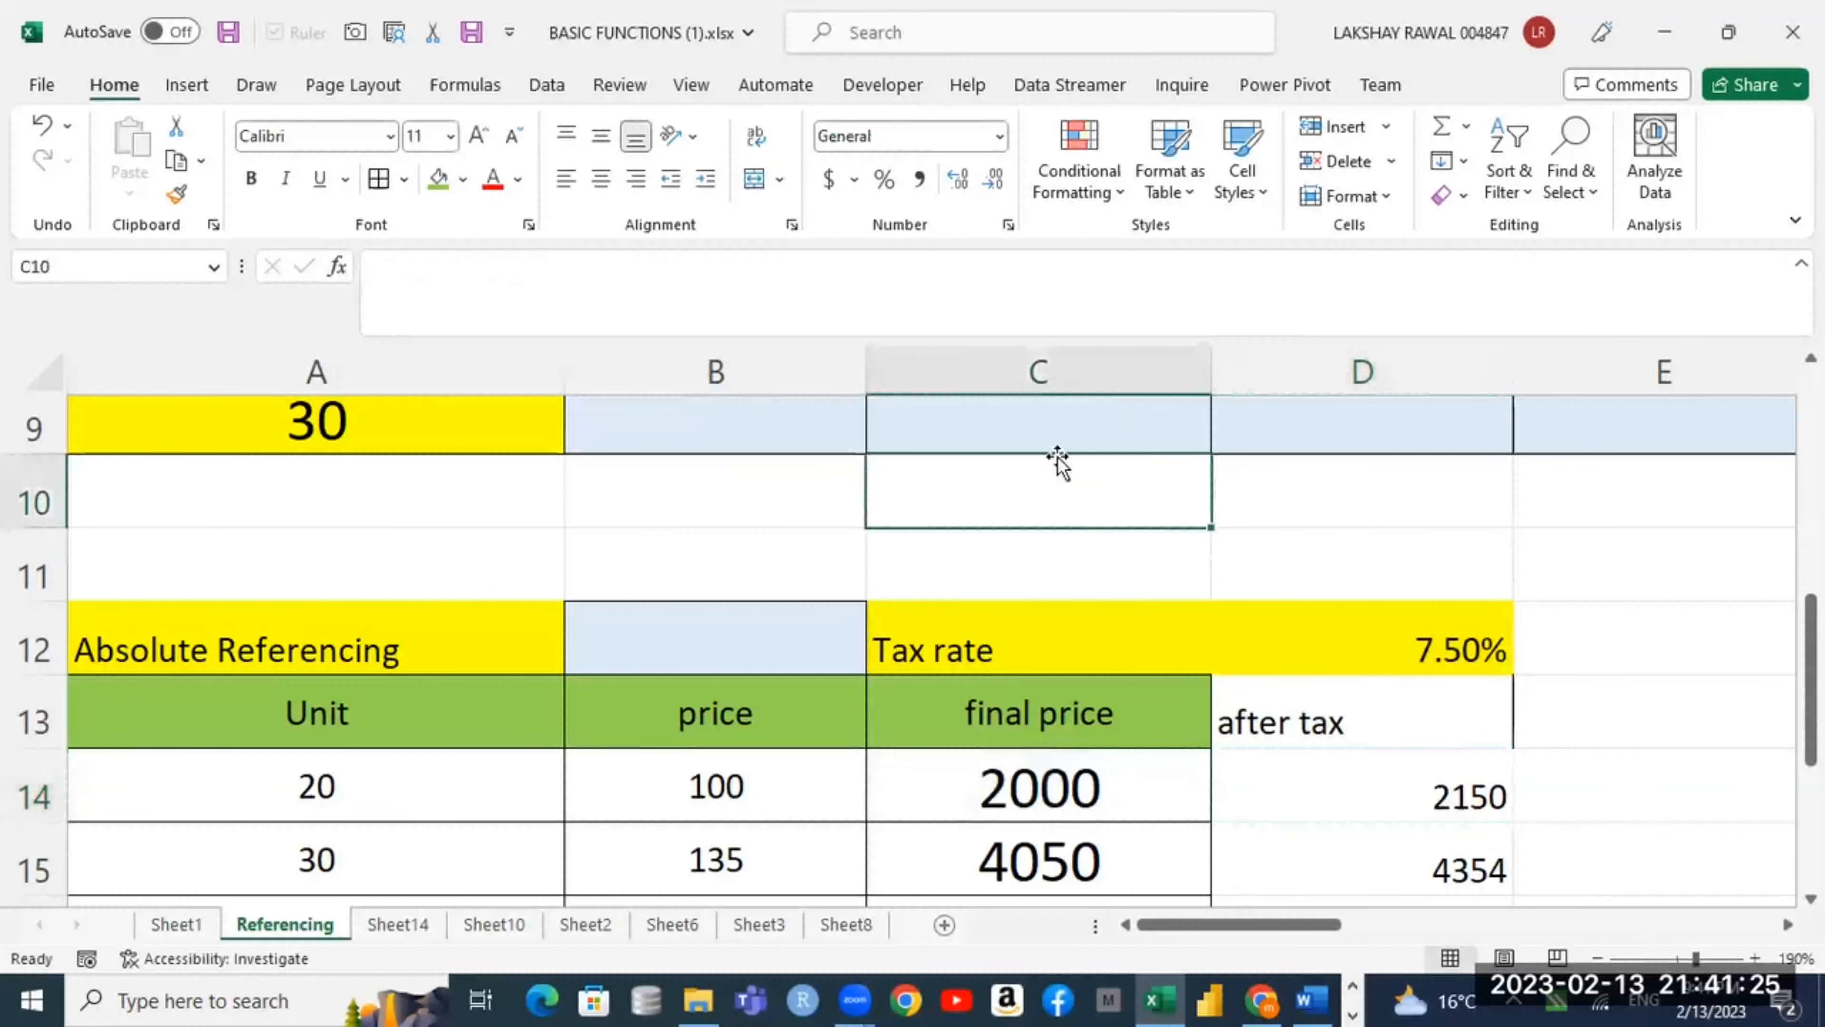
pyautogui.write('ff')
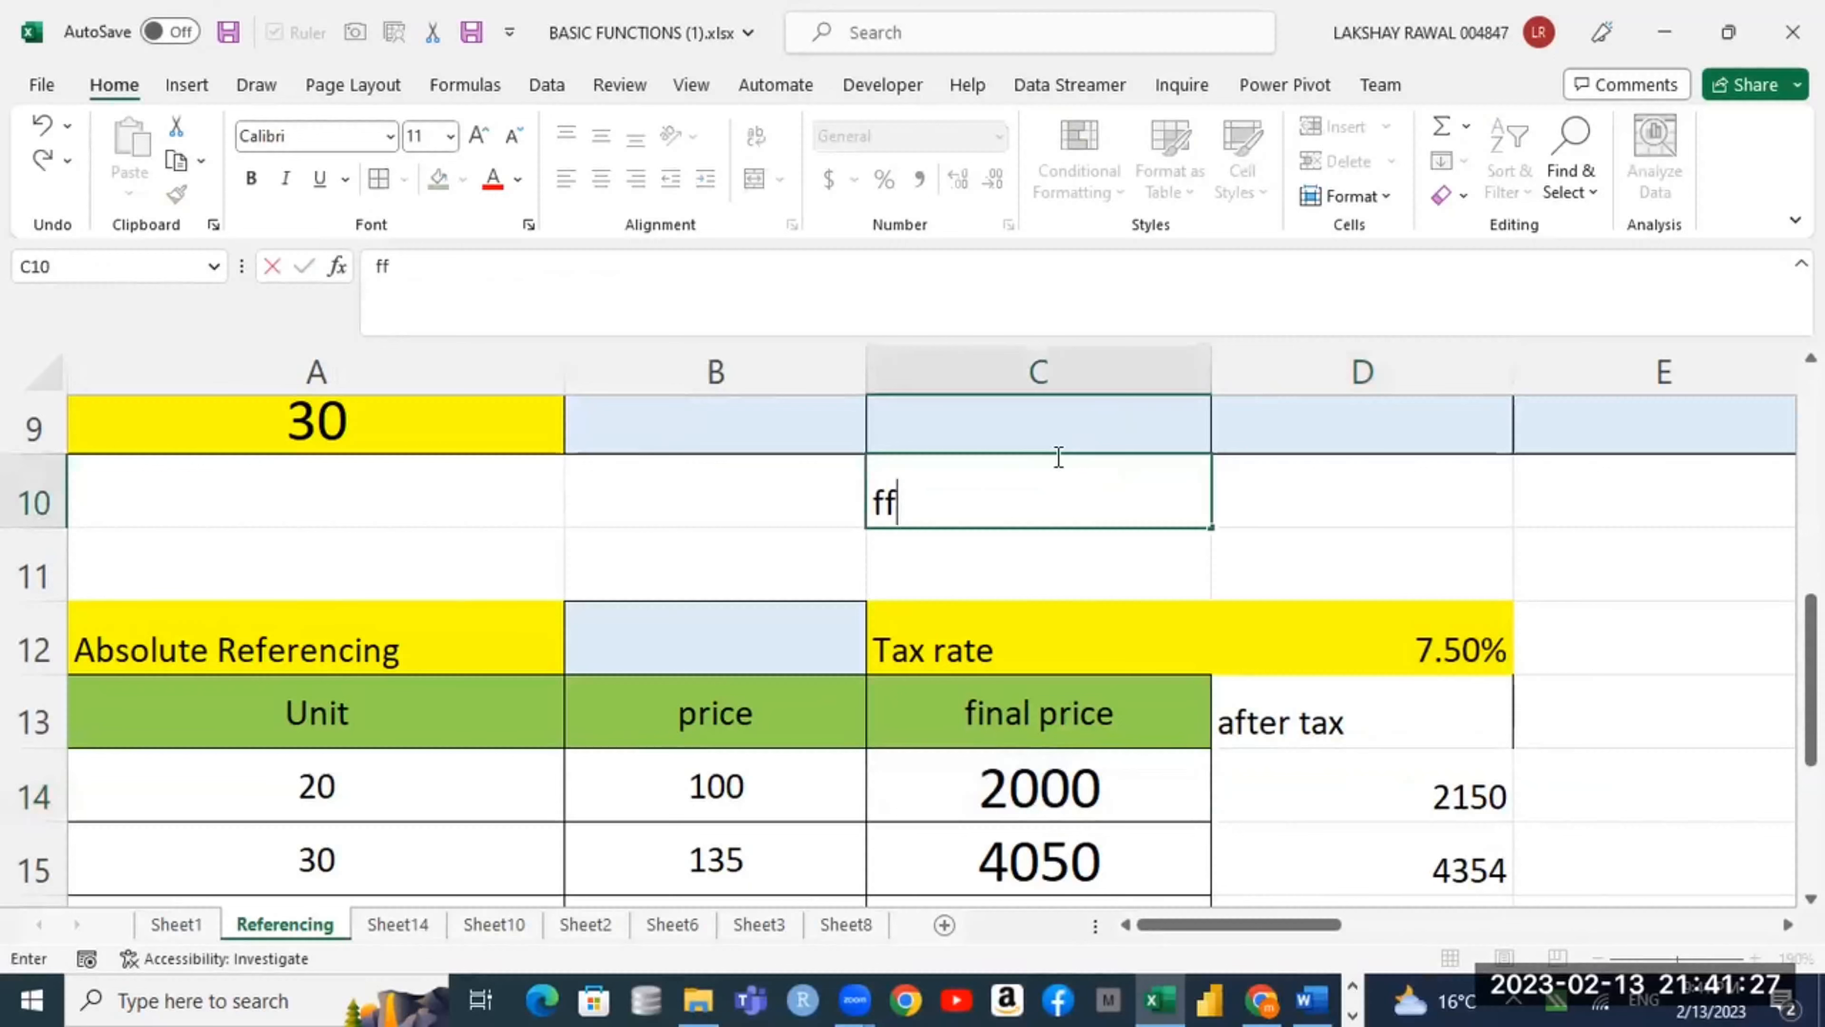
pyautogui.press('BackSpace')
pyautogui.write('4')
pyautogui.press('BackSpace')
pyautogui.write('n+')
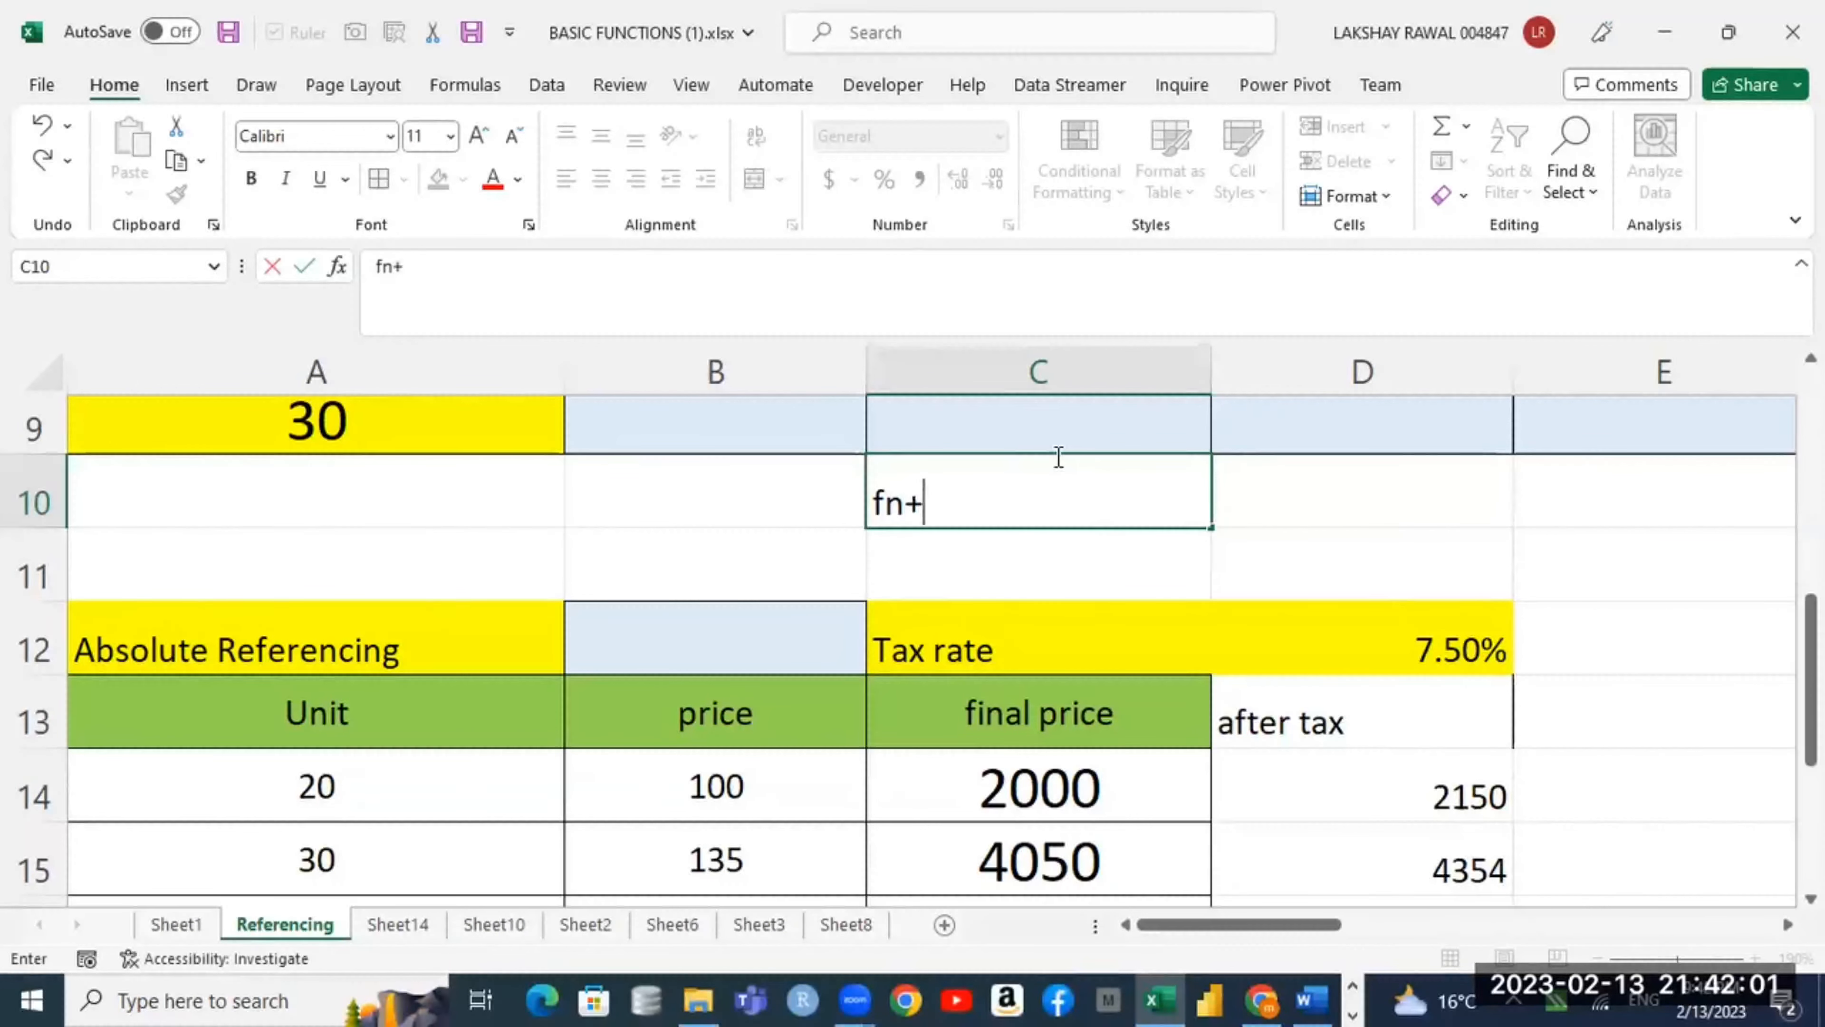
pyautogui.write('f4')
pyautogui.press('BackSpace')
pyautogui.press('BackSpace')
pyautogui.press('BackSpace')
pyautogui.press('BackSpace')
pyautogui.press('BackSpace')
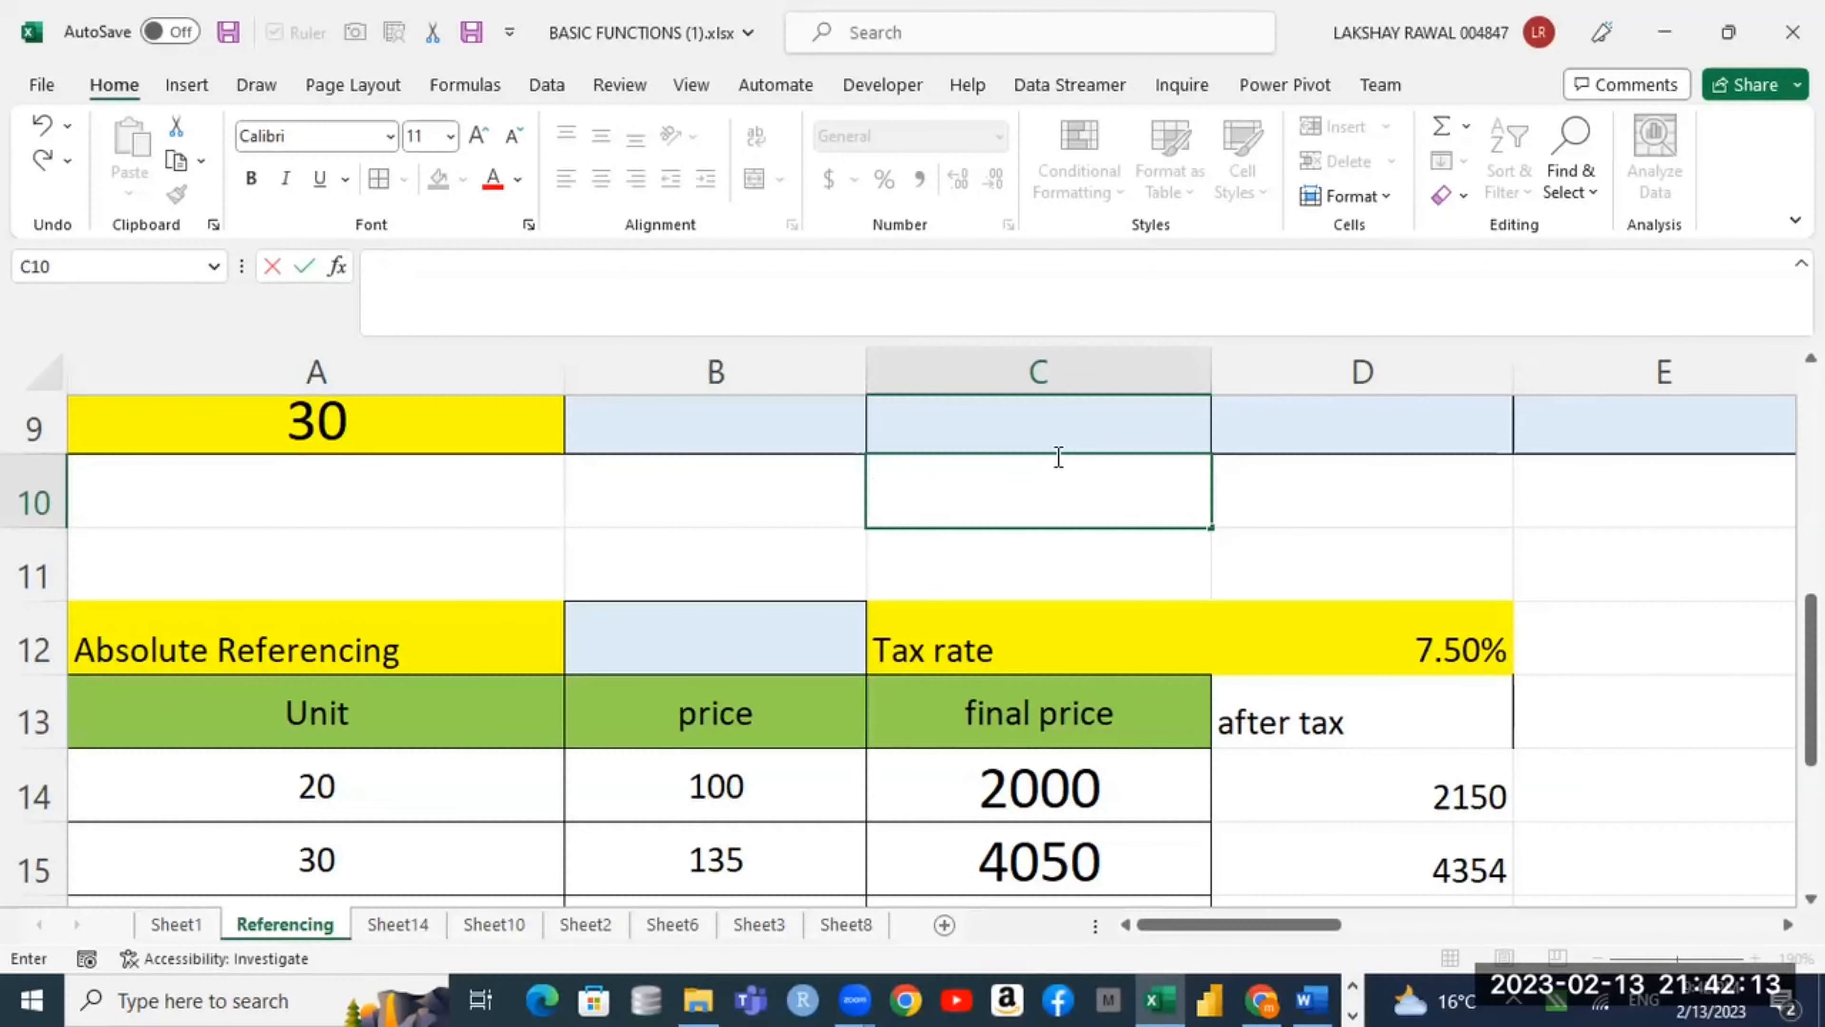
pyautogui.press('Return')
# Step: Enter 10 in B7 of the Mixed Referencing table as the product of A7 and B6
pyautogui.scroll(2, 639, 575)
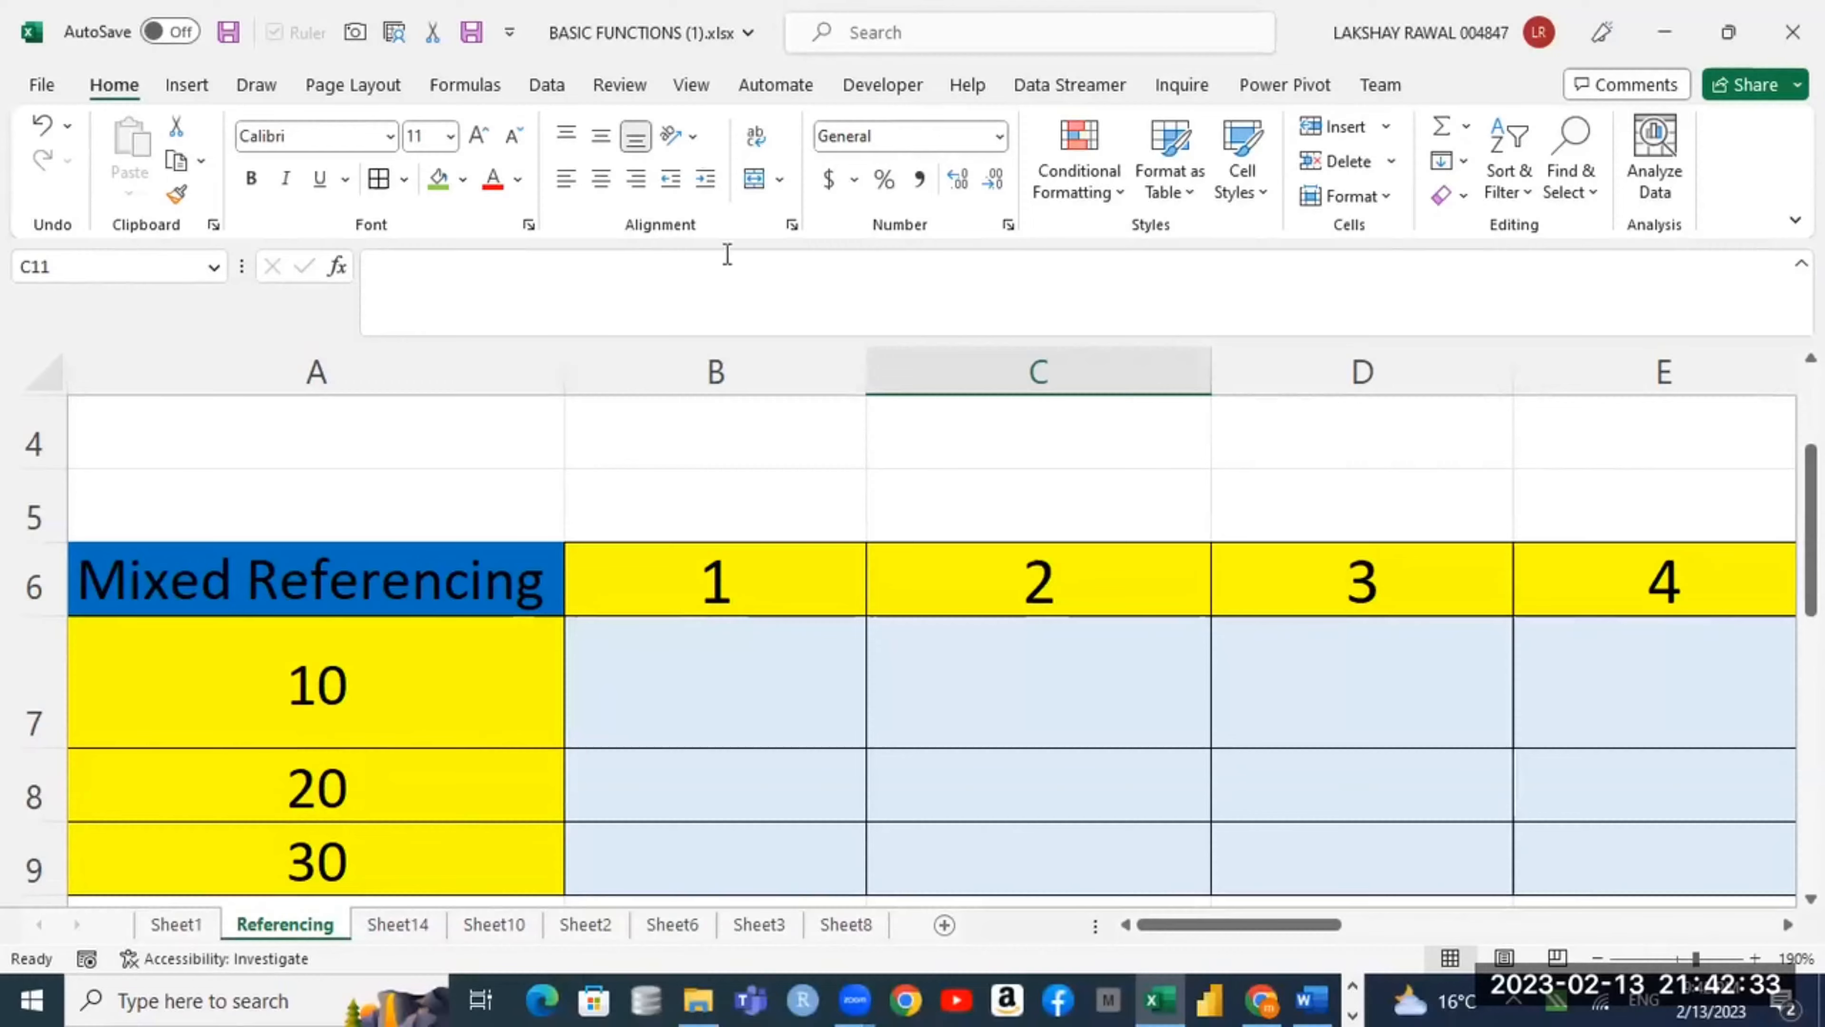
pyautogui.click(766, 697)
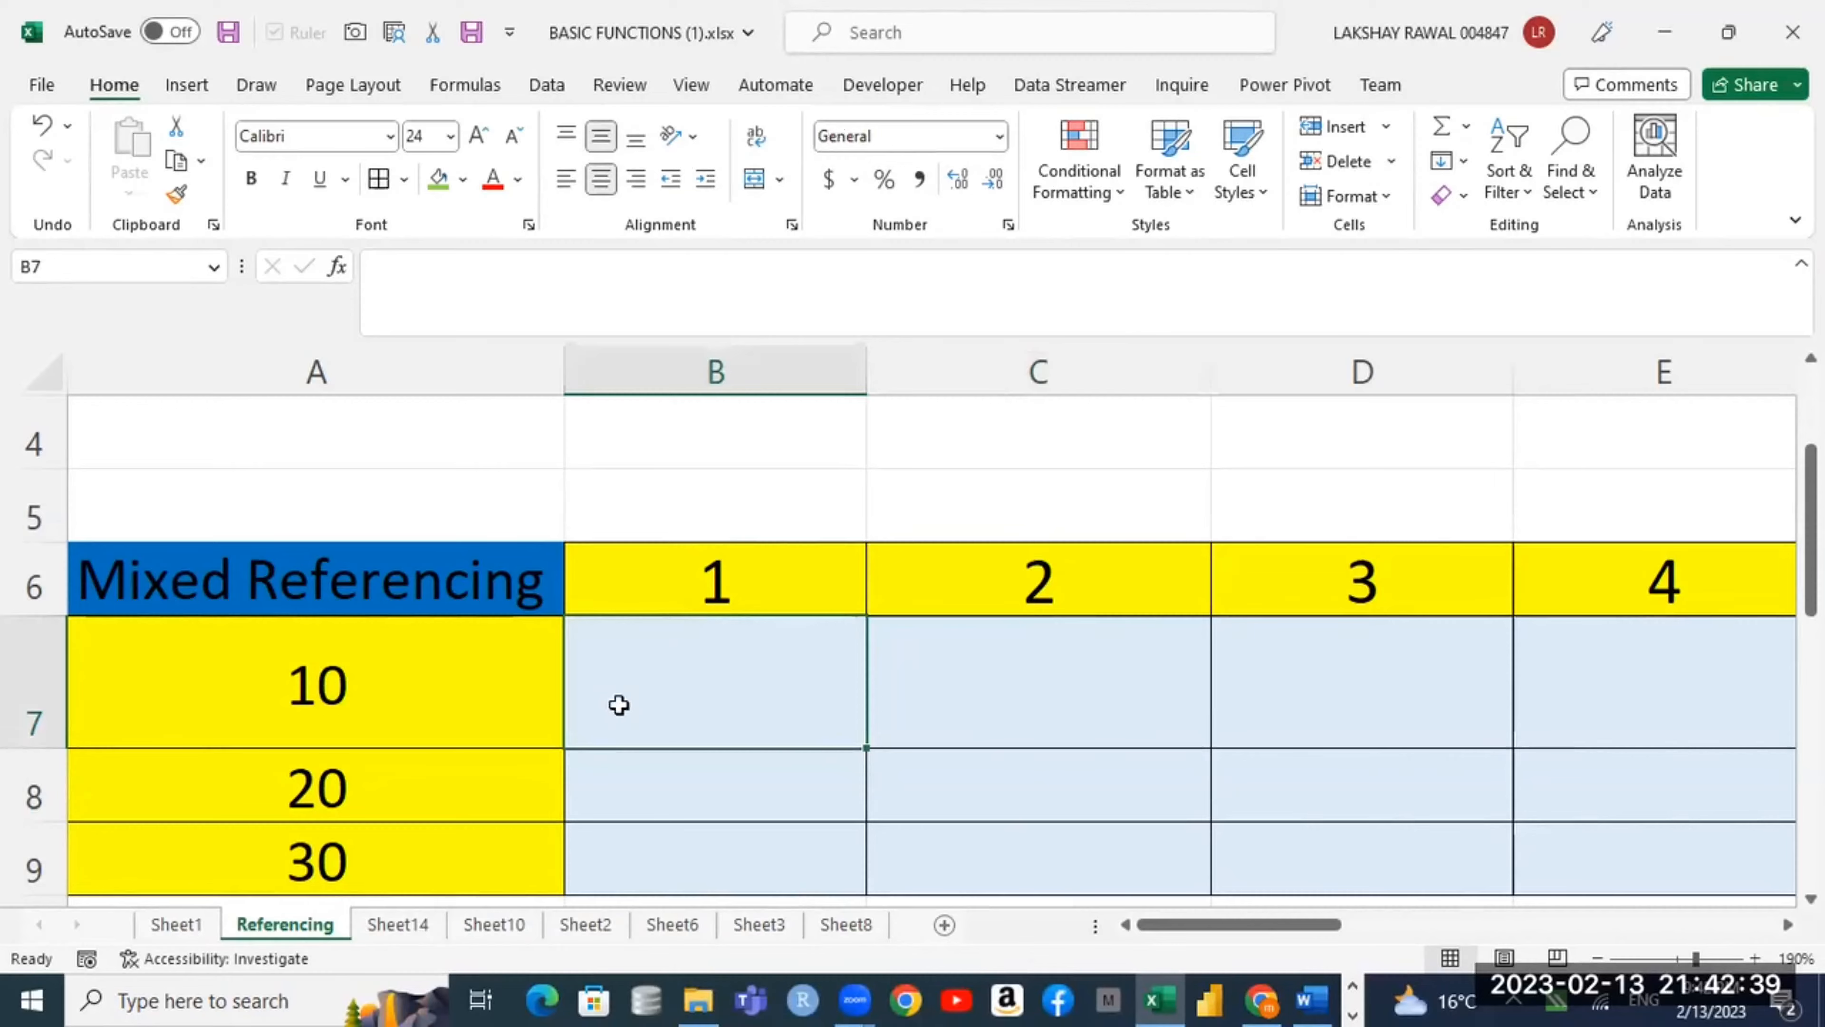
pyautogui.scroll(-1, 865, 747)
pyautogui.scroll(1, 864, 748)
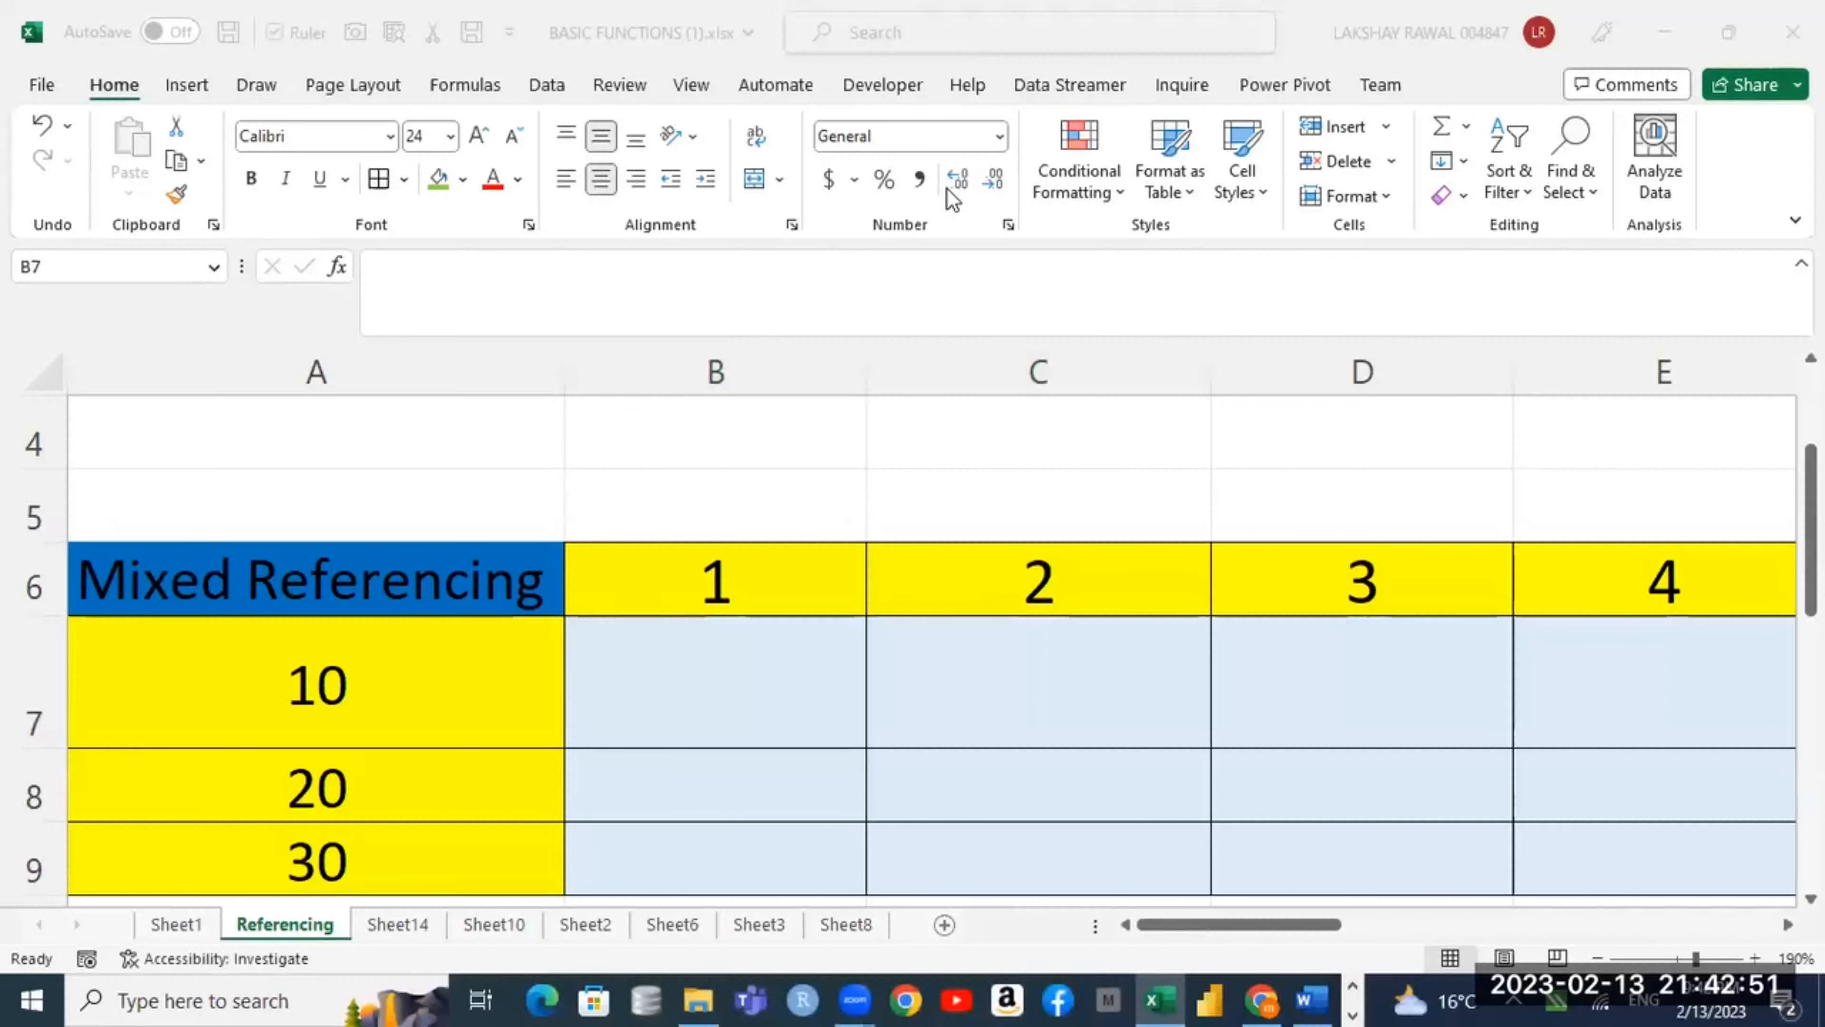
pyautogui.click(400, 713)
pyautogui.click(648, 598)
pyautogui.click(686, 706)
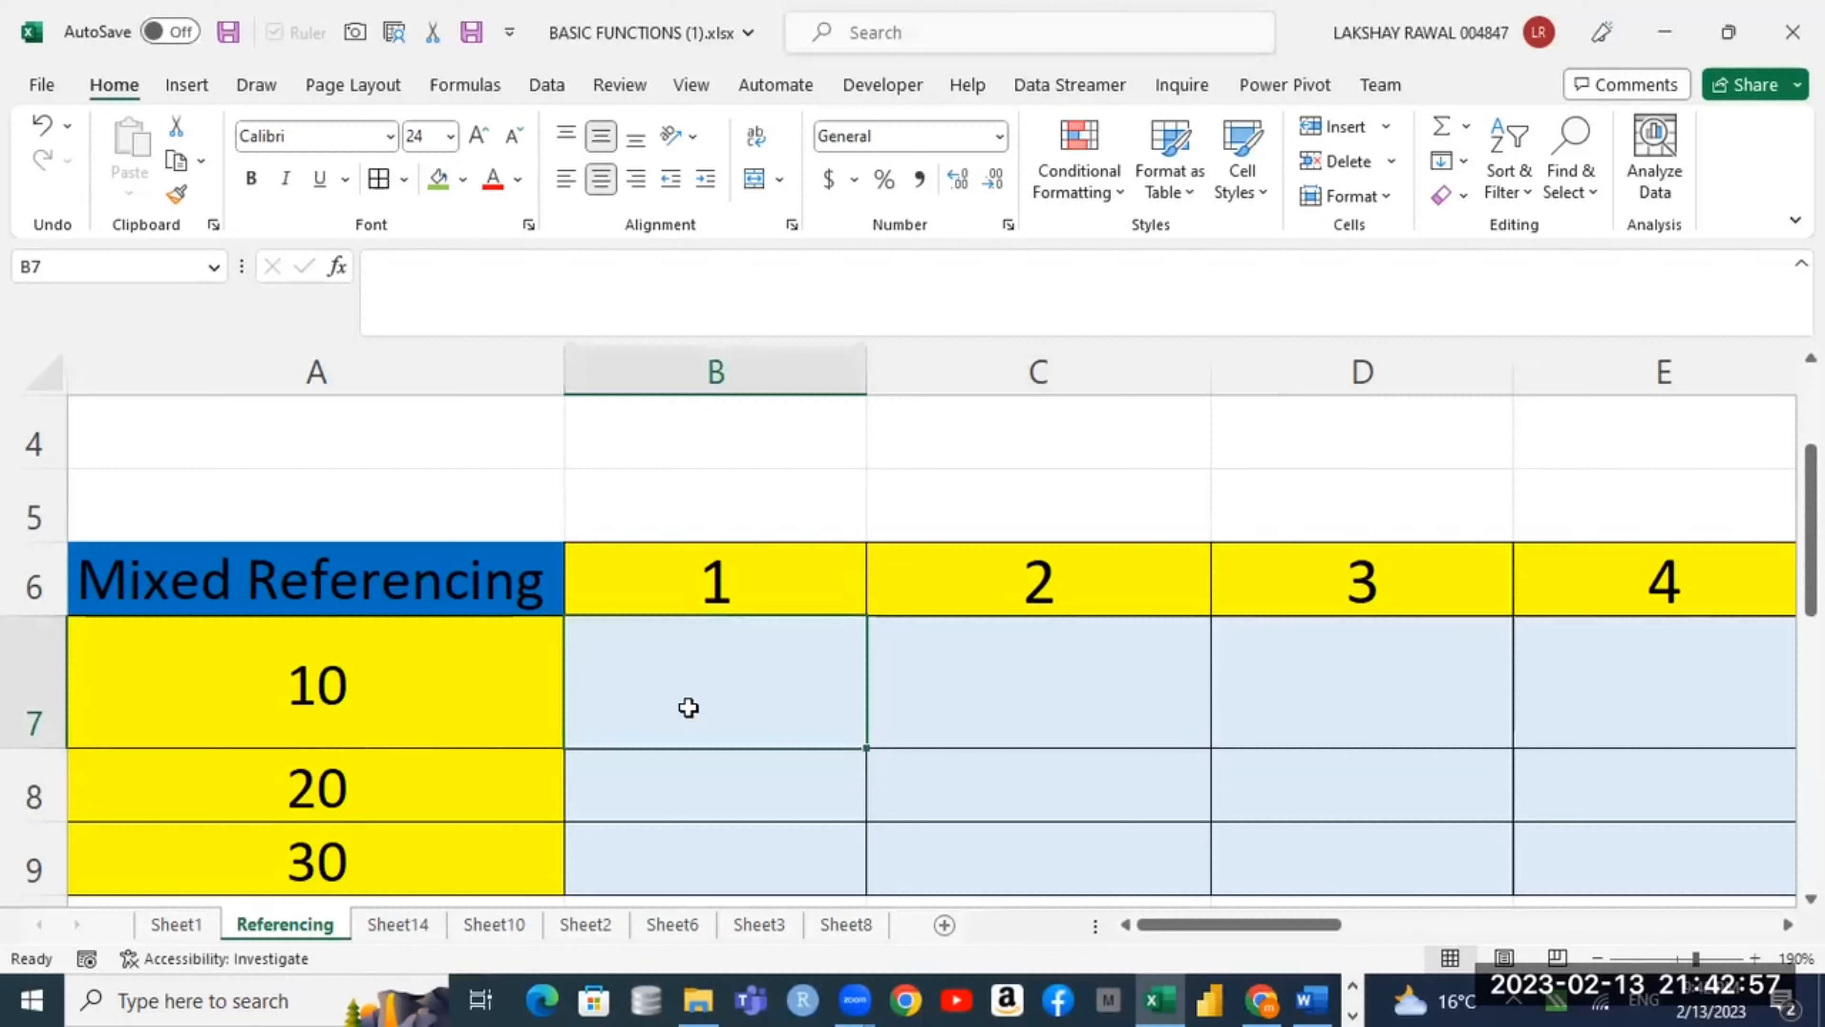
pyautogui.write('10')
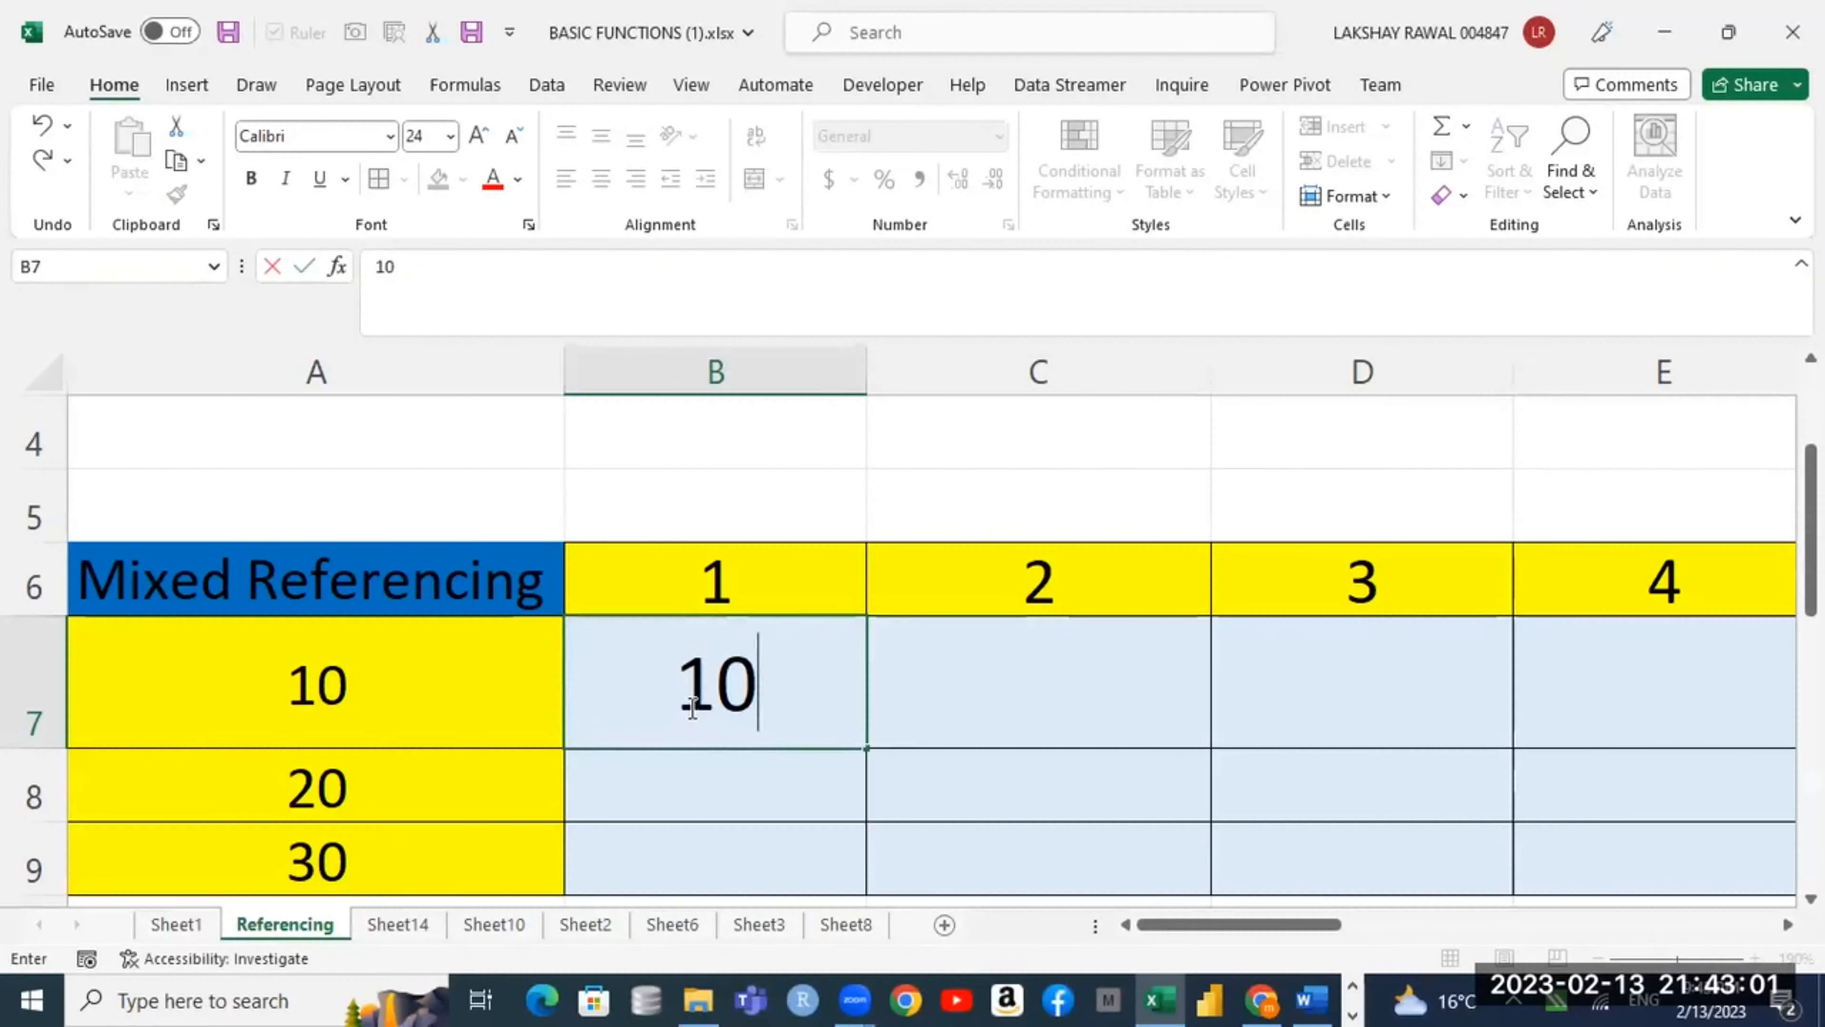
pyautogui.press('Tab')
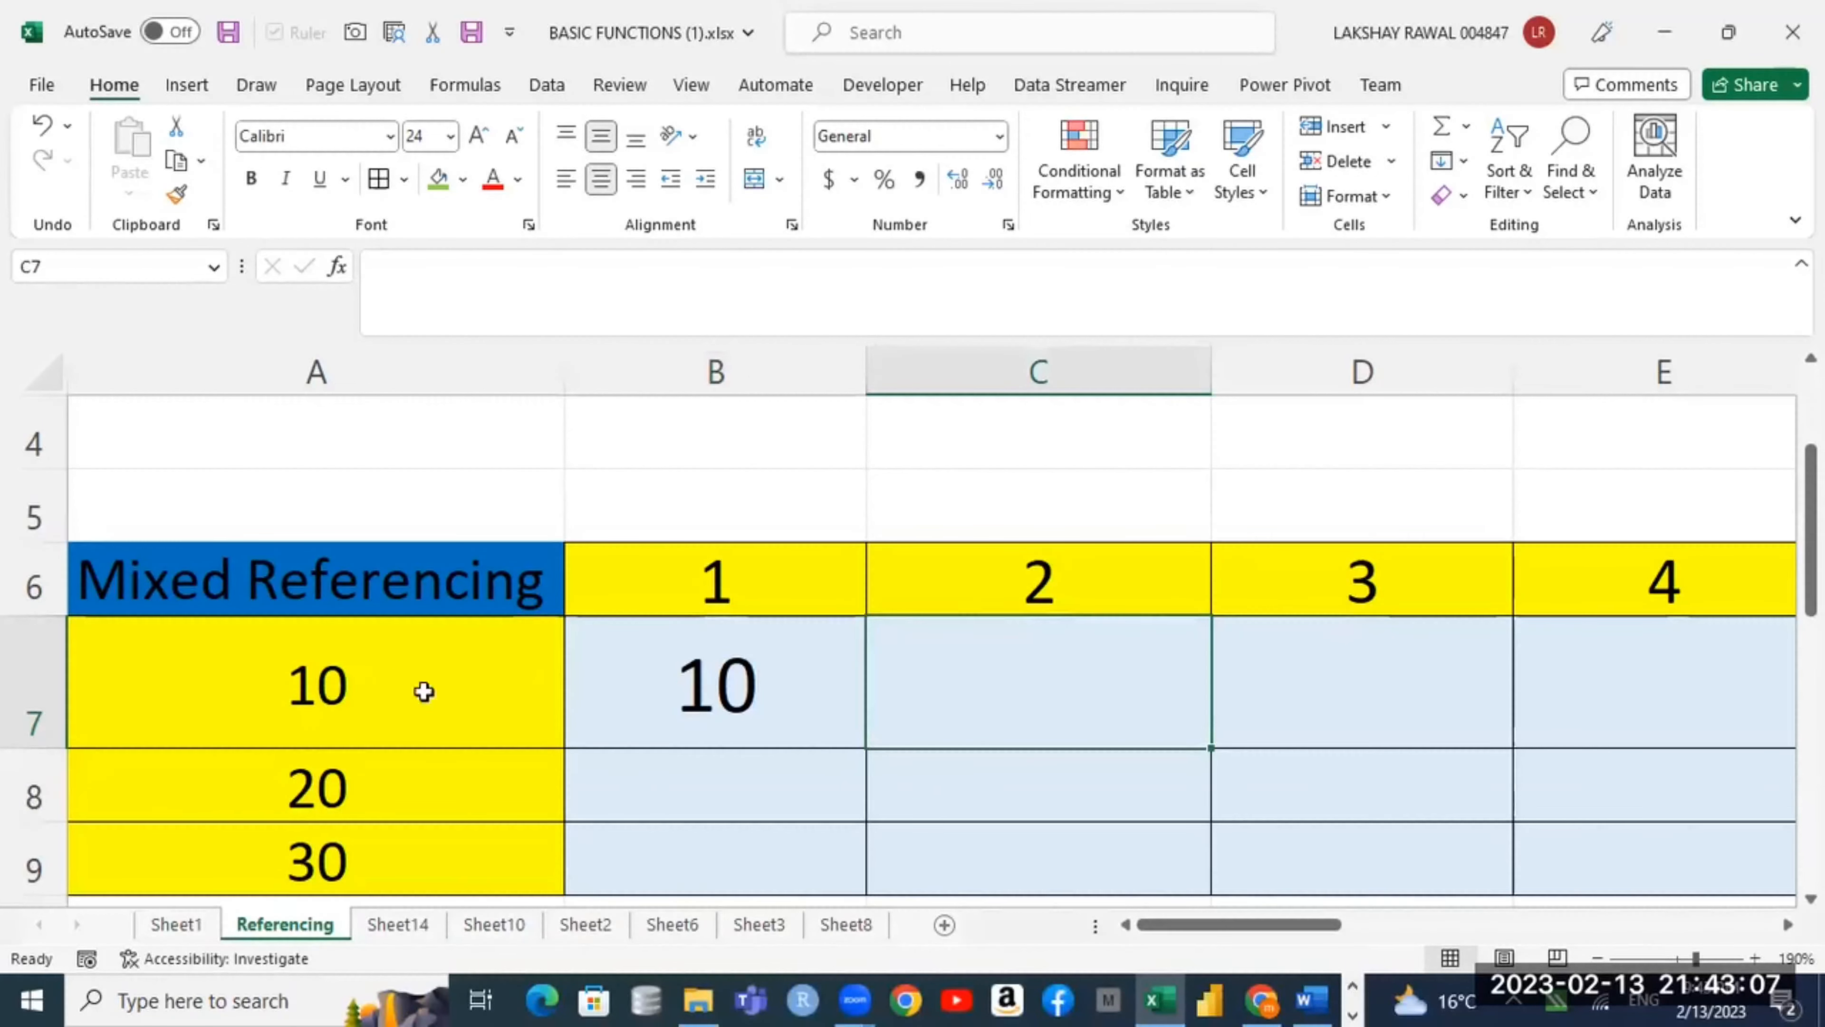
# Step: Highlight A6:B7 to relate the row and column headers to B7, and select C7
pyautogui.moveTo(451, 682); pyautogui.dragTo(703, 593)
pyautogui.moveTo(441, 679); pyautogui.dragTo(704, 566)
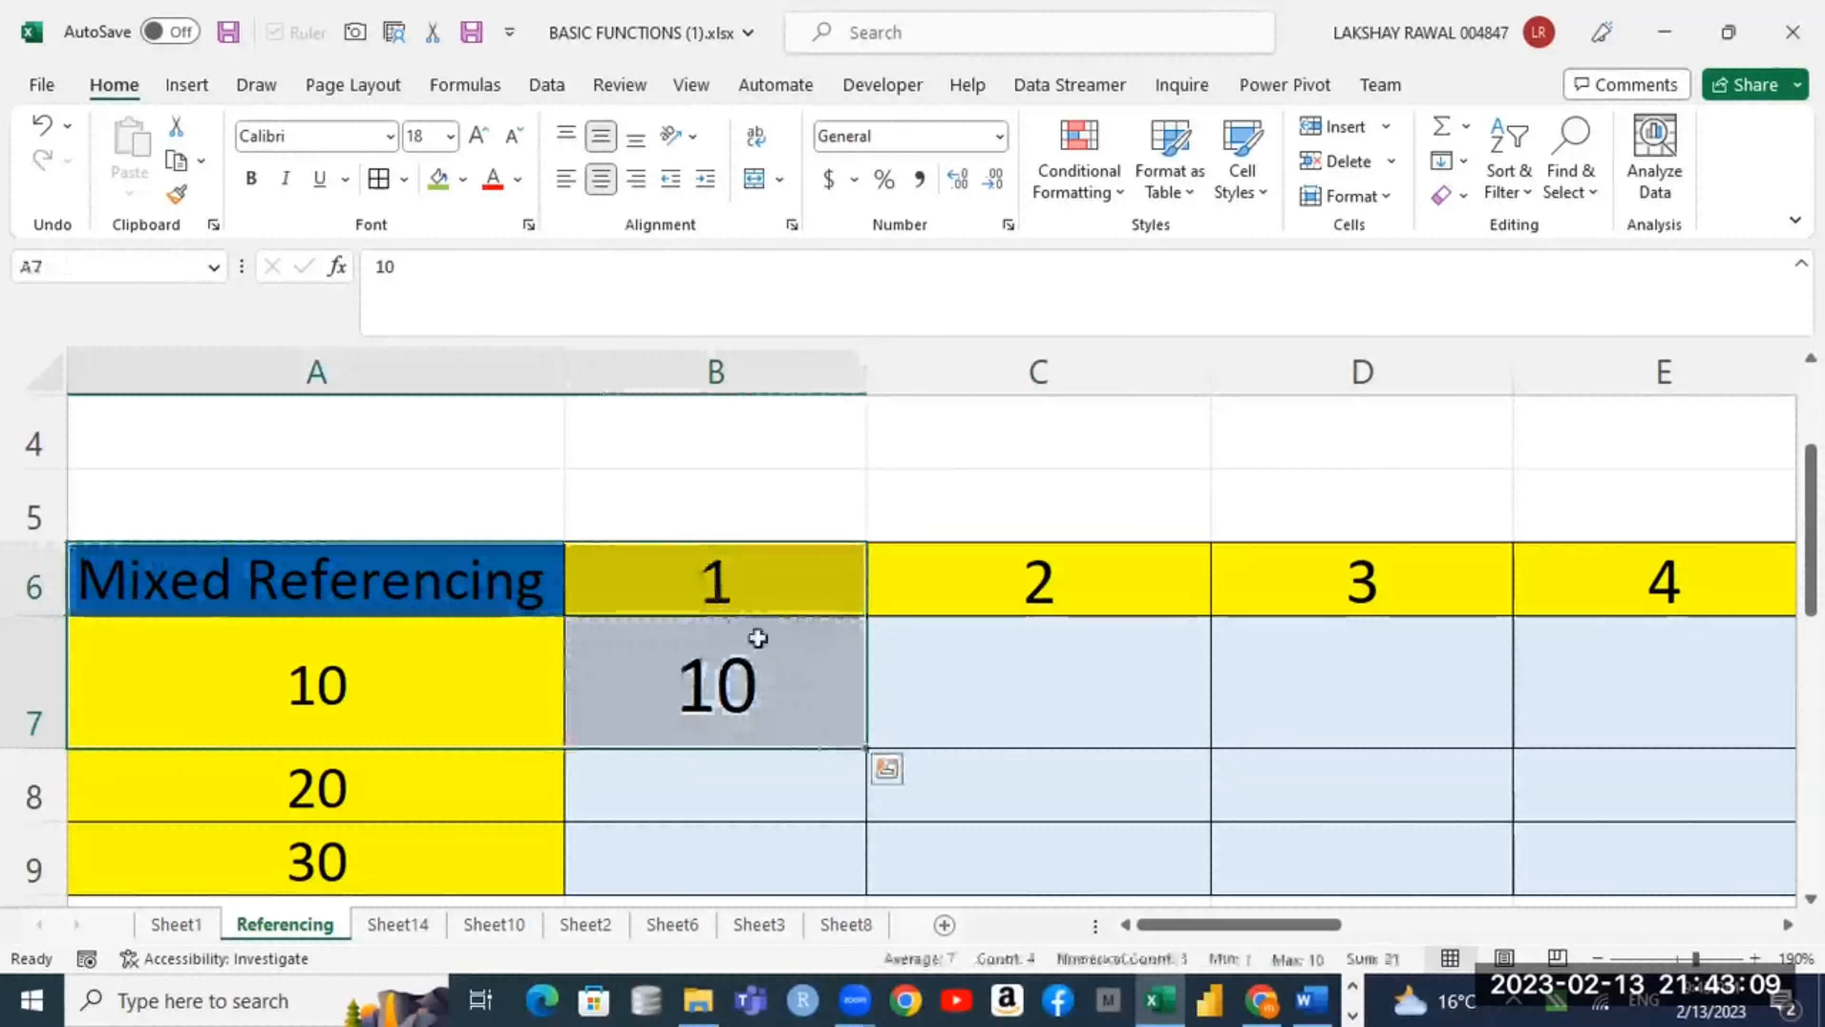
pyautogui.click(1037, 640)
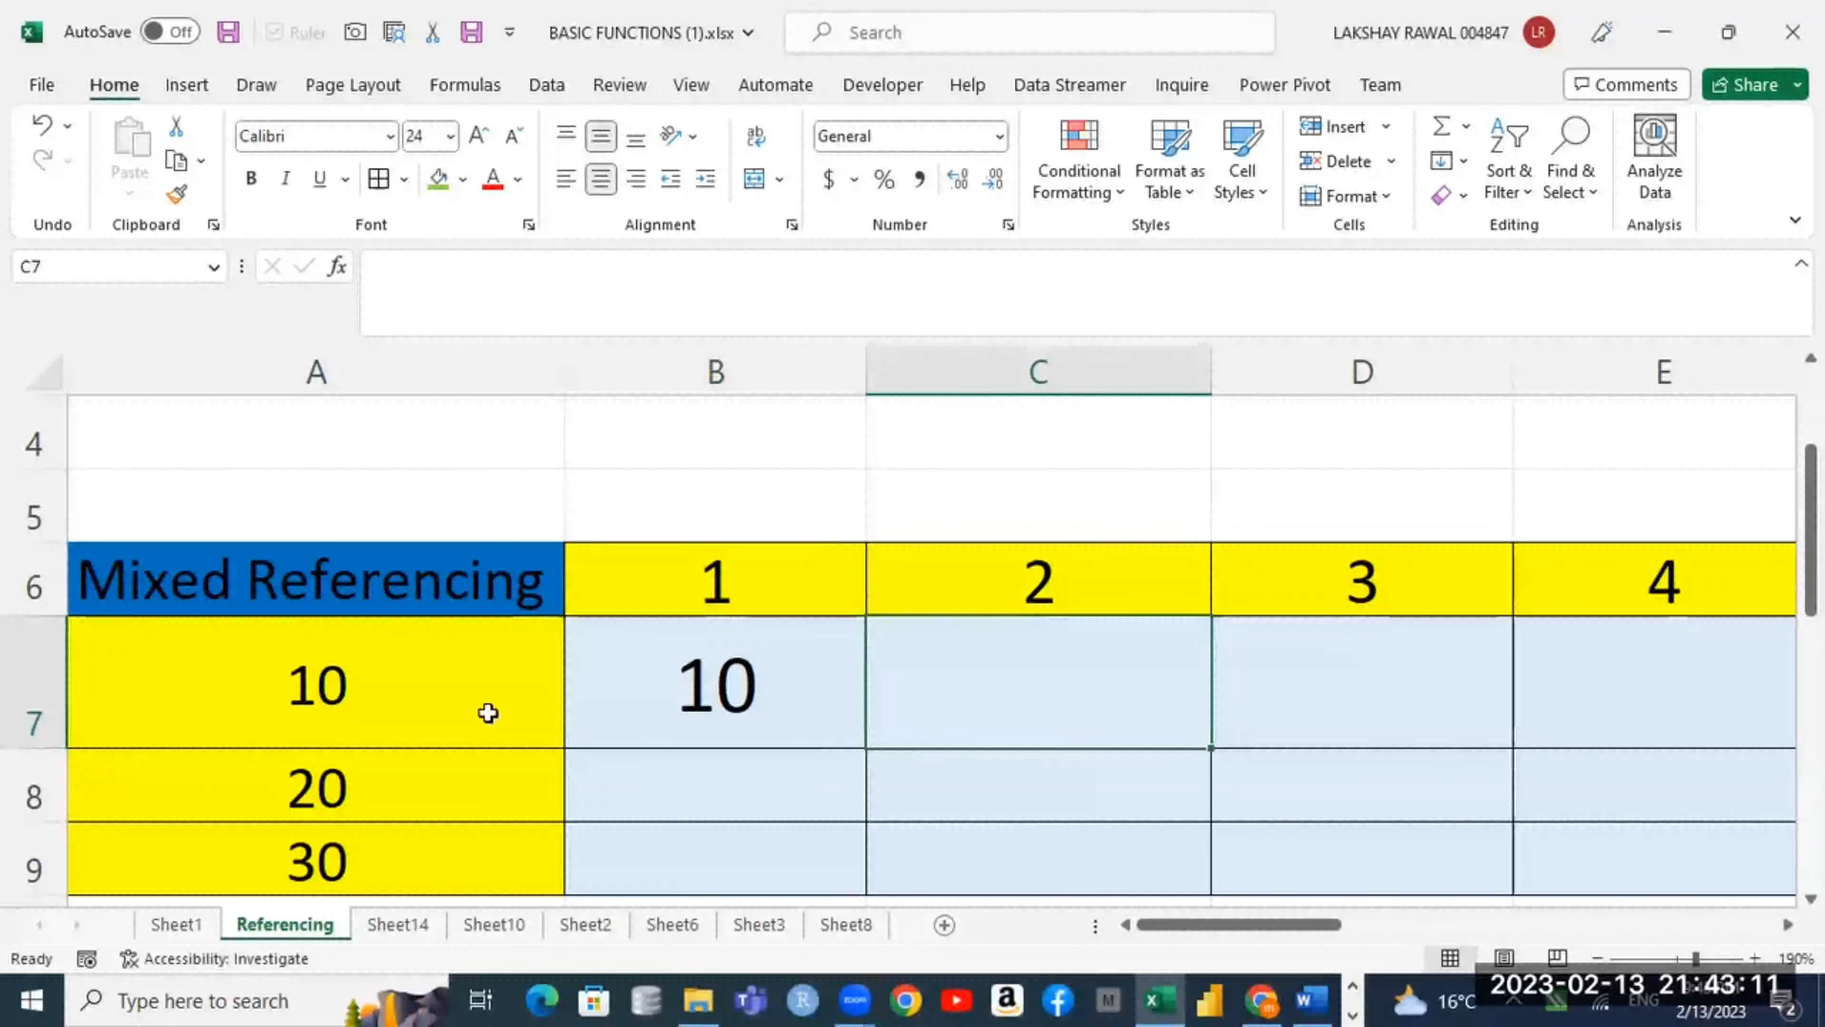
# Step: Enter the sample products 20 in C7 and 30 in D7, and clear B7:D7
pyautogui.moveTo(468, 694); pyautogui.dragTo(1002, 684)
pyautogui.click(1003, 686)
pyautogui.write('20')
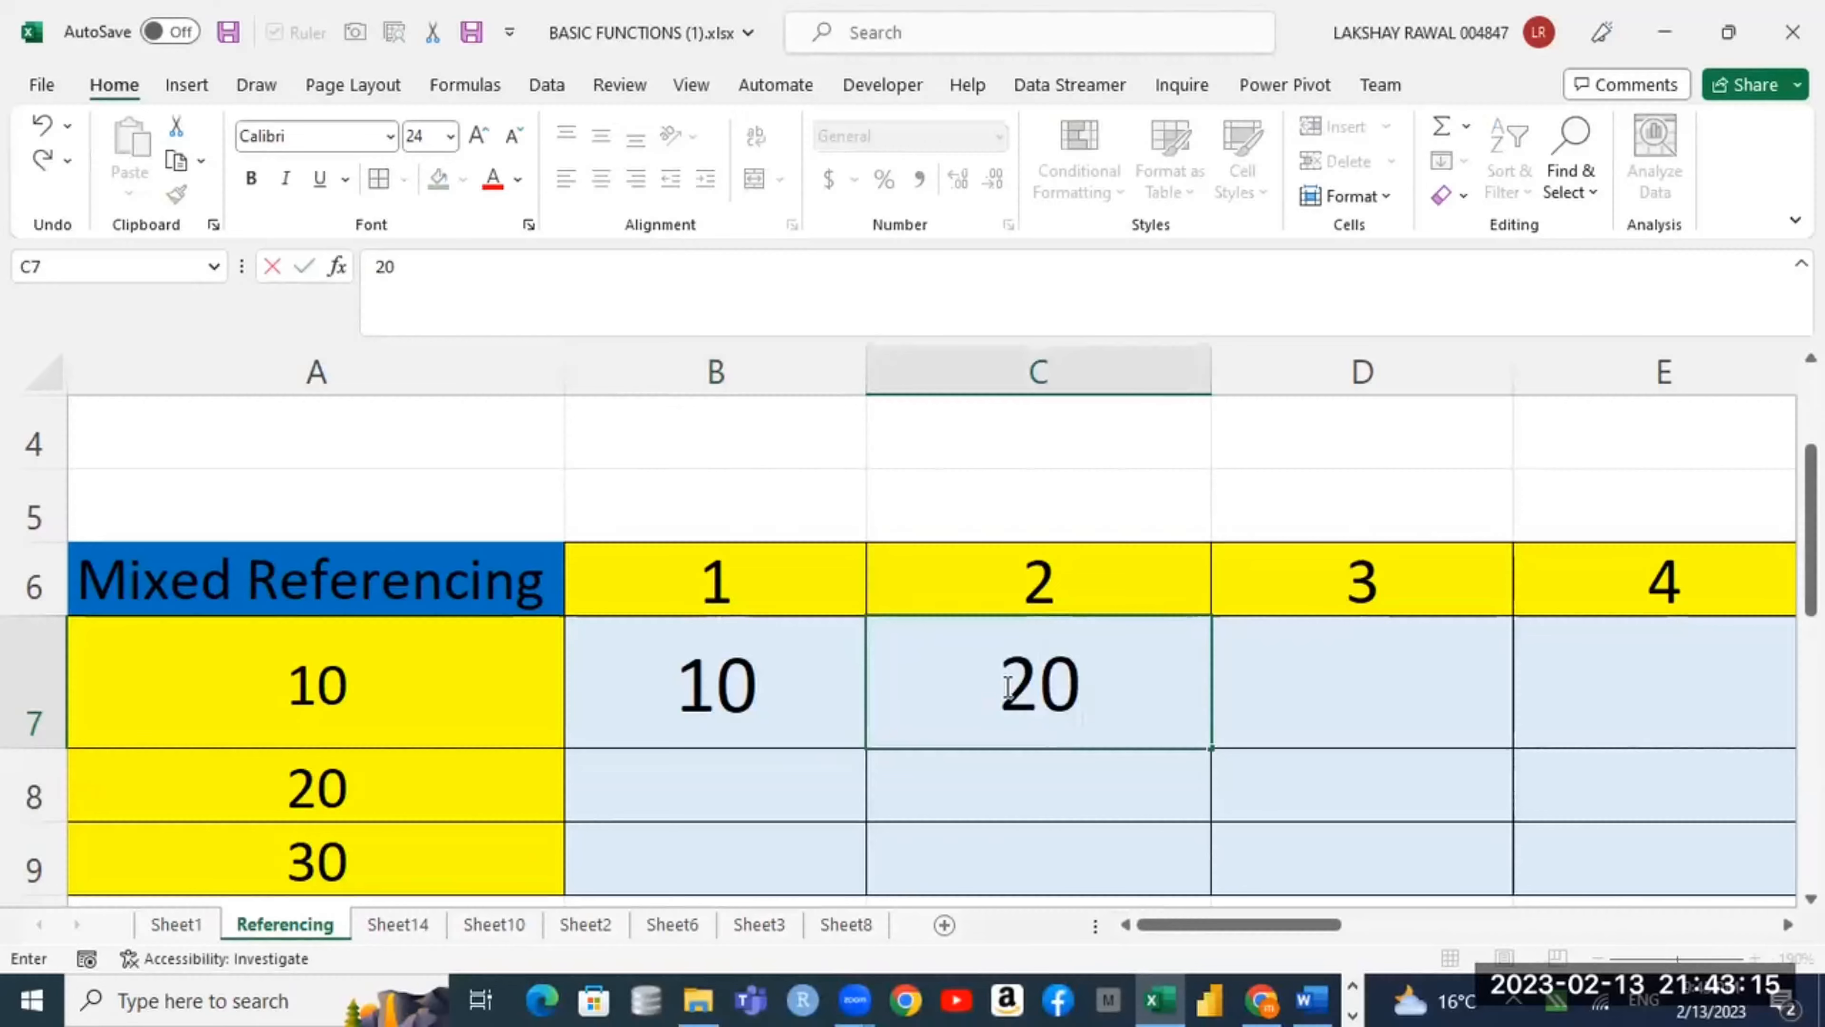
pyautogui.press('Tab')
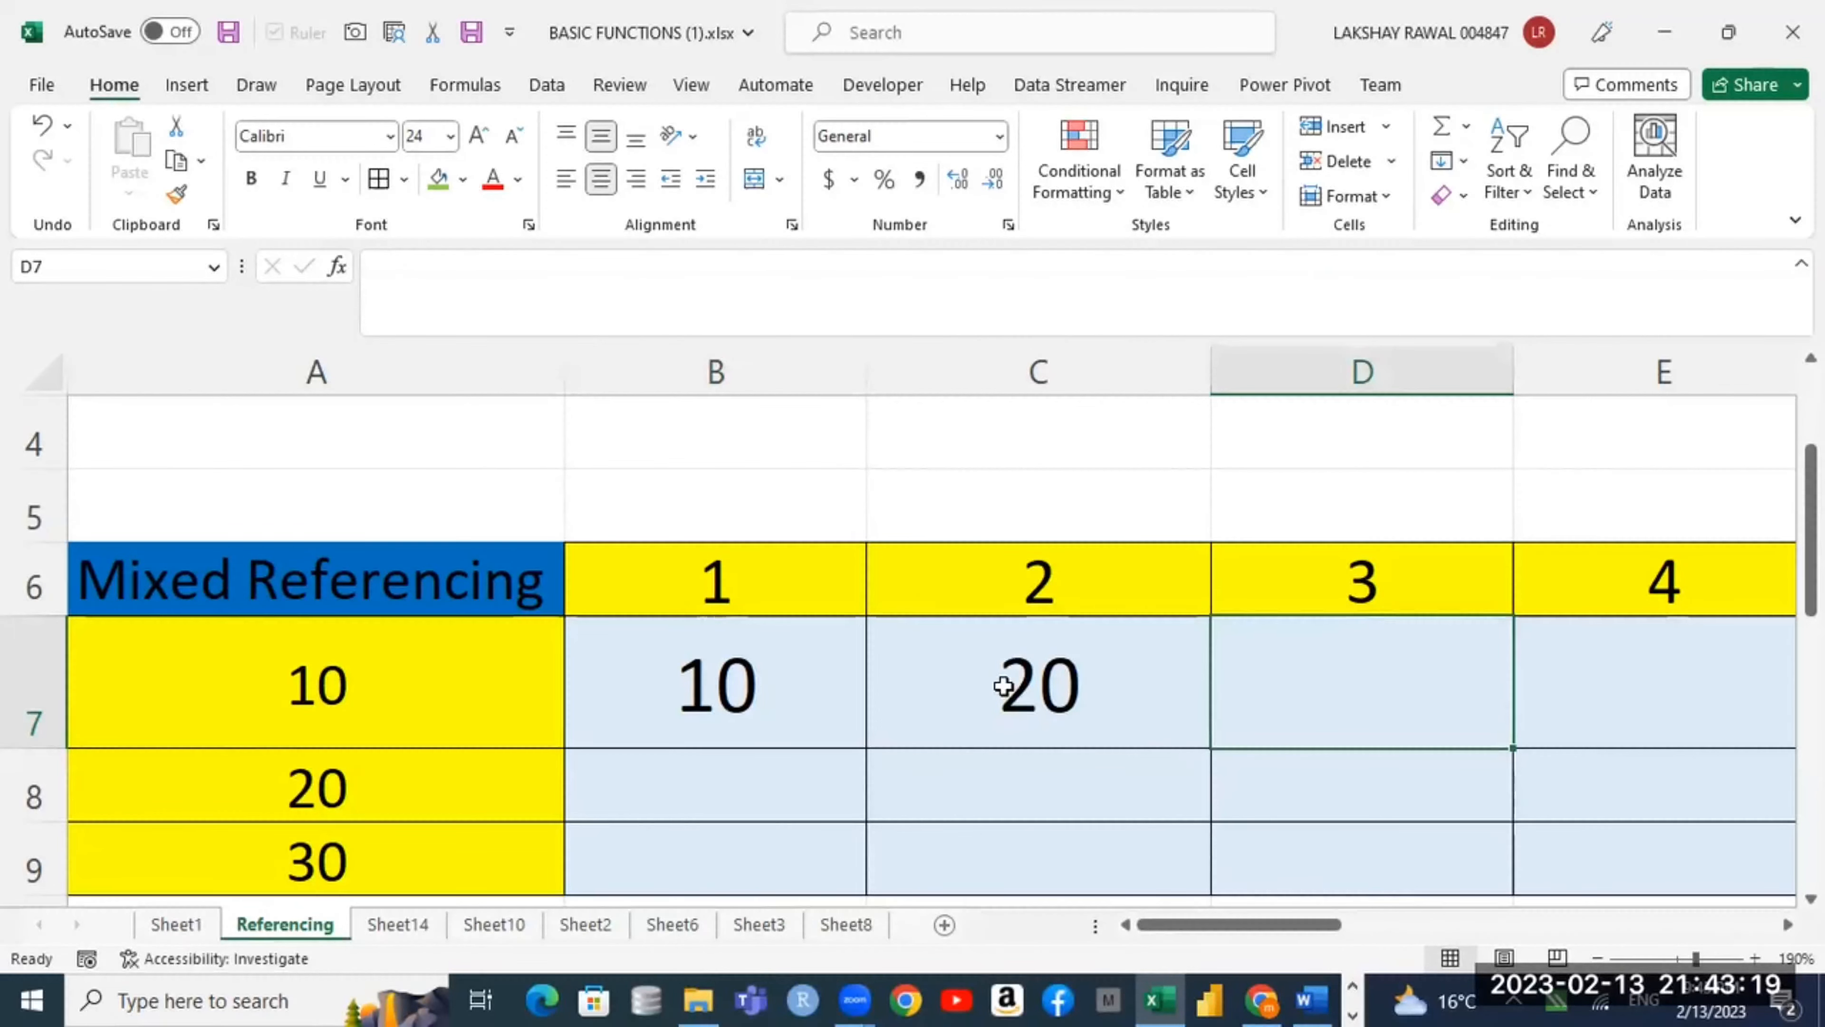
pyautogui.write('30')
pyautogui.press('Return')
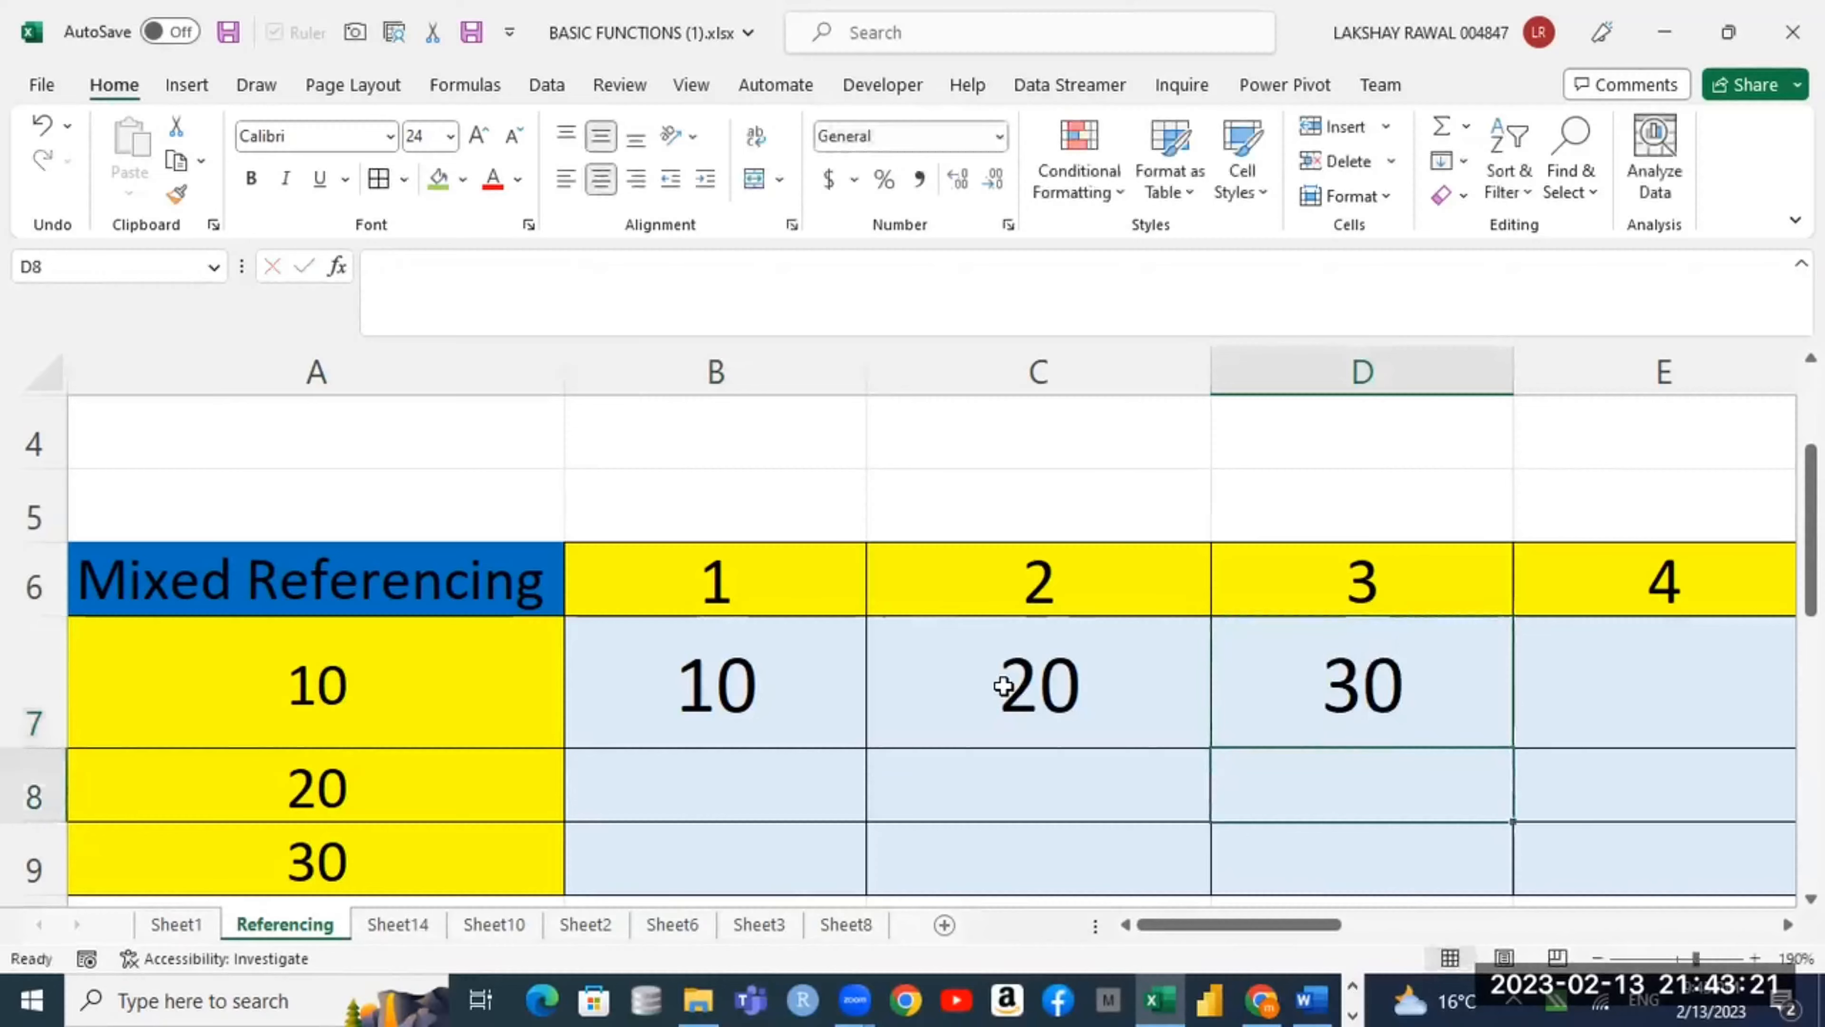
pyautogui.moveTo(1315, 644); pyautogui.dragTo(754, 655)
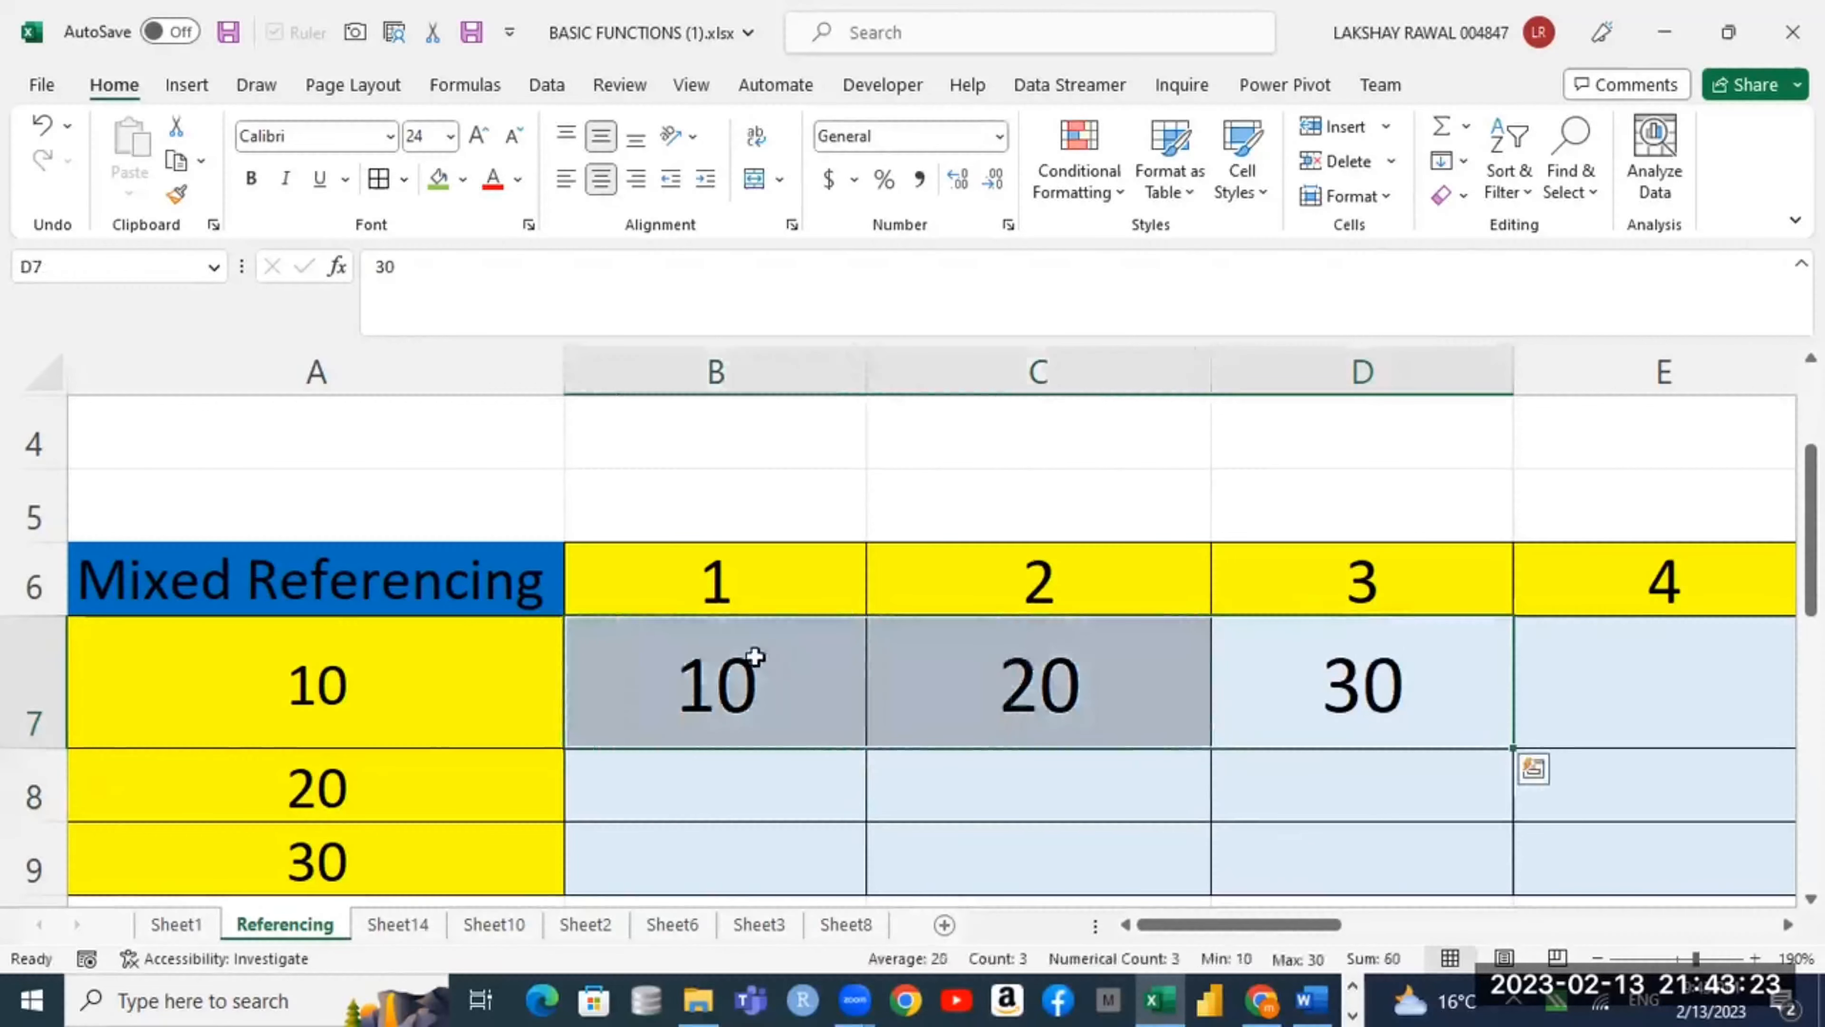
pyautogui.press('Delete')
# Step: Fill cell B7 of the Mixed Referencing table with green
pyautogui.click(750, 661)
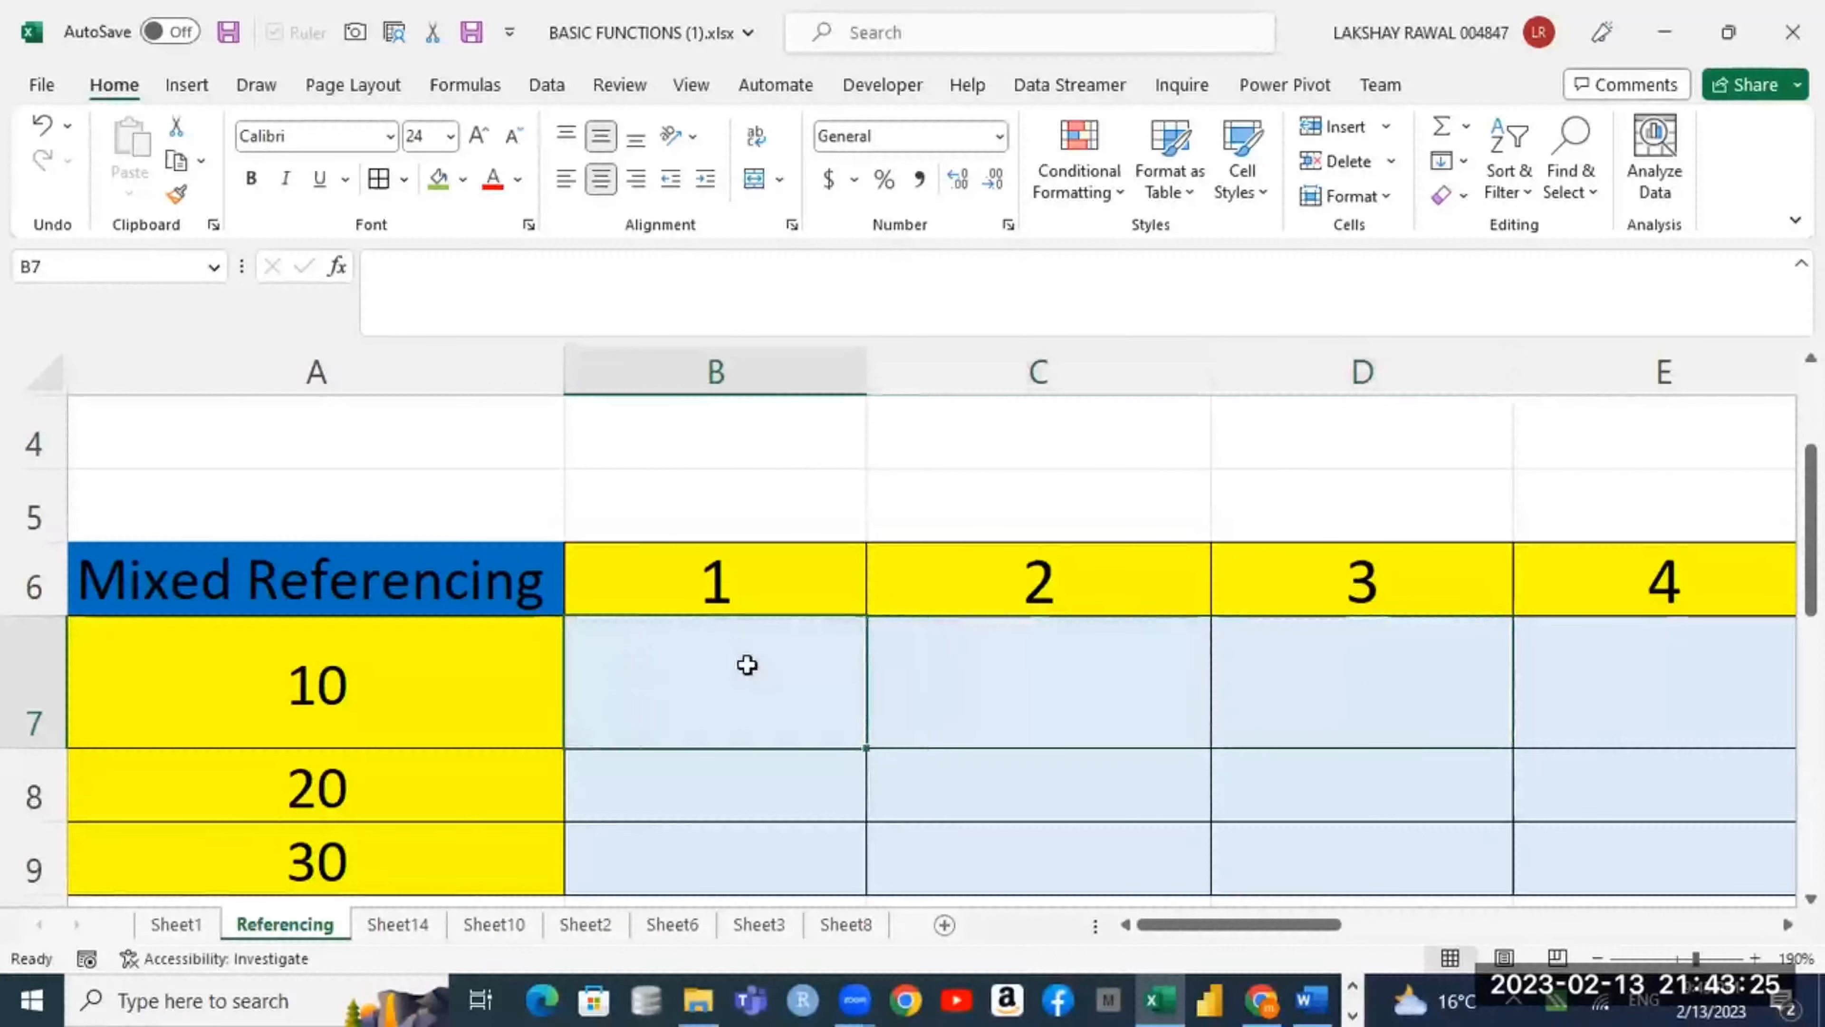
pyautogui.doubleClick(750, 664)
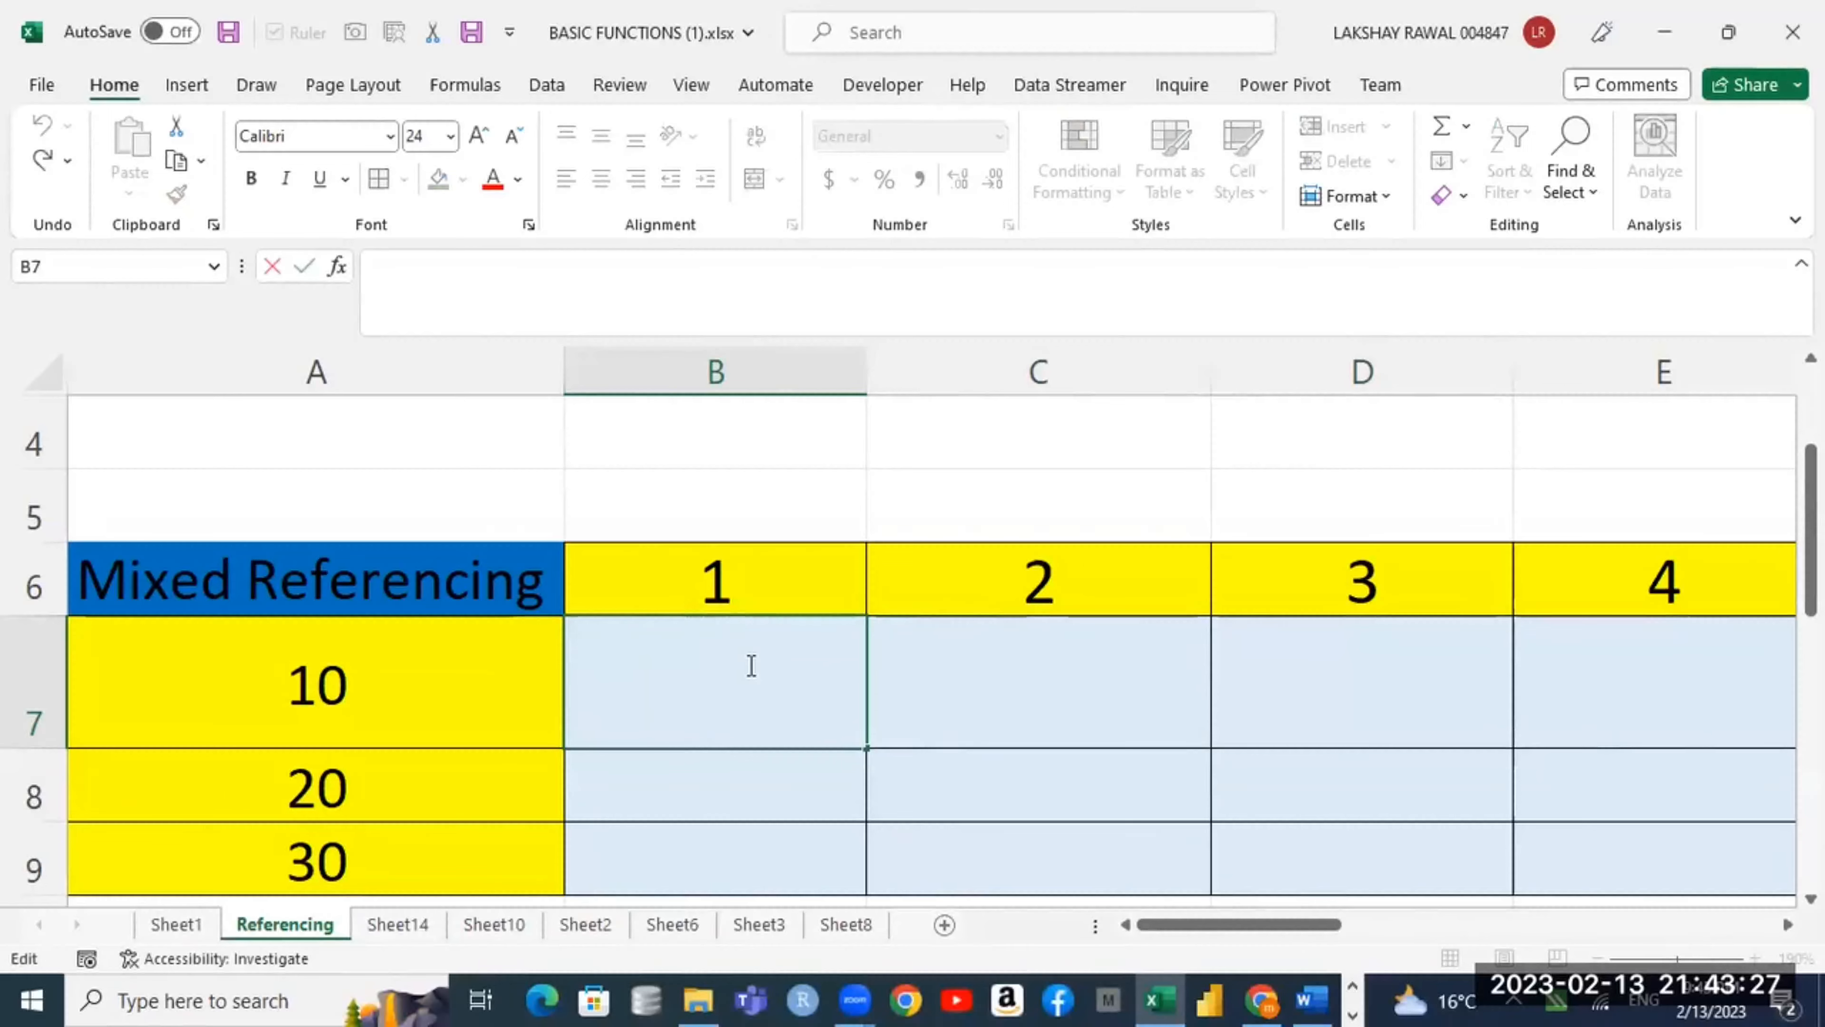
pyautogui.press('Return')
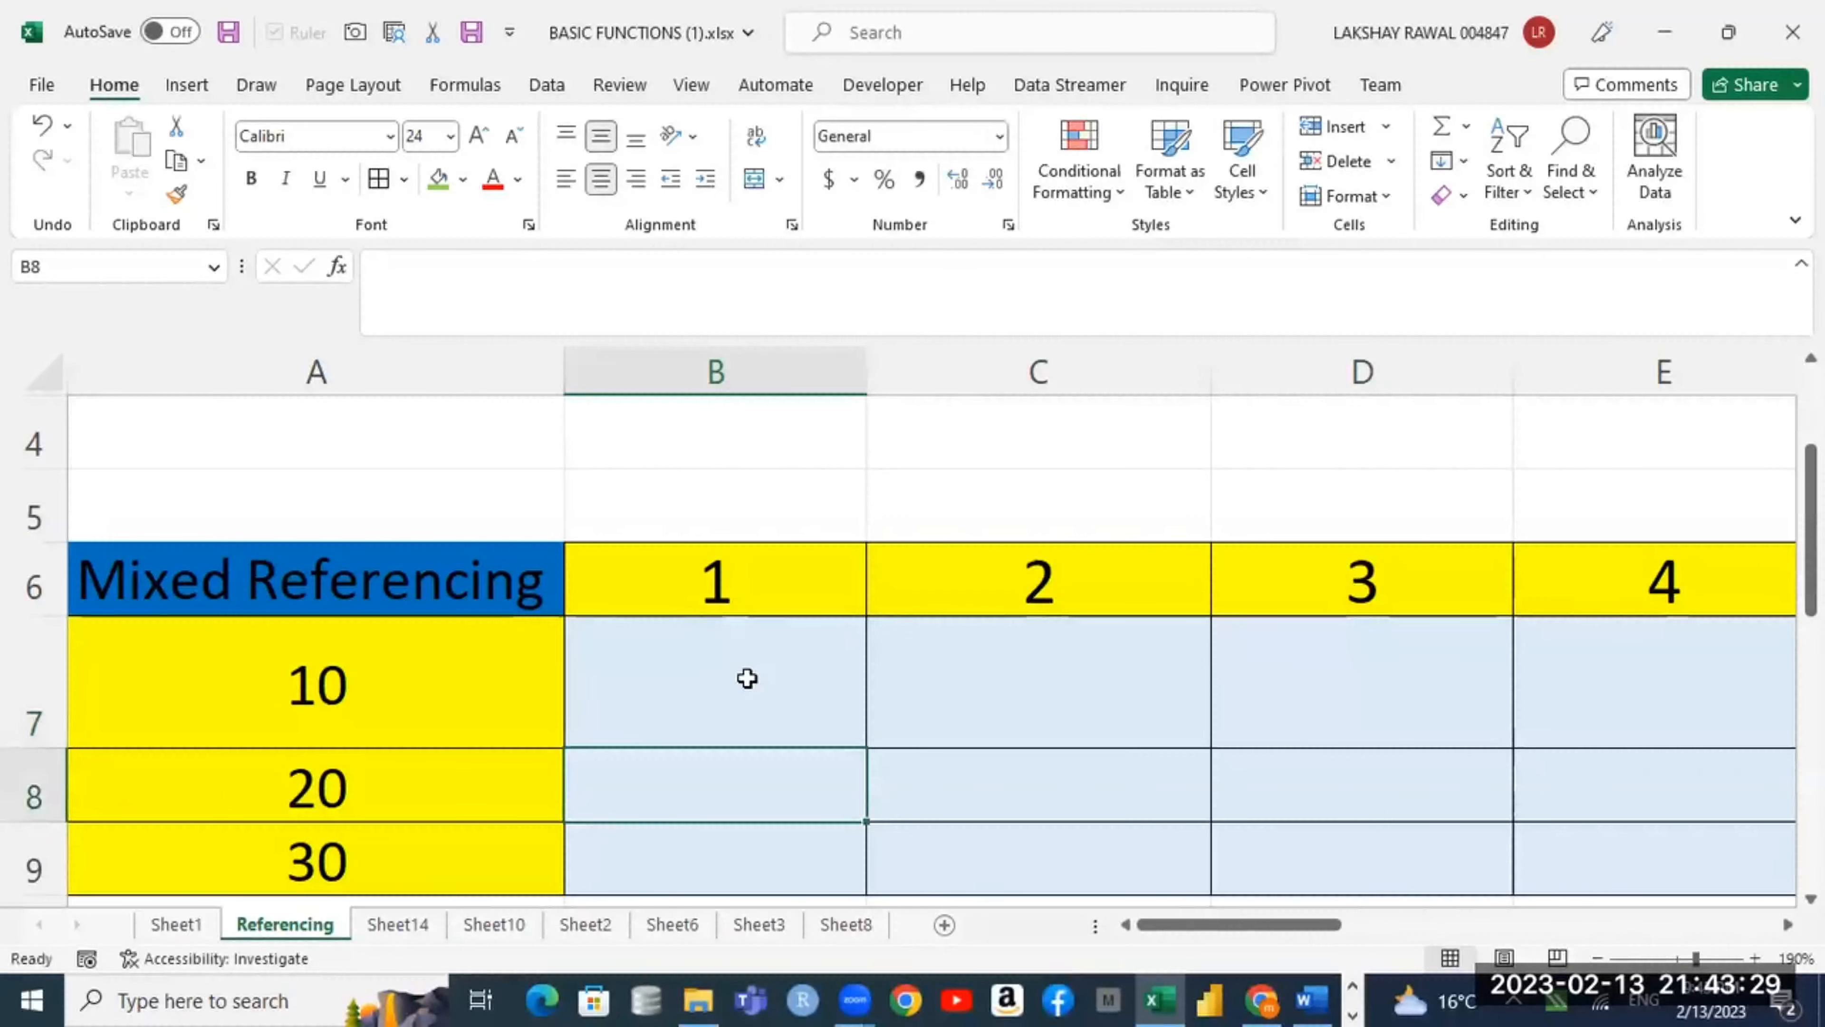
pyautogui.click(748, 680)
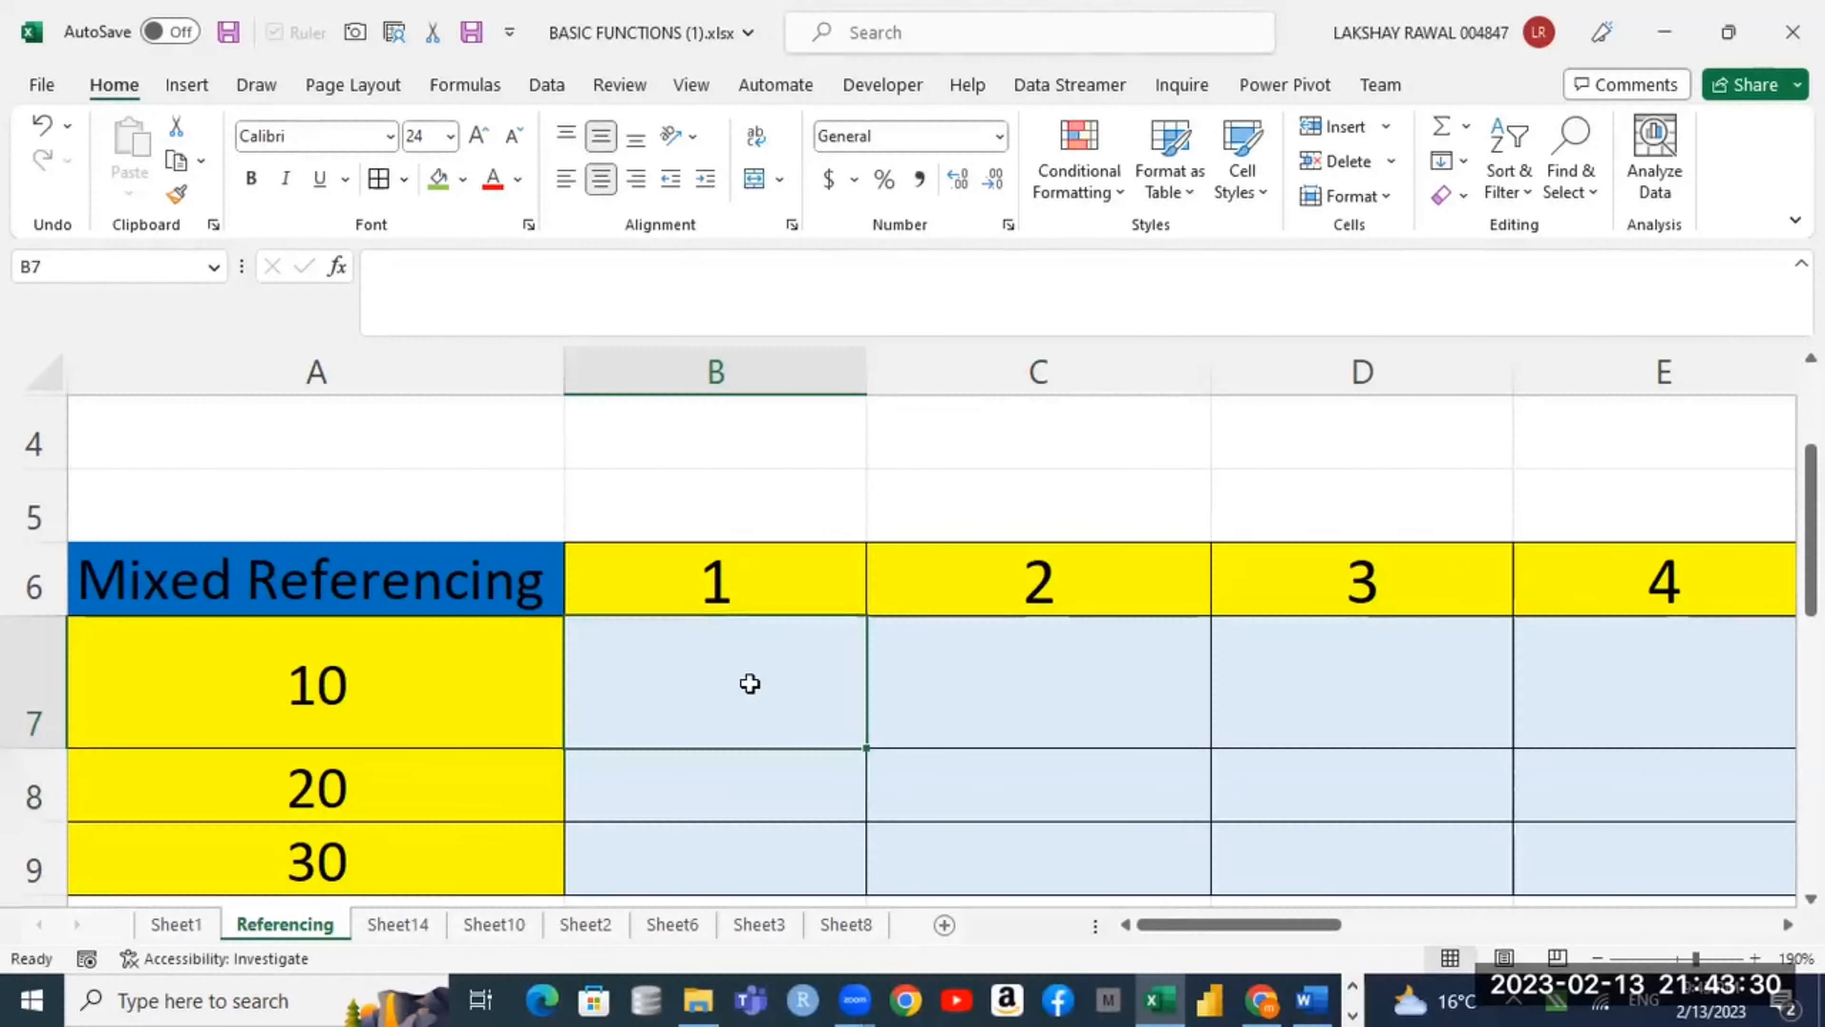
pyautogui.click(438, 180)
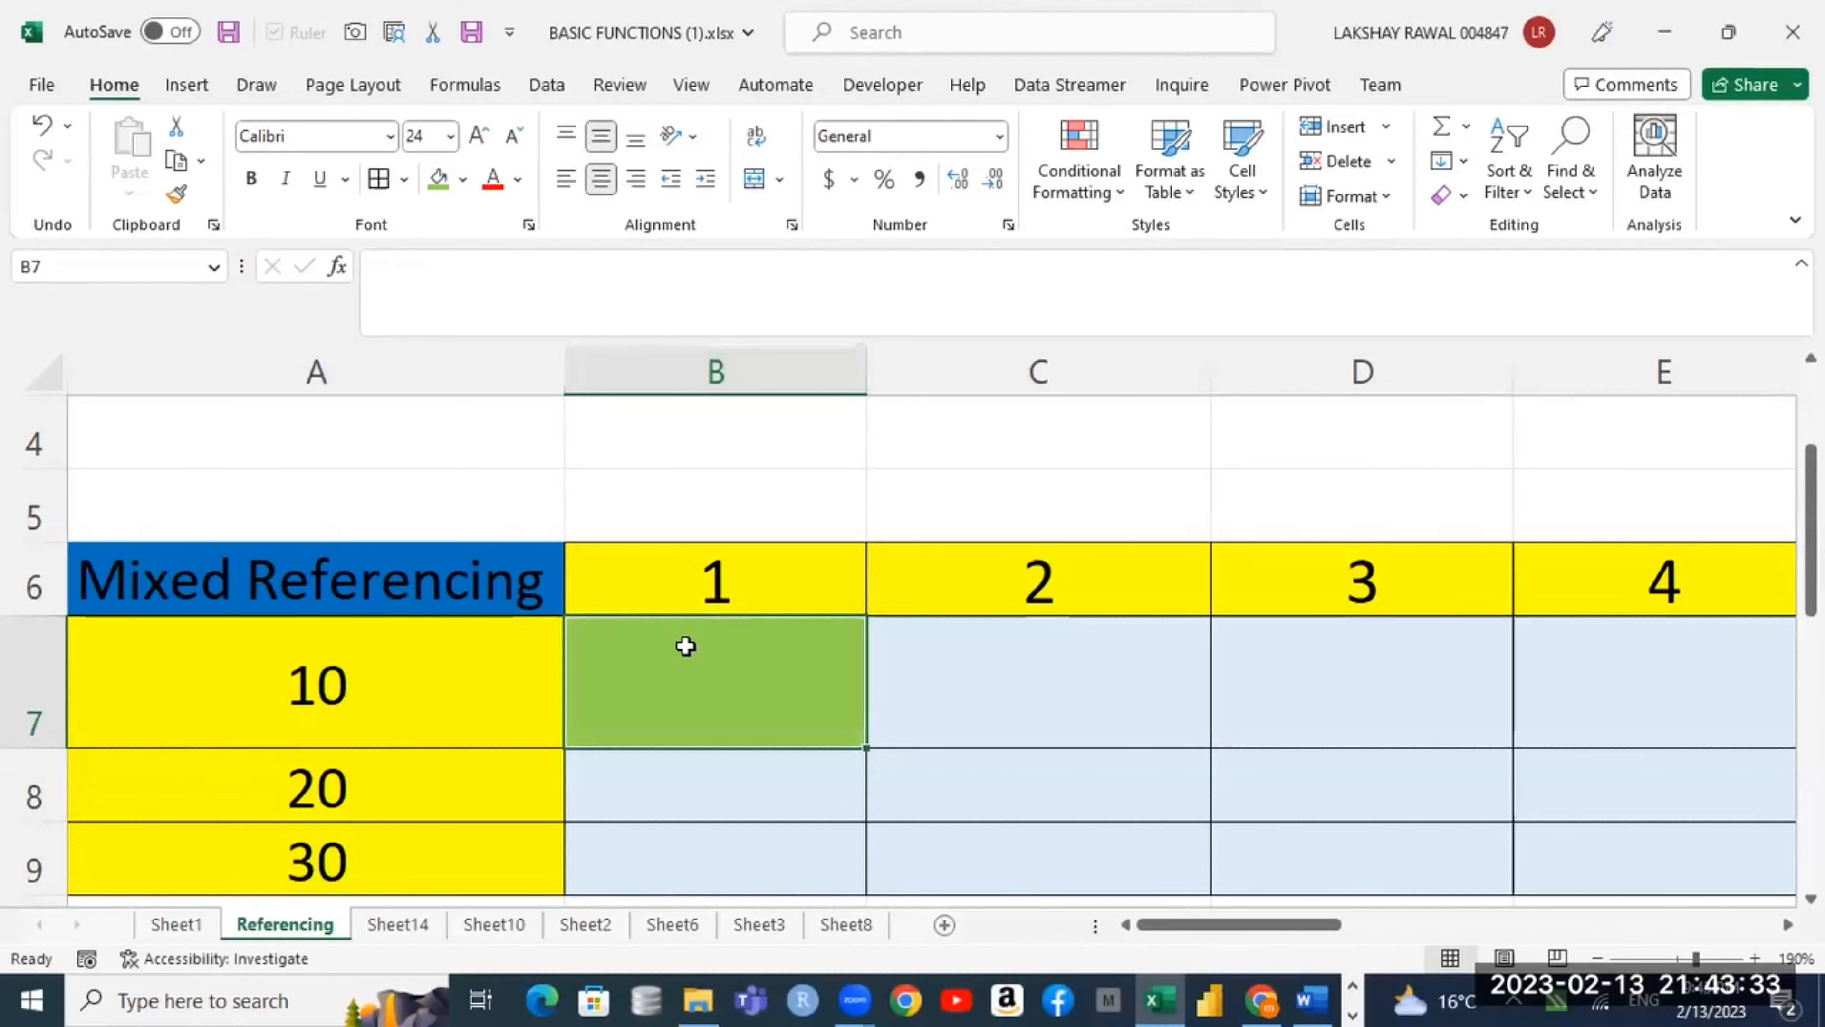
# Step: Try copying the green B7 across to D7 and down to B8, and undo the copies
pyautogui.moveTo(1189, 719); pyautogui.dragTo(1265, 773)
pyautogui.click(856, 713)
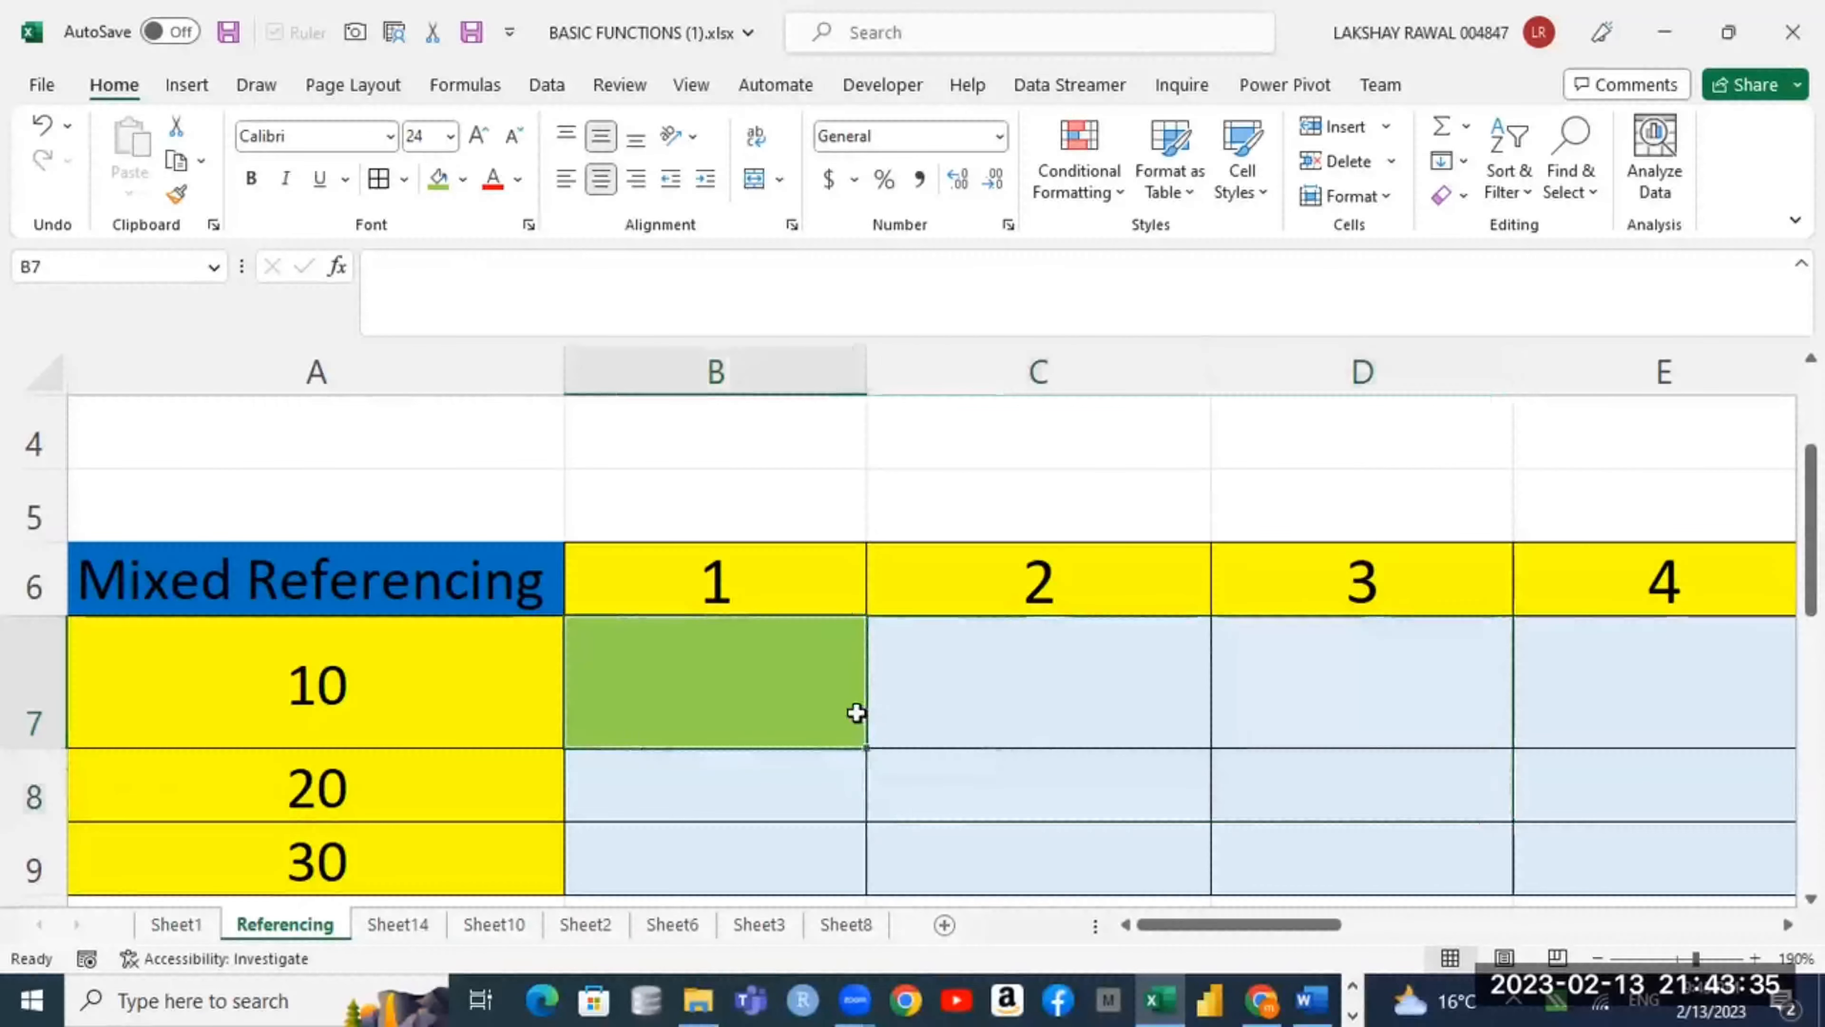
pyautogui.moveTo(867, 745); pyautogui.dragTo(1279, 755)
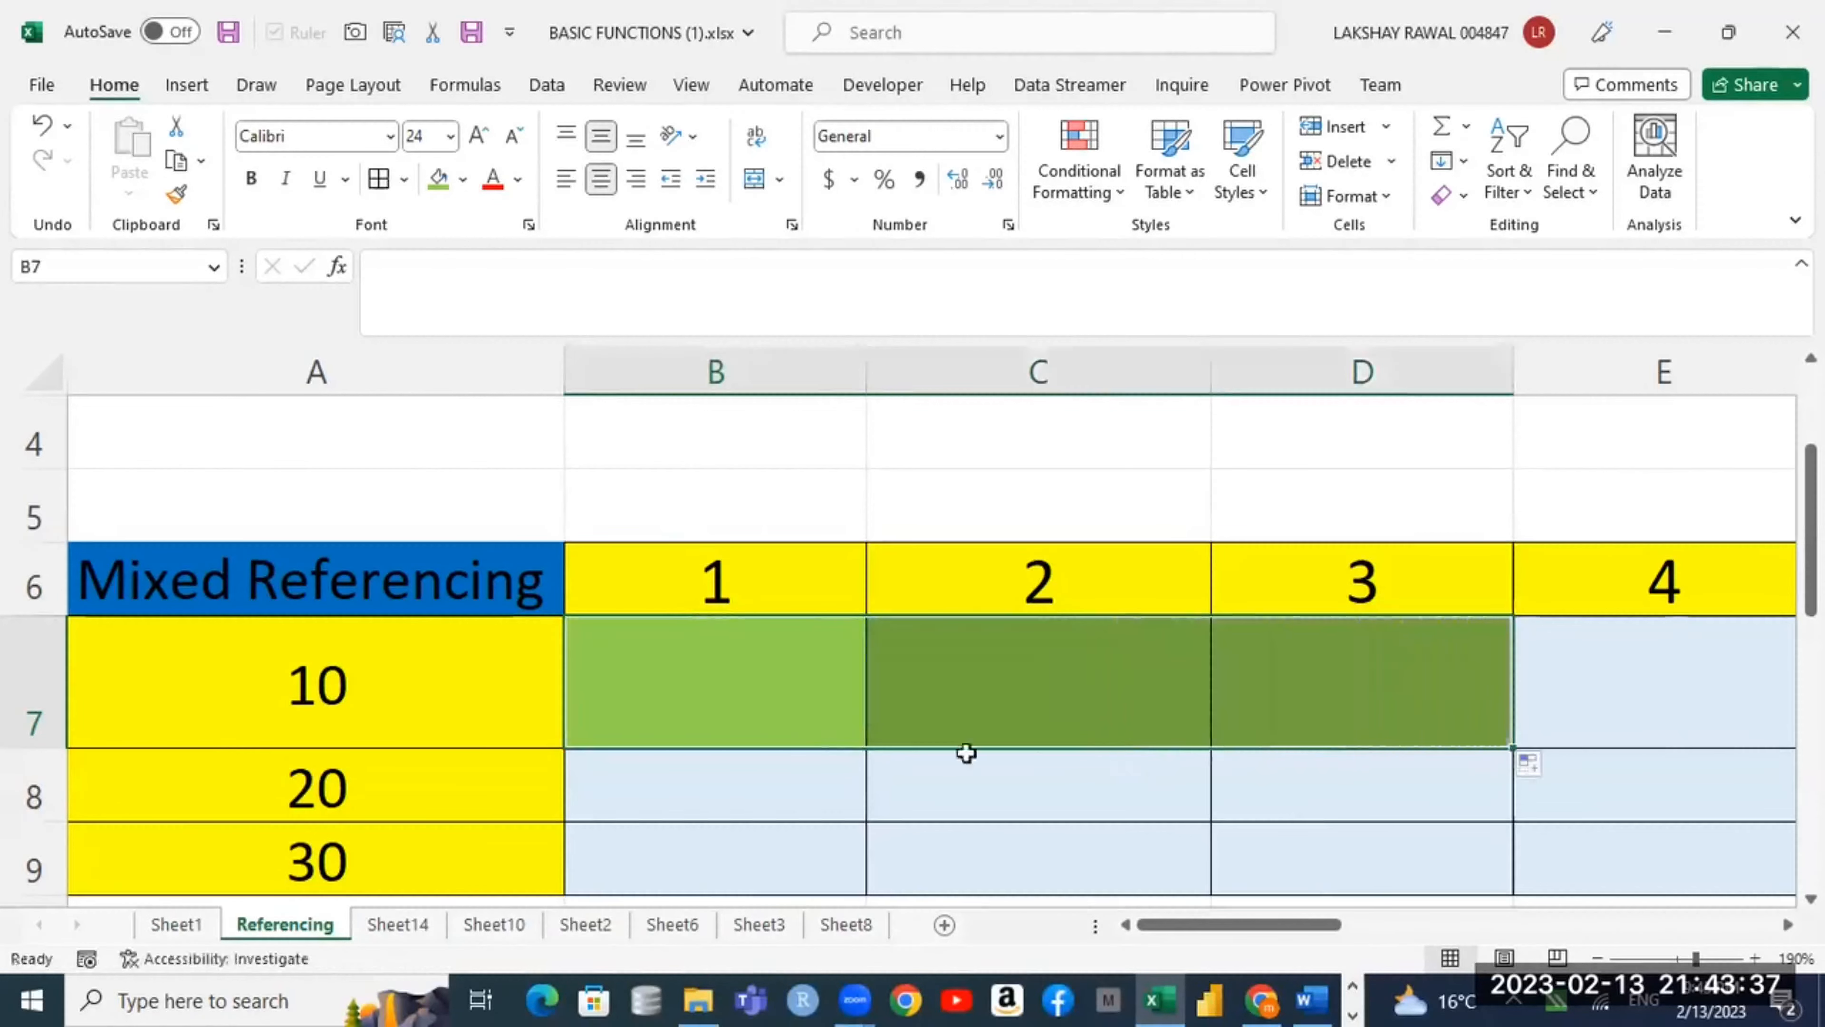
pyautogui.write('z')
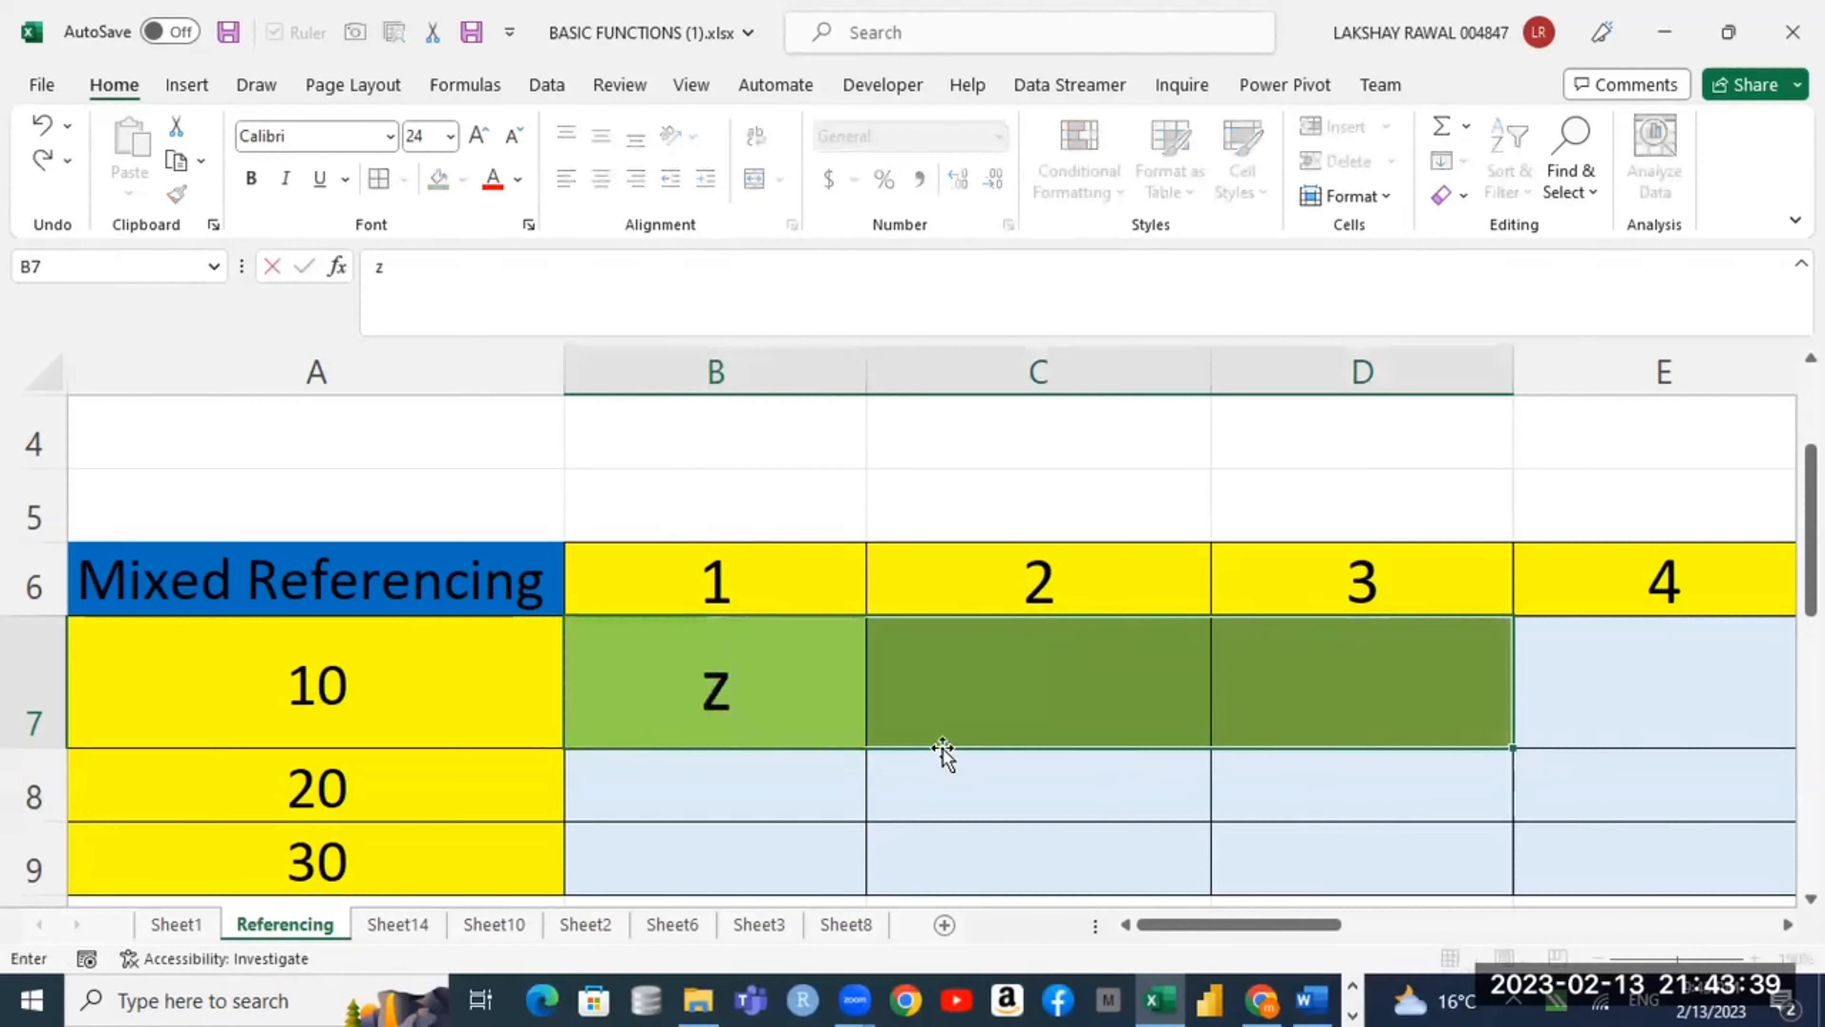
pyautogui.press('BackSpace')
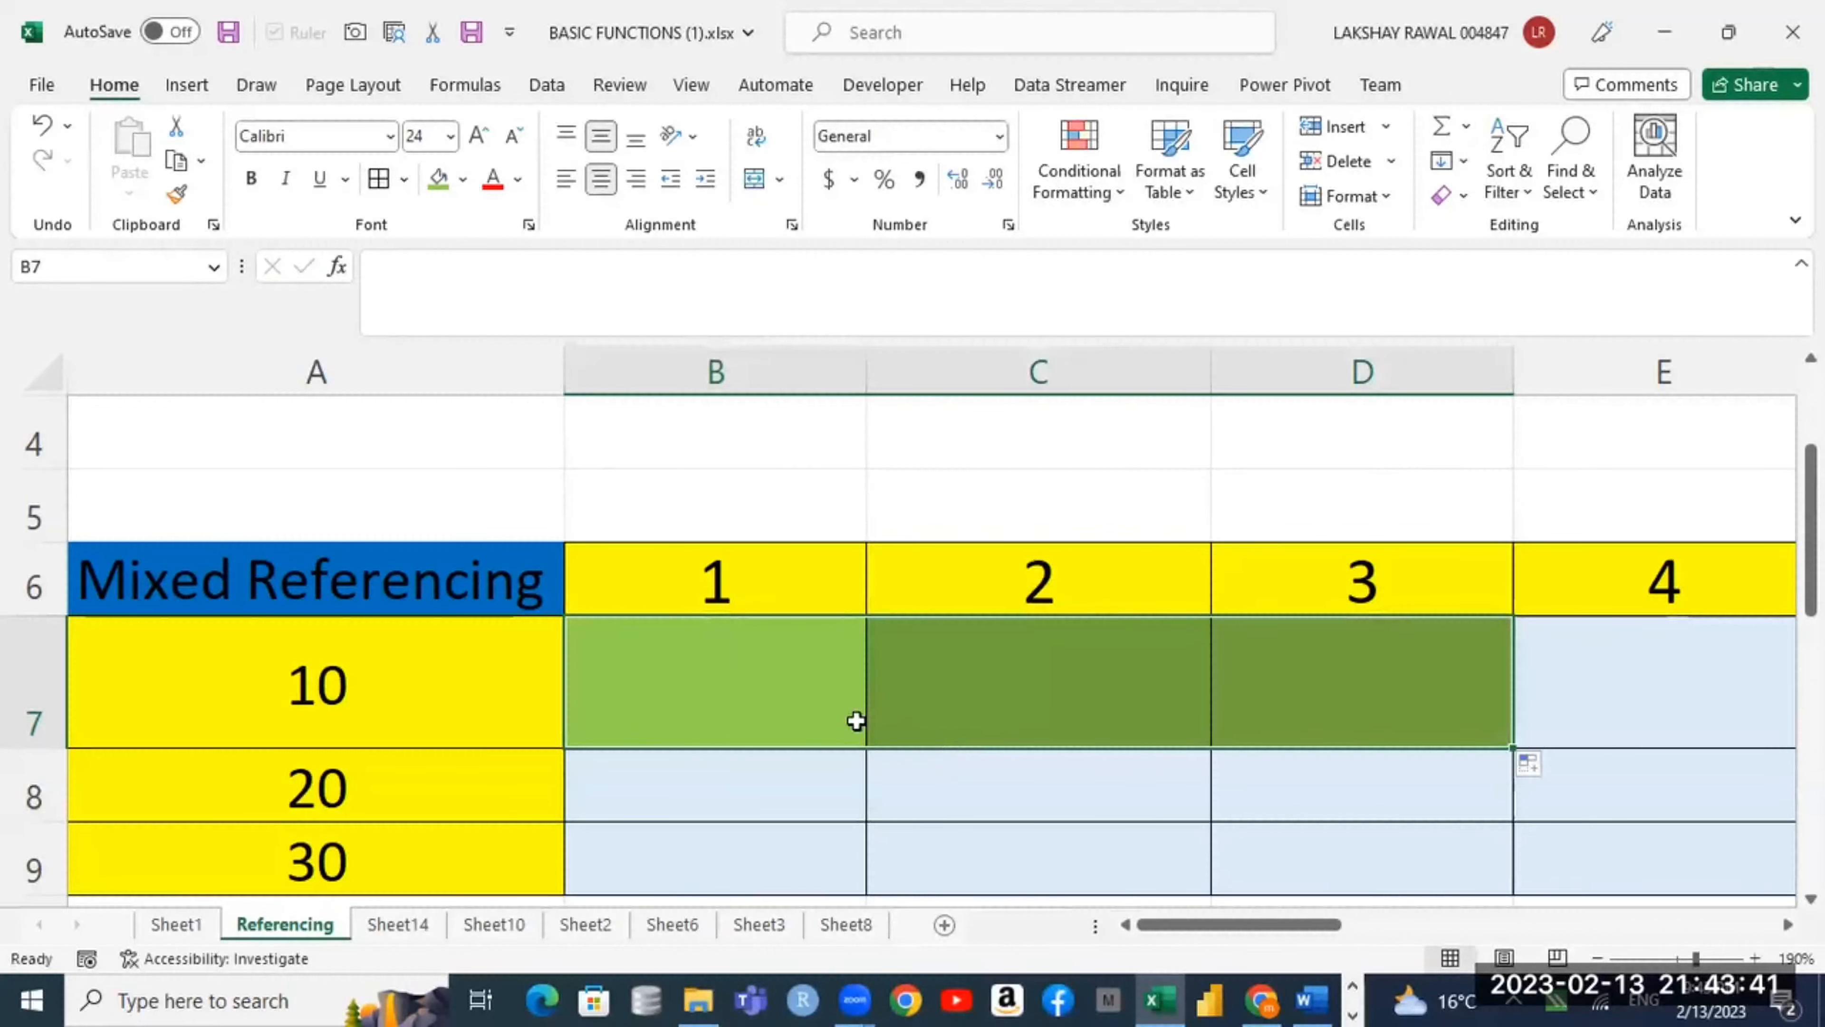
pyautogui.click(856, 723)
pyautogui.moveTo(862, 754); pyautogui.dragTo(1365, 740)
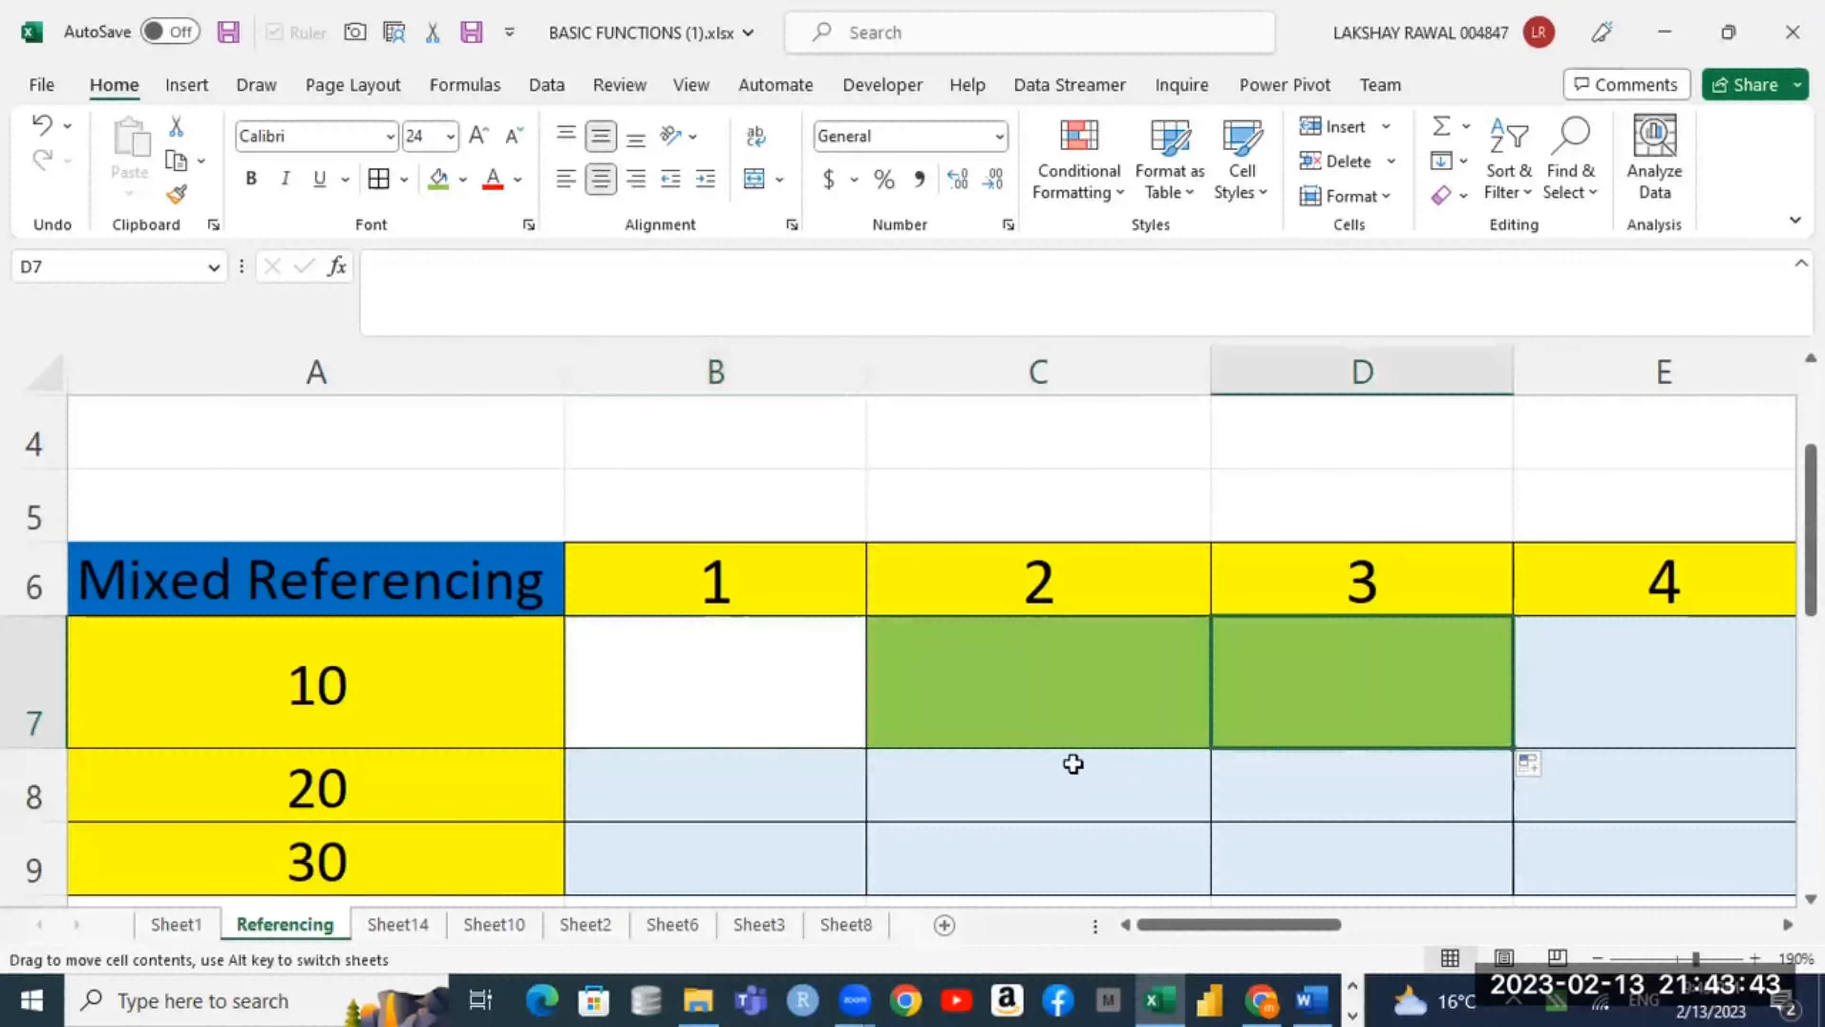
pyautogui.hotkey('ctrl', 'z')
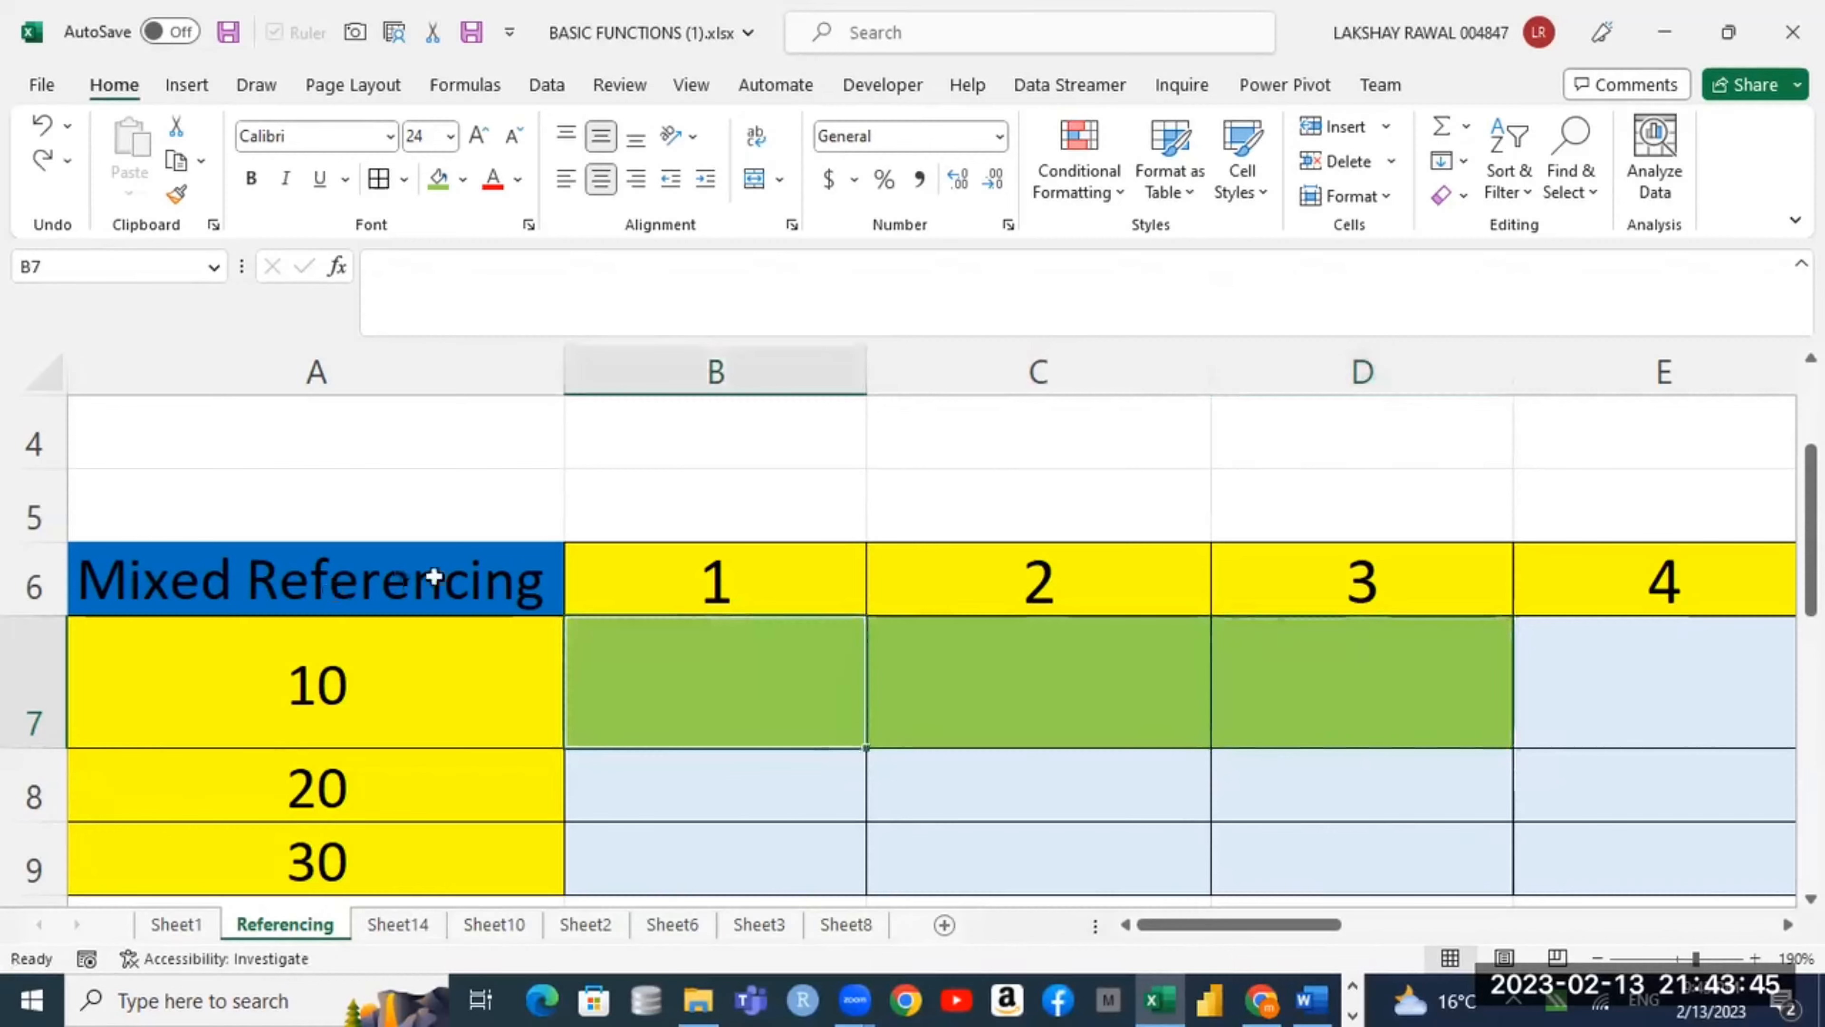
pyautogui.moveTo(871, 749); pyautogui.dragTo(888, 835)
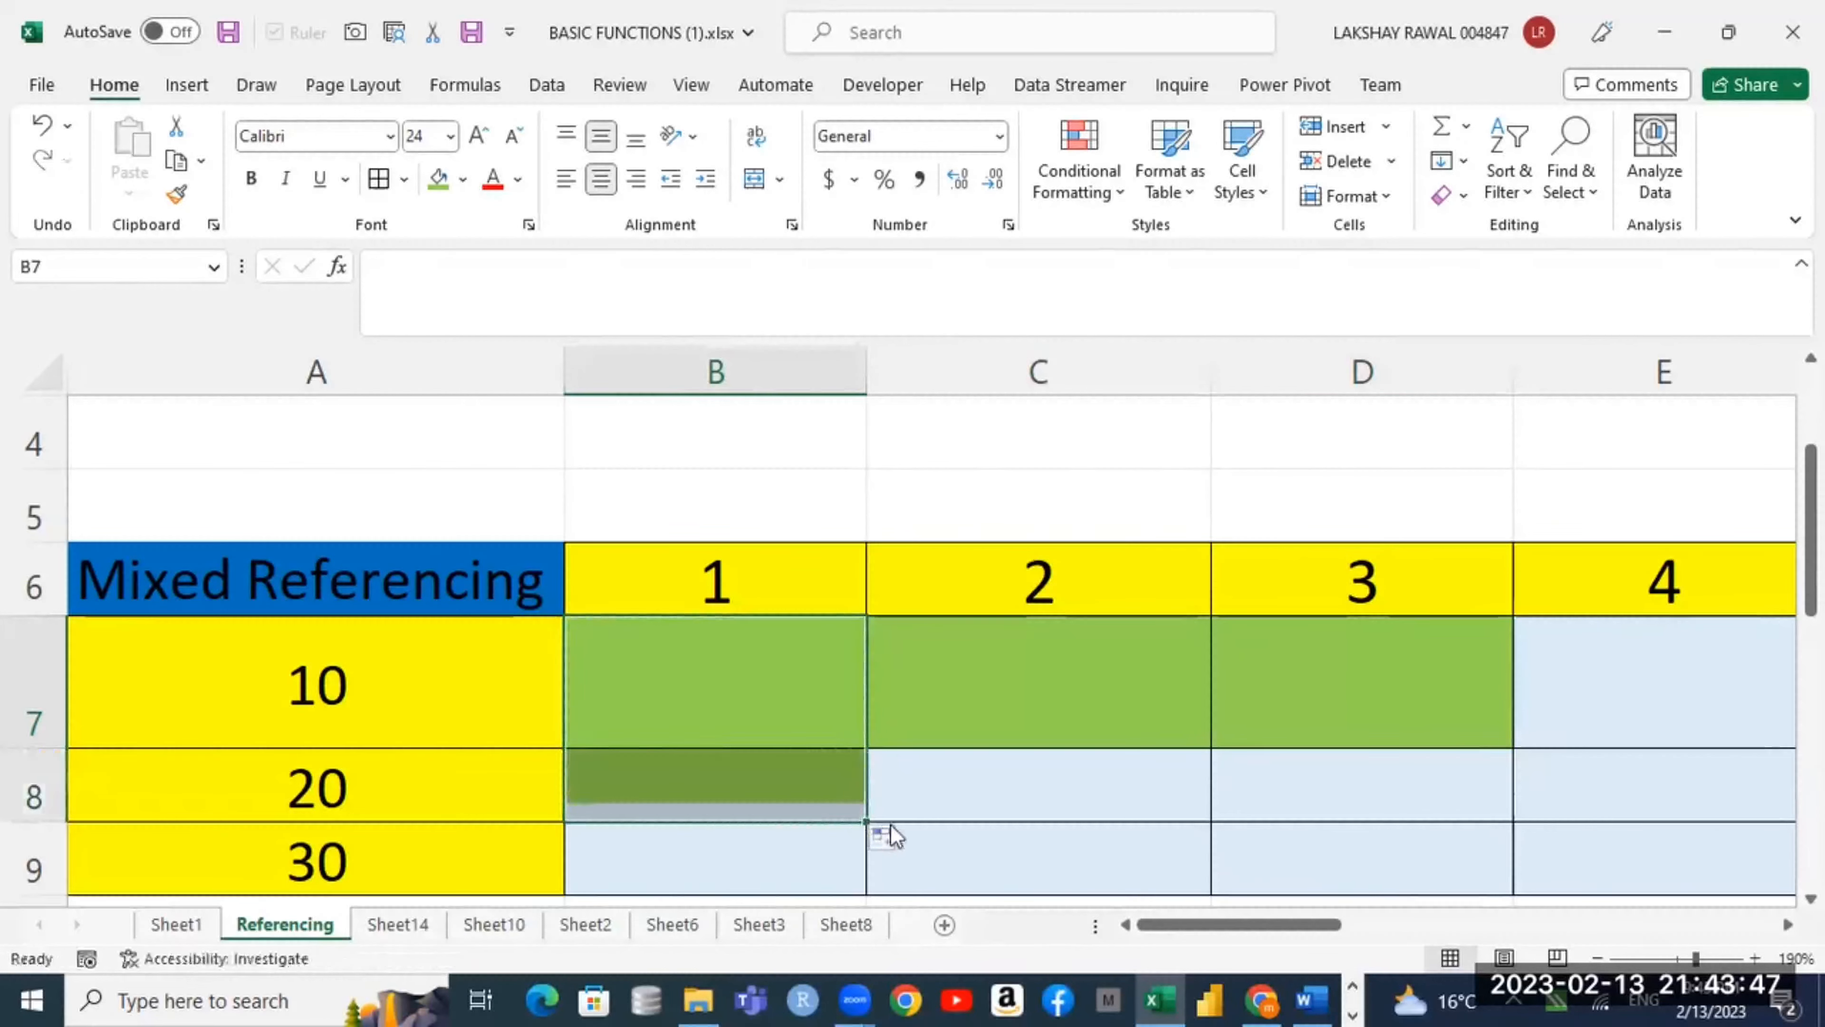
pyautogui.hotkey('ctrl', 'z')
pyautogui.hotkey('ctrl', 'z')
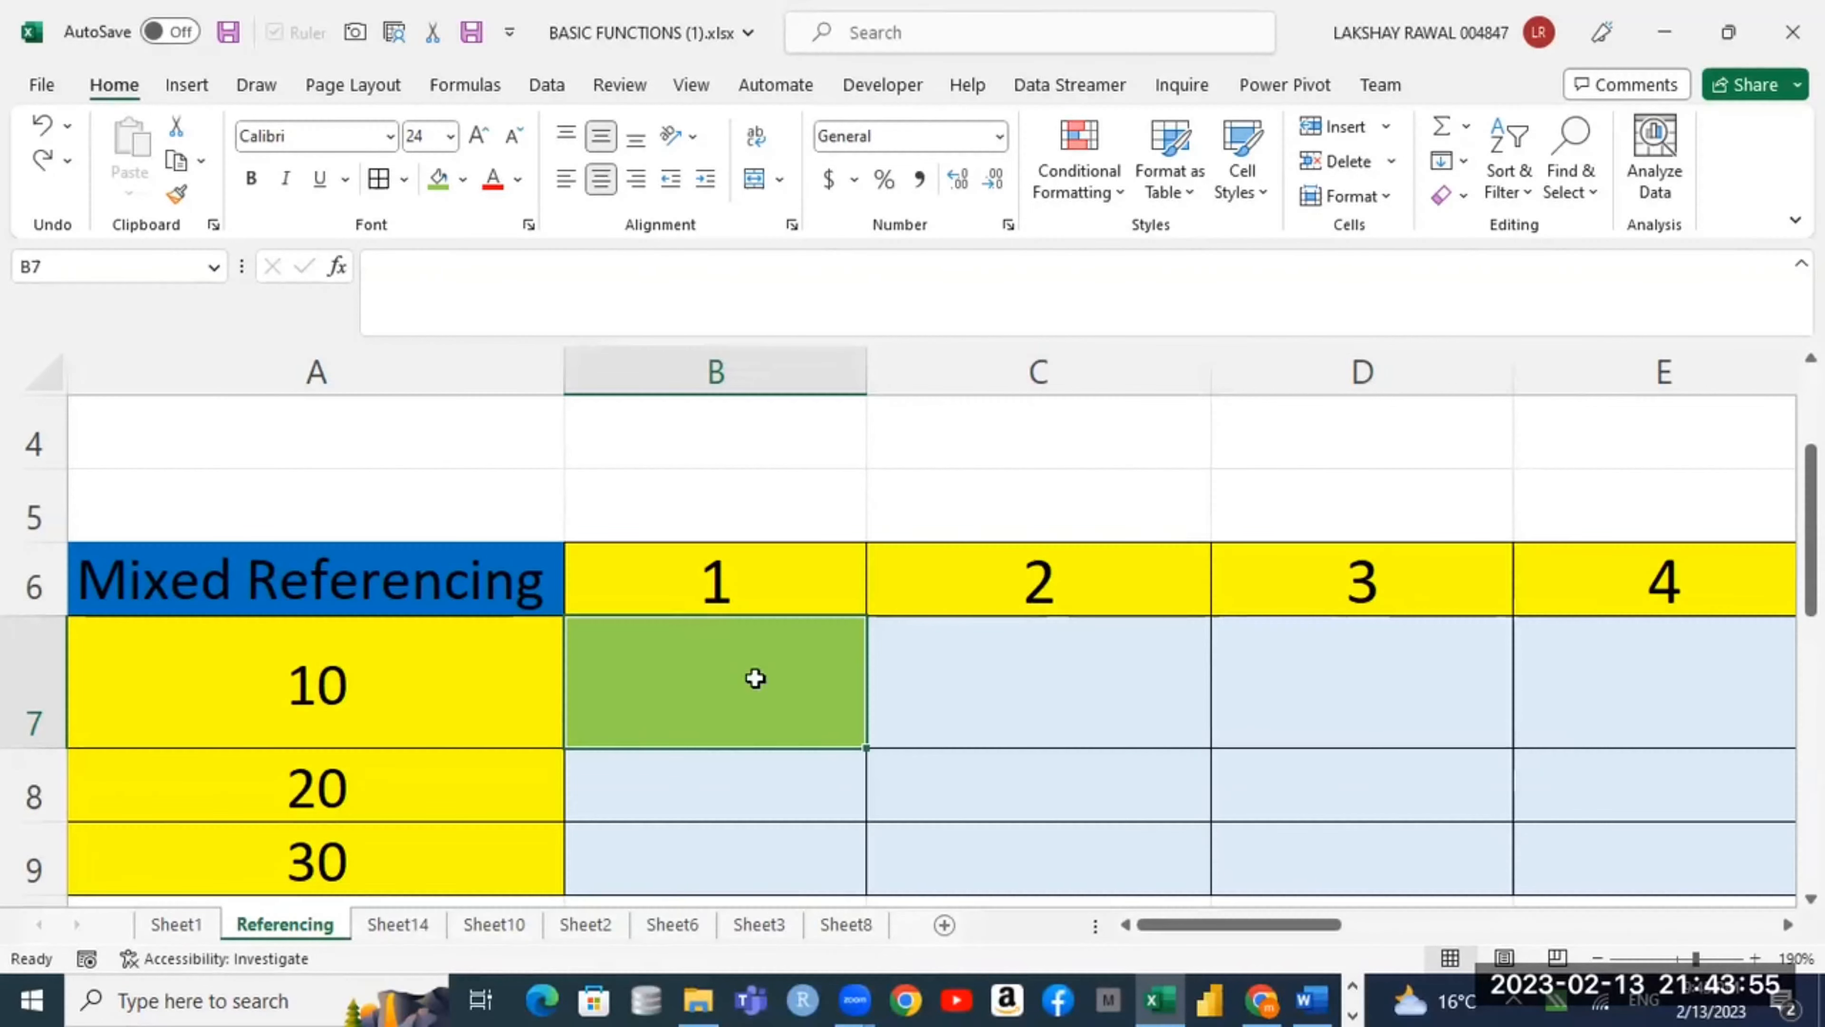
# Step: Enter the sample products 10, 20 and 30 down B7:B9
pyautogui.write('1')
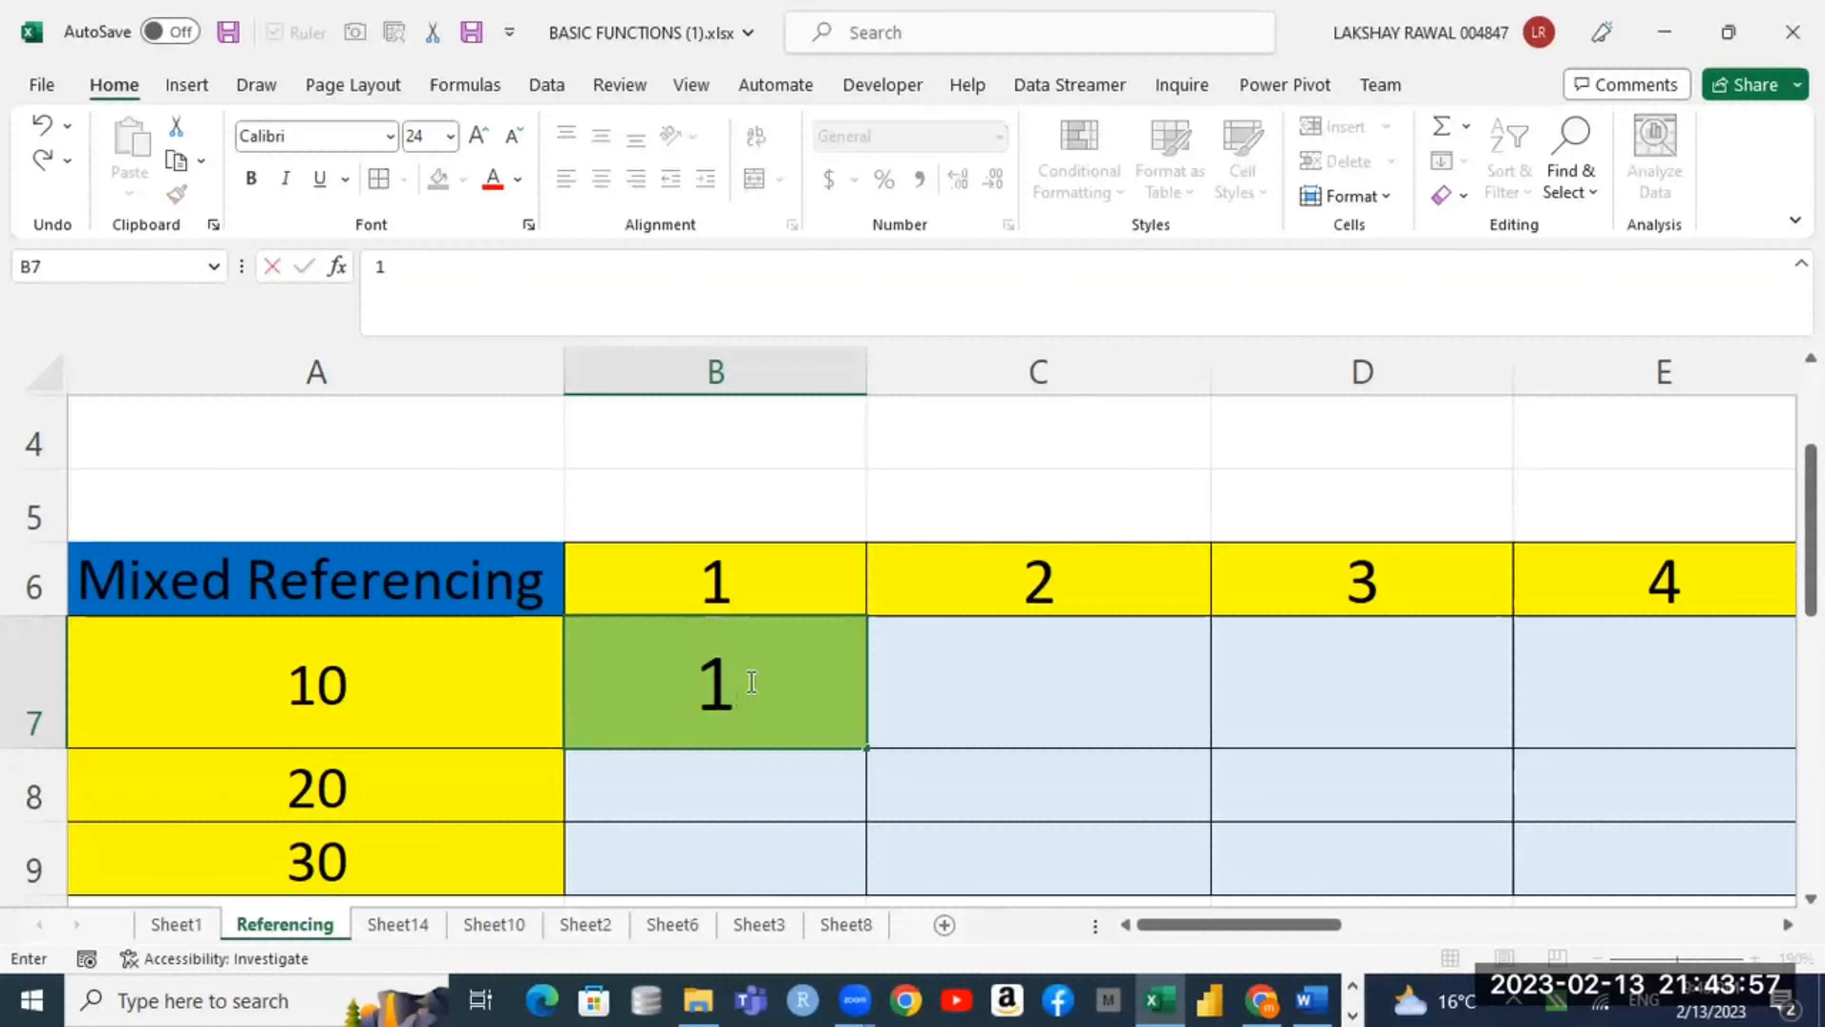
pyautogui.write('0')
pyautogui.press('Return')
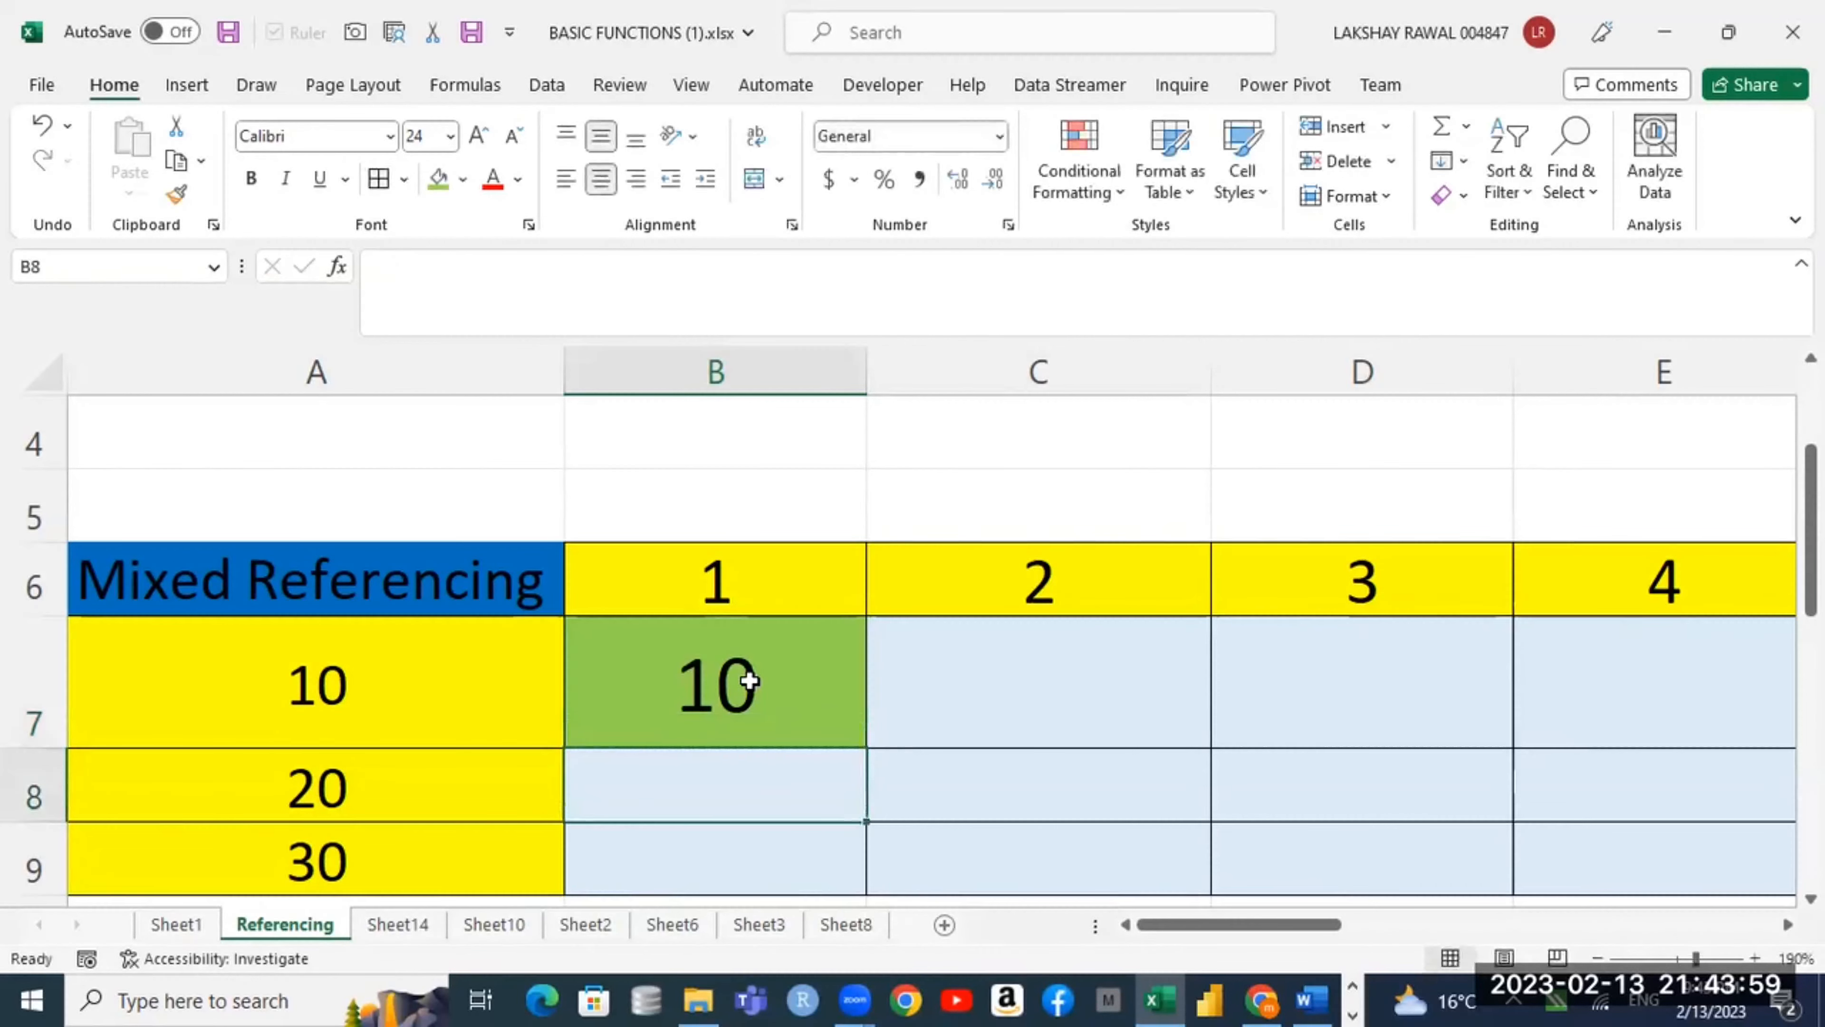
pyautogui.write('20')
pyautogui.press('Return')
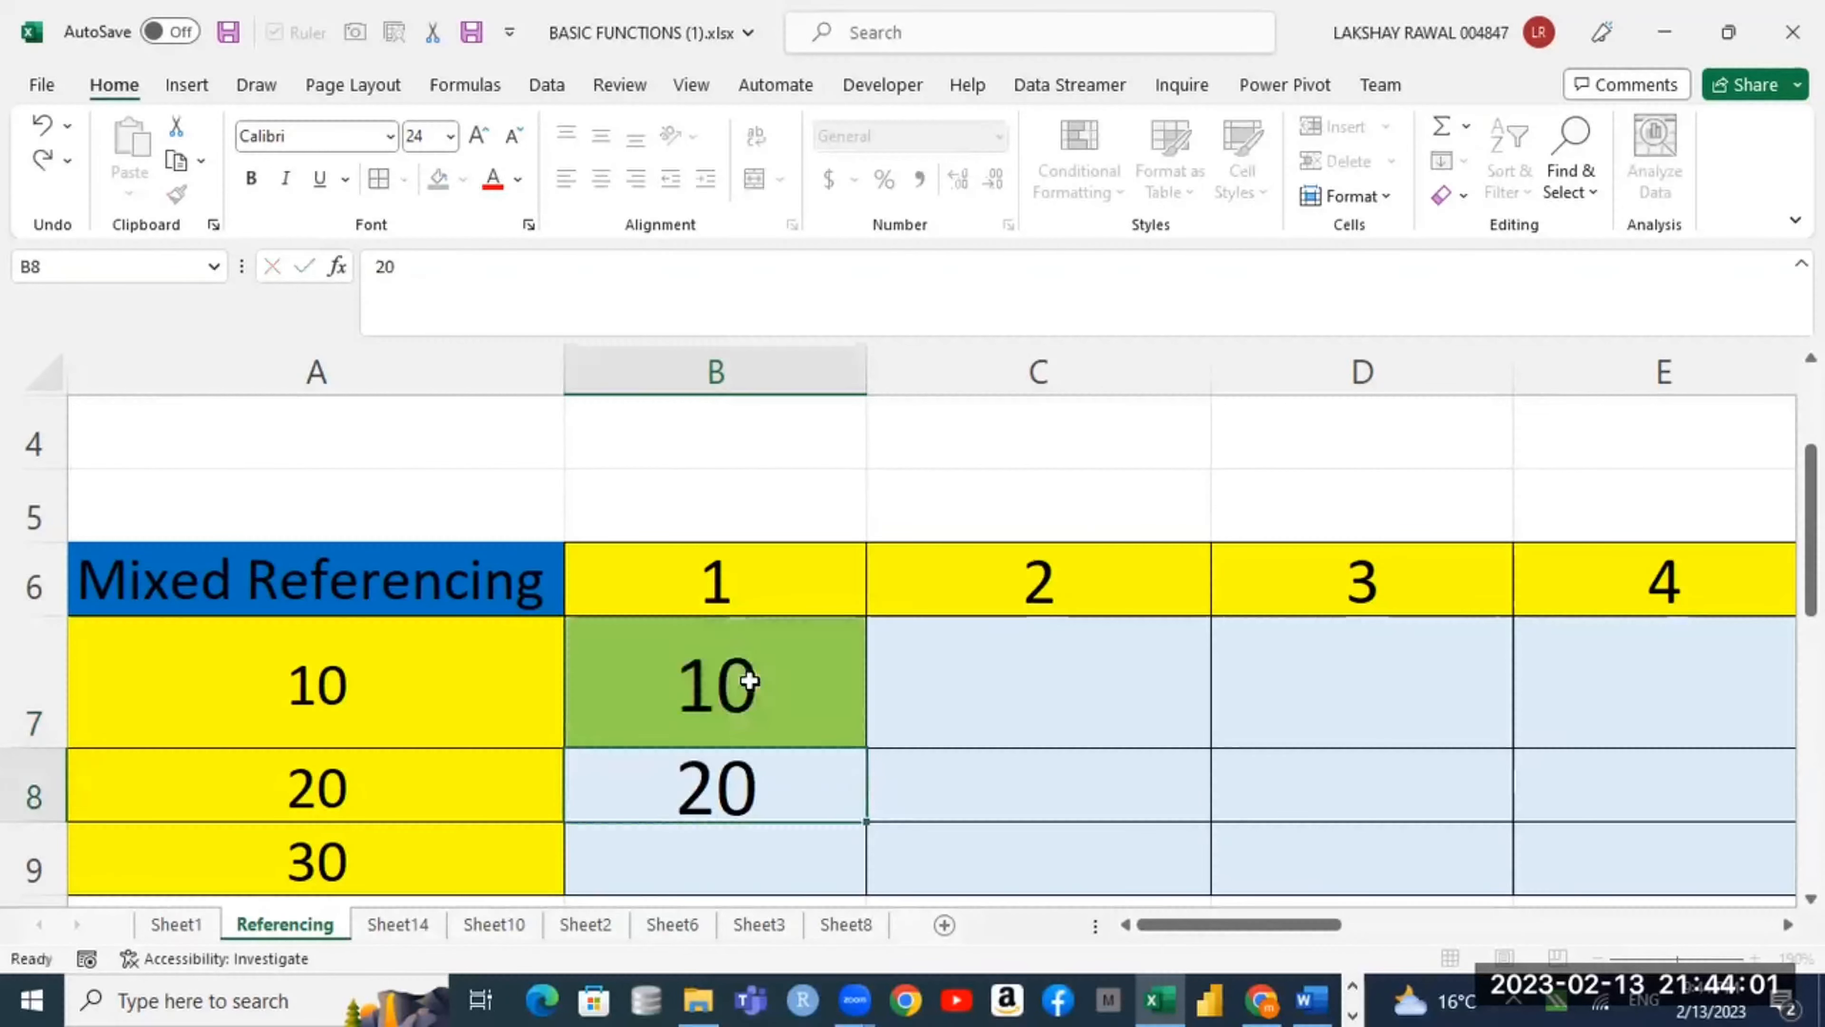
pyautogui.write('30')
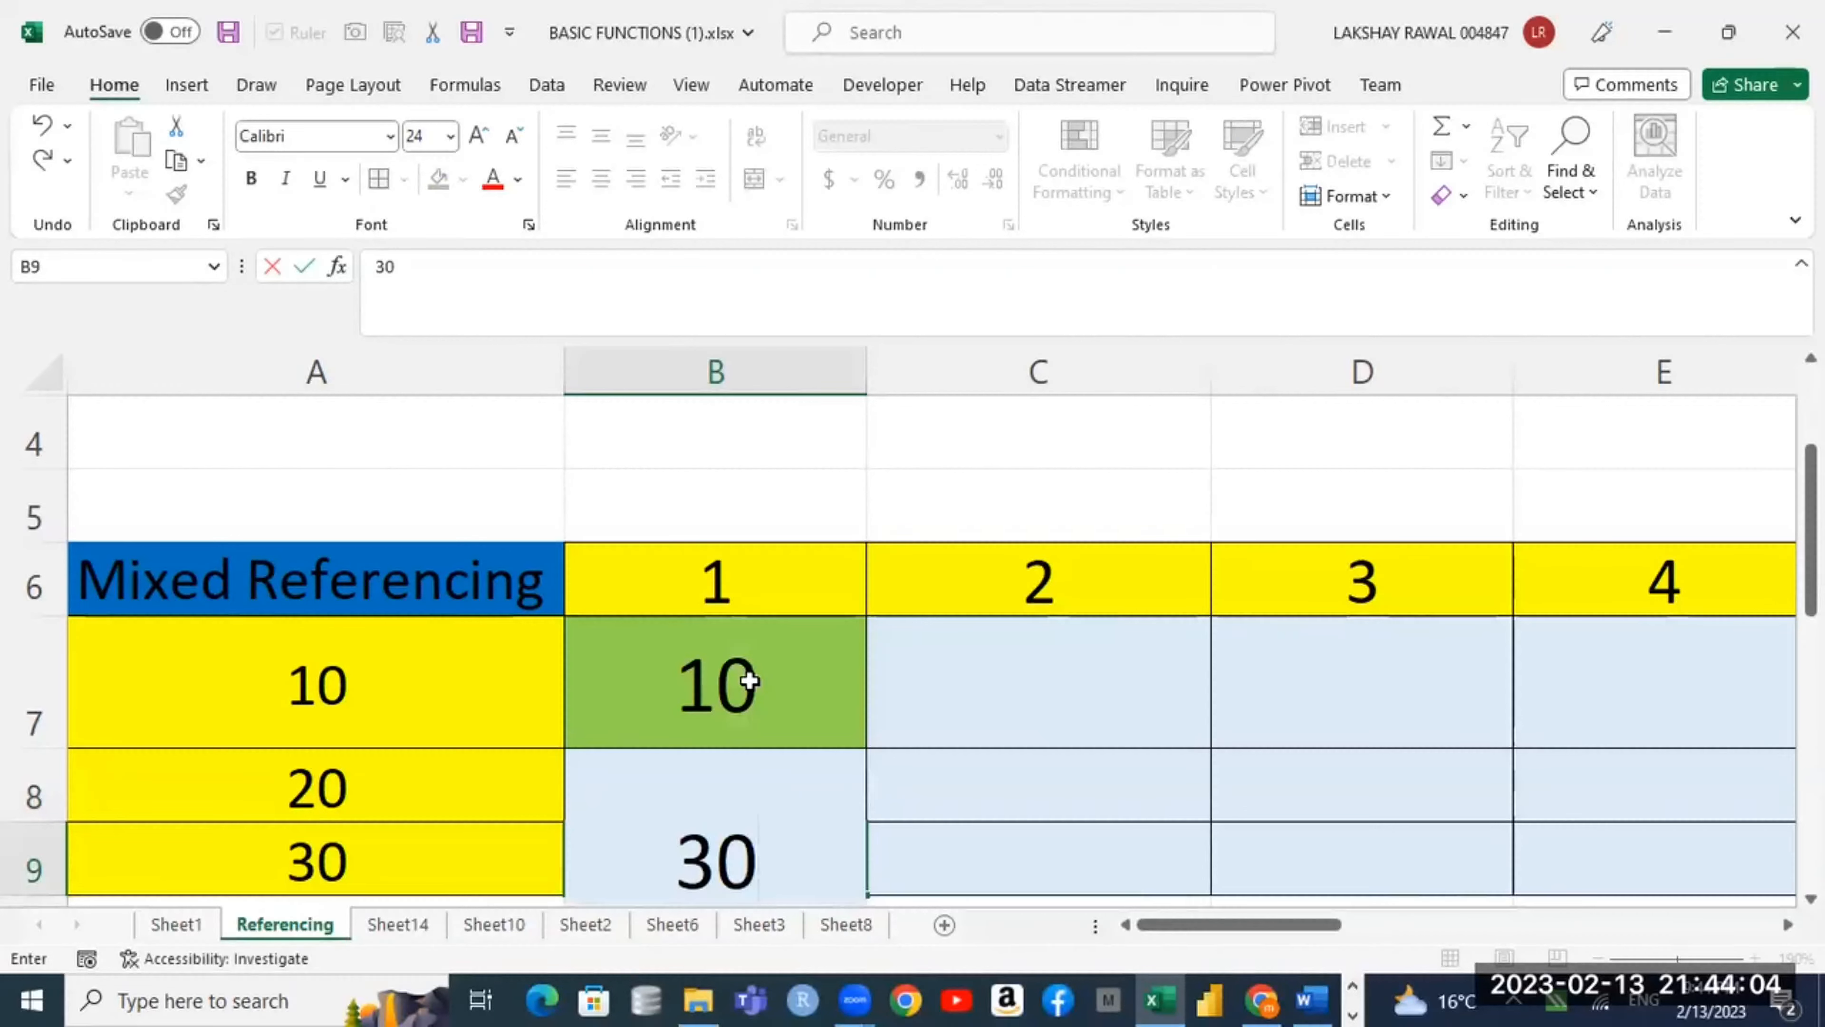
pyautogui.press('Tab')
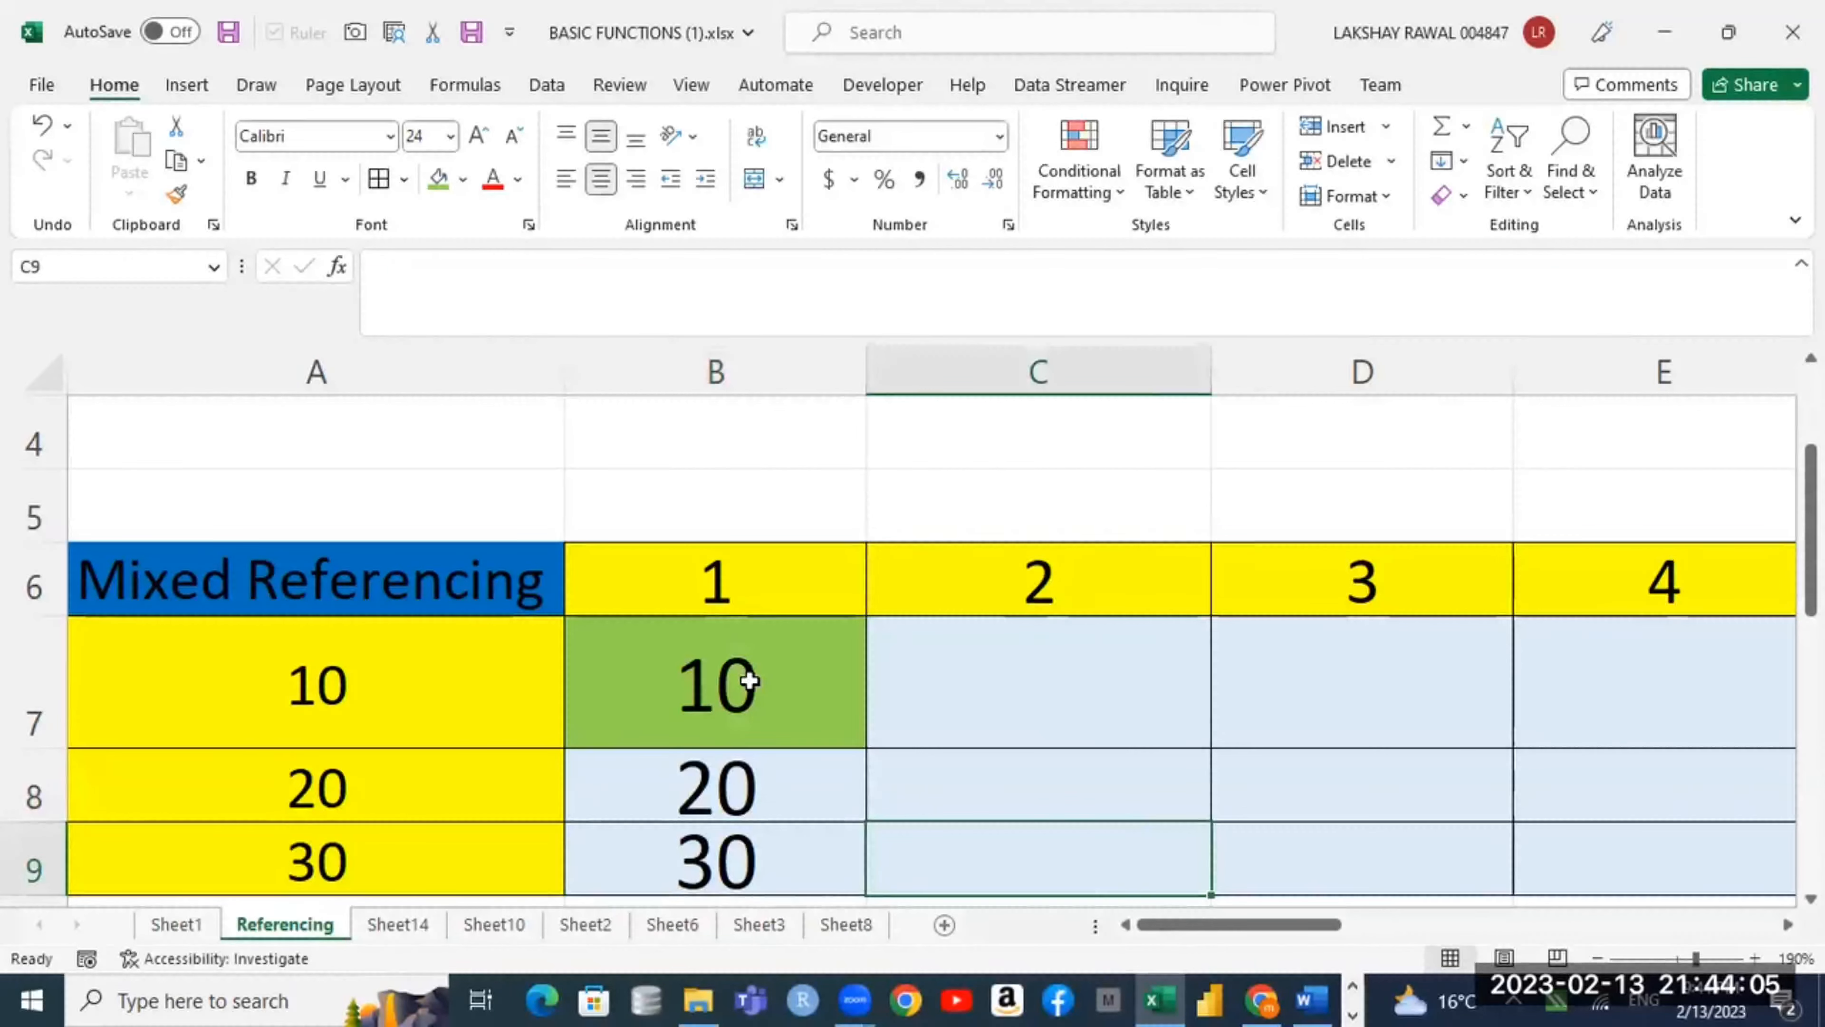
# Step: Enter the sample product 20 in C7 and clear the contents of B7:C9
pyautogui.press('Up')
pyautogui.press('Up')
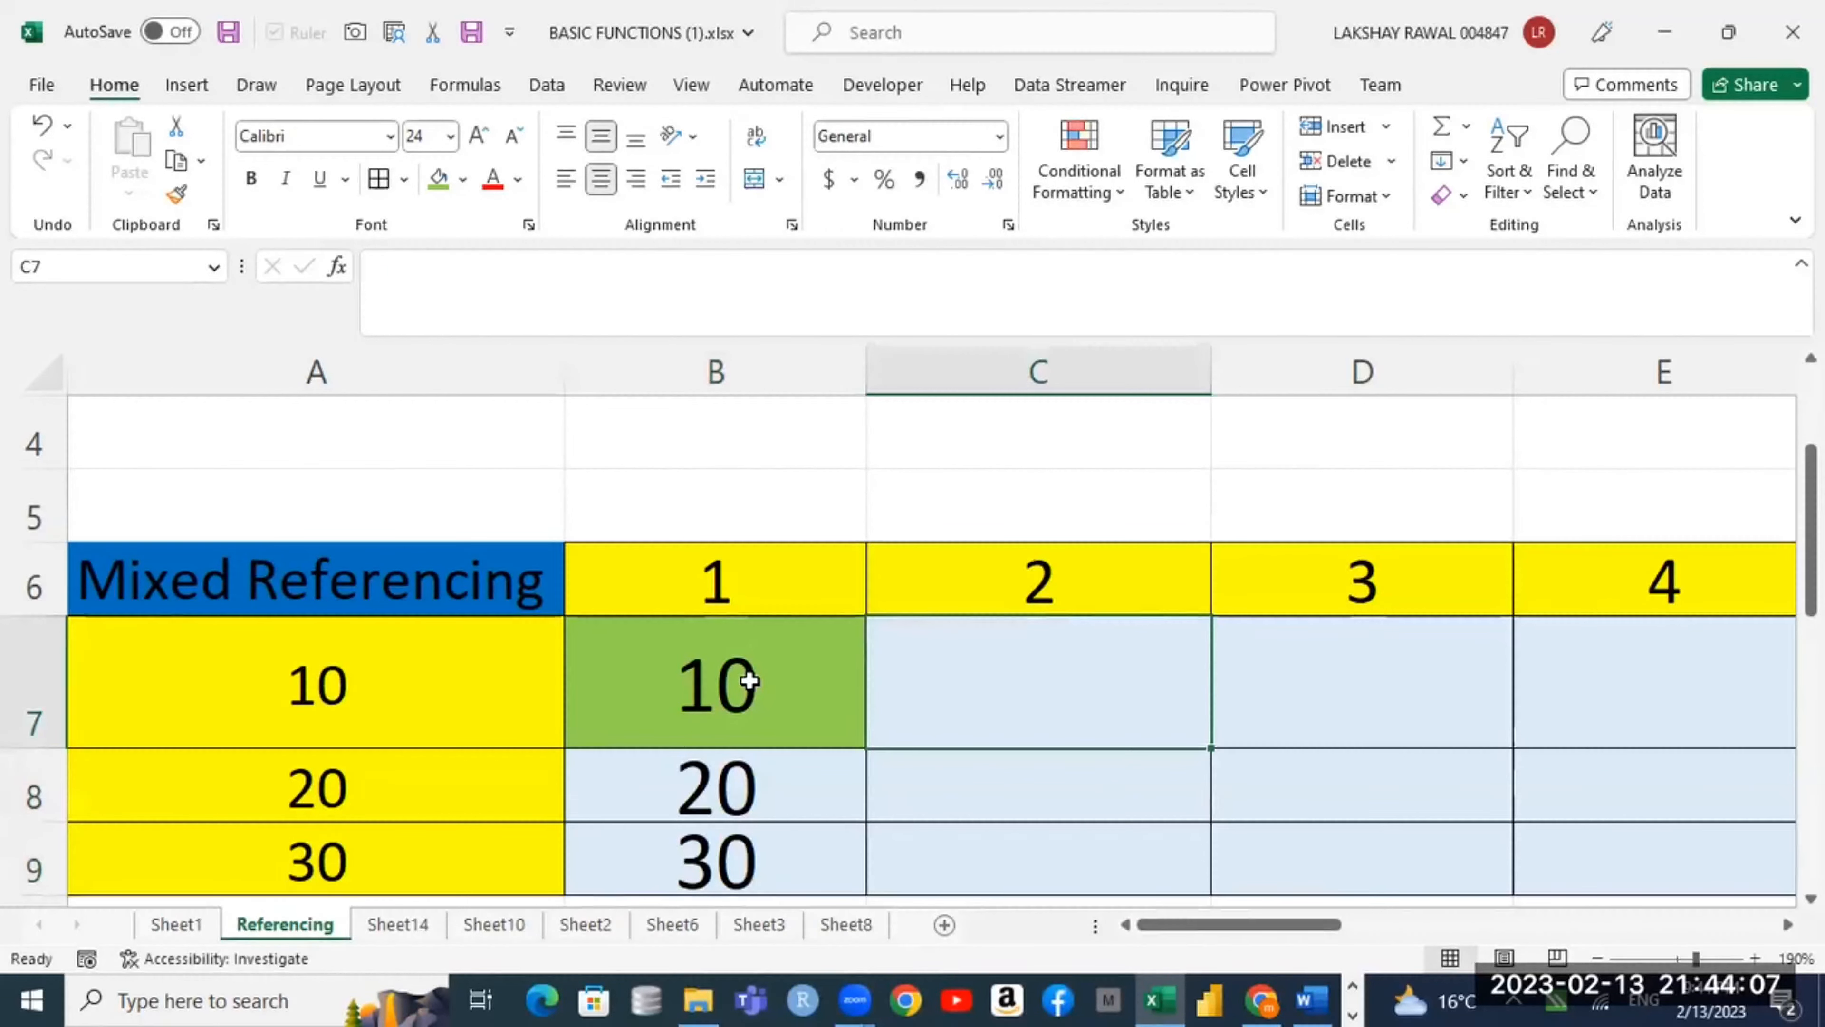
pyautogui.write('20')
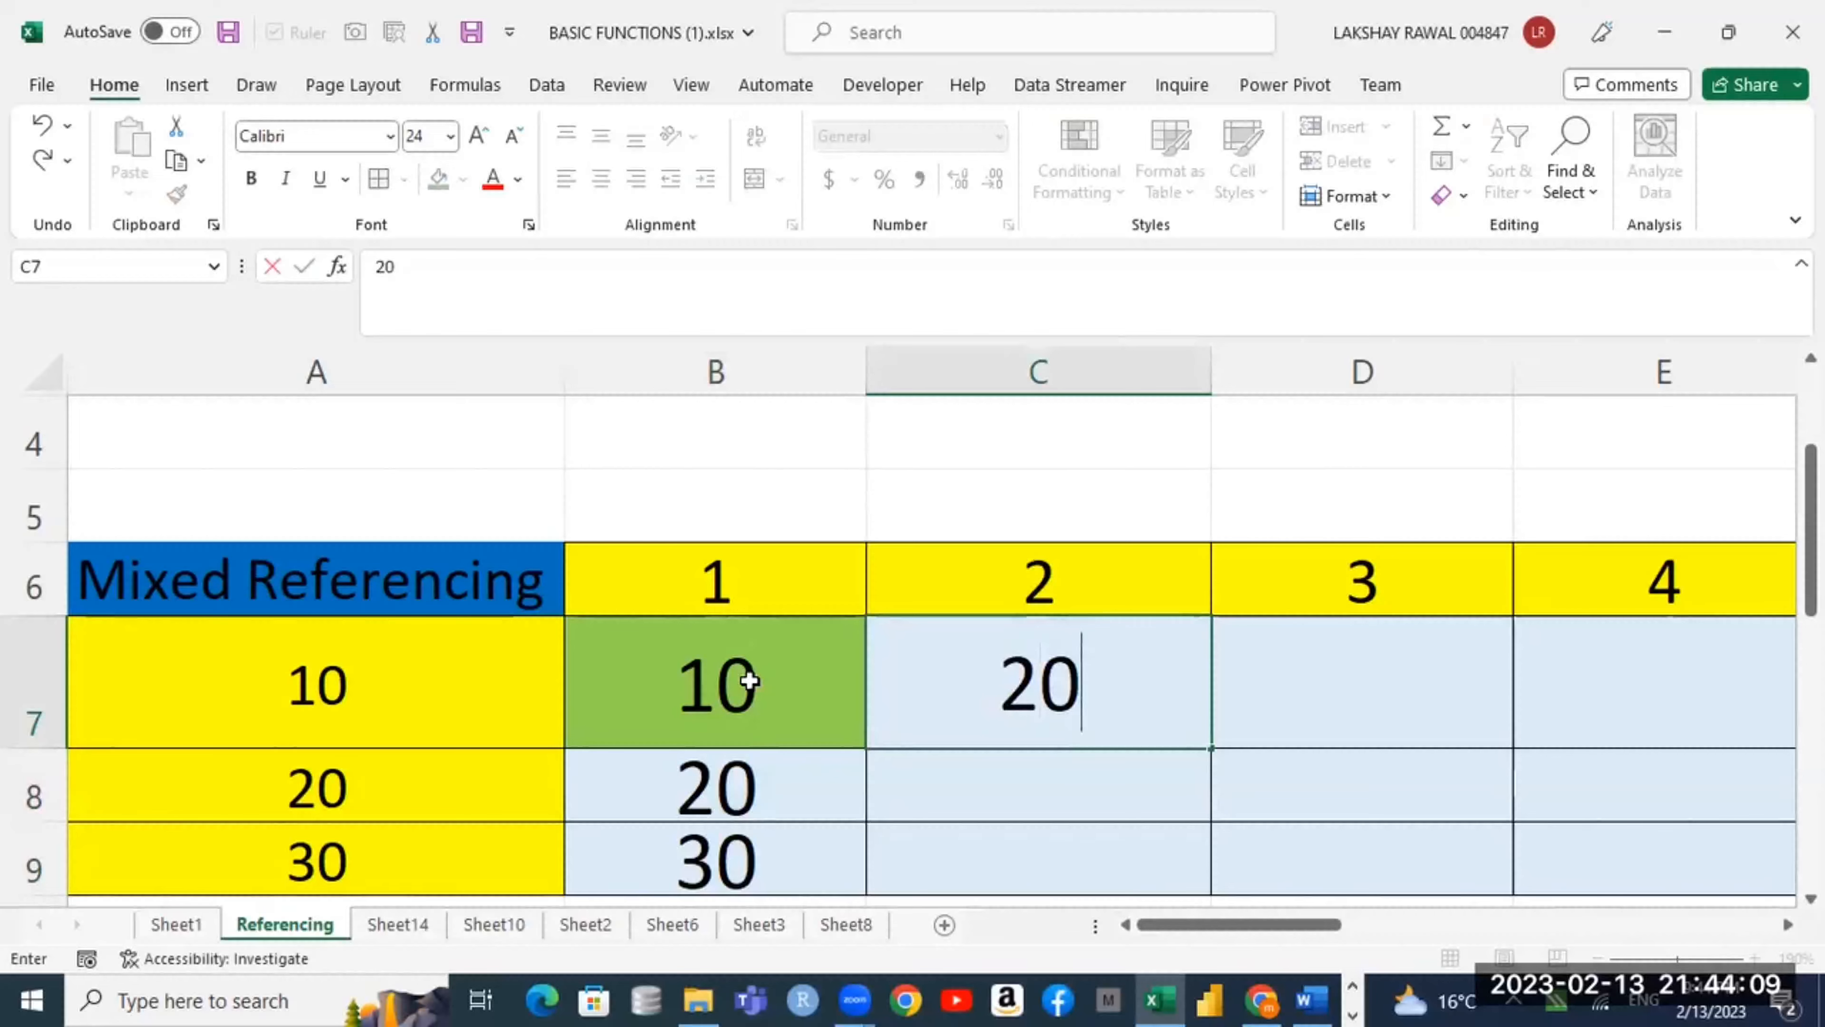
pyautogui.click(1268, 767)
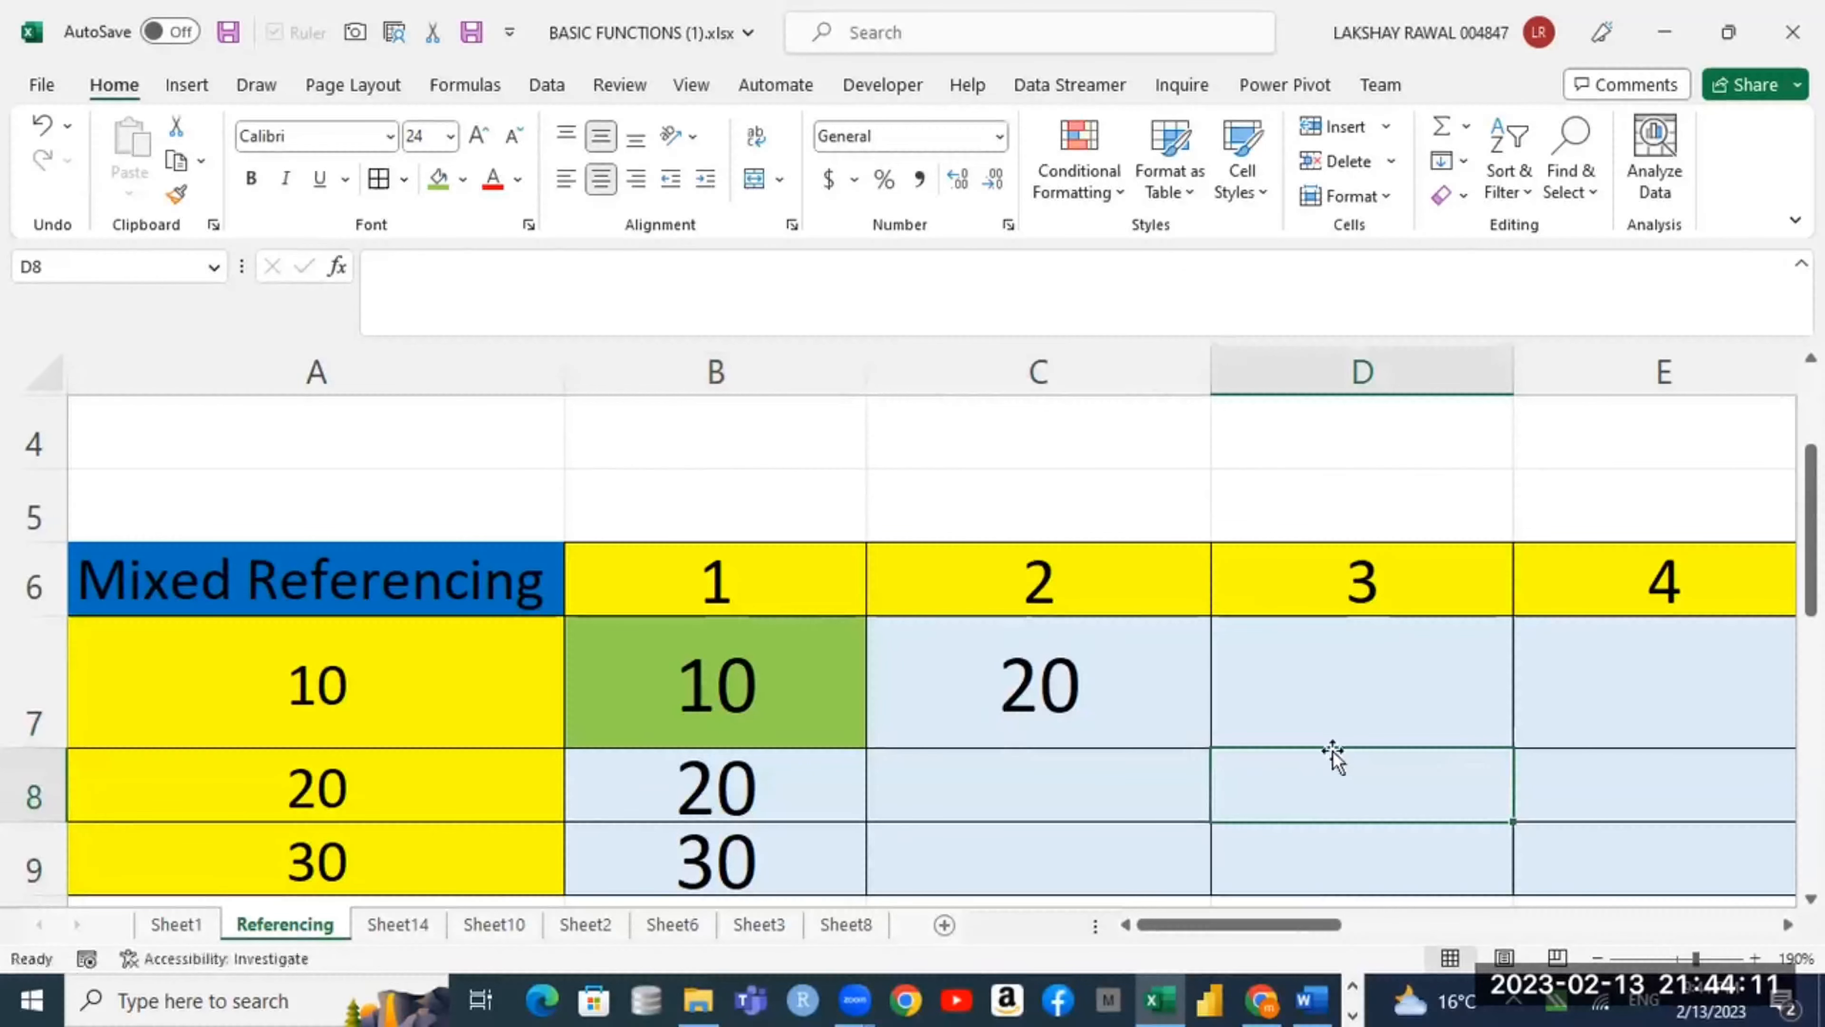
pyautogui.moveTo(815, 688); pyautogui.dragTo(720, 704)
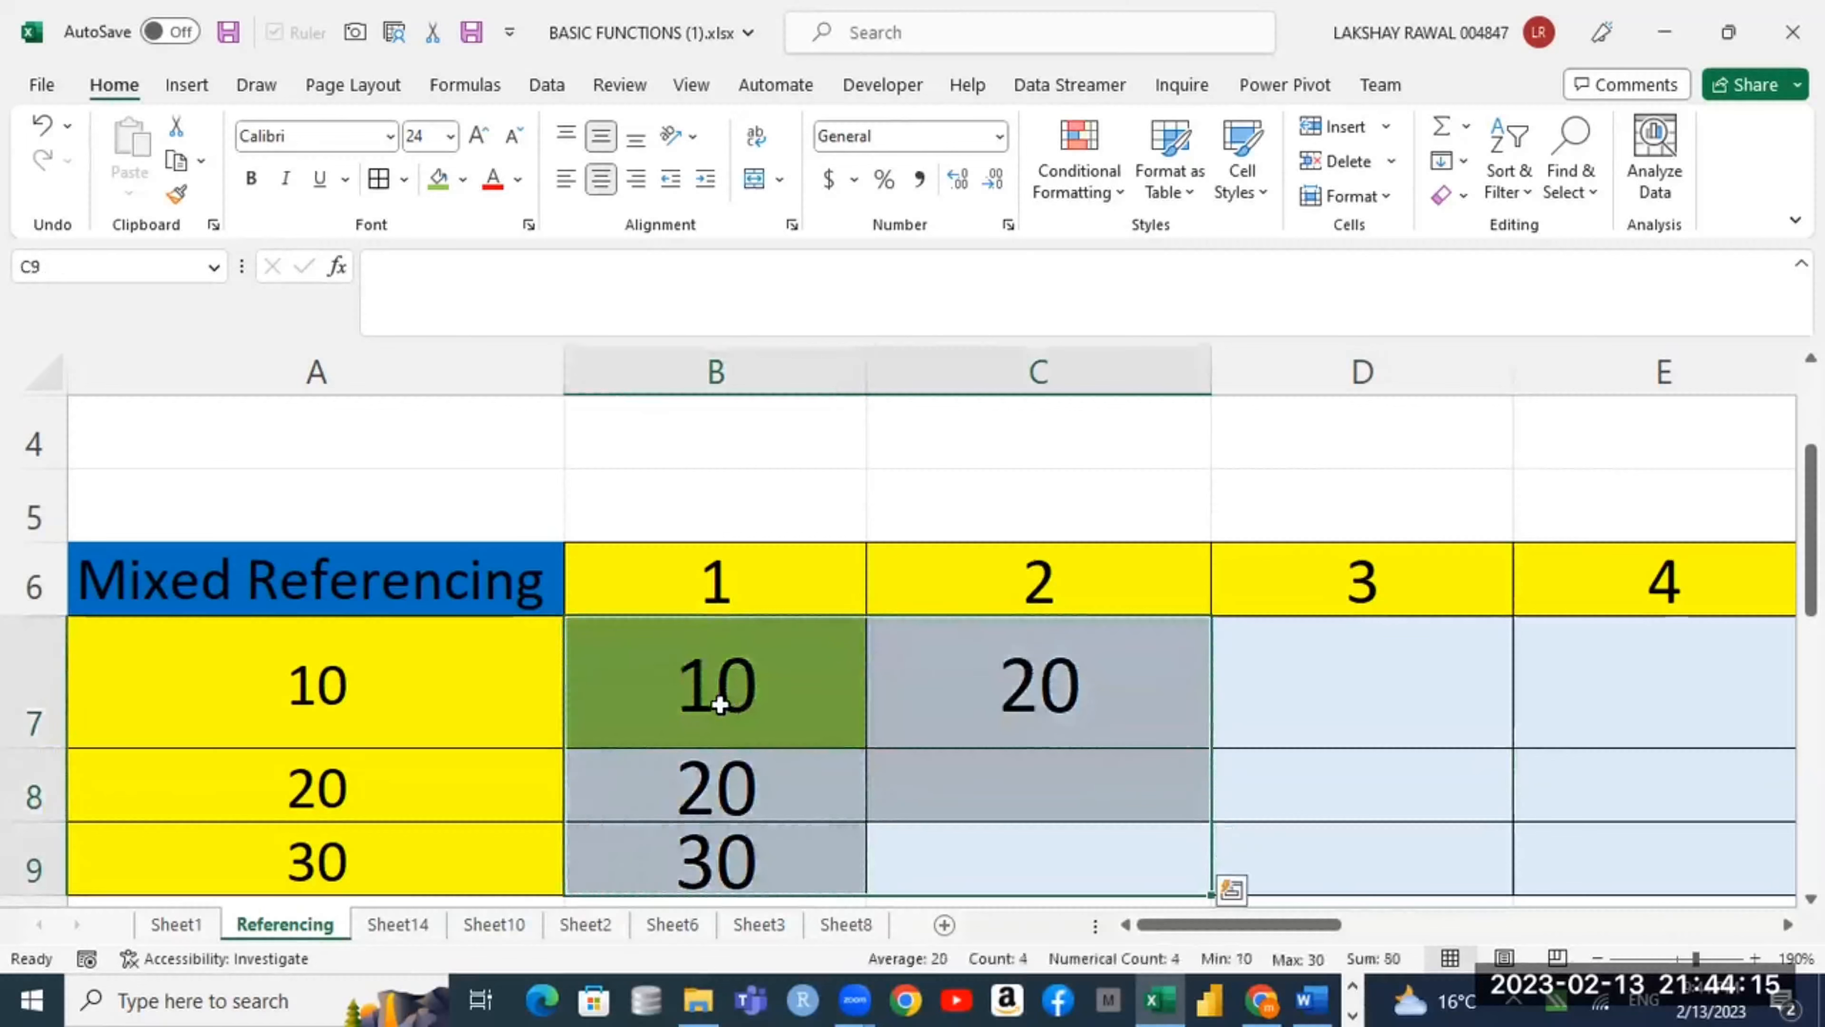
pyautogui.press('Delete')
# Step: Enter the formula =A7*B6 in B7 and fill it across to D7
pyautogui.click(720, 704)
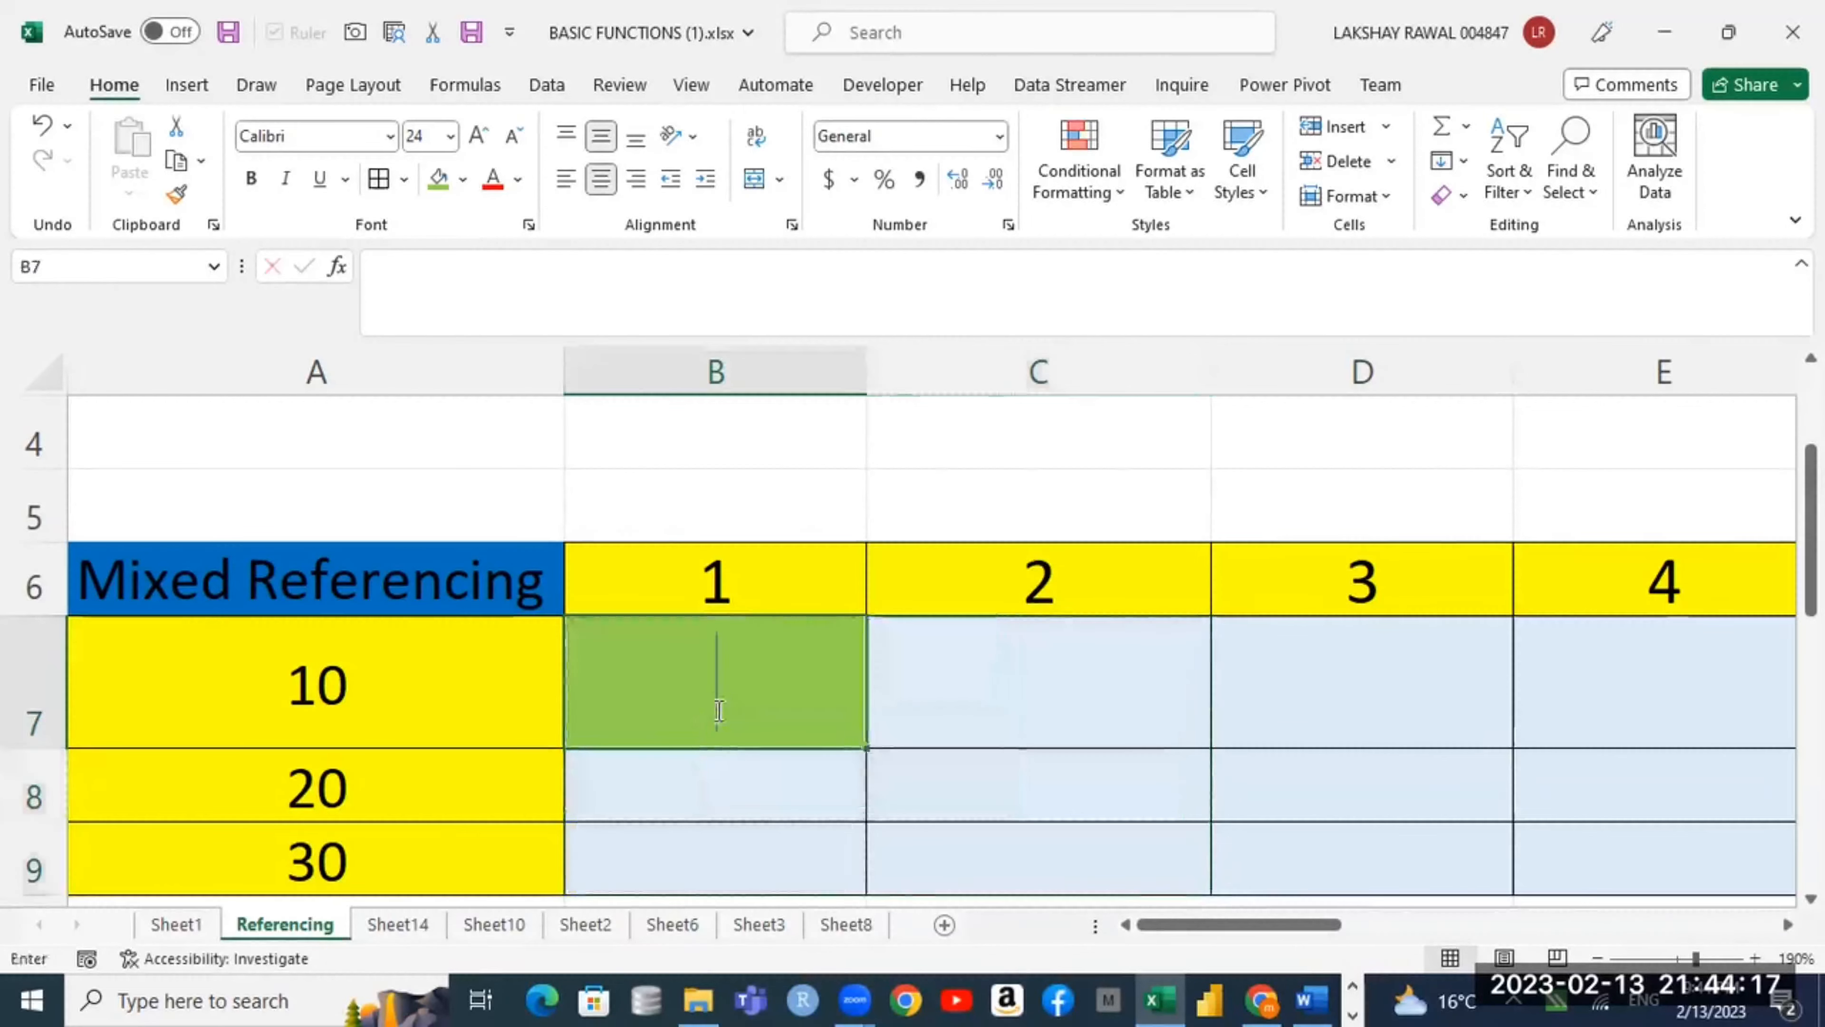
pyautogui.write('=')
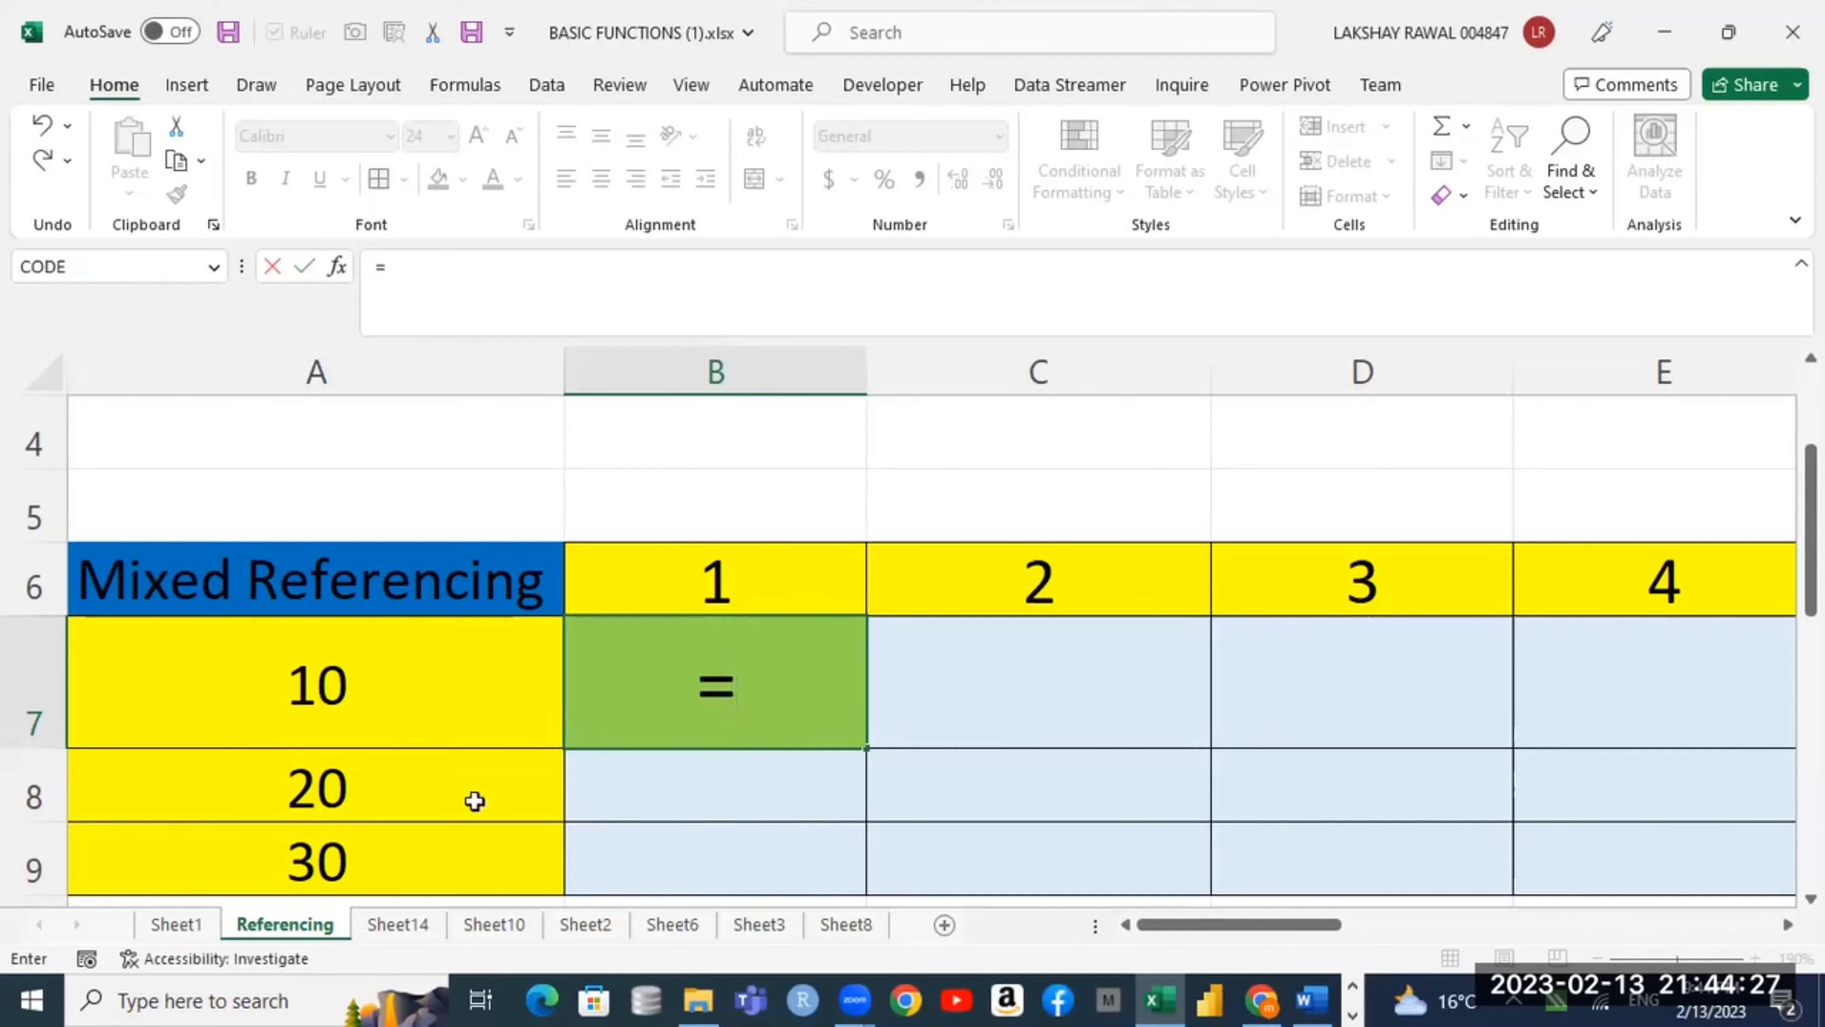
pyautogui.click(432, 707)
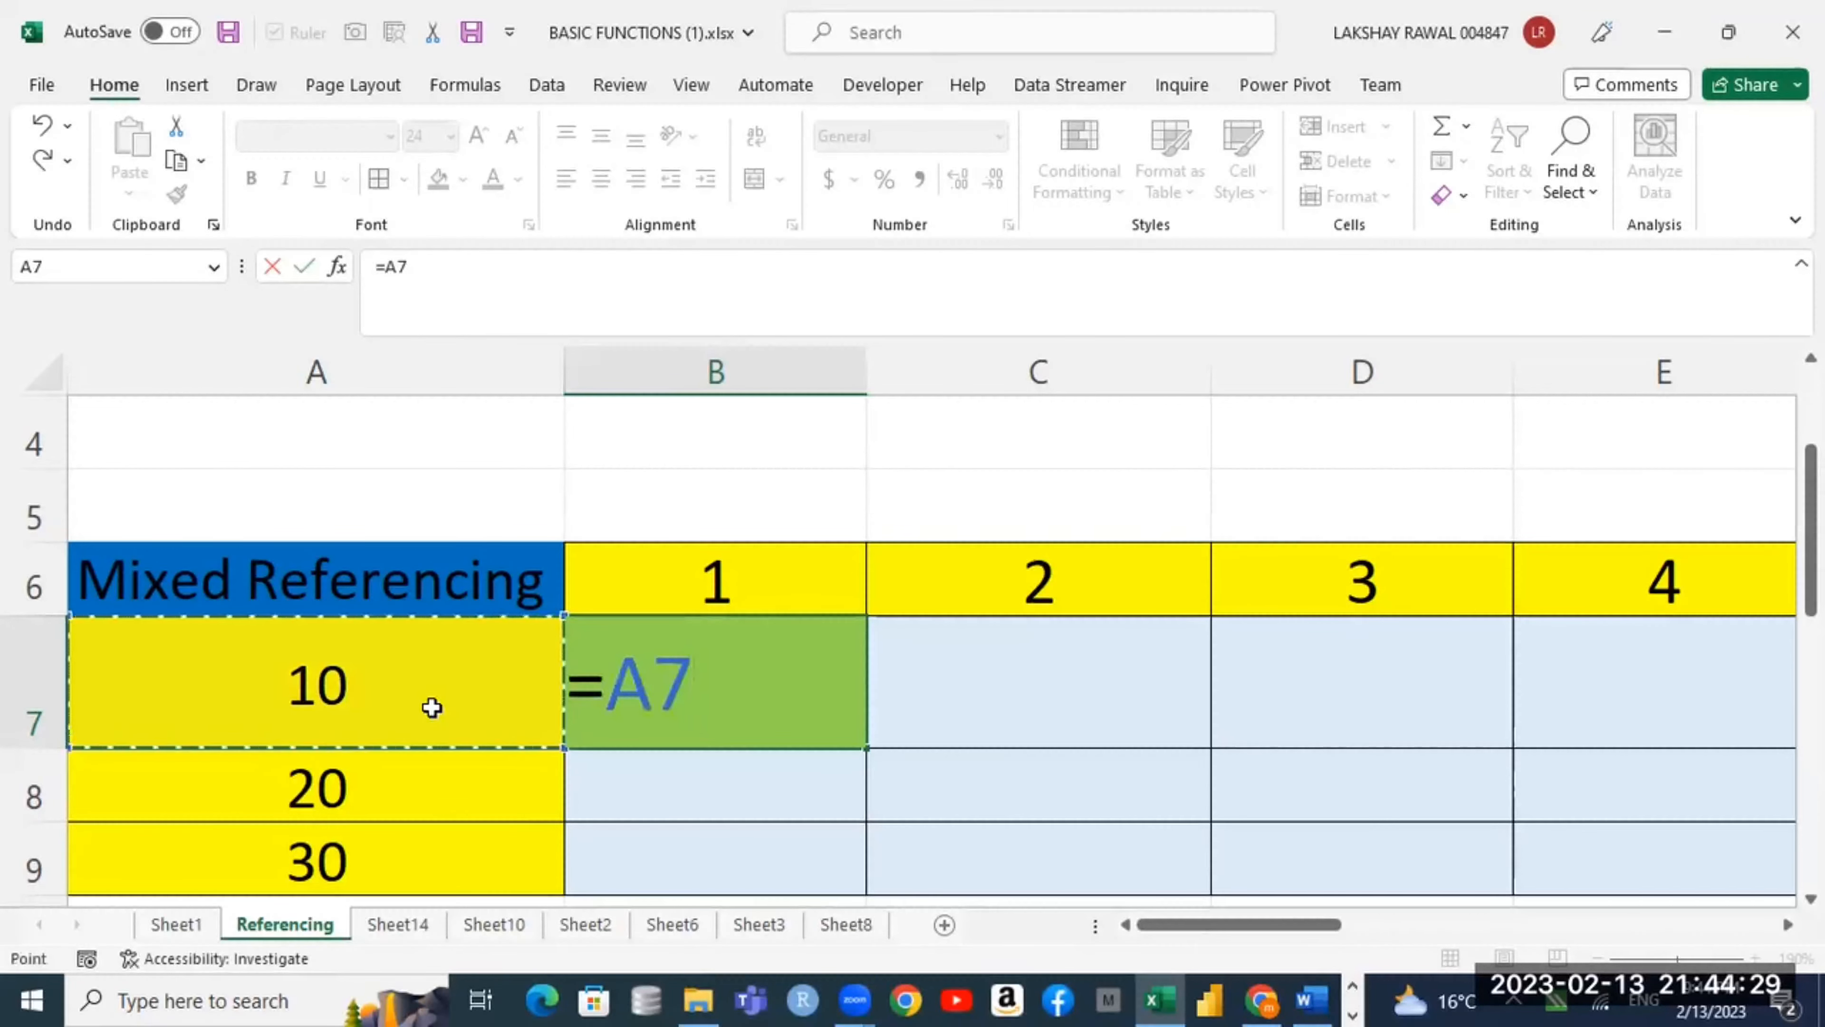
pyautogui.write('*')
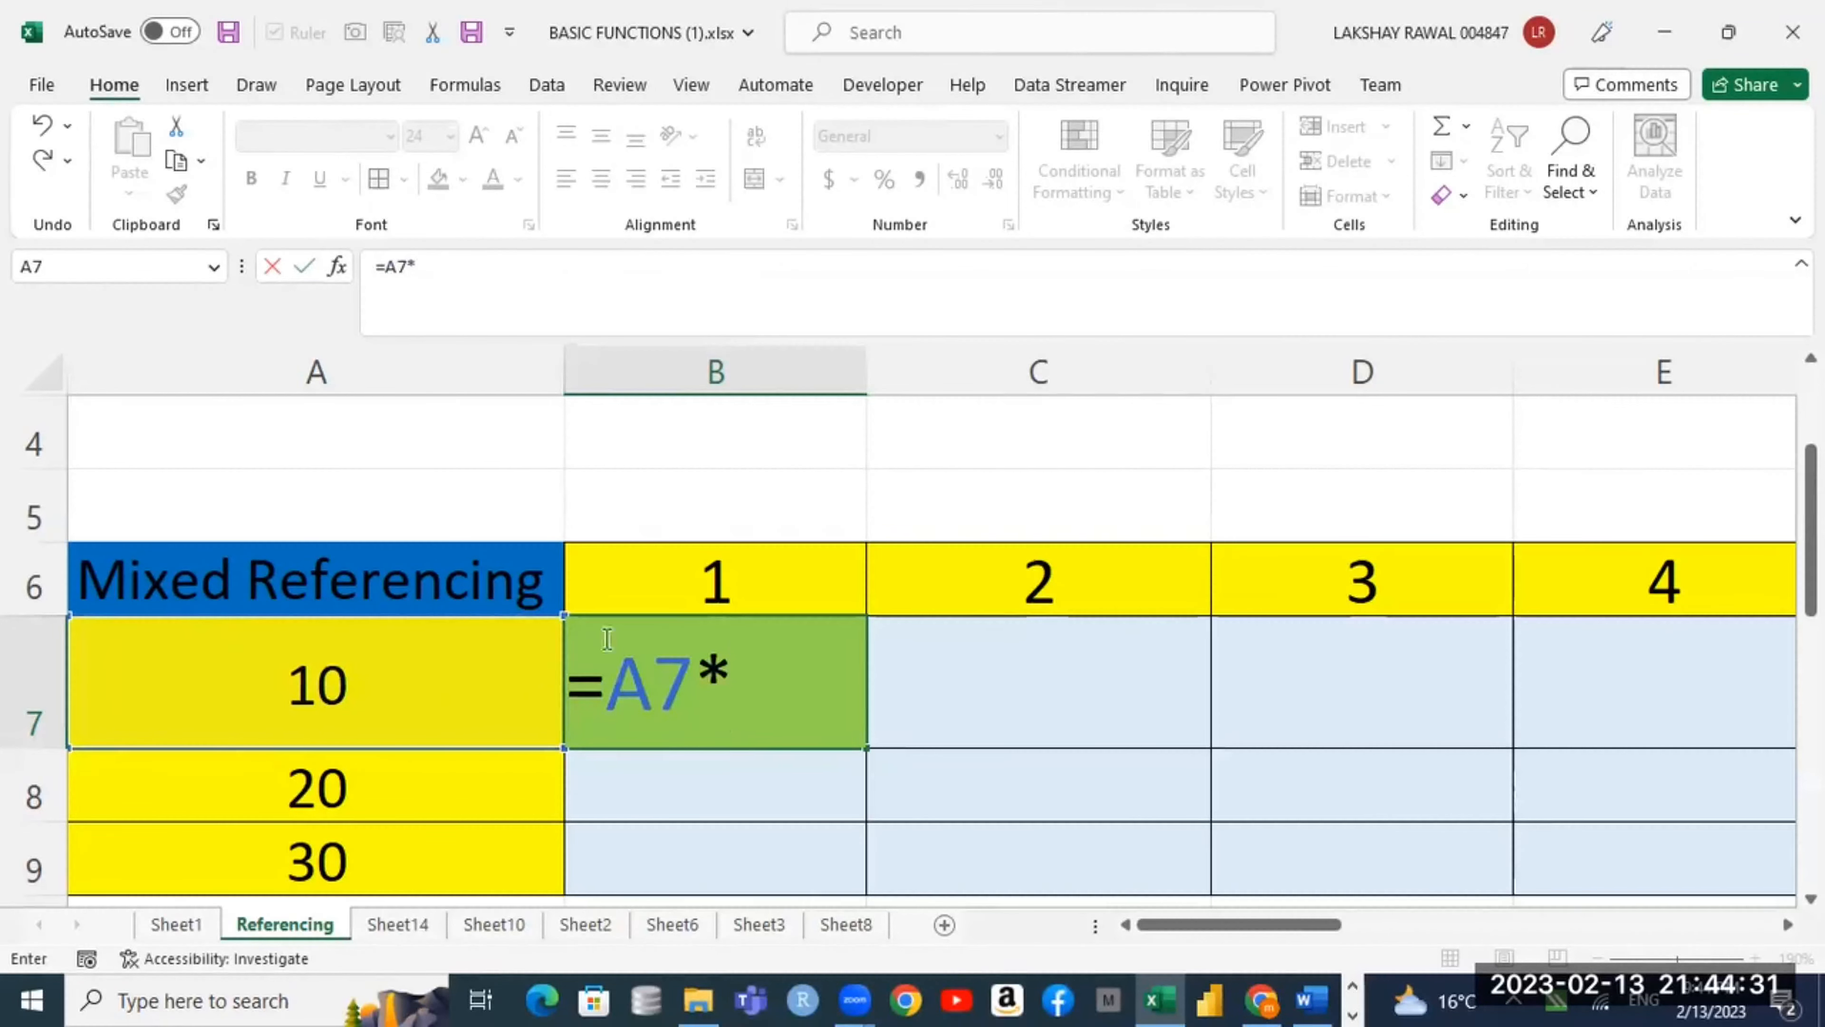
pyautogui.click(653, 587)
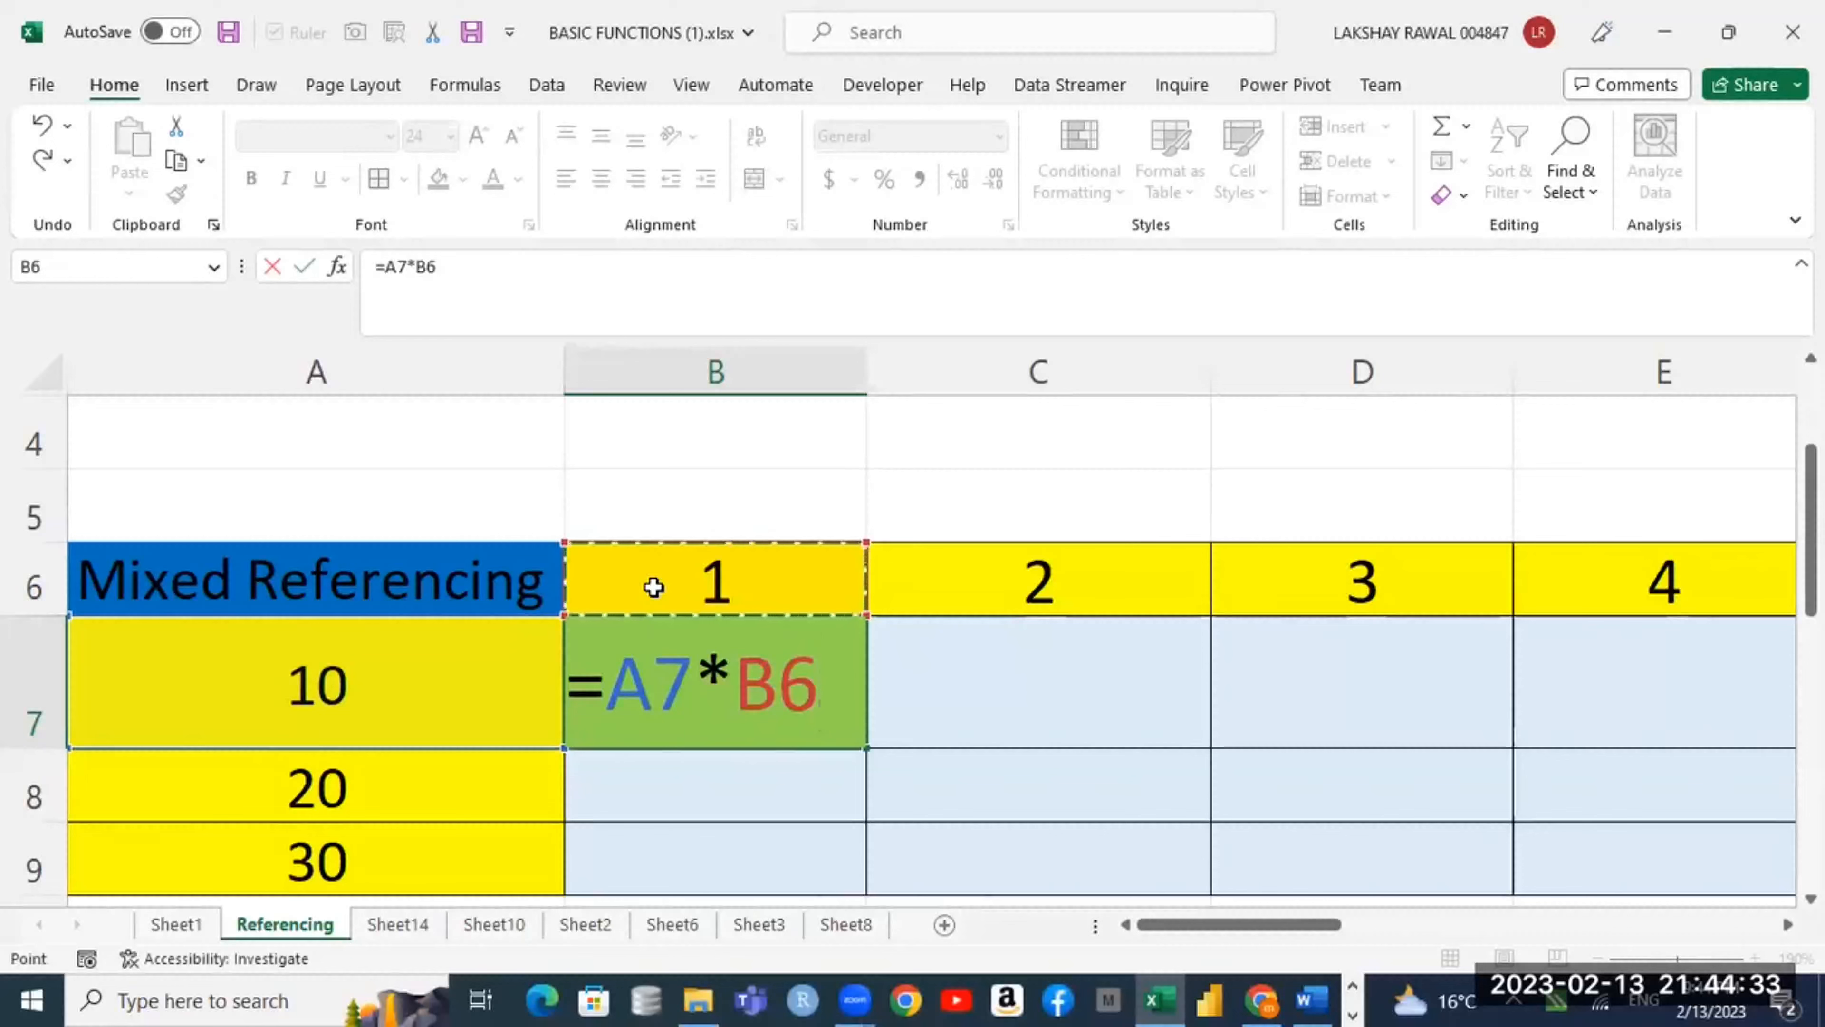
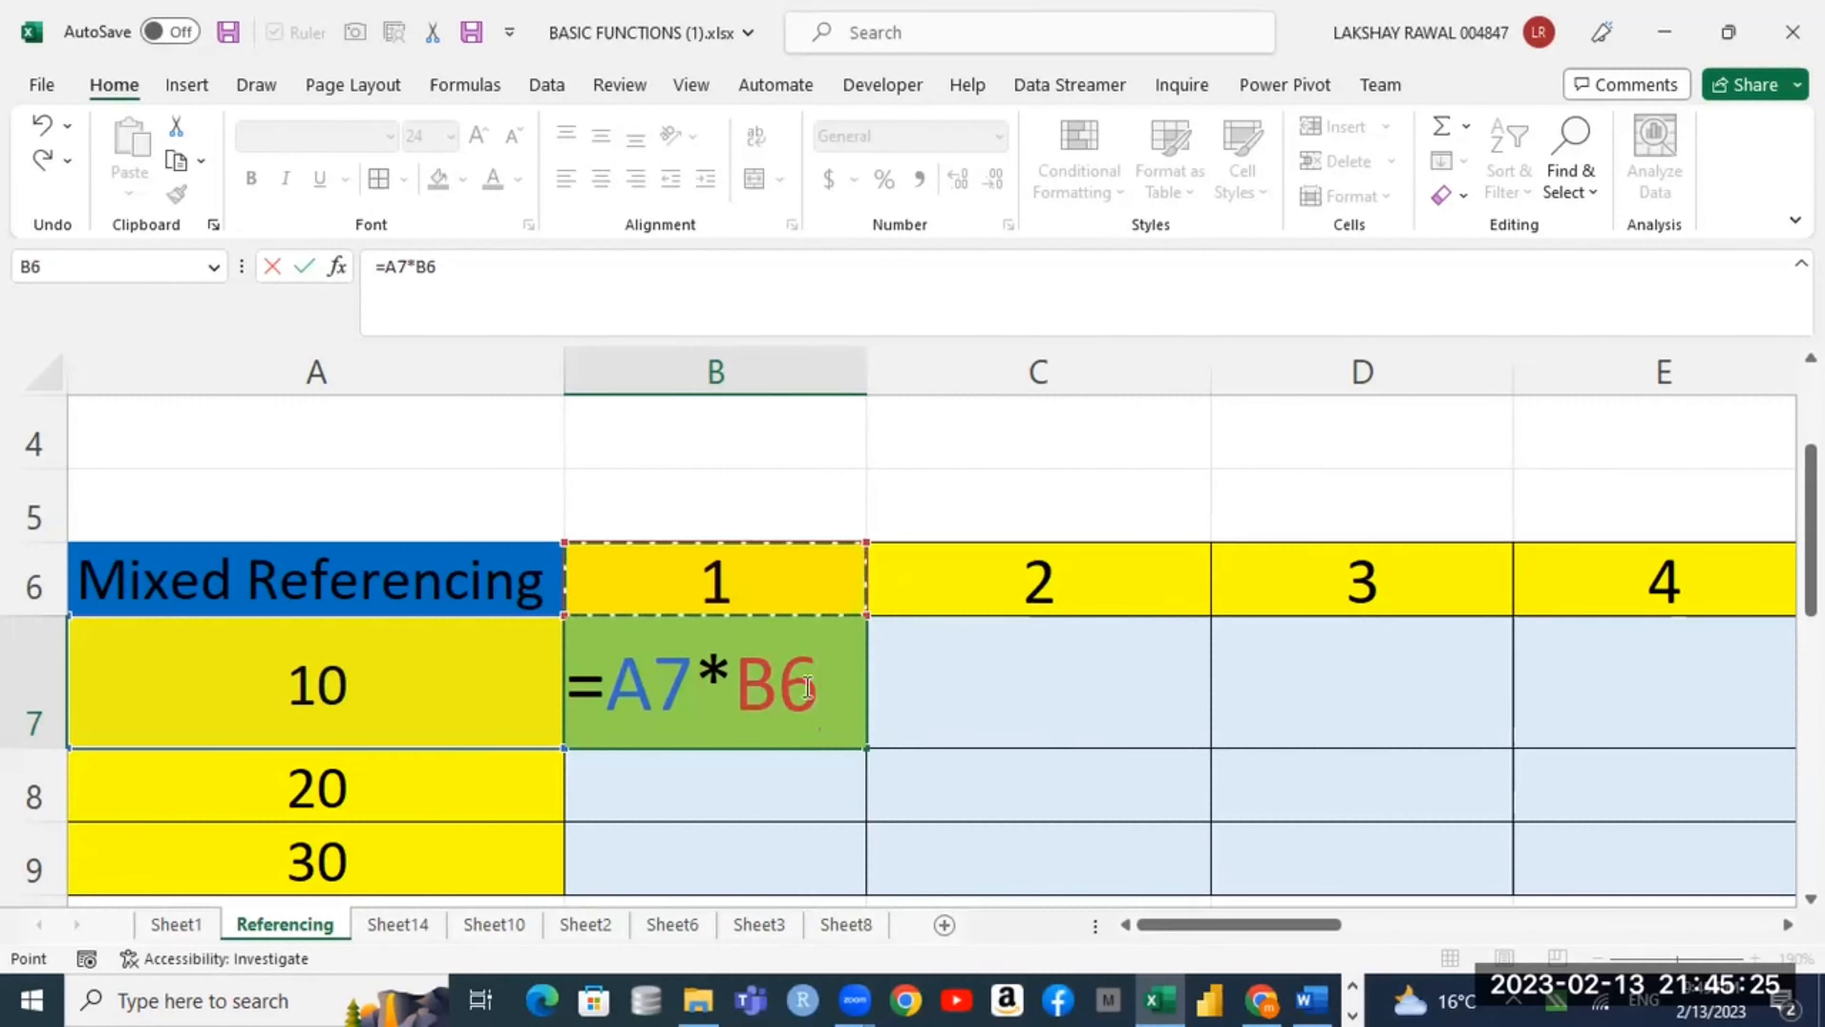
pyautogui.moveTo(827, 679); pyautogui.dragTo(633, 687)
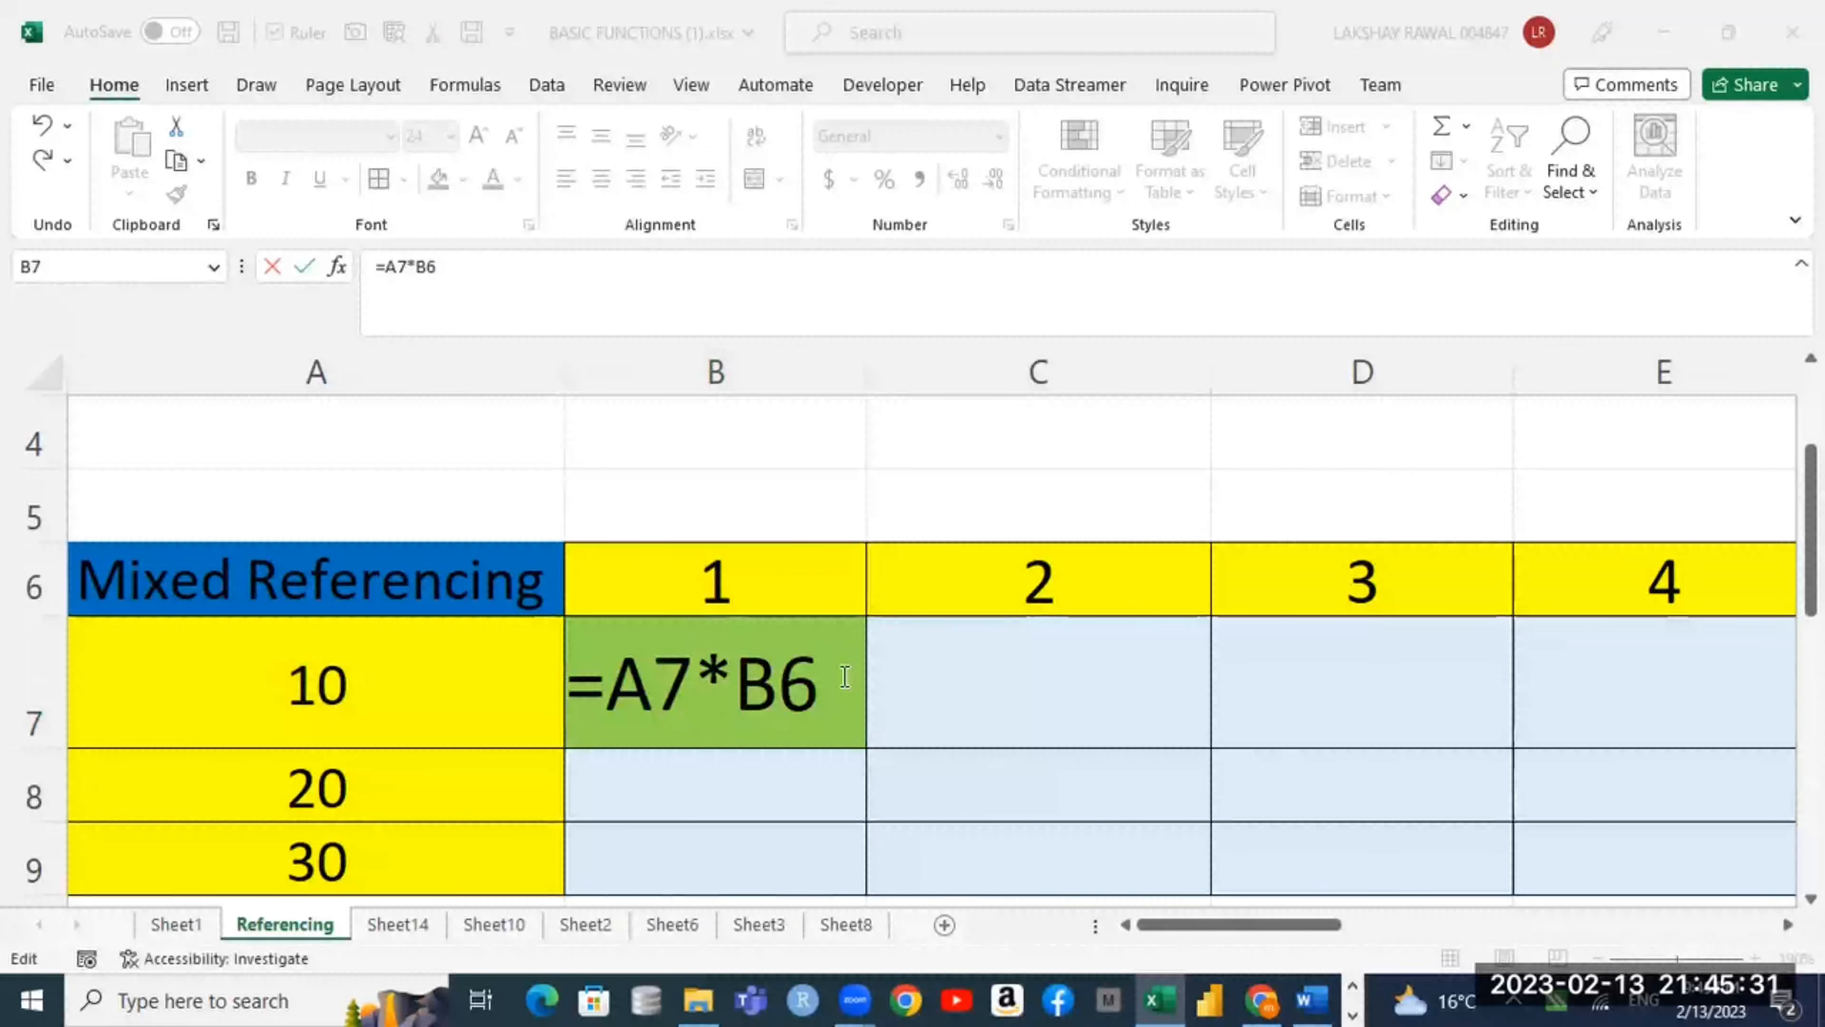
pyautogui.click(827, 684)
pyautogui.hotkey('ctrl', 'Return')
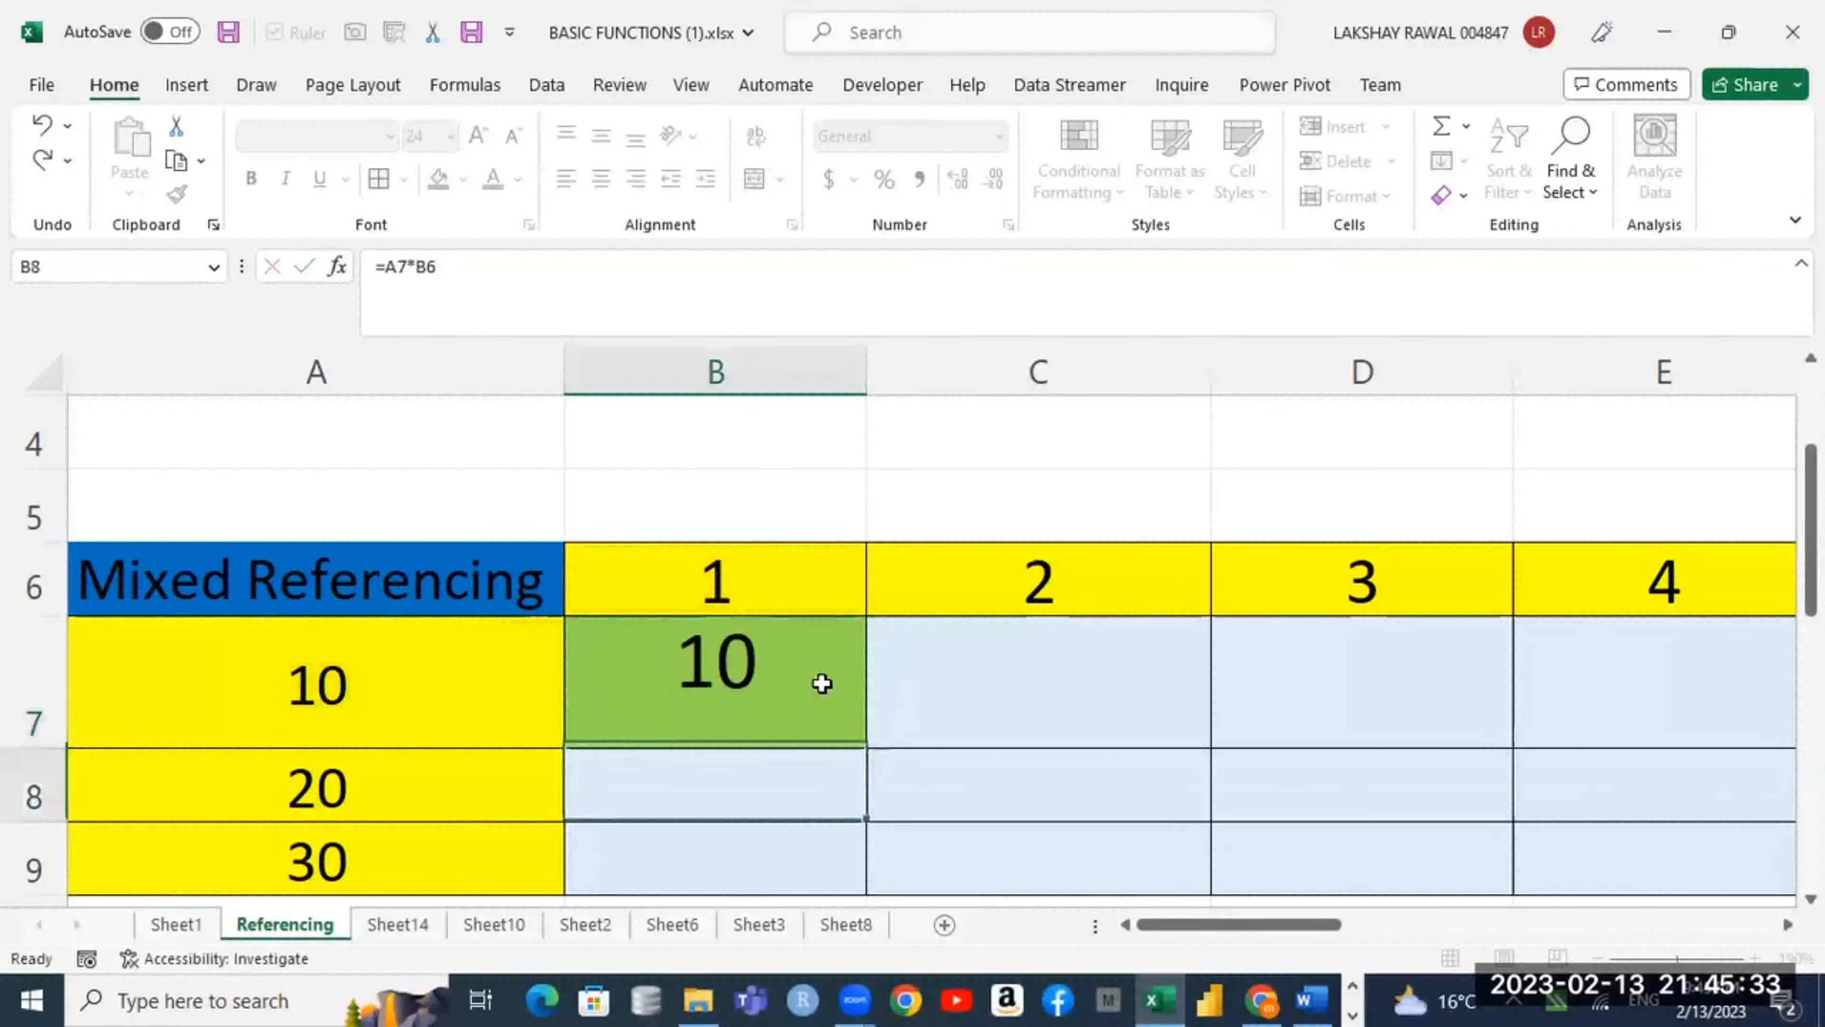
pyautogui.moveTo(864, 752); pyautogui.dragTo(1351, 862)
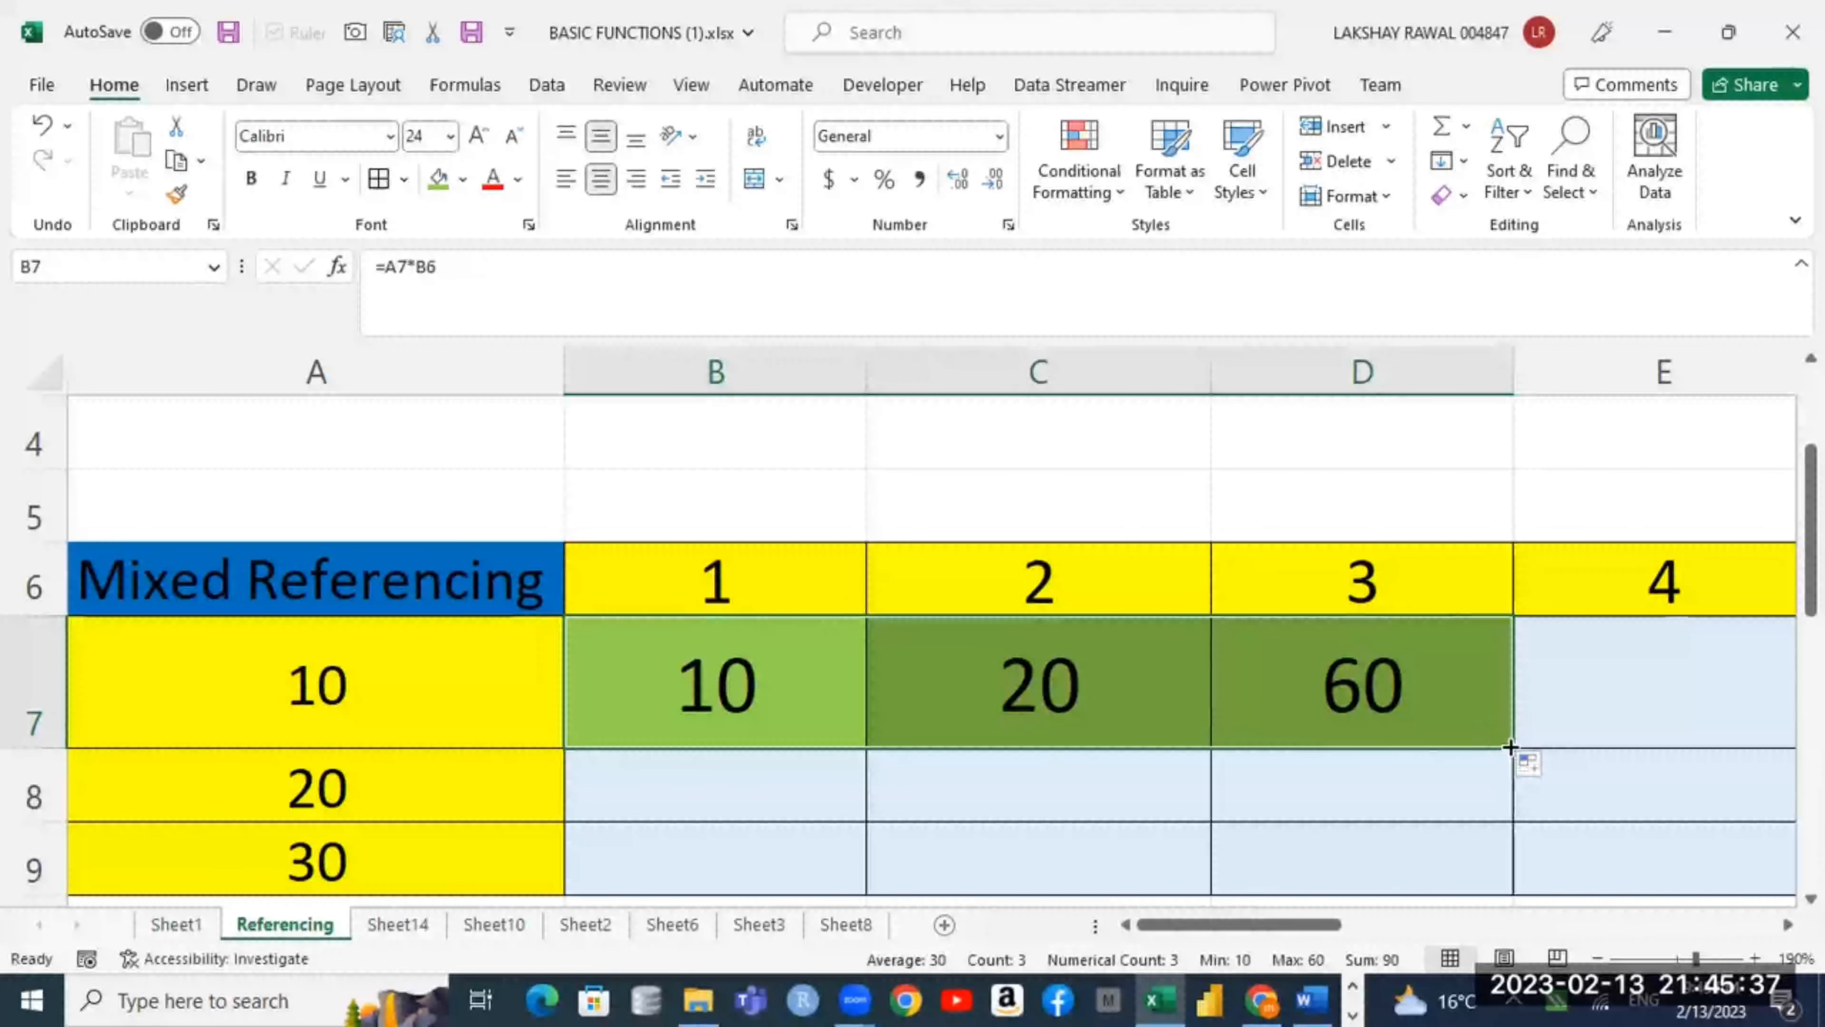
# Step: Try extending the relative formula fill across row 7 to E7 and check the copied formulas against B7
pyautogui.moveTo(1512, 748); pyautogui.dragTo(1686, 726)
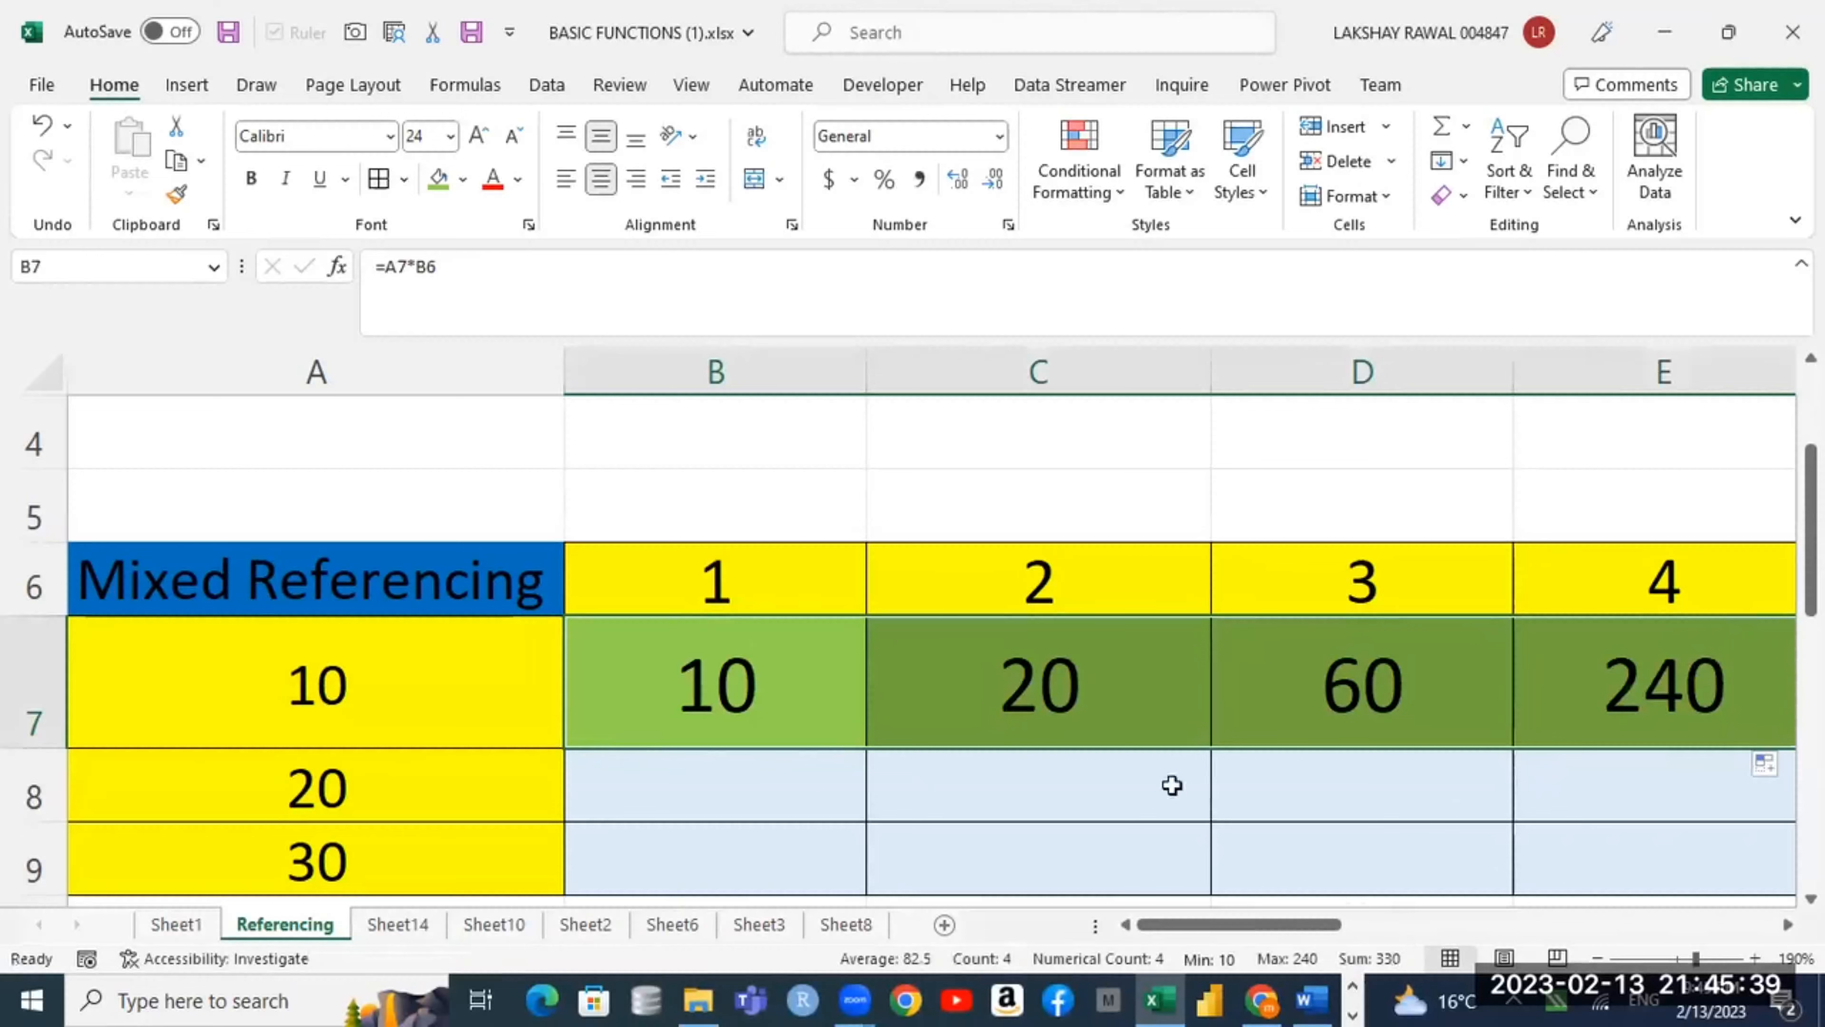
pyautogui.click(684, 701)
pyautogui.click(1029, 681)
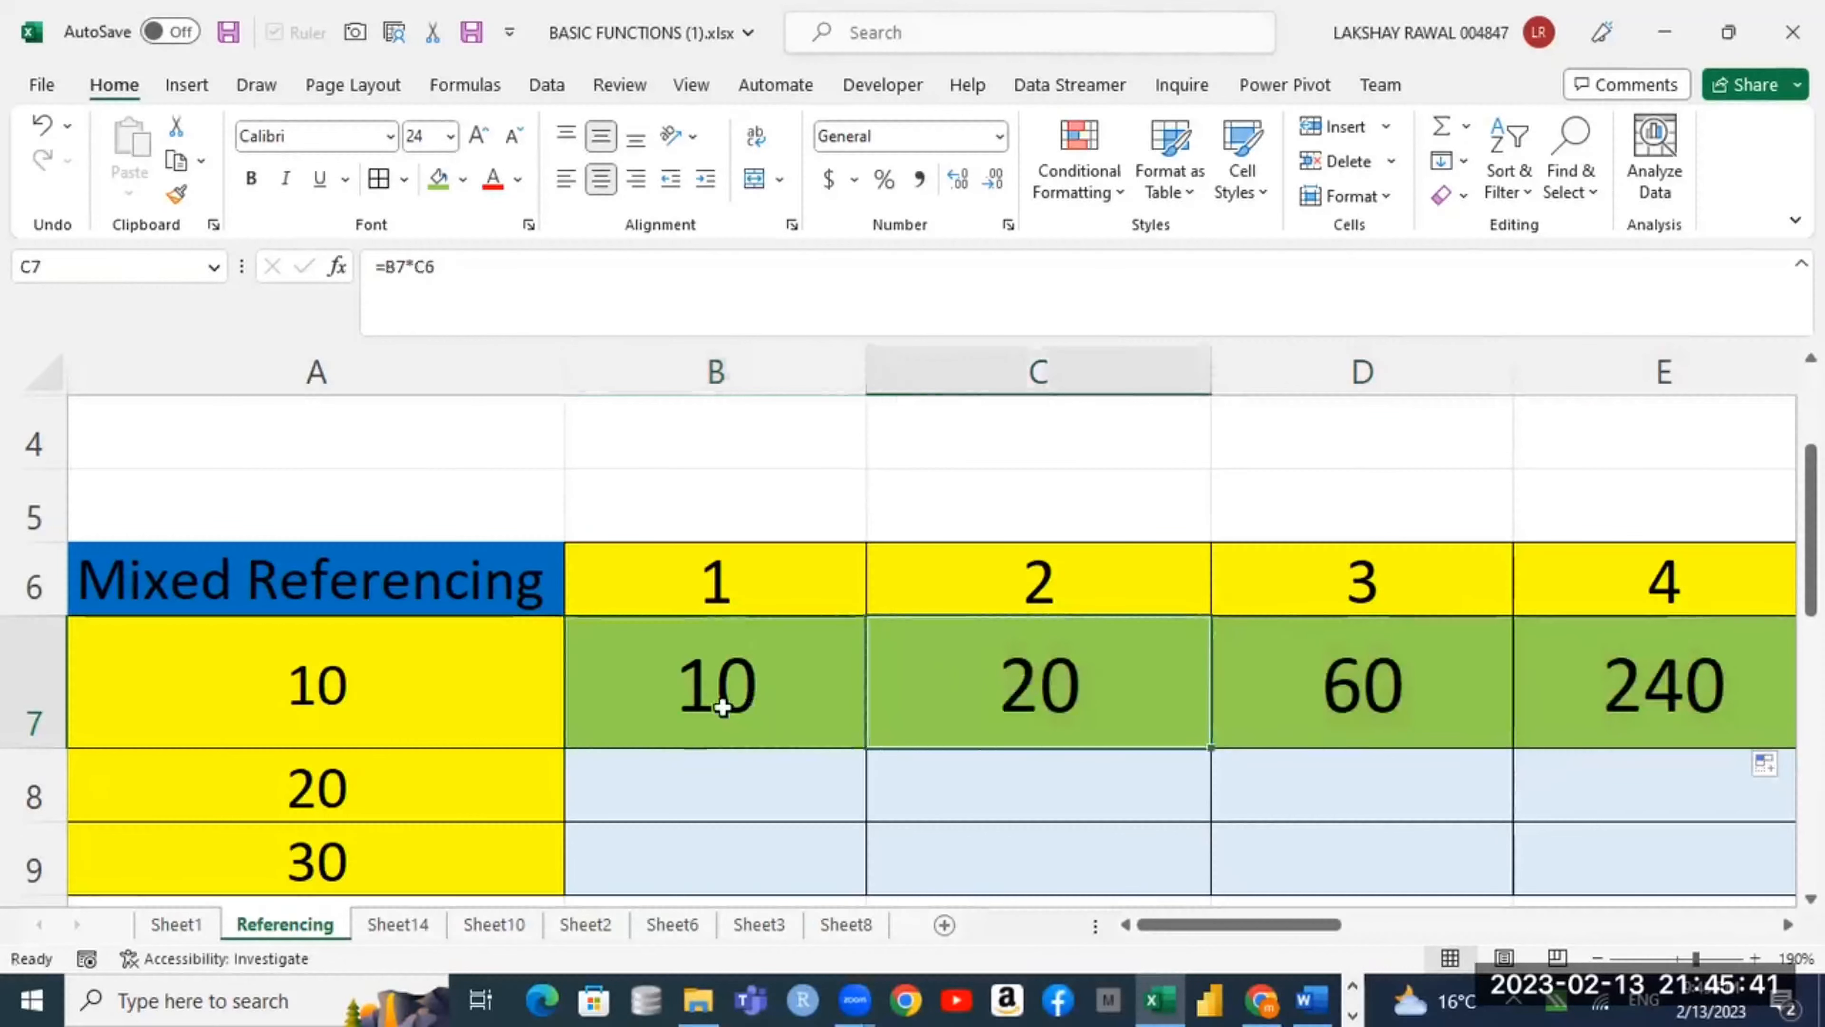
pyautogui.click(717, 693)
pyautogui.click(1350, 687)
pyautogui.moveTo(553, 694); pyautogui.dragTo(604, 692)
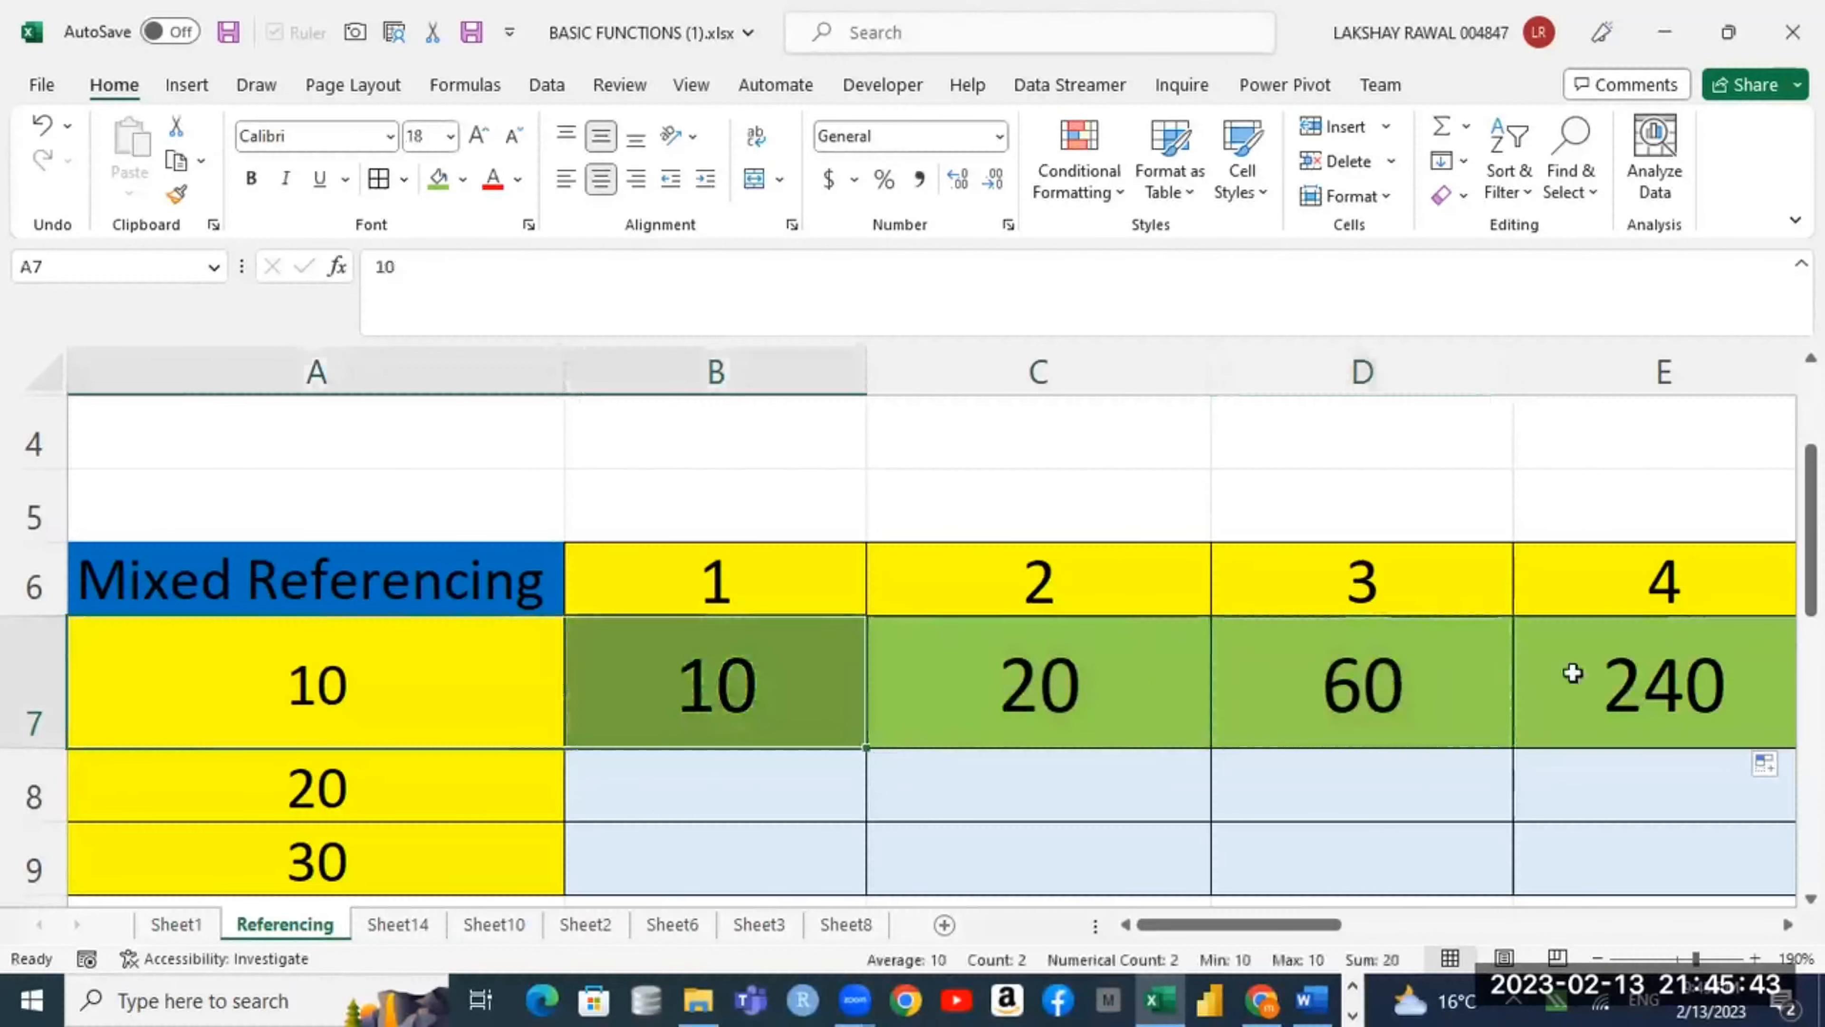
pyautogui.click(1707, 685)
pyautogui.click(827, 723)
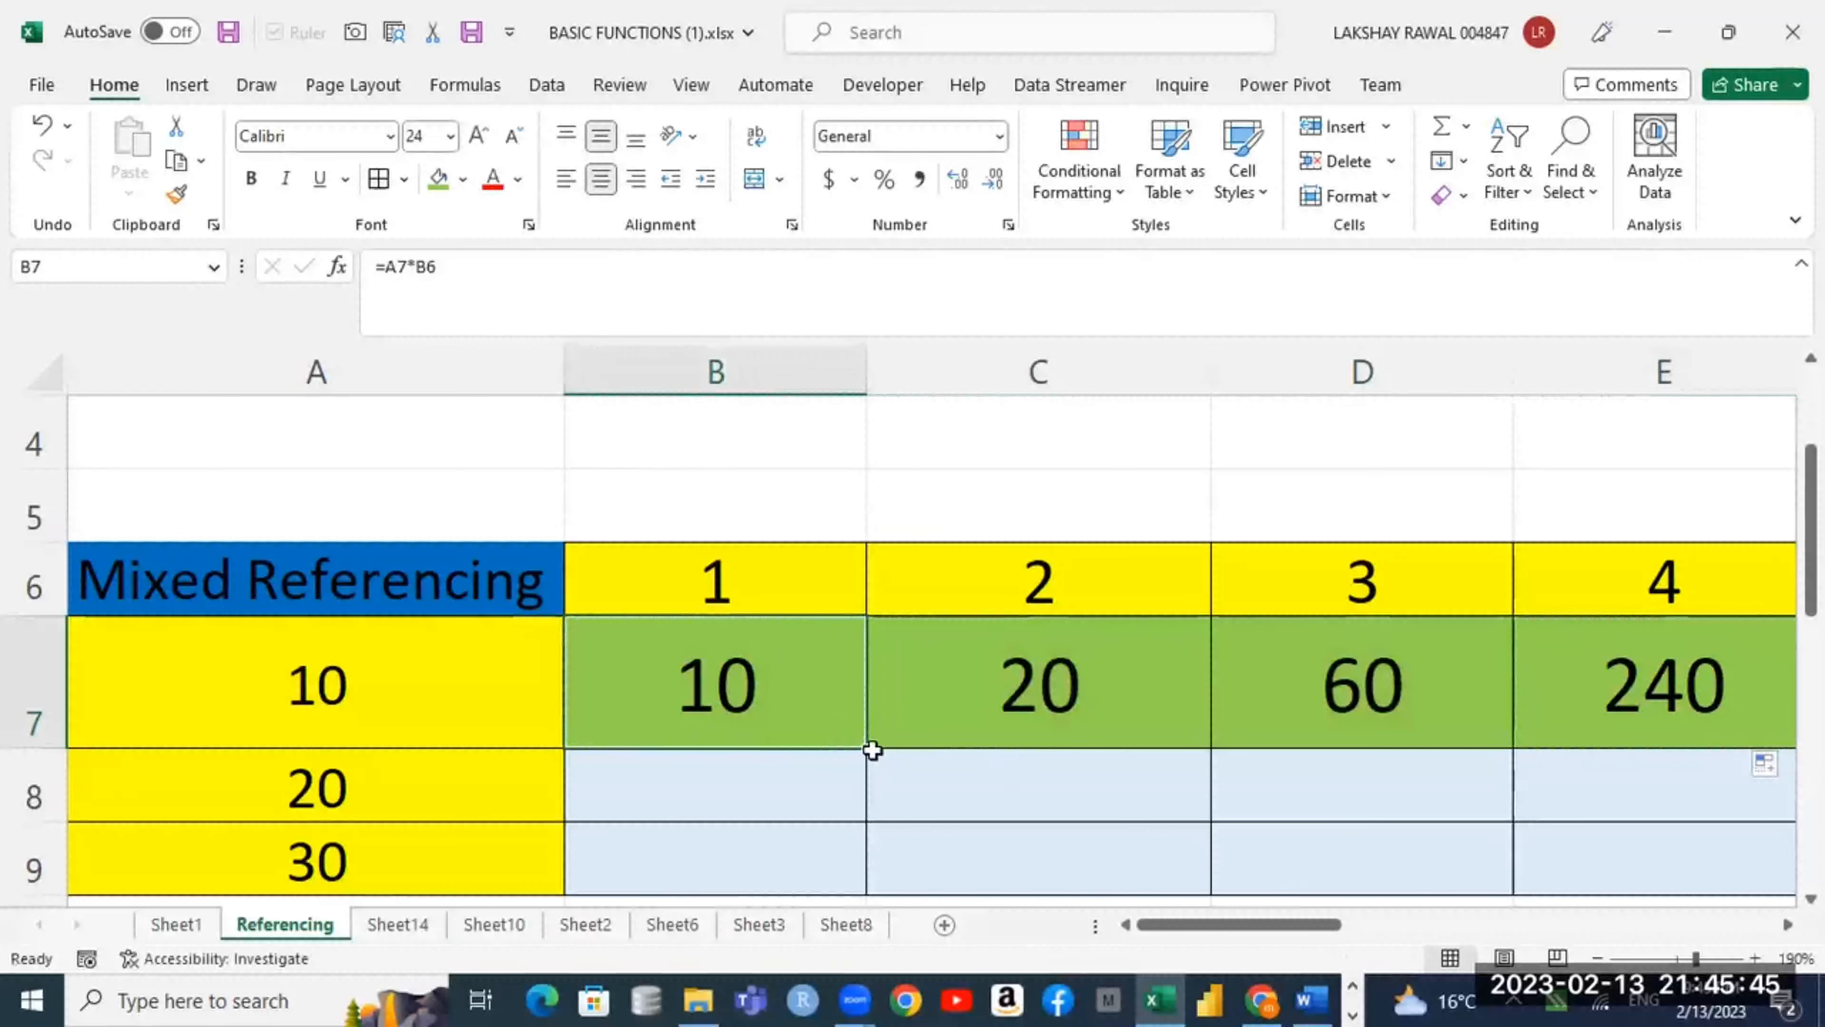
# Step: Try filling the B7 formula down to B9, and undo that fill and the copies across C7:E7
pyautogui.moveTo(867, 747); pyautogui.dragTo(872, 870)
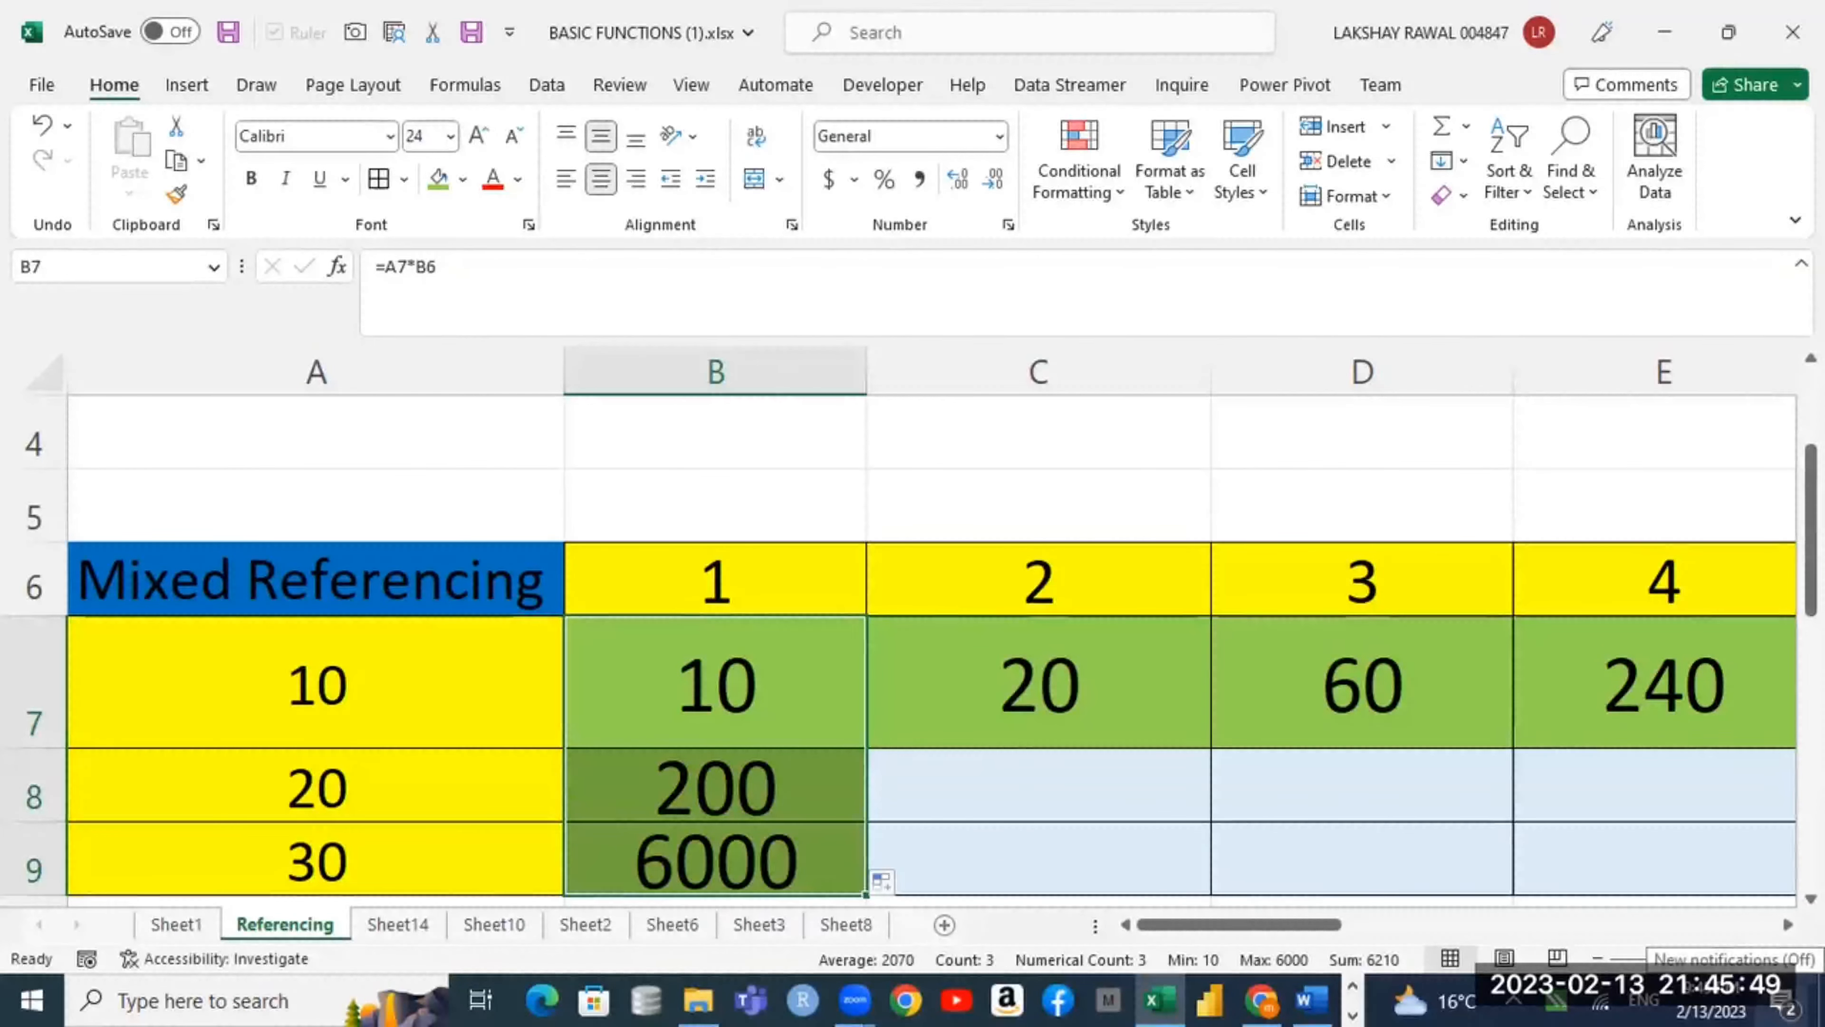
pyautogui.hotkey('ctrl', 'z')
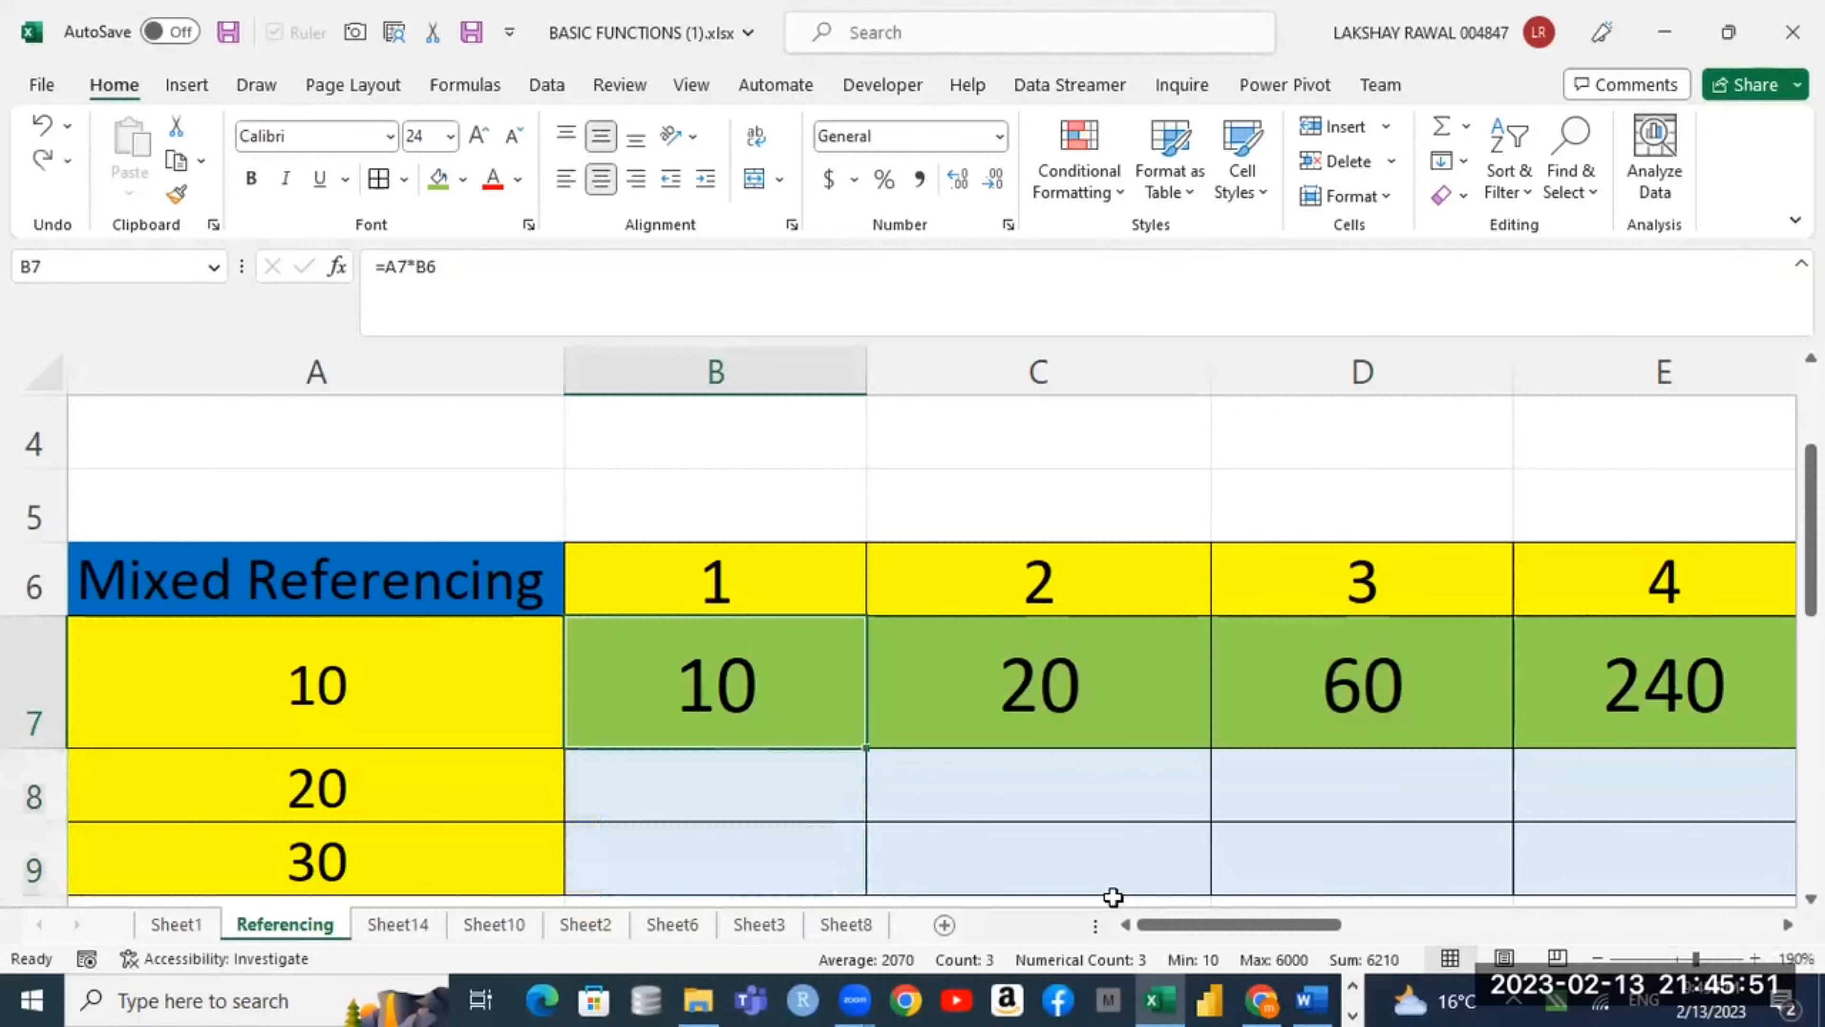
pyautogui.hotkey('ctrl', 'z')
pyautogui.hotkey('ctrl', 'z')
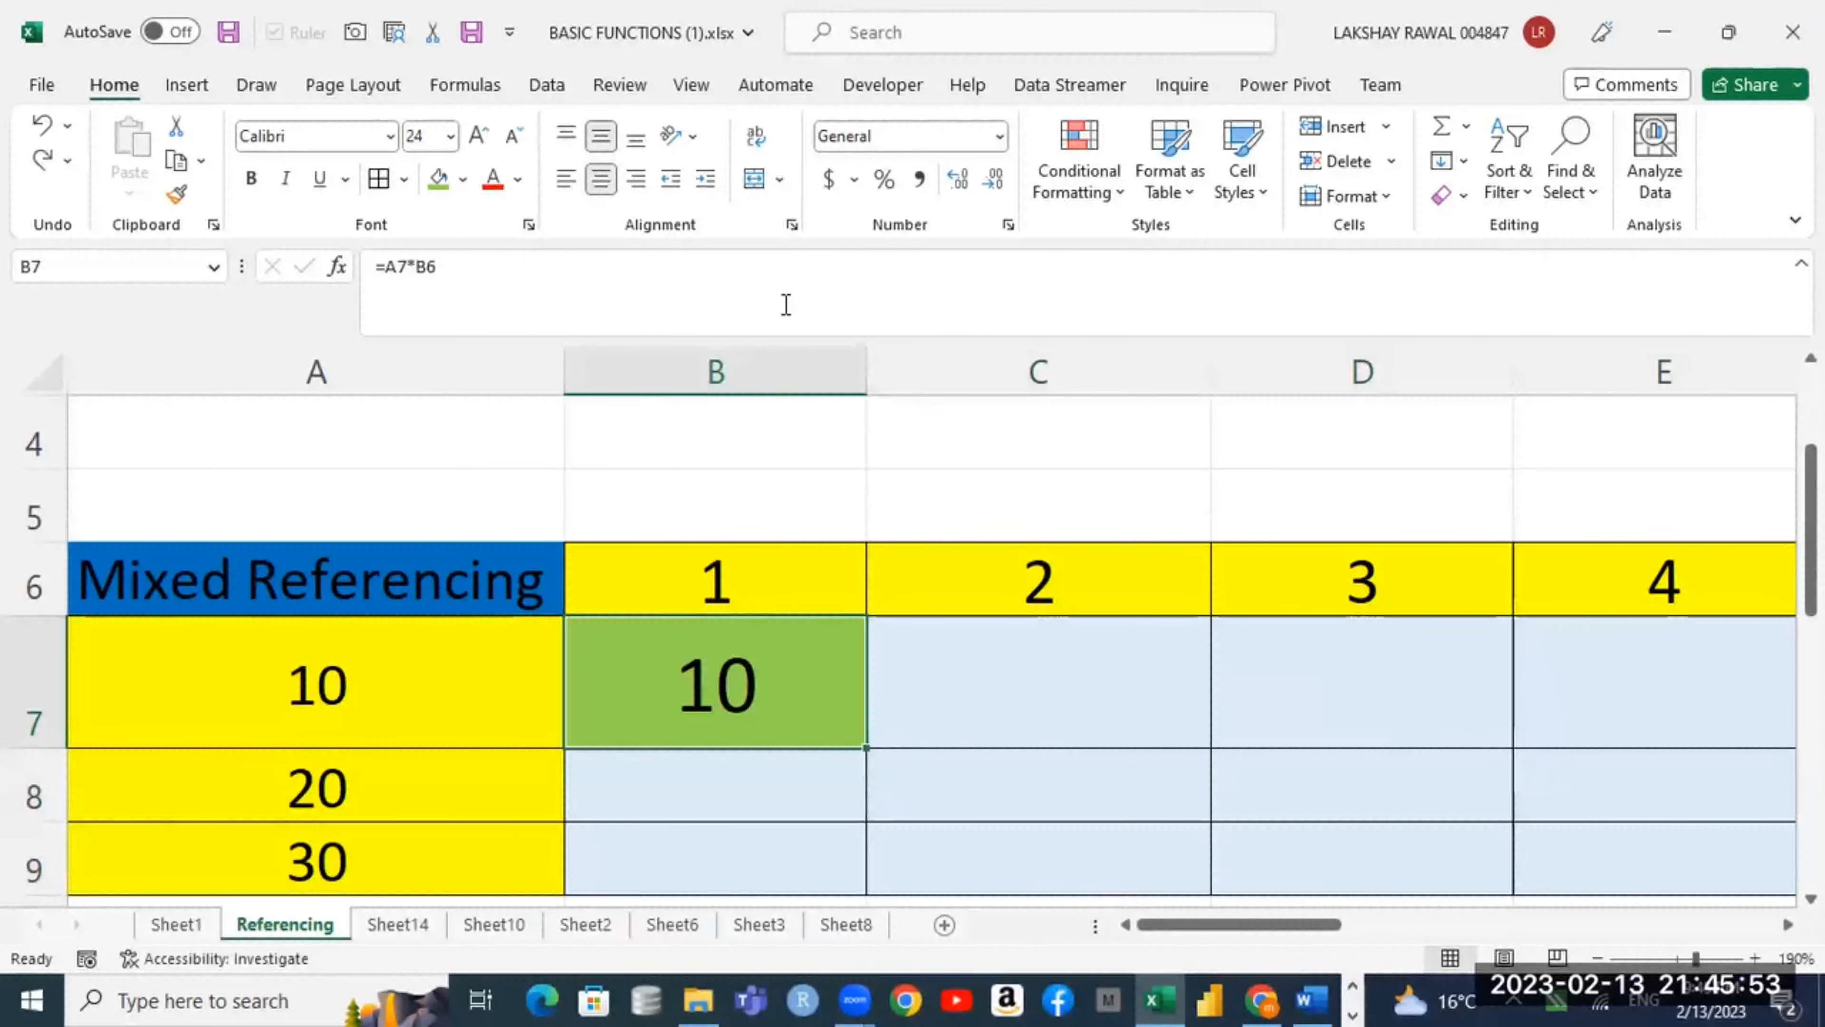
# Step: Change the B7 formula to =$A7*B$6, locking column A in the first reference and row 6 in the second
pyautogui.click(802, 262)
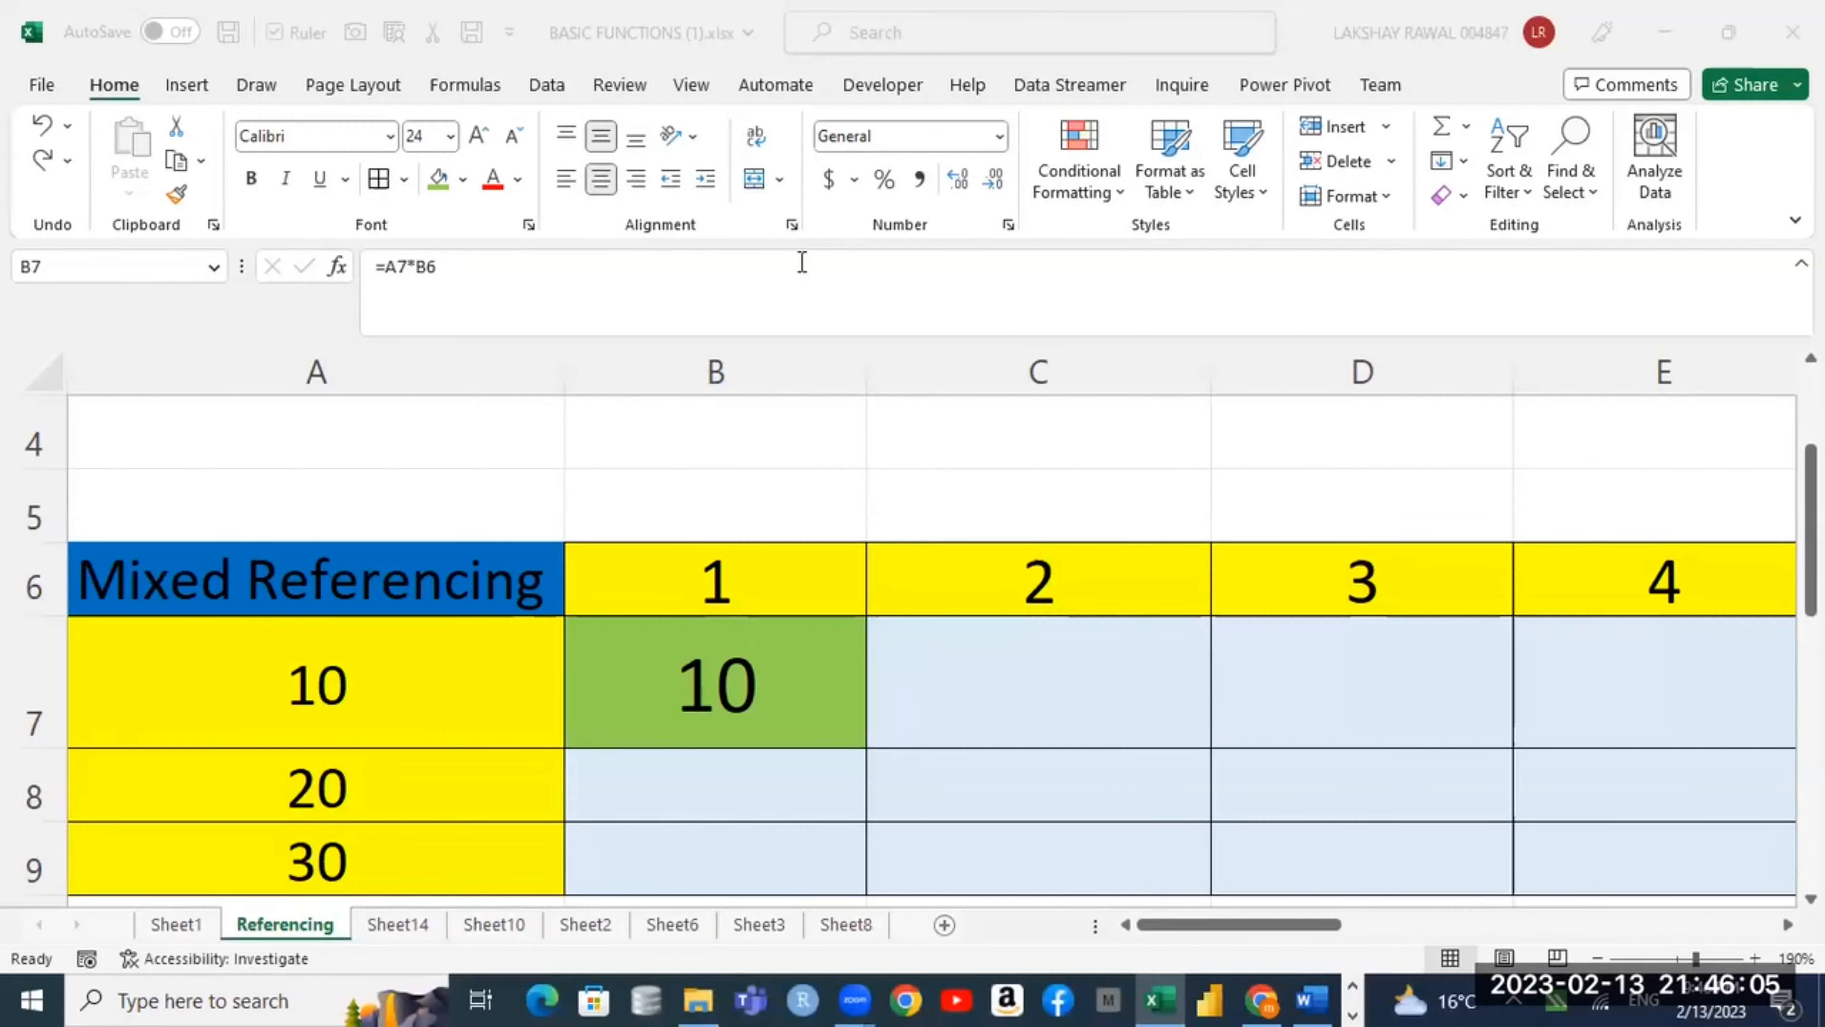
pyautogui.doubleClick(737, 679)
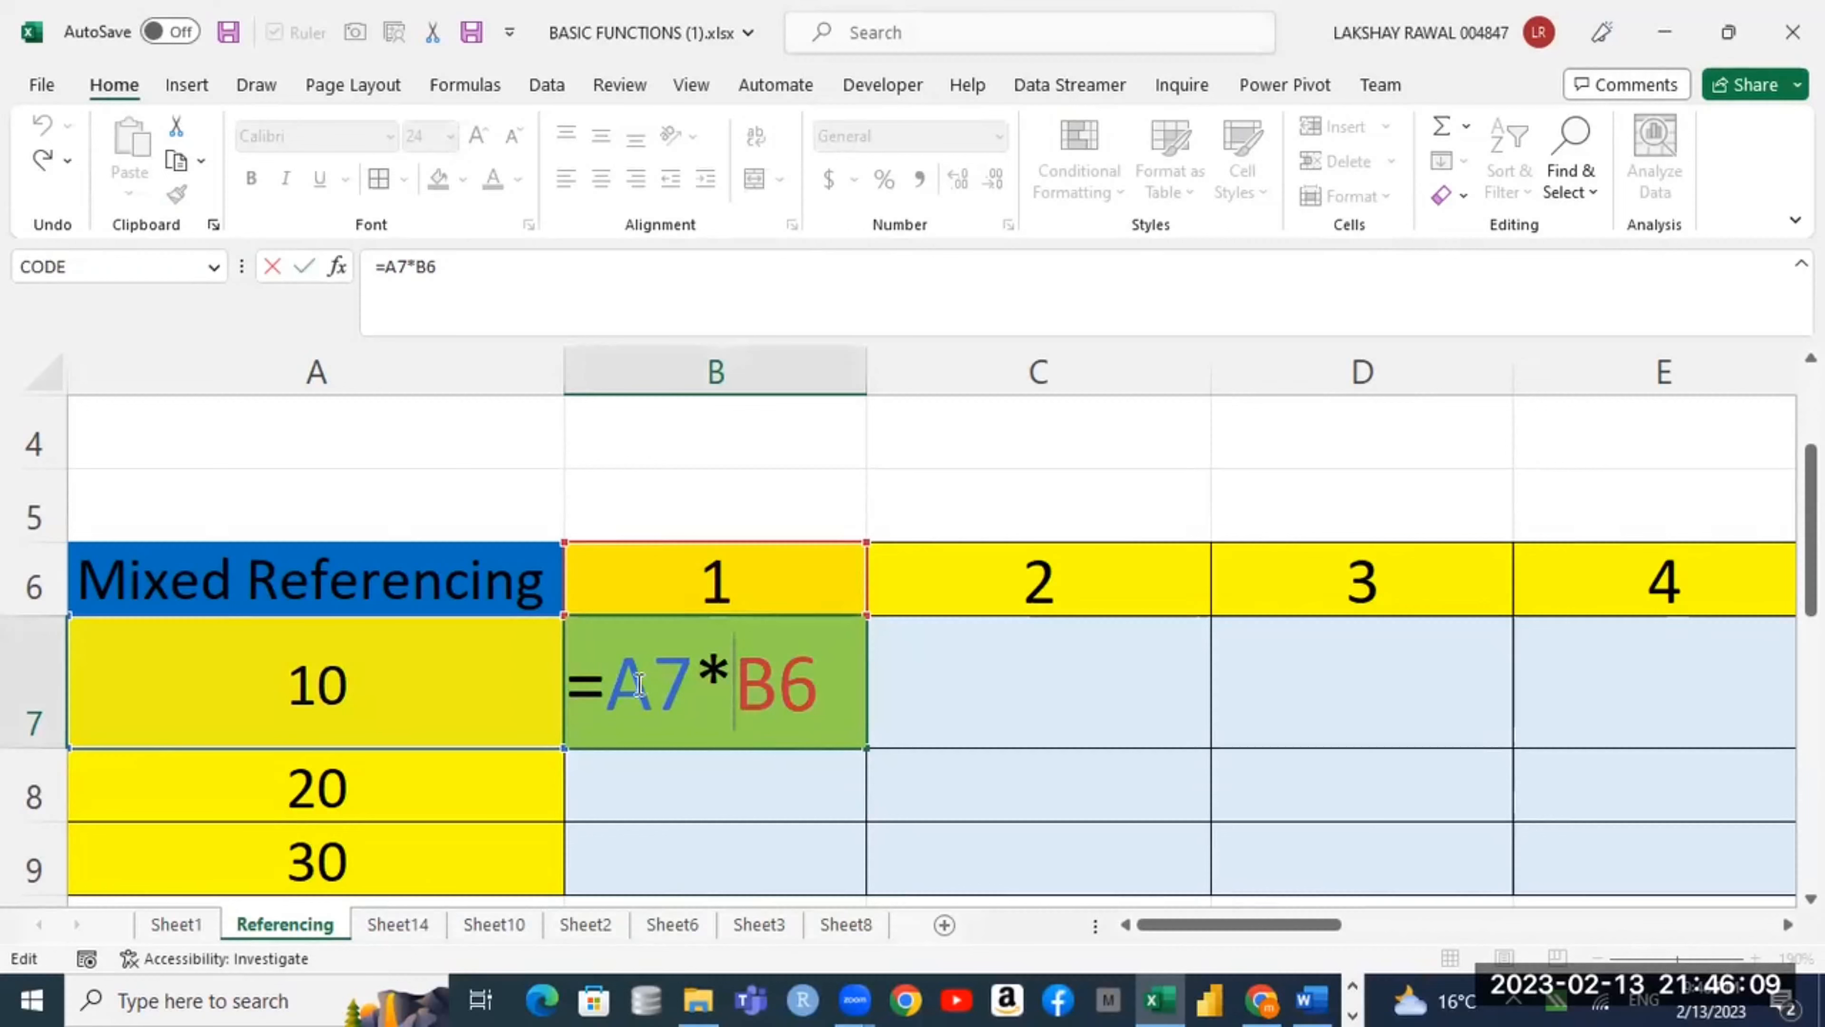
pyautogui.moveTo(606, 683); pyautogui.dragTo(741, 693)
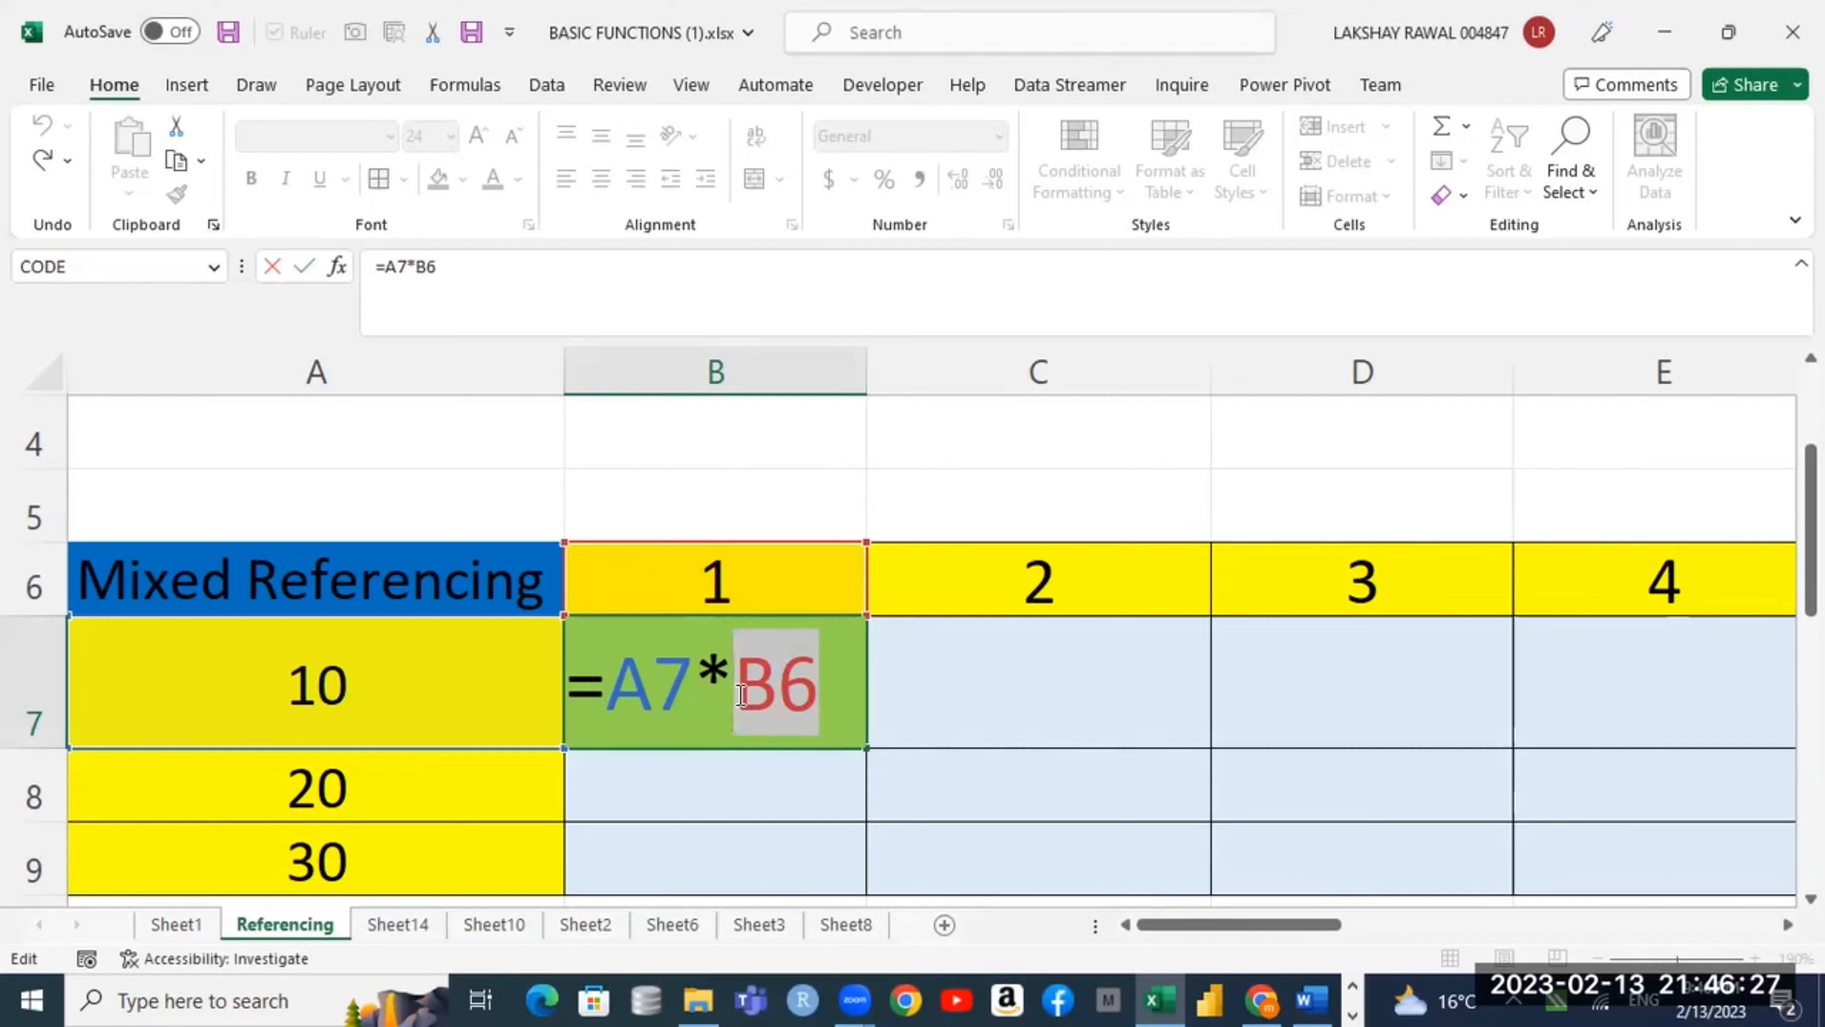
pyautogui.click(624, 691)
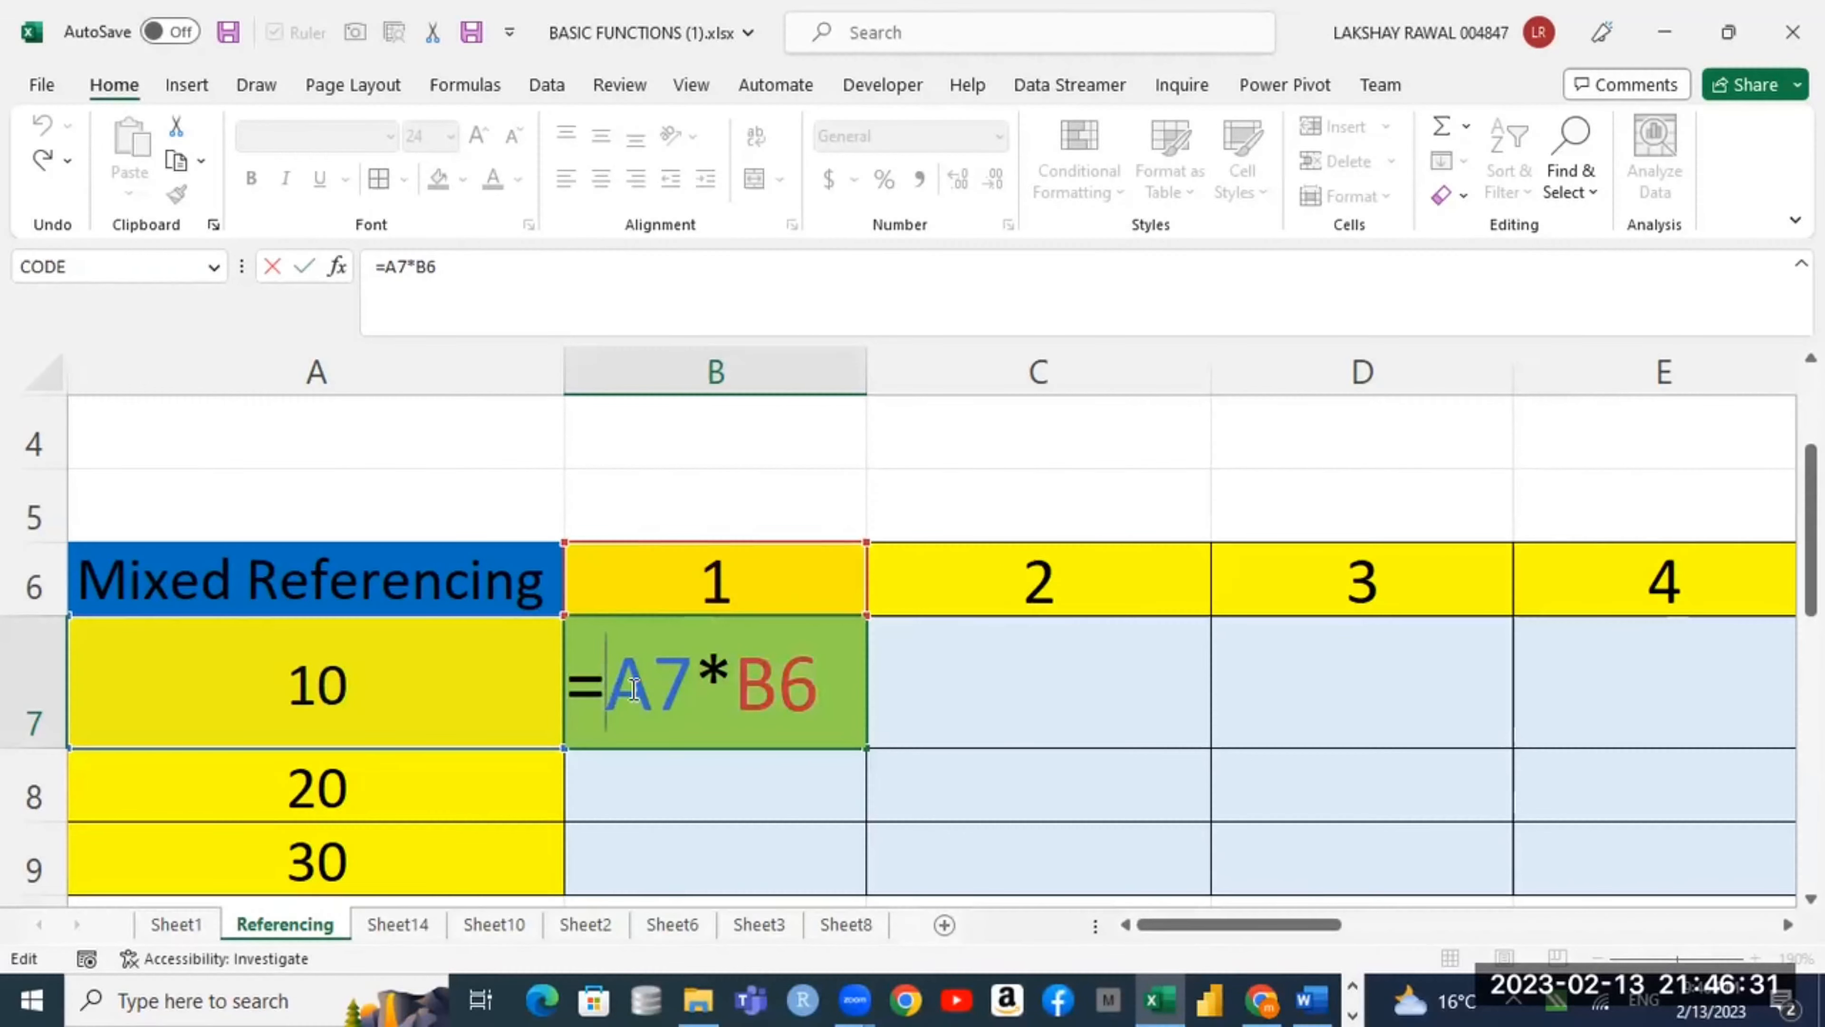
pyautogui.write('$')
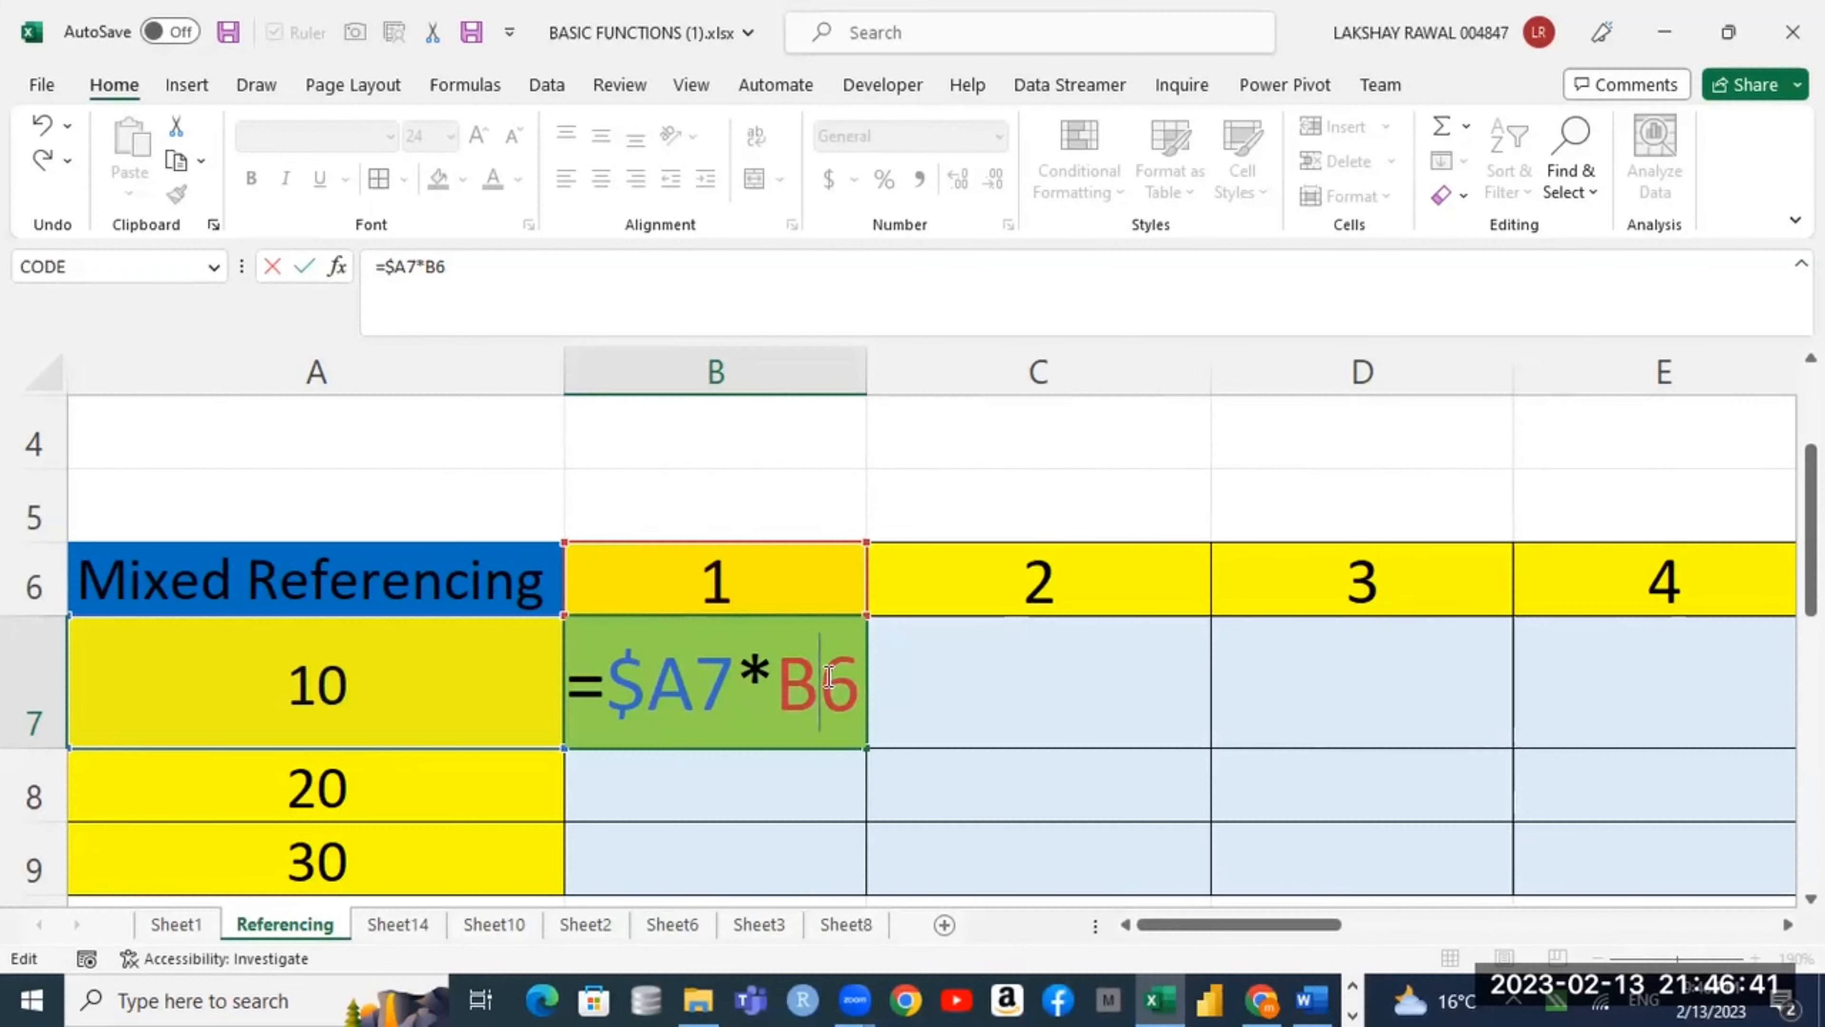
pyautogui.write('$')
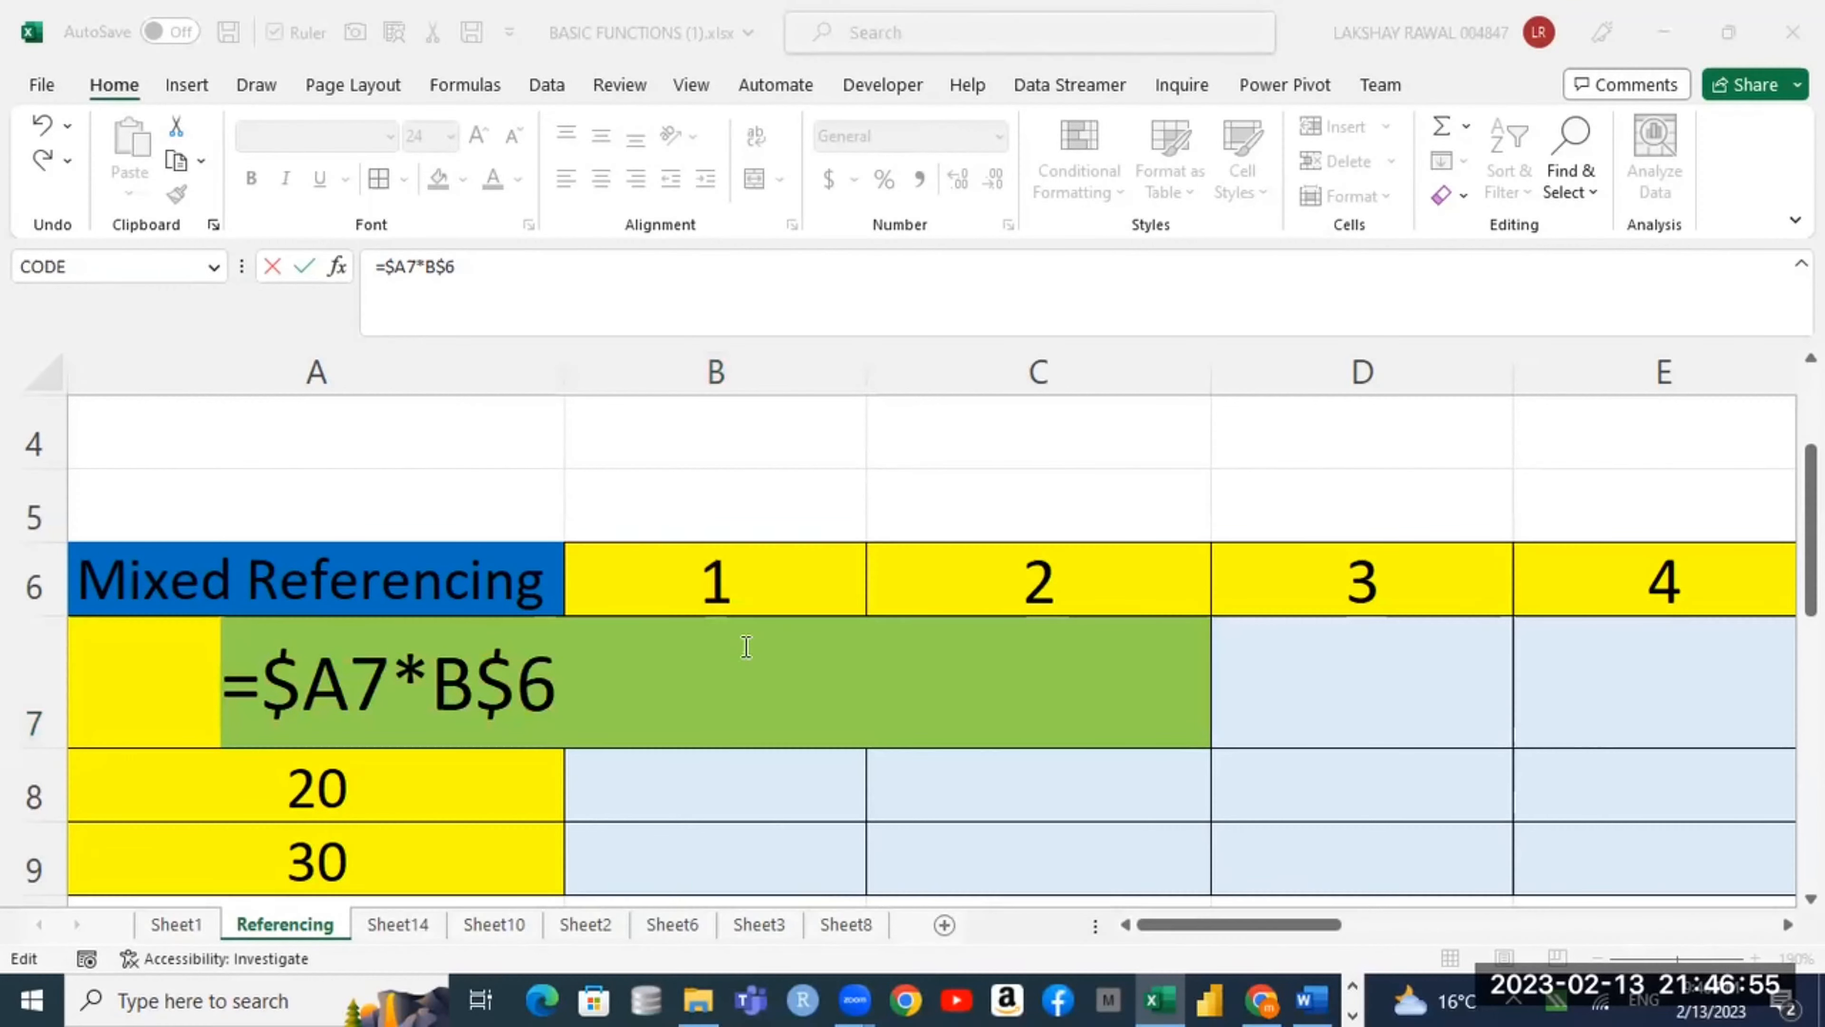
pyautogui.click(776, 818)
pyautogui.press('Return')
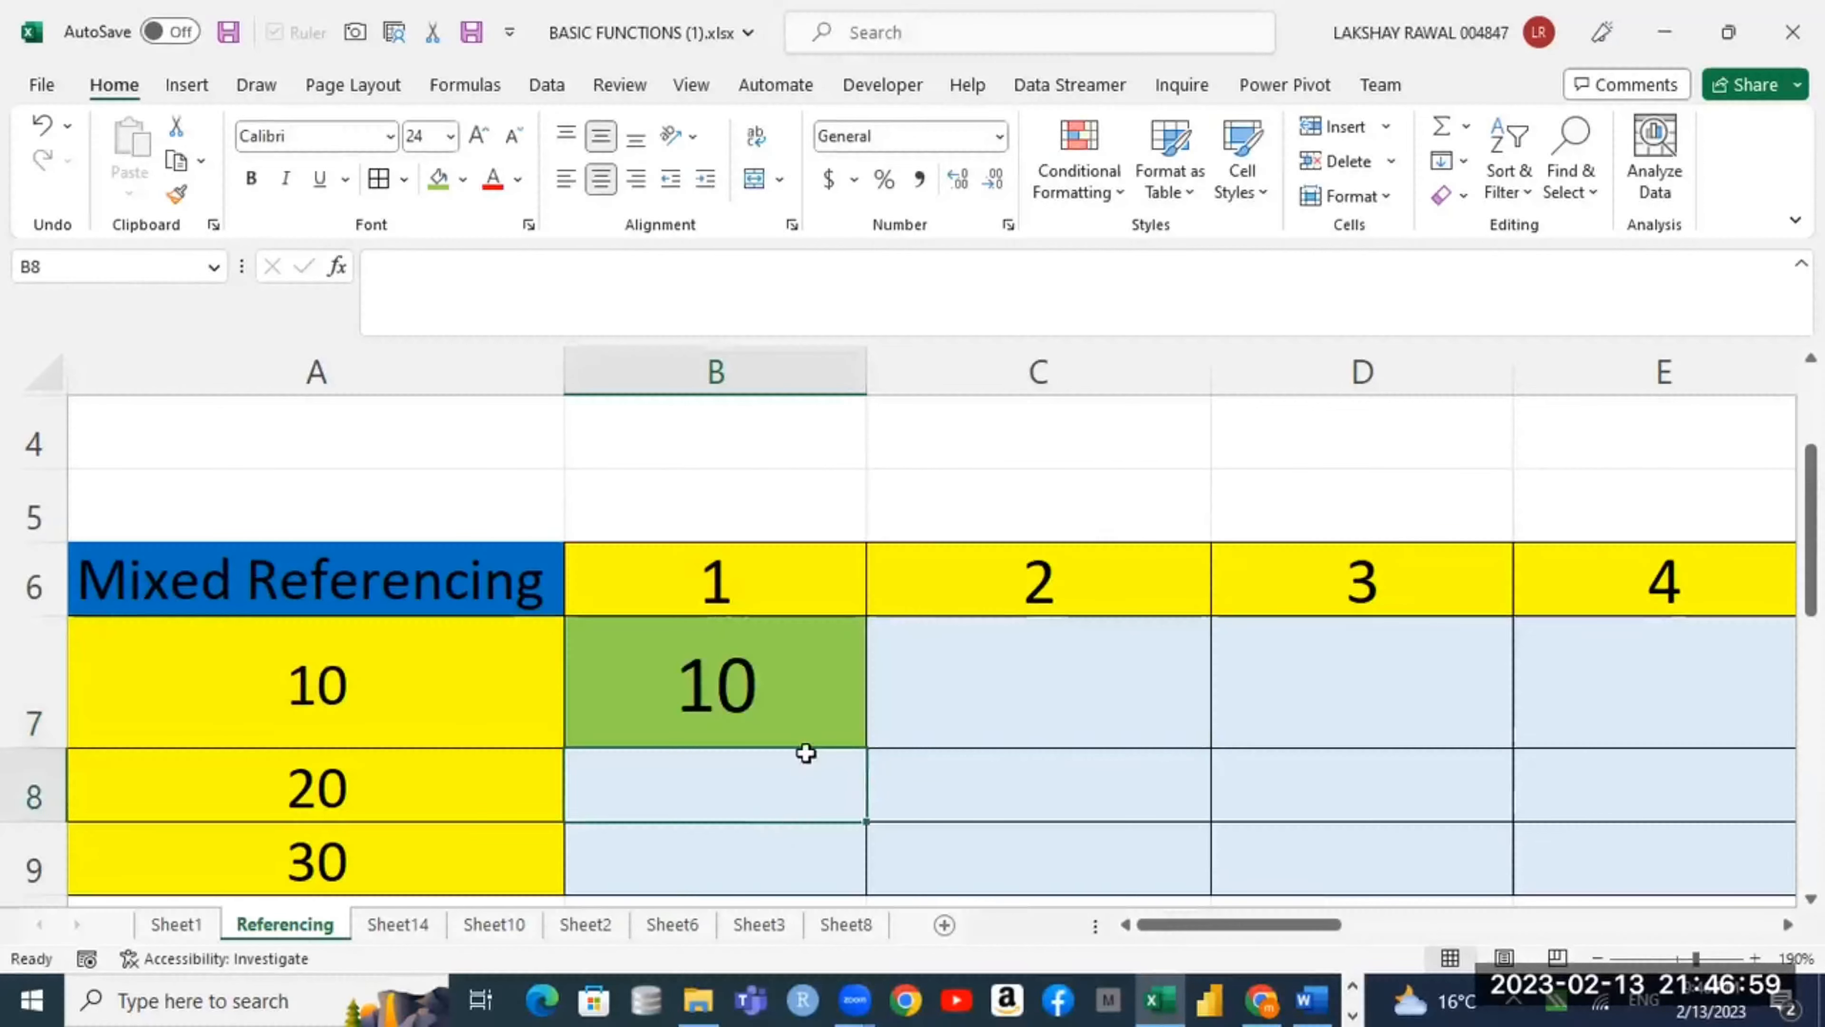
# Step: Examine the dollar sign in front of column A in the B7 formula
pyautogui.doubleClick(800, 691)
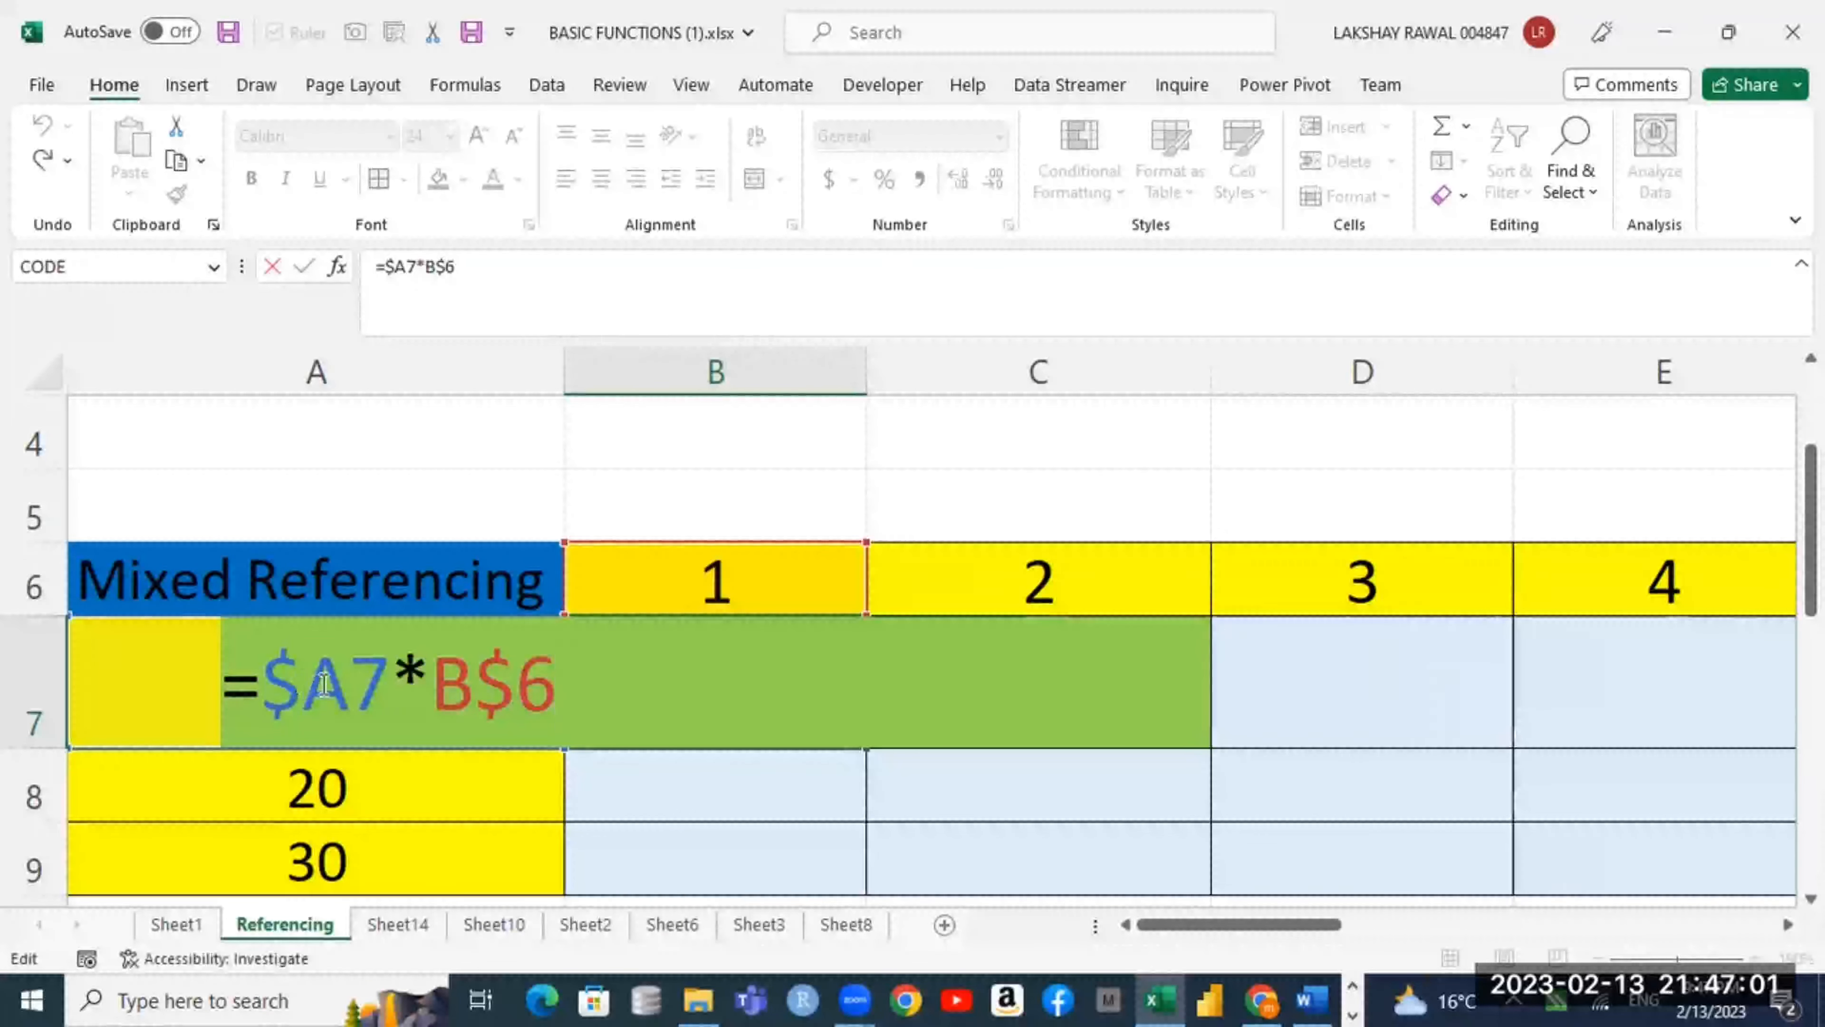
pyautogui.doubleClick(276, 682)
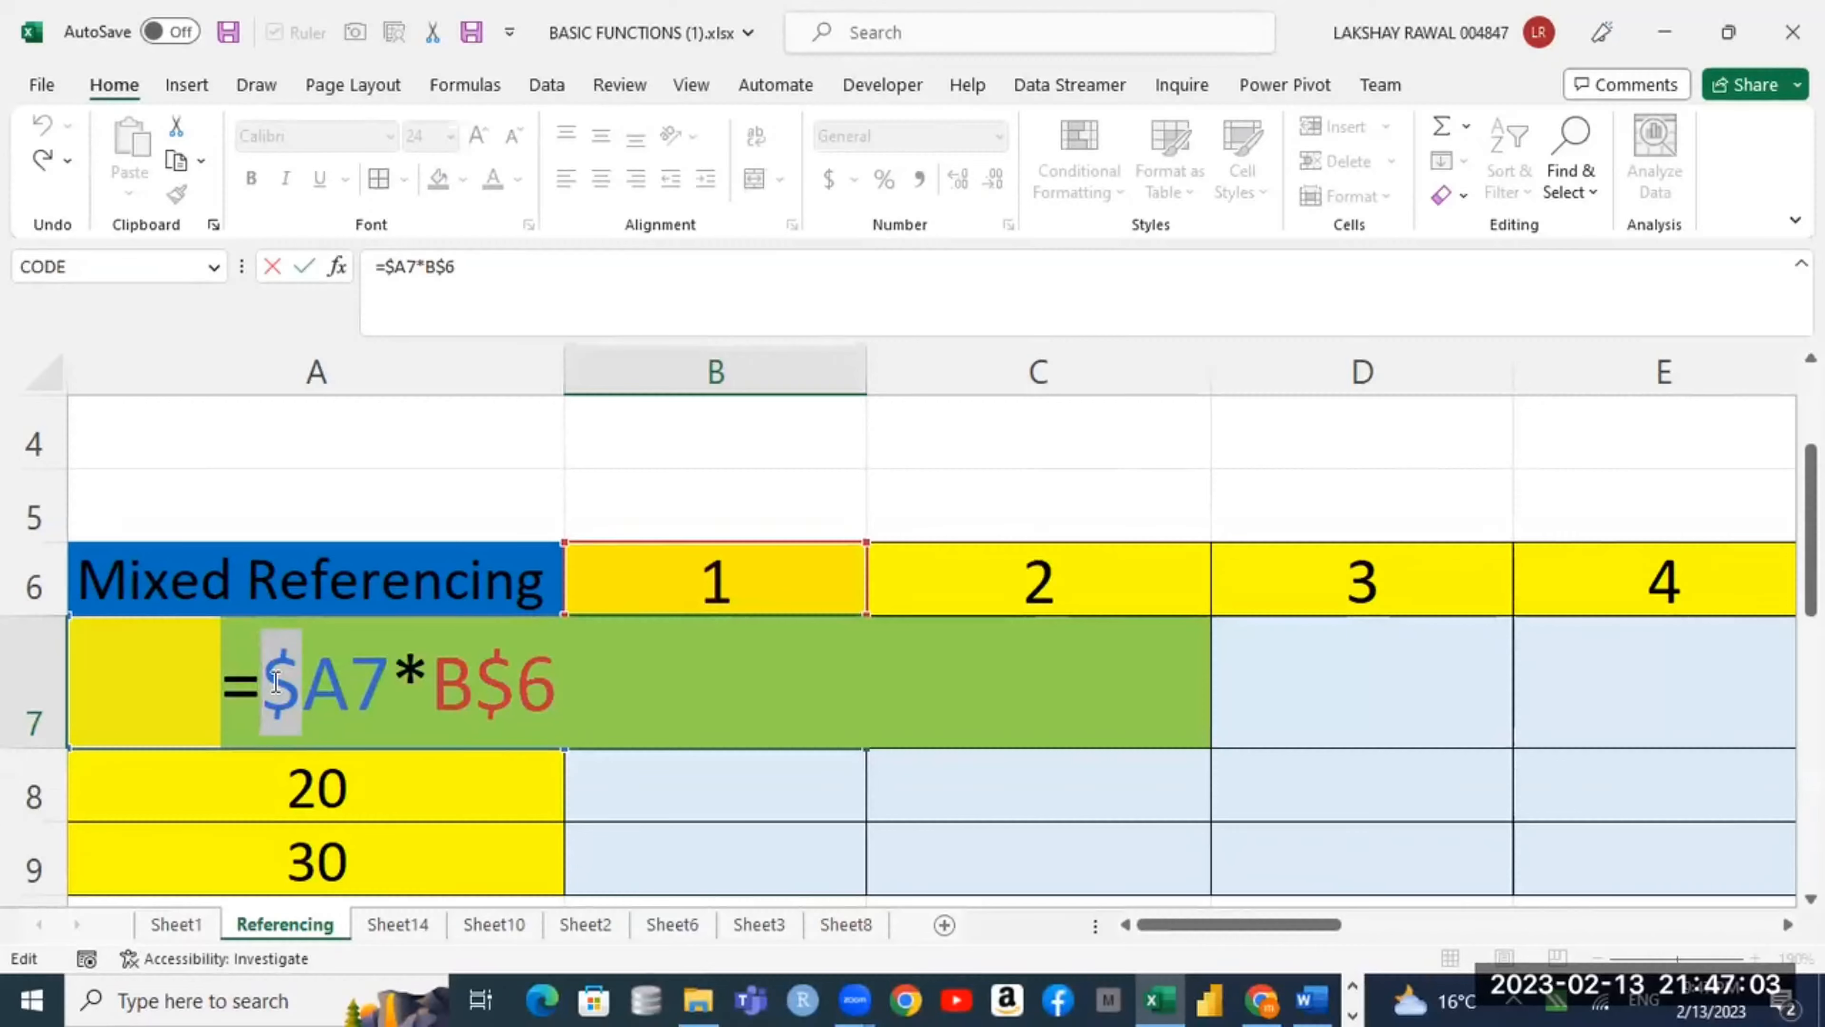
pyautogui.press('Return')
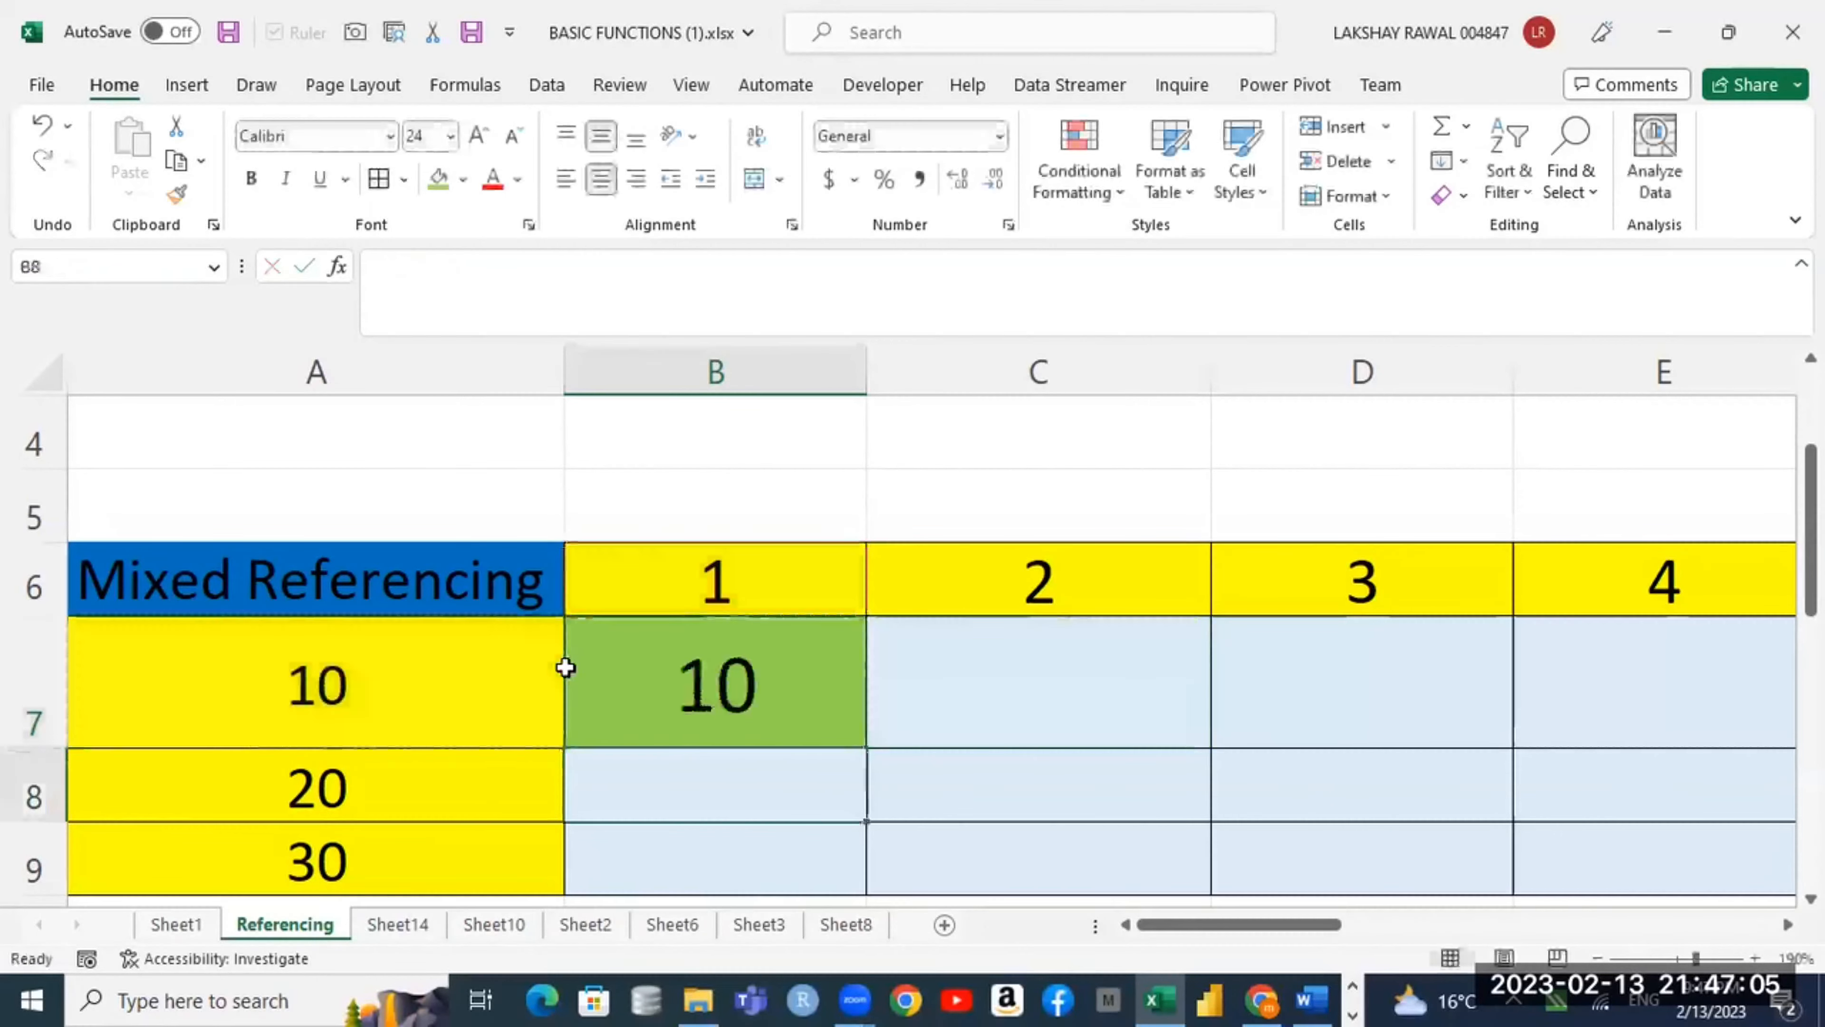
# Step: Fill the mixed-reference formula from B7 down to B9 and across row 7 to E7
pyautogui.click(809, 719)
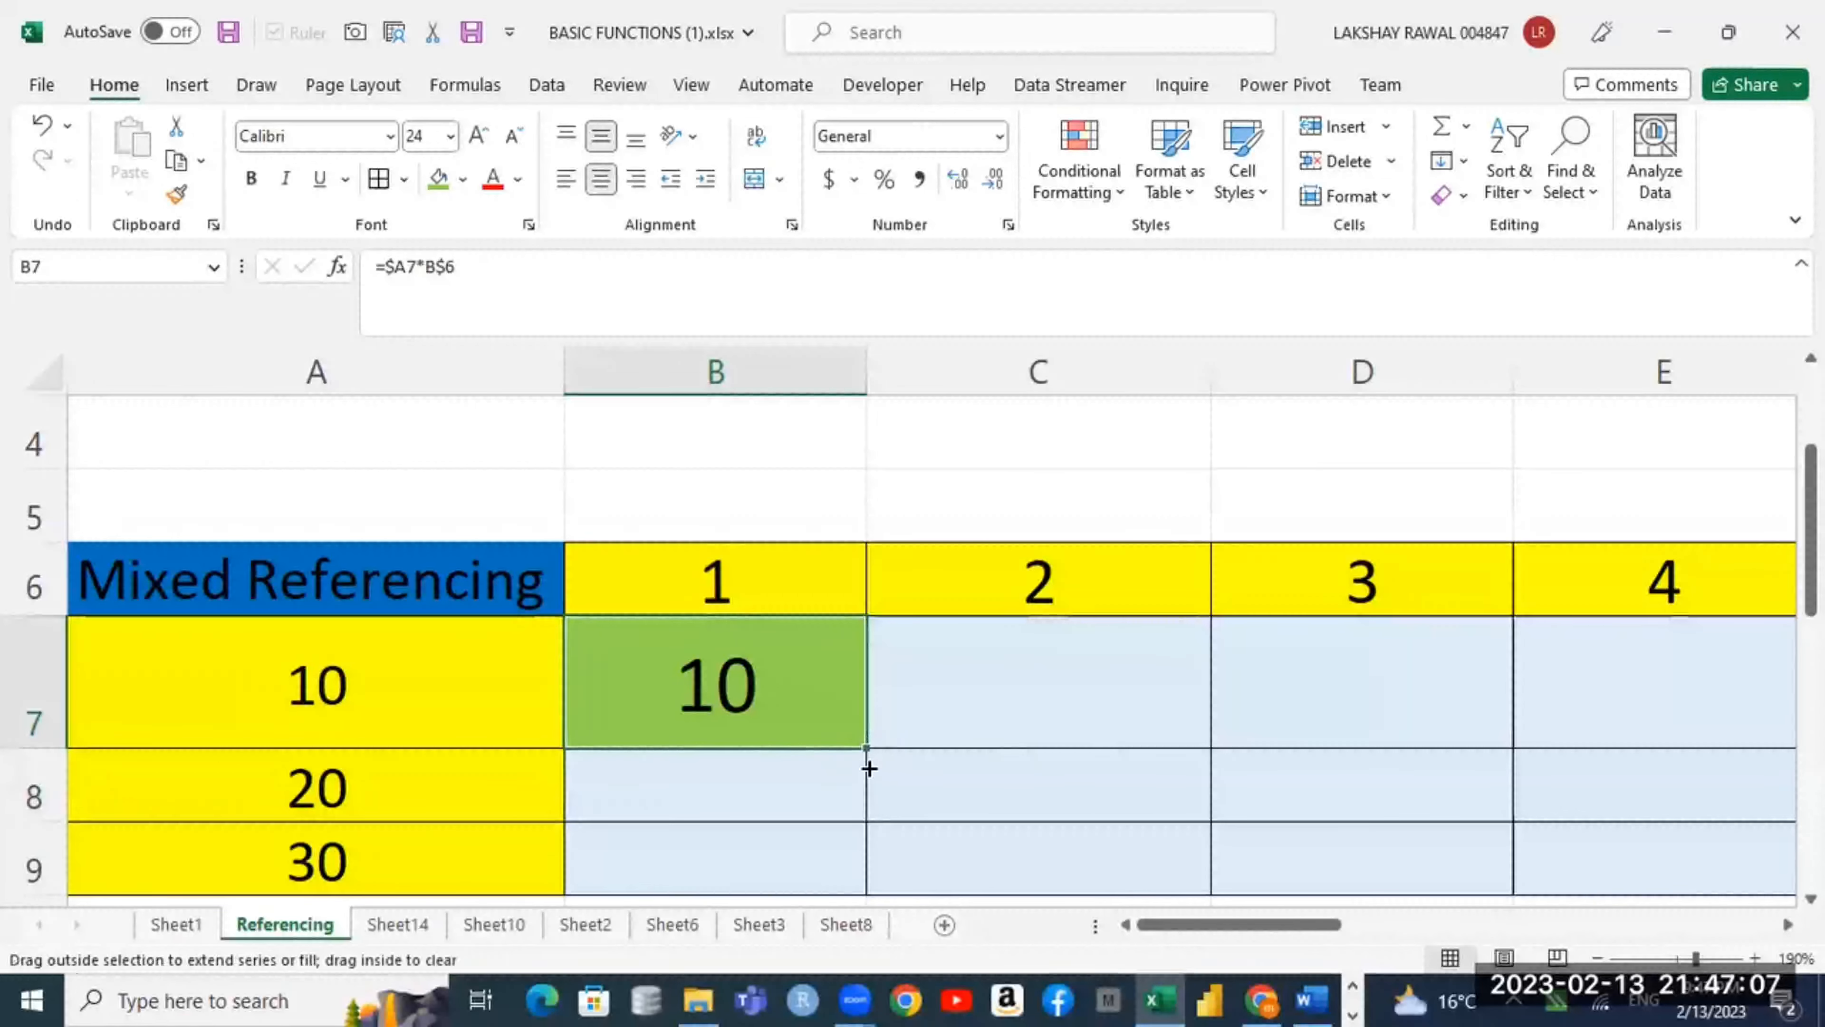
pyautogui.moveTo(868, 768); pyautogui.dragTo(868, 888)
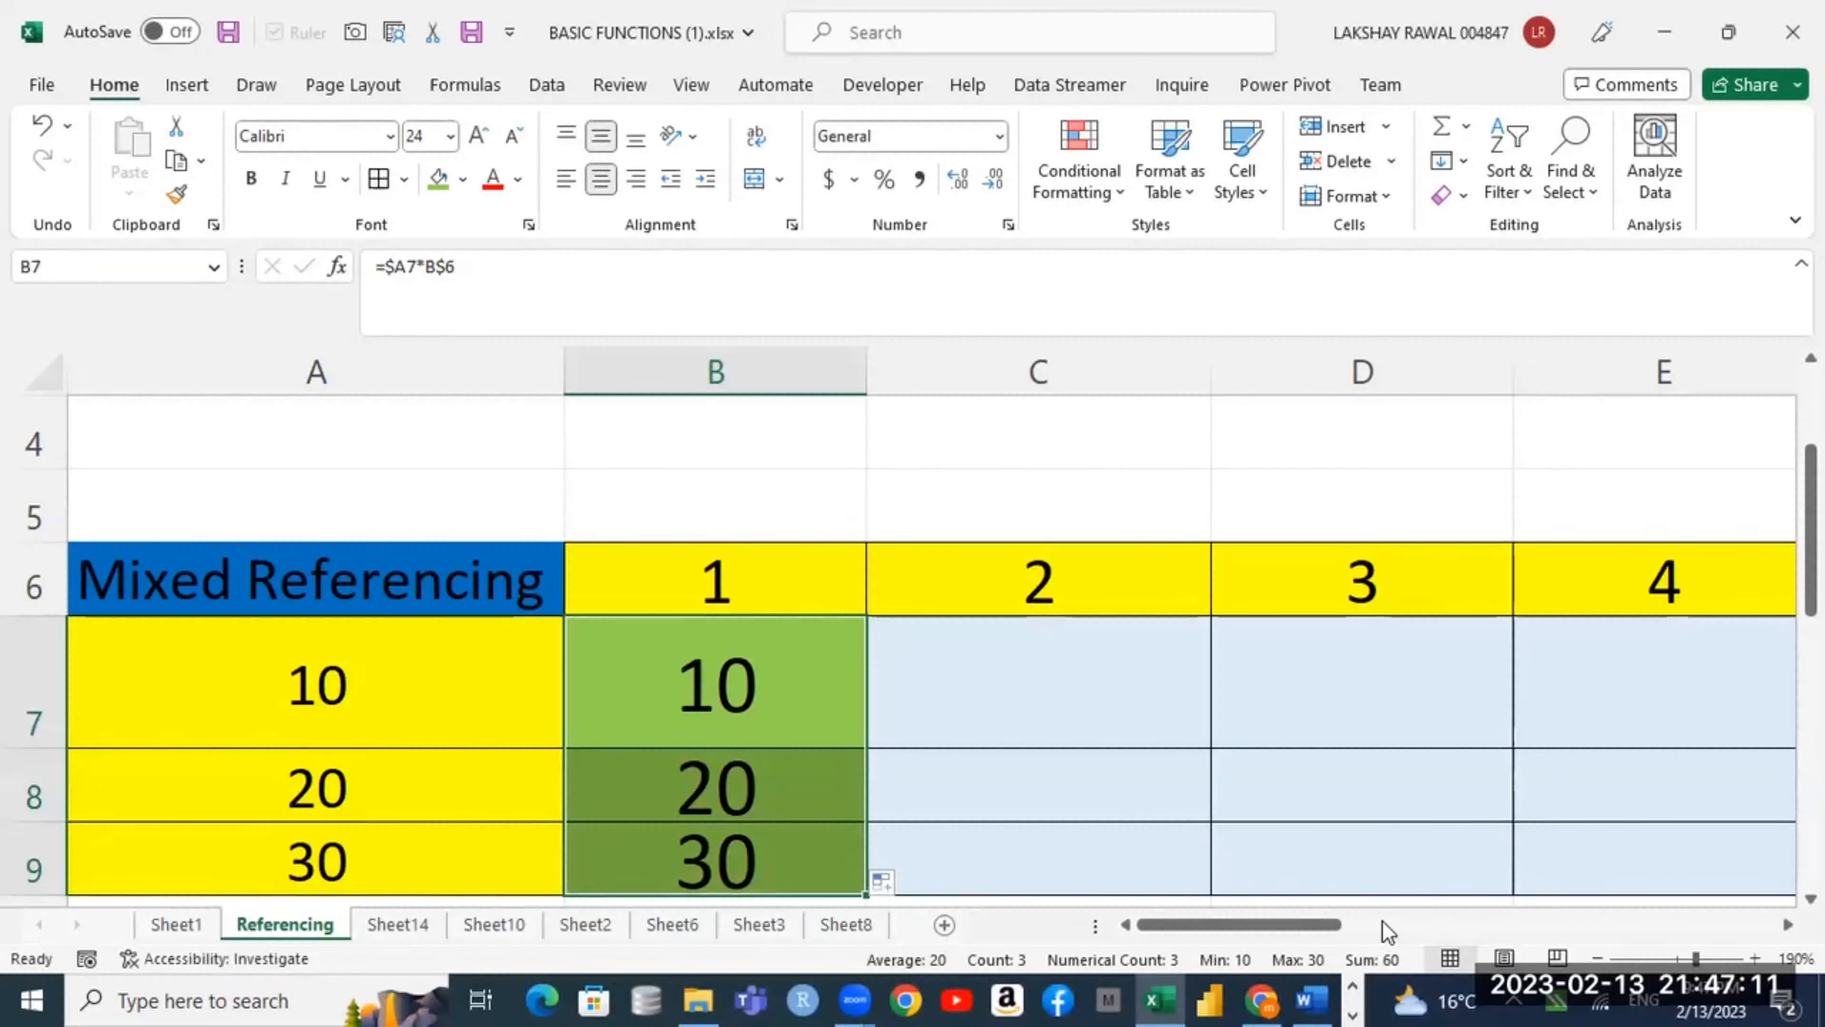
pyautogui.click(823, 719)
pyautogui.moveTo(865, 747); pyautogui.dragTo(1722, 742)
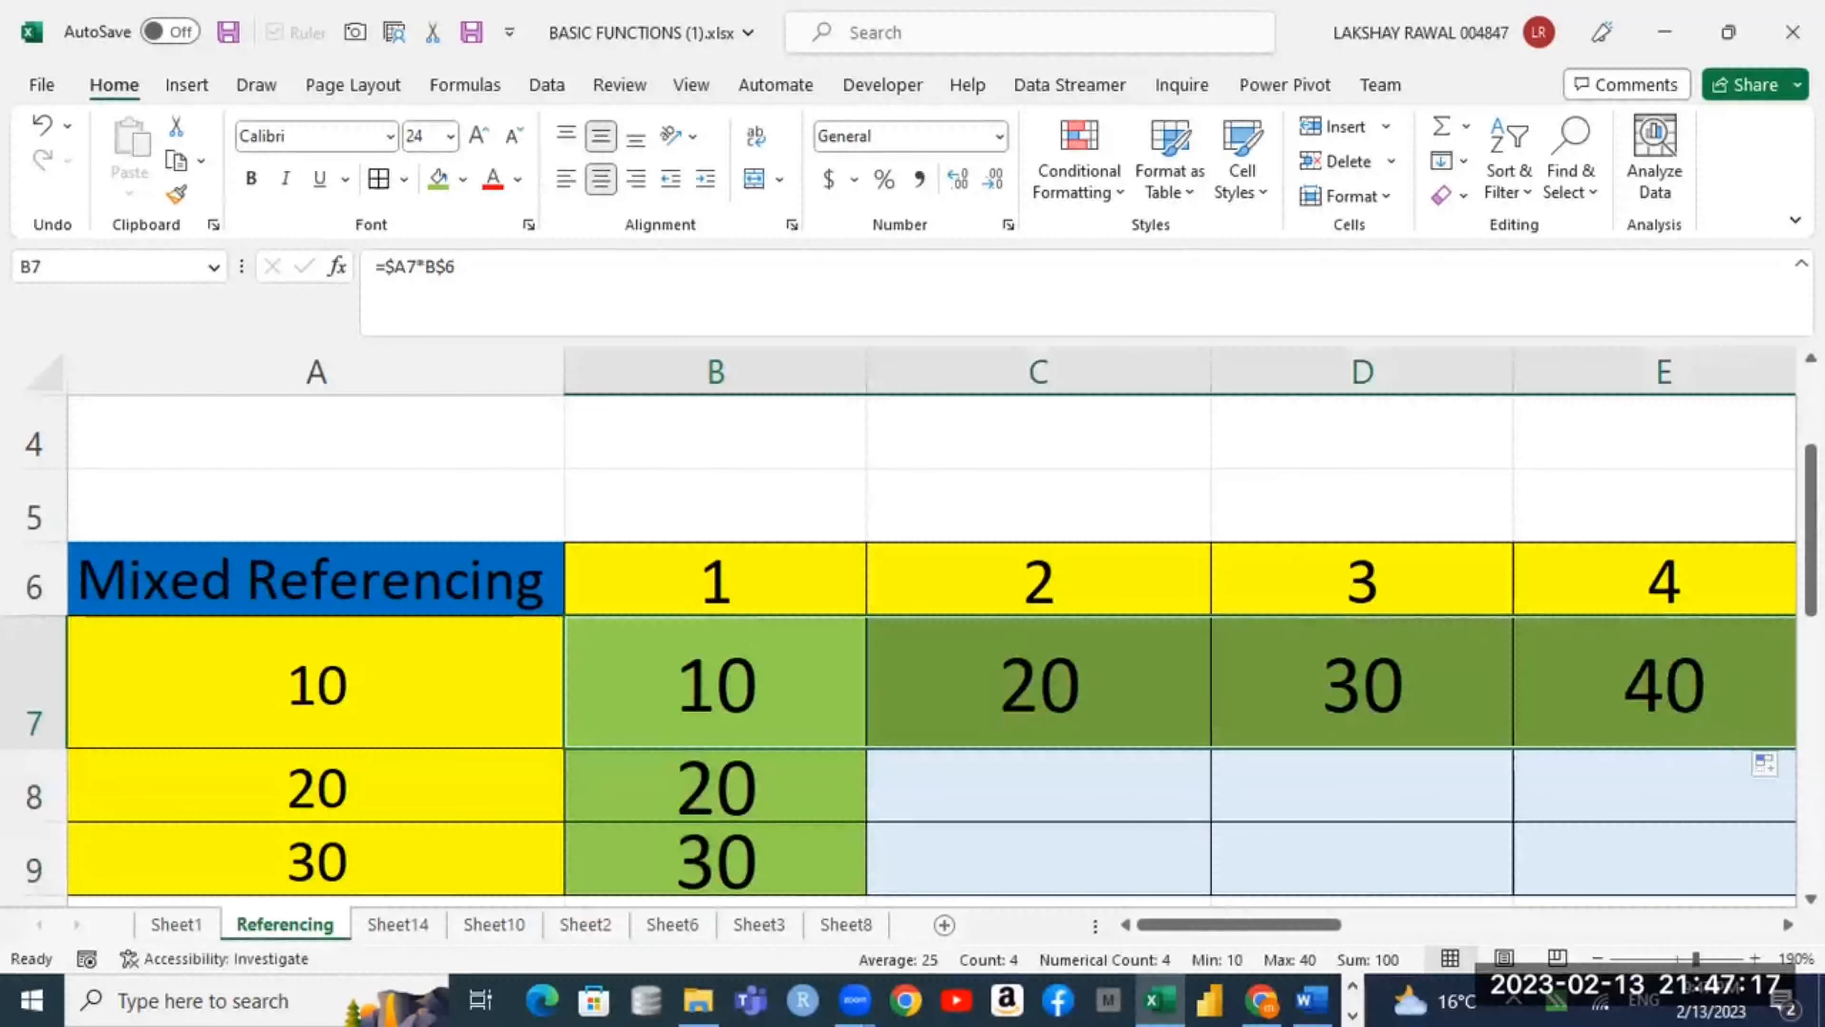
# Step: Extend the row 7 fill to F7 and fill B7:F7 down through row 9
pyautogui.click(1786, 924)
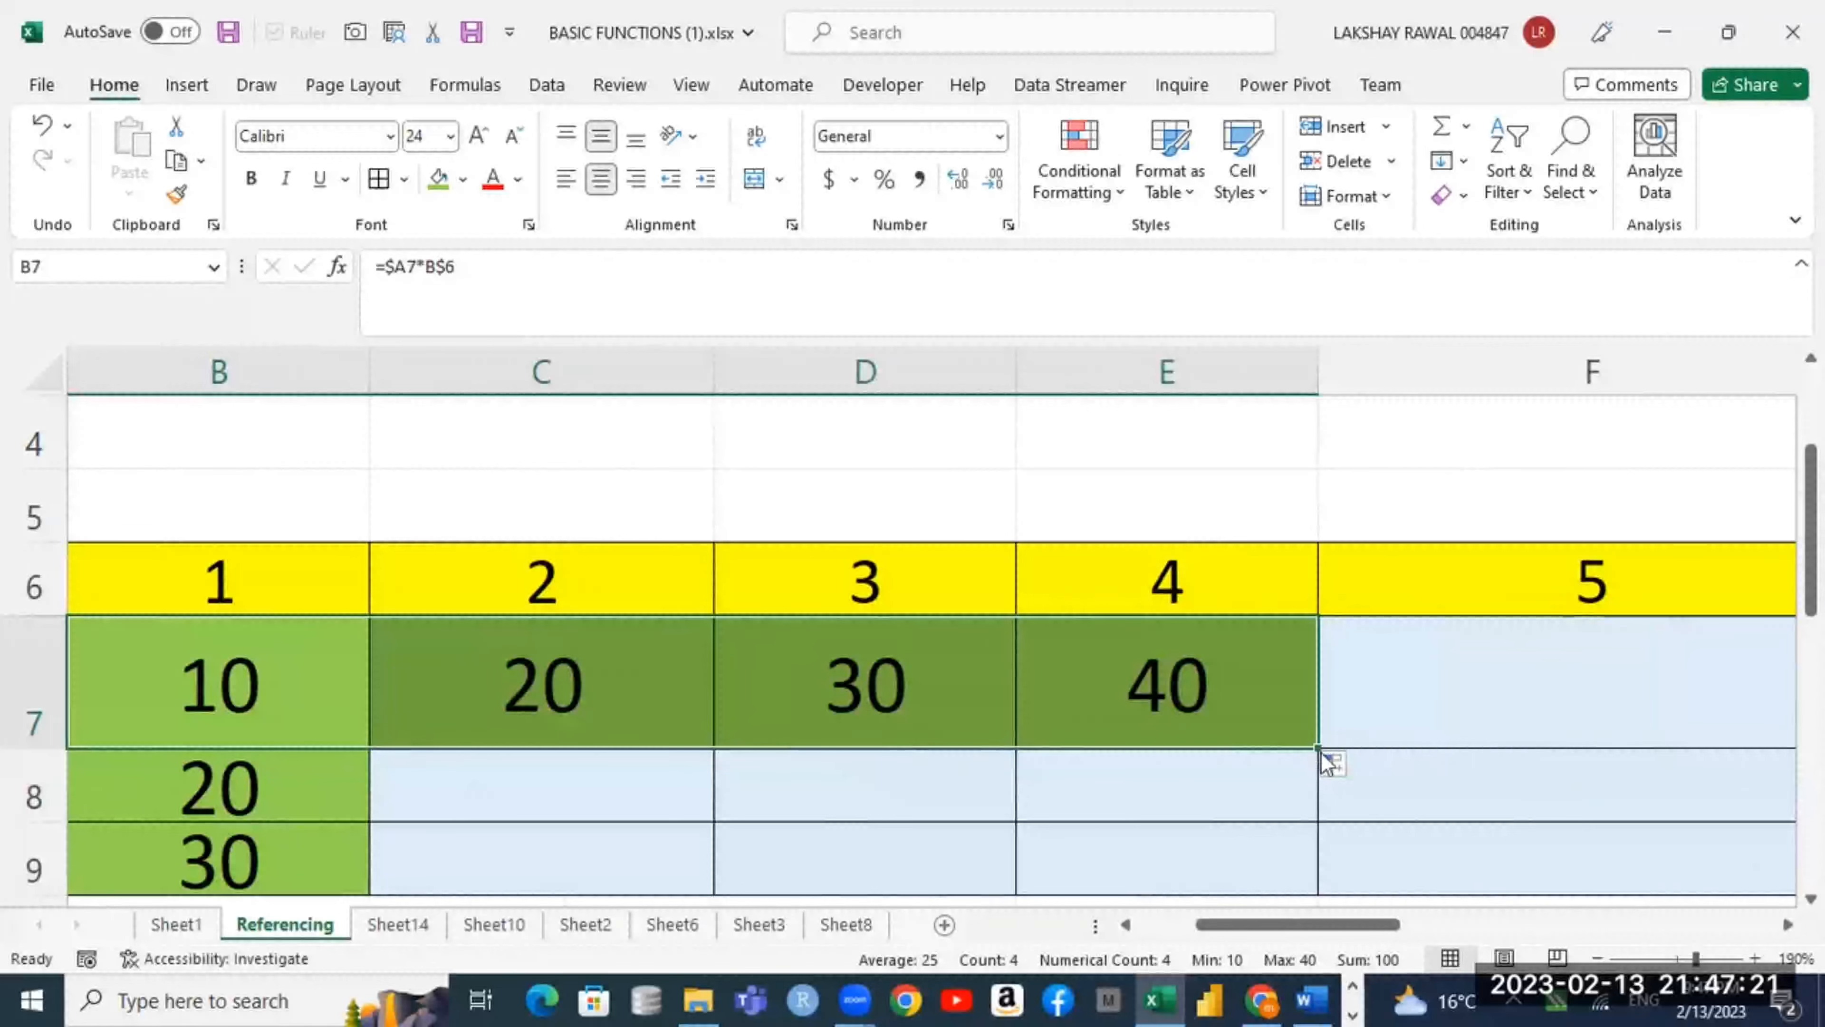
pyautogui.moveTo(1320, 754); pyautogui.dragTo(1666, 738)
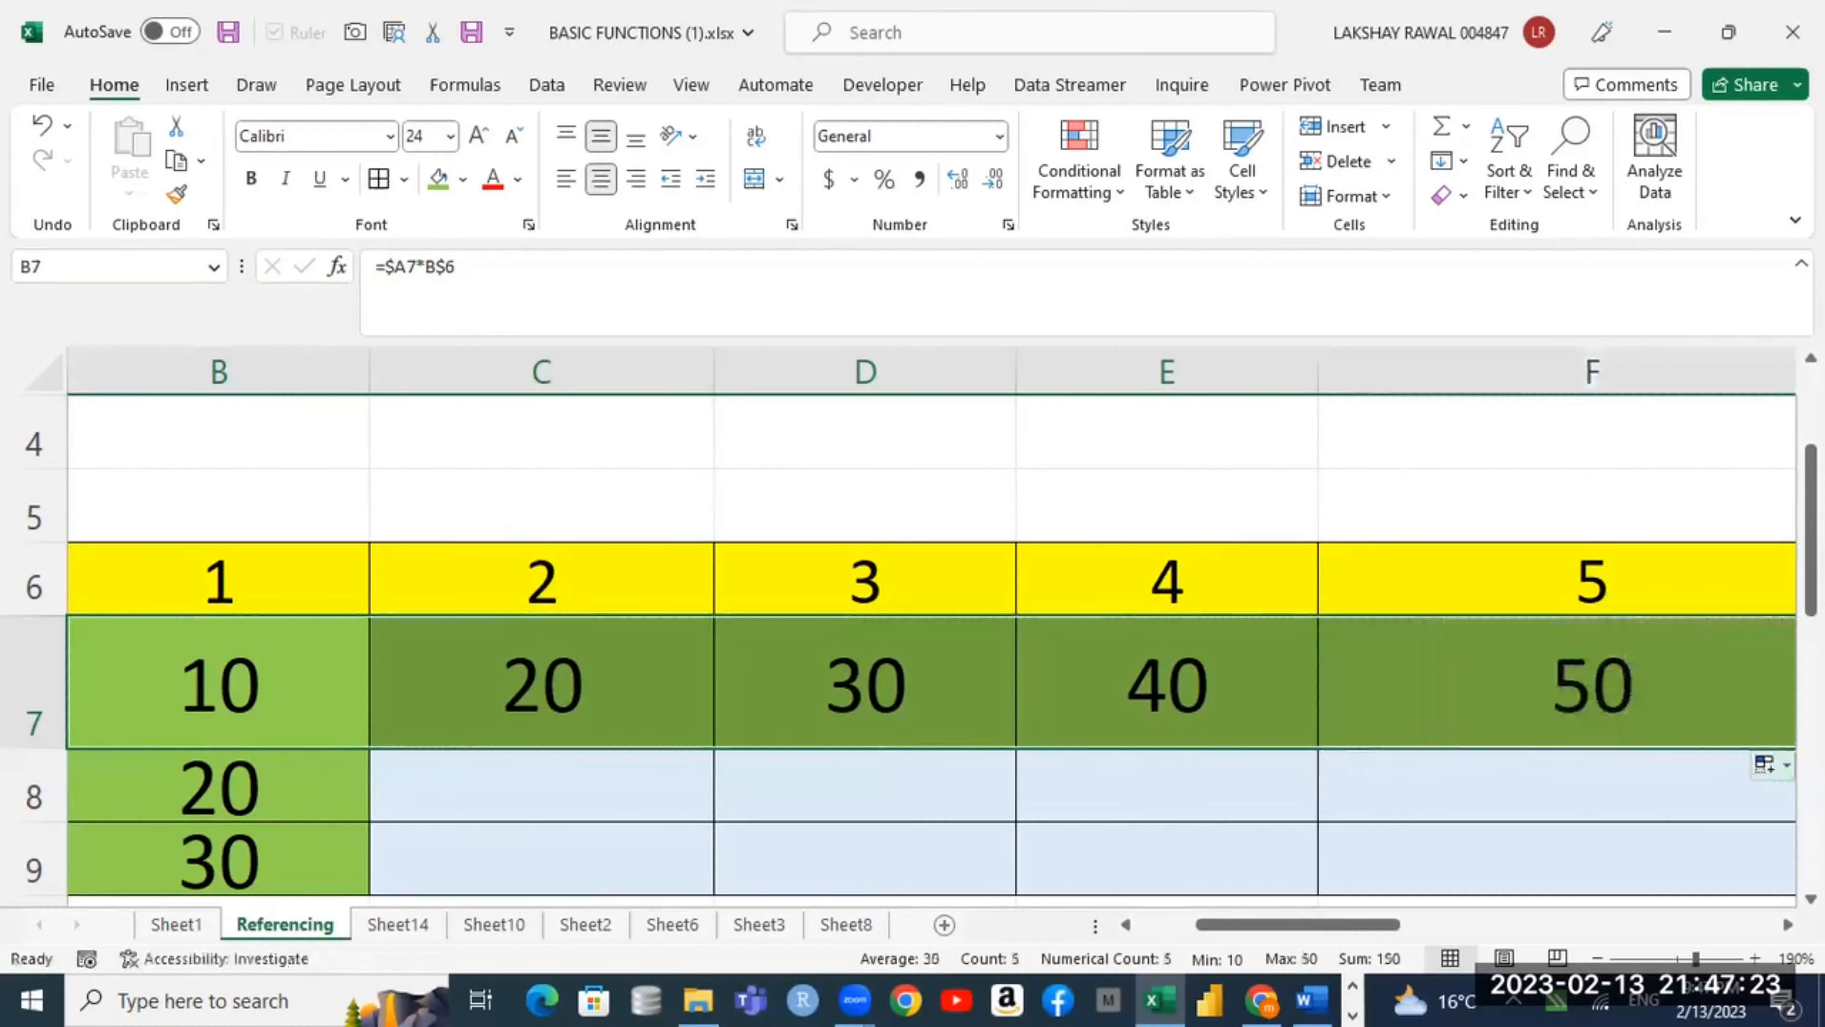
pyautogui.click(1786, 924)
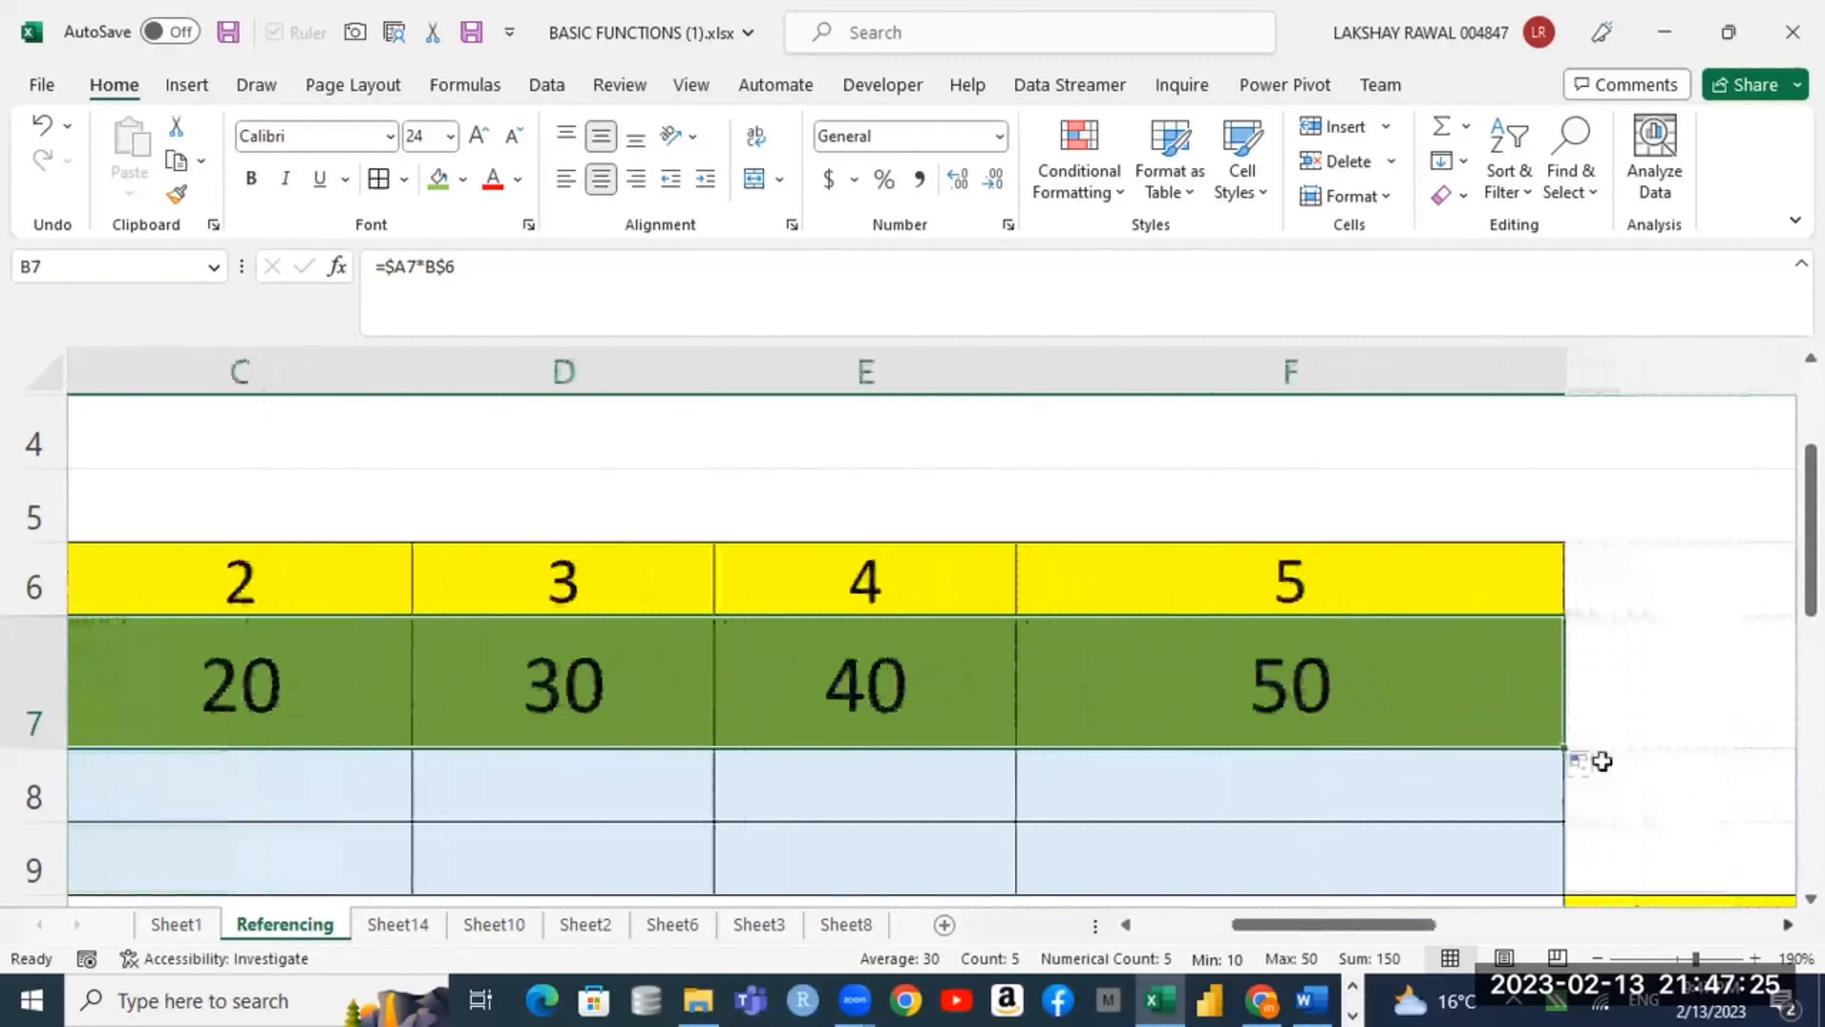
pyautogui.moveTo(1565, 749); pyautogui.dragTo(1563, 895)
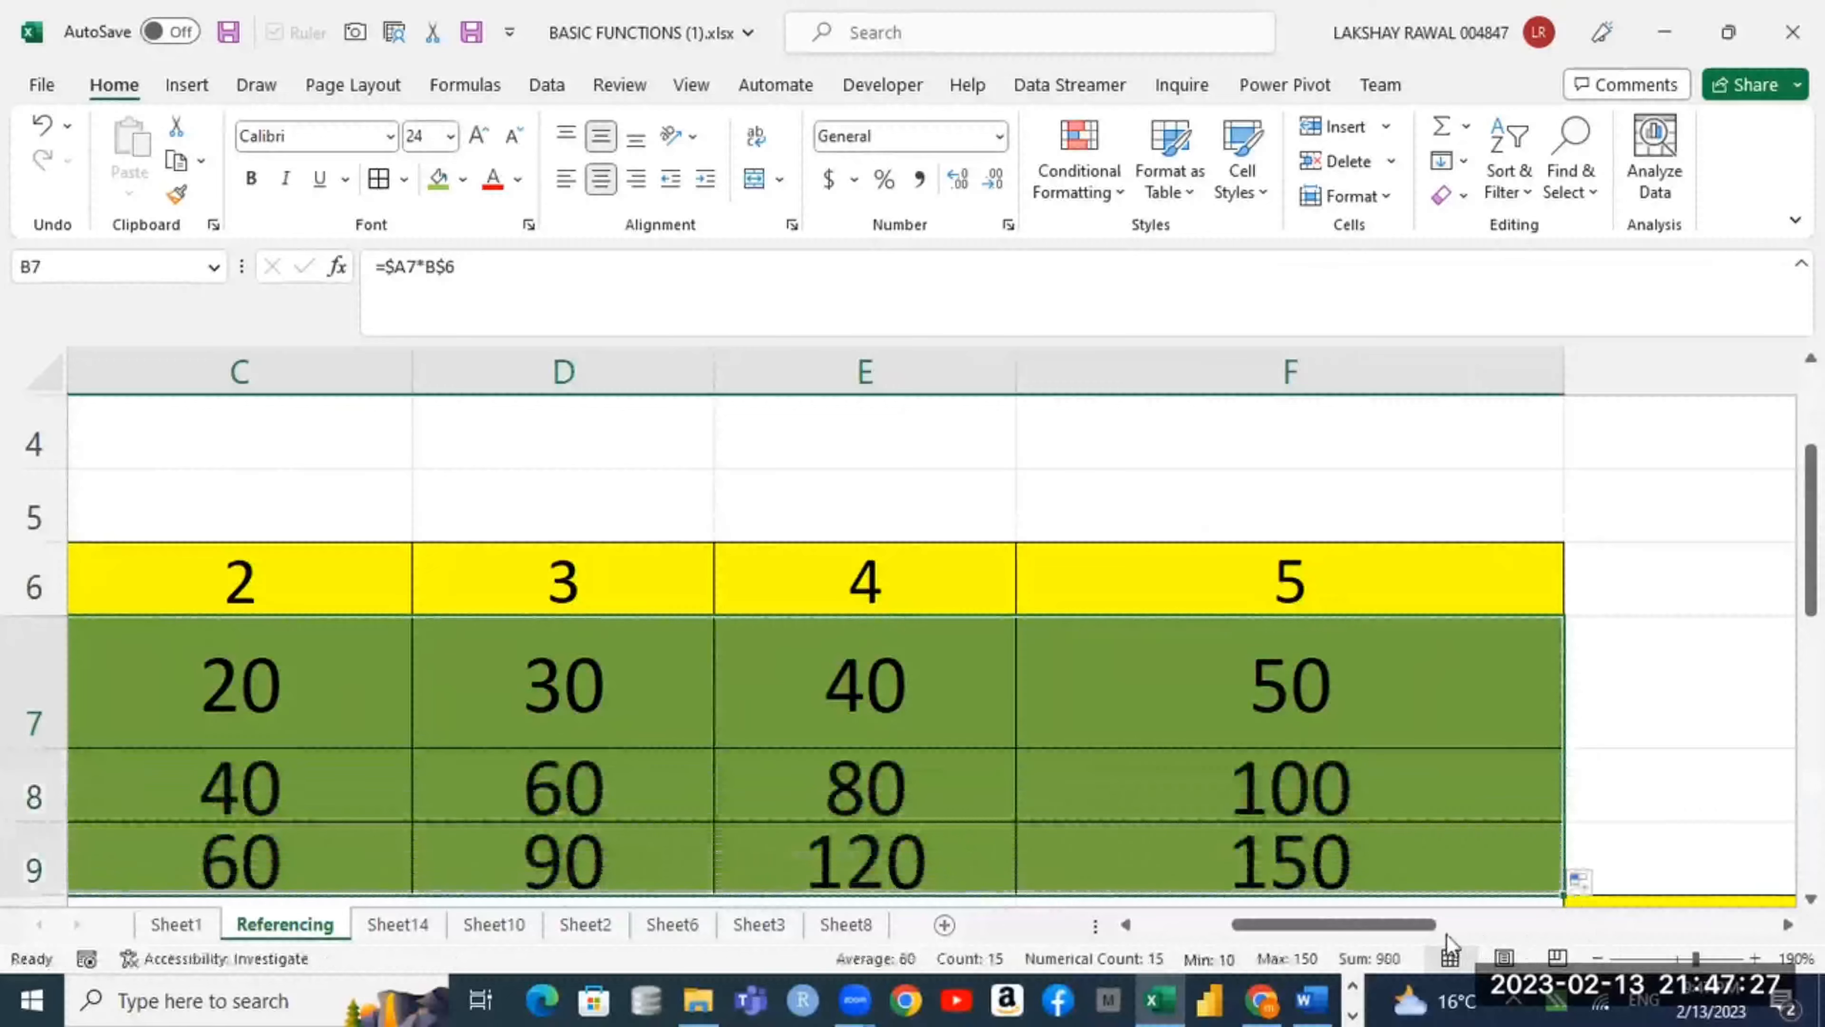
pyautogui.moveTo(1426, 928); pyautogui.dragTo(1240, 920)
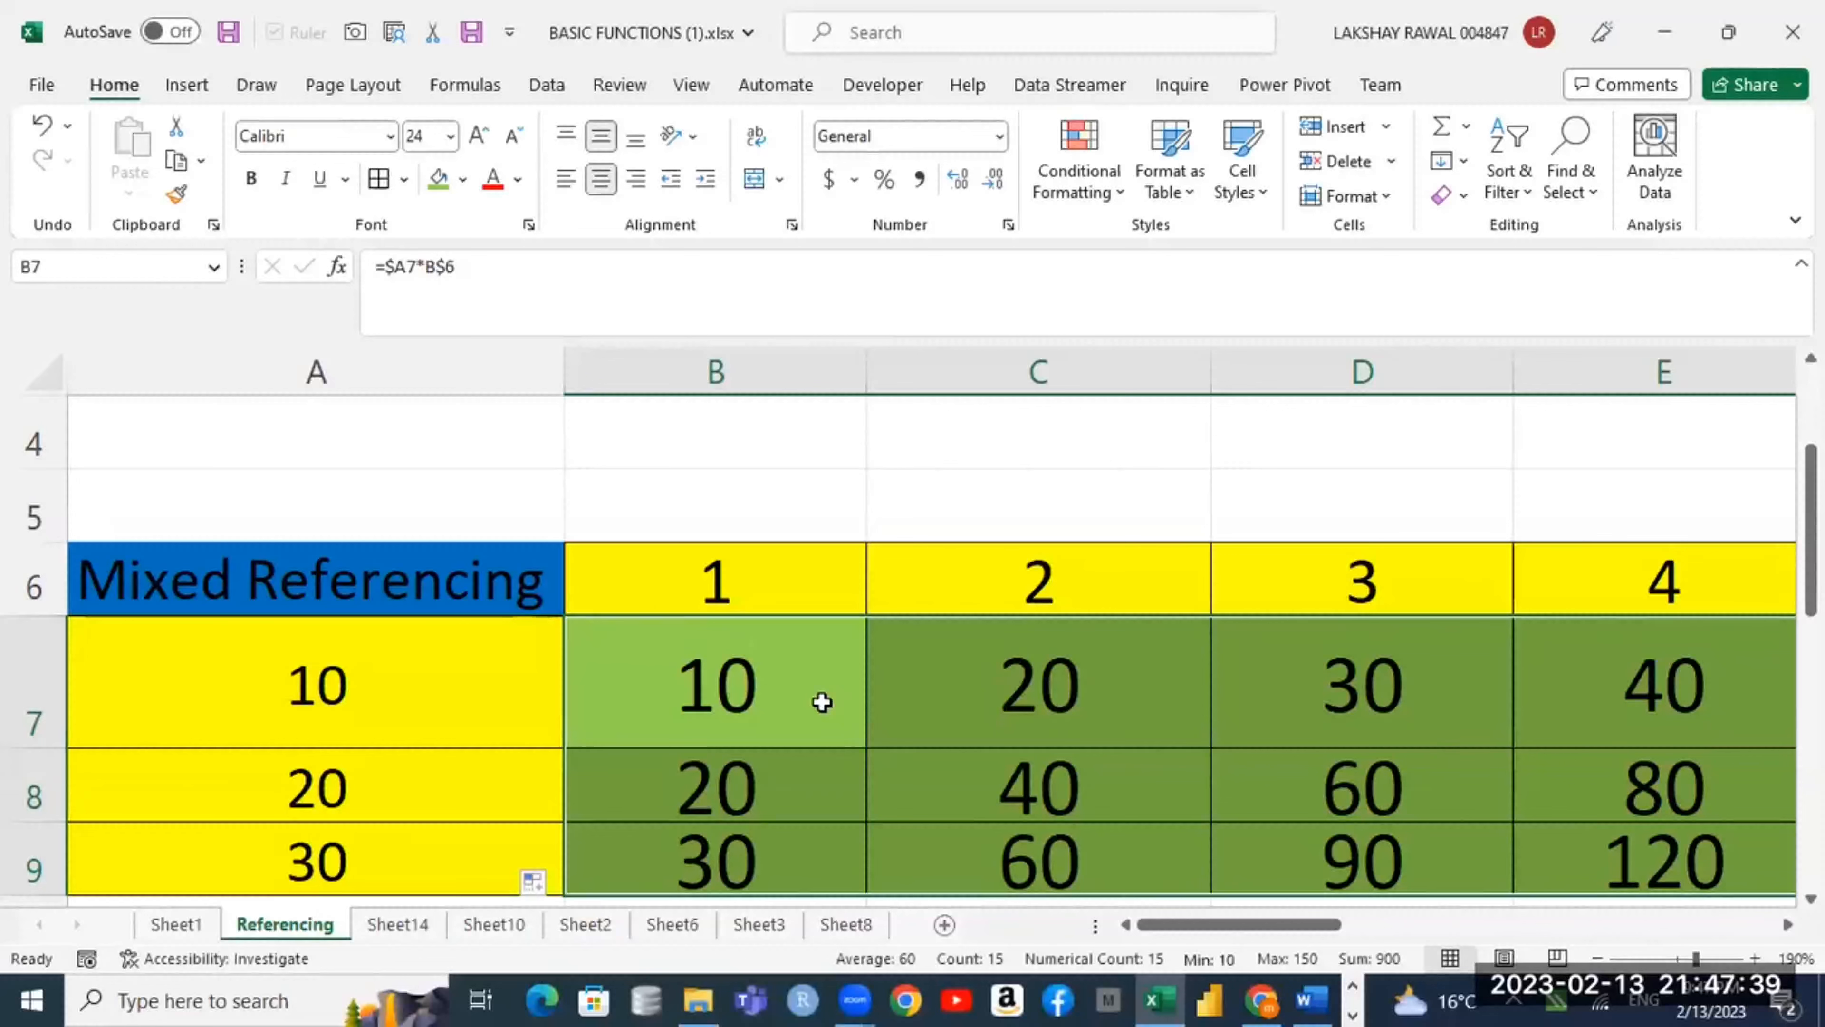
# Step: Examine the $A7 and B$6 references in the B7 formula and leave the formula as is
pyautogui.doubleClick(794, 692)
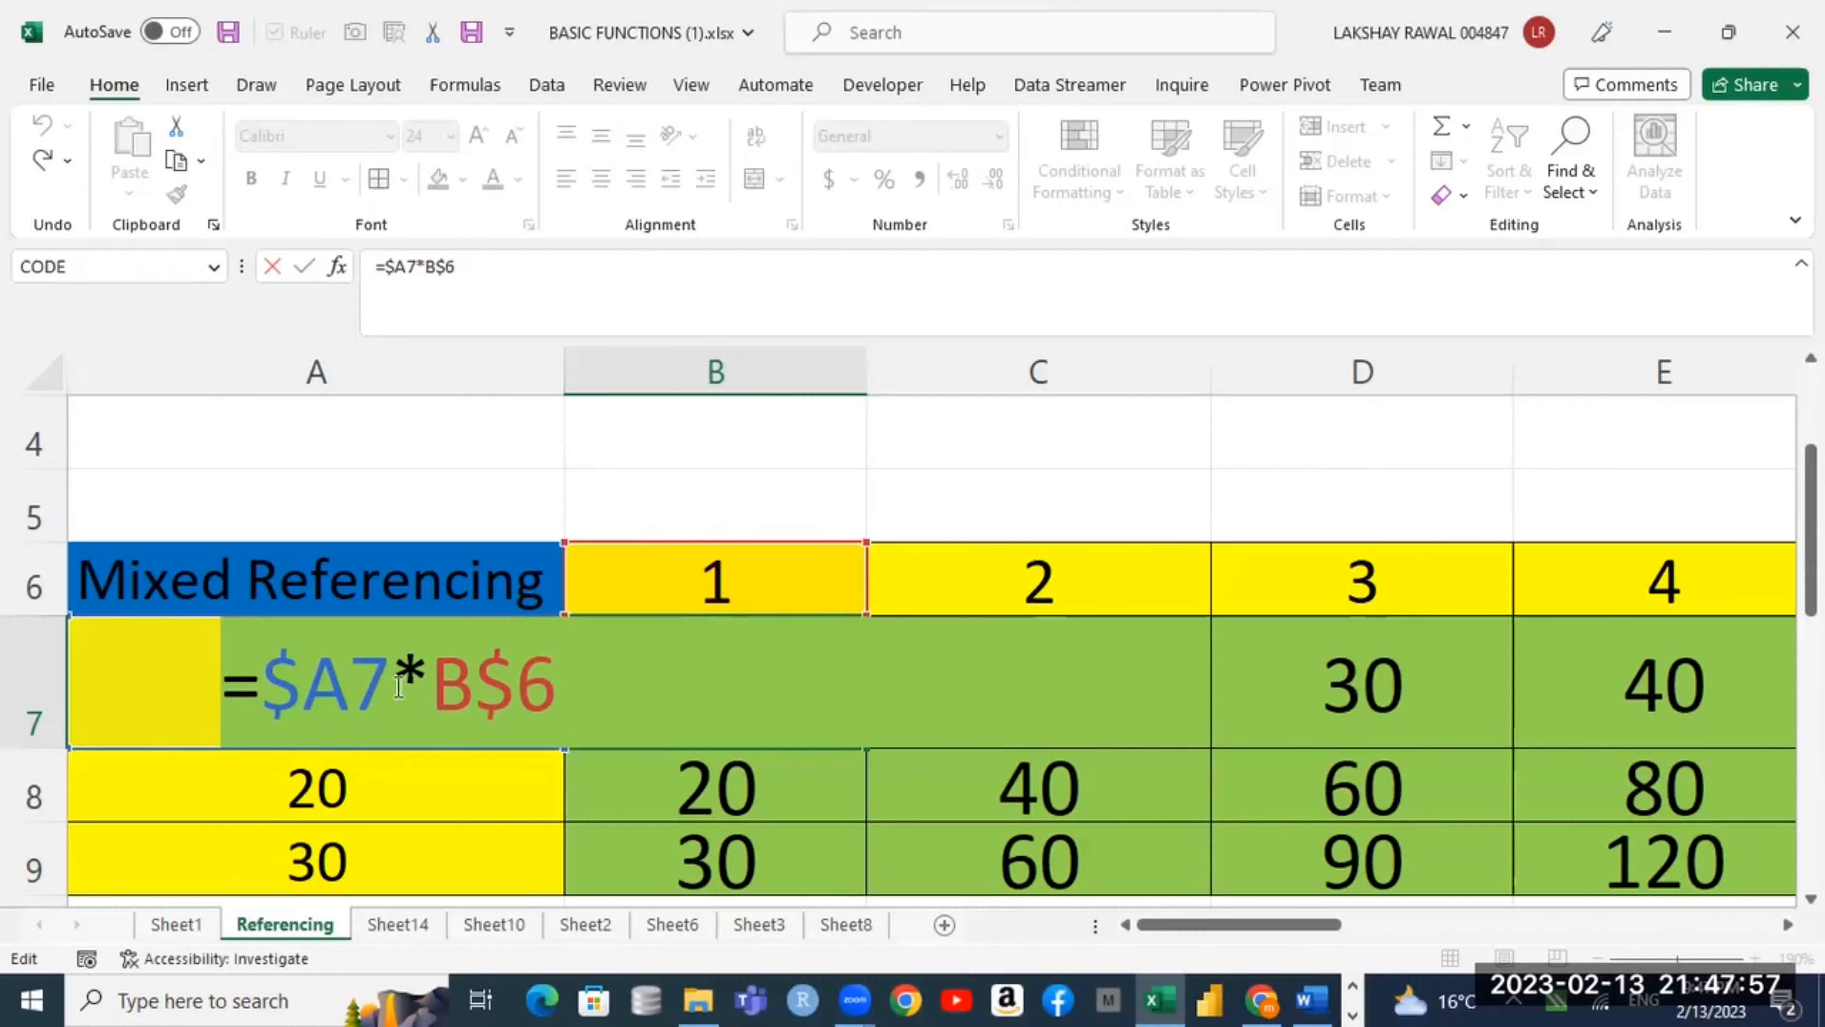
pyautogui.moveTo(390, 687); pyautogui.dragTo(263, 683)
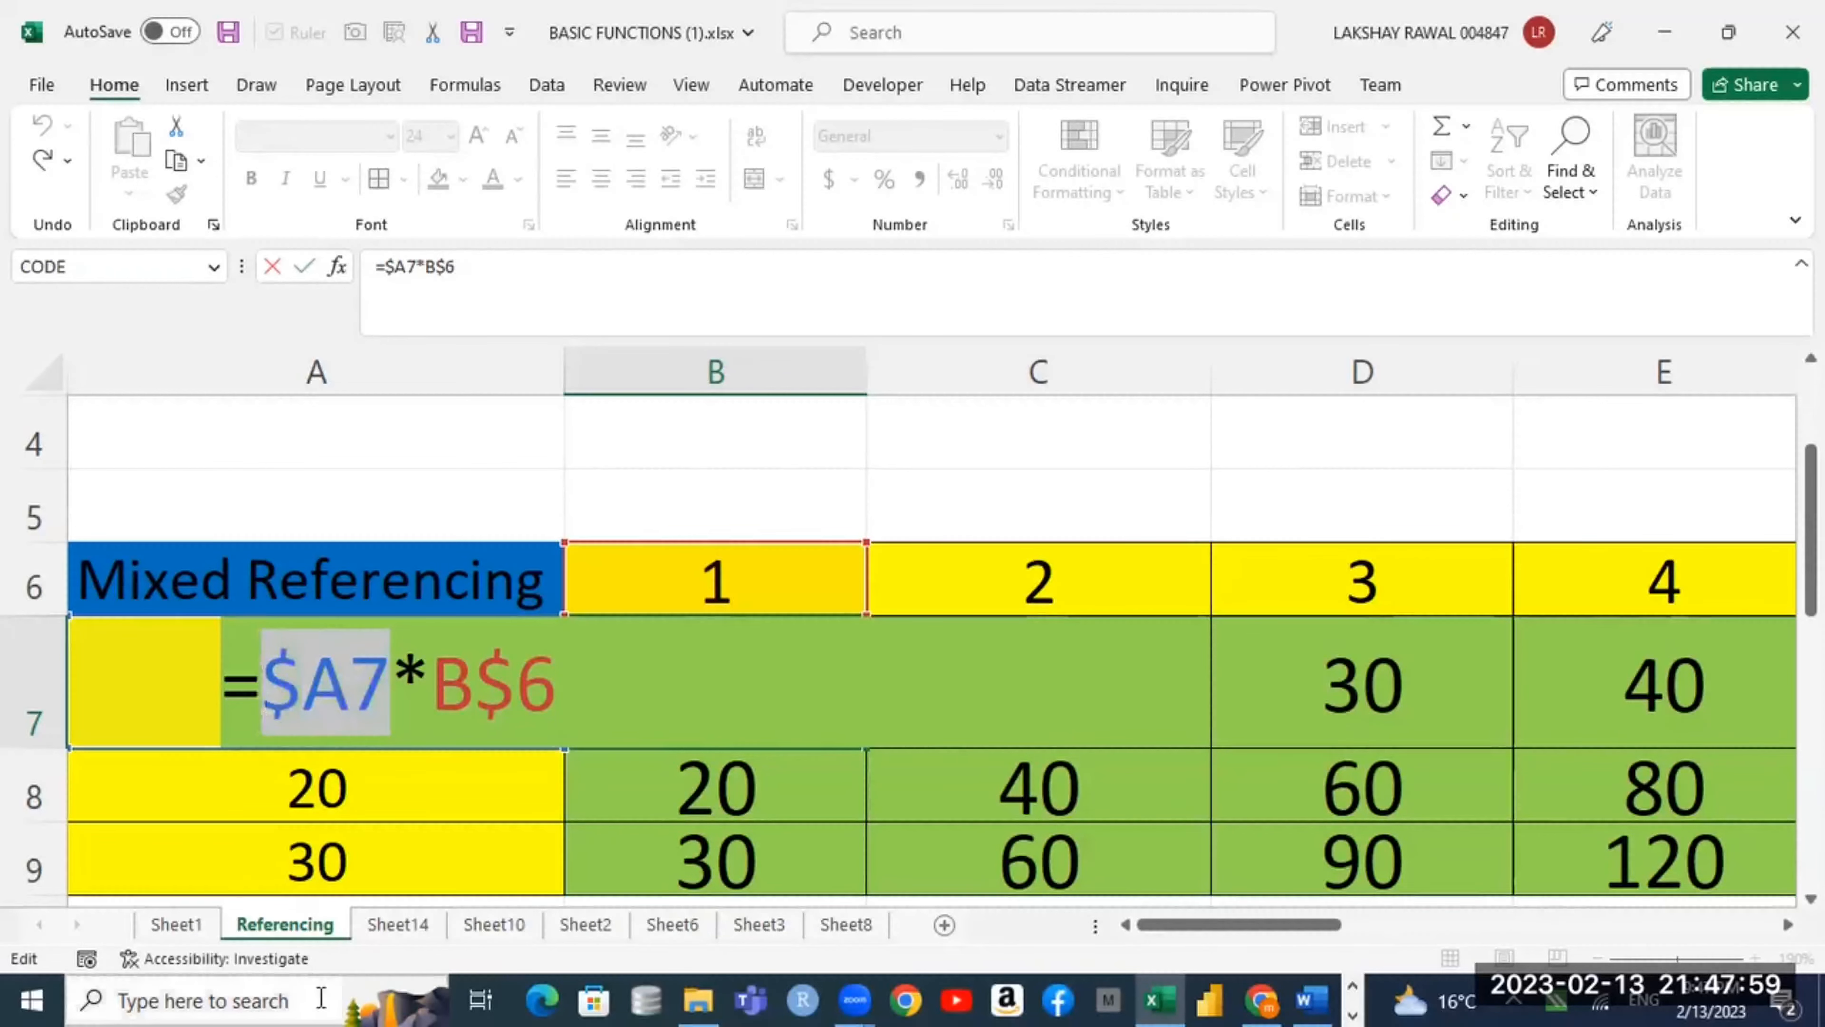
pyautogui.moveTo(431, 679); pyautogui.dragTo(559, 678)
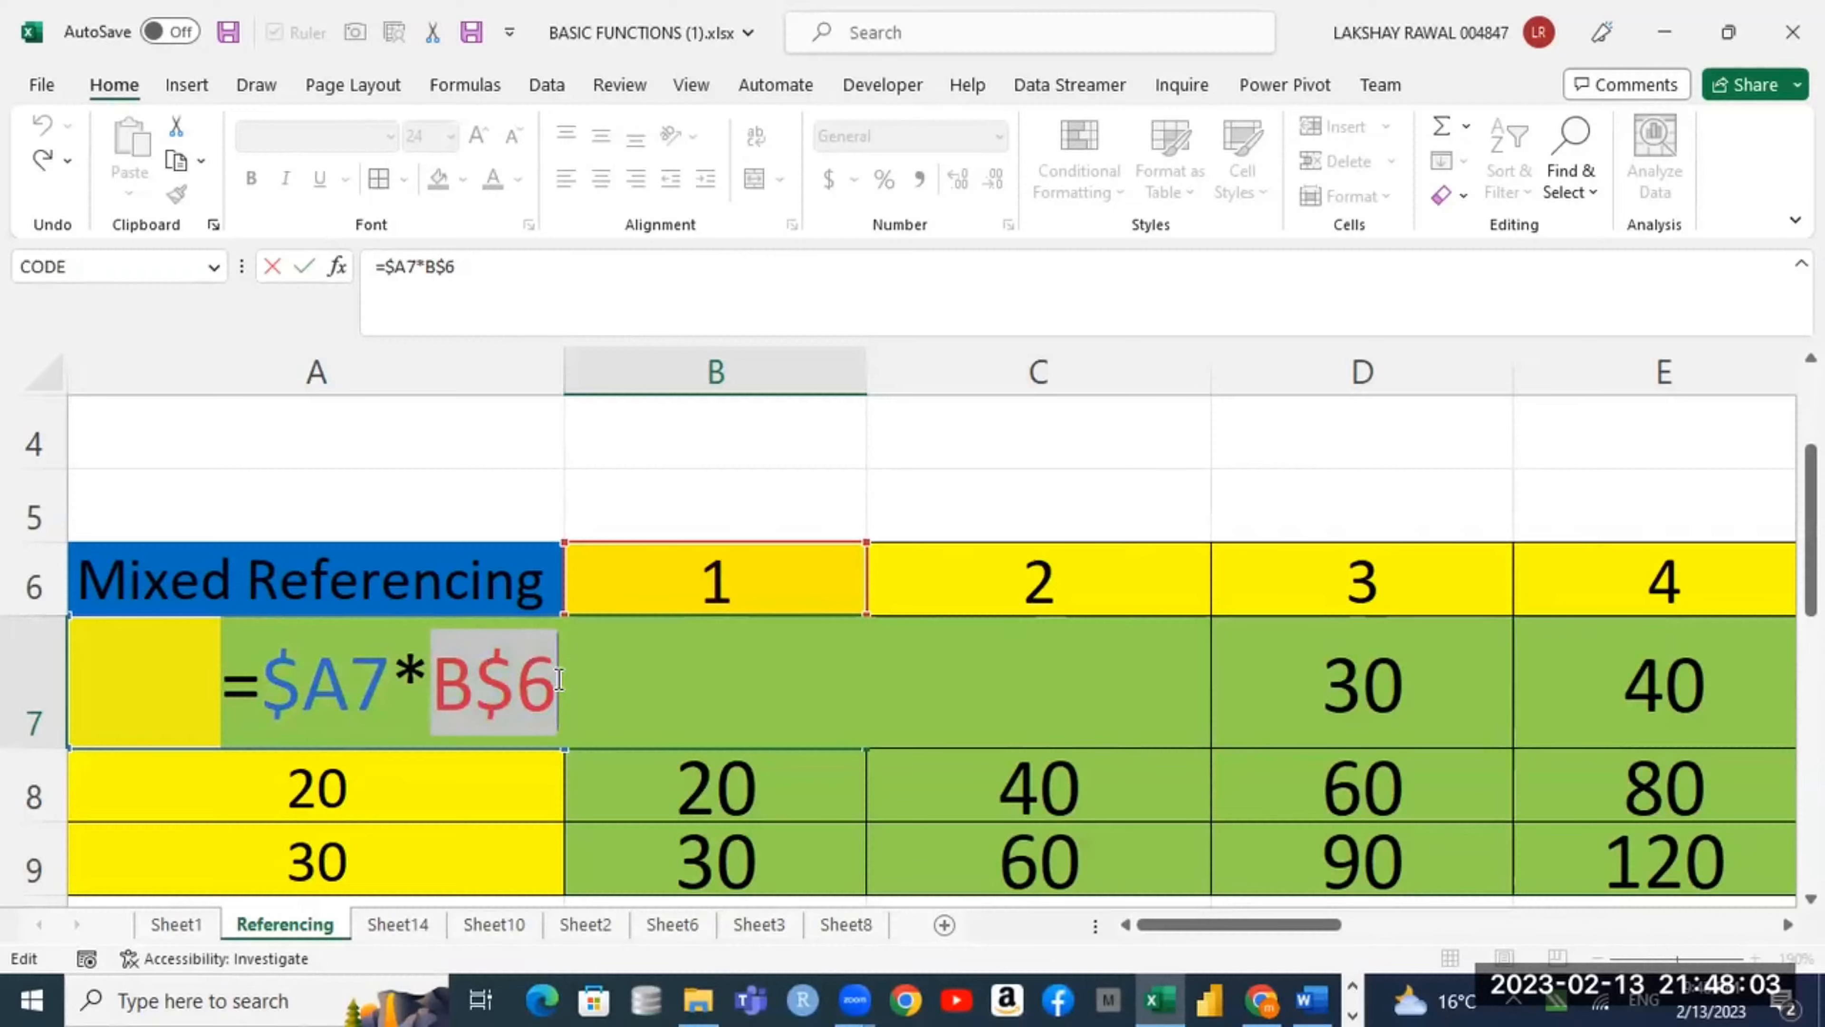
pyautogui.press('Return')
# Step: Examine the absolute reference $D$12 in the after-tax formula in D14 for comparison
pyautogui.scroll(-4, 934, 633)
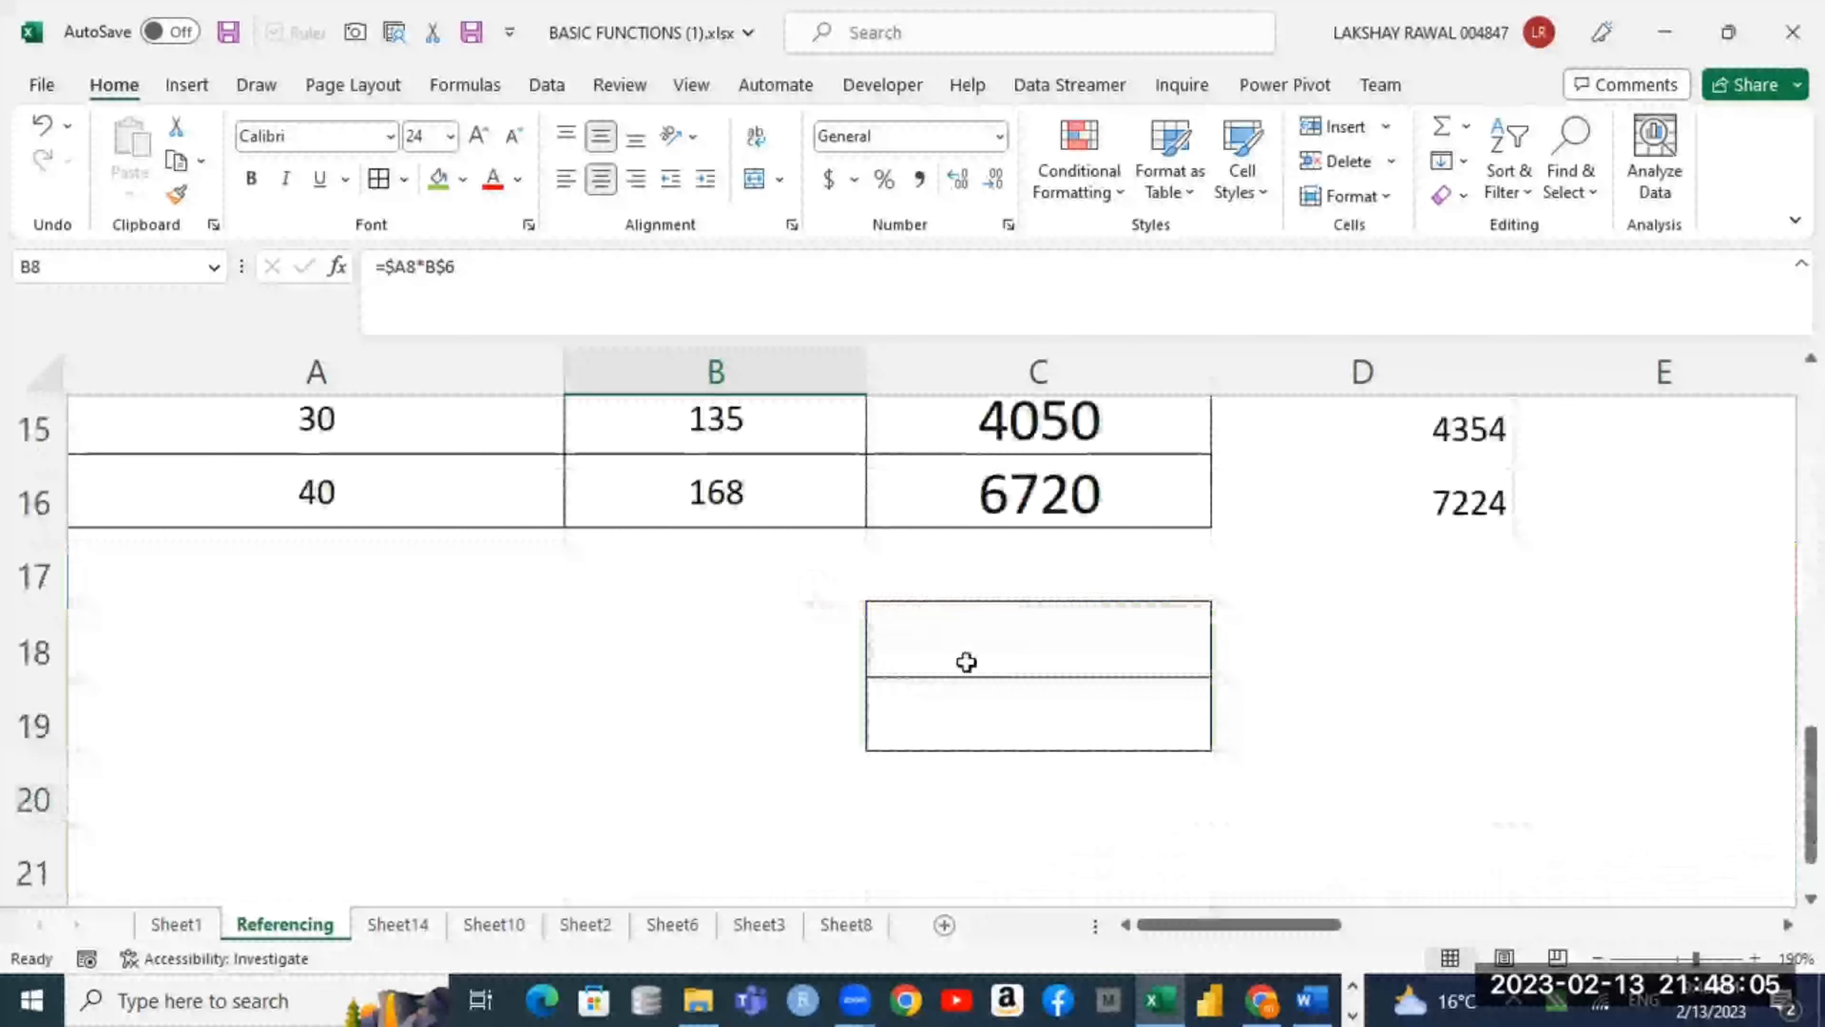
pyautogui.scroll(2, 966, 662)
pyautogui.click(1383, 780)
pyautogui.doubleClick(1383, 782)
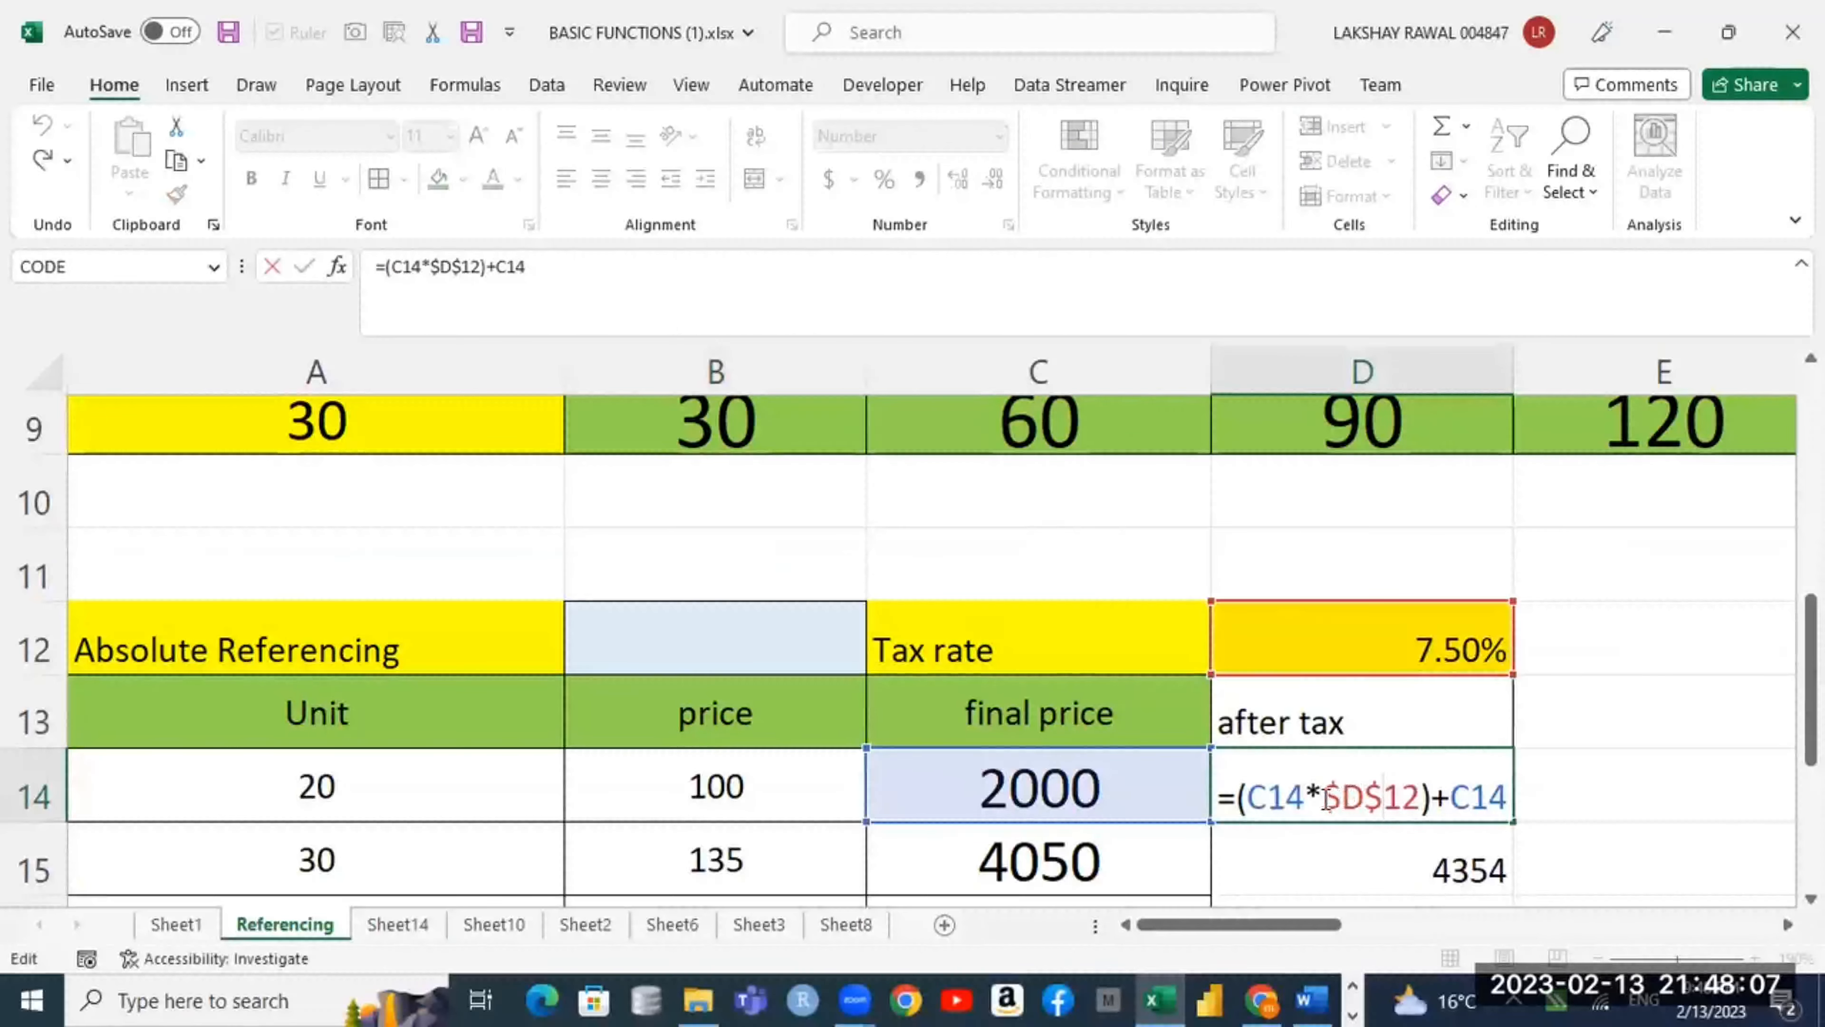
pyautogui.moveTo(1325, 797); pyautogui.dragTo(1420, 797)
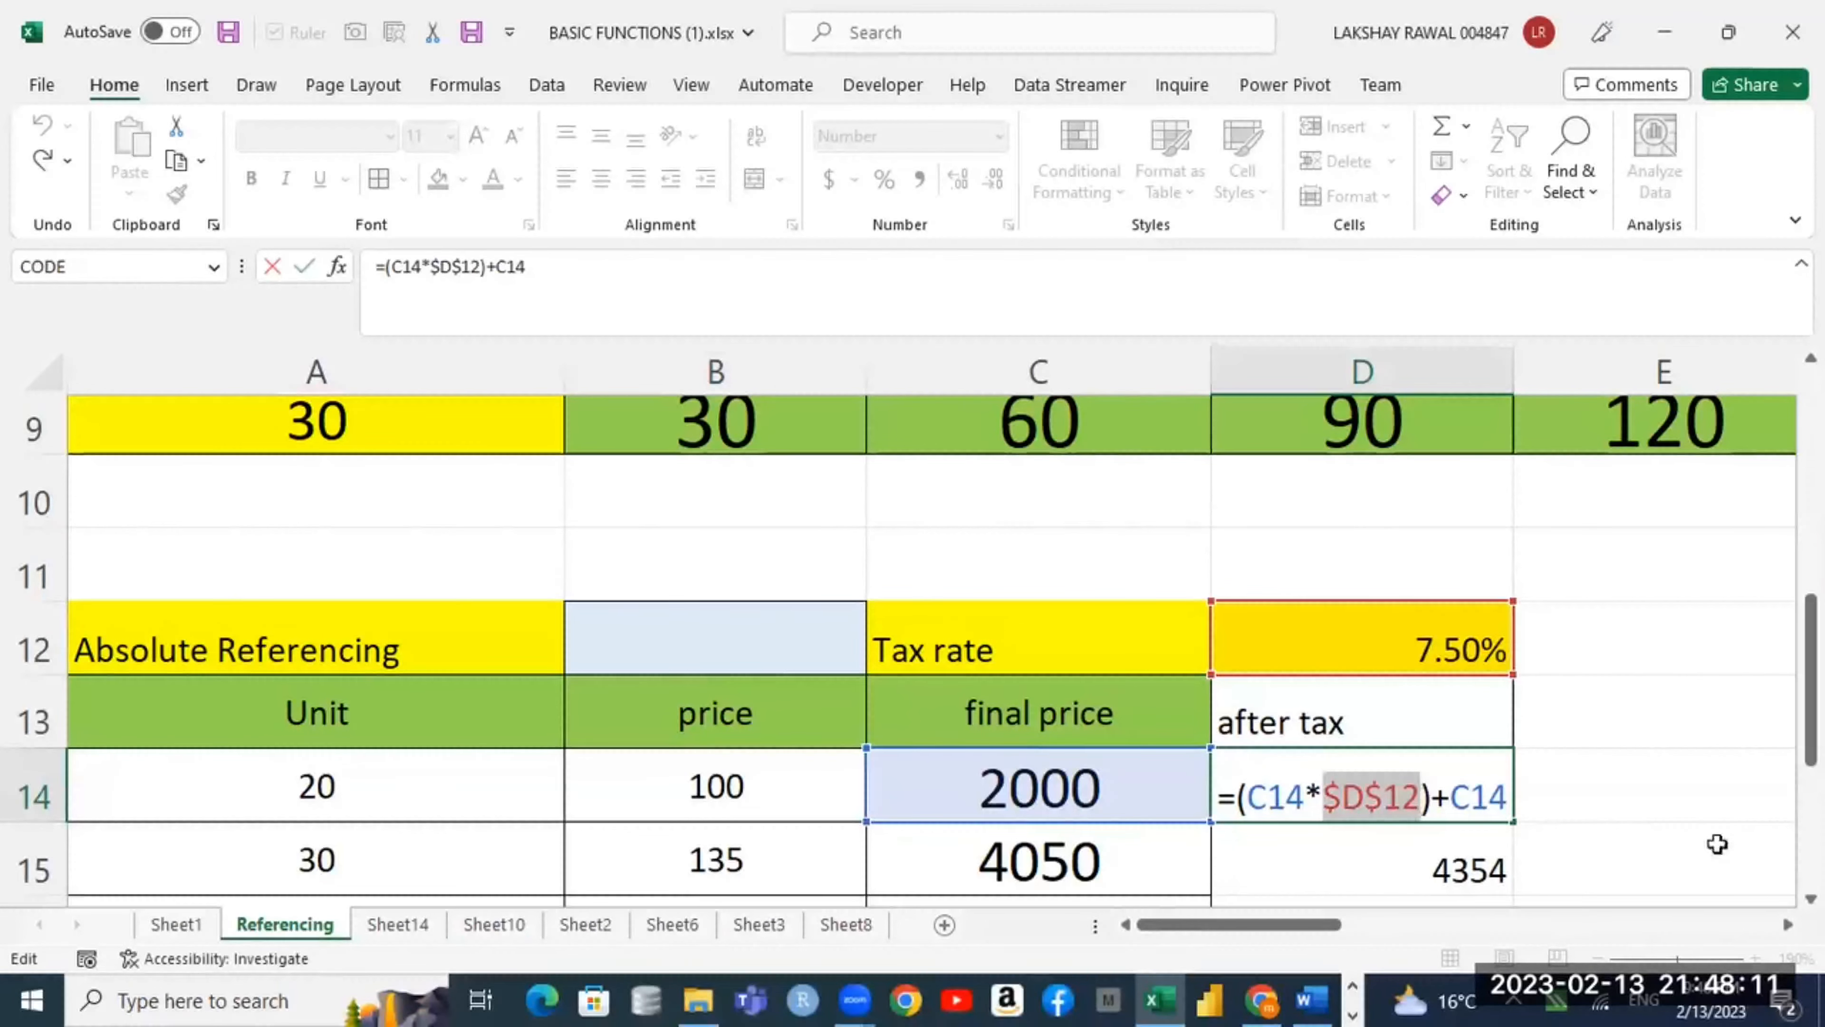
pyautogui.press('Return')
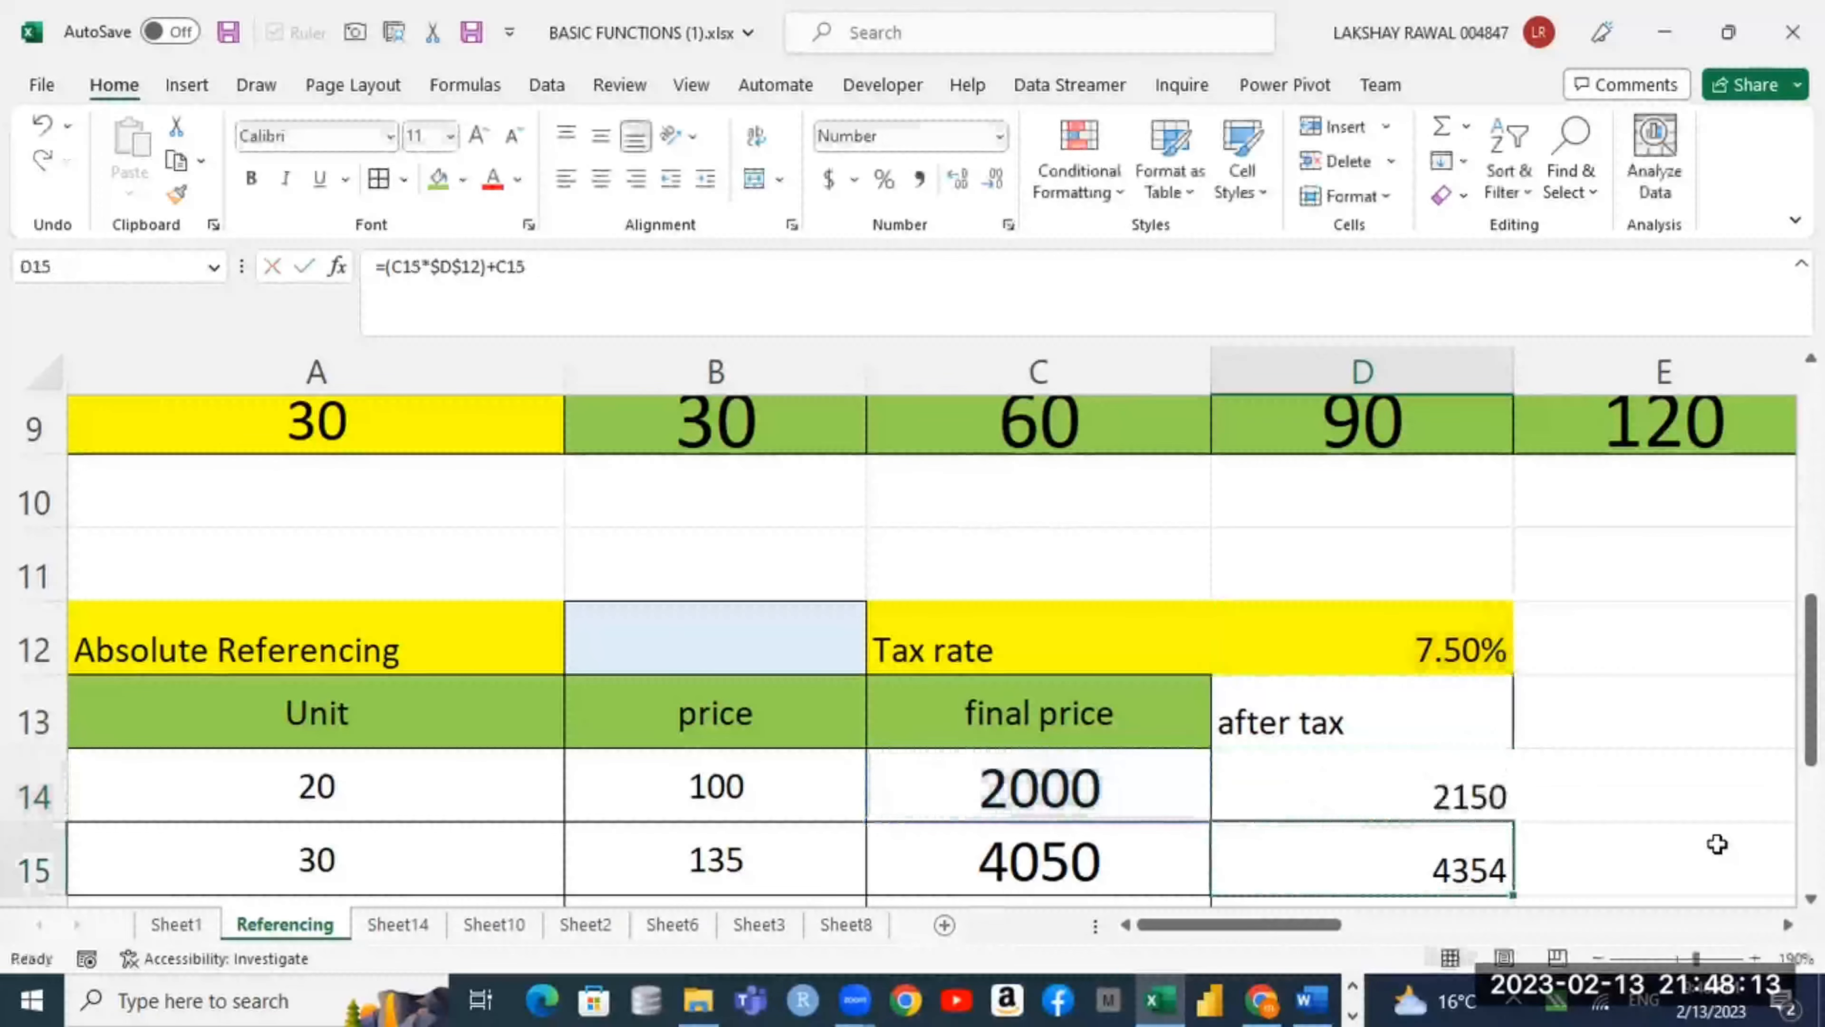
# Step: Review the mixed formula in B7 again, highlighting its $A7 and B$6 references, and close the cell without changing it
pyautogui.scroll(3, 718, 742)
pyautogui.scroll(-1, 722, 762)
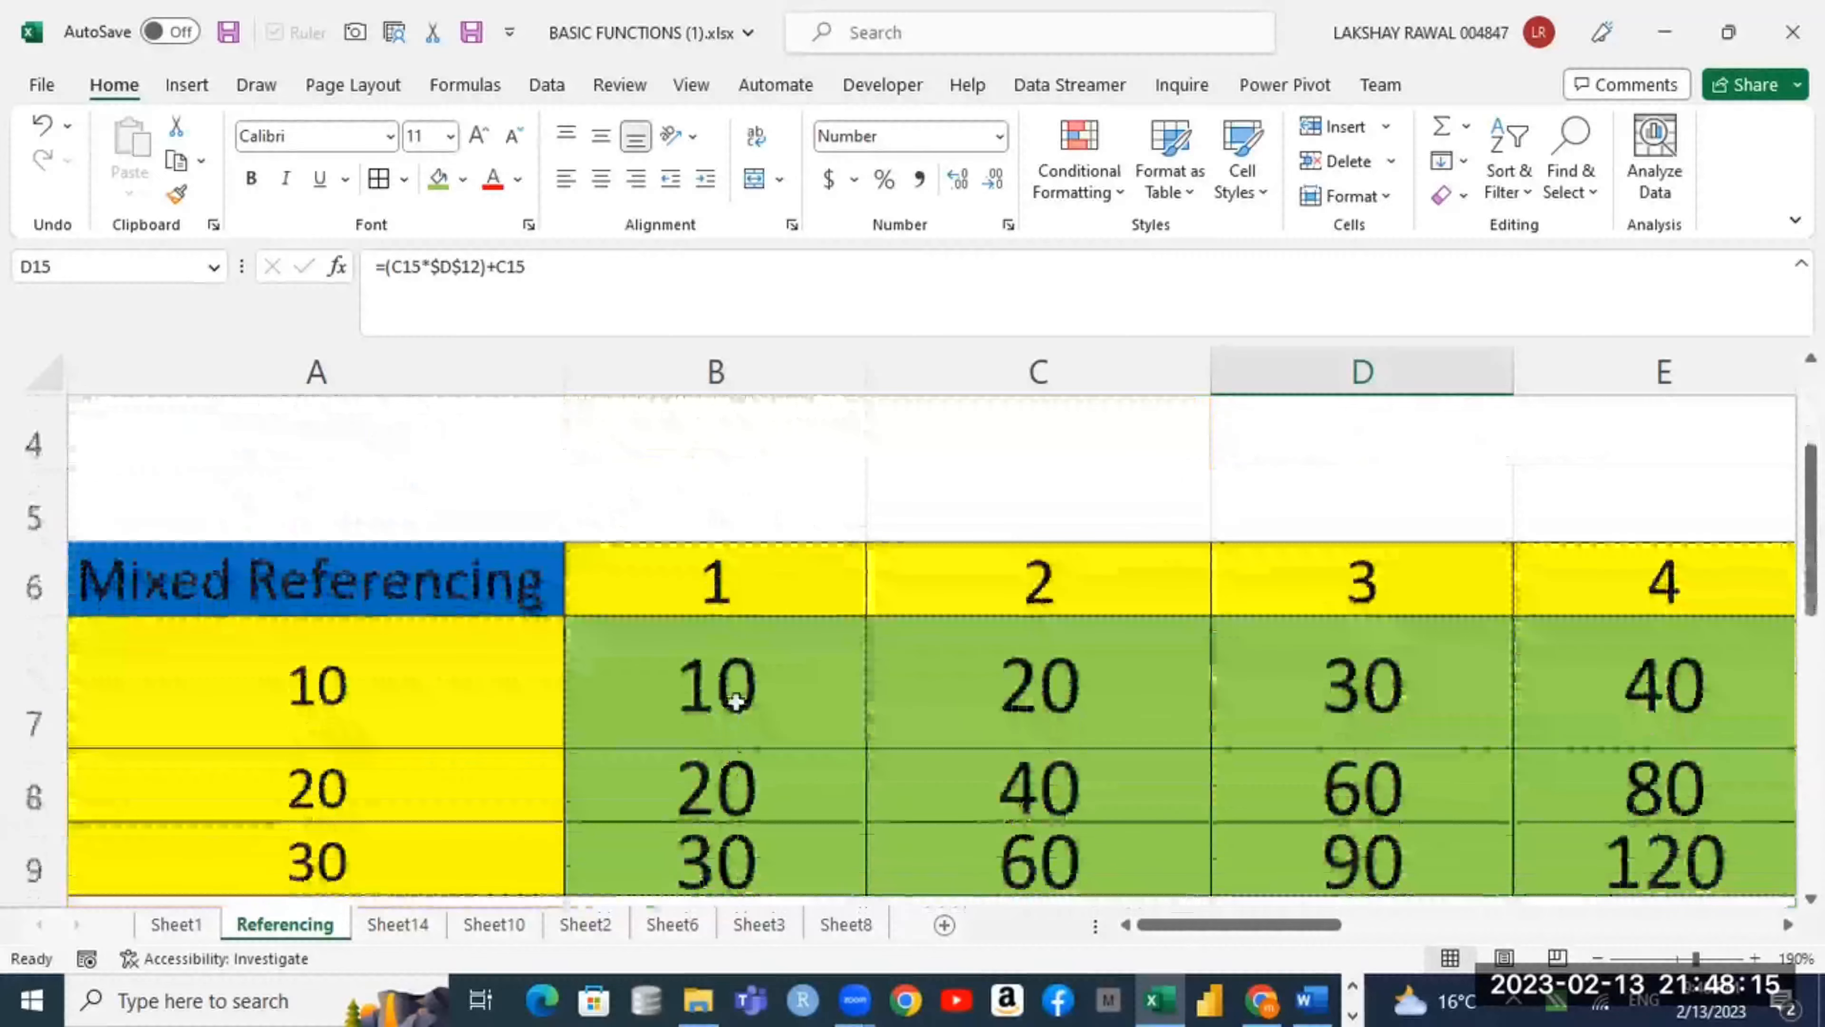
pyautogui.doubleClick(740, 715)
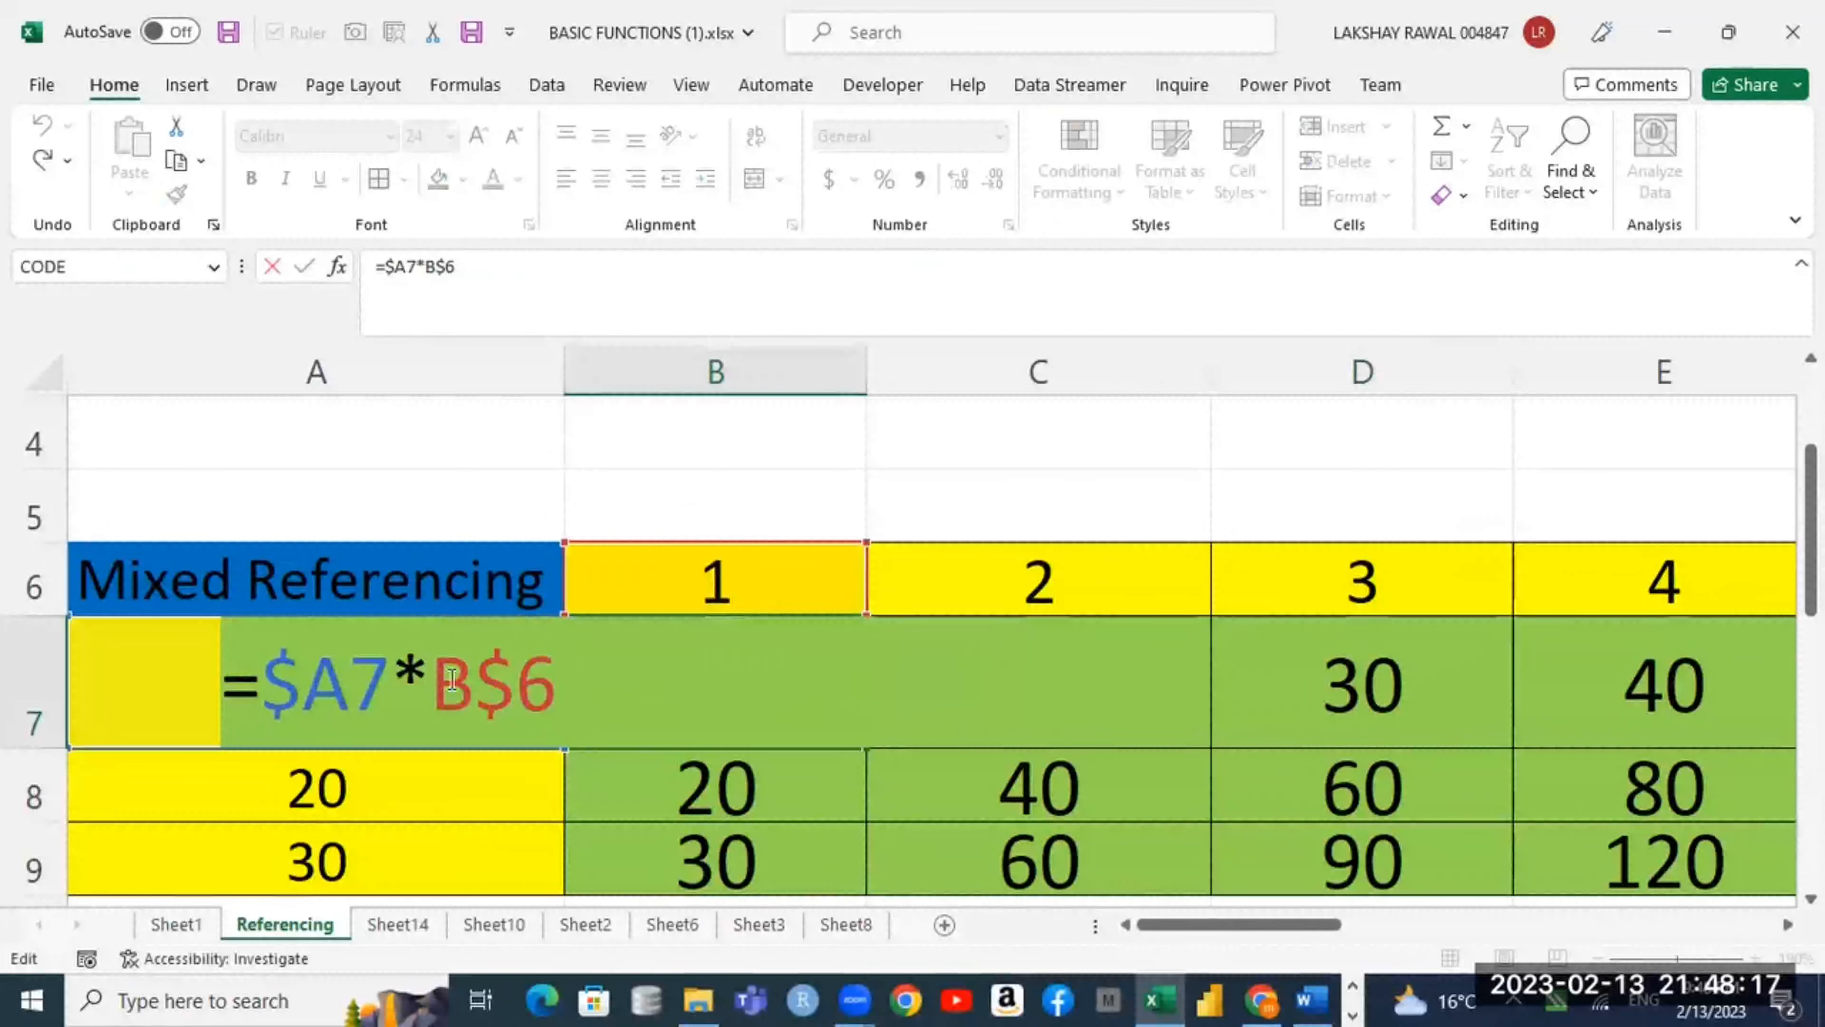
pyautogui.moveTo(433, 683); pyautogui.dragTo(564, 687)
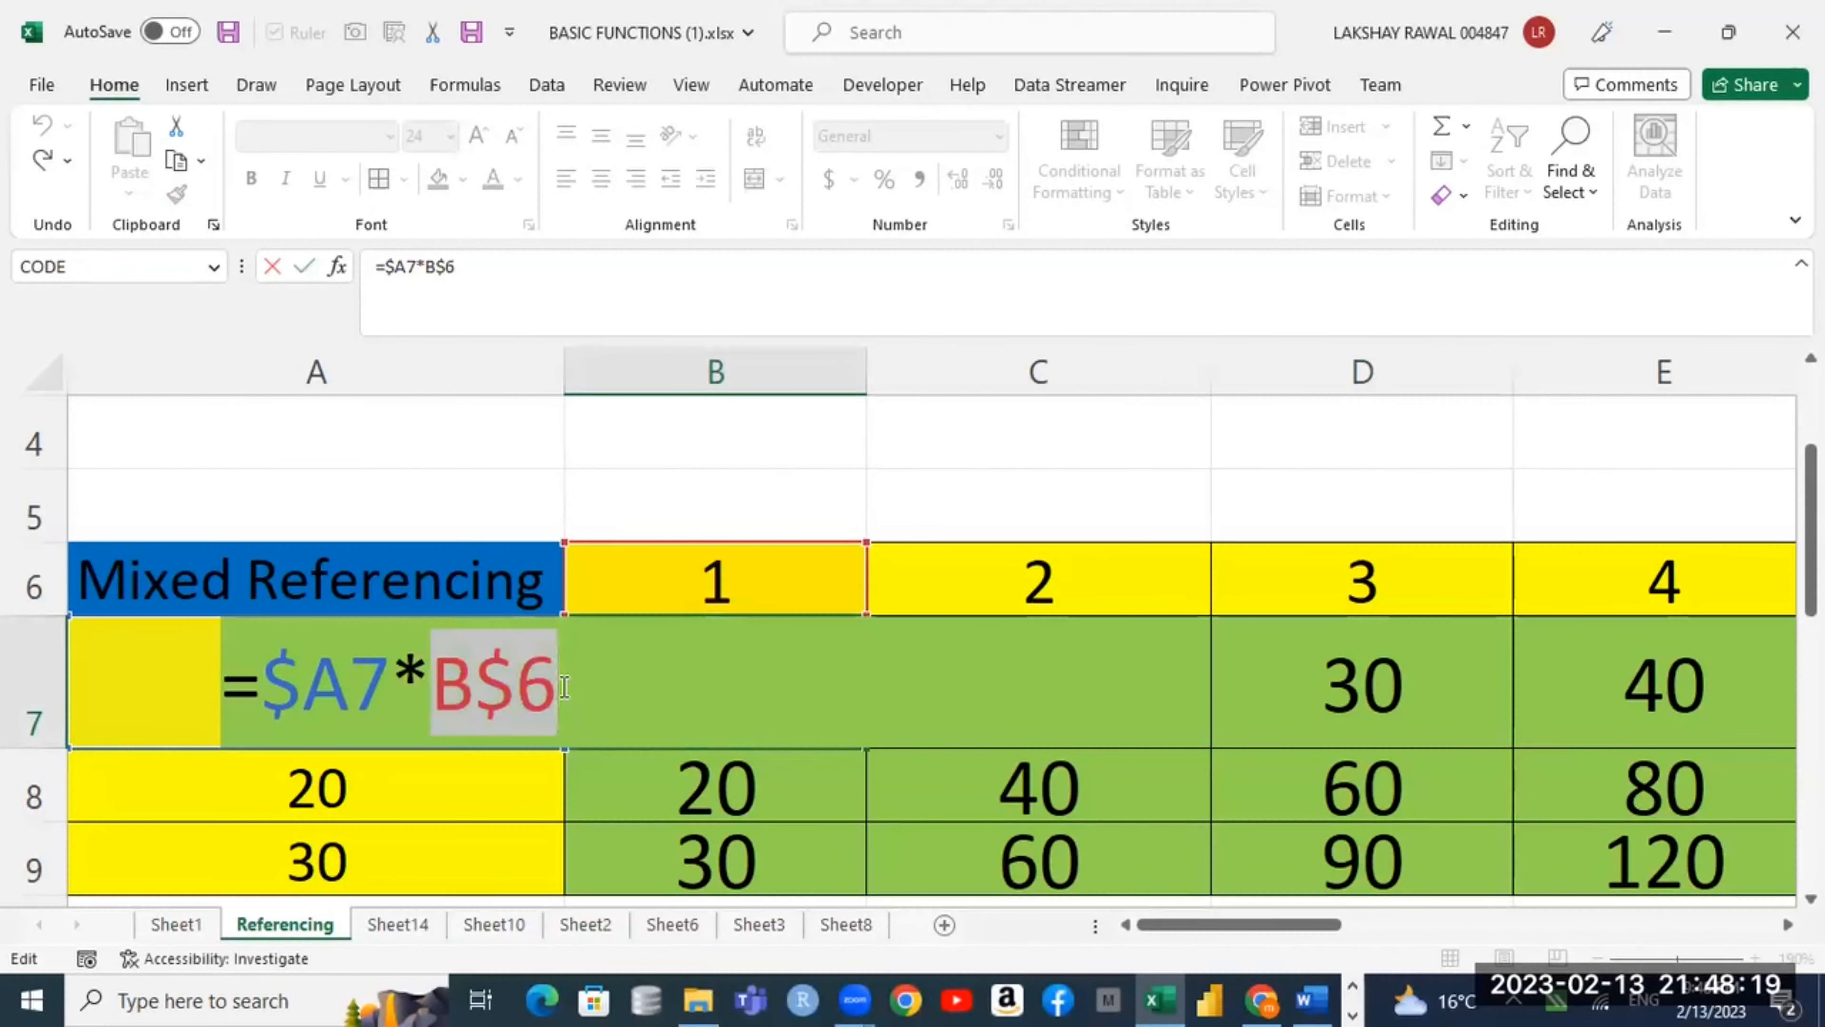
pyautogui.moveTo(561, 687); pyautogui.dragTo(257, 676)
pyautogui.click(455, 695)
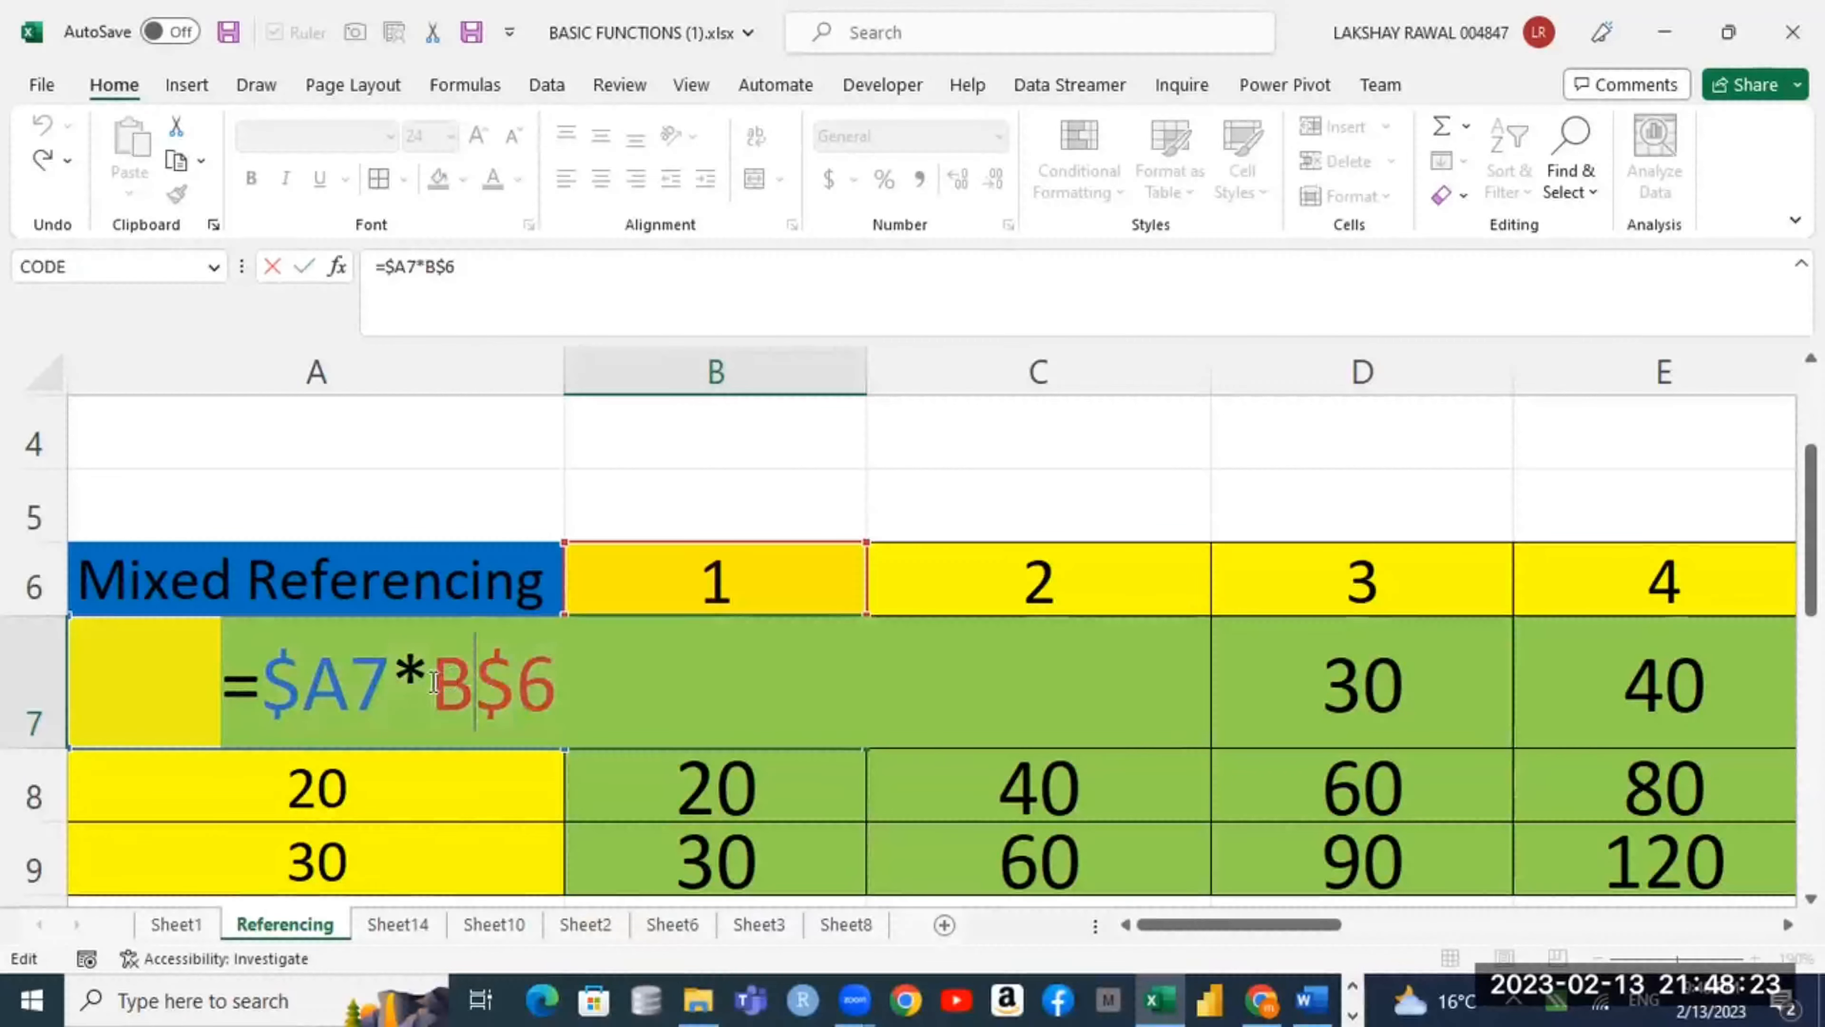
pyautogui.moveTo(433, 683); pyautogui.dragTo(569, 706)
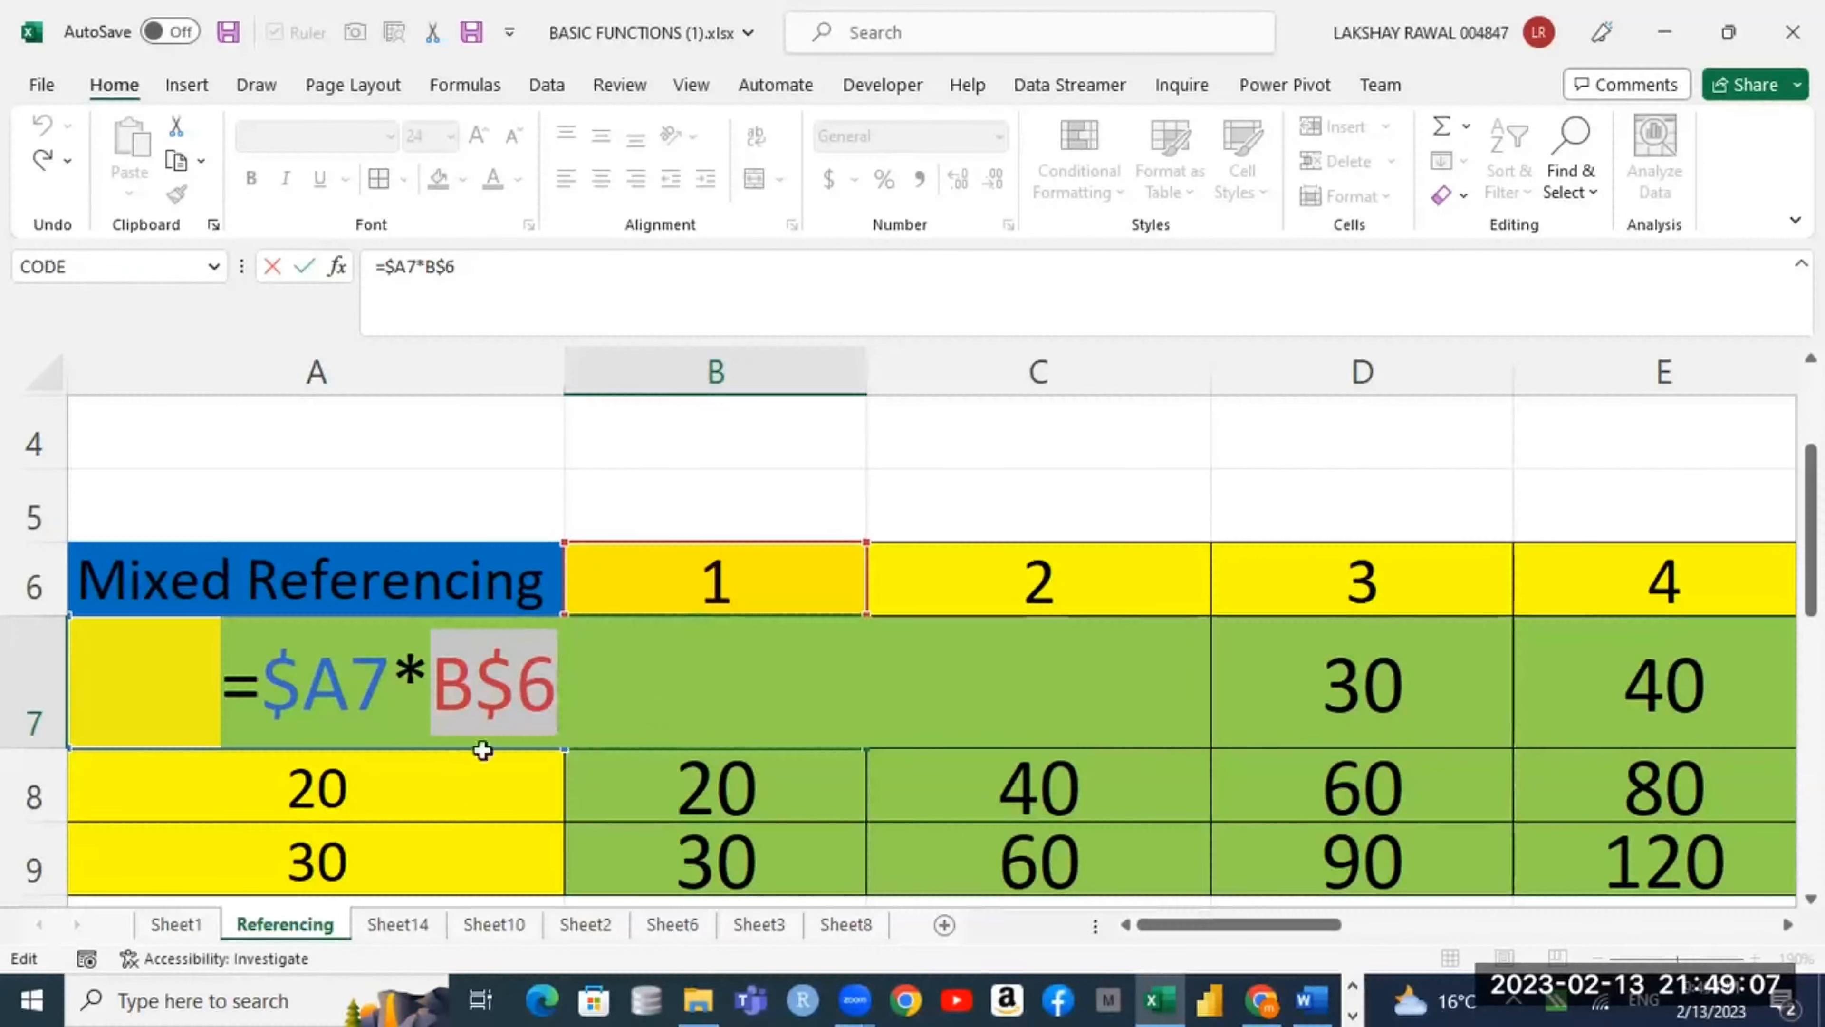
pyautogui.press('Return')
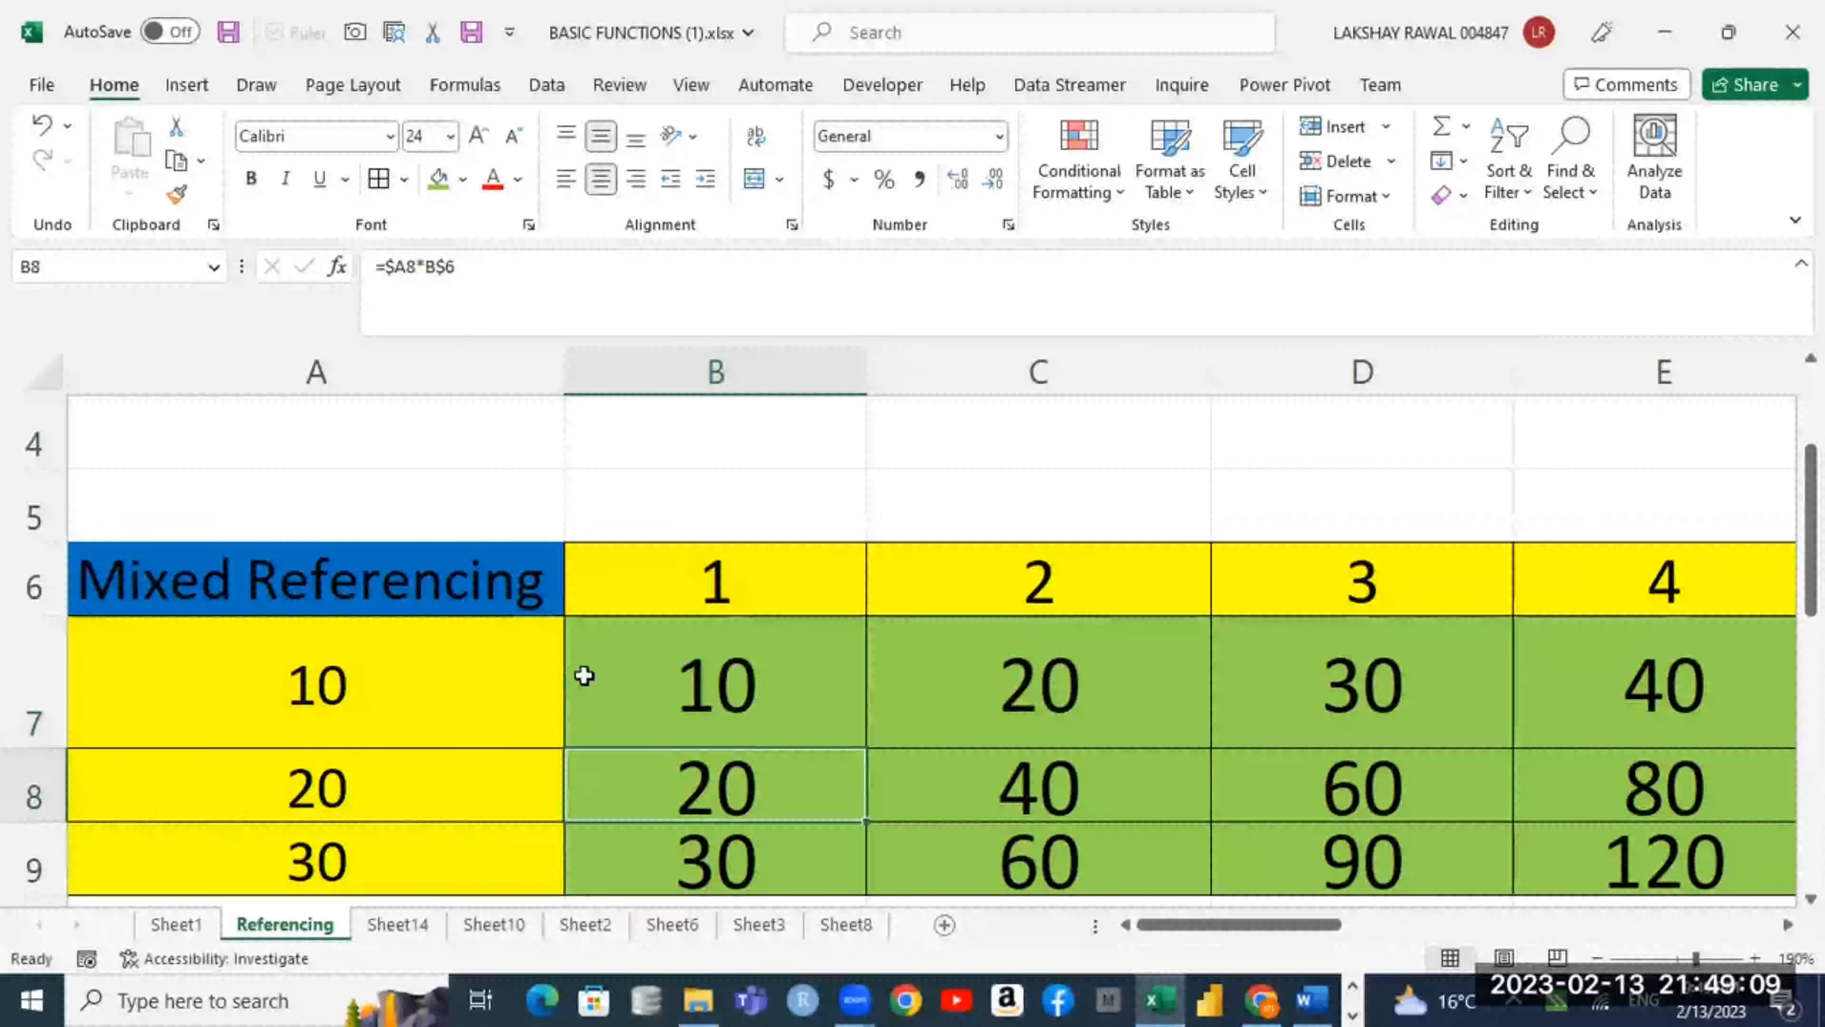
# Step: Show the underlying formulas instead of the results across the Referencing sheet to compare the references in B7:F9
pyautogui.click(1672, 961)
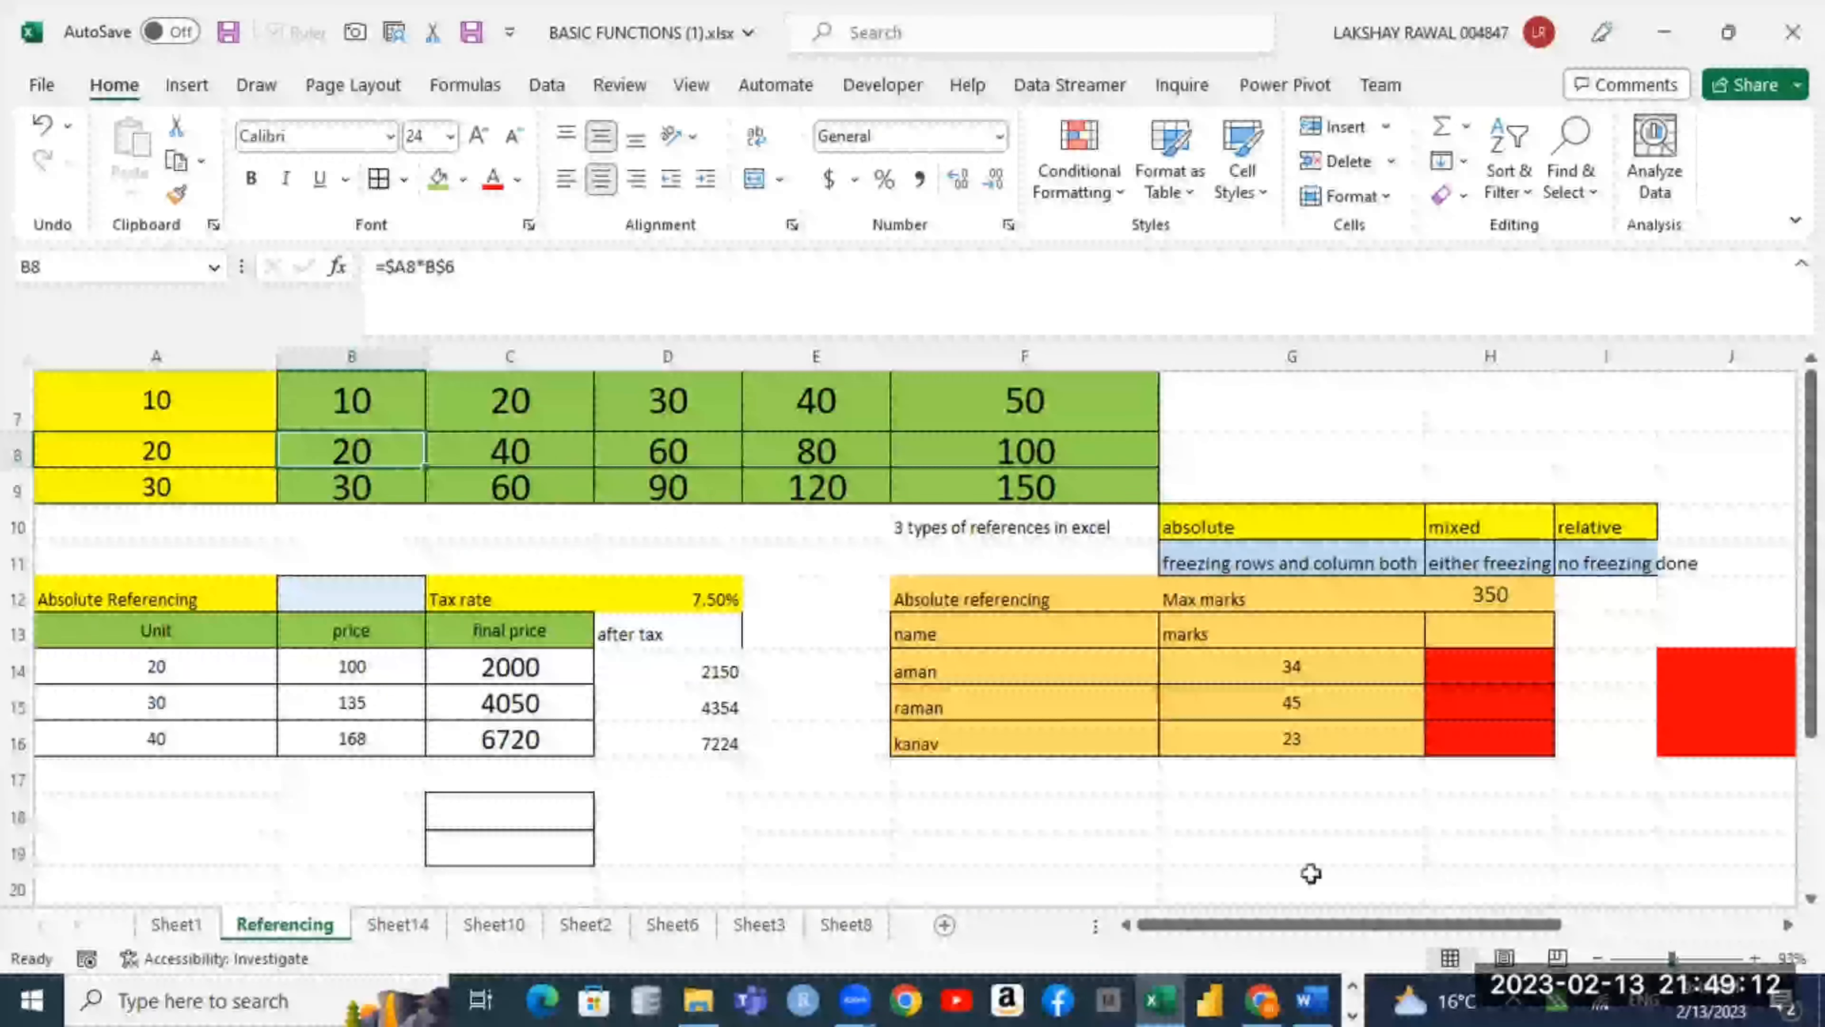
pyautogui.click(1679, 959)
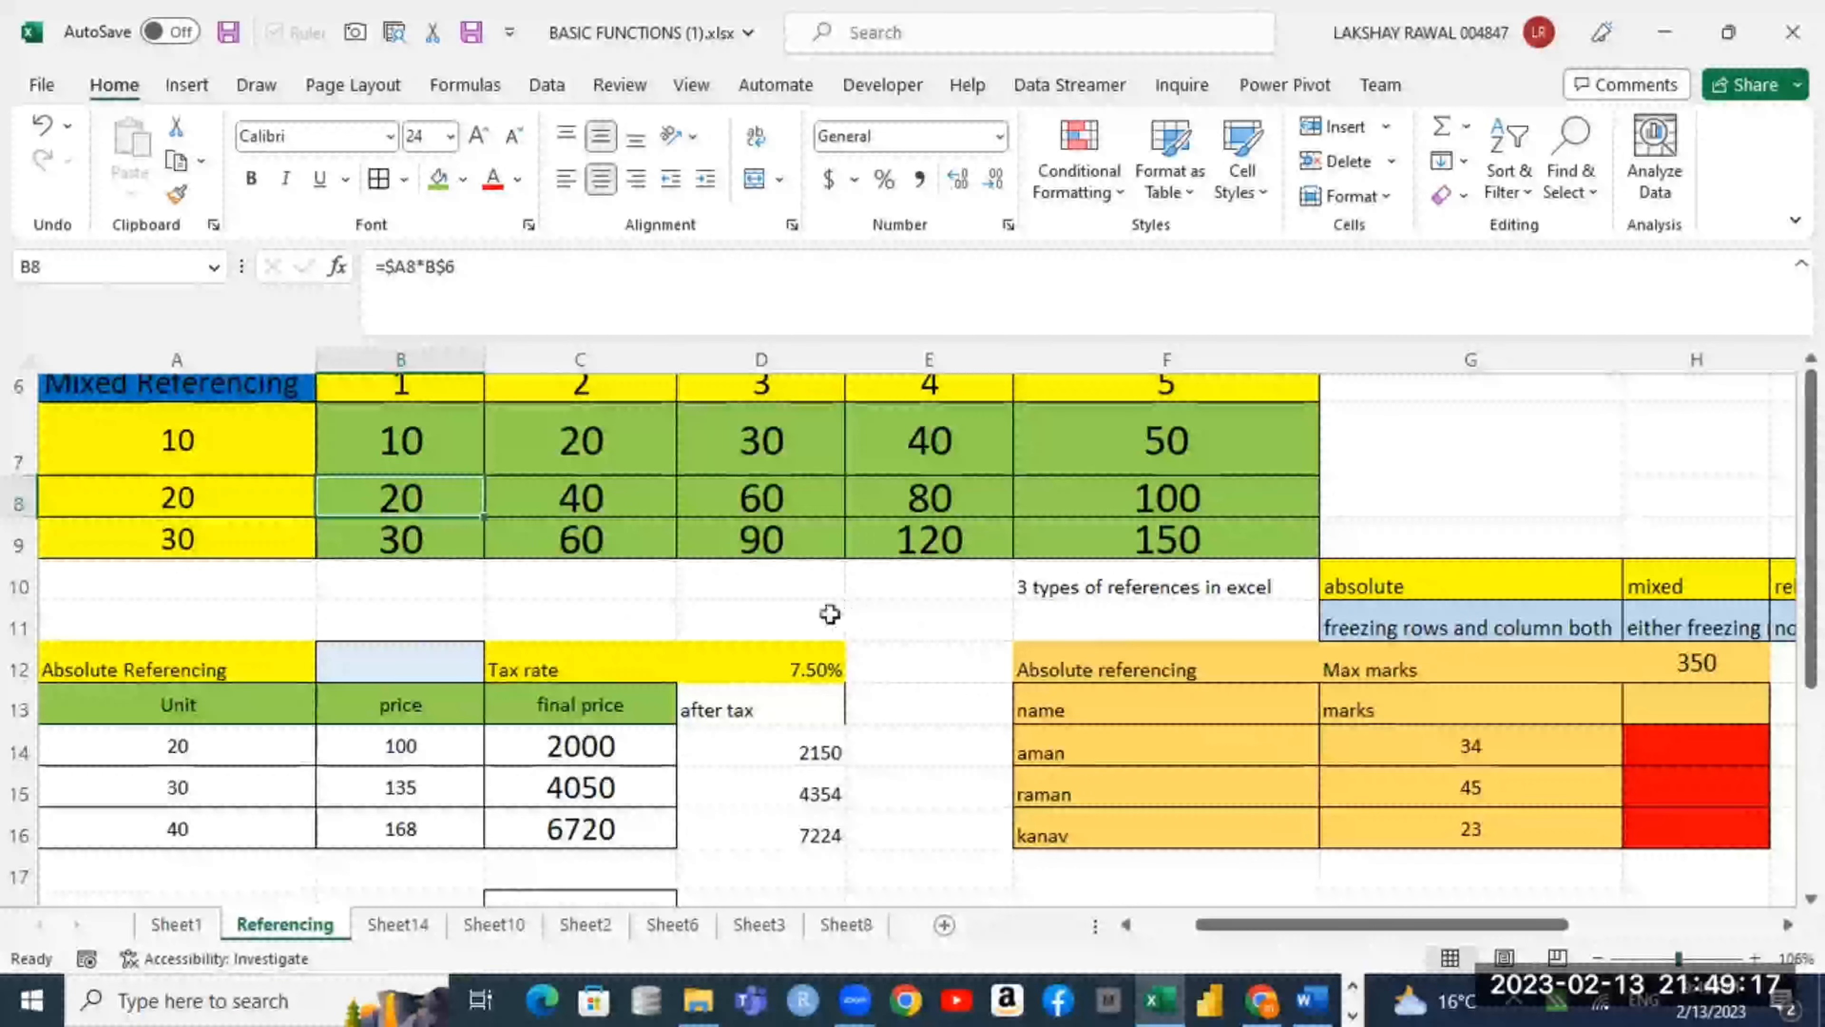
pyautogui.hotkey('ctrl', '`')
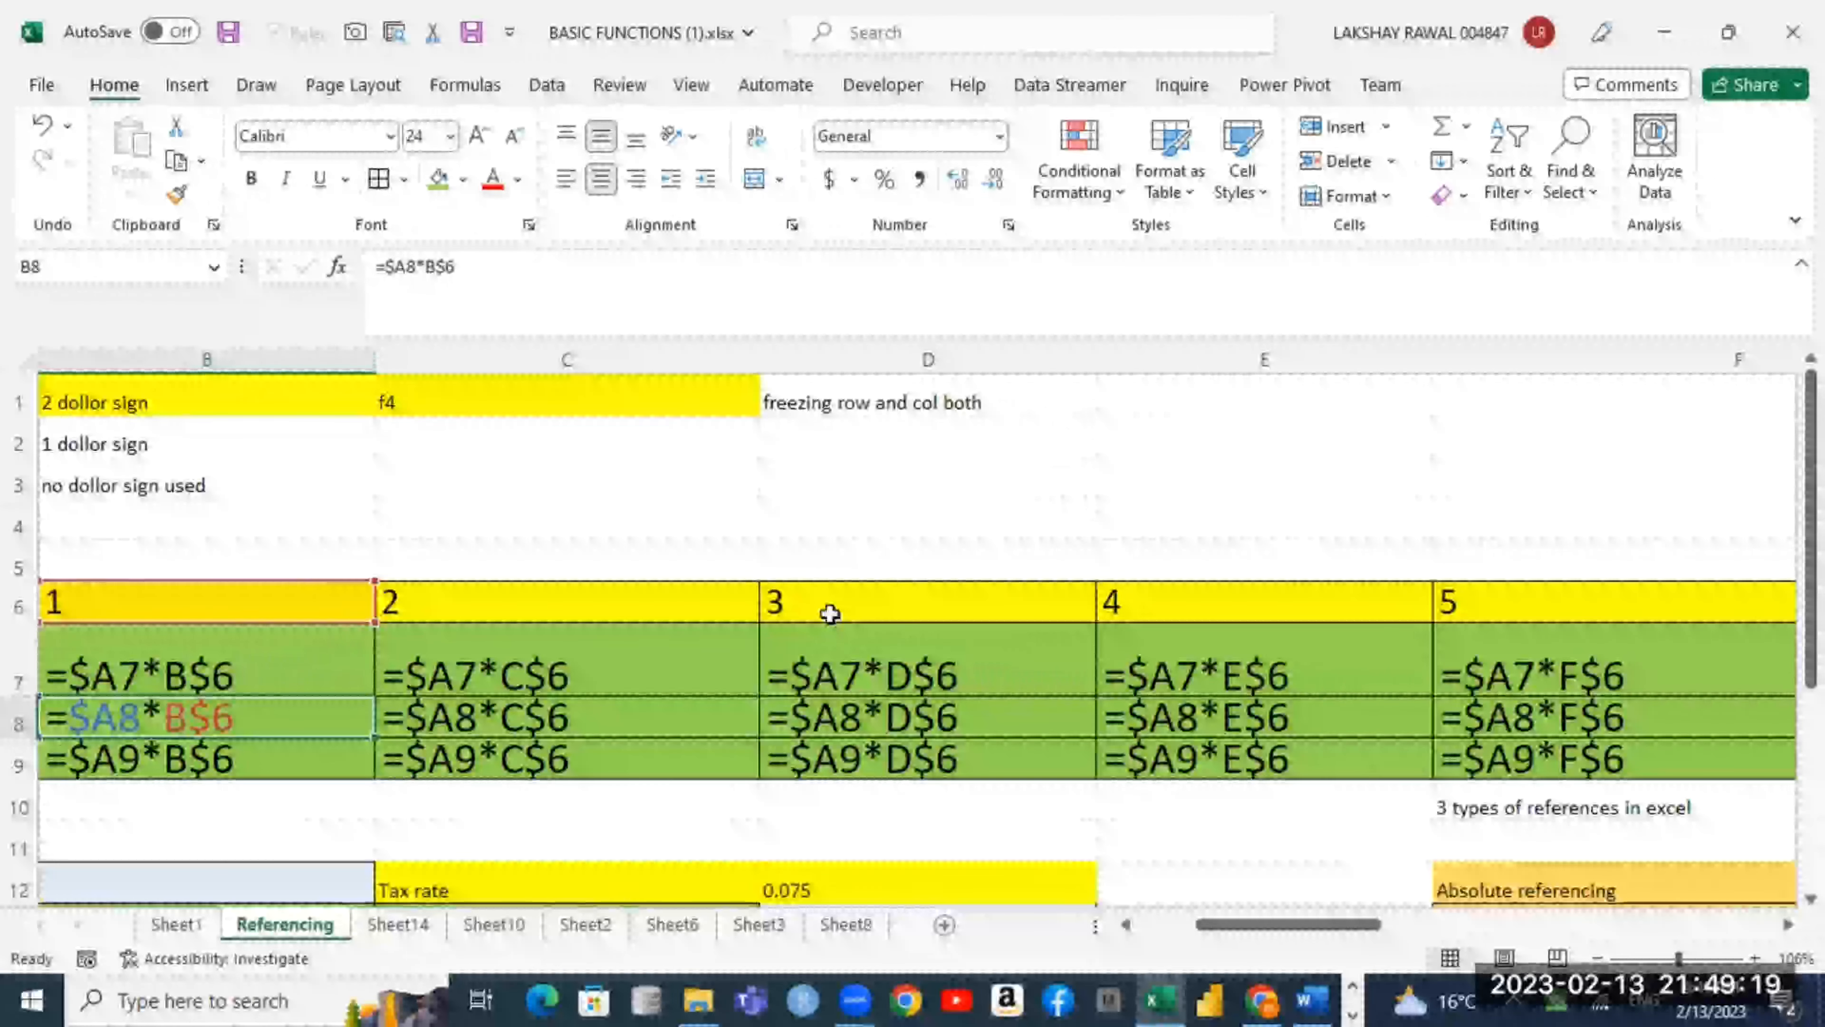
# Step: Fill the mixed-reference formula in B7 down through B9 under the 1 column of the multiplication table
pyautogui.press('Left')
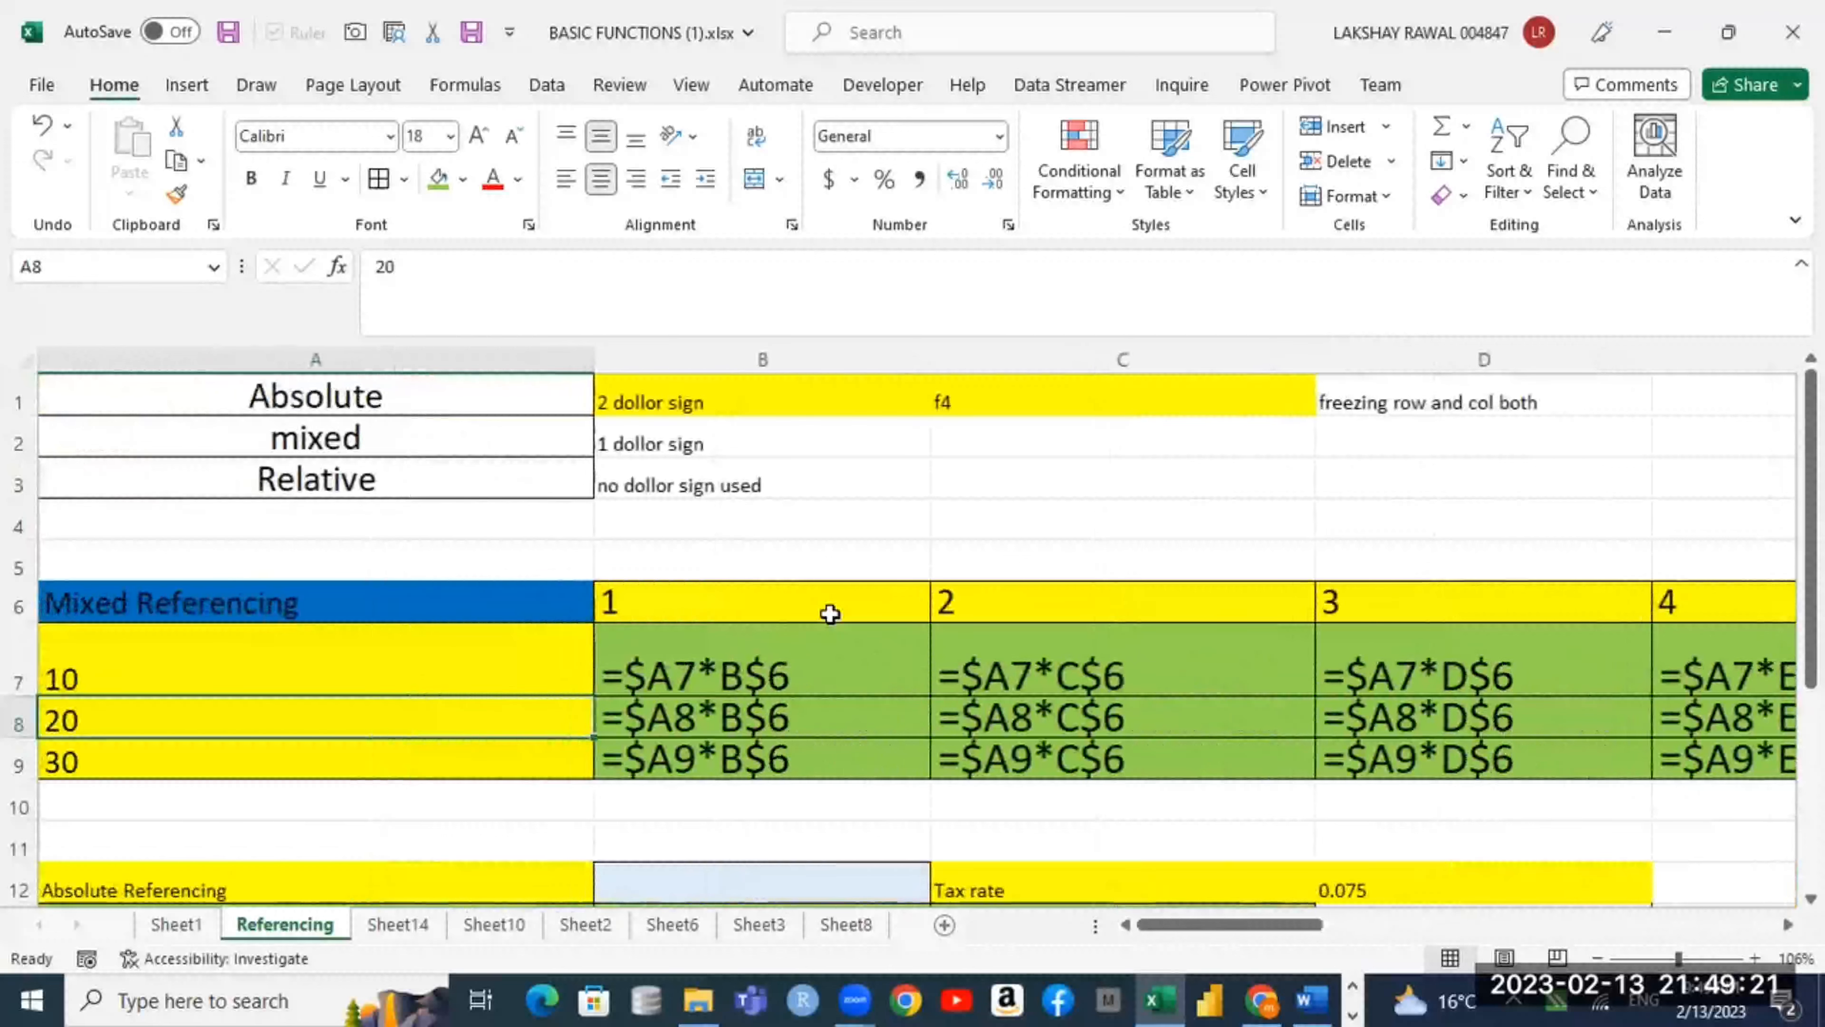
pyautogui.click(624, 669)
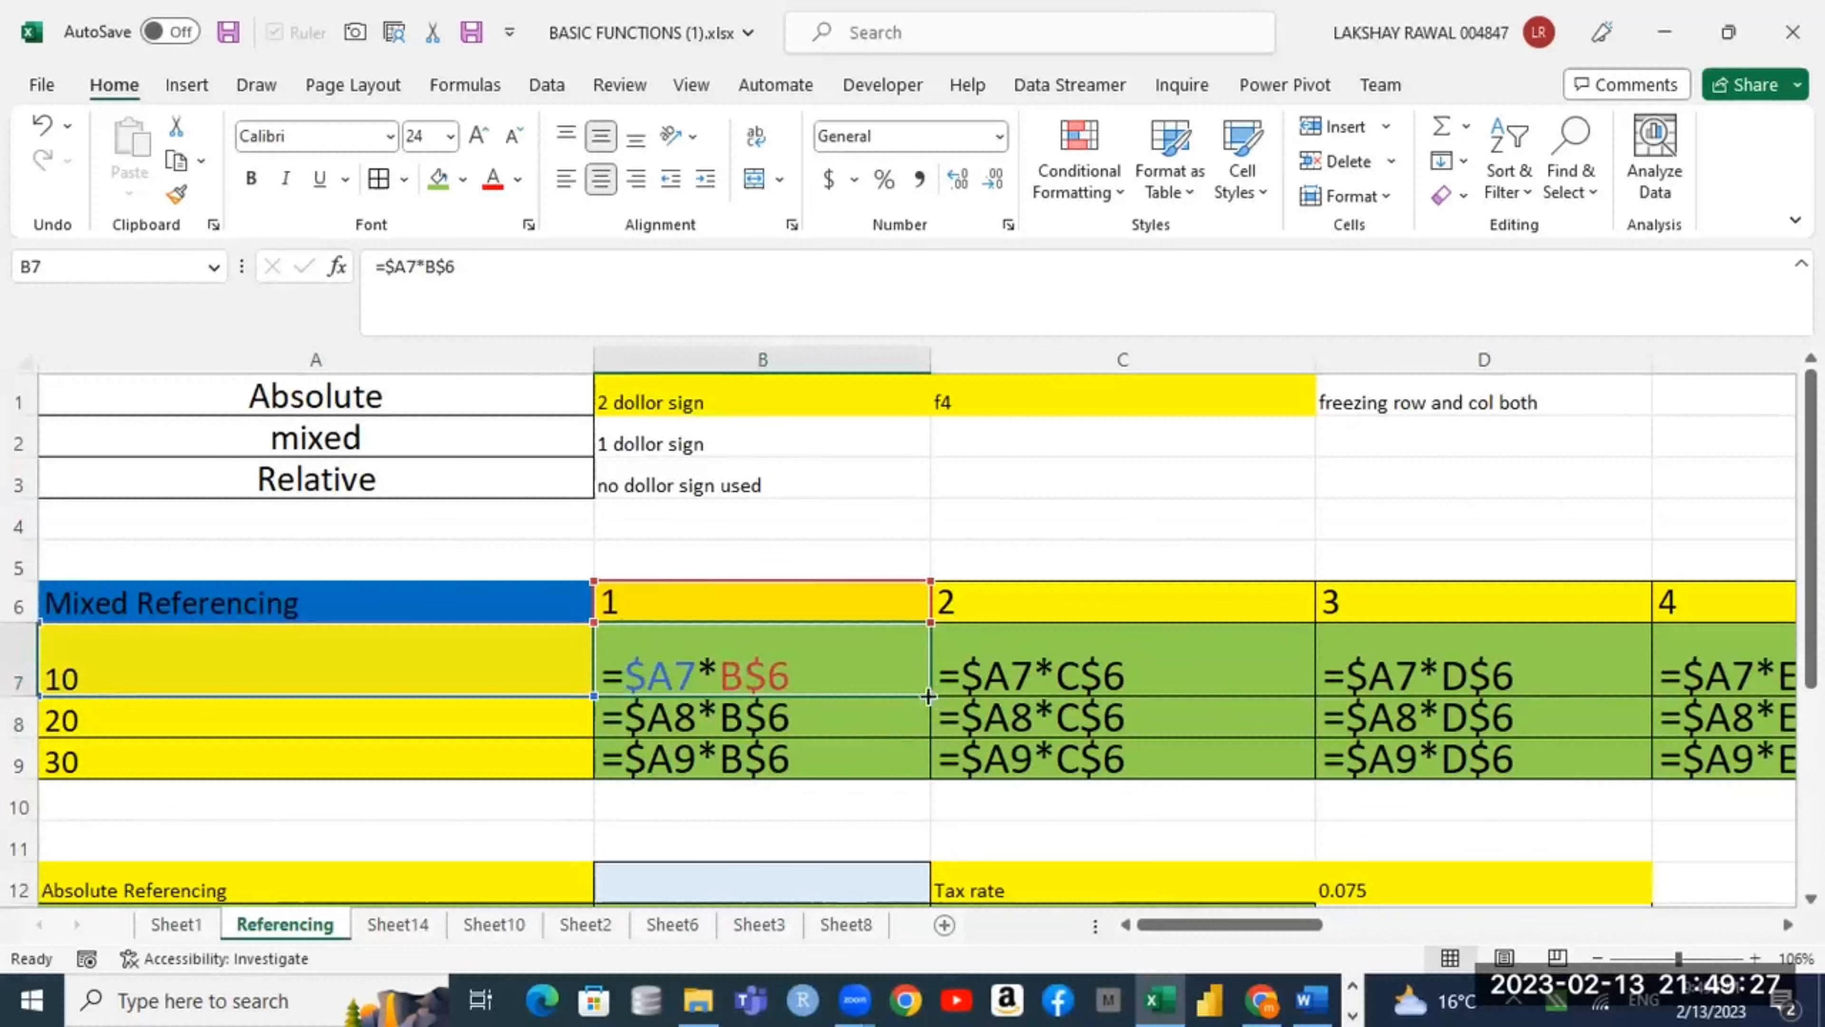
pyautogui.moveTo(930, 696); pyautogui.dragTo(905, 761)
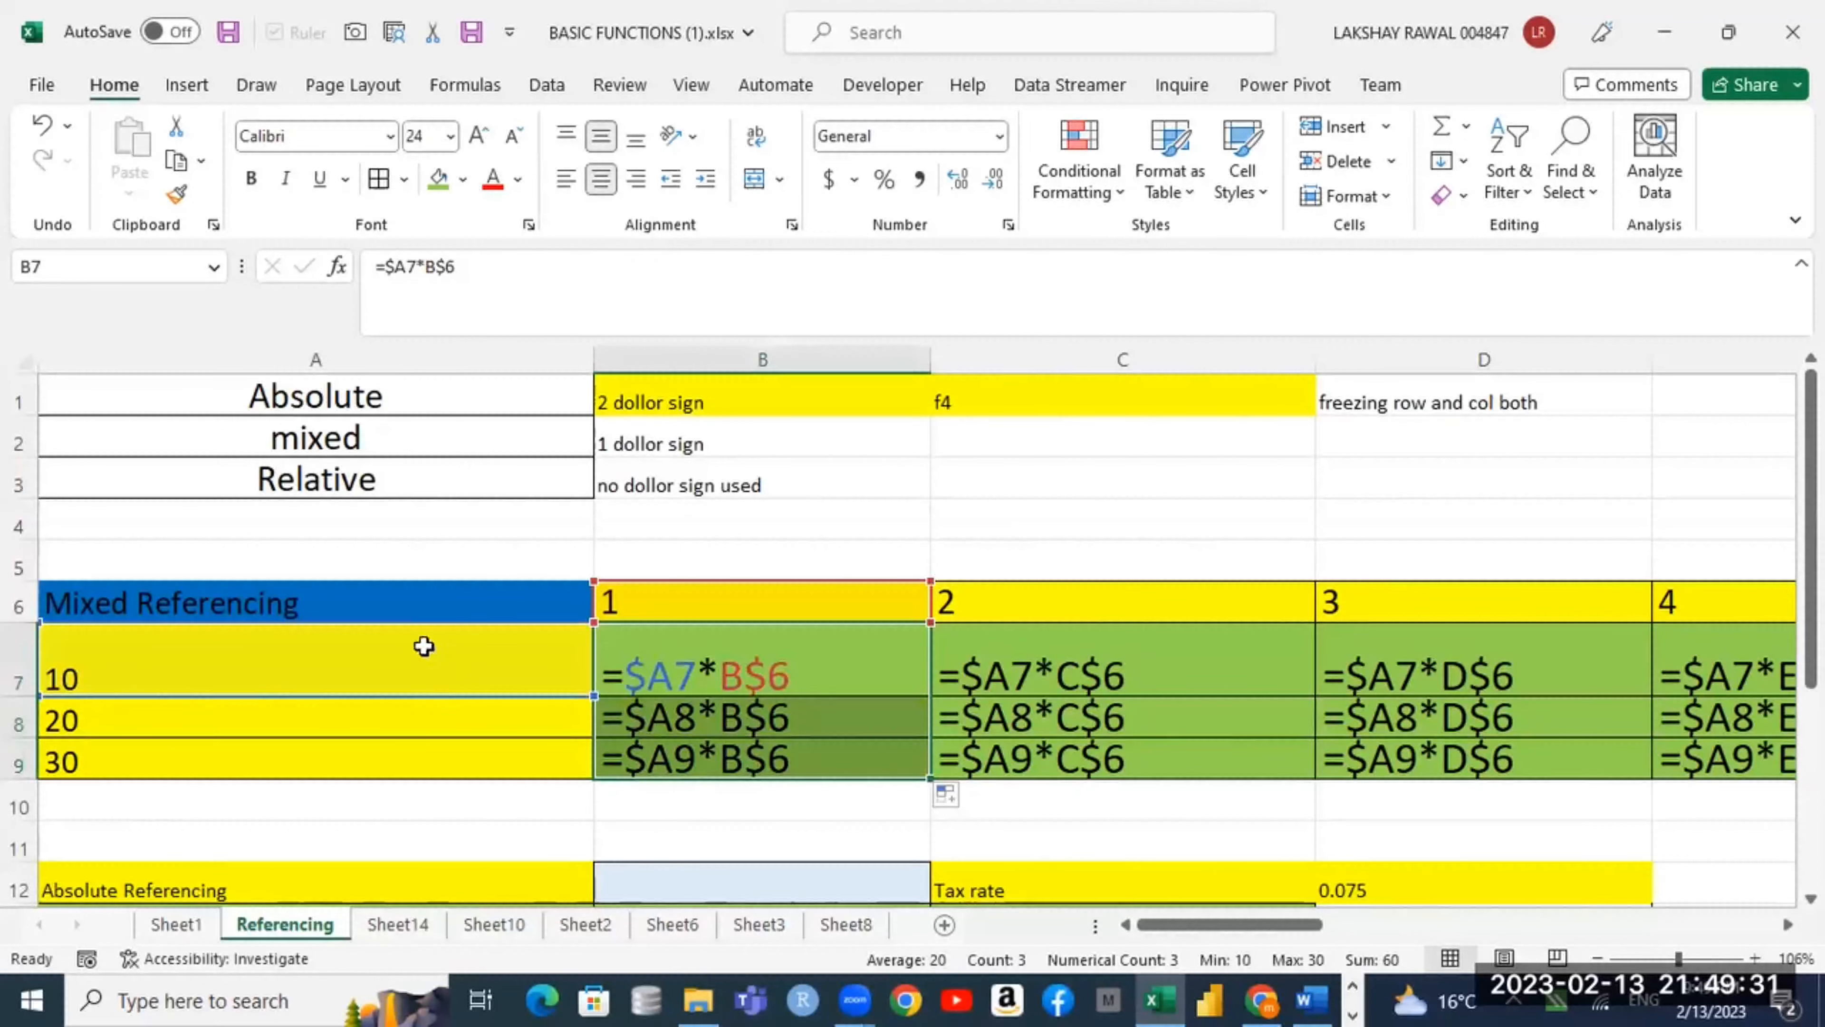
# Step: Examine which column A value and header cell B6 feed each product formula in B7, B8 and B9
pyautogui.click(496, 661)
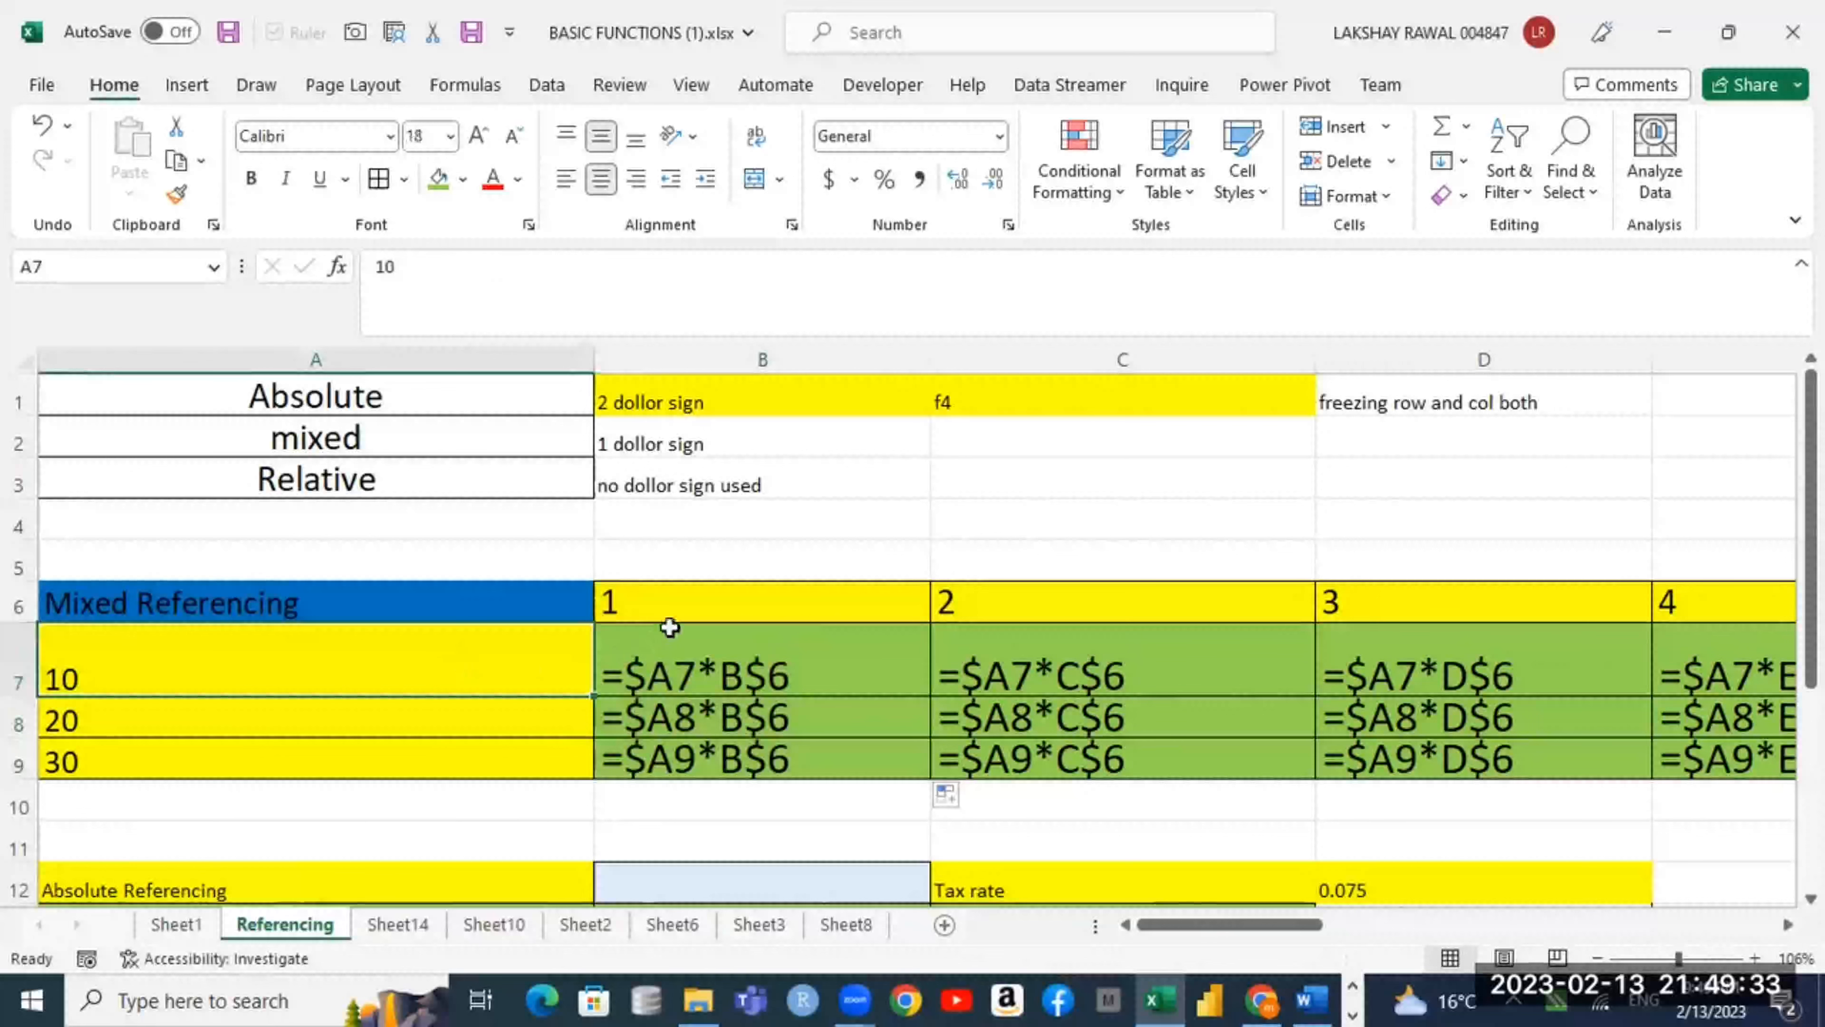
pyautogui.click(611, 652)
pyautogui.click(481, 672)
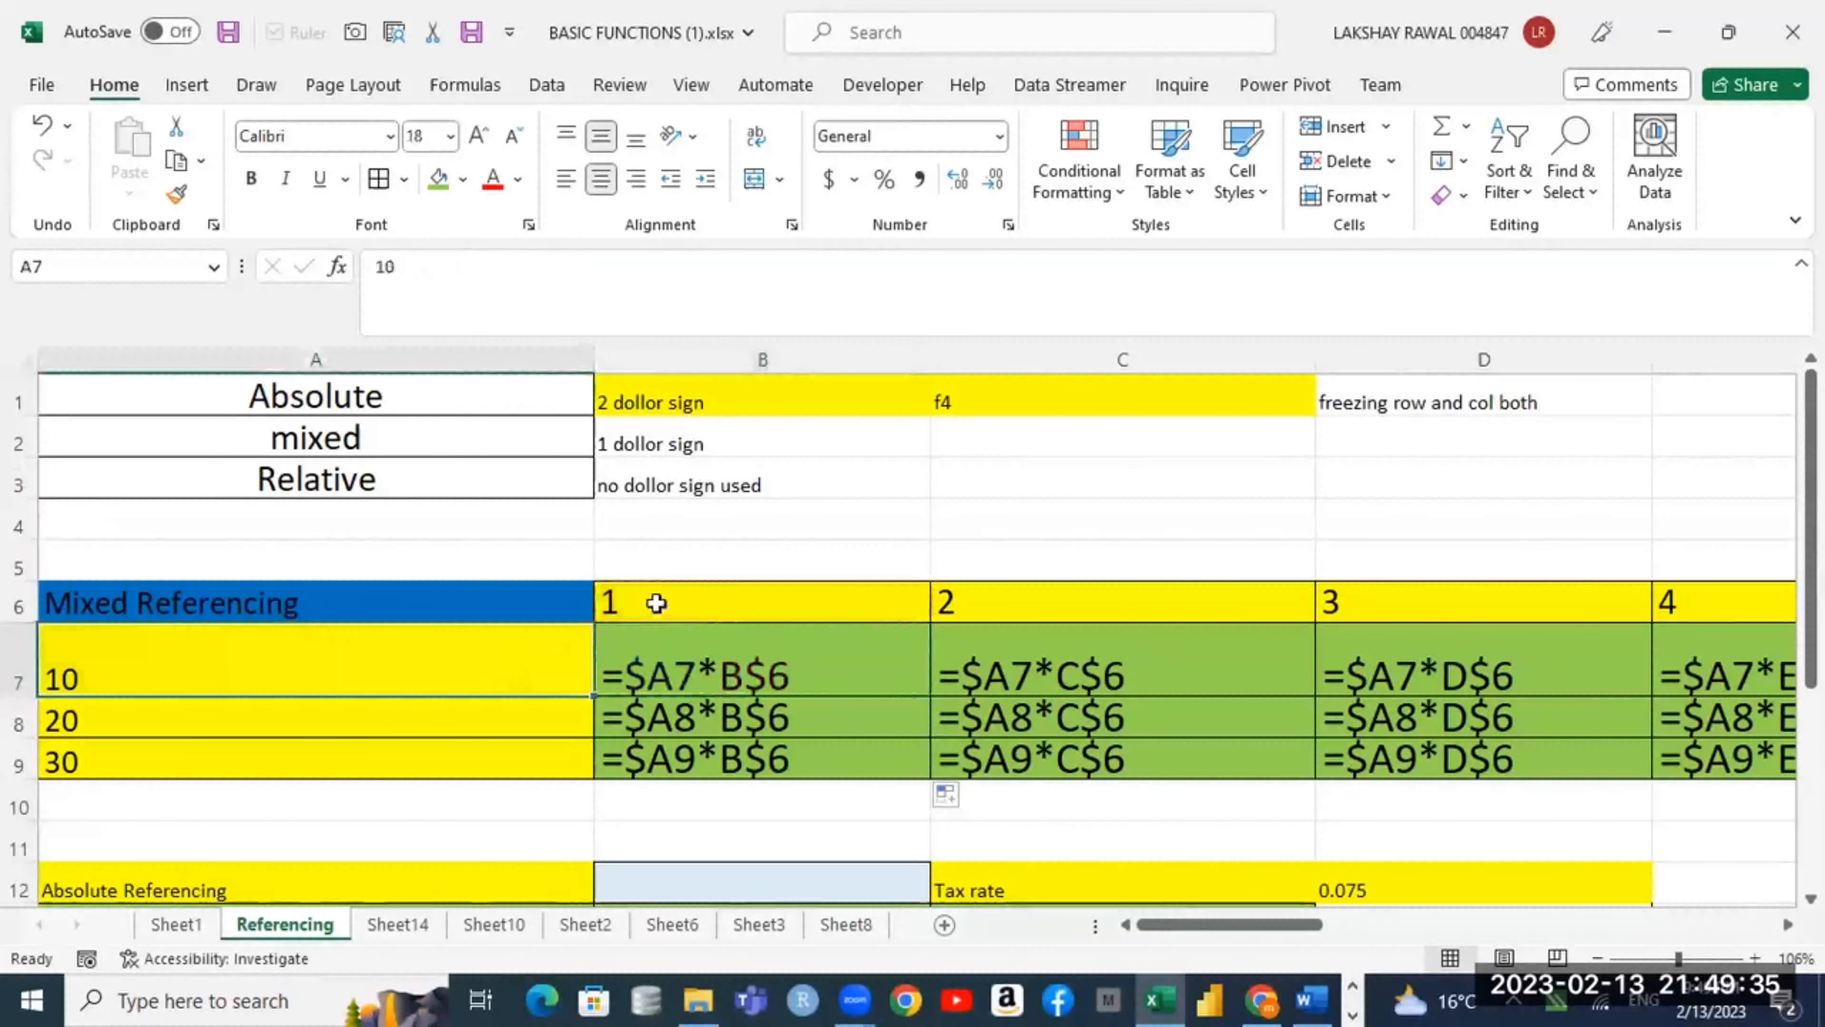
pyautogui.click(696, 663)
pyautogui.click(499, 721)
pyautogui.click(696, 606)
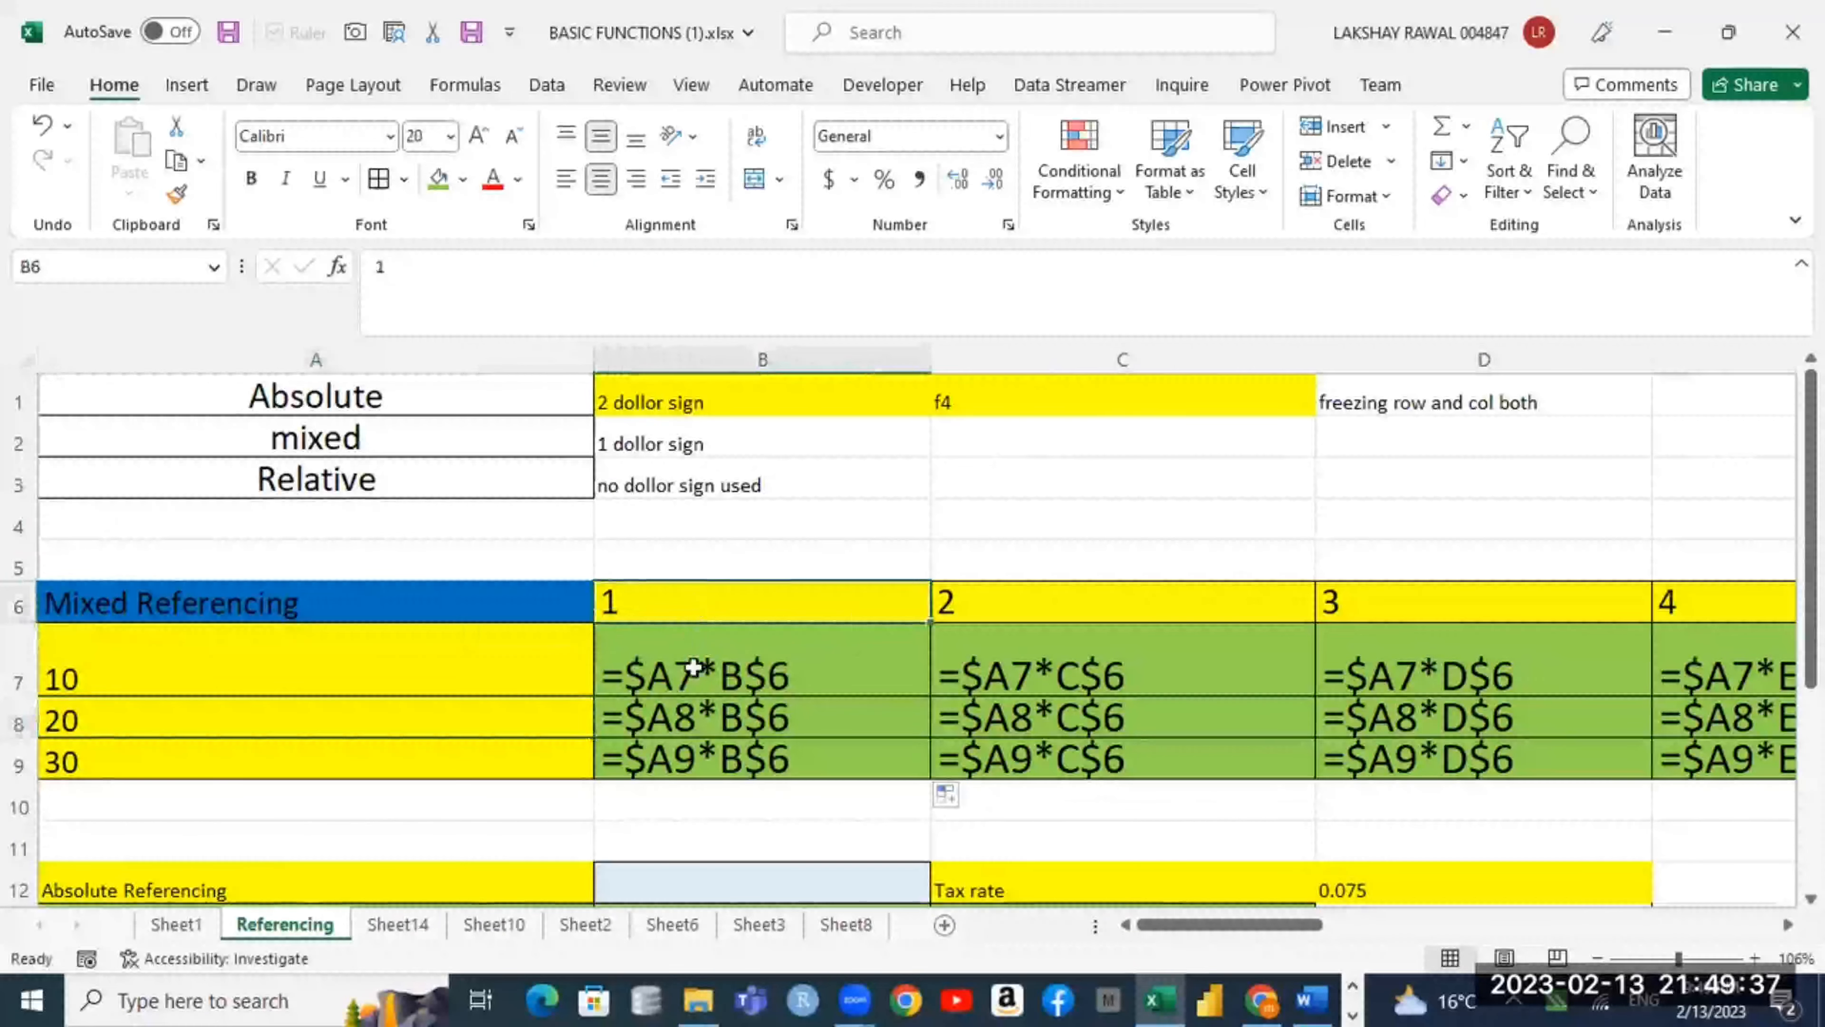
pyautogui.click(682, 719)
pyautogui.click(480, 763)
pyautogui.click(688, 612)
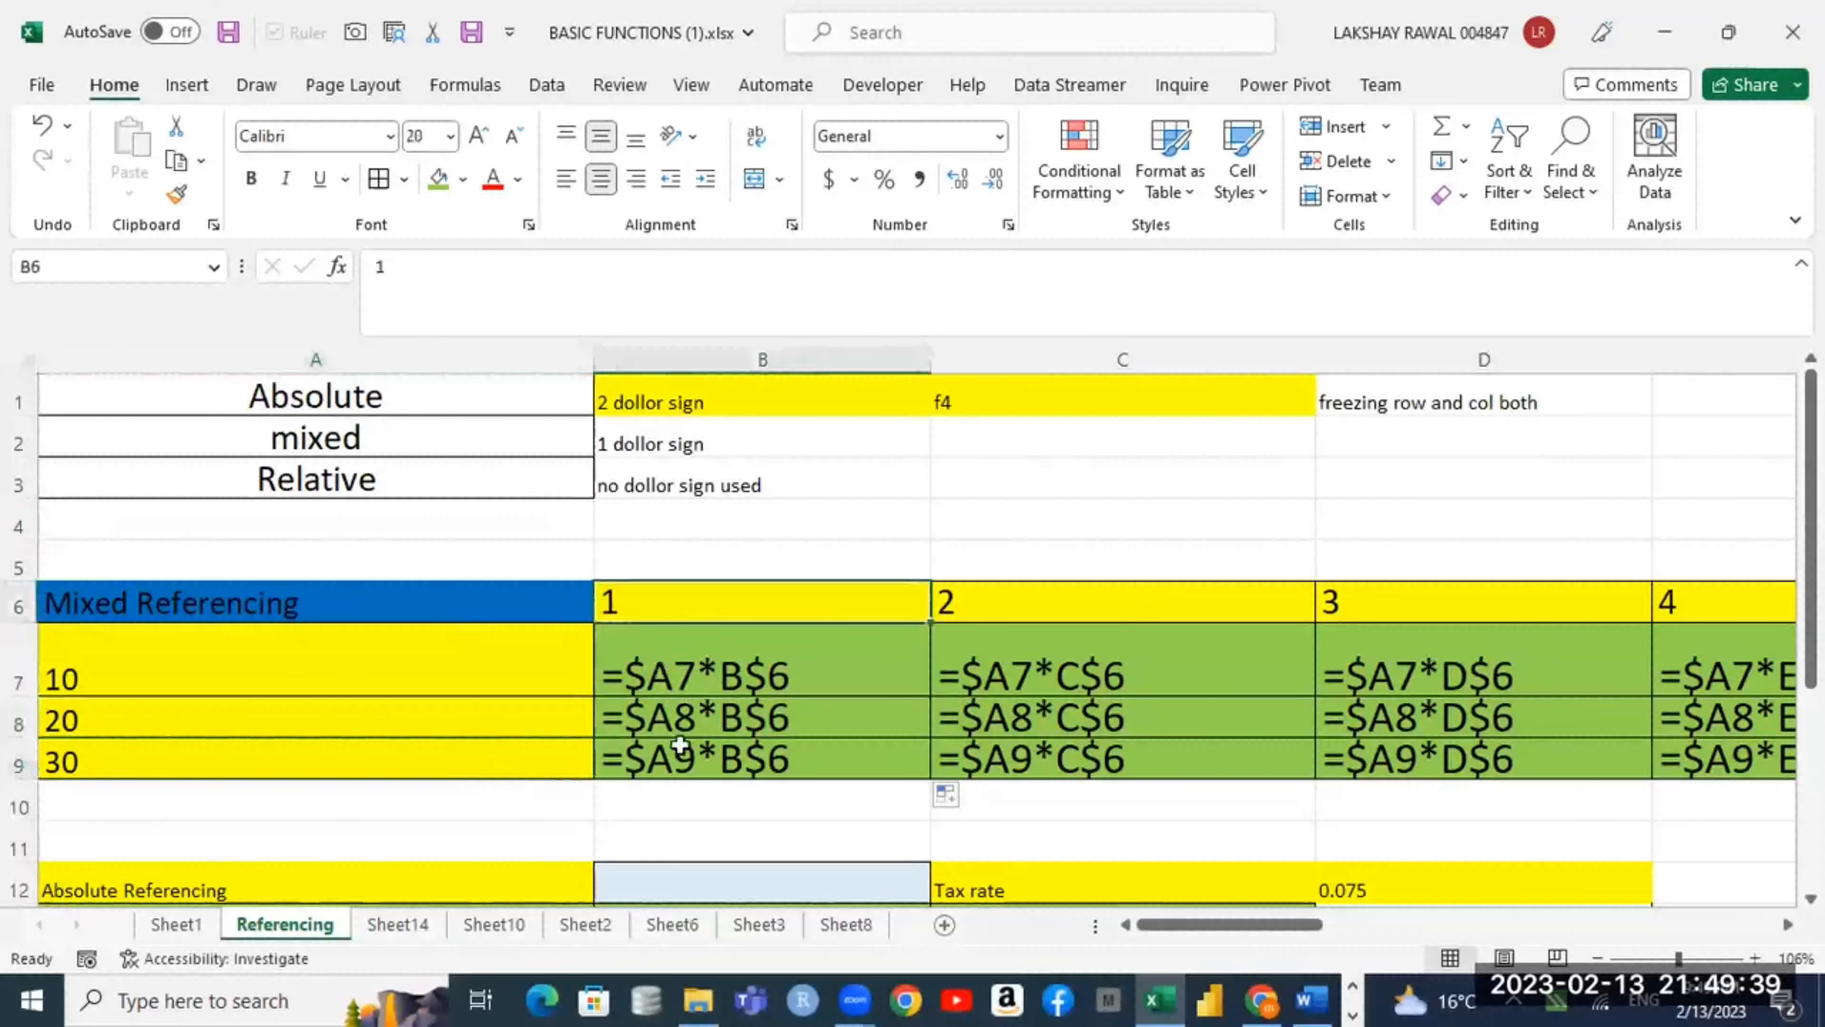
pyautogui.click(675, 753)
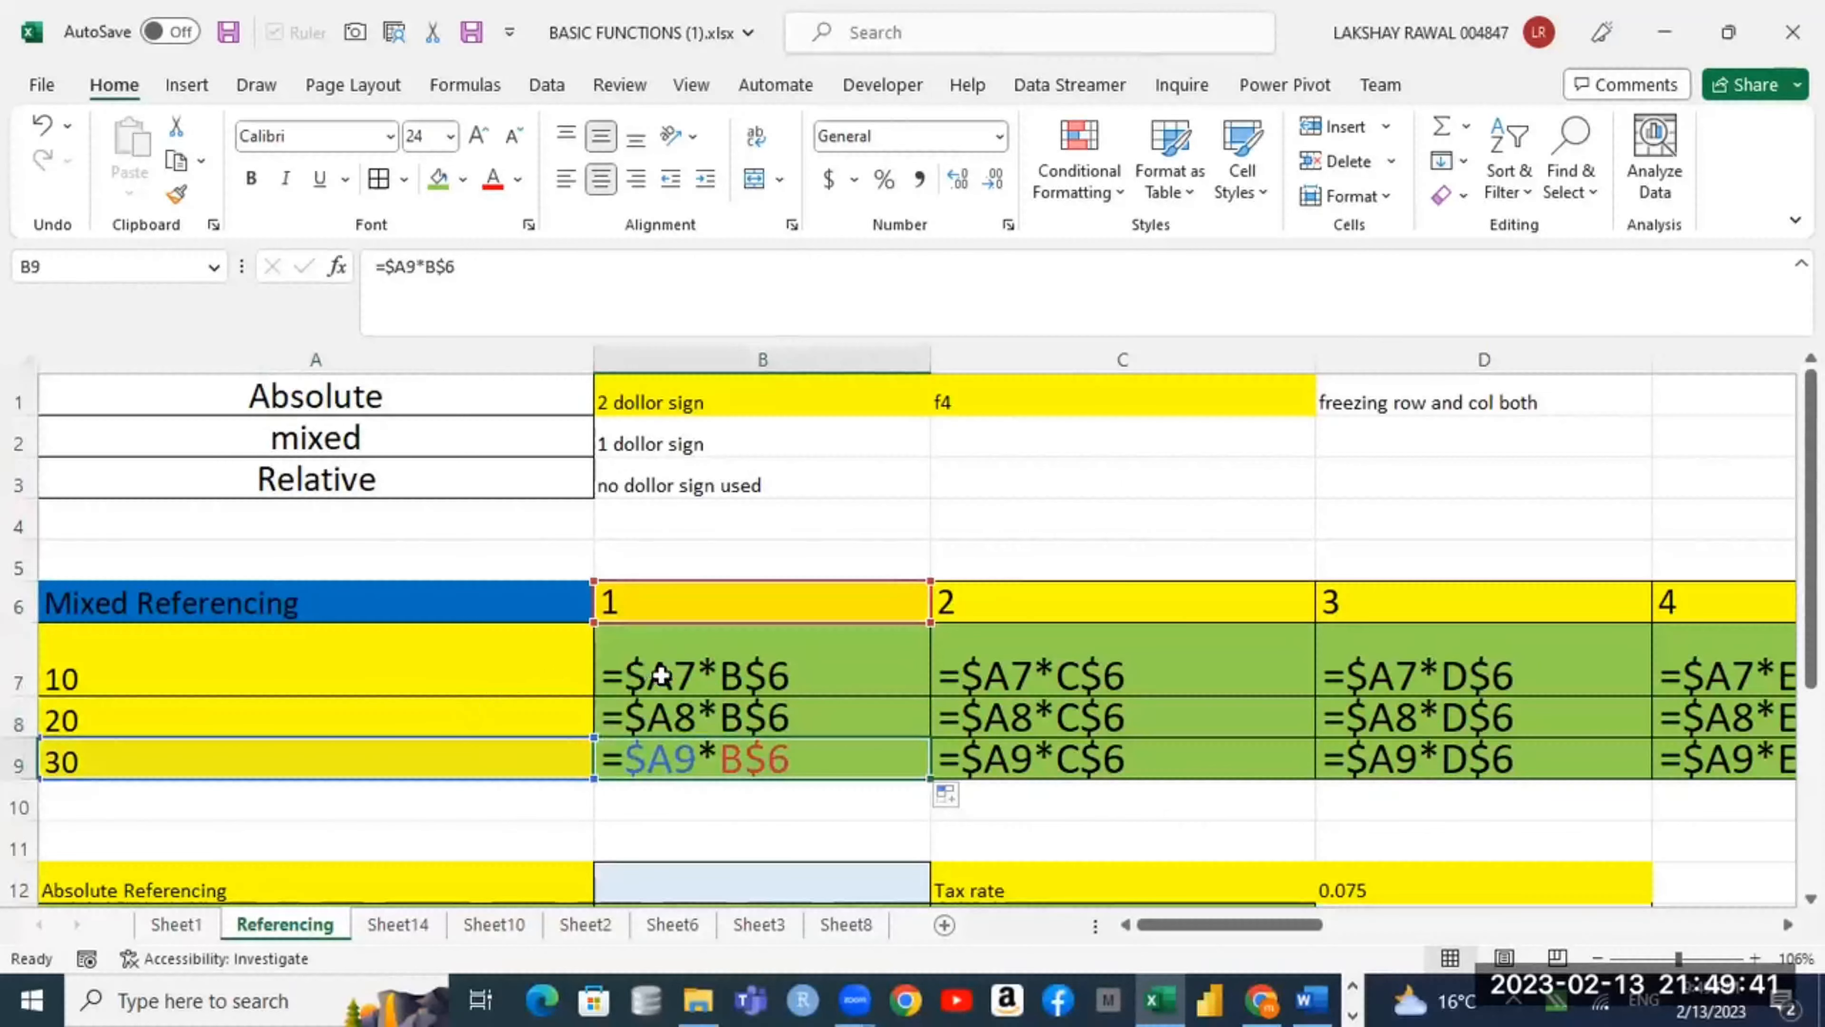
# Step: Compare the product formulas in B7:B9 with the multipliers in A7:A9 and the fixed header value in B6
pyautogui.moveTo(758, 676); pyautogui.dragTo(765, 768)
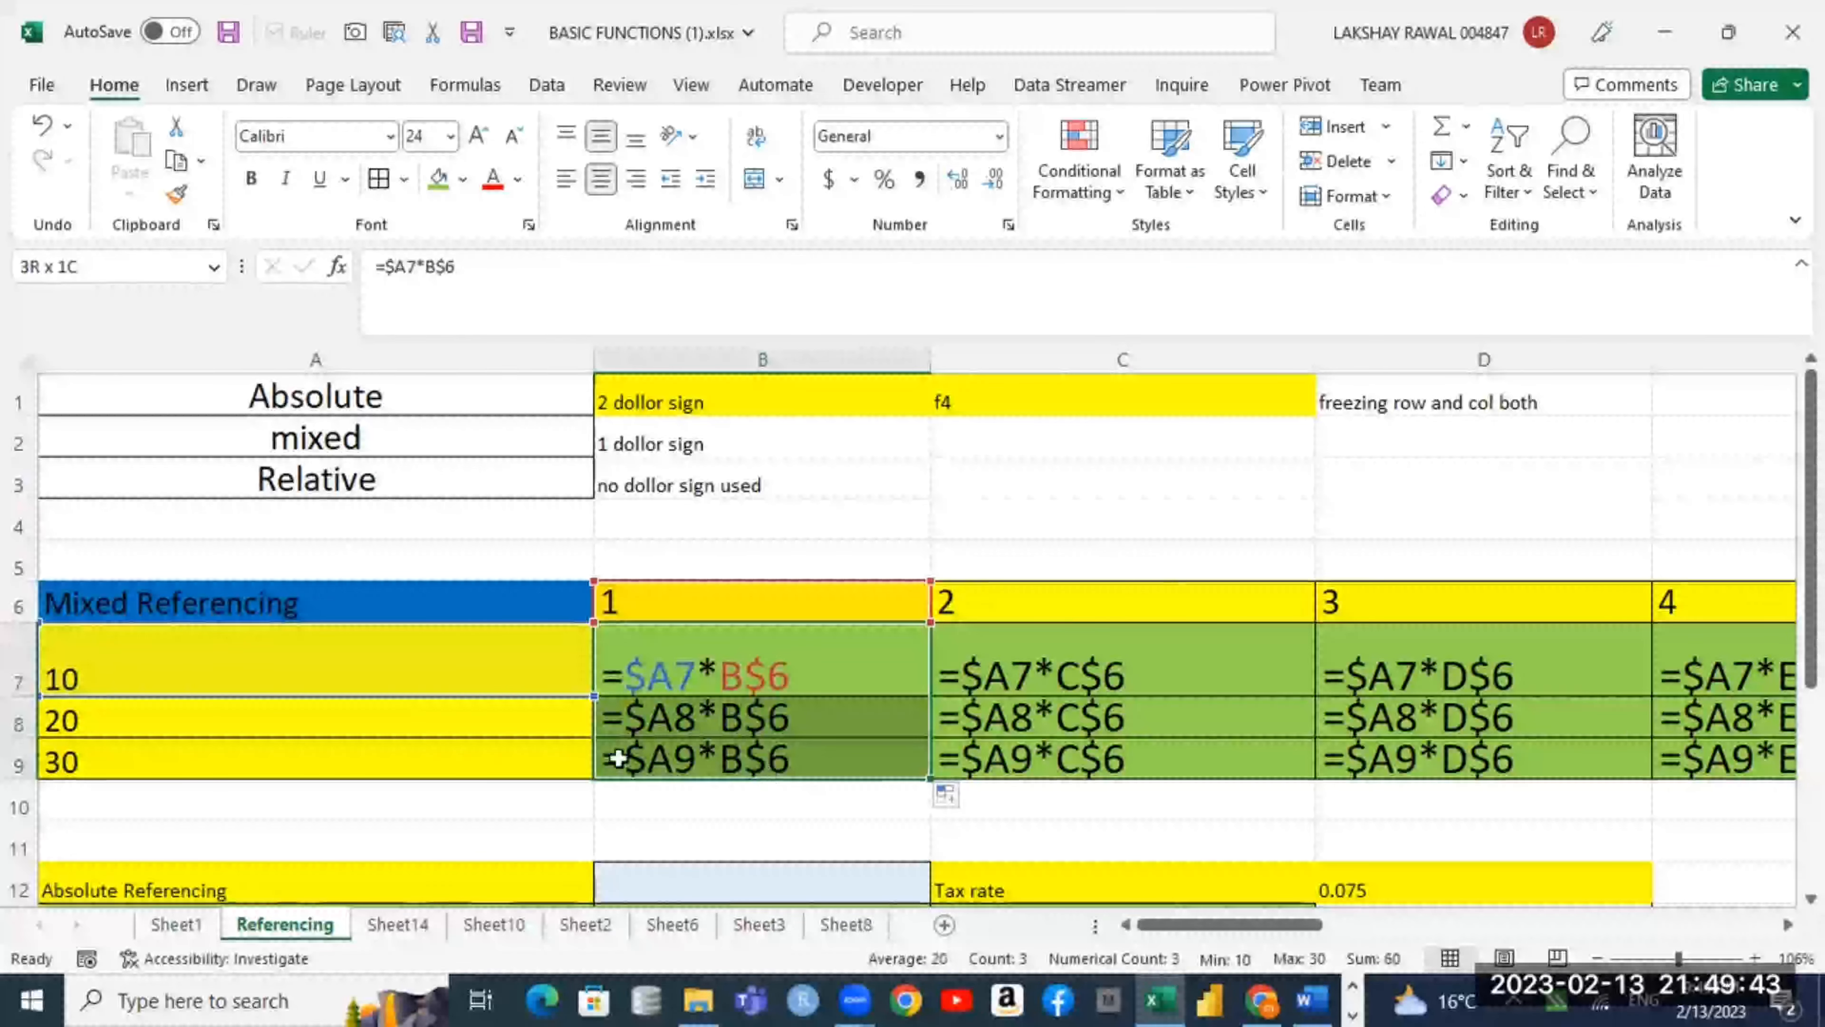
pyautogui.moveTo(387, 680); pyautogui.dragTo(387, 754)
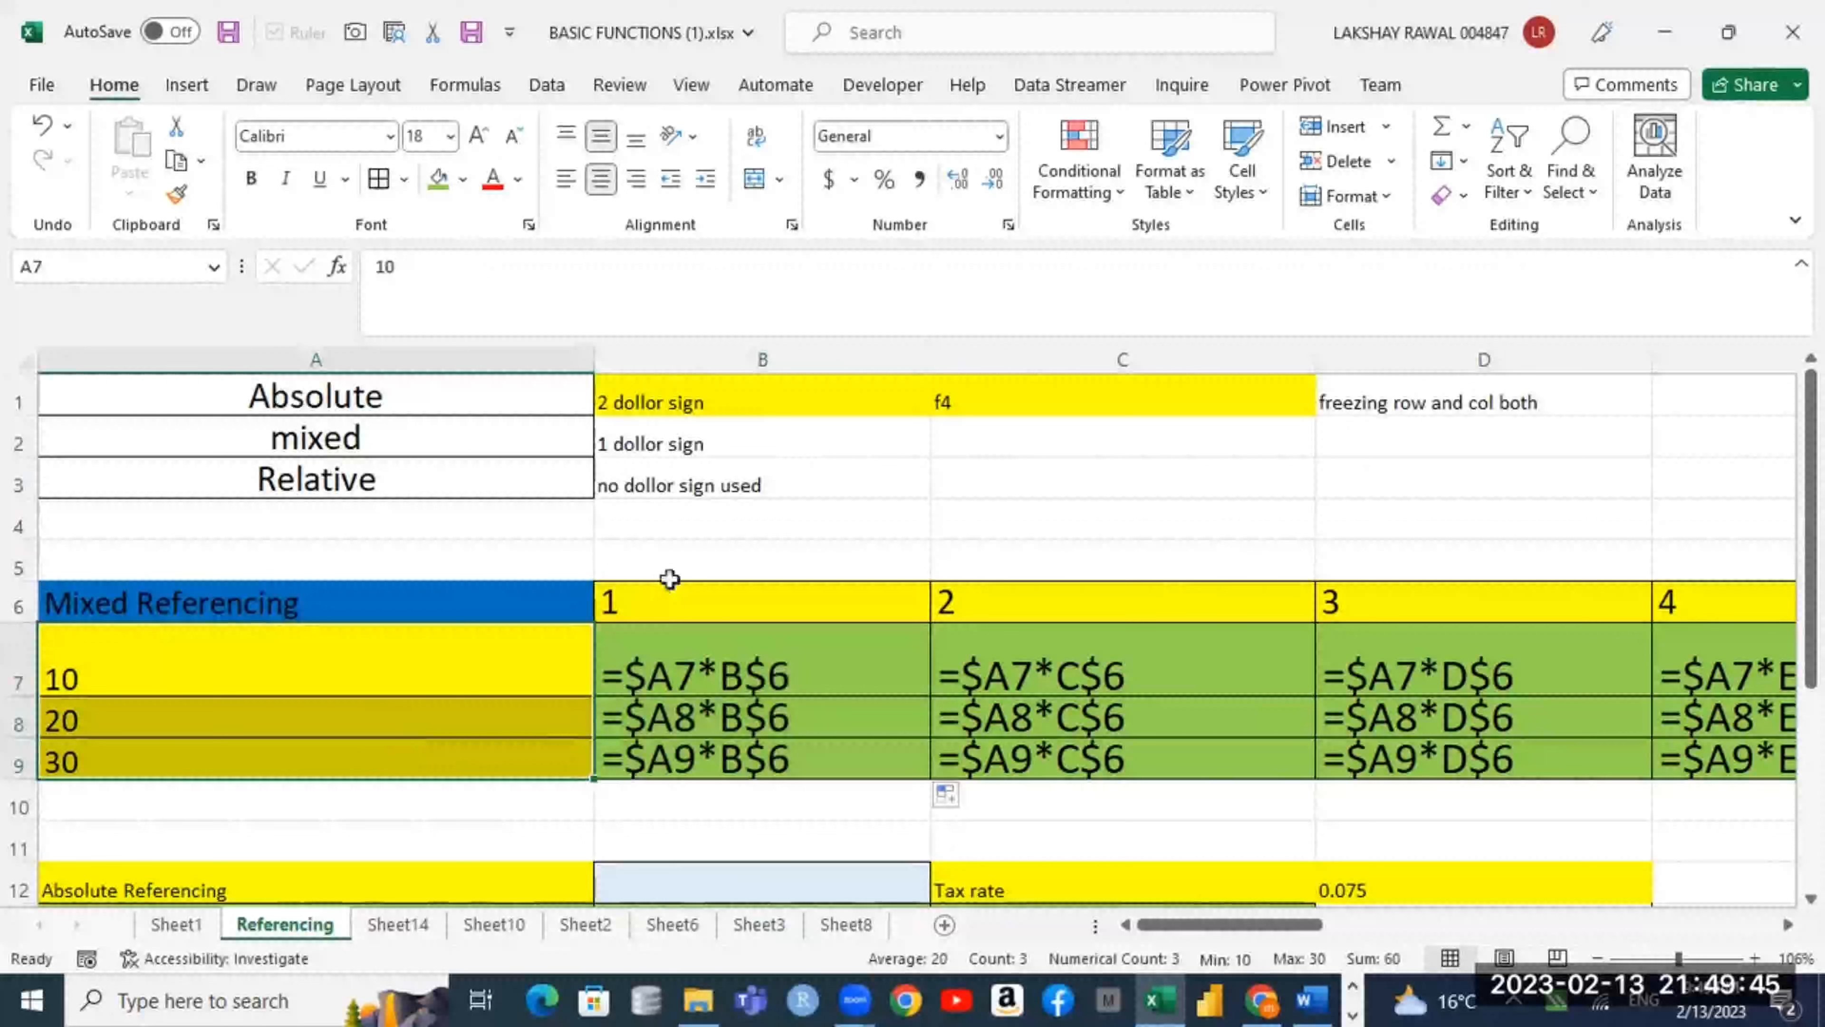
pyautogui.click(664, 605)
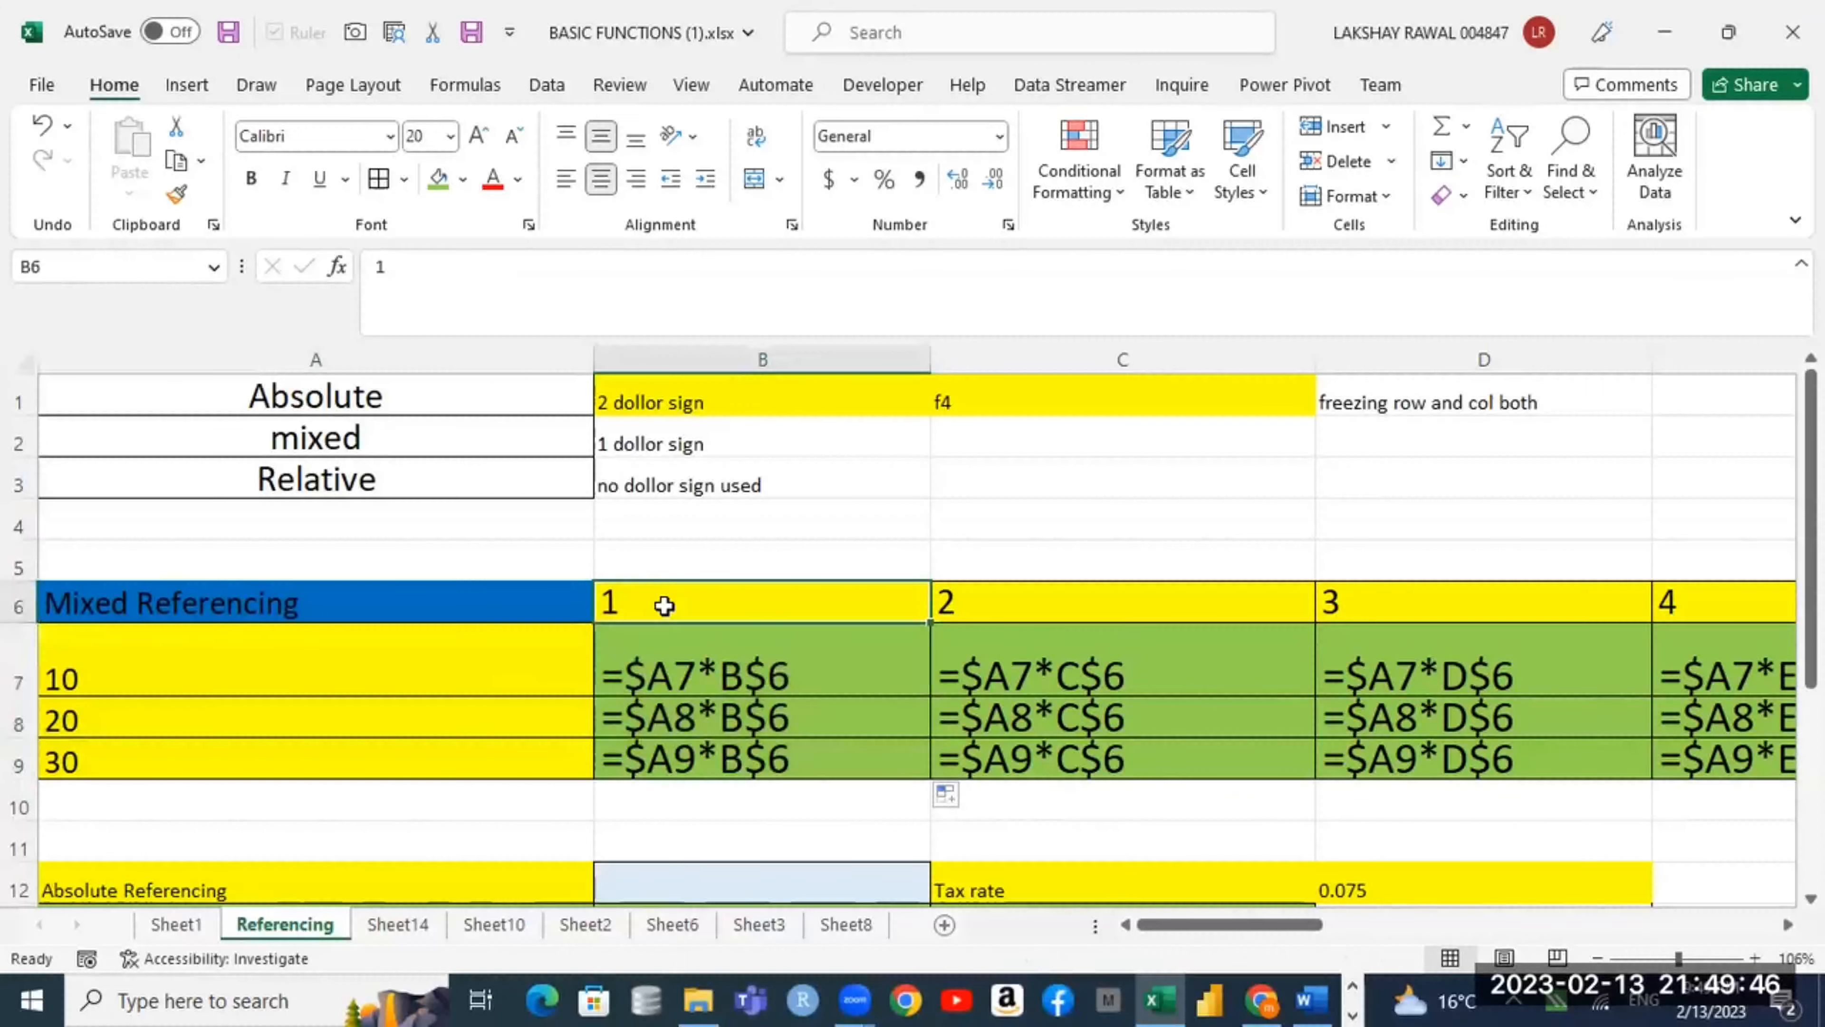
pyautogui.click(276, 681)
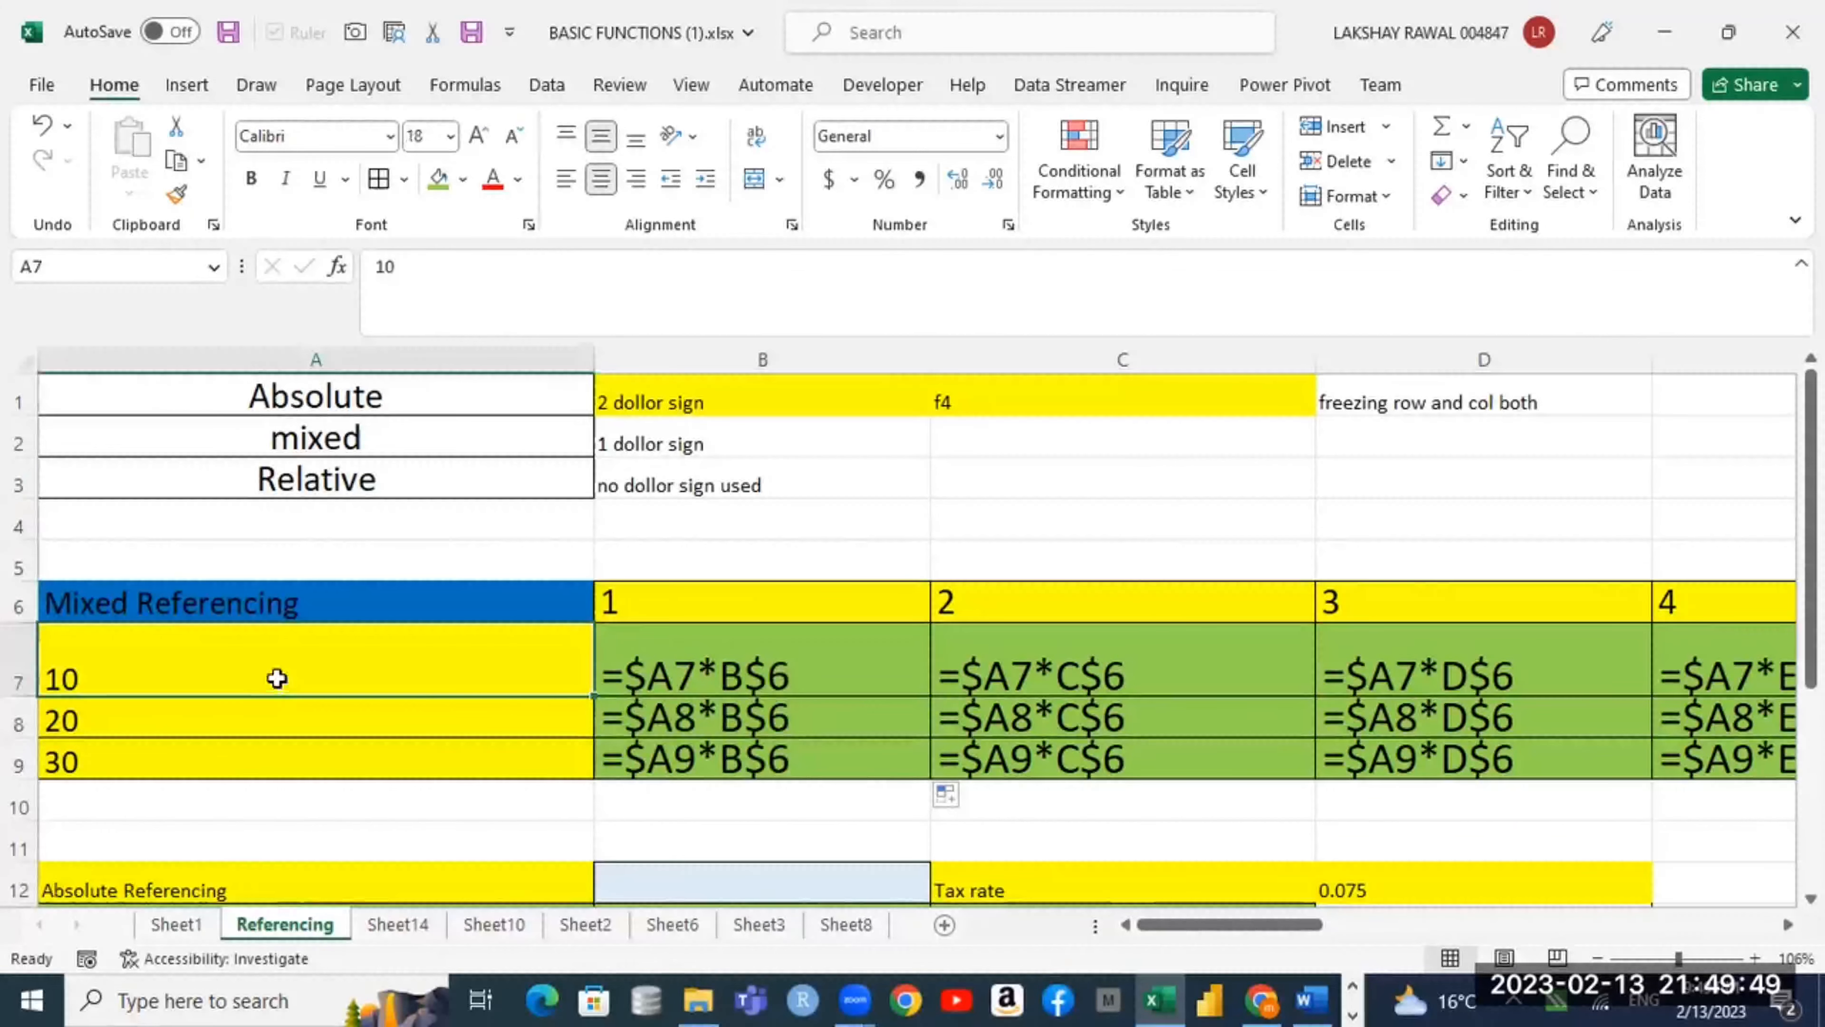
pyautogui.click(721, 611)
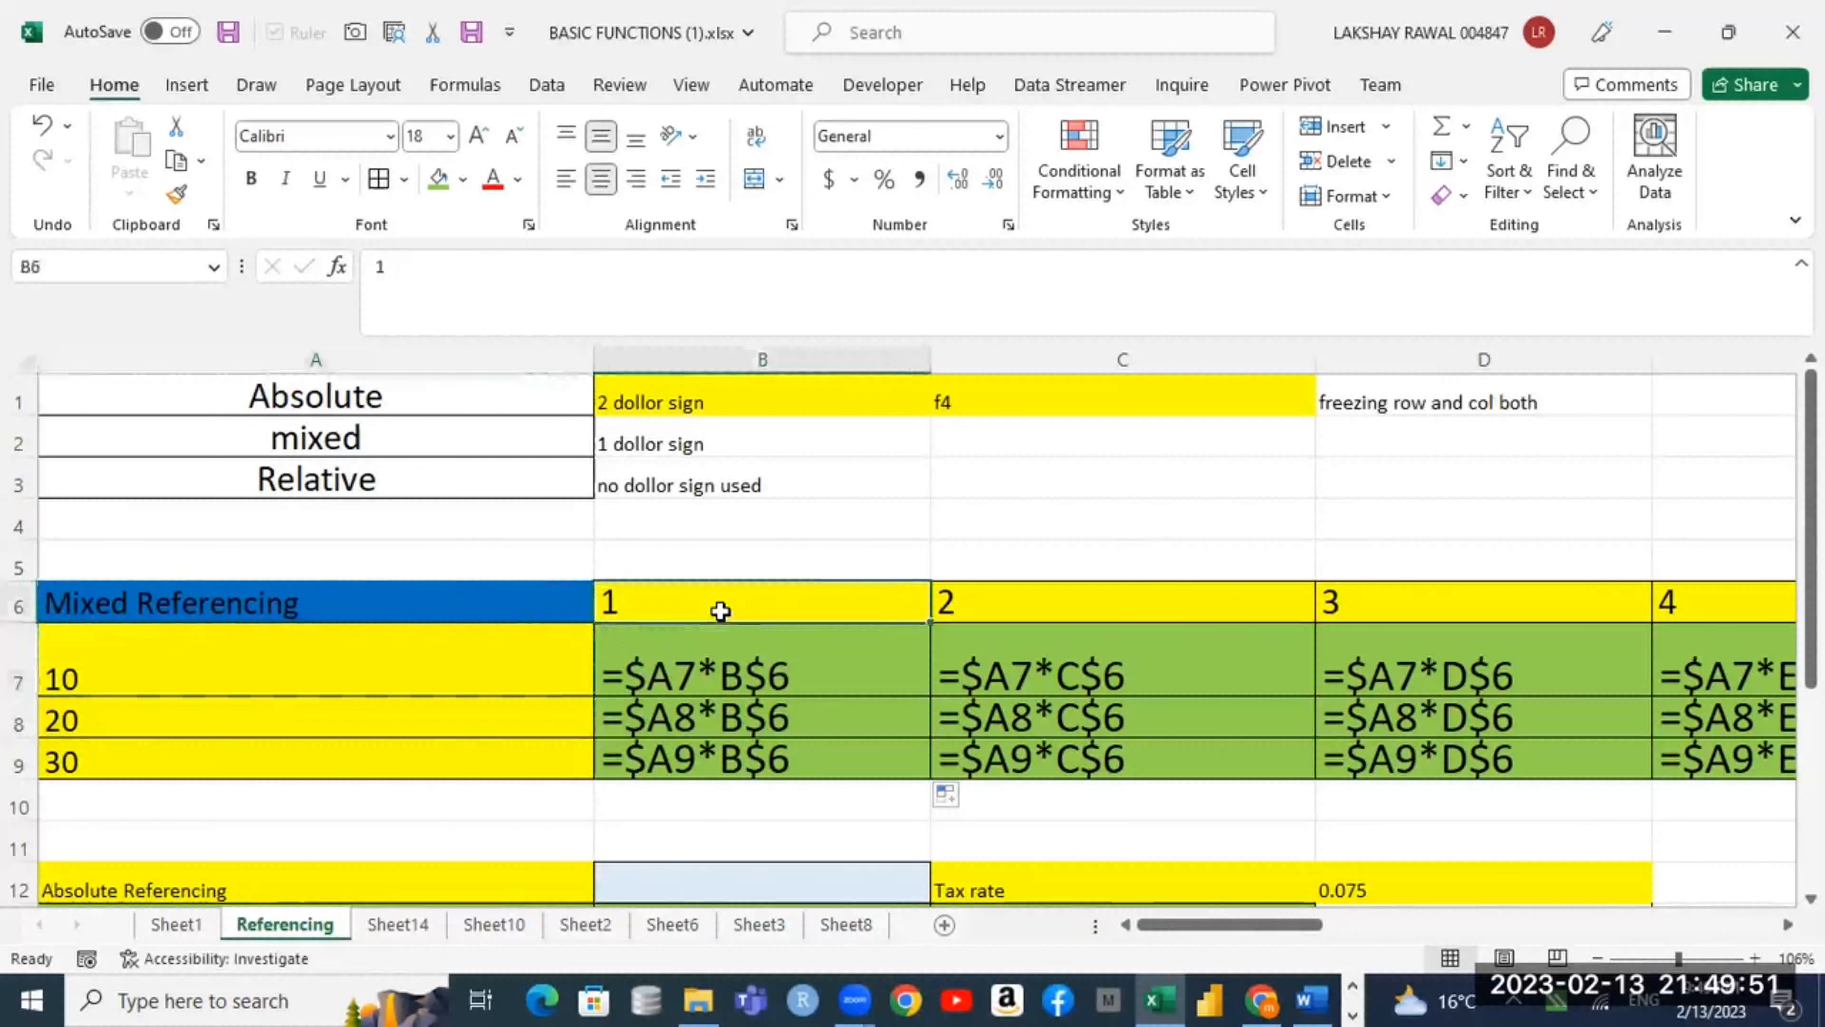
pyautogui.hotkey('ctrl', 'shift', '.')
pyautogui.click(431, 731)
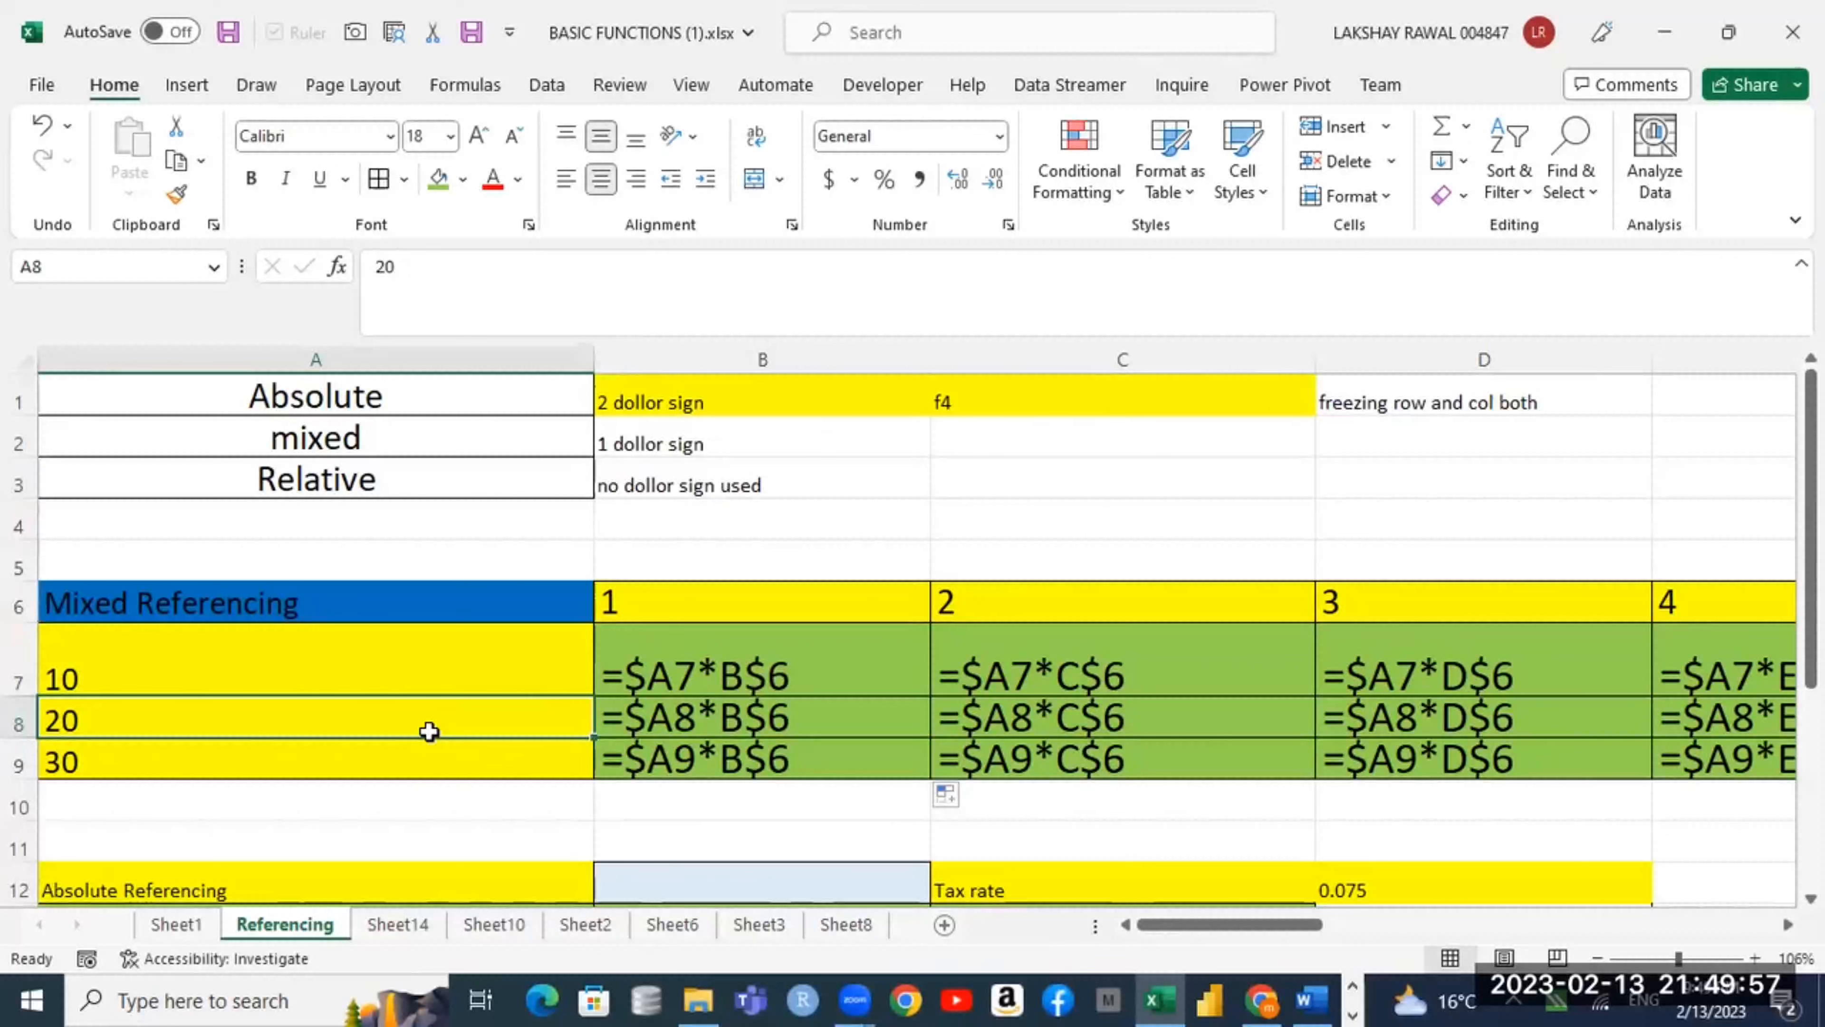
pyautogui.click(663, 616)
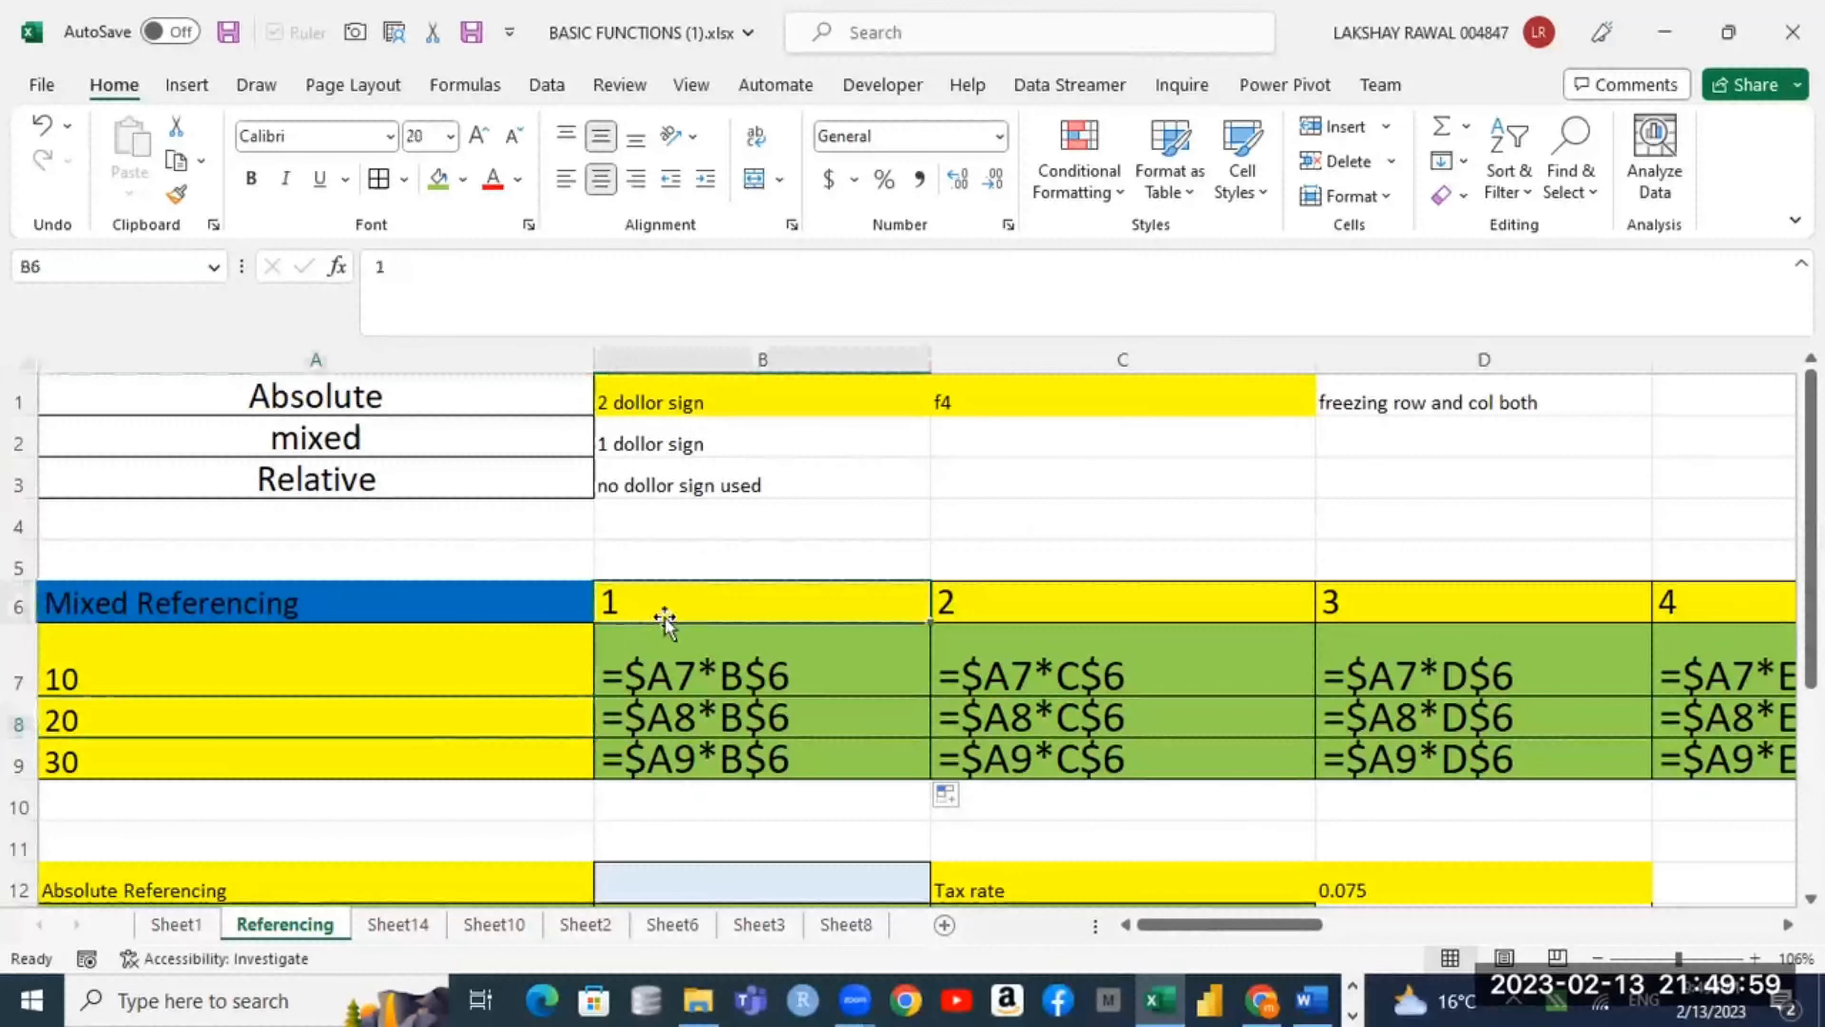
pyautogui.moveTo(419, 672); pyautogui.dragTo(417, 762)
pyautogui.moveTo(786, 692); pyautogui.dragTo(775, 768)
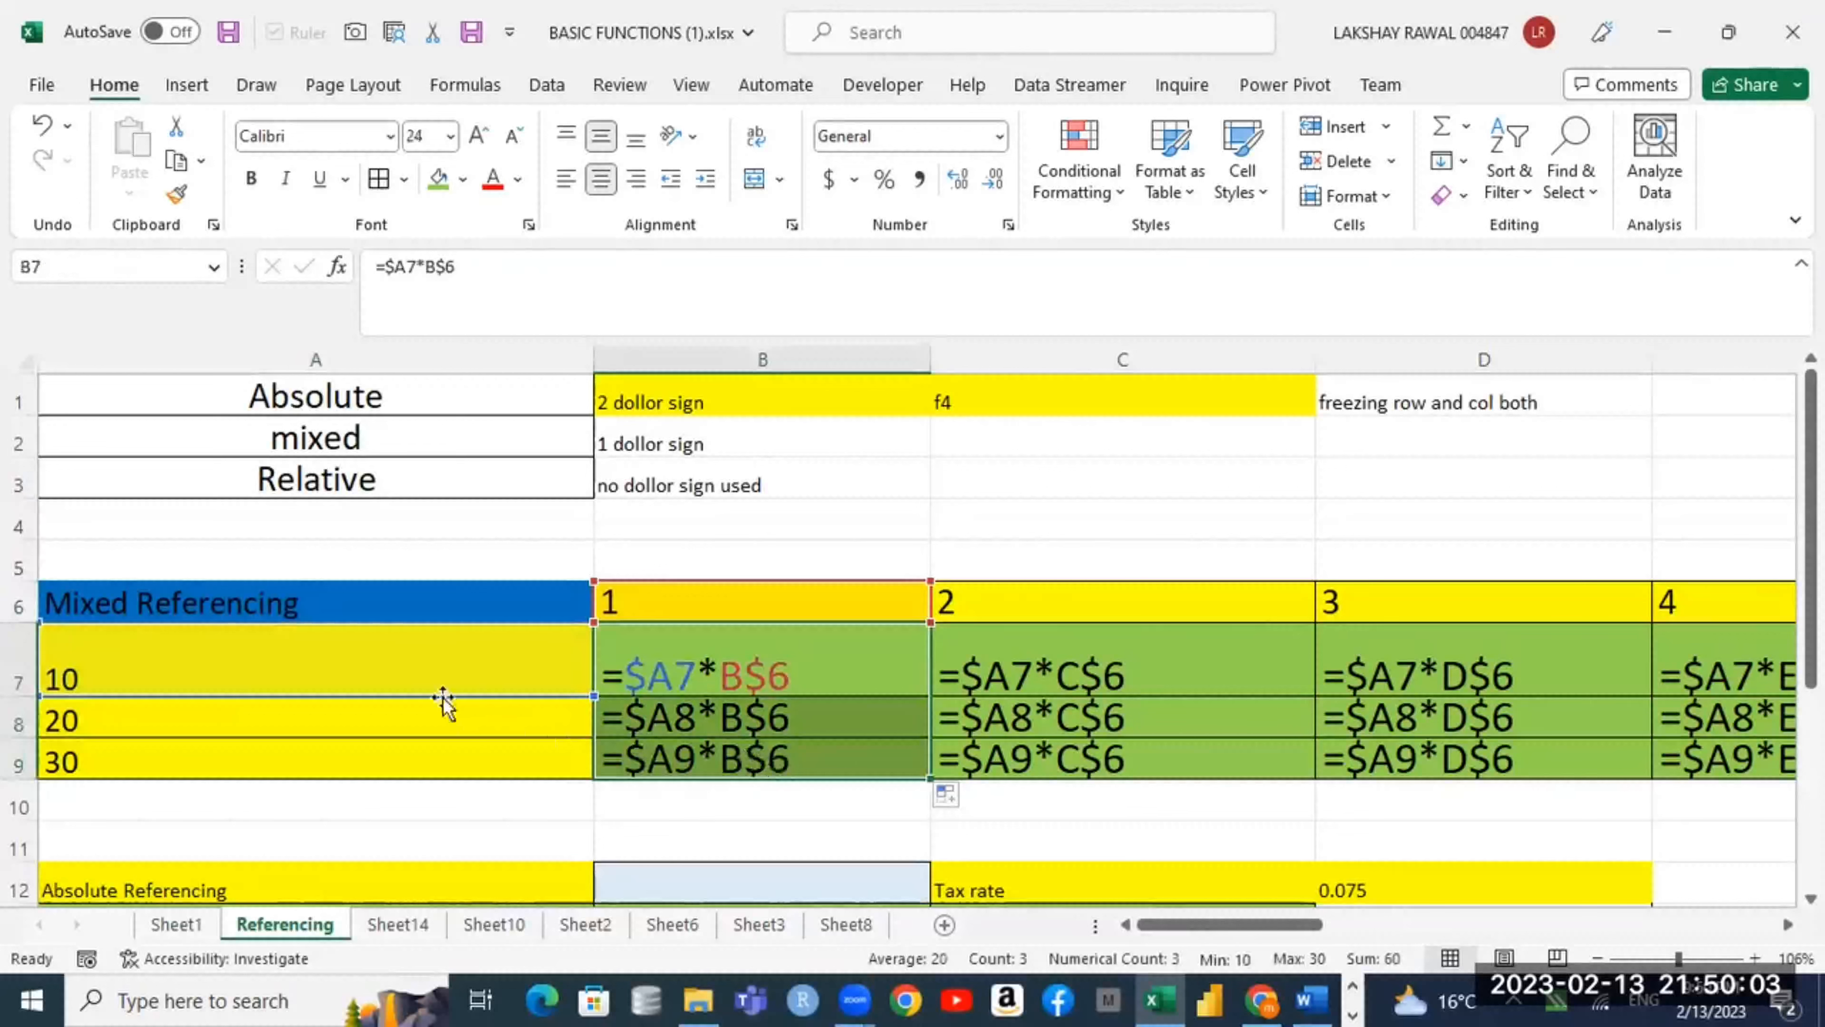
pyautogui.click(435, 660)
pyautogui.moveTo(419, 743); pyautogui.dragTo(410, 774)
pyautogui.click(704, 607)
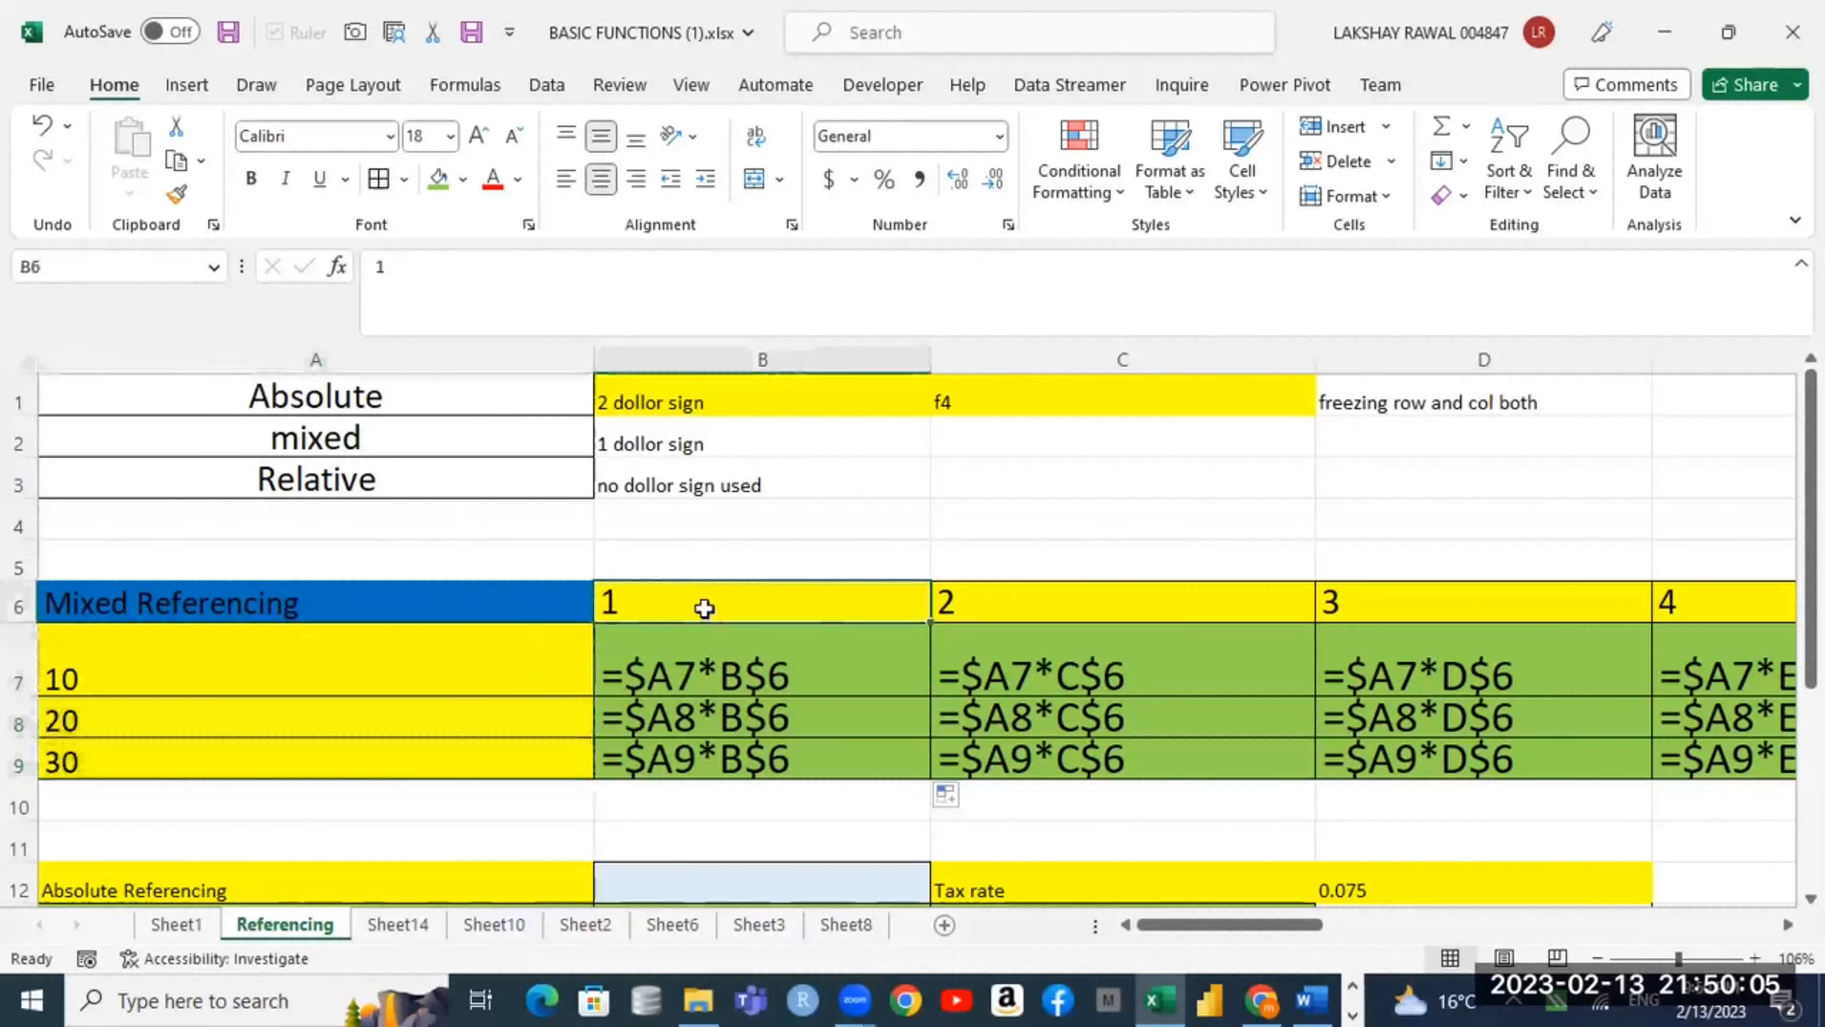
pyautogui.moveTo(625, 603)
pyautogui.mouseDown()
pyautogui.moveTo(588, 611)
pyautogui.moveTo(611, 606)
pyautogui.mouseUp()
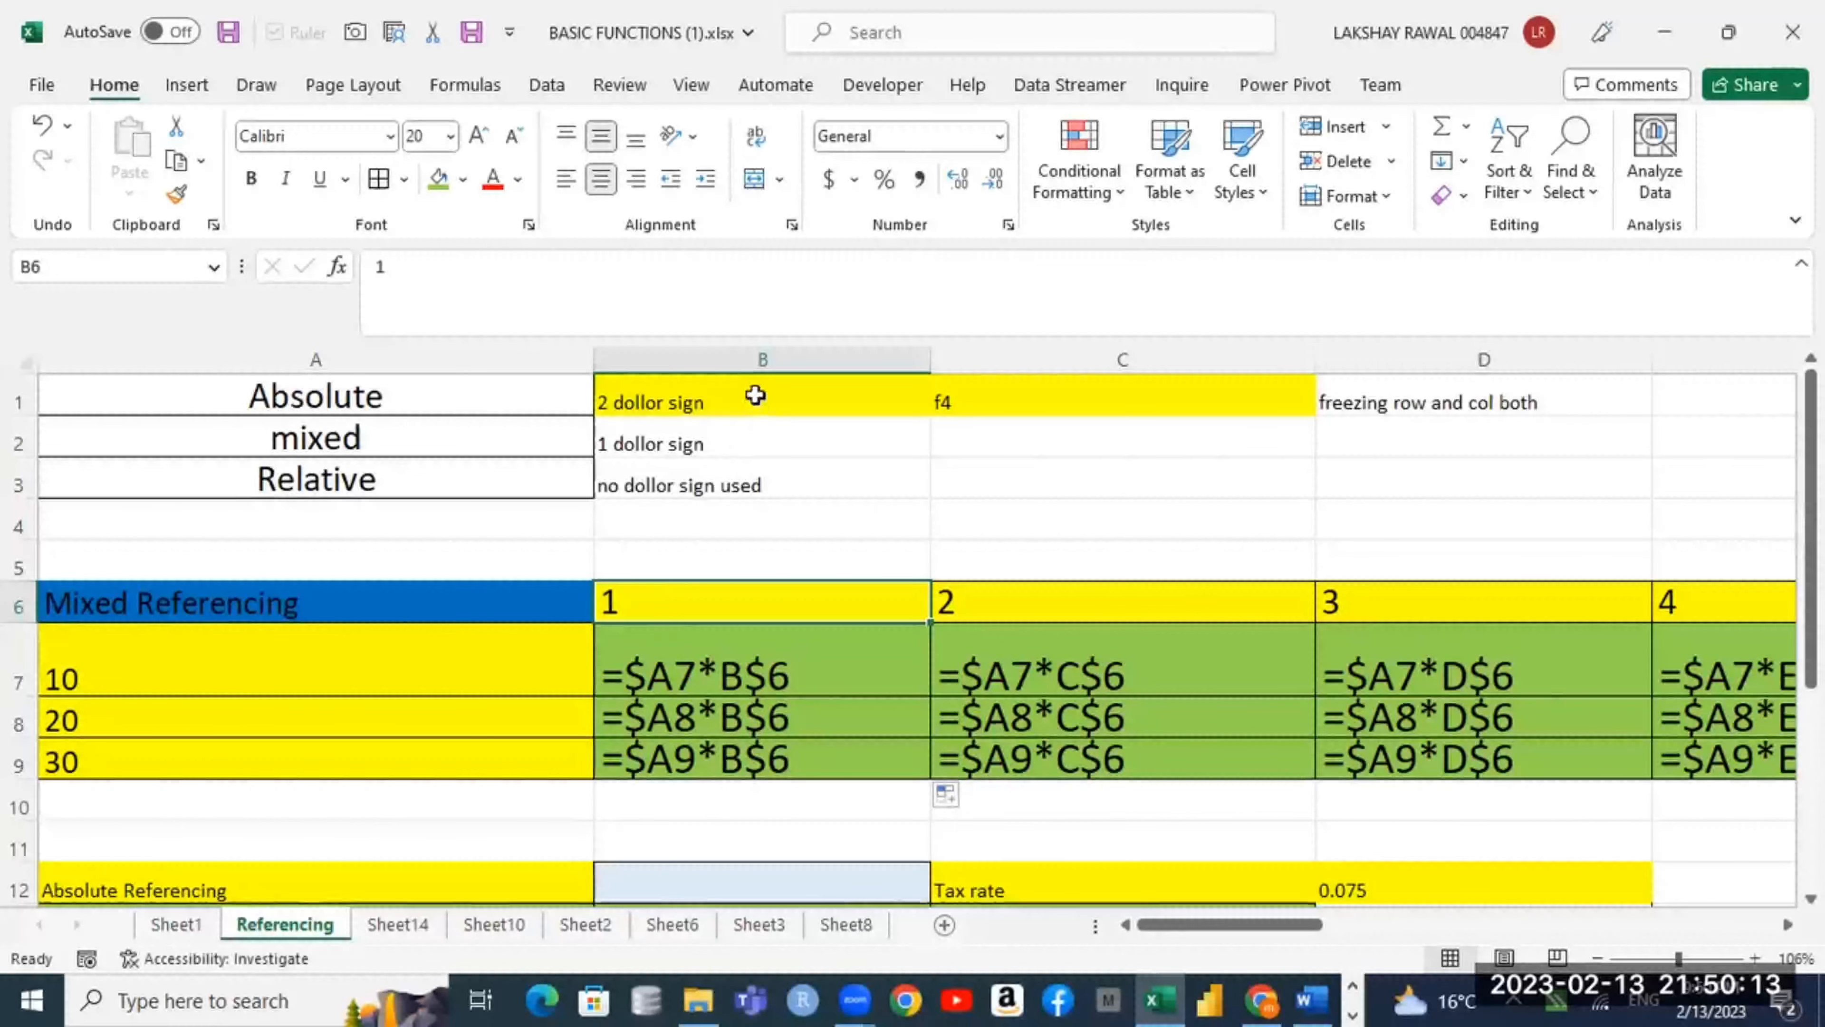
# Step: Remove both dollar signs from the formula in B7 so that it reads =A7*B6 with relative references
pyautogui.doubleClick(780, 648)
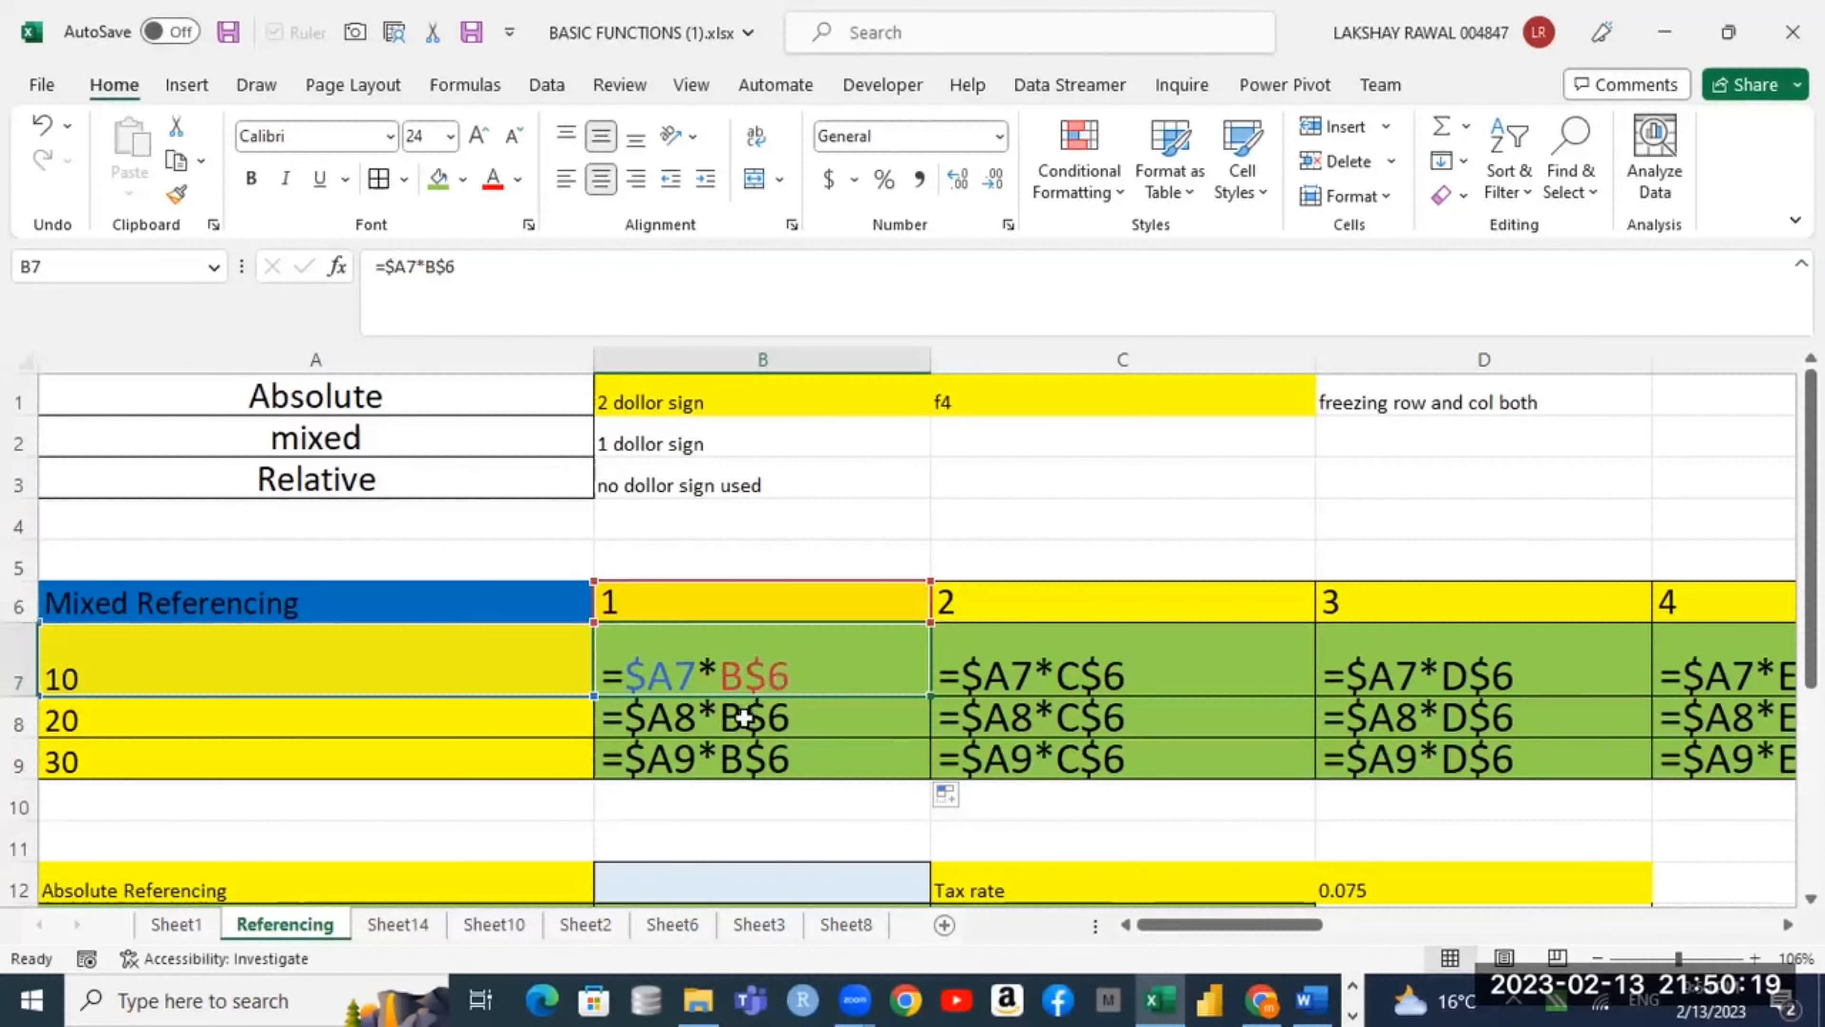
pyautogui.doubleClick(768, 673)
pyautogui.press('BackSpace')
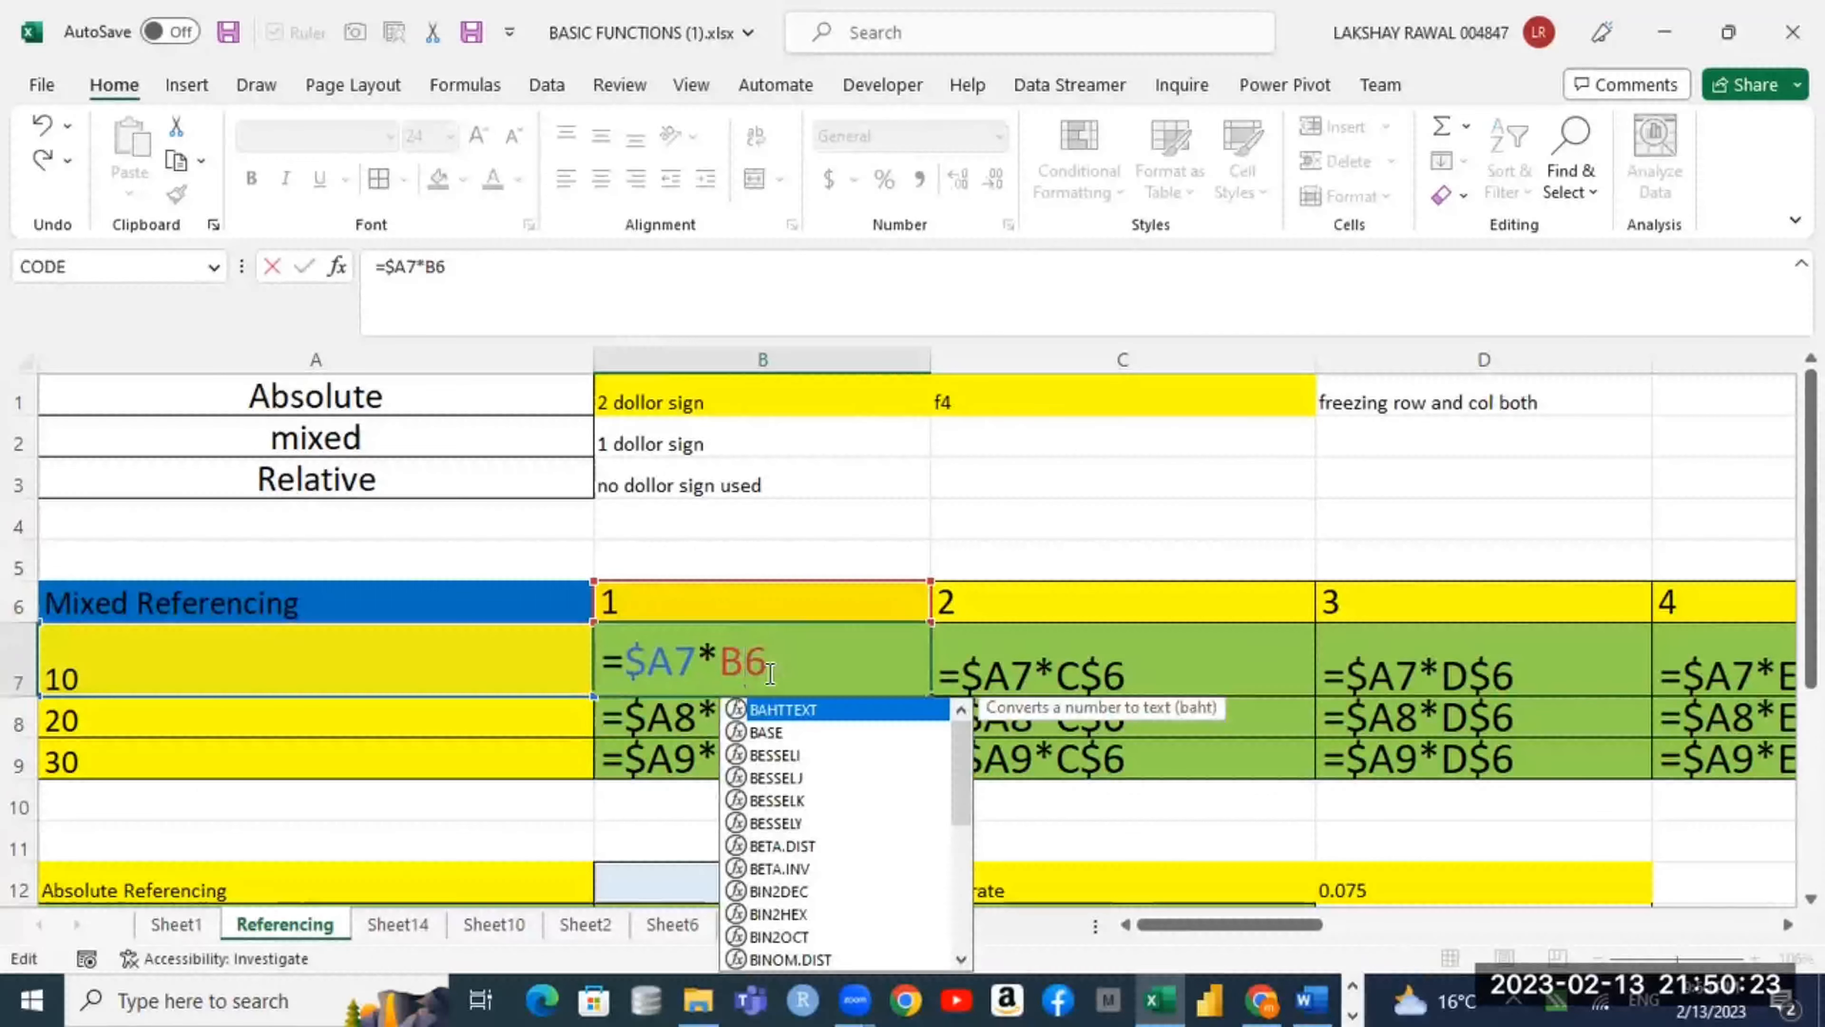
pyautogui.press('Left')
pyautogui.press('Left')
pyautogui.press('Left')
pyautogui.press('BackSpace')
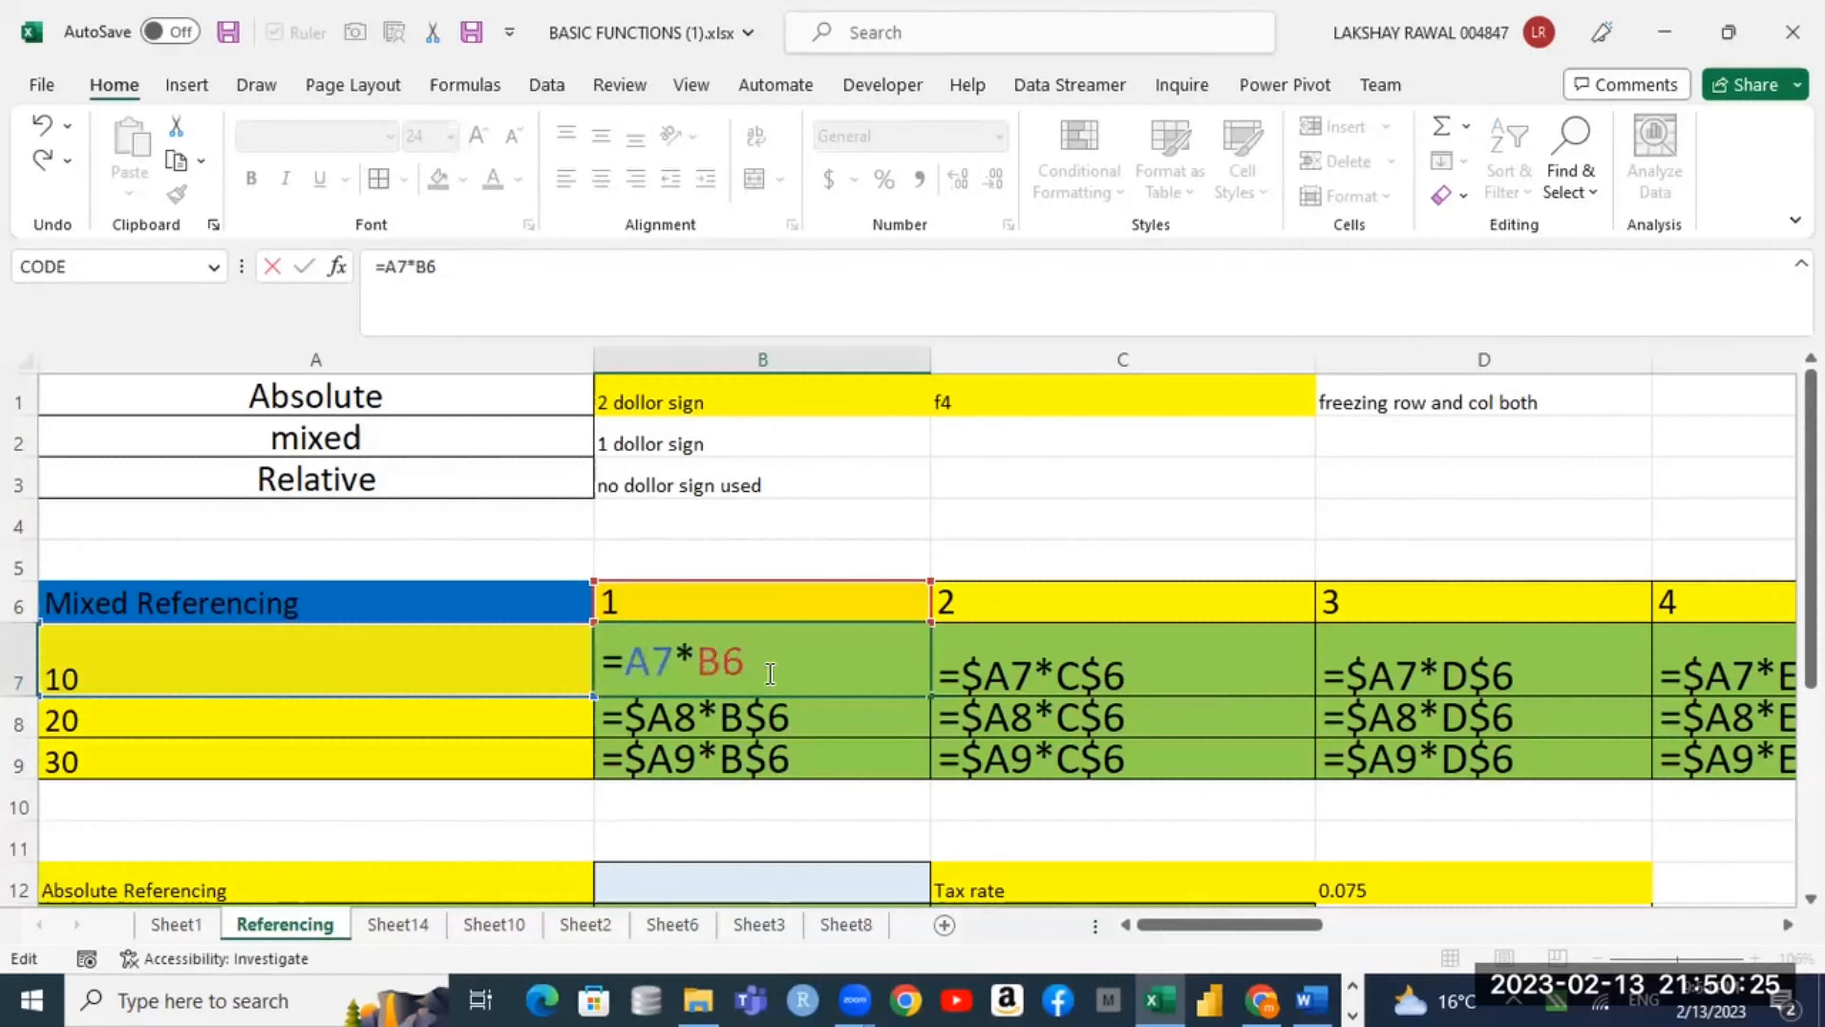
pyautogui.click(886, 726)
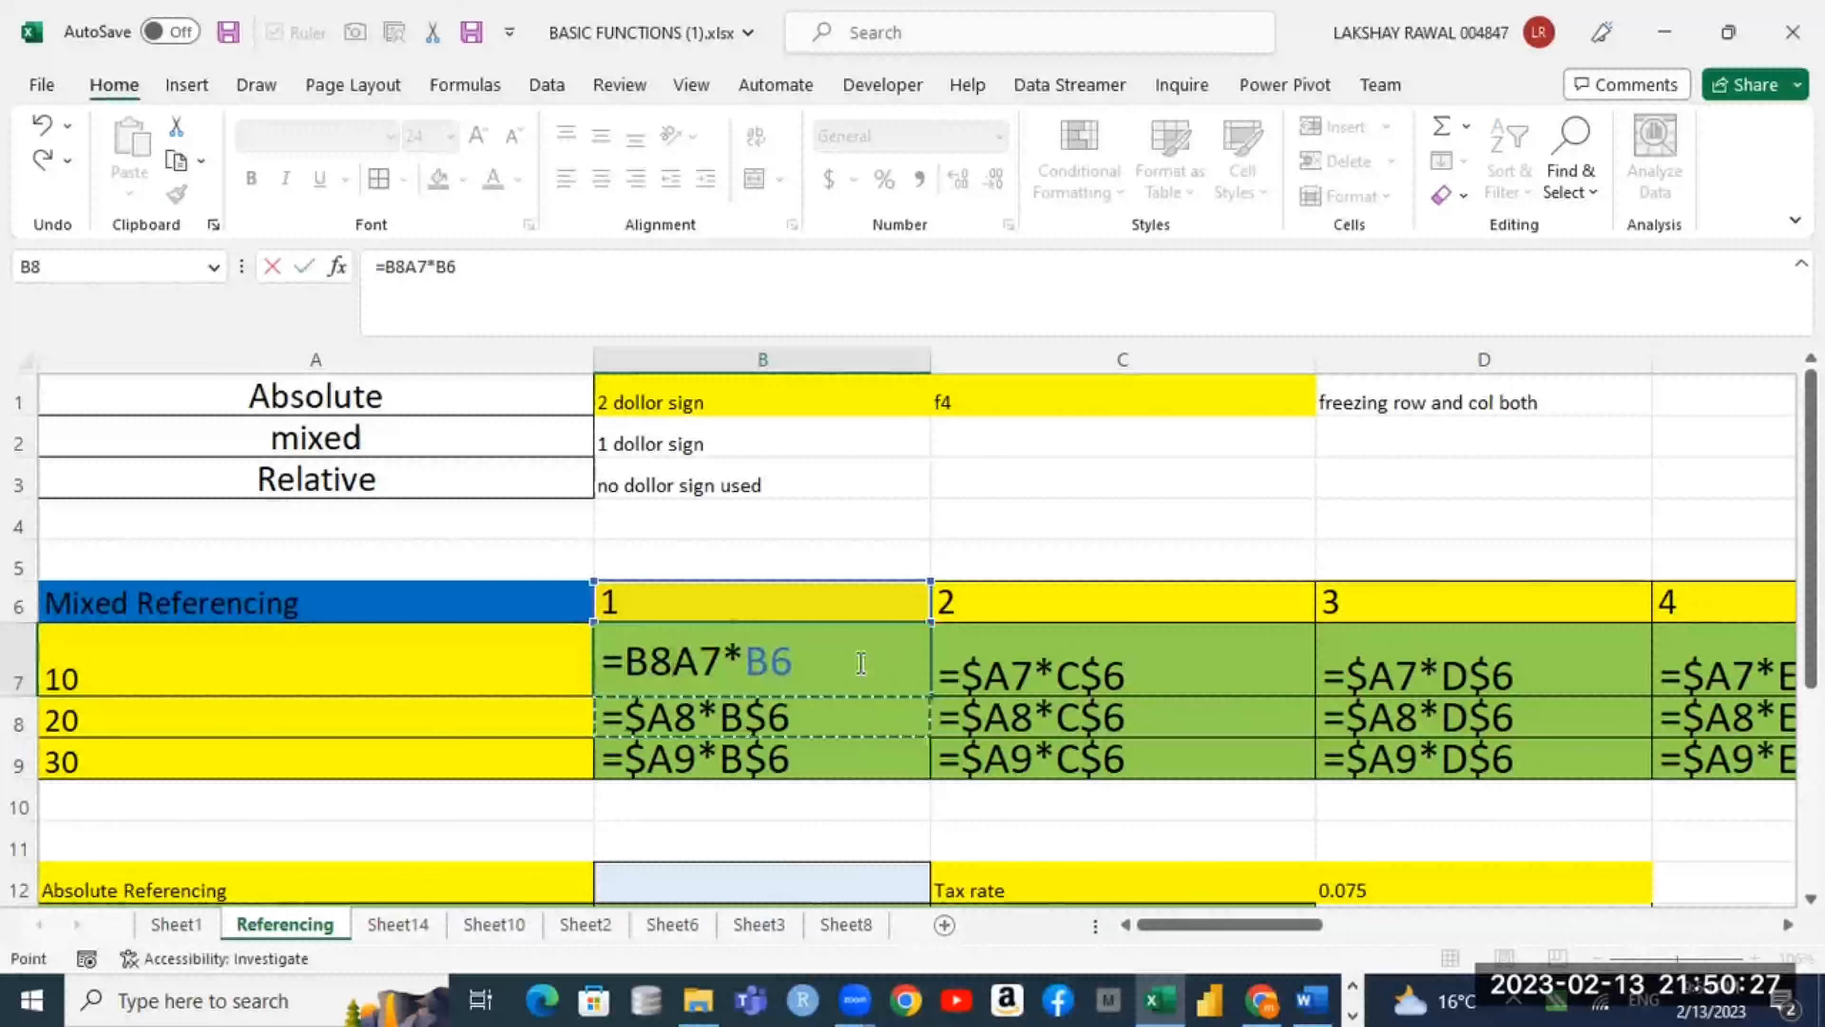
pyautogui.press('BackSpace')
pyautogui.press('BackSpace')
pyautogui.press('Return')
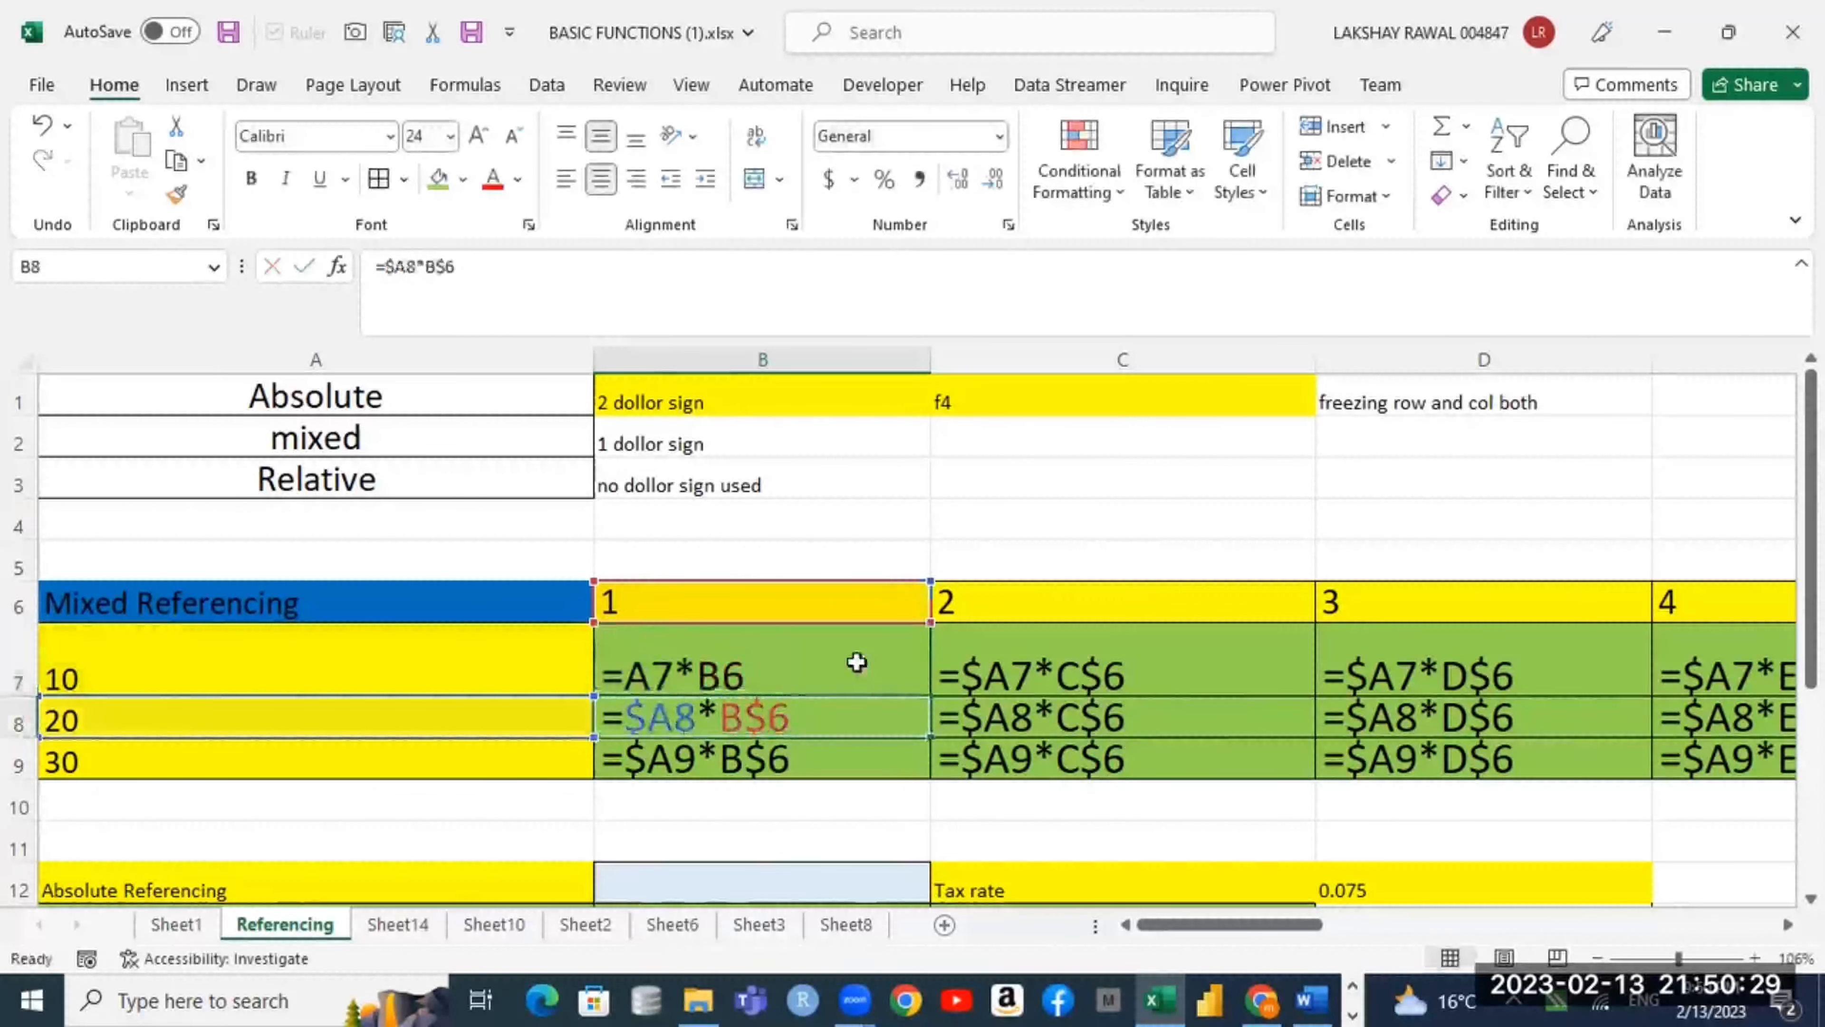
# Step: Fill the relative formula from B7 down through B9
pyautogui.click(880, 685)
pyautogui.moveTo(934, 701); pyautogui.dragTo(1166, 767)
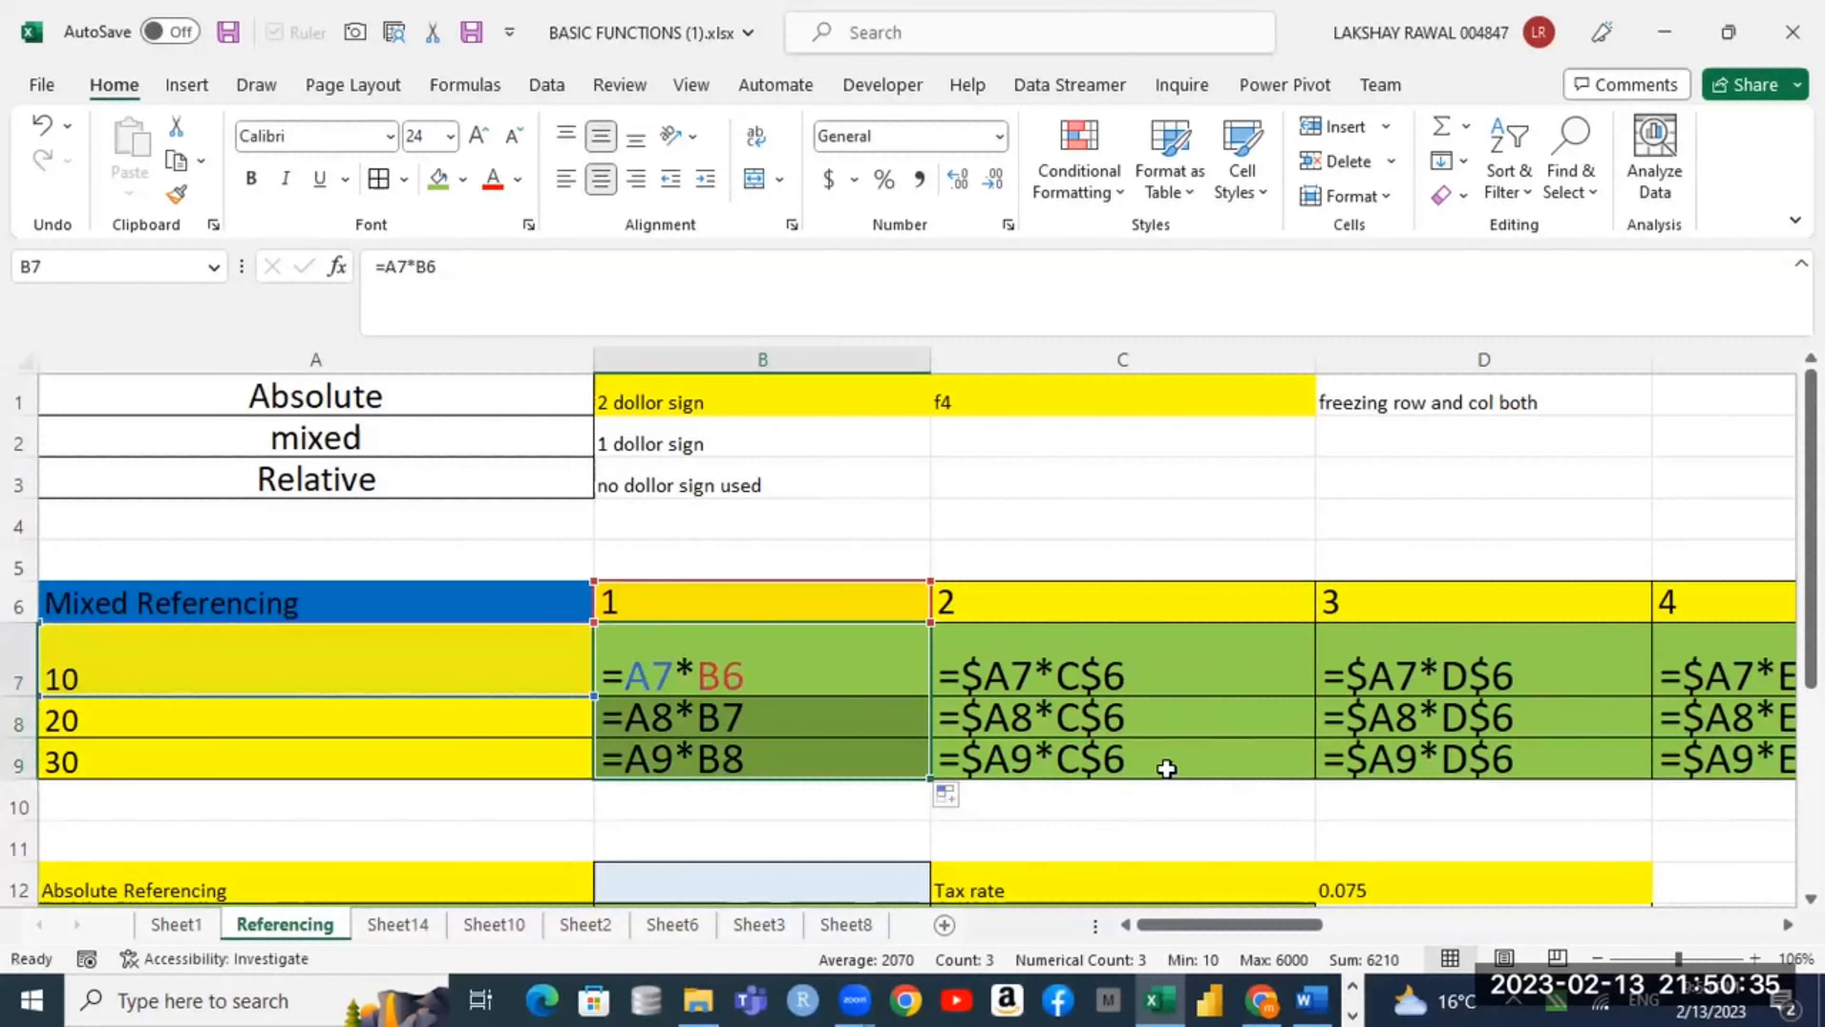
# Step: Examine which cells the relative formulas in B7, B8 and B9 refer to, compared with A7:A9 and header cell B6
pyautogui.click(656, 741)
pyautogui.click(277, 665)
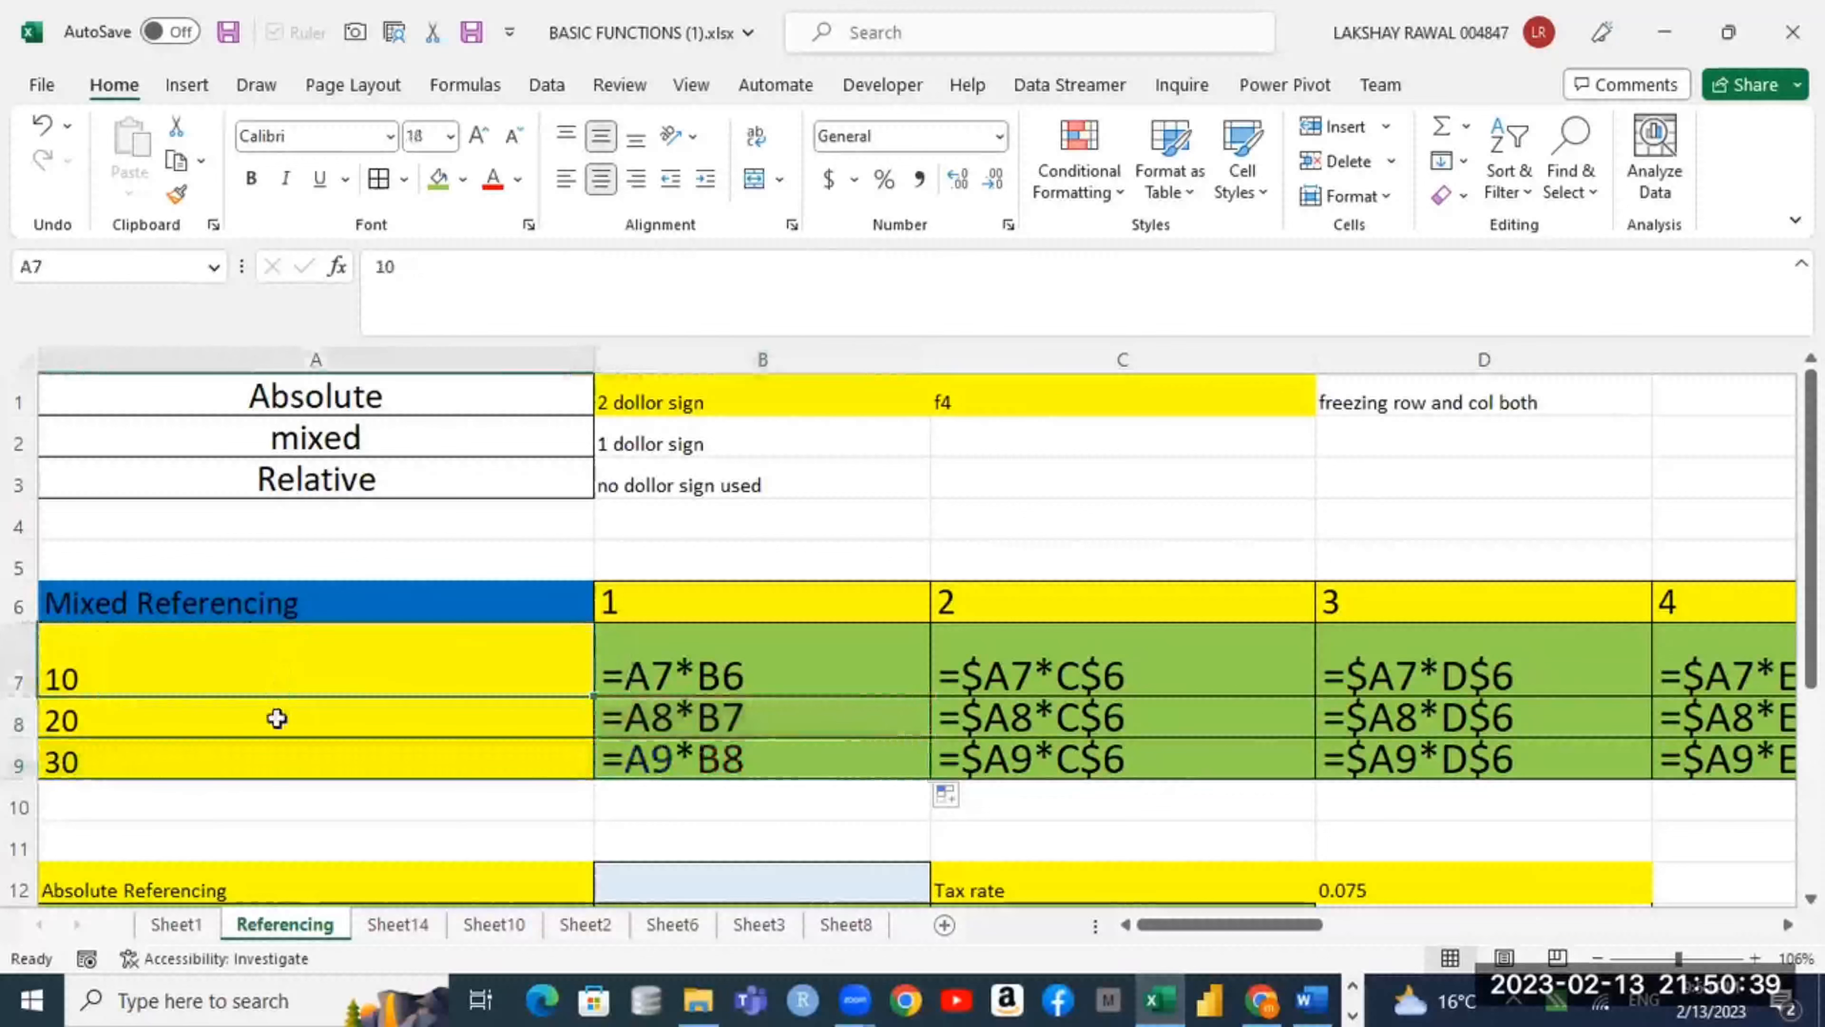
pyautogui.click(280, 721)
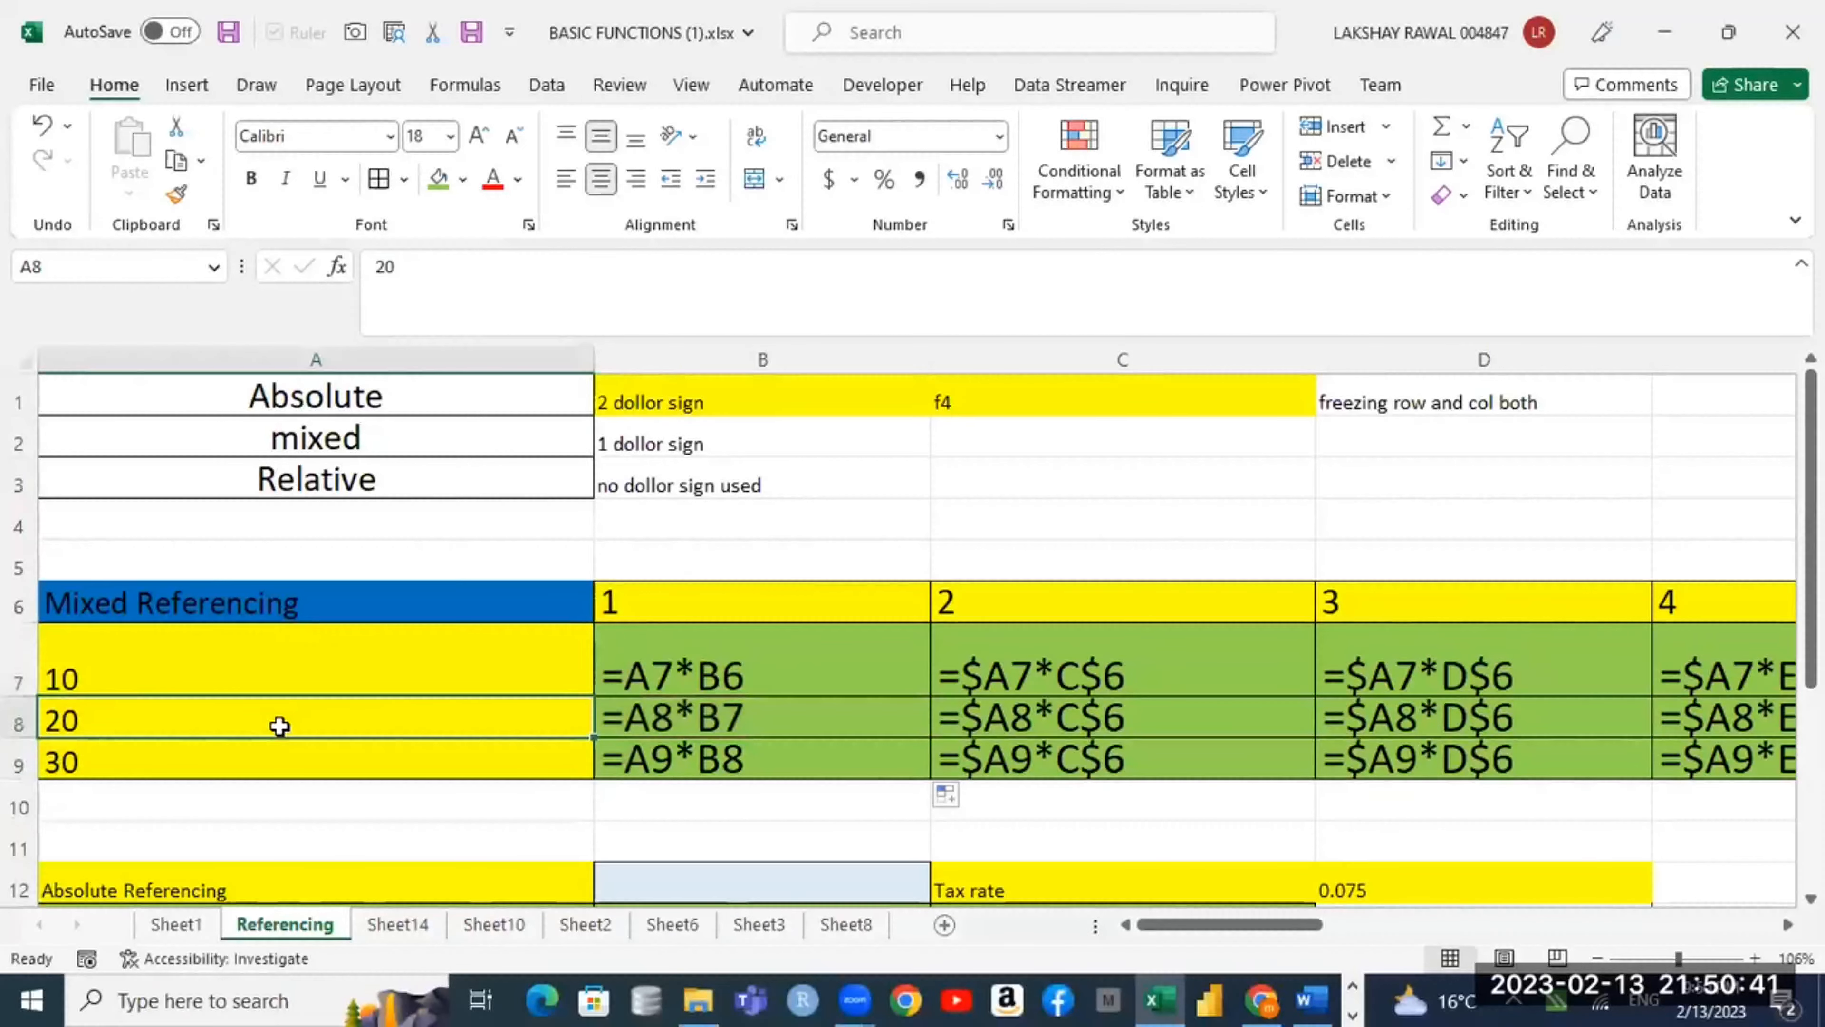
pyautogui.click(658, 755)
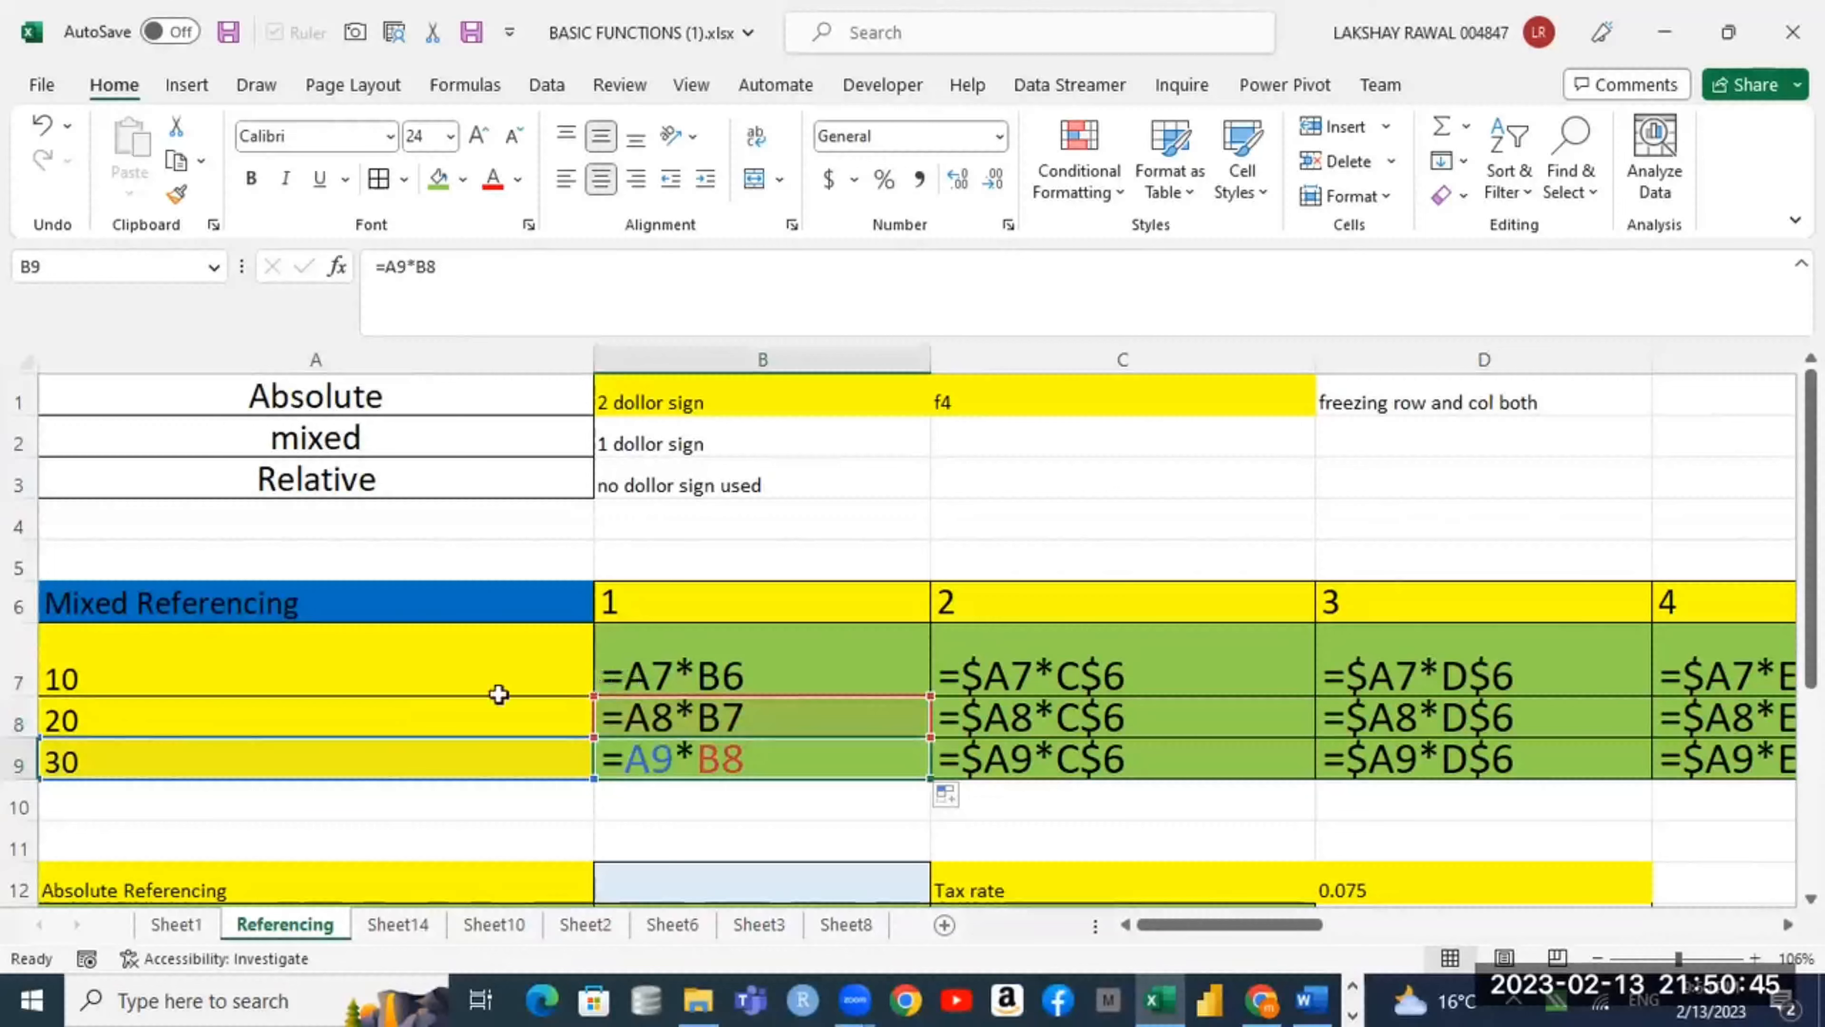
pyautogui.click(386, 672)
pyautogui.click(627, 607)
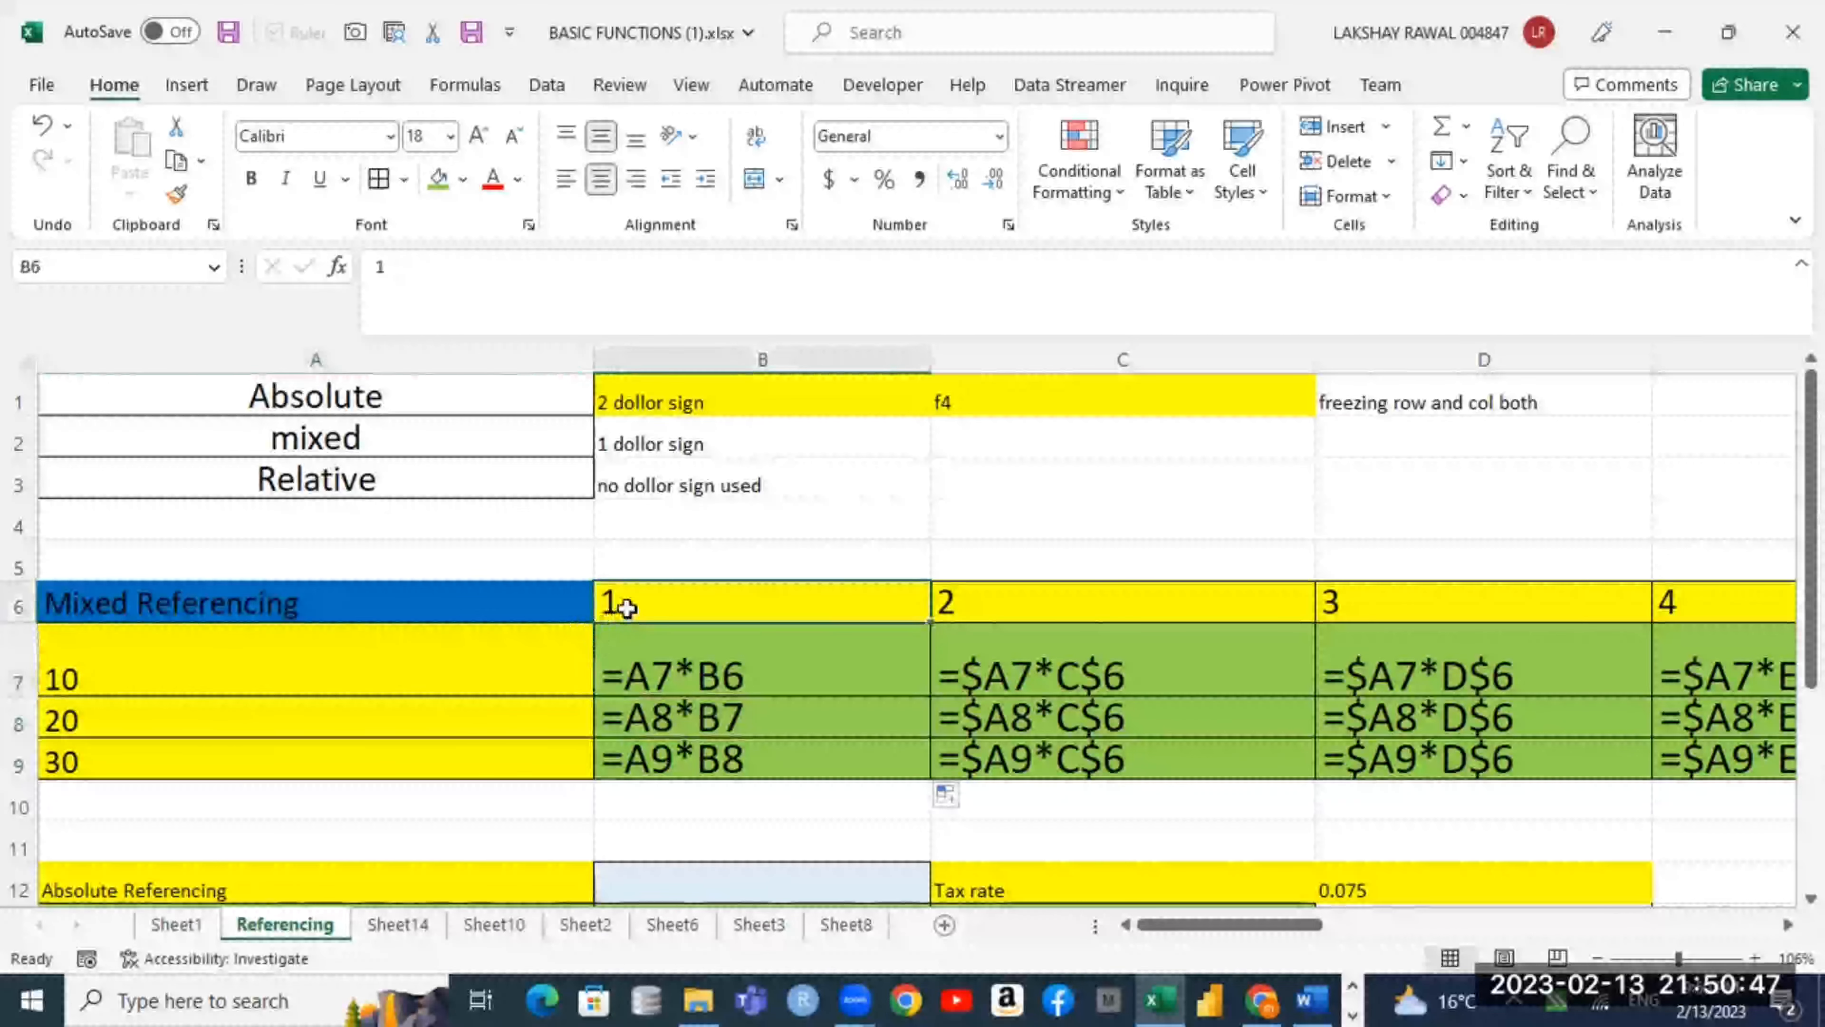
pyautogui.click(640, 674)
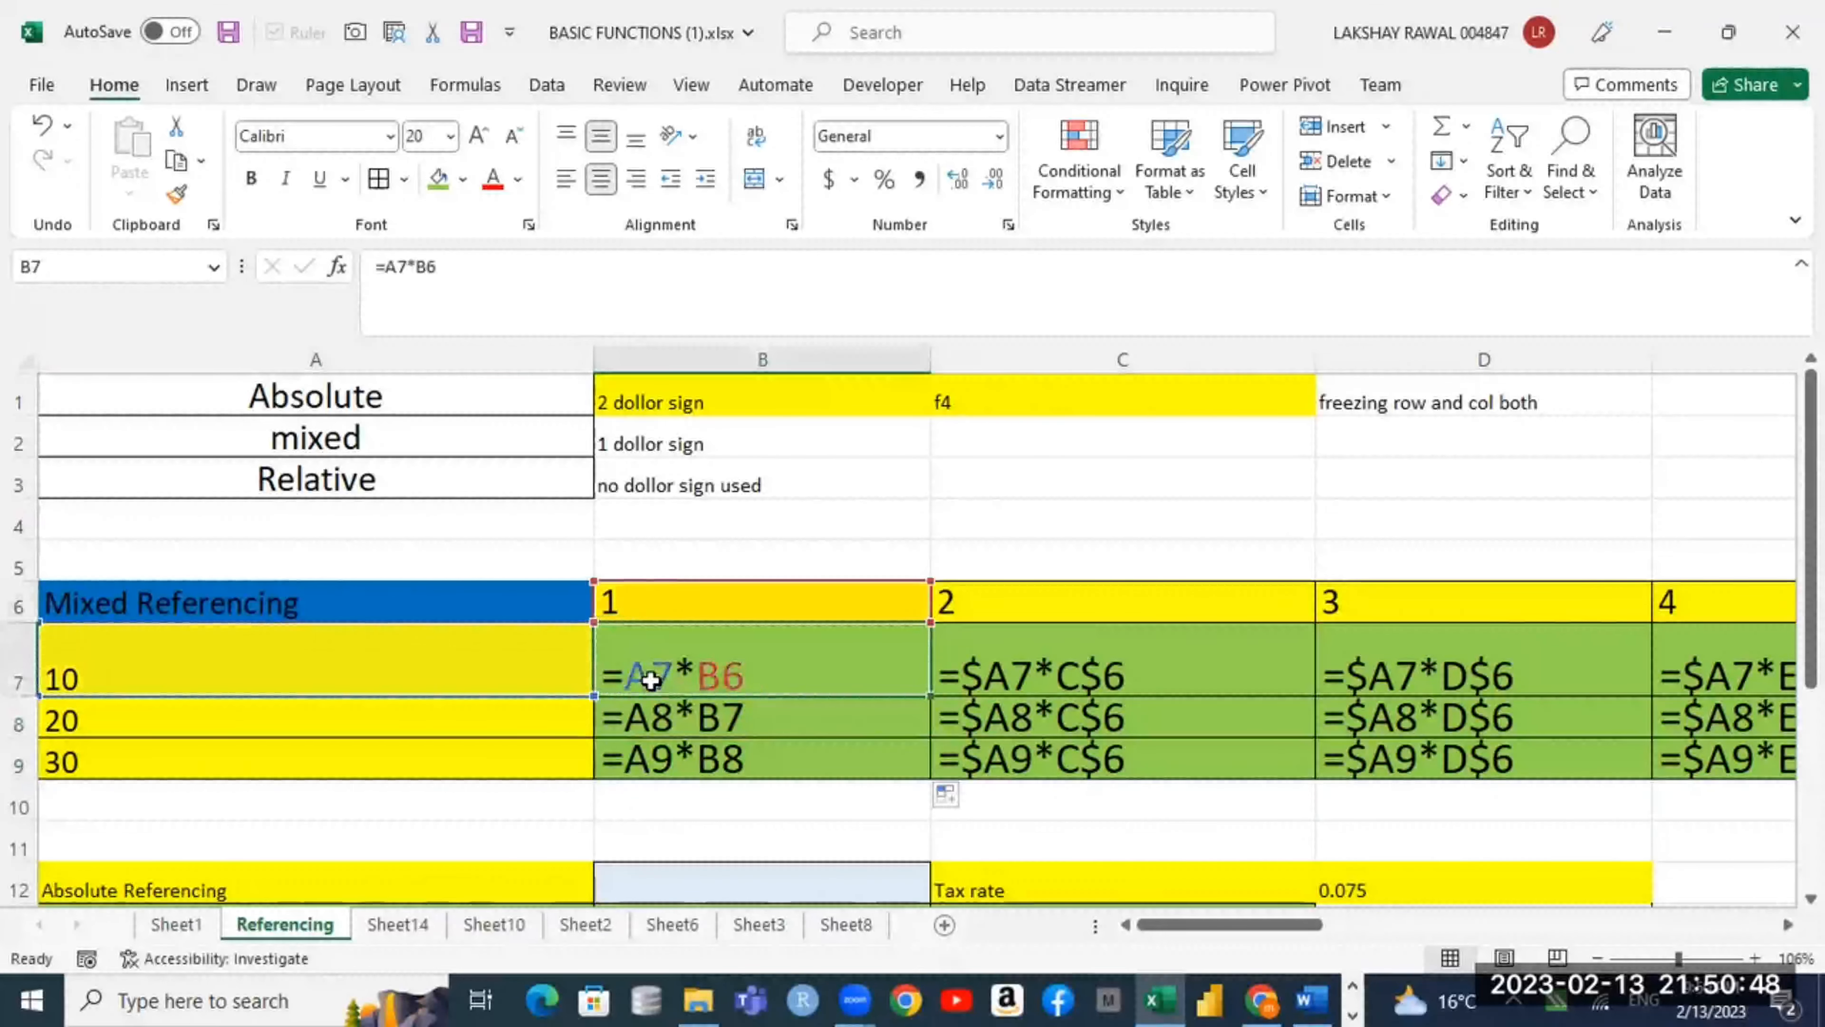
pyautogui.click(647, 716)
pyautogui.click(242, 721)
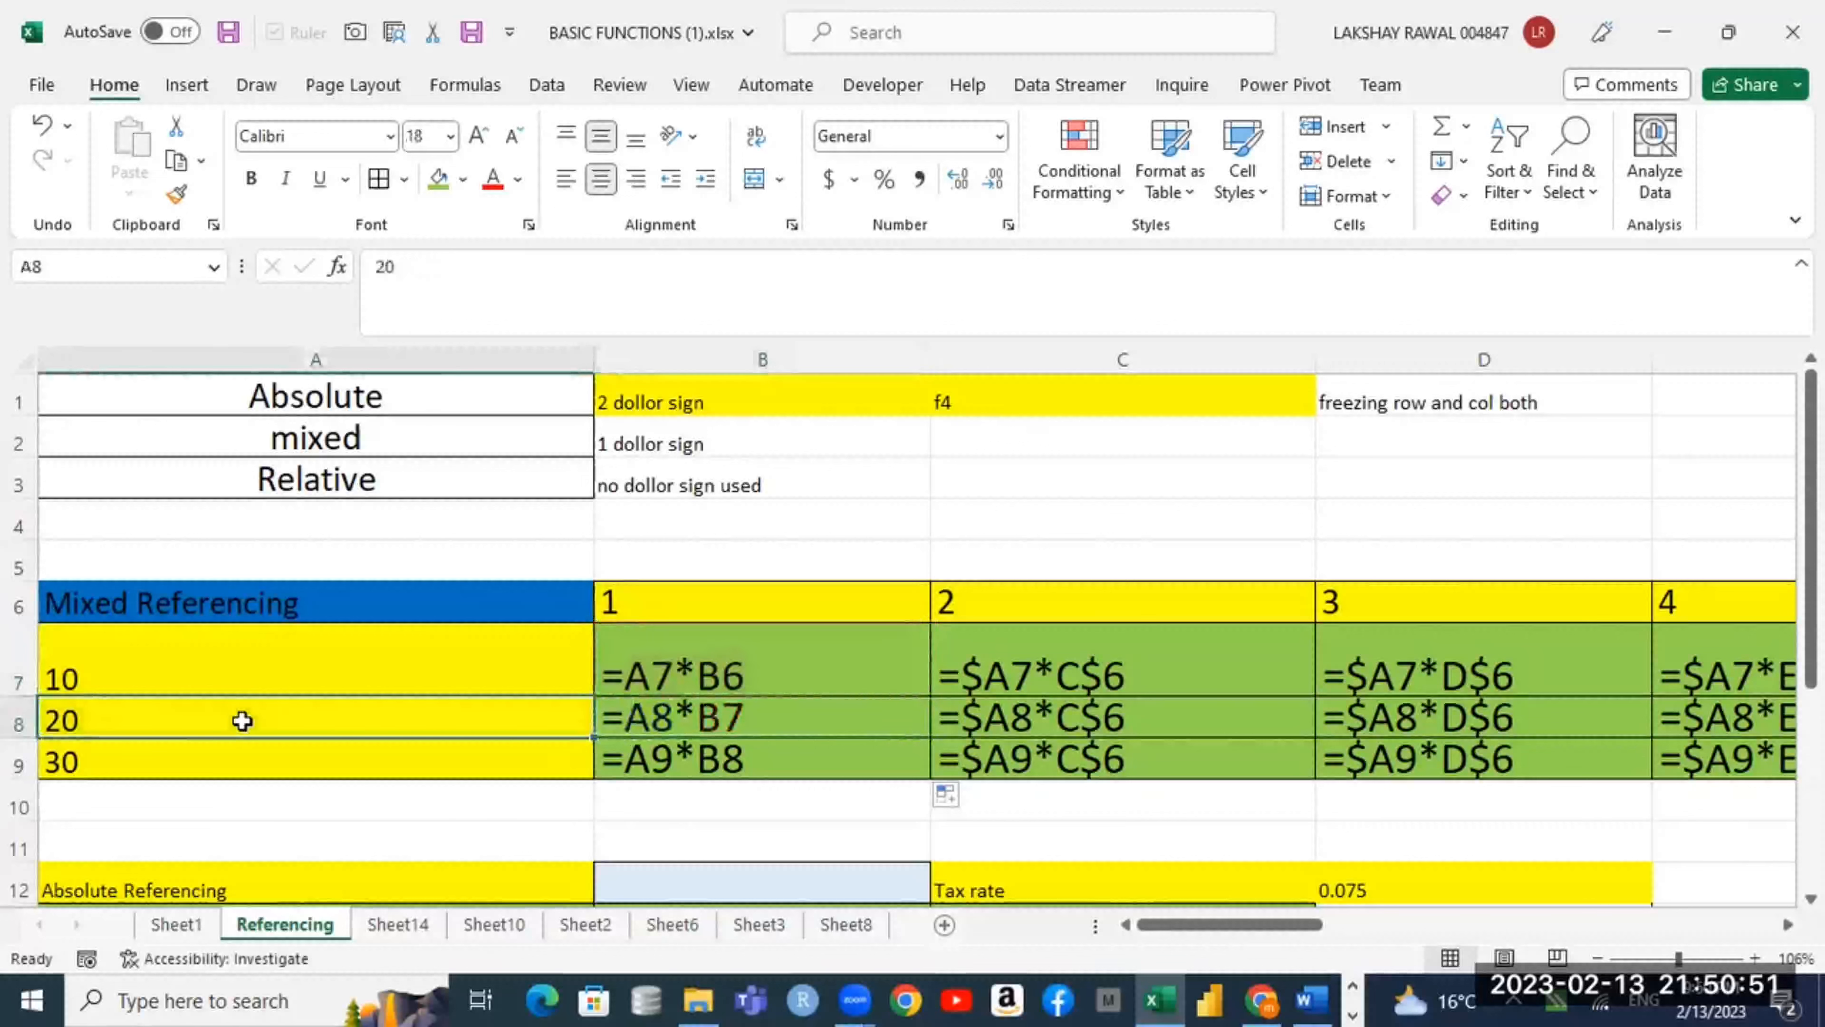
pyautogui.click(767, 719)
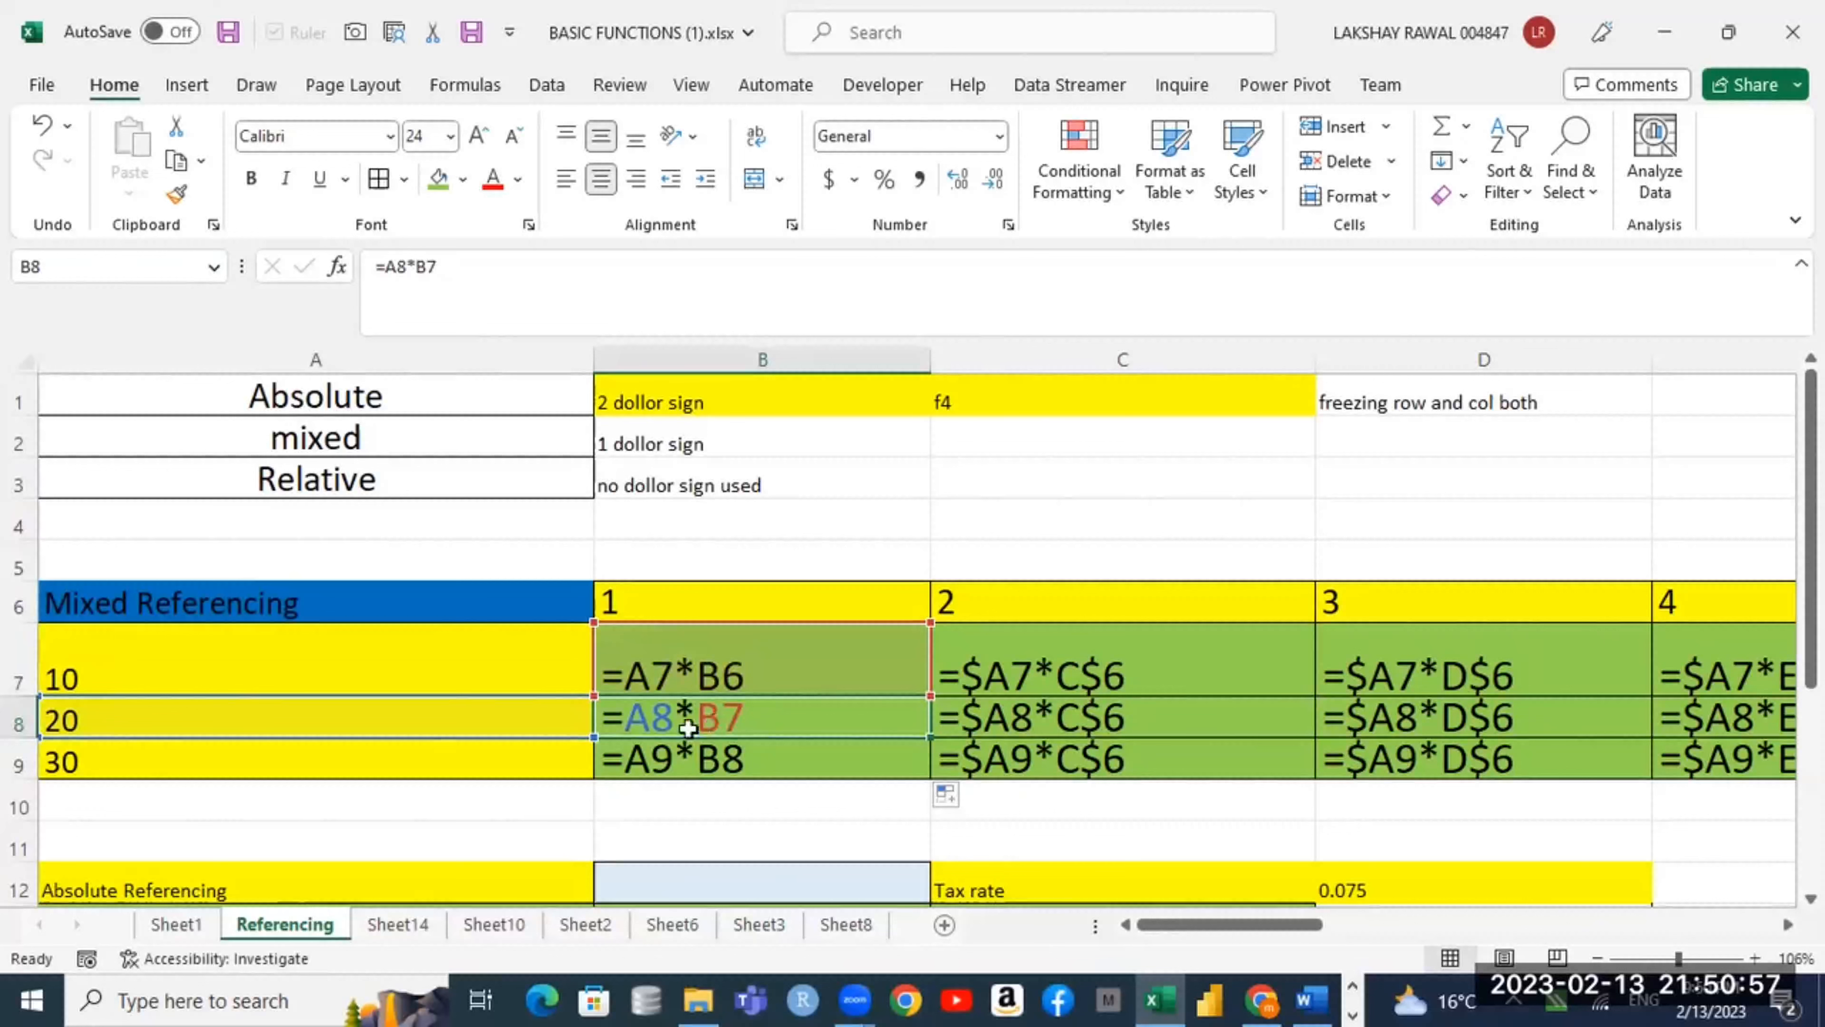
pyautogui.click(298, 727)
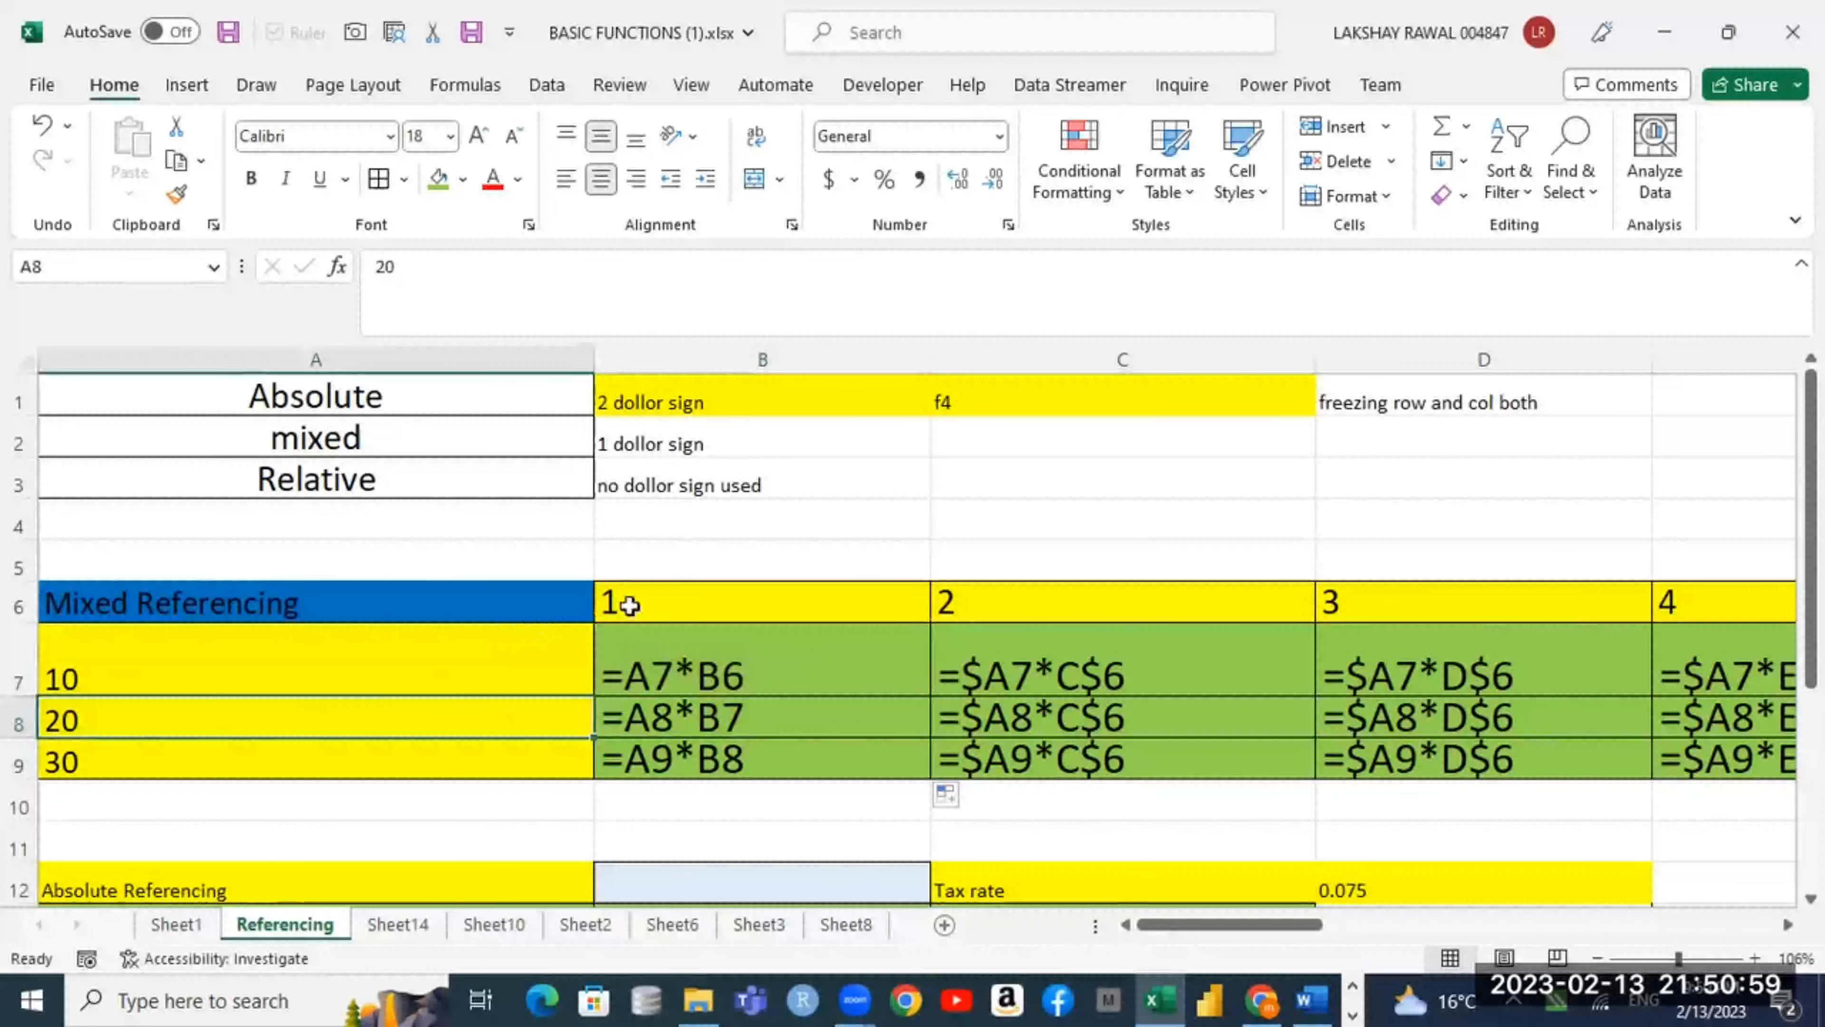
pyautogui.click(812, 708)
pyautogui.click(779, 677)
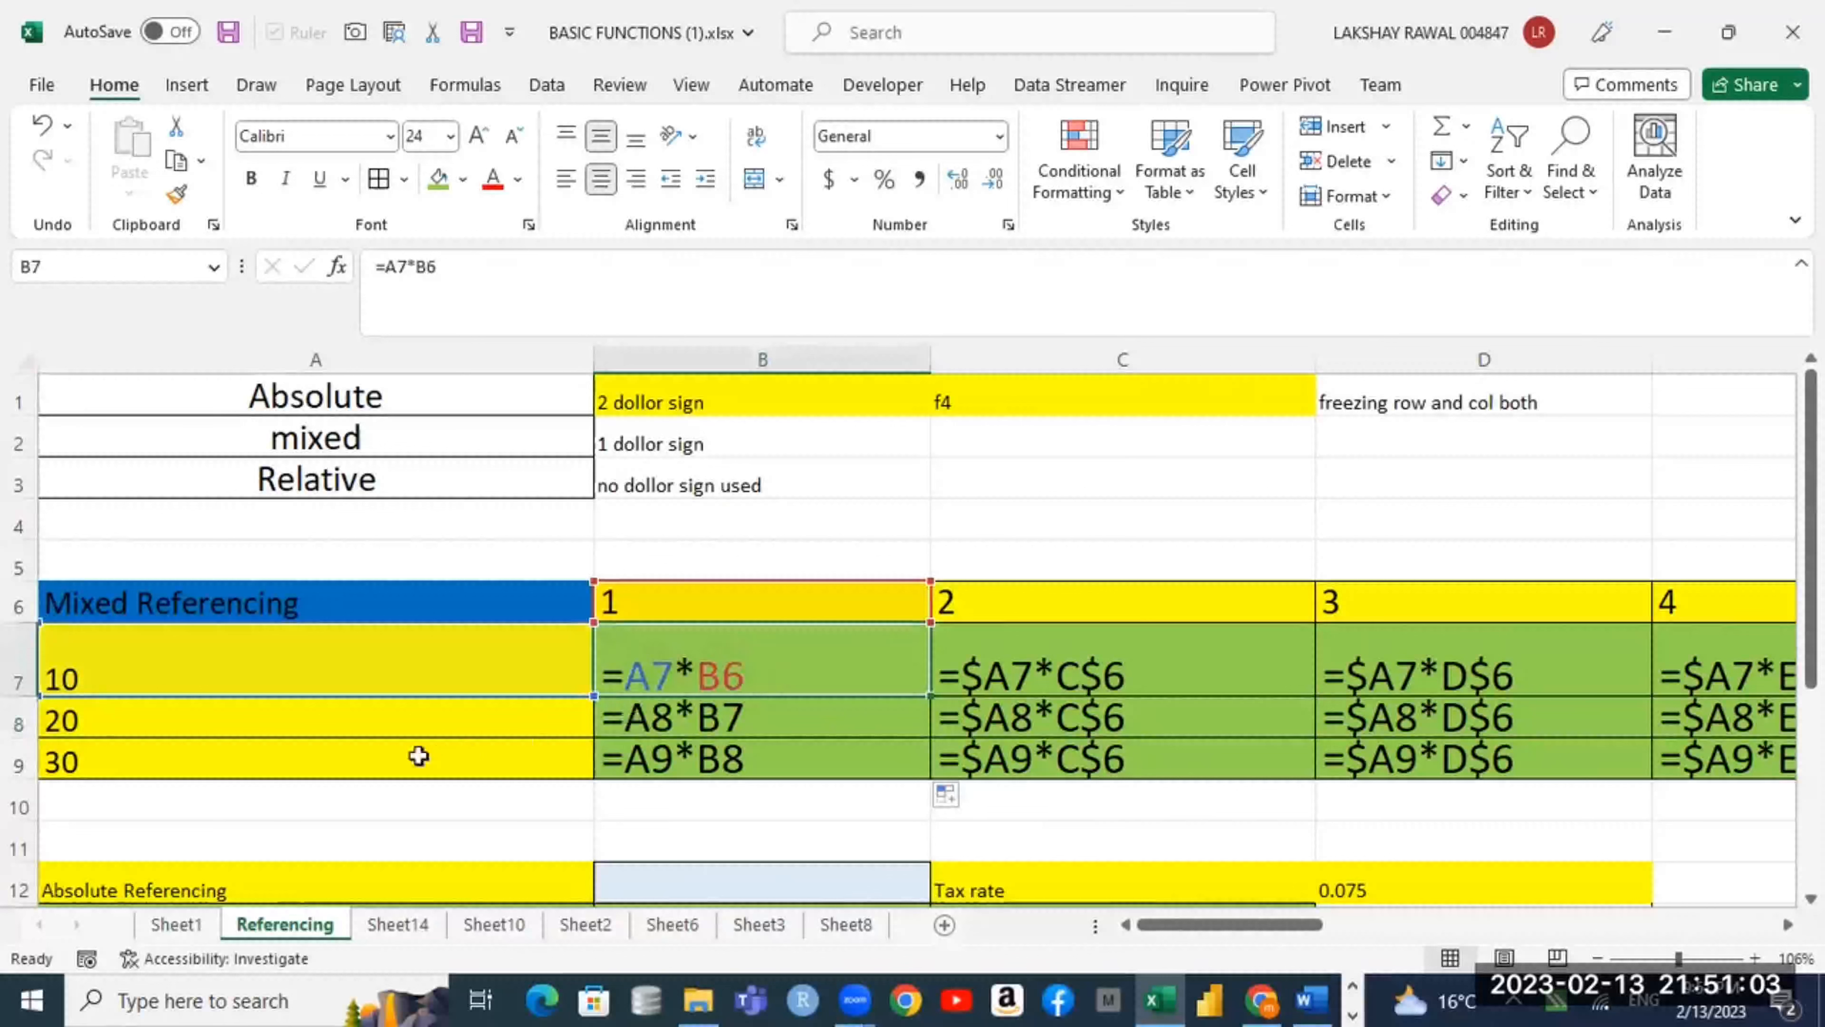
# Step: Make the header reference in B7 absolute so the formula reads =A7*$B$6
pyautogui.doubleClick(790, 670)
pyautogui.doubleClick(759, 660)
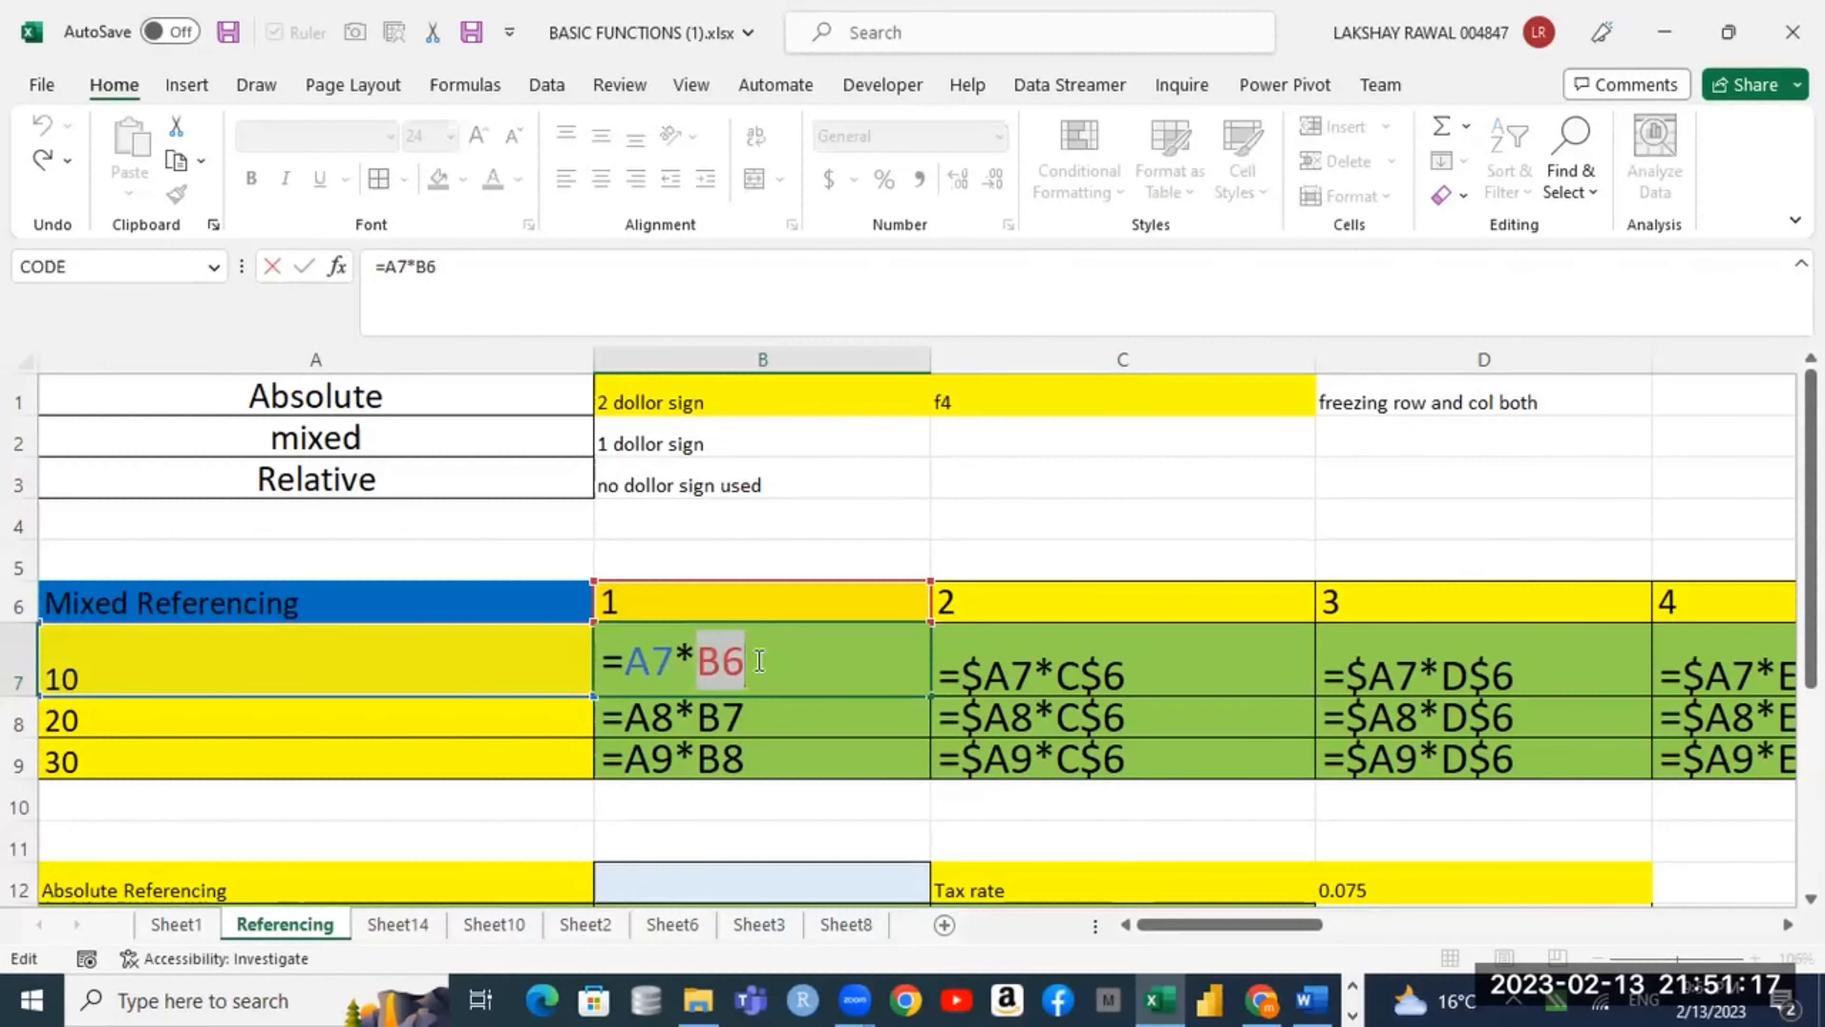
pyautogui.press('F4')
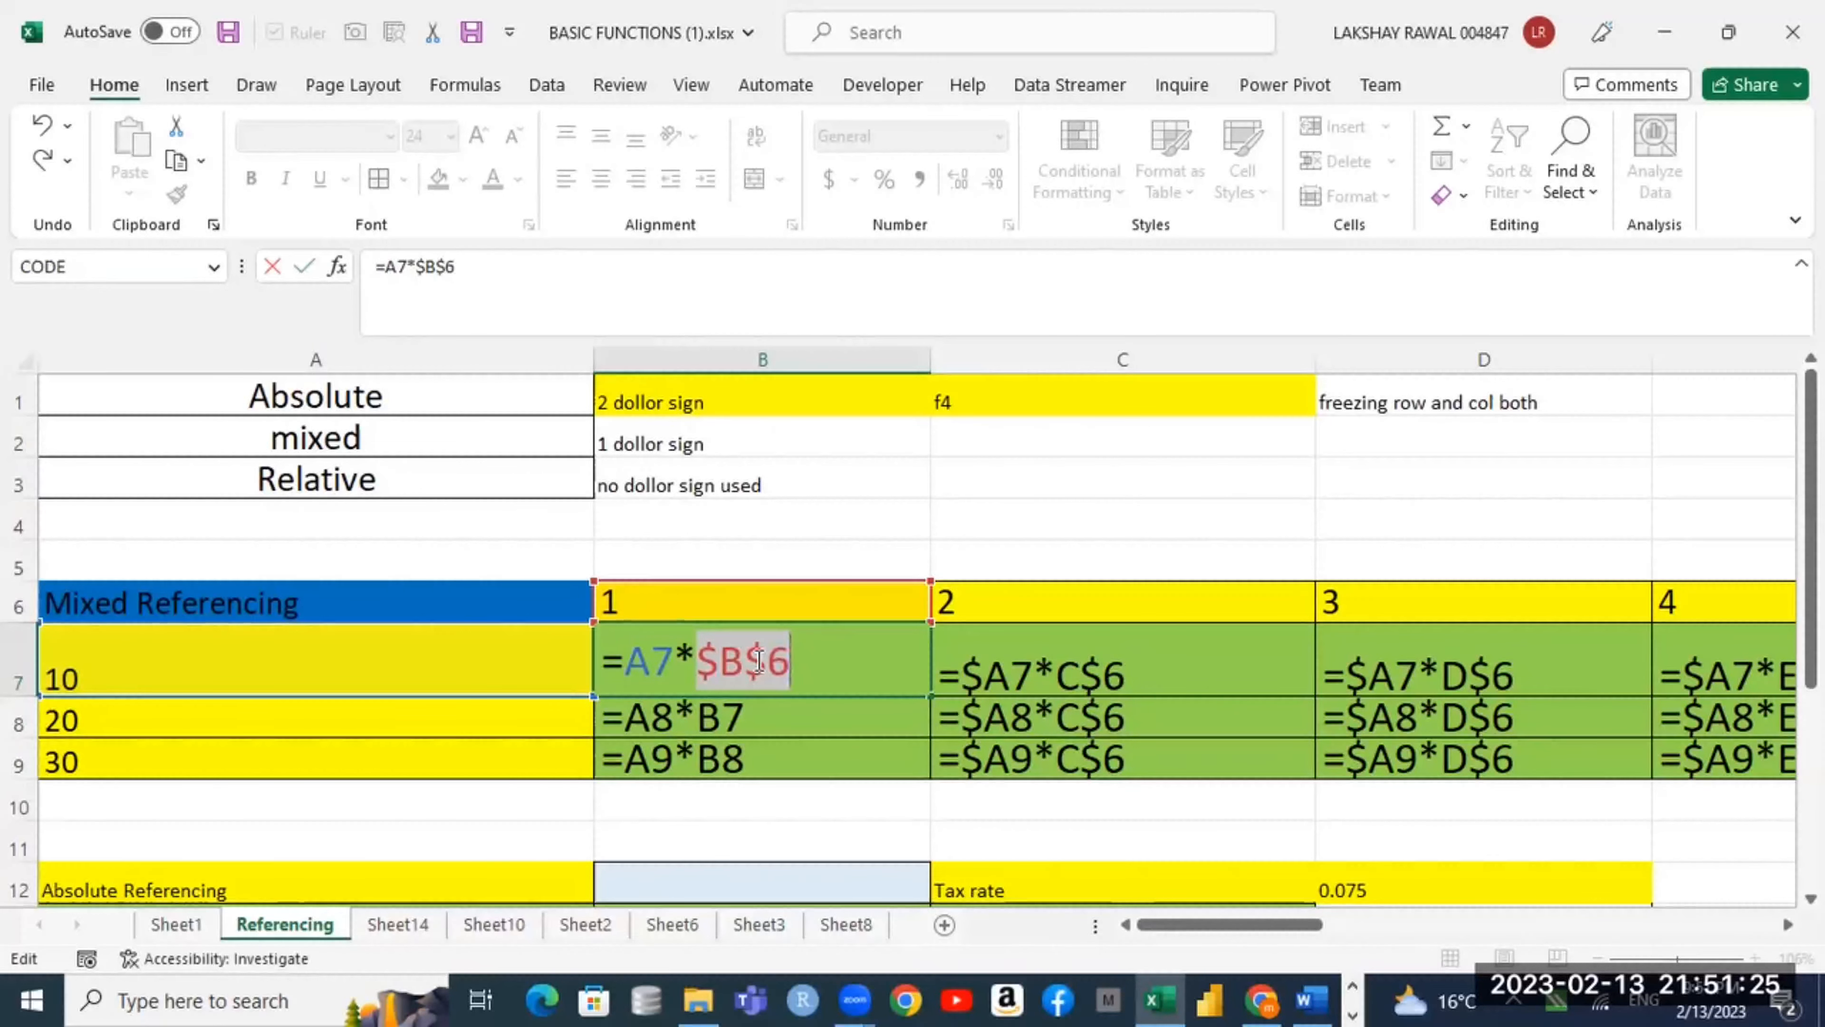
pyautogui.press('Return')
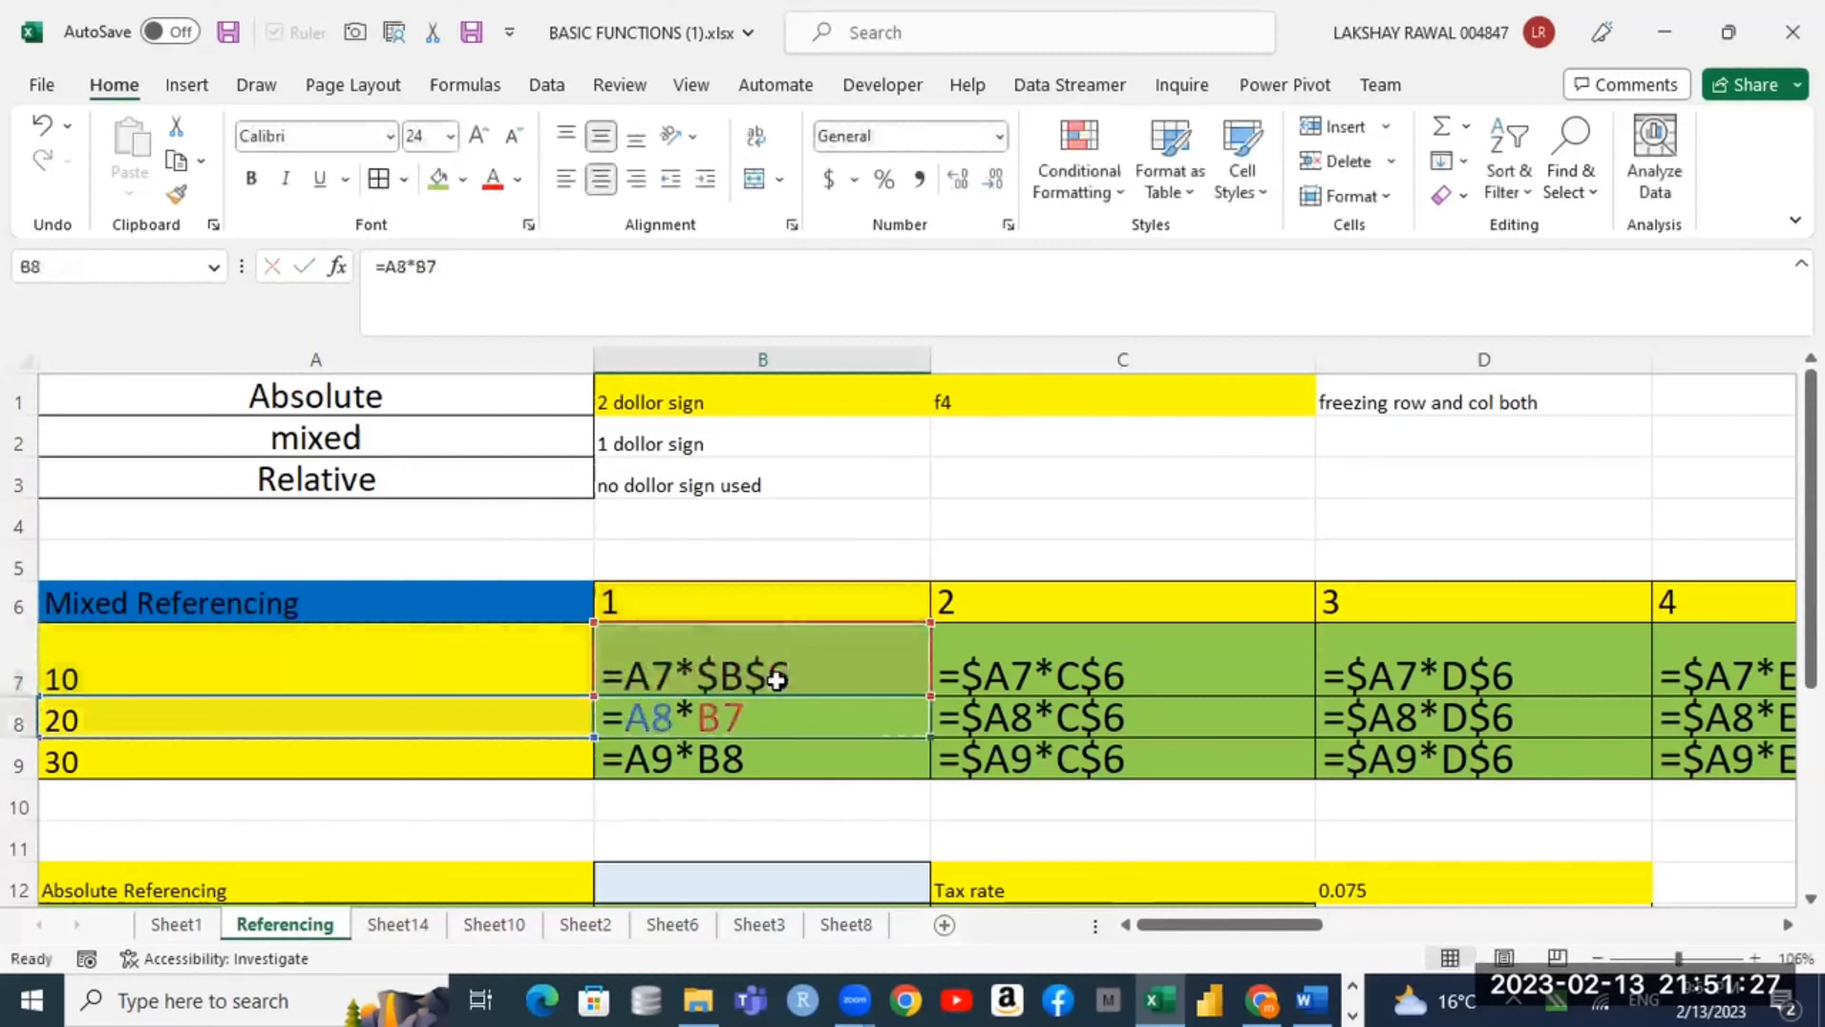
# Step: Fill the formula =A7*$B$6 from B7 down through B9 and across row 7 through F7
pyautogui.click(893, 685)
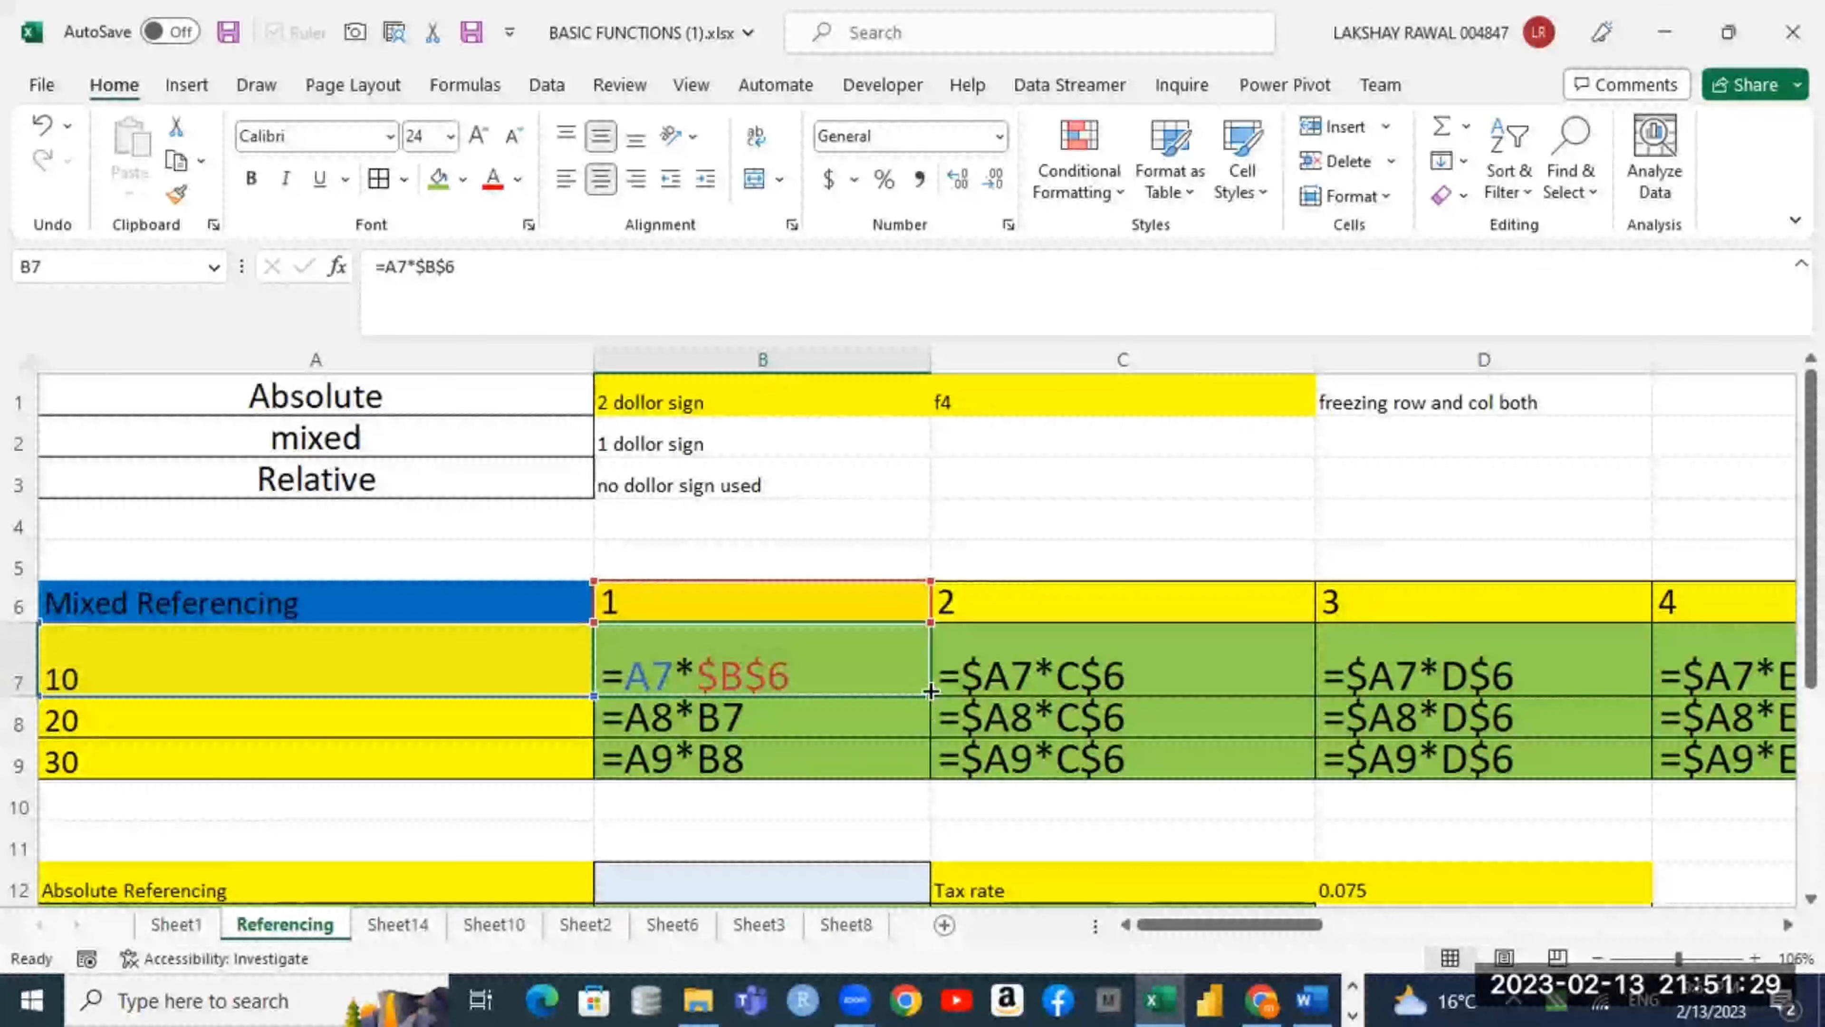
pyautogui.moveTo(930, 696); pyautogui.dragTo(963, 780)
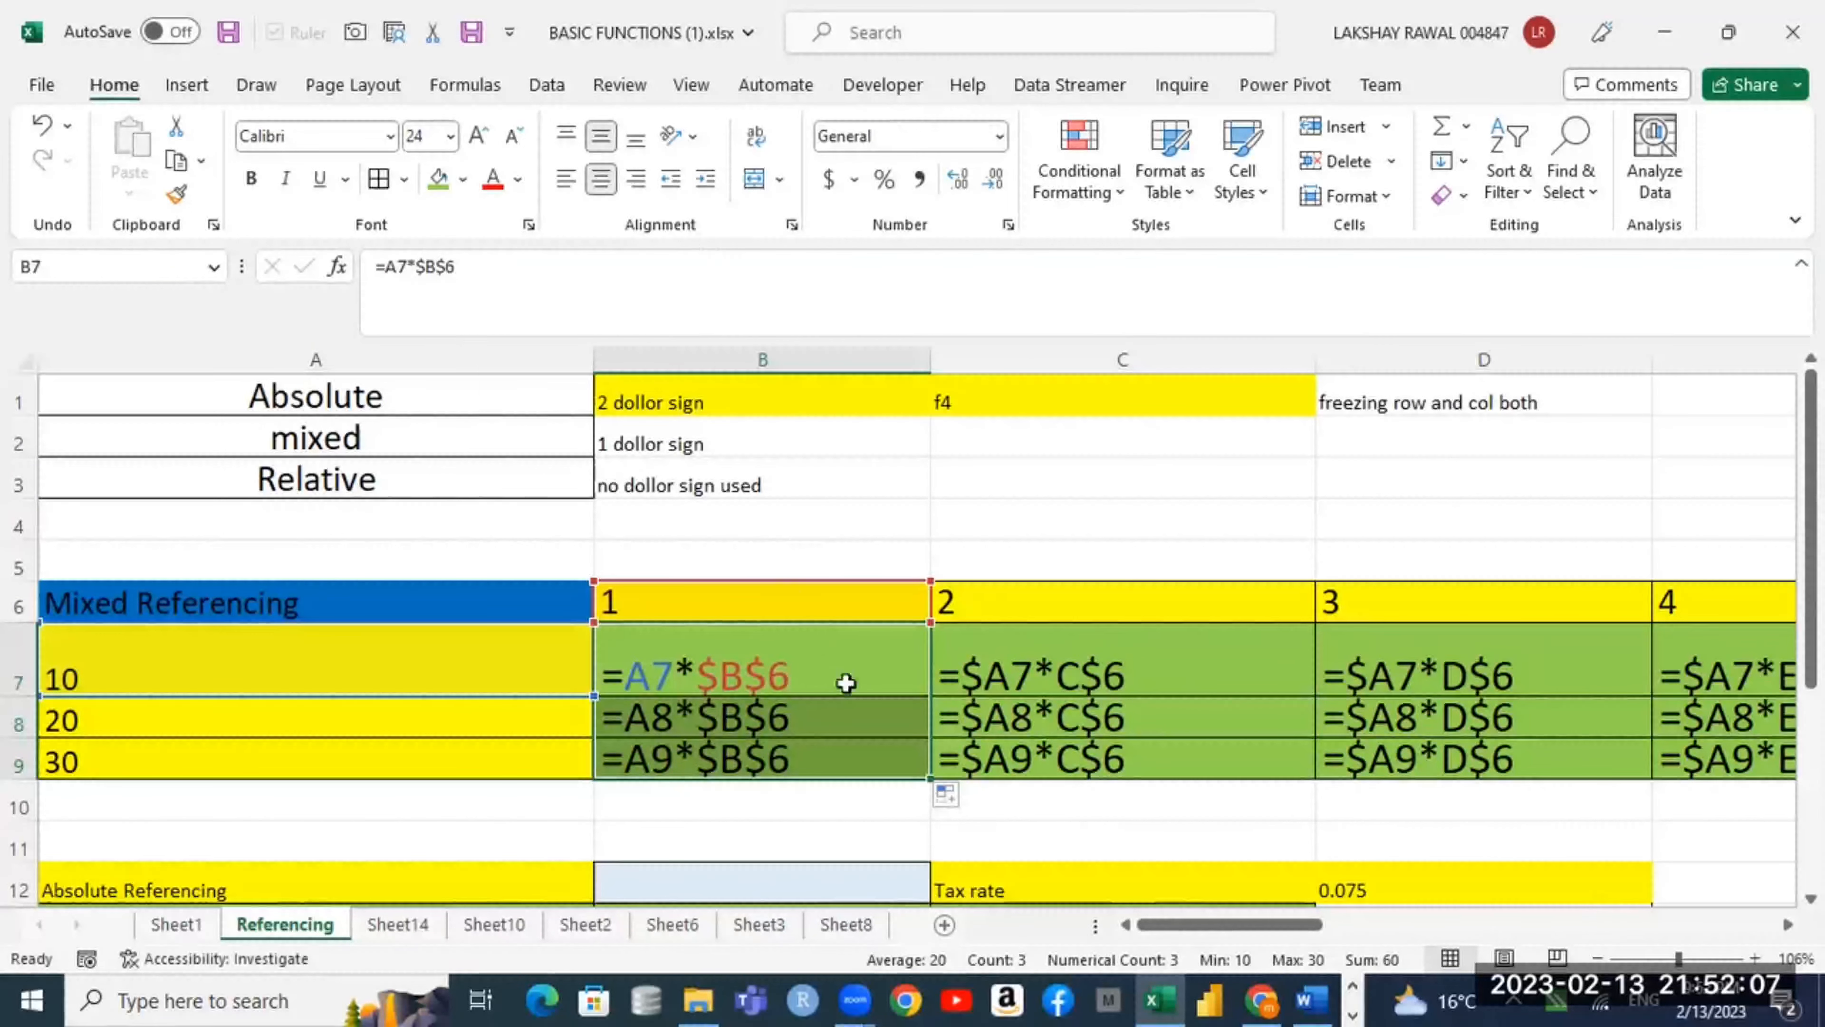
pyautogui.click(881, 683)
pyautogui.moveTo(932, 696); pyautogui.dragTo(611, 690)
pyautogui.moveTo(1426, 925); pyautogui.dragTo(1037, 953)
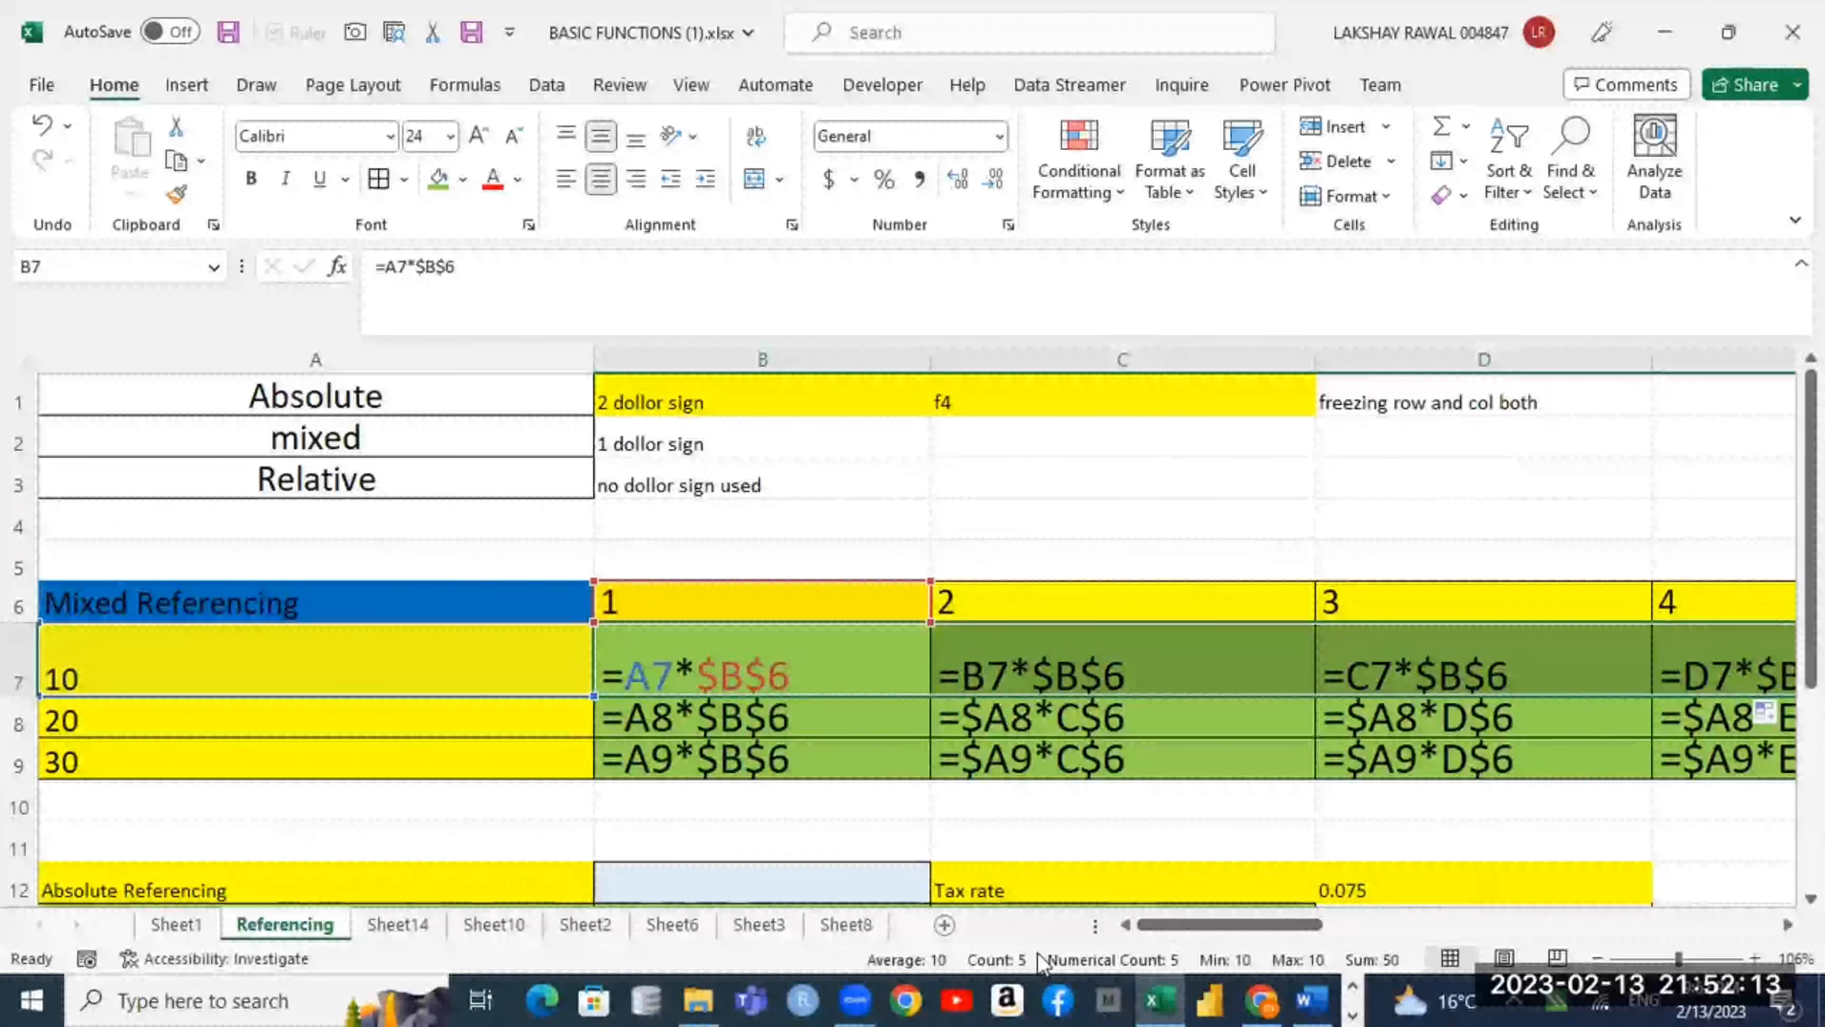
# Step: Compare the cells referenced by the filled formula in C7 with multiplier A7 and header C6
pyautogui.click(995, 677)
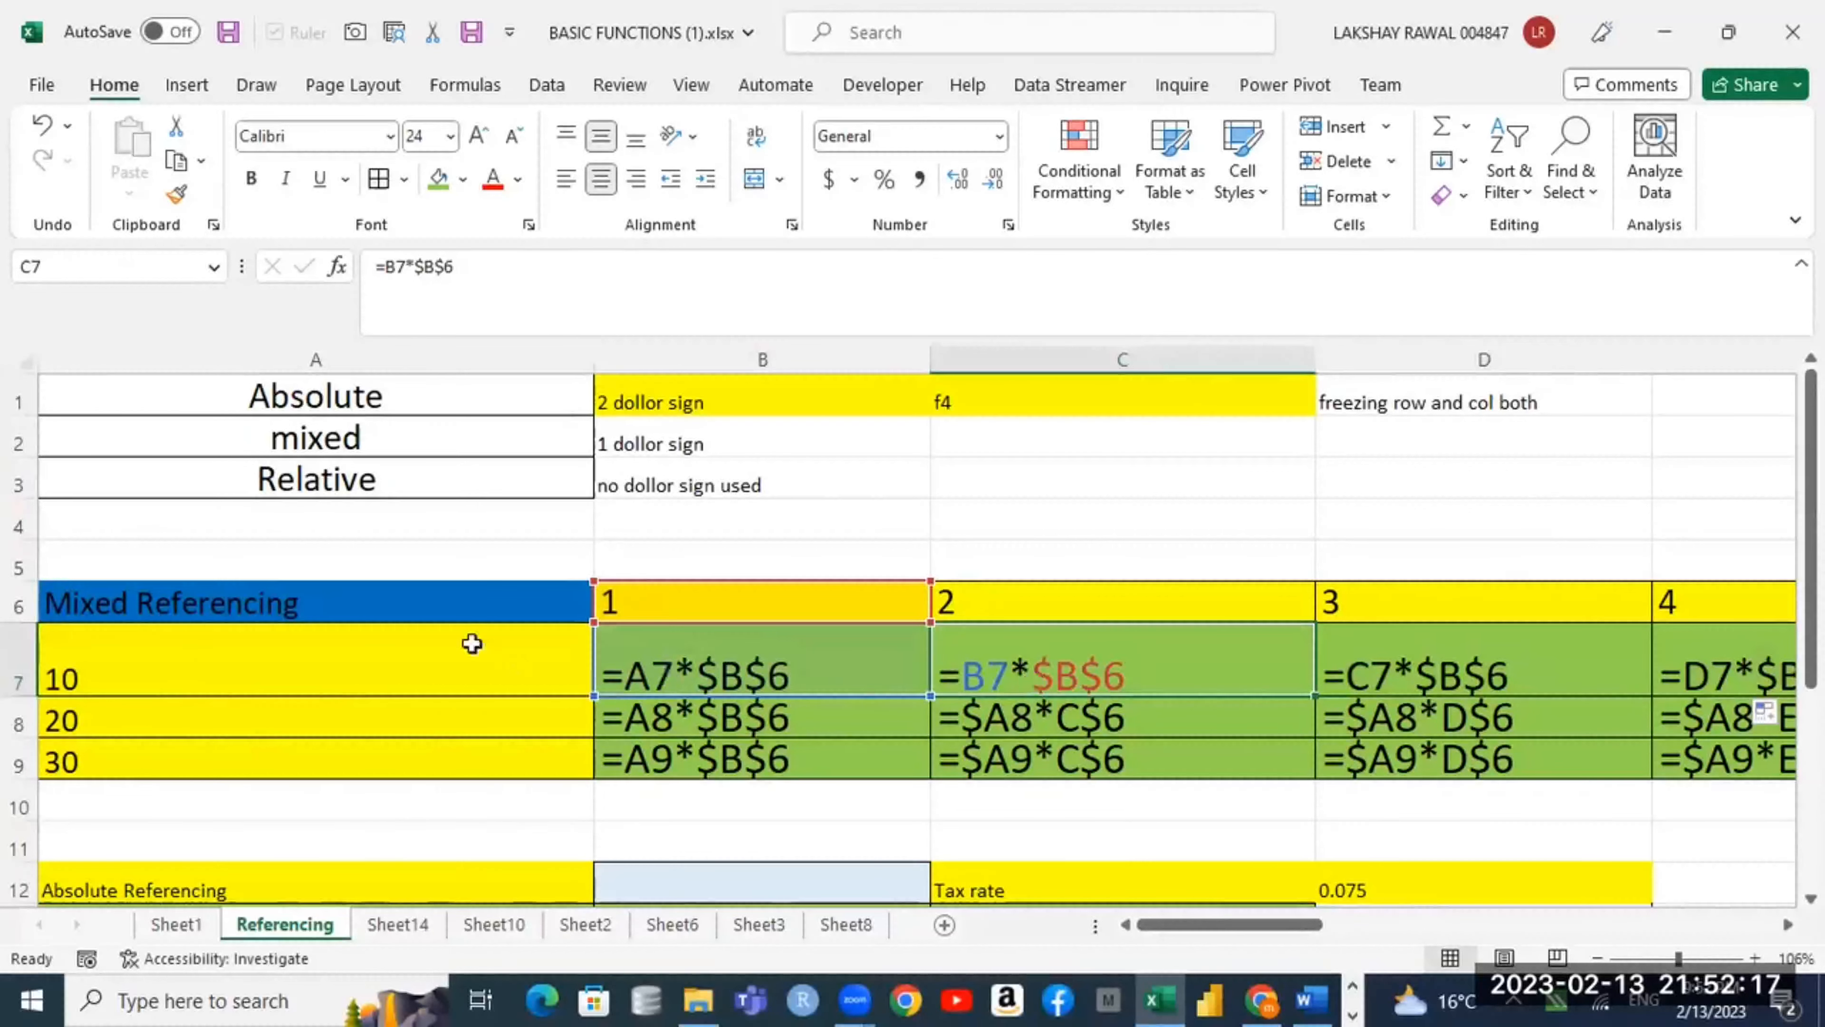
pyautogui.click(379, 672)
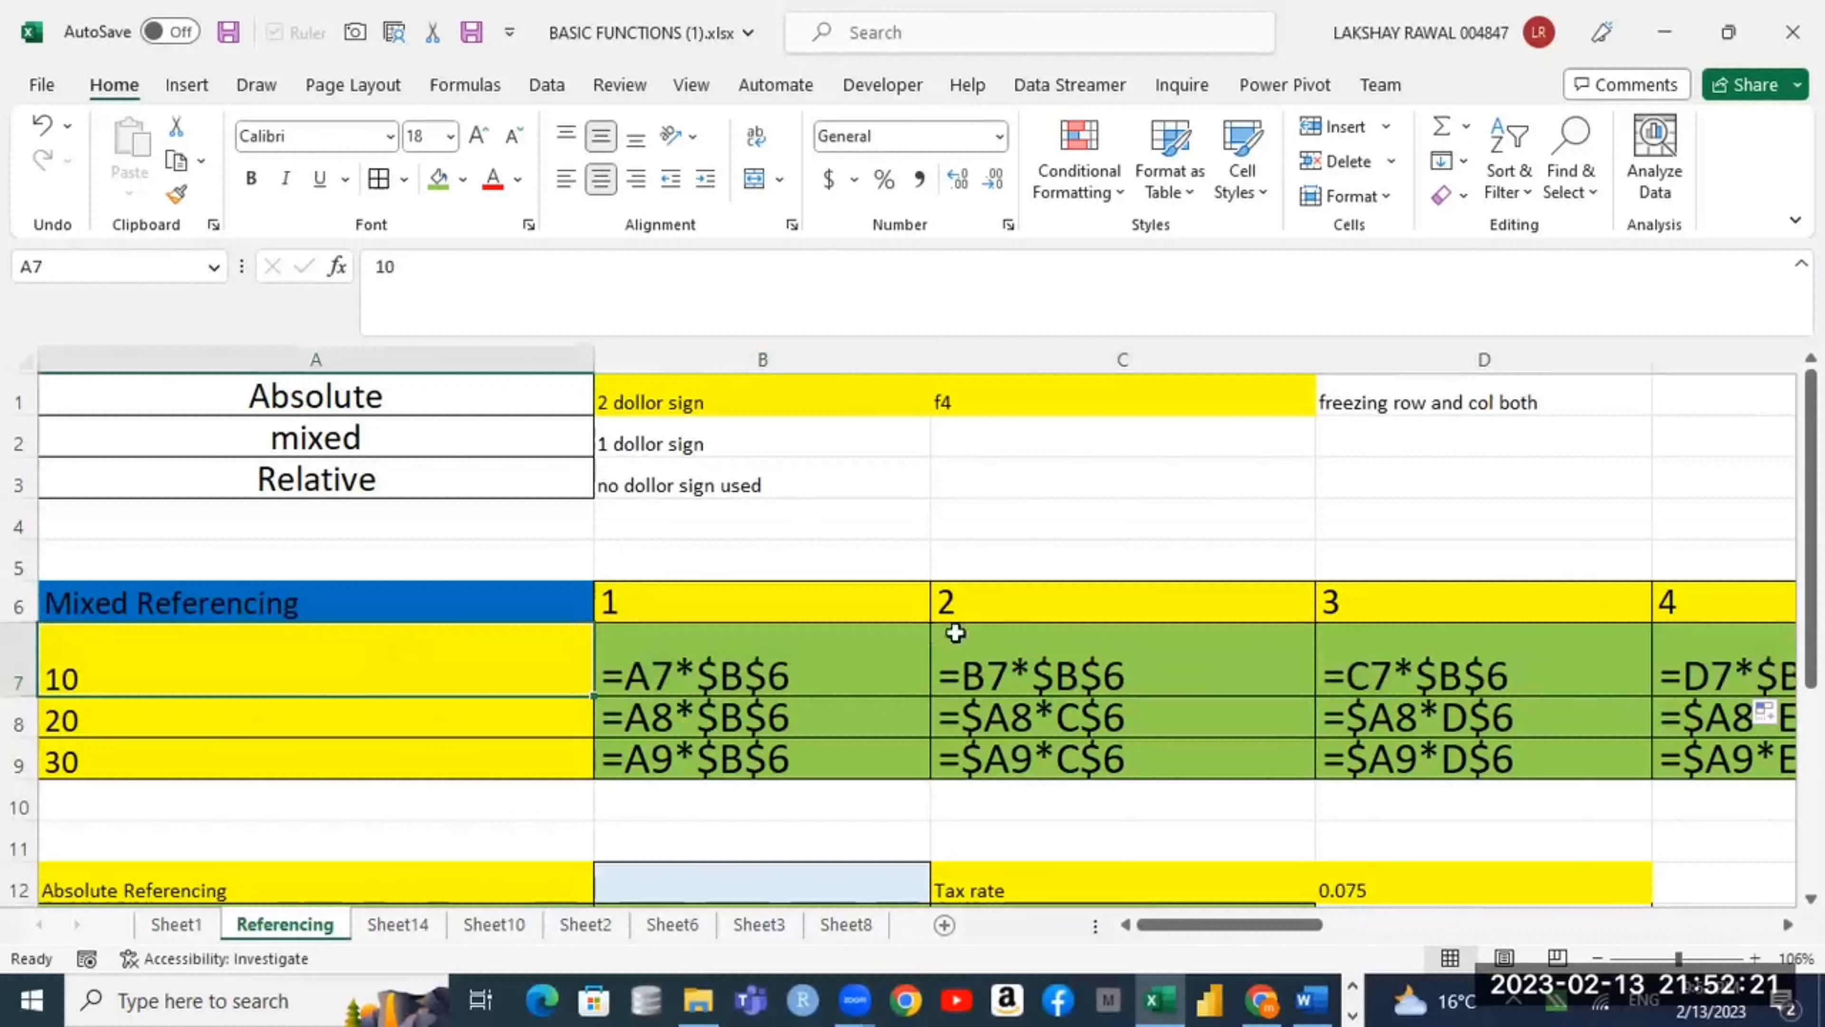
pyautogui.click(1044, 609)
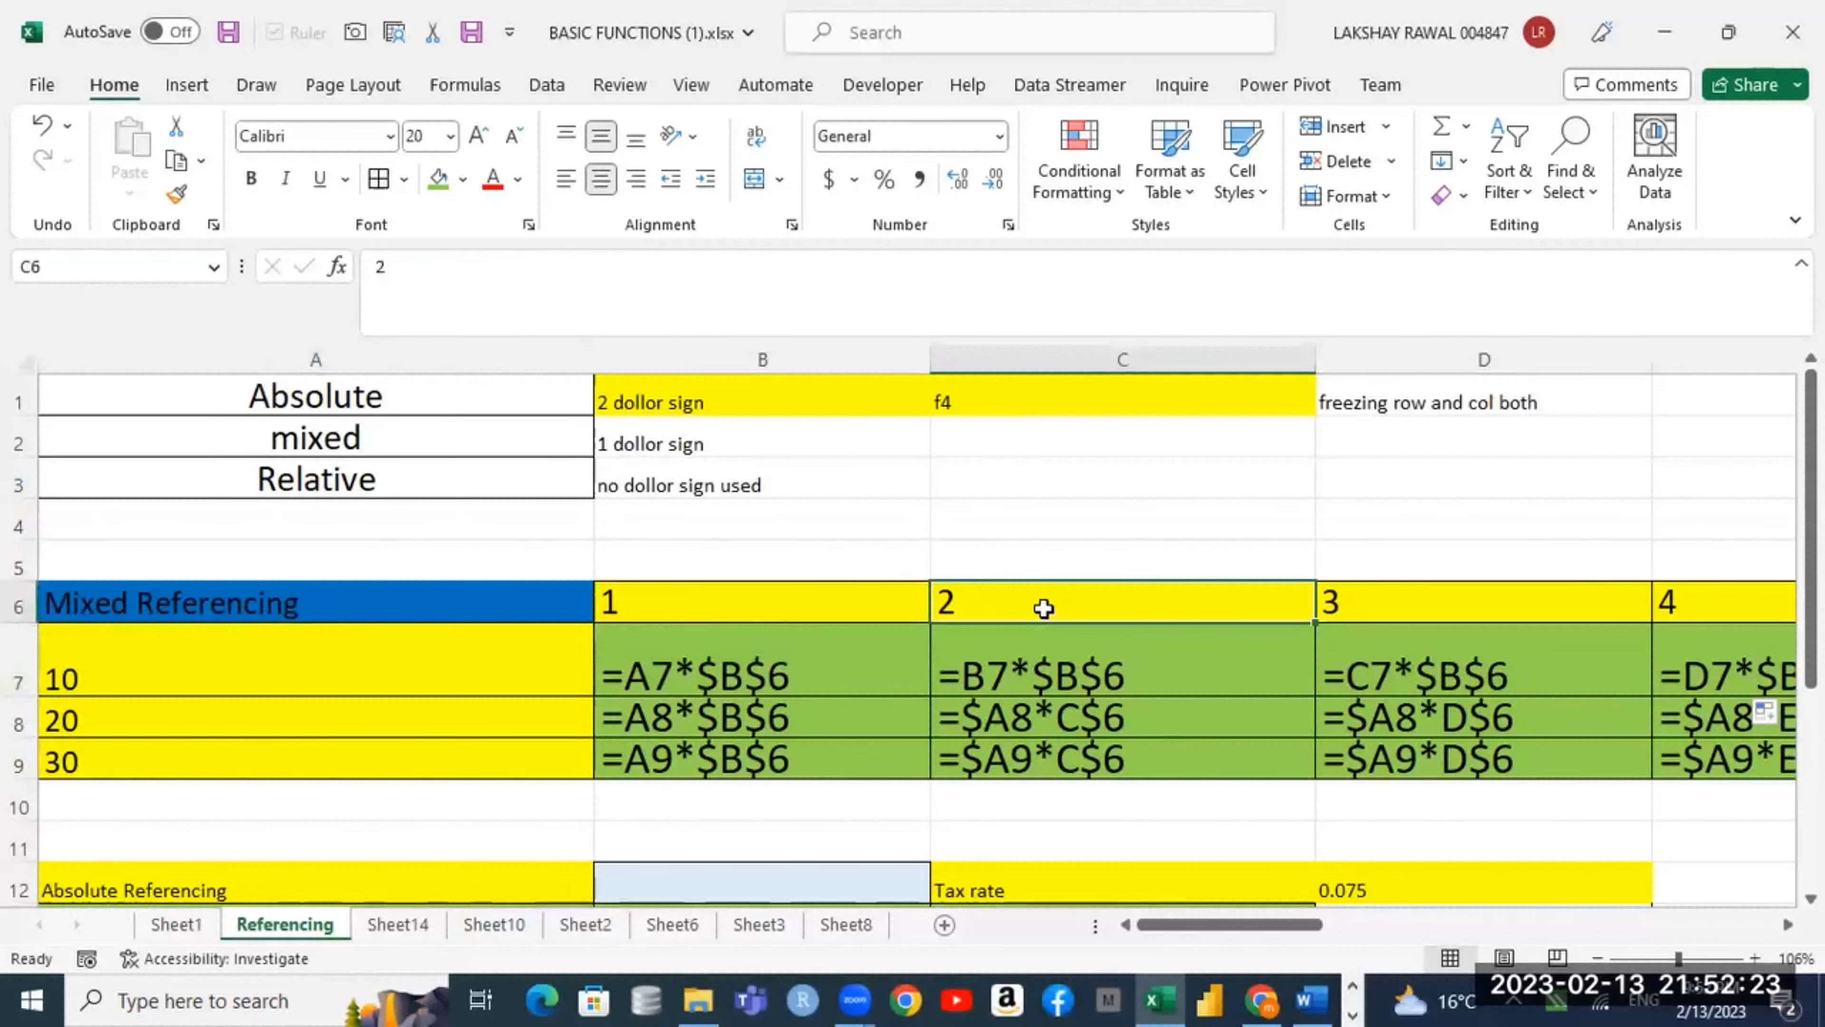
pyautogui.doubleClick(1020, 665)
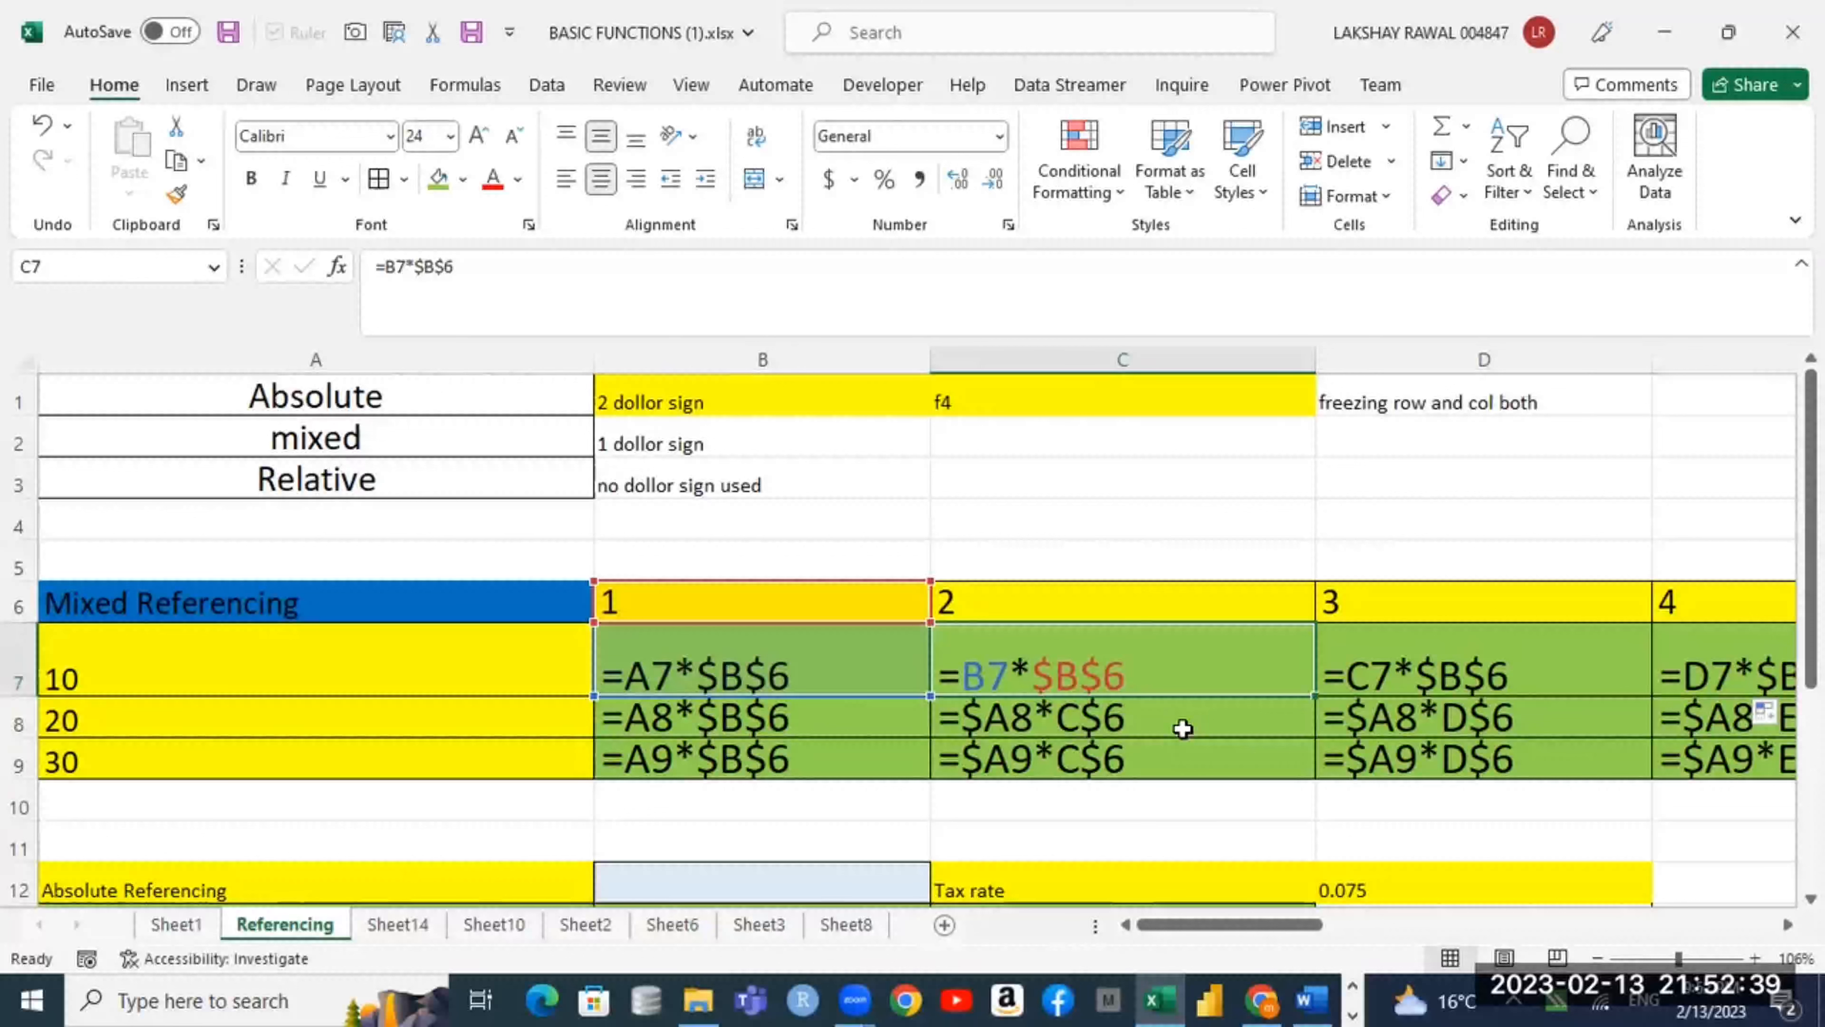
# Step: Undo the recent formula edits and fills until B7:B9 use mixed references again, with =$A7*B$6 in B7
pyautogui.hotkey('ctrl', 'z')
pyautogui.hotkey('ctrl', 'z')
pyautogui.hotkey('ctrl', 'z')
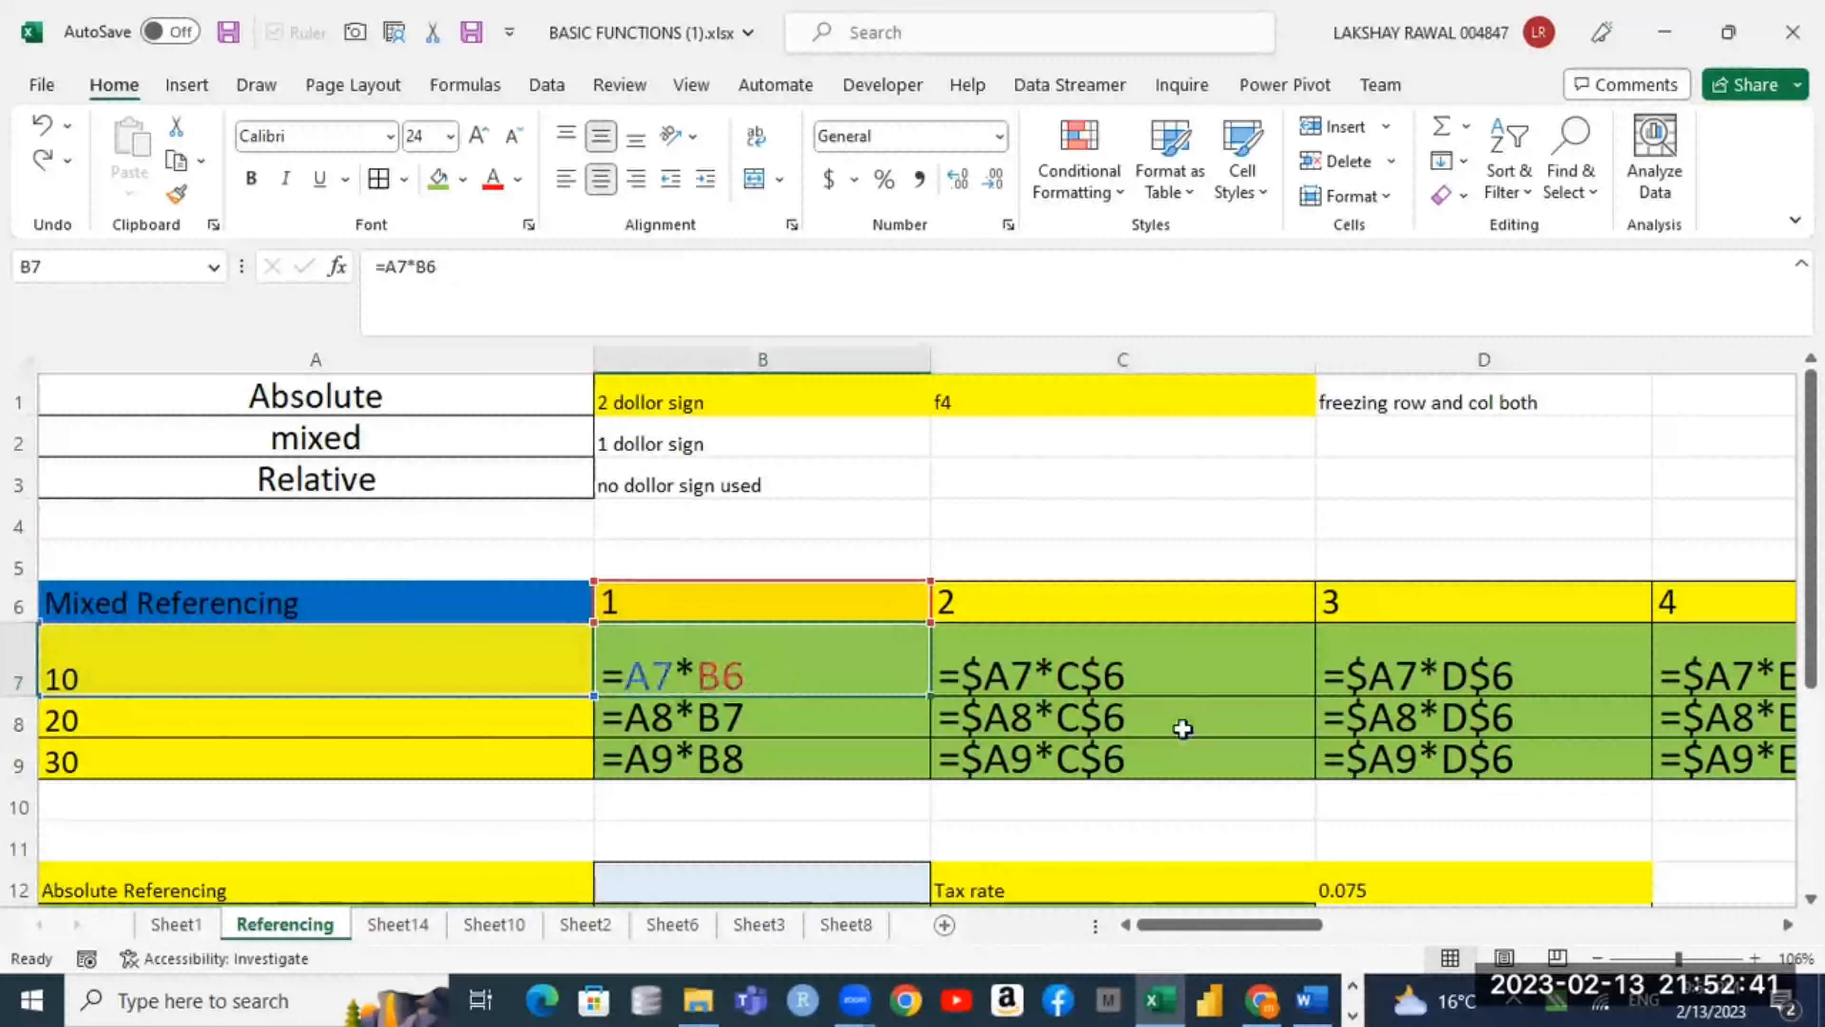
pyautogui.hotkey('ctrl', 'y')
pyautogui.hotkey('ctrl', 'y')
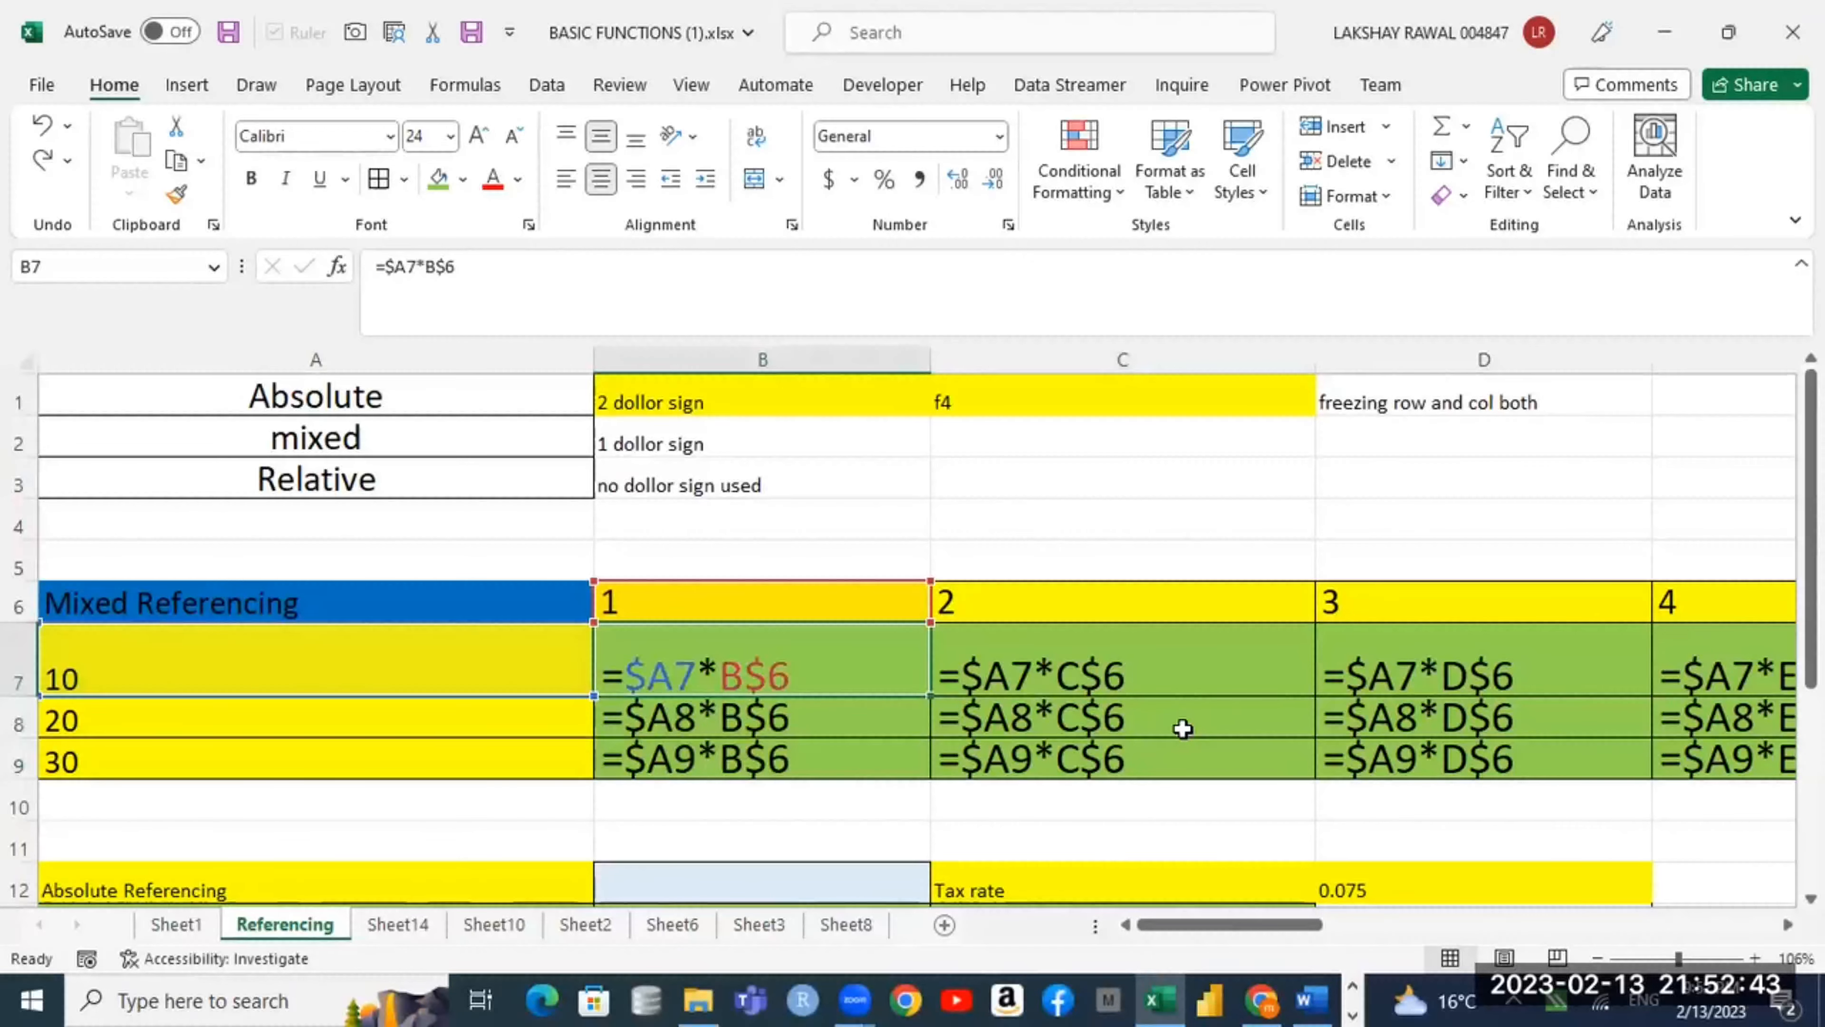
# Step: Examine how the mixed formulas in B7:B9 relate to the multipliers in A7:A9 and the header in B6
pyautogui.moveTo(876, 664); pyautogui.dragTo(875, 785)
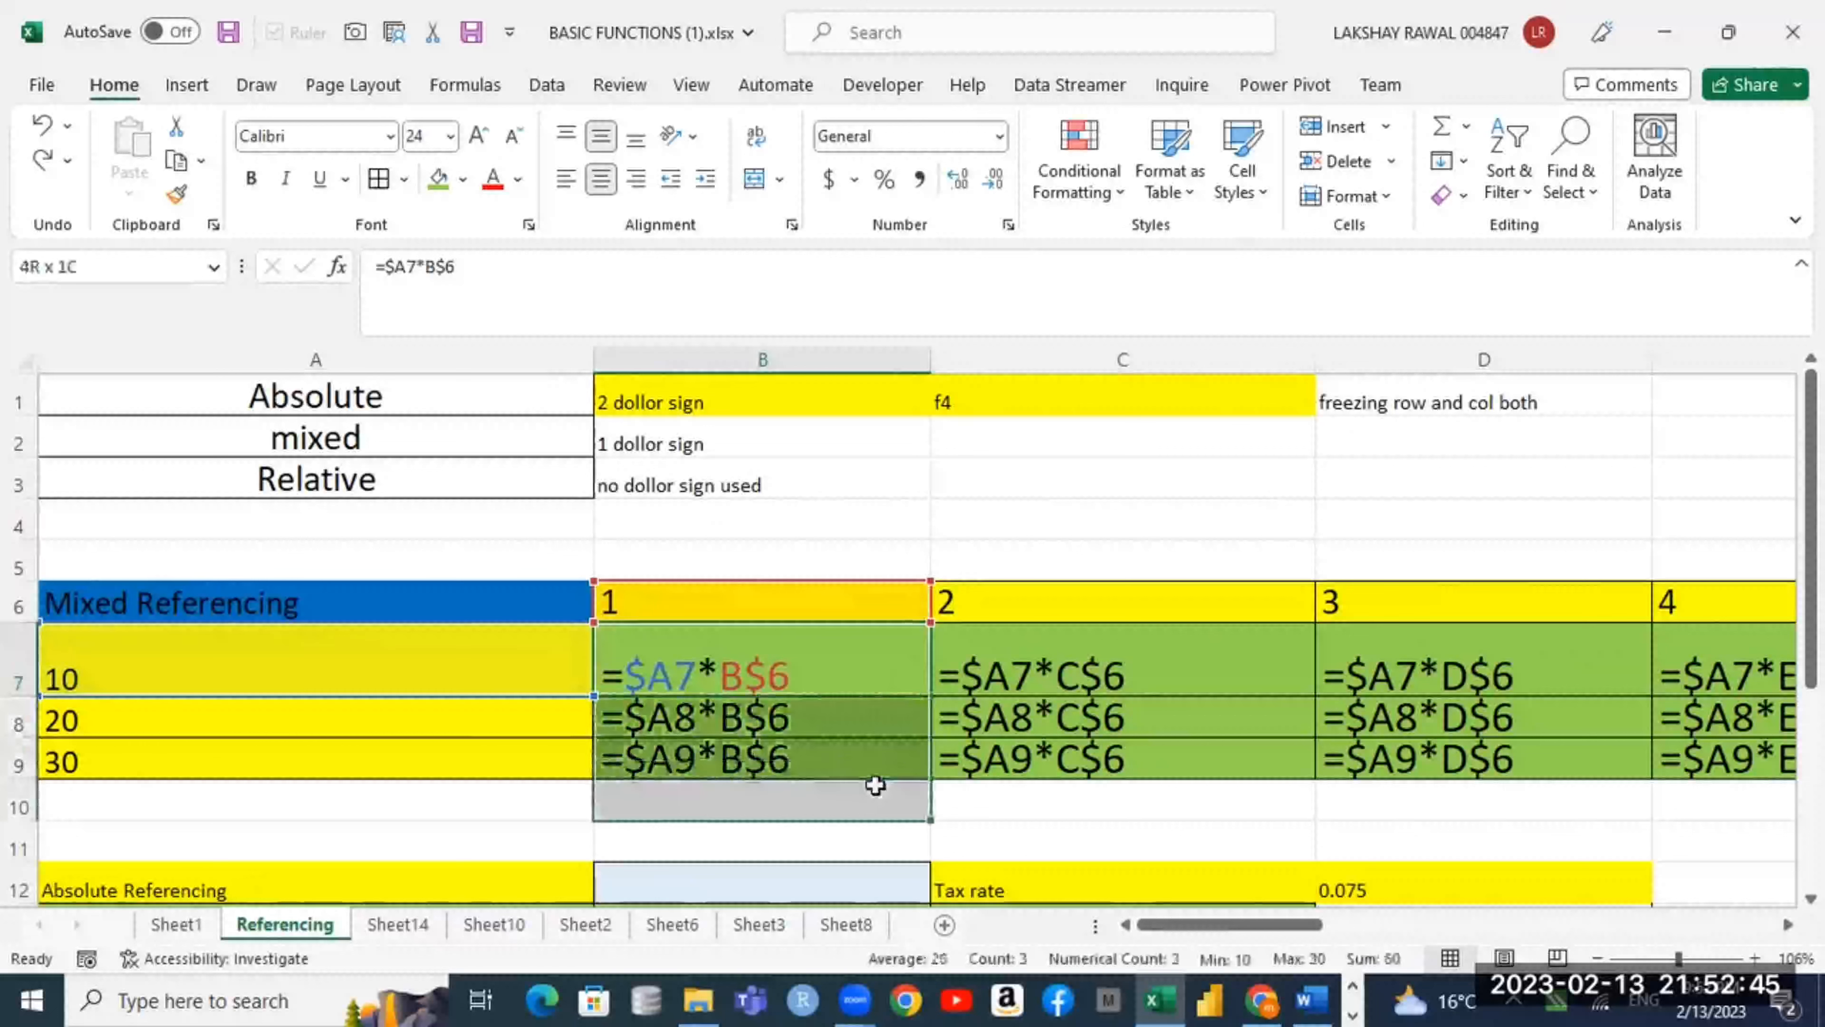
pyautogui.moveTo(846, 676); pyautogui.dragTo(832, 791)
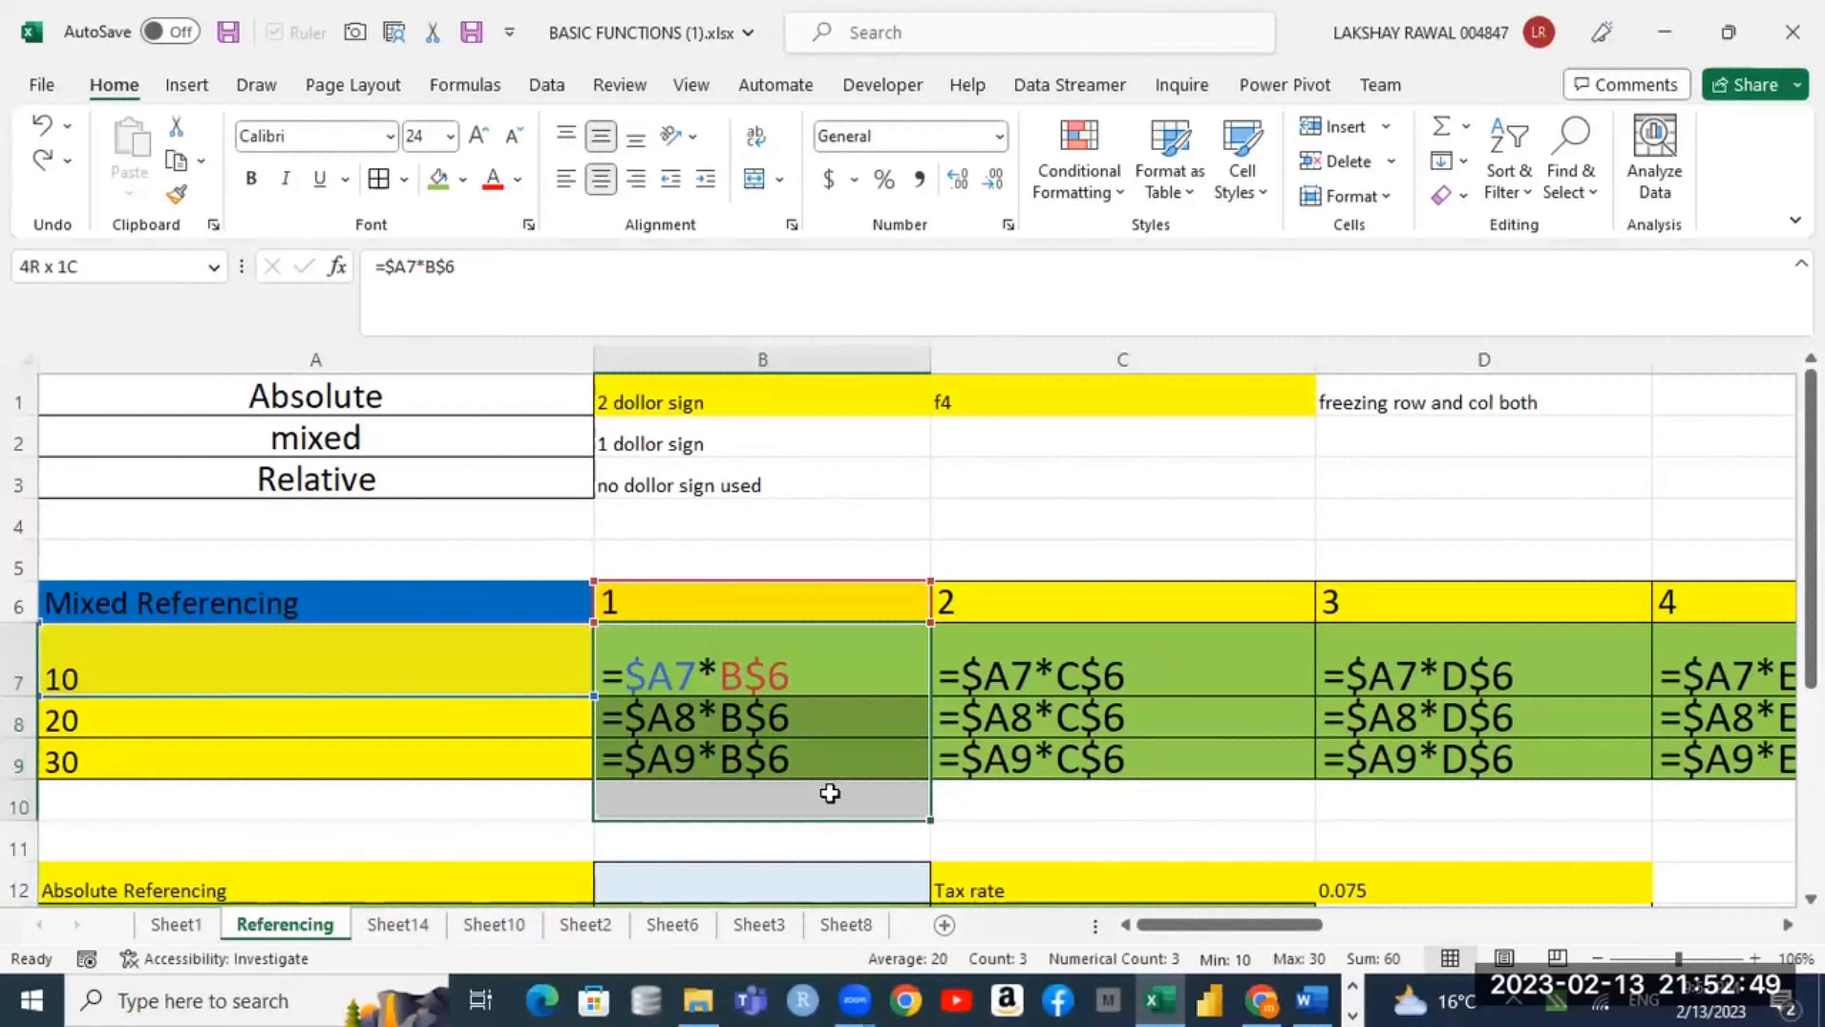
pyautogui.moveTo(830, 793); pyautogui.dragTo(829, 793)
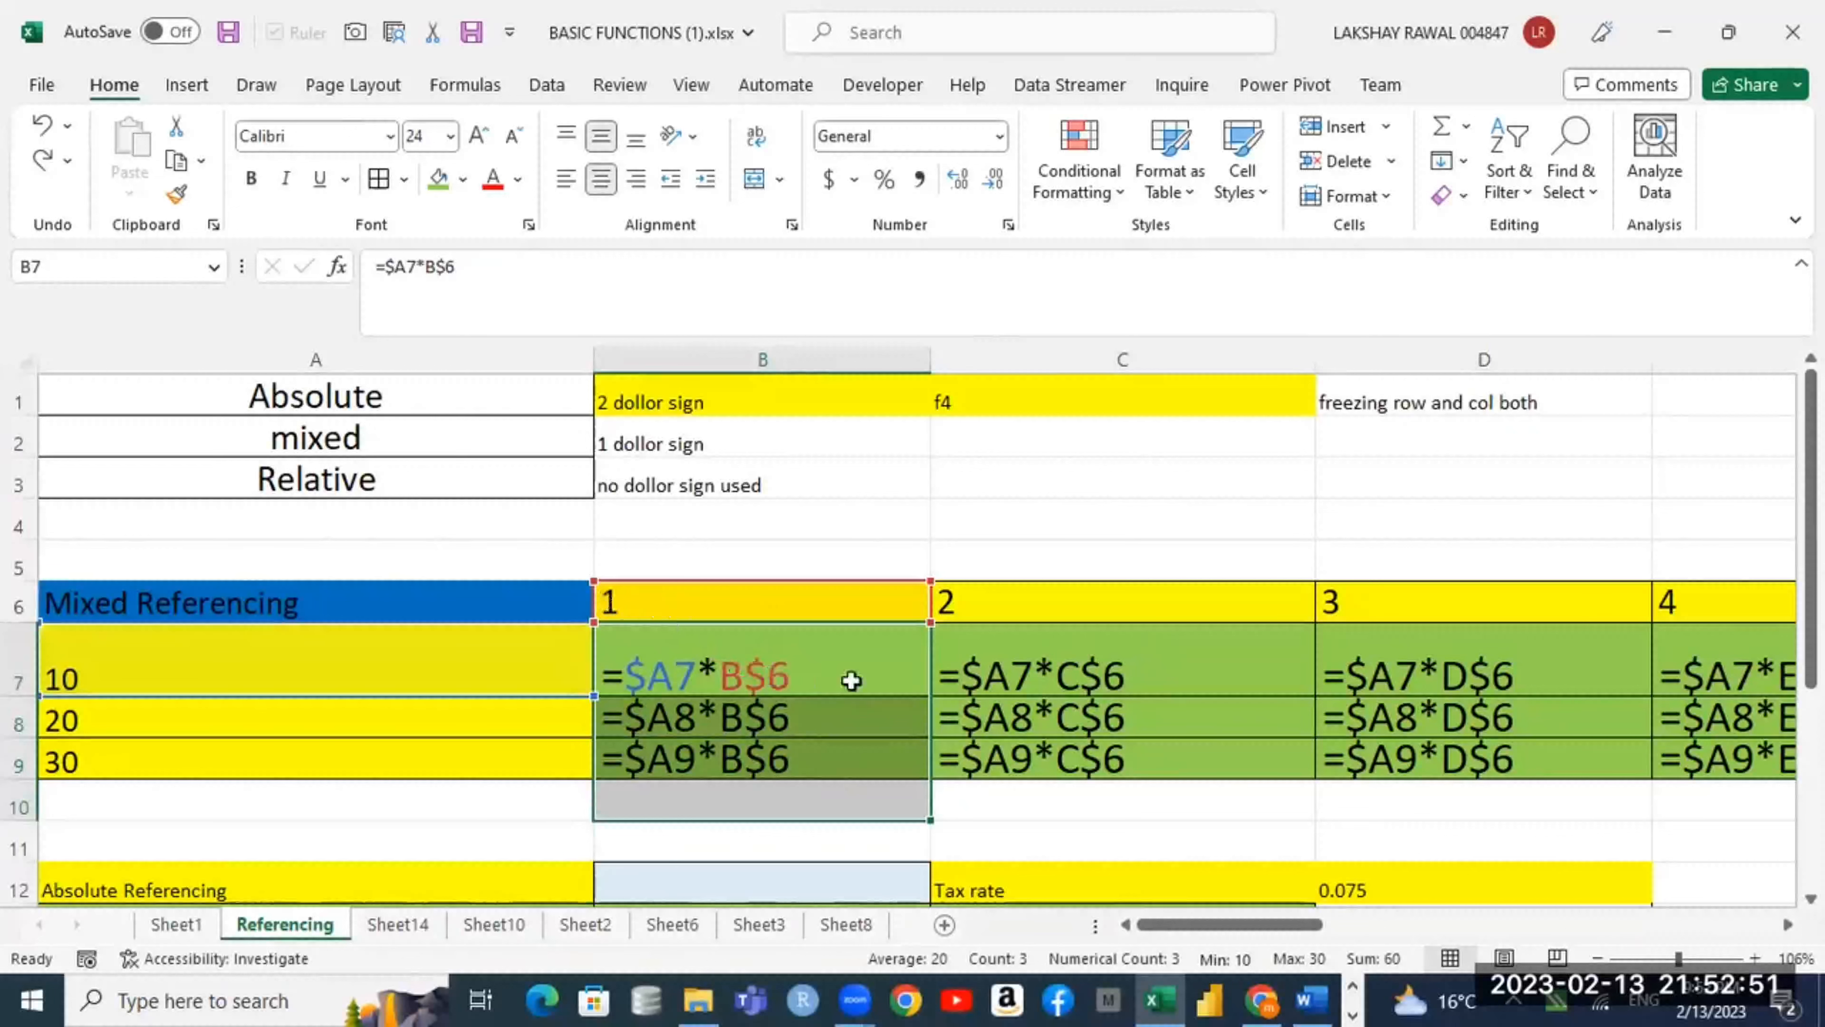
pyautogui.click(797, 674)
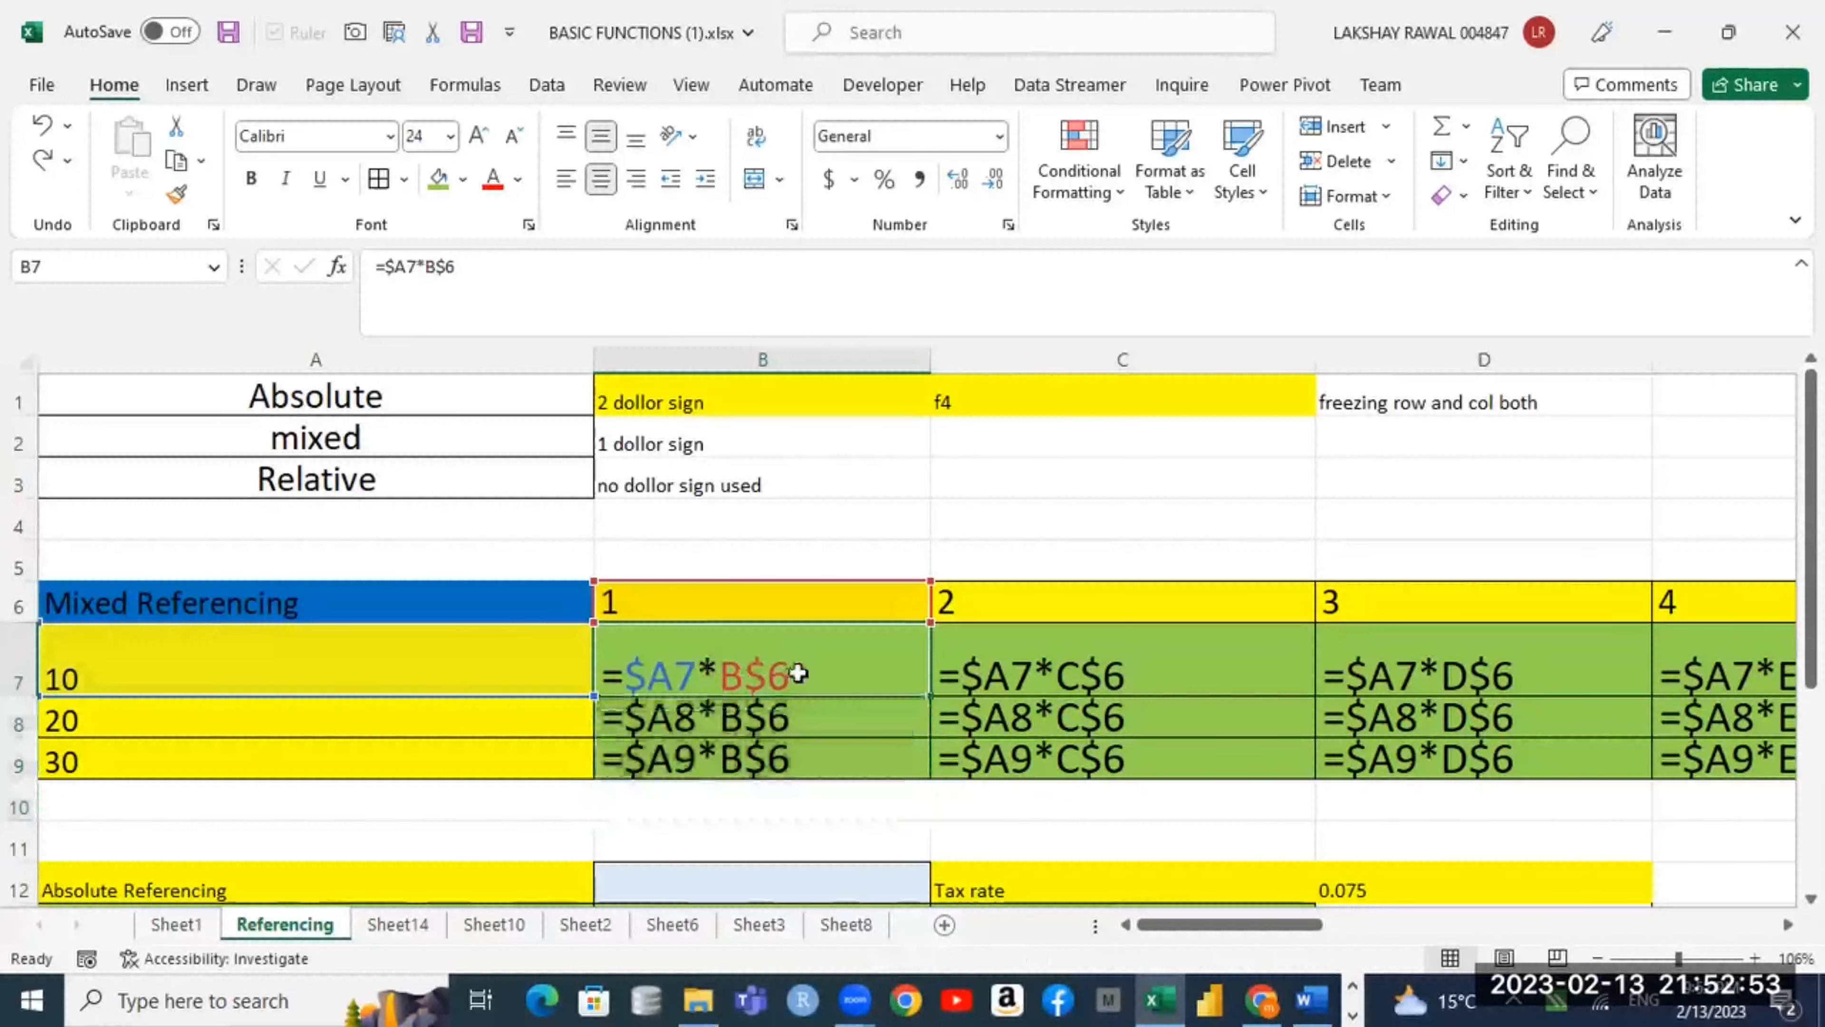
pyautogui.moveTo(798, 673); pyautogui.dragTo(800, 767)
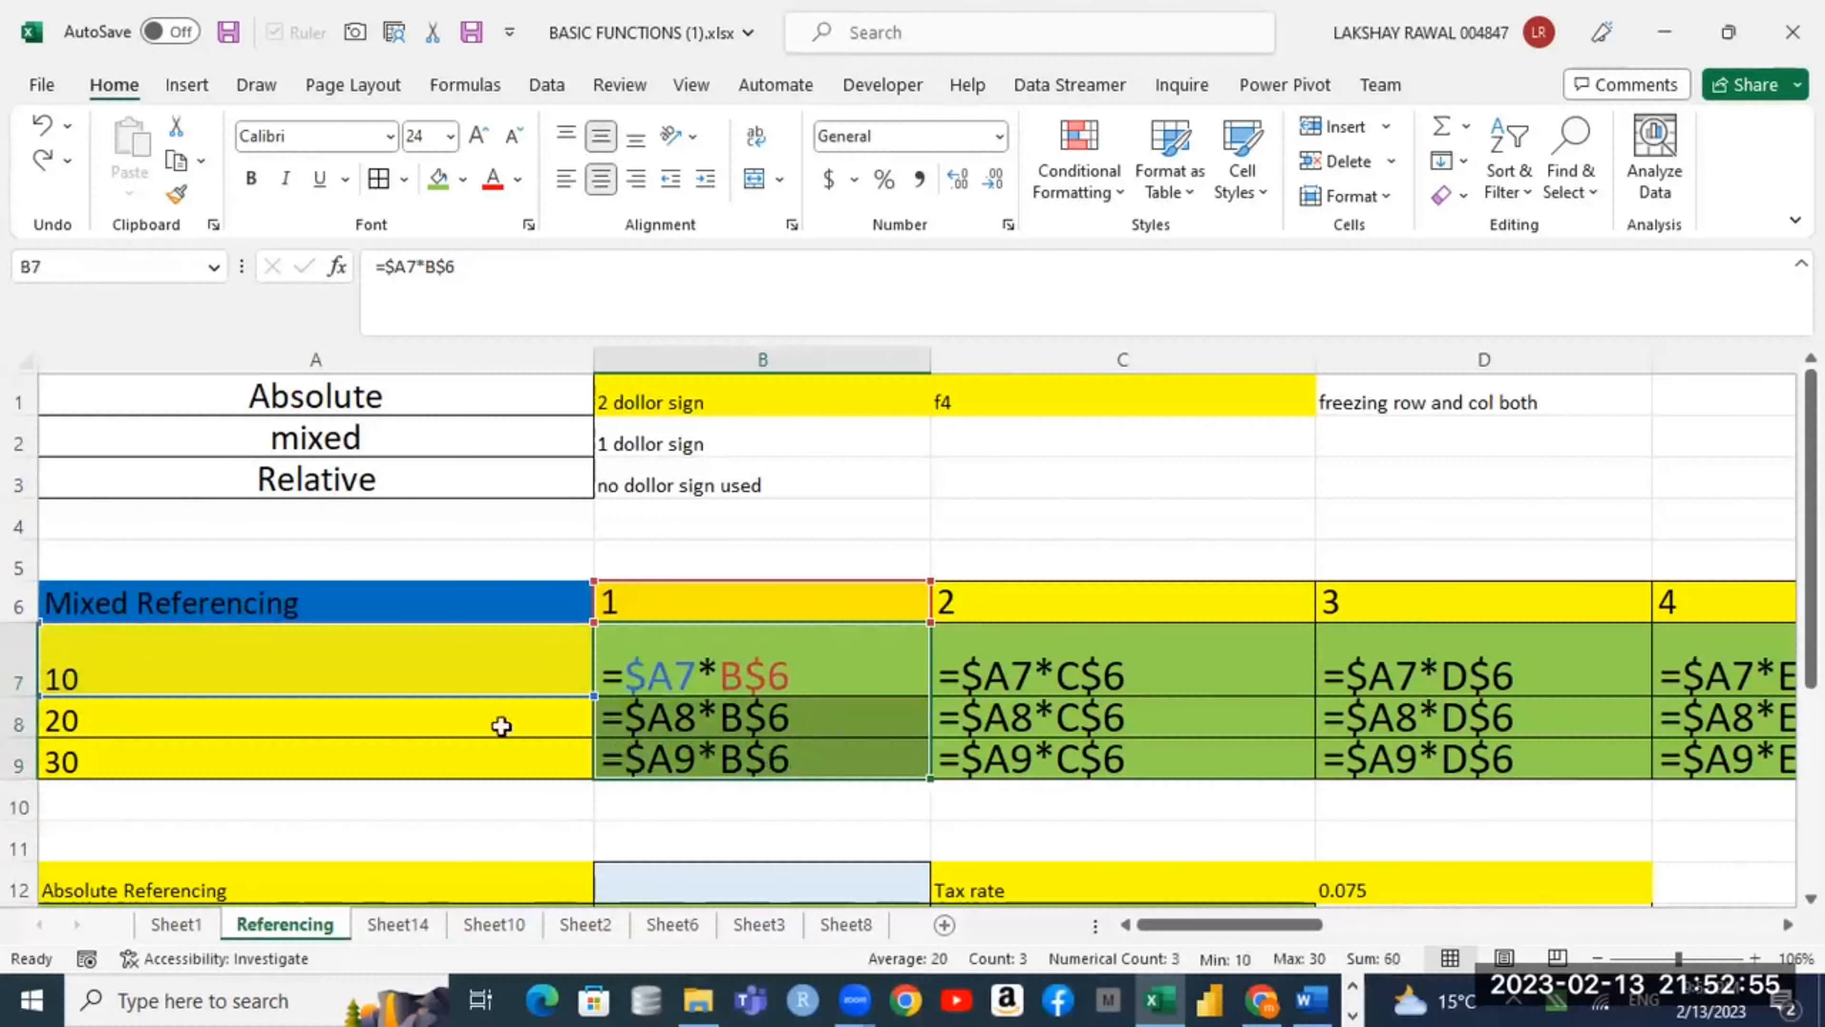
pyautogui.moveTo(22, 676); pyautogui.dragTo(25, 763)
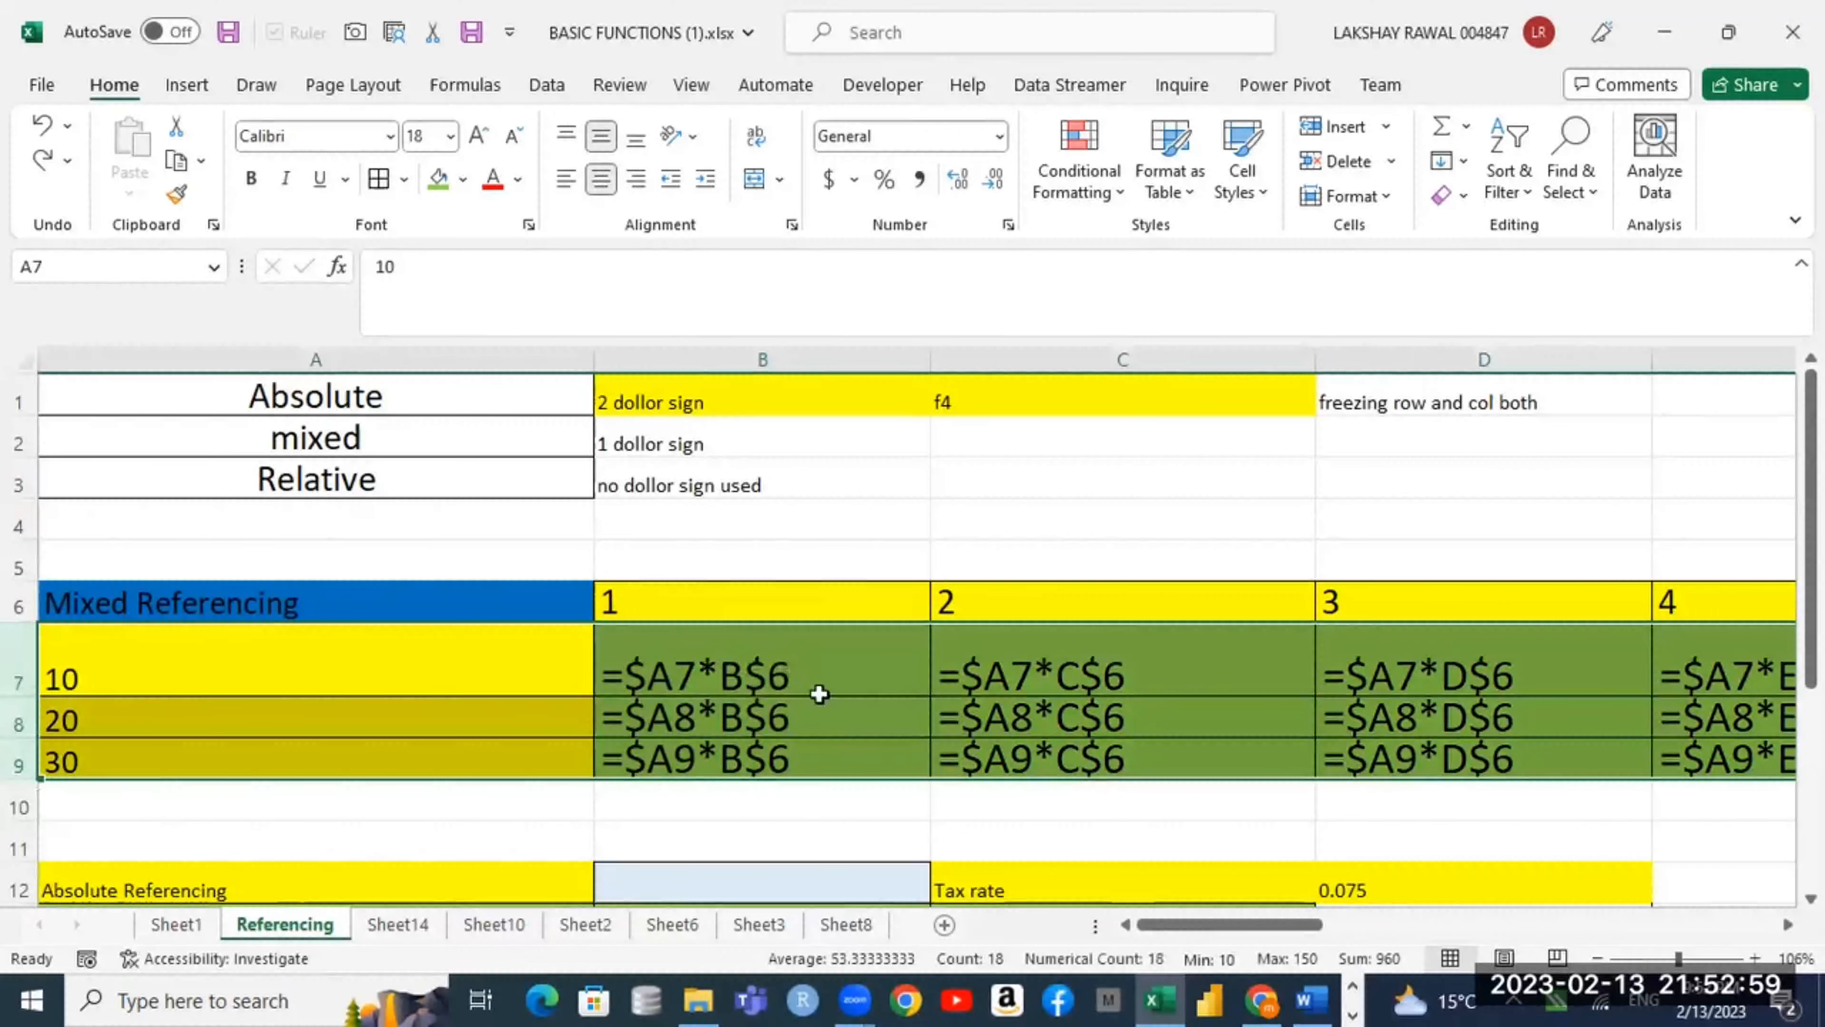
pyautogui.moveTo(815, 690); pyautogui.dragTo(828, 758)
pyautogui.click(640, 603)
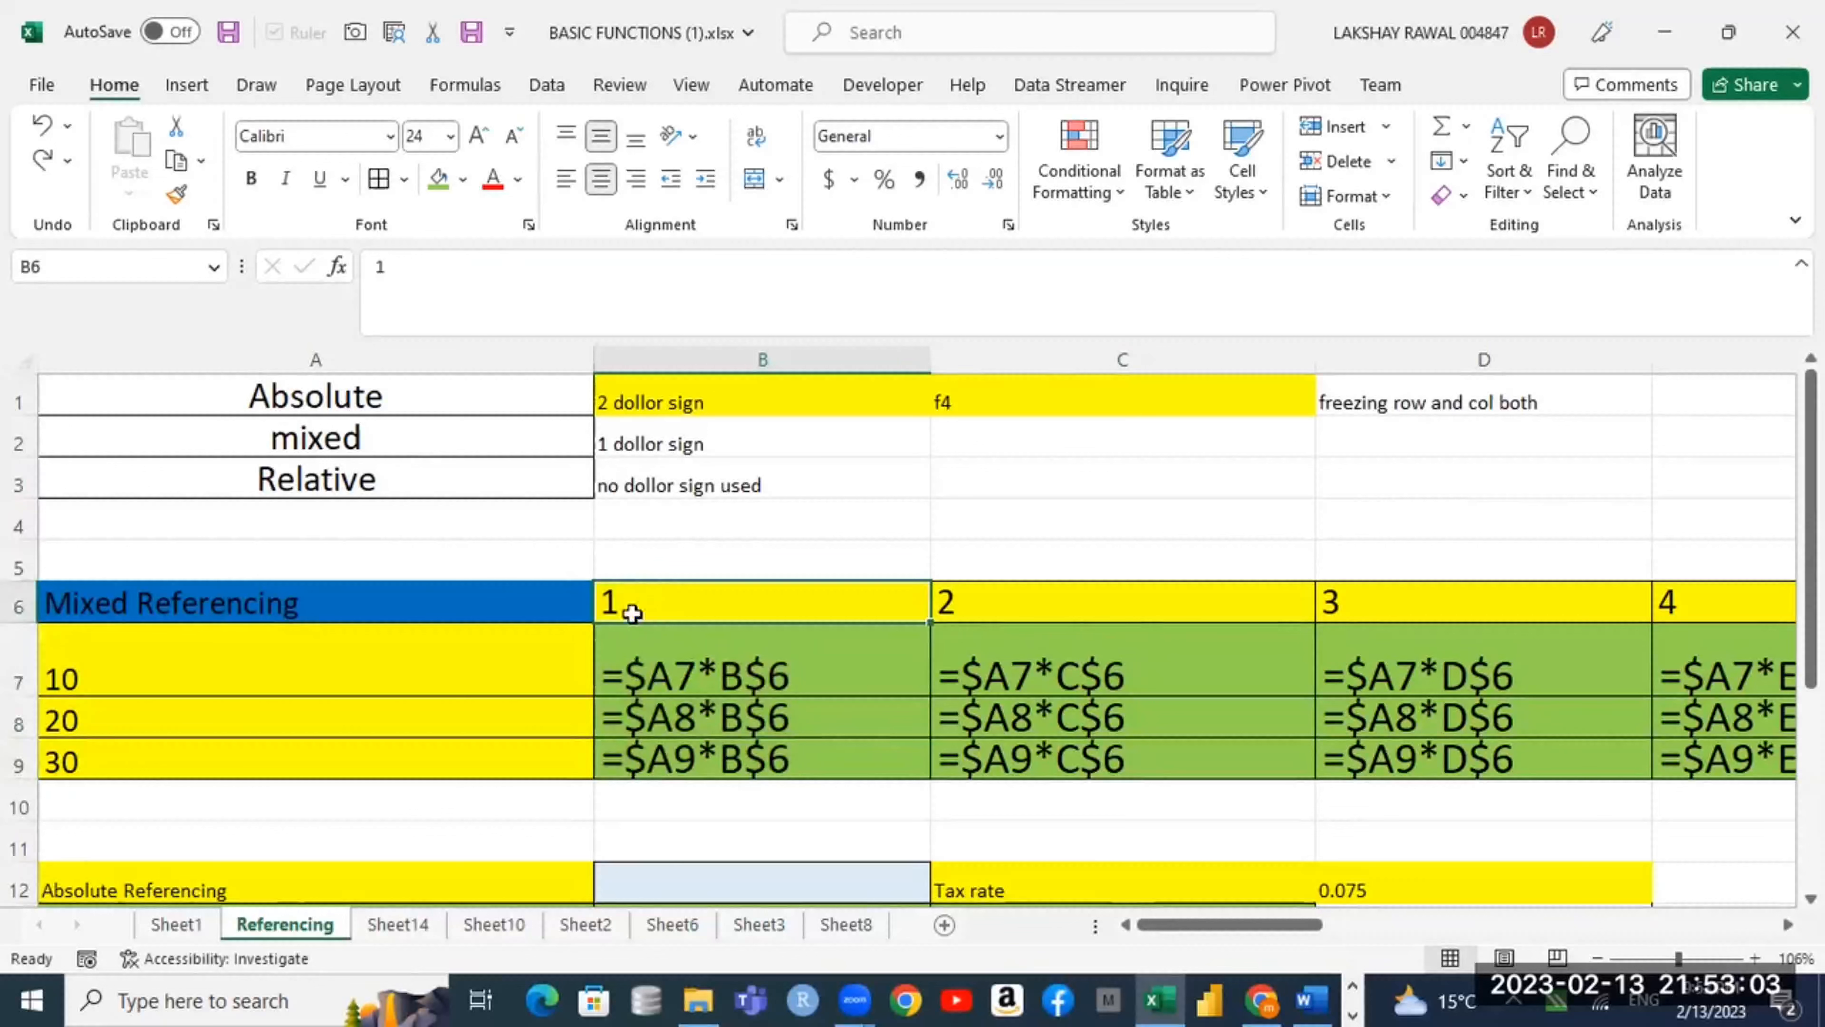
# Step: Fill the mixed-reference formula =$A7*B$6 from B7 across row 7 through F7
pyautogui.click(818, 674)
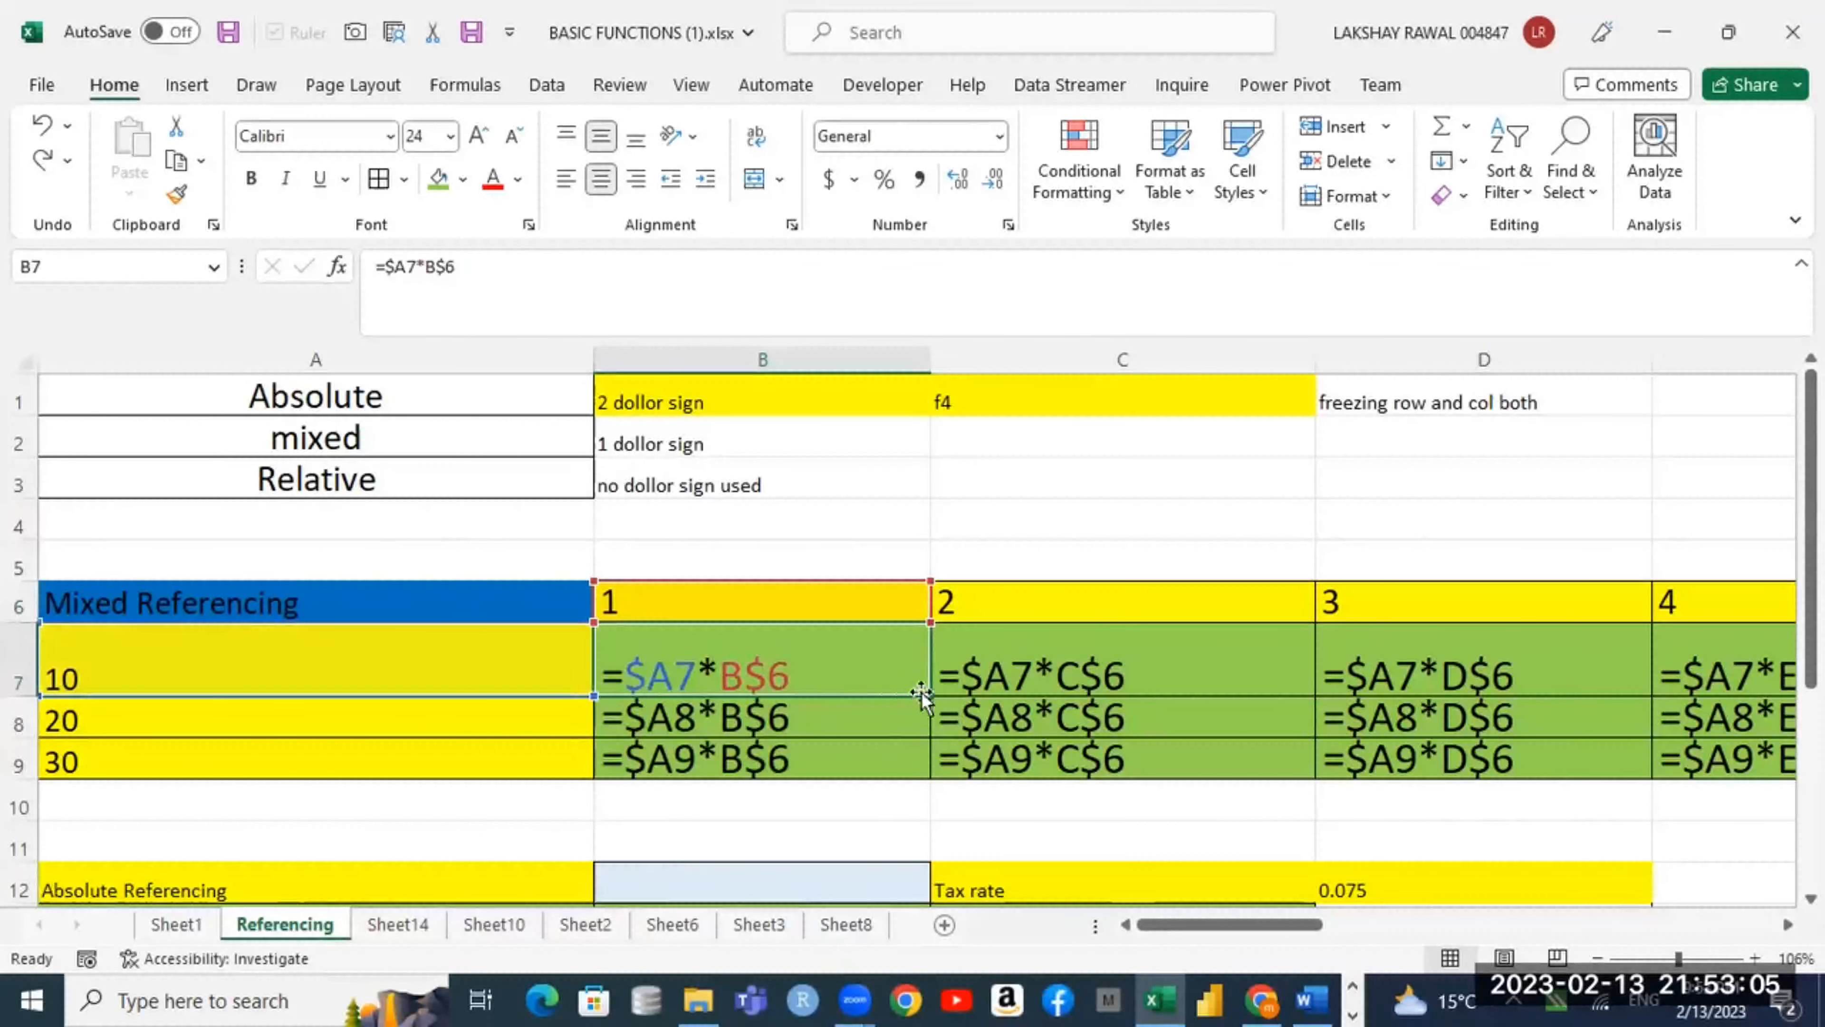
pyautogui.moveTo(928, 694)
pyautogui.mouseDown()
pyautogui.moveTo(1318, 659)
pyautogui.moveTo(1788, 662)
pyautogui.moveTo(948, 672)
pyautogui.mouseUp()
pyautogui.moveTo(1430, 924); pyautogui.dragTo(1088, 933)
# Step: Check which multiplier and header cells the mixed formulas in B7, C7 and D7 refer to
pyautogui.doubleClick(737, 664)
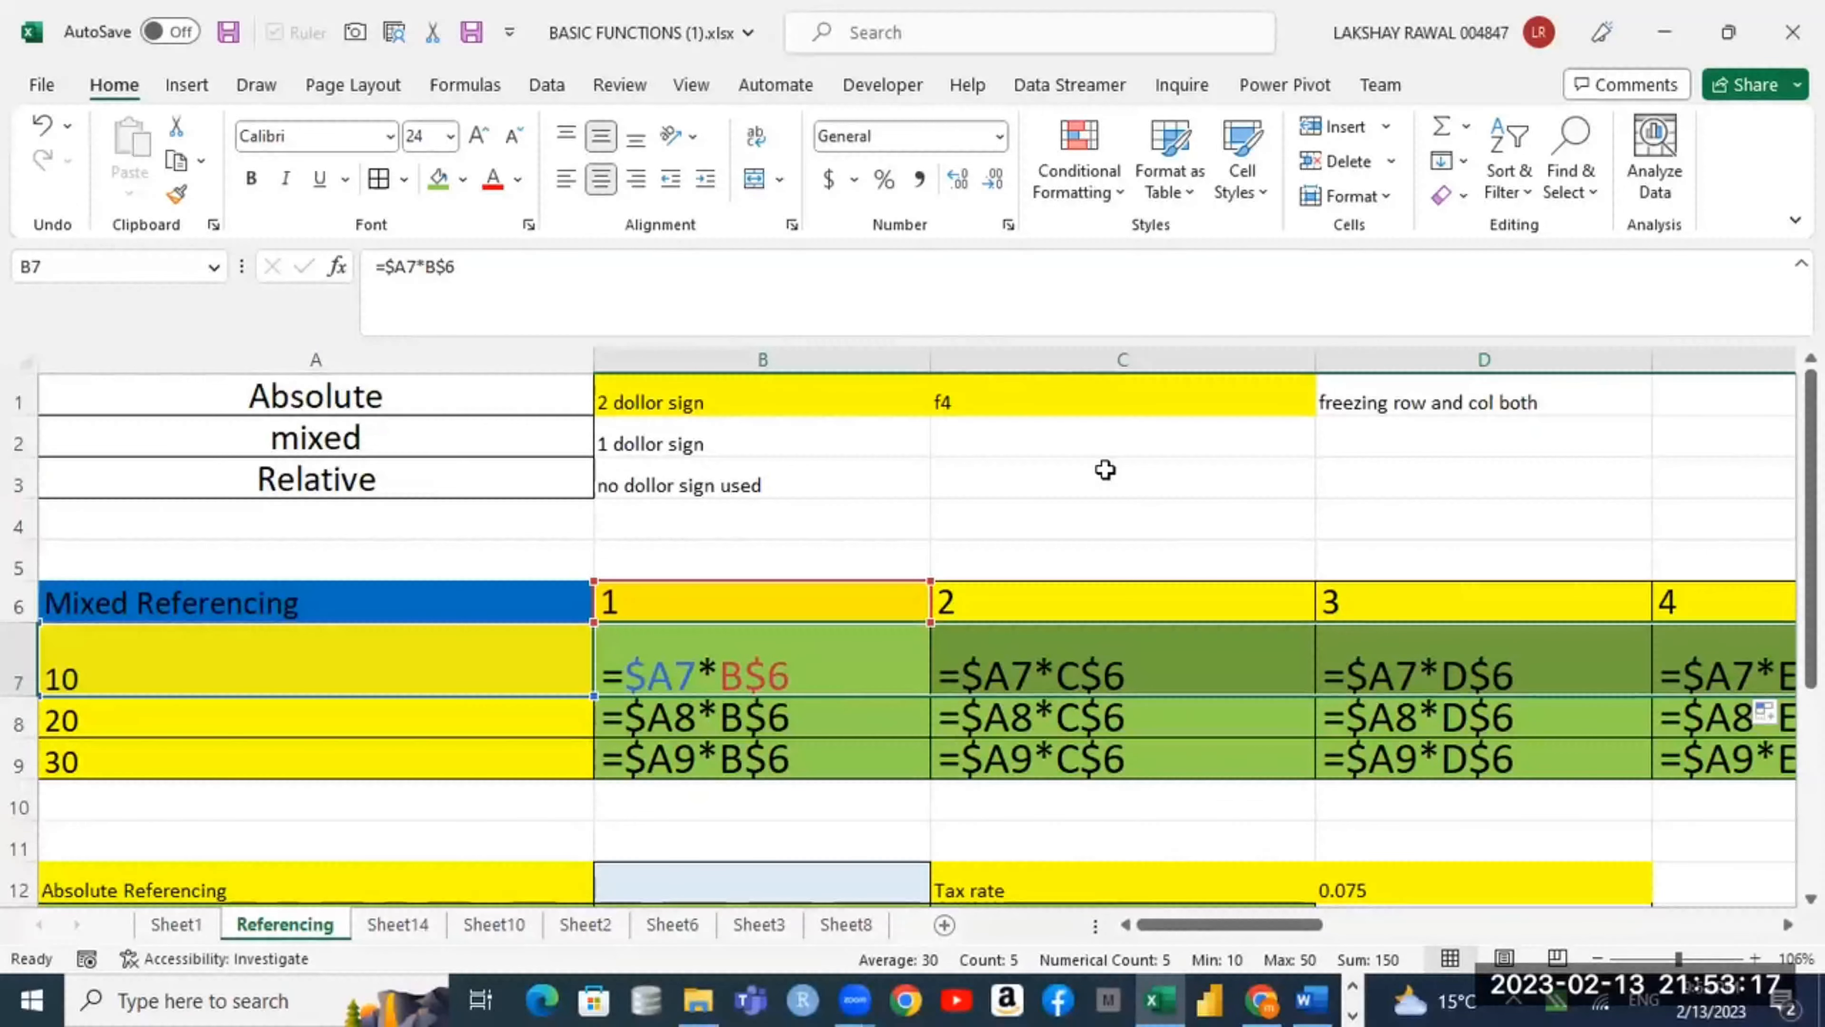
pyautogui.click(802, 679)
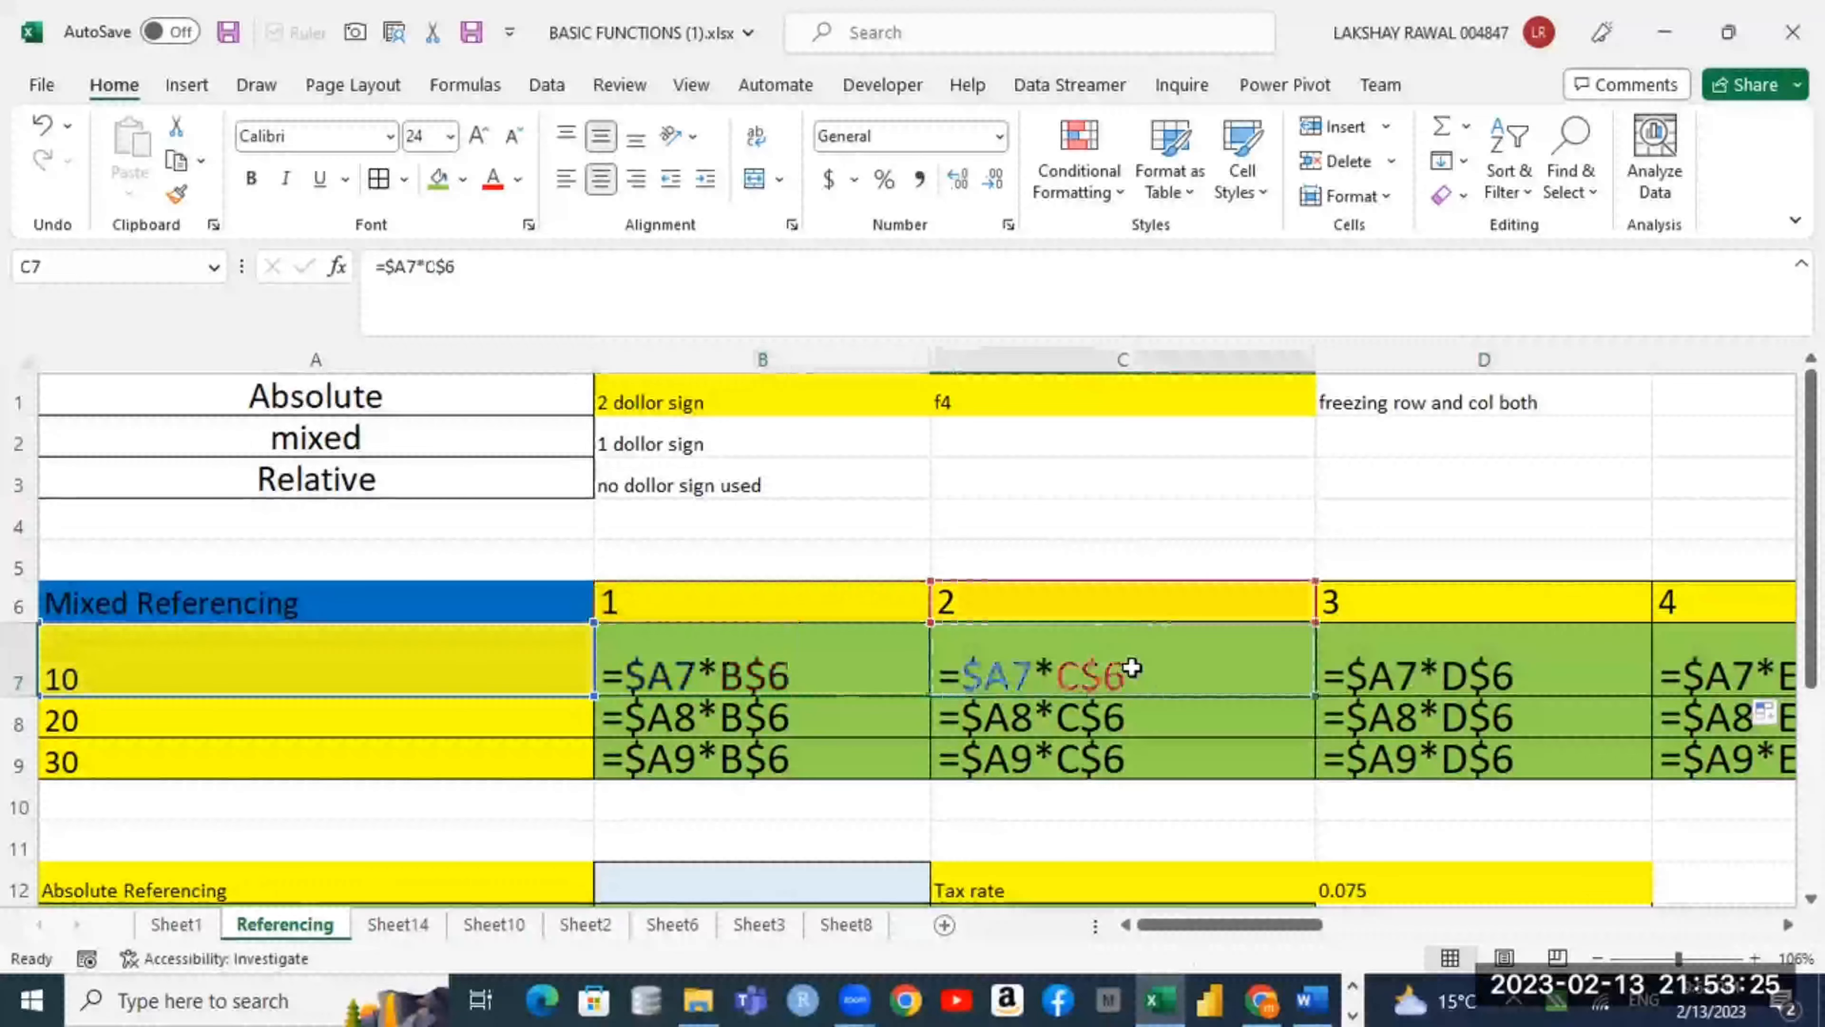
pyautogui.click(1495, 670)
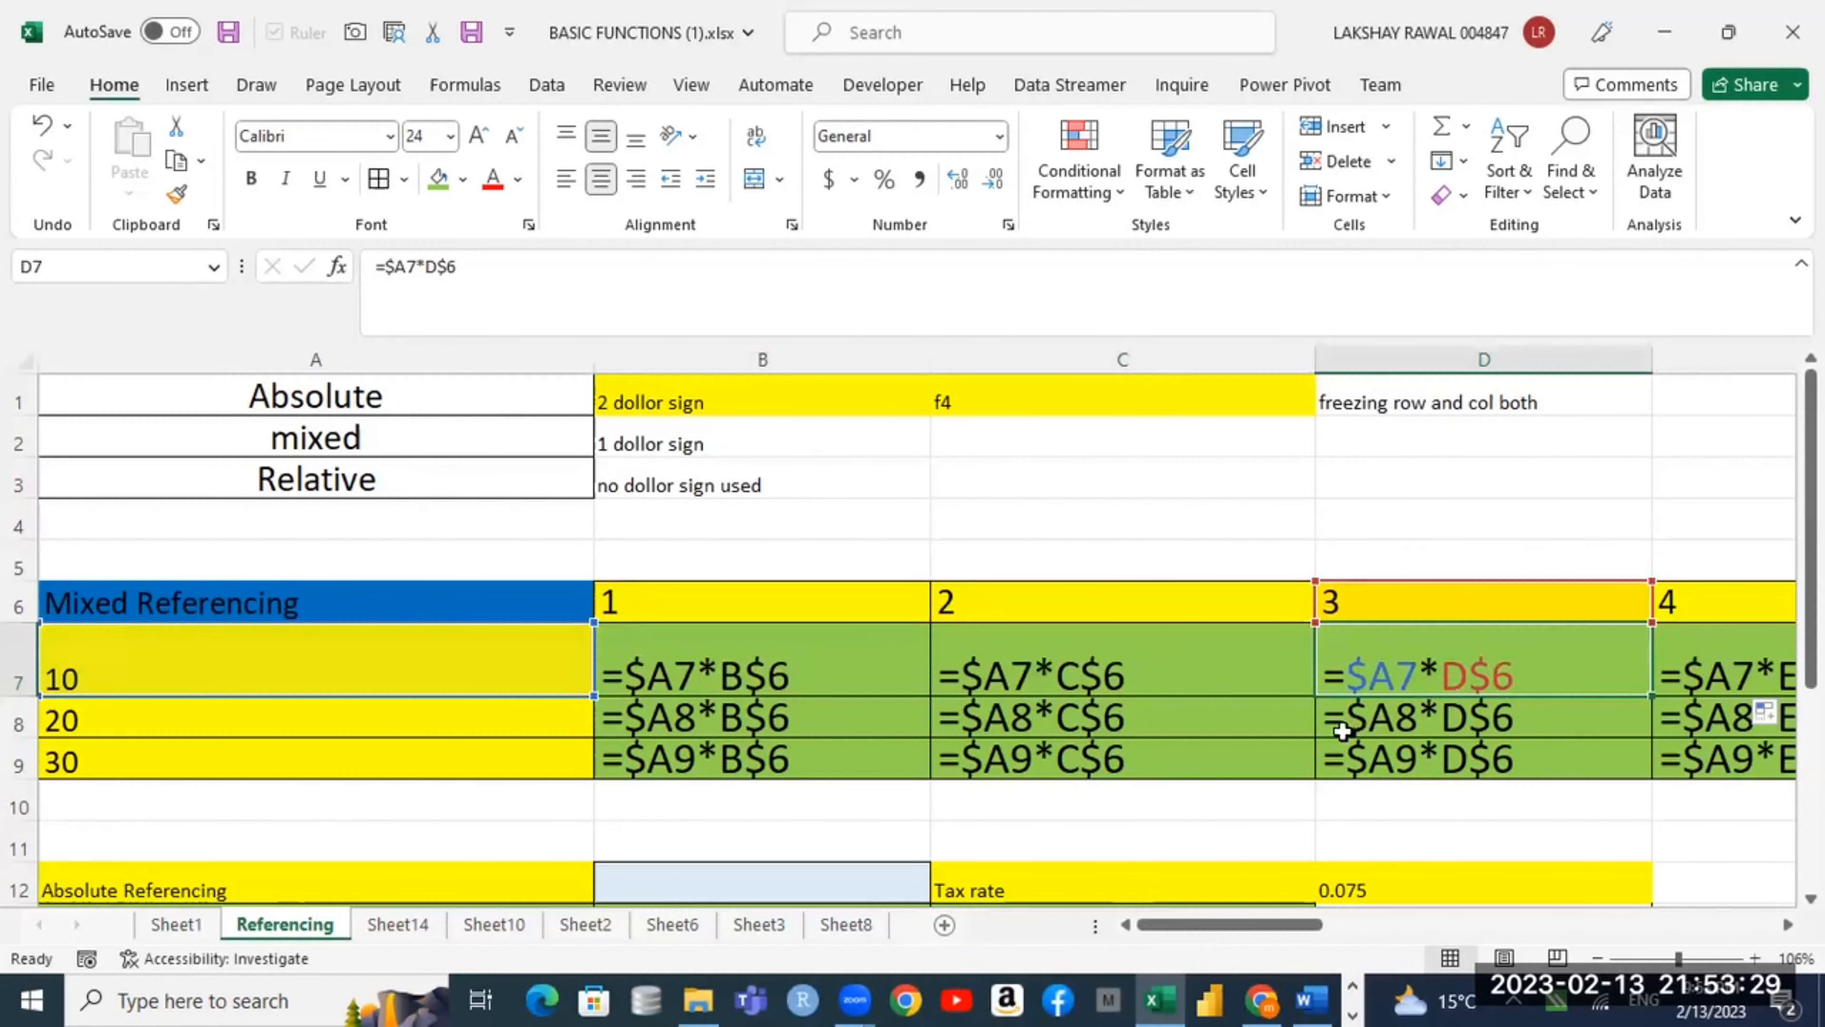
pyautogui.click(744, 648)
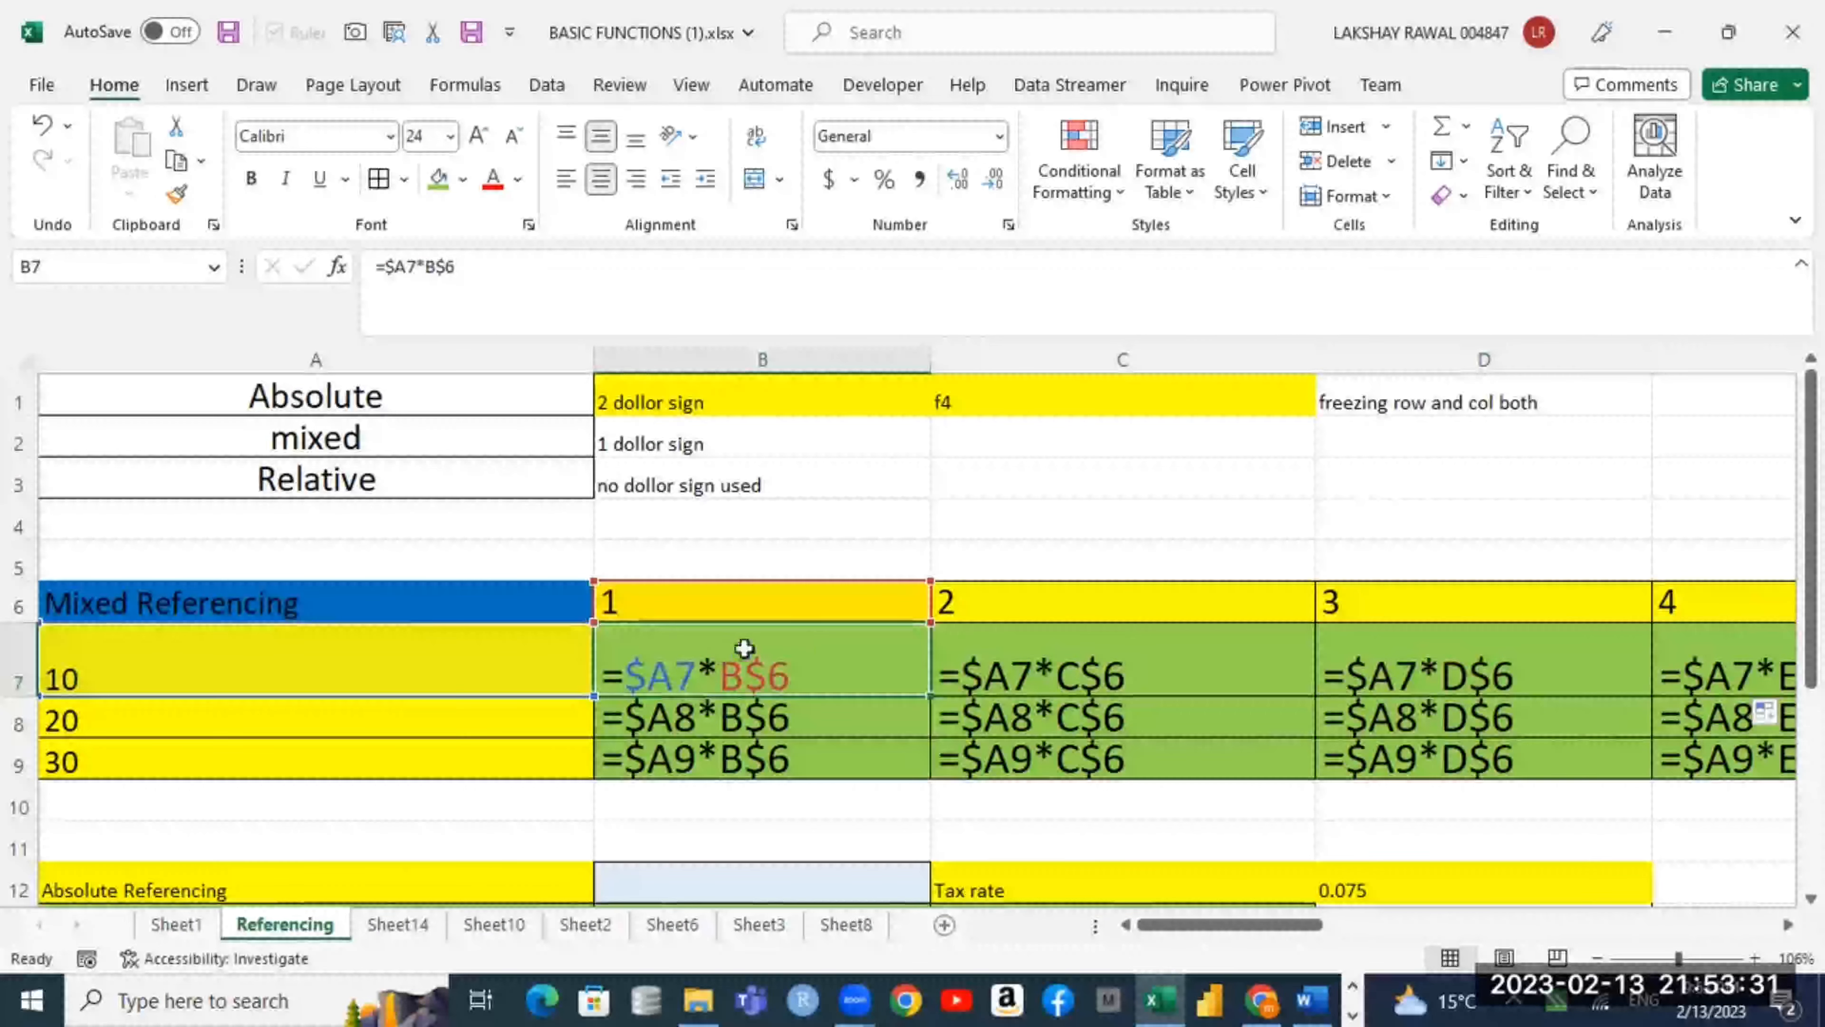
pyautogui.click(1006, 660)
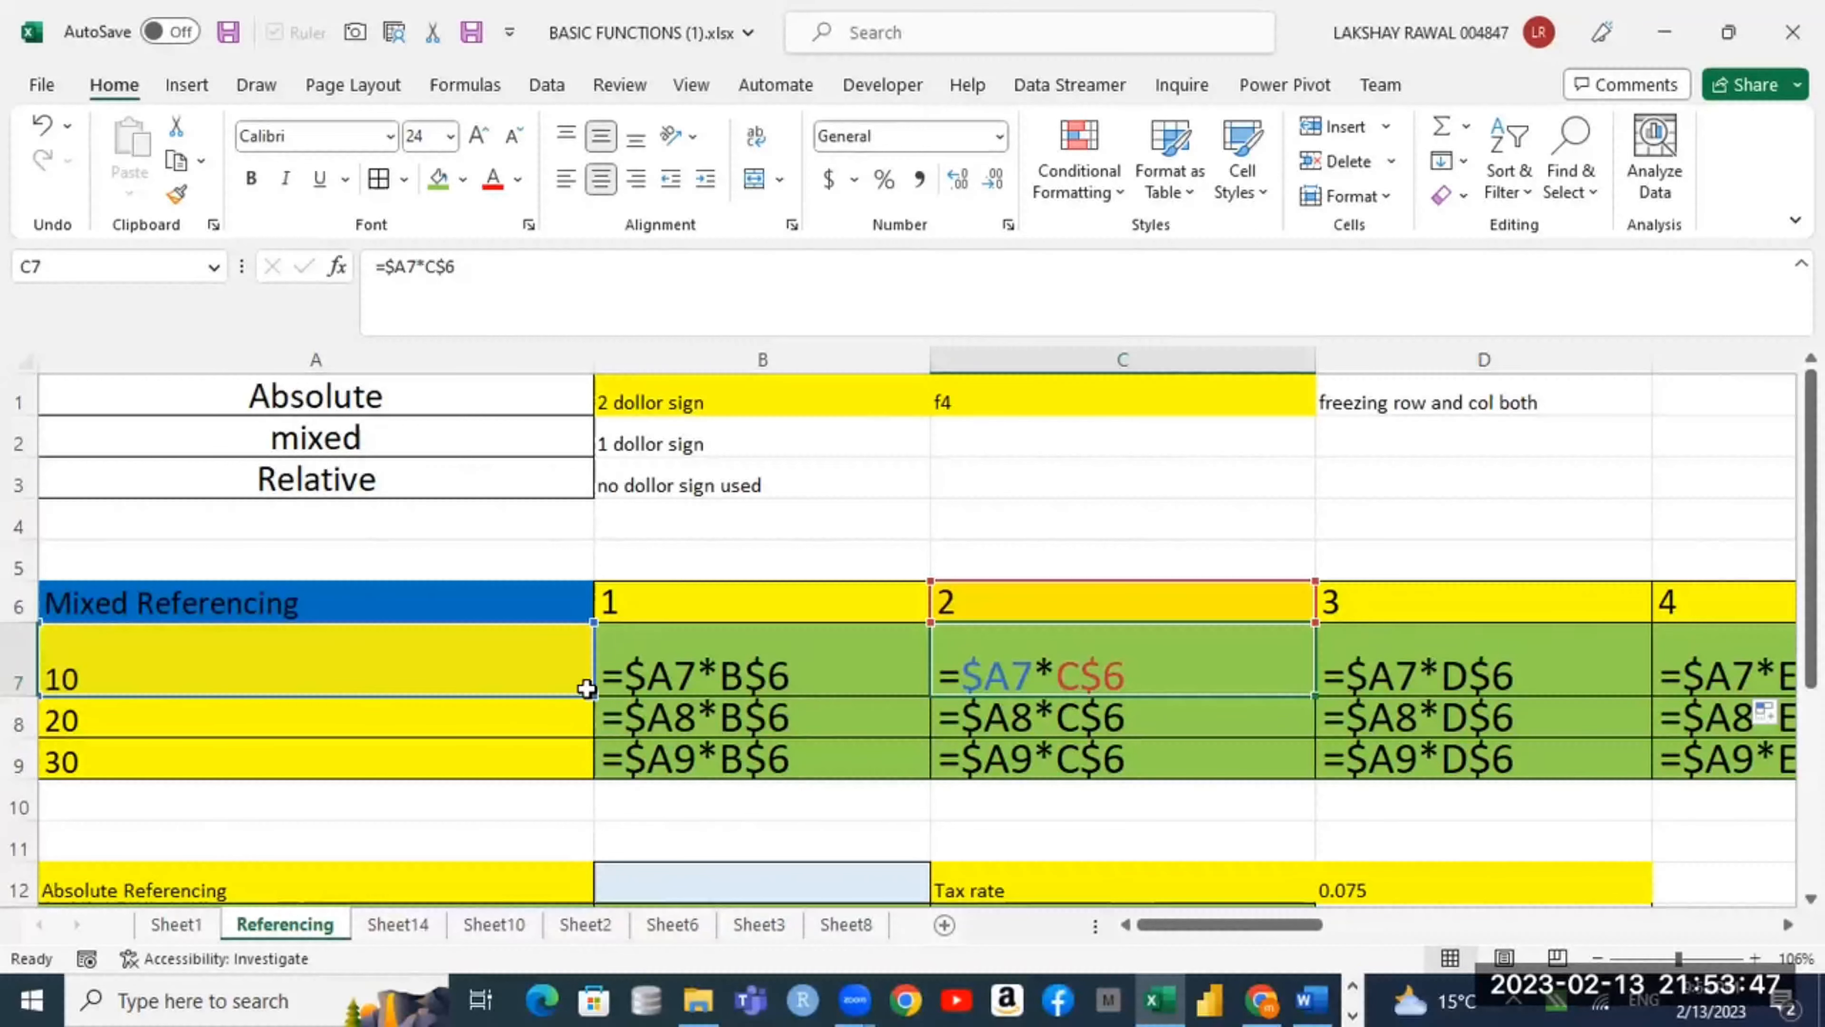
# Step: Switch the sheet from displaying formulas back to displaying calculated values
pyautogui.hotkey('ctrl', '`')
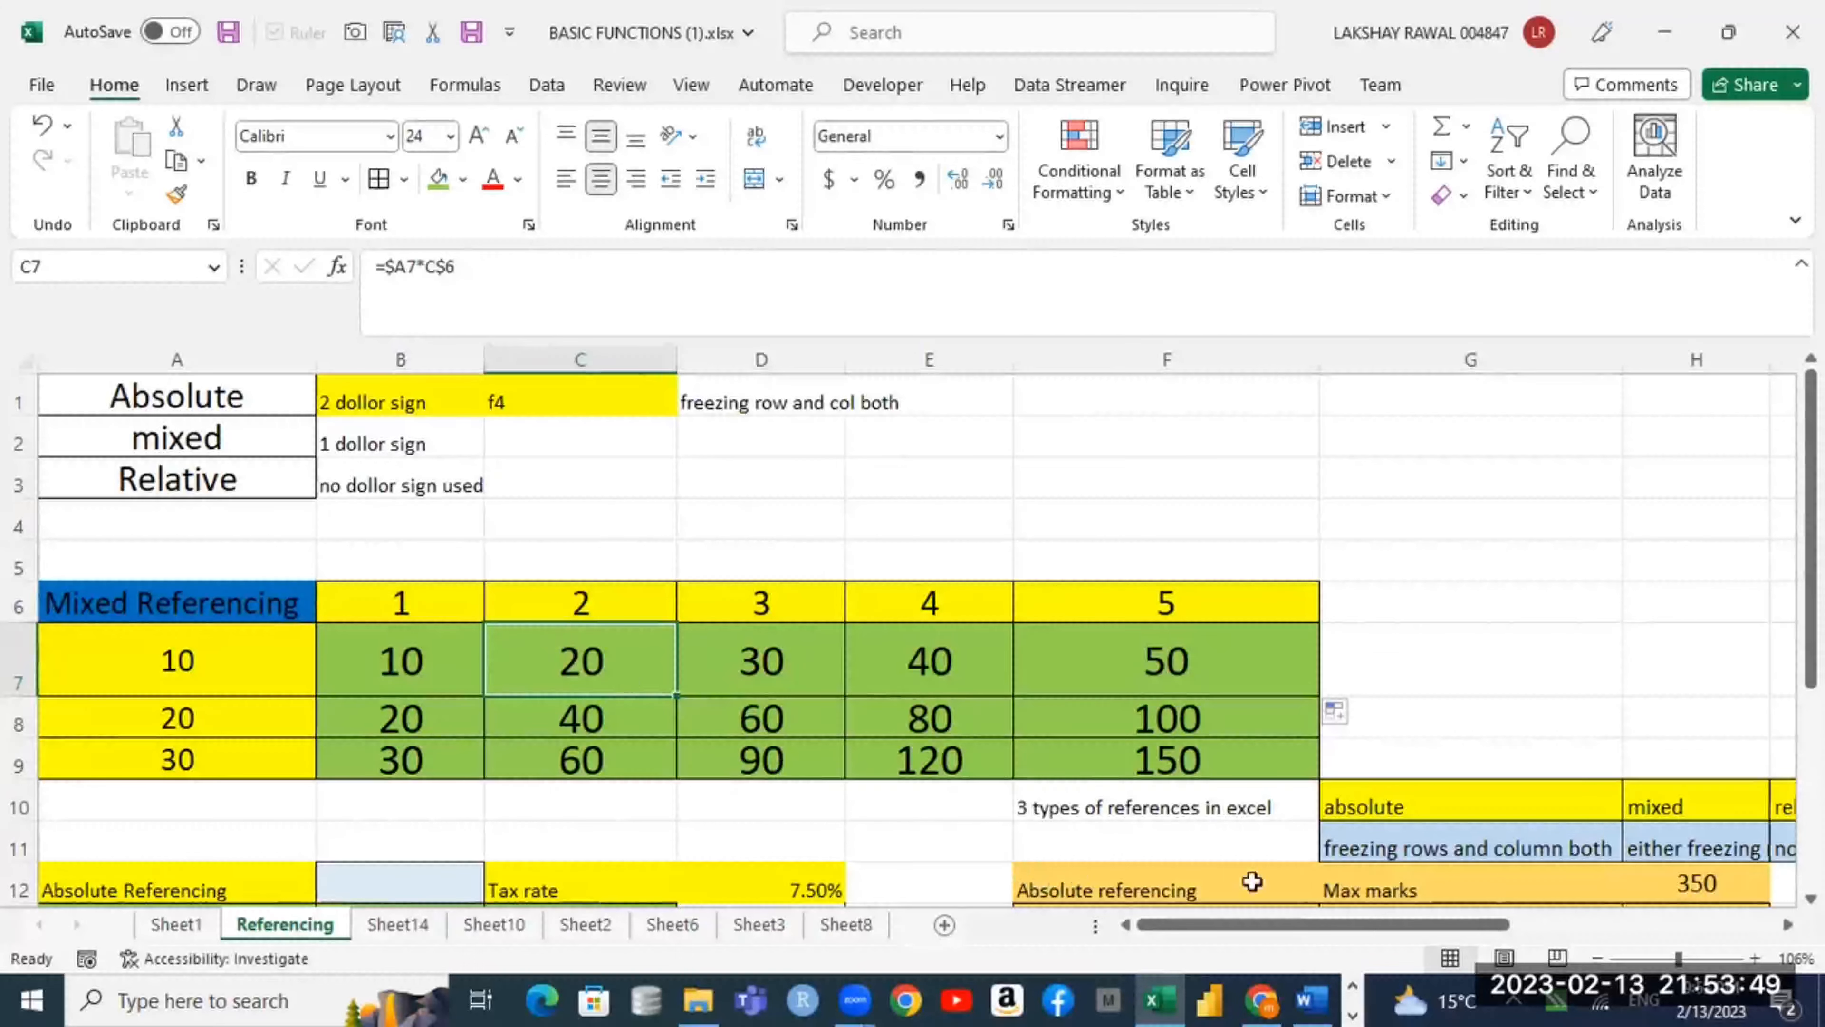
pyautogui.moveTo(1305, 923); pyautogui.dragTo(892, 916)
# Step: Apply the green fill colour to the Absolute label in A1 and the Relative label in A3
pyautogui.click(244, 388)
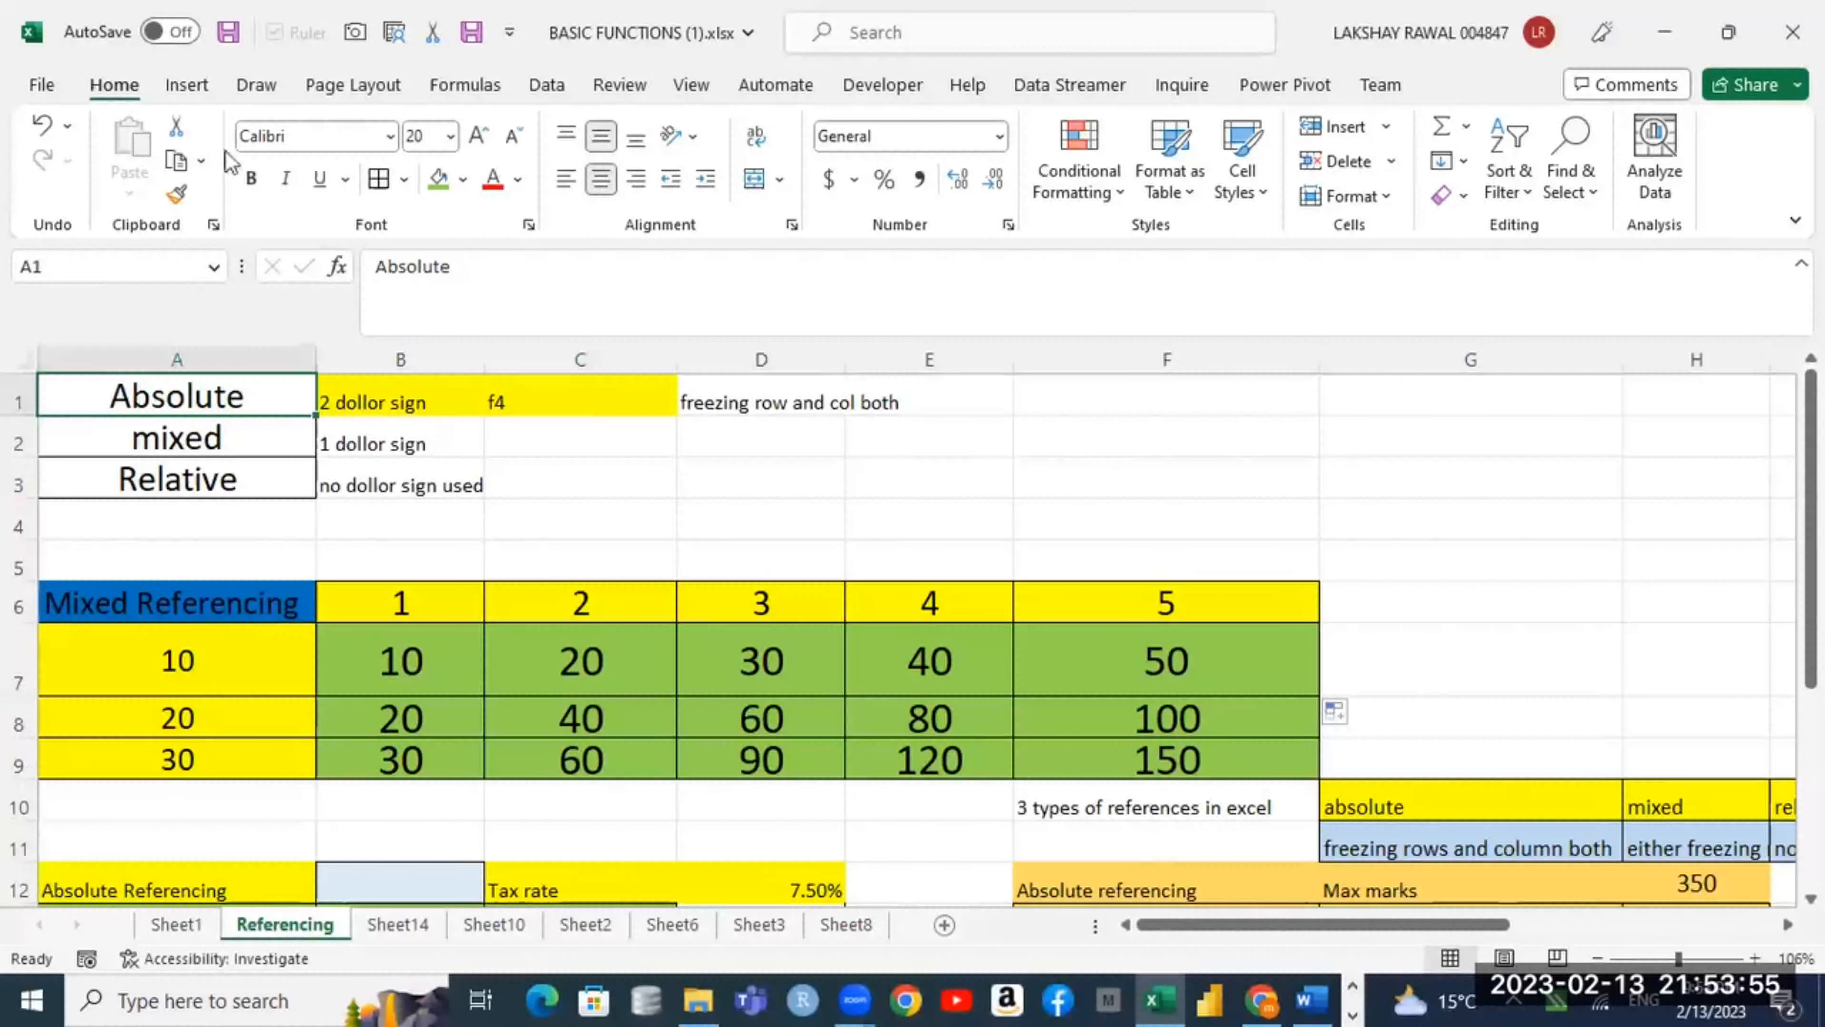
pyautogui.click(438, 179)
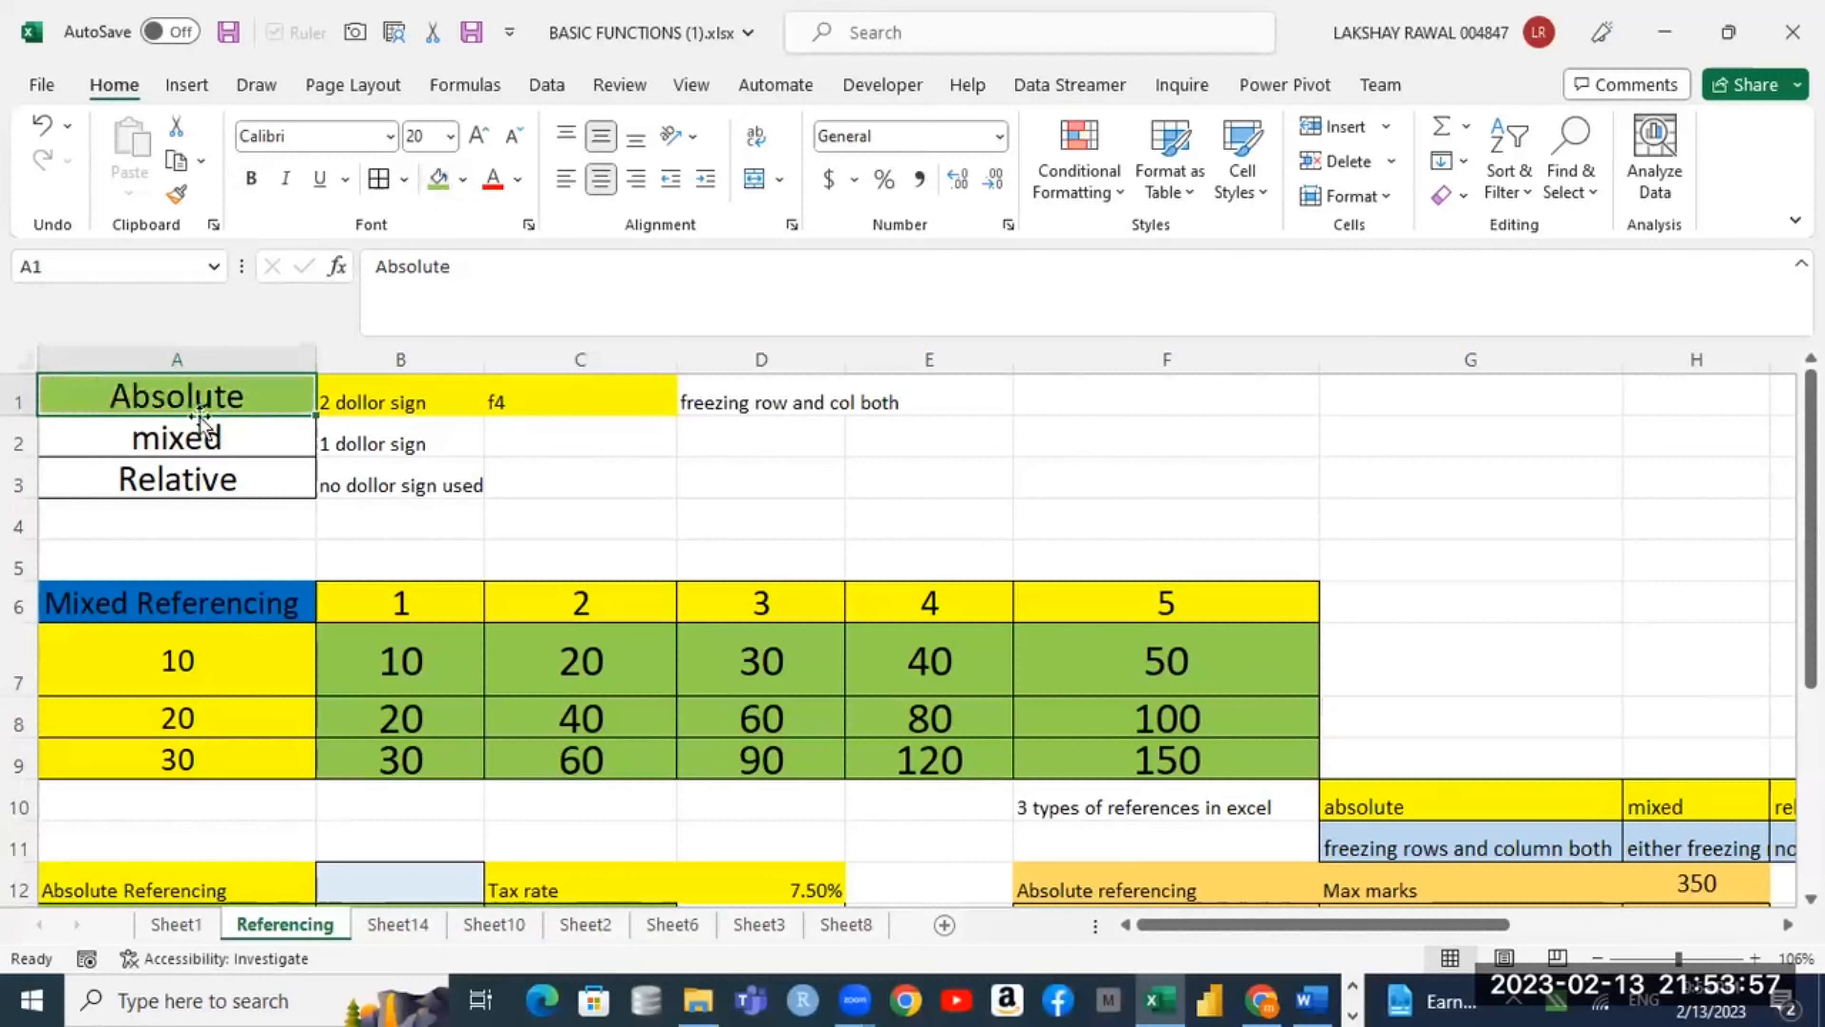
pyautogui.click(169, 480)
pyautogui.click(438, 180)
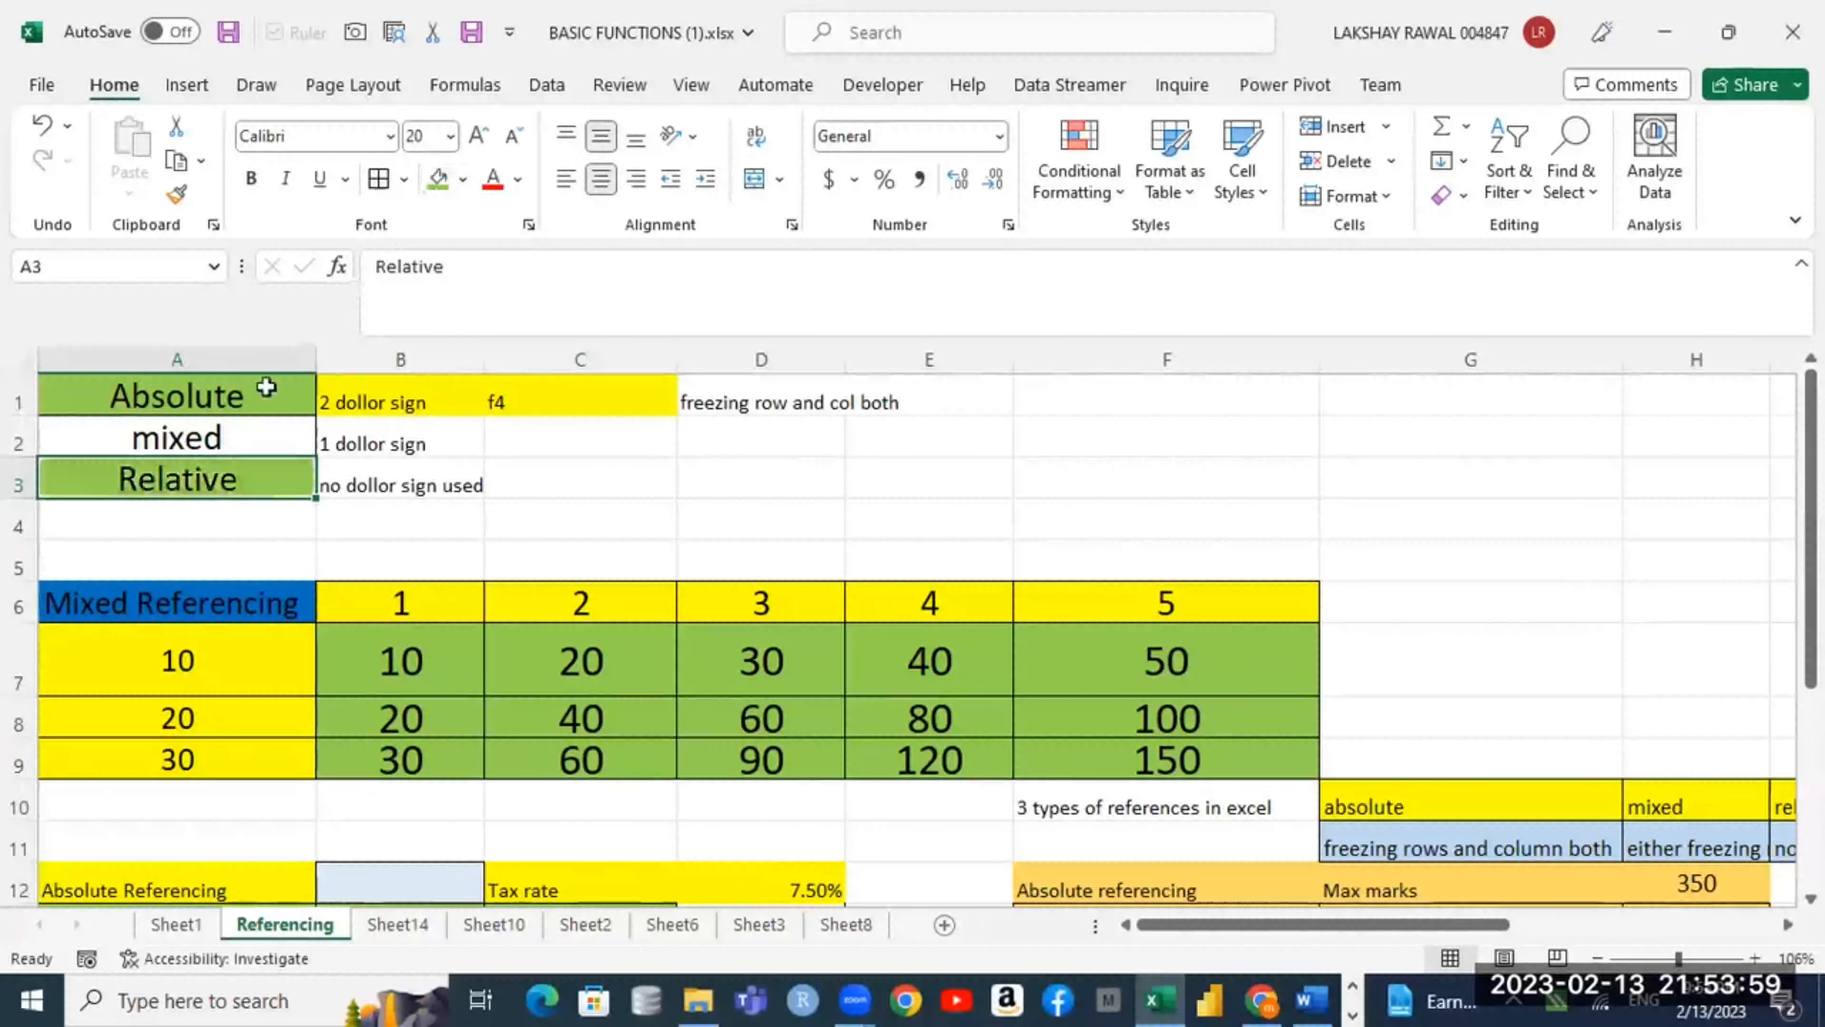
# Step: Review the dollar-sign notes for relative and absolute references, the multiplication table B7:F9 and the after-tax amounts in D14:D16
pyautogui.moveTo(183, 468); pyautogui.dragTo(392, 485)
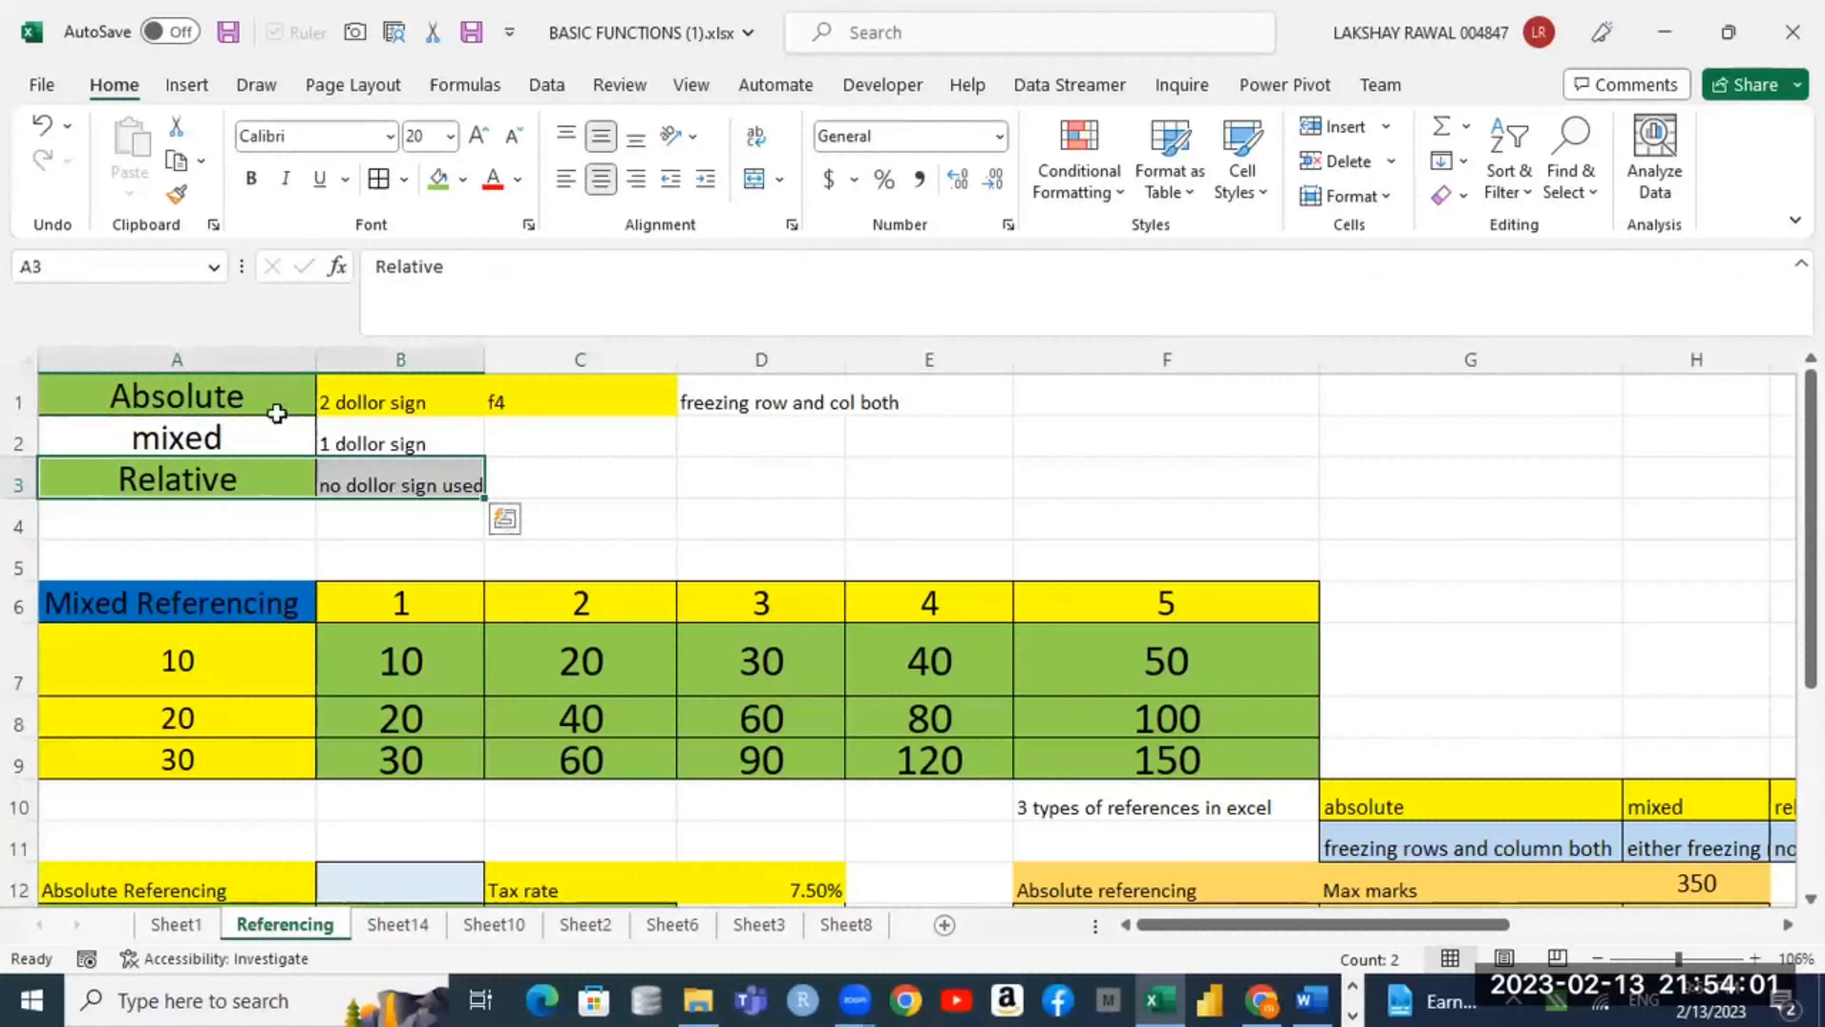
pyautogui.moveTo(277, 408); pyautogui.dragTo(405, 391)
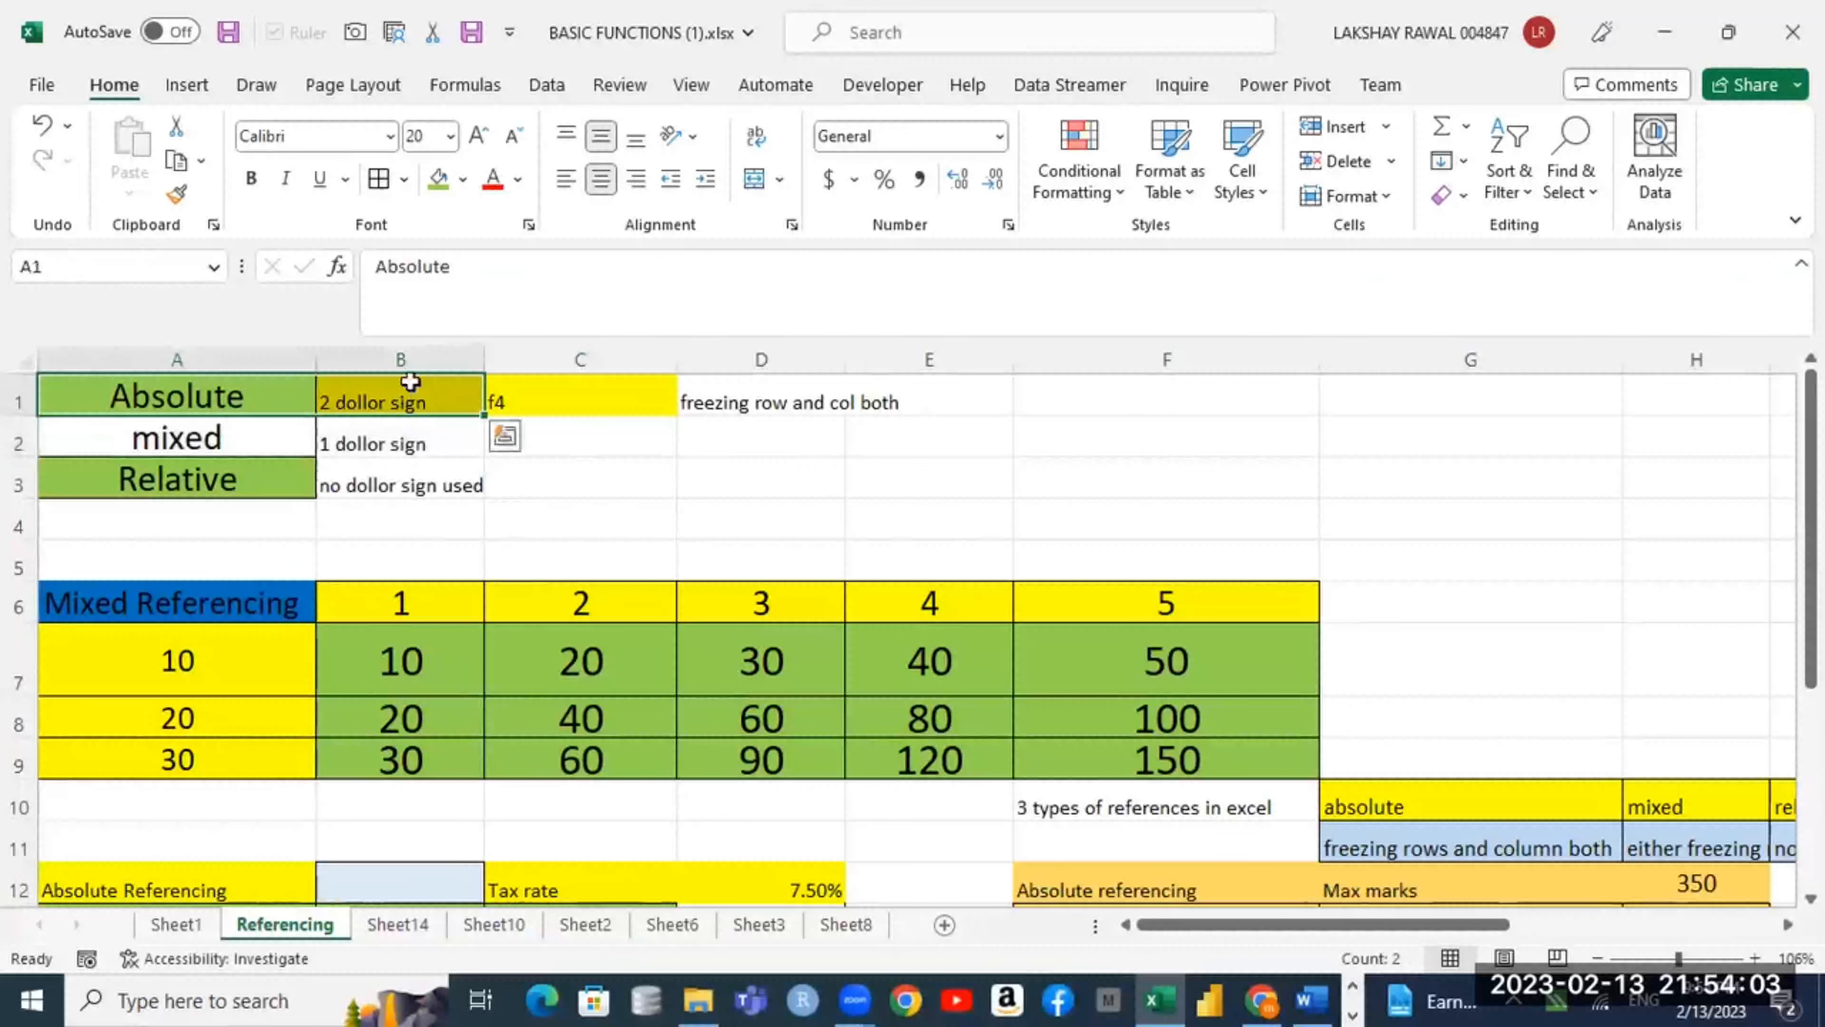
pyautogui.moveTo(456, 658); pyautogui.dragTo(1166, 745)
pyautogui.scroll(-2, 1165, 746)
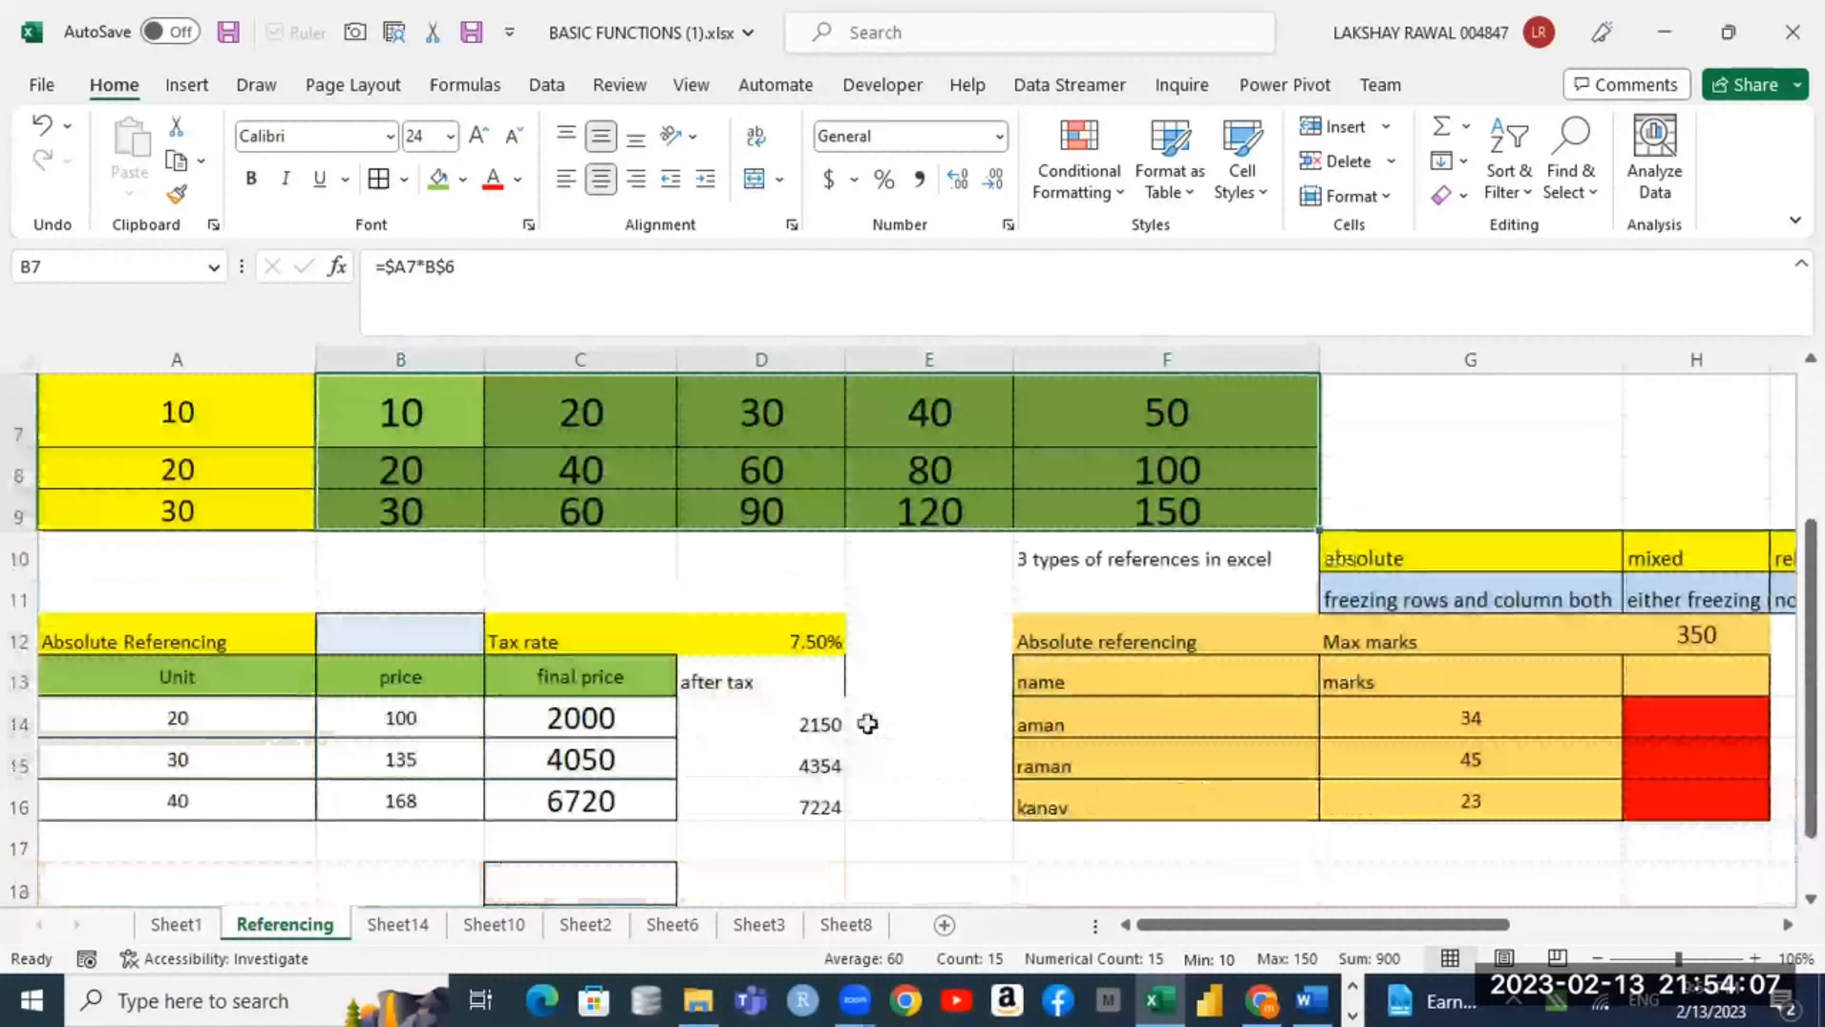
pyautogui.moveTo(832, 728); pyautogui.dragTo(832, 796)
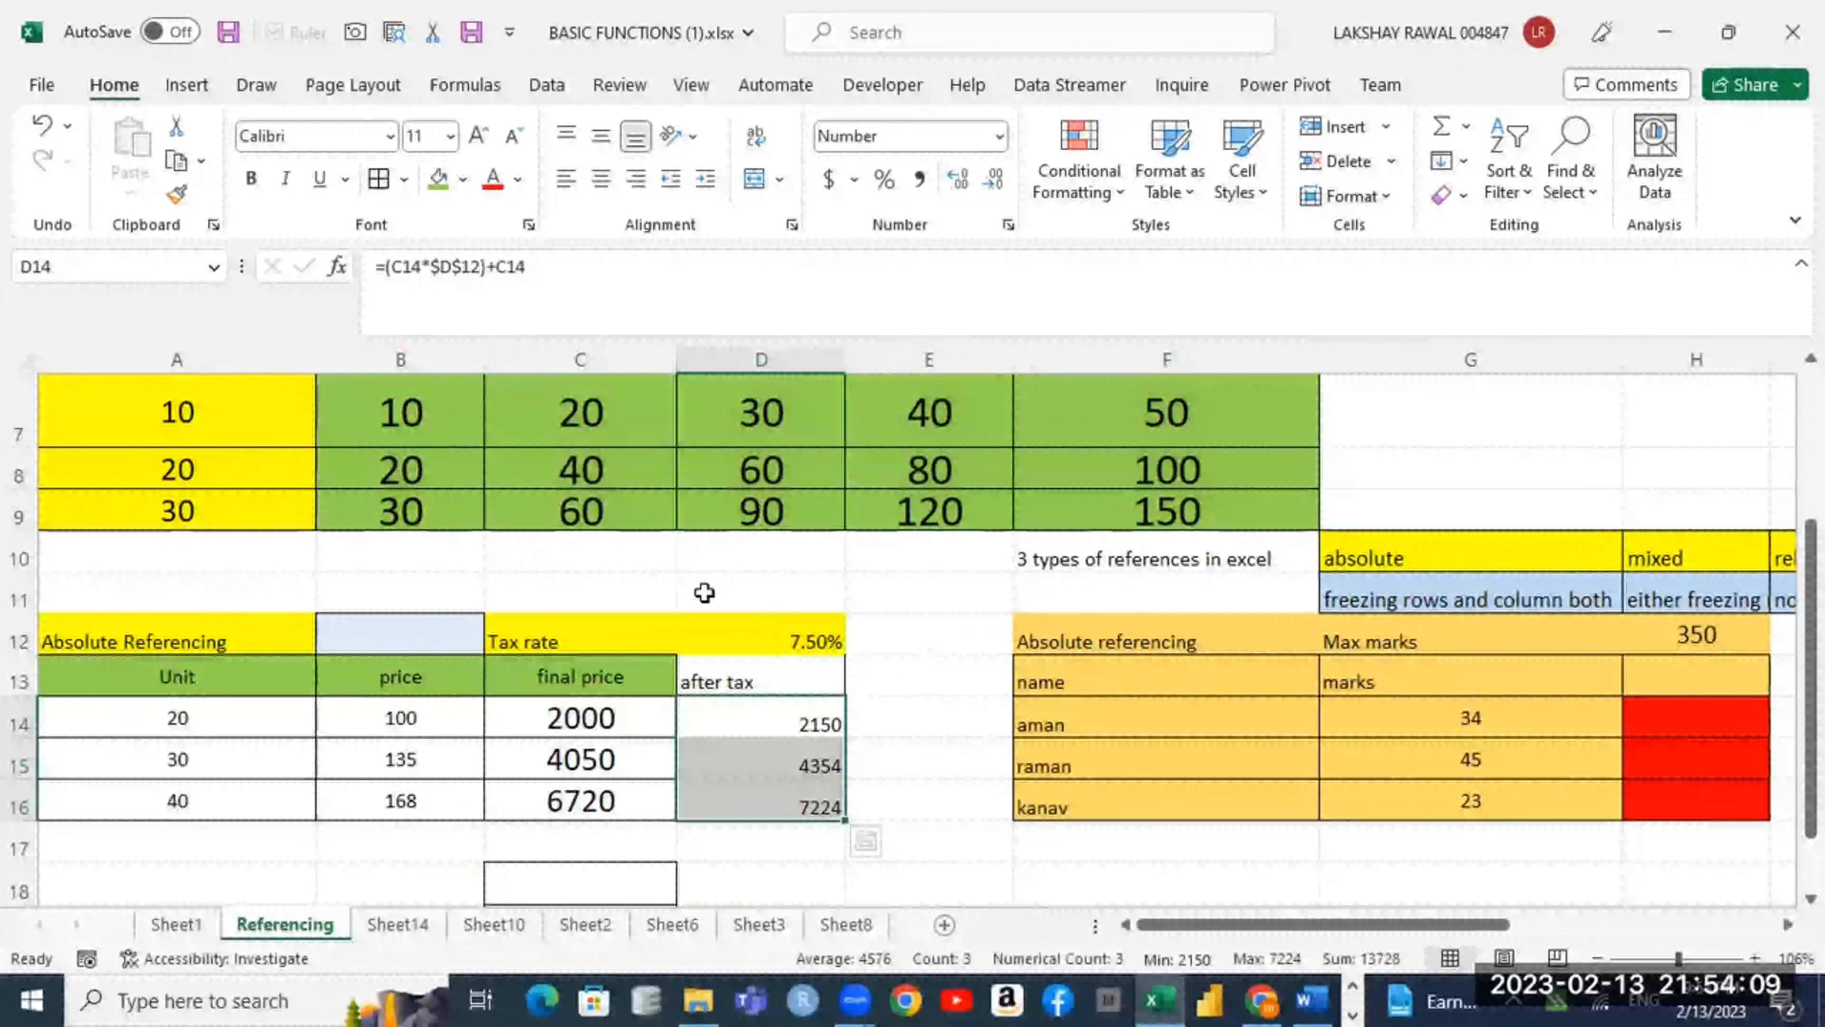
pyautogui.scroll(2, 1140, 754)
pyautogui.scroll(-3, 1135, 766)
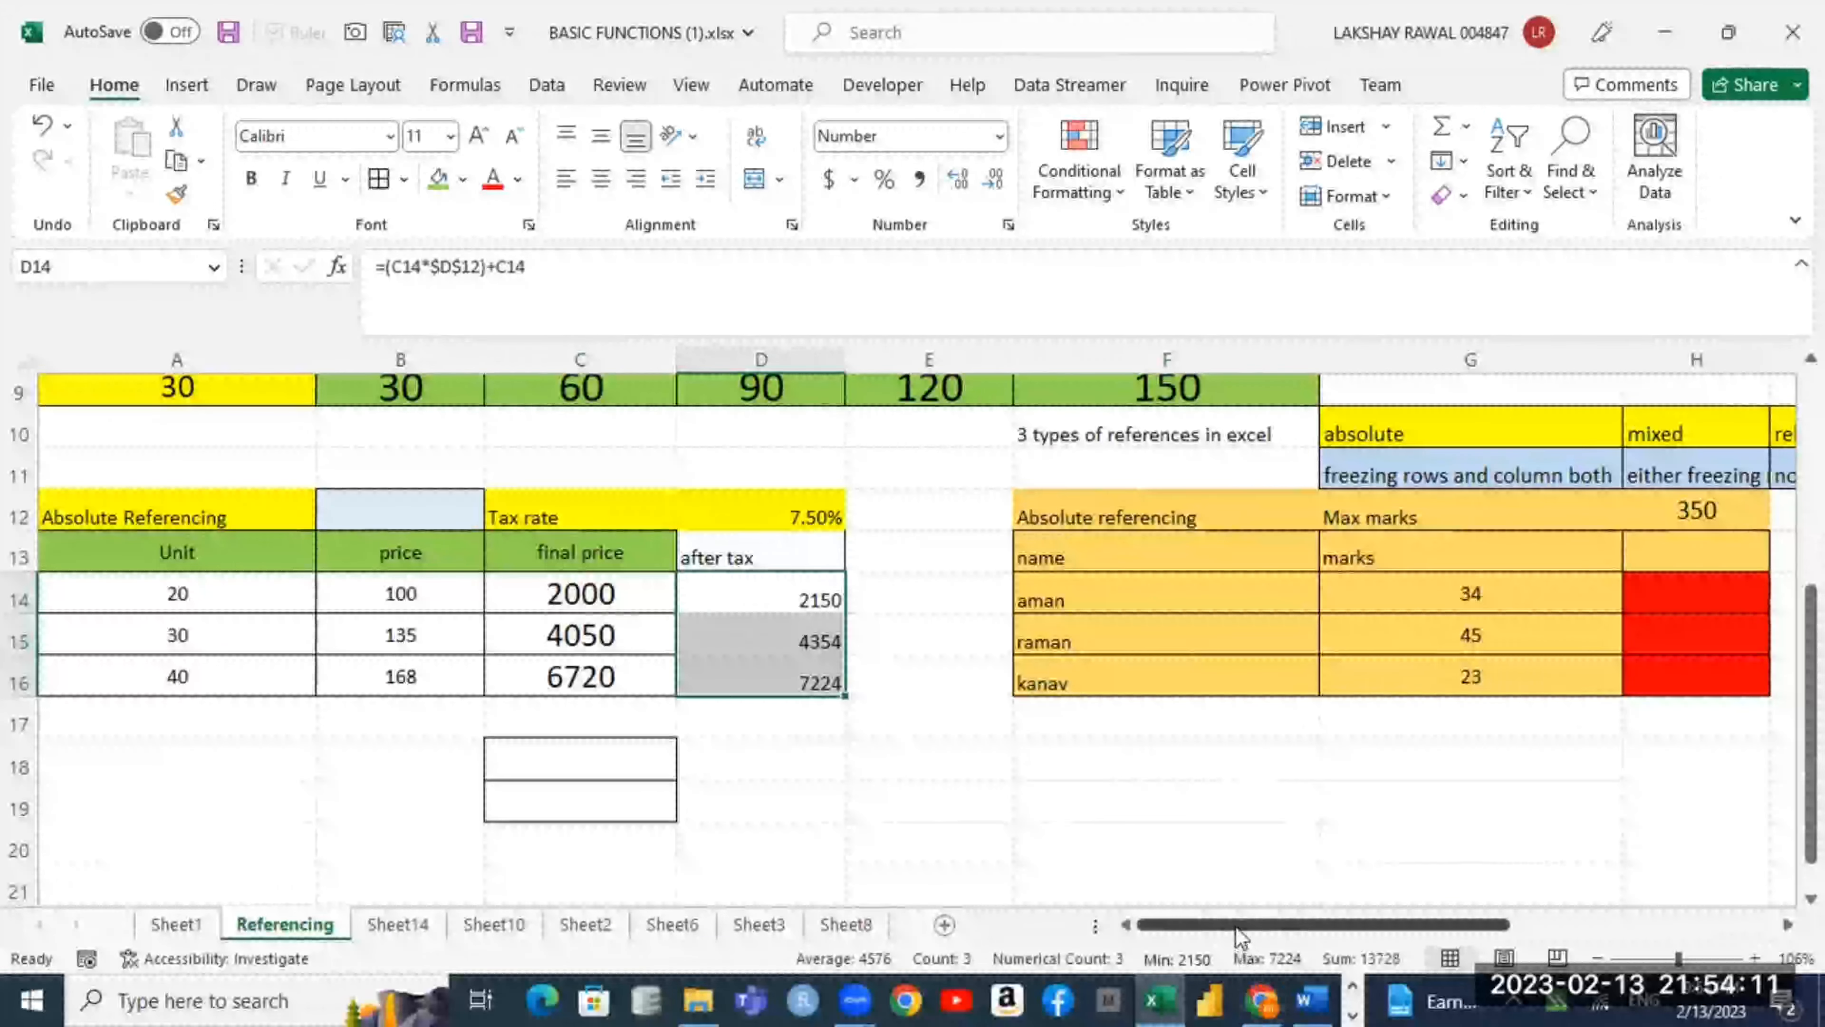
pyautogui.moveTo(1215, 926)
pyautogui.mouseDown()
pyautogui.moveTo(1477, 938)
pyautogui.moveTo(1214, 934)
pyautogui.mouseUp()
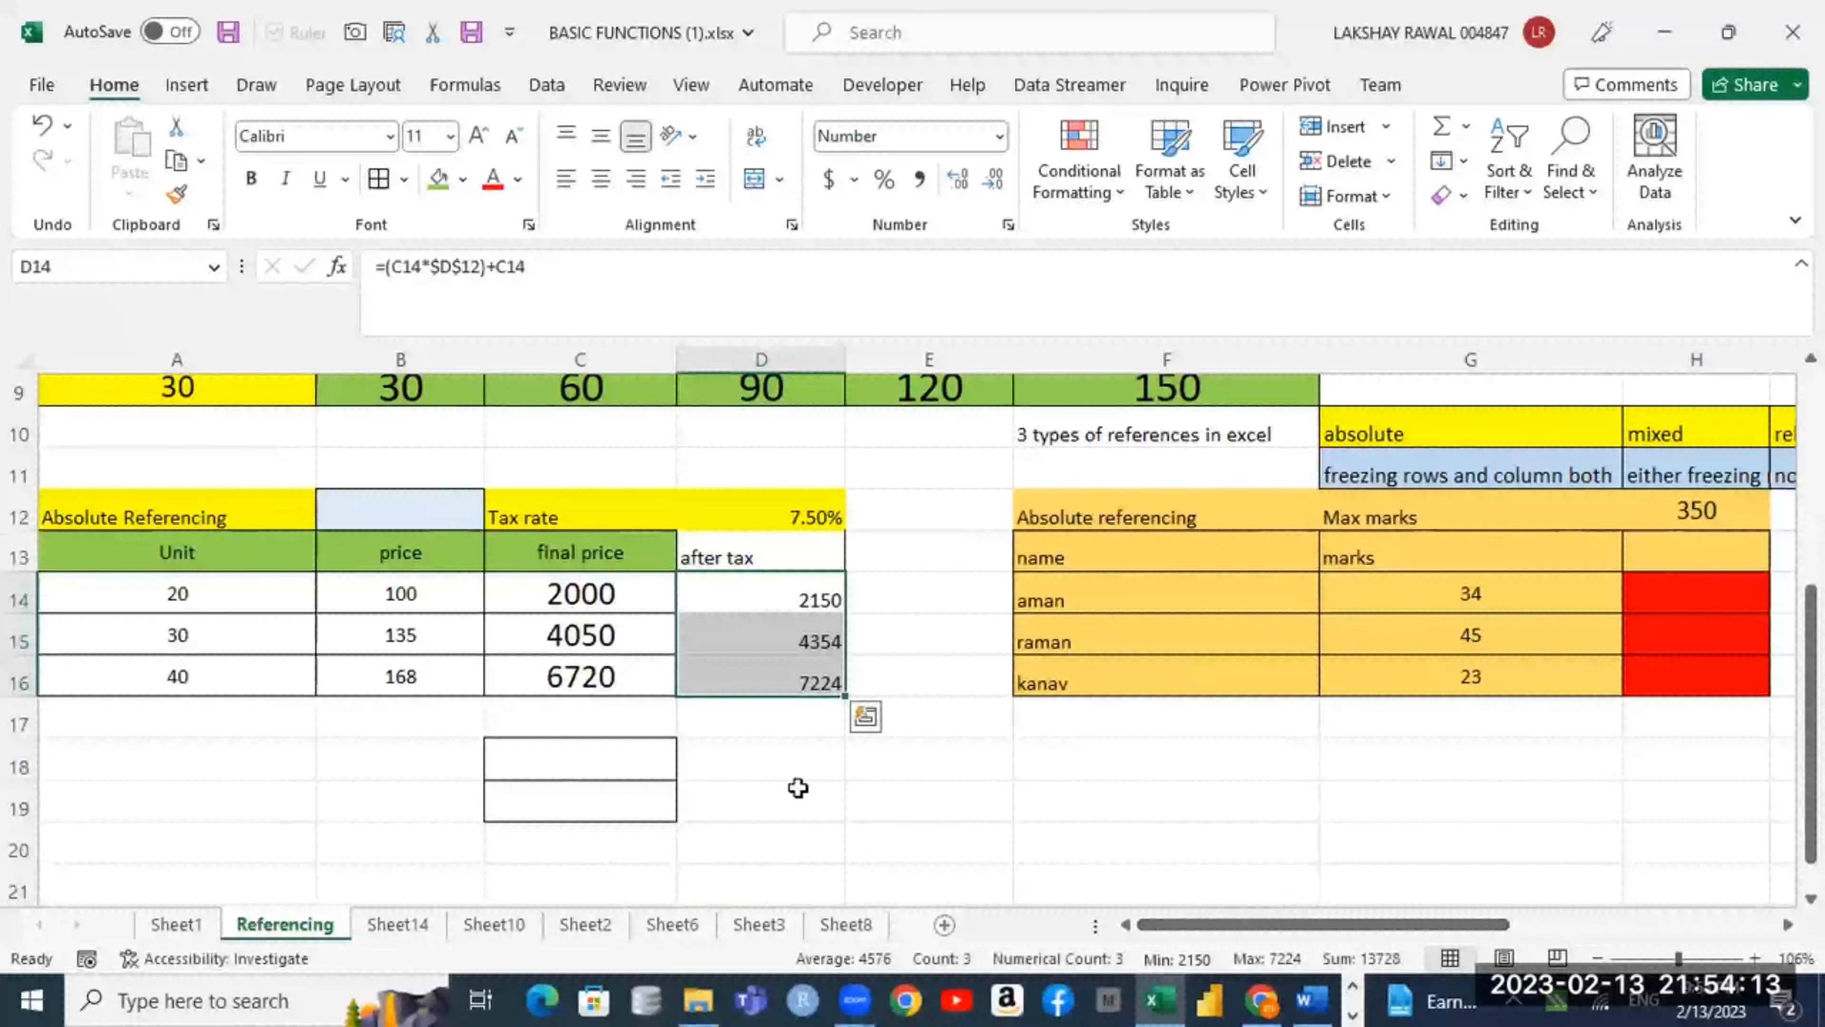
# Step: Leave the Referencing sheet, look at the mixed referencing table on Sheet14, and open the homework table on Sheet10
pyautogui.scroll(3, 798, 787)
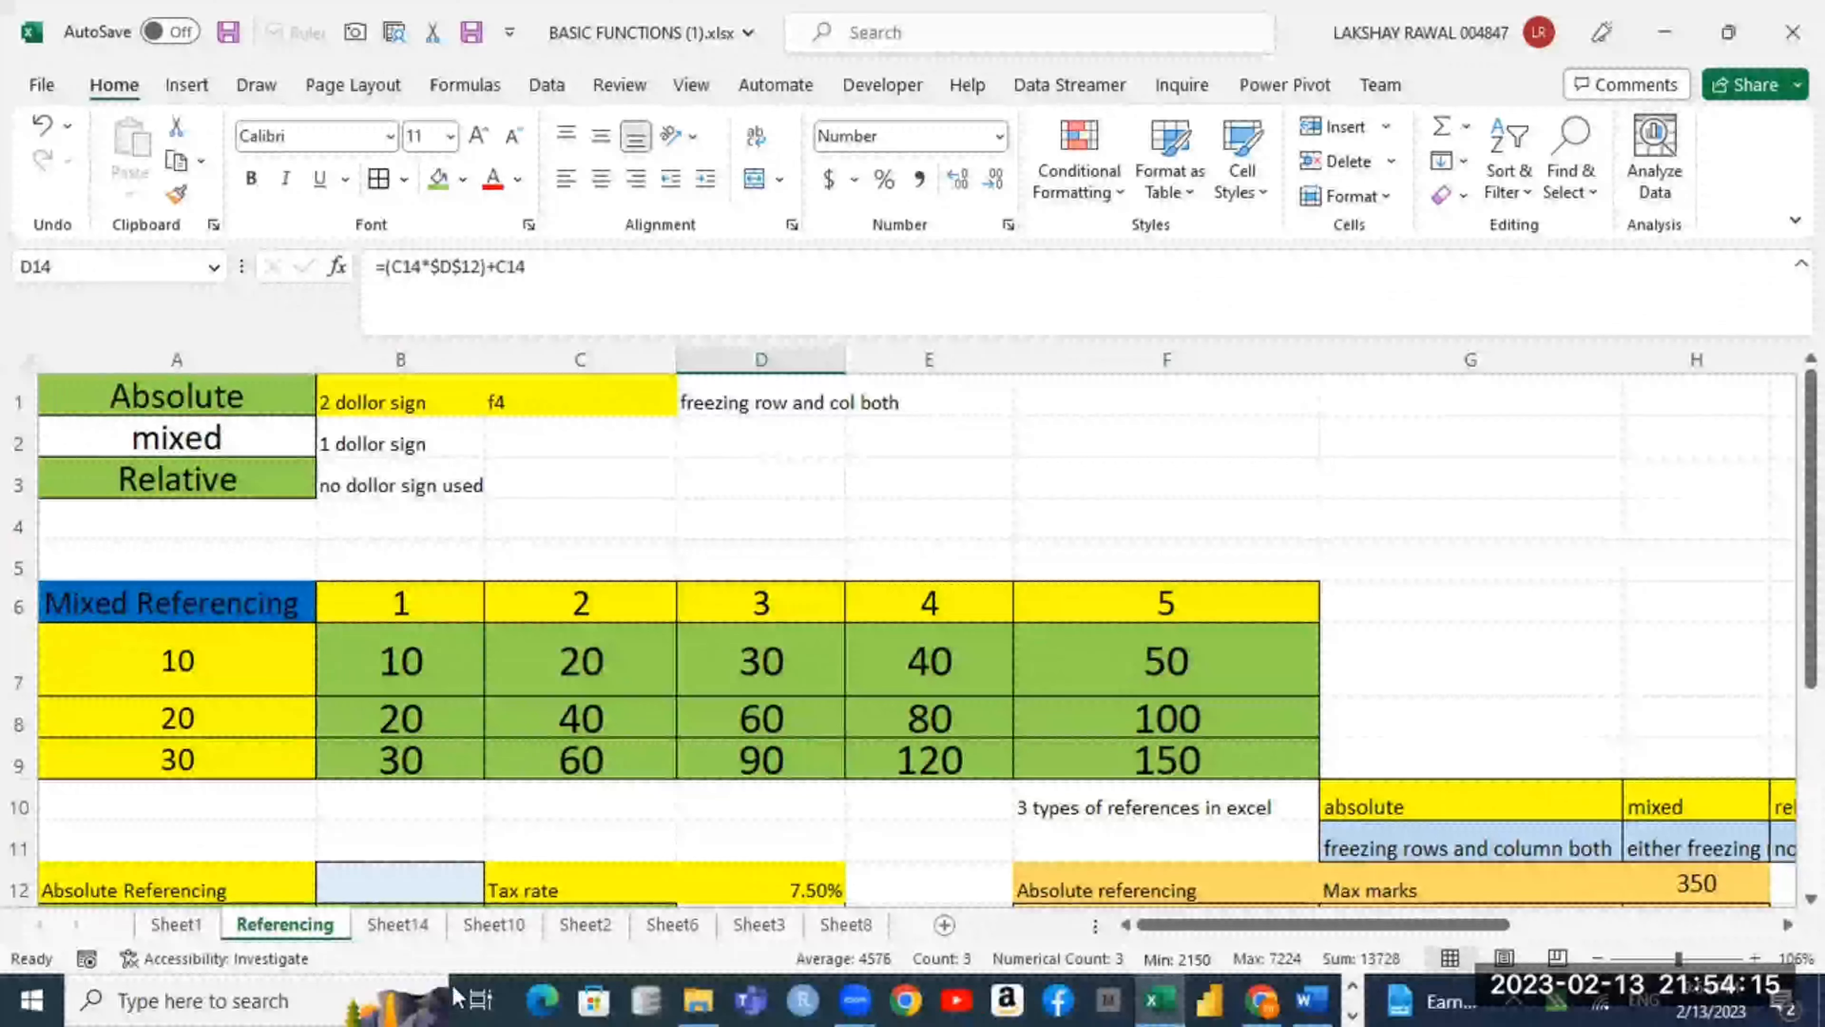
pyautogui.click(417, 933)
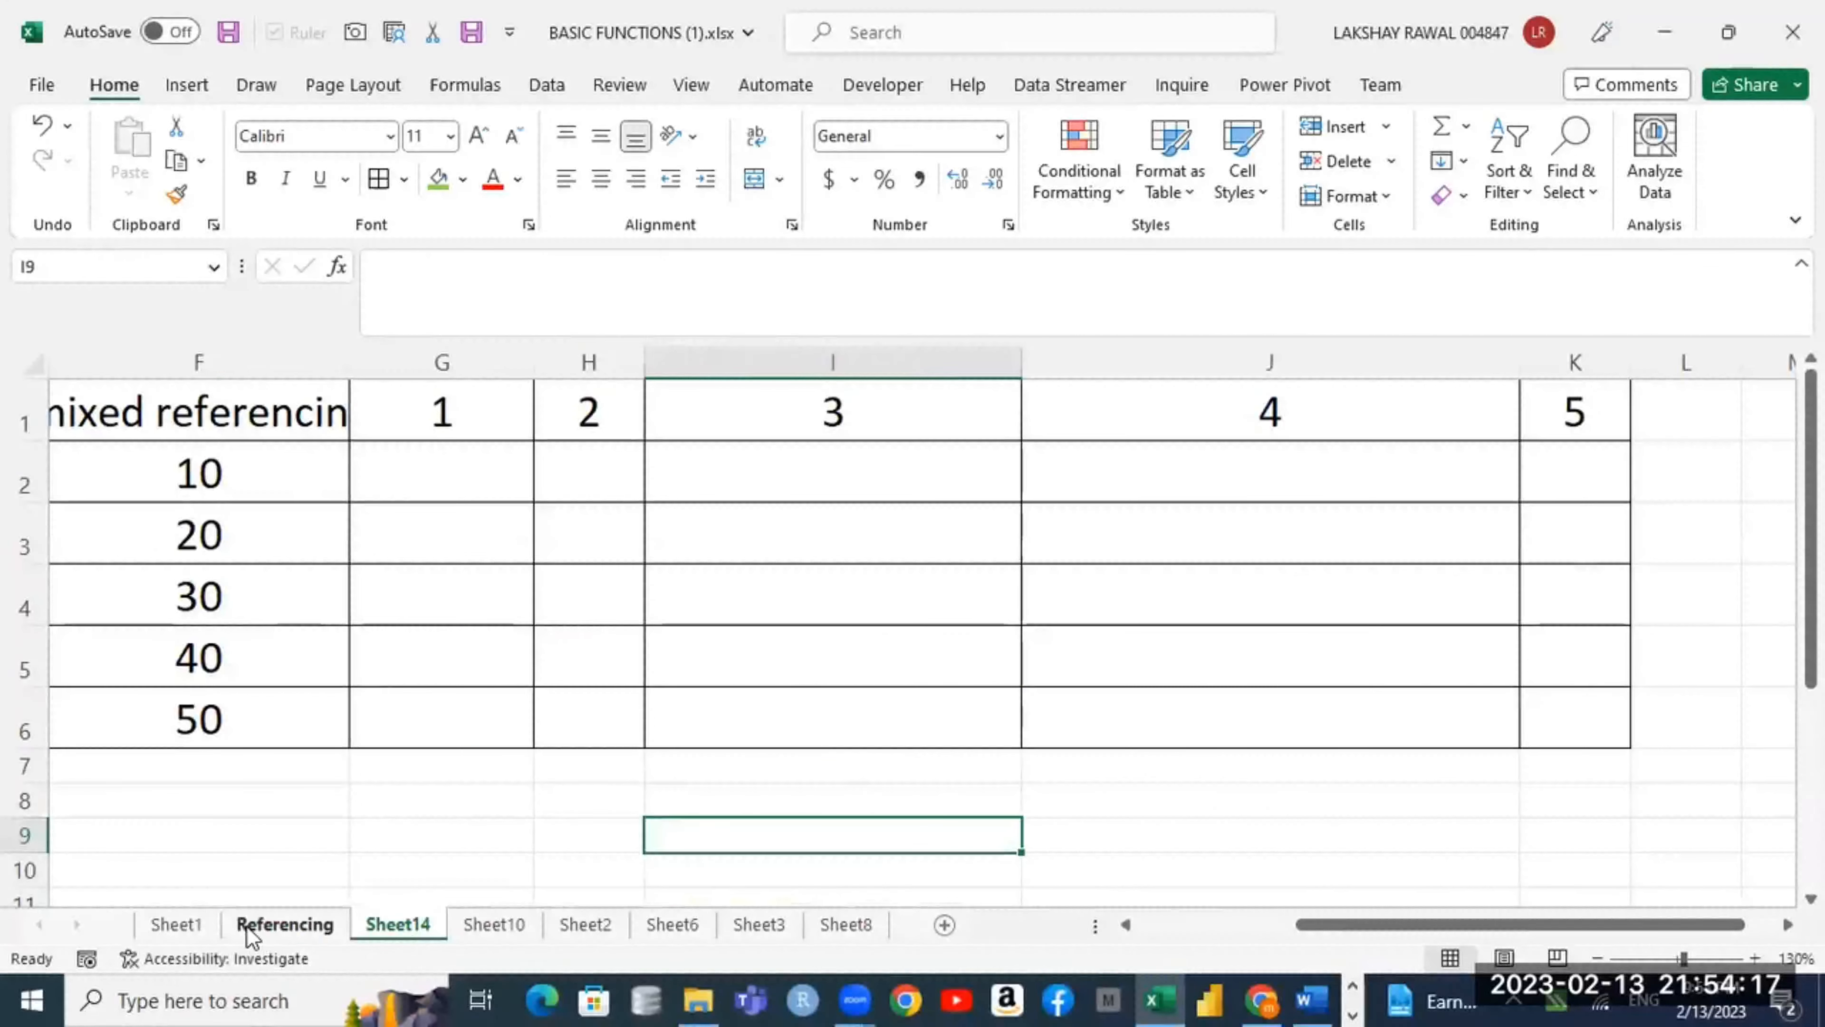
pyautogui.click(280, 927)
pyautogui.click(394, 929)
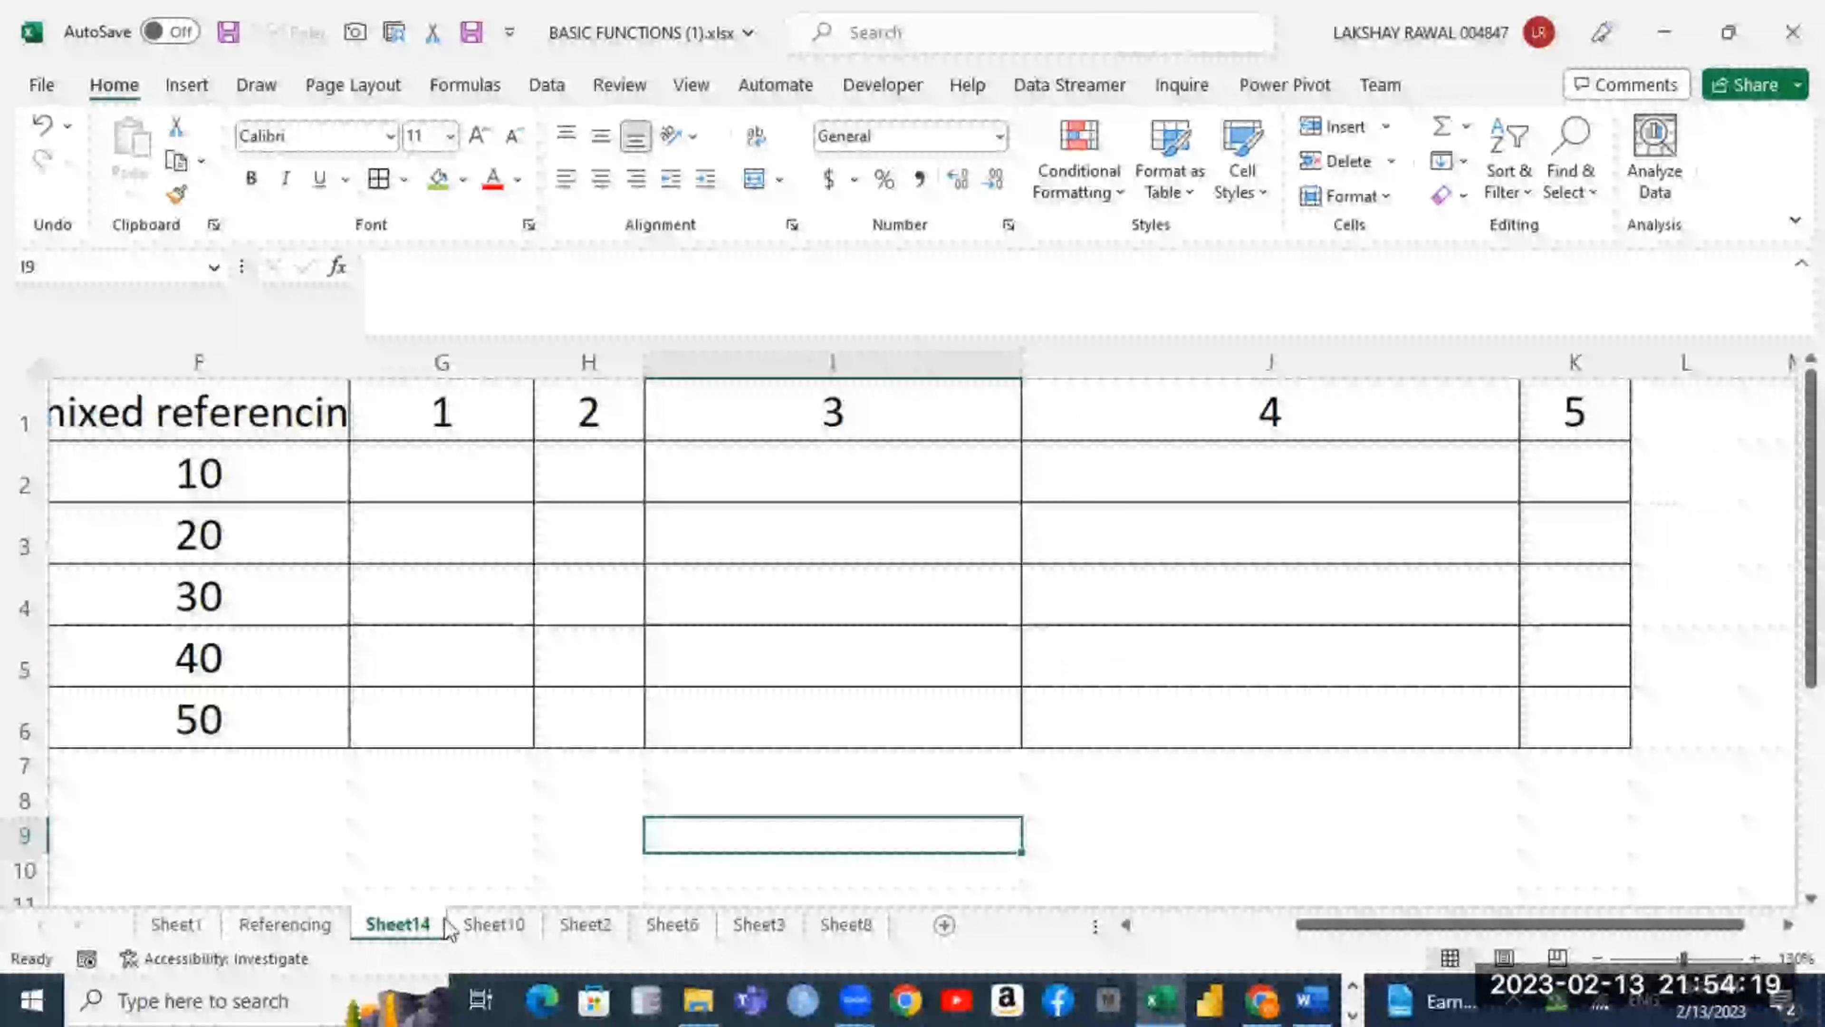
pyautogui.click(501, 924)
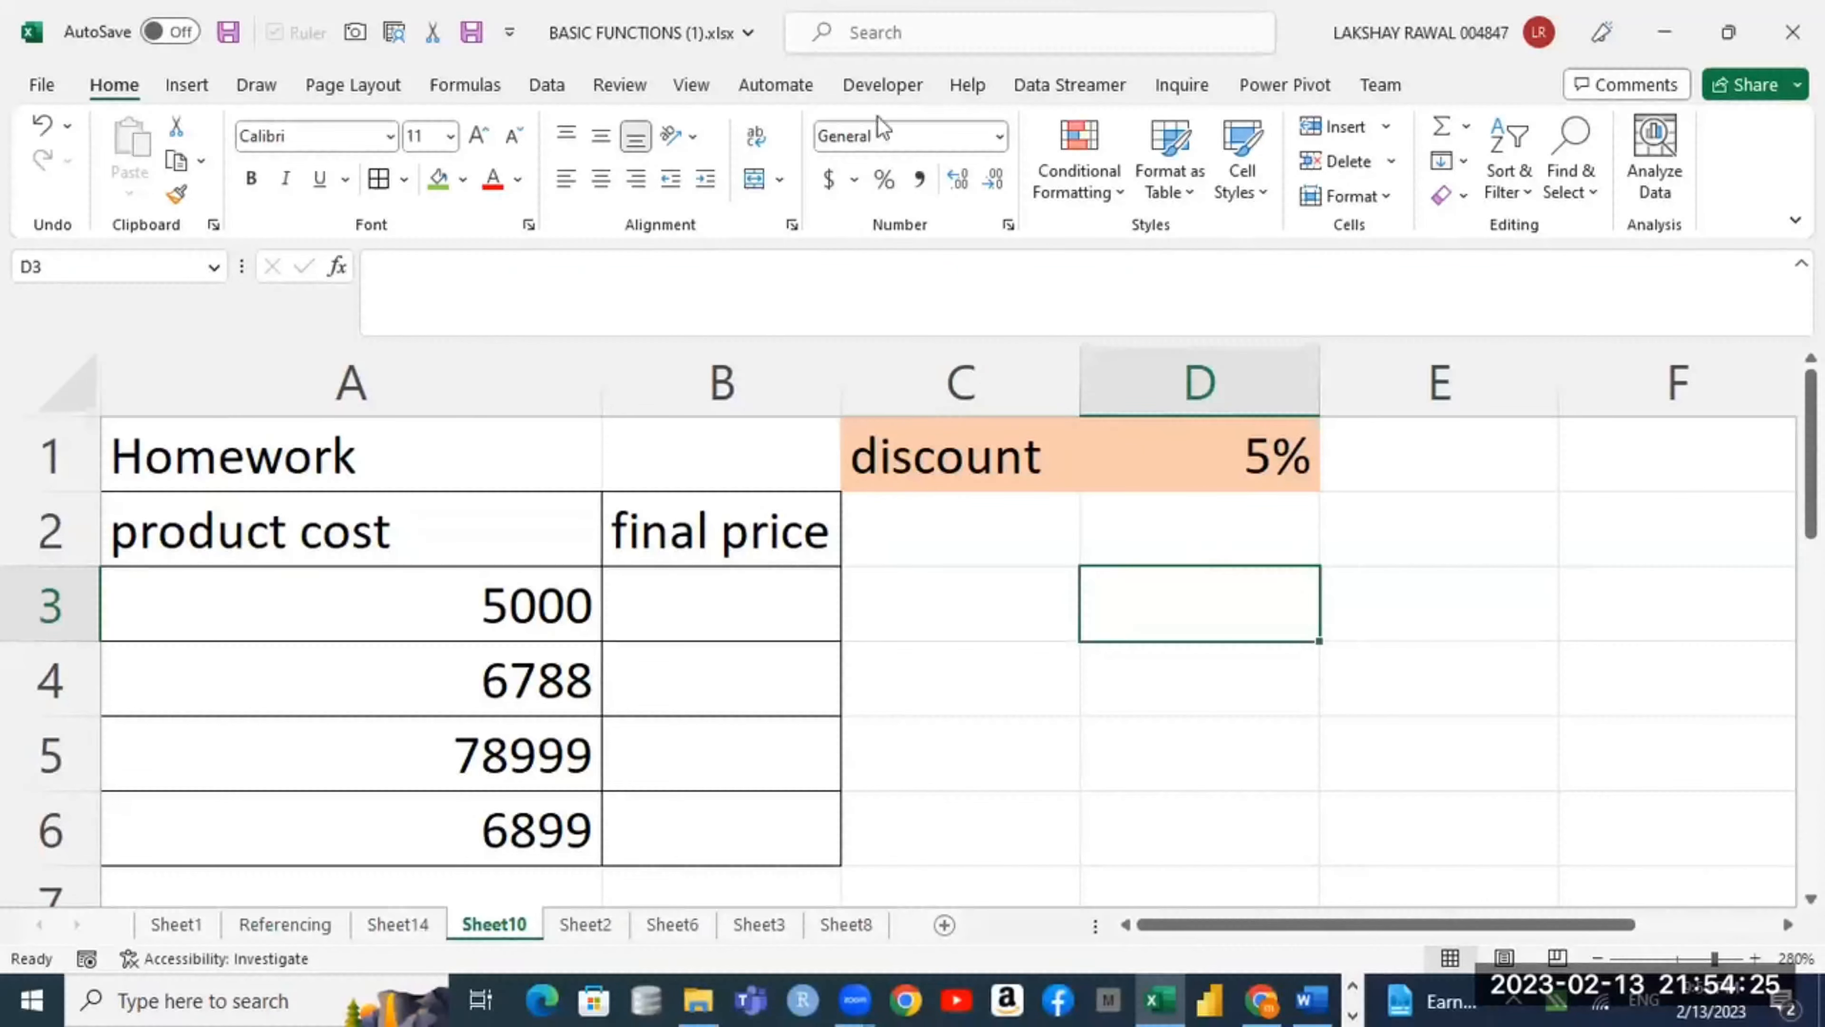
# Step: Fill the empty final price cells B3:B6 with a light gold colour
pyautogui.moveTo(747, 596); pyautogui.dragTo(741, 807)
pyautogui.click(462, 180)
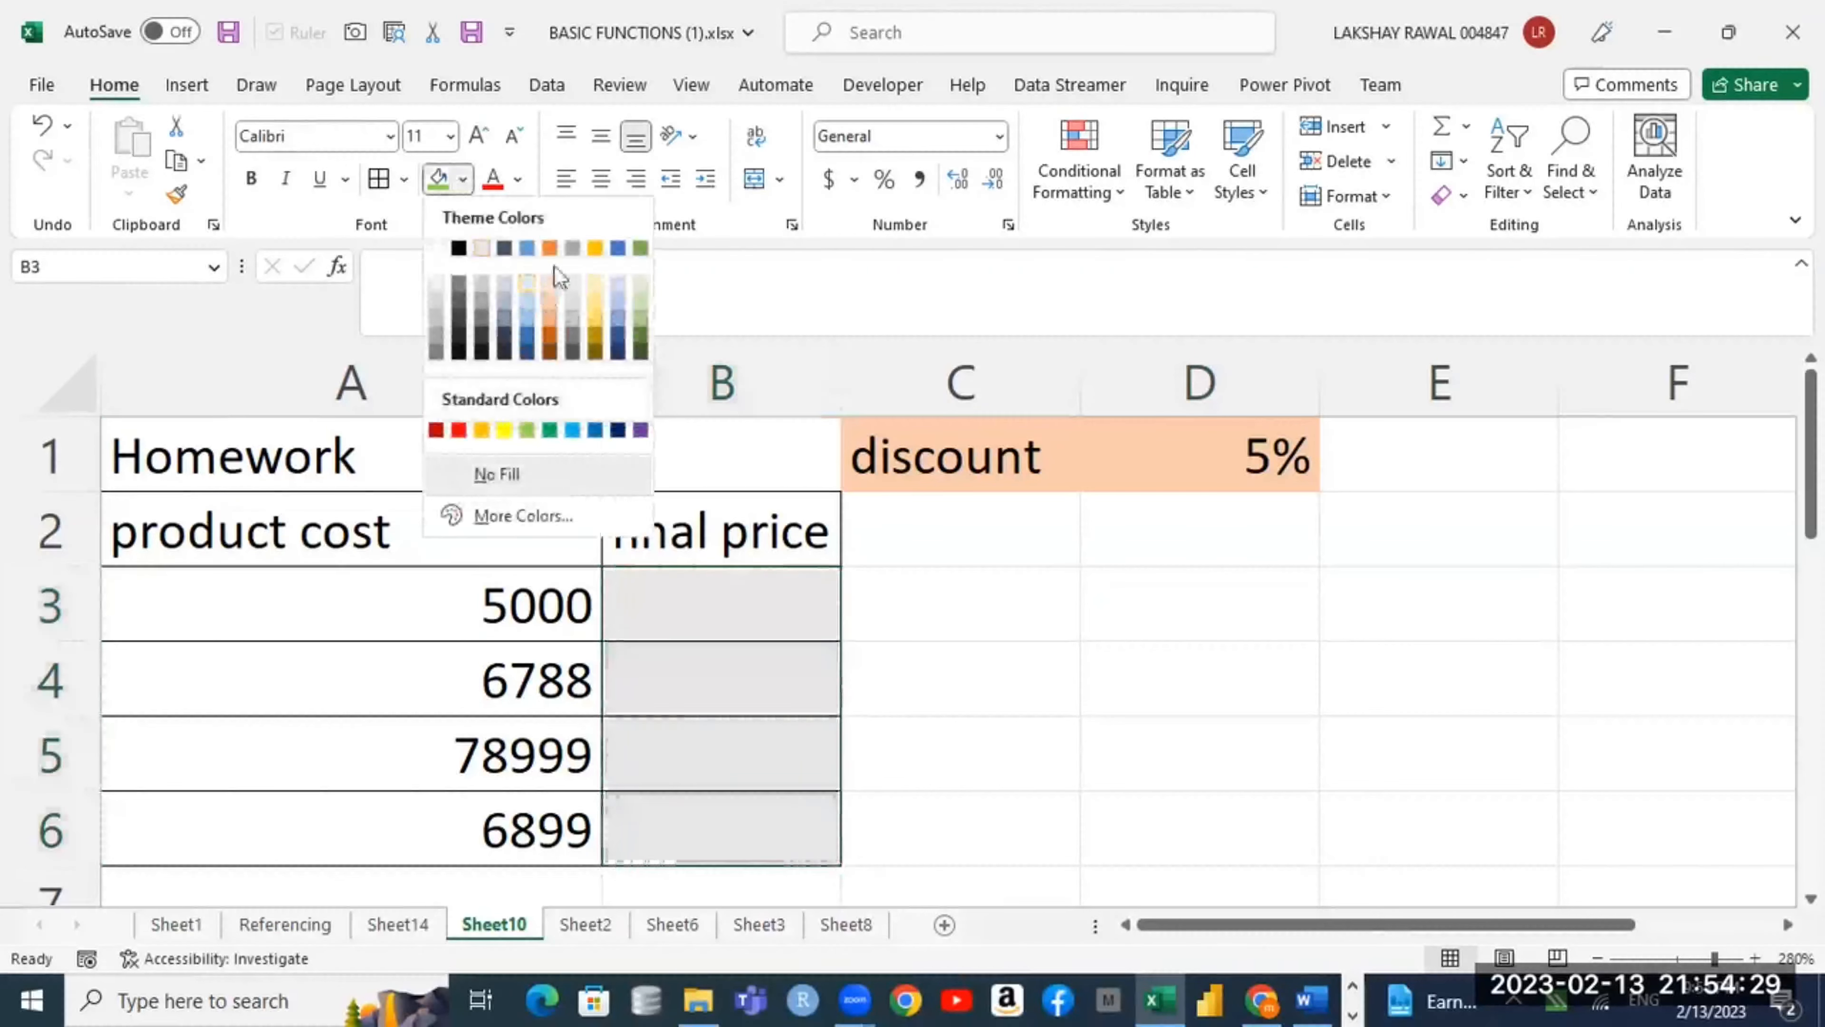
pyautogui.click(598, 288)
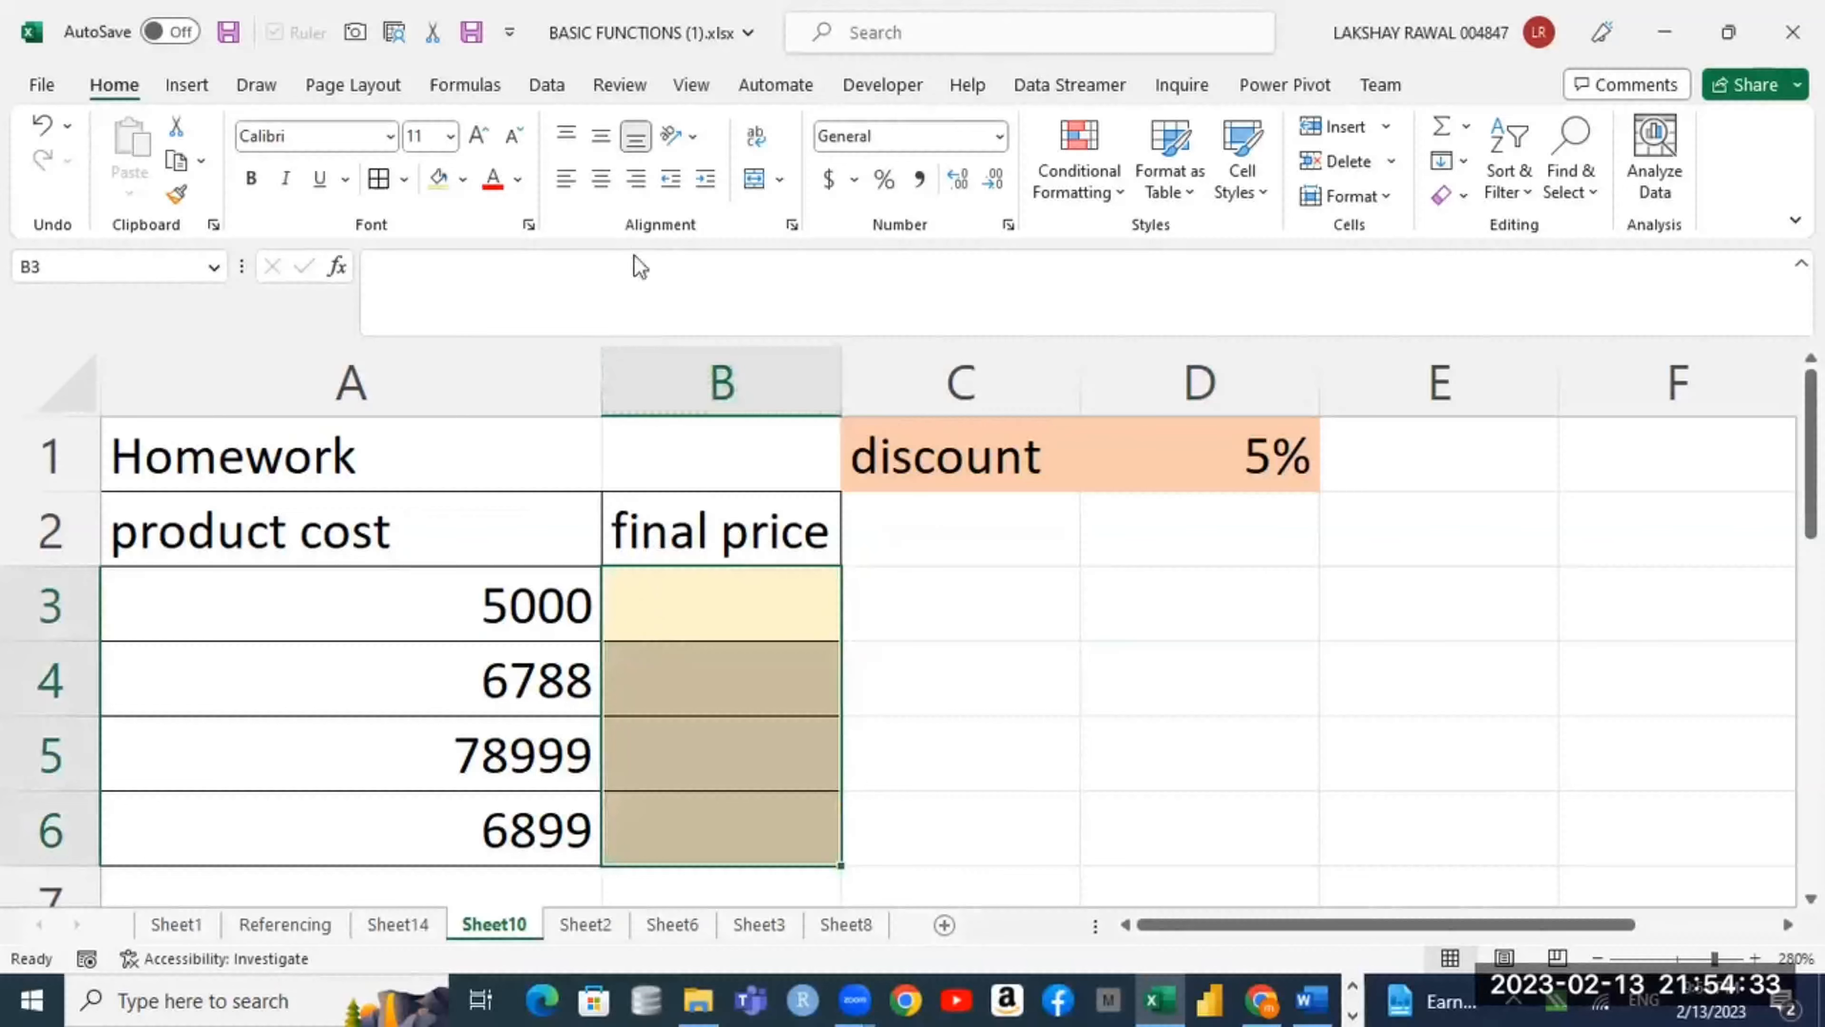
pyautogui.click(462, 179)
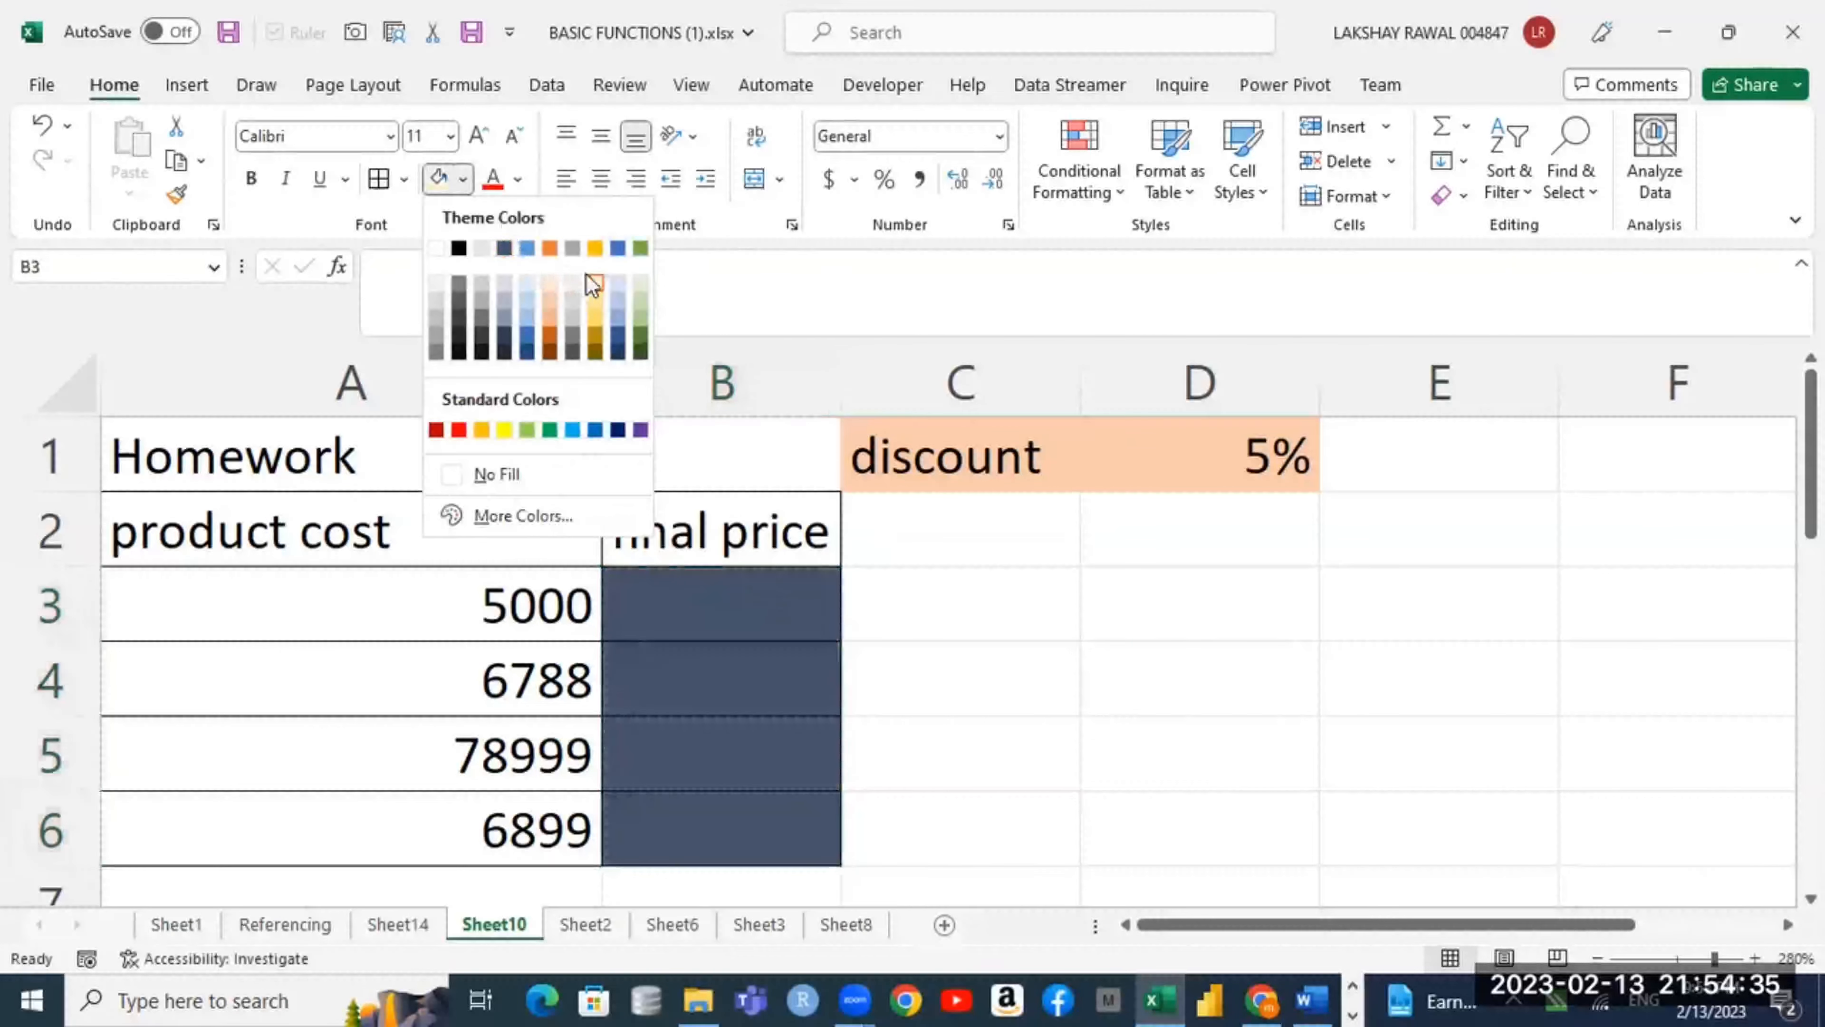
pyautogui.click(595, 288)
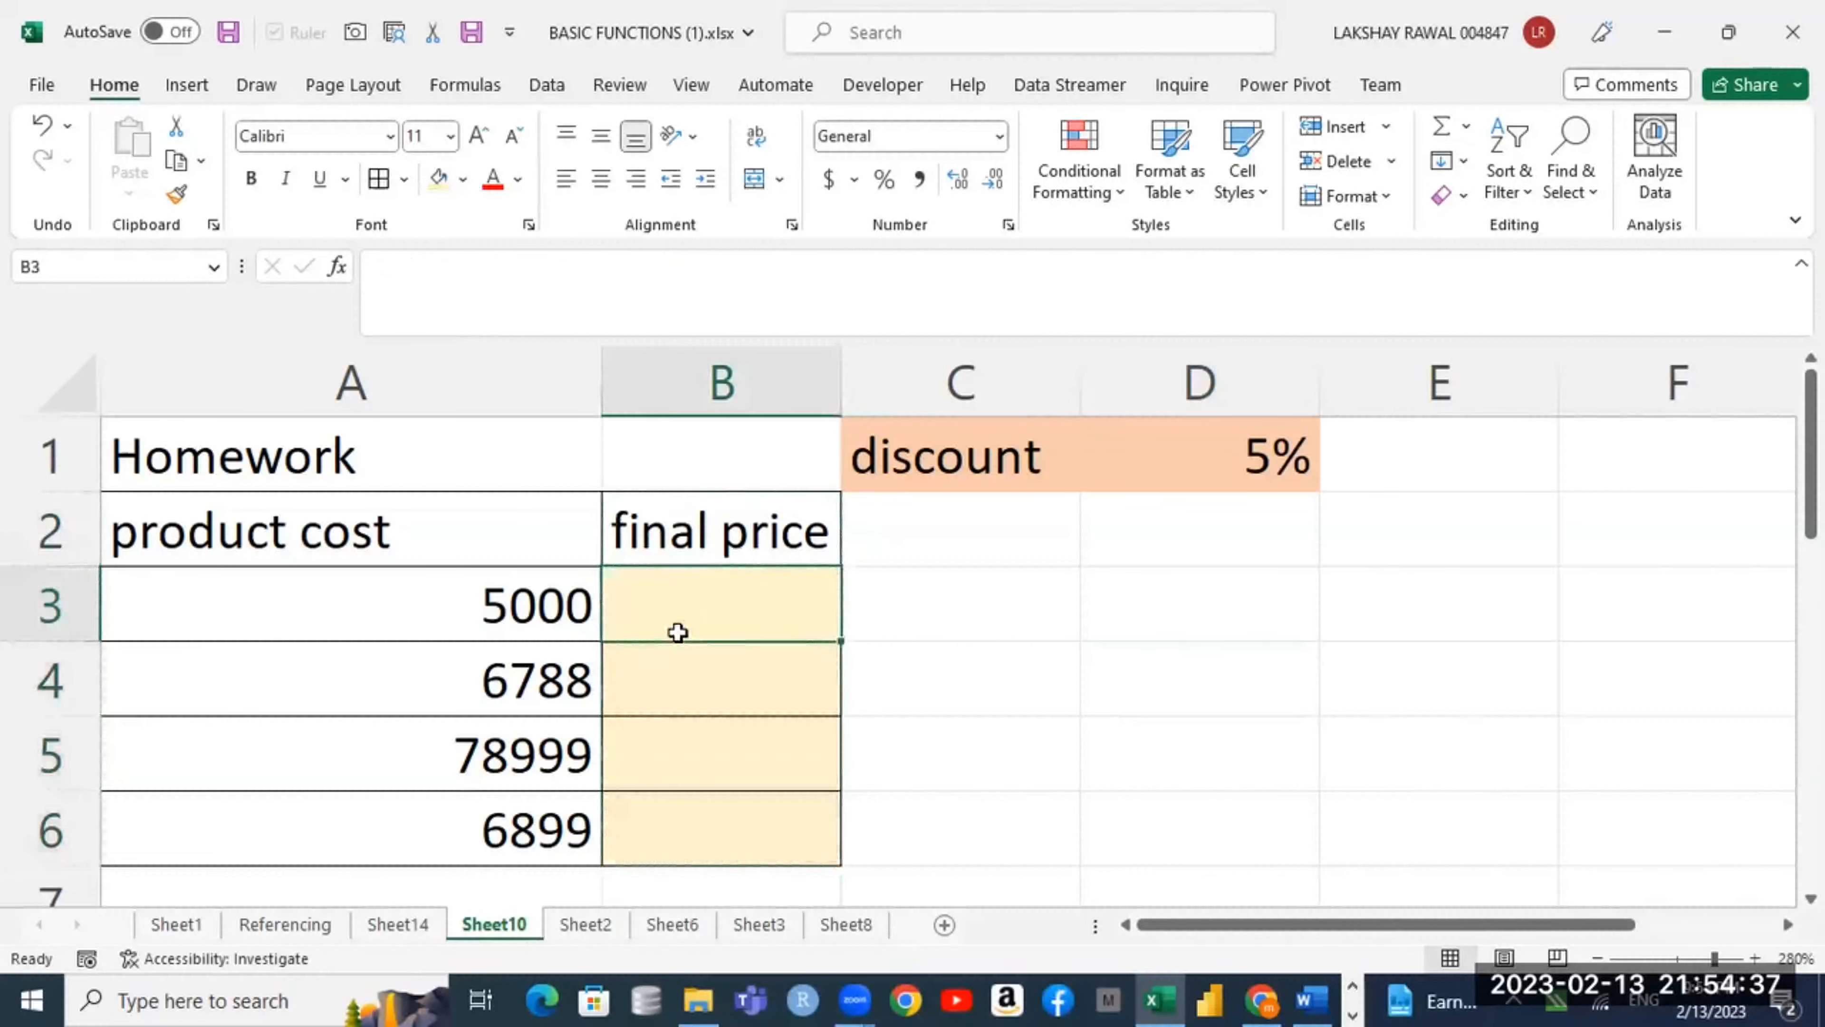
# Step: Examine the product costs in A3:A6 and the discount rate in D1 that the final price calculation needs
pyautogui.moveTo(521, 607); pyautogui.dragTo(507, 842)
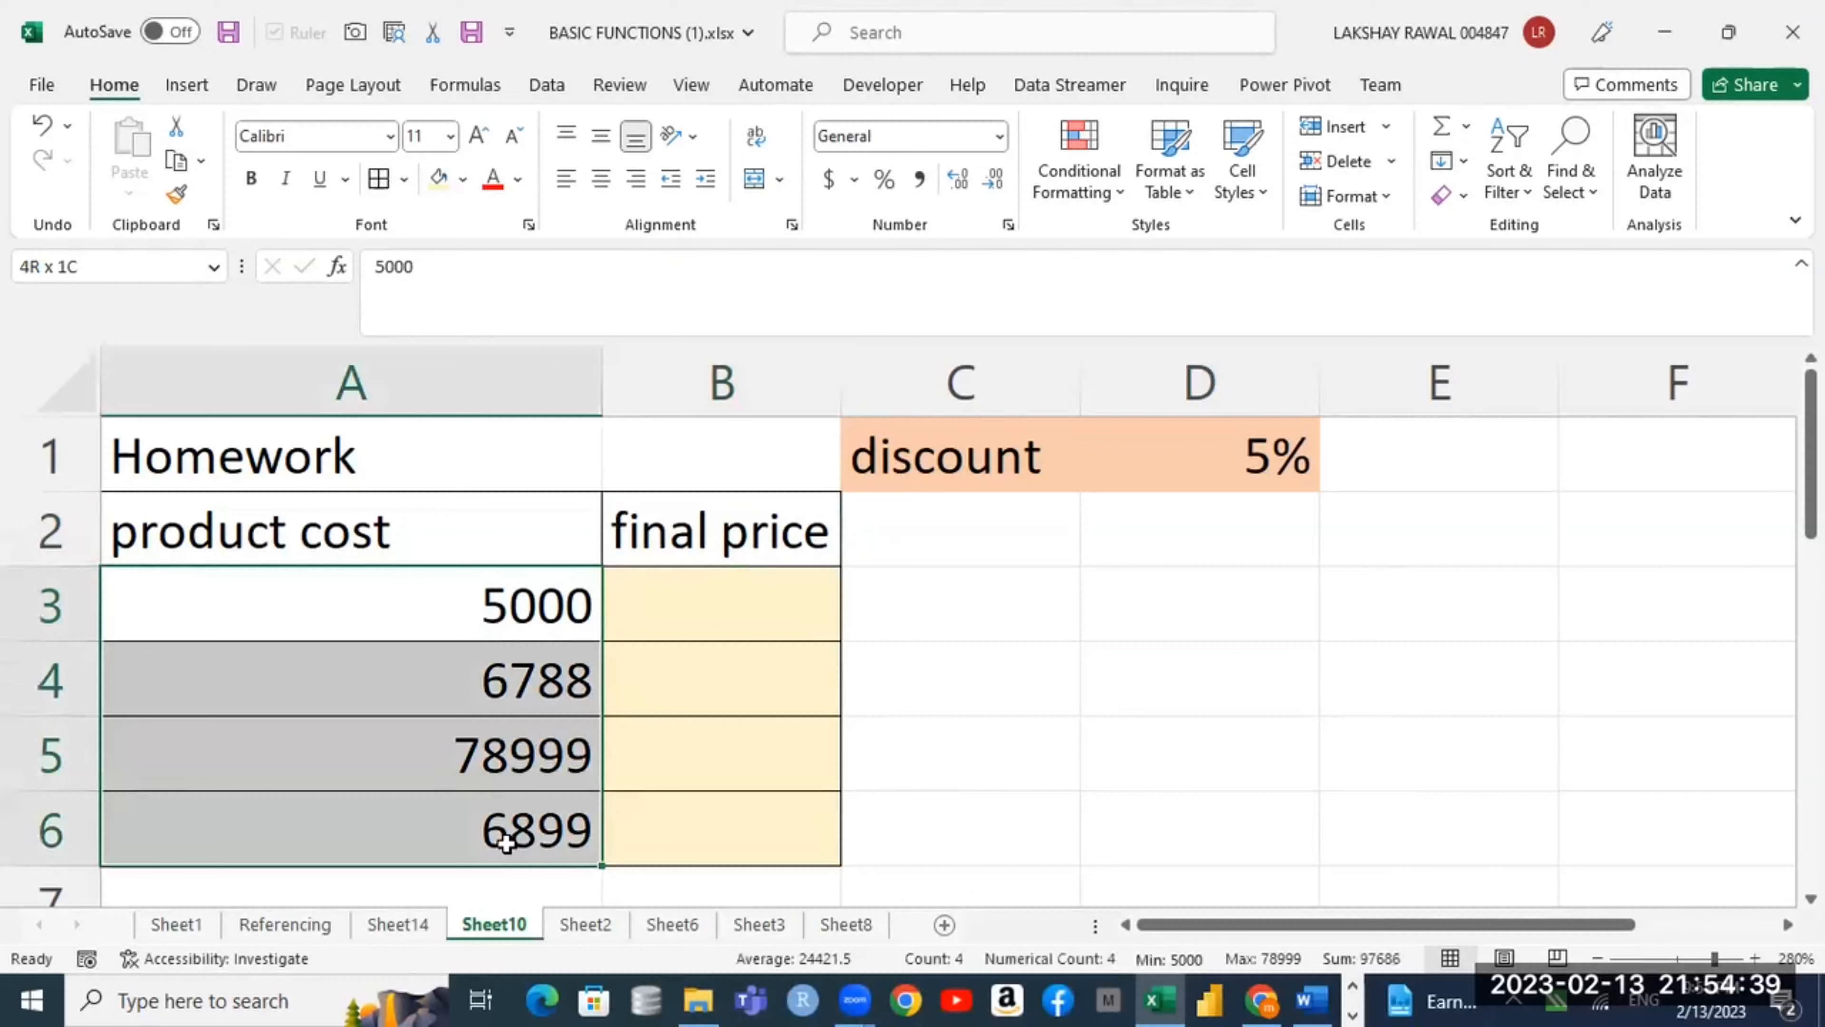
pyautogui.click(528, 596)
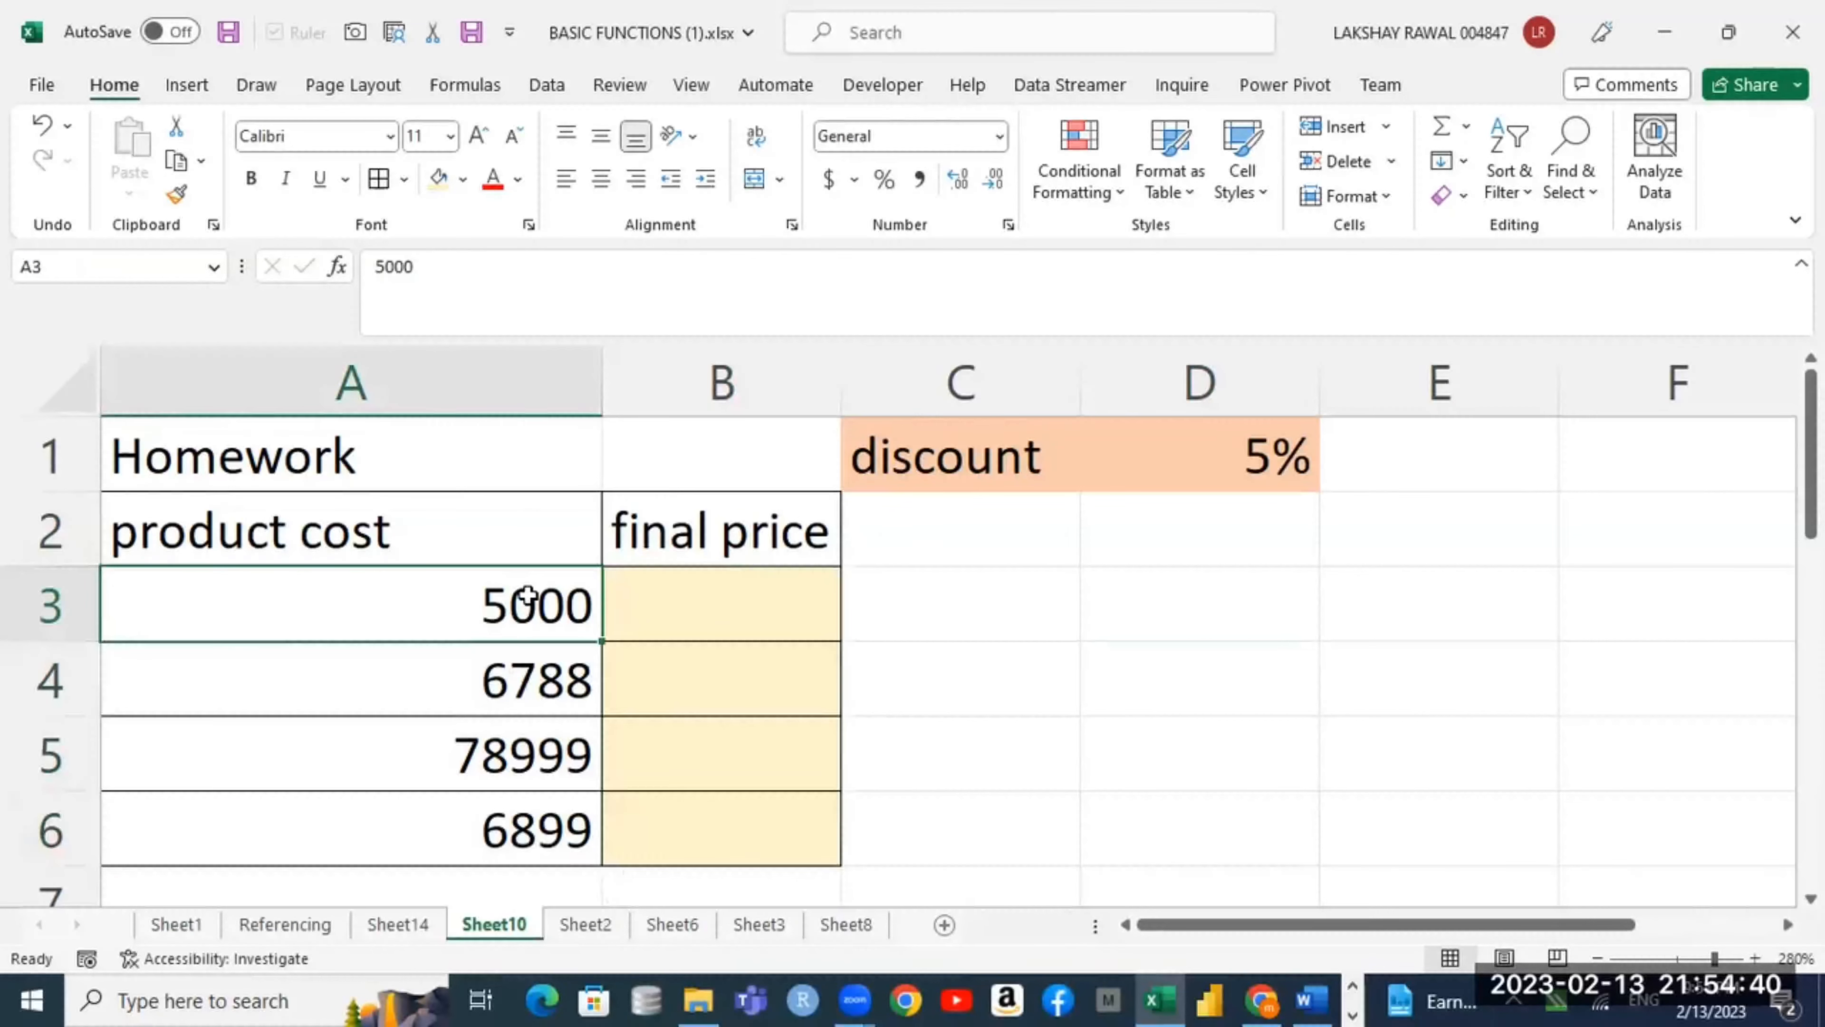
pyautogui.click(1230, 458)
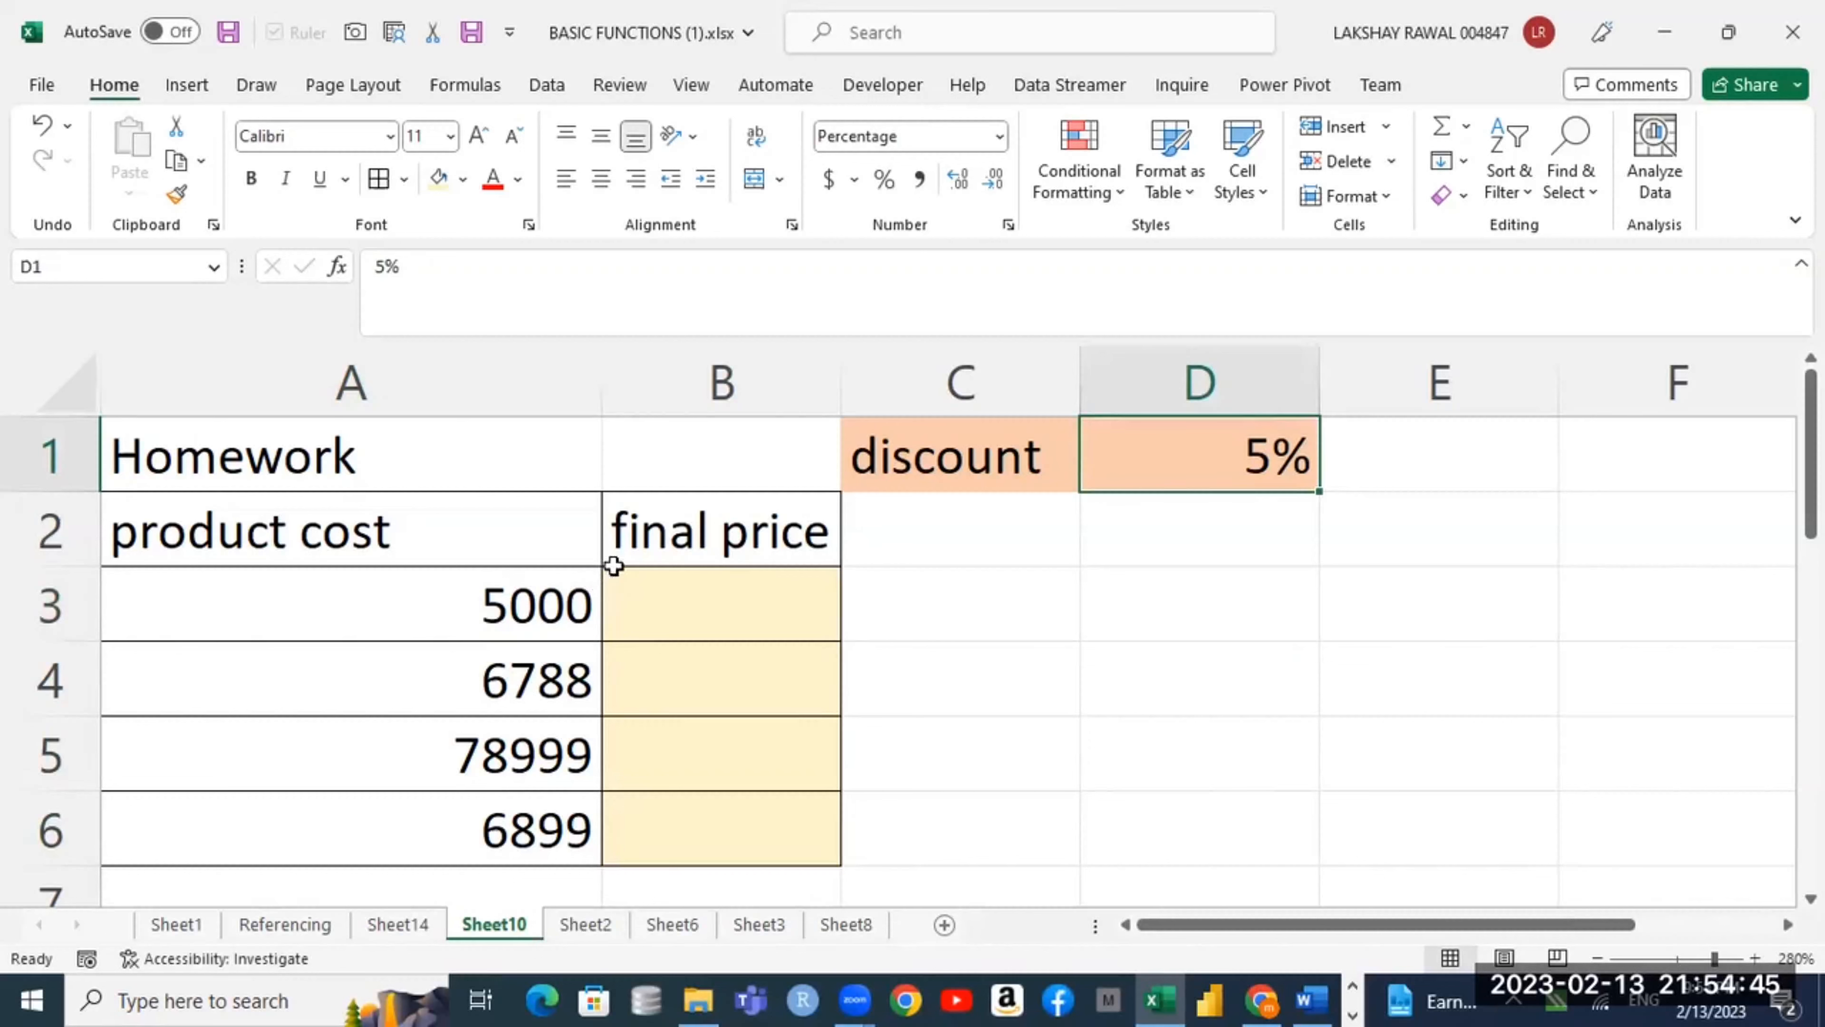
pyautogui.click(554, 617)
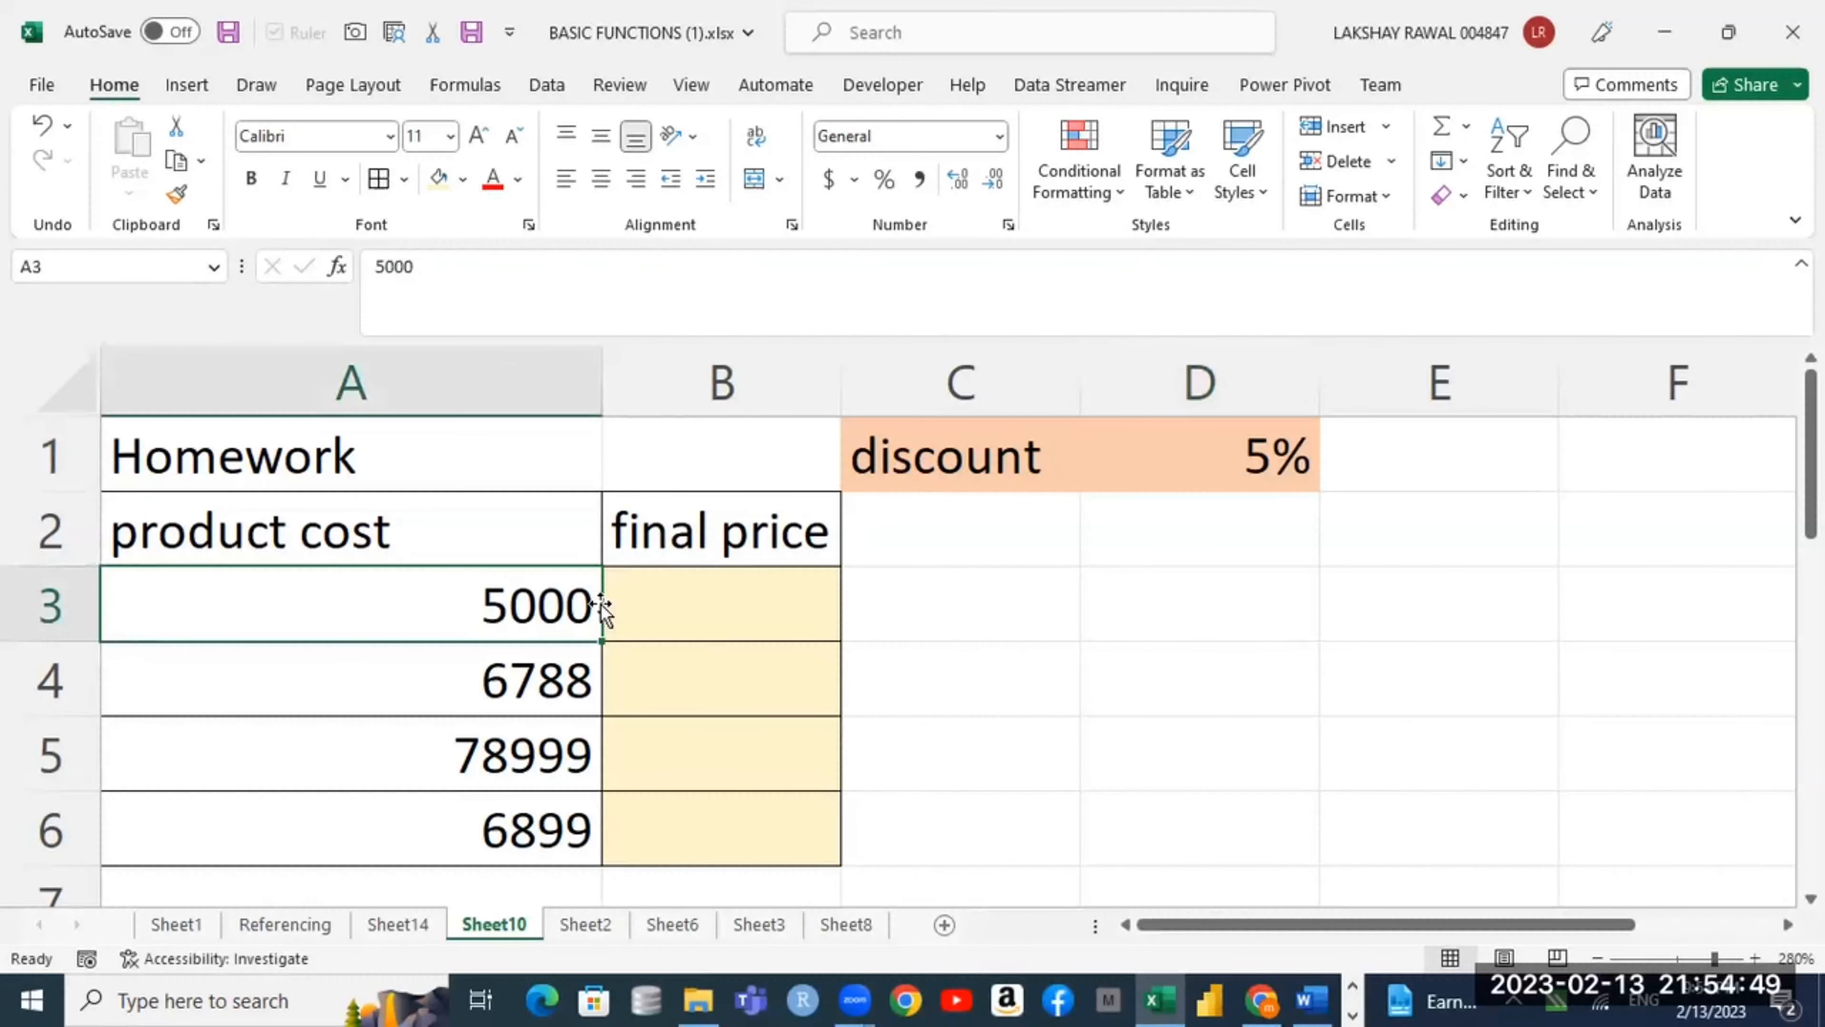
pyautogui.click(1220, 472)
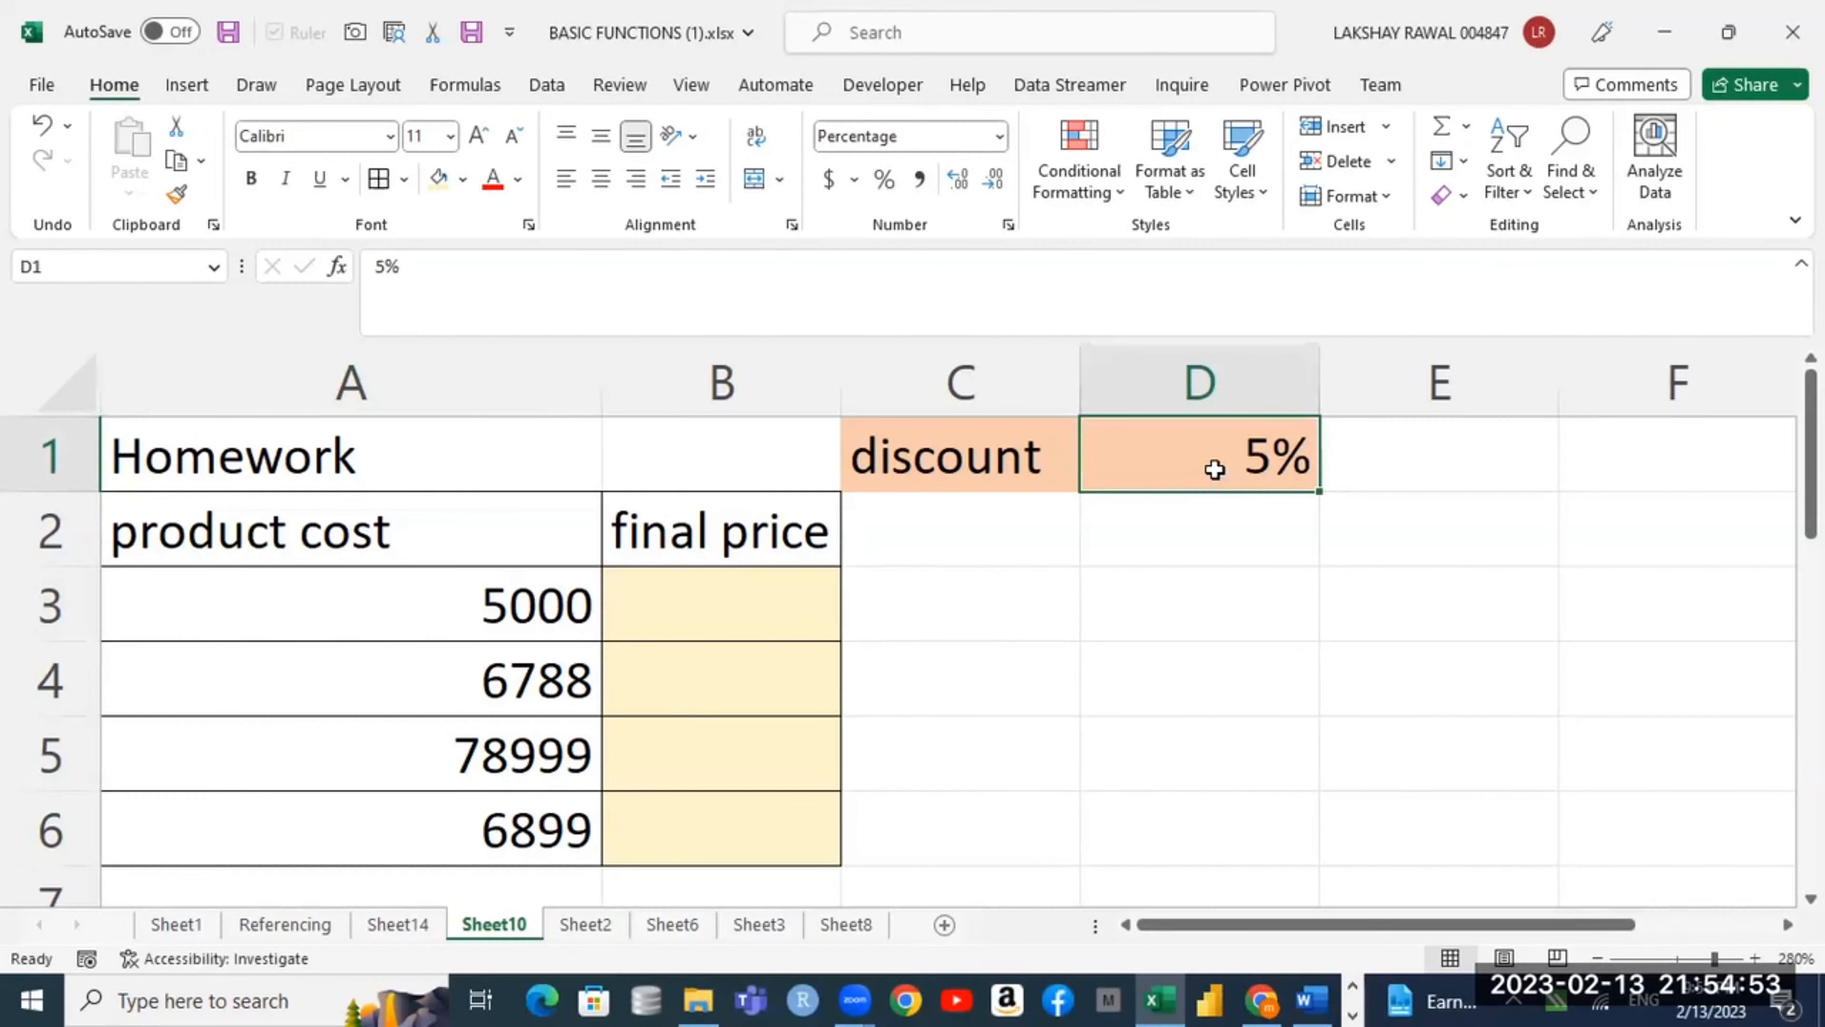
pyautogui.click(534, 595)
pyautogui.click(1193, 465)
# Step: Enter the beginning of the final price formula, =A3-A3, in cell B3
pyautogui.click(764, 615)
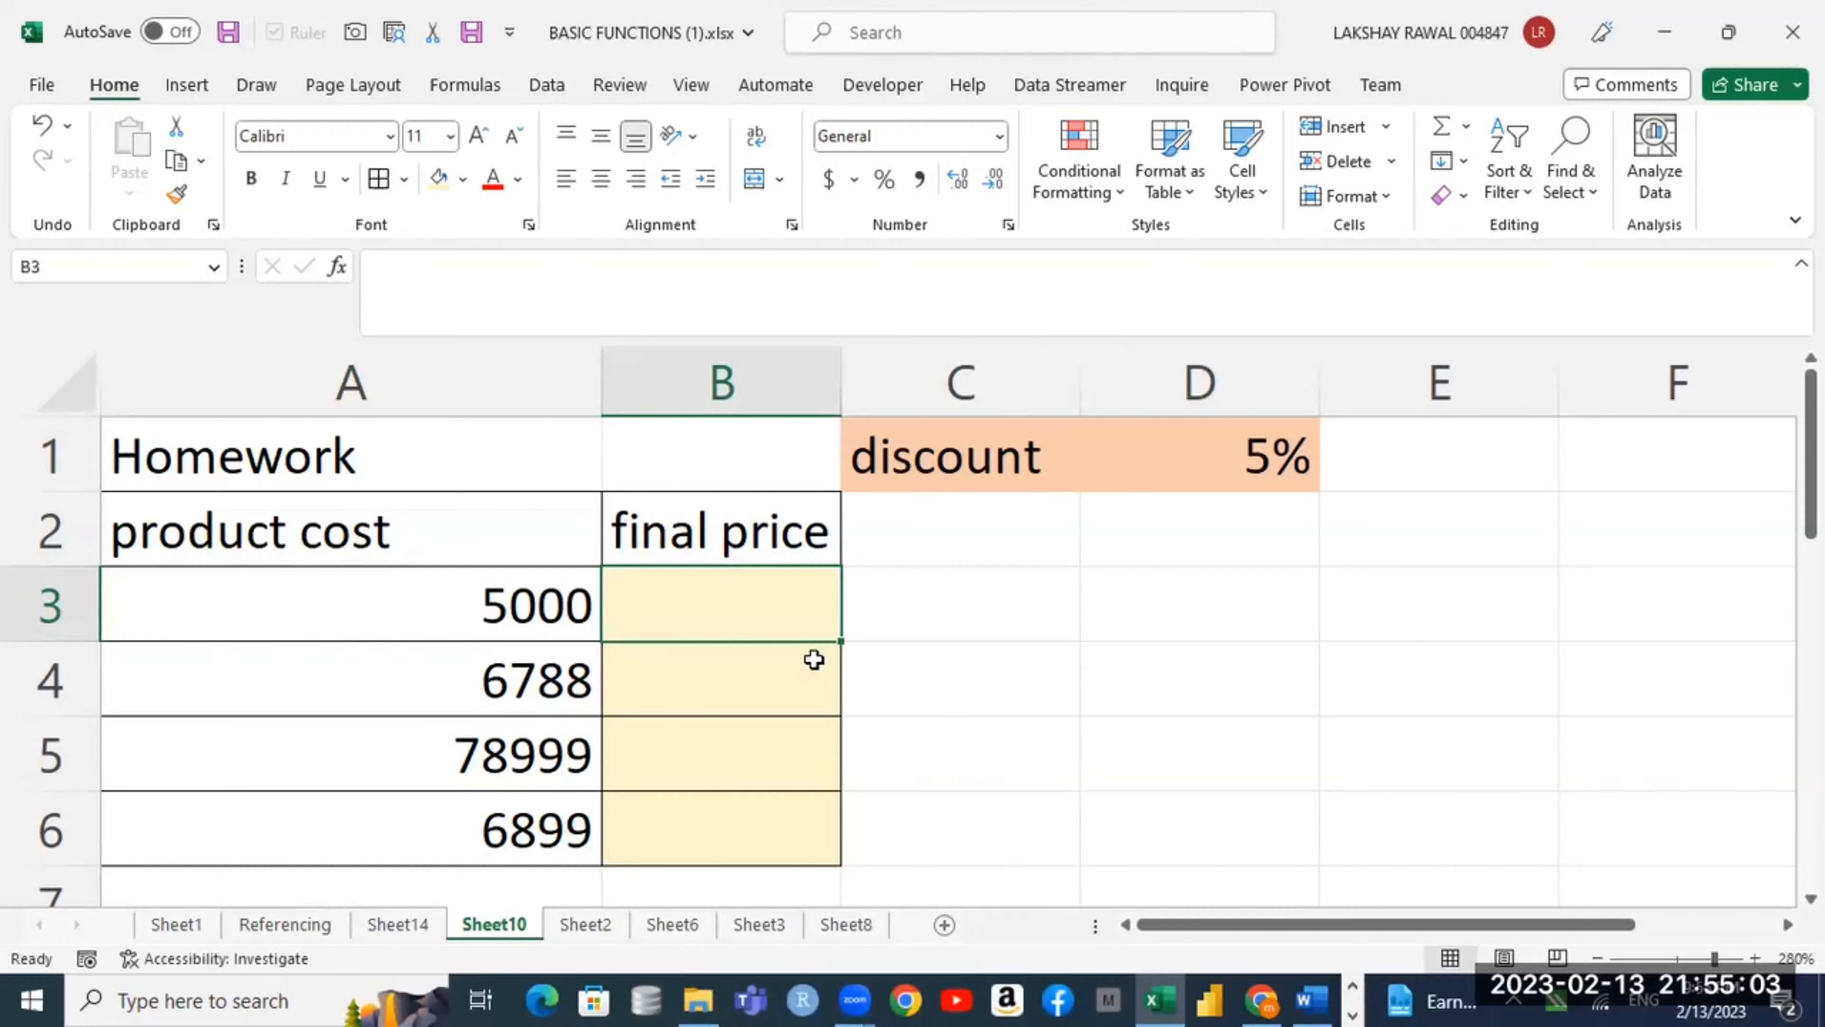
pyautogui.write('=')
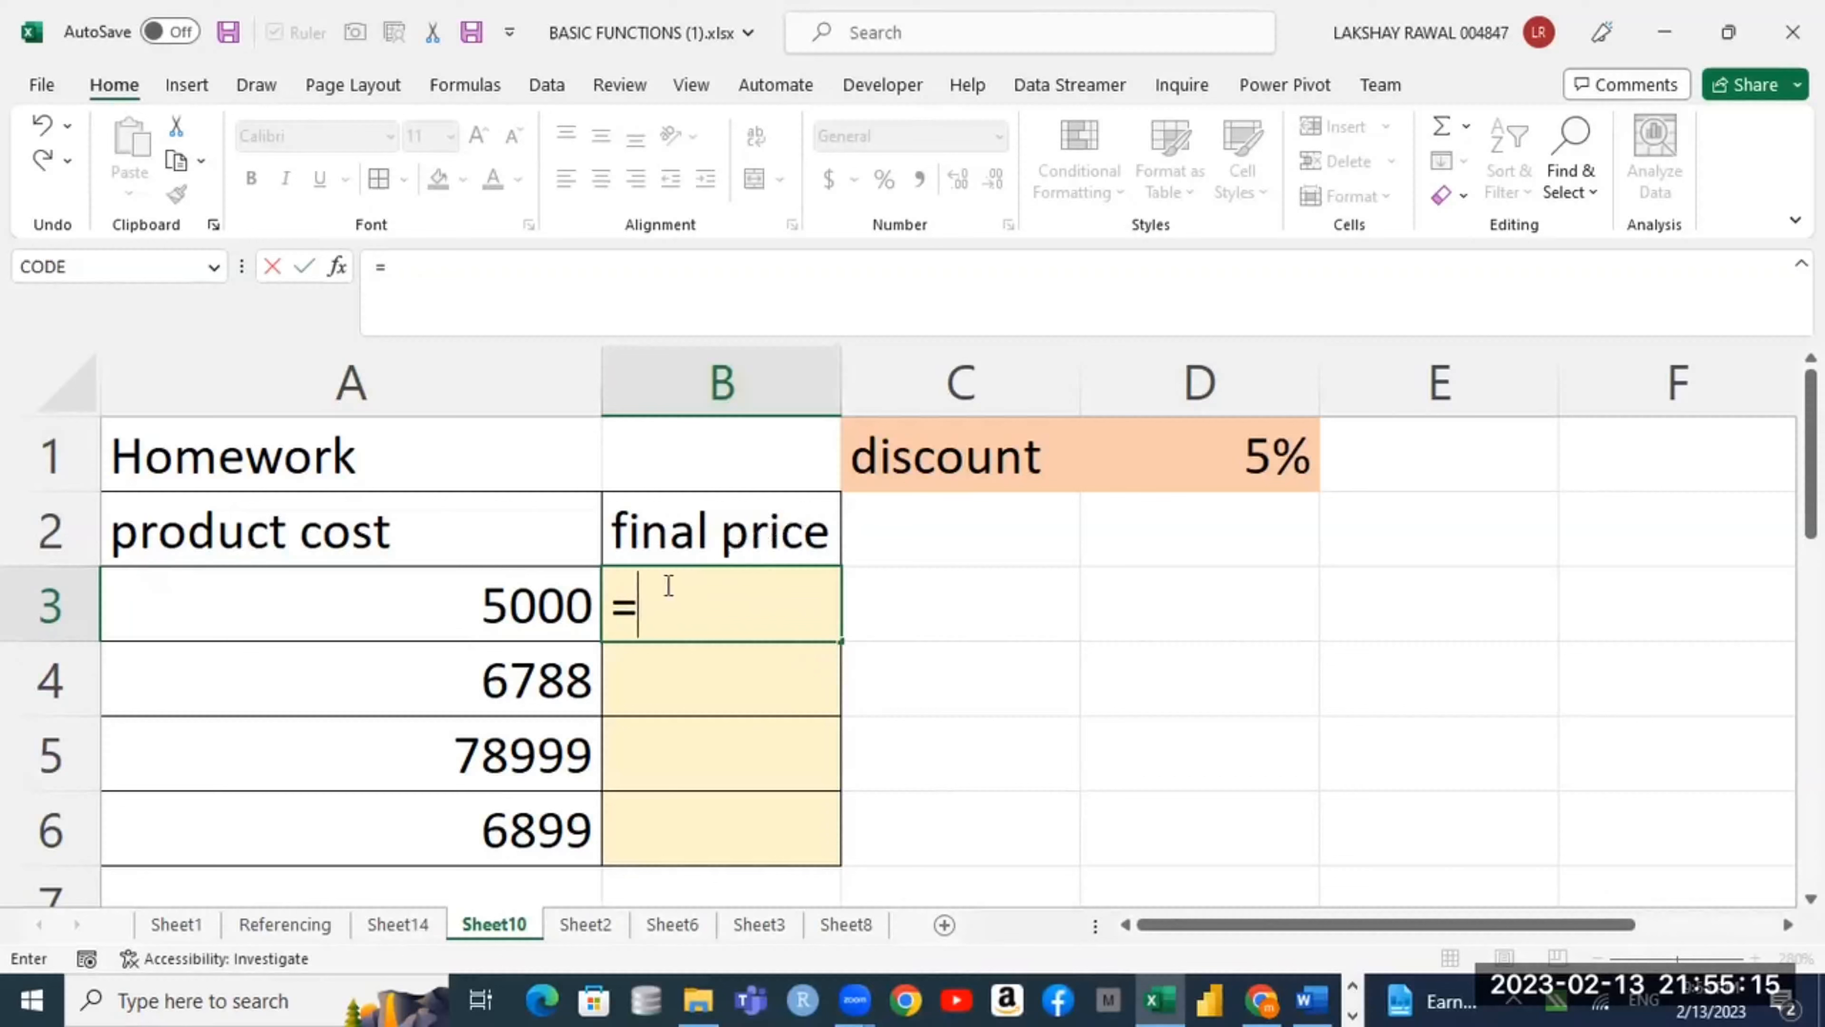
pyautogui.click(748, 591)
pyautogui.click(544, 616)
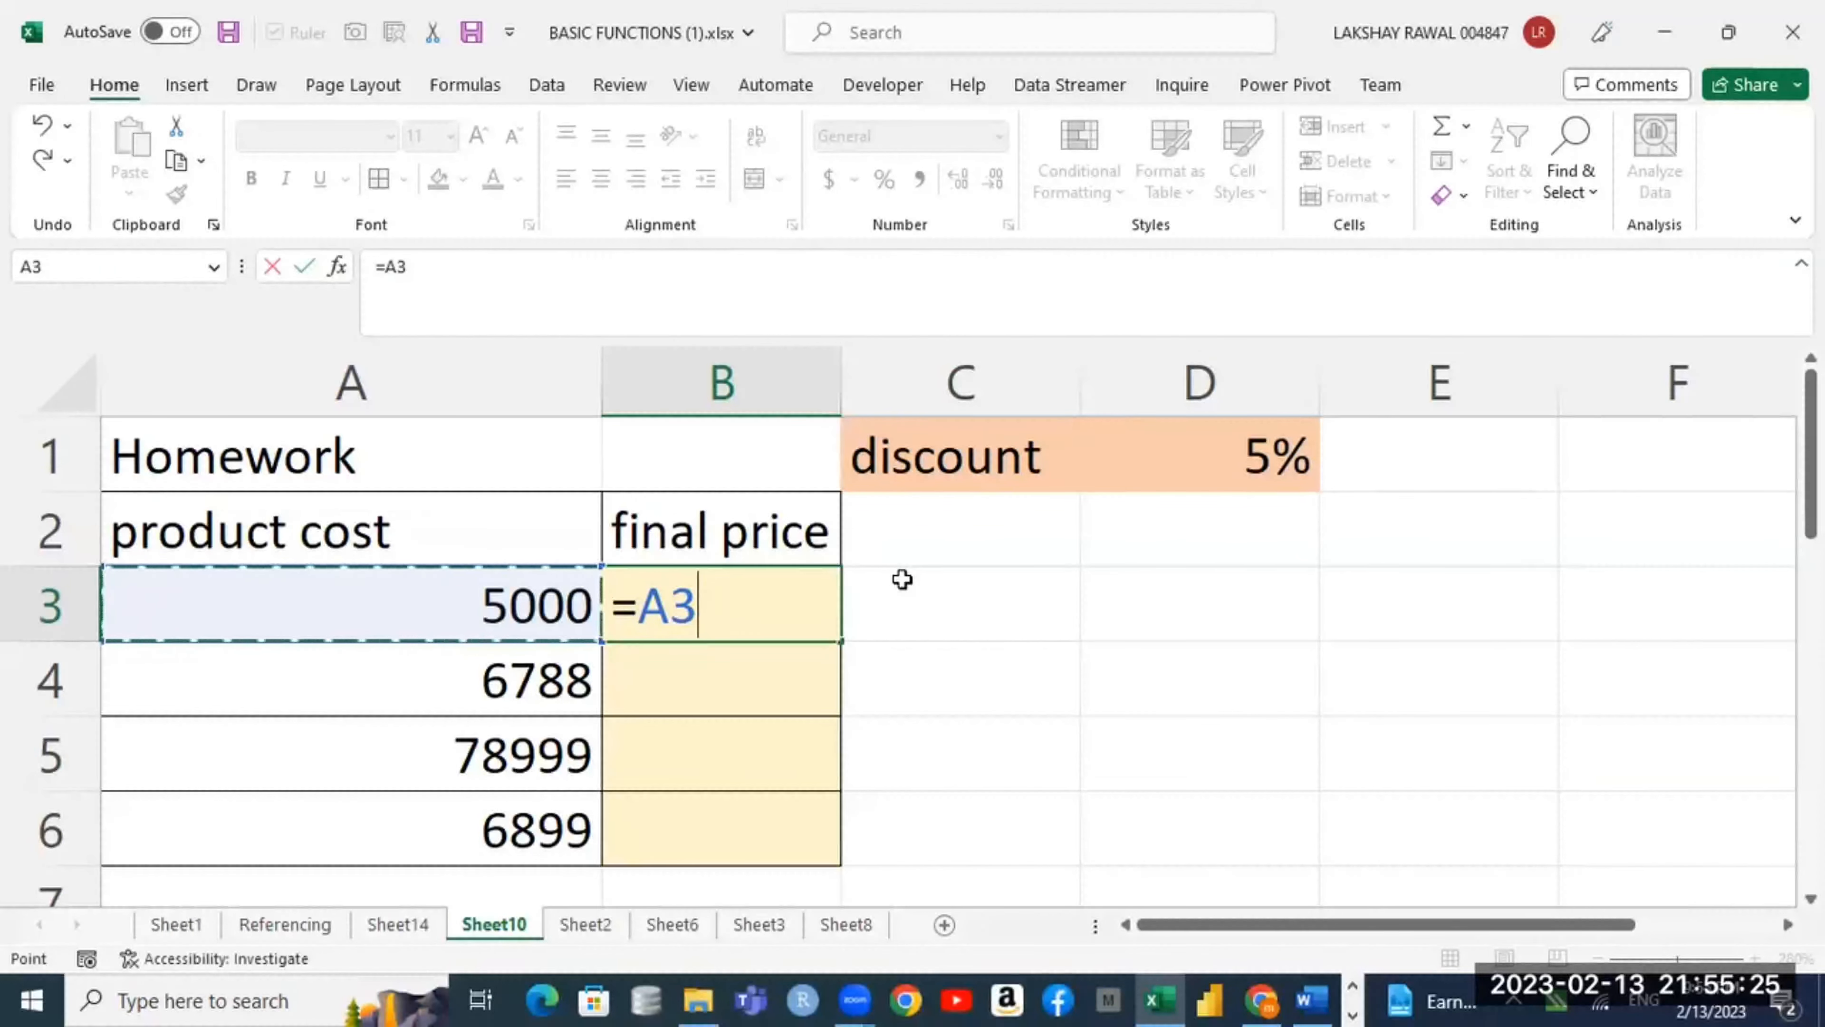
pyautogui.write('-')
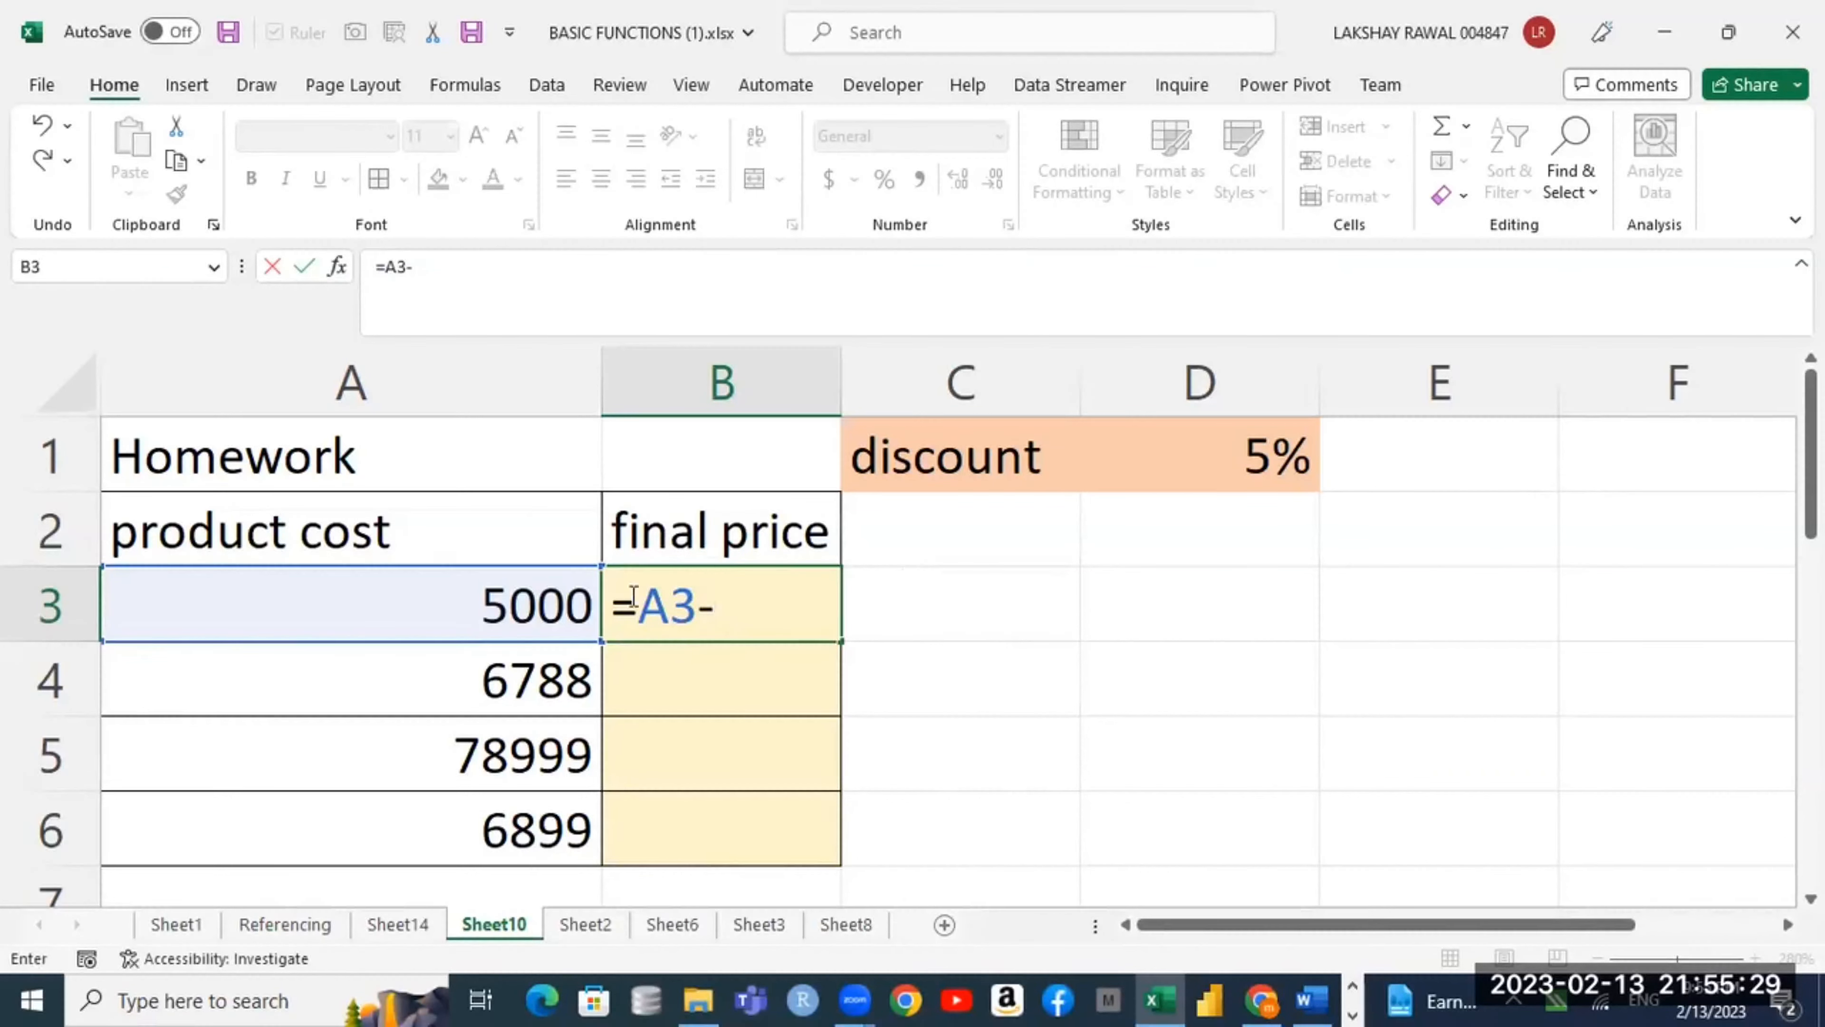
pyautogui.press('Left')
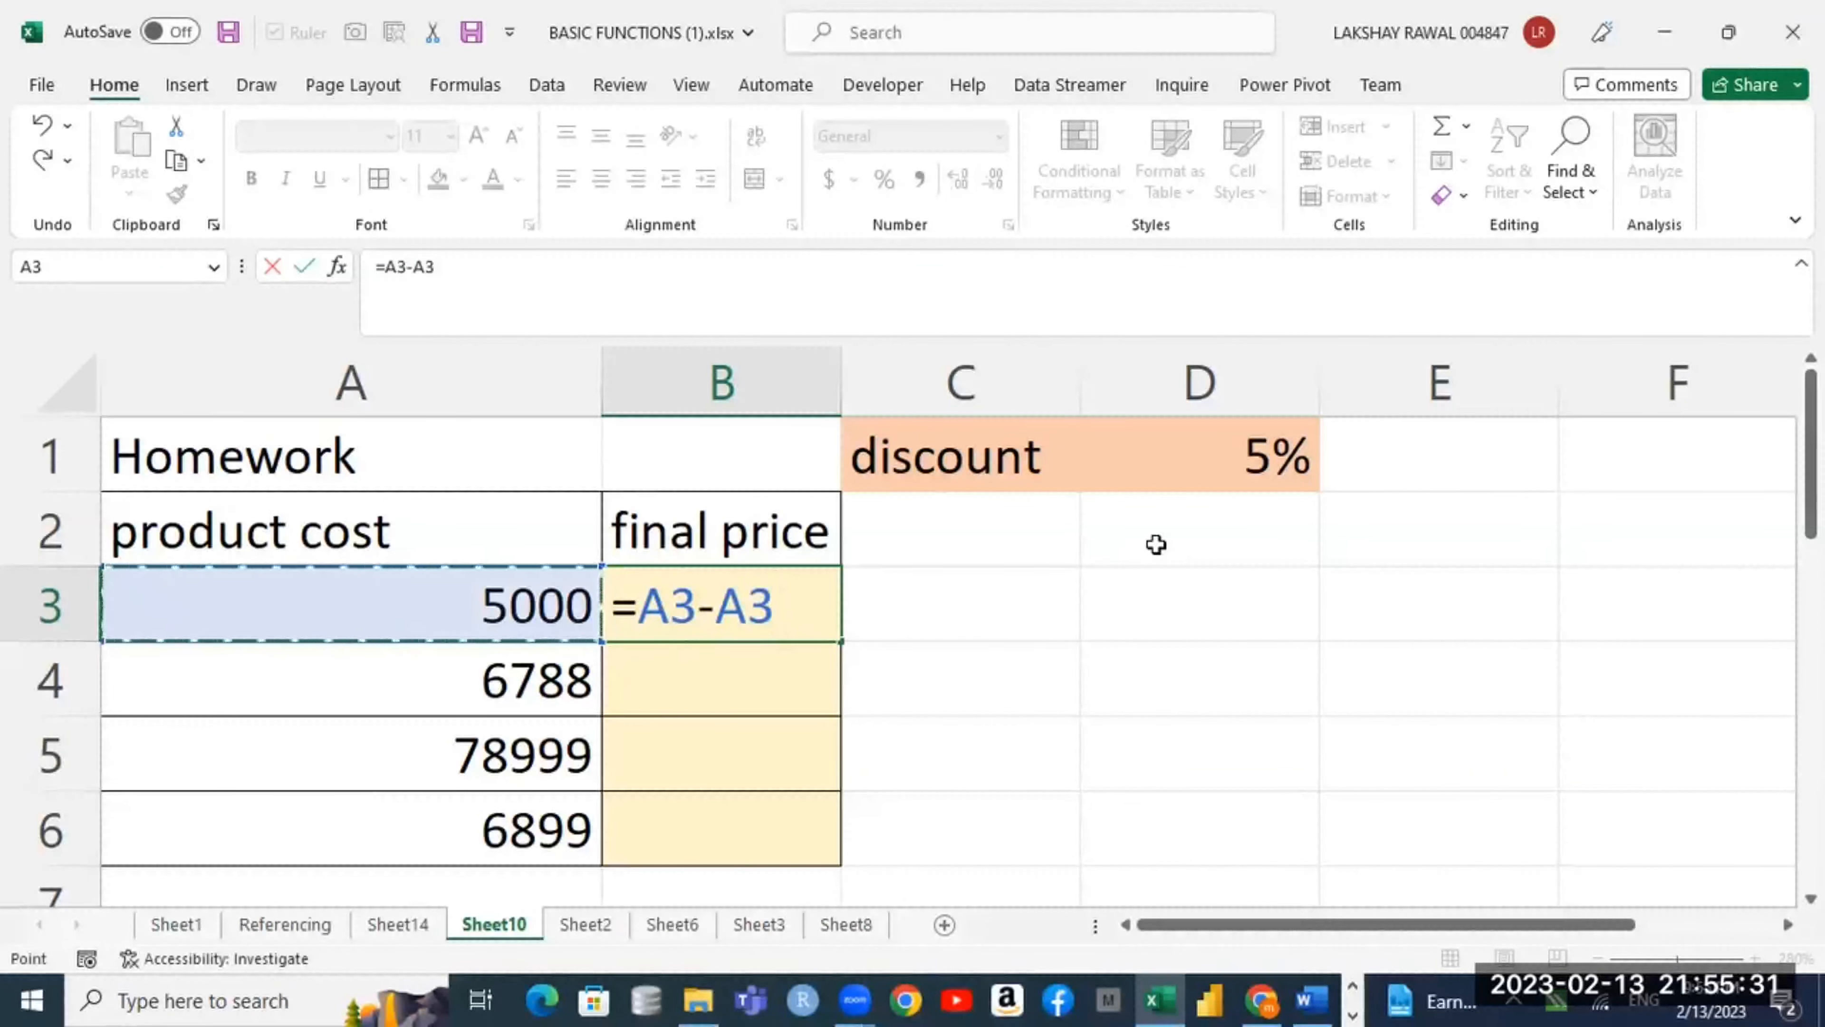
pyautogui.press('Return')
pyautogui.press('Return')
pyautogui.press('Return')
pyautogui.press('Return')
pyautogui.press('Return')
pyautogui.press('Return')
pyautogui.press('Return')
pyautogui.press('Return')
pyautogui.press('Return')
pyautogui.press('Return')
pyautogui.press('Return')
pyautogui.press('Return')
pyautogui.scroll(3, 1156, 544)
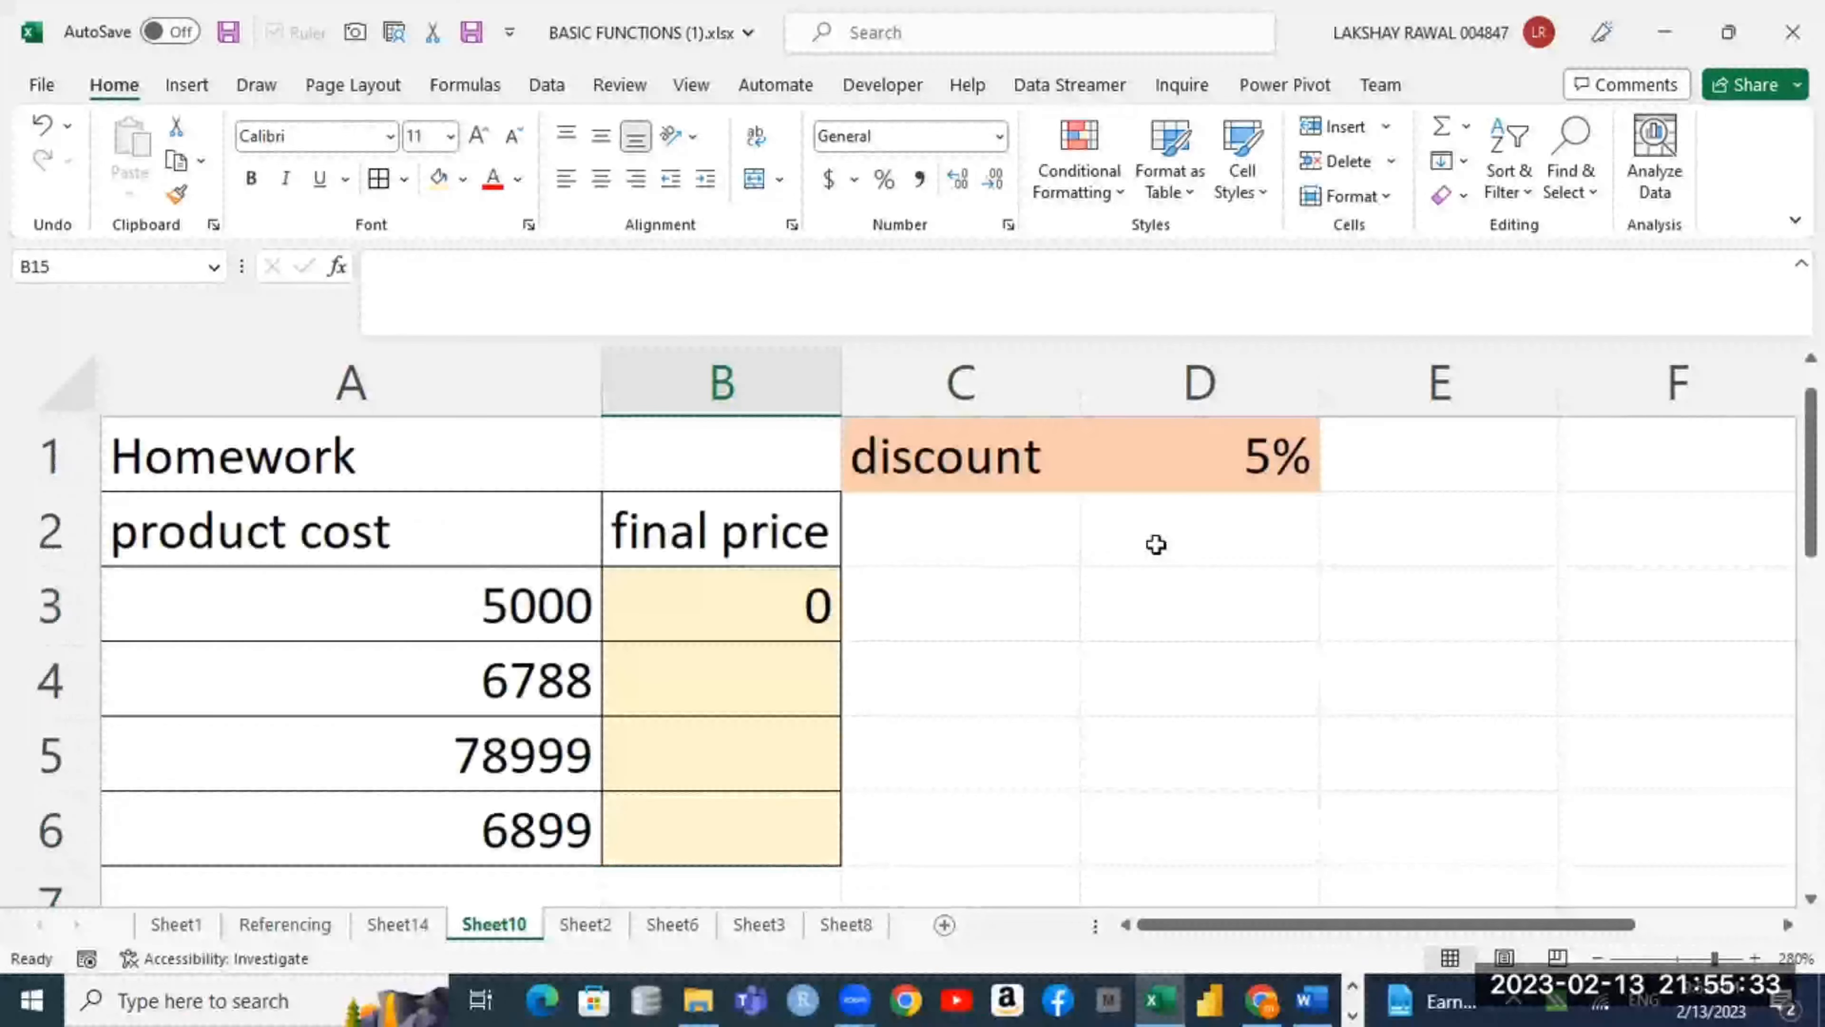
# Step: Complete the formula in B3 as =A3-(A3*D1) and fill it down to B6
pyautogui.click(707, 598)
pyautogui.doubleClick(714, 601)
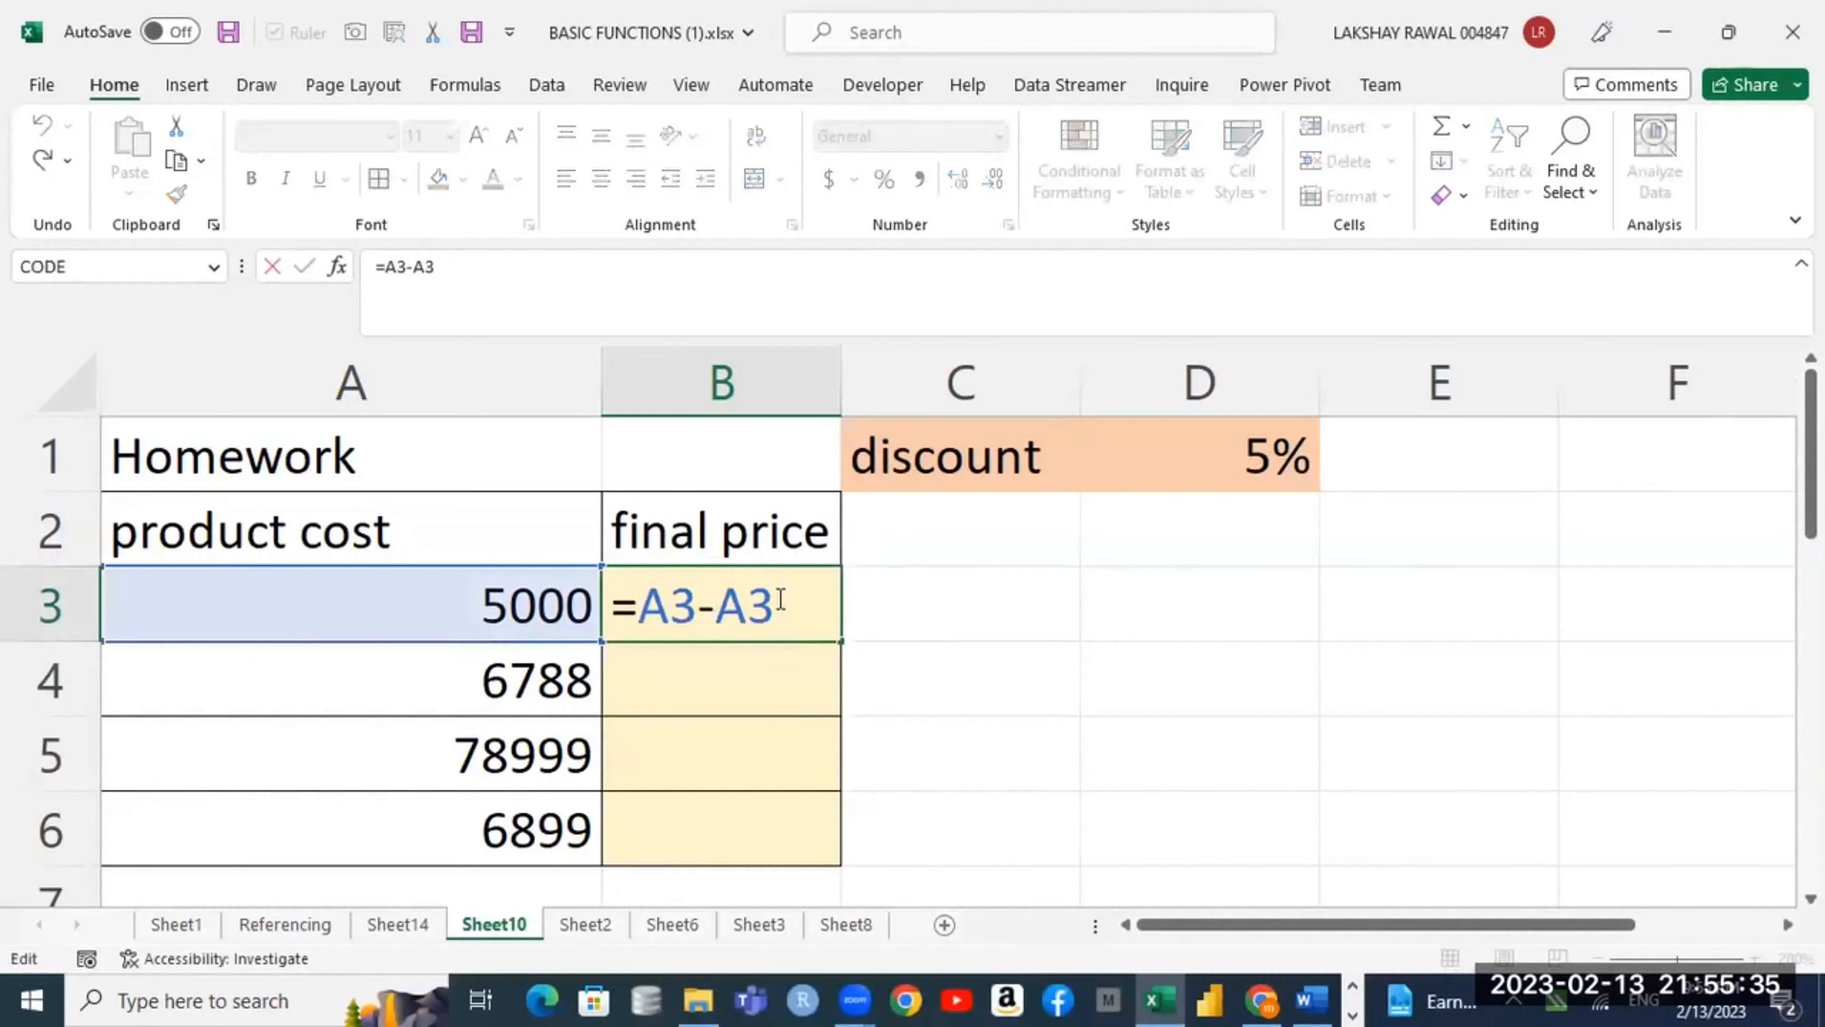
pyautogui.write('*')
pyautogui.click(1175, 469)
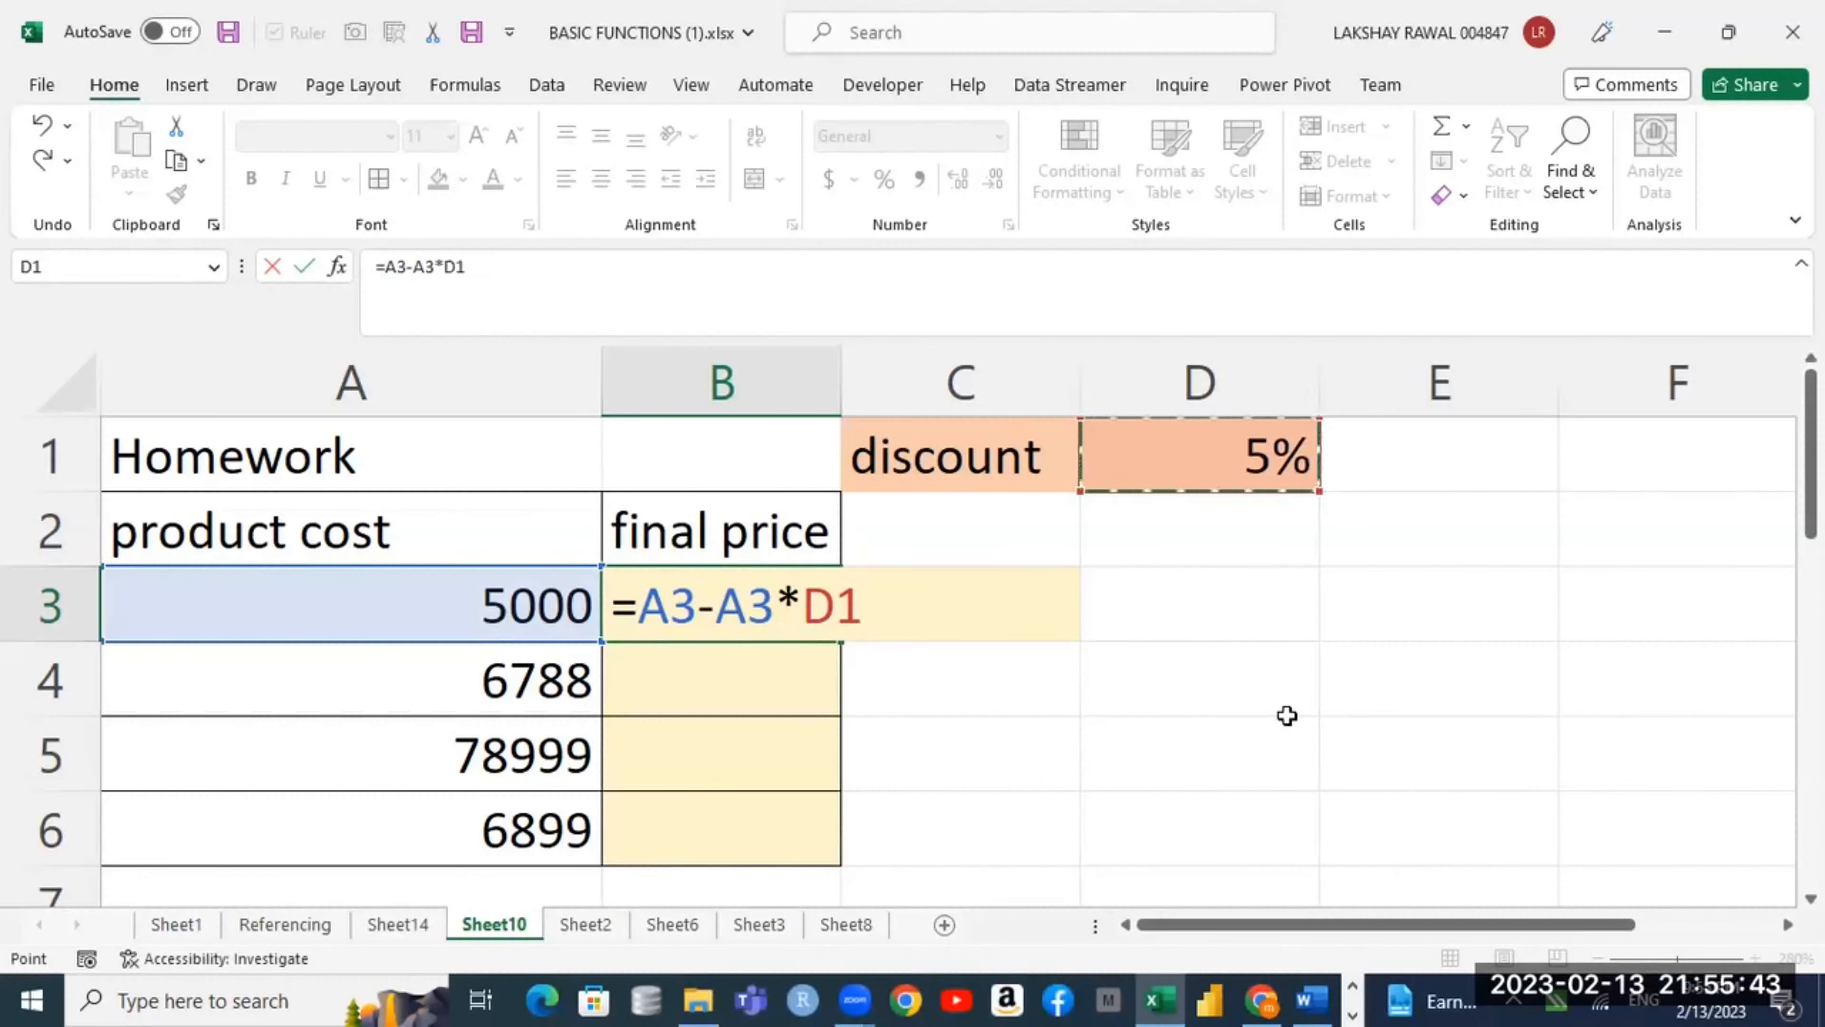
pyautogui.write(')')
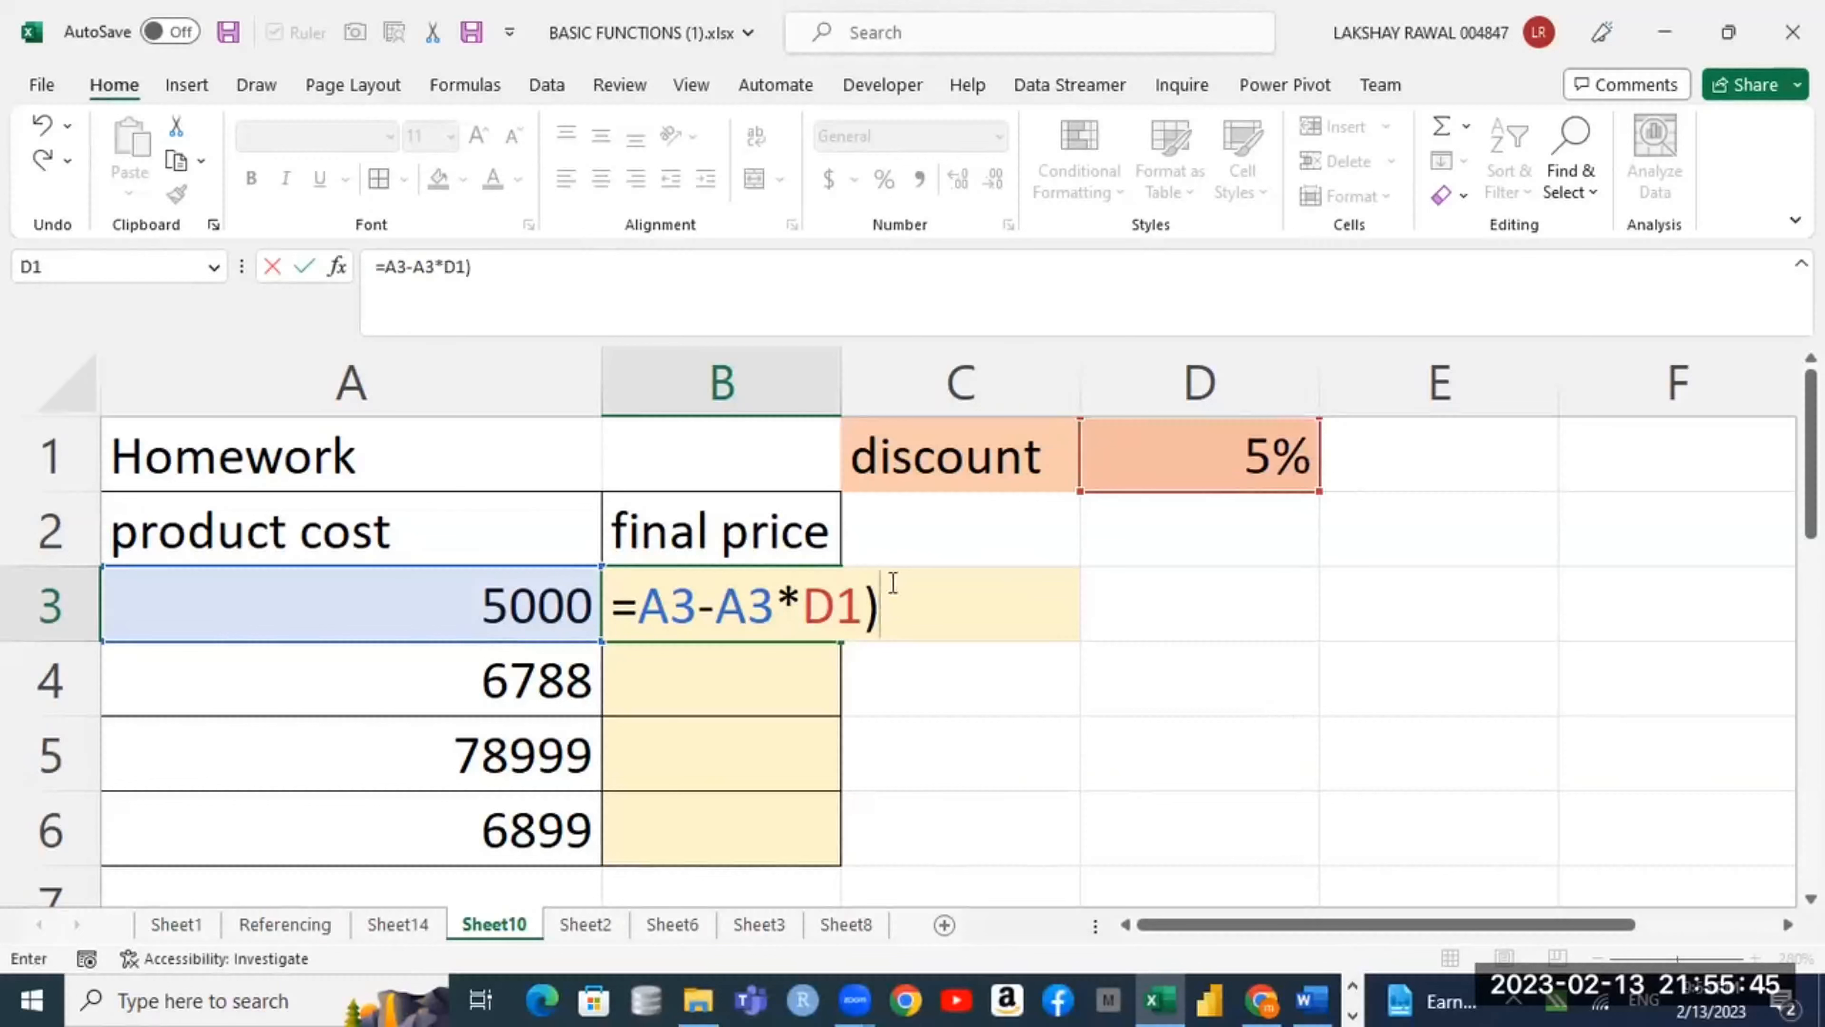
pyautogui.click(730, 606)
pyautogui.write('(')
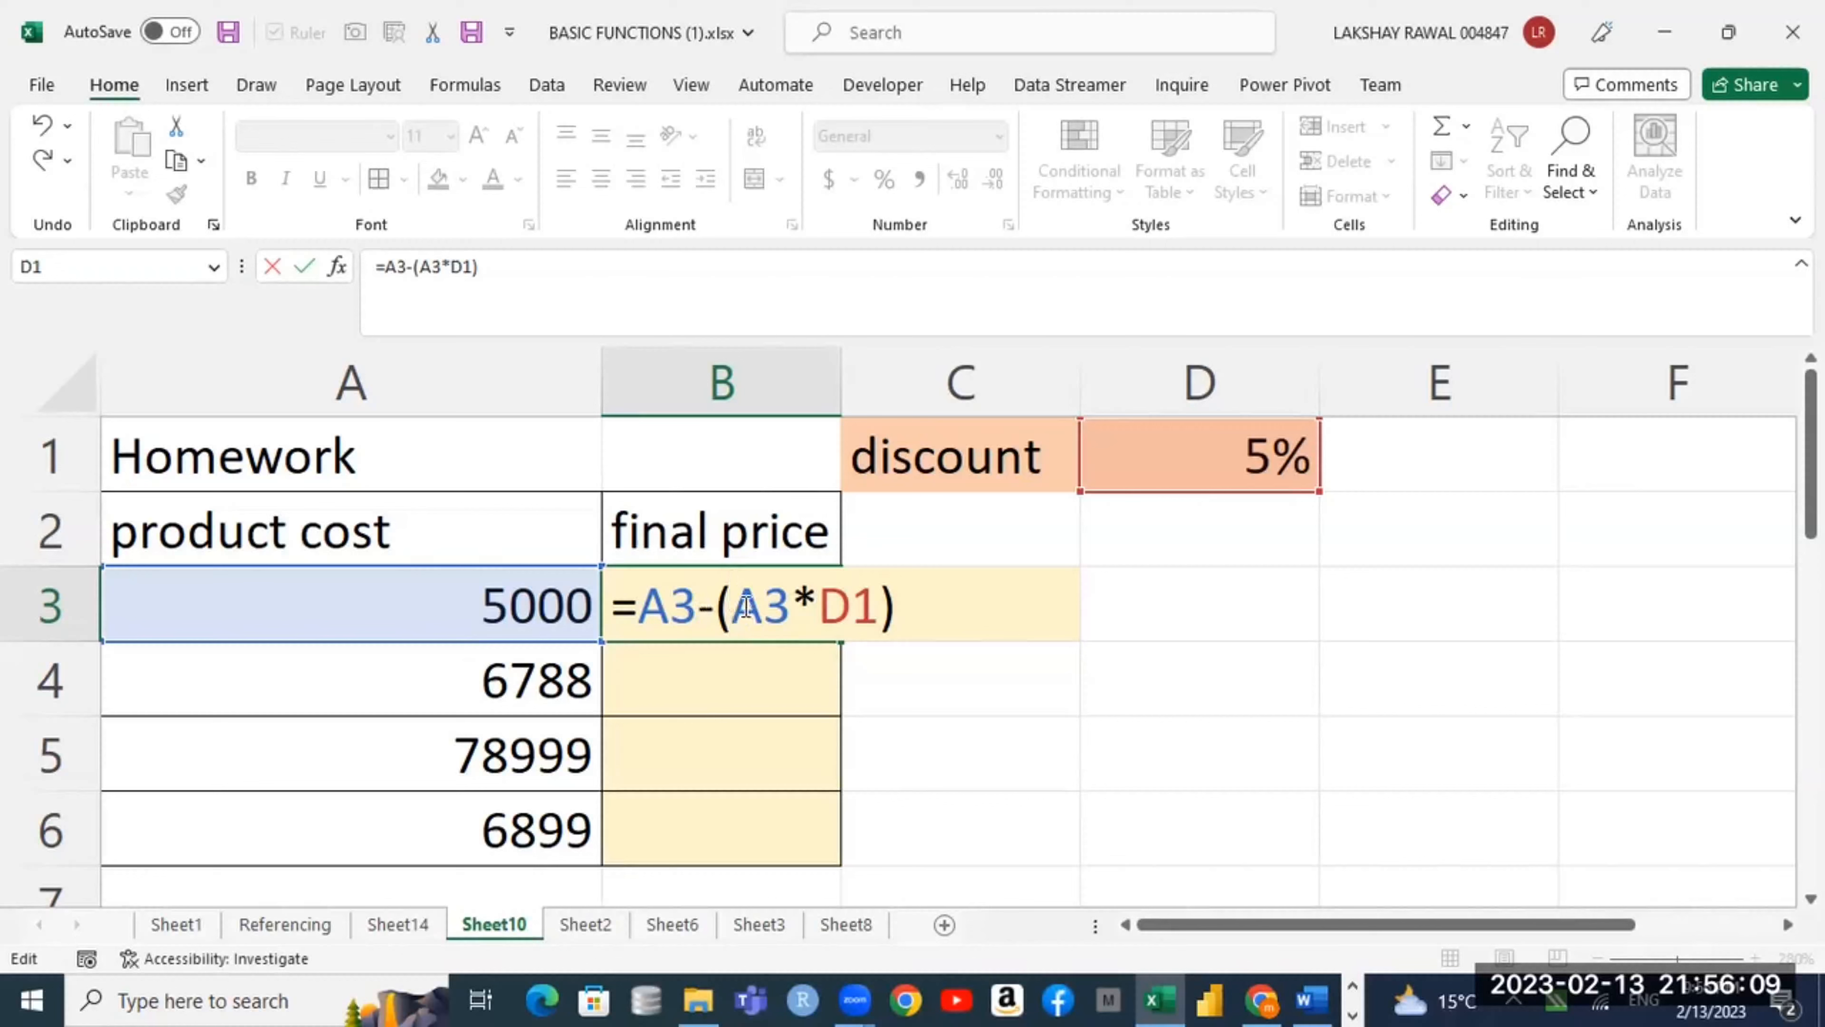
pyautogui.moveTo(747, 602); pyautogui.dragTo(869, 602)
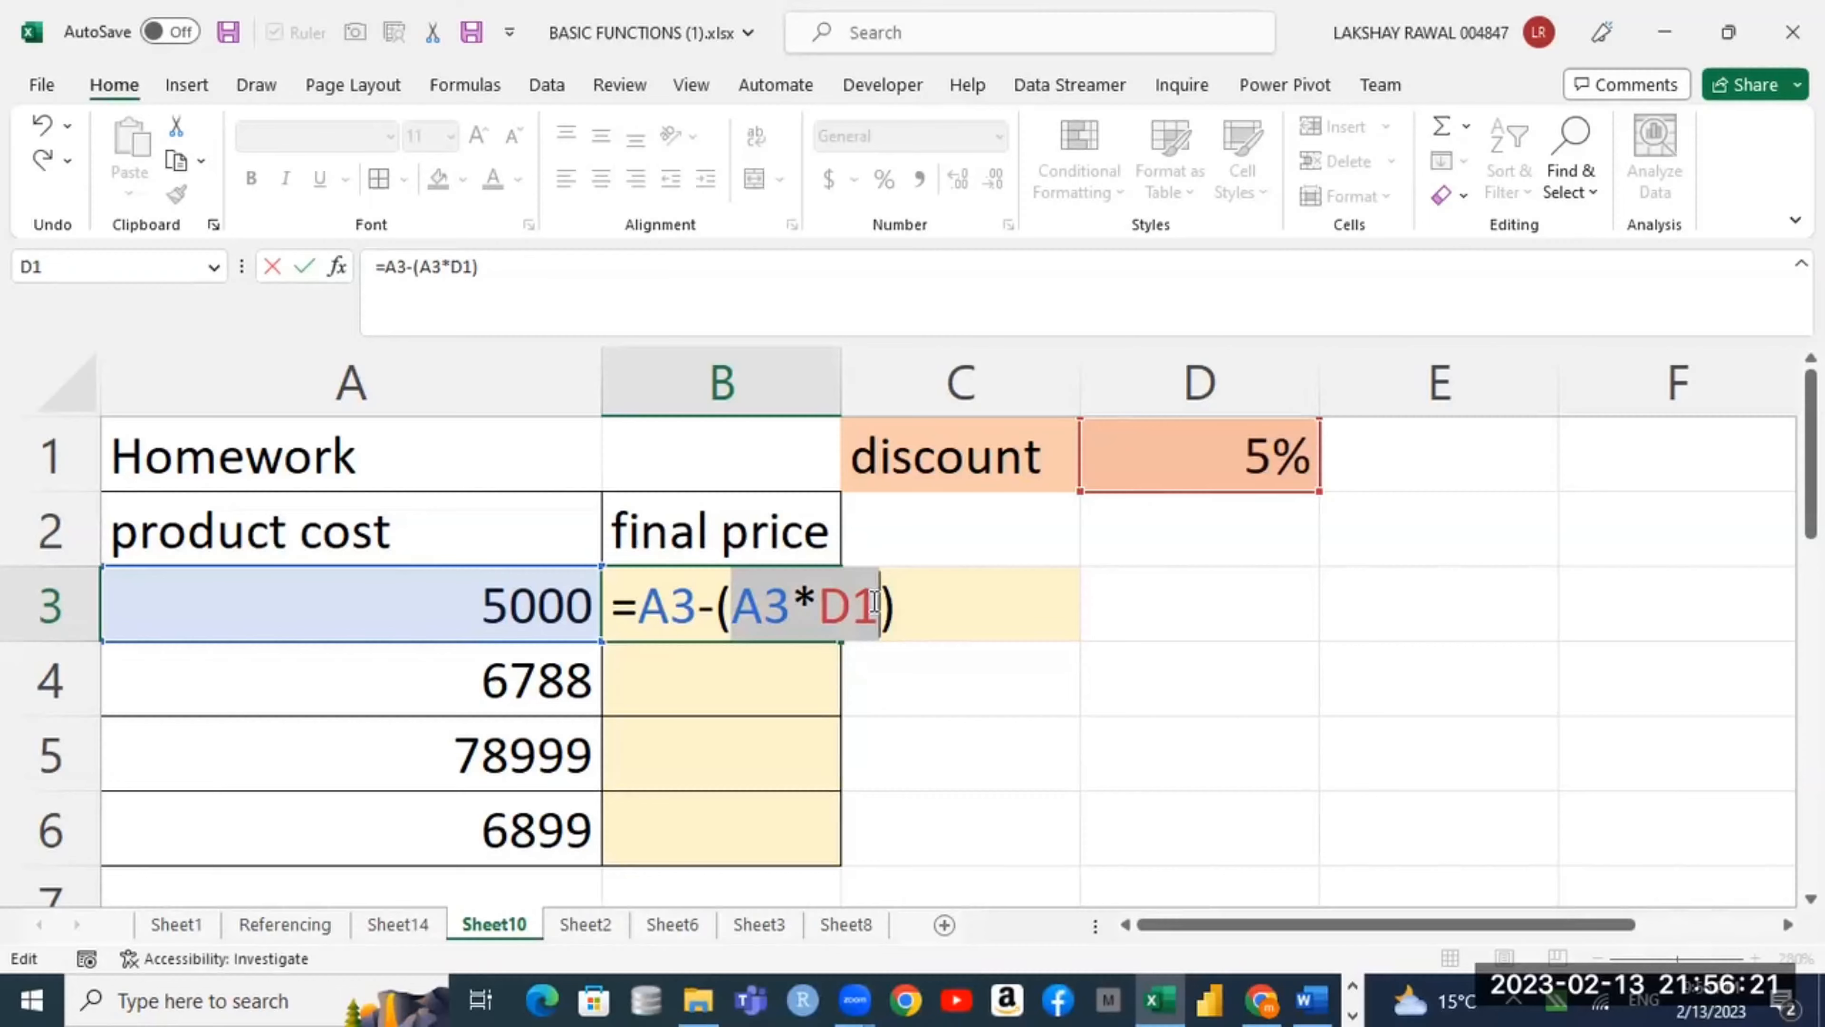
pyautogui.press('Return')
pyautogui.press('Up')
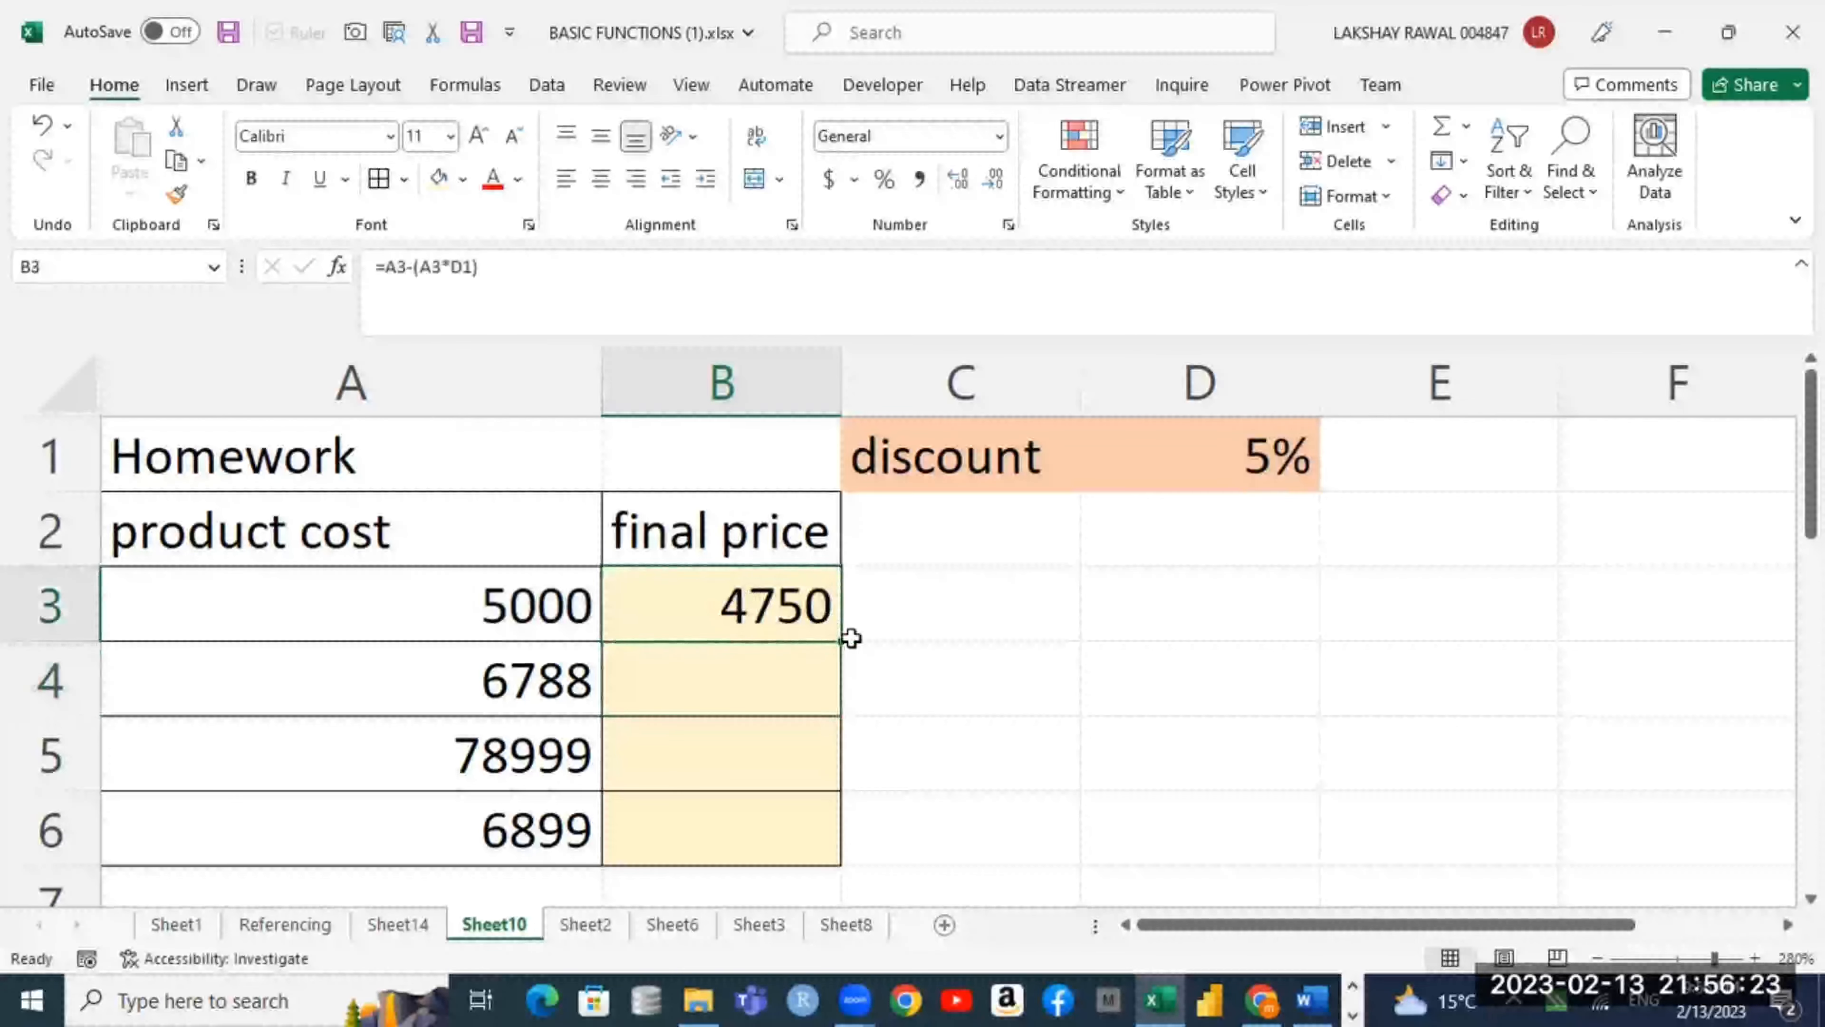
pyautogui.moveTo(838, 642); pyautogui.dragTo(841, 862)
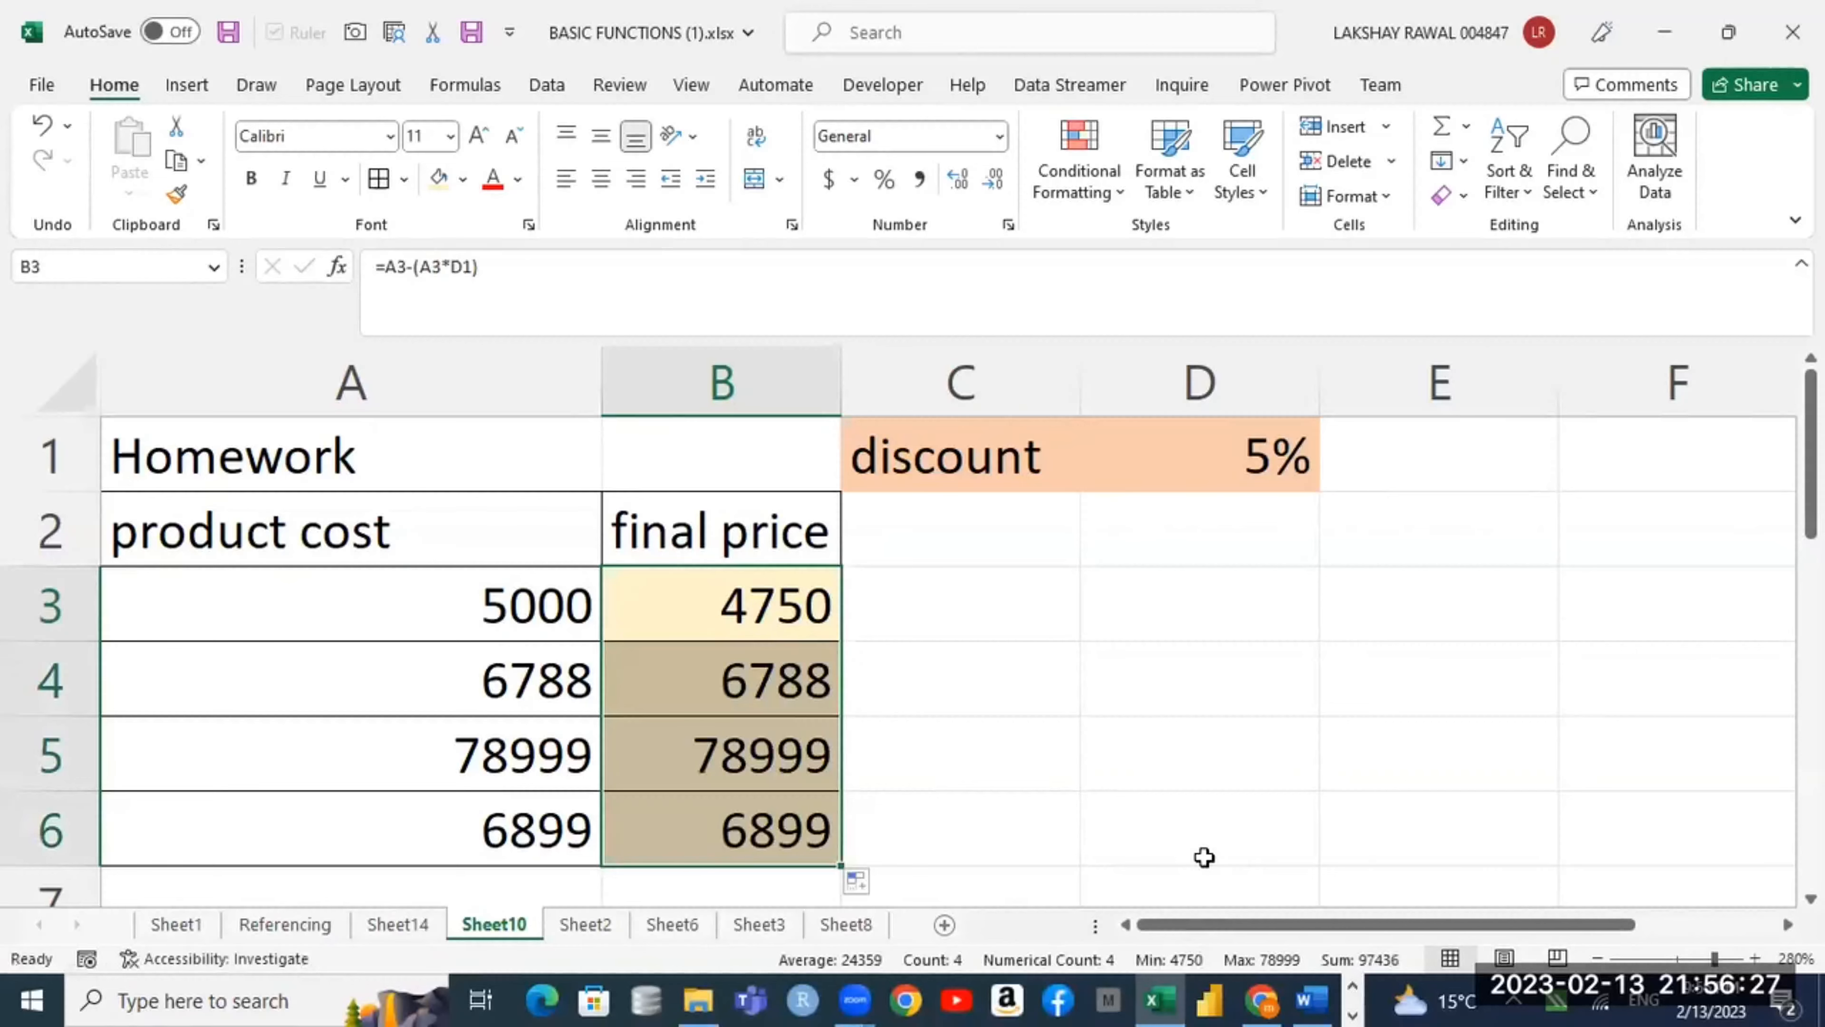
# Step: Display the sheet's formulas to check which discount cells B3:B6 refer to, and switch back to calculated values
pyautogui.hotkey('ctrl', '`')
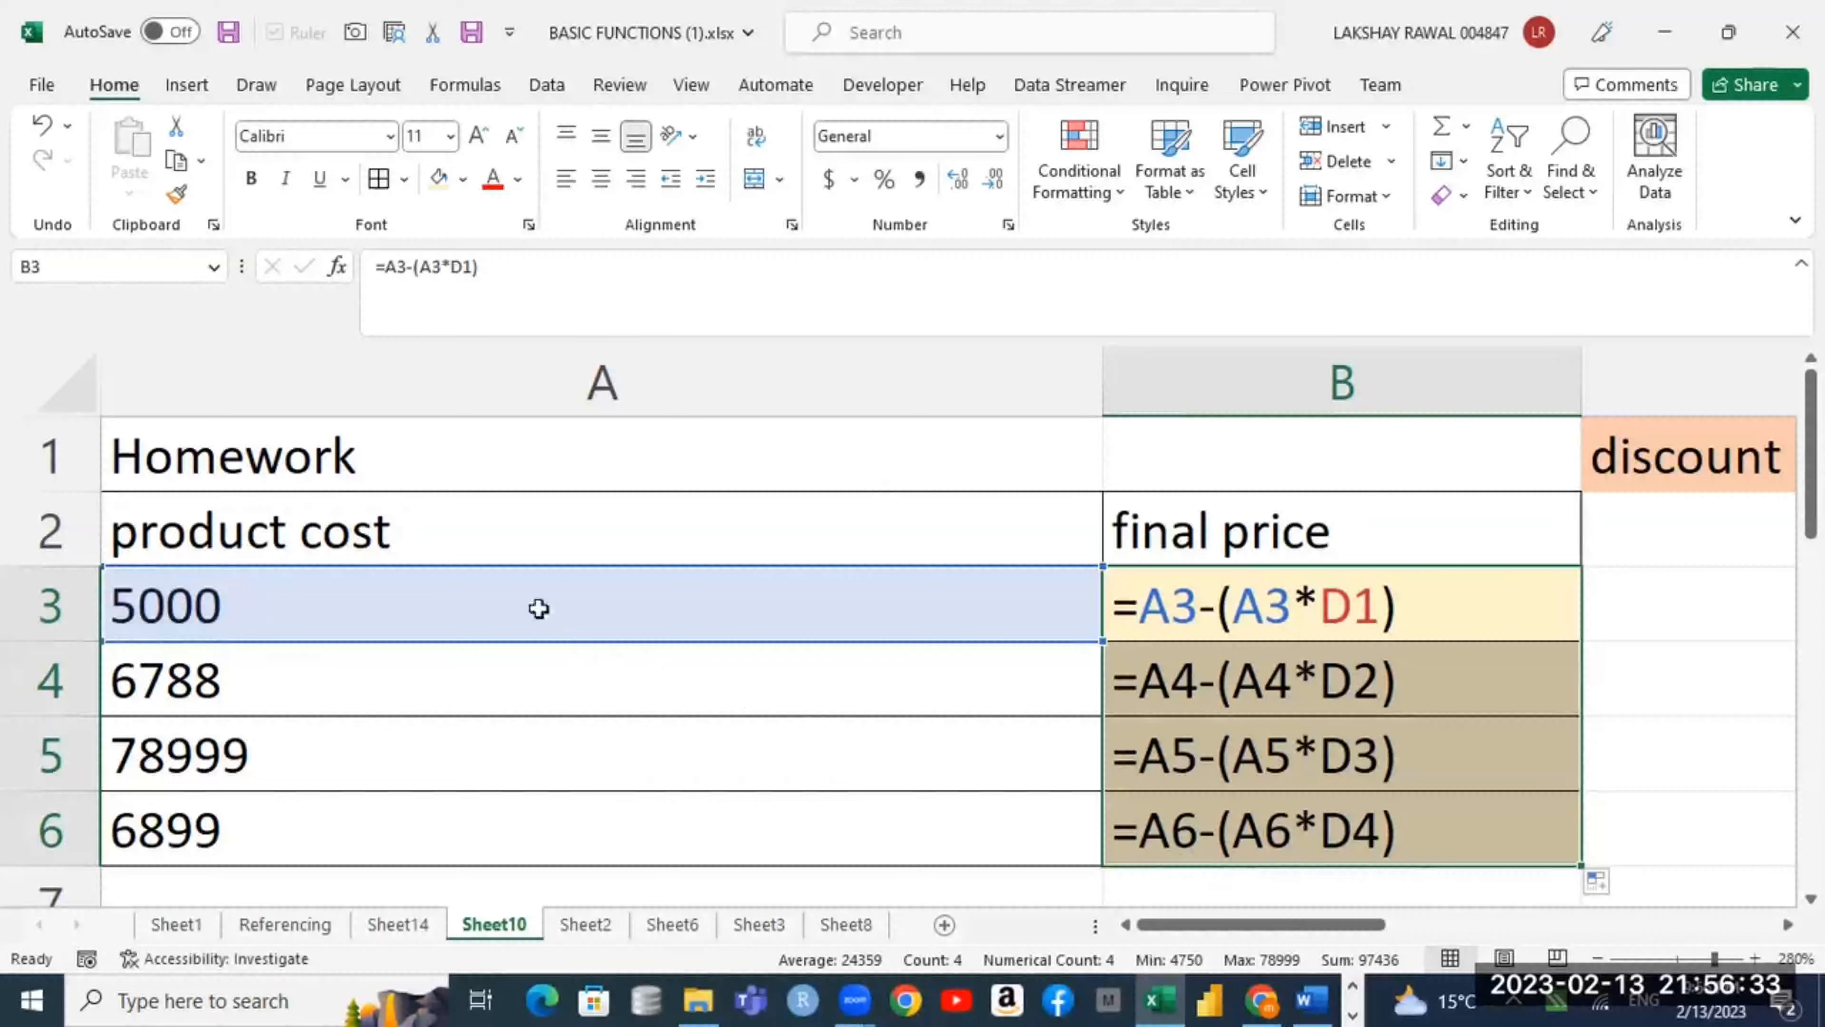
pyautogui.click(472, 686)
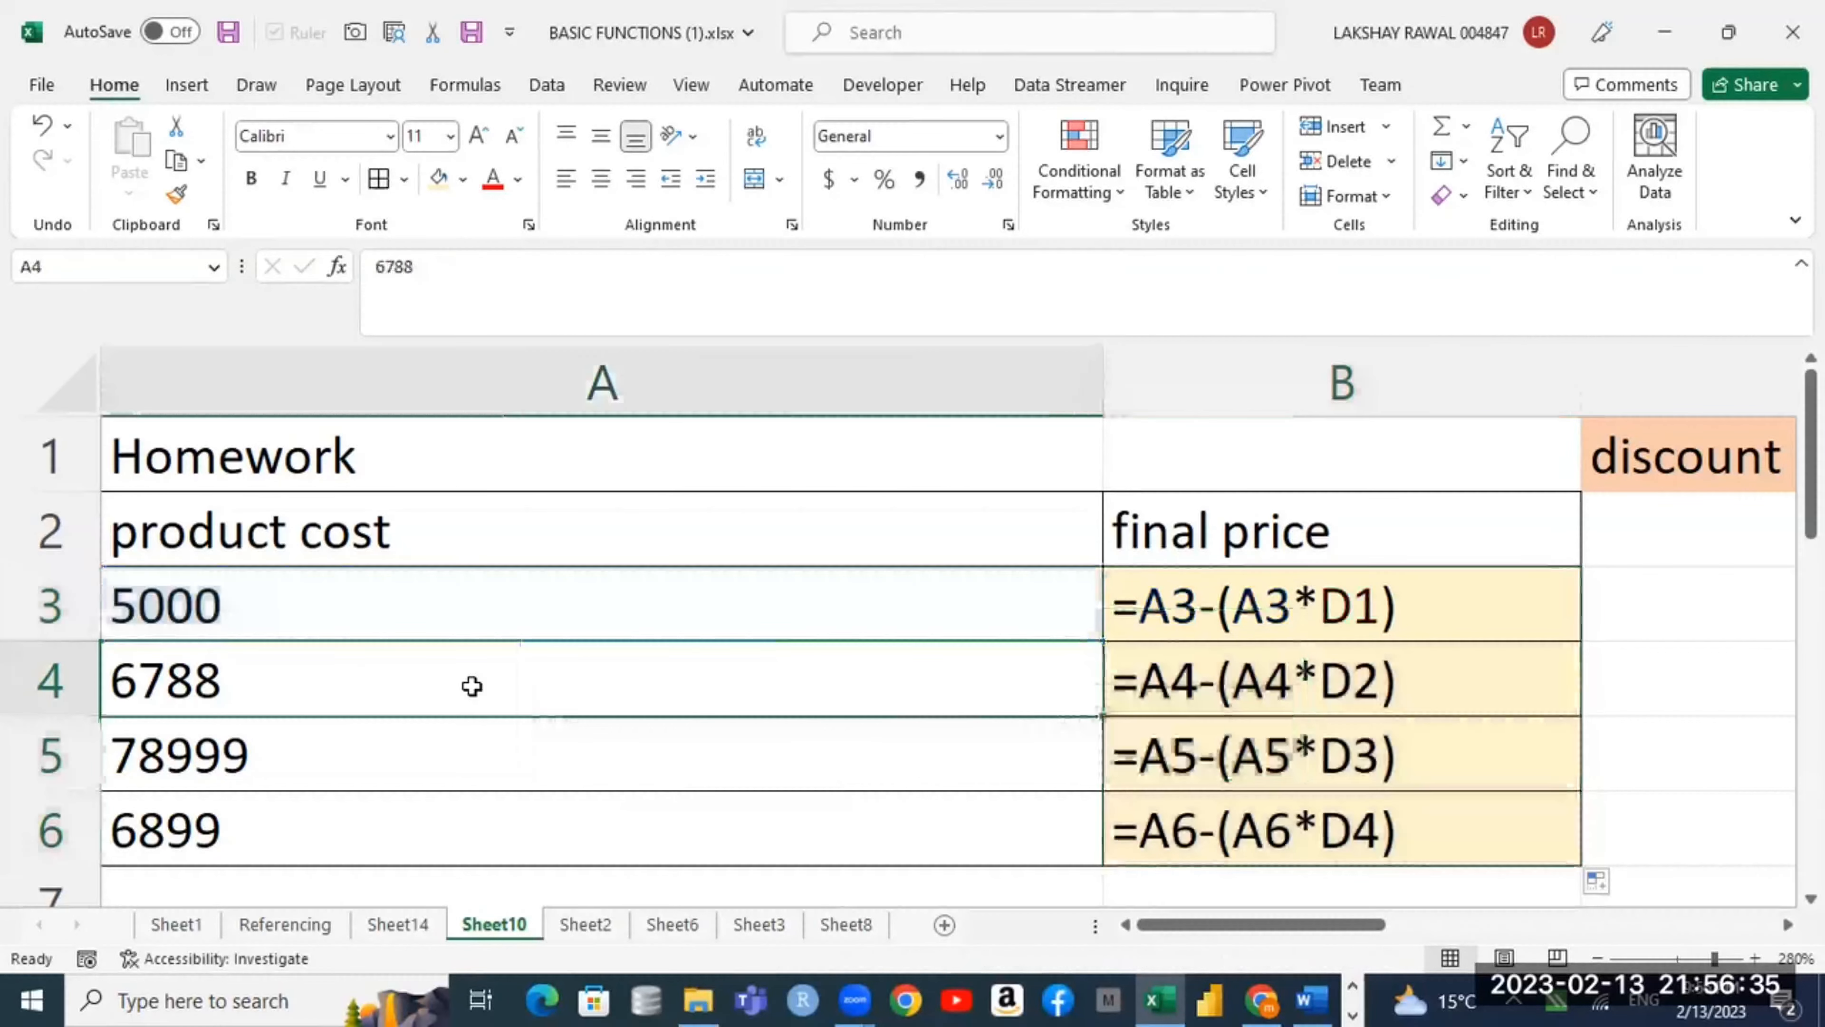
pyautogui.moveTo(1268, 926); pyautogui.dragTo(1349, 933)
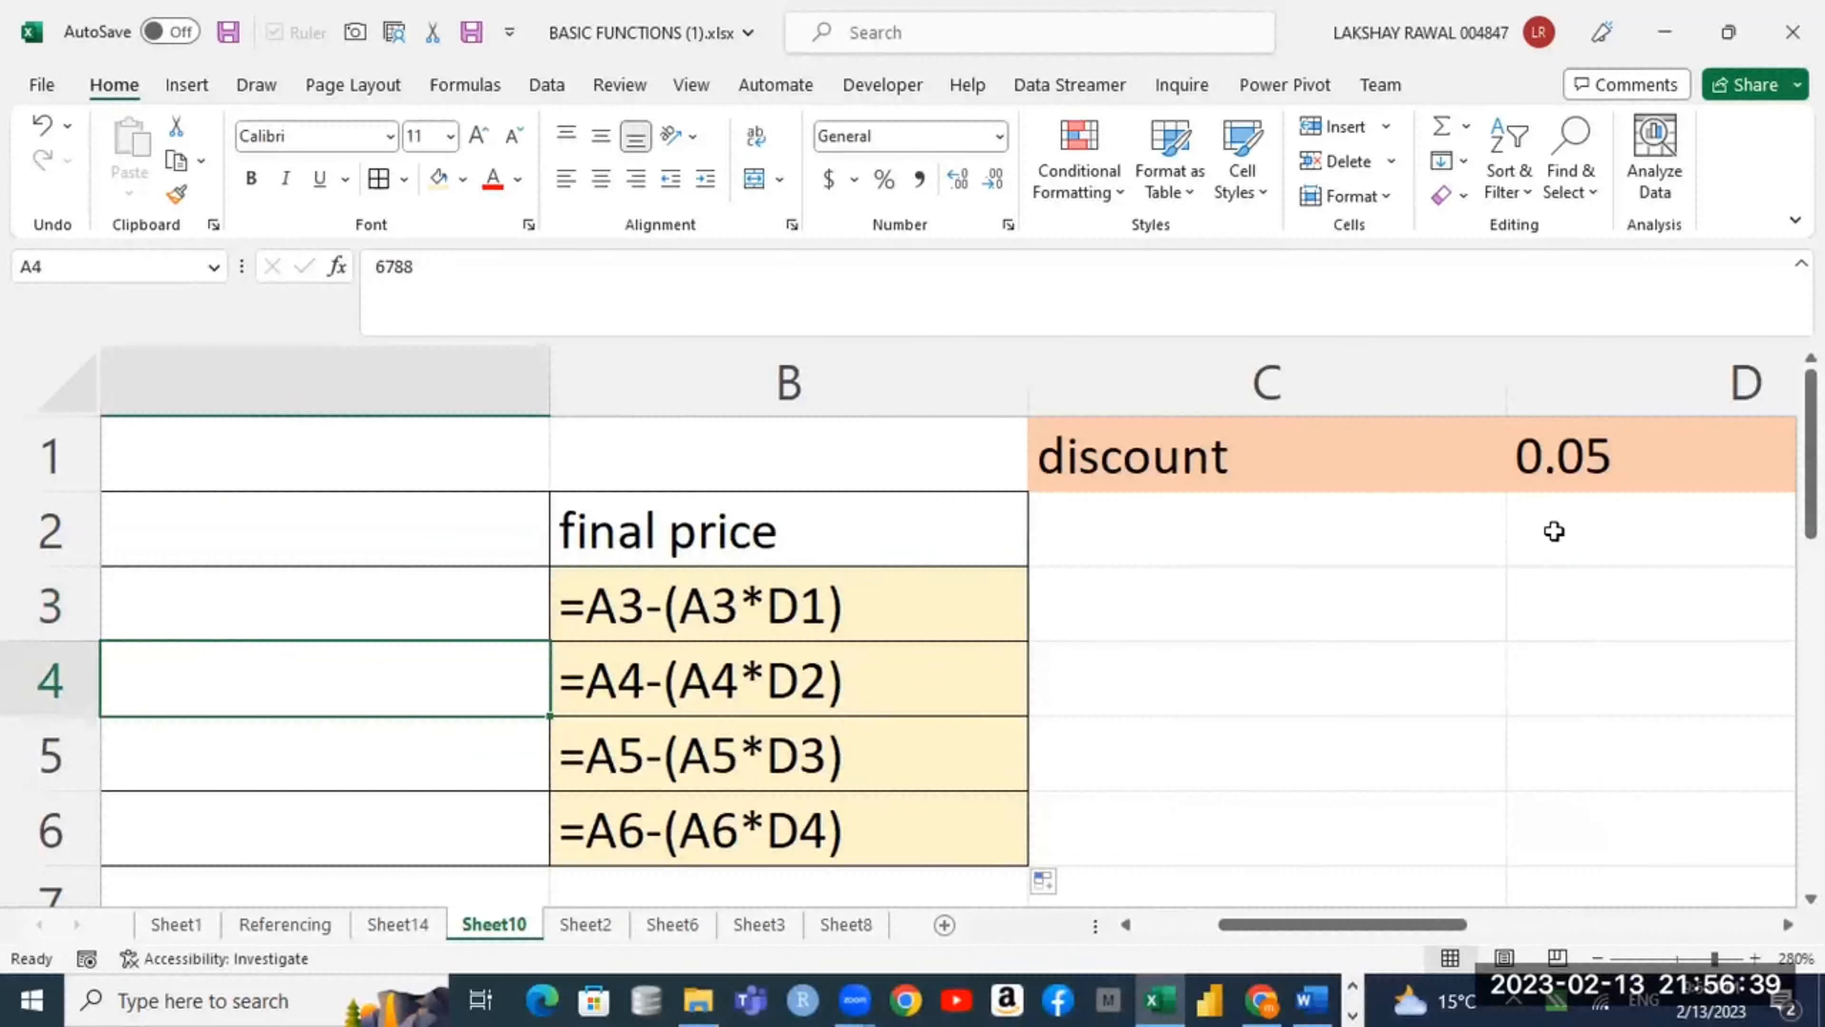
pyautogui.click(1668, 477)
pyautogui.click(1650, 529)
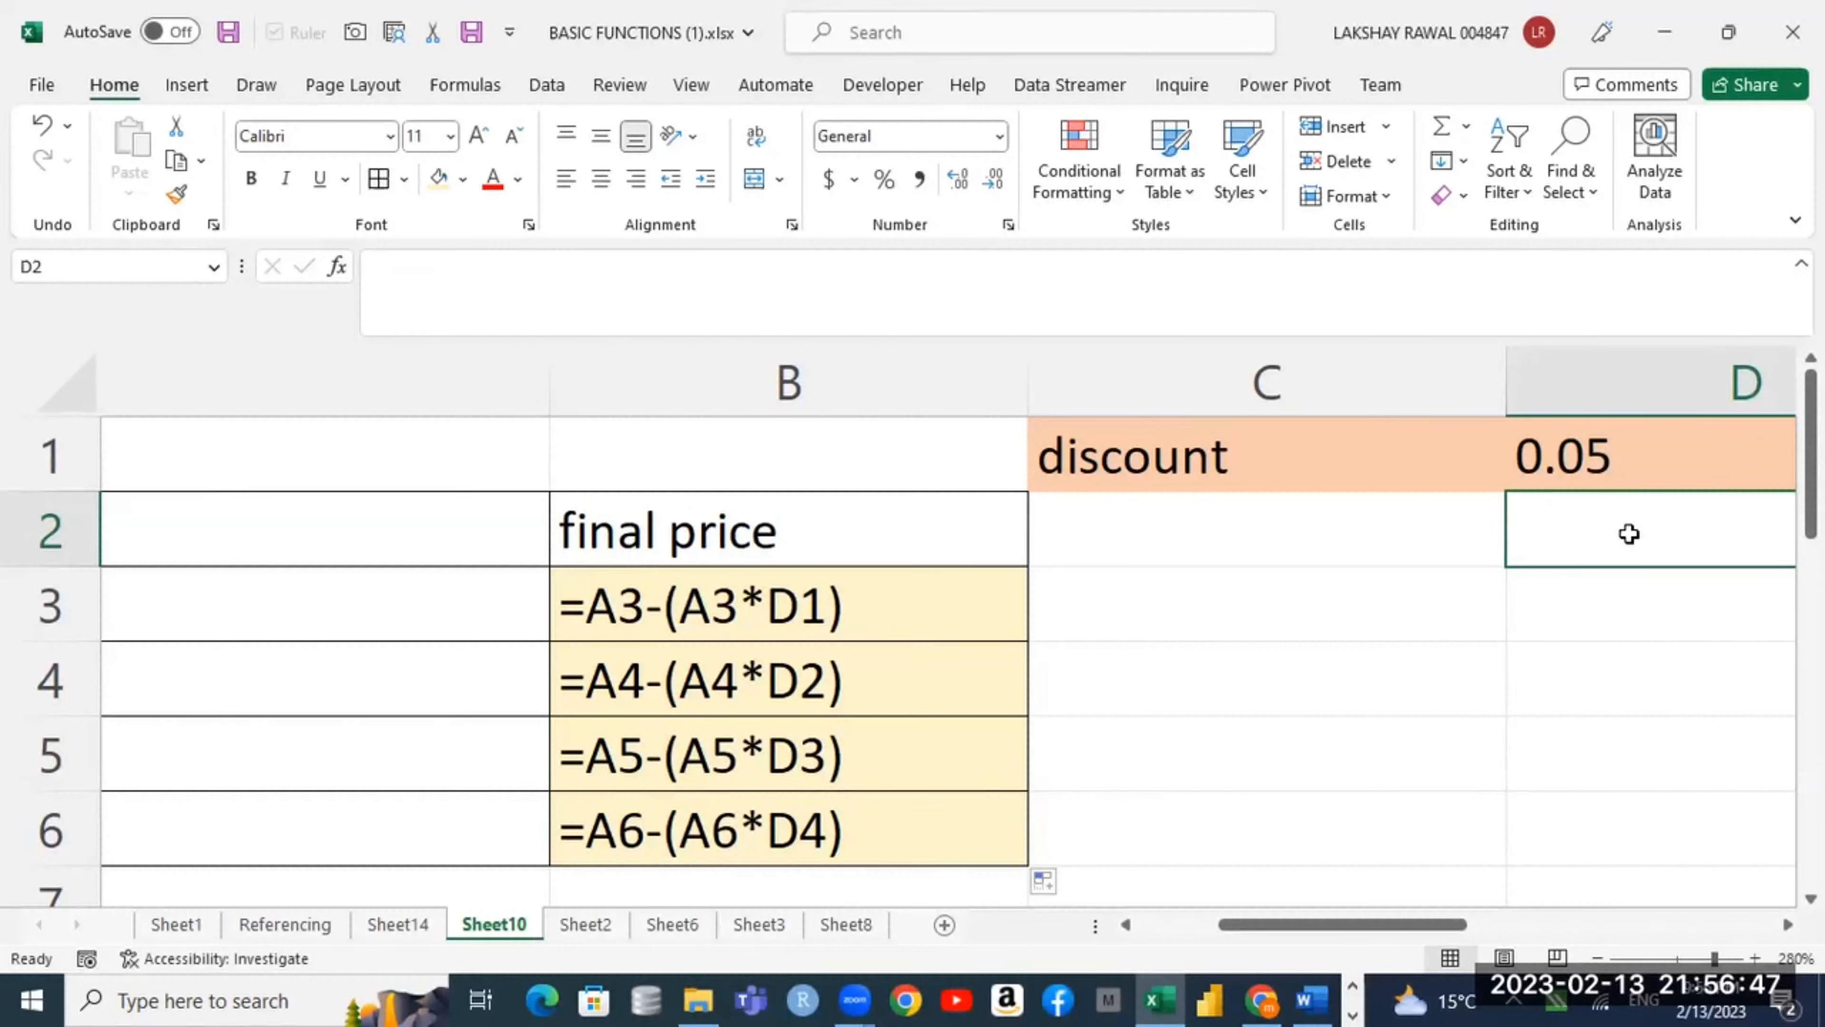
pyautogui.hotkey('ctrl', '`')
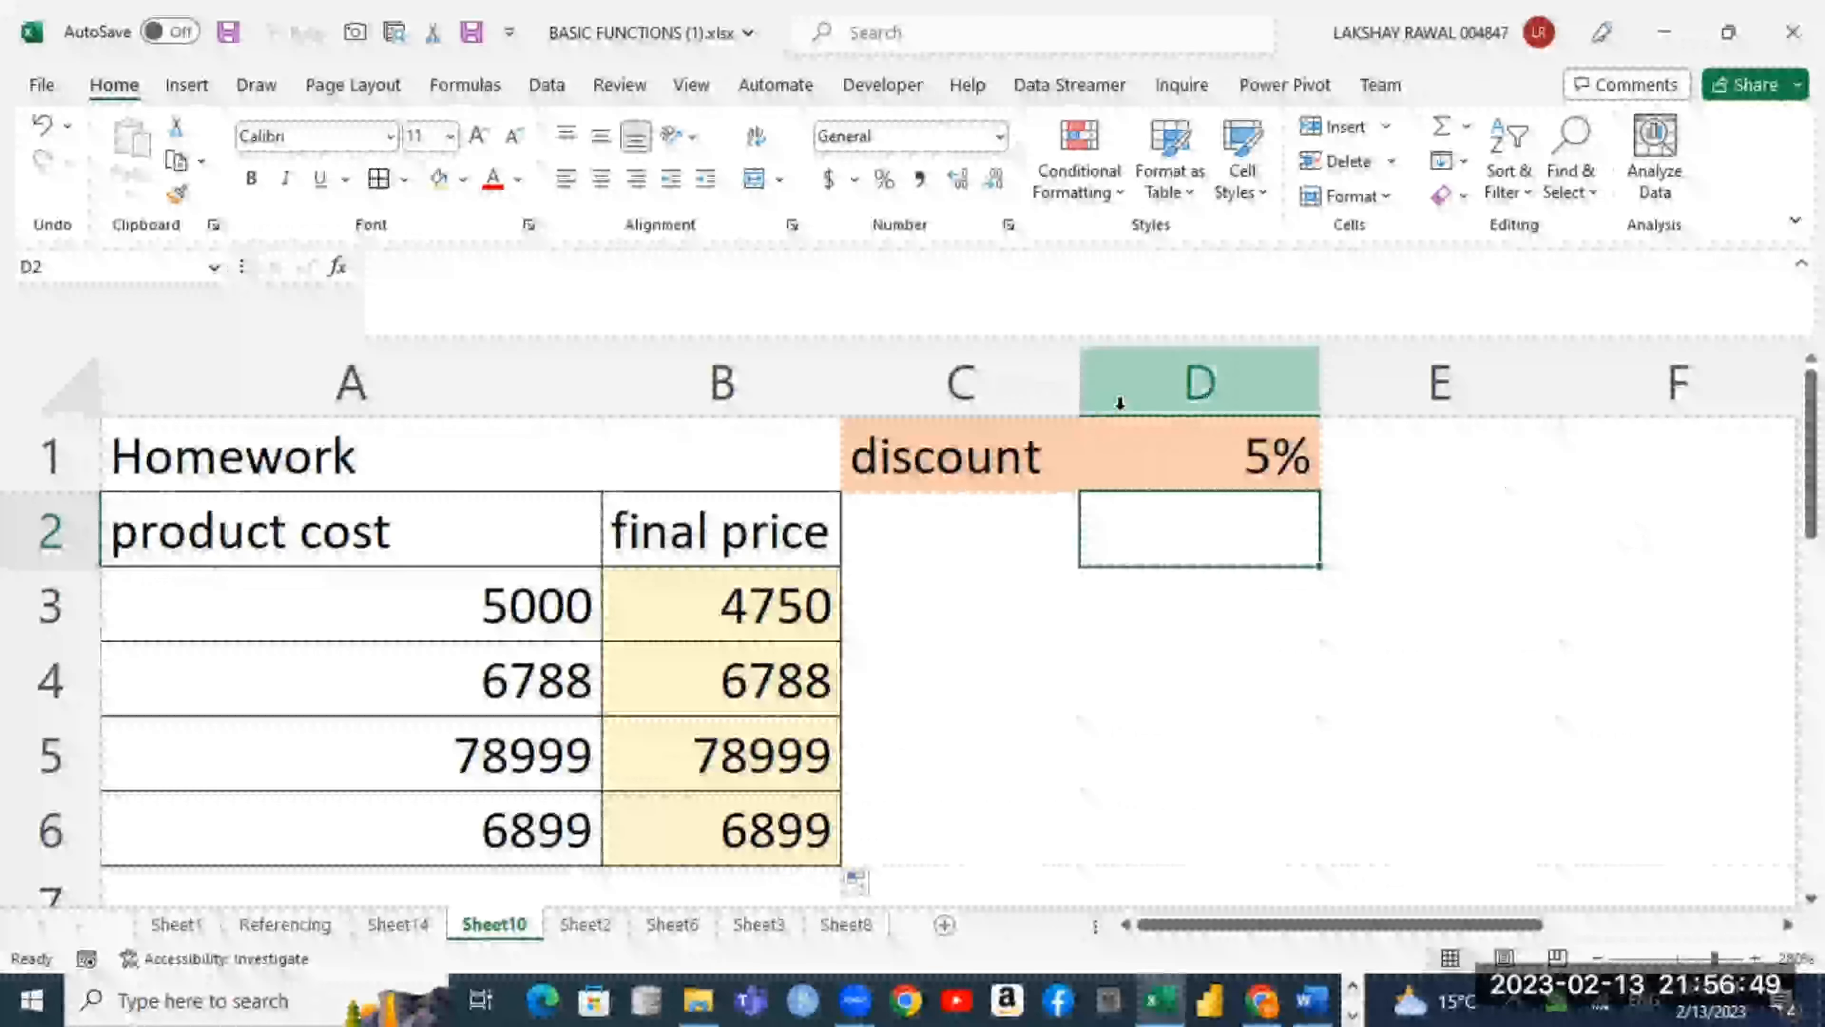
# Step: Make the discount reference in B3 absolute so the formula reads =A3-(A3*$D$1)
pyautogui.click(837, 599)
pyautogui.doubleClick(837, 602)
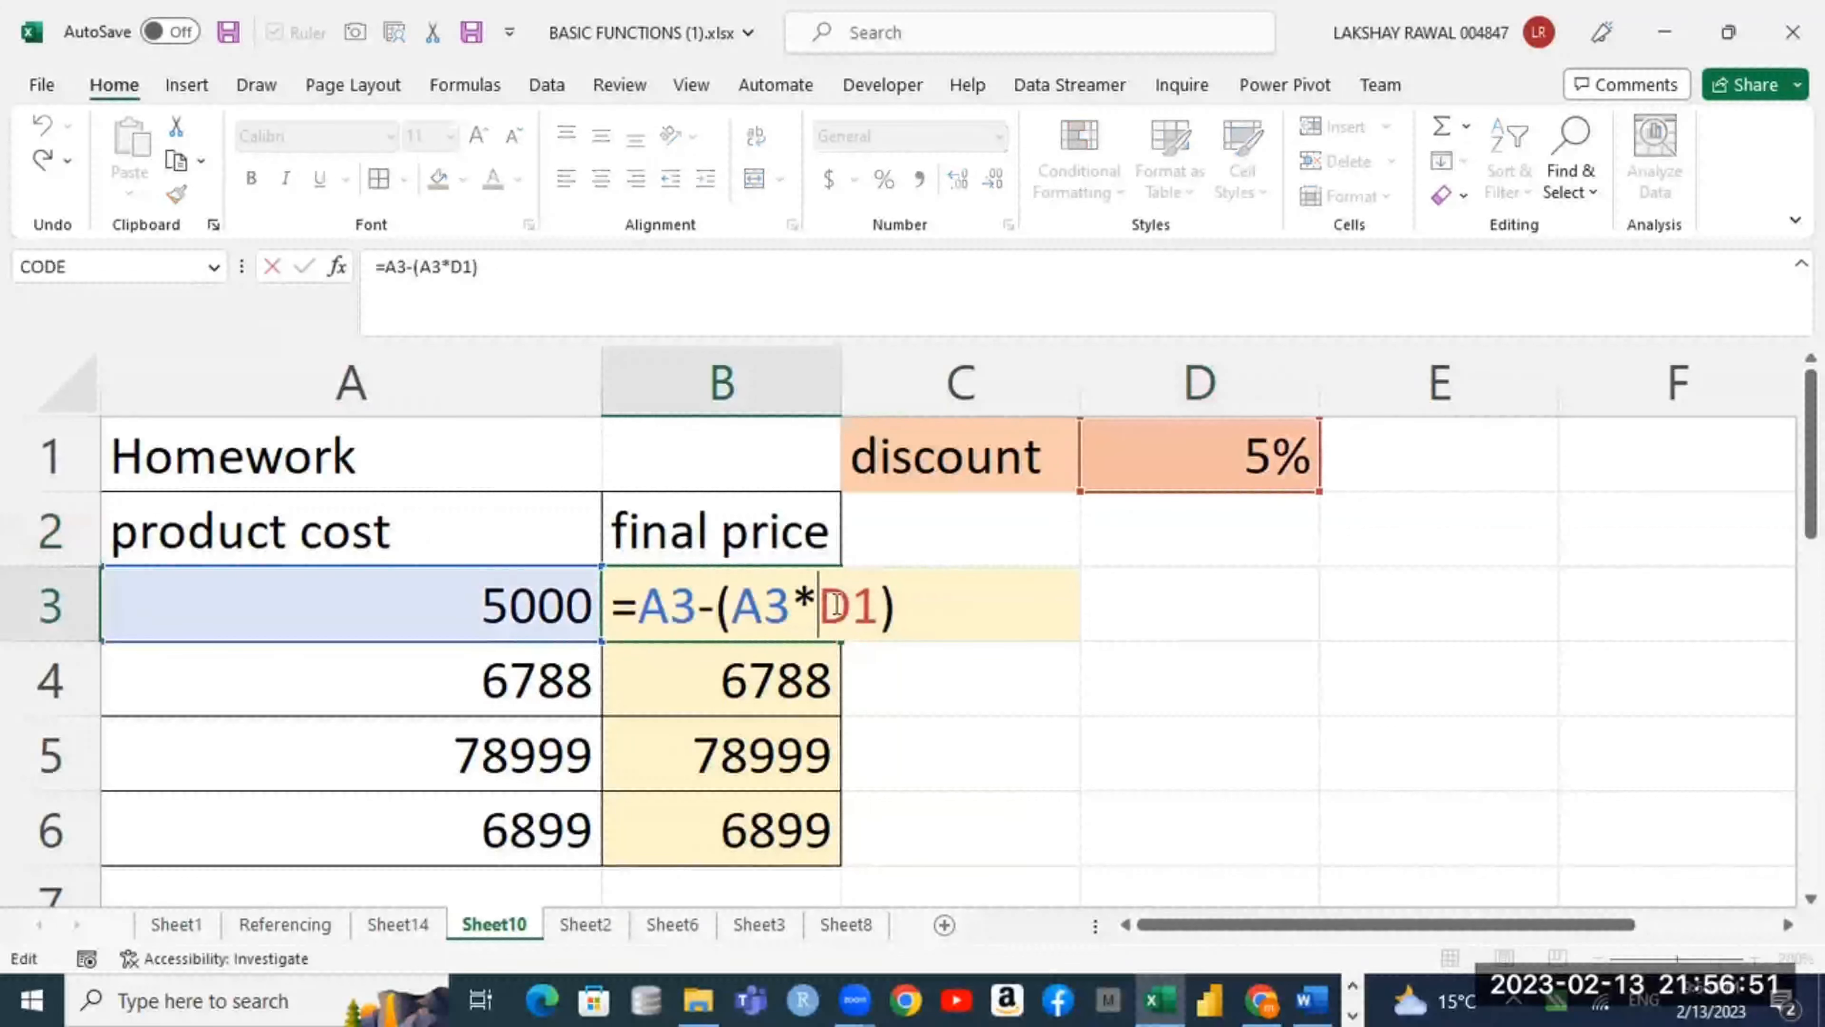
pyautogui.moveTo(839, 607); pyautogui.dragTo(828, 611)
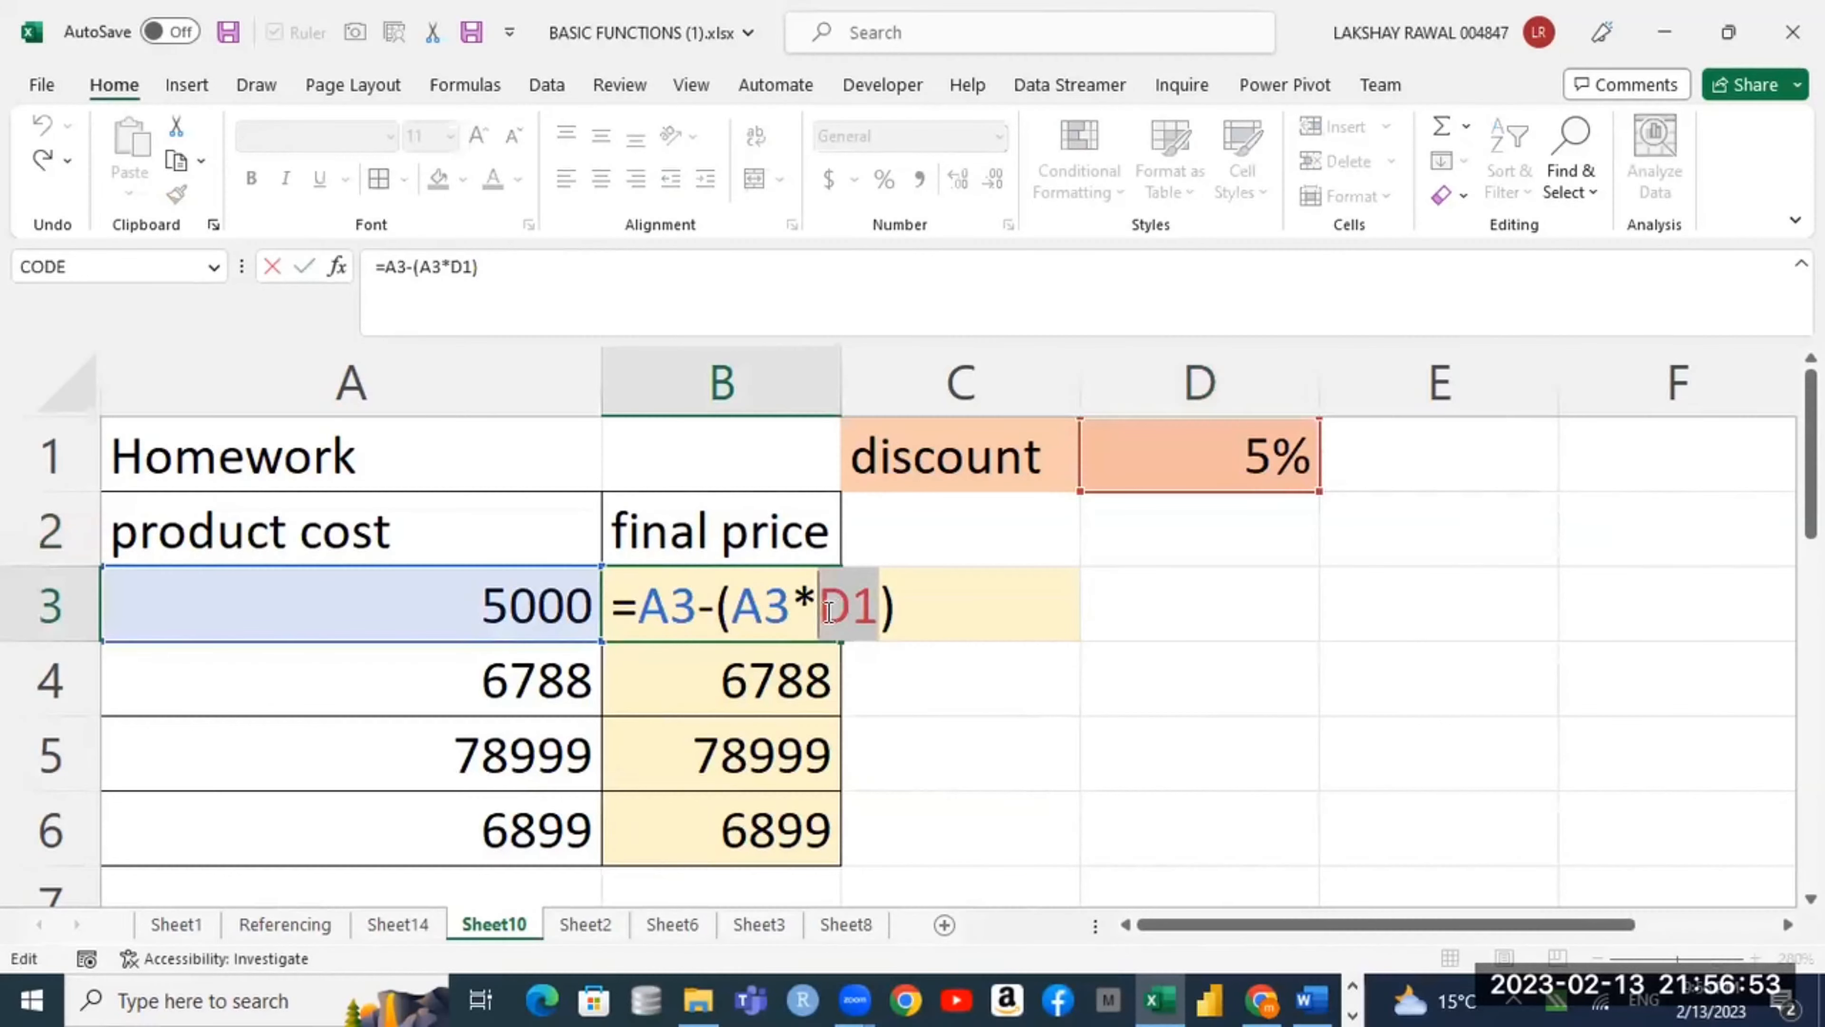
pyautogui.press('F4')
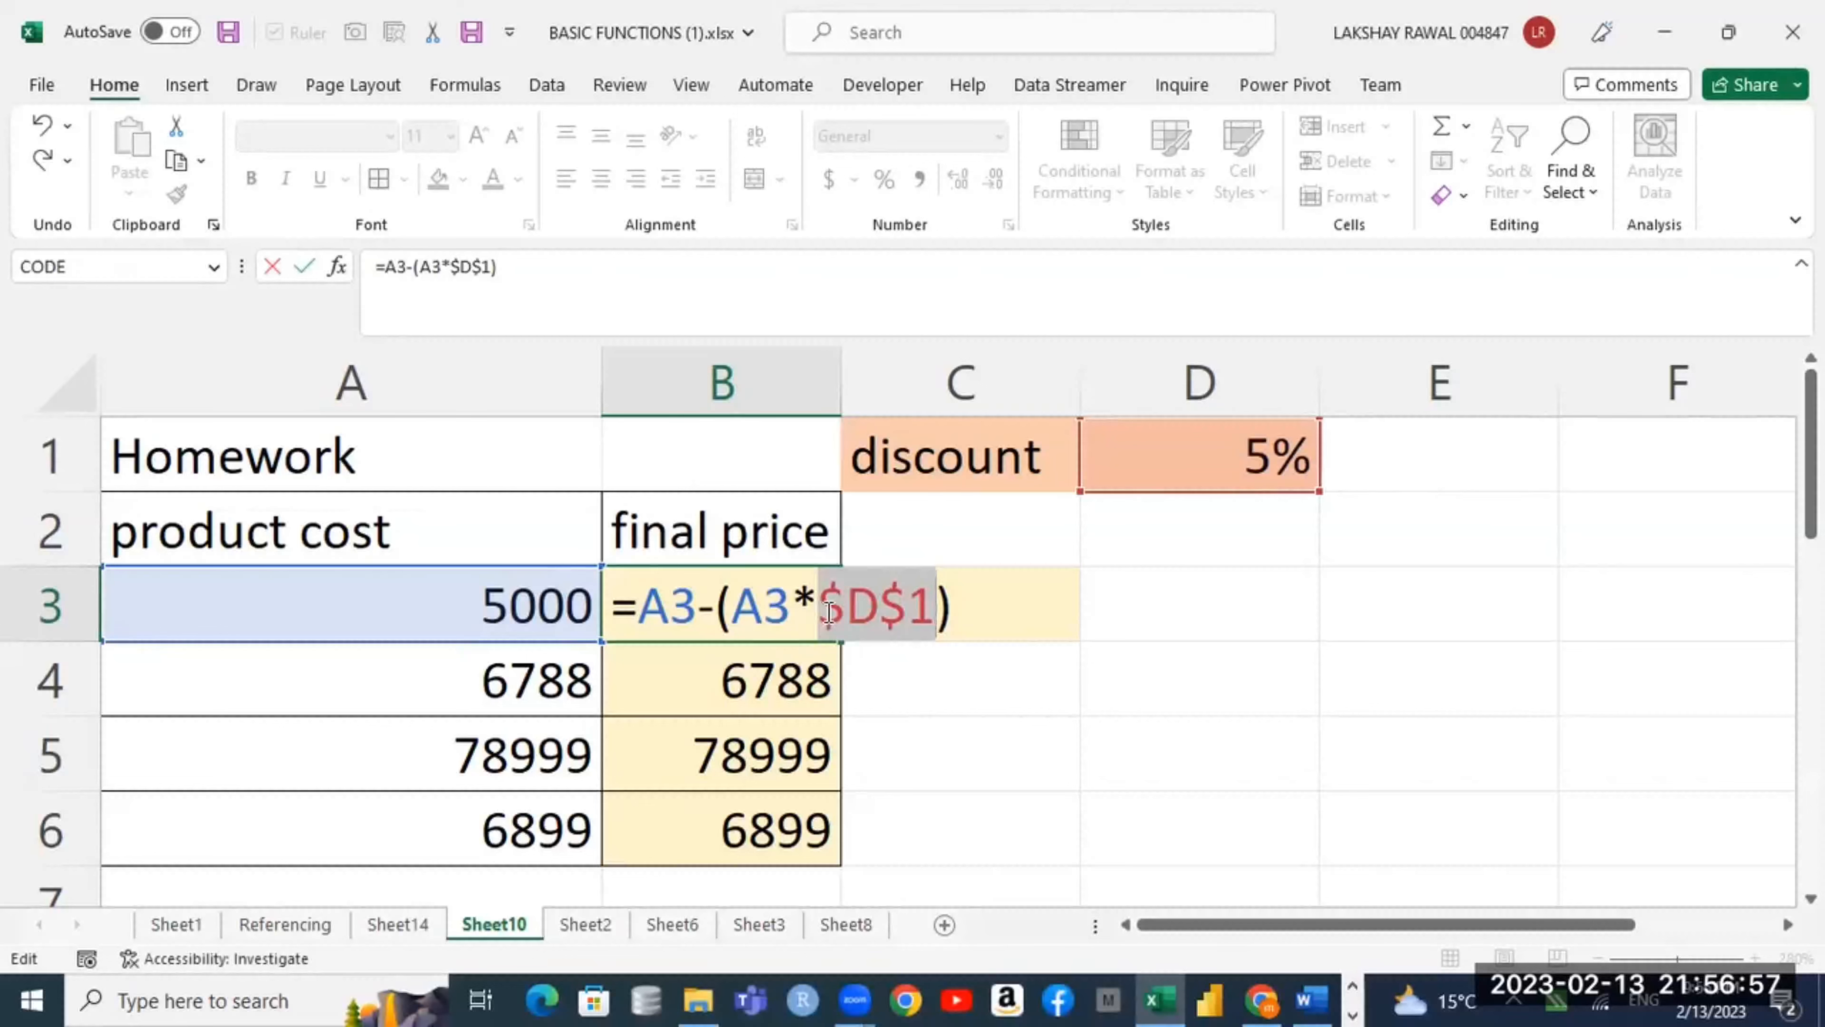
pyautogui.press('Return')
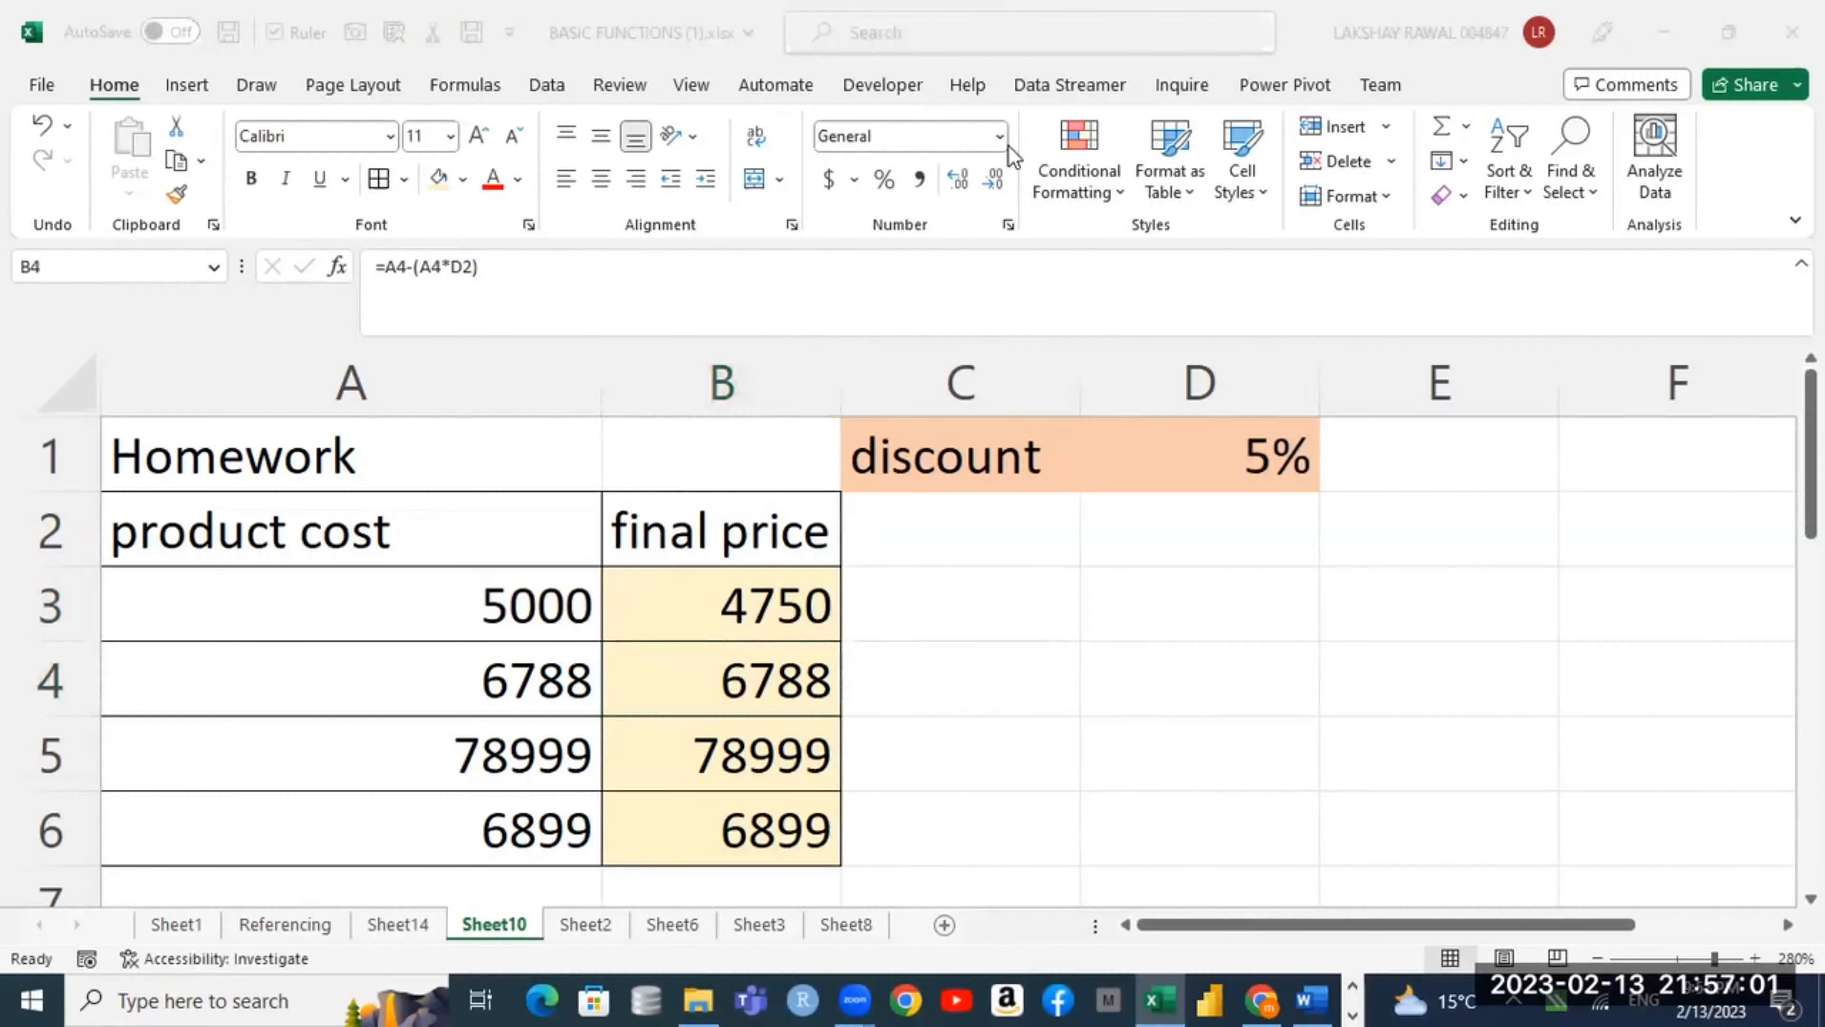
# Step: Fill the final price formula with the absolute discount reference from B3 down to B6
pyautogui.click(796, 575)
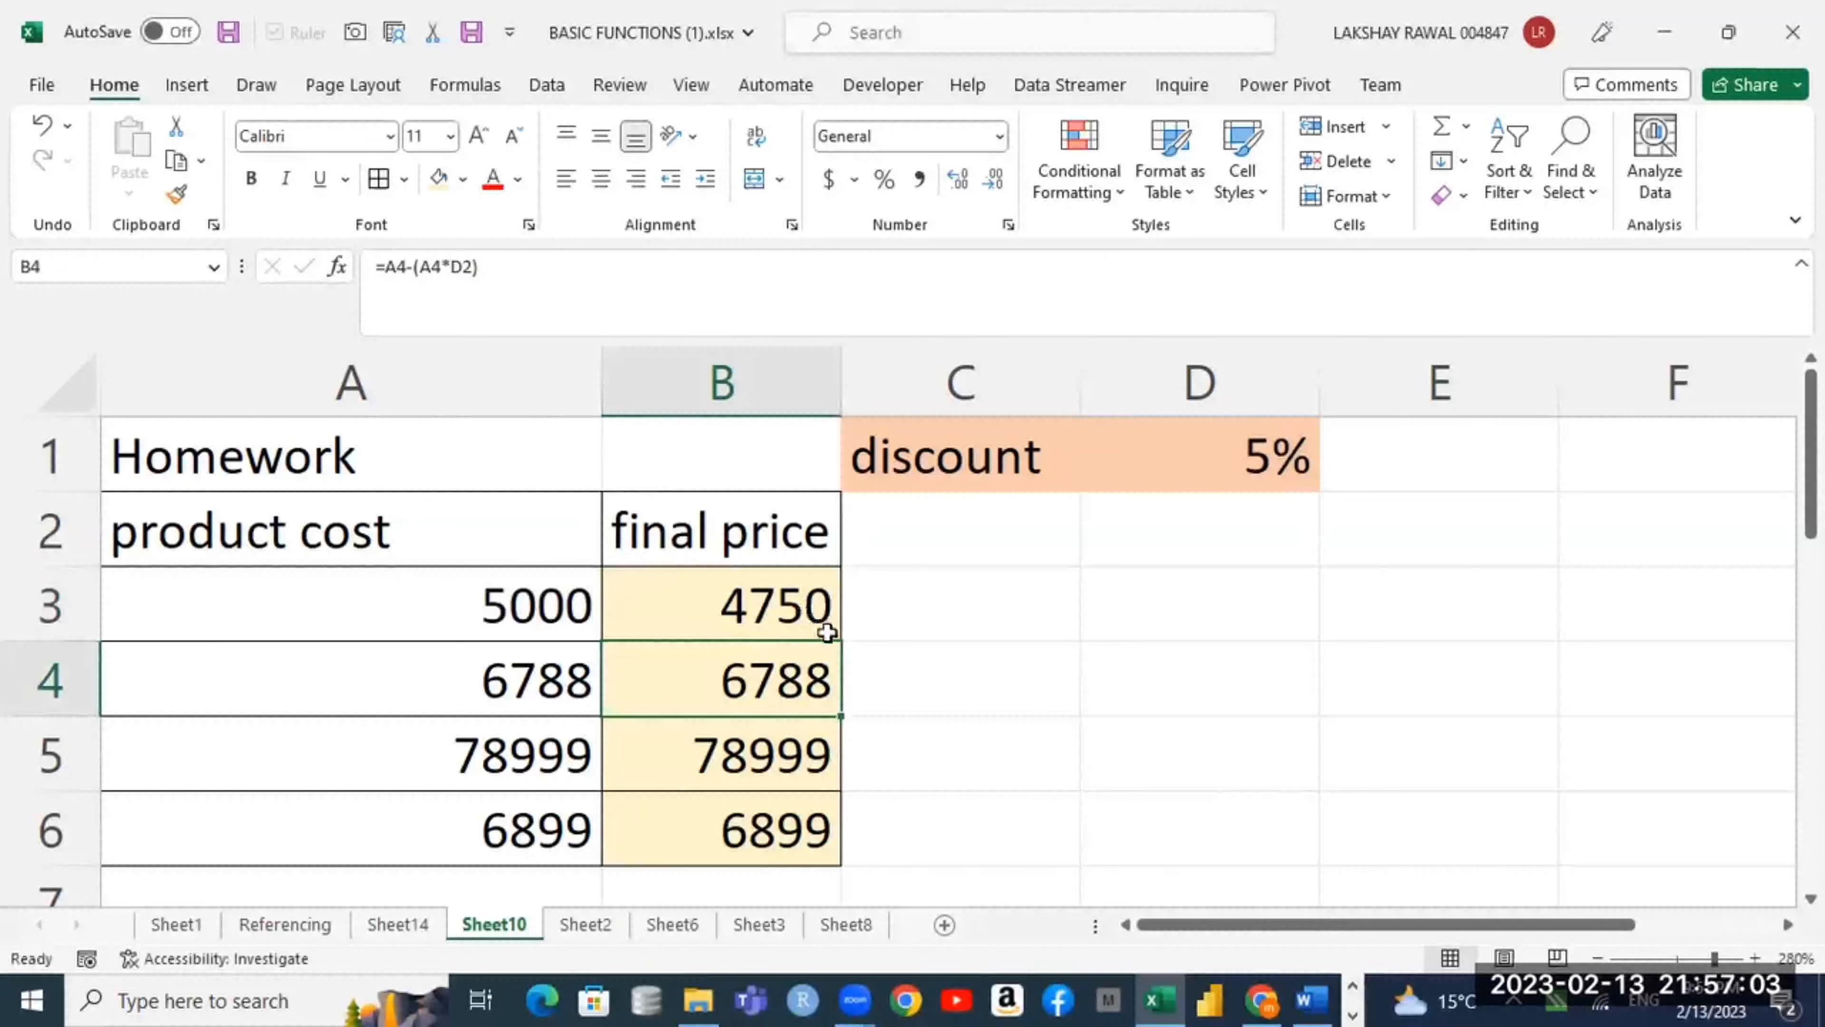
pyautogui.click(830, 611)
pyautogui.moveTo(841, 641); pyautogui.dragTo(825, 838)
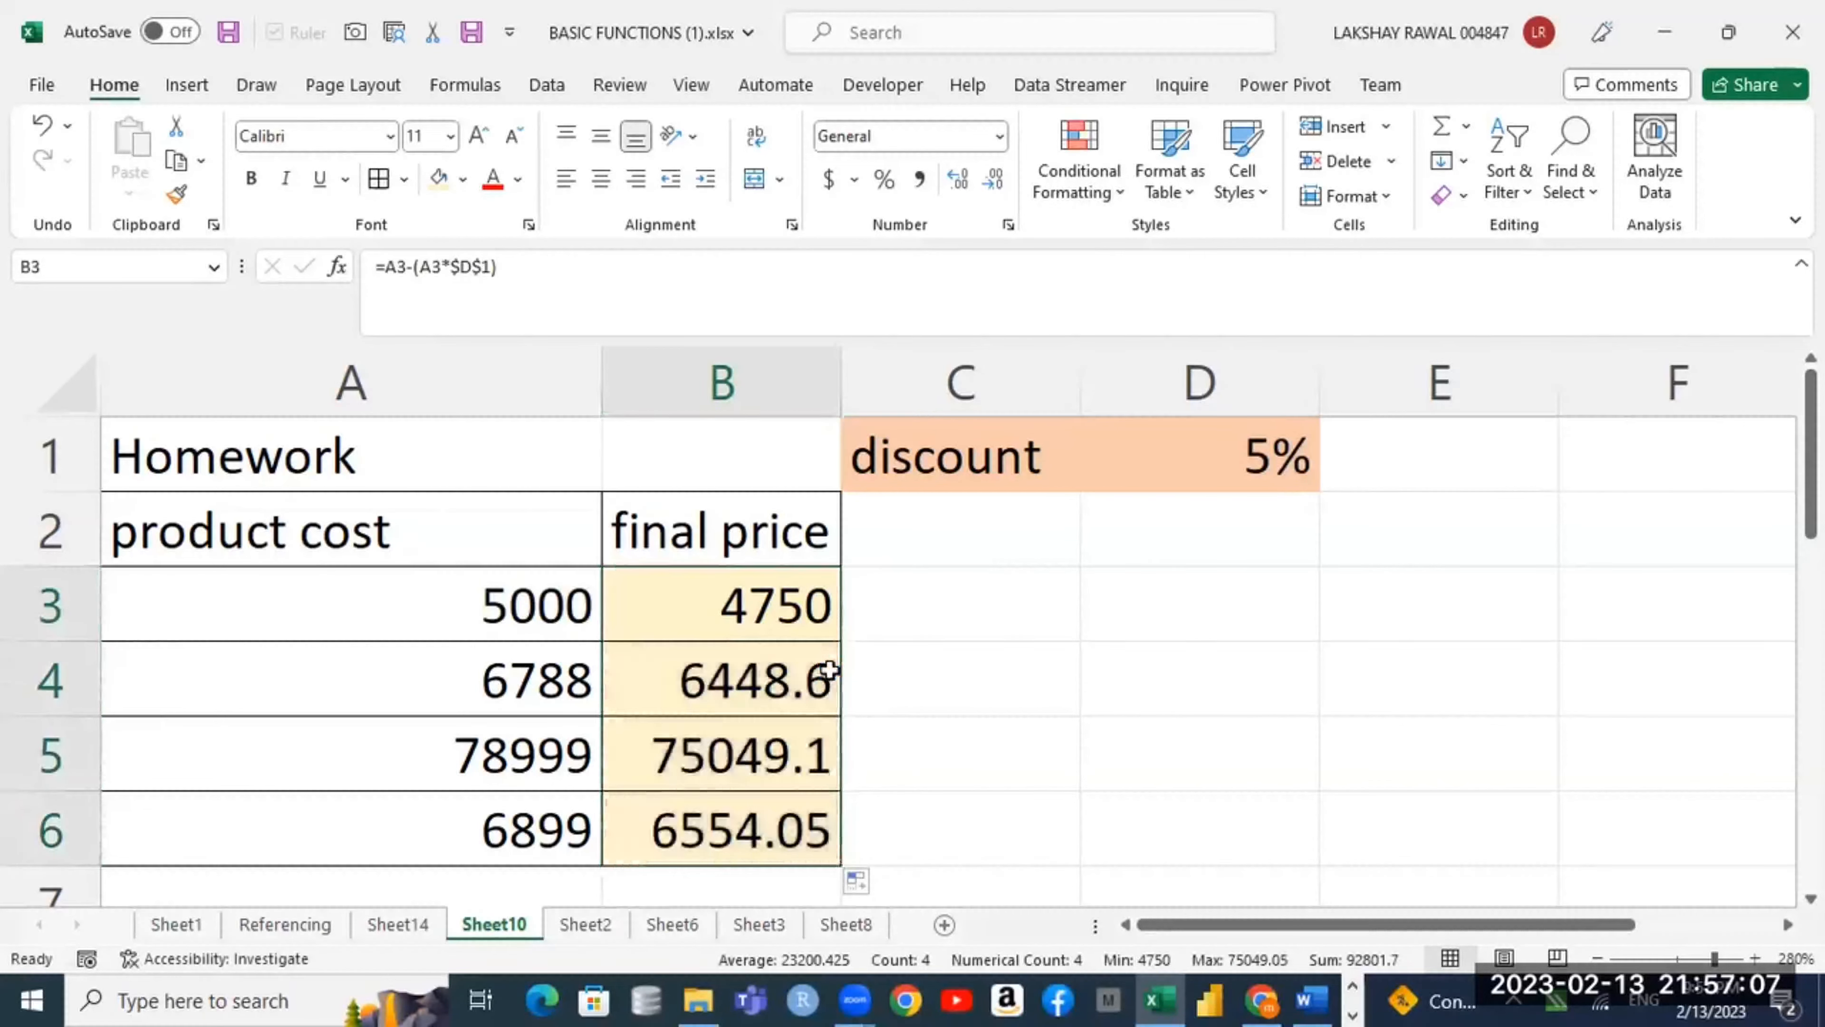
# Step: Display the sheet's formulas to check the discount reference in B3:B6, and switch back to calculated values
pyautogui.hotkey('ctrl', '`')
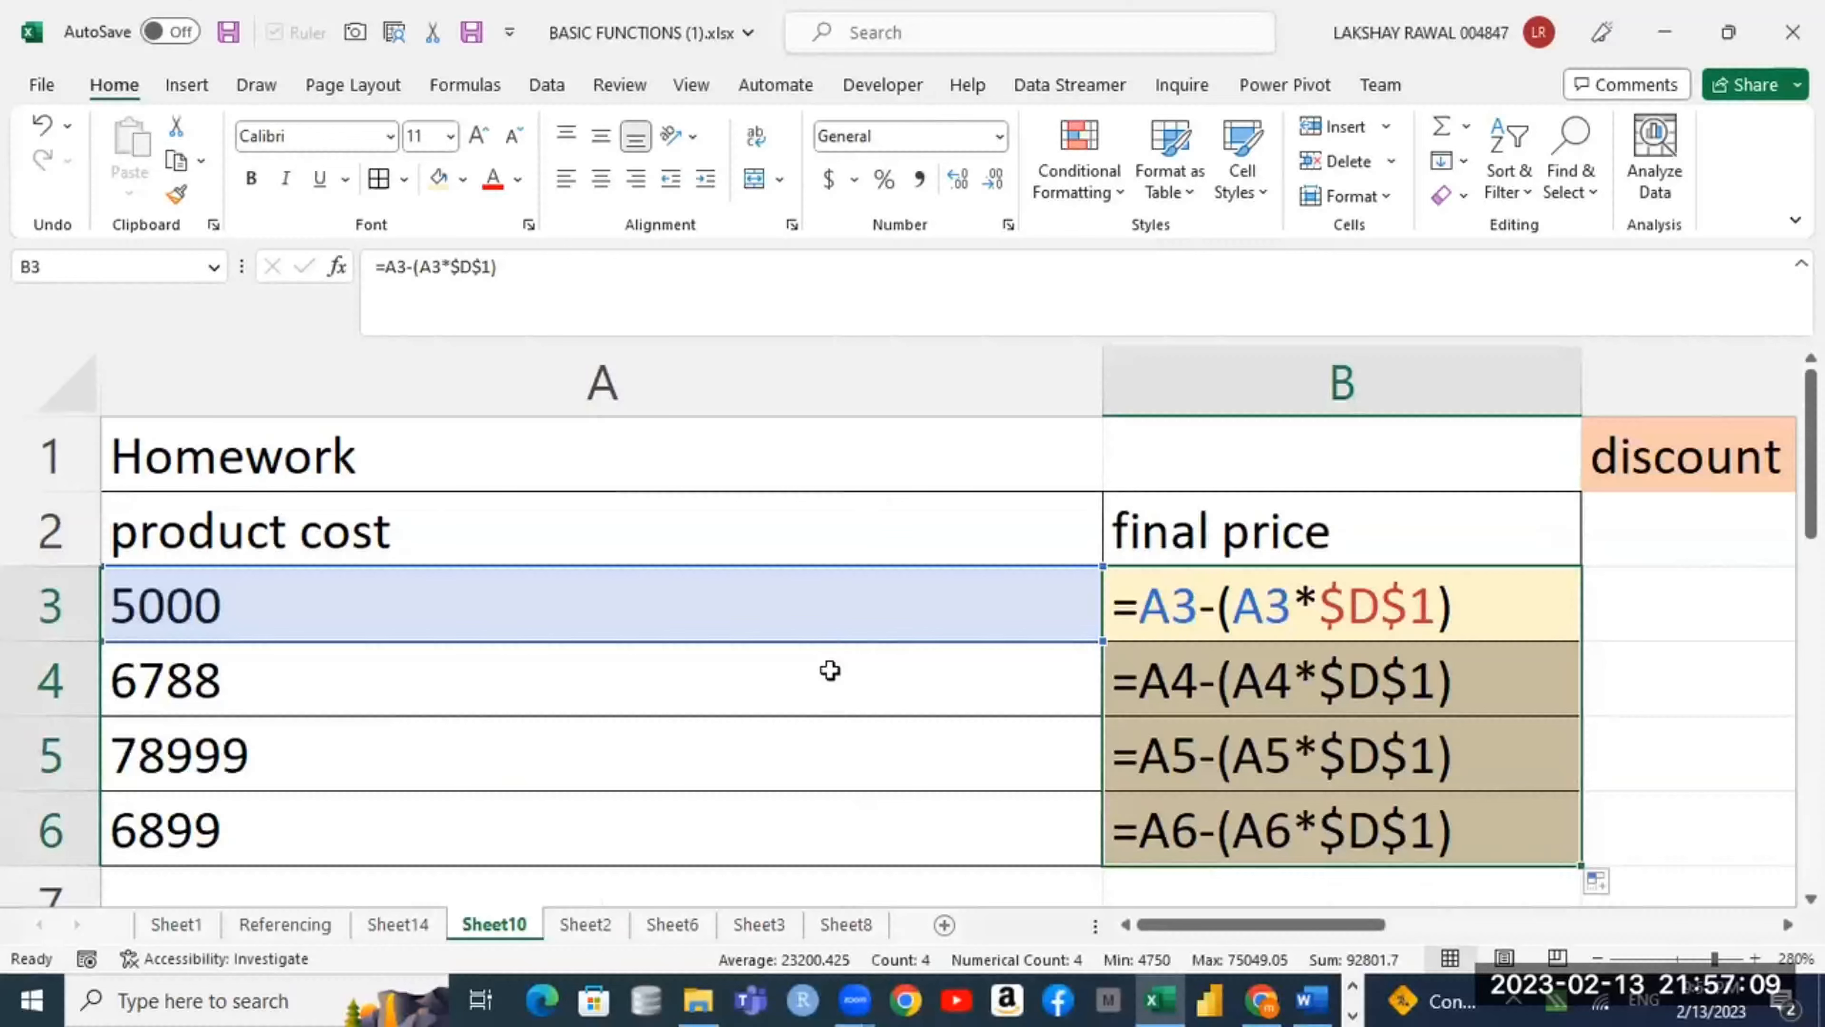
pyautogui.press('Right')
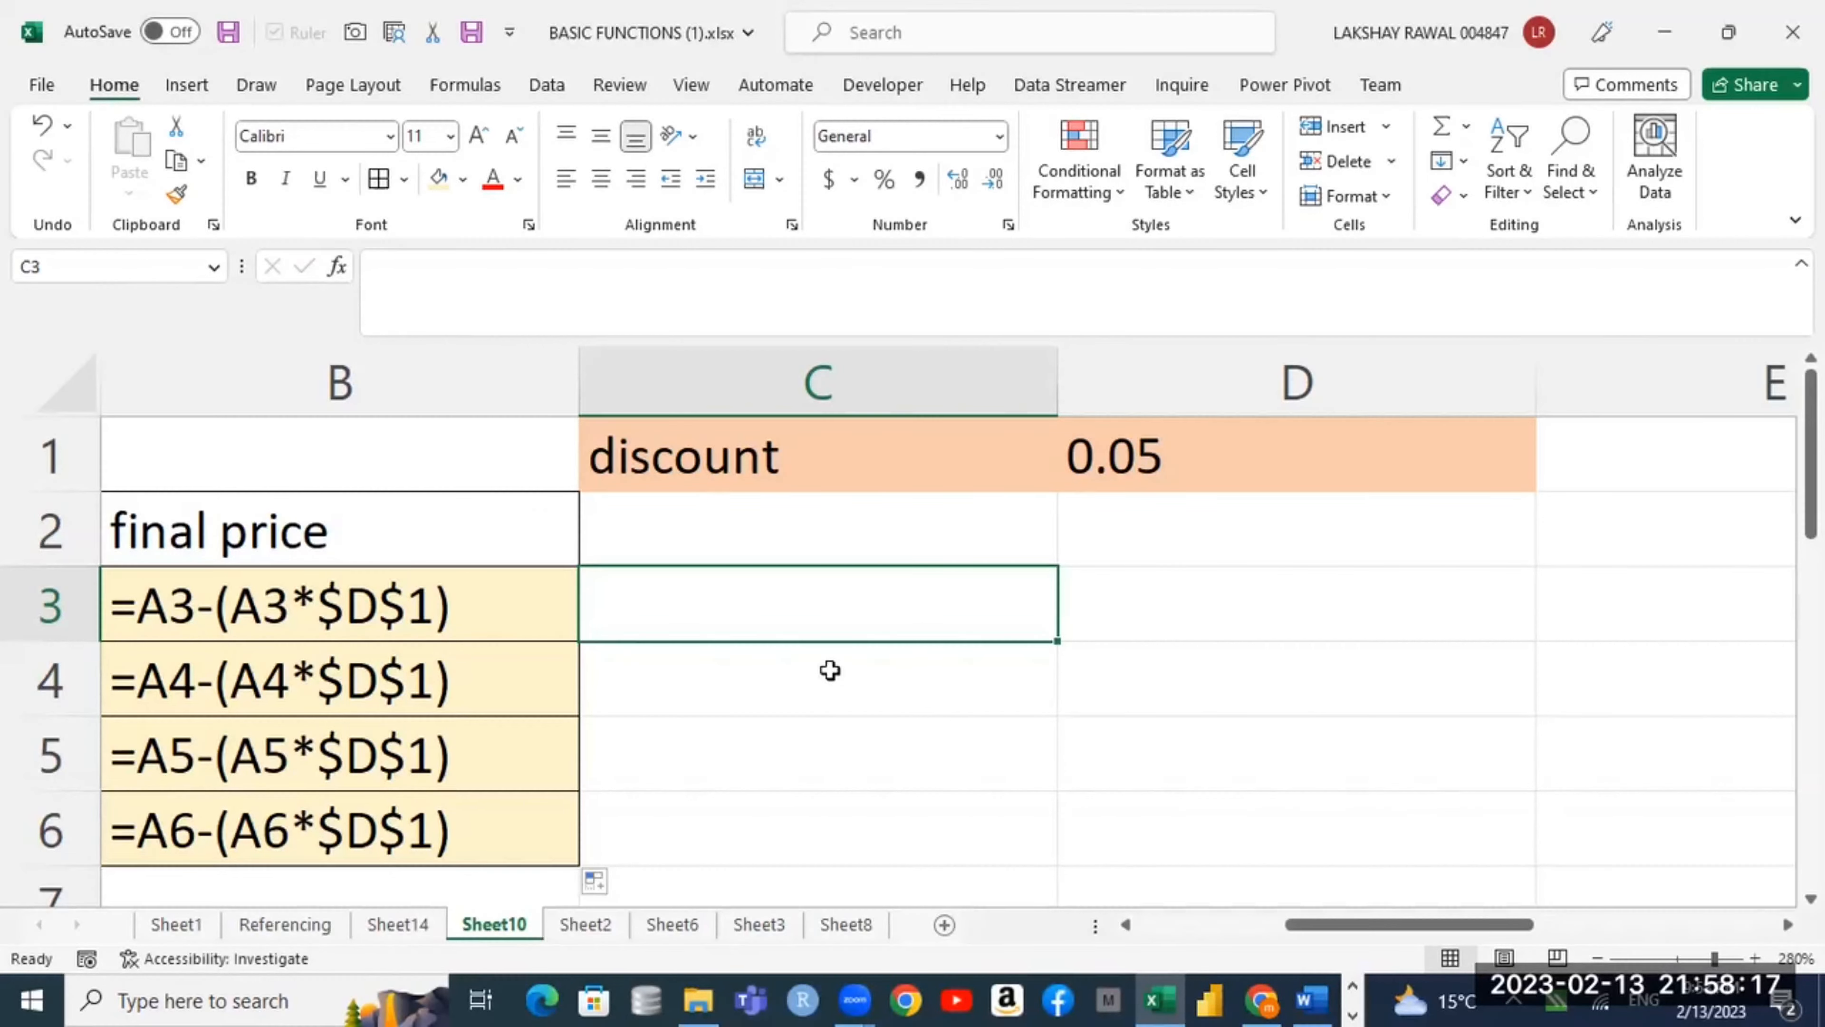
pyautogui.press('Left')
pyautogui.press('Left')
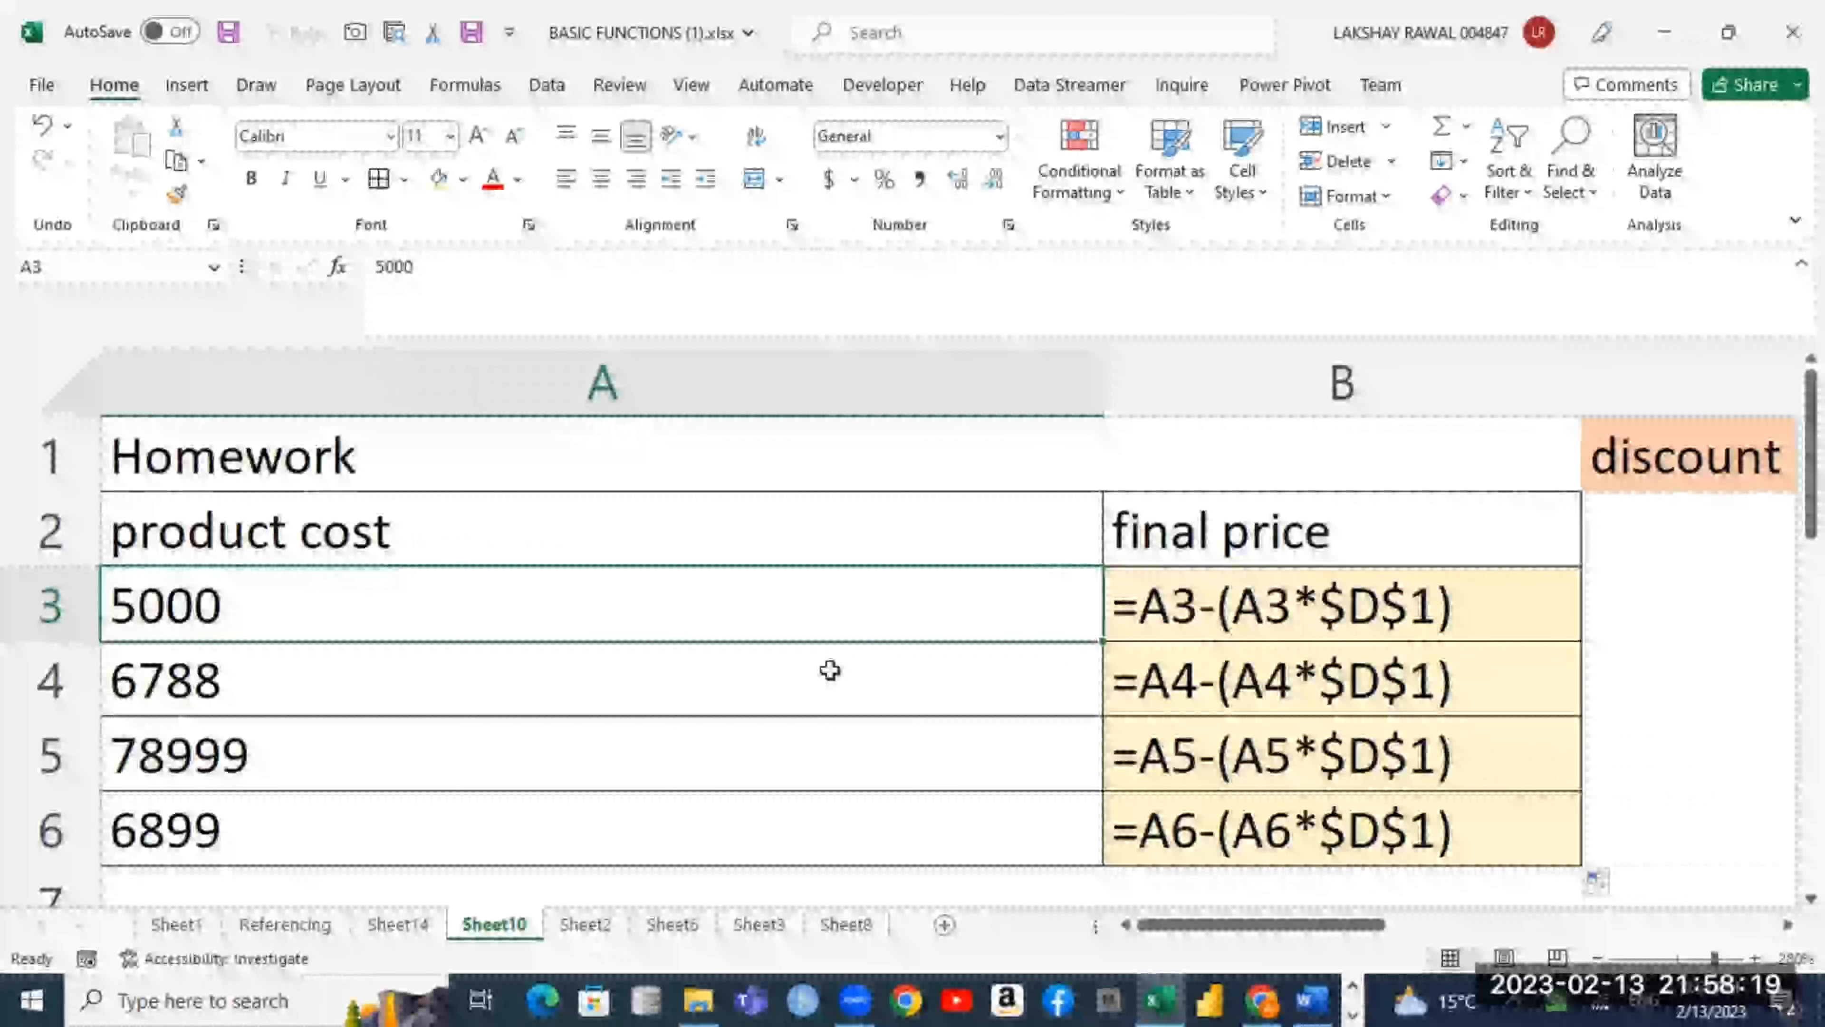
pyautogui.hotkey('ctrl', '`')
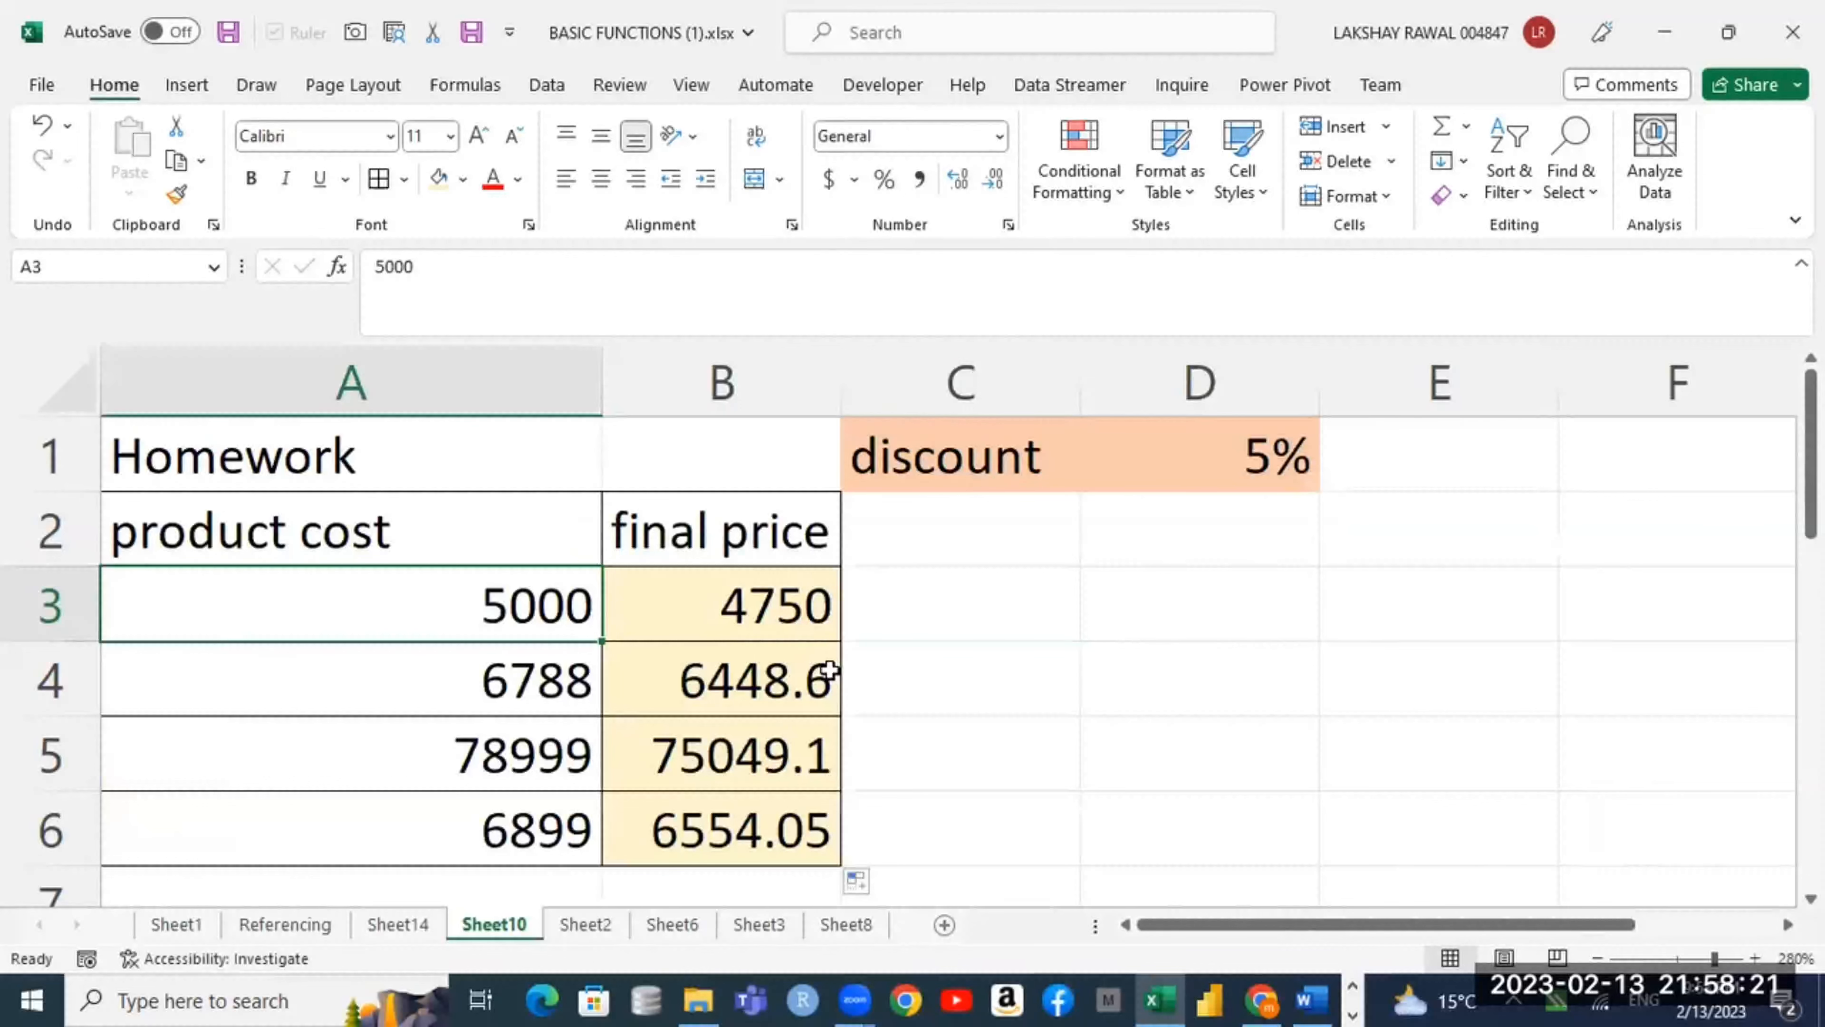
# Step: Clear the final price formulas from cells B3:B6
pyautogui.moveTo(695, 618); pyautogui.dragTo(689, 833)
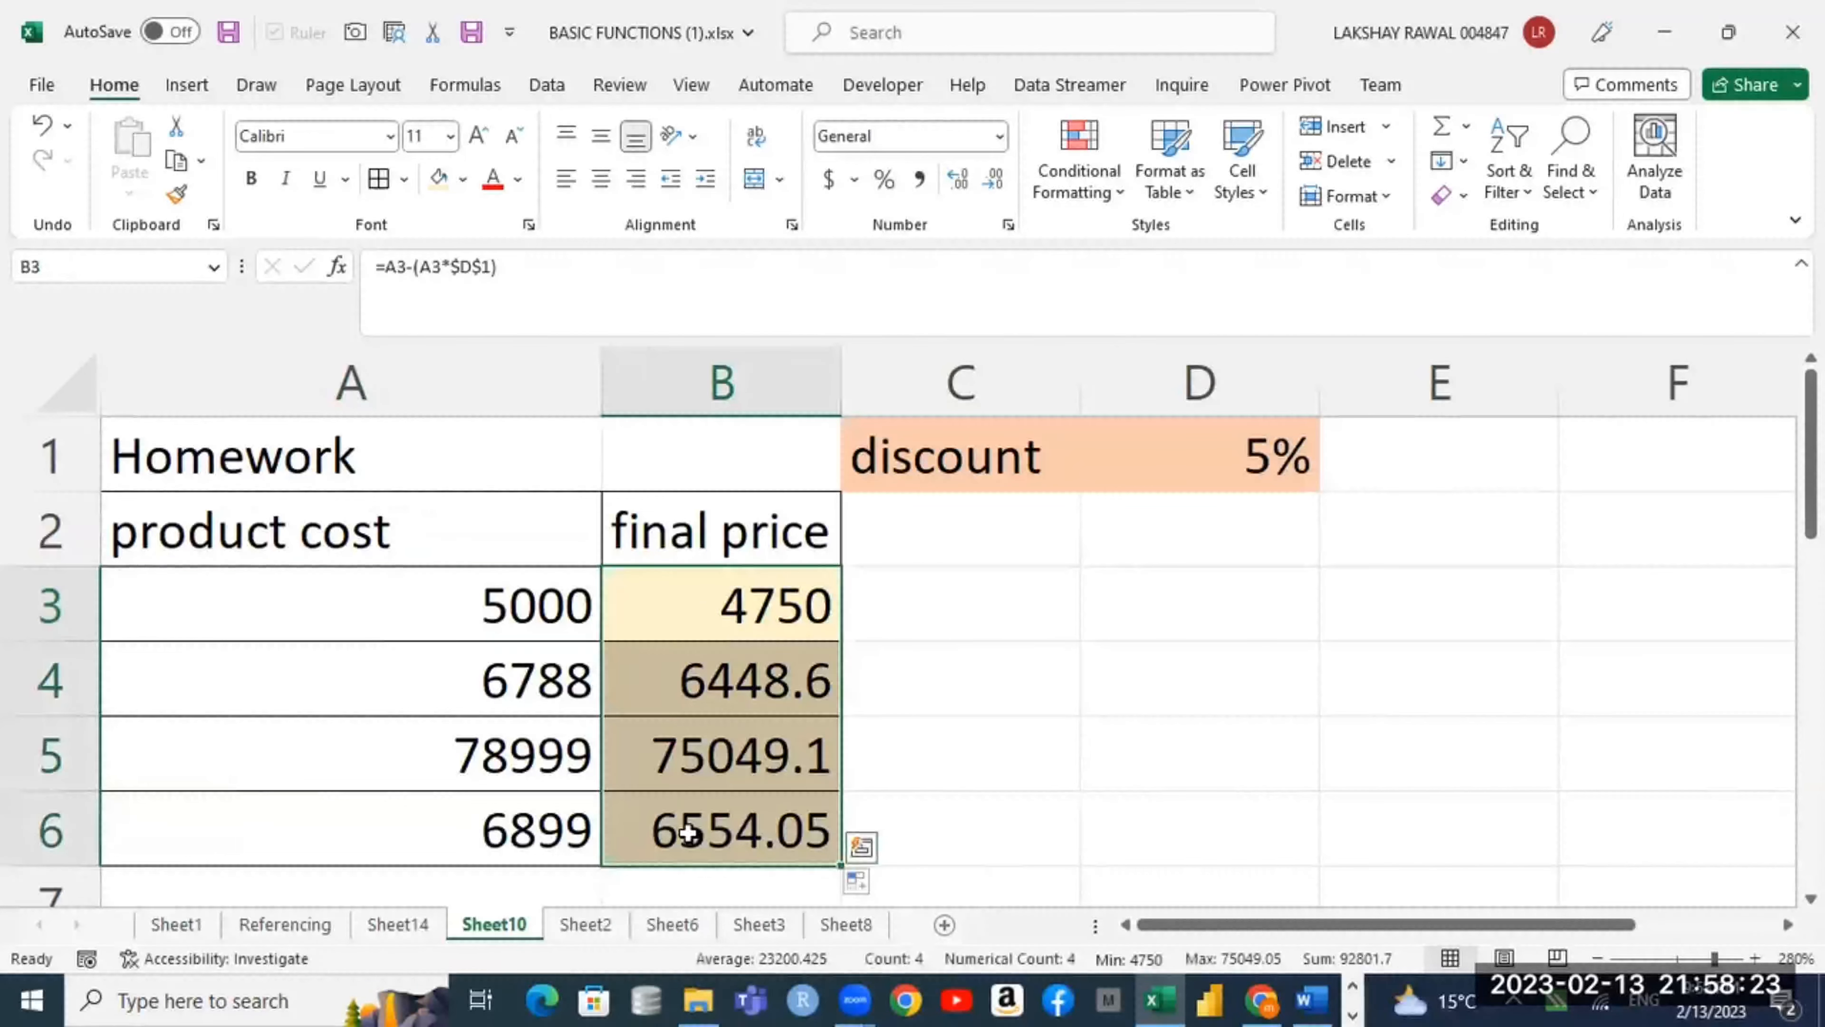
pyautogui.press('Delete')
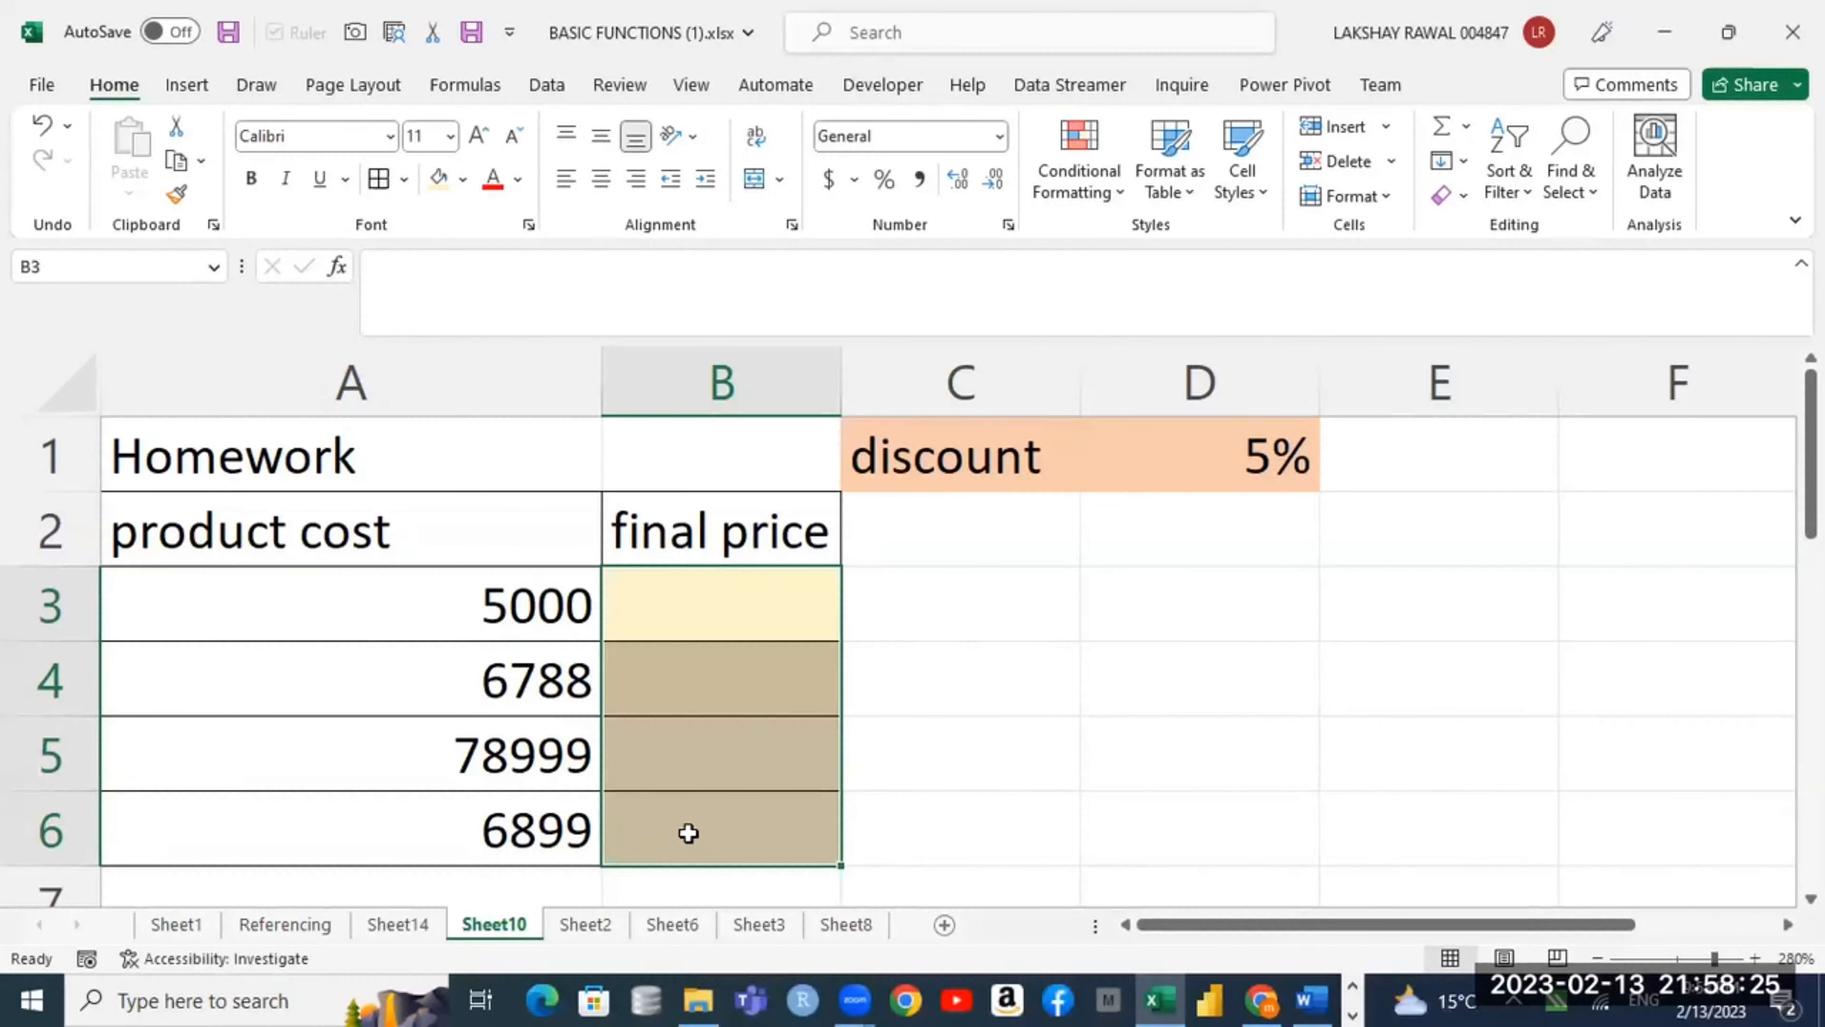
pyautogui.click(591, 601)
pyautogui.click(697, 607)
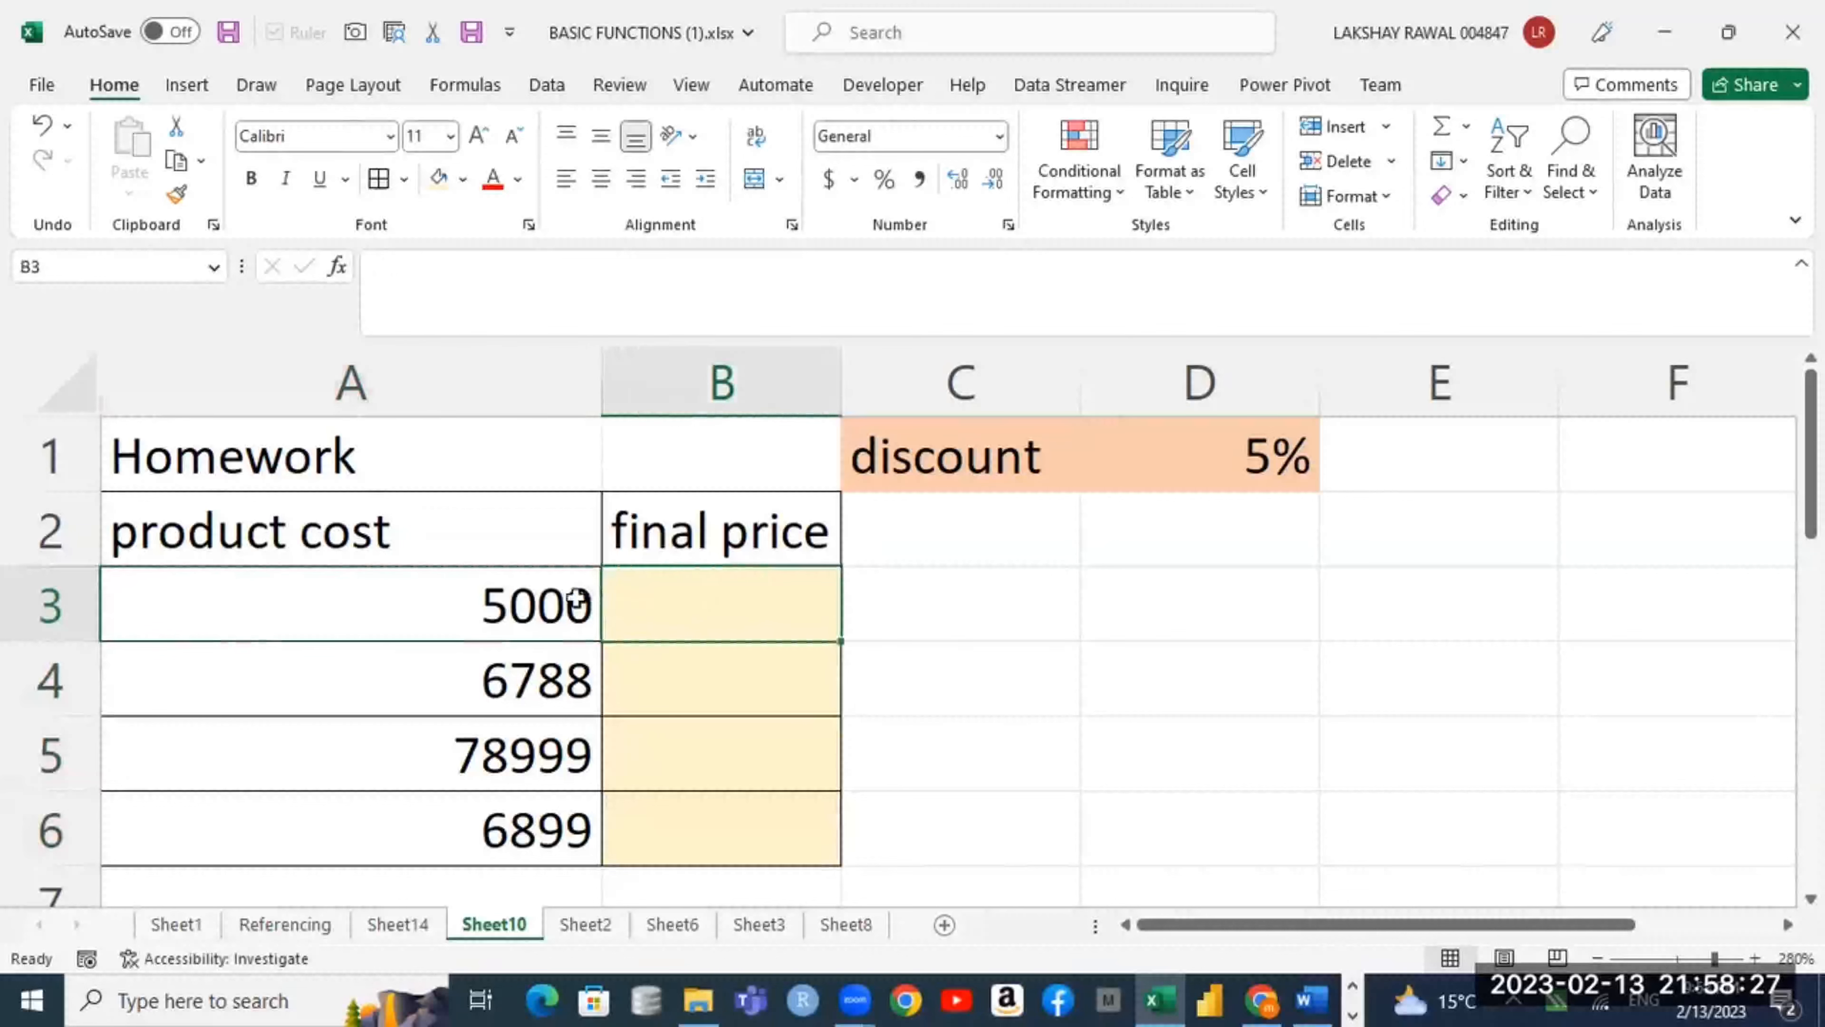
# Step: Set the discount in cell D1 to 10%
pyautogui.click(576, 601)
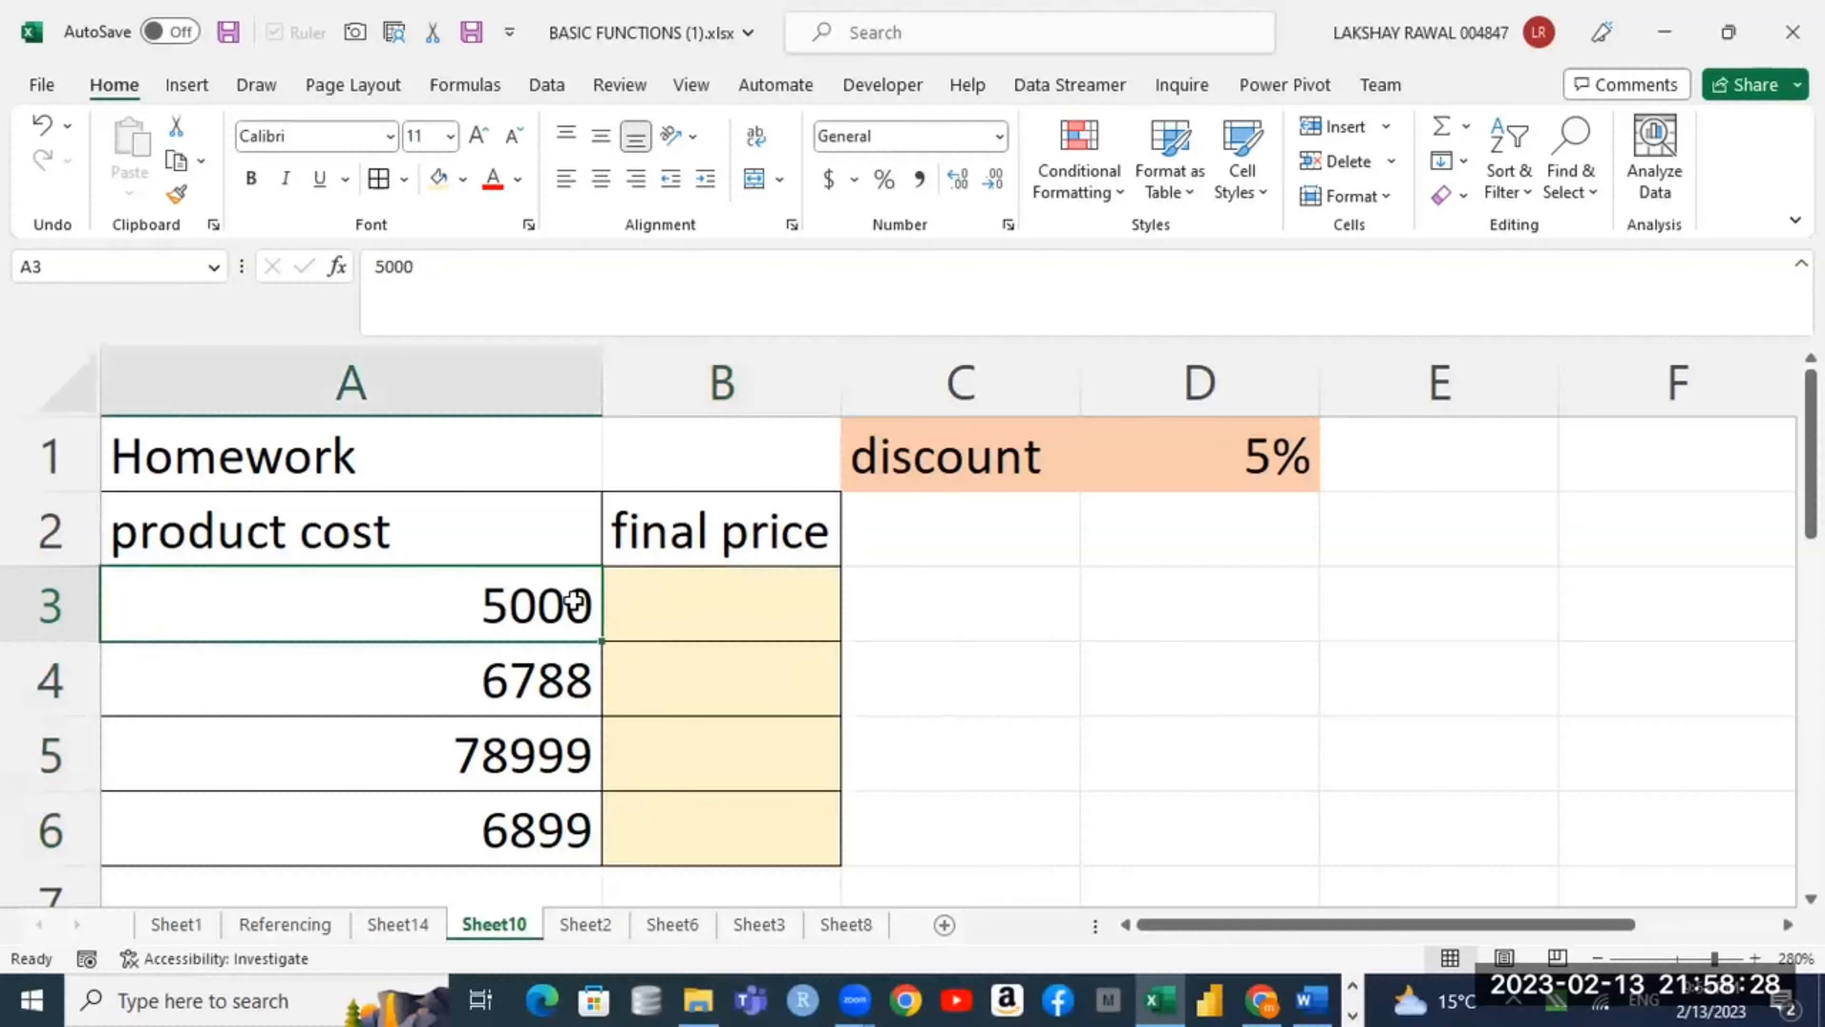
pyautogui.click(1209, 461)
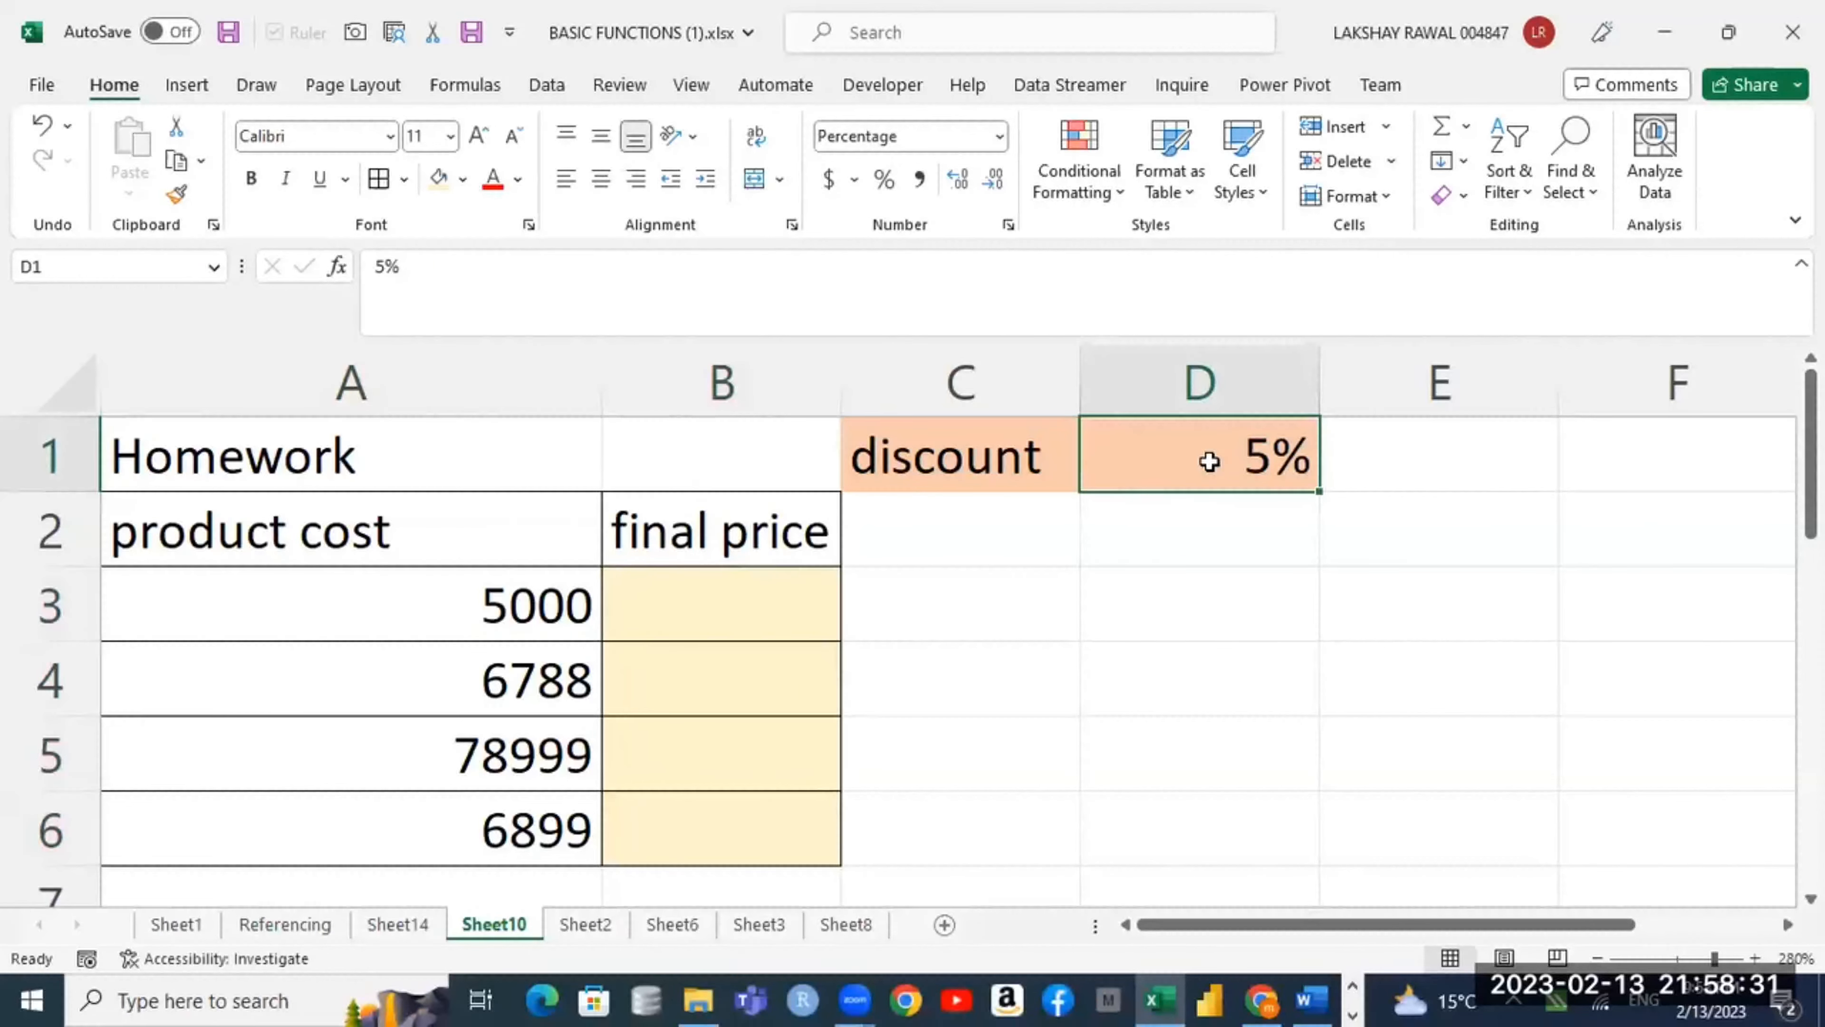
pyautogui.write('1')
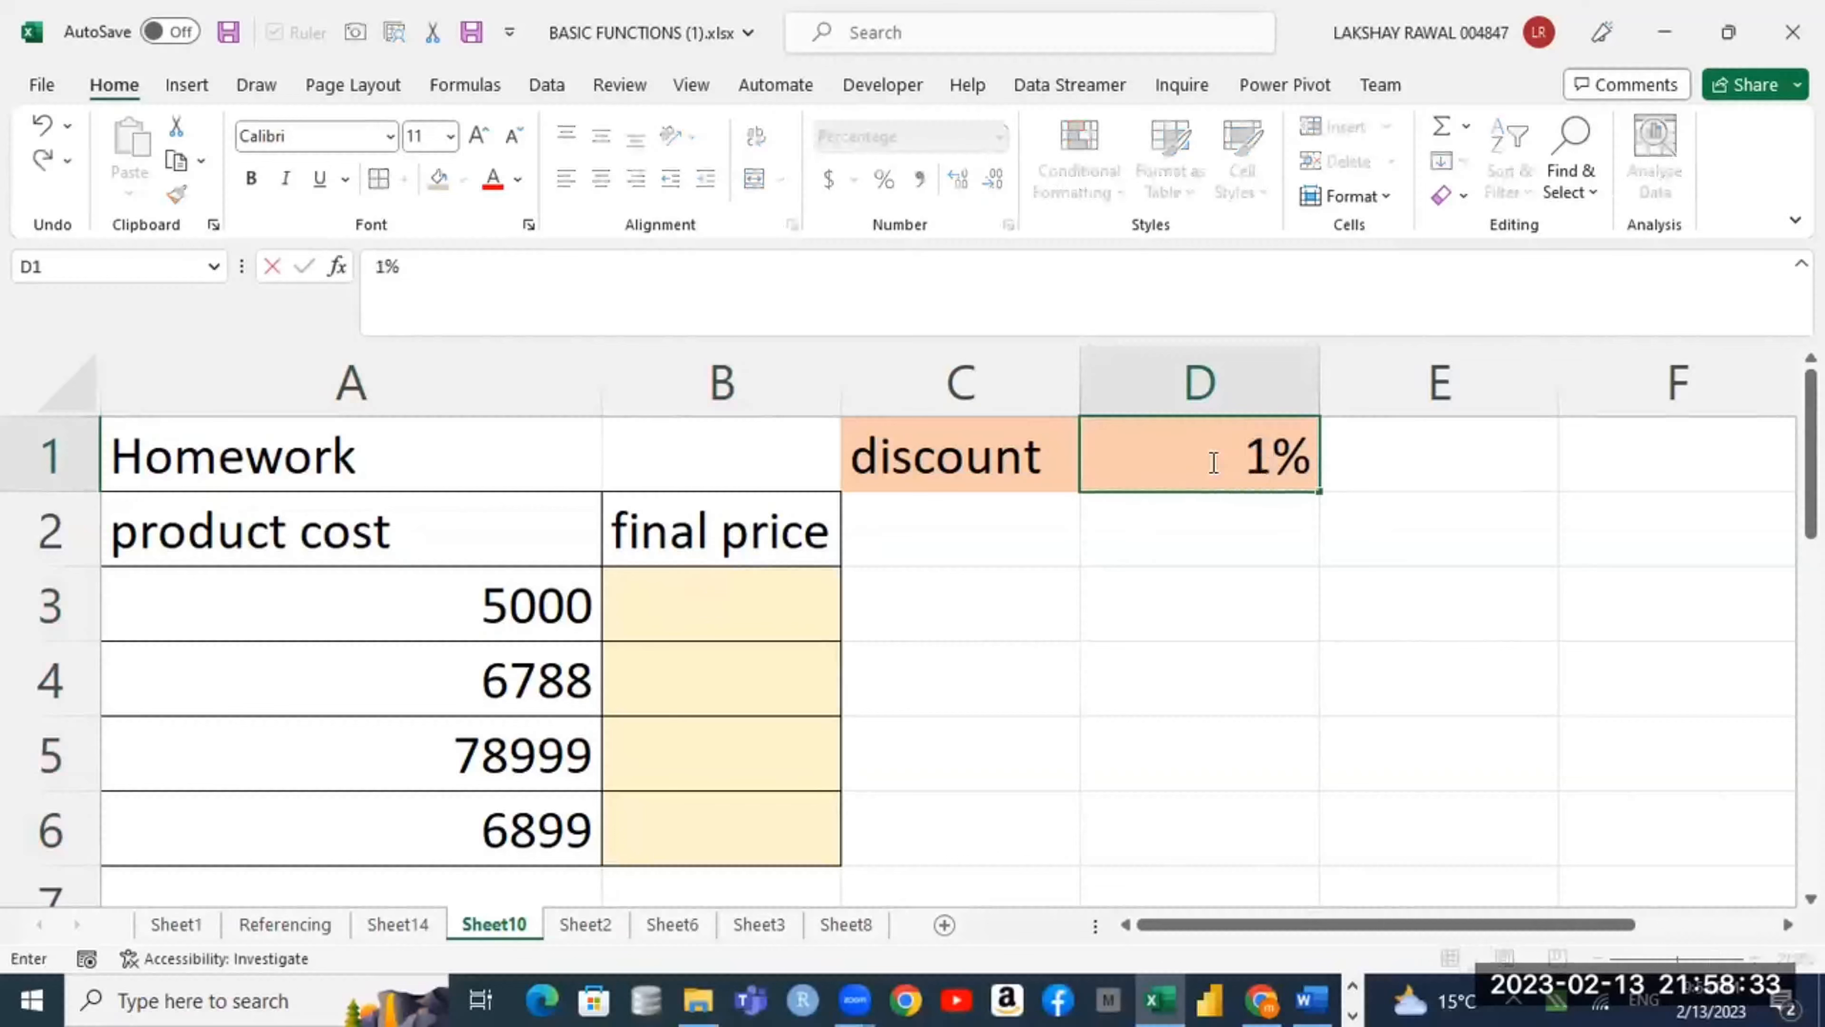
pyautogui.write('0')
pyautogui.press('Return')
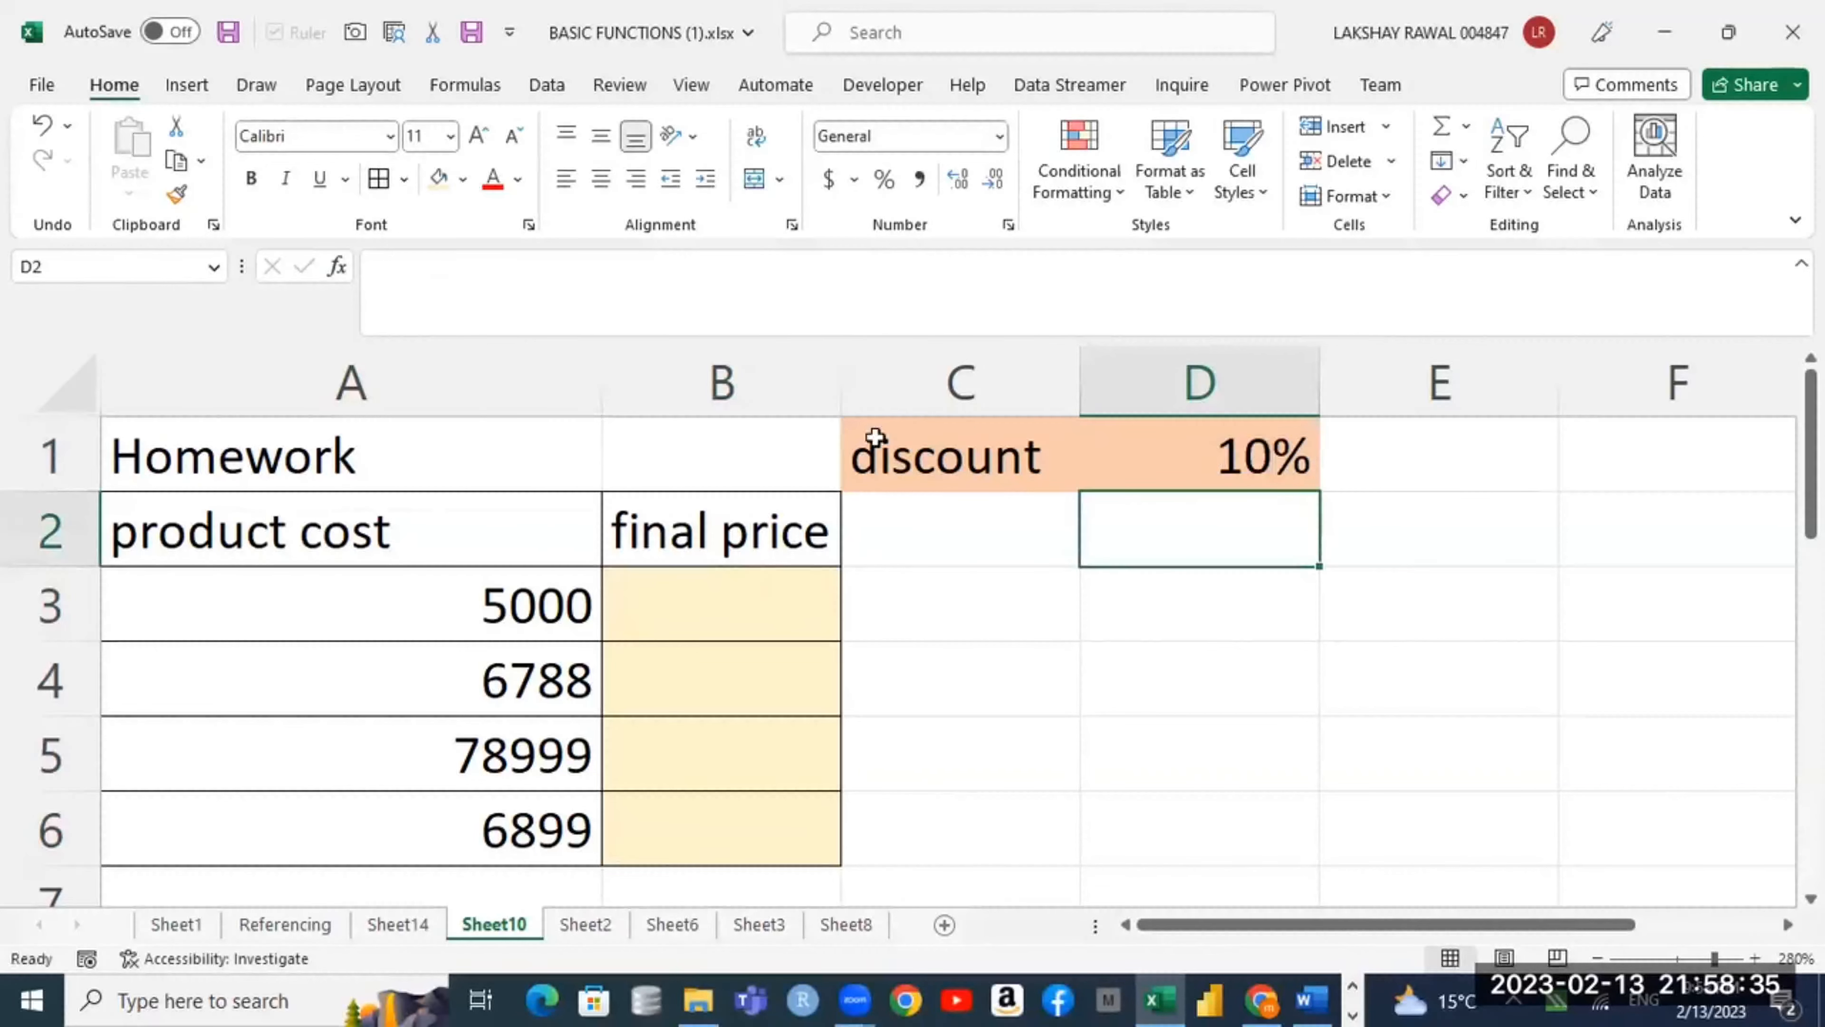
# Step: Calculate the discount amount for the first product in B3 with the formula =A3*D1
pyautogui.click(542, 603)
pyautogui.click(1178, 445)
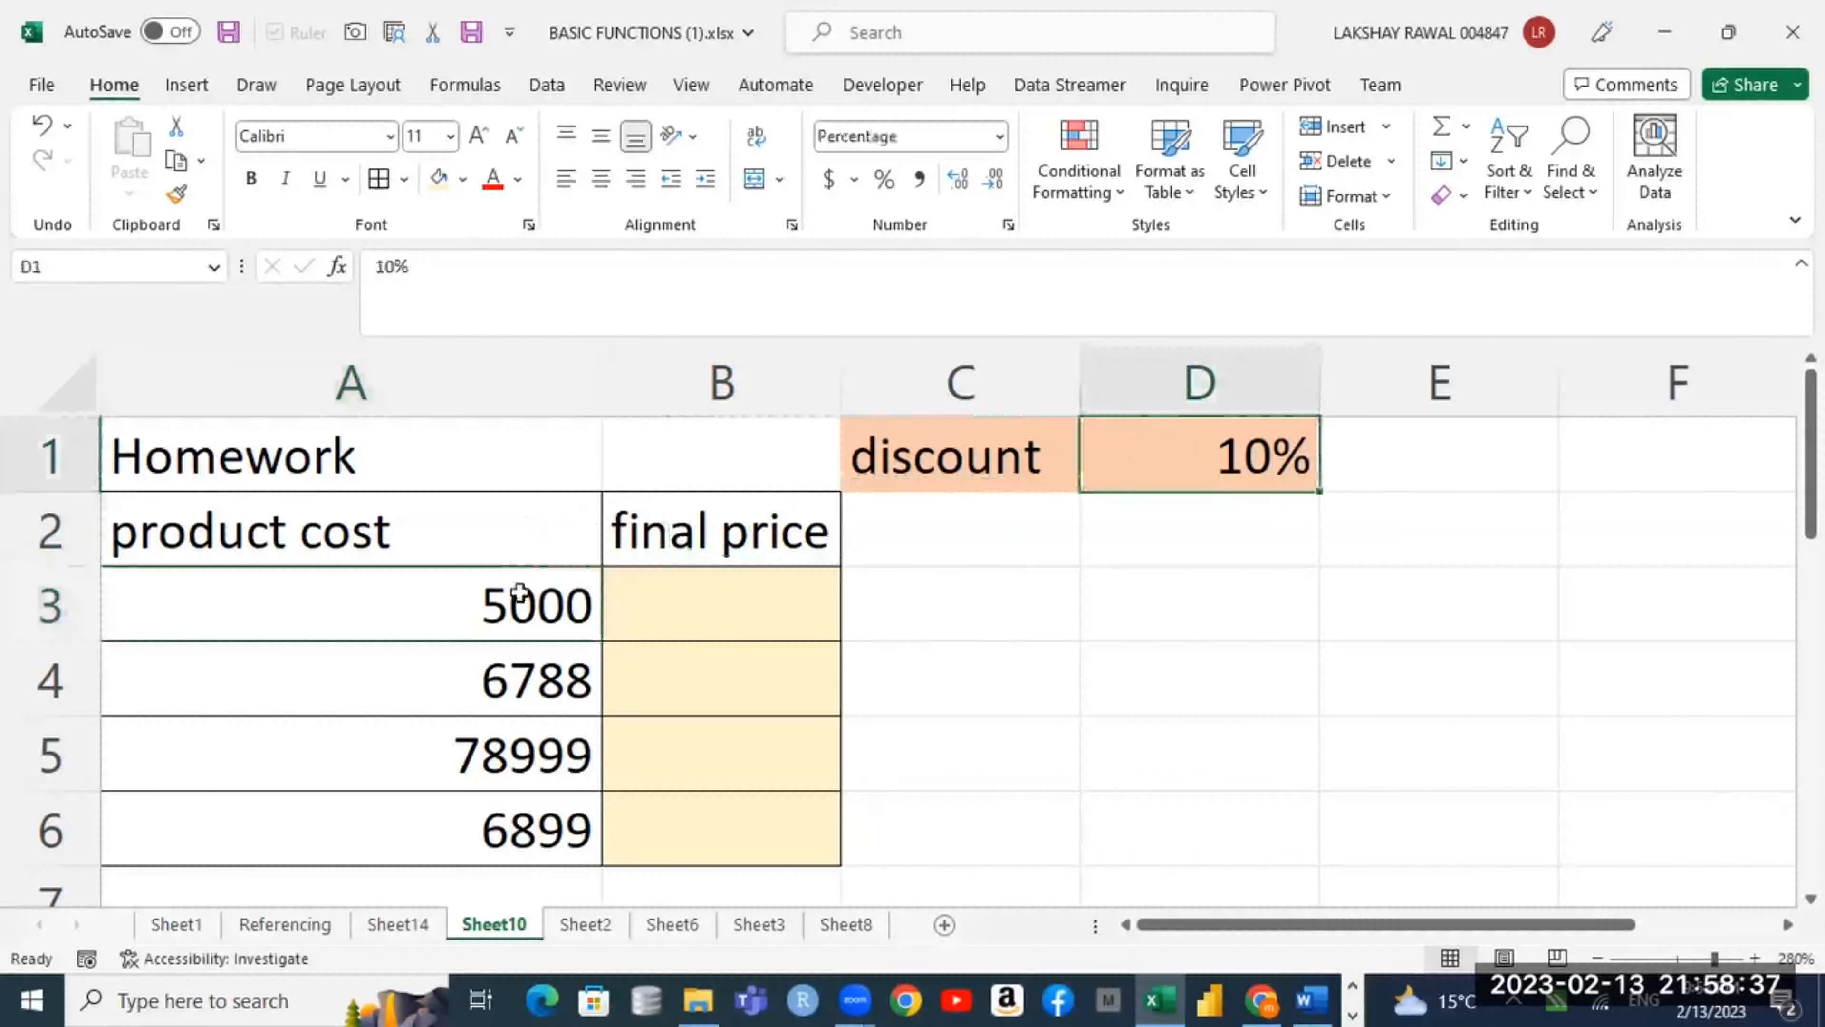
pyautogui.click(519, 590)
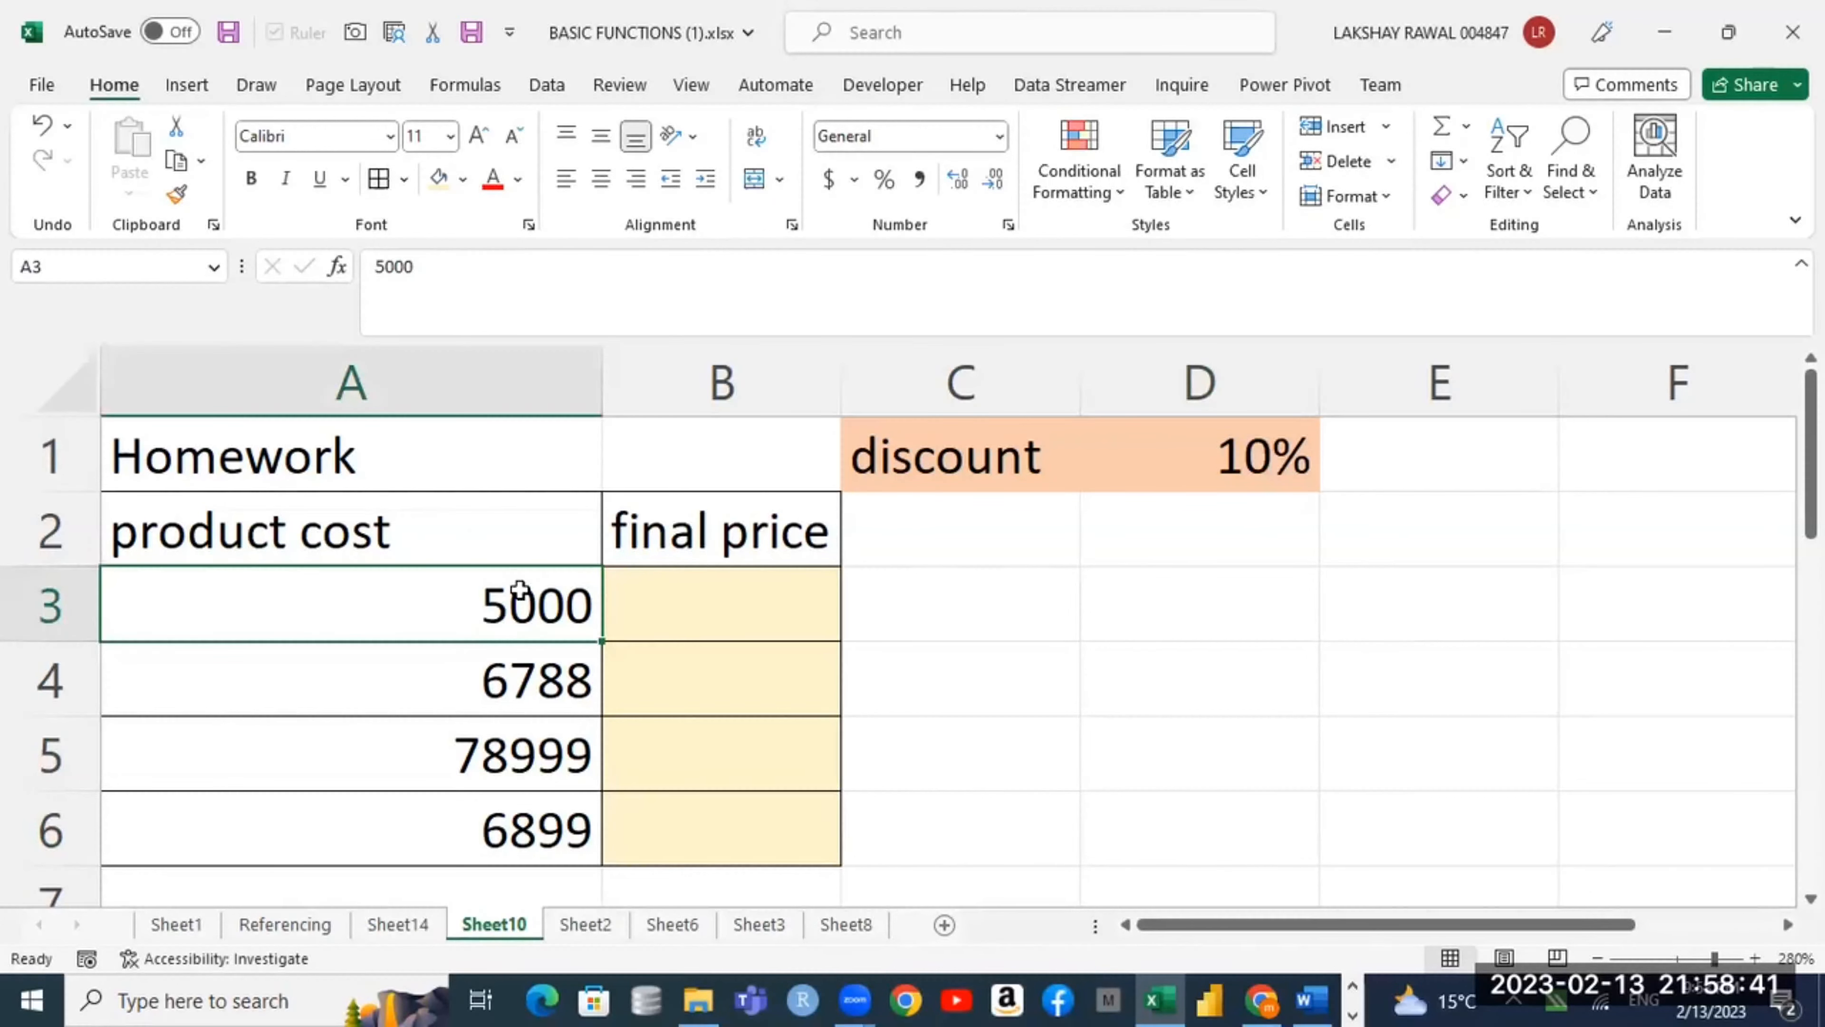
pyautogui.press('Right')
pyautogui.write('=')
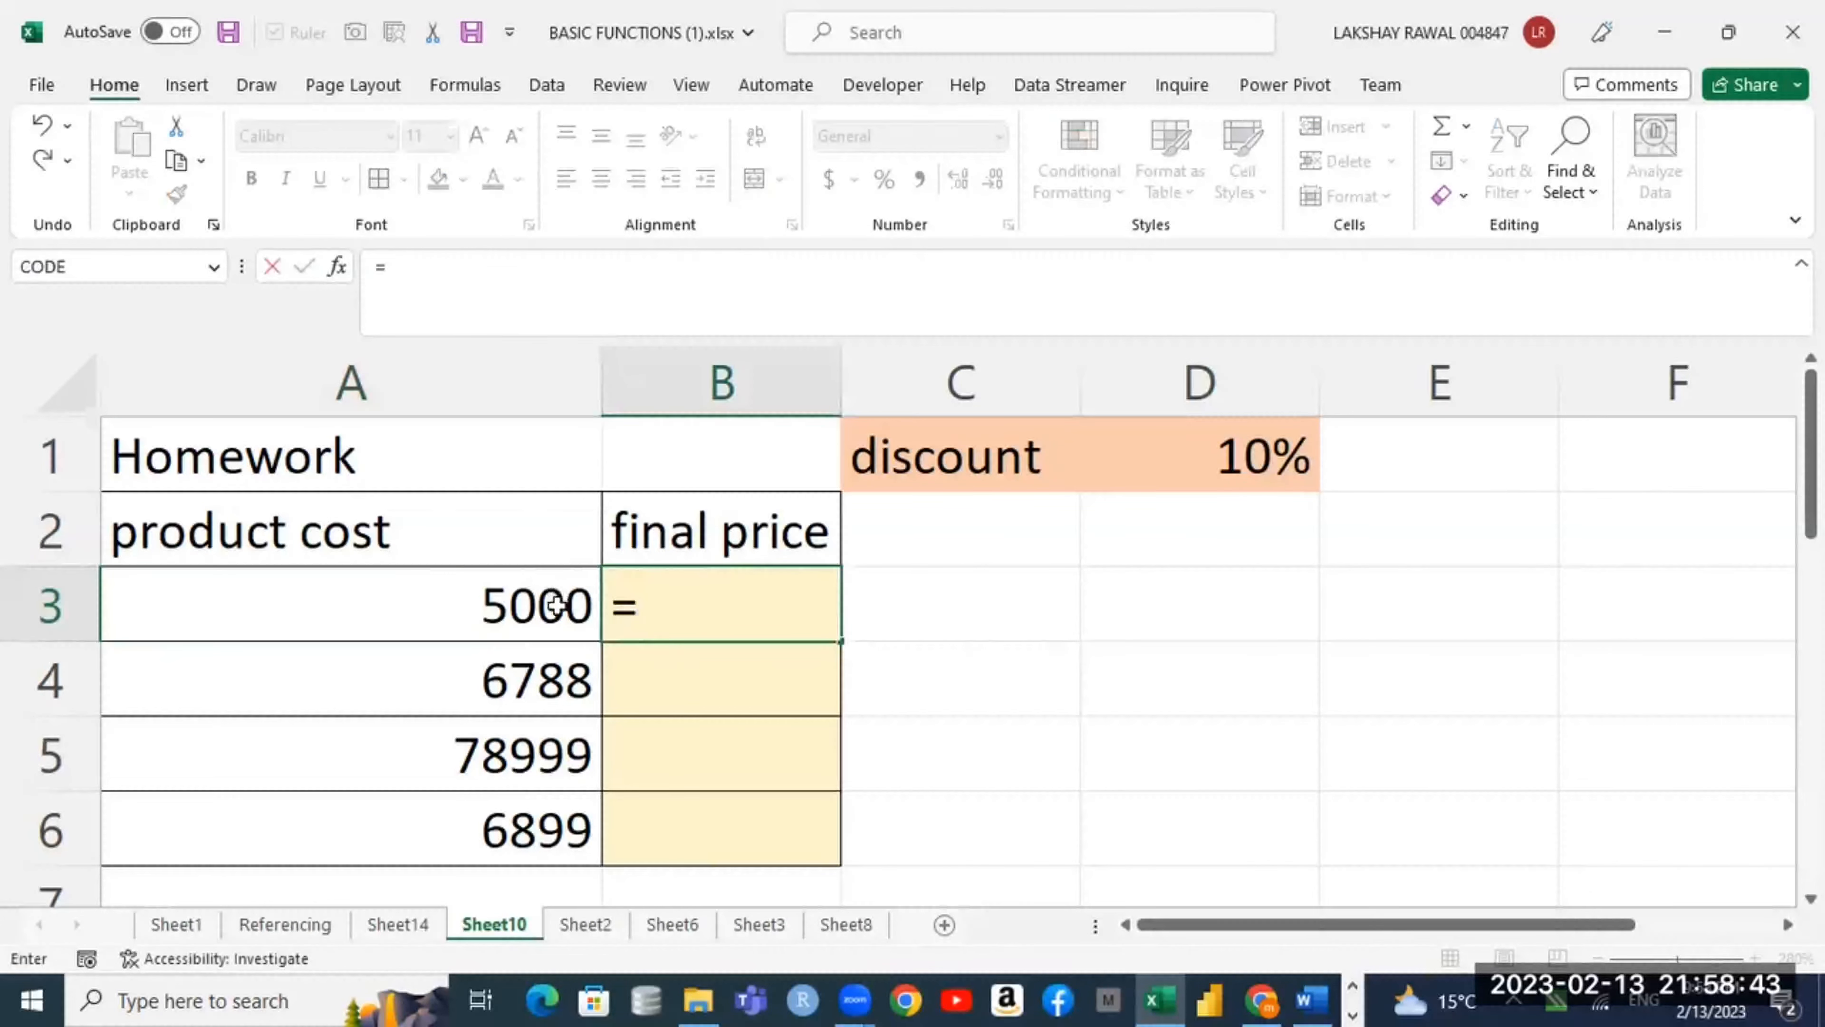
pyautogui.click(534, 603)
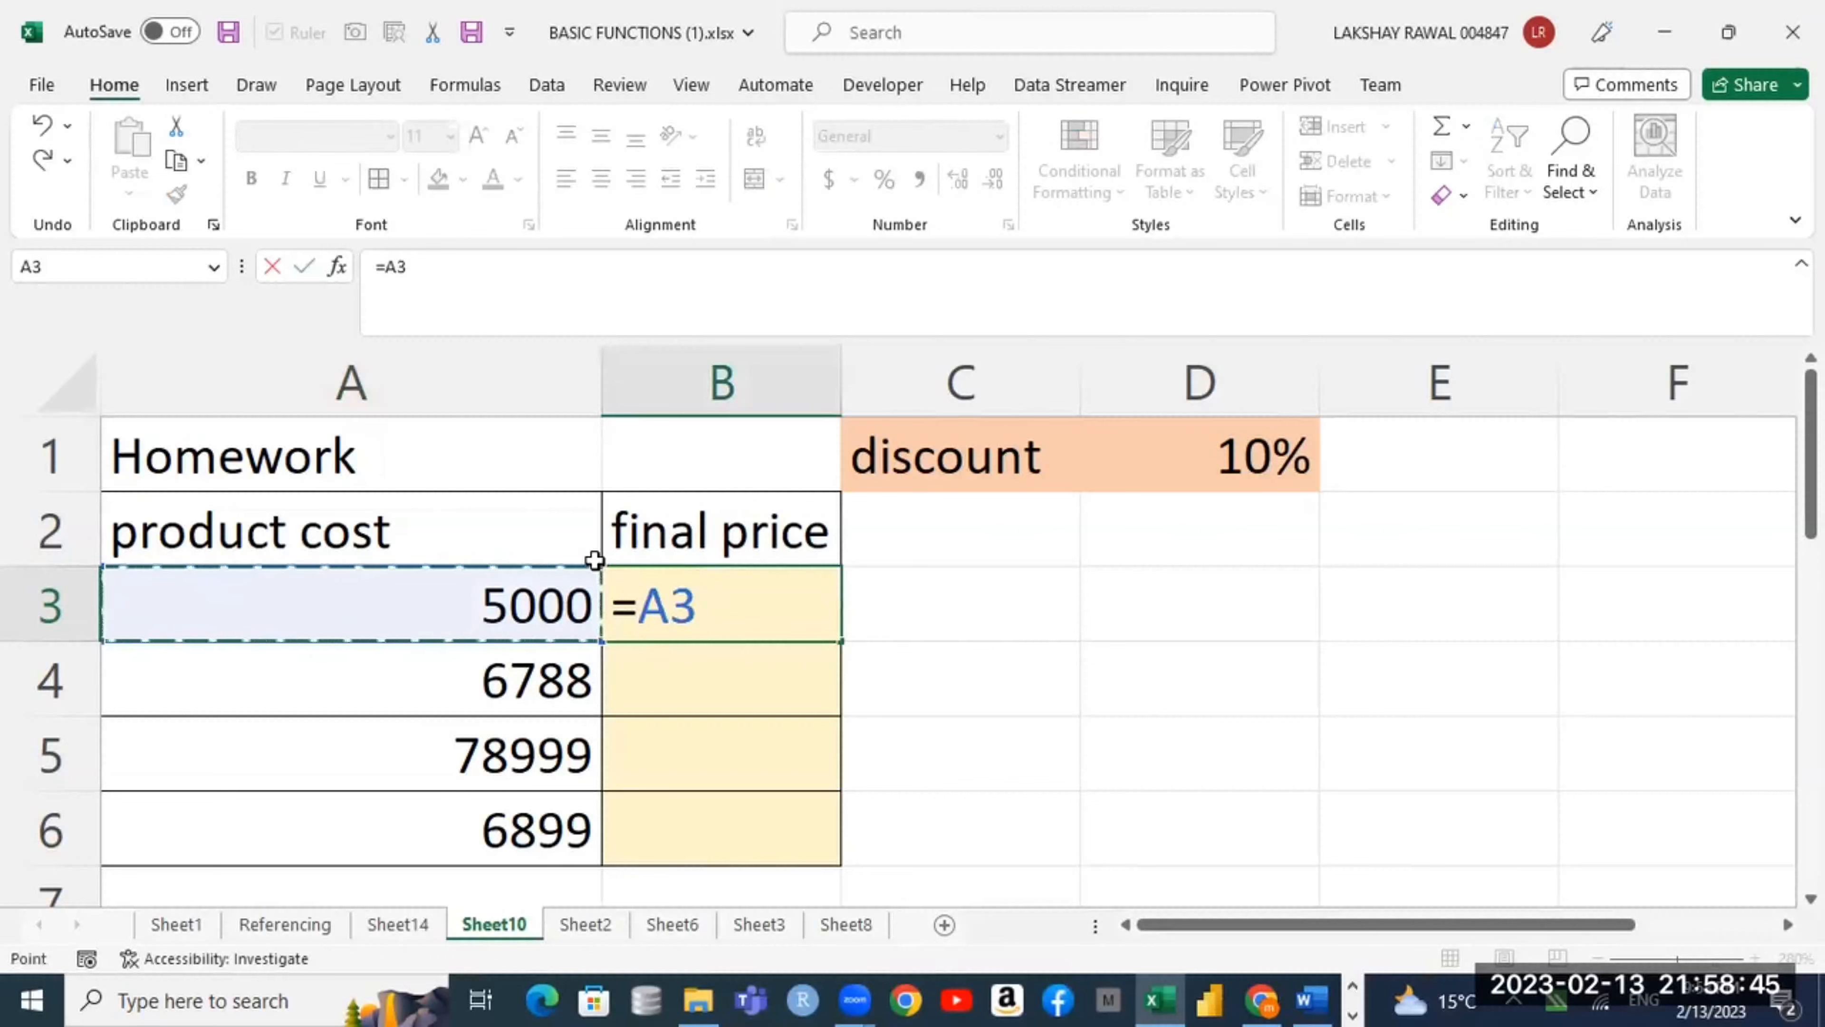
pyautogui.write('*')
pyautogui.click(1161, 455)
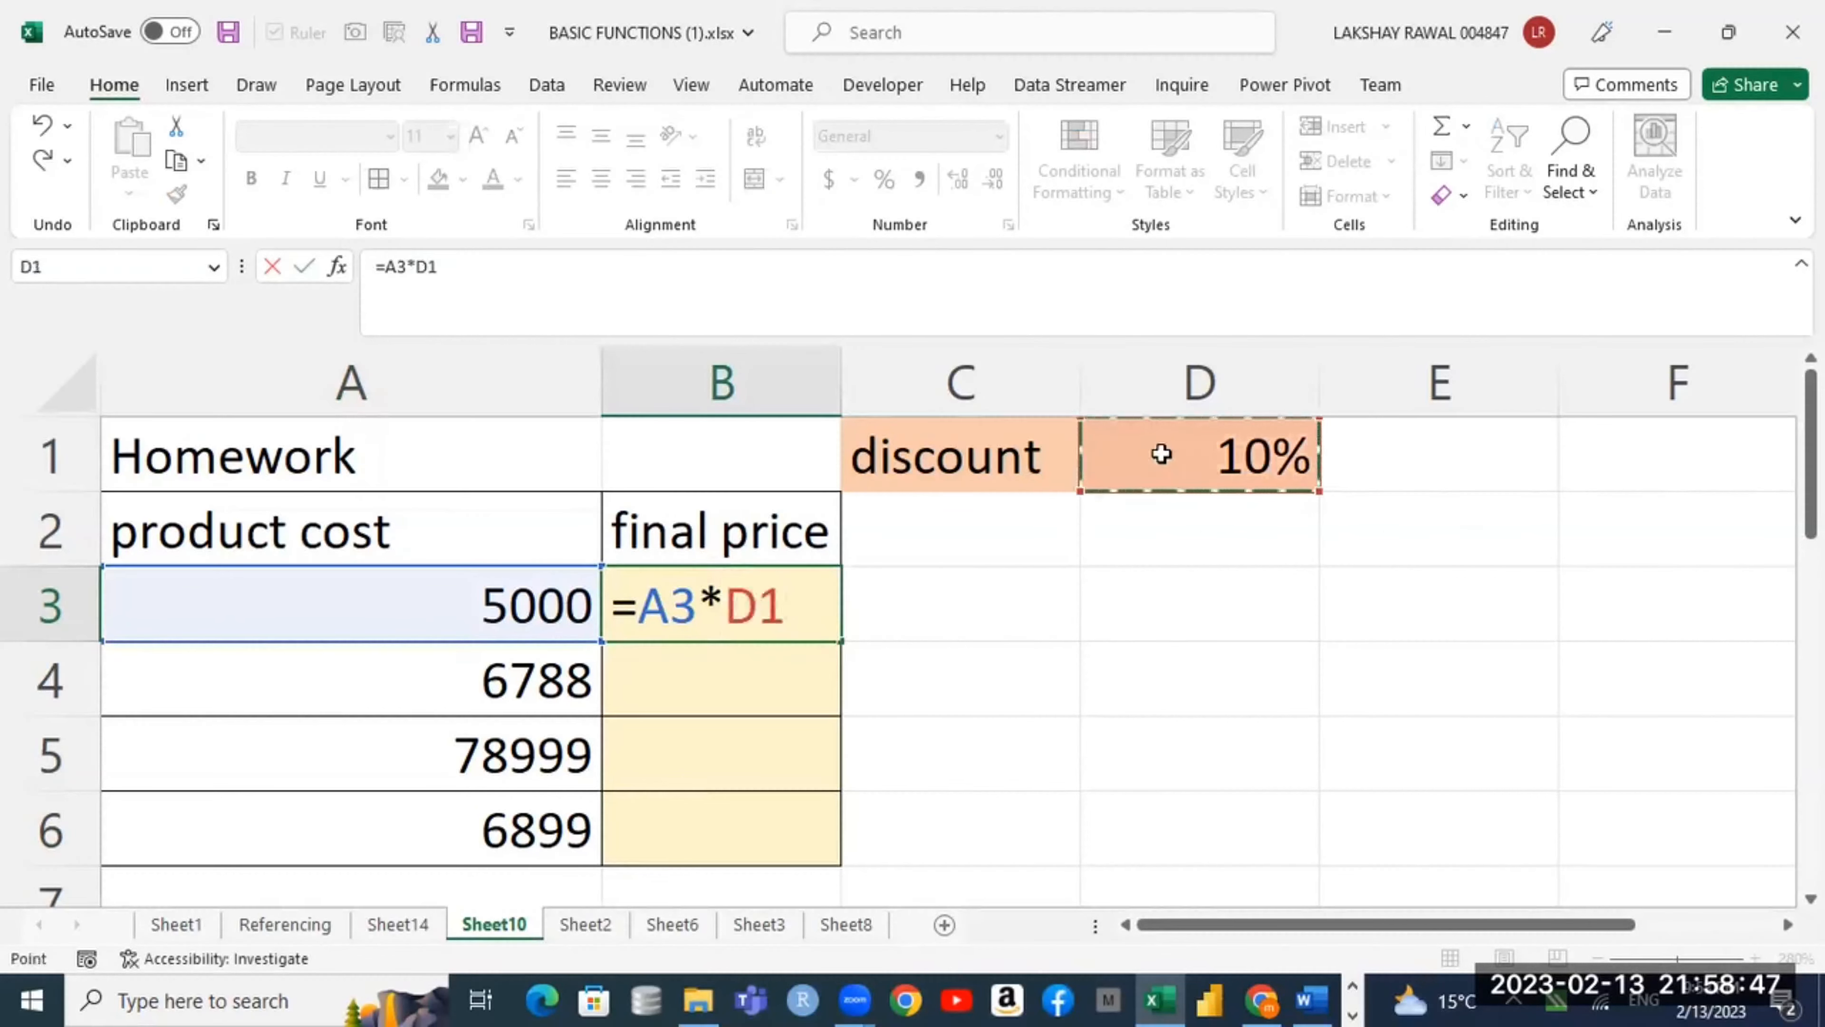
pyautogui.press('Return')
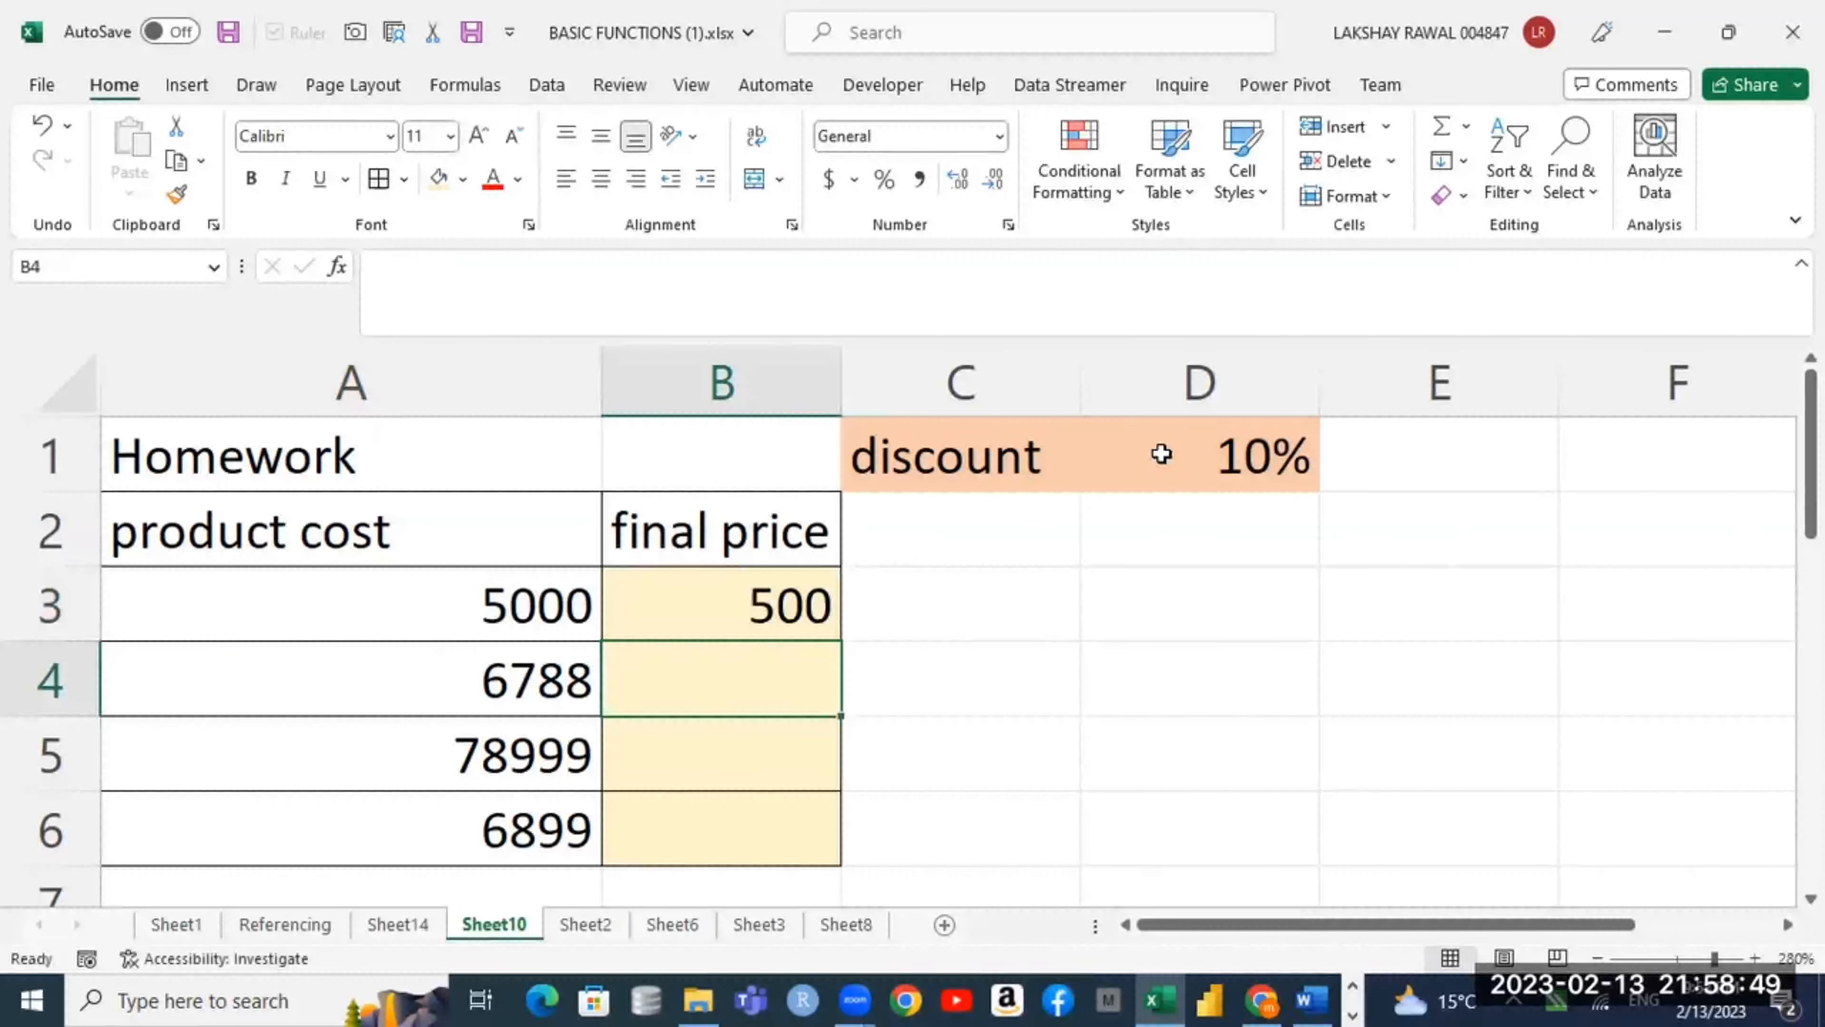
pyautogui.doubleClick(775, 600)
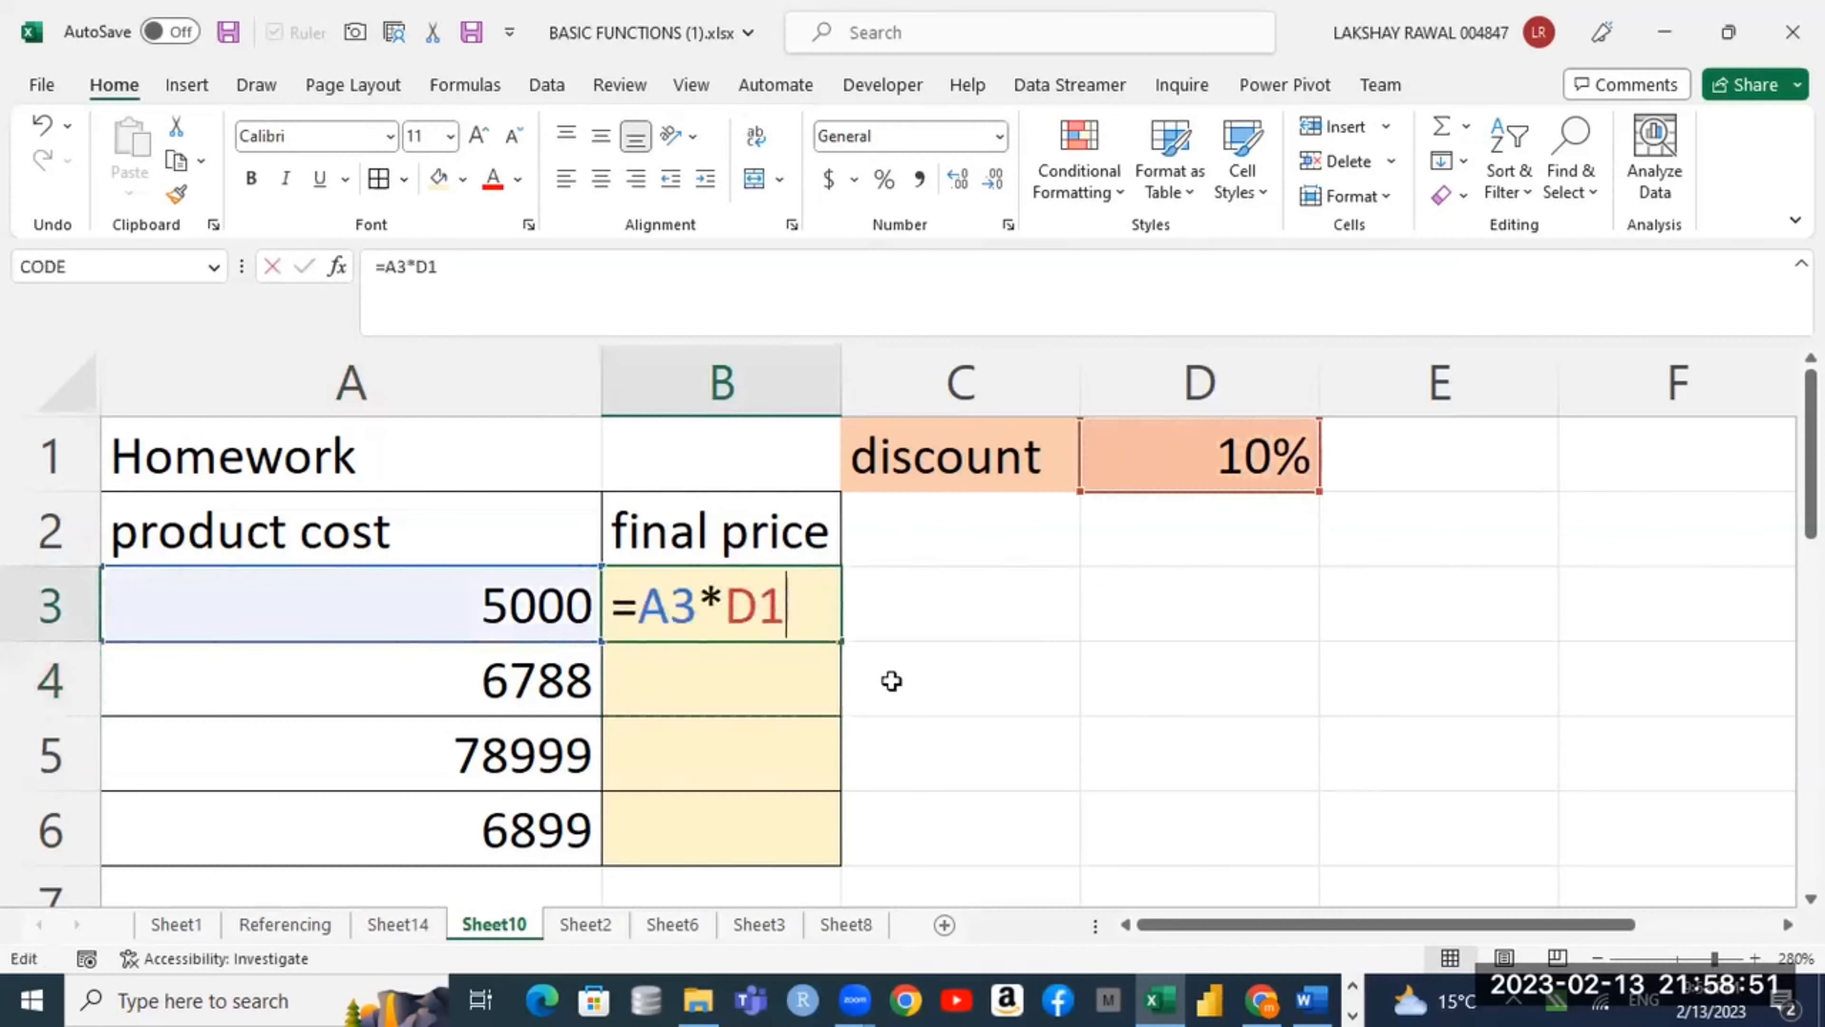
pyautogui.moveTo(785, 605); pyautogui.dragTo(691, 607)
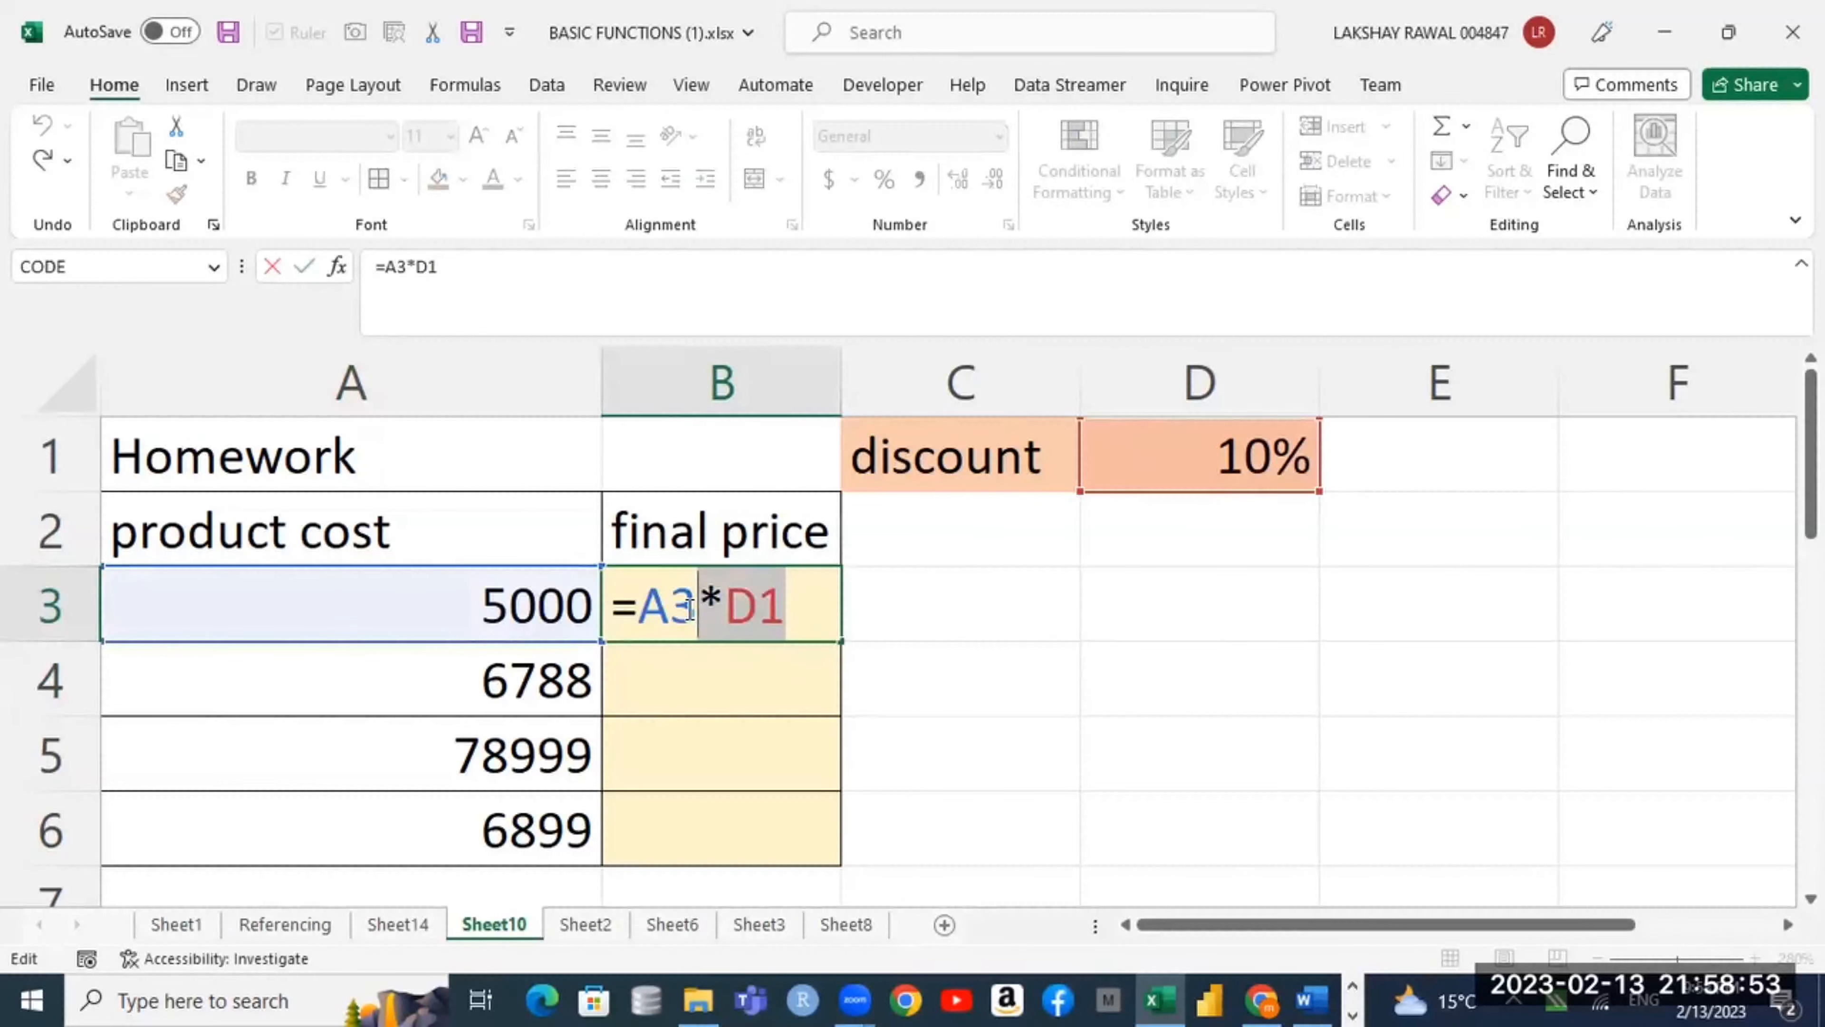
pyautogui.press('Escape')
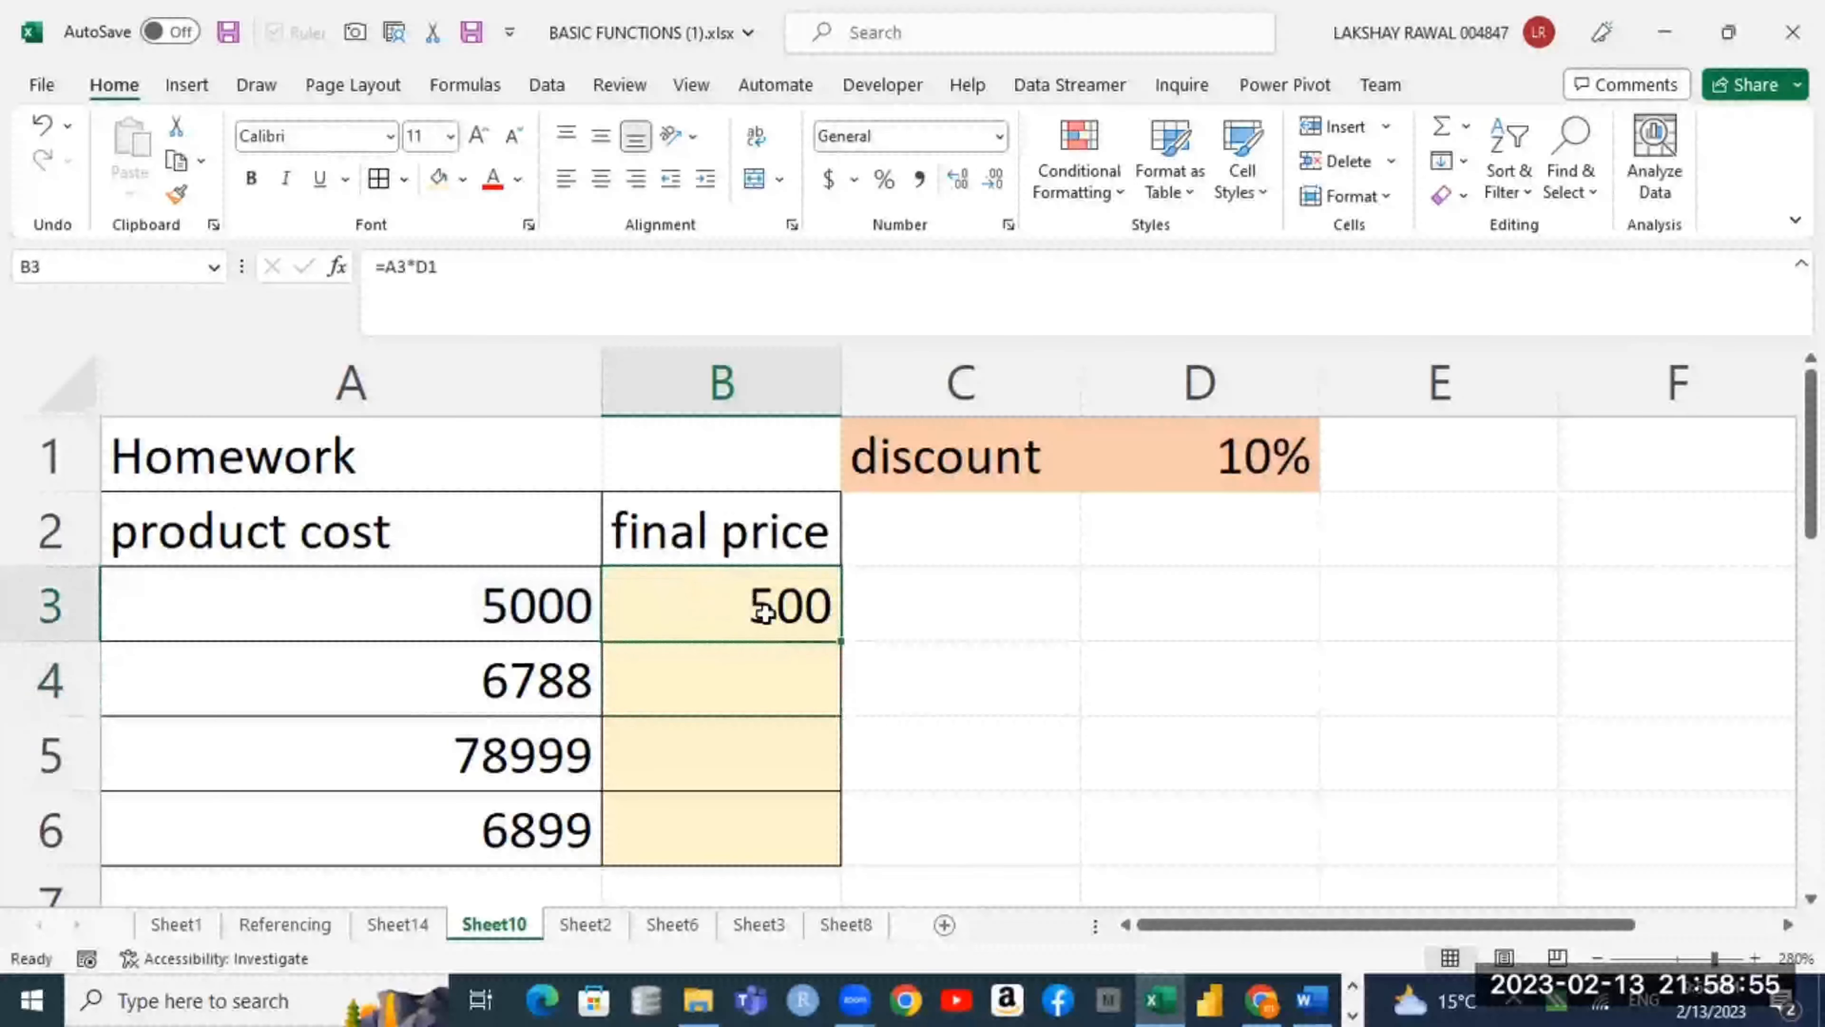
# Step: Edit the formula in B3 to subtract the discount amount from the product cost, so it reads =A3-(A3*D1)
pyautogui.doubleClick(731, 613)
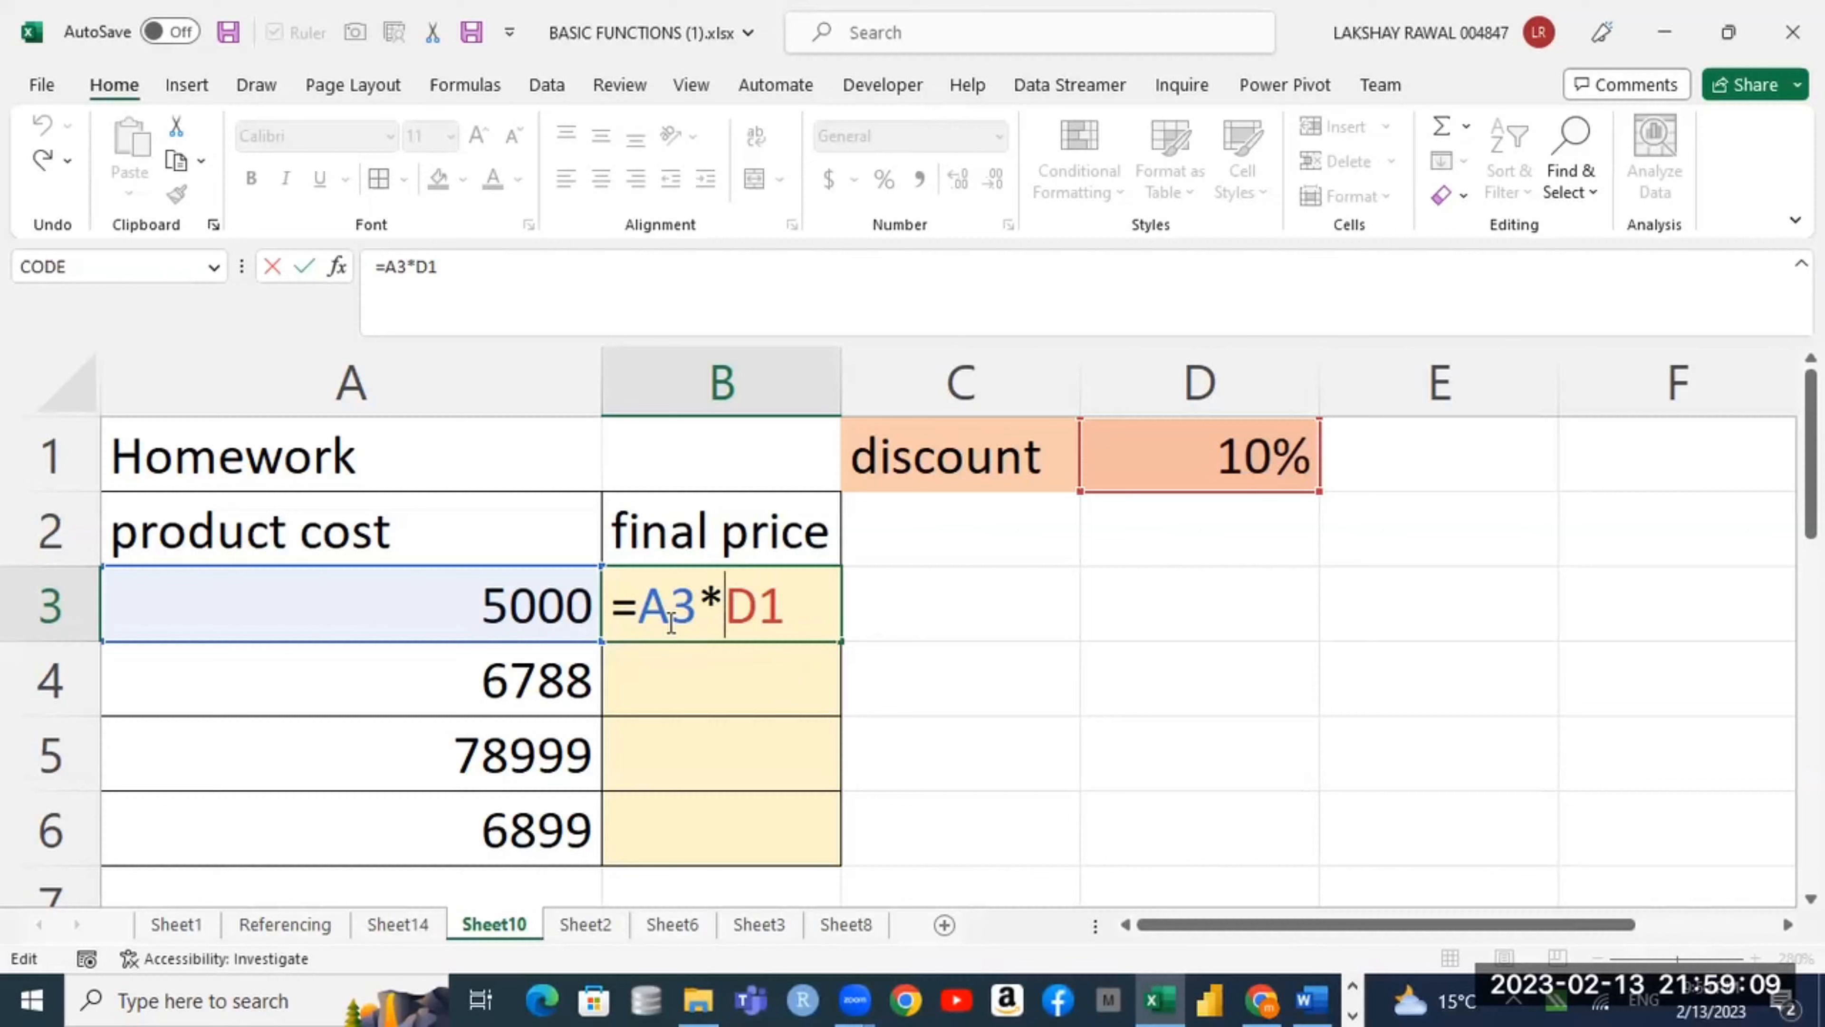
pyautogui.click(642, 610)
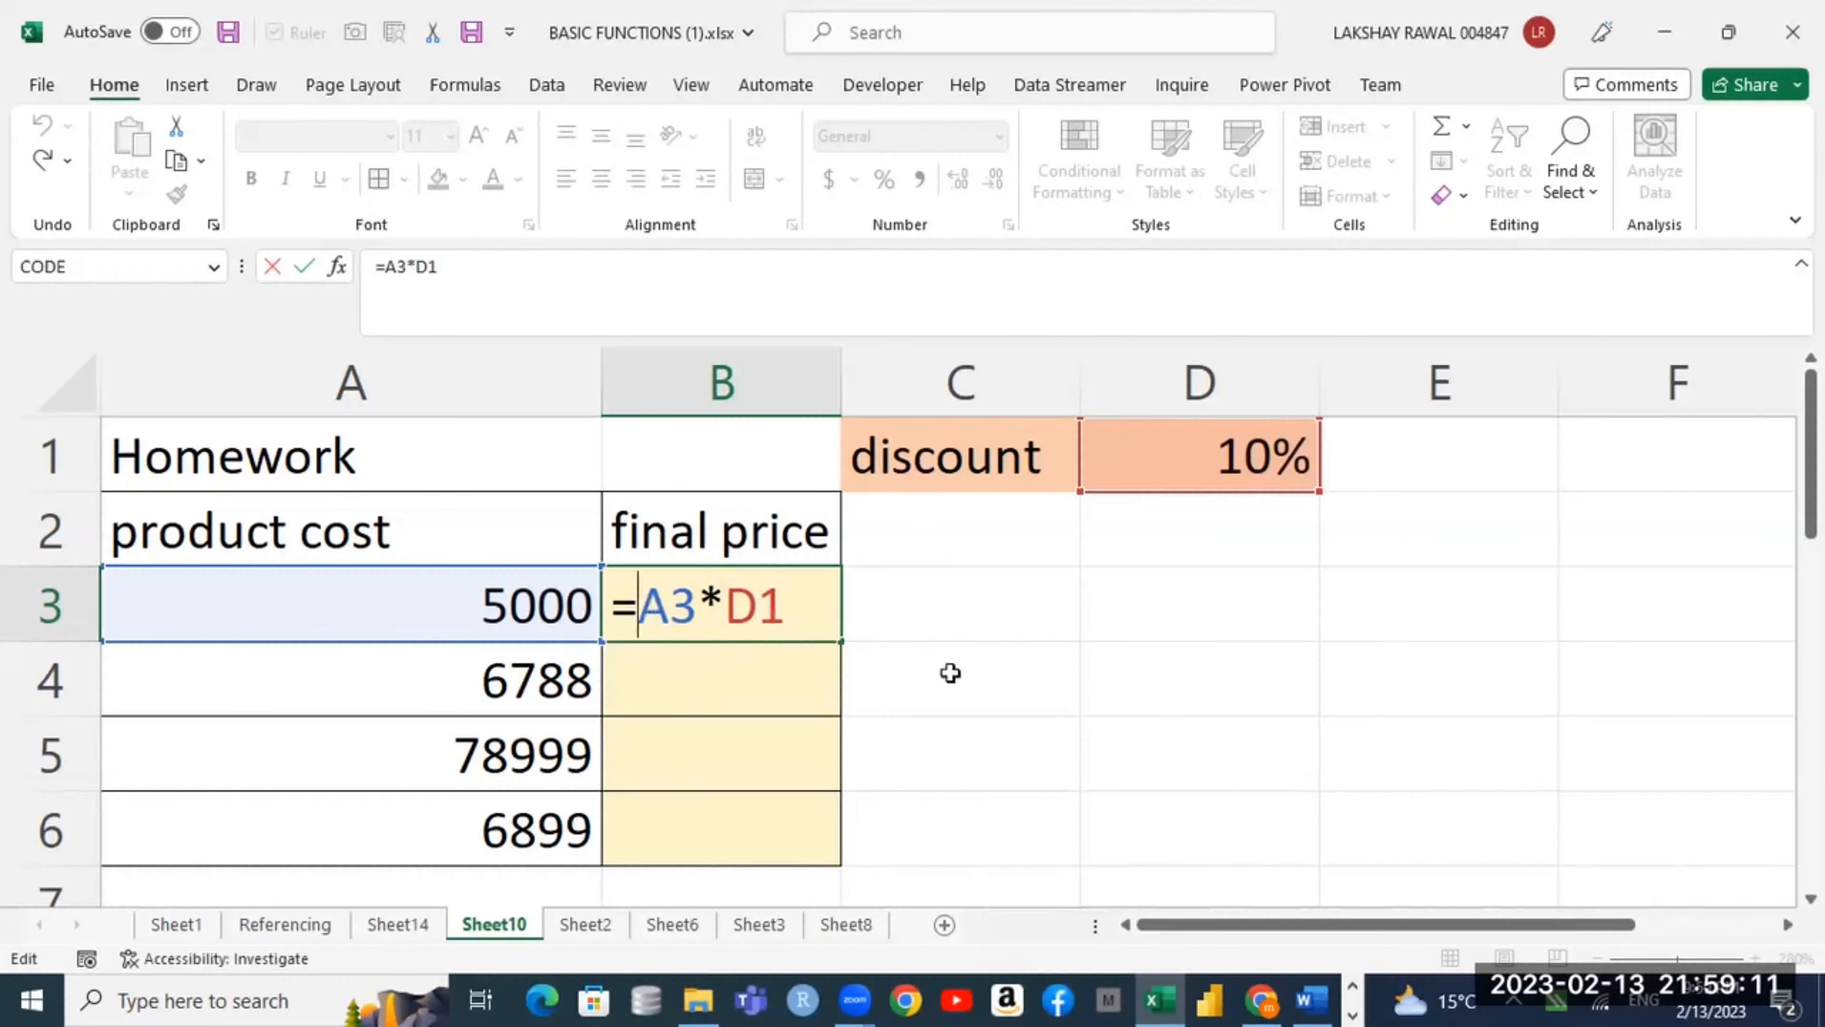
pyautogui.click(541, 607)
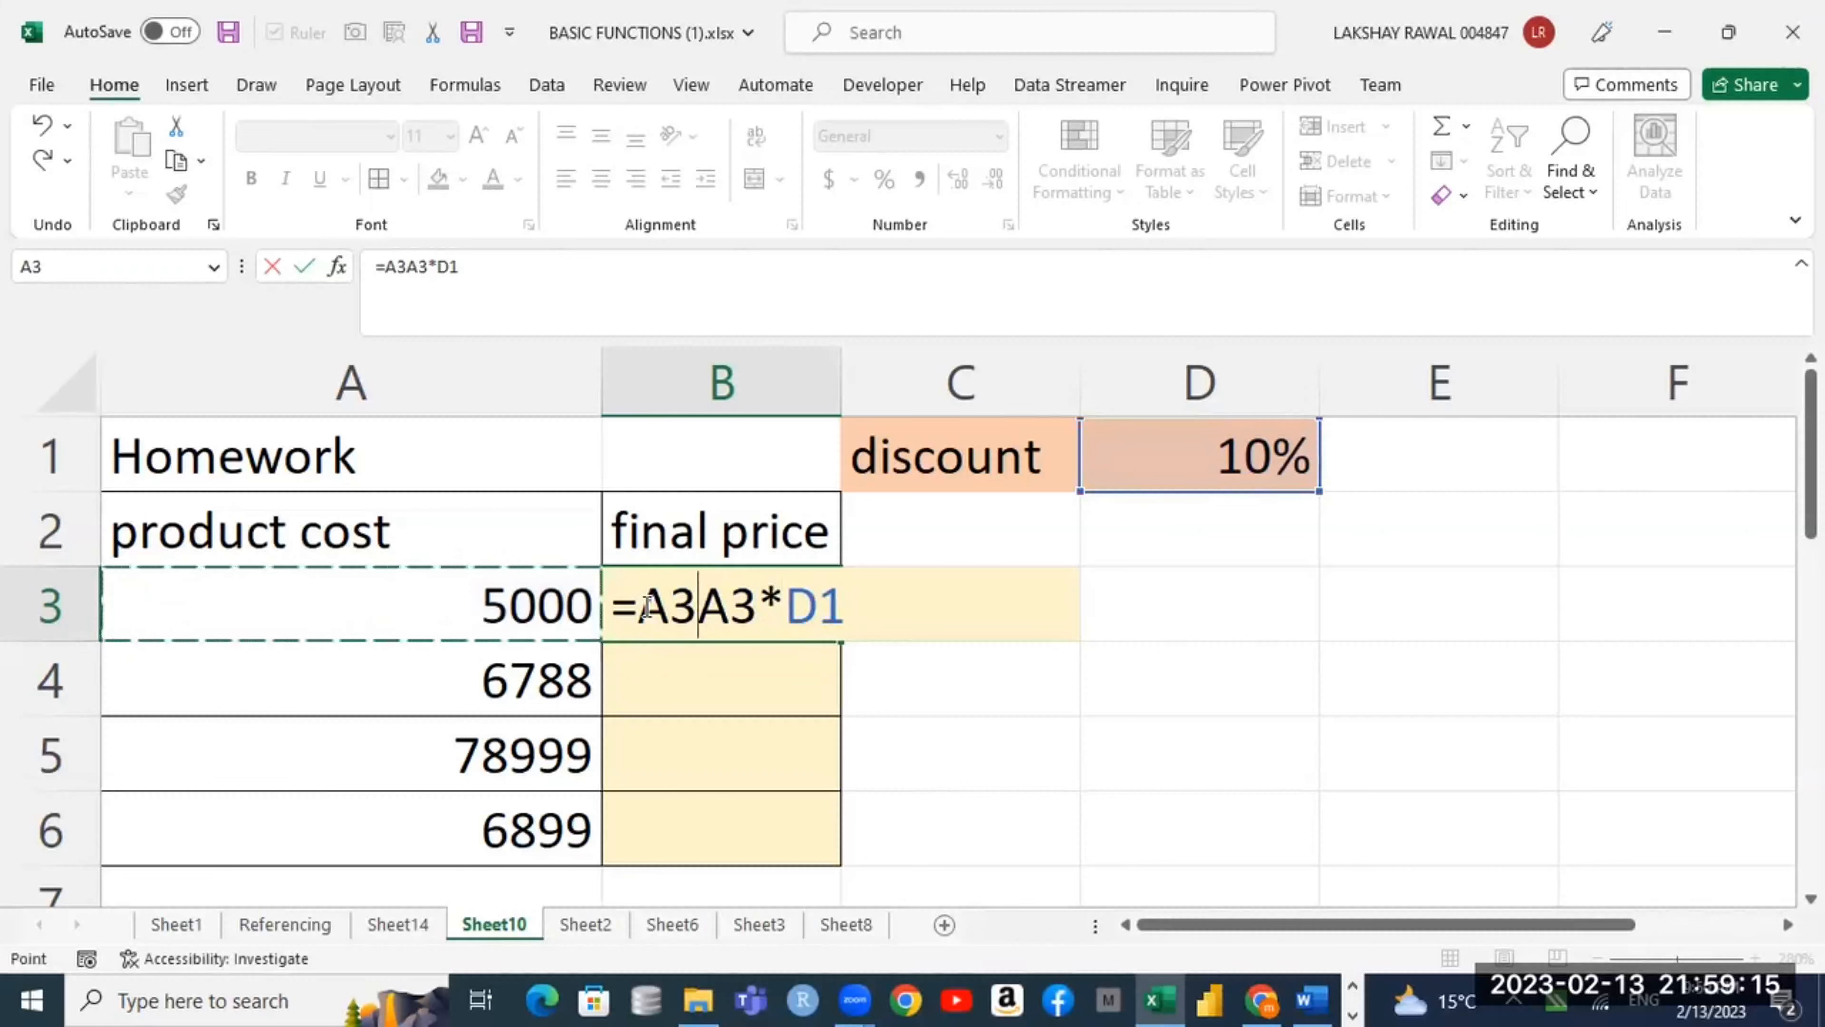
pyautogui.write('-')
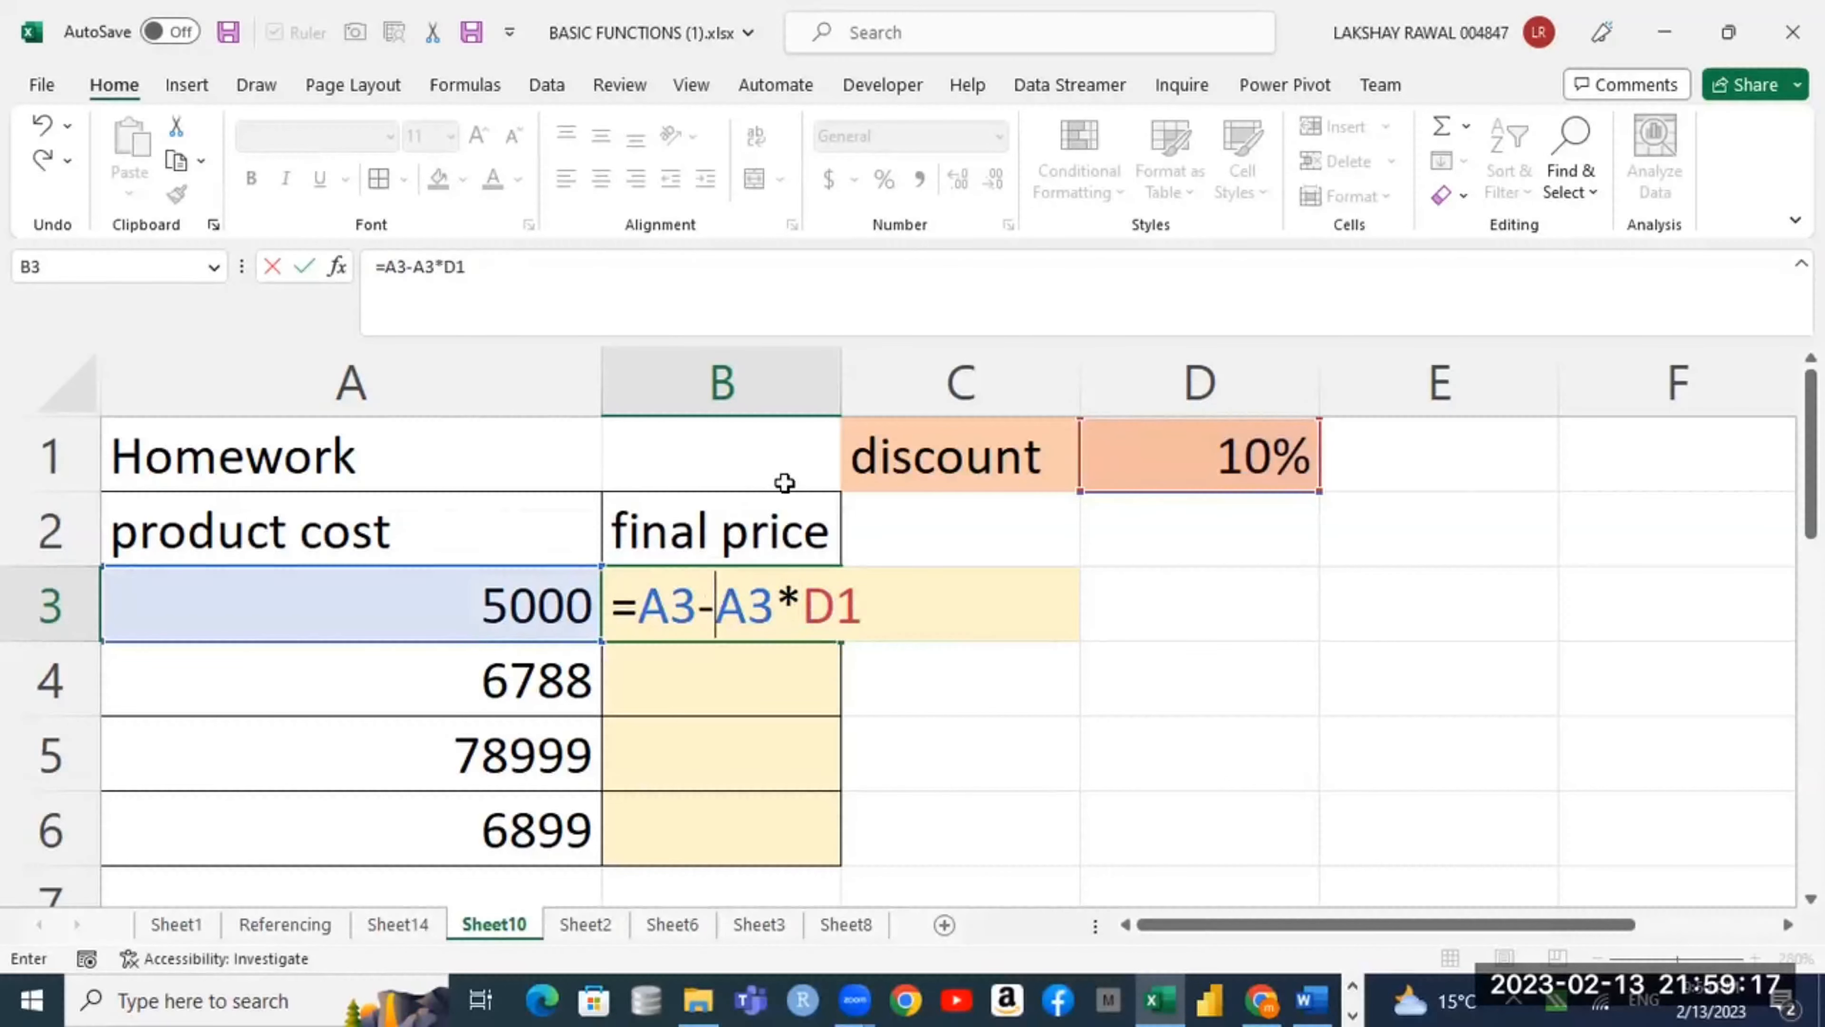
pyautogui.write('()')
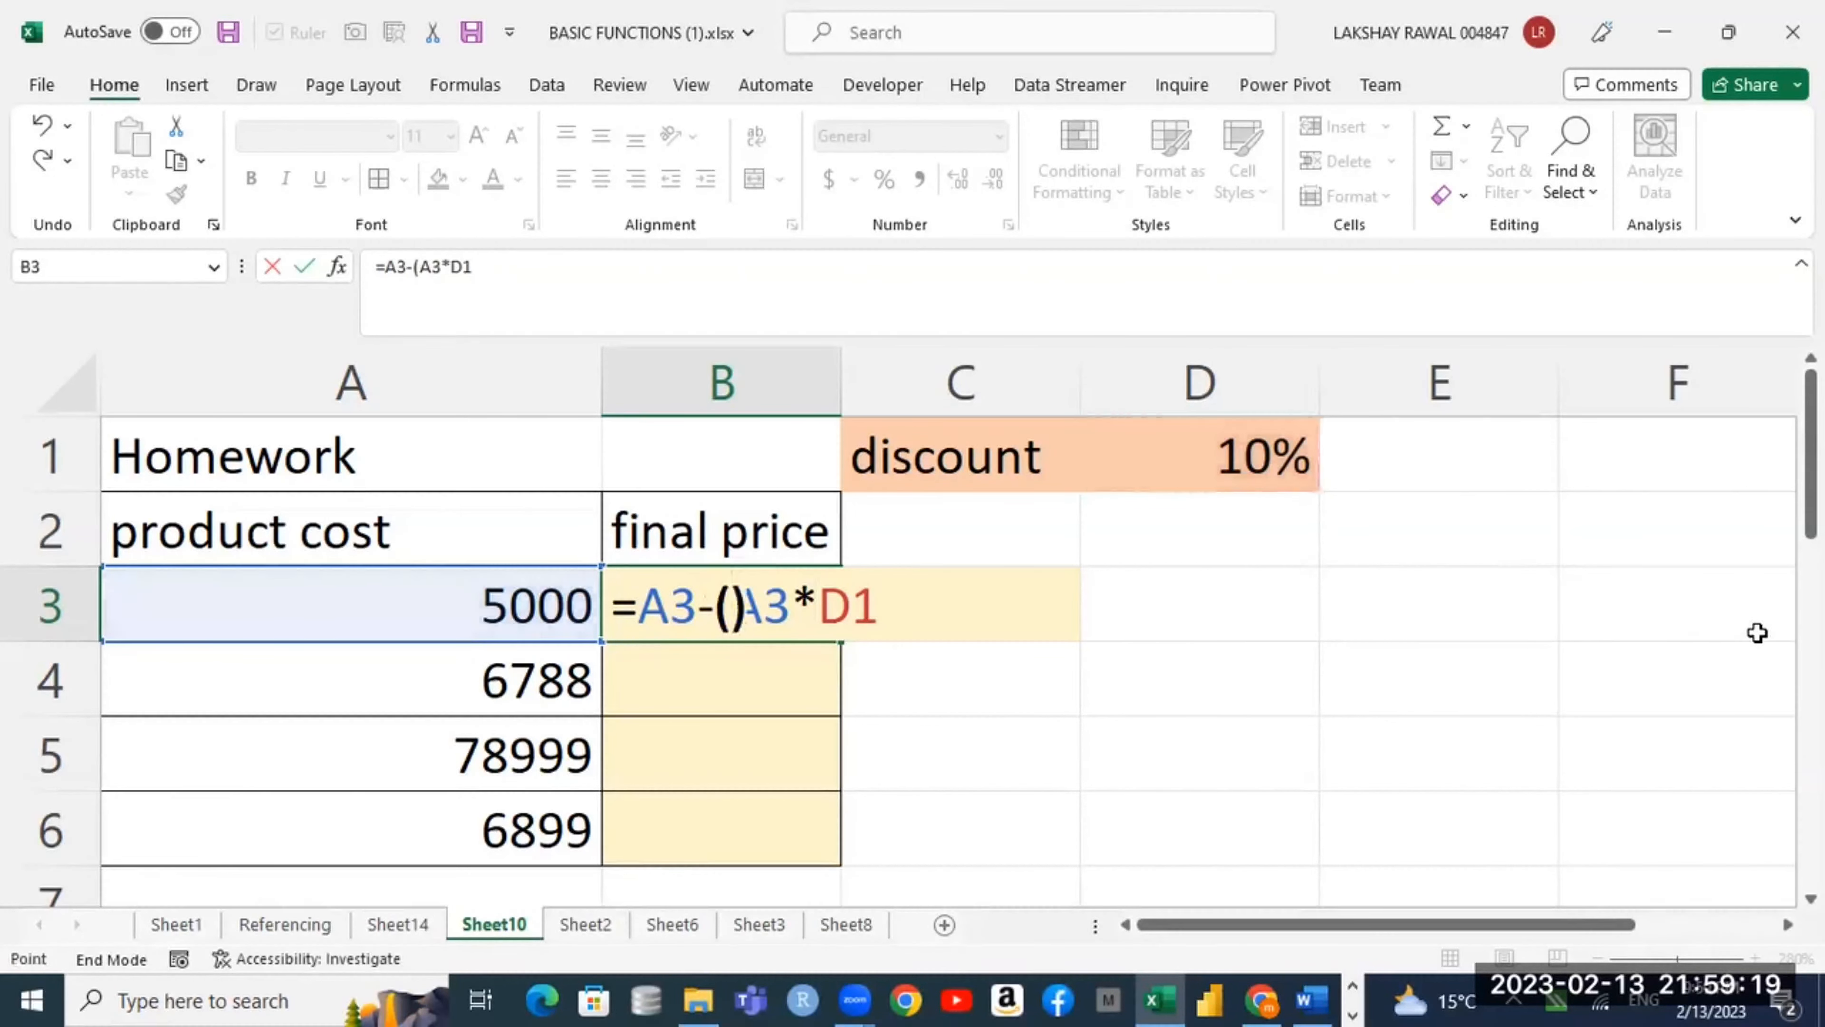
pyautogui.press('BackSpace')
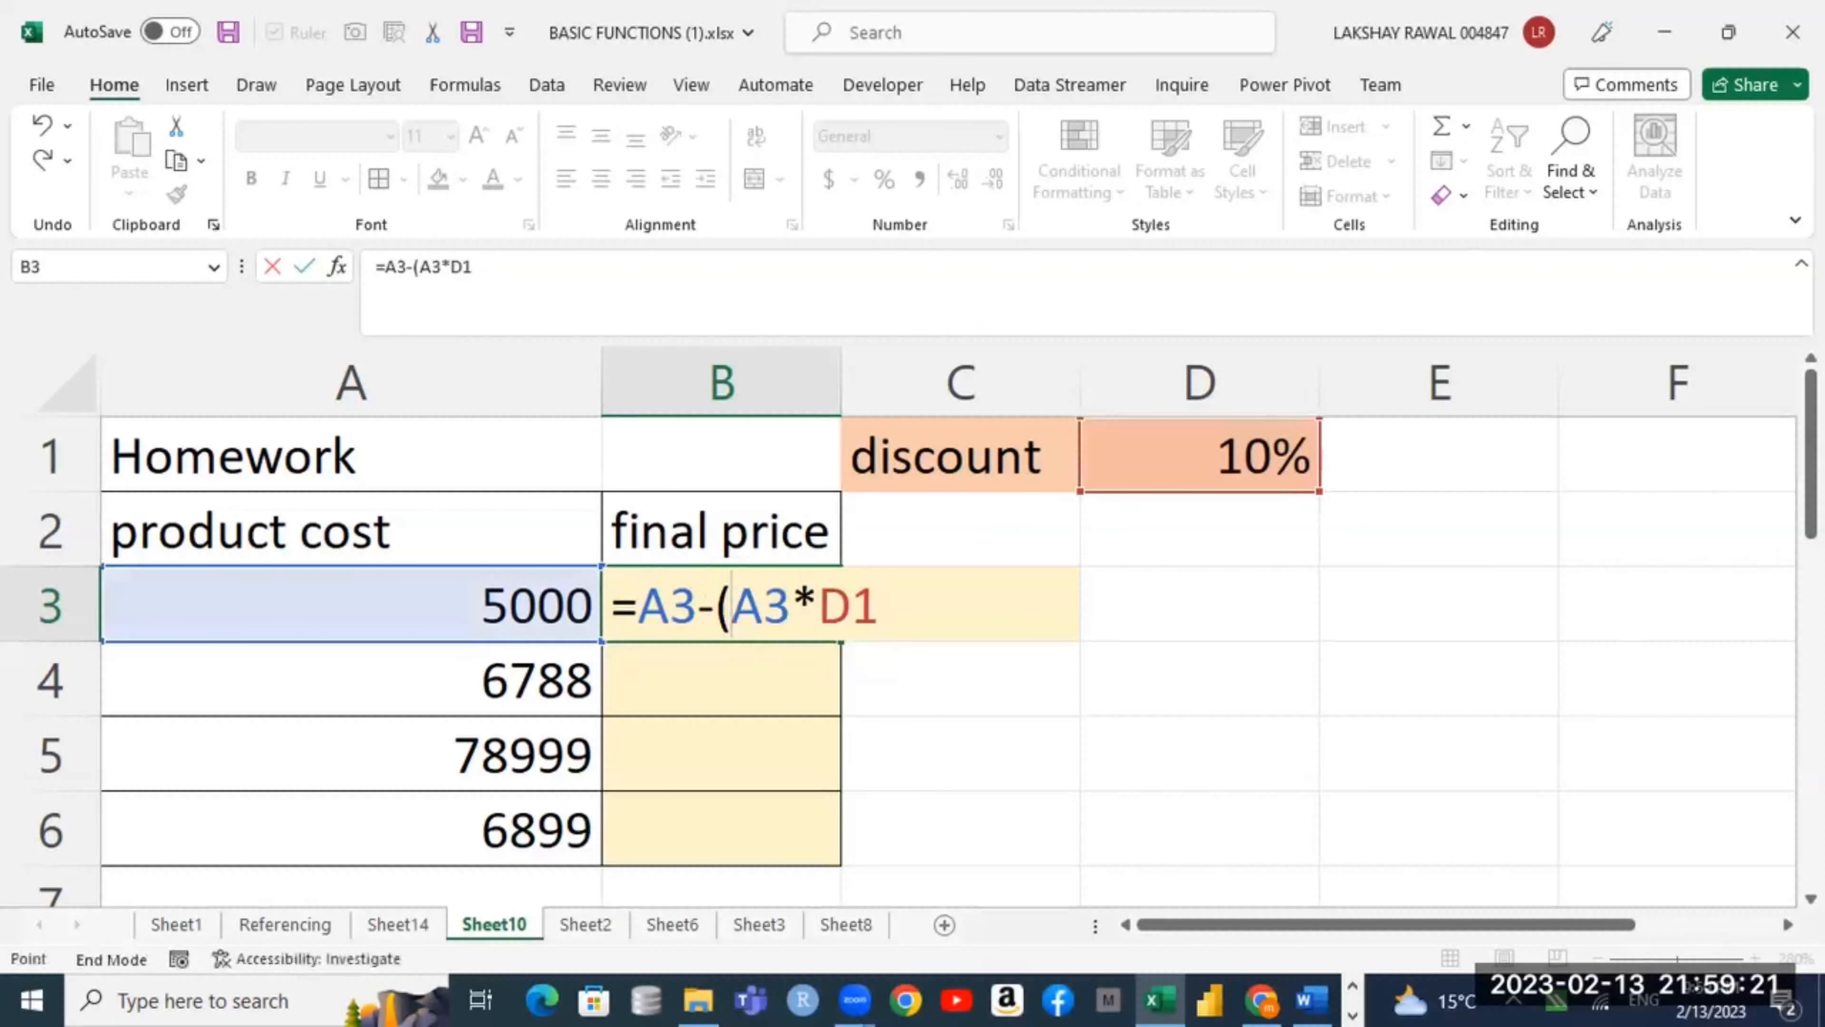
pyautogui.write(')')
pyautogui.press('BackSpace')
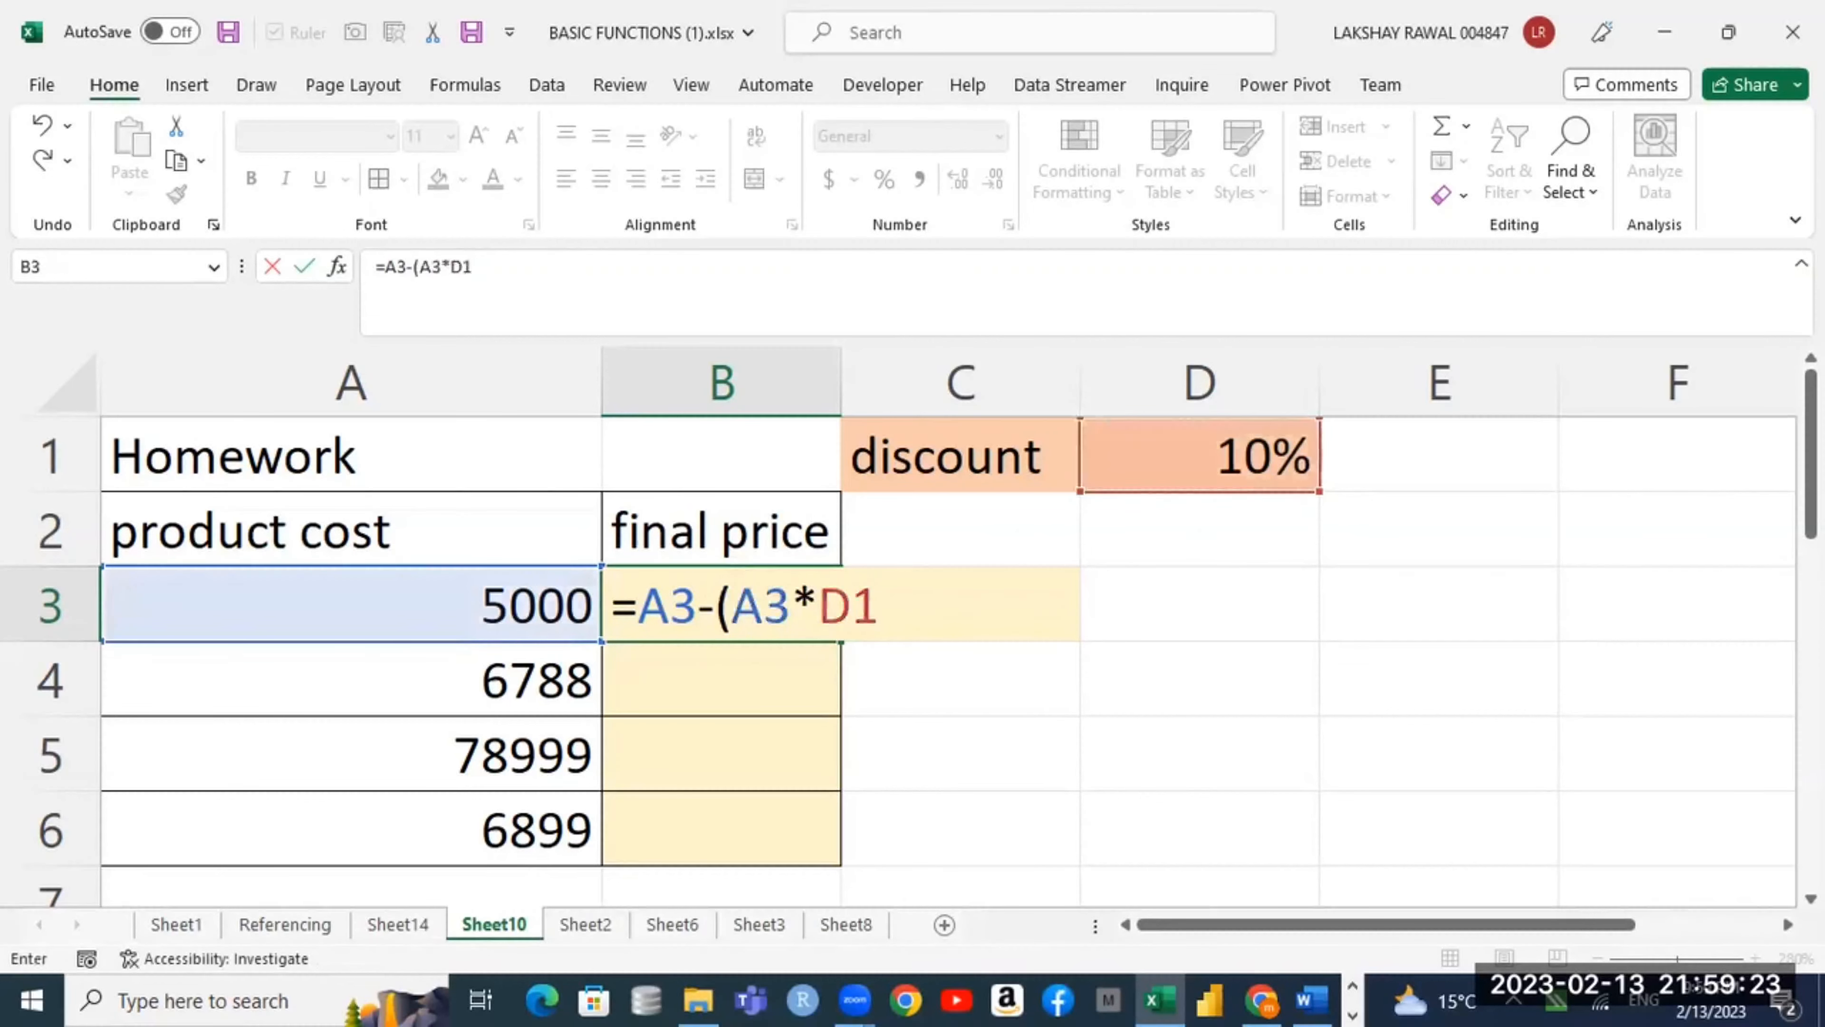
pyautogui.click(1002, 599)
pyautogui.write(')')
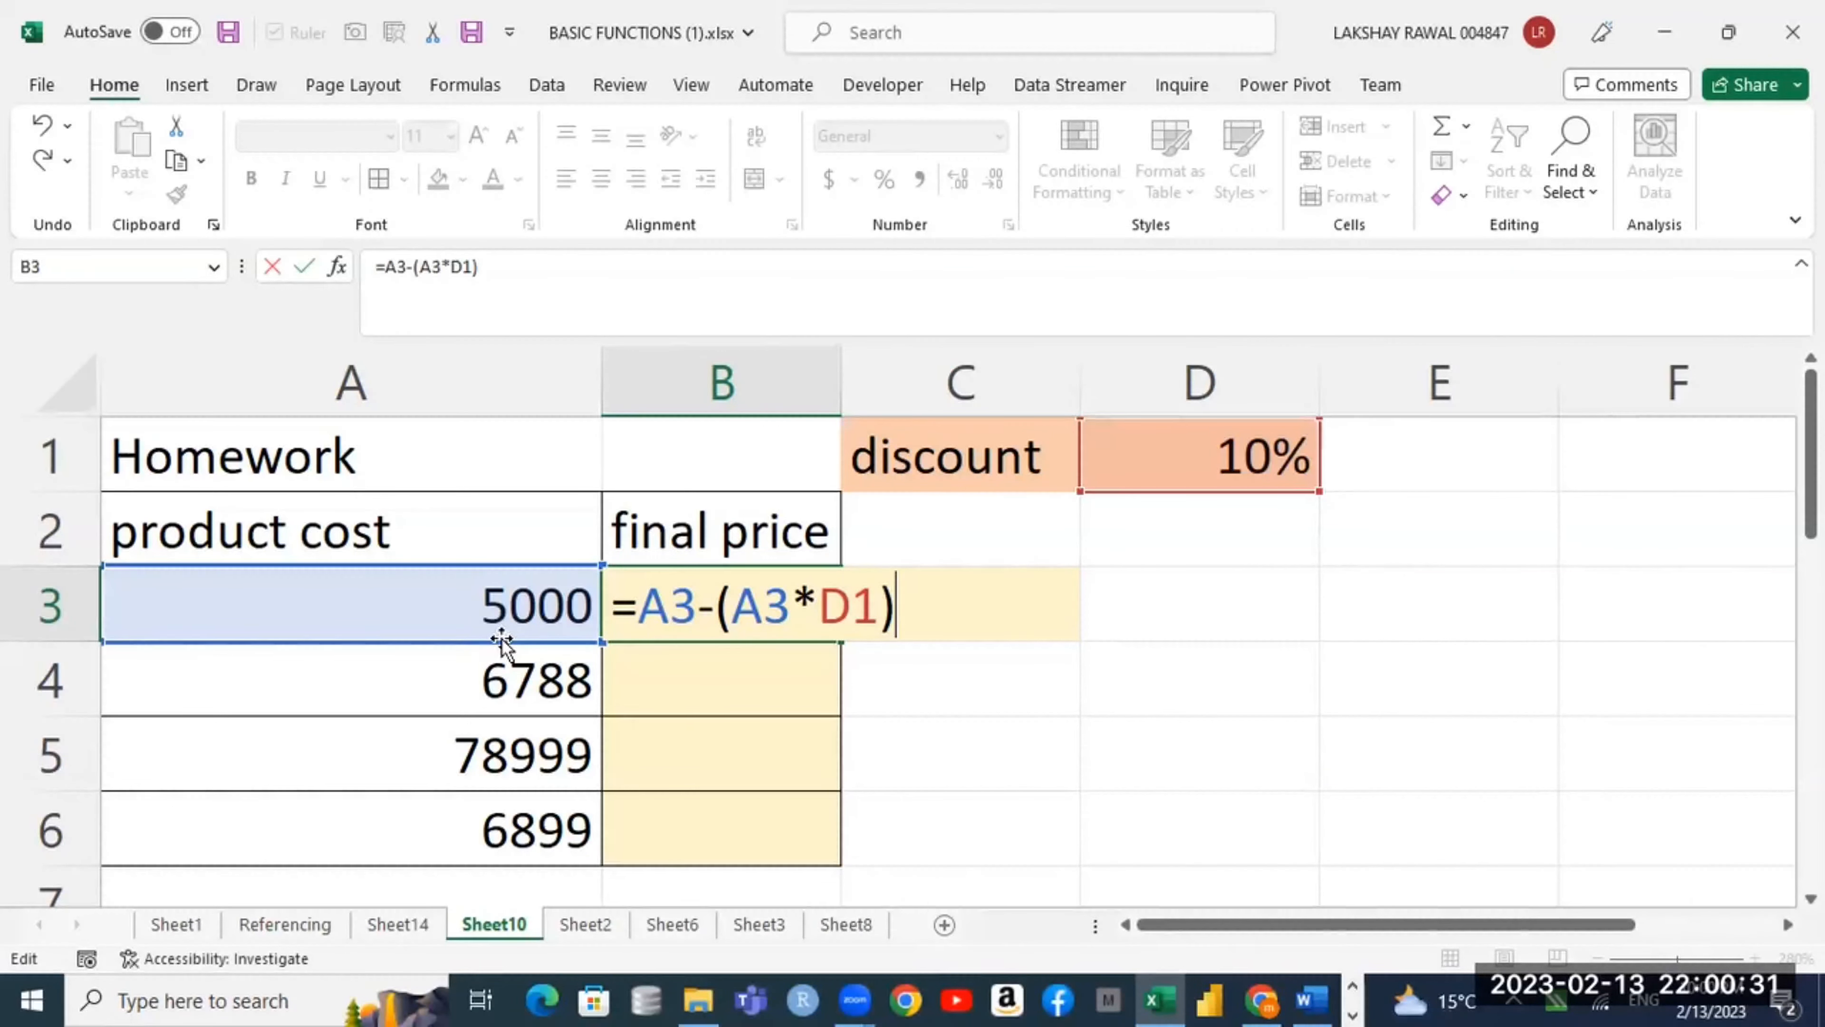
pyautogui.press('Return')
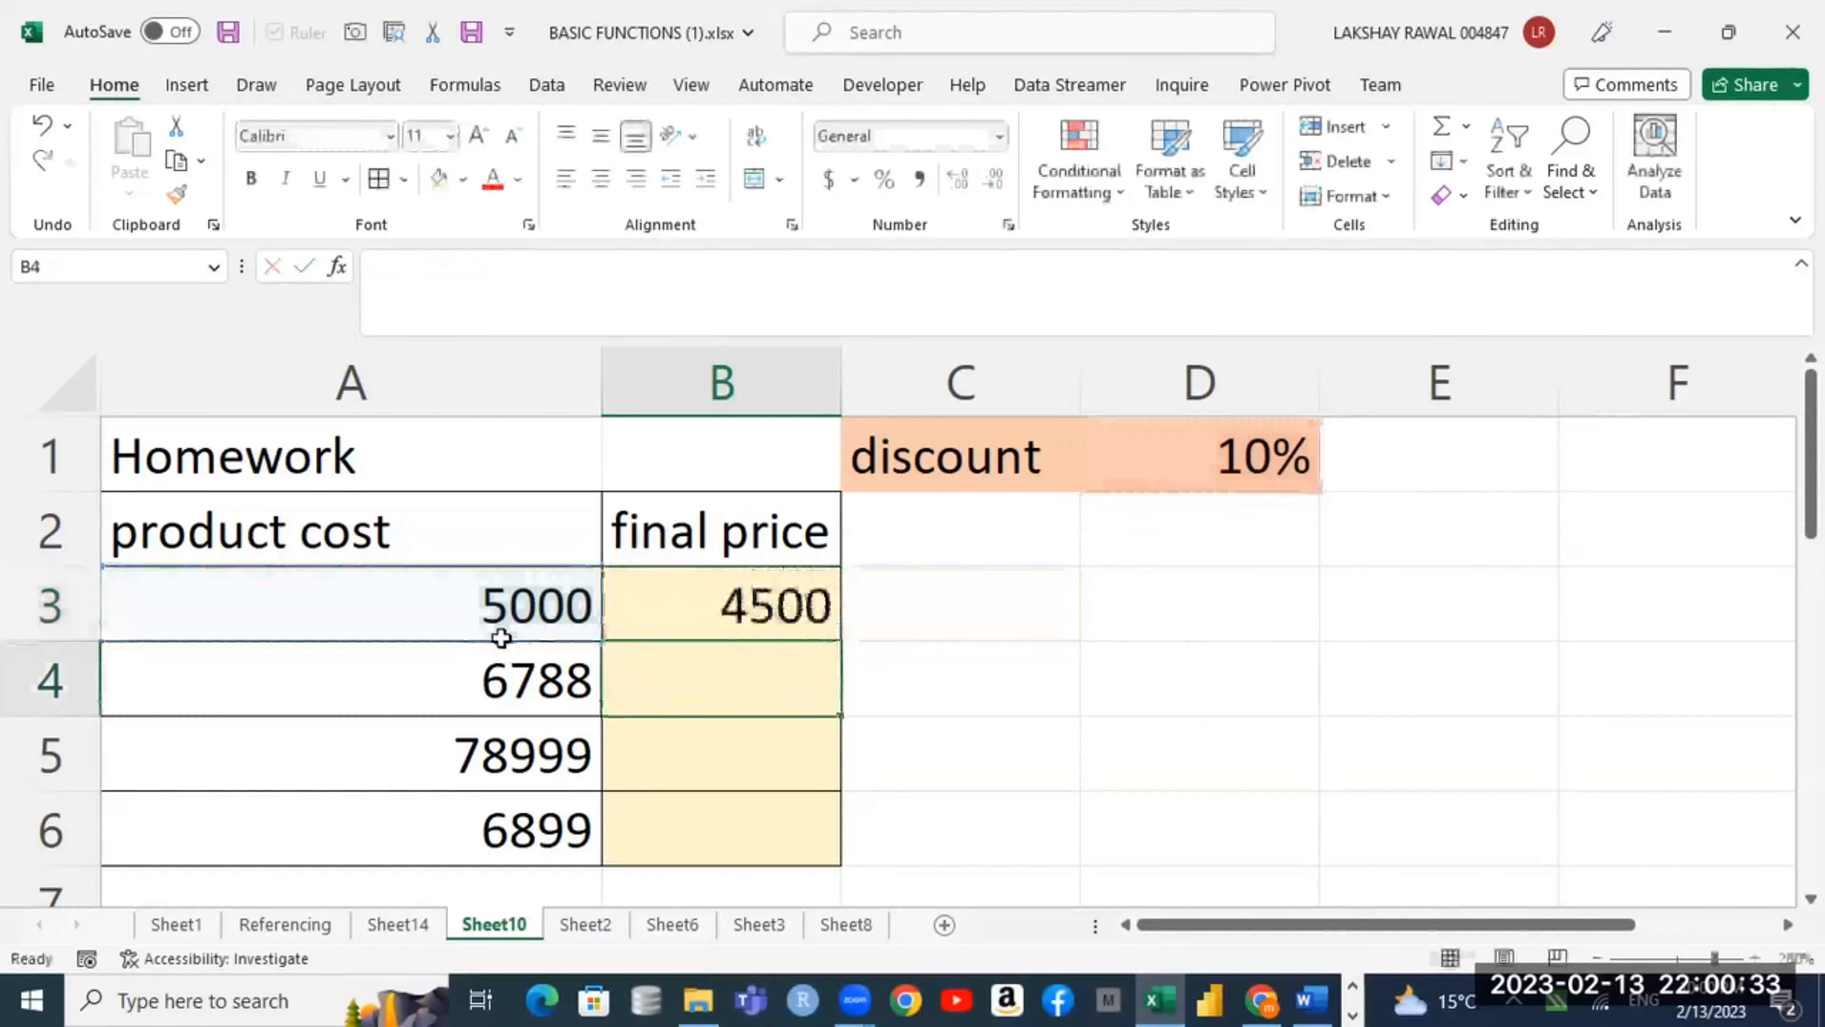
pyautogui.doubleClick(766, 611)
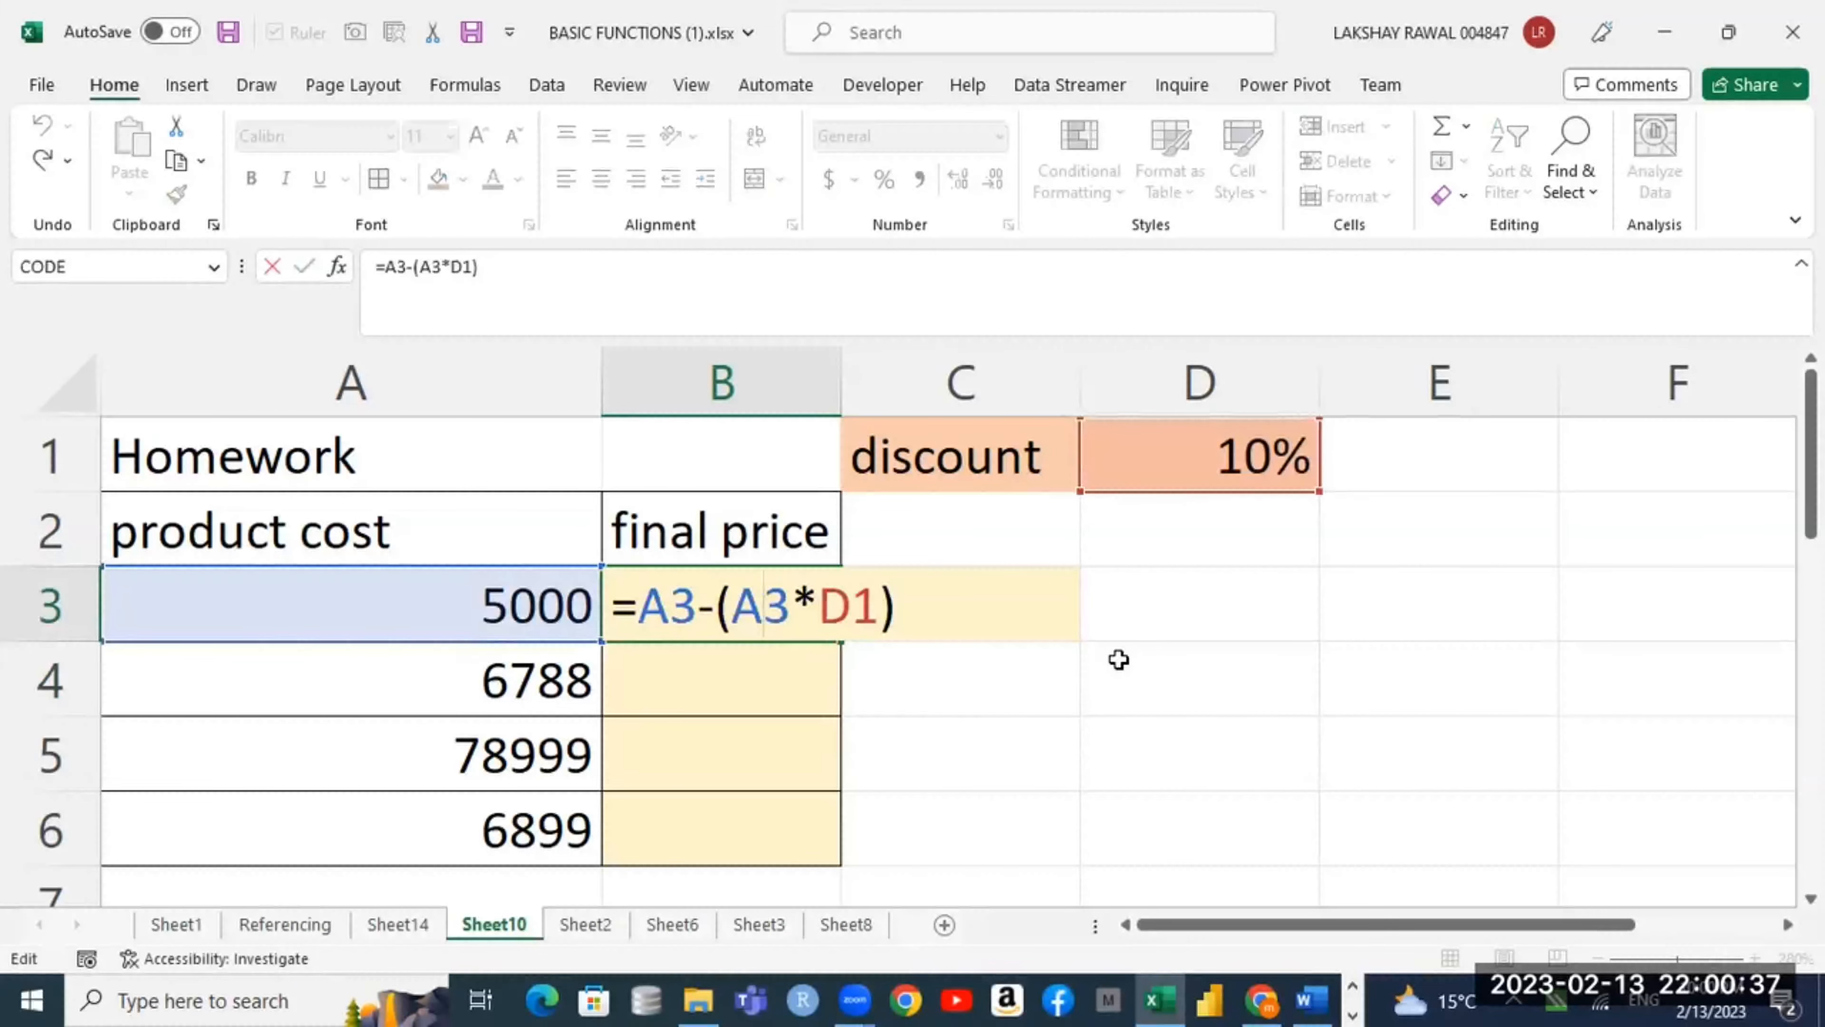
pyautogui.press('Return')
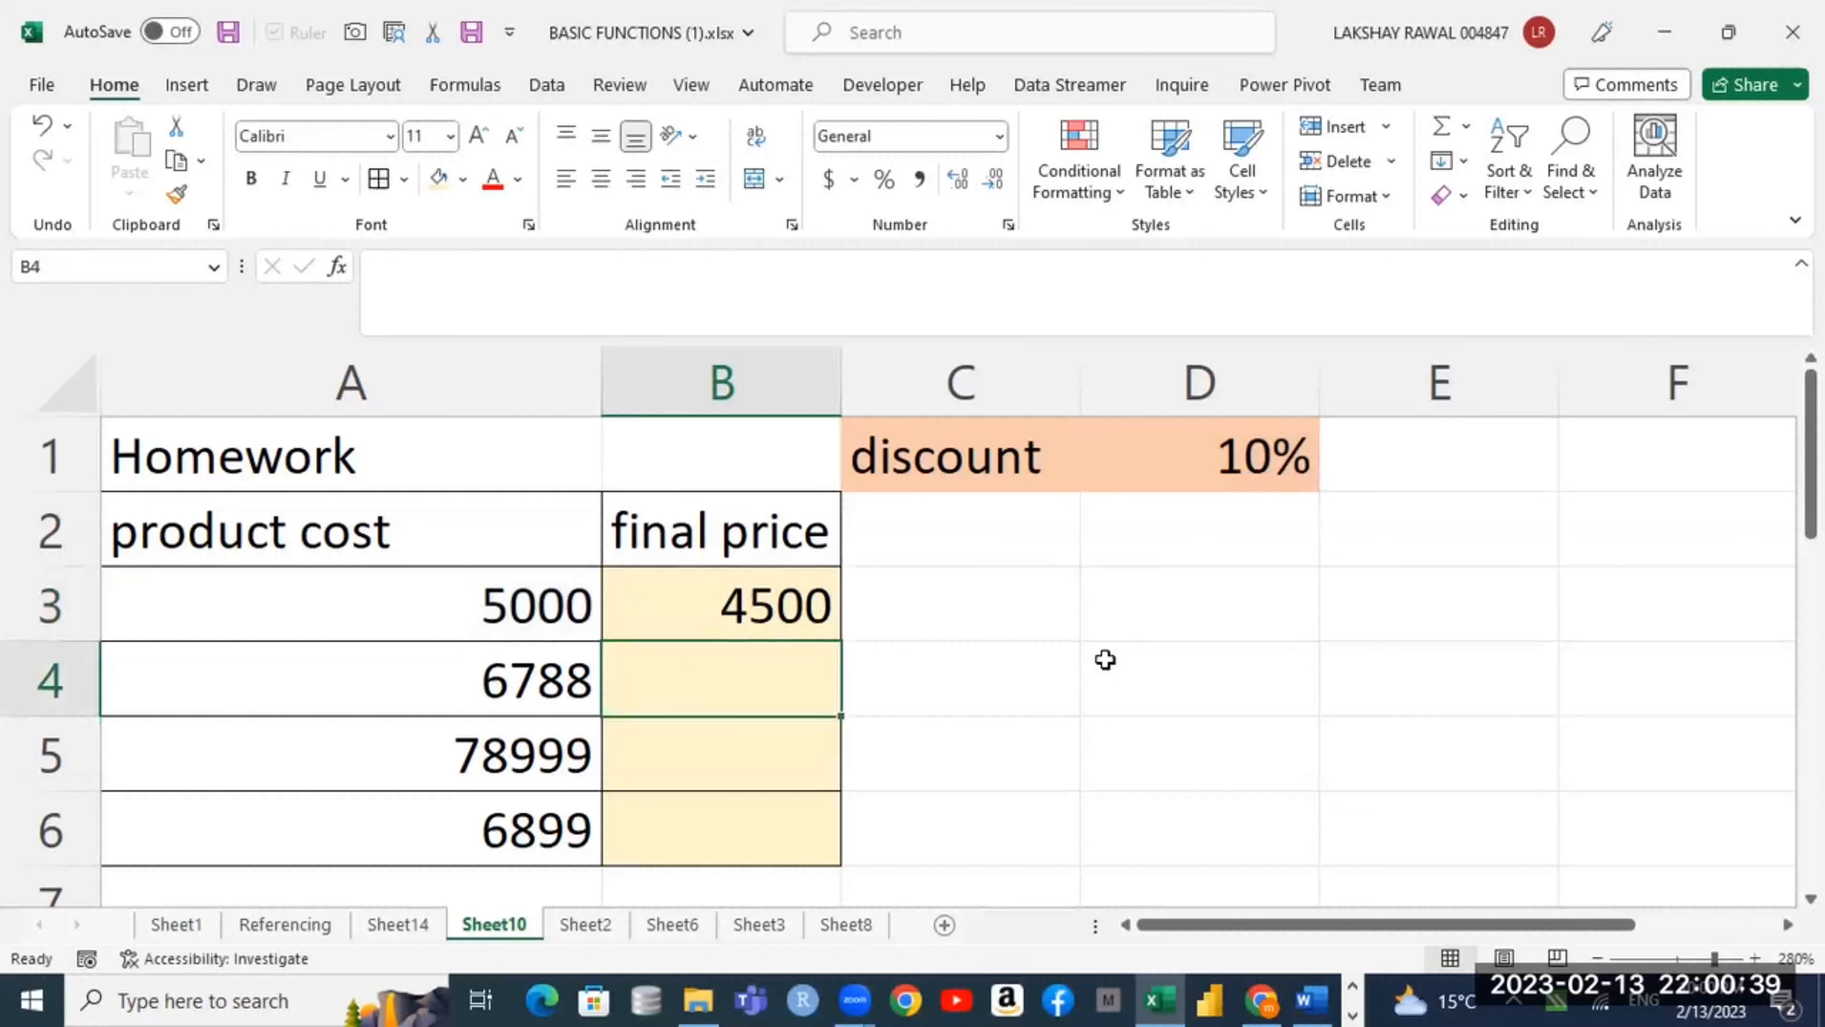
# Step: Write a plain-number subtraction =5000-500 in the empty cell D3 and cut it back to =5000
pyautogui.click(819, 601)
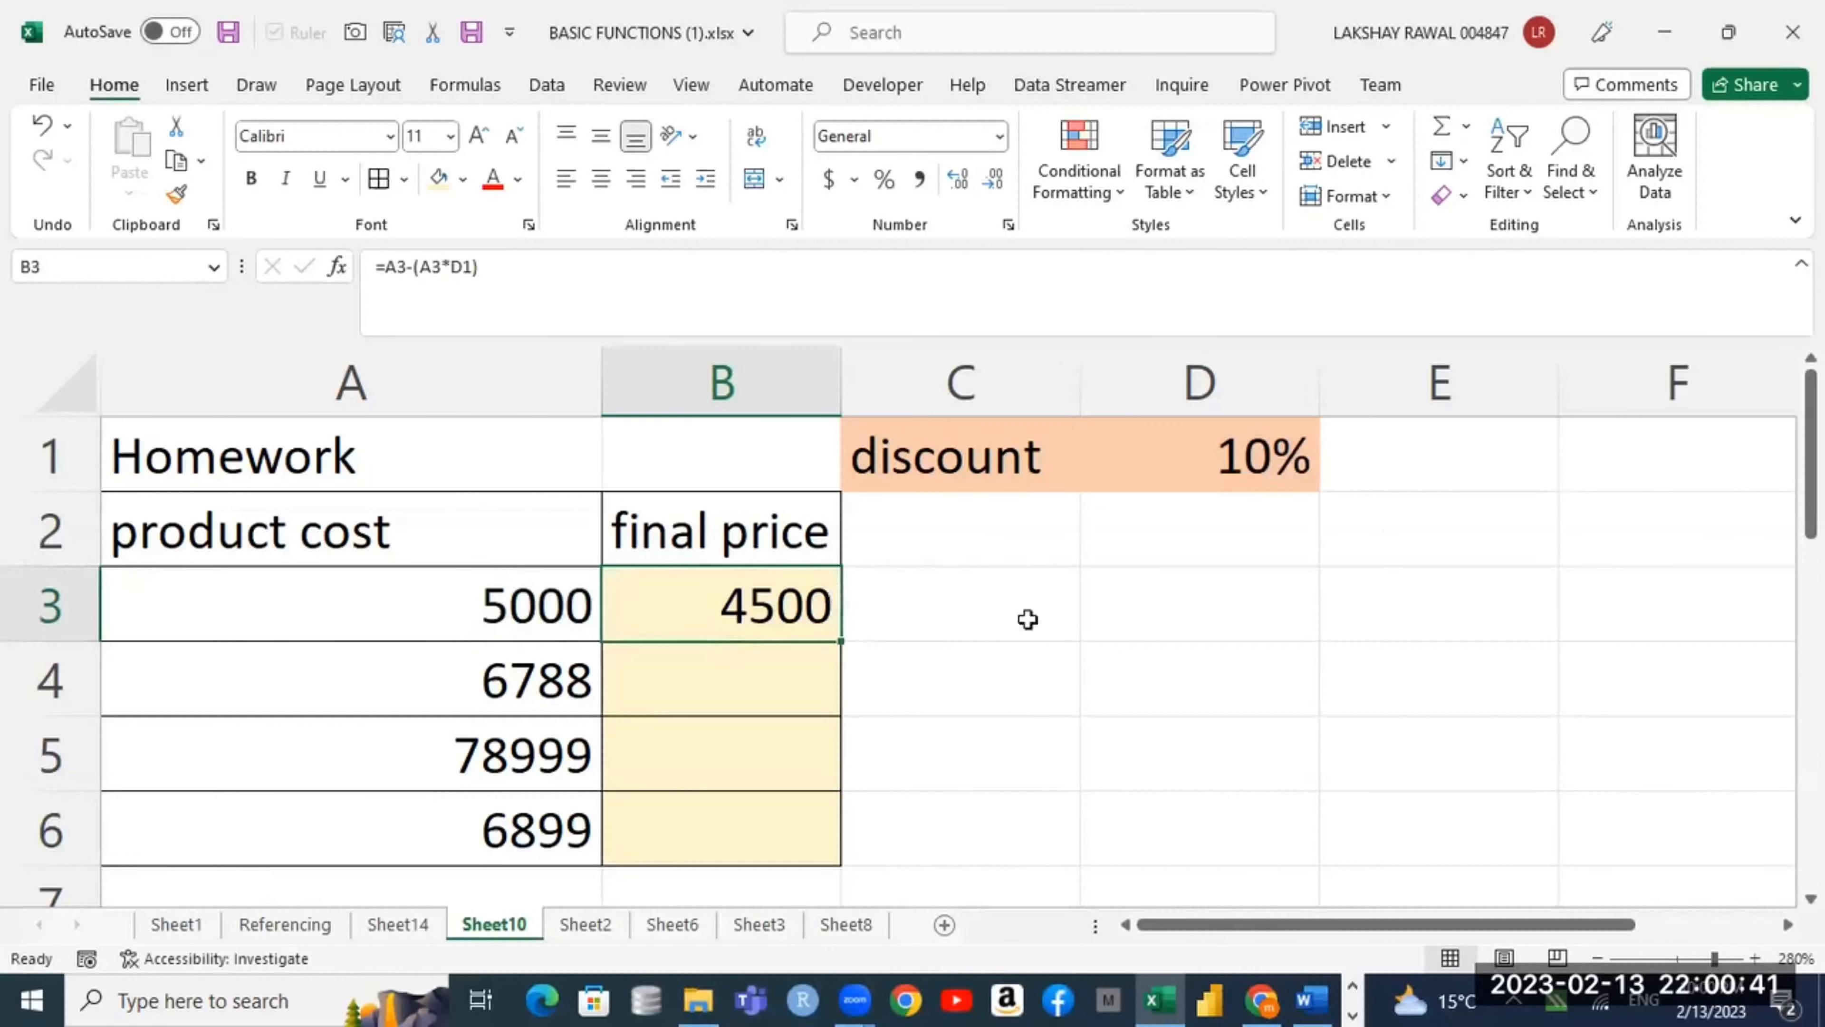
pyautogui.click(1158, 624)
pyautogui.write('=')
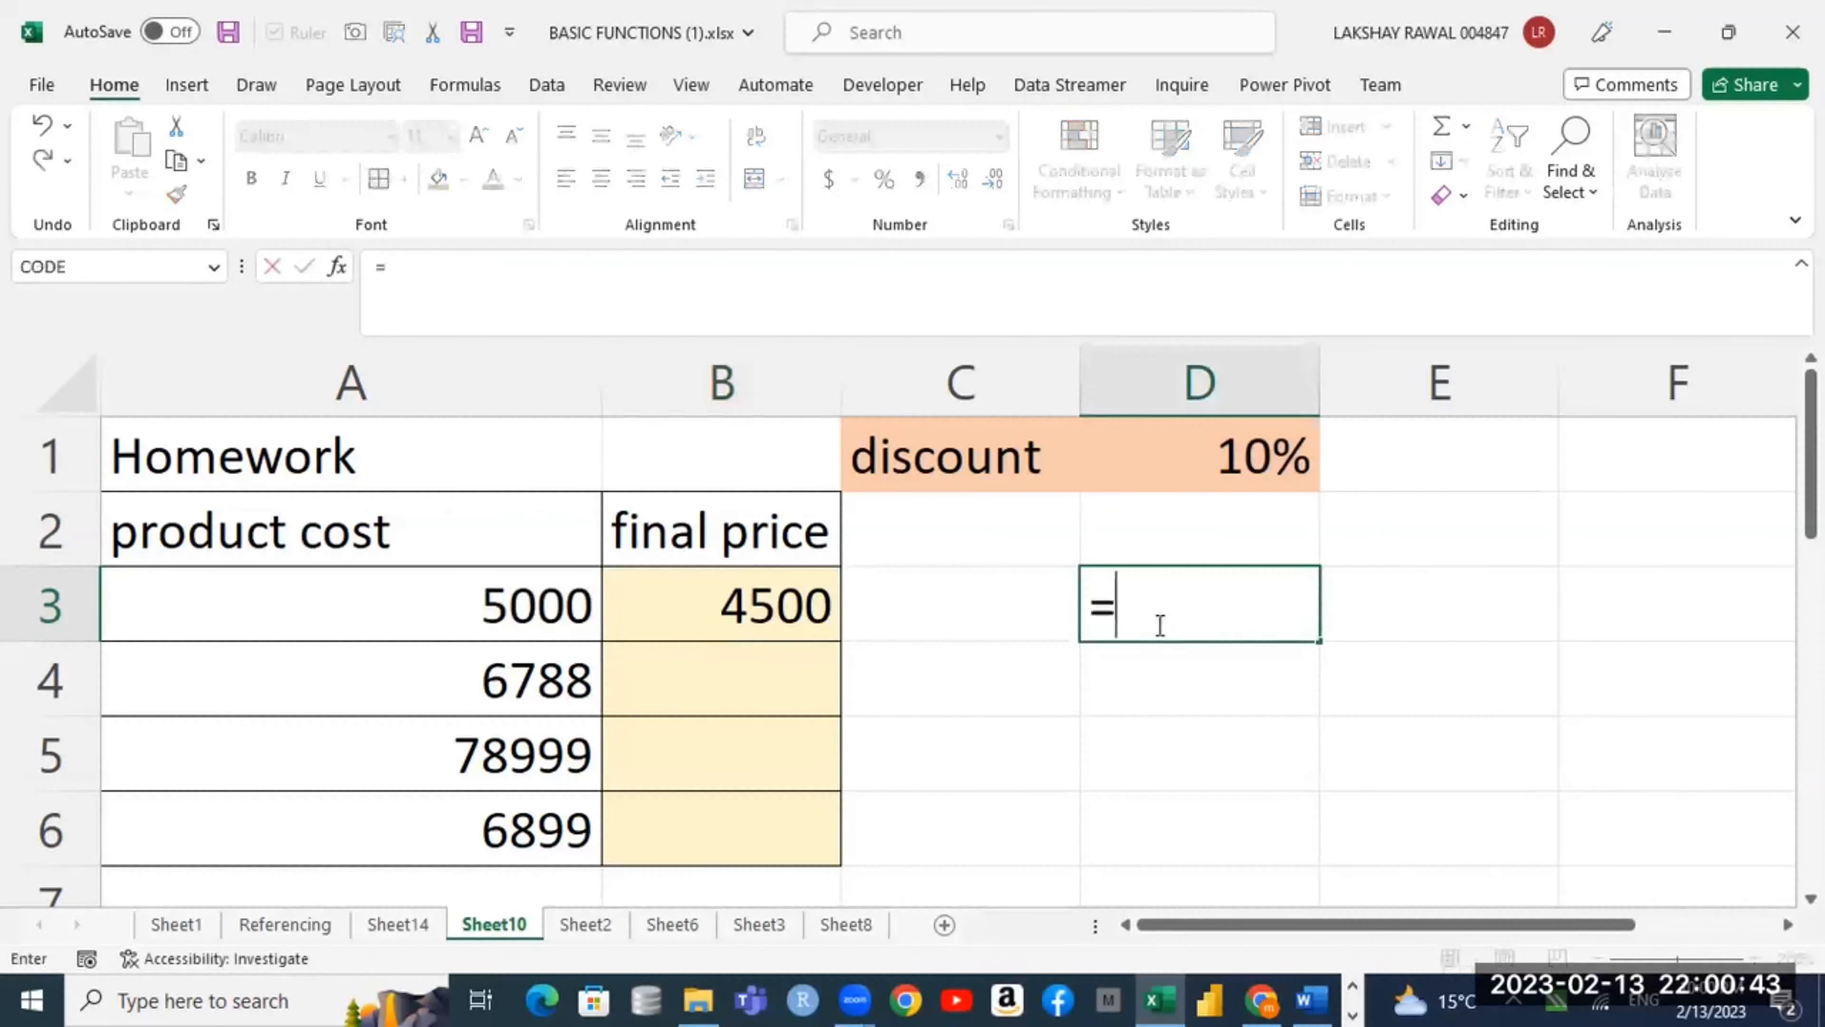
pyautogui.write('5000-')
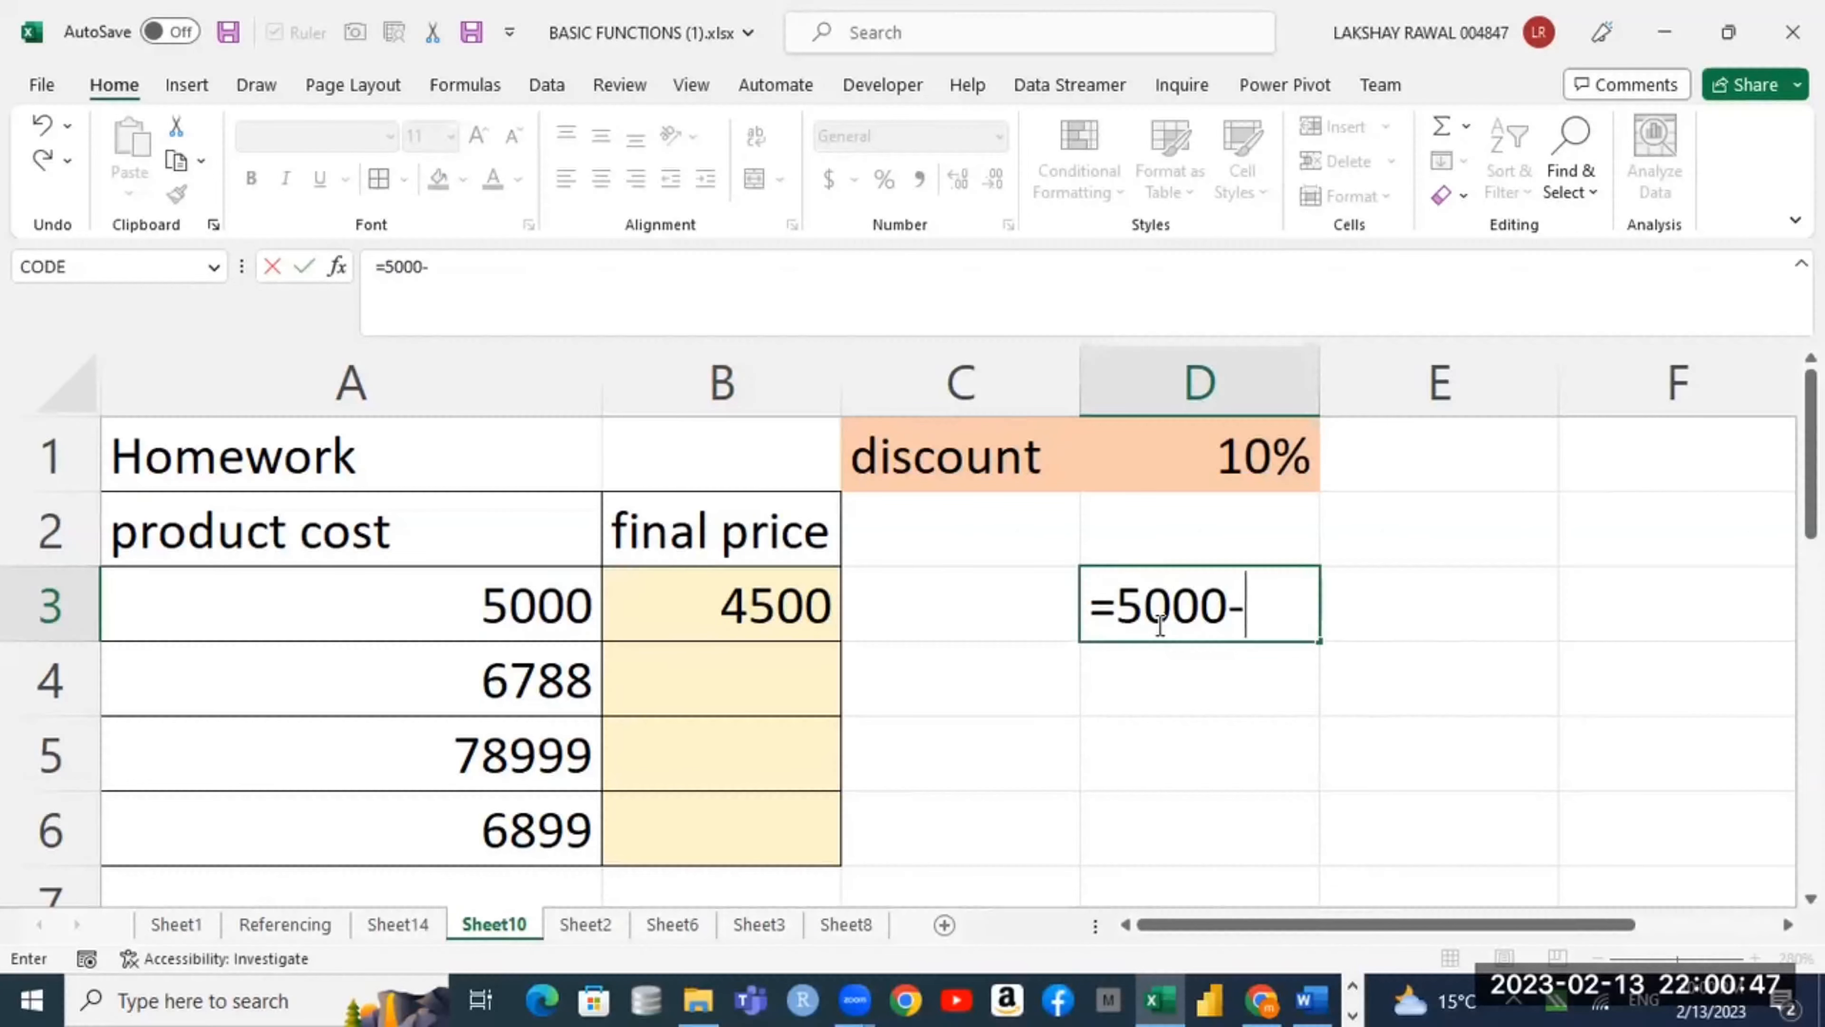
pyautogui.write('500')
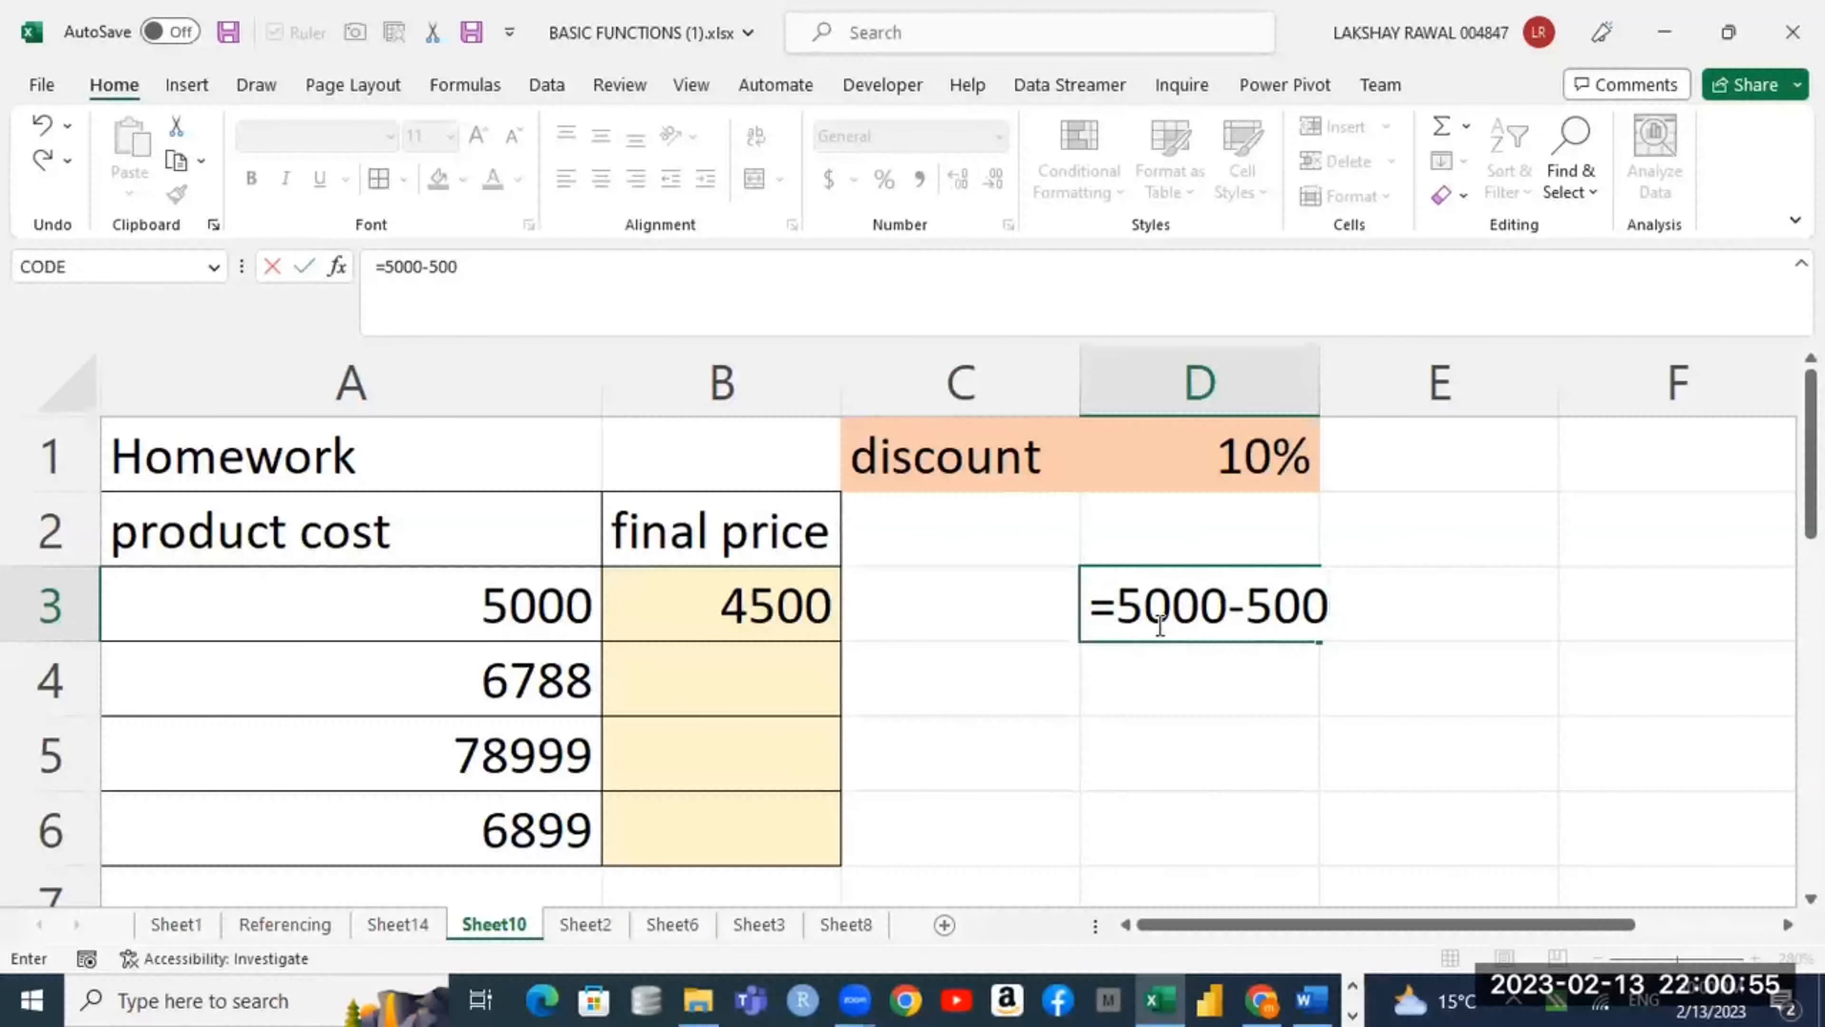
pyautogui.press('BackSpace')
pyautogui.press('BackSpace')
pyautogui.press('BackSpace')
pyautogui.press('Return')
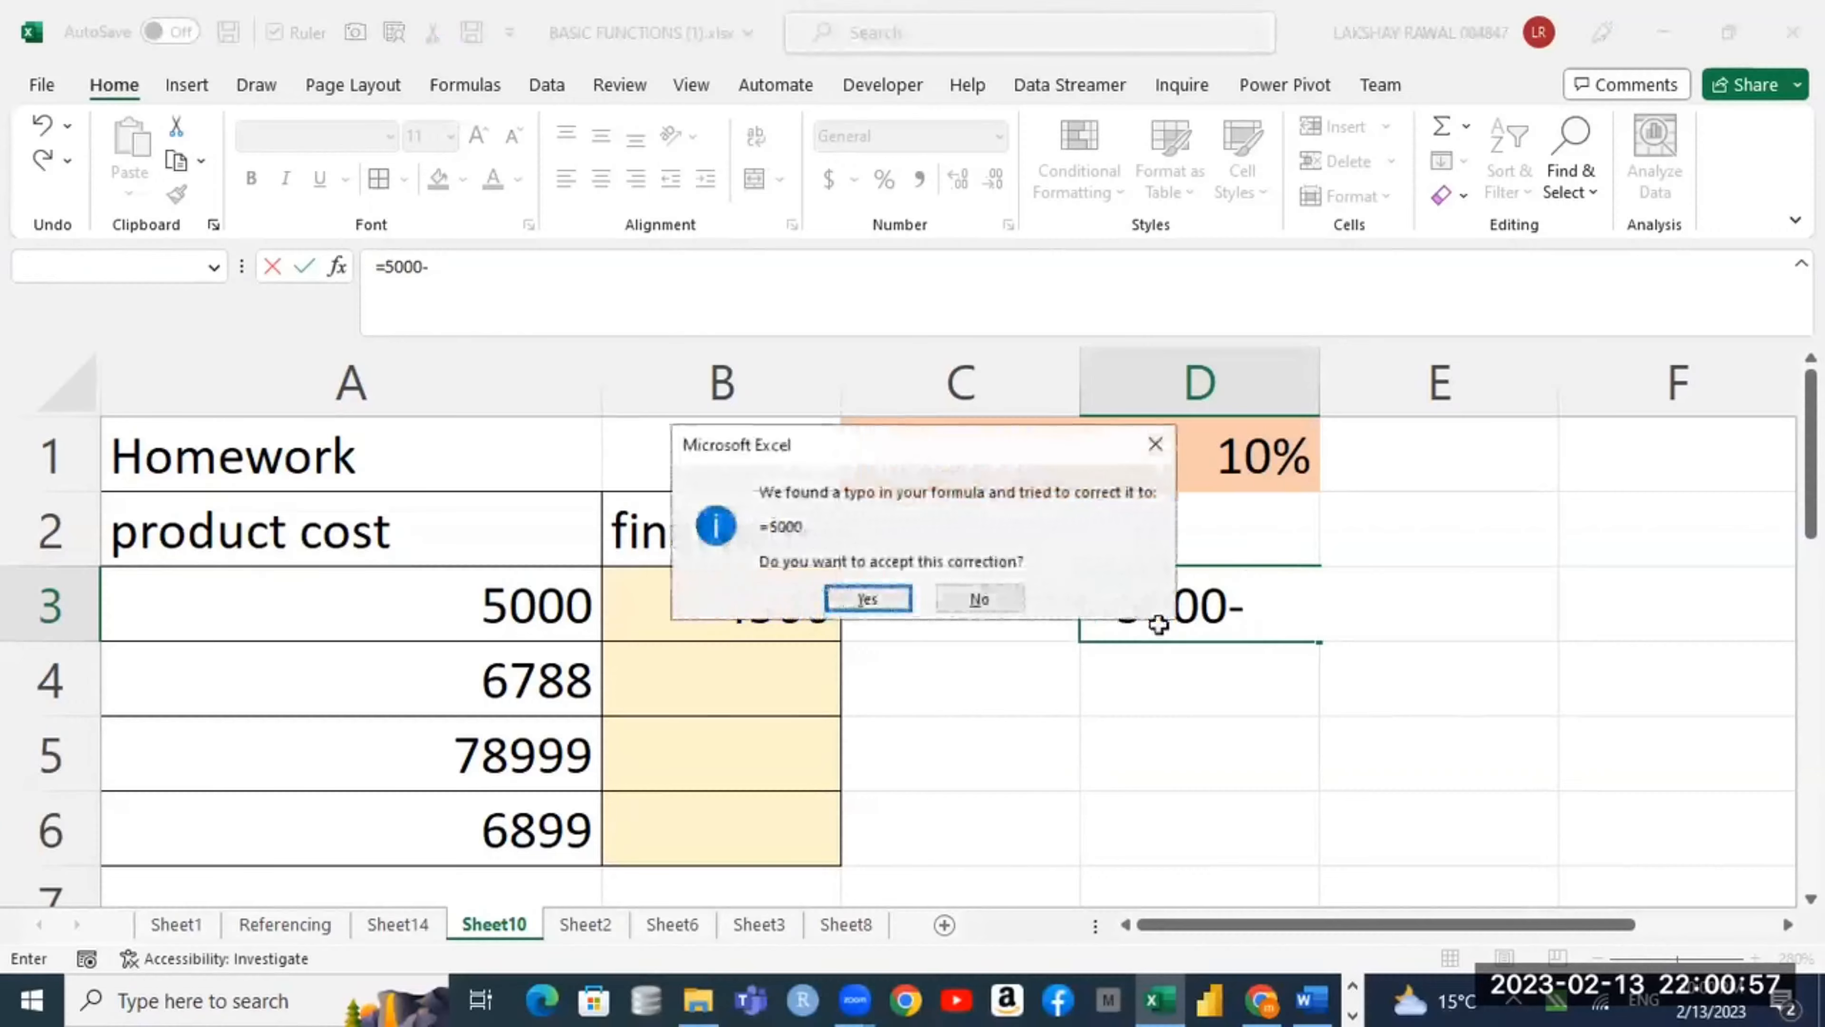
pyautogui.press('Return')
# Step: Extend the formula in D3 to subtract the calculated discount amount, so it reads =5000-(A3*D1)
pyautogui.click(1193, 600)
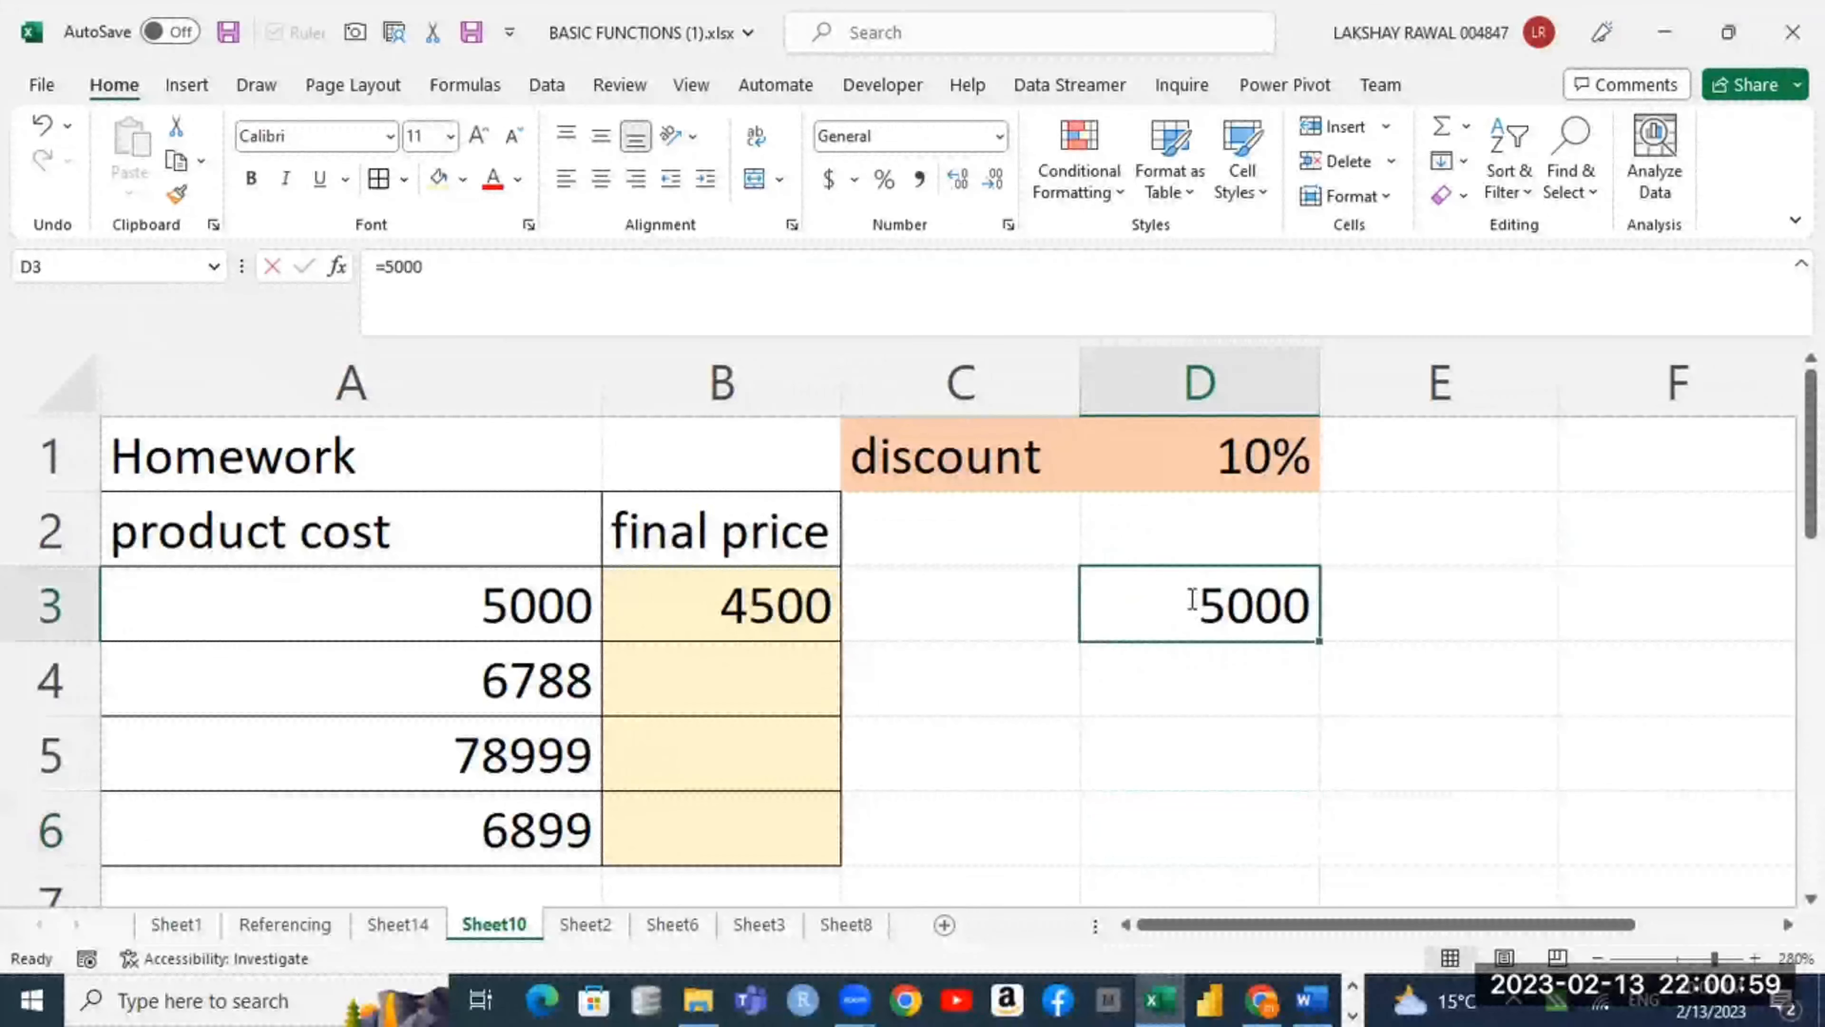
pyautogui.doubleClick(1259, 595)
pyautogui.write('-')
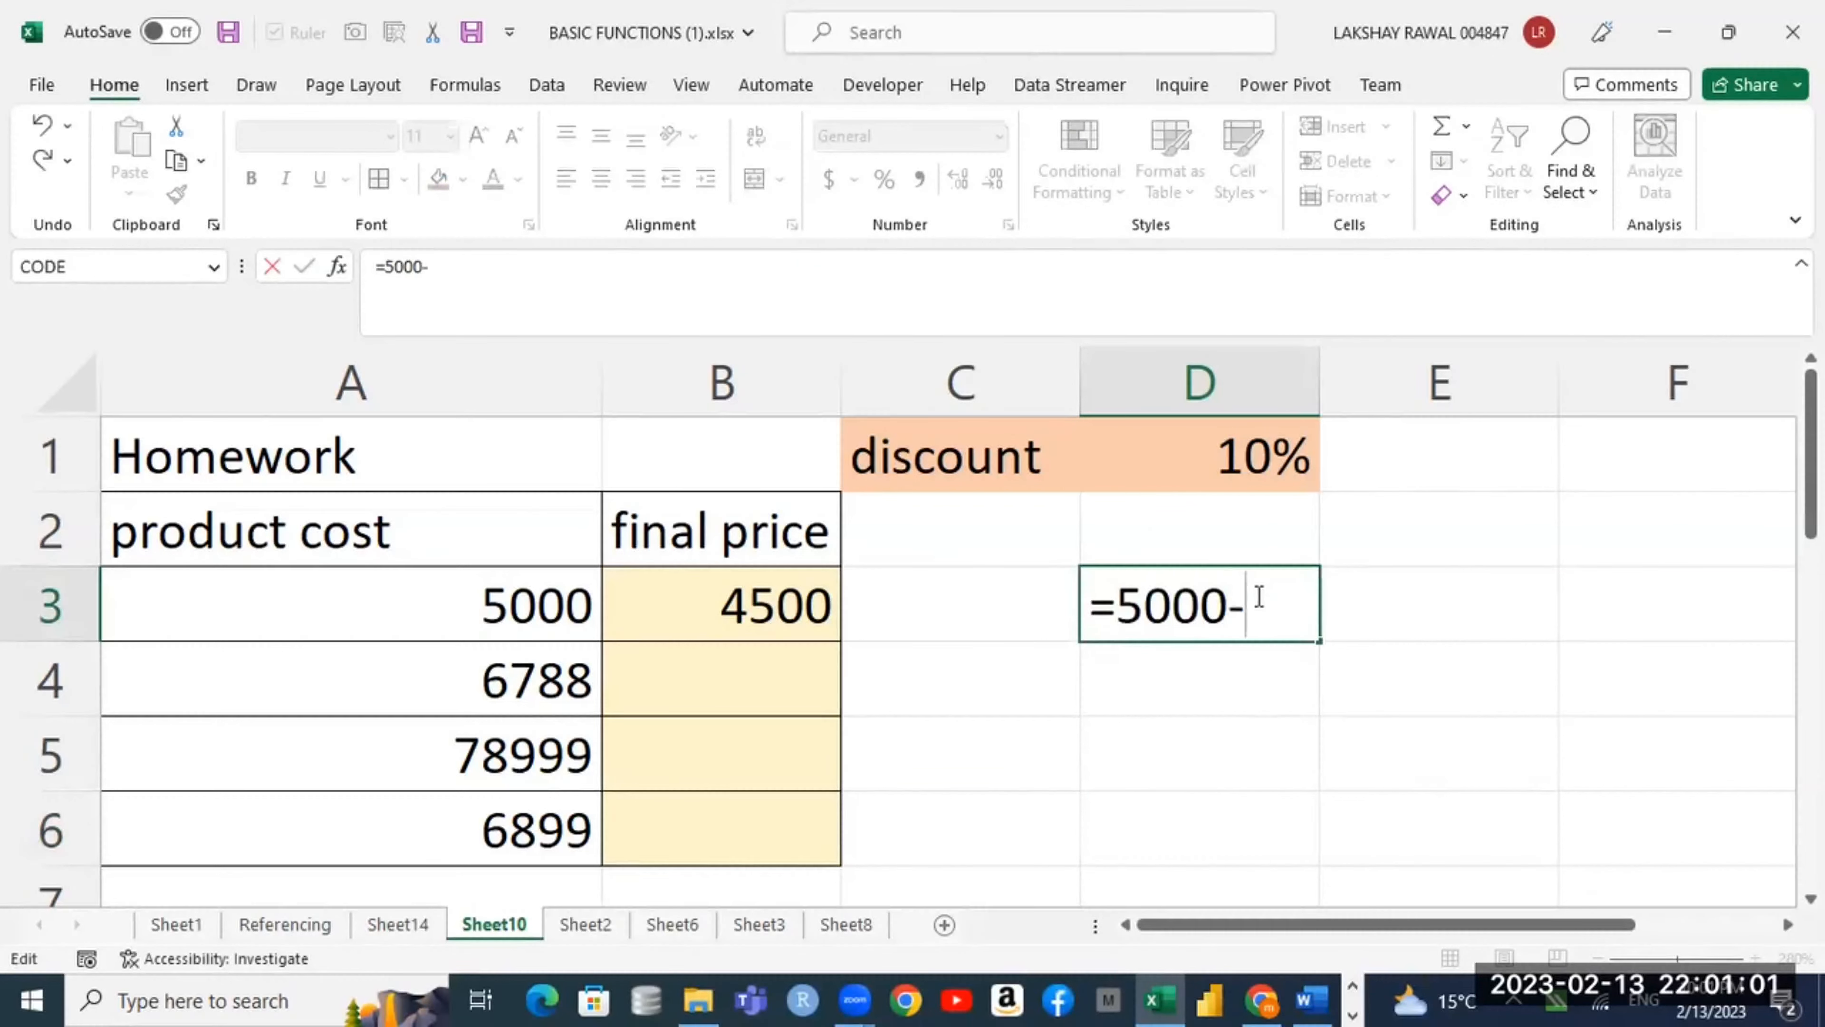
pyautogui.write('(')
pyautogui.click(542, 589)
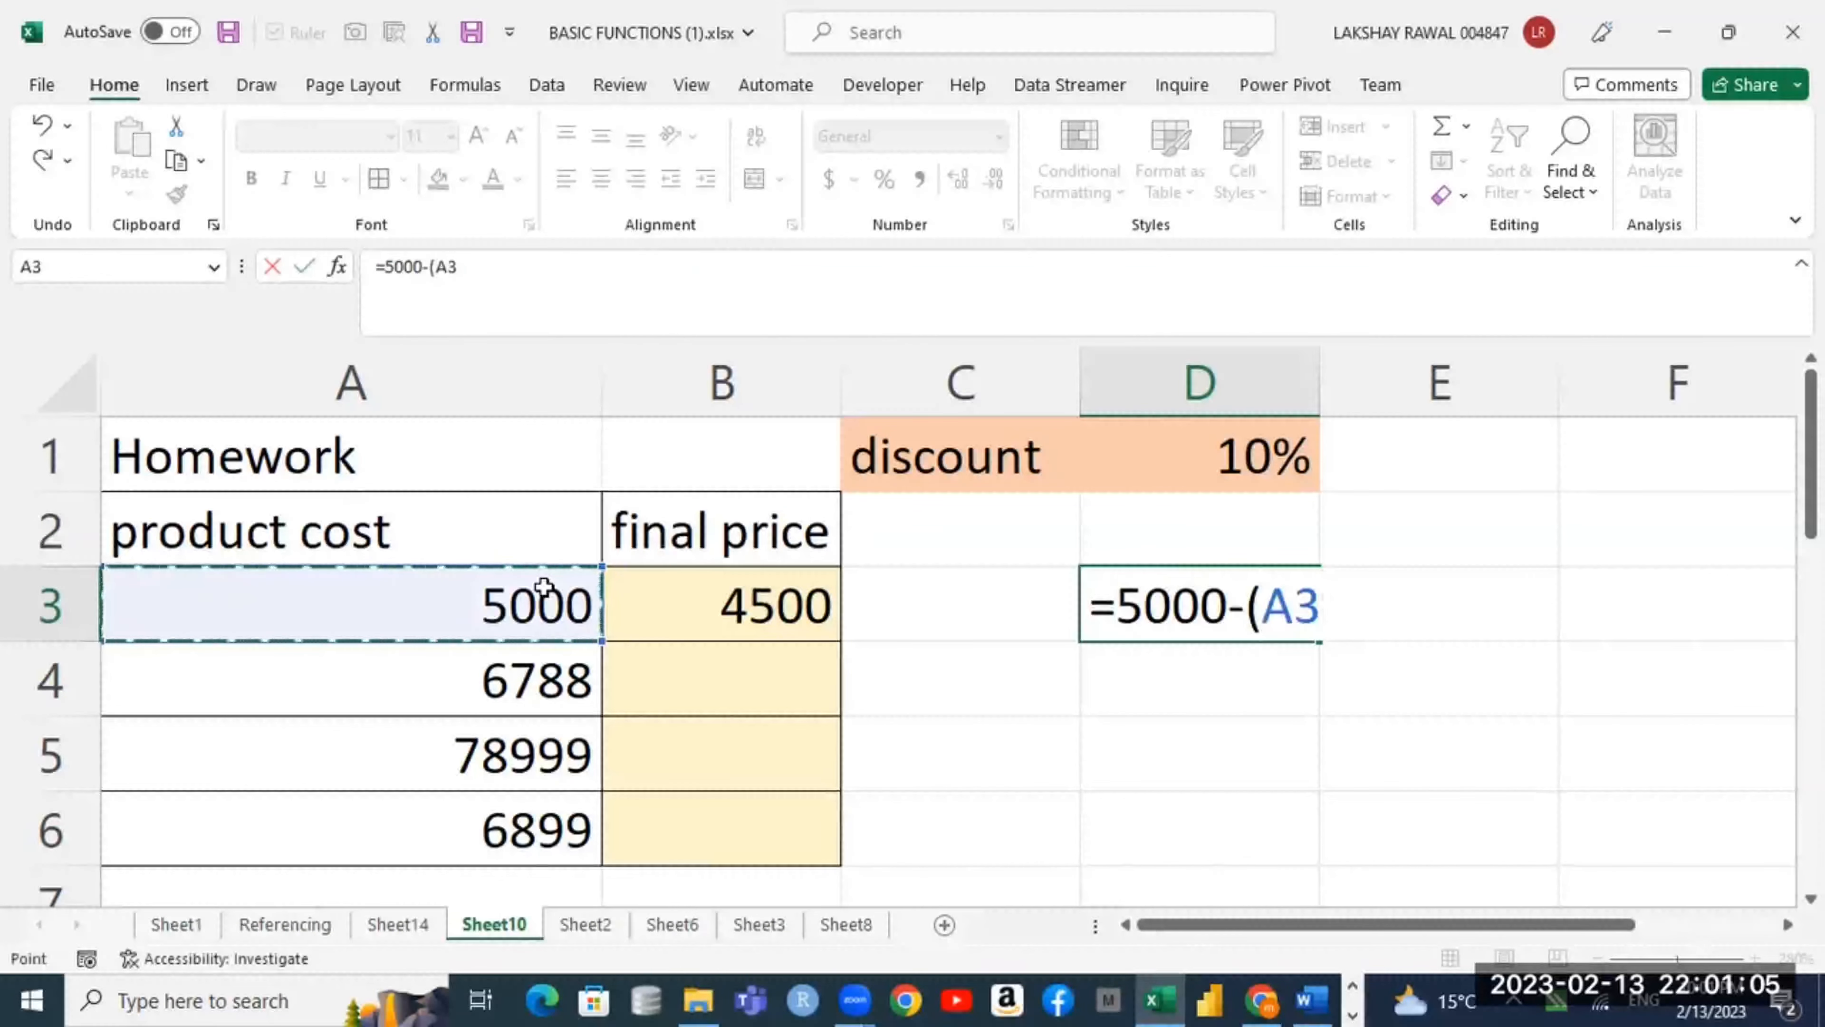
pyautogui.write('*')
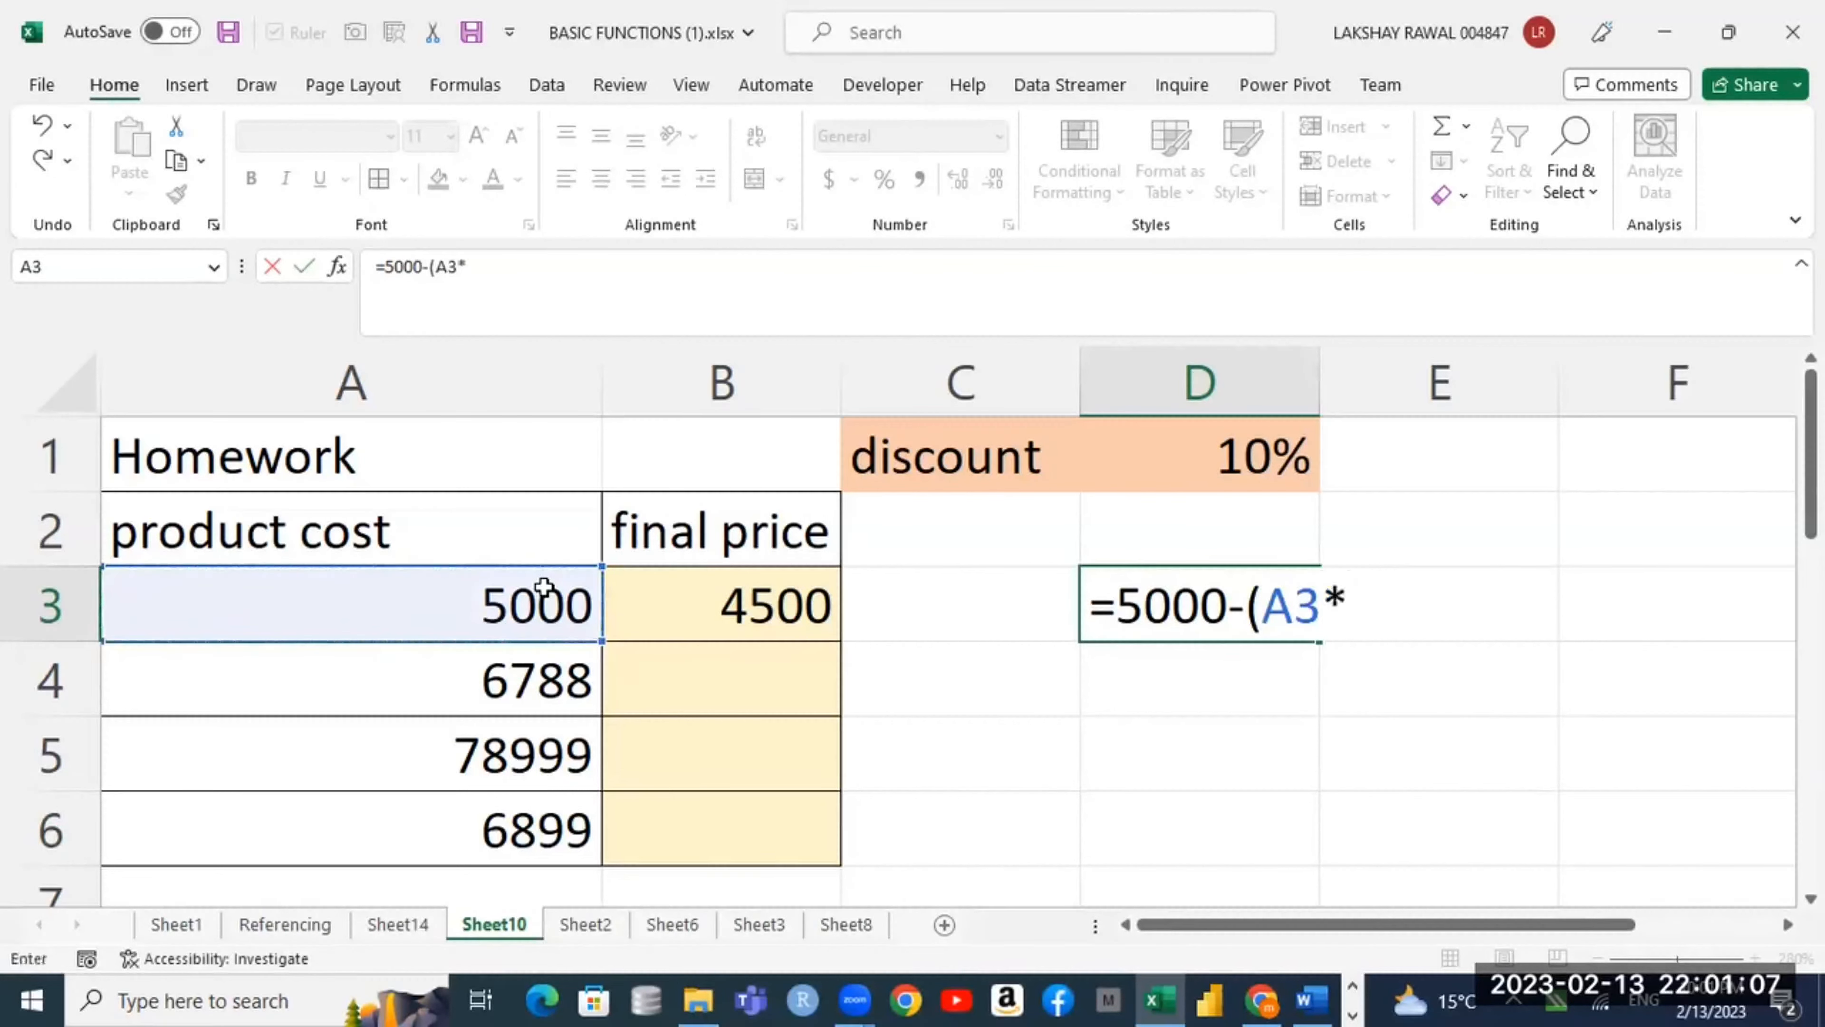
pyautogui.click(1239, 449)
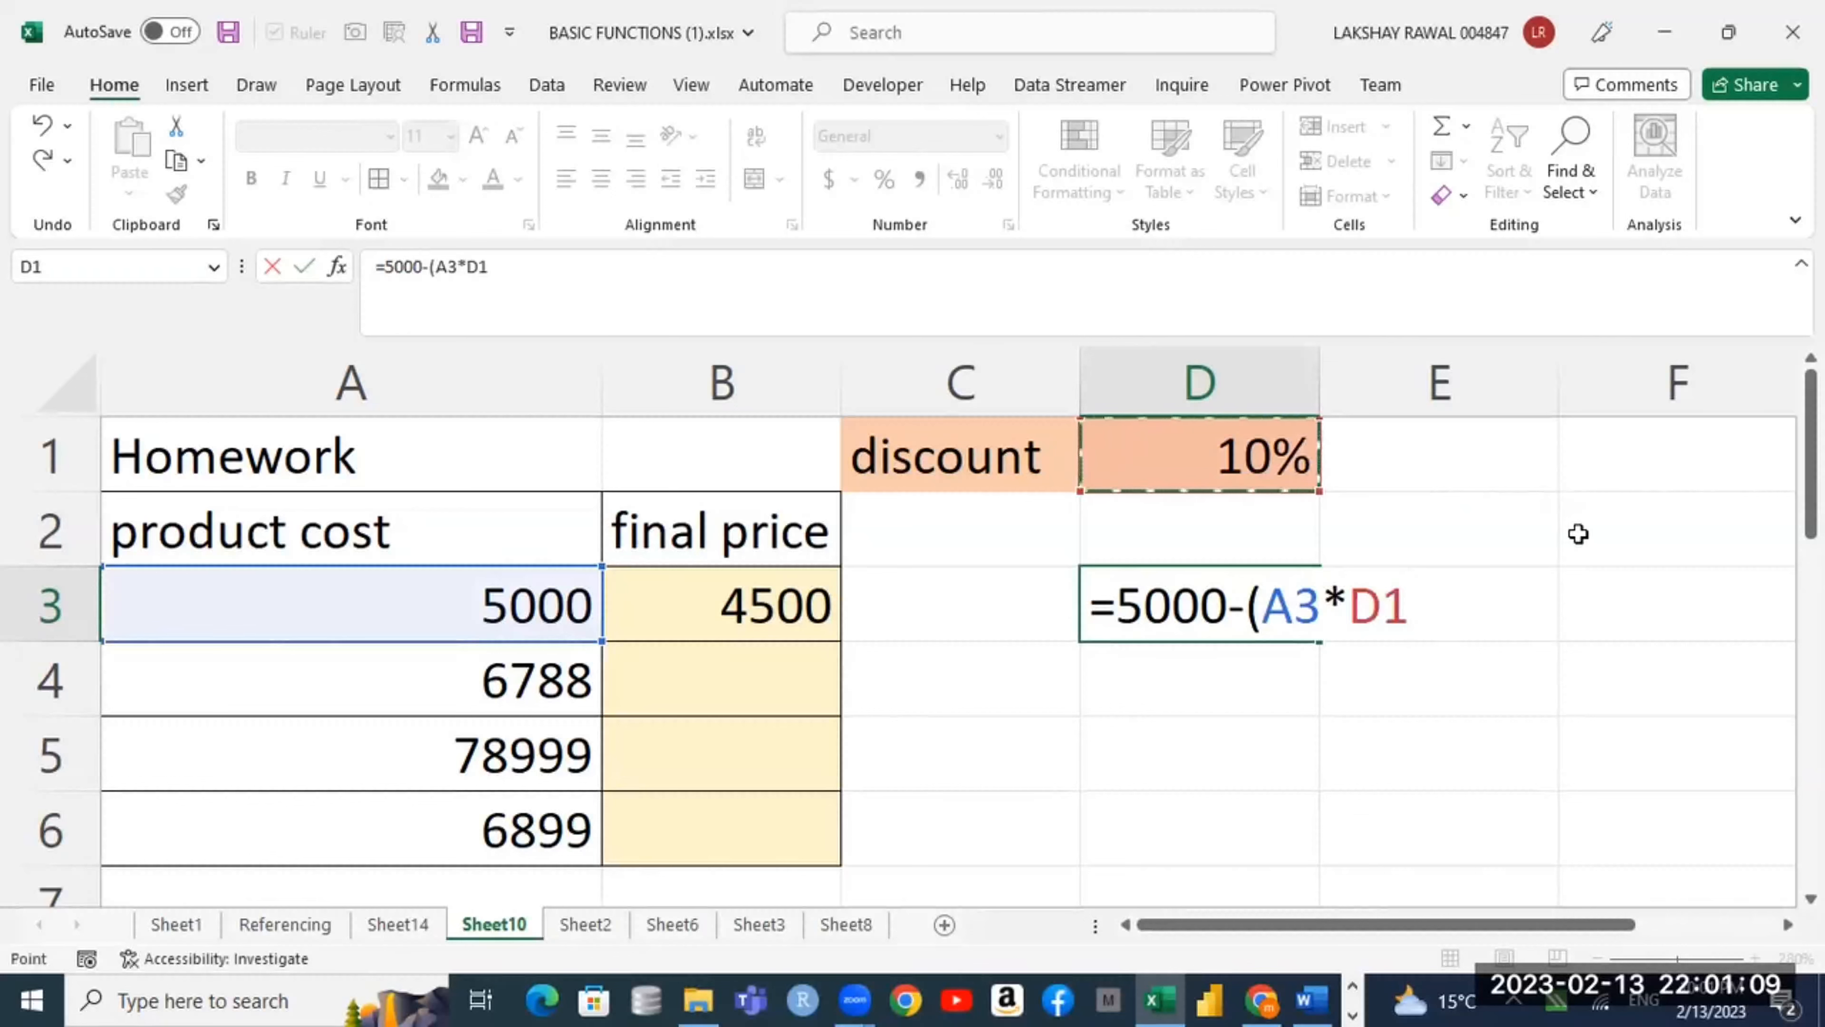
pyautogui.write(')')
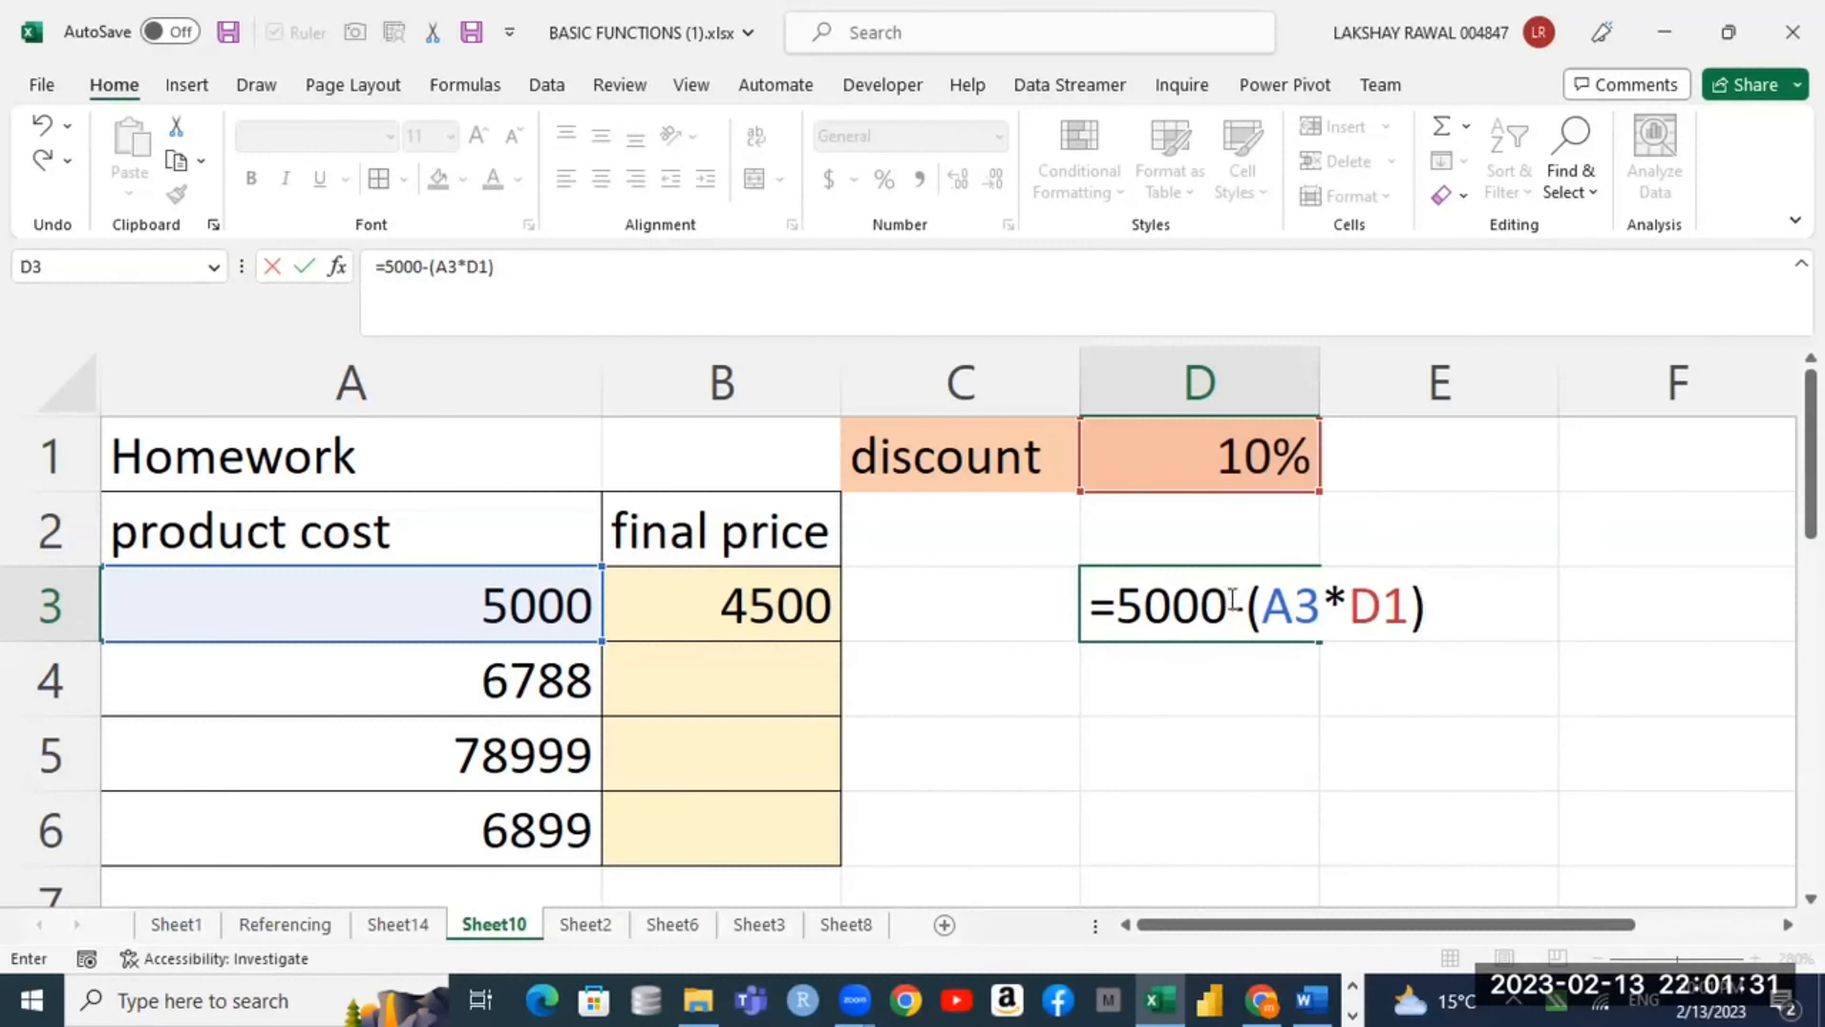
# Step: Replace the fixed 5000 in the D3 formula with a reference to the product cost, making it =A3-(A3*D1)
pyautogui.moveTo(1229, 606); pyautogui.dragTo(1159, 606)
pyautogui.press('BackSpace')
pyautogui.press('BackSpace')
pyautogui.press('BackSpace')
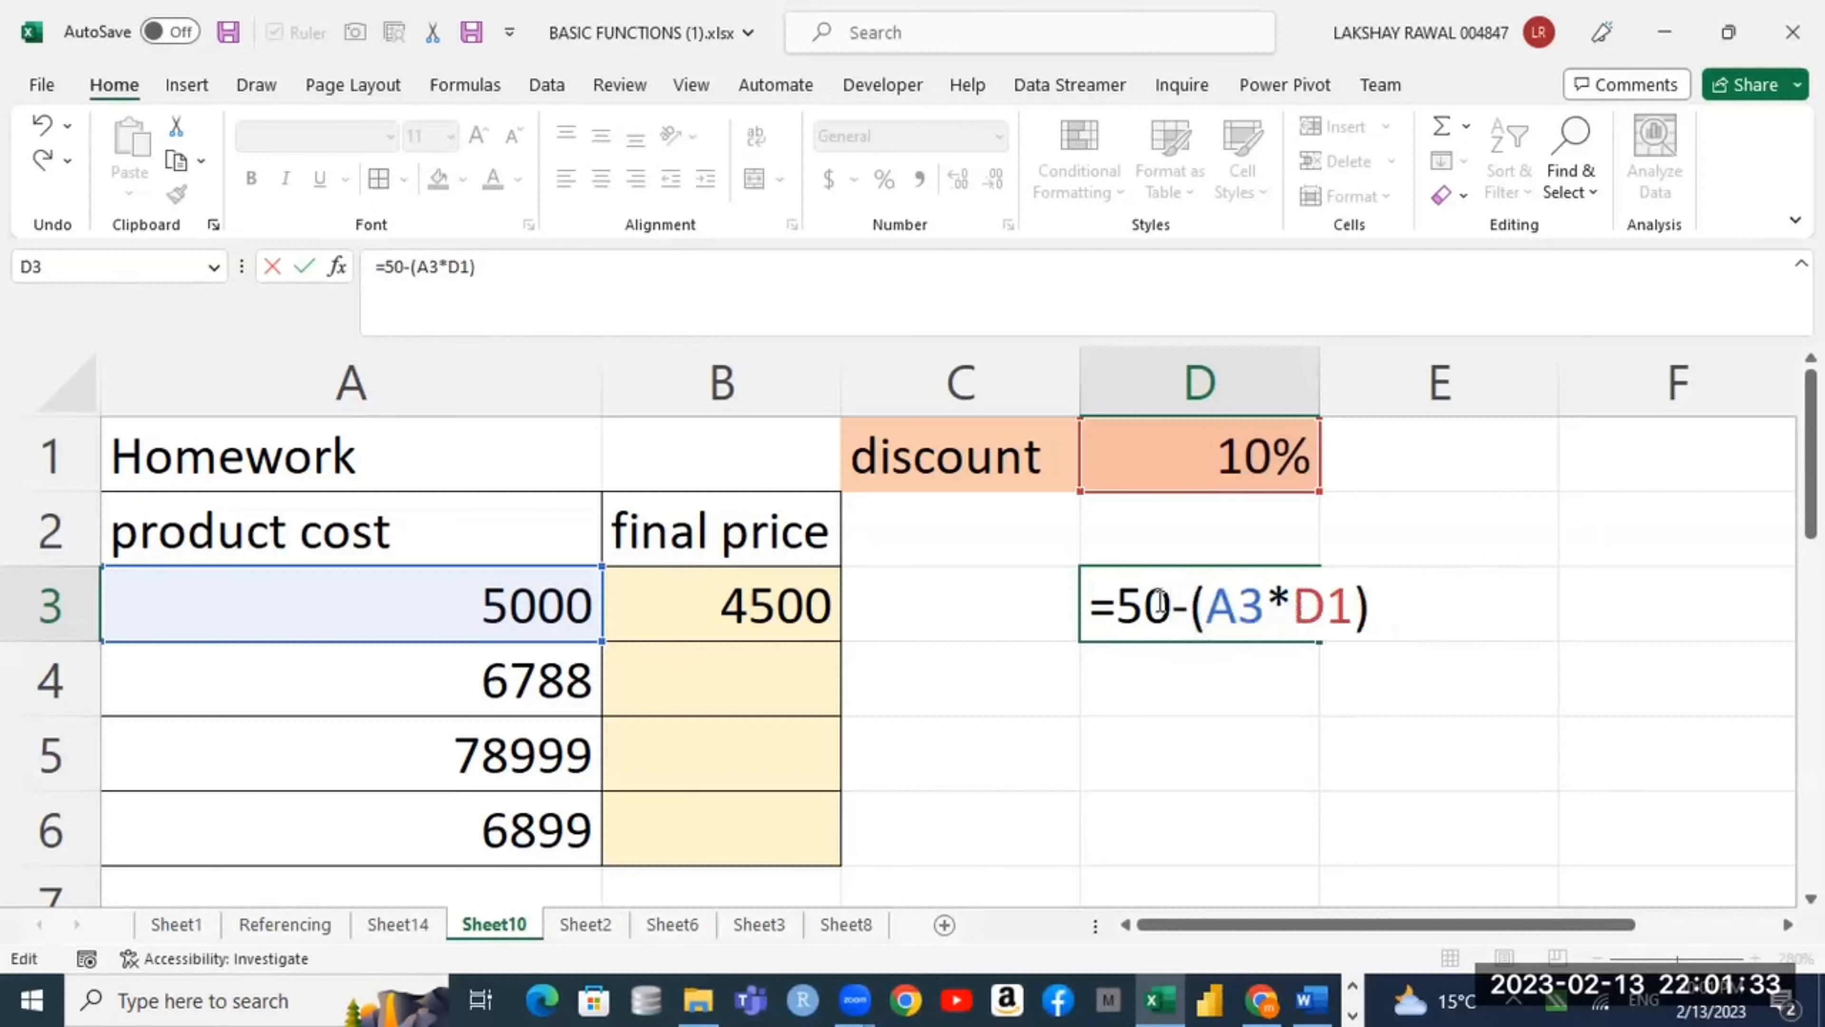
pyautogui.click(560, 607)
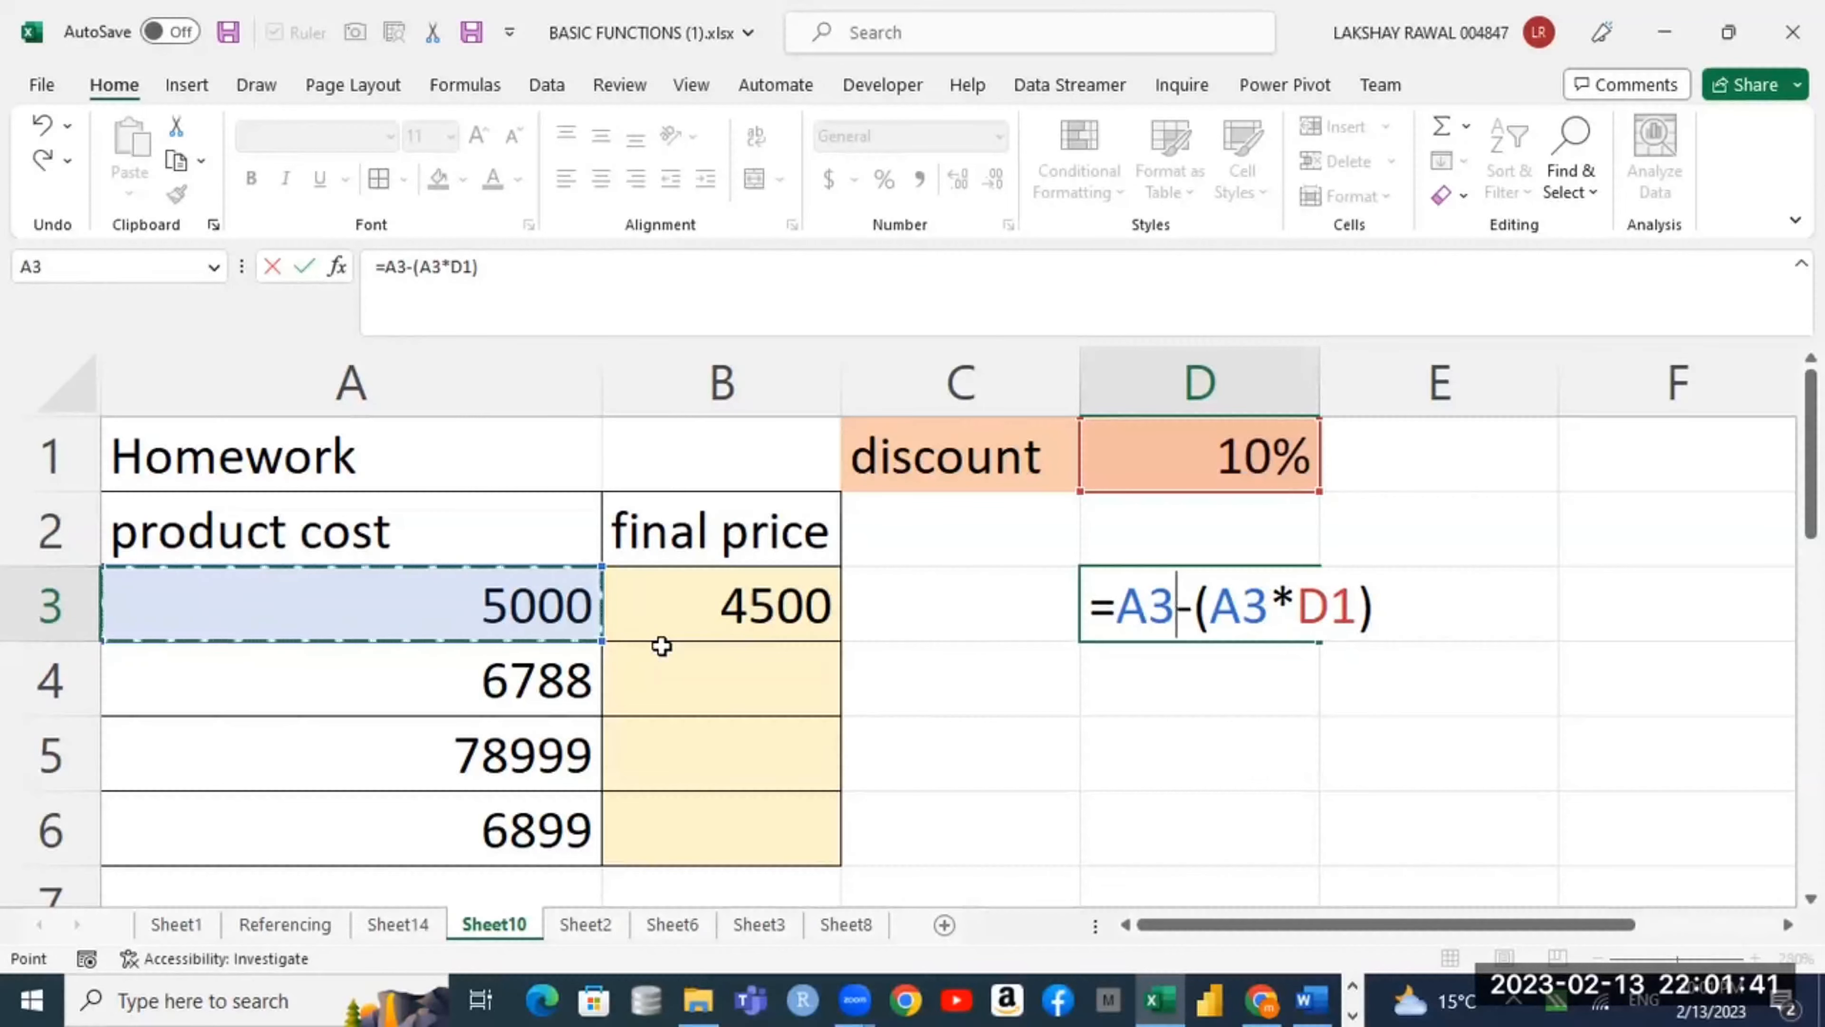
pyautogui.press('Return')
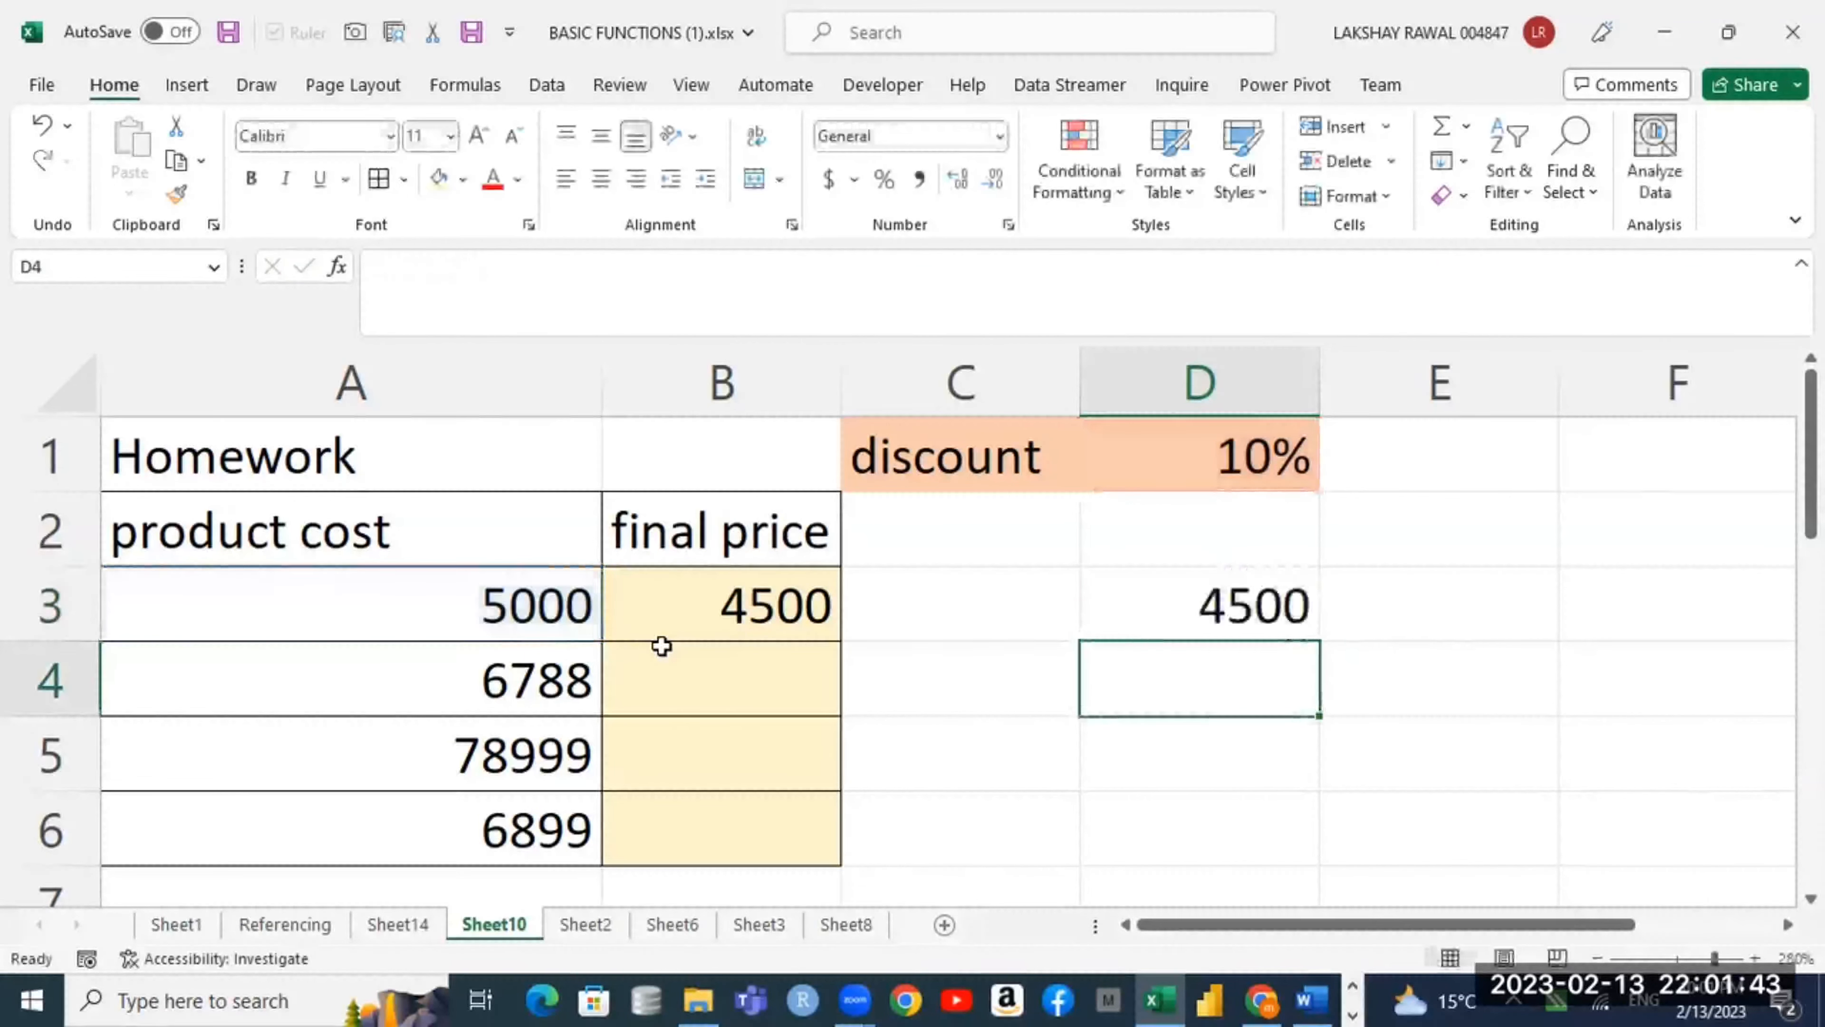
# Step: Check the D1 reference in the B3 final price formula and fill the formula down through B6
pyautogui.click(725, 591)
pyautogui.doubleClick(794, 600)
pyautogui.moveTo(816, 604); pyautogui.dragTo(880, 604)
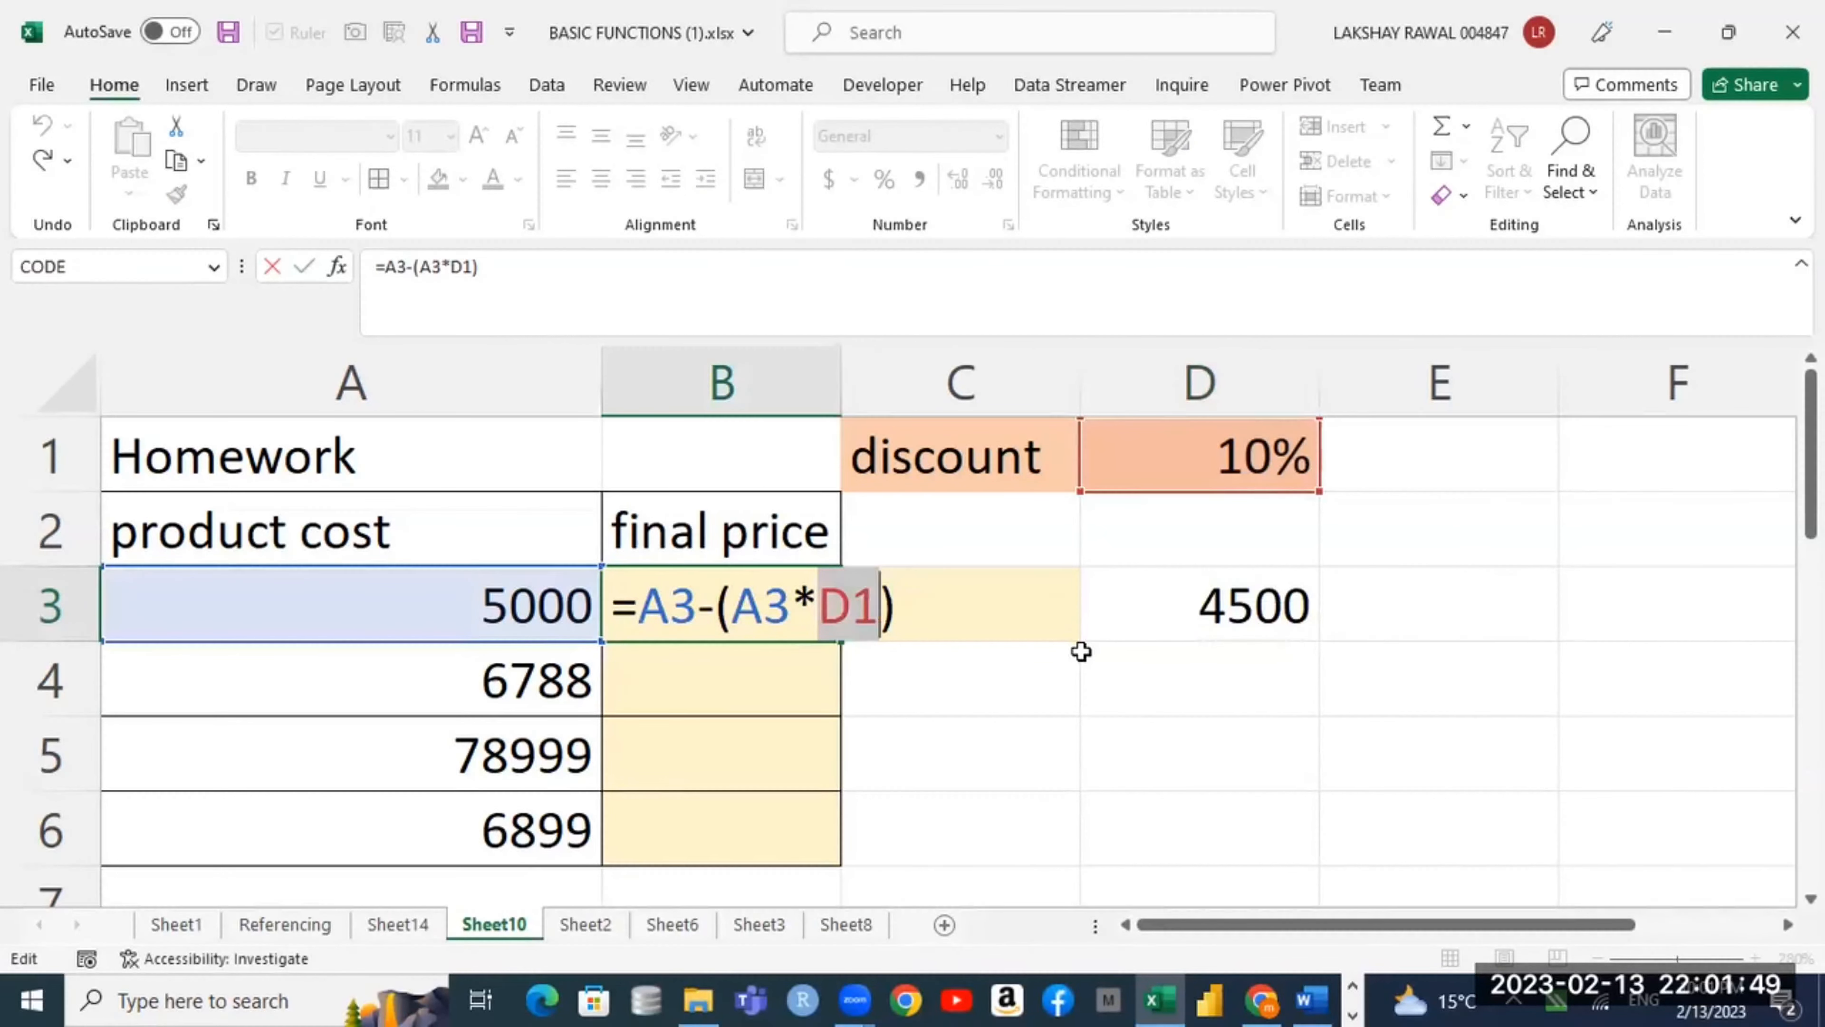
pyautogui.press('Return')
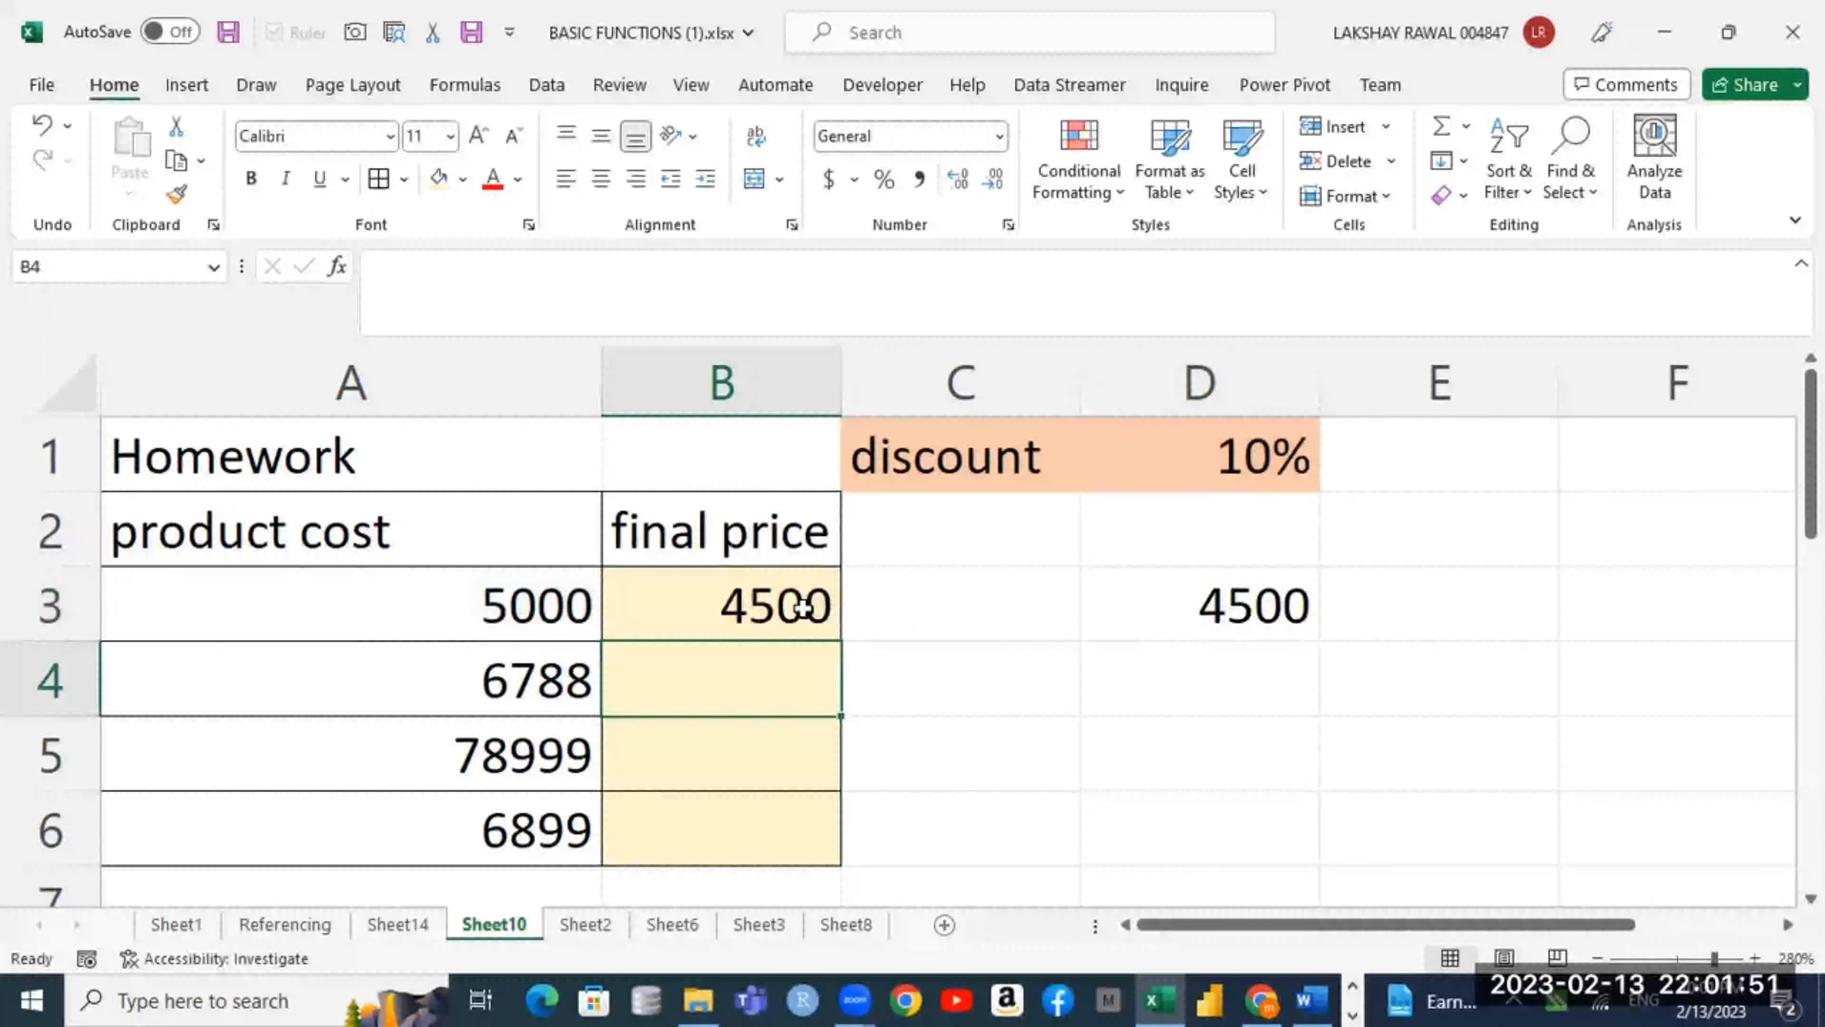
pyautogui.click(803, 607)
pyautogui.moveTo(842, 642); pyautogui.dragTo(834, 860)
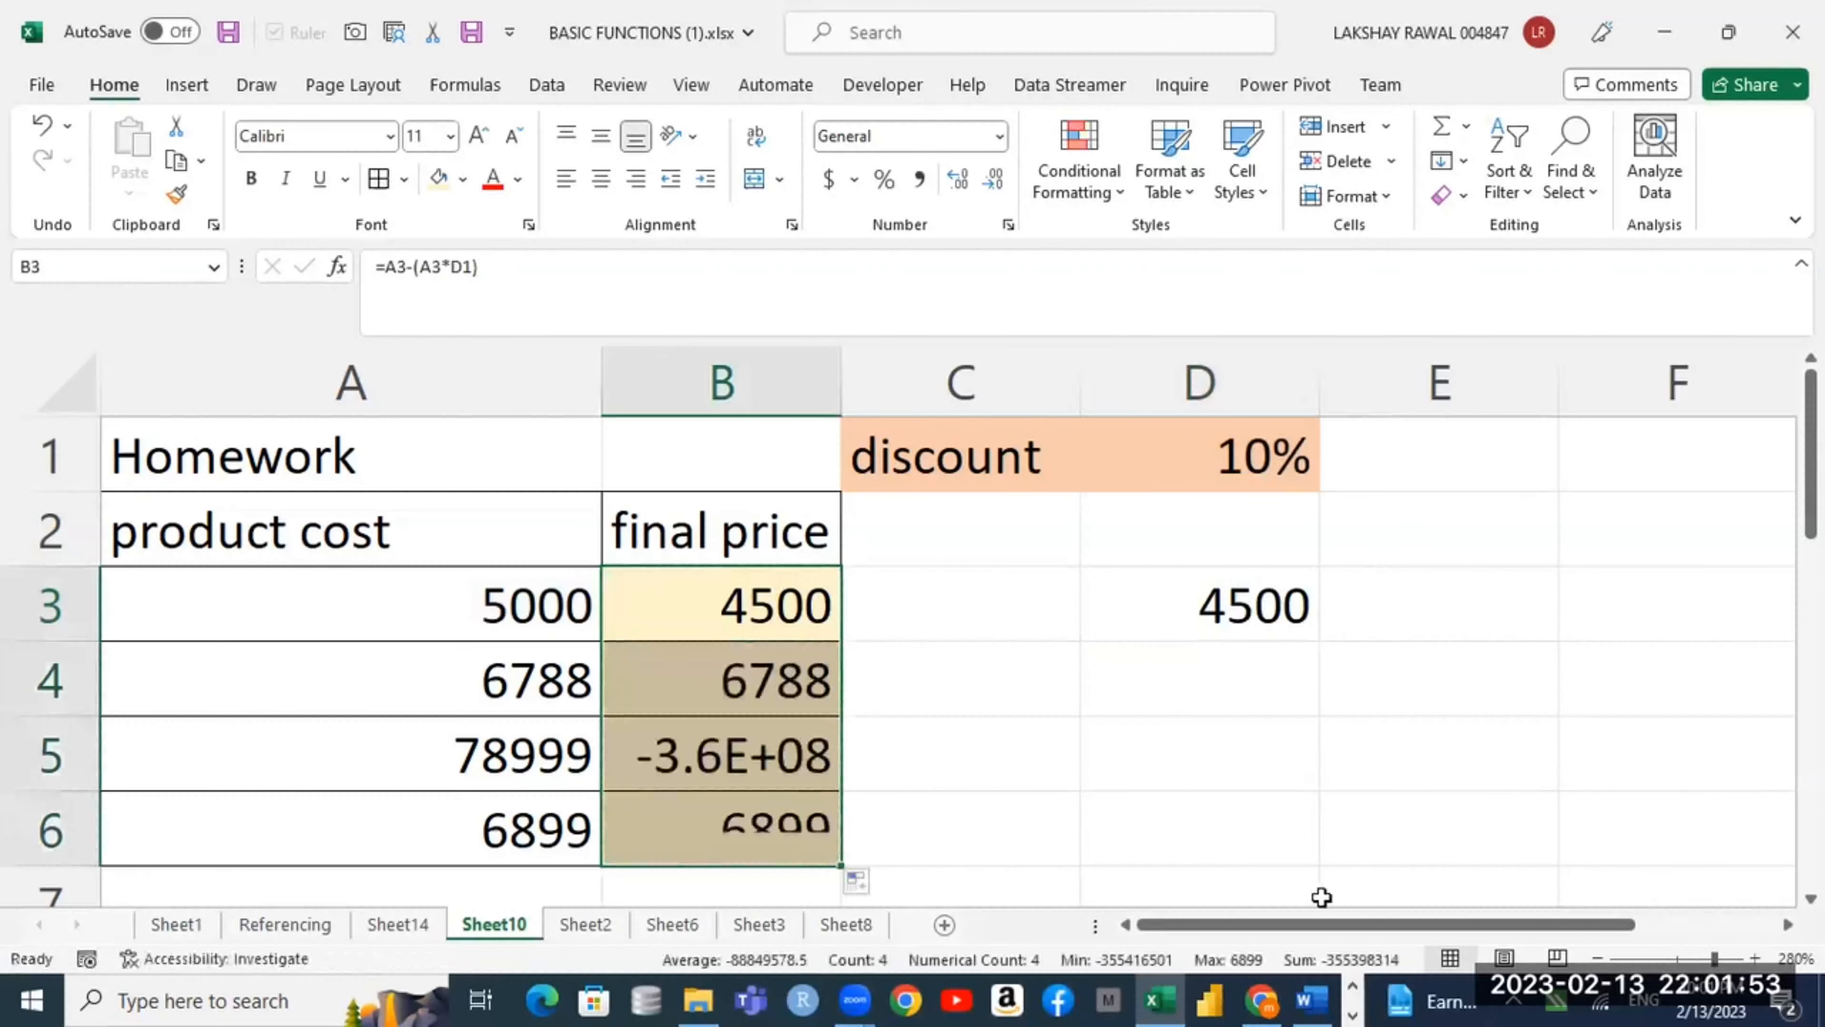
# Step: Clear the practice formula from cell D3
pyautogui.click(1230, 622)
pyautogui.press('Delete')
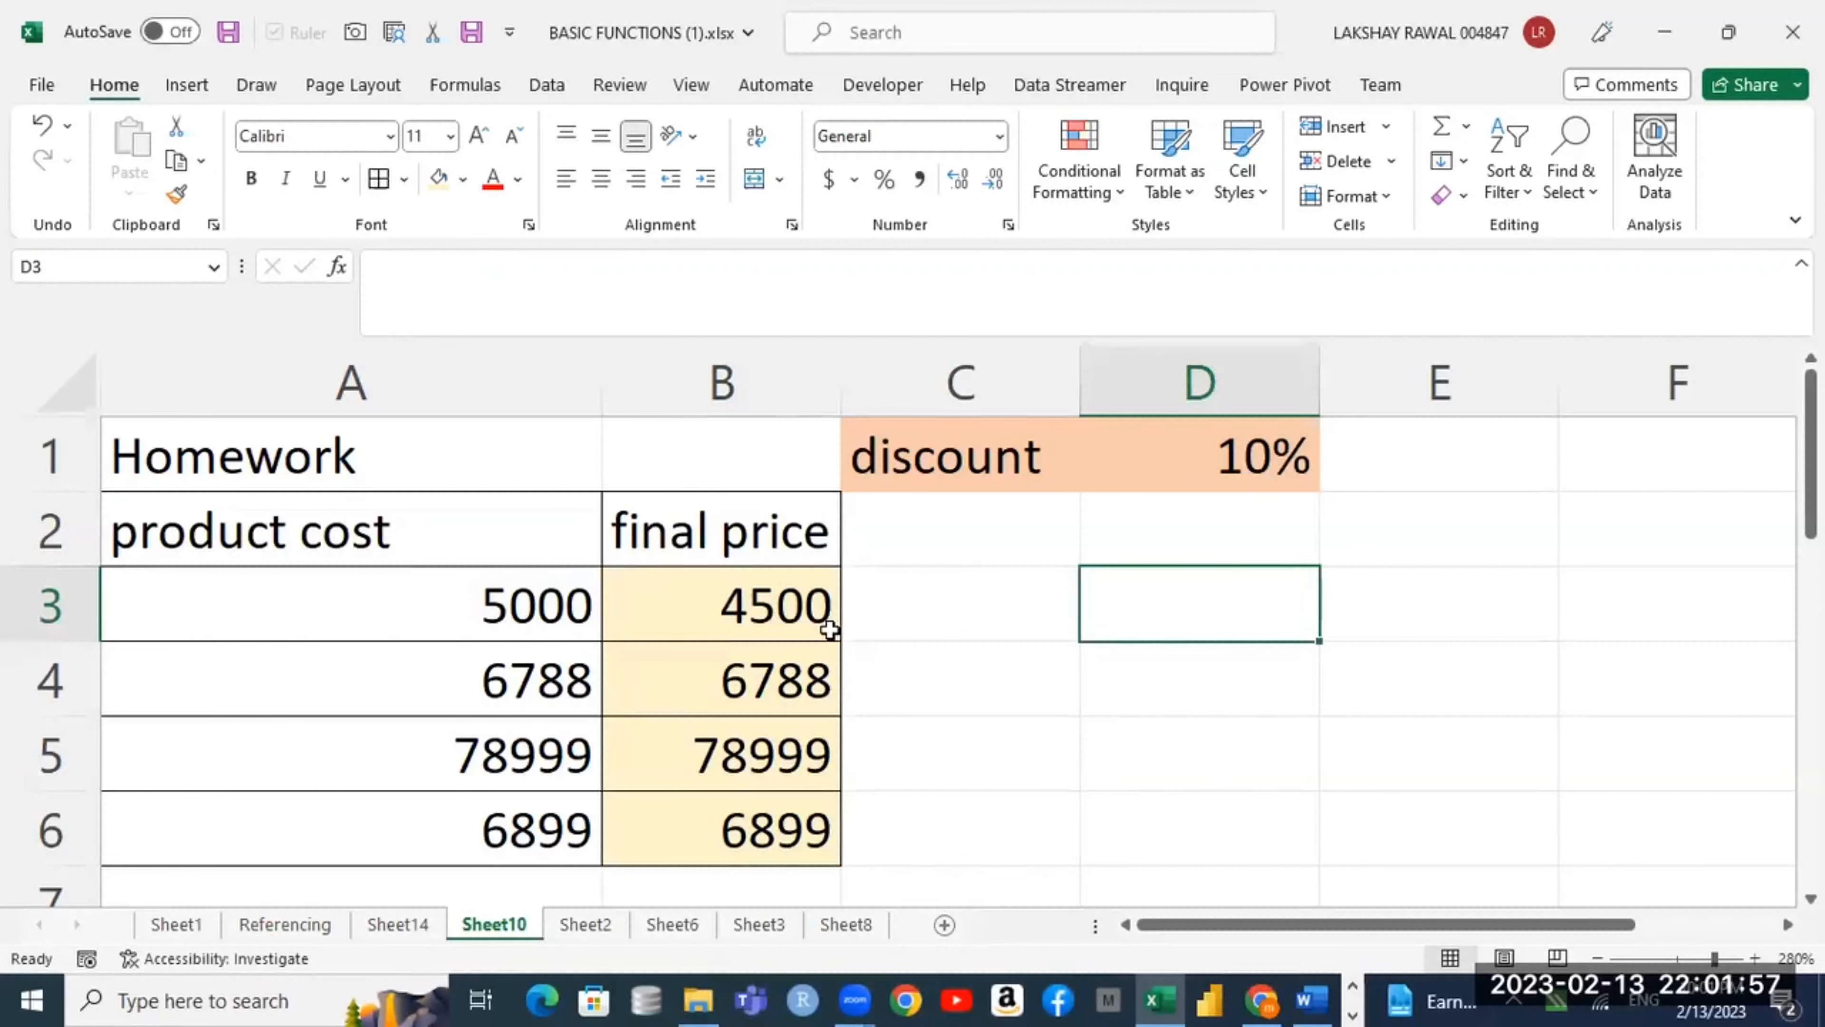
pyautogui.moveTo(1129, 542); pyautogui.dragTo(1150, 697)
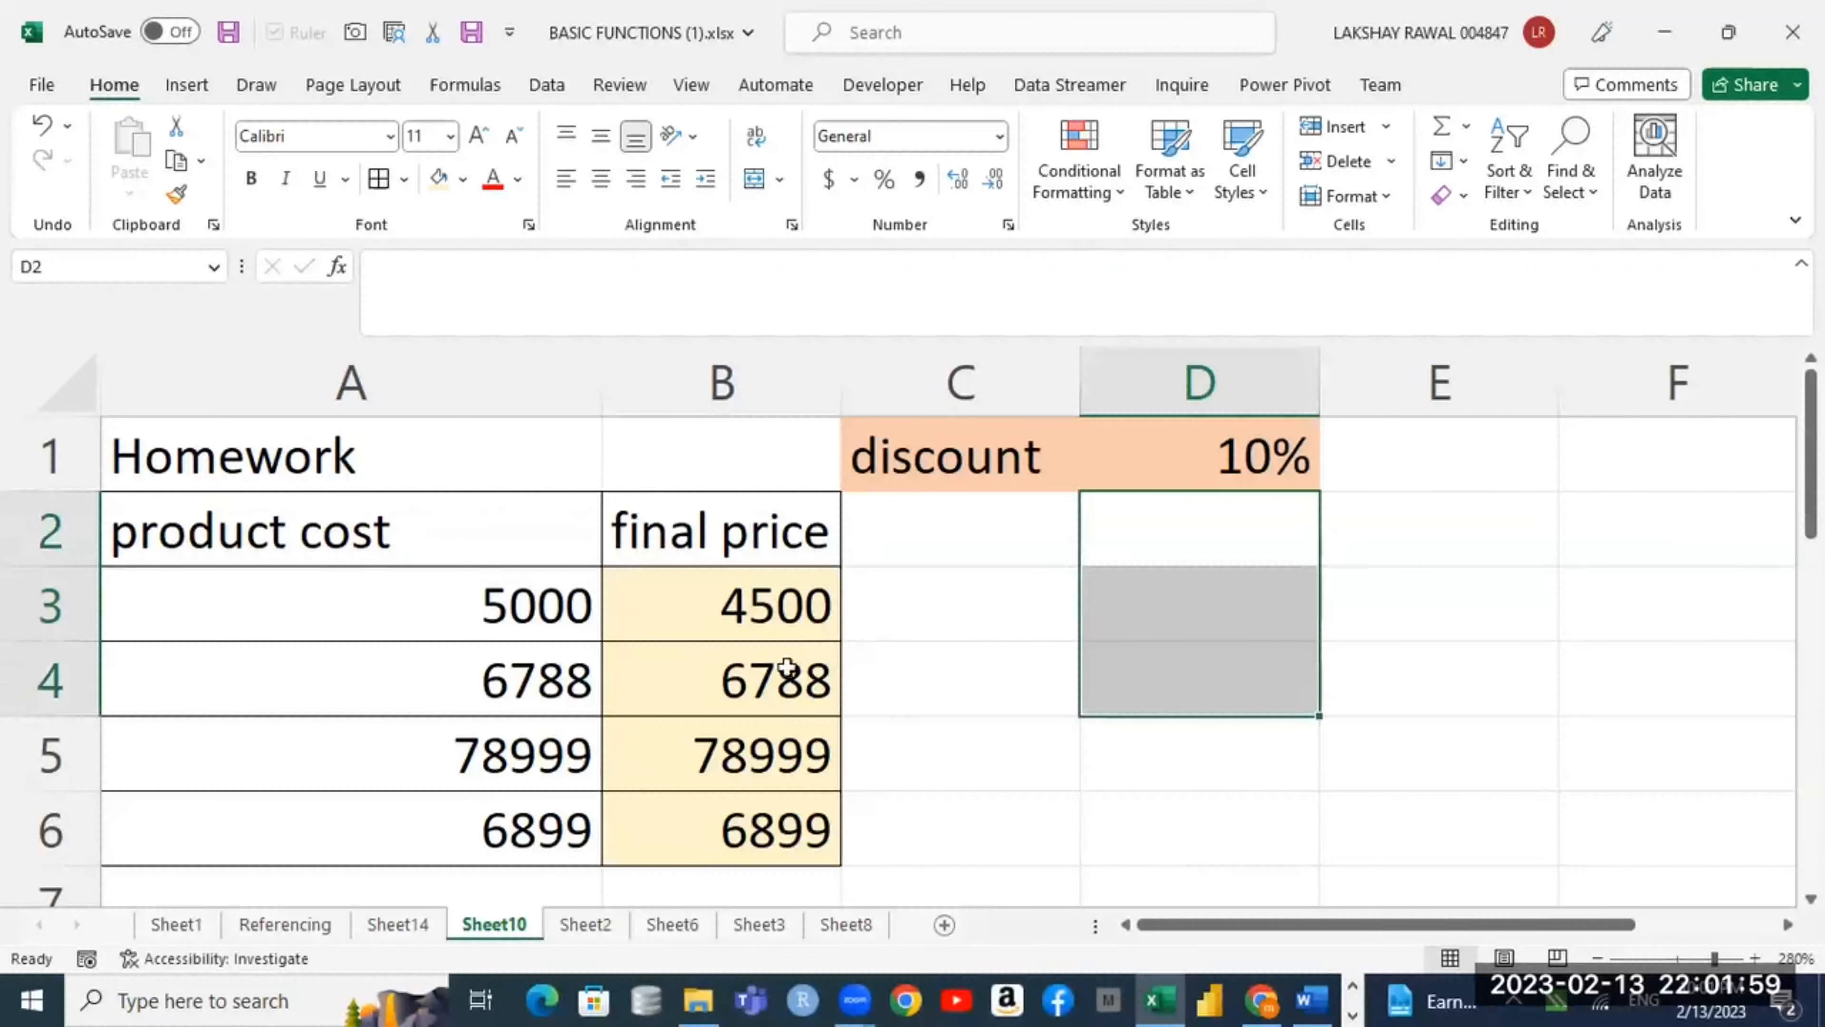
# Step: Examine the product costs in A4:A6, the discount in D1 and the cell references in the B3 formula
pyautogui.click(501, 684)
pyautogui.press('Down')
pyautogui.press('Down')
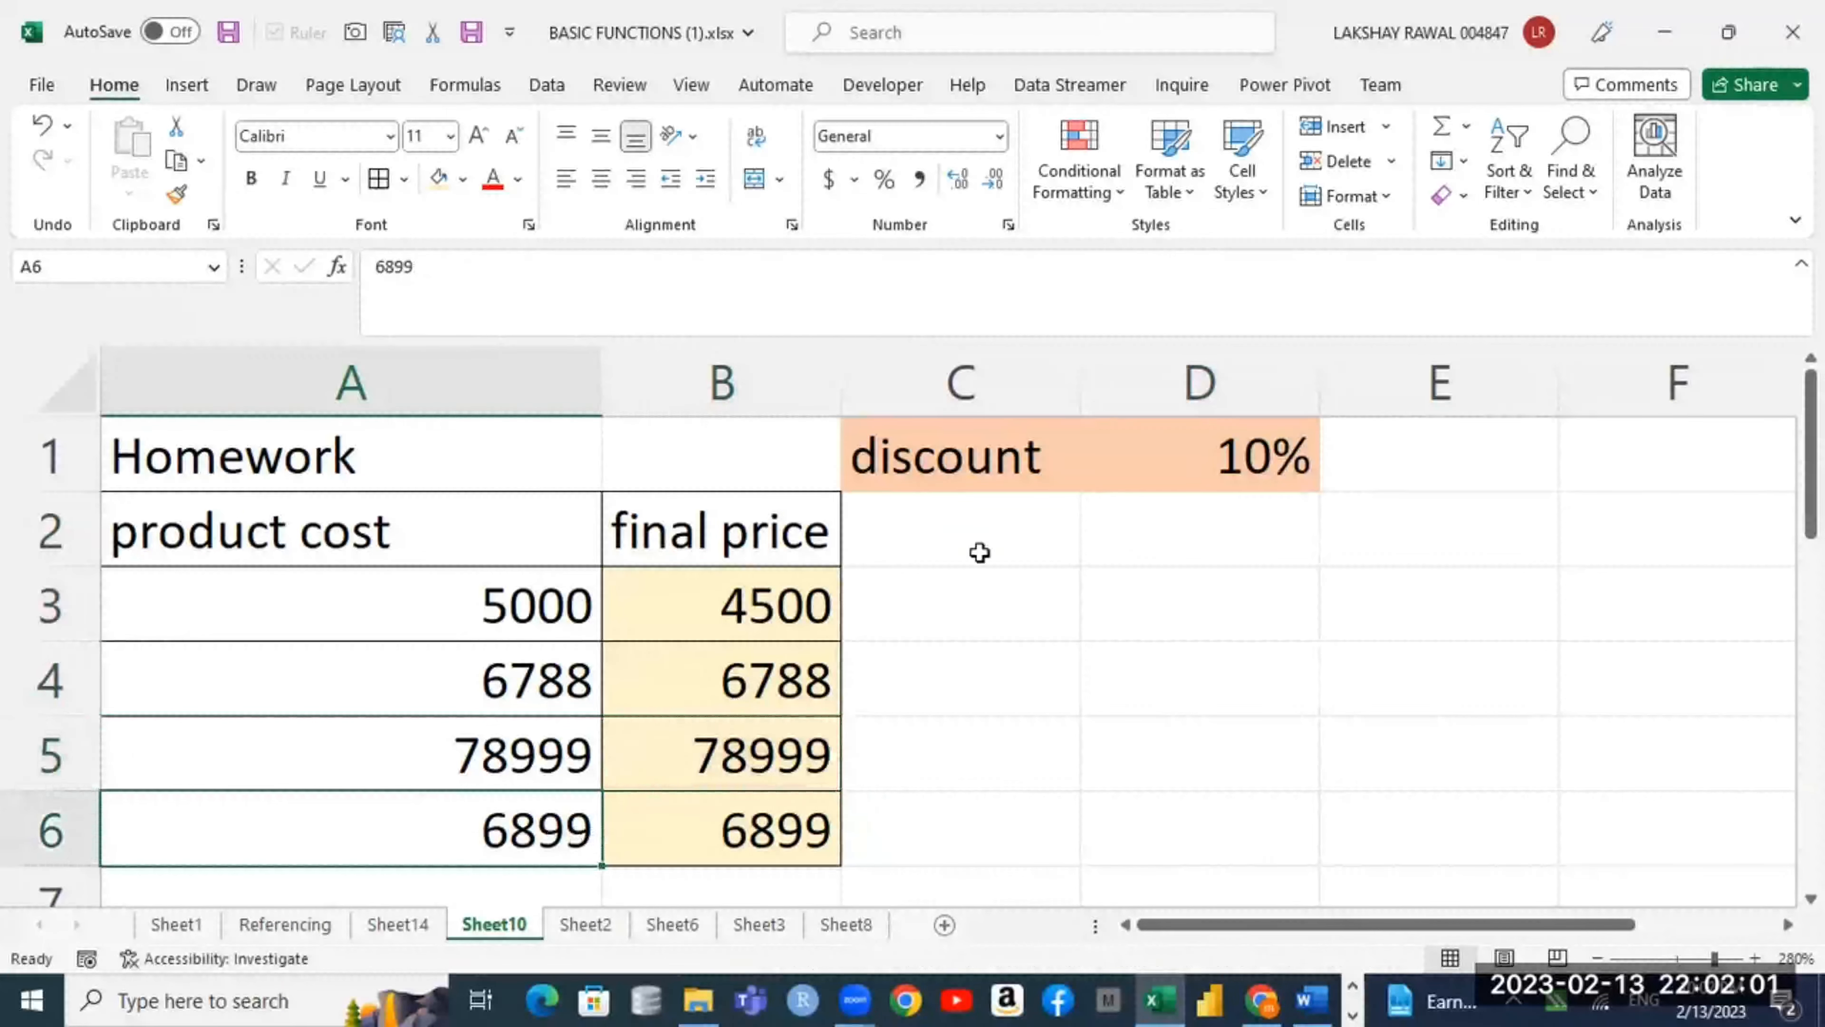
pyautogui.click(1222, 457)
pyautogui.doubleClick(819, 607)
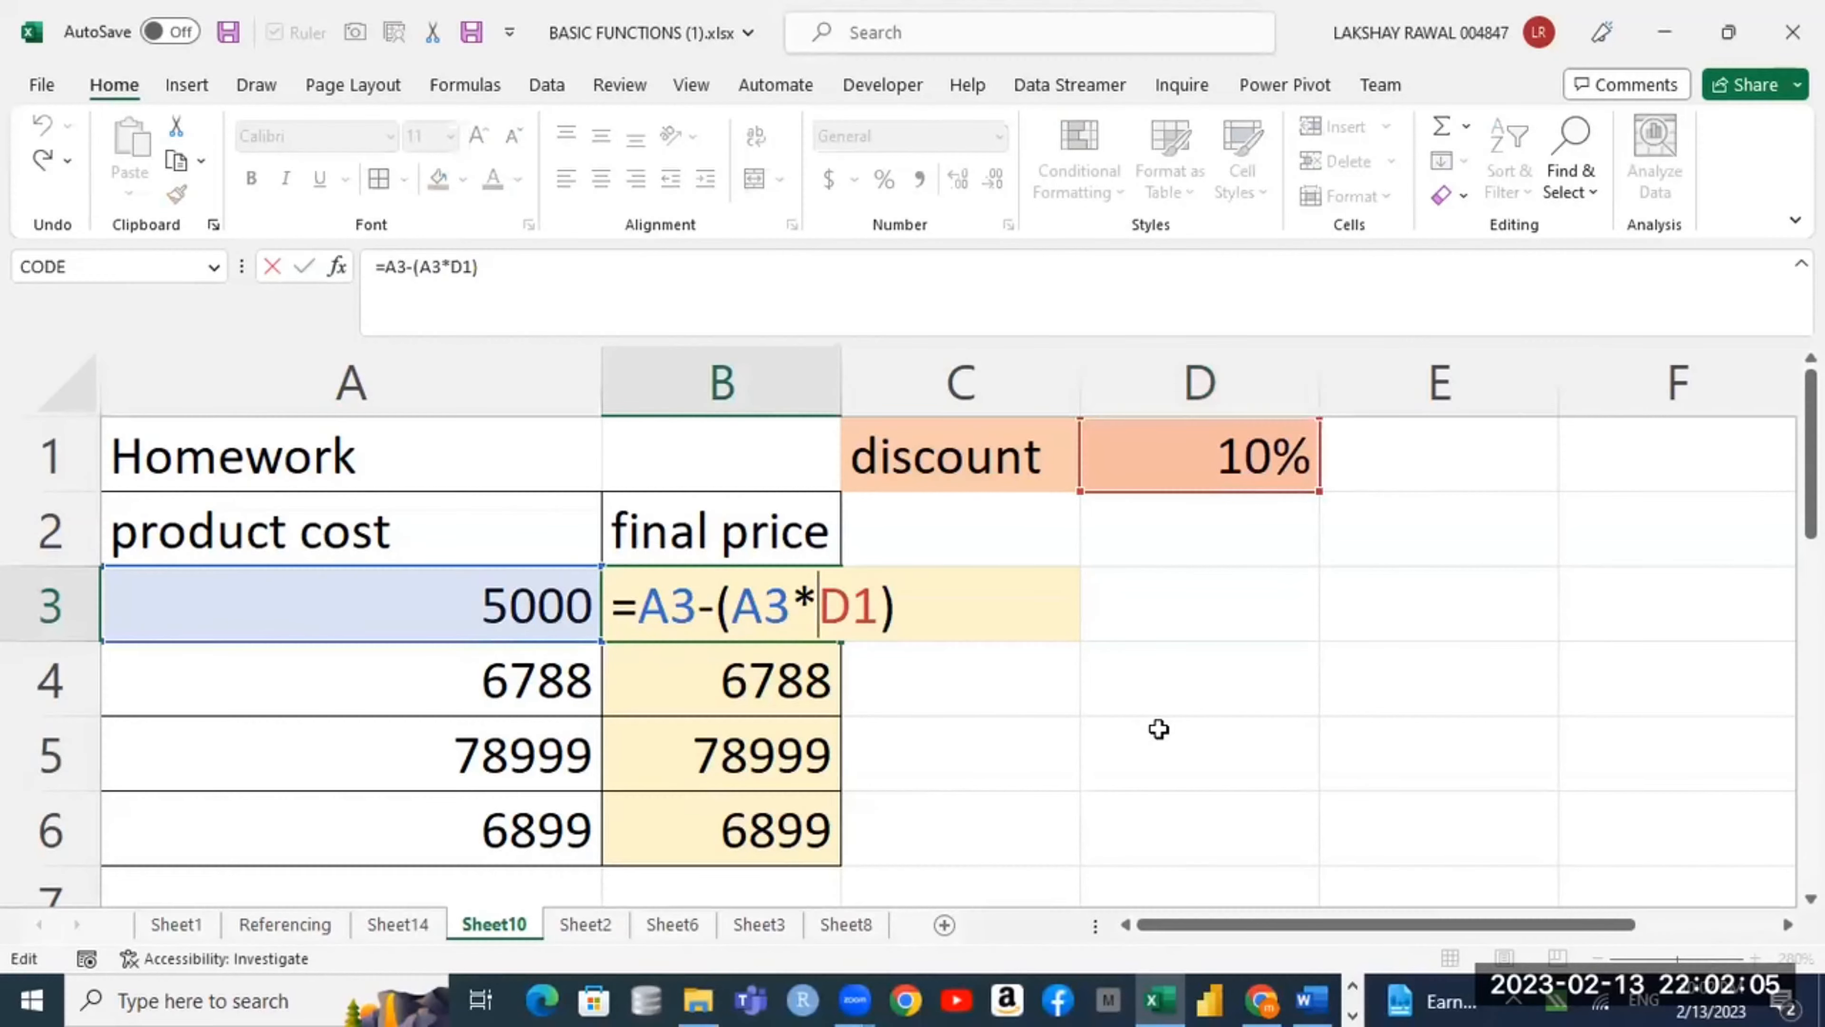
pyautogui.hotkey('ctrl', 'Return')
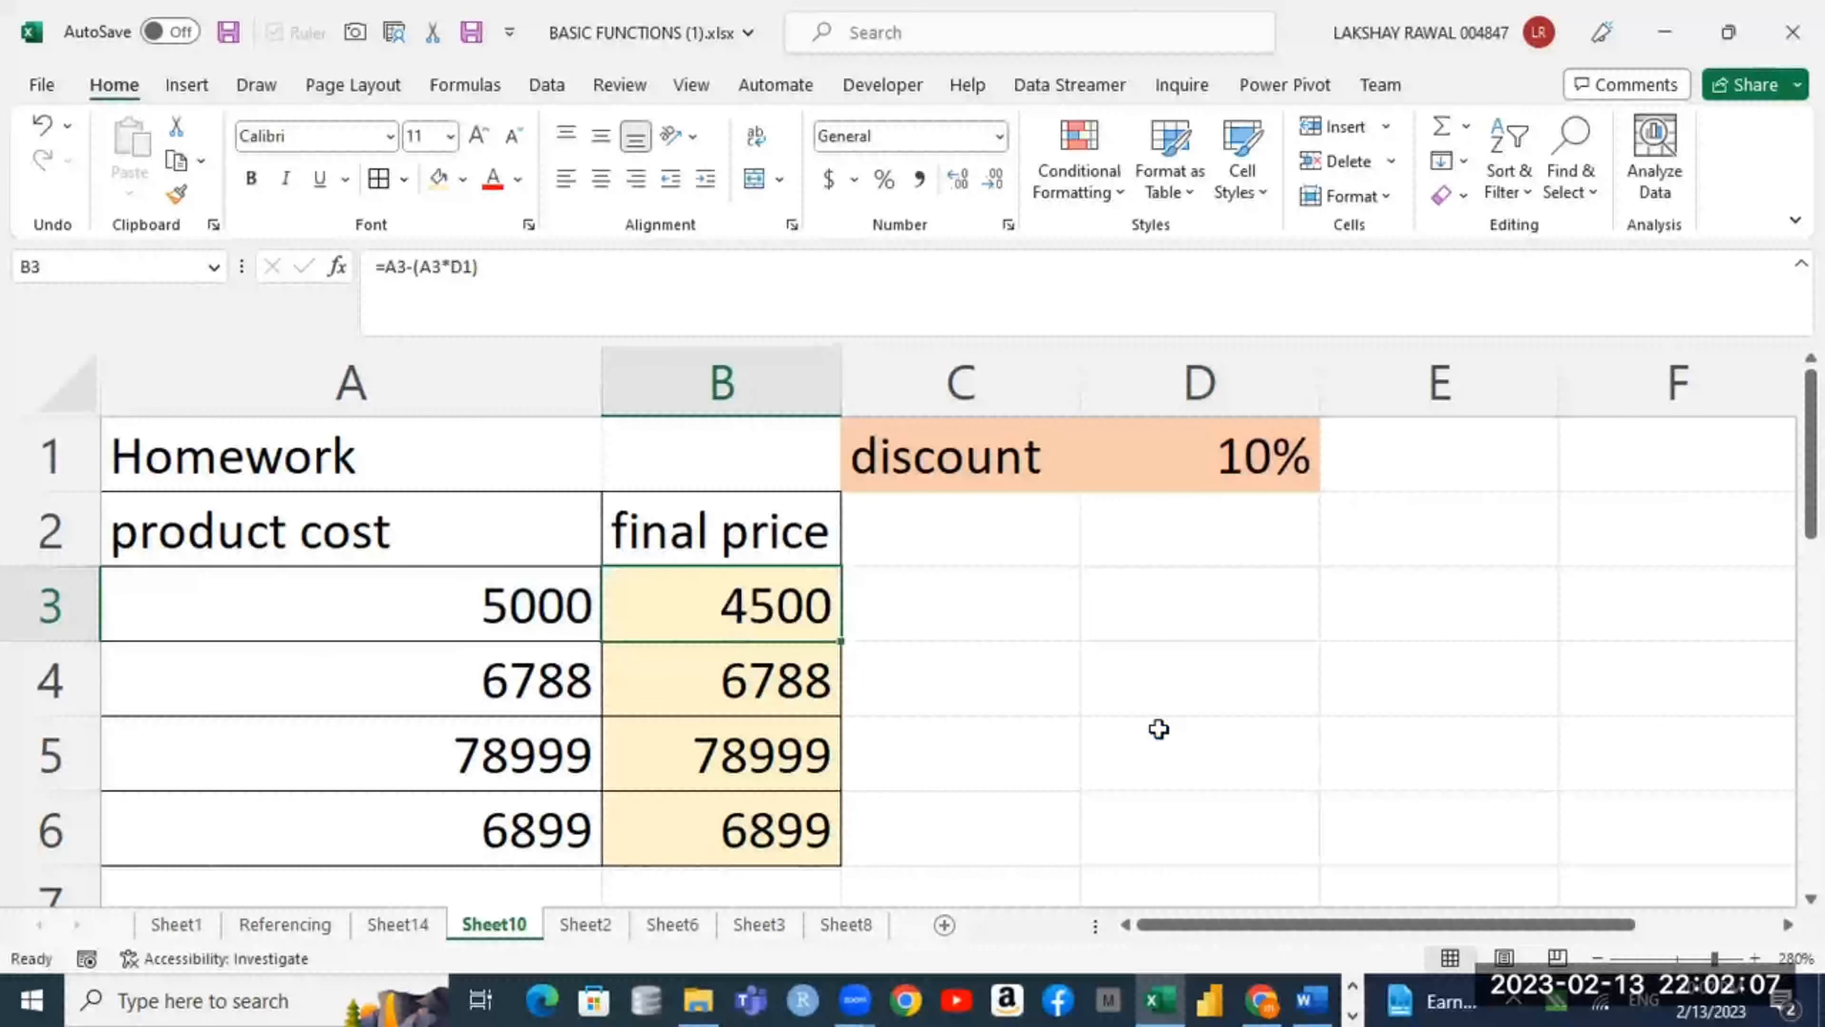
# Step: Display the formulas instead of their results across the sheet, with columns B to D in view
pyautogui.hotkey('ctrl', '`')
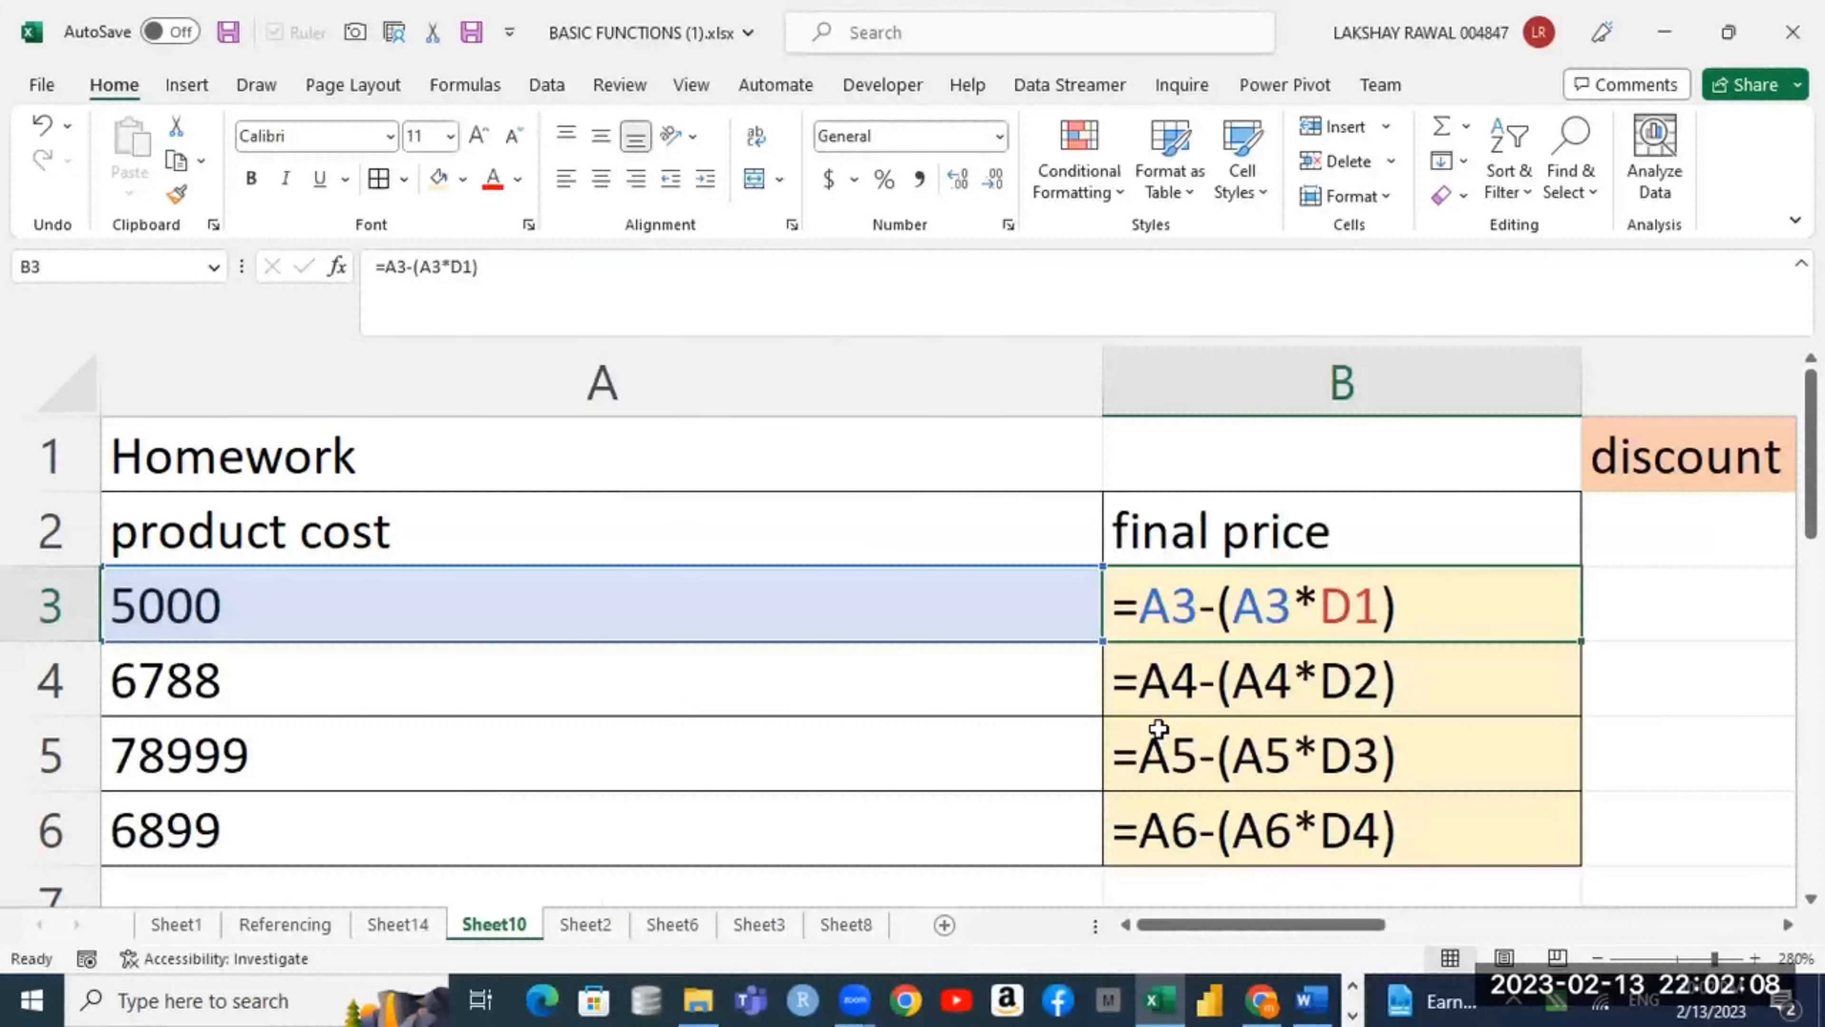
pyautogui.click(1788, 923)
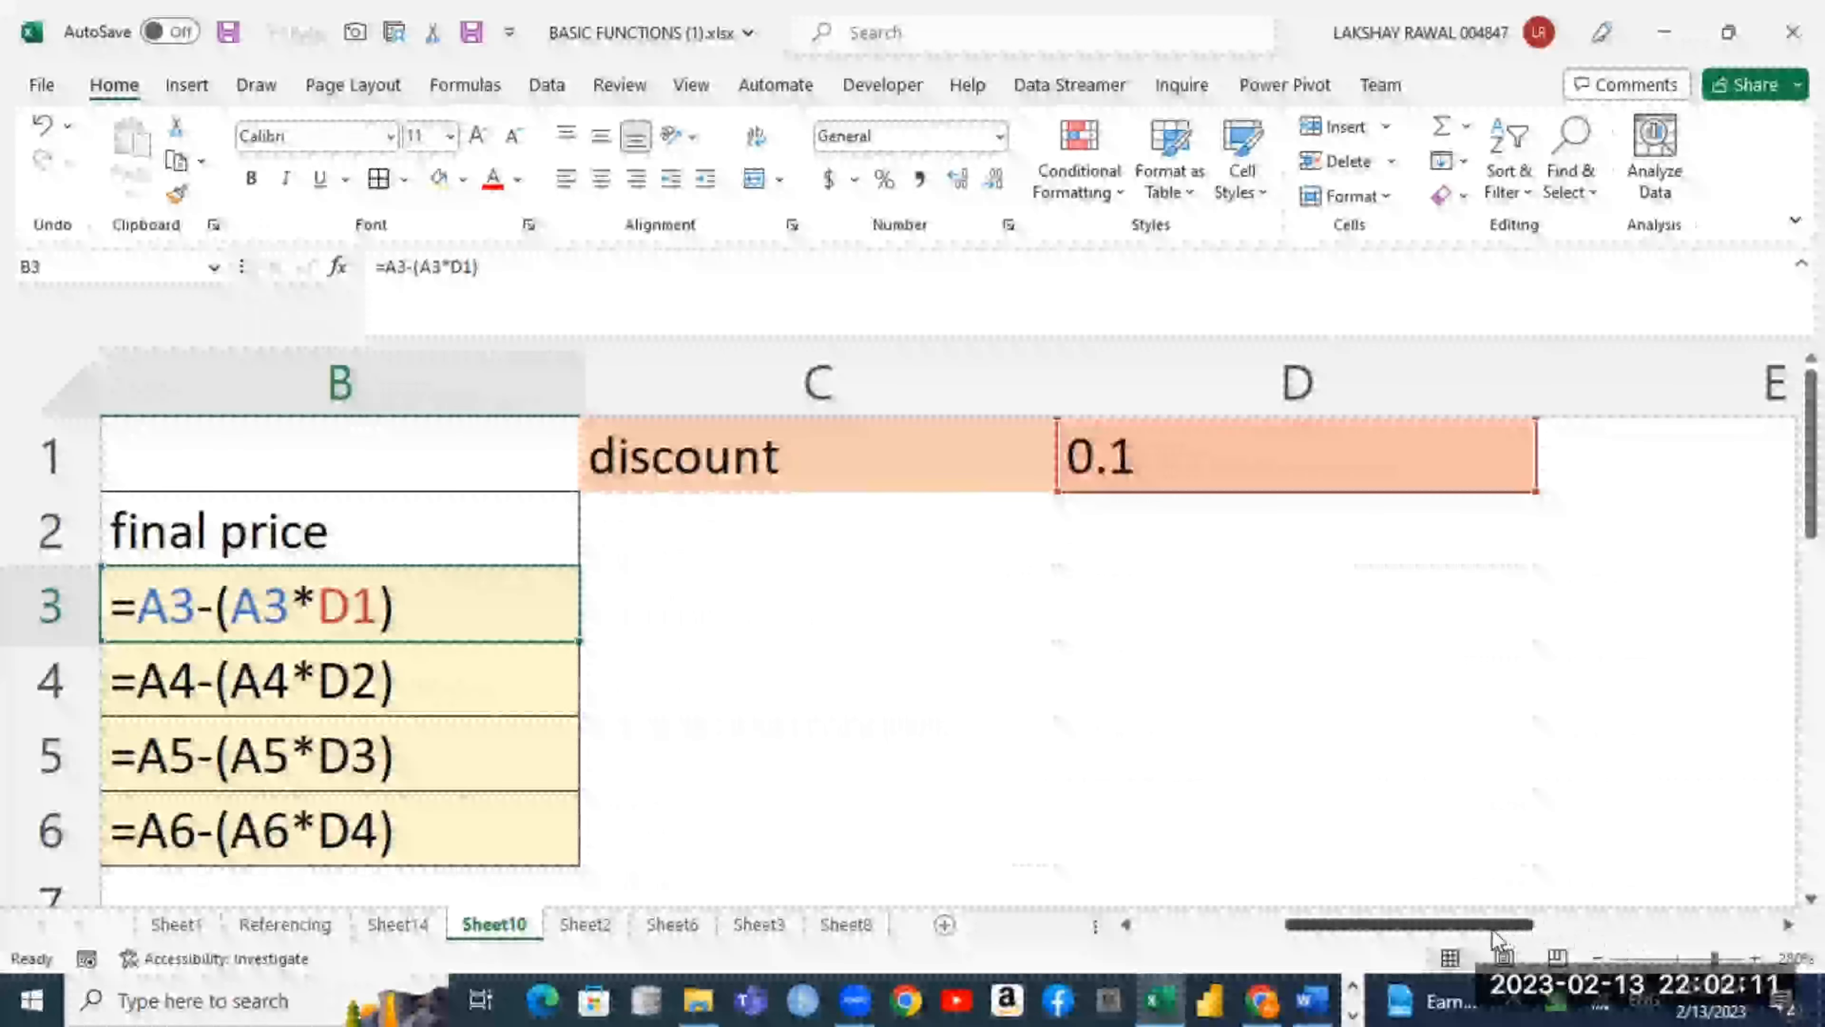
pyautogui.moveTo(1498, 926); pyautogui.dragTo(1462, 938)
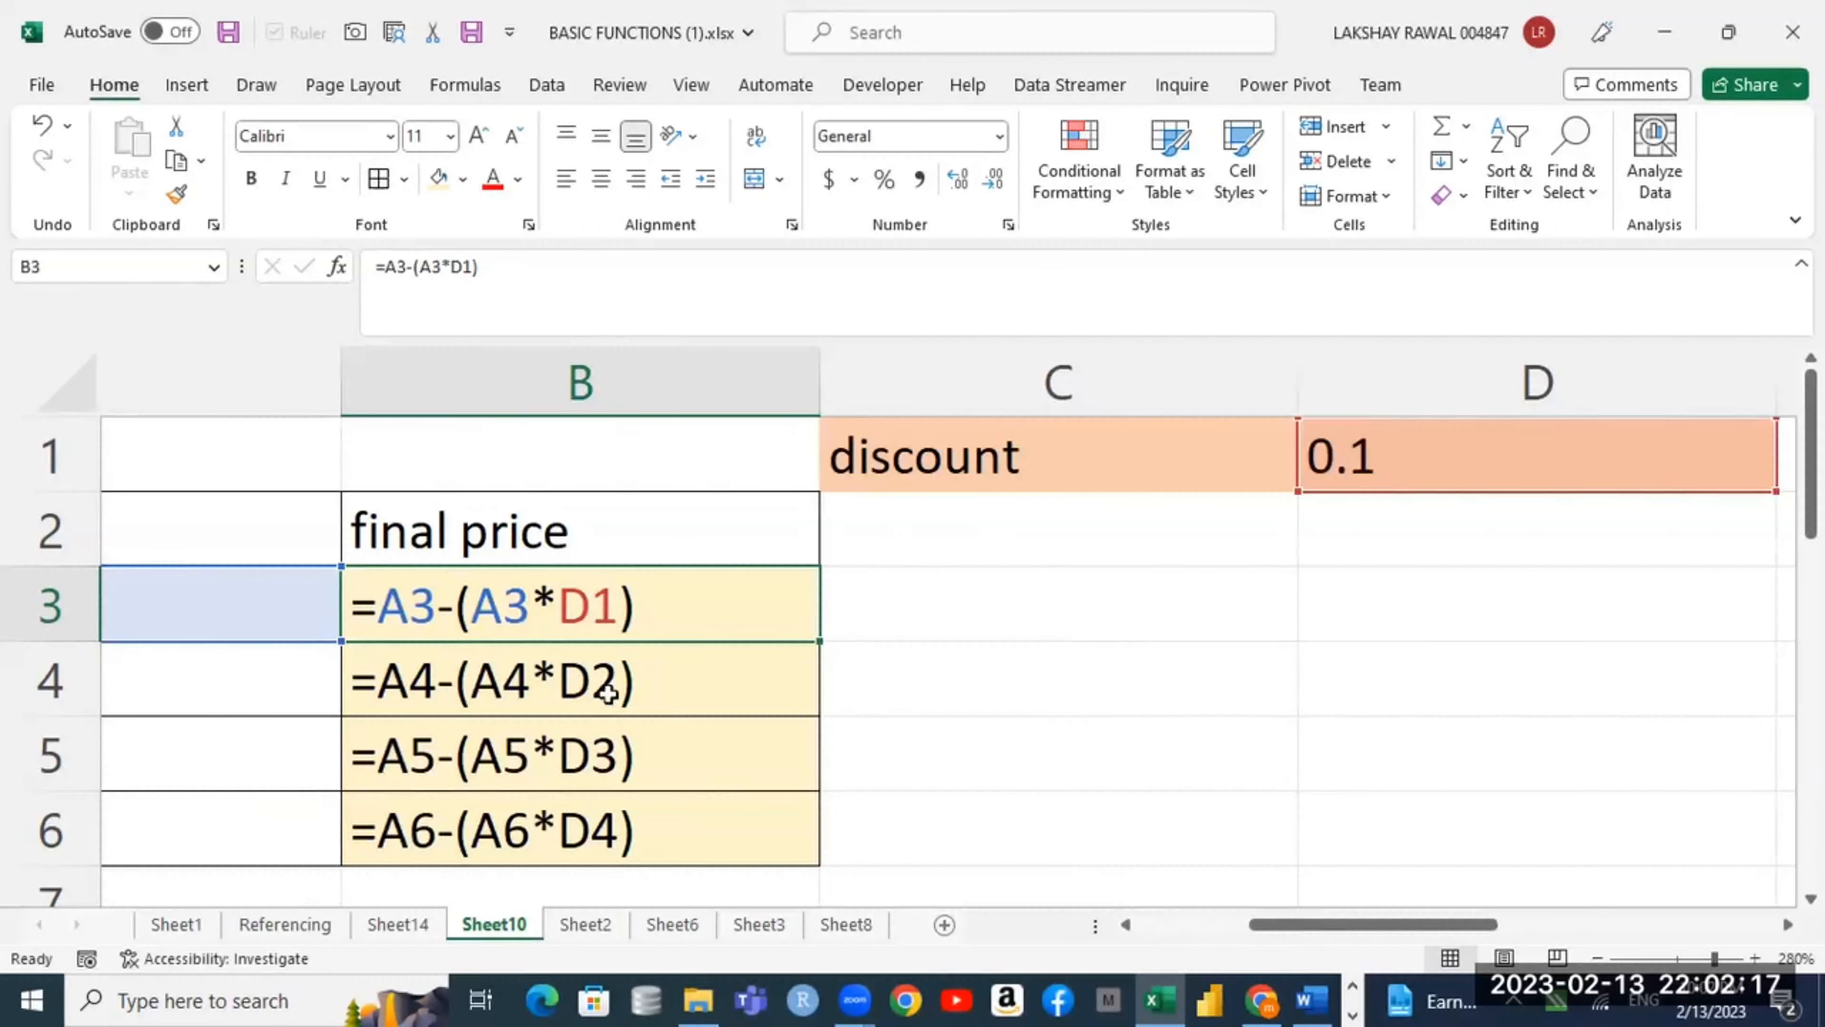
# Step: Shade the empty cells D2, D3 and D4 below the discount value with a light blue fill
pyautogui.click(1410, 529)
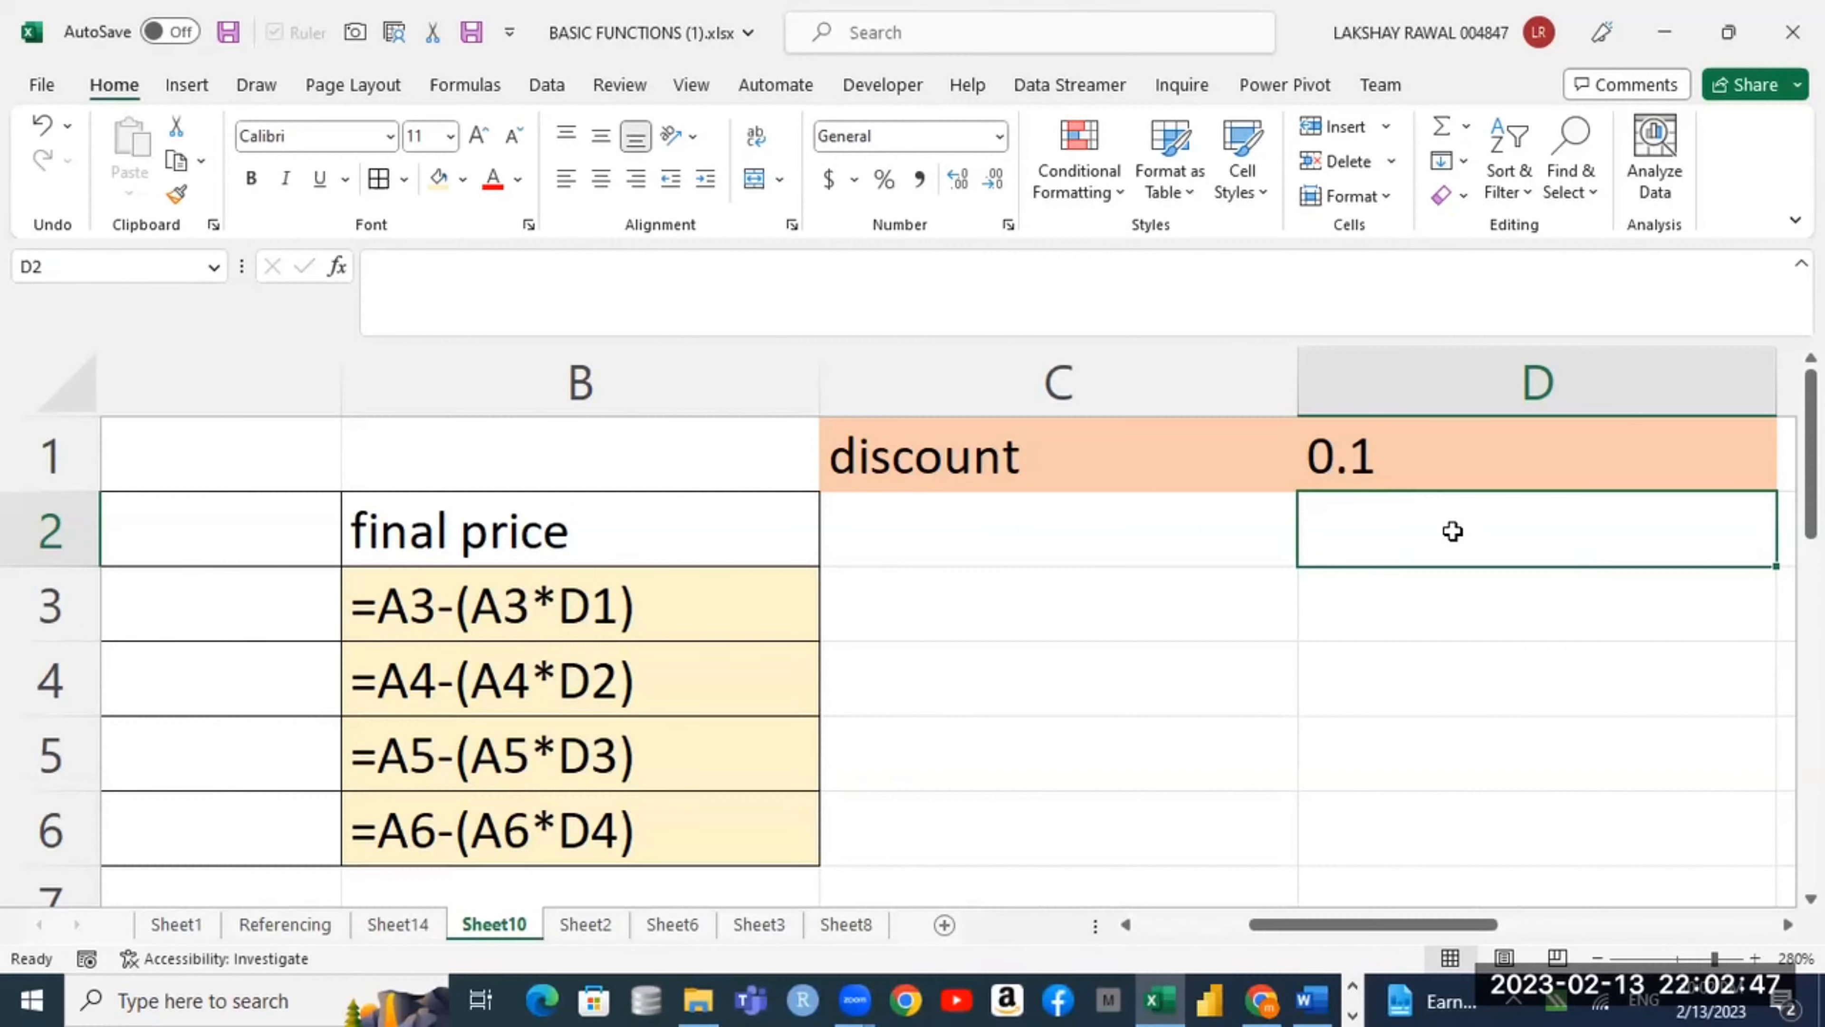
pyautogui.click(1335, 673)
pyautogui.click(1375, 523)
pyautogui.click(462, 180)
pyautogui.click(531, 307)
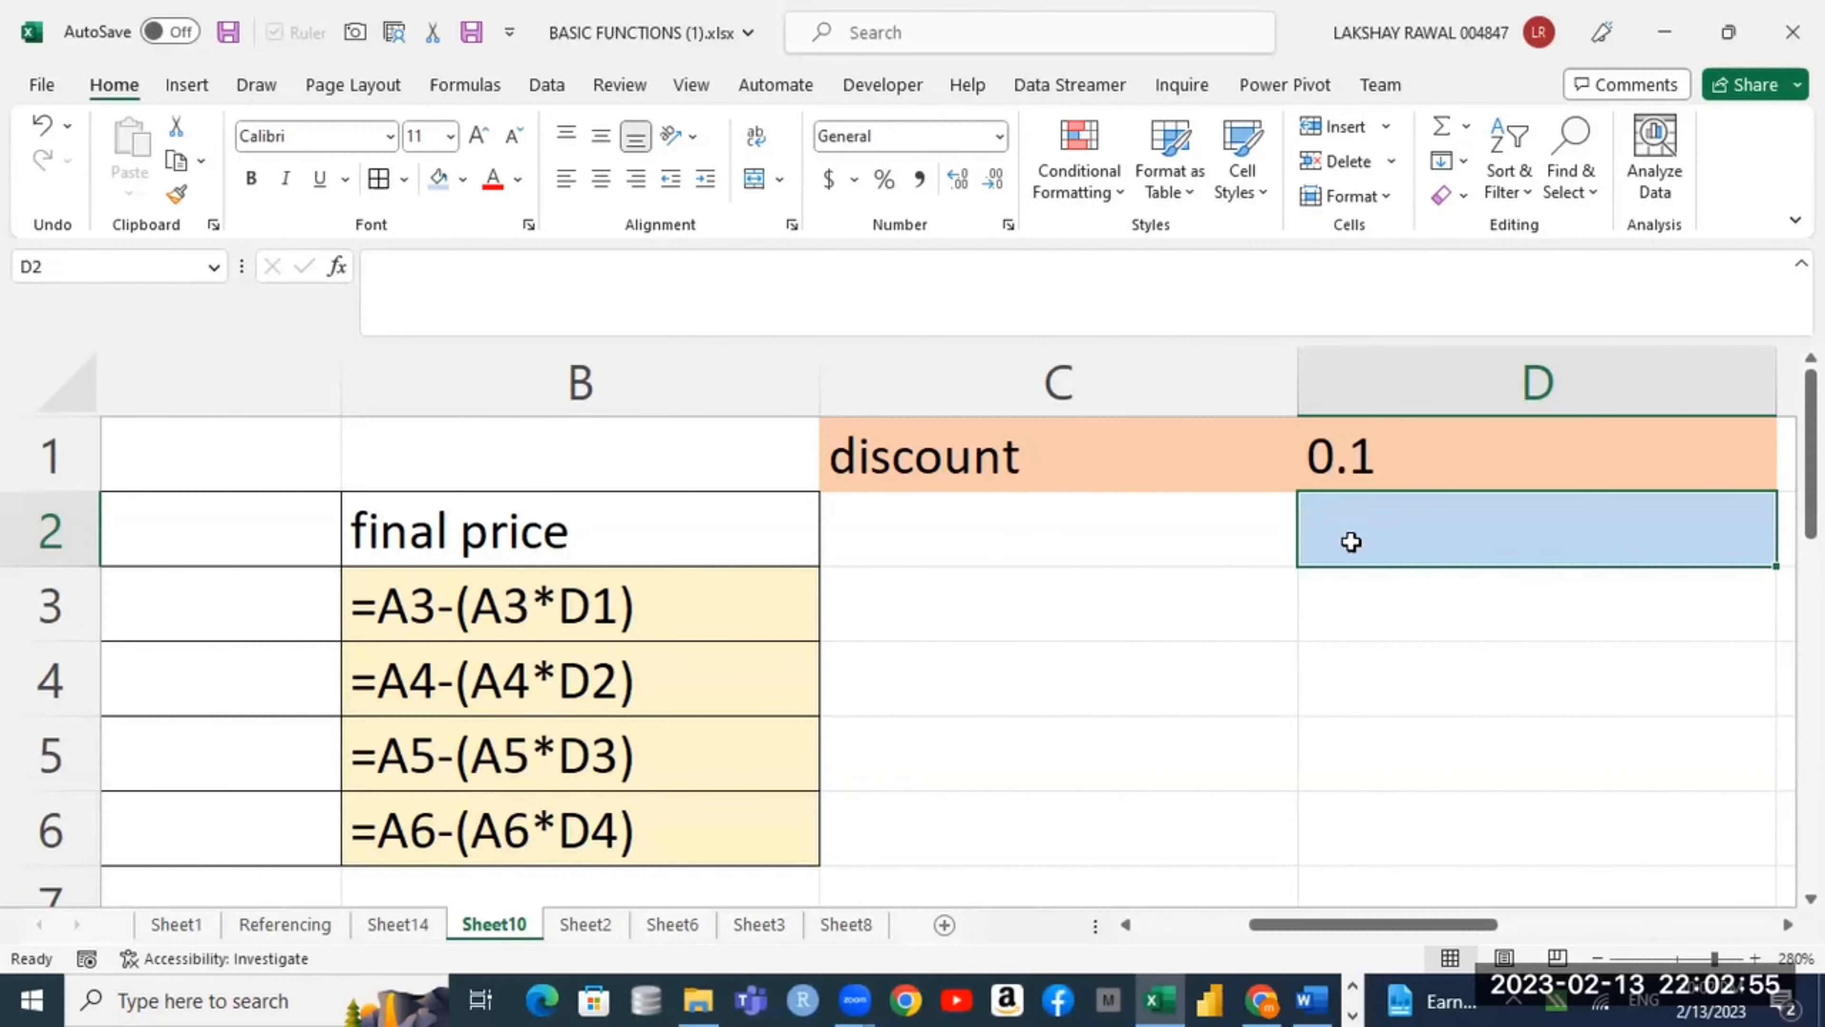
pyautogui.click(1373, 615)
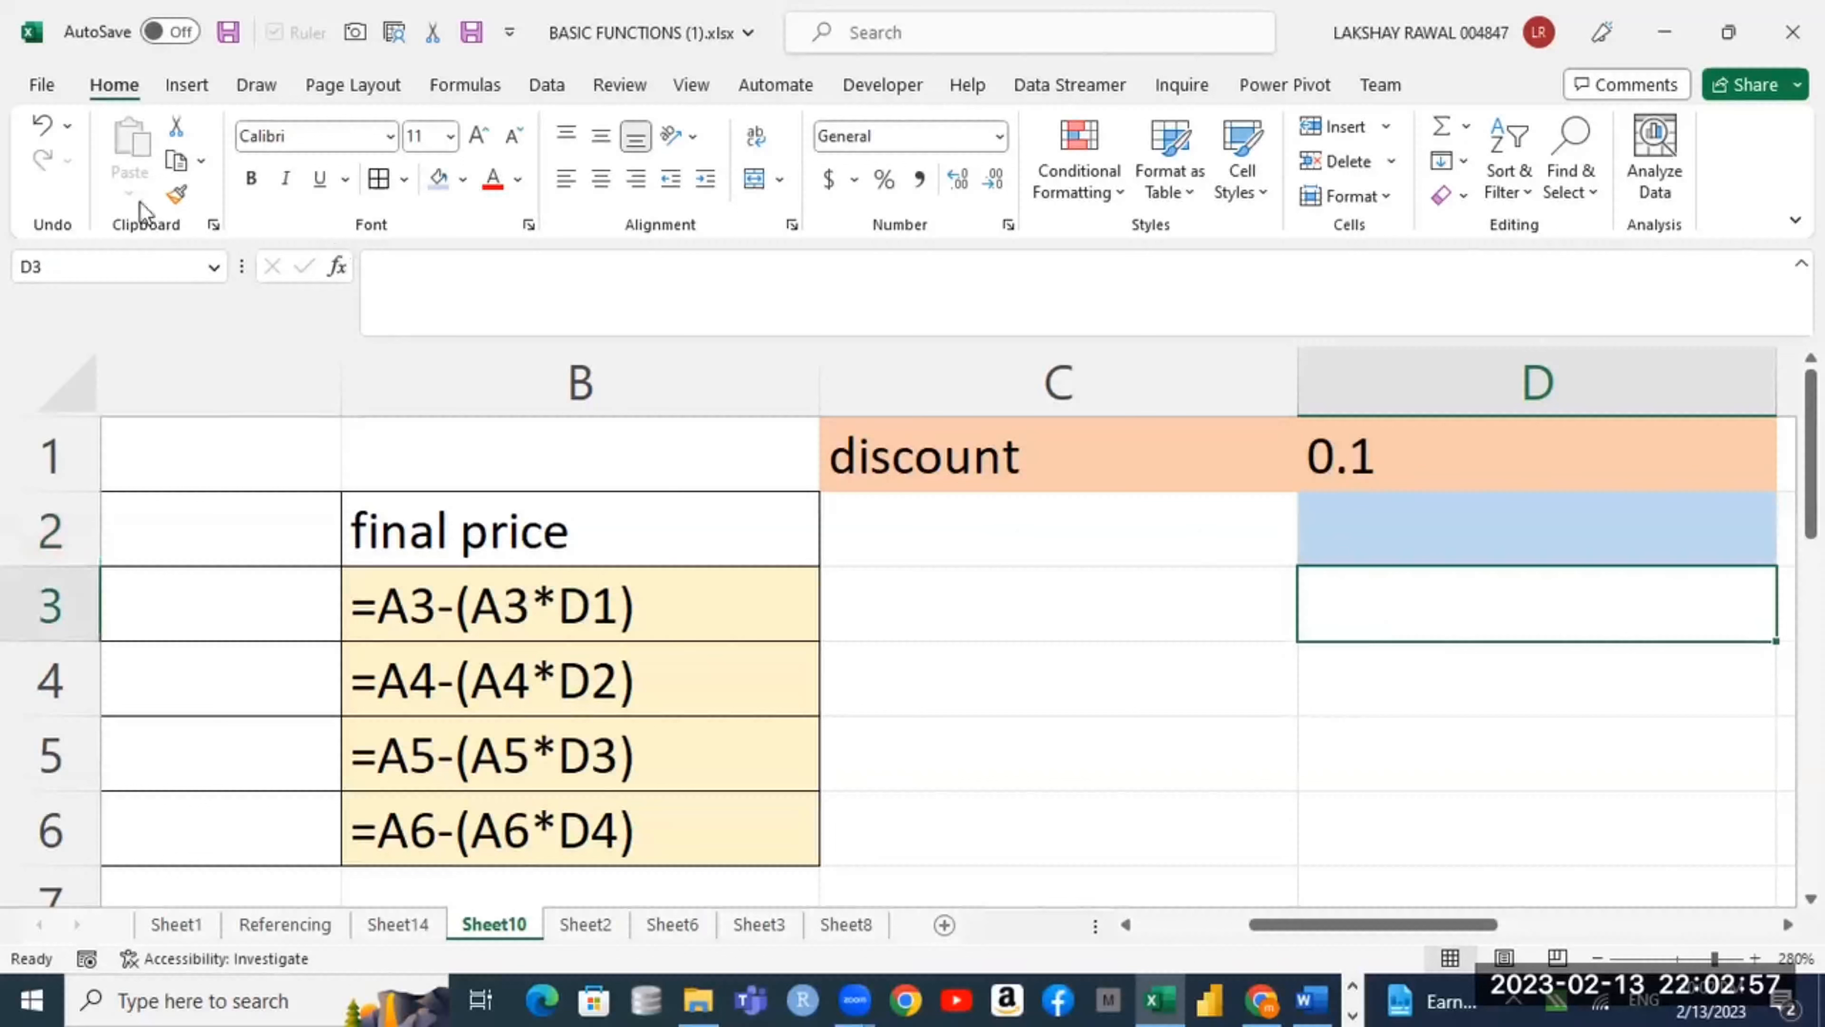
pyautogui.click(438, 178)
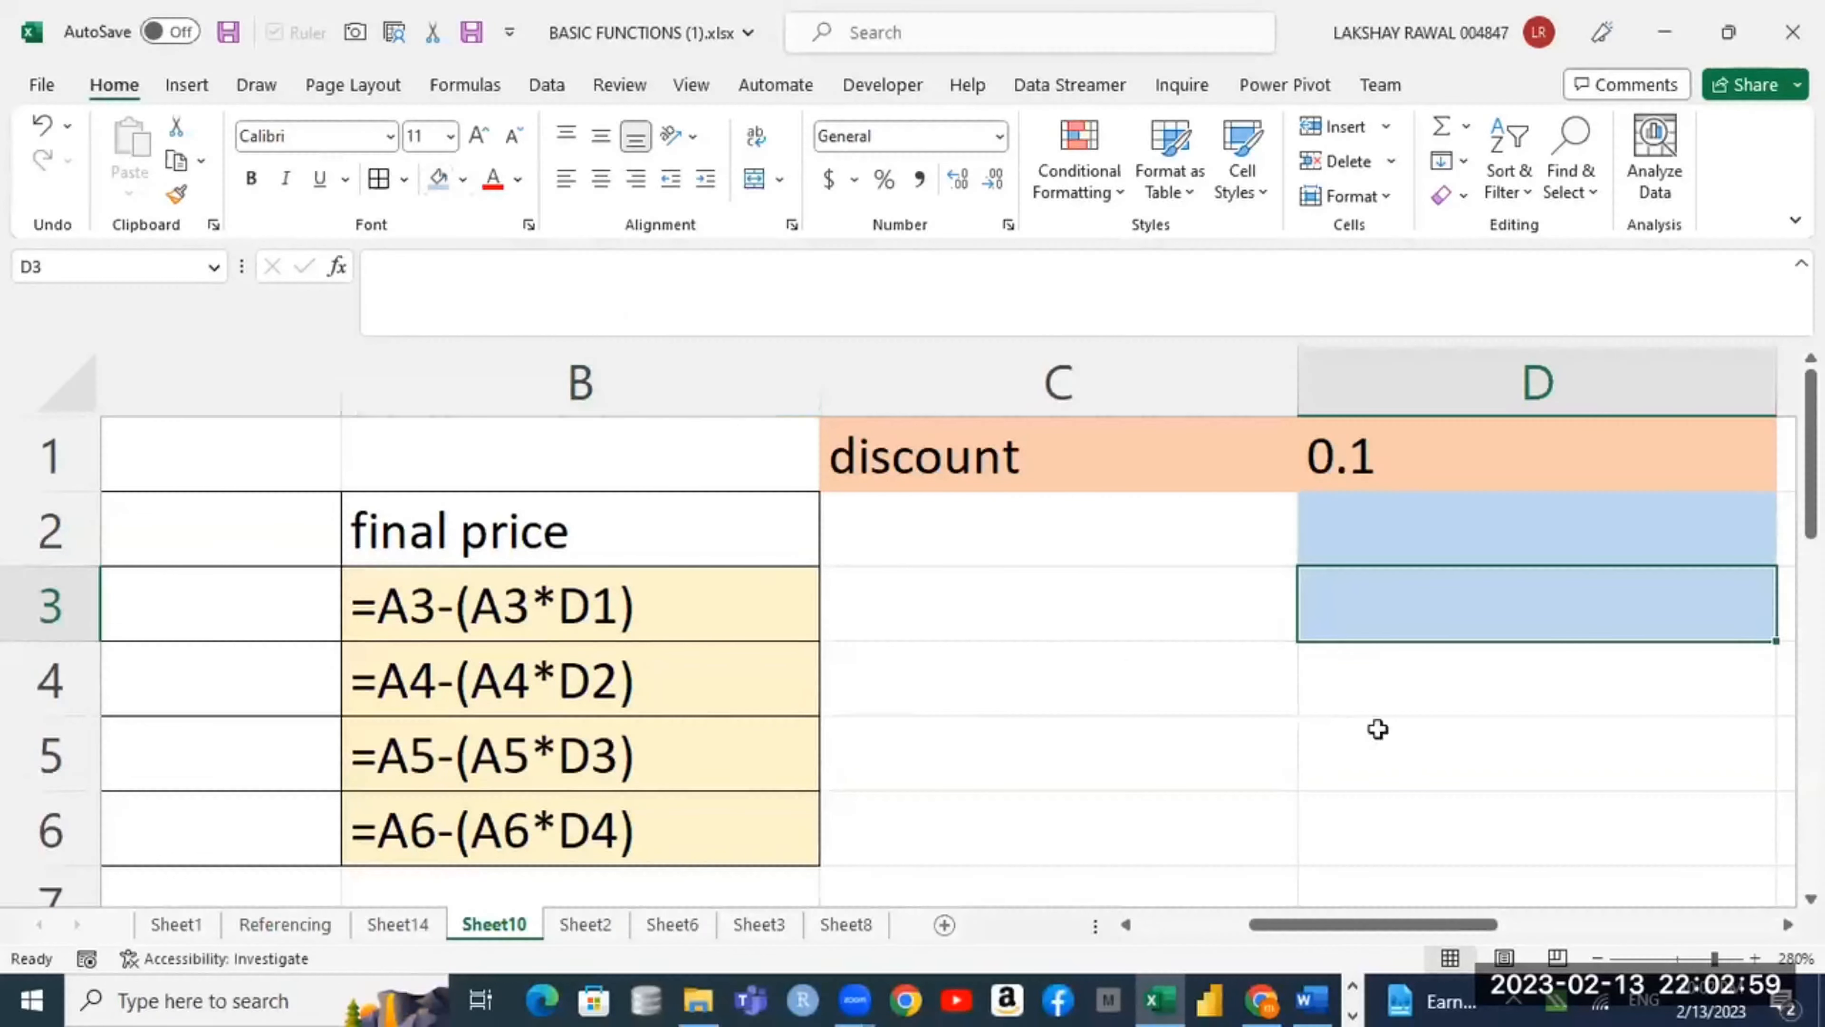
pyautogui.click(1380, 701)
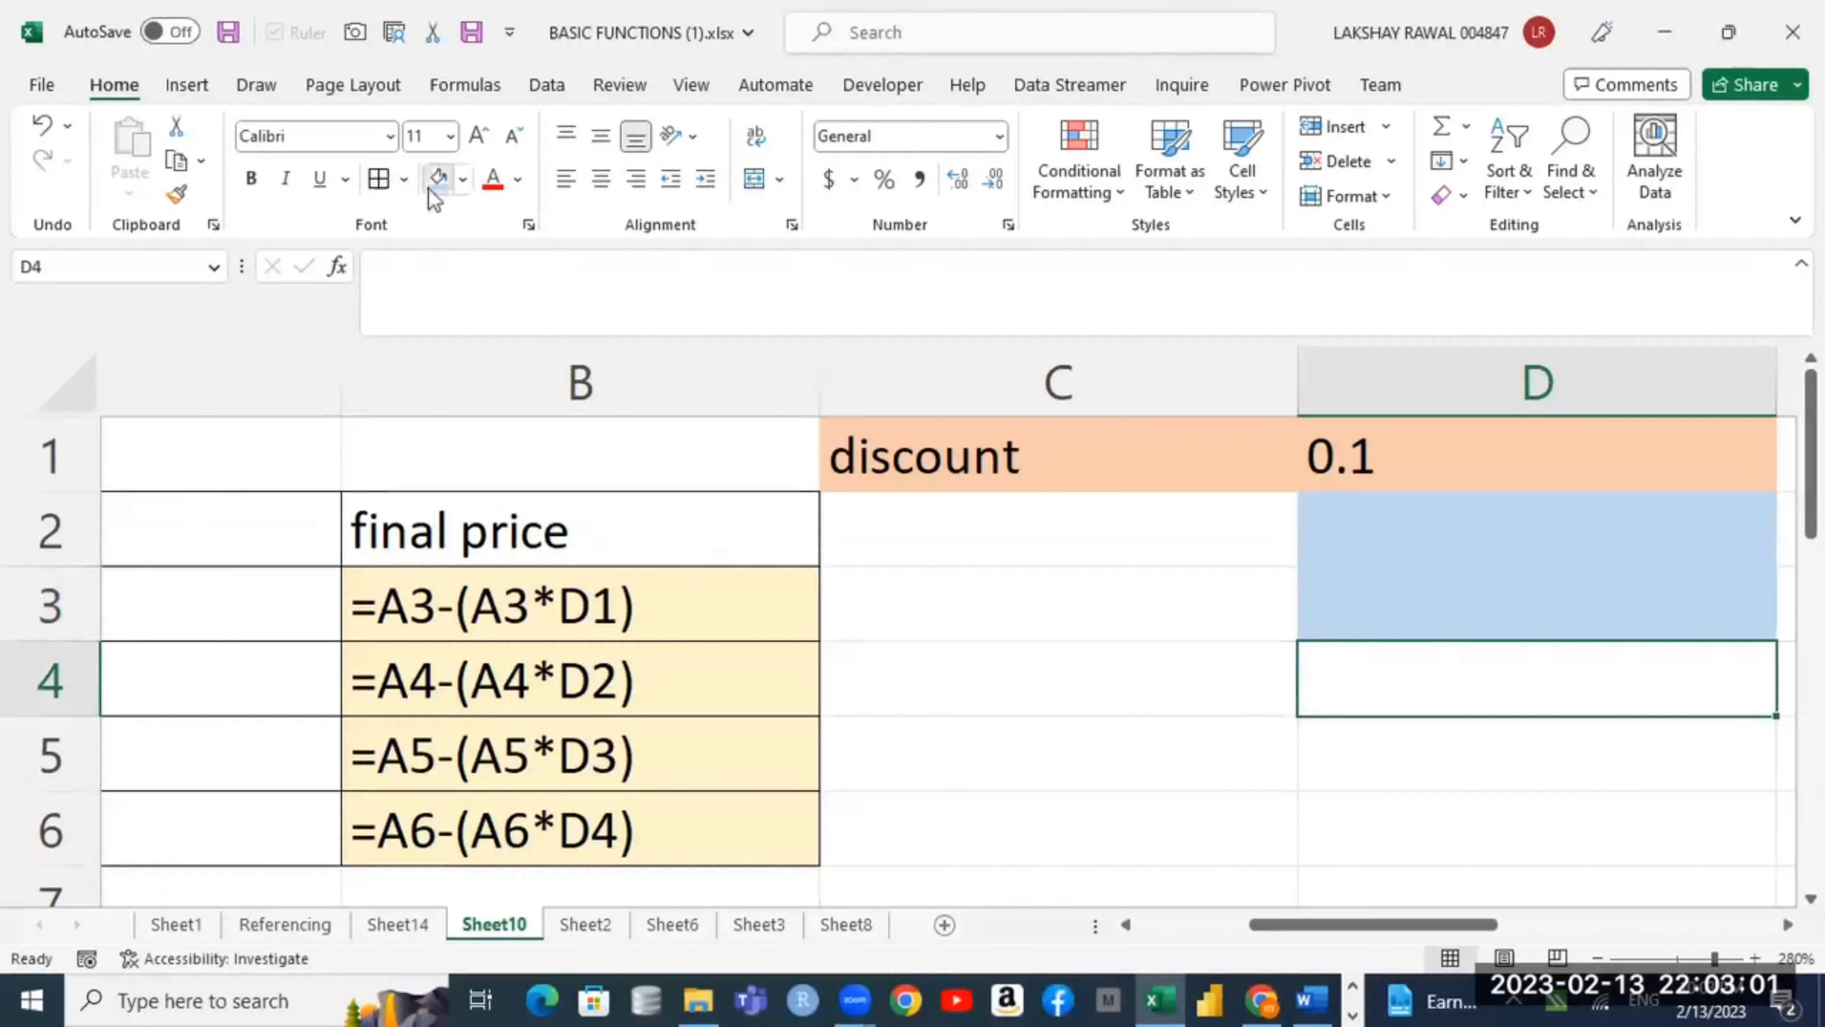
pyautogui.moveTo(1369, 554); pyautogui.dragTo(1408, 701)
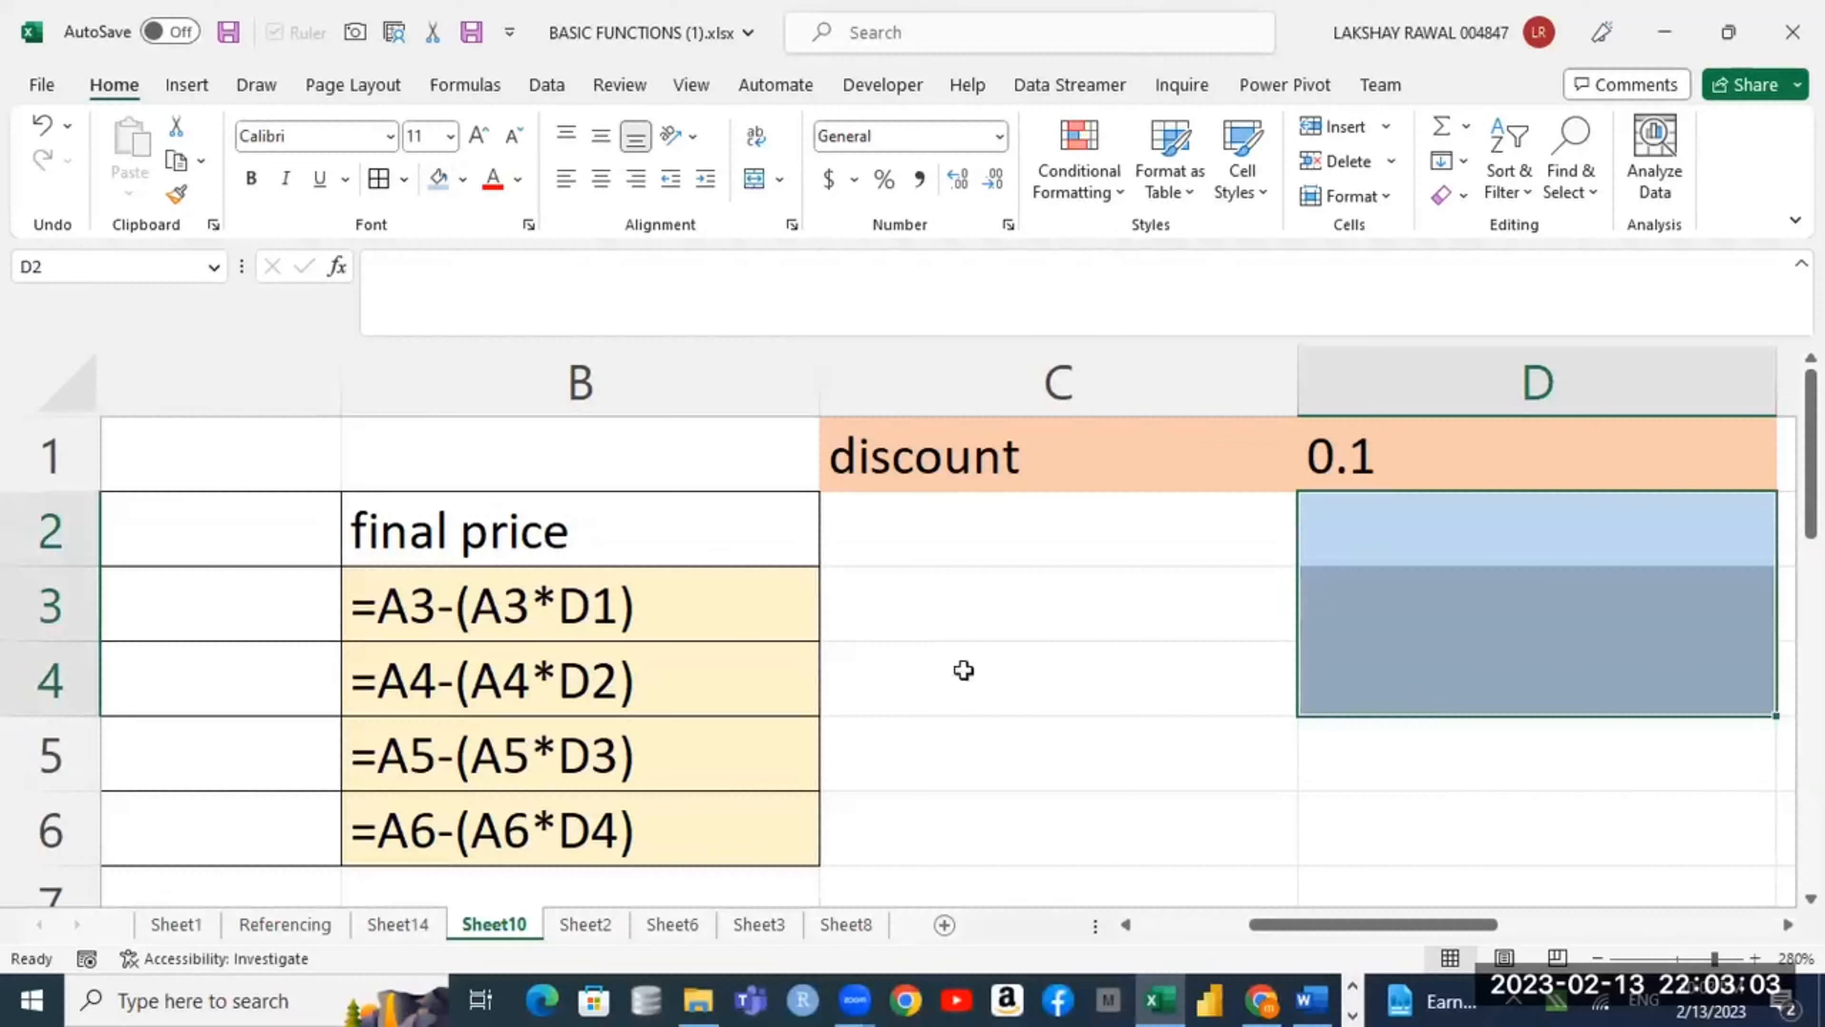
# Step: Compare the references in the final price formulas B3:B6 with the discount cell D1 and the shaded cells D2:D4
pyautogui.click(539, 604)
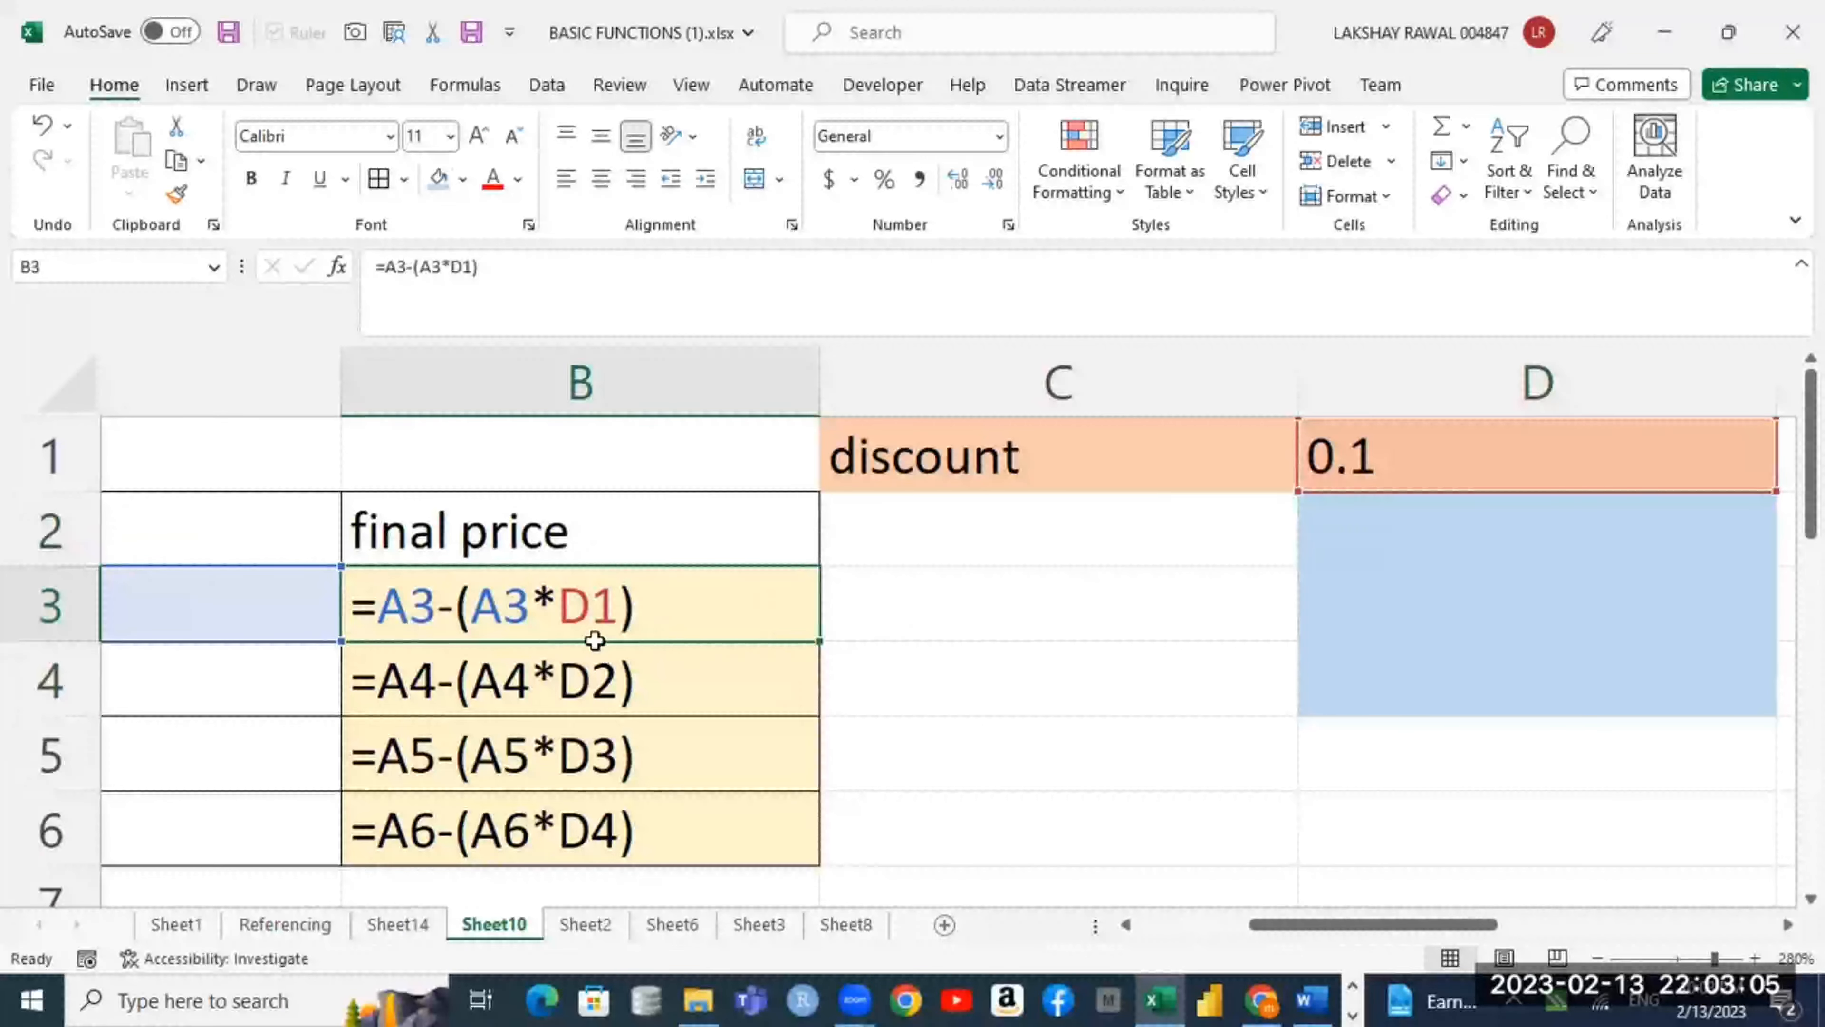
pyautogui.moveTo(1357, 565); pyautogui.dragTo(1369, 683)
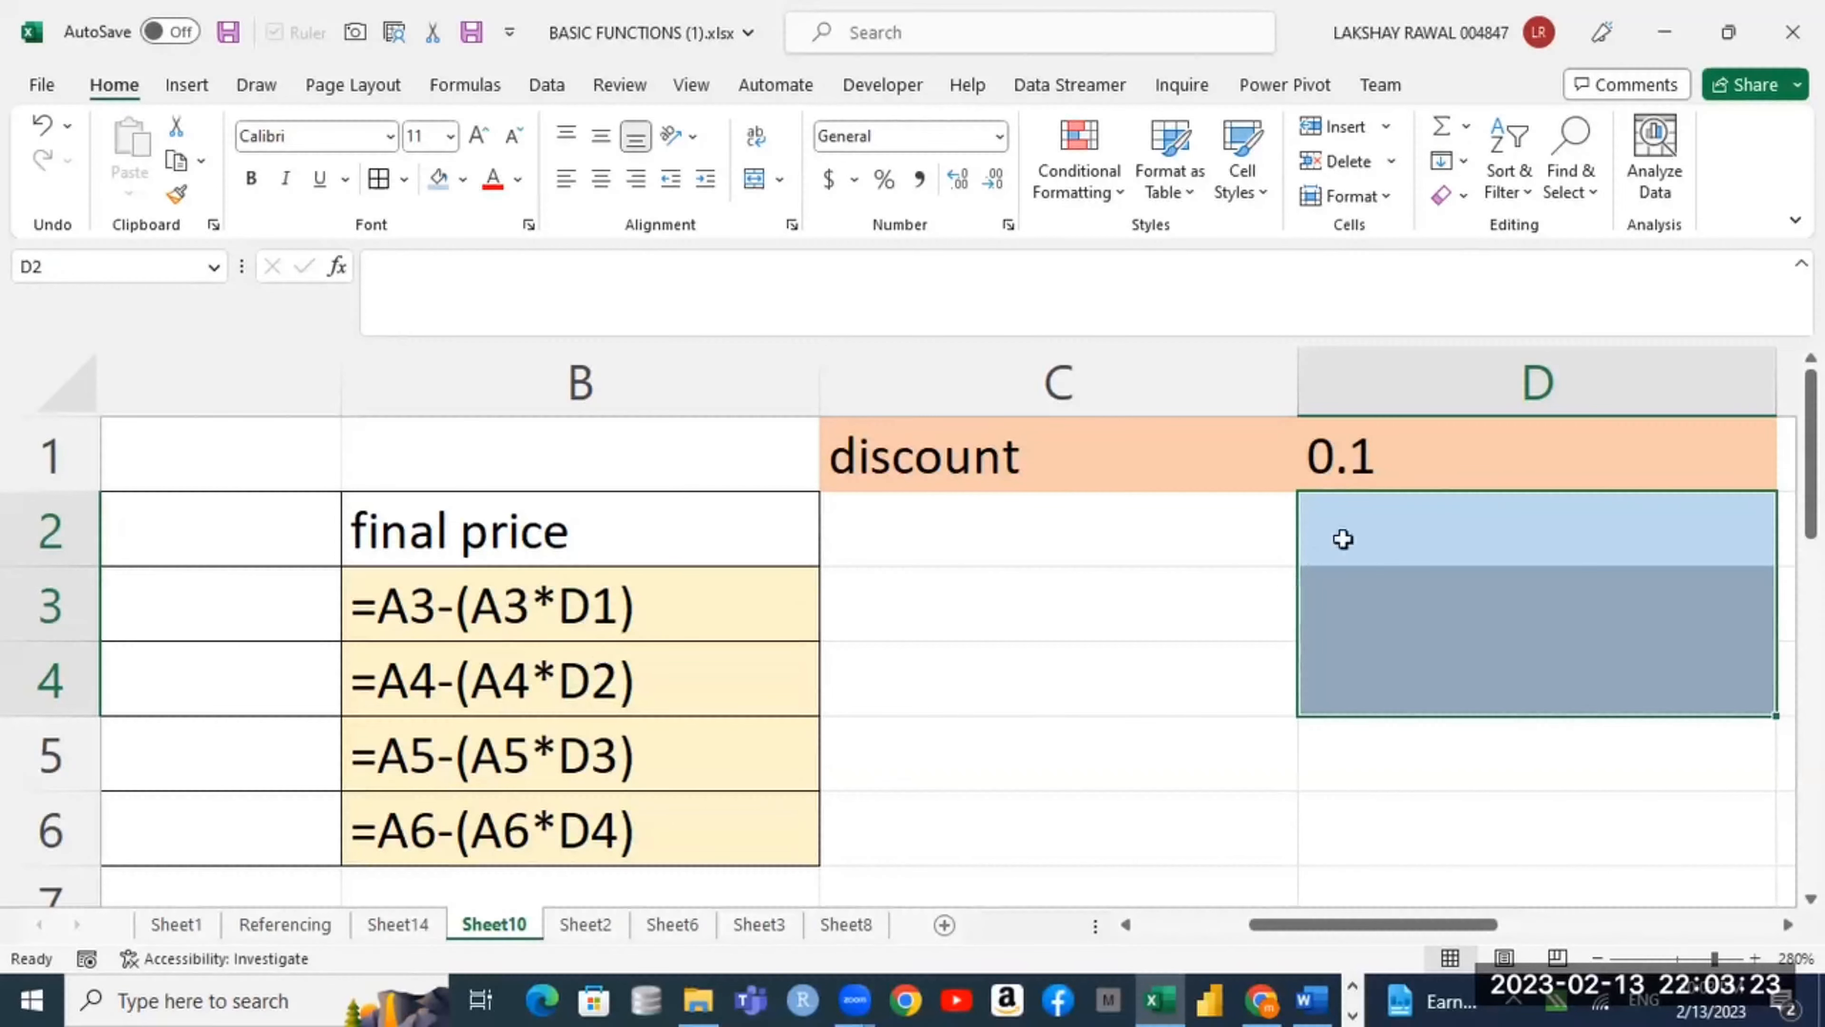
pyautogui.click(1384, 465)
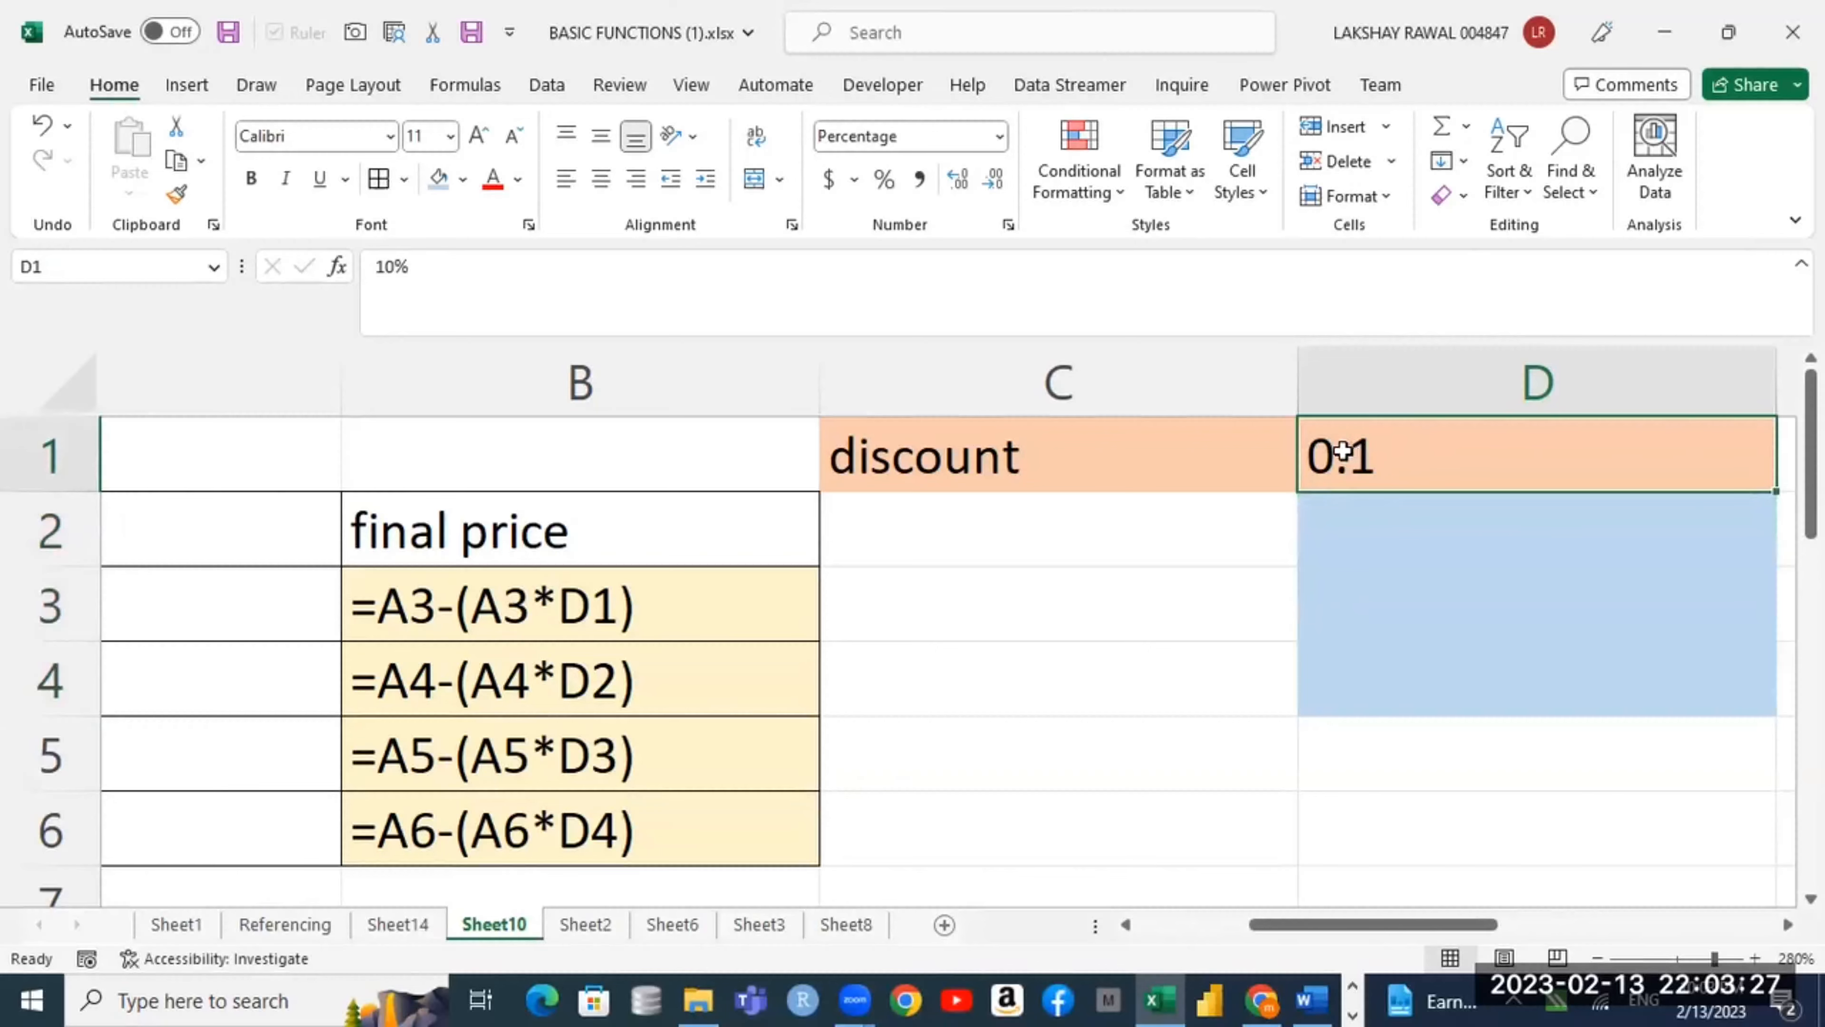
pyautogui.moveTo(1395, 525); pyautogui.dragTo(1397, 744)
pyautogui.moveTo(645, 680); pyautogui.dragTo(631, 847)
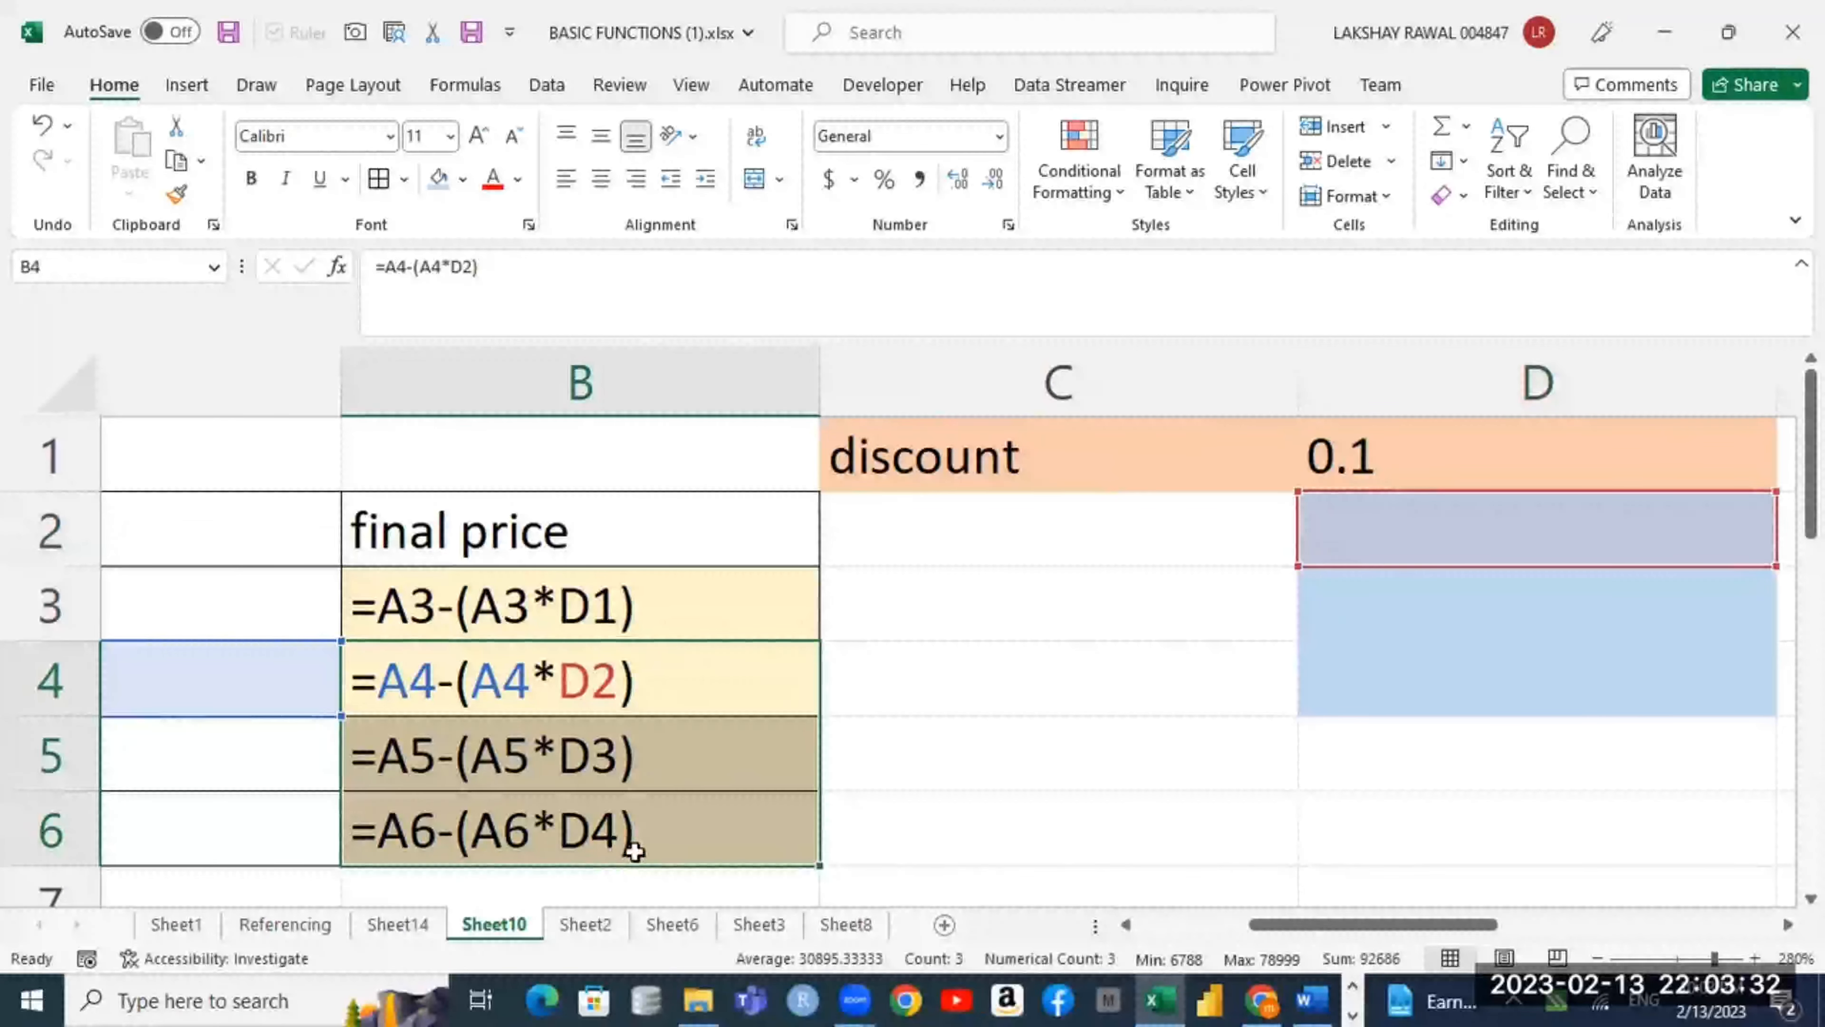
# Step: Make the discount reference in the B3 formula absolute as $D$1 and fill the formula down to B6
pyautogui.doubleClick(617, 606)
pyautogui.moveTo(617, 606); pyautogui.dragTo(562, 619)
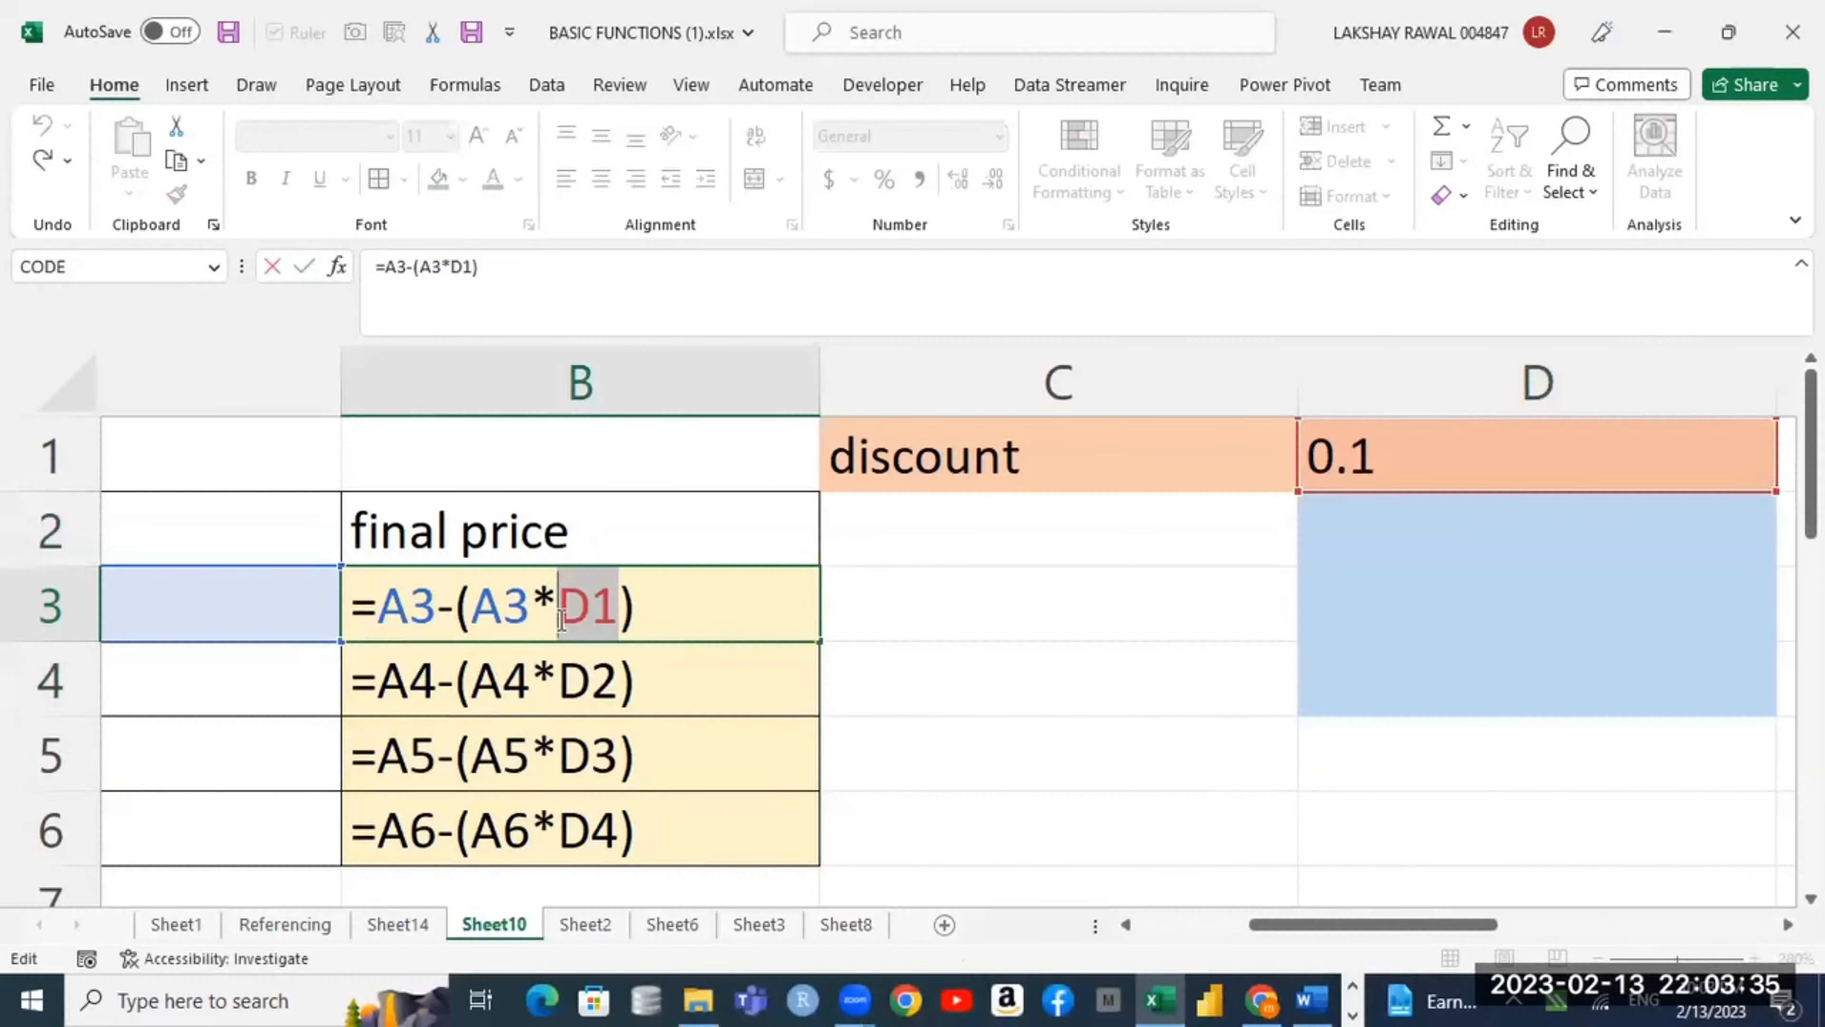
pyautogui.press('F4')
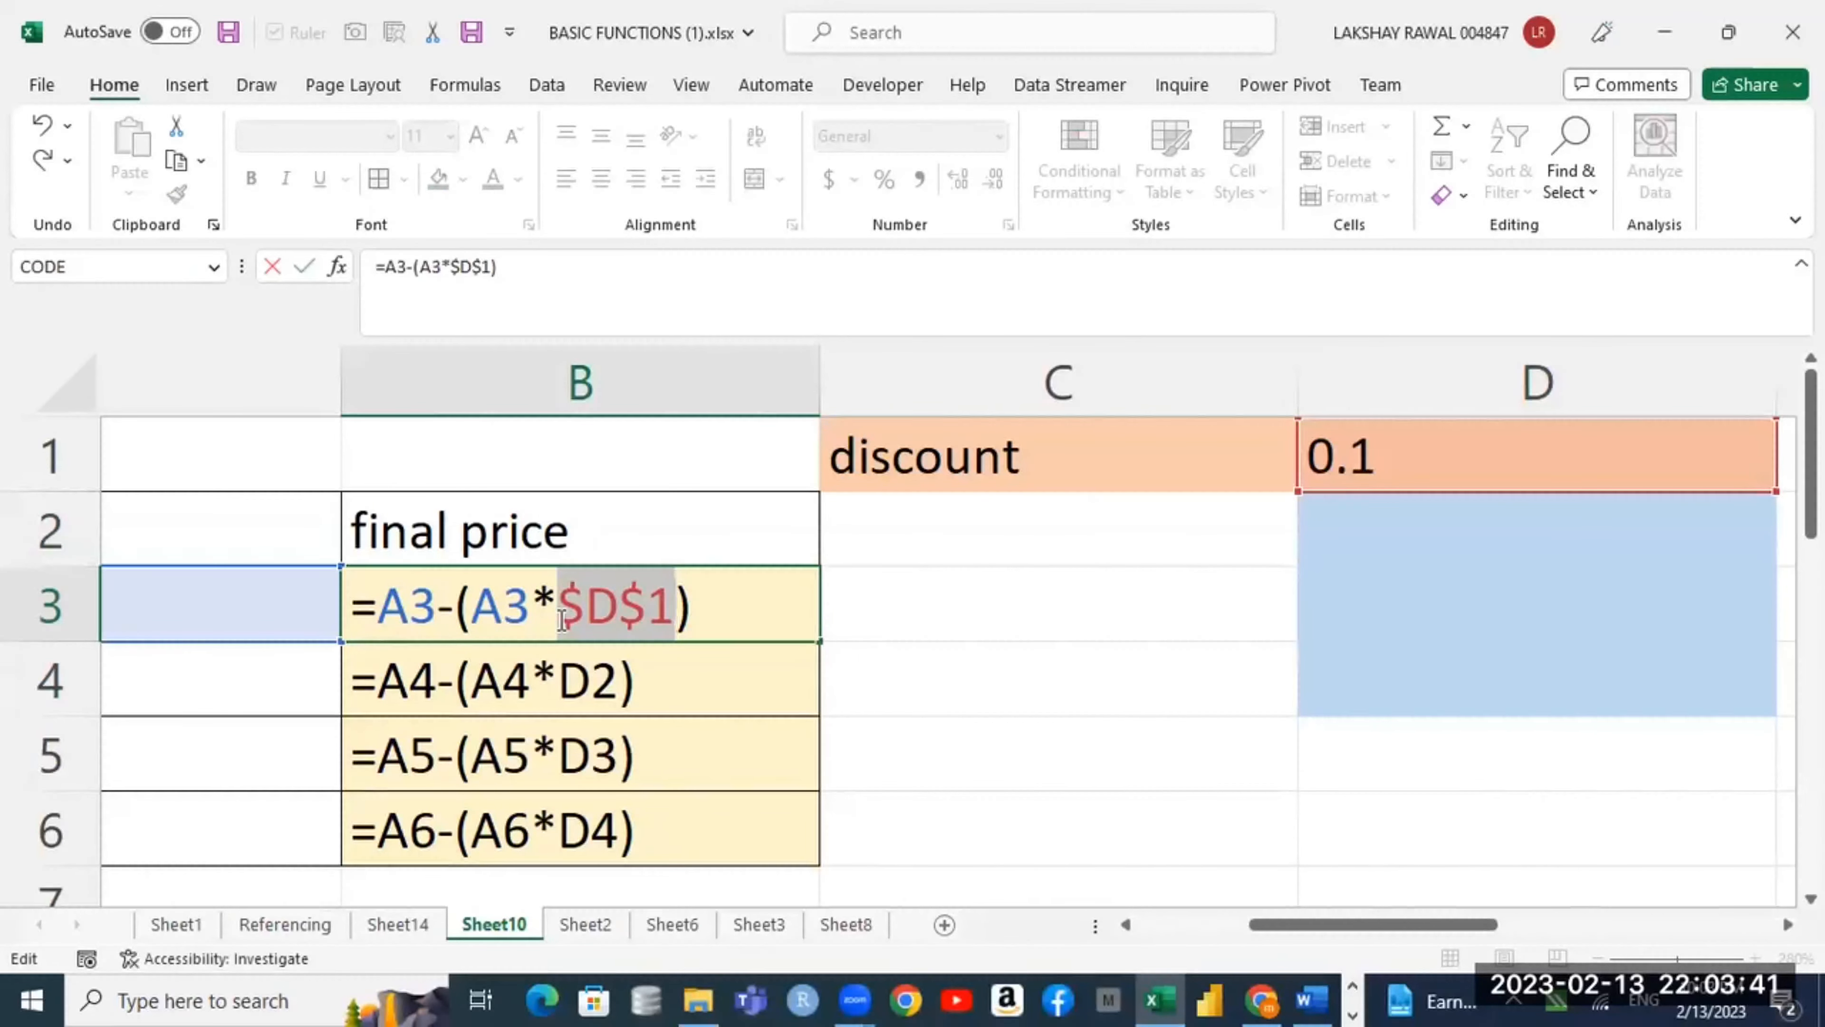
pyautogui.press('Return')
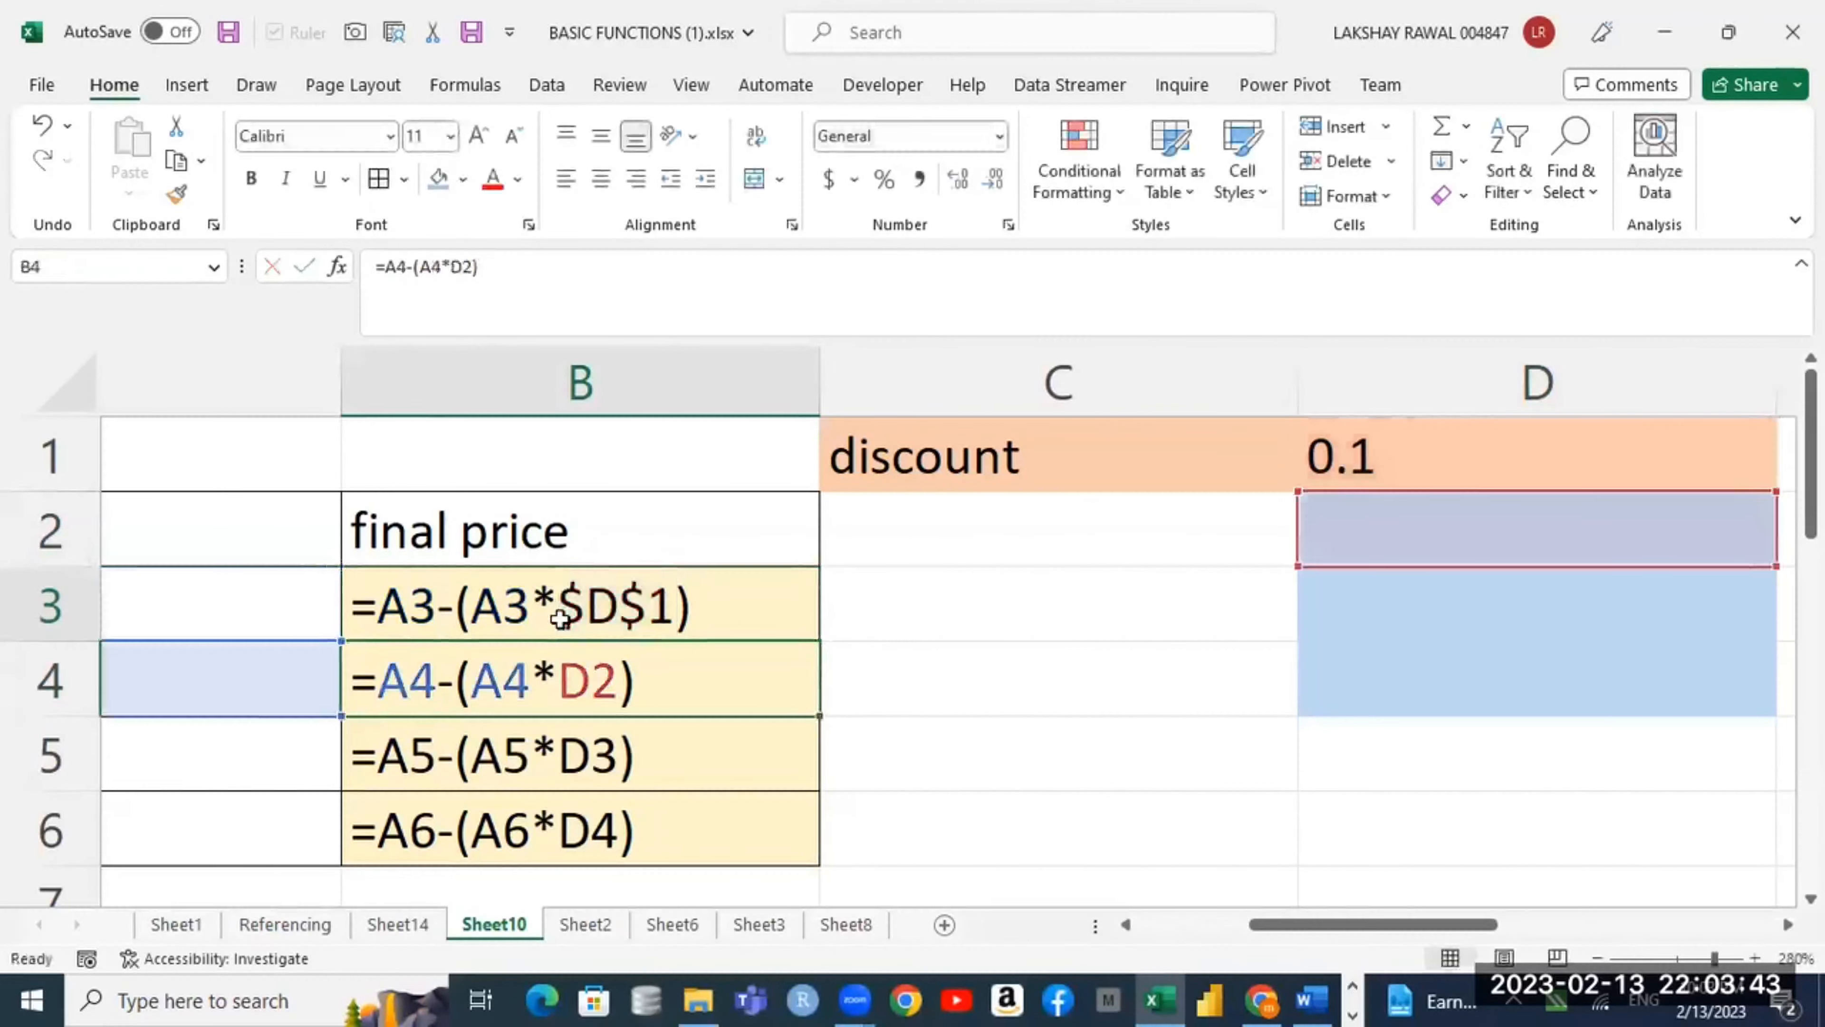
pyautogui.click(757, 636)
pyautogui.moveTo(820, 639); pyautogui.dragTo(817, 851)
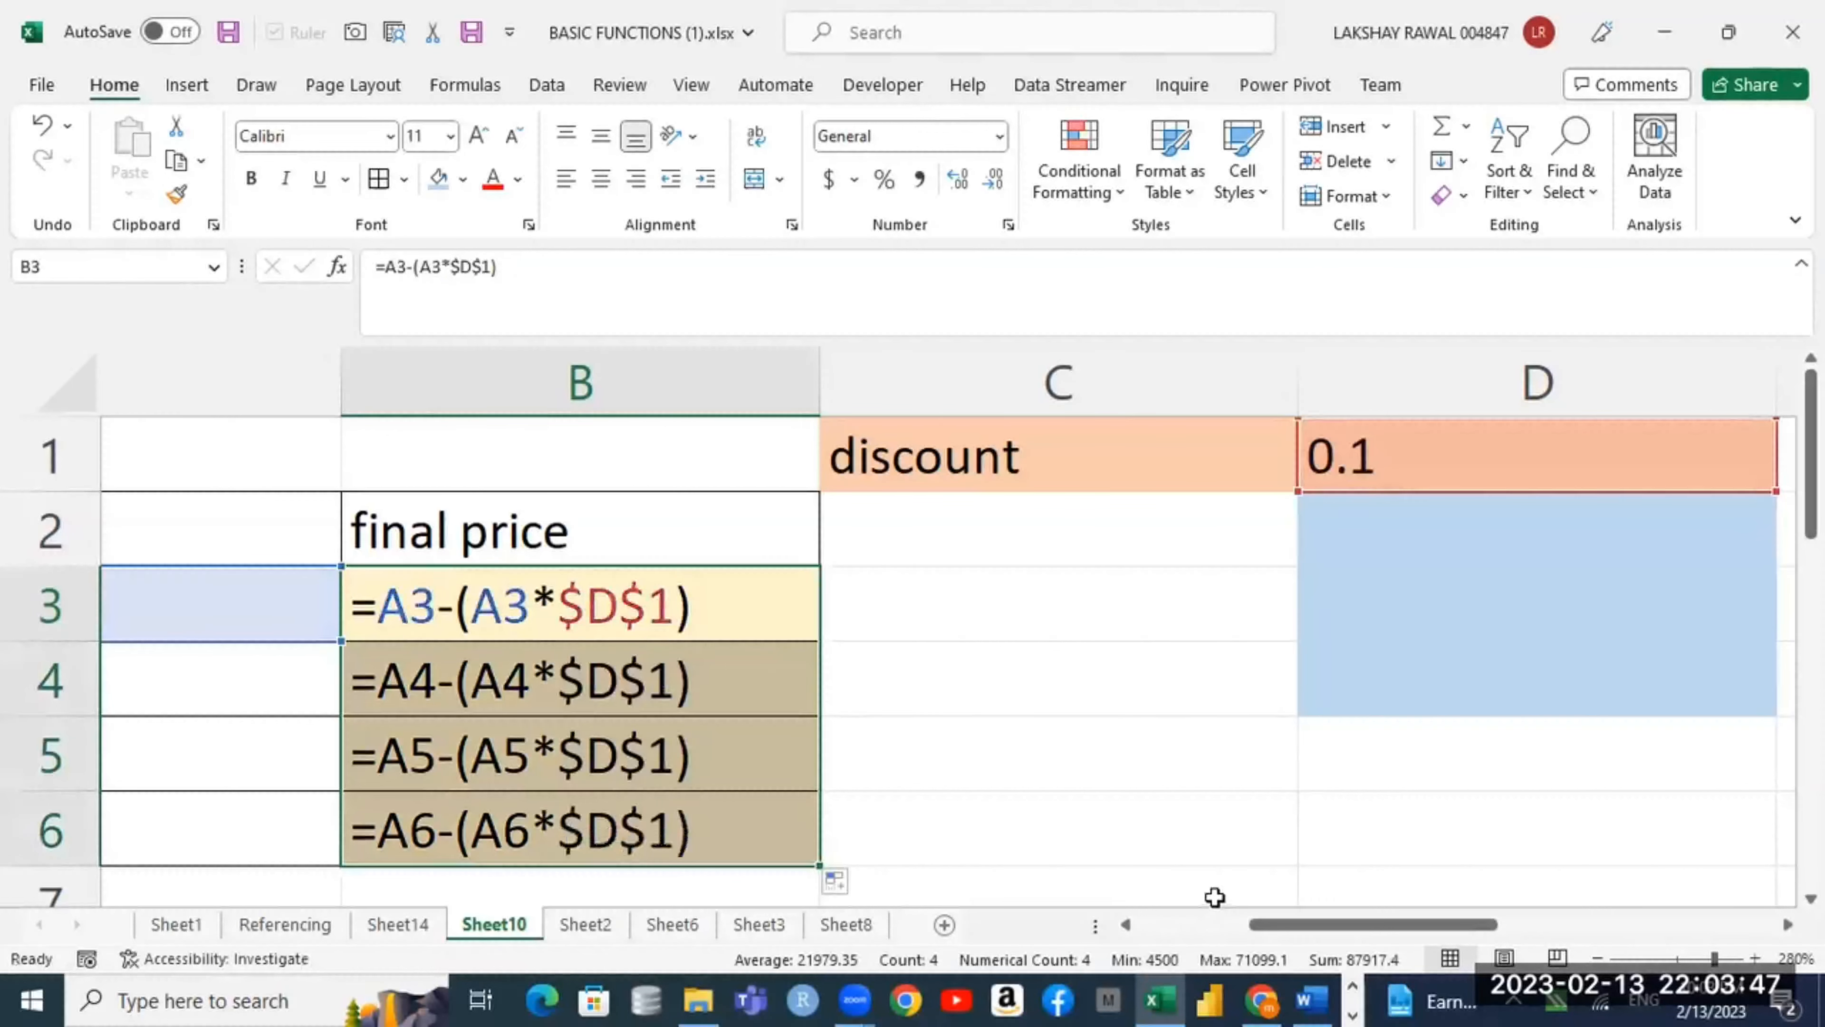
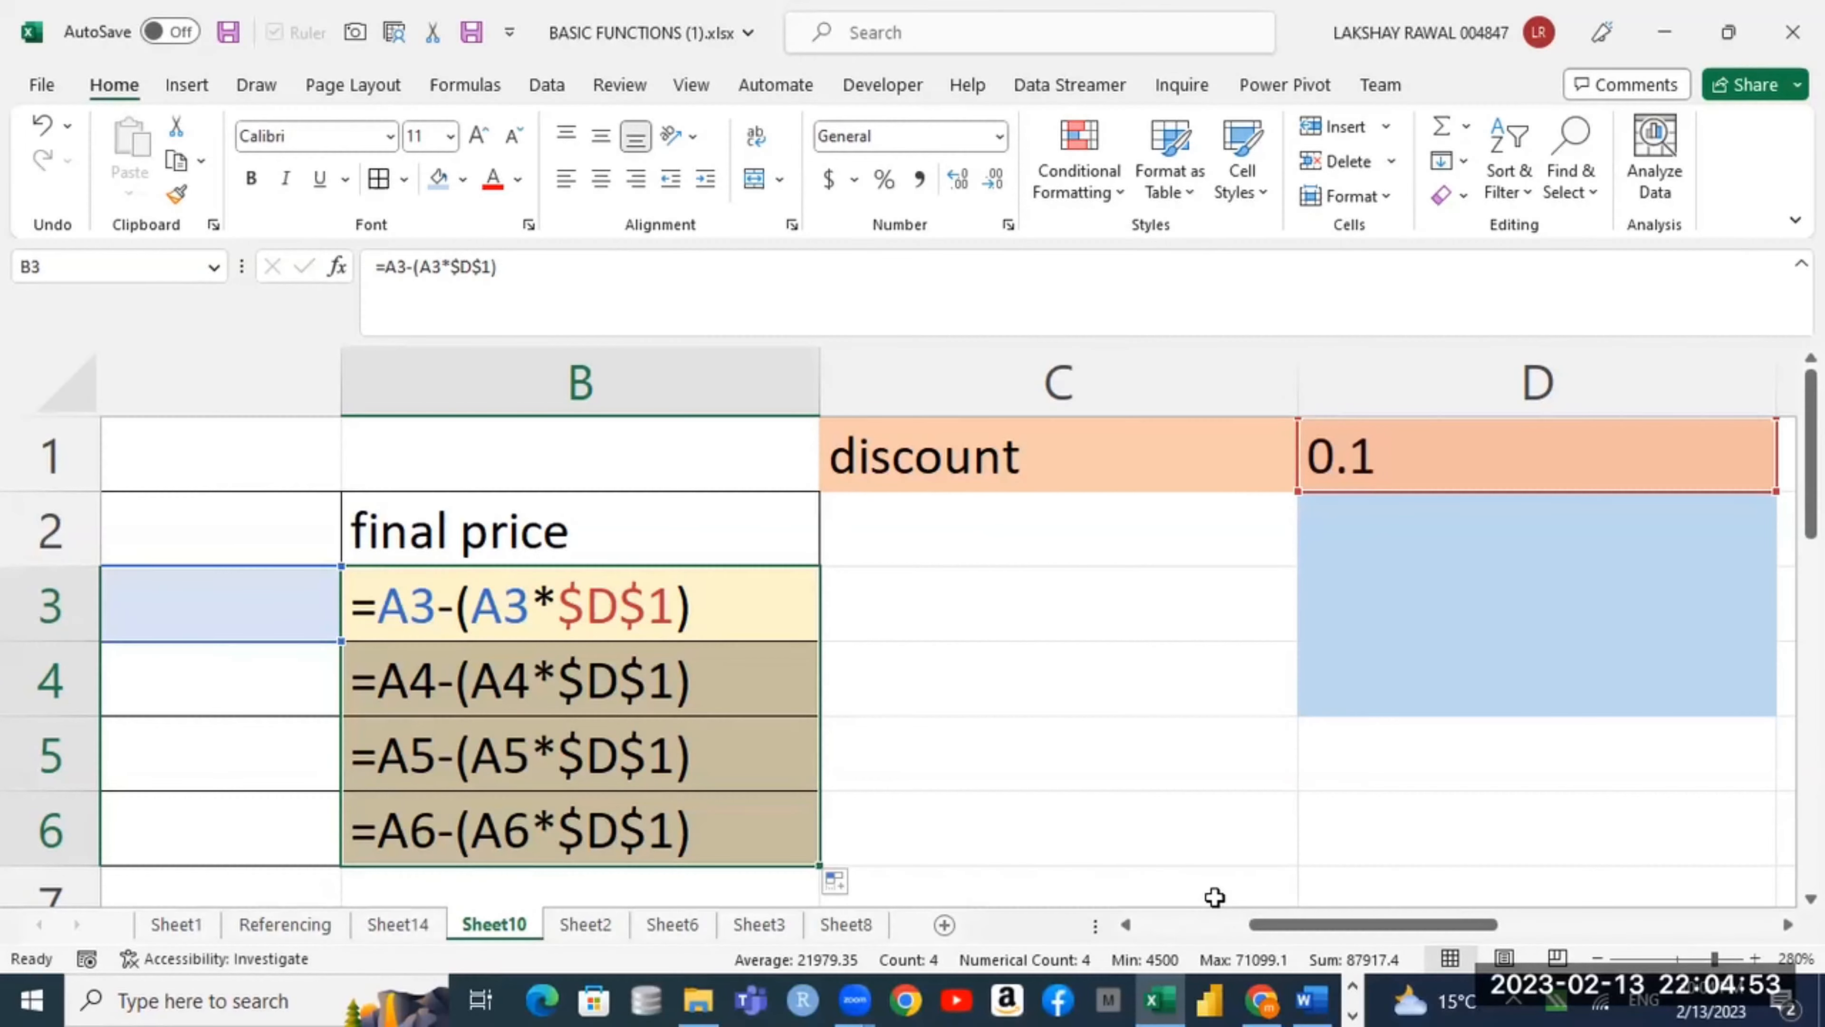
# Step: Return Sheet10 to displaying results instead of formulas and look through the workbook's other sheets
pyautogui.hotkey('ctrl', '`')
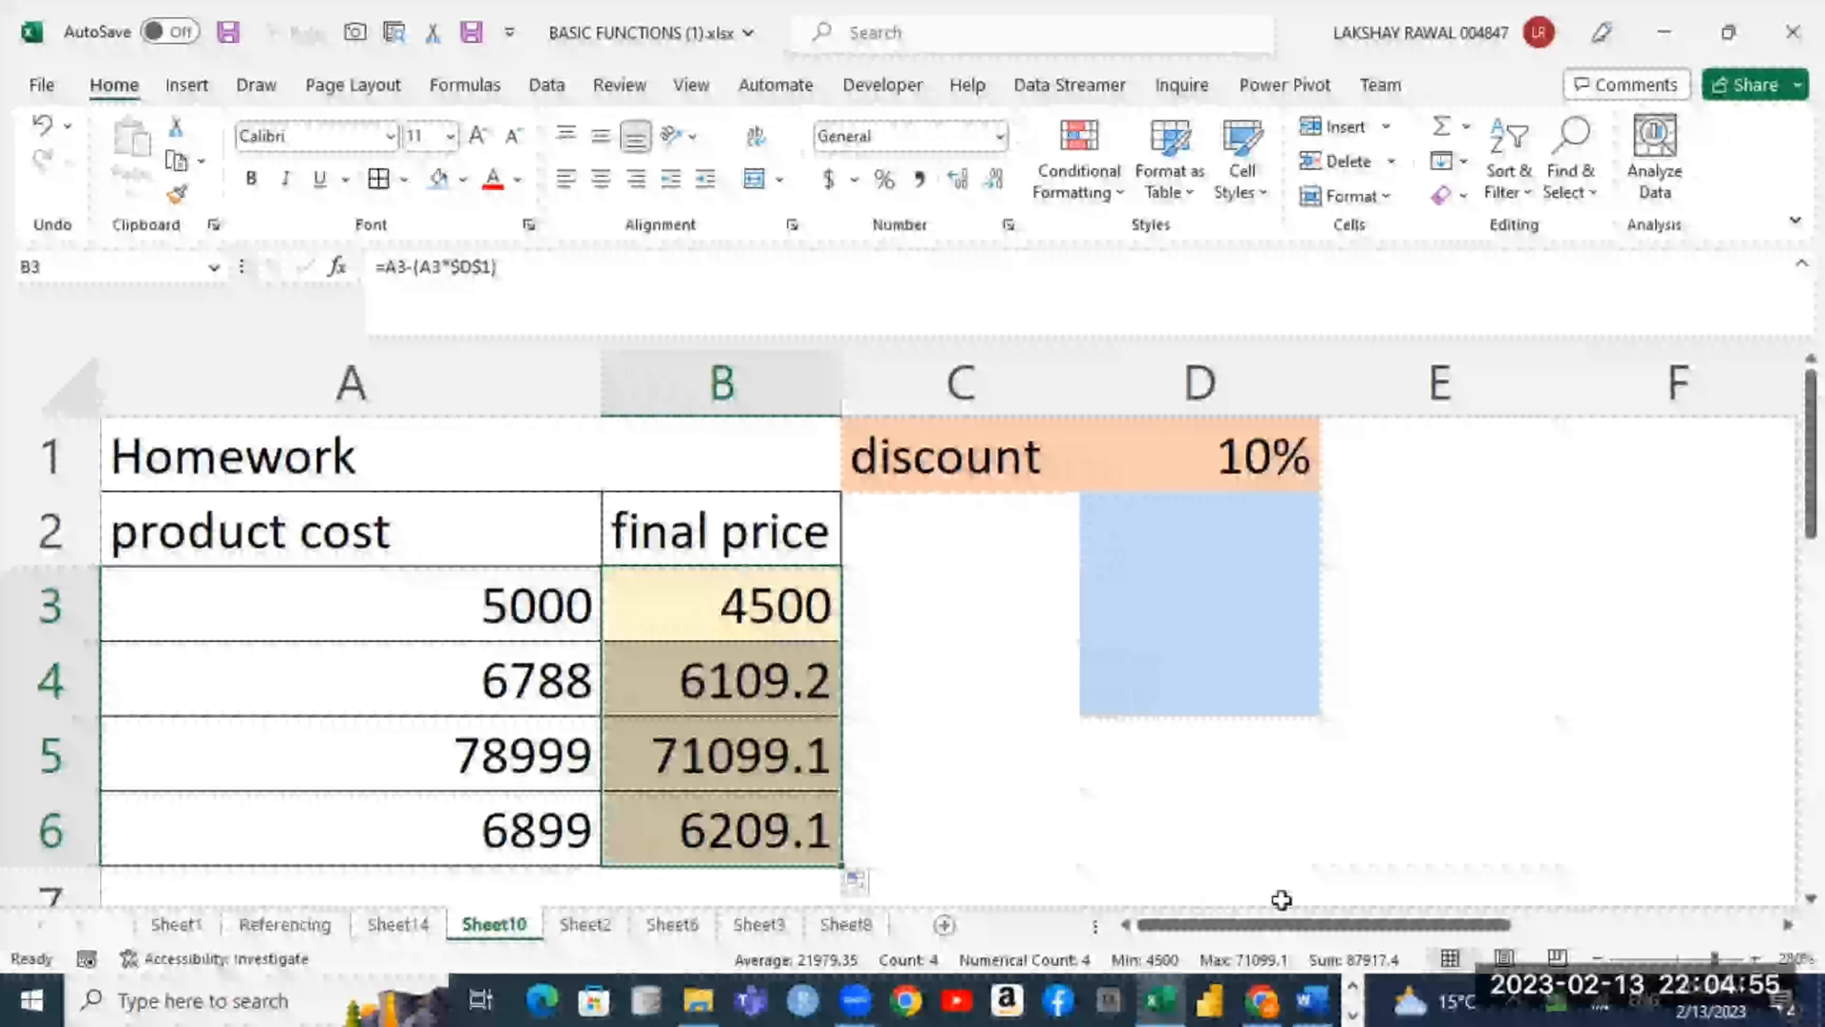
pyautogui.click(562, 933)
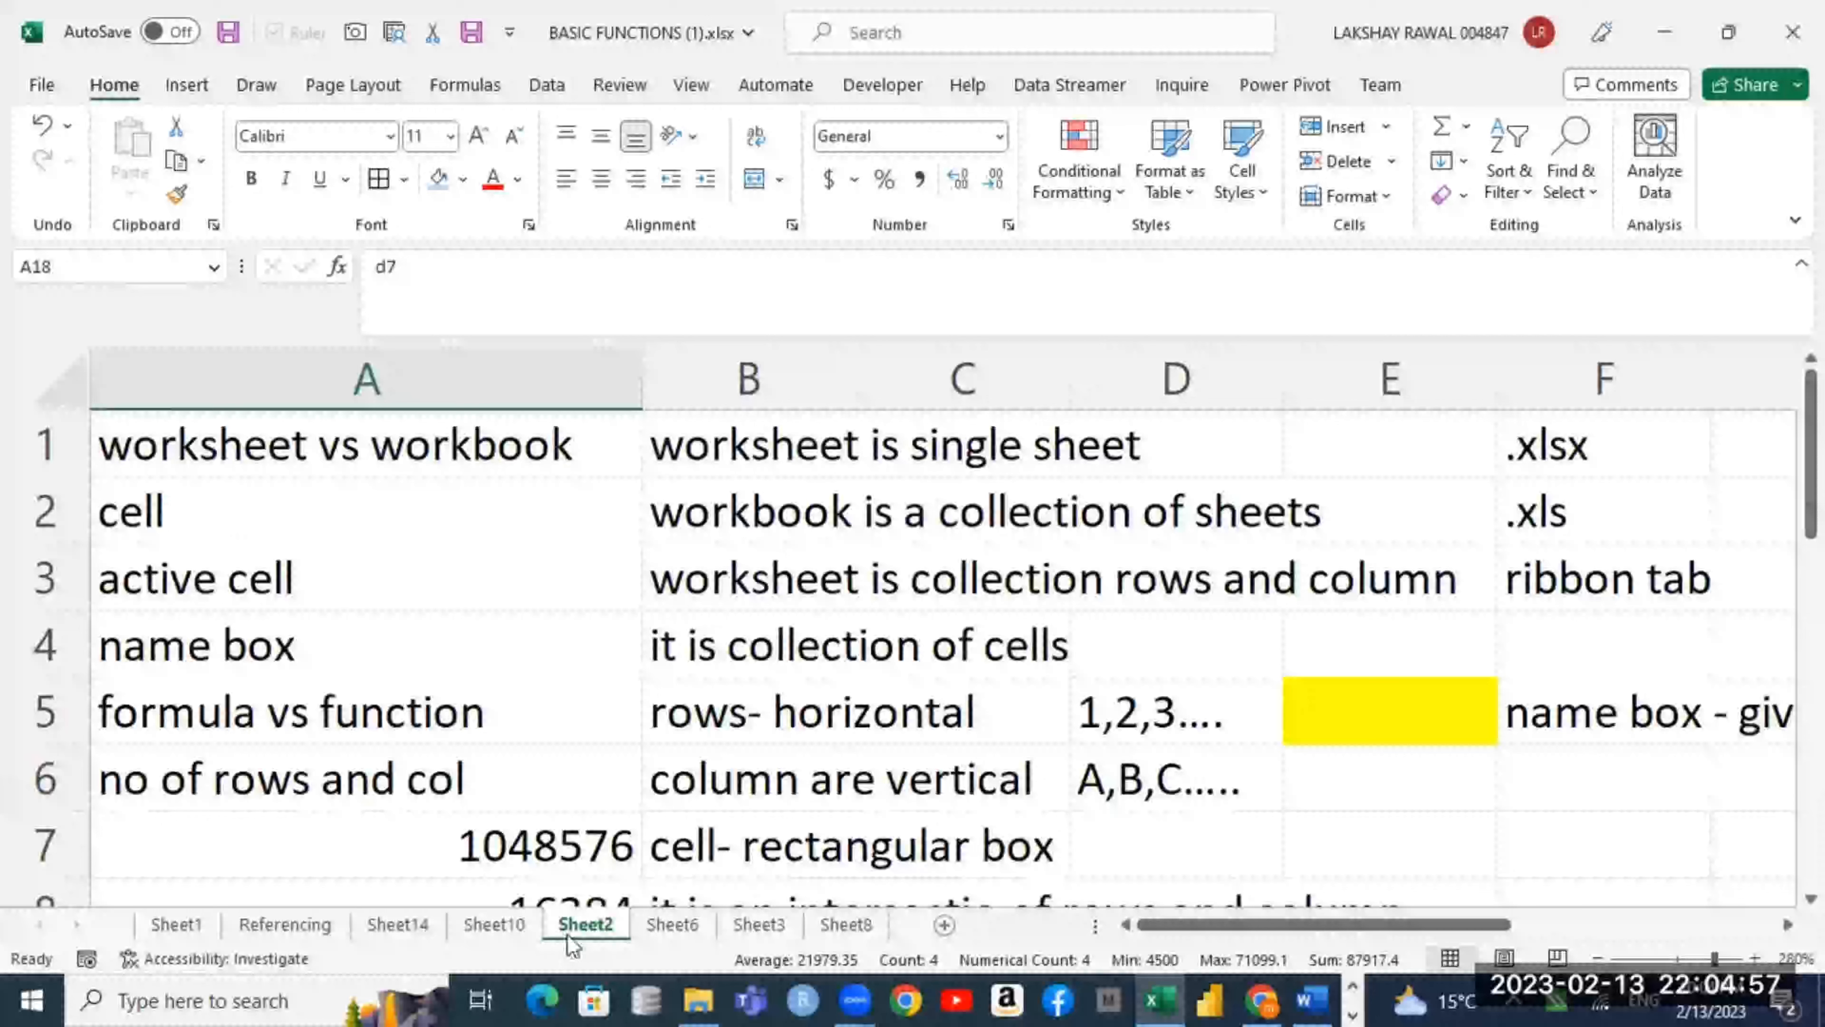
pyautogui.click(676, 928)
pyautogui.click(762, 928)
pyautogui.click(831, 930)
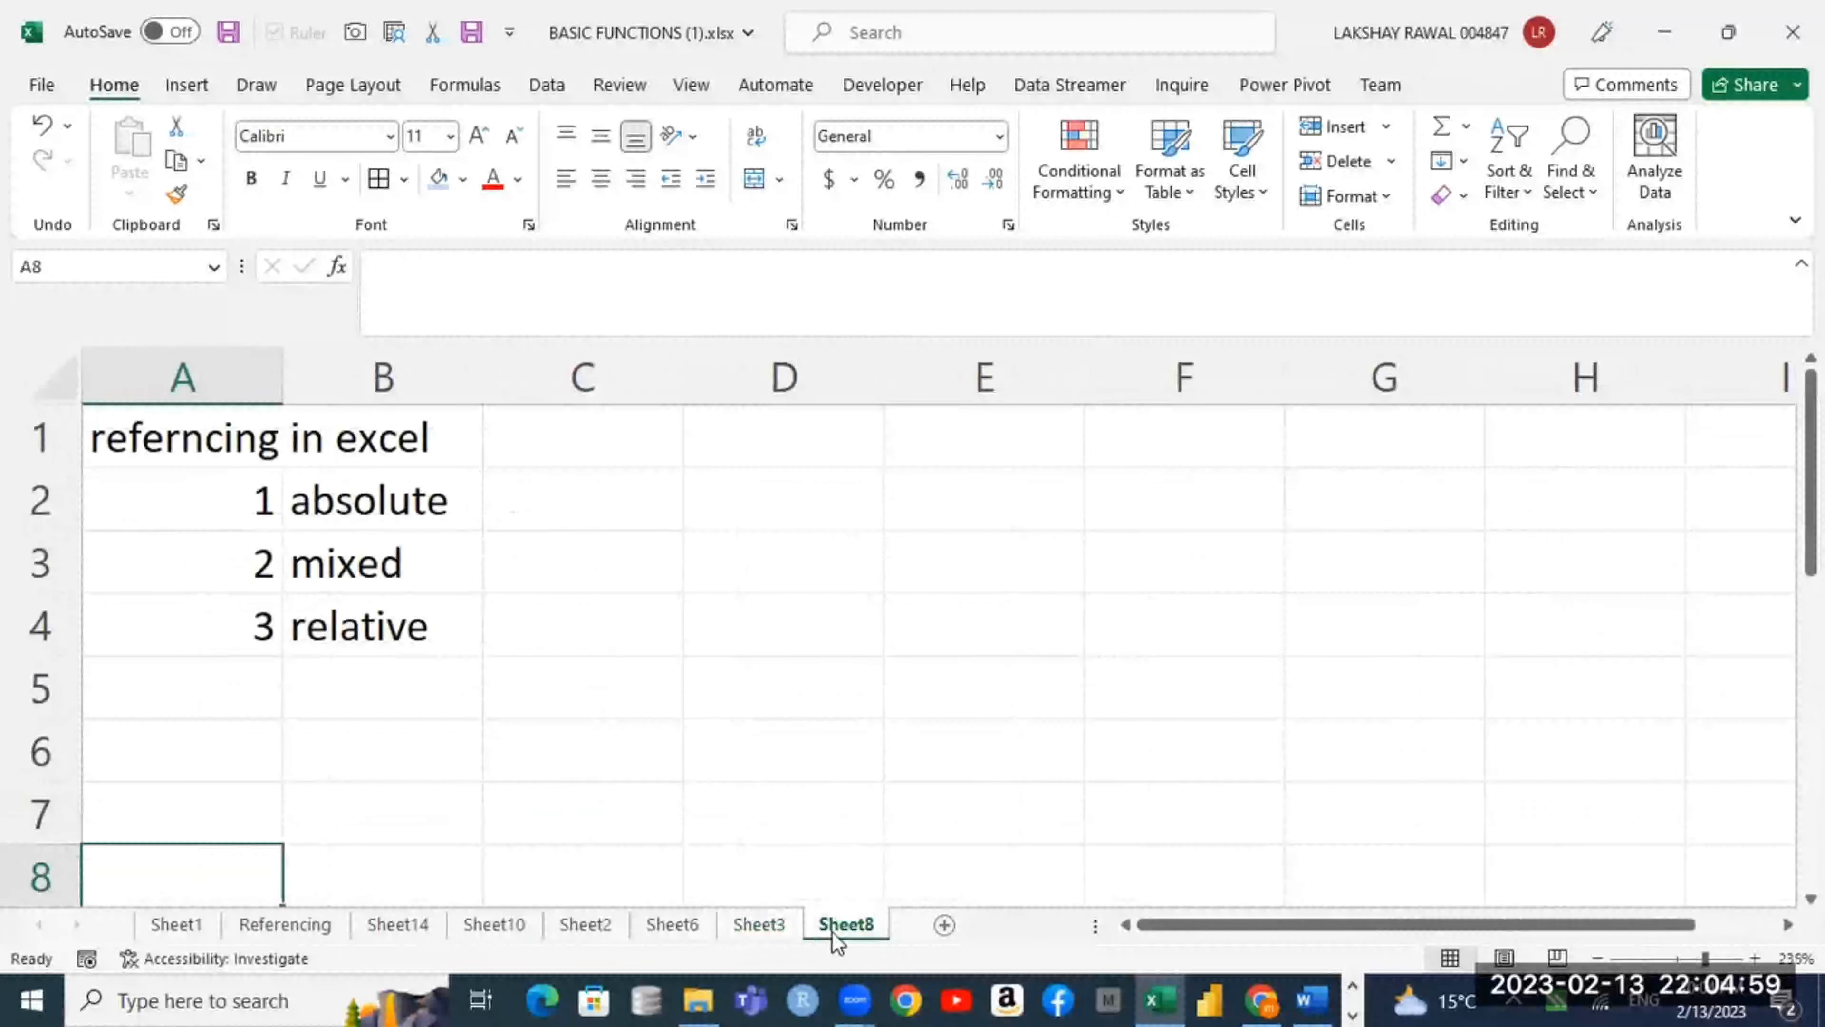
pyautogui.click(489, 927)
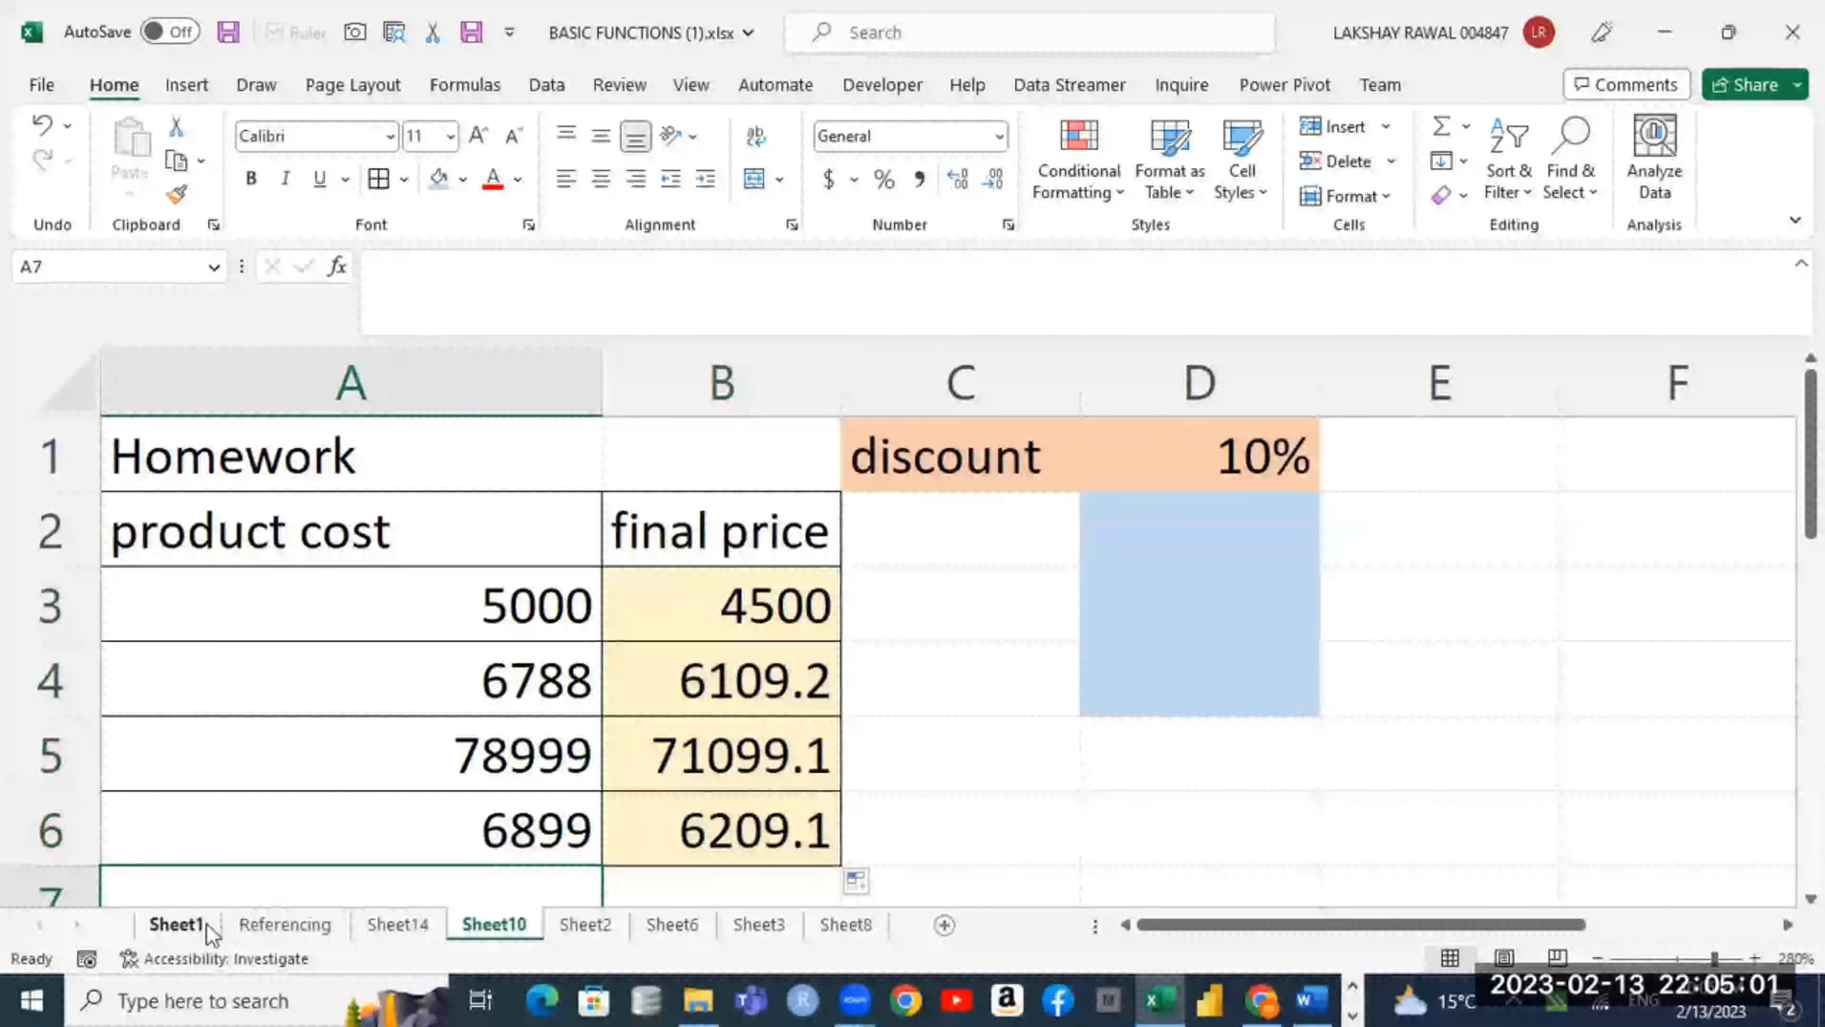
pyautogui.click(184, 925)
pyautogui.click(295, 929)
pyautogui.click(486, 926)
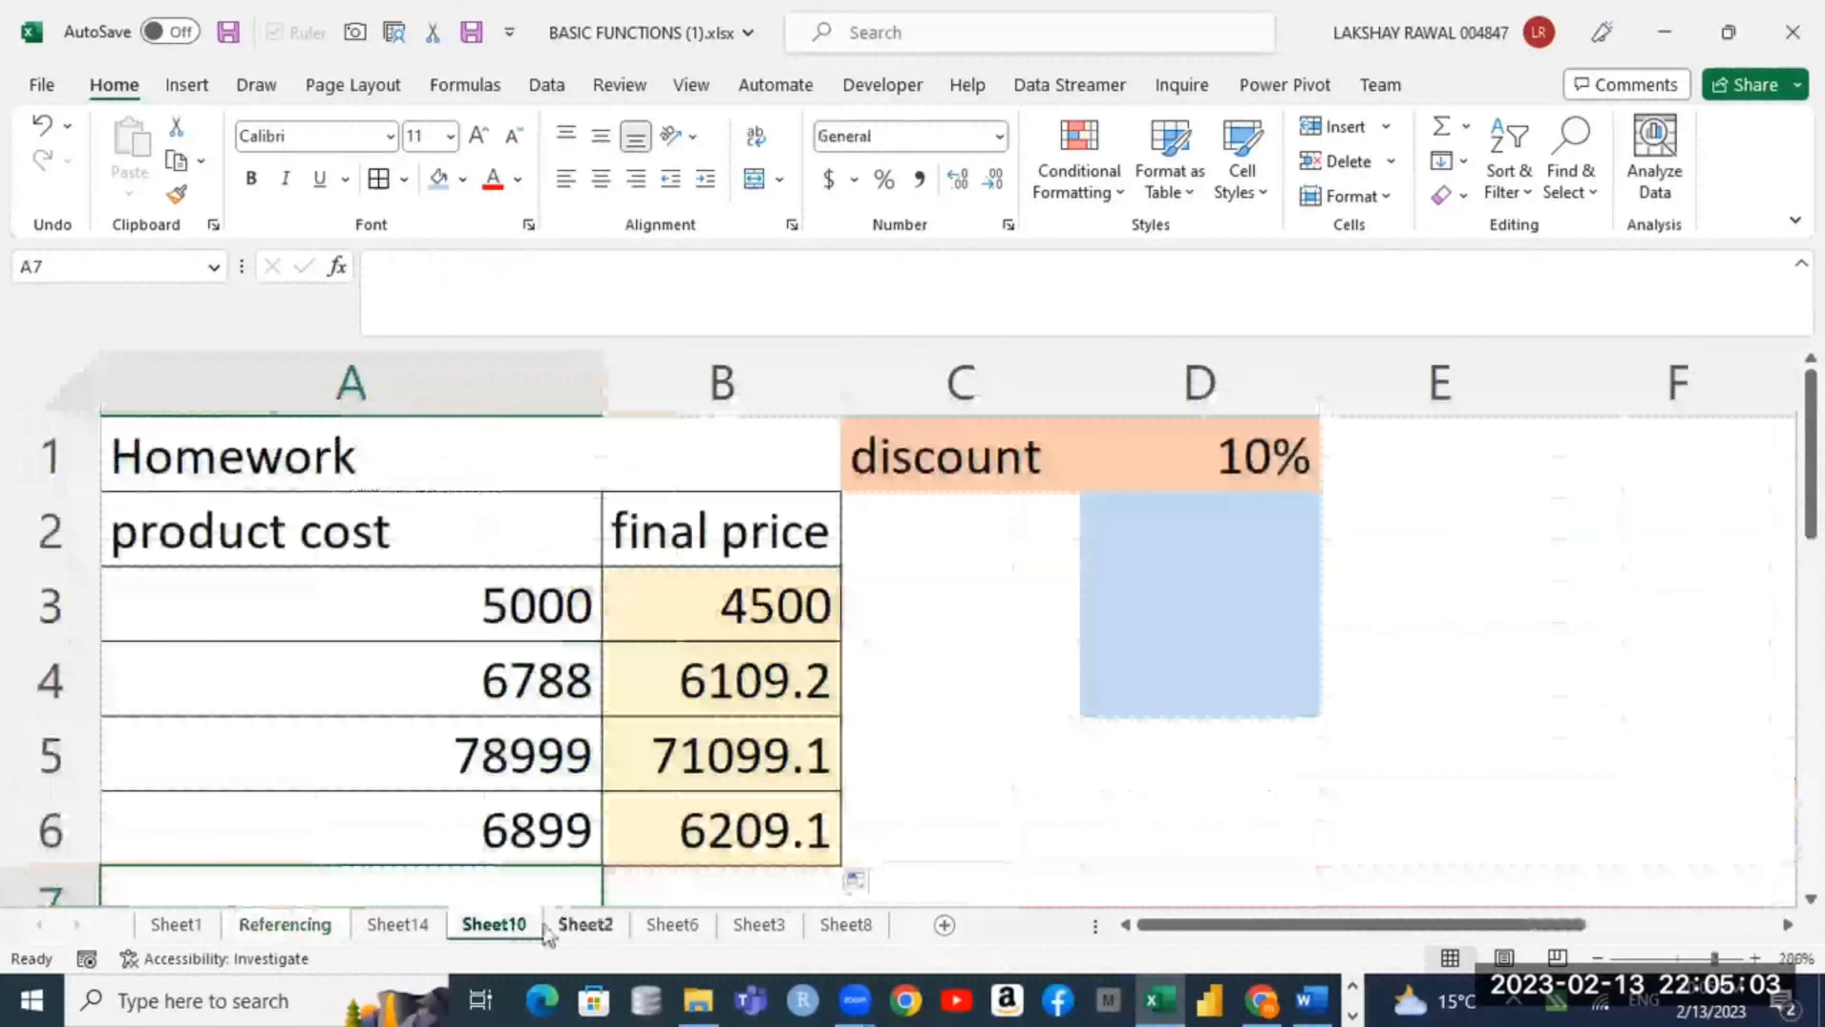
# Step: Close the BASIC FUNCTIONS (1).xlsx workbook with Sheet2 active, saving its changes
pyautogui.click(585, 926)
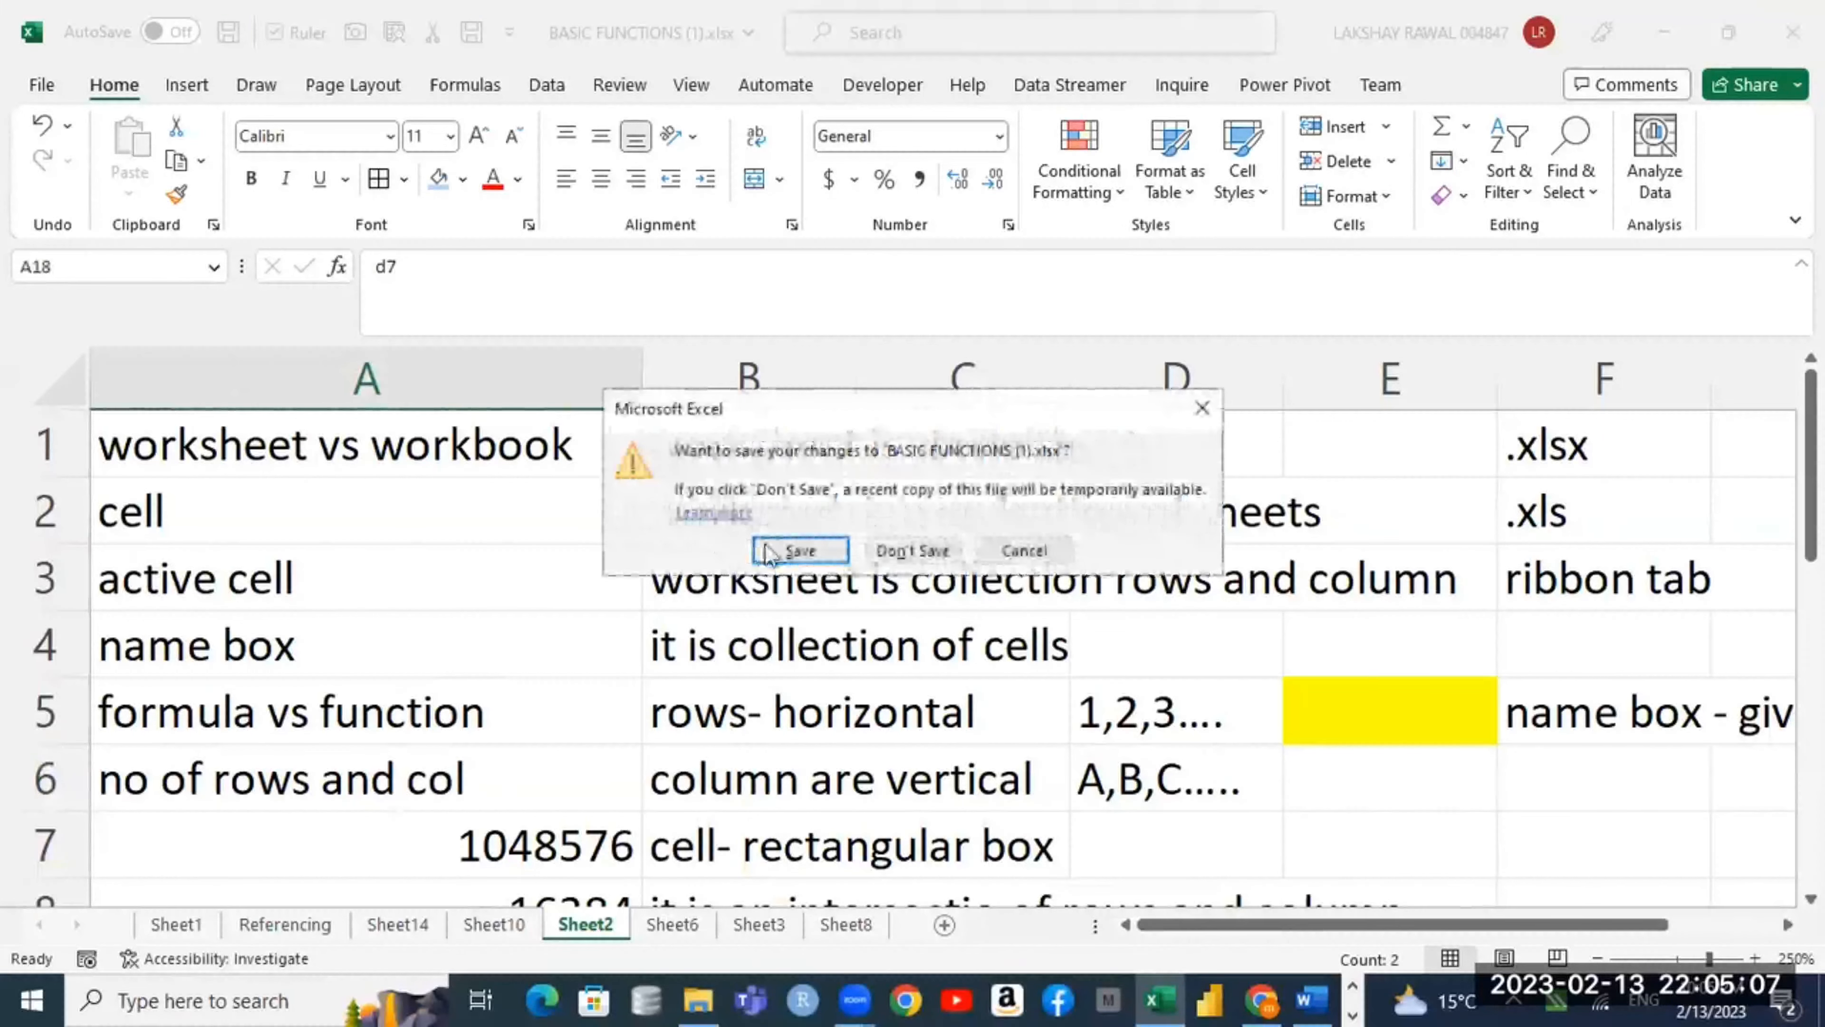
pyautogui.click(794, 548)
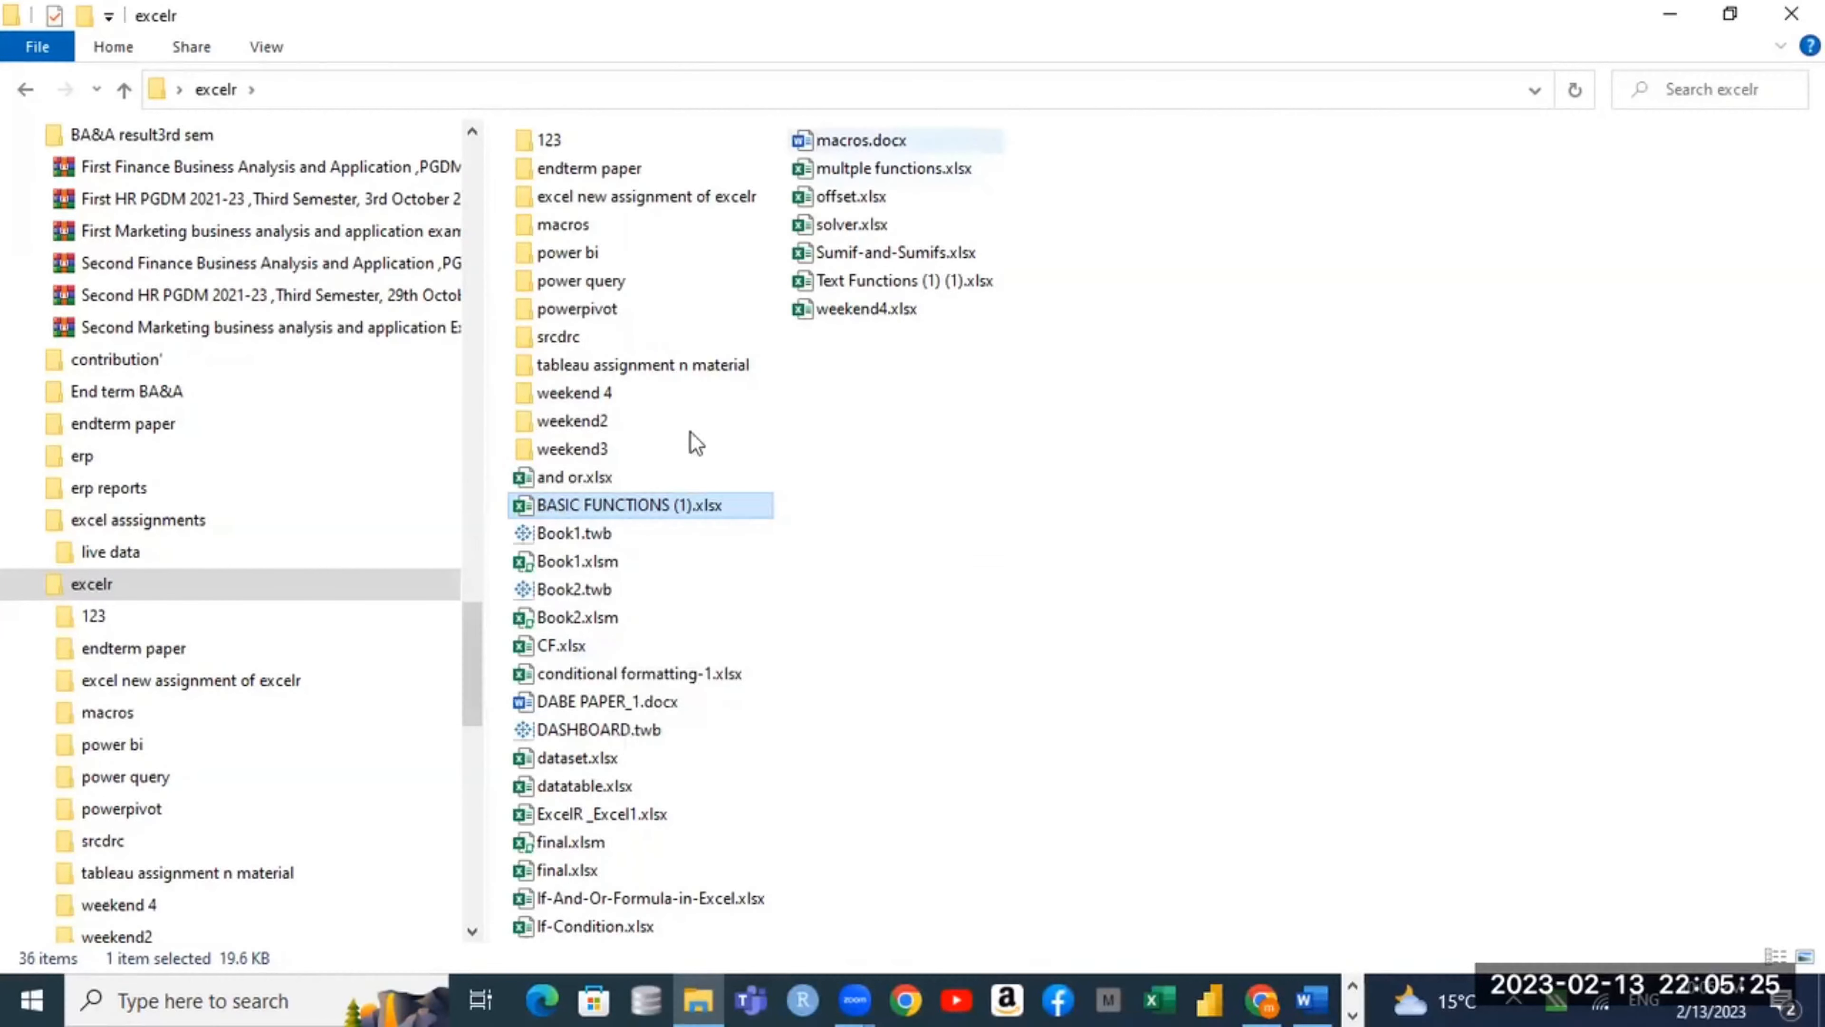
# Step: Reopen BASIC FUNCTIONS (1).xlsx from the excelr folder, check the saved content of its sheets, and close it again
pyautogui.doubleClick(663, 504)
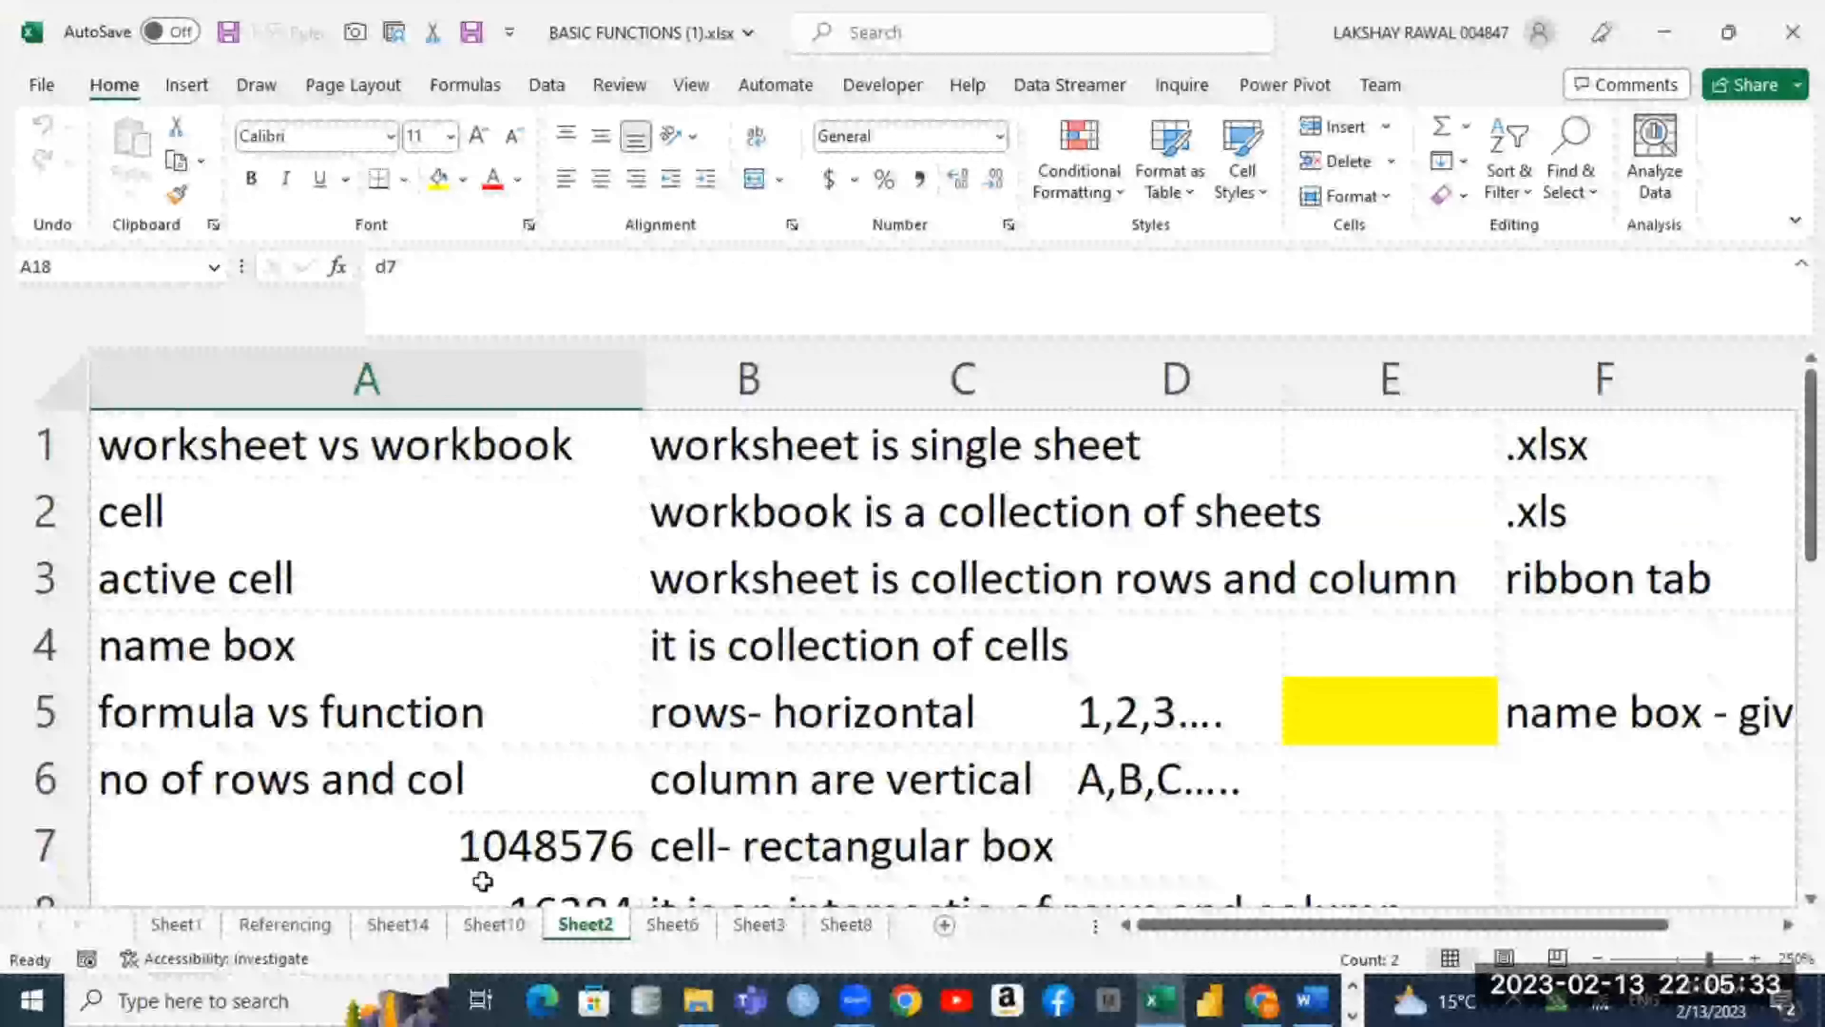
pyautogui.click(494, 924)
pyautogui.click(397, 924)
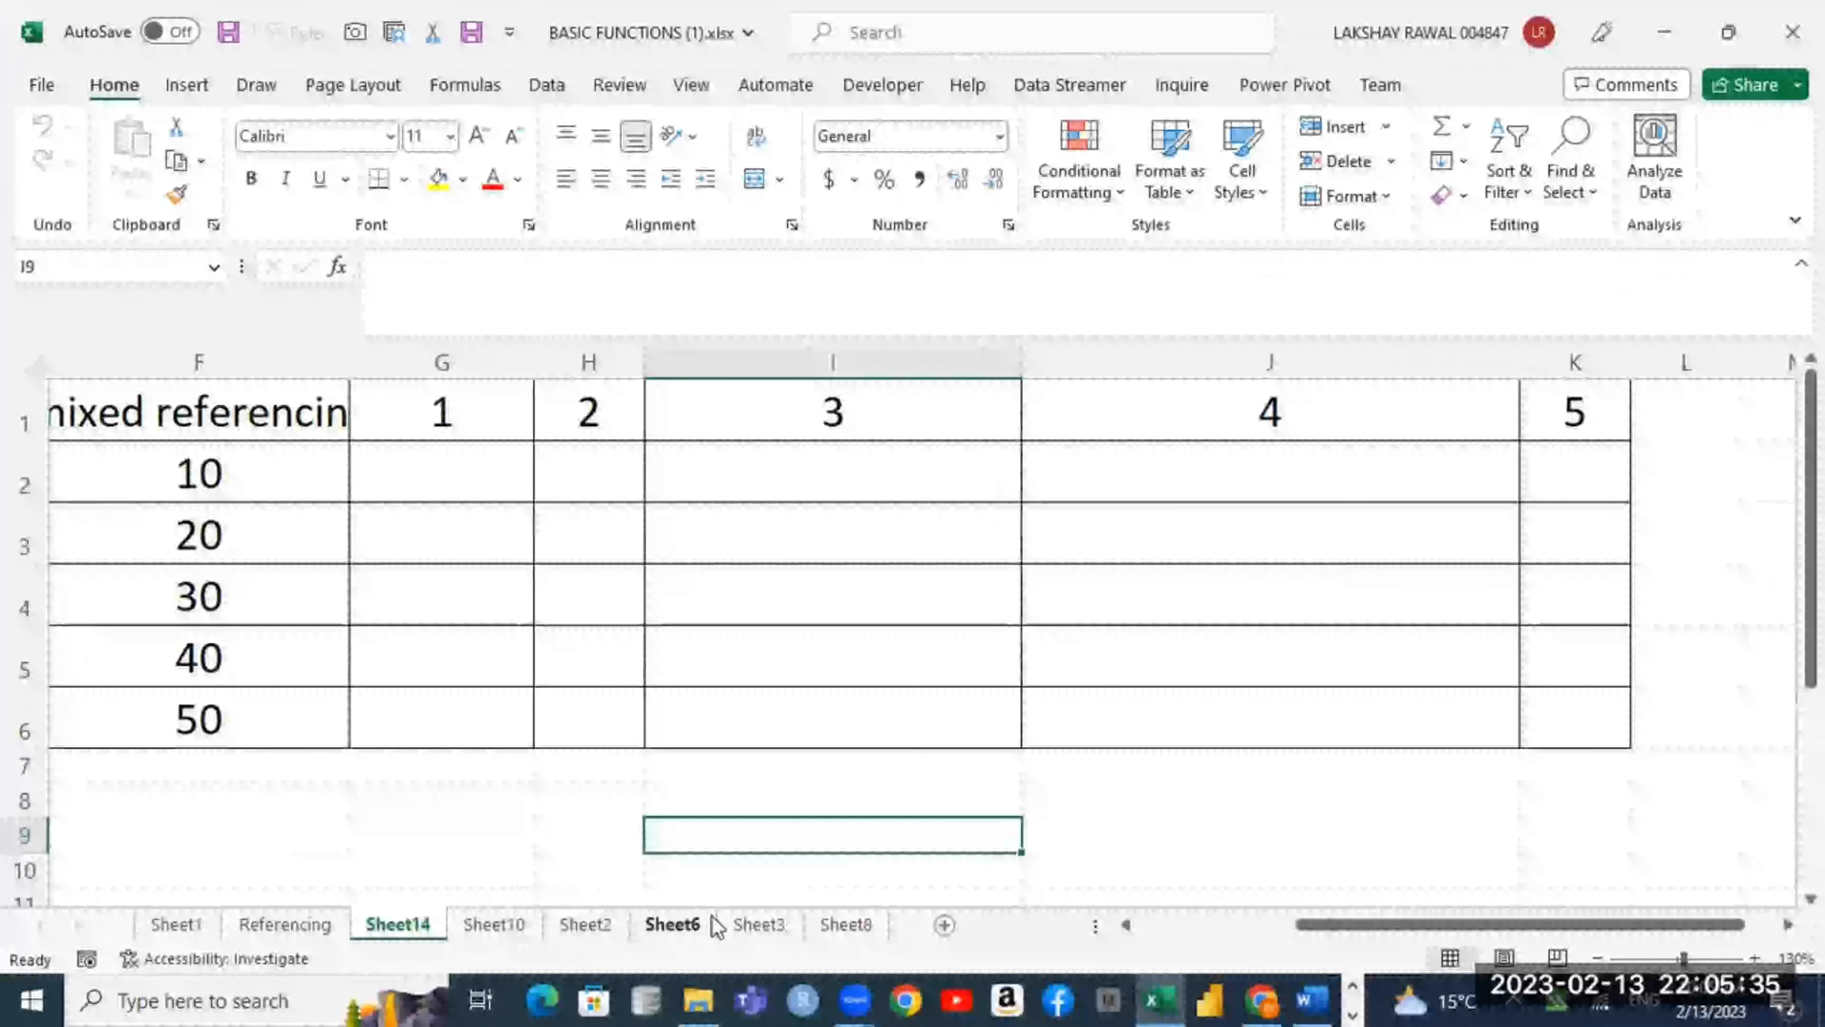
pyautogui.click(672, 925)
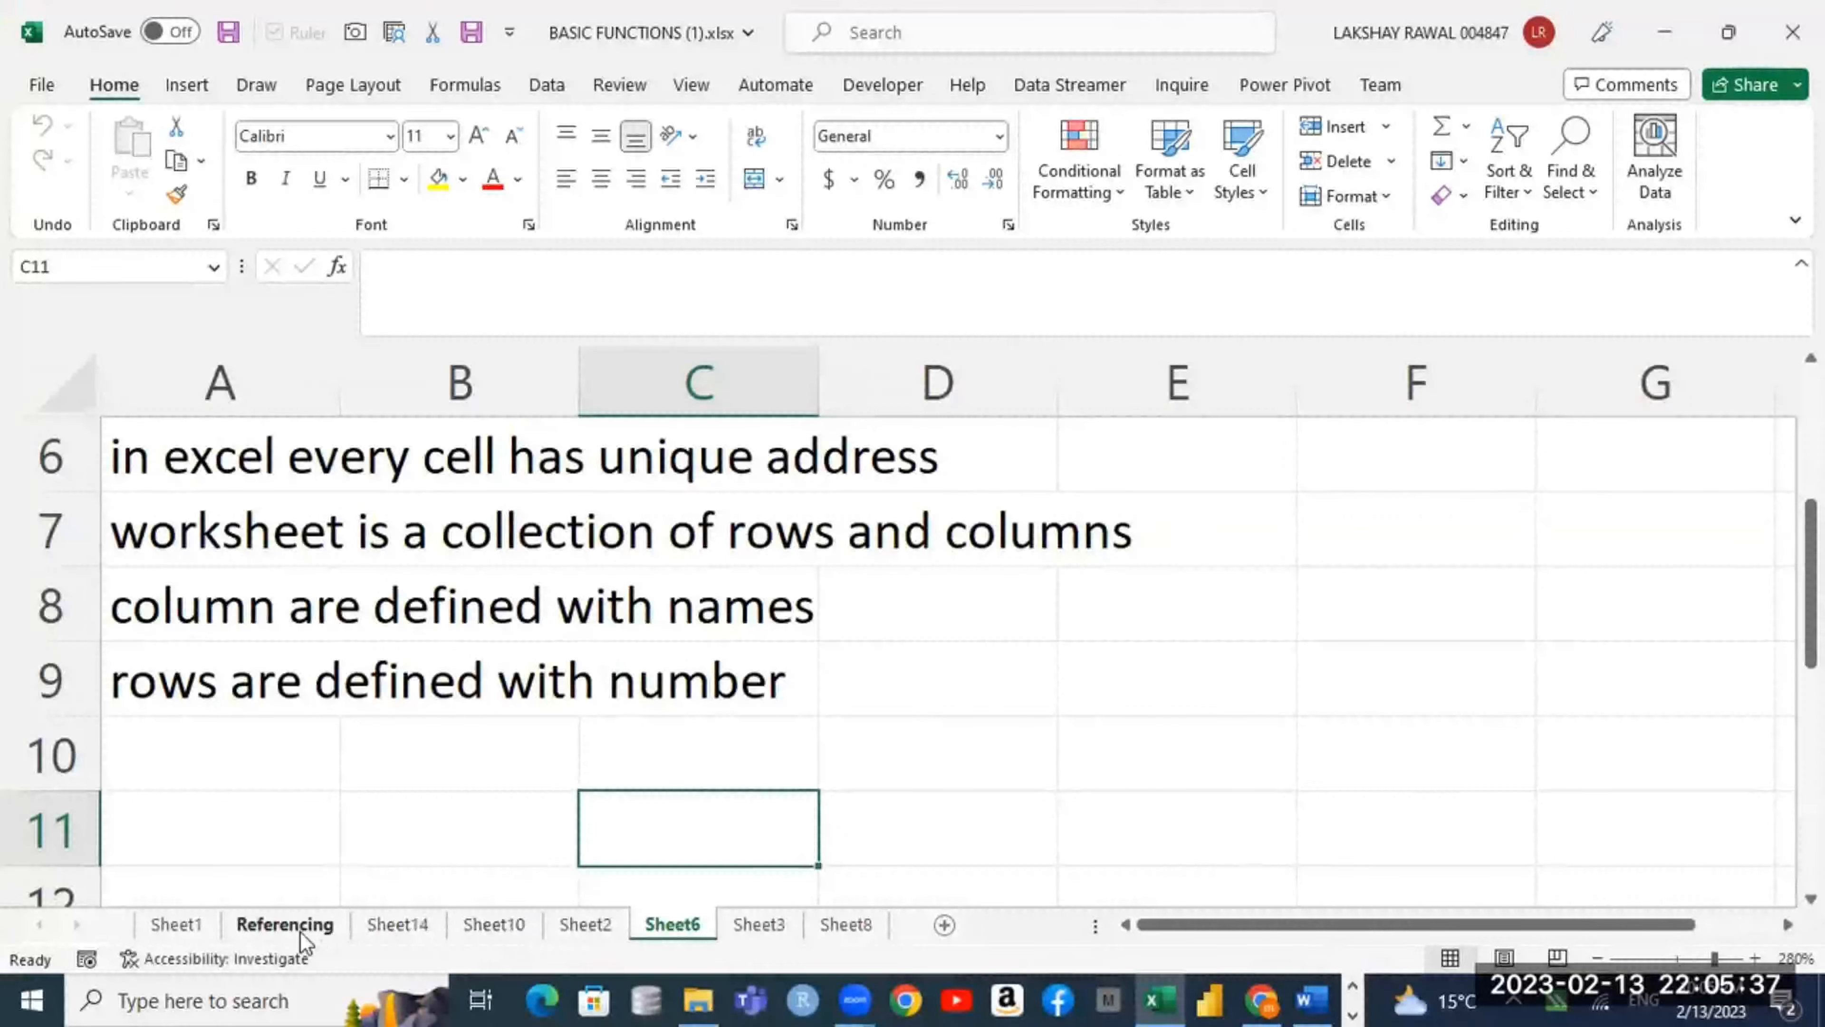
pyautogui.click(294, 927)
pyautogui.click(176, 925)
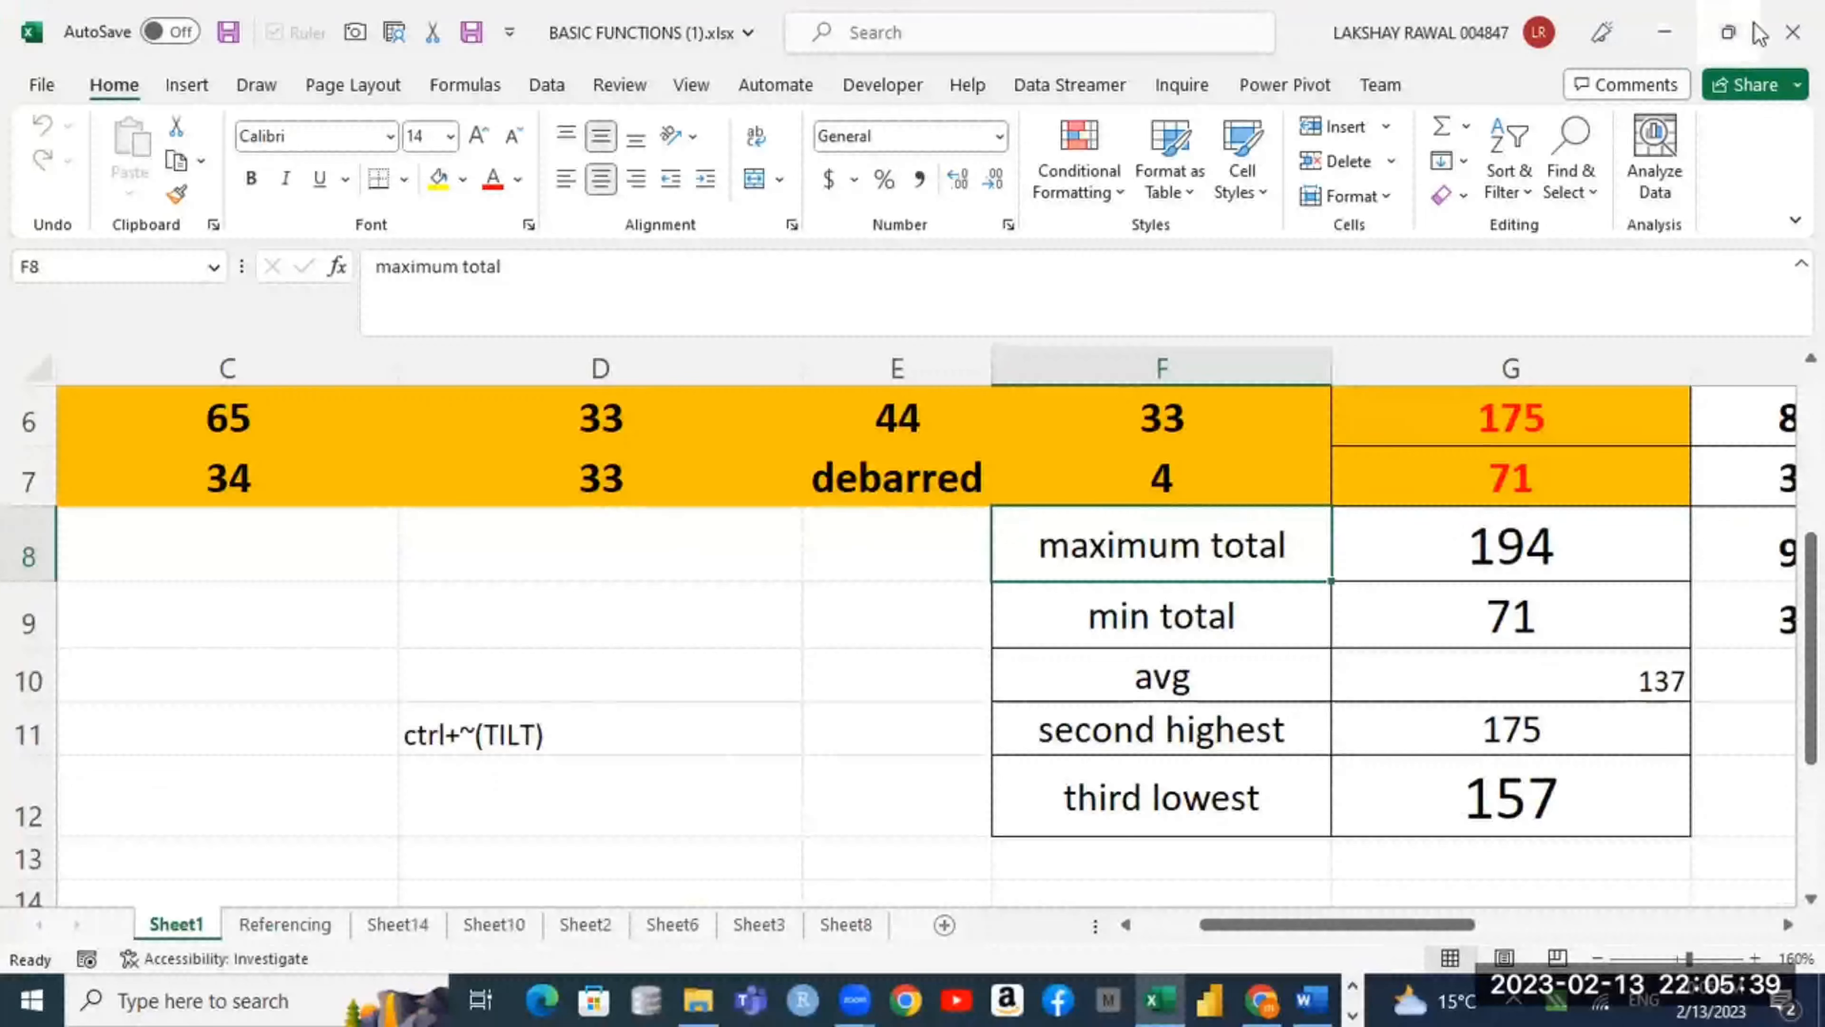
pyautogui.click(1775, 32)
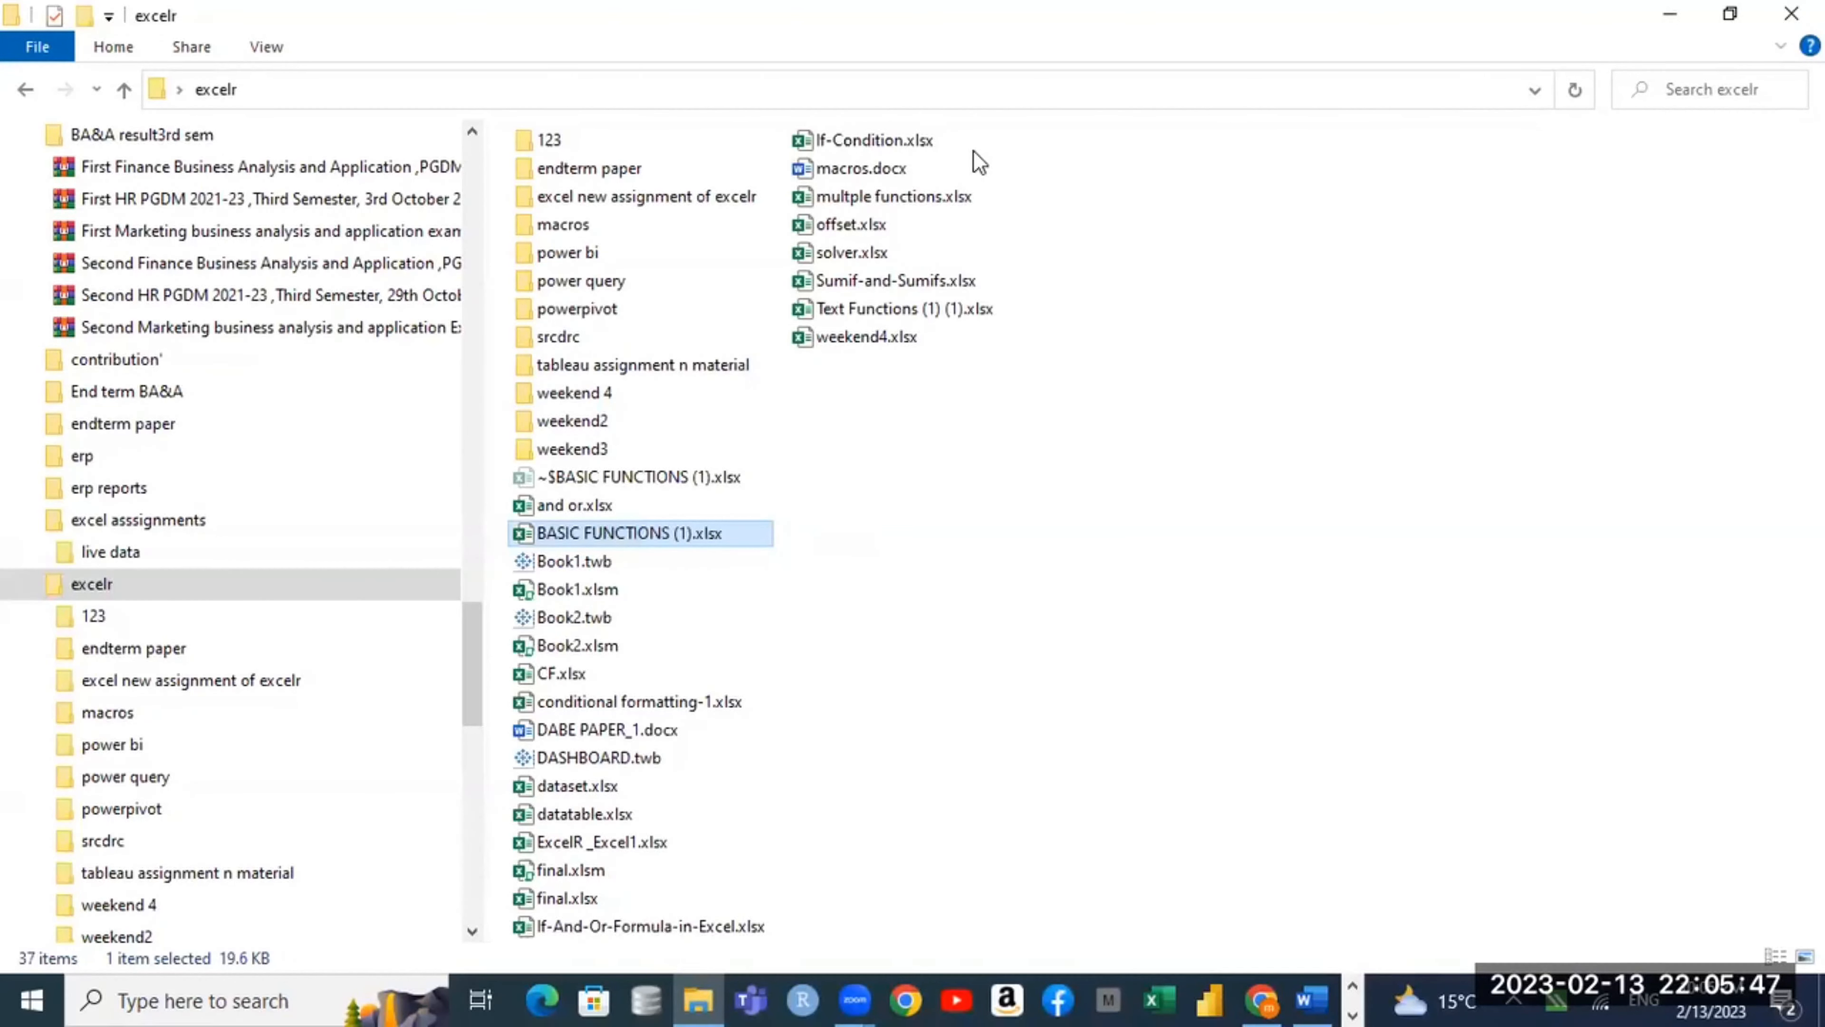
# Step: Upload BASIC FUNCTIONS (1).xlsx from the excelr folder through Zoom's file sharing
pyautogui.click(817, 881)
pyautogui.click(985, 688)
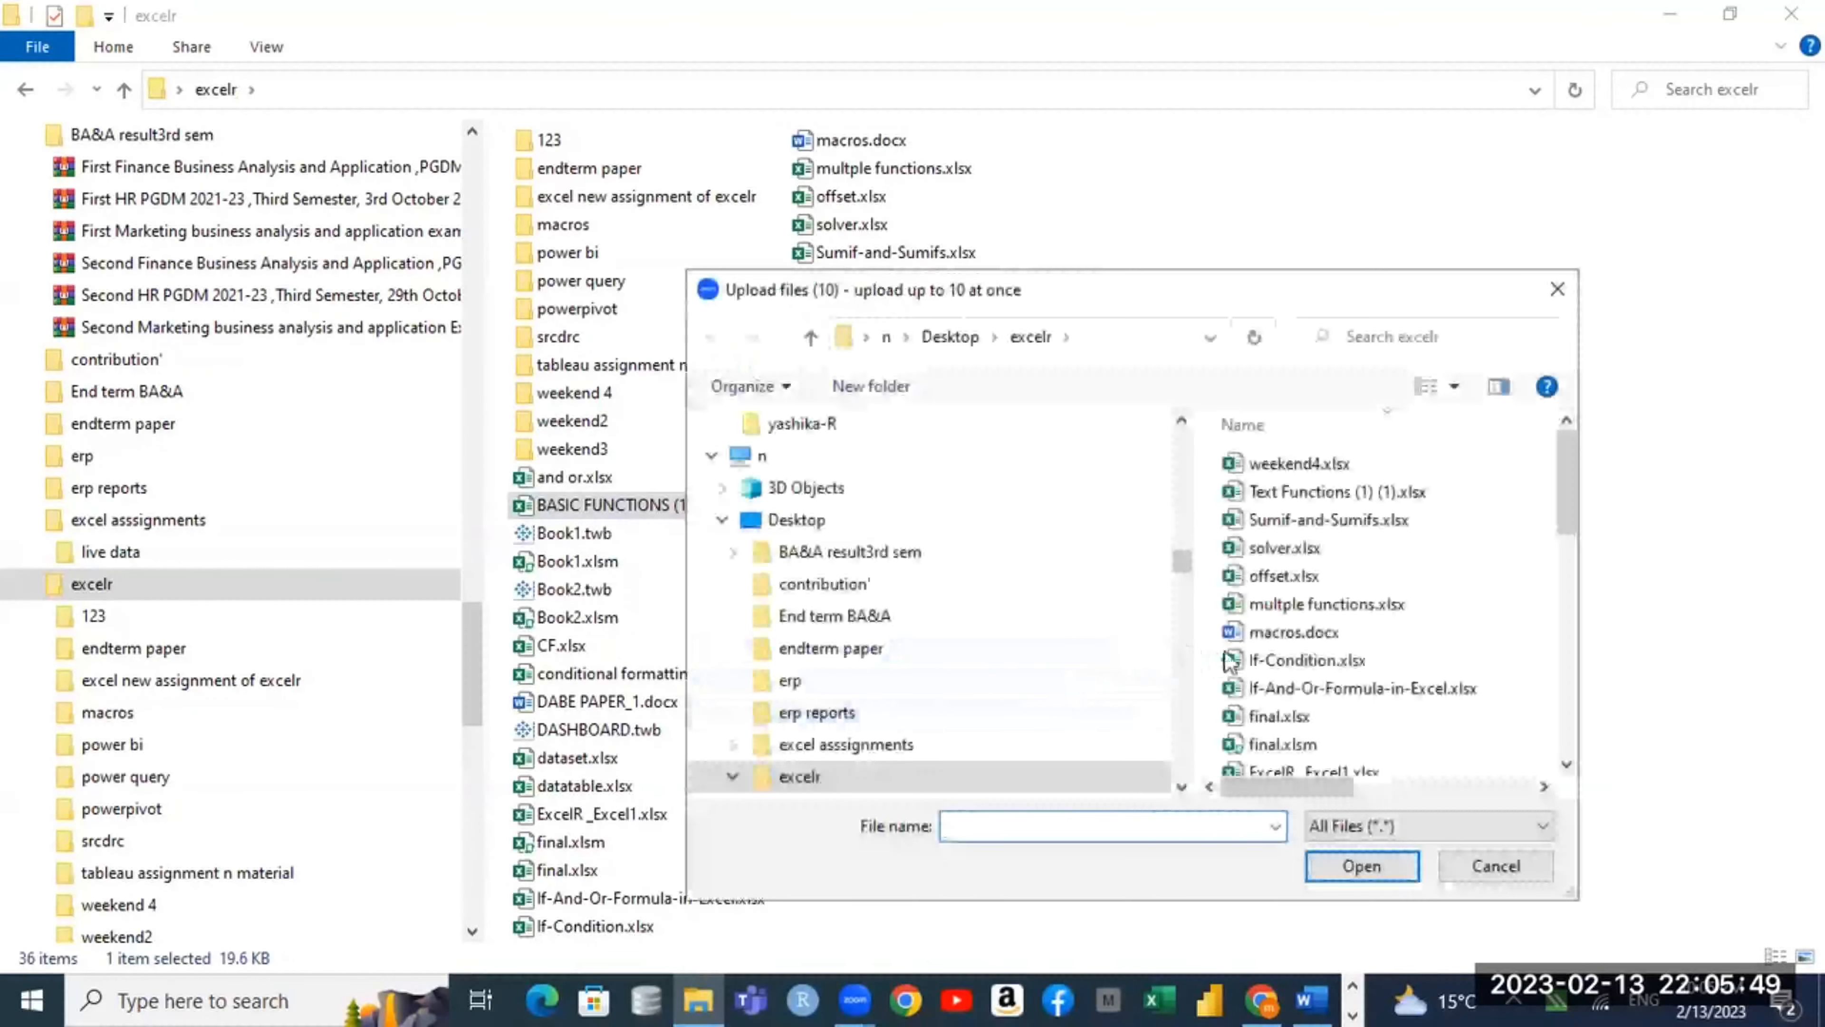
pyautogui.click(1269, 654)
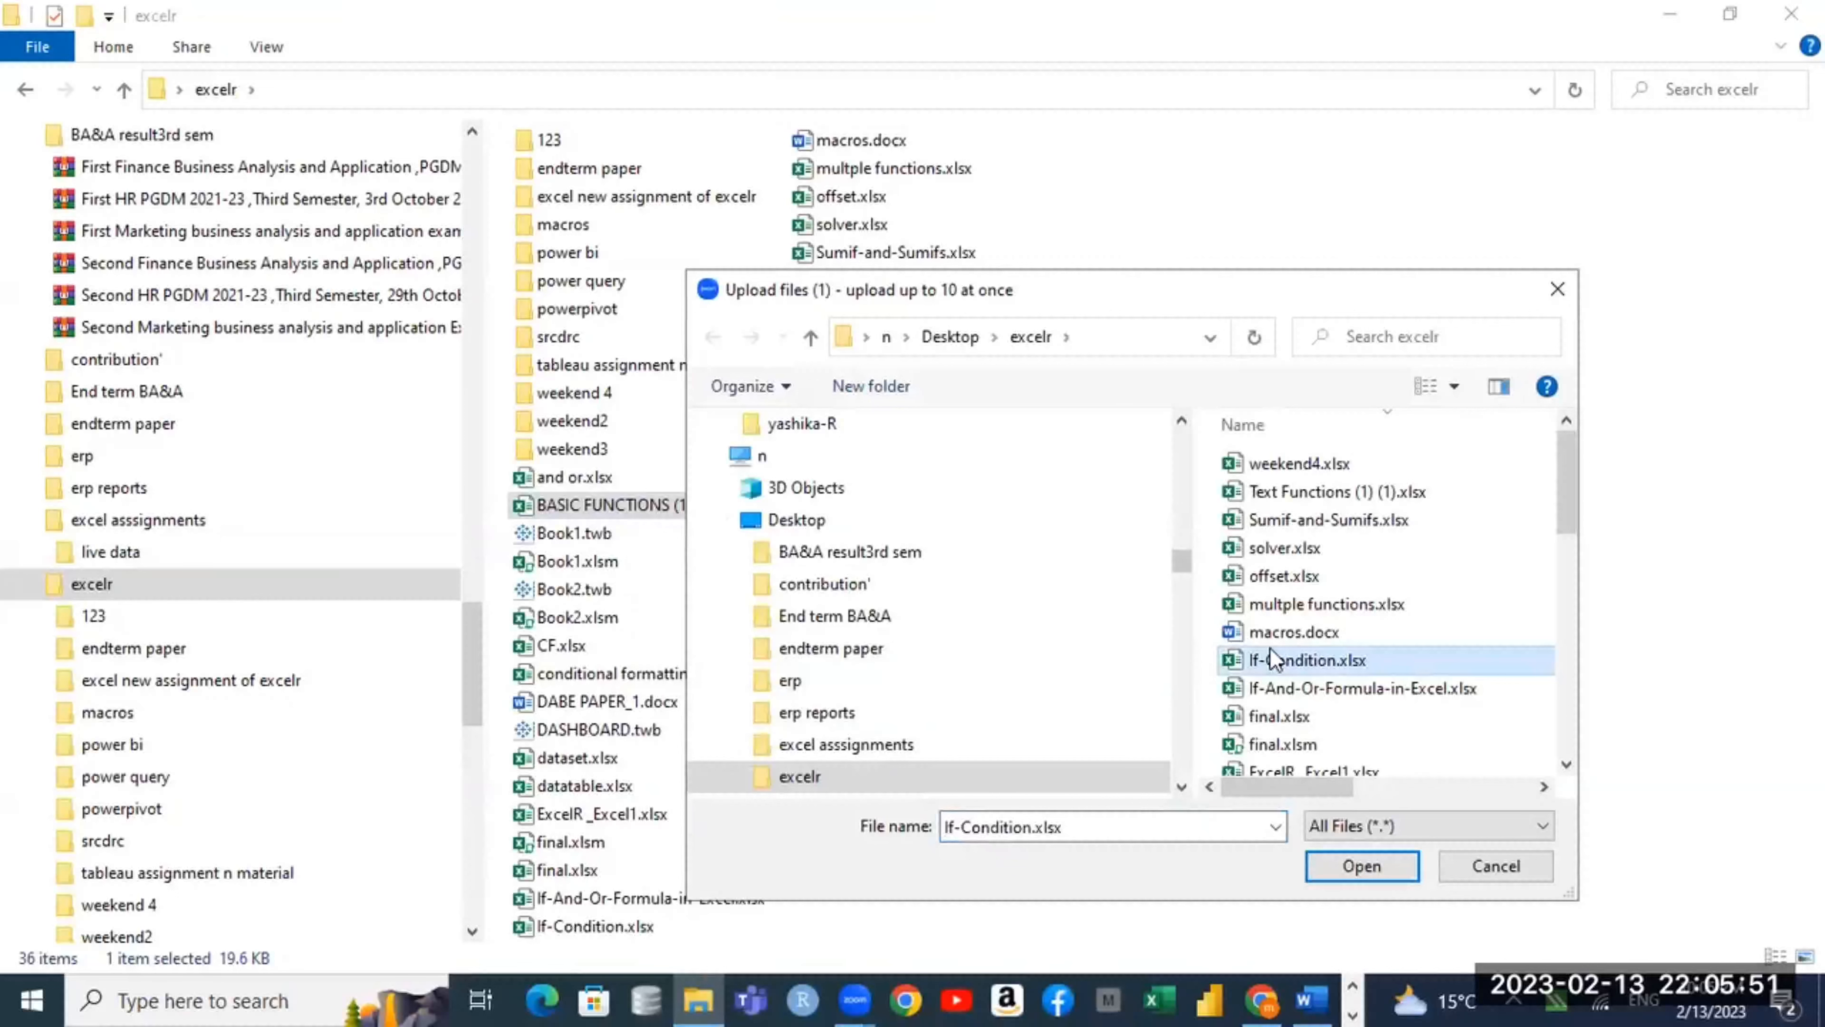
pyautogui.press('b')
pyautogui.press('a')
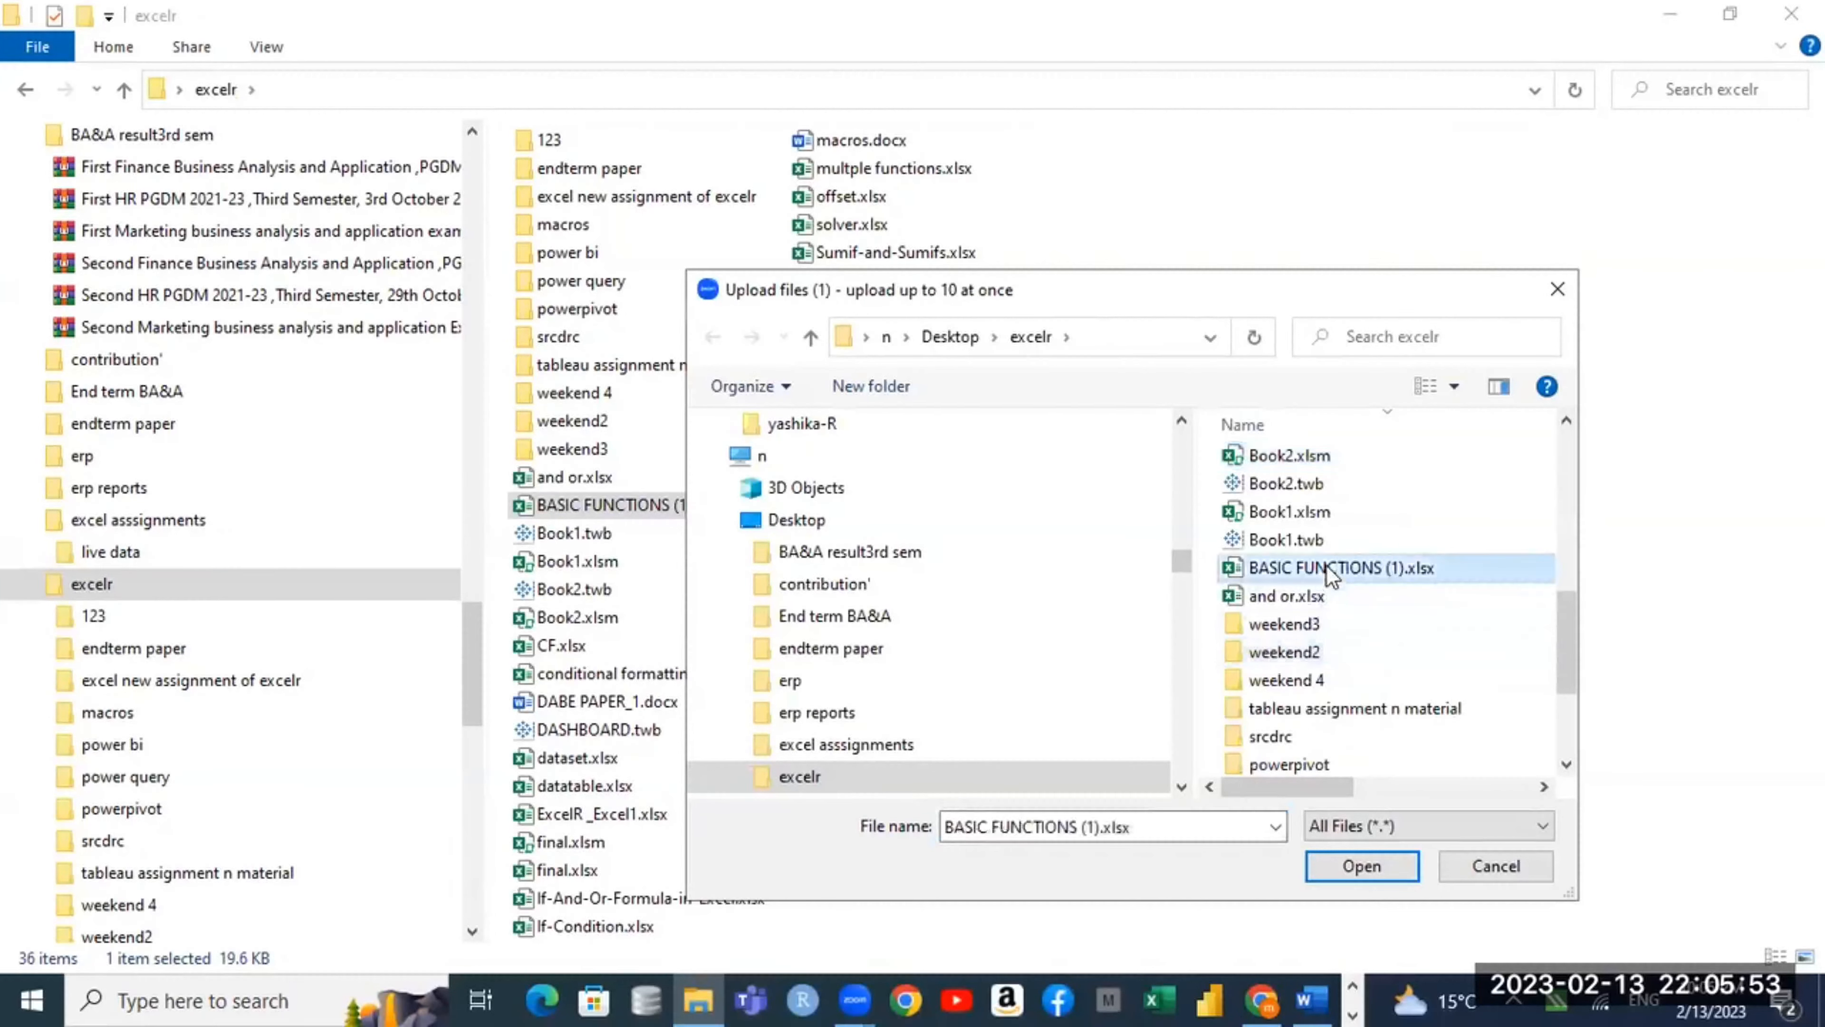
pyautogui.press('Return')
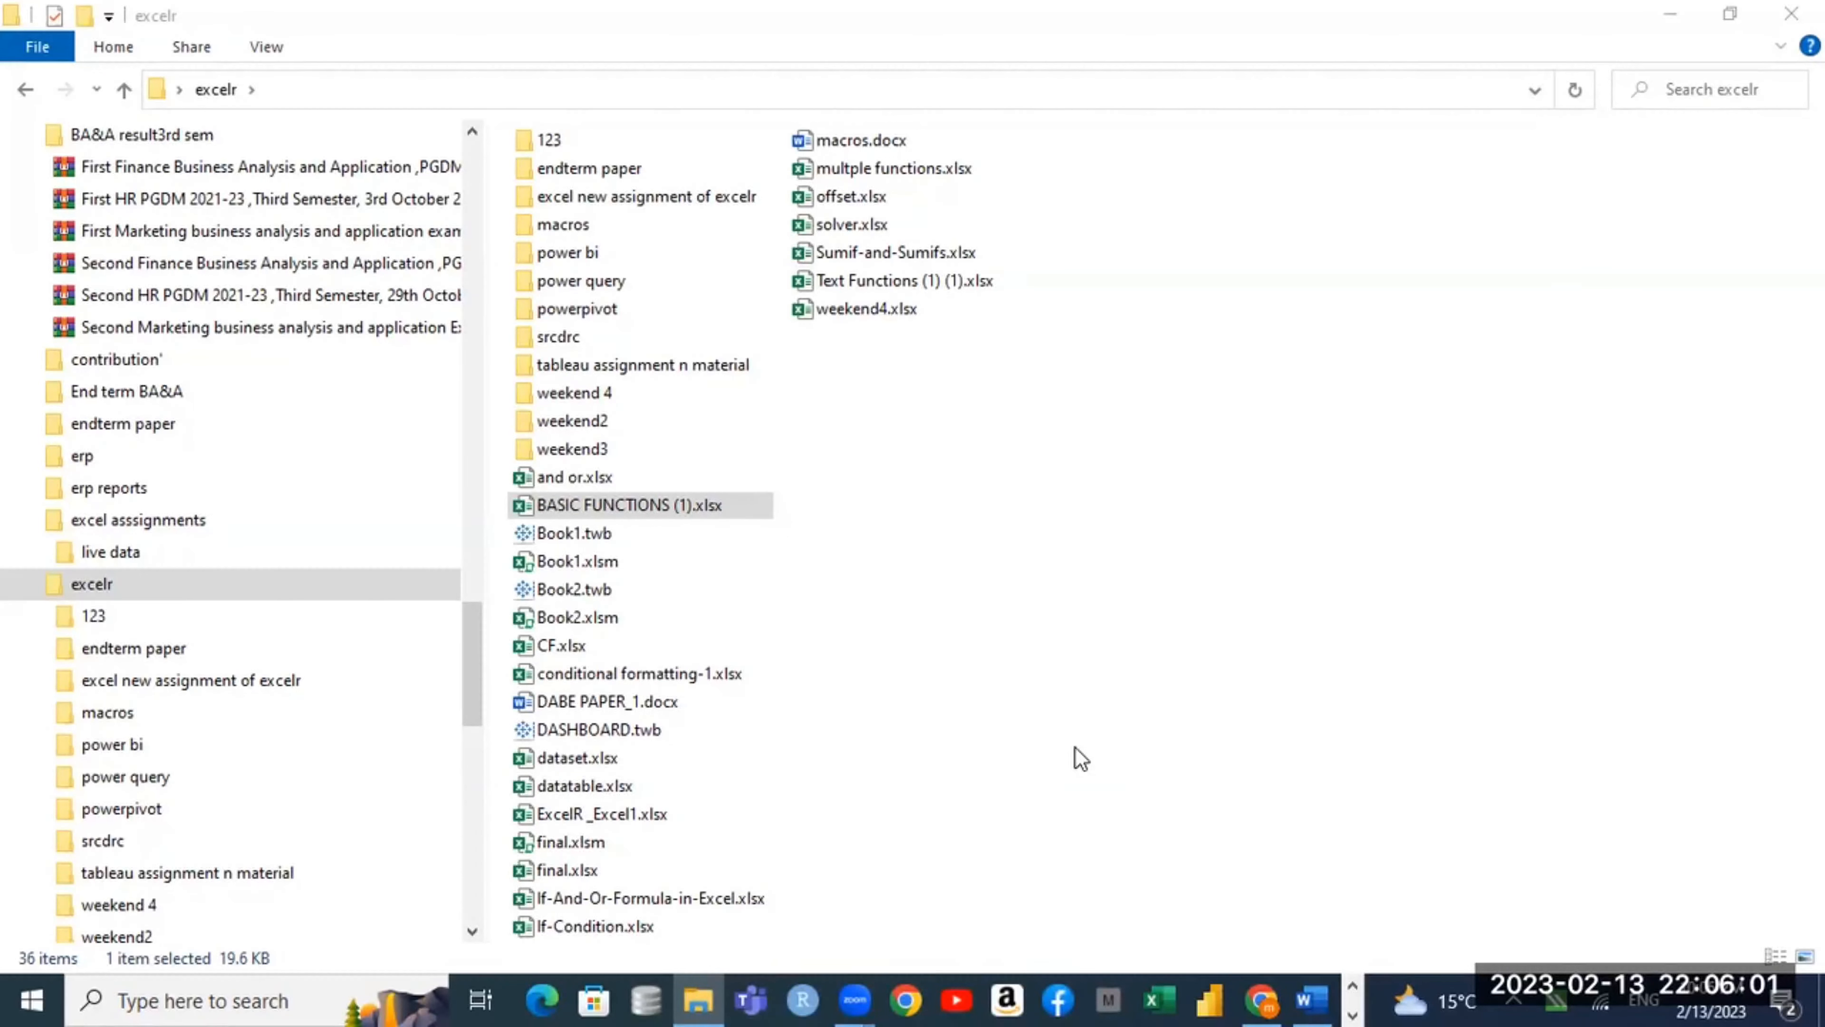
# Step: Switch to Excel and create a new blank workbook, enlarging the sheet to 184%
pyautogui.click(1163, 997)
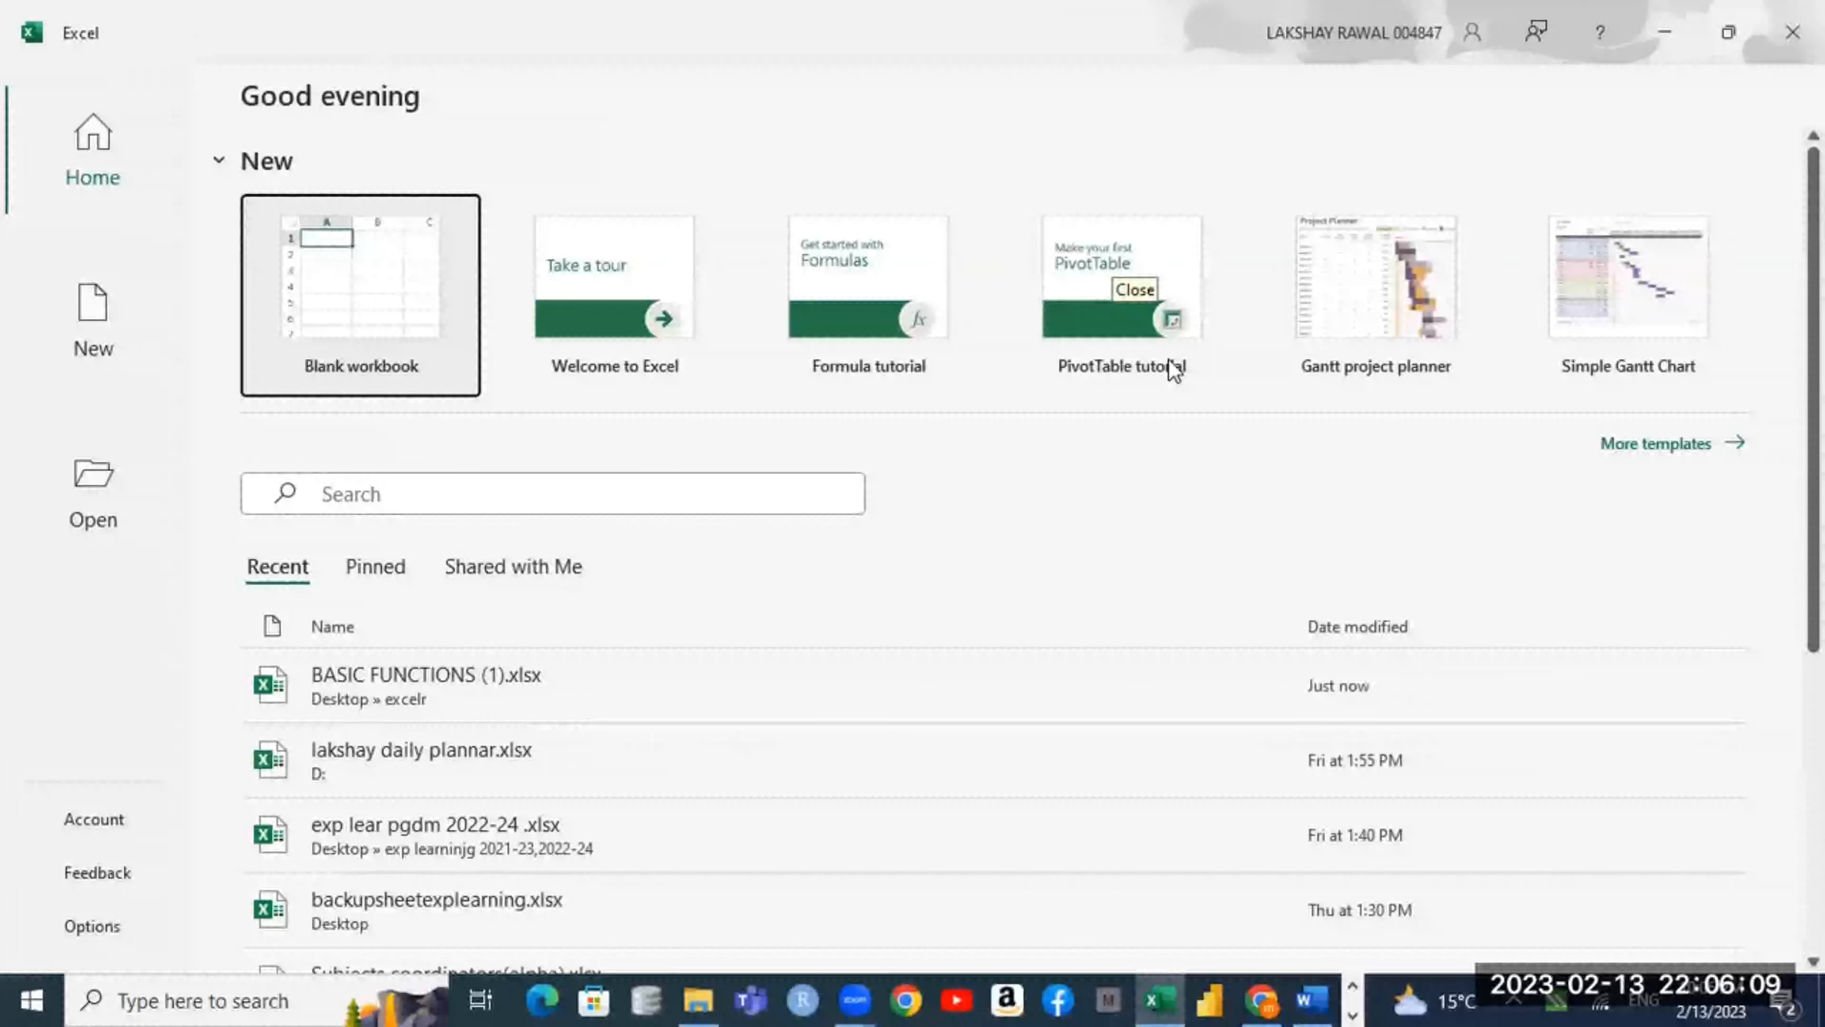
pyautogui.click(348, 255)
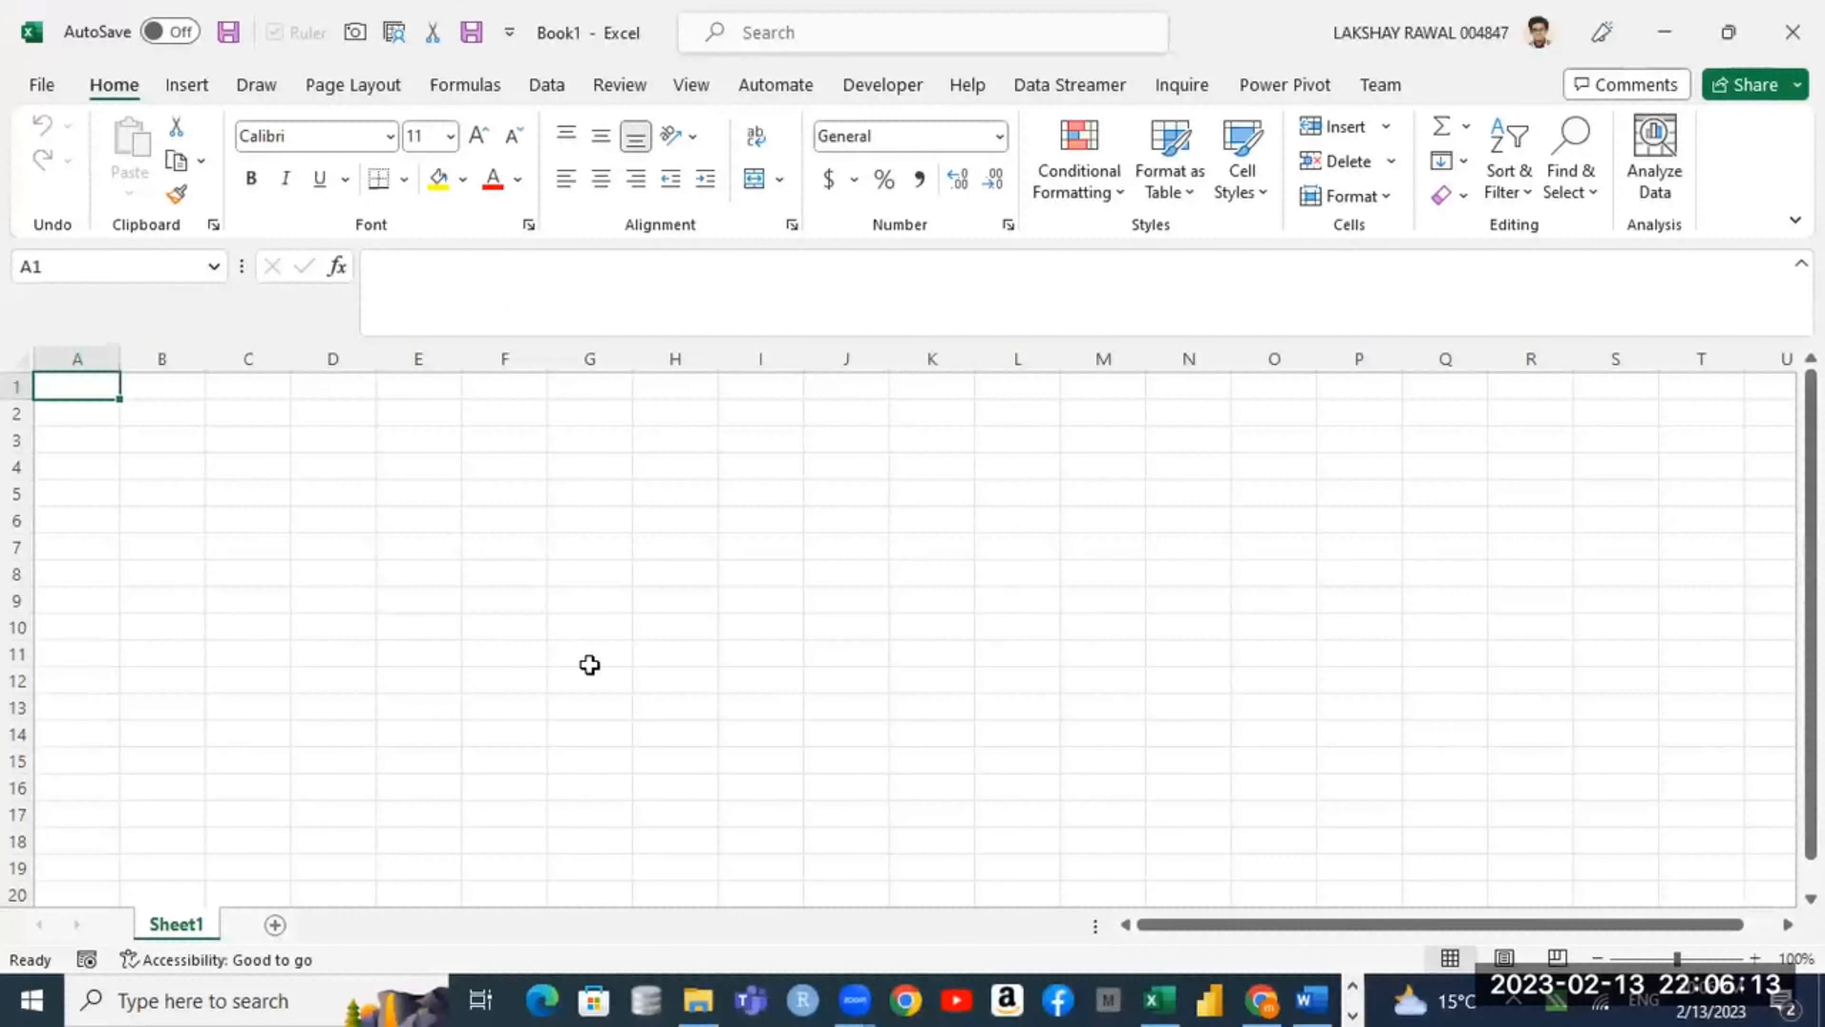
pyautogui.click(1695, 959)
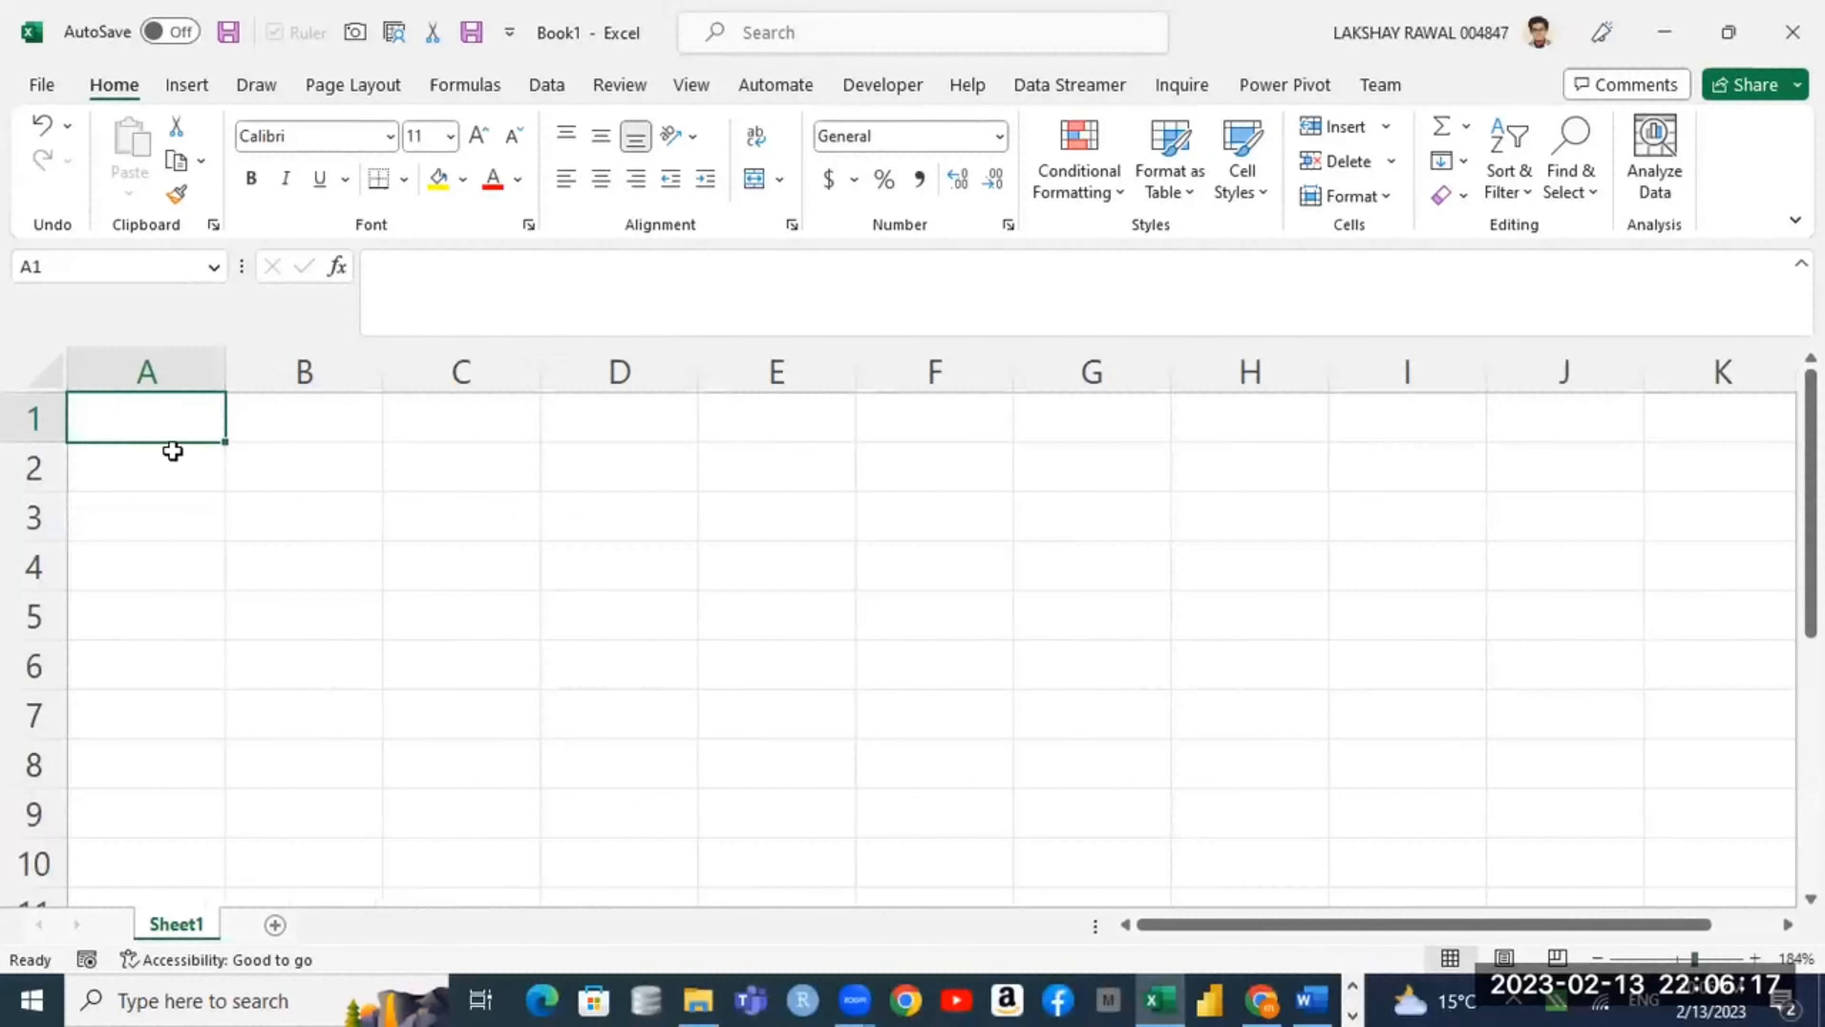
# Step: Enter the heading sales in A1 with the values 2000 in A2 and 3000 in A3
pyautogui.write('sa')
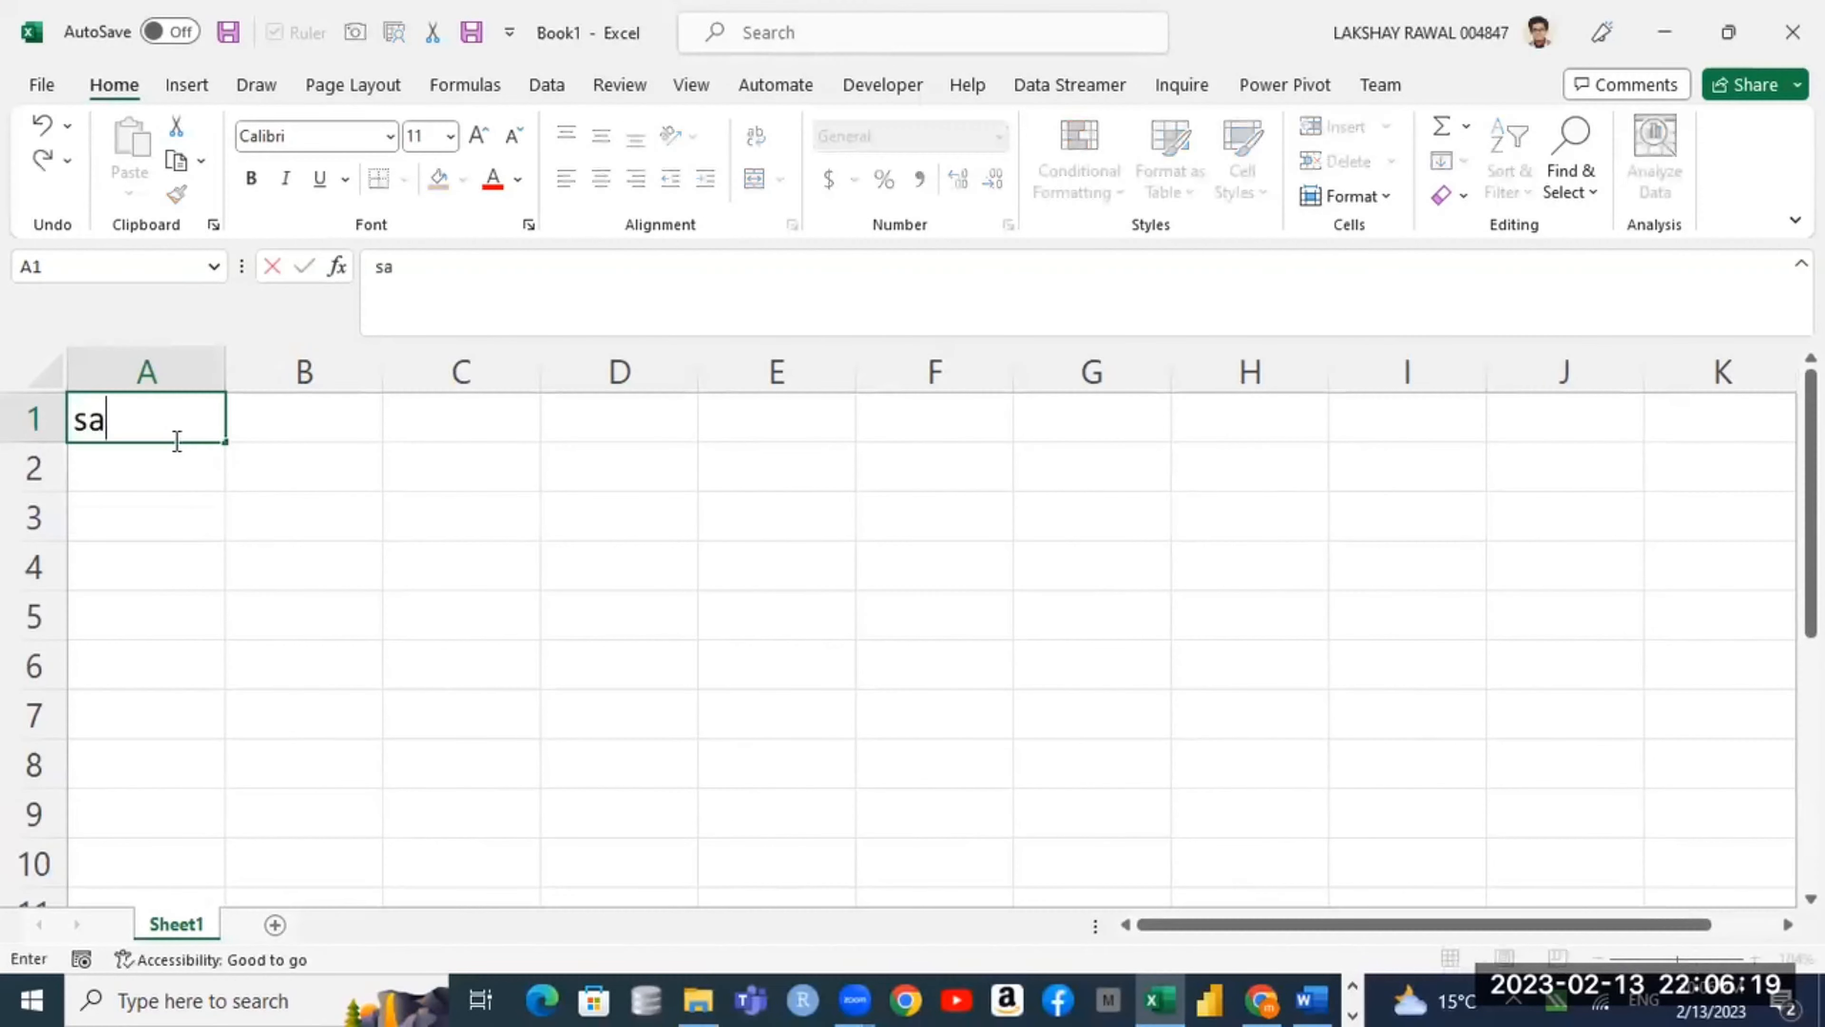
pyautogui.write('les')
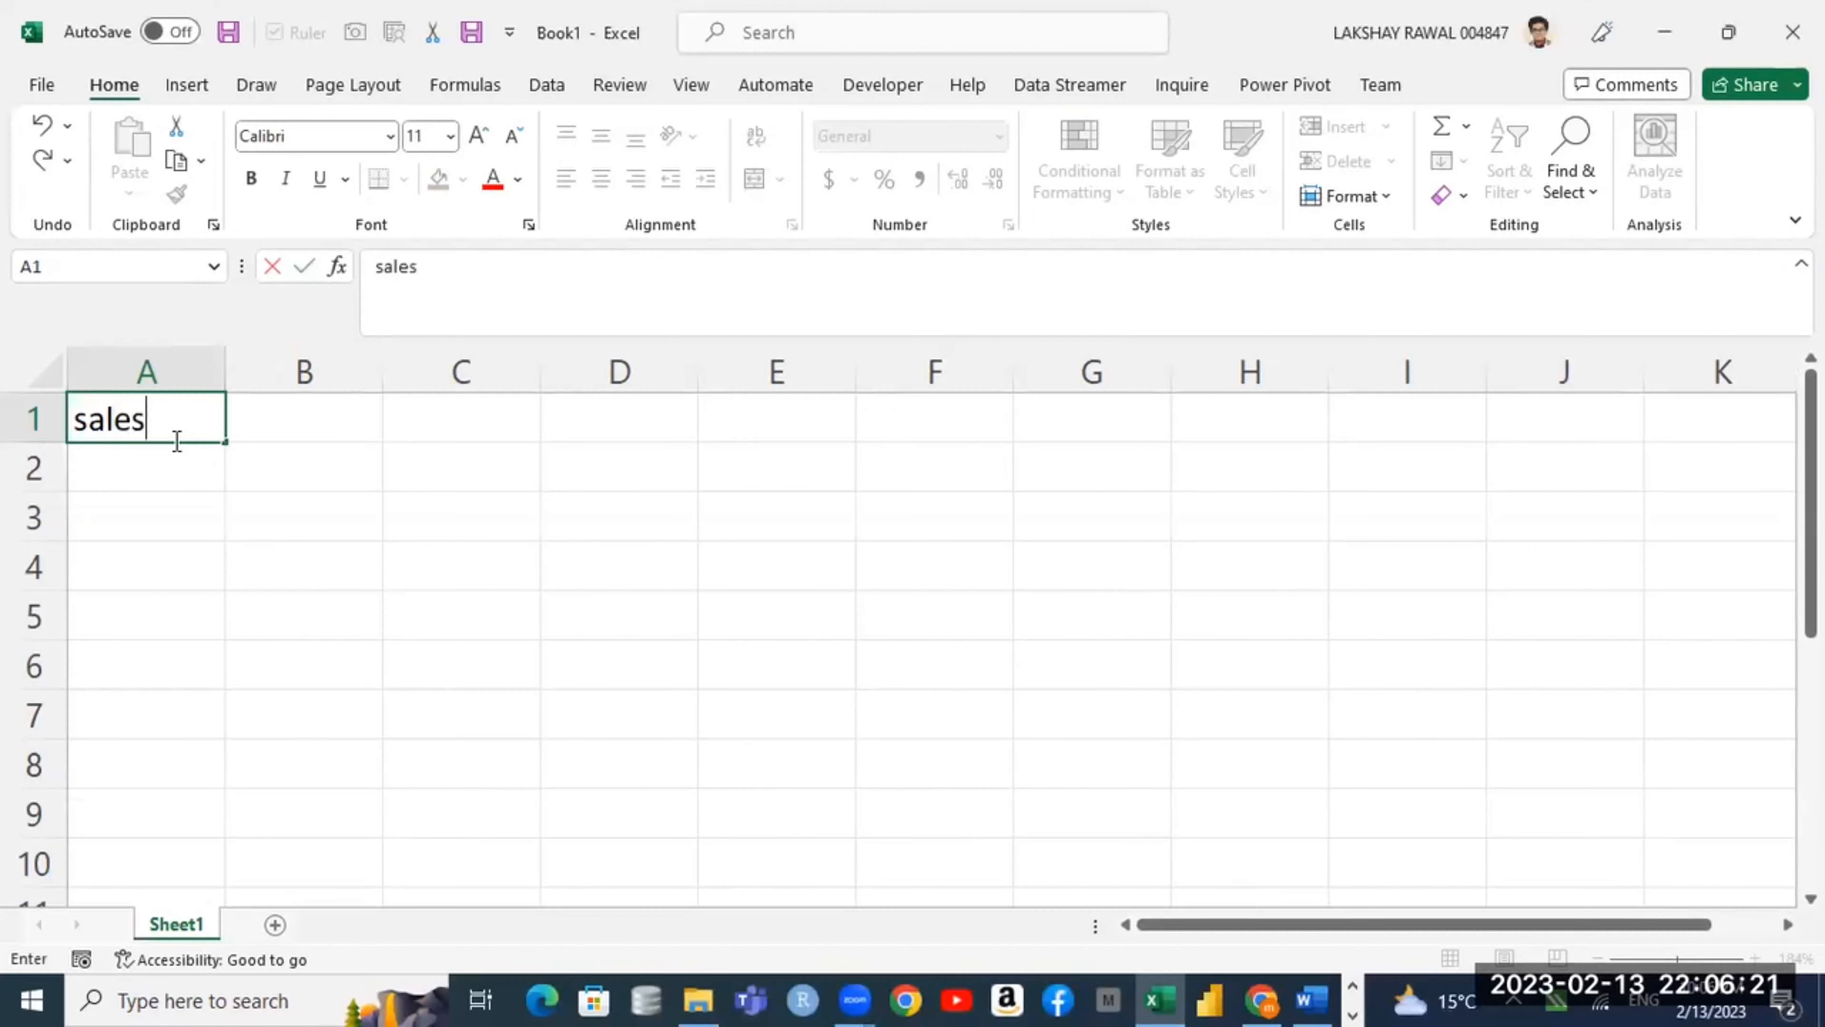
pyautogui.press('Return')
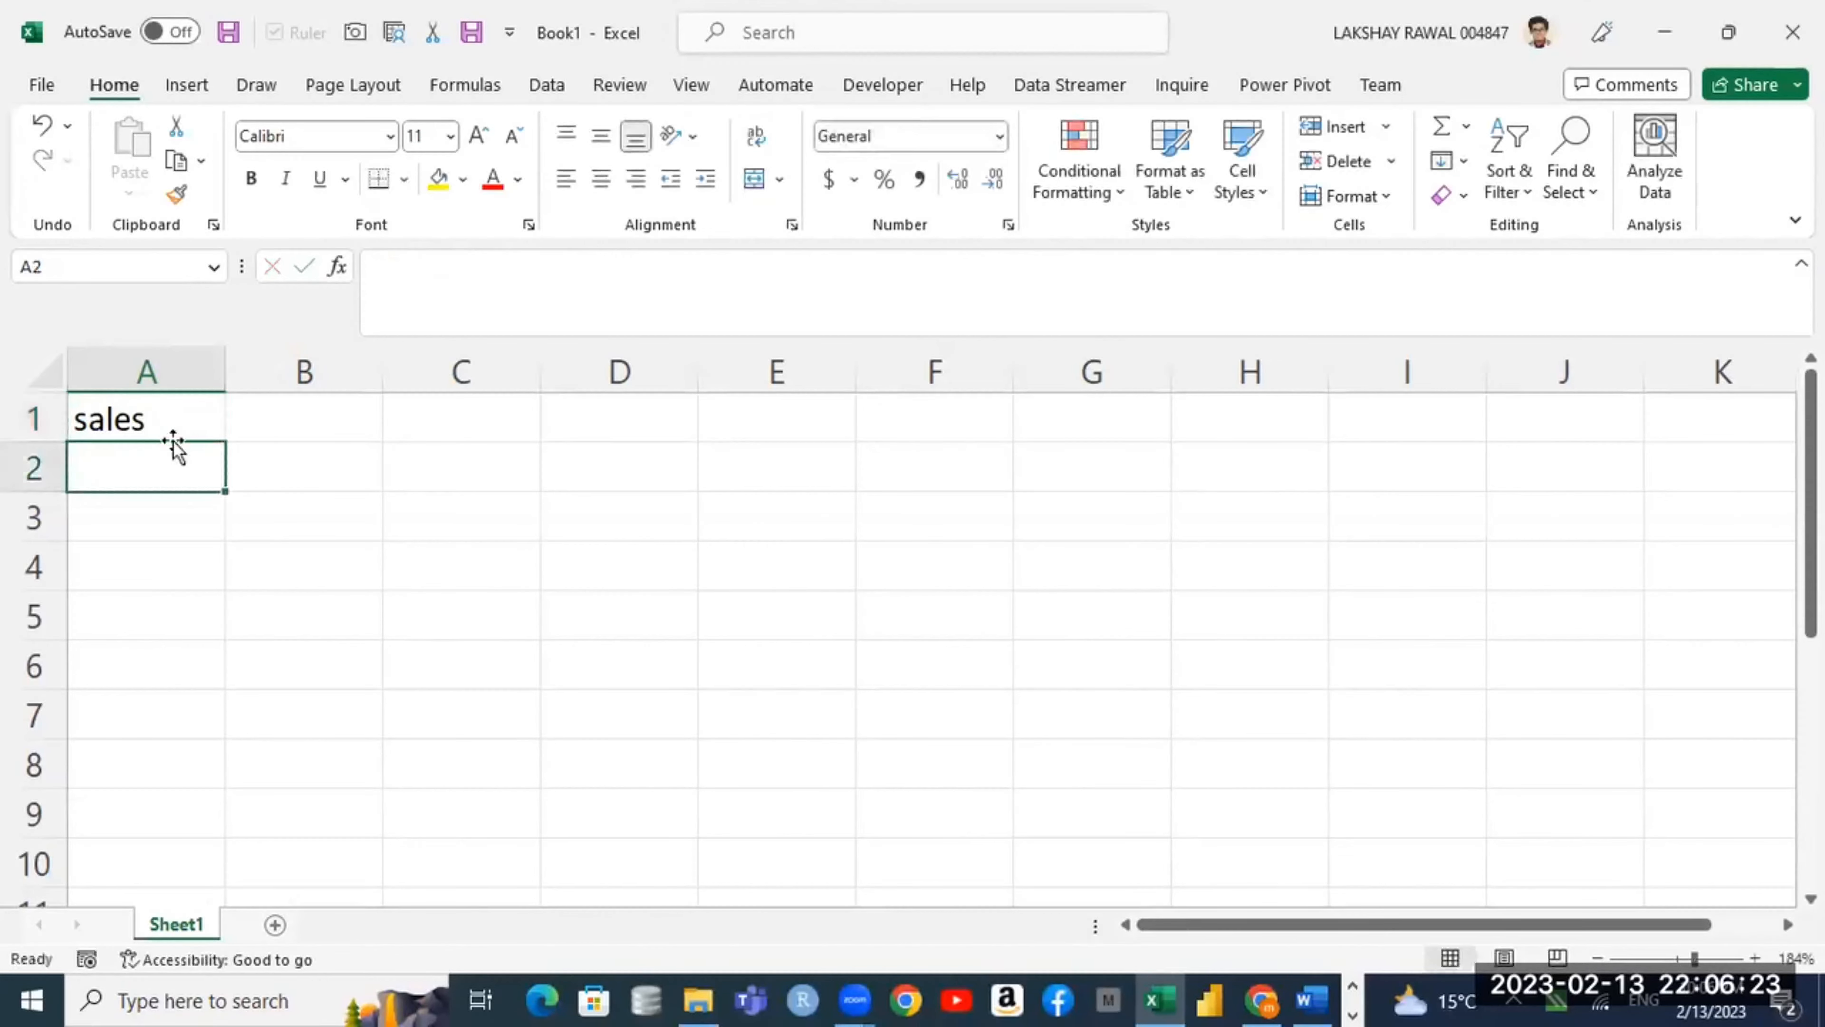
pyautogui.write('2000')
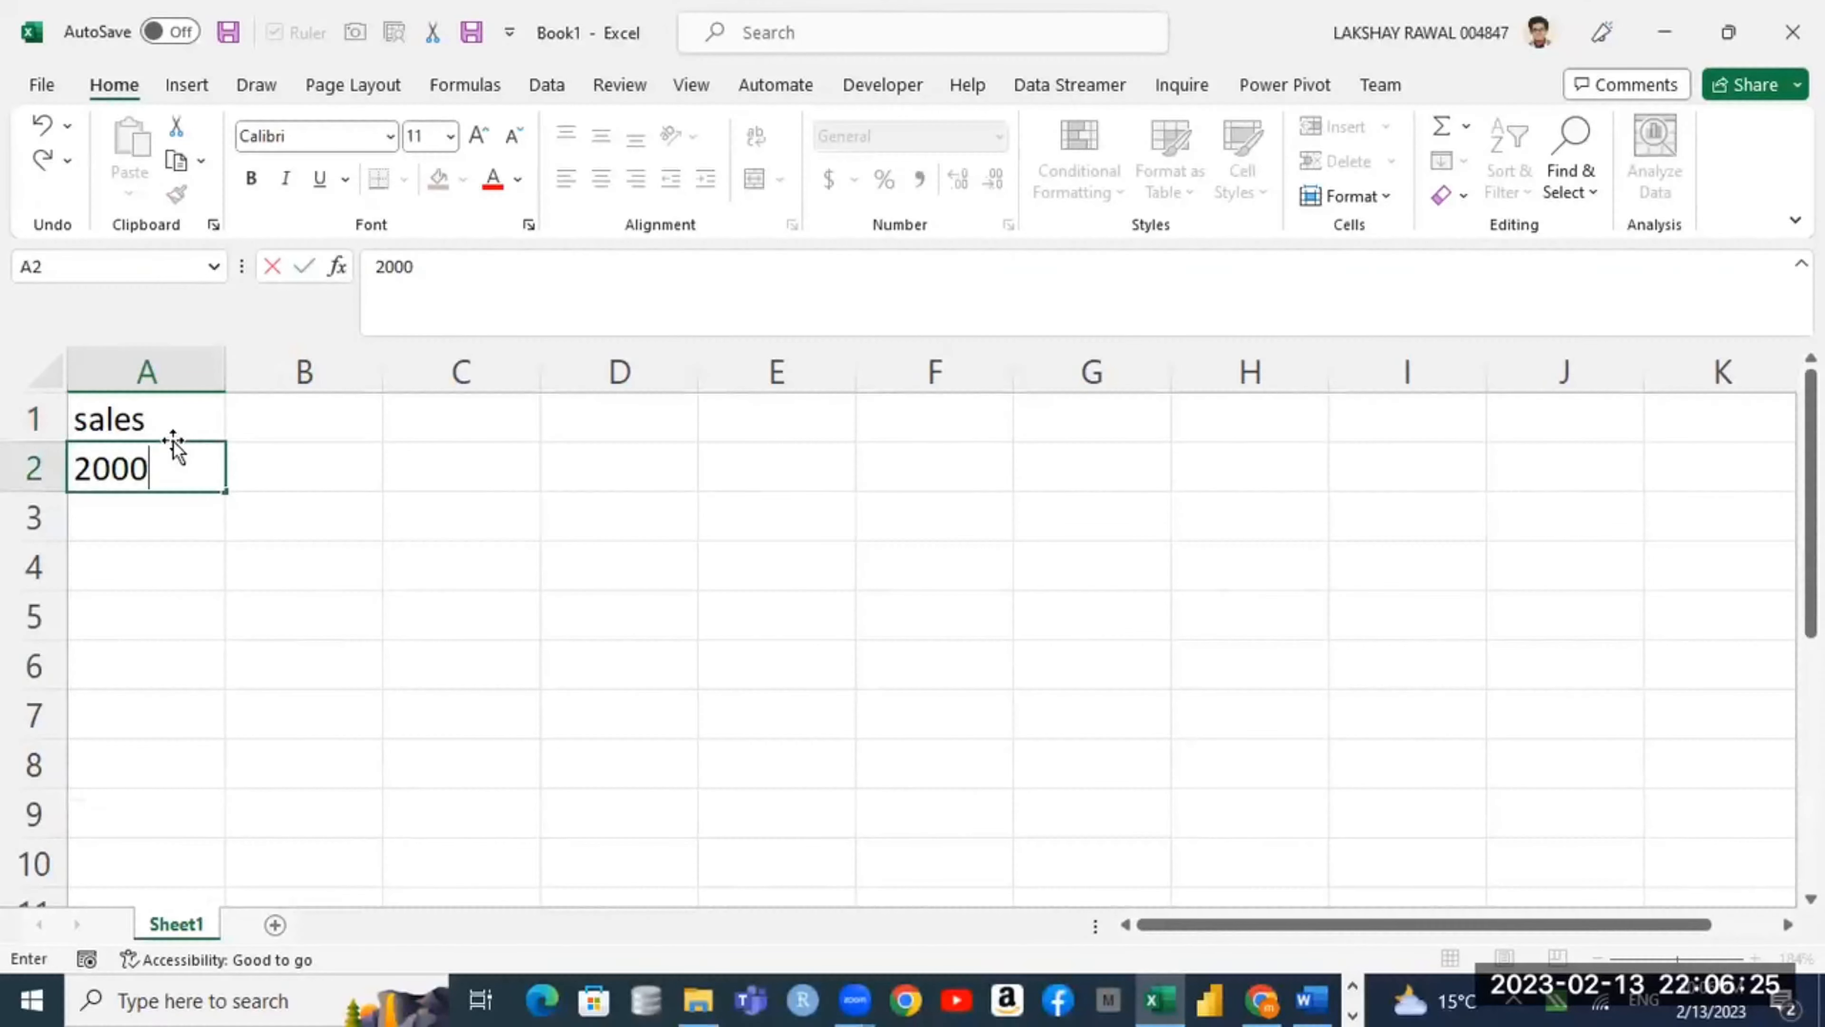
pyautogui.press('Return')
pyautogui.write('3')
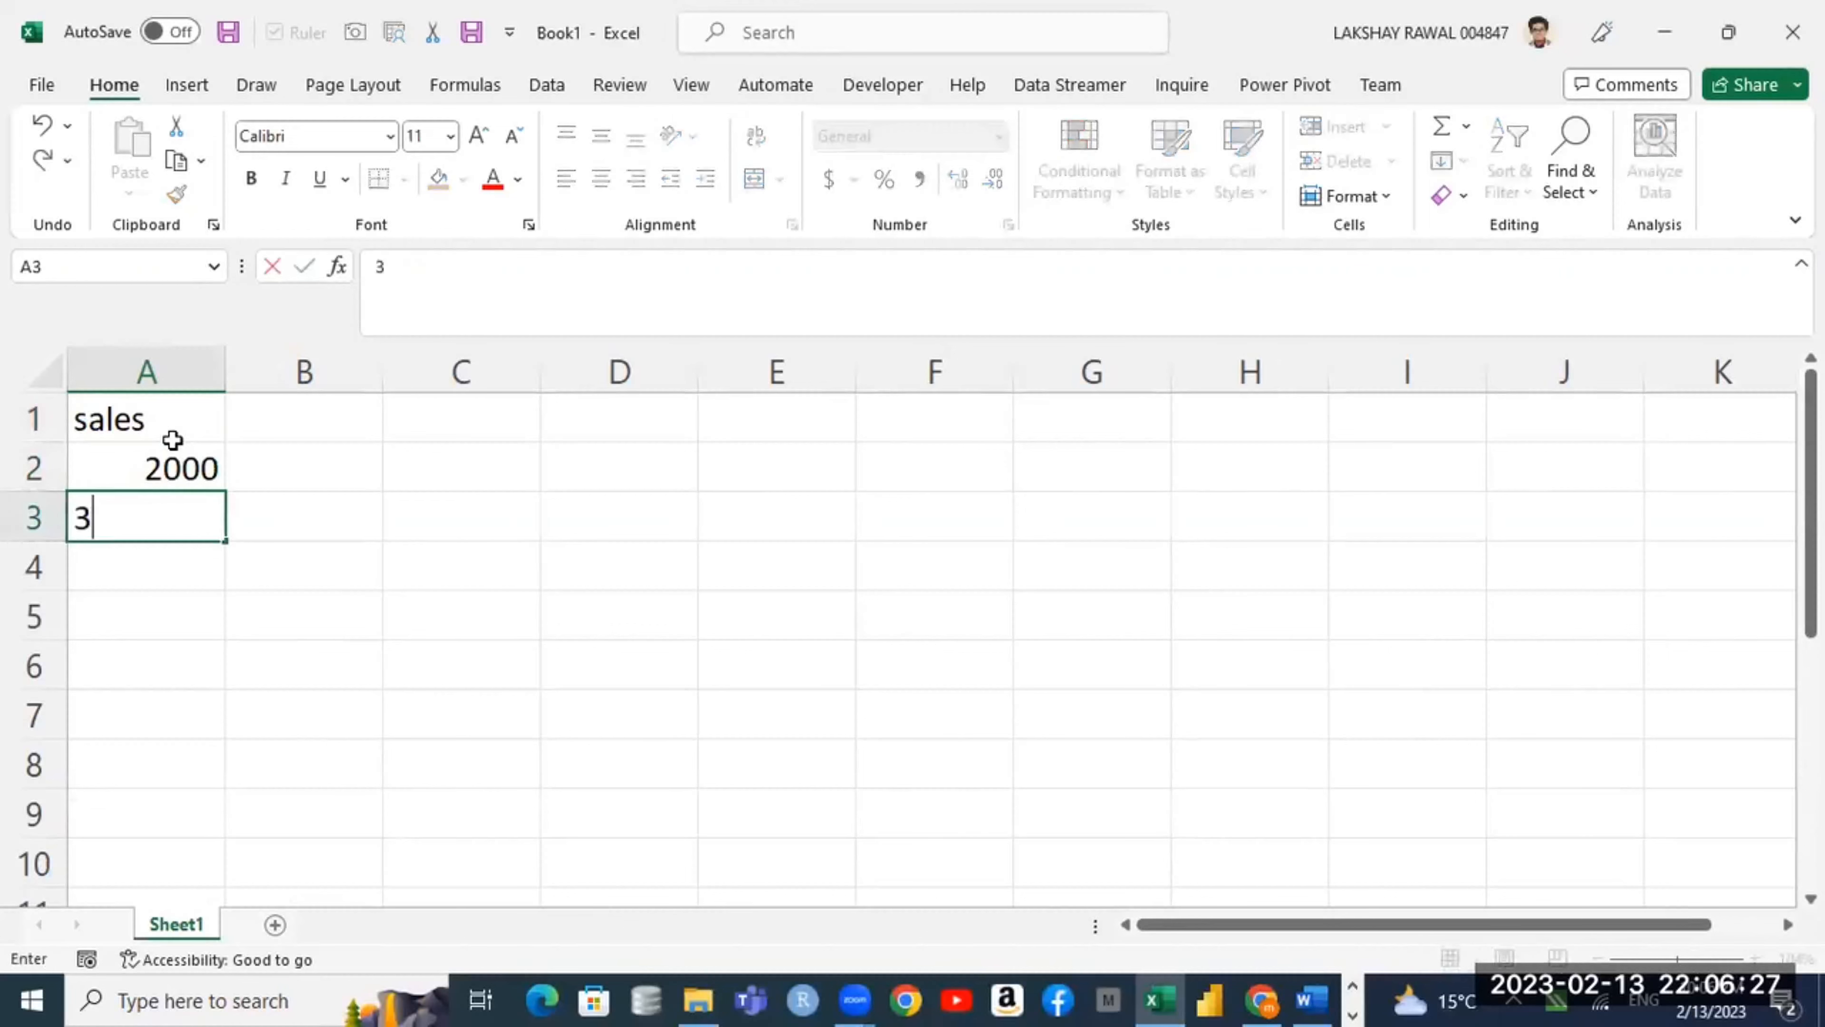
pyautogui.write('000')
pyautogui.press('Return')
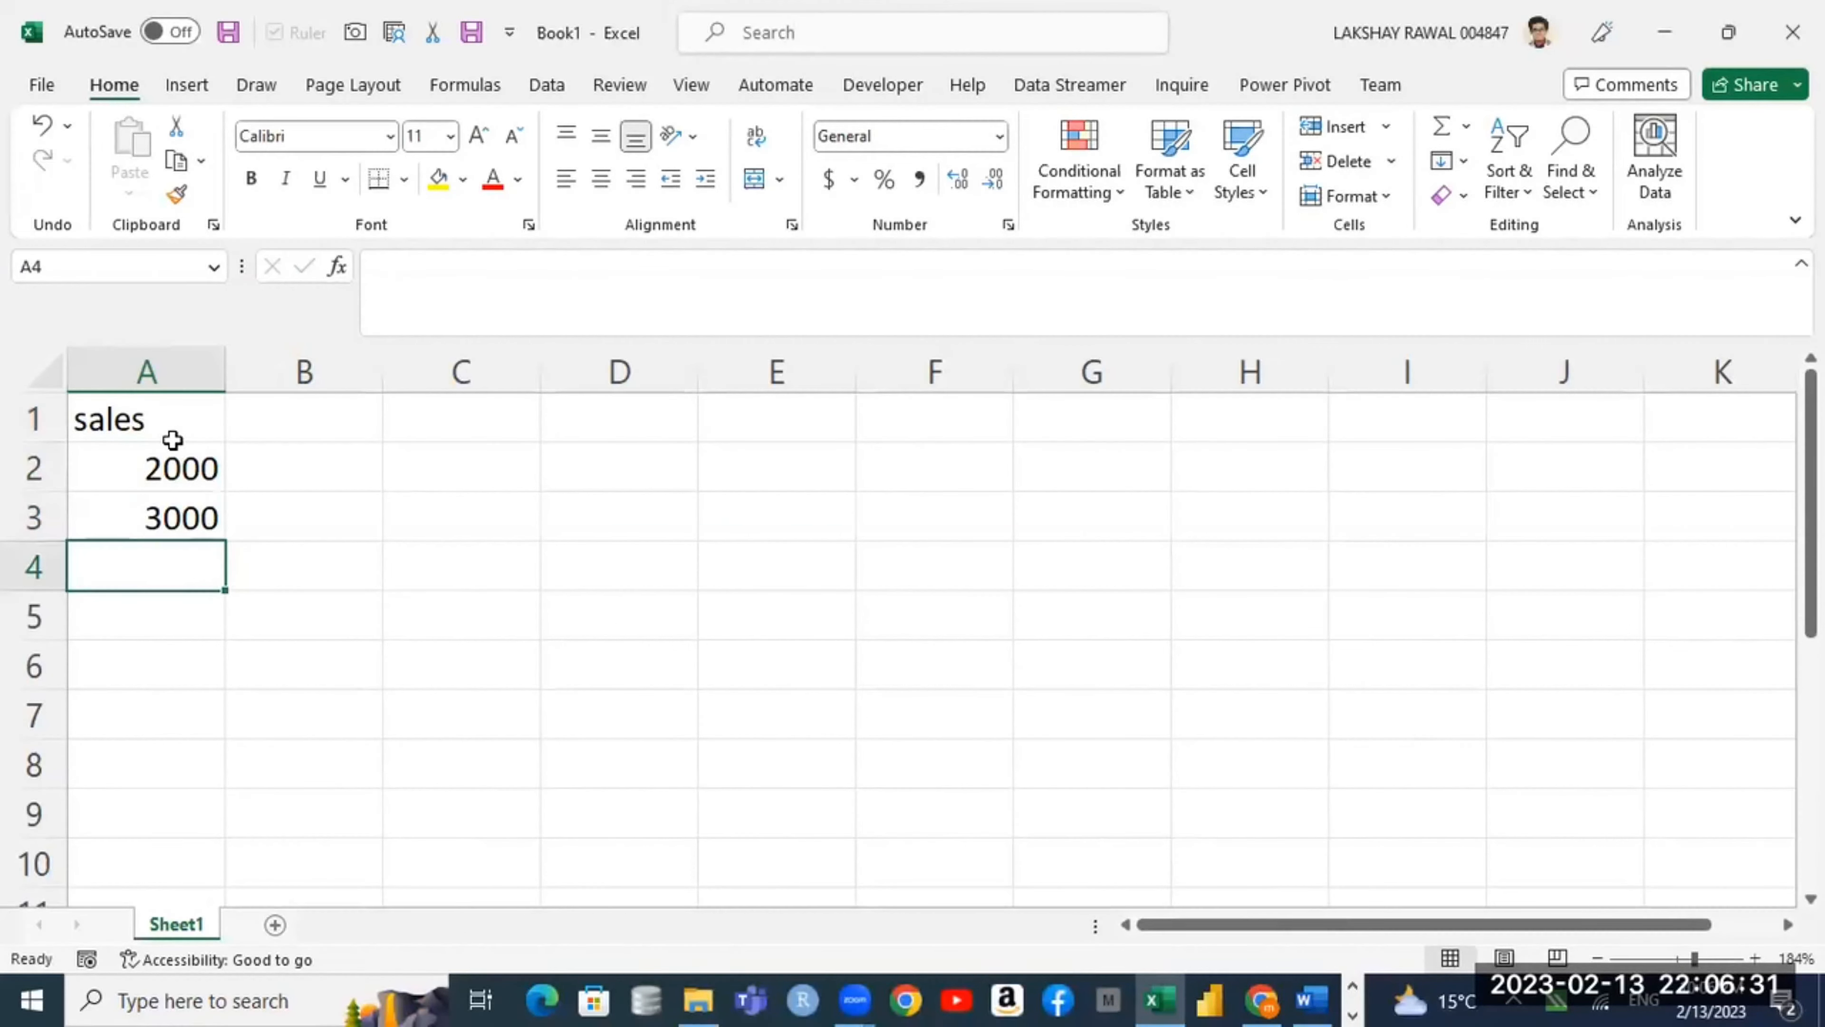
# Step: Enter the operator symbols + in C1 and - in D1 beside the sales column
pyautogui.press('Up')
pyautogui.press('Up')
pyautogui.press('Up')
pyautogui.press('Right')
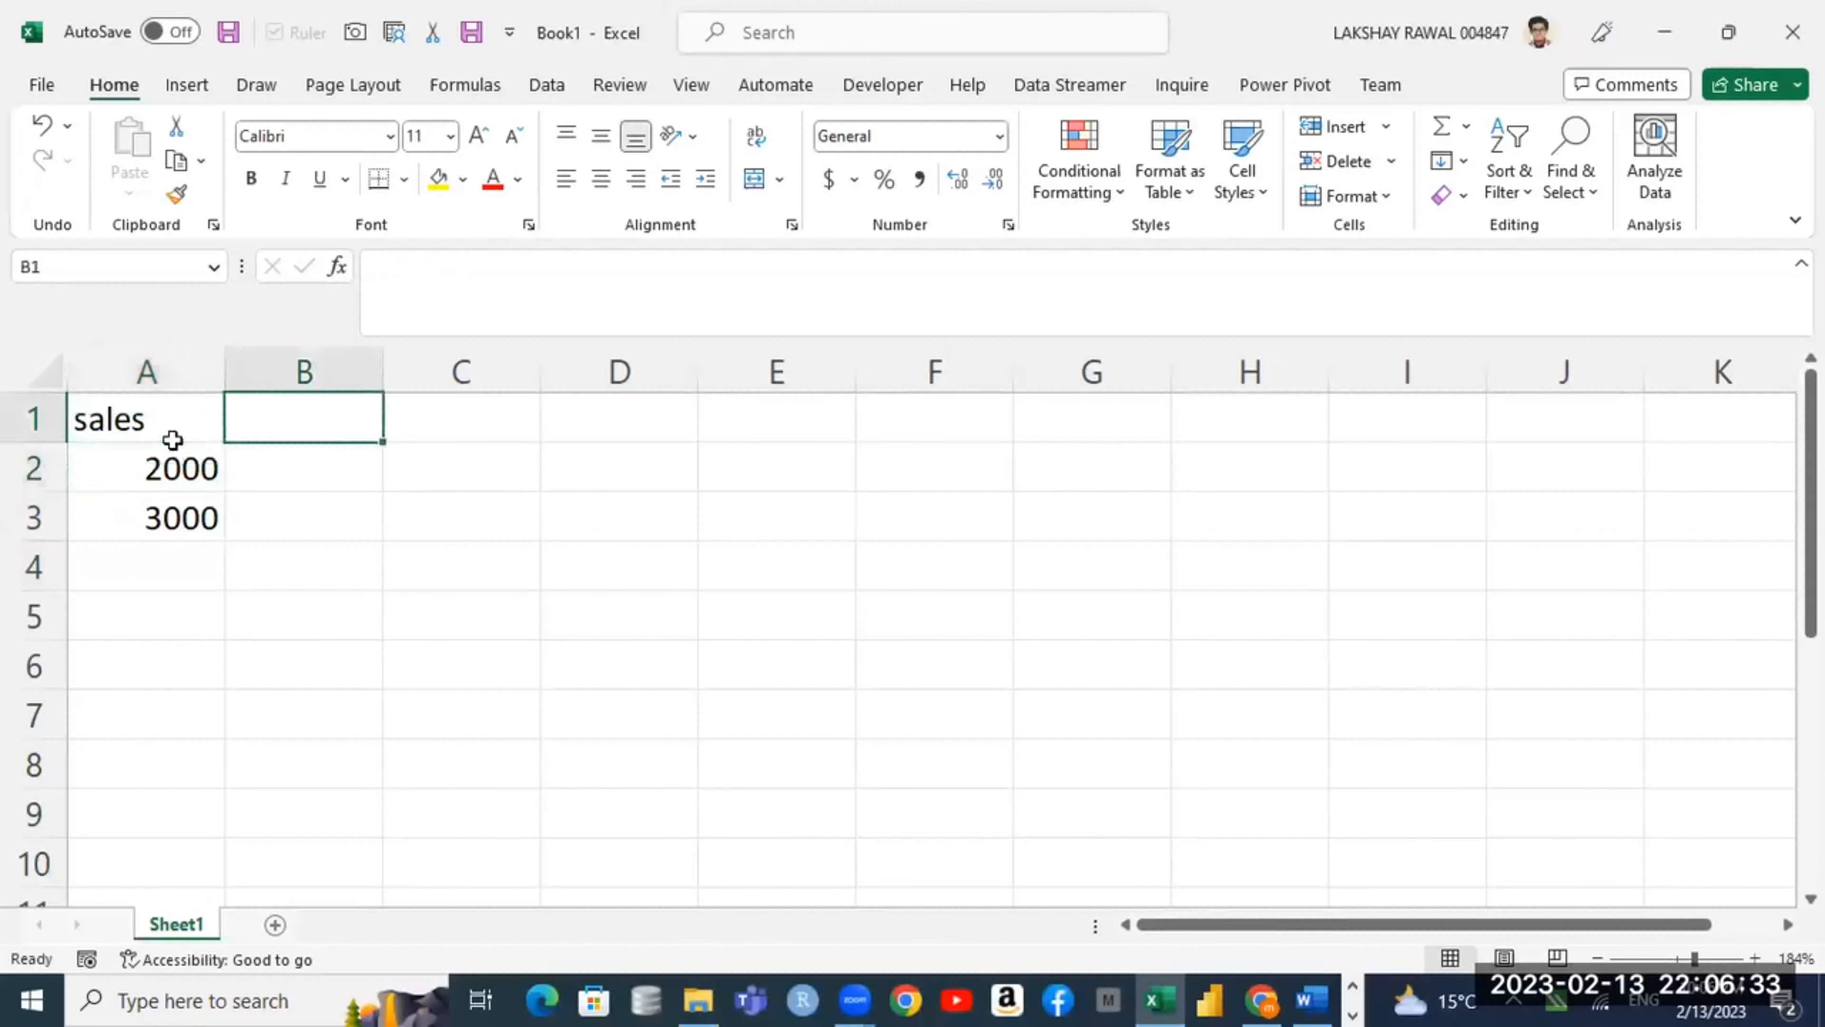
pyautogui.press('Right')
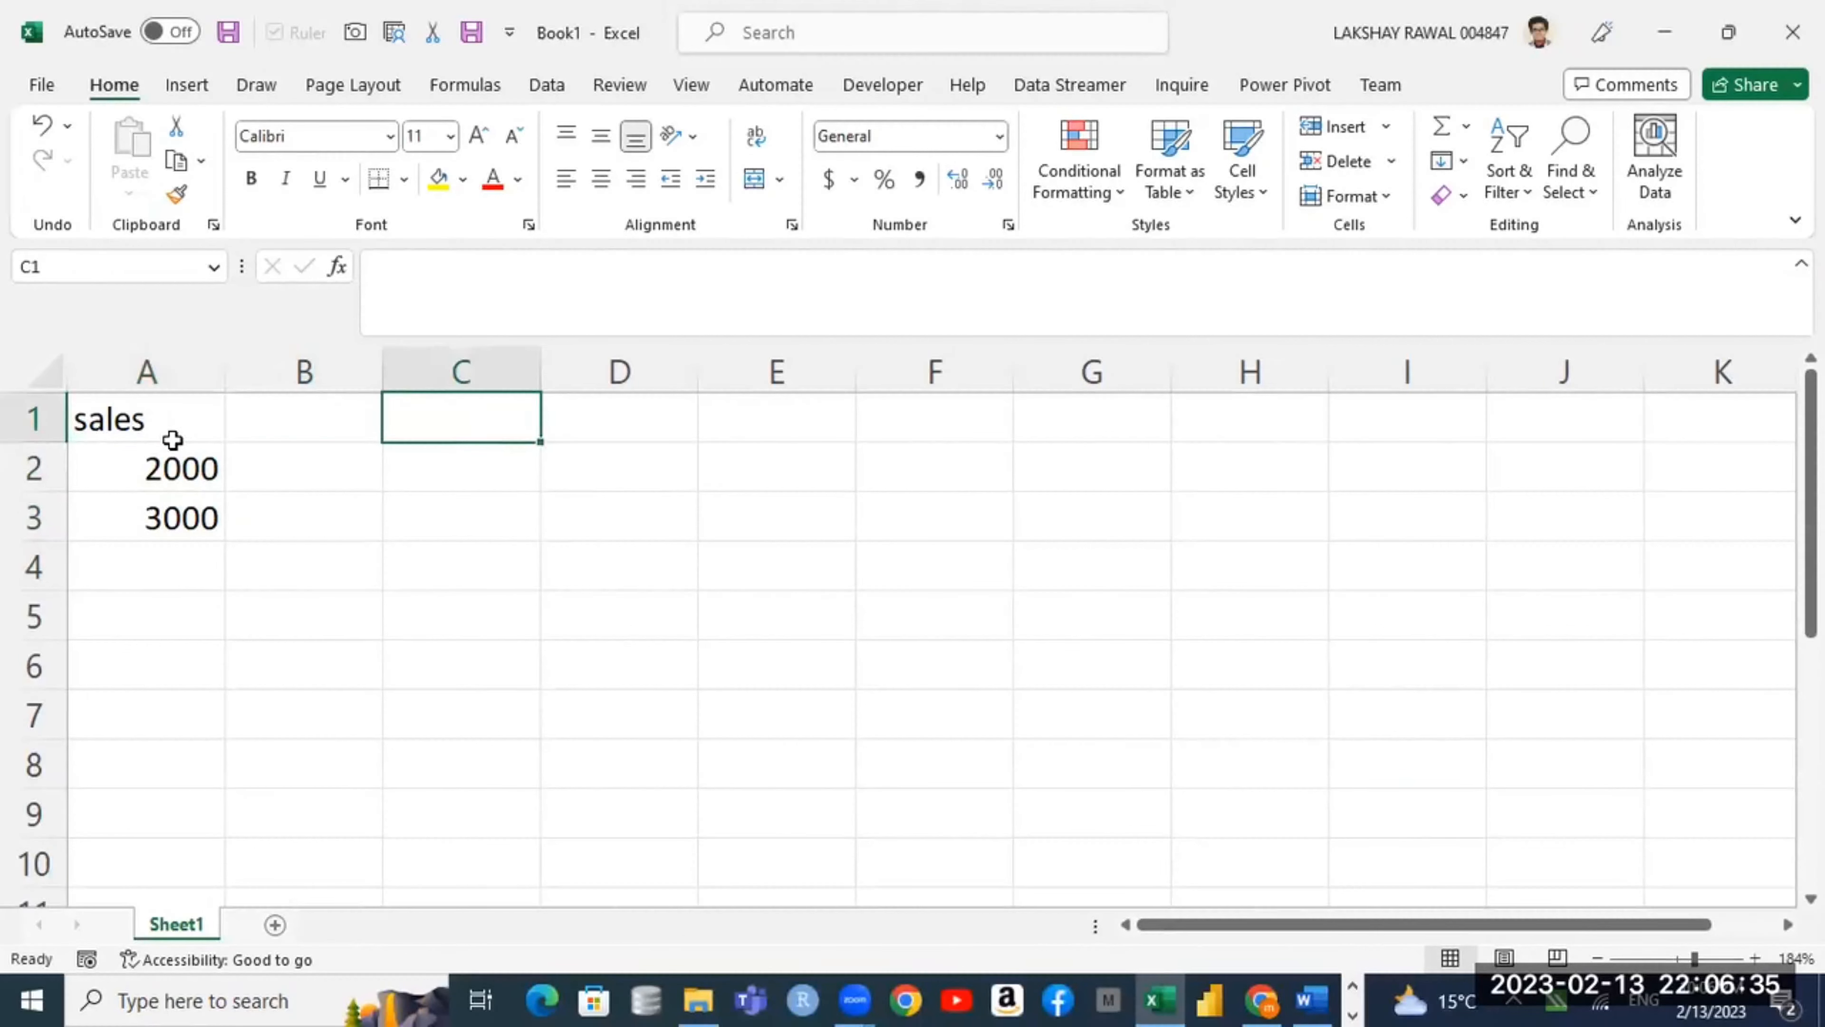
pyautogui.write('+')
pyautogui.press('Tab')
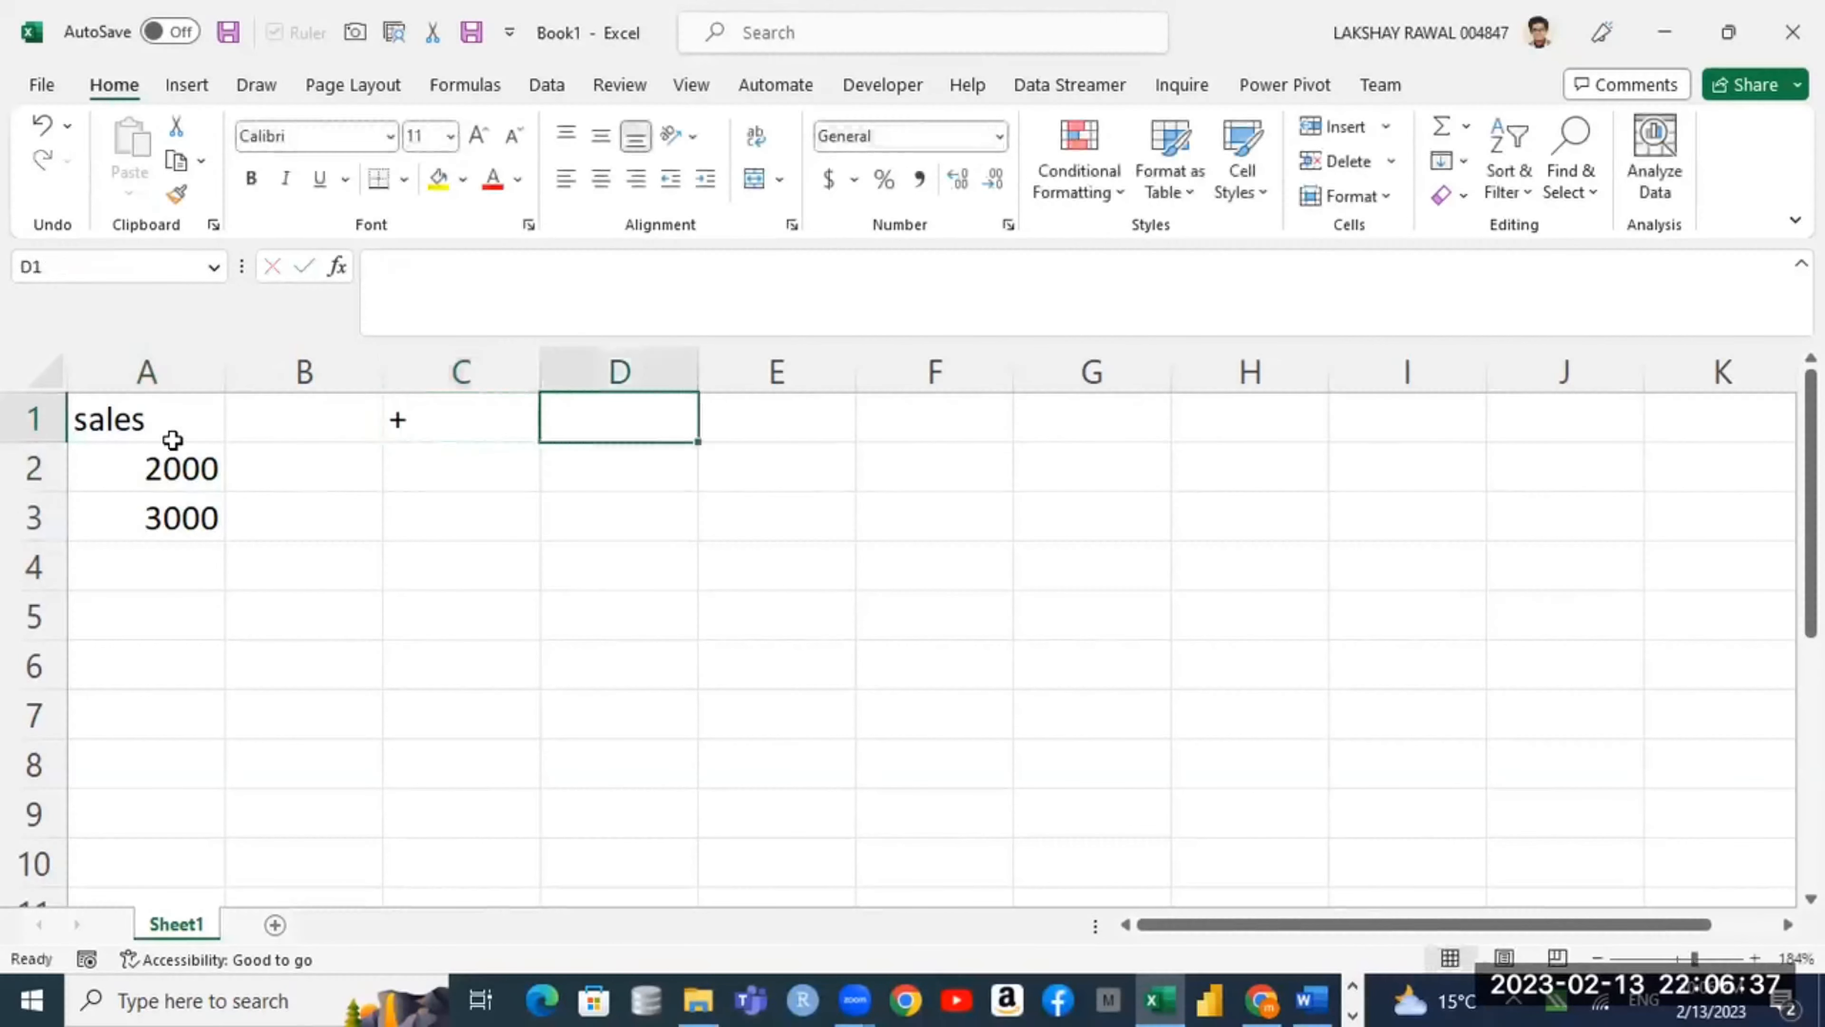
pyautogui.write('-')
pyautogui.press('Tab')
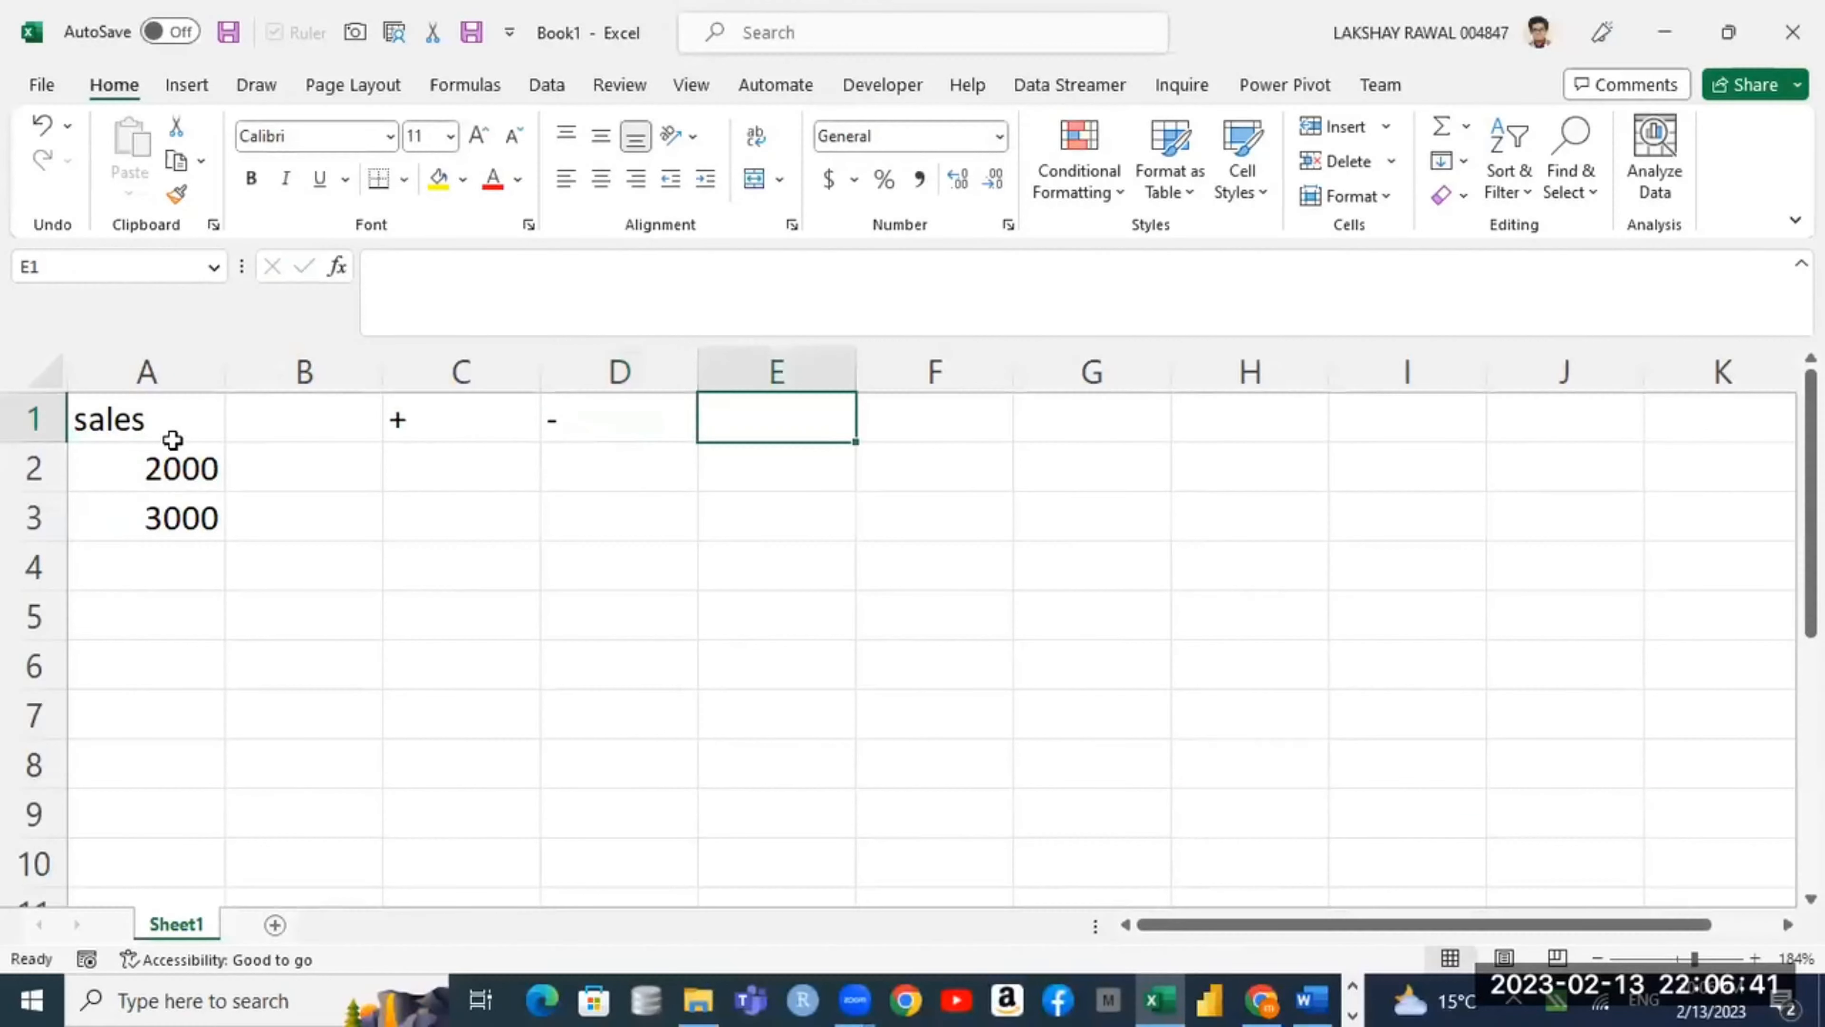
# Step: Enter the division operator / as text in E1
pyautogui.press('alt')
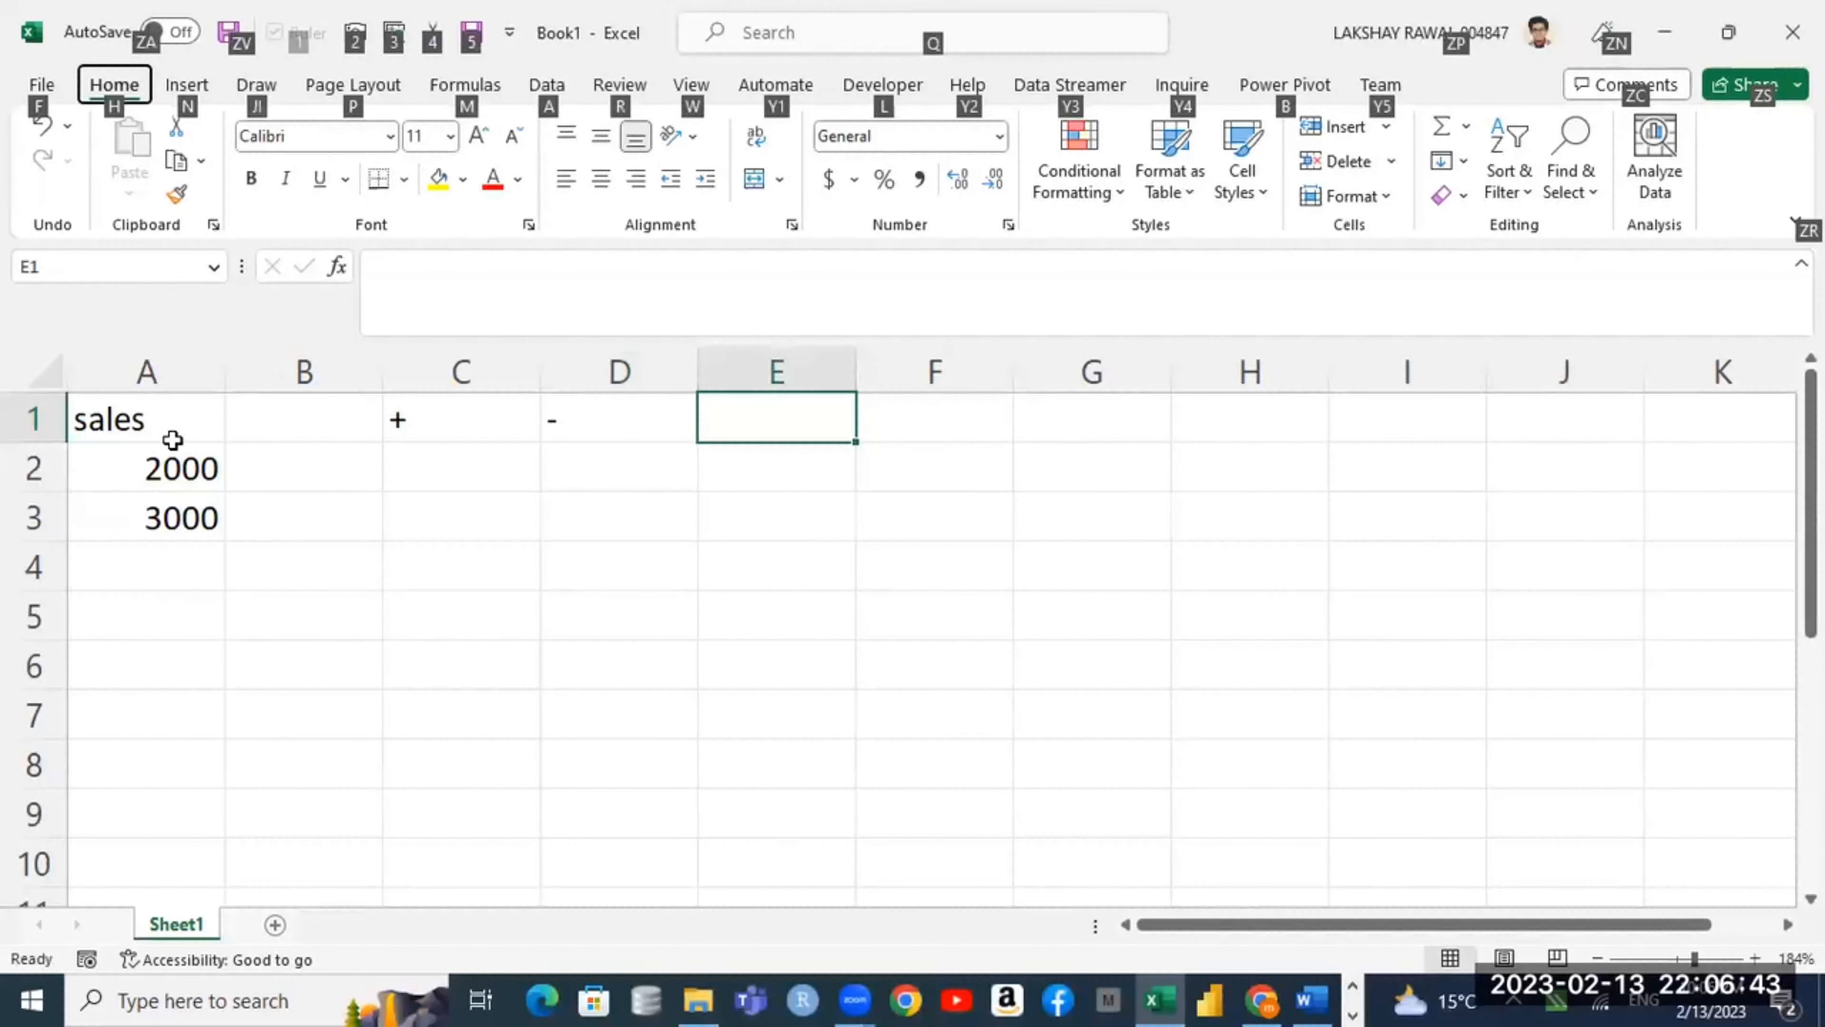
pyautogui.press('Escape')
pyautogui.press('alt')
pyautogui.press('Escape')
pyautogui.write("'/")
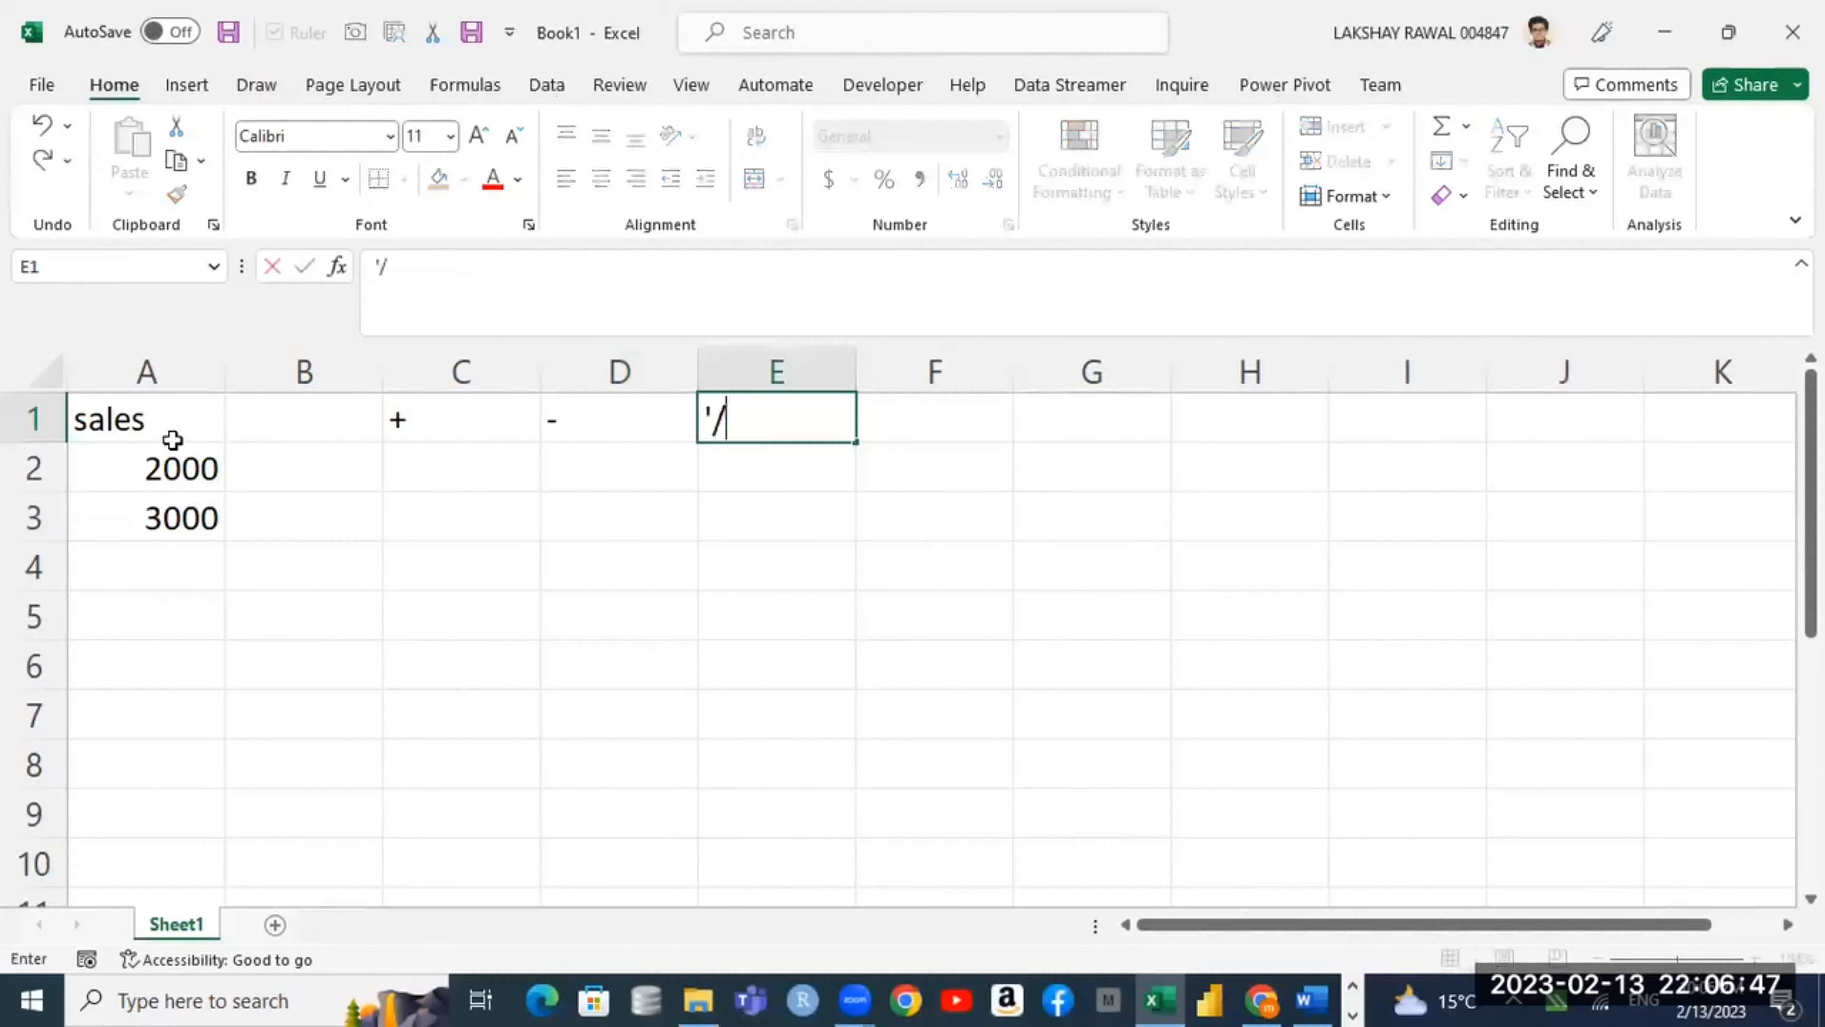
pyautogui.press('Tab')
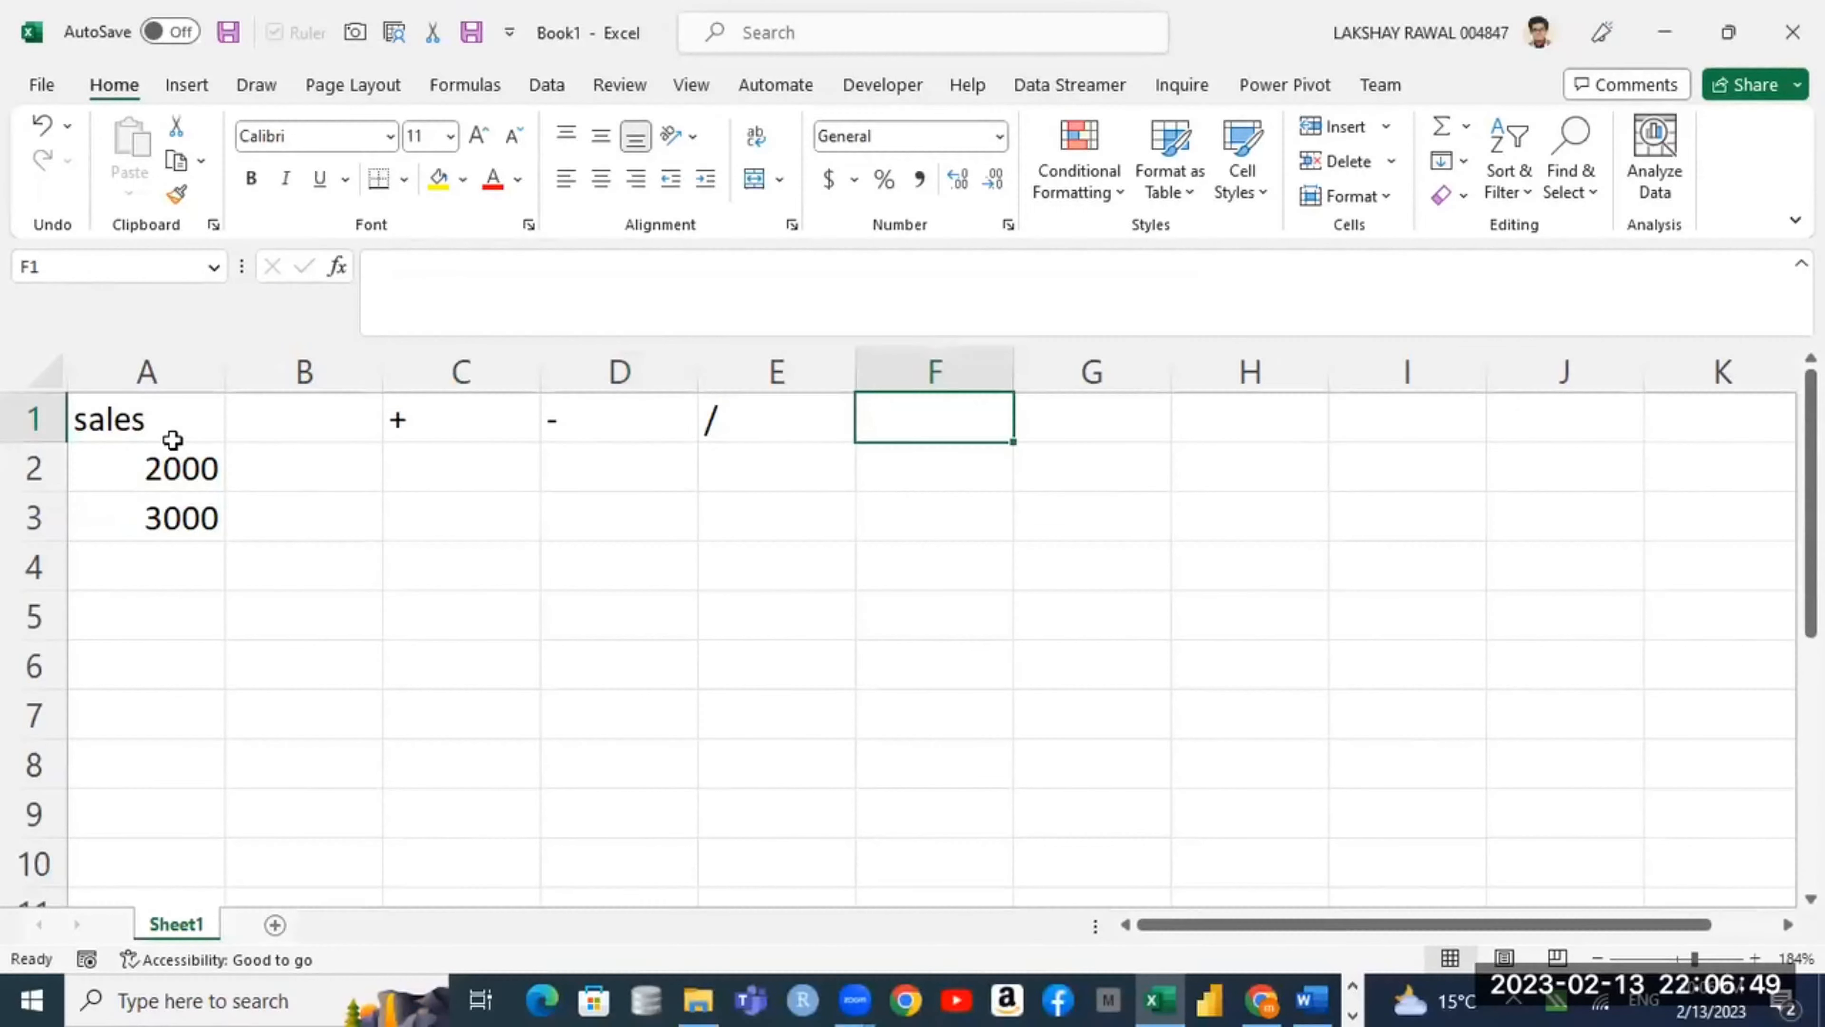
pyautogui.write('*')
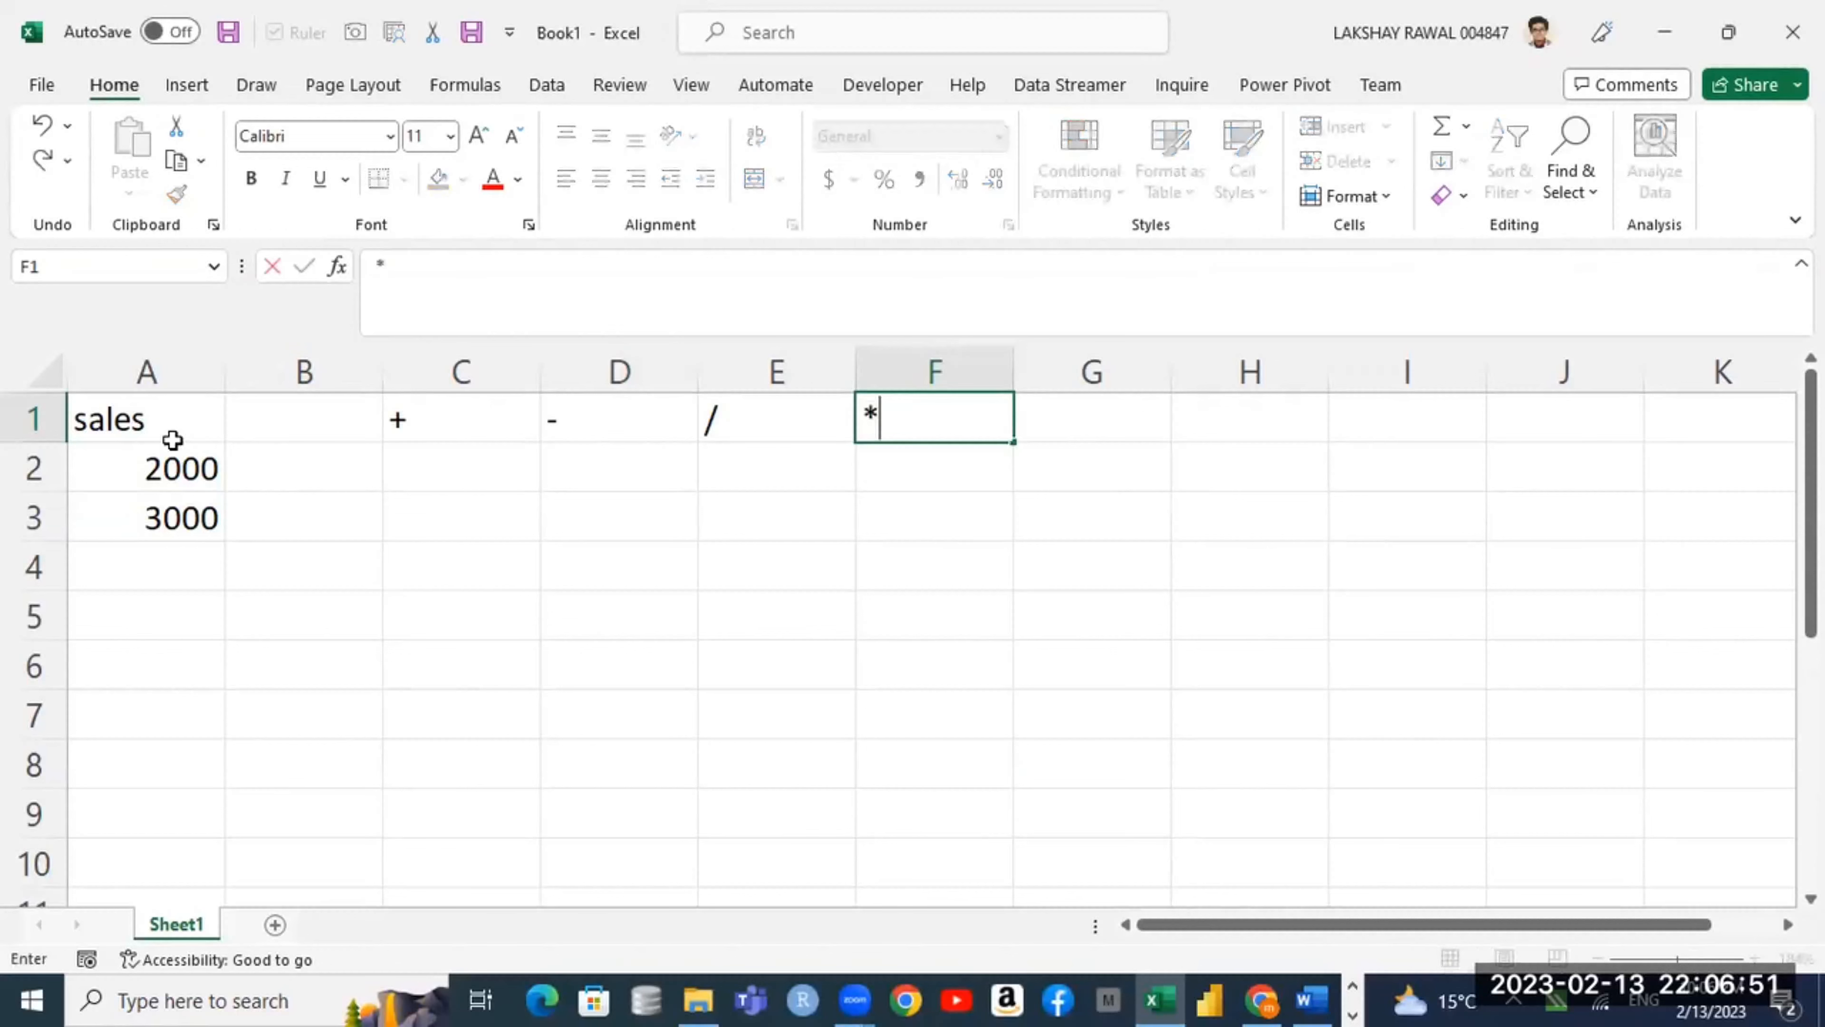
pyautogui.press('Escape')
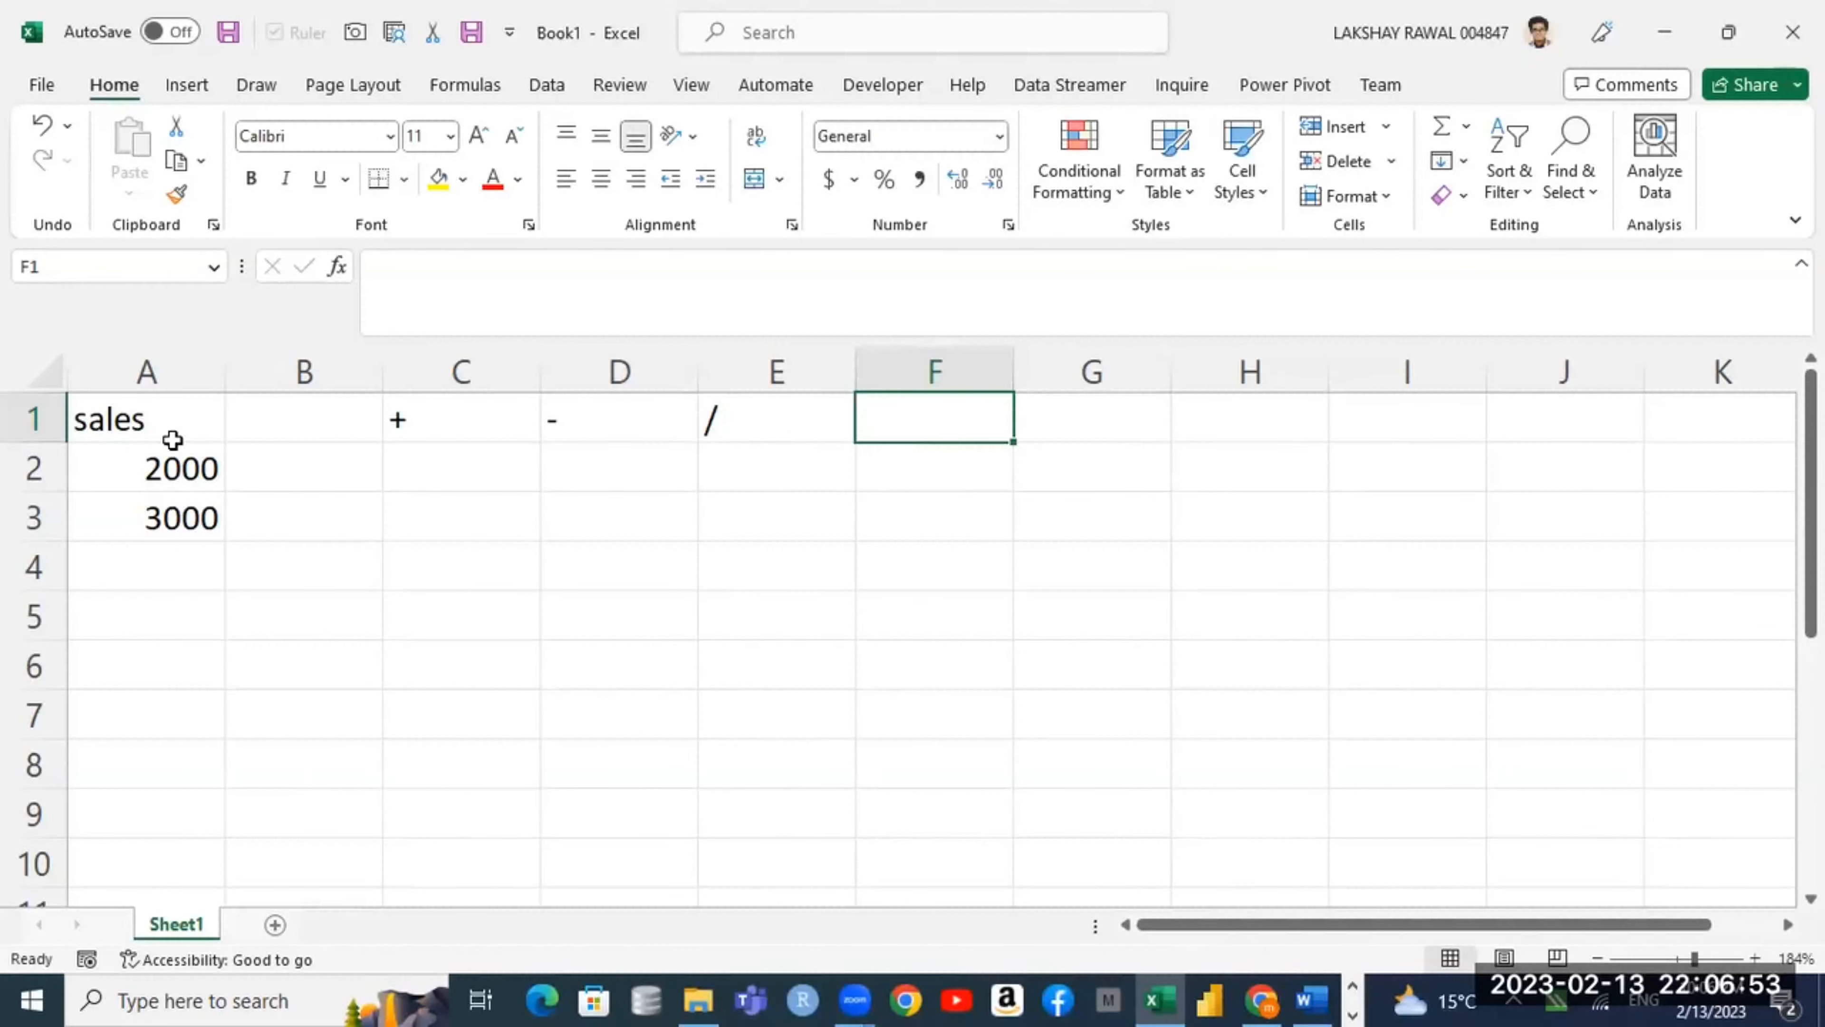
pyautogui.hotkey('ctrl', 'z')
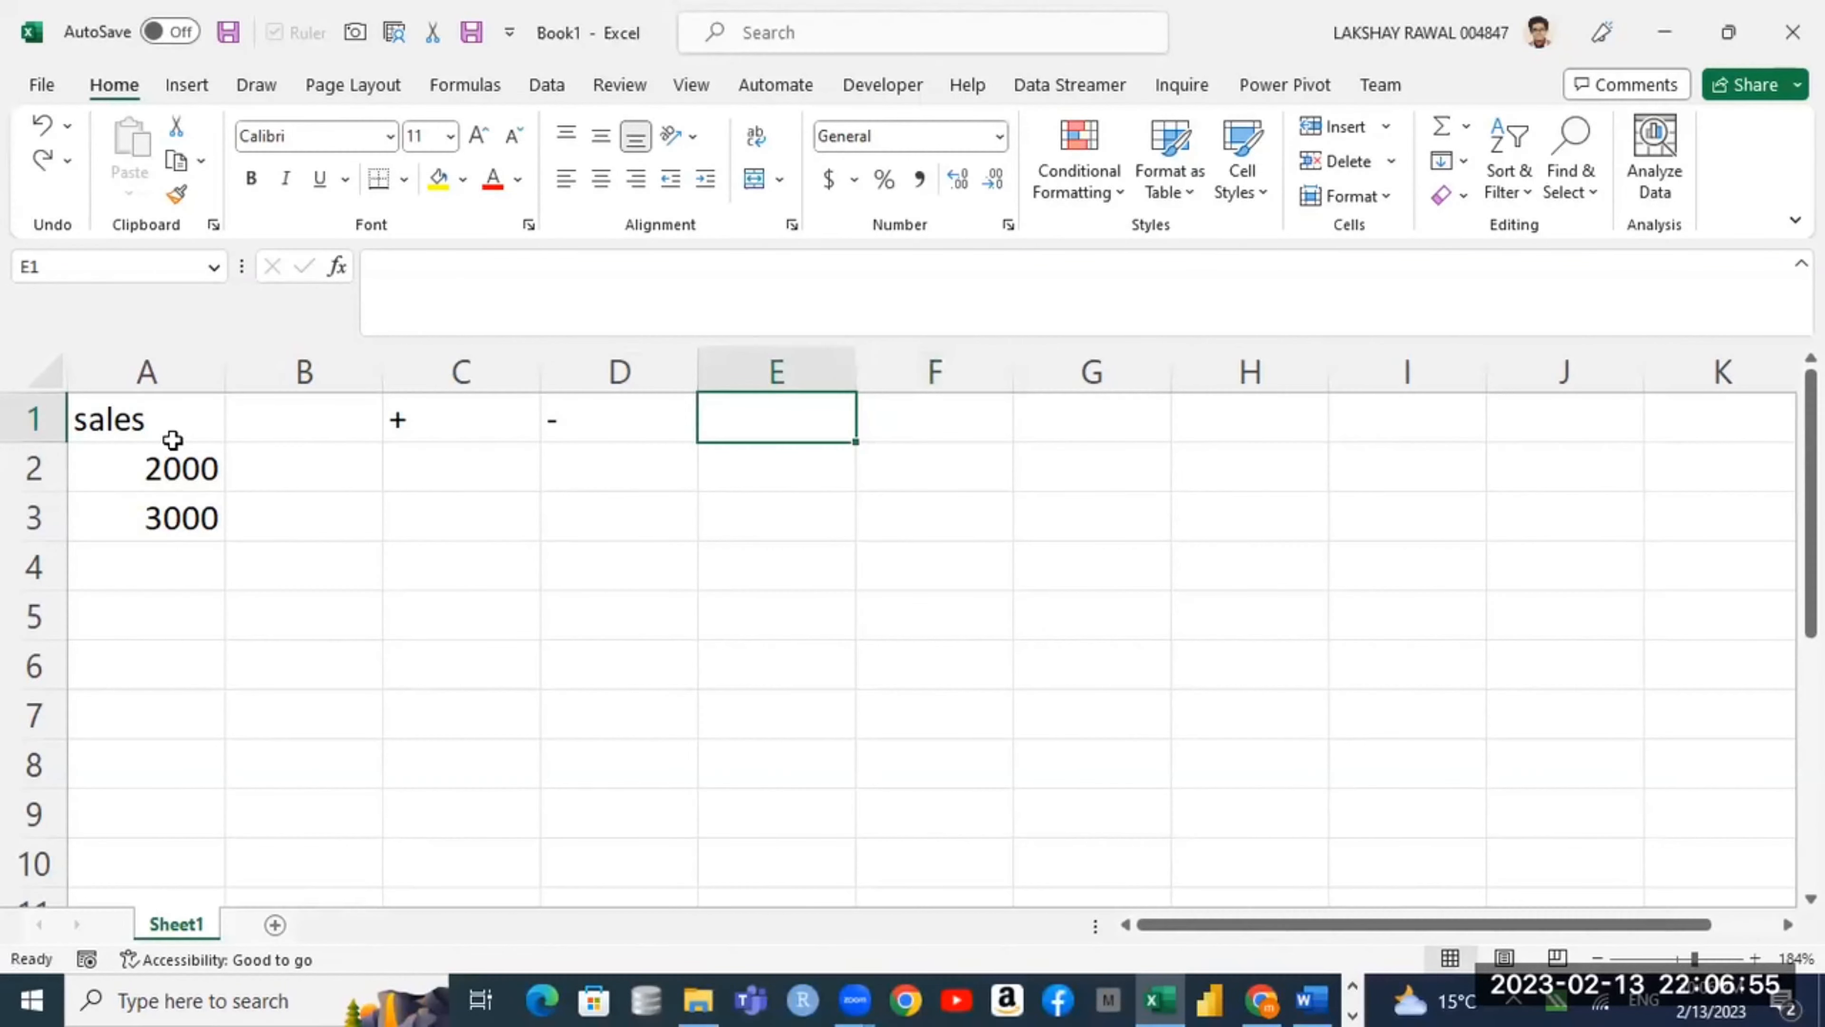
pyautogui.hotkey('ctrl', 'y')
pyautogui.hotkey('ctrl', 'n')
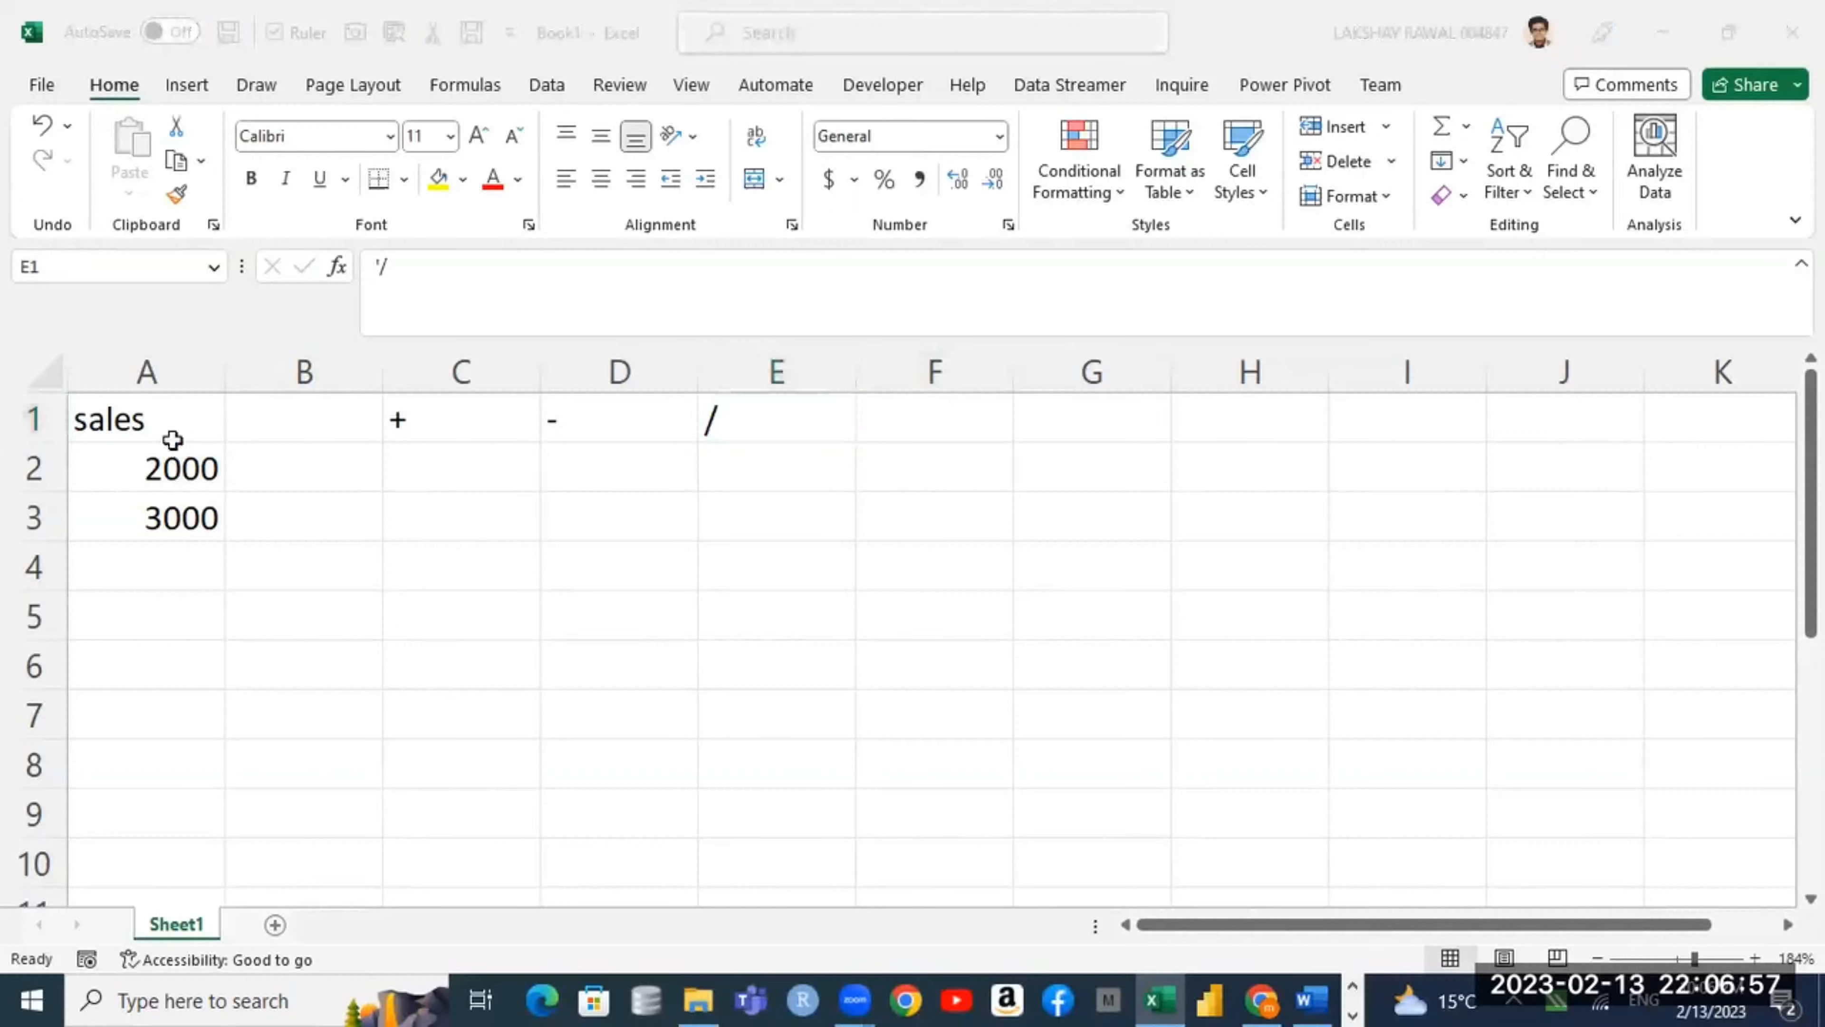
pyautogui.hotkey('ctrl', 'w')
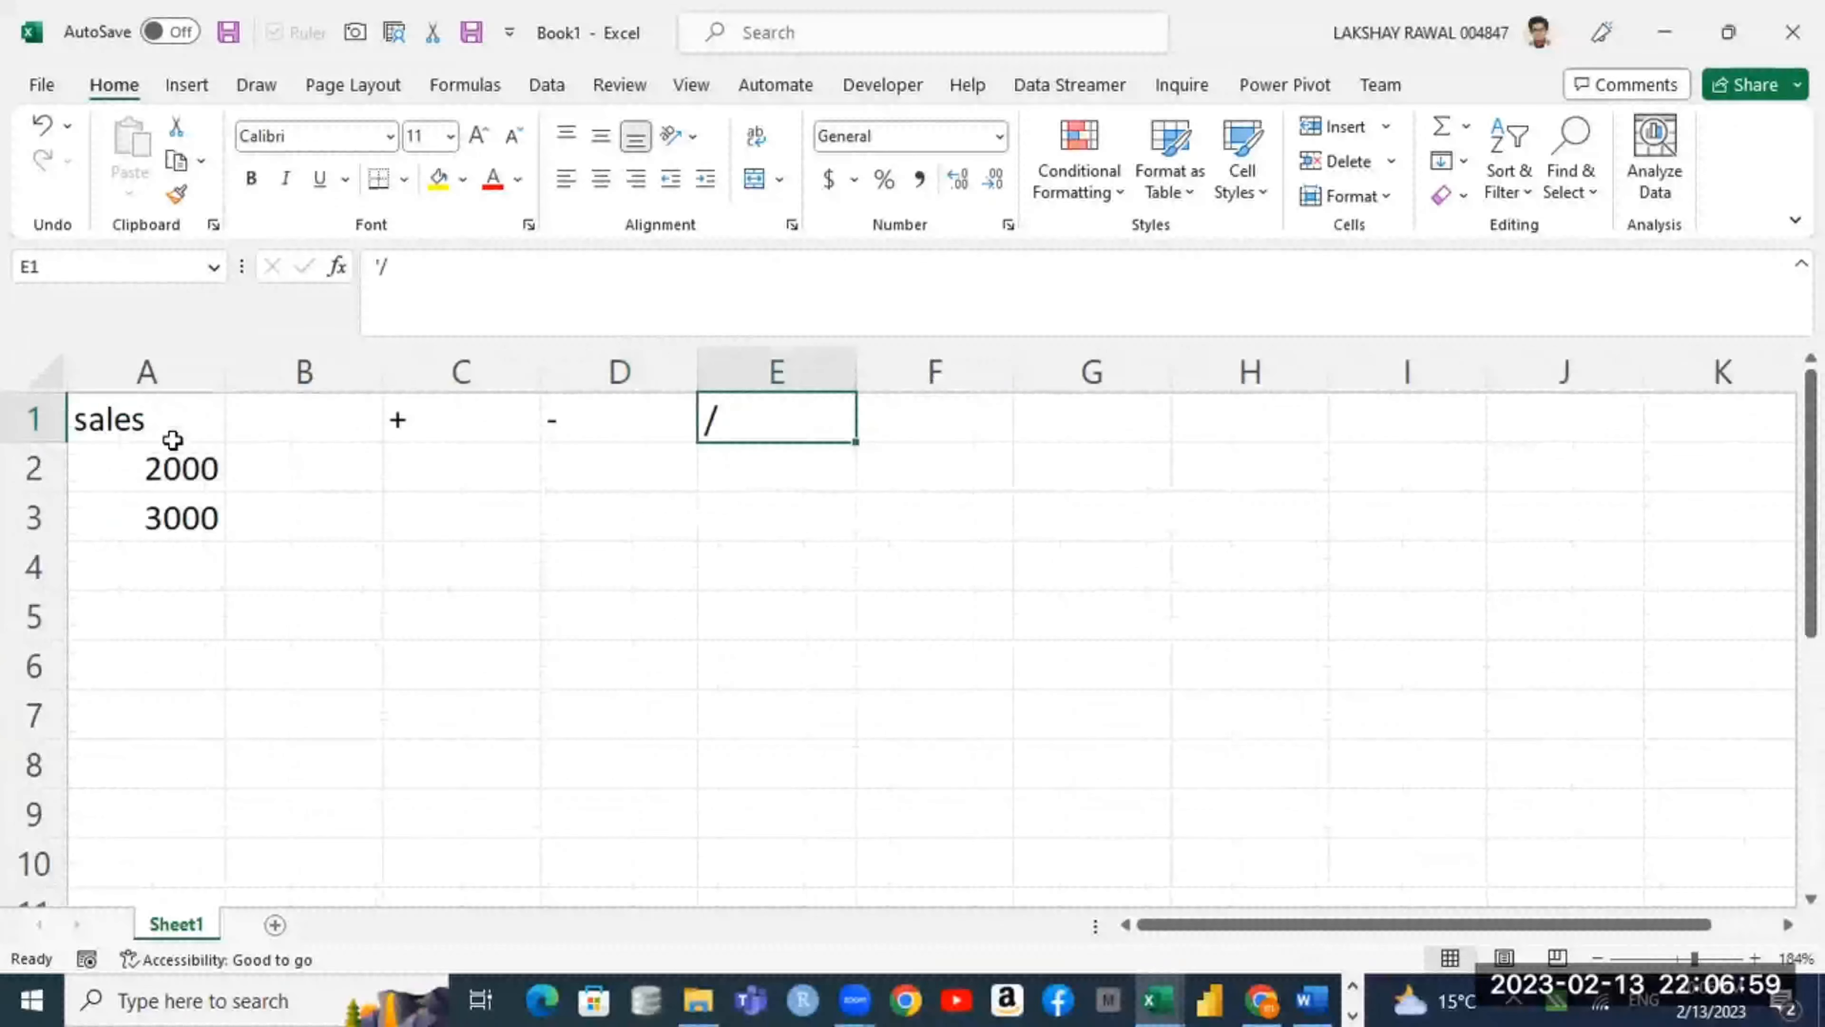
# Step: Enter the multiplication operator * in F1
pyautogui.click(887, 416)
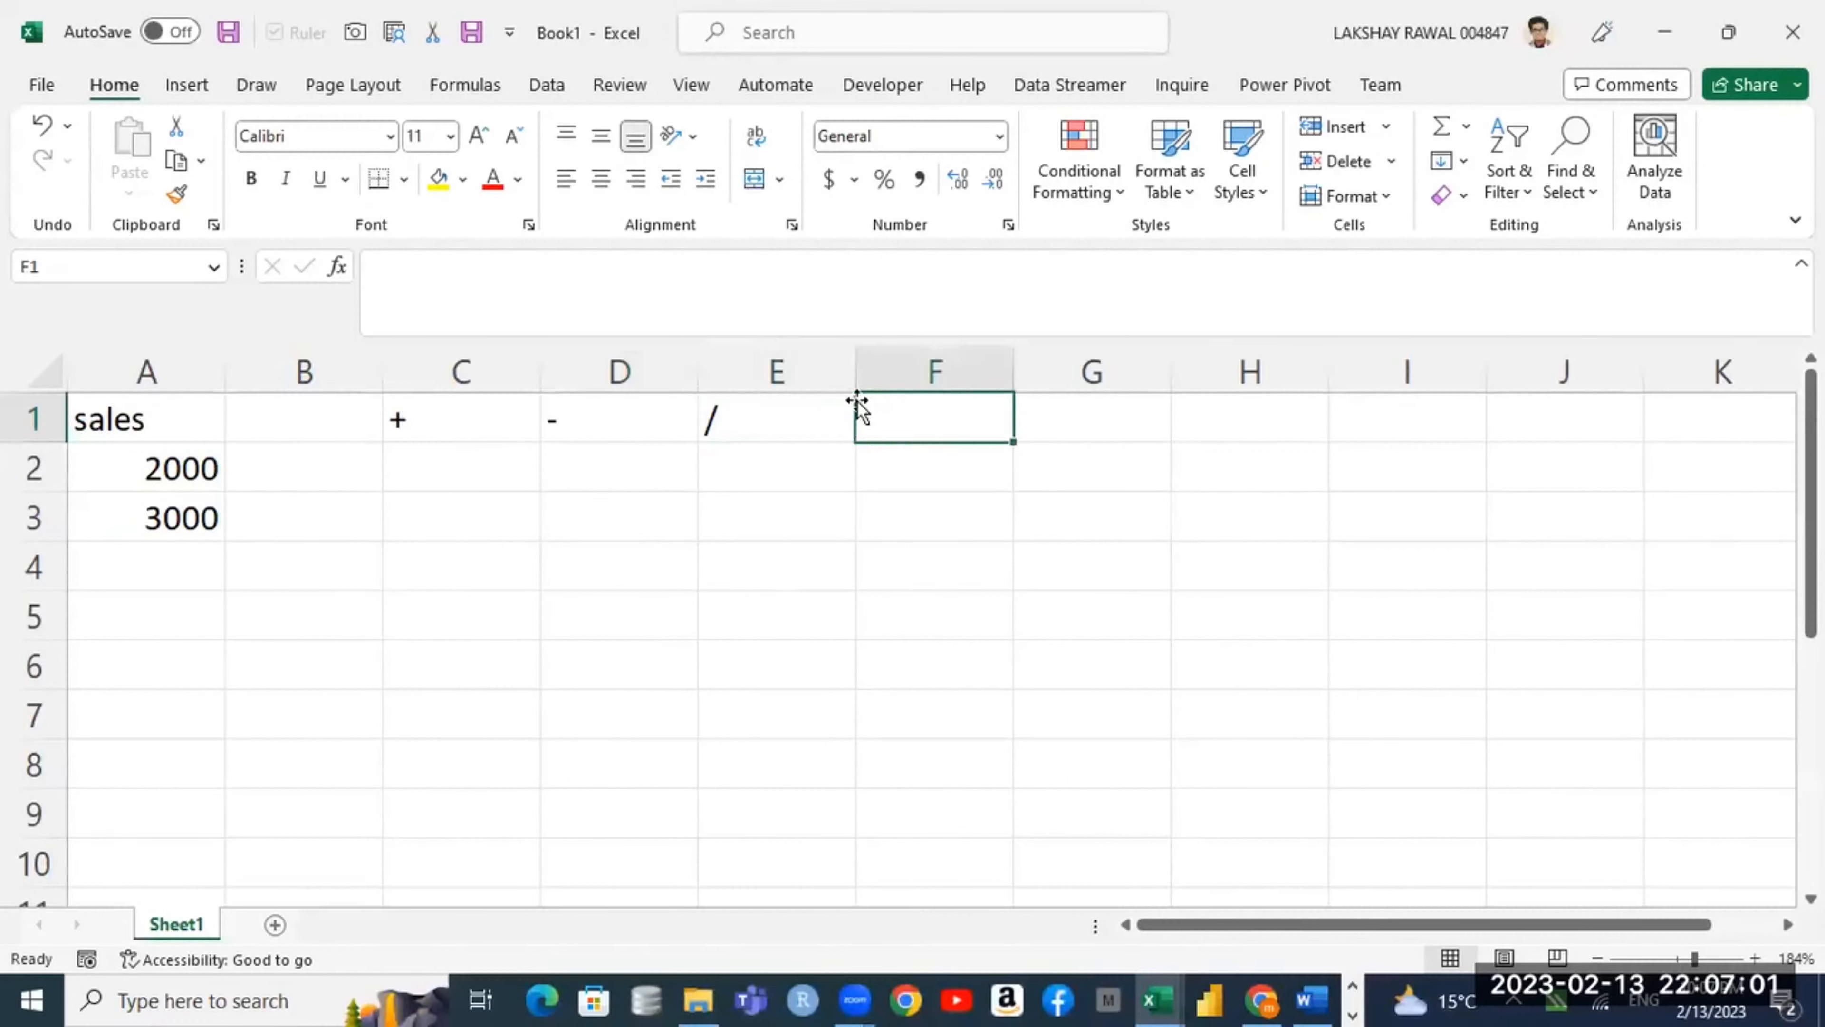
pyautogui.write('*')
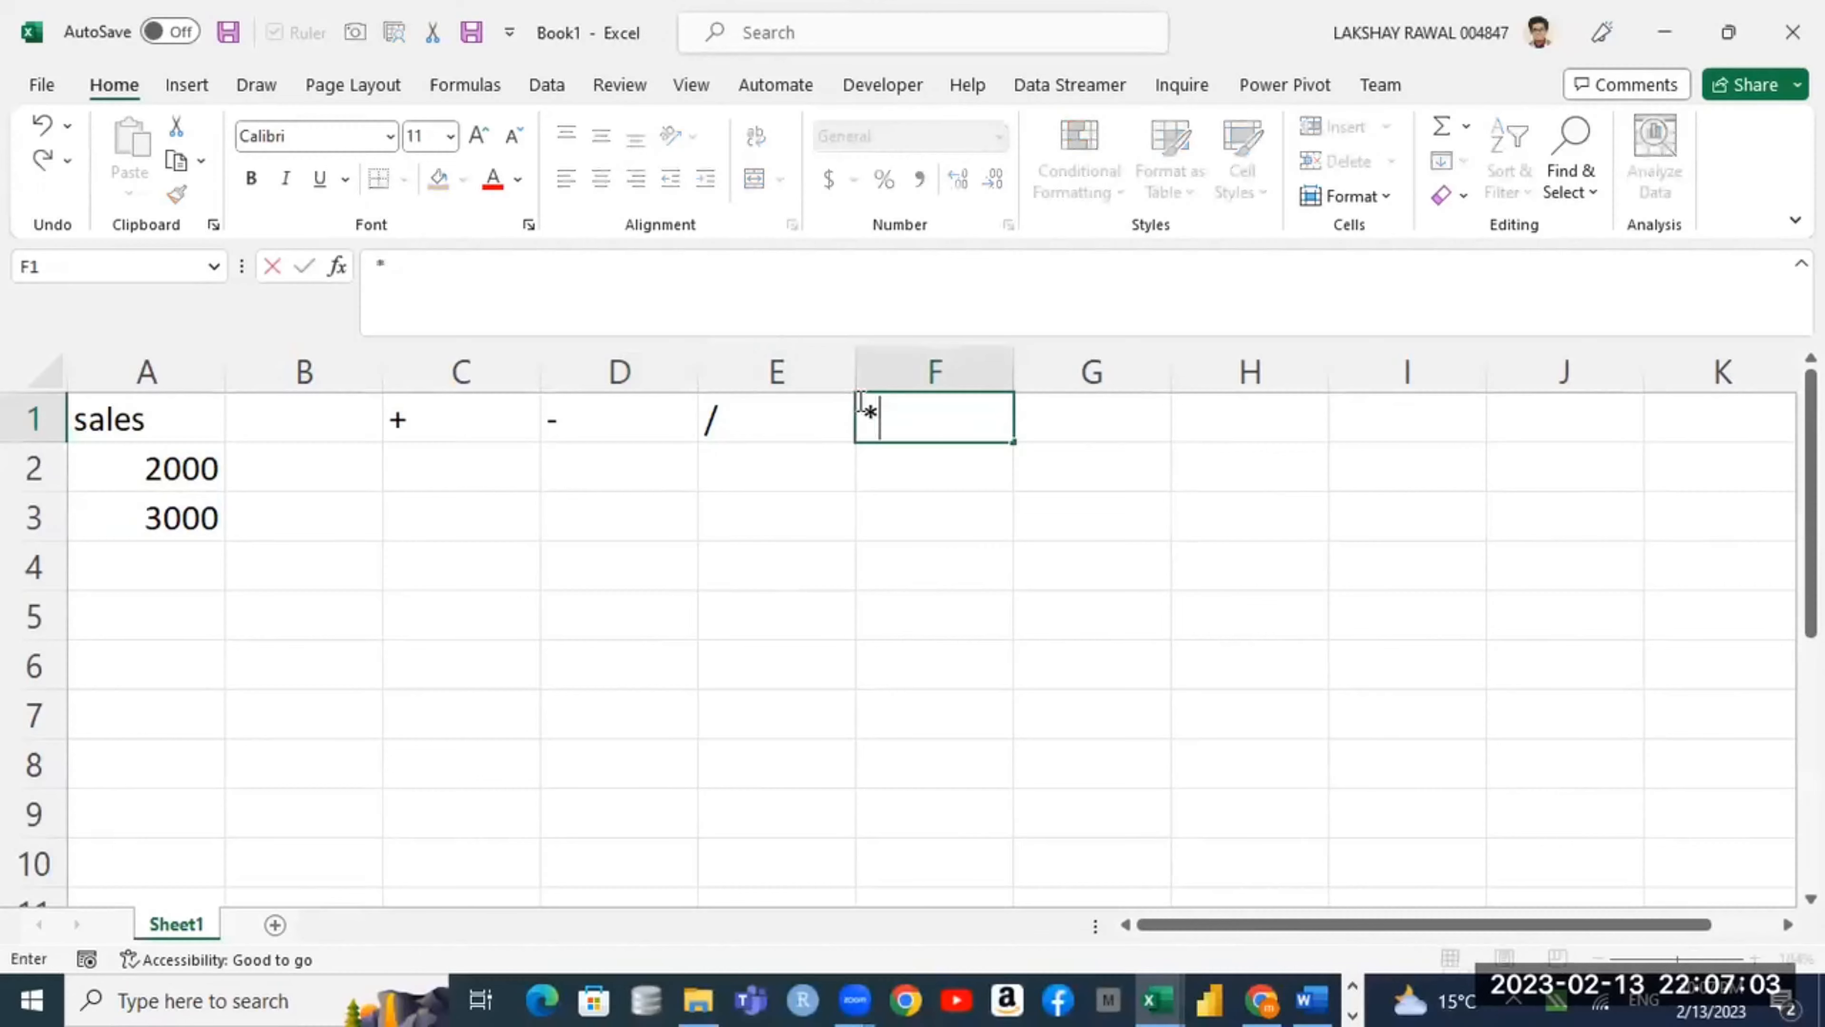
pyautogui.press('Return')
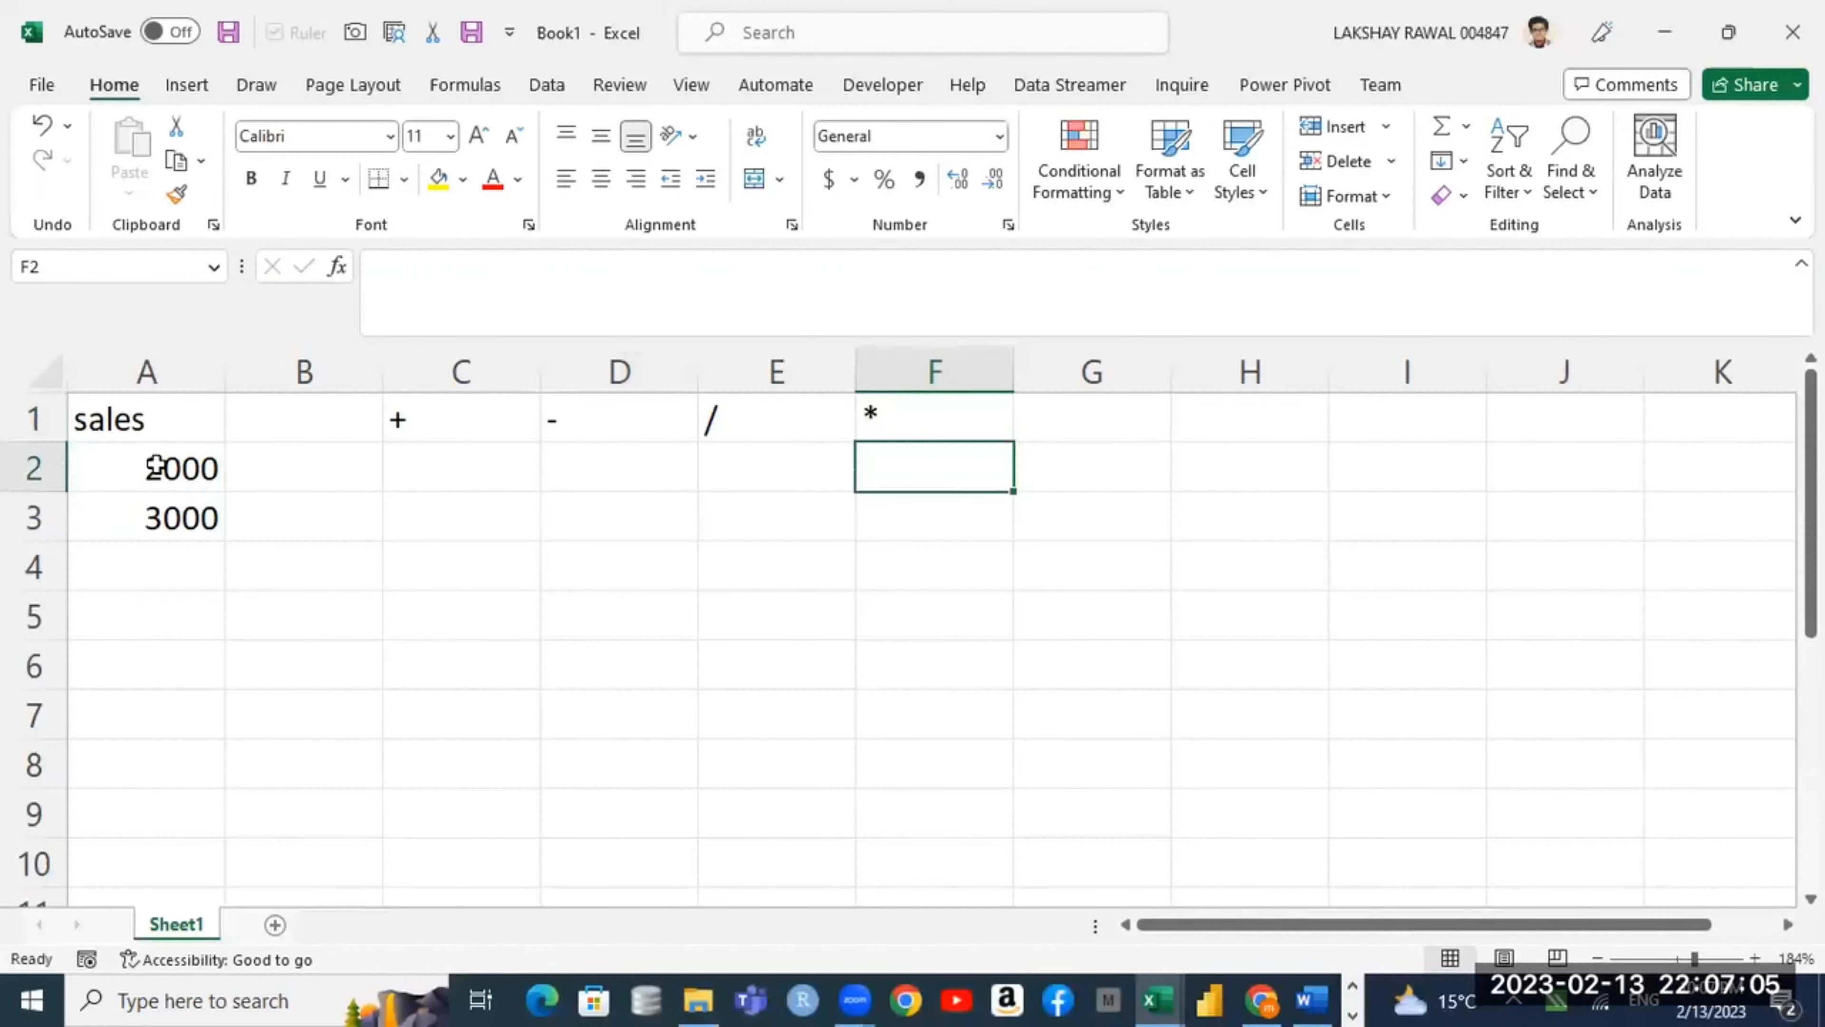
# Step: Insert a new column before column B and clear the operator symbols from C1:G2
pyautogui.moveTo(151, 465); pyautogui.dragTo(173, 514)
pyautogui.rightClick(338, 371)
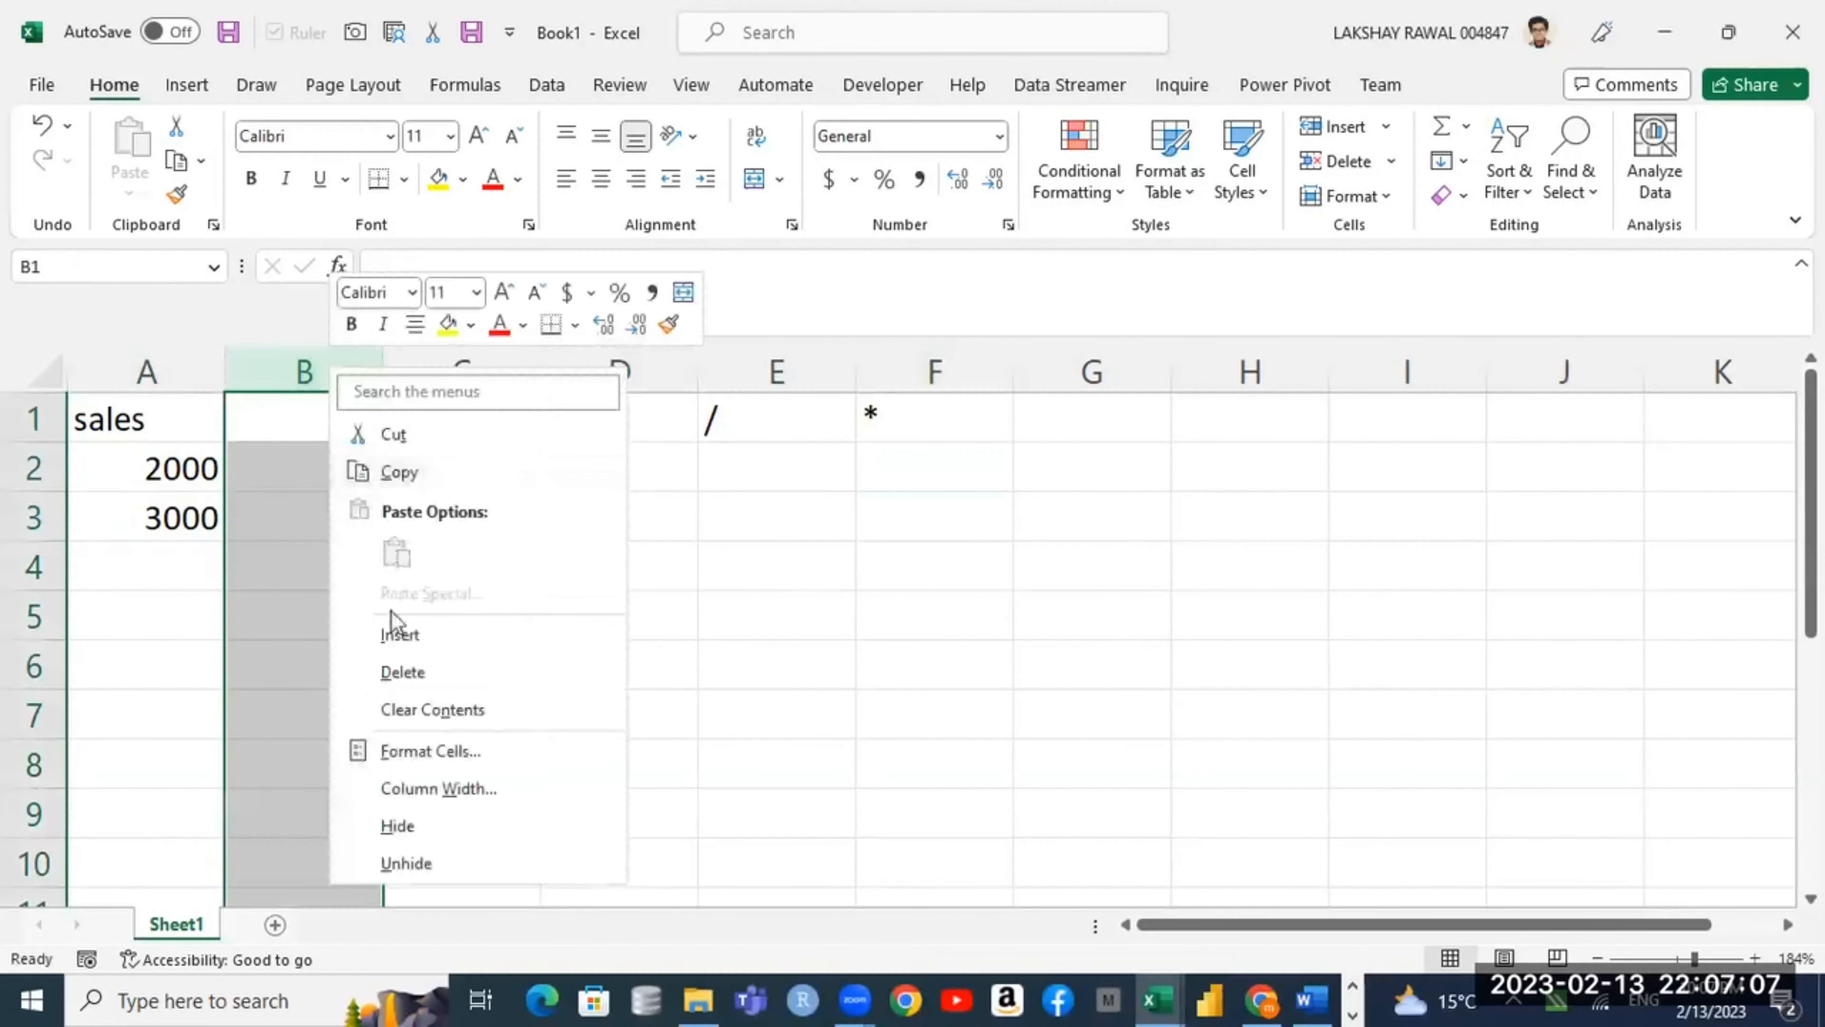
pyautogui.click(393, 624)
pyautogui.click(334, 415)
pyautogui.moveTo(432, 437); pyautogui.dragTo(1121, 452)
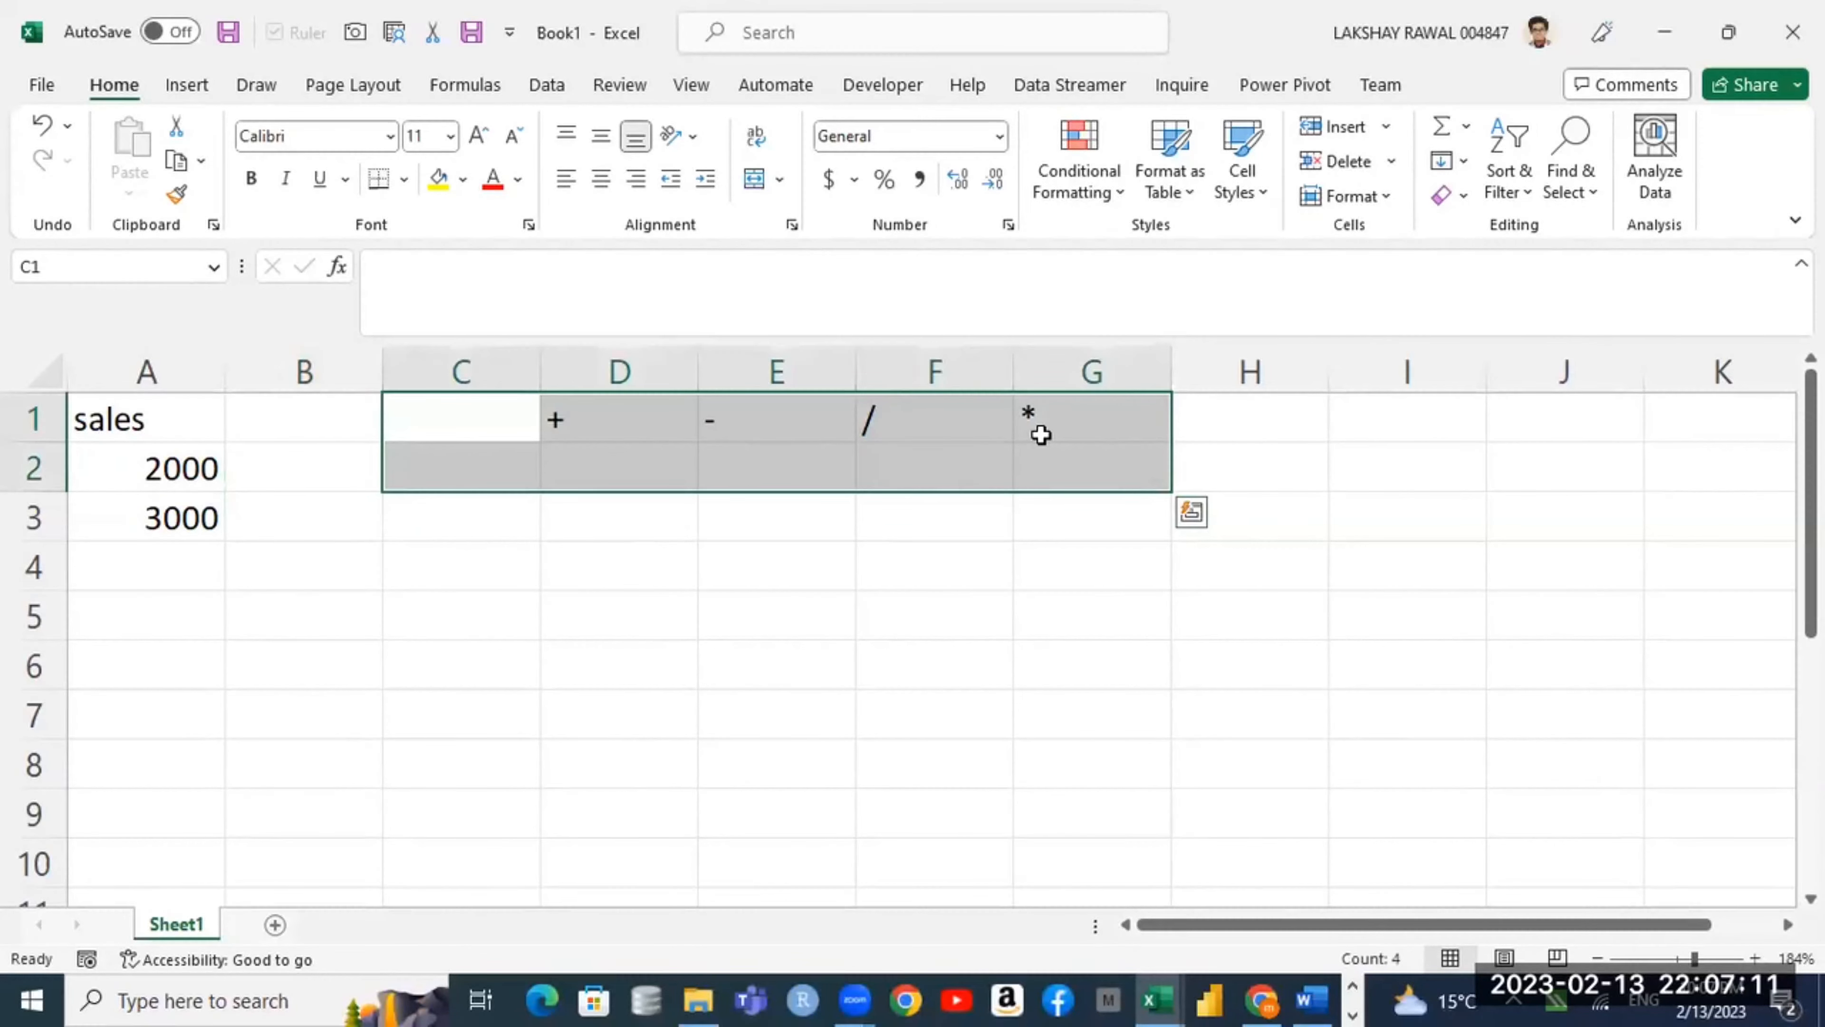
pyautogui.press('Delete')
# Step: Widen column A and enter the headings q1 in A1 and q2 in B1
pyautogui.click(196, 479)
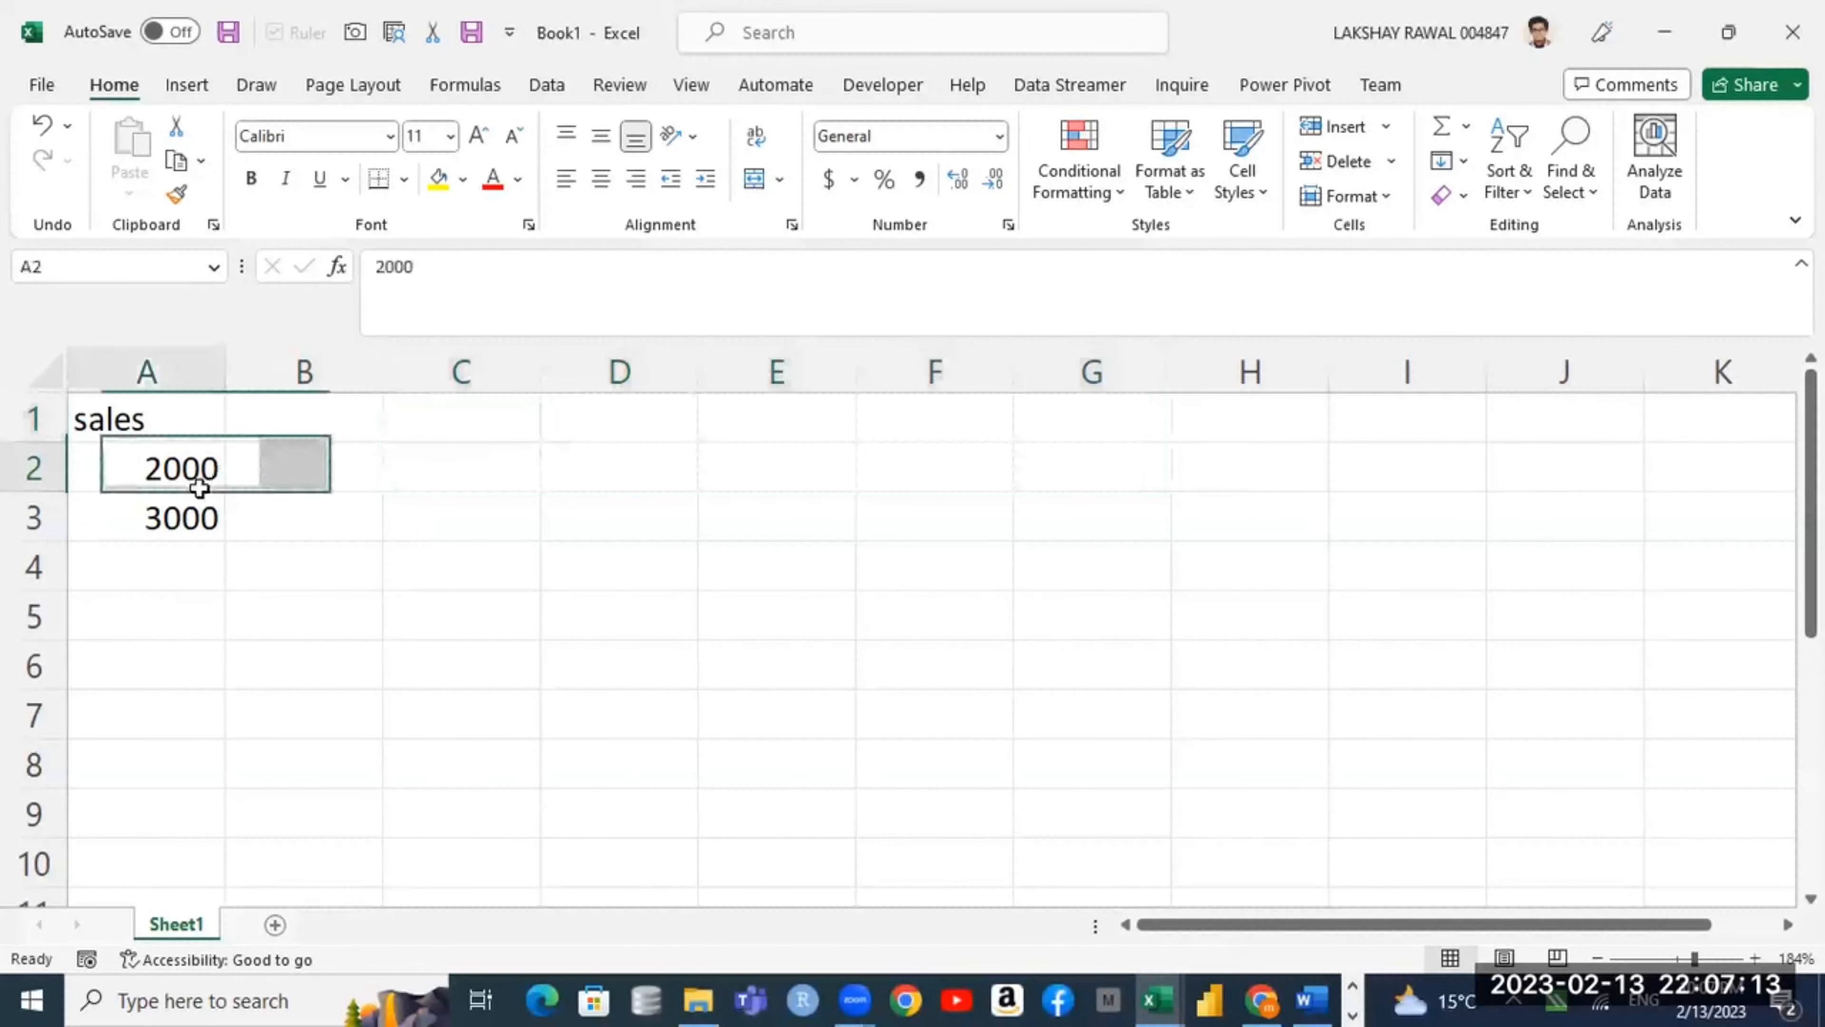
pyautogui.moveTo(228, 365); pyautogui.dragTo(322, 365)
pyautogui.click(408, 420)
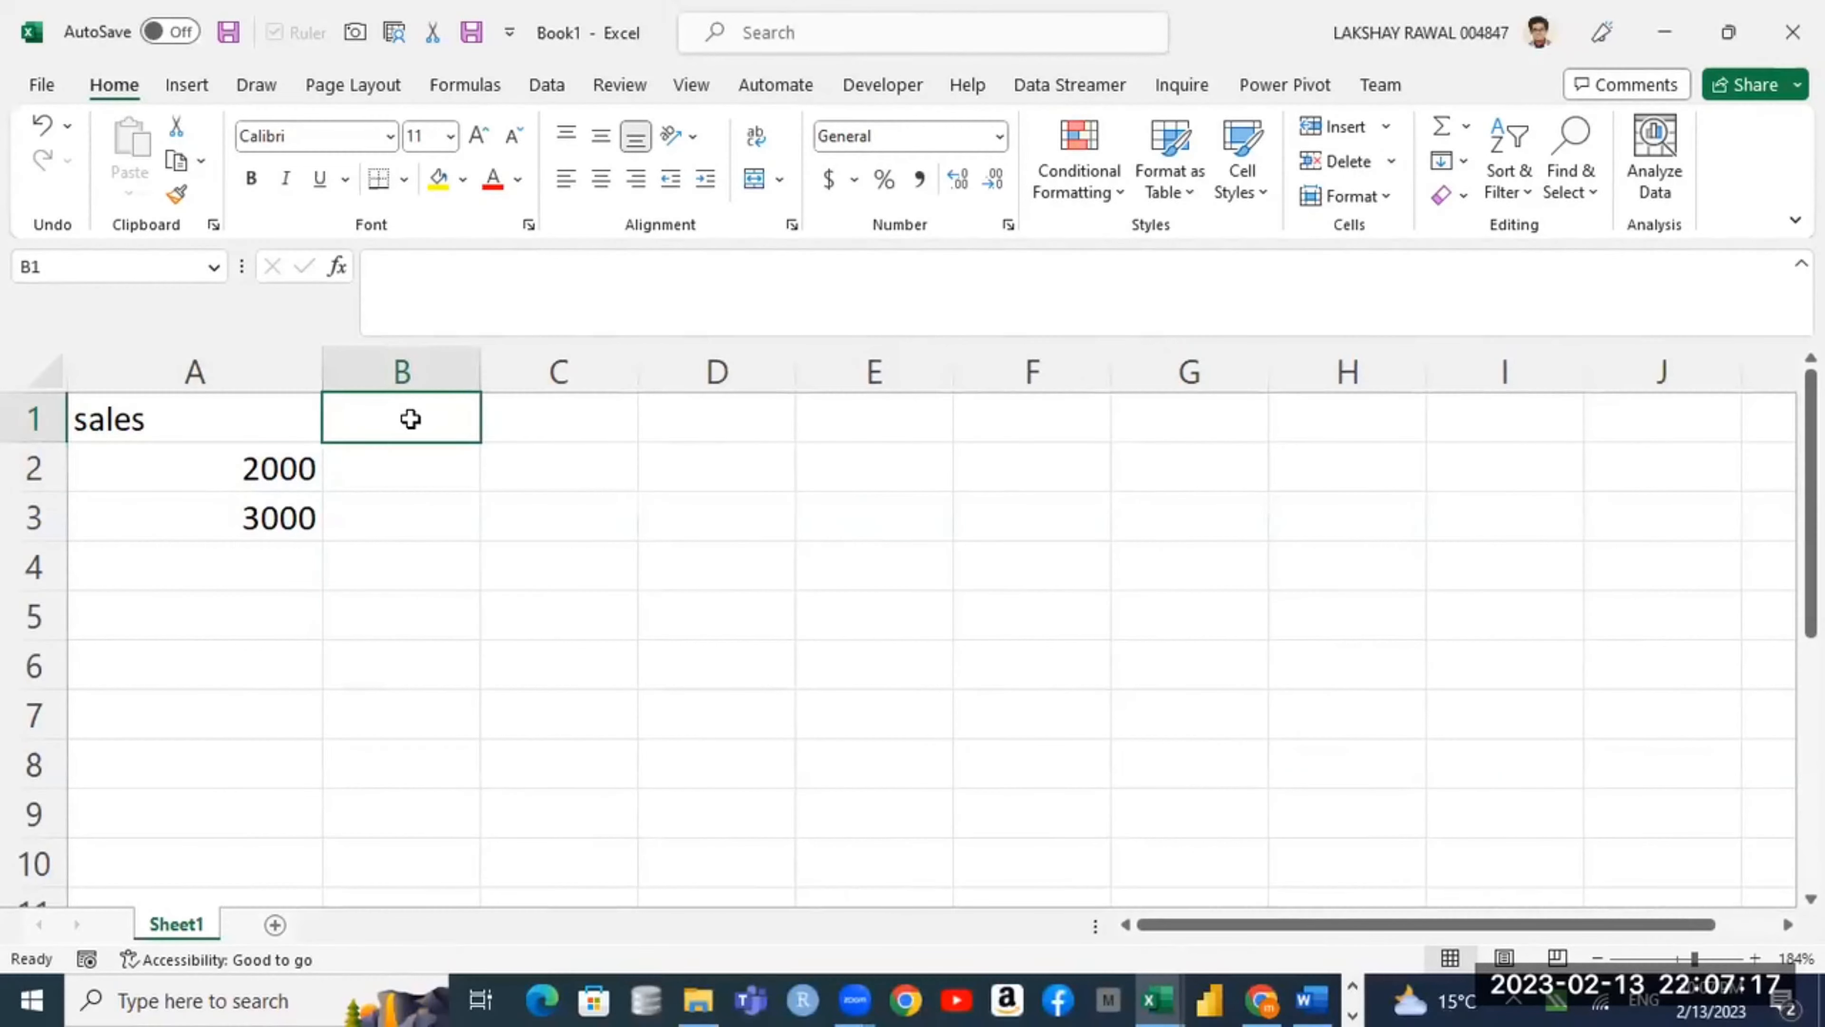
pyautogui.write('q2')
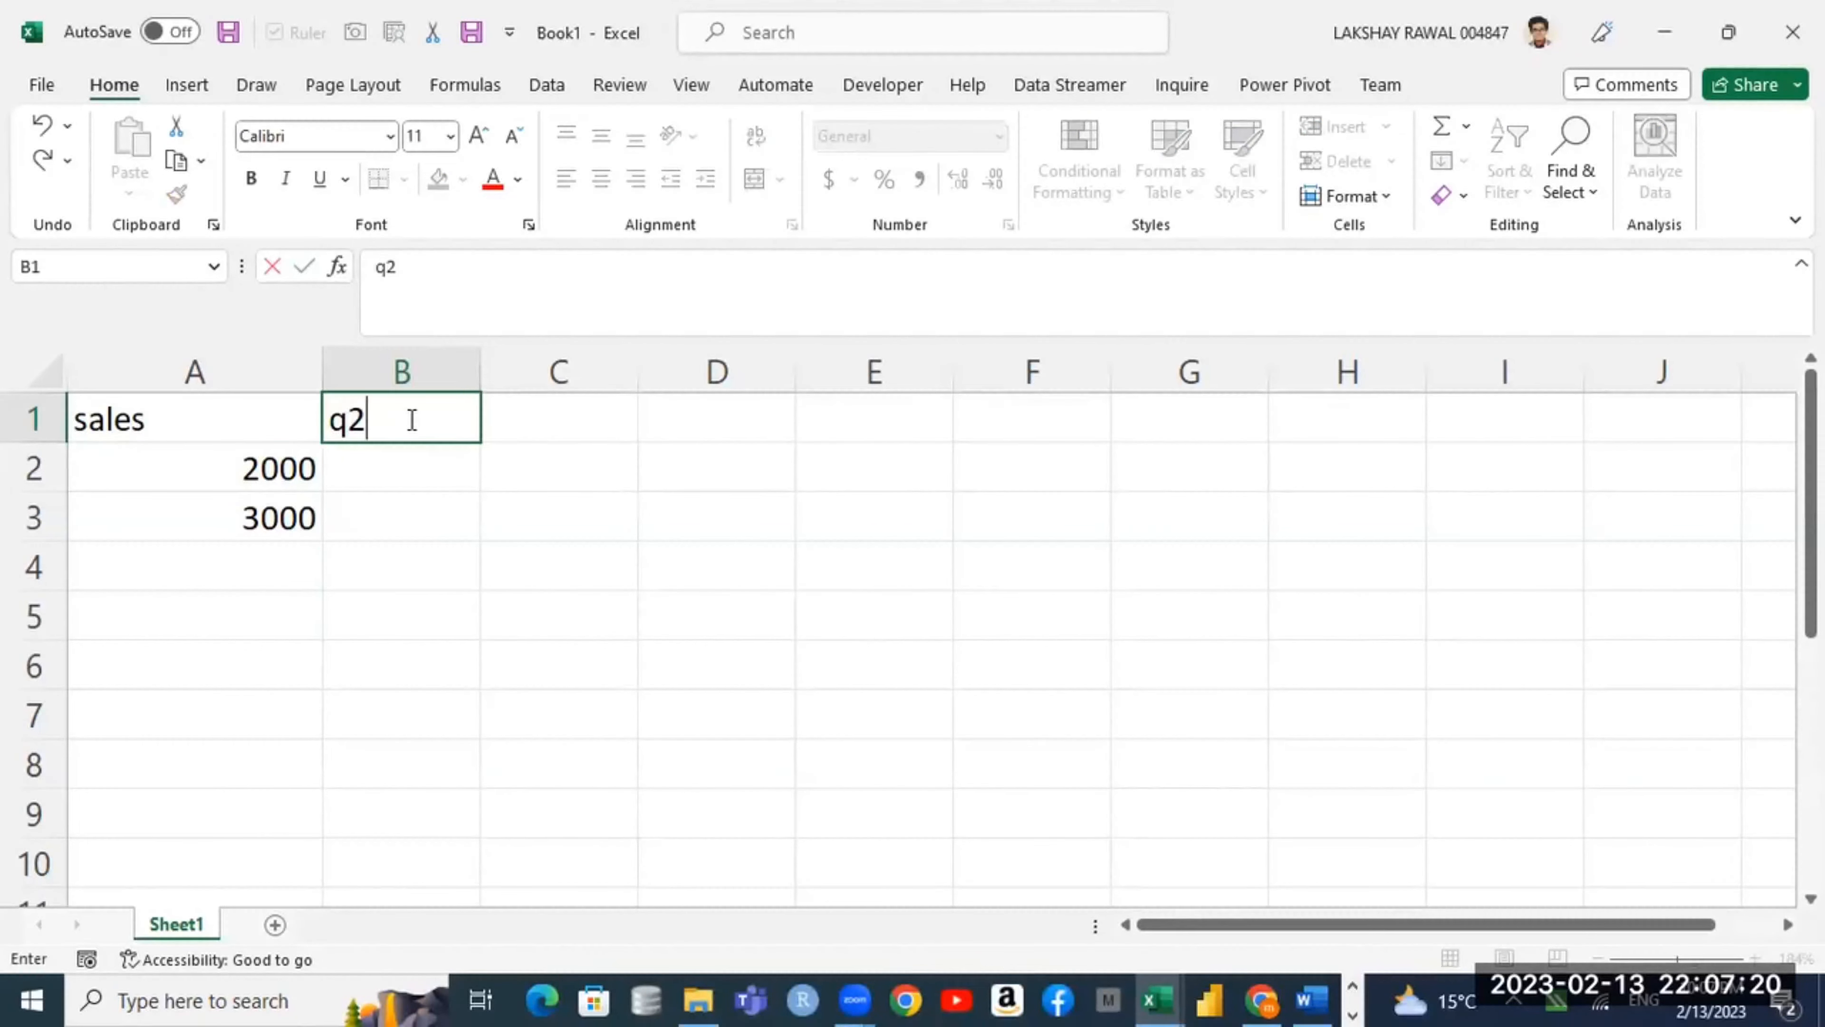
pyautogui.press('Left')
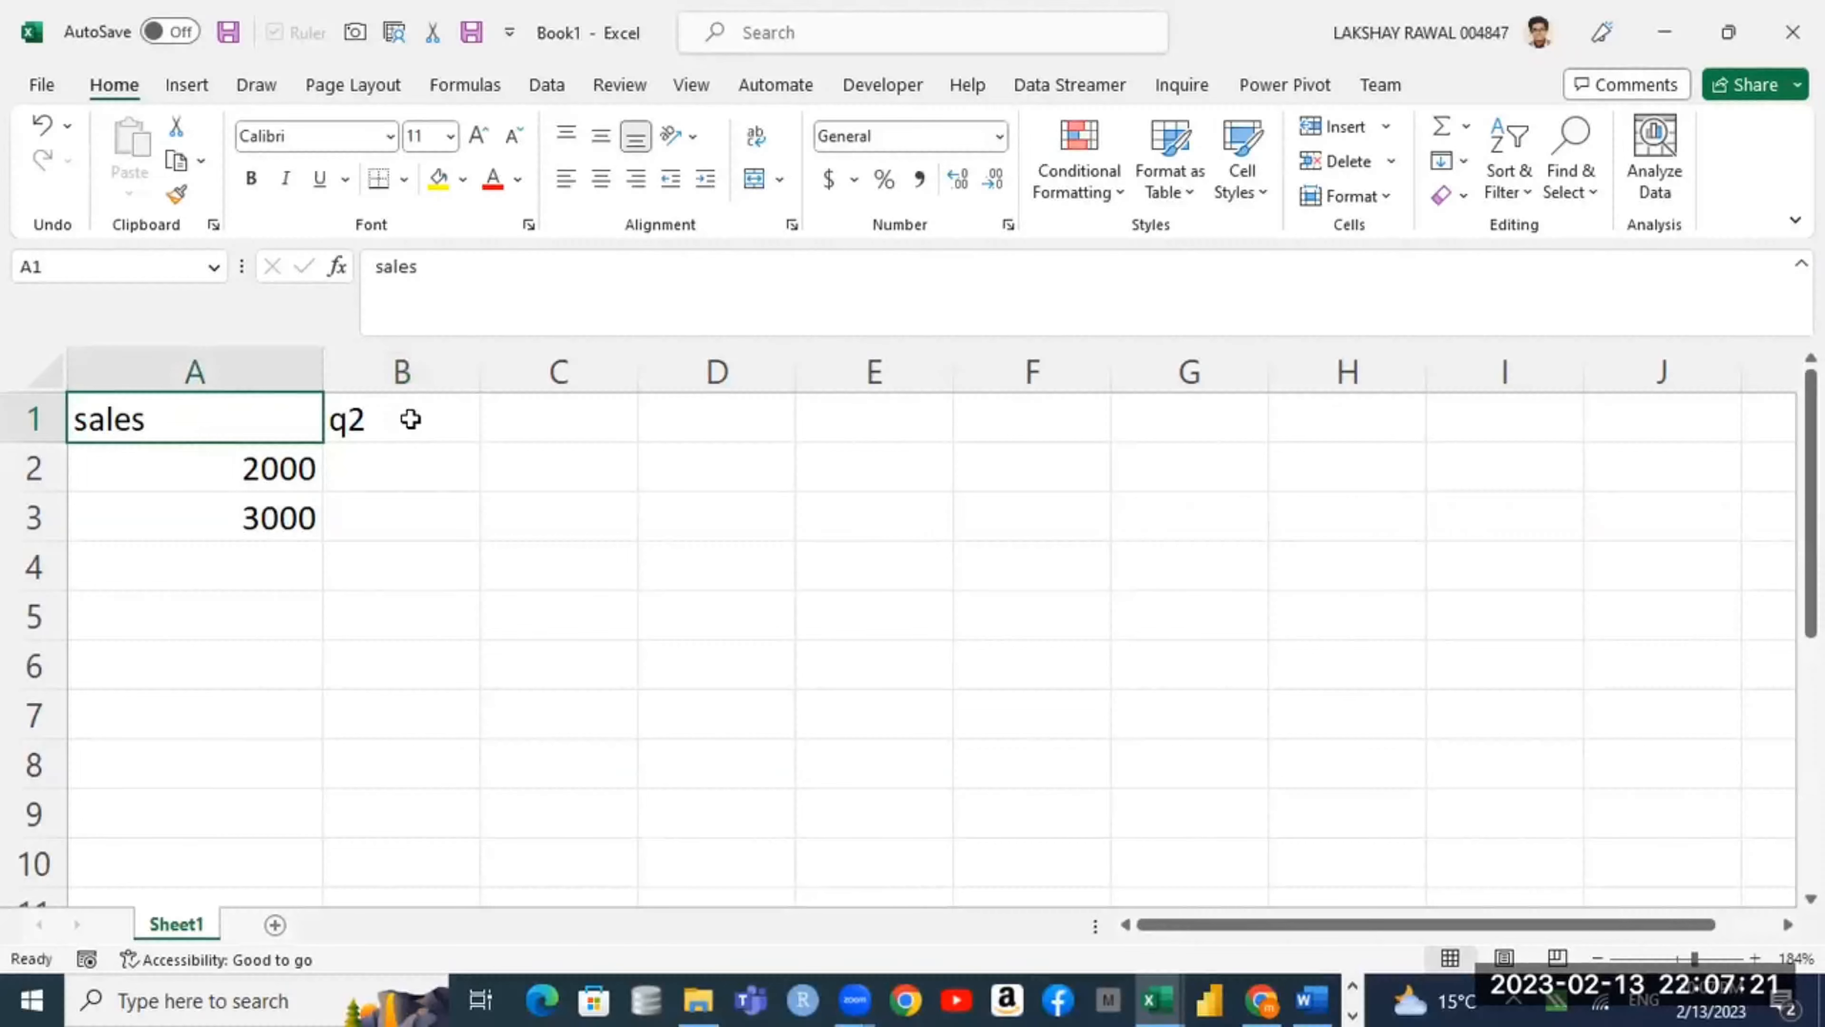
pyautogui.write('q1')
pyautogui.press('Return')
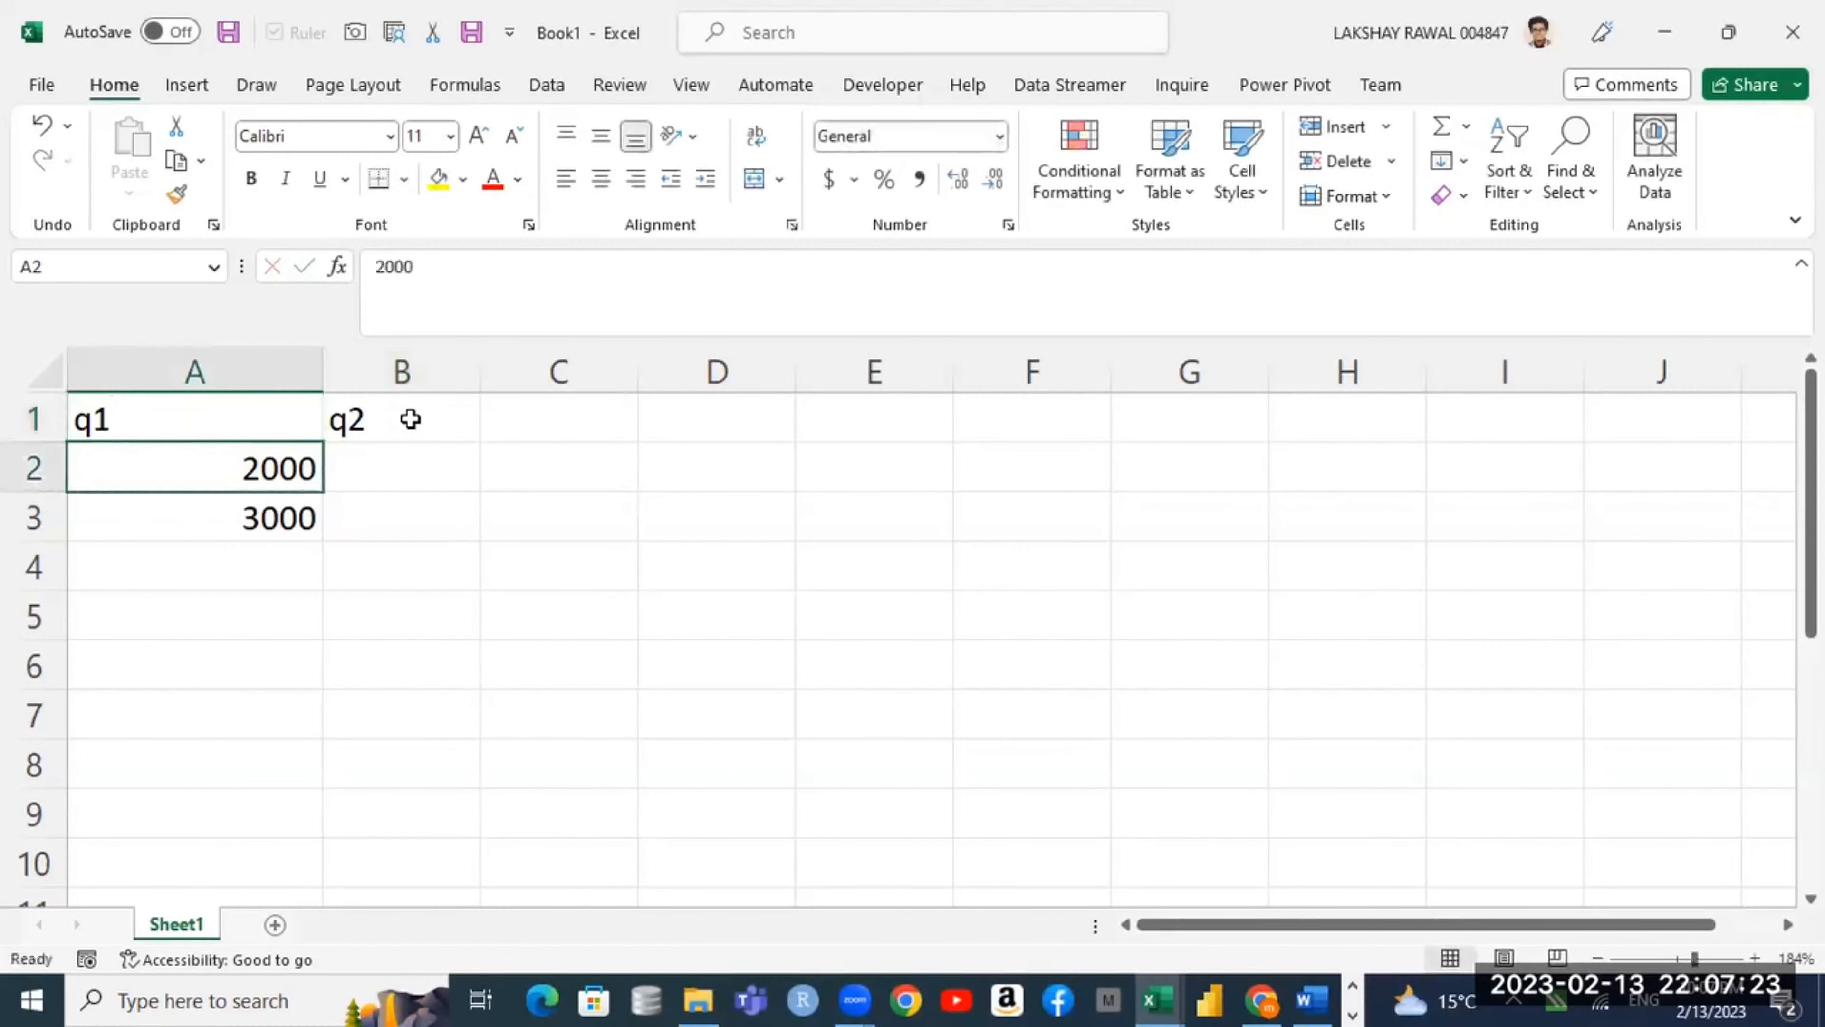
# Step: Enter the q2 values 2569 in B2 and 6554 in B3
pyautogui.press('Right')
pyautogui.write('2')
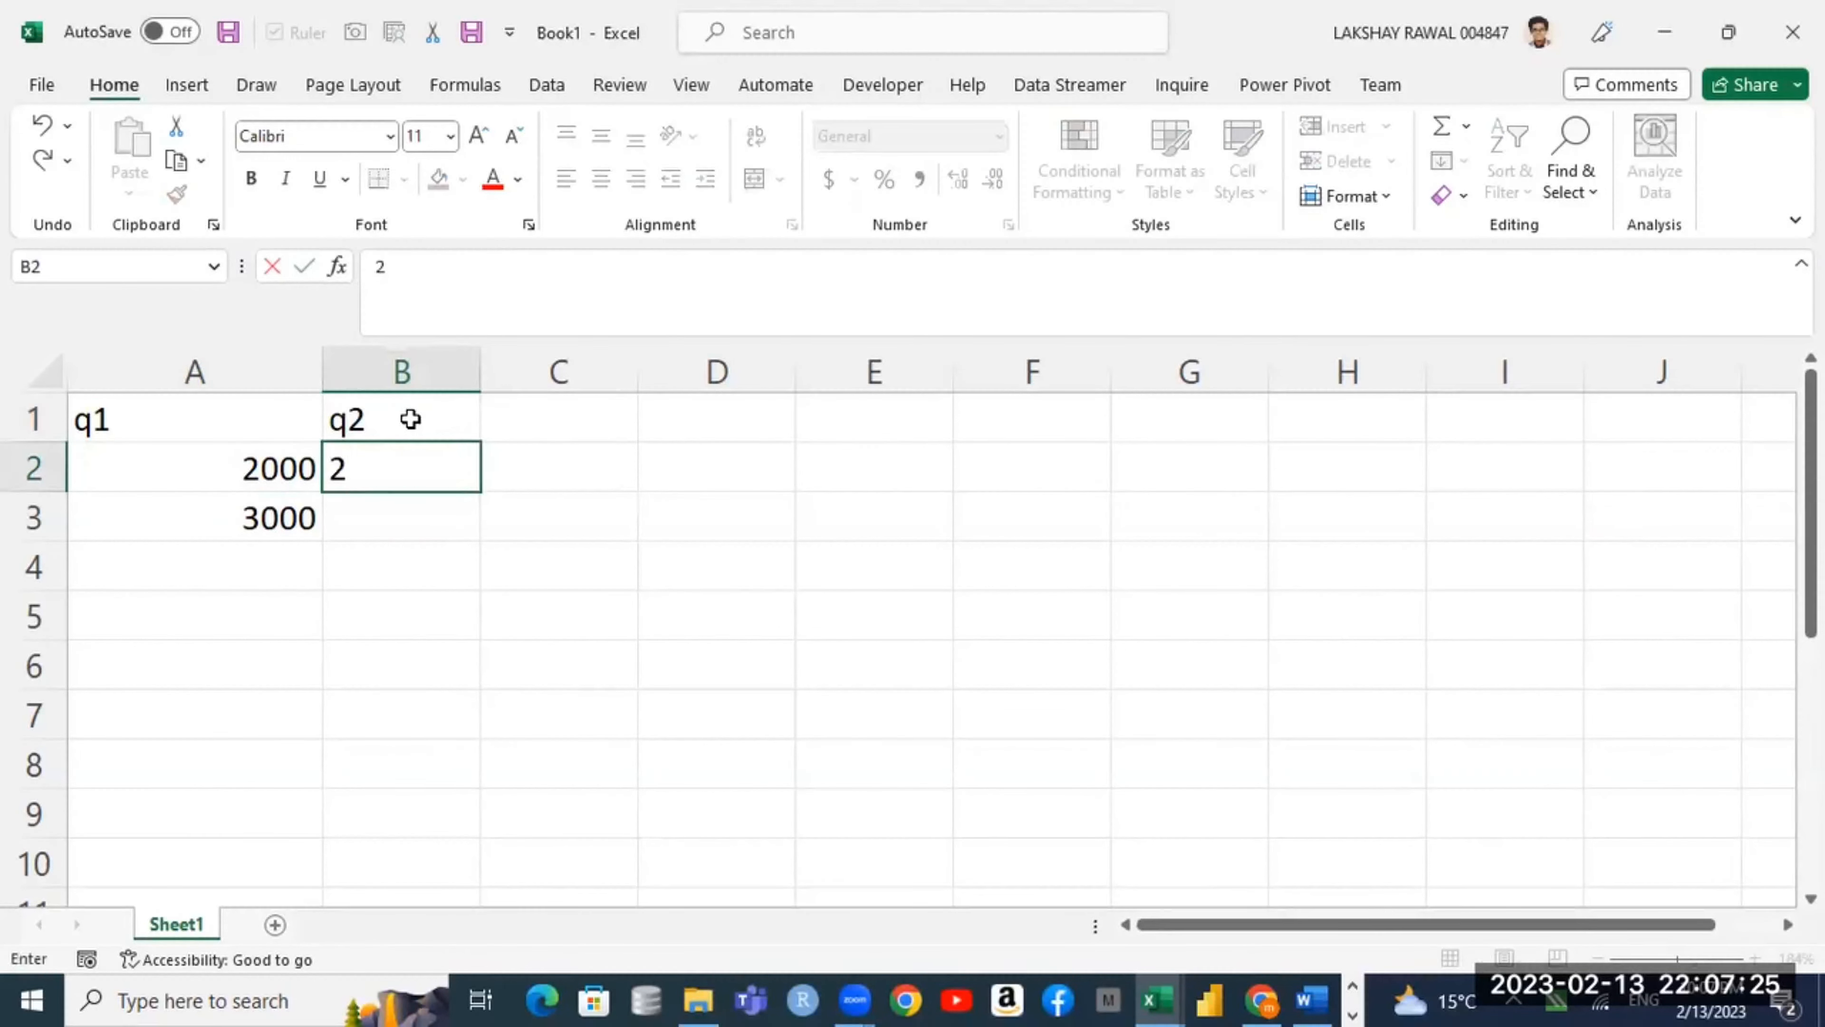
pyautogui.write('569')
pyautogui.press('Return')
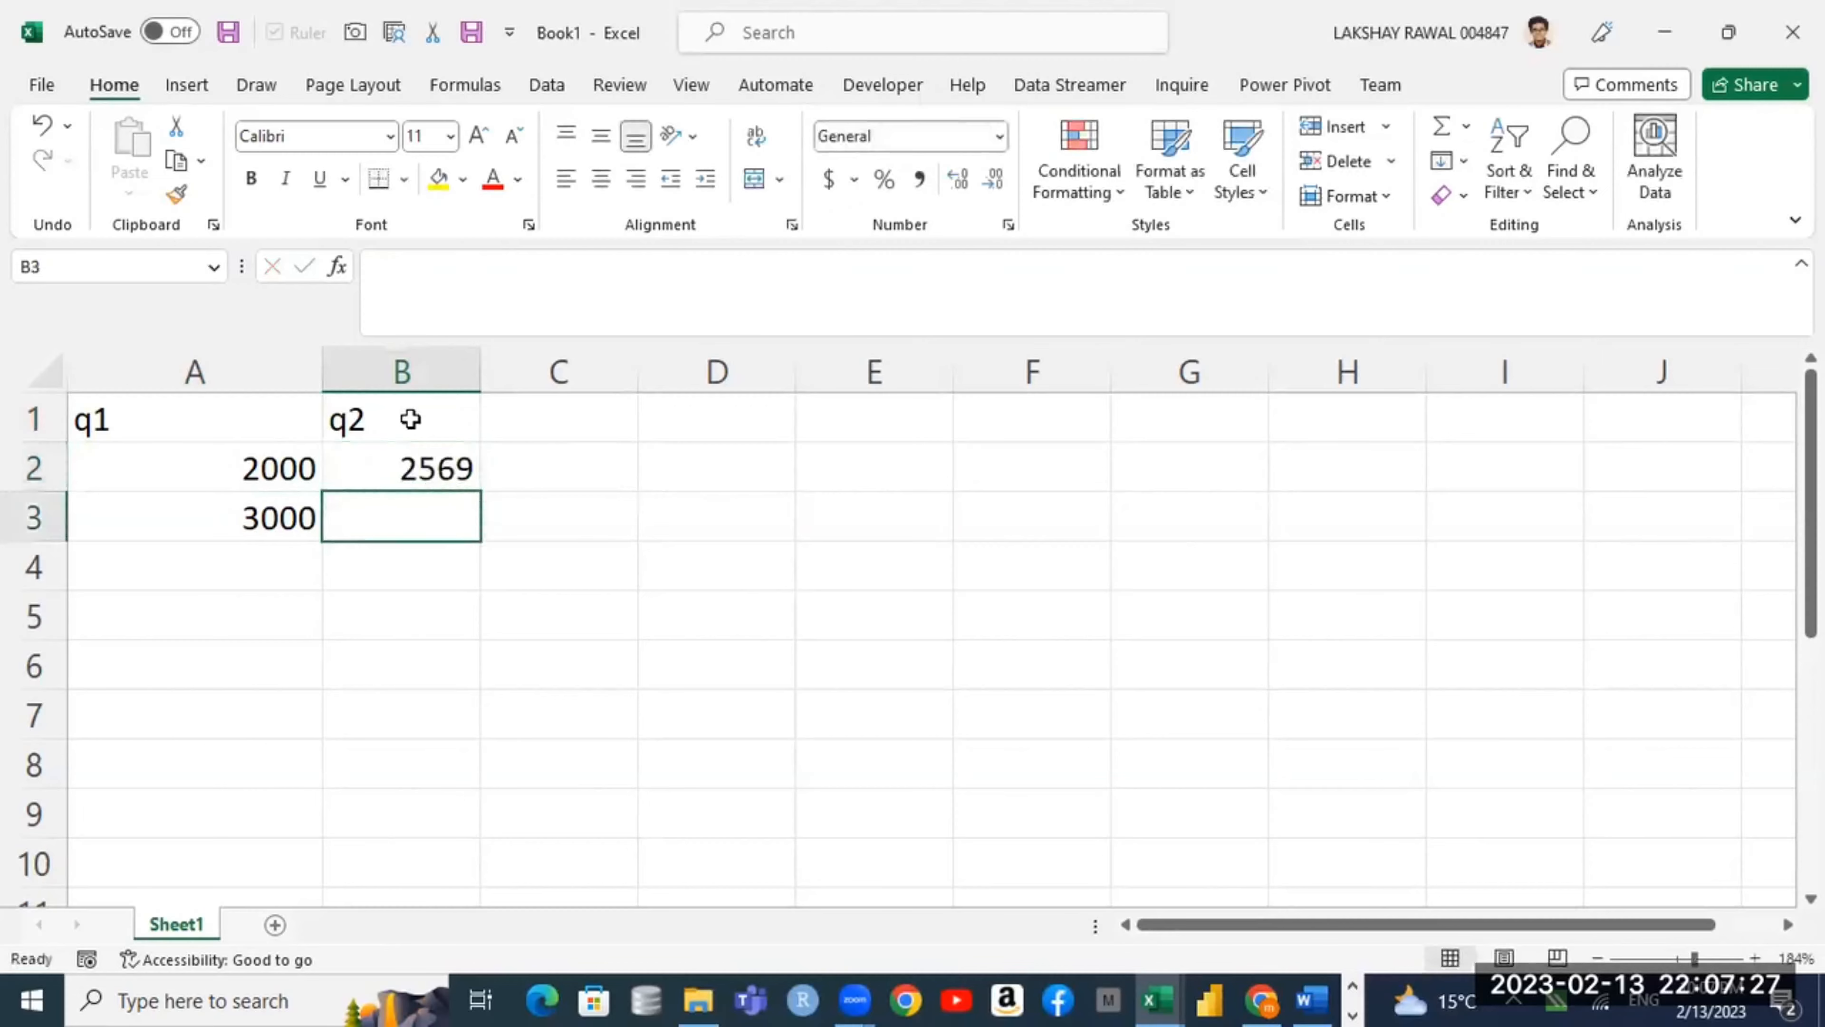
pyautogui.write('6554')
pyautogui.press('Up')
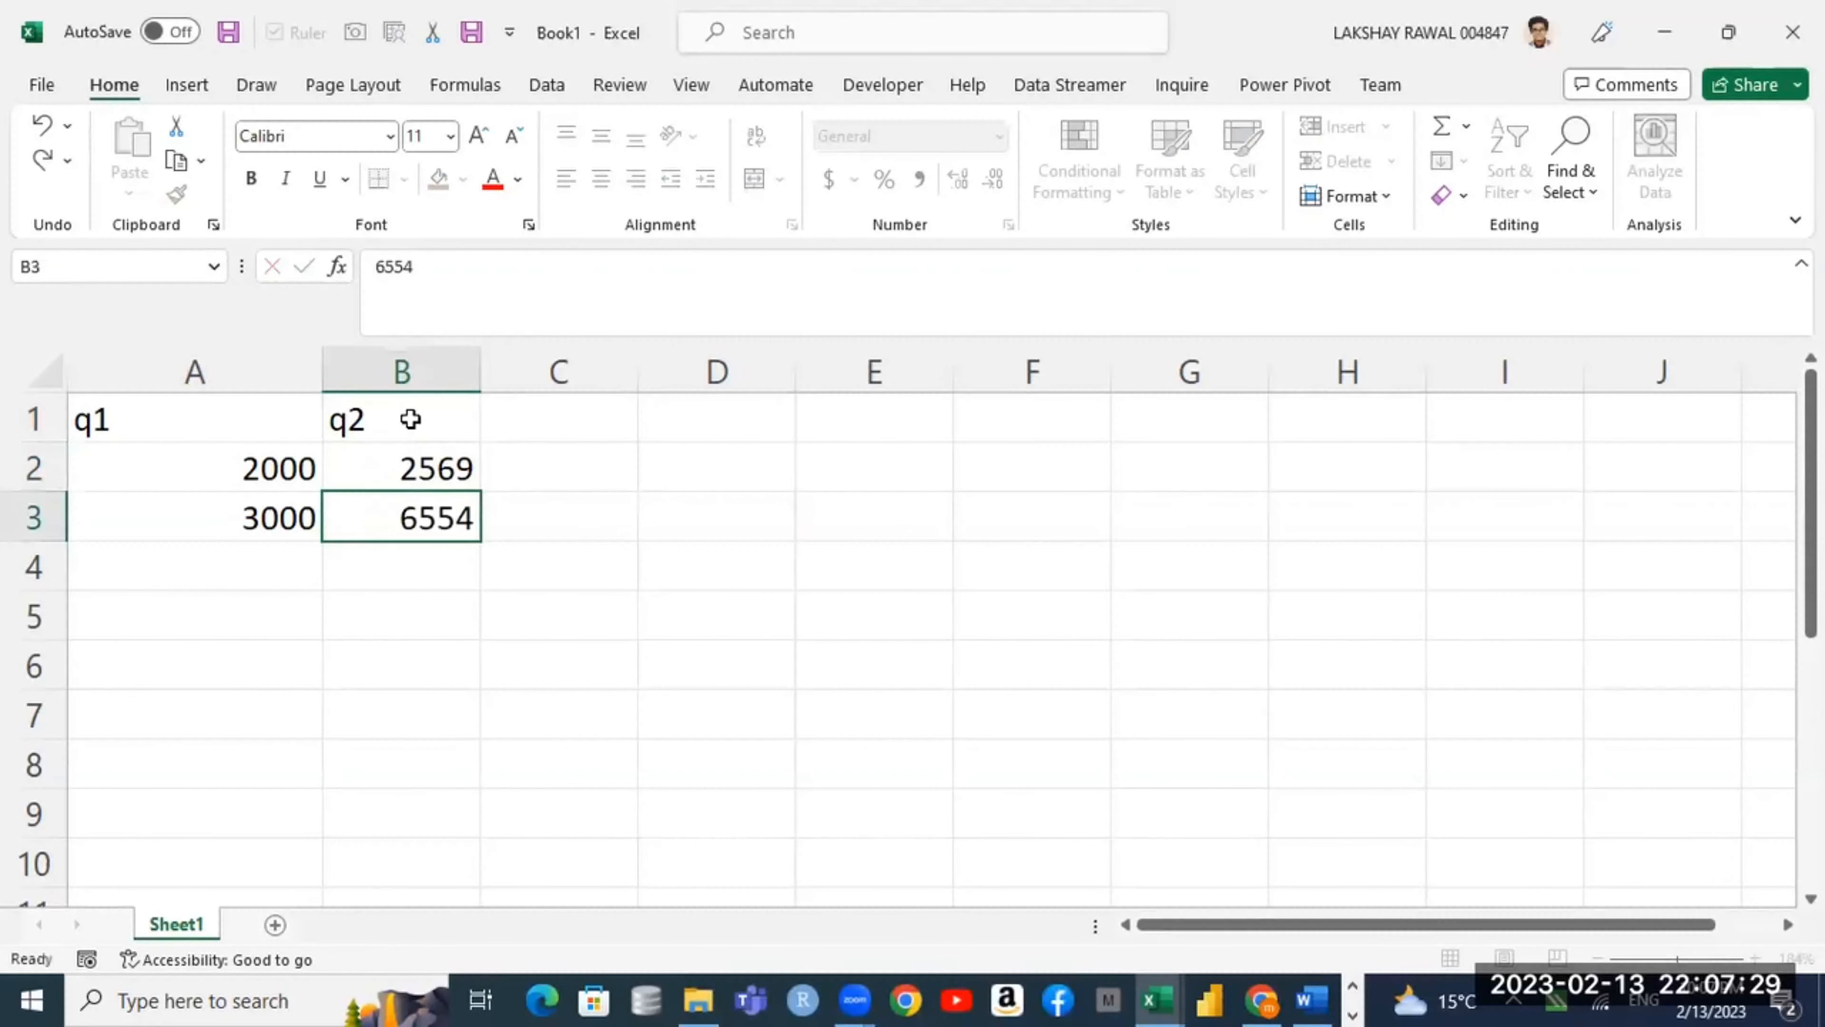
# Step: Add a column headed sum in C1 with the formula =A2+B2 in C2, filled down to C3
pyautogui.press('Right')
pyautogui.press('Up')
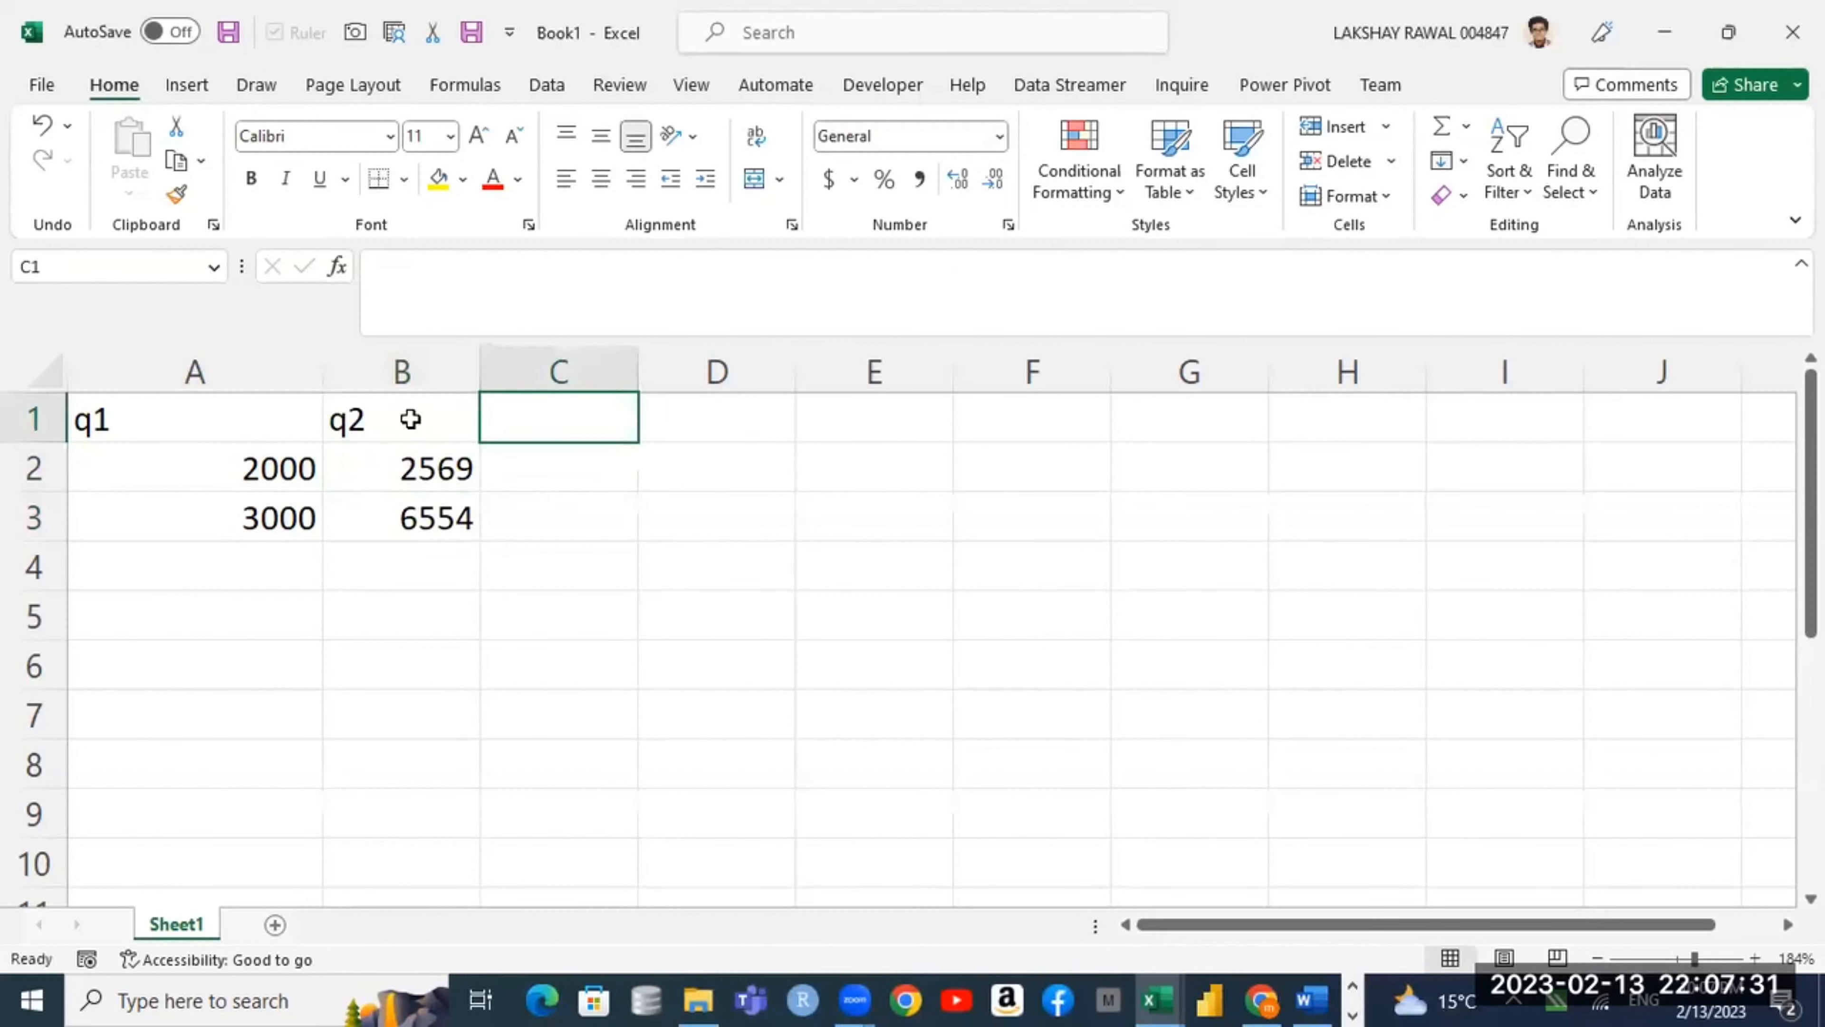
pyautogui.write('sum')
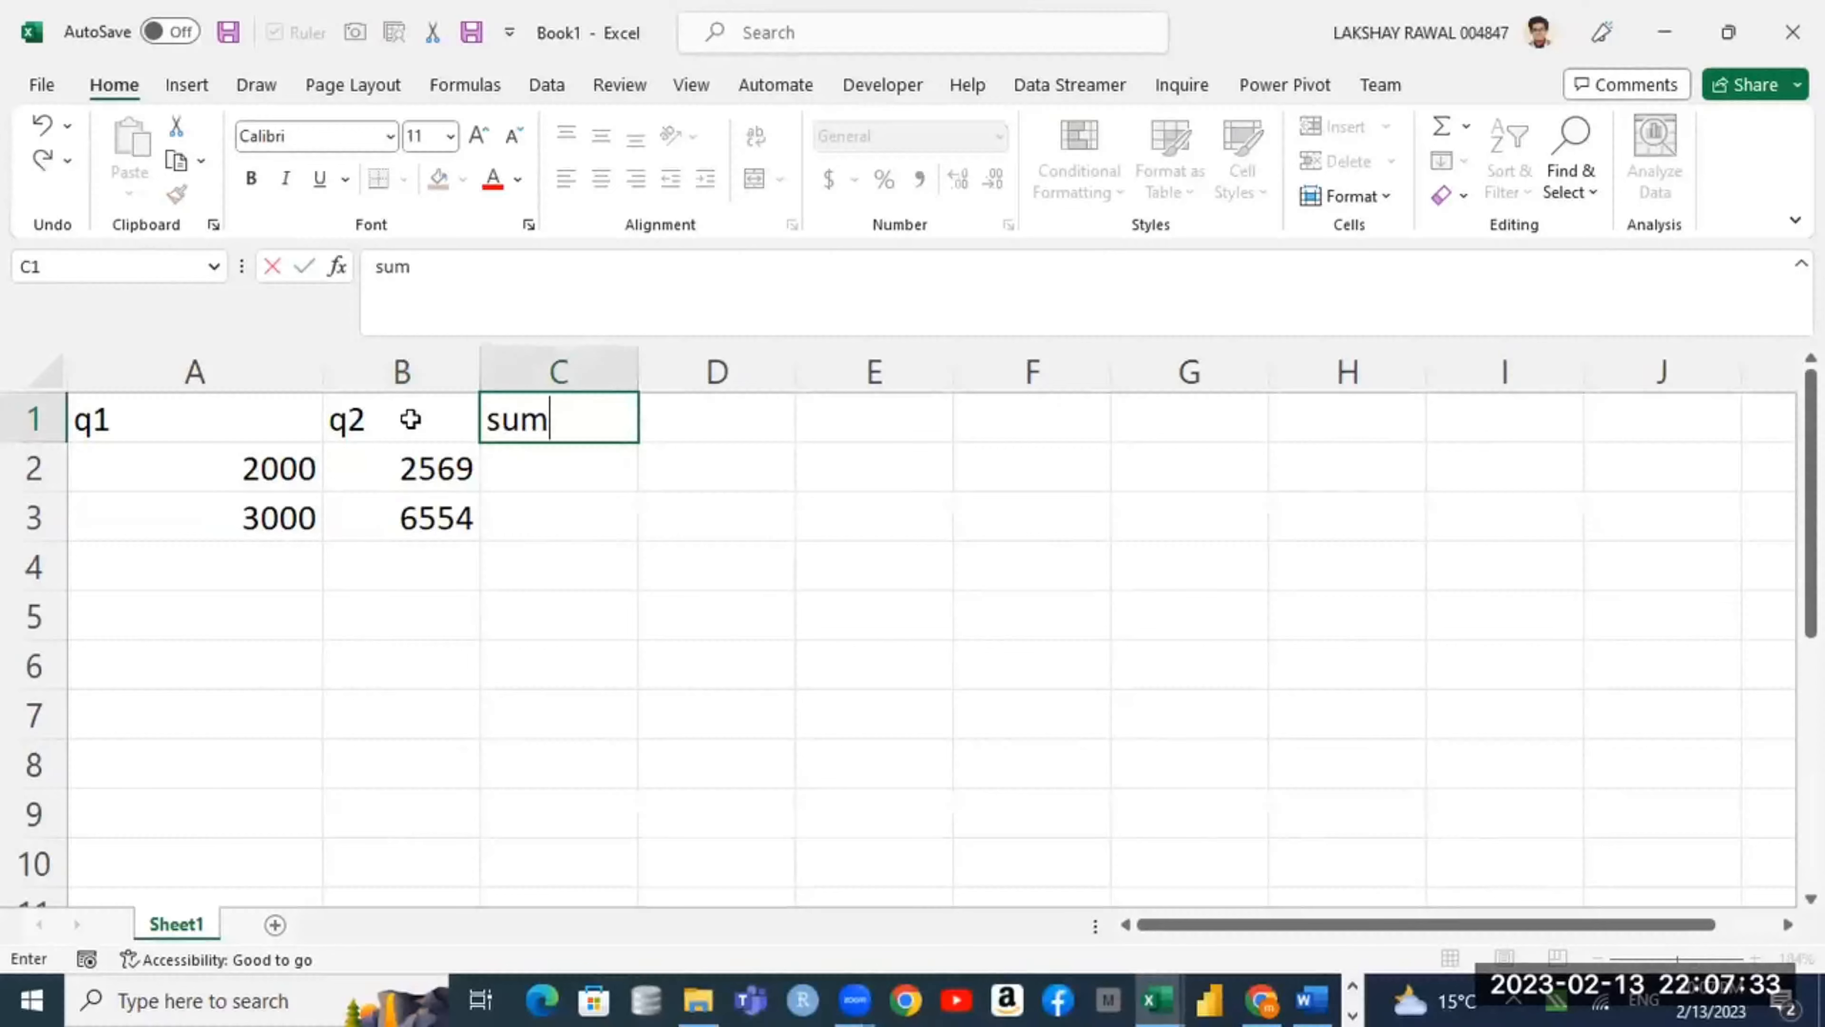
pyautogui.press('Return')
pyautogui.write('=')
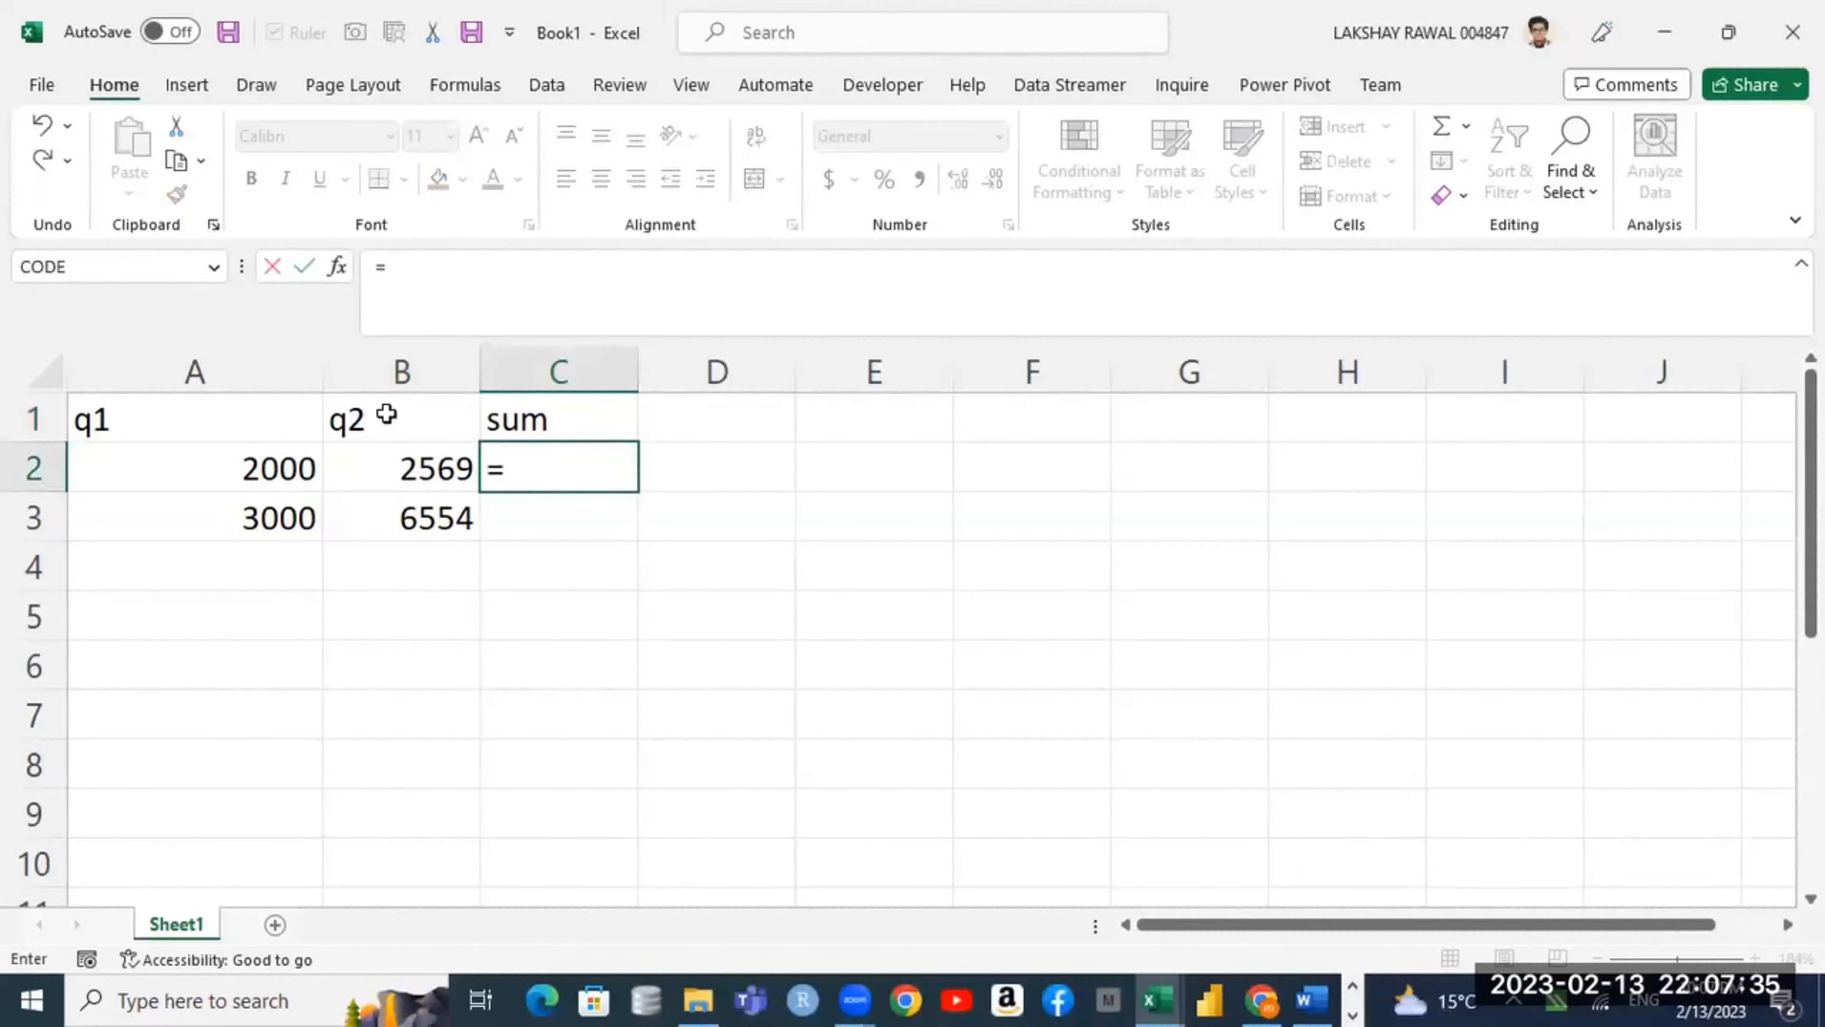
pyautogui.click(277, 465)
pyautogui.write('+')
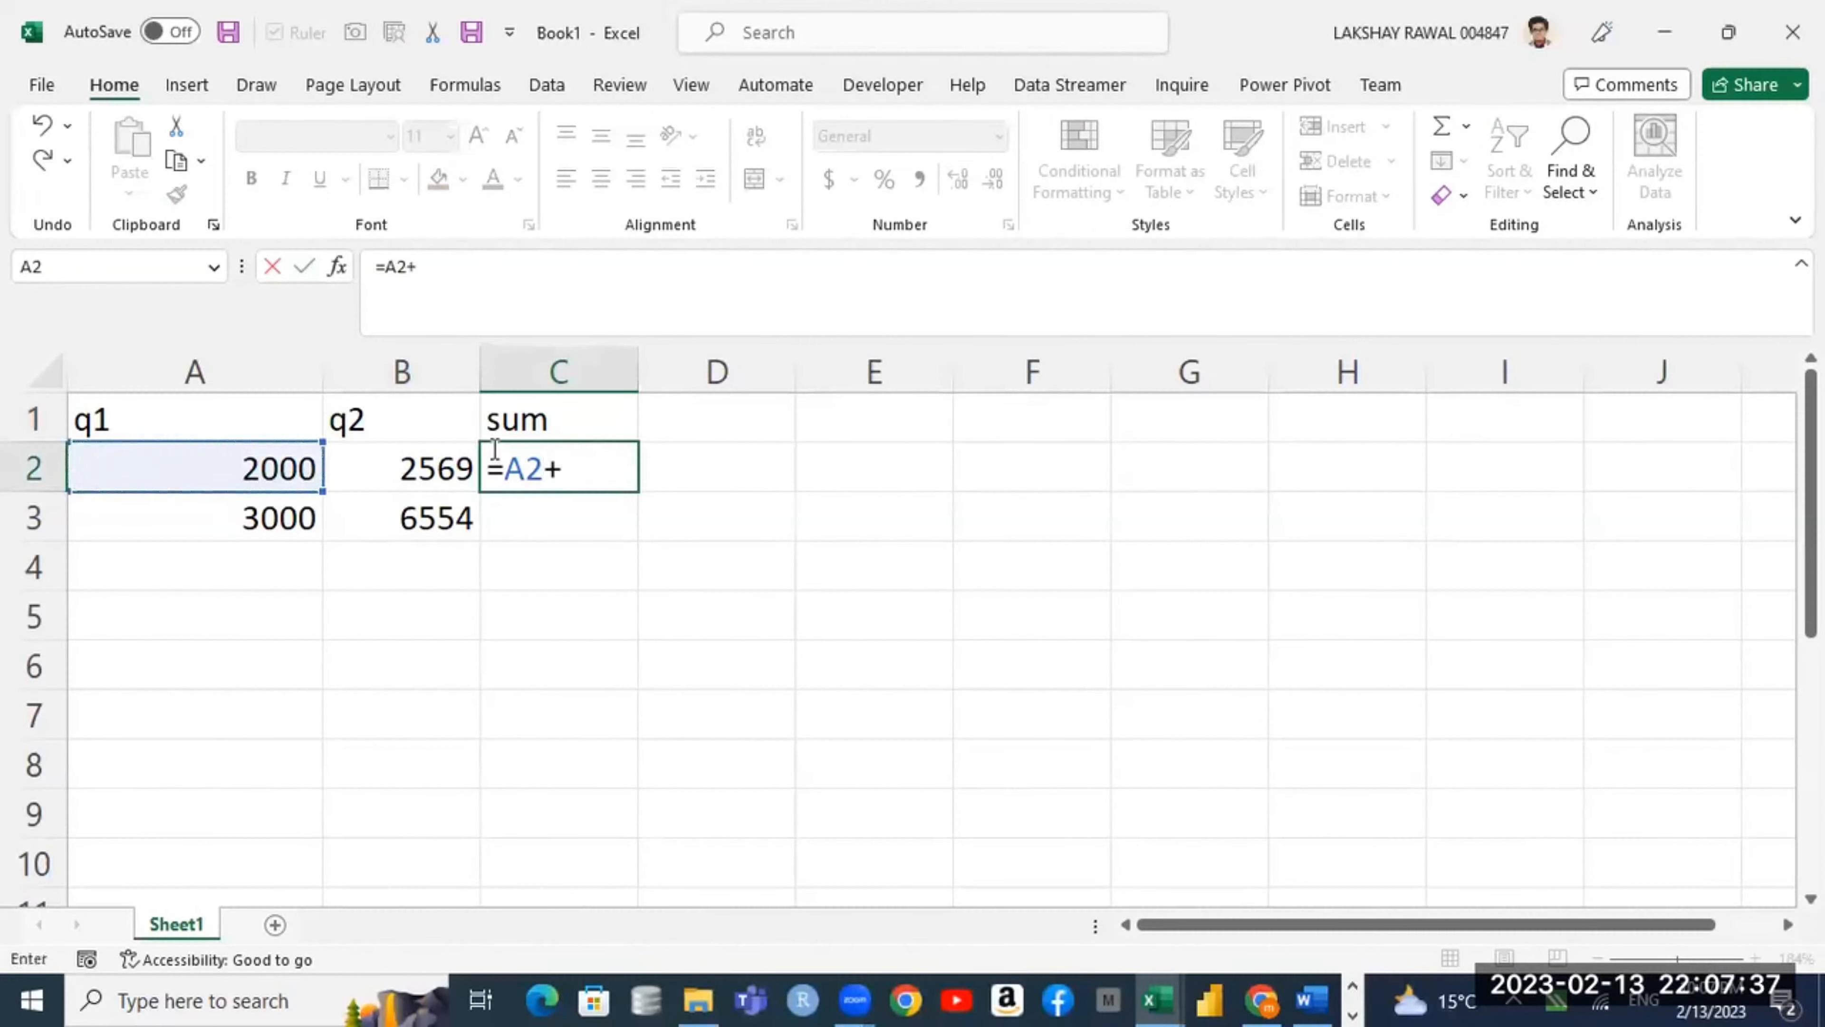
pyautogui.click(379, 467)
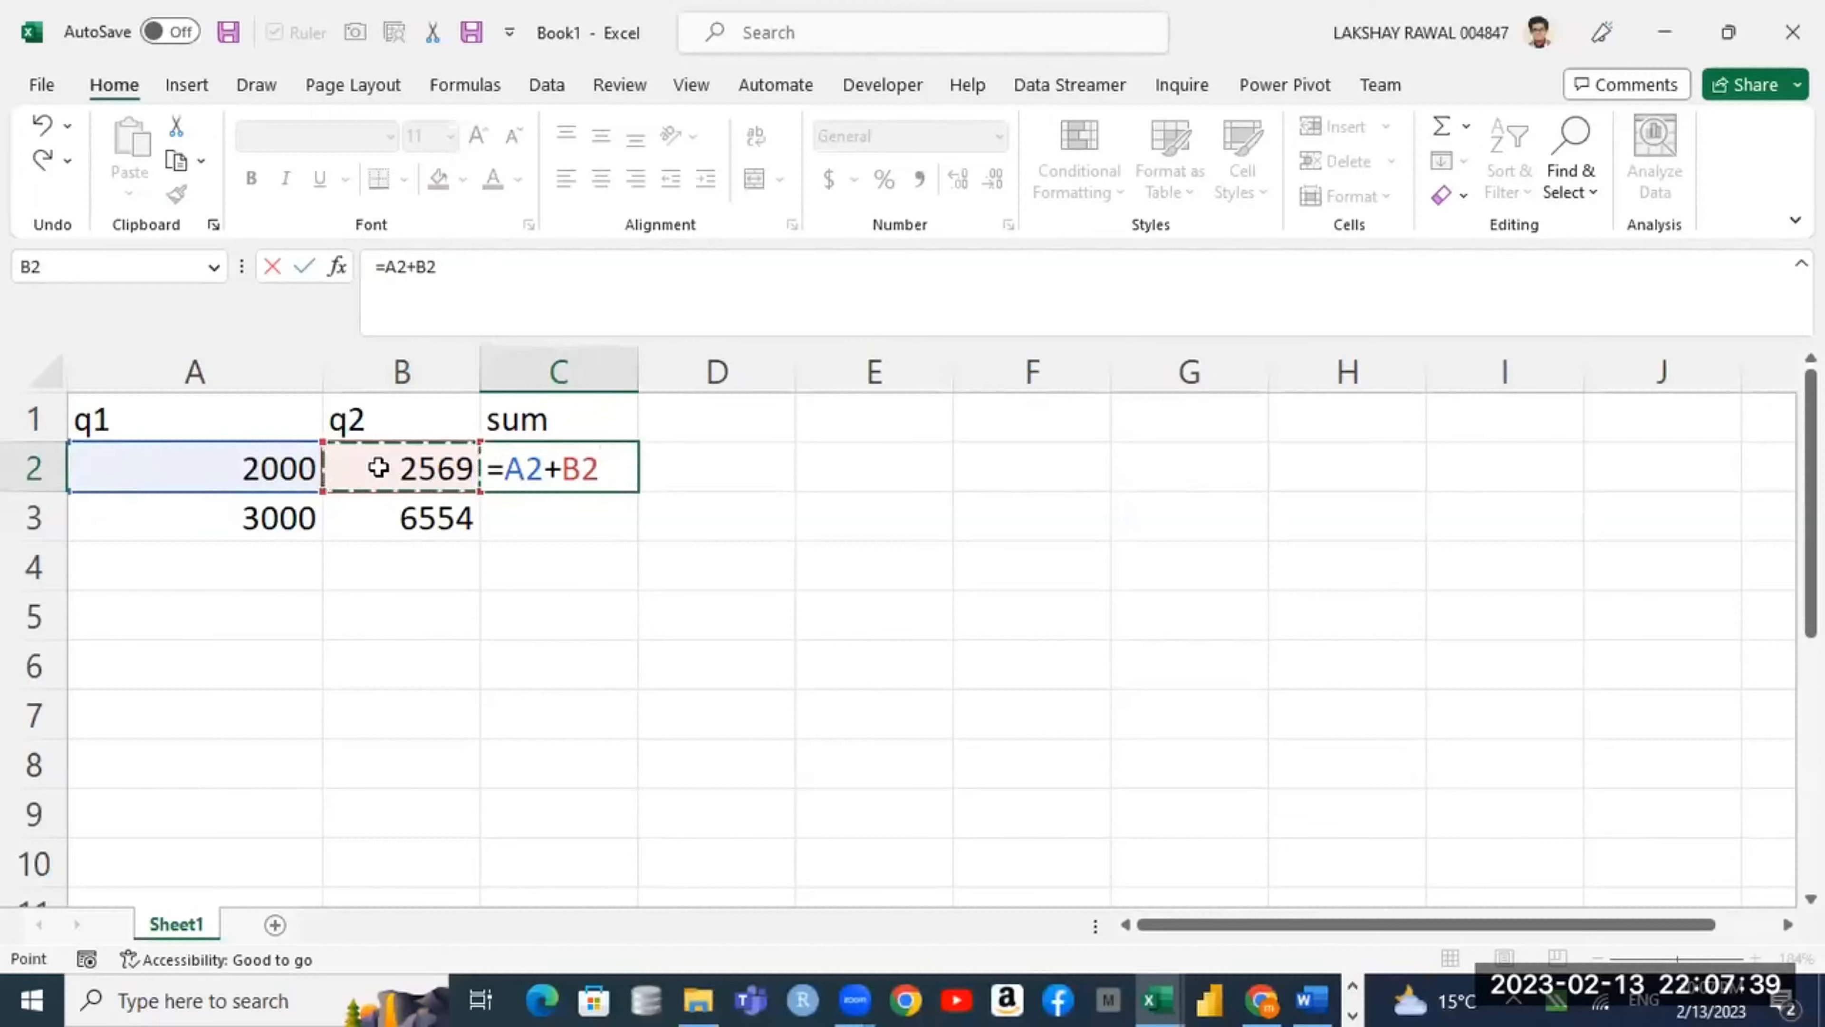
pyautogui.press('Return')
pyautogui.click(620, 480)
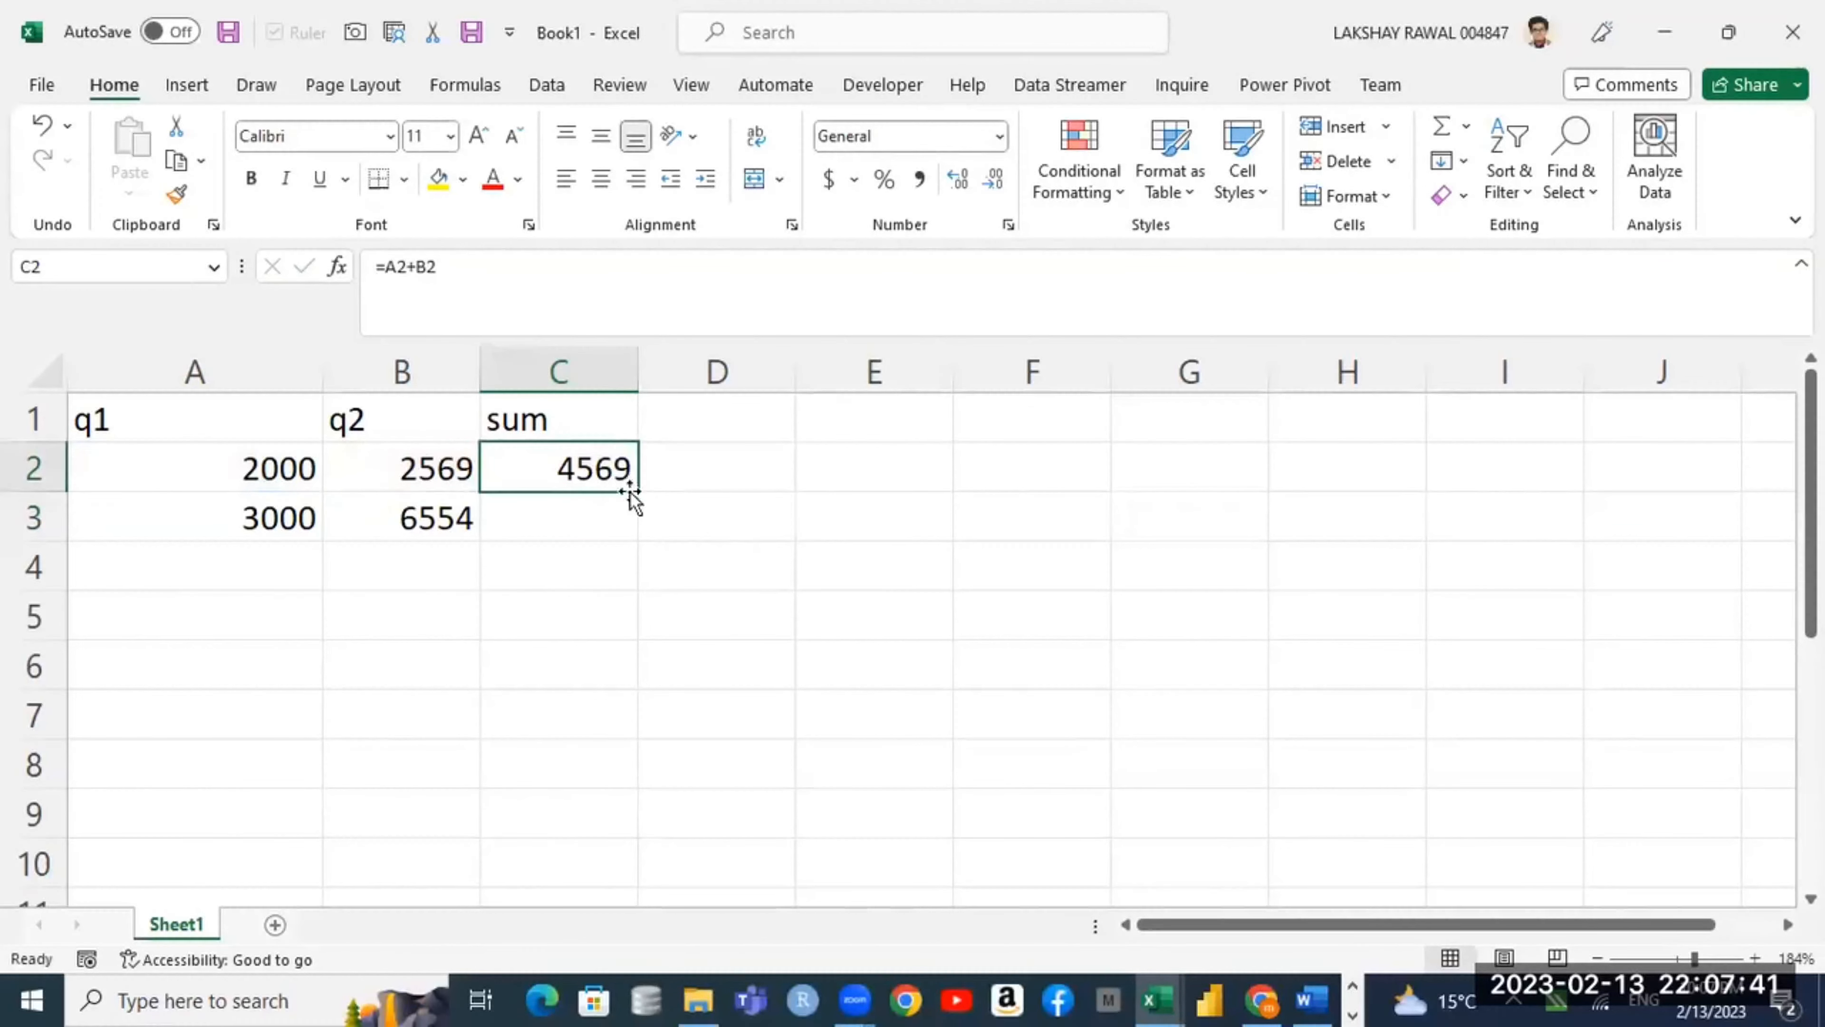
pyautogui.moveTo(639, 494); pyautogui.dragTo(636, 535)
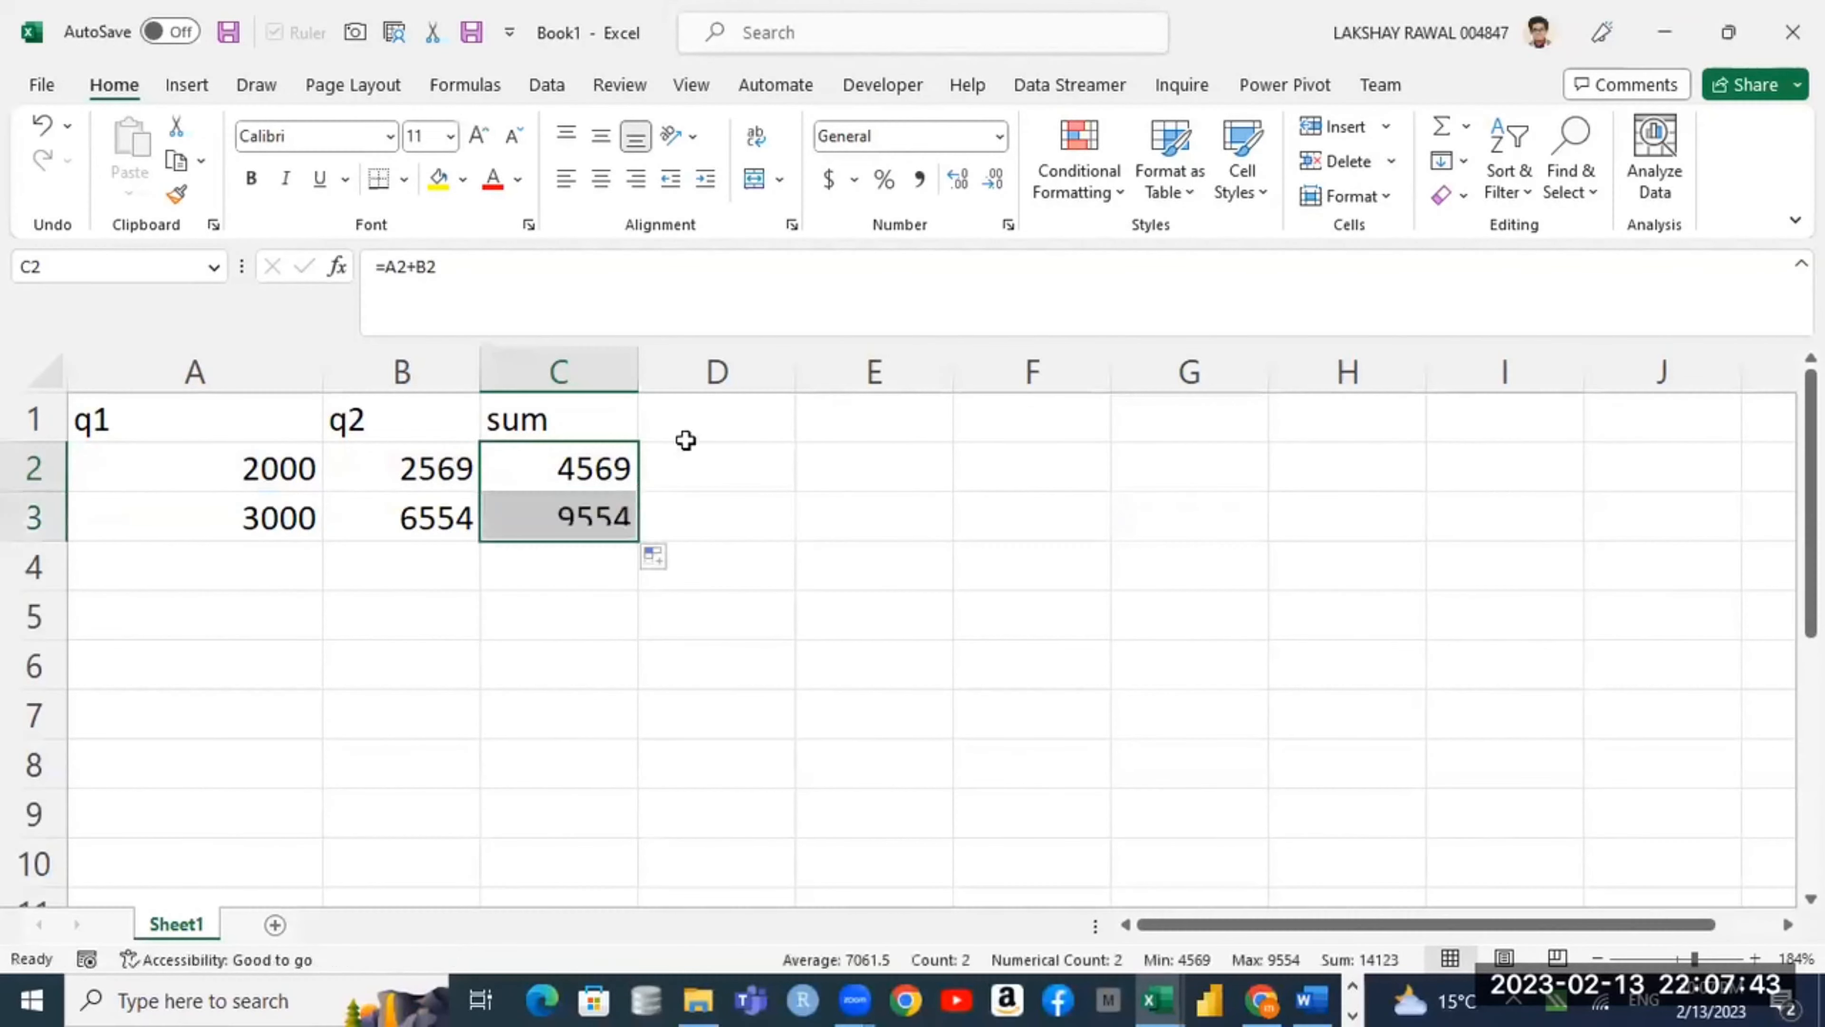
# Step: Add a column headed diff in D1 with the formula =A2-B2 in D2, filled down to D3
pyautogui.click(686, 440)
pyautogui.write('di')
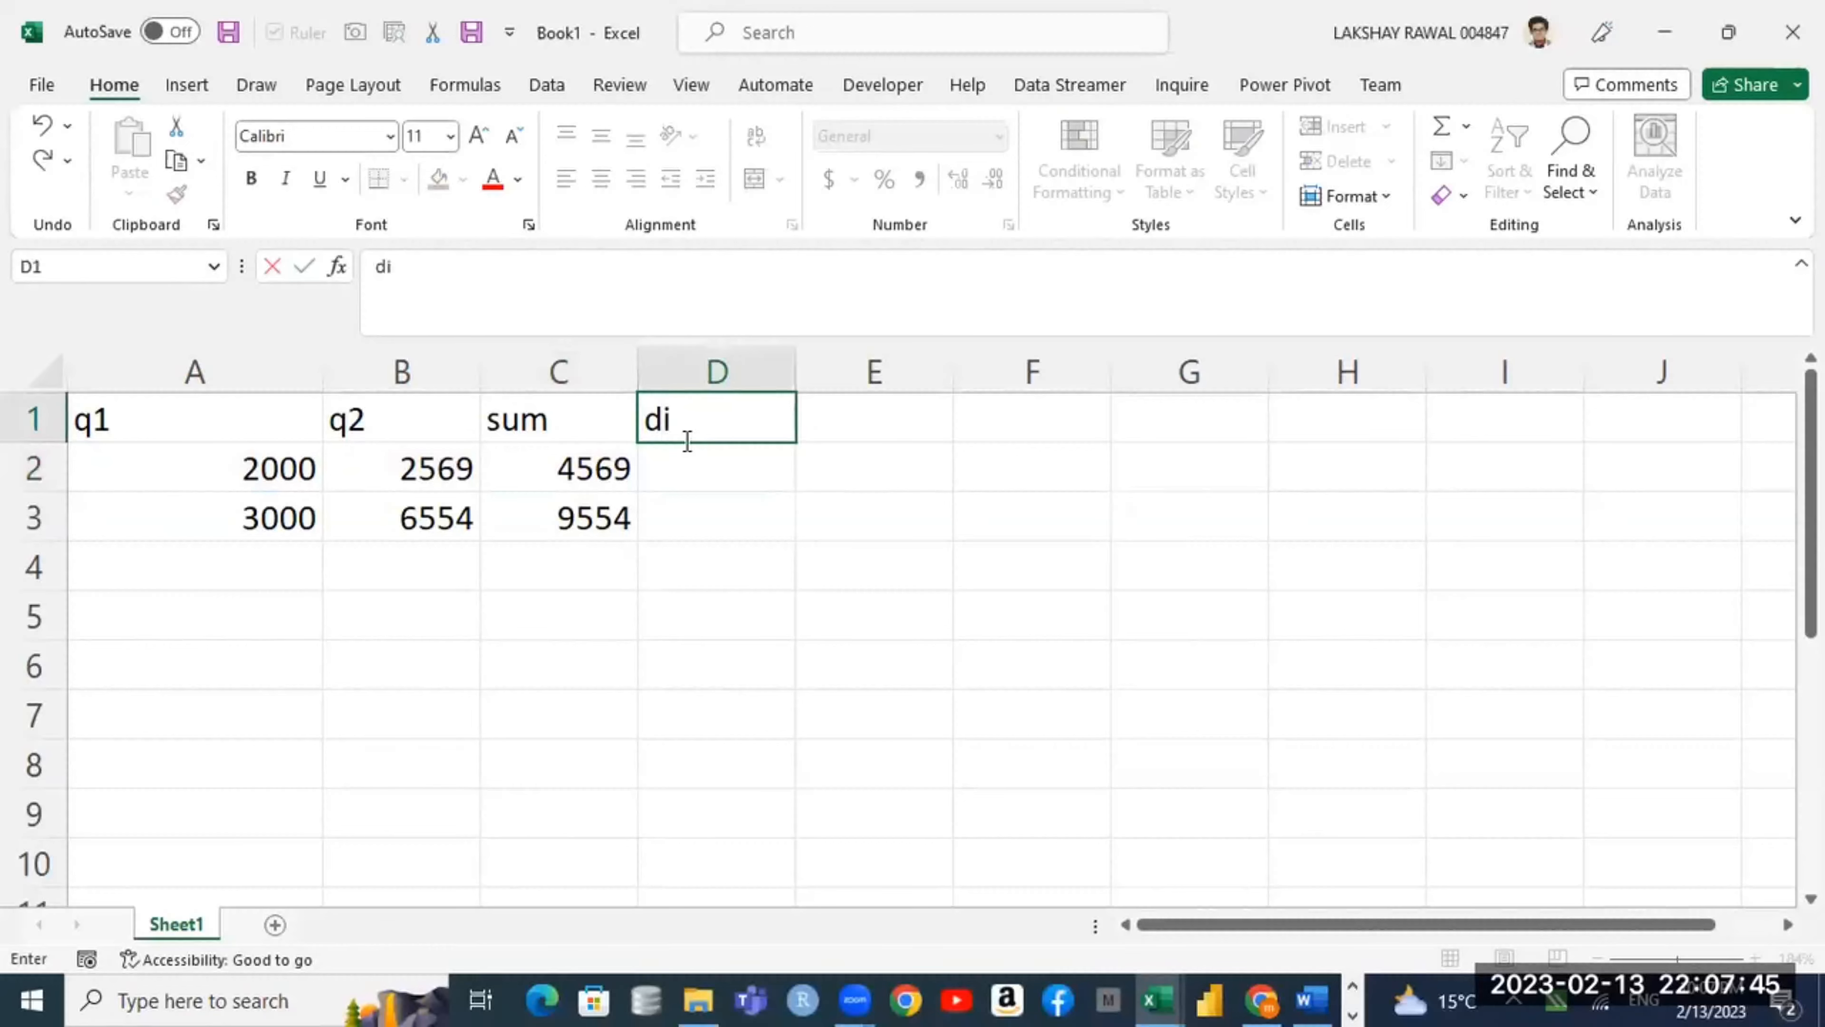
pyautogui.write('ff')
pyautogui.press('Return')
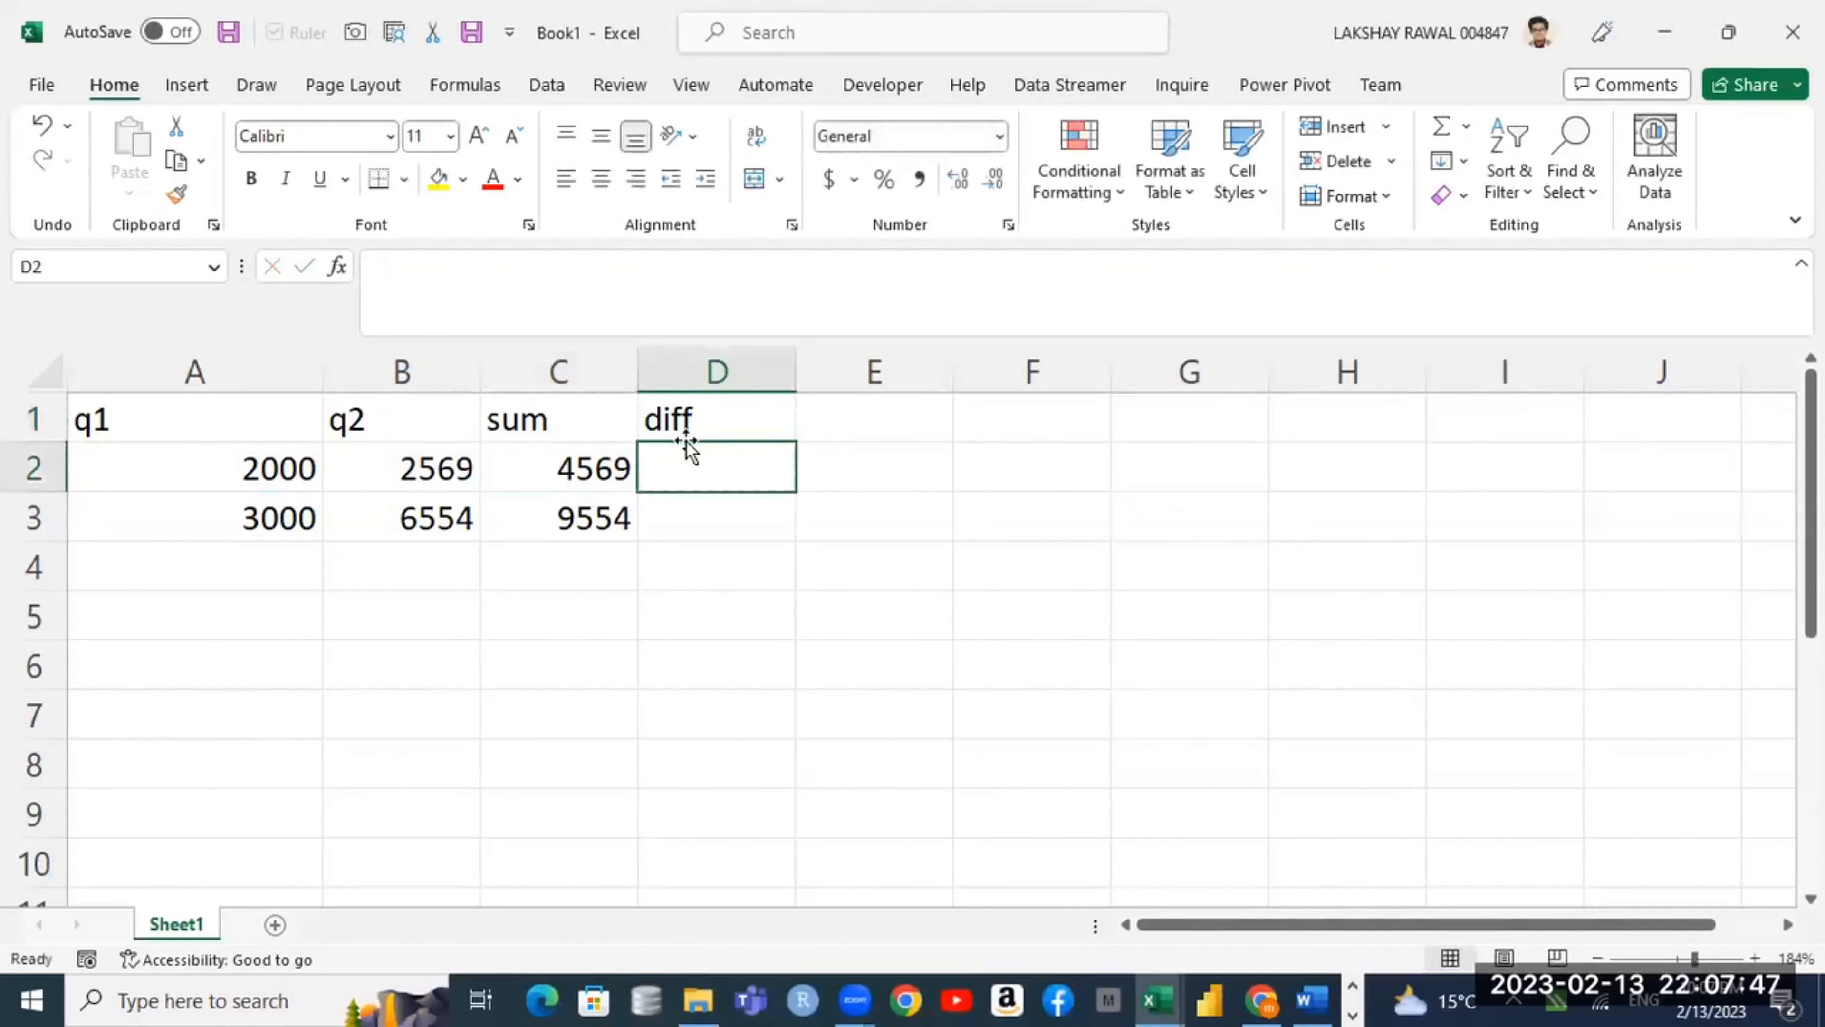
pyautogui.write('=')
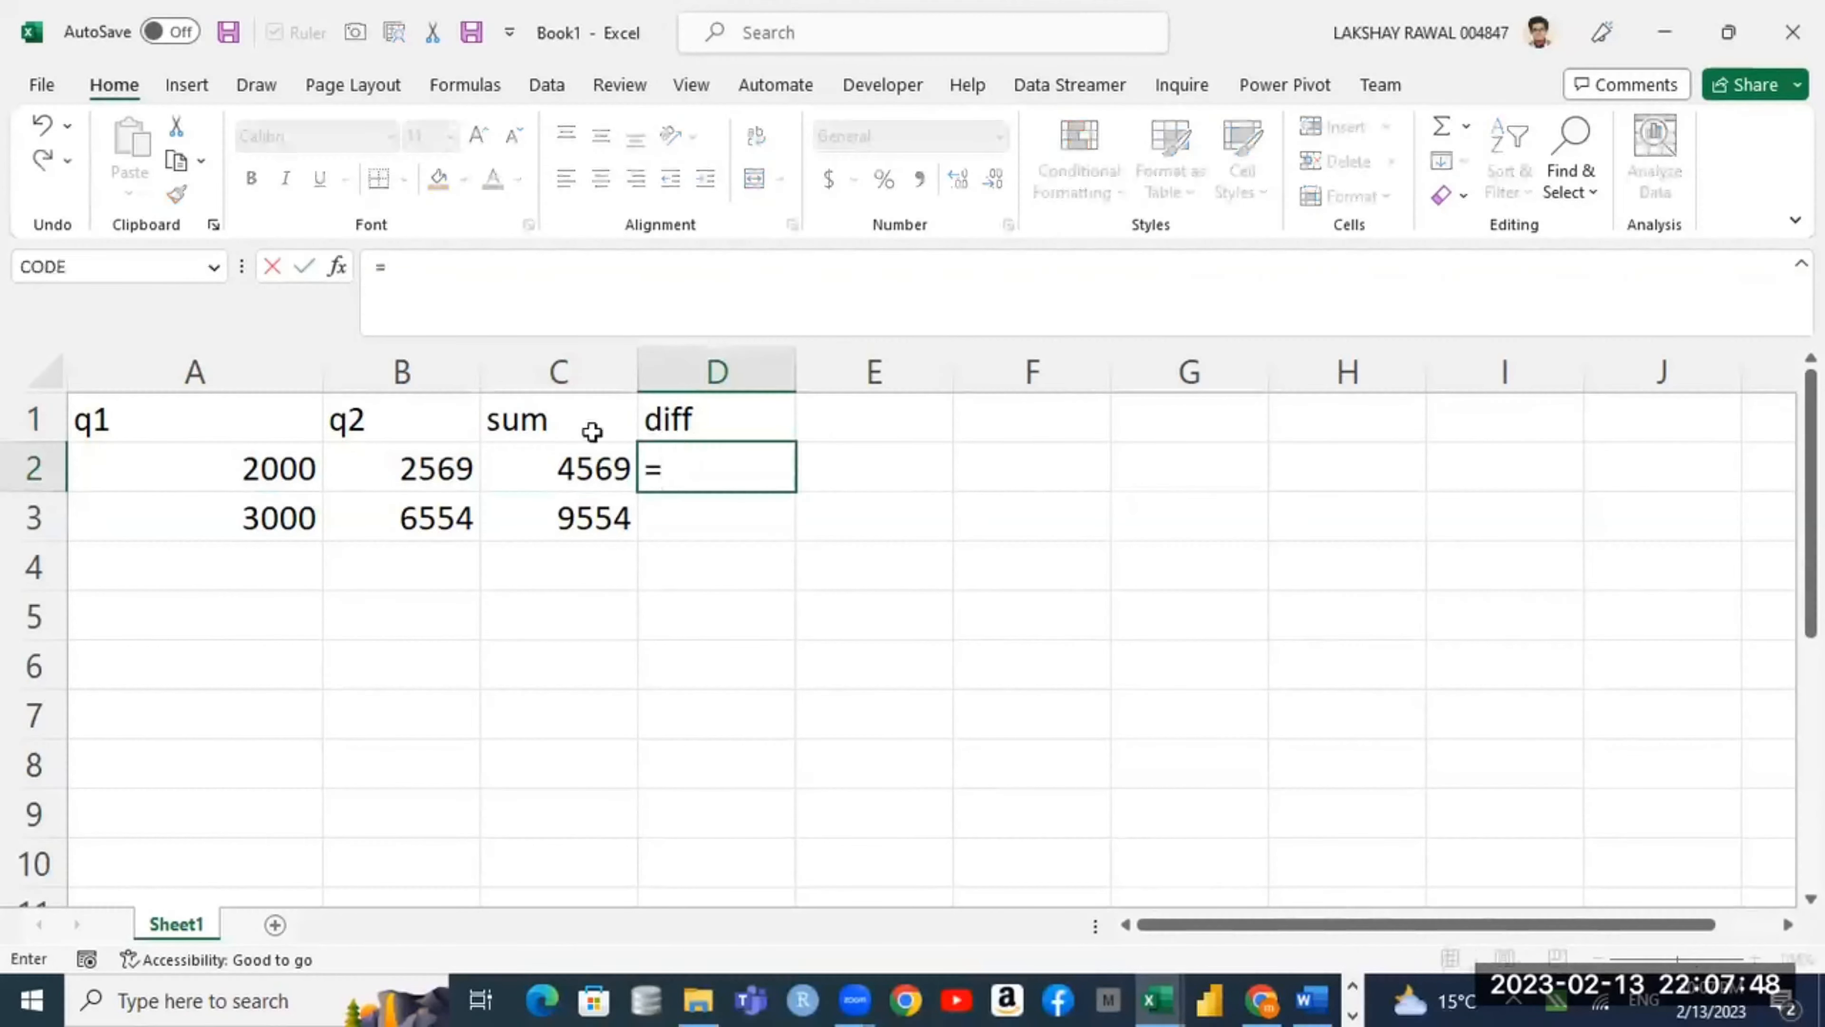
pyautogui.click(799, 564)
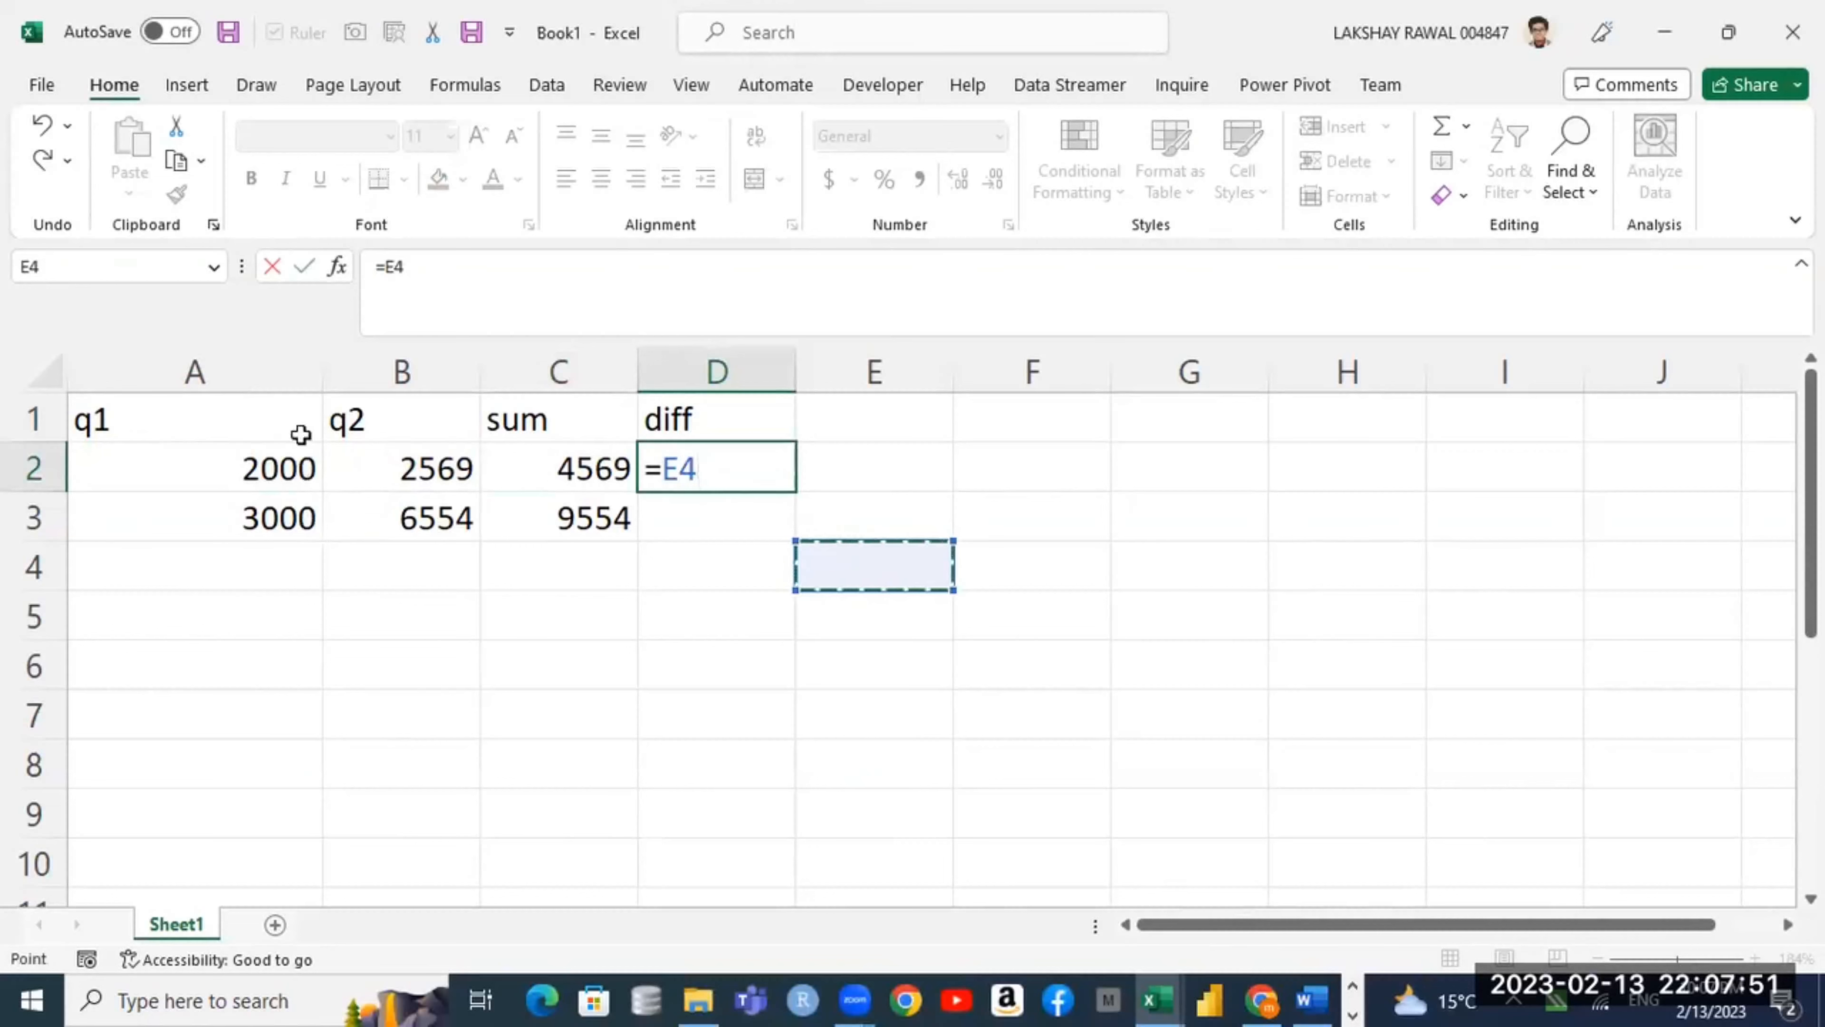
pyautogui.click(297, 474)
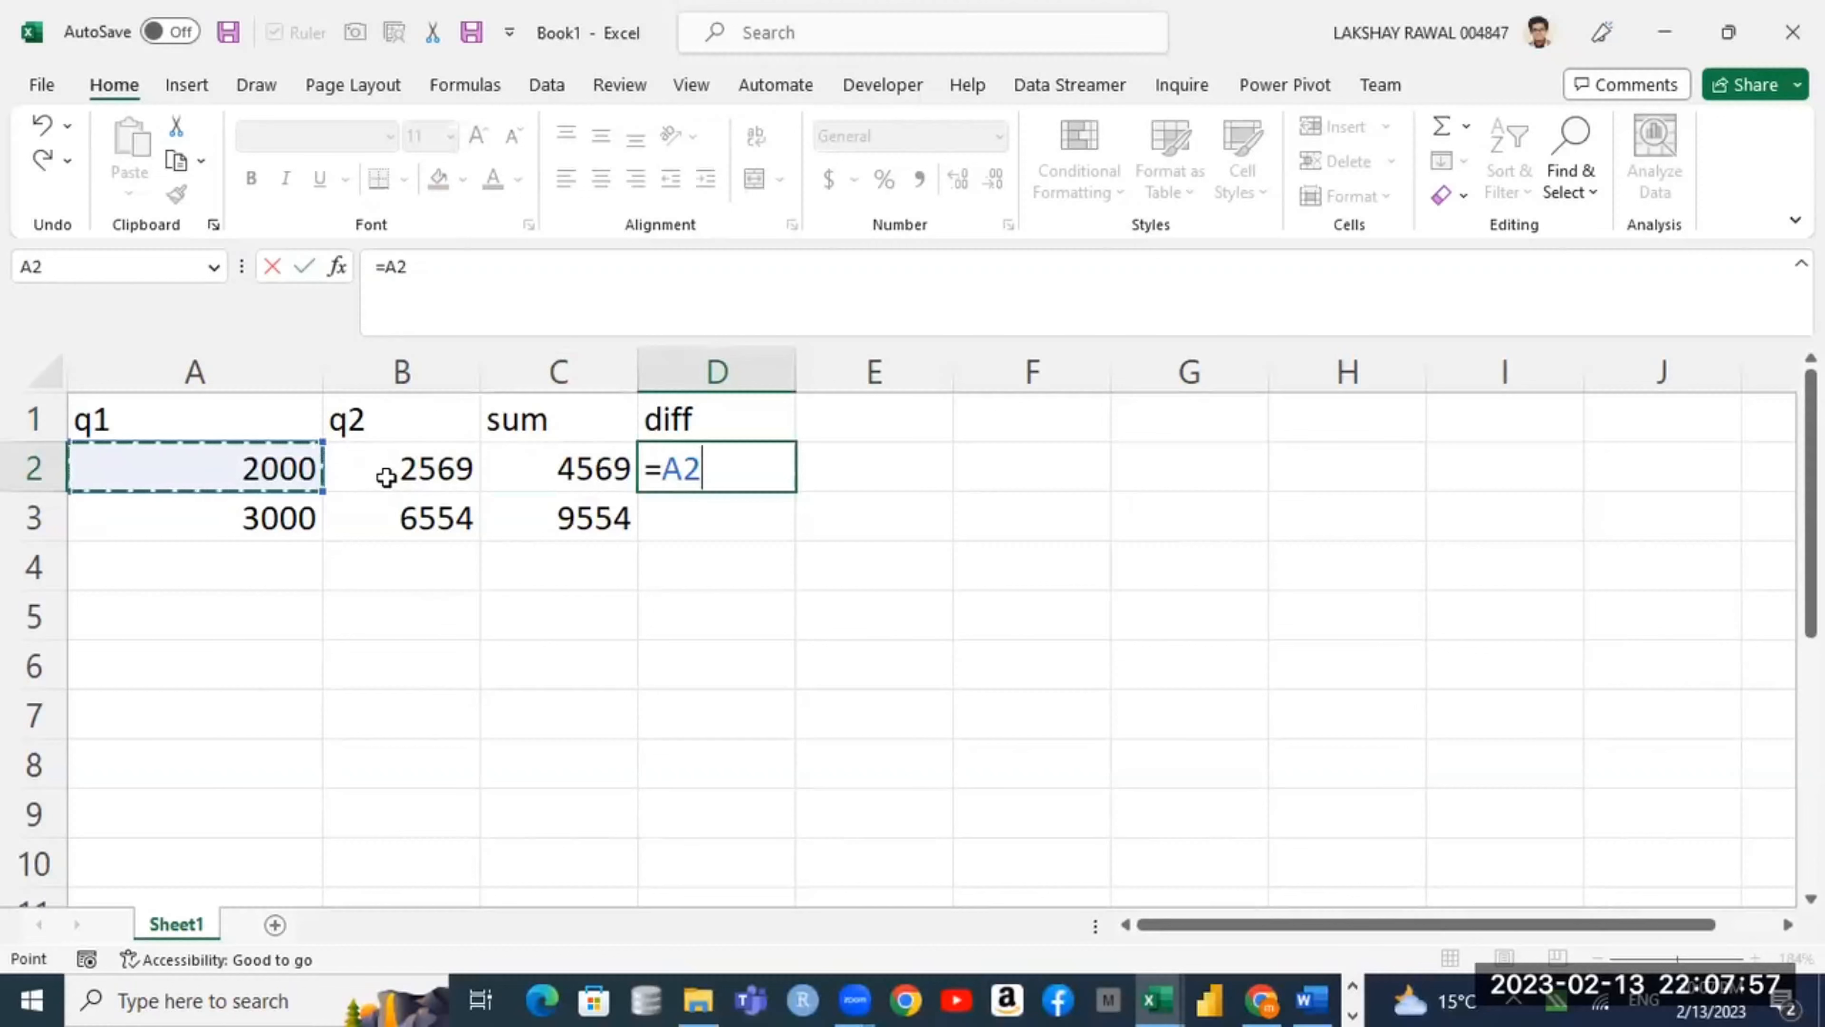
pyautogui.write('_')
pyautogui.press('BackSpace')
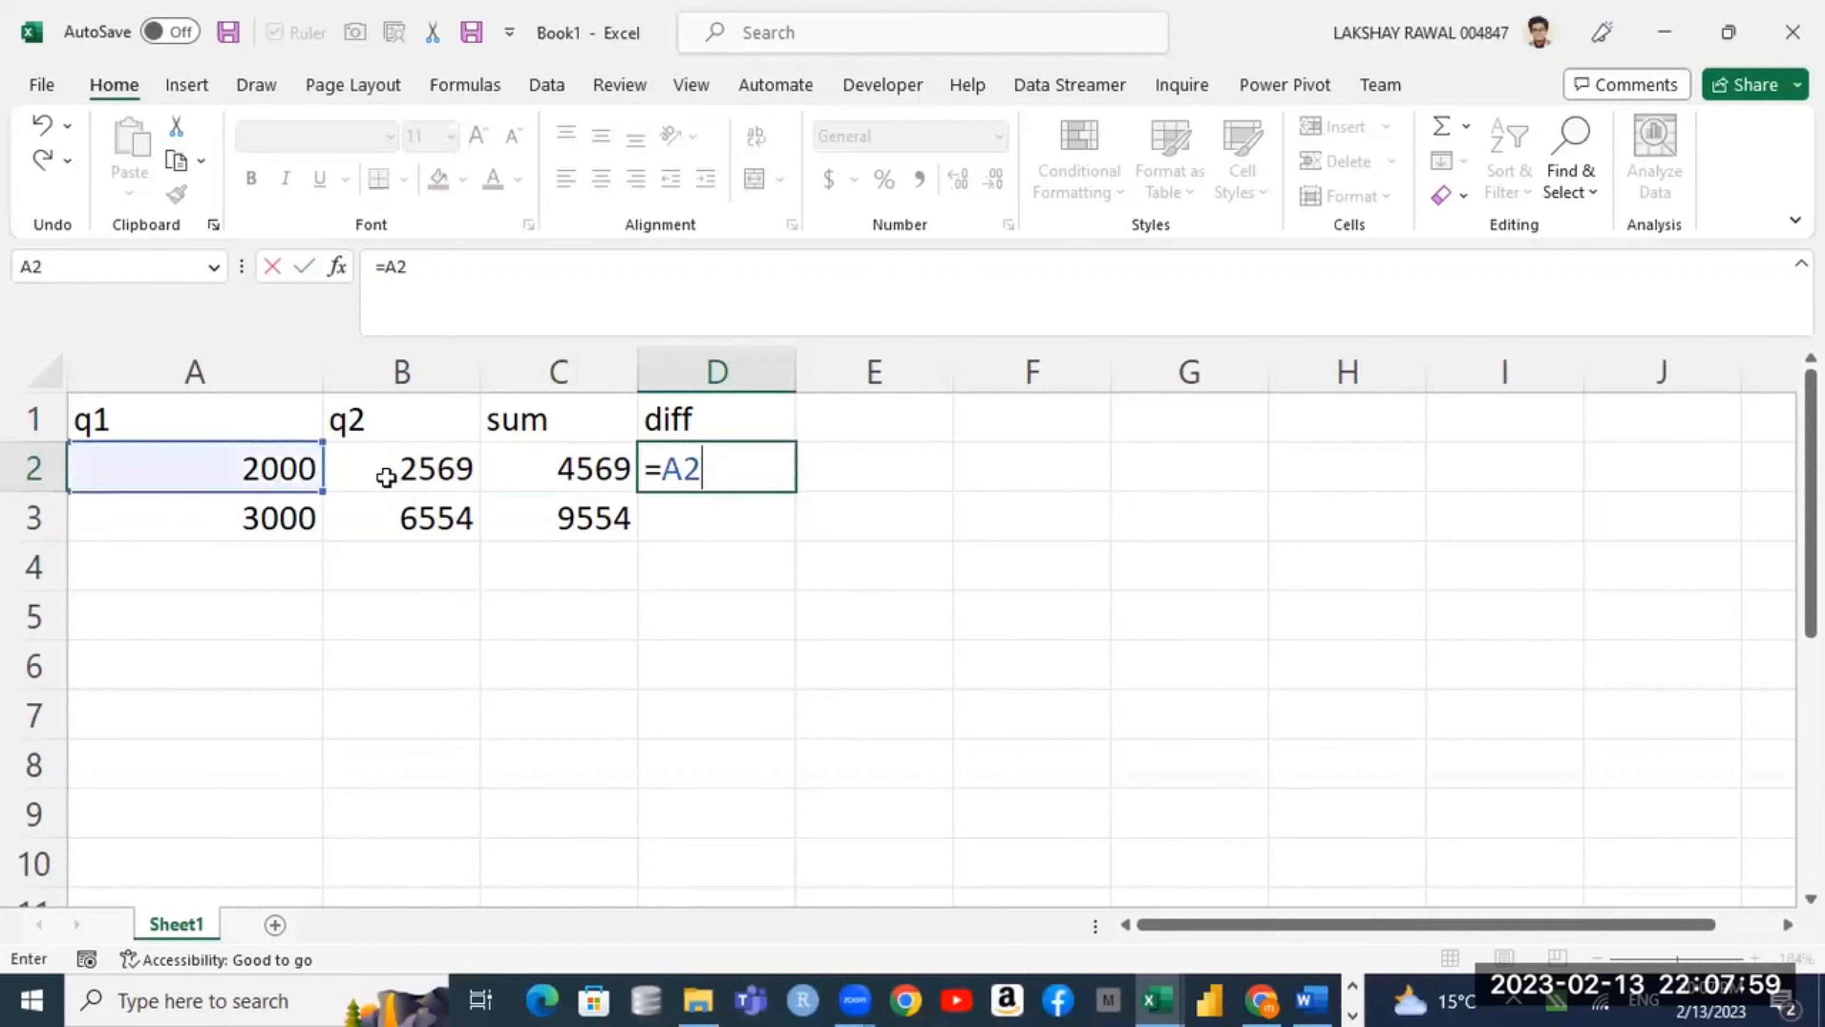
pyautogui.write('-')
pyautogui.click(379, 471)
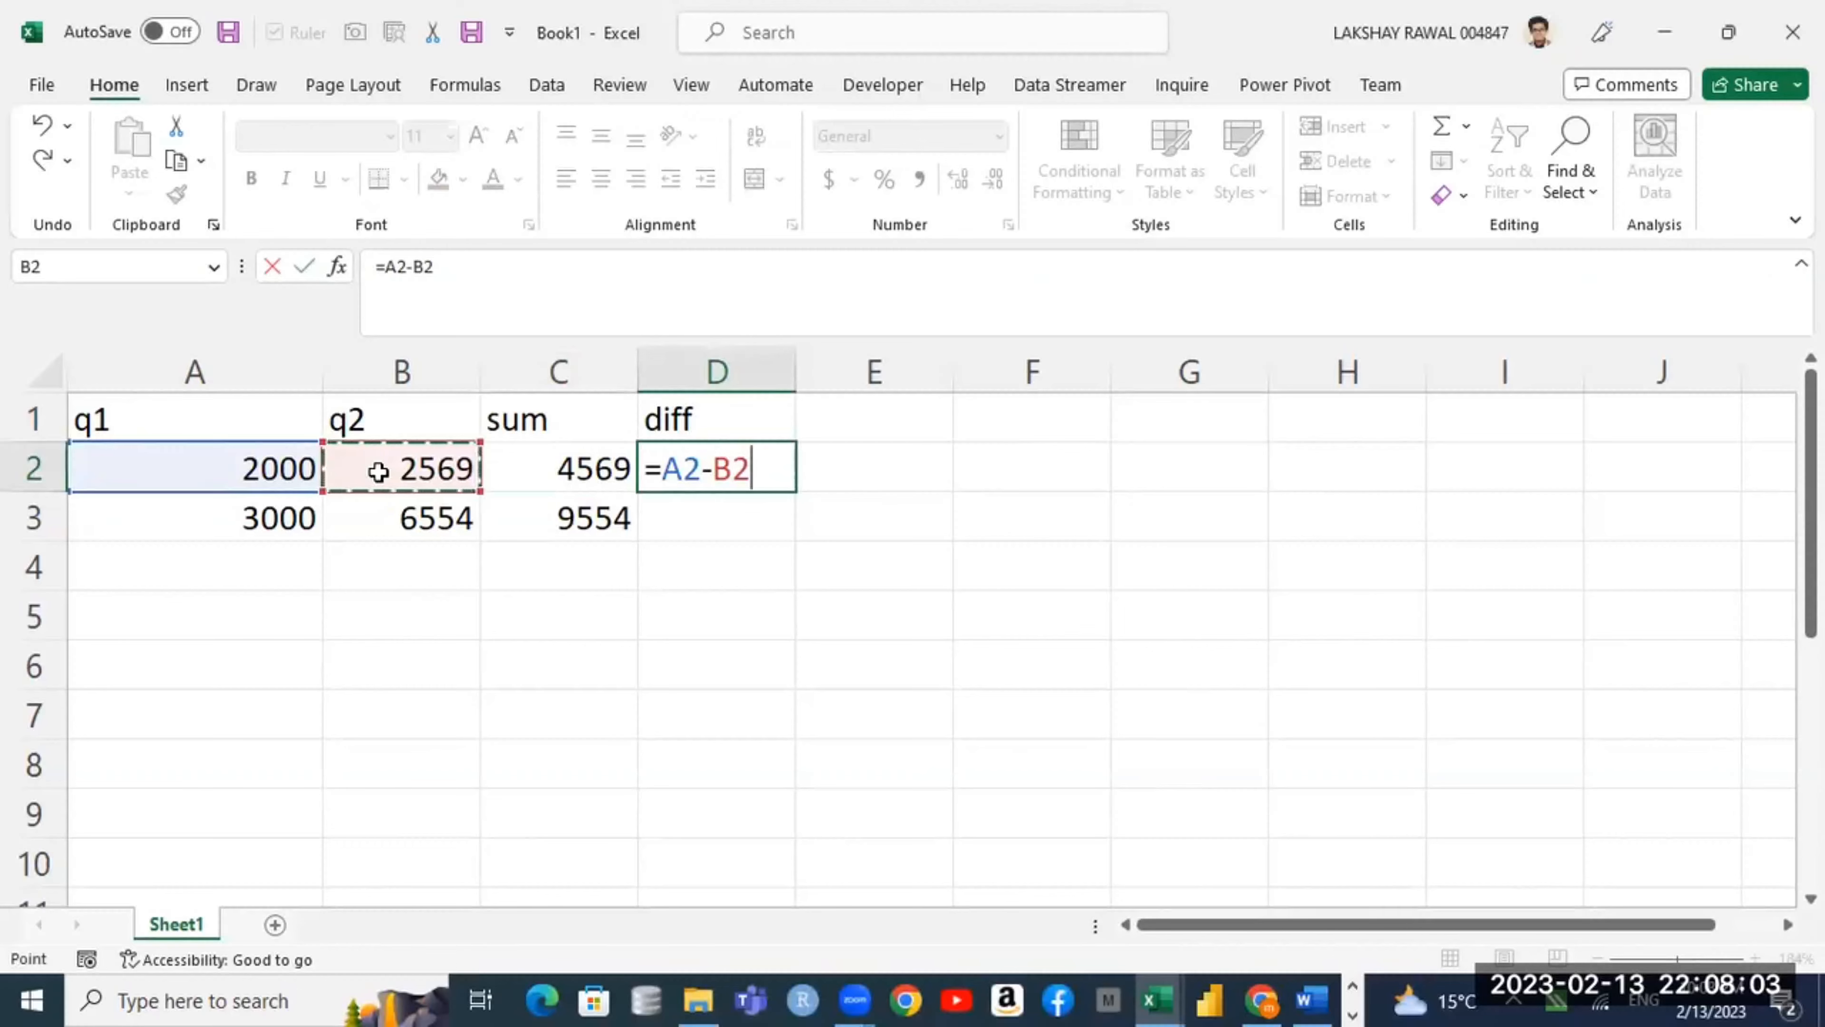
pyautogui.press('Return')
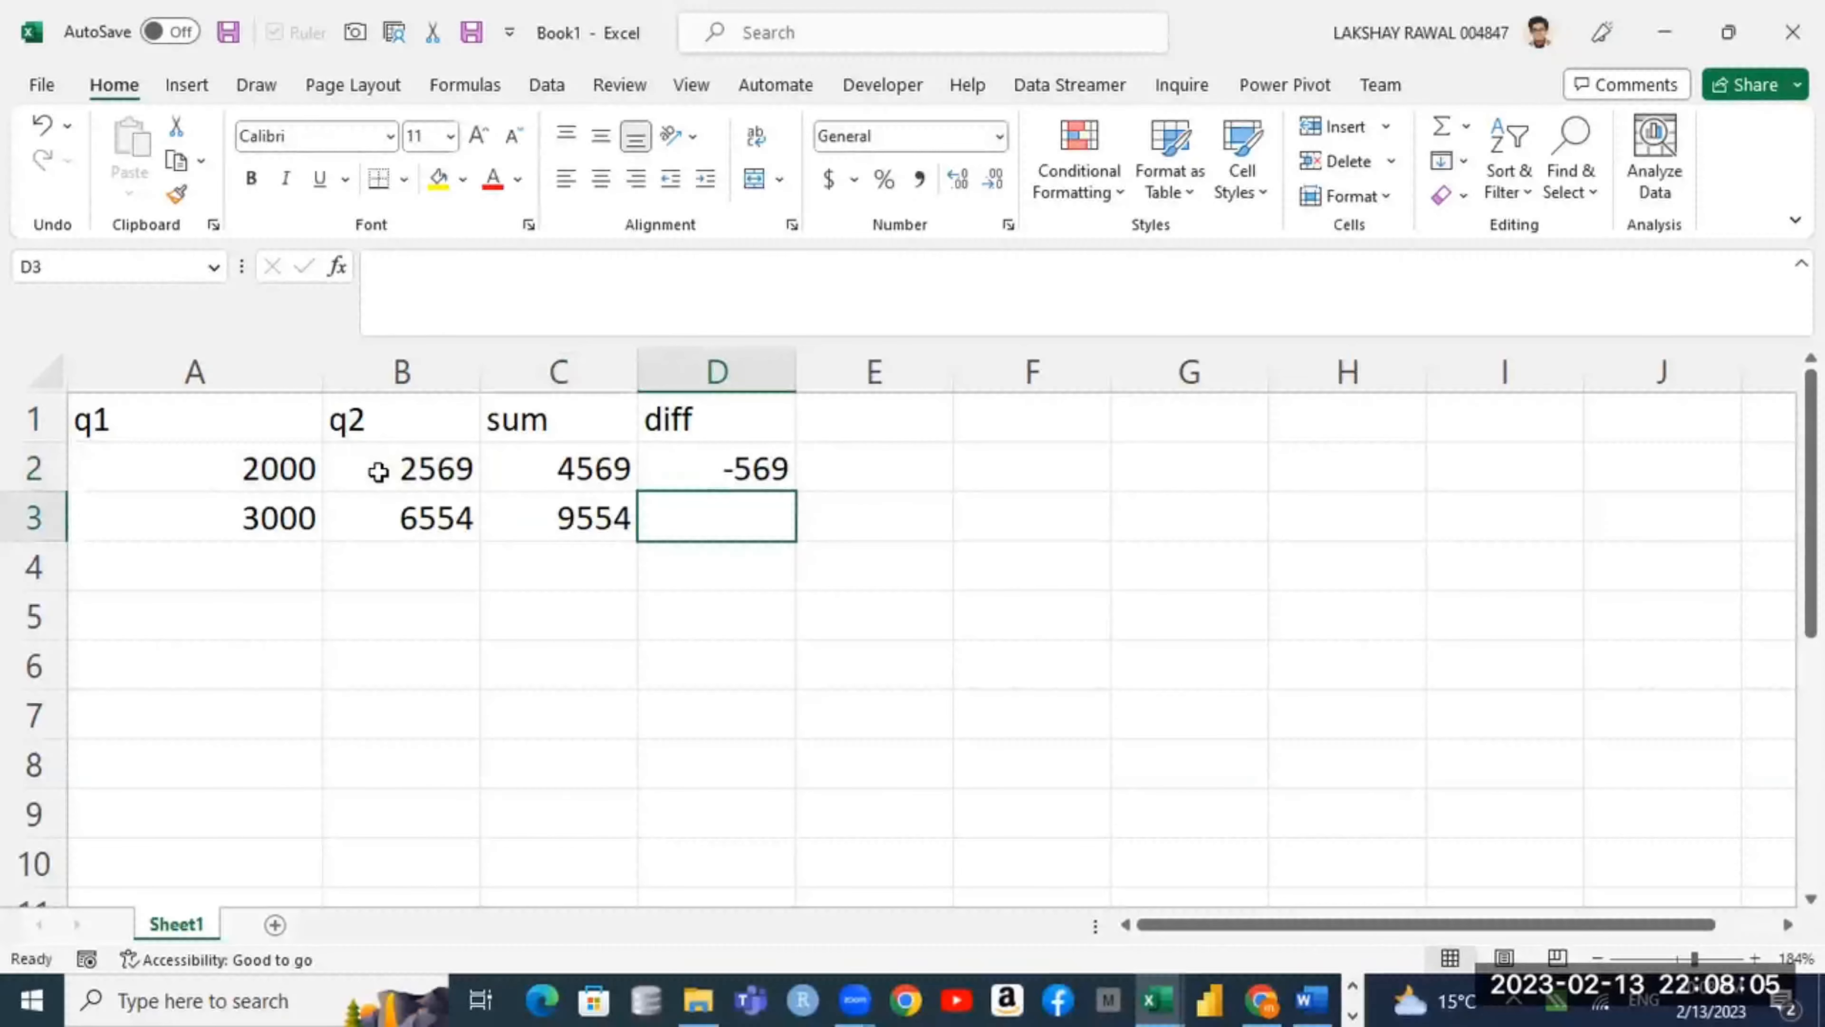
pyautogui.click(718, 466)
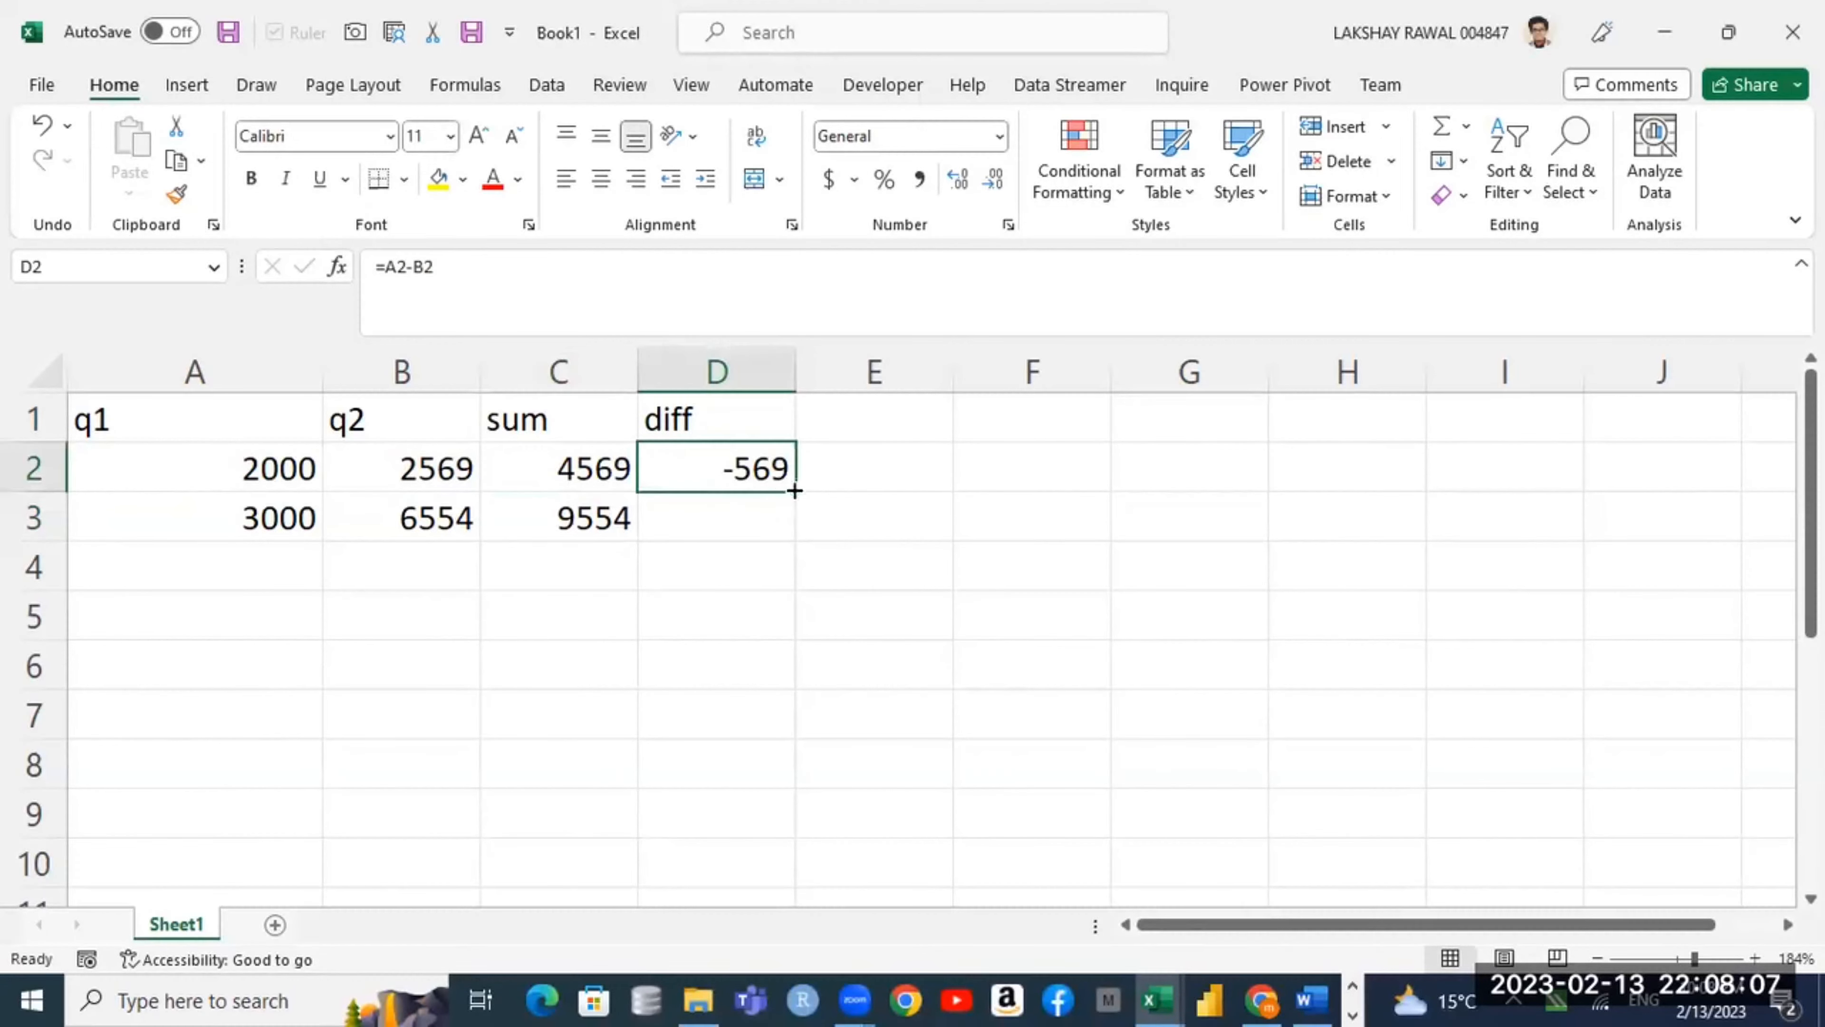
pyautogui.moveTo(794, 491); pyautogui.dragTo(790, 529)
# Step: Add a column headed prolduct in E1 with the formula =A2*B2 in E2, filled down to E3
pyautogui.click(873, 417)
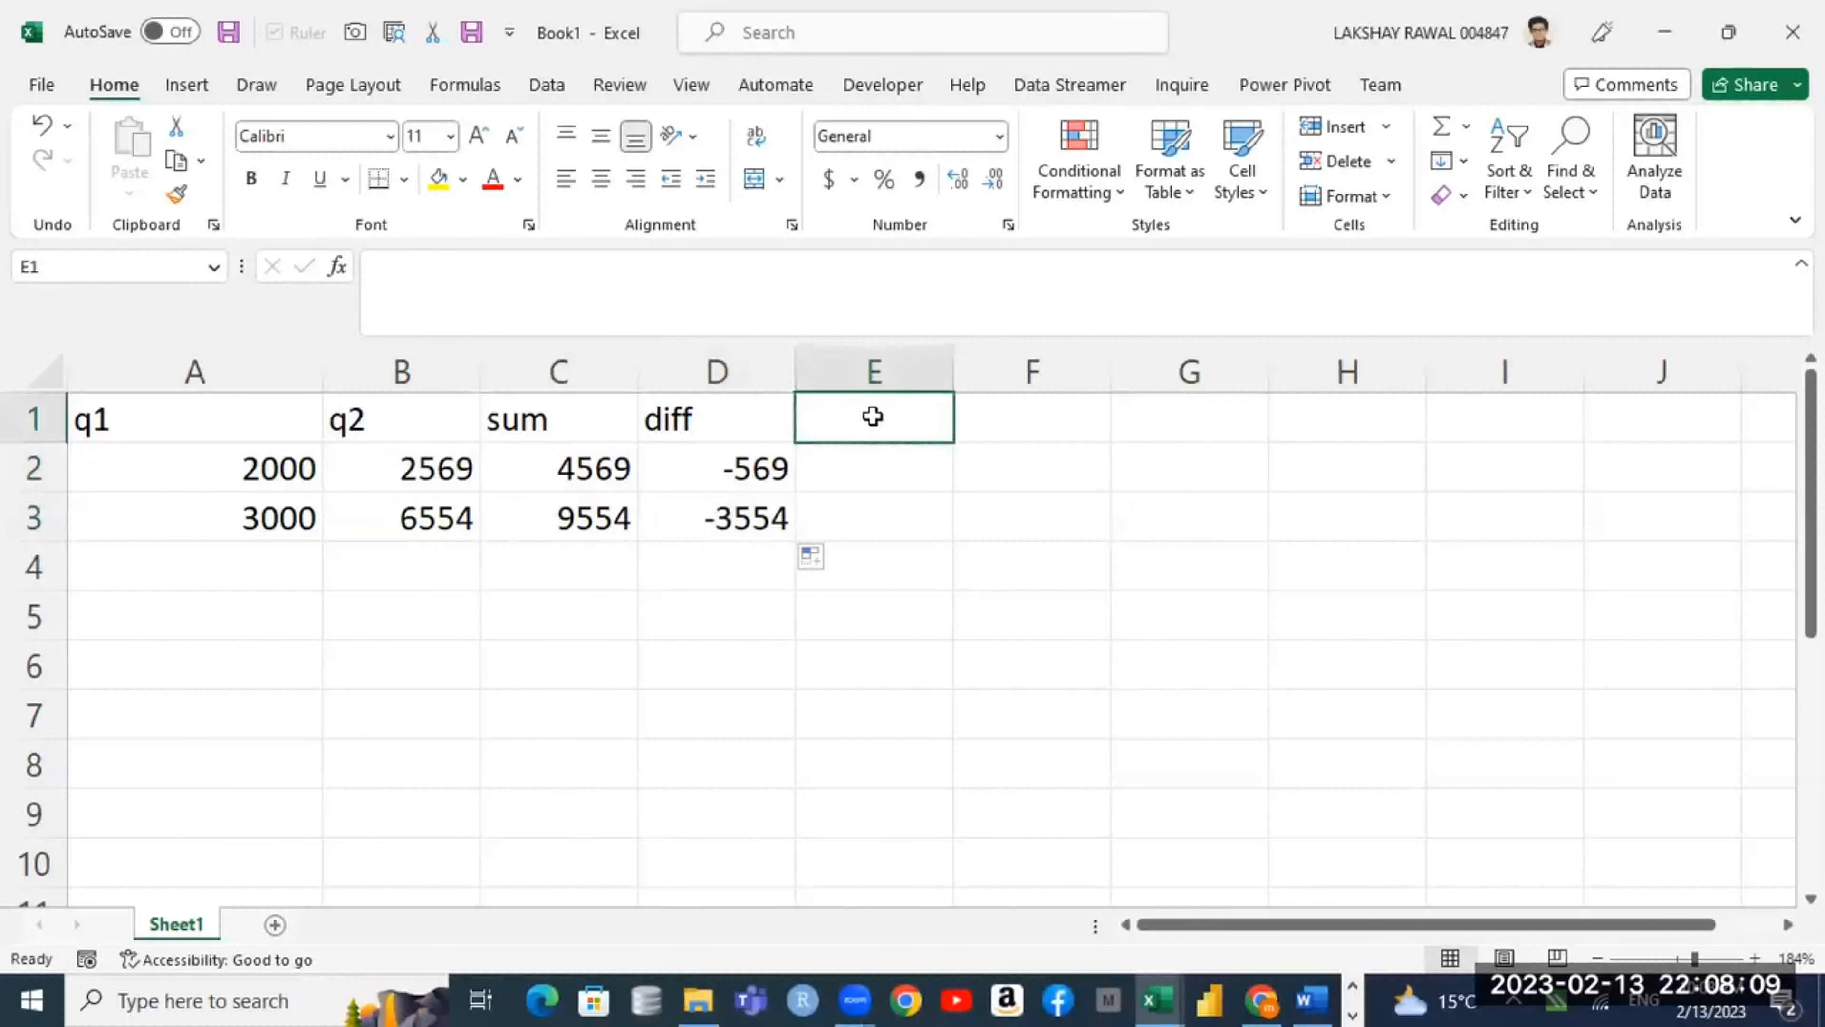
pyautogui.write('prol')
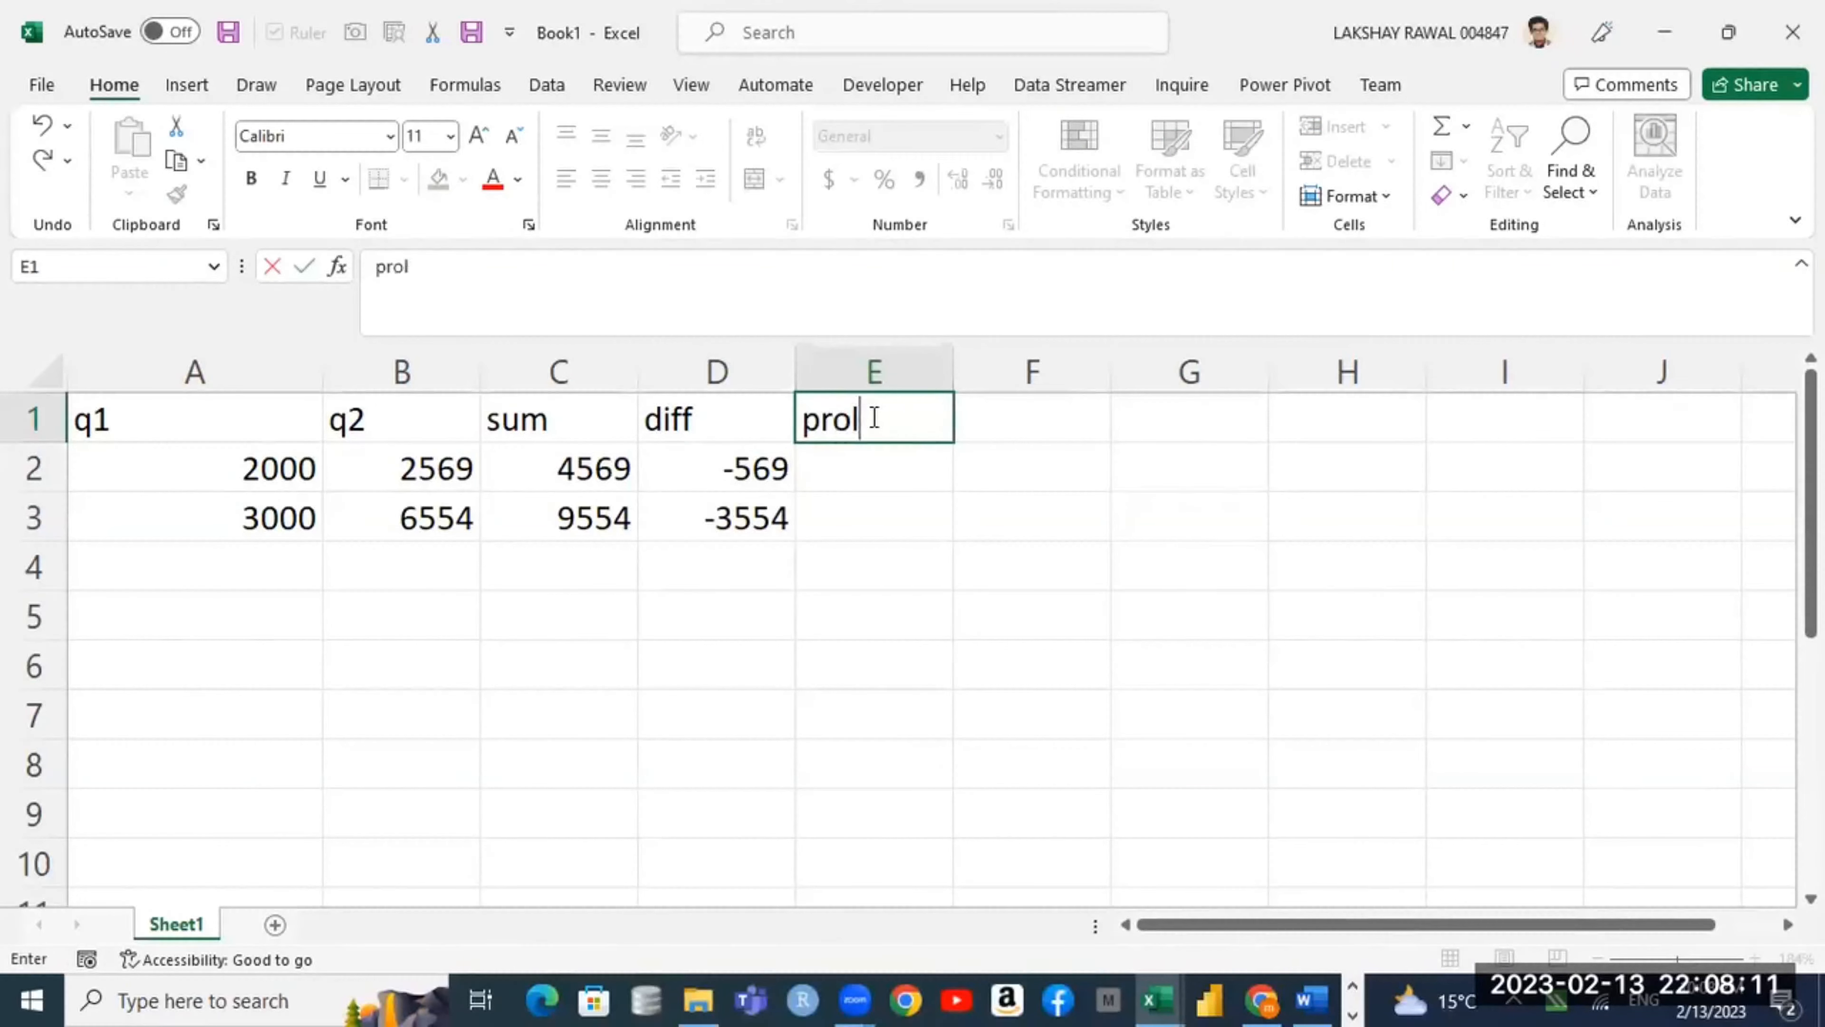
pyautogui.write('duct')
pyautogui.press('Return')
pyautogui.write('=')
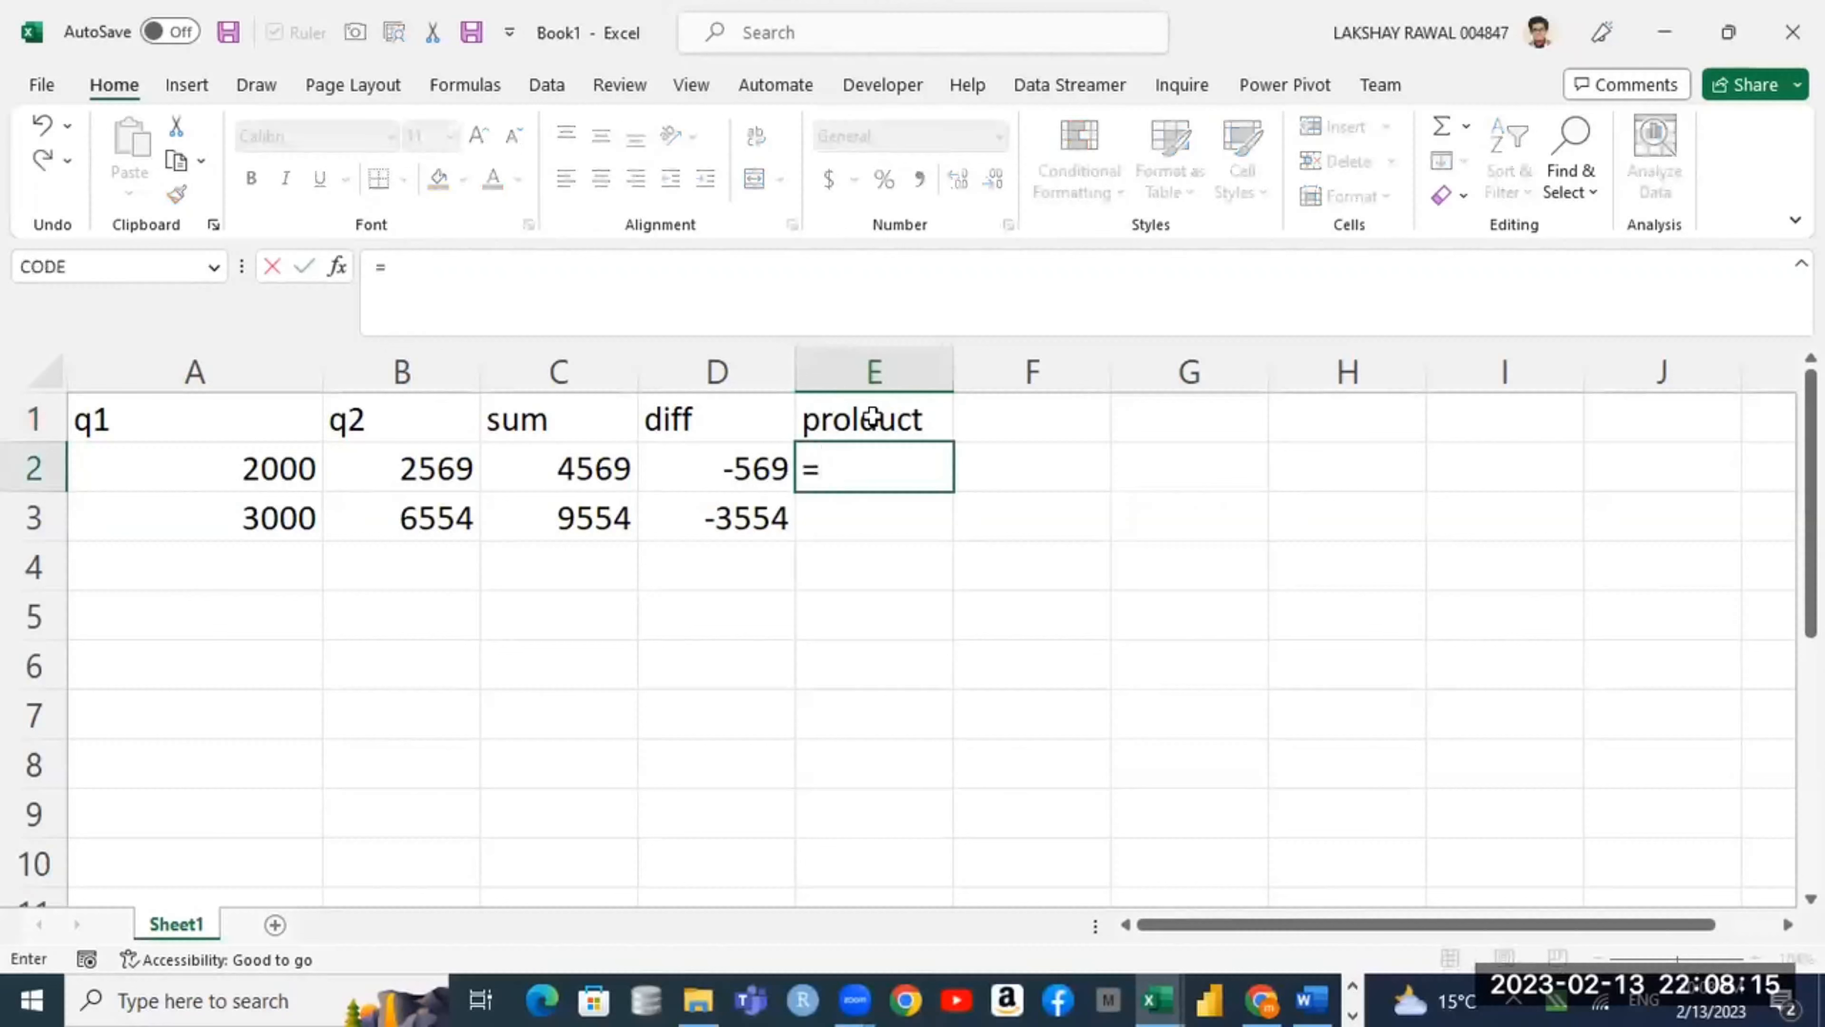
pyautogui.click(202, 465)
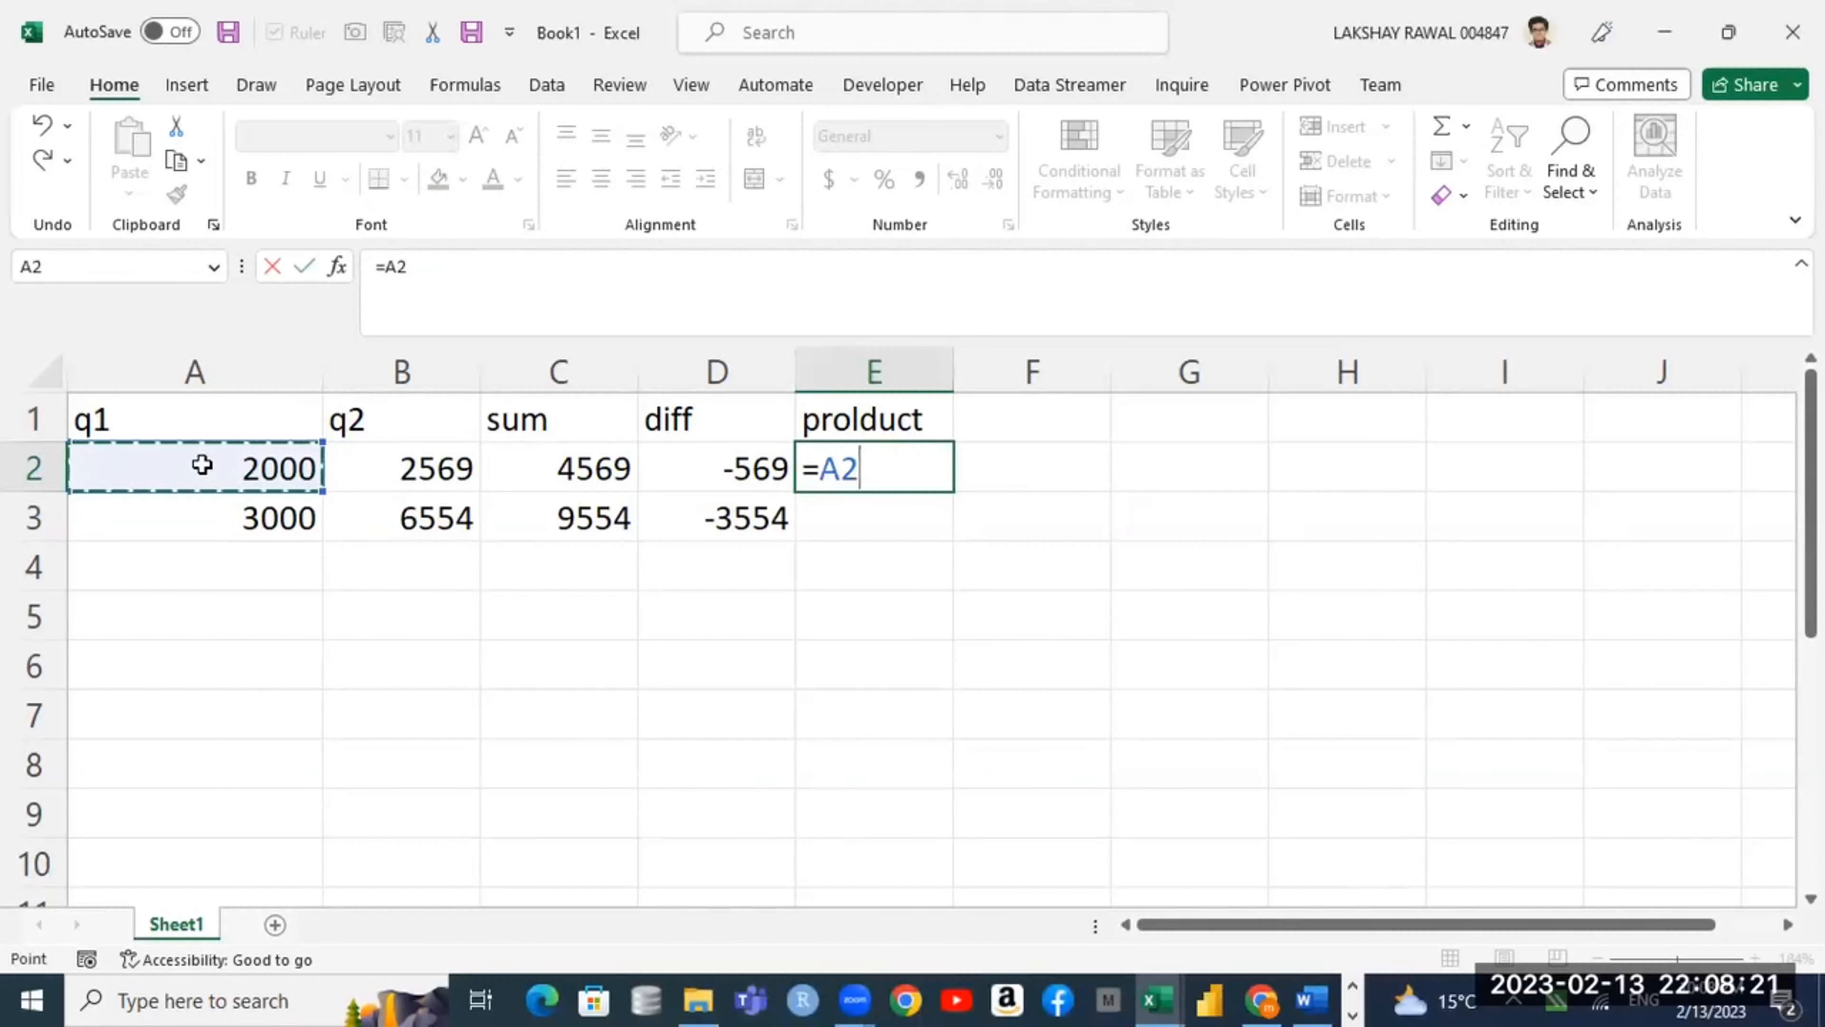
pyautogui.write('*')
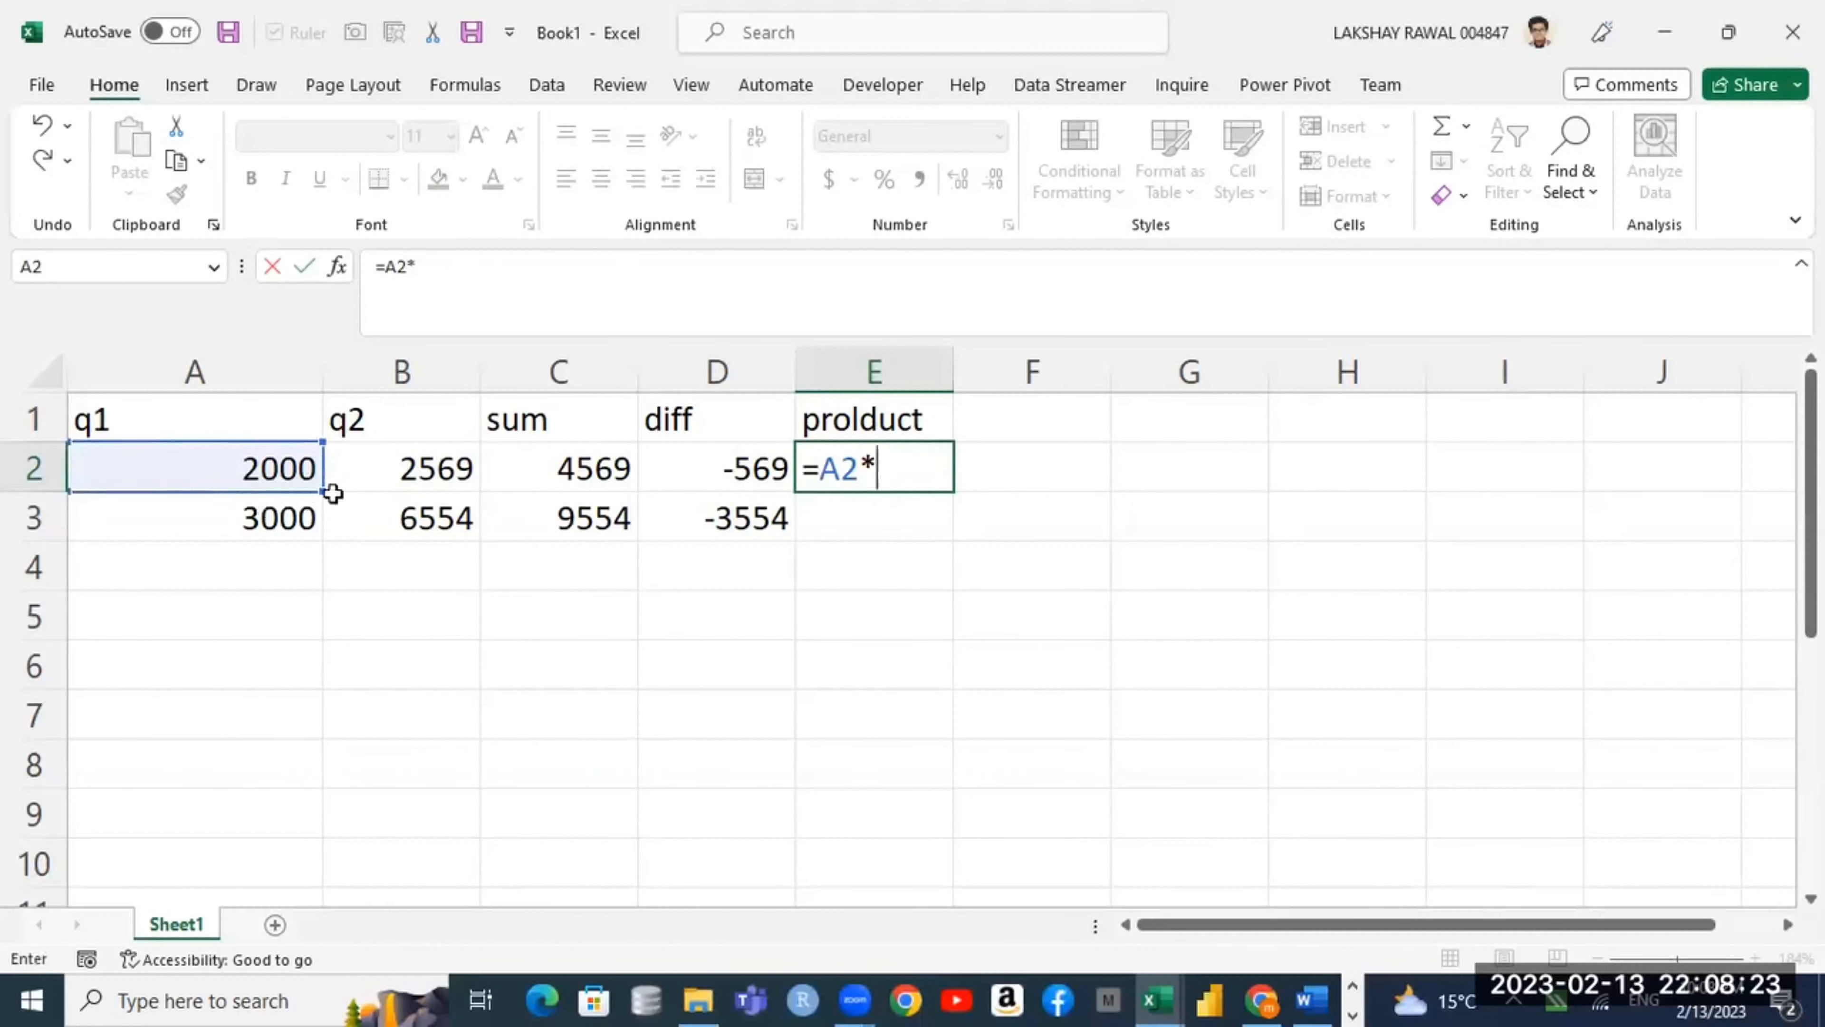
pyautogui.click(420, 468)
pyautogui.press('Return')
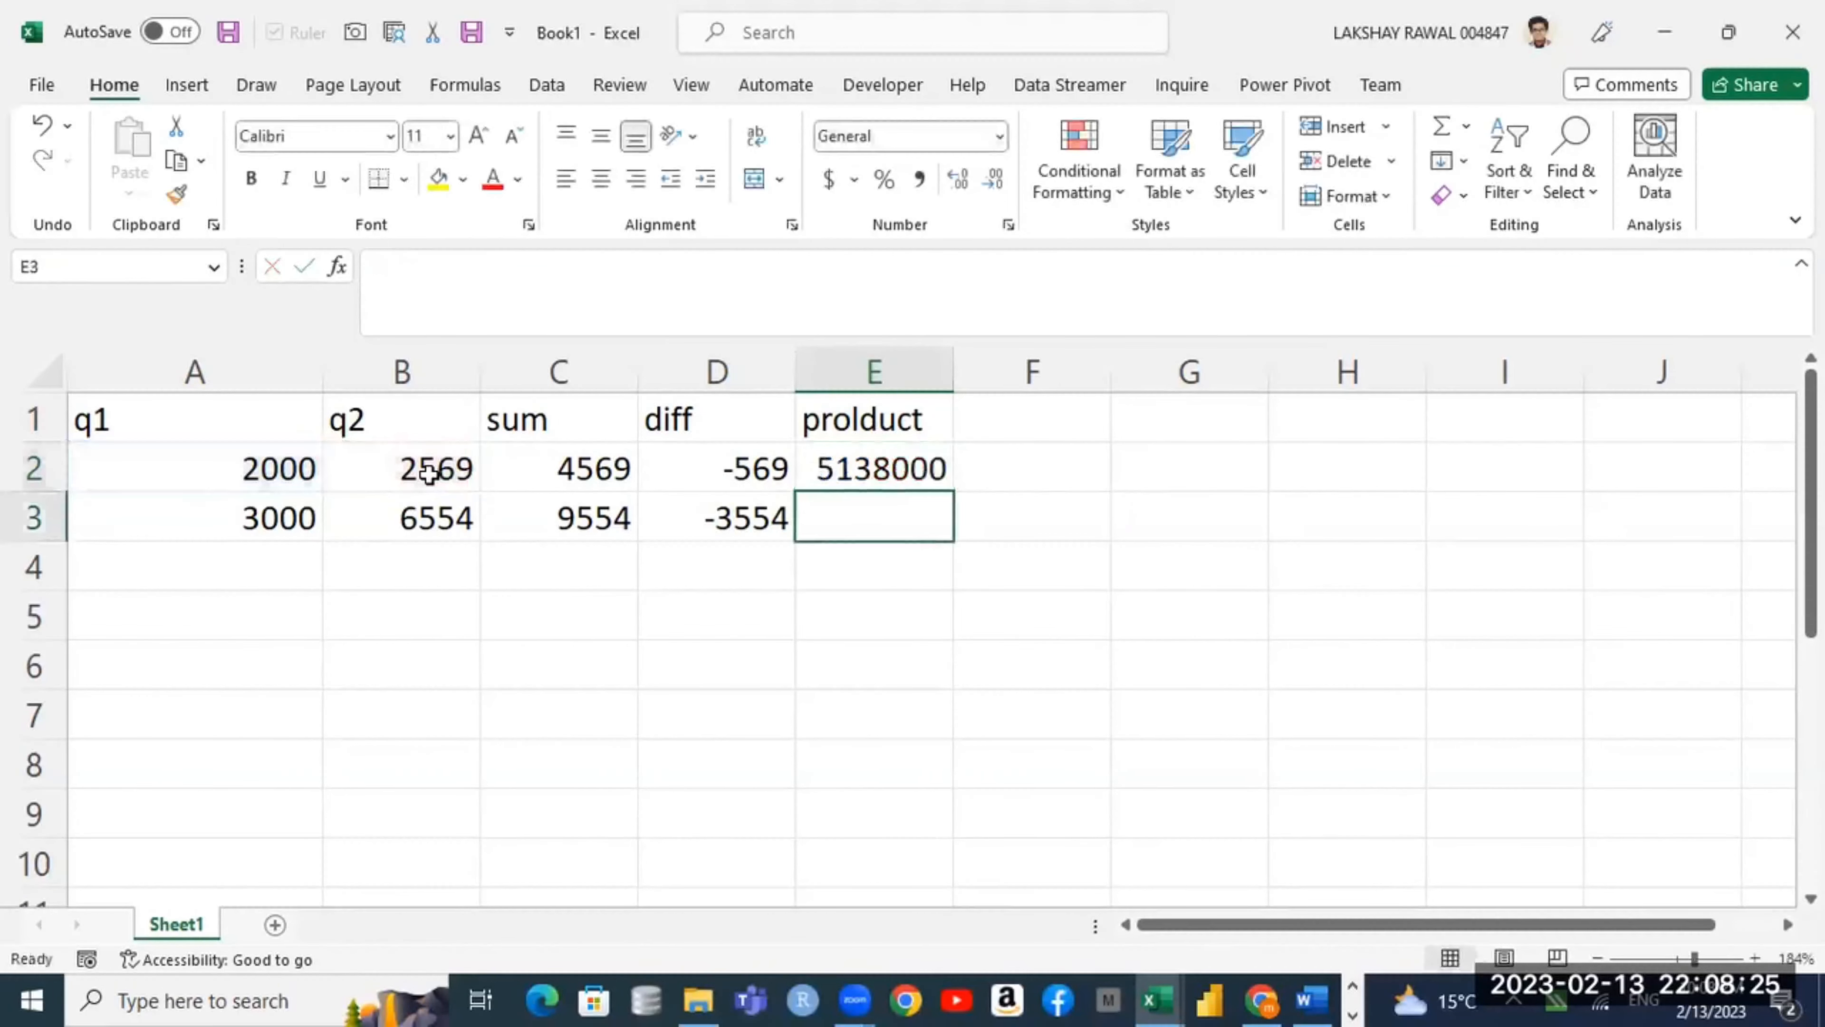
pyautogui.click(896, 474)
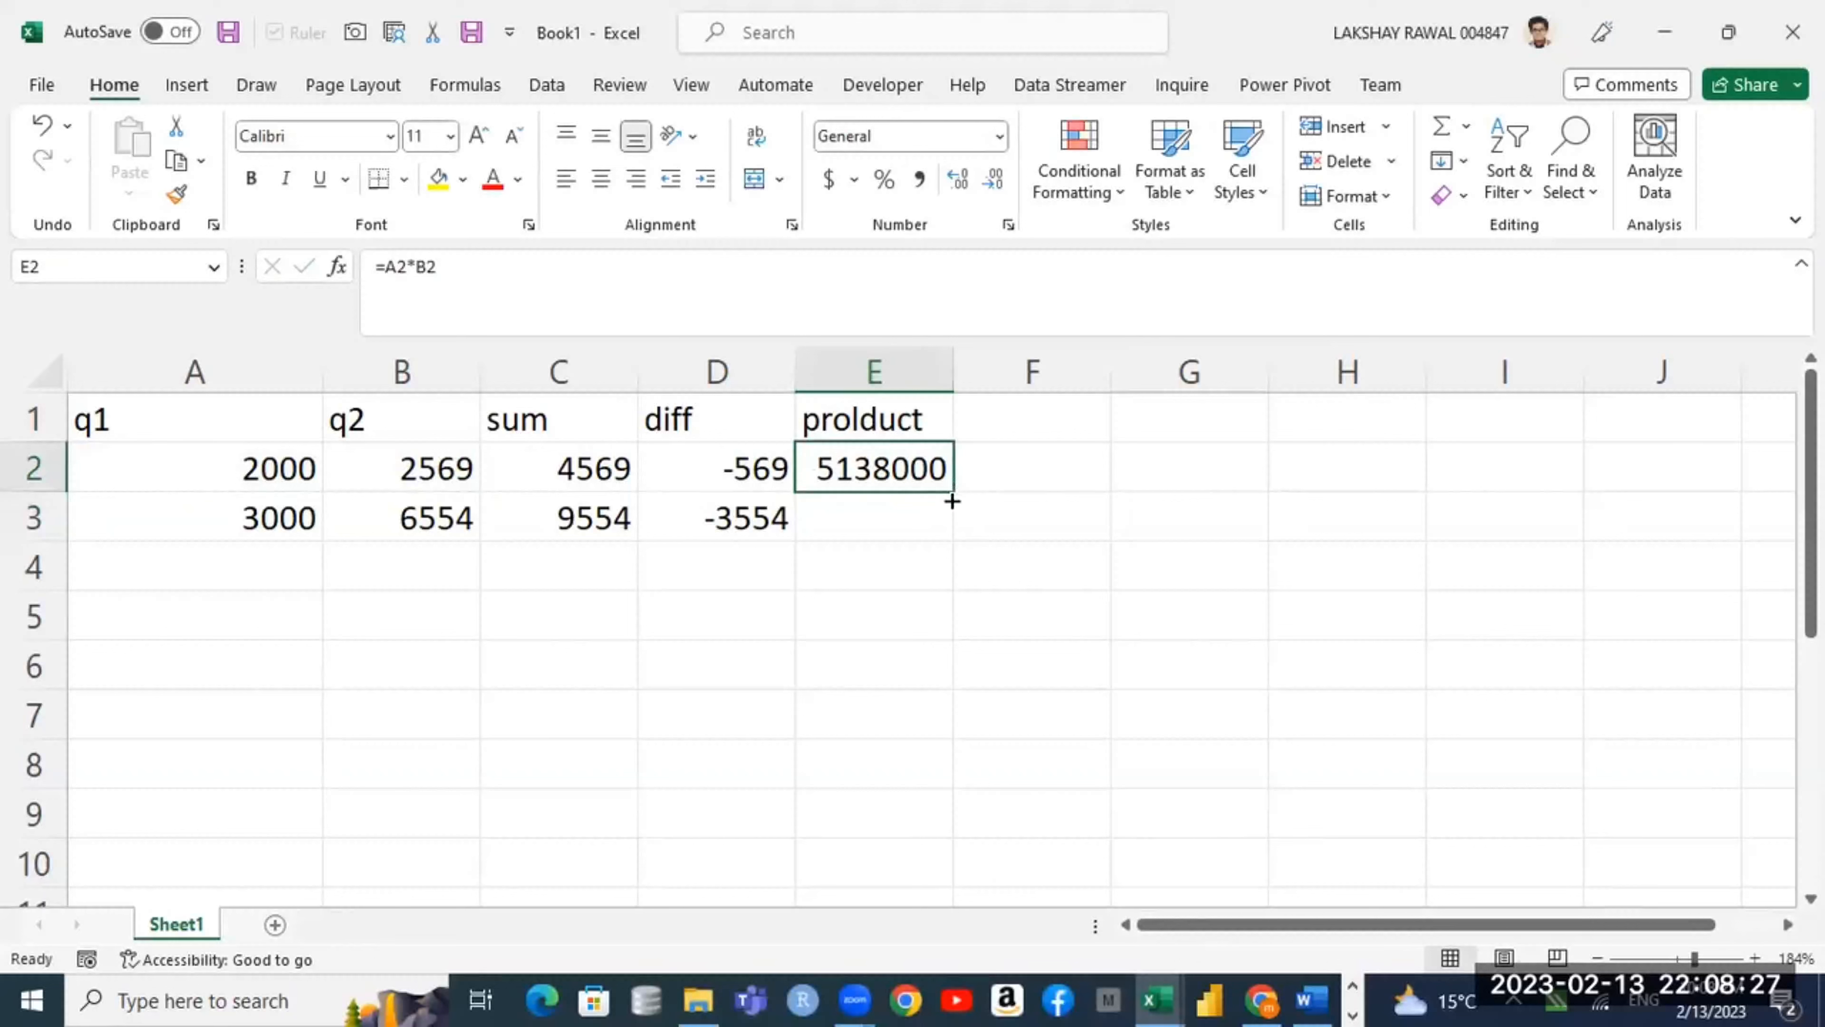
pyautogui.moveTo(952, 501); pyautogui.dragTo(963, 512)
# Step: Add a column headed div in F1 with the formula =A2/B2 in F2, filled down to F3
pyautogui.click(1038, 423)
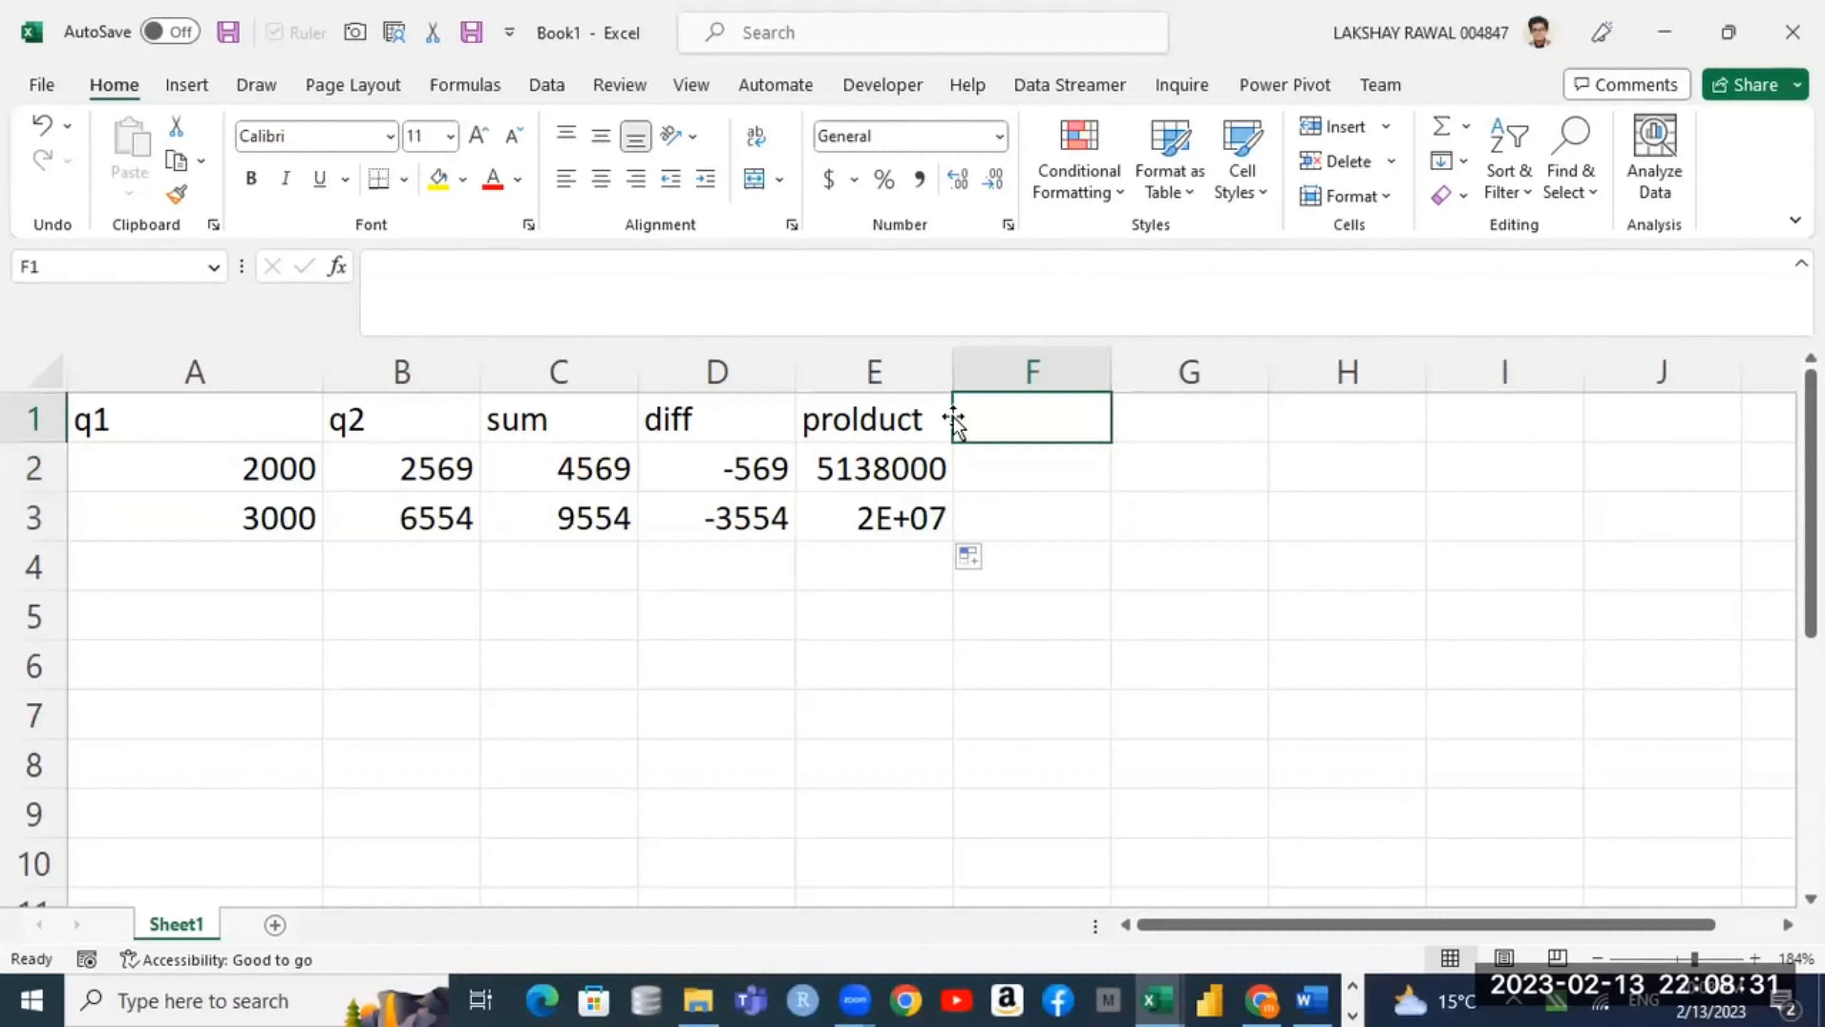
pyautogui.write('di')
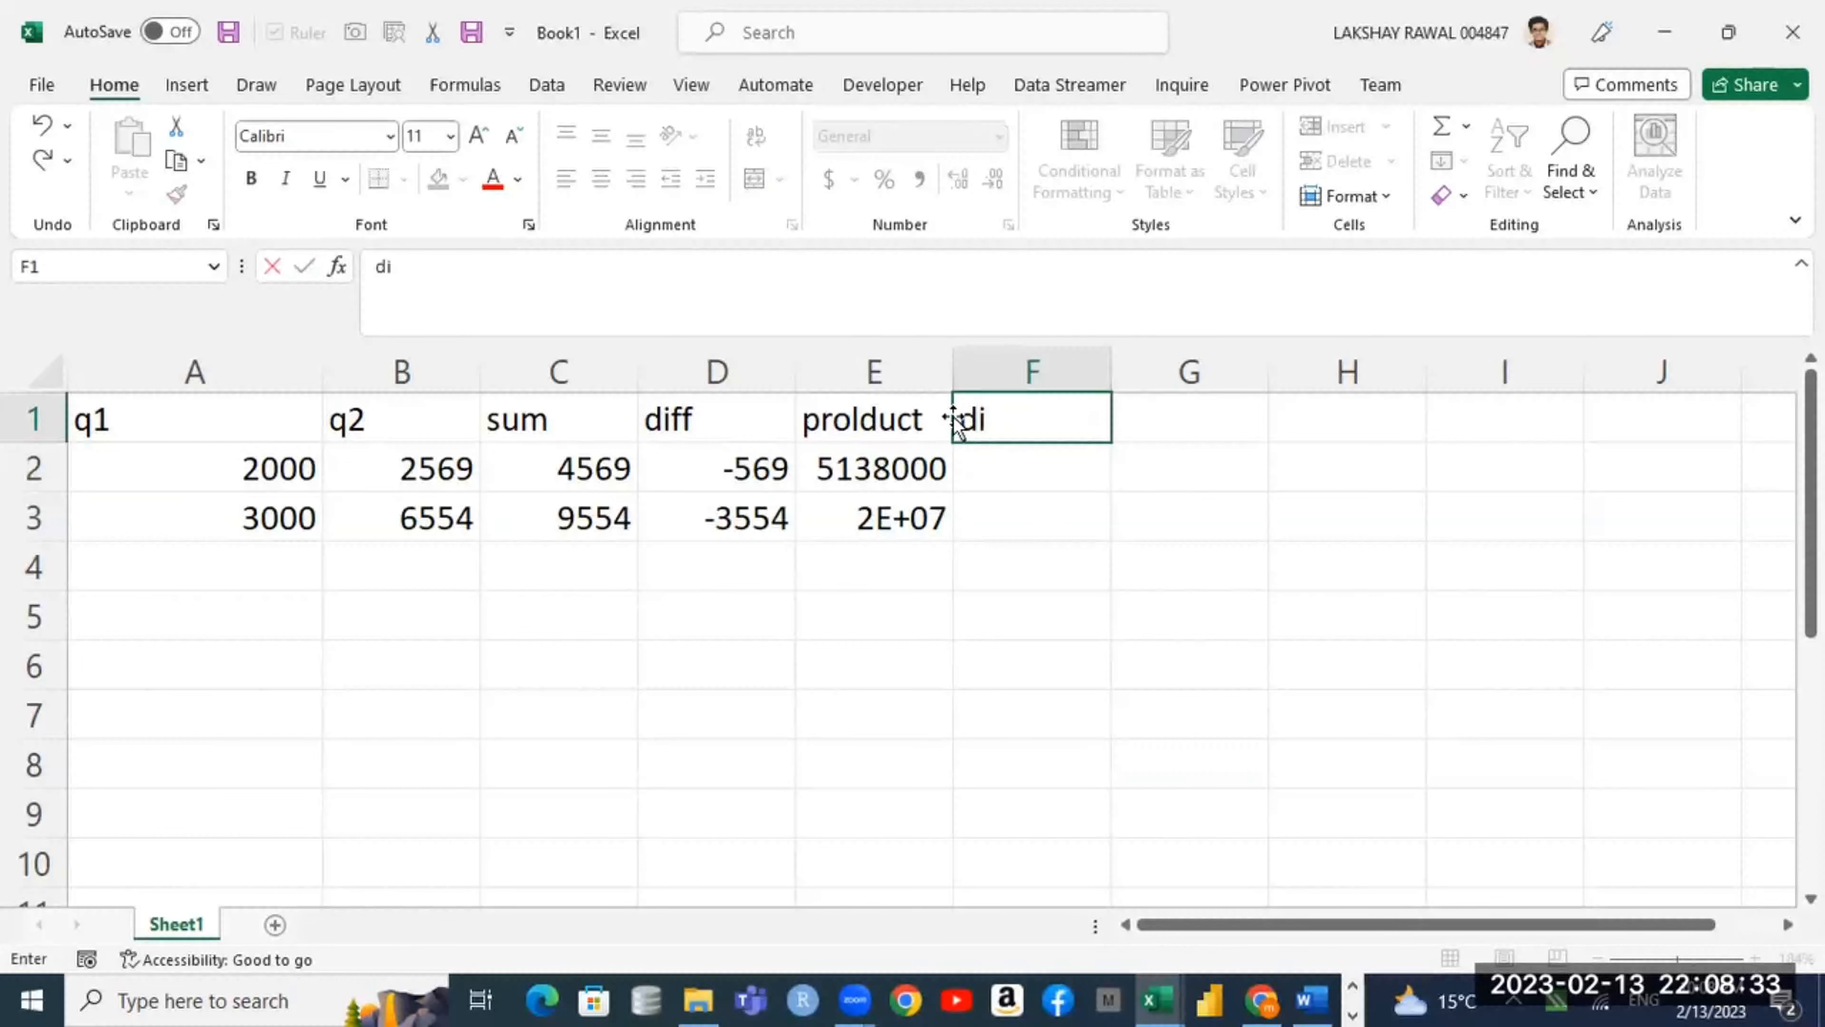
pyautogui.write('v')
pyautogui.click(993, 469)
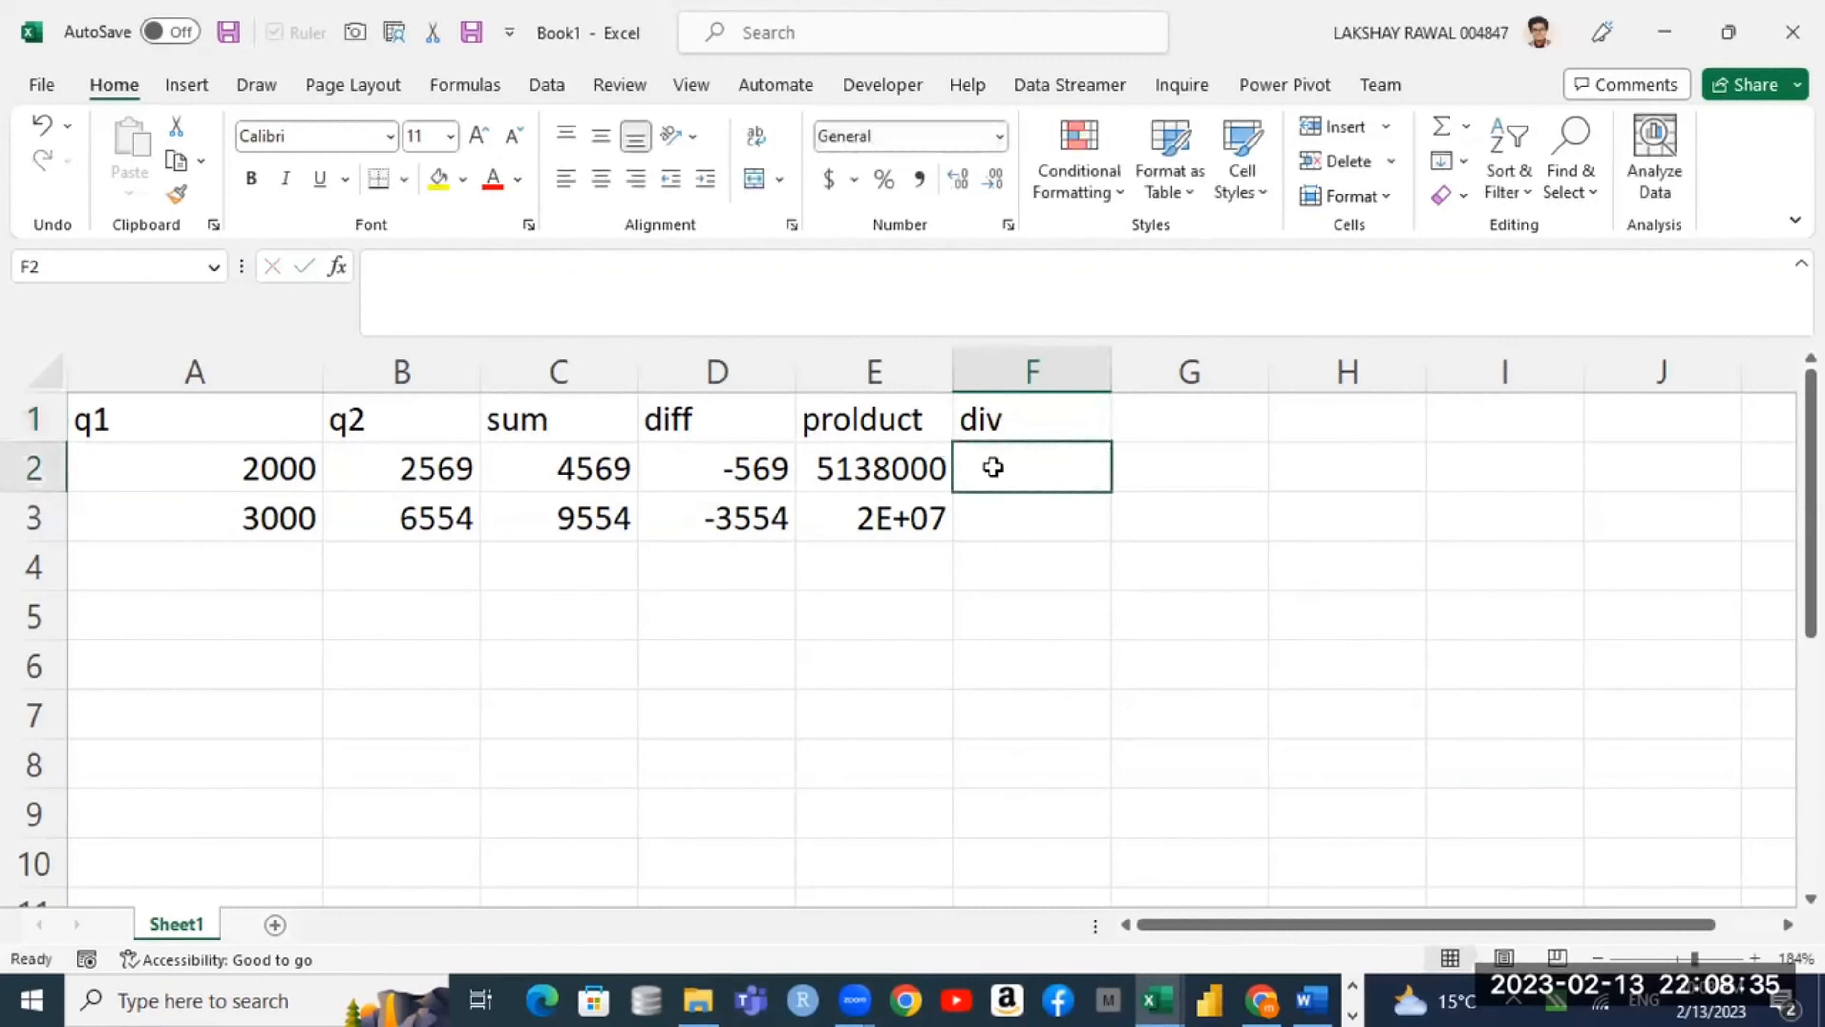
pyautogui.write('=')
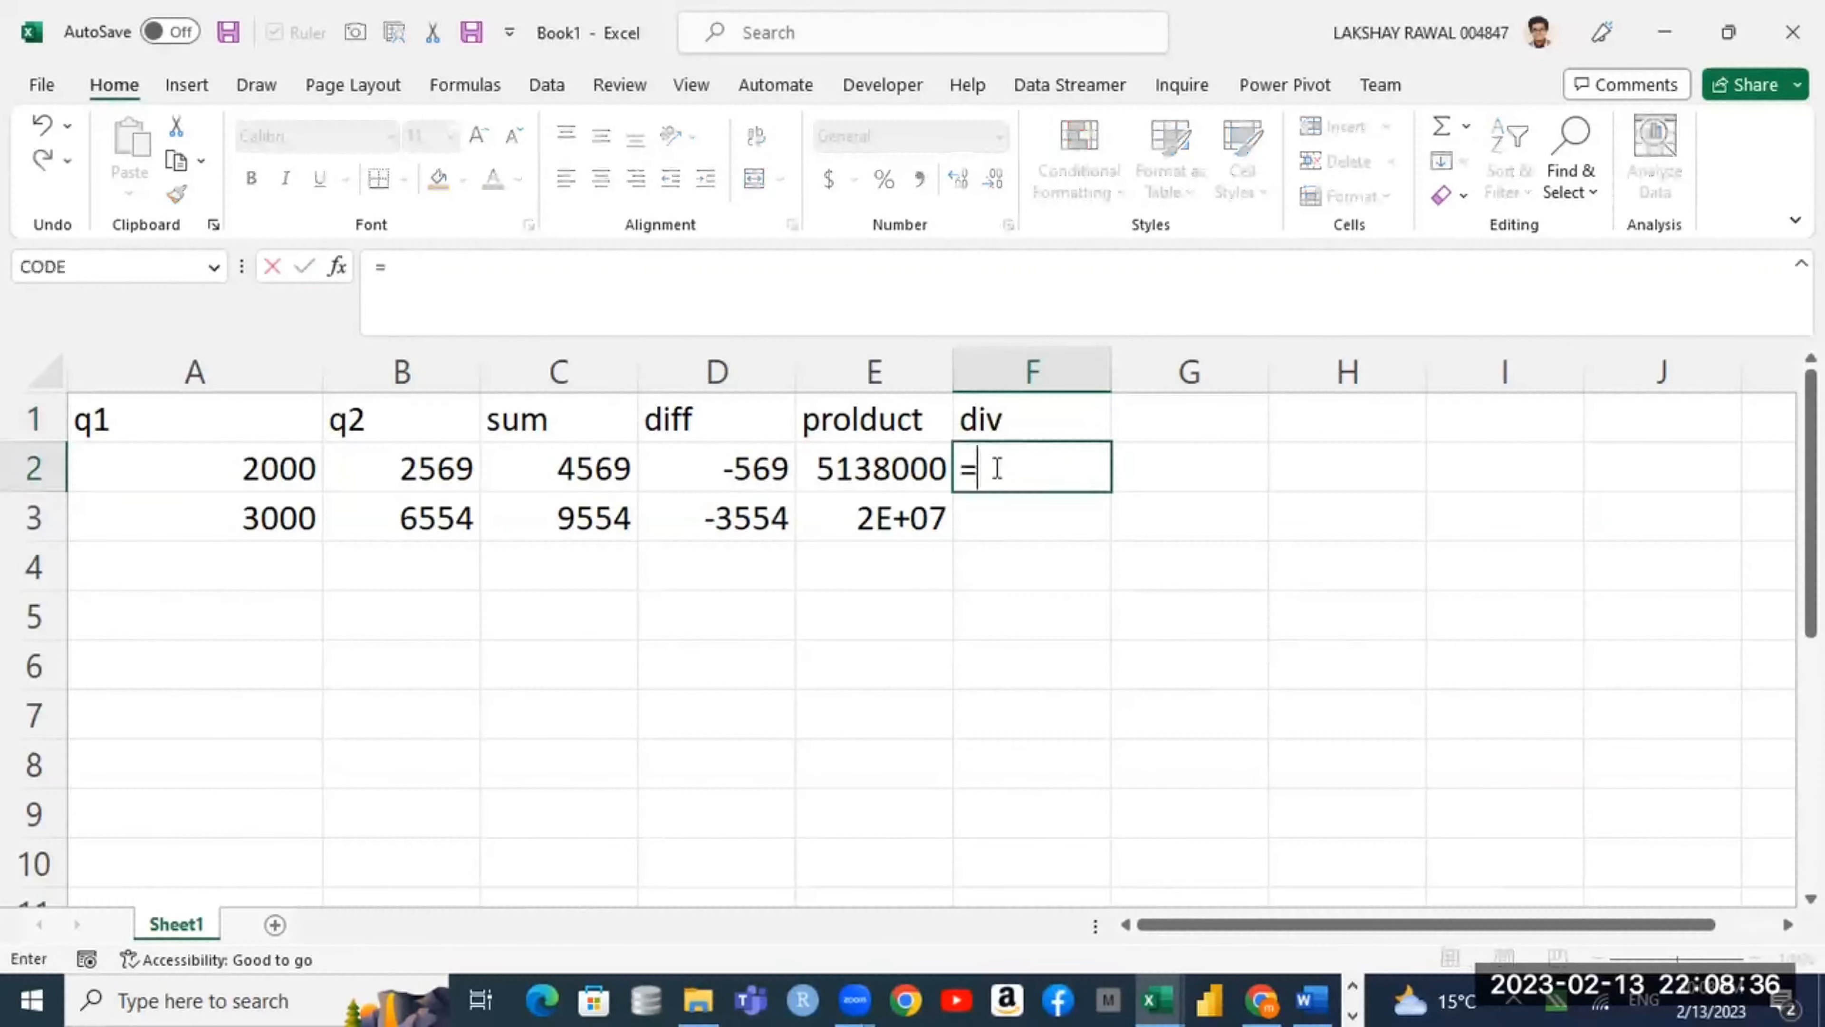
pyautogui.click(244, 471)
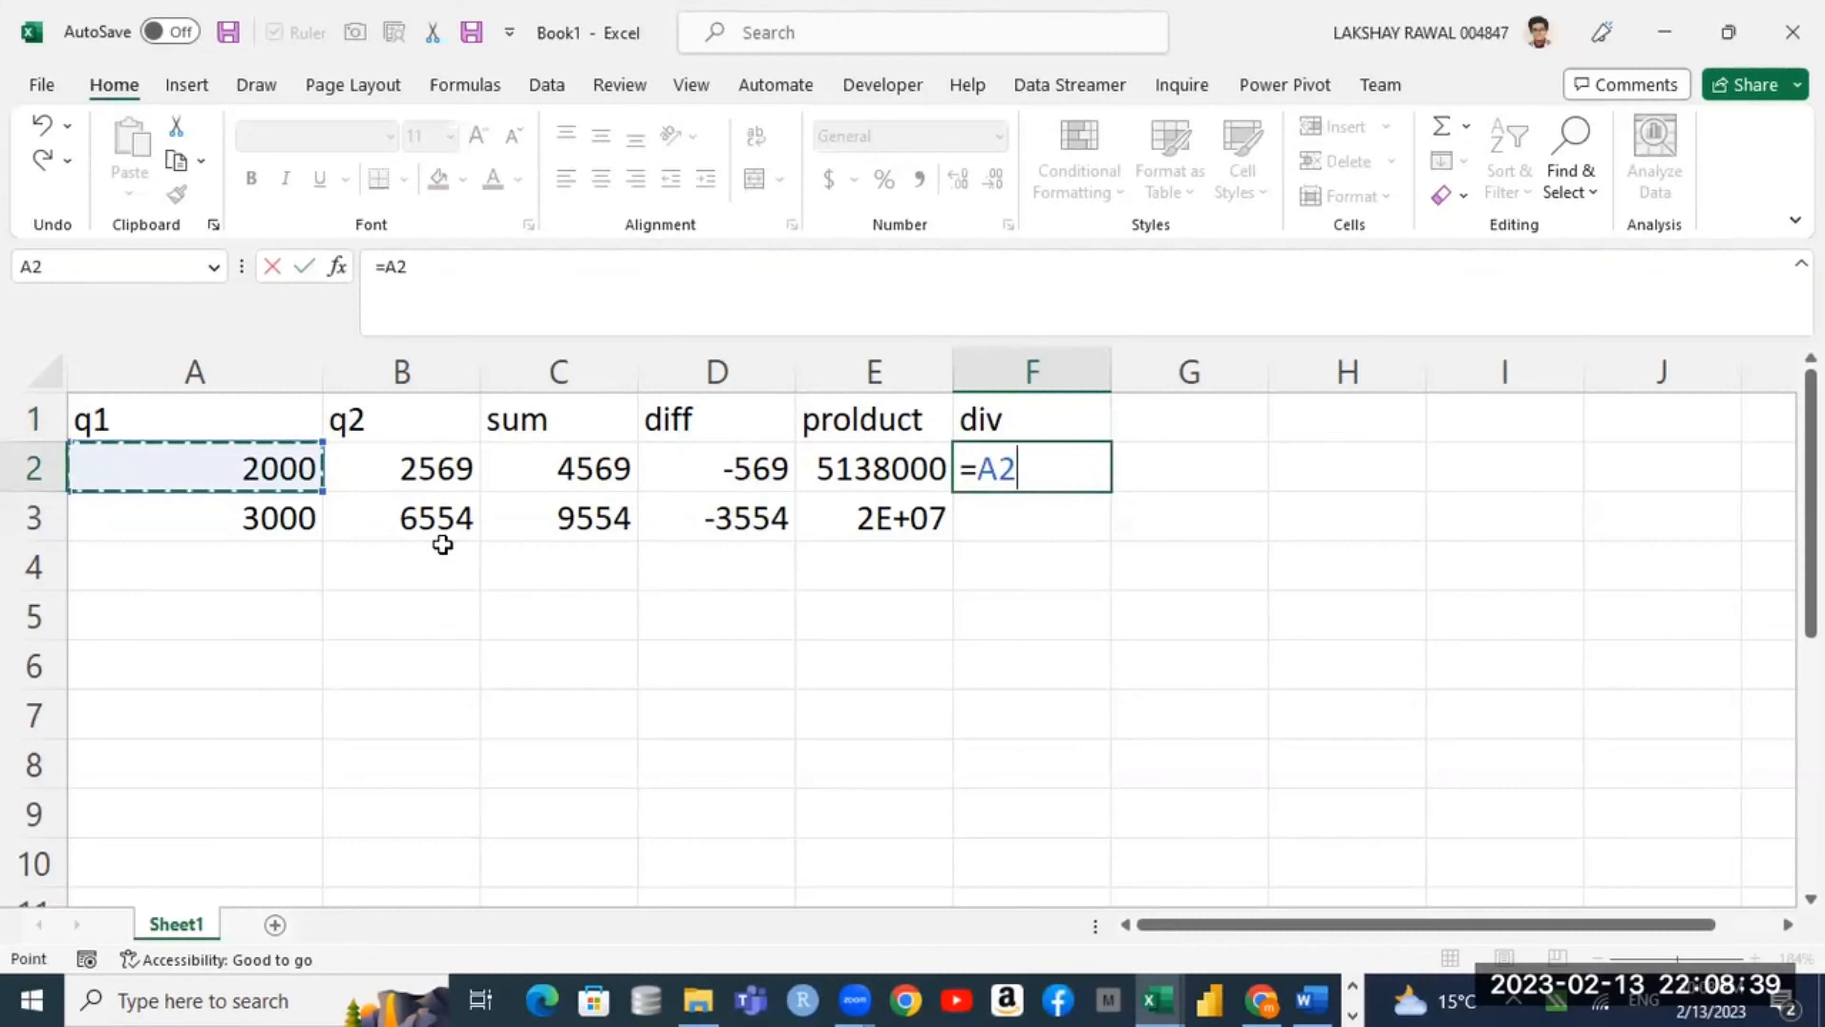
pyautogui.write('/')
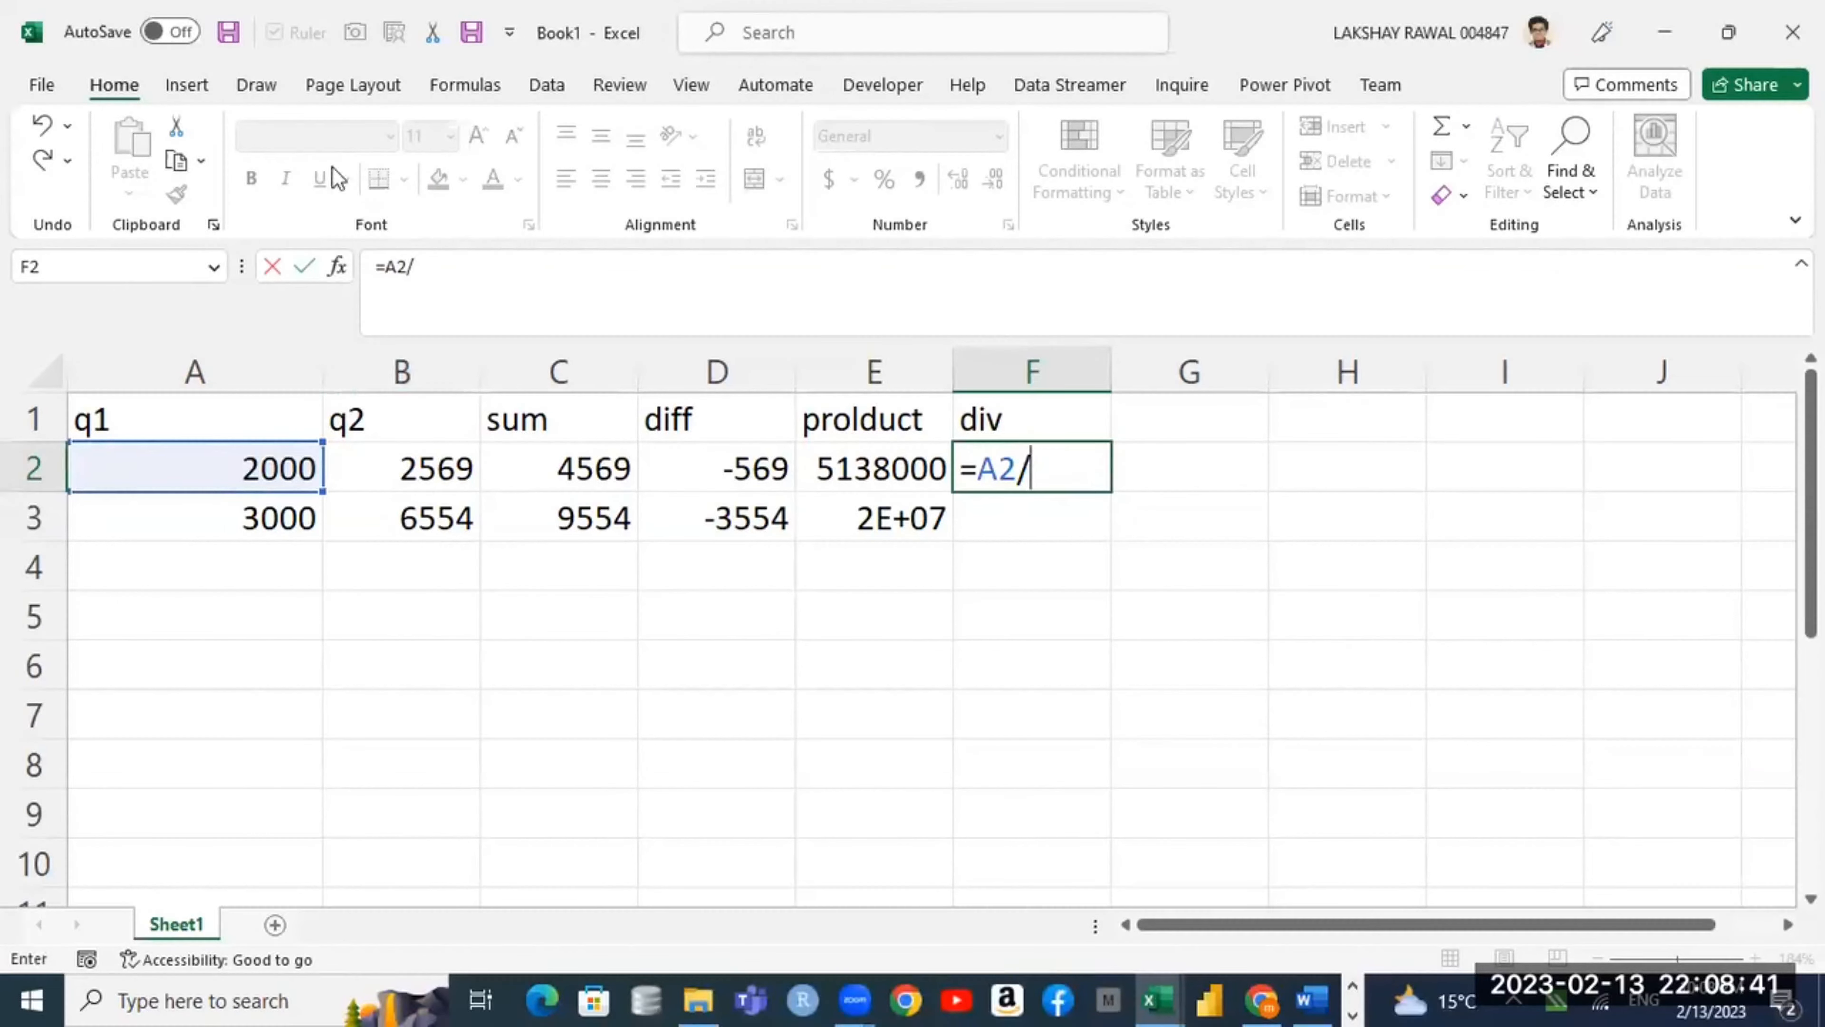
pyautogui.click(429, 471)
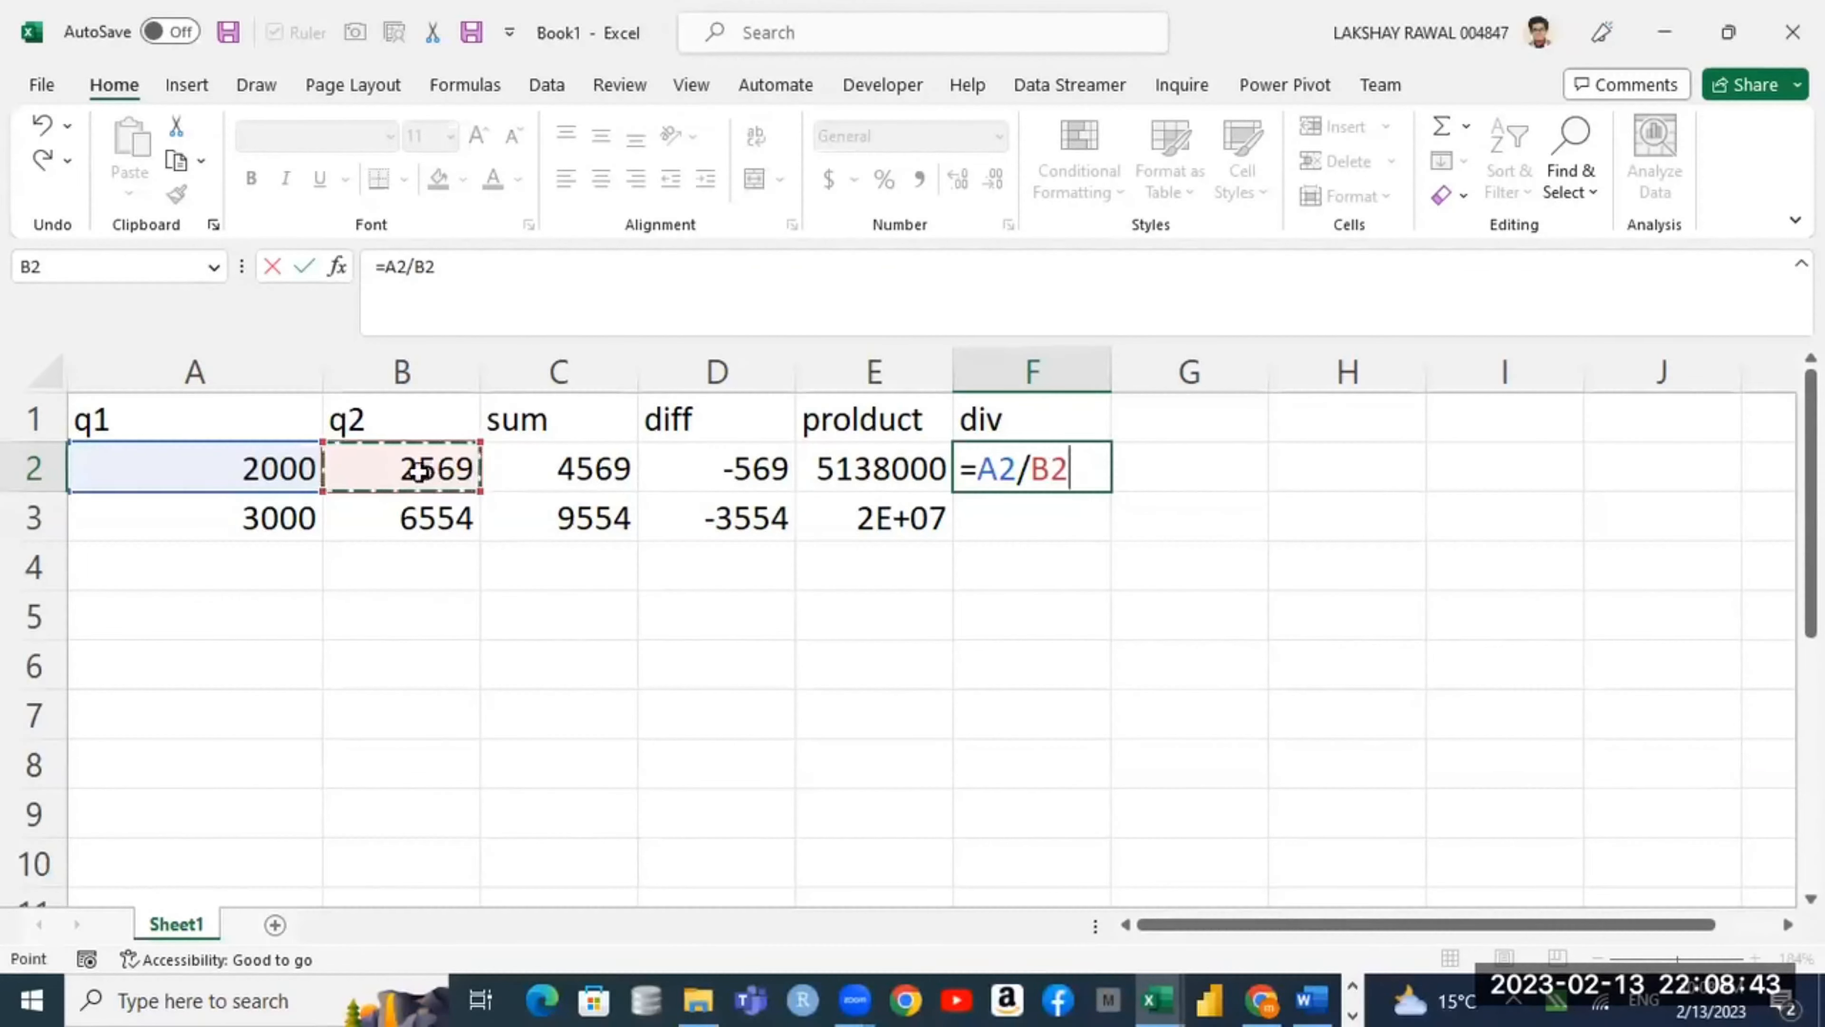
pyautogui.press('Return')
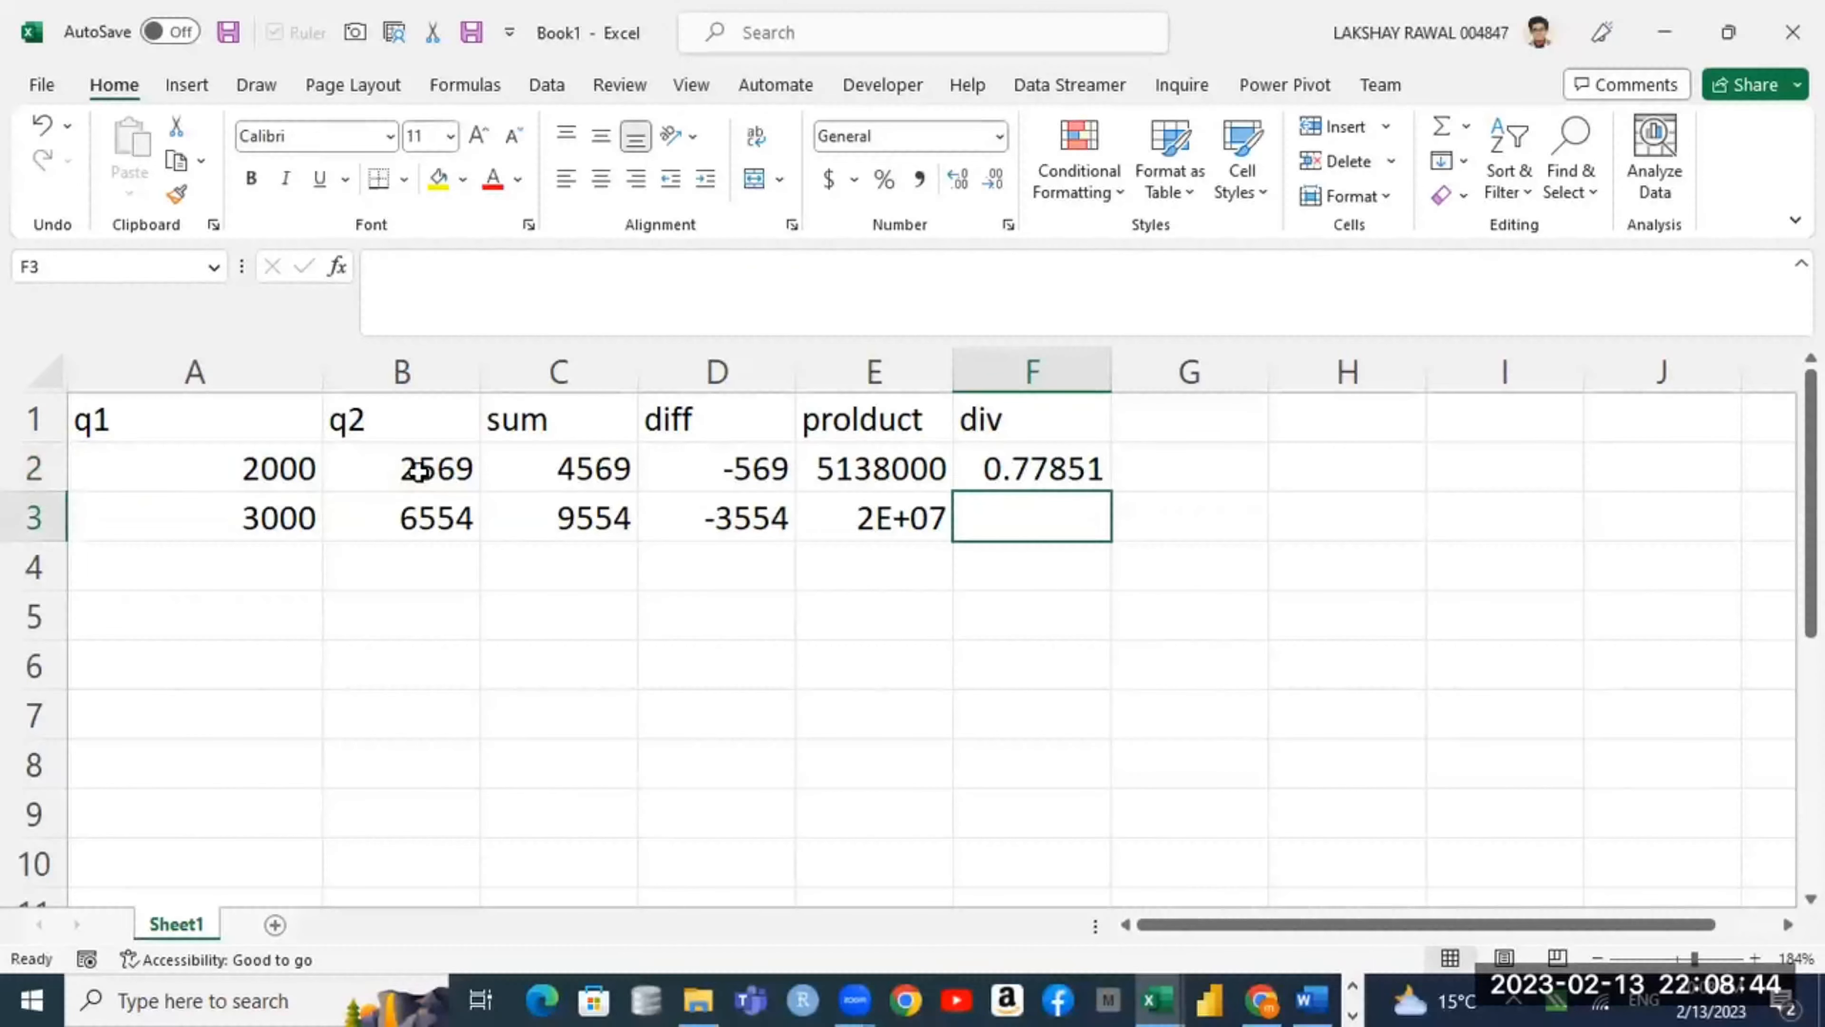
pyautogui.click(1000, 468)
pyautogui.moveTo(1112, 496); pyautogui.dragTo(1107, 532)
# Step: Change the q2 values to 3 in B2 and 4 in B3
pyautogui.click(420, 468)
pyautogui.write('3')
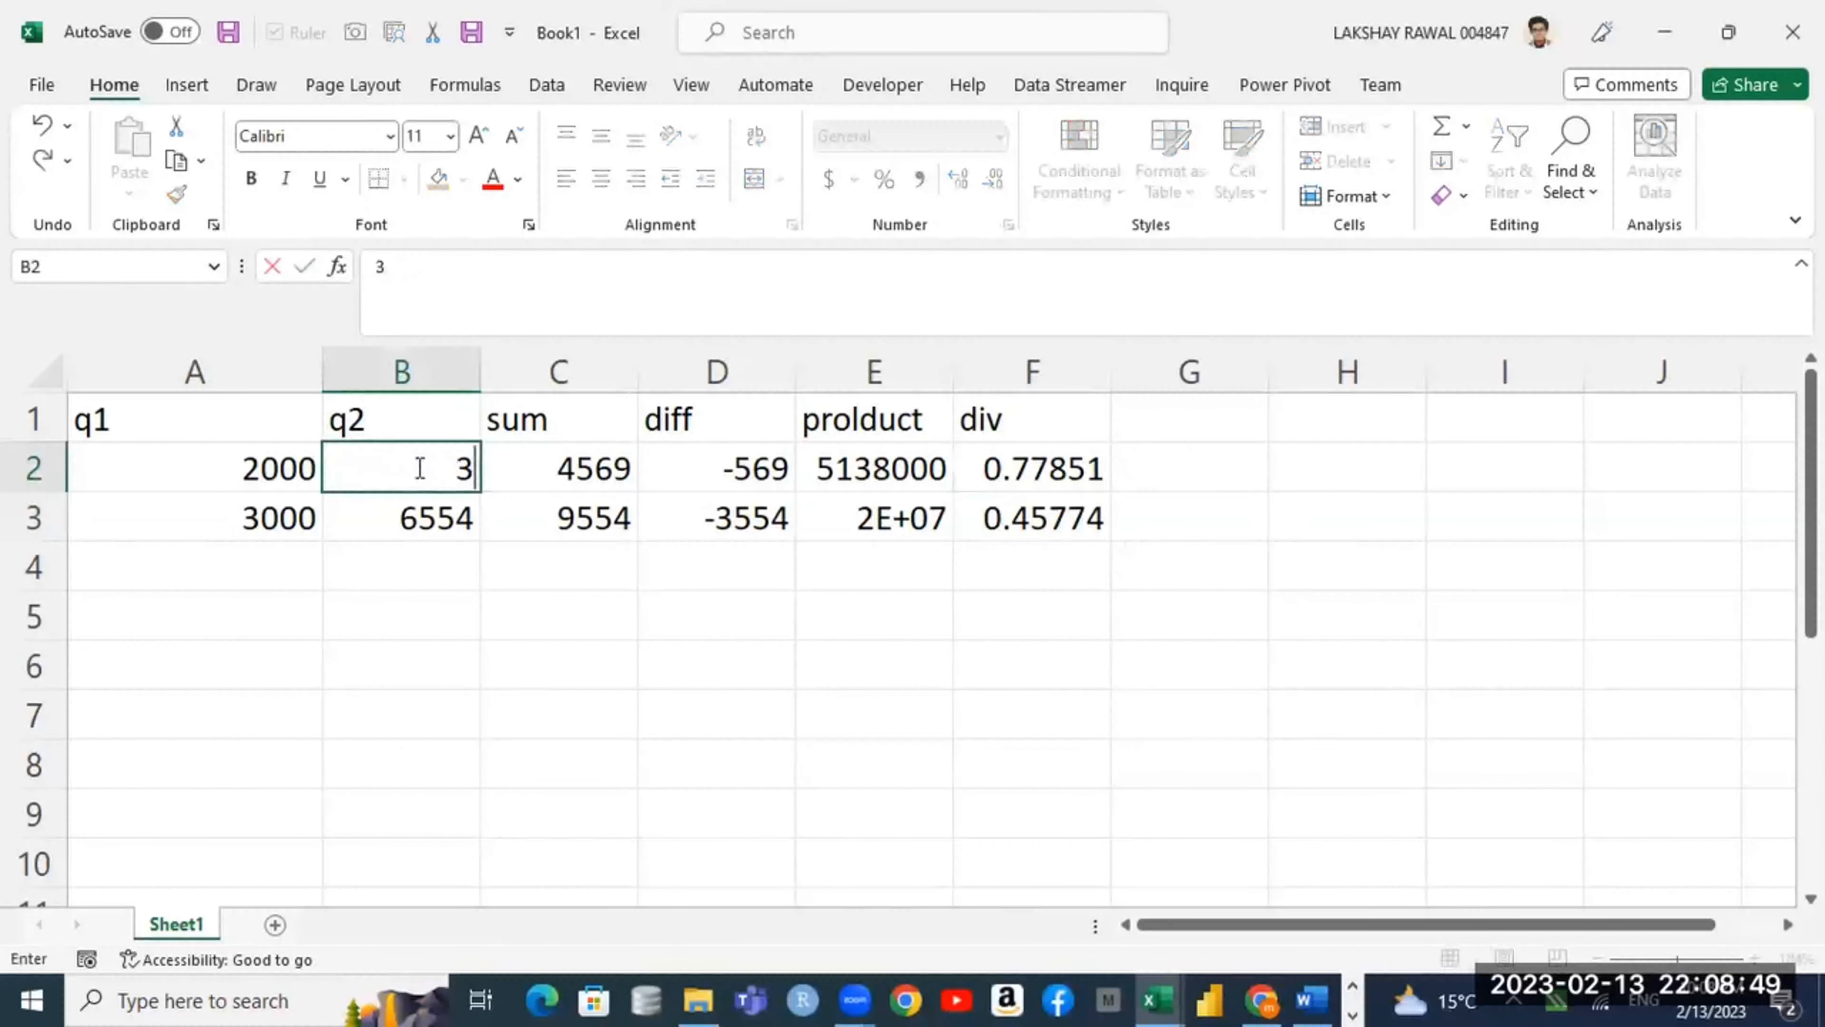
pyautogui.press('Return')
pyautogui.write('4')
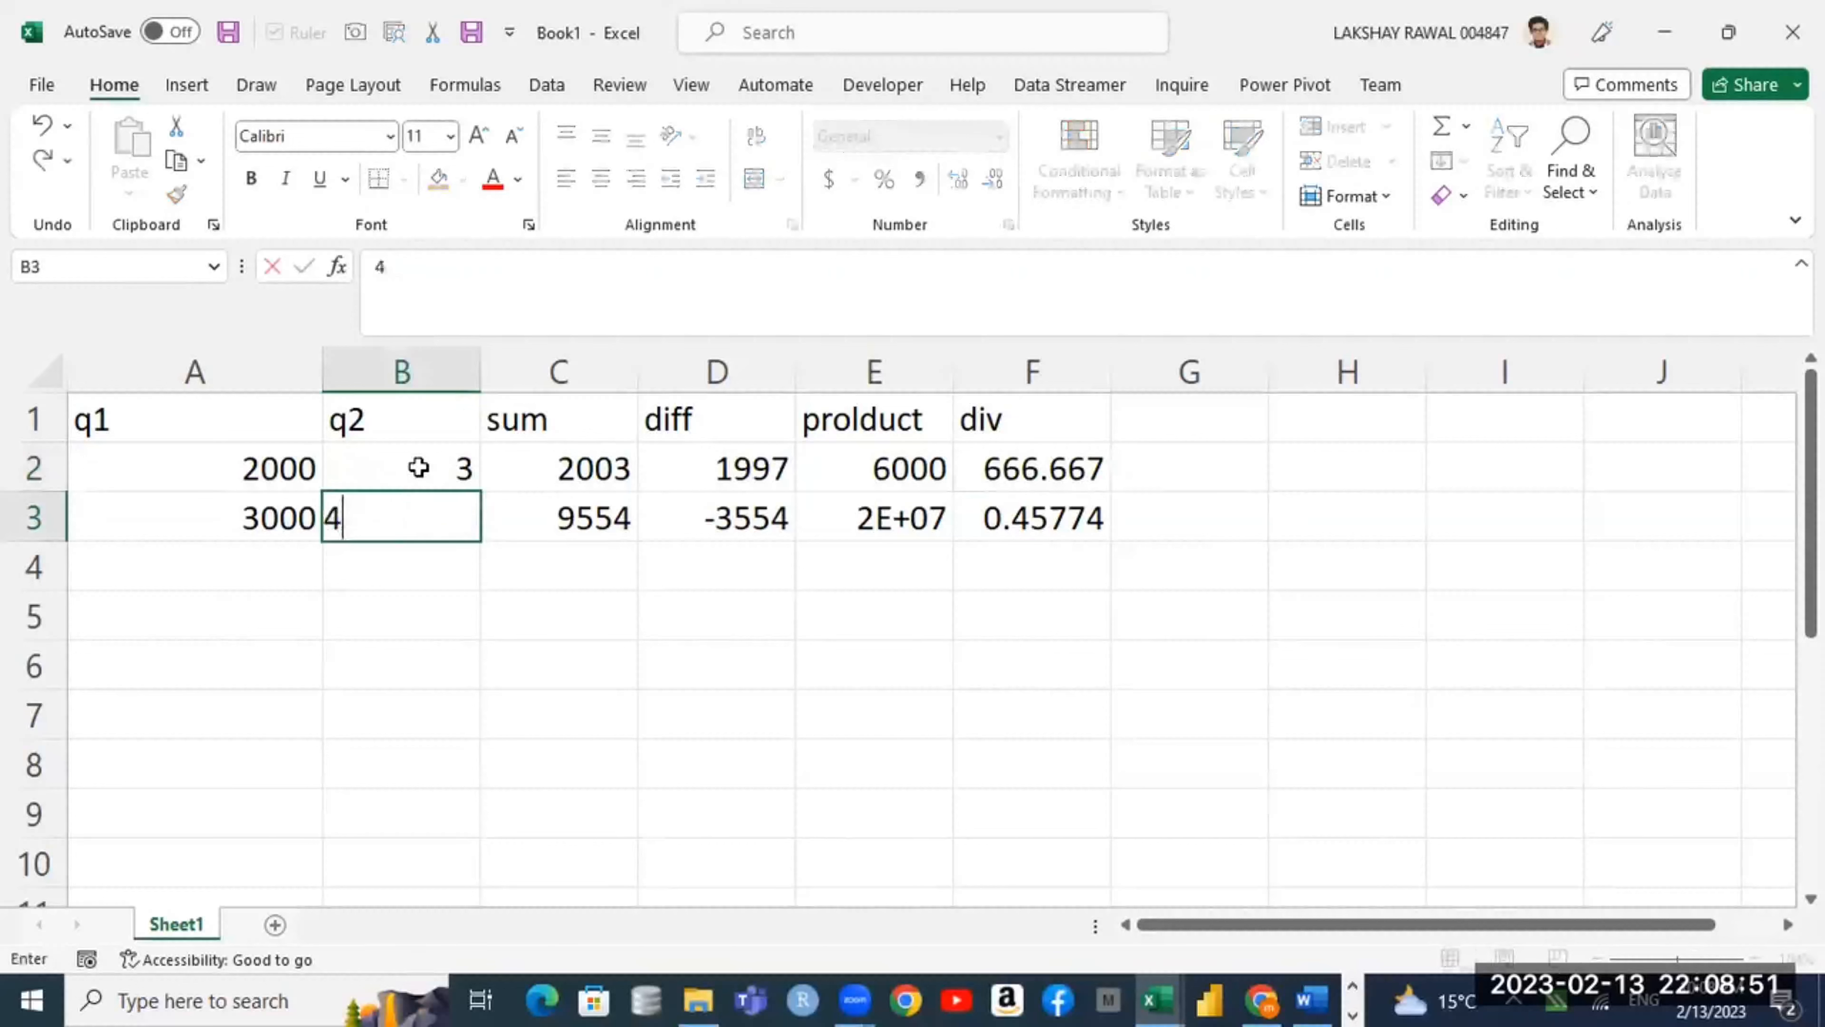
pyautogui.press('Return')
# Step: Add the heading power in G1 and enter the formula =A2^B2 in G2
pyautogui.click(1151, 407)
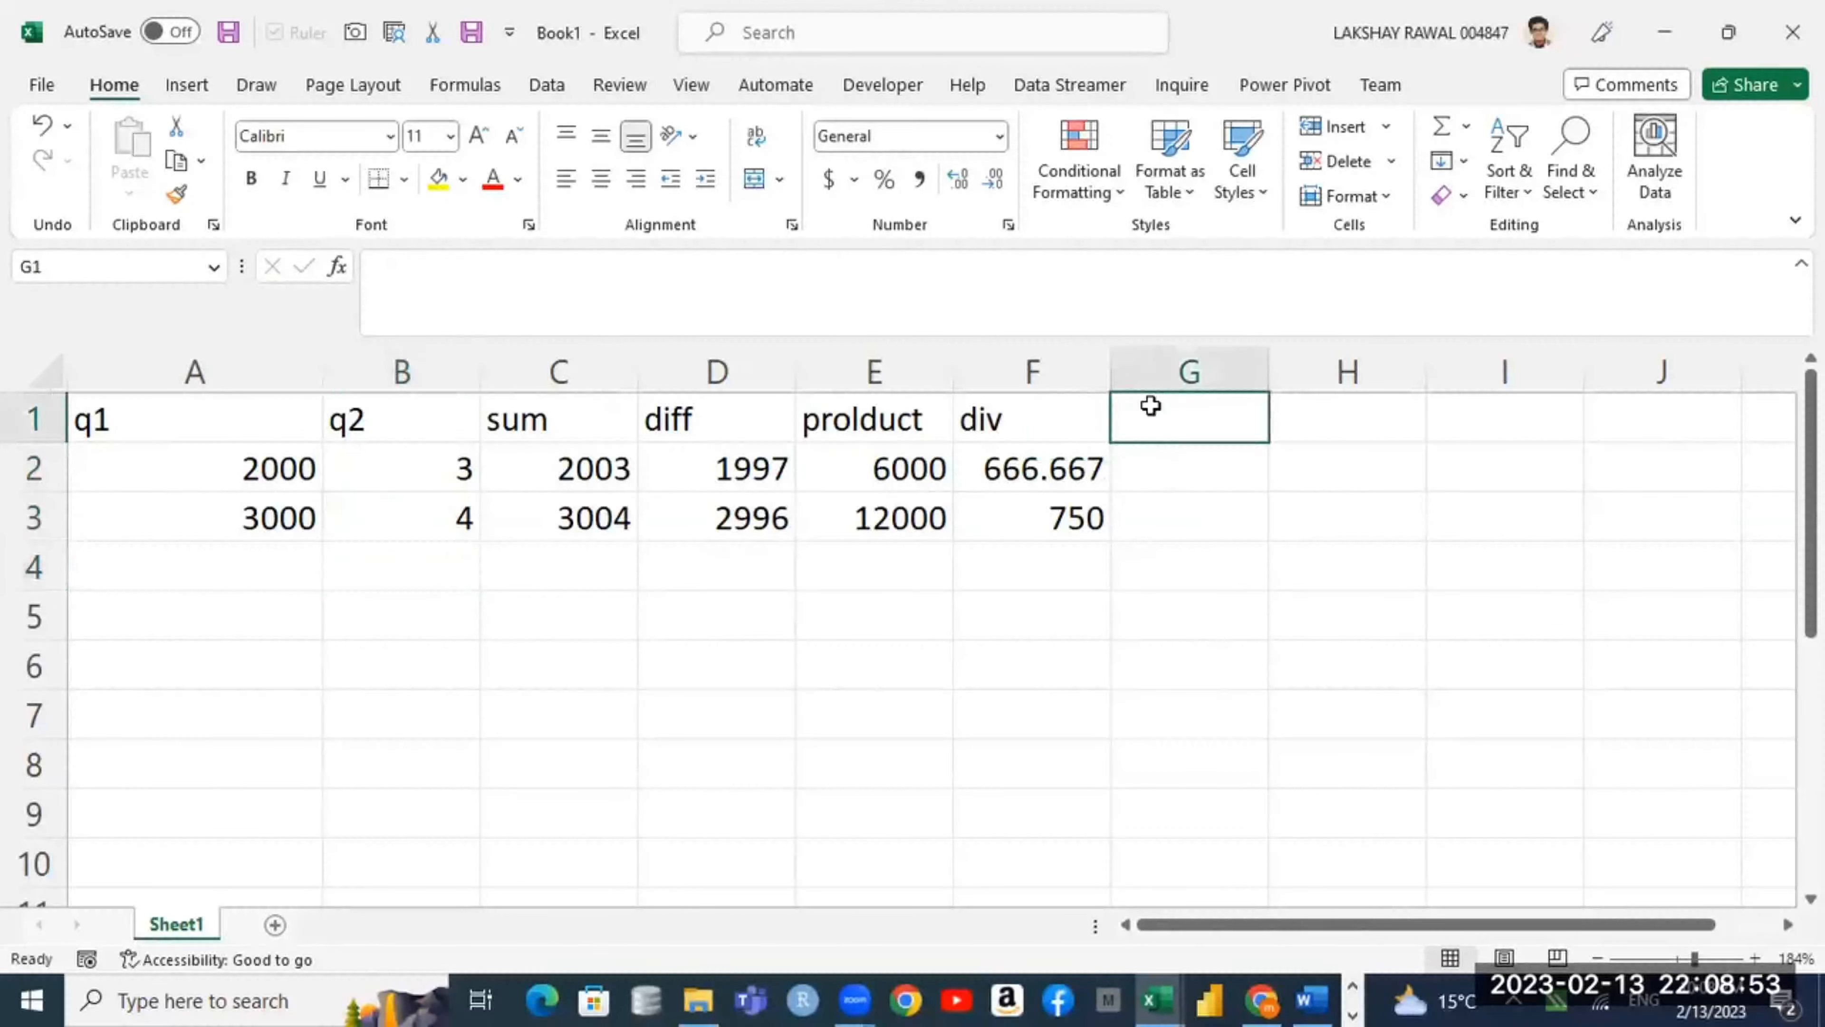
pyautogui.write('power')
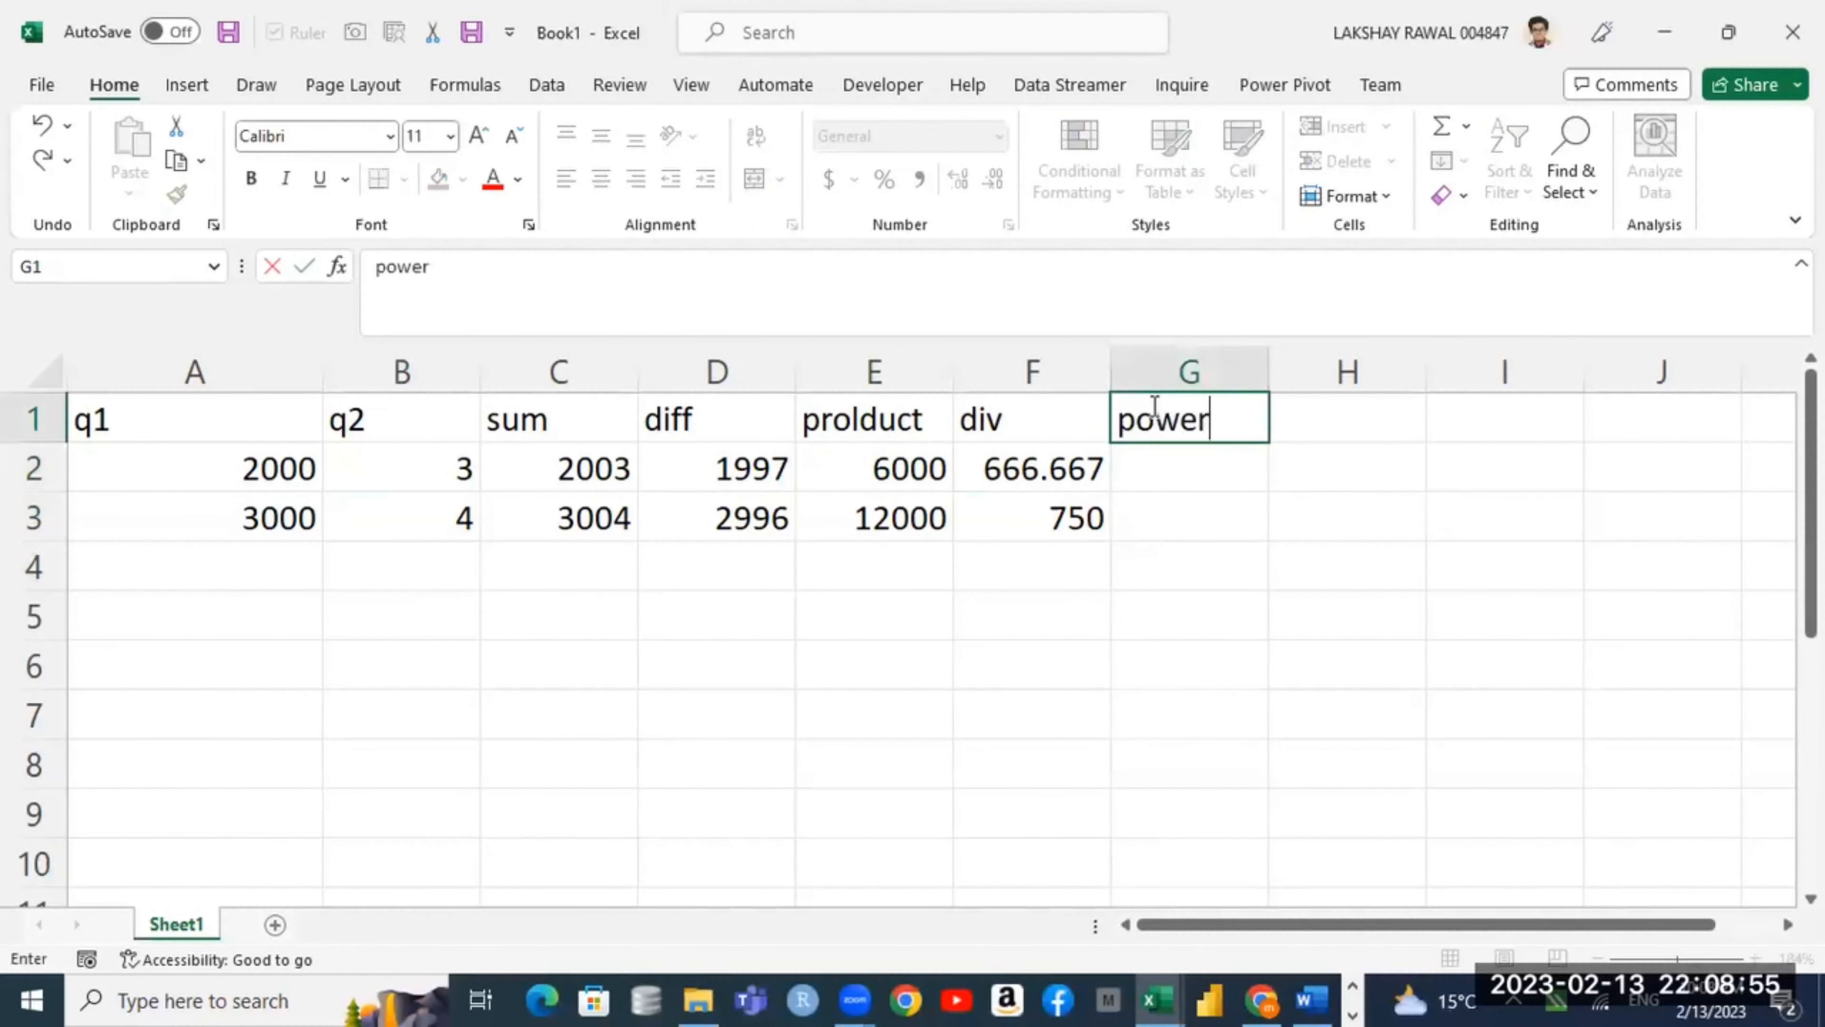
pyautogui.press('Return')
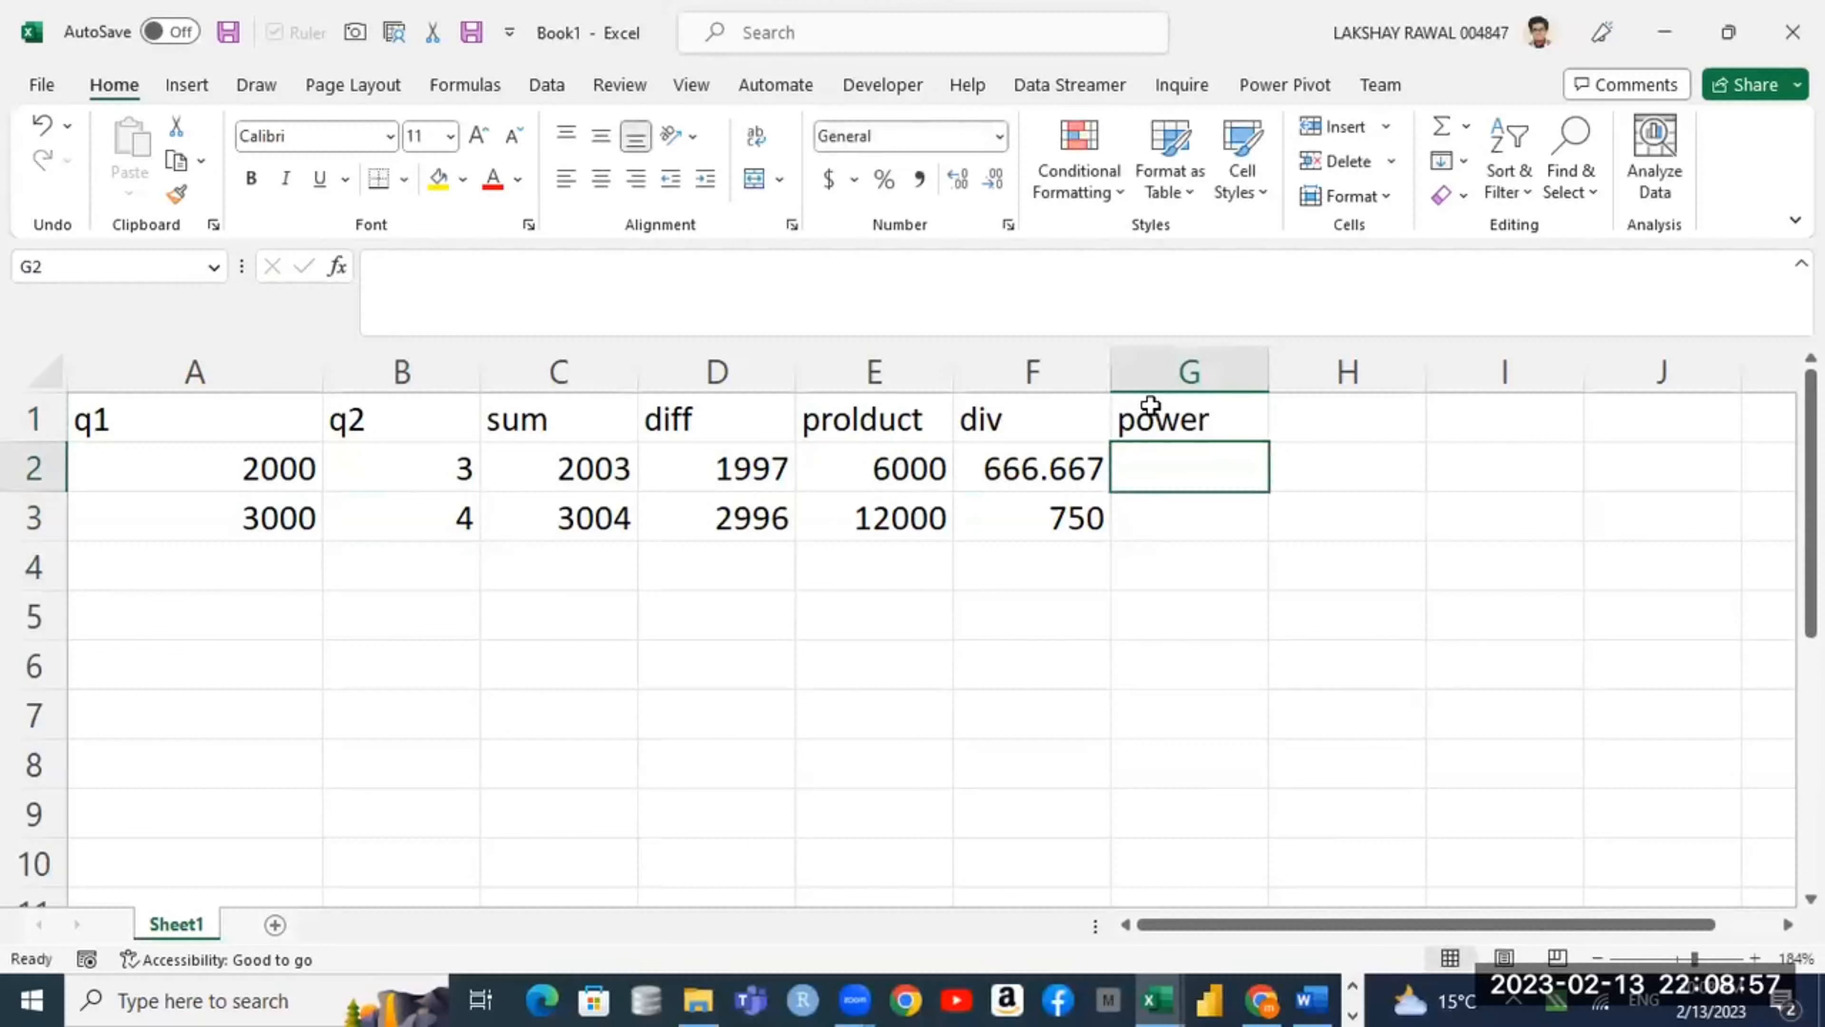
pyautogui.write('=')
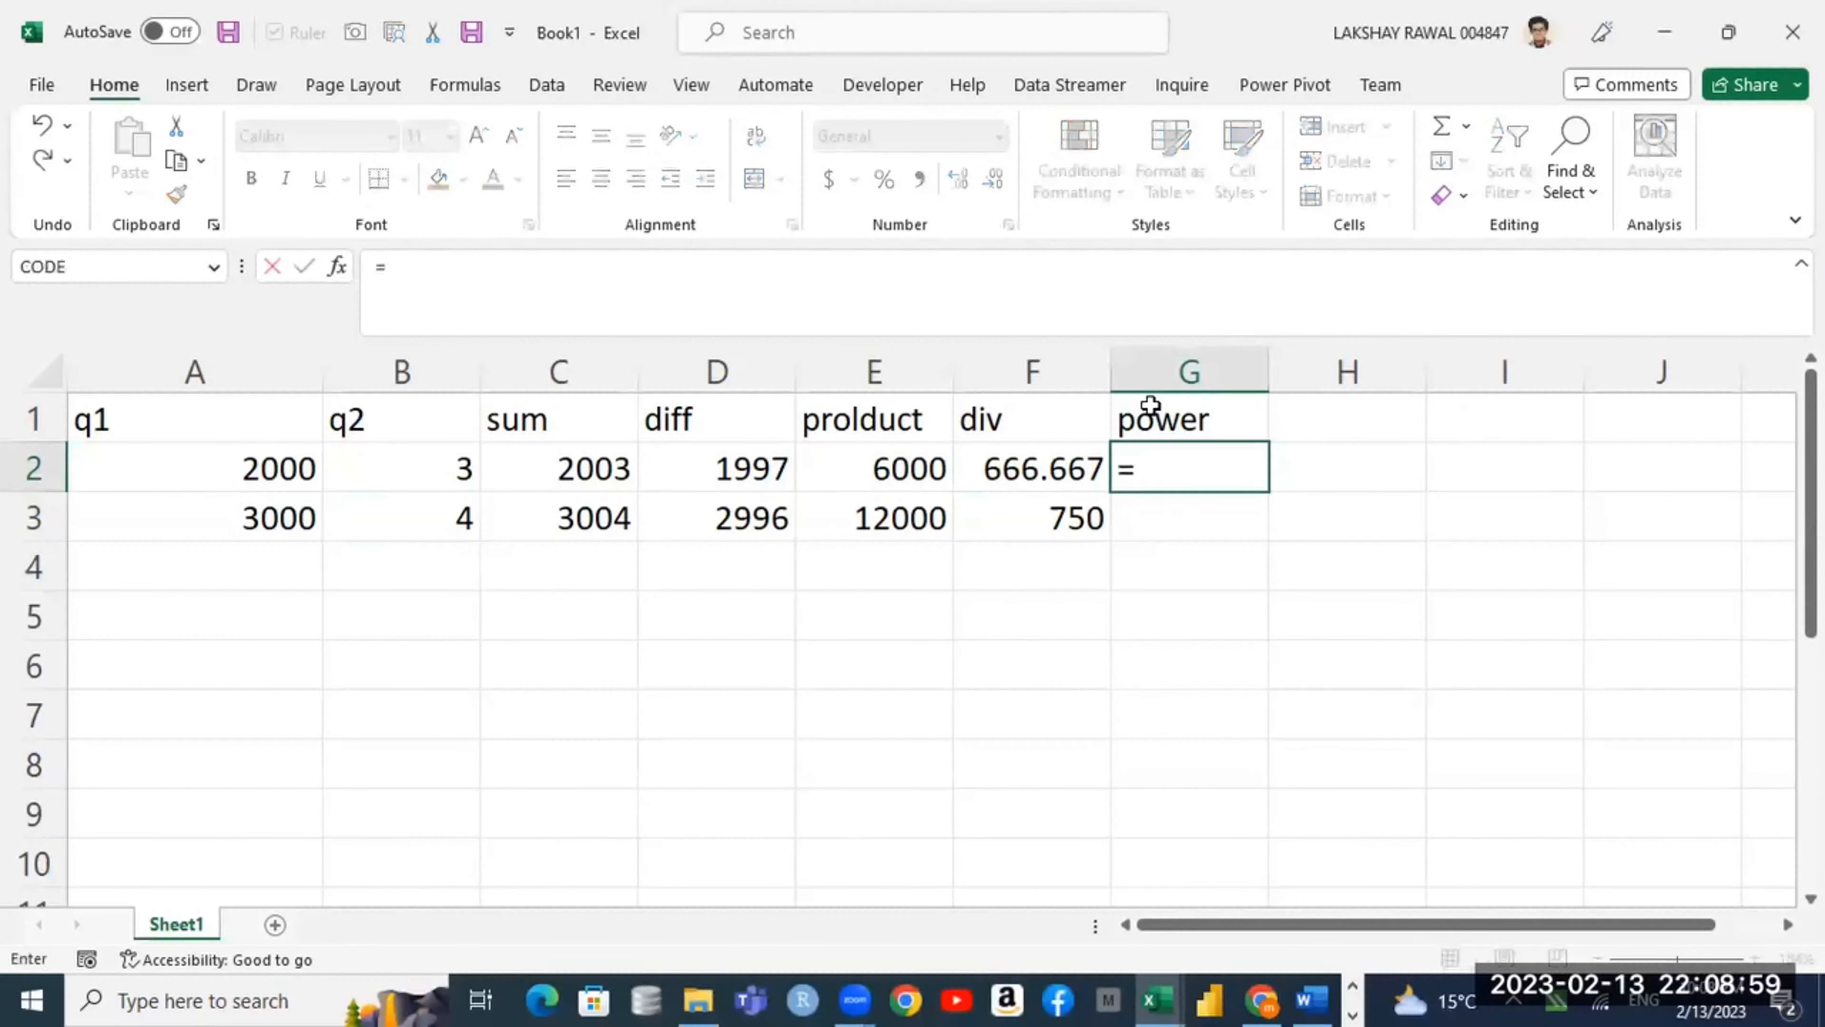
pyautogui.click(257, 469)
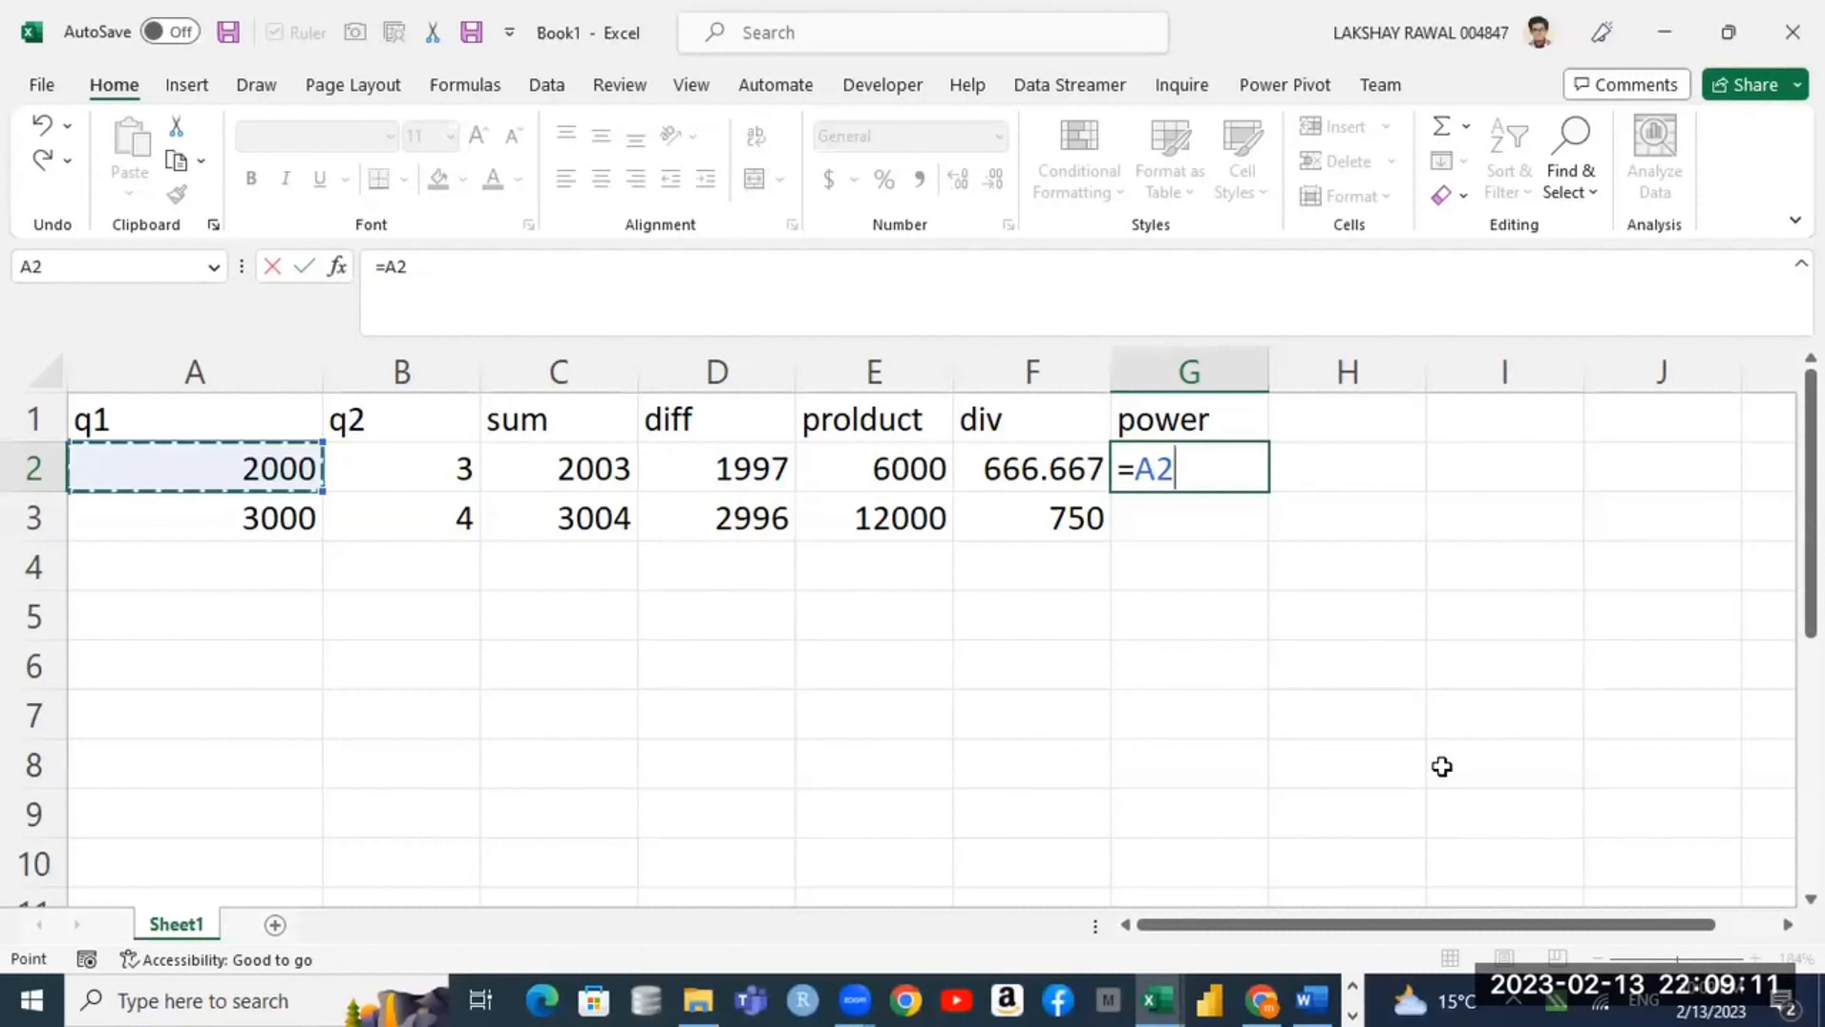
pyautogui.write('^')
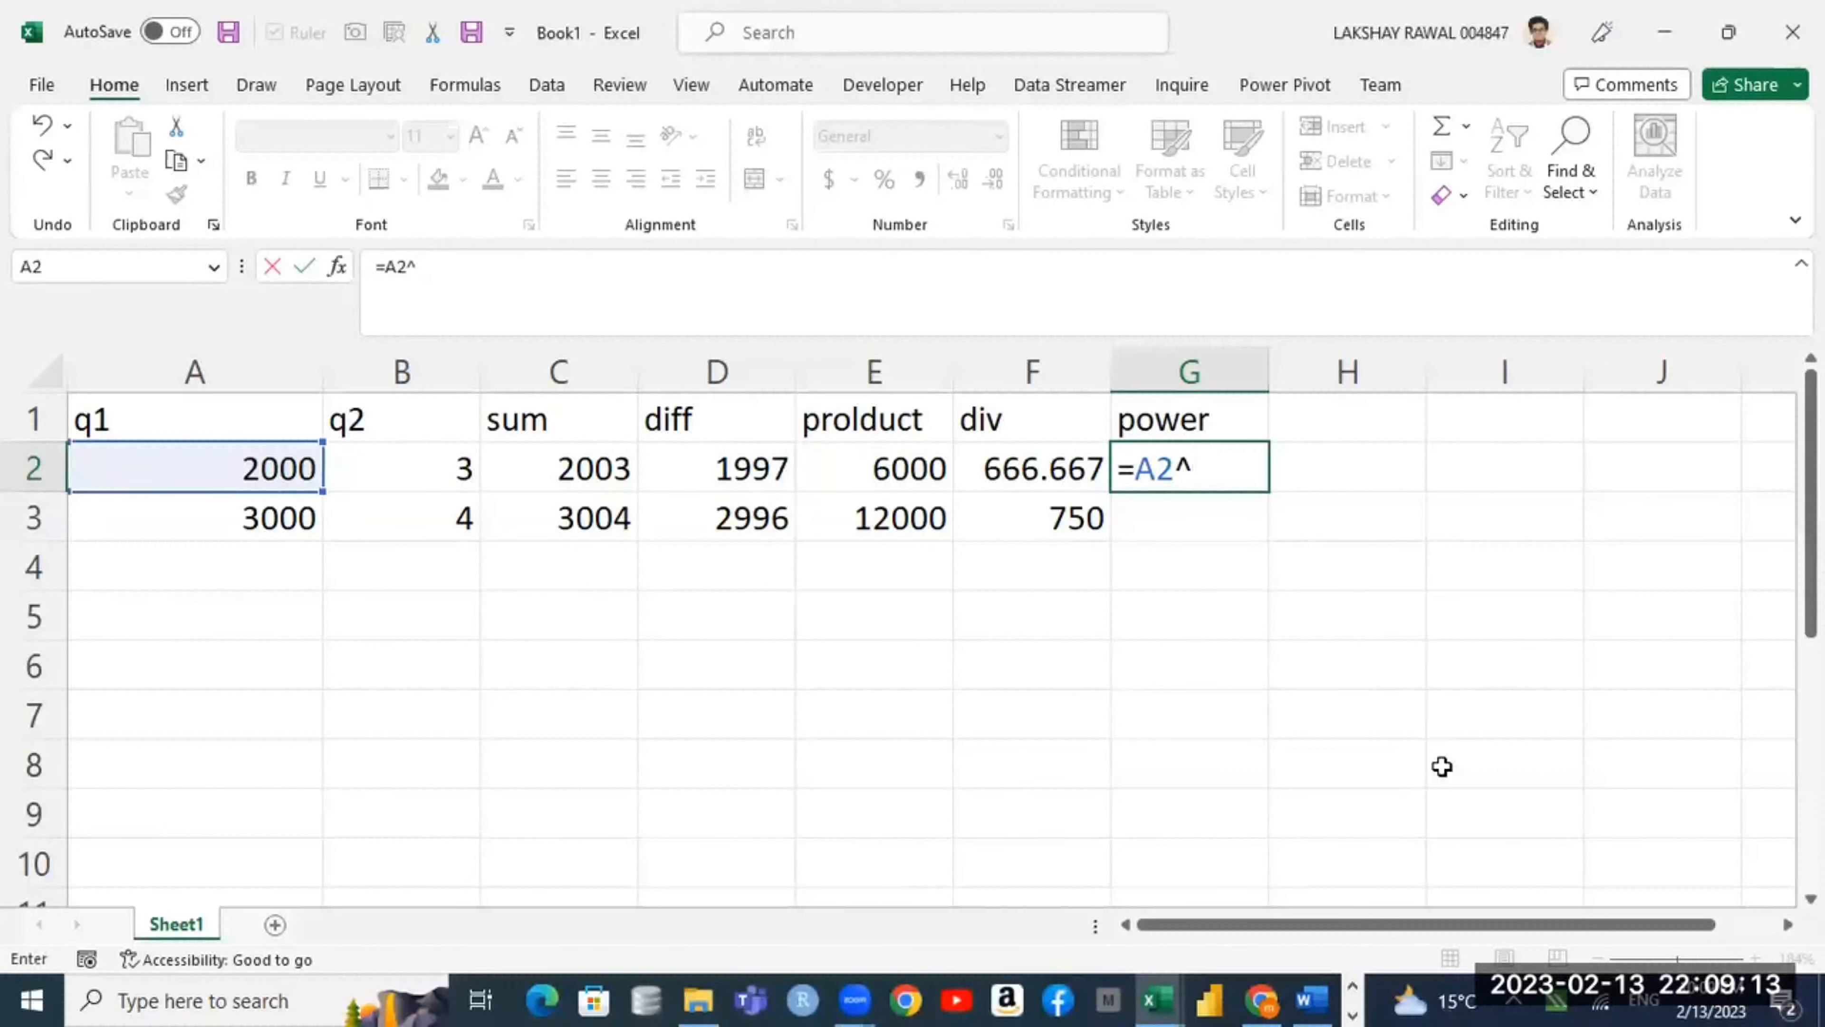
pyautogui.click(381, 466)
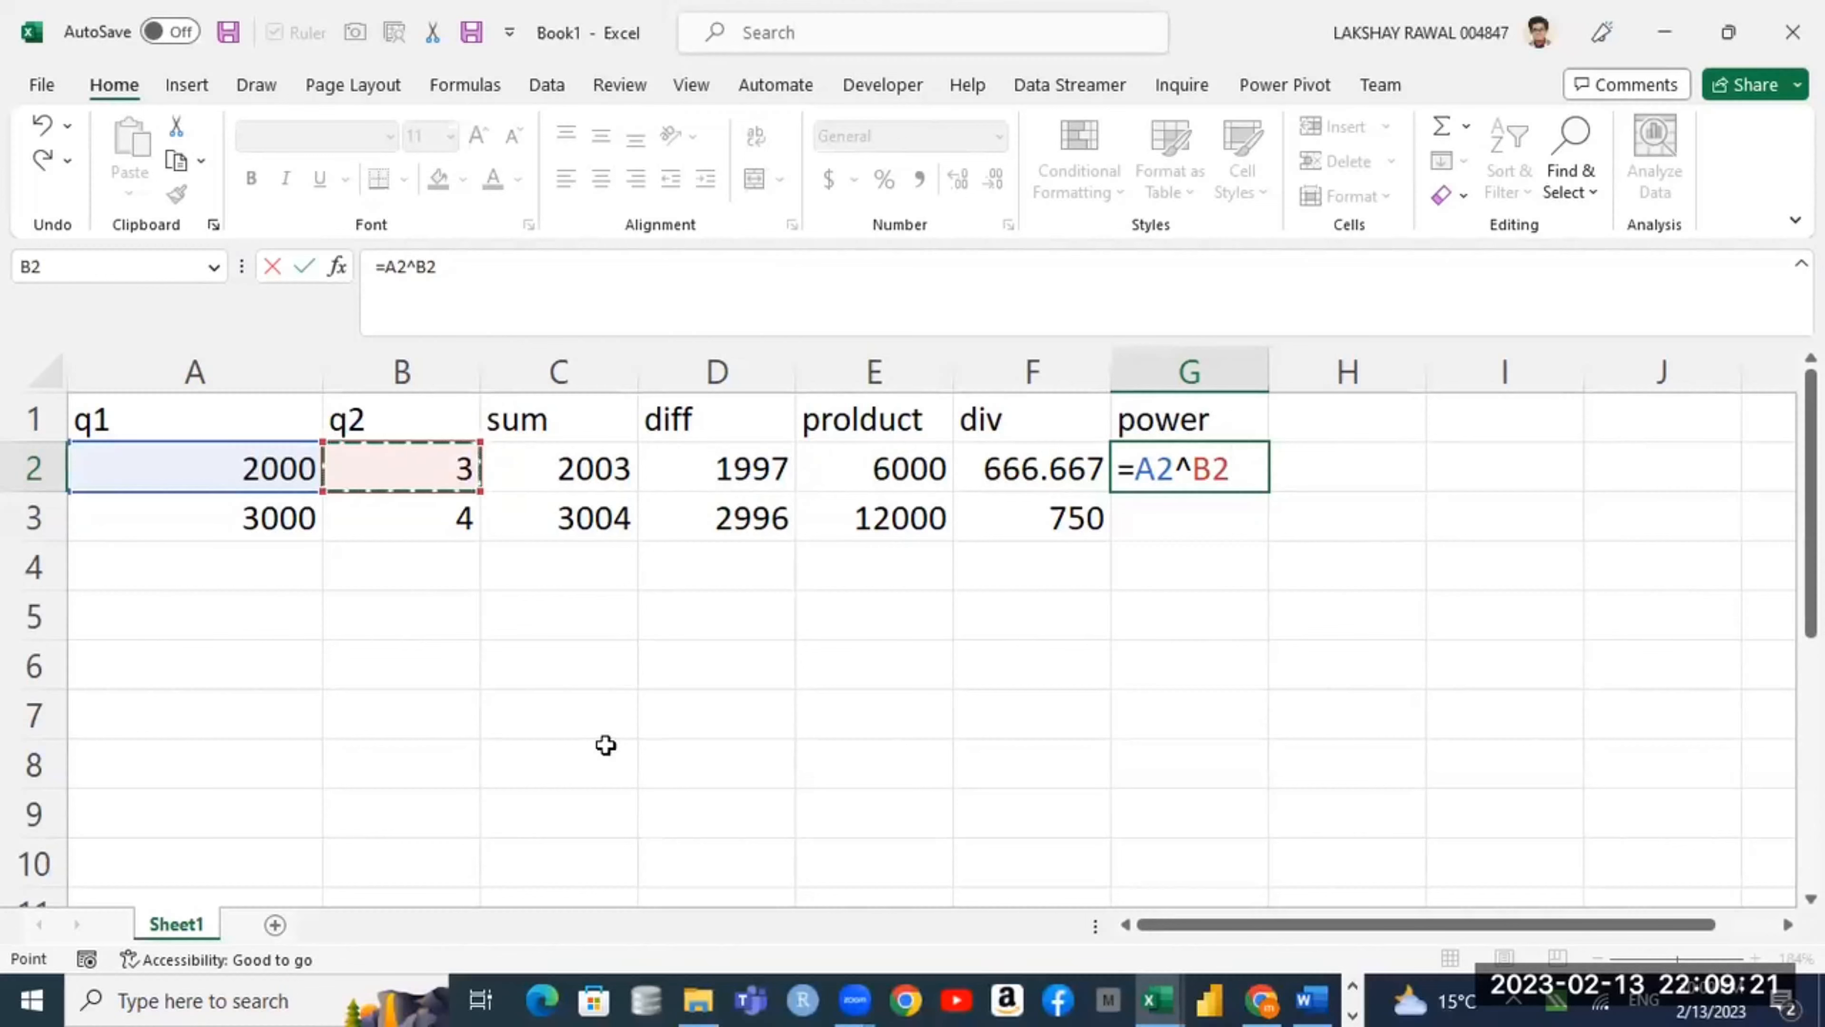
pyautogui.hotkey('shift', 'Return')
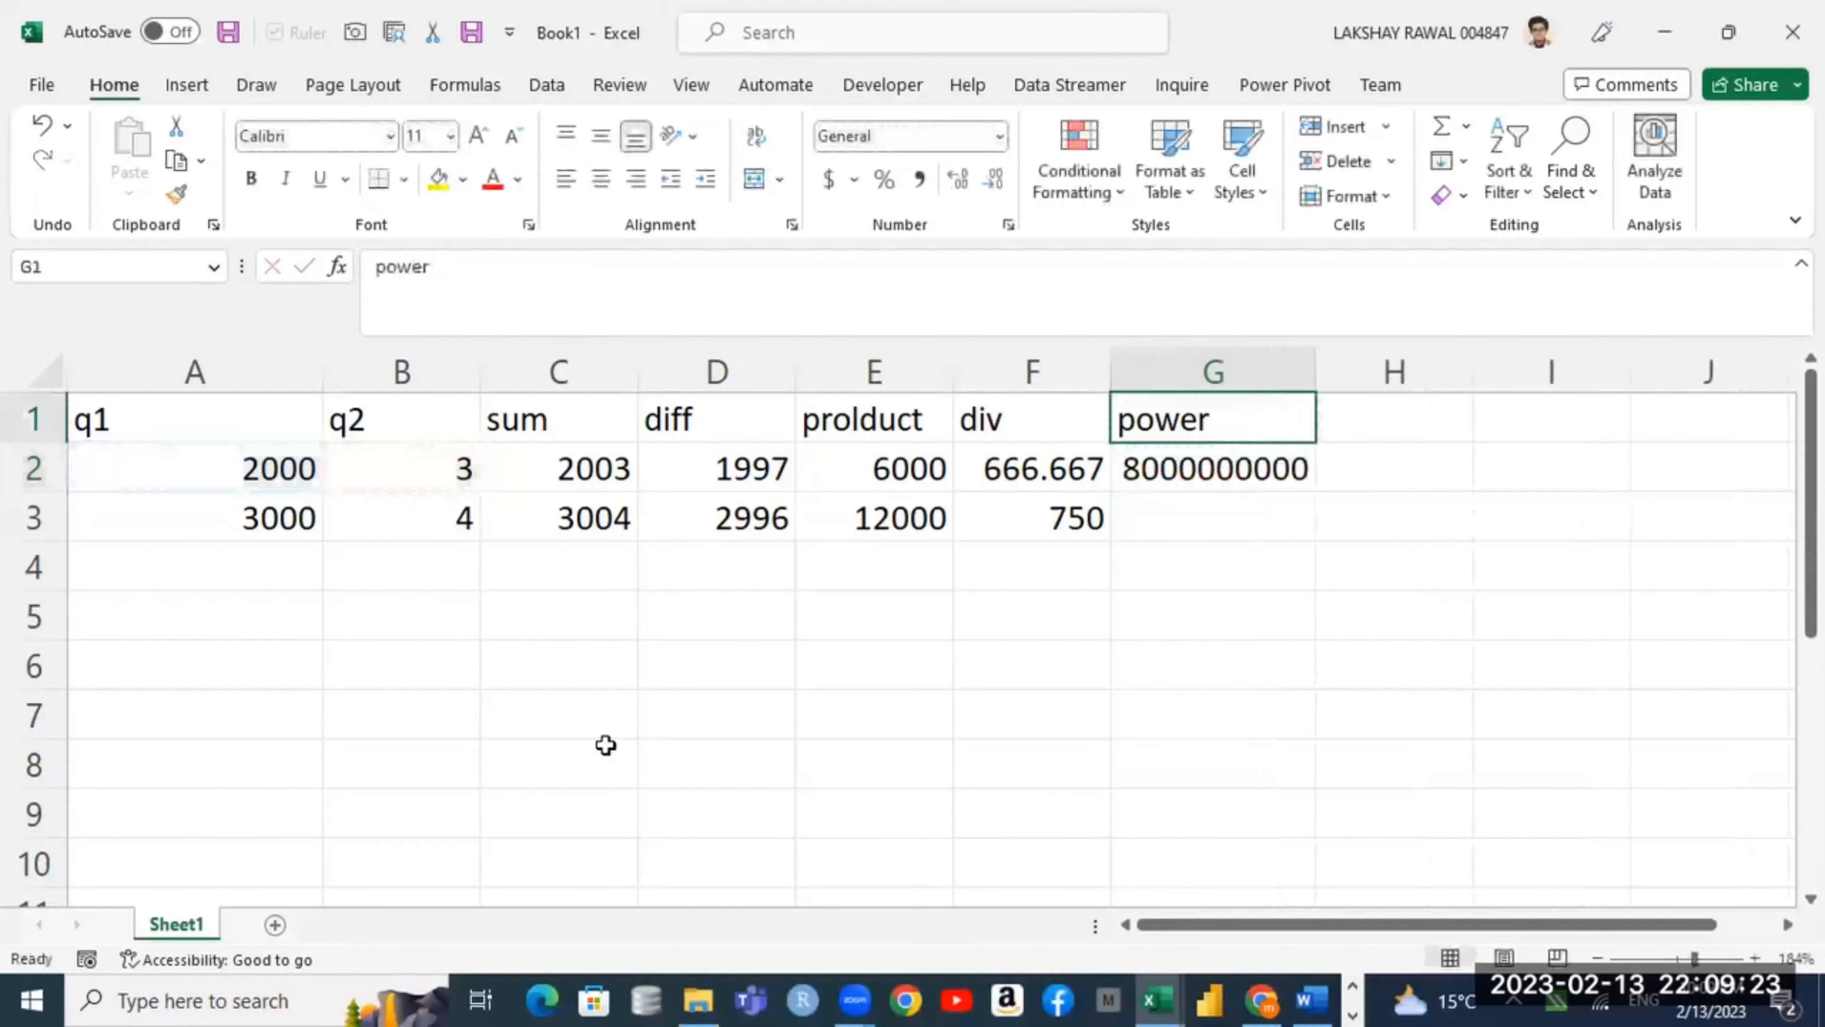
pyautogui.click(272, 468)
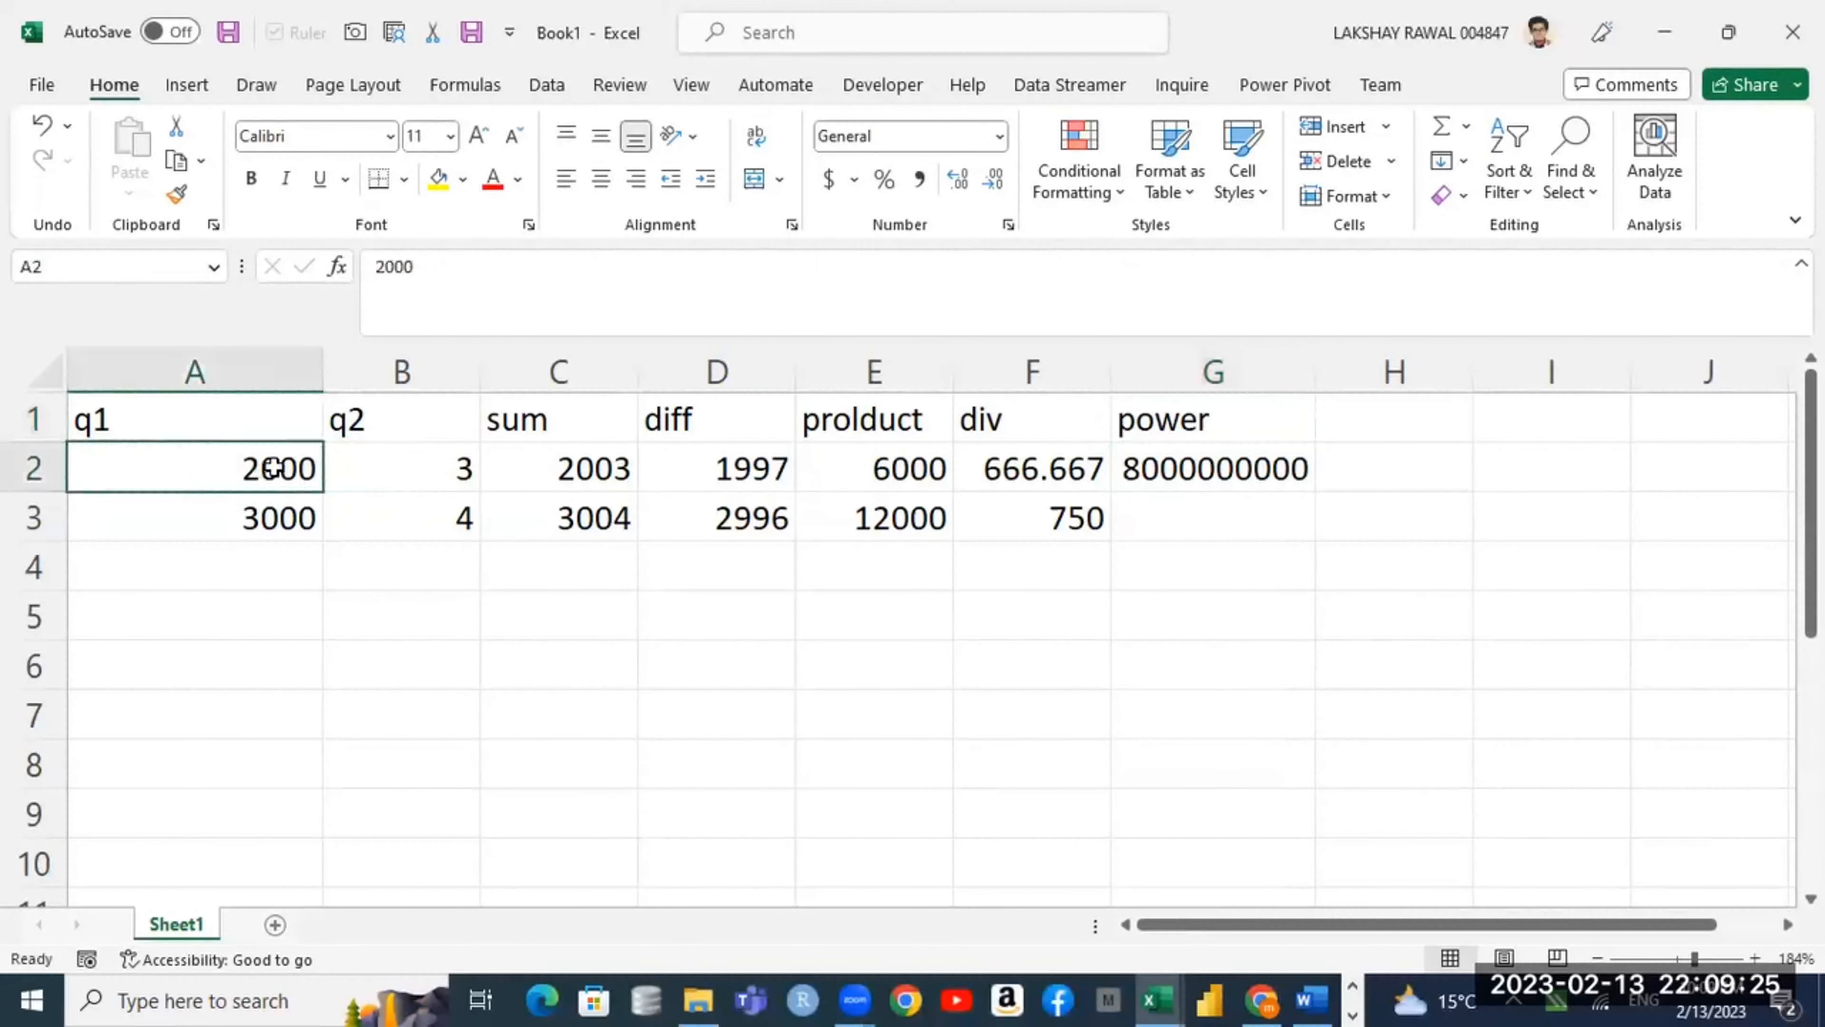
# Step: Change the q1 values to 20 in A2 and 3 in A3
pyautogui.write('20')
pyautogui.press('Return')
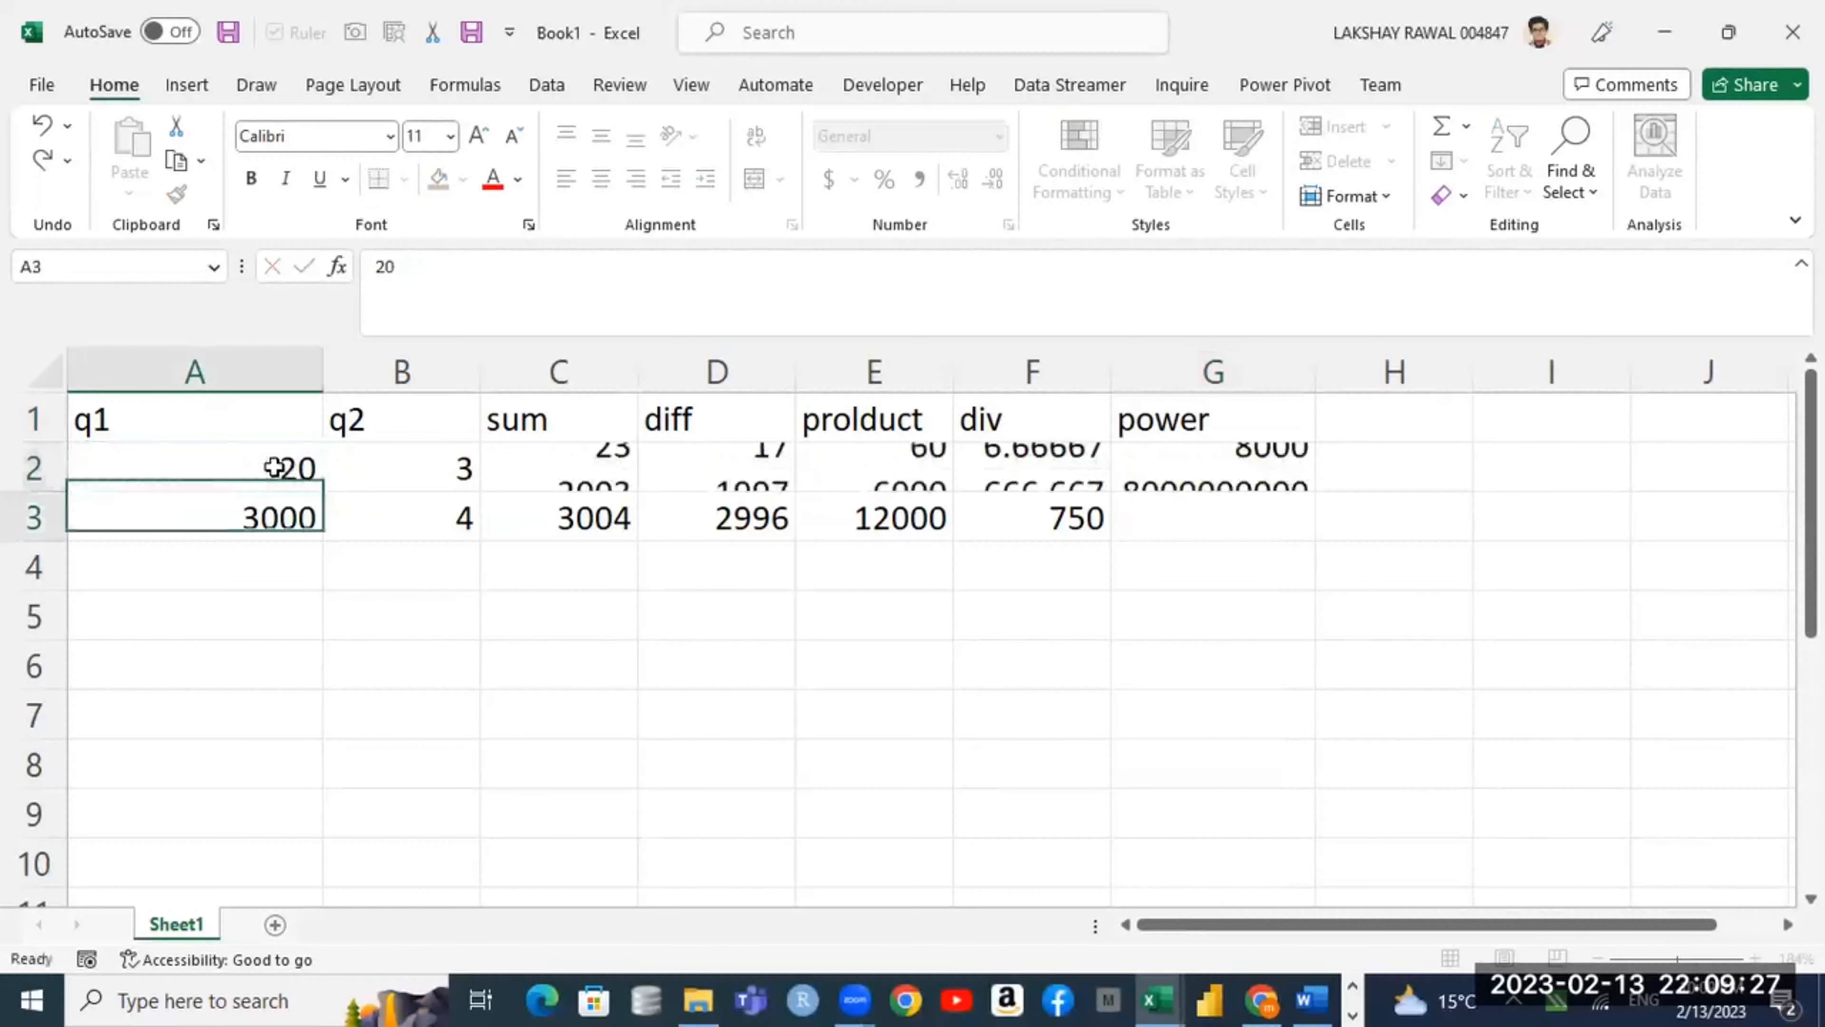
pyautogui.click(387, 460)
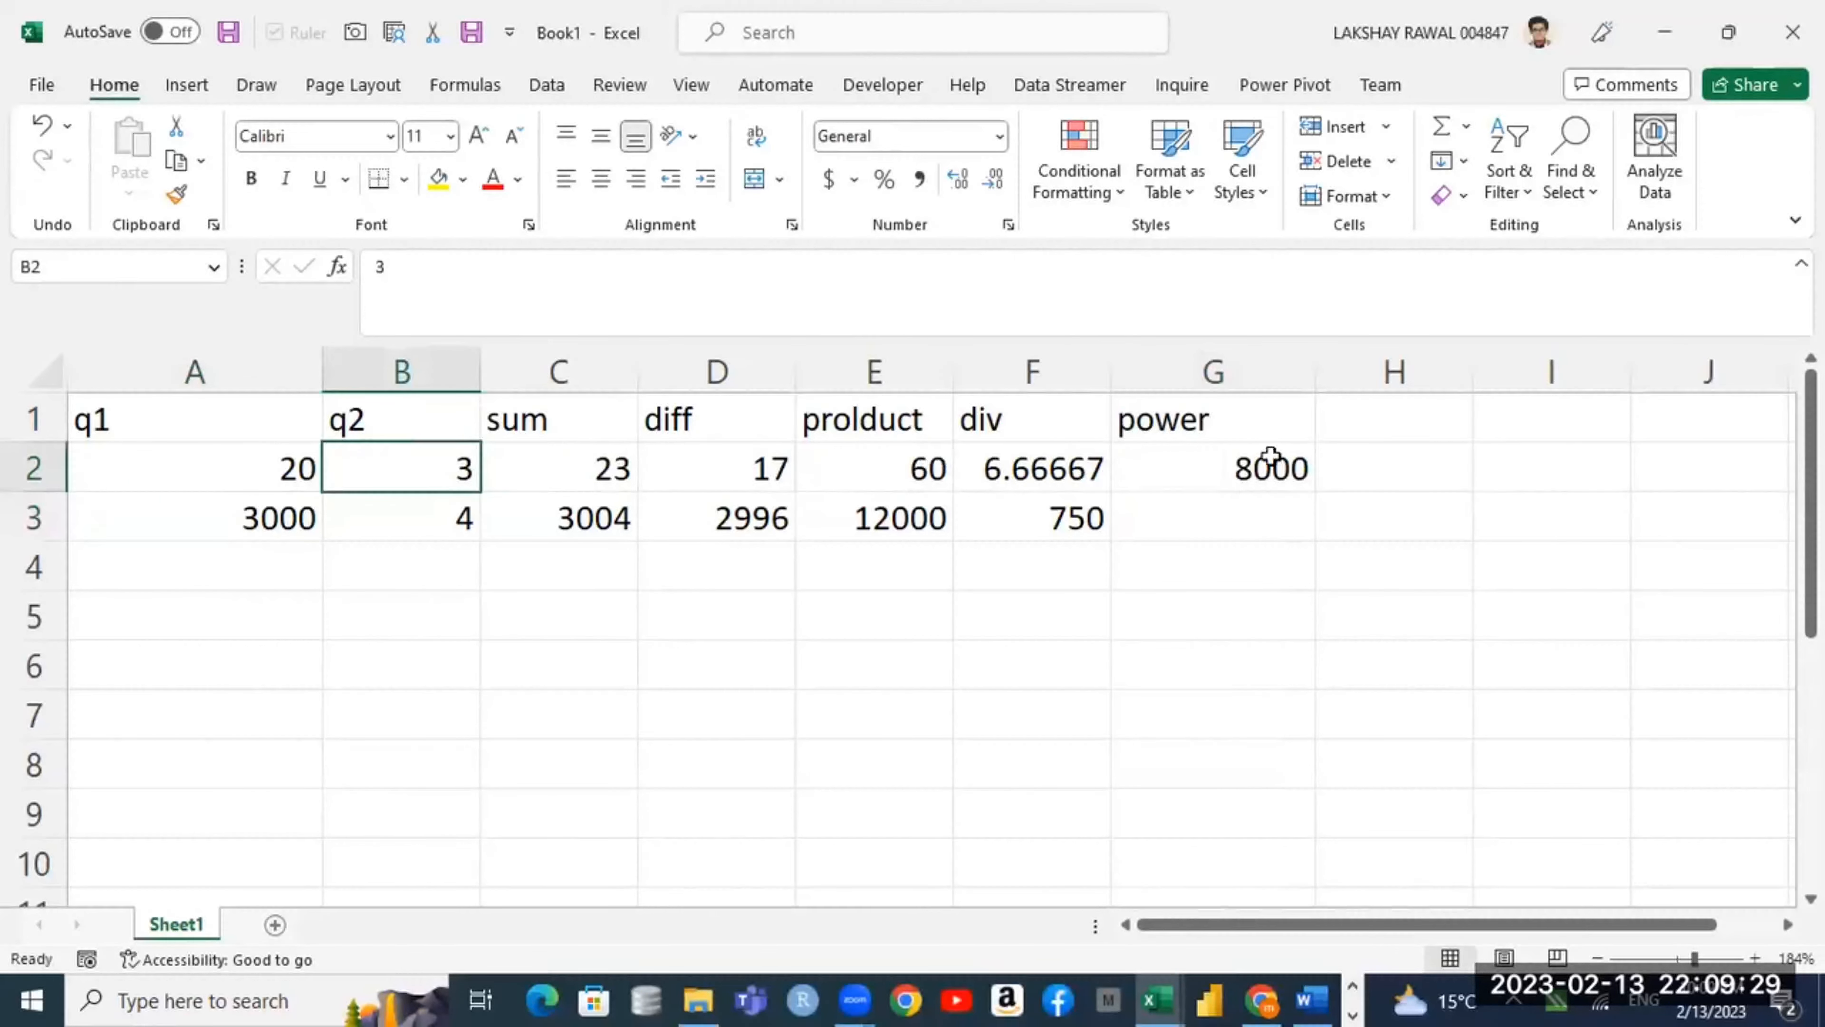
pyautogui.click(1283, 471)
pyautogui.click(290, 516)
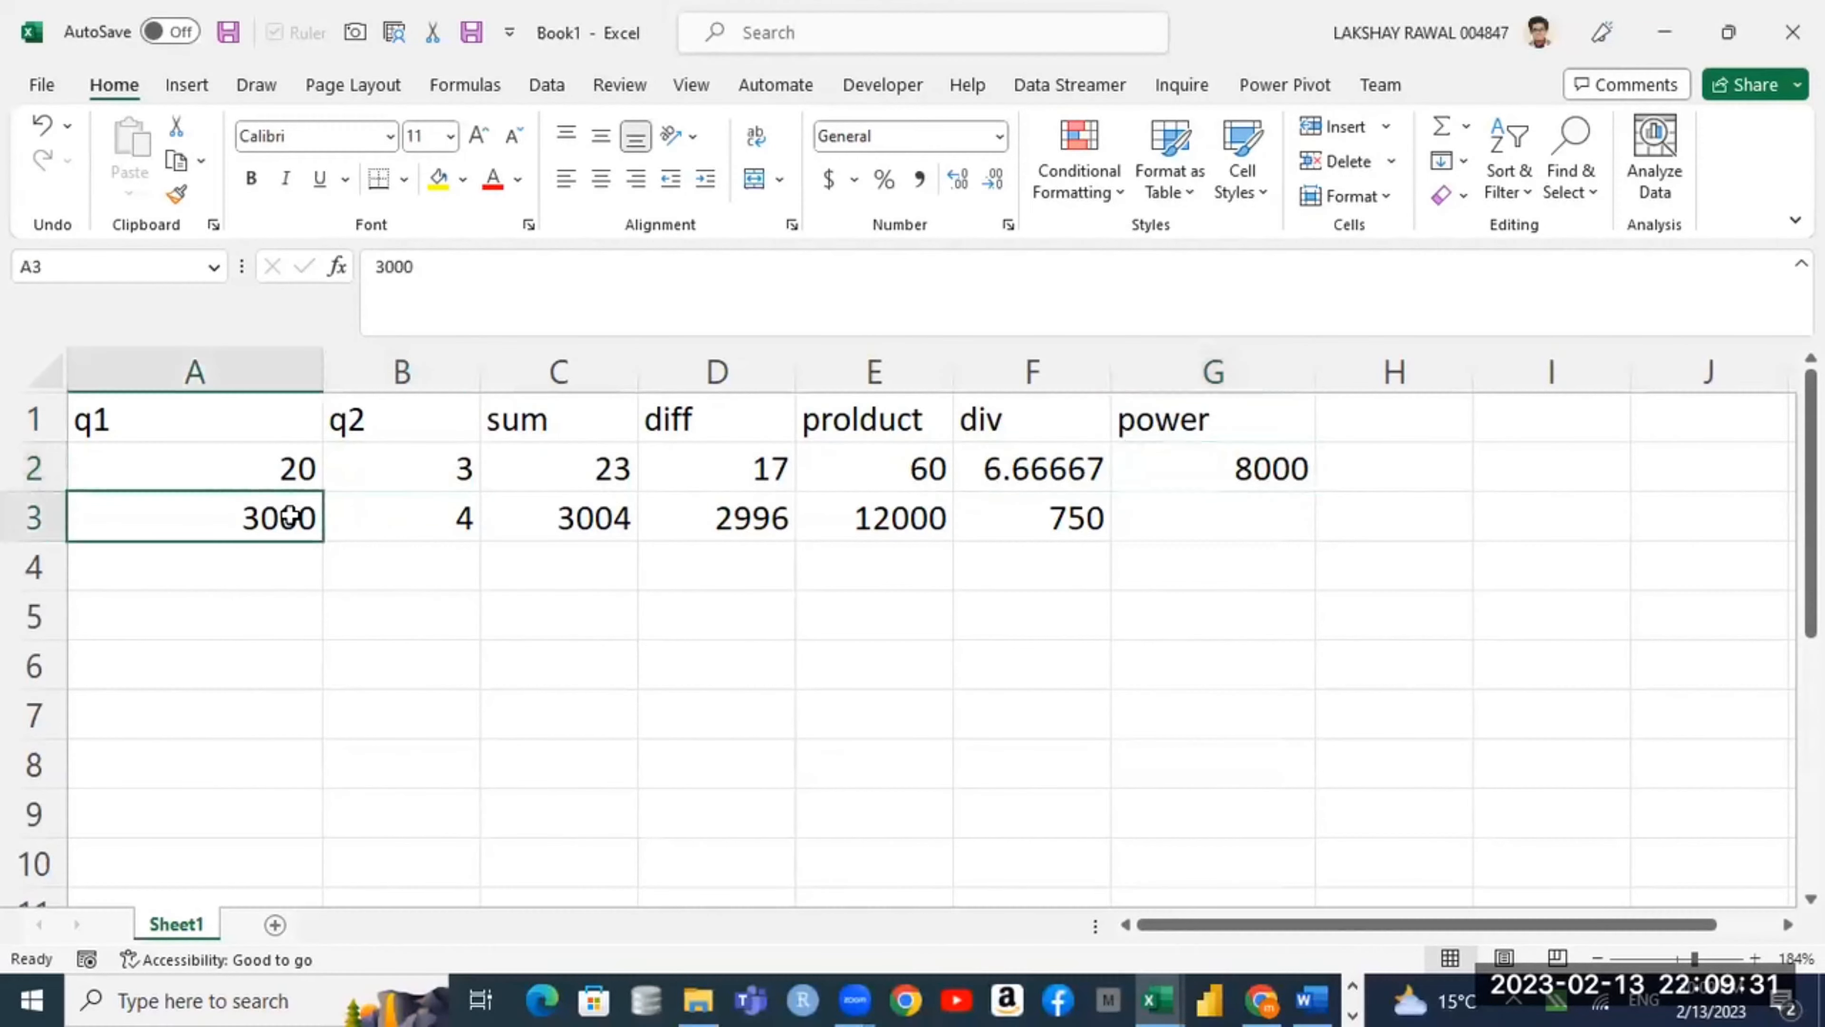
pyautogui.write('3')
pyautogui.press('Return')
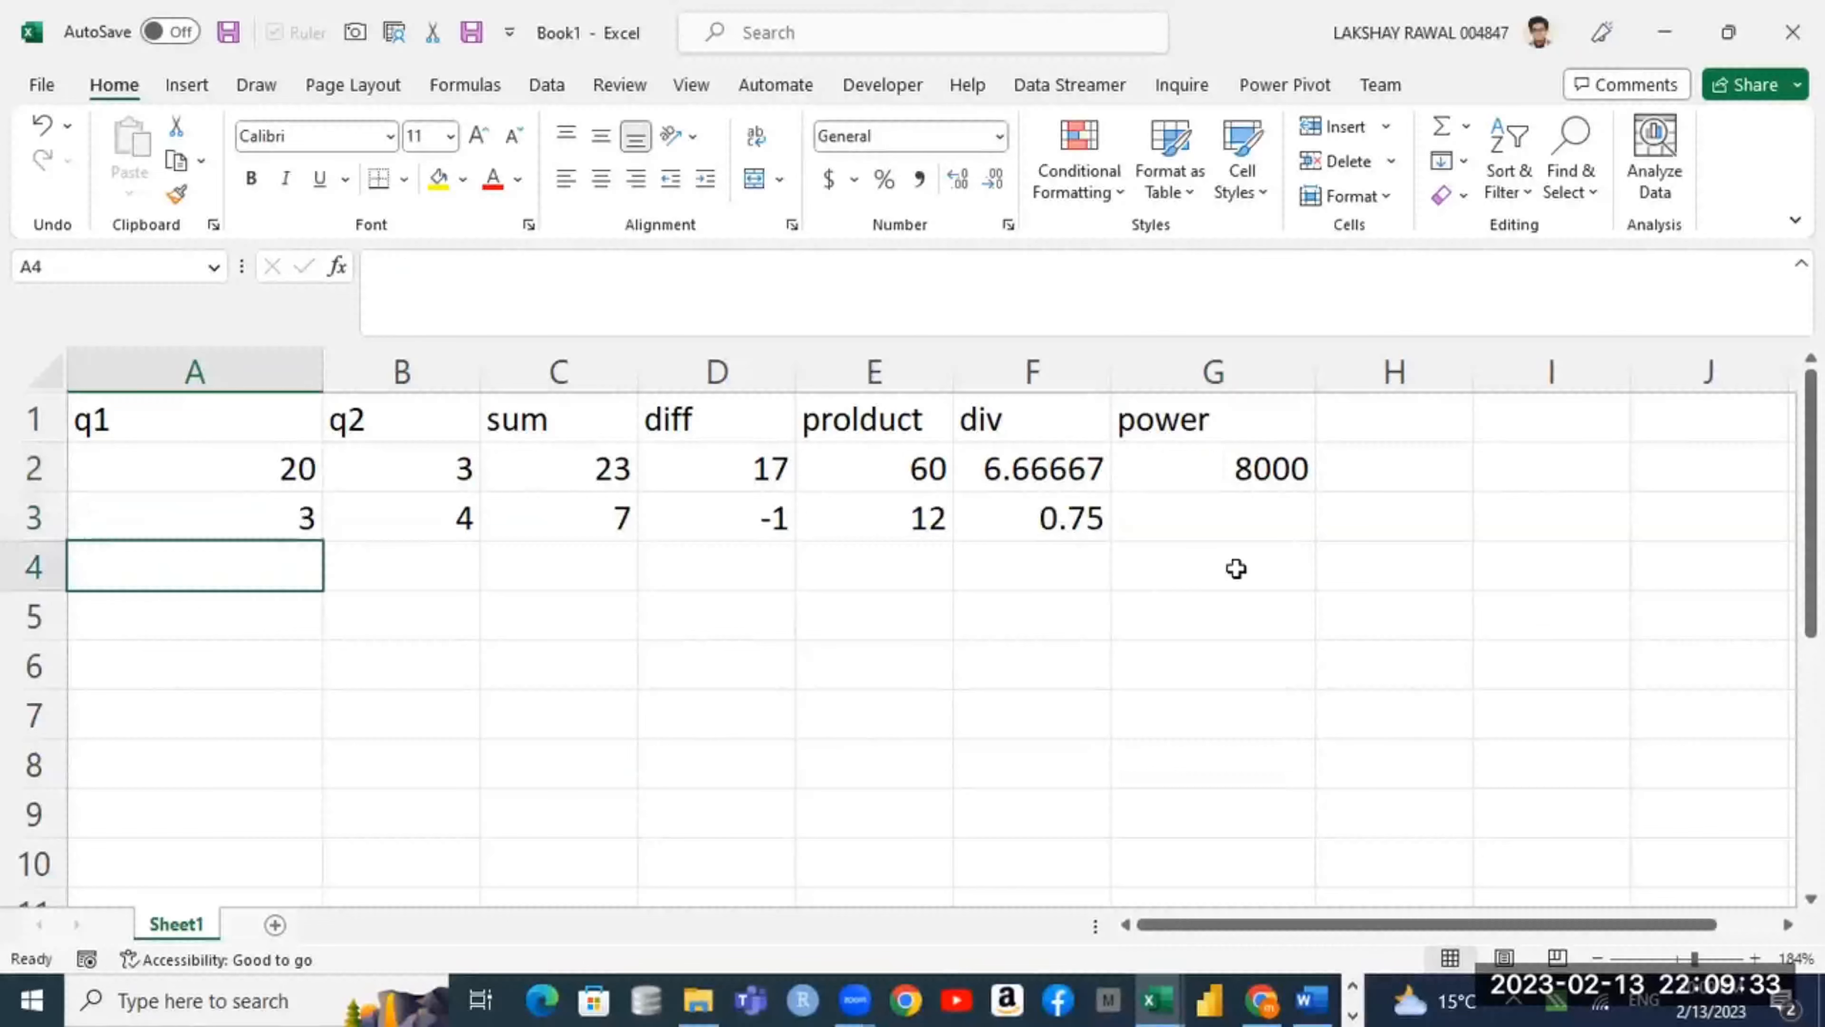
# Step: Fill the power formula from G2 down to G3
pyautogui.click(1273, 460)
pyautogui.moveTo(1315, 494); pyautogui.dragTo(1333, 536)
pyautogui.click(297, 513)
pyautogui.click(431, 530)
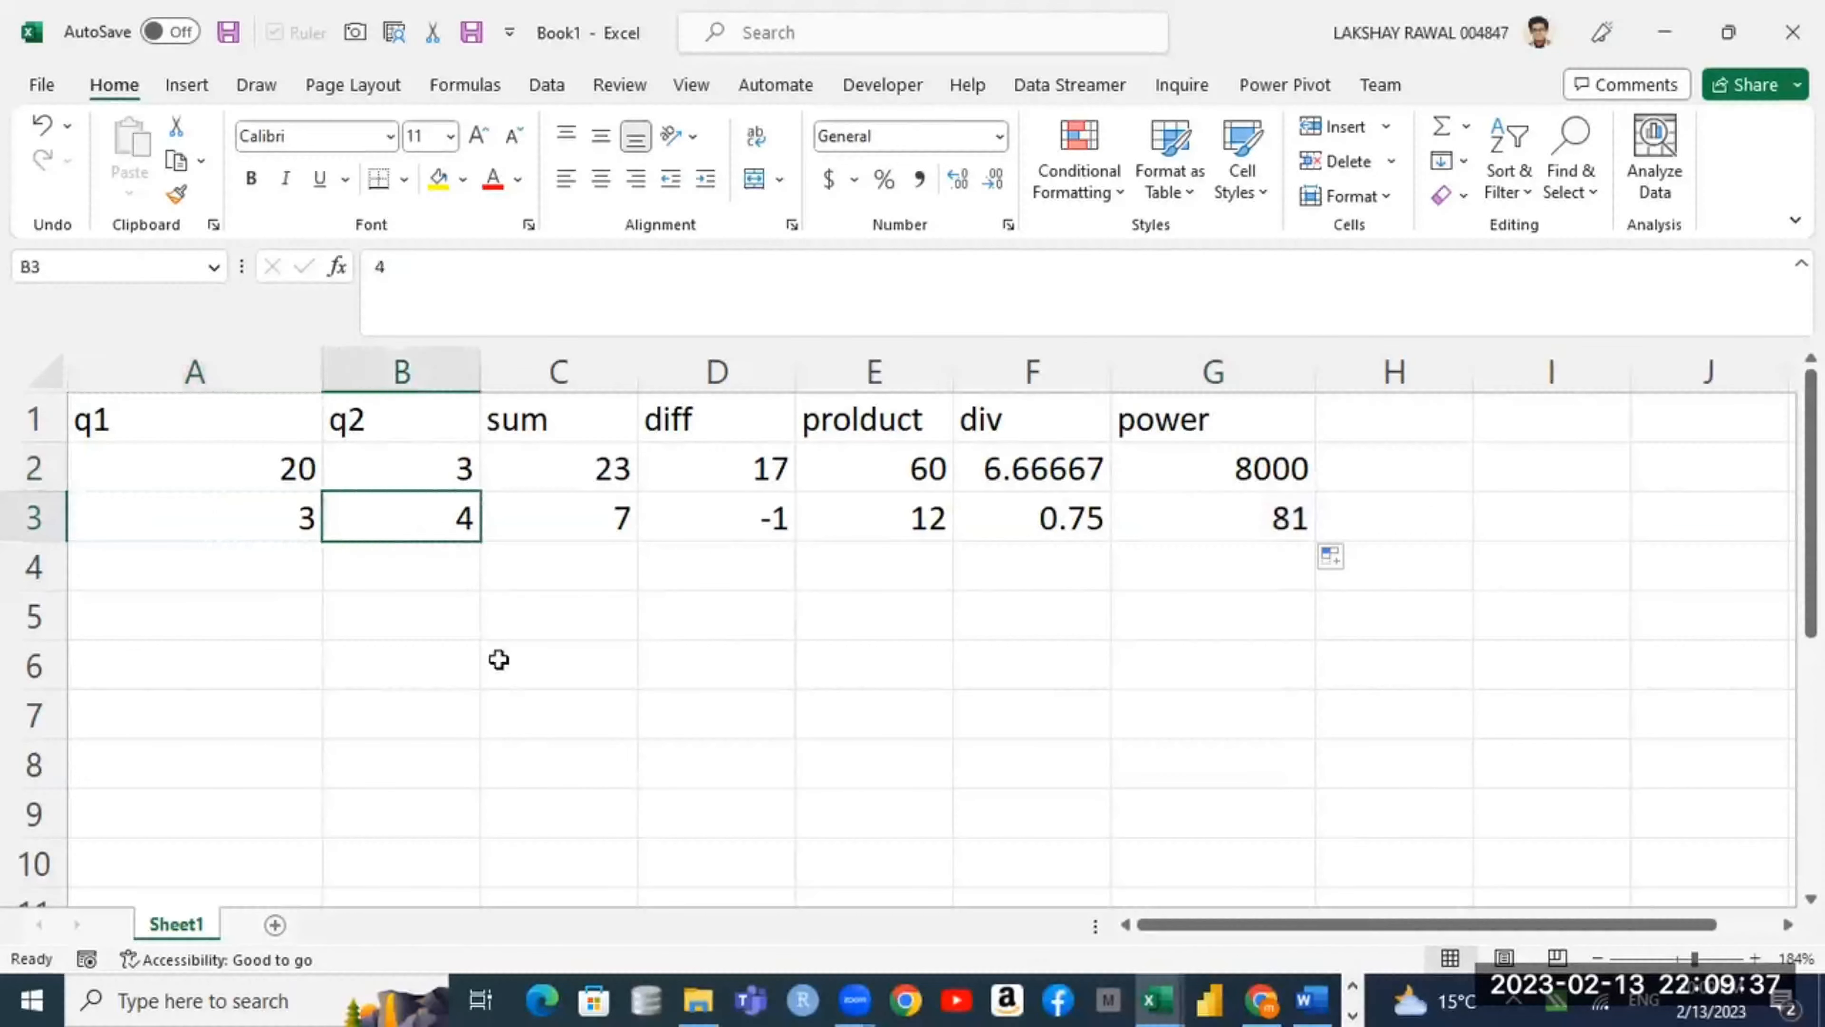
# Step: Enter the repeated multiplication =3*3*3*3 in C6 to cross-check the power result in row 3
pyautogui.click(495, 659)
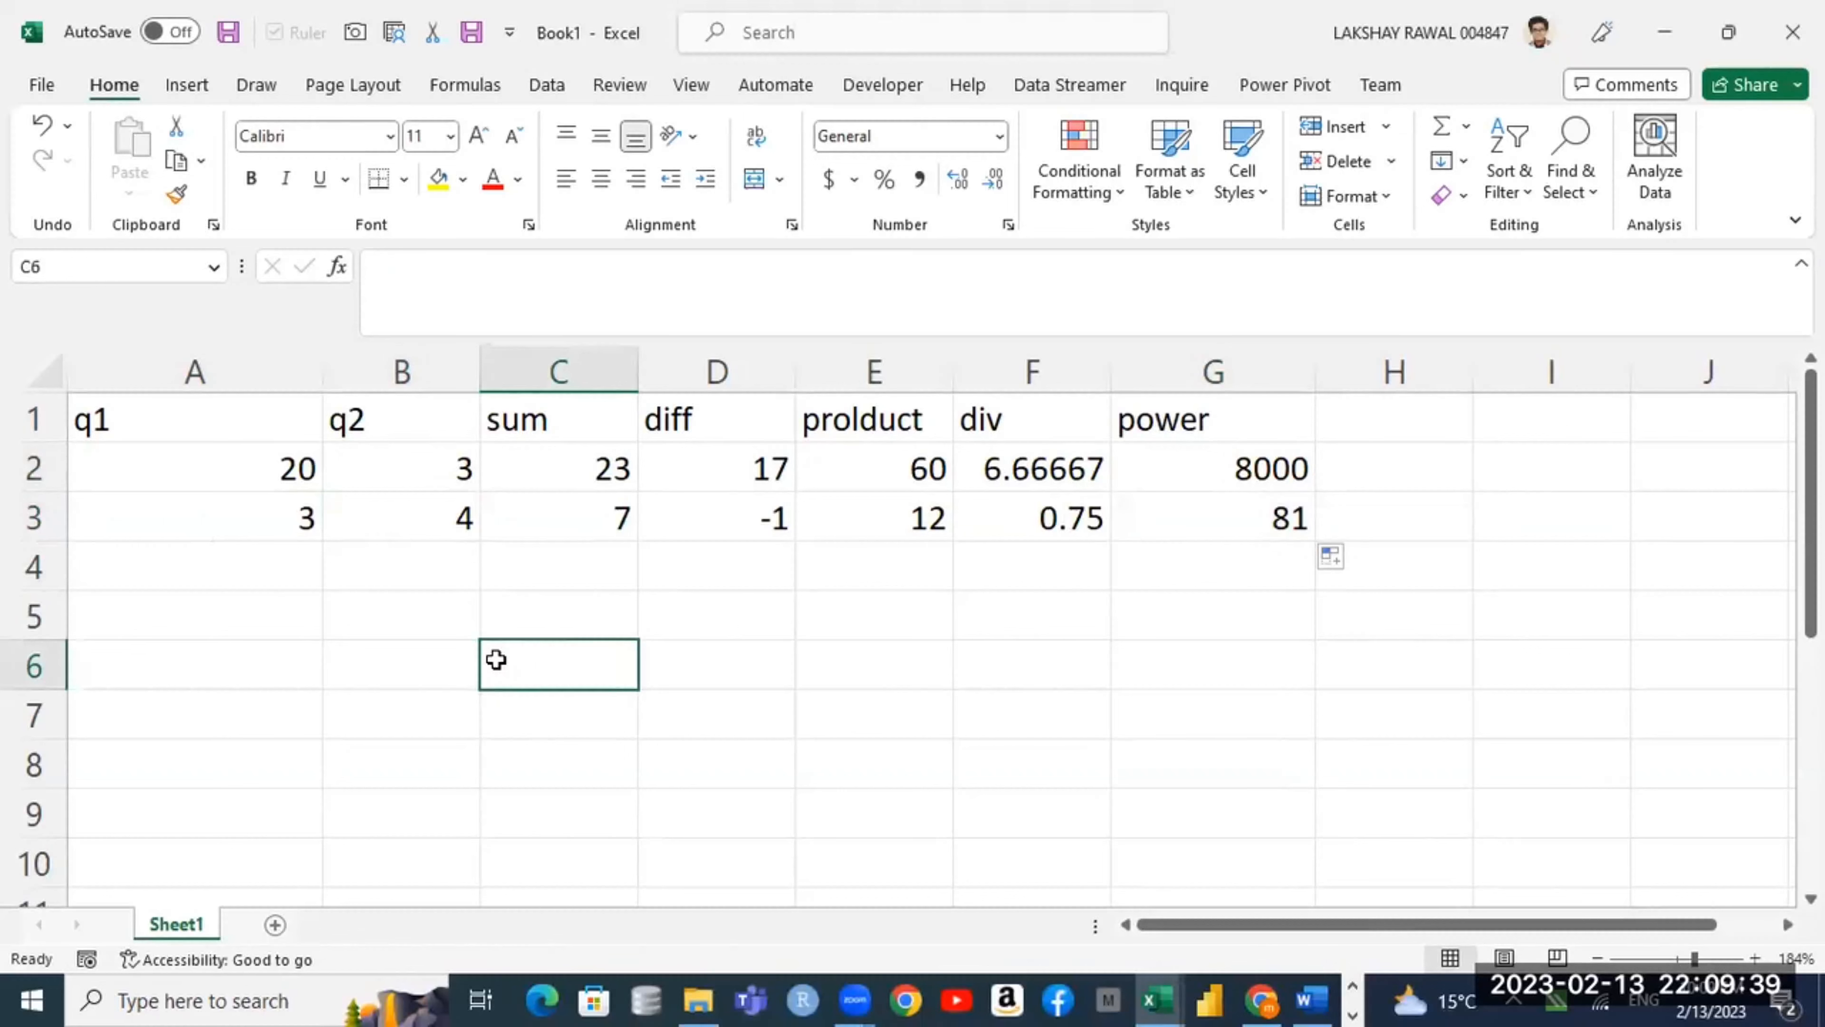
pyautogui.write('=#')
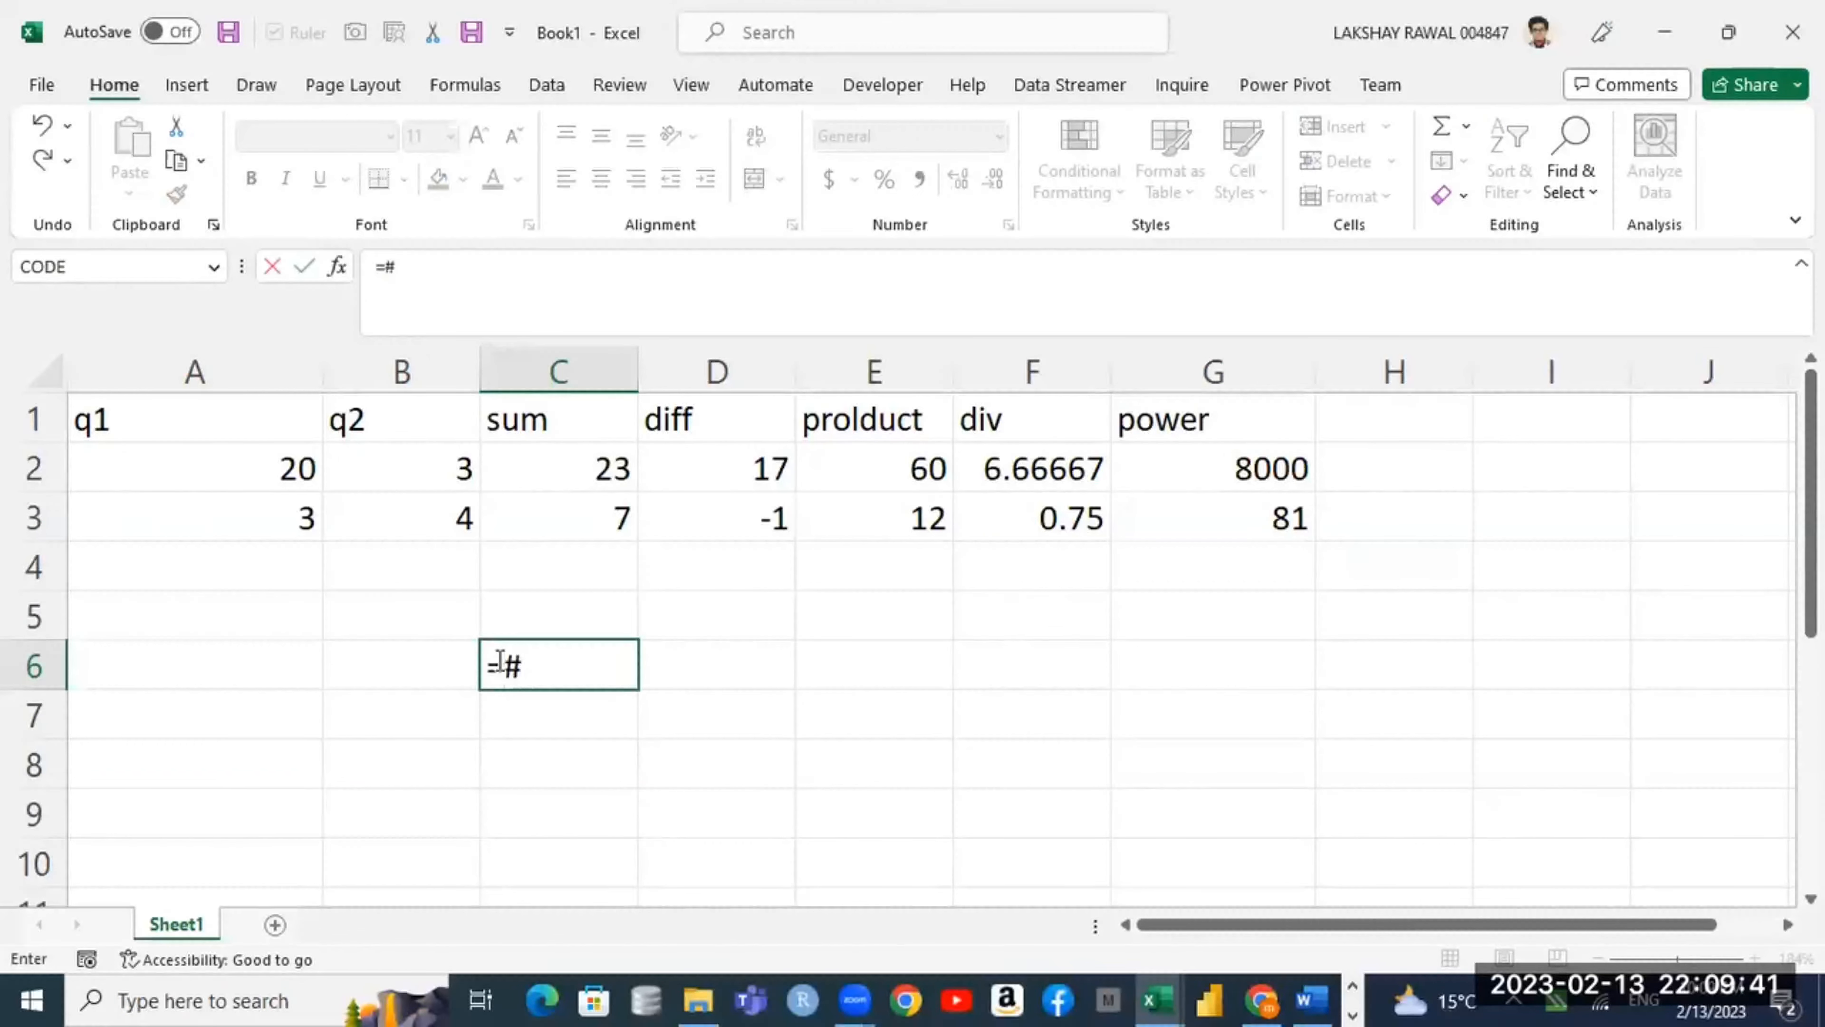
pyautogui.press('BackSpace')
pyautogui.write('3*3*3*')
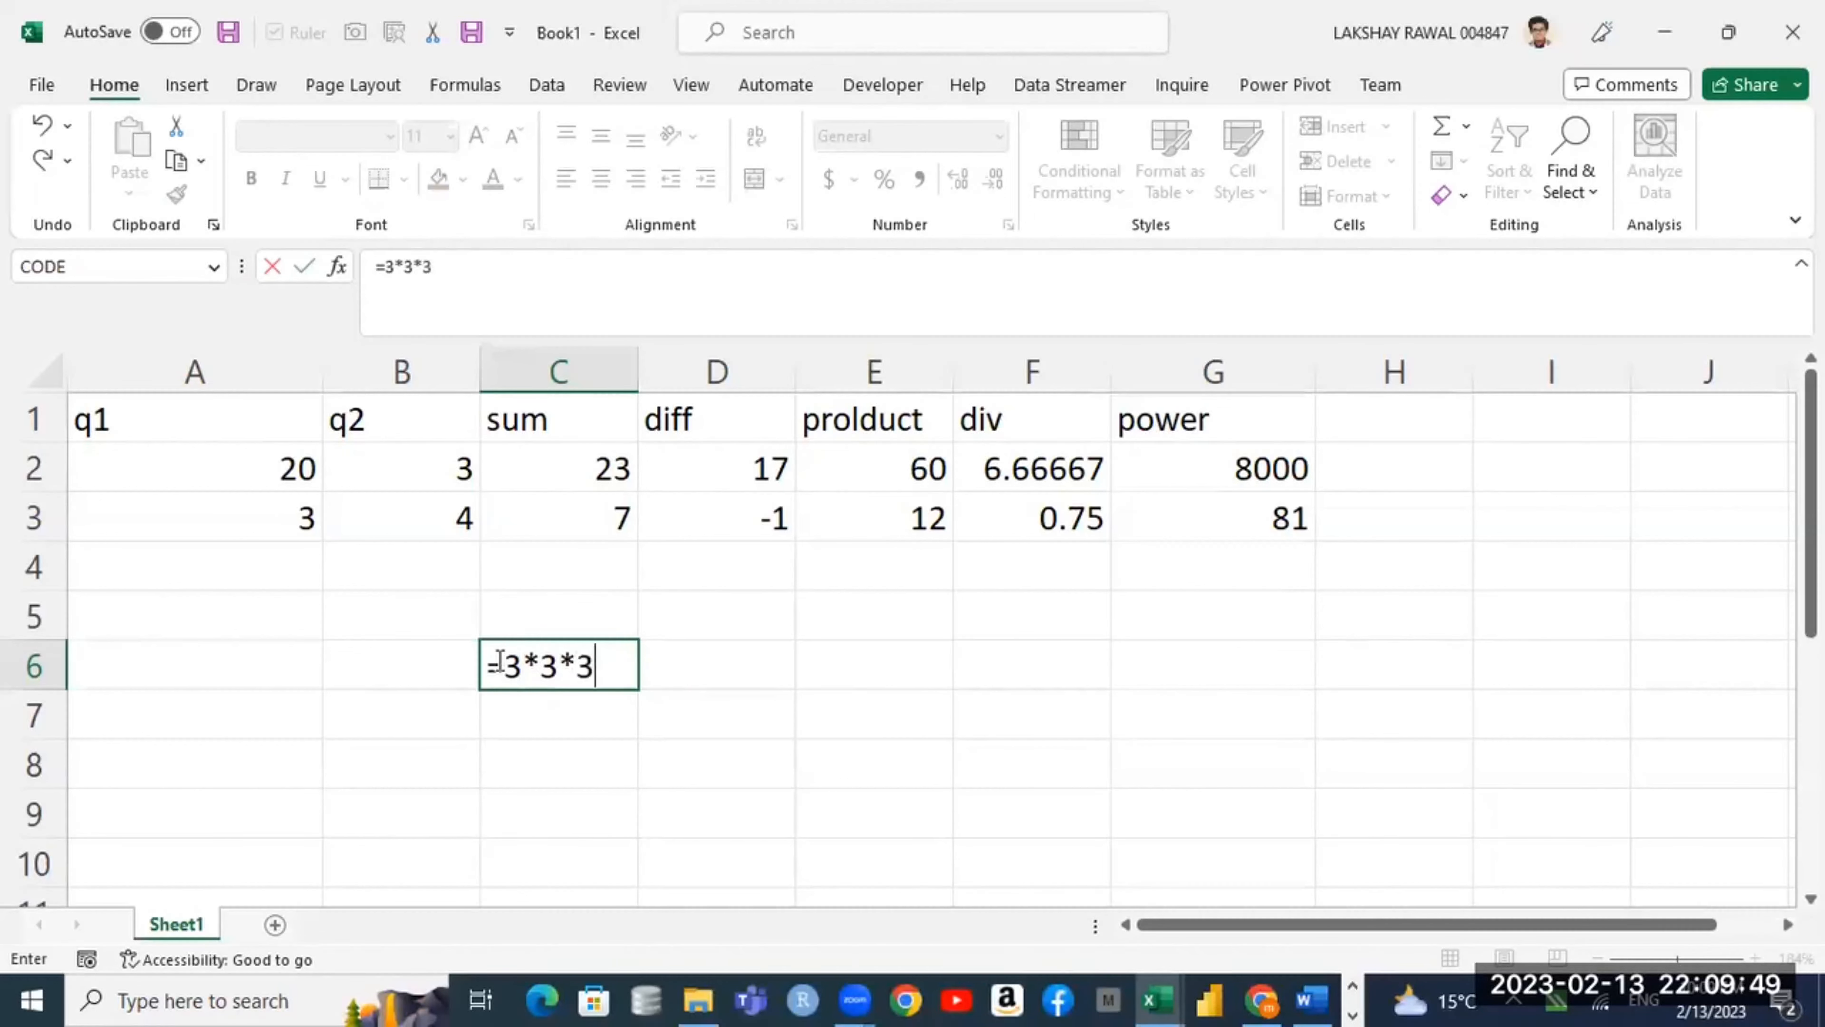
pyautogui.write('3')
pyautogui.press('Return')
pyautogui.write('\\')
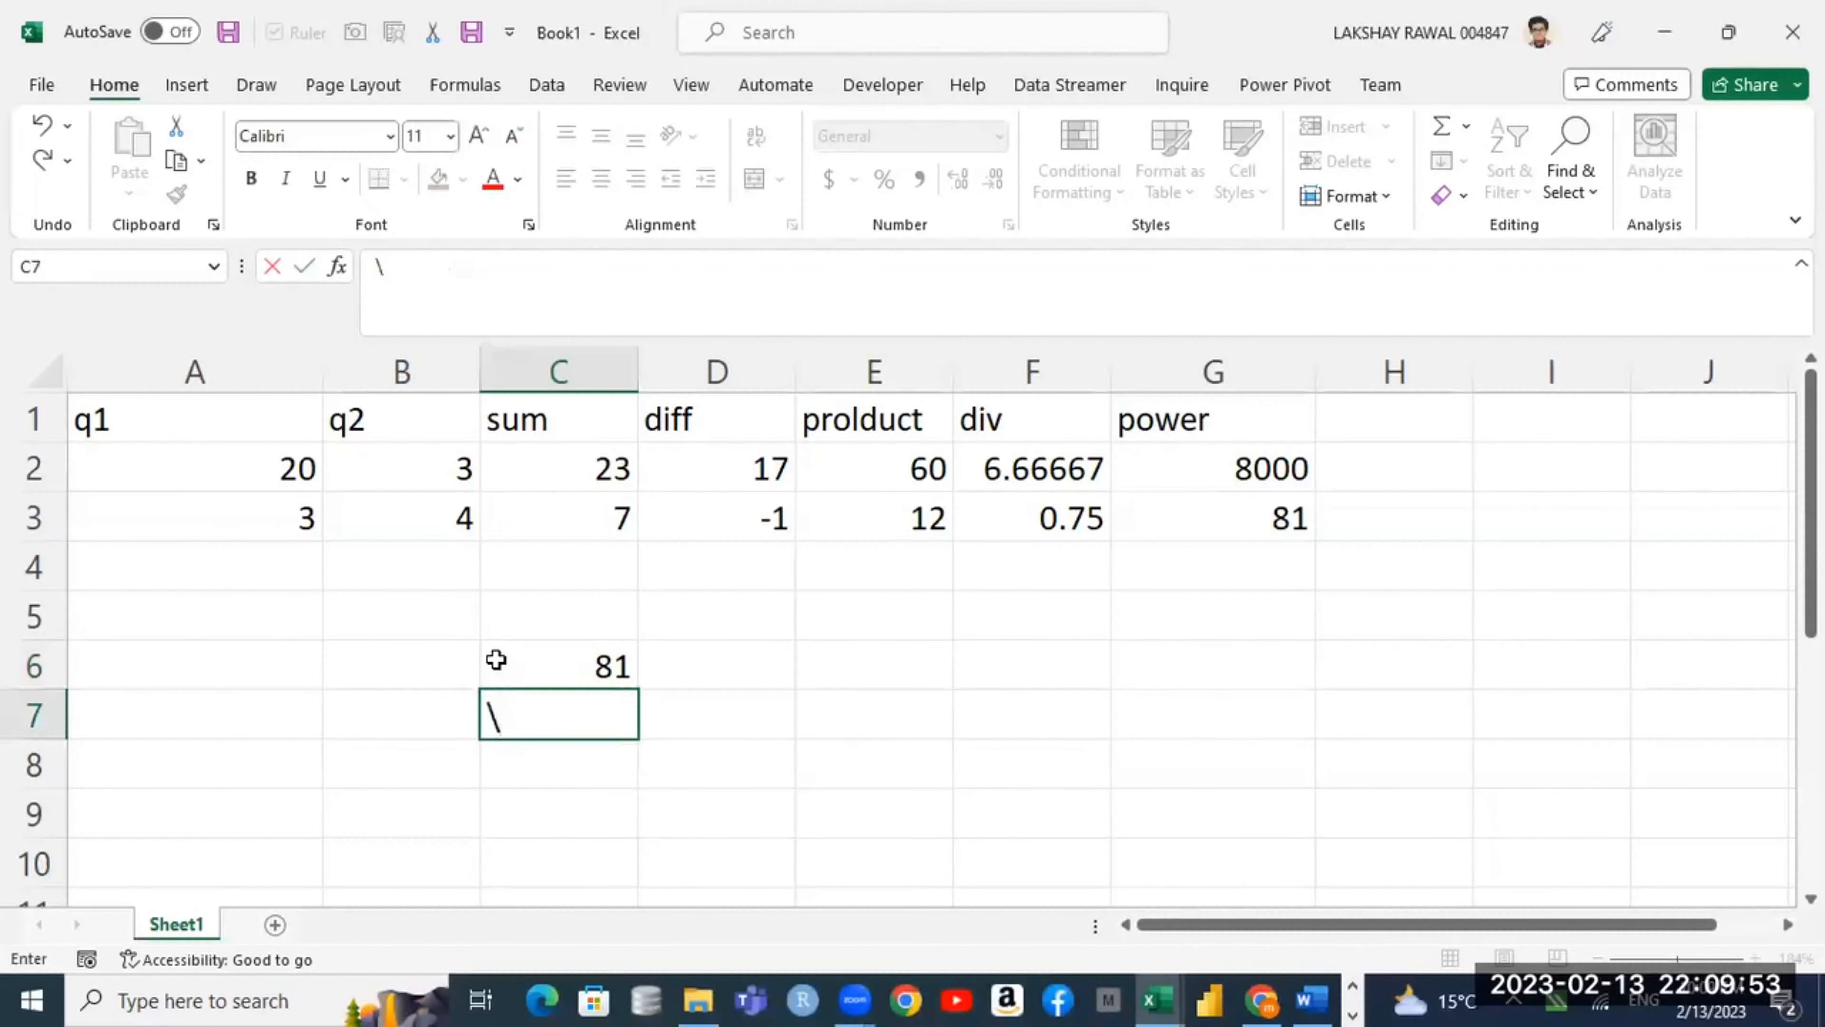
pyautogui.press('Escape')
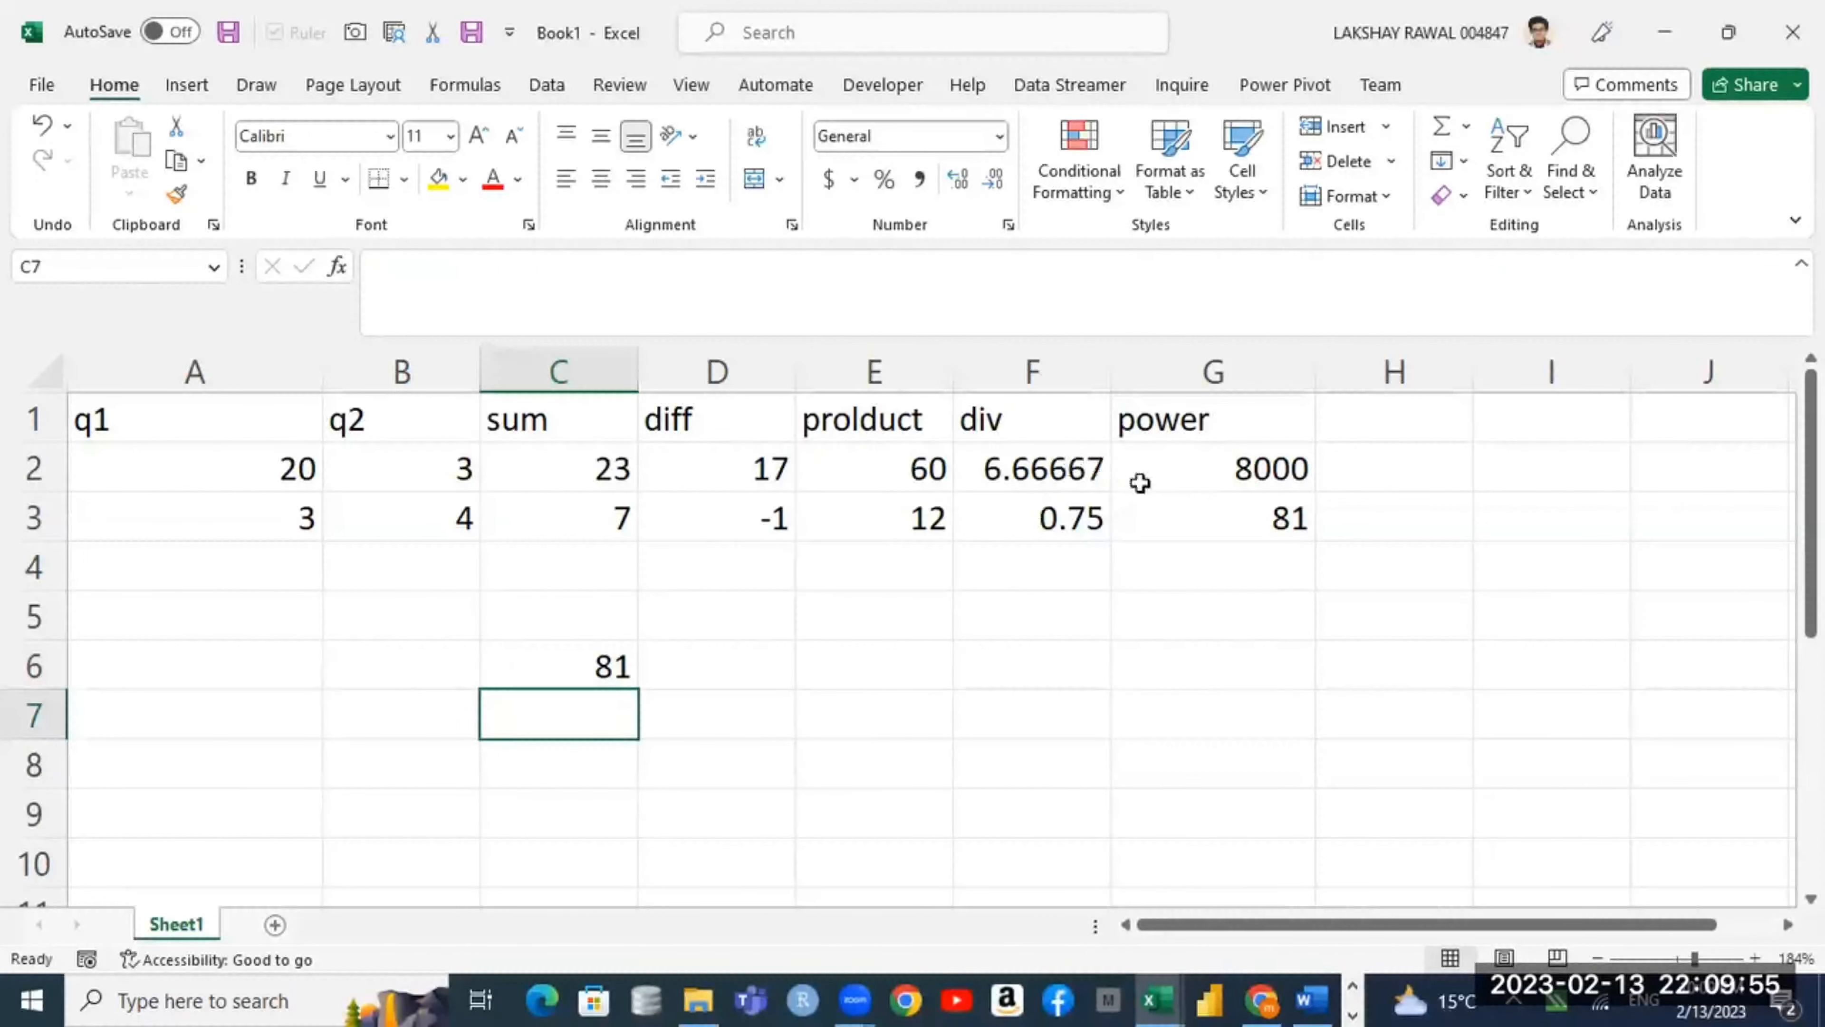
# Step: Examine the exponent operator in the power formula in G3 without changing it
pyautogui.click(1228, 502)
pyautogui.doubleClick(1228, 502)
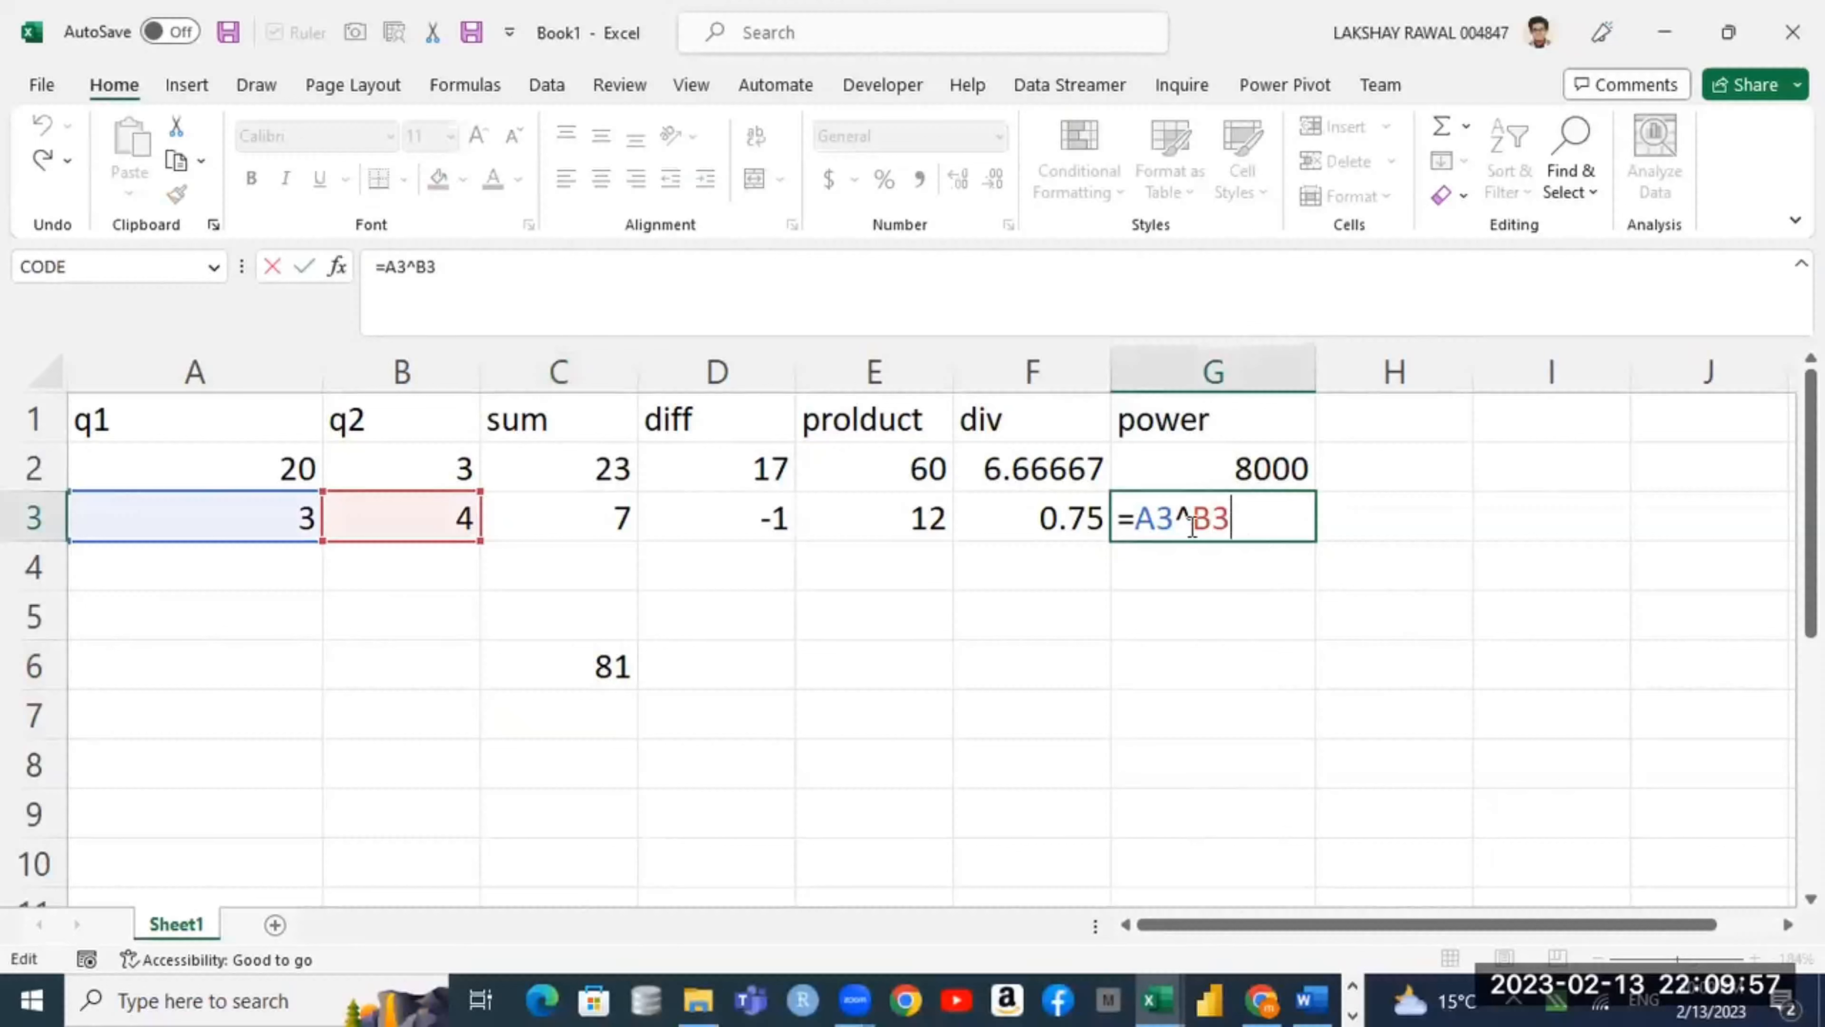
pyautogui.moveTo(1177, 517); pyautogui.dragTo(1211, 519)
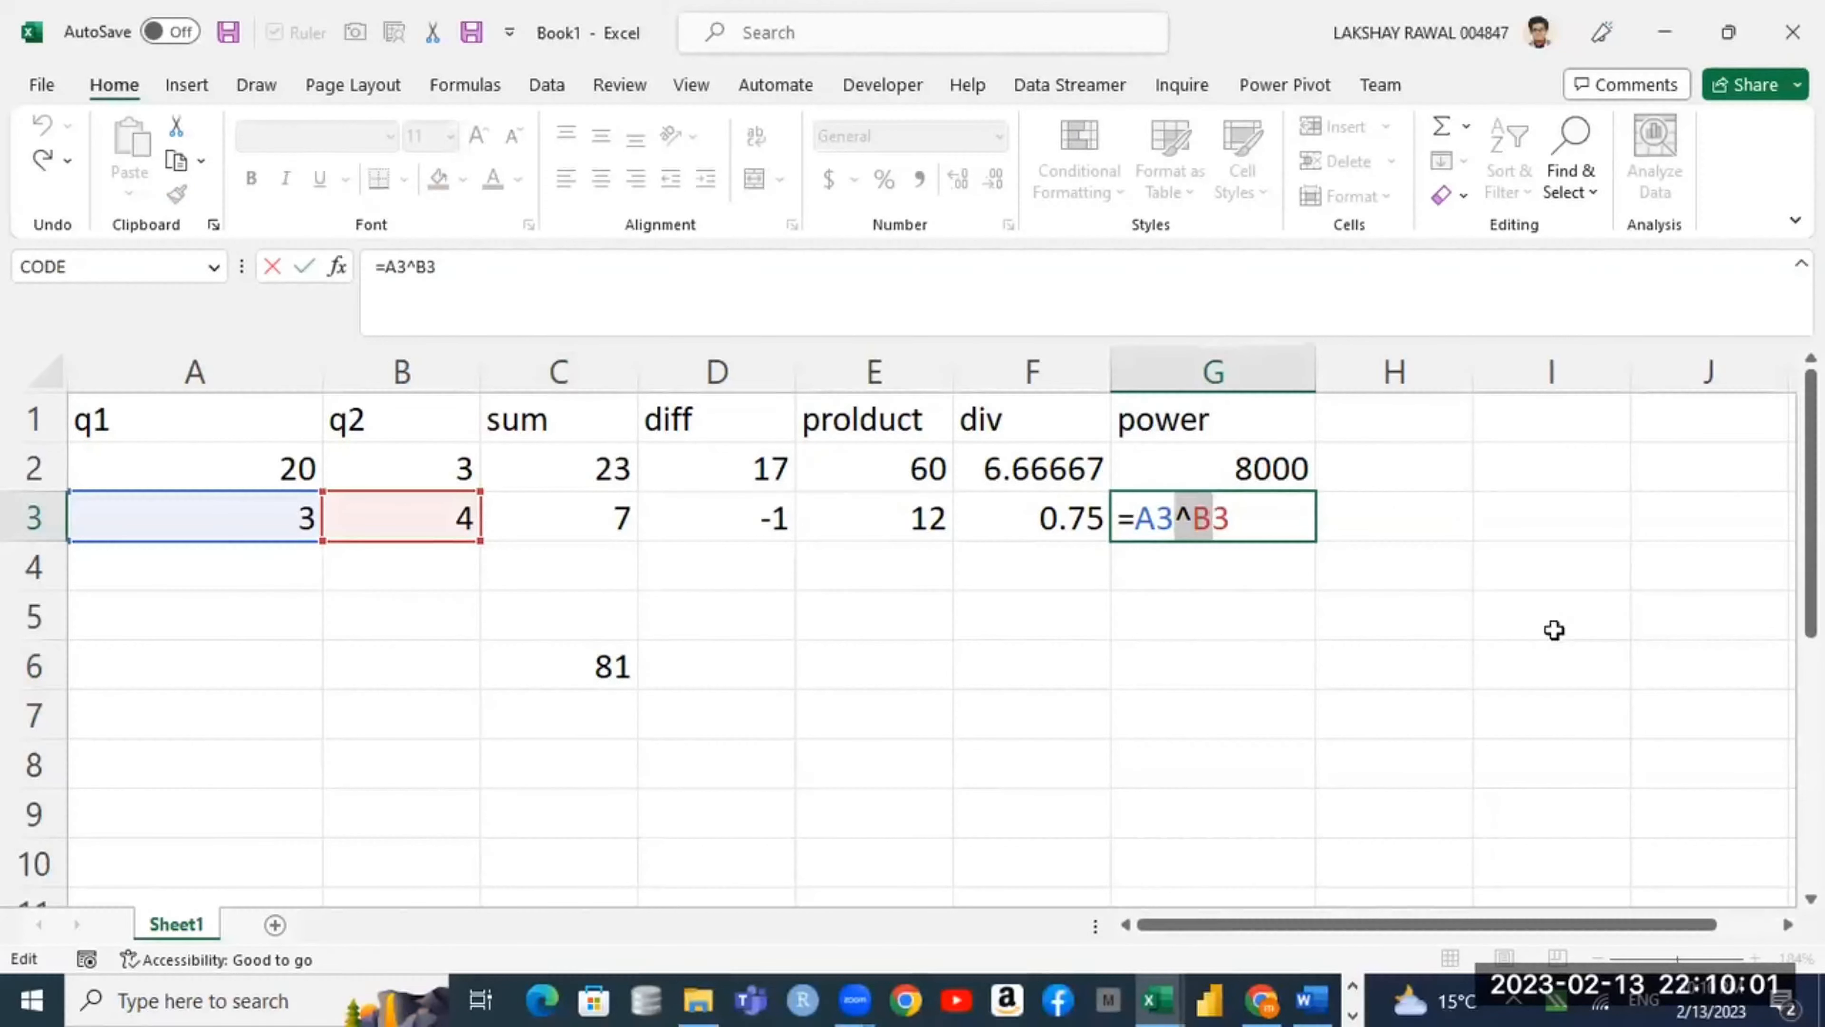
pyautogui.press('Return')
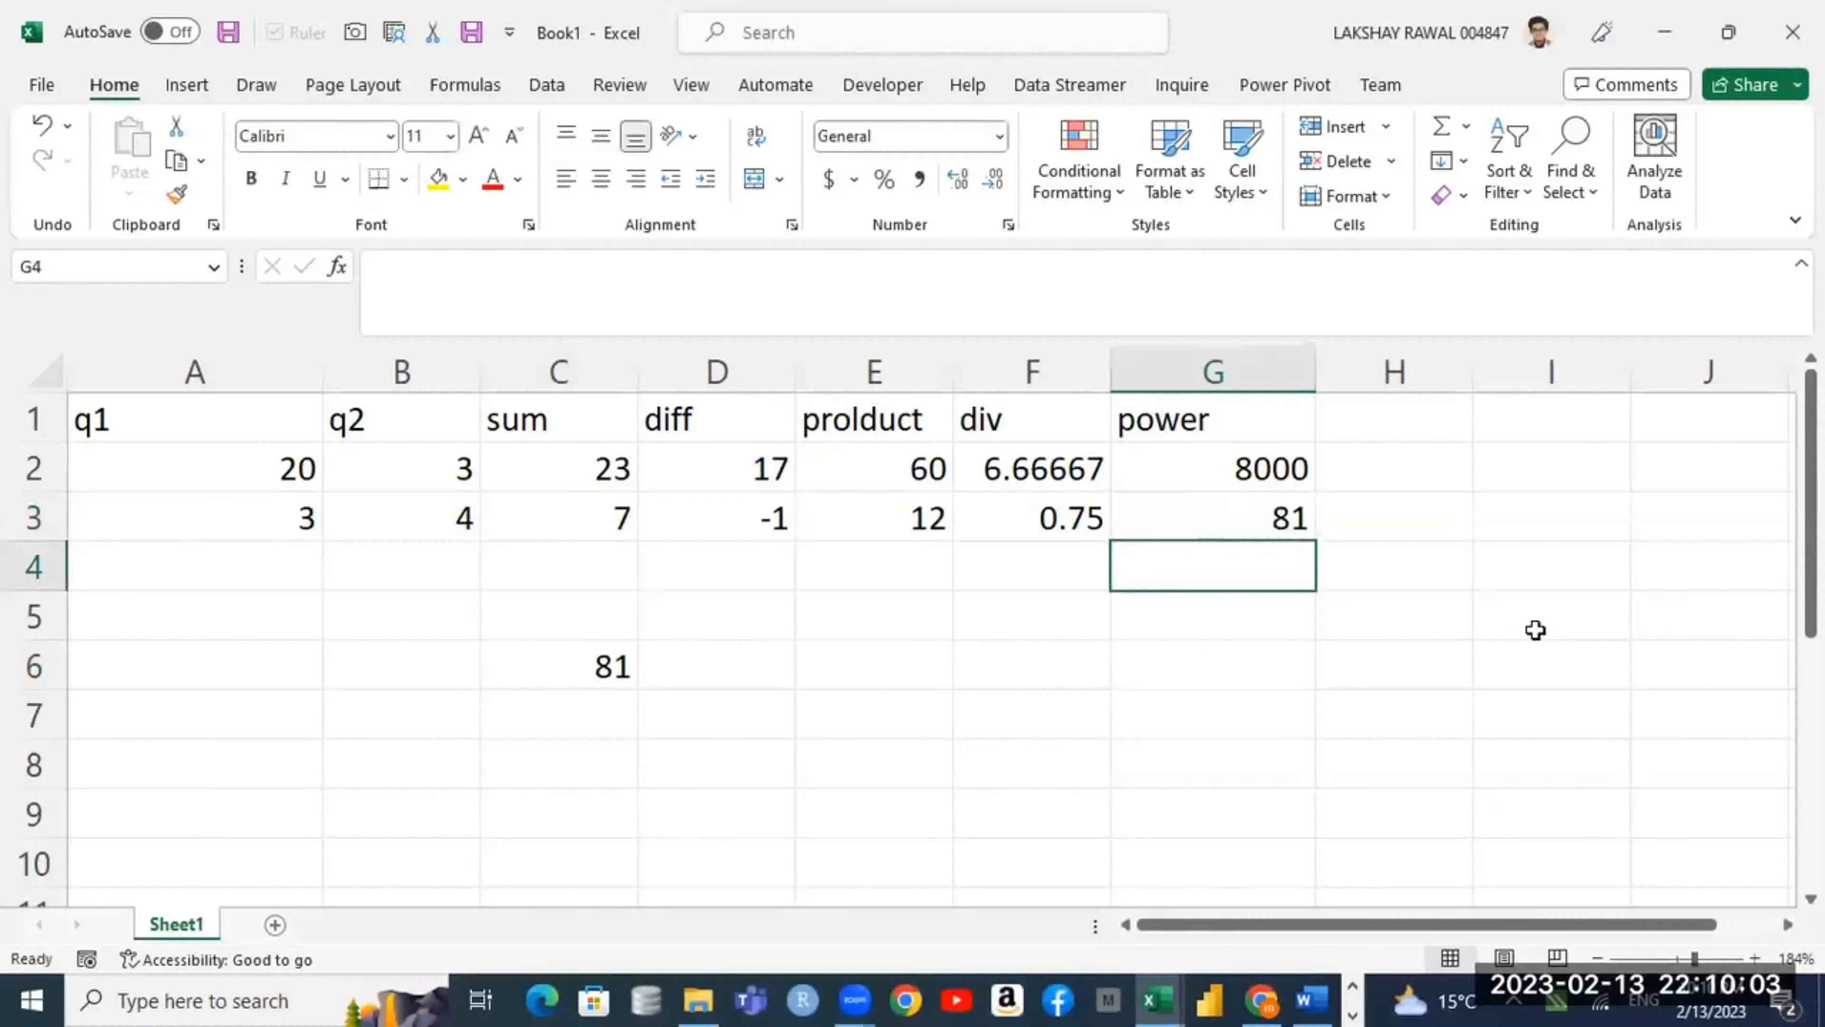
# Step: Add a second heading reading power in H1
pyautogui.press('Up')
pyautogui.press('Up')
pyautogui.press('Right')
pyautogui.write('pow')
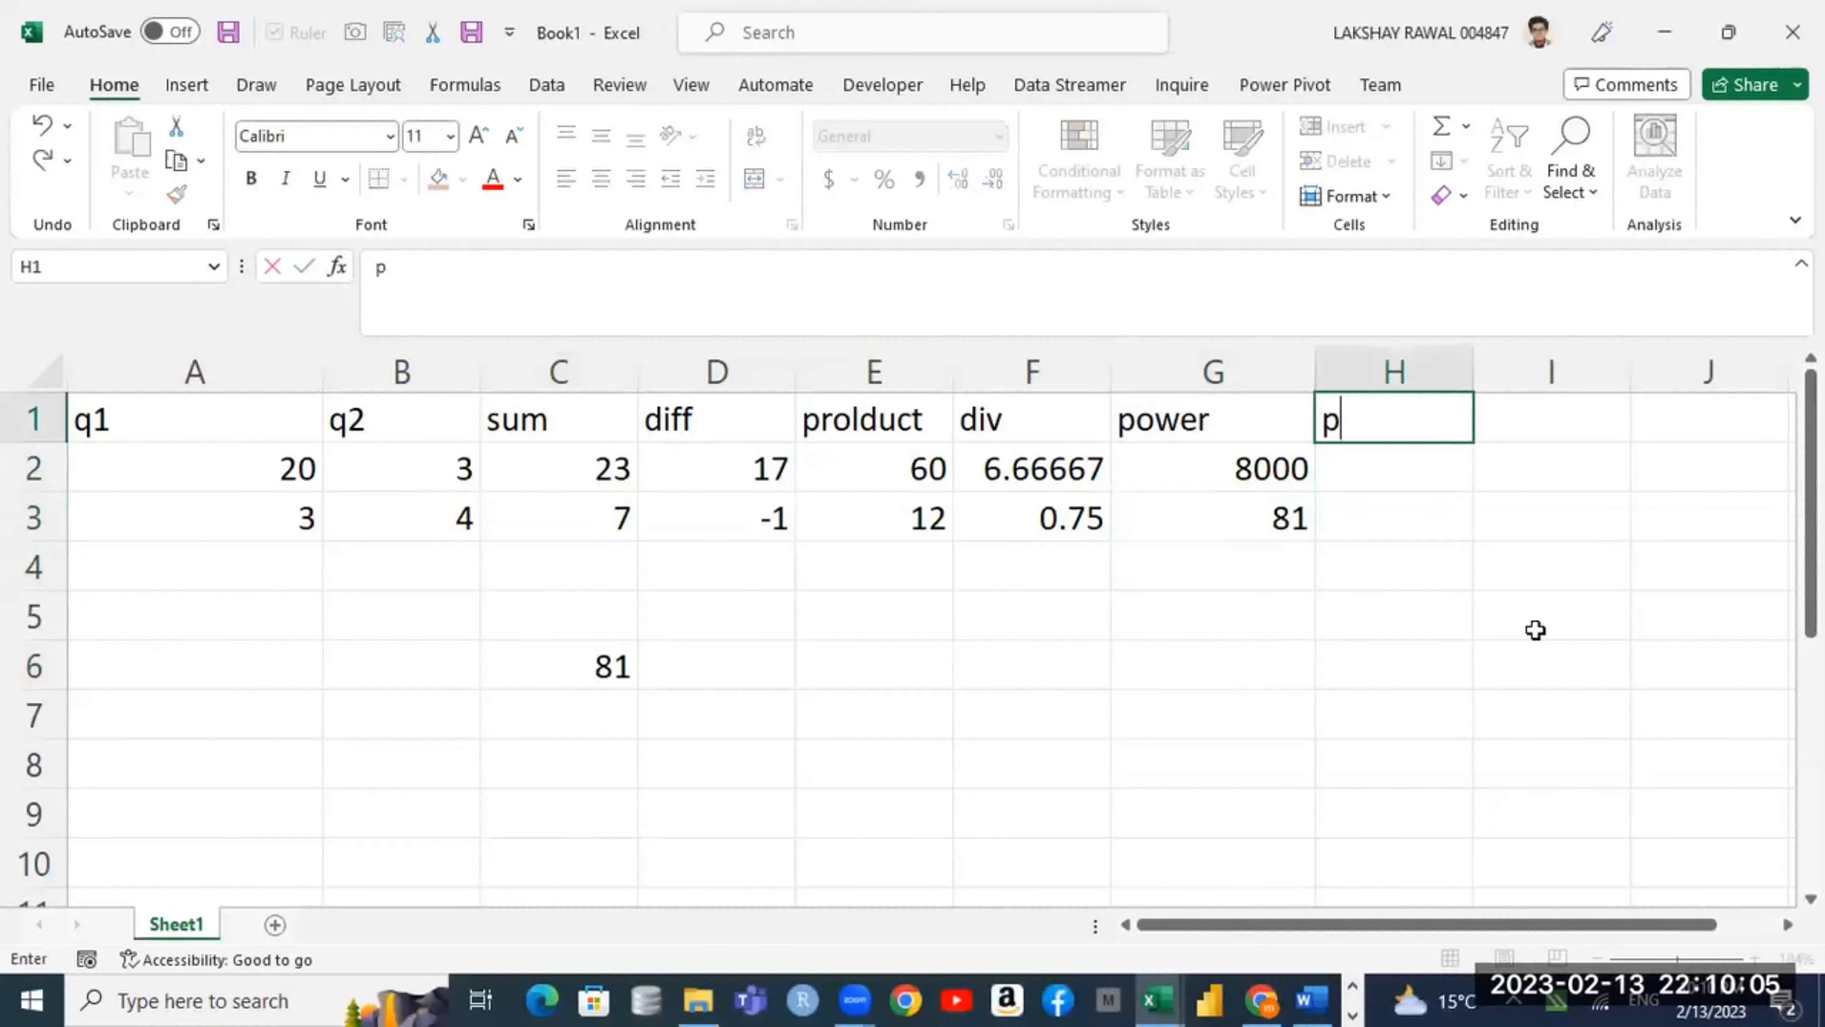
pyautogui.press('Return')
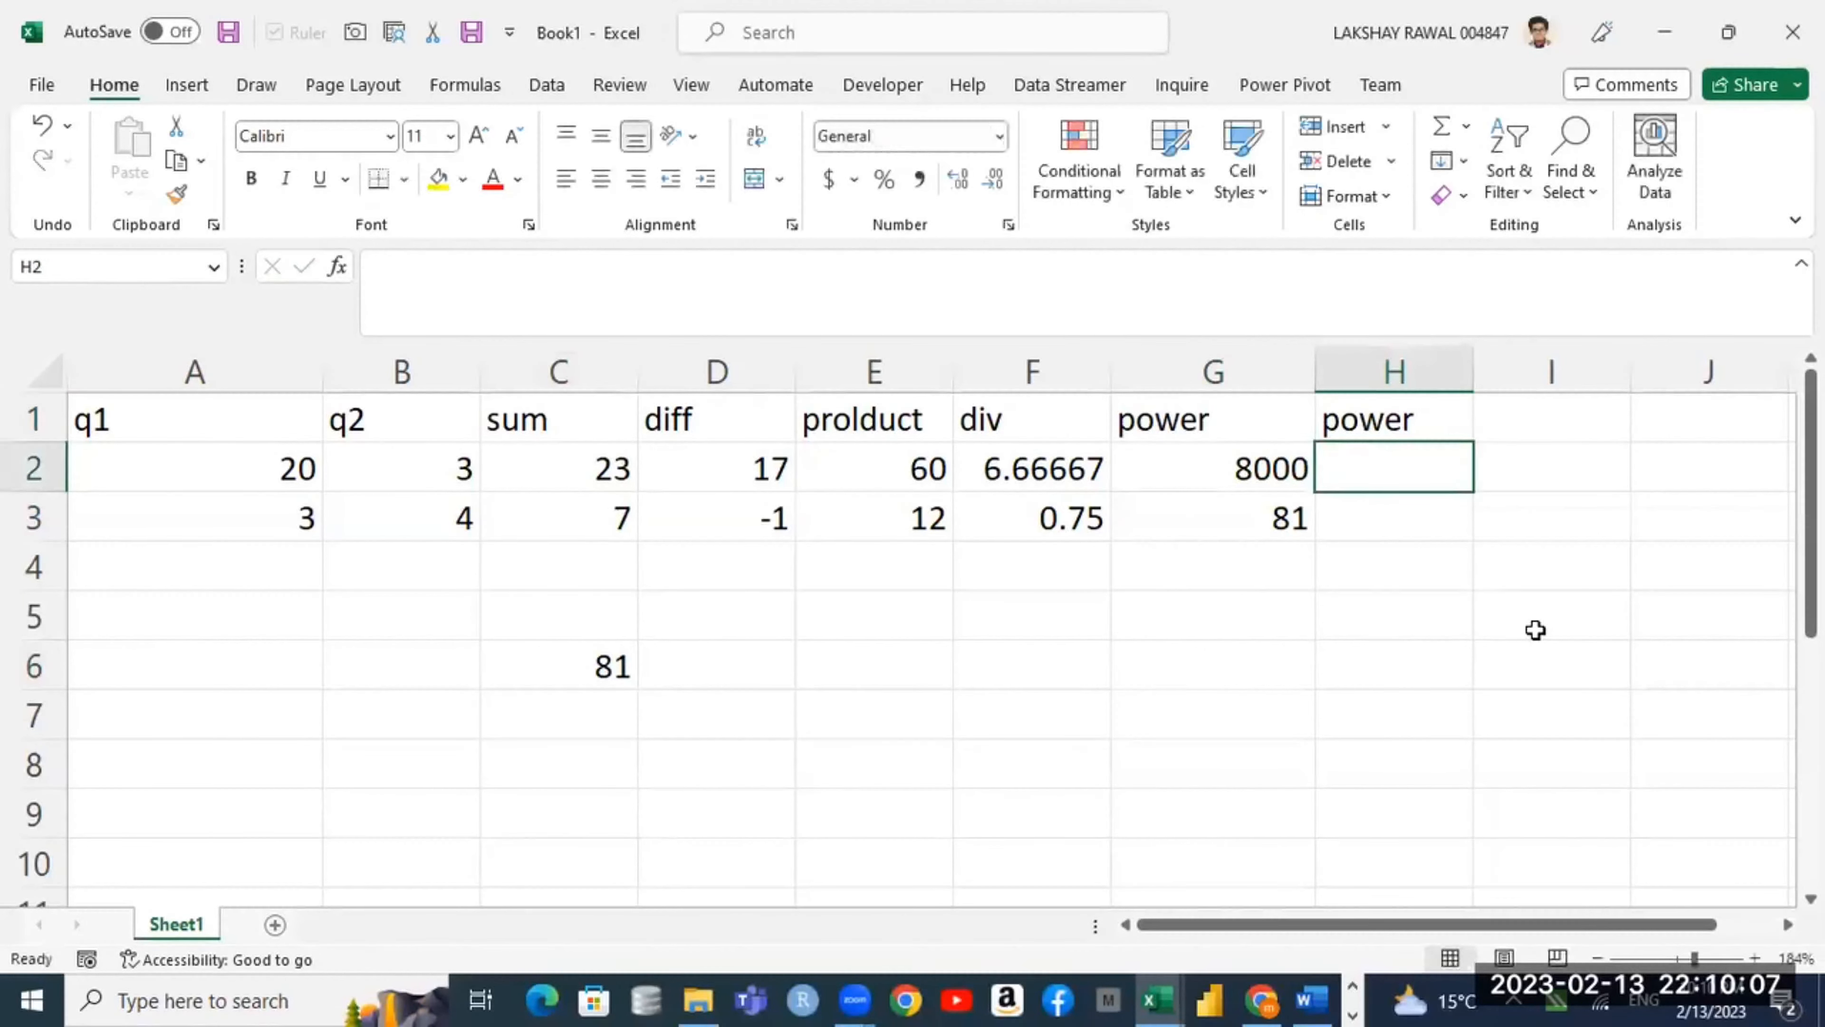
# Step: Enter =POWER(A2,B2) in H2, fill it down to H3, and review the formula in H2
pyautogui.write('=powe')
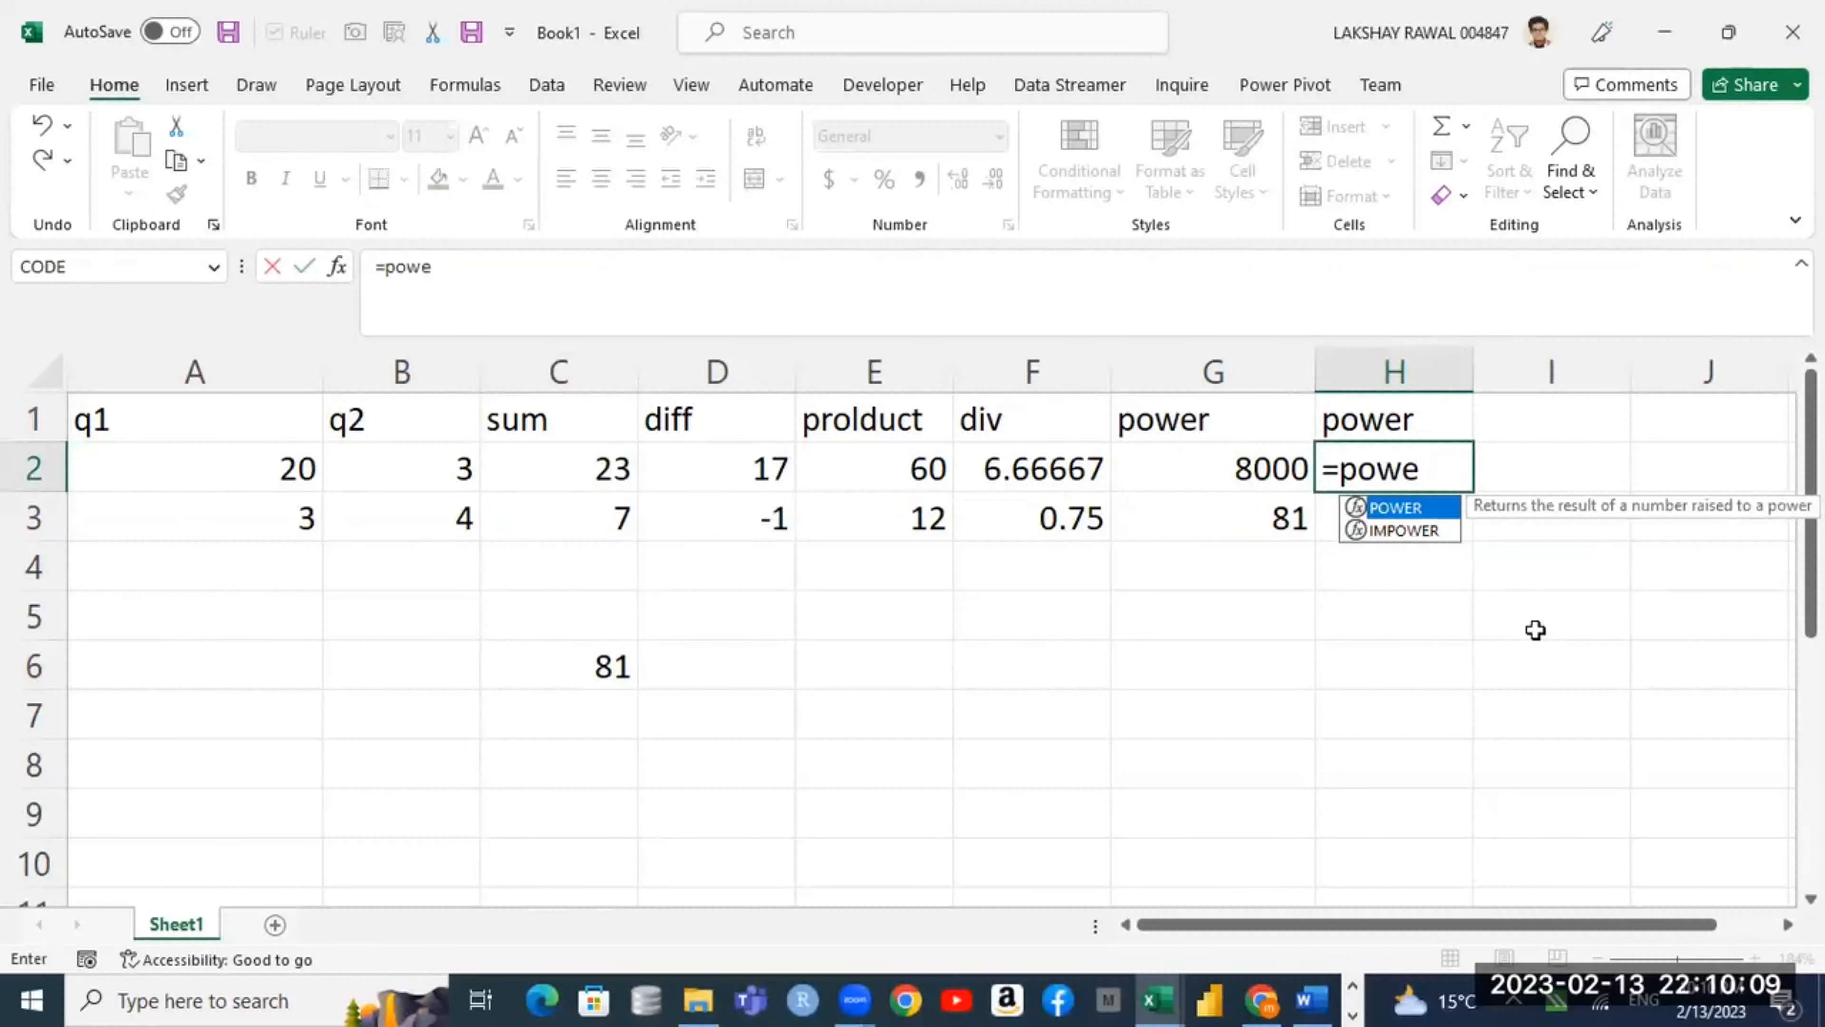
pyautogui.press('Tab')
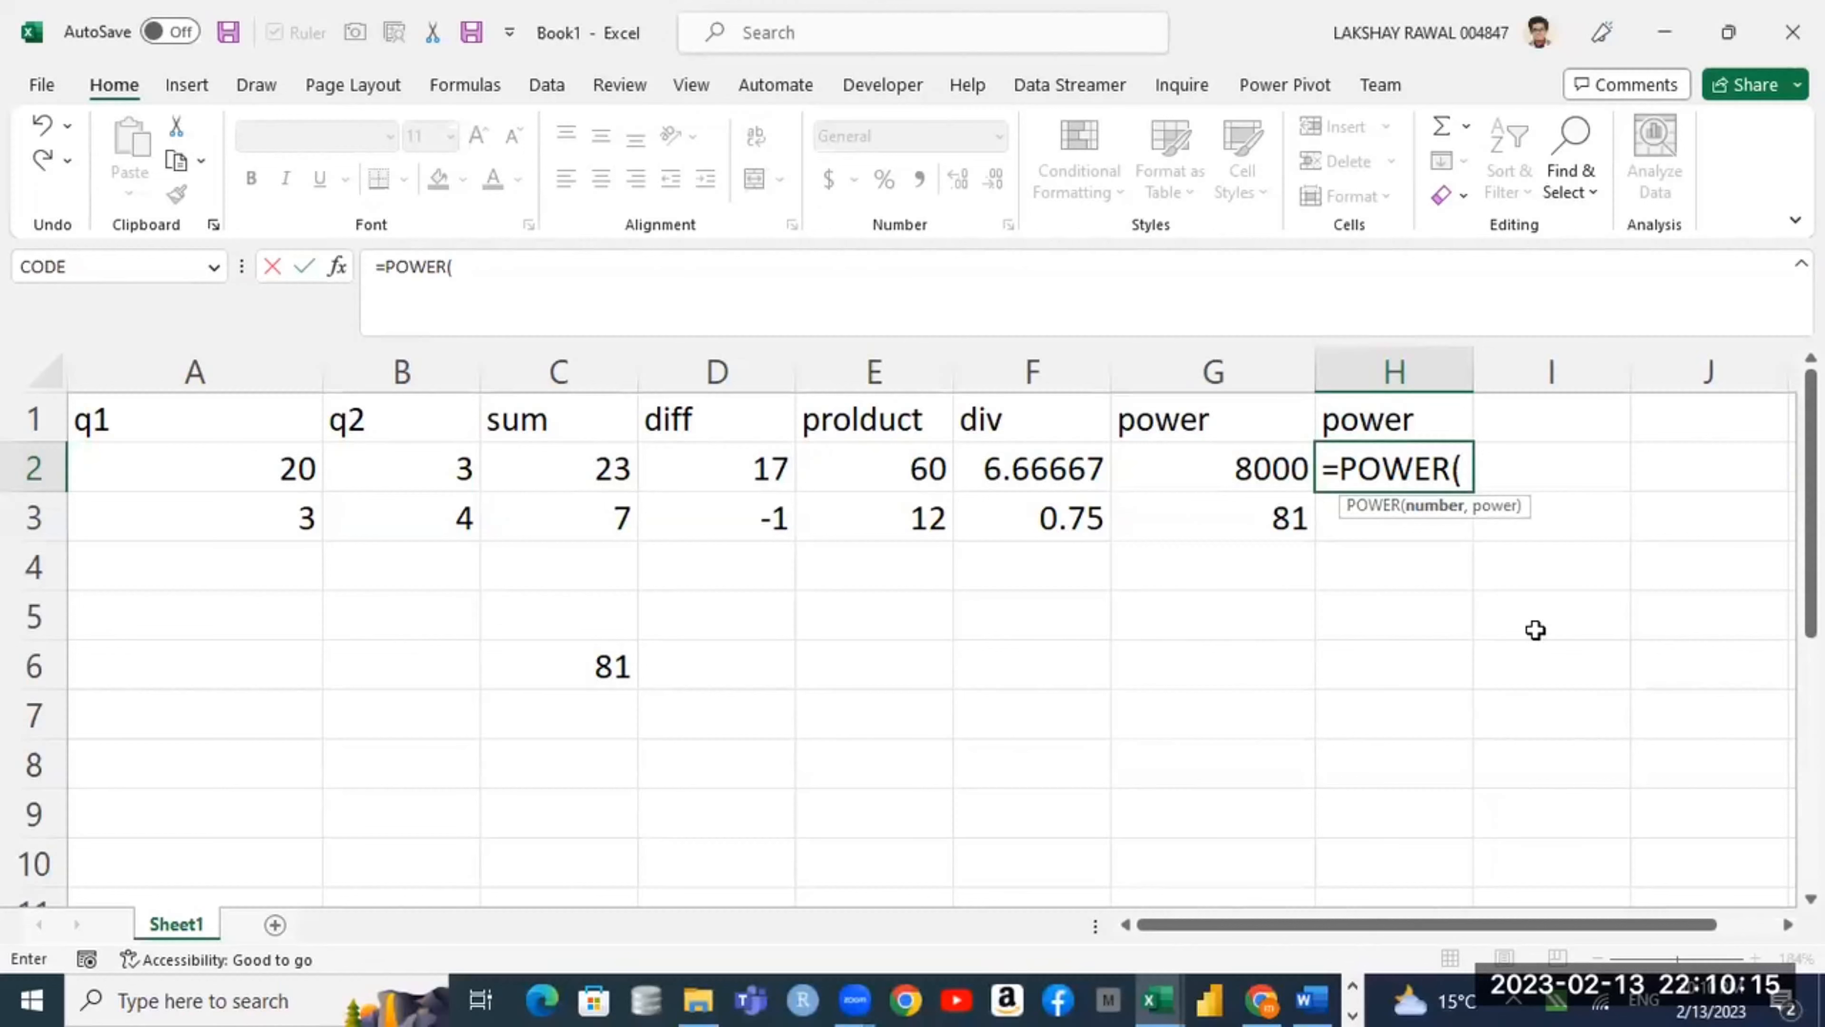
pyautogui.click(242, 468)
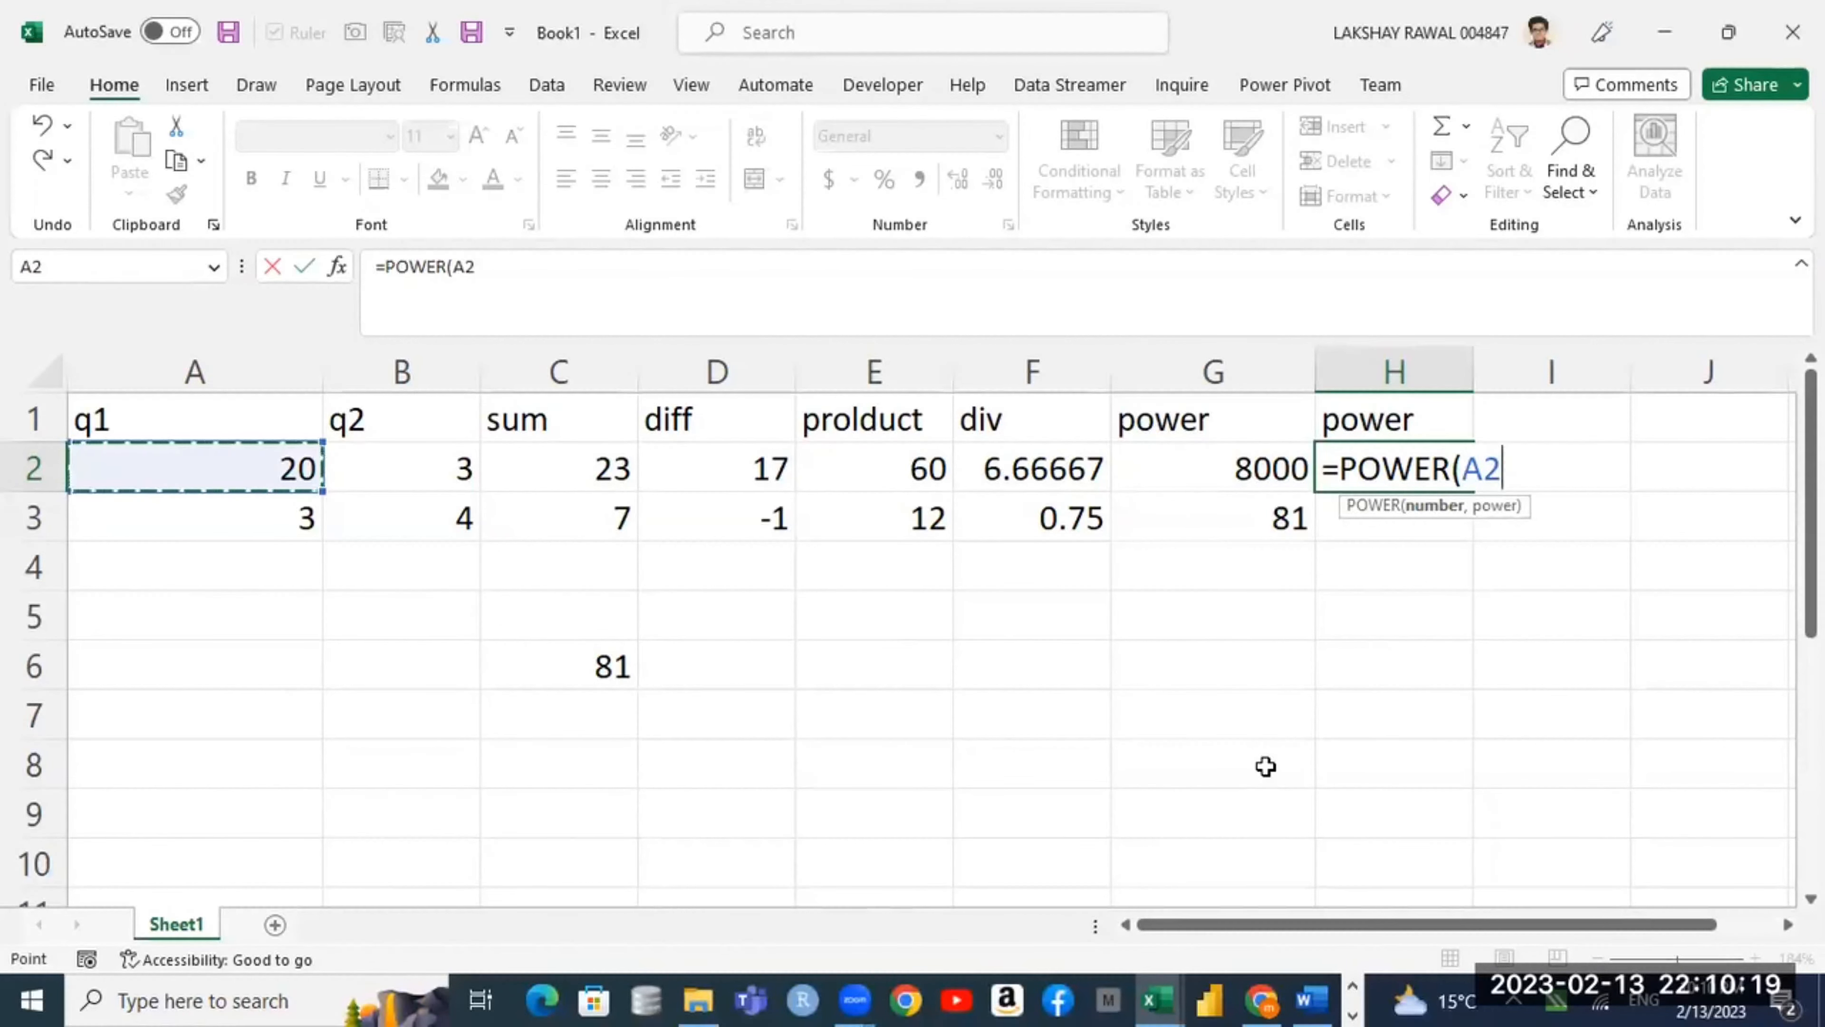
pyautogui.write(',')
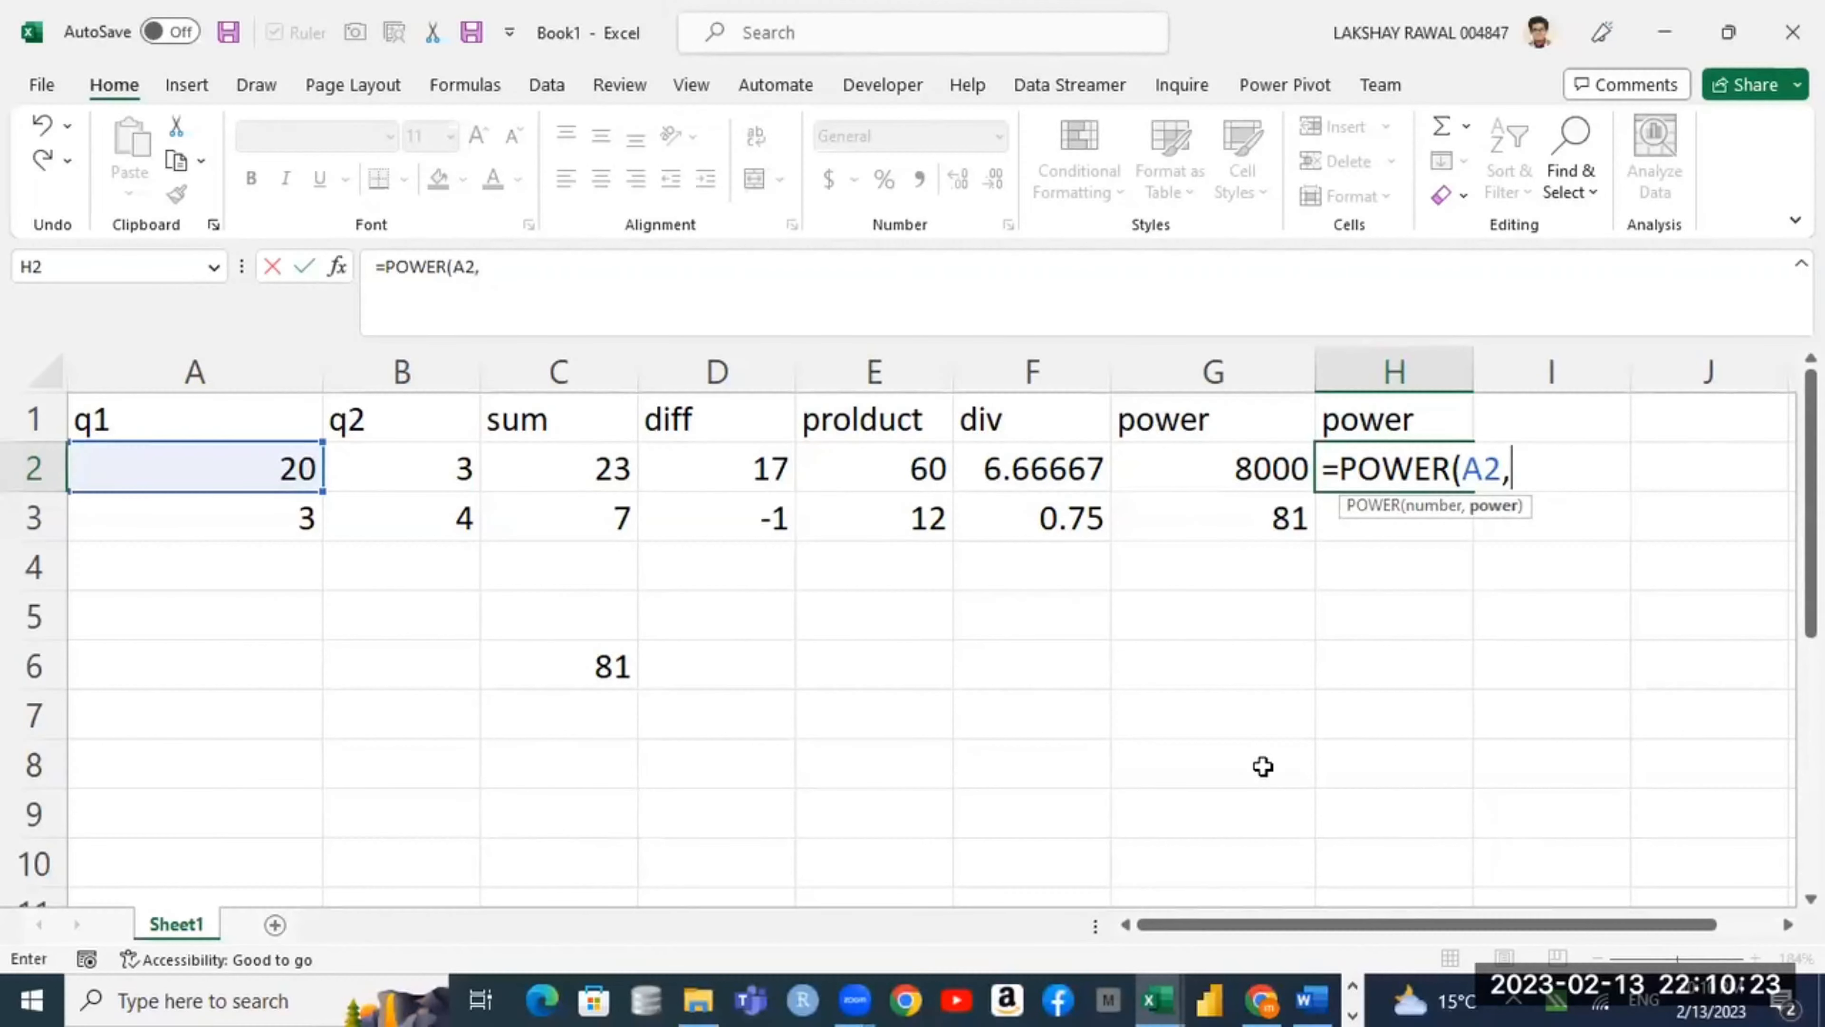
pyautogui.click(422, 462)
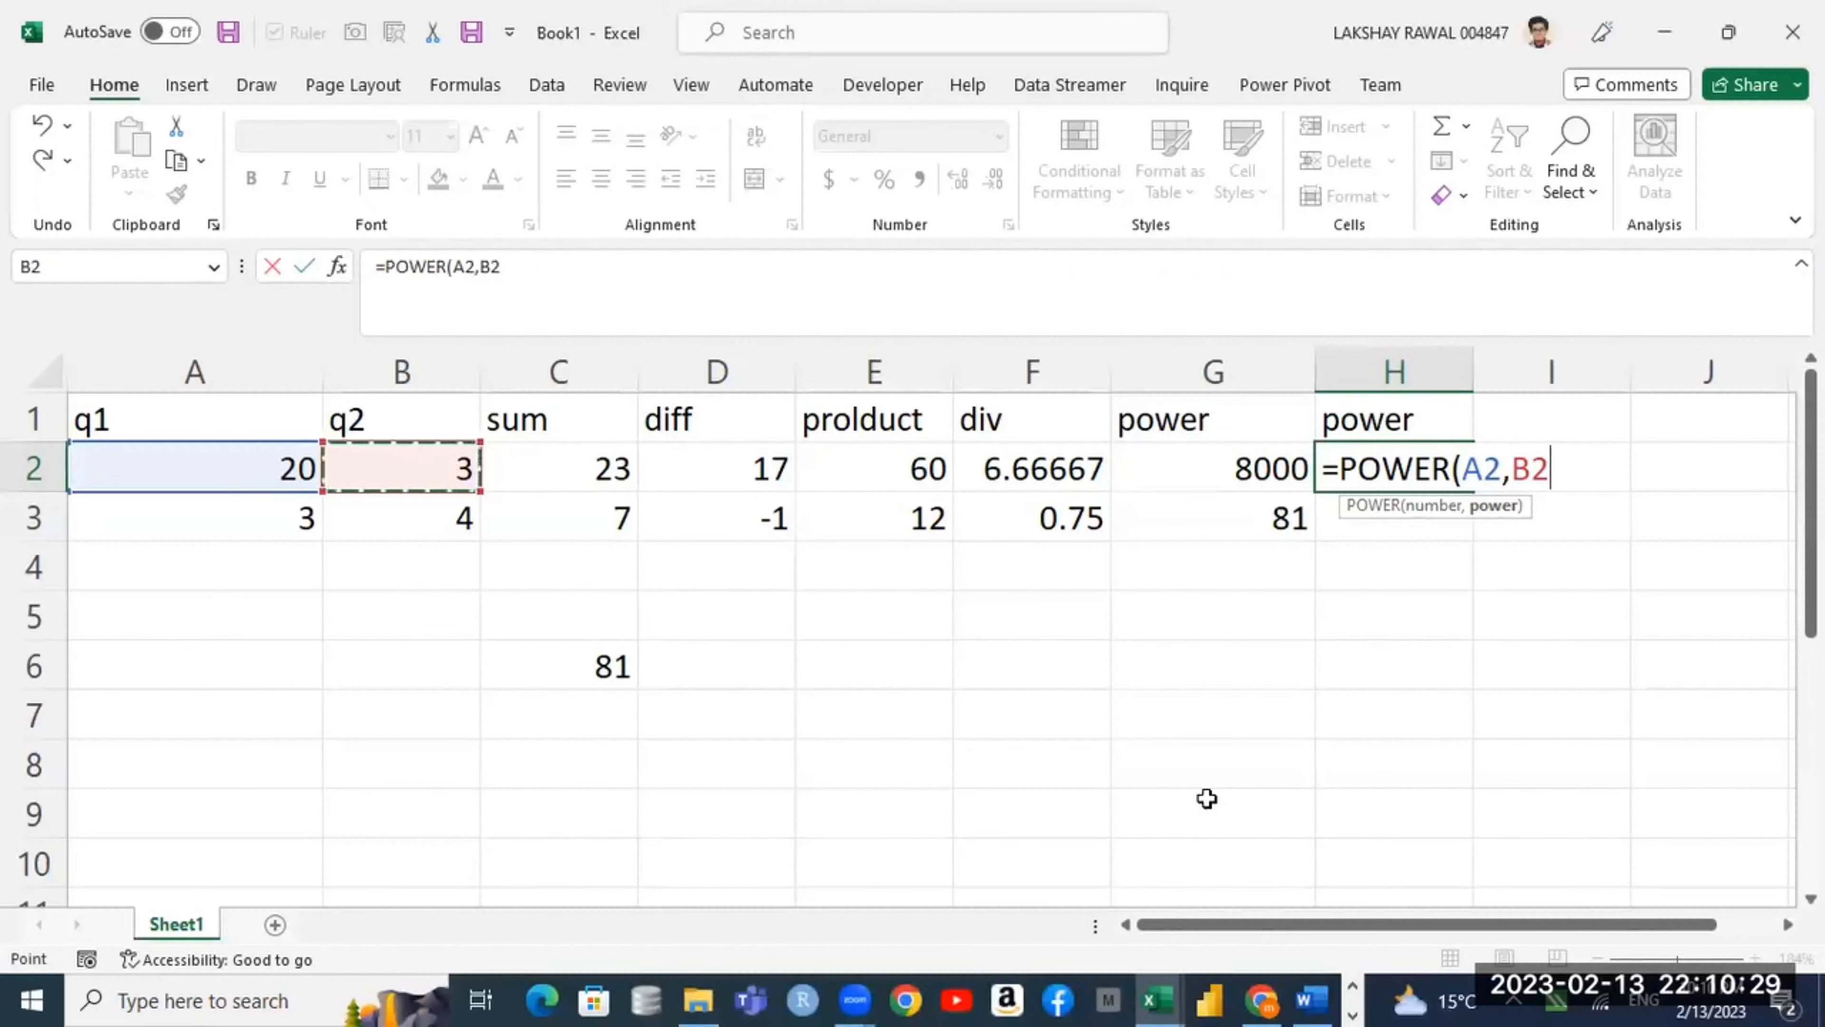
pyautogui.press('Return')
pyautogui.click(1436, 476)
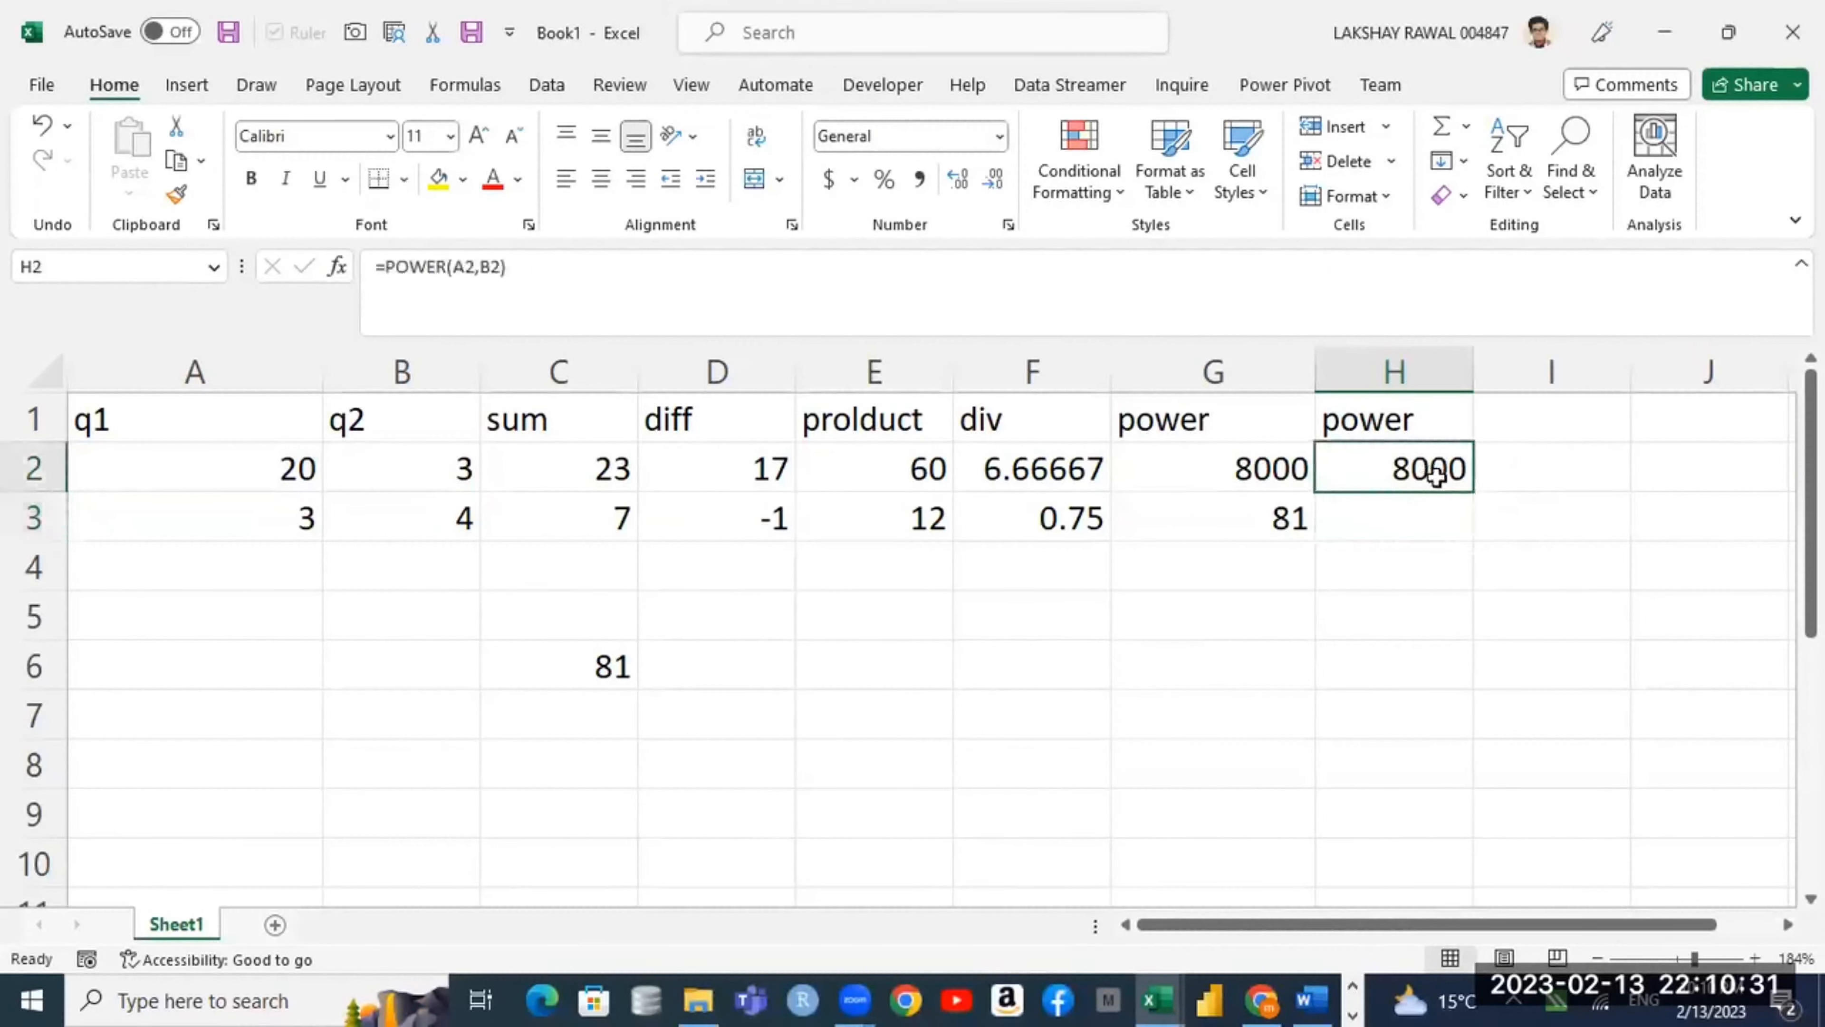
pyautogui.moveTo(1472, 494); pyautogui.dragTo(1474, 536)
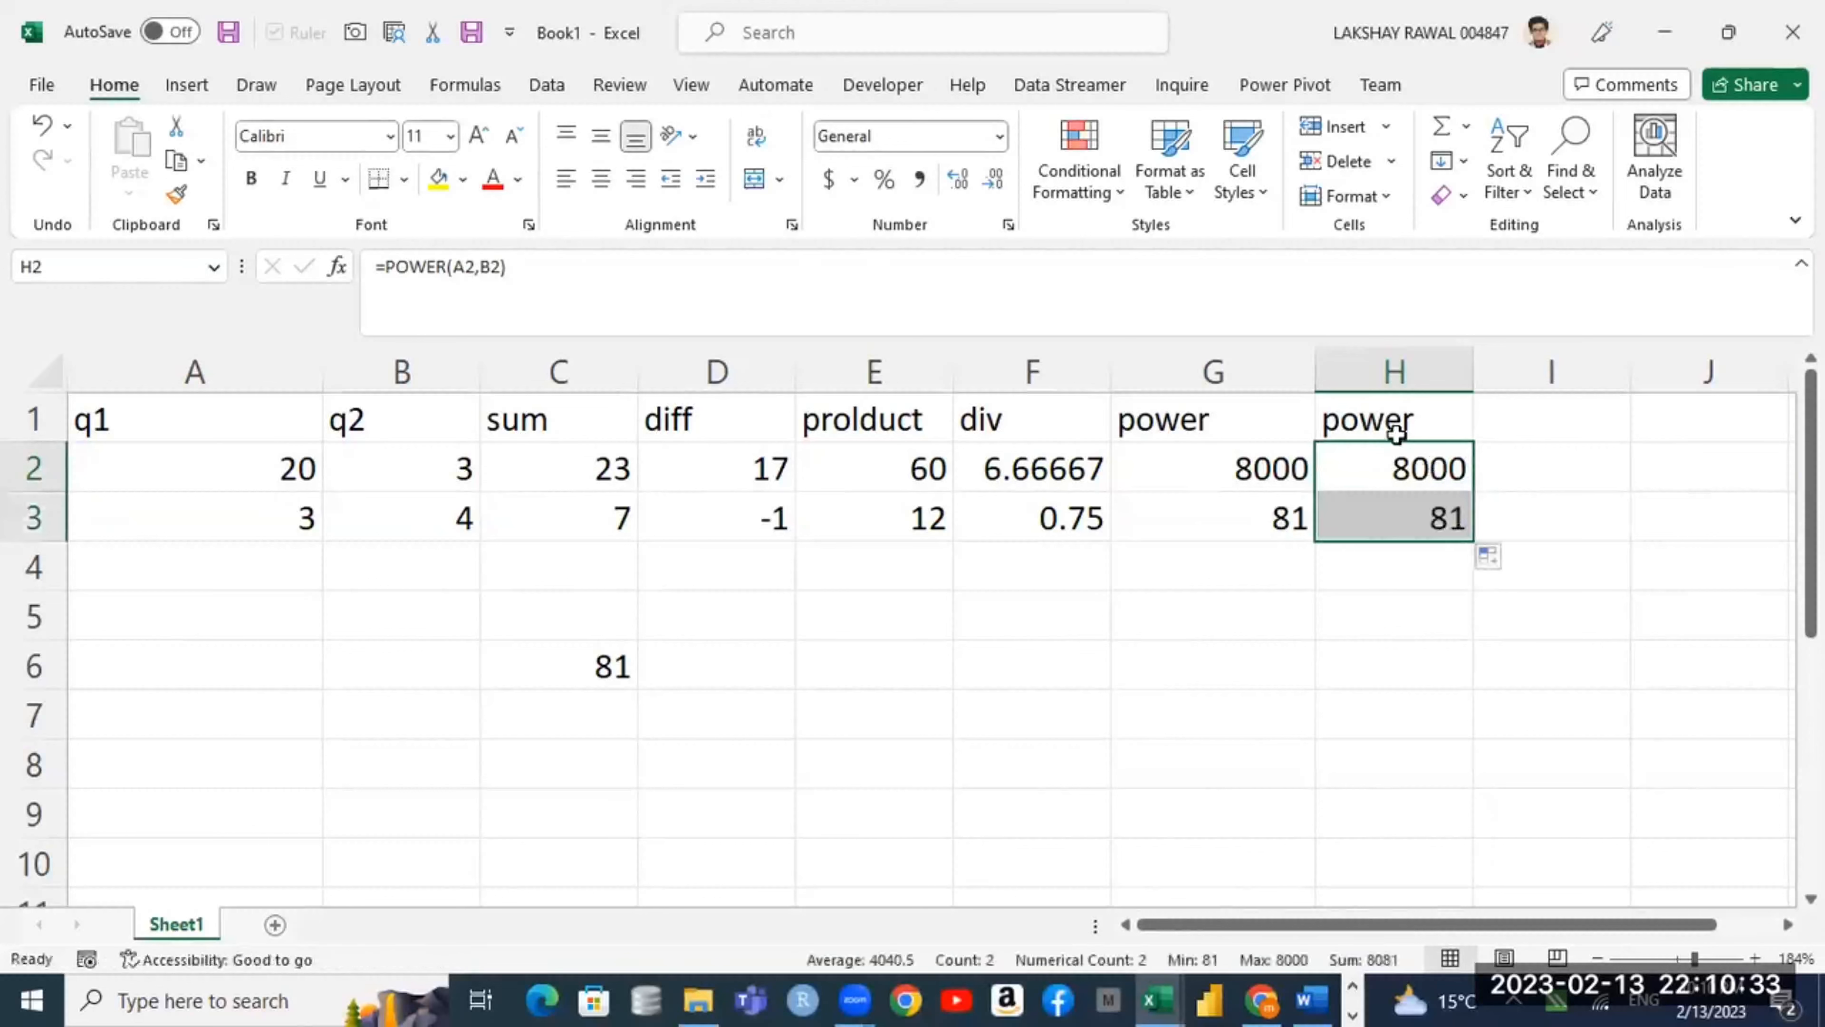
pyautogui.doubleClick(1414, 468)
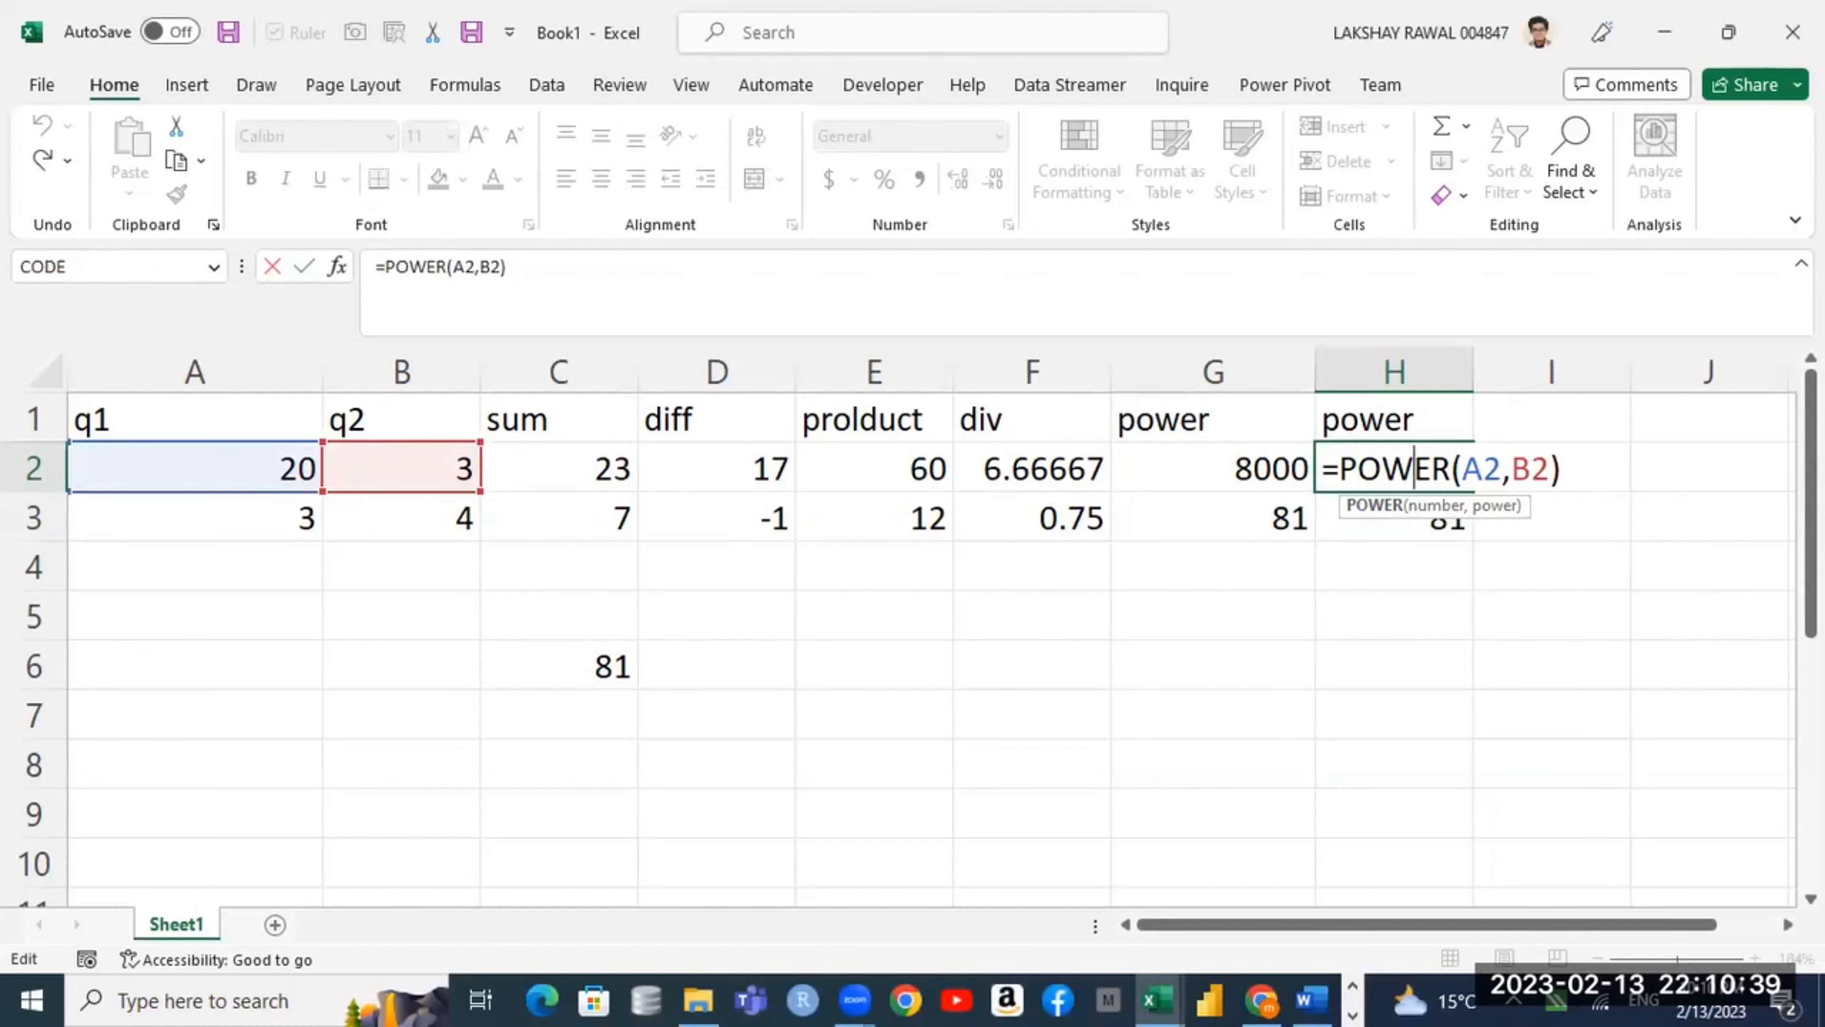
pyautogui.press('Return')
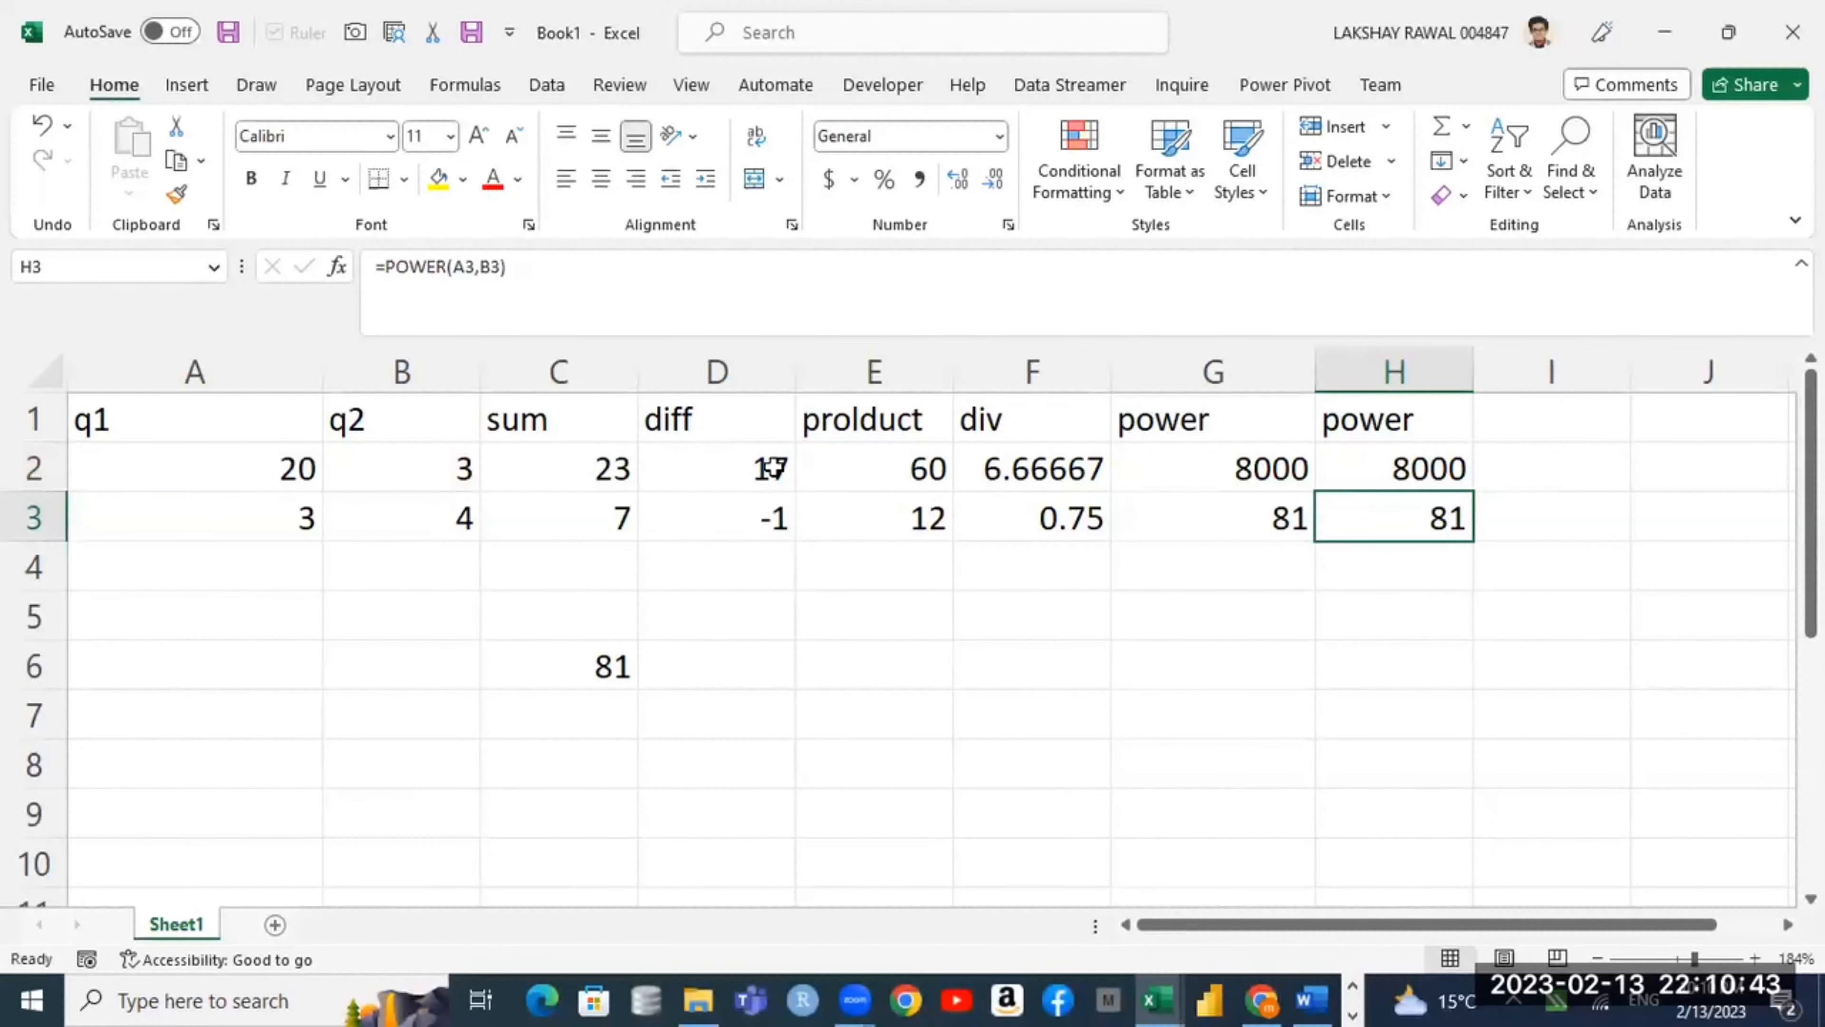
pyautogui.click(754, 464)
pyautogui.click(776, 672)
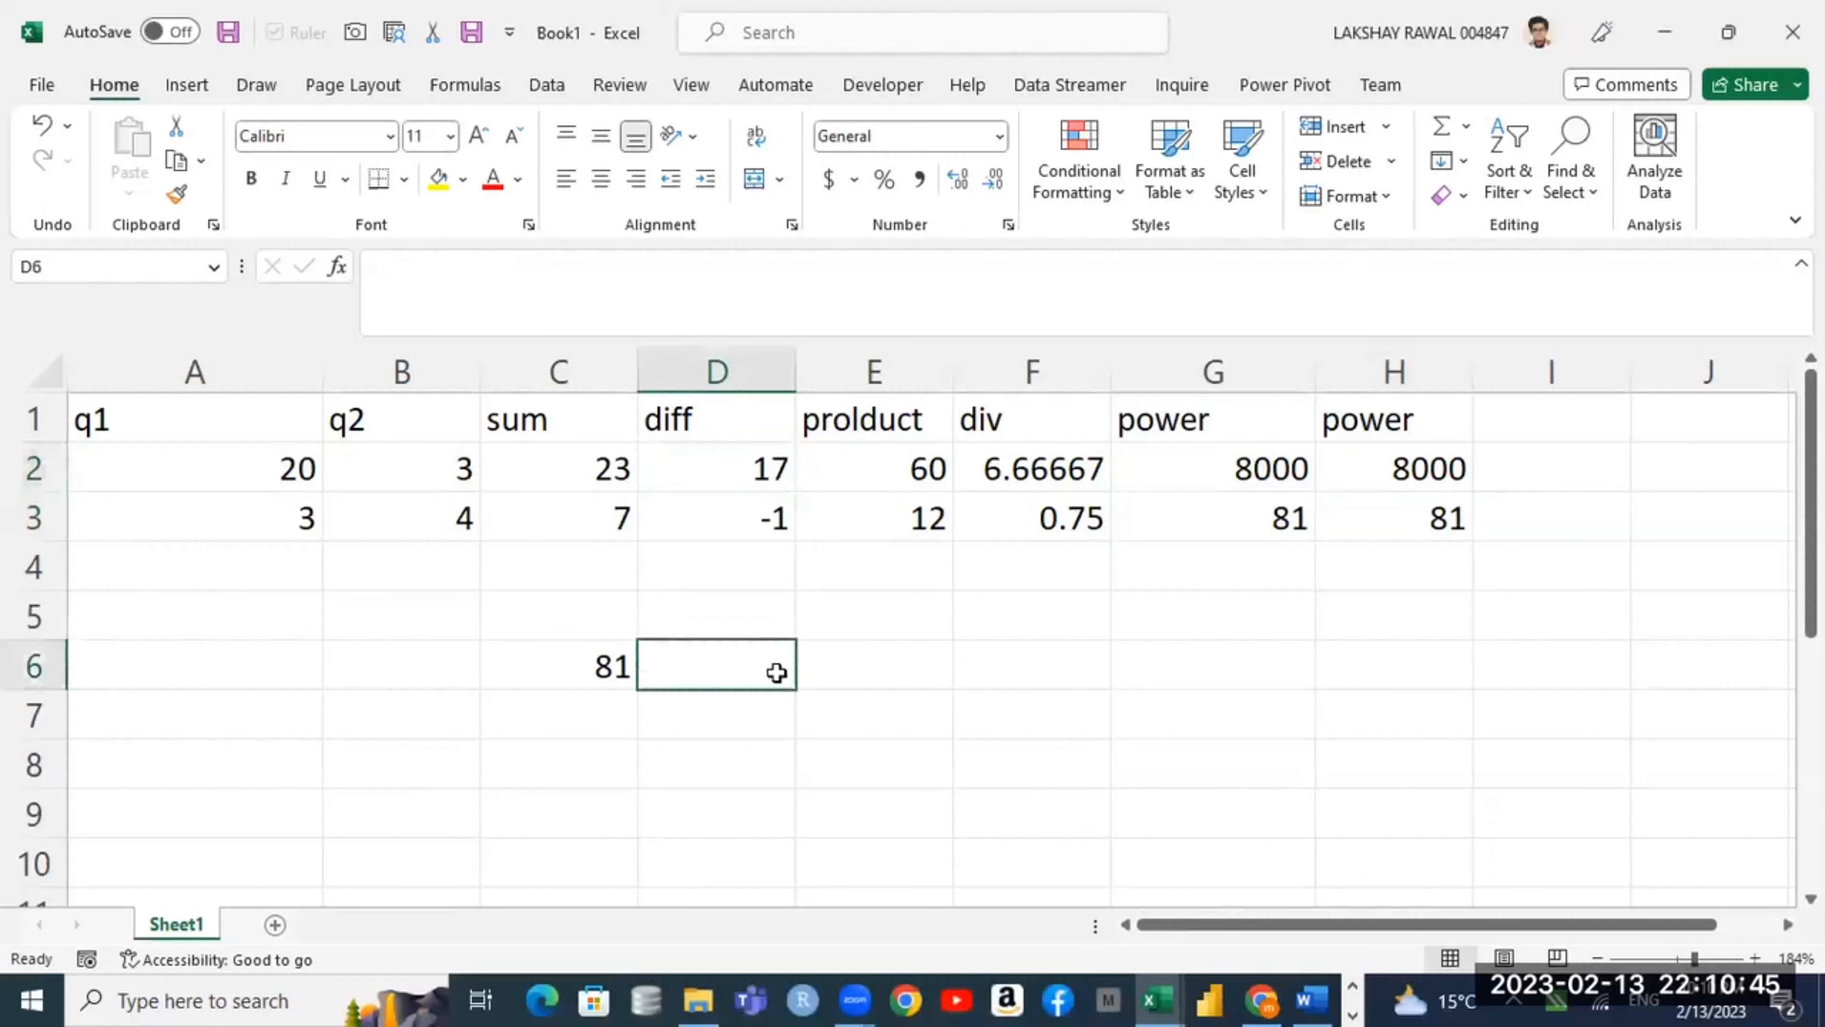
pyautogui.write('=dif')
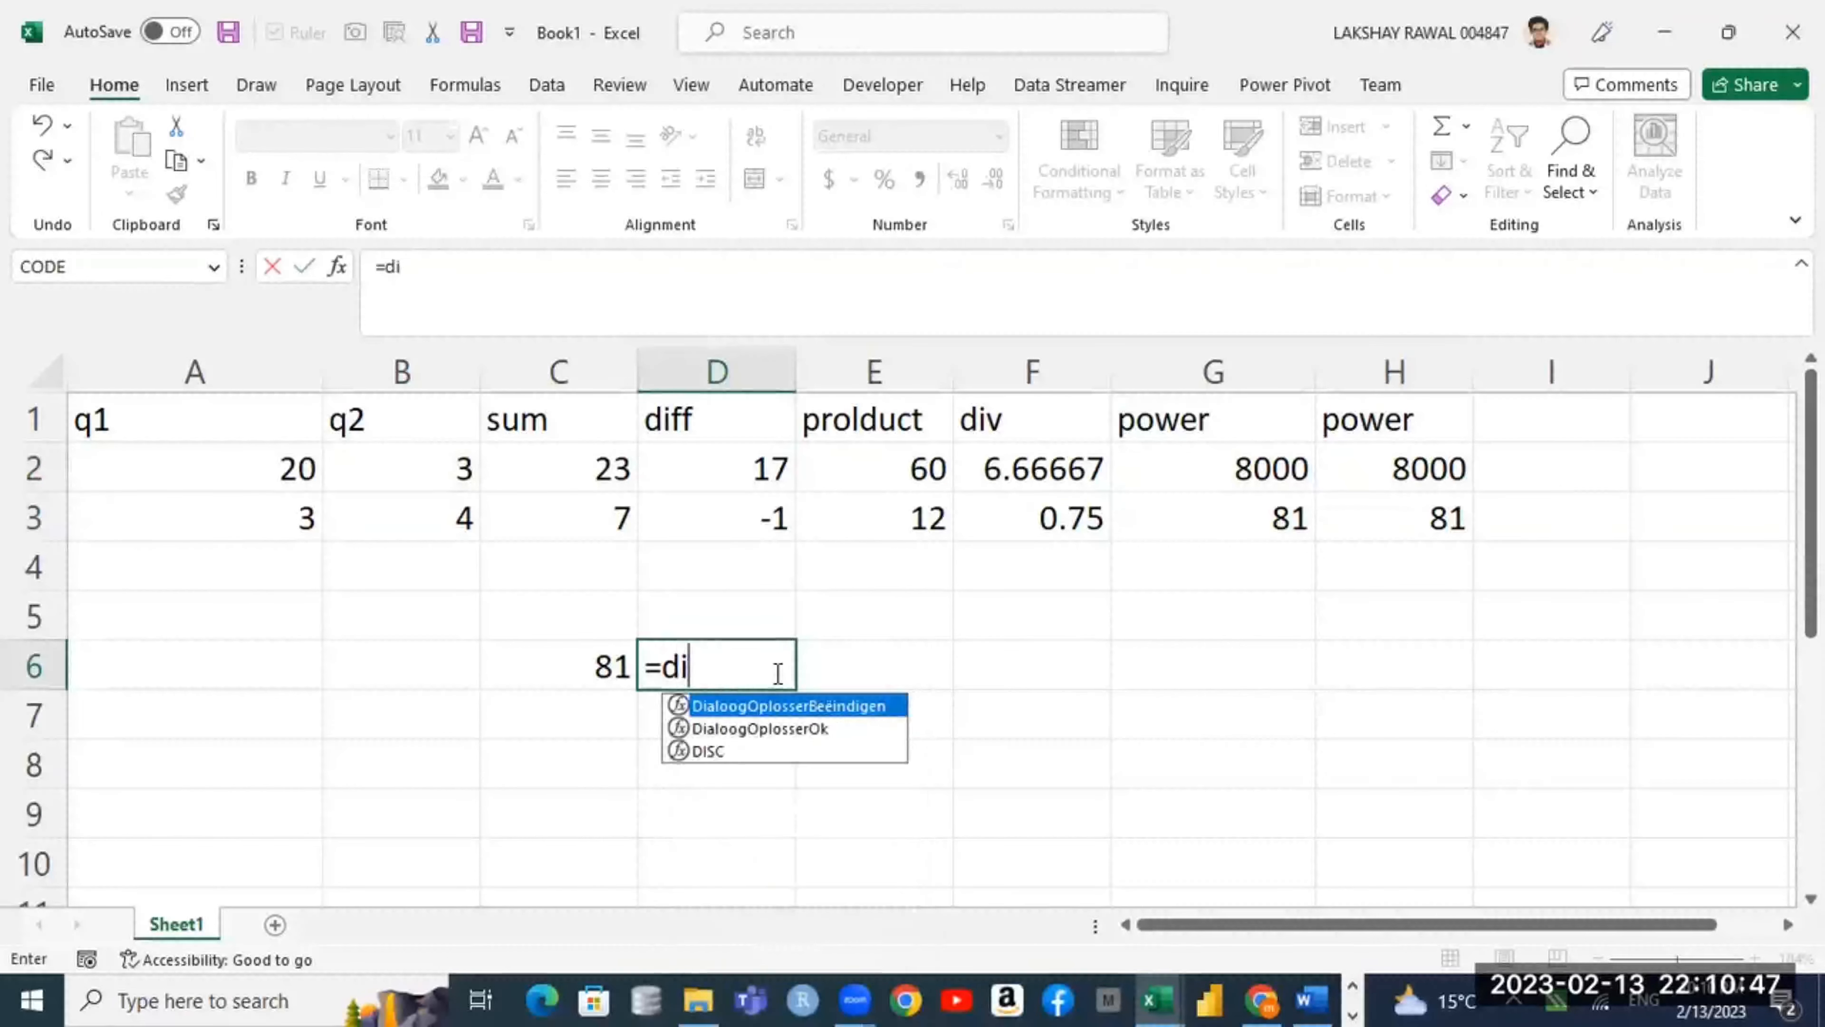
pyautogui.press('BackSpace')
pyautogui.press('BackSpace')
pyautogui.press('BackSpace')
pyautogui.press('BackSpace')
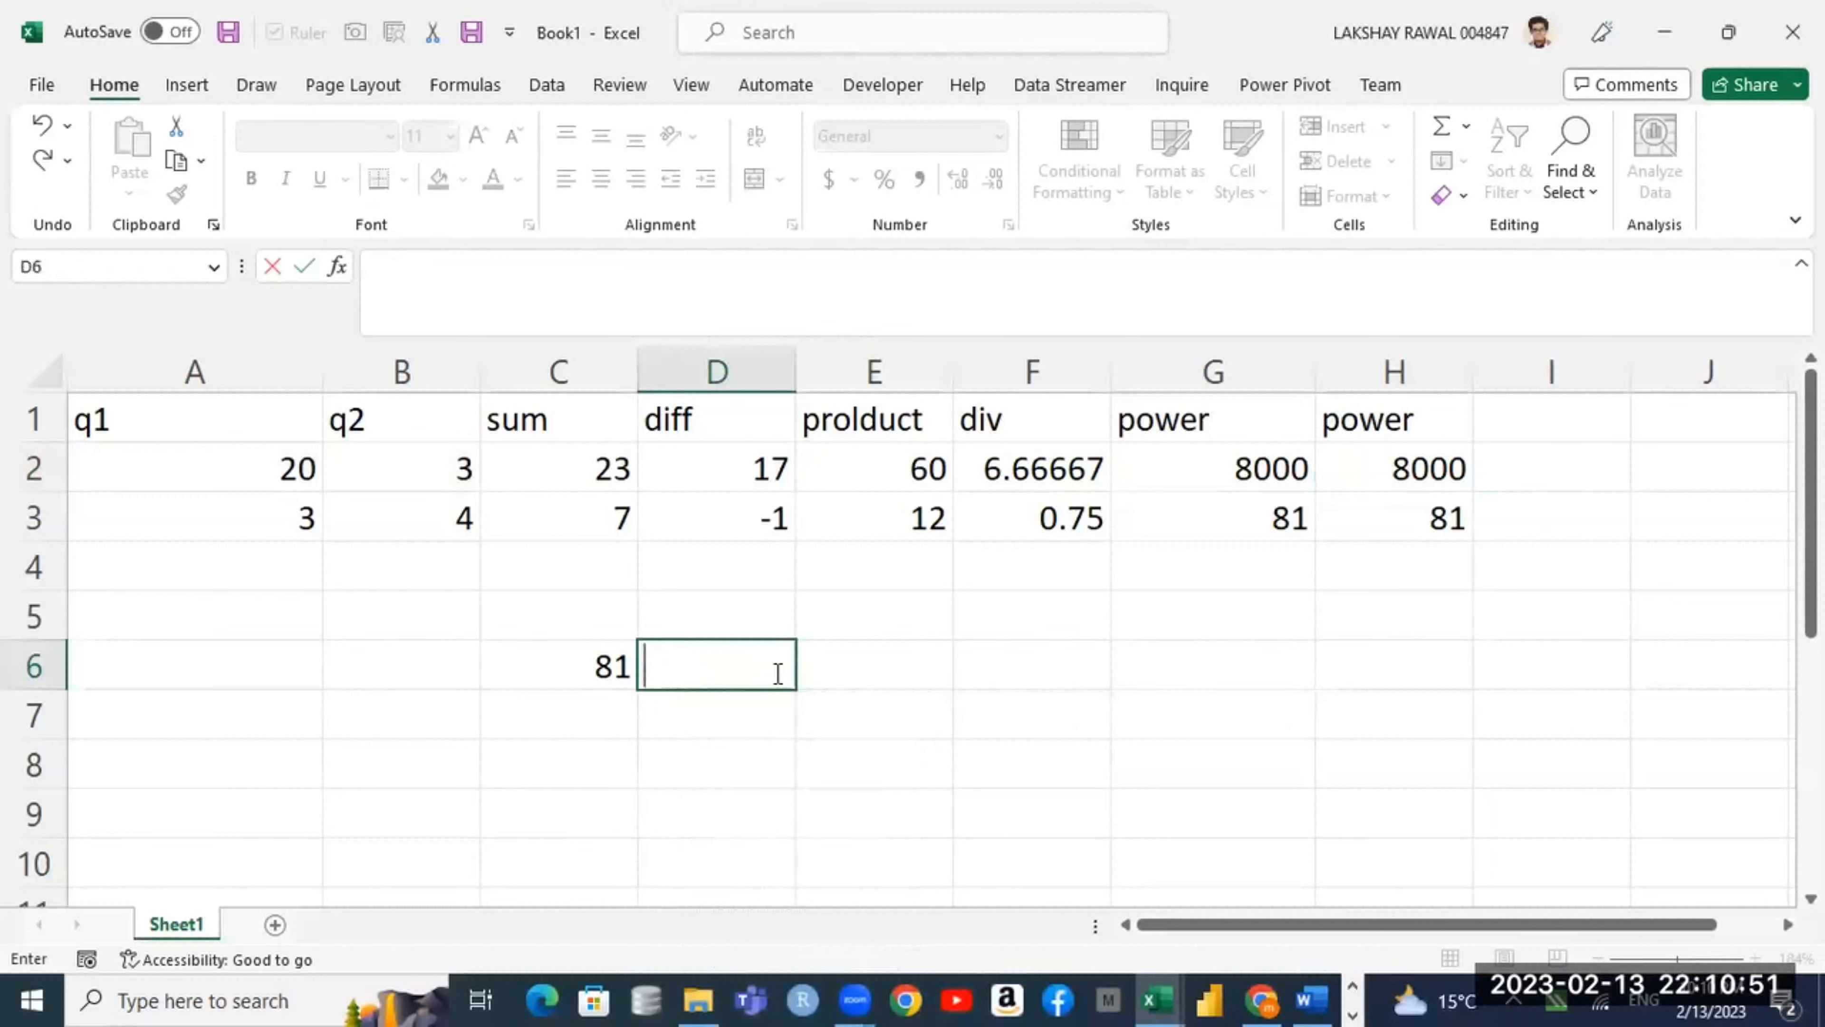
# Step: Examine the minus operator in the diff formula in D2 without changing it
pyautogui.click(762, 464)
pyautogui.doubleClick(707, 466)
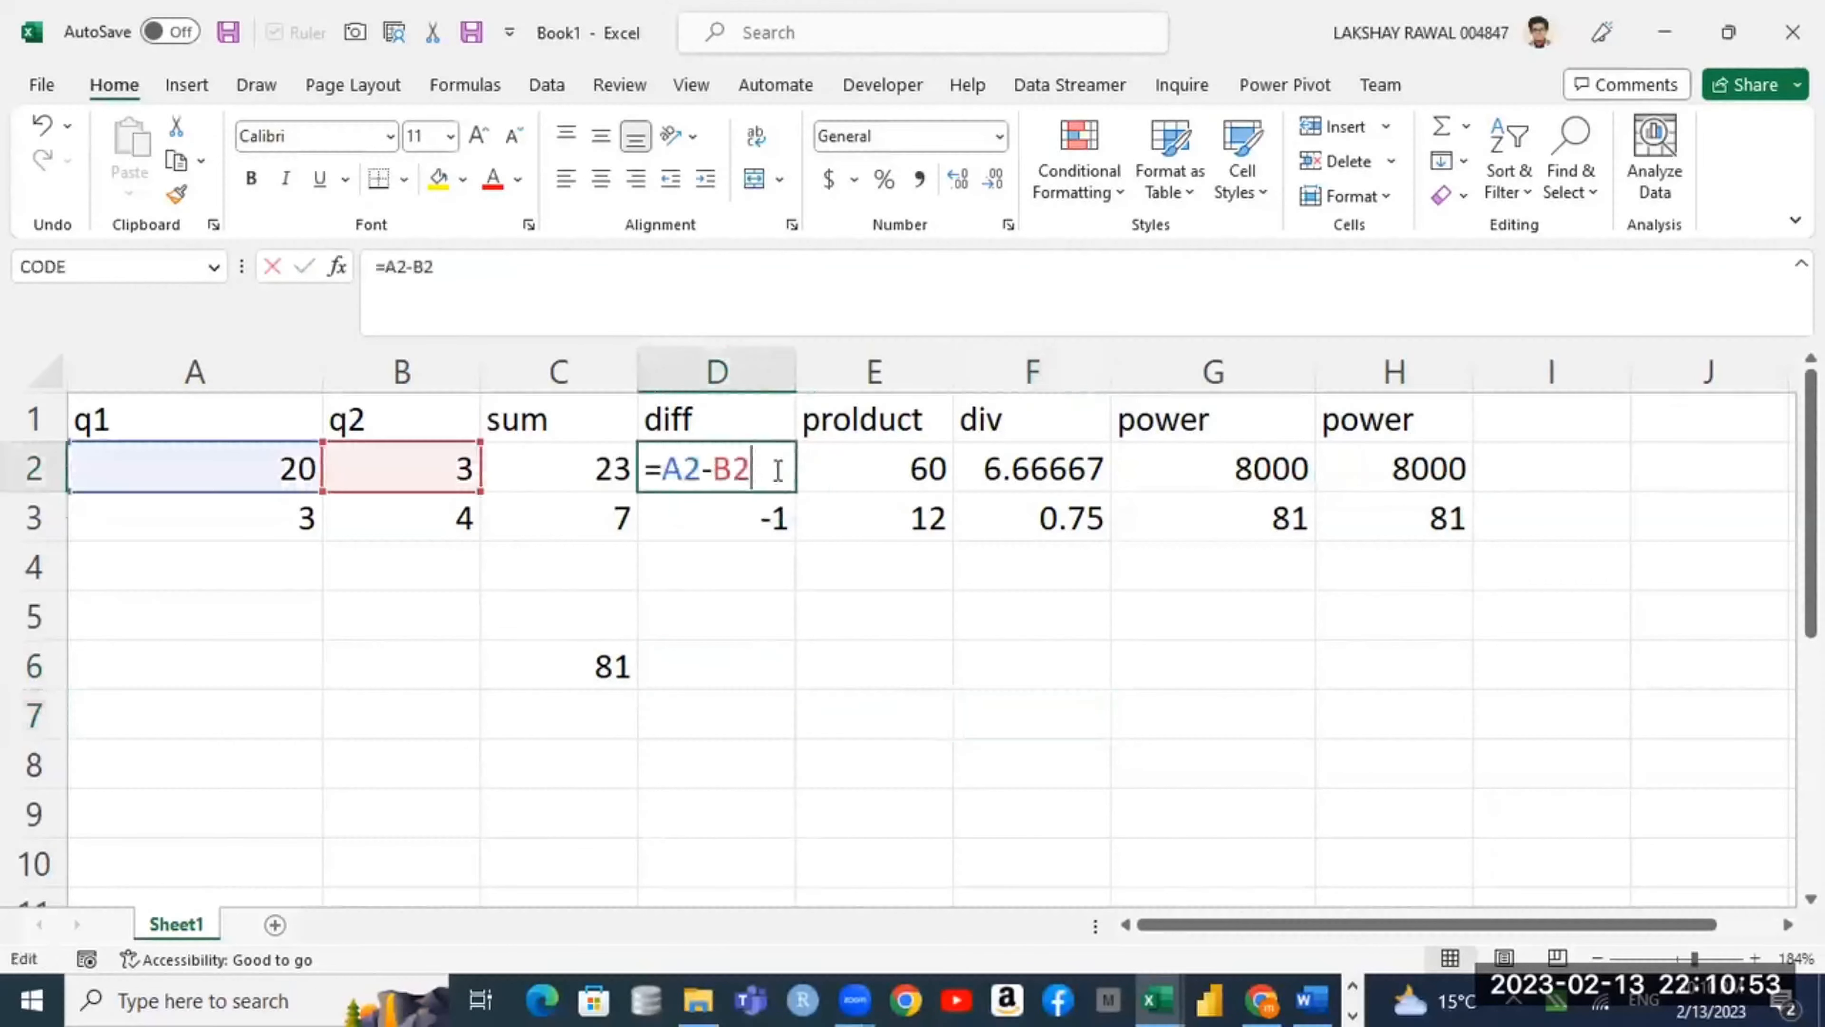
pyautogui.moveTo(740, 470); pyautogui.dragTo(701, 469)
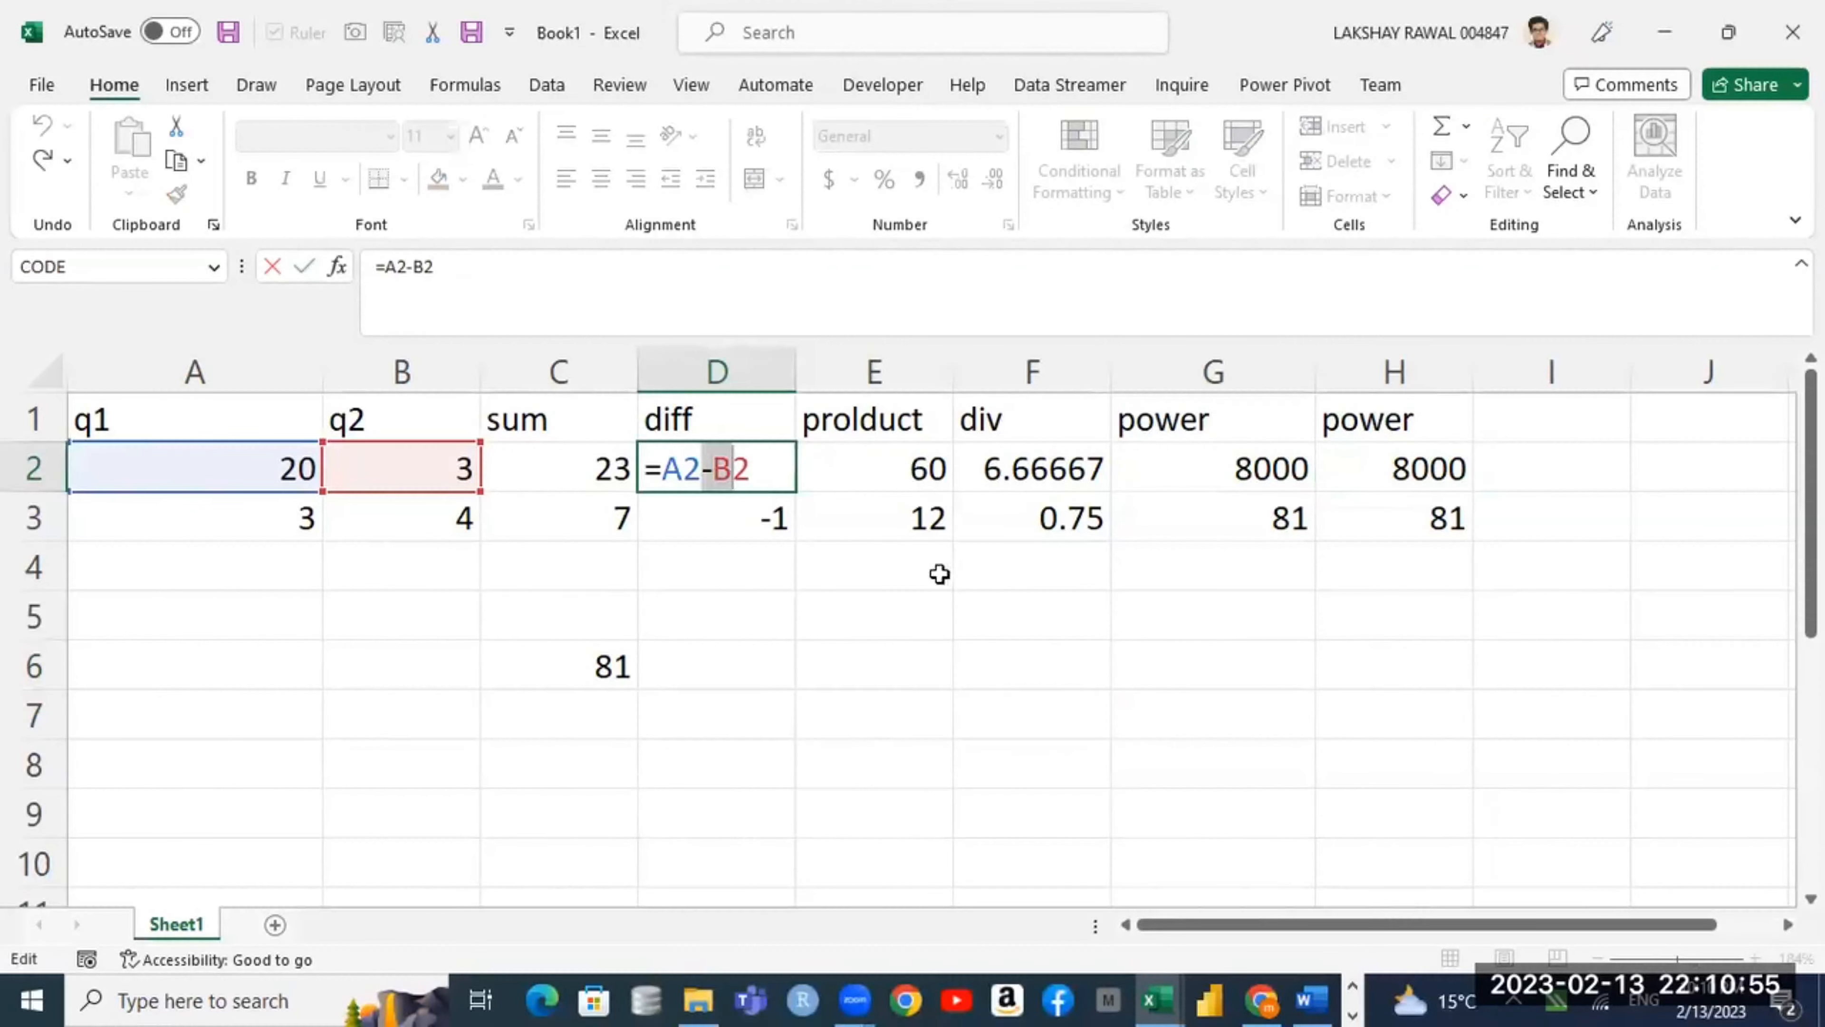
pyautogui.press('Return')
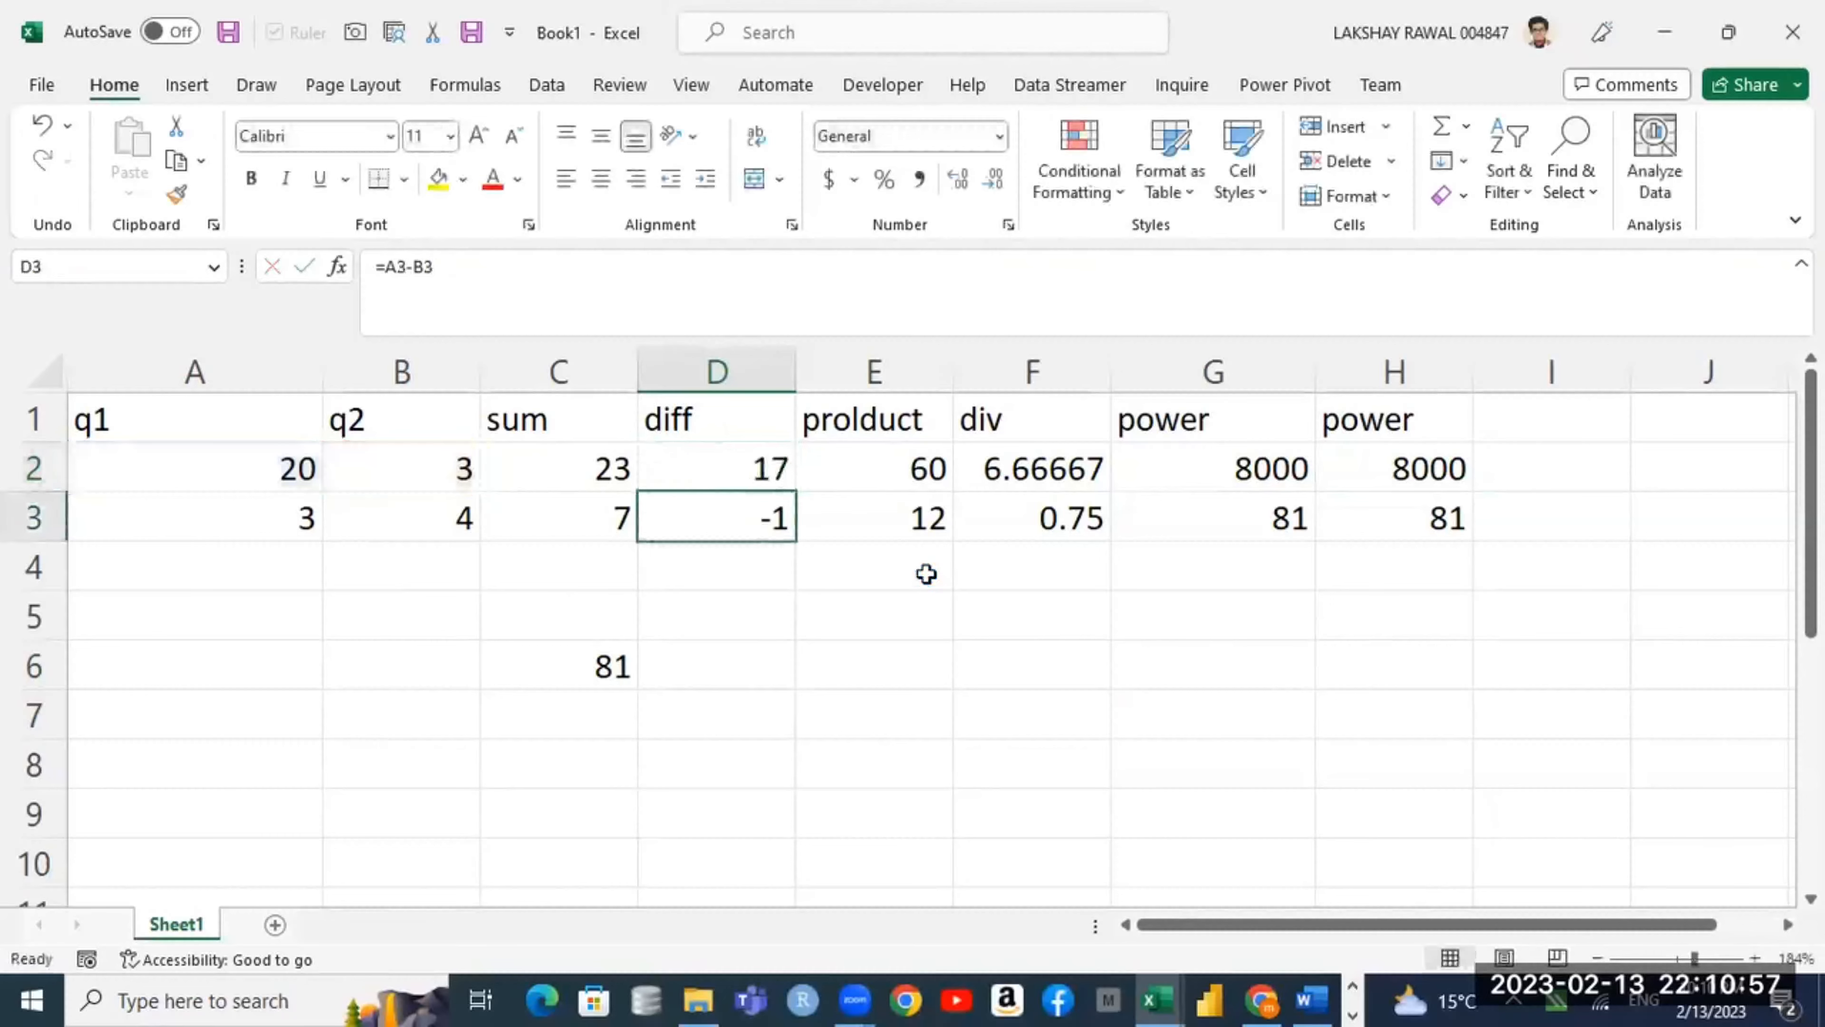
# Step: Enter =PRODUCT(A2,B2) in E6 to multiply the first q1 and q2 values
pyautogui.click(919, 669)
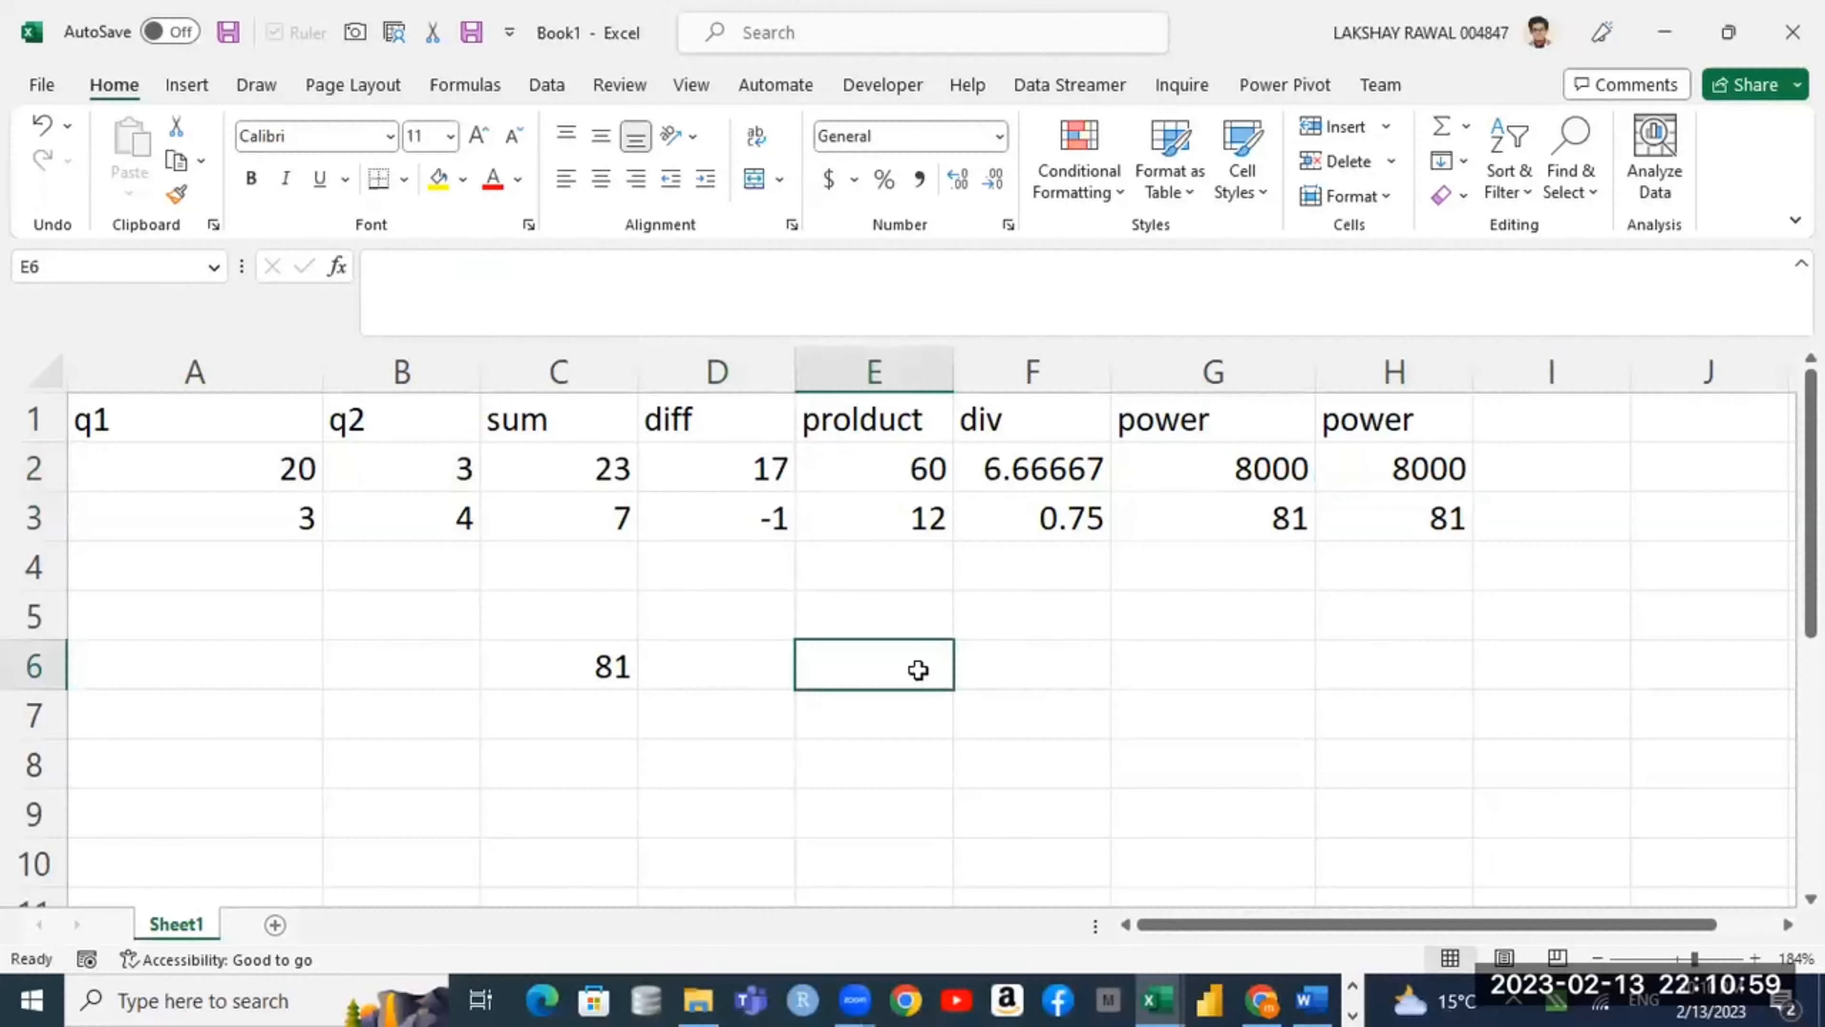
pyautogui.write('=')
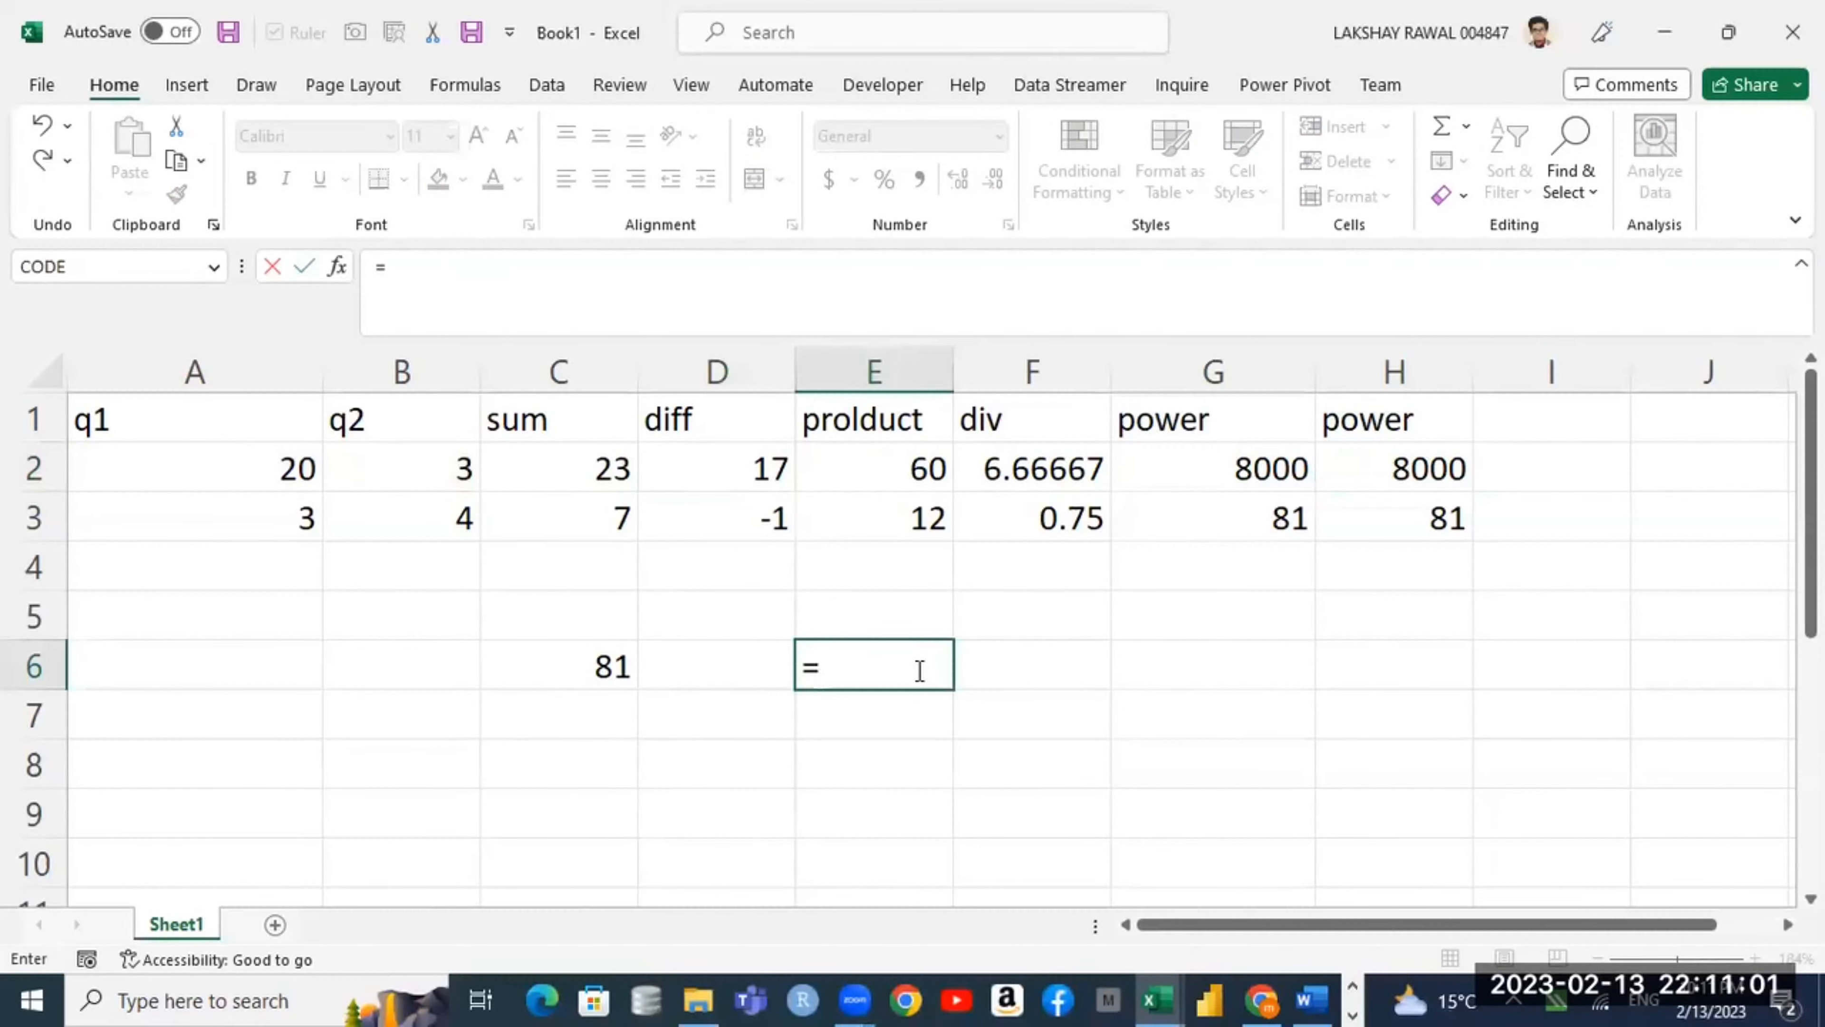
pyautogui.write('pr')
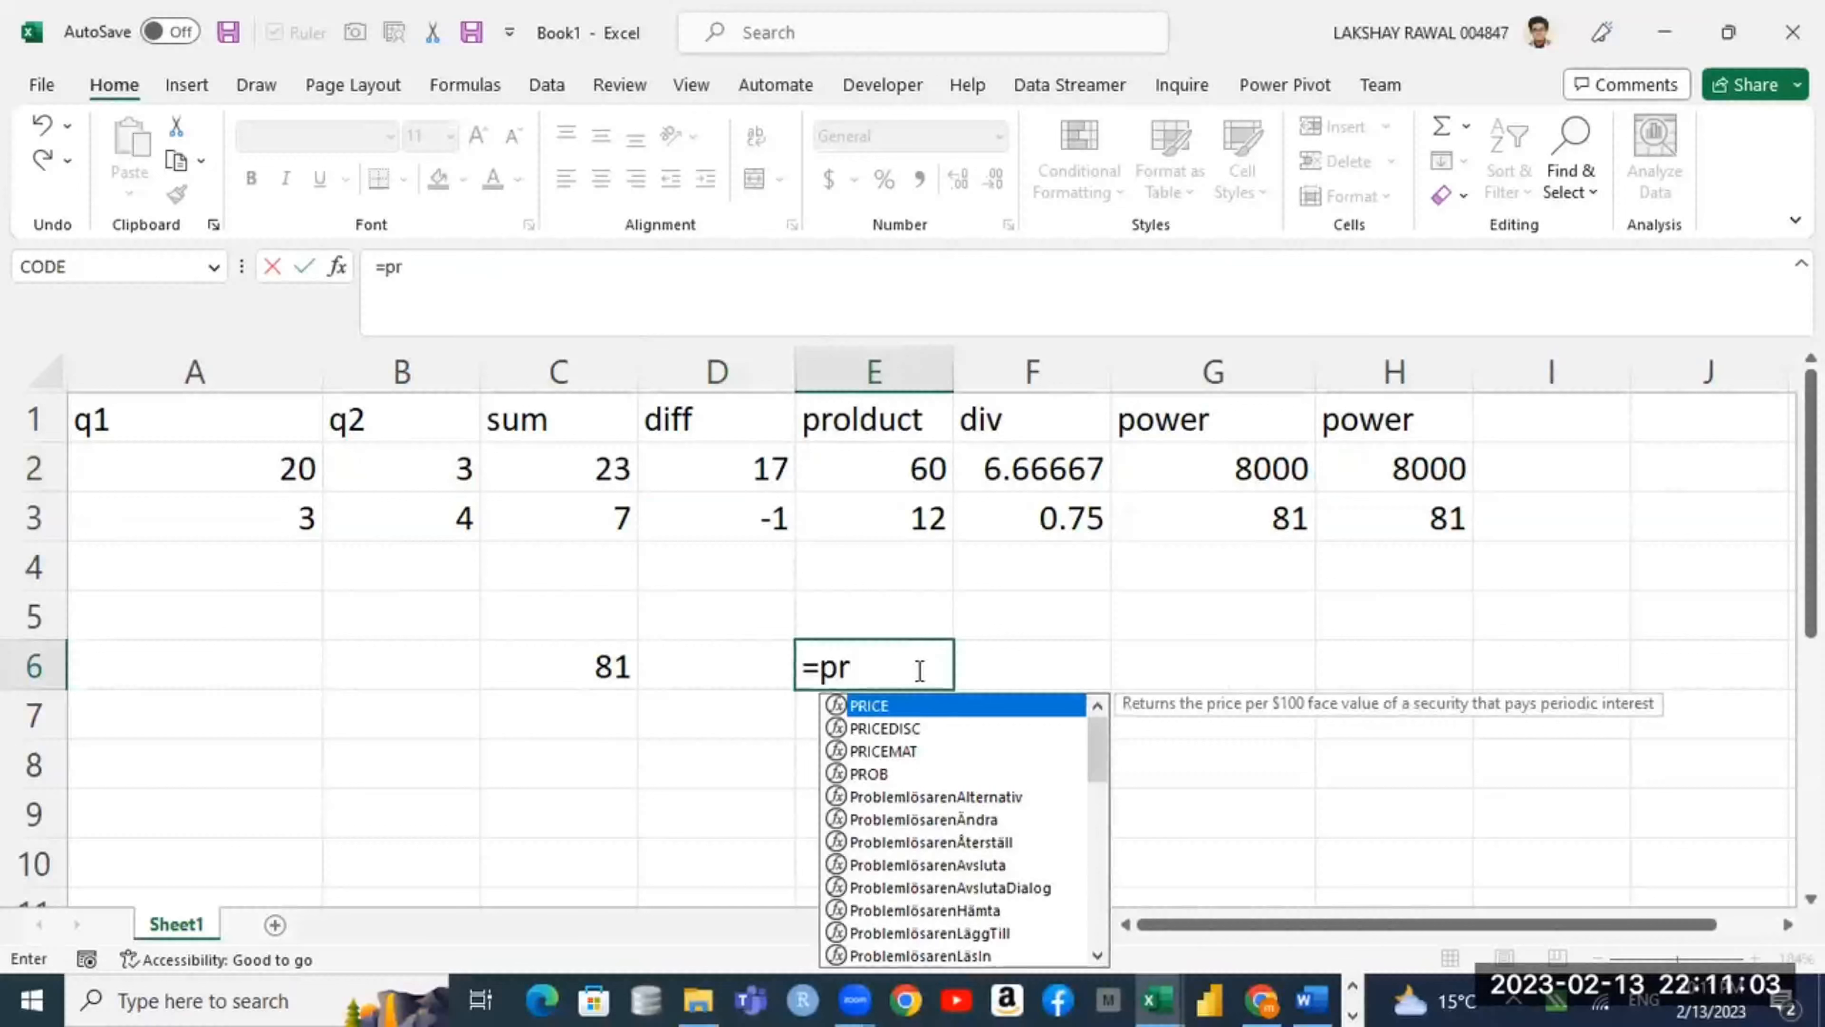
pyautogui.write('od')
pyautogui.press('Tab')
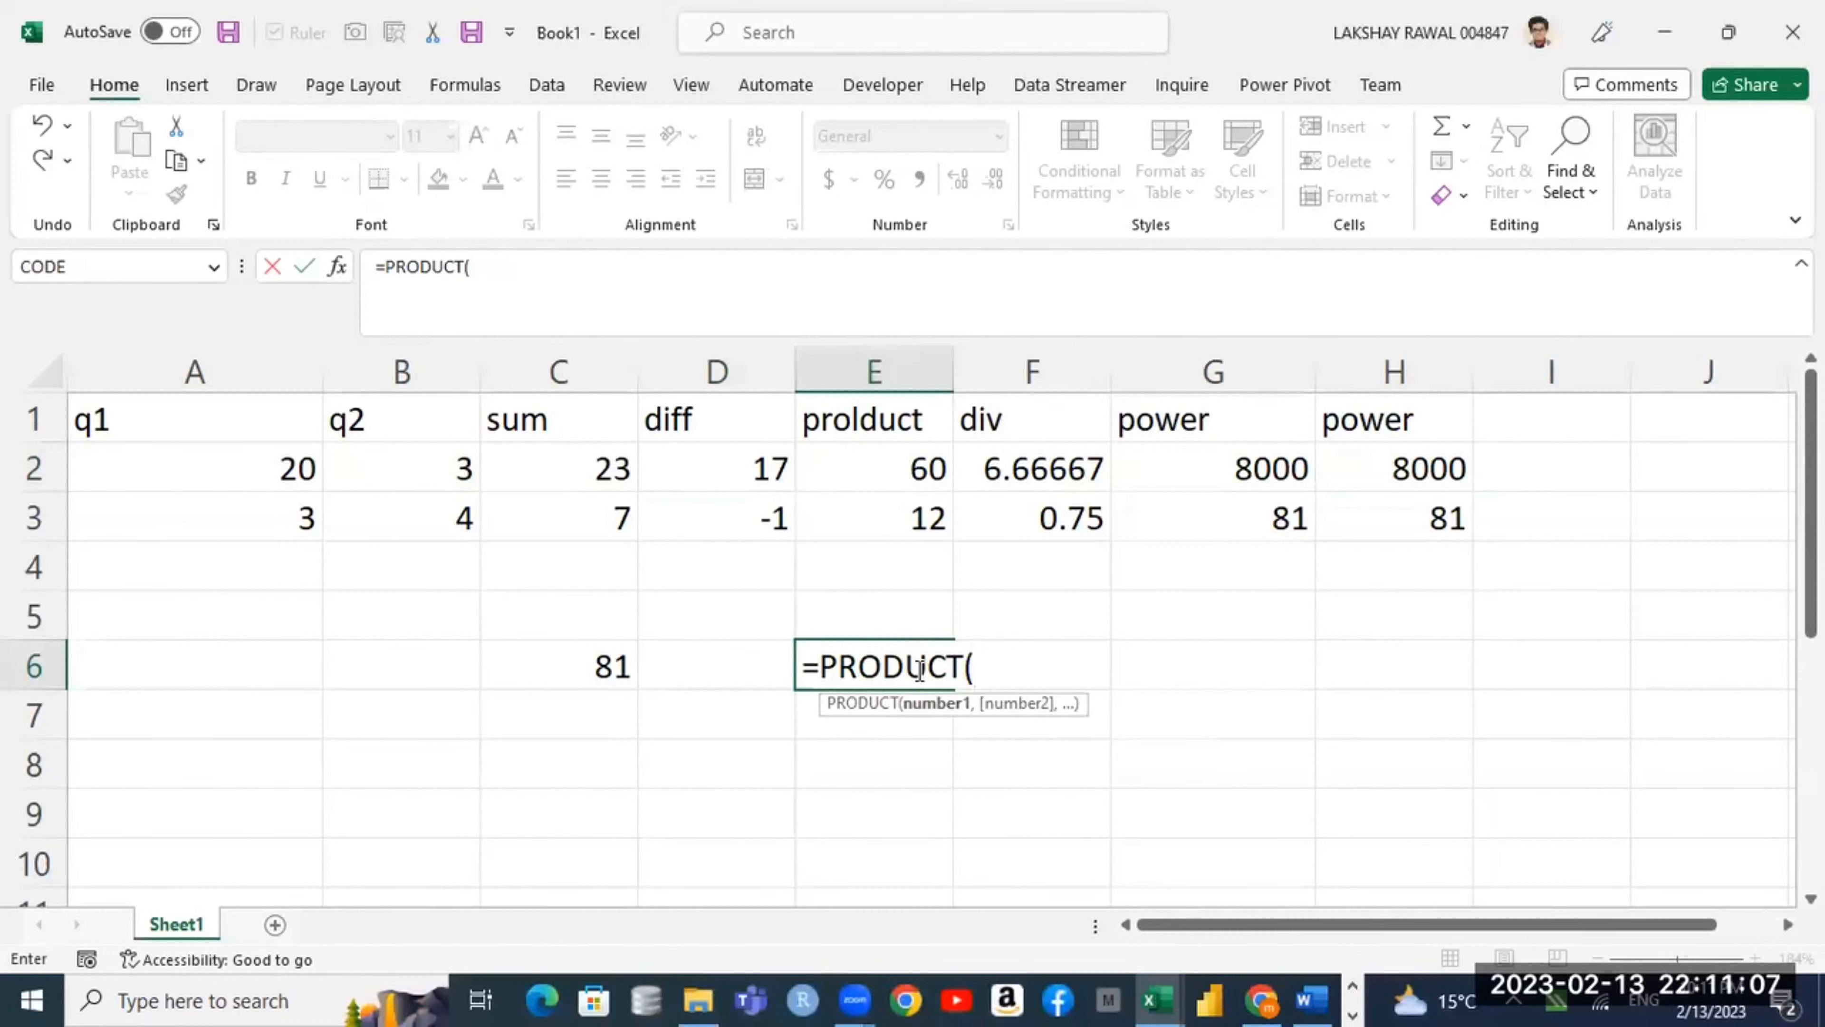
pyautogui.click(297, 469)
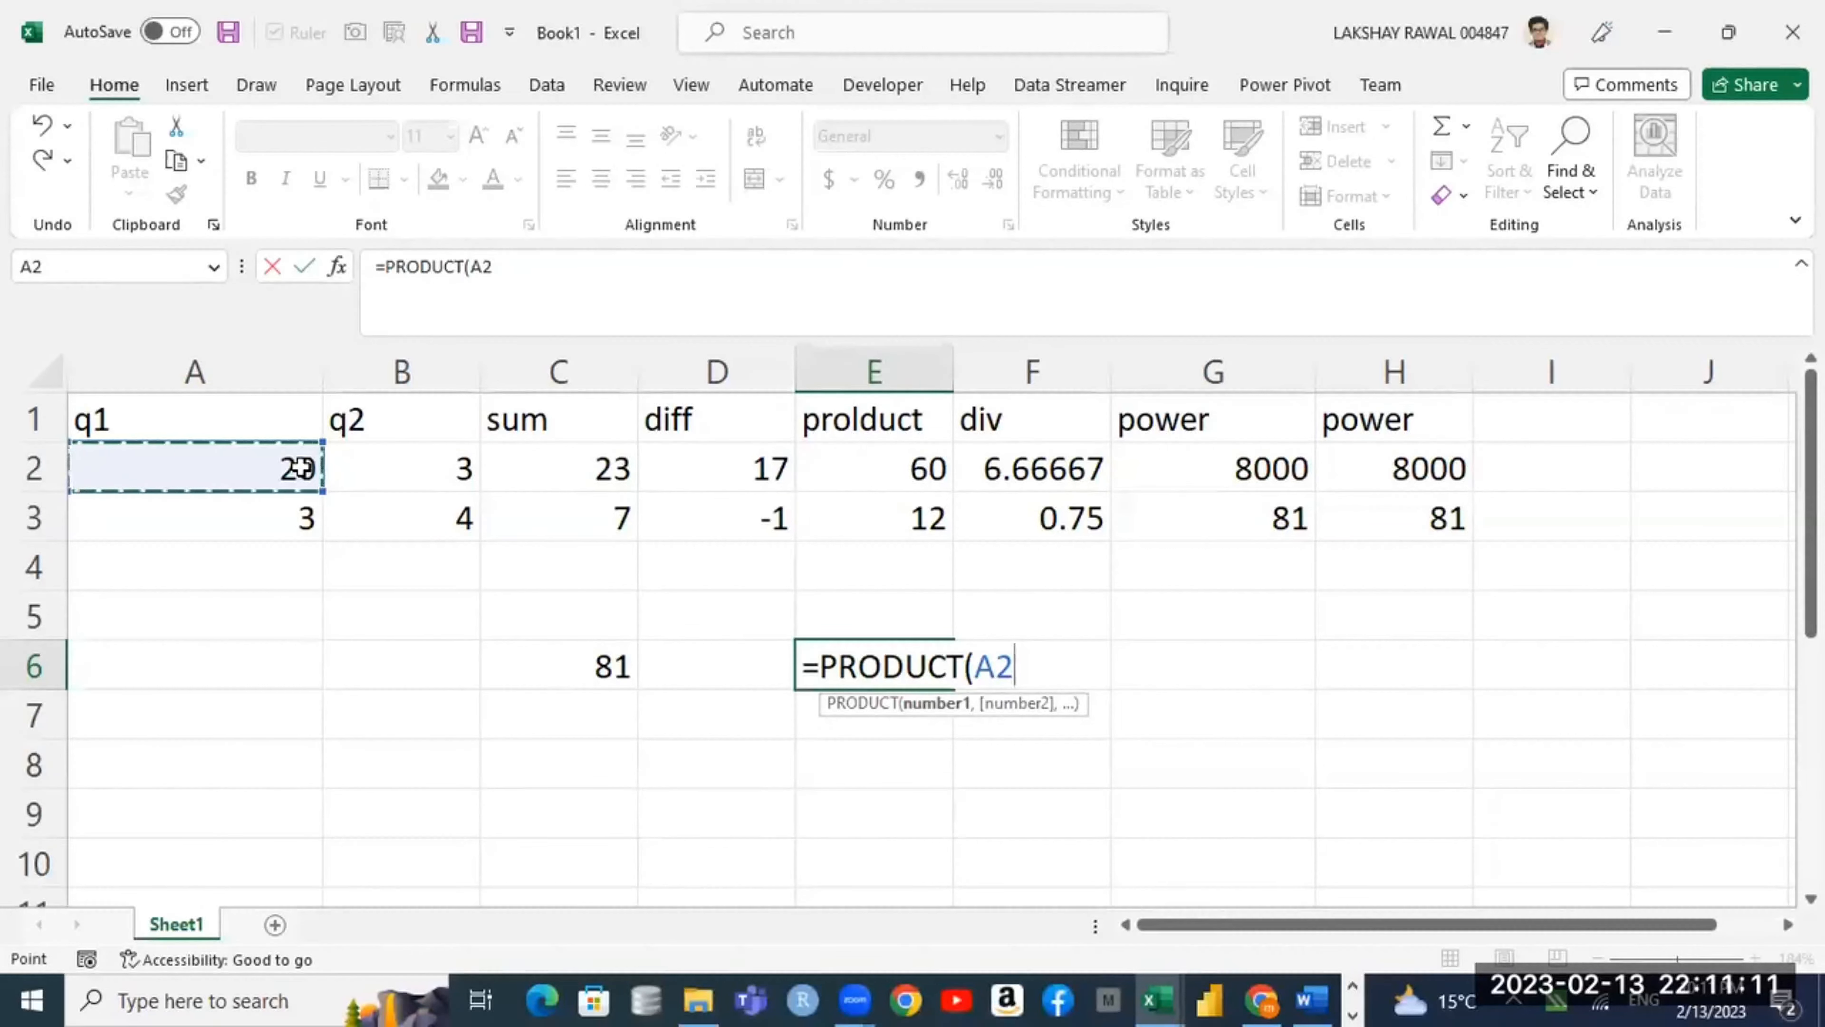
pyautogui.write(',')
pyautogui.click(420, 469)
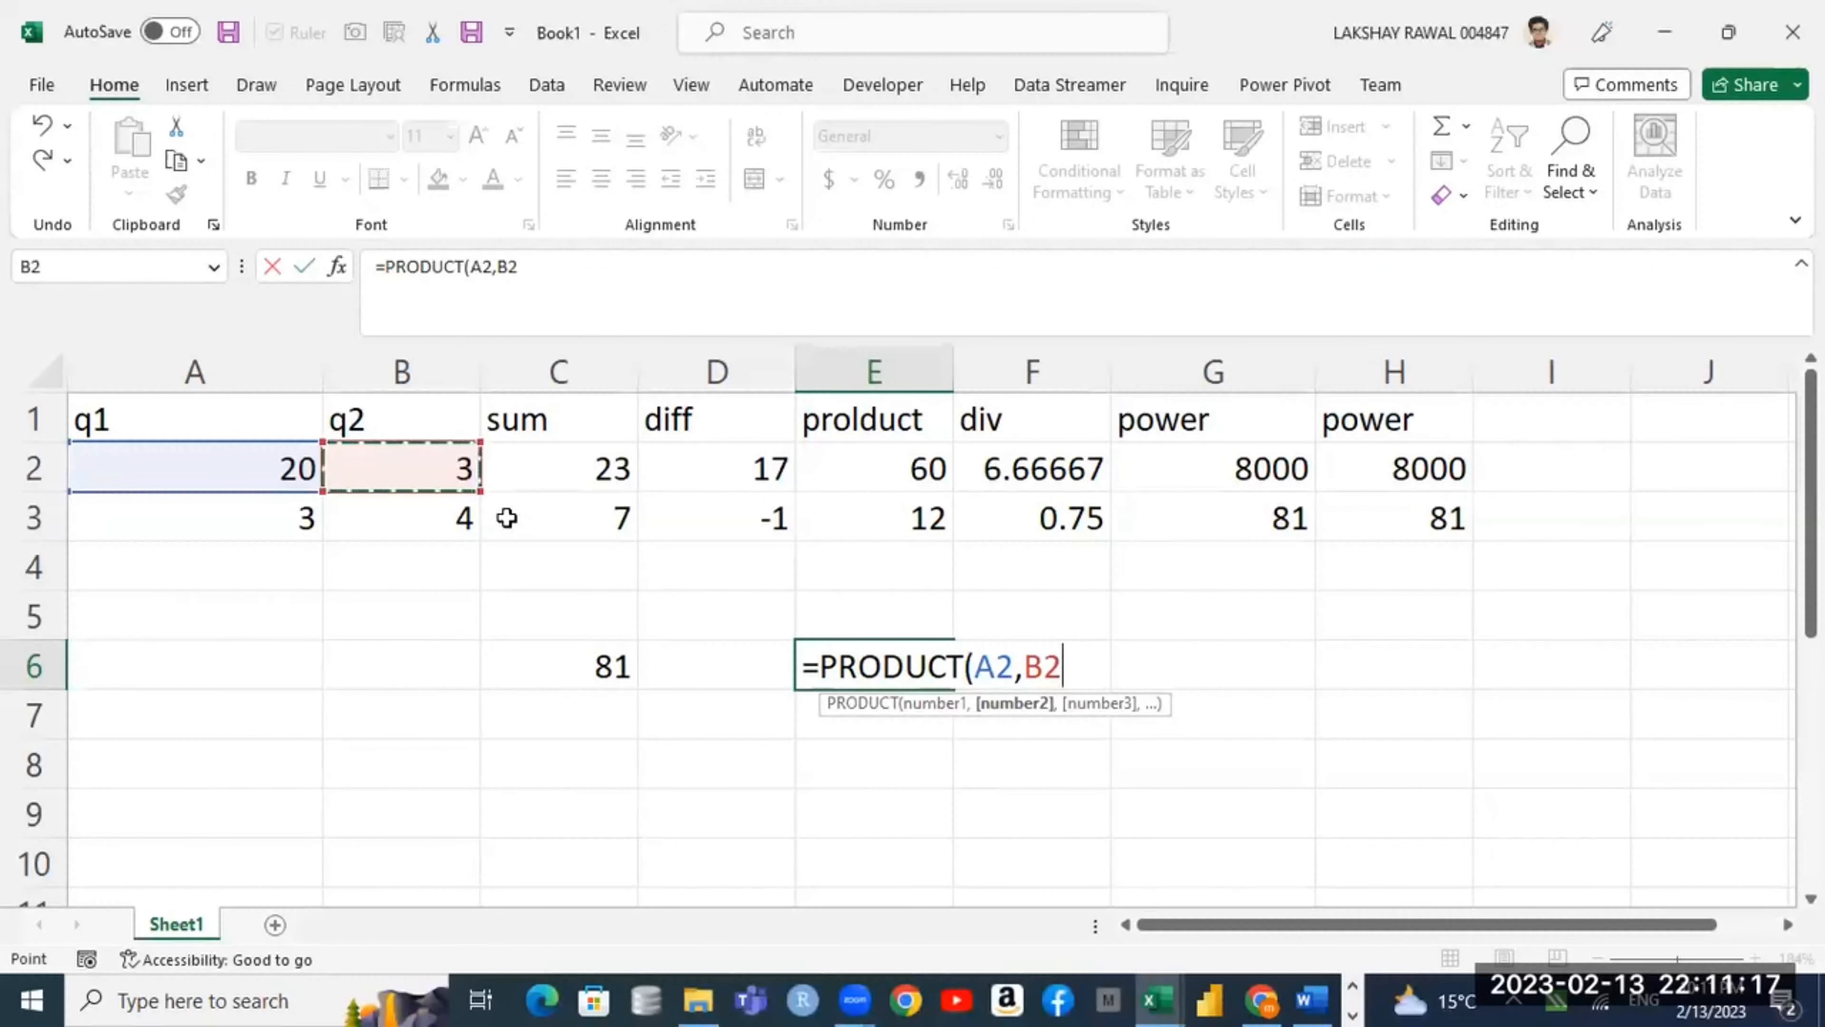
pyautogui.press('Return')
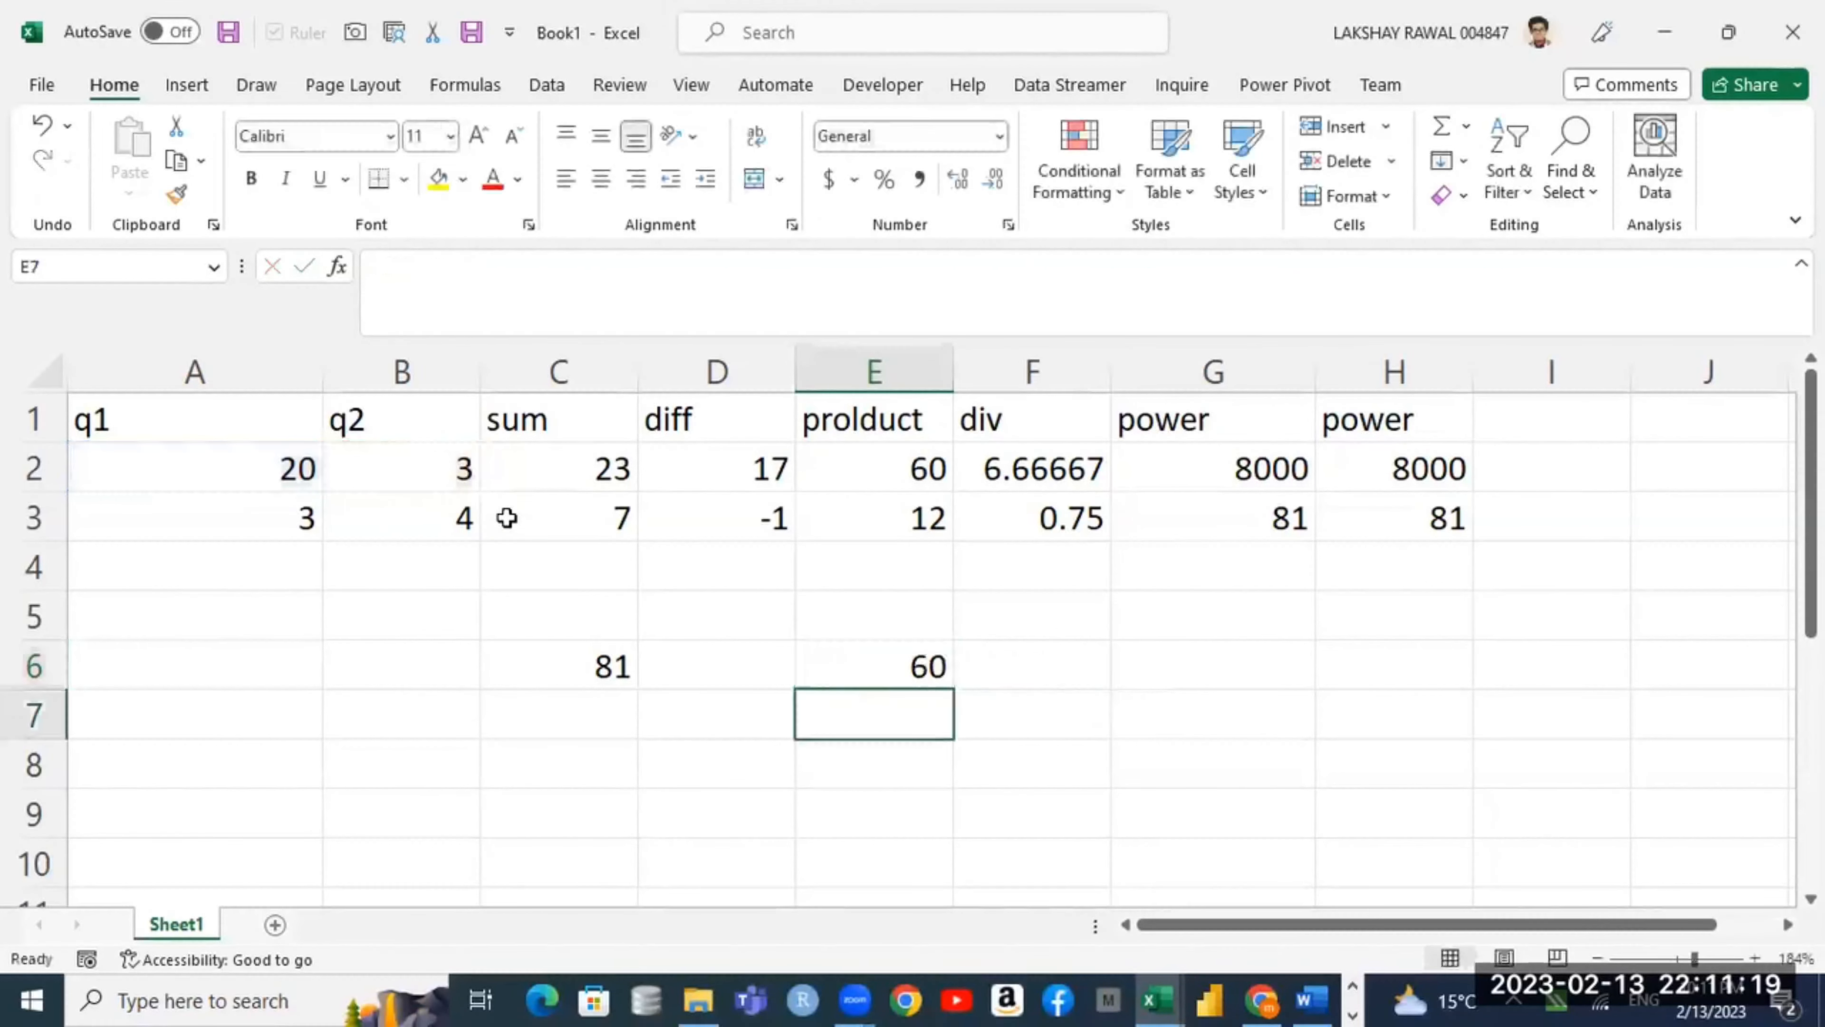
# Step: Compare the multiplication operator in the E2 formula with the PRODUCT function in E6, leaving both formulas unchanged
pyautogui.click(857, 463)
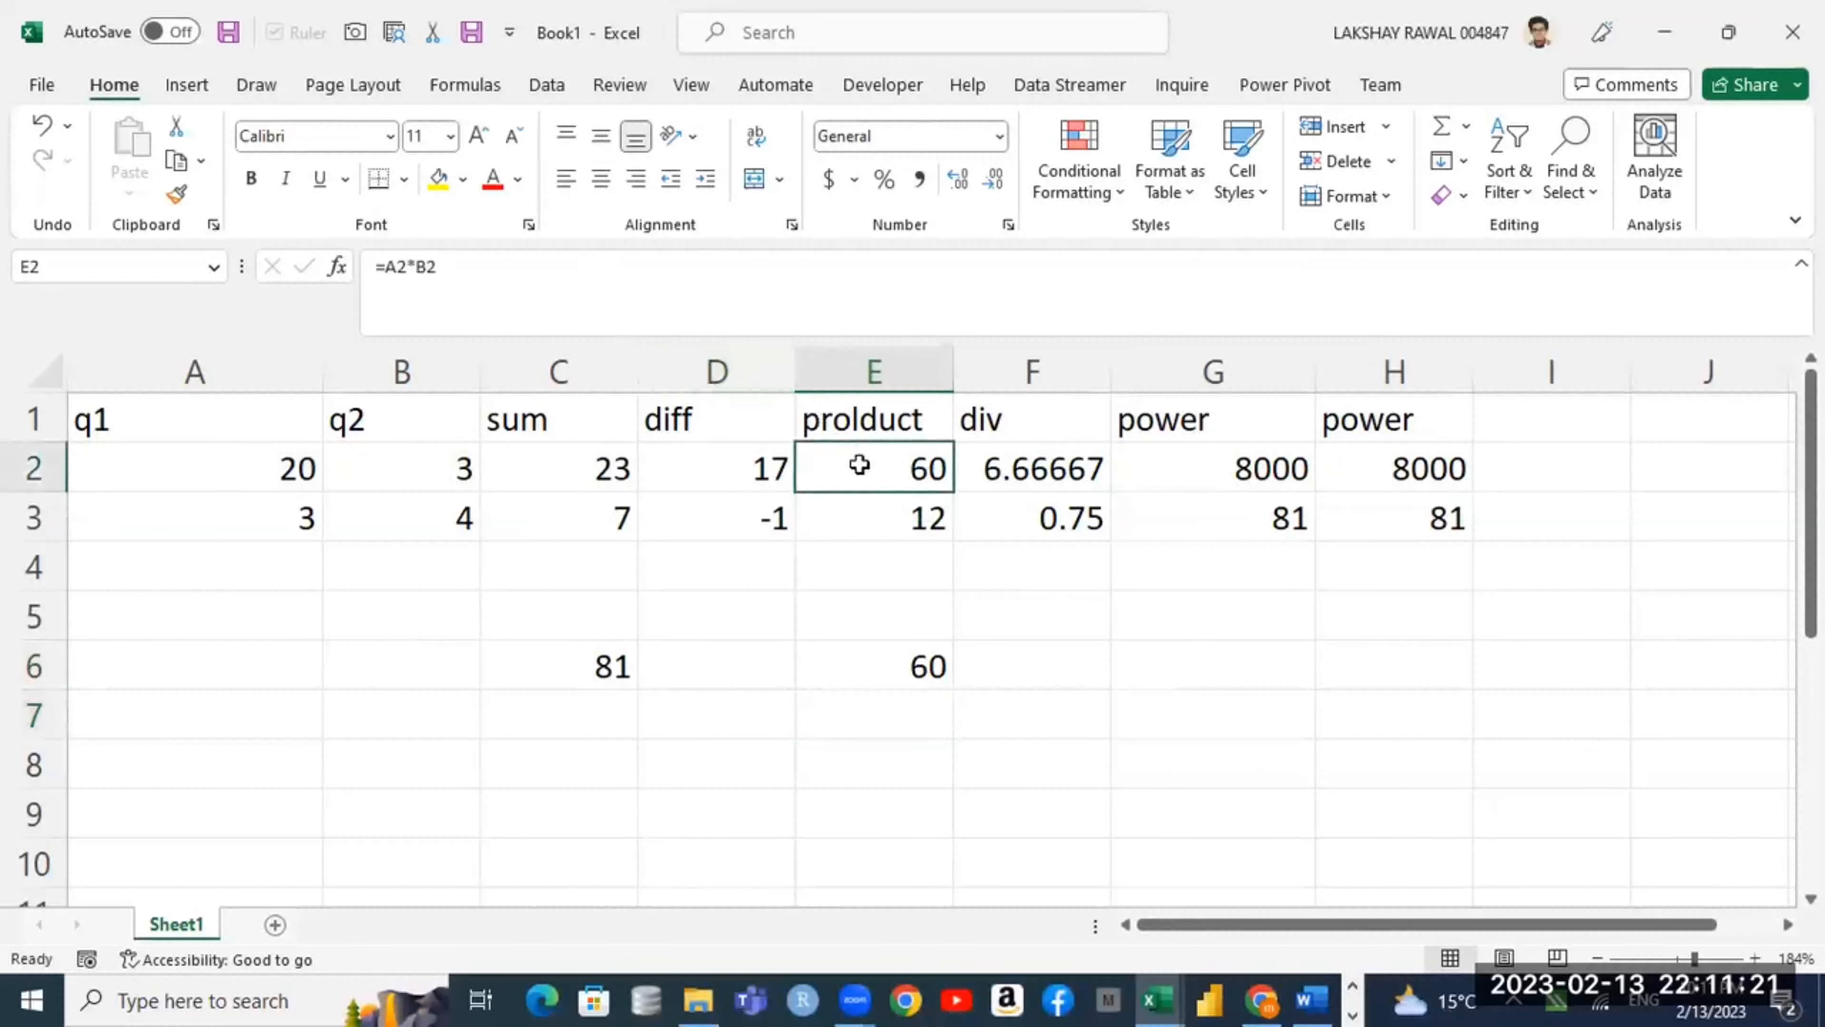
pyautogui.doubleClick(866, 462)
pyautogui.doubleClick(867, 463)
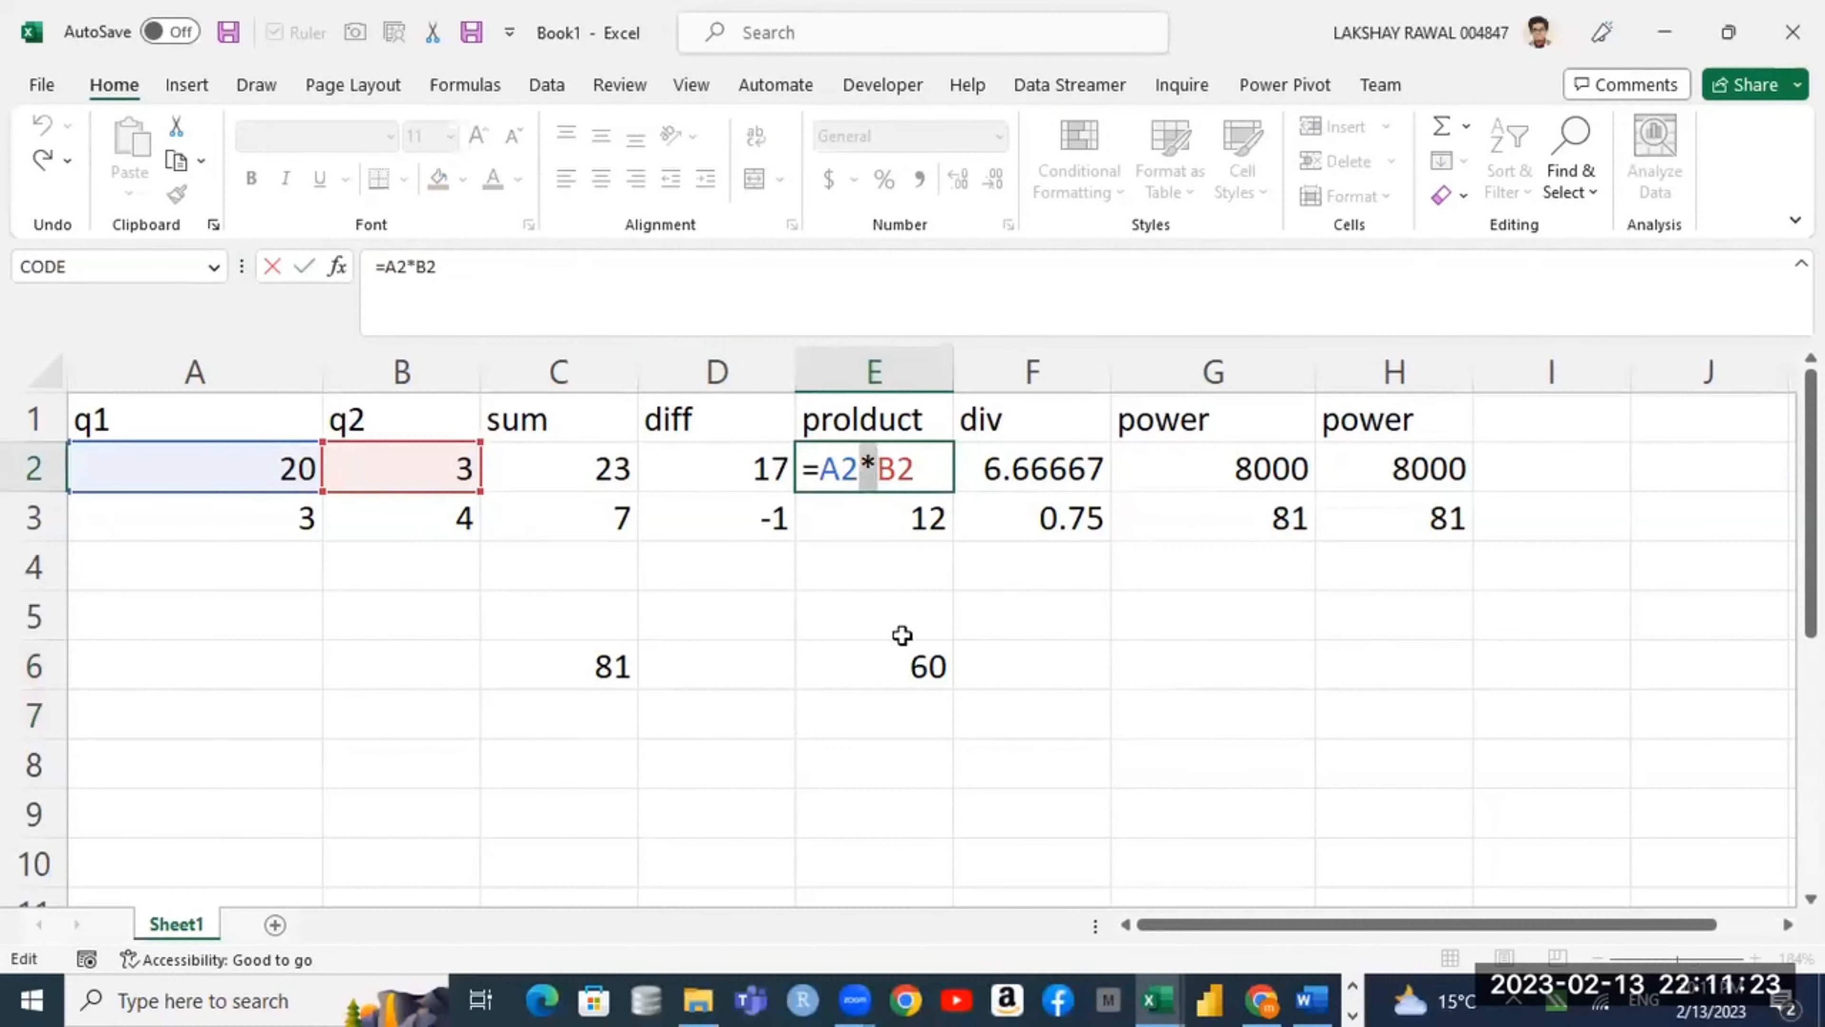
pyautogui.press('Return')
pyautogui.doubleClick(918, 665)
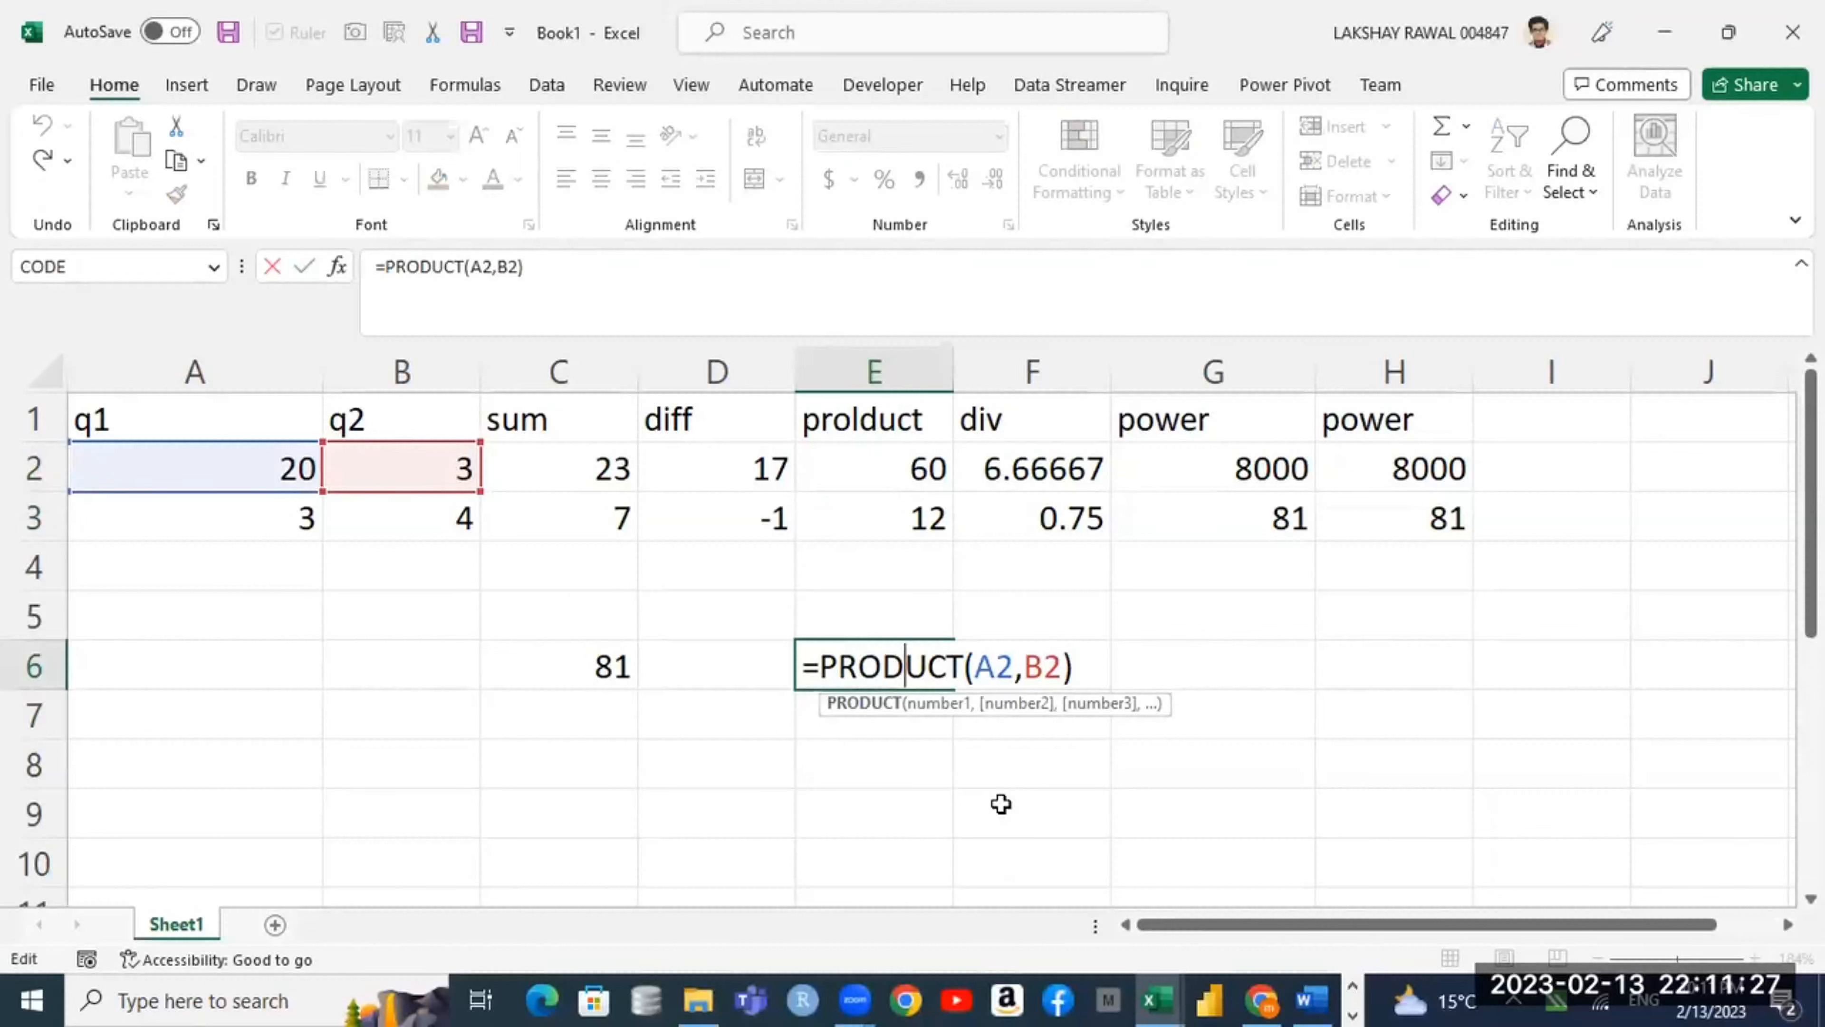
pyautogui.press('Return')
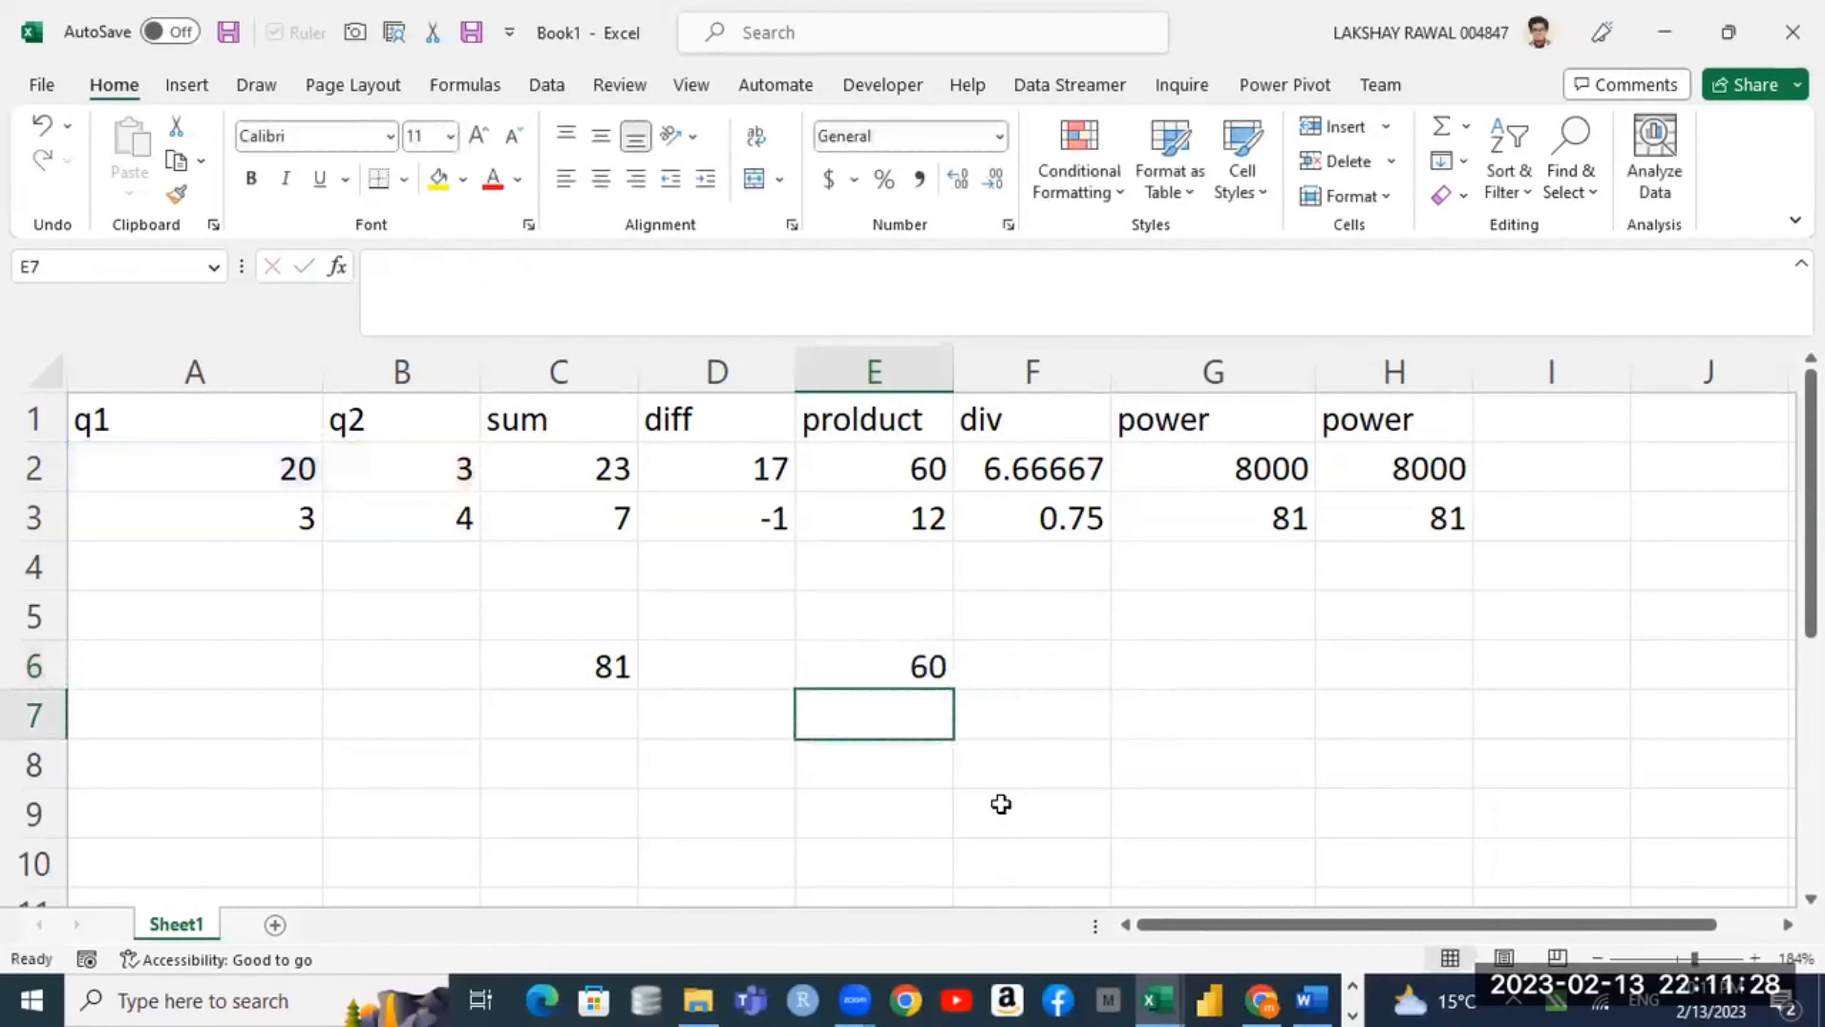
pyautogui.click(1094, 613)
pyautogui.write('=div')
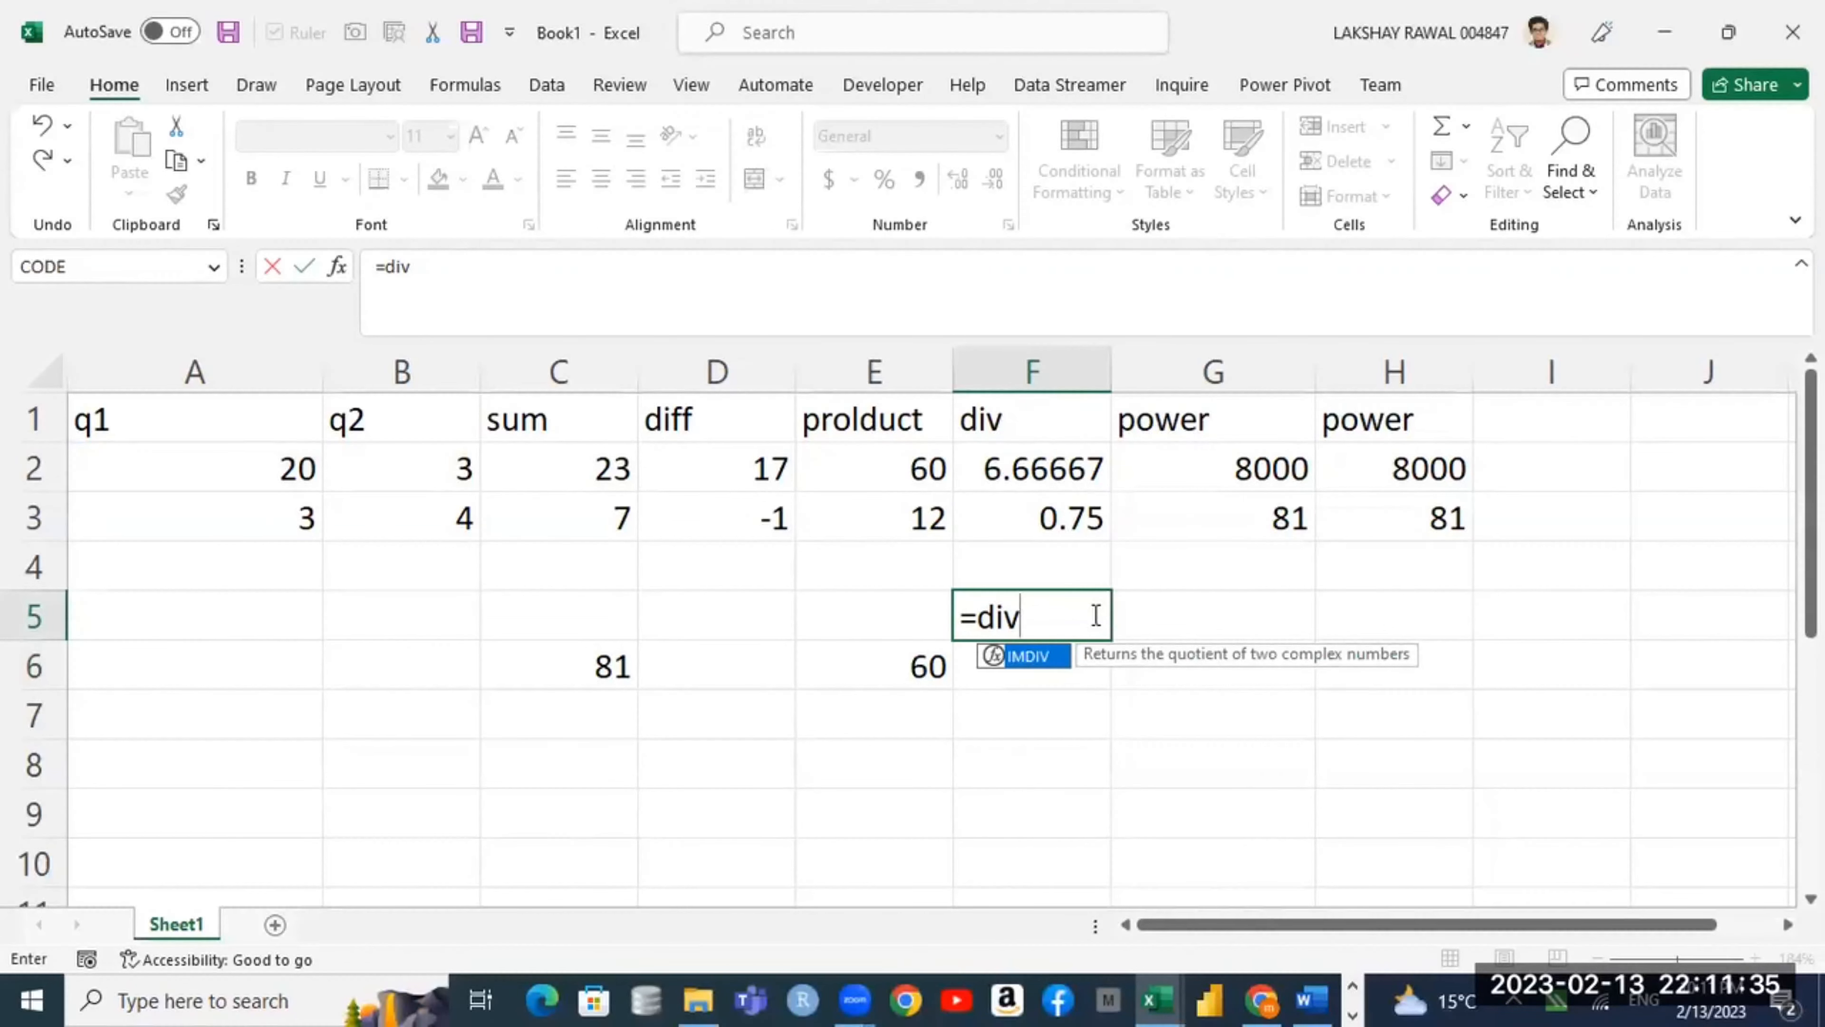
pyautogui.press('BackSpace')
pyautogui.press('BackSpace')
pyautogui.press('BackSpace')
pyautogui.press('BackSpace')
pyautogui.press('Escape')
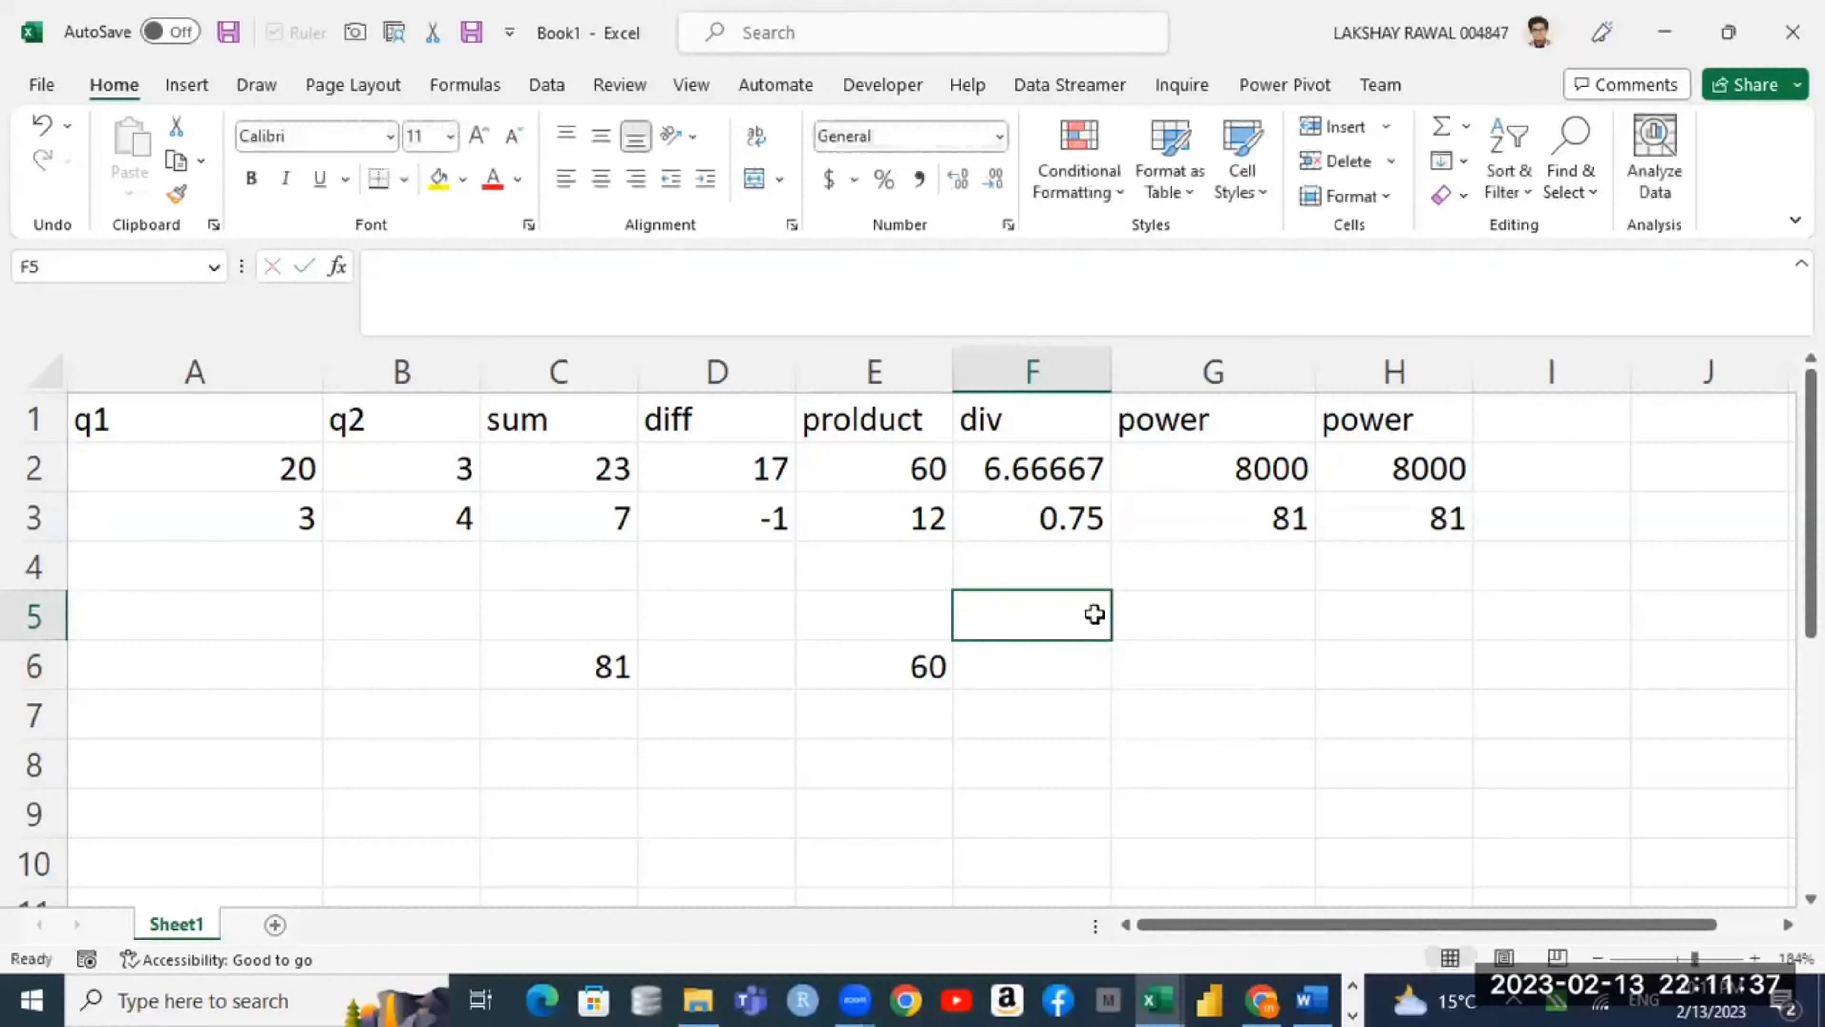
# Step: Review the sum, diff, product, div and power headings, both power columns, and the extra results in C6:F6
pyautogui.click(877, 406)
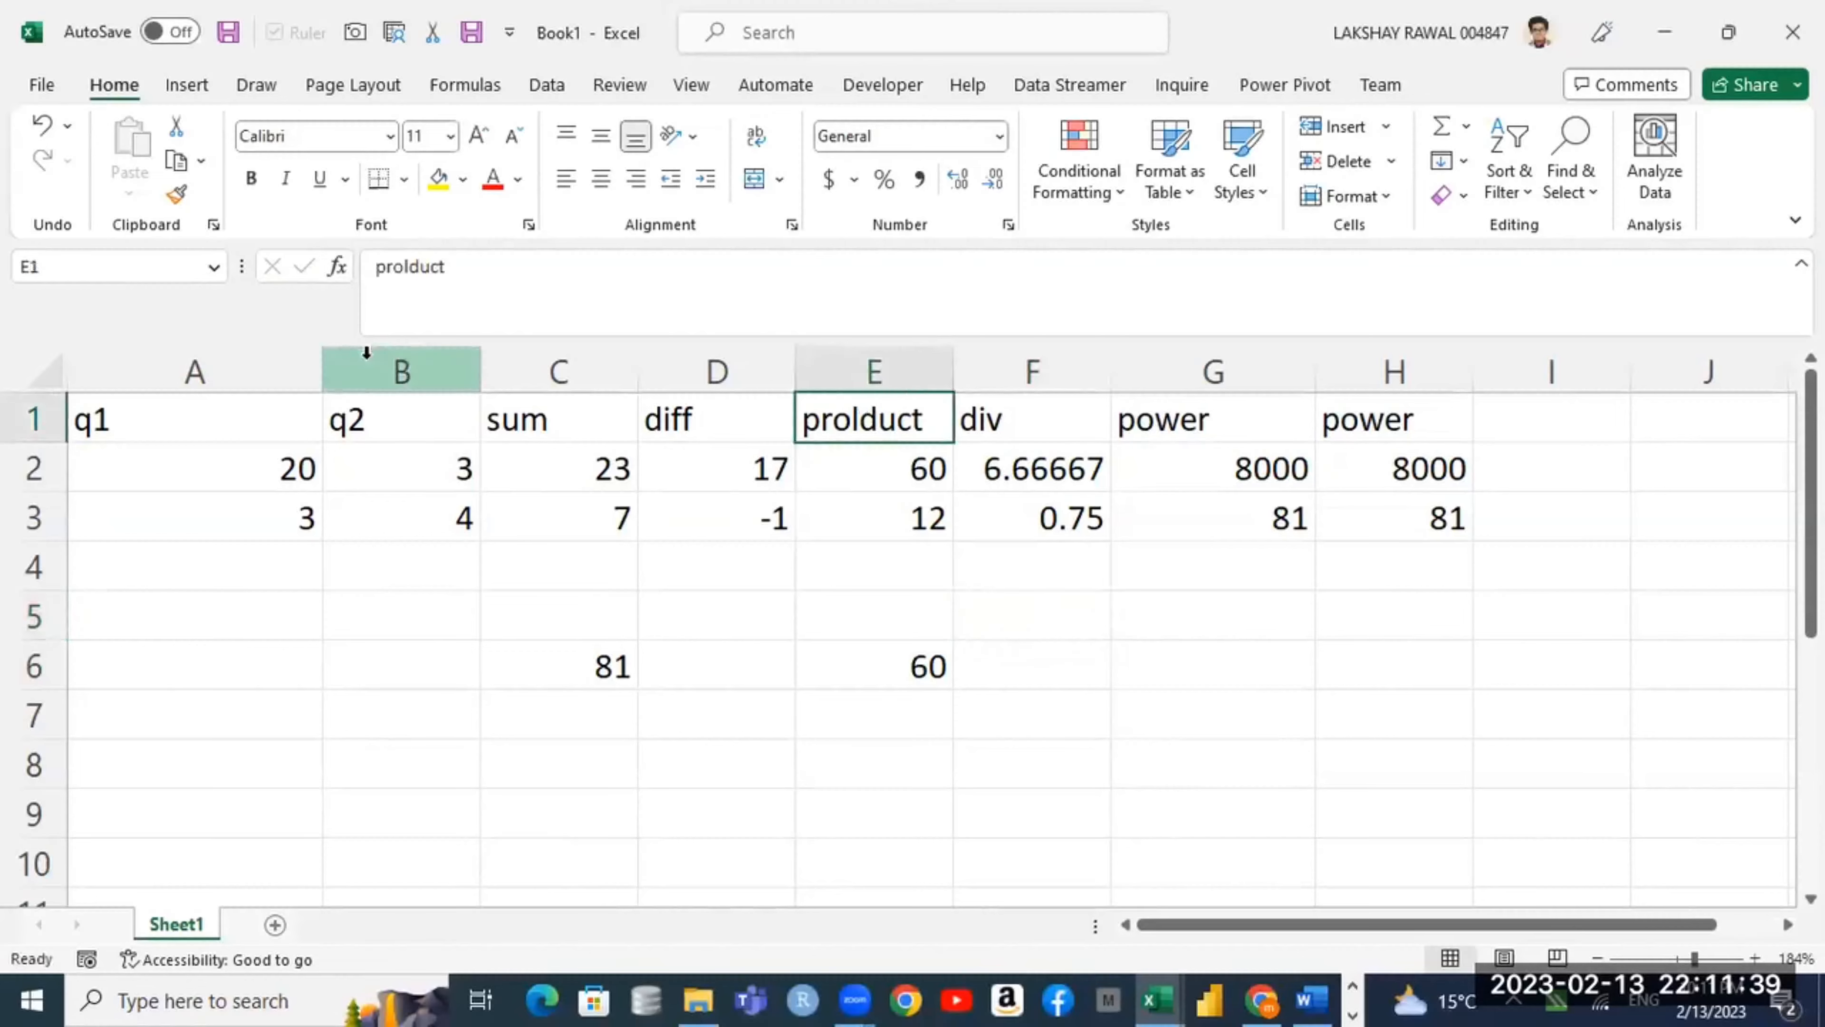
pyautogui.click(551, 417)
pyautogui.click(695, 411)
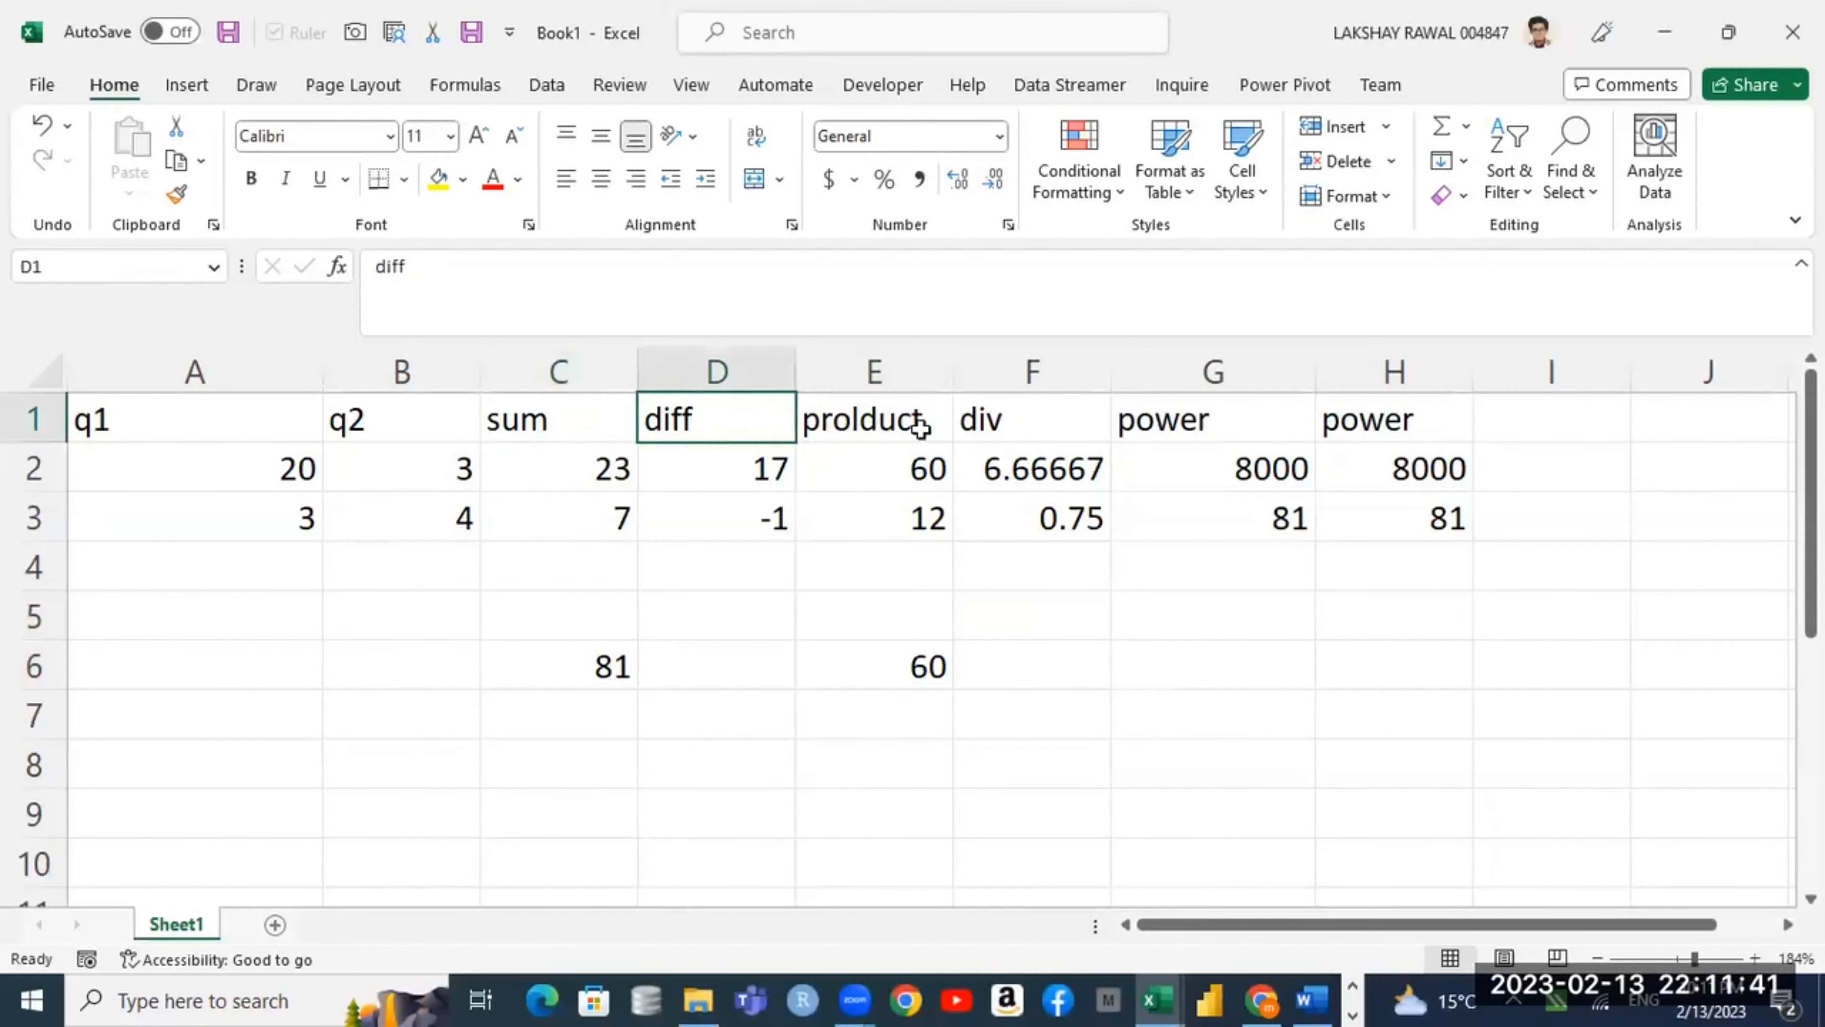
pyautogui.click(1024, 421)
pyautogui.moveTo(1222, 412); pyautogui.dragTo(1442, 530)
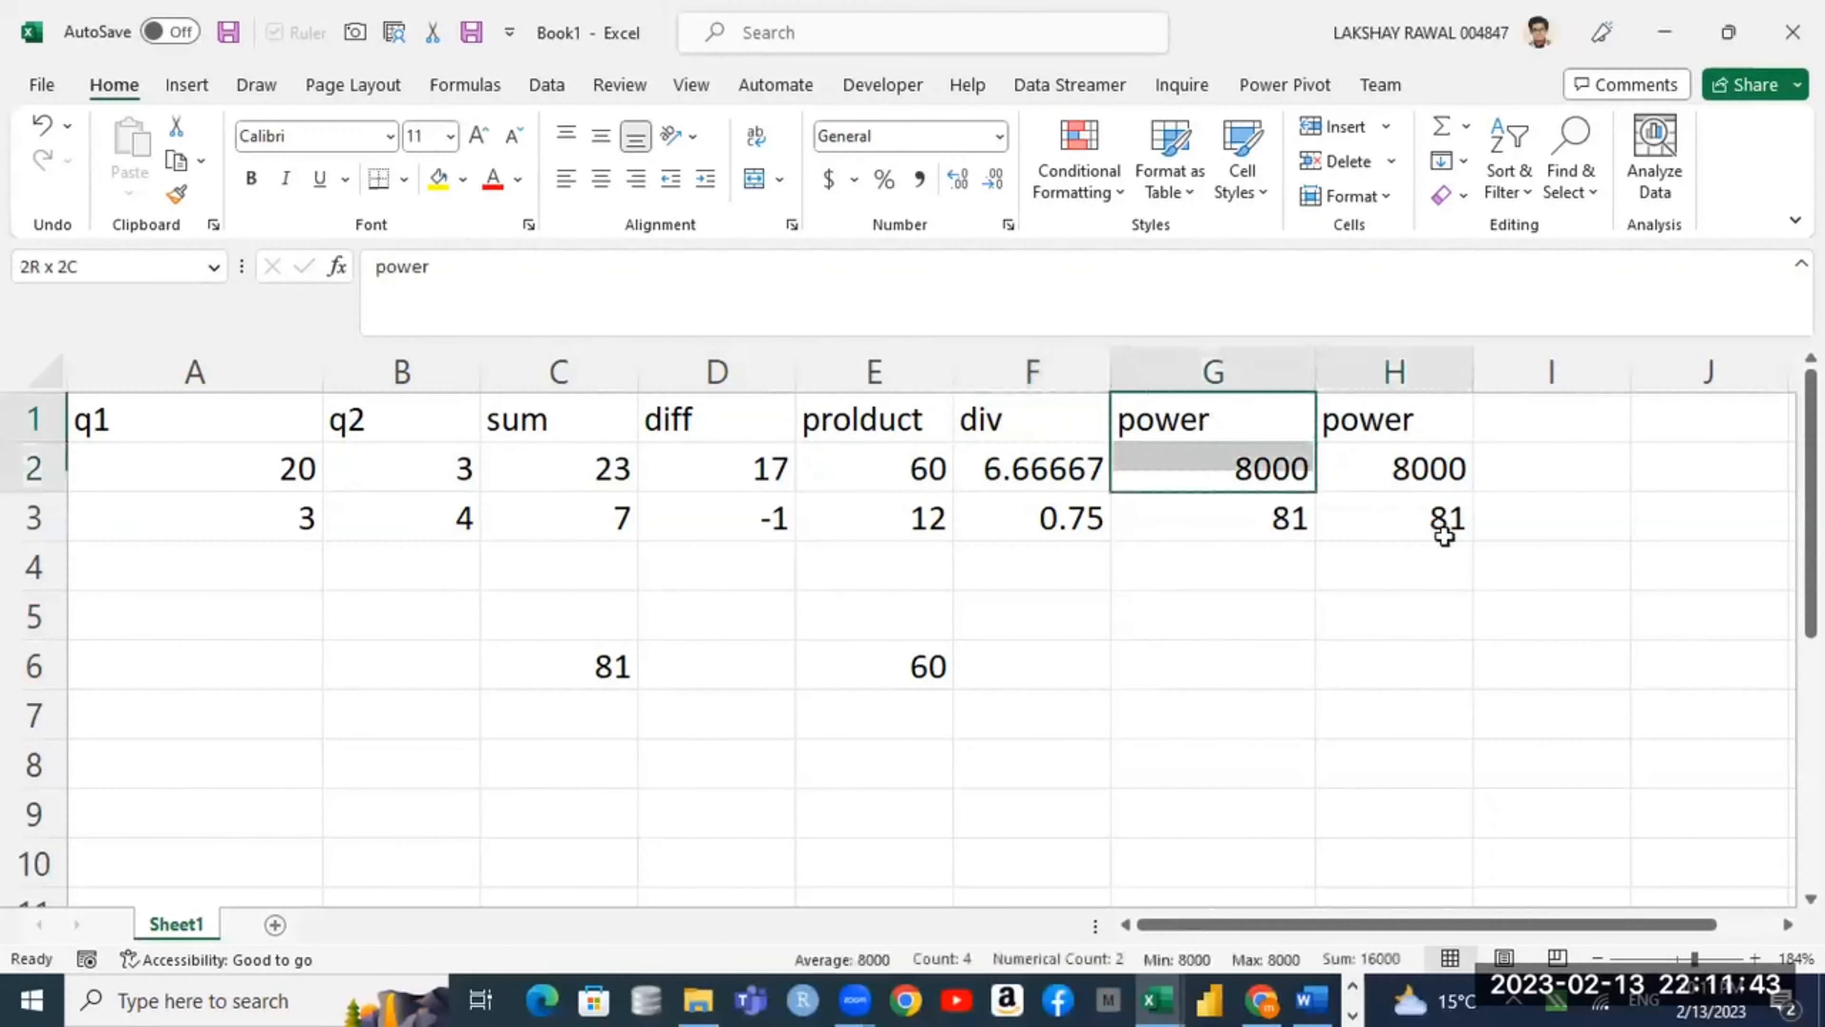
pyautogui.moveTo(526, 655); pyautogui.dragTo(1006, 679)
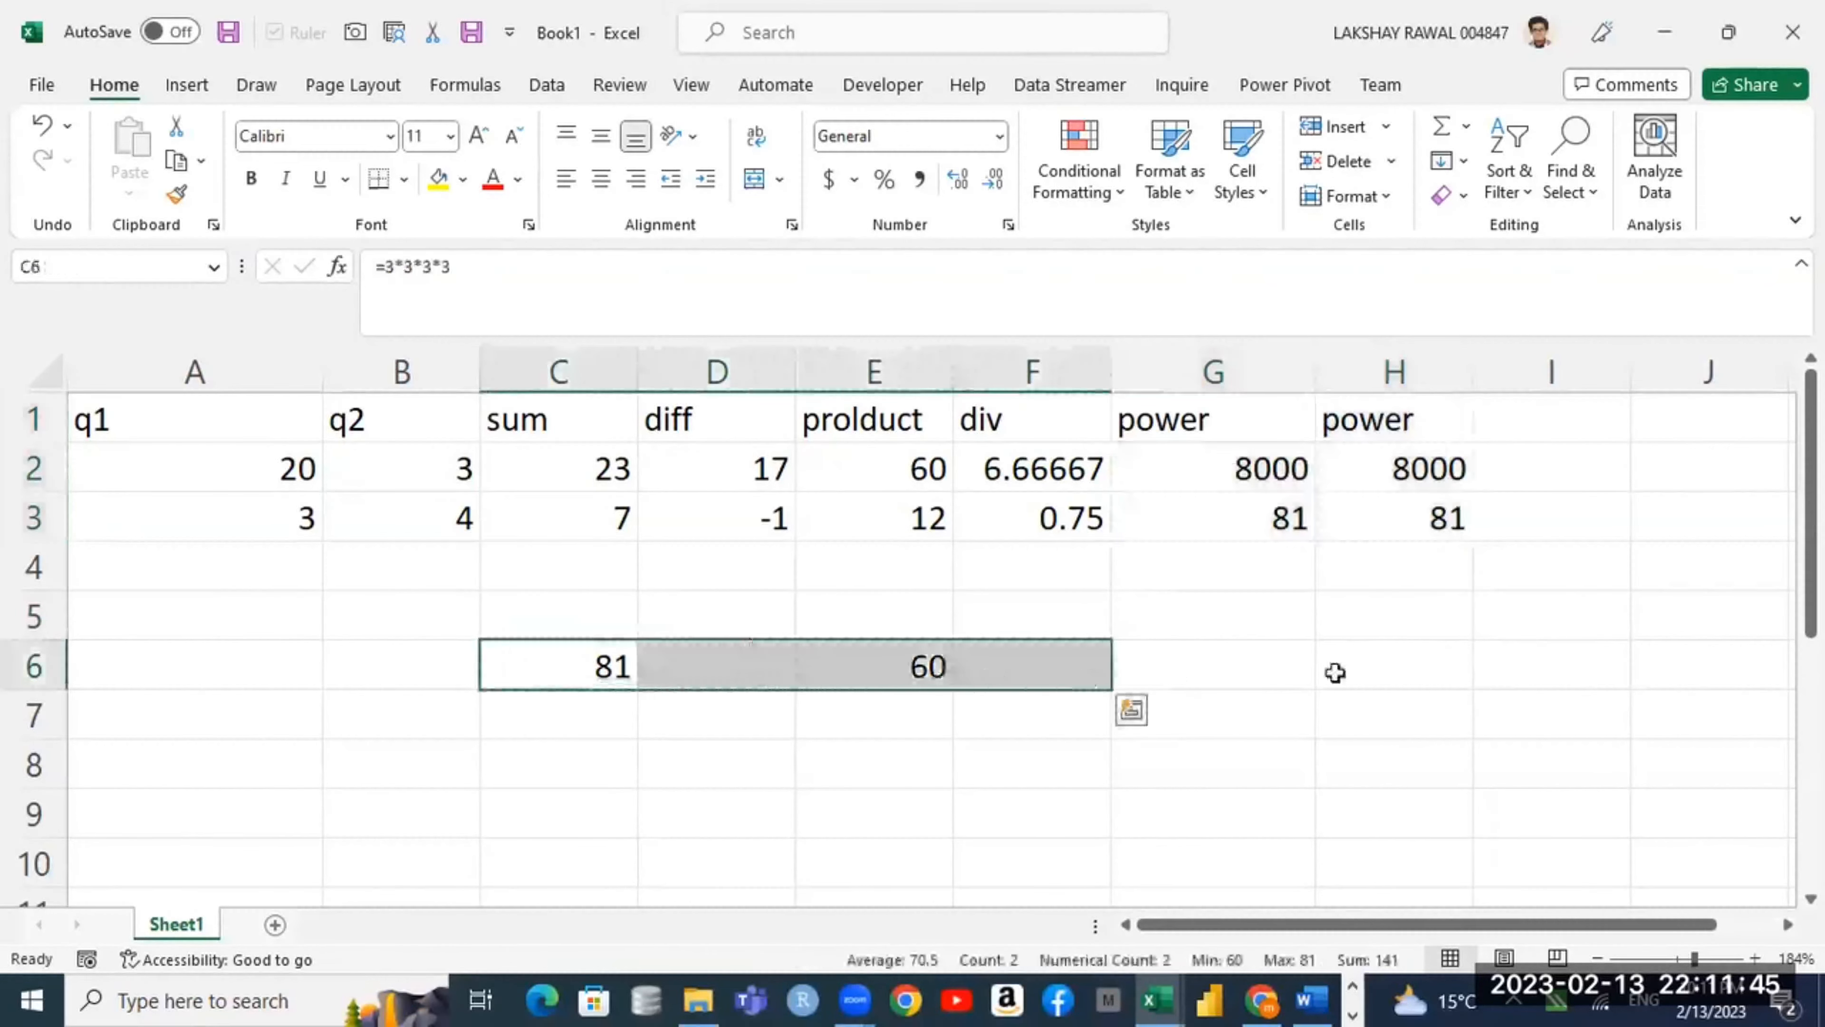